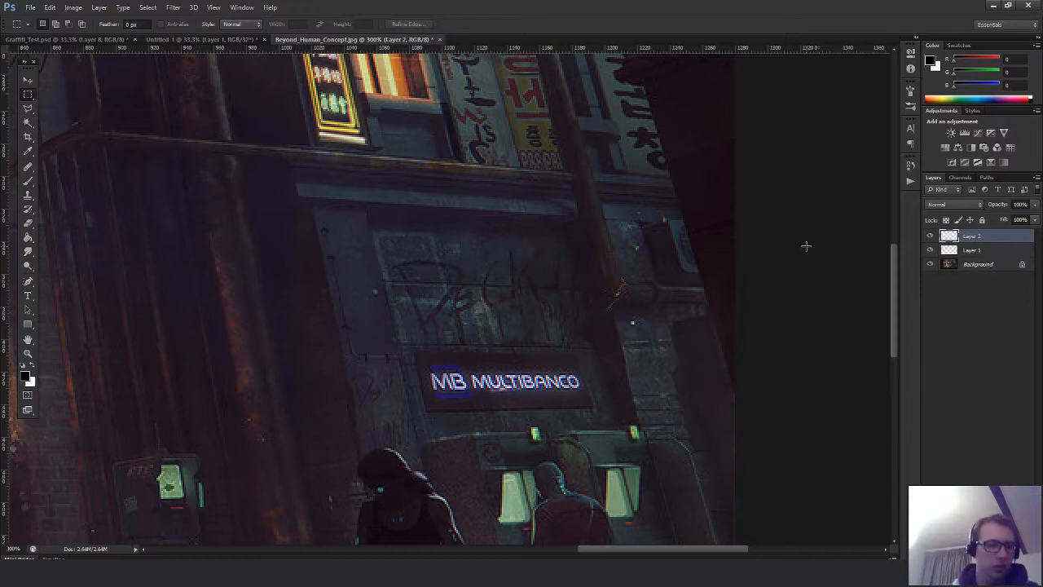
Trace the "DECK!!" graffiti and the small tag below it above the MULTIBANCO sign with a thin black brush on Layer 2
key(b)
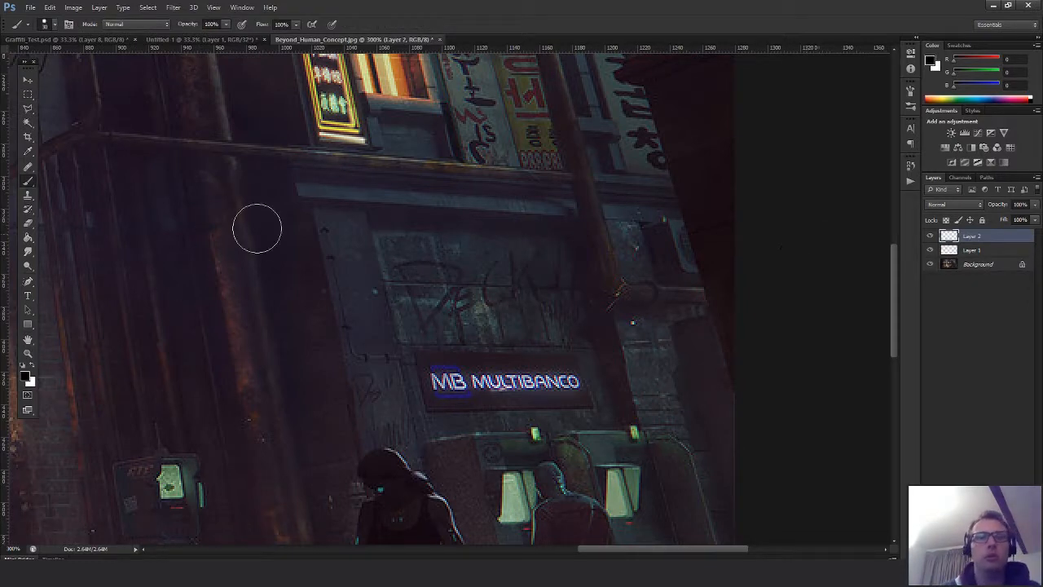
key(bracketleft)
key(bracketleft)
key(bracketleft)
key(bracketleft)
key(bracketleft)
key(bracketleft)
key(bracketleft)
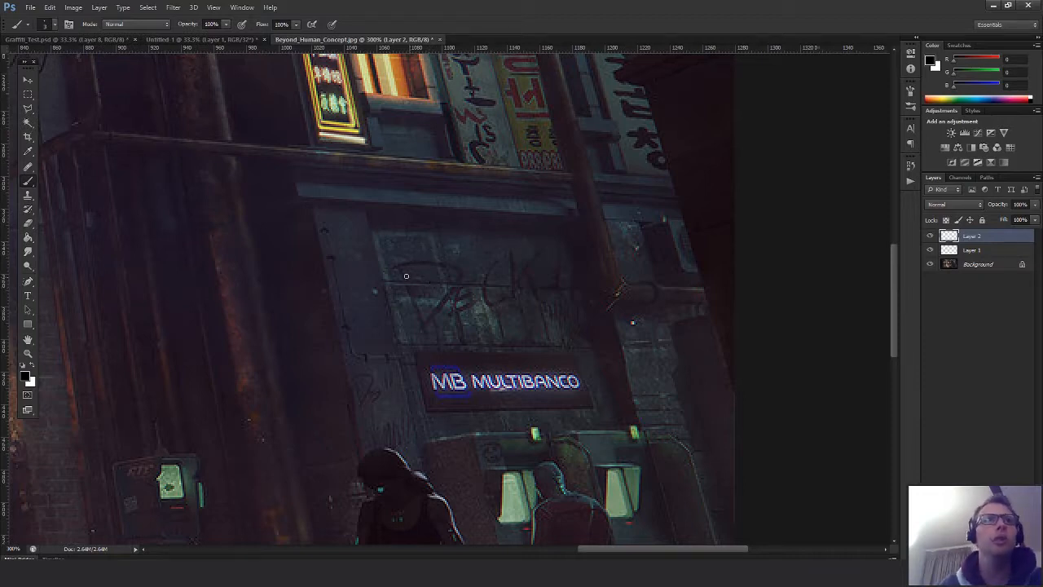
drag(400, 268, 423, 321)
key(ctrl+z)
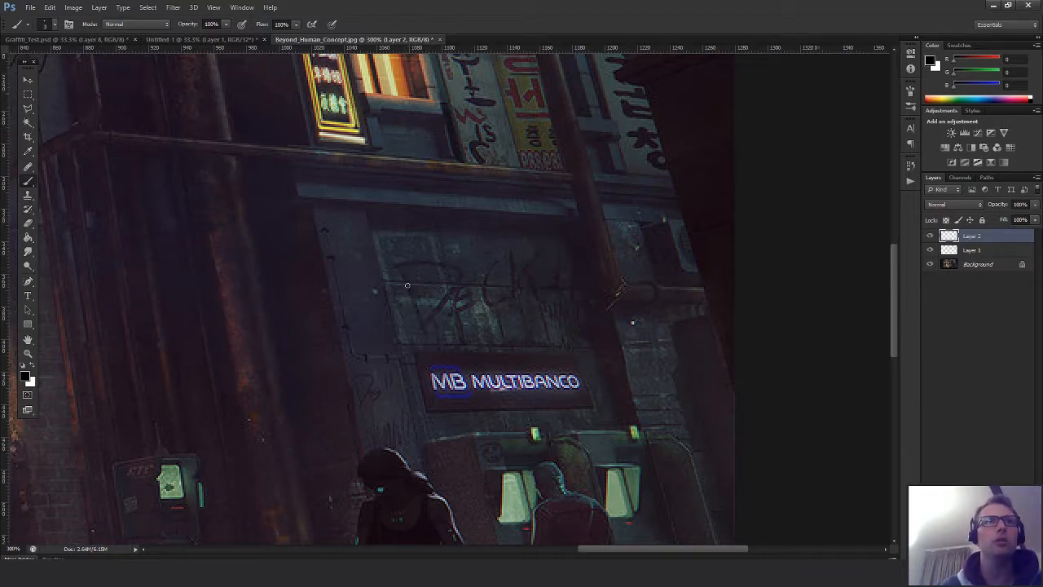
mouse_move(402, 271)
mouse_down()
mouse_move(423, 330)
mouse_move(447, 259)
mouse_move(446, 299)
mouse_move(422, 330)
mouse_up()
mouse_move(464, 281)
mouse_down()
mouse_move(449, 316)
mouse_move(475, 303)
mouse_move(463, 344)
mouse_up()
drag(490, 268, 499, 307)
drag(511, 249, 514, 302)
drag(515, 285, 545, 244)
drag(533, 280, 545, 301)
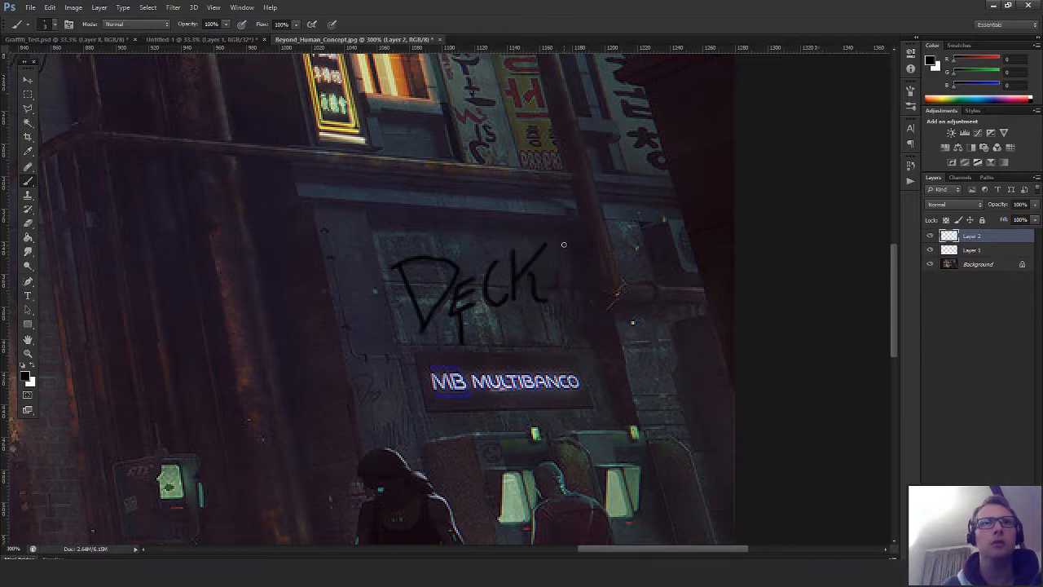
drag(562, 234, 555, 282)
mouse_move(578, 250)
mouse_down()
mouse_move(570, 299)
mouse_move(551, 320)
mouse_move(576, 322)
mouse_move(578, 302)
mouse_up()
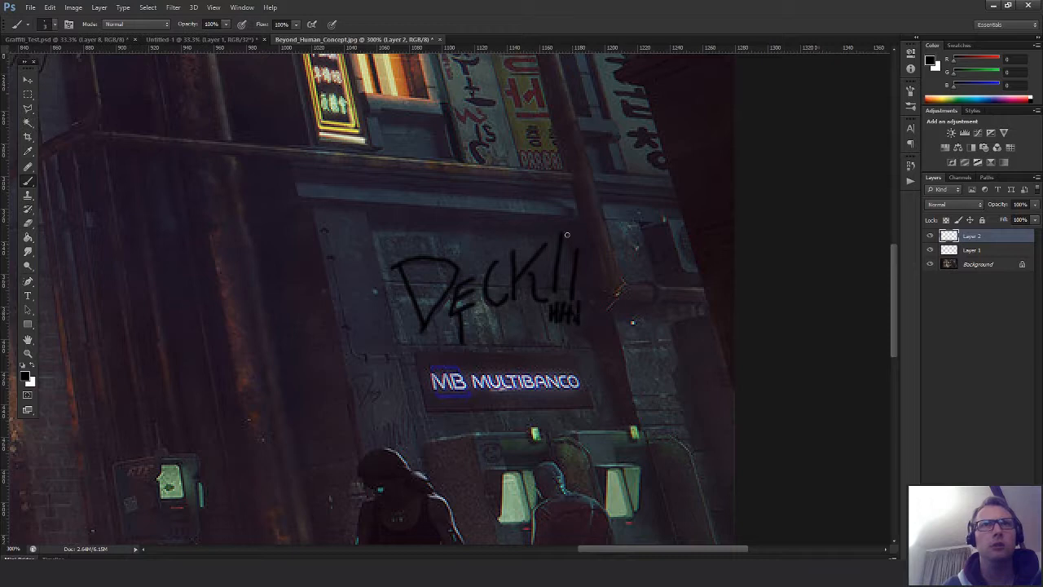
Trace the small "Ds" and "M!!" graffiti tags in black on the wall beside the MULTIBANCO sign
key(space)
drag(559, 351, 588, 301)
drag(520, 339, 606, 315)
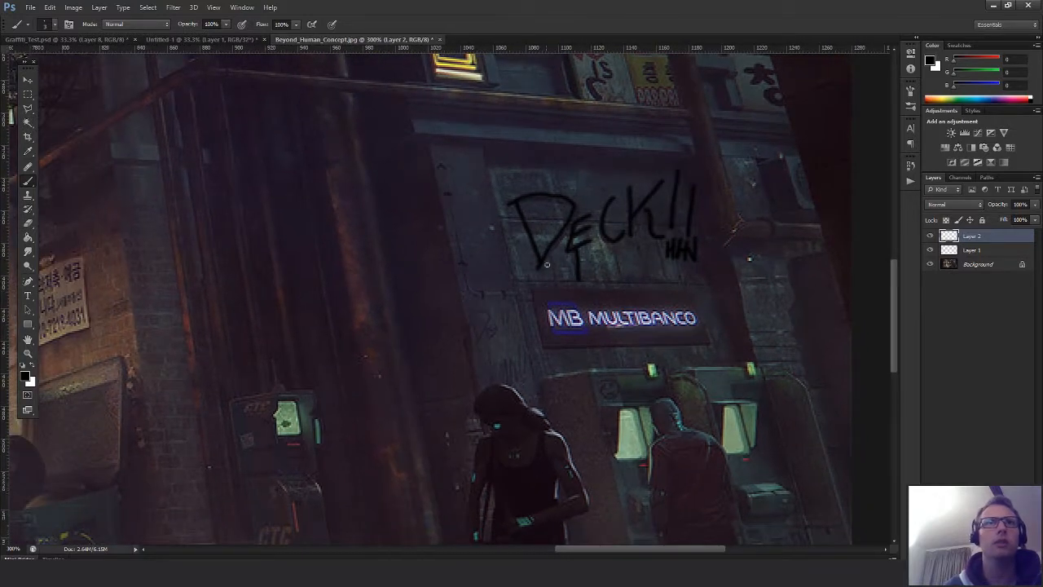
key(space)
drag(501, 358, 536, 342)
mouse_move(507, 297)
mouse_down()
mouse_move(514, 326)
mouse_move(540, 305)
mouse_up()
drag(543, 291, 546, 305)
key(space)
mouse_move(560, 351)
mouse_down()
mouse_move(563, 282)
mouse_move(554, 300)
mouse_up()
drag(562, 256, 565, 285)
click(563, 293)
key(space)
drag(559, 362, 419, 407)
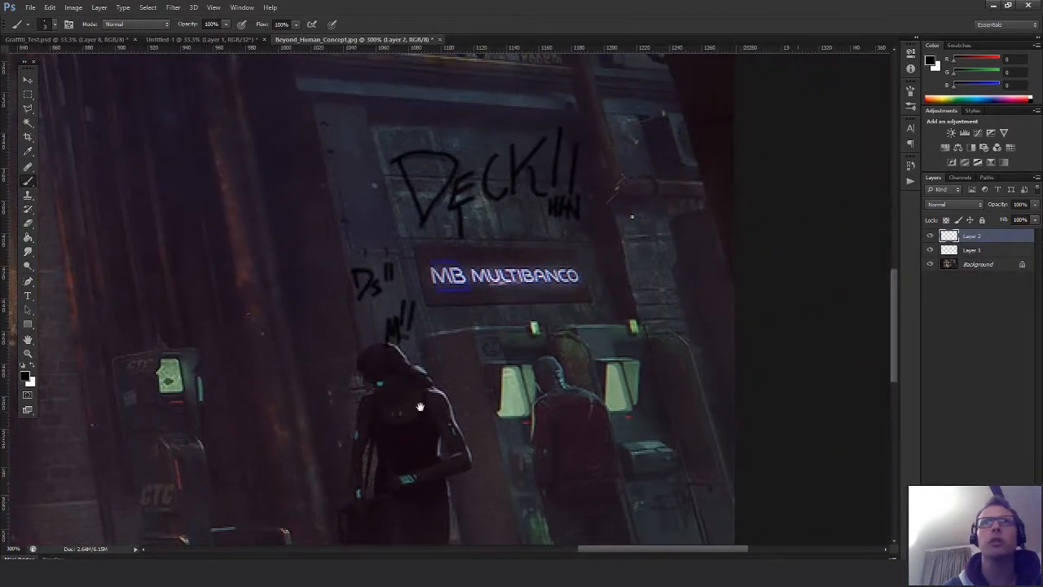
drag(548, 391, 528, 396)
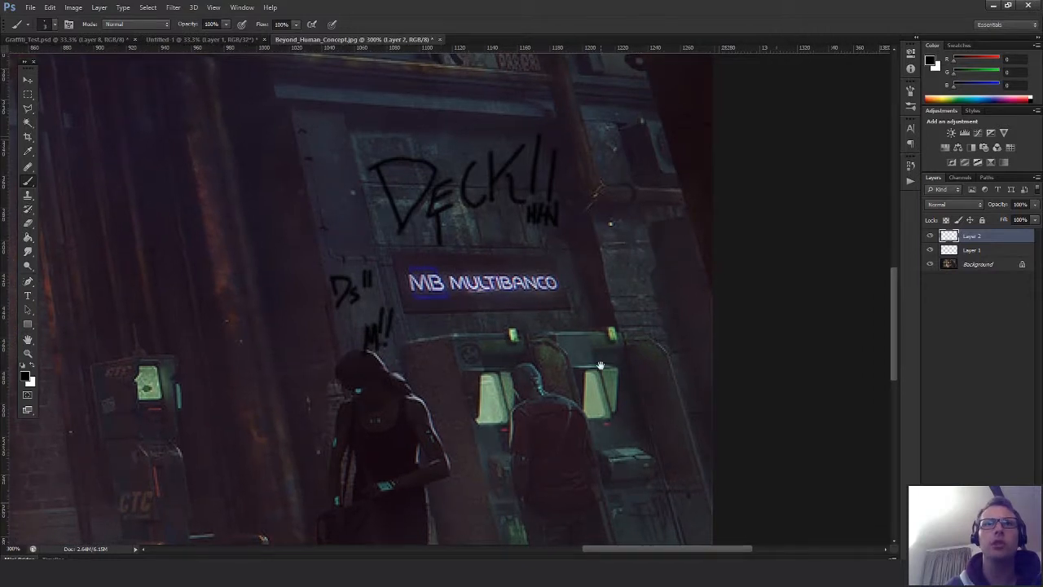
drag(600, 366, 649, 405)
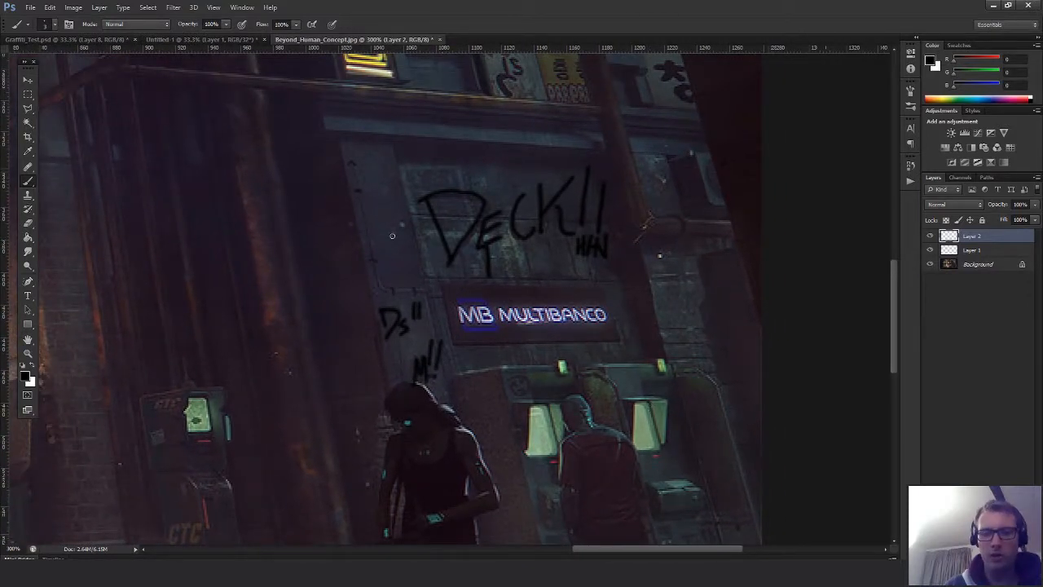
Mark the light worn spots on the wall beyond the pipe beside the "DECK!!" graffiti with small white brush strokes
key(x)
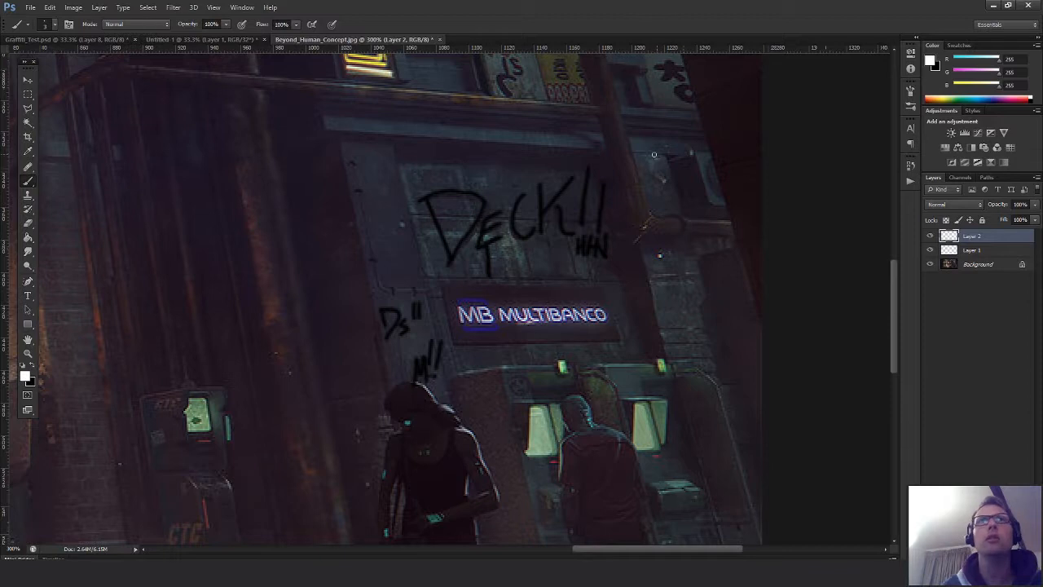
drag(654, 154, 669, 185)
mouse_move(681, 285)
mouse_down()
mouse_move(686, 307)
mouse_move(665, 281)
mouse_up()
drag(689, 339, 689, 345)
drag(685, 289, 688, 300)
click(699, 353)
click(708, 375)
Paint a white P-shaped outline and a small zigzag over the pale wall patch behind the "DECK!!" graffiti
mouse_move(577, 240)
mouse_down()
mouse_move(668, 277)
mouse_move(708, 266)
mouse_up()
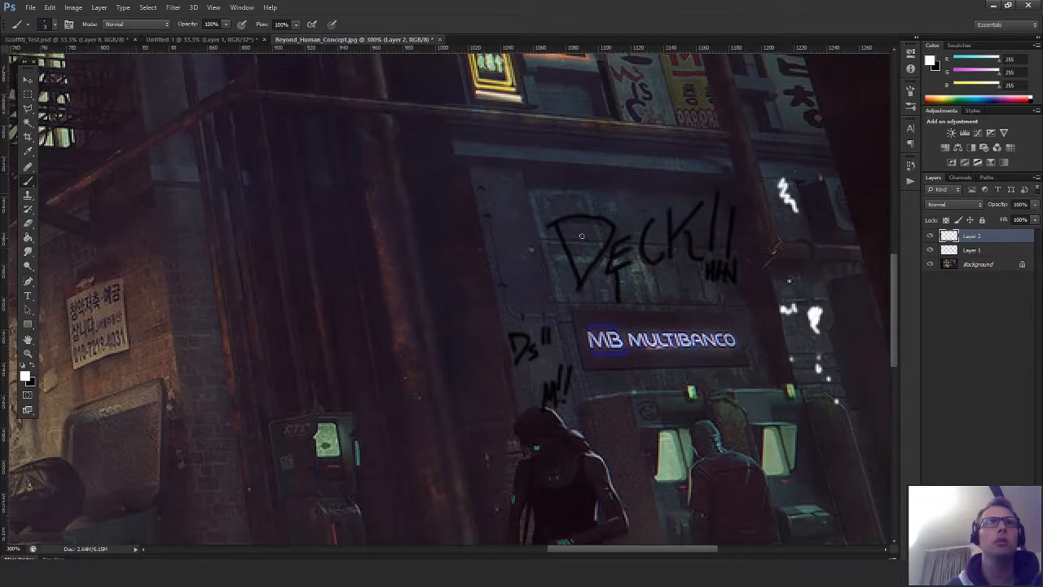
drag(532, 187, 537, 248)
mouse_move(535, 187)
mouse_down()
mouse_move(570, 190)
mouse_move(602, 254)
mouse_move(579, 257)
mouse_move(599, 258)
mouse_move(559, 300)
mouse_up()
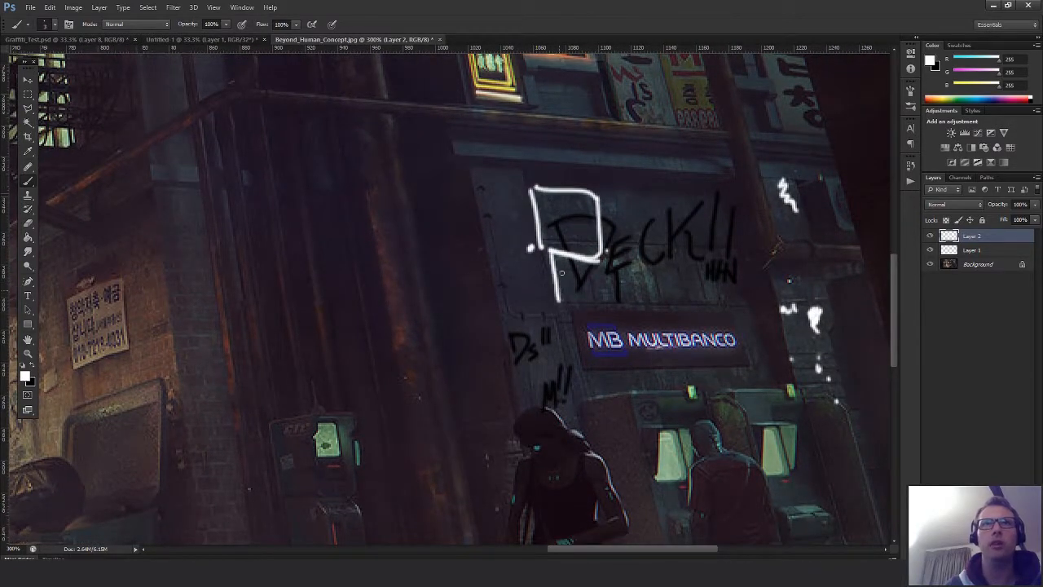
mouse_move(601, 257)
mouse_down()
mouse_move(649, 296)
mouse_move(629, 295)
mouse_up()
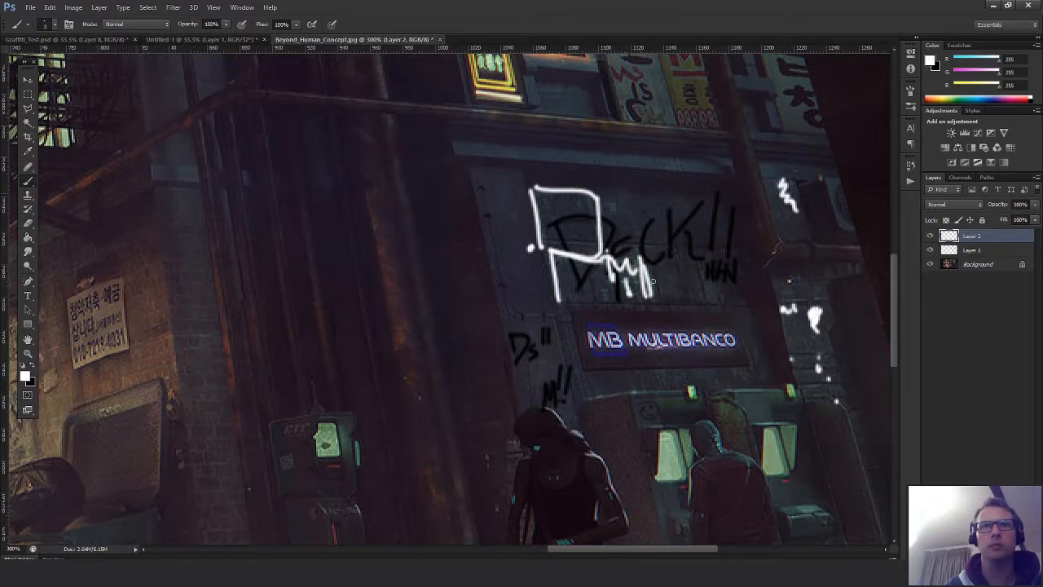
Outline the poster-covered wall area in the alley with straight black lines and cross it with two diagonals
mouse_move(689, 351)
mouse_down()
mouse_move(713, 244)
mouse_move(637, 204)
mouse_move(675, 85)
mouse_up()
drag(633, 204, 731, 324)
drag(626, 229, 724, 238)
drag(466, 277, 728, 313)
drag(559, 281, 624, 238)
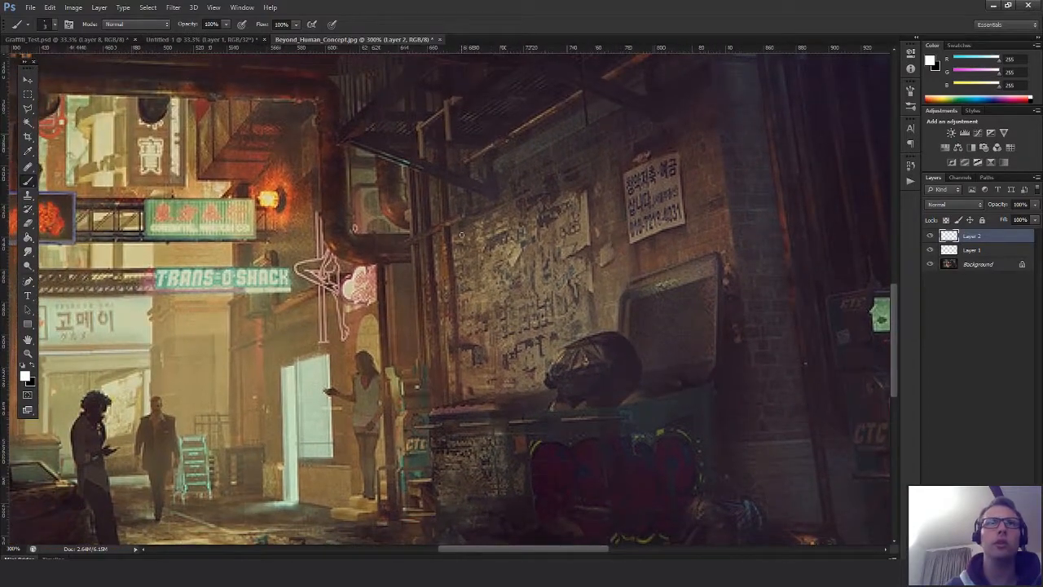
drag(539, 228, 520, 231)
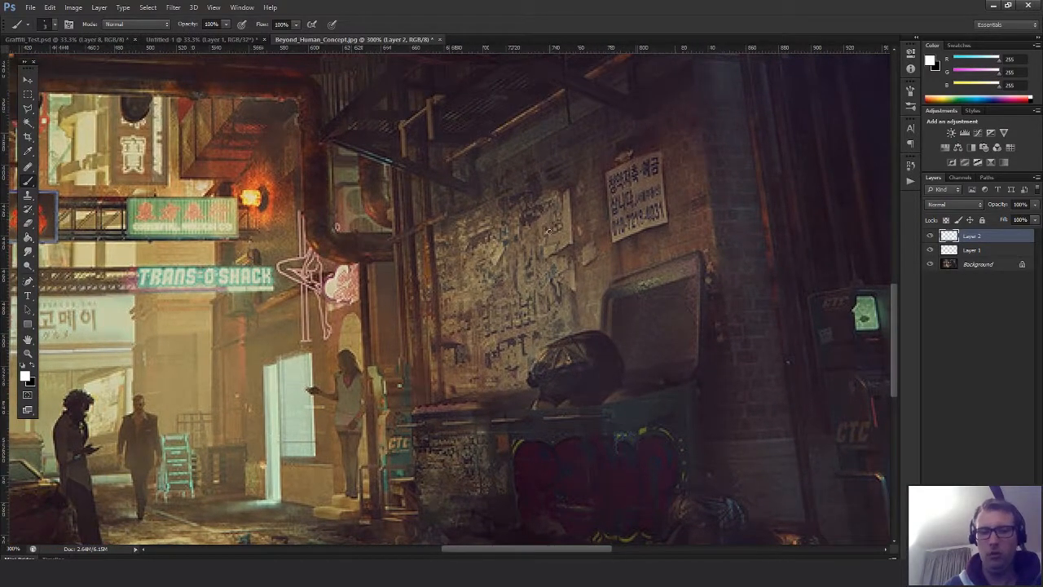
key(x)
shift+click(565, 187)
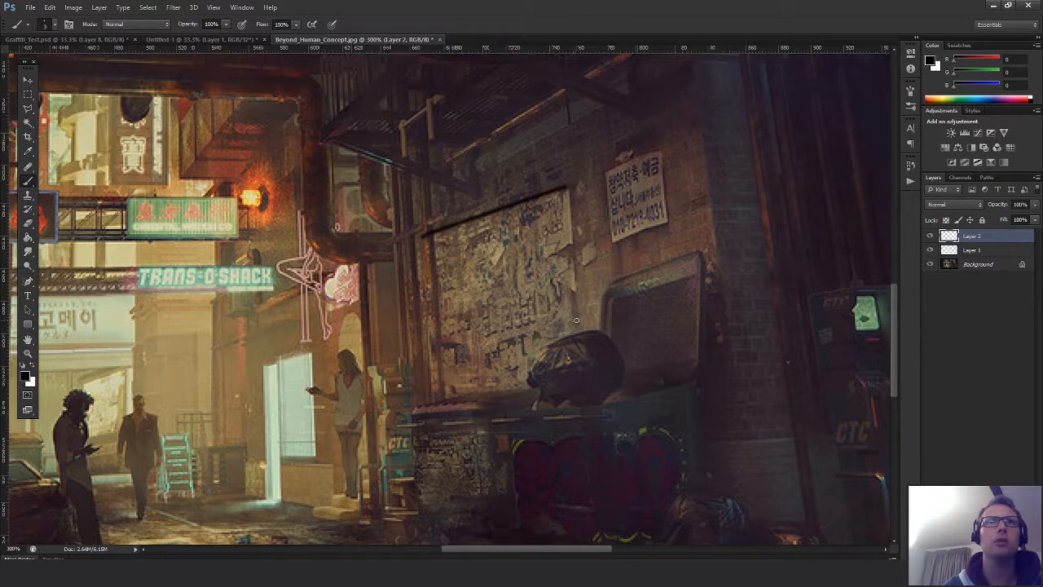
shift+click(577, 321)
shift+click(579, 375)
shift+click(430, 402)
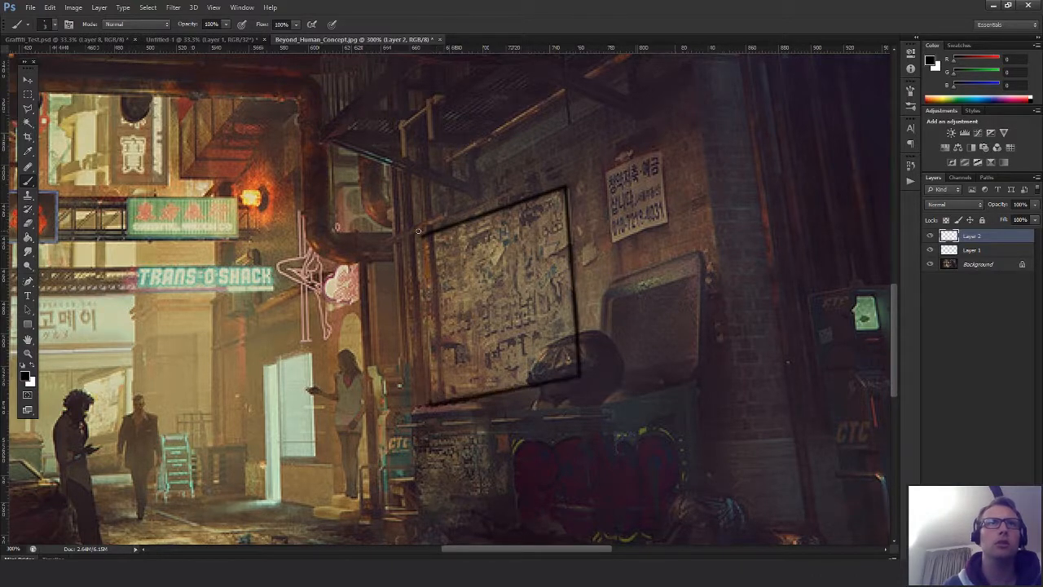
shift+click(424, 233)
shift+click(571, 365)
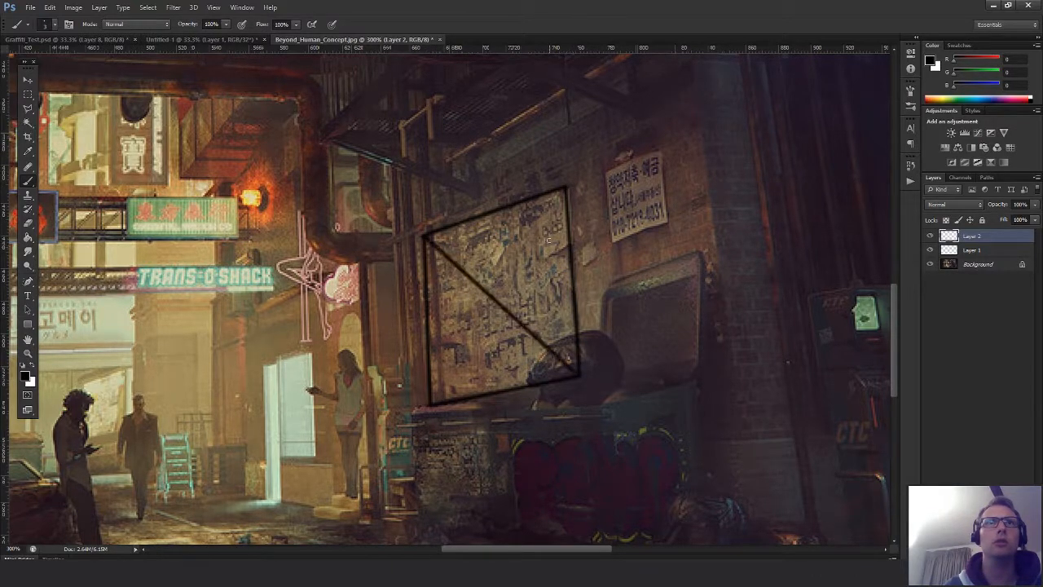
shift+click(563, 190)
Add a smaller straight-lined black box on top of the crossed poster frame's upper edge
scroll(538, 296, up, 2)
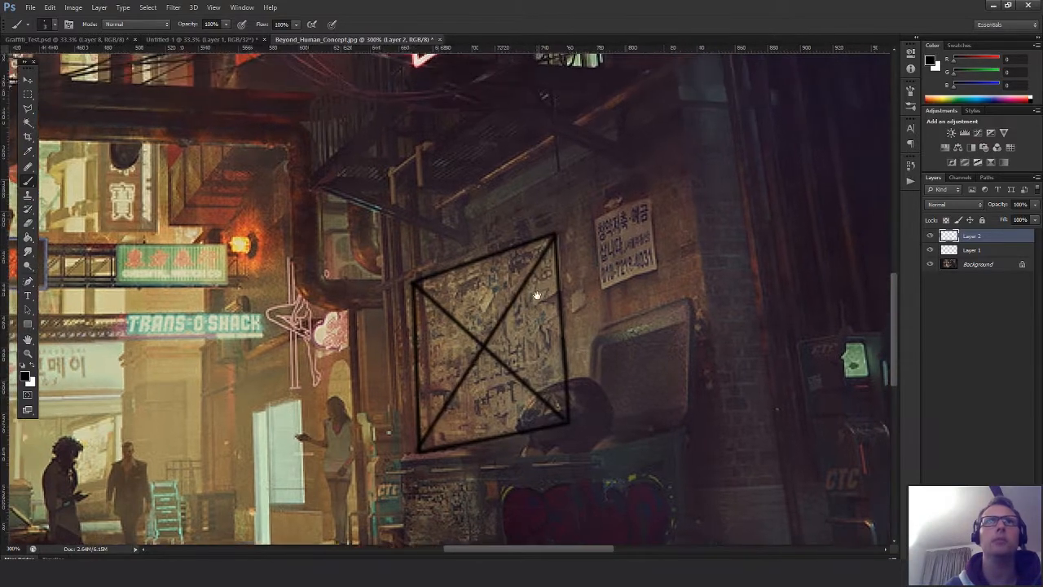
shift+click(483, 219)
shift+click(546, 195)
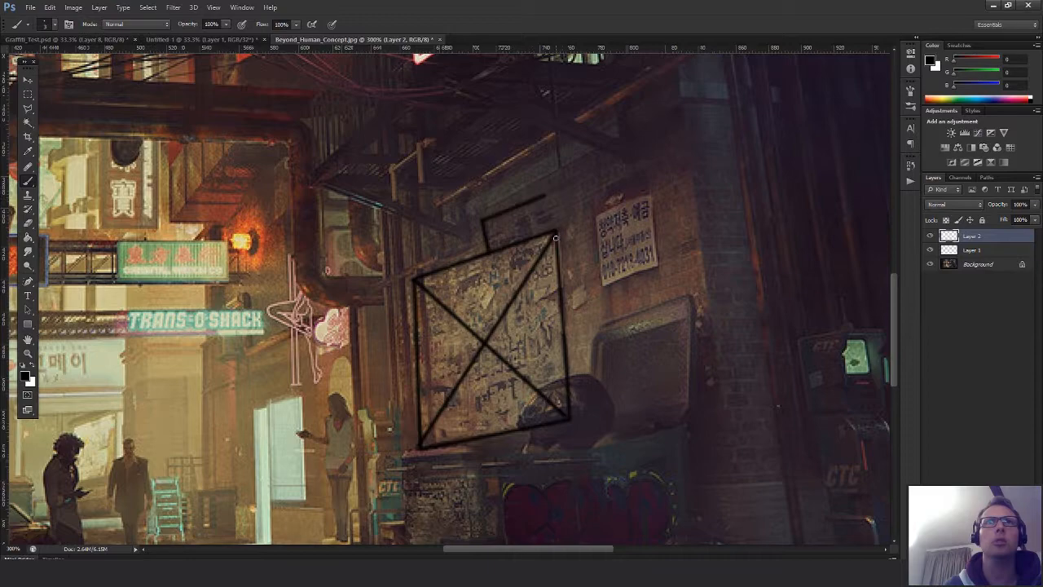
shift+click(555, 234)
Mark damaged spots beside the crossed poster frame and along the brick wall's corner with white brush strokes
mouse_move(514, 314)
mouse_down()
mouse_move(564, 321)
mouse_move(523, 250)
mouse_up()
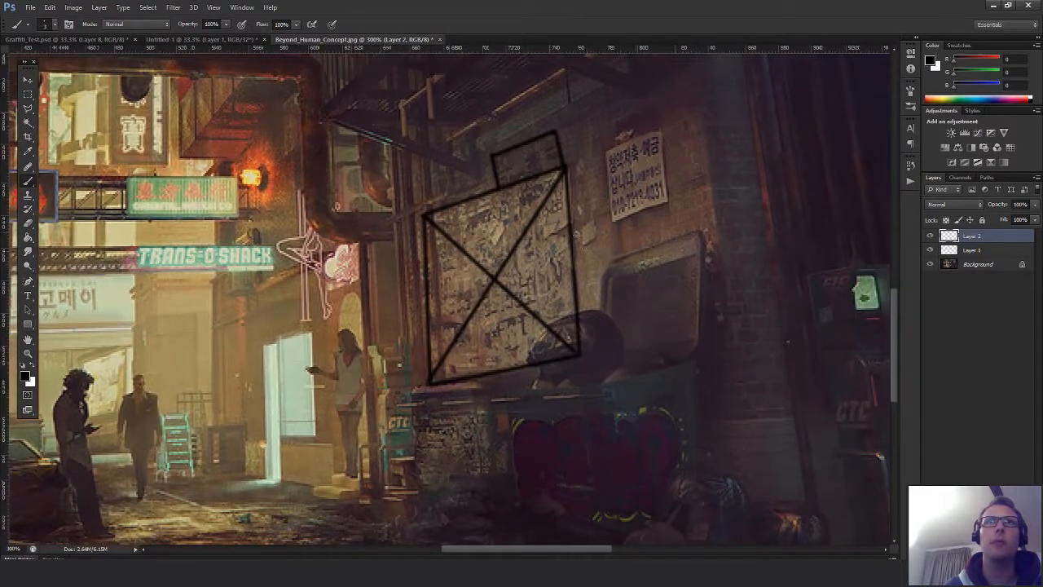
drag(573, 326, 502, 279)
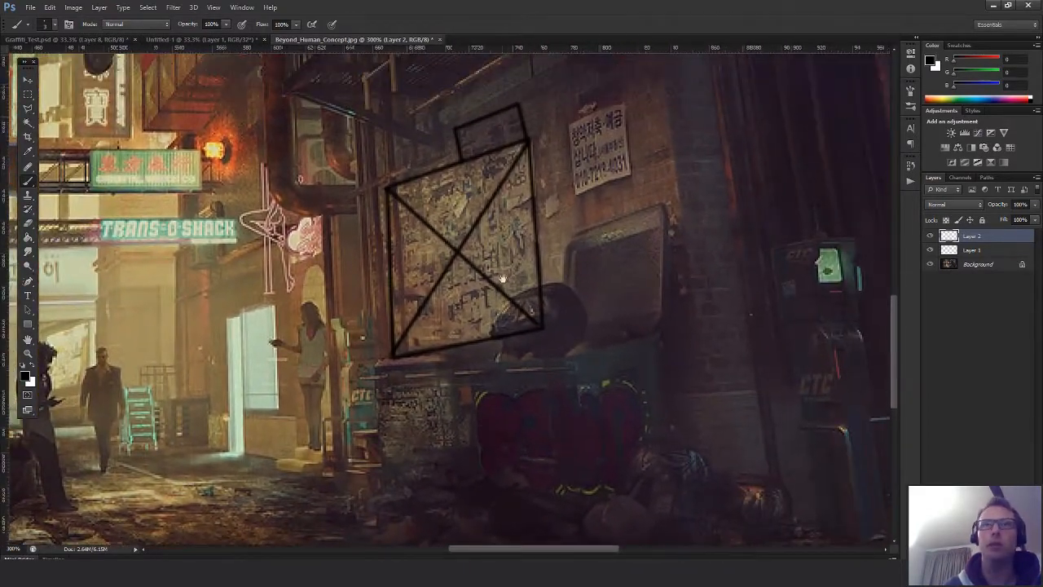
key(x)
drag(540, 194, 566, 209)
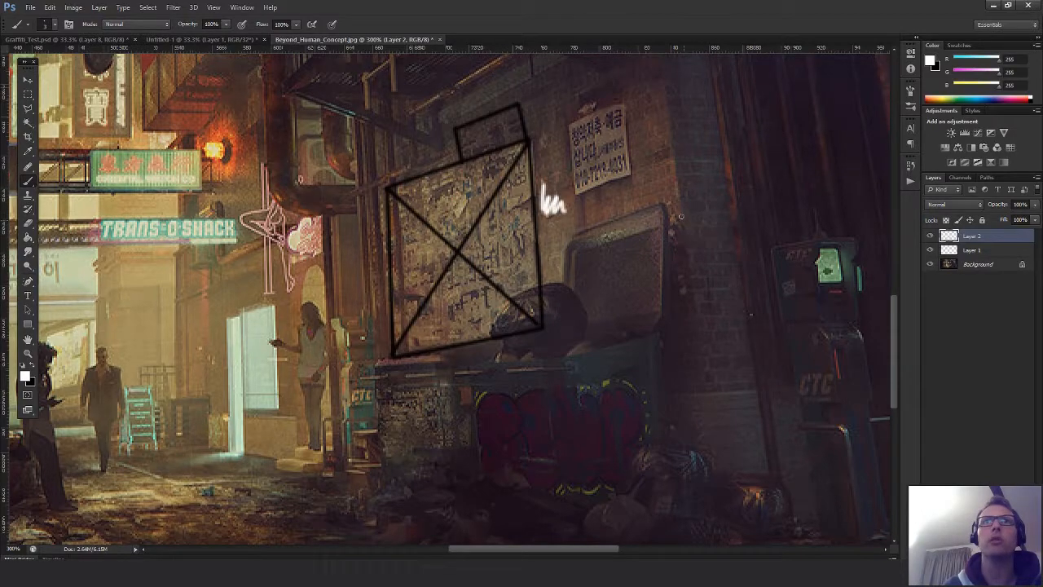
drag(671, 210, 675, 239)
drag(682, 277, 685, 304)
drag(674, 365, 674, 371)
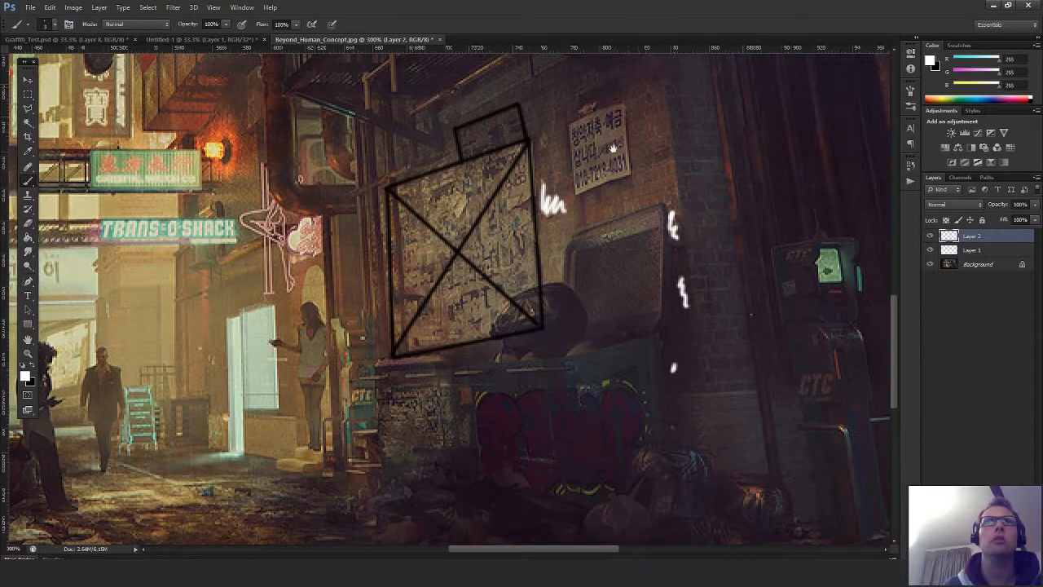
drag(568, 97, 597, 158)
Paint black vertical strokes over the torn poster remains on the pillar behind the railing
mouse_move(471, 263)
mouse_down()
mouse_move(735, 204)
mouse_move(767, 176)
mouse_move(911, 161)
mouse_up()
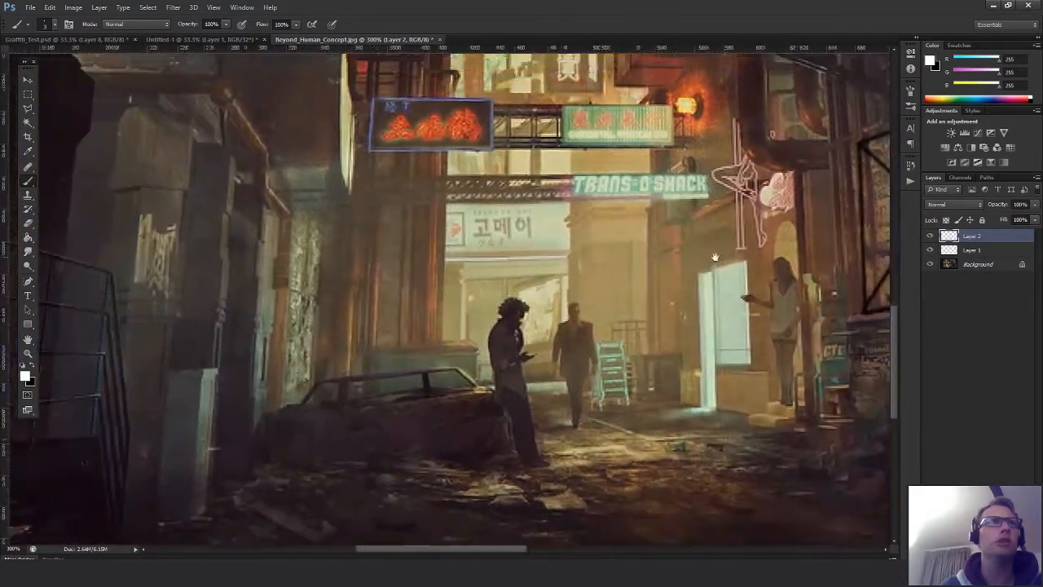
drag(402, 289, 672, 328)
drag(517, 284, 550, 298)
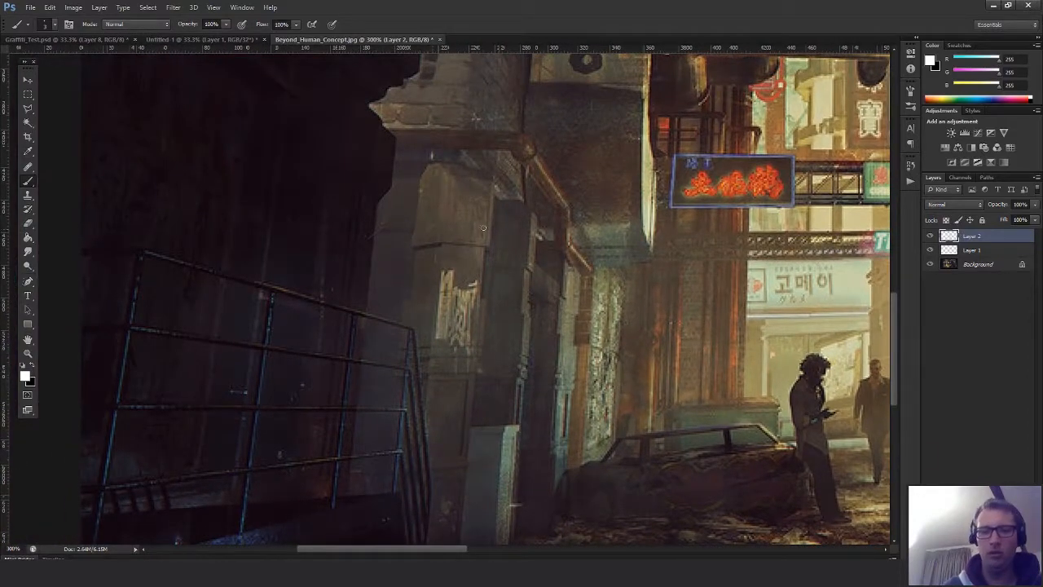
key(x)
mouse_move(443, 282)
mouse_down()
mouse_move(443, 336)
mouse_move(449, 269)
mouse_move(442, 330)
mouse_up()
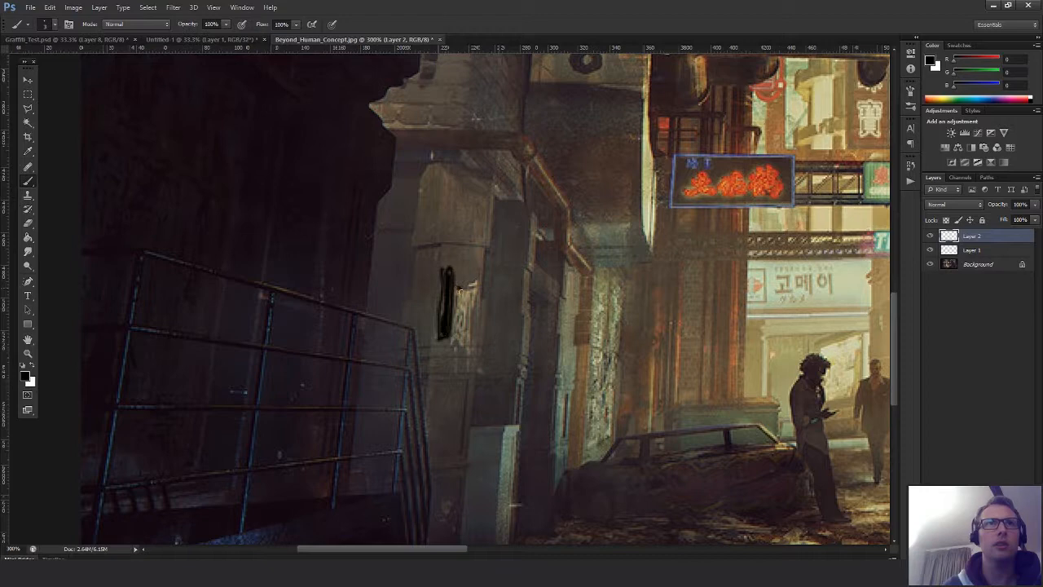
mouse_move(460, 291)
mouse_down()
mouse_move(469, 346)
mouse_move(453, 342)
mouse_move(456, 292)
mouse_move(469, 365)
mouse_move(456, 369)
mouse_up()
Mark the worn spots low on the pillar and just below the black poster strokes with small white strokes
drag(510, 337, 496, 216)
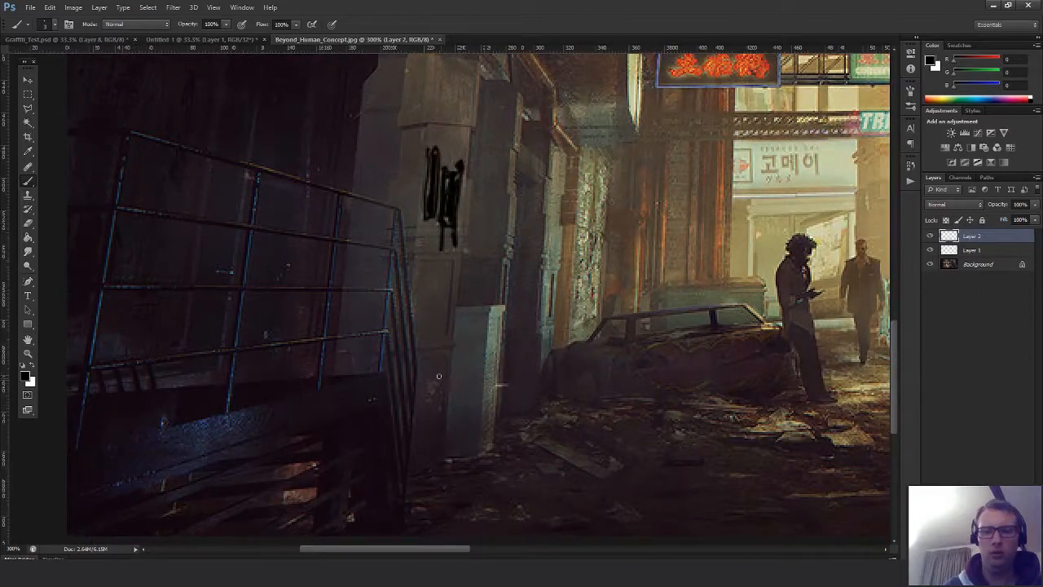
key(x)
mouse_move(429, 375)
mouse_down()
mouse_move(427, 405)
mouse_move(441, 403)
mouse_up()
drag(430, 407, 438, 411)
drag(500, 192, 516, 316)
drag(426, 369, 434, 364)
Paint thick black strokes over the dark vertical marking on the brick wall and extend them across the shadowed building edge
drag(477, 198, 447, 429)
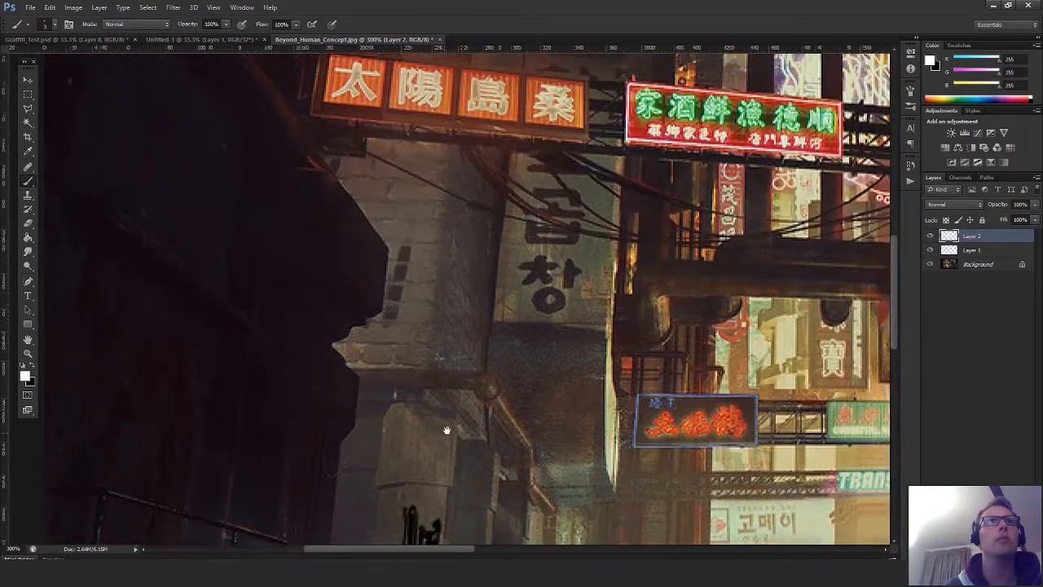
drag(423, 292, 429, 314)
key(x)
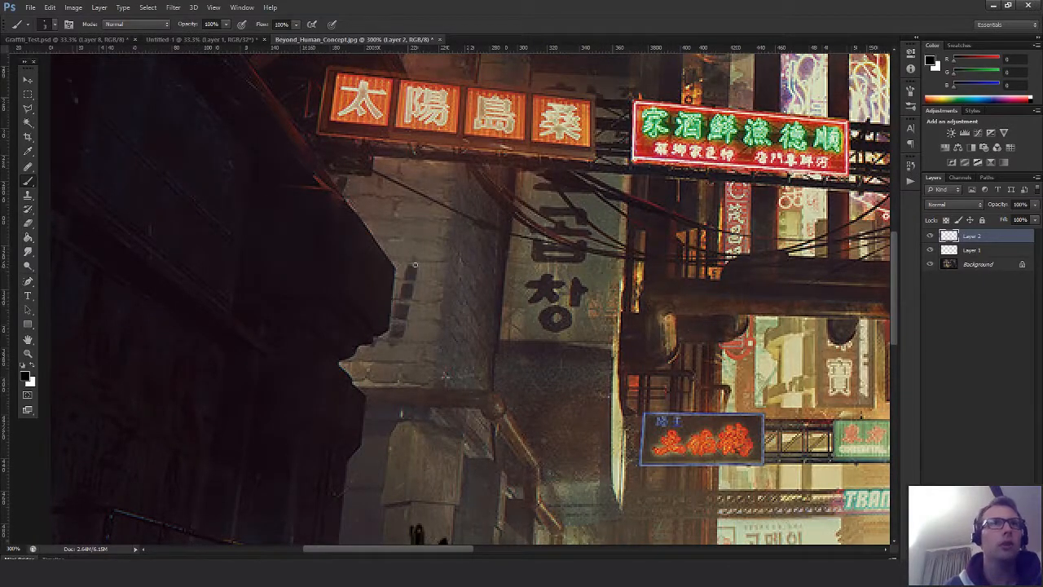
mouse_move(414, 259)
mouse_down()
mouse_move(400, 339)
mouse_move(407, 254)
mouse_move(396, 334)
mouse_move(401, 312)
mouse_up()
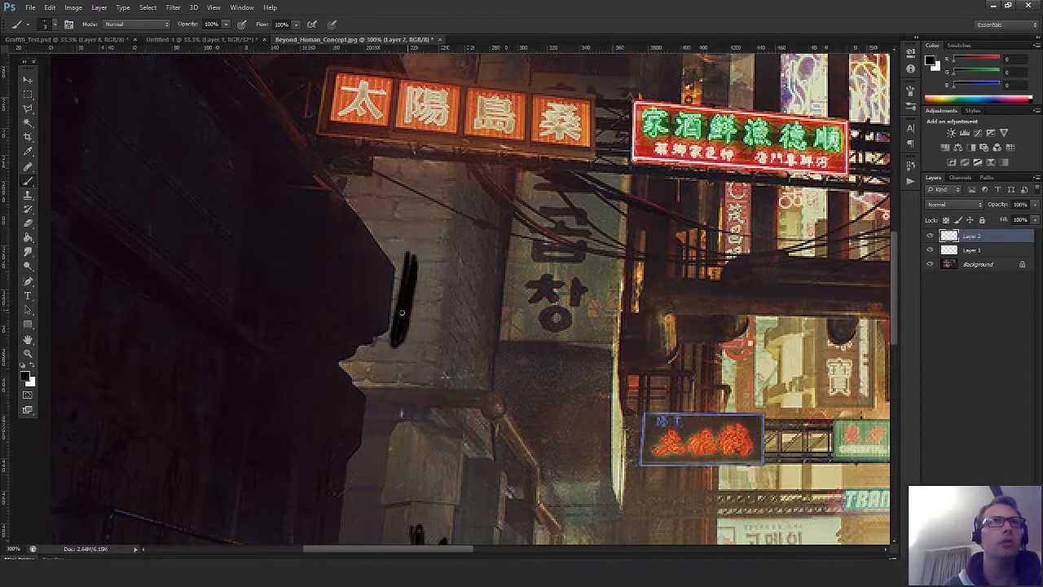
mouse_move(349, 170)
mouse_down()
mouse_move(322, 261)
mouse_move(317, 244)
mouse_move(319, 269)
mouse_move(394, 289)
mouse_up()
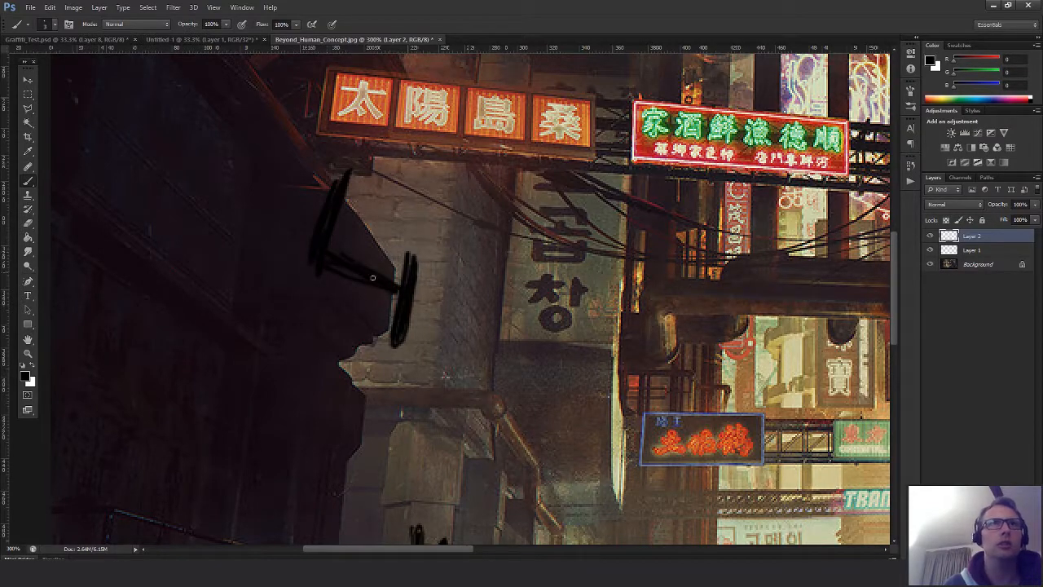
drag(326, 272, 393, 299)
Trace the faint curved shapes on the dark building wall above the railing with thin black lines
drag(470, 356, 402, 457)
drag(394, 332, 405, 415)
mouse_move(474, 124)
mouse_down()
mouse_move(437, 348)
mouse_move(500, 93)
mouse_up()
drag(413, 383, 484, 191)
mouse_move(418, 445)
mouse_down()
mouse_move(492, 282)
mouse_move(630, 298)
mouse_move(617, 239)
mouse_up()
mouse_move(307, 264)
mouse_down()
mouse_move(331, 316)
mouse_move(356, 311)
mouse_up()
mouse_move(389, 242)
mouse_down()
mouse_move(390, 315)
mouse_move(355, 351)
mouse_up()
drag(318, 366, 385, 384)
drag(419, 351, 405, 243)
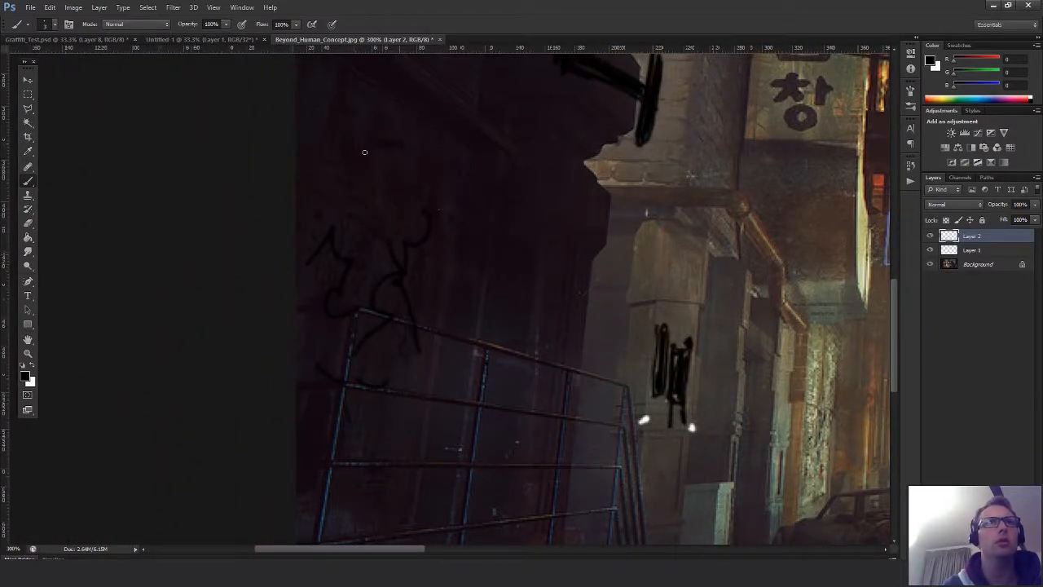
drag(399, 148, 391, 243)
mouse_move(363, 482)
mouse_down()
mouse_move(386, 386)
mouse_move(368, 406)
mouse_move(403, 377)
mouse_up()
mouse_move(401, 200)
mouse_down()
mouse_move(398, 292)
mouse_move(372, 319)
mouse_move(384, 336)
mouse_up()
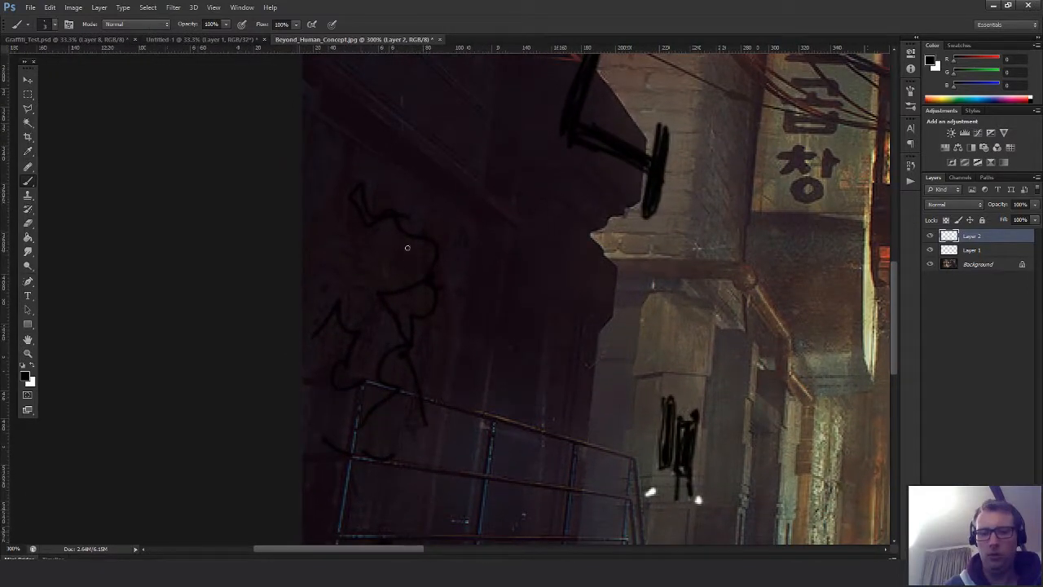
Mark spots around the traced shapes on the dark building wall with white brush strokes
key(x)
mouse_move(303, 154)
mouse_down()
mouse_move(336, 183)
mouse_move(326, 285)
mouse_up()
mouse_move(405, 192)
mouse_down()
mouse_move(425, 217)
mouse_move(398, 374)
mouse_move(414, 243)
mouse_up()
drag(354, 284, 383, 281)
drag(372, 330, 364, 428)
drag(510, 225, 269, 317)
drag(483, 353, 315, 275)
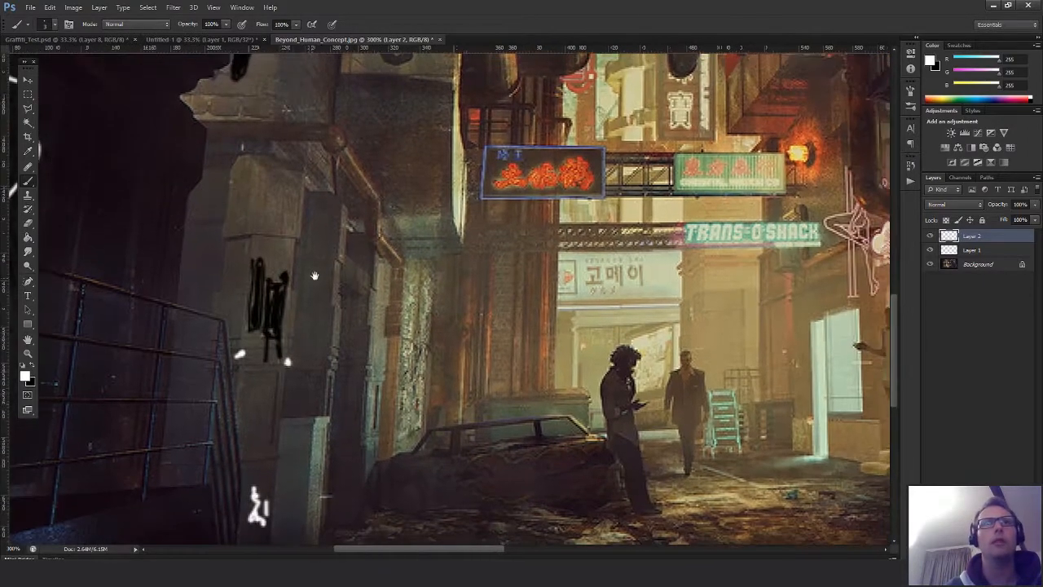
Outline the narrow poster panel on the wall behind the wrecked car with straight black lines and cross it out
key(x)
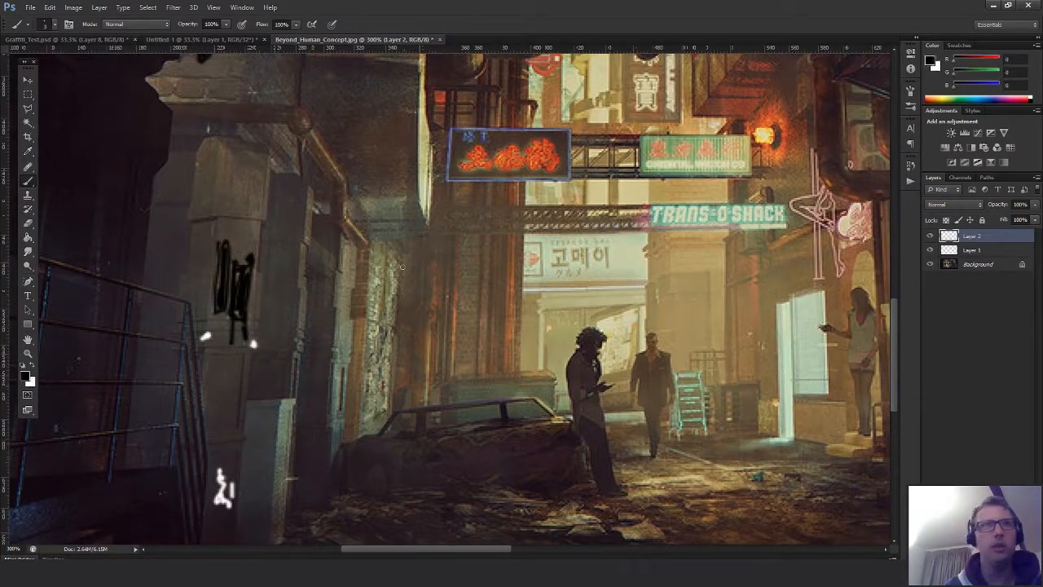
click(395, 259)
shift+click(392, 411)
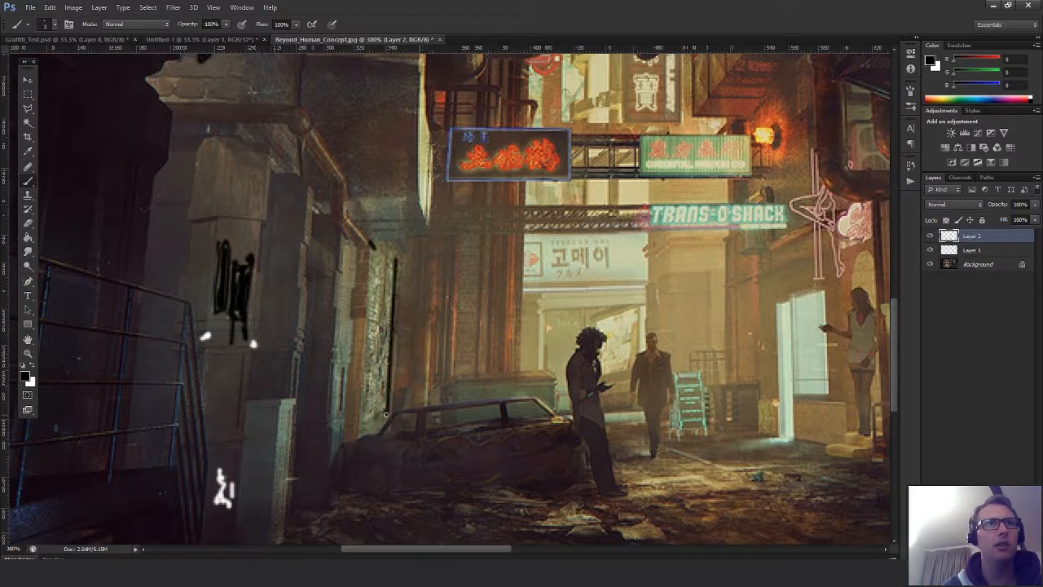
shift+click(361, 428)
shift+click(359, 244)
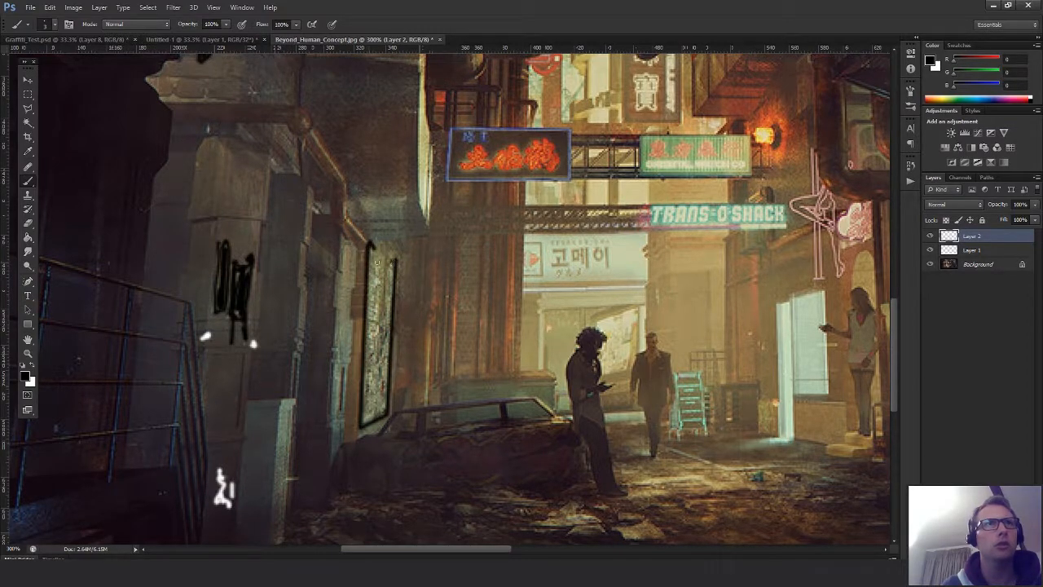
shift+click(387, 398)
shift+click(362, 423)
Outline the narrow side face of the CTC network access point with black brush strokes
drag(453, 296, 299, 305)
drag(541, 291, 409, 564)
mouse_move(710, 75)
mouse_down()
mouse_move(496, 321)
mouse_move(410, 387)
mouse_move(303, 402)
mouse_move(497, 324)
mouse_move(395, 413)
mouse_move(329, 315)
mouse_move(387, 160)
mouse_move(570, 98)
mouse_move(522, 146)
mouse_move(131, 269)
mouse_move(401, 274)
mouse_move(496, 263)
mouse_move(524, 321)
mouse_move(260, 340)
mouse_up()
mouse_move(514, 305)
mouse_down()
mouse_move(289, 285)
mouse_move(386, 263)
mouse_up()
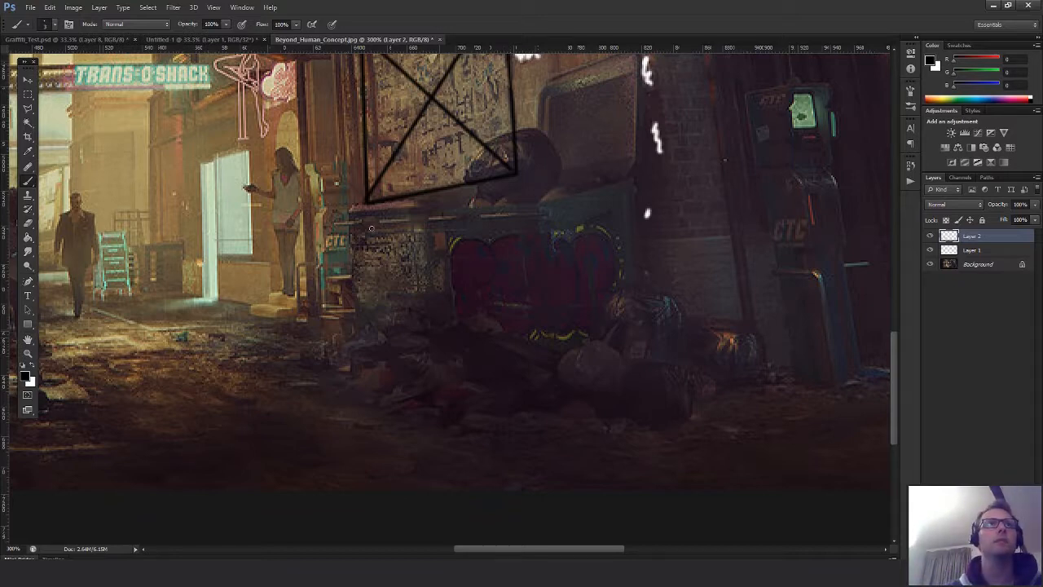
drag(714, 252, 502, 282)
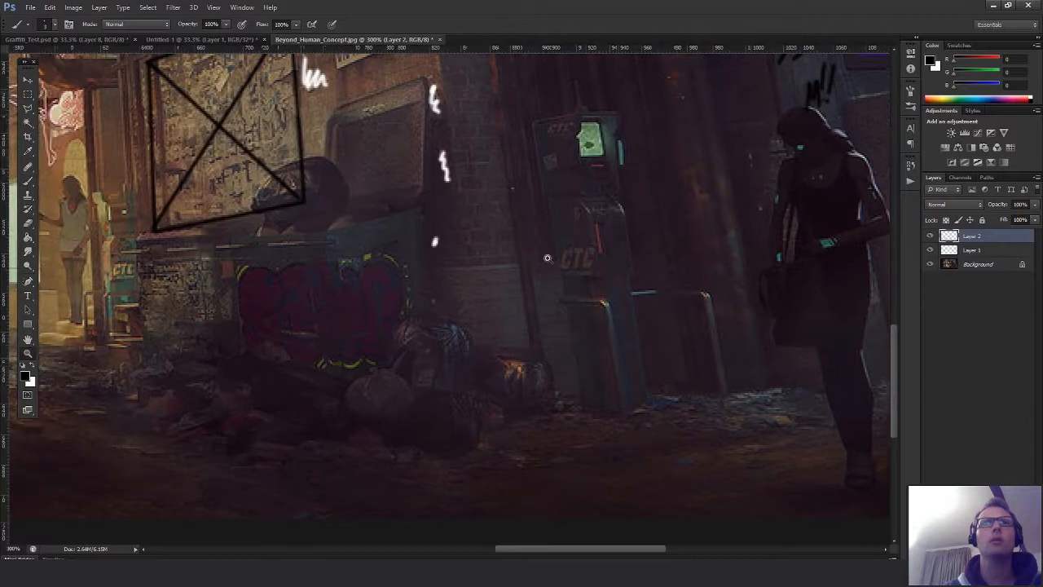
key(z)
key(b)
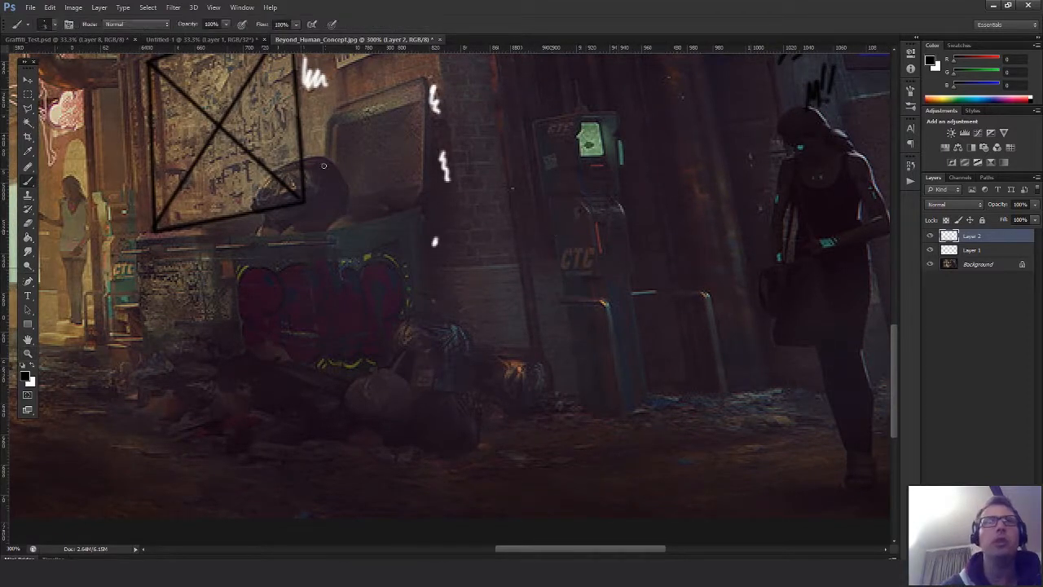
mouse_move(533, 121)
mouse_down()
mouse_move(550, 151)
mouse_move(550, 202)
mouse_move(586, 277)
mouse_move(602, 409)
mouse_up()
mouse_move(552, 208)
mouse_down()
mouse_move(575, 399)
mouse_move(597, 410)
mouse_up()
Mark the tag on the lower panel of the ATM and the spot above its screen with black strokes
drag(786, 239, 435, 280)
drag(537, 313, 508, 292)
mouse_move(691, 287)
mouse_down()
mouse_move(718, 284)
mouse_move(720, 316)
mouse_up()
drag(723, 278, 724, 312)
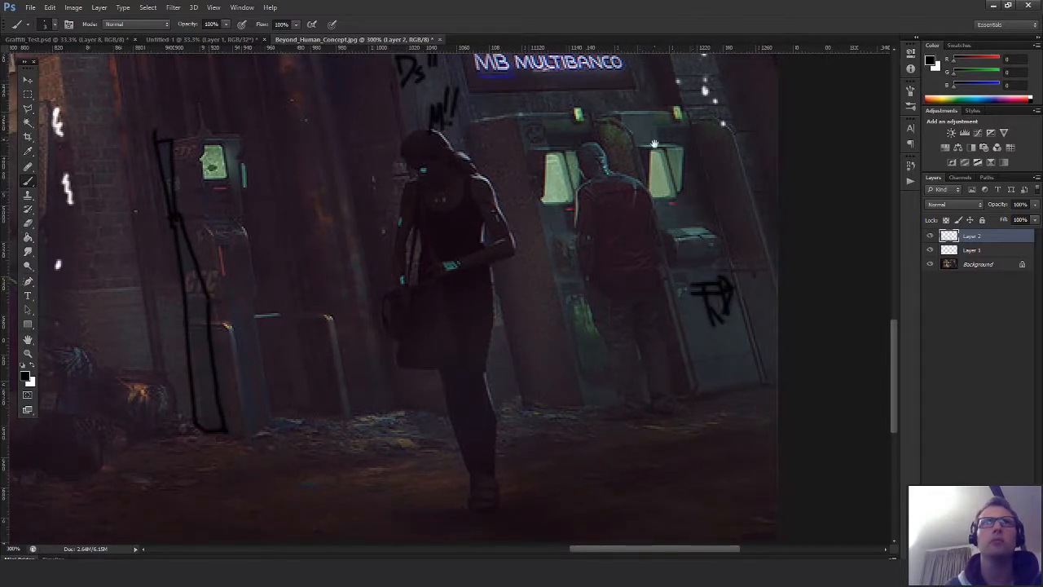
drag(627, 132, 615, 167)
drag(512, 157, 520, 170)
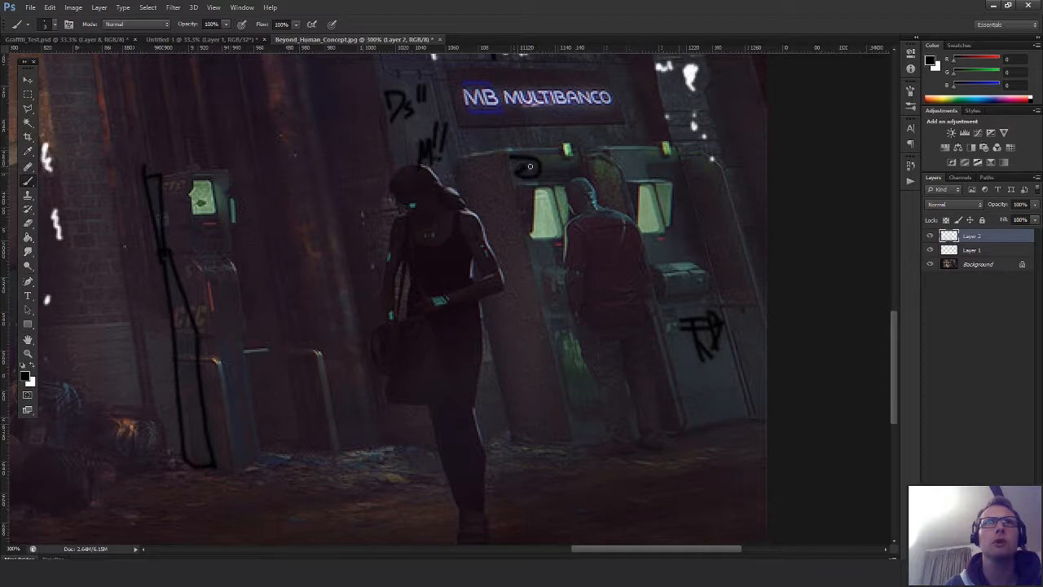
Cross out the small poster on the dumpster and outline the red graffiti beside it in black
mouse_move(561, 352)
mouse_down()
mouse_move(566, 309)
mouse_move(560, 337)
mouse_move(607, 362)
mouse_move(624, 352)
mouse_move(625, 293)
mouse_up()
drag(450, 334, 642, 309)
mouse_move(294, 266)
mouse_down()
mouse_move(295, 352)
mouse_move(442, 356)
mouse_move(453, 302)
mouse_move(406, 255)
mouse_move(372, 272)
mouse_move(303, 269)
mouse_up()
mouse_move(339, 343)
mouse_down()
mouse_move(539, 302)
mouse_move(628, 310)
mouse_move(616, 322)
mouse_up()
mouse_move(468, 247)
mouse_down()
mouse_move(532, 244)
mouse_move(532, 311)
mouse_move(479, 327)
mouse_move(467, 244)
mouse_move(532, 303)
mouse_up()
mouse_move(525, 246)
mouse_down()
mouse_move(462, 325)
mouse_move(318, 367)
mouse_move(216, 354)
mouse_up()
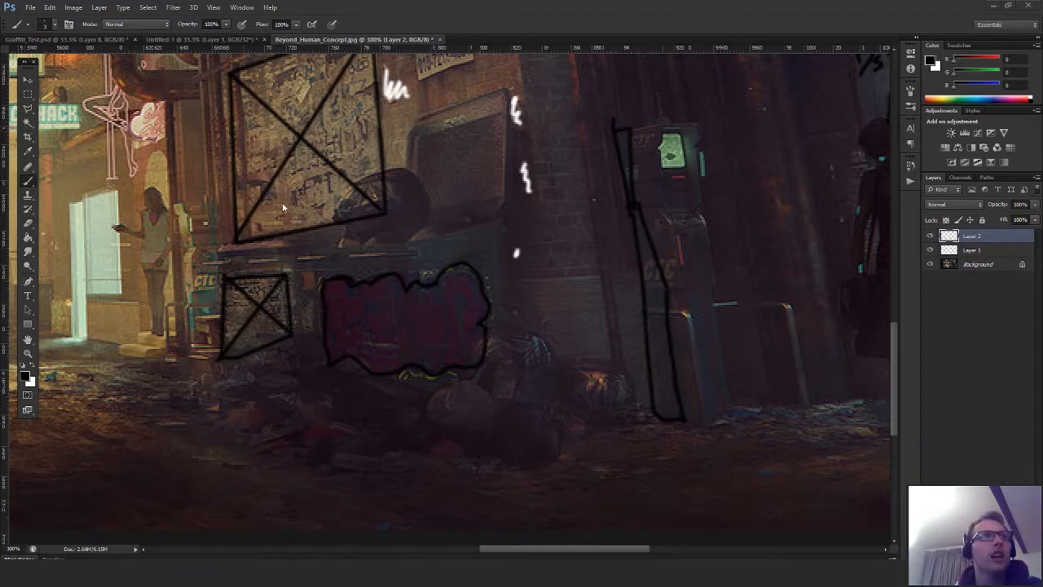
drag(290, 245, 538, 302)
mouse_move(664, 325)
mouse_down()
mouse_move(492, 296)
mouse_move(474, 255)
mouse_up()
Switch to Viewport 2 of Unreal Editor and look around the street scene
click(493, 570)
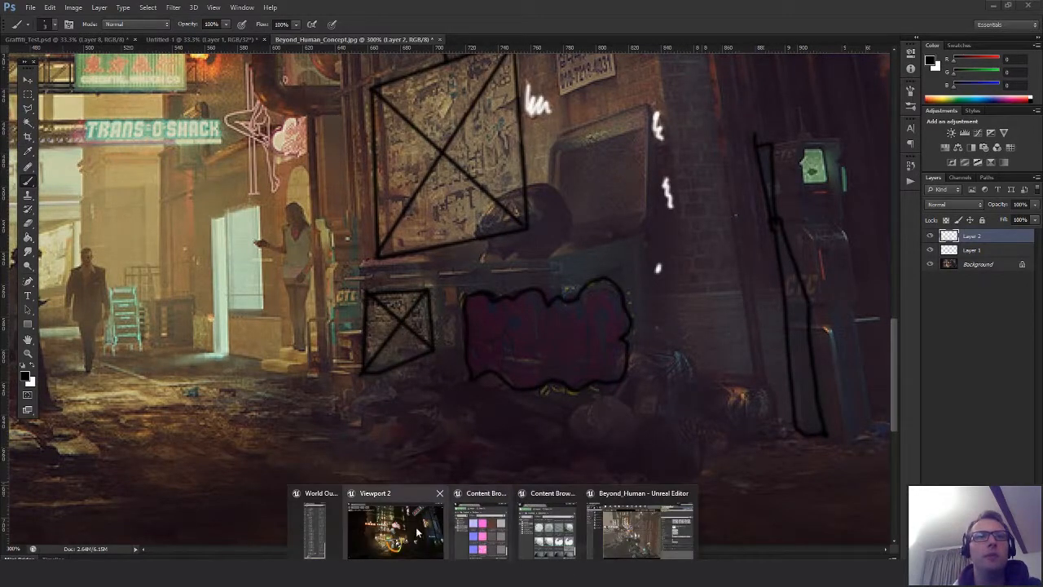
click(400, 522)
key(w)
right_drag(441, 313, 509, 303)
key(w)
key(s)
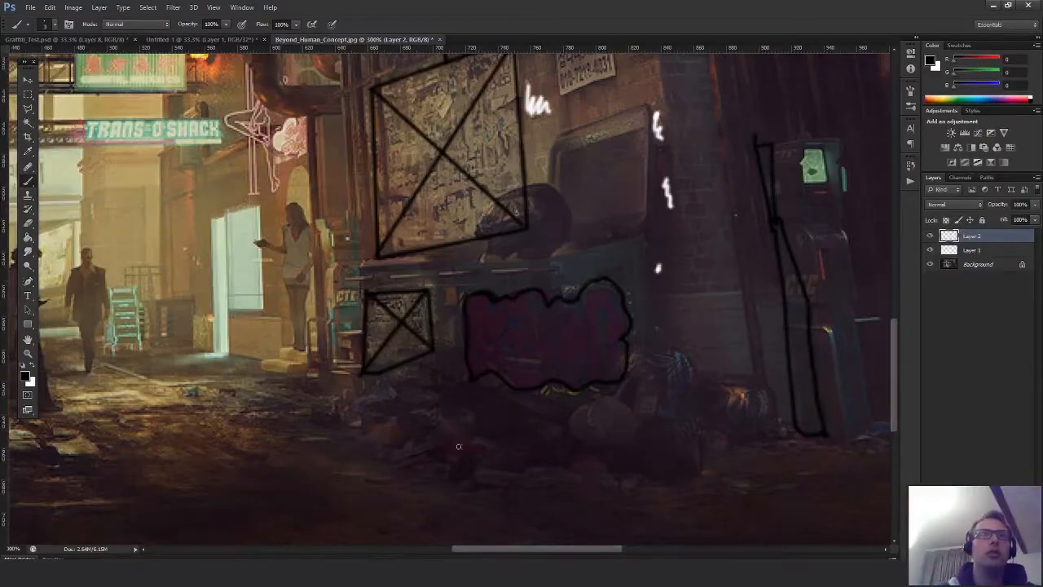
Review the marked concept art, then switch to the browser and examine the ATM graffiti on the Beyond Human street props sheet
key(z)
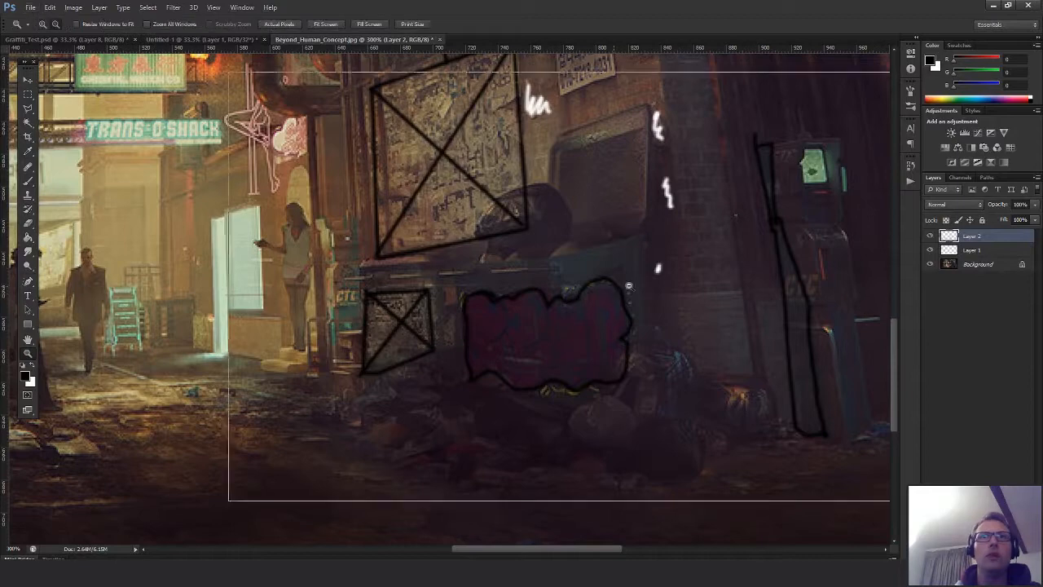
alt+click(607, 299)
key(m)
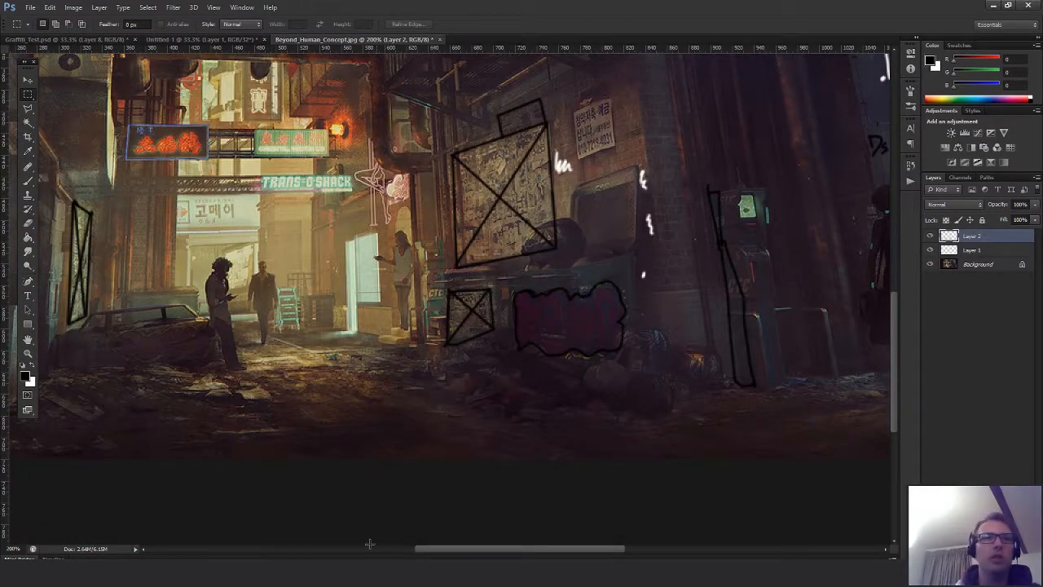
click(399, 528)
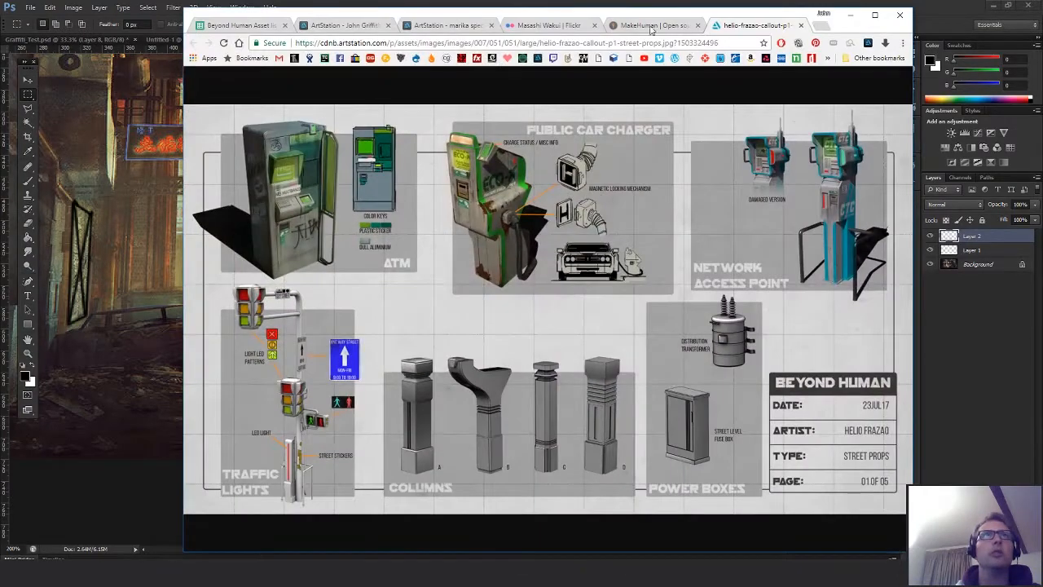
click(821, 27)
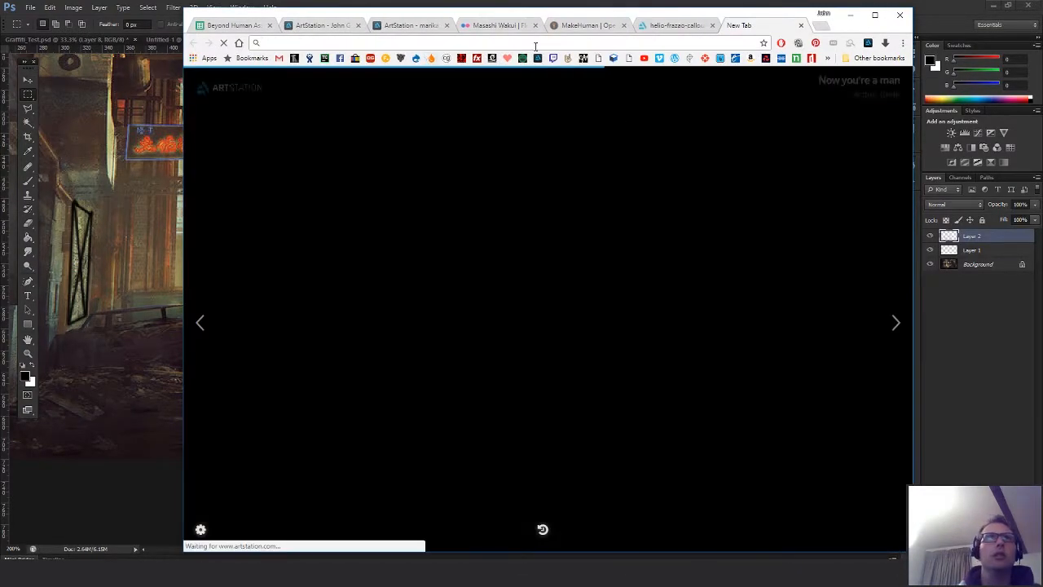
click(668, 27)
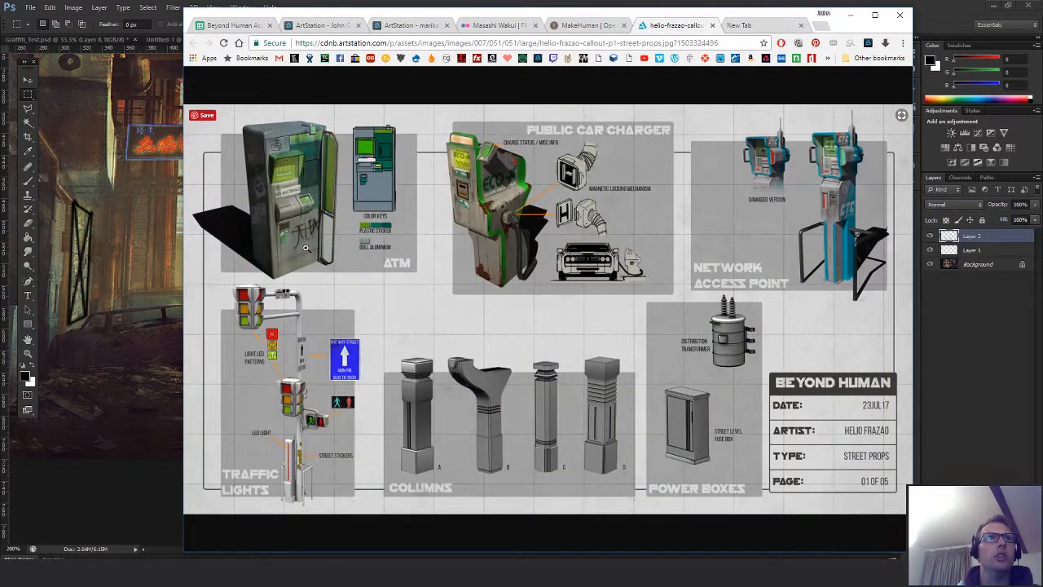
Search Google Images for "graffiti letters" in the new browser tab
click(748, 26)
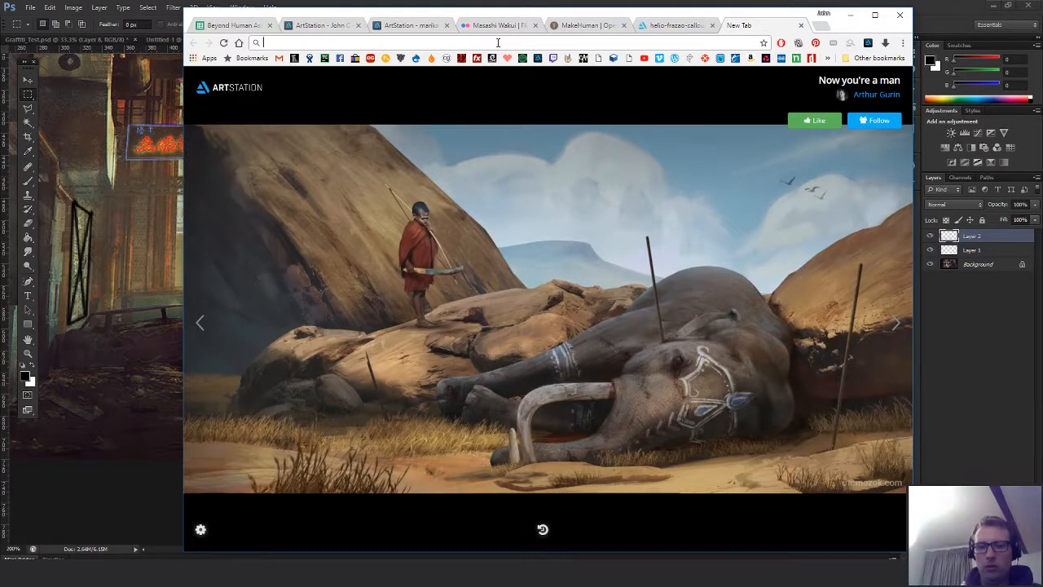
text(graffi)
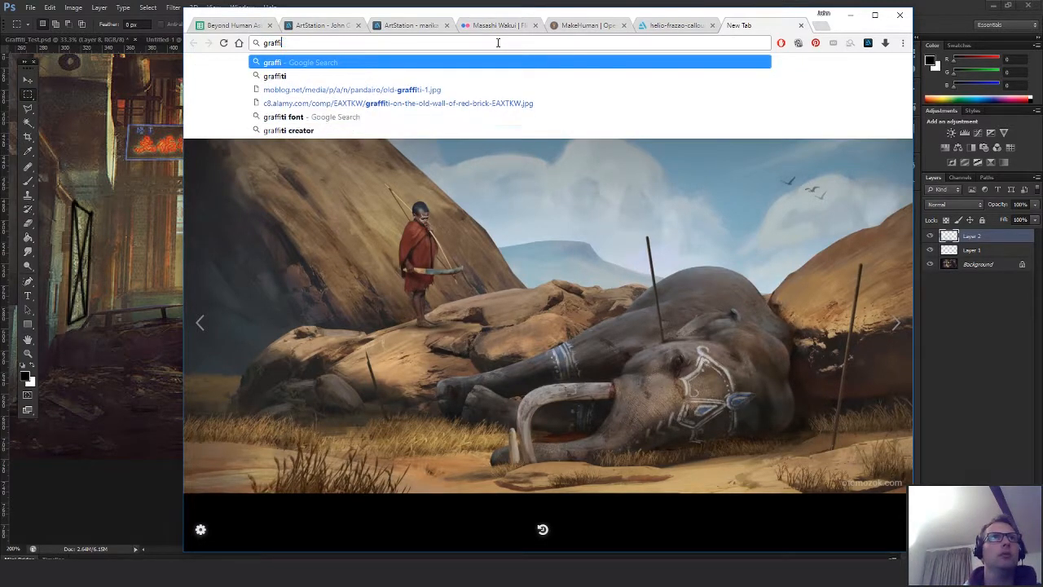
key(BackSpace)
text(atiu)
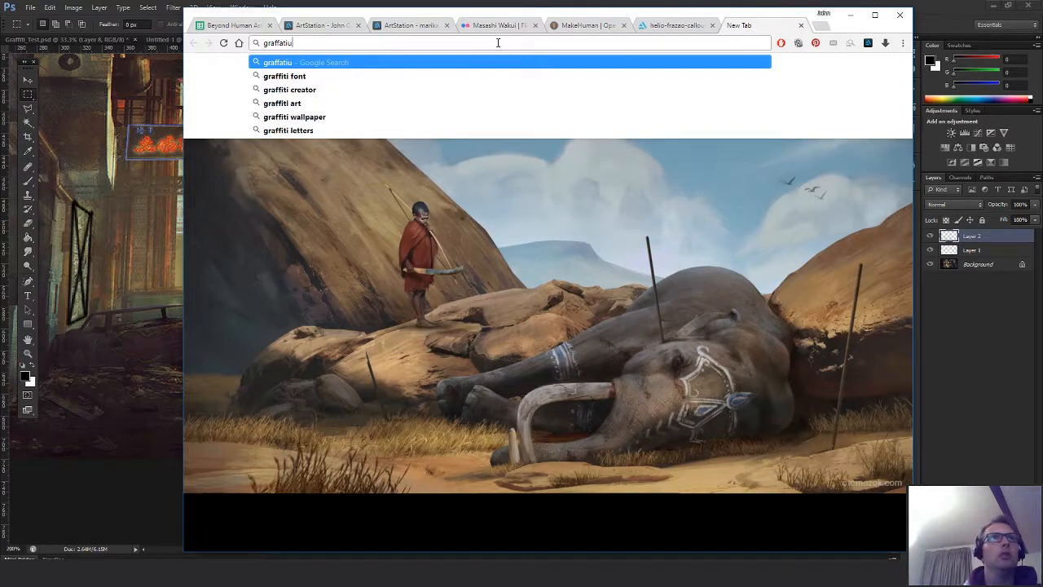
key(BackSpace)
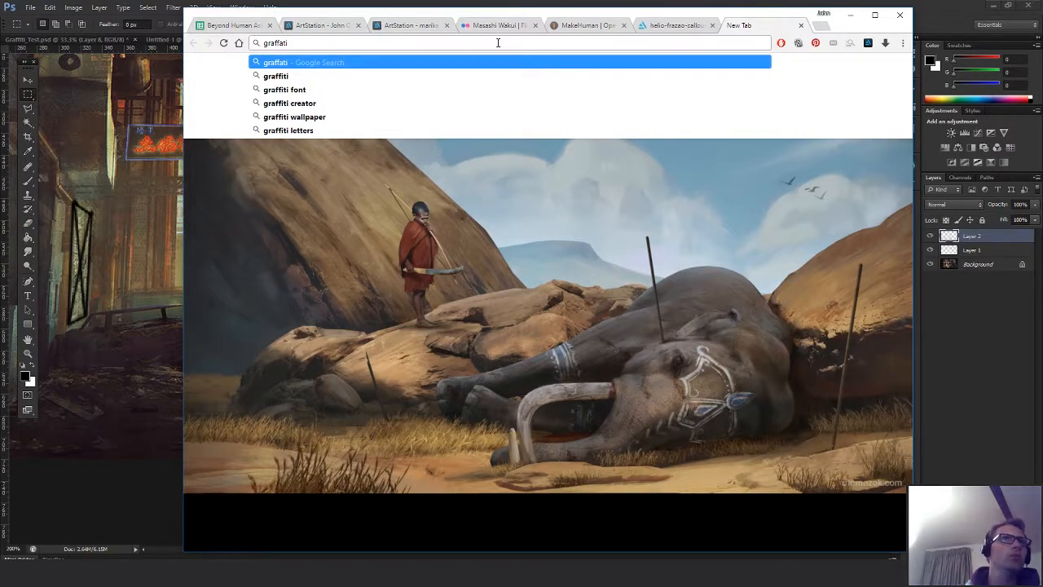
key(Down)
key(Down)
key(Down)
key(Down)
key(Down)
key(Return)
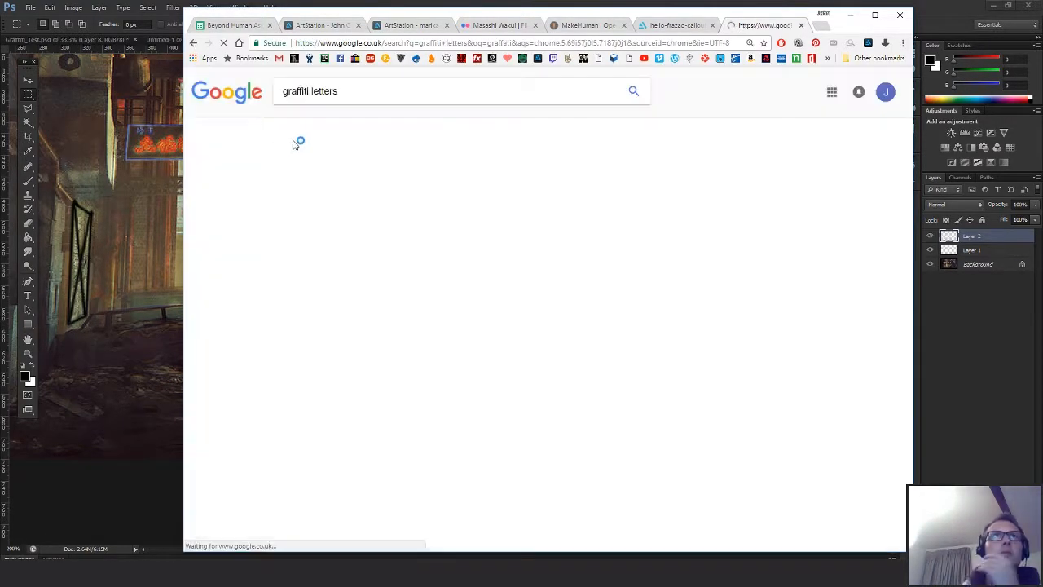
click(323, 127)
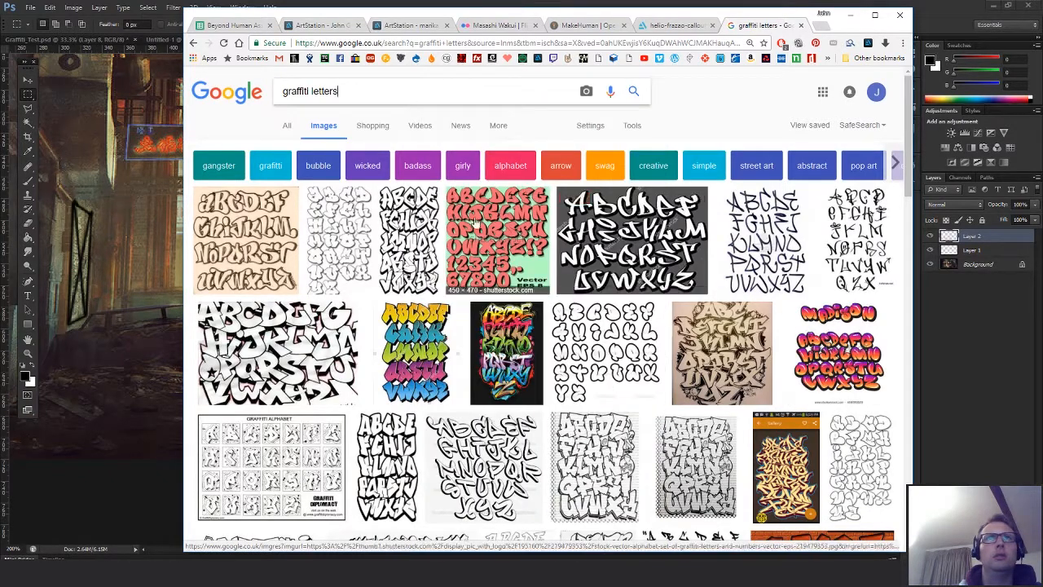
click(814, 25)
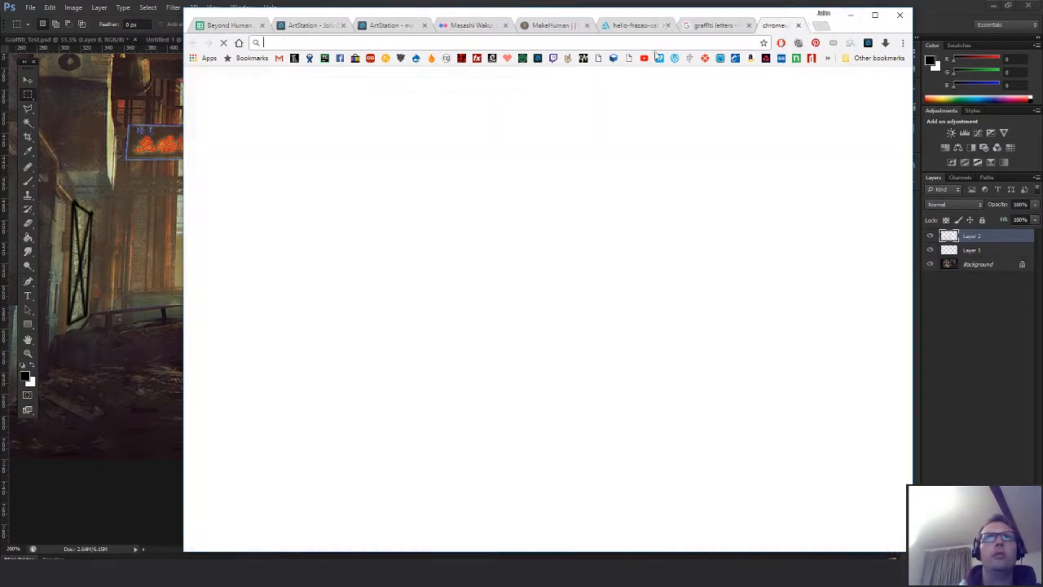
text(www.dafont.com)
key(Return)
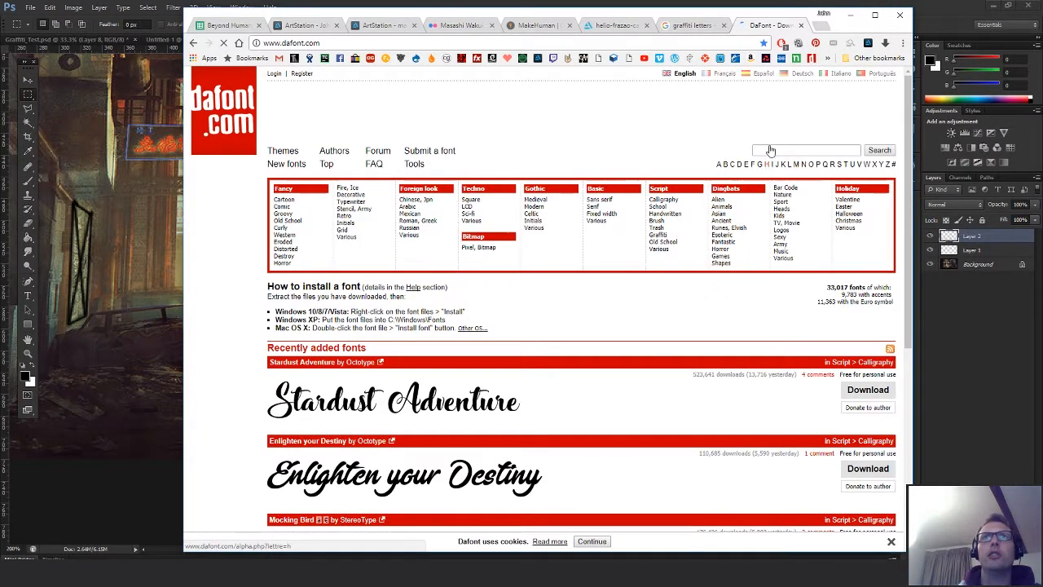
click(770, 149)
text(graff)
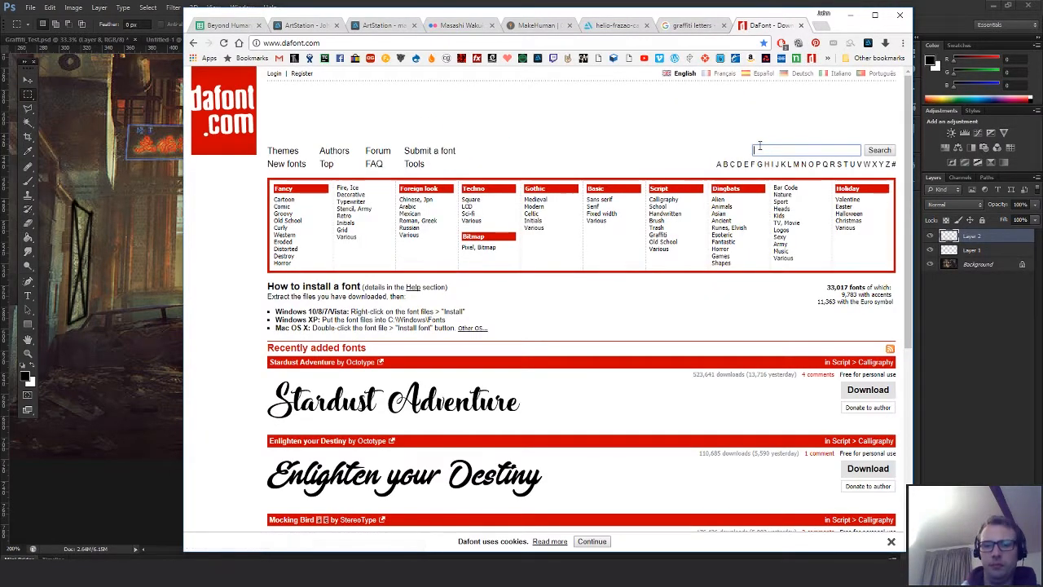
text(iti)
key(Return)
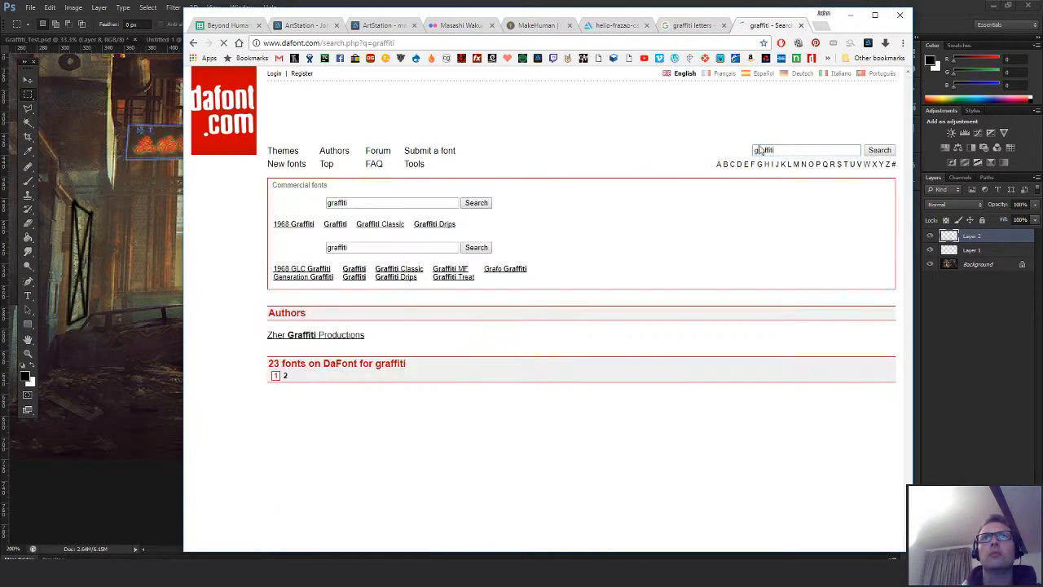
Look through both pages of the graffiti font results for suitable lettering styles
scroll(579, 194, down, 5)
scroll(616, 201, down, 13)
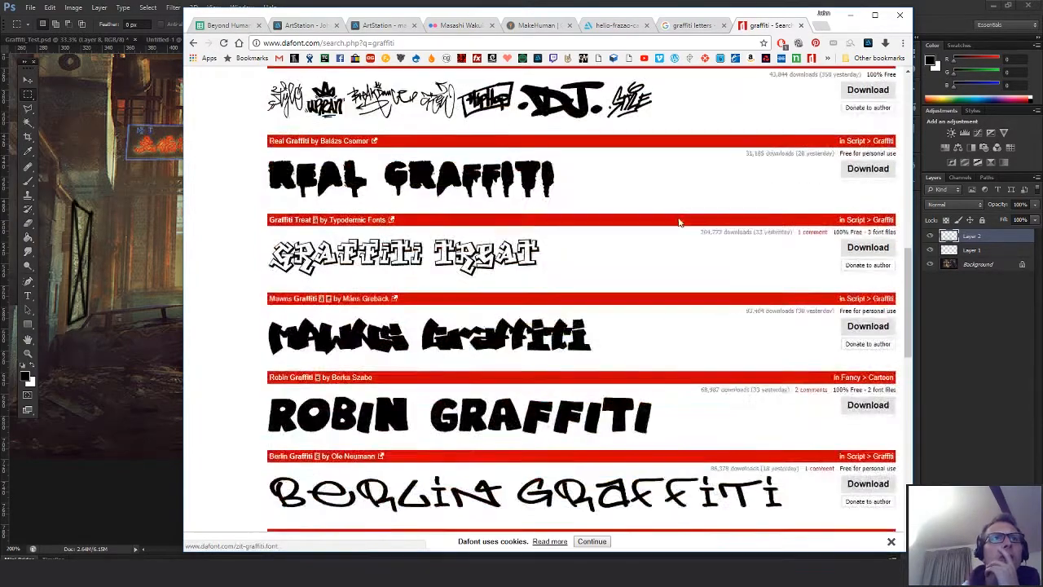
scroll(688, 225, up, 1)
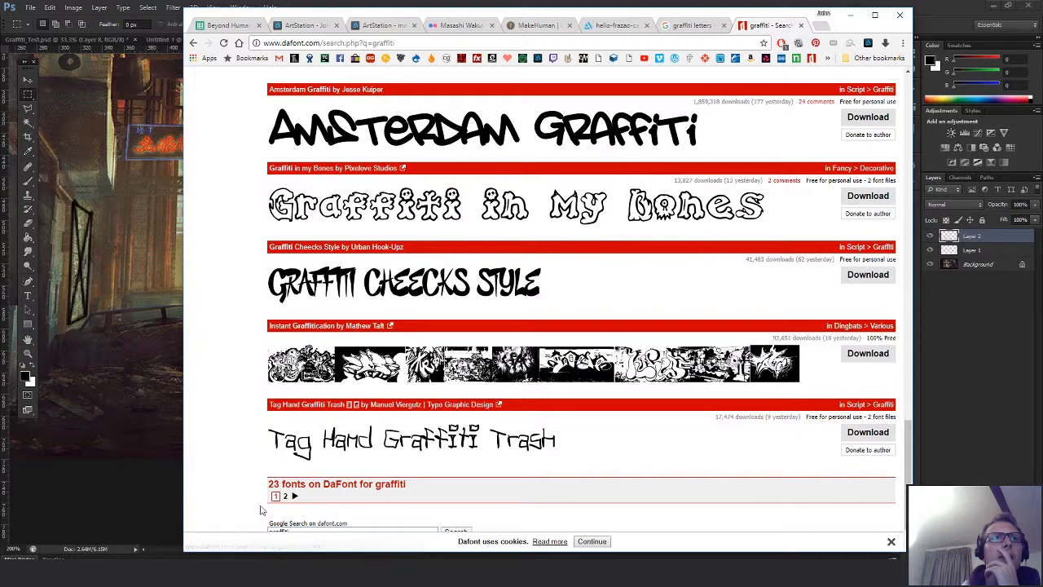
click(295, 496)
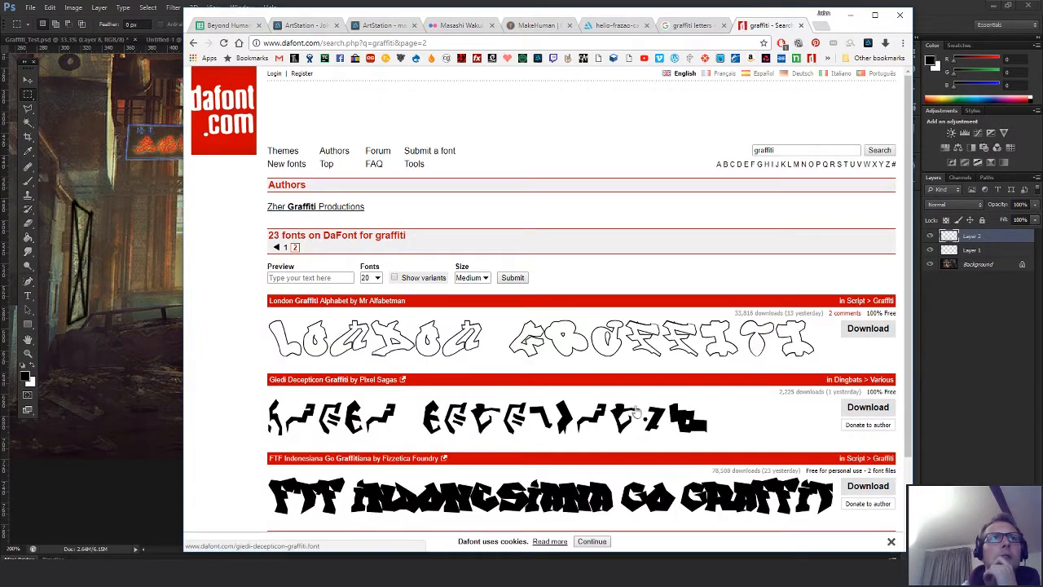
scroll(586, 404, down, 3)
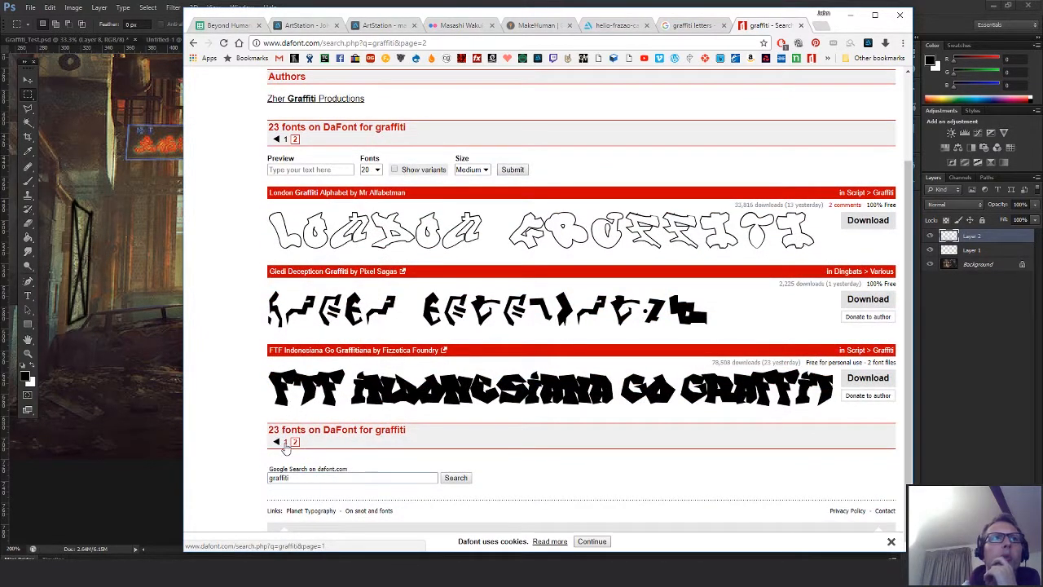
click(276, 442)
scroll(535, 389, down, 10)
scroll(538, 392, up, 1)
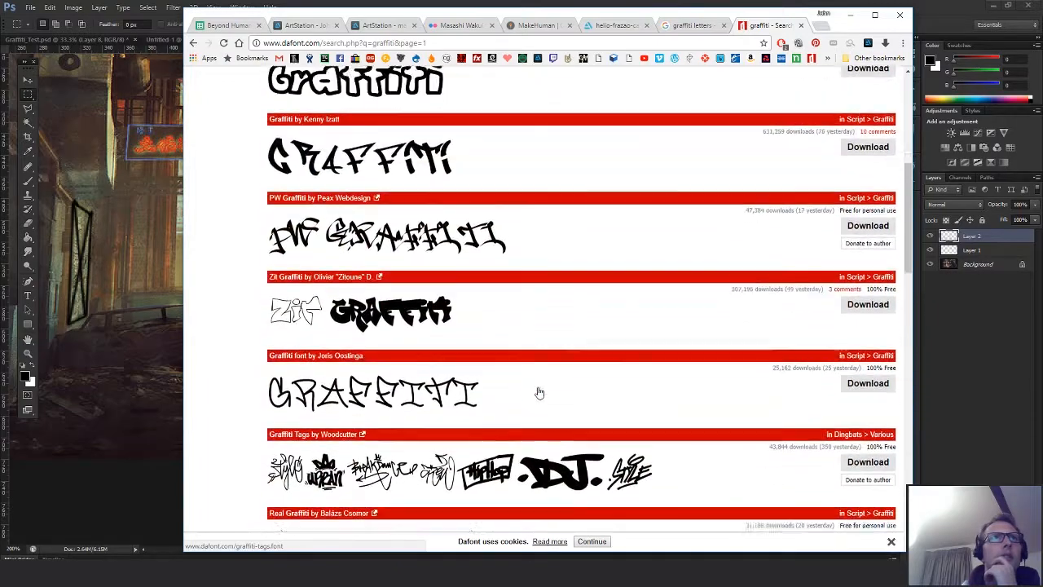
scroll(538, 392, down, 4)
scroll(537, 392, down, 7)
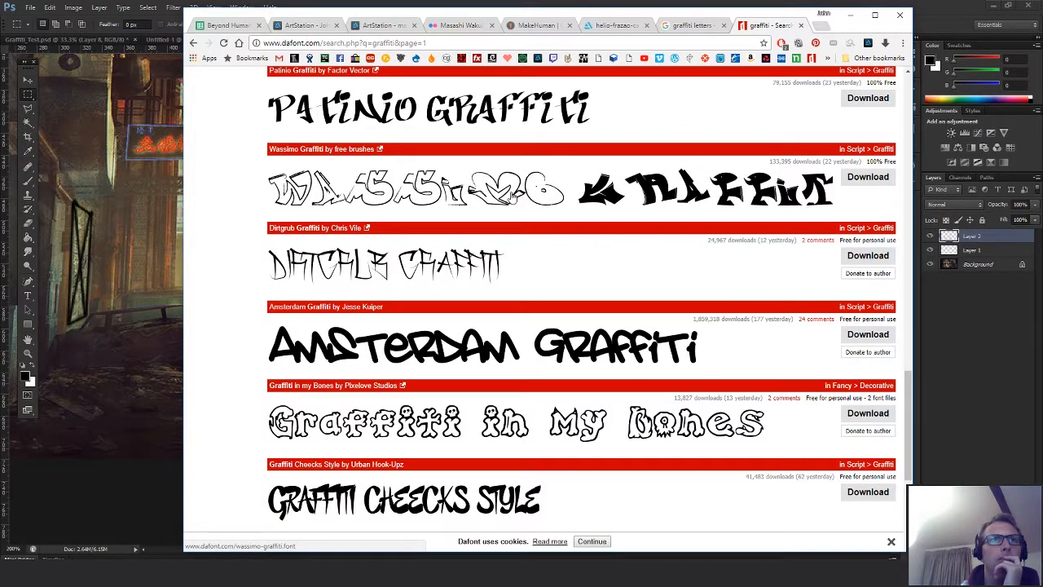
scroll(505, 194, down, 1)
scroll(489, 189, up, 1)
Open the Wassimo Graffiti font page and examine its character set
click(470, 186)
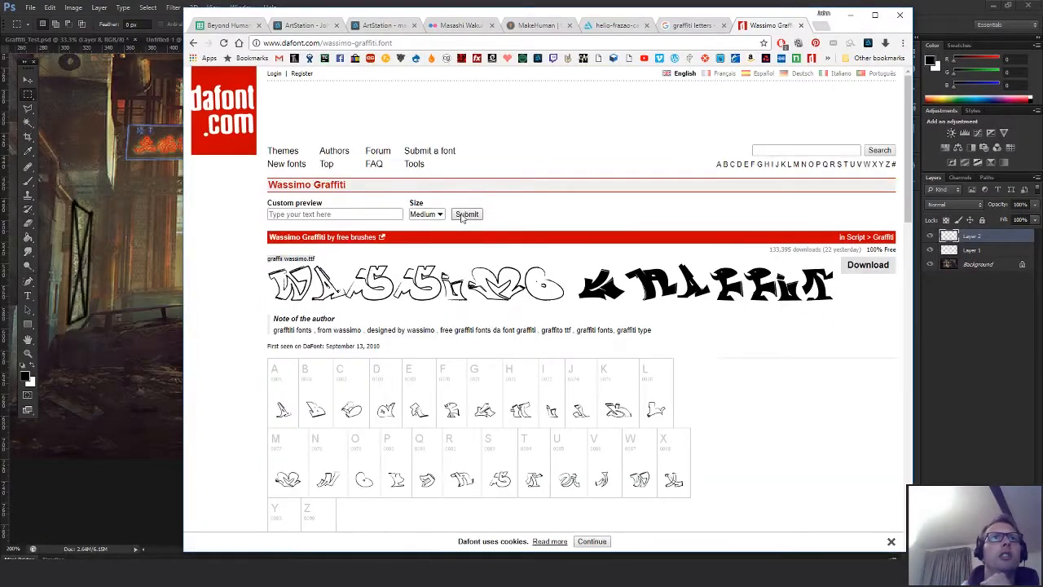
click(426, 213)
click(420, 238)
scroll(748, 390, down, 3)
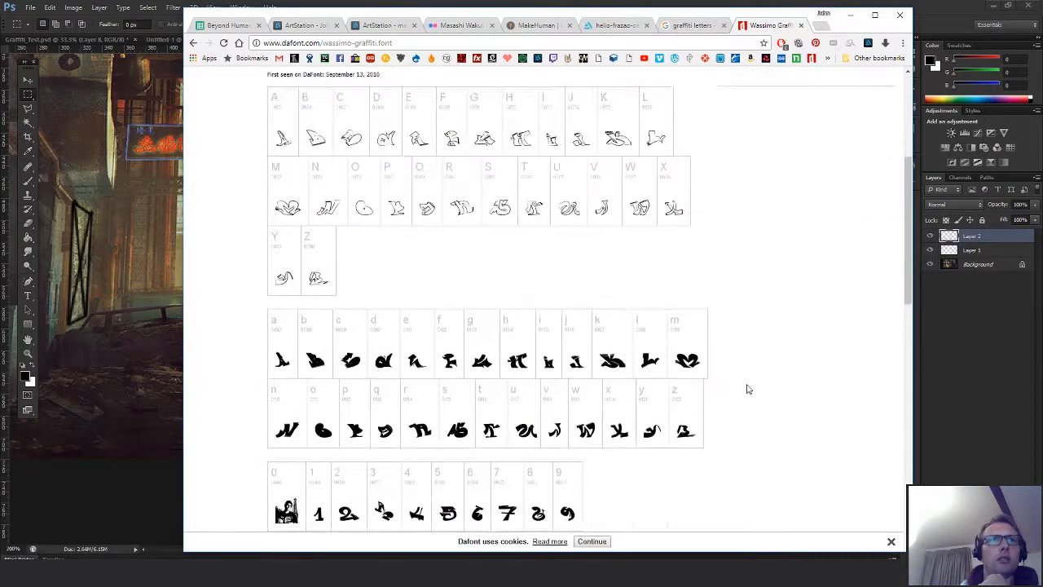
scroll(748, 390, down, 5)
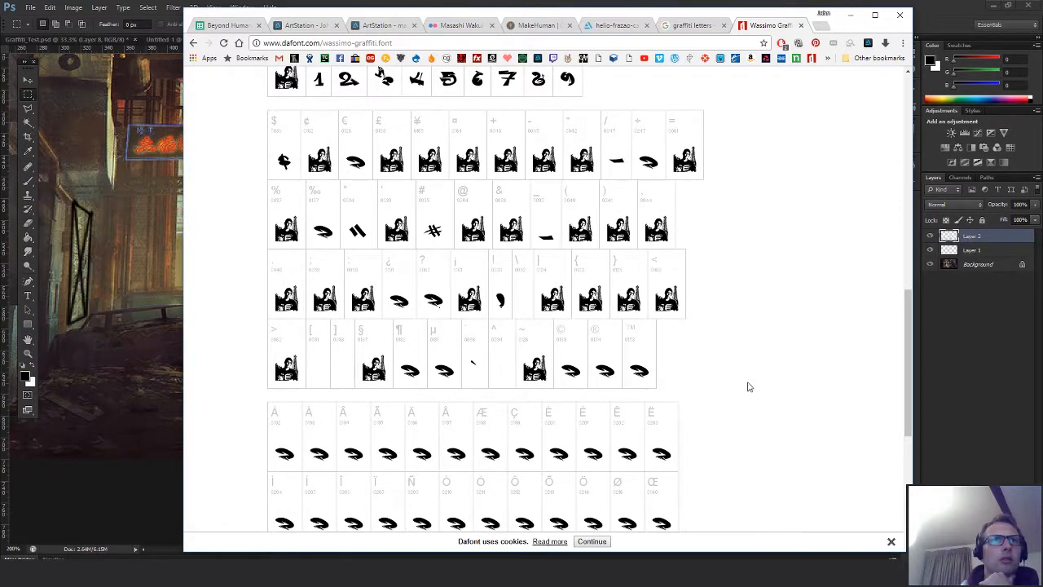
Preview the word "Art" in the Wassimo Graffiti font
scroll(748, 387, down, 1)
scroll(743, 386, up, 5)
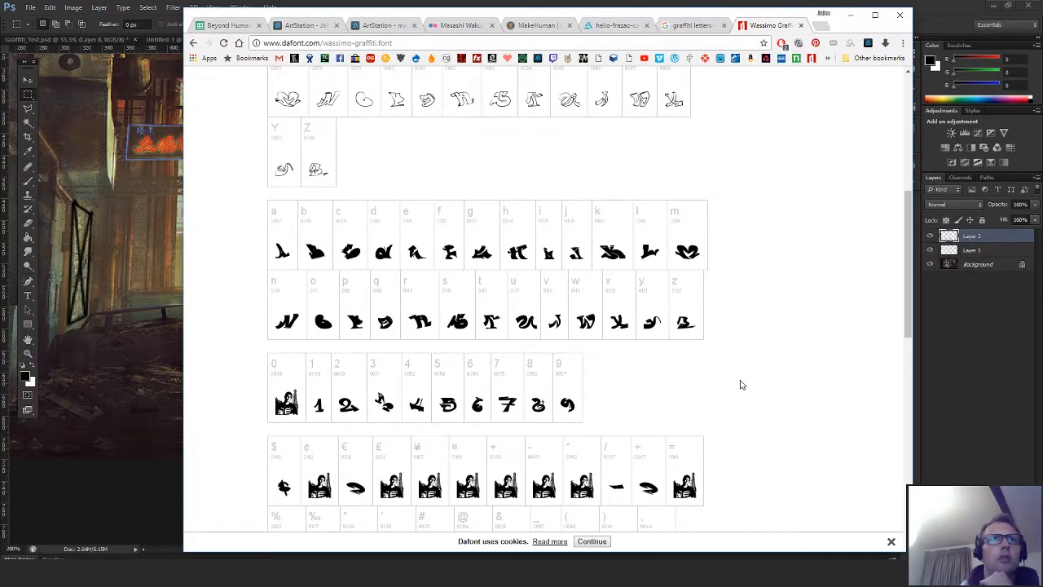
scroll(740, 384, up, 4)
scroll(741, 385, down, 1)
click(329, 106)
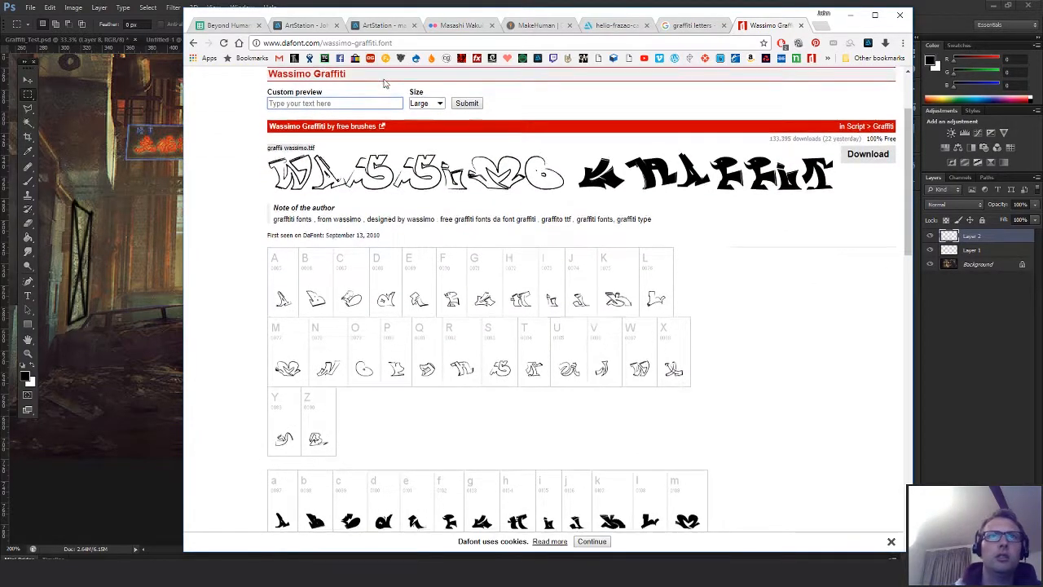
scroll(462, 216, down, 3)
scroll(461, 217, up, 2)
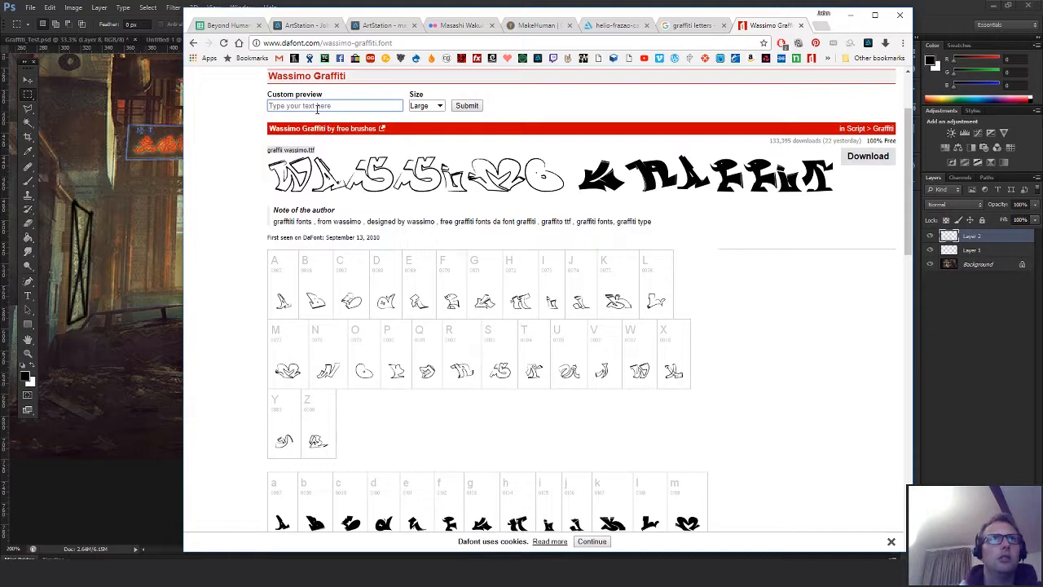
text(Art)
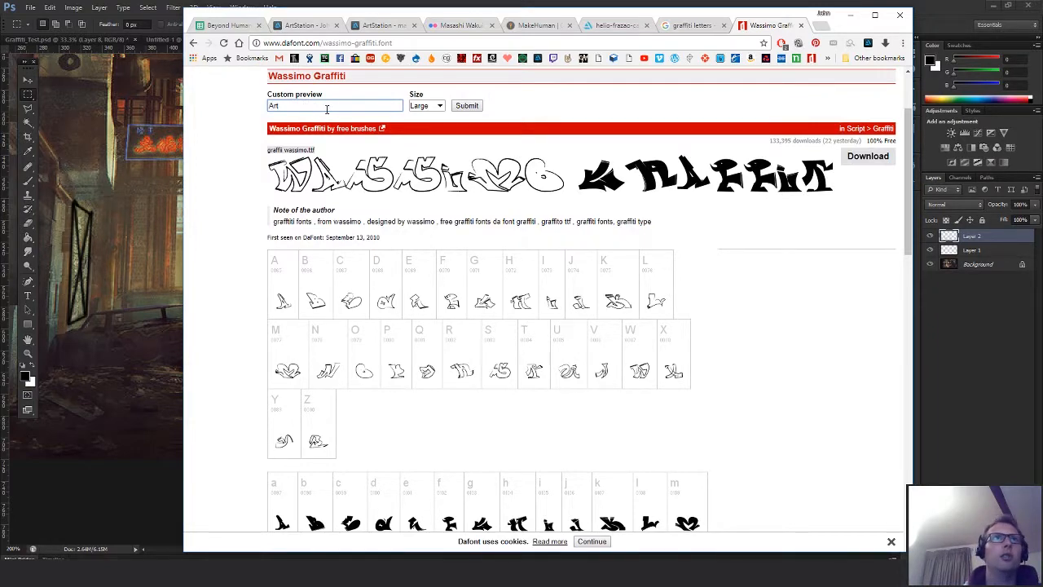
click(466, 105)
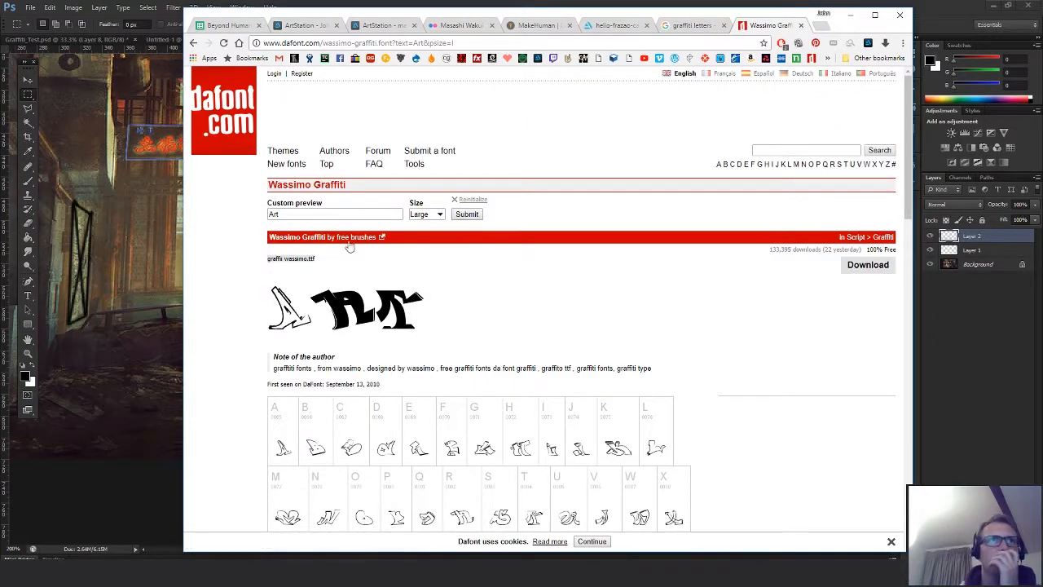
Replace the font's custom preview text with "UE4" and submit it
double_click(290, 213)
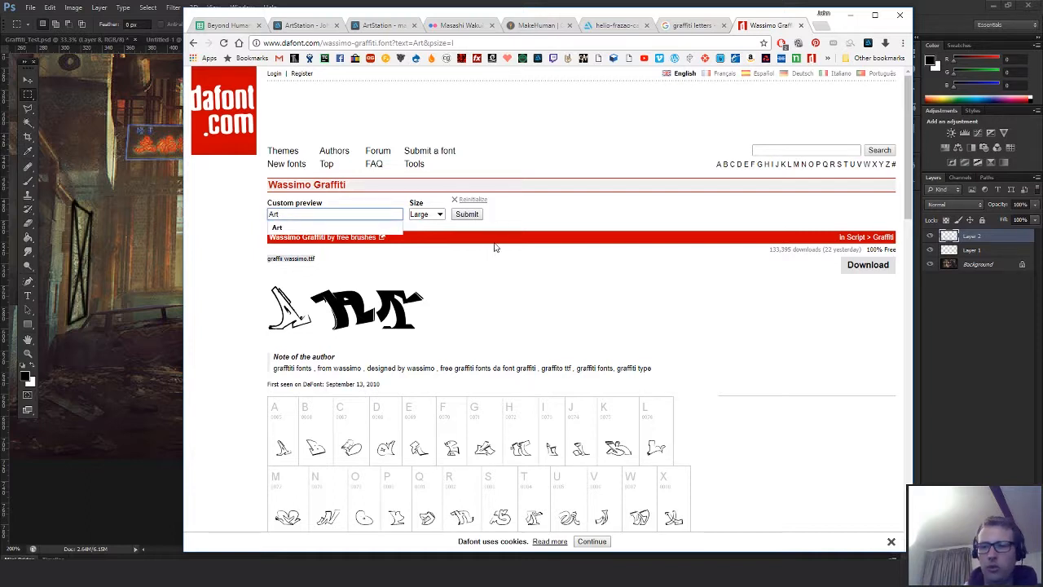
key(BackSpace)
text(UE4)
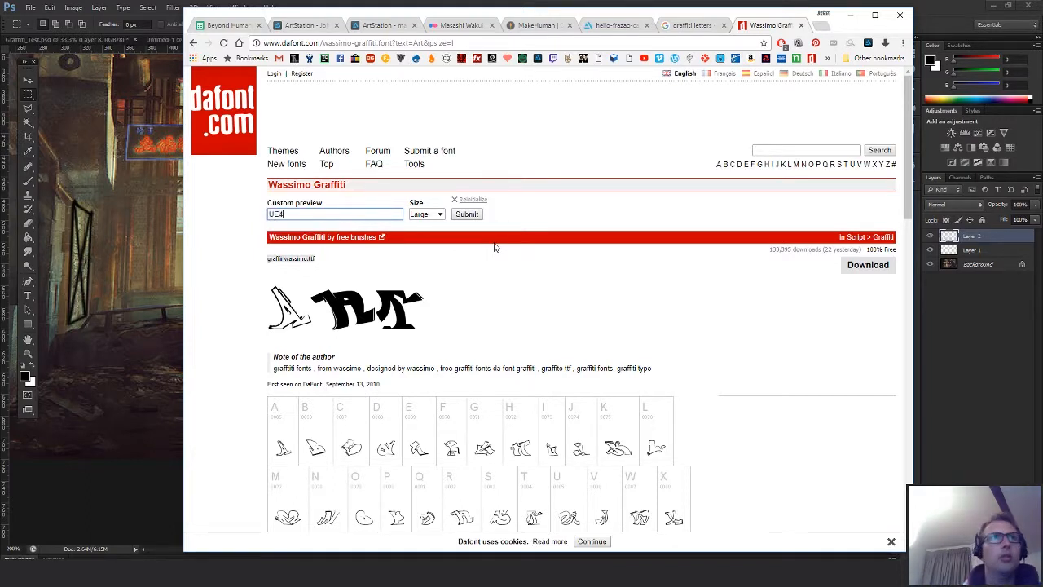
key(Return)
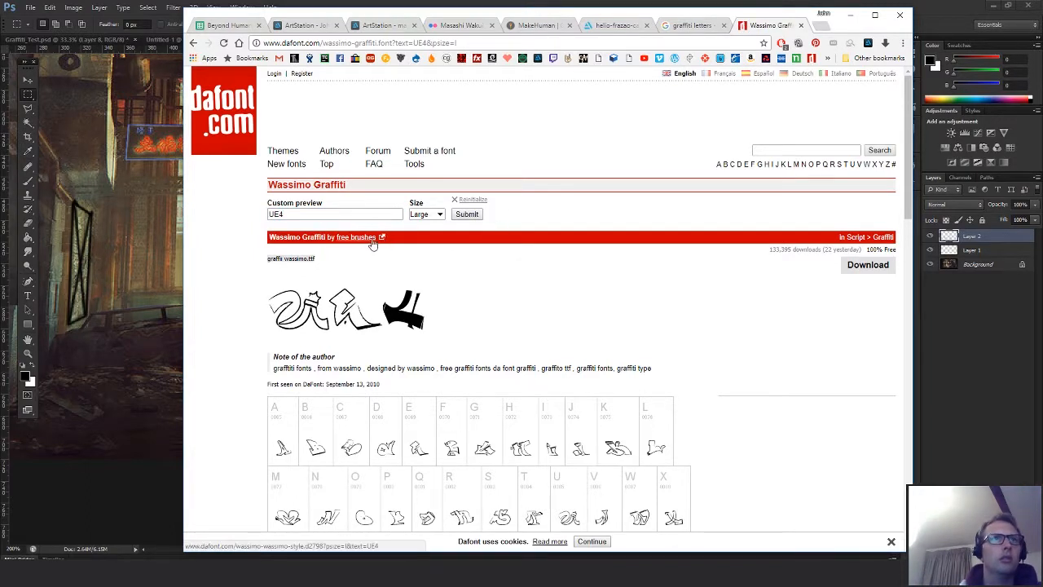
Change the custom preview text to "UNREAL" and render it in the Wassimo Graffiti font
click(297, 214)
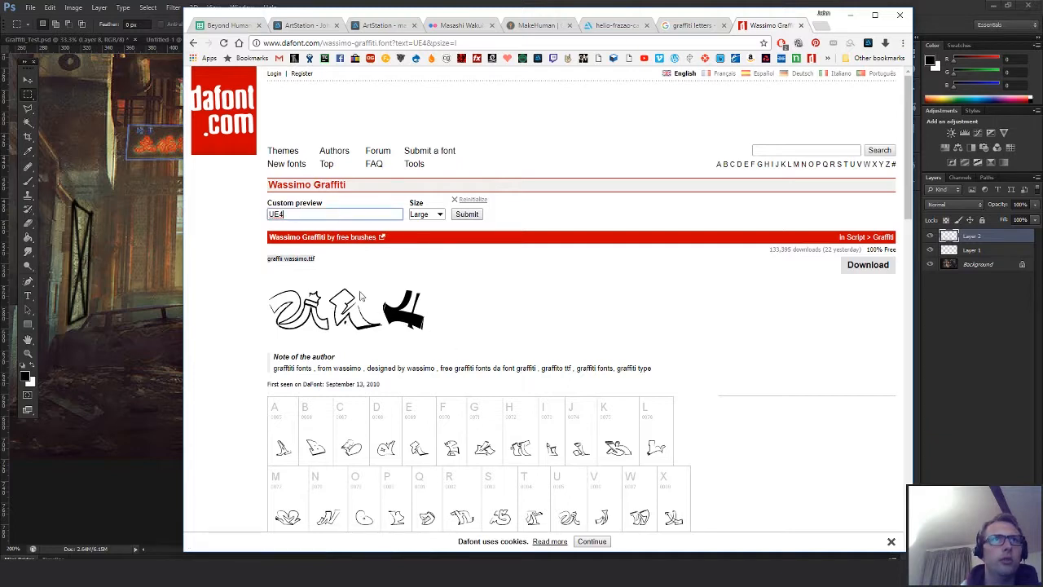
click(281, 214)
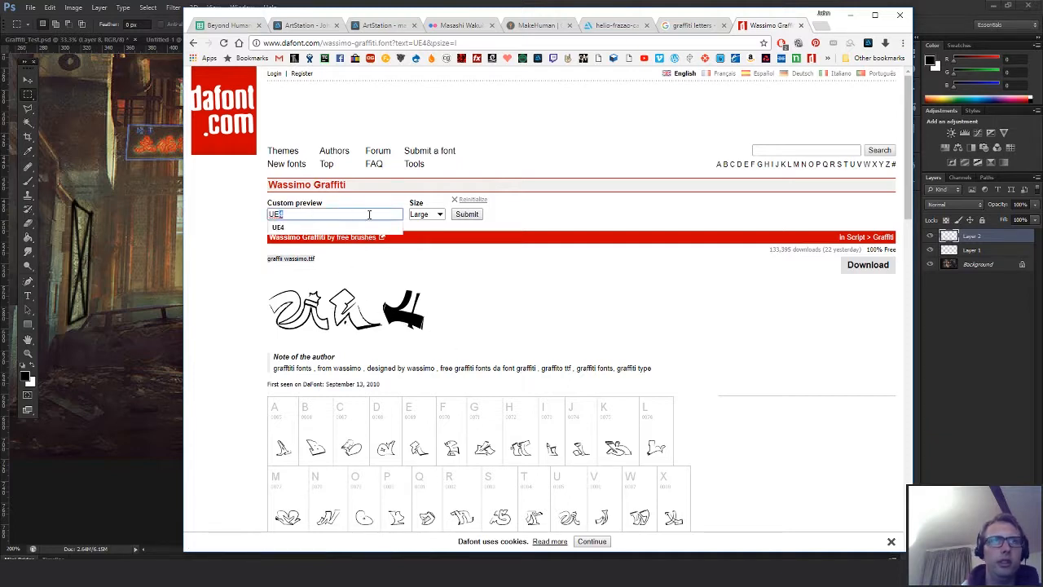
key(BackSpace)
text(N)
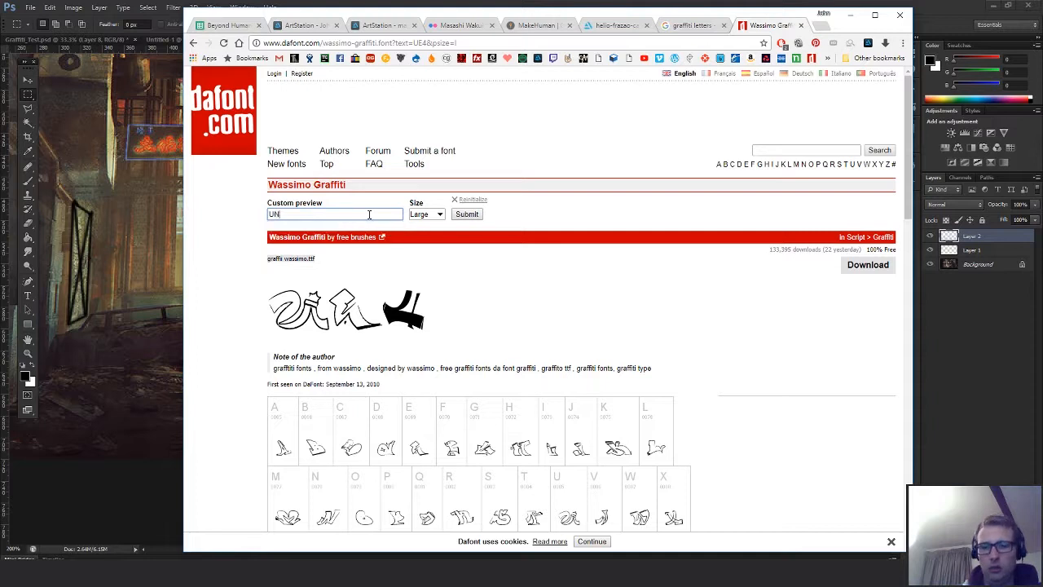
text(REAL)
key(Return)
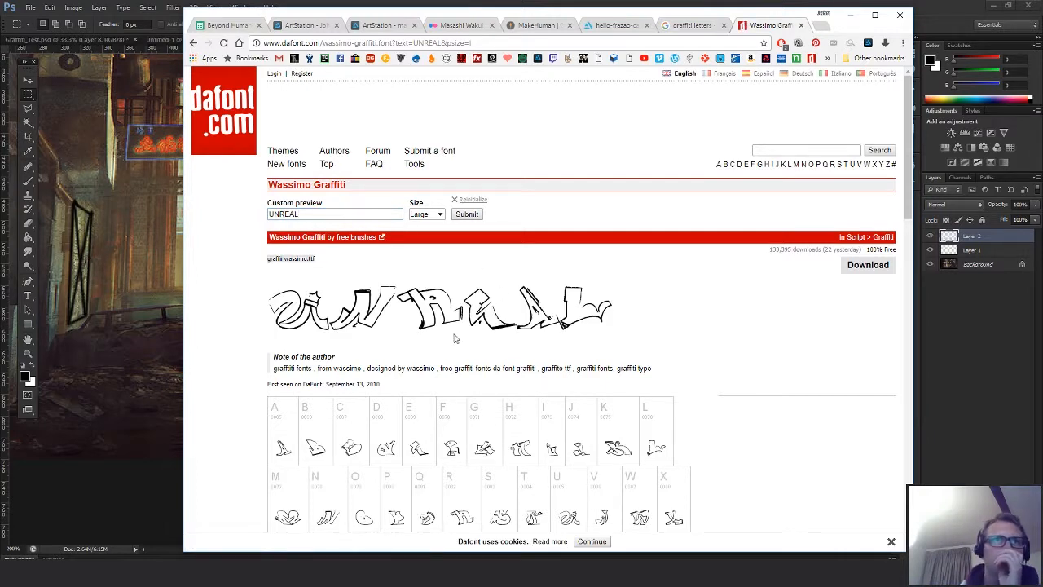
Render the word "APPLE" as the font's custom preview
double_click(397, 212)
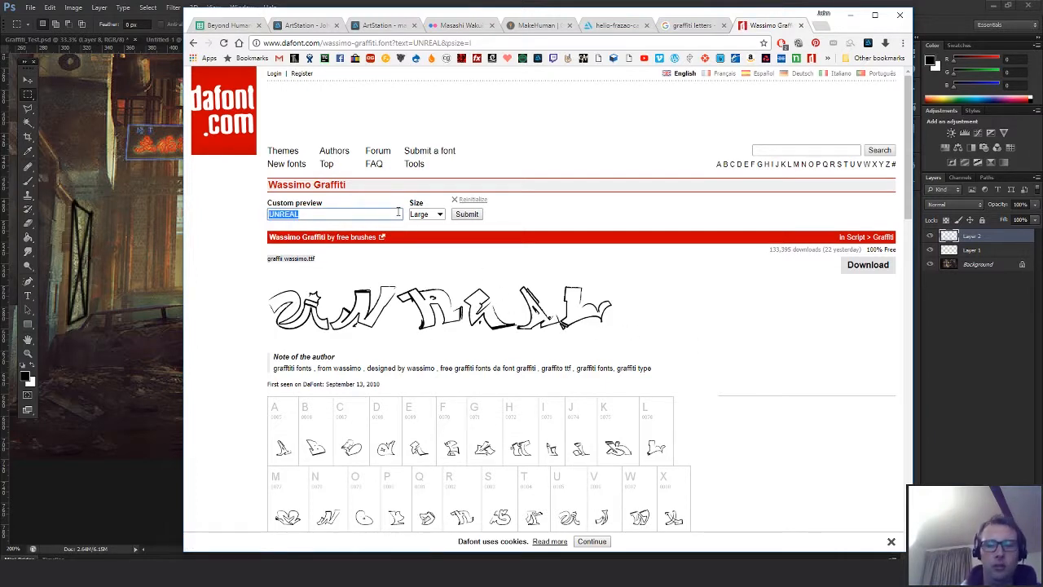
text(APPLE)
key(Return)
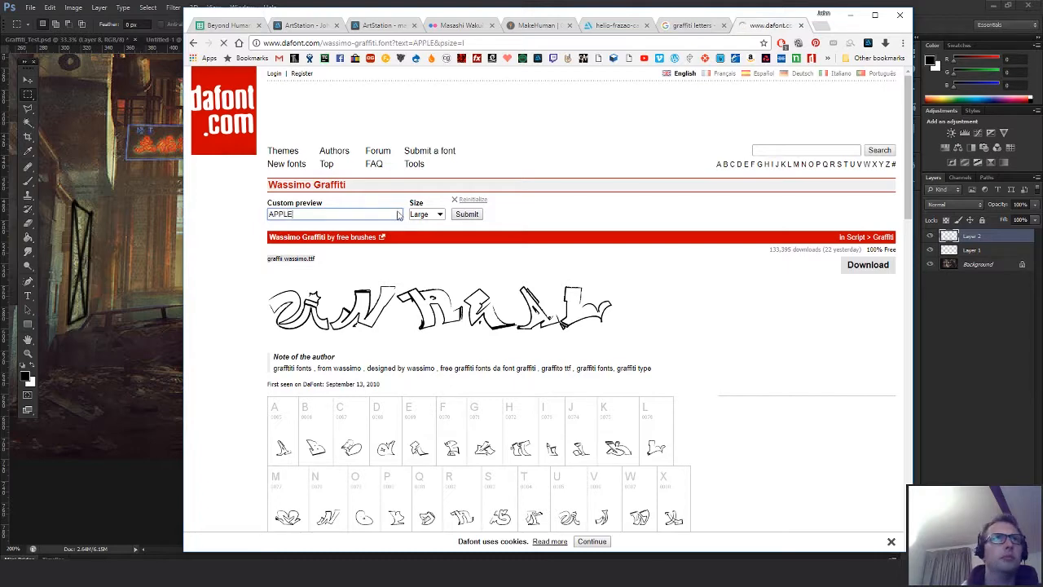
Set the font's custom preview text to "BIG", closing the extra browser window and submitting it on the original page
double_click(322, 214)
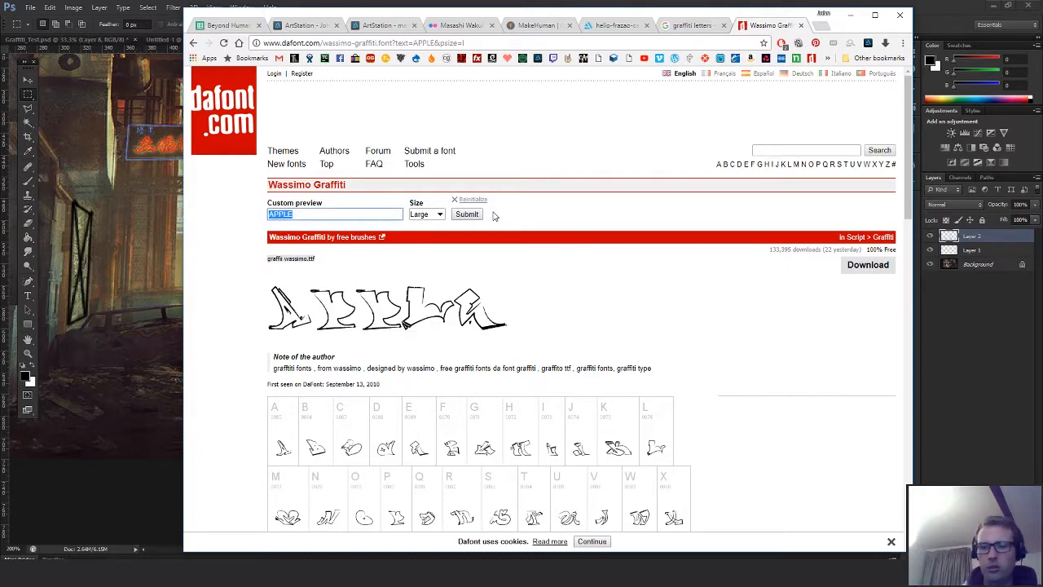
text(BIG)
key(shift+Return)
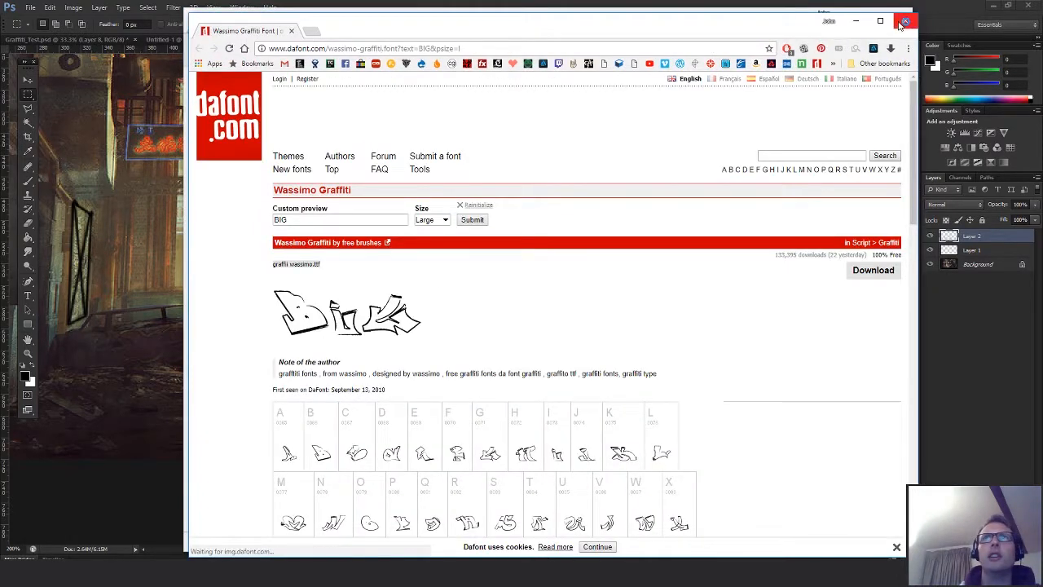
click(905, 22)
click(471, 215)
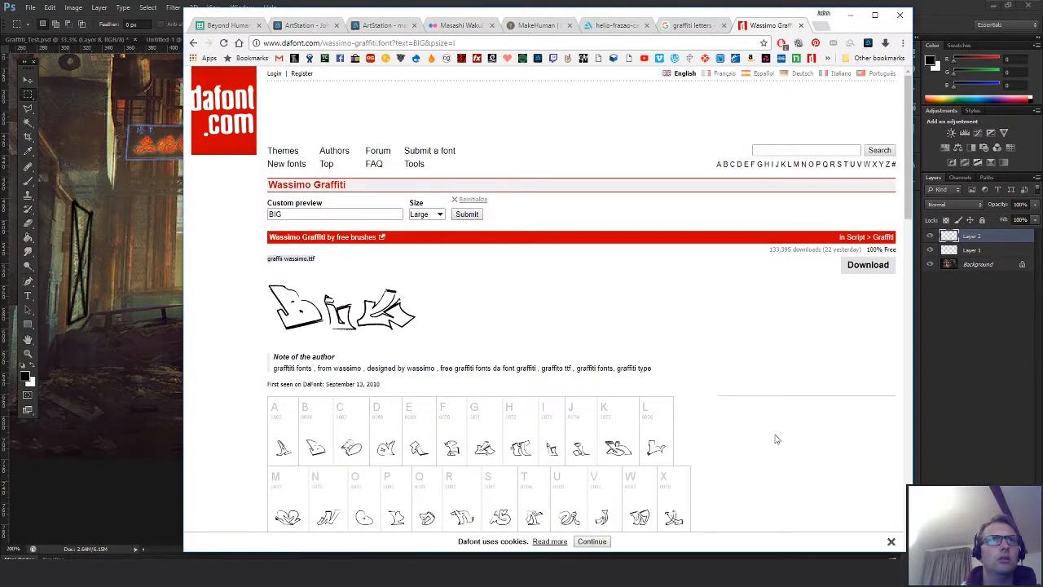
Capture a screenshot region of about 342 x 138 pixels around the BIG preview lettering and copy it to the clipboard
scroll(766, 438, down, 4)
scroll(749, 439, up, 3)
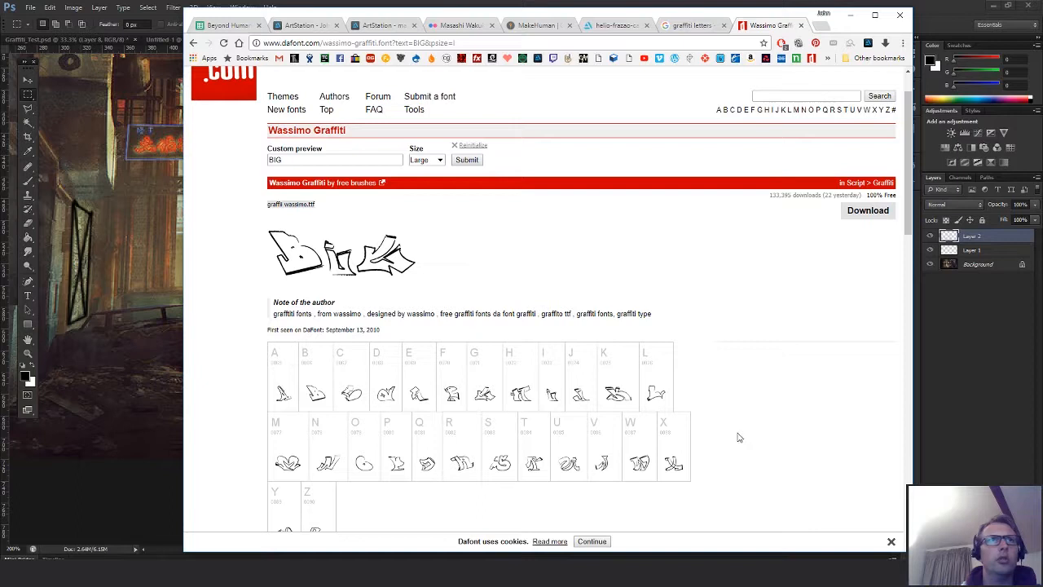
right_click(348, 256)
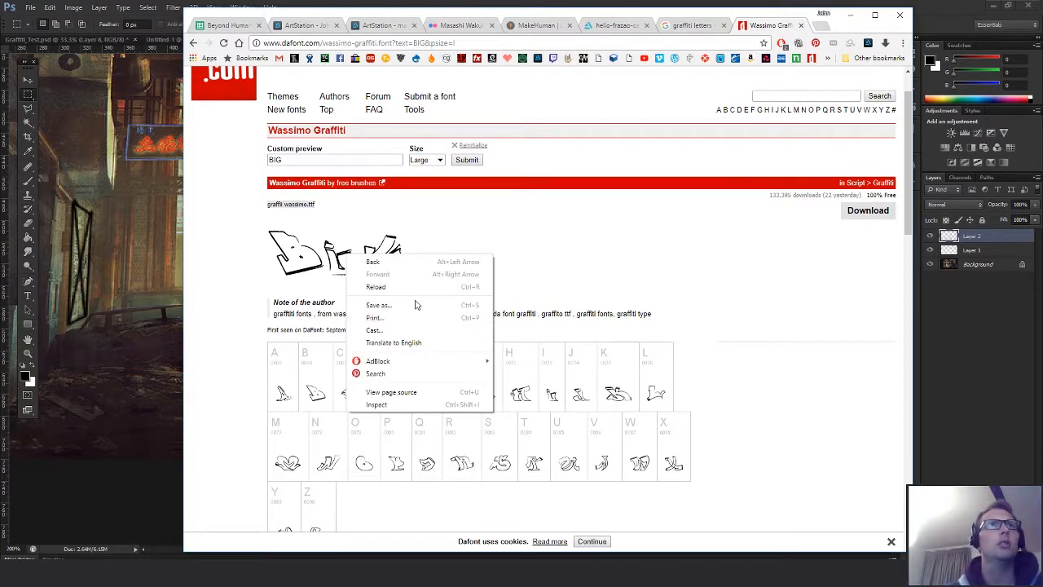
click(603, 282)
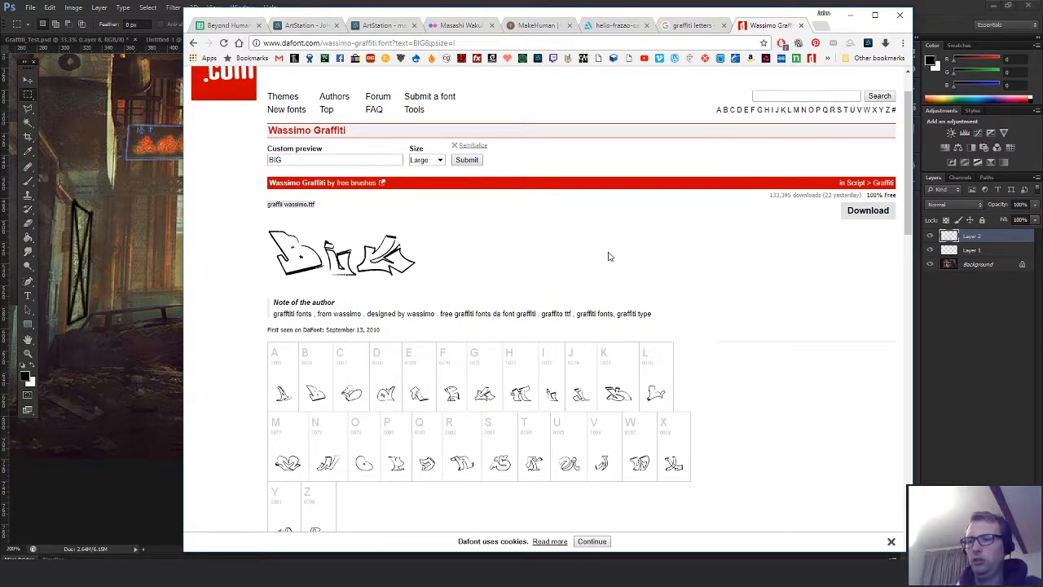
key(Print)
drag(250, 214, 439, 289)
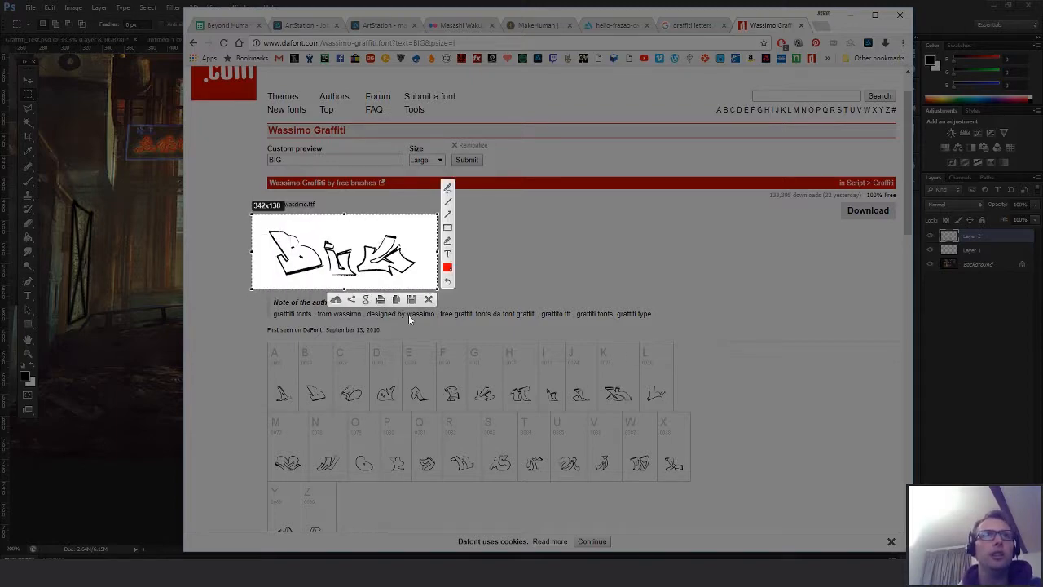
key(ctrl+c)
Switch to Photoshop and create a new 1024 x 1024 pixel document with transparent background contents
click(164, 202)
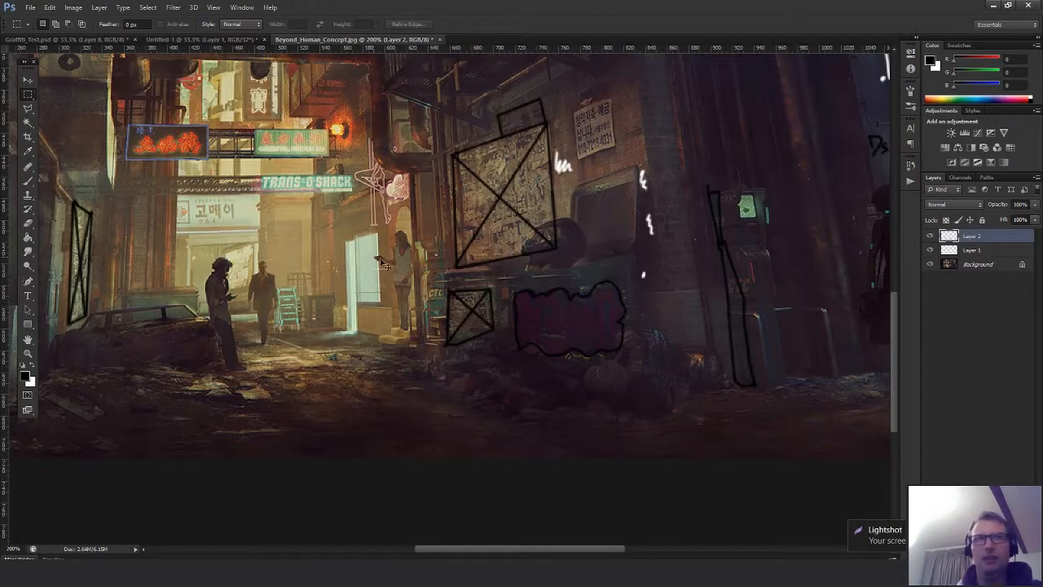
key(ctrl+n)
drag(540, 223, 463, 204)
text(102)
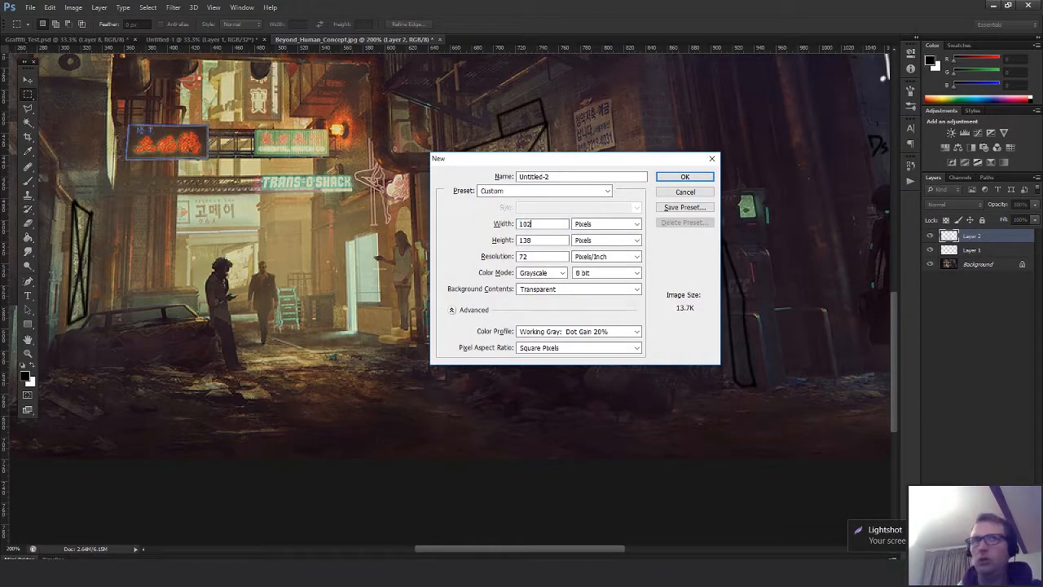
text(4)
key(Tab)
key(Tab)
text(1024)
key(Return)
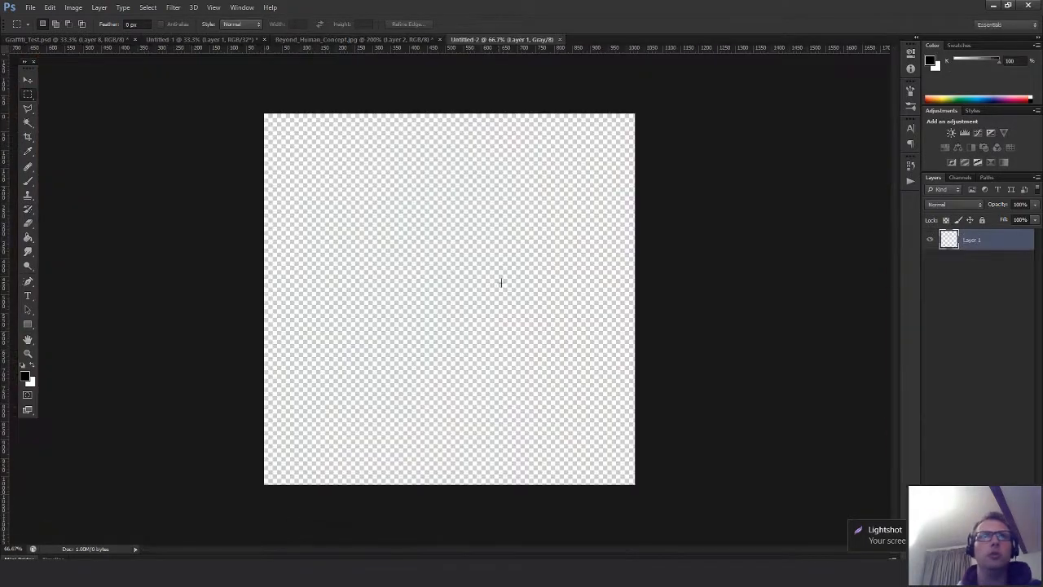
Paste the captured BIG lettering into the new document and scale it proportionally from its centre to about 330%
key(z)
key(ctrl+v)
key(ctrl+t)
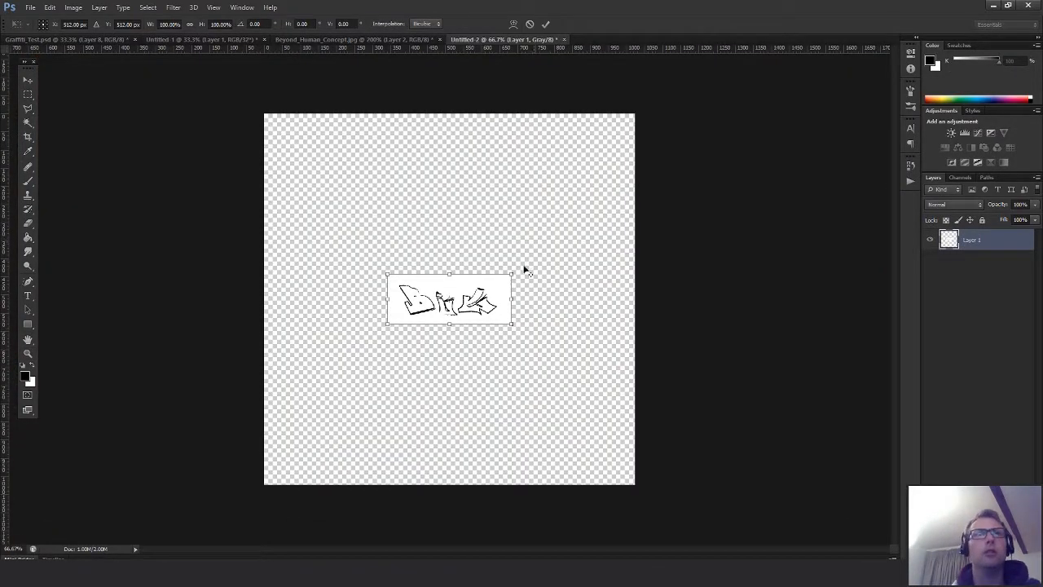
mouse_move(512, 274)
alt+shift+mouse_down()
mouse_move(699, 232)
mouse_move(675, 243)
alt+shift+mouse_up()
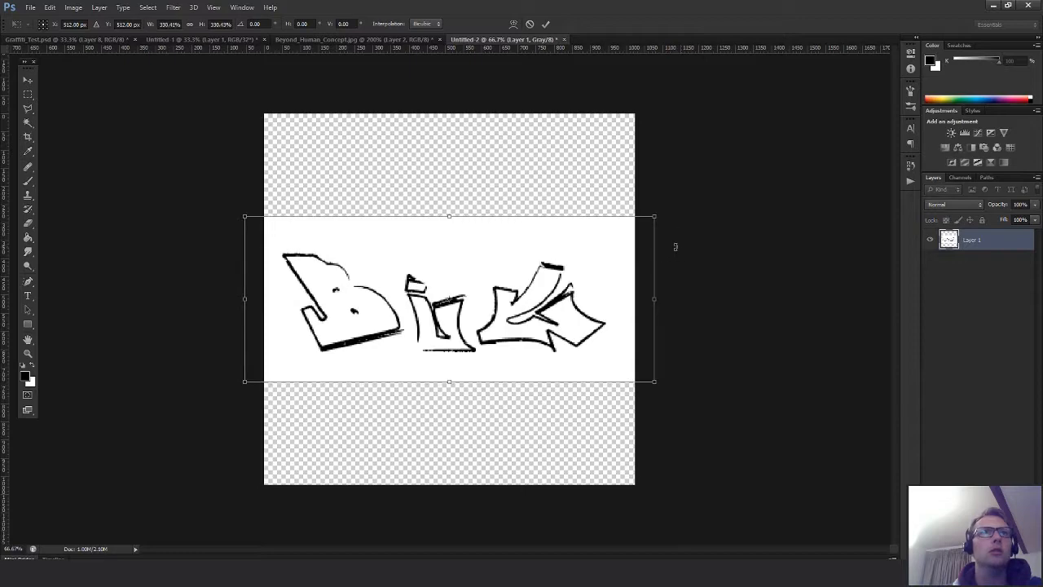
key(Return)
key(v)
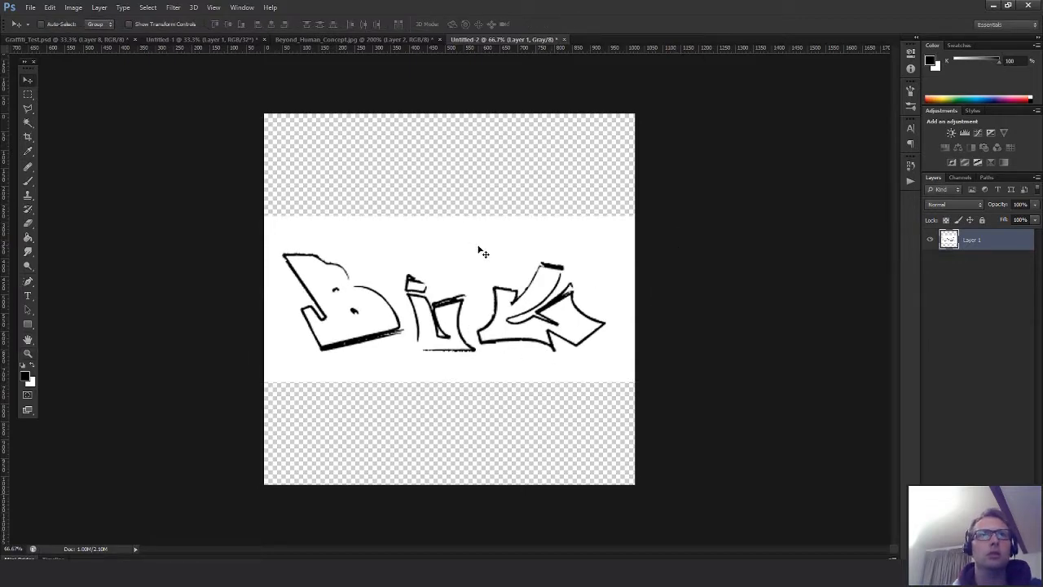
Remove the white background around the BIG lettering with the Magic Wand and clear the selection
key(w)
click(603, 244)
key(Delete)
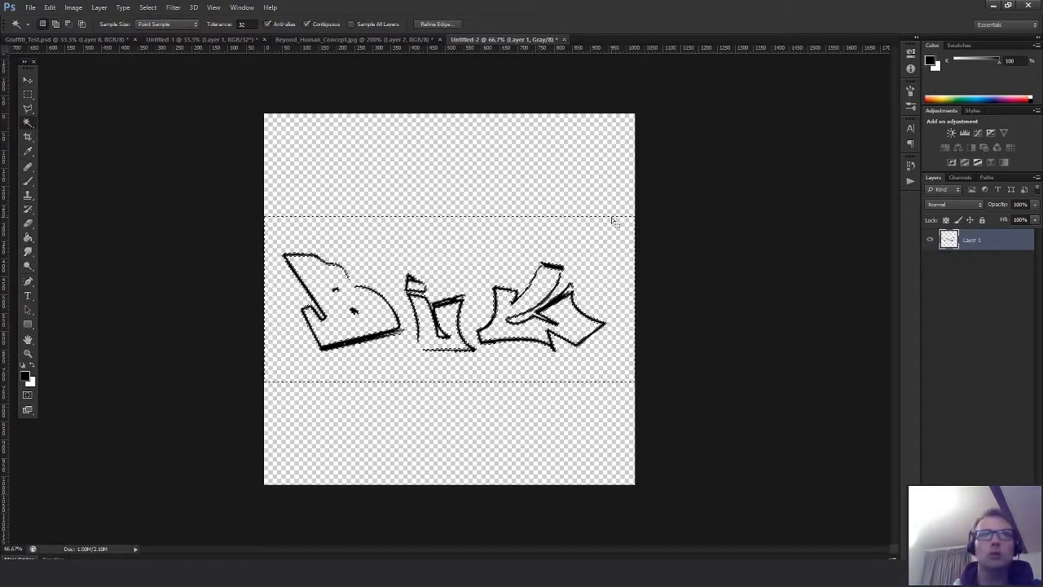
key(m)
click(582, 160)
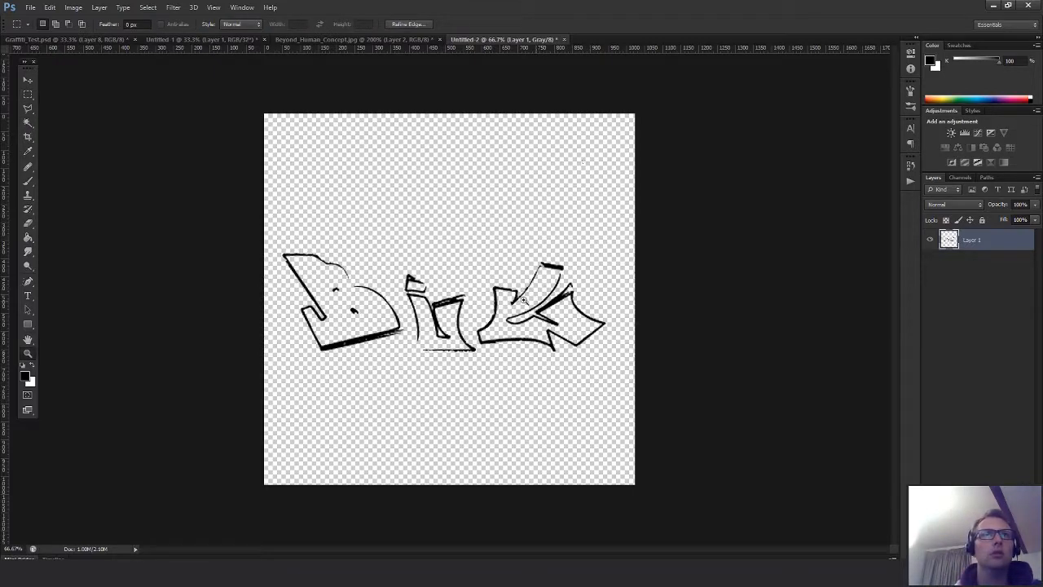
Outline the middle letter I with the Polygonal Lasso, copy it to a new layer and move the copy up above the word
click(522, 300)
drag(396, 316, 513, 356)
key(m)
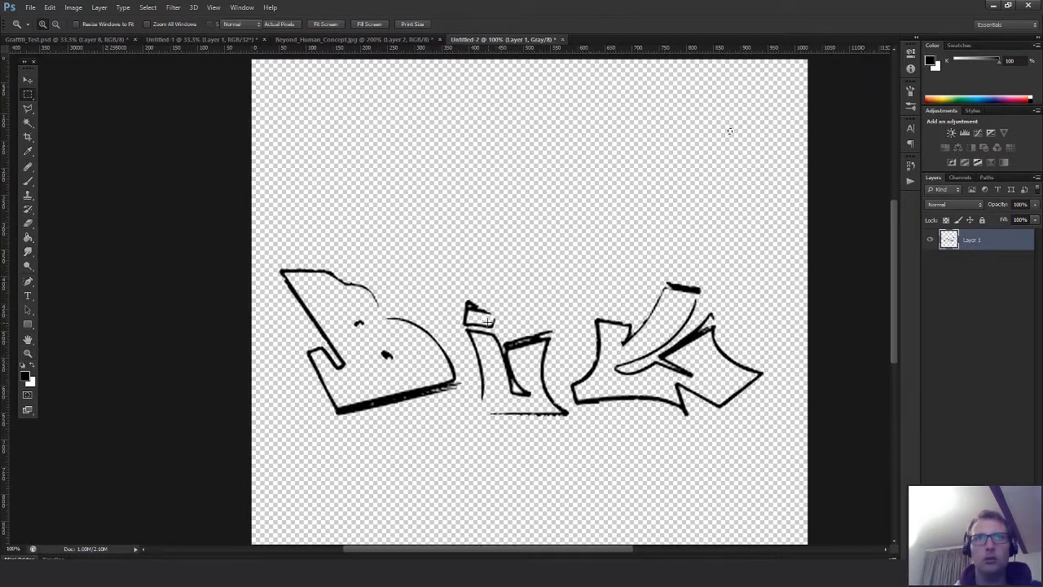
key(l)
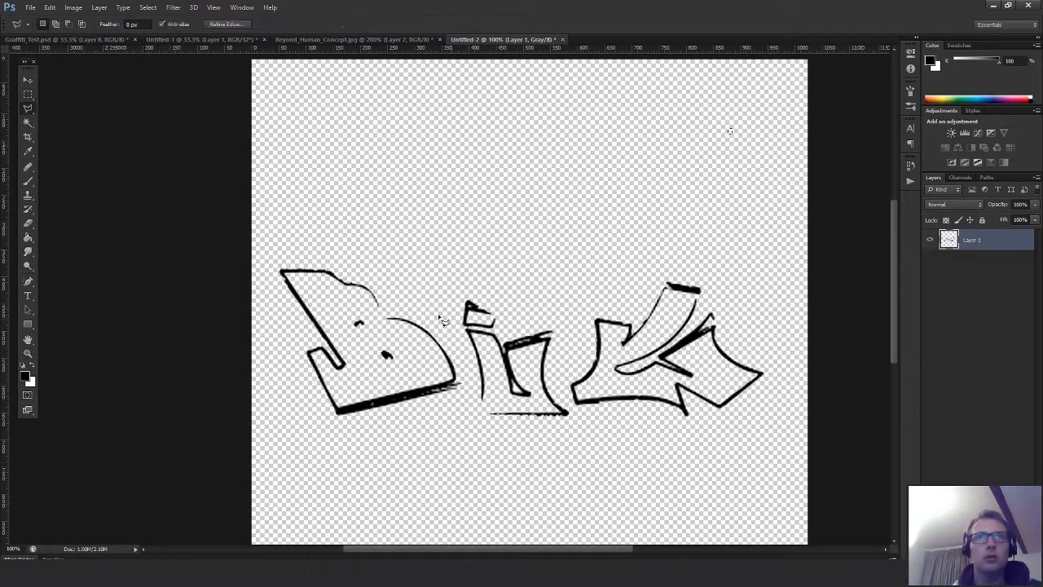
click(457, 352)
click(454, 269)
click(517, 245)
click(577, 314)
click(562, 375)
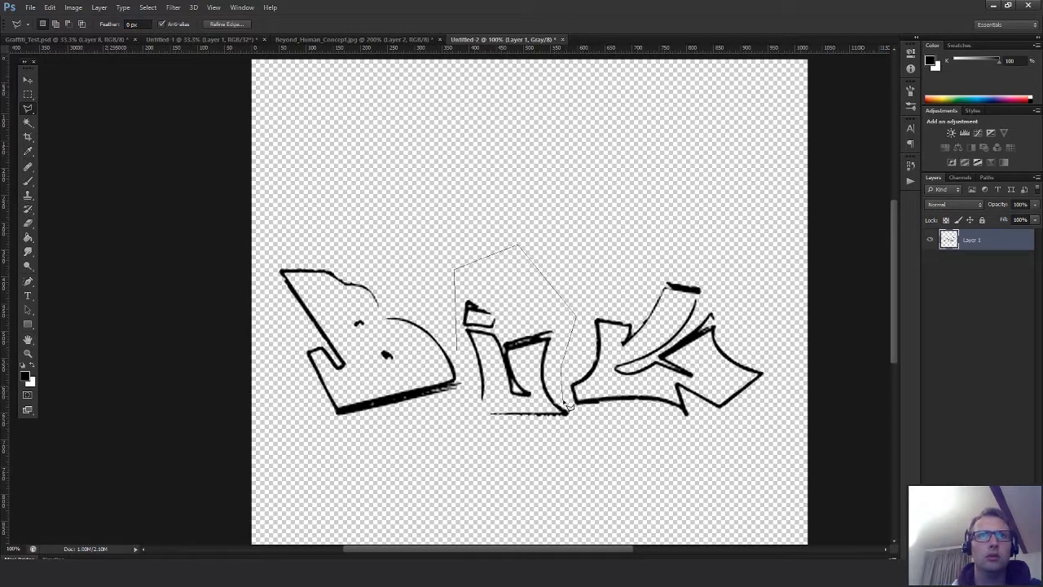
click(594, 457)
click(476, 452)
click(458, 354)
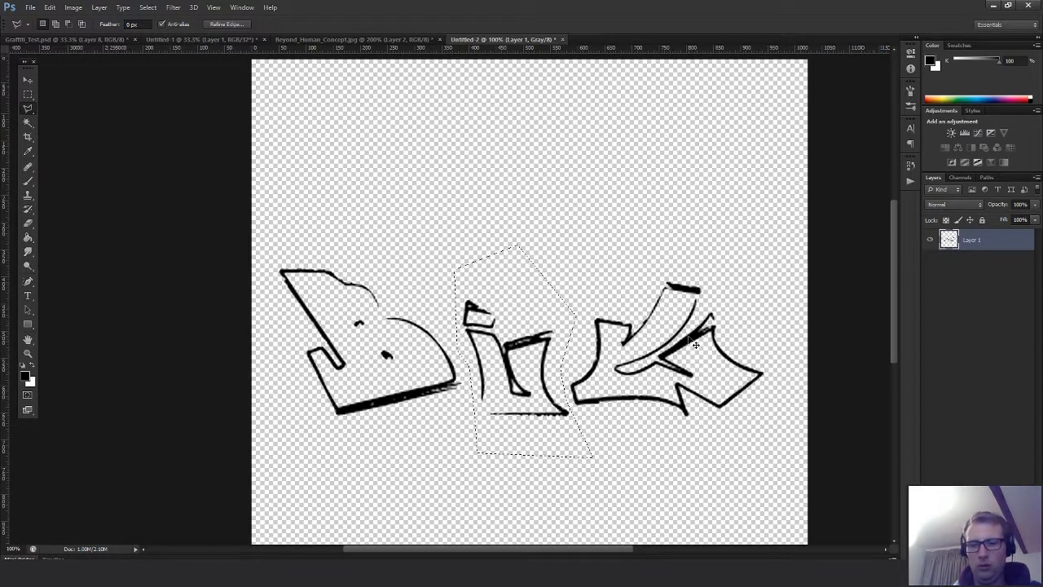
key(ctrl+j)
key(v)
drag(593, 352, 532, 243)
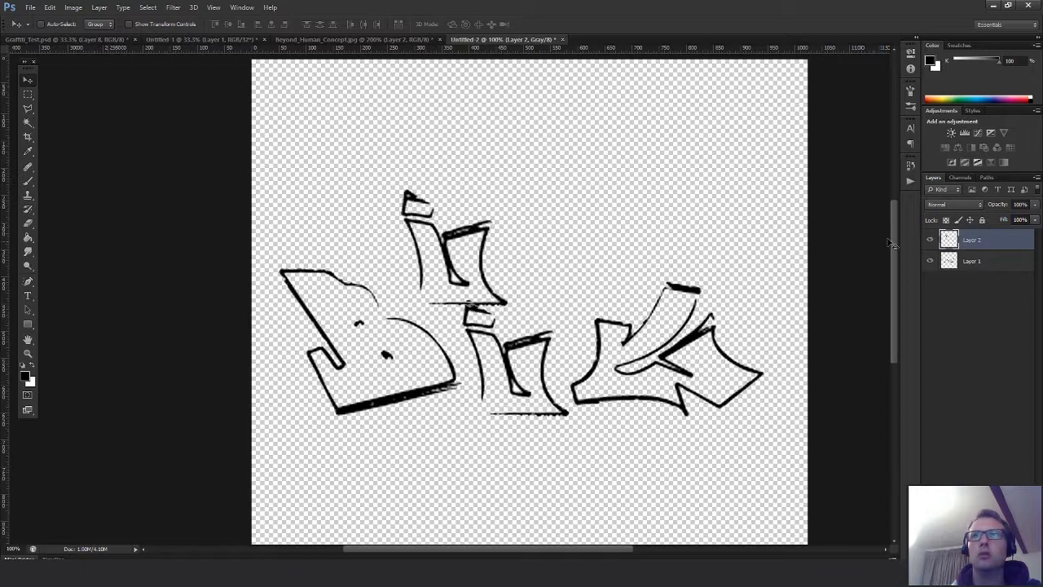
Outline the letter G on Layer 1 with the Polygonal Lasso and copy it to a new layer
click(949, 261)
key(l)
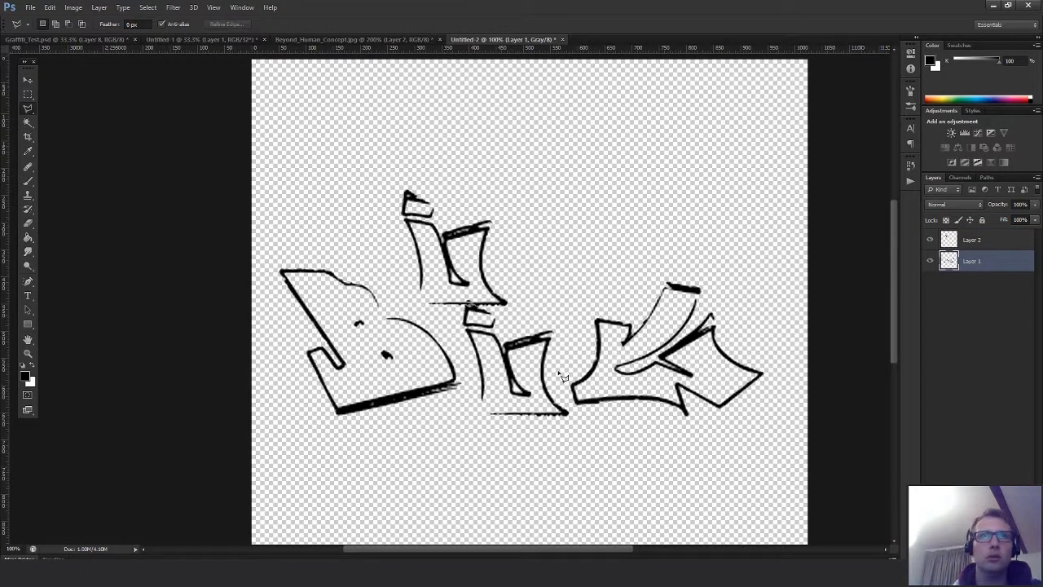
click(560, 373)
click(572, 409)
click(654, 479)
click(772, 443)
click(788, 324)
click(673, 210)
click(580, 294)
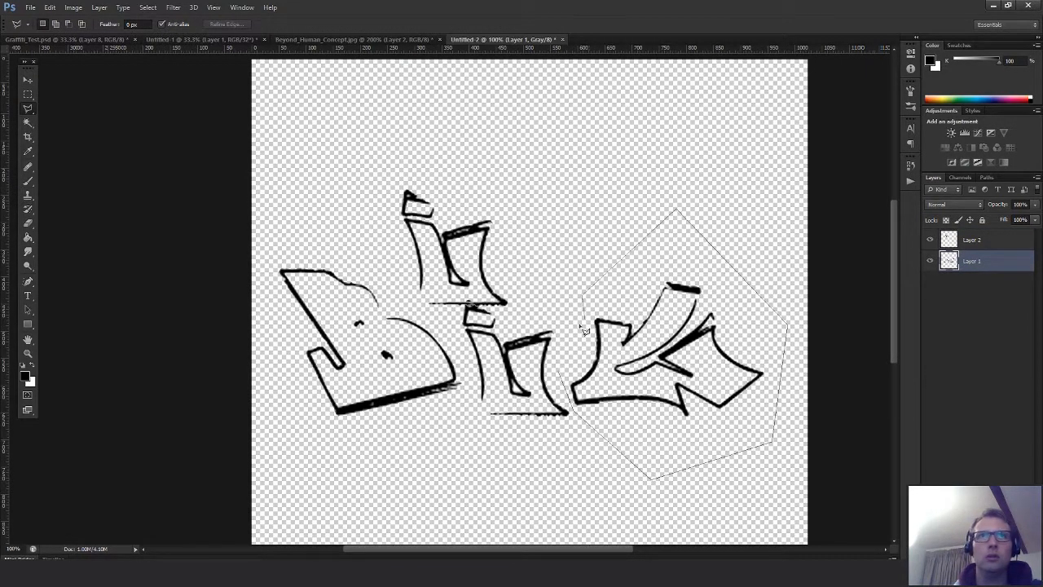
click(560, 373)
key(ctrl+j)
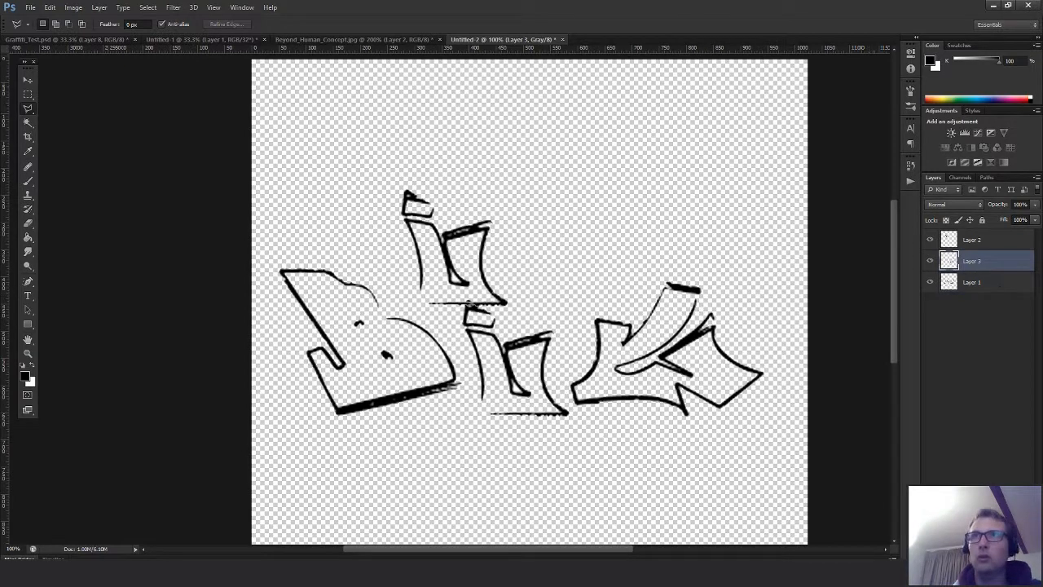
Delete the original I and G from Layer 1 using a Polygonal Lasso selection around both, and clear the selection
click(953, 282)
click(460, 339)
click(483, 476)
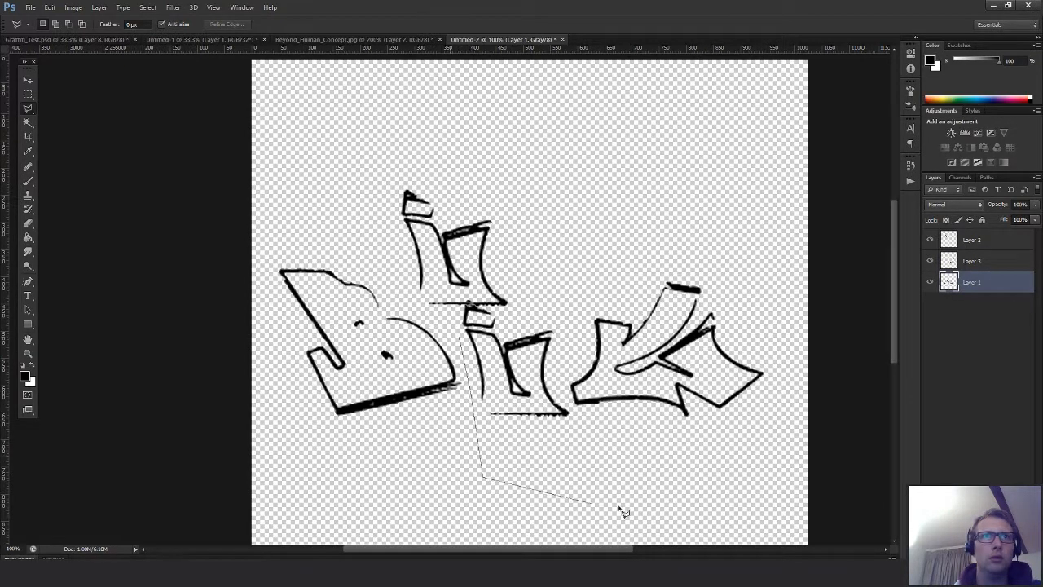
click(774, 471)
click(795, 265)
click(684, 137)
click(454, 151)
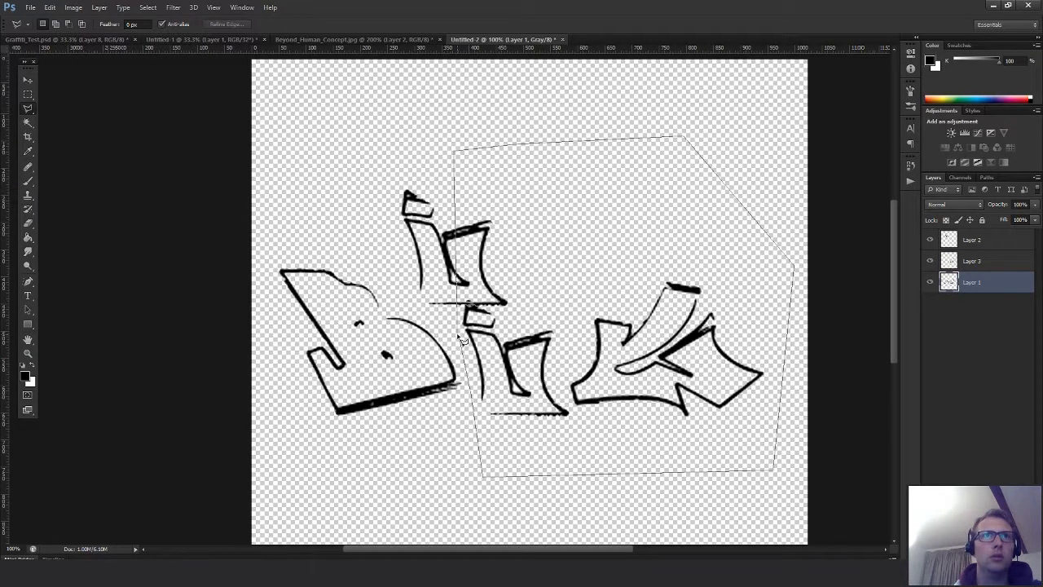
click(461, 339)
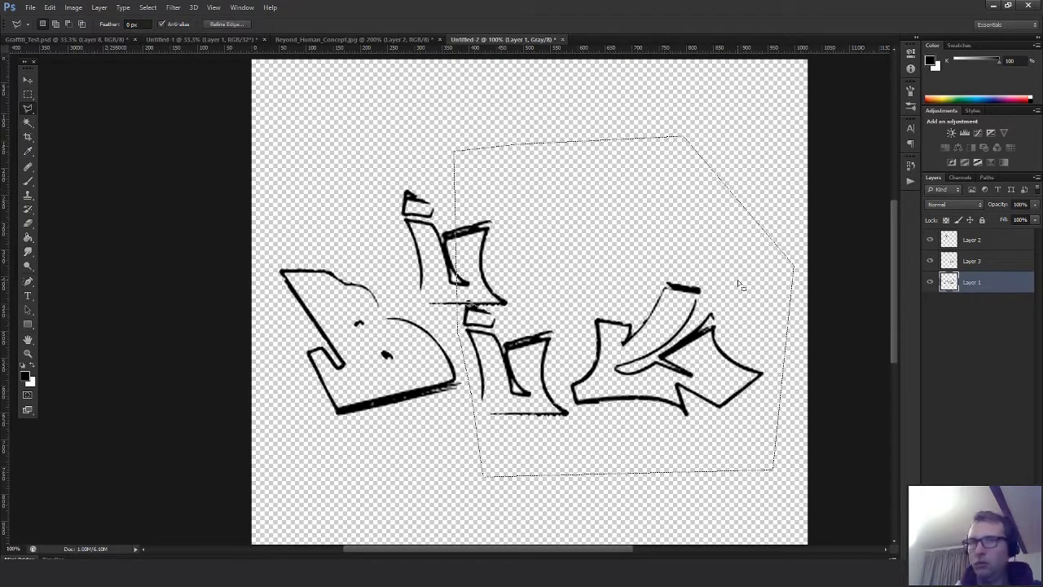
key(Delete)
key(m)
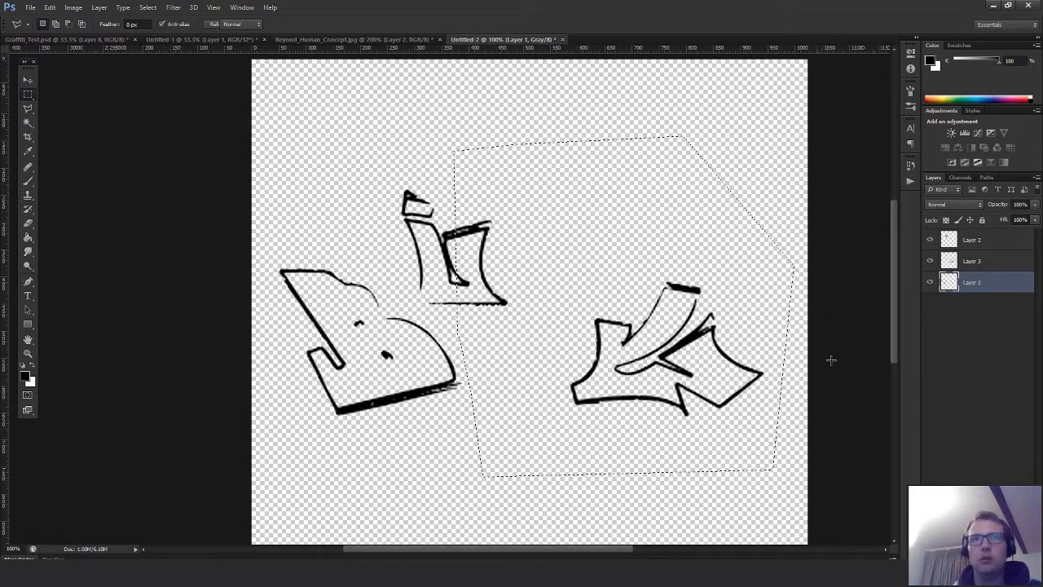
key(ctrl+d)
Move the I and G layers close to the B so the three letters overlap as one compact word
click(967, 262)
key(v)
drag(505, 262, 537, 297)
ctrl+click(497, 274)
ctrl+click(459, 273)
mouse_move(459, 273)
mouse_down()
mouse_move(464, 305)
mouse_move(481, 295)
mouse_move(452, 286)
mouse_up()
ctrl+click(631, 364)
mouse_move(699, 430)
mouse_down()
mouse_move(518, 322)
mouse_move(542, 358)
mouse_up()
drag(554, 419, 605, 429)
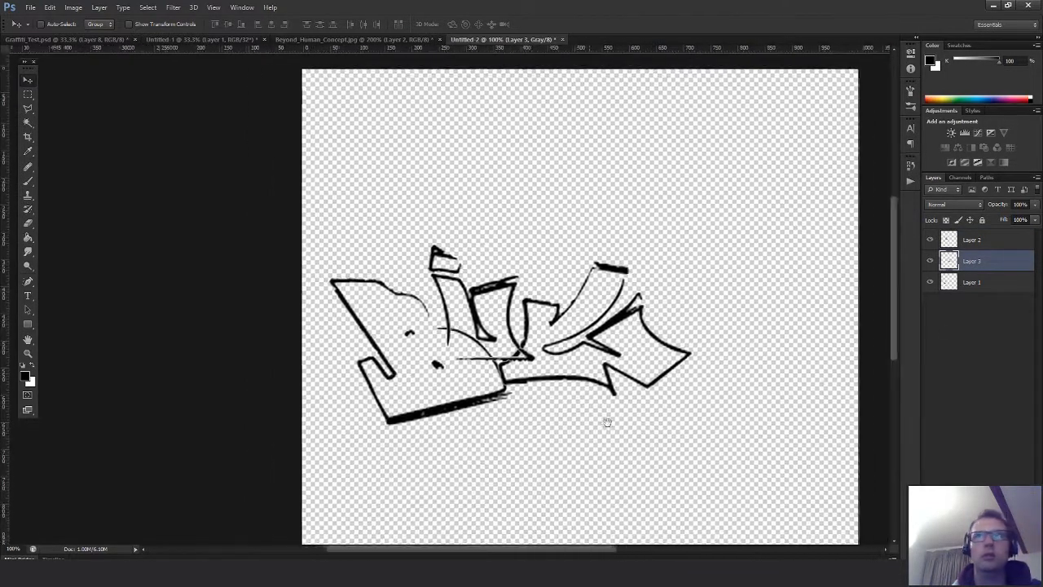
Select all three letter layers and scale them down from their centre until their full bounds fit inside the canvas
click(976, 241)
shift+click(975, 282)
drag(666, 384, 549, 348)
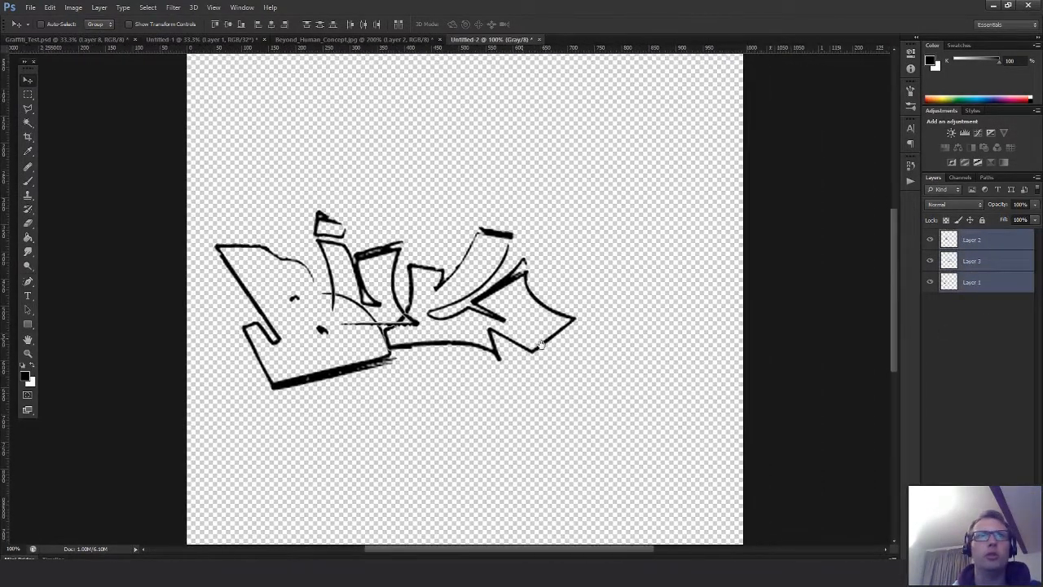
key(z)
alt+click(549, 354)
key(ctrl+t)
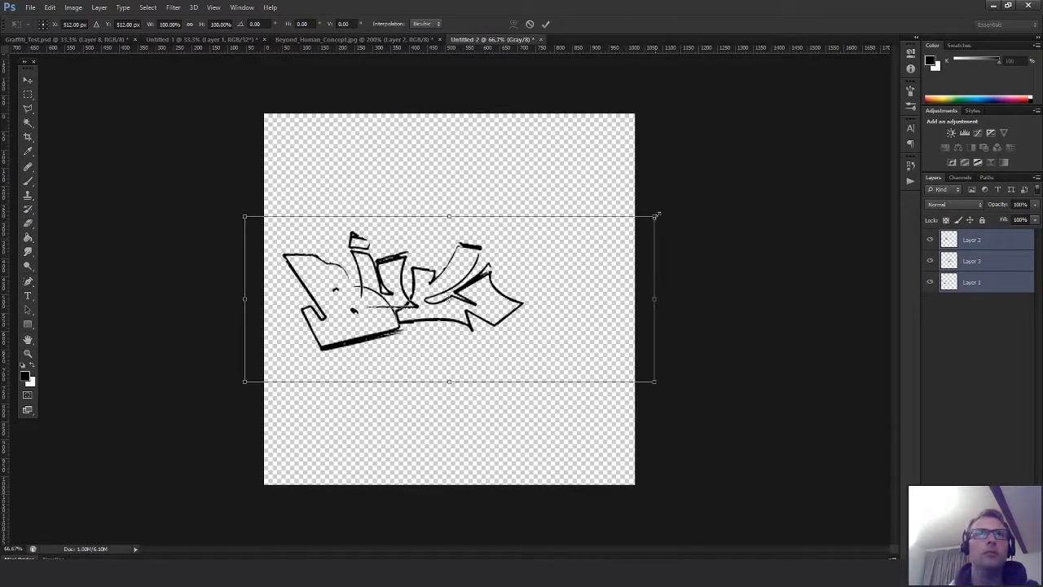
mouse_move(655, 217)
mouse_down()
mouse_move(582, 243)
mouse_move(600, 239)
mouse_up()
key(Return)
key(m)
drag(569, 202, 705, 473)
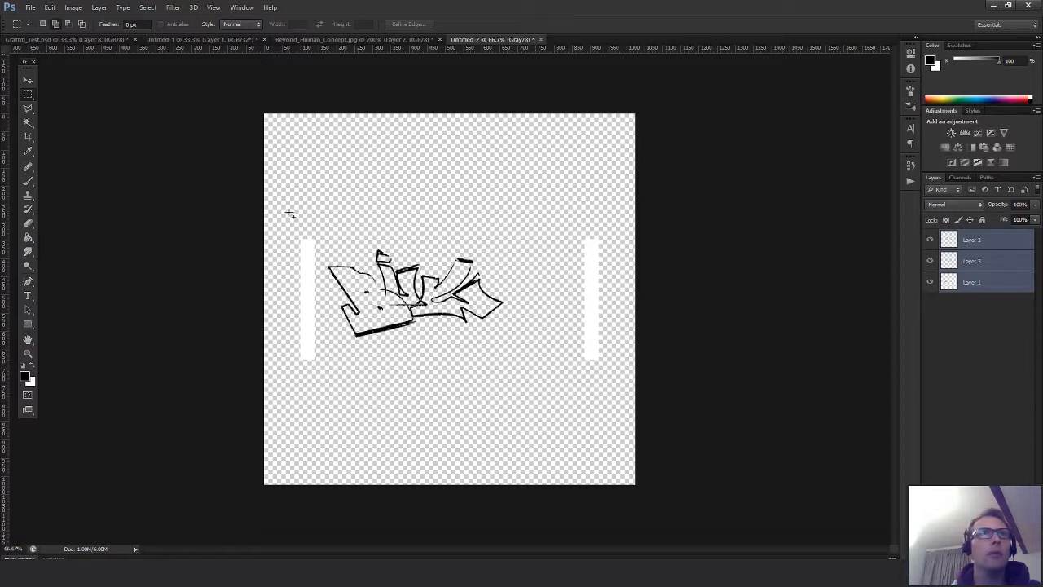
mouse_move(266, 190)
shift+mouse_down()
mouse_move(286, 322)
mouse_move(320, 444)
shift+mouse_up()
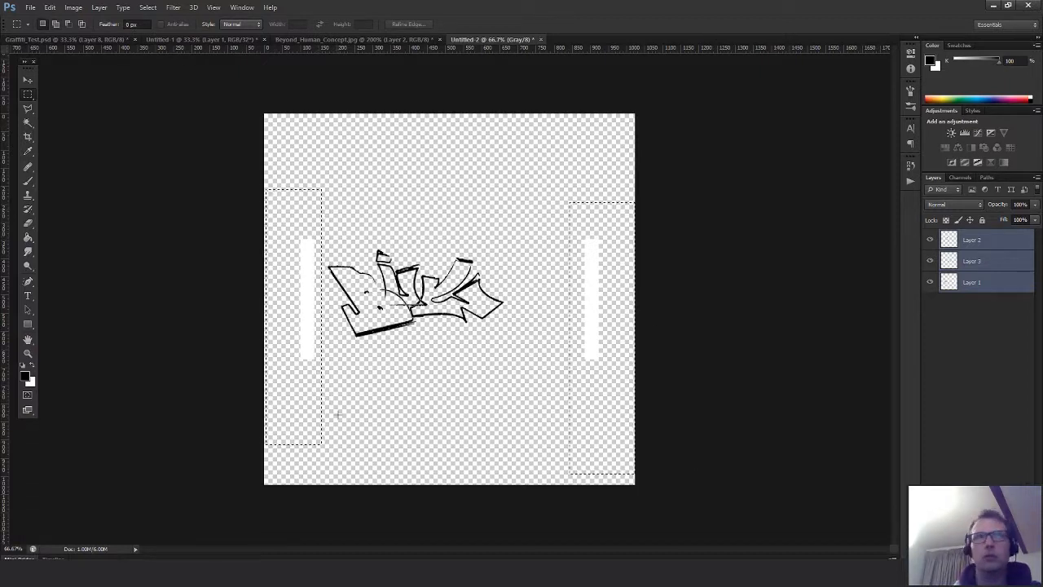
key(ctrl+d)
Erase the two leftover white strips on either side of the lettering from Layer 1 with marquee selections
click(949, 283)
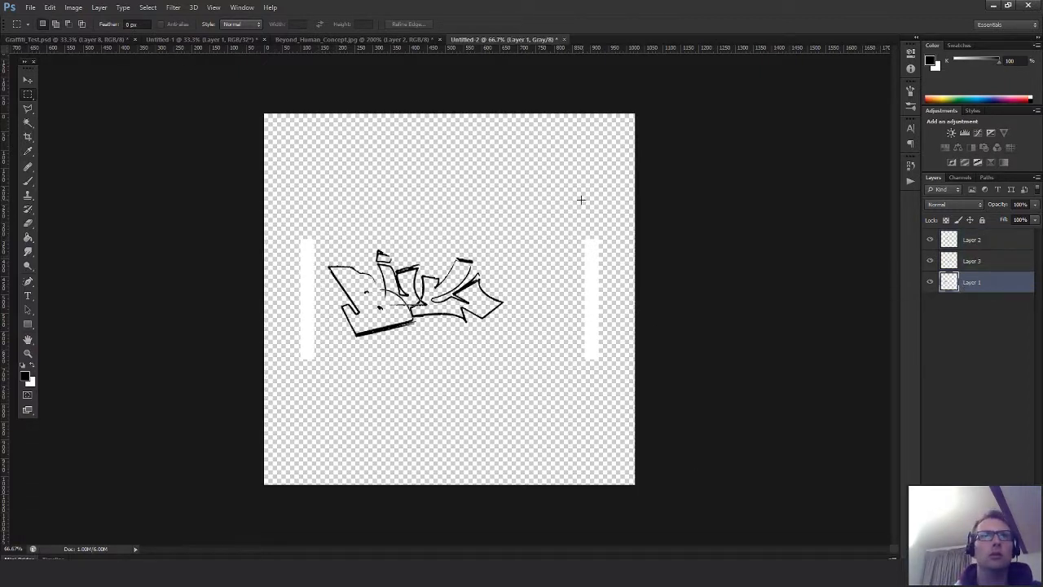
drag(582, 200, 635, 475)
key(Delete)
drag(259, 220, 320, 427)
key(Delete)
key(ctrl+d)
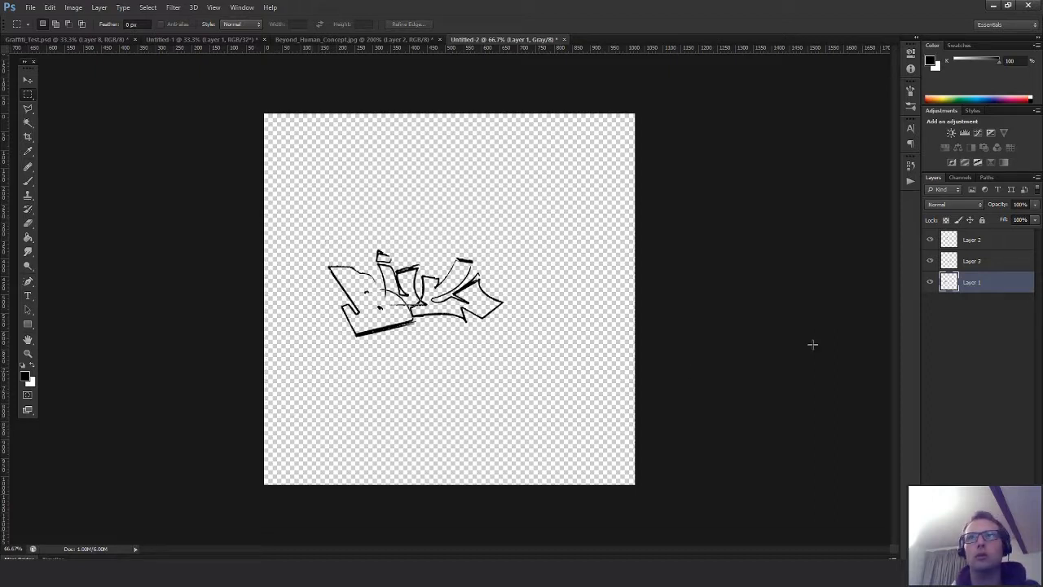
Scale all three letter layers up proportionally from their centre and centre the word so it nearly fills the canvas width
shift+click(982, 243)
key(ctrl+t)
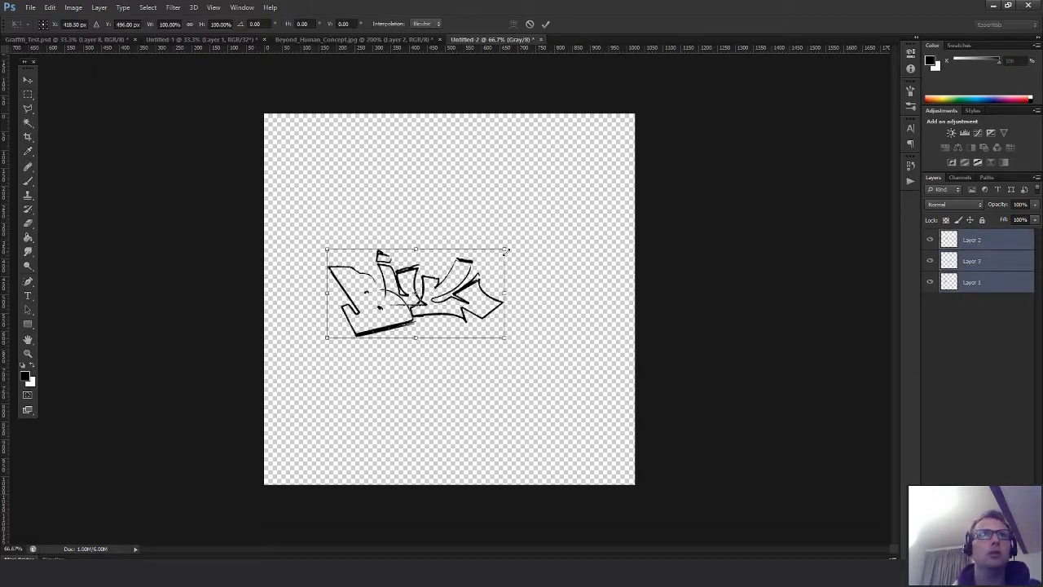
alt+shift+drag(505, 250, 610, 199)
drag(508, 269, 540, 272)
alt+shift+drag(636, 201, 626, 212)
drag(556, 274, 559, 274)
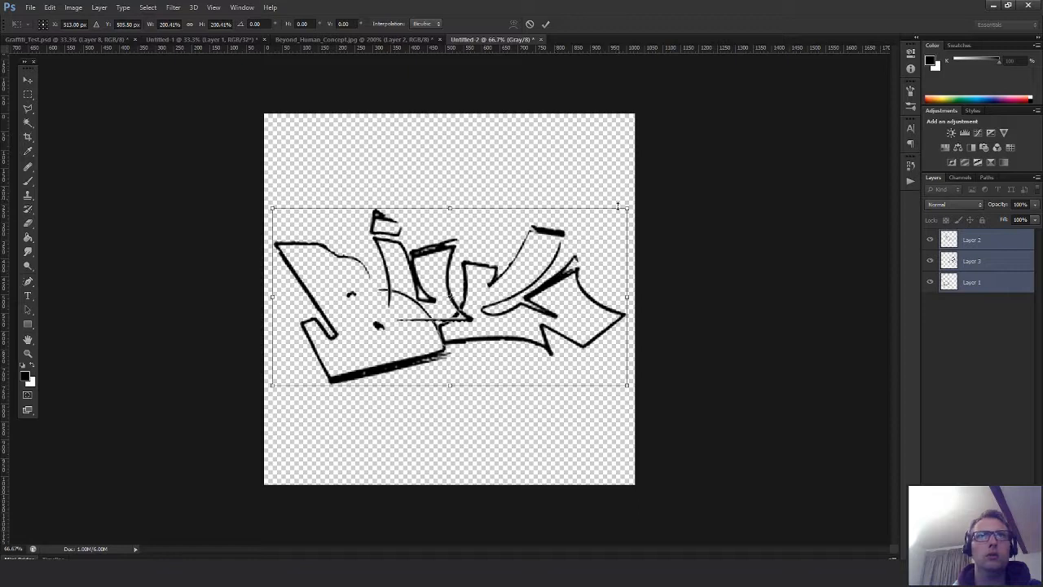
alt+shift+drag(626, 209, 631, 206)
key(Return)
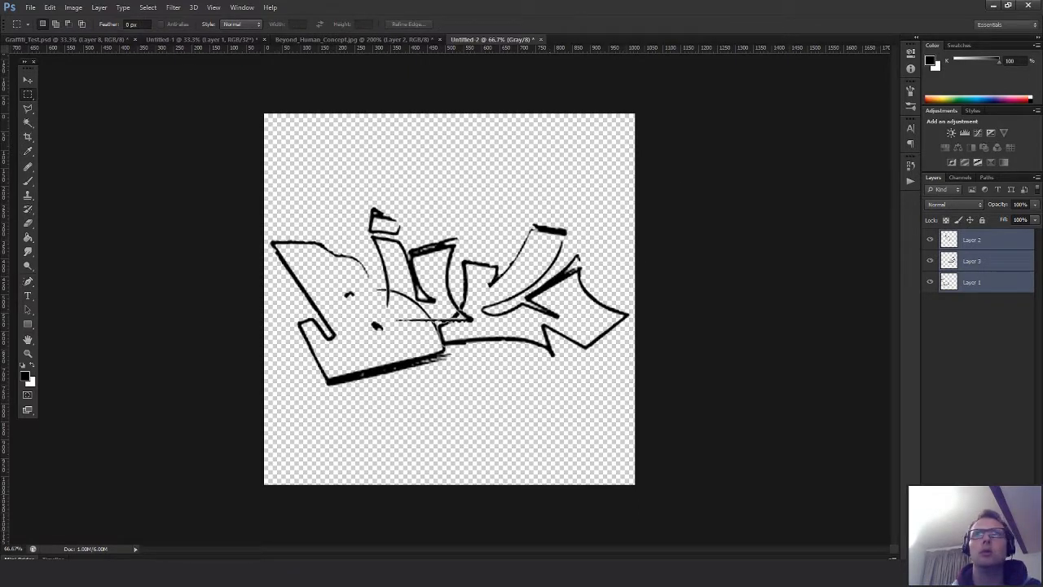
Move the B's layer to the top of the stack and add a new empty layer directly above the I's layer
click(969, 281)
click(955, 258)
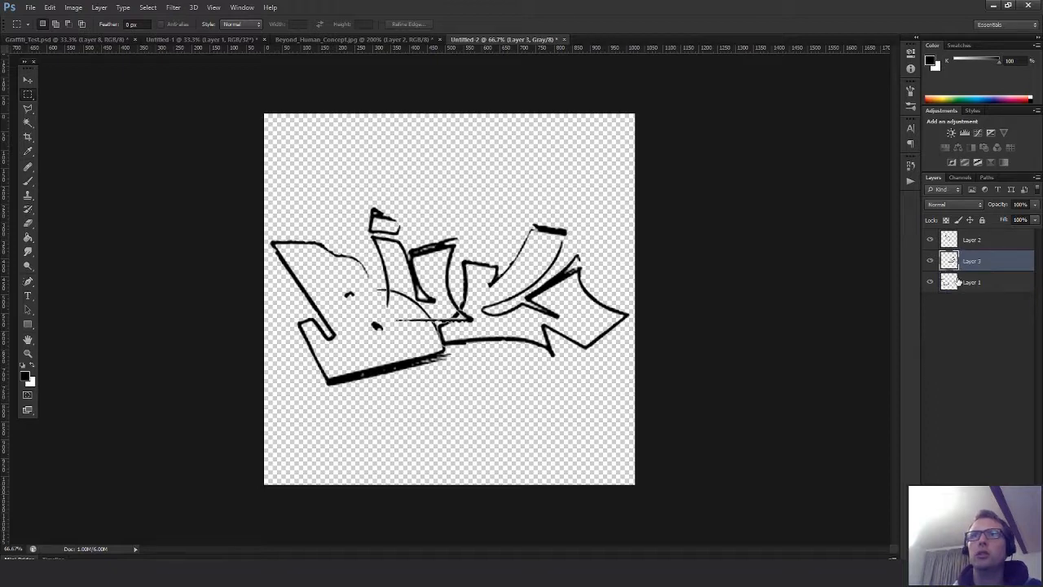
click(929, 260)
click(930, 260)
click(929, 281)
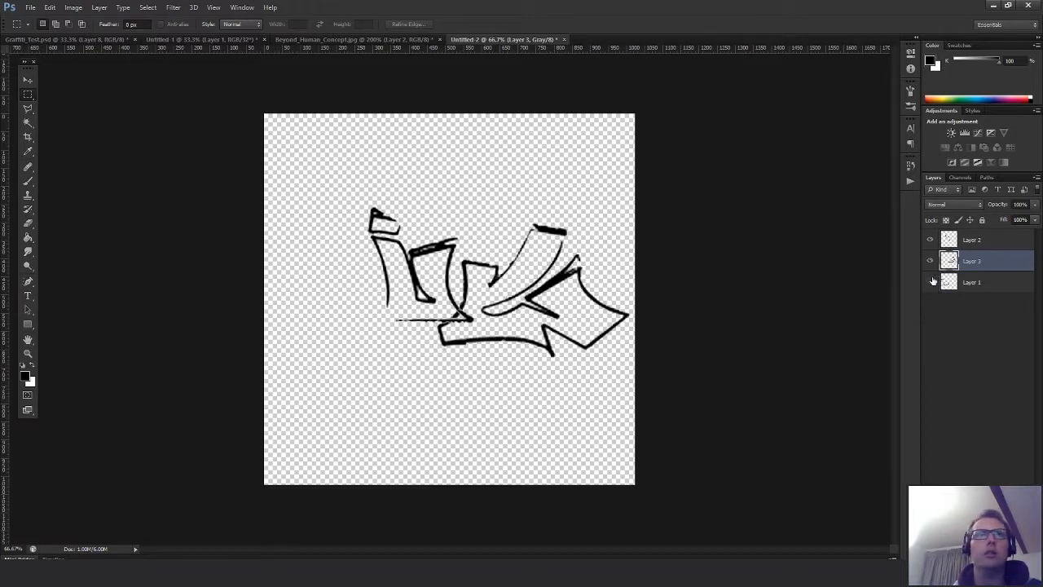
click(930, 281)
drag(967, 281, 969, 236)
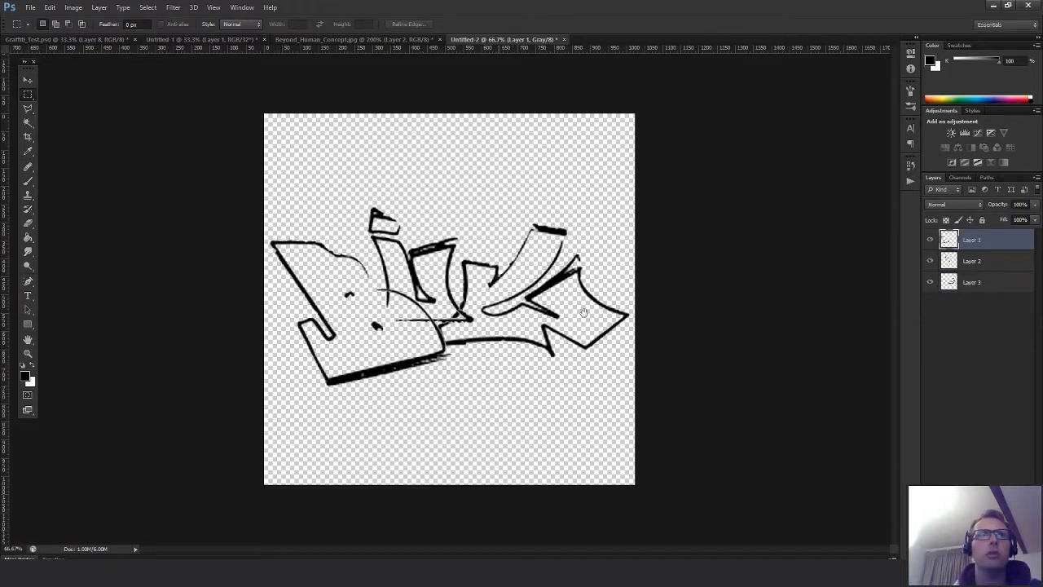
click(981, 261)
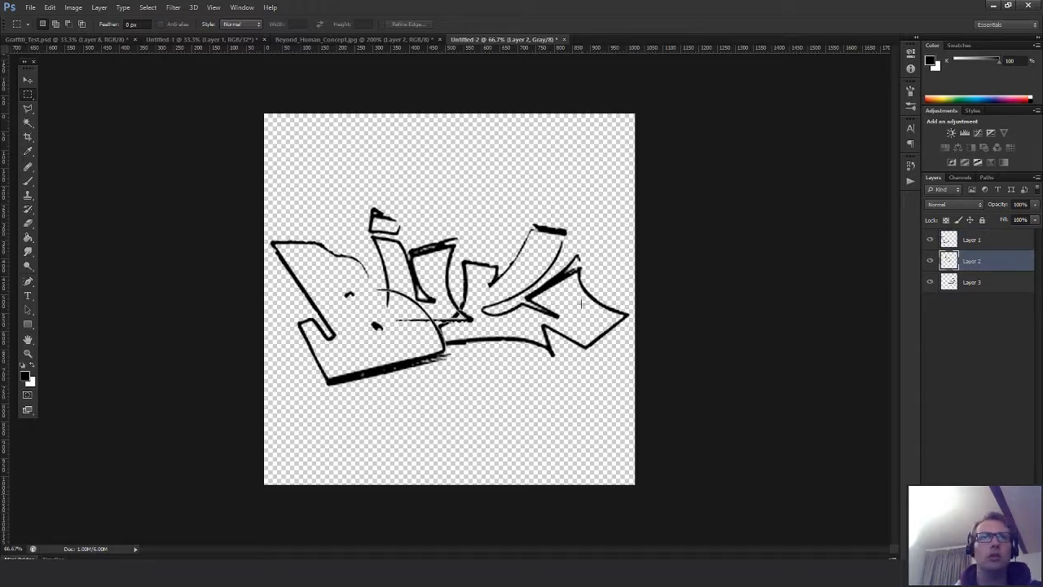
key(ctrl+shift+alt+n)
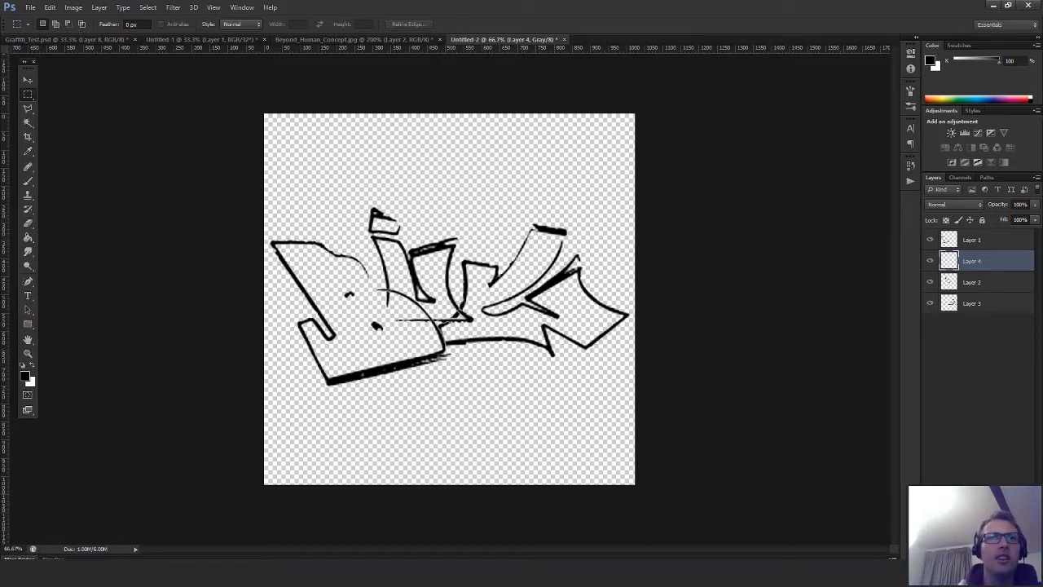
Switch to Chrome, examine the letters of the artist's surname on the ArtStation submission page, and return to Photoshop
mouse_move(392, 538)
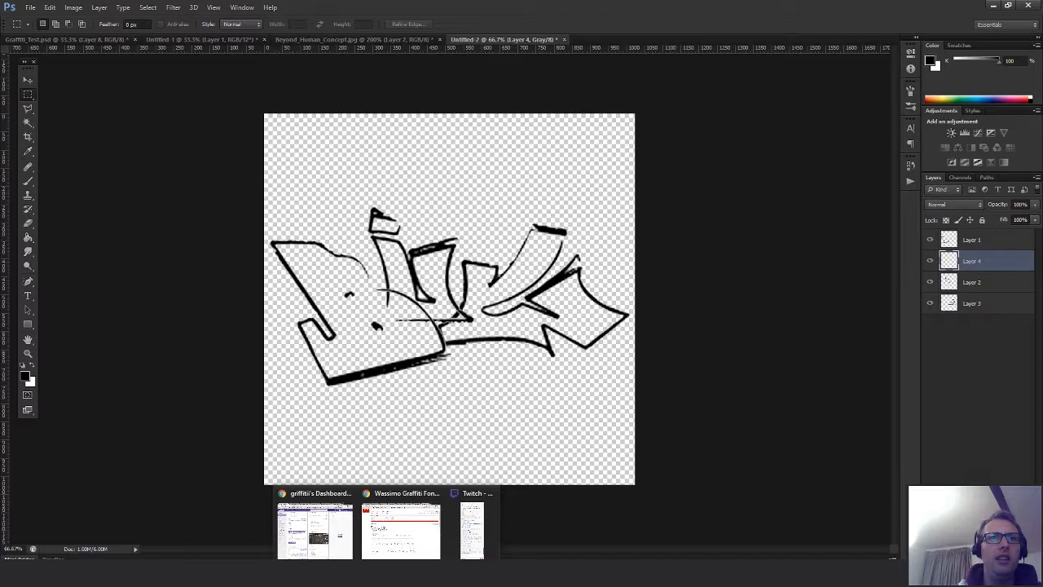
click(422, 544)
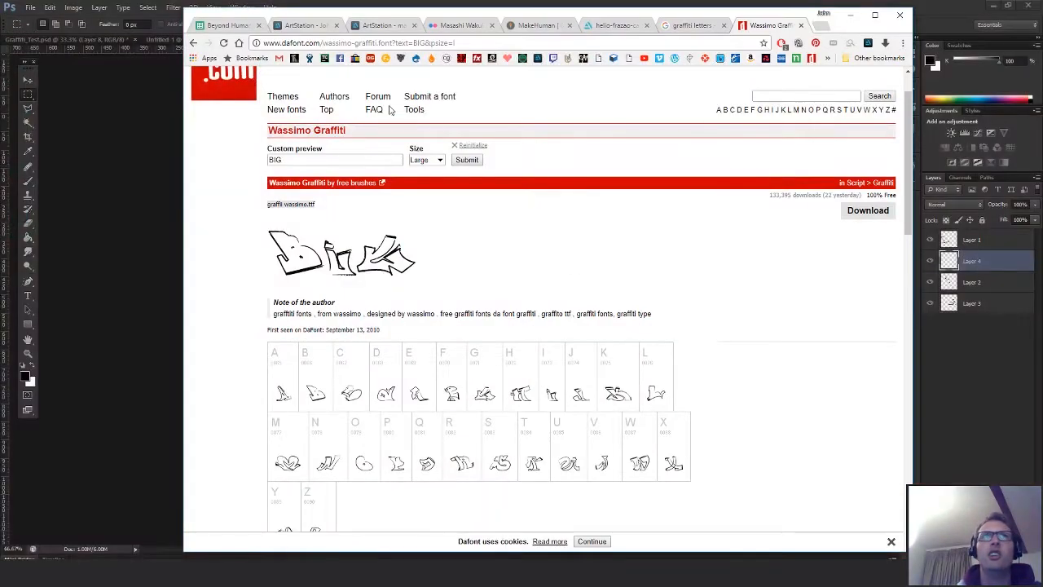
click(293, 26)
drag(529, 160, 604, 160)
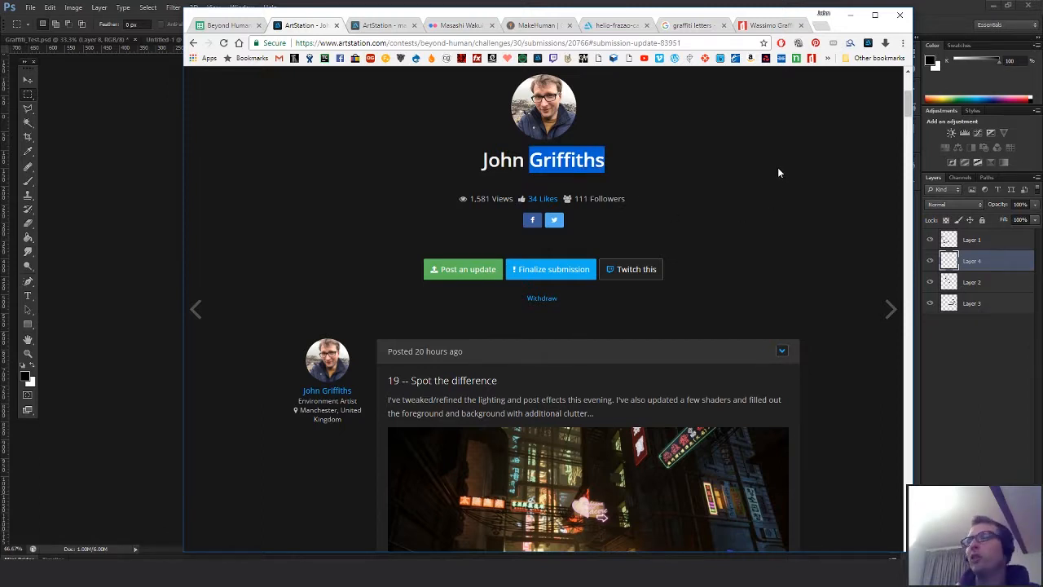
drag(576, 159, 606, 160)
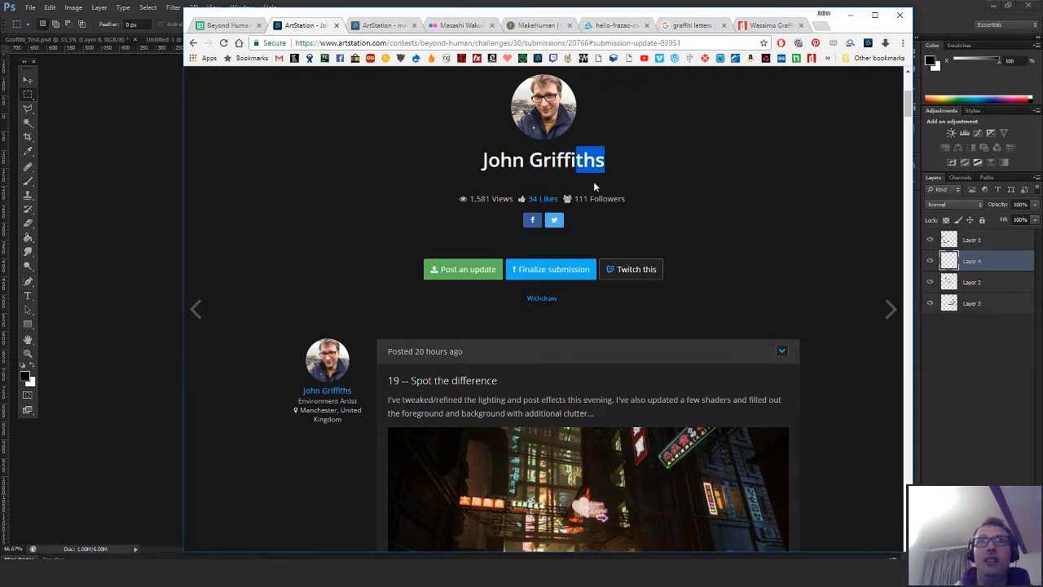
drag(581, 162, 613, 166)
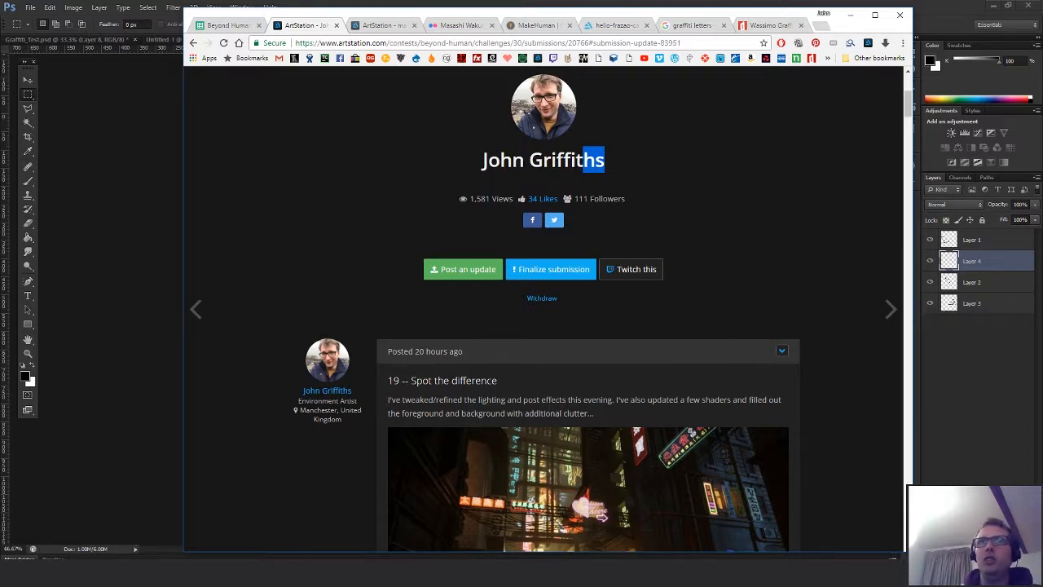
click(689, 175)
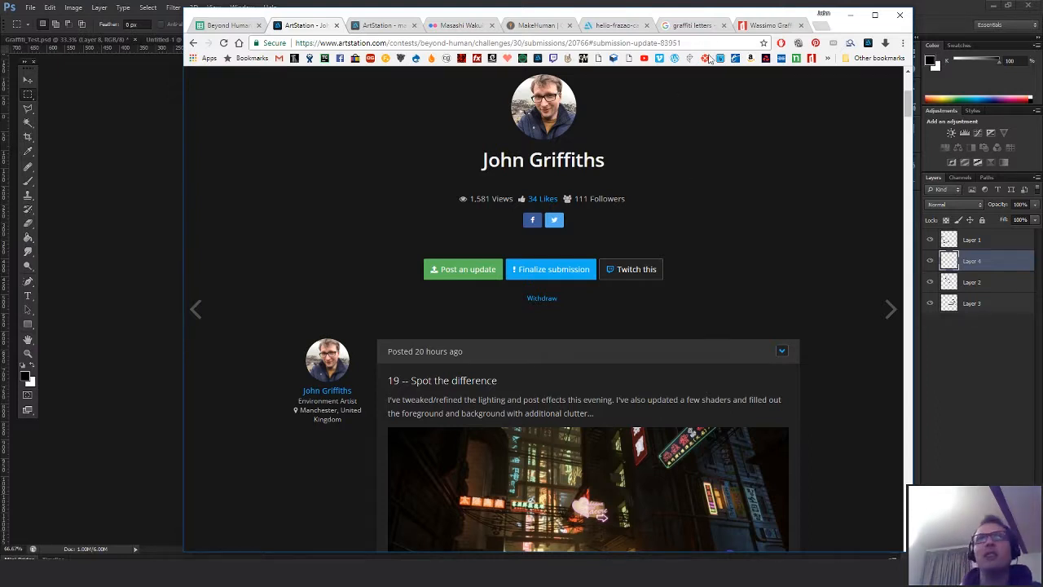
click(502, 5)
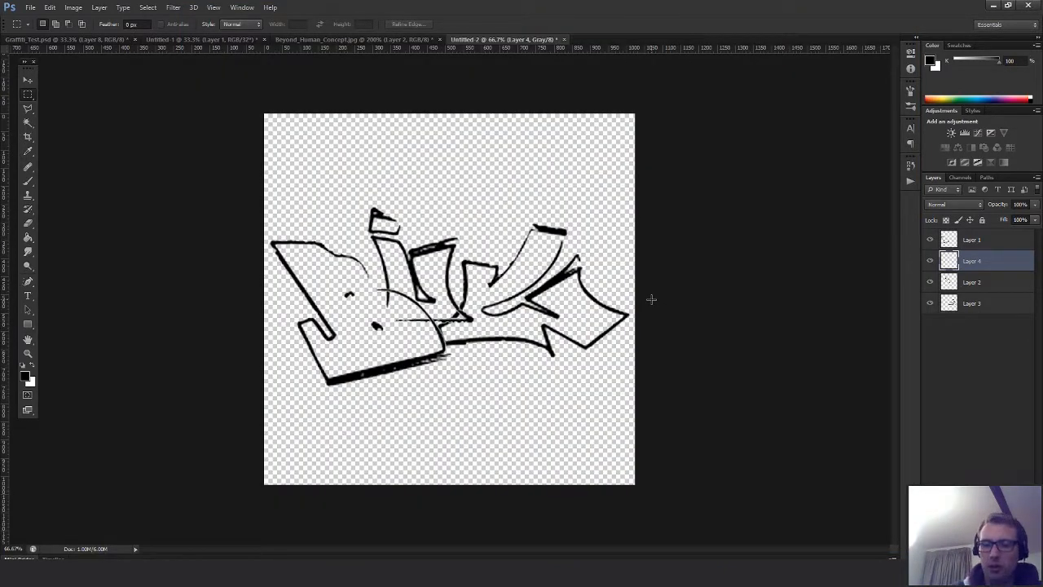
Try the textured 32 px, 48 px and 90 px brush tips and undo the test stroke on Layer 4
key(b)
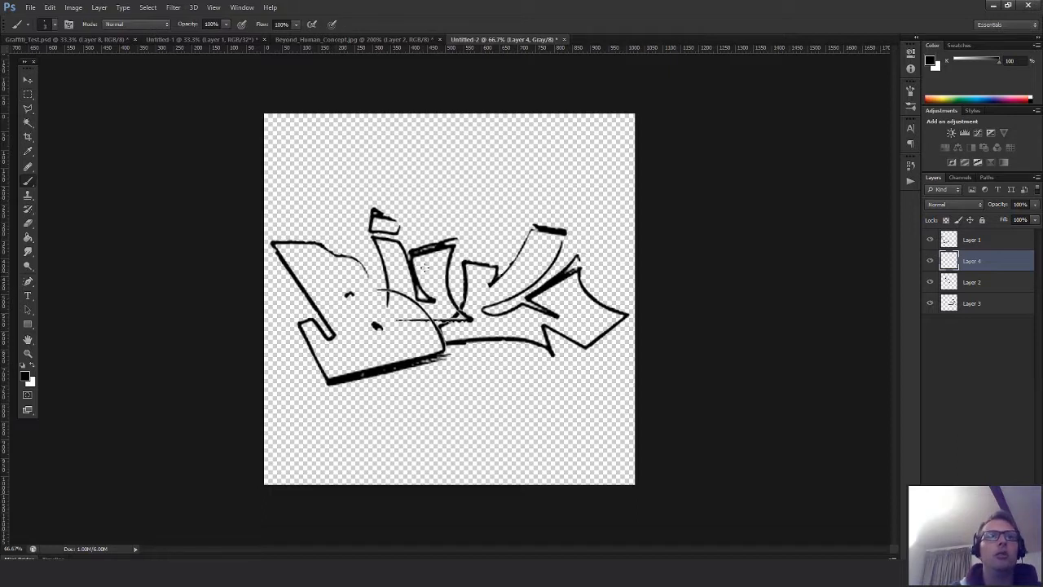
click(910, 92)
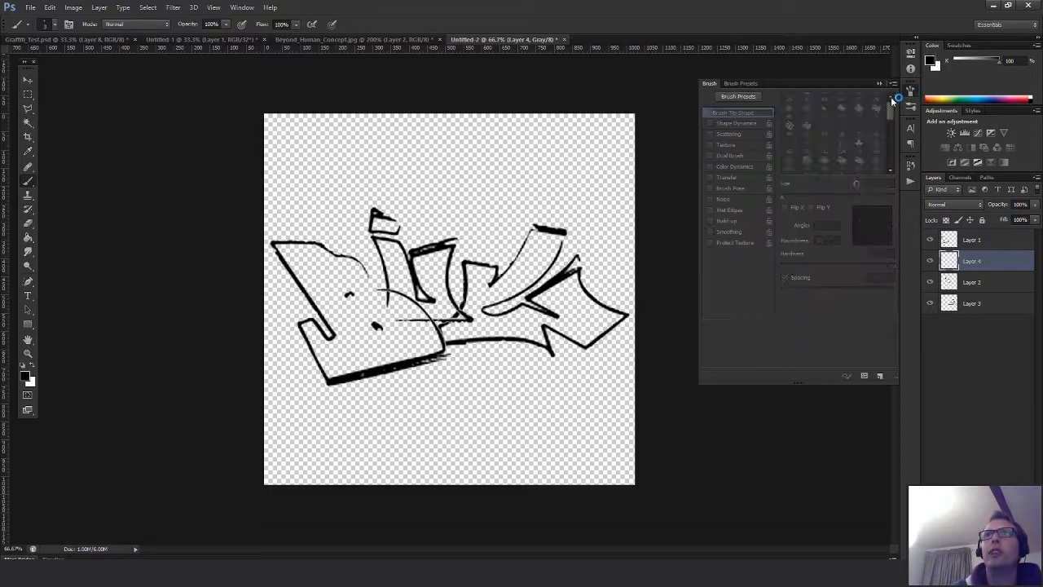
drag(894, 106, 891, 139)
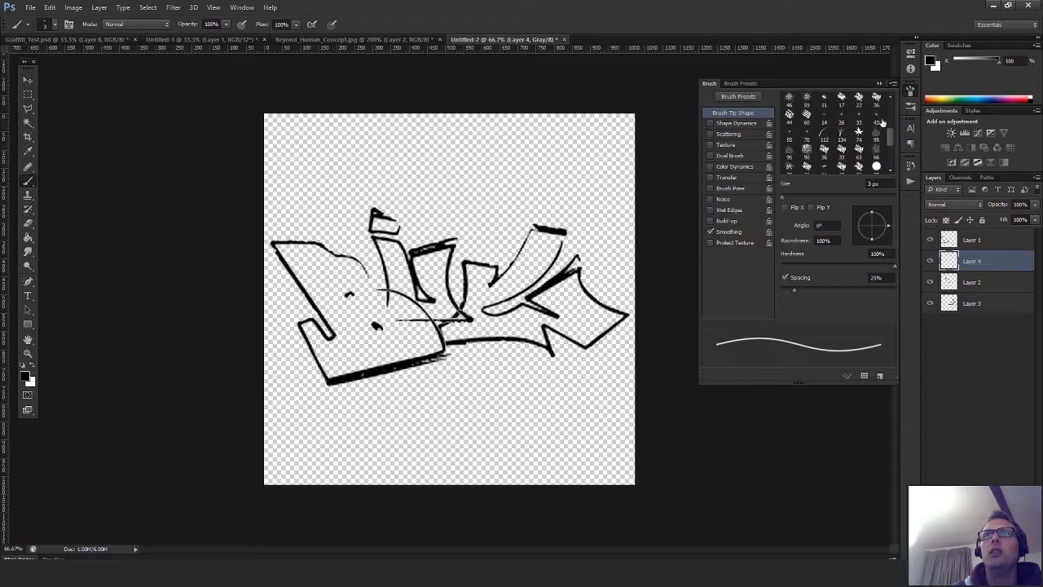
click(859, 161)
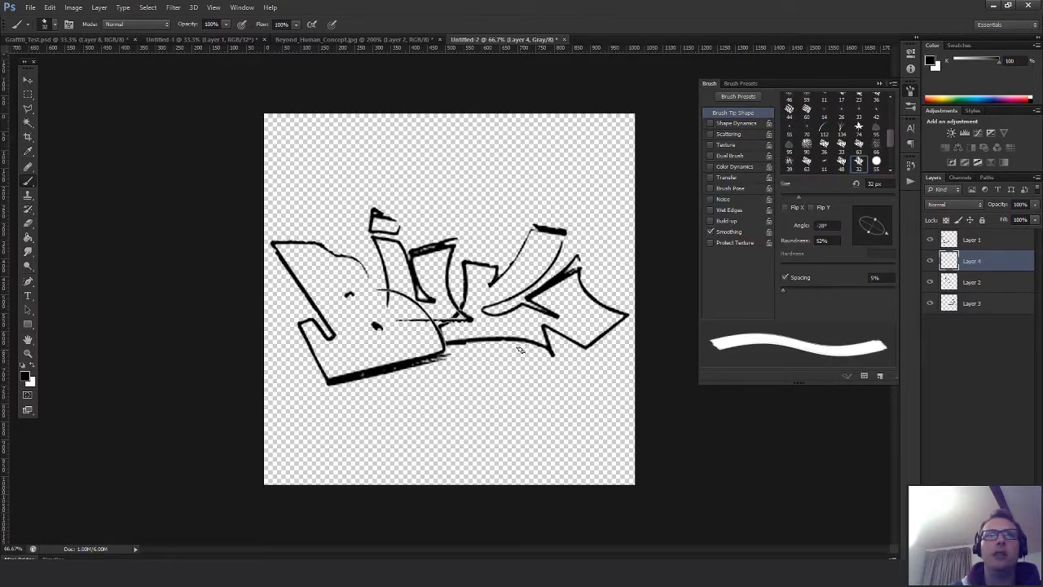
drag(798, 198, 842, 199)
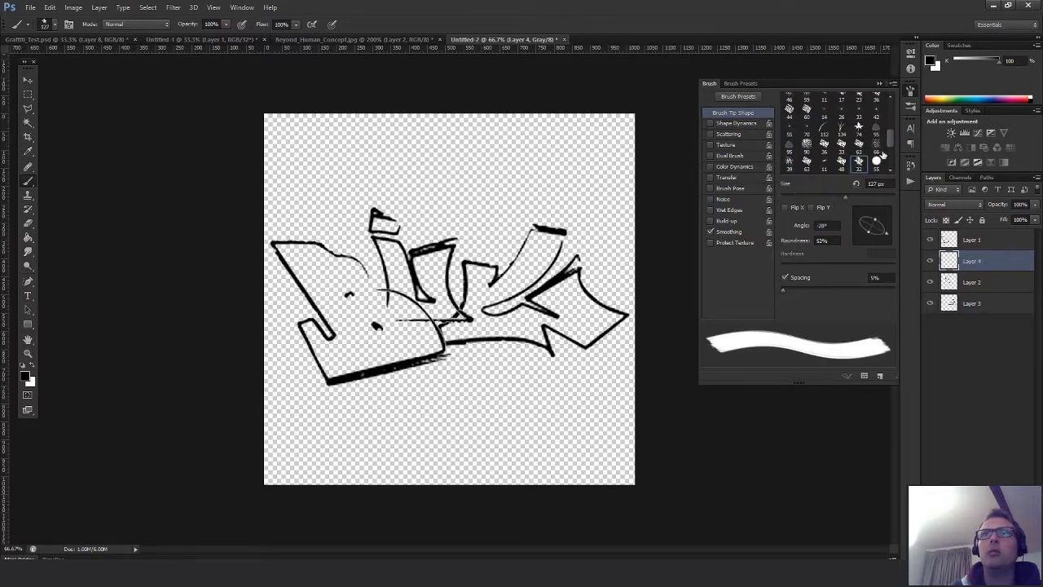
click(843, 162)
click(806, 148)
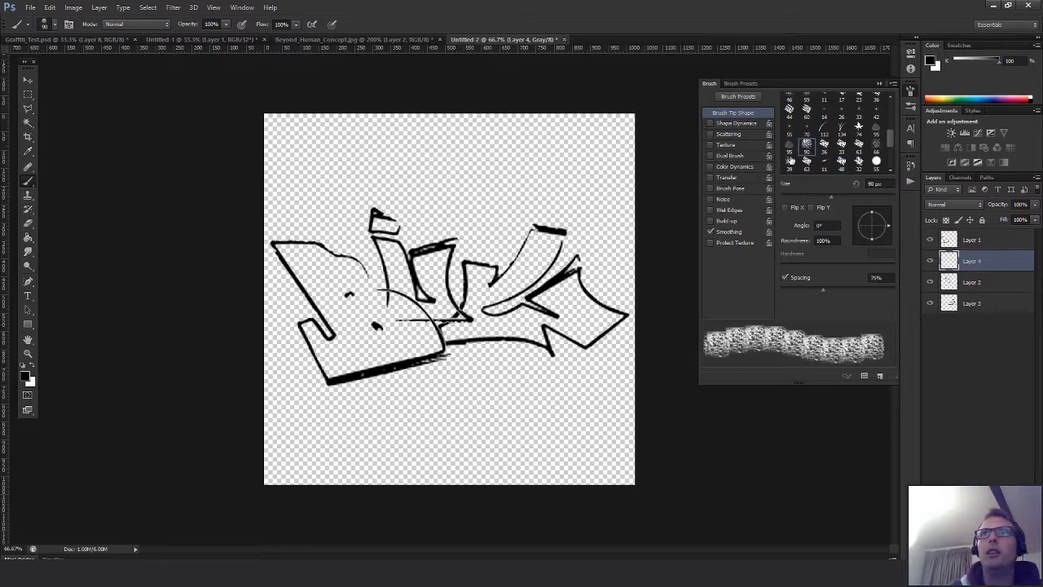
mouse_move(549, 367)
mouse_down()
mouse_move(487, 347)
mouse_move(521, 314)
mouse_move(586, 314)
mouse_move(554, 326)
mouse_up()
key(ctrl+z)
Choose the rough 36 px brush tip, enlarge it to 81 px and undo the test strokes
click(825, 146)
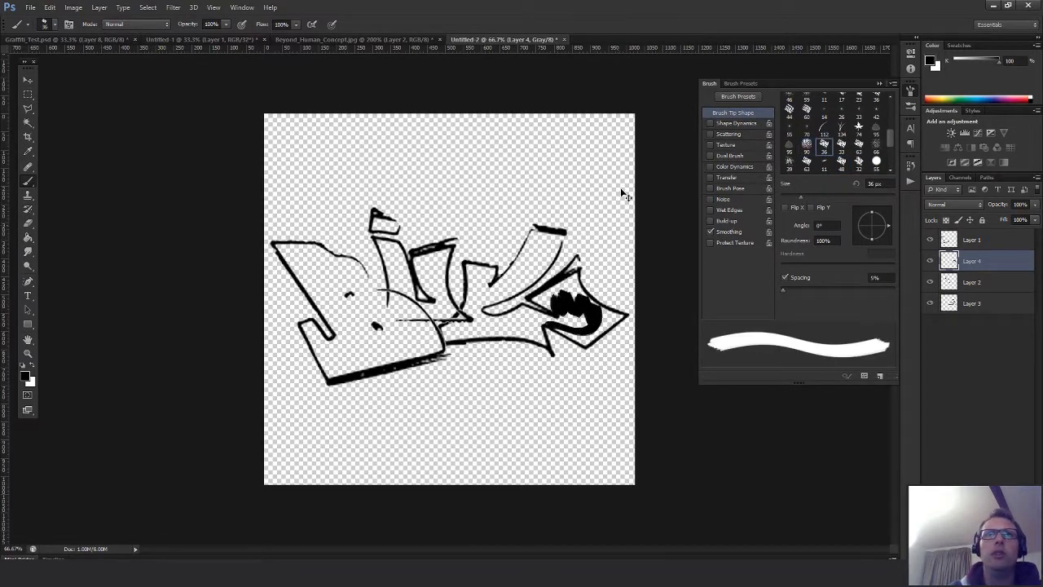
key(ctrl+z)
drag(815, 197, 826, 197)
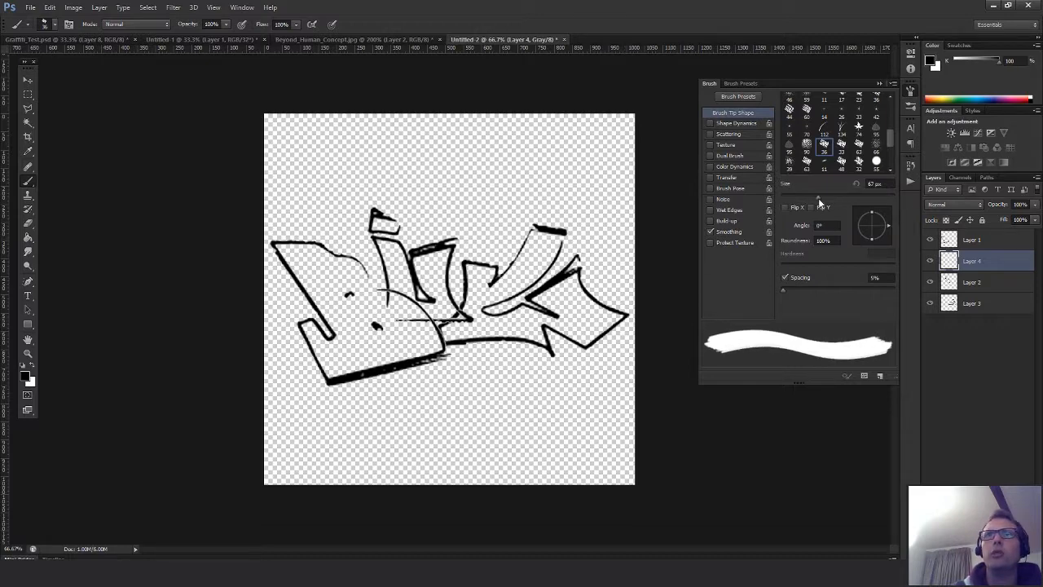
mouse_move(346, 285)
mouse_down()
mouse_move(322, 273)
mouse_move(322, 306)
mouse_move(371, 328)
mouse_up()
key(ctrl+z)
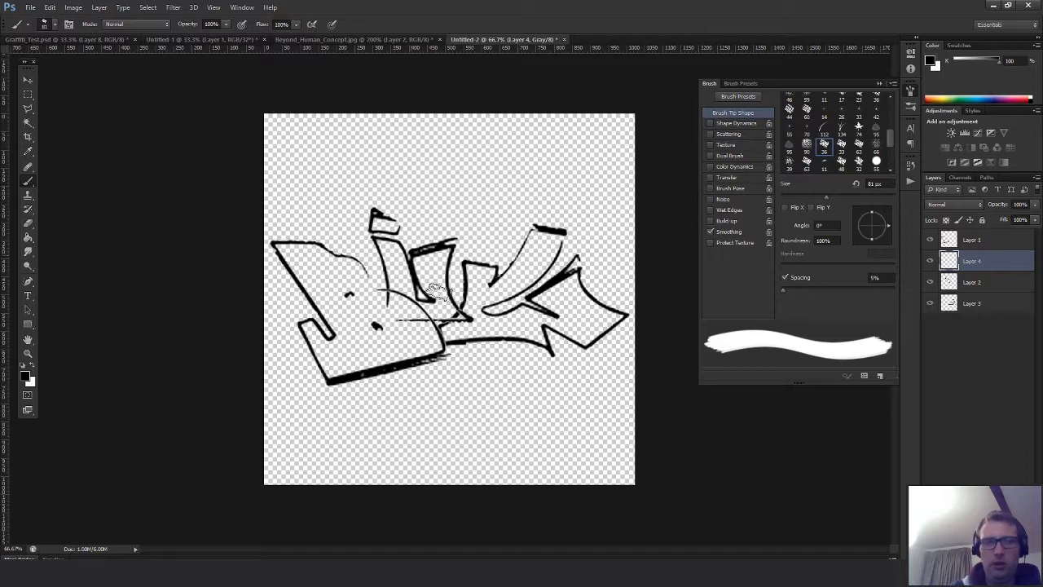
Paint the inside of the B solid white on Layer 4 with white as the foreground colour
key(x)
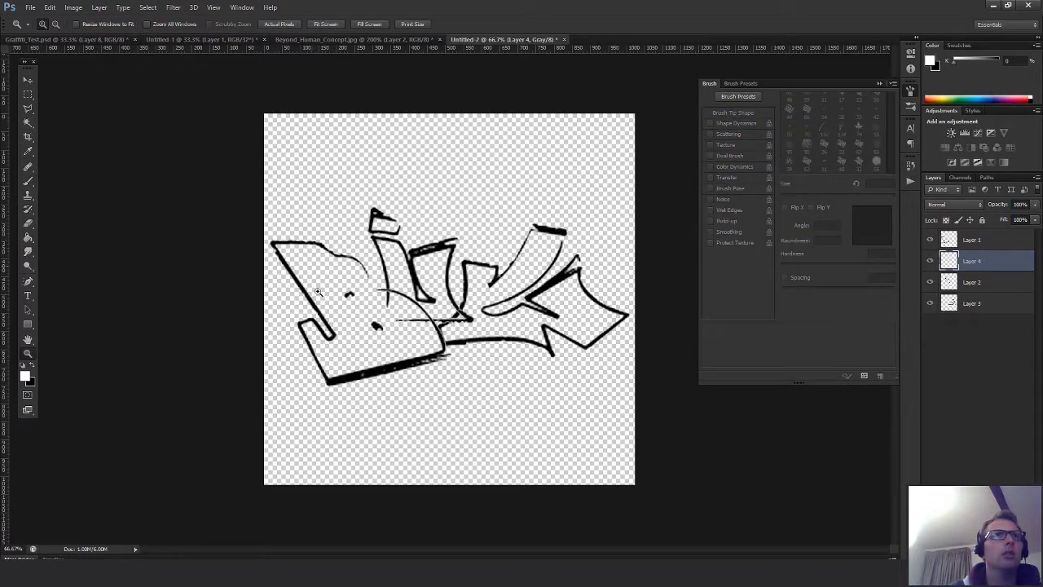
click(314, 269)
mouse_move(356, 260)
mouse_down()
mouse_move(396, 253)
mouse_move(326, 233)
mouse_move(398, 272)
mouse_move(374, 255)
mouse_up()
key(b)
mouse_move(398, 341)
mouse_down()
mouse_move(407, 391)
mouse_move(378, 389)
mouse_move(357, 365)
mouse_move(391, 411)
mouse_move(460, 393)
mouse_move(444, 387)
mouse_move(419, 316)
mouse_move(451, 373)
mouse_move(465, 310)
mouse_move(484, 318)
mouse_move(505, 355)
mouse_move(483, 387)
mouse_move(524, 366)
mouse_move(517, 361)
mouse_move(501, 386)
mouse_up()
mouse_move(566, 271)
mouse_down()
mouse_move(506, 298)
mouse_move(491, 283)
mouse_up()
Add a layer directly beneath the I's layer and paint the I's body and dot white on it
drag(959, 308, 950, 290)
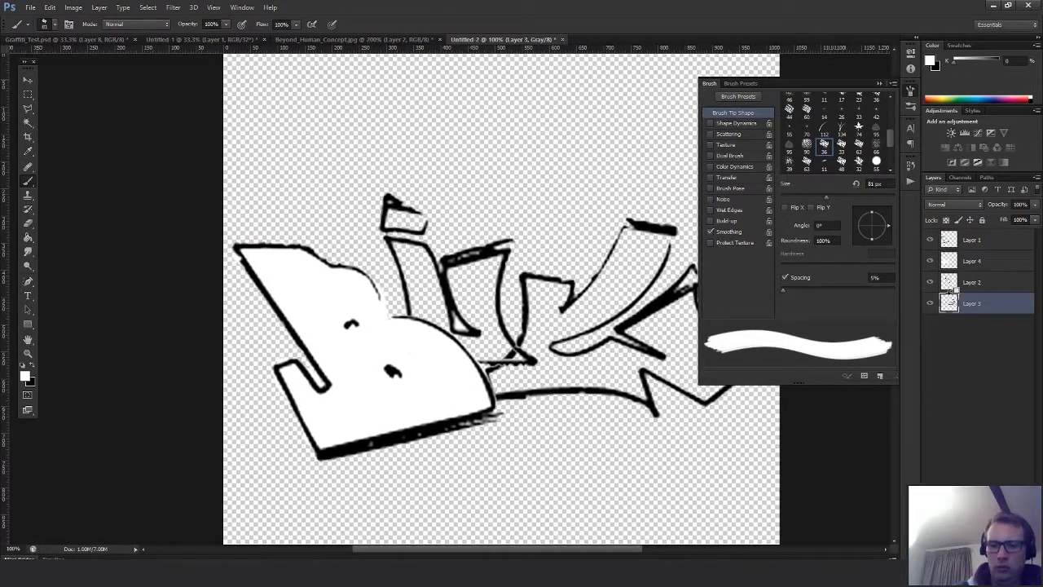
key(ctrl+alt+shift+n)
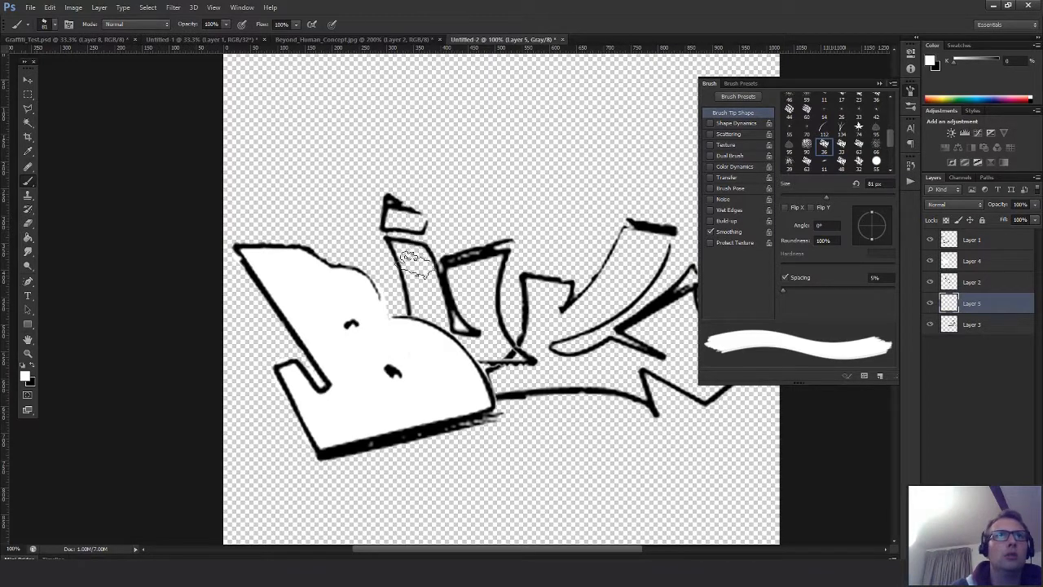
mouse_move(415, 263)
mouse_down()
mouse_move(409, 254)
mouse_move(437, 322)
mouse_move(430, 303)
mouse_move(469, 346)
mouse_move(497, 346)
mouse_move(466, 282)
mouse_move(491, 268)
mouse_move(500, 338)
mouse_move(482, 356)
mouse_up()
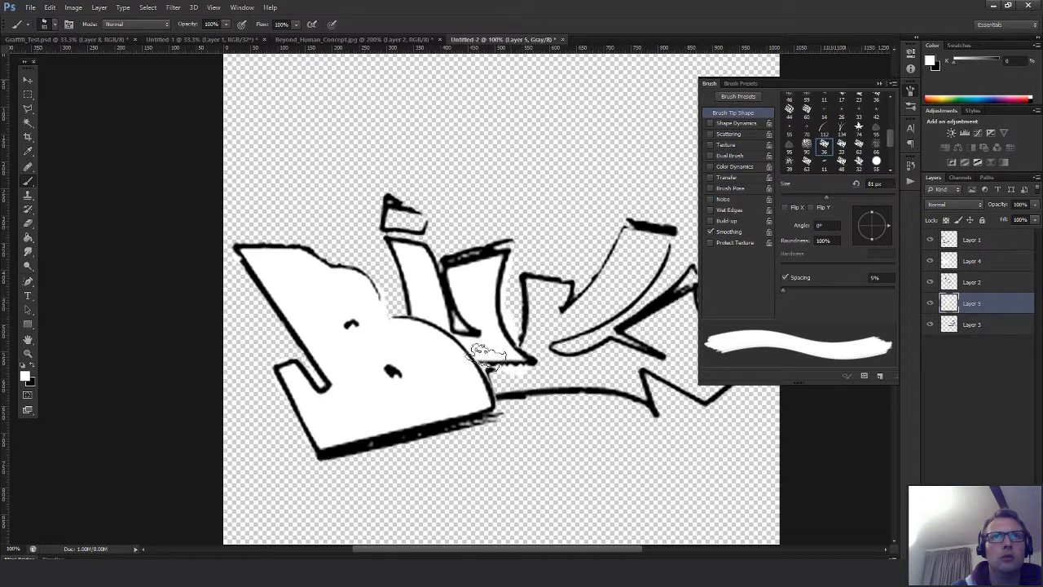
mouse_move(458, 207)
mouse_down()
mouse_move(444, 237)
mouse_move(392, 251)
mouse_up()
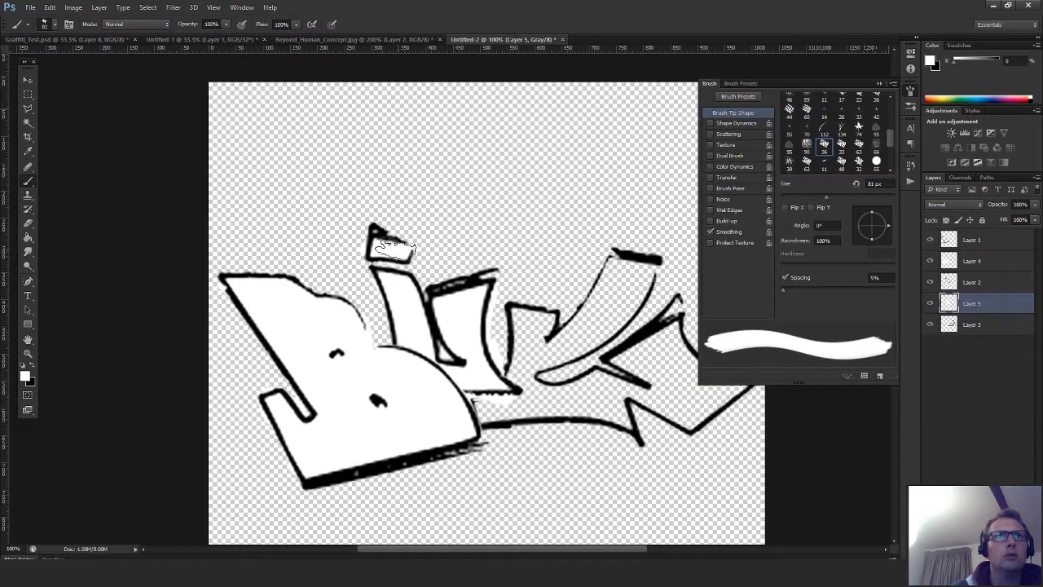
Add a layer, place it beneath the G's layer and paint the inside of the G white
click(964, 323)
key(ctrl+shift+alt+n)
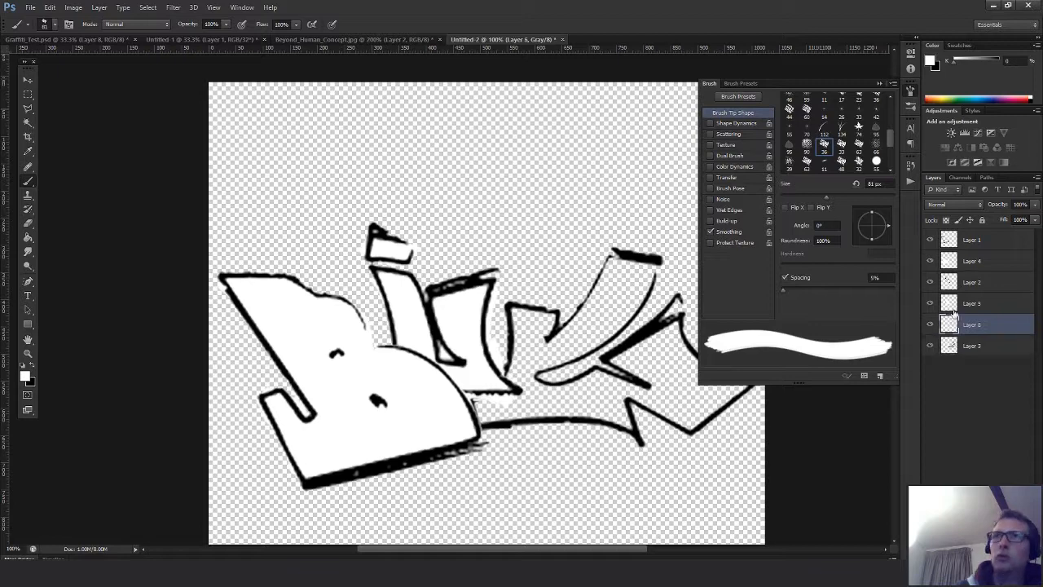
drag(957, 332, 952, 356)
mouse_move(514, 341)
mouse_down()
mouse_move(414, 340)
mouse_move(431, 320)
mouse_move(433, 346)
mouse_move(477, 343)
mouse_move(521, 275)
mouse_move(513, 306)
mouse_move(397, 409)
mouse_move(480, 387)
mouse_move(571, 400)
mouse_move(554, 363)
mouse_move(571, 334)
mouse_move(618, 395)
mouse_move(610, 401)
mouse_move(609, 374)
mouse_up()
Add a layer at the bottom of the stack, choose a bright yellow foreground colour and fill the layer with it
key(ctrl+shift+alt+n)
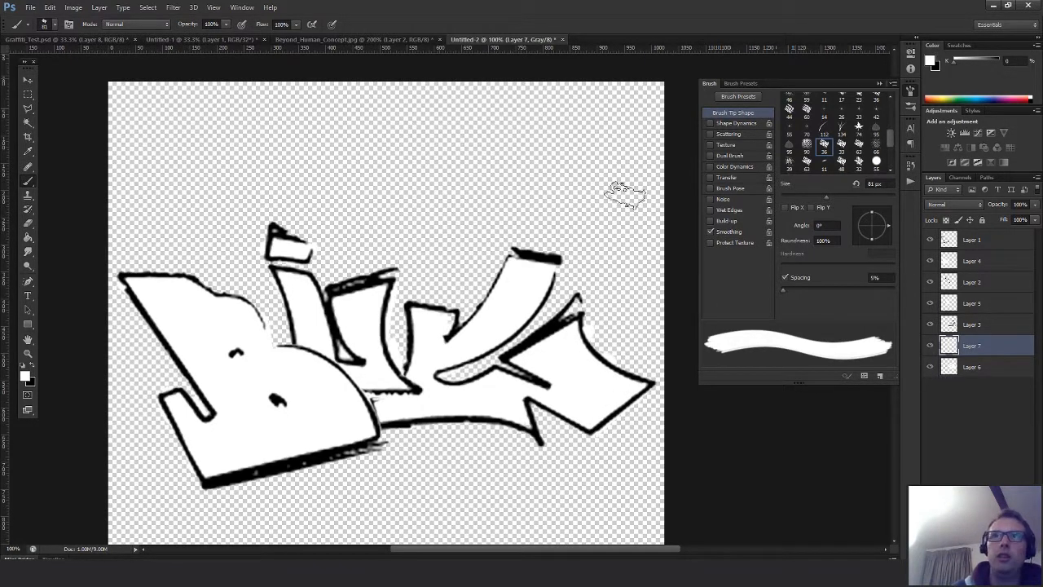
click(24, 376)
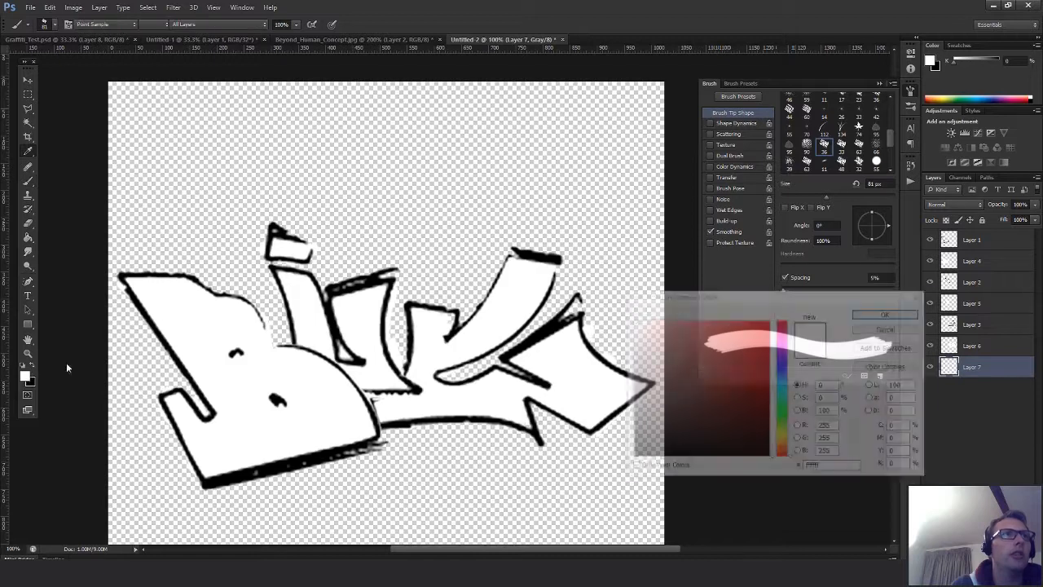
click(766, 359)
click(761, 354)
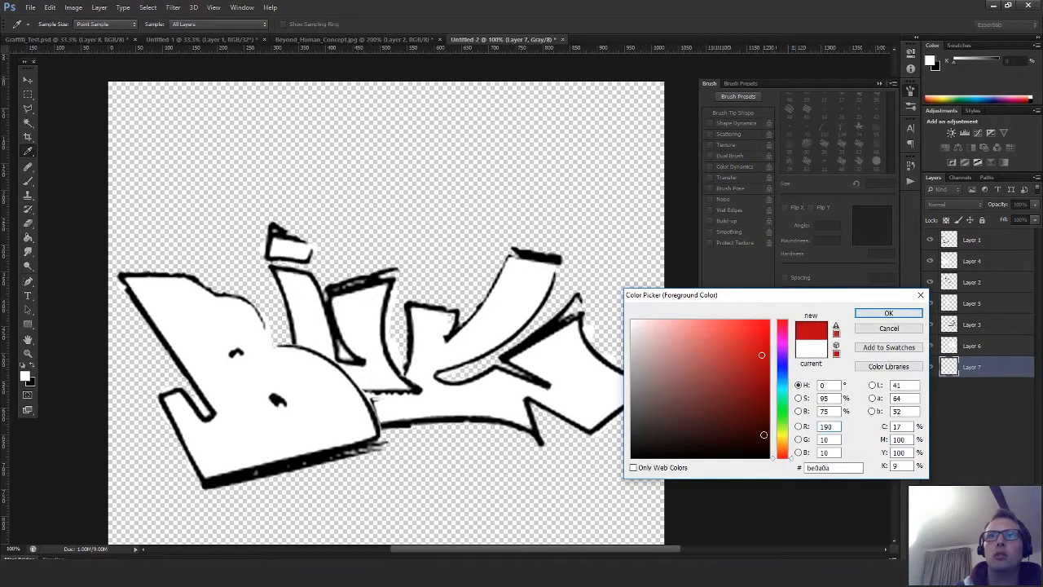
click(783, 435)
click(700, 320)
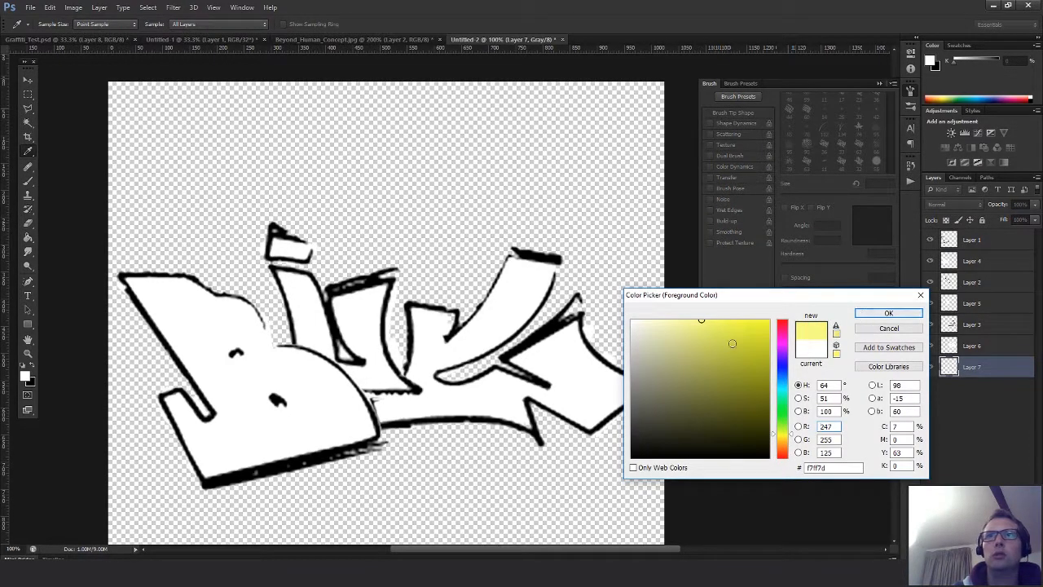
click(888, 313)
key(b)
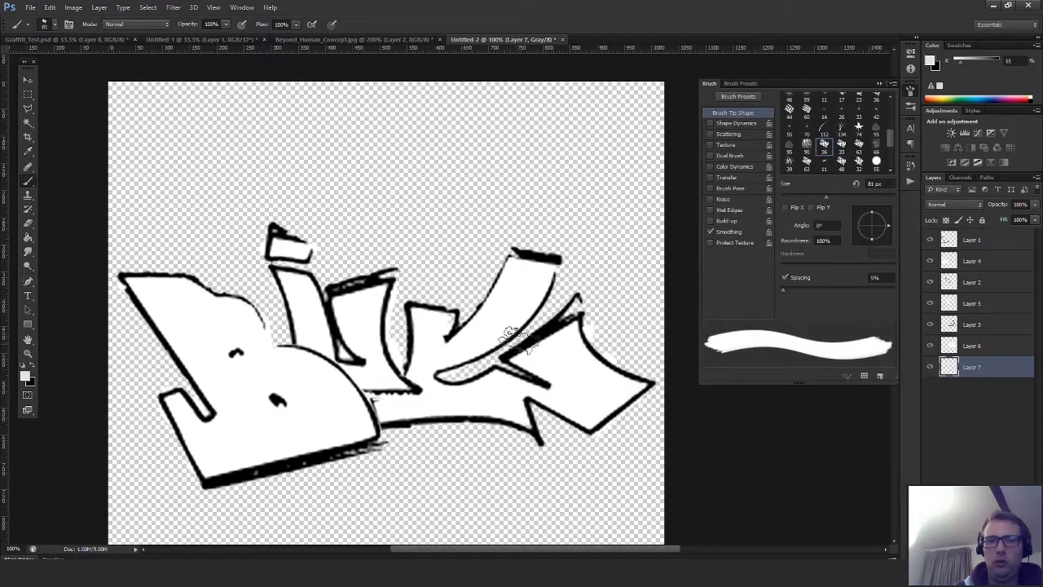
key(g)
click(515, 335)
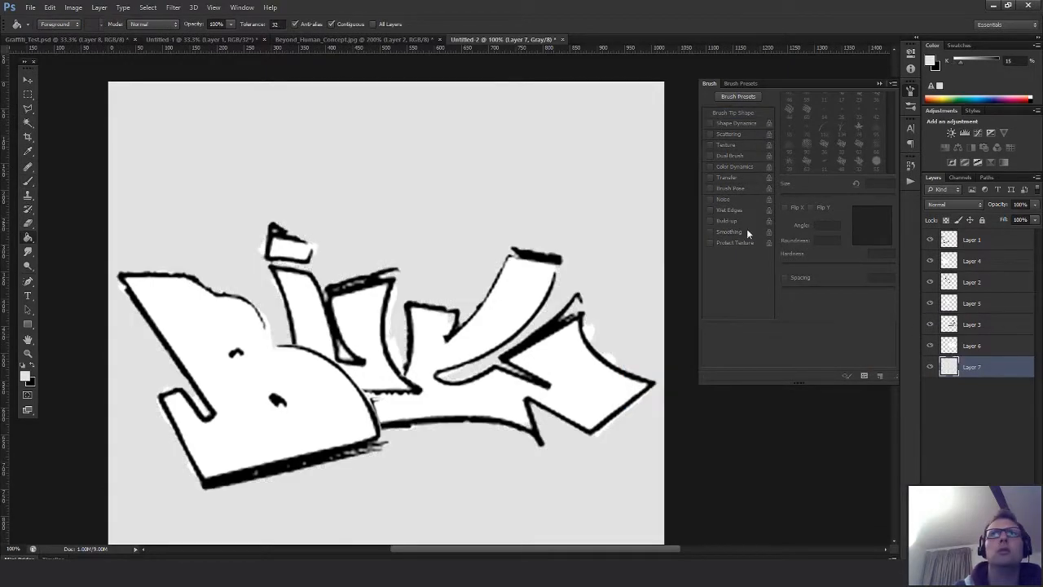
click(73, 8)
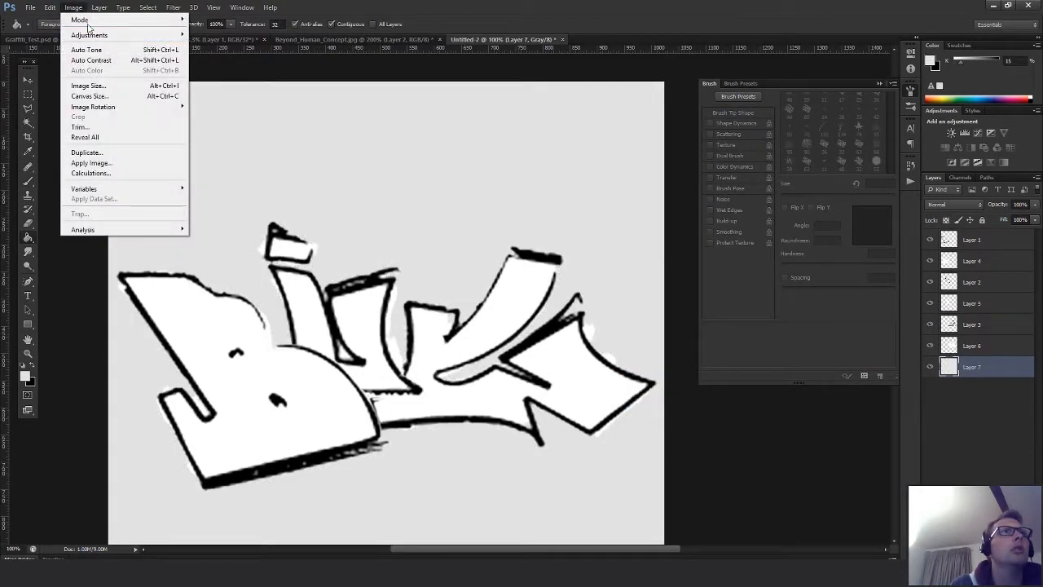
mouse_move(91, 20)
click(211, 60)
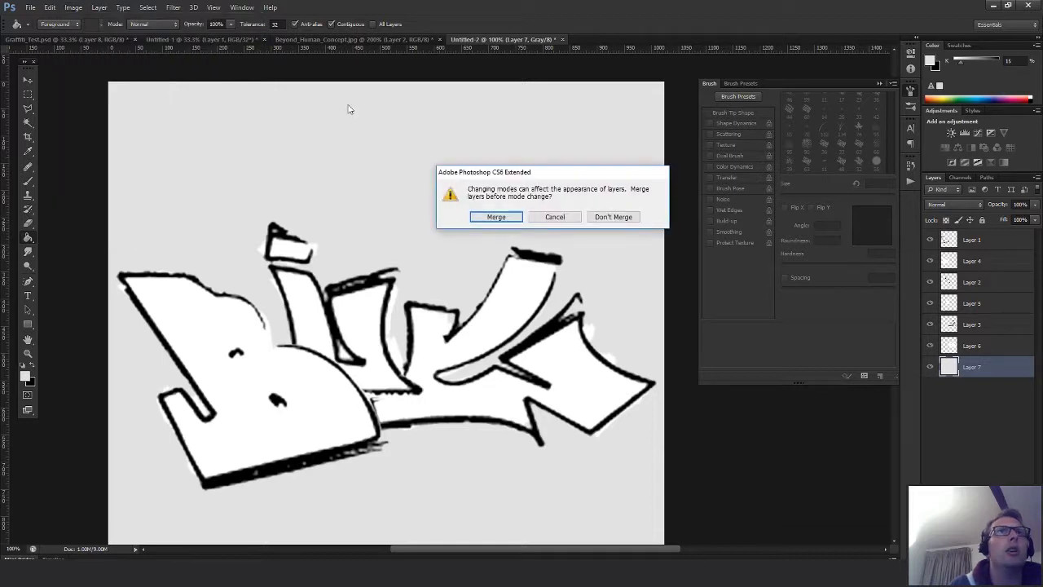
click(555, 218)
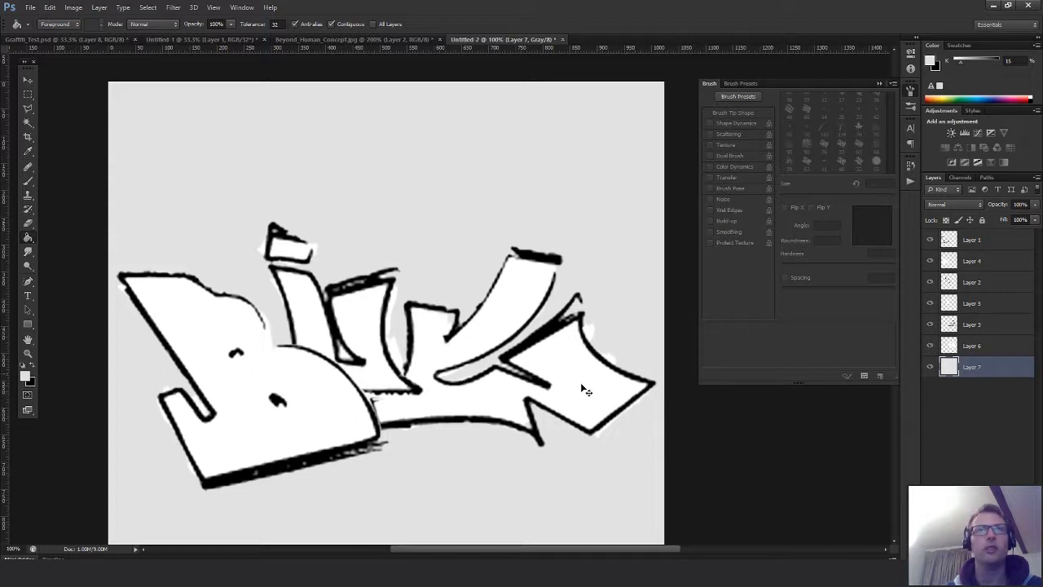
Create a 1024 x 1024 pixel document at 72 pixels/inch in RGB Color with a transparent background
key(ctrl+n)
click(542, 272)
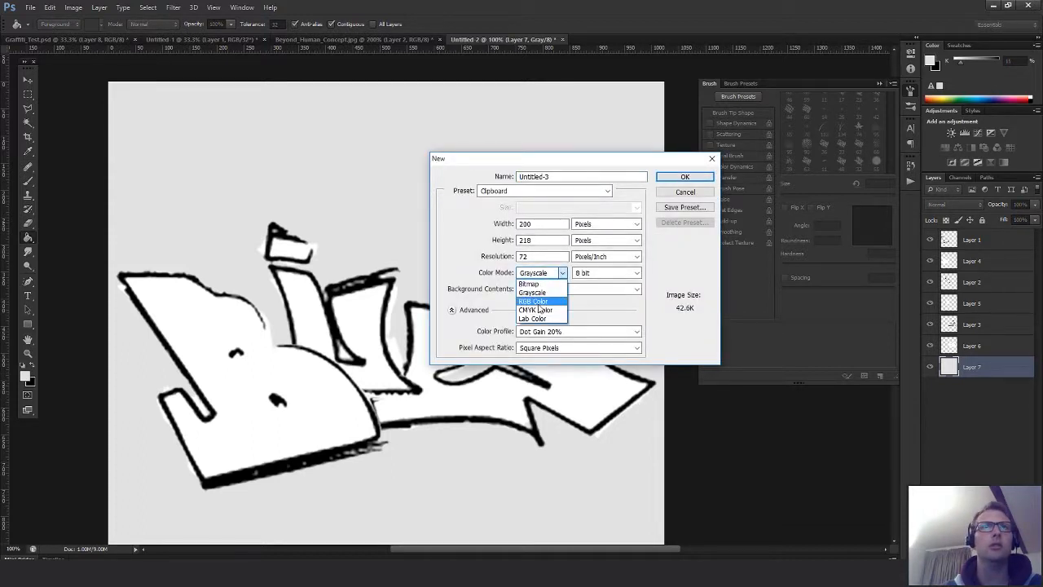
click(537, 302)
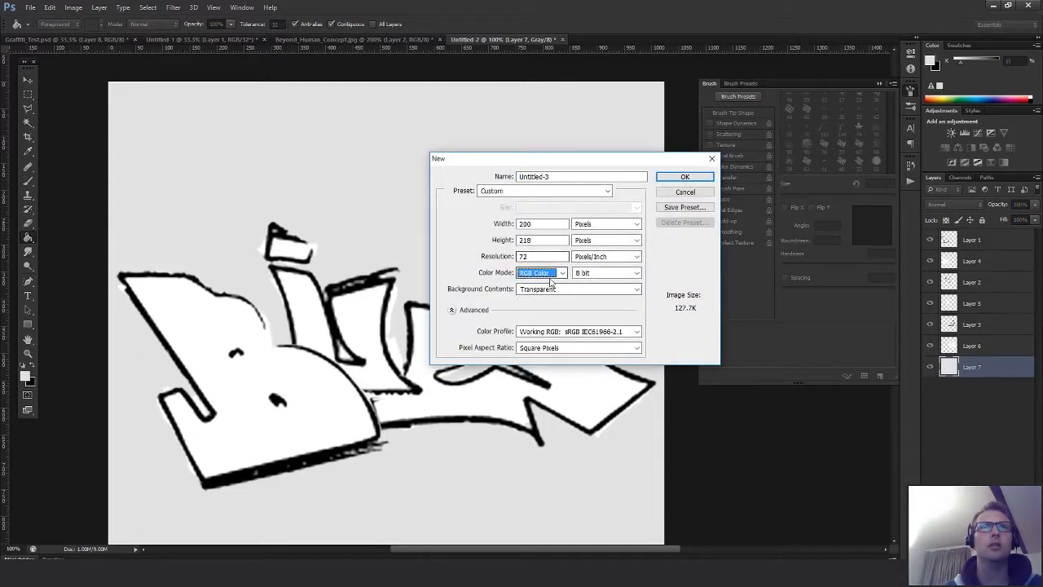
click(540, 224)
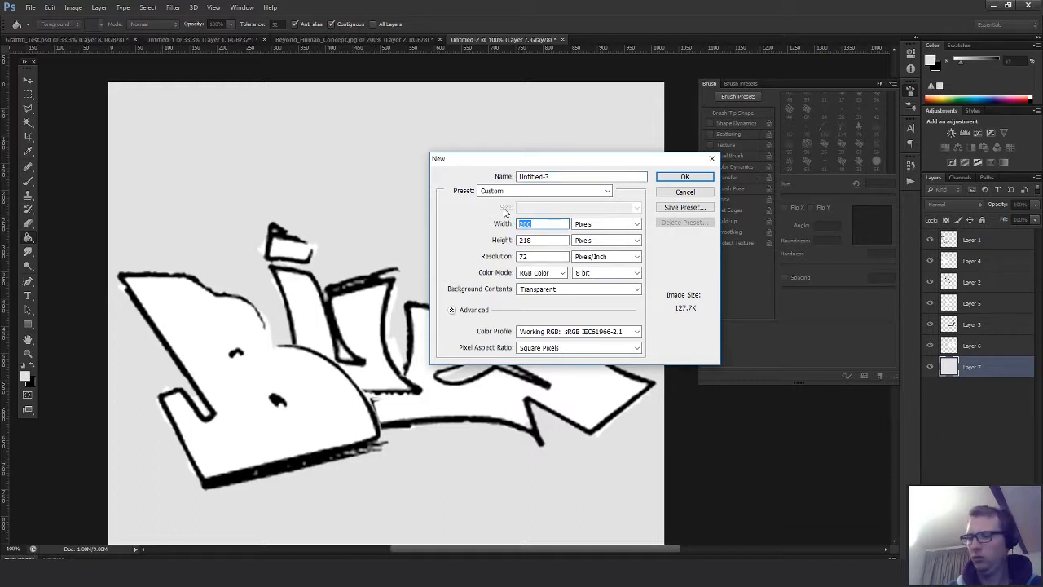
text(1024)
key(Tab)
key(Tab)
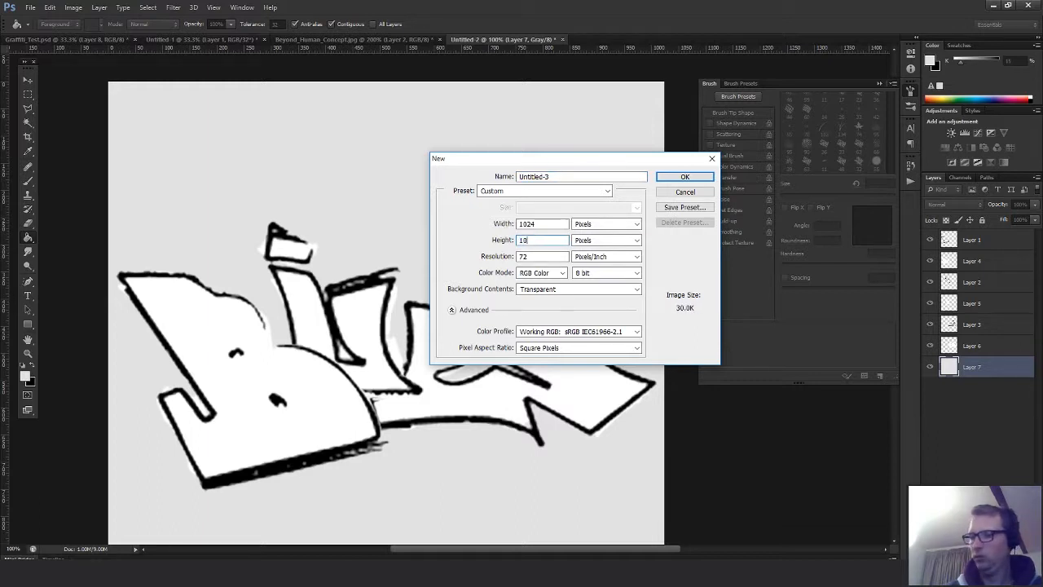
text(1024)
click(684, 176)
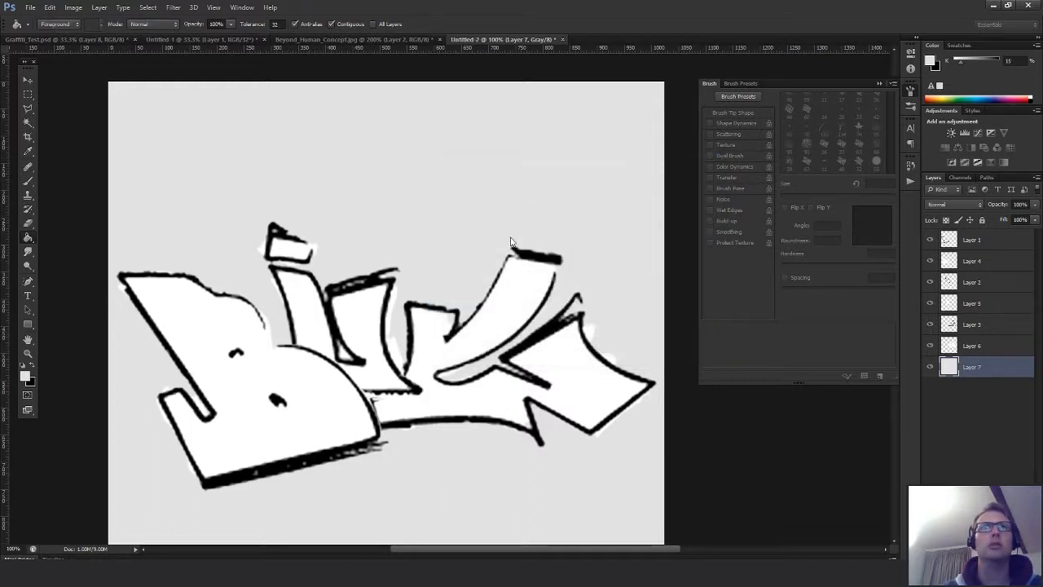
Fill the new document's canvas with the yellow foreground colour and add two empty layers above it
click(530, 263)
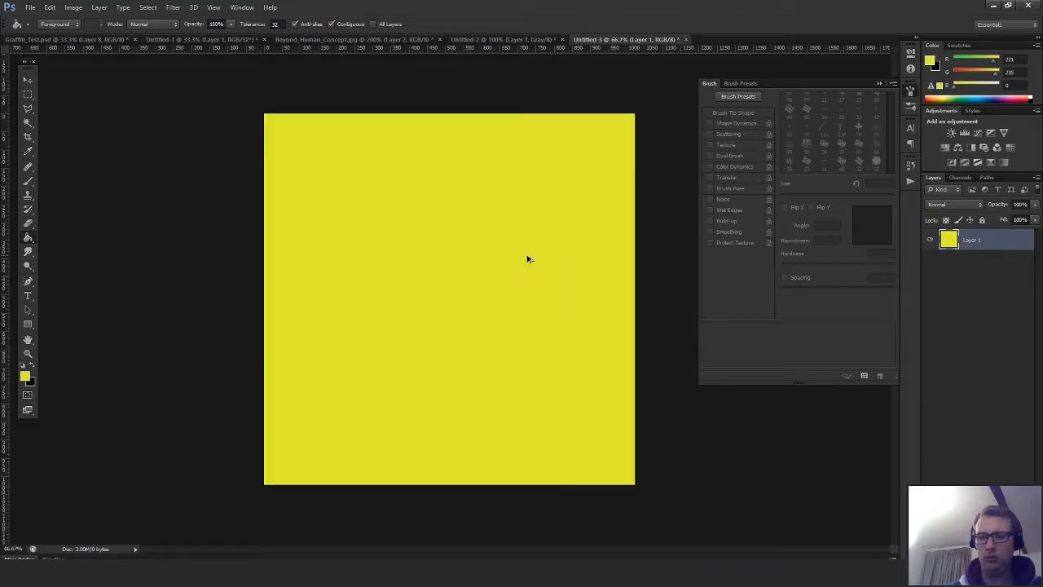
key(ctrl+shift+alt+n)
key(ctrl+shift+alt+n)
Detach Untitled-2 into its own window and copy its Layer 1 through Layer 6, without the grey background, into the yellow document
drag(497, 40, 1042, 221)
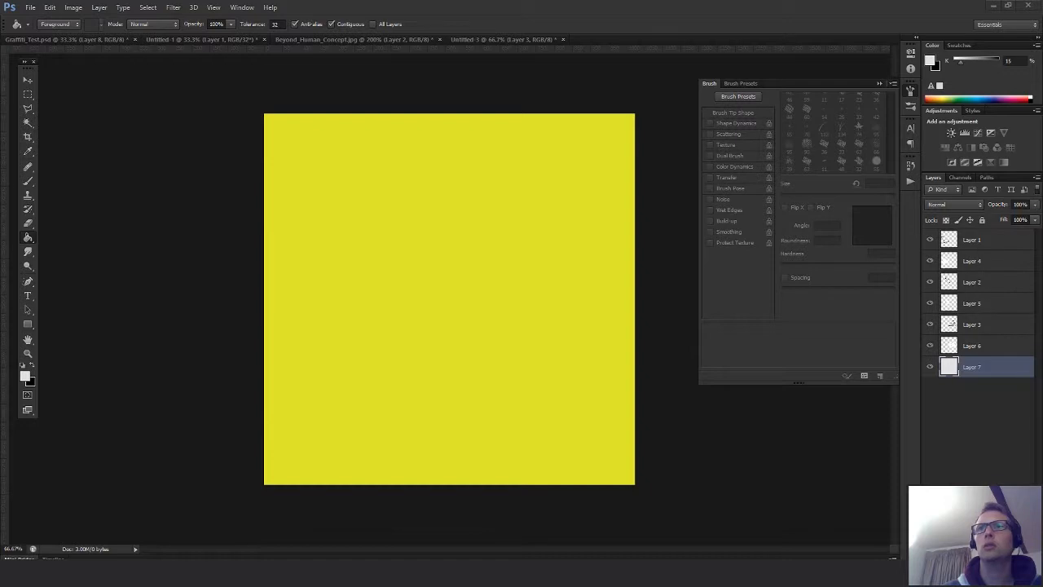
click(958, 345)
shift+click(976, 240)
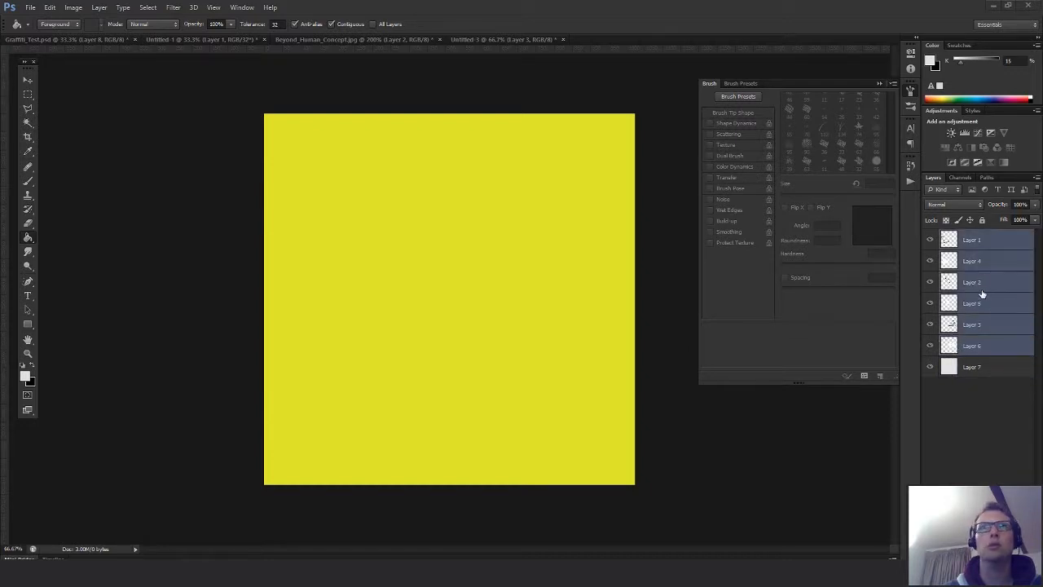
mouse_move(982, 295)
mouse_down()
mouse_move(519, 284)
mouse_move(532, 286)
mouse_up()
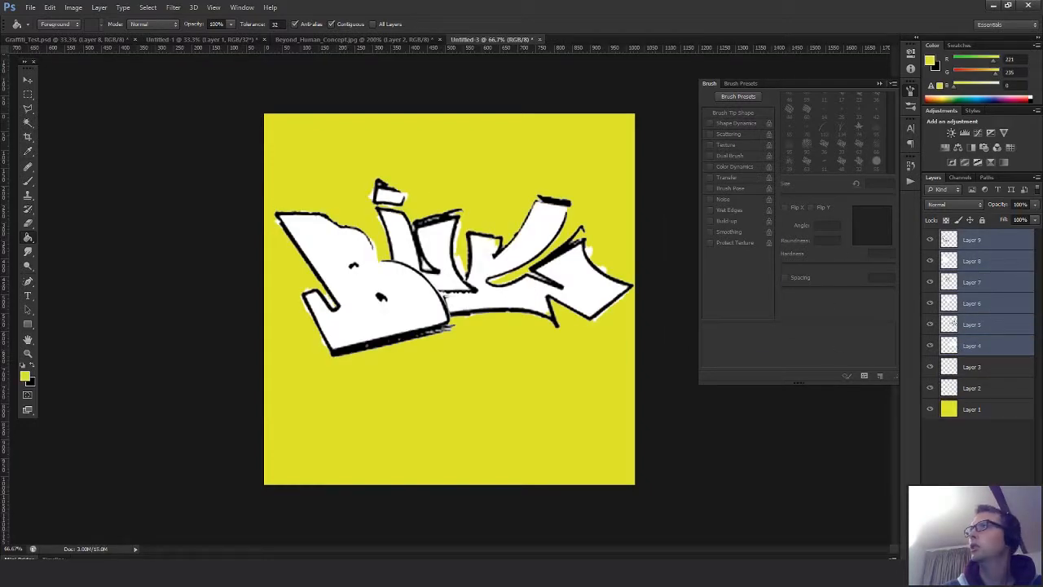
Select Layer 4 through Layer 9 and move the whole lettering slightly down on the yellow canvas
click(1042, 222)
click(537, 217)
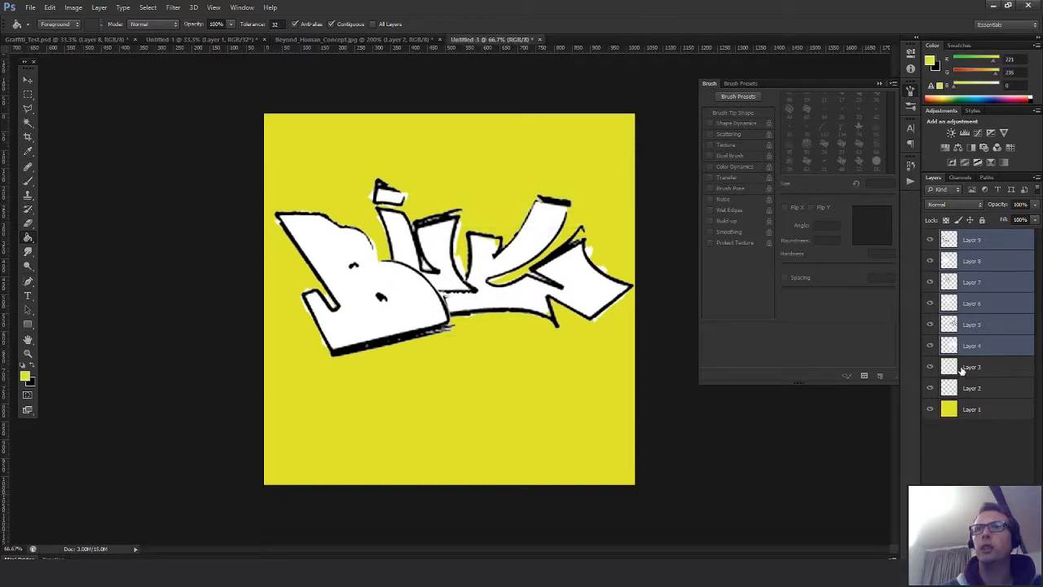
click(962, 370)
click(970, 345)
shift+click(980, 242)
key(z)
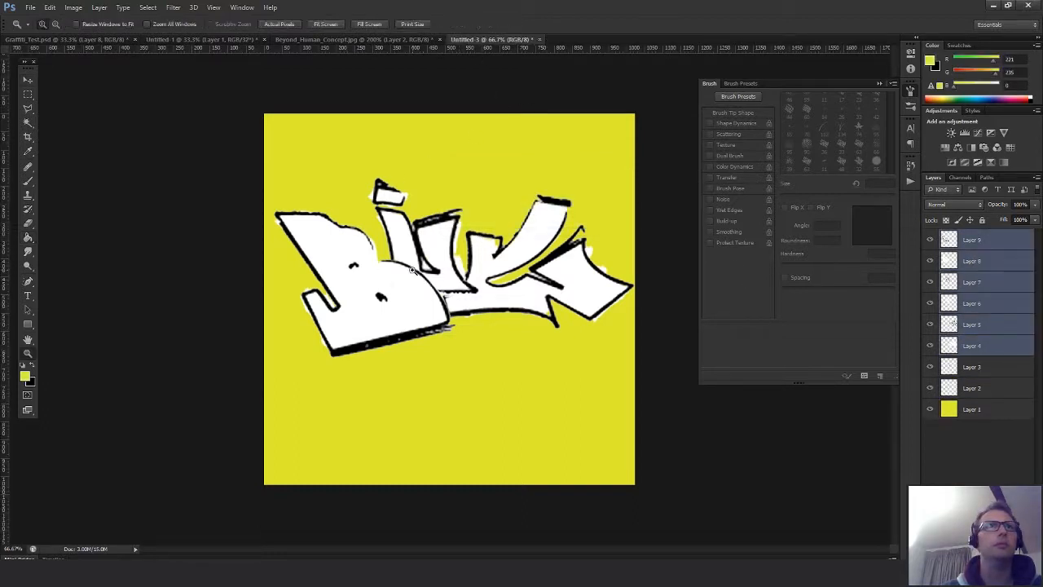
click(432, 279)
key(v)
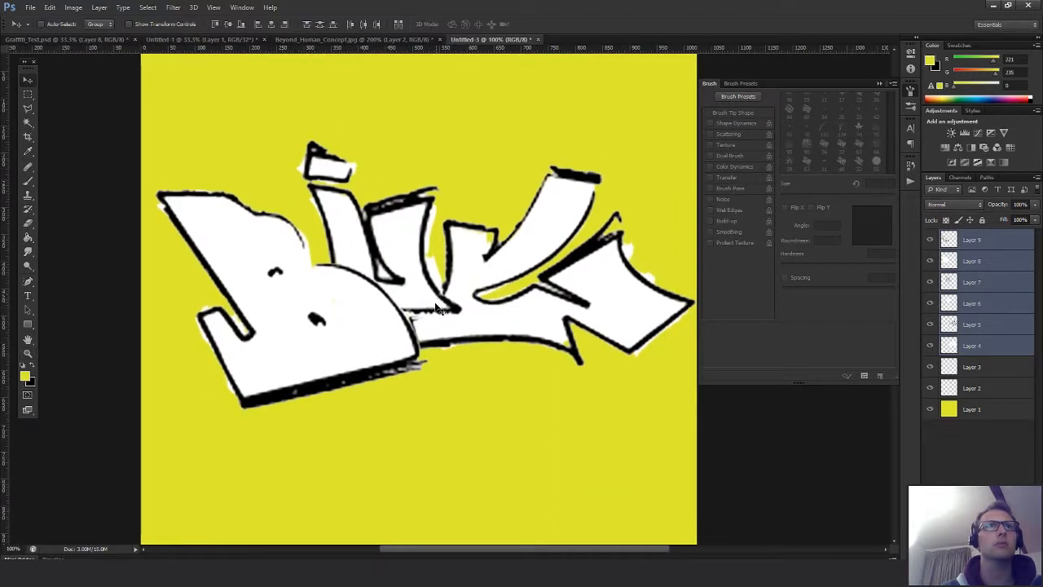
drag(444, 326, 432, 344)
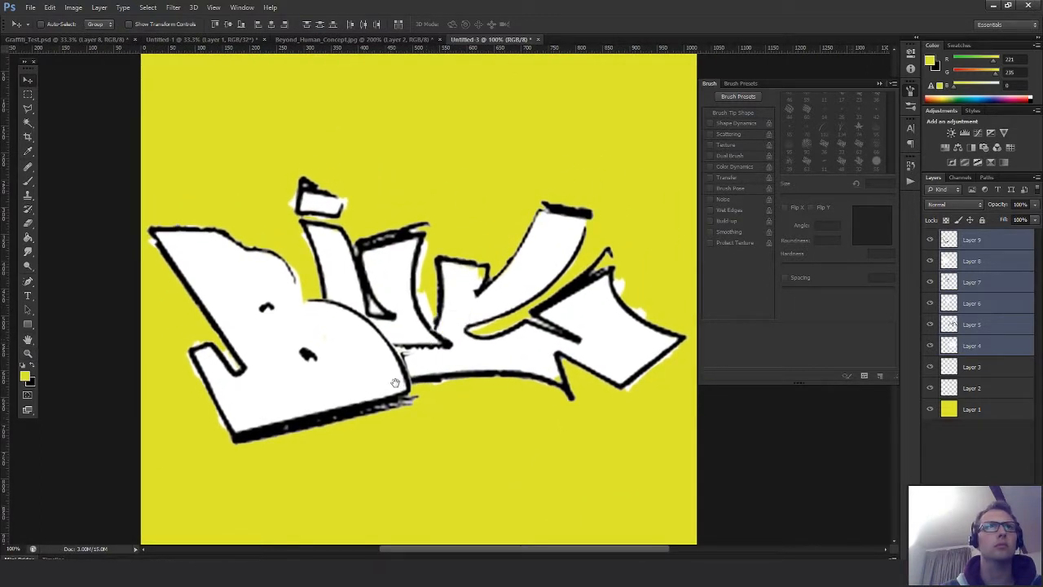
drag(408, 388, 421, 390)
Activate Layer 4 and set up the Brush with white as the foreground colour and a 40 px size
click(1003, 336)
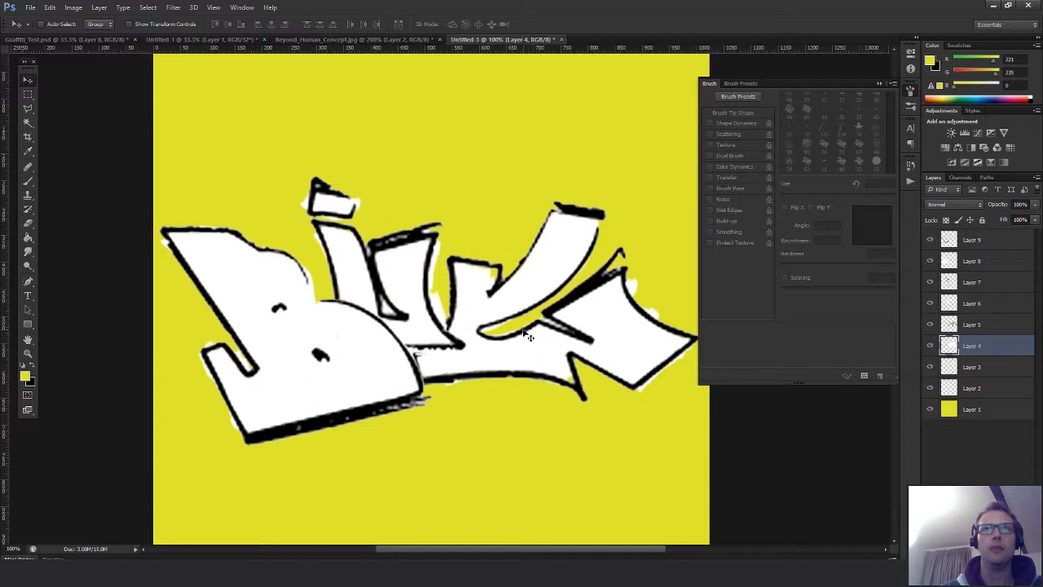
key(b)
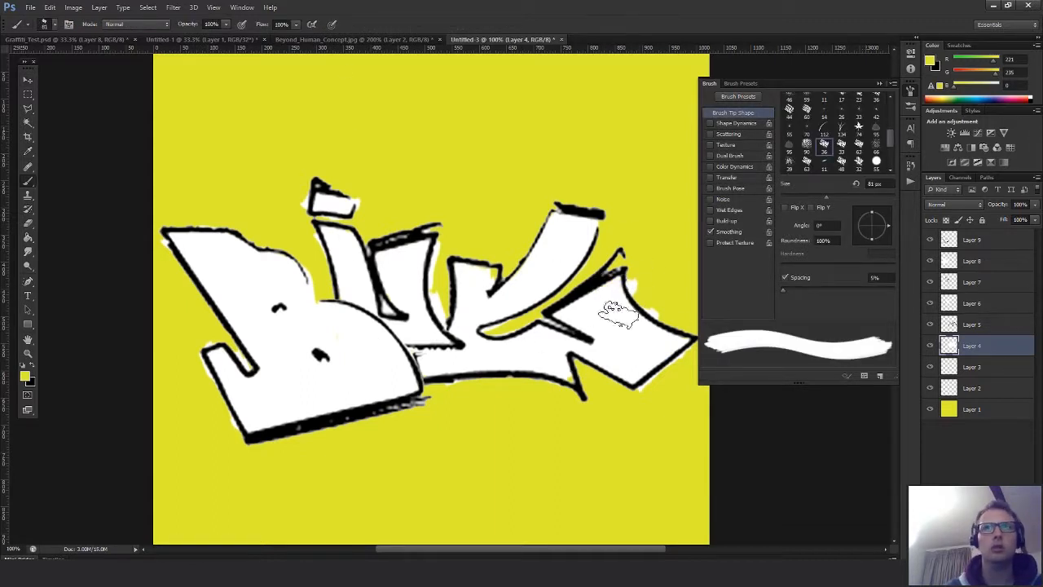
key(x)
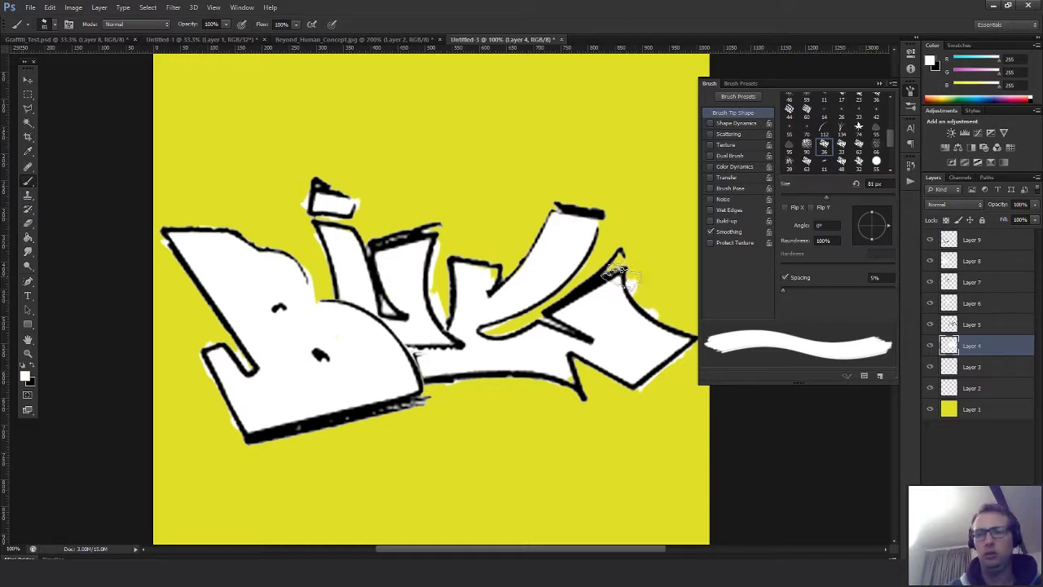
key(bracketleft)
key(bracketleft)
key(bracketleft)
key(bracketleft)
key(bracketleft)
key(bracketleft)
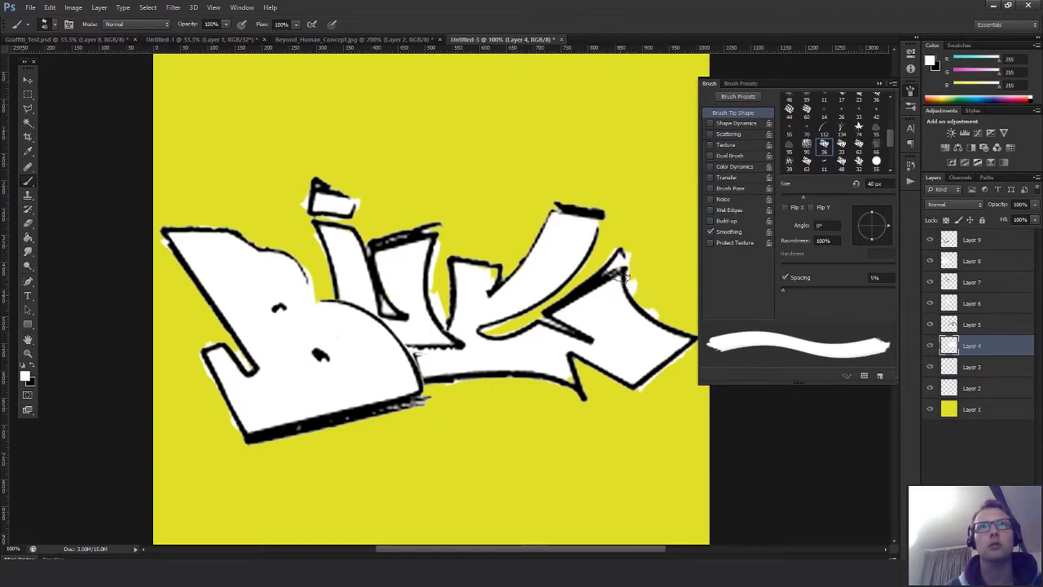
Paint a rough white border on Layer 4 around the outlines of the G and the middle letters
drag(623, 275, 651, 346)
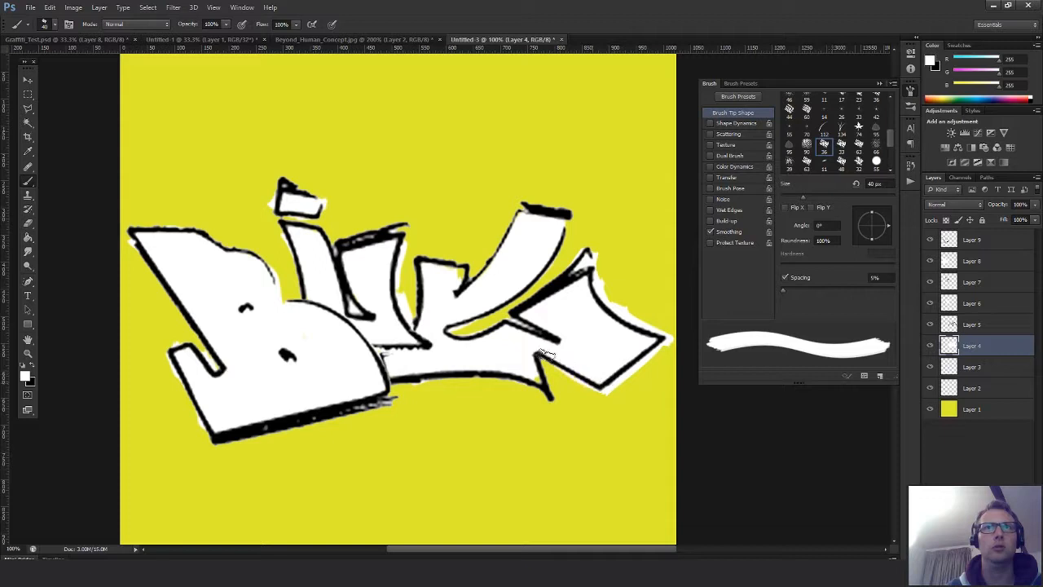
drag(530, 359, 528, 373)
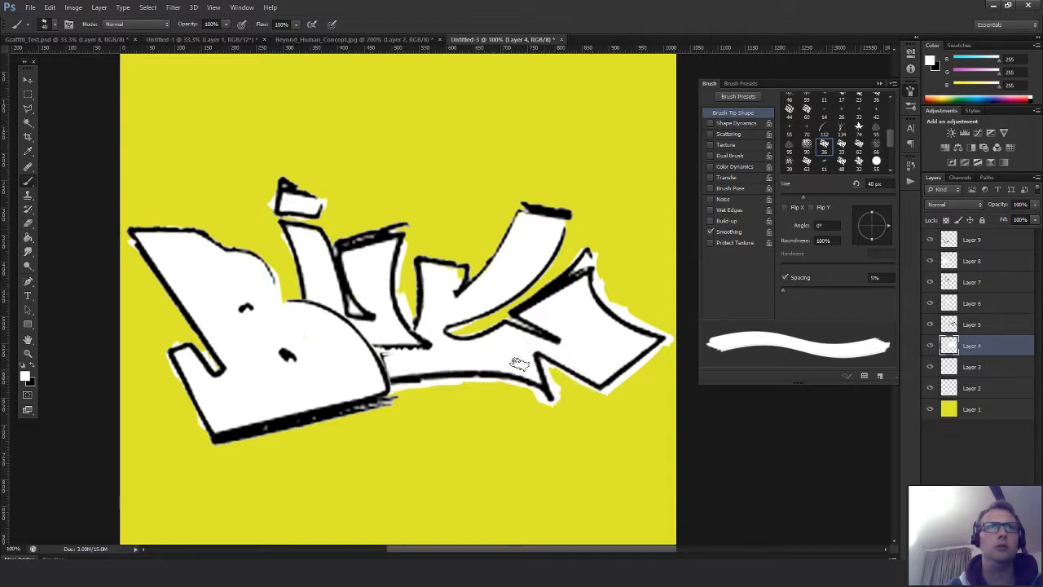
drag(530, 384, 386, 384)
drag(446, 291, 472, 321)
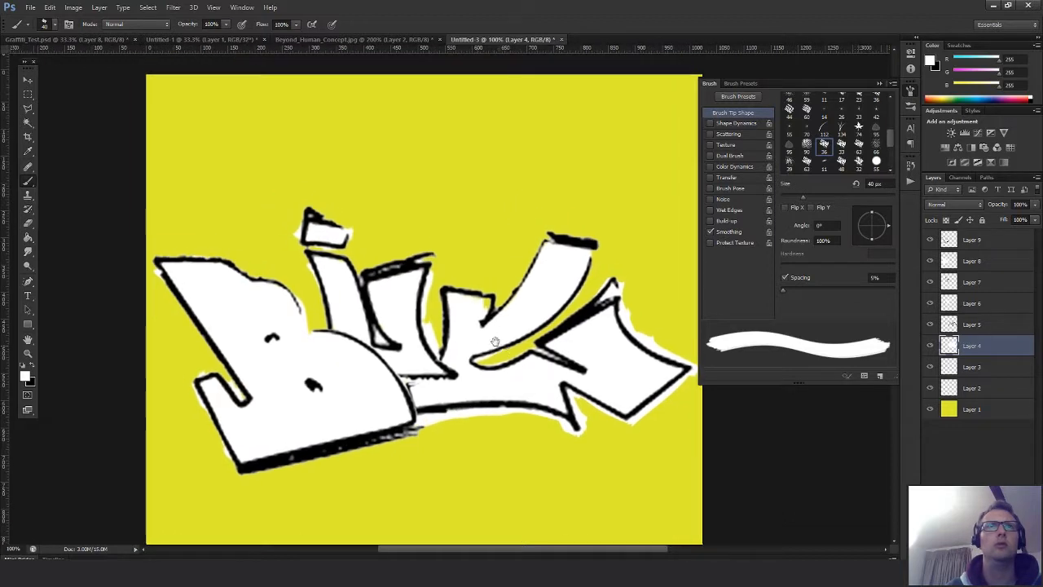
drag(480, 365, 580, 290)
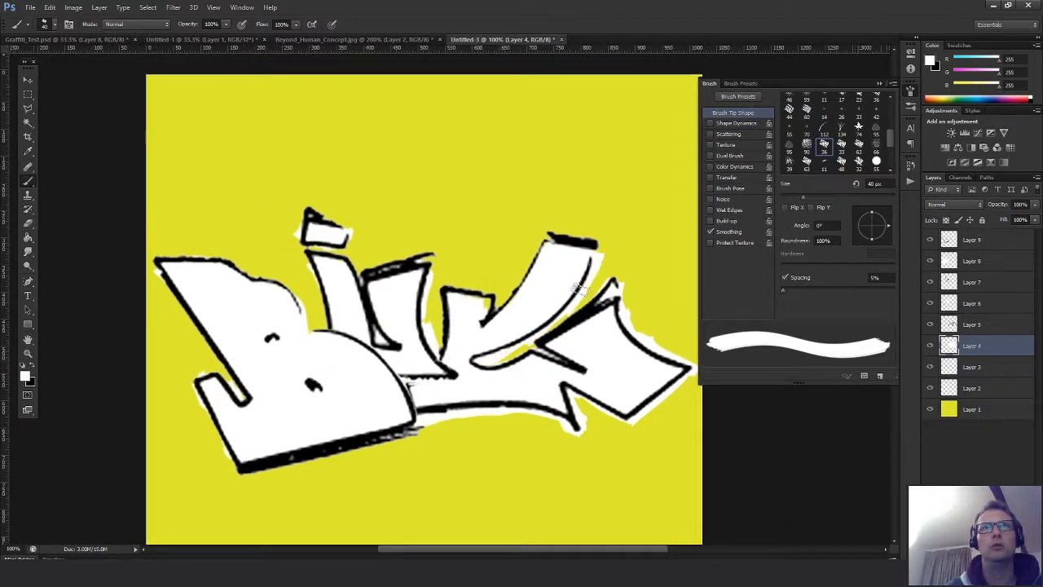
mouse_move(571, 246)
mouse_down()
mouse_move(588, 242)
mouse_move(484, 323)
mouse_up()
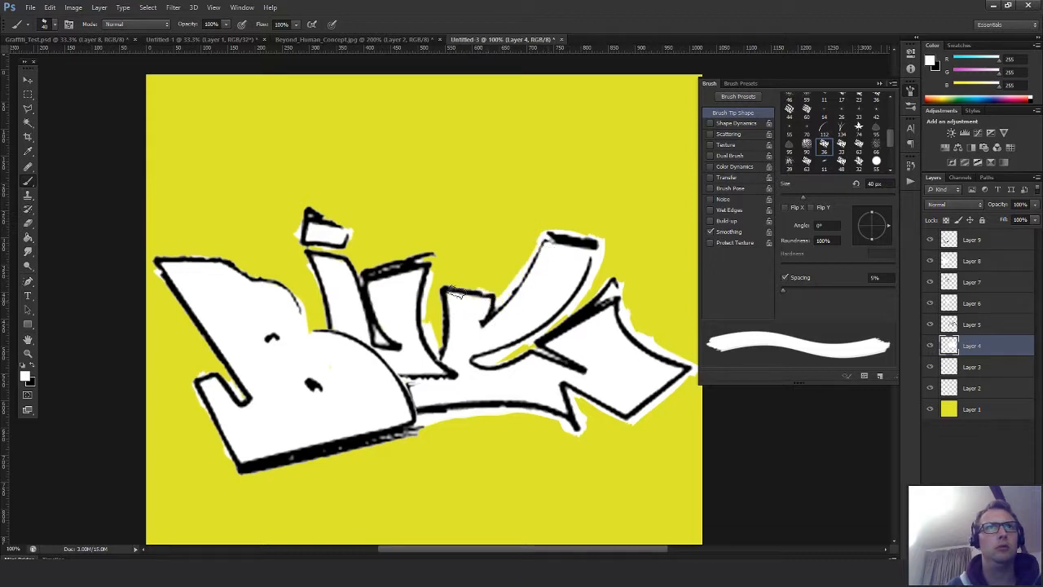
drag(454, 289, 446, 320)
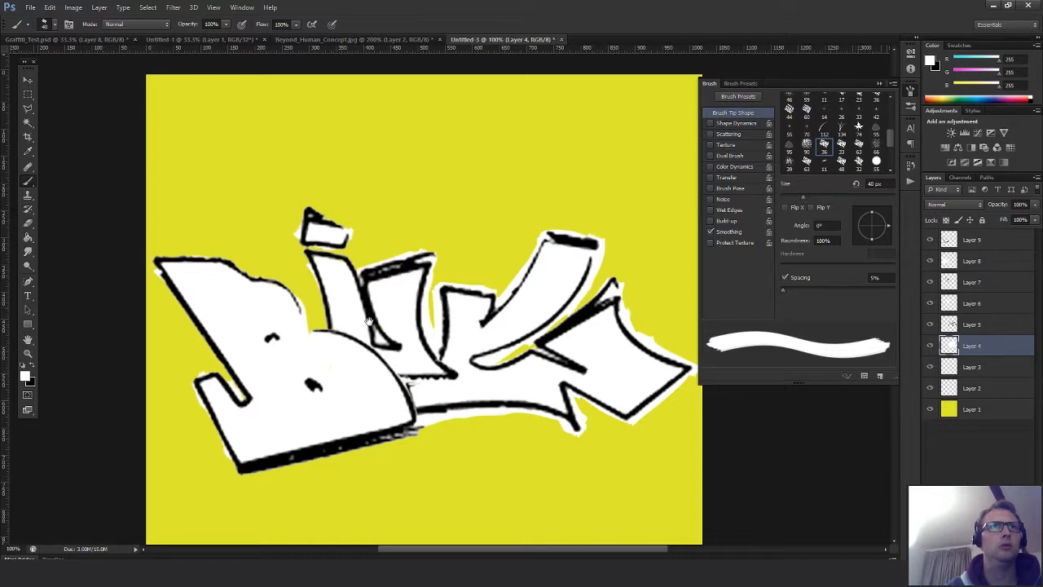
Continue the white border on Layer 4 around the i, its dot and the edges of the B
drag(374, 432, 495, 457)
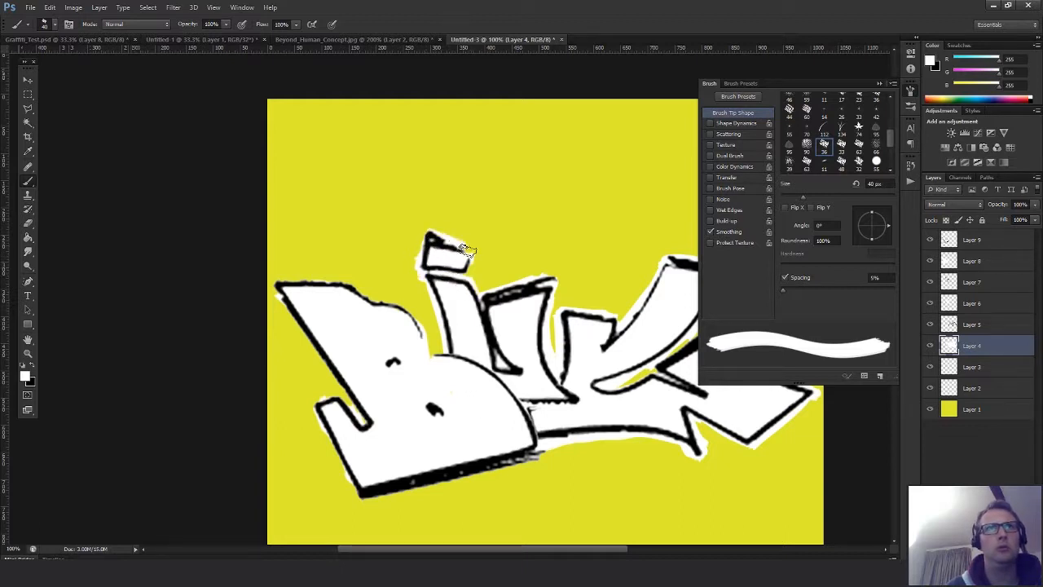
drag(456, 342, 496, 306)
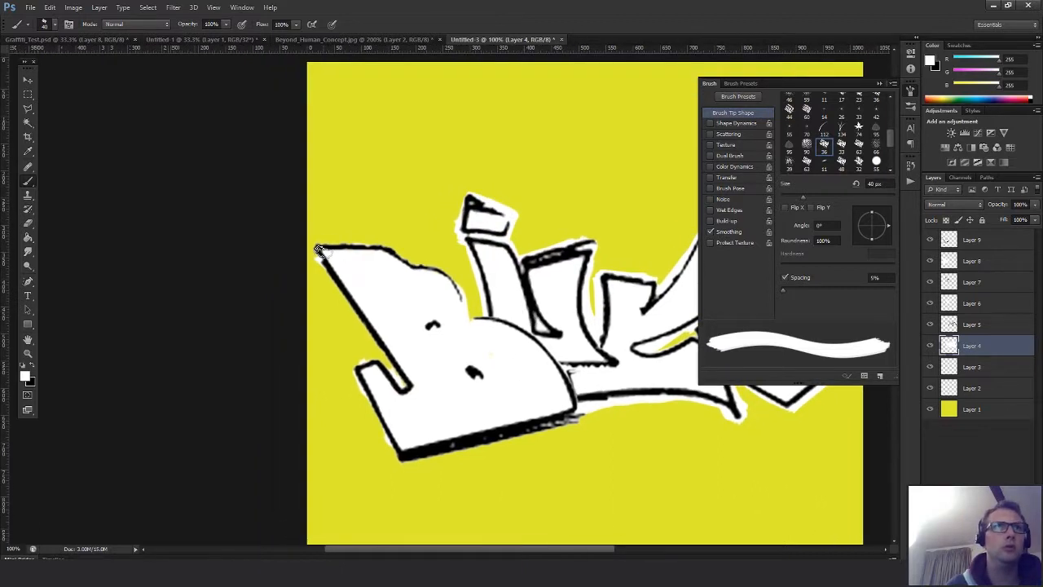
drag(320, 250, 380, 332)
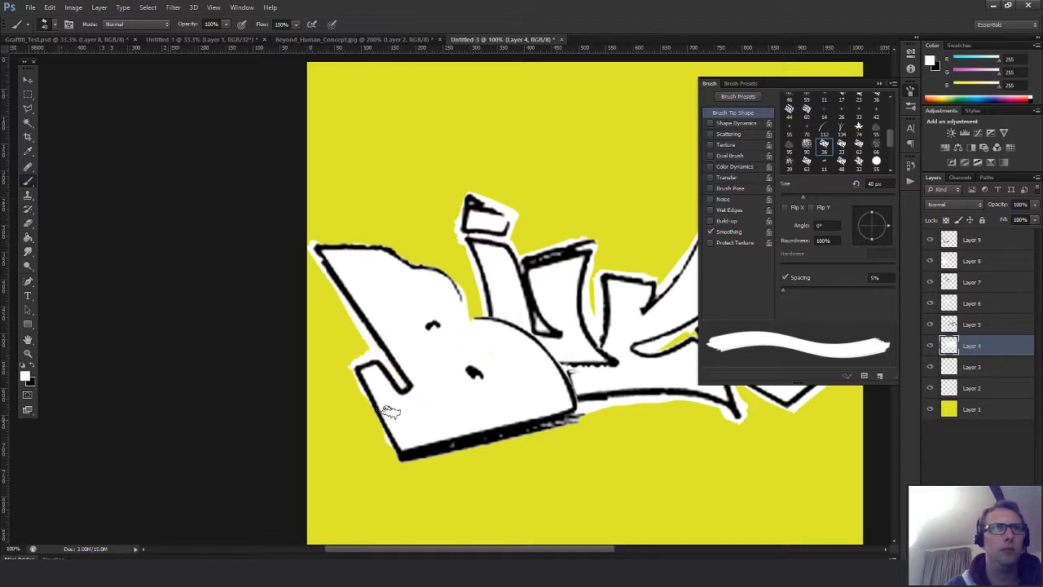
mouse_move(355, 367)
mouse_down()
mouse_move(394, 449)
mouse_move(428, 451)
mouse_move(530, 420)
mouse_move(482, 443)
mouse_move(522, 436)
mouse_move(592, 407)
mouse_up()
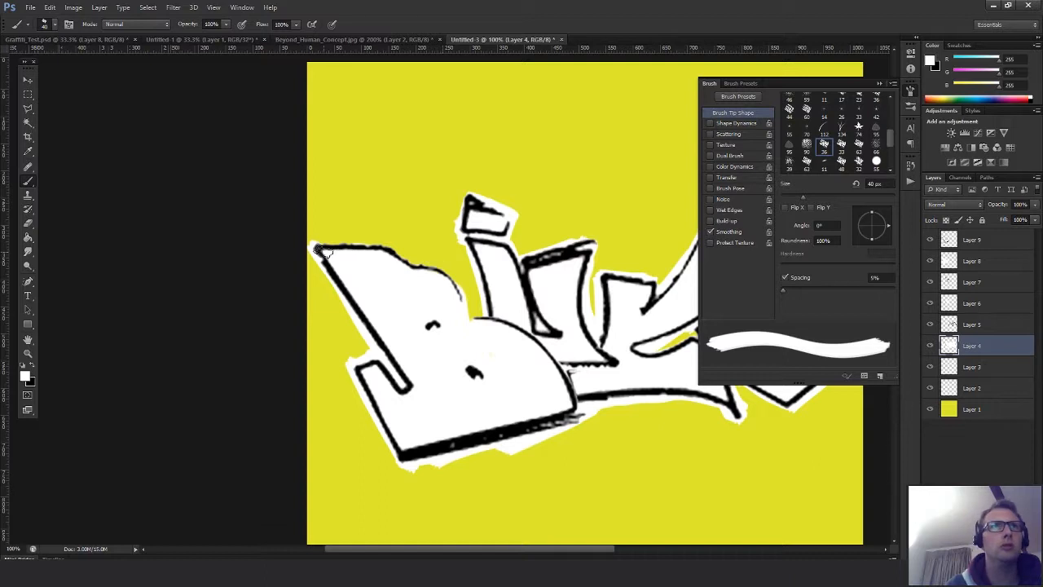
mouse_move(390, 251)
mouse_down()
mouse_move(453, 285)
mouse_move(489, 332)
mouse_up()
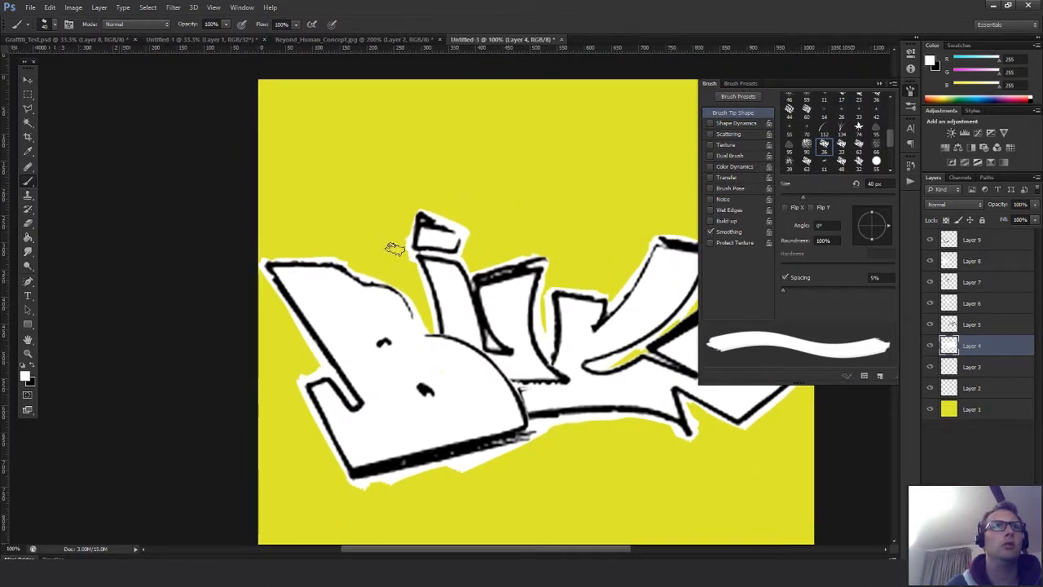
Try roughening the white border on Layer 4 with the Eraser and the 90 px textured tip
click(807, 144)
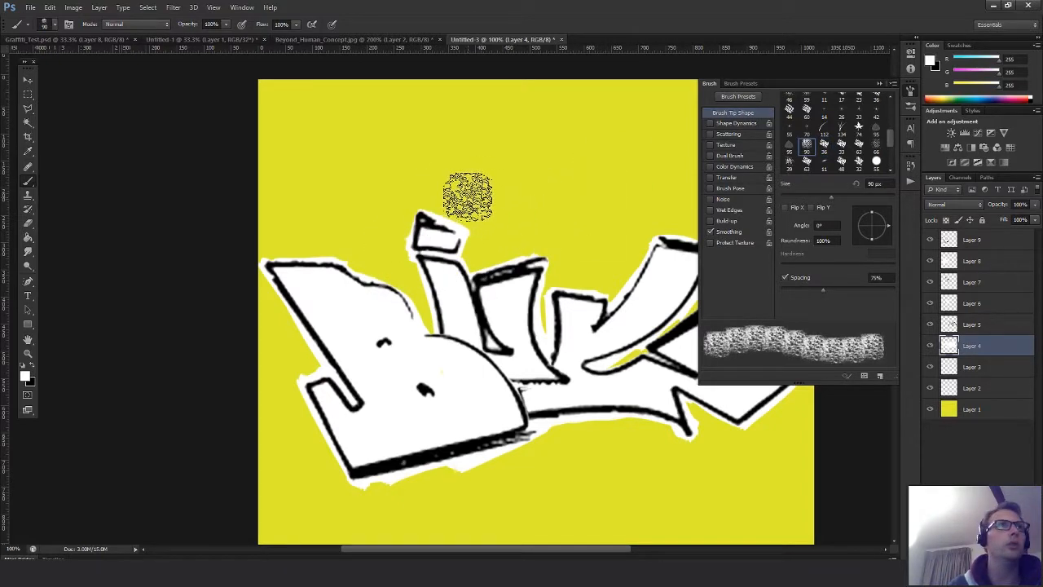
key(e)
click(807, 146)
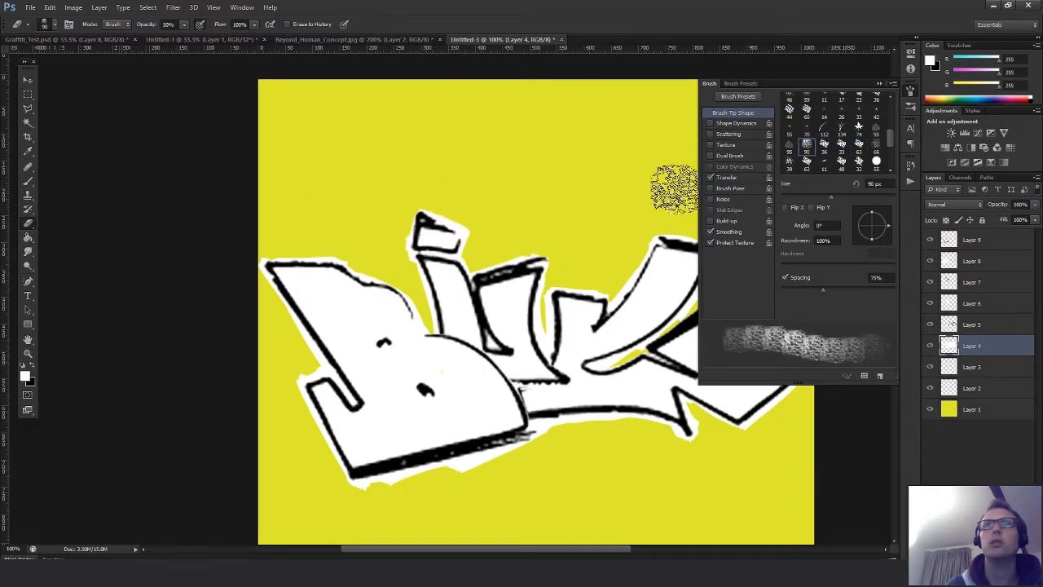
drag(636, 326, 584, 343)
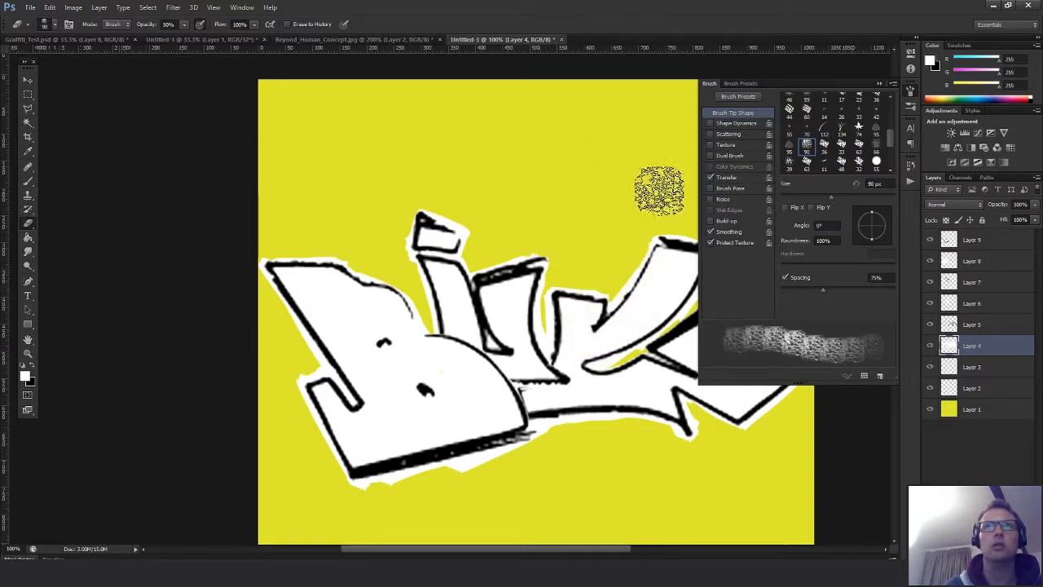
drag(589, 229, 526, 223)
Try the 63 px, 48 px and 37 px rough eraser tips on the border, and revert the document to the last brush stroke
click(807, 160)
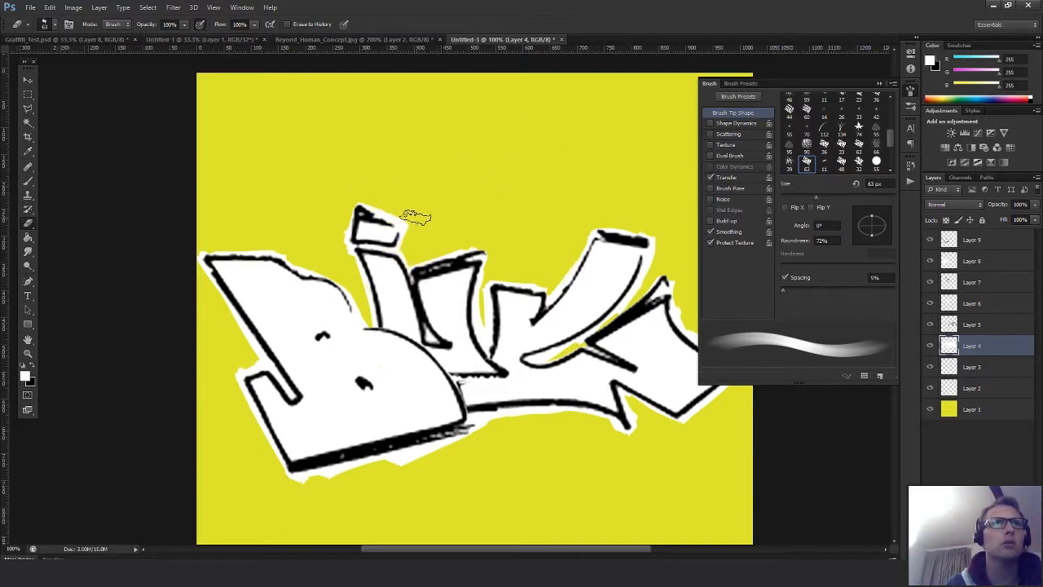
click(840, 163)
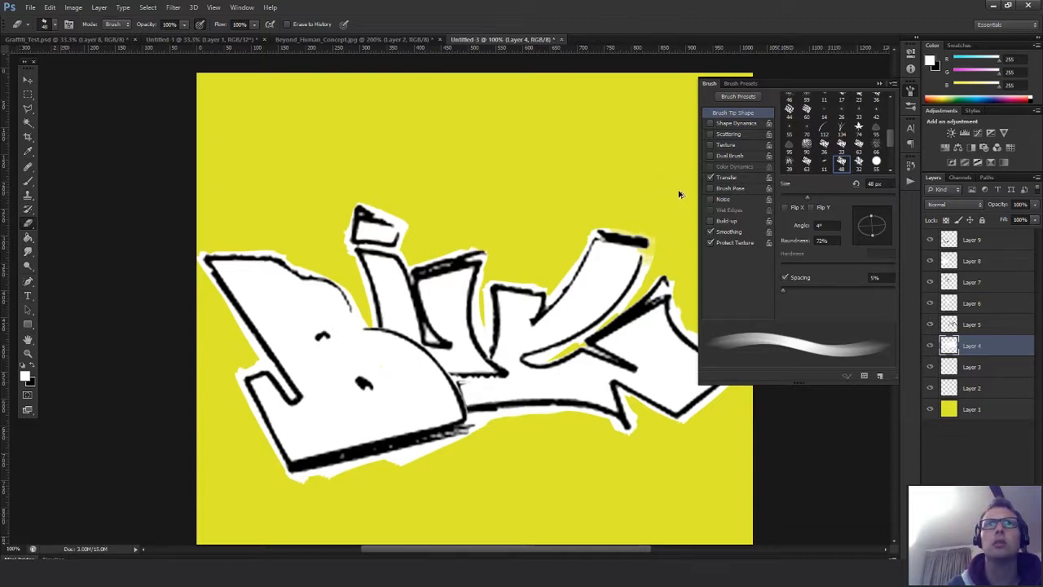
click(859, 145)
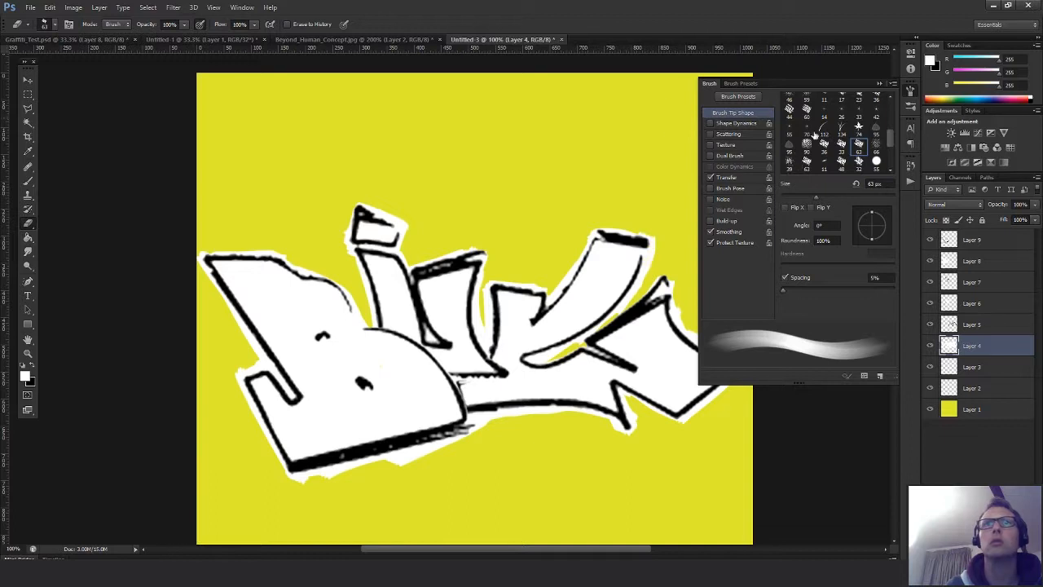
scroll(890, 144, down, 3)
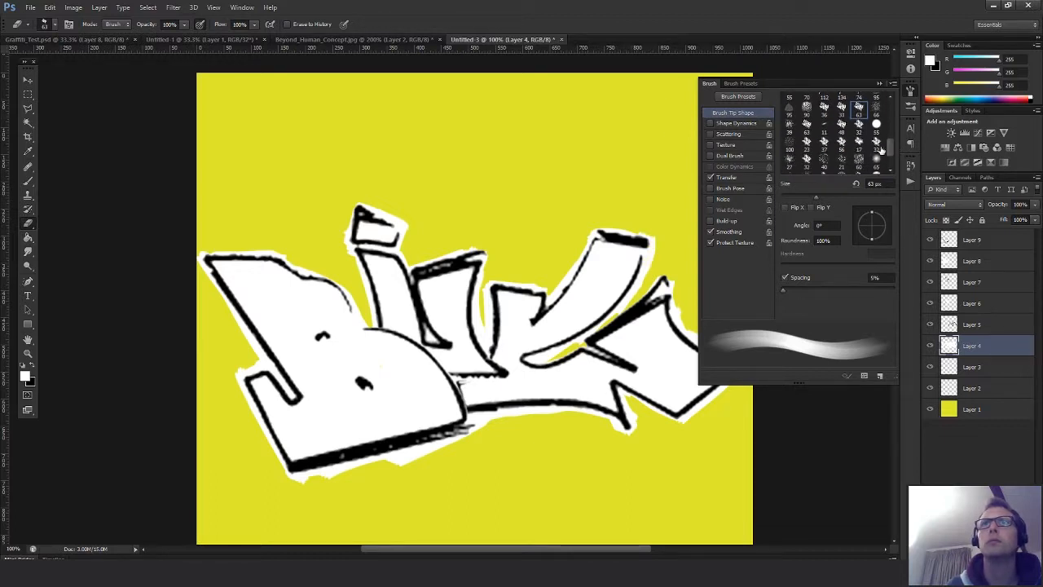
click(824, 144)
drag(854, 201, 800, 194)
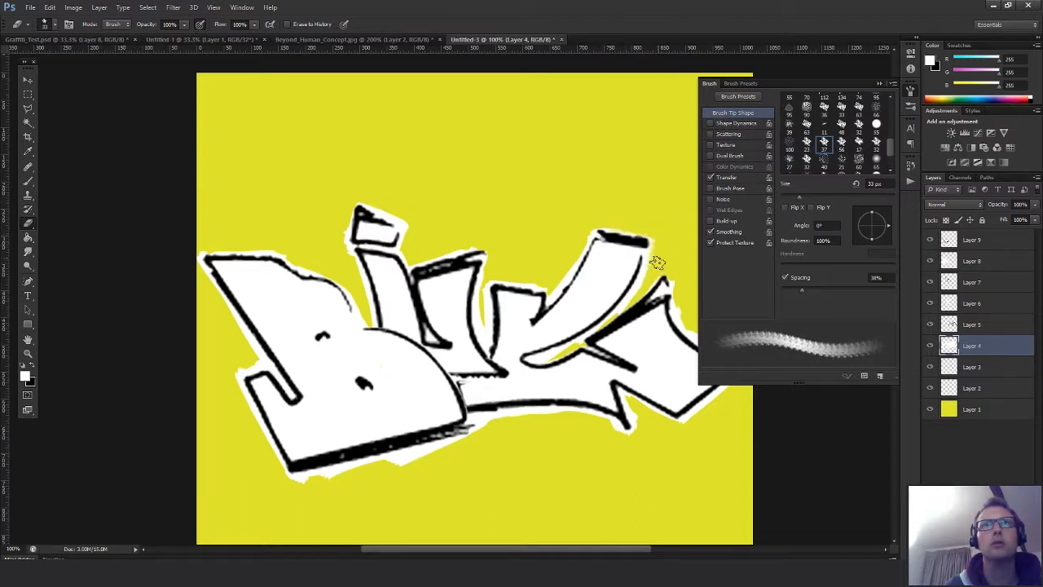
click(906, 175)
click(835, 355)
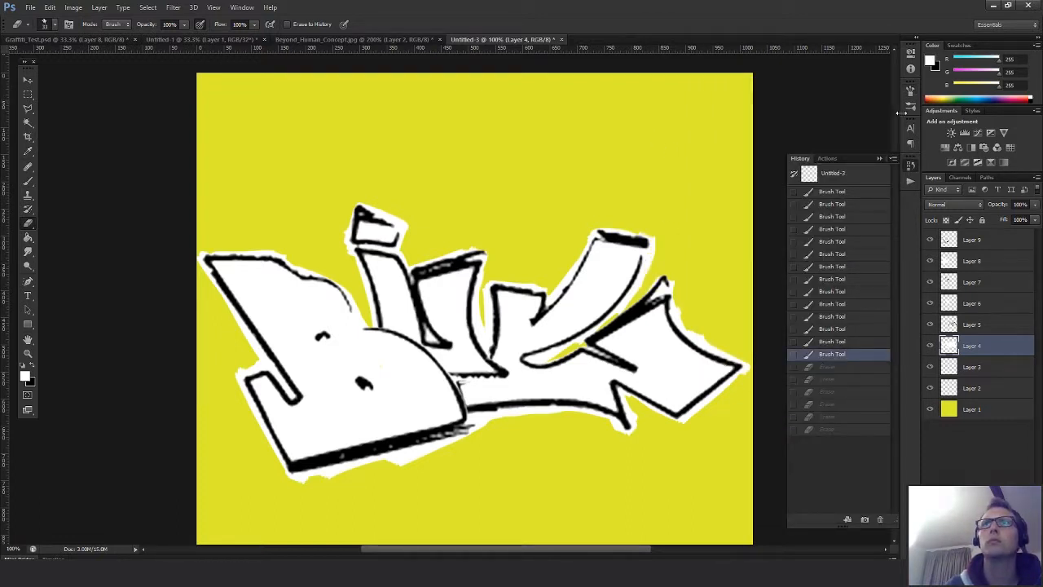
Try erasing the white border beside the G's upper arm with the 43 px bristle tip
click(910, 106)
drag(888, 150, 892, 164)
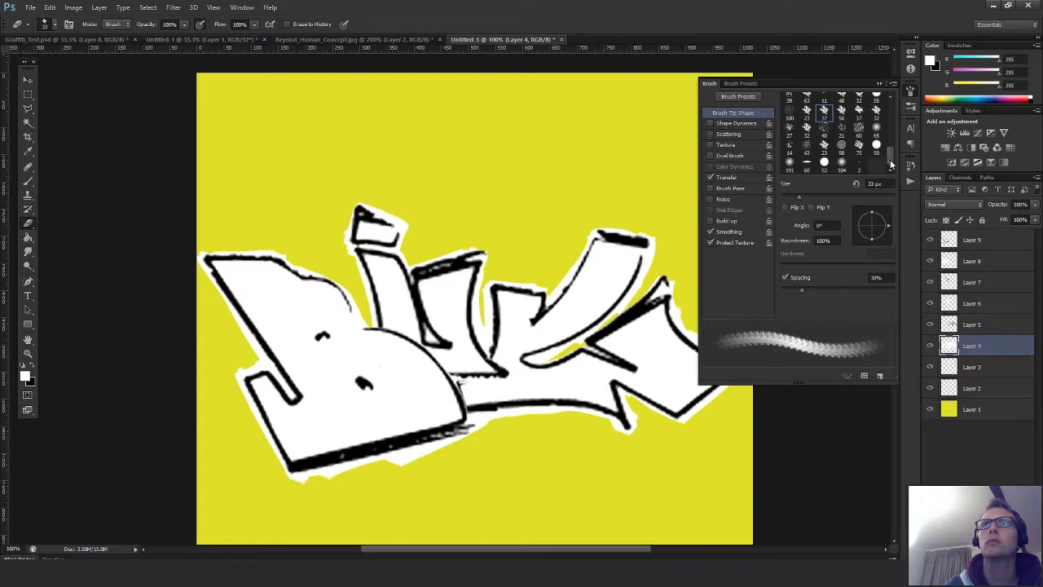
click(859, 128)
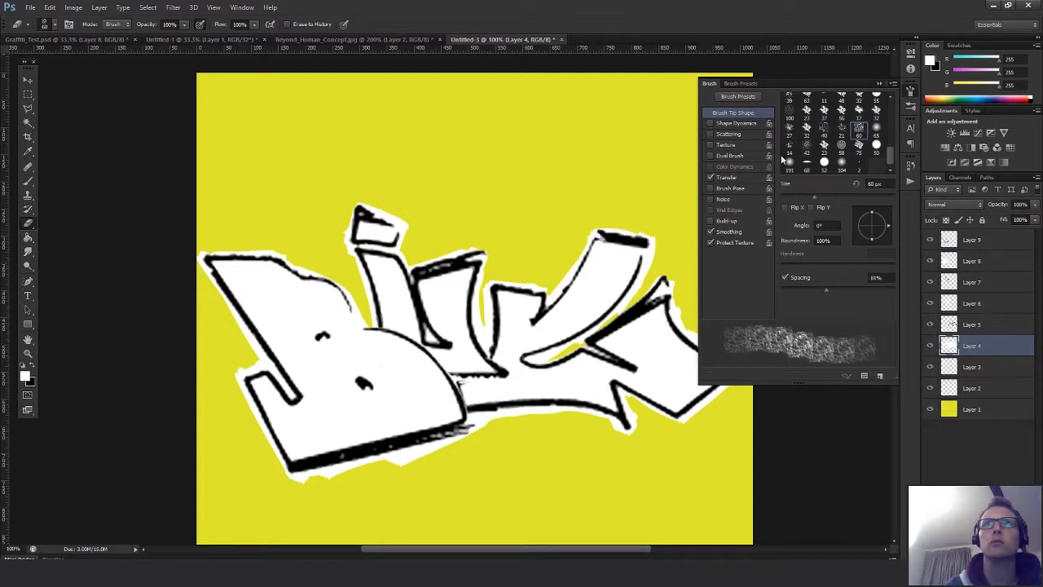
click(808, 146)
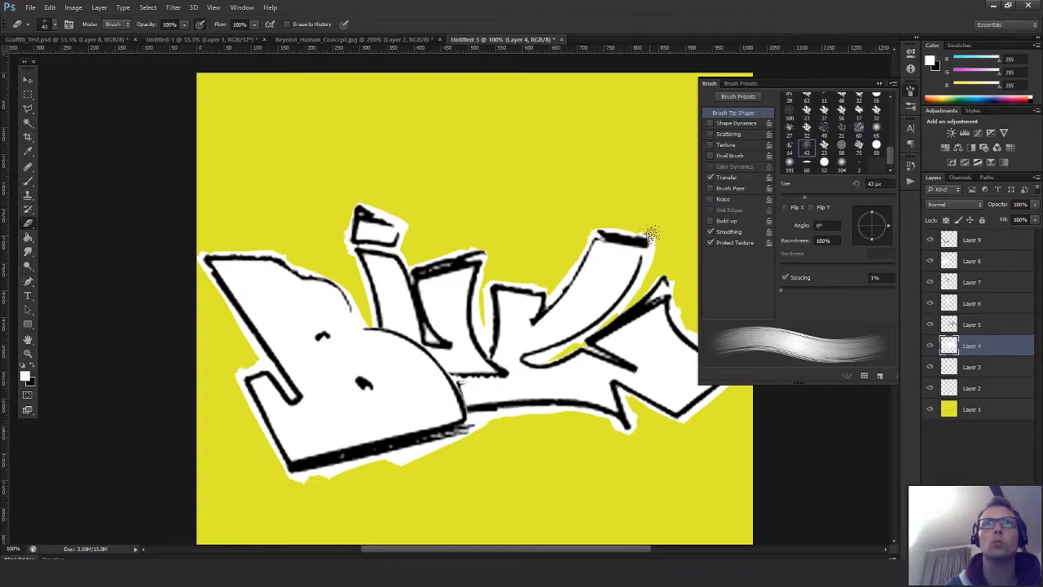
drag(632, 295, 657, 246)
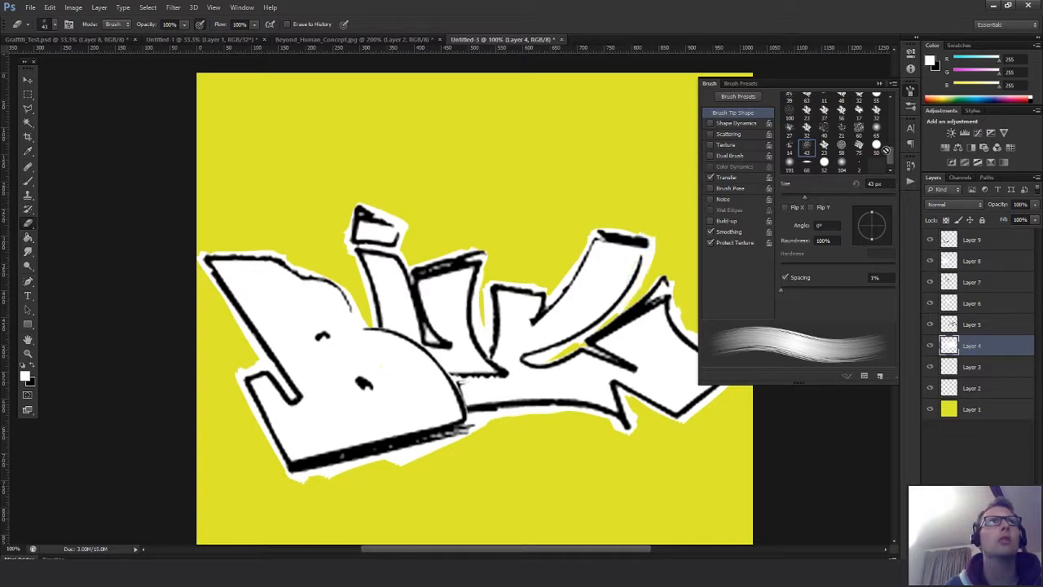
Try the 17 px rough eraser tip enlarged to 85 px near the G's upper arm
drag(889, 158, 891, 117)
click(840, 165)
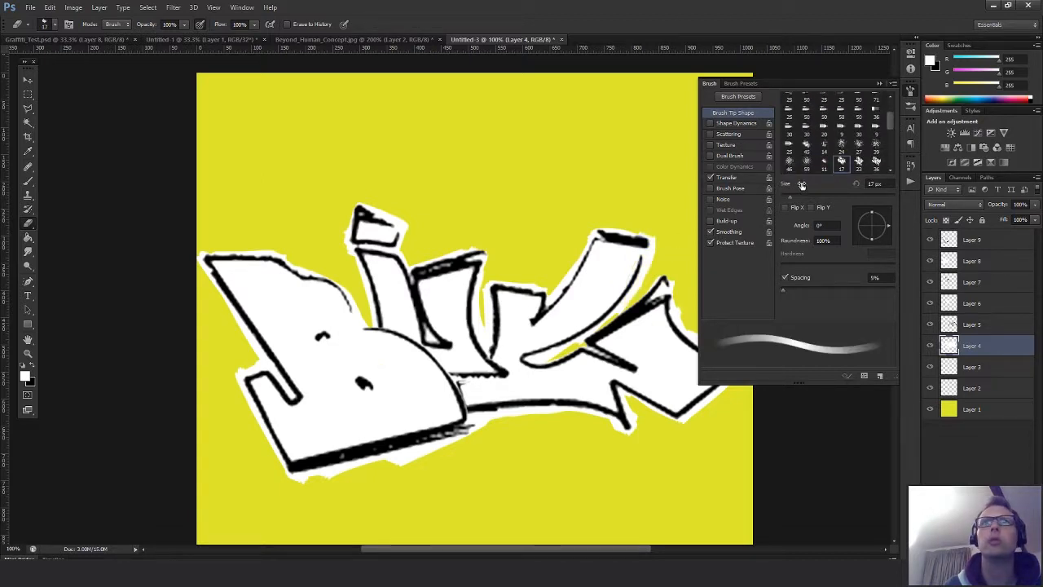
drag(802, 185, 827, 204)
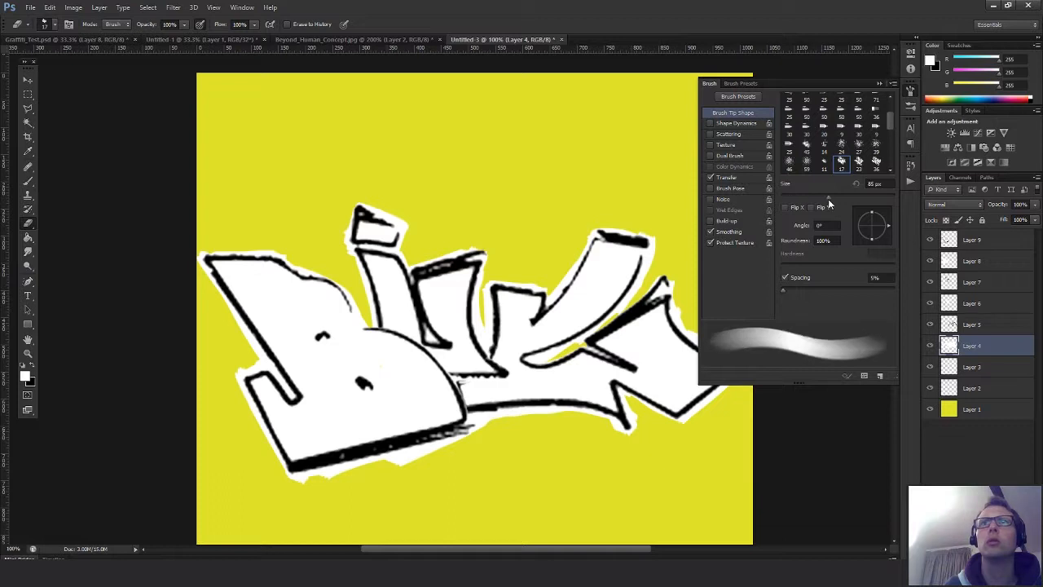
click(666, 248)
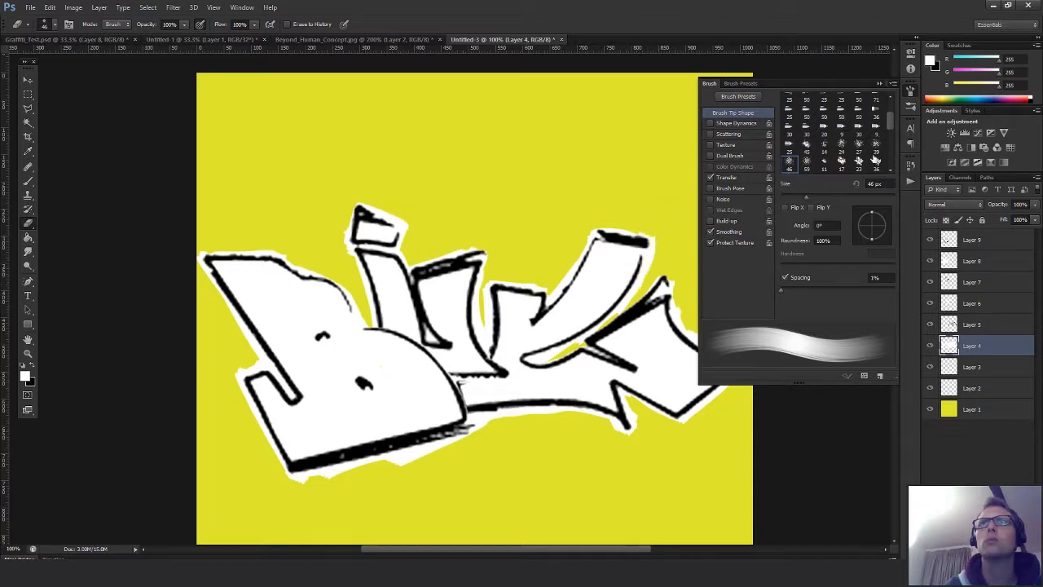
Thin the white border on Layer 4 around the G and the I's top, using the 36 px rough eraser tip reduced to 15 px
click(874, 163)
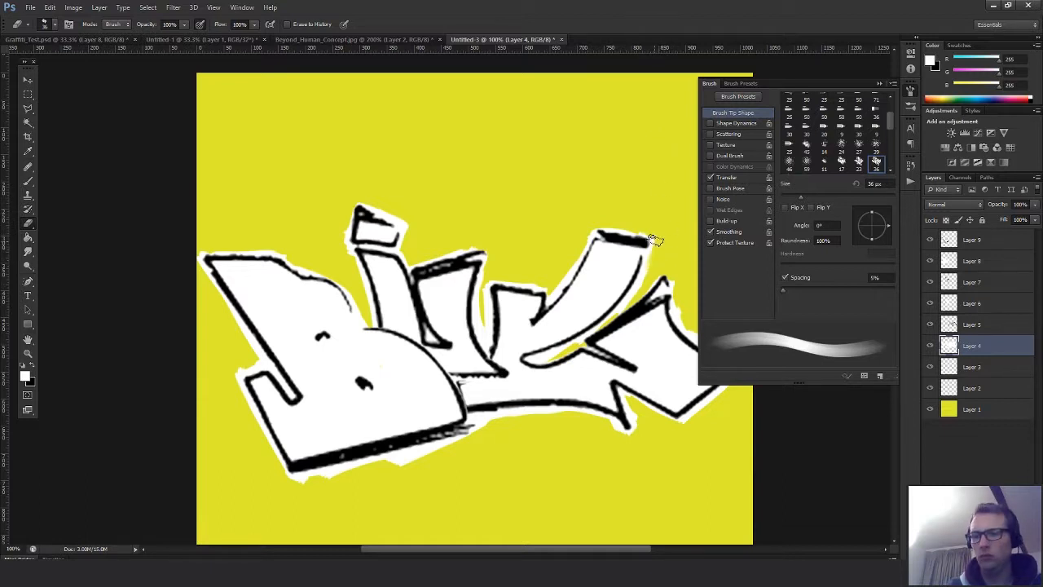
key(bracketleft)
key(bracketleft)
key(bracketleft)
key(bracketleft)
key(bracketleft)
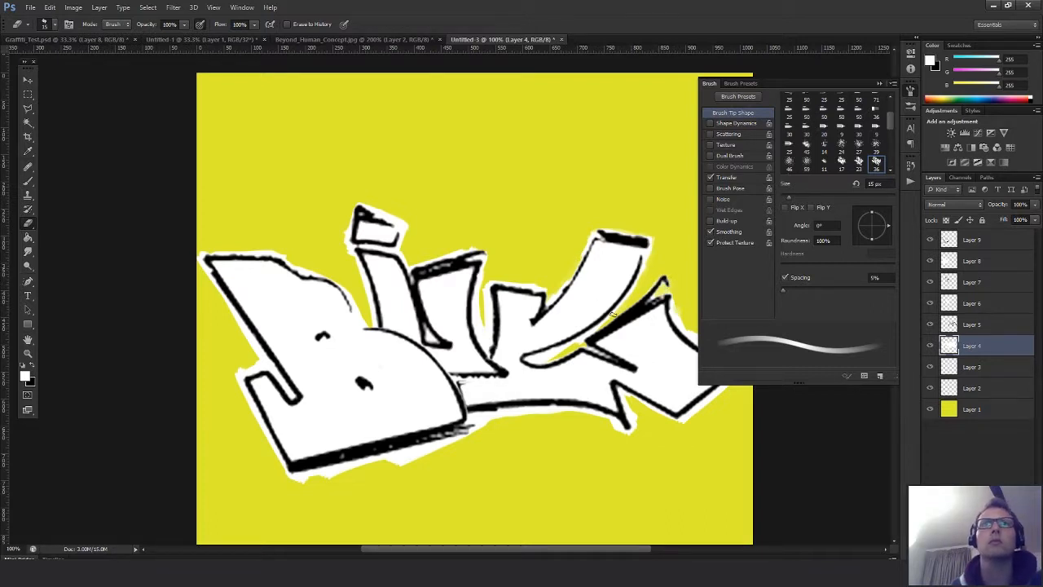
drag(628, 332, 509, 282)
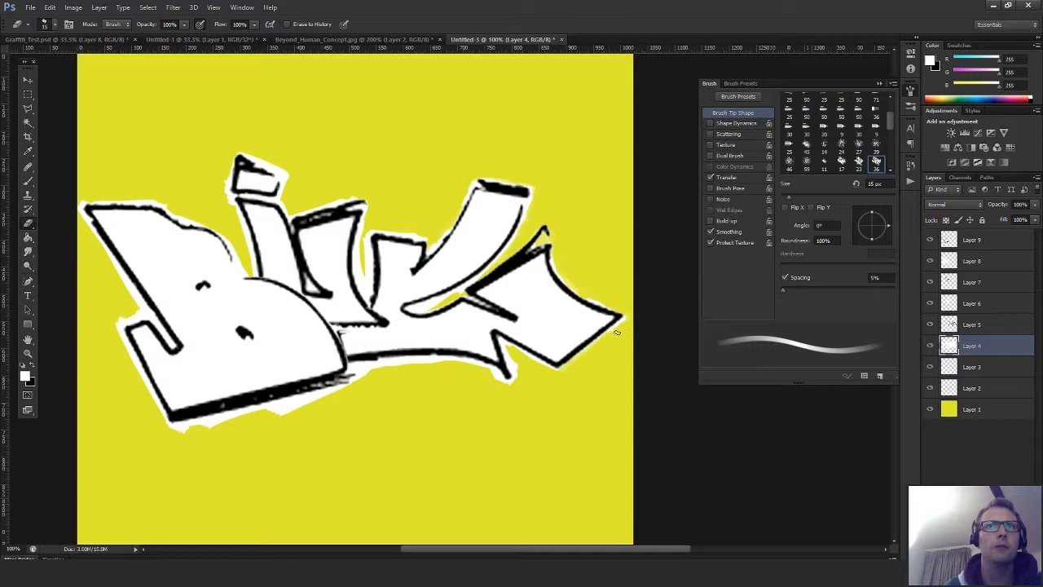
drag(488, 381, 618, 342)
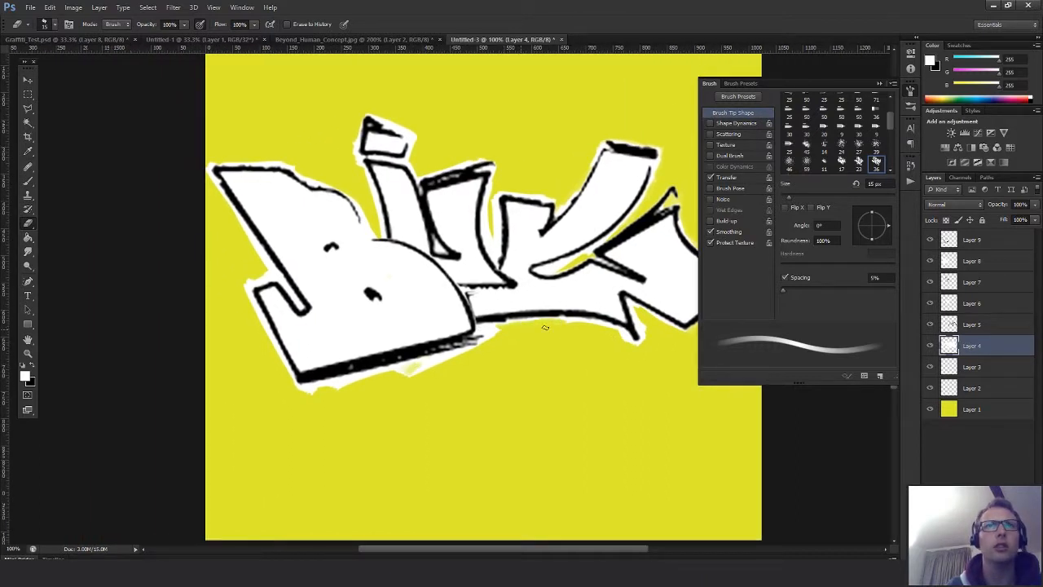
drag(574, 333, 542, 373)
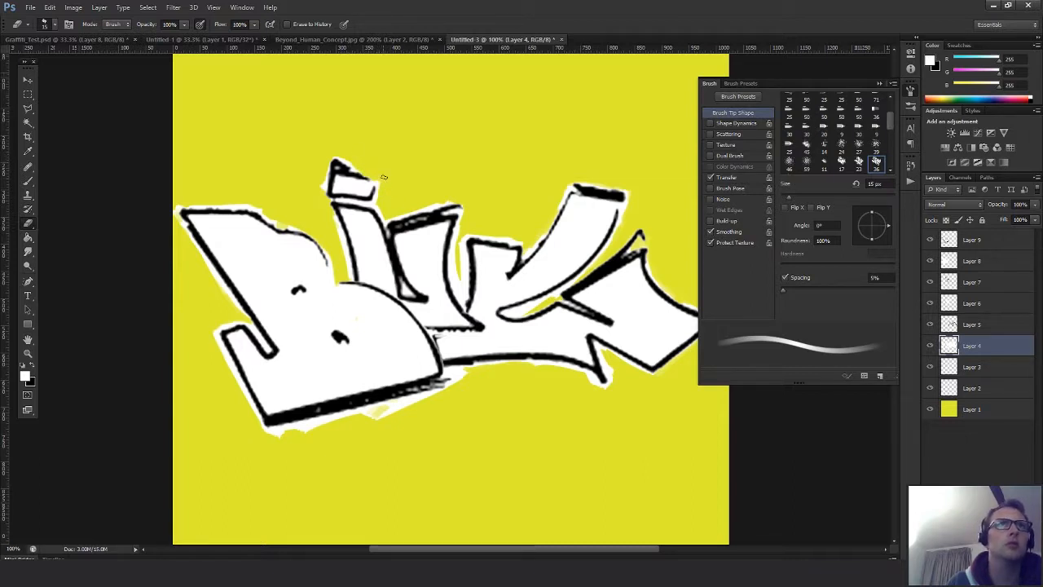
Erase the stray white patches beneath the B's thick bottom edge on Layer 4 with the 15 px rough eraser
click(970, 303)
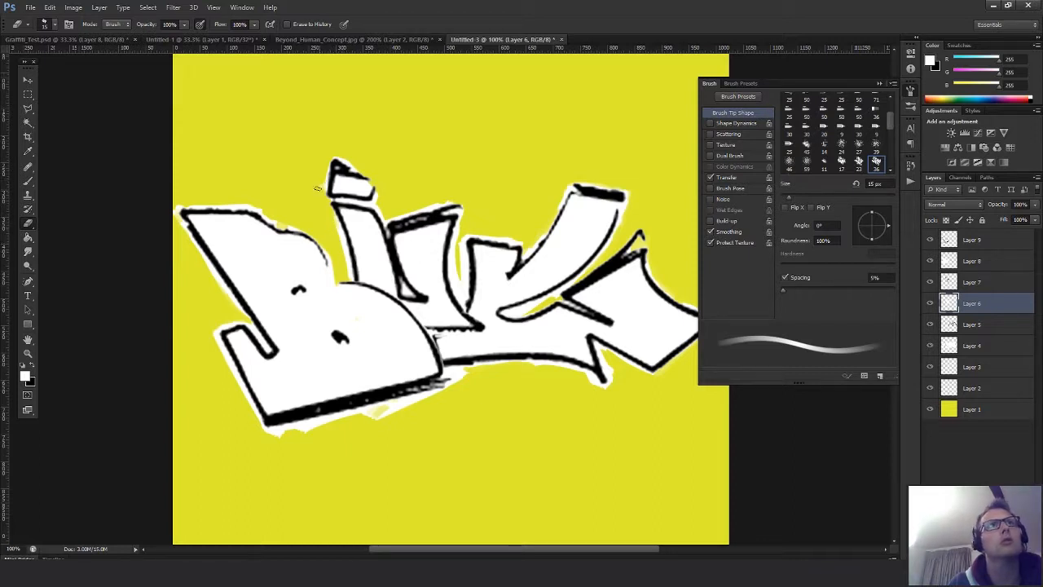
click(955, 350)
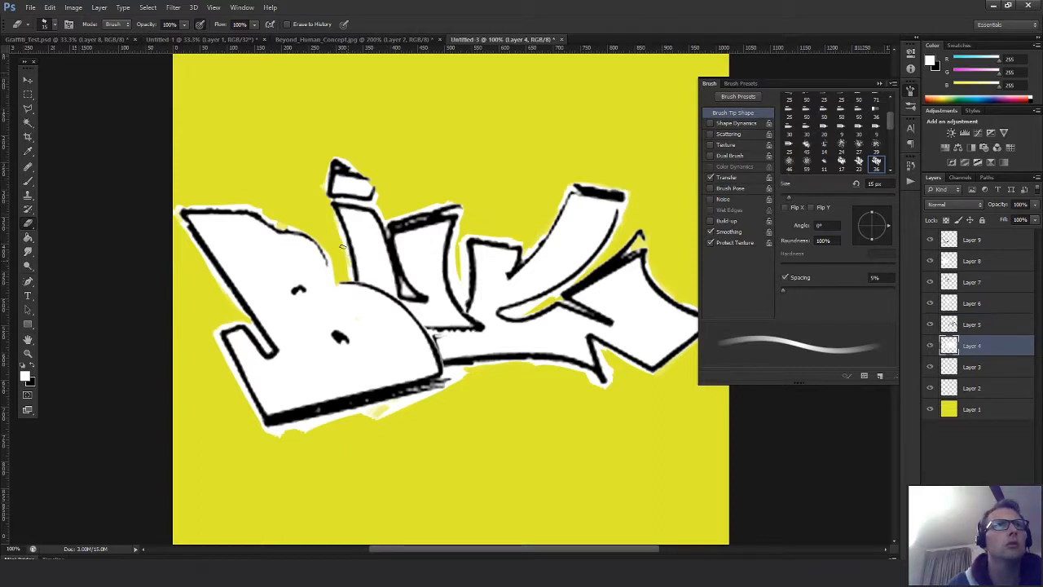
drag(529, 238, 492, 202)
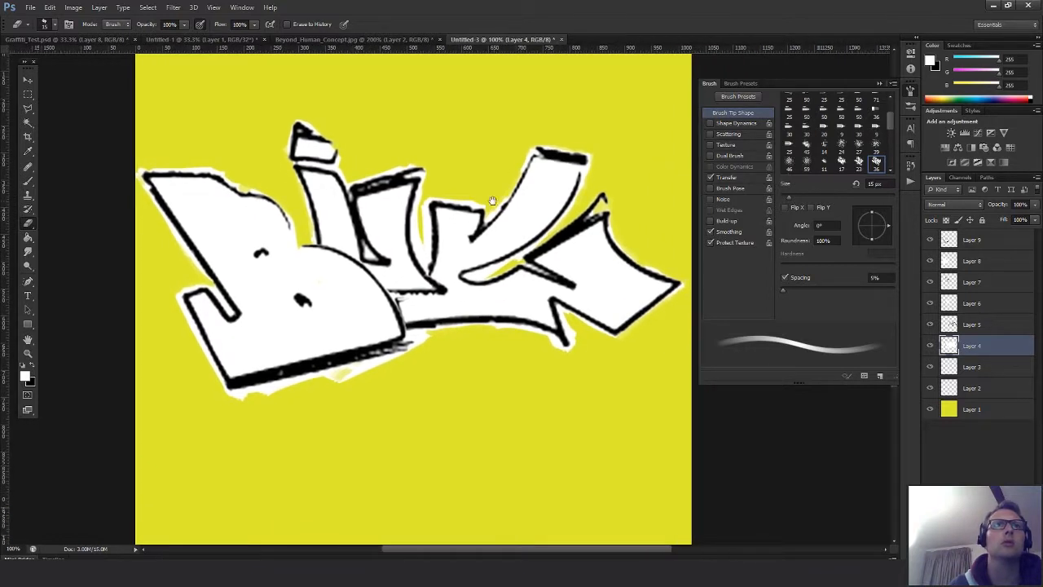
click(972, 263)
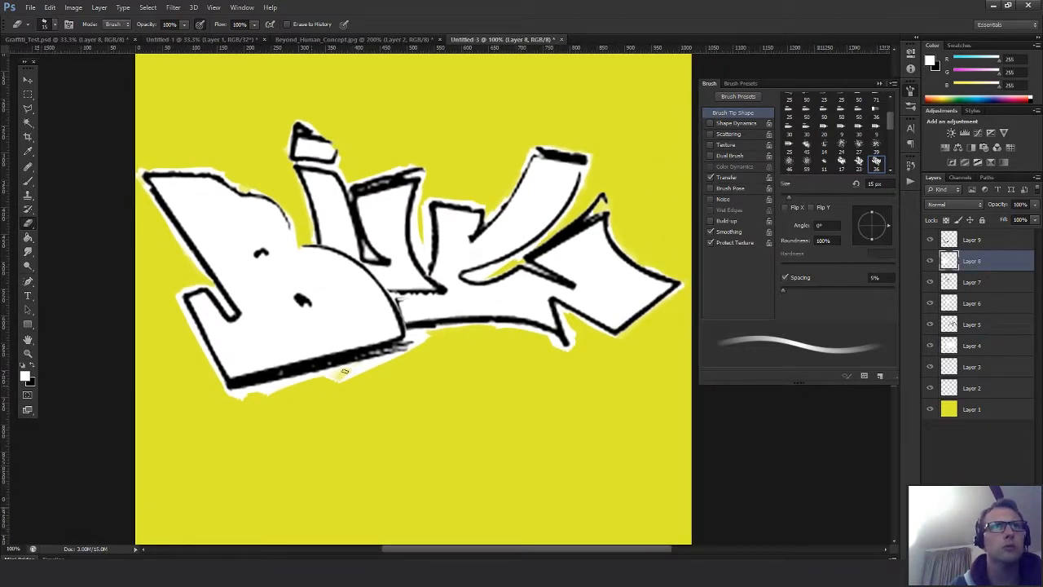
click(960, 303)
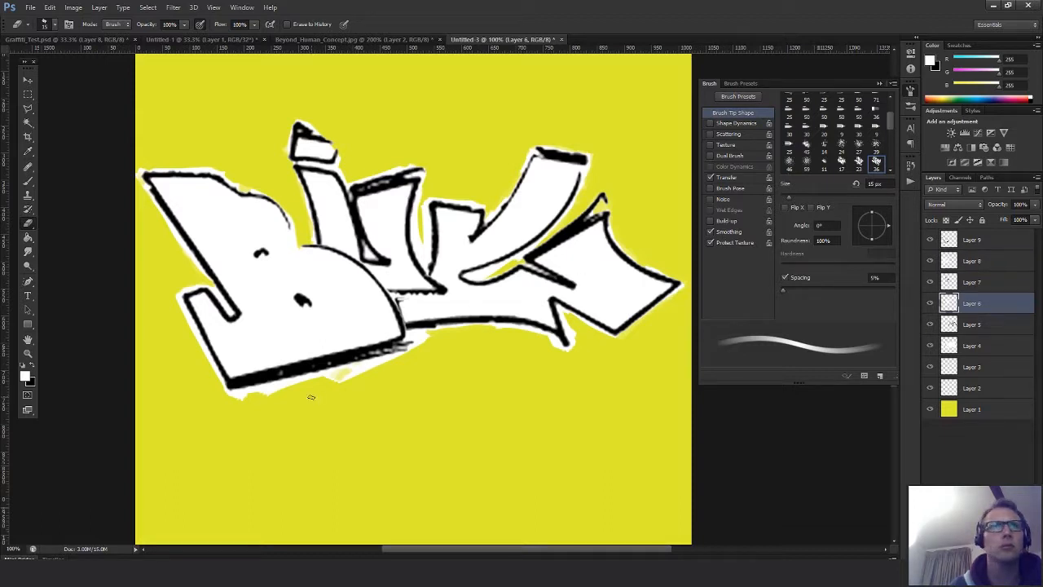
click(955, 344)
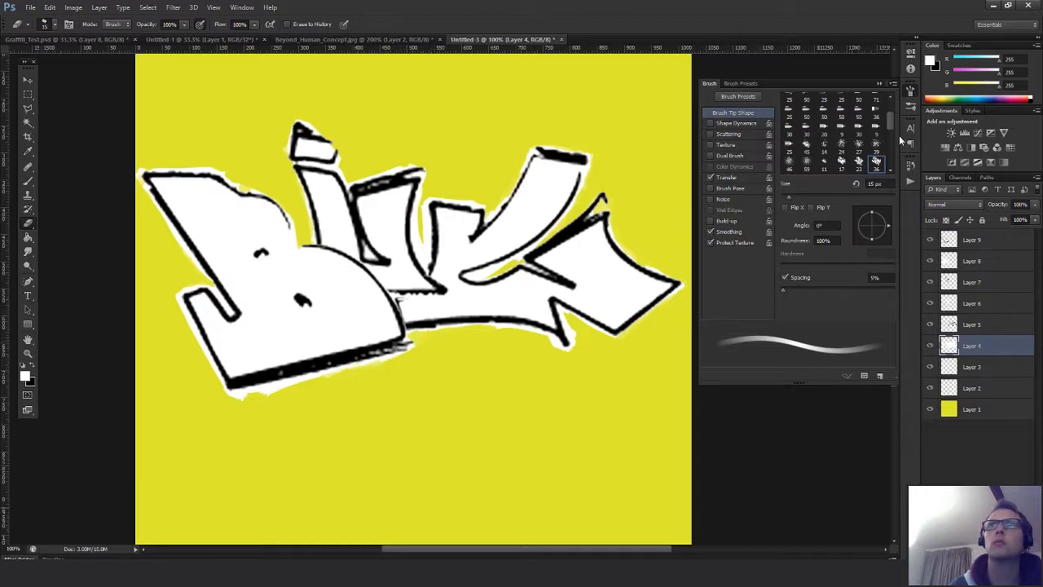
Try white Brush strokes below the lettering with the 90 px and 63 px textured tips, and undo each one
scroll(886, 114, down, 5)
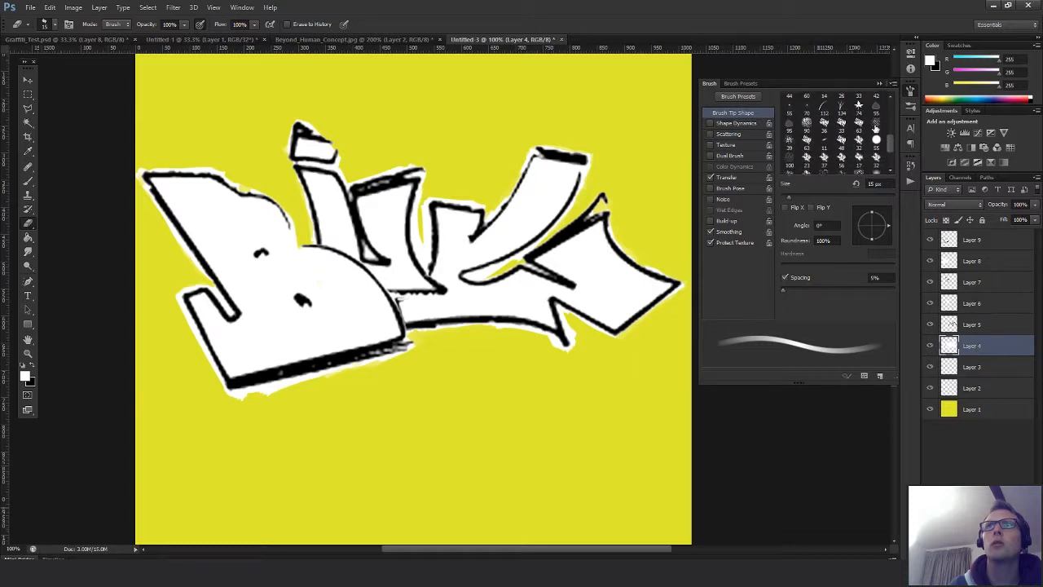
click(859, 122)
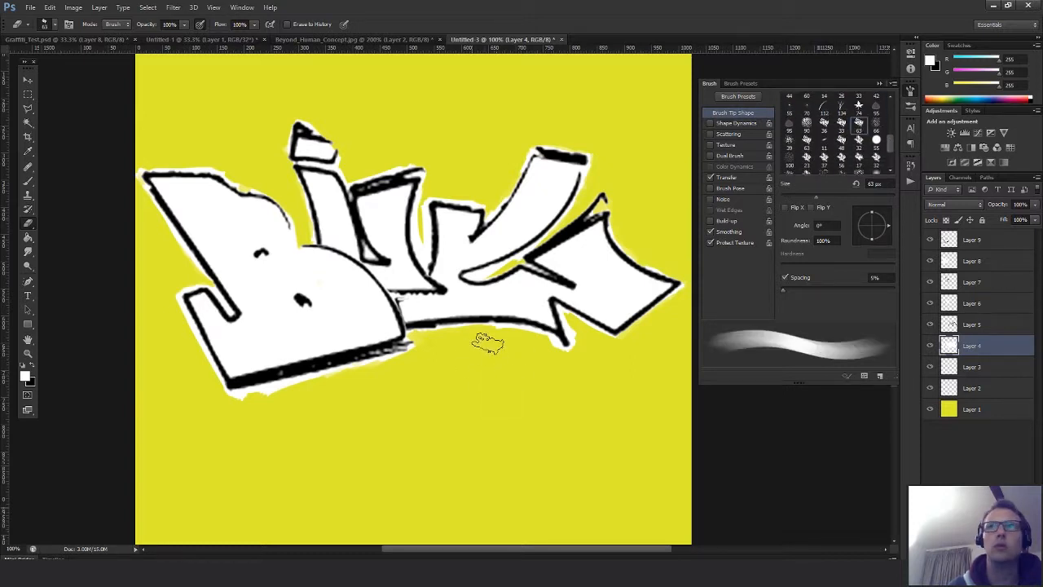
key(b)
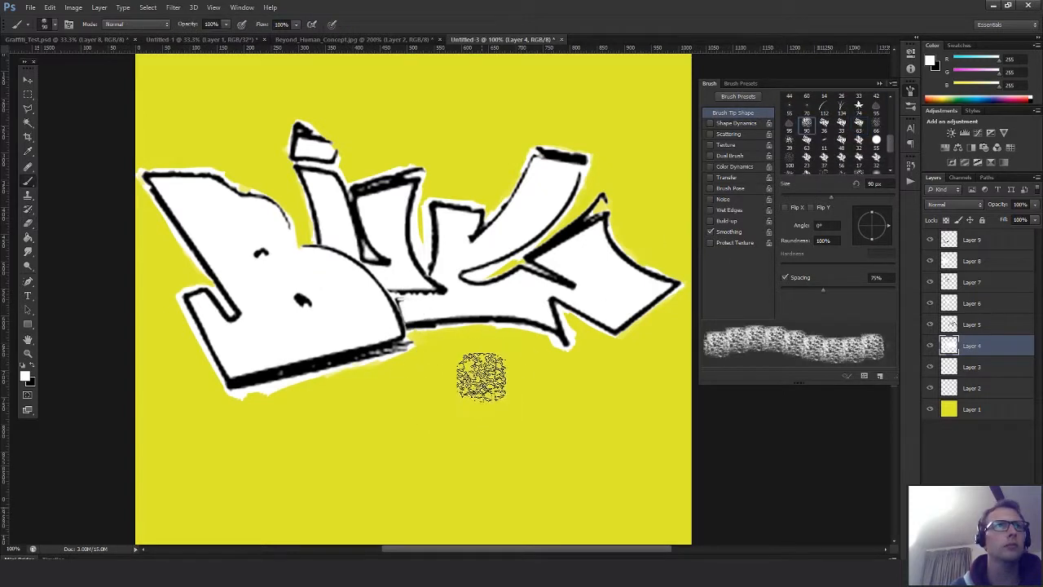
drag(482, 372, 493, 404)
key(ctrl+z)
click(854, 129)
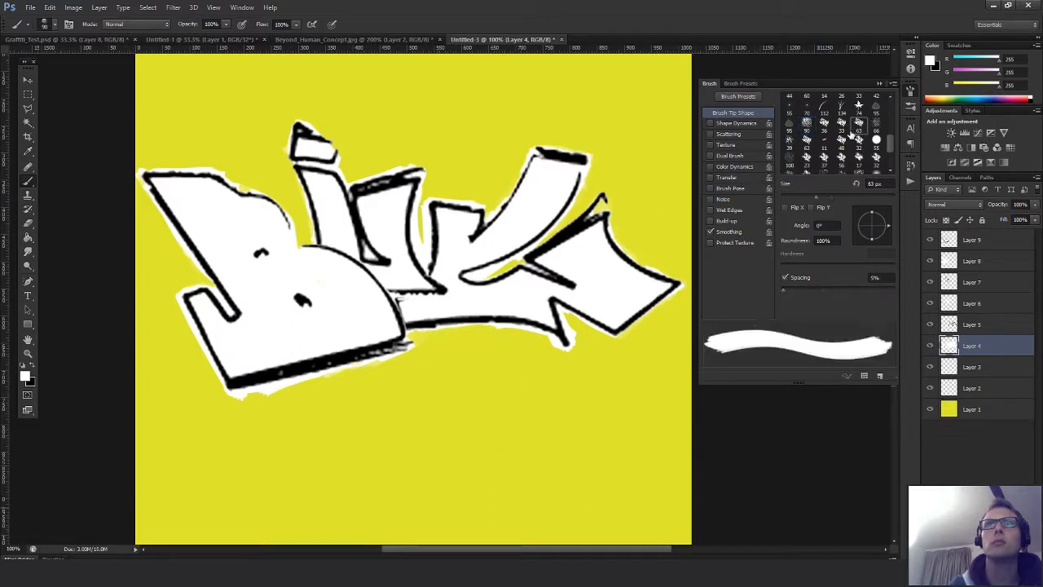
drag(505, 354, 490, 400)
key(ctrl+z)
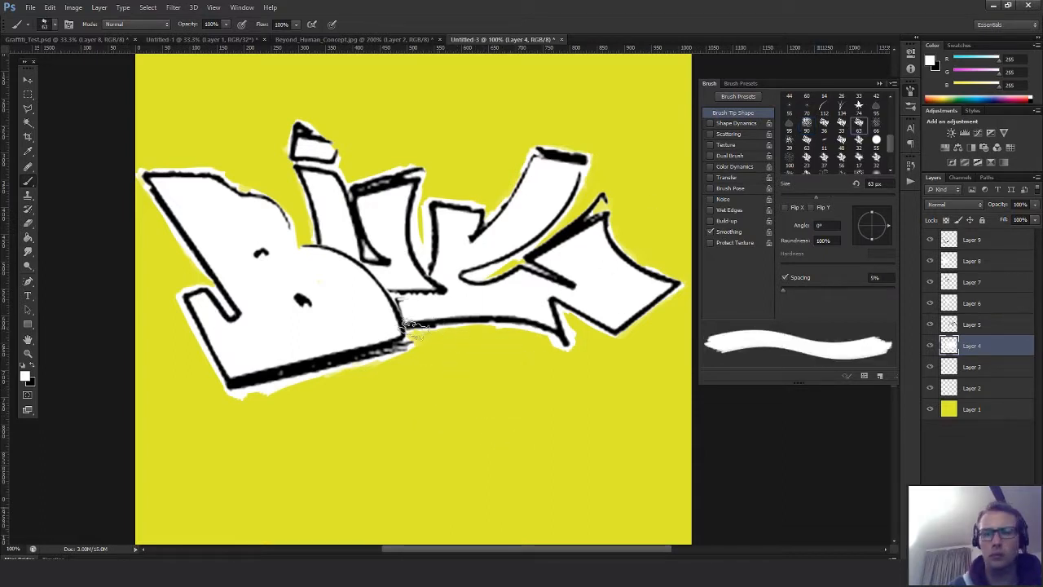
Paint ragged white patches along the border of the lettering on Layer 4 with the 36 px rough brush tip at 45 px
key([)
key(bracketleft)
key(bracketleft)
key(bracketleft)
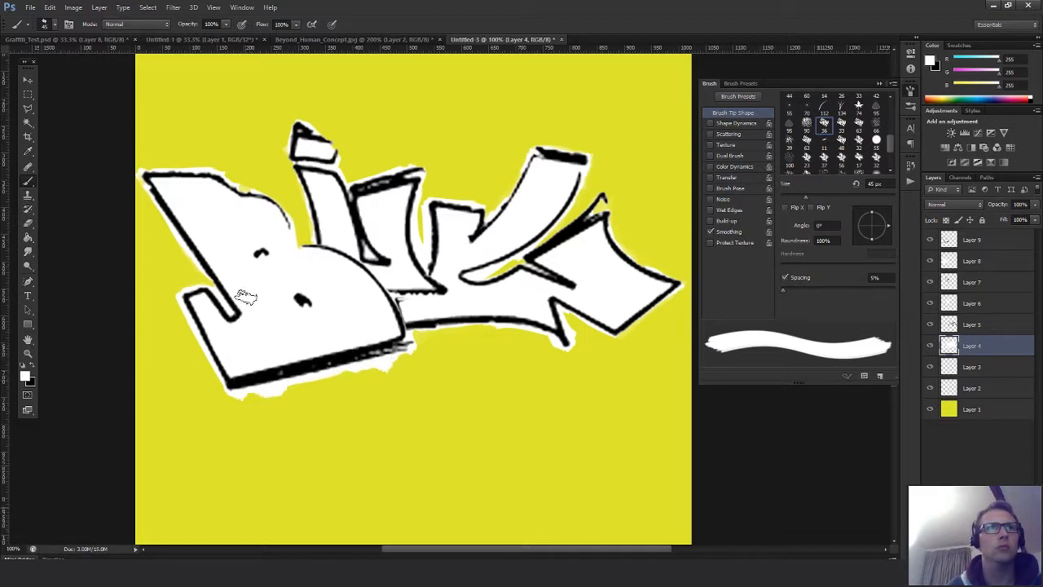
mouse_move(197, 297)
mouse_down()
mouse_move(218, 363)
mouse_move(209, 346)
mouse_up()
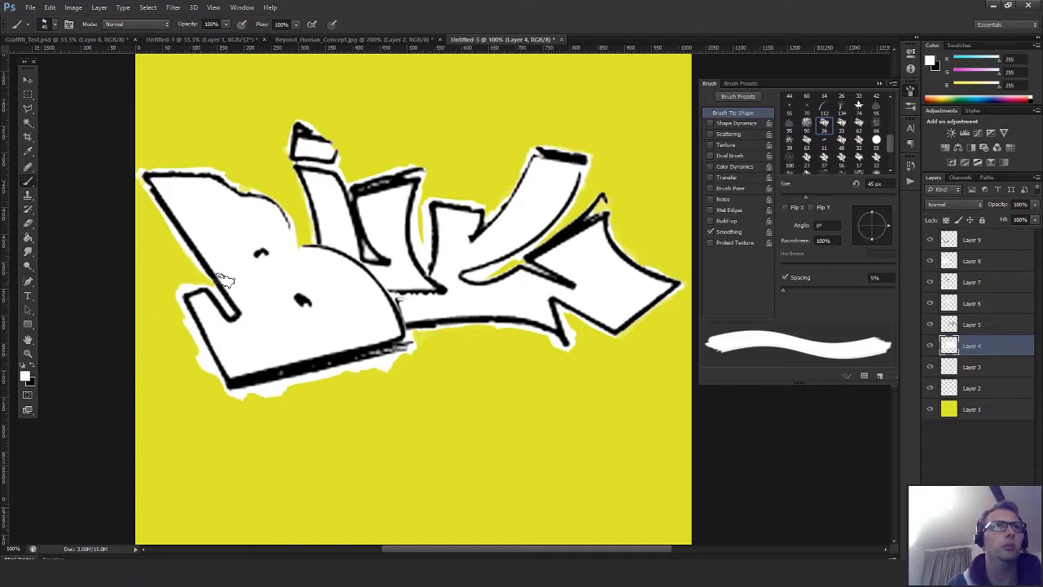
key(ctrl+z)
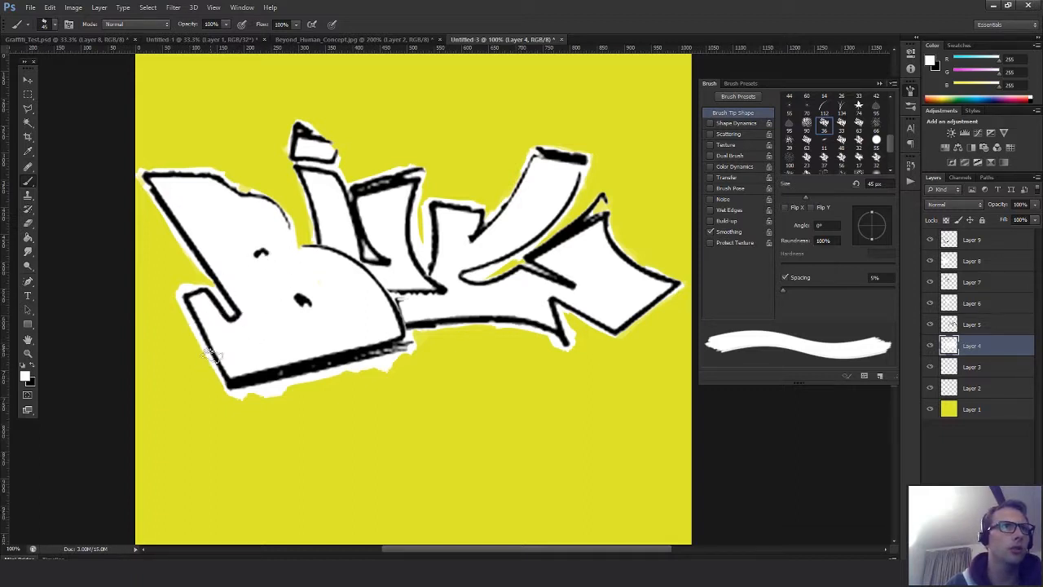
drag(211, 356, 224, 376)
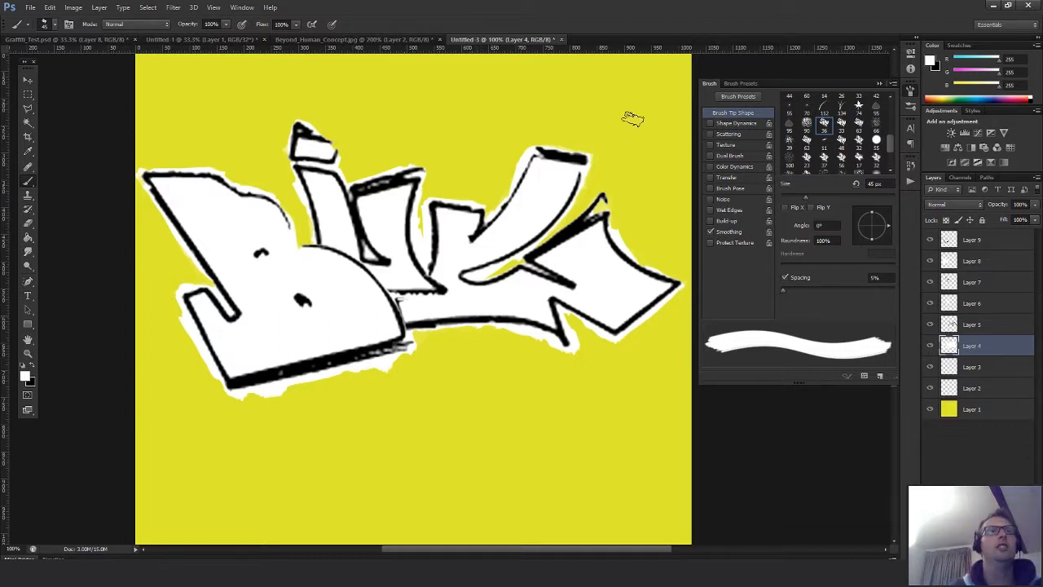
Add a new layer above Layer 9 and ready the Brush with black as the foreground colour
key(z)
alt+click(516, 270)
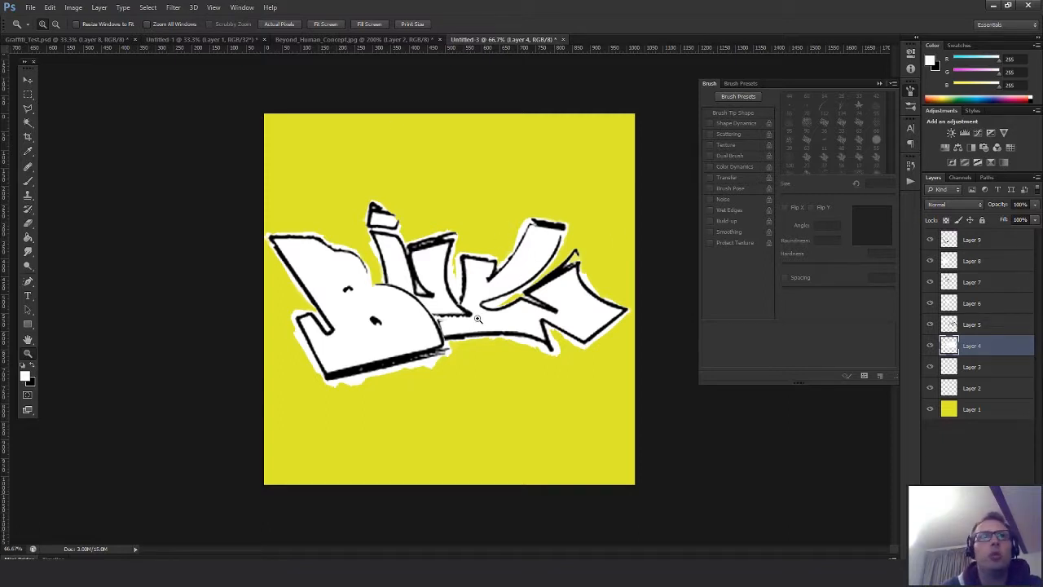
click(386, 339)
key(m)
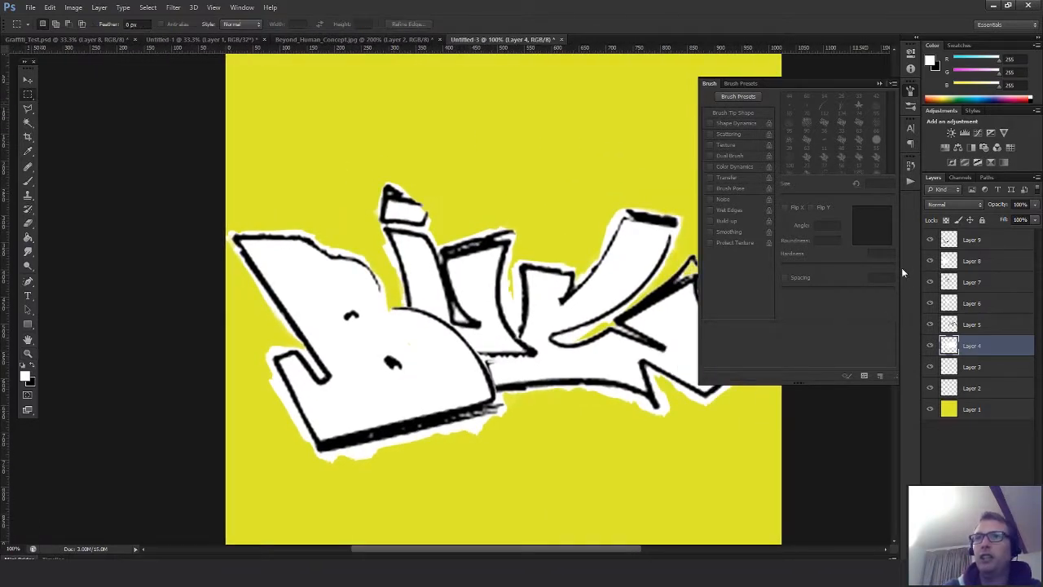
click(964, 241)
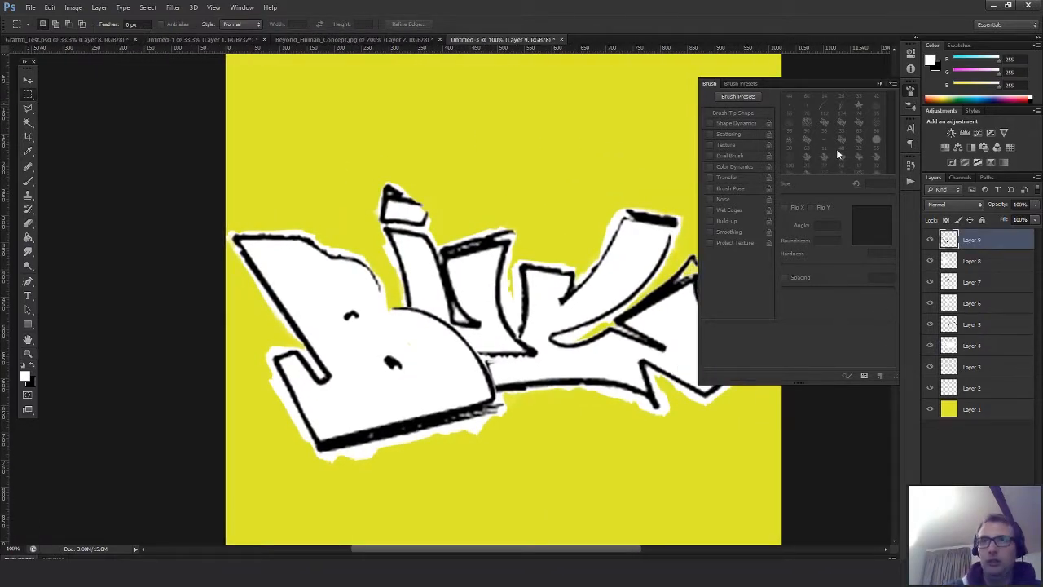
key(alt+shift+ctrl+b)
click(601, 123)
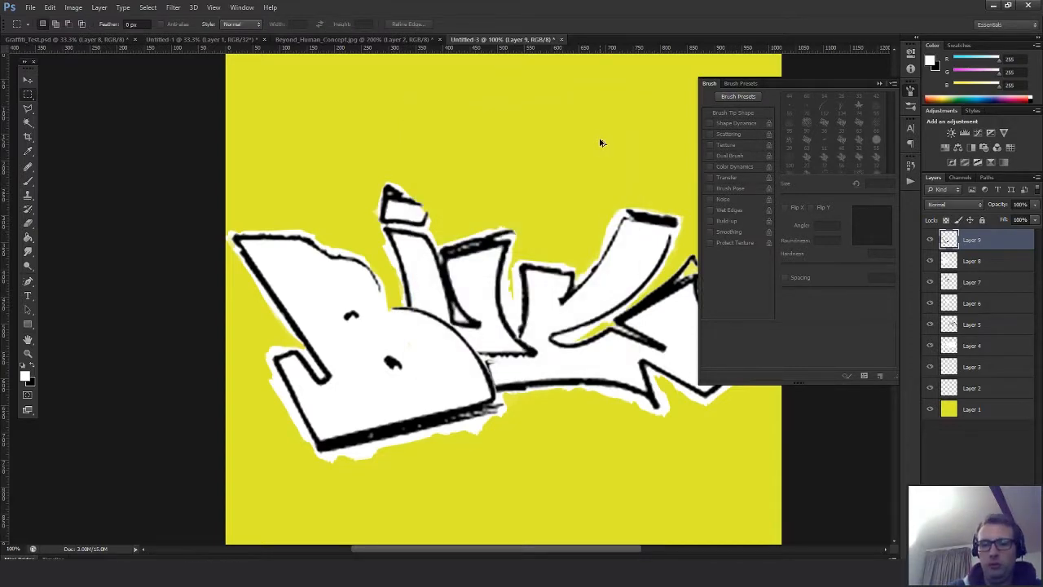
key(ctrl+alt+shift+n)
drag(364, 354, 382, 367)
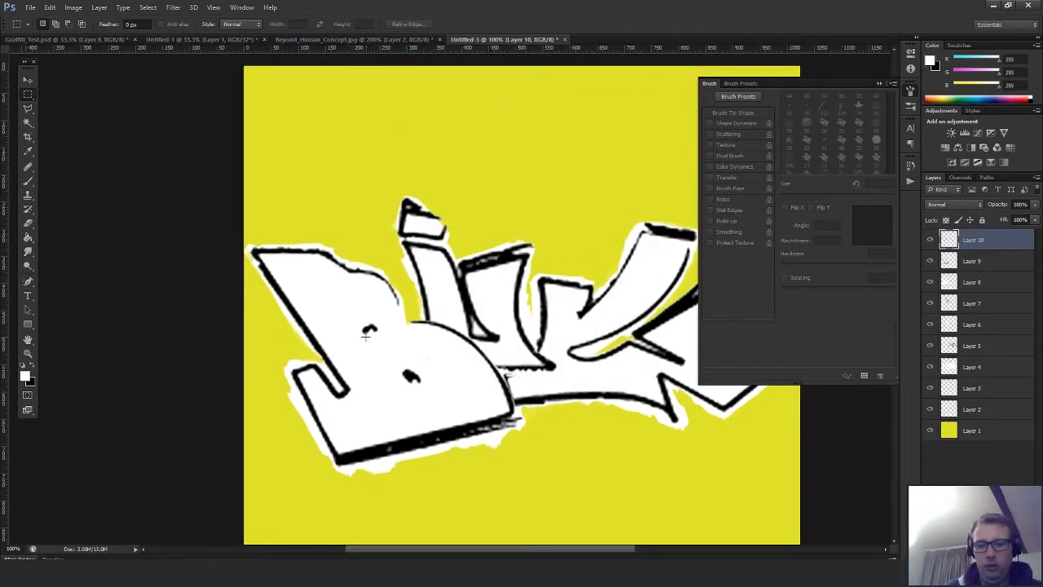
key(x)
key(b)
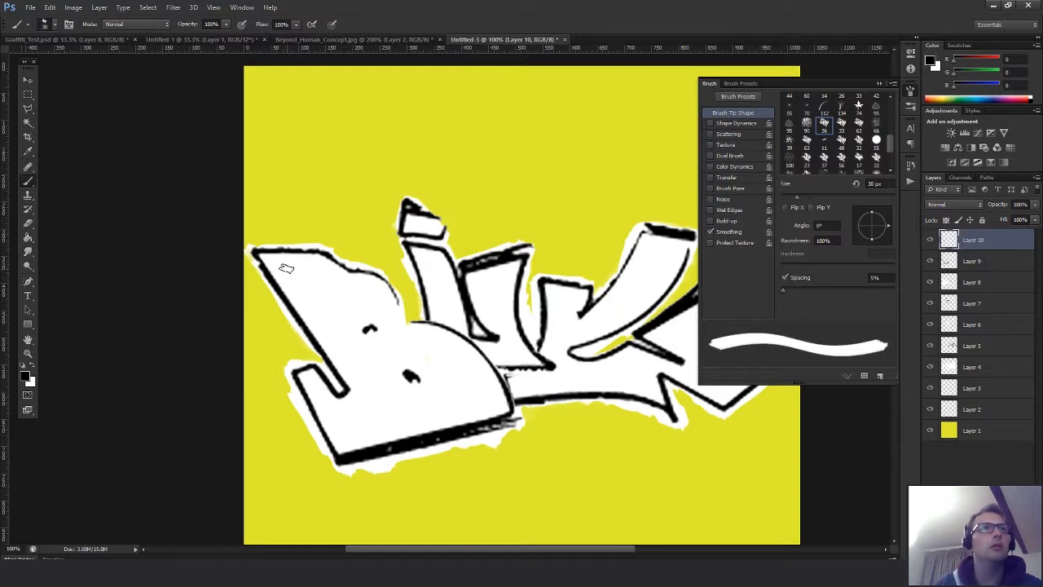
Try a straight black stroke along the inside of the B's left edge with the rough tip at 20 px, and undo it
key(bracketleft)
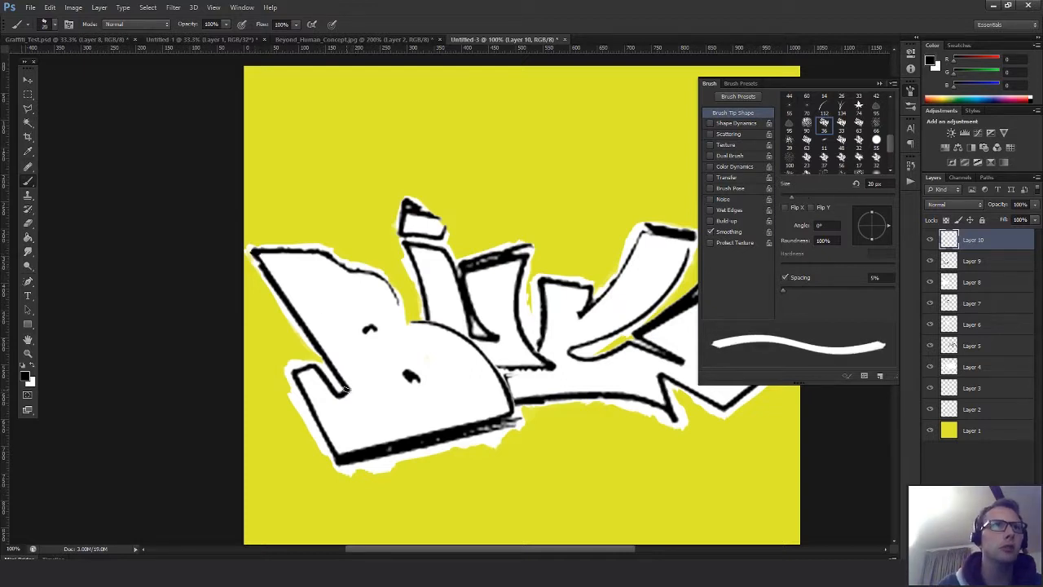
shift+click(346, 389)
key(ctrl+z)
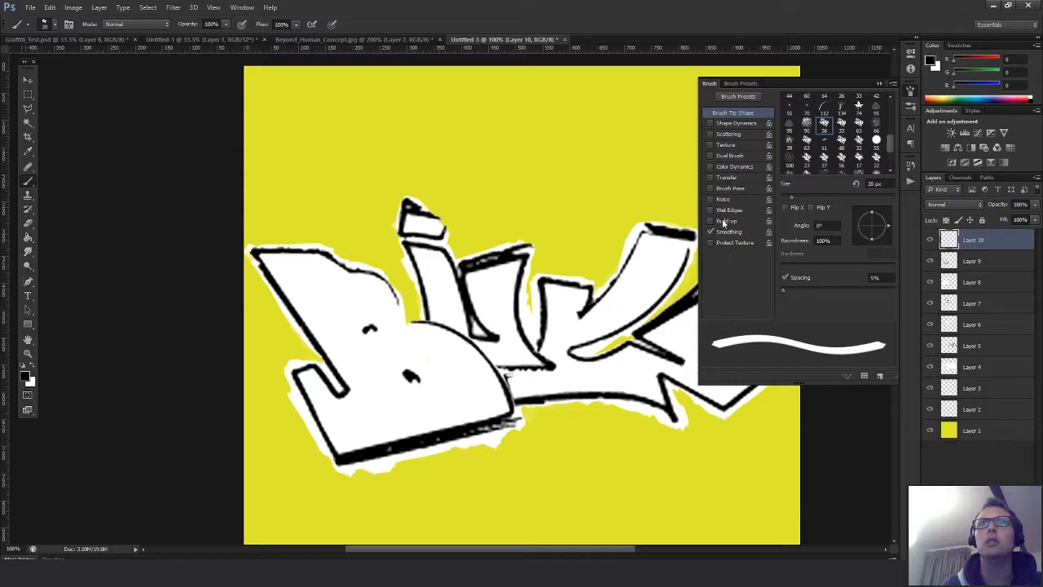
Try Scattering at 148% on the brush, turn it off, and try a tip spacing of 102%
click(710, 134)
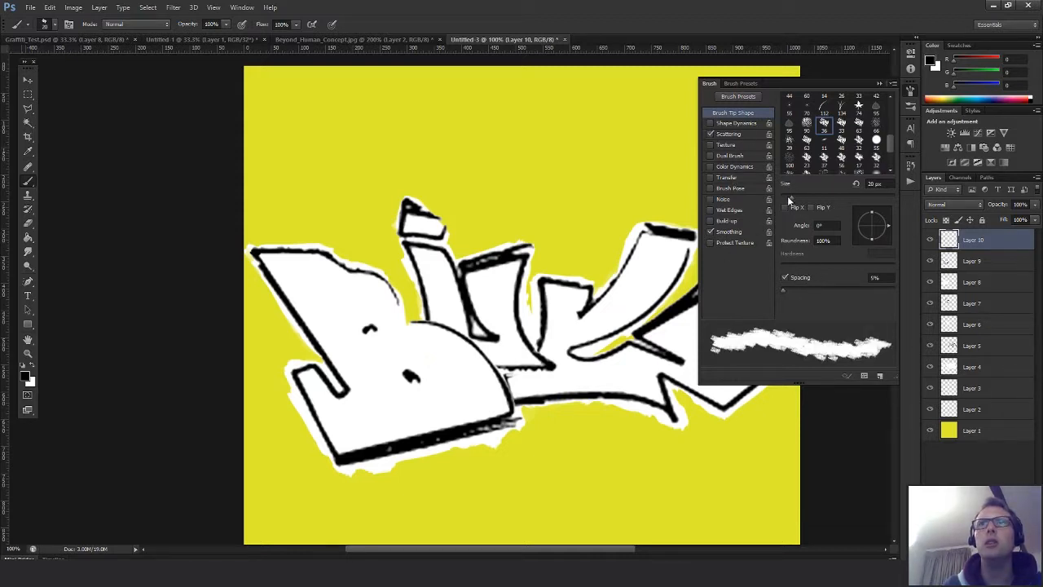
click(739, 133)
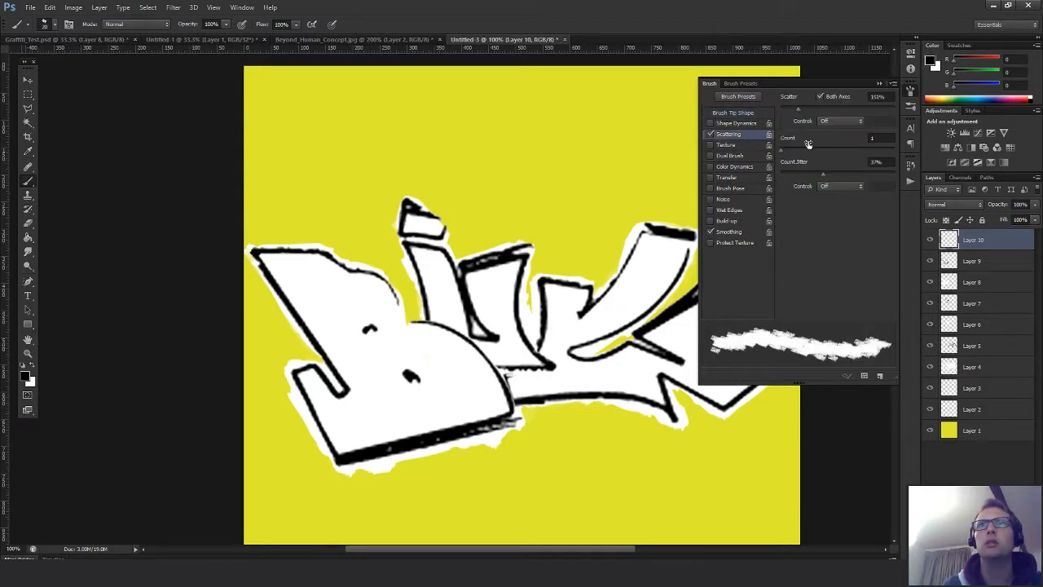
mouse_move(799, 107)
mouse_down()
mouse_move(821, 110)
mouse_move(797, 111)
mouse_up()
mouse_move(781, 152)
mouse_down()
mouse_move(814, 154)
mouse_move(774, 155)
mouse_up()
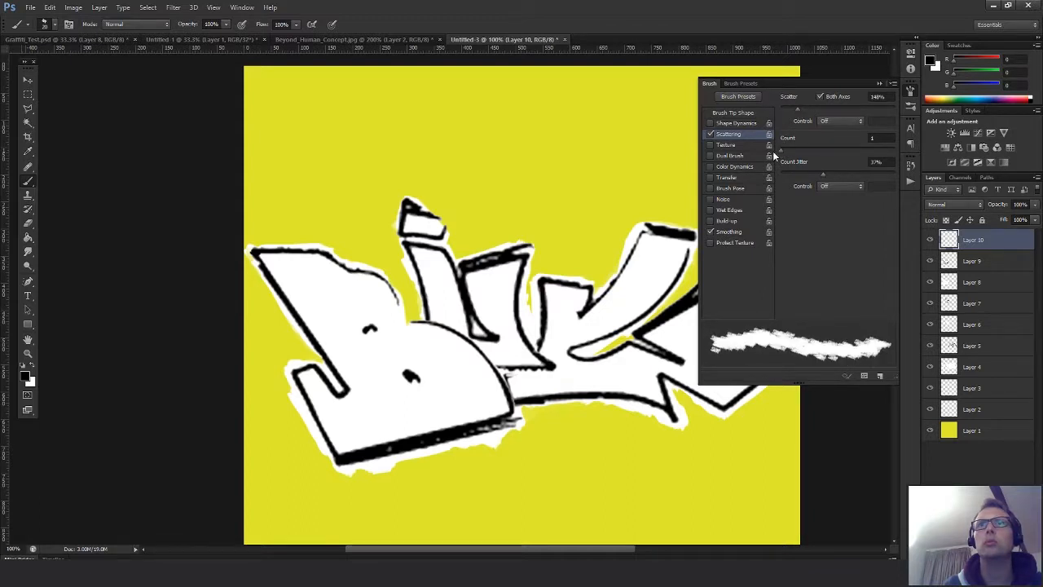
click(711, 135)
click(744, 114)
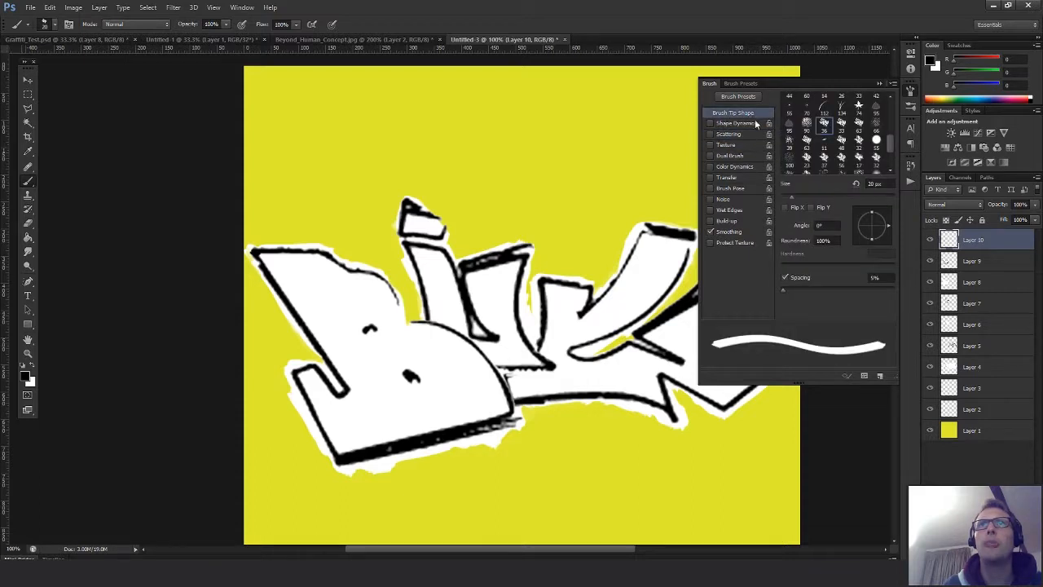
drag(784, 289, 837, 289)
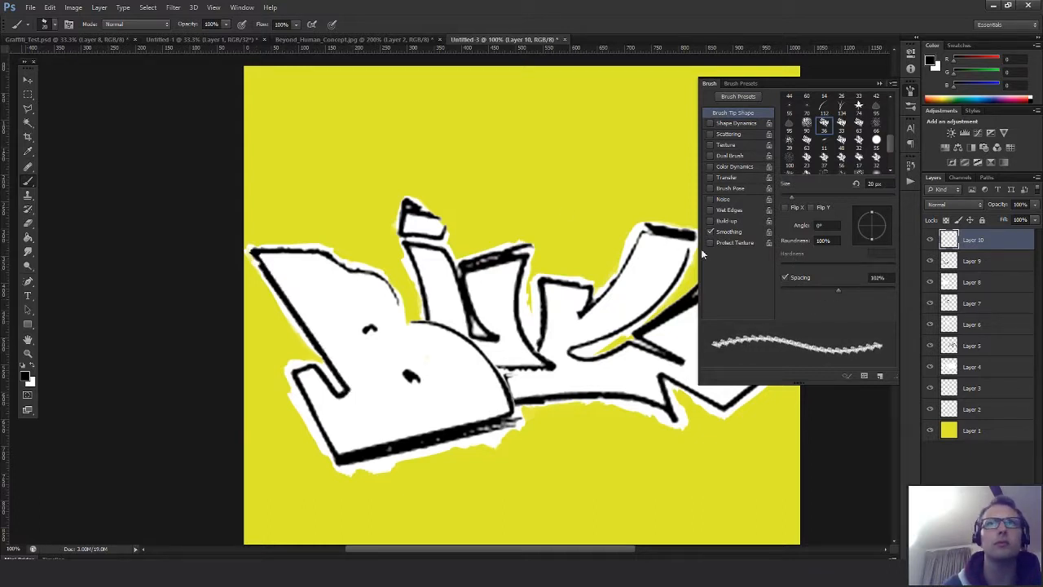
Set the rough brush tip's spacing to 4% and its size to 9 px
drag(835, 289, 782, 290)
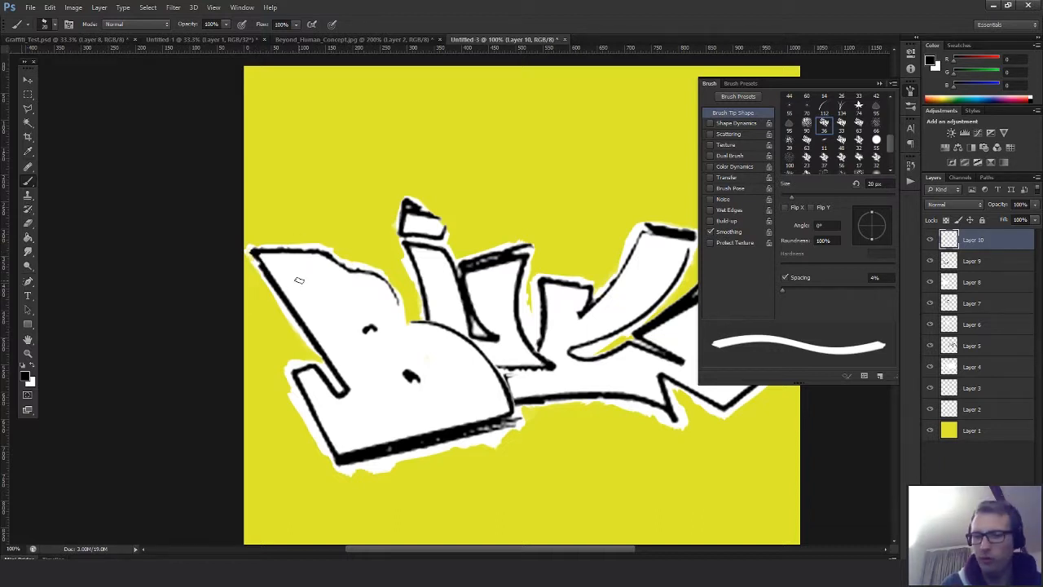
key(bracketleft)
key(bracketleft)
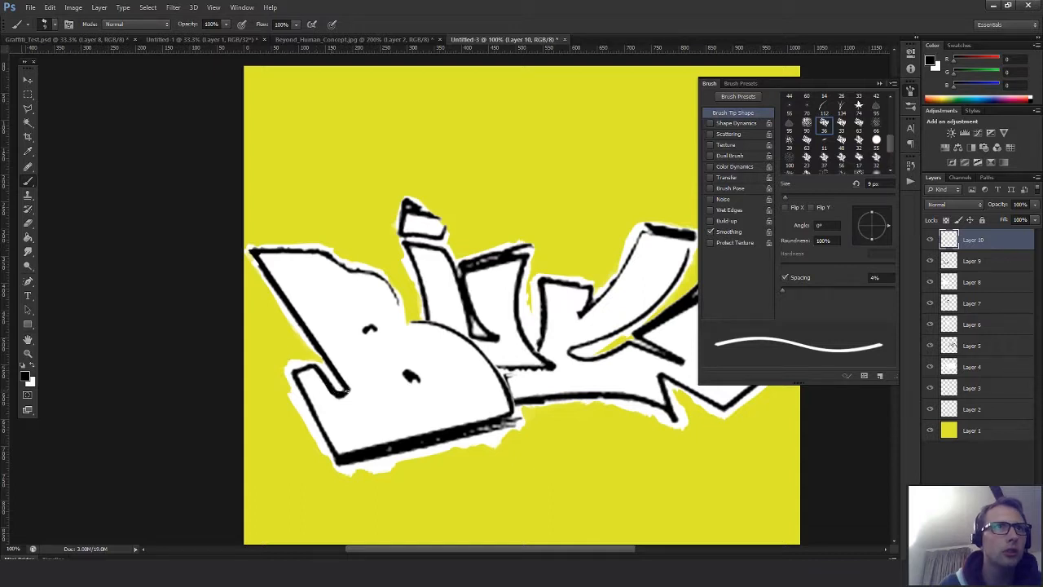
Retrace the B's lower-left edge, its upper outline and the two small inner marks in black at 9 px
mouse_move(310, 368)
mouse_down()
mouse_move(290, 371)
mouse_move(334, 452)
mouse_up()
key(ctrl+z)
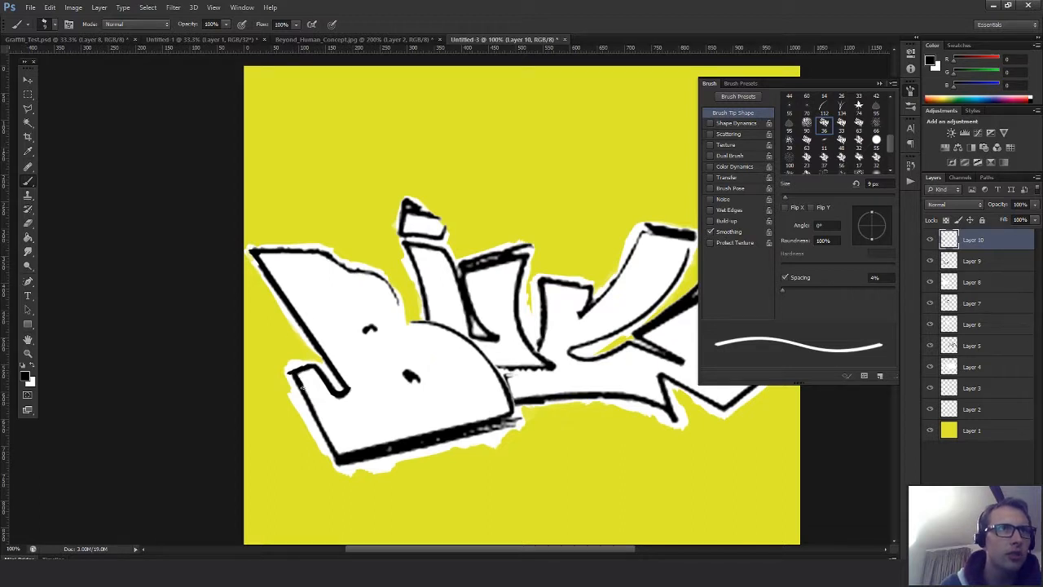
drag(301, 387, 336, 453)
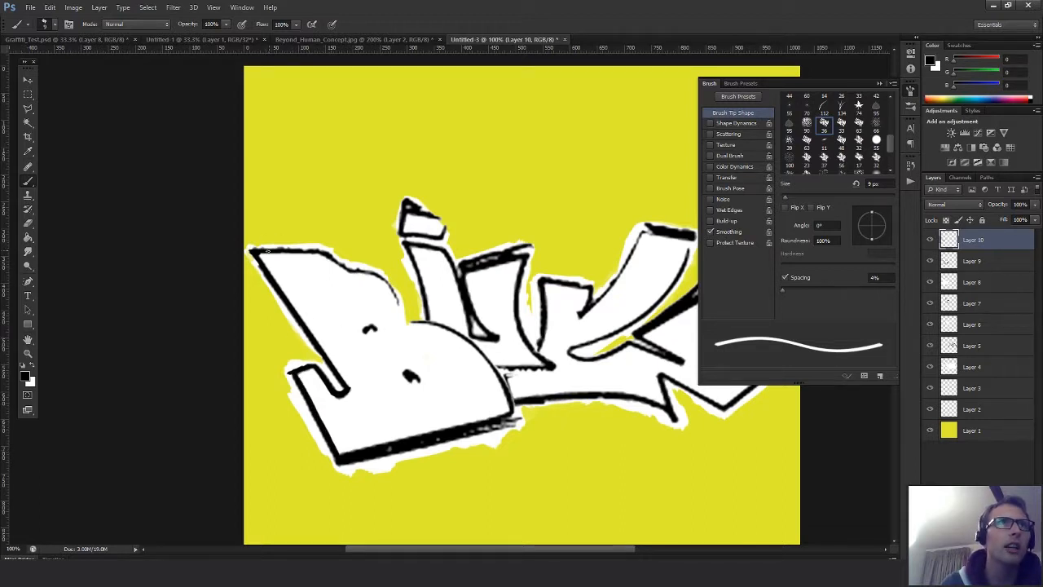
mouse_move(265, 251)
mouse_down()
mouse_move(327, 254)
mouse_move(352, 275)
mouse_move(383, 278)
mouse_move(403, 308)
mouse_move(365, 327)
mouse_move(370, 335)
mouse_up()
drag(413, 380, 416, 378)
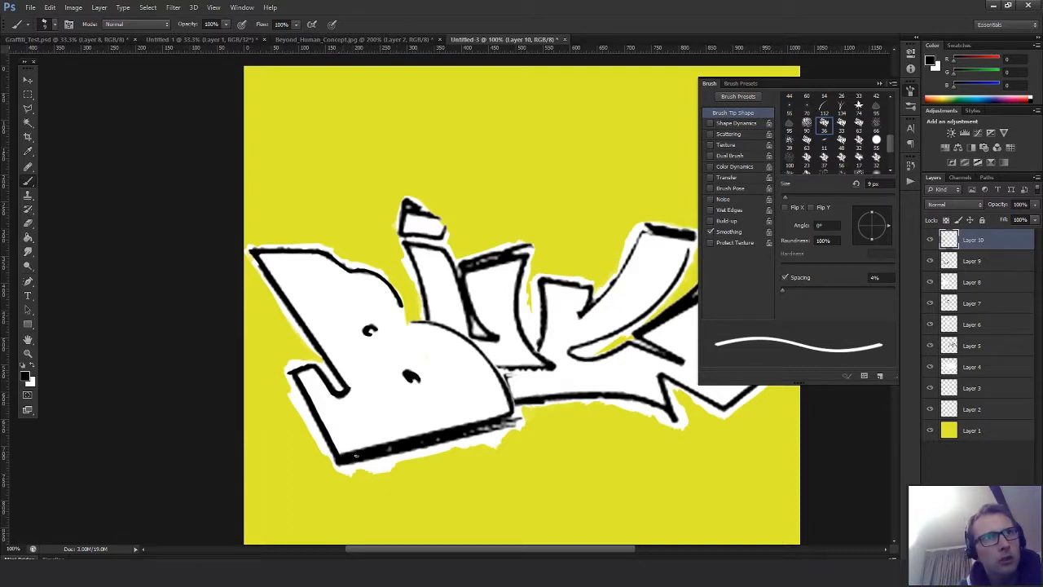
Enlarge the brush to 25 px and fill the B's thick bottom edge with solid black
key(bracketright)
key(bracketright)
key(bracketright)
key(bracketright)
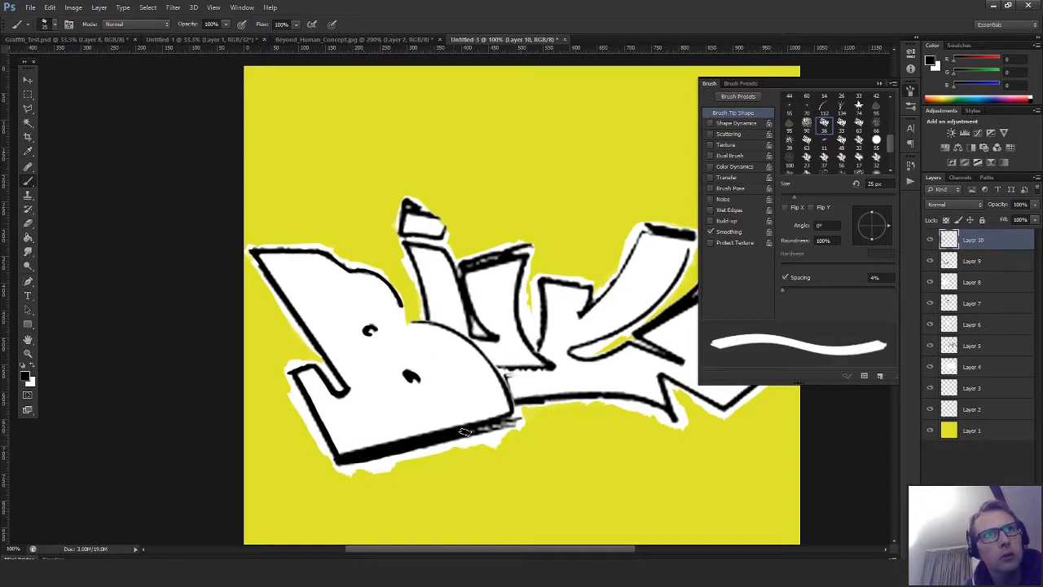
drag(406, 444, 340, 458)
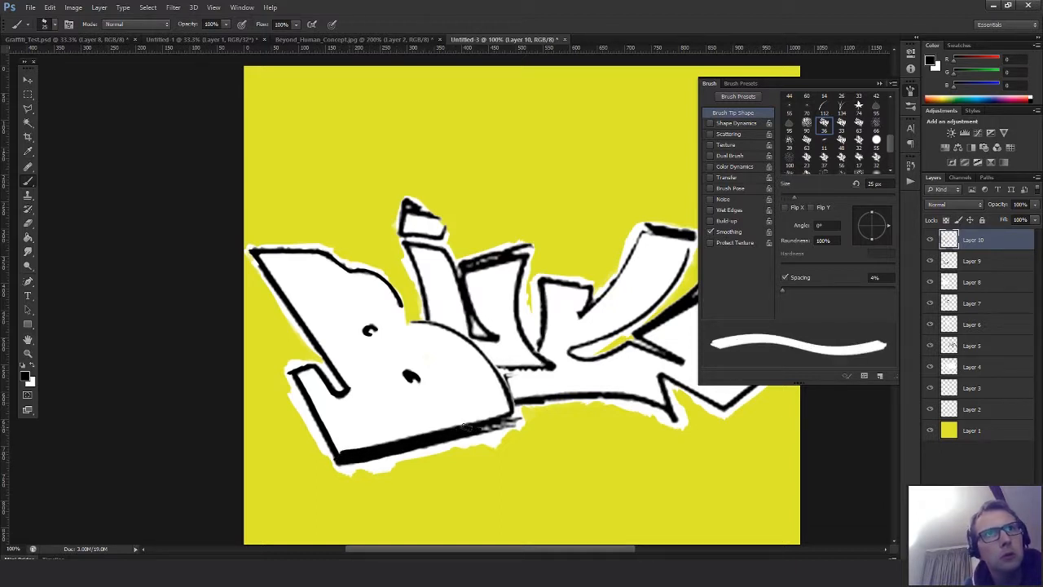
Reduce the brush to 9 px and retrace the curved outline of the B's lower bowl in black
key(bracketleft)
key(bracketleft)
key(bracketleft)
key(bracketleft)
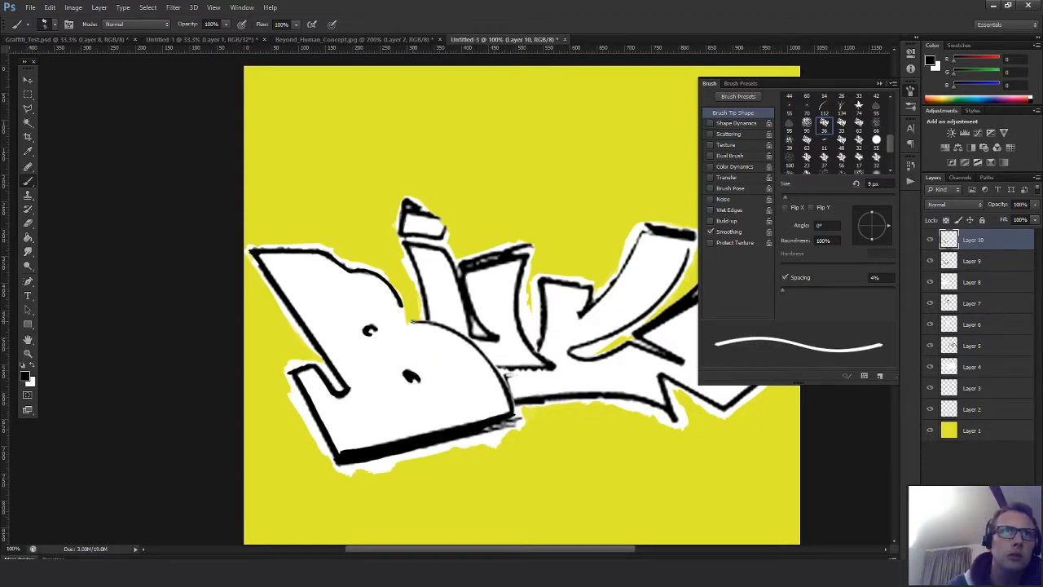
mouse_move(412, 320)
mouse_down()
mouse_move(485, 358)
mouse_move(511, 412)
mouse_up()
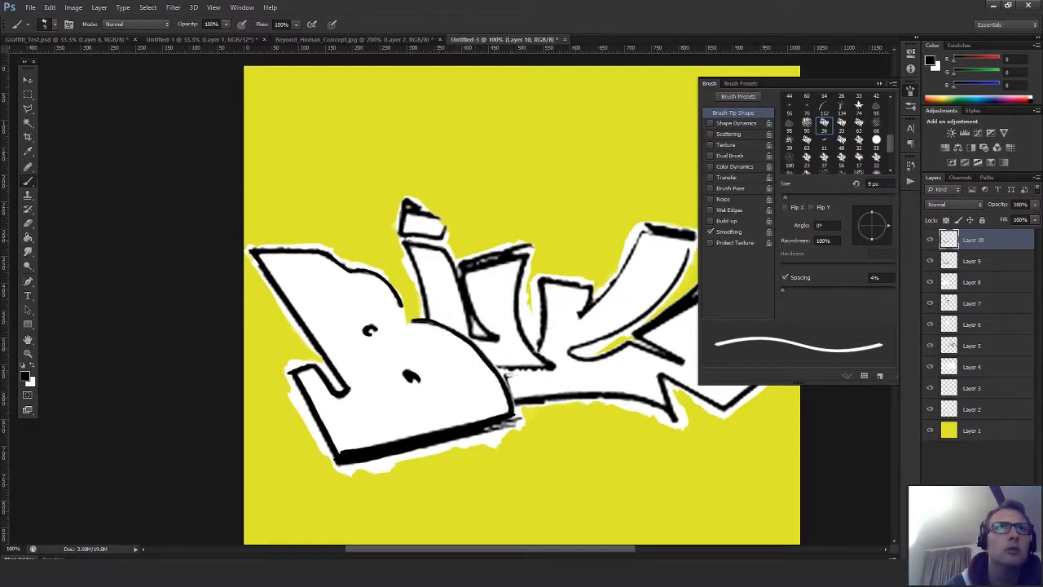
Retrace both sides of the I's stem and the edge of its separate cap in black
drag(407, 242, 430, 319)
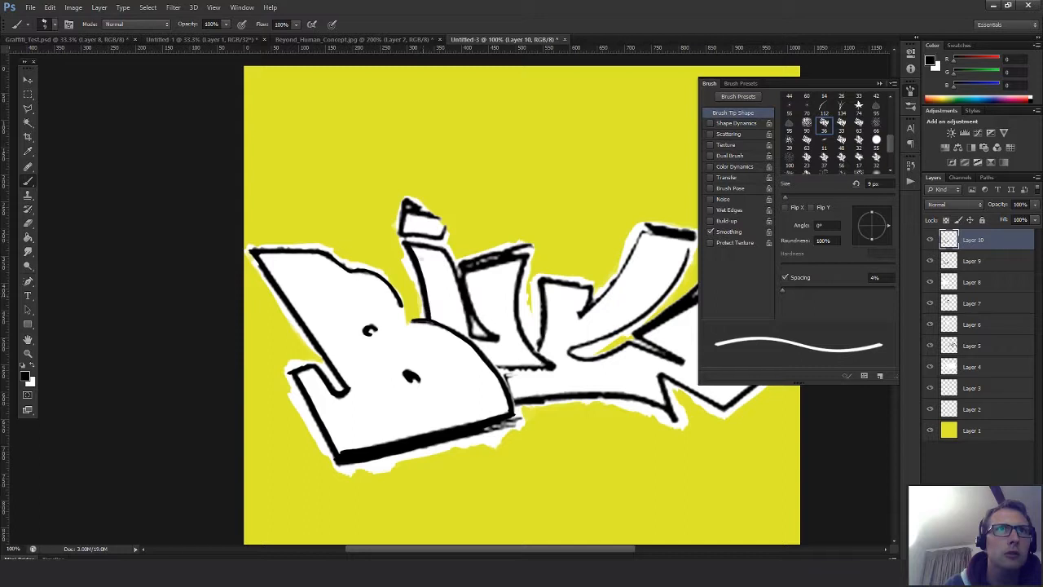
mouse_move(409, 241)
mouse_down()
mouse_move(444, 252)
mouse_move(473, 340)
mouse_up()
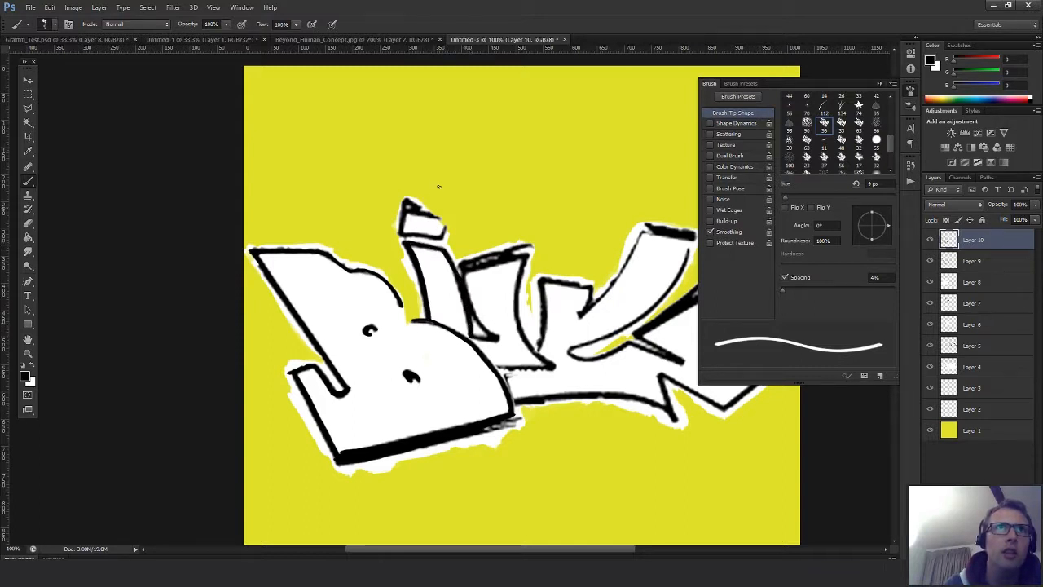
mouse_move(404, 199)
mouse_down()
mouse_move(399, 233)
mouse_move(442, 236)
mouse_move(446, 224)
mouse_move(417, 206)
mouse_move(438, 220)
mouse_up()
Retrace the left side and the flat base of the slanted shape just right of the I's stem in black
drag(501, 309, 354, 301)
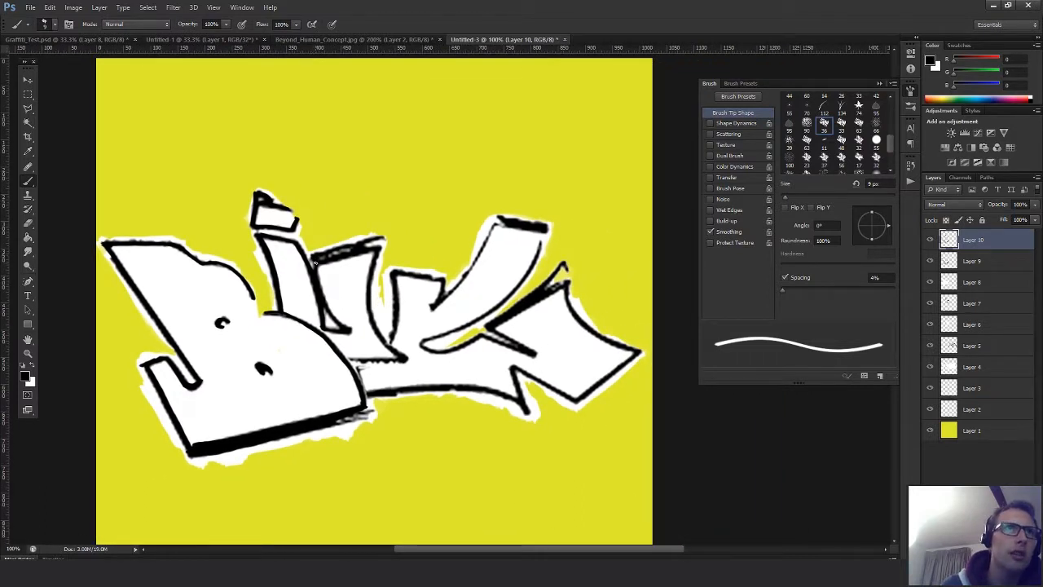
mouse_move(315, 257)
mouse_down()
mouse_move(380, 238)
mouse_move(371, 323)
mouse_move(406, 359)
mouse_move(349, 360)
mouse_up()
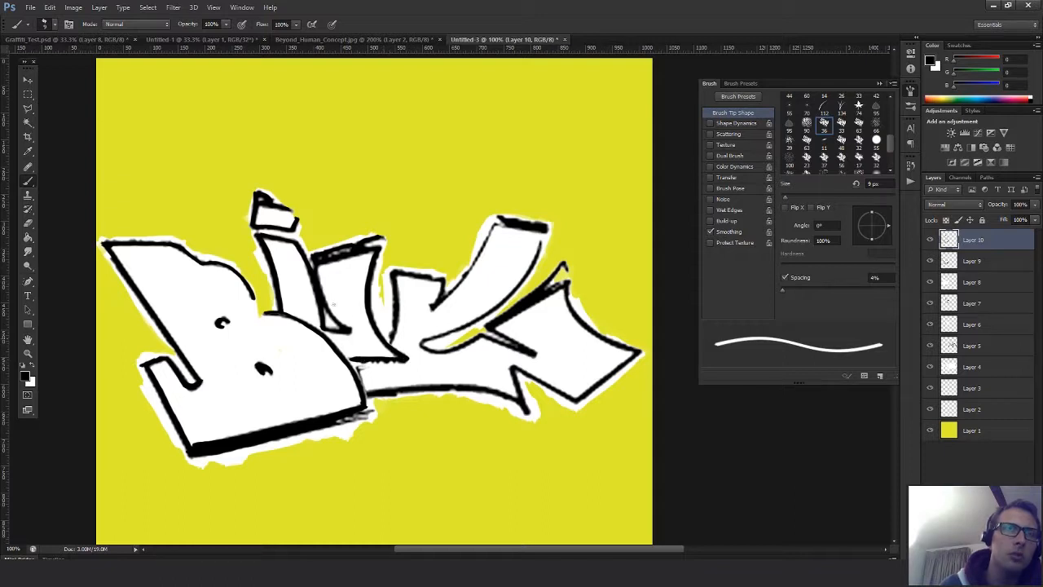
drag(367, 359, 407, 360)
key(ctrl+alt+z)
key(ctrl+alt+z)
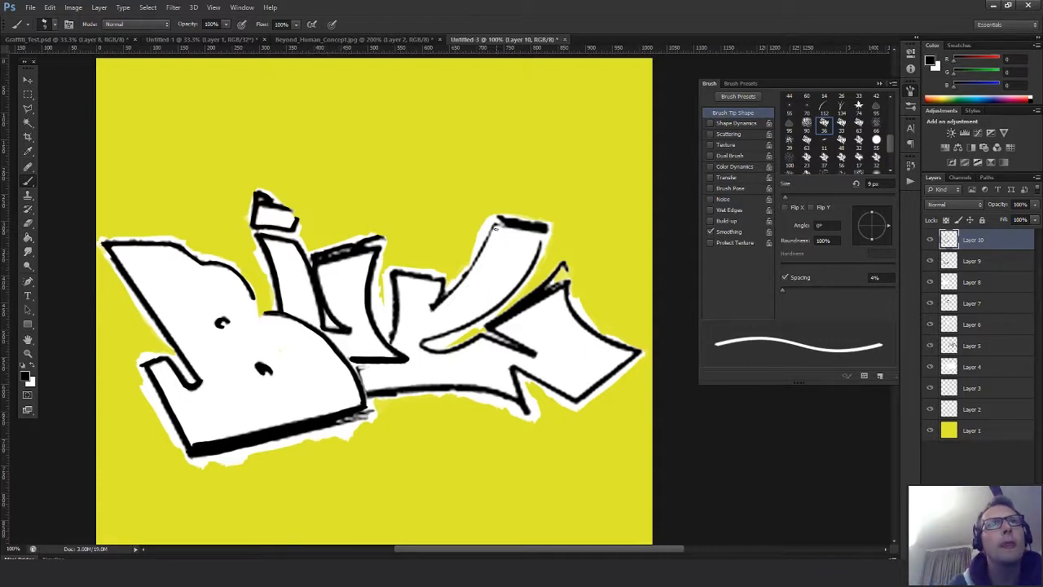
Retrace the left edge of the G's tall arm, the adjoining hook and the arm's thick black cap
drag(493, 226, 449, 293)
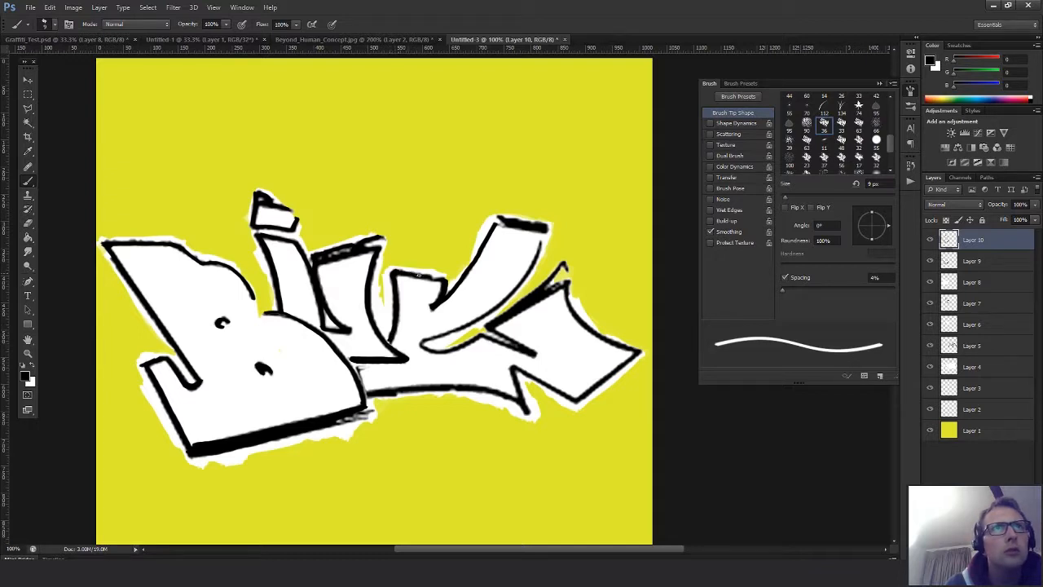
drag(444, 281, 425, 275)
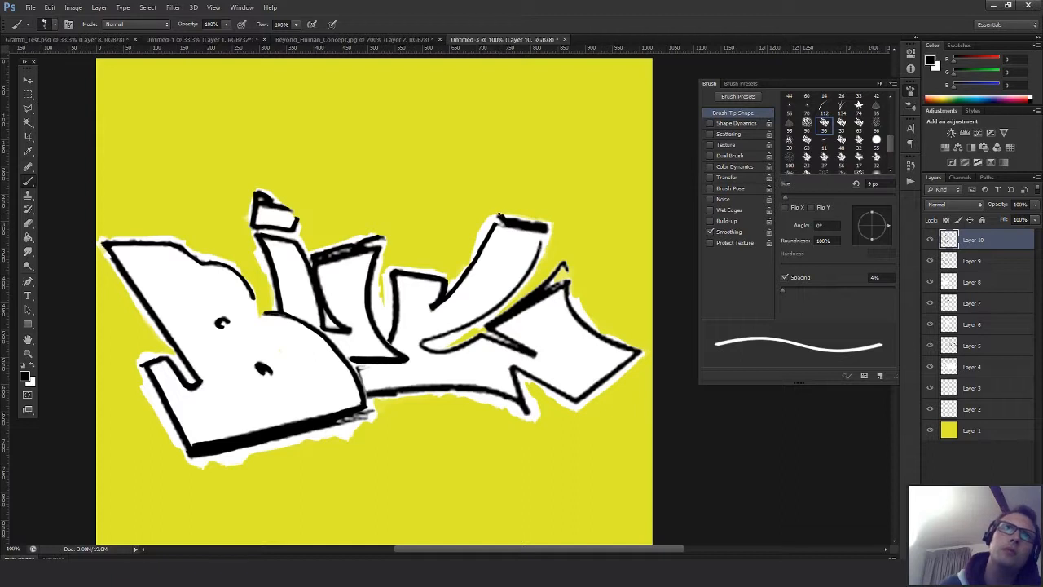
drag(504, 217, 545, 224)
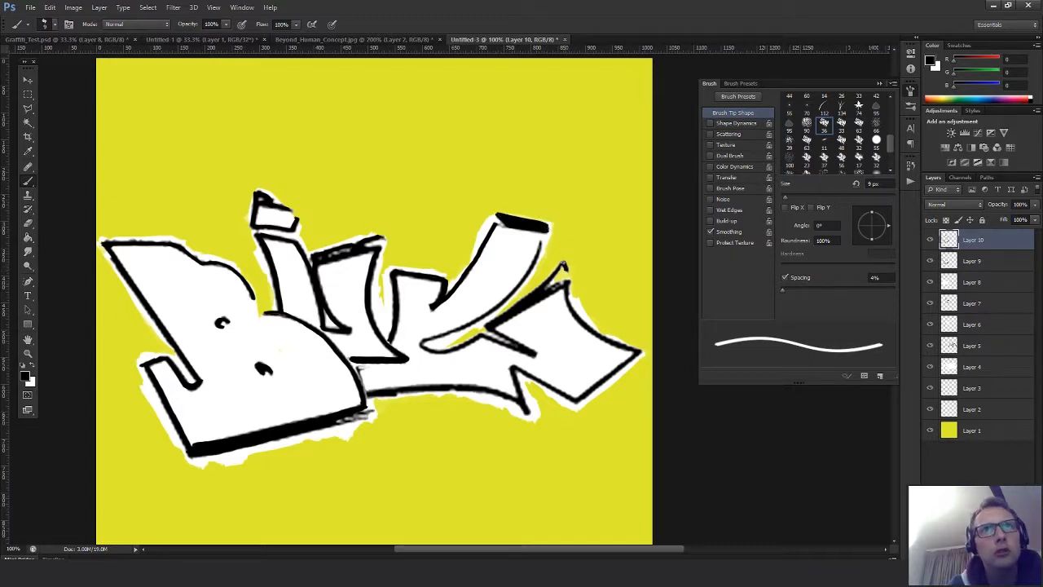
Retrace the G's pointed diagonal, the inner curve of its arm and its lower-right edge in black
drag(563, 265, 533, 291)
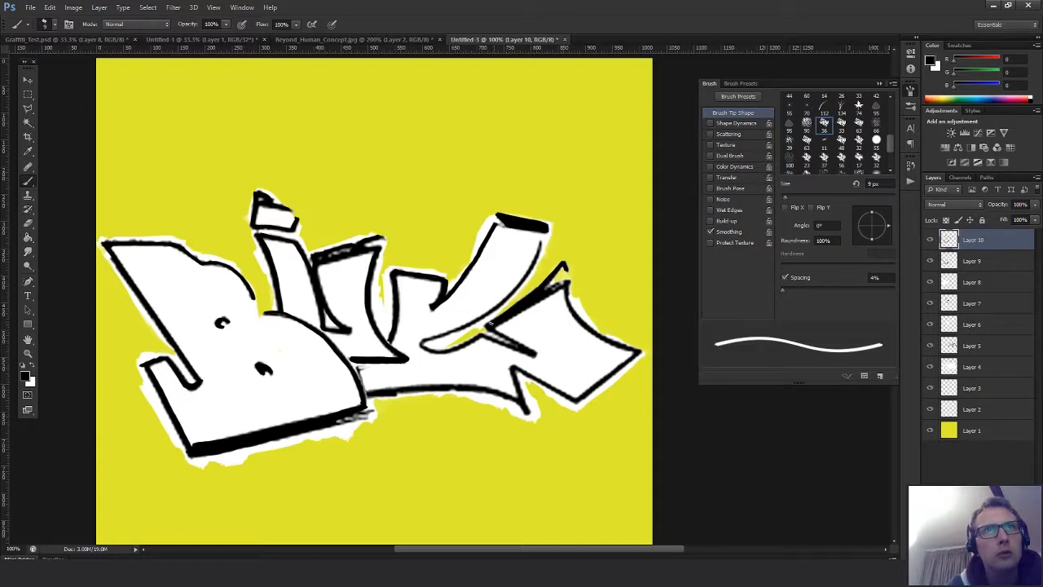
mouse_move(487, 330)
mouse_down()
mouse_move(565, 287)
mouse_move(545, 293)
mouse_up()
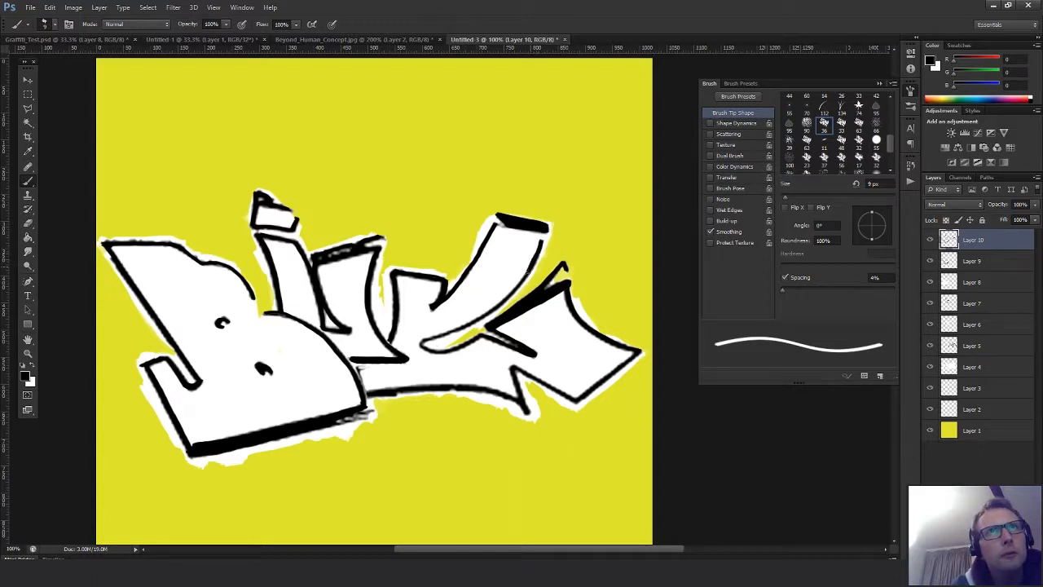
drag(504, 295, 538, 246)
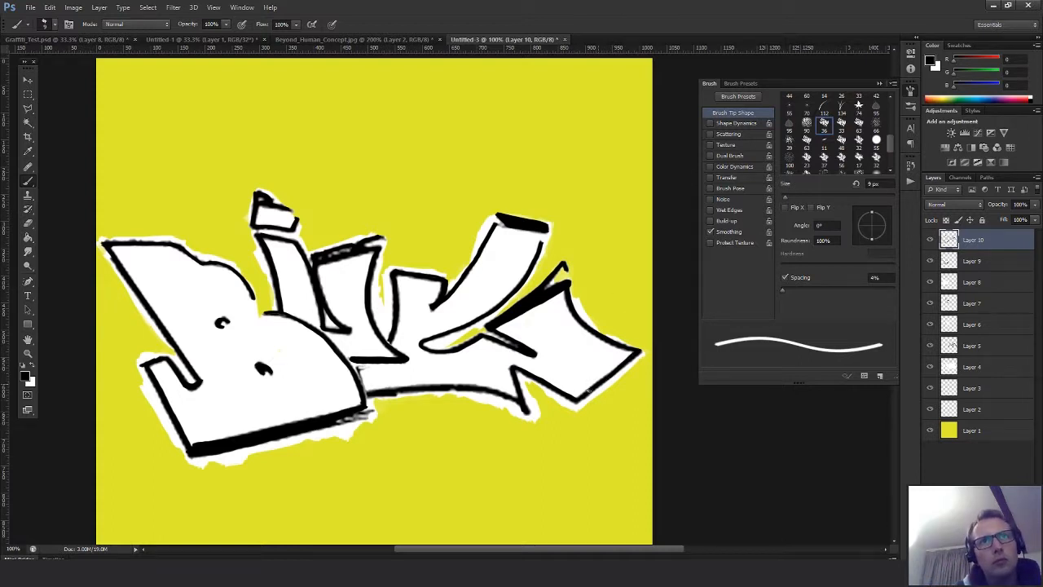
drag(585, 394, 633, 358)
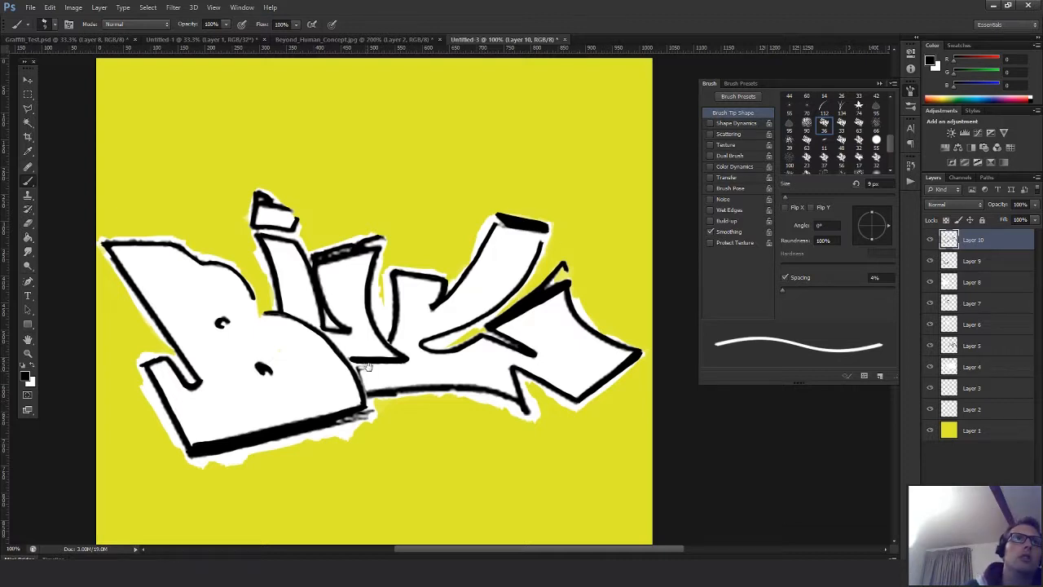
Retrace the lettering's bottom edge from the B's lower-right corner towards the G in black
drag(368, 366, 431, 329)
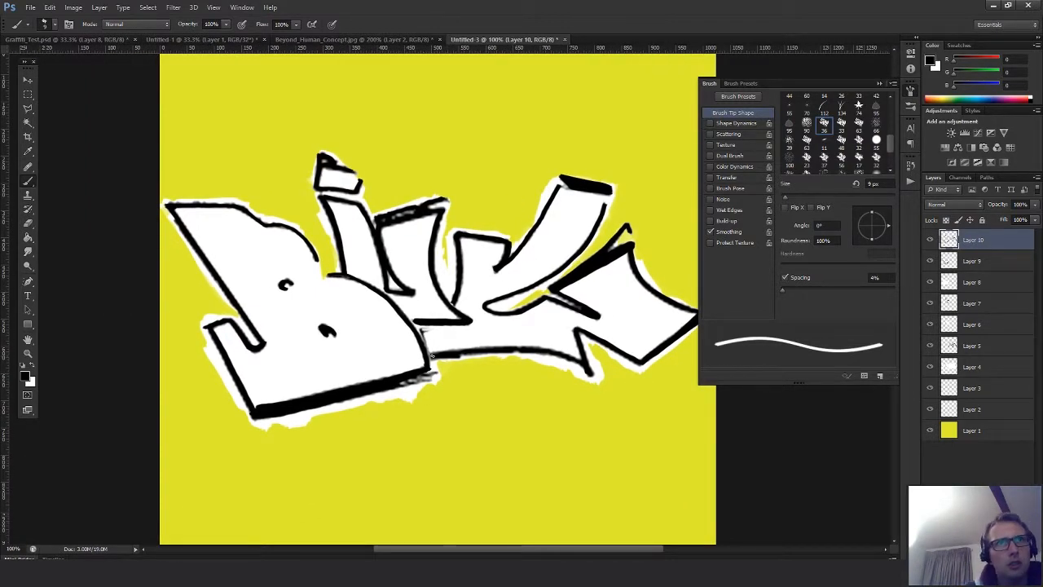
drag(468, 348, 531, 346)
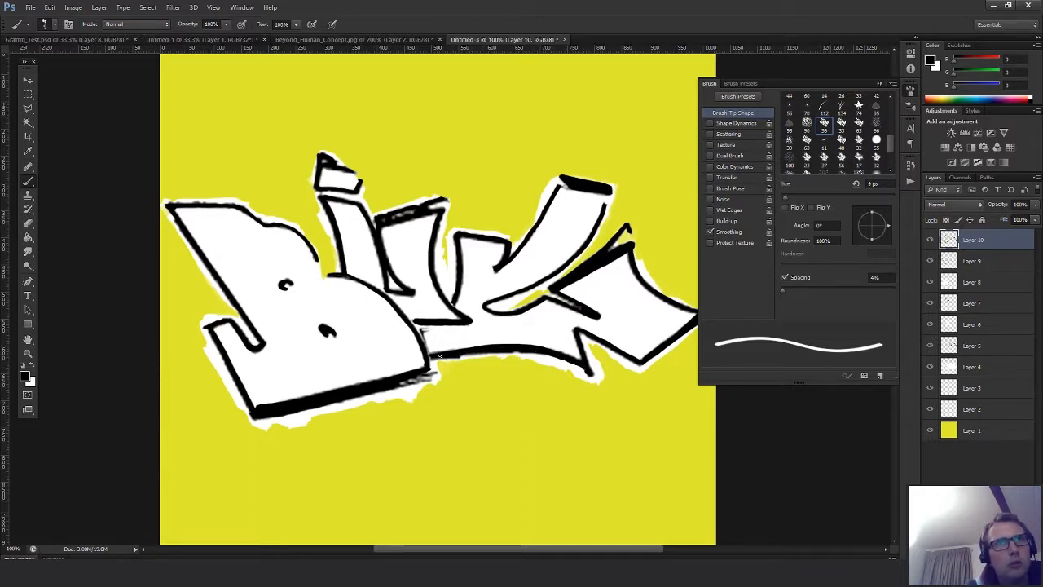
mouse_move(537, 256)
mouse_down()
mouse_move(470, 288)
mouse_move(451, 272)
mouse_up()
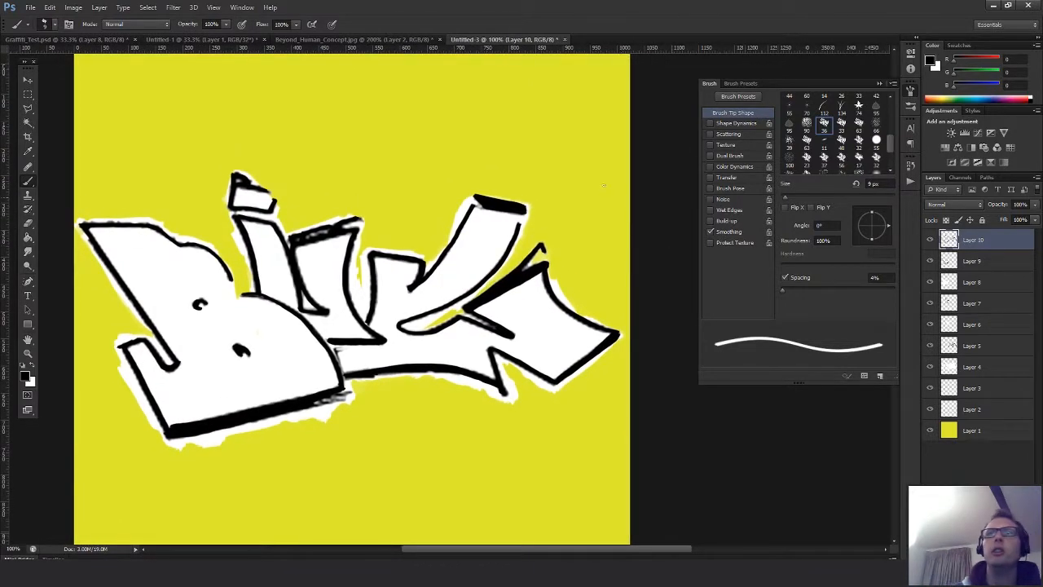
drag(447, 282, 479, 279)
Sample olive and dark purple around the sketched graffiti patch in Beyond_Human_Concept.jpg, and return to the yellow lettering document
key(m)
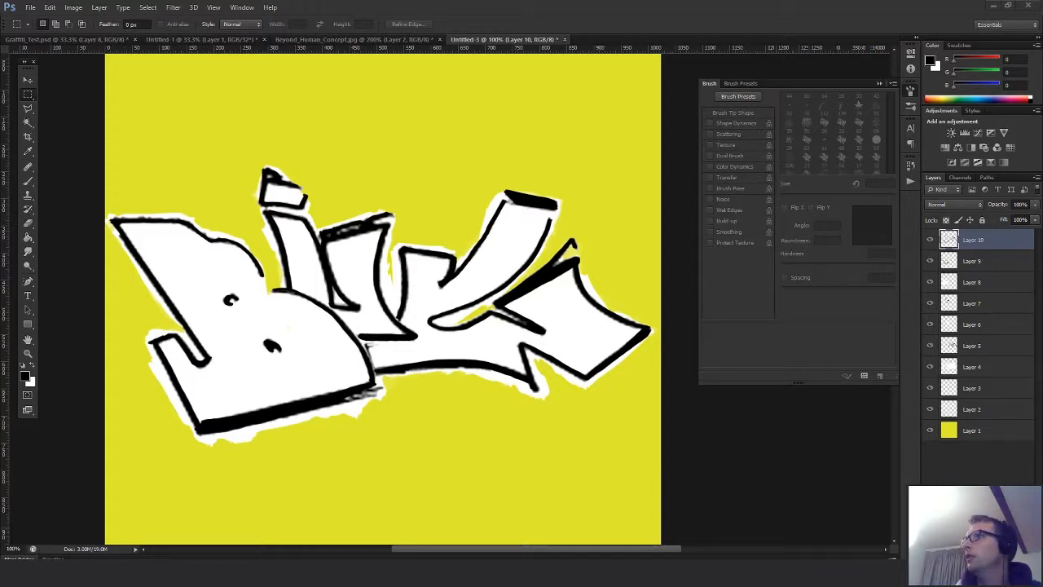
click(354, 40)
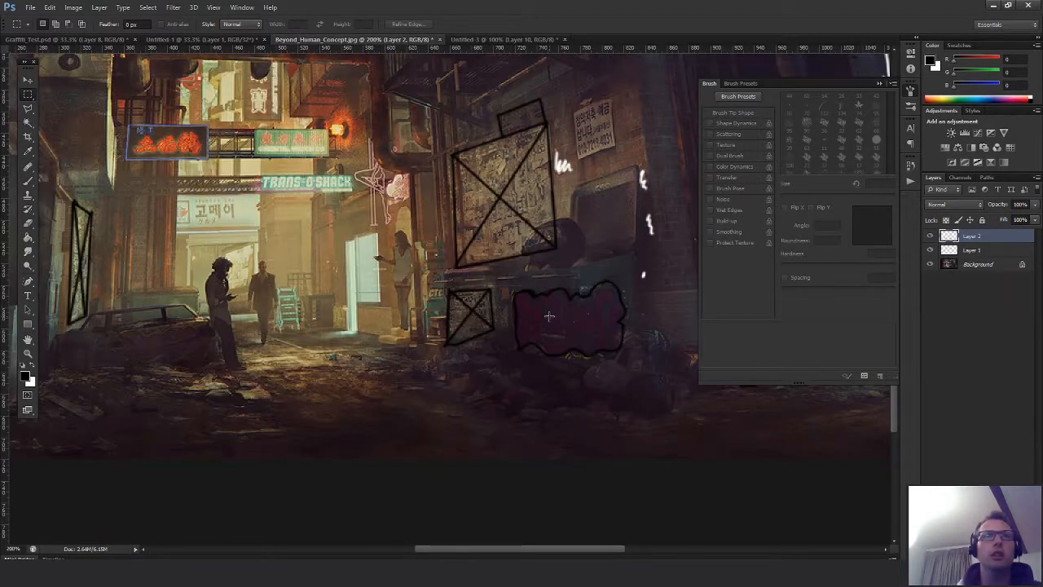
key(i)
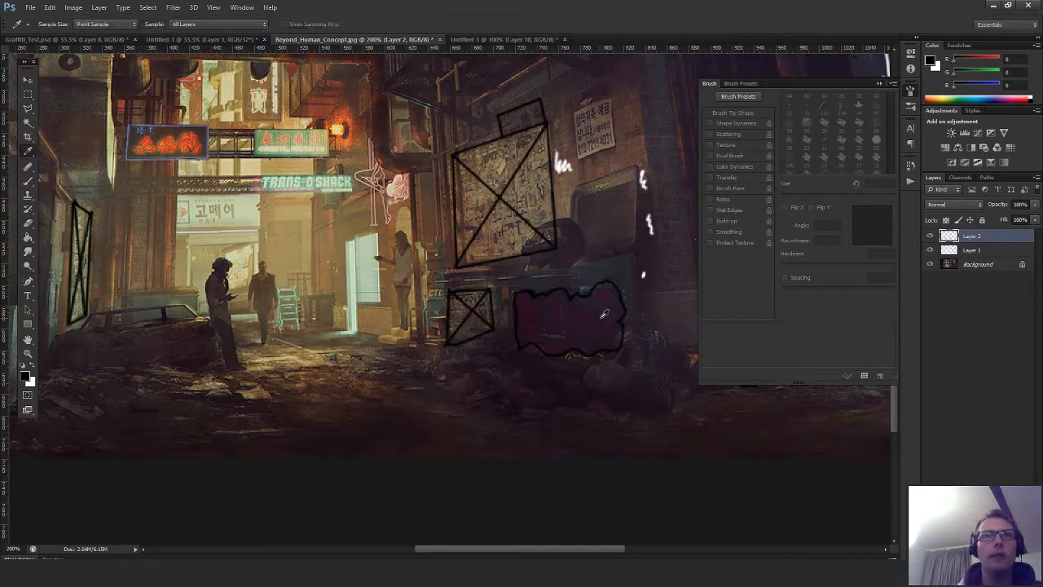
key(x)
click(575, 354)
drag(574, 354, 586, 356)
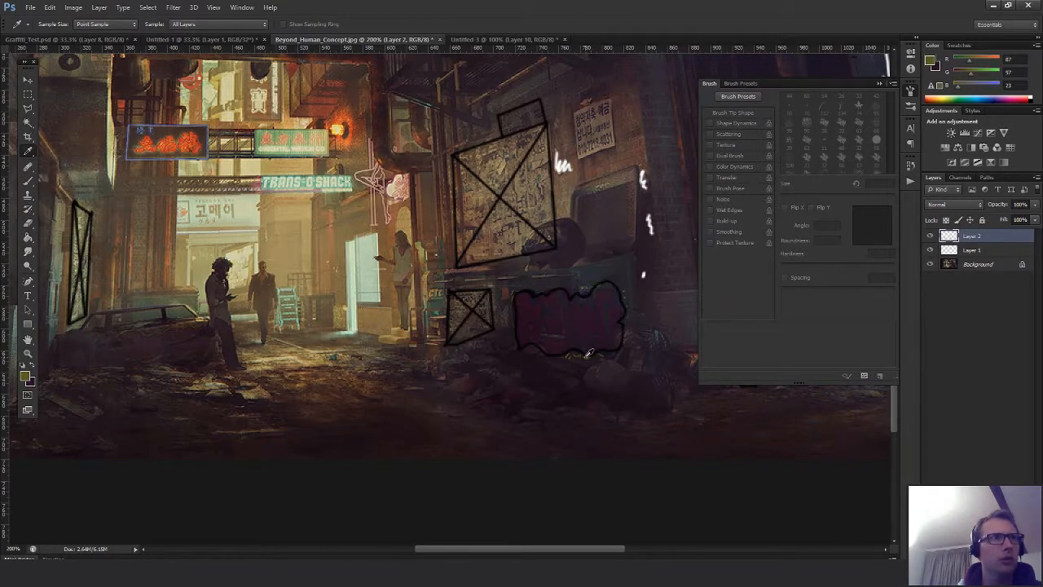
click(609, 307)
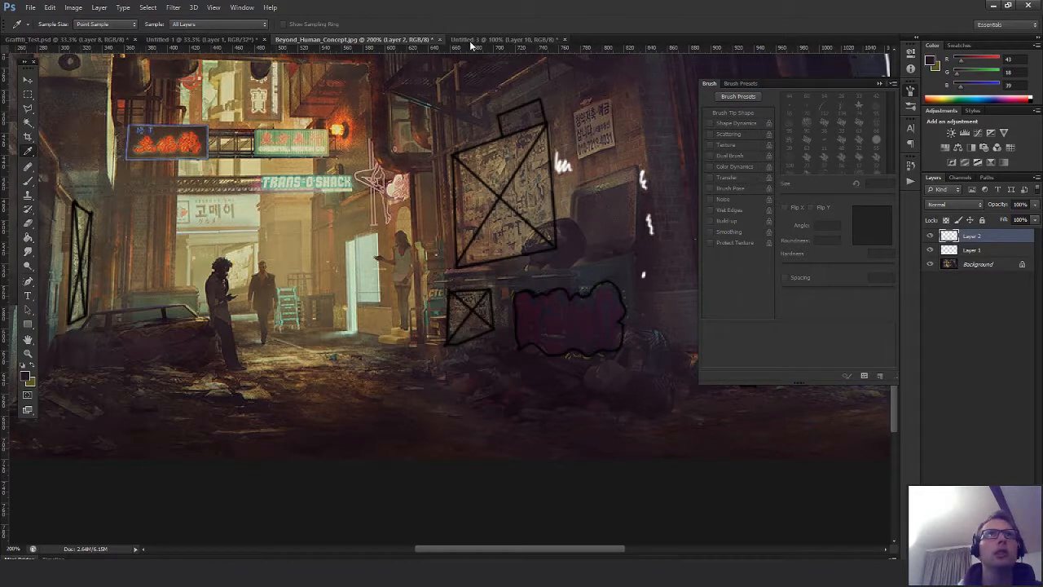
click(501, 39)
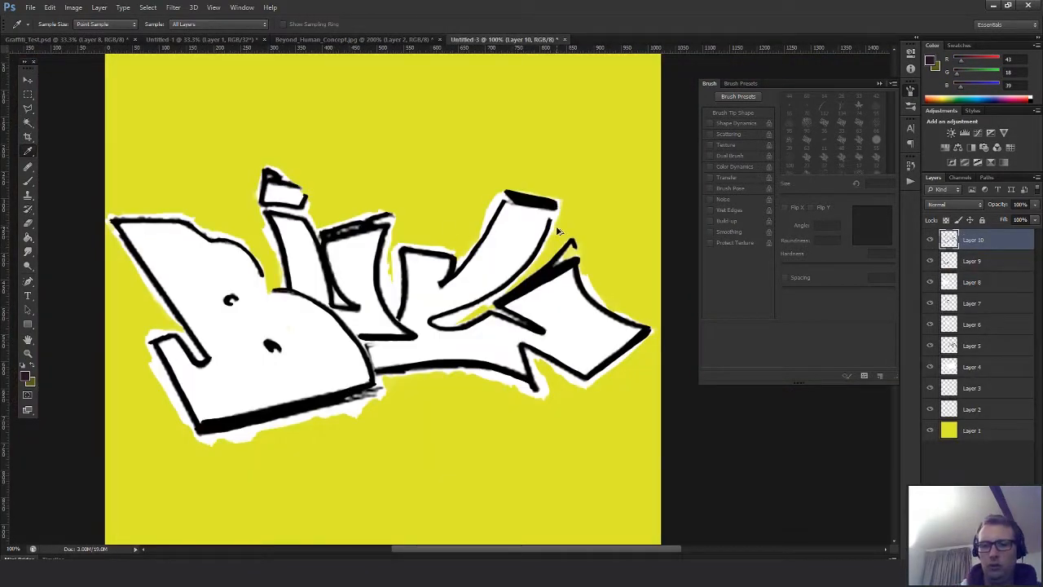
Add a new layer and paint a dark purple and an olive swatch above the lettering with the rough brush at 40 px
key(ctrl+shift+alt+n)
key(b)
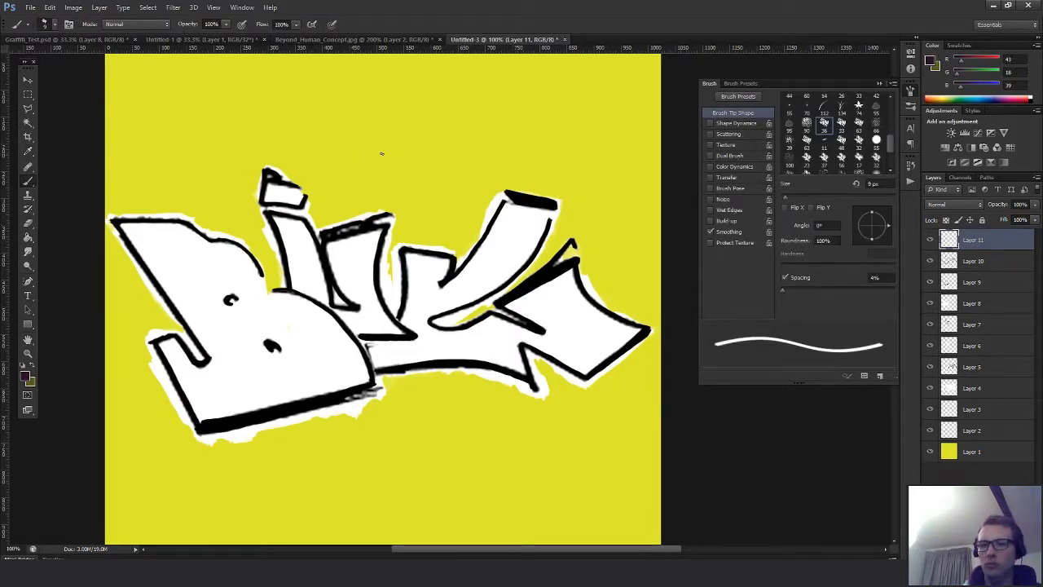
key(bracketright)
key(bracketright)
key(bracketright)
key(bracketright)
key(bracketright)
key(bracketright)
key(bracketright)
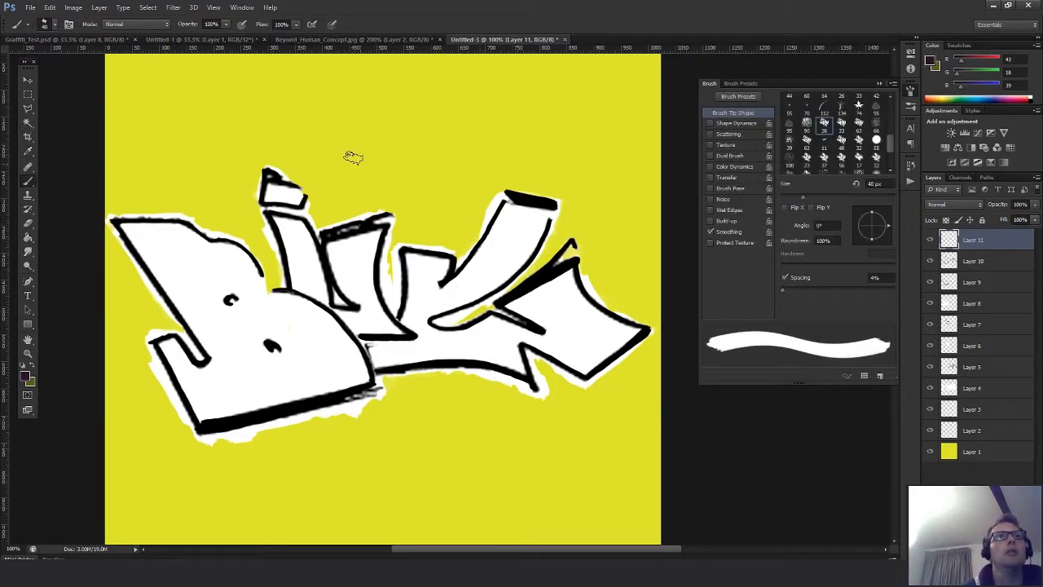
mouse_move(366, 140)
mouse_down()
mouse_move(352, 123)
mouse_move(359, 129)
mouse_move(360, 118)
mouse_up()
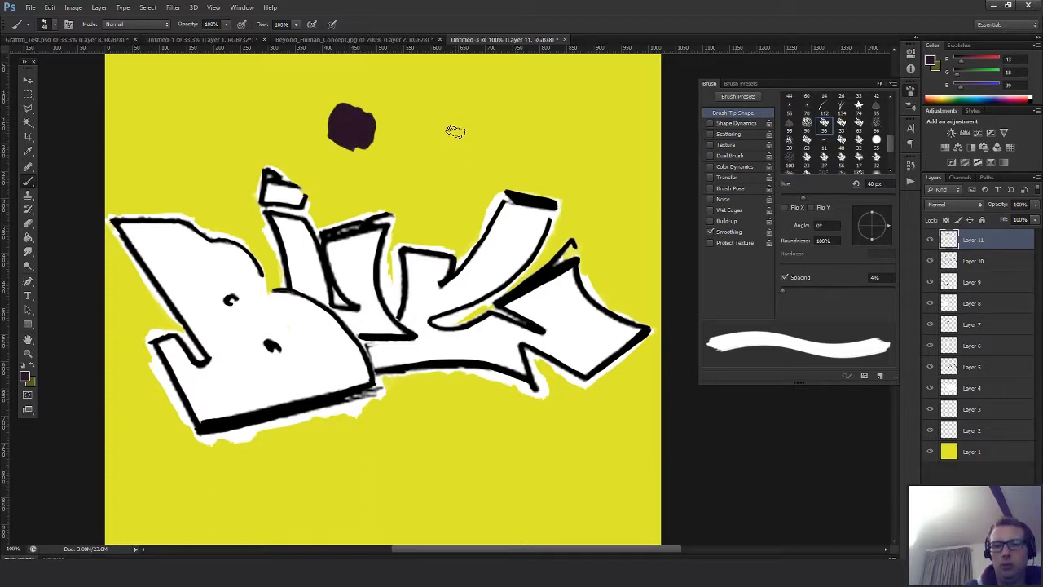
key(x)
drag(429, 132, 432, 121)
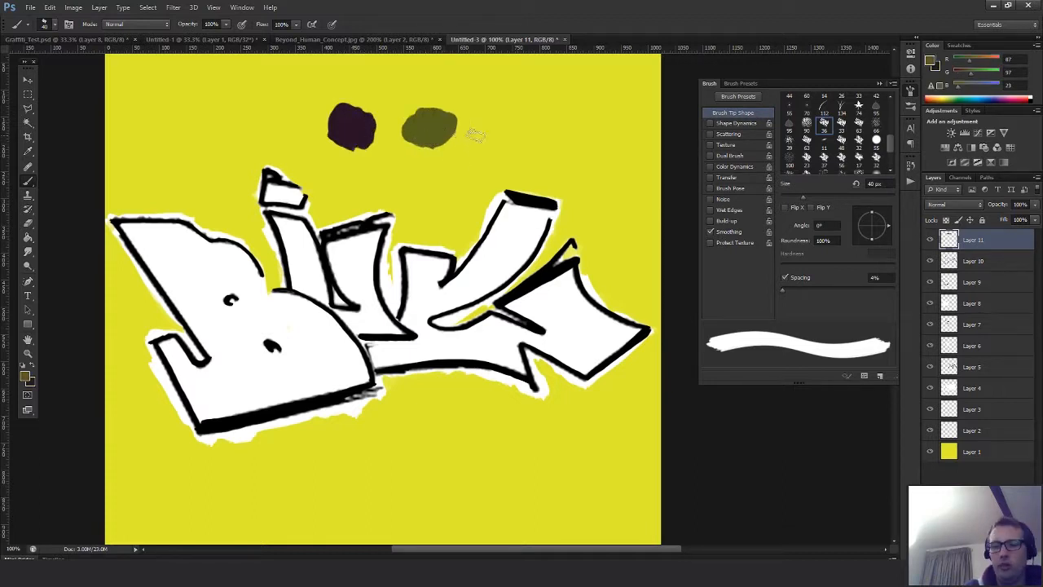
Boost the two swatches on Layer 11 to +100 saturation and lighten them slightly with Hue/Saturation
key(m)
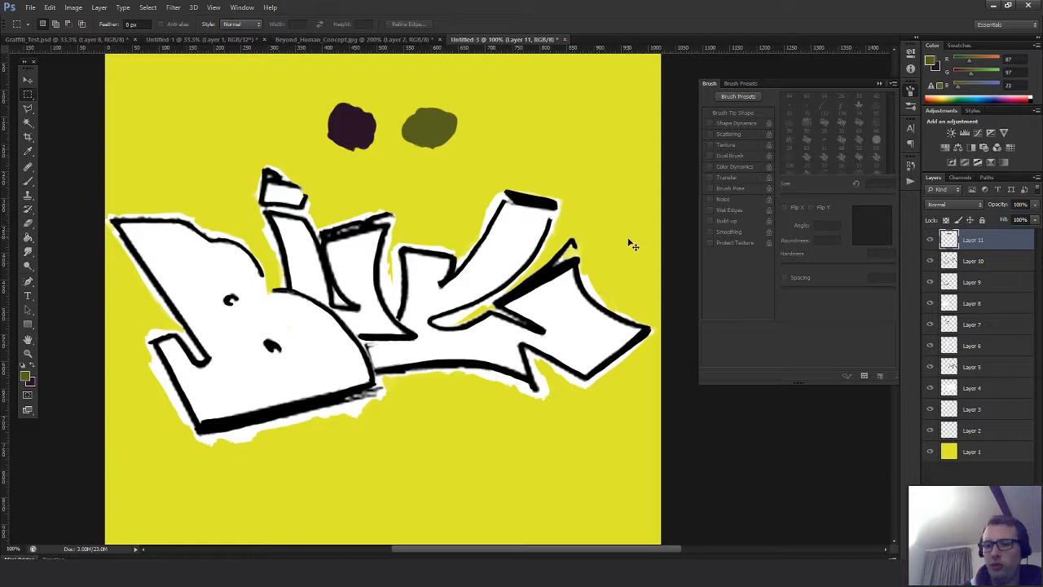
key(ctrl+u)
drag(337, 122, 629, 137)
drag(561, 234, 622, 244)
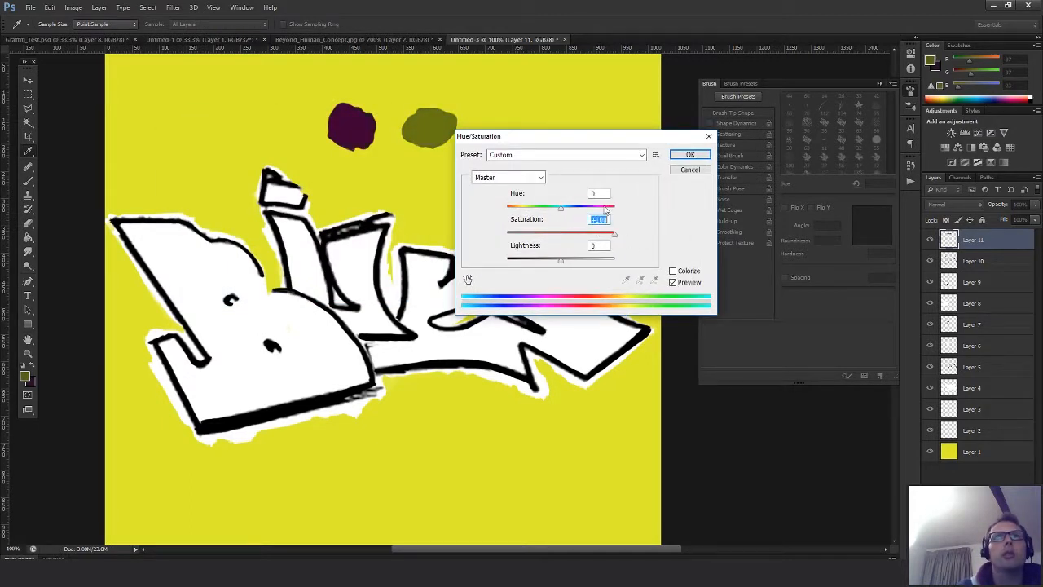
drag(560, 209, 569, 213)
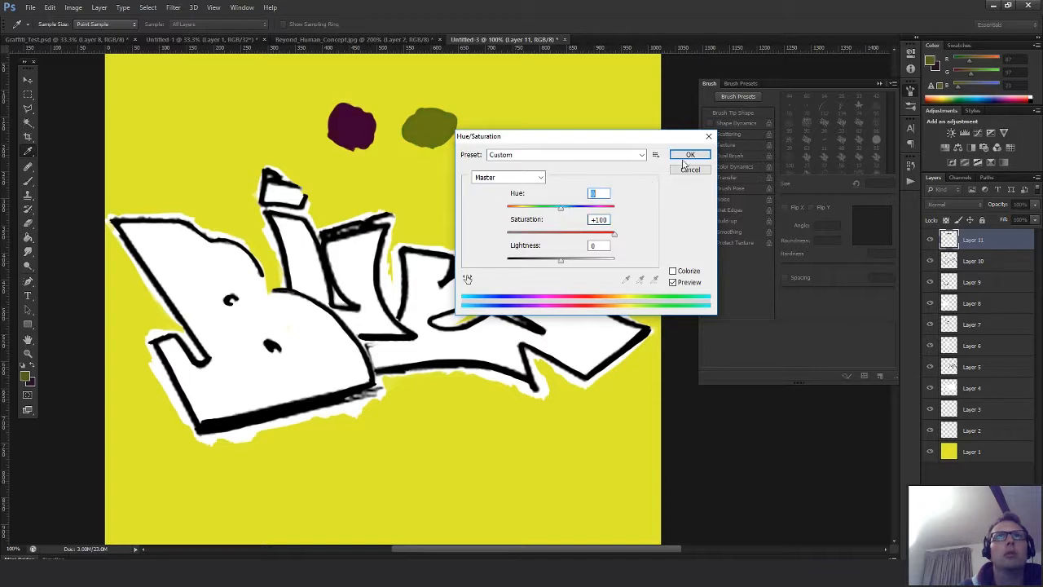
mouse_move(560, 260)
mouse_down()
mouse_move(579, 263)
mouse_move(568, 262)
mouse_up()
click(690, 156)
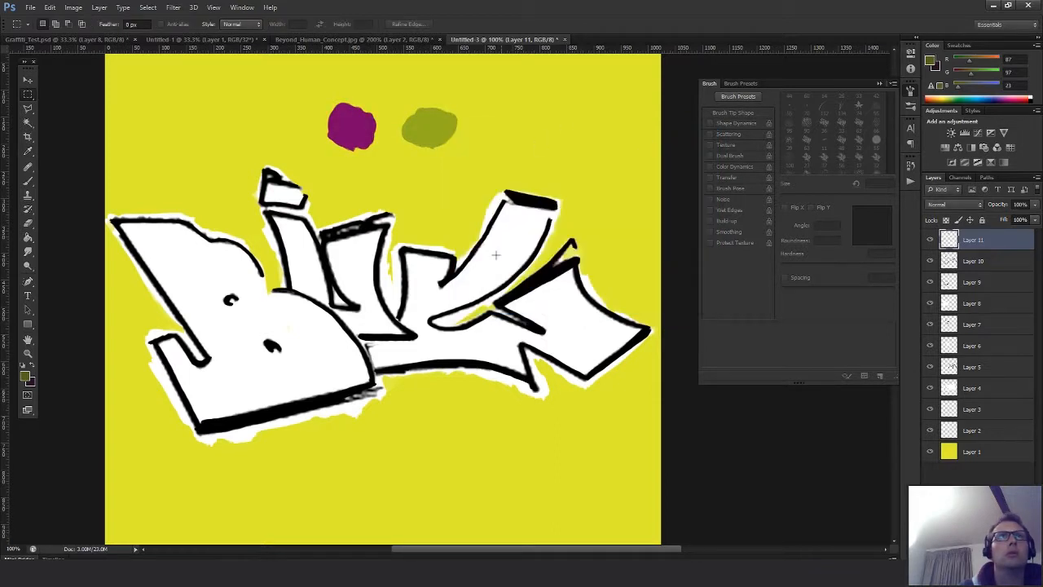
Add a Color Overlay in bright red #ef1b25 to Layer 4, the G's white fill
key(m)
double_click(946, 390)
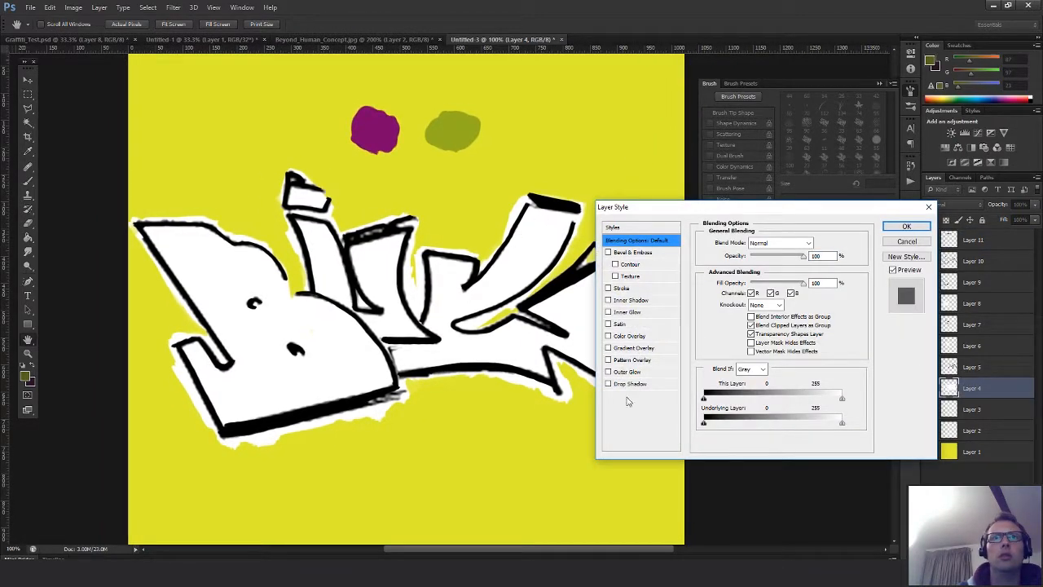
click(632, 337)
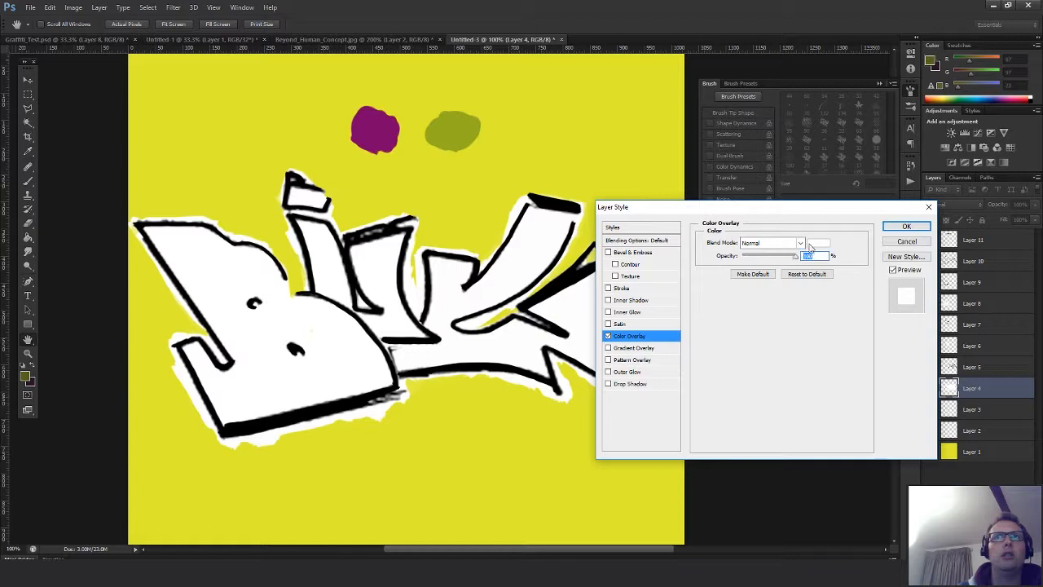
click(818, 243)
click(387, 131)
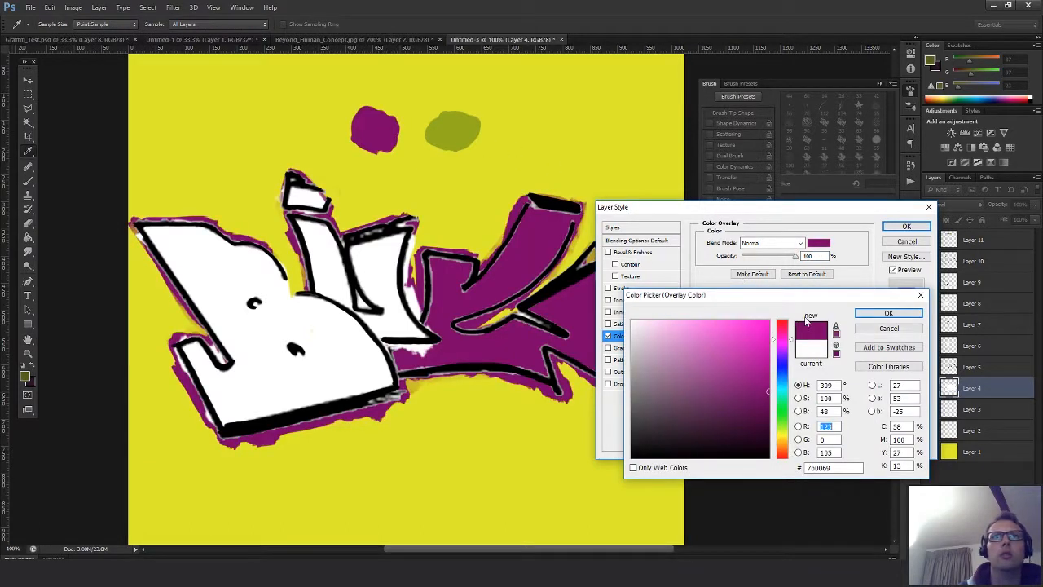
drag(788, 338, 753, 327)
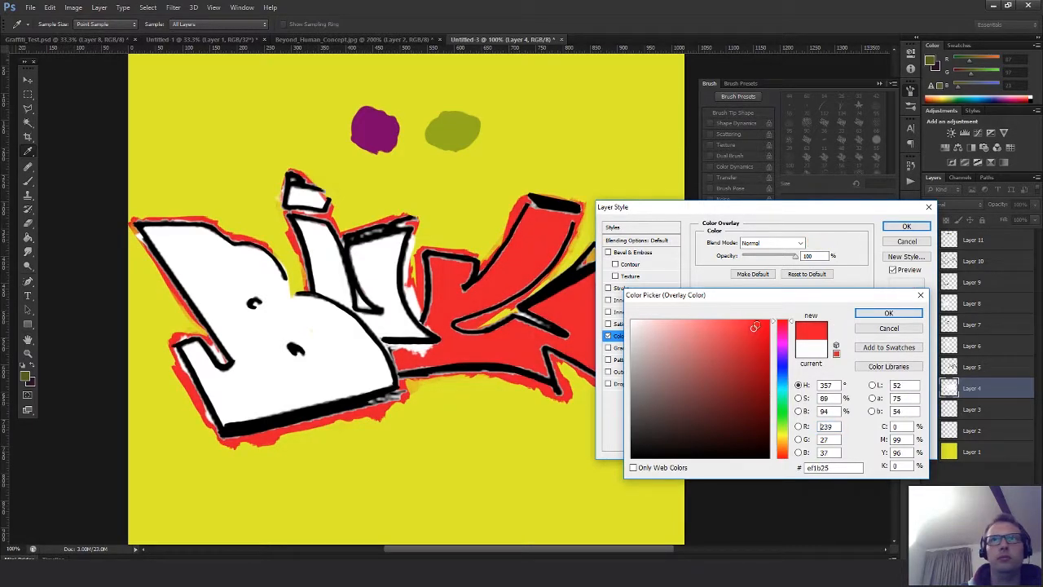
click(884, 314)
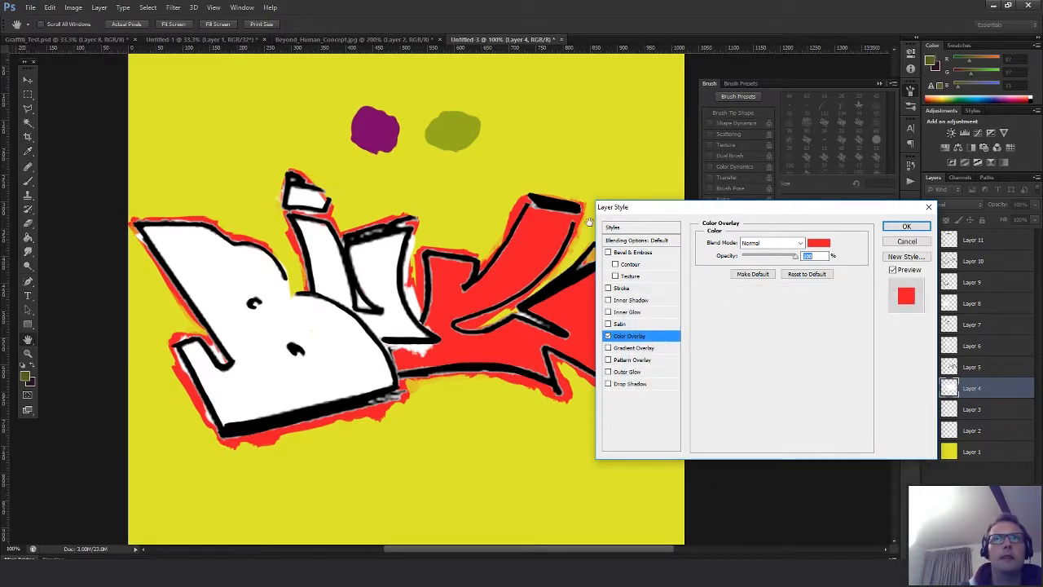
click(906, 227)
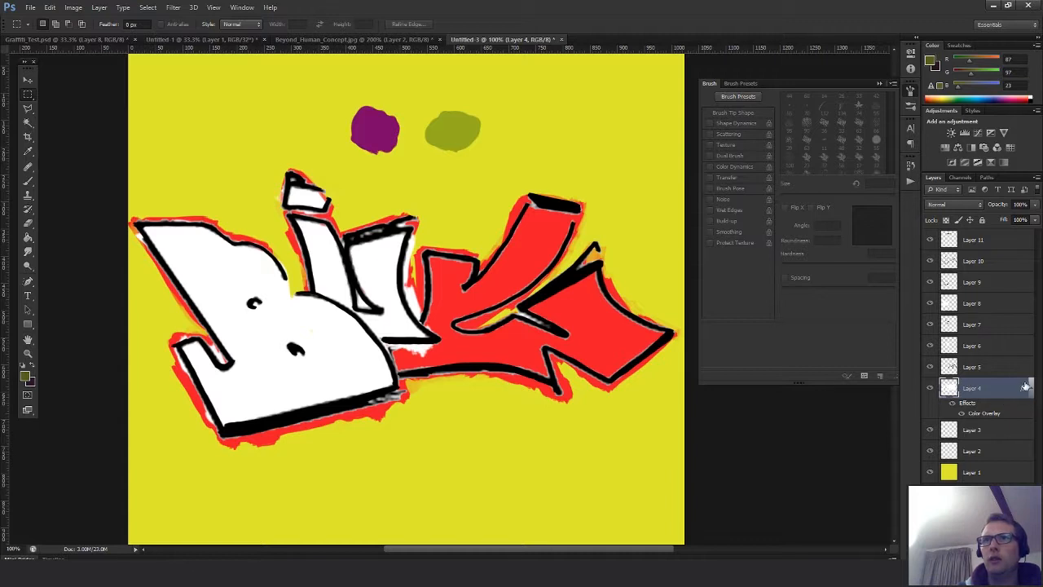
Copy Layer 4's red Color Overlay to Layer 6 and Layer 8 so the I and B fills match
key(ctrl+j)
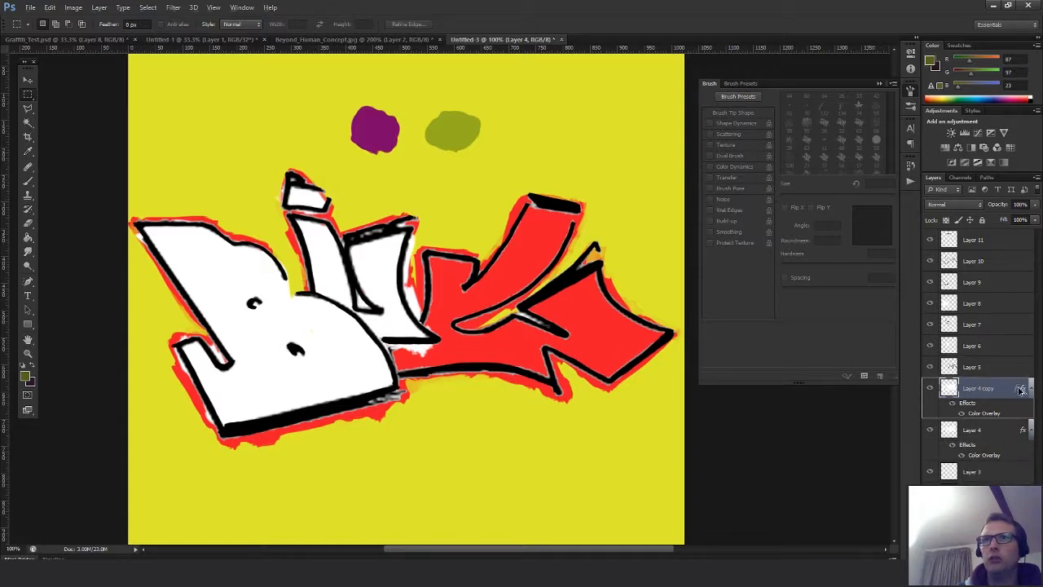
key(Delete)
alt+drag(1017, 350, 1020, 350)
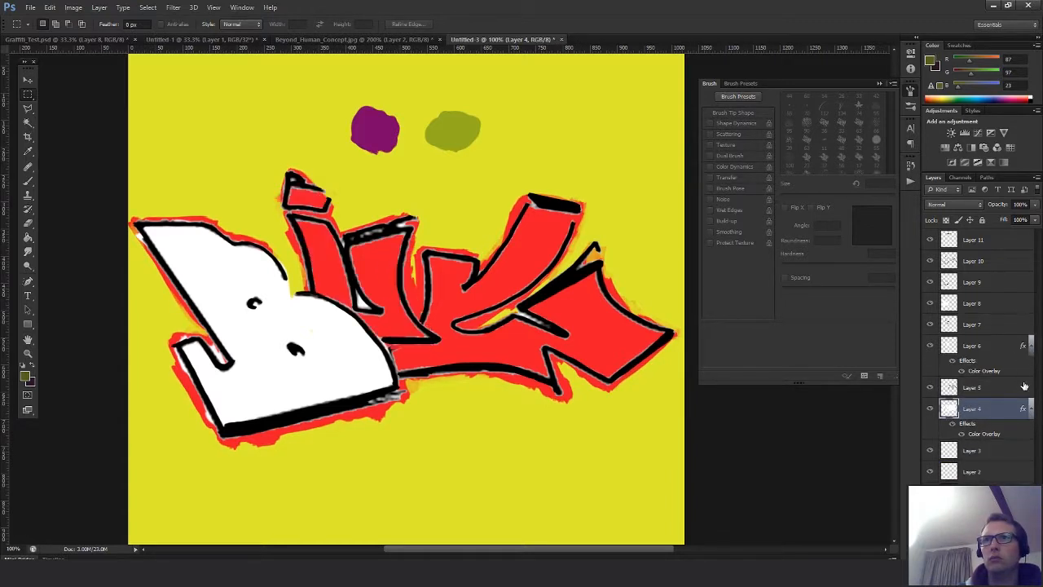
alt+drag(1011, 306, 1011, 306)
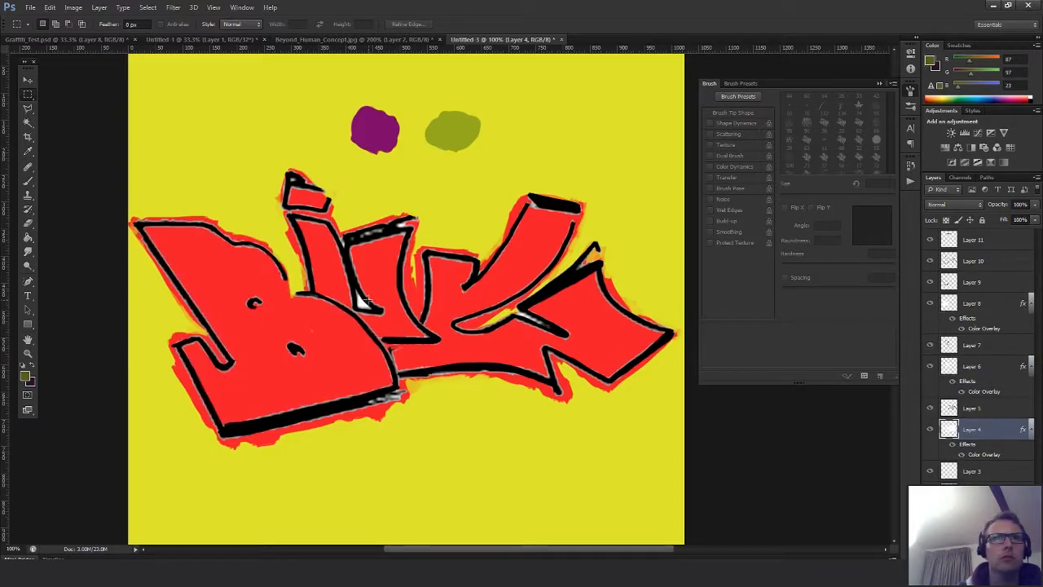
Toggle individual layers' visibility to find the one holding the white patch at the foot of the I
click(930, 513)
click(930, 513)
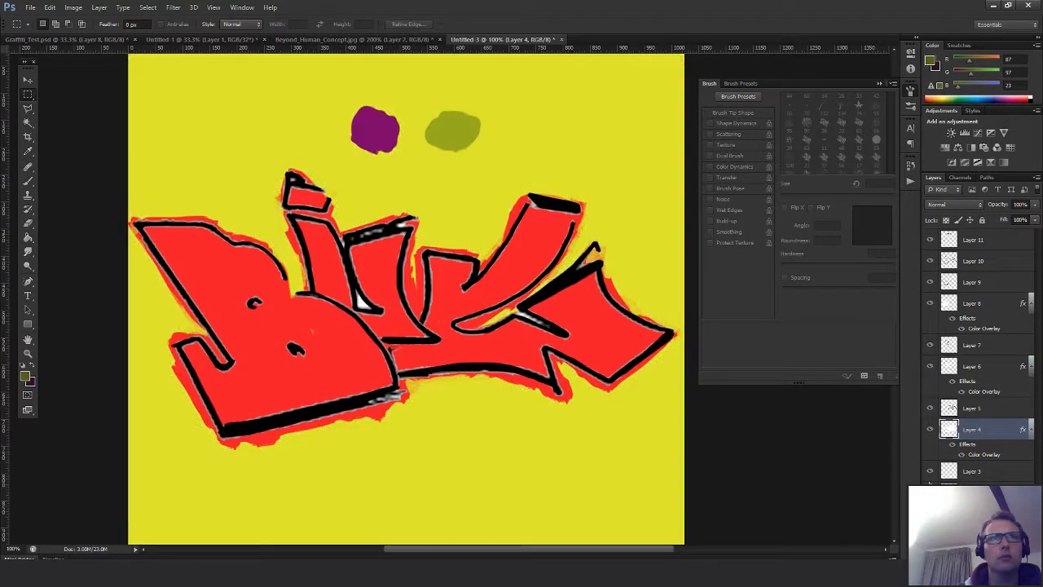
key(w)
click(504, 385)
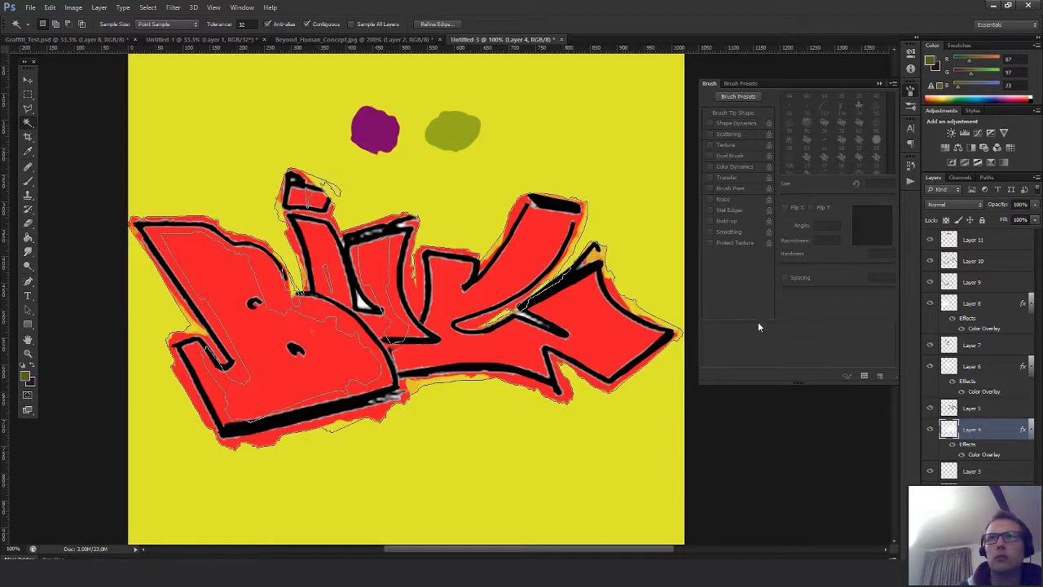
click(932, 284)
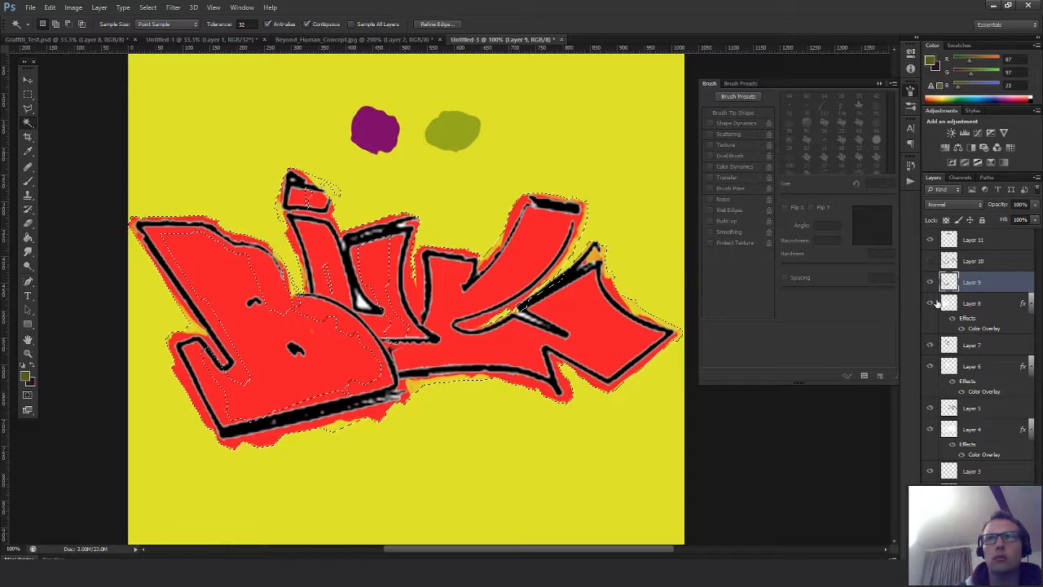
click(931, 262)
click(931, 409)
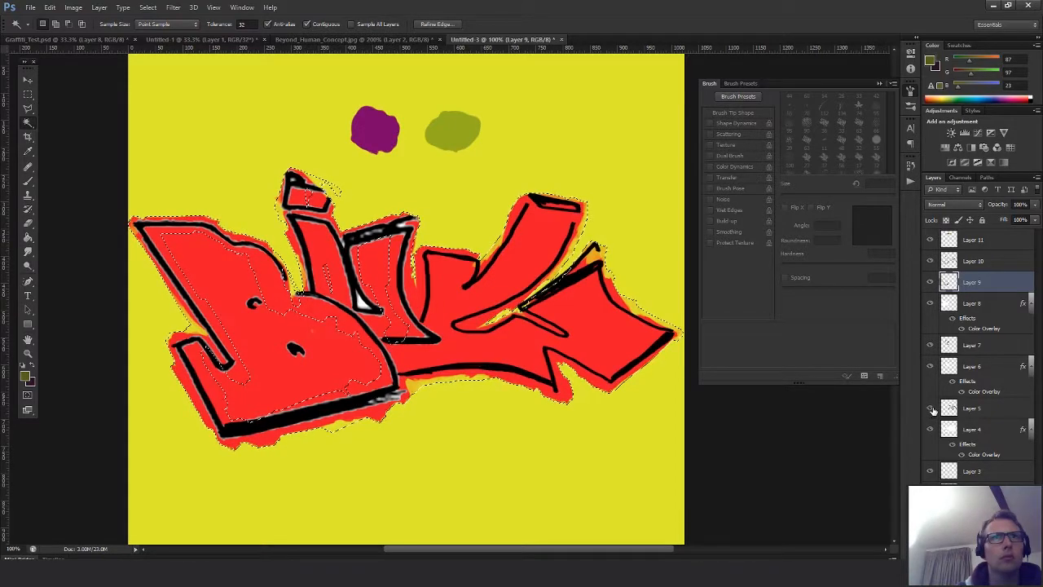
click(931, 410)
click(931, 347)
click(931, 347)
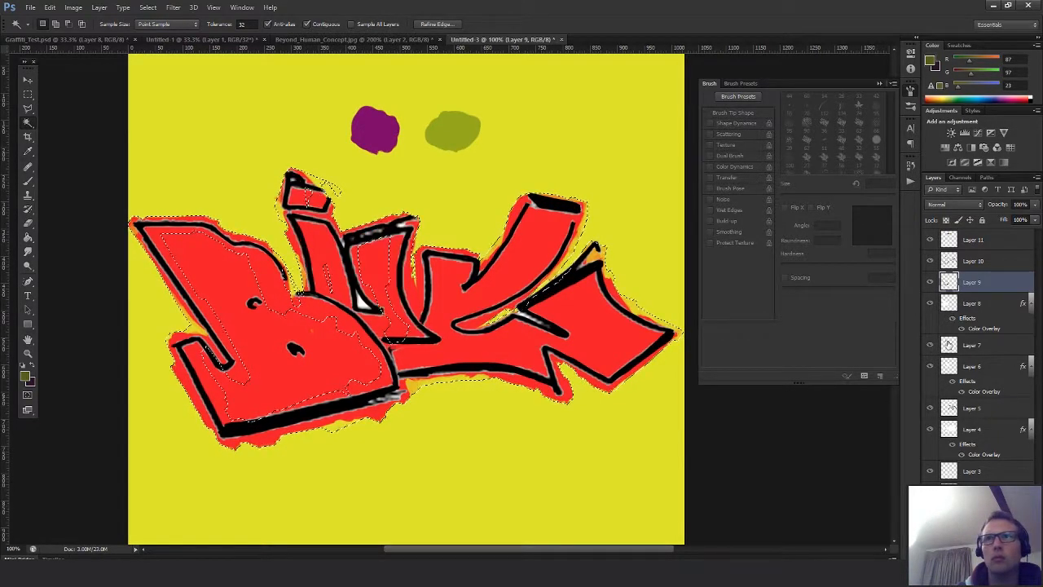
Magic Wand the white patch at the foot of the I on Layer 7, delete it, and clear the selection
click(974, 345)
click(367, 312)
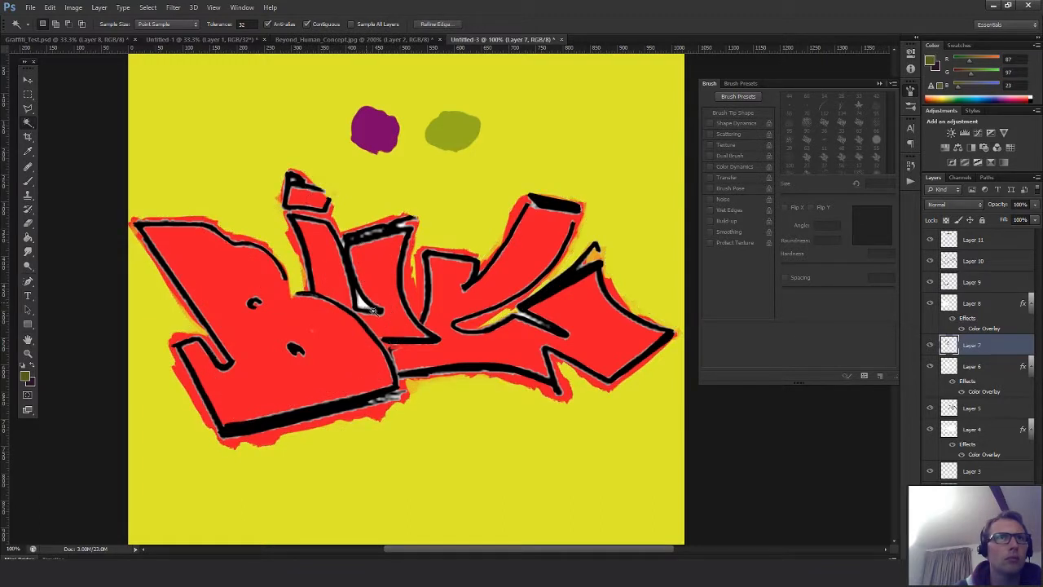
key(Delete)
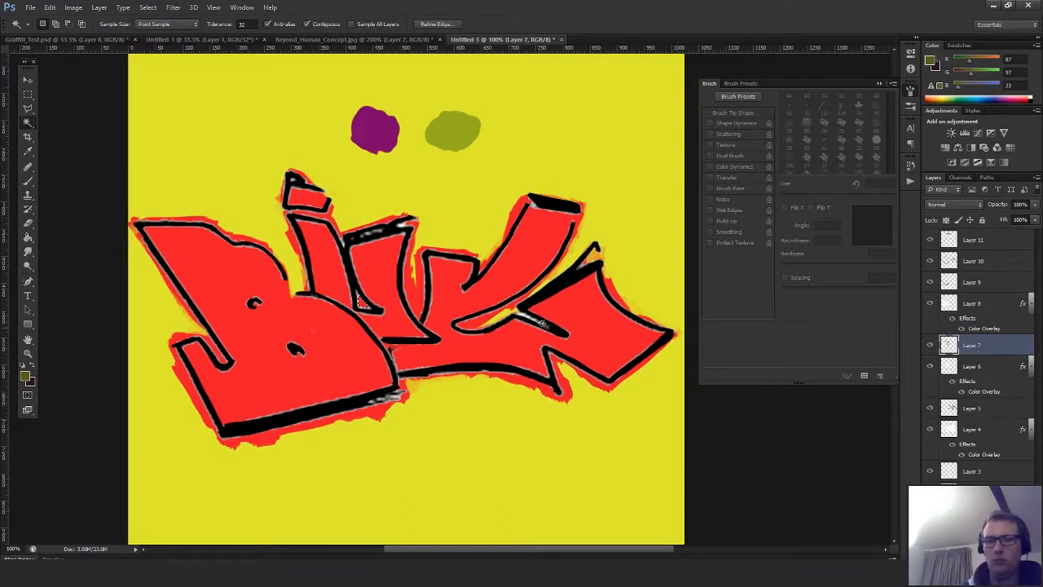
key(m)
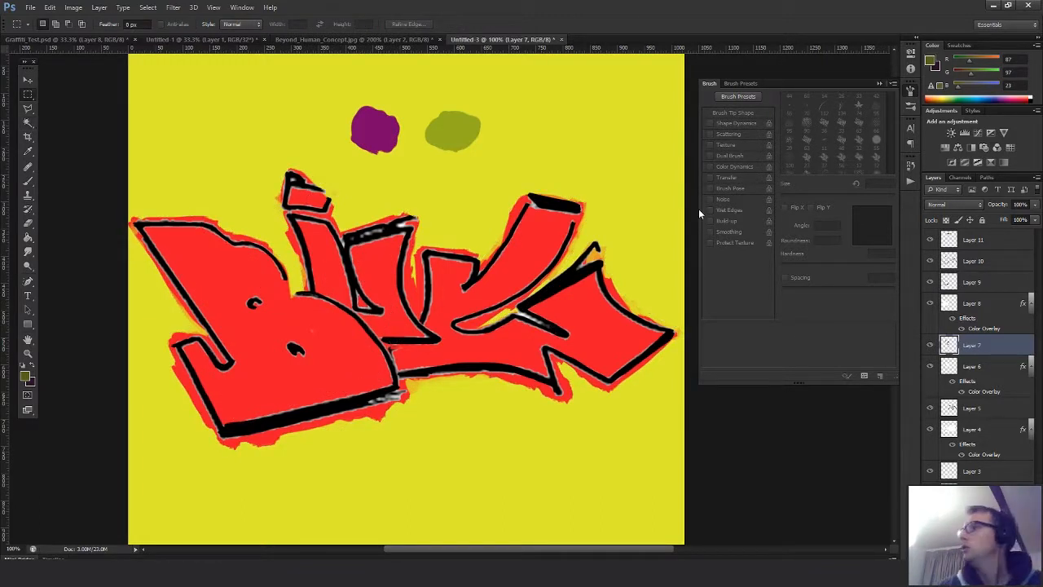
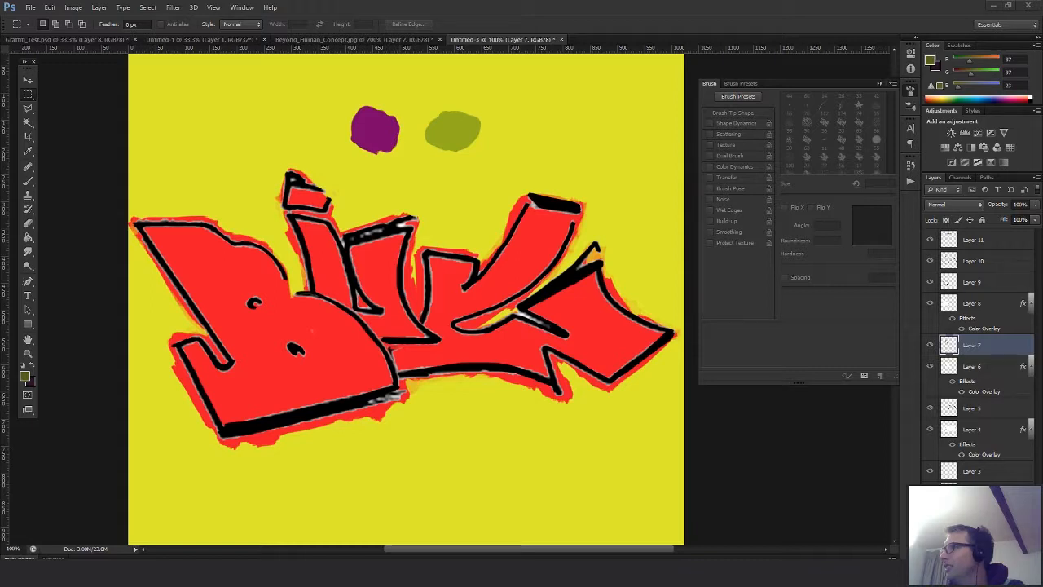
Switch to the browser, examine the open ArtStation portfolio and the Beyond Human textures and graffiti board, and return to Photoshop
key(alt+Tab)
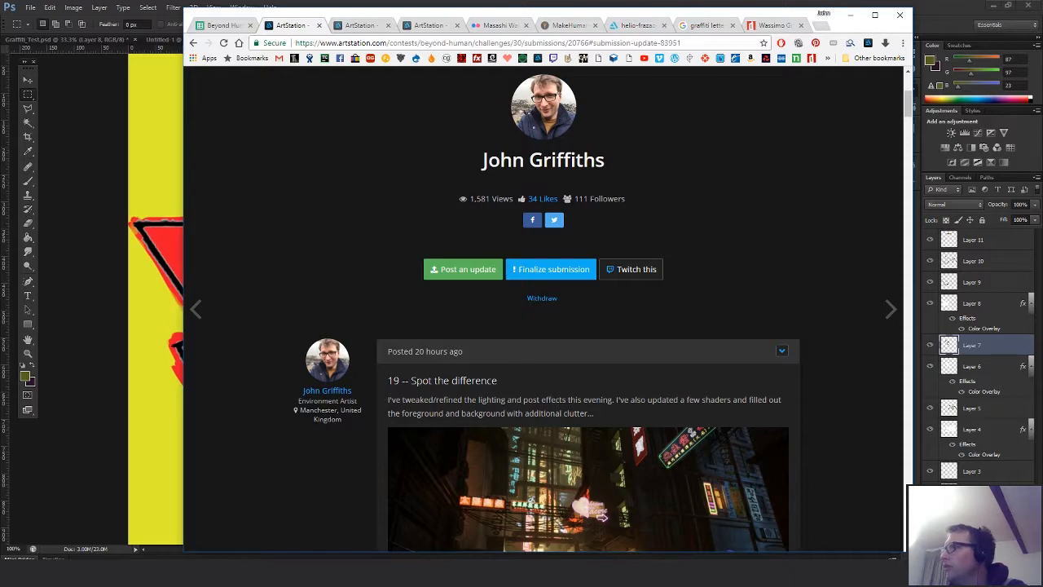
click(372, 29)
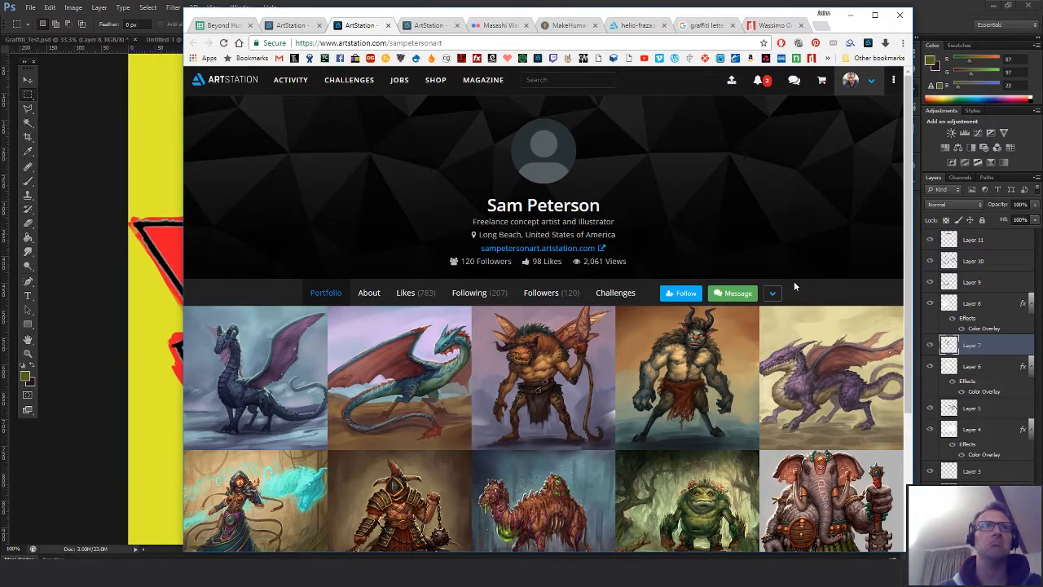
scroll(794, 283, down, 2)
scroll(791, 289, up, 2)
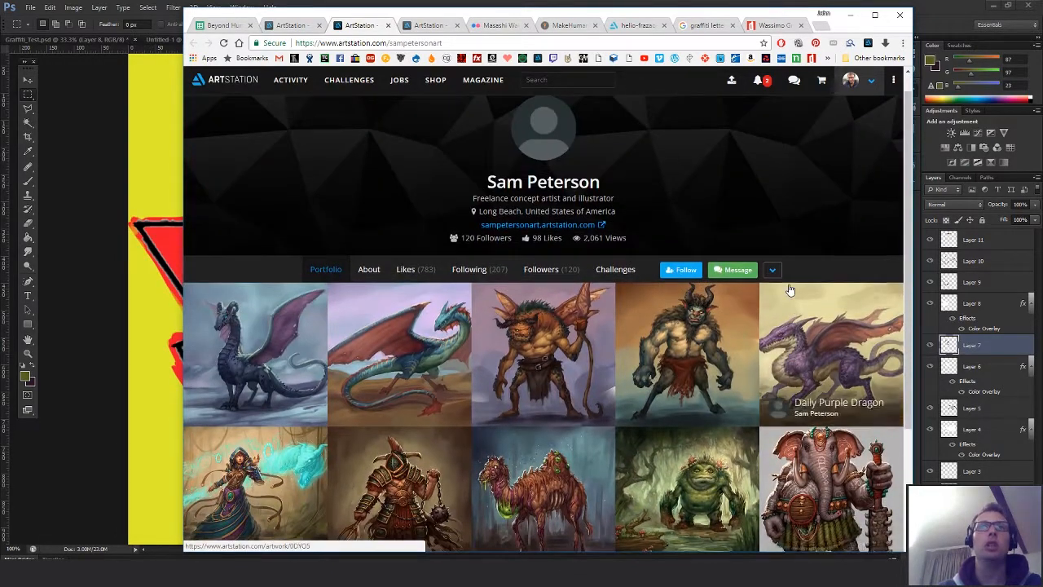
click(430, 29)
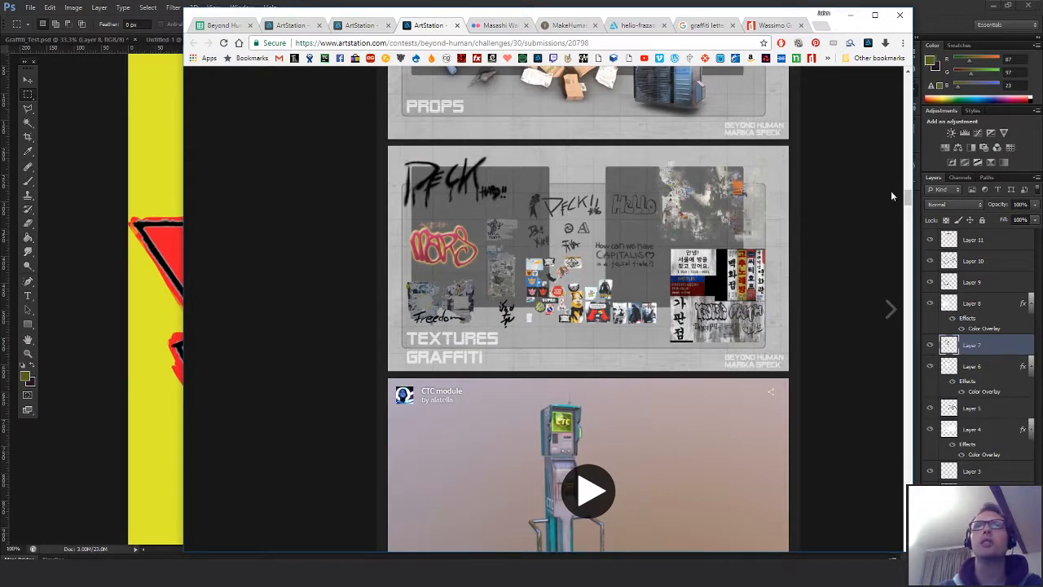
mouse_move(908, 198)
mouse_down()
mouse_move(907, 221)
mouse_move(907, 206)
mouse_up()
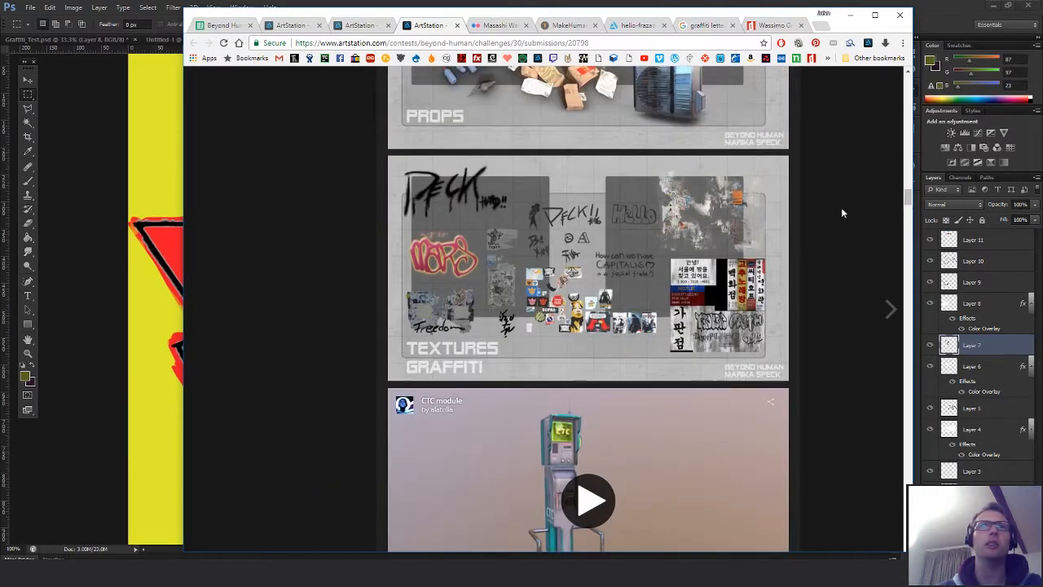
click(287, 26)
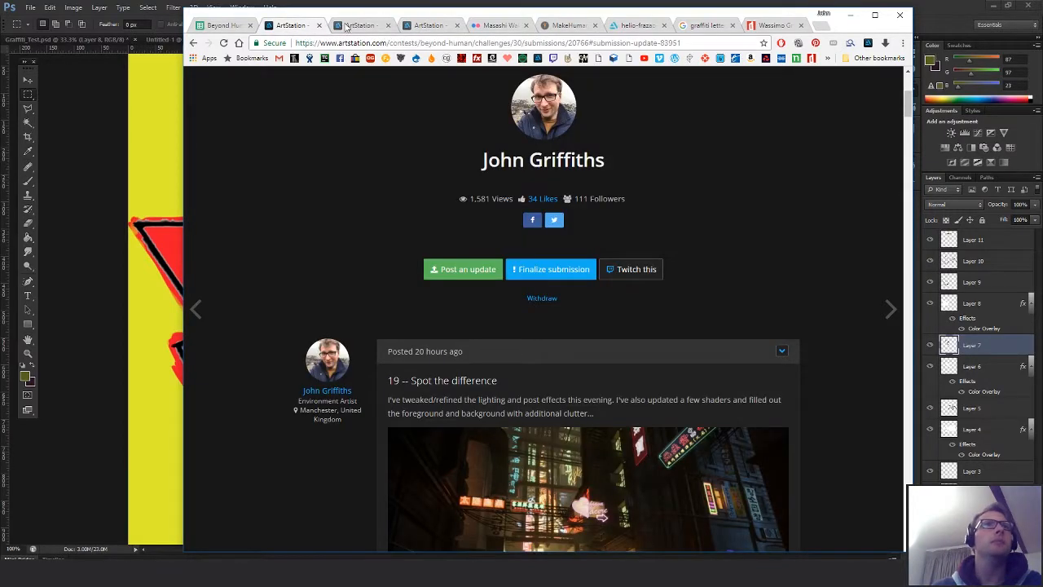
click(175, 93)
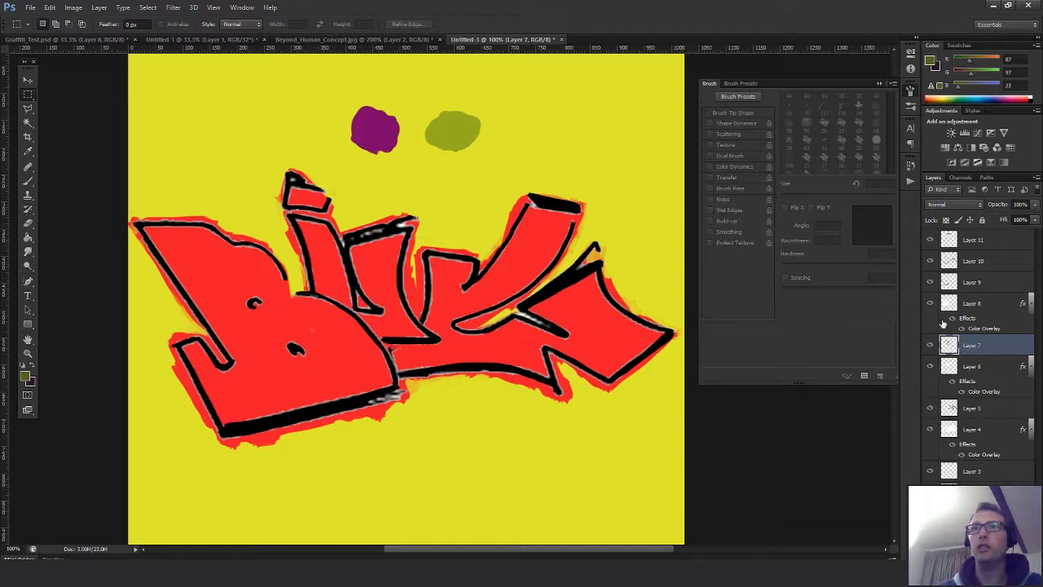
Hide the thick outline layers: Layer 7, Layer 9 and Layer 5
click(929, 345)
click(929, 345)
click(929, 345)
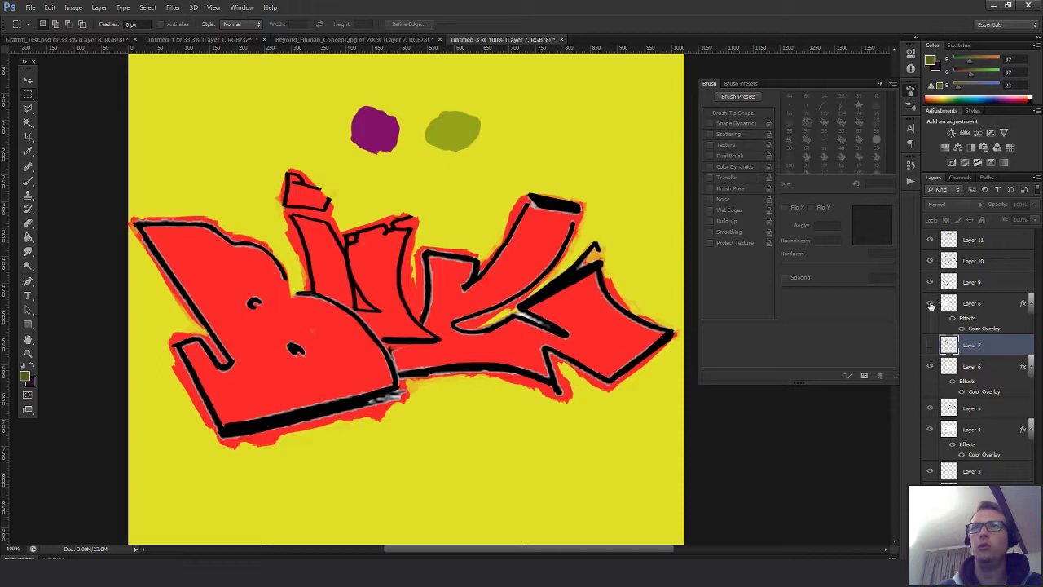
click(929, 282)
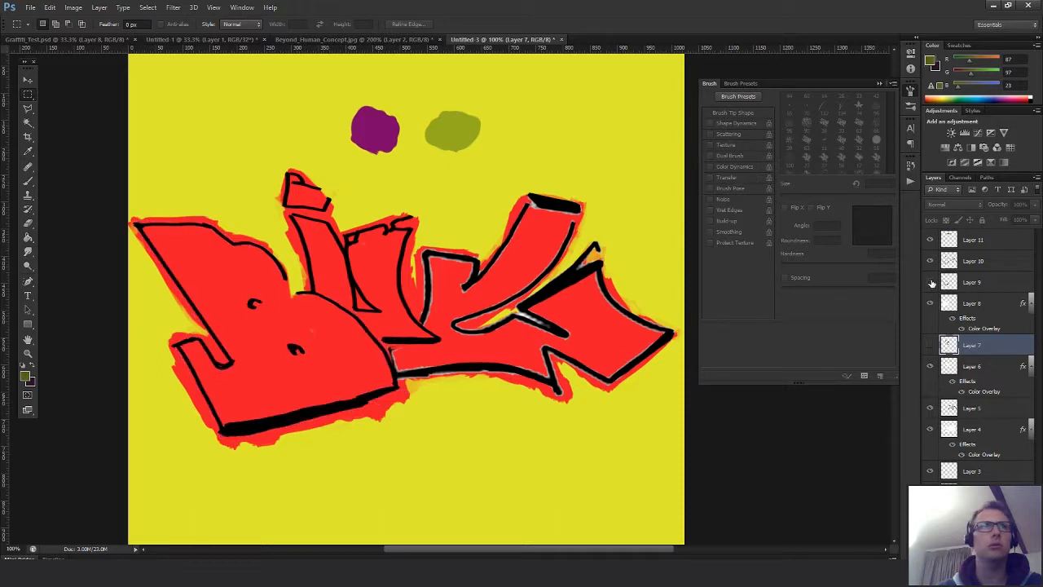
click(930, 409)
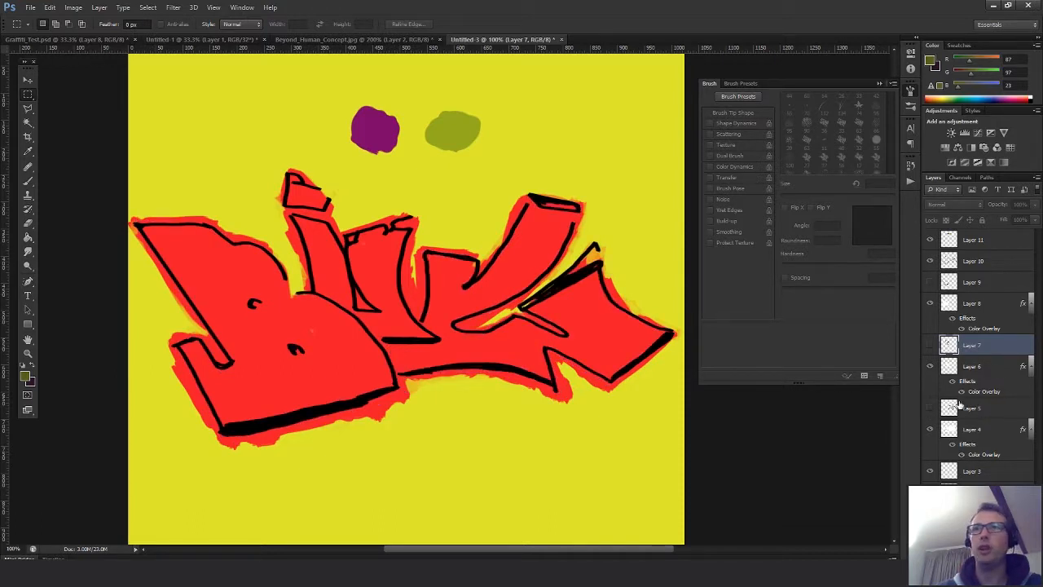
Move the hidden outline layers 5, 7 and 9 below Layer 2 in the layer stack
click(958, 408)
drag(950, 408, 952, 357)
drag(958, 282, 974, 499)
shift+click(969, 367)
Toggle the visibility of Layer 3 and Layer 10 to check which parts of the lettering they hold
click(961, 412)
click(929, 408)
click(929, 408)
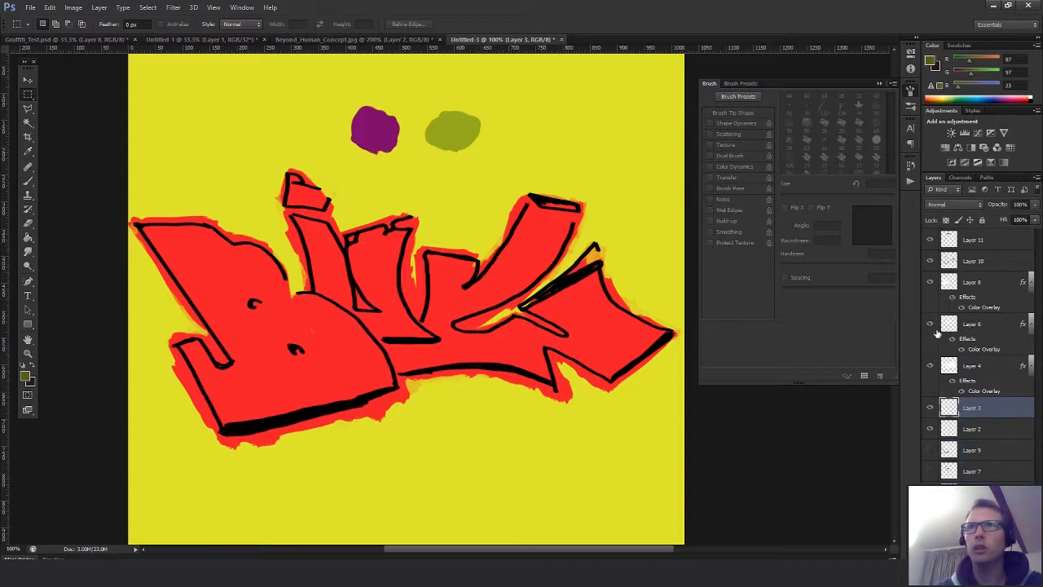
click(930, 261)
click(929, 261)
Try to thicken the outlines of the middle and right letters on Layer 10 with a black brush reduced to 26 and 15 px
click(953, 261)
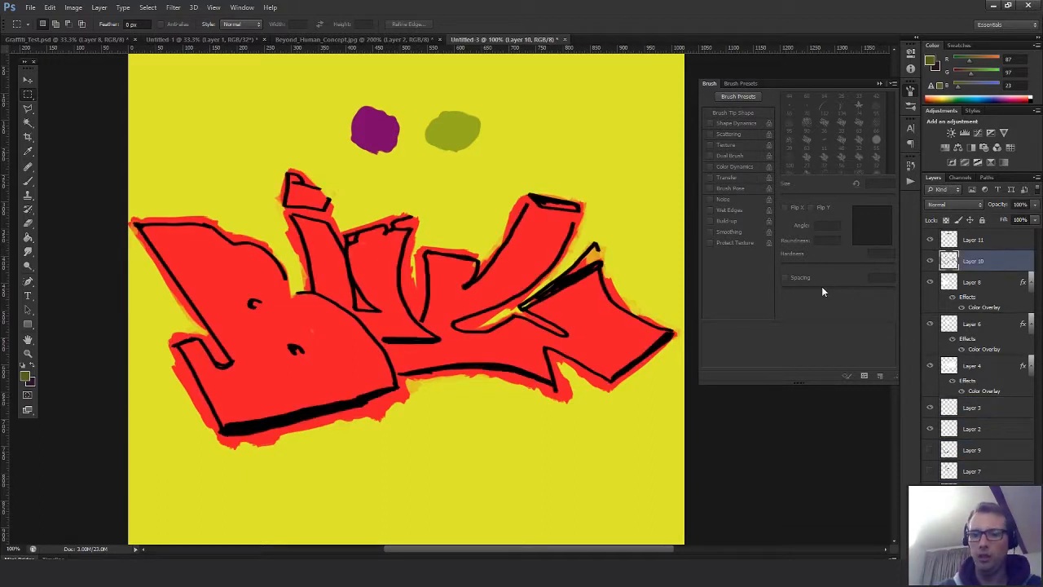
key(b)
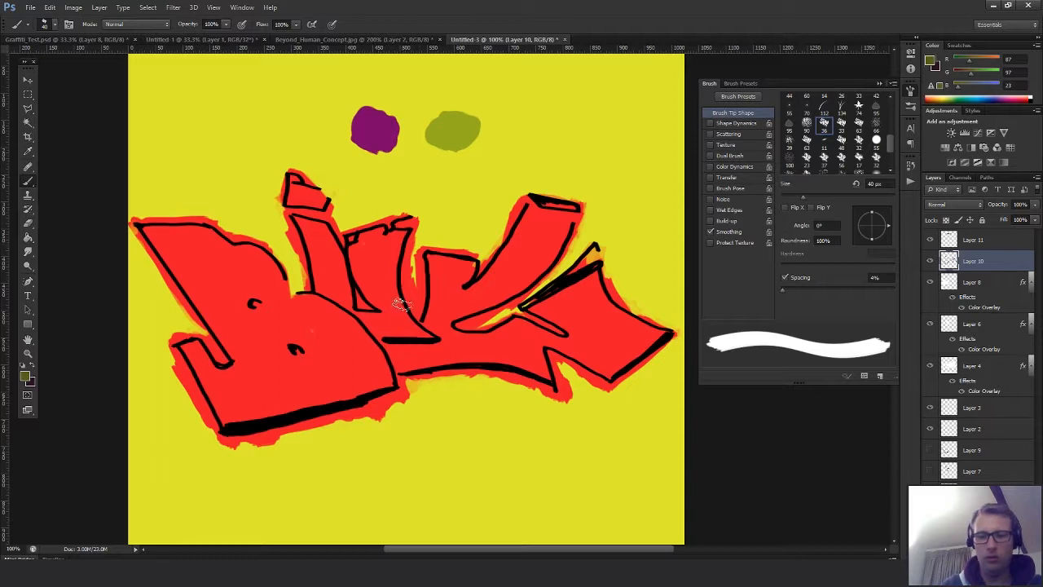
key(d)
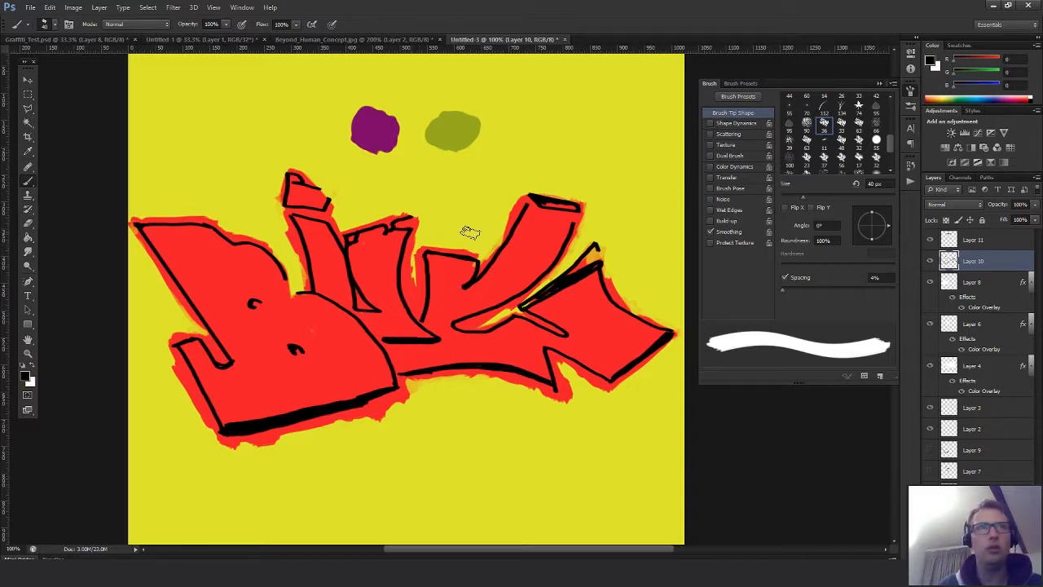
key(bracketleft)
key(bracketleft)
key(bracketleft)
key(bracketleft)
key(bracketleft)
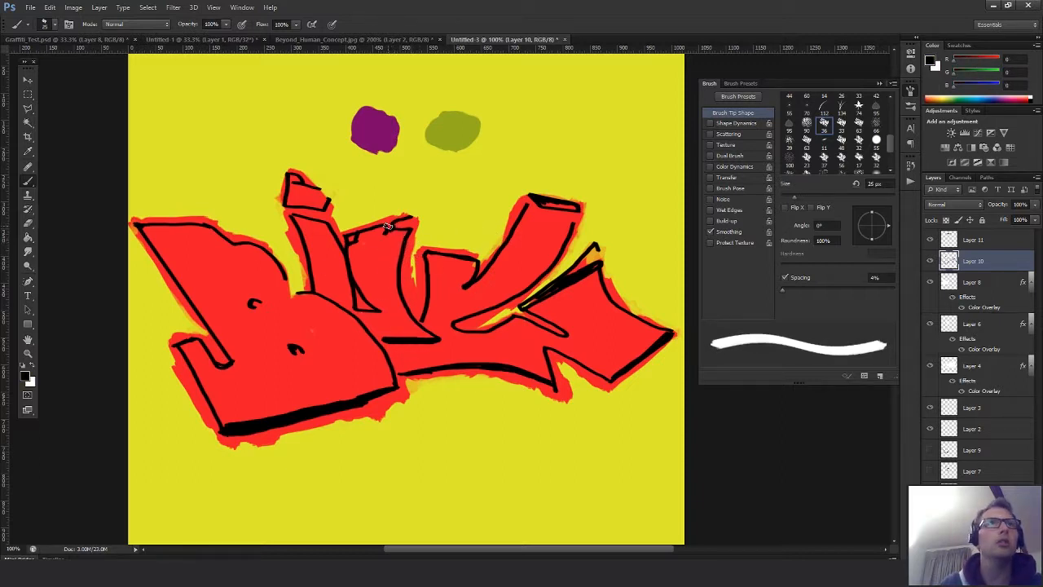
mouse_move(389, 226)
mouse_down()
mouse_move(376, 228)
mouse_move(408, 222)
mouse_move(350, 237)
mouse_move(391, 231)
mouse_up()
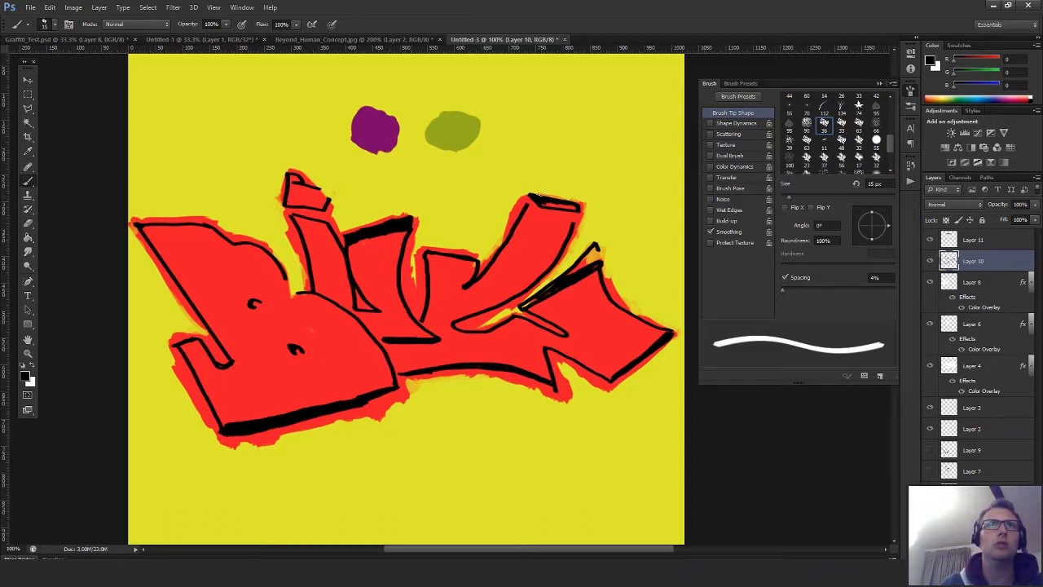
mouse_move(537, 197)
mouse_down()
mouse_move(579, 215)
mouse_move(559, 248)
mouse_move(540, 276)
mouse_move(450, 323)
mouse_up()
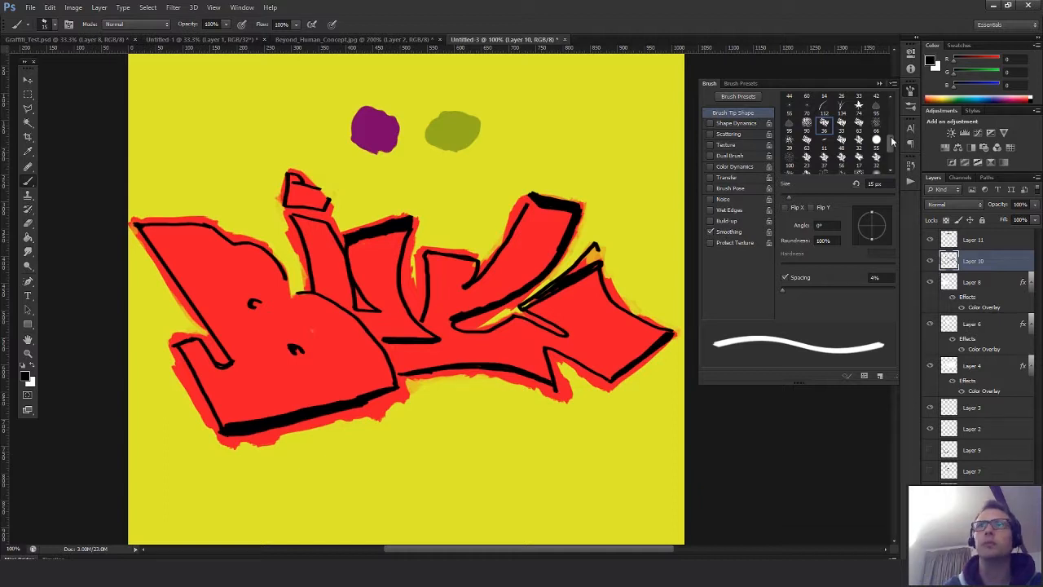
Revert through the history to the last layer reorder, discarding the brush strokes on Layer 10
click(908, 168)
click(839, 361)
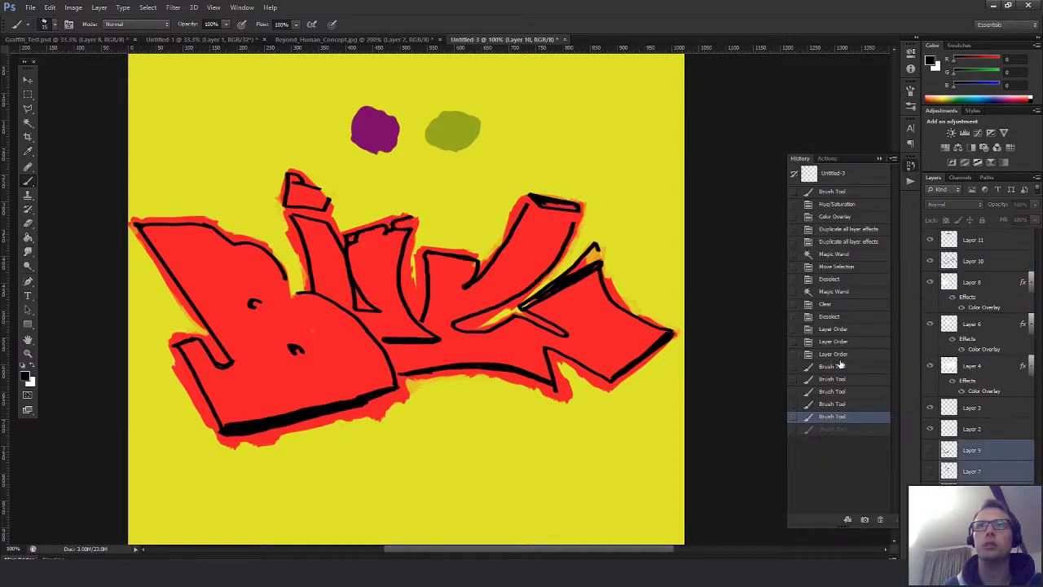
click(835, 355)
Move outline layers 9, 7 and 5 directly below Layer 10 and make all three visible
click(949, 452)
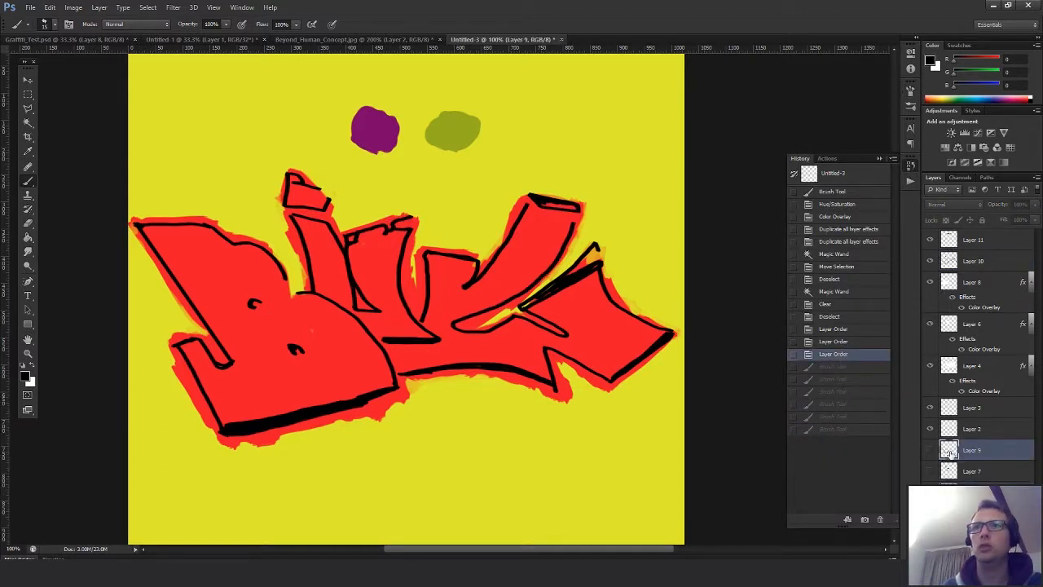
shift+click(958, 489)
drag(953, 451, 960, 274)
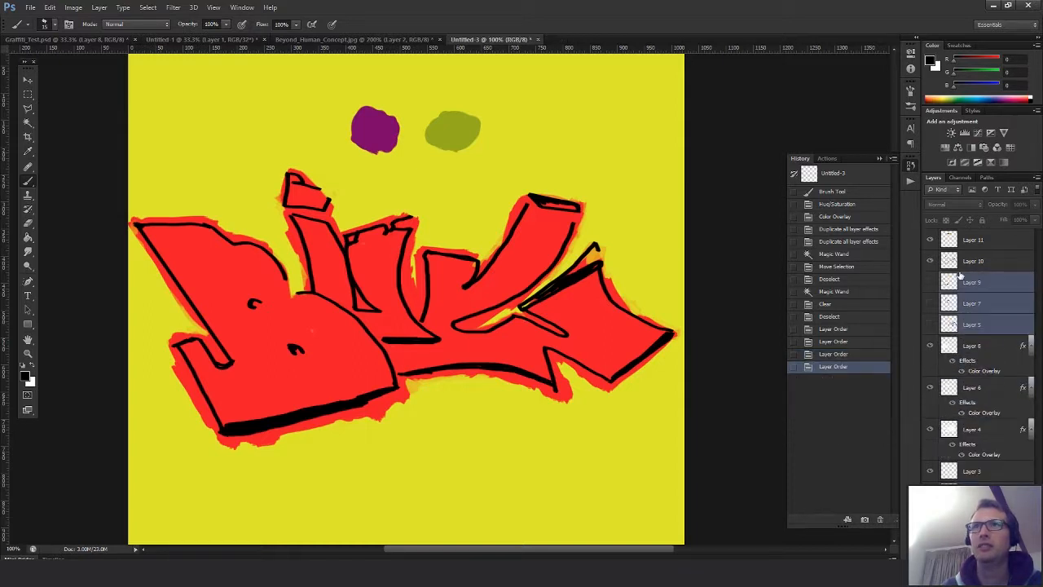
click(930, 281)
click(929, 303)
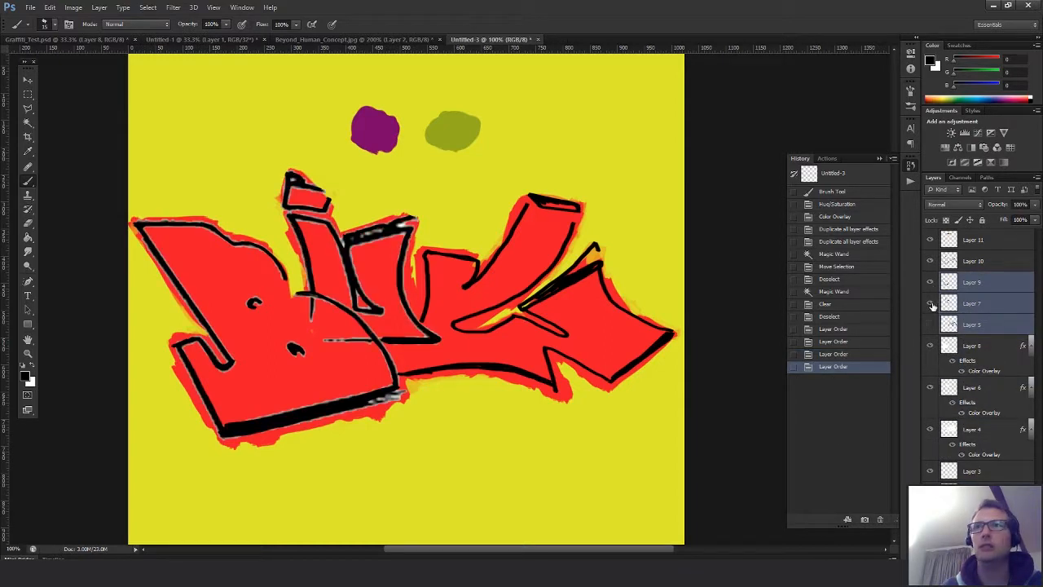
click(929, 324)
Add a new layer above Layer 8, fill it with white, and hide the colour swatches on Layer 11
click(966, 303)
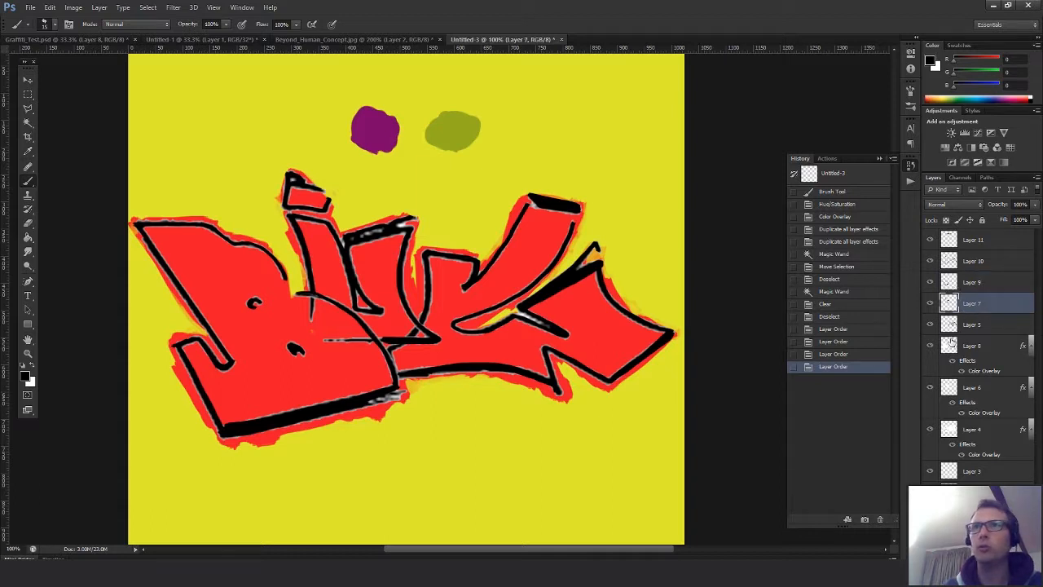
click(947, 341)
key(ctrl+shift+alt+n)
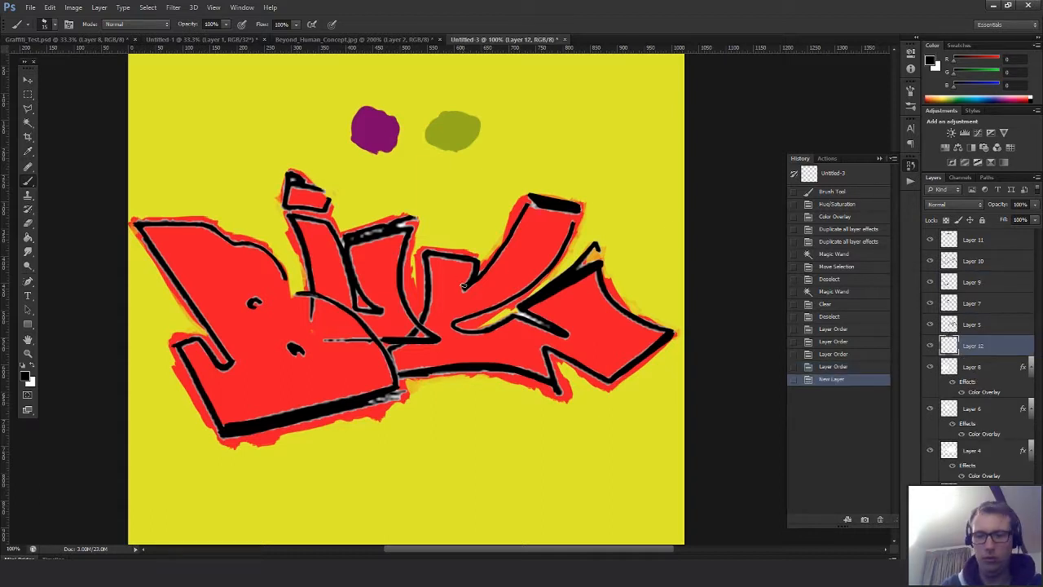
key(x)
key(g)
click(617, 334)
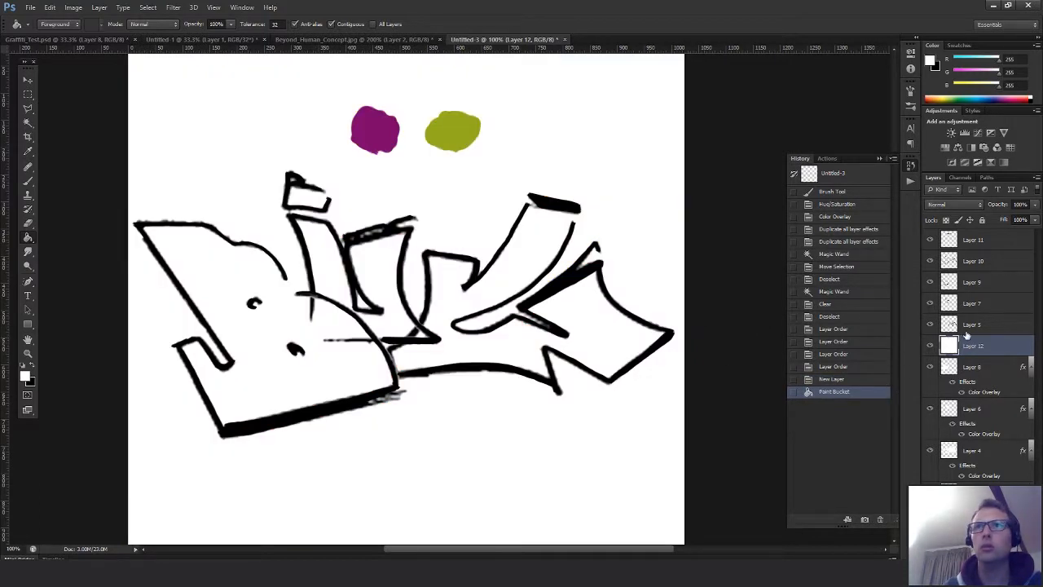
click(930, 240)
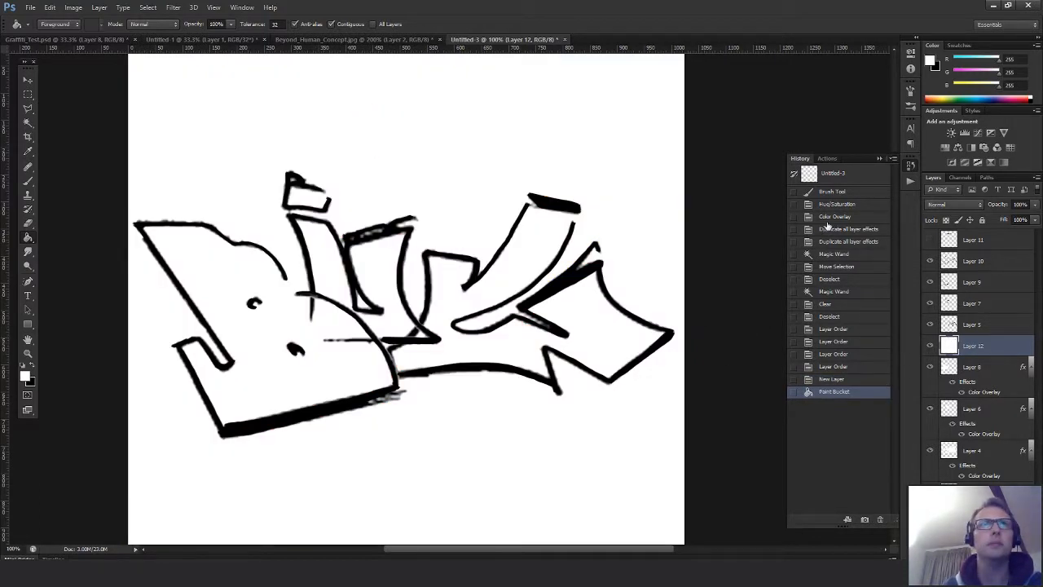
Select the black outlines with Color Range at a fuzziness of 16 and fill the selection with black on a new layer
click(124, 8)
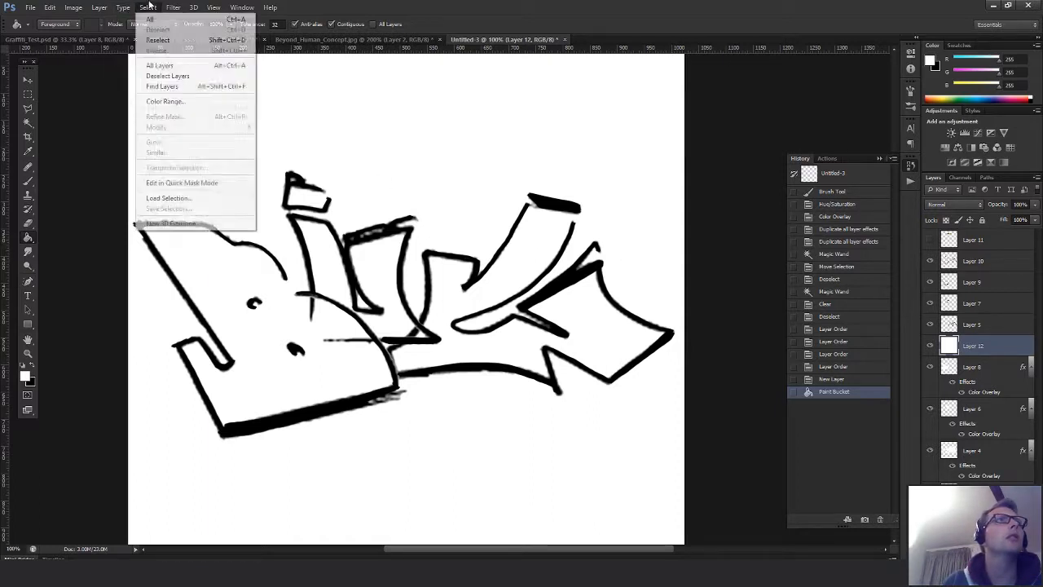
mouse_move(148, 8)
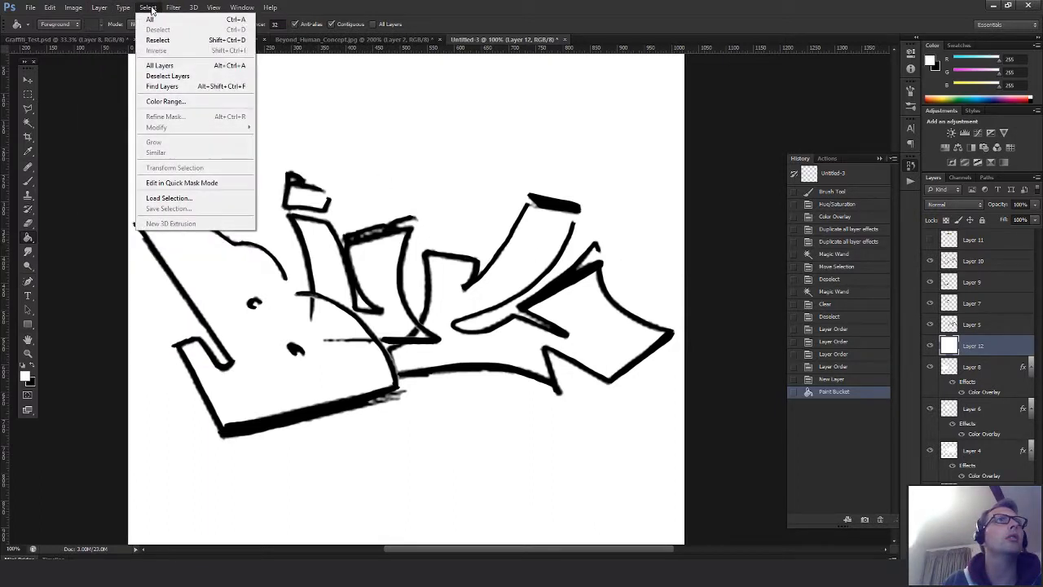
click(163, 101)
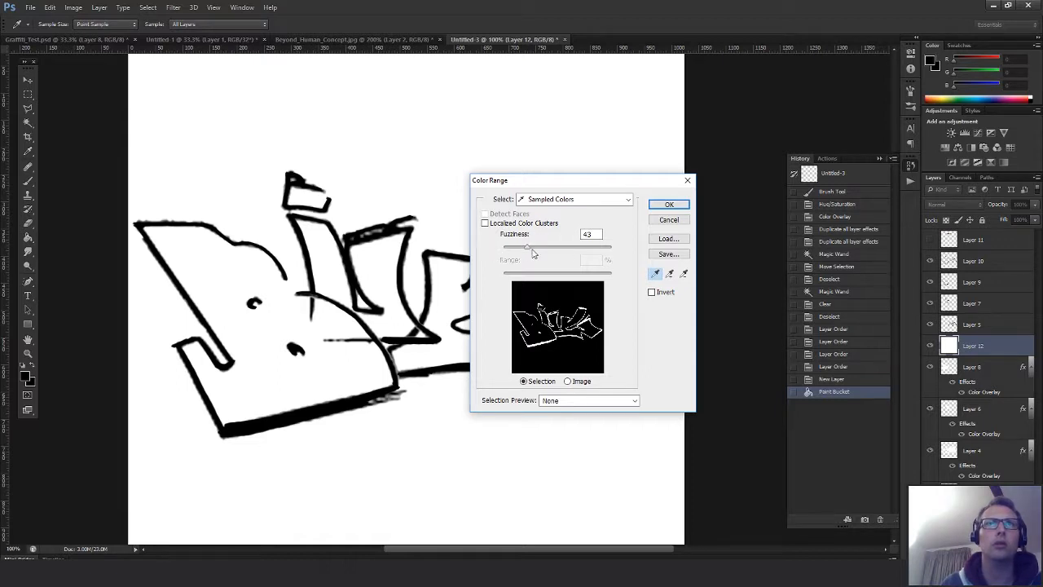
mouse_move(529, 248)
mouse_down()
mouse_move(611, 263)
mouse_move(487, 253)
mouse_move(511, 255)
mouse_up()
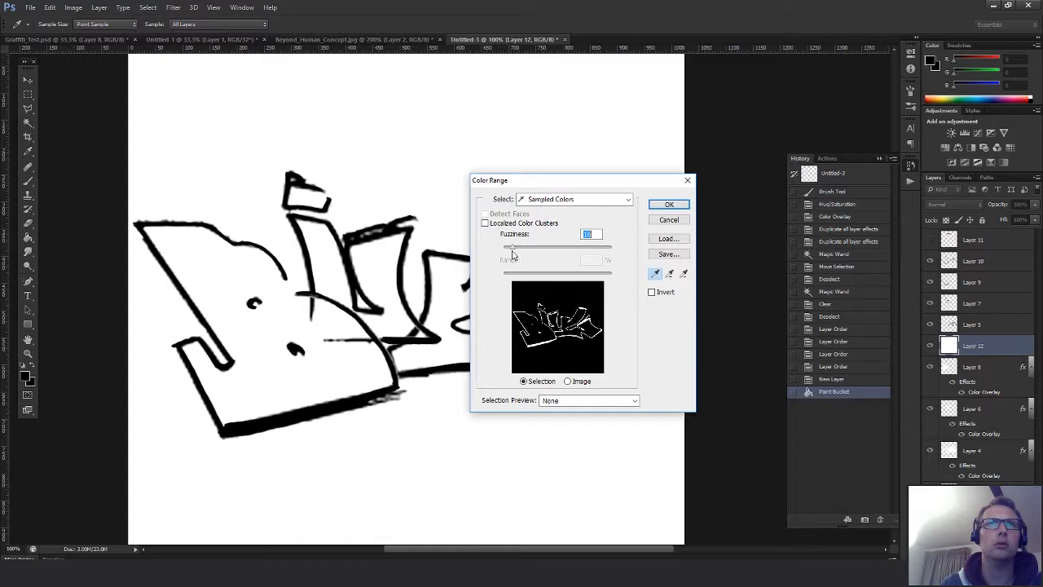
click(666, 204)
key(ctrl+shift+alt+n)
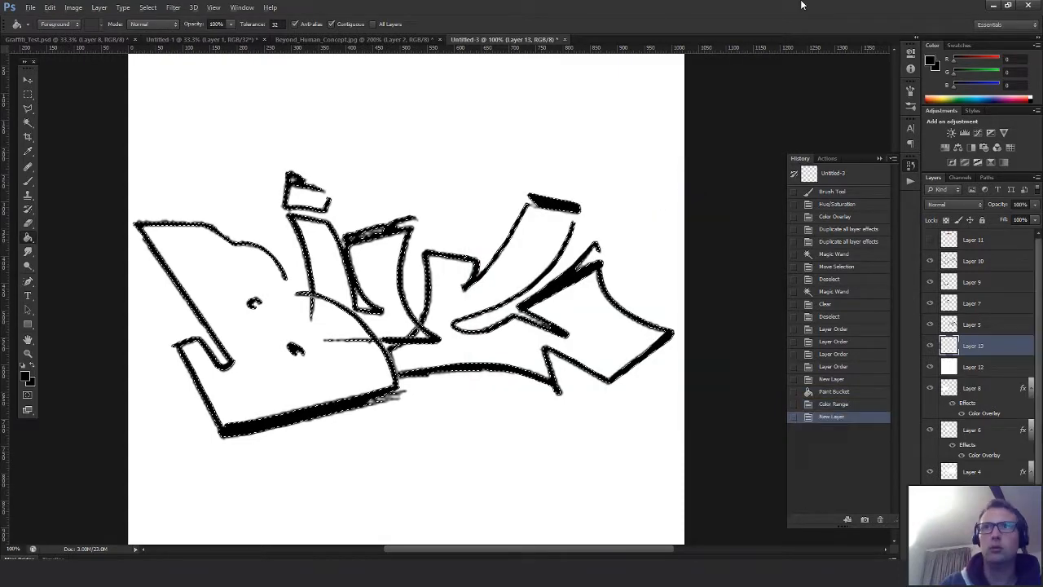
click(434, 259)
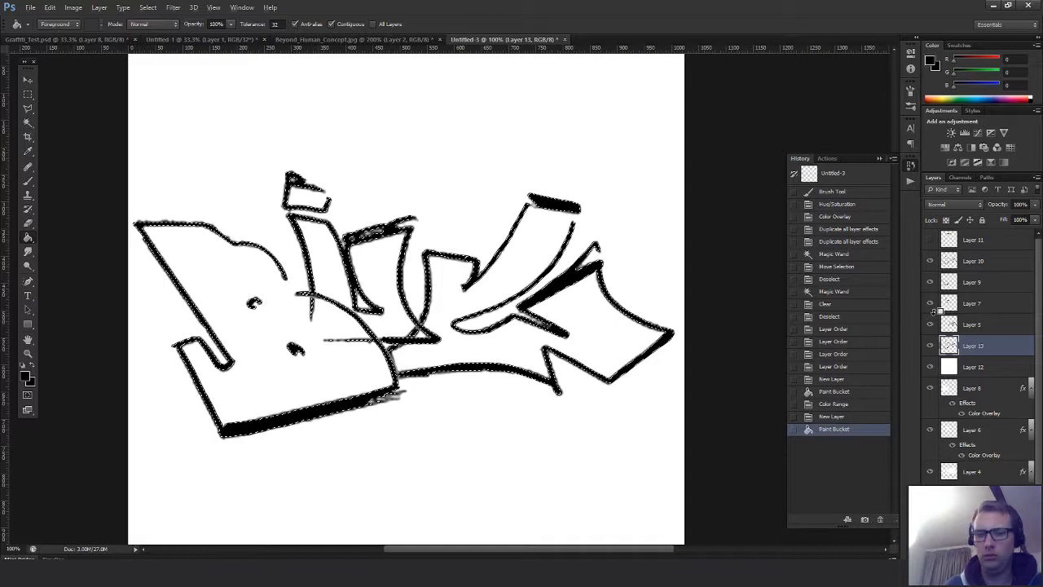
Fill the selection with black on another new layer, with Layers 13, 5, 7, 9 and 10 hidden, and clear the selection
key(ctrl+shift+alt+n)
click(929, 367)
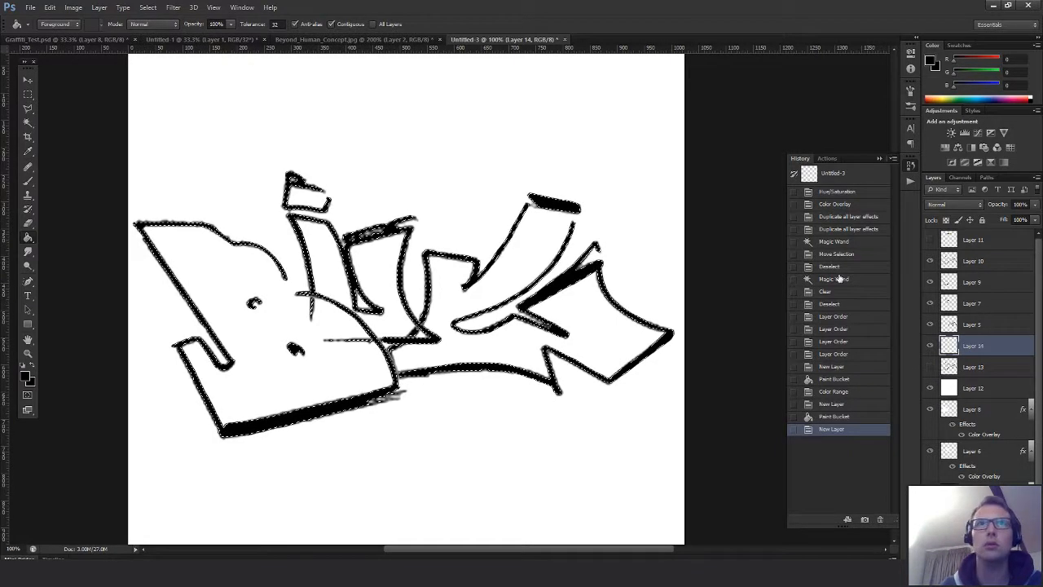
drag(930, 324, 934, 261)
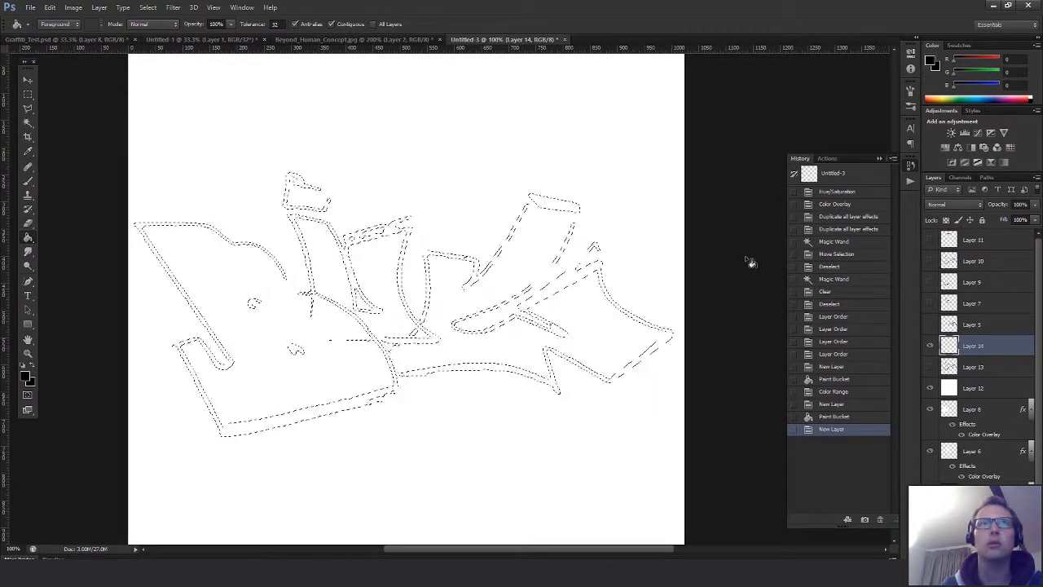
click(560, 280)
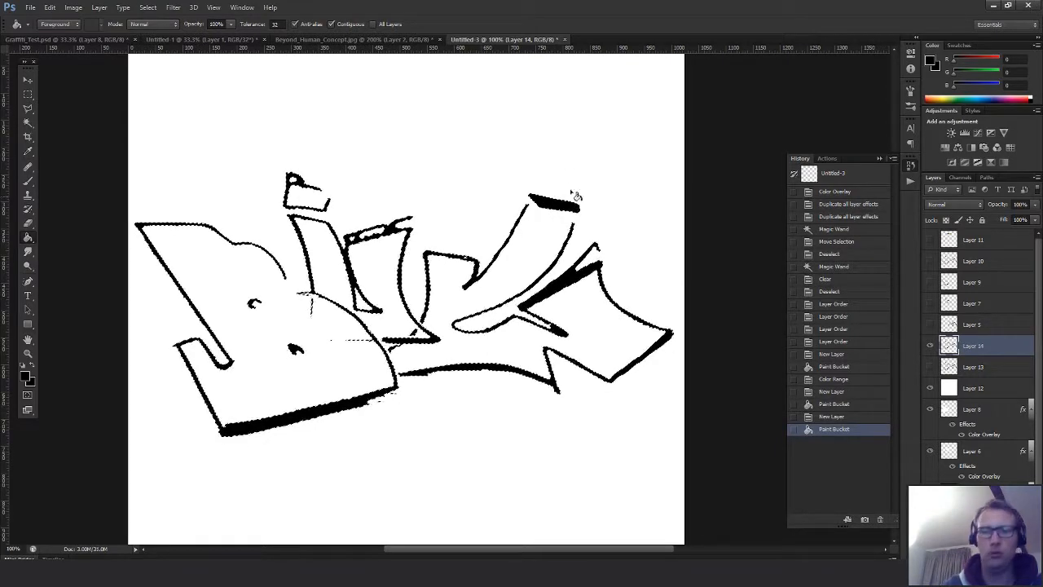
key(m)
key(ctrl+d)
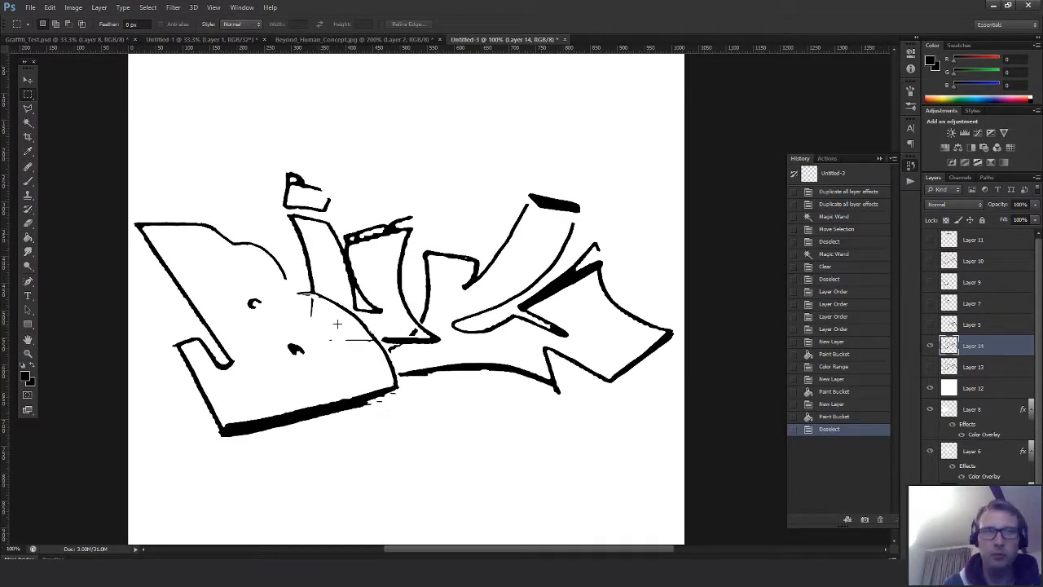
Erase the stub of the I that runs below the upper edge of the B's lower bowl on Layer 14
key(e)
drag(316, 313, 317, 308)
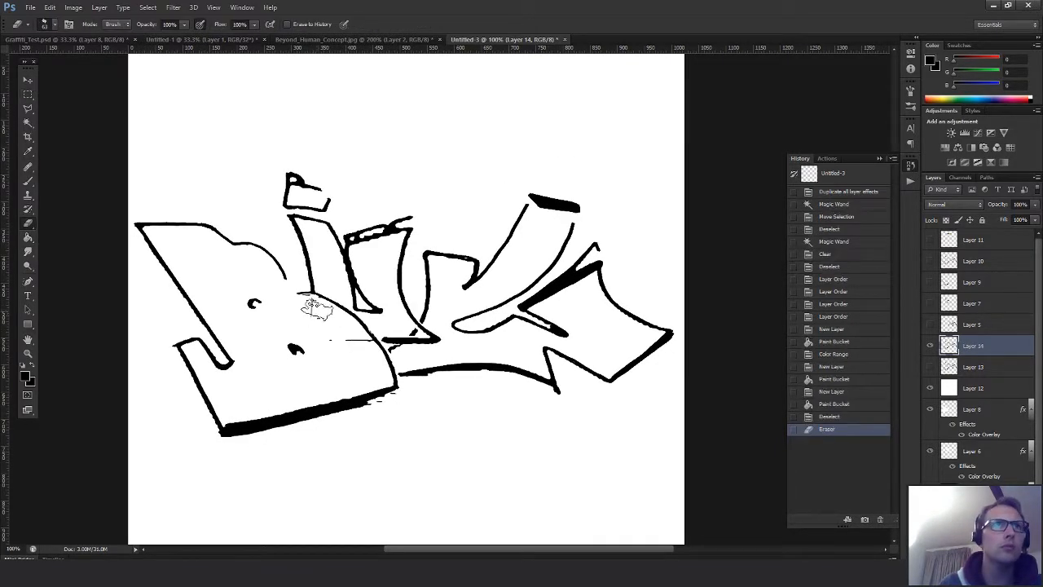
click(312, 303)
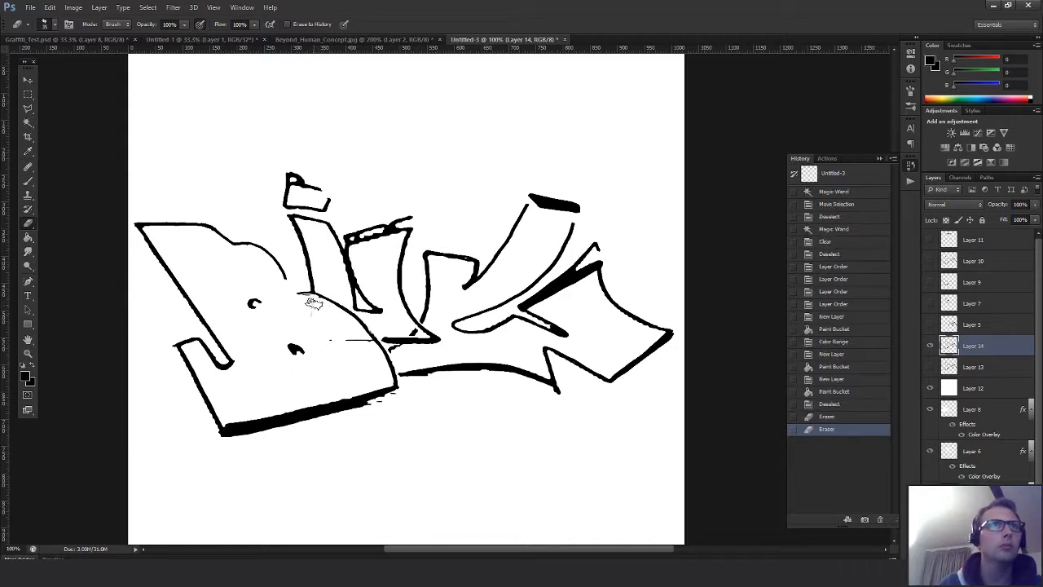
click(314, 303)
click(314, 305)
click(313, 305)
click(315, 306)
click(318, 309)
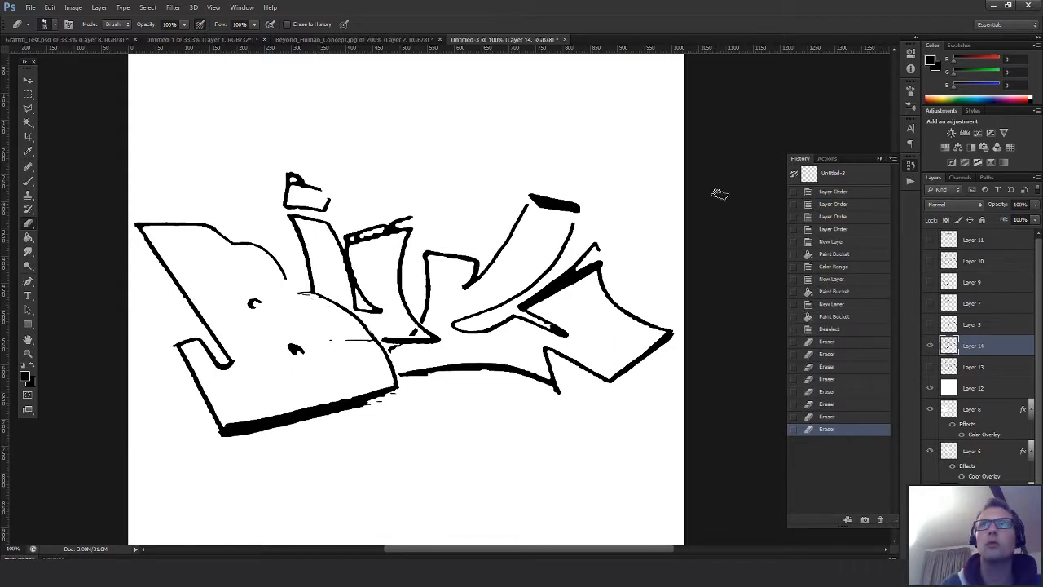
Give the eraser a hard round 30 px tip with 1% spacing and erase the stray marks inside and beside the B
click(902, 101)
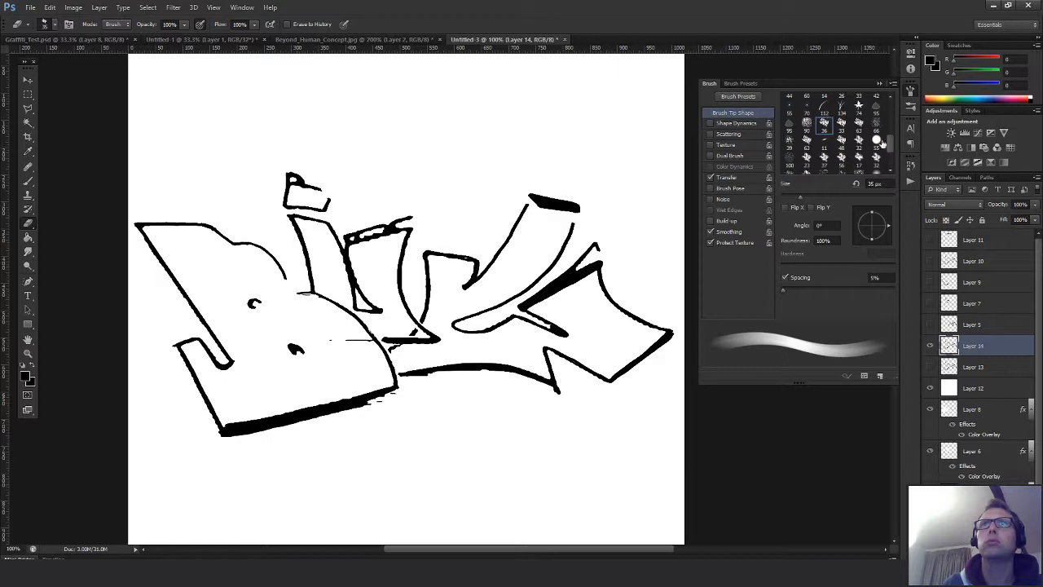
scroll(880, 143, up, 5)
click(807, 98)
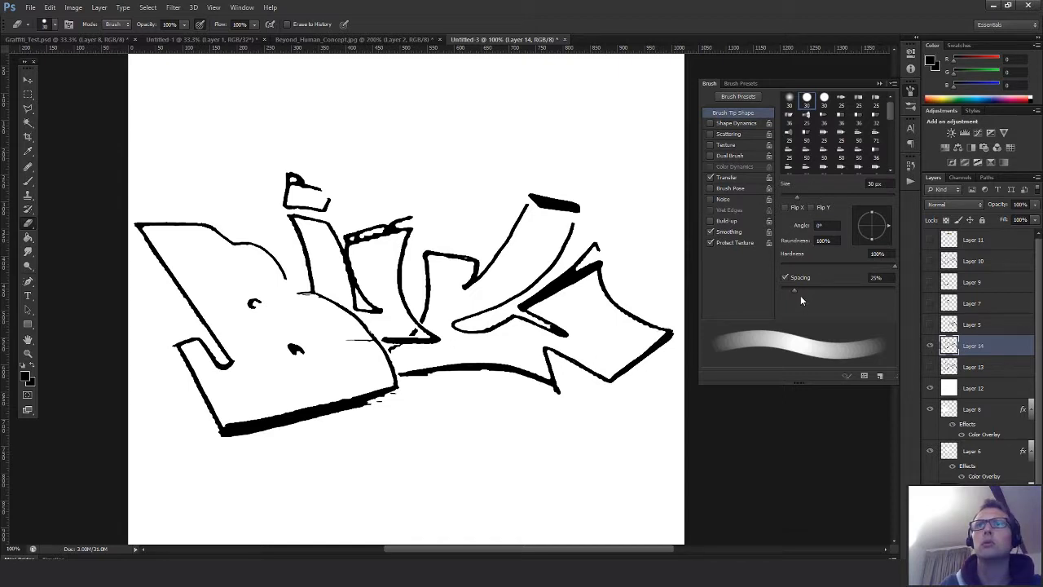
drag(794, 290, 719, 298)
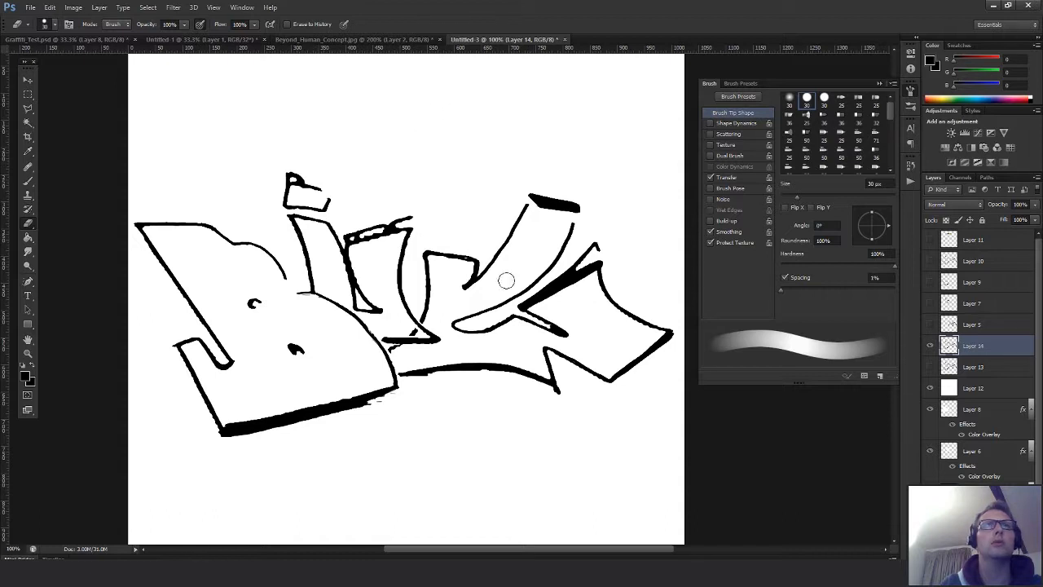
Compare the cleaned outlines with Layer 13, keep that layer hidden, and hide the white Layer 12
click(931, 367)
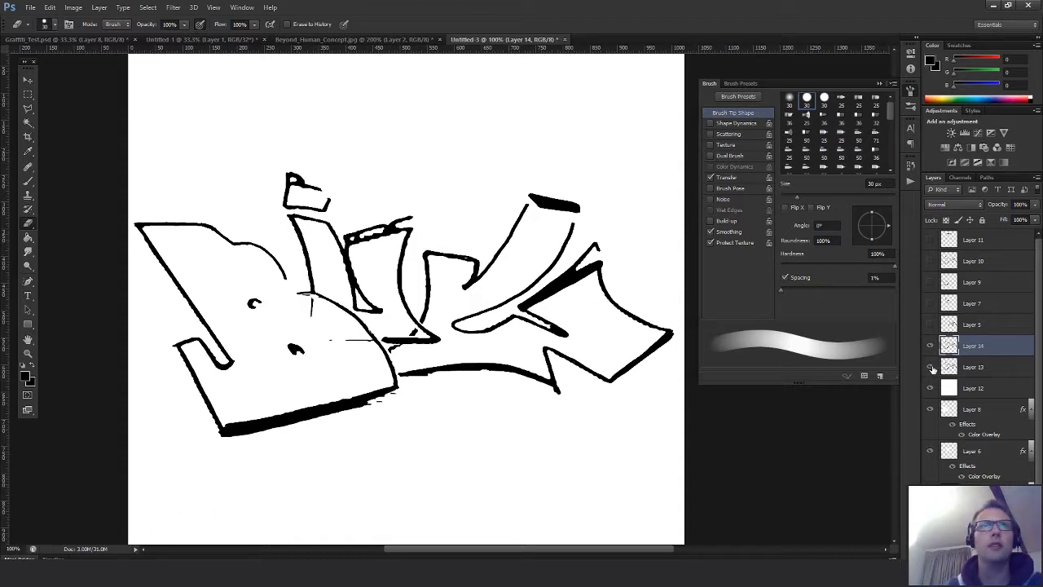
click(933, 366)
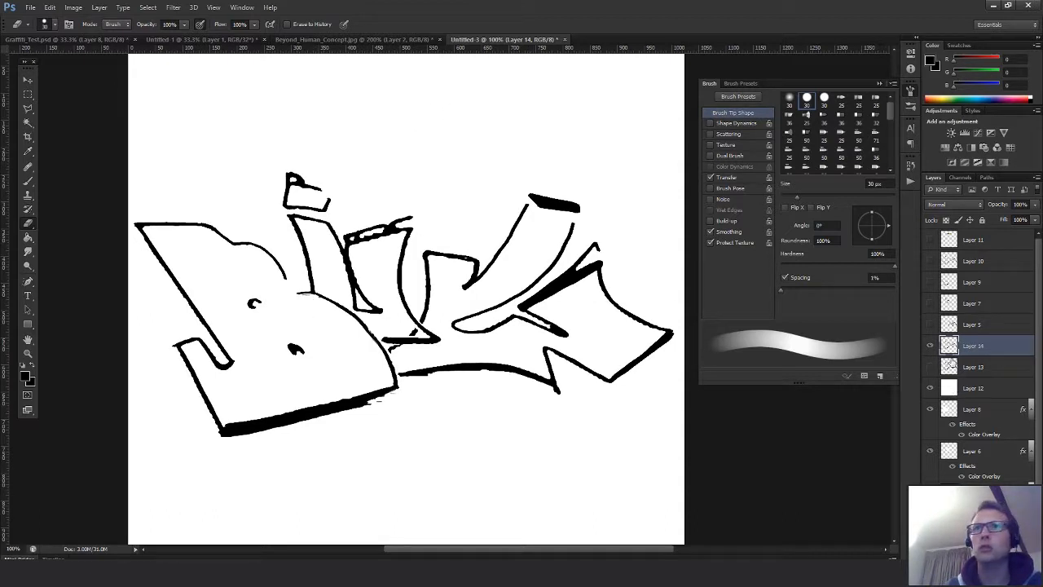
click(930, 388)
drag(506, 367, 498, 342)
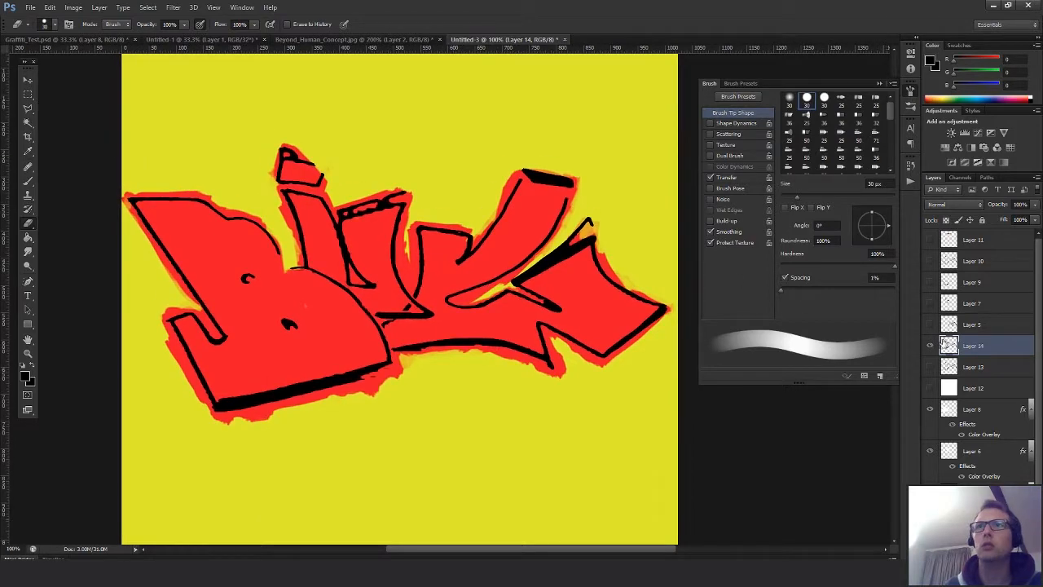
Duplicate the cleaned outline layer, Layer 14, without adding any layer style to it
double_click(954, 345)
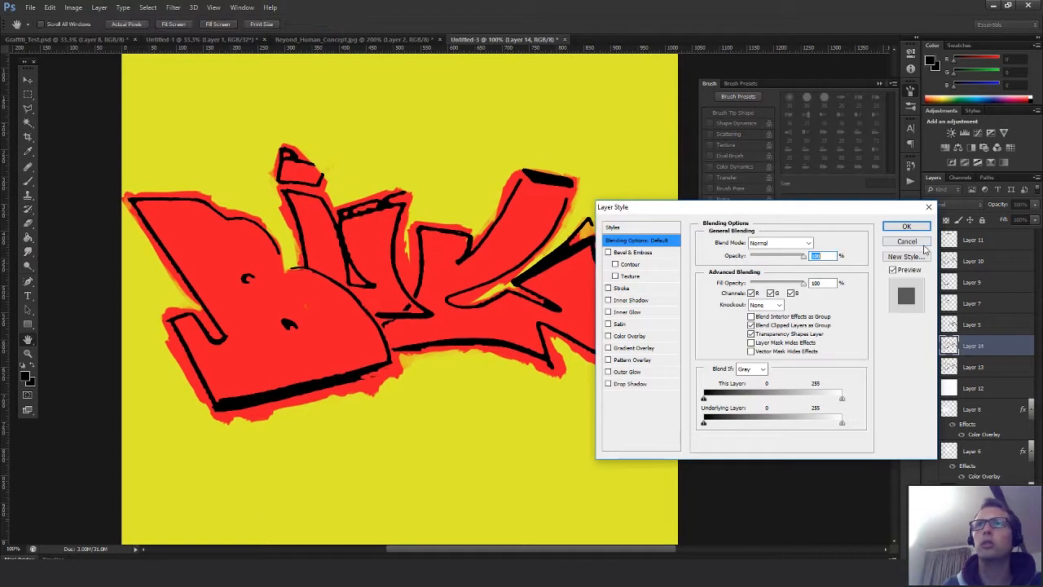
click(922, 244)
key(ctrl+j)
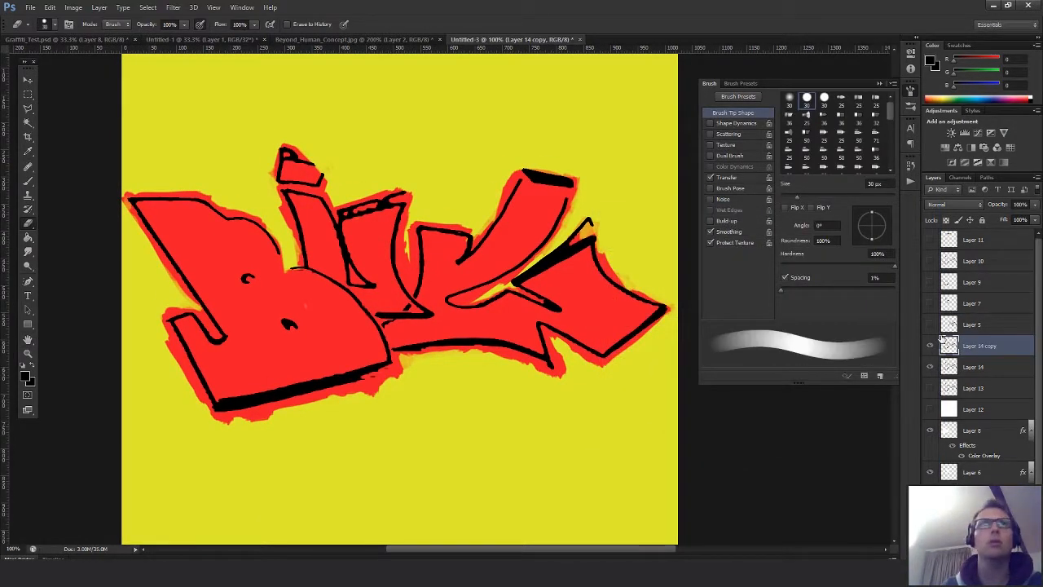
double_click(950, 345)
click(906, 241)
key(b)
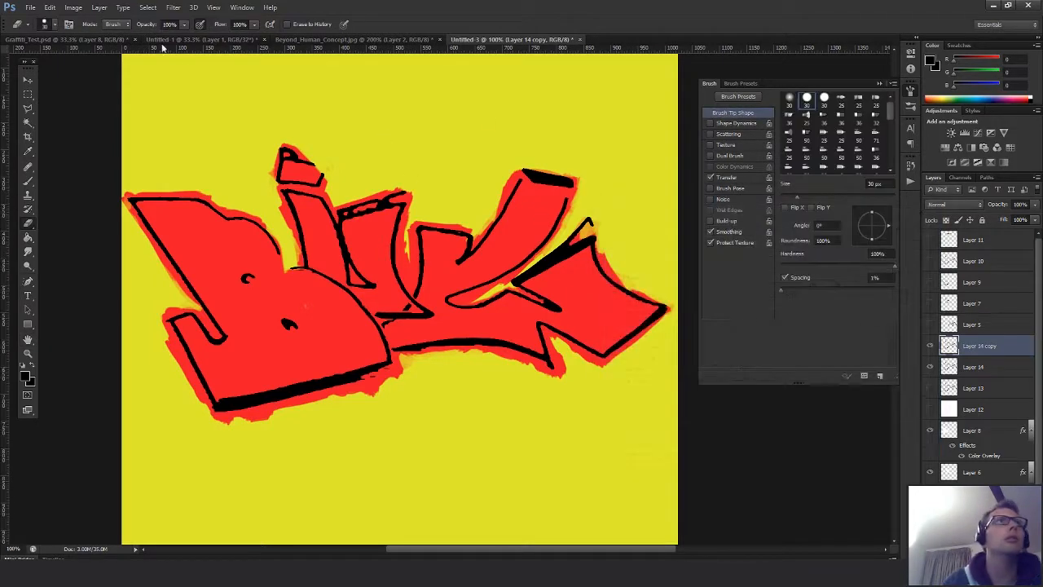
Apply a very slight Gaussian Blur to Layer 14 copy and hide the original Layer 14
click(173, 7)
mouse_move(218, 119)
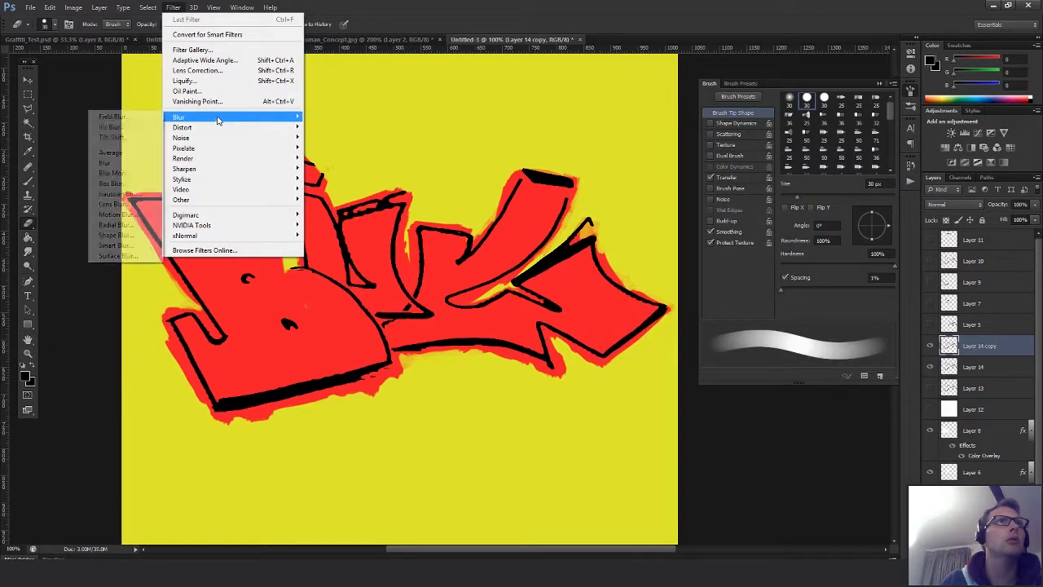
click(129, 194)
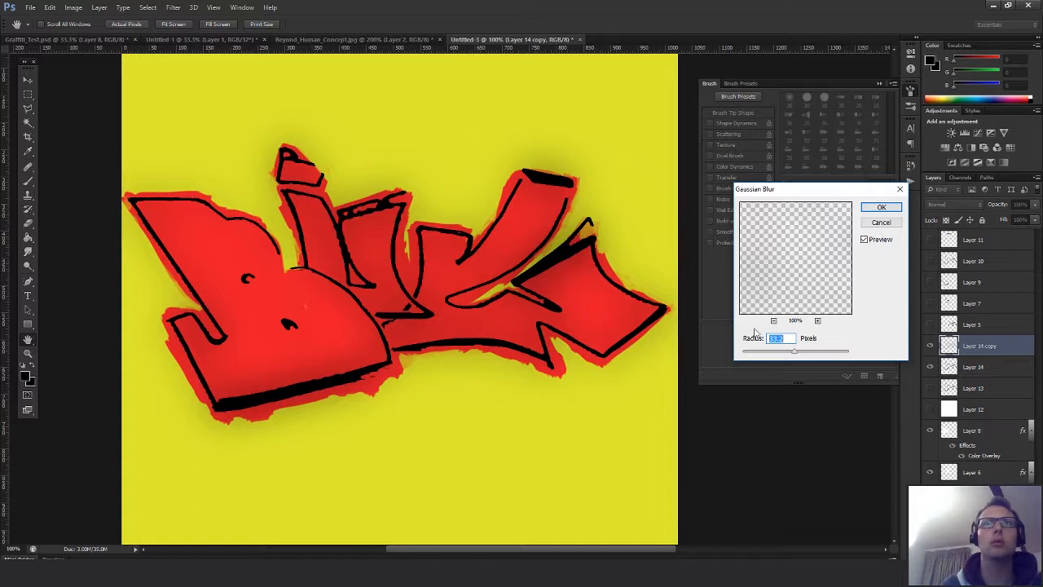
drag(770, 352, 748, 353)
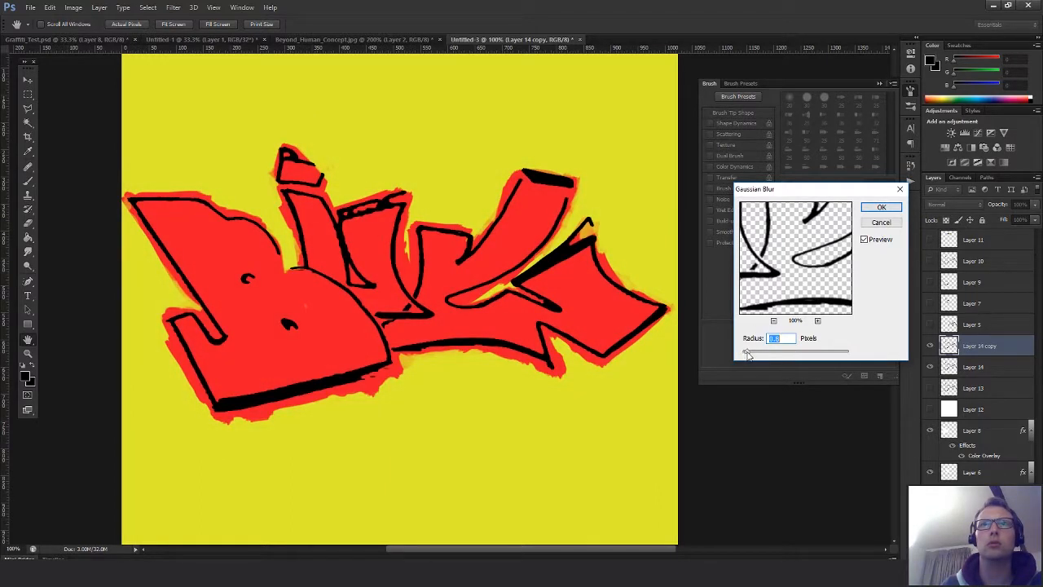
click(879, 211)
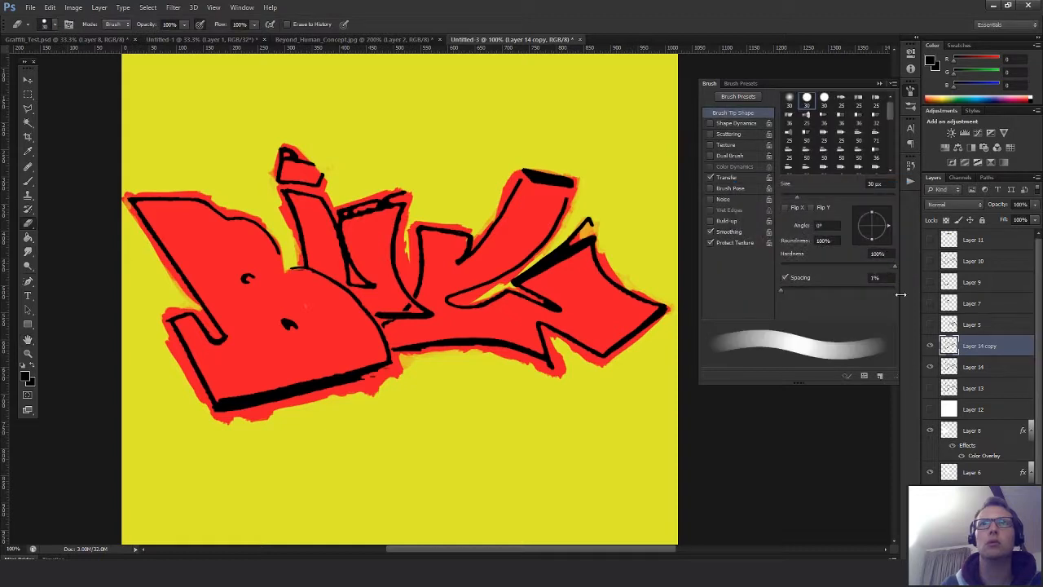
click(930, 367)
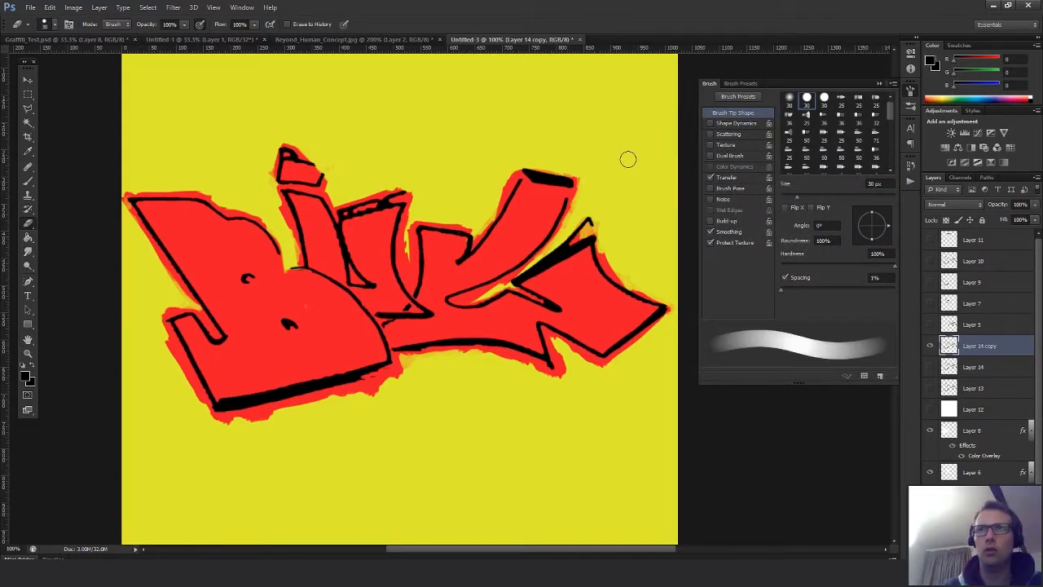
Duplicate the red fill layers, Layers 8, 6 and 4, and merge the copies into one layer
scroll(953, 358, down, 3)
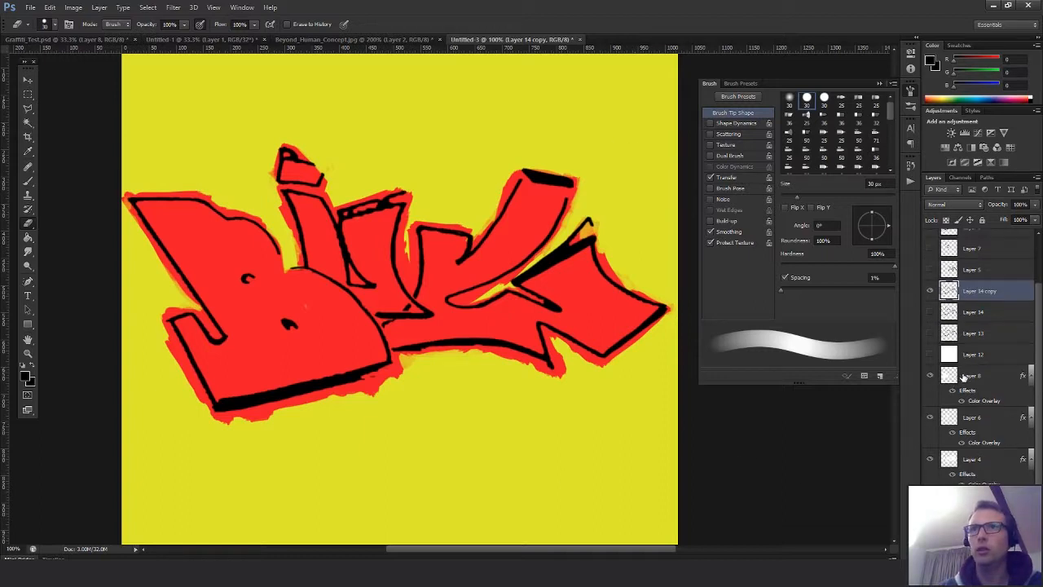
click(954, 376)
shift+click(953, 457)
alt+drag(954, 382, 964, 365)
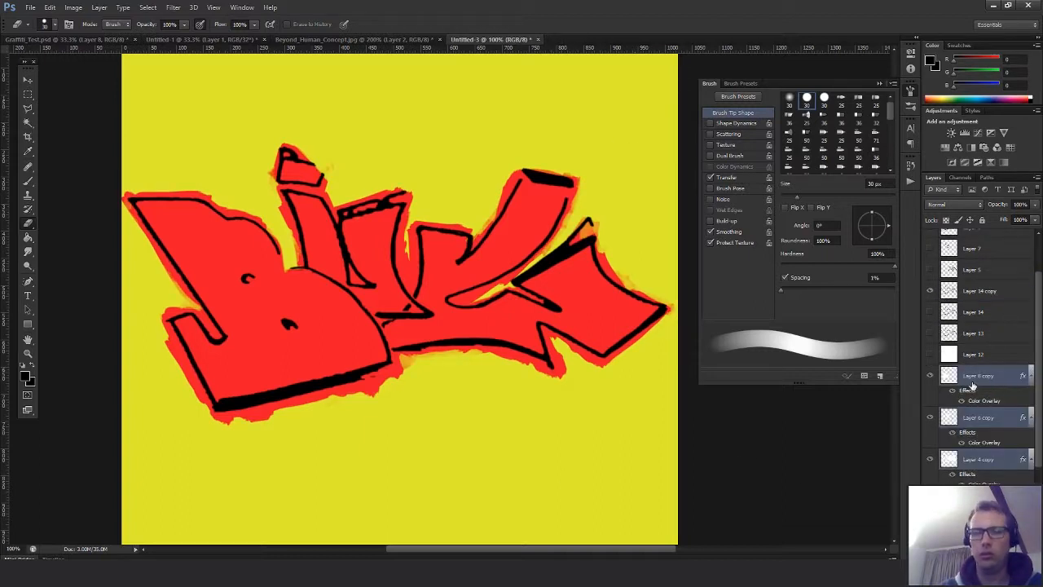
key(ctrl+e)
Give the merged red layer a smooth Inner Bevel with 42% depth, direction Up, 21 px size and slight softening
double_click(948, 373)
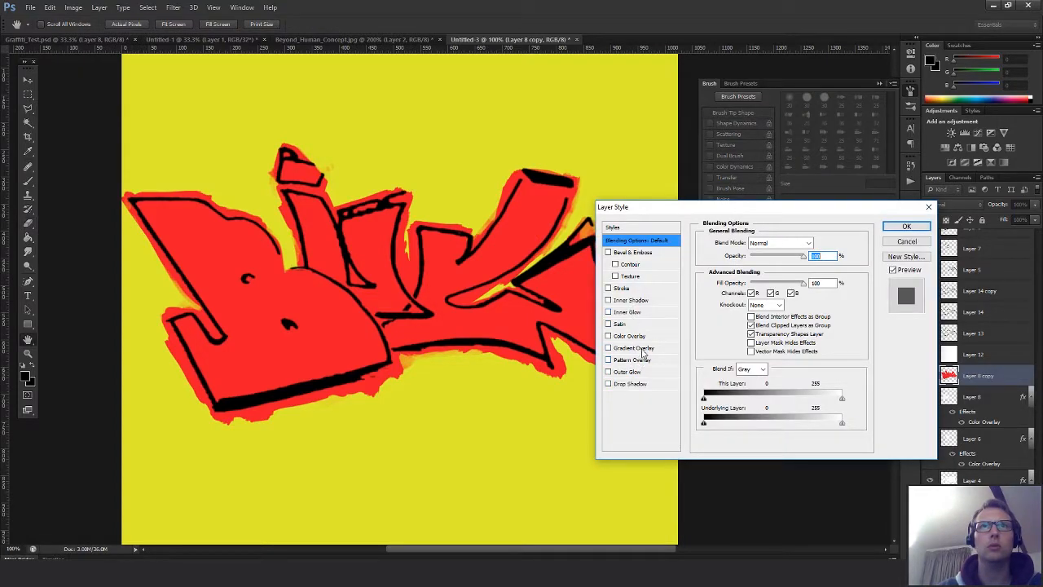
click(636, 253)
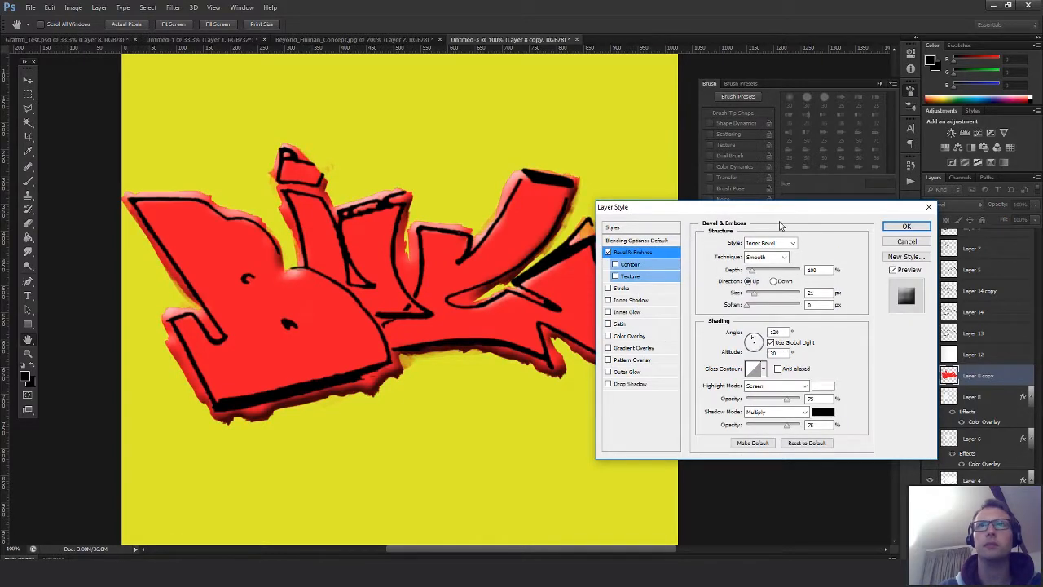
drag(774, 208, 862, 163)
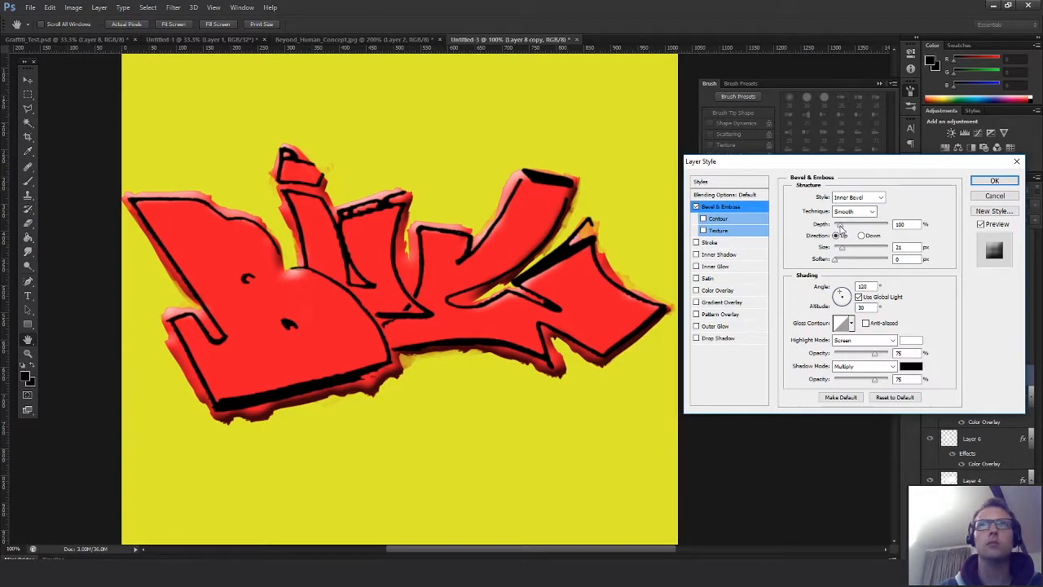
drag(842, 228, 837, 227)
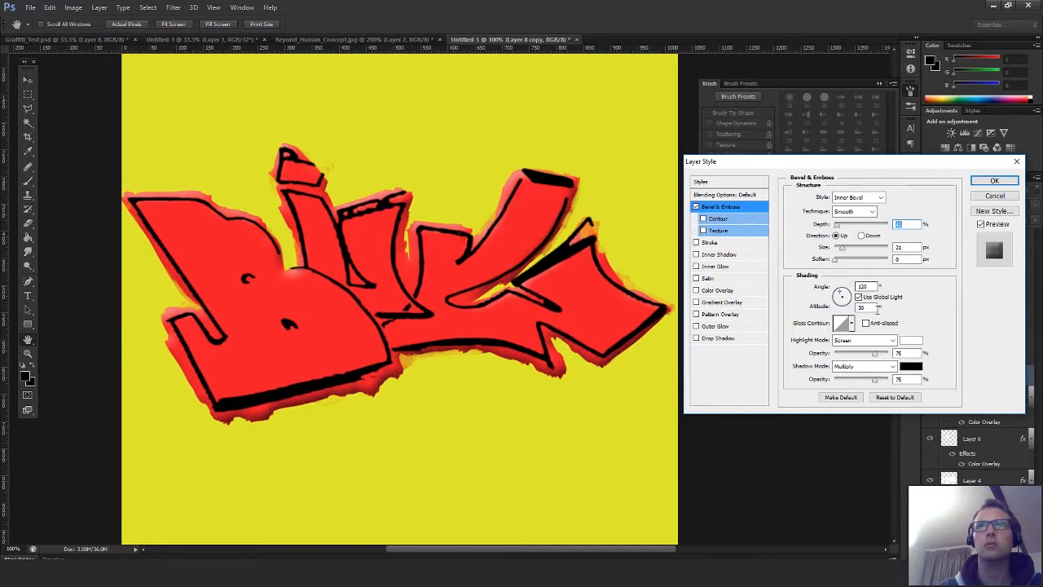
click(861, 236)
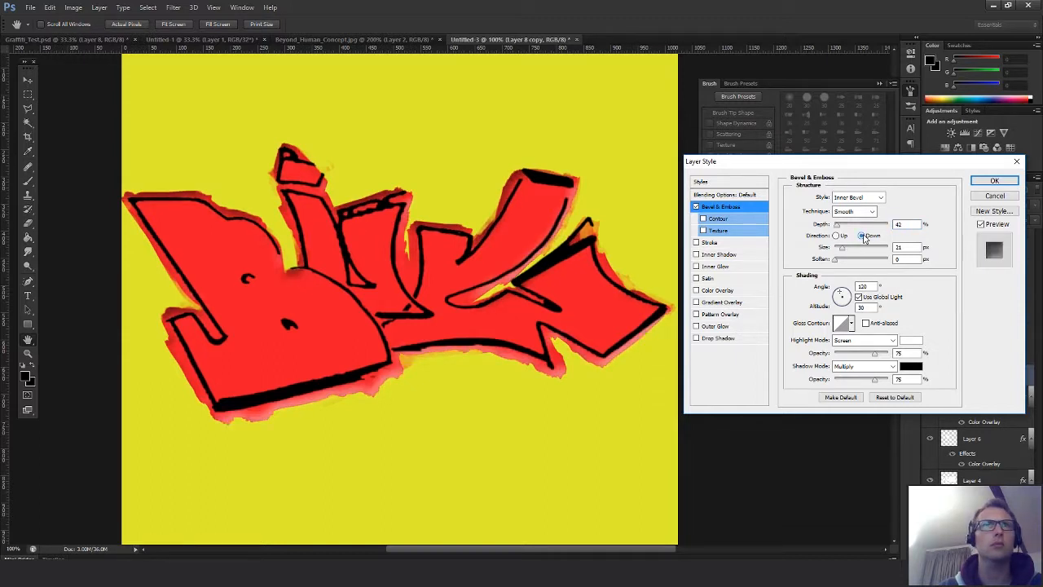
click(836, 235)
drag(836, 261, 843, 261)
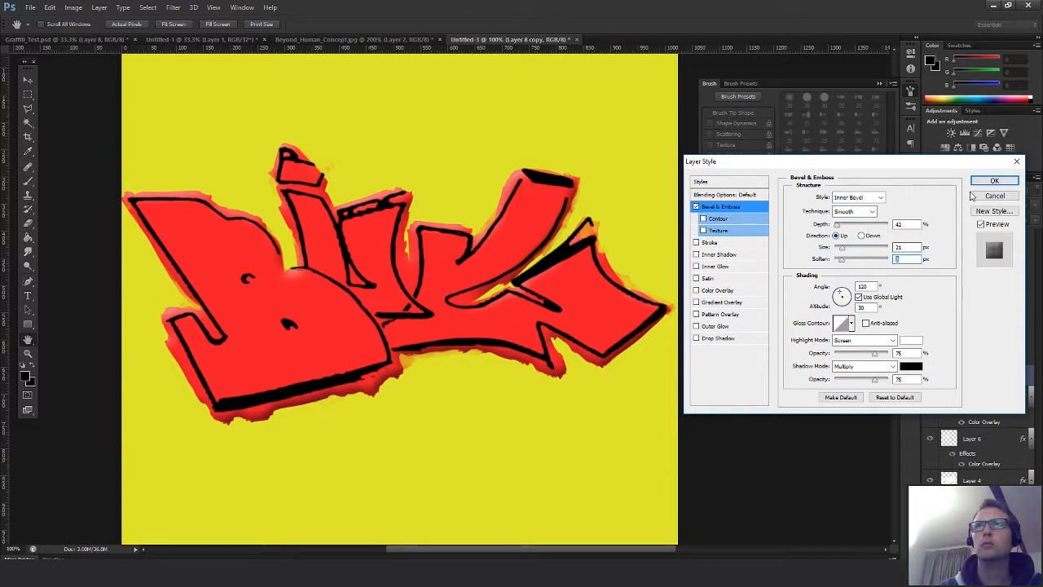
click(992, 196)
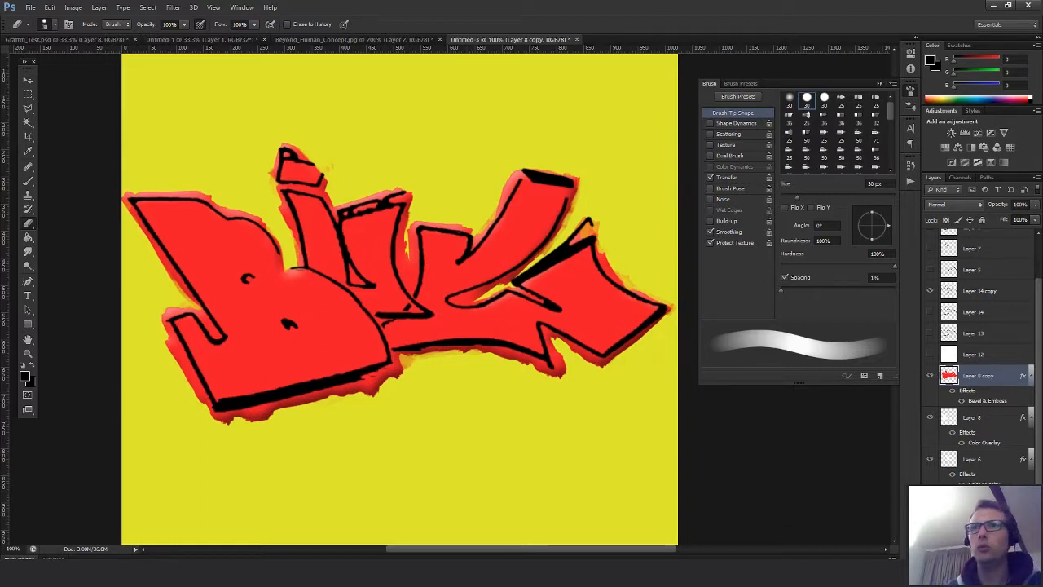
Add a layer mask to Layer 8 copy and set up a black 35 px brush for painting on it
click(968, 550)
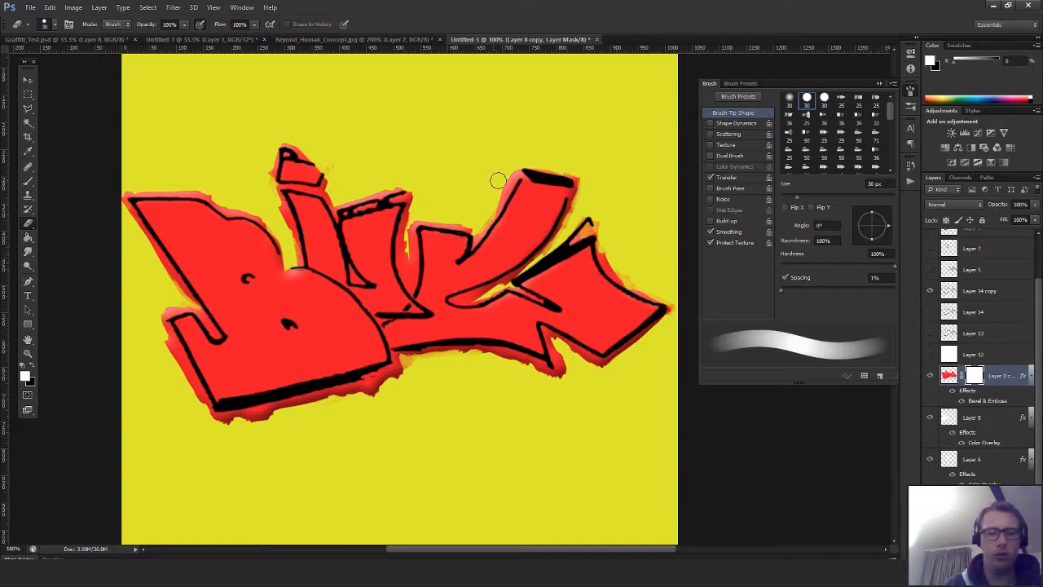
key(x)
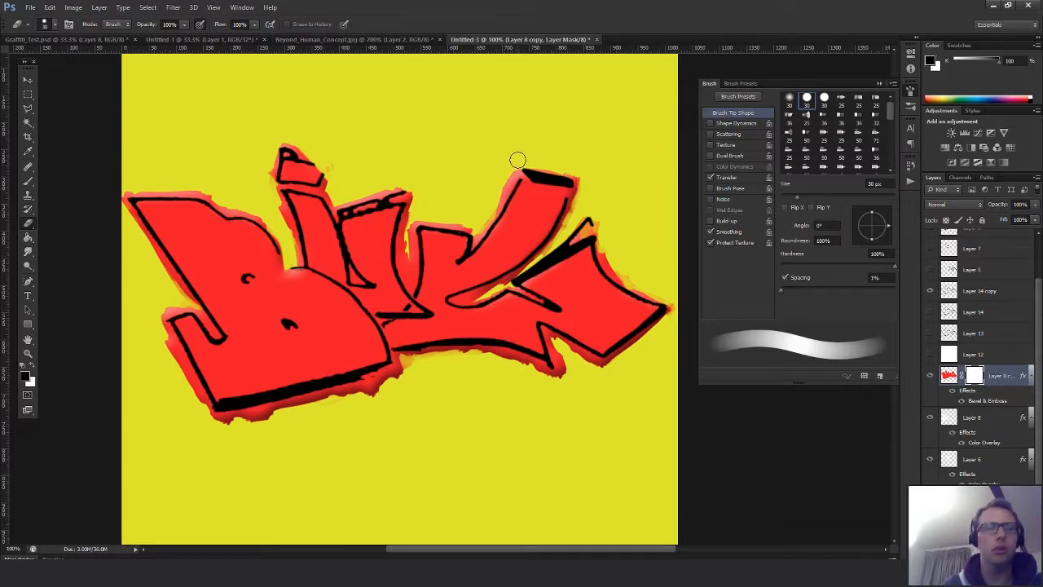
key(b)
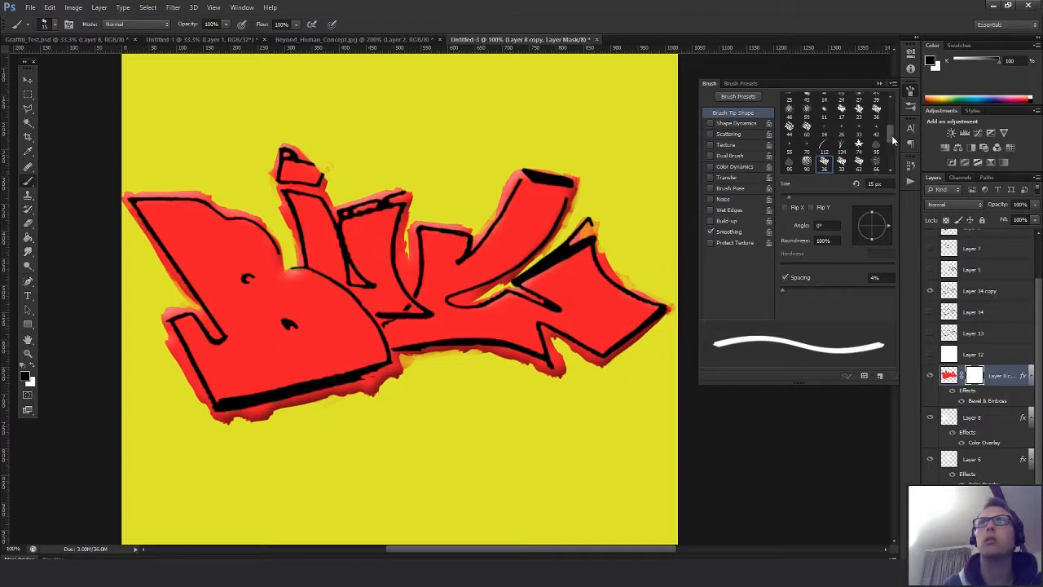
drag(892, 135, 893, 100)
scroll(888, 106, down, 2)
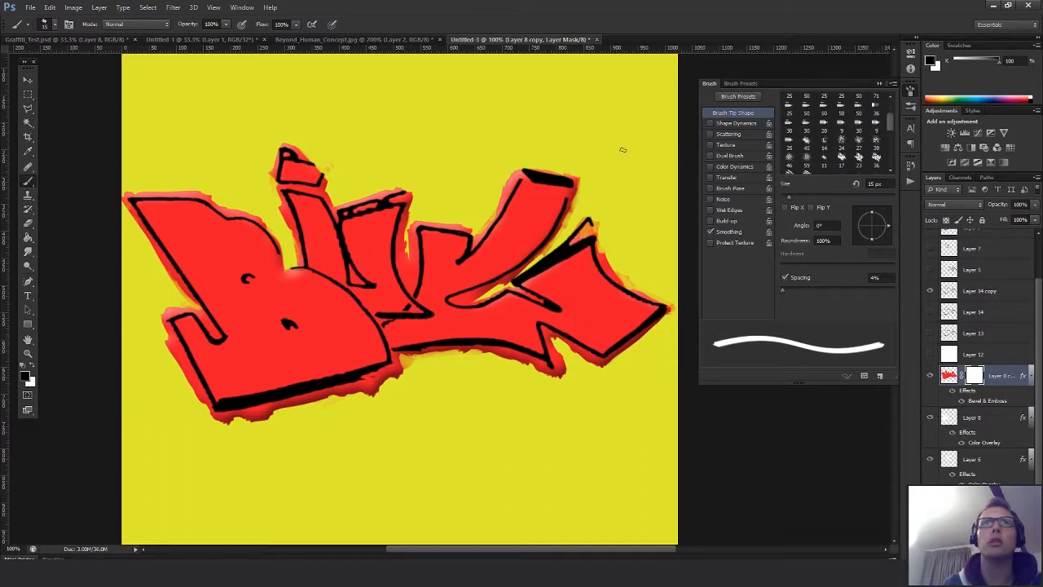
key(bracketright)
key(bracketright)
key(bracketright)
key(bracketright)
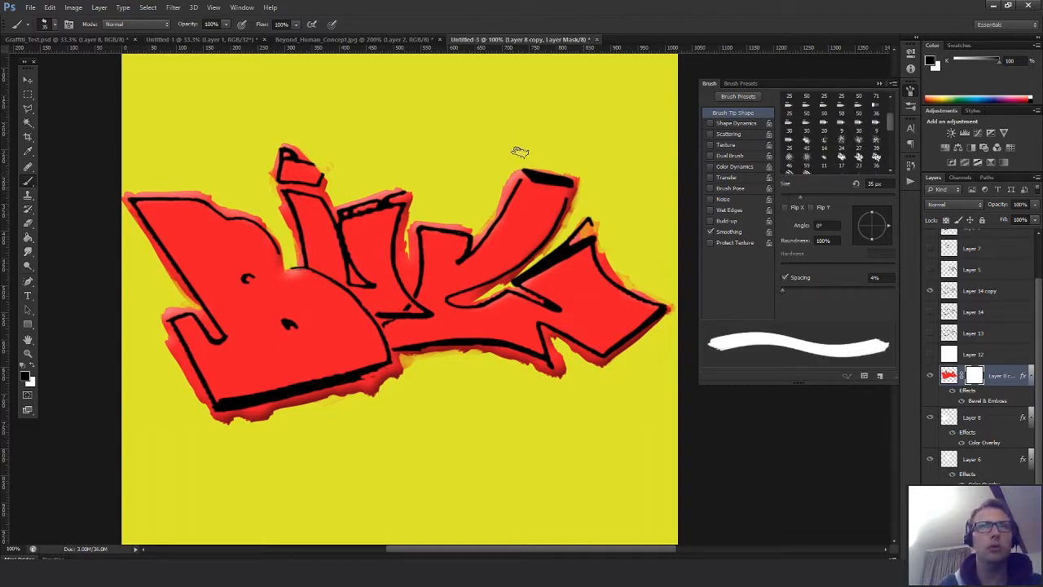
Hide Layers 8 and 6, and mask out the red spill around the G's upper arm and inner opening, reducing the brush to 15 px
click(930, 417)
click(930, 459)
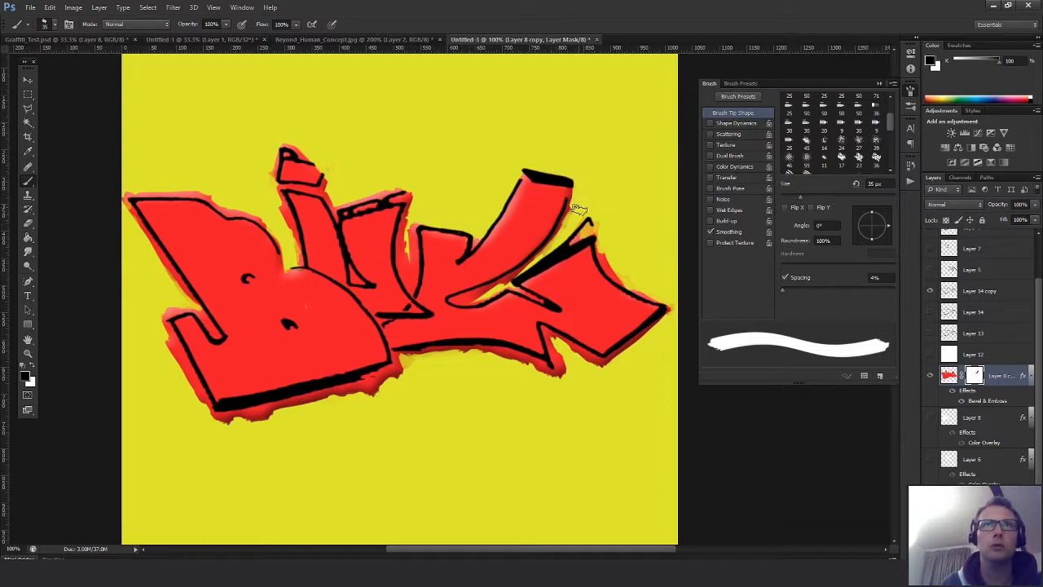
key(bracketleft)
key(bracketleft)
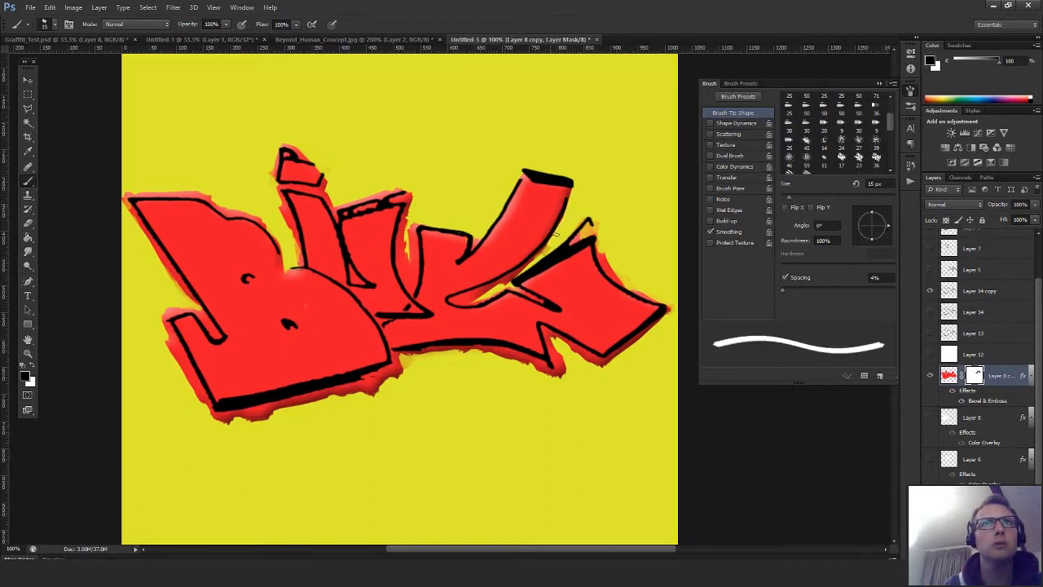
mouse_move(552, 238)
mouse_down()
mouse_move(453, 298)
mouse_move(459, 308)
mouse_move(484, 303)
mouse_move(517, 277)
mouse_move(516, 297)
mouse_move(538, 298)
mouse_up()
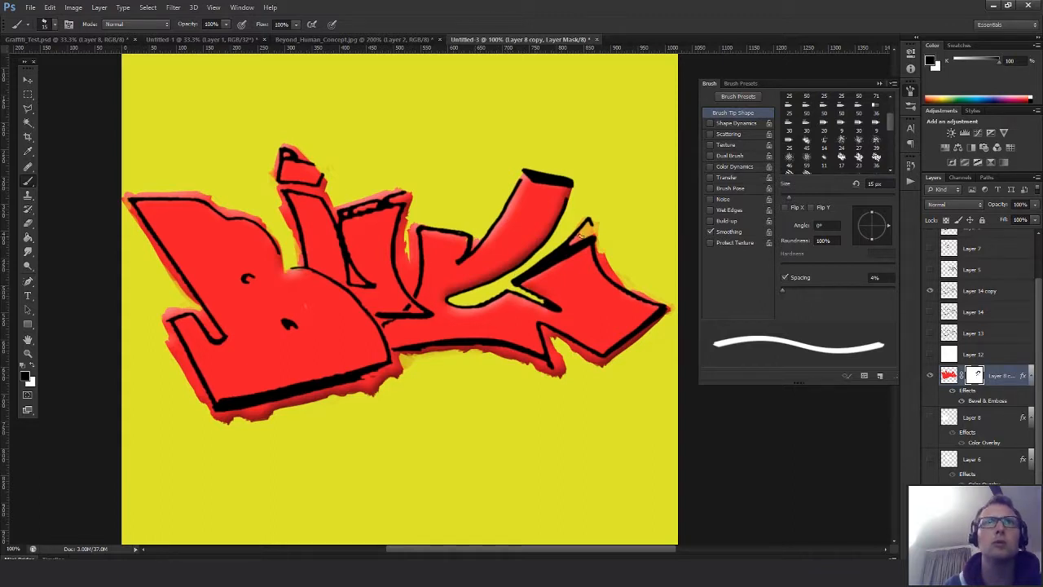
Mask out the red spill along the G's upper right edge and around its pointed tip
drag(579, 224, 592, 221)
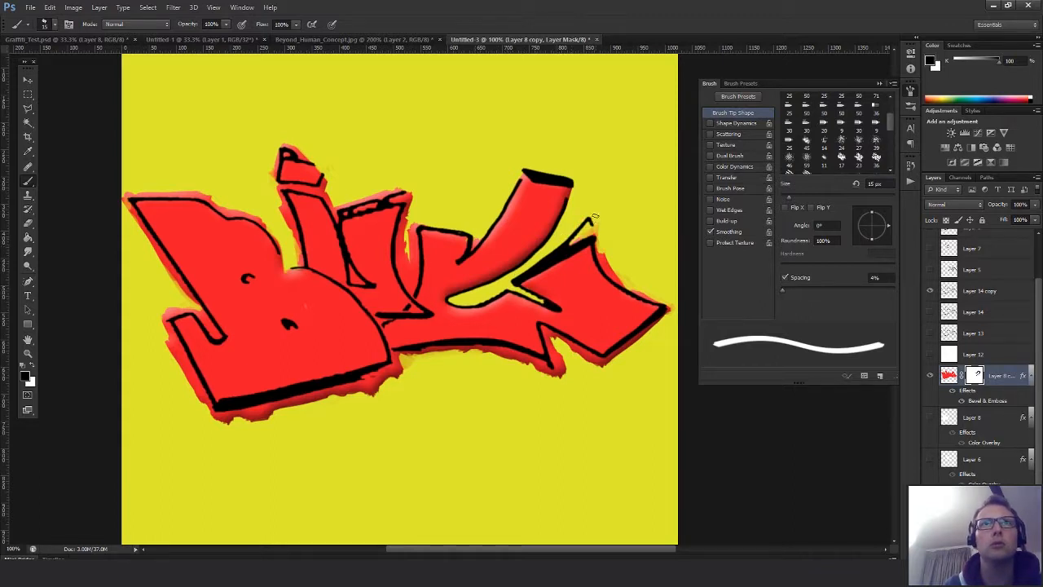
key(ctrl+z)
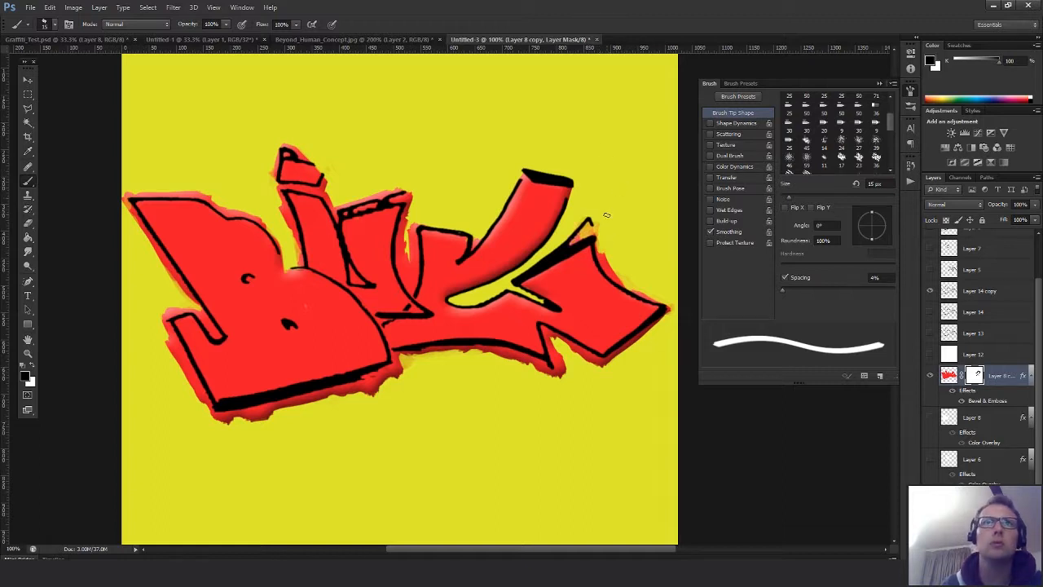
mouse_move(603, 244)
mouse_down()
mouse_move(607, 273)
mouse_move(637, 292)
mouse_up()
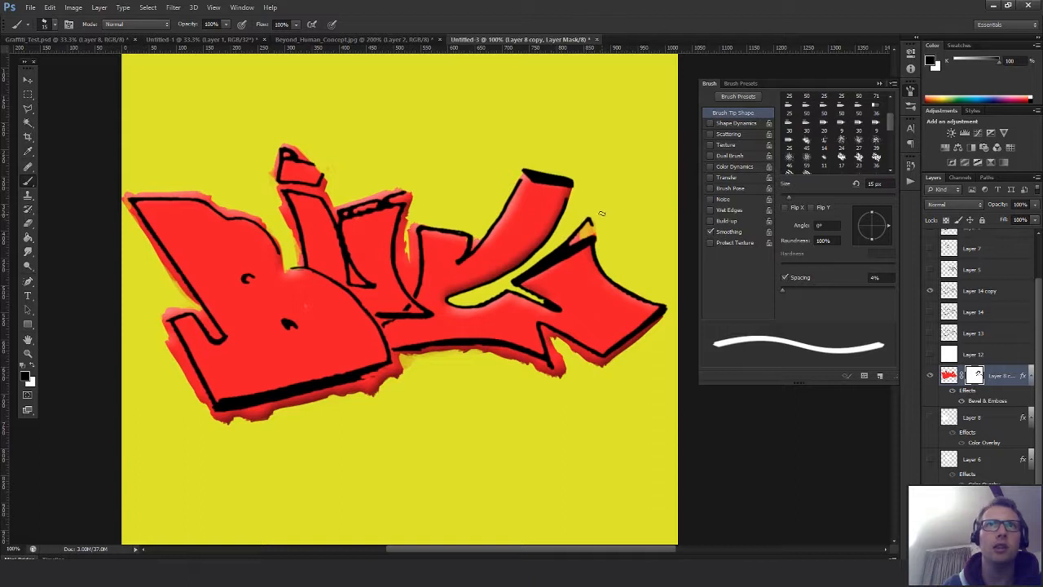
drag(593, 220, 584, 230)
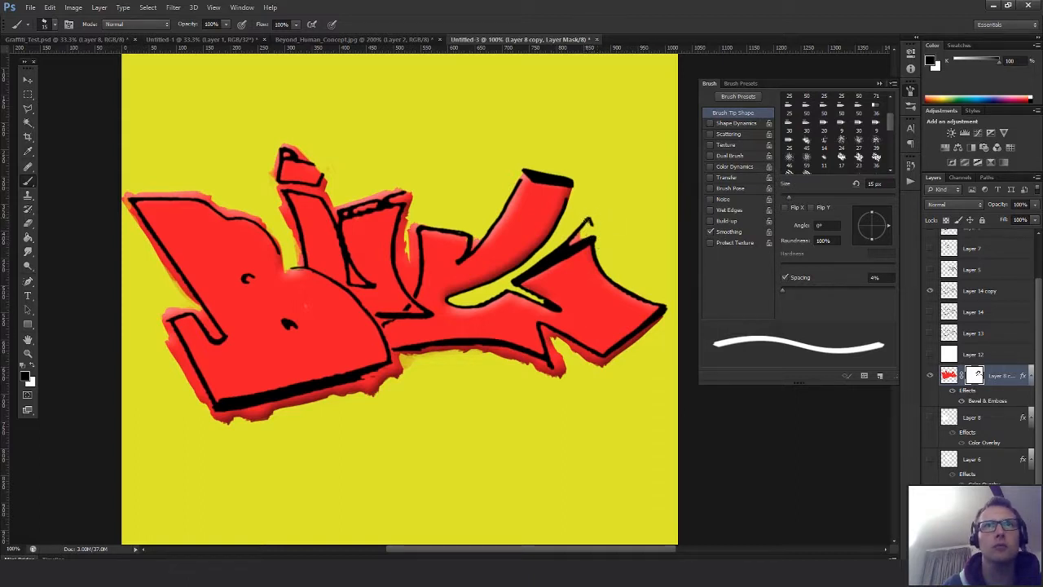
Mask out the red spill along the lower right edge and underside of the G's right end
drag(666, 316, 621, 349)
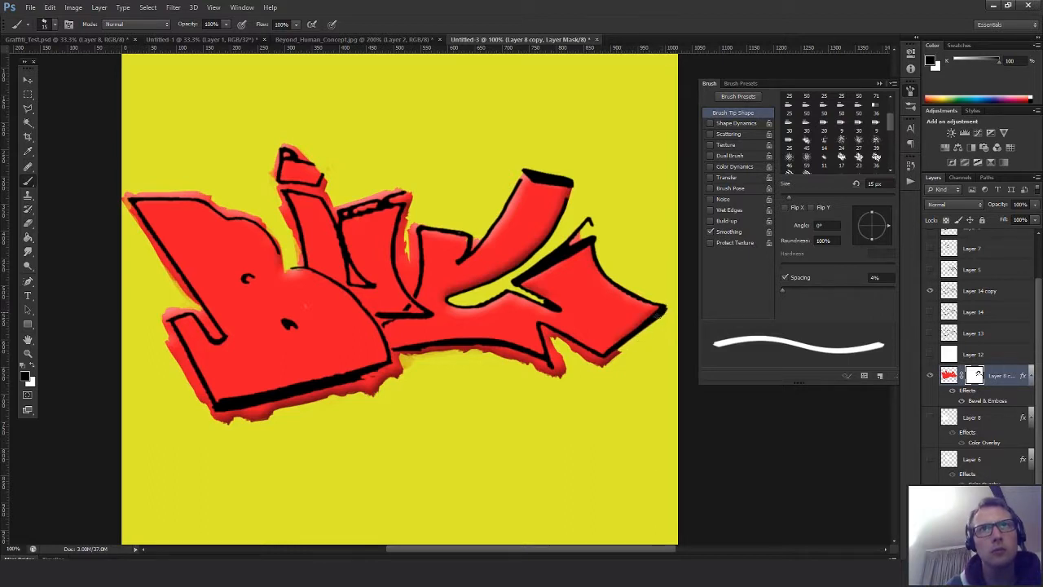
mouse_move(664, 312)
mouse_down()
mouse_move(601, 360)
mouse_move(624, 348)
mouse_up()
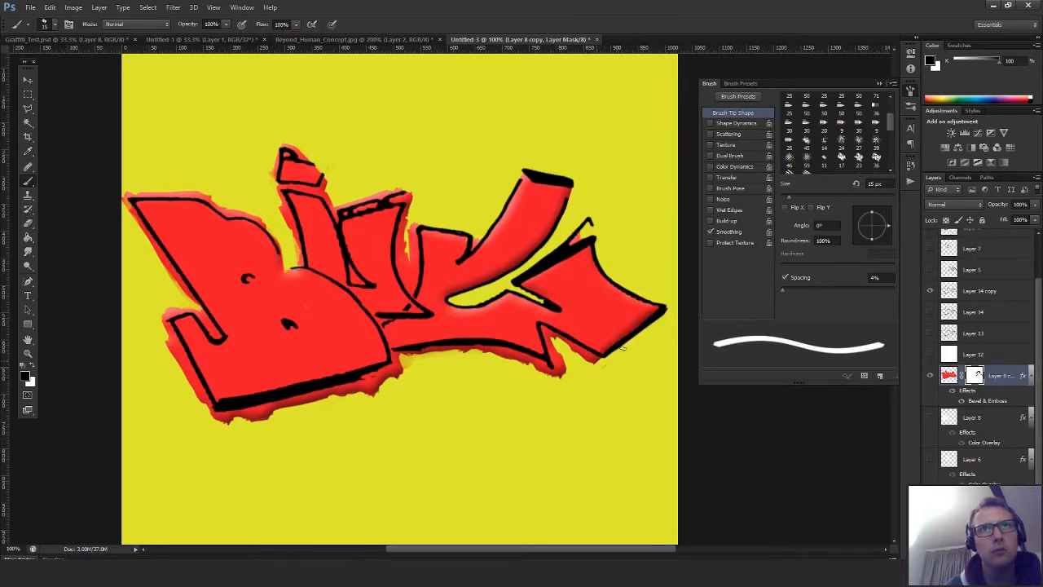
mouse_move(589, 378)
mouse_down()
mouse_move(563, 336)
mouse_move(557, 372)
mouse_move(544, 330)
mouse_move(599, 359)
mouse_up()
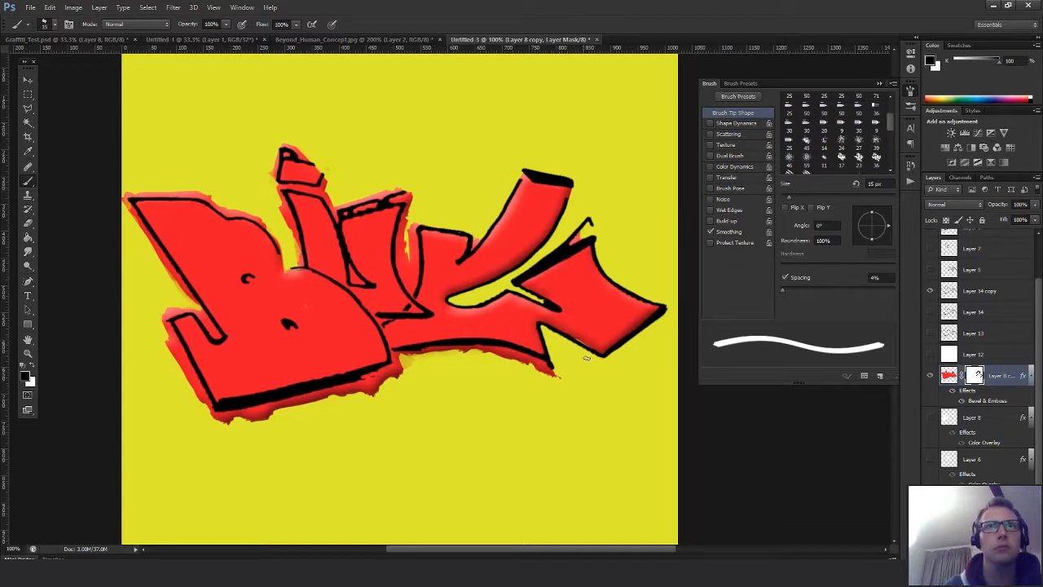
key(x)
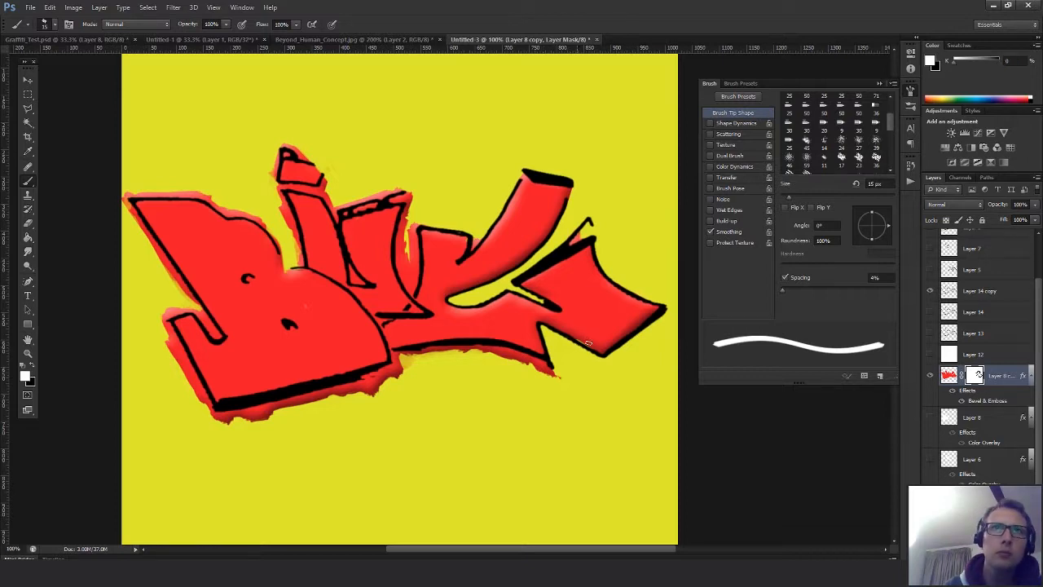
key(x)
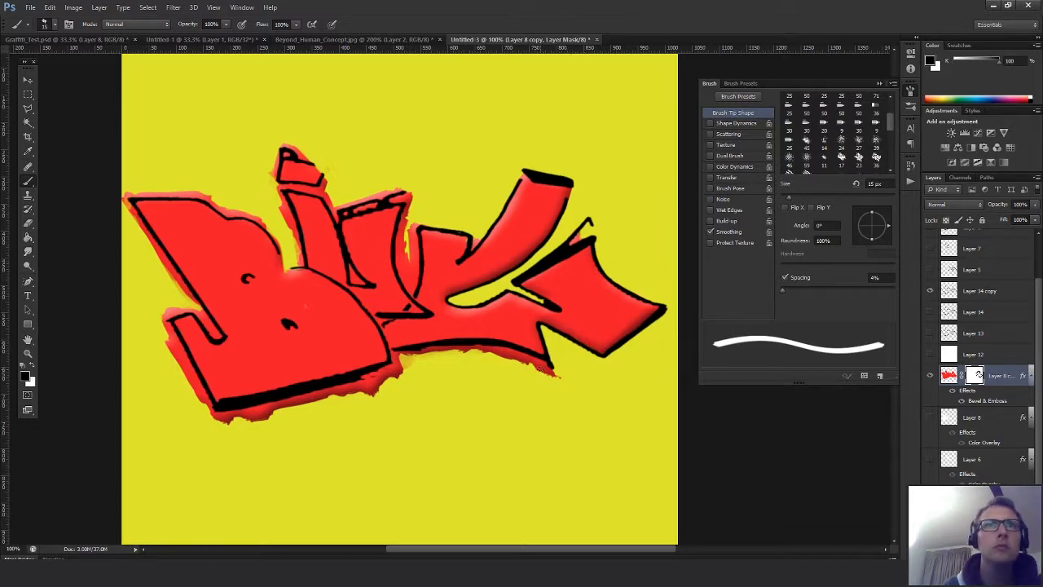
Mask out the red spill below the G's bottom outline and around the B's lower right corner
mouse_move(538, 365)
mouse_down()
mouse_move(560, 378)
mouse_move(526, 343)
mouse_up()
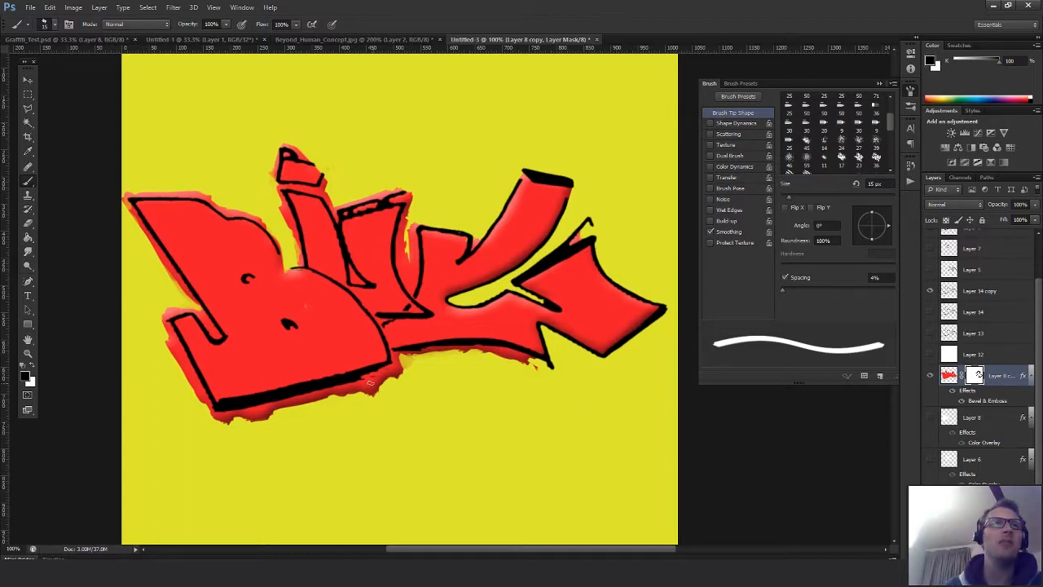
mouse_move(370, 382)
mouse_down()
mouse_move(362, 387)
mouse_move(399, 368)
mouse_move(364, 405)
mouse_move(393, 352)
mouse_move(474, 337)
mouse_move(453, 312)
mouse_move(534, 358)
mouse_move(441, 348)
mouse_move(401, 361)
mouse_up()
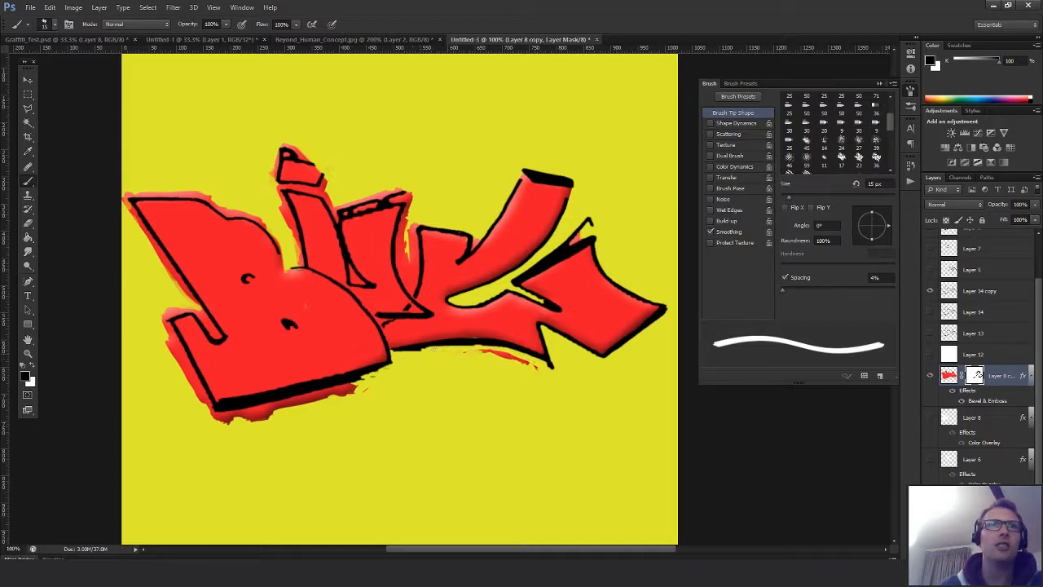
drag(477, 351, 540, 368)
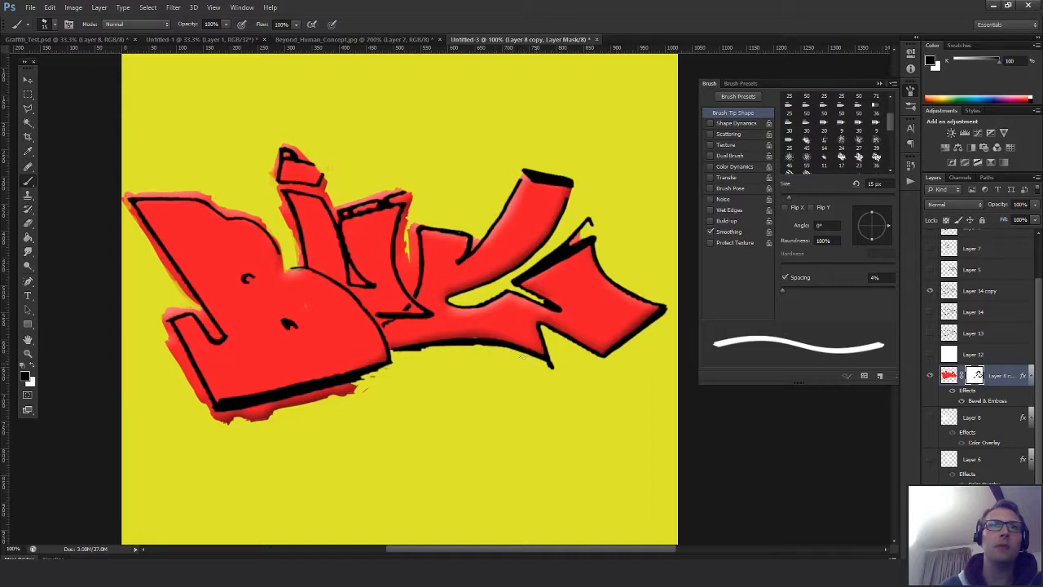
Paint black on the Layer 8 copy mask with the 15 px brush to hide the red overspill below the B's bottom edge
key(x)
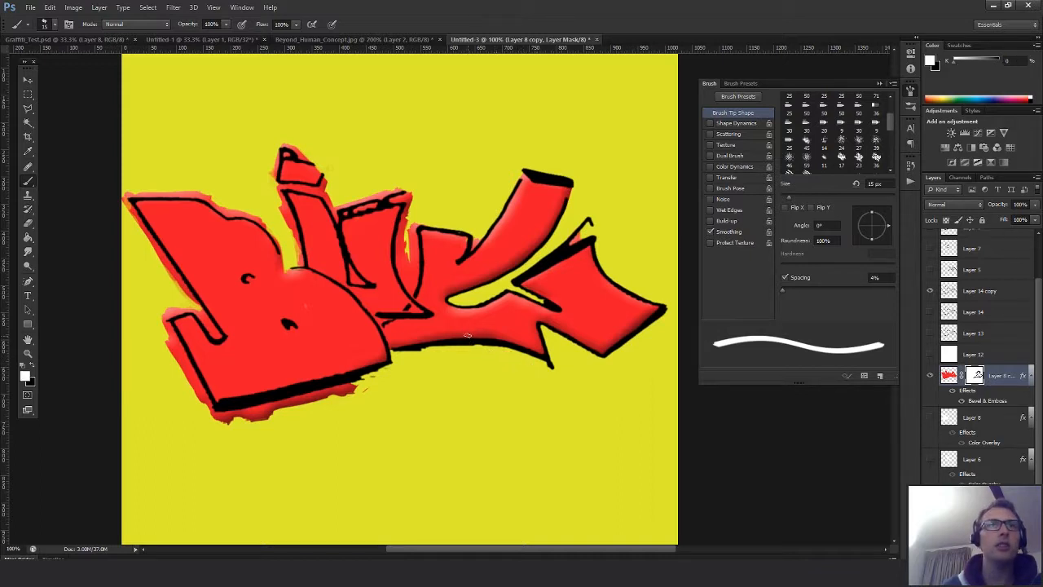
key(x)
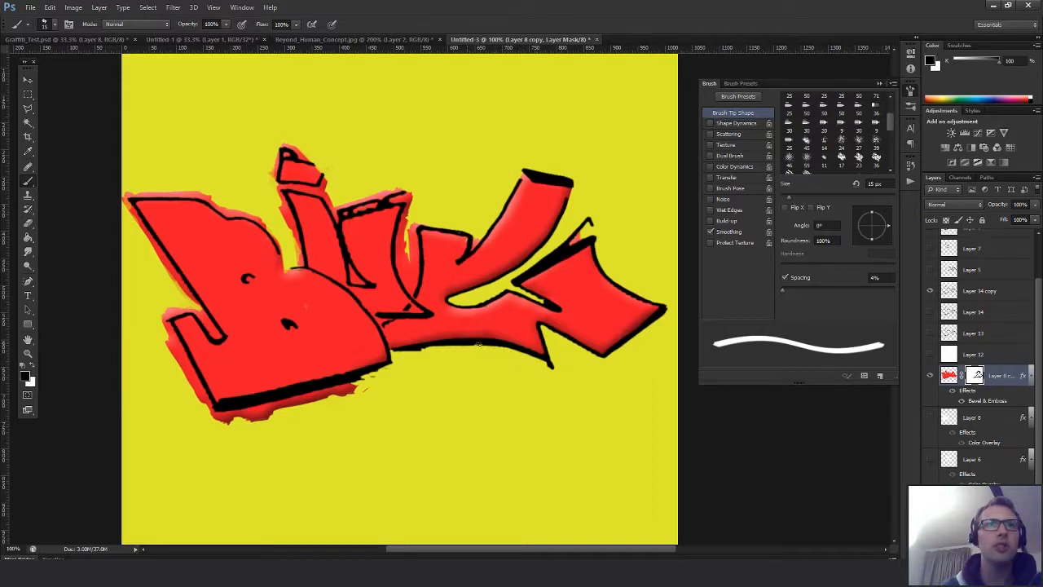
mouse_move(373, 383)
mouse_down()
mouse_move(310, 399)
mouse_move(366, 390)
mouse_up()
mouse_move(308, 402)
mouse_down()
mouse_move(215, 414)
mouse_move(228, 424)
mouse_move(302, 400)
mouse_move(259, 414)
mouse_up()
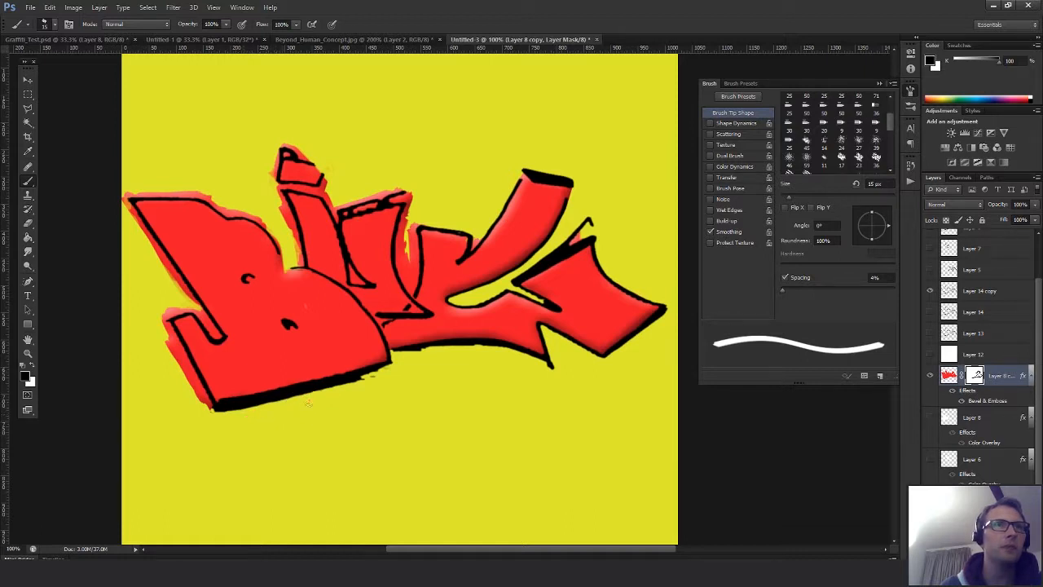
mouse_move(348, 379)
mouse_down()
mouse_move(231, 404)
mouse_move(386, 370)
mouse_up()
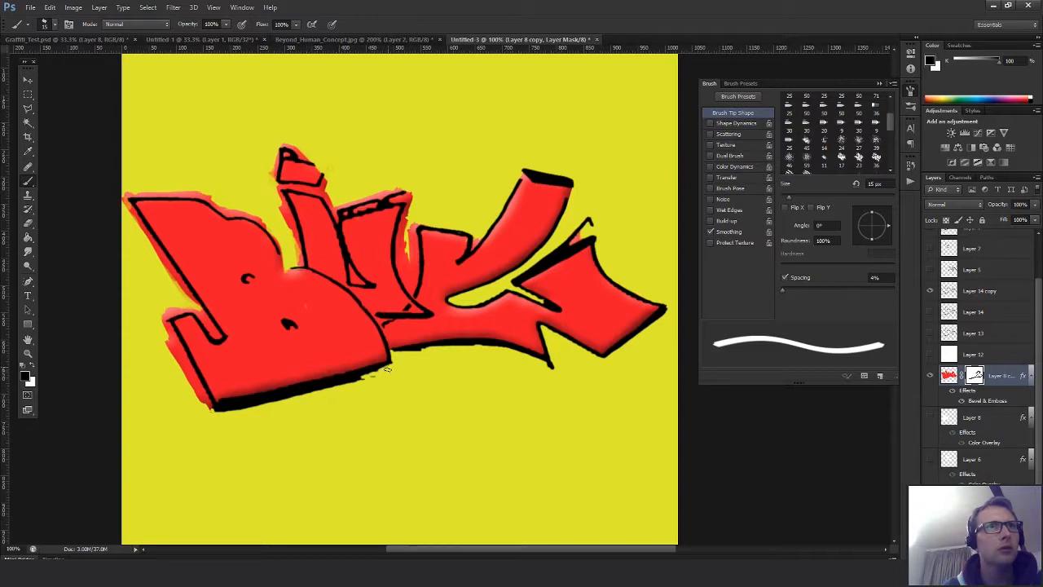
Mask out the red overspill along the B's left side, around its lower hook and along its upper right curve
mouse_move(152, 320)
mouse_down()
mouse_move(174, 354)
mouse_move(171, 329)
mouse_move(185, 351)
mouse_move(210, 420)
mouse_up()
mouse_move(159, 331)
mouse_down()
mouse_move(166, 319)
mouse_move(171, 331)
mouse_move(168, 309)
mouse_move(180, 303)
mouse_up()
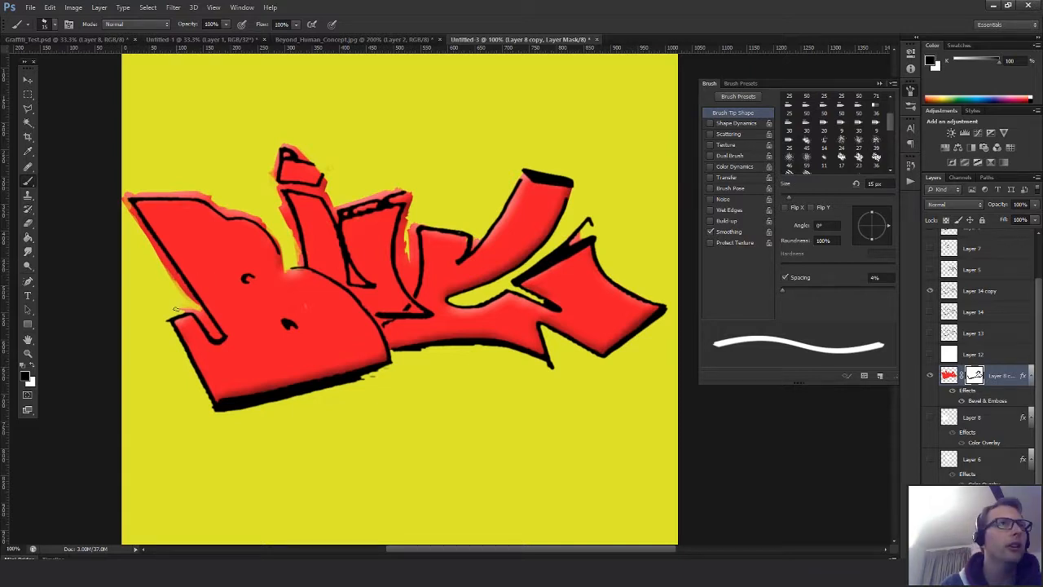
drag(185, 303, 219, 335)
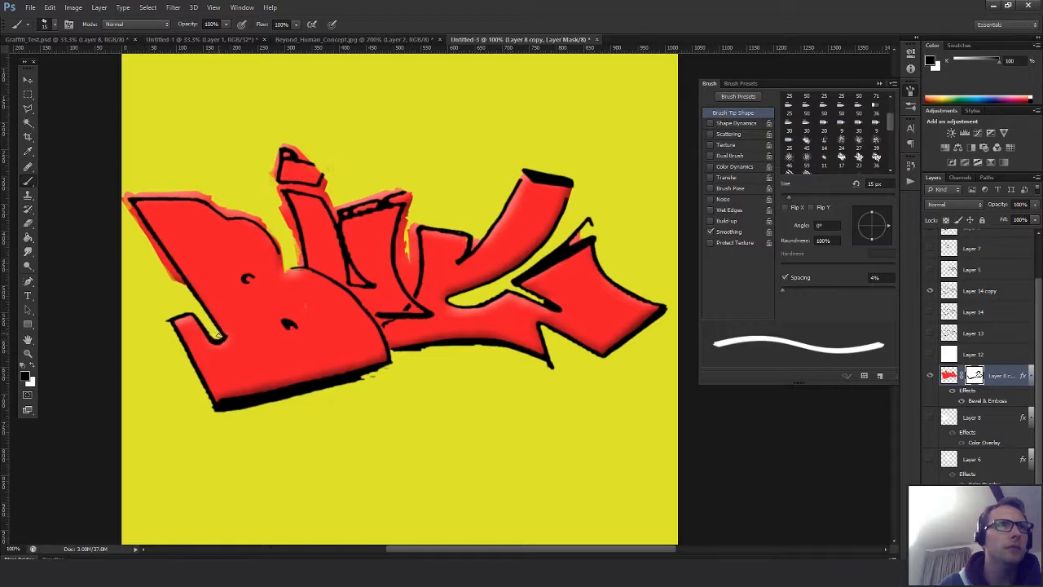
mouse_move(181, 287)
mouse_down()
mouse_move(124, 198)
mouse_move(140, 233)
mouse_up()
drag(124, 190, 146, 191)
mouse_move(220, 199)
mouse_down()
mouse_move(210, 199)
mouse_move(277, 240)
mouse_up()
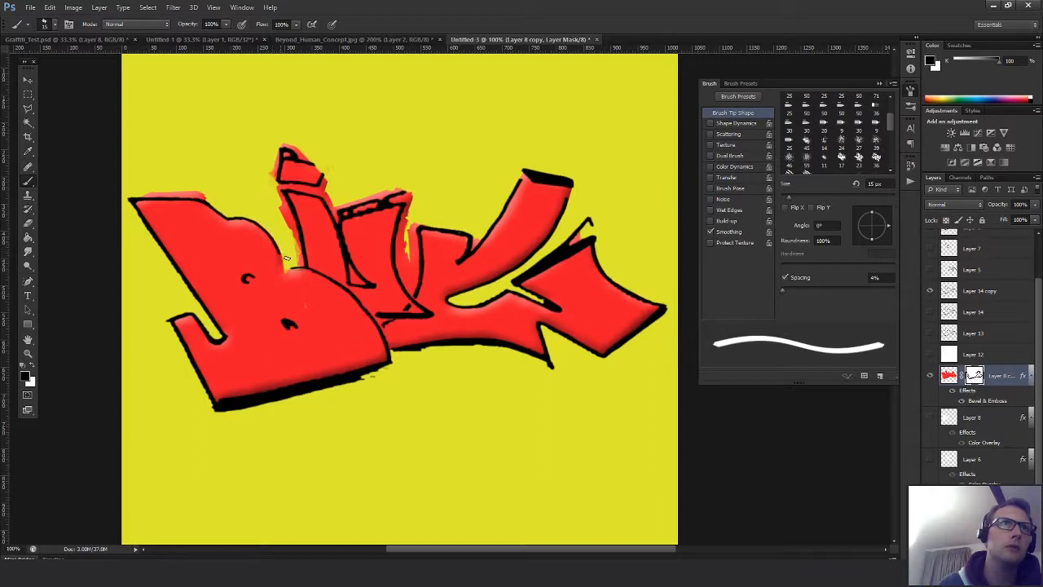
Mask out the red overspill around the i and its dot, along the U's outer edges and above the B's top edge
key(x)
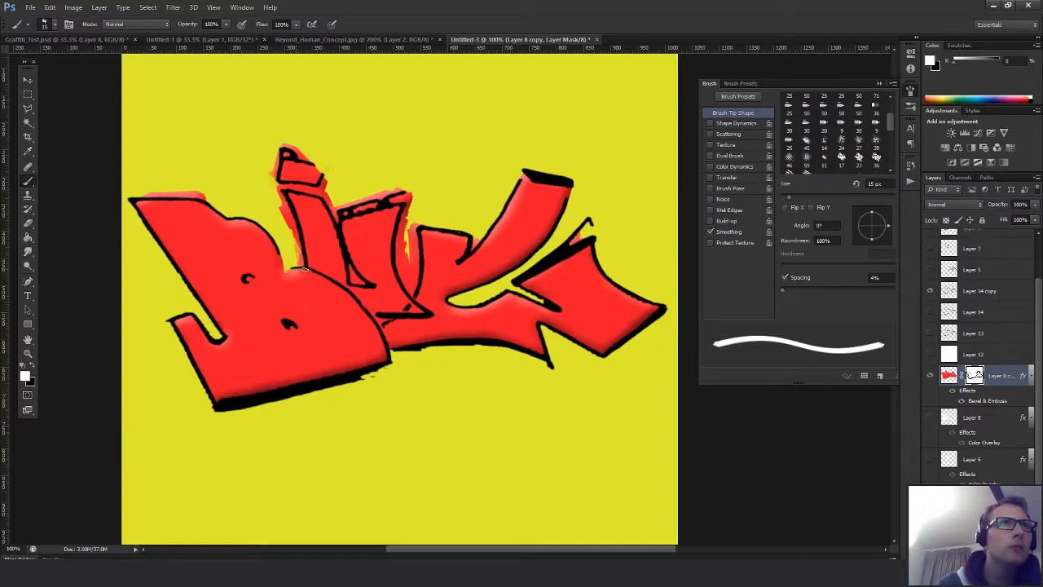
key(x)
mouse_move(293, 232)
mouse_down()
mouse_move(277, 194)
mouse_move(299, 232)
mouse_move(294, 217)
mouse_move(298, 265)
mouse_up()
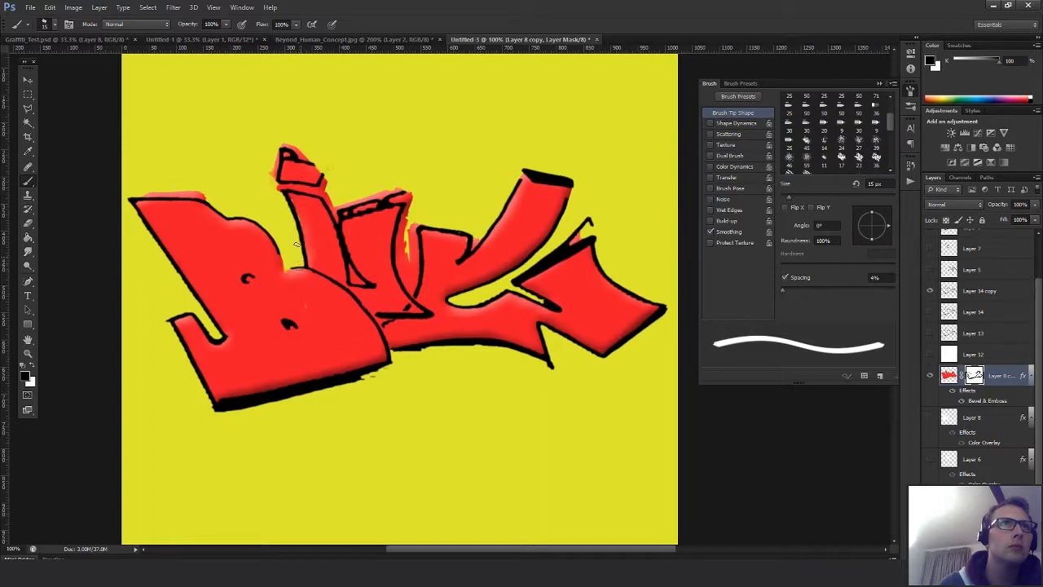
key(x)
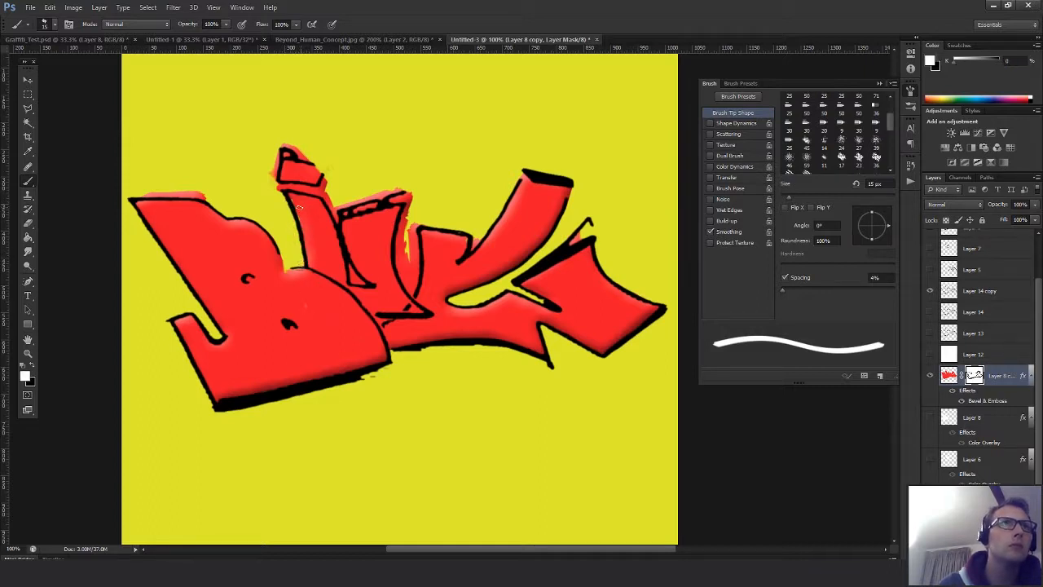
key(x)
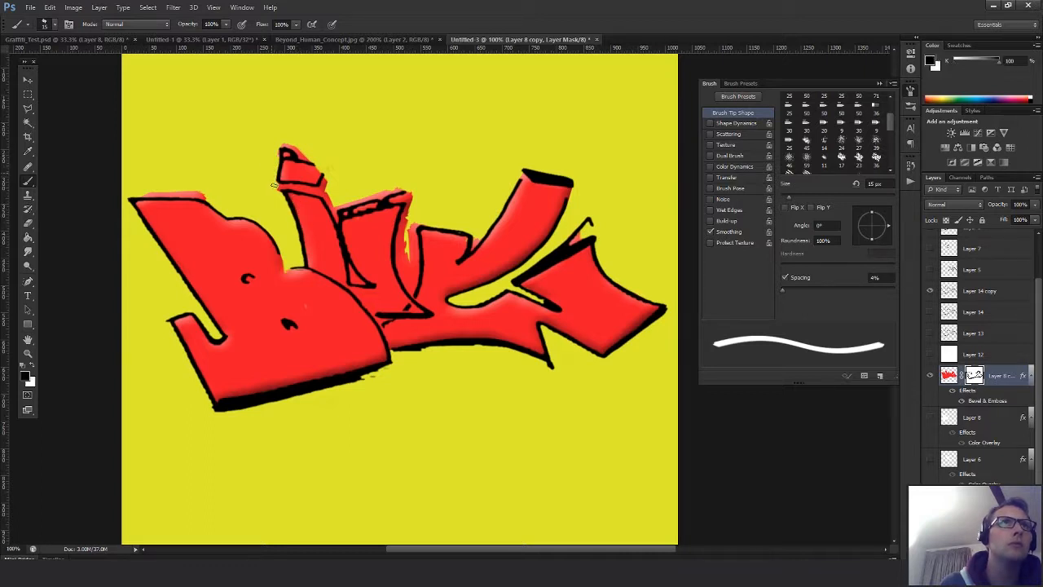
mouse_move(274, 186)
mouse_down()
mouse_move(324, 199)
mouse_move(324, 183)
mouse_move(337, 218)
mouse_move(397, 190)
mouse_move(410, 195)
mouse_up()
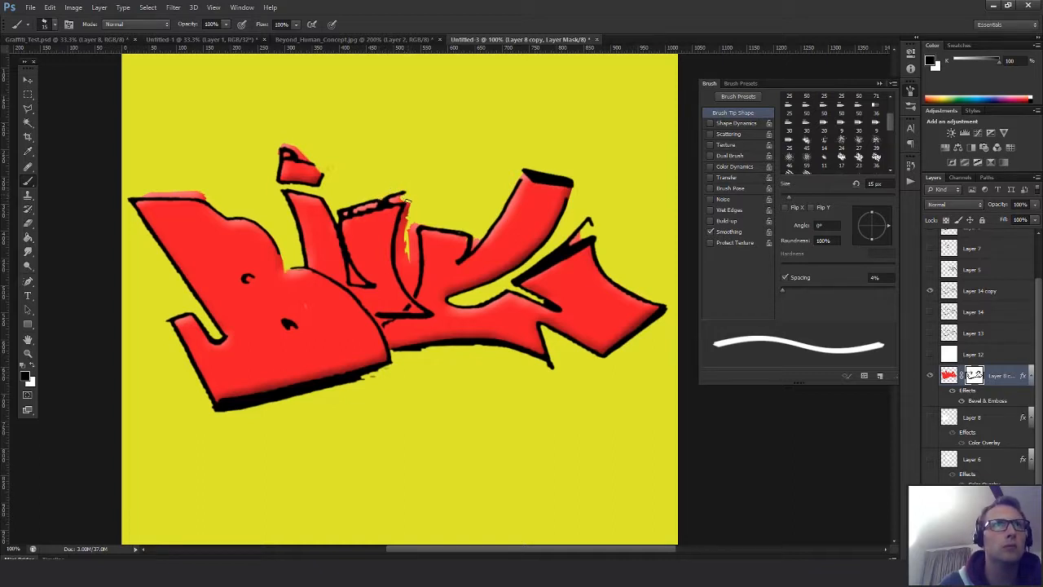
mouse_move(407, 206)
mouse_down()
mouse_move(399, 253)
mouse_move(412, 295)
mouse_move(417, 225)
mouse_move(407, 268)
mouse_up()
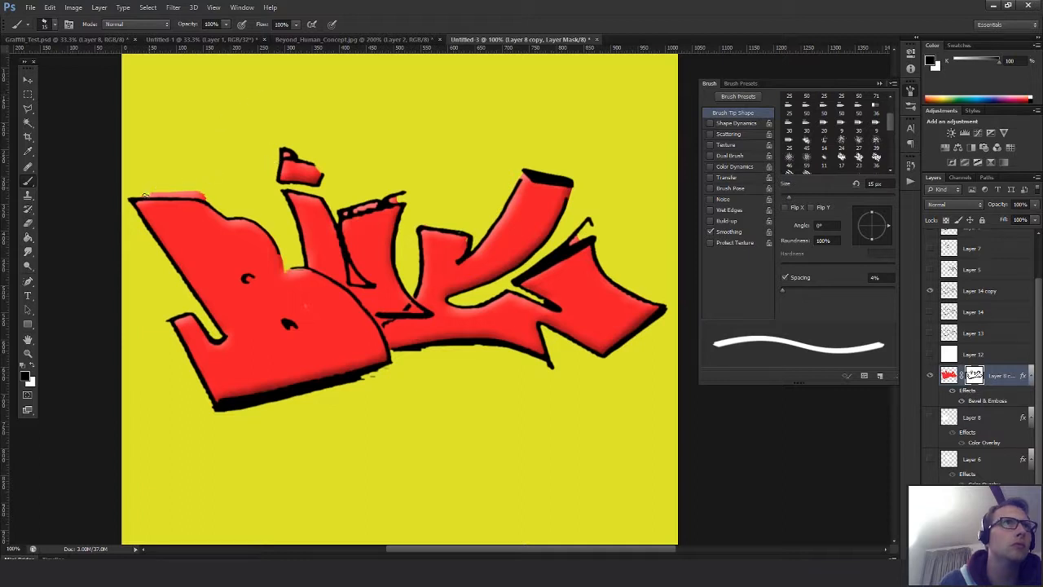
mouse_move(144, 195)
mouse_down()
mouse_move(206, 195)
mouse_move(168, 197)
mouse_up()
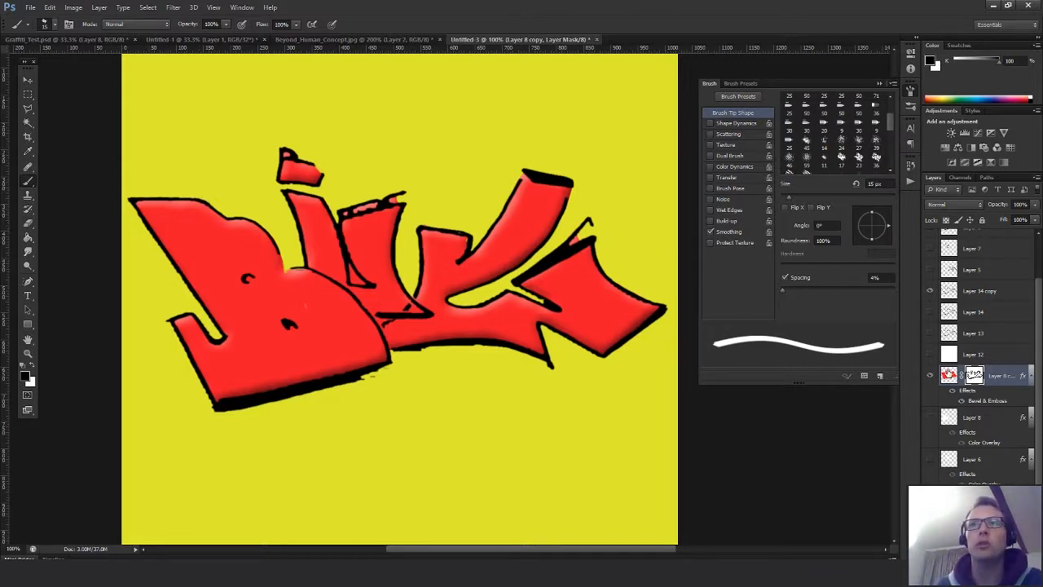
Target the Layer 8 copy artwork, temporarily disable its mask to sample the red letter fill as foreground color, and re-enable the mask
click(949, 375)
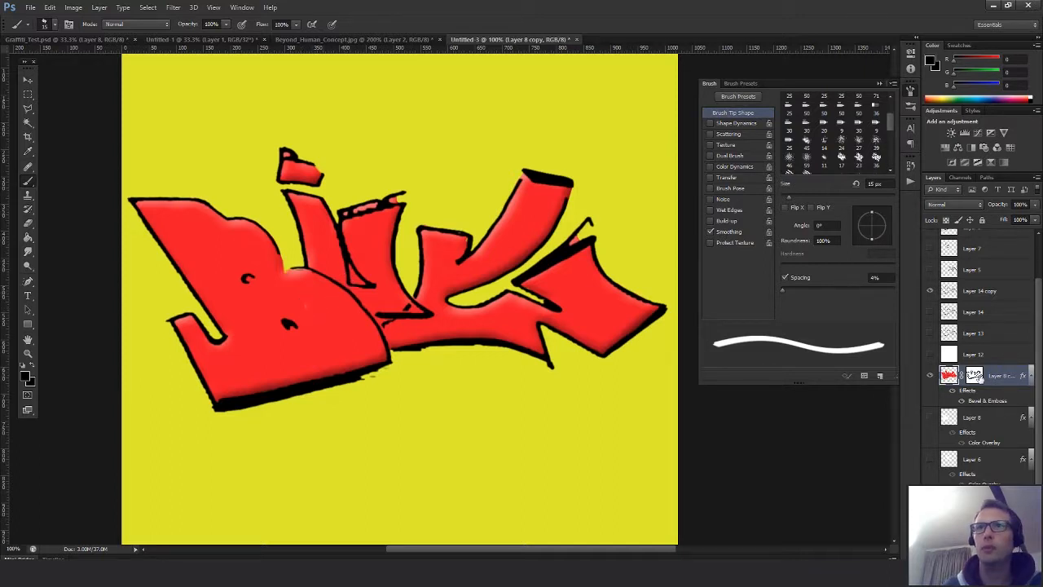
shift+click(974, 377)
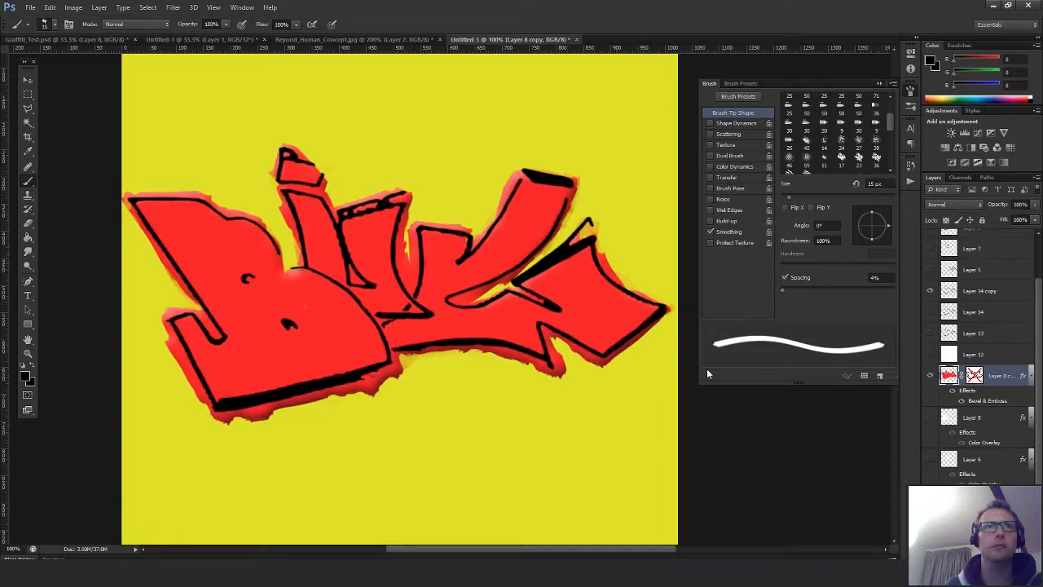
alt+click(518, 318)
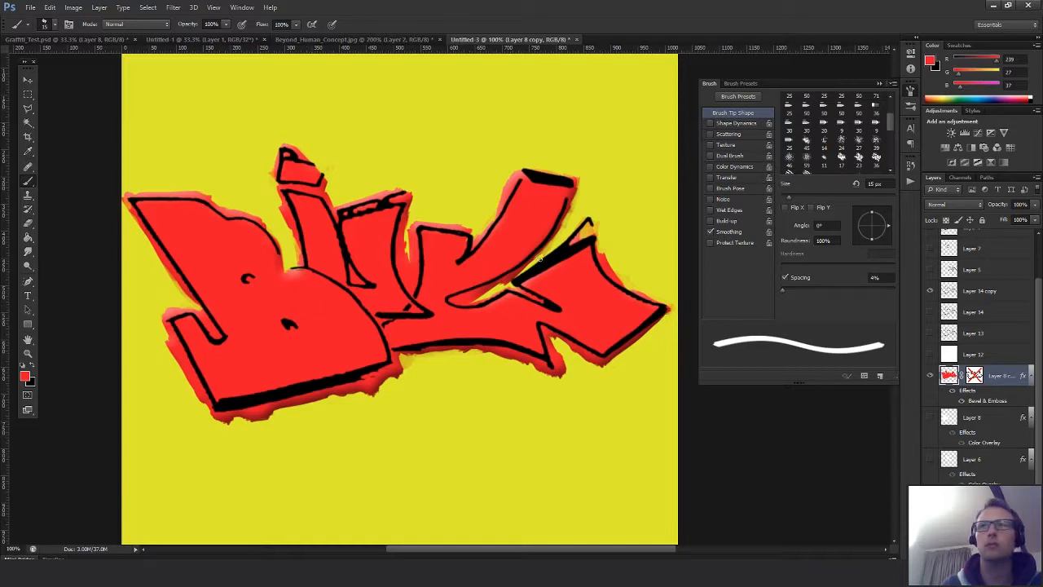
shift+click(976, 375)
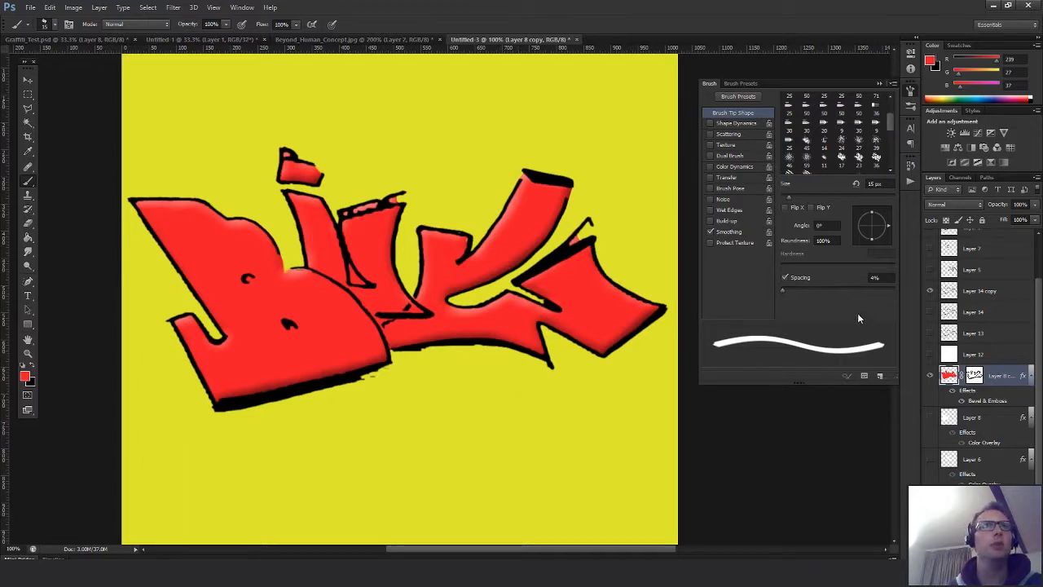
On Layer 14 copy, erase the overlapping outline strokes where the U meets the last letter, reducing the eraser to 9 px
click(949, 291)
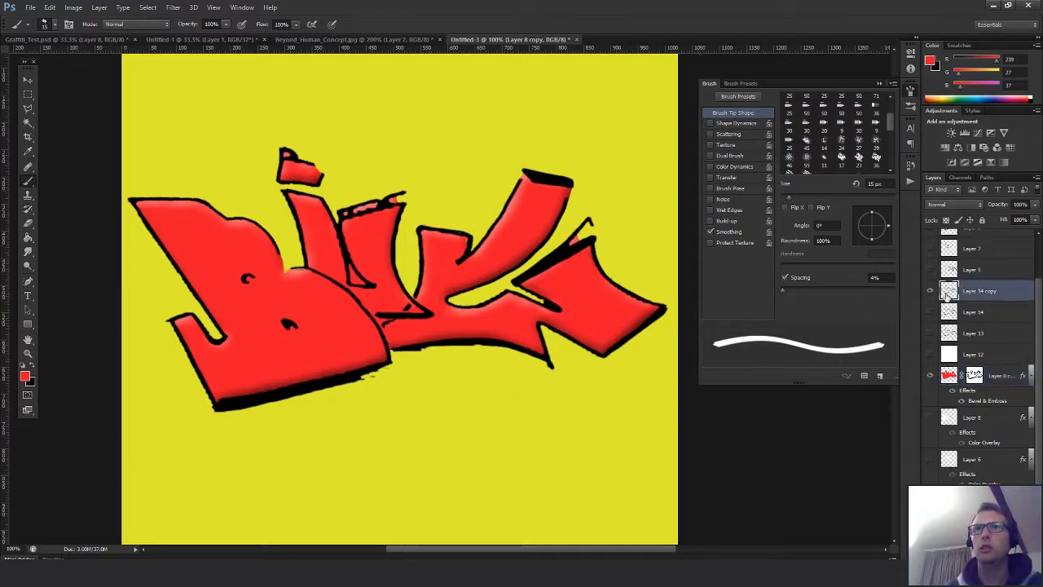
key(e)
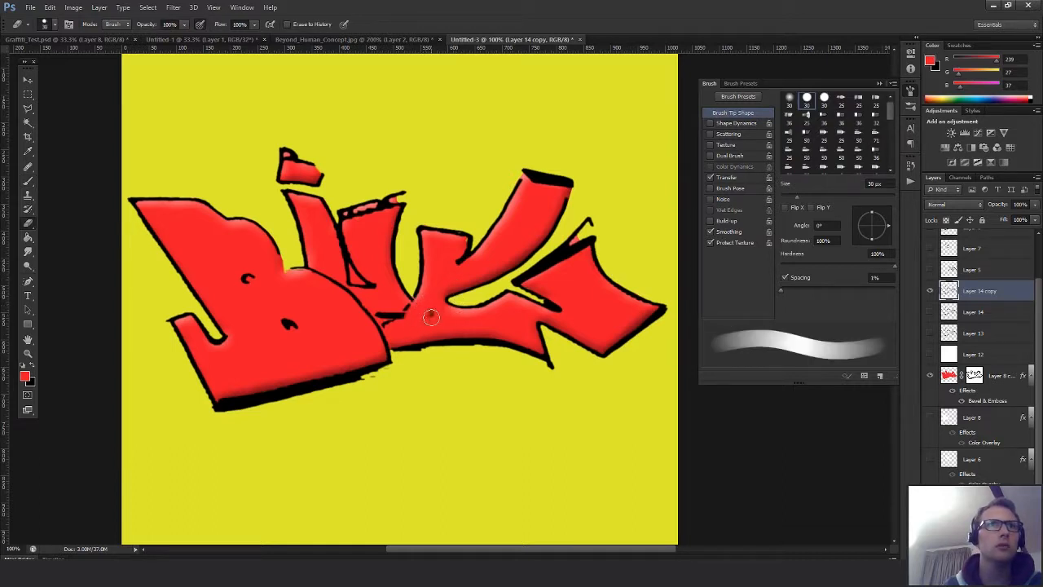
drag(431, 317, 424, 310)
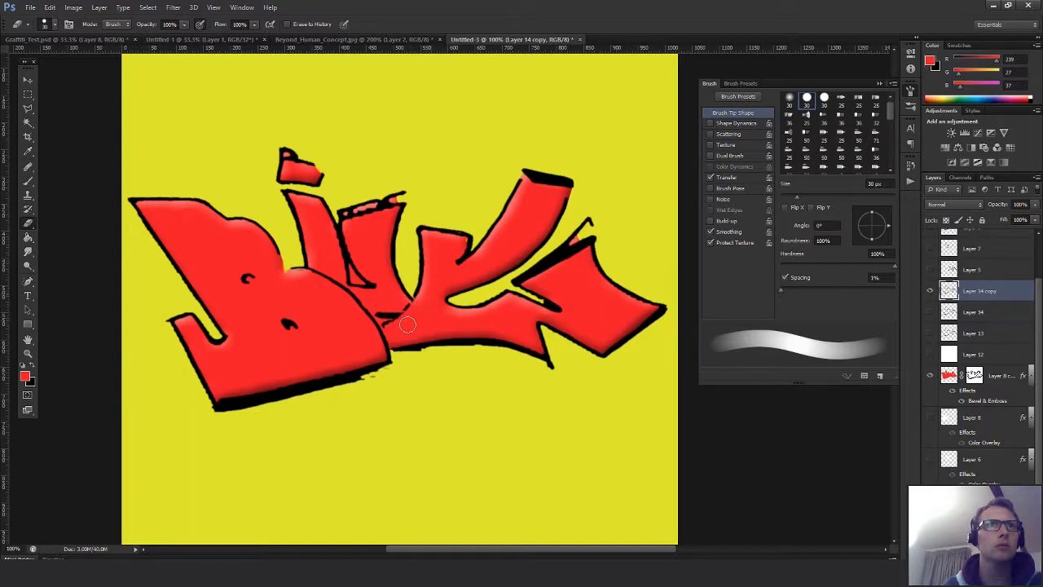
key(bracketleft)
key(bracketleft)
key(bracketleft)
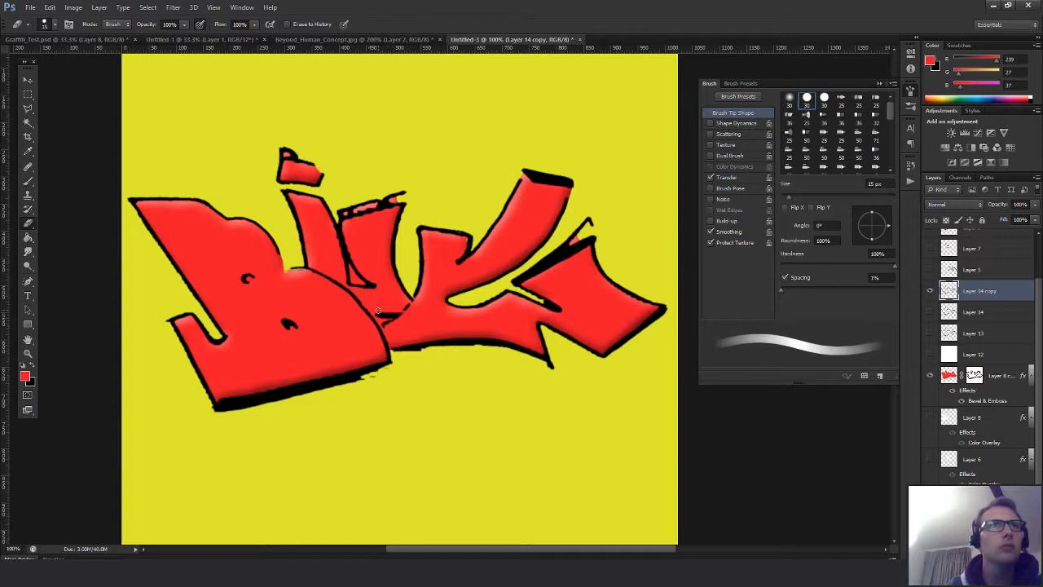
key(bracketleft)
key(bracketleft)
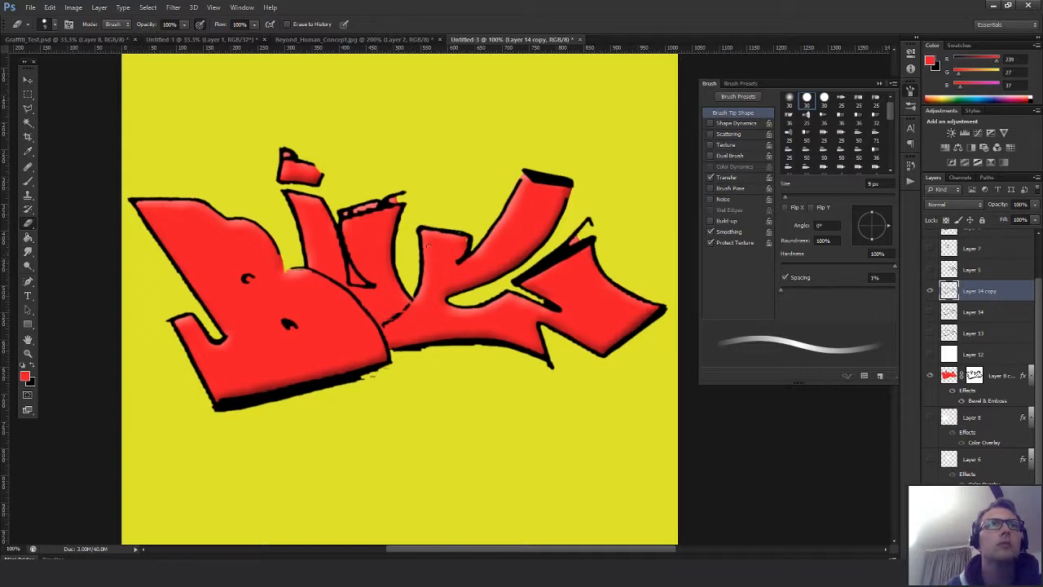
Repaint the broken outline between the U and the last letter in black with a 7 px brush
key(b)
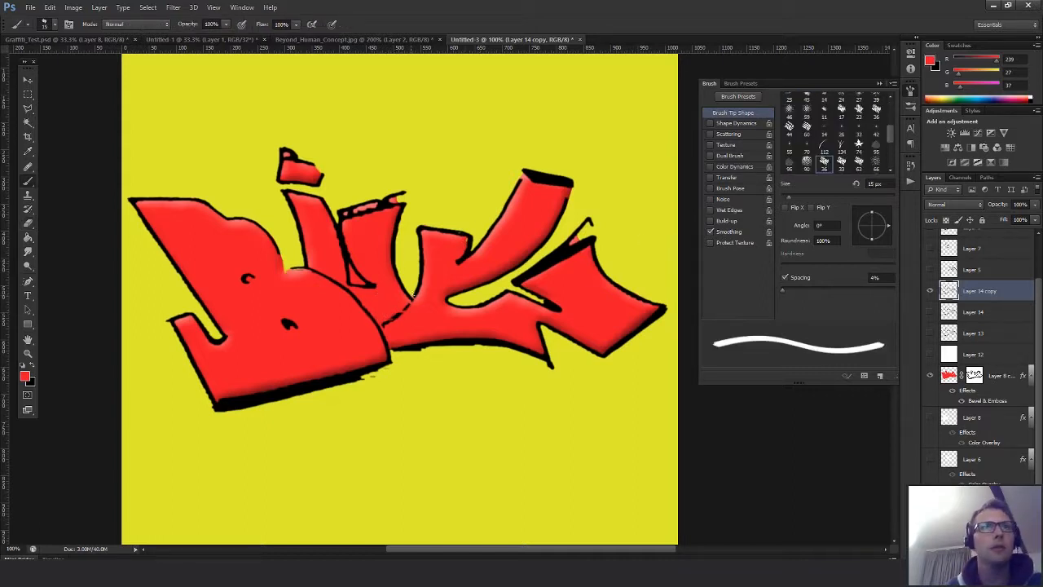
key([)
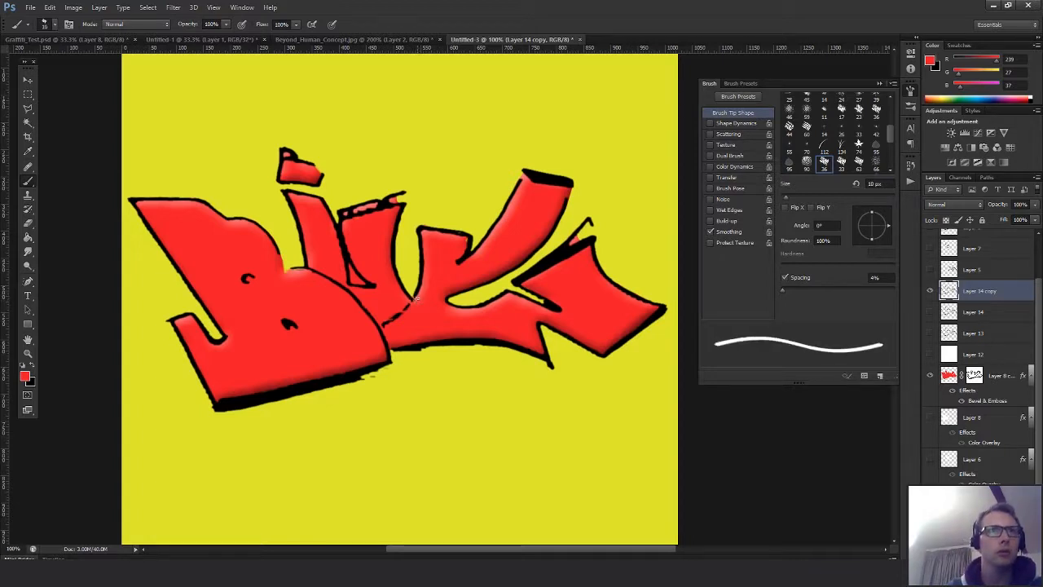
key(x)
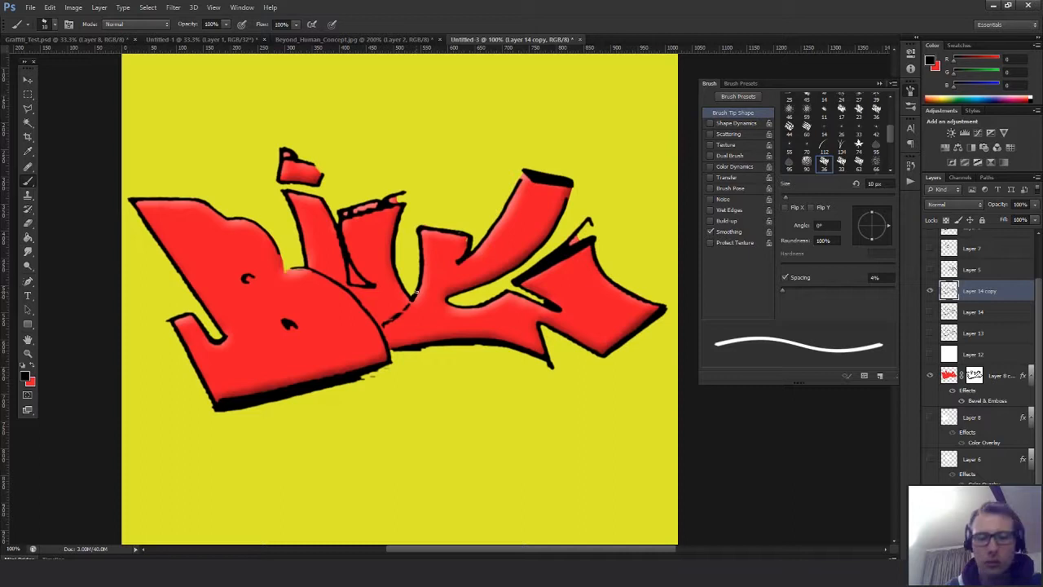
key(bracketleft)
key(bracketleft)
key(bracketleft)
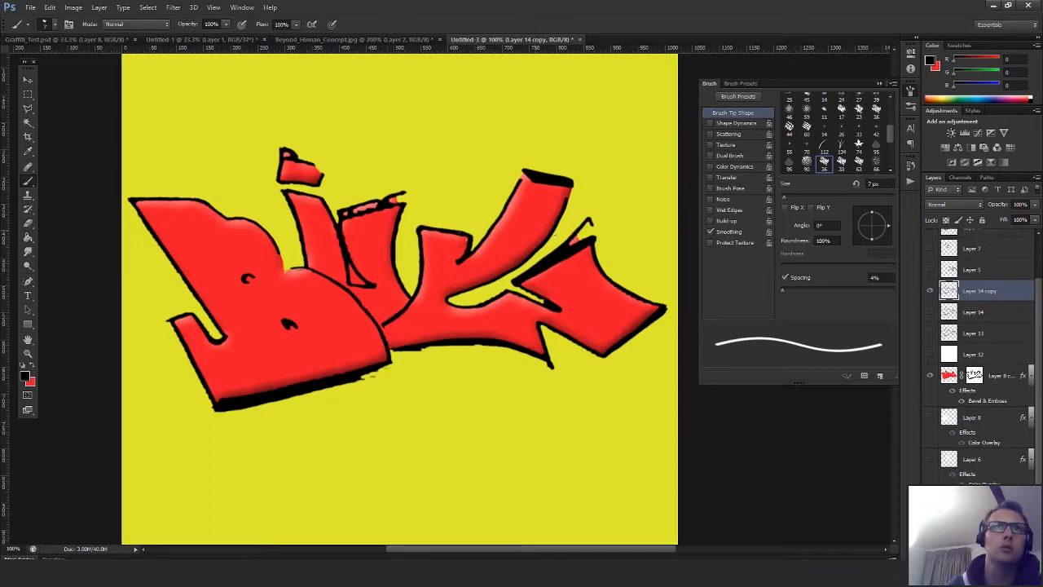
Mask out the red in the narrow gap between the i and the U on the Layer 8 copy mask
click(952, 374)
alt+click(405, 275)
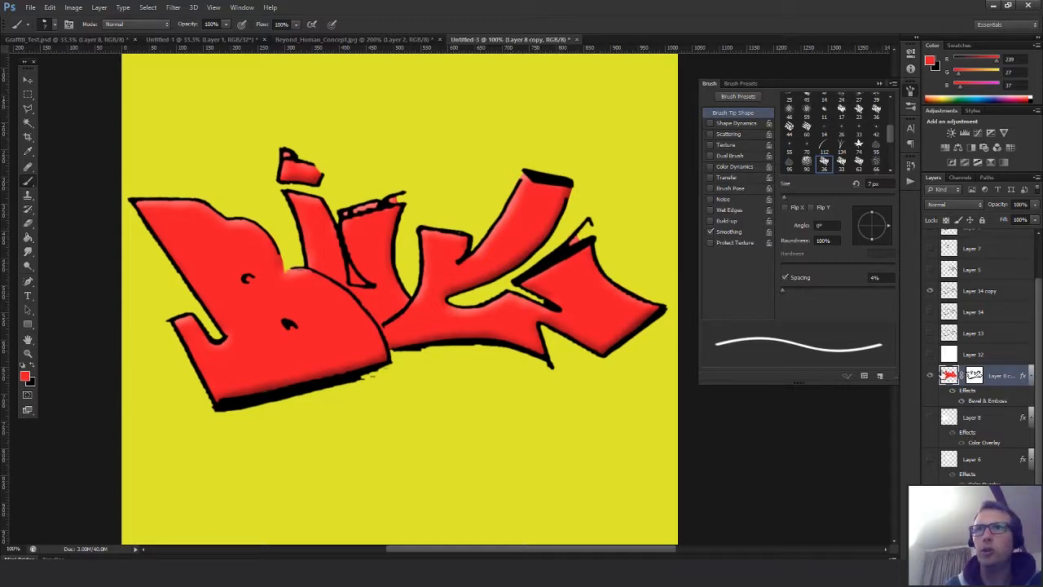
click(975, 375)
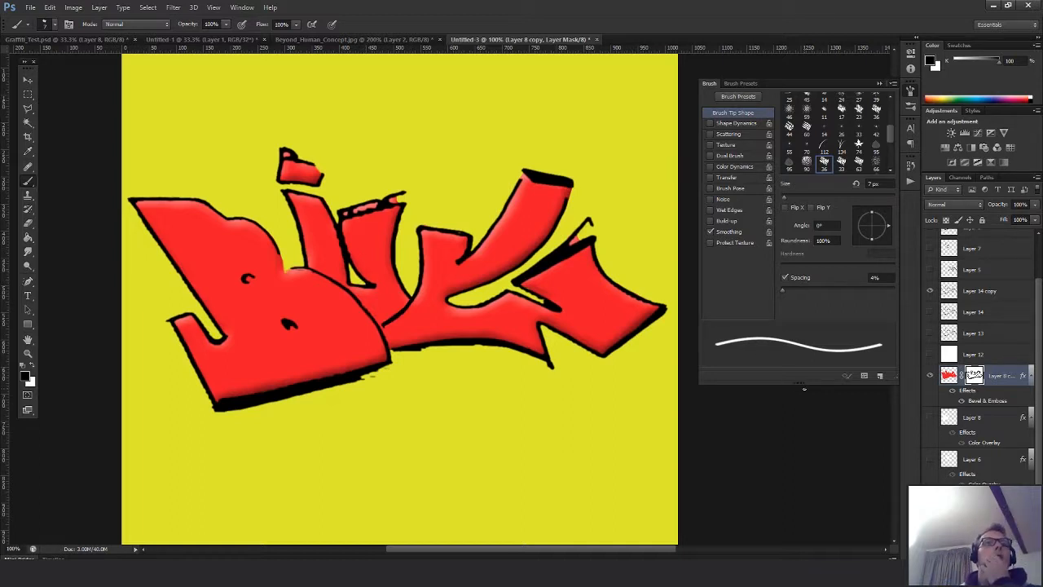
Erase the stray black specks around the lettering's edges on Layer 14 copy with the 9 px eraser
click(950, 290)
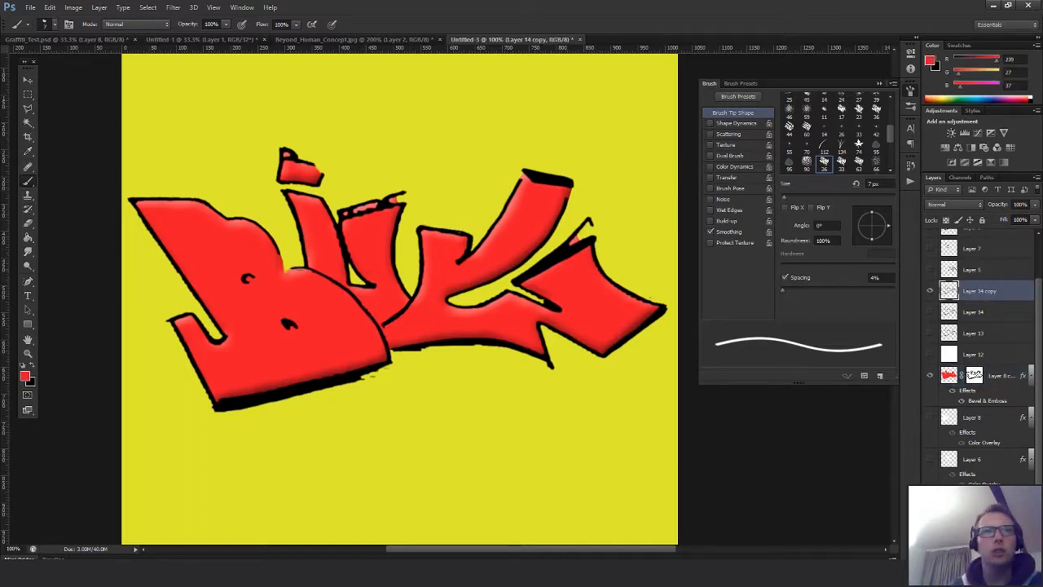
key(e)
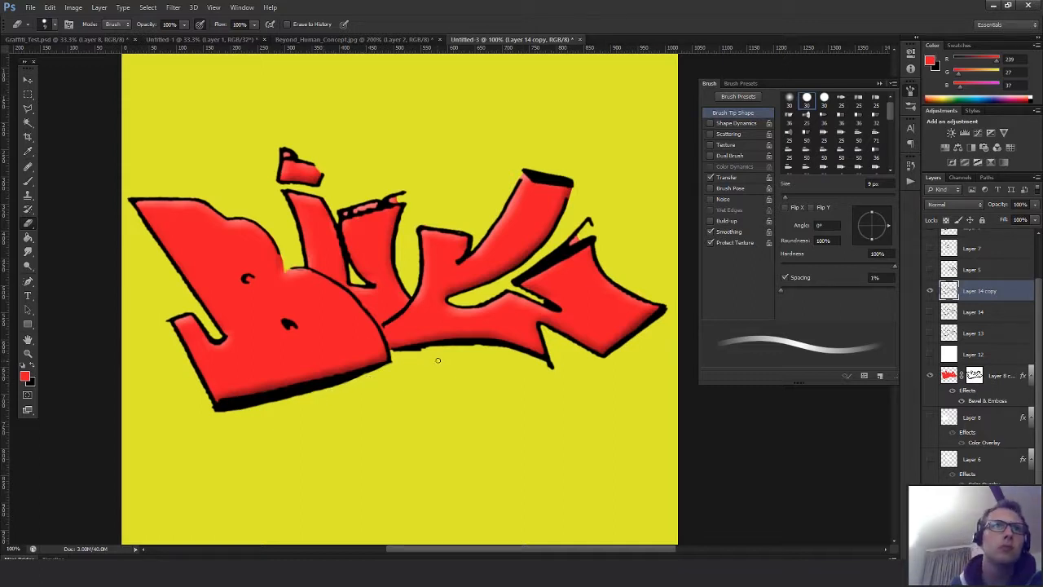
drag(555, 288, 574, 311)
Move Layer 8 copy up the layer stack to sit directly beneath Layer 14 copy
key(z)
alt+click(587, 279)
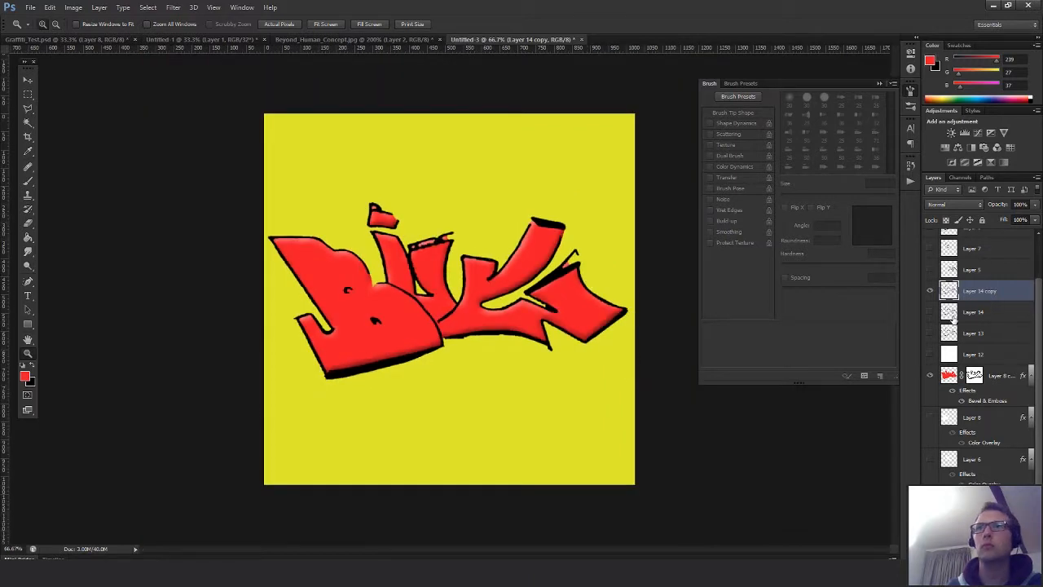
drag(1007, 375, 1019, 317)
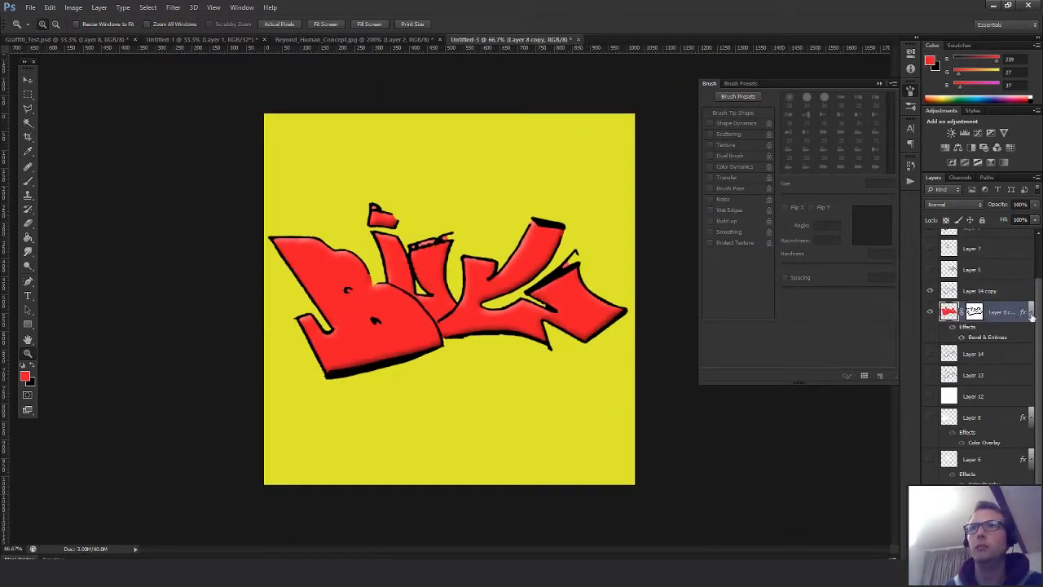
scroll(1038, 435, down, 1)
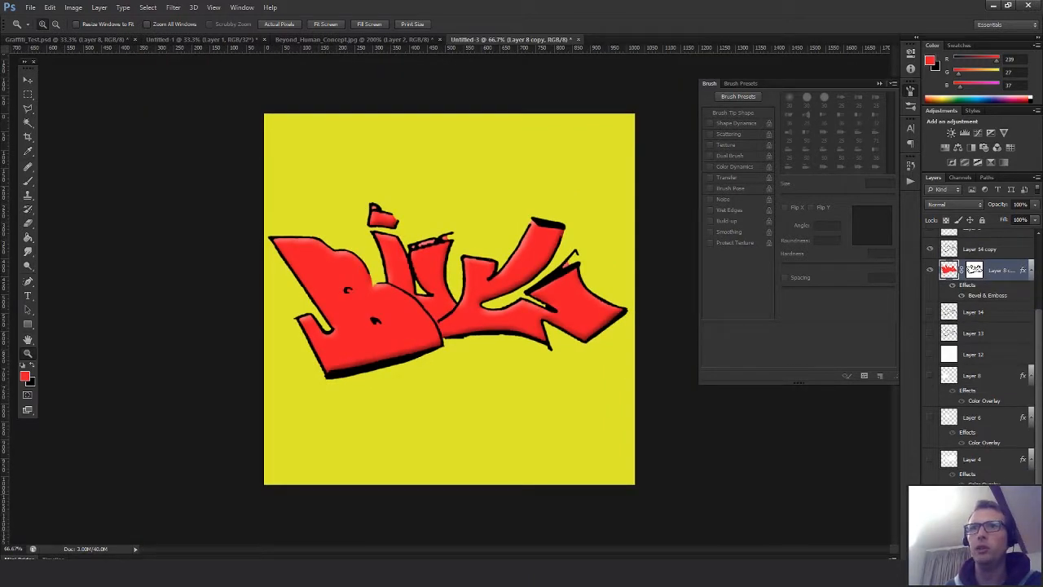
scroll(969, 273, up, 1)
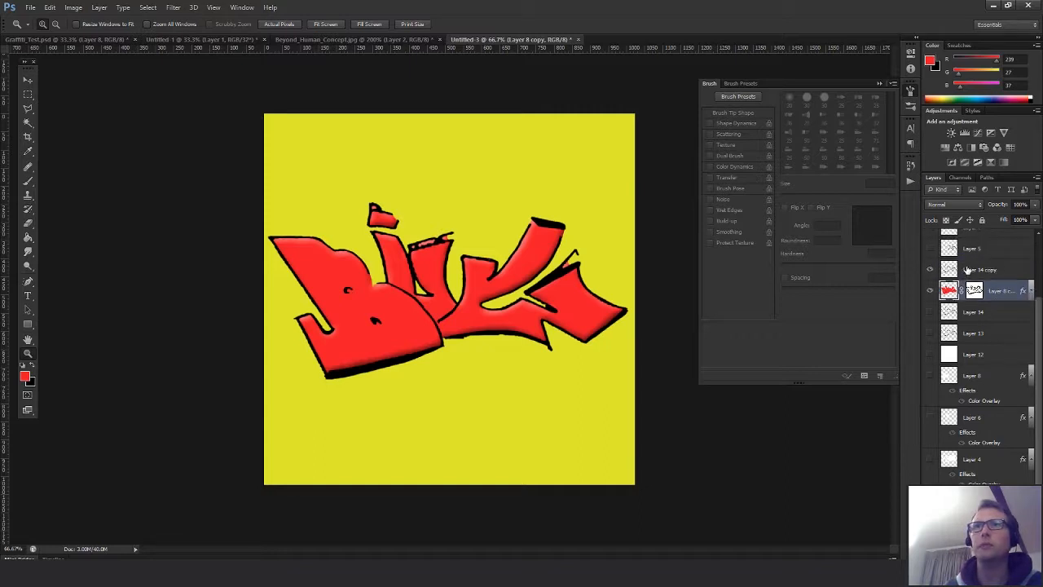
Scale Layer 14 copy and Layer 8 copy down slightly together so the lettering sits further inside the canvas
ctrl+click(967, 270)
key(ctrl+t)
drag(636, 198, 630, 201)
key(Return)
key(z)
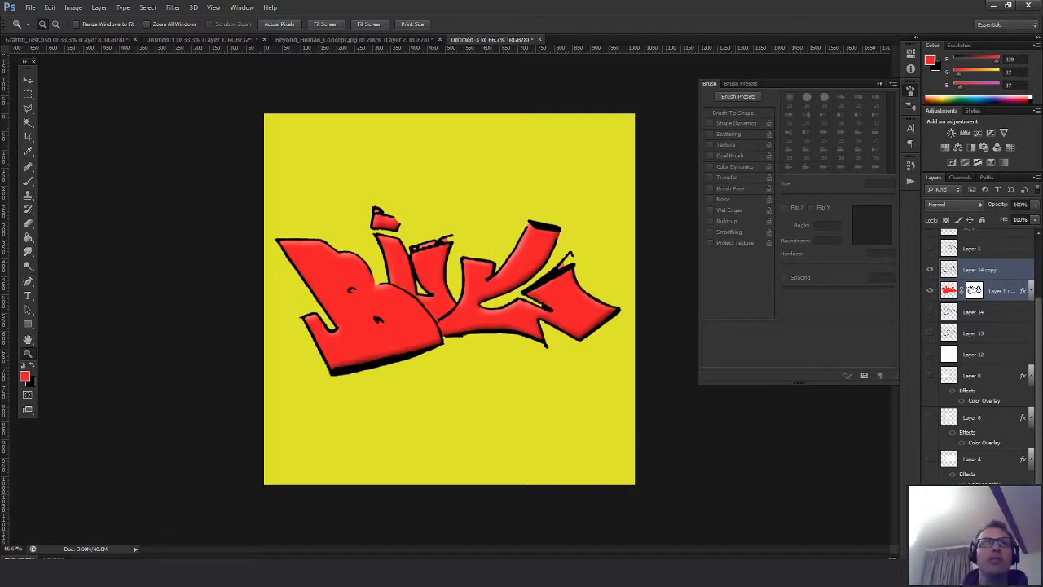
click(443, 74)
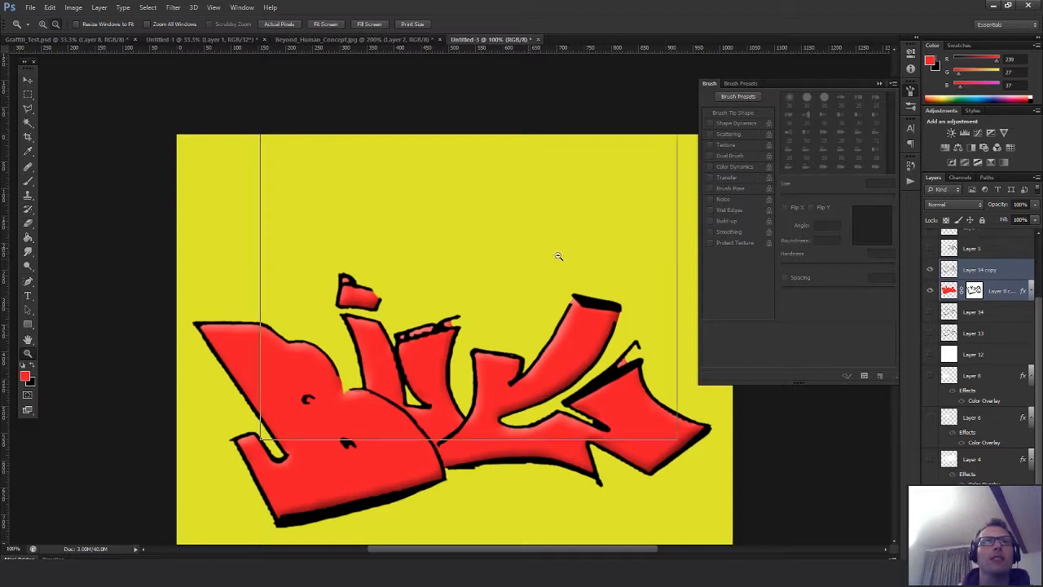
alt+click(558, 256)
key(m)
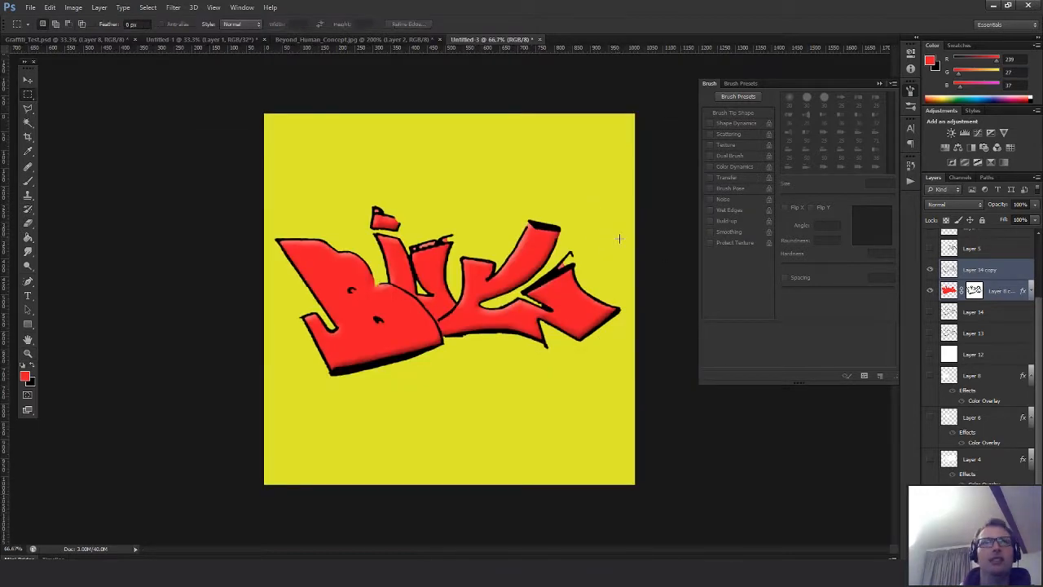
Duplicate the yellow Layer 1 to directly beneath Layer 8 copy and add a layer mask to the copy
click(949, 291)
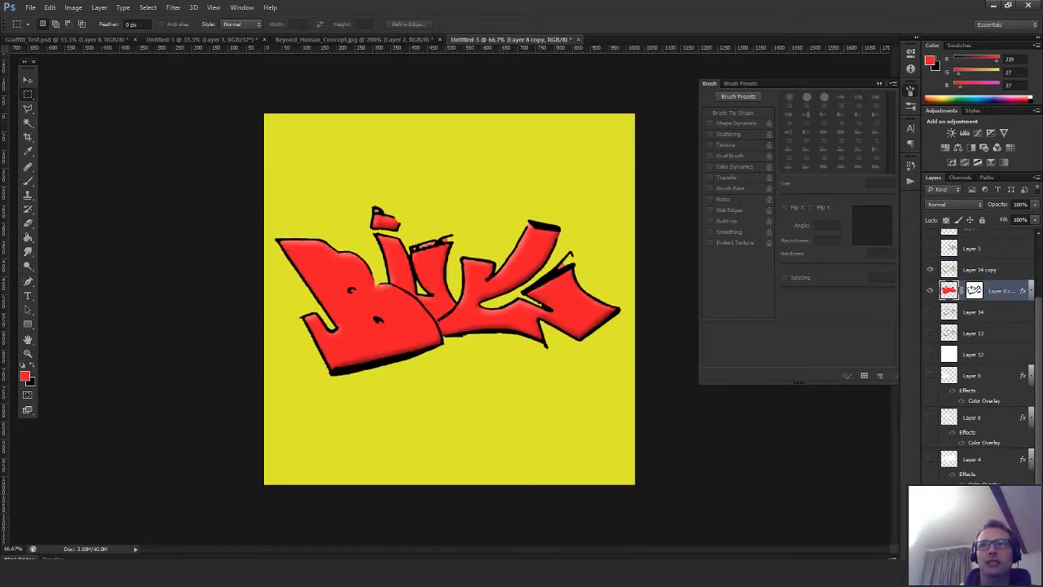
ctrl+click(507, 259)
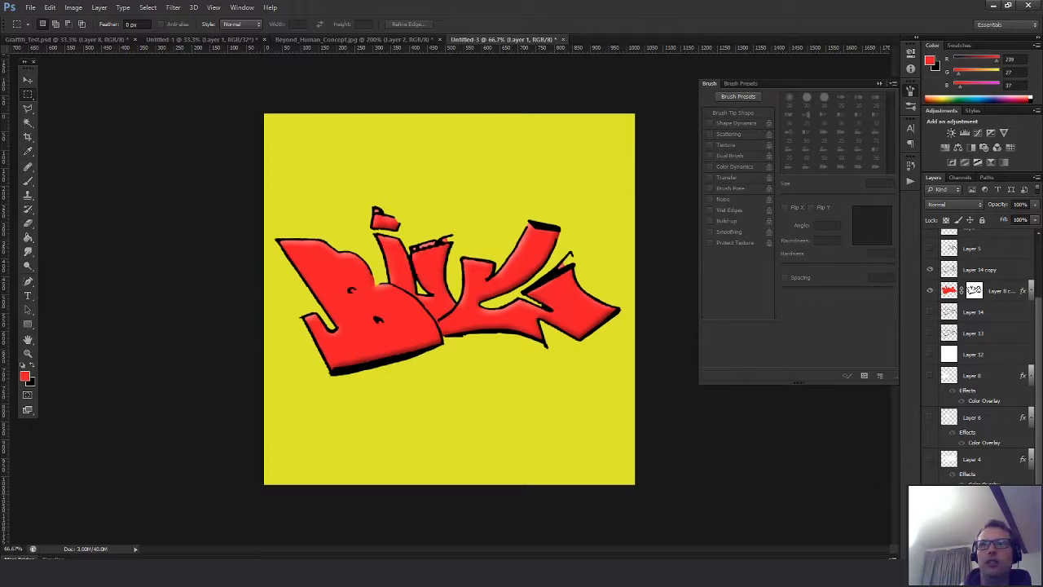
alt+drag(977, 493, 969, 306)
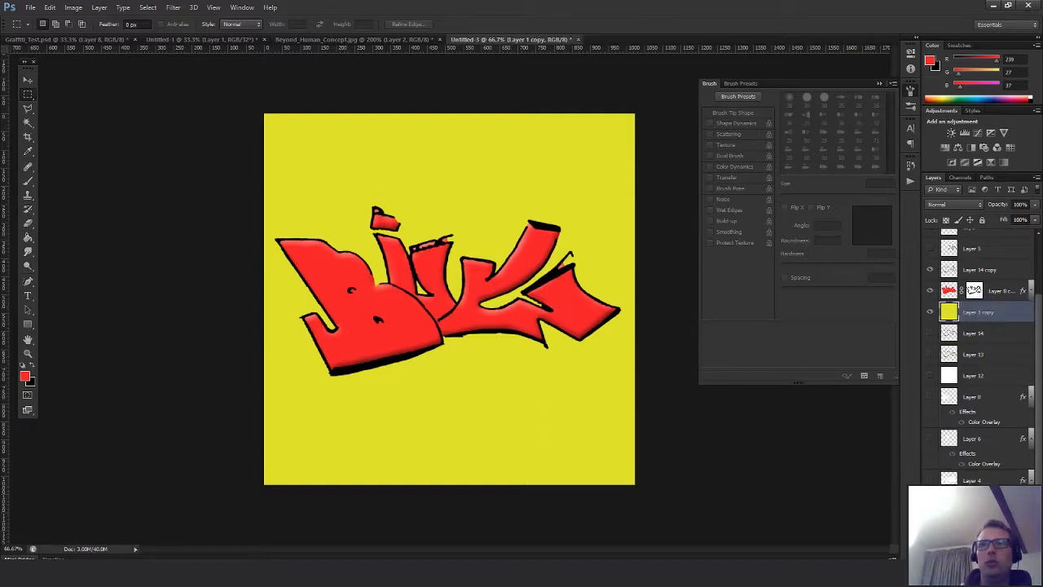
click(968, 554)
scroll(983, 476, down, 1)
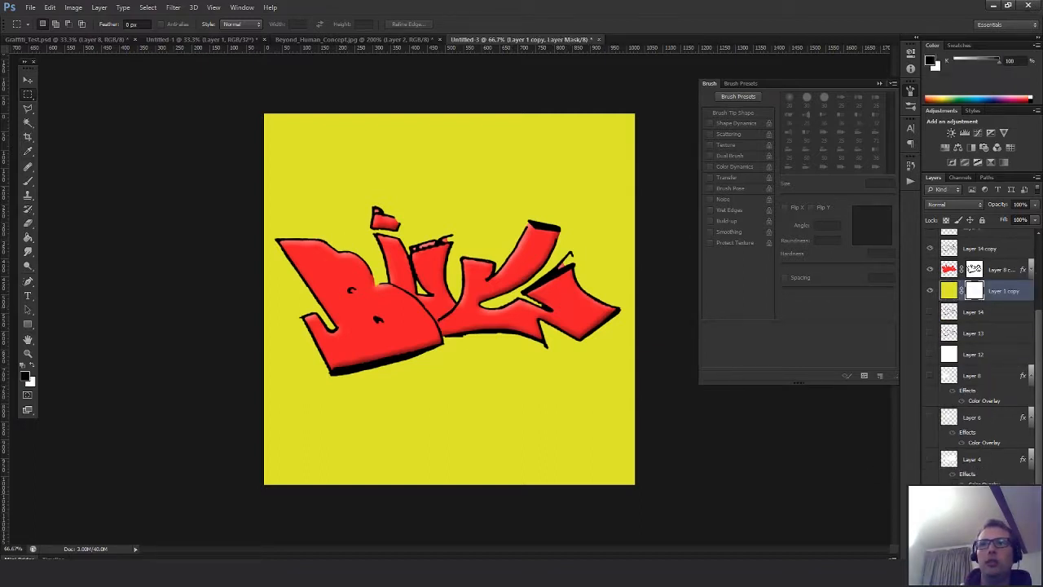
Shift the original Layer 1 background from yellow to bright blue with Hue/Saturation
click(978, 501)
key(ctrl+u)
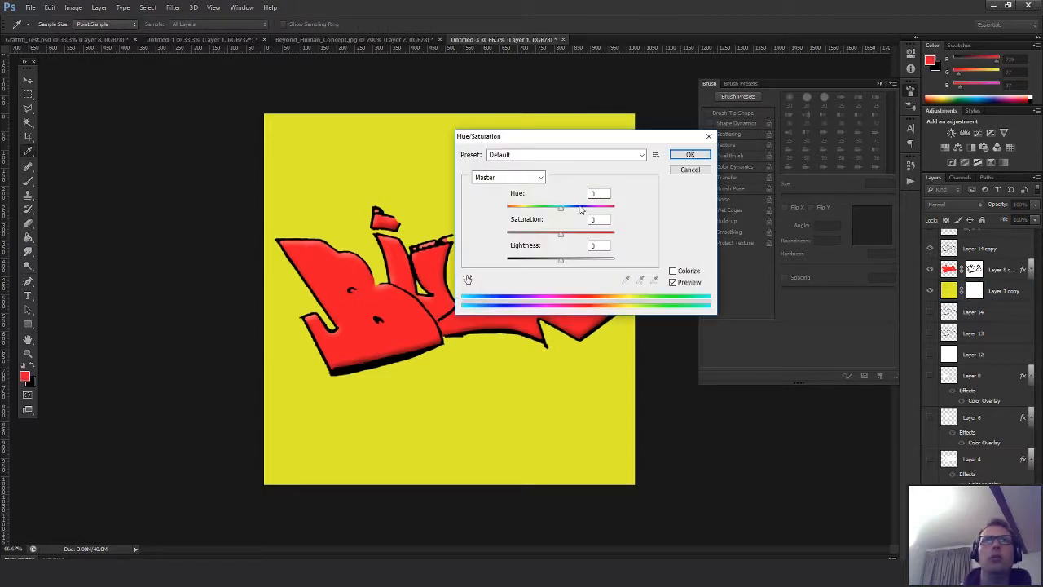
drag(581, 211, 609, 233)
click(689, 155)
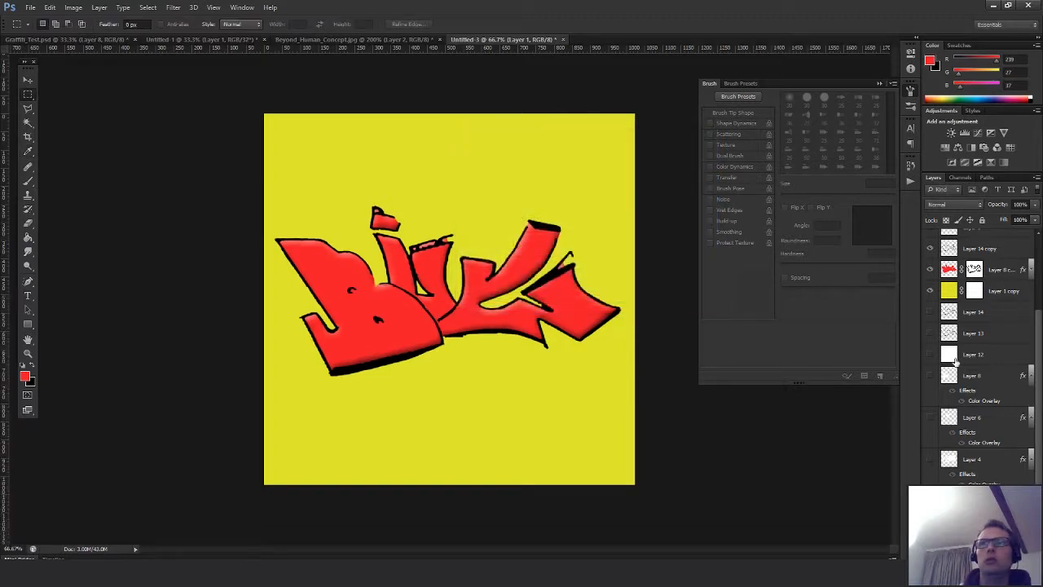
Invert the Layer 1 copy mask to hide its yellow fill, and ready the Brush with white at the B
click(976, 293)
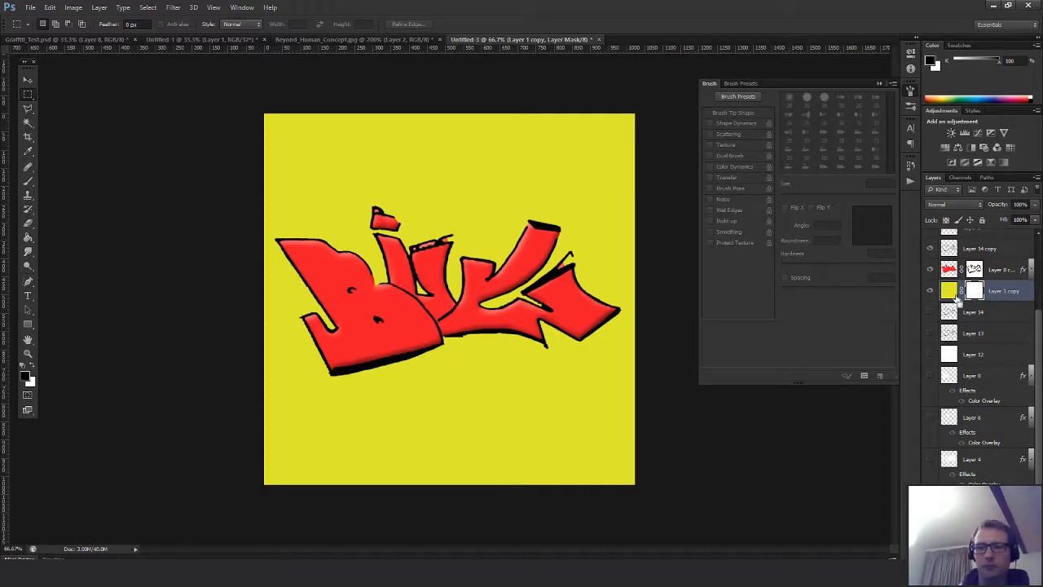
key(ctrl+i)
key(z)
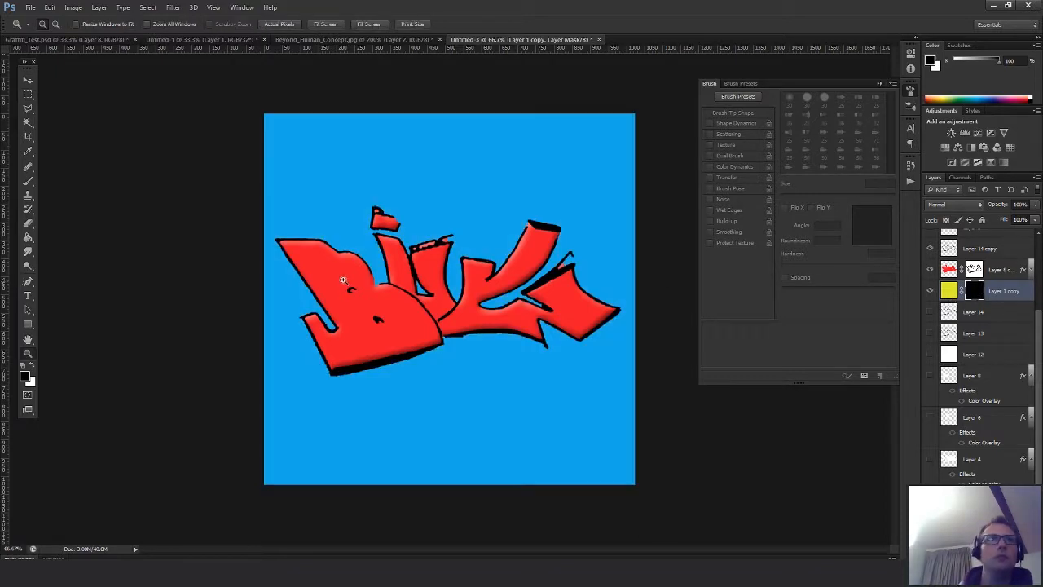
click(363, 300)
click(363, 302)
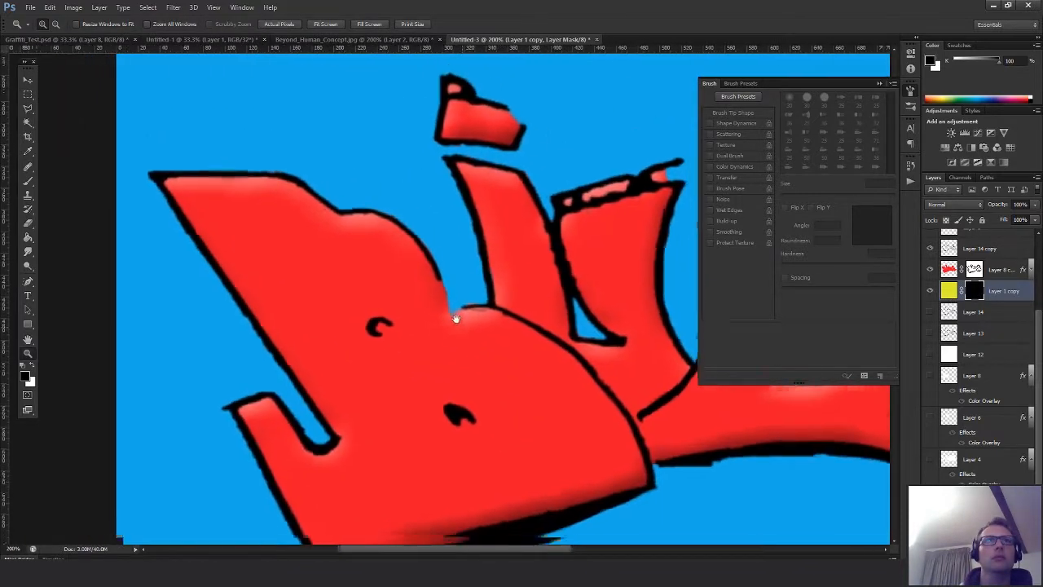
drag(456, 318, 451, 295)
key(b)
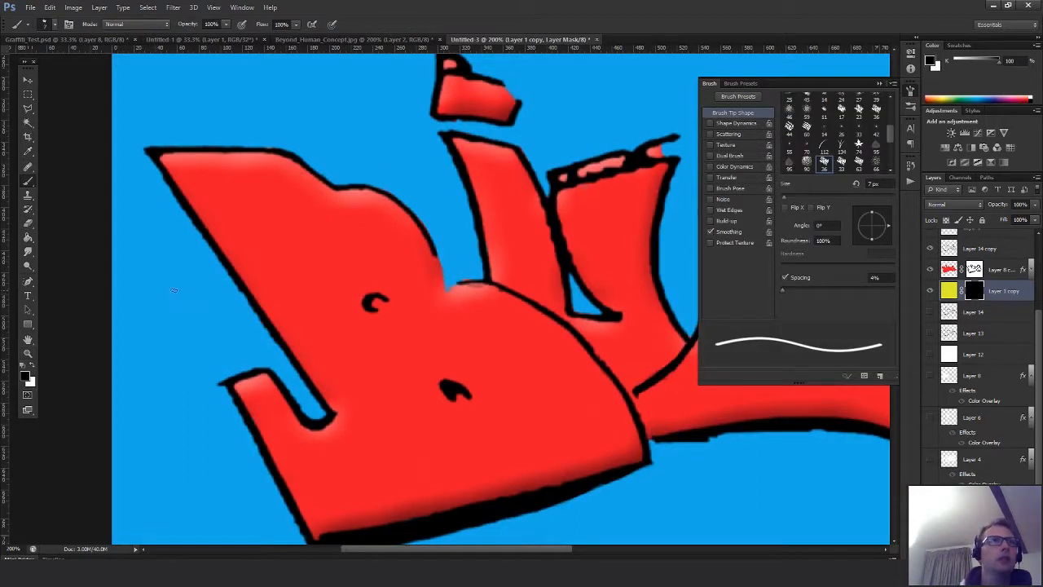
key(x)
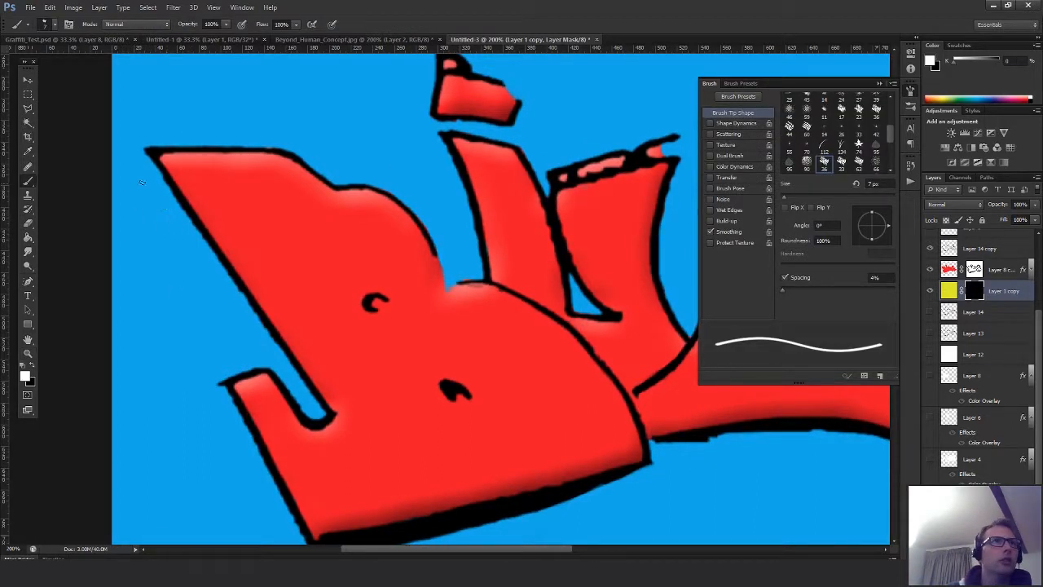
drag(141, 182, 269, 332)
key(ctrl+z)
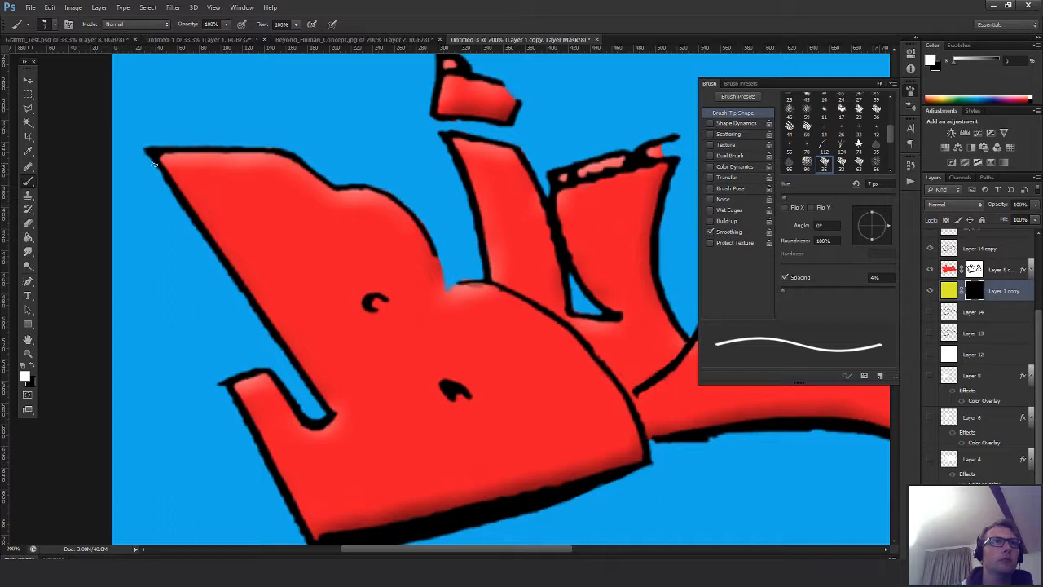
drag(126, 152, 285, 350)
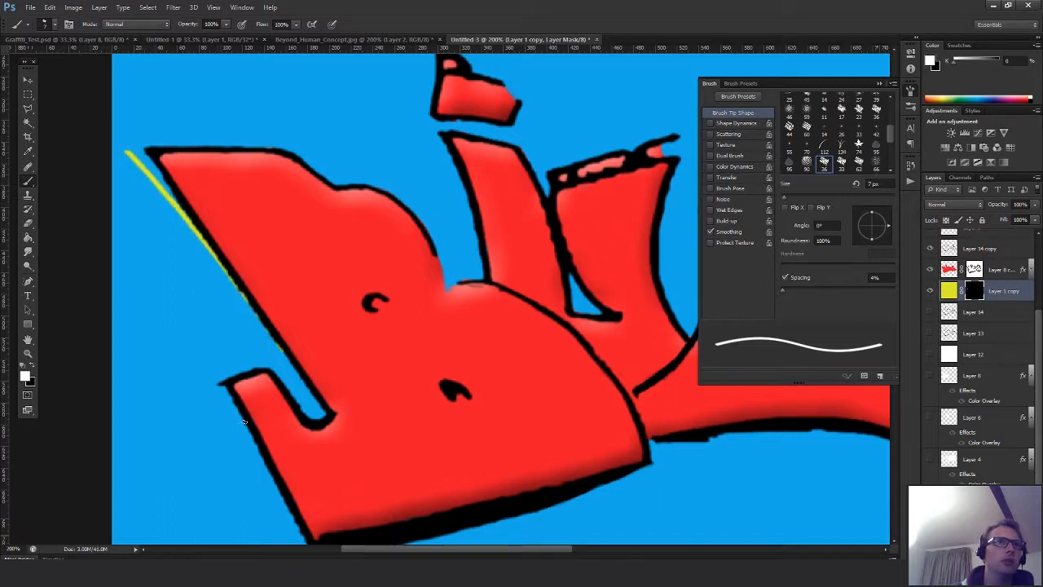
mouse_move(320, 289)
mouse_down()
mouse_move(361, 174)
mouse_move(380, 296)
mouse_up()
key(ctrl+z)
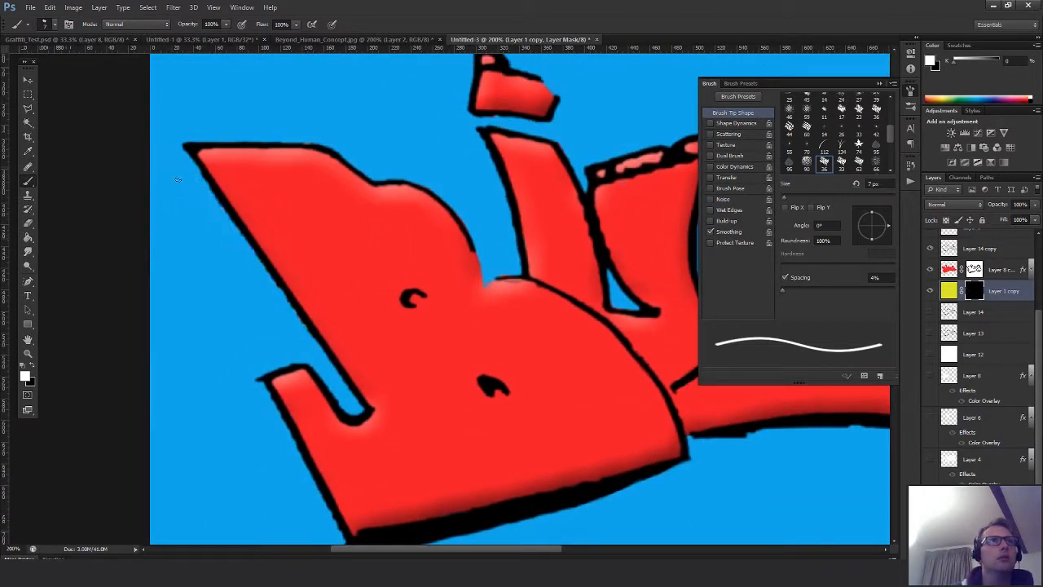
drag(159, 137, 300, 342)
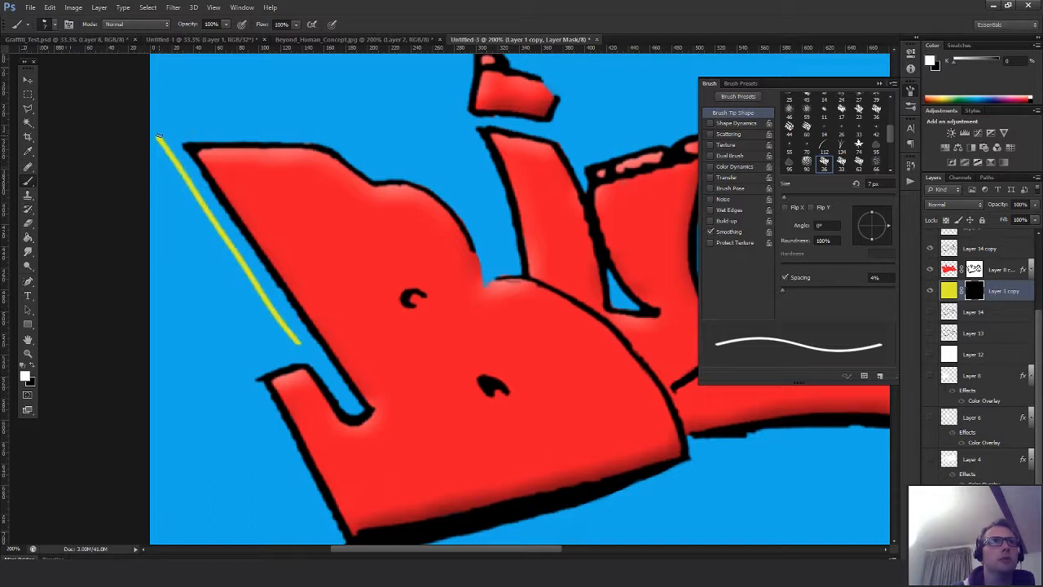
drag(159, 137, 240, 121)
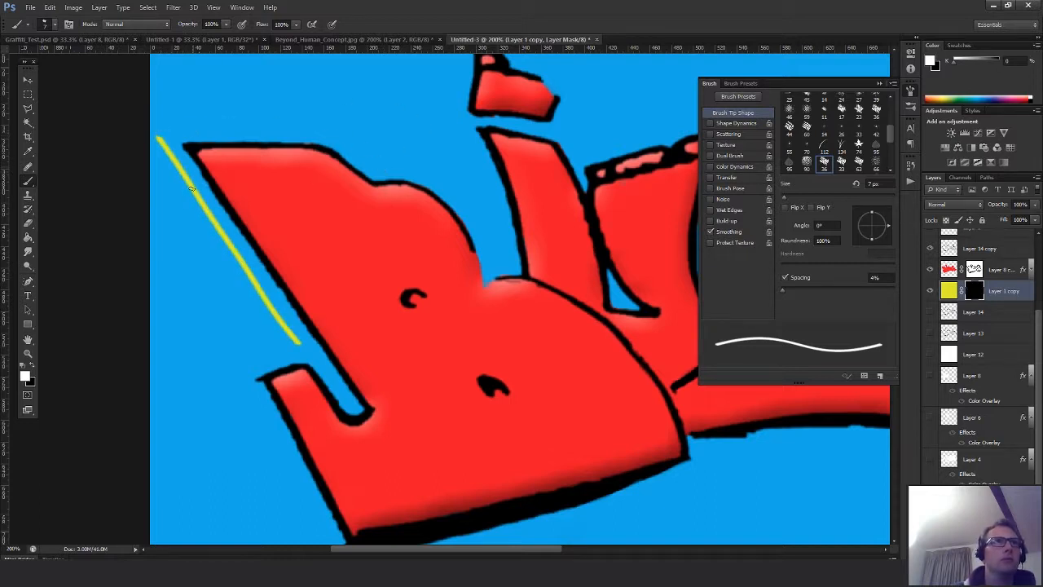
drag(160, 140, 292, 359)
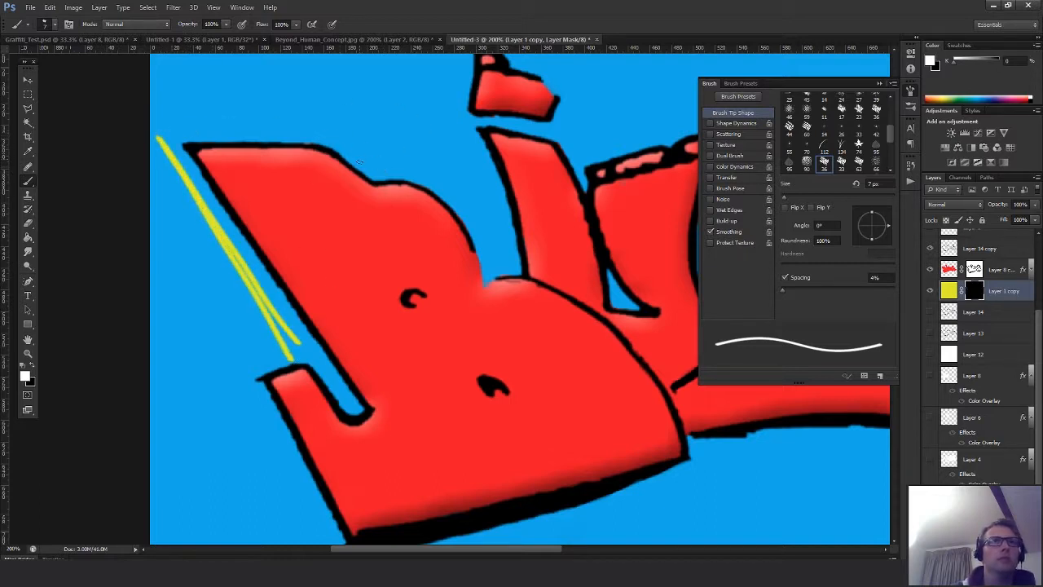
key(ctrl+z)
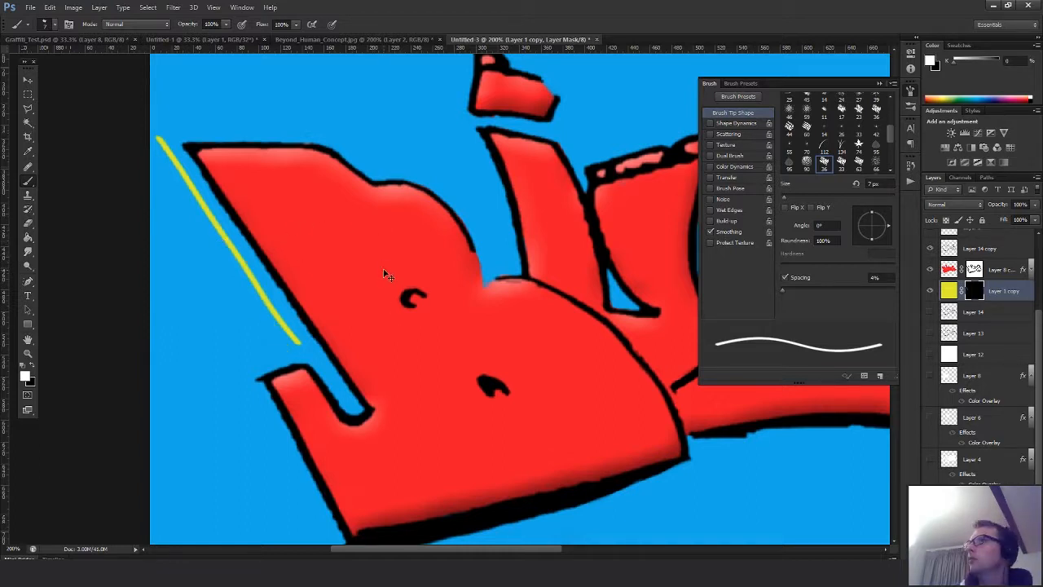
key(ctrl+z)
key(ctrl+z)
key(ctrl+alt+z)
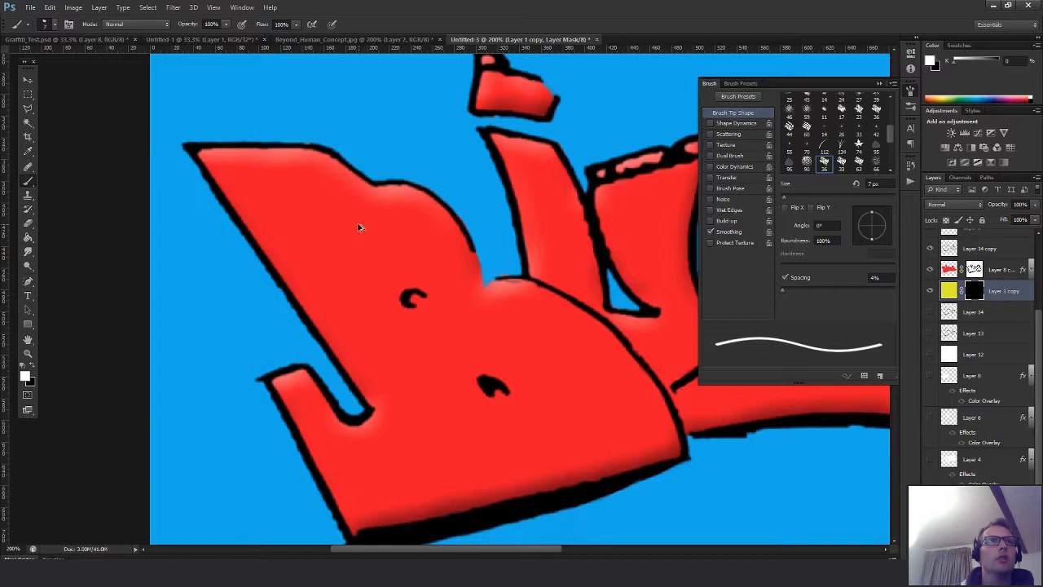
drag(236, 213, 258, 254)
shift+click(205, 193)
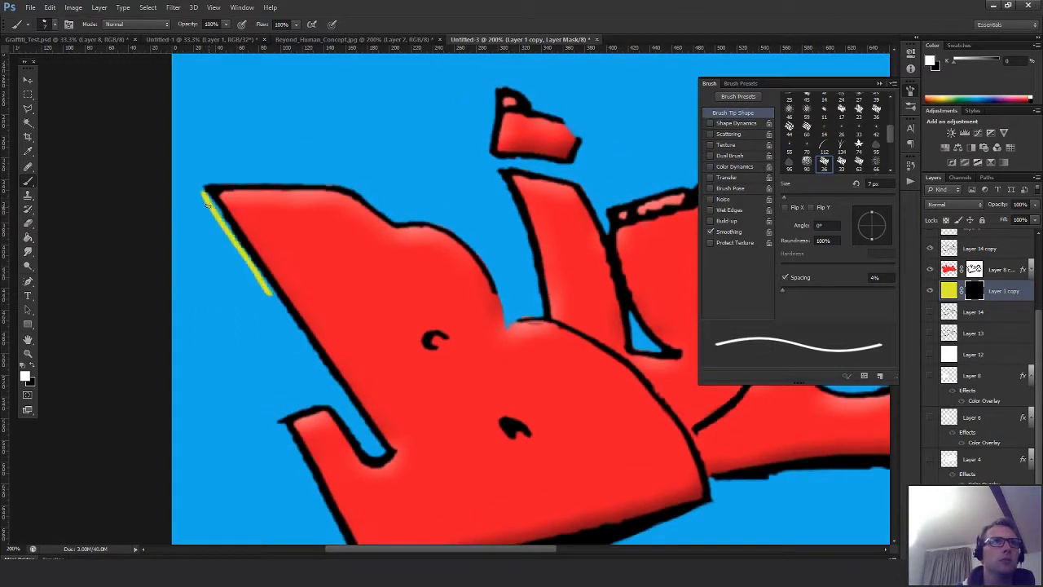
key(ctrl+z)
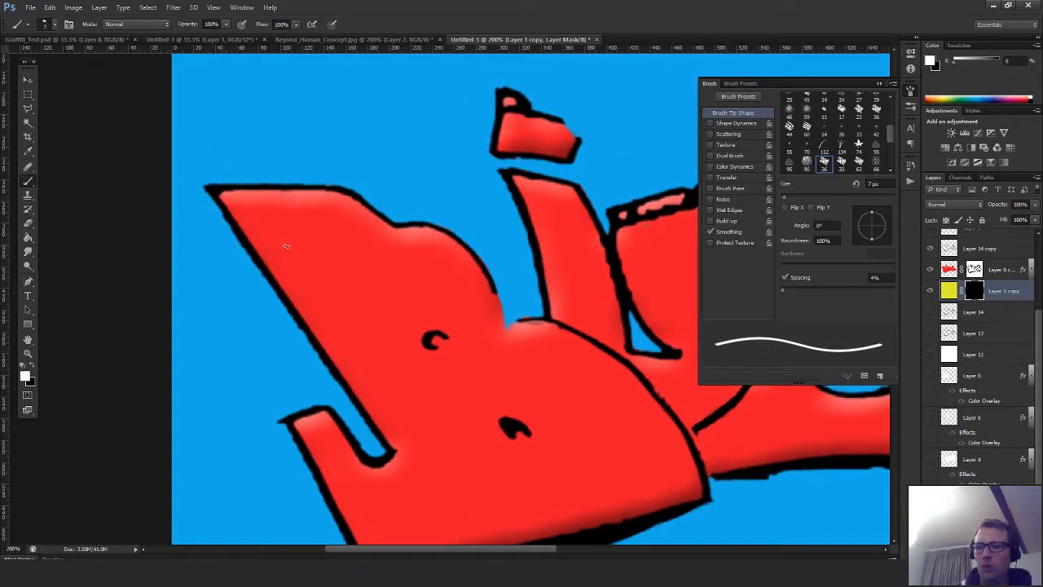
Enlarge the brush to 15 px and reveal a yellow edge along the B's upper and lower left sides on the Layer 1 copy mask
key(bracketright)
key(bracketright)
key(bracketright)
key(bracketright)
drag(196, 183, 313, 361)
drag(391, 321, 309, 185)
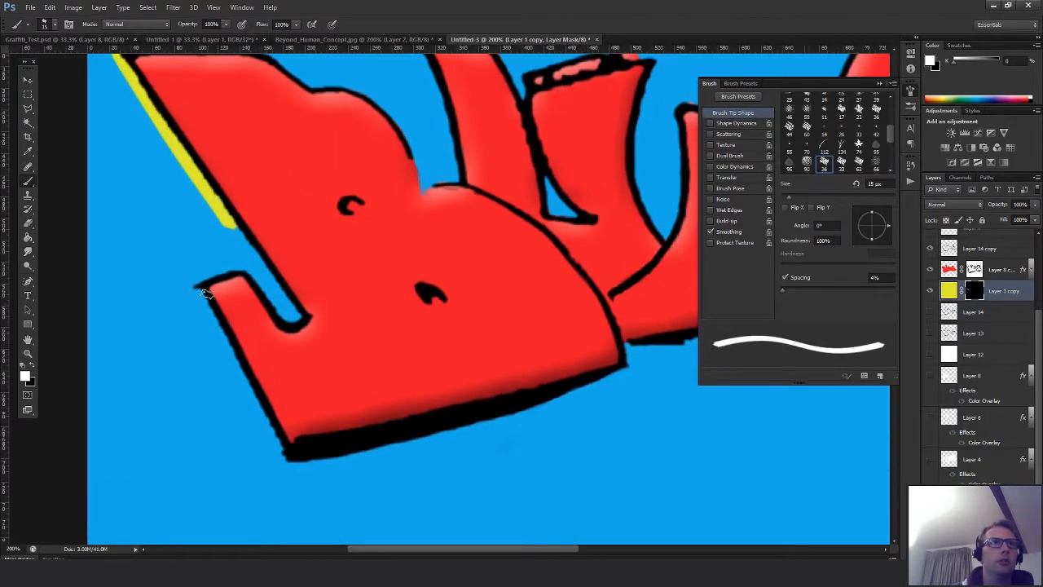
drag(200, 290, 276, 390)
Reveal a yellow edge along the left sides of the i's stem and dot on the Layer 1 copy mask
drag(445, 194, 424, 388)
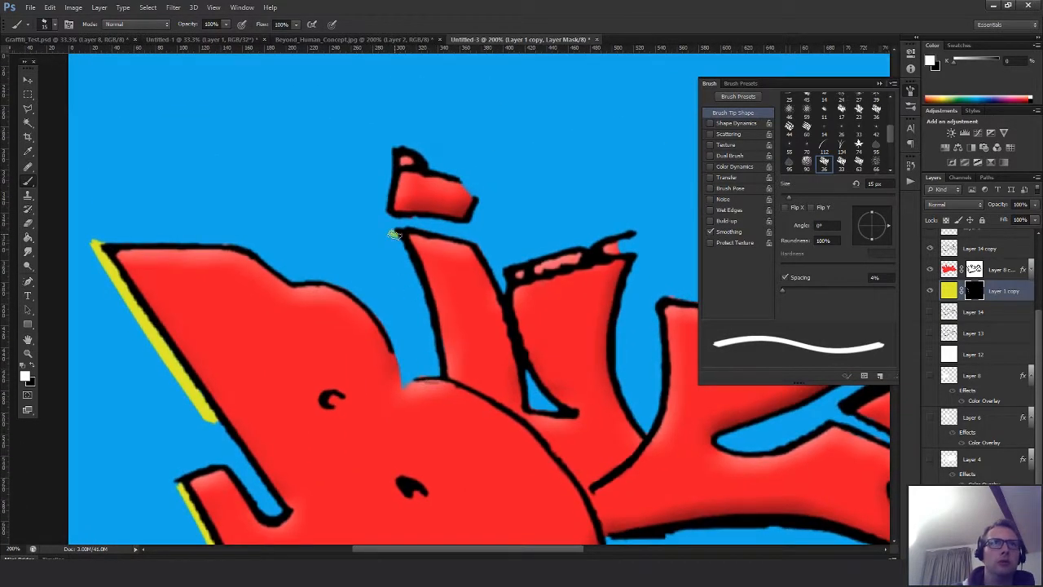
drag(387, 234, 428, 376)
drag(459, 193, 459, 226)
drag(384, 185, 378, 248)
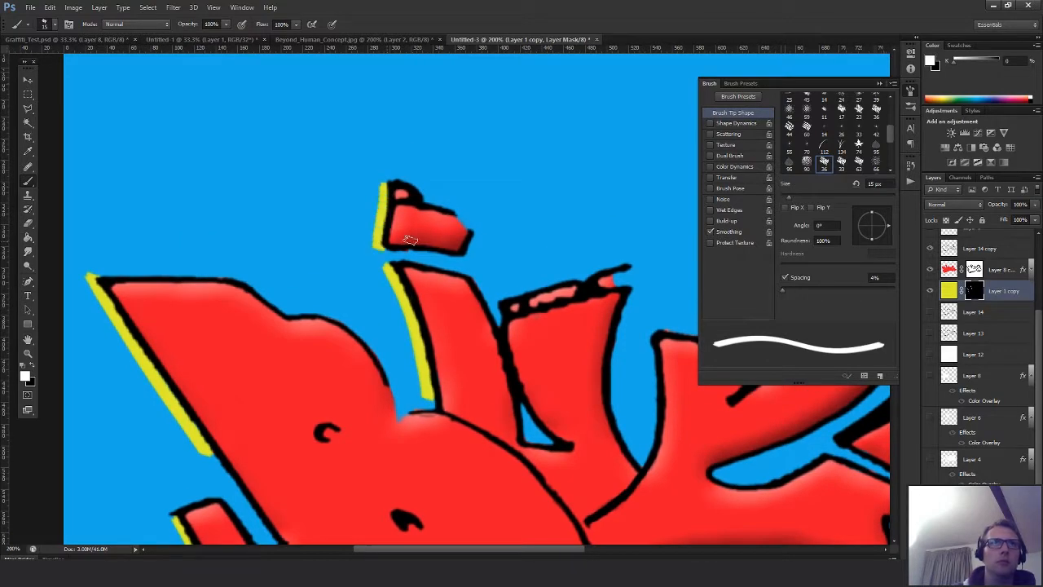
Reveal yellow at the U's upper-left corner and inside the narrow gap between the i and the U
drag(499, 238, 415, 182)
drag(425, 248, 427, 262)
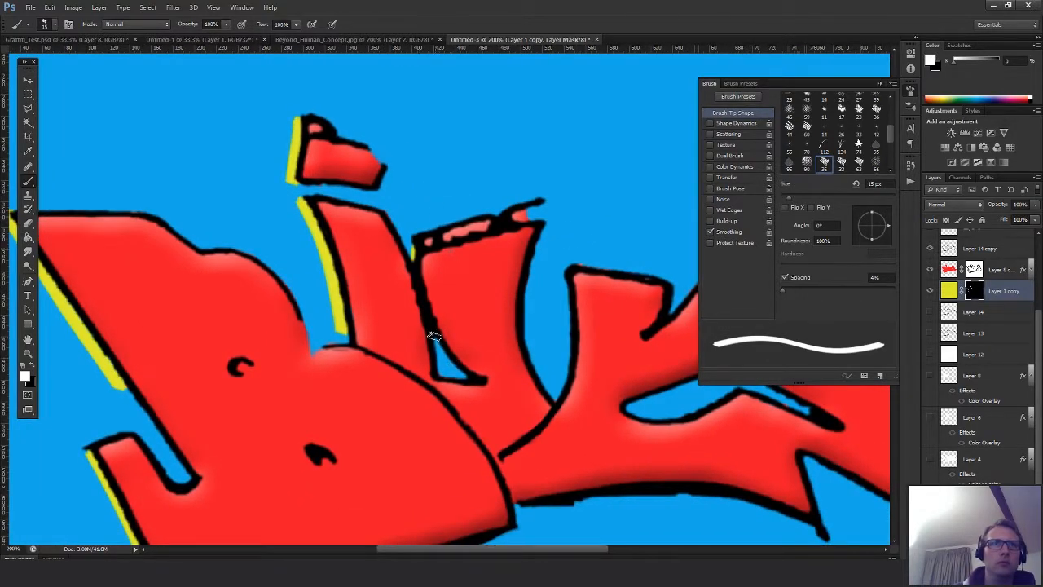
drag(603, 326, 491, 232)
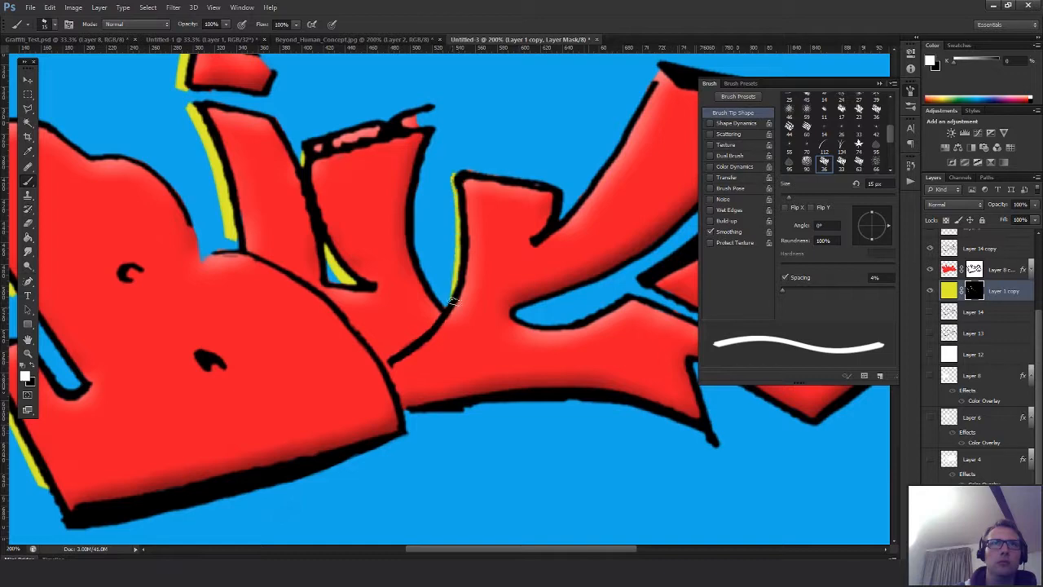
Reveal a yellow edge along the left side of the last letter's stem and its raised upper arm
drag(449, 173, 436, 312)
mouse_move(465, 207)
mouse_down()
mouse_move(318, 220)
mouse_move(306, 231)
mouse_up()
drag(499, 91, 400, 242)
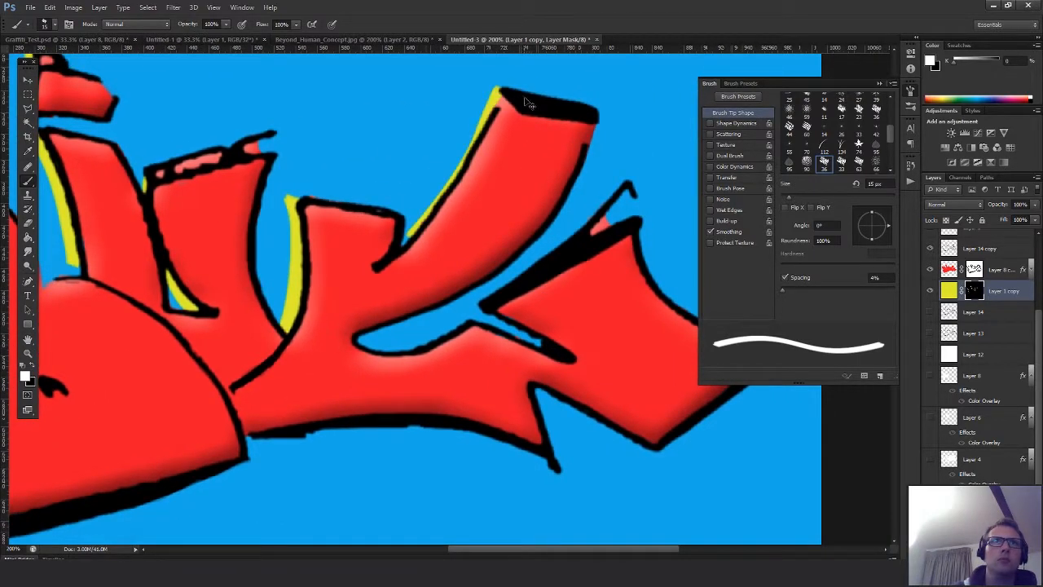
key(ctrl+z)
drag(491, 107, 396, 243)
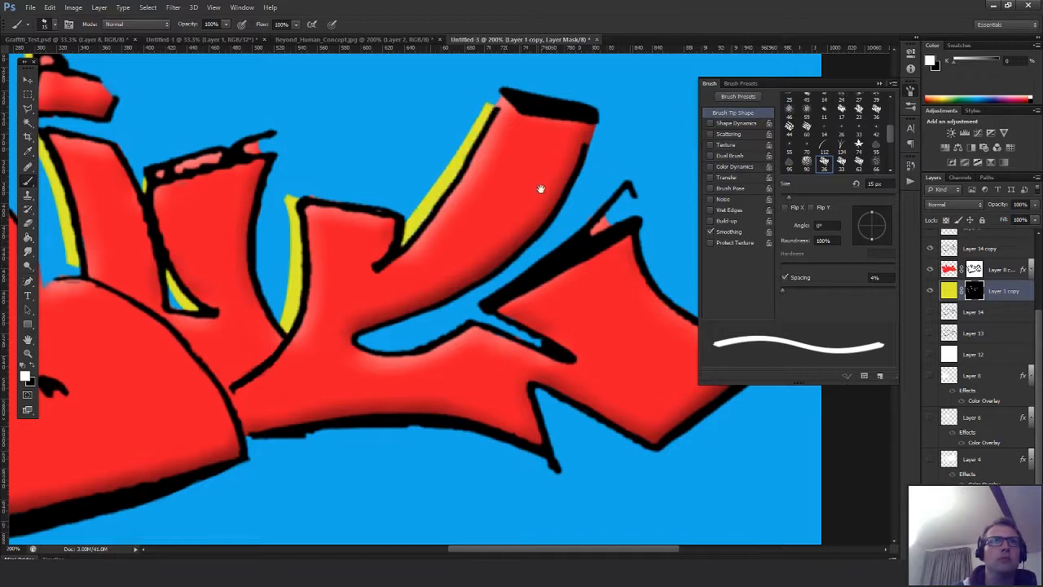
Reveal a yellow edge along the top of the last letter's diagonal leg and the lower rim of its inner notch
drag(541, 189, 488, 225)
drag(568, 218, 424, 334)
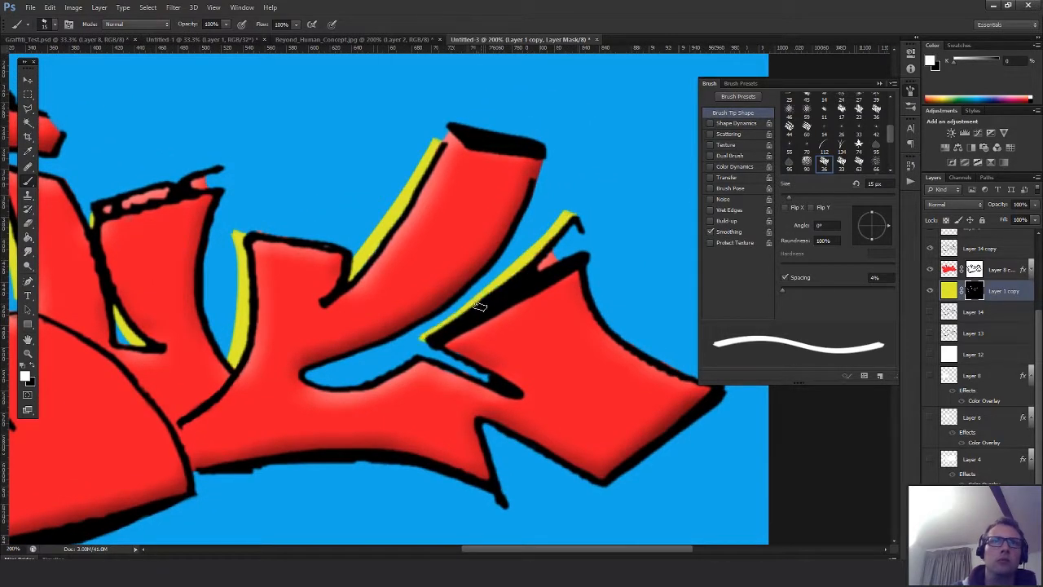
drag(505, 306, 584, 258)
mouse_move(492, 304)
mouse_down()
mouse_move(453, 325)
mouse_move(390, 333)
mouse_up()
Reveal a yellow edge along the U's slanted top on the Layer 1 copy mask, redoing the stroke until it follows the outline
mouse_move(583, 311)
mouse_down()
mouse_move(484, 287)
mouse_move(475, 400)
mouse_move(707, 329)
mouse_up()
drag(328, 283, 562, 382)
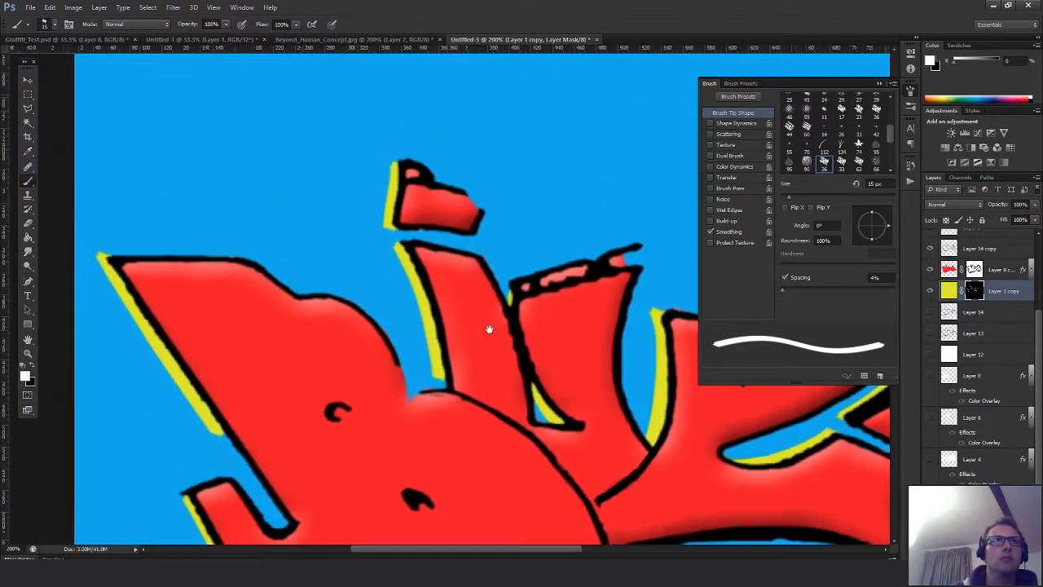
drag(494, 323, 461, 260)
mouse_move(504, 221)
mouse_down()
mouse_move(450, 260)
mouse_move(322, 318)
mouse_move(417, 278)
mouse_move(353, 311)
mouse_up()
key(ctrl+z)
drag(456, 265, 341, 310)
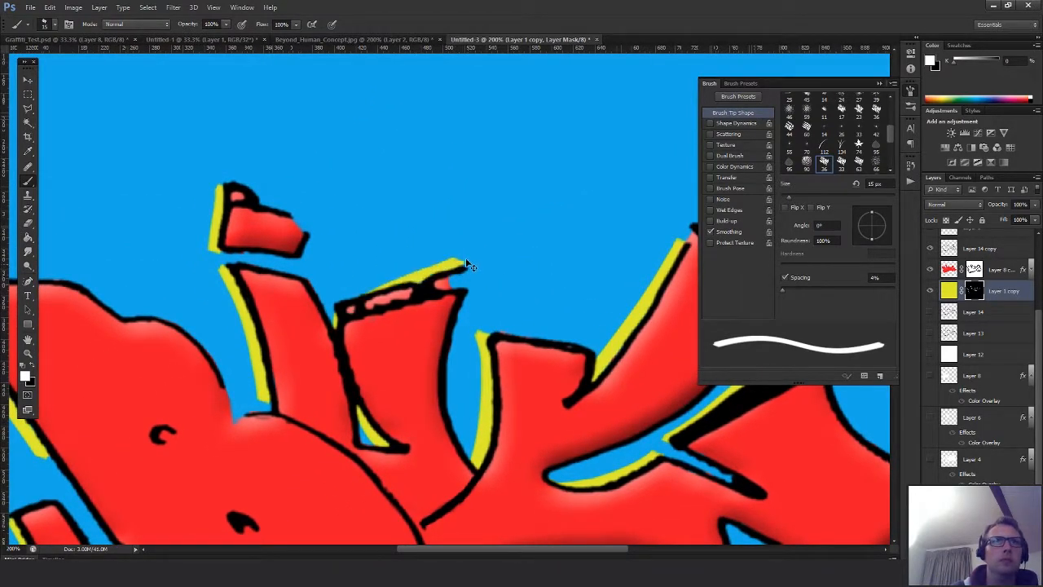
key(ctrl+z)
drag(460, 264, 336, 306)
key(ctrl+z)
drag(462, 267, 349, 311)
drag(486, 307, 575, 254)
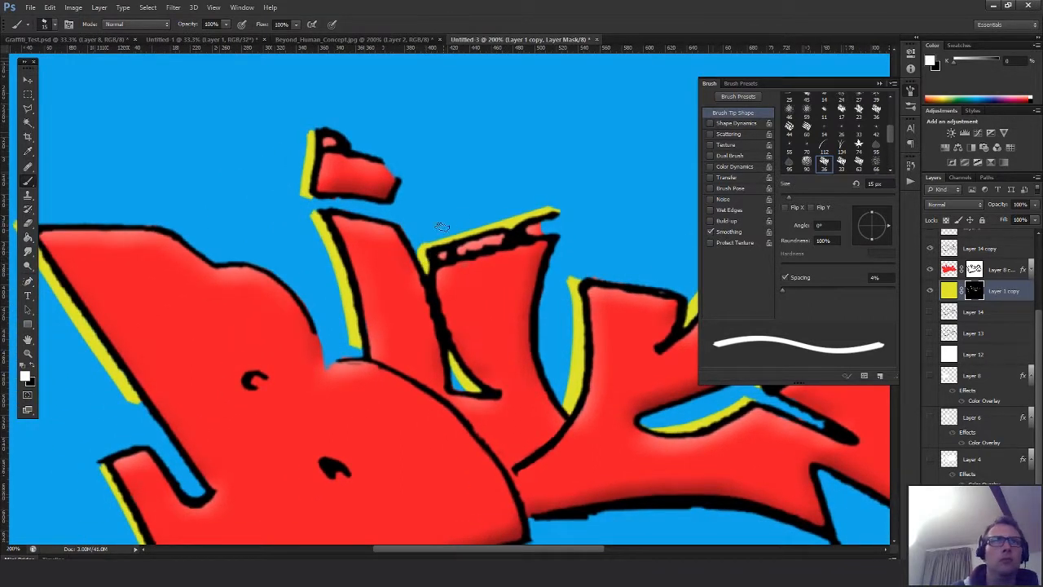
Widen the yellow edge along the left side of the B's lower foot, extending it down to the bottom corner
drag(421, 335, 559, 262)
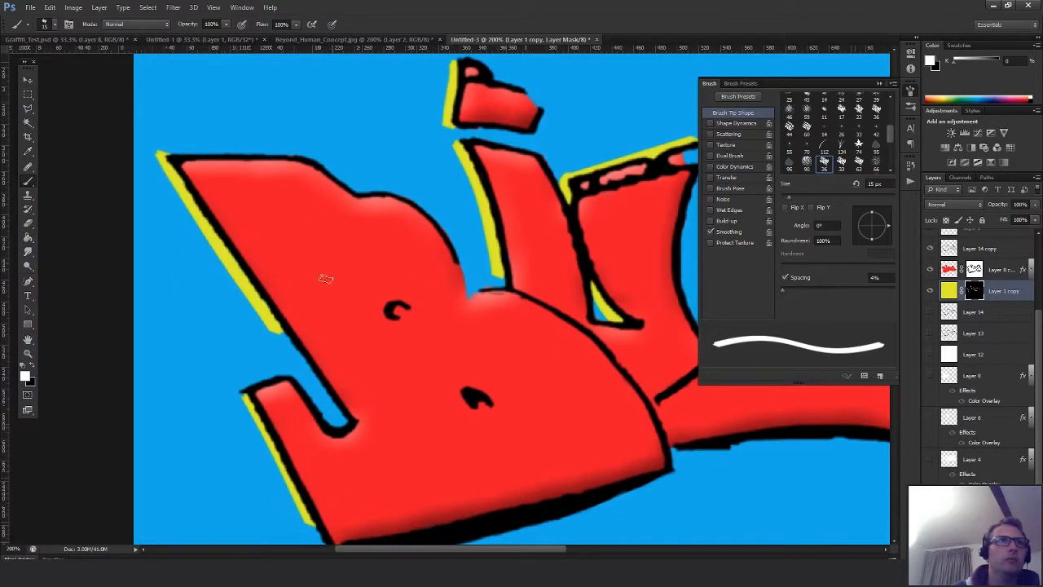
drag(319, 358, 358, 287)
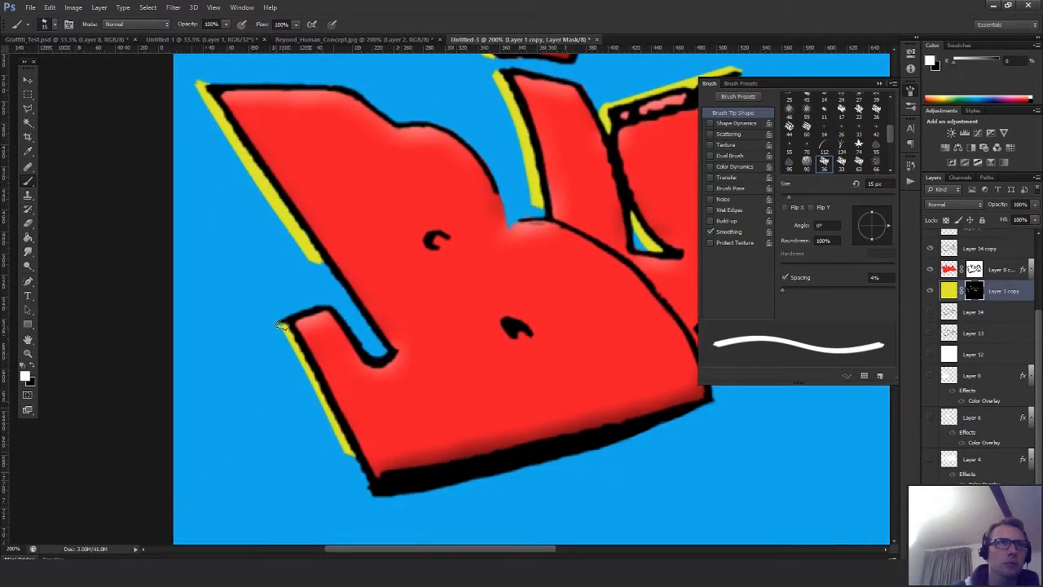
shift+click(346, 455)
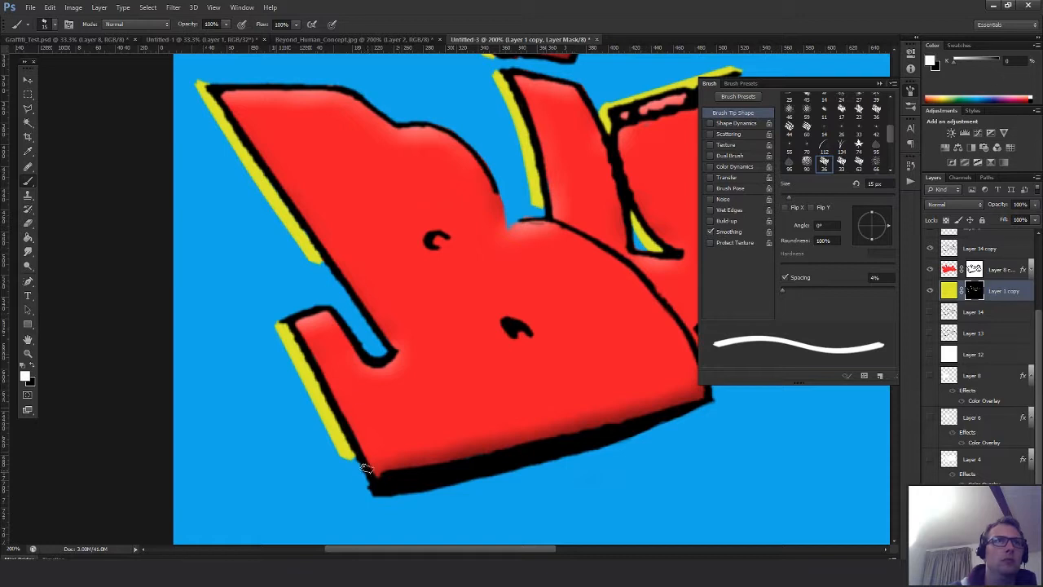
mouse_move(352, 453)
mouse_down()
mouse_move(337, 427)
mouse_move(350, 459)
mouse_up()
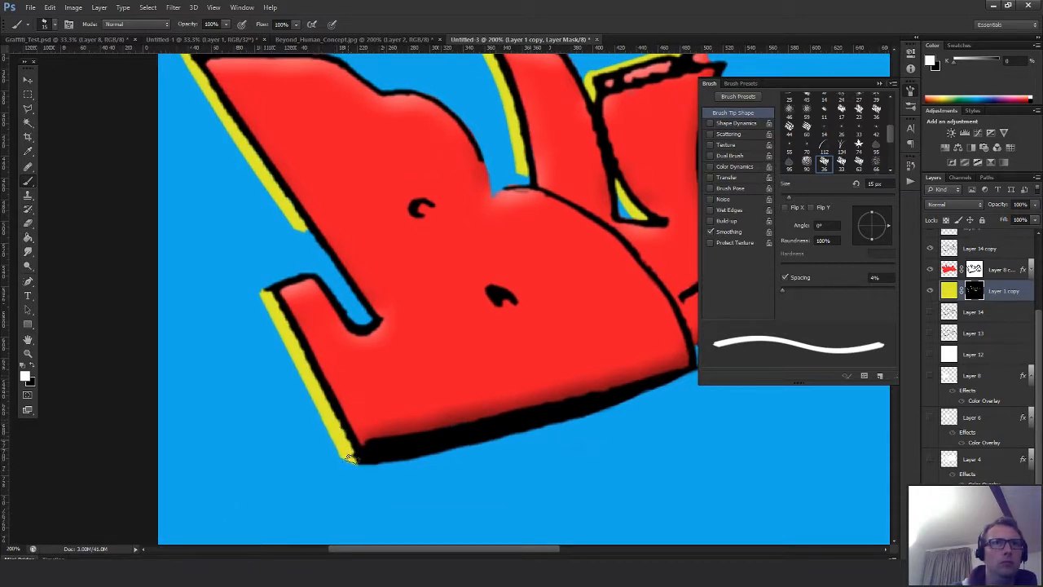
Extend the yellow edge along the B's long slanted left side down into the notch above its lower foot
drag(322, 294, 385, 470)
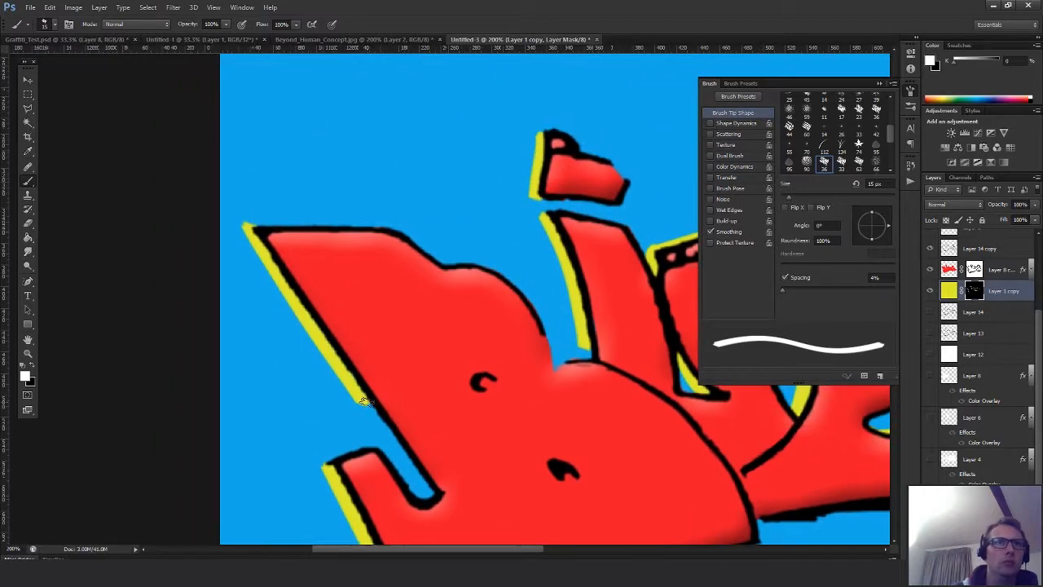
mouse_move(363, 401)
mouse_down()
mouse_move(425, 486)
mouse_move(411, 471)
mouse_up()
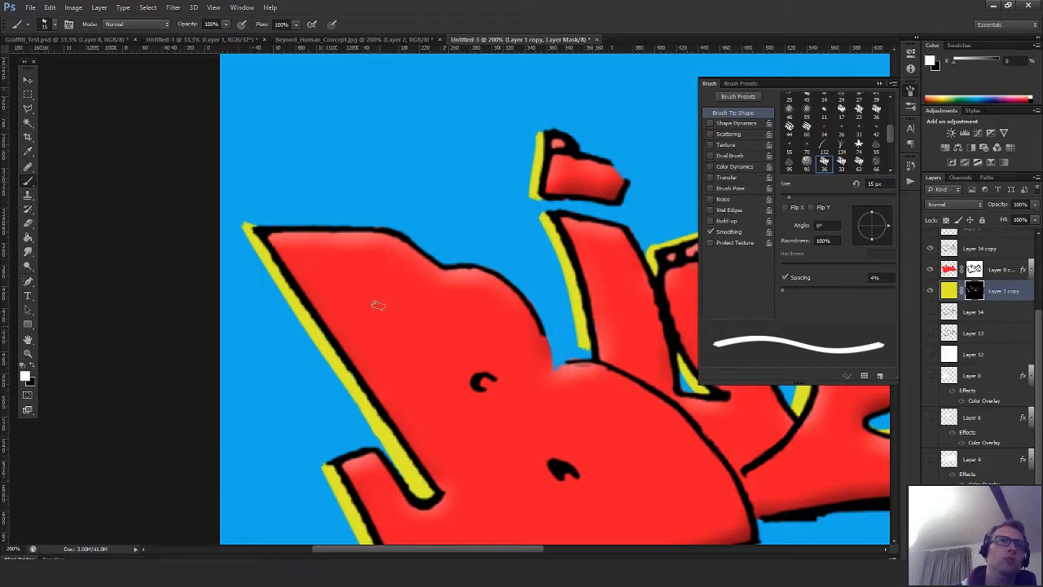
drag(481, 215, 329, 205)
key(z)
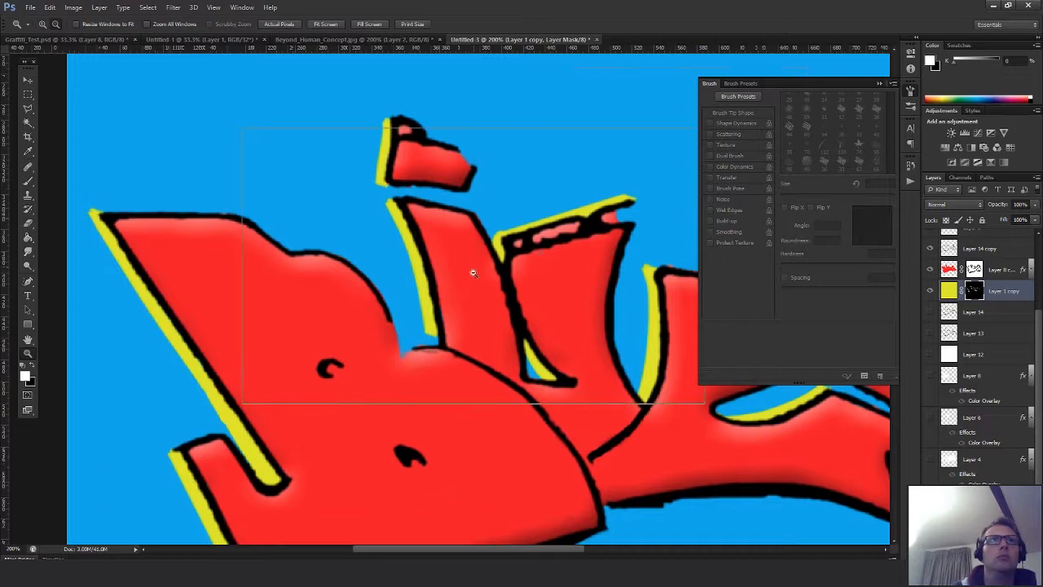
alt+click(474, 270)
alt+click(585, 392)
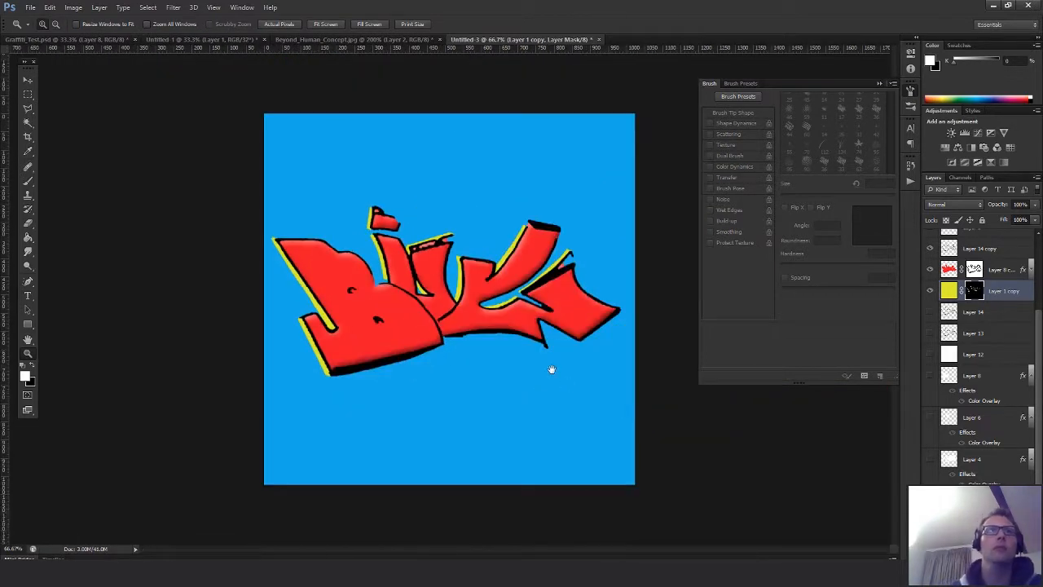
key(b)
key(m)
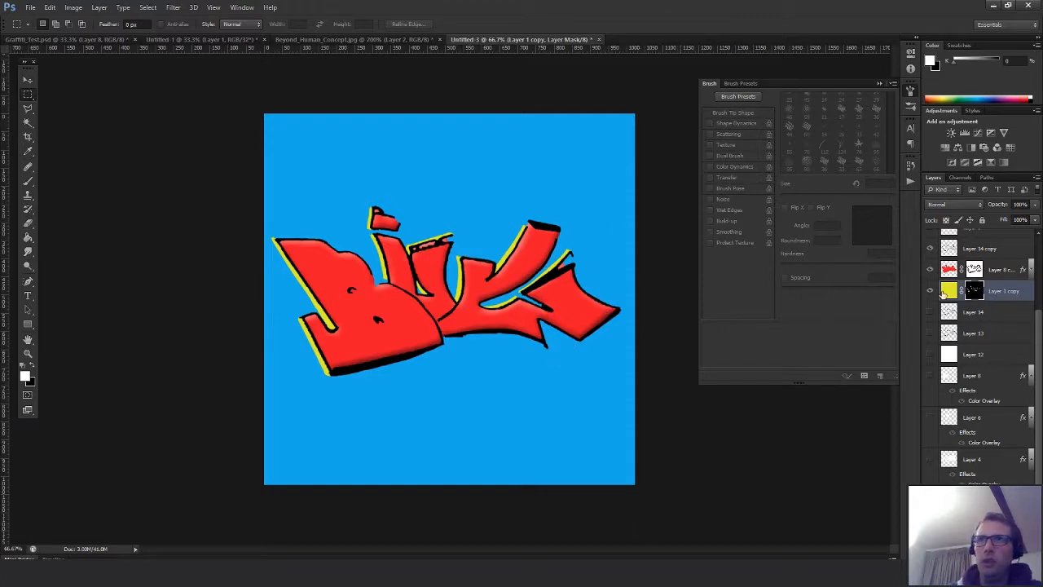
alt+drag(943, 294, 948, 312)
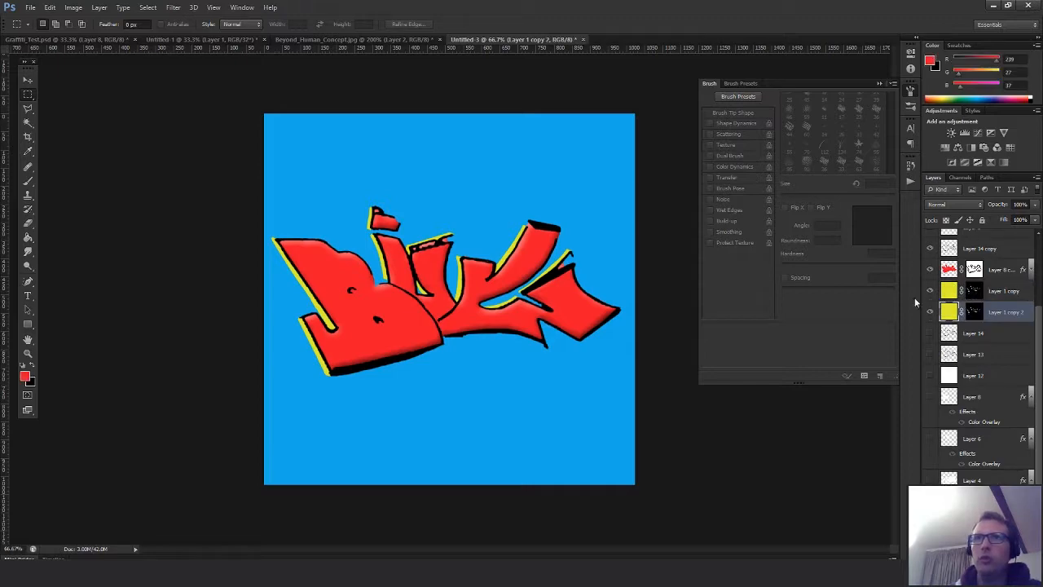
double_click(975, 315)
click(990, 196)
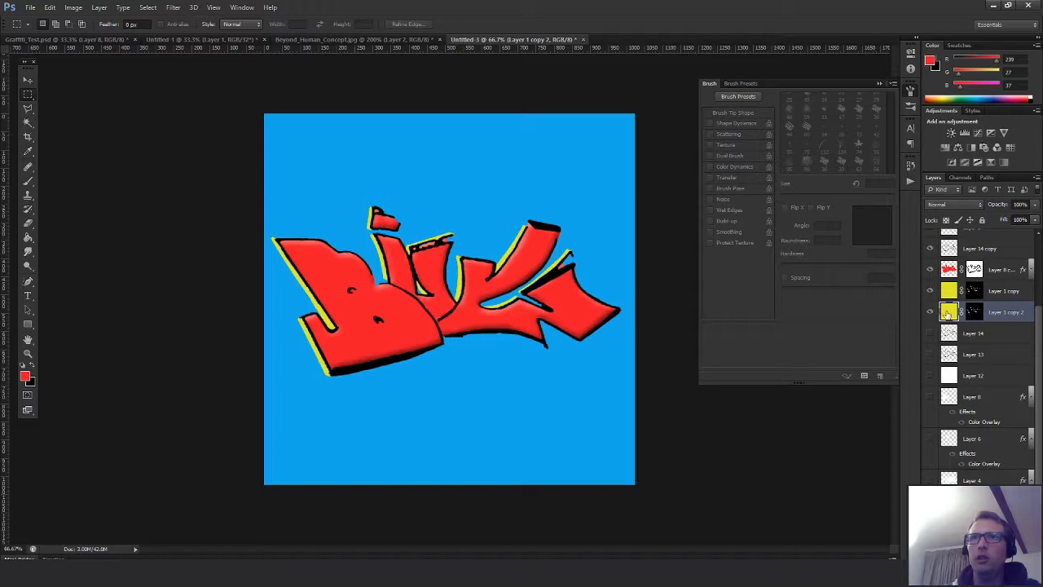
double_click(1018, 312)
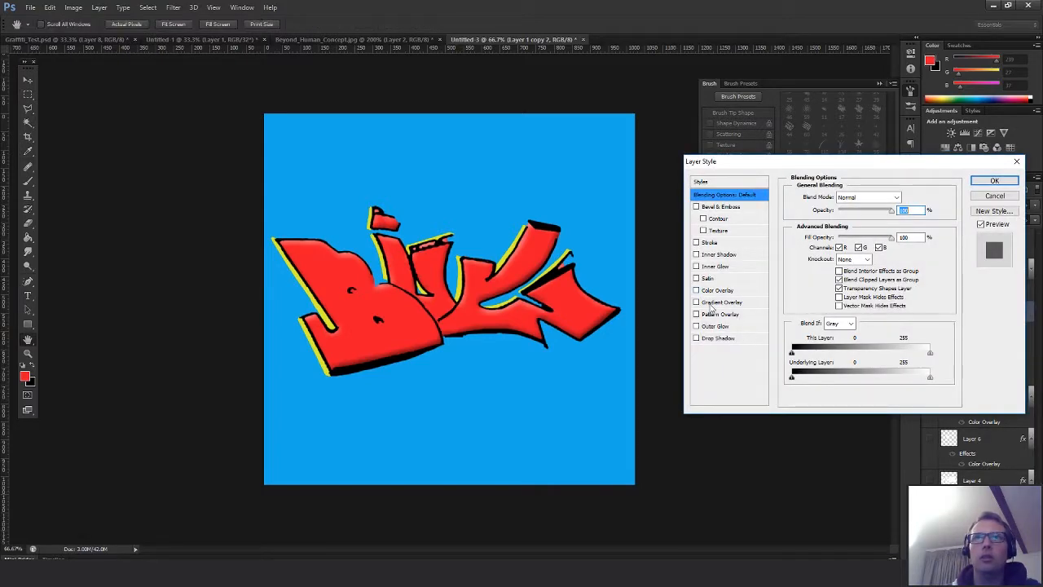
click(994, 196)
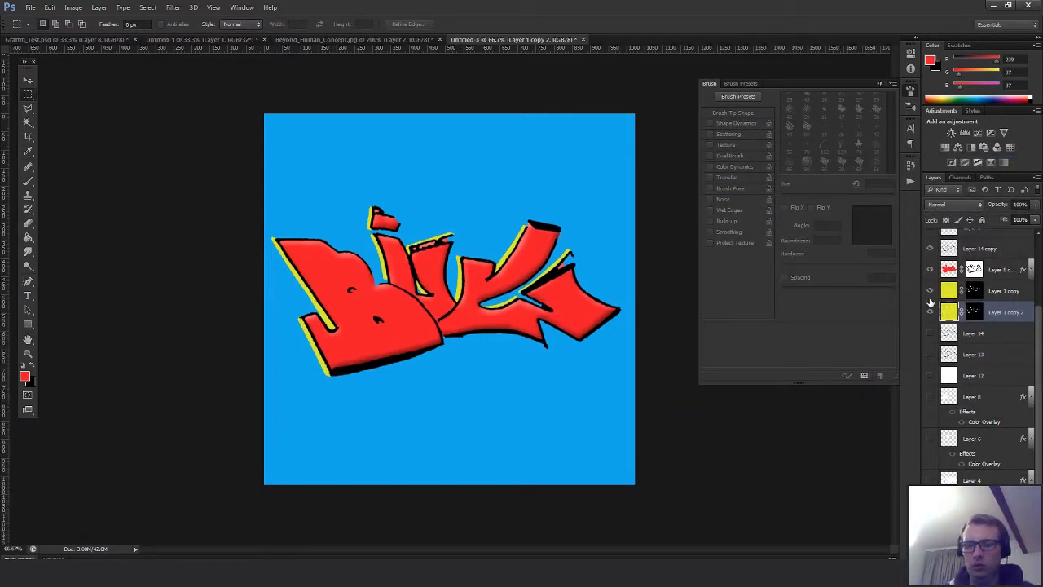
key(ctrl+u)
drag(560, 209, 617, 215)
click(690, 154)
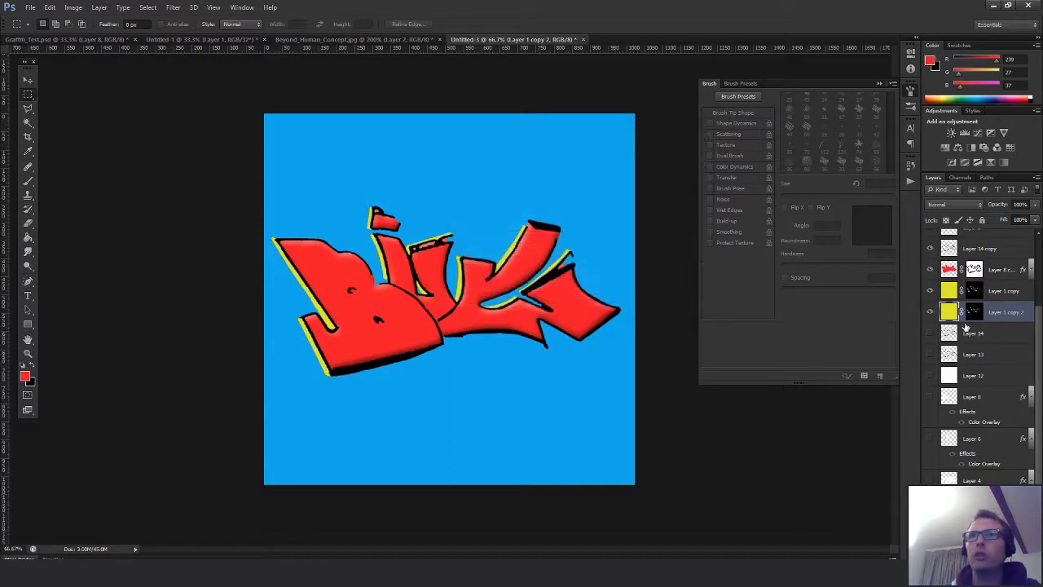
click(992, 342)
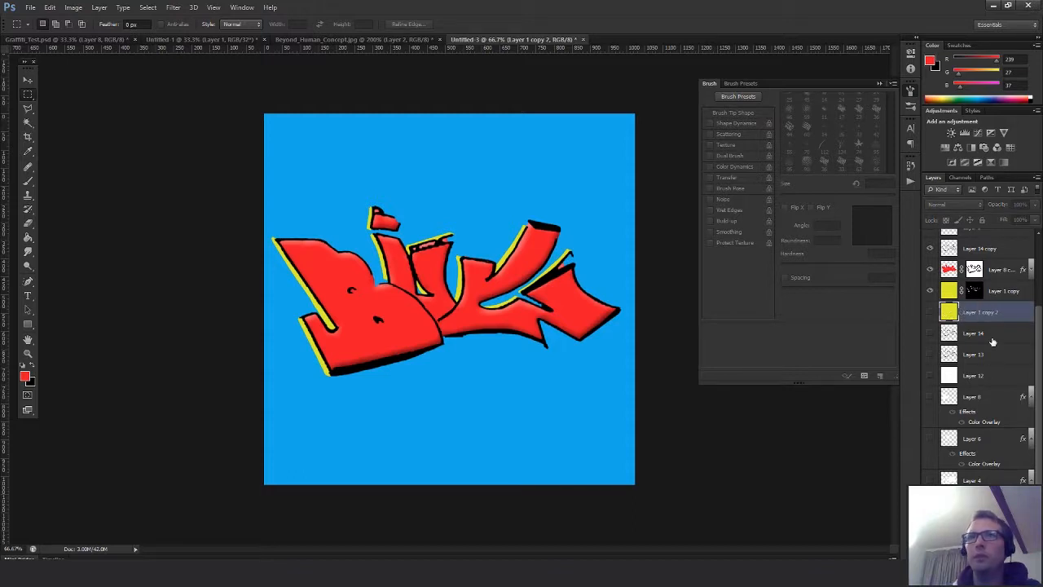
key(ctrl+e)
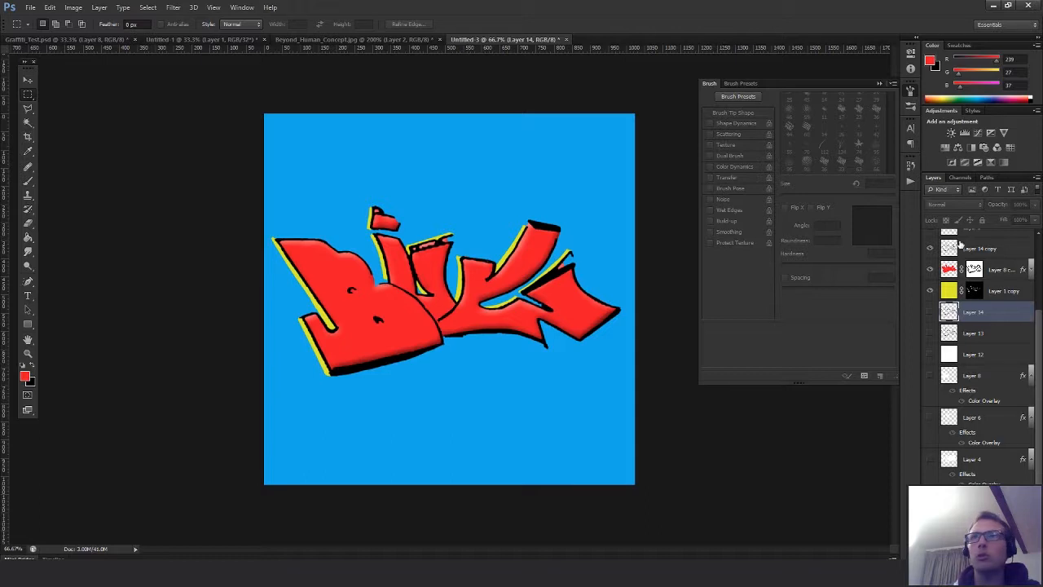
Select Layer 14 copy, then switch to Chrome and run an image search for "grunge texture" in a new tab
scroll(960, 242, up, 3)
click(966, 344)
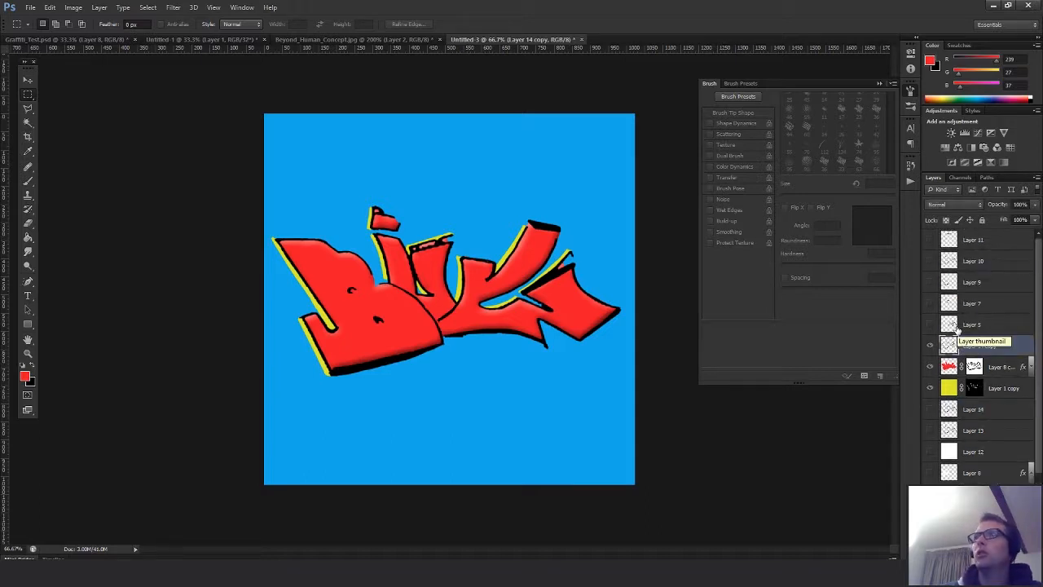
mouse_move(407, 571)
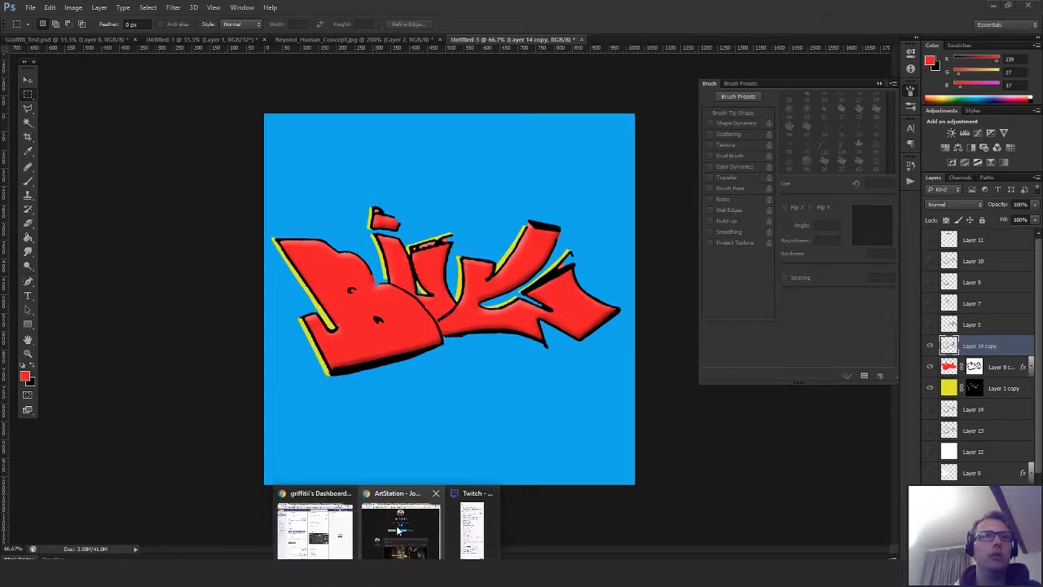
click(397, 529)
key(ctrl+t)
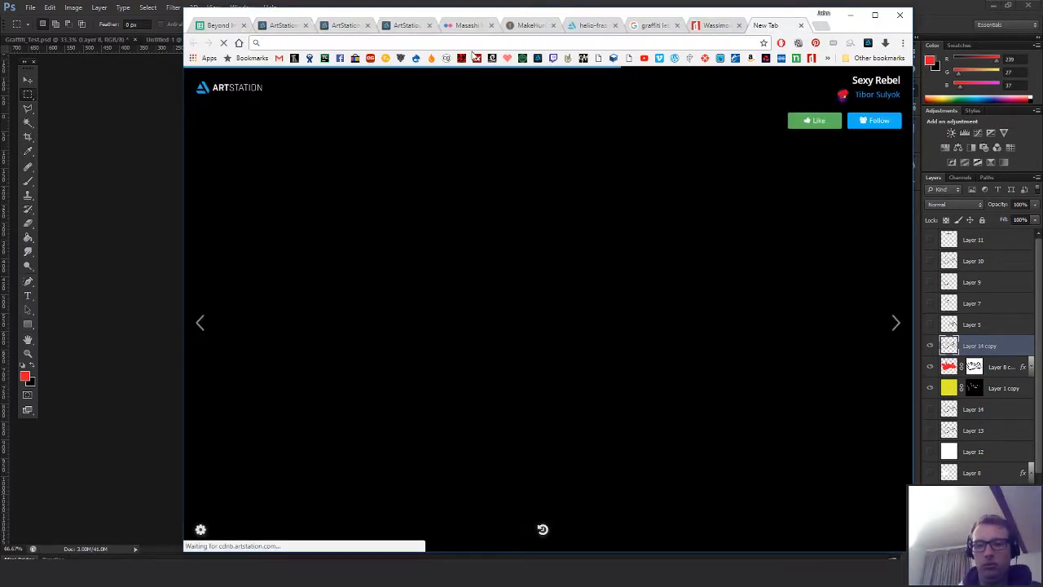
text(grubn)
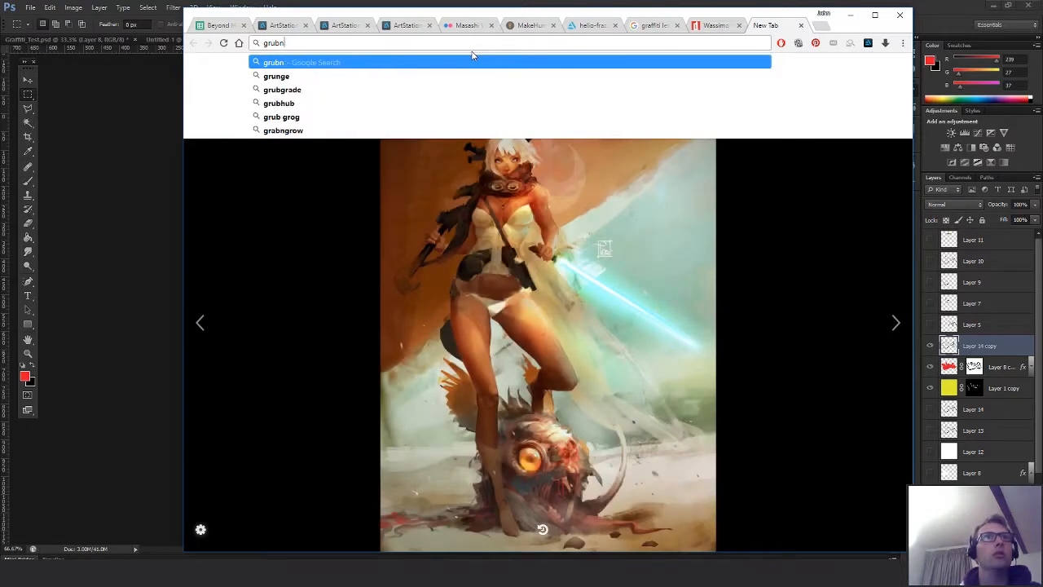
key(BackSpace)
key(BackSpace)
key(BackSpace)
key(BackSpace)
text(ru)
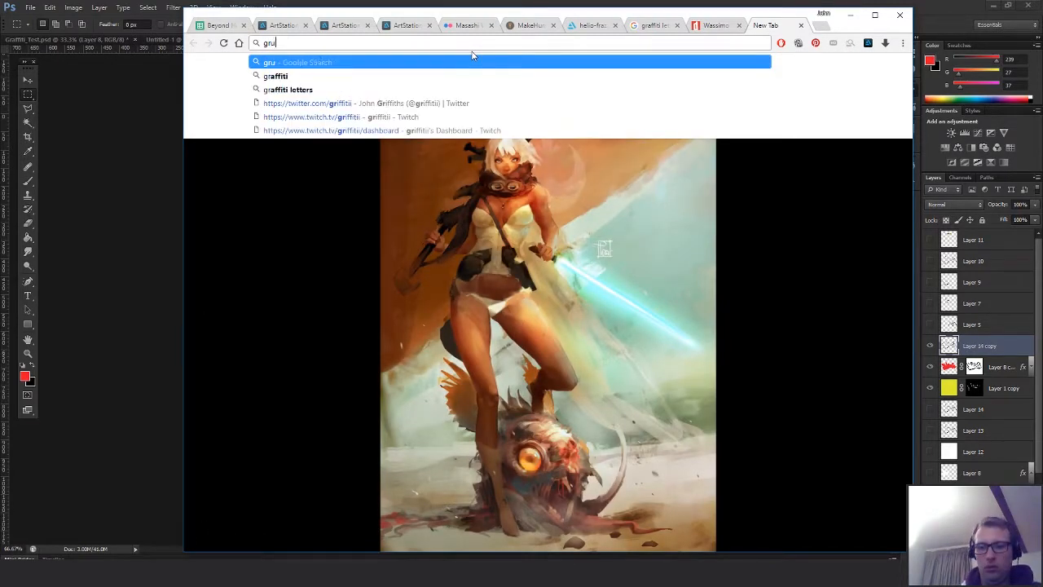
text(nge)
key(Down)
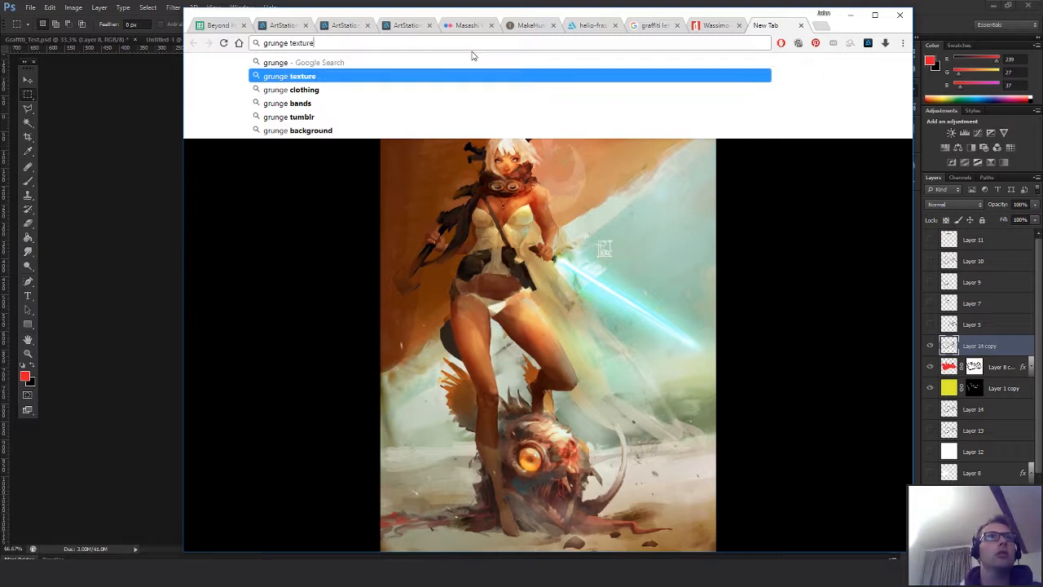
key(Return)
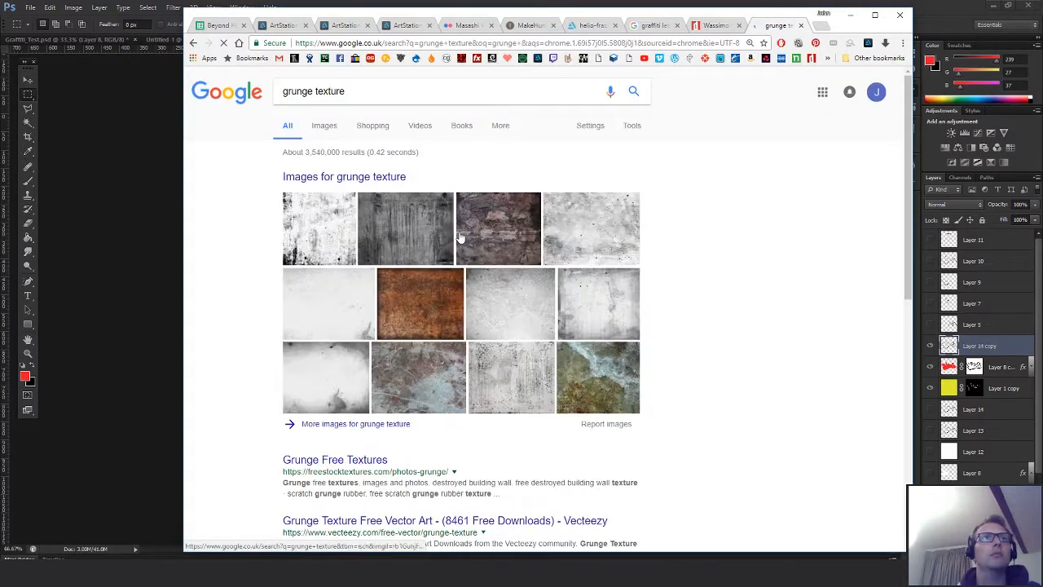
click(320, 130)
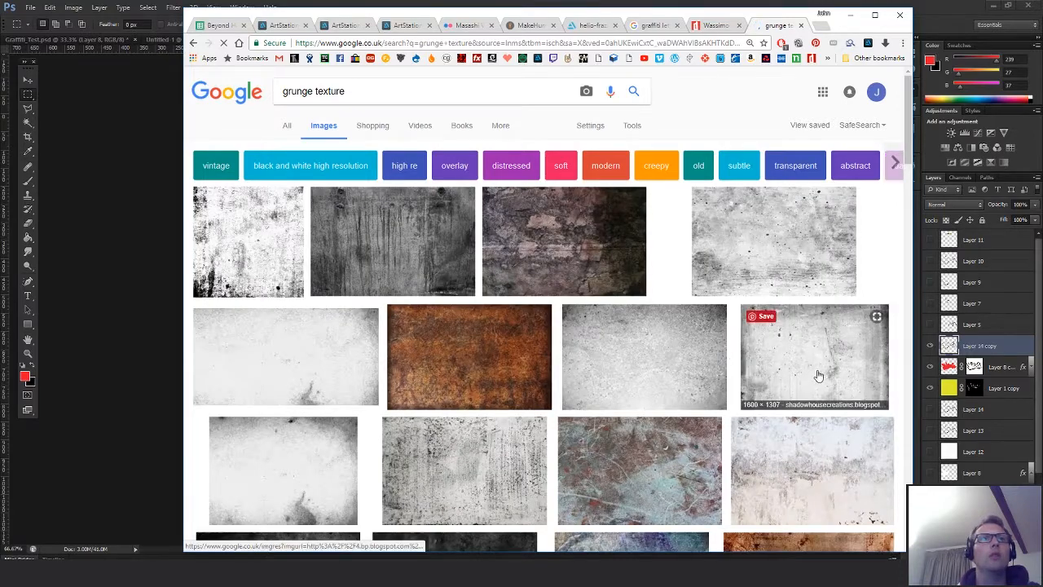
Browse the grunge texture image results and preview a black-and-white speckled grunge texture
scroll(798, 375, down, 3)
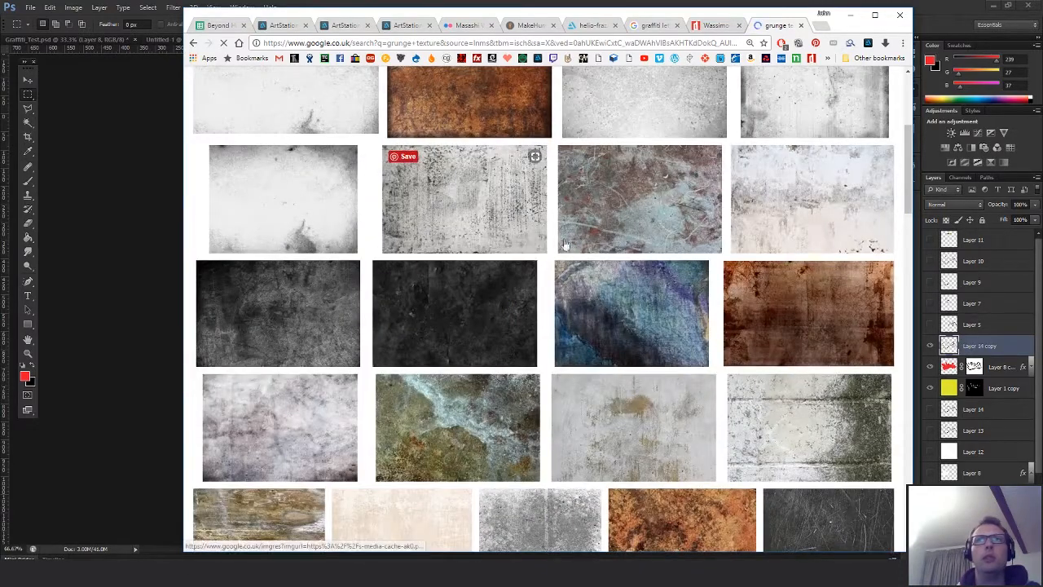
scroll(856, 355, down, 4)
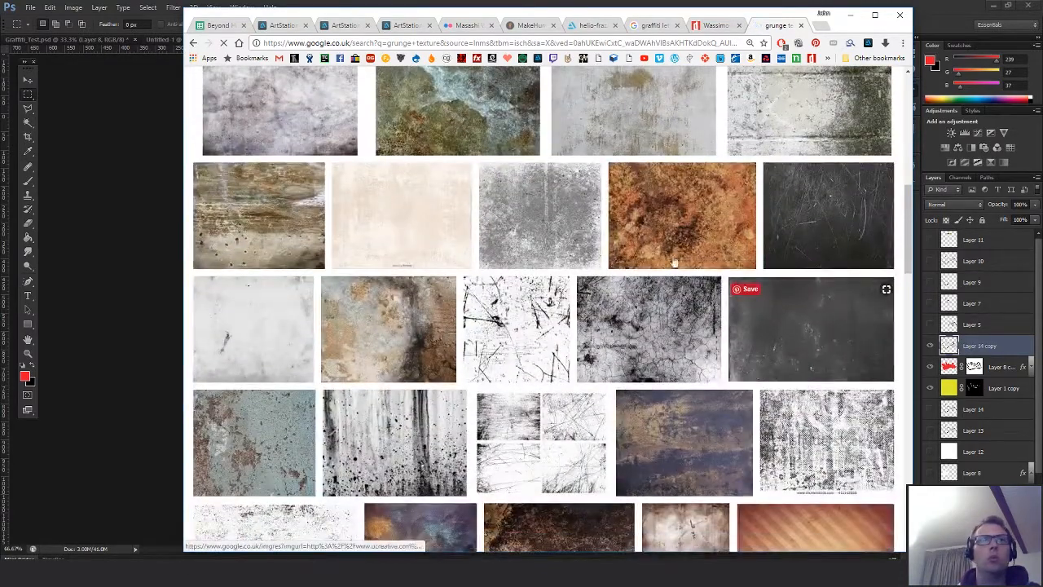
scroll(860, 350, down, 2)
scroll(640, 242, down, 3)
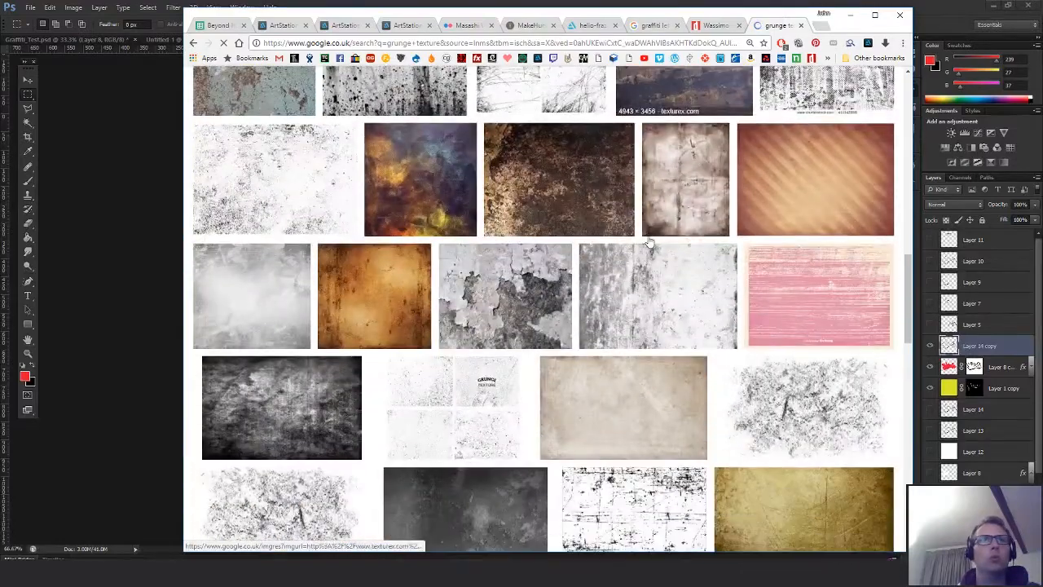
scroll(652, 242, down, 2)
drag(657, 241, 689, 245)
scroll(691, 245, down, 3)
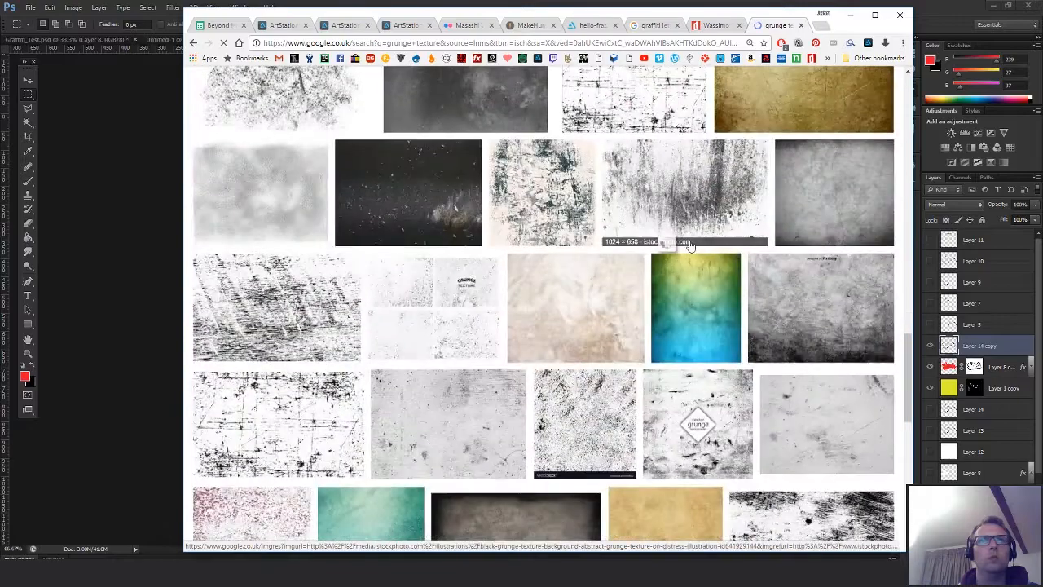
scroll(690, 245, down, 2)
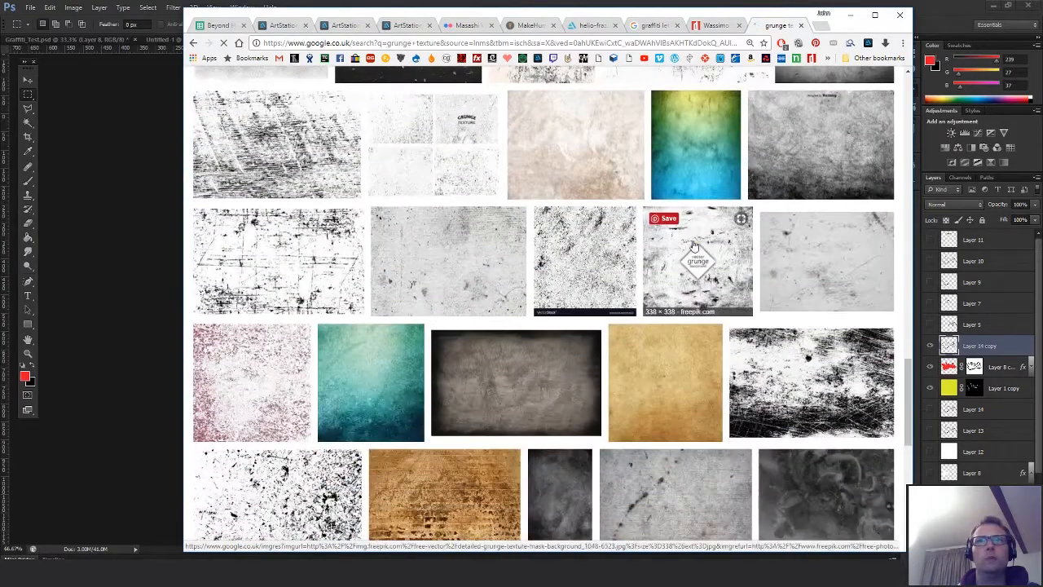
scroll(697, 246, down, 3)
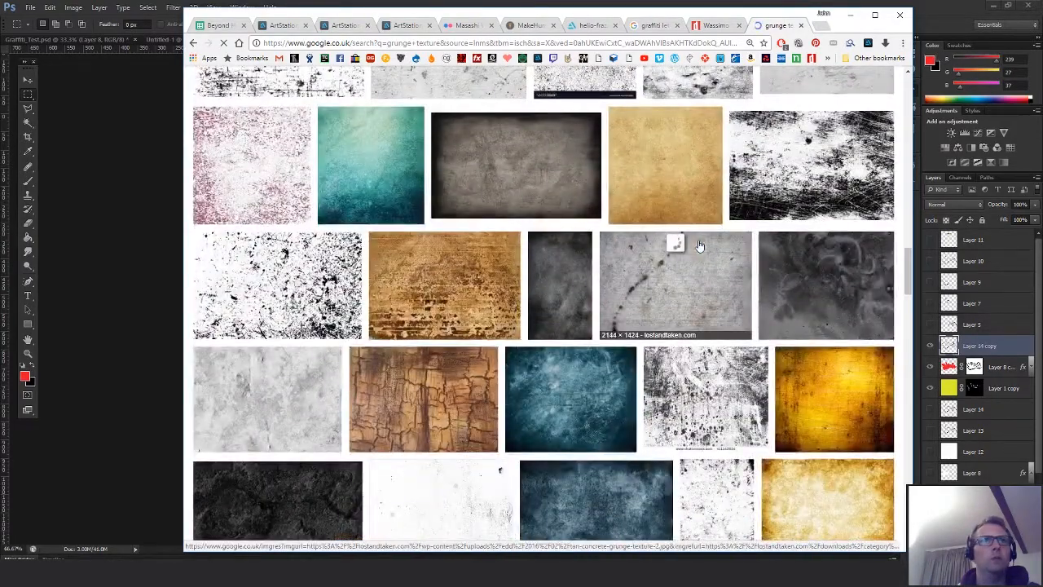
scroll(677, 241, down, 1)
click(287, 237)
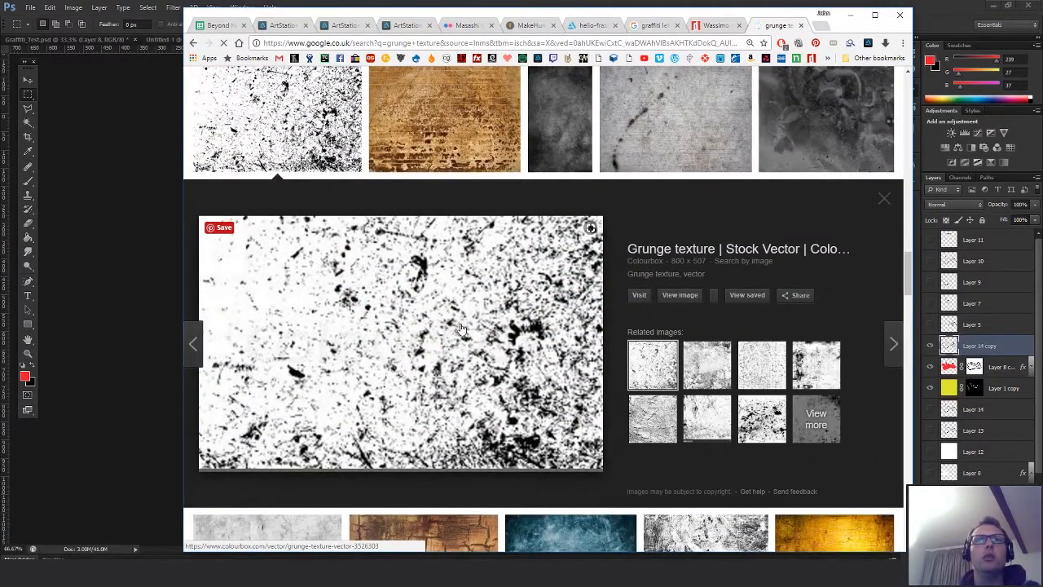
Compare the related grunge images and copy the 320 × 320 black-and-white texture with dark blotches along its edges
click(643, 427)
click(702, 423)
click(714, 395)
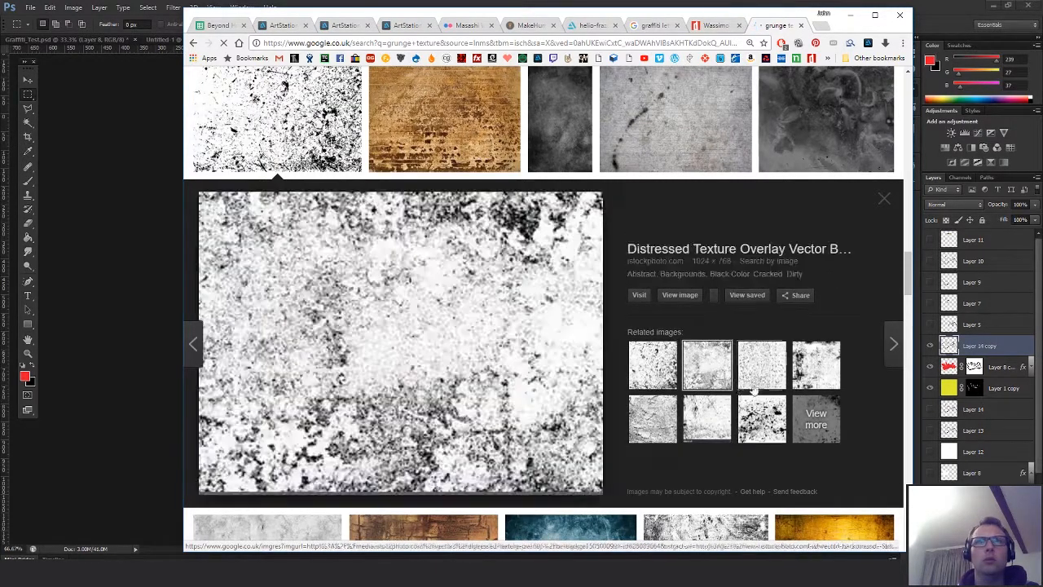
click(759, 376)
click(756, 389)
click(820, 380)
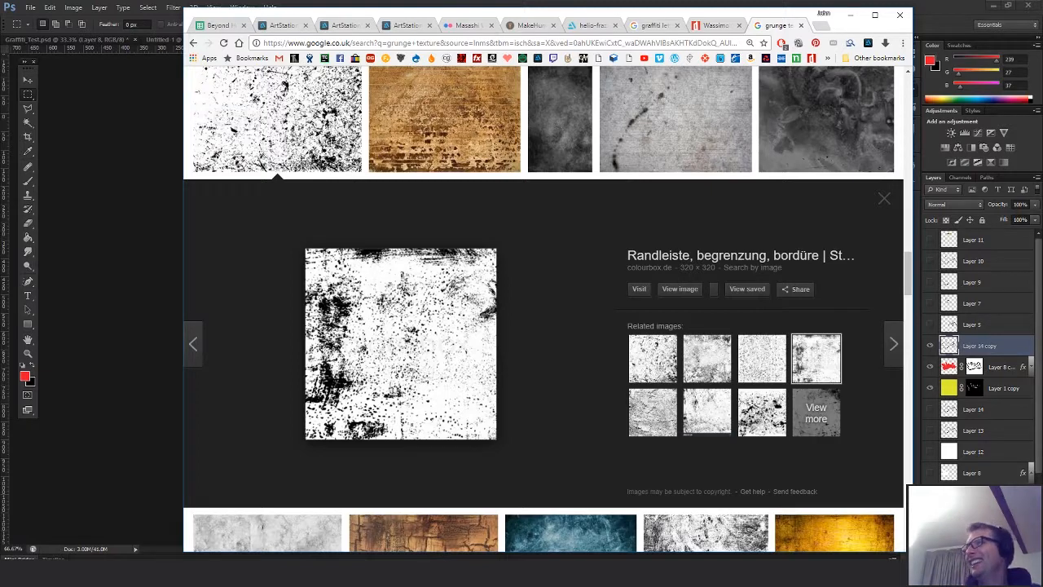
right_click(422, 340)
click(470, 450)
Return to Photoshop, paste the grunge texture above Layer 14 copy and scale it proportionally to cover the canvas
click(159, 285)
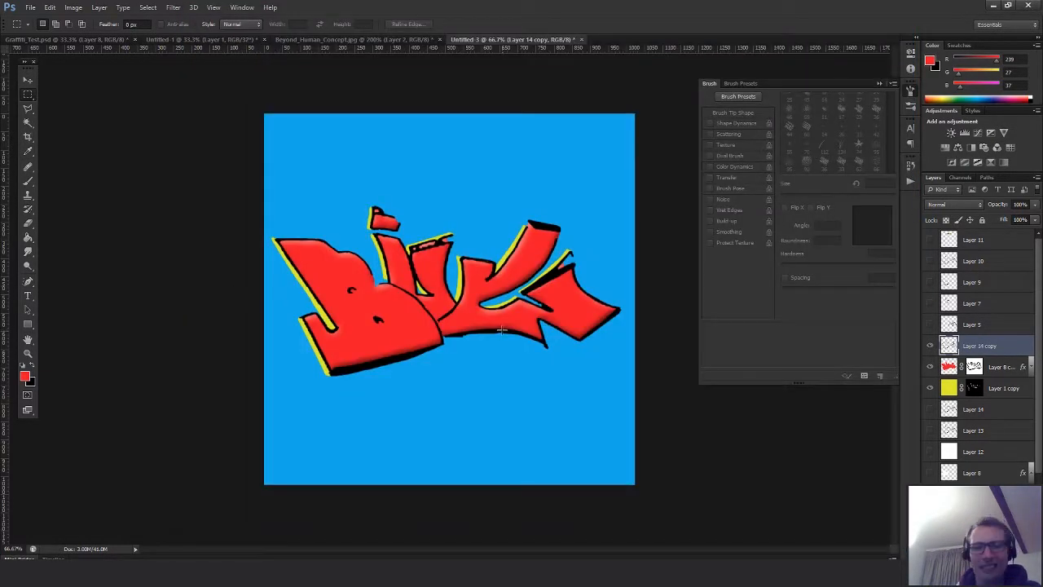
key(ctrl+v)
key(ctrl+t)
alt+shift+drag(509, 241, 728, 207)
key(Return)
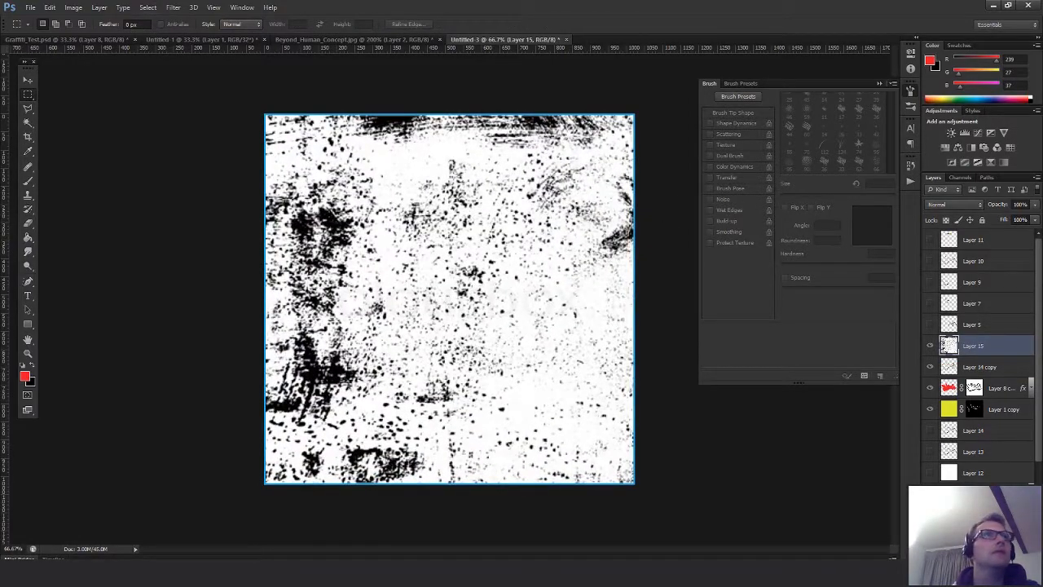
Apply a 0.8-pixel Gaussian Blur to the grunge texture on Layer 15
click(73, 7)
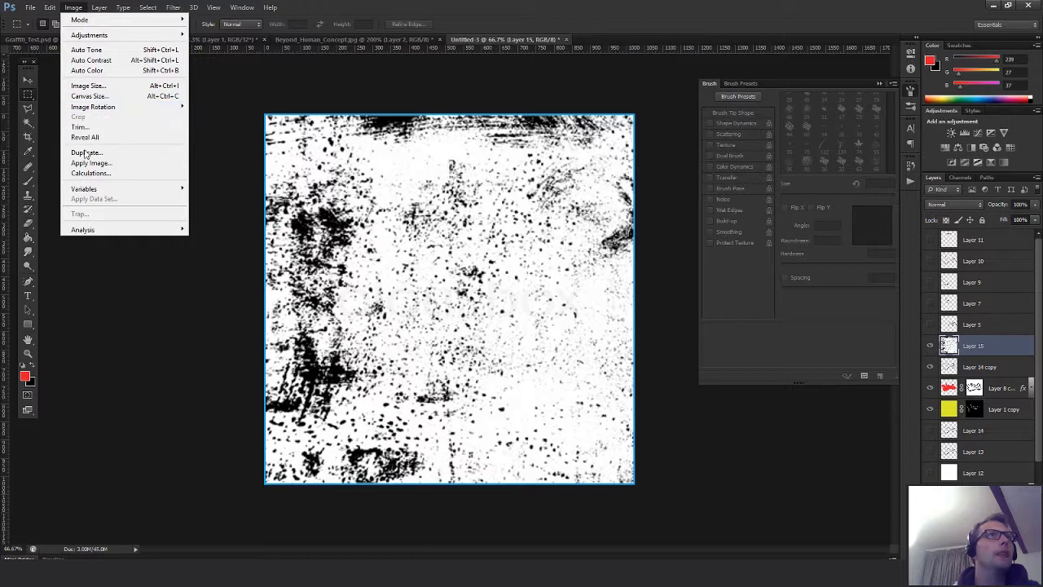
mouse_move(97, 8)
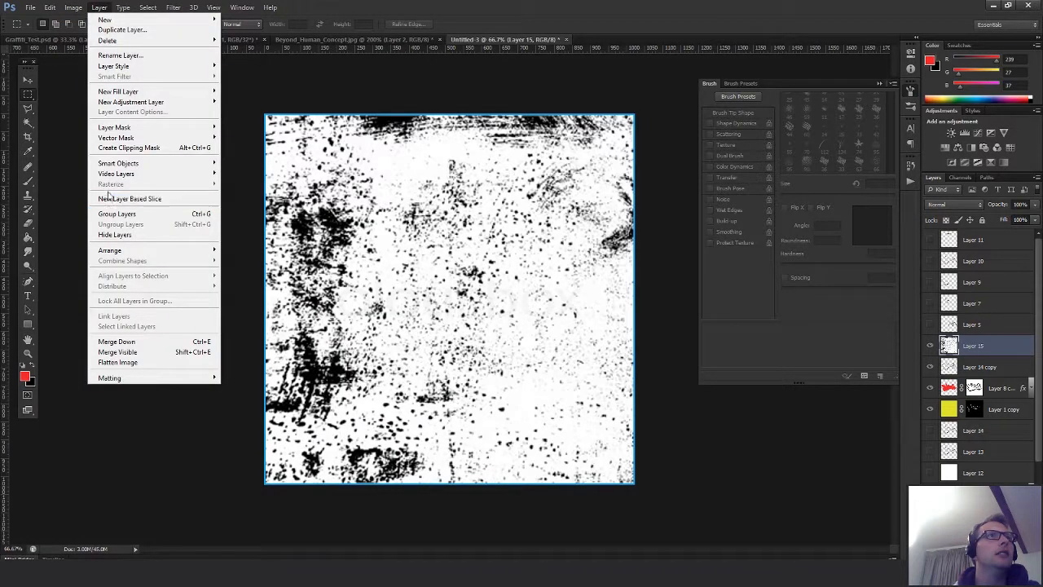
click(72, 7)
click(173, 8)
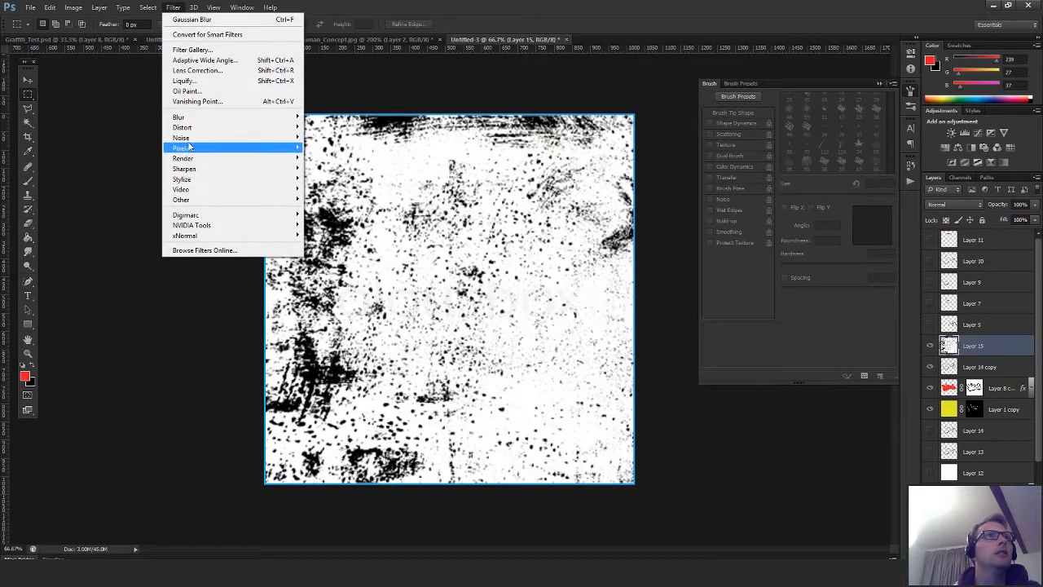
mouse_move(200, 120)
click(119, 196)
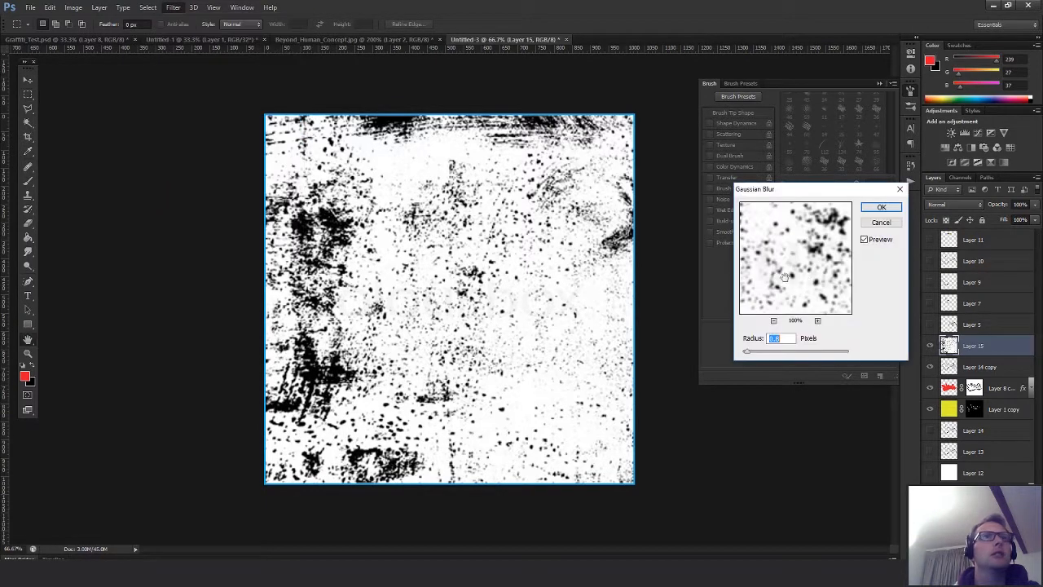
click(880, 207)
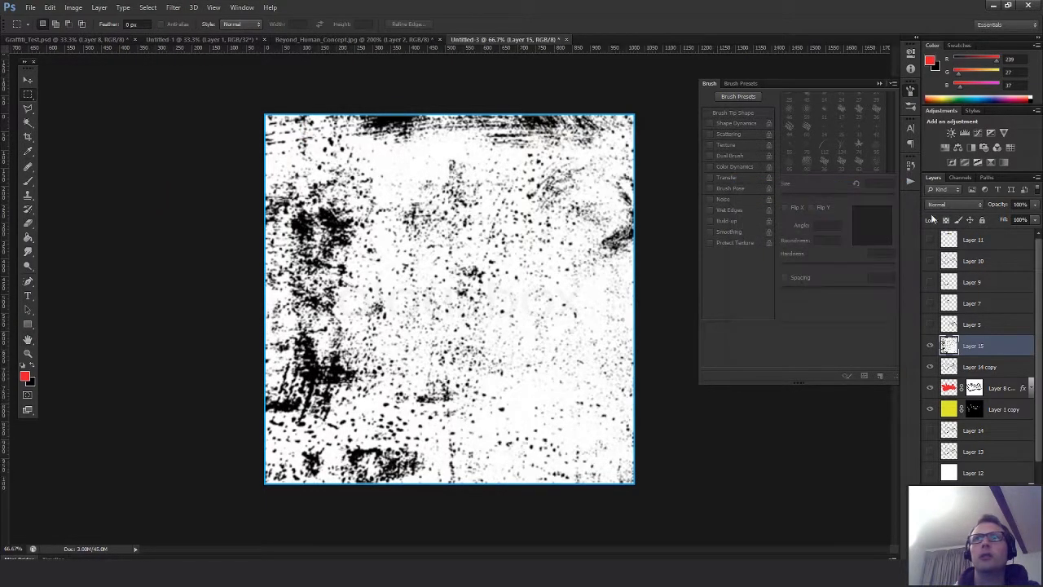
Try the Multiply blend mode on the grunge texture layer, both as it is and with its colors inverted
click(955, 205)
click(943, 251)
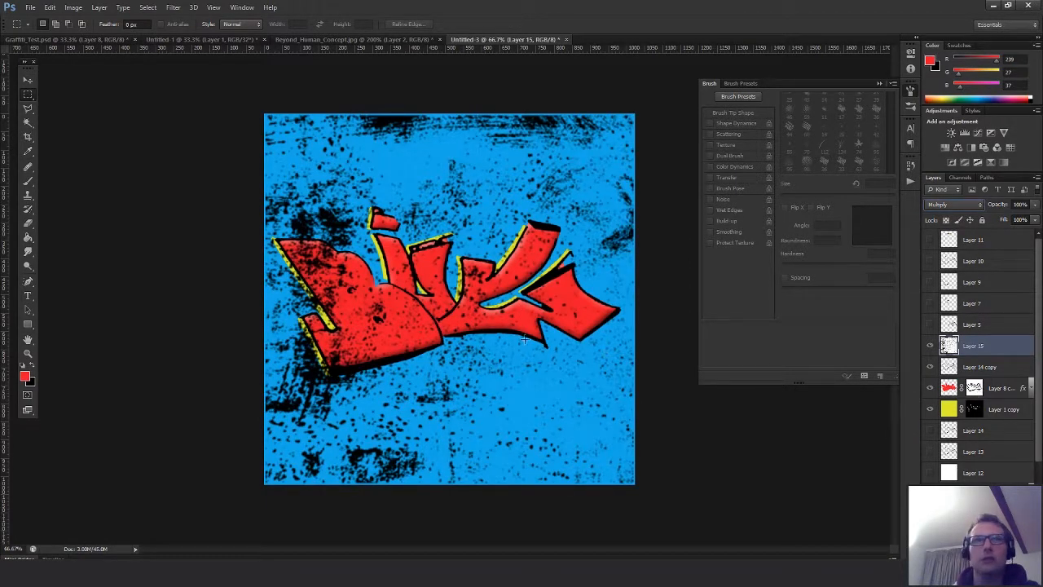
key(ctrl+space)
ctrl+click(523, 314)
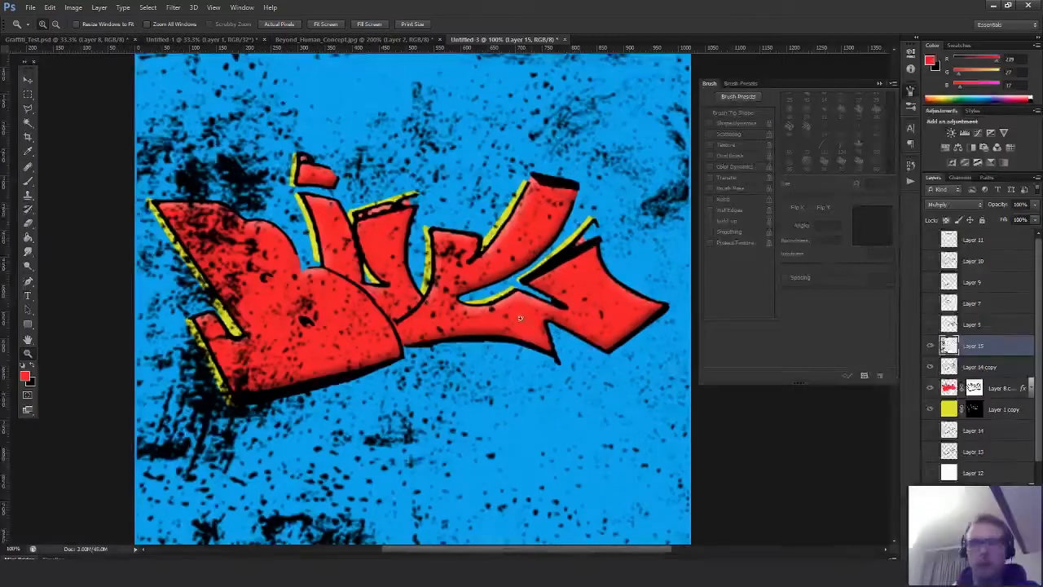
key(z)
alt+click(534, 310)
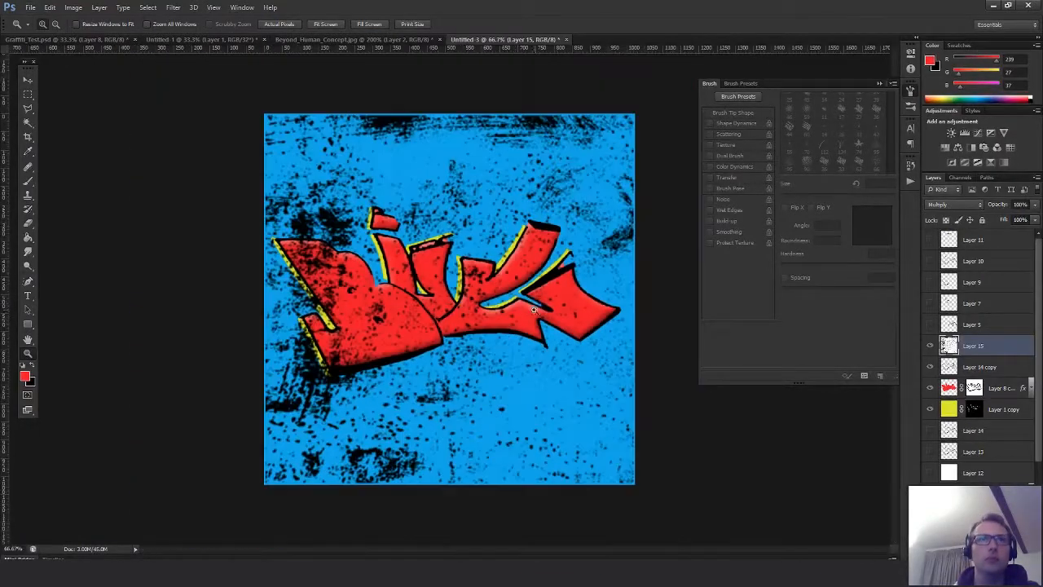
key(ctrl+i)
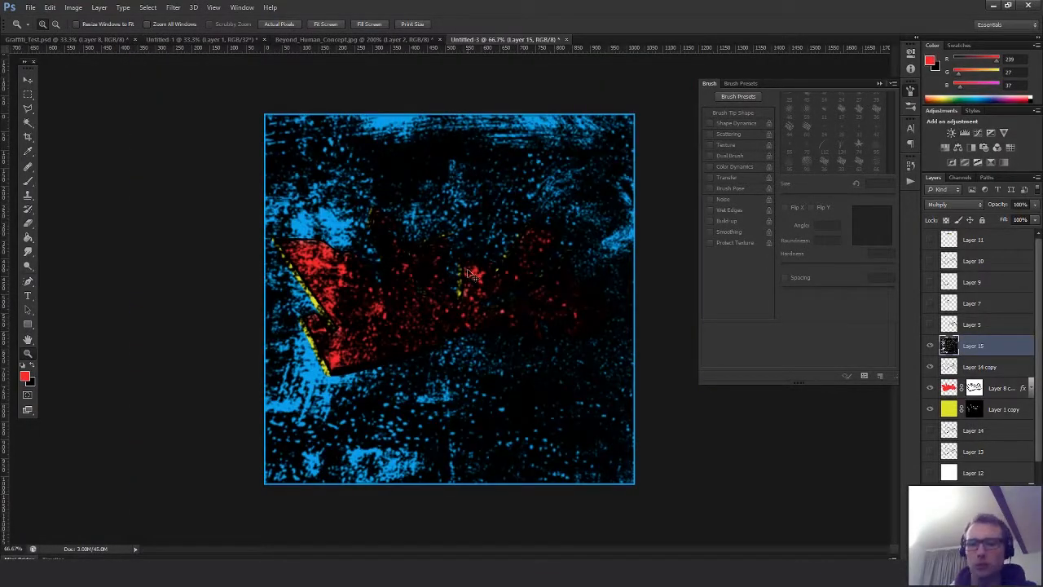
key(ctrl+z)
key(v)
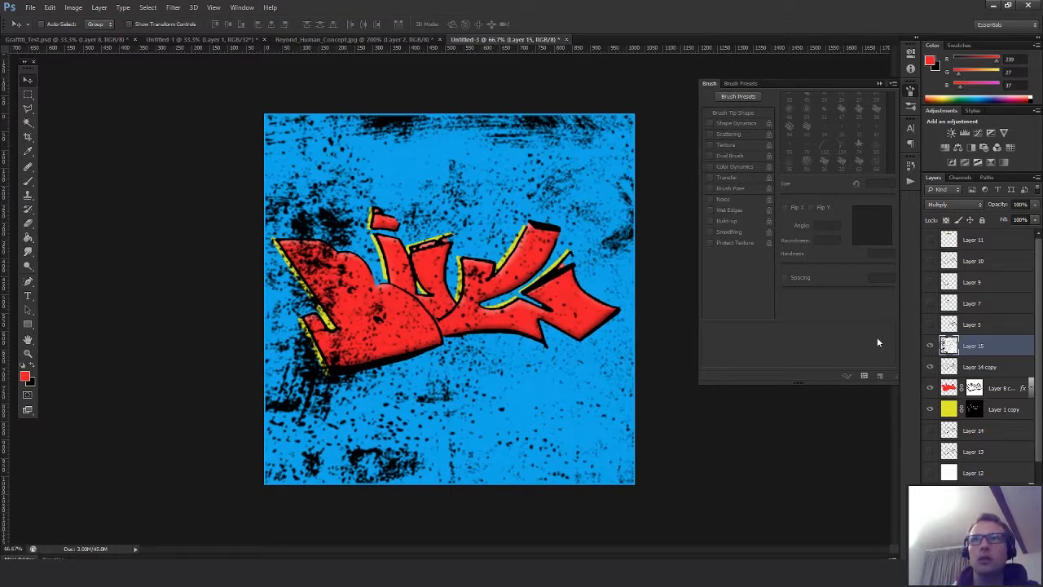
Set the grunge texture layer to Screen blending, invert its colors and lower its opacity to 16%
click(953, 205)
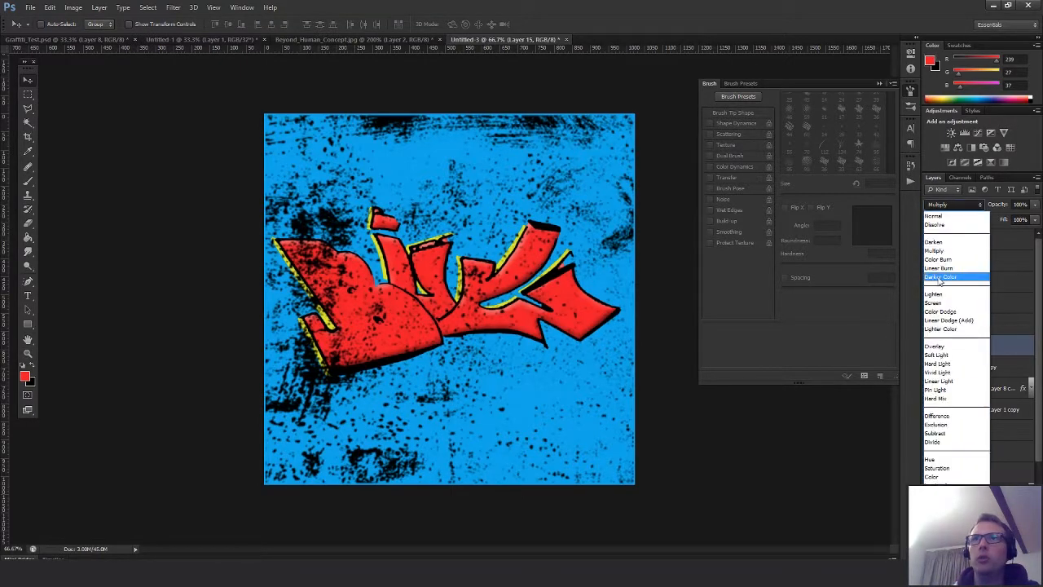
click(954, 310)
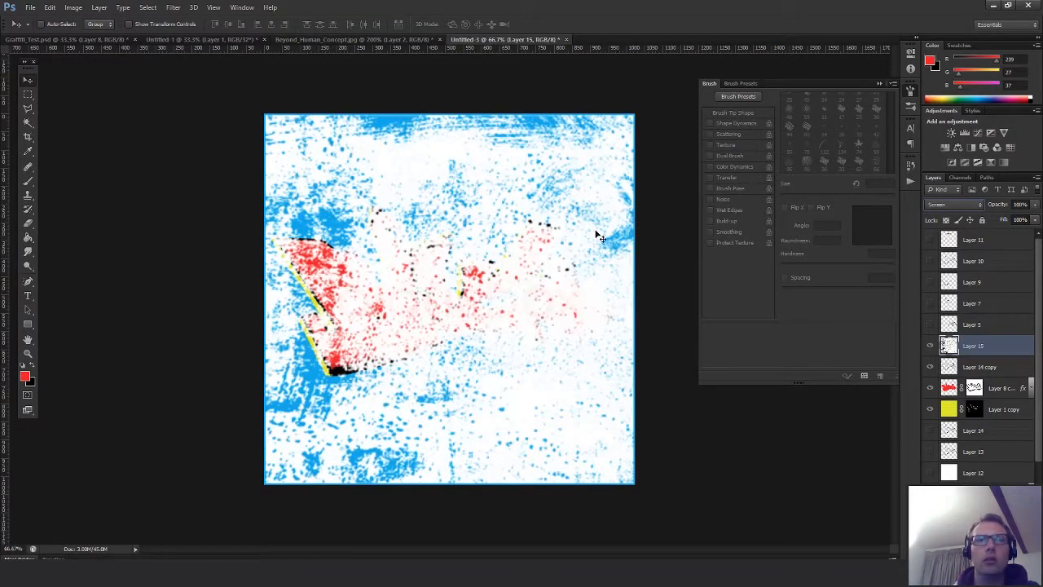
key(ctrl+i)
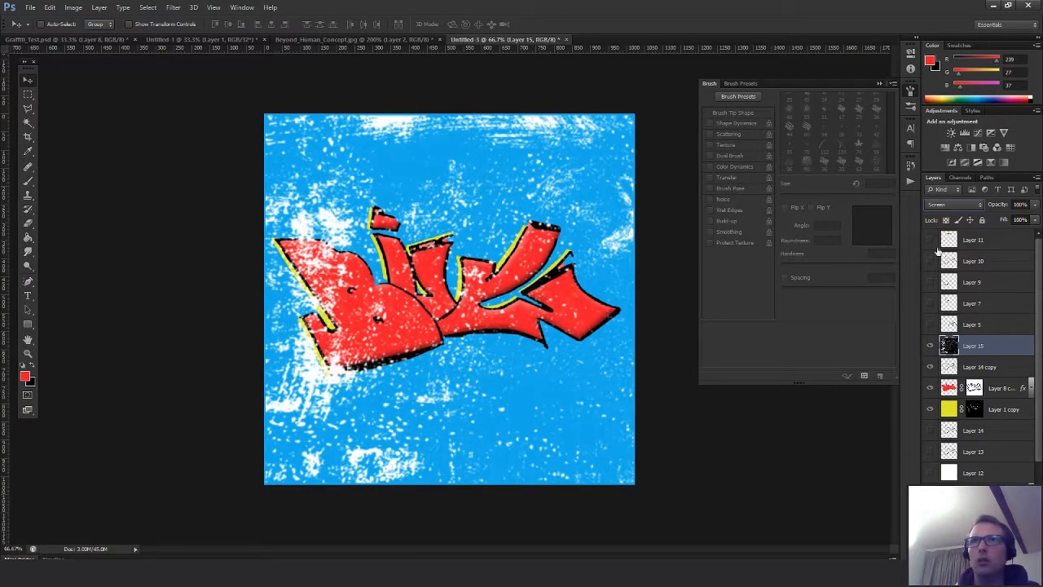
click(1037, 205)
drag(1035, 218, 988, 217)
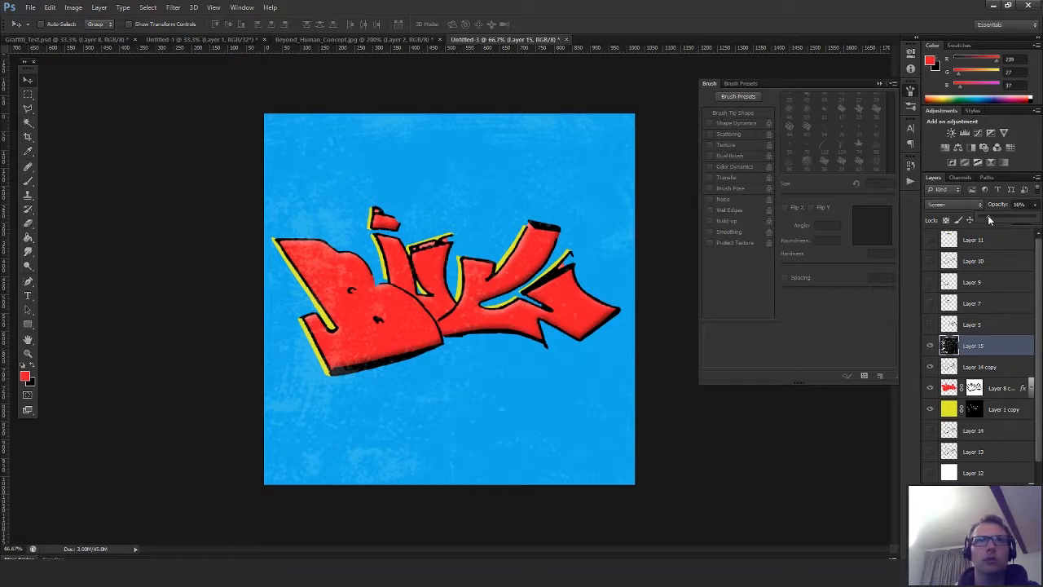
click(539, 332)
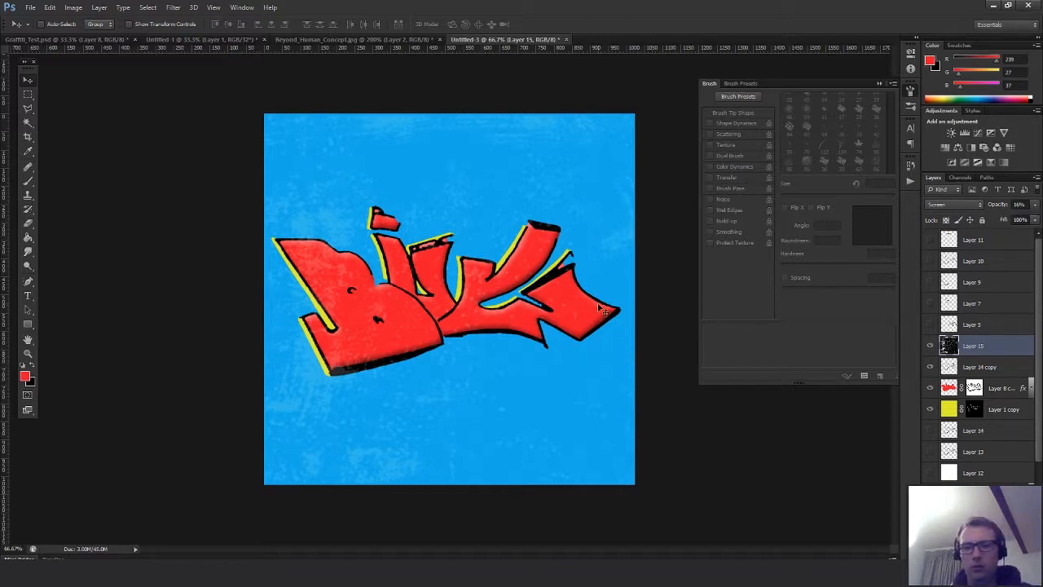
Duplicate the grunge texture layer, rotate the copy 120° and scale it down proportionally over the right part of the canvas
key(ctrl+j)
key(ctrl+t)
drag(664, 233, 412, 484)
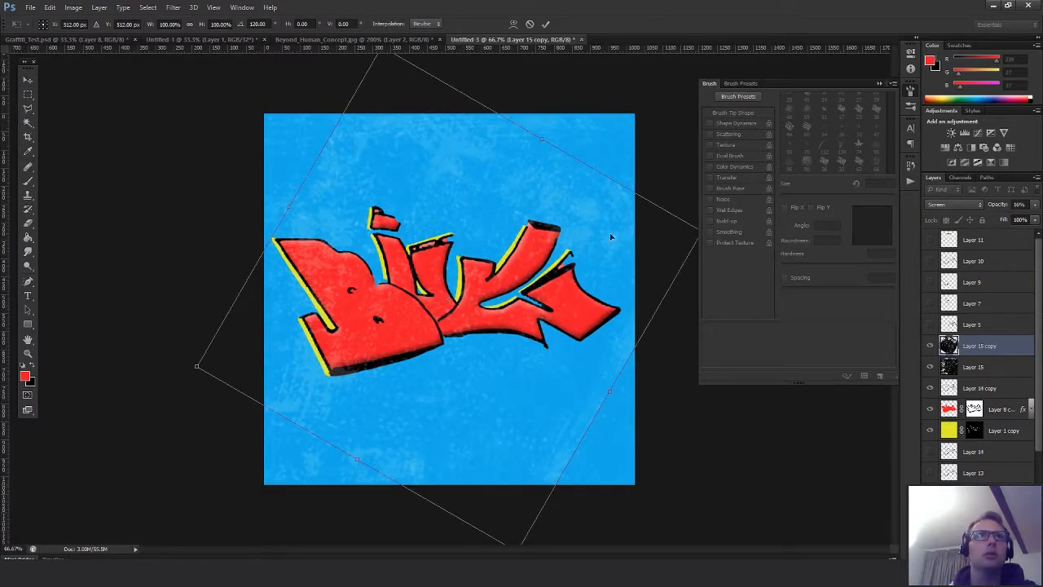
alt+shift+drag(195, 368, 344, 306)
key(Return)
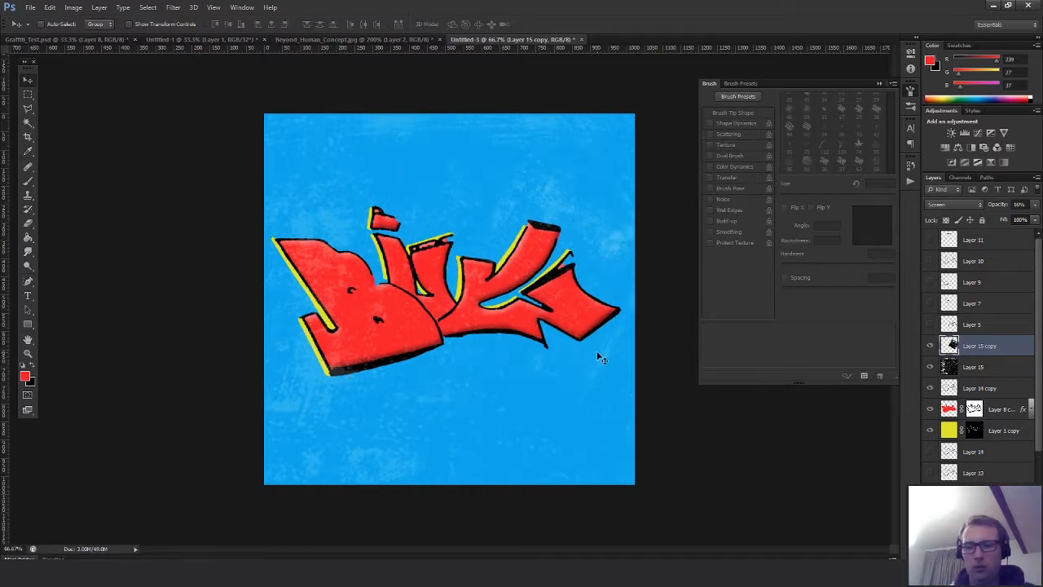
Duplicate the reduced grunge patch, rotate it about 128°, stretch it to 111.44% × 104.37% and place it over the canvas's lower-left area
alt+drag(570, 314, 405, 367)
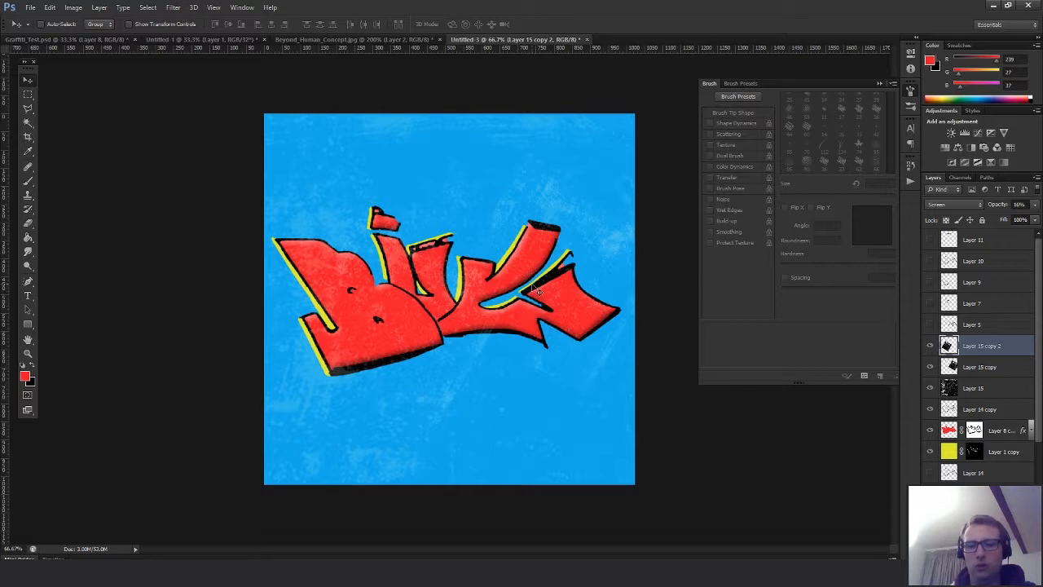
key(ctrl+t)
drag(521, 213, 450, 476)
mouse_move(449, 383)
mouse_down()
mouse_move(438, 399)
mouse_move(450, 380)
mouse_up()
alt+drag(504, 356, 509, 355)
alt+drag(436, 200, 440, 188)
drag(431, 350, 443, 386)
drag(540, 398, 519, 432)
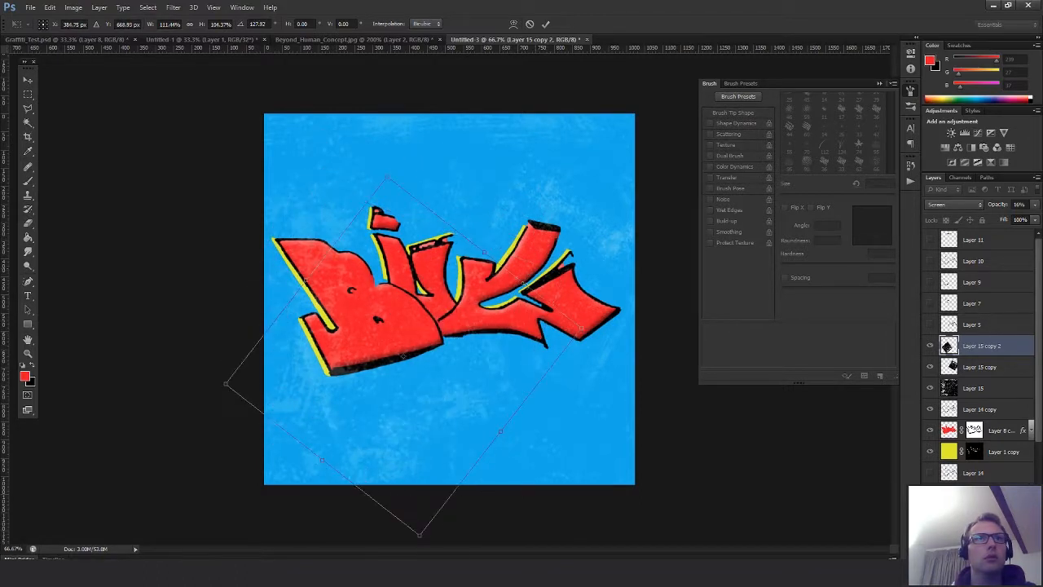
drag(420, 341, 398, 335)
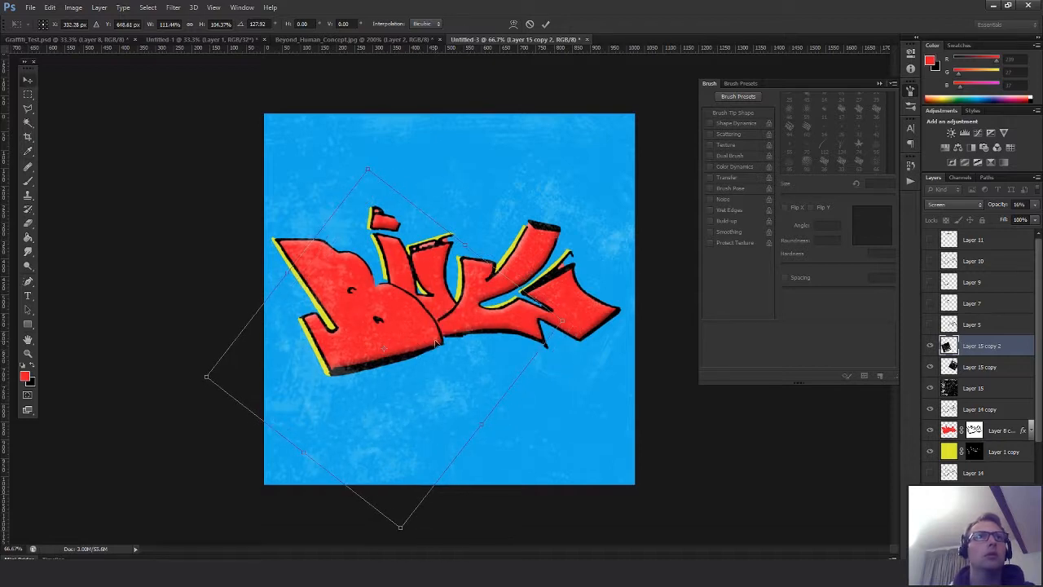
key(Return)
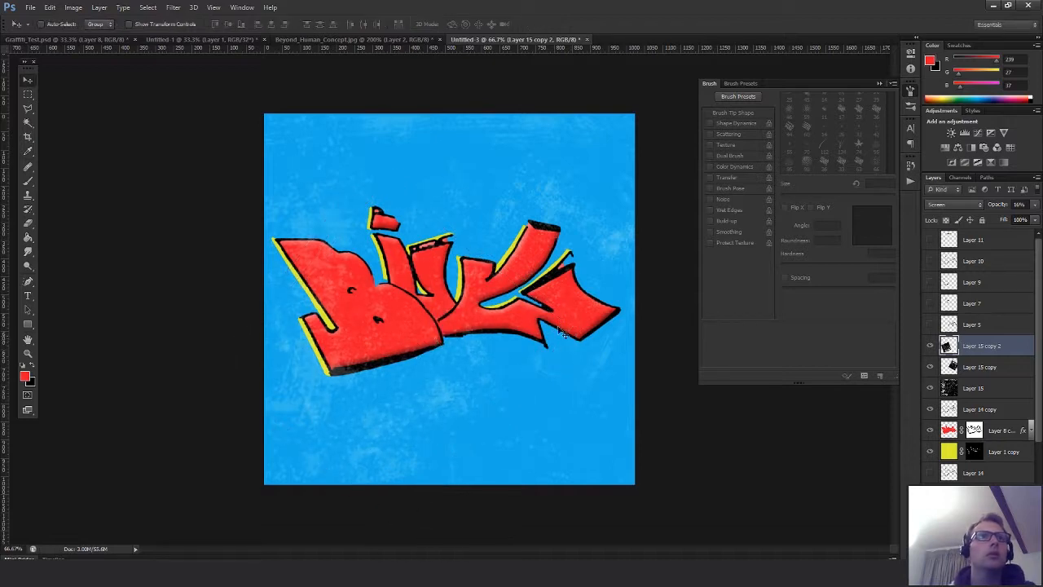
Change the full-canvas grunge texture on Layer 15 to Hard Light blending at 7% opacity
click(953, 393)
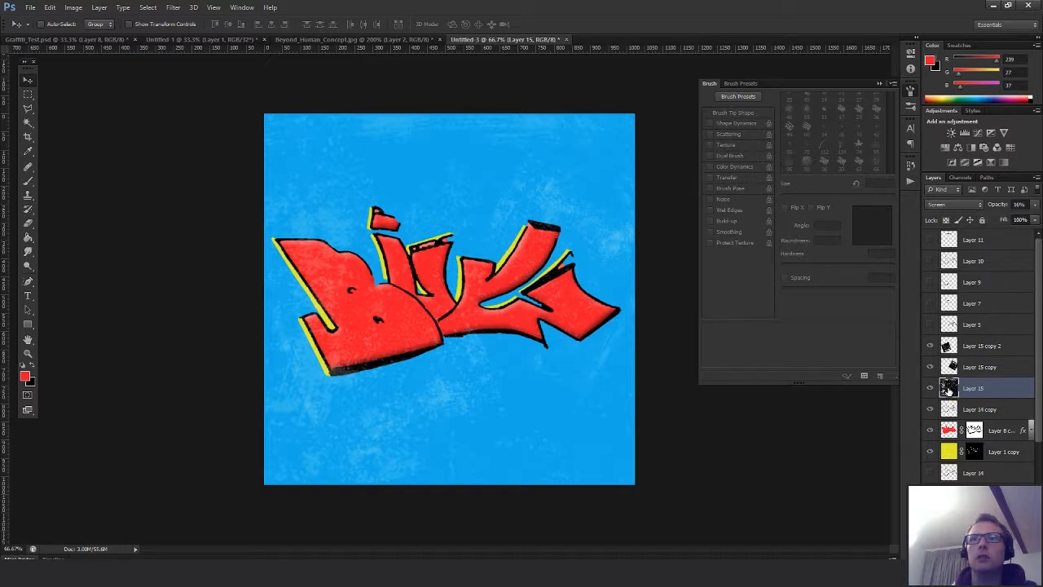
double_click(949, 389)
click(1016, 163)
click(977, 206)
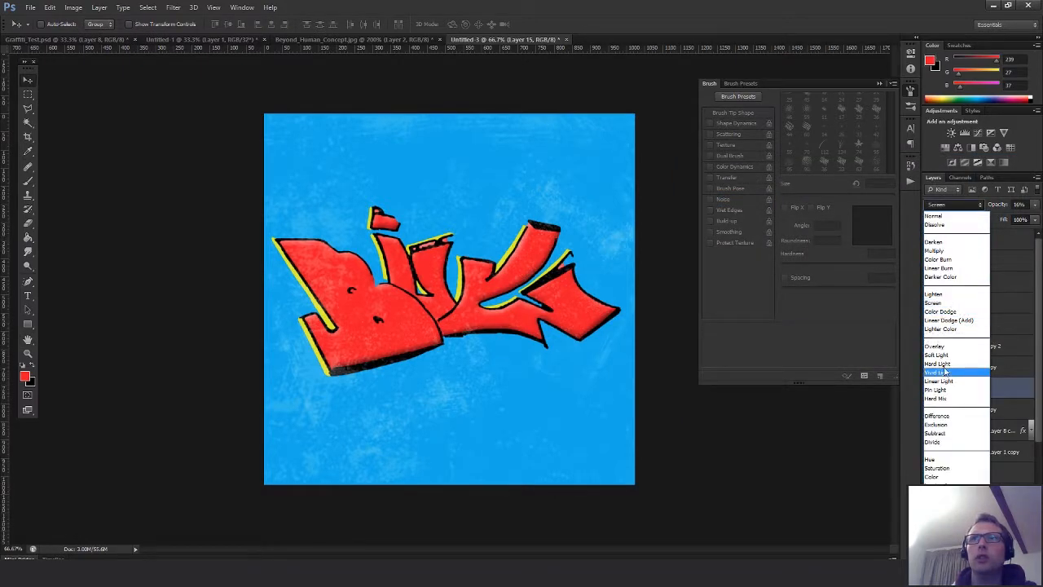
click(945, 363)
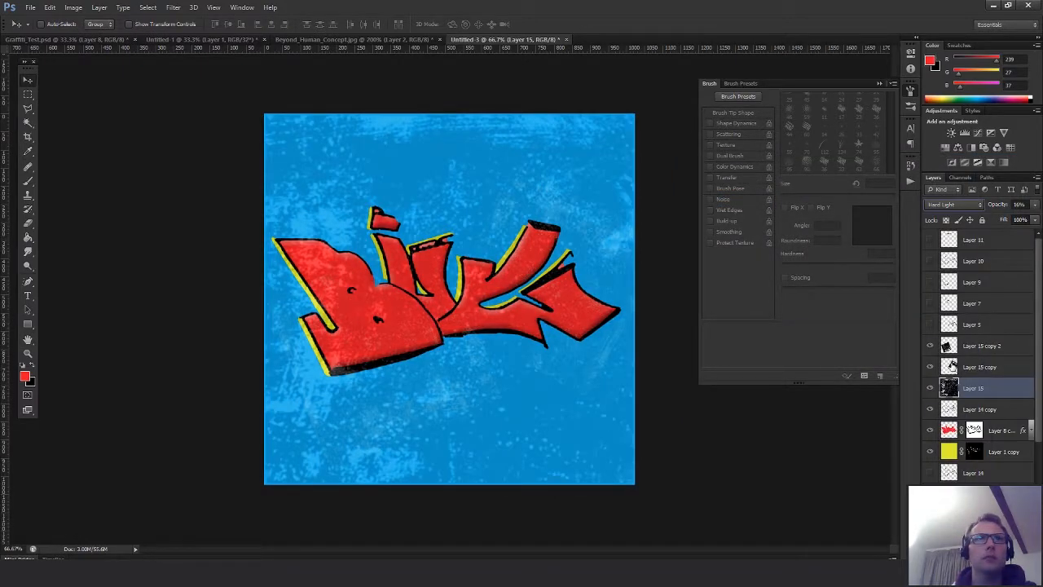
click(1034, 205)
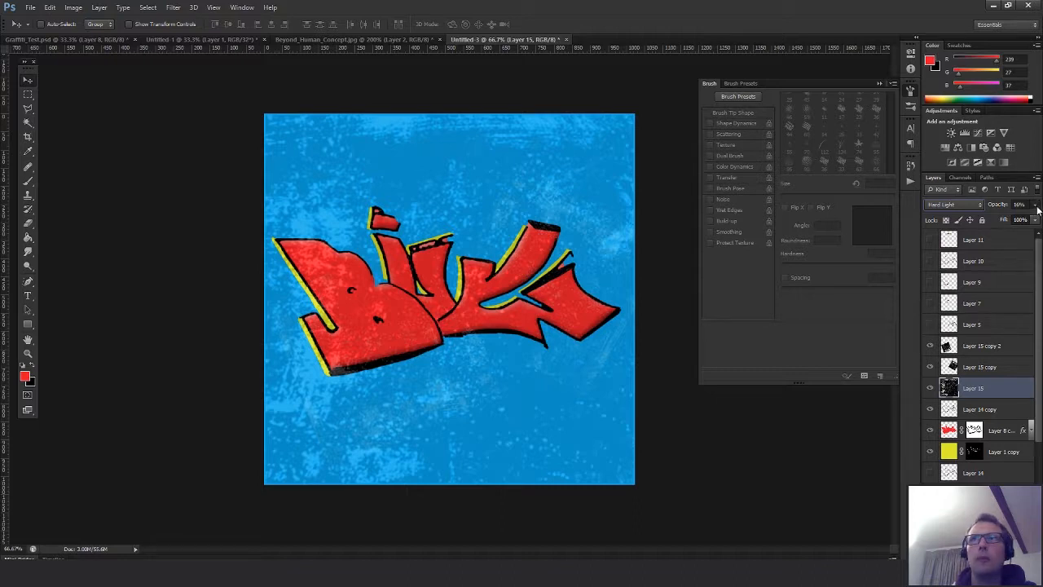
drag(1014, 217, 988, 218)
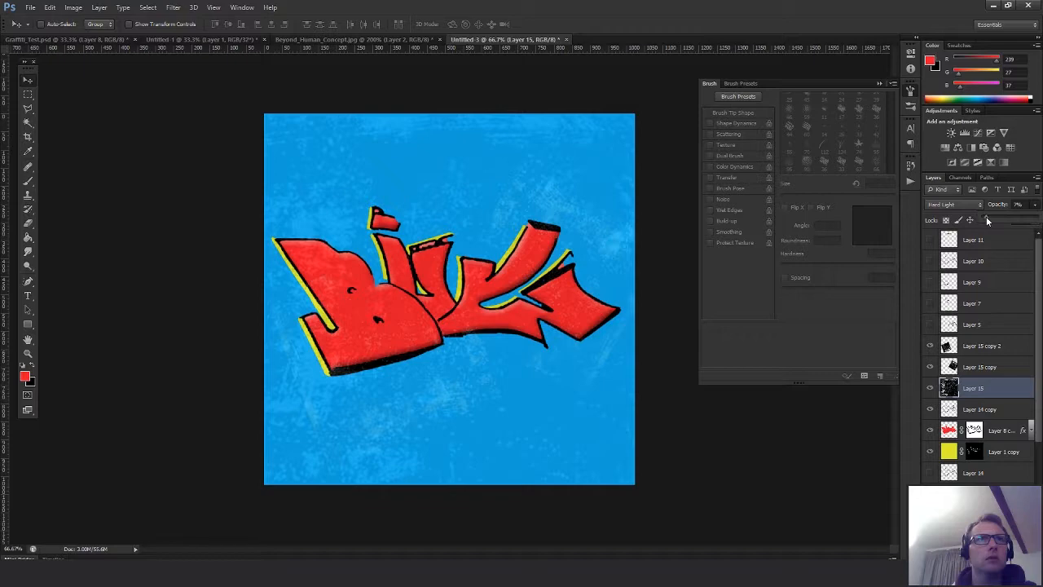
click(556, 208)
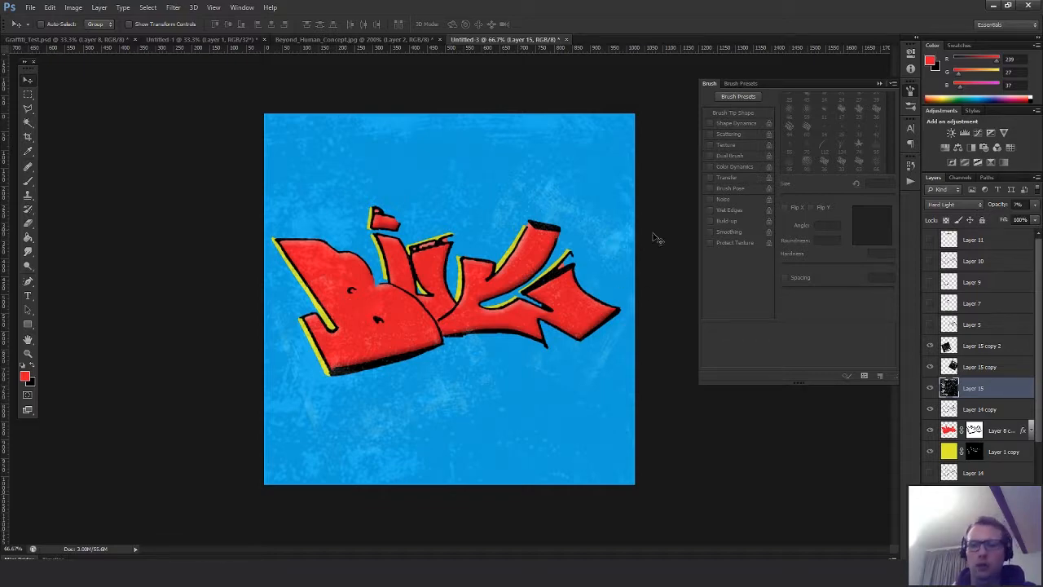
Switch to the Google image results in Chrome and examine grunge textures for another one suited to the artwork
key(m)
key(alt+Tab)
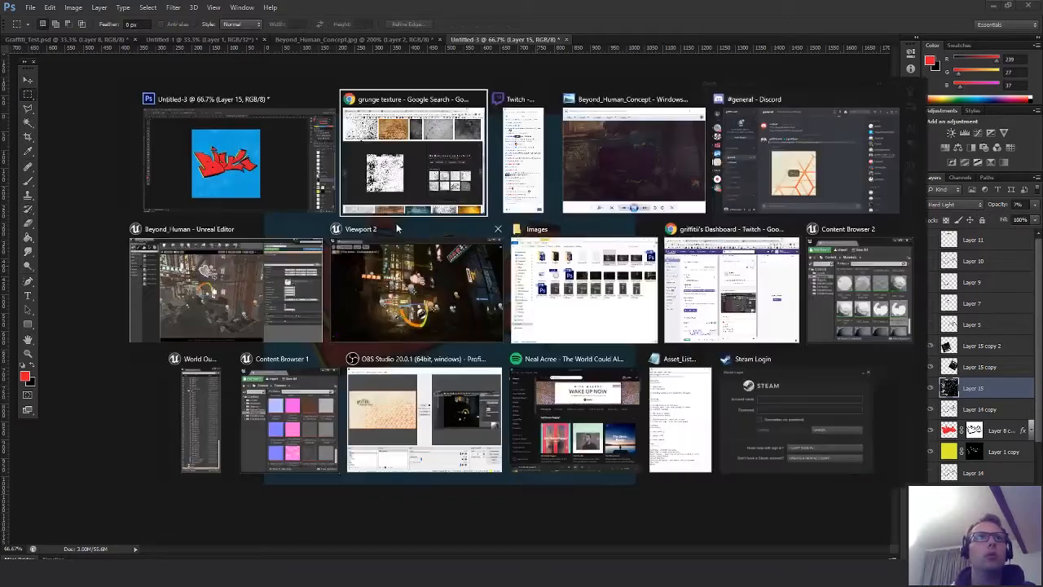
scroll(489, 337, down, 5)
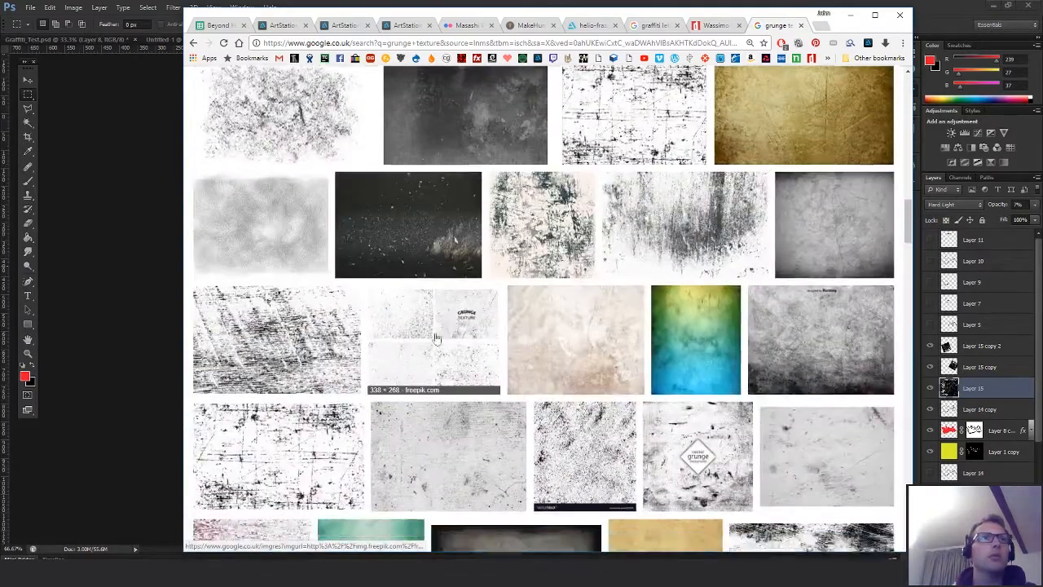
scroll(436, 338, down, 2)
scroll(596, 379, up, 6)
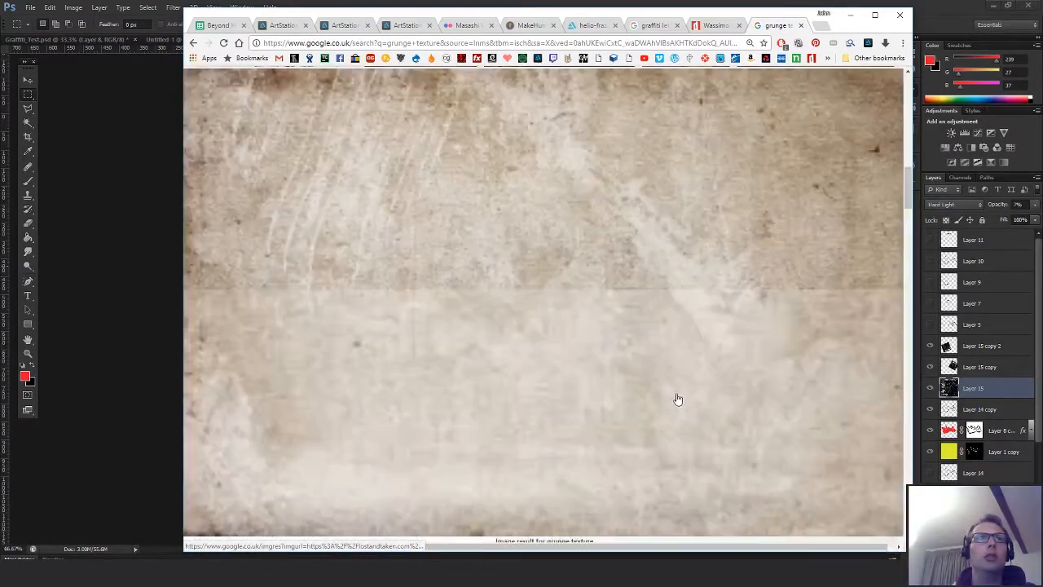
scroll(677, 399, down, 1)
mouse_move(694, 454)
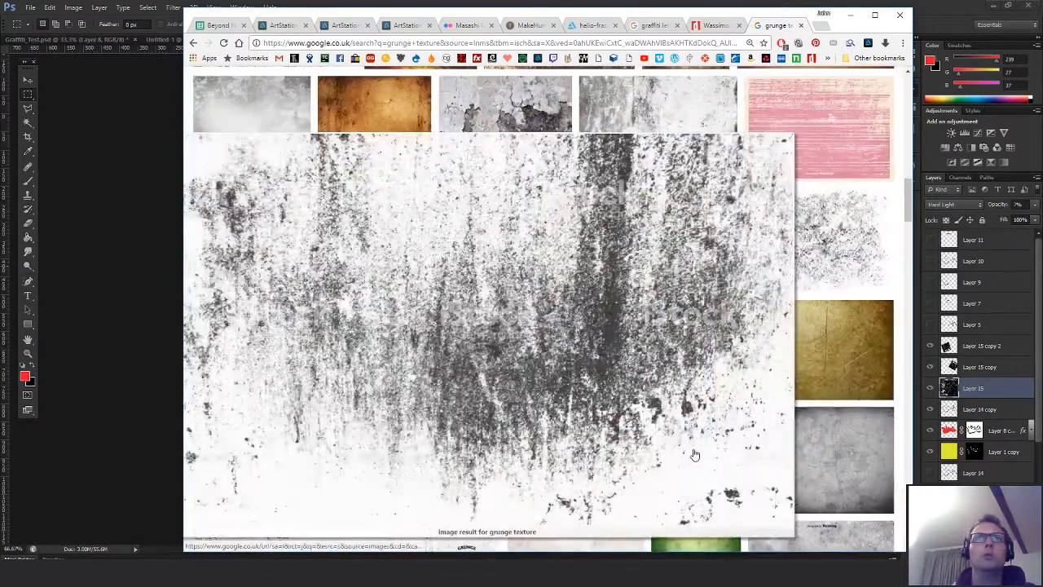
scroll(534, 359, up, 6)
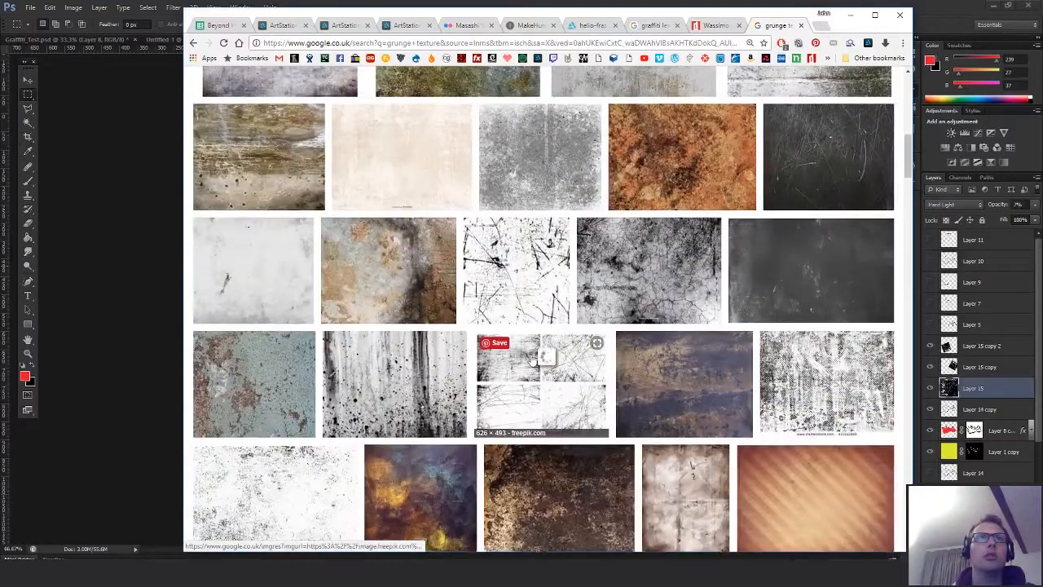
scroll(538, 359, up, 2)
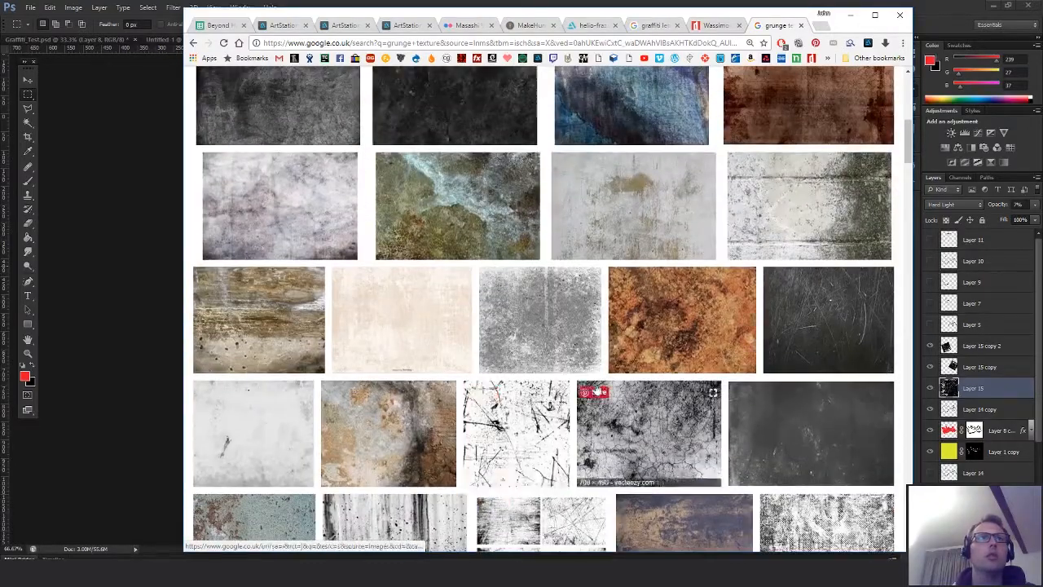
scroll(598, 391, up, 4)
mouse_move(489, 299)
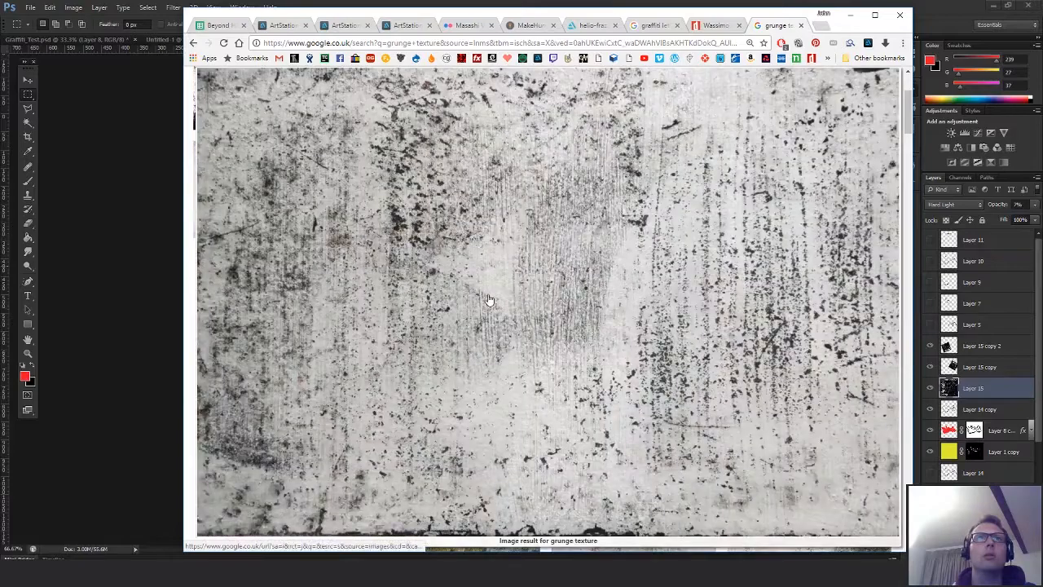
scroll(733, 391, up, 1)
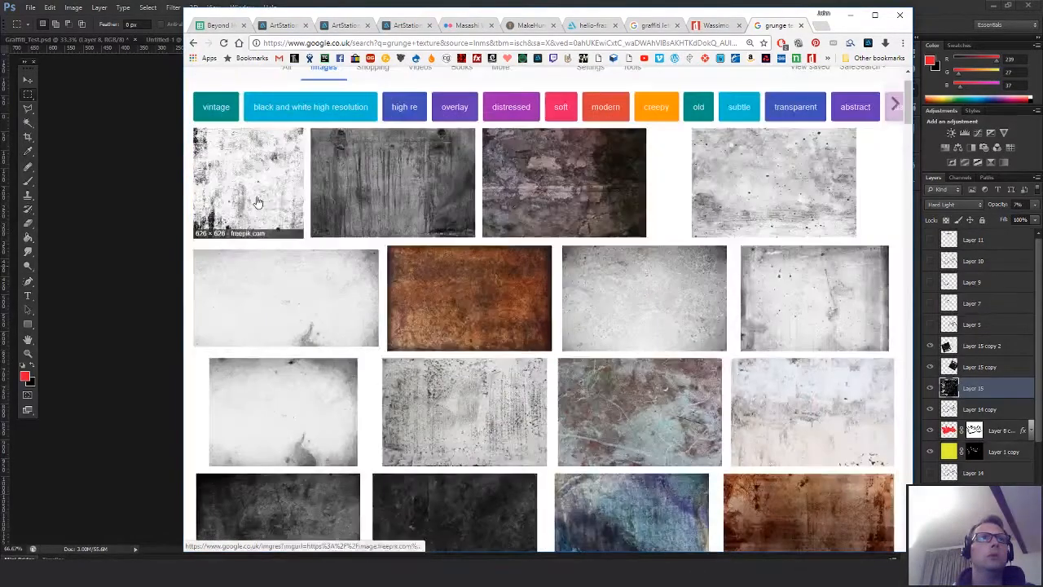
mouse_move(256, 201)
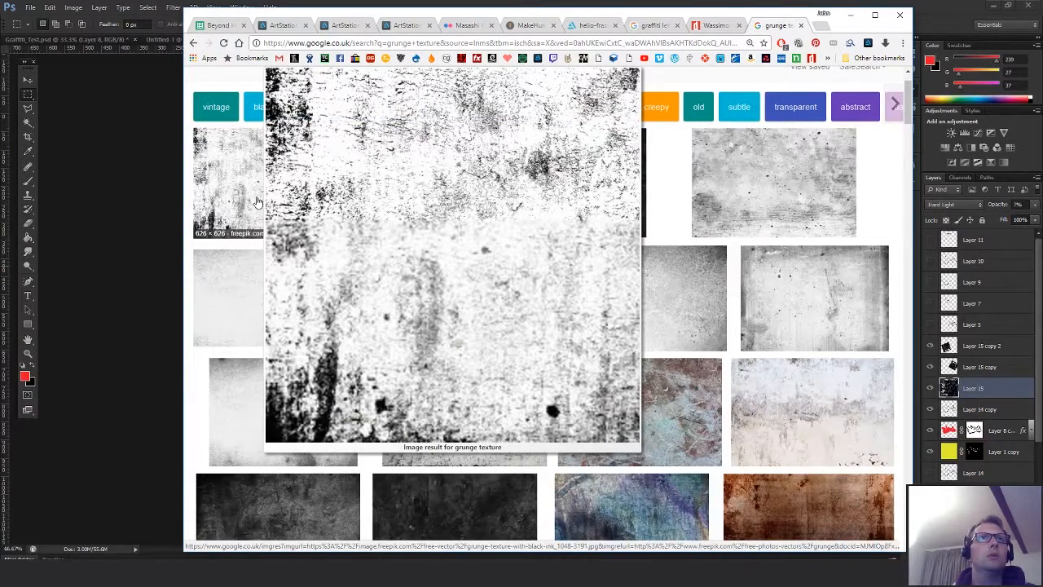
Copy the Freepik black-ink grunge texture from the image results and paste it as a new layer above Layer 15 in Photoshop
click(384, 189)
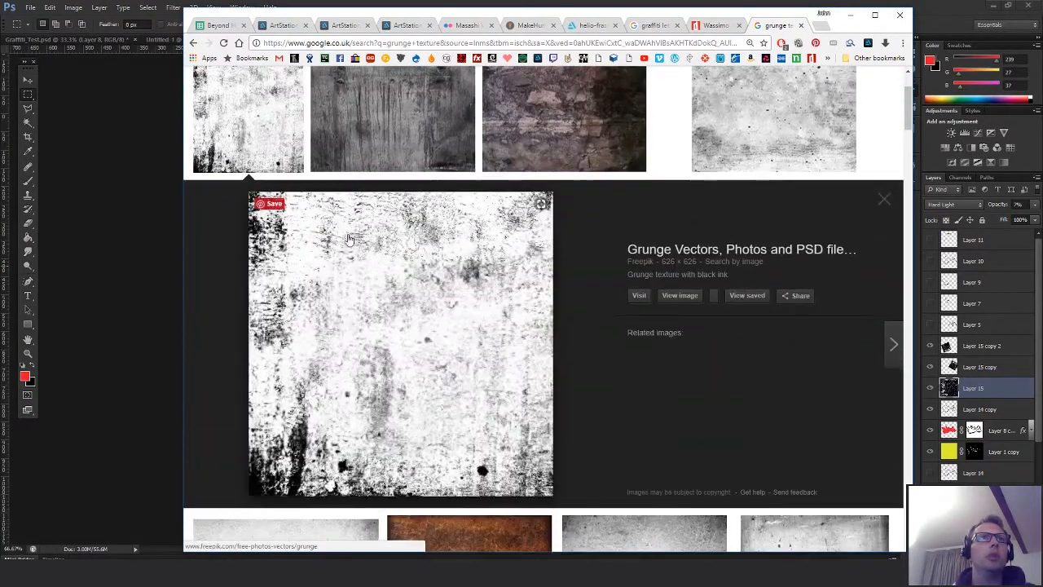
right_click(418, 324)
click(477, 433)
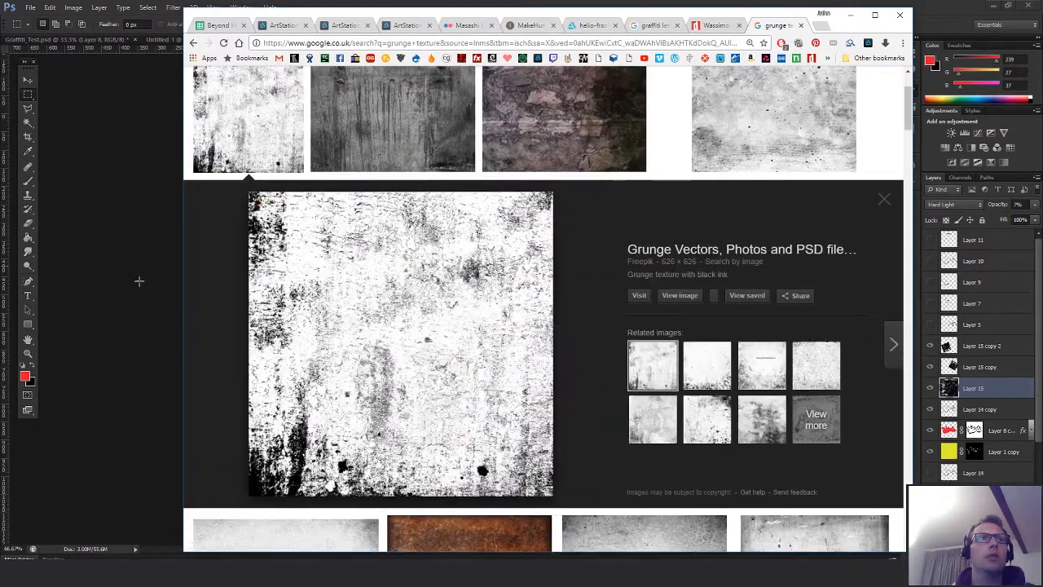
click(140, 281)
key(ctrl+v)
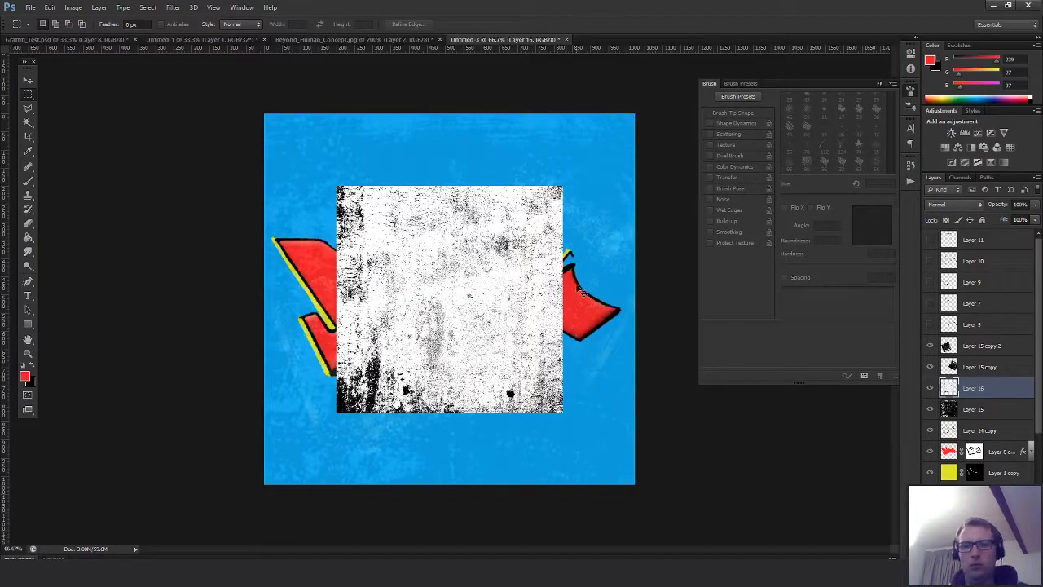
Enlarge the pasted grunge texture proportionally to nearly fill the canvas and rotate it -90°
key(ctrl+t)
alt+shift+drag(561, 187, 362, 122)
key(Return)
key(m)
key(ctrl+t)
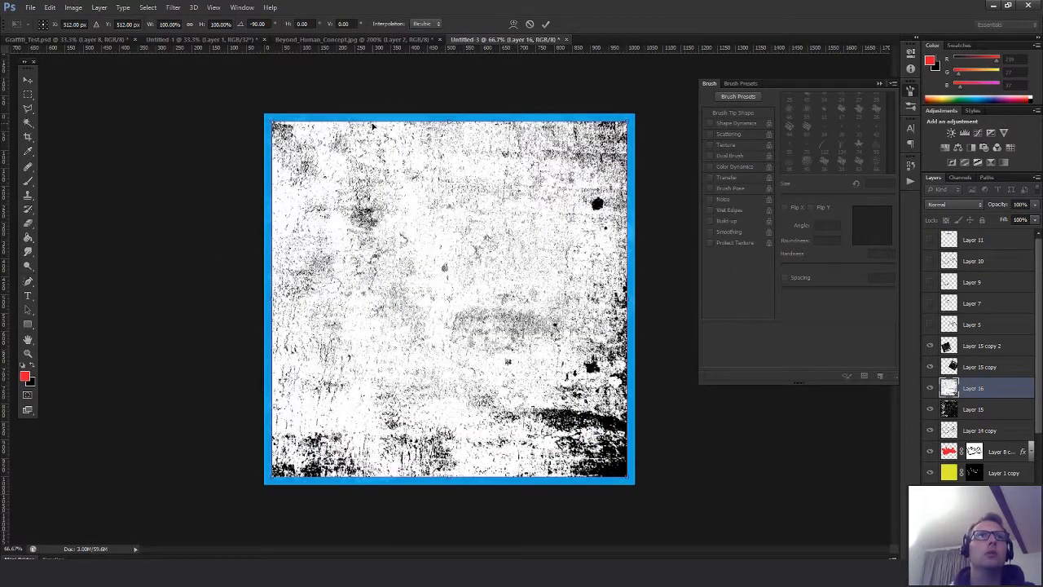
key(Return)
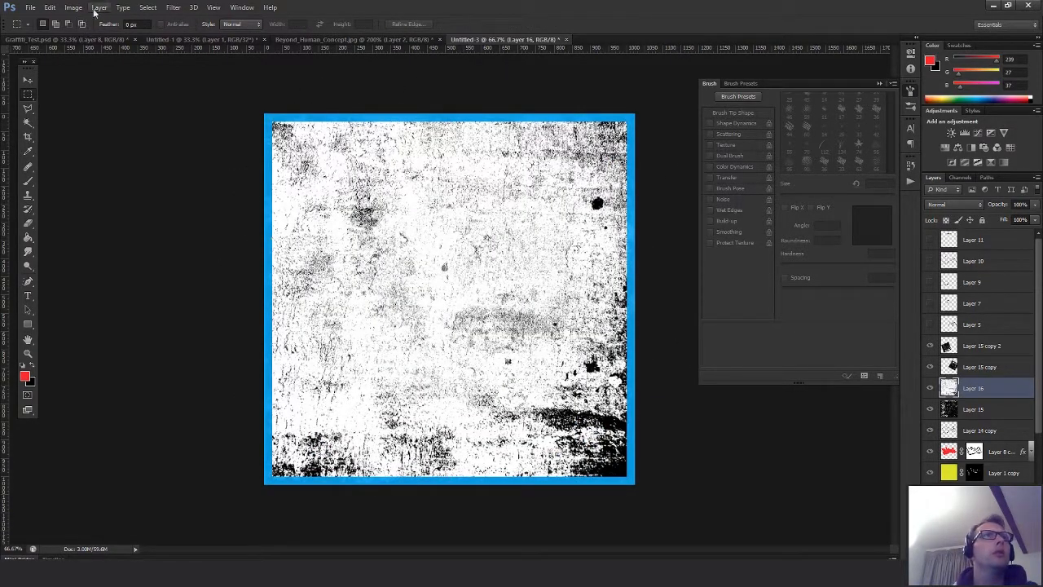
Set the new grunge texture on Layer 16 to Multiply blending at 27% opacity
click(99, 7)
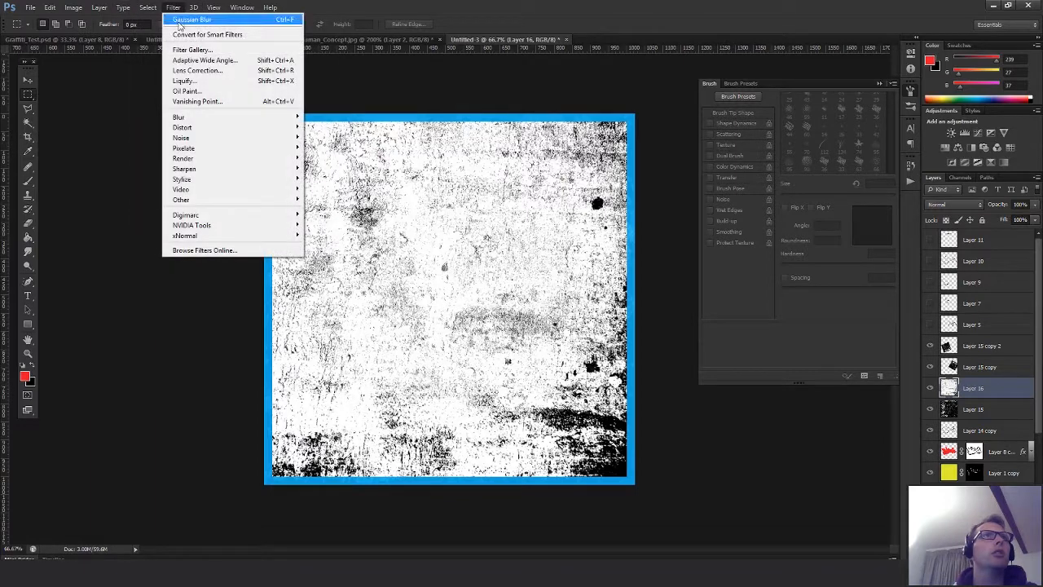
click(180, 21)
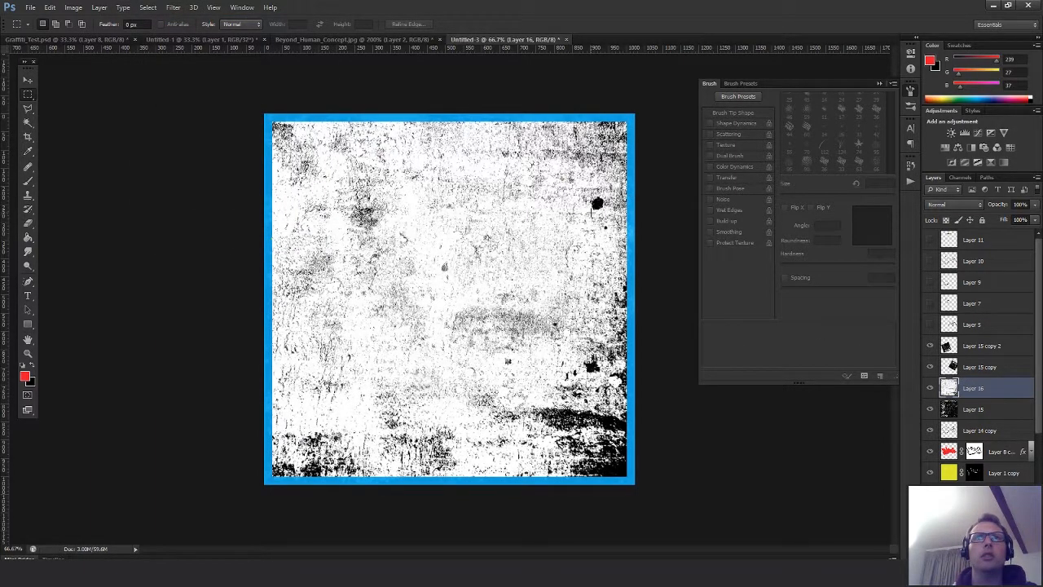
click(955, 204)
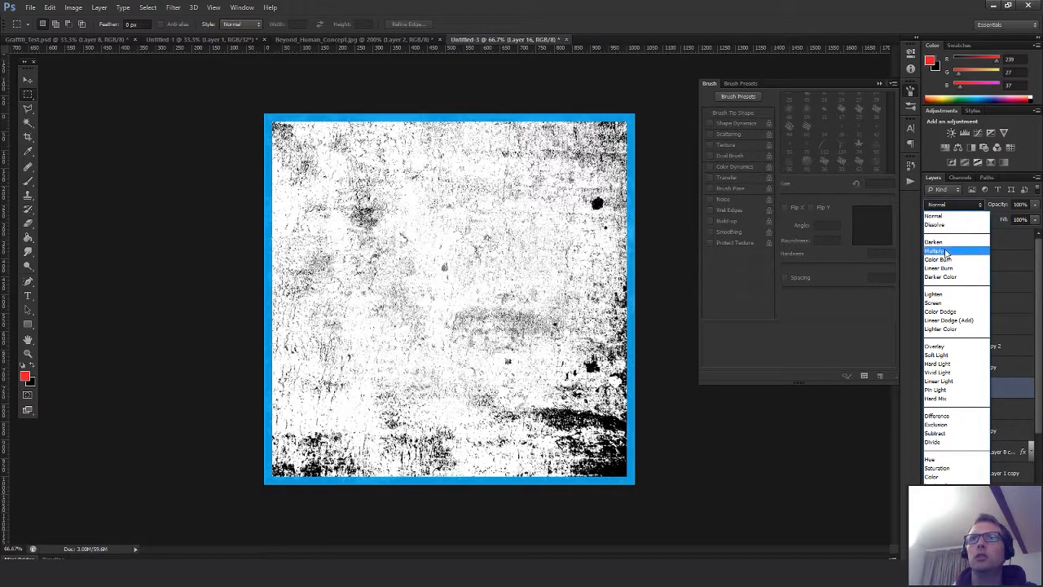
click(947, 256)
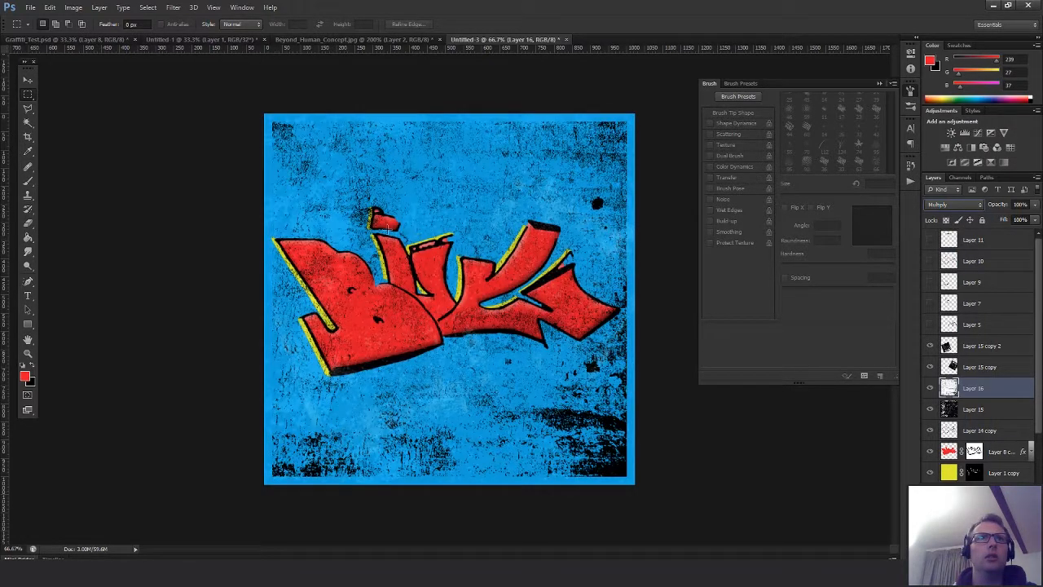
click(1034, 204)
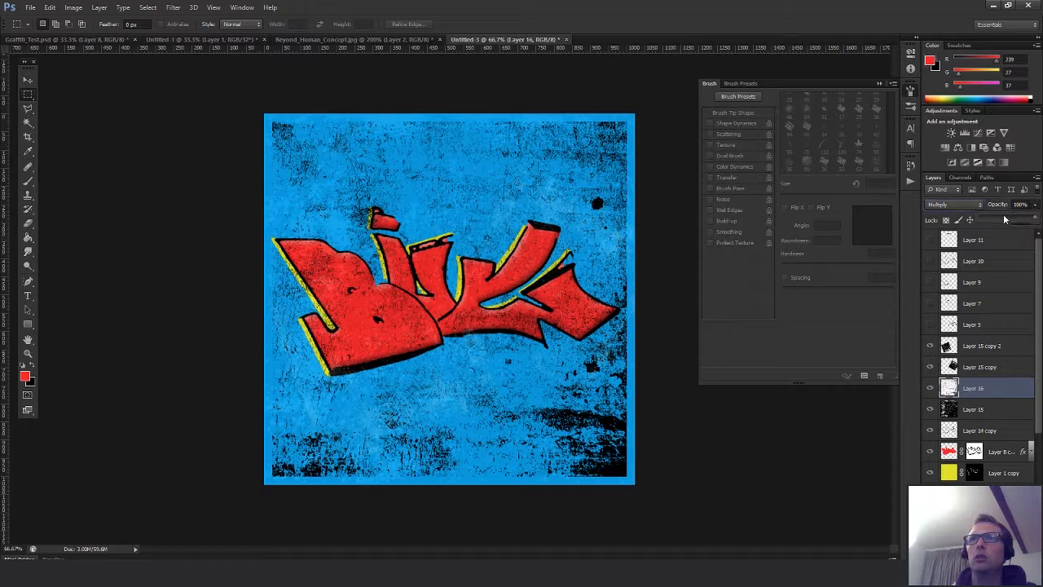
mouse_move(1004, 218)
mouse_down()
mouse_move(986, 218)
mouse_move(995, 218)
mouse_up()
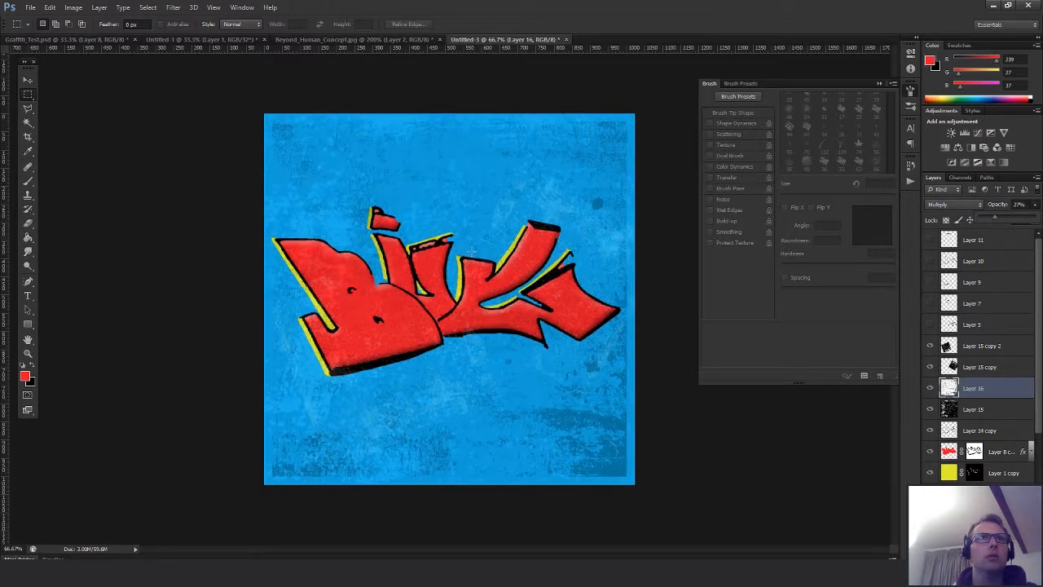
Add a new layer above Layer 14 copy and fill it with a darker red sampled from the lettering
scroll(978, 326, down, 3)
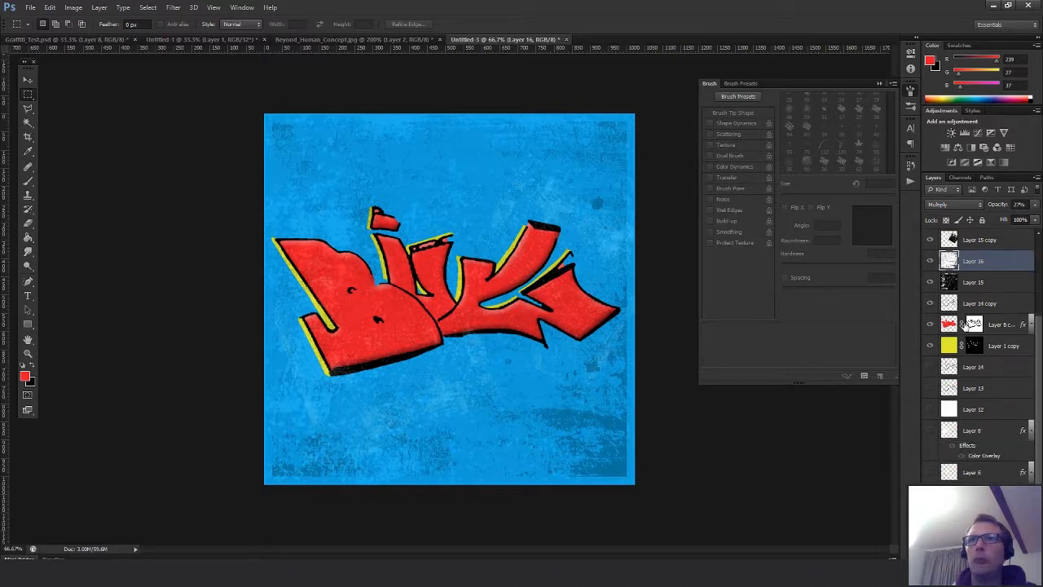
click(950, 325)
click(949, 327)
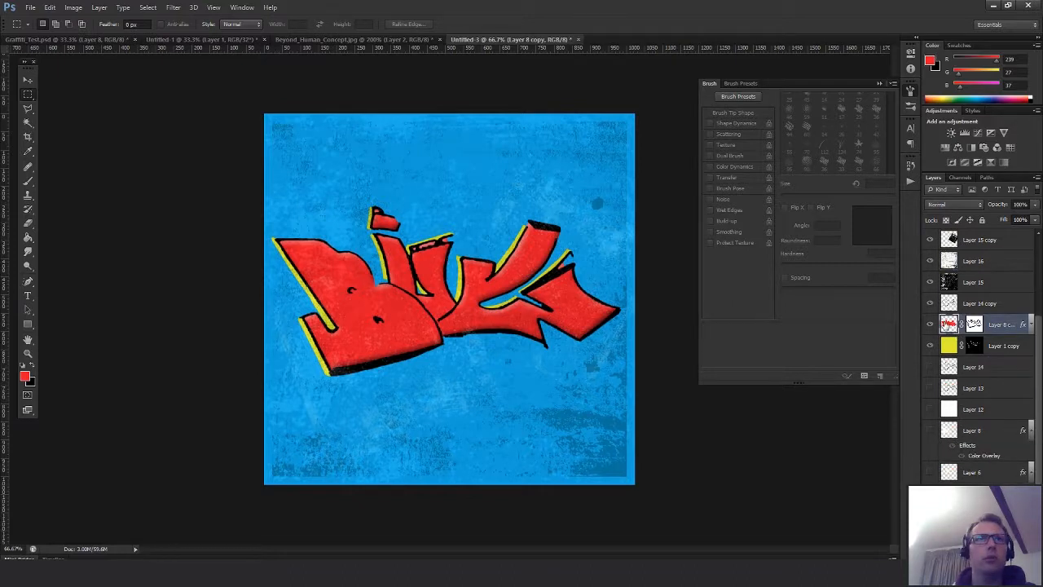
scroll(970, 364, up, 1)
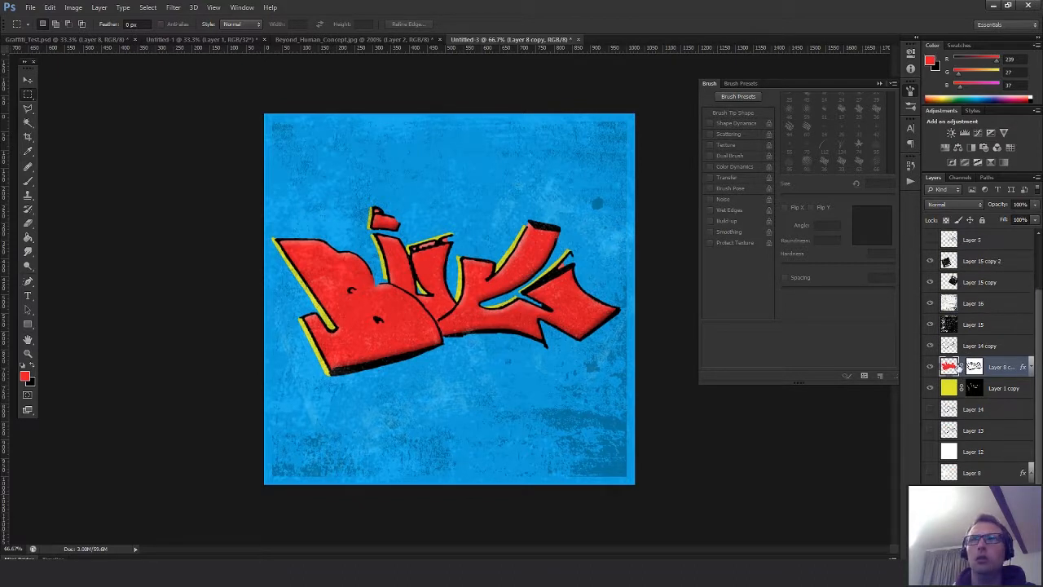
click(950, 349)
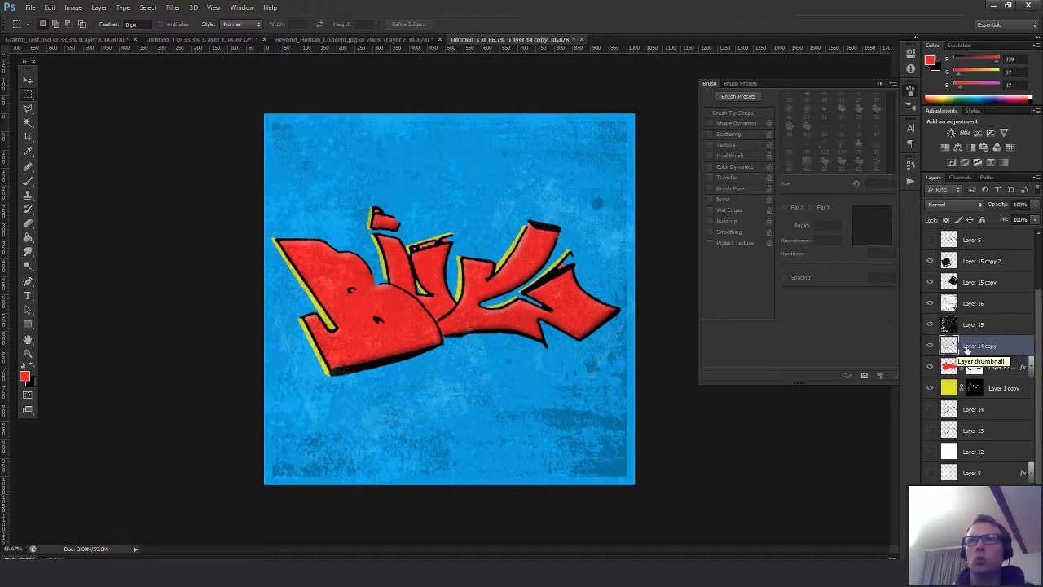
key(ctrl+shift+alt+n)
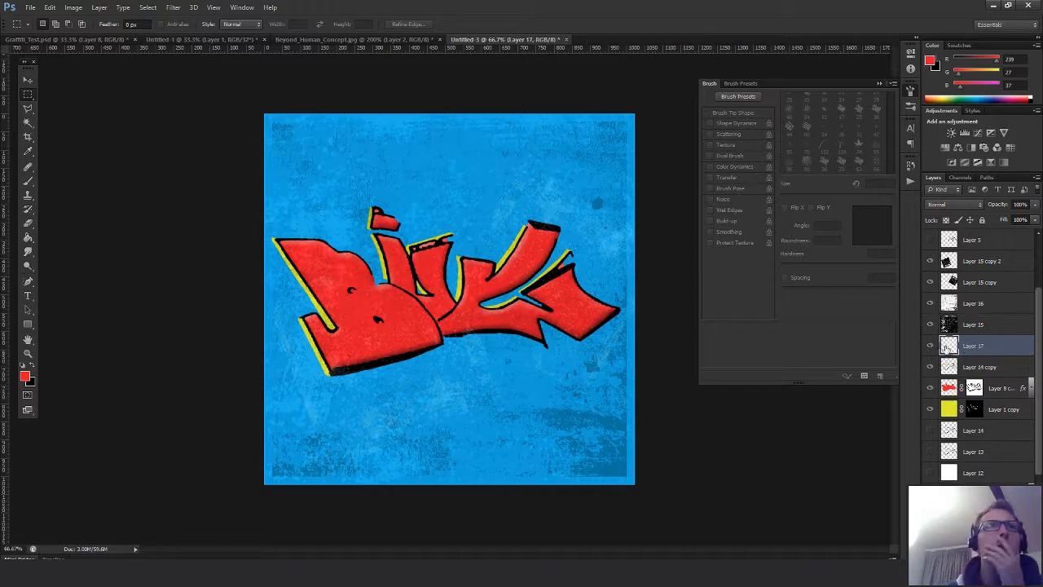
key(i)
click(356, 336)
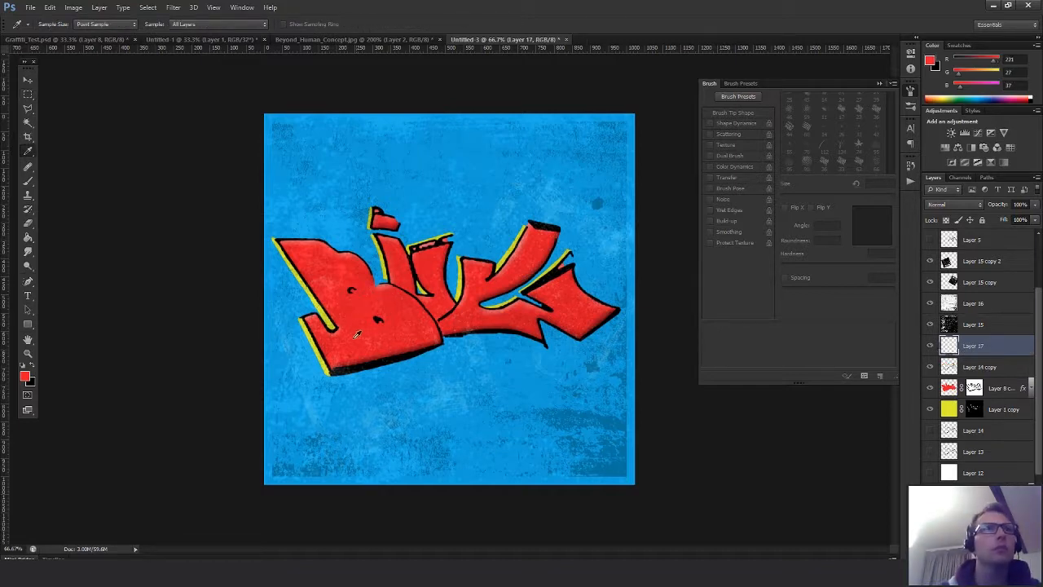
key(g)
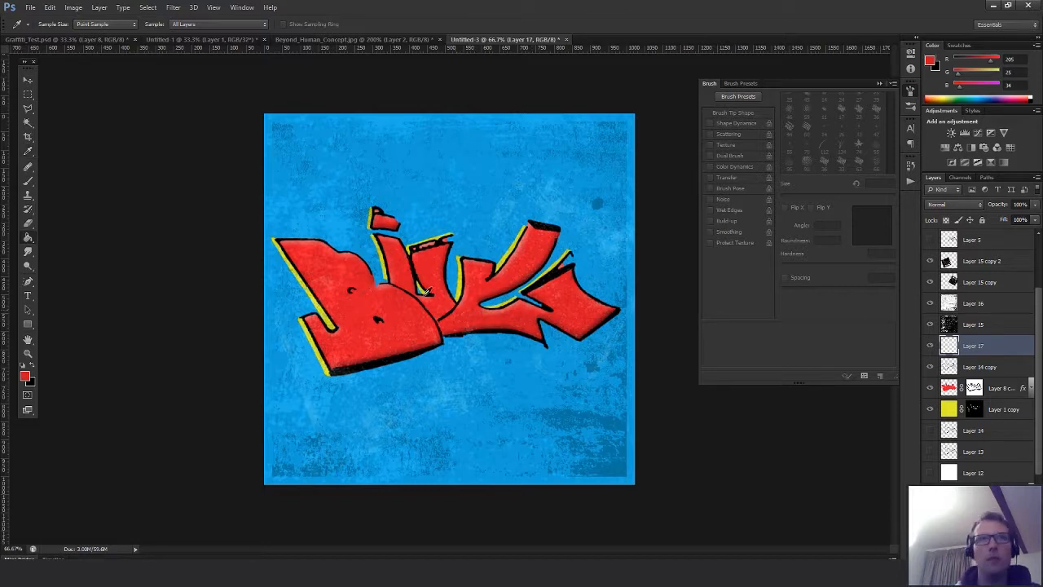
click(505, 316)
key(m)
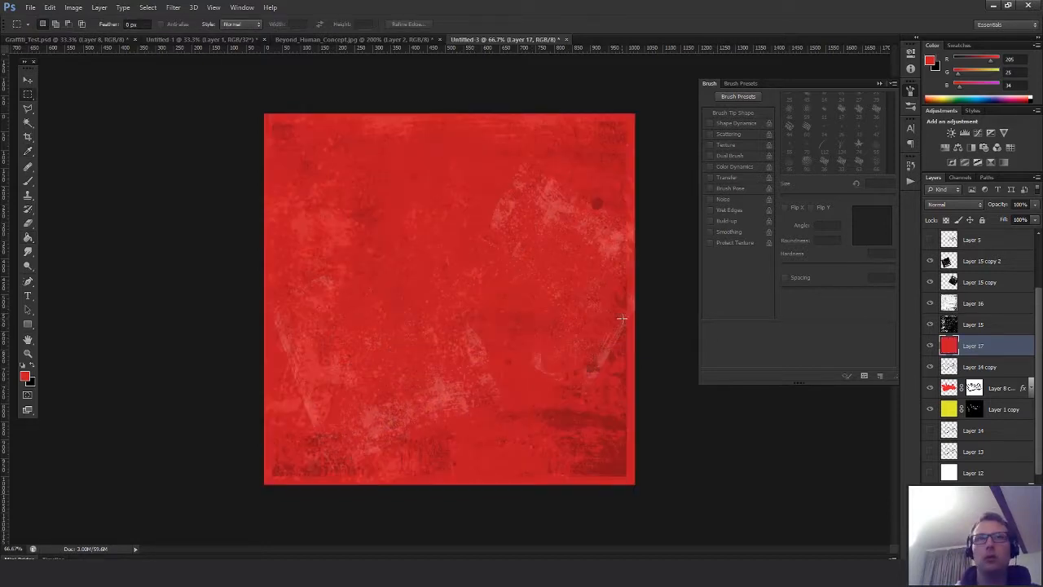
Try Overlay blending on the red fill layer and delete that layer
click(980, 205)
click(961, 347)
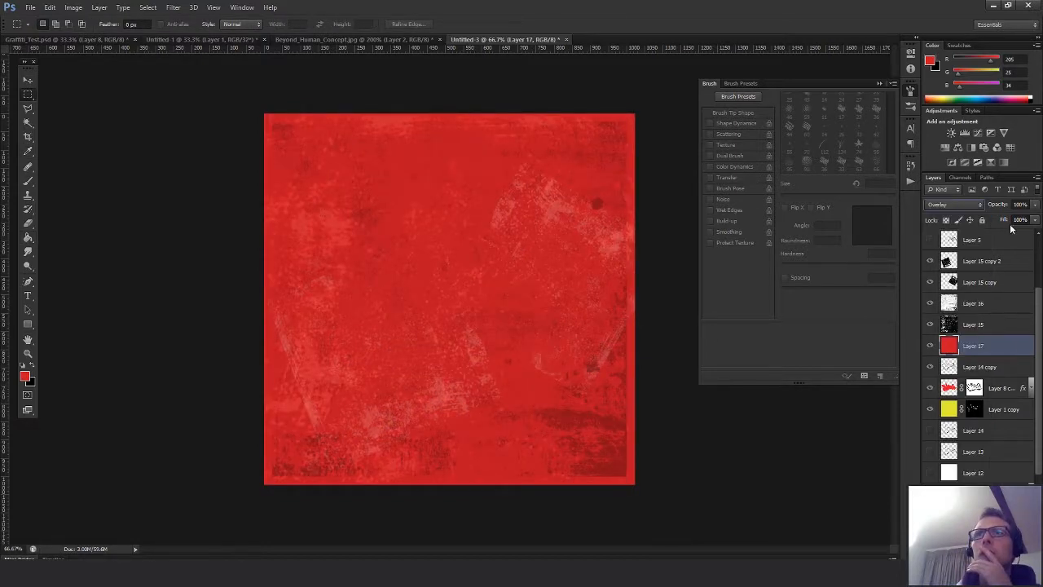
drag(986, 218, 988, 218)
click(955, 346)
key(Delete)
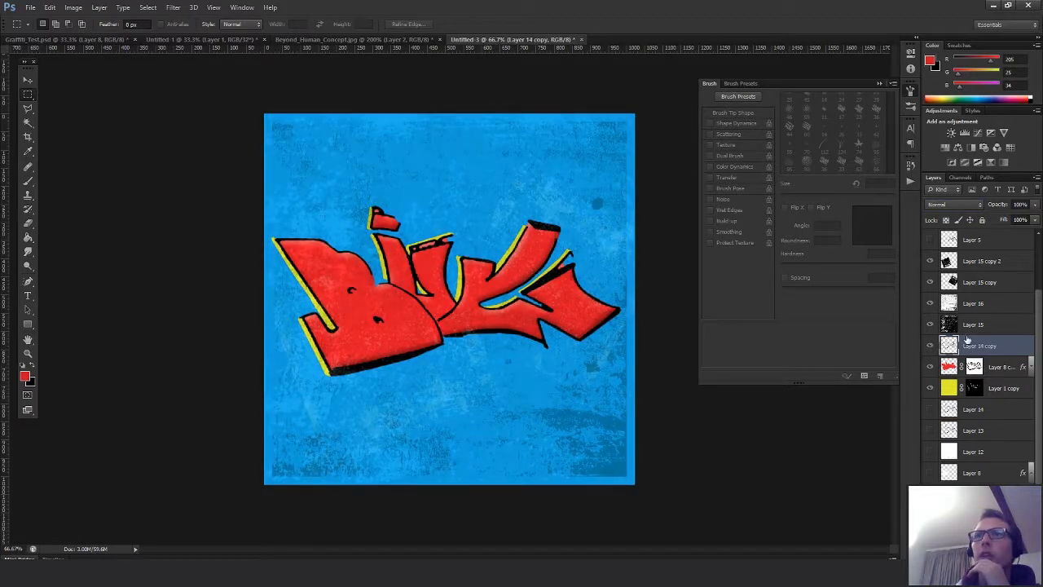
Add a Brightness/Contrast adjustment layer directly above Layer 14 copy with Brightness 84 and Contrast -2, and toggle it off to compare
click(961, 267)
click(980, 551)
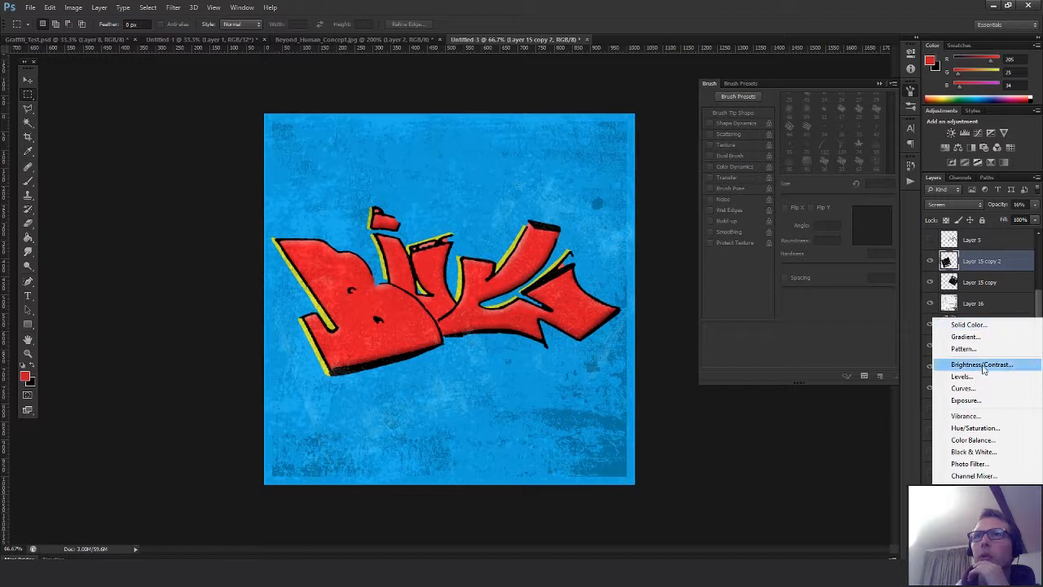
click(980, 364)
drag(806, 106, 828, 106)
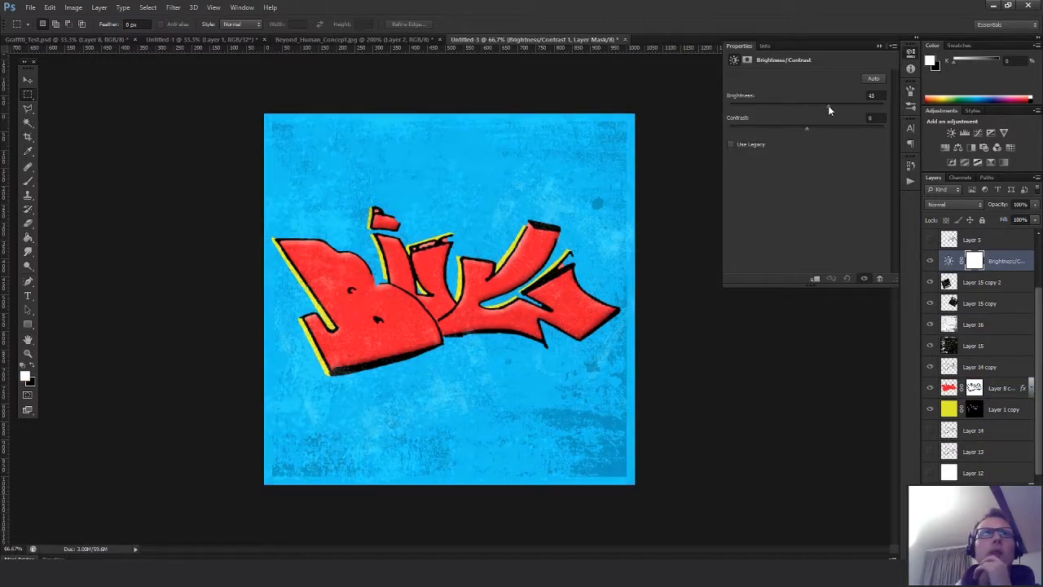
drag(953, 261, 947, 362)
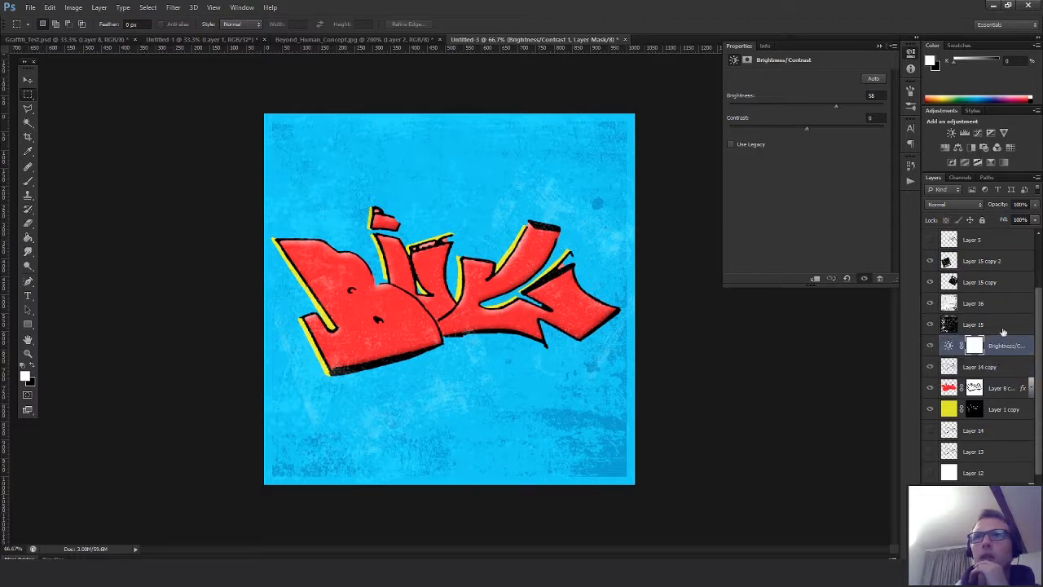
drag(836, 108, 699, 137)
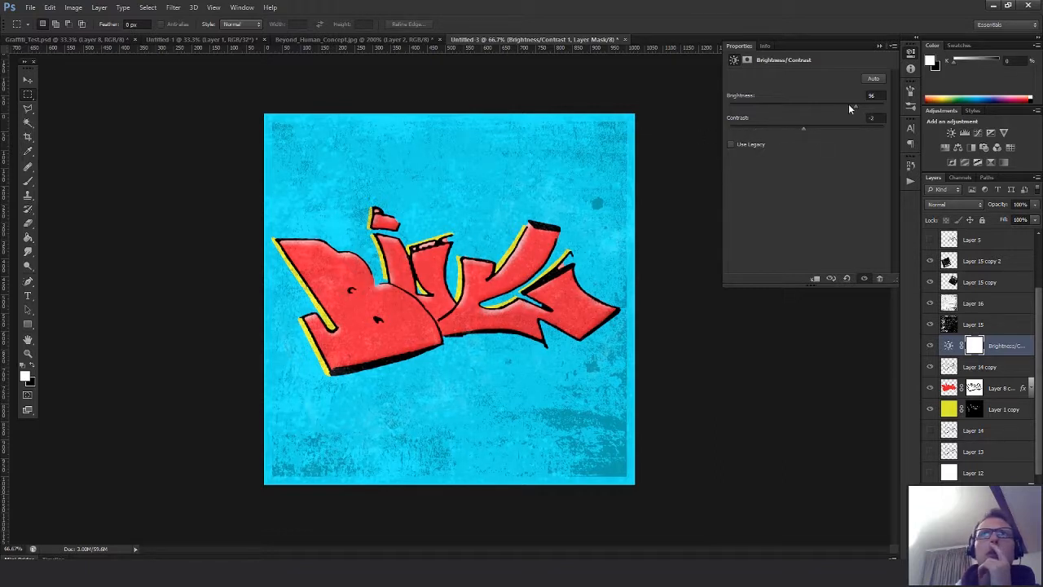
click(931, 347)
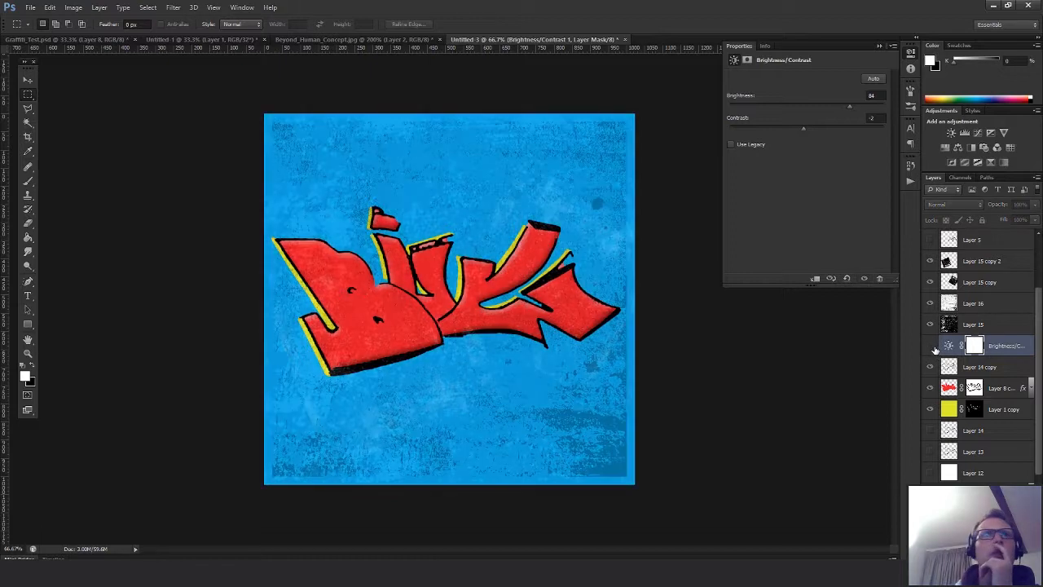
Compare the artwork with and without the Brightness/Contrast adjustment and leave the adjustment turned on
click(930, 347)
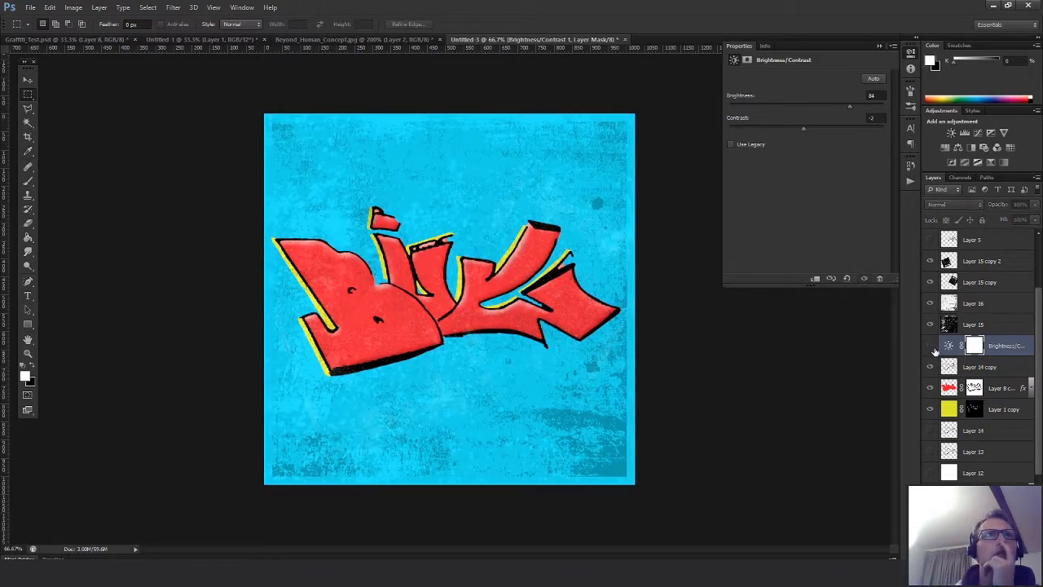
click(930, 347)
click(930, 346)
Fill the blue background on Layer 1 with white using the Paint Bucket
scroll(973, 407, down, 5)
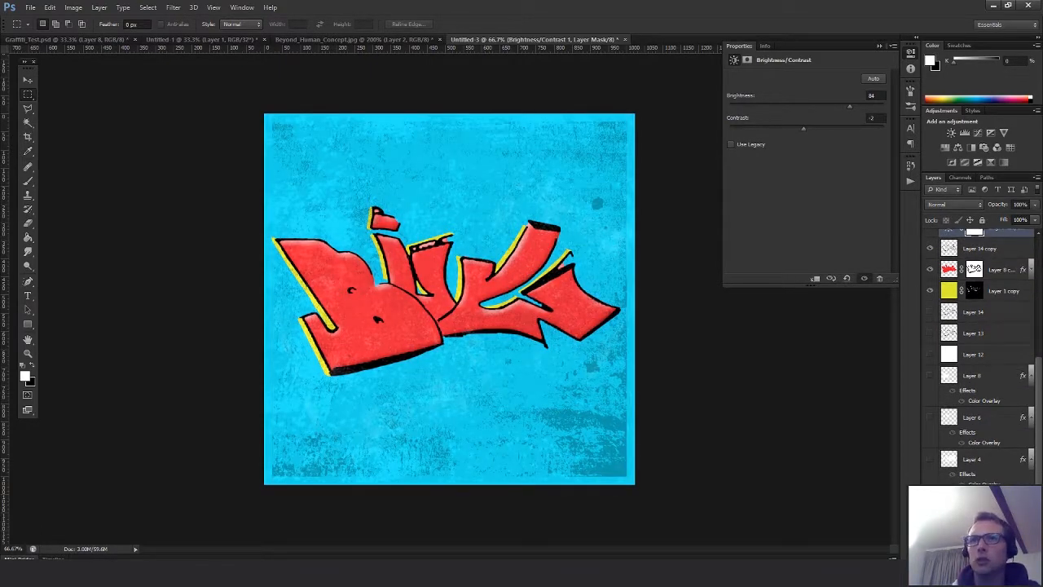
click(998, 478)
key(d)
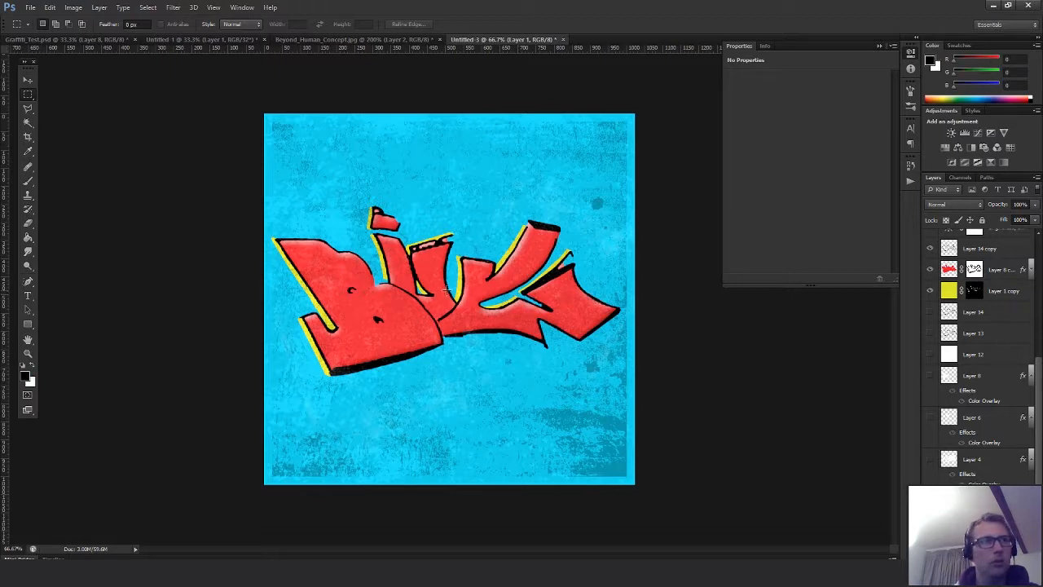
key(x)
key(g)
click(603, 349)
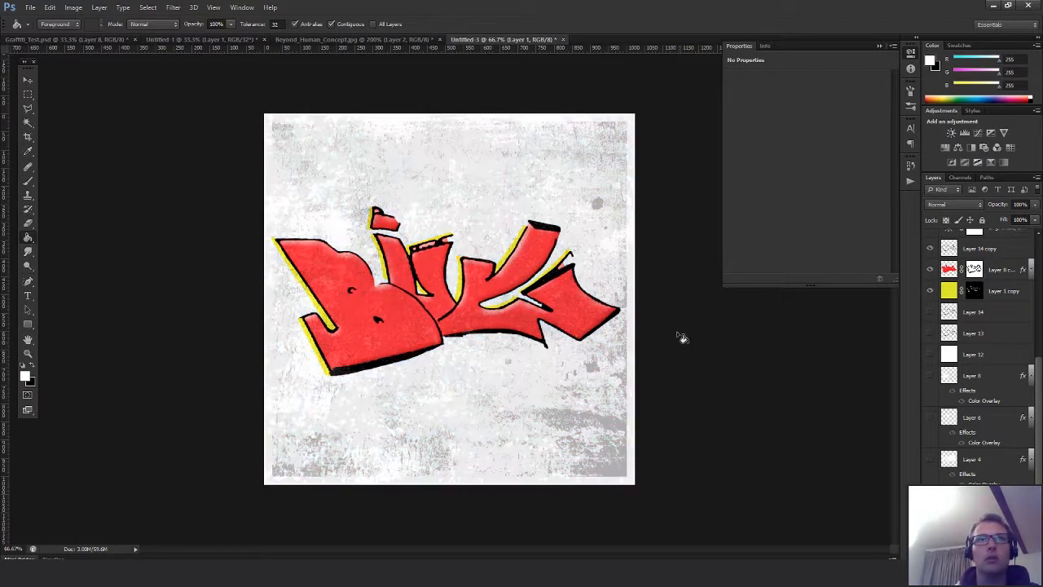
key(m)
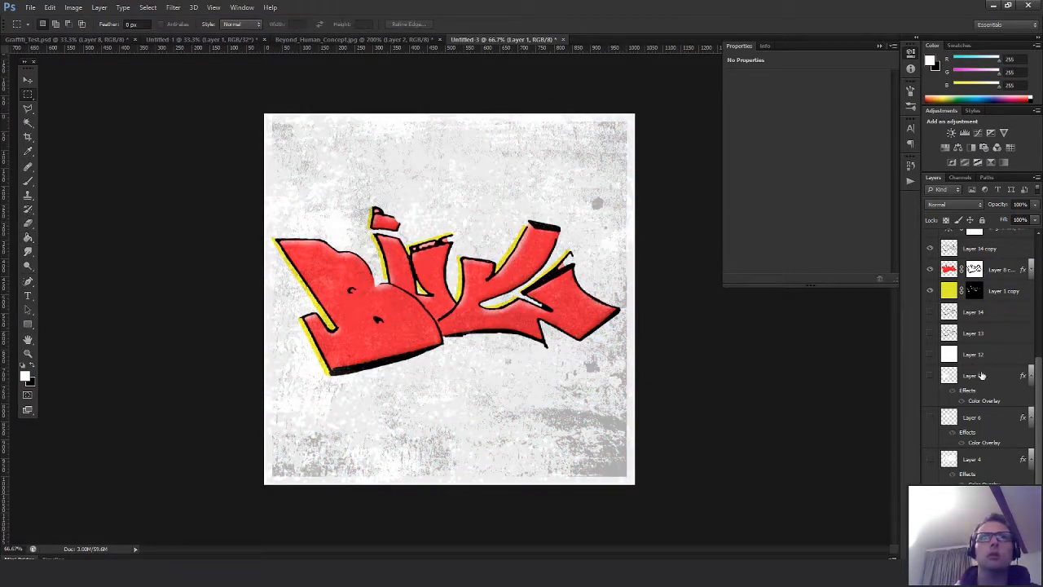
Set the Brightness/Contrast adjustment layer's Brightness to 87
scroll(982, 375, up, 5)
click(950, 430)
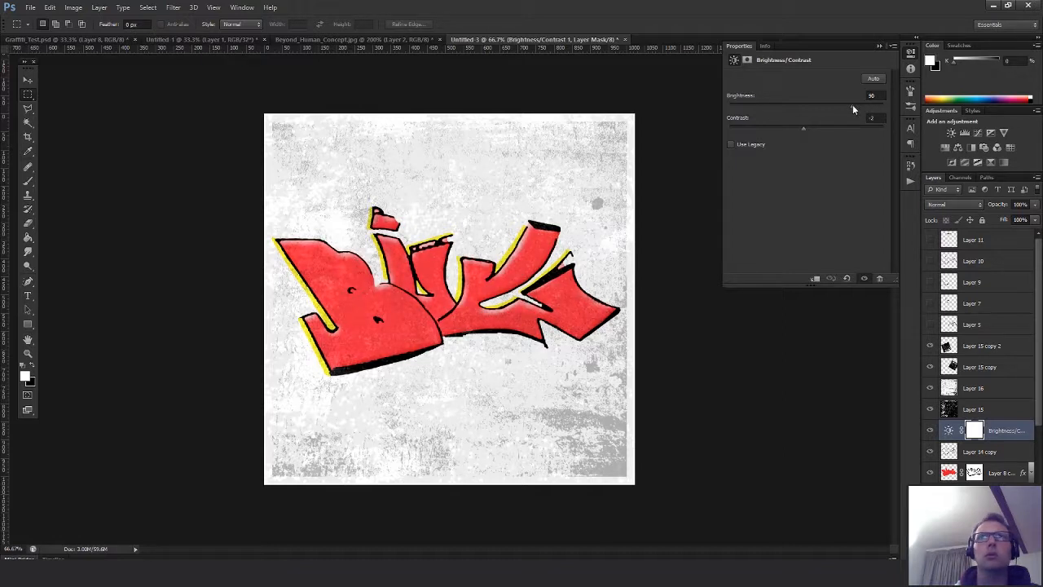
drag(852, 107, 850, 106)
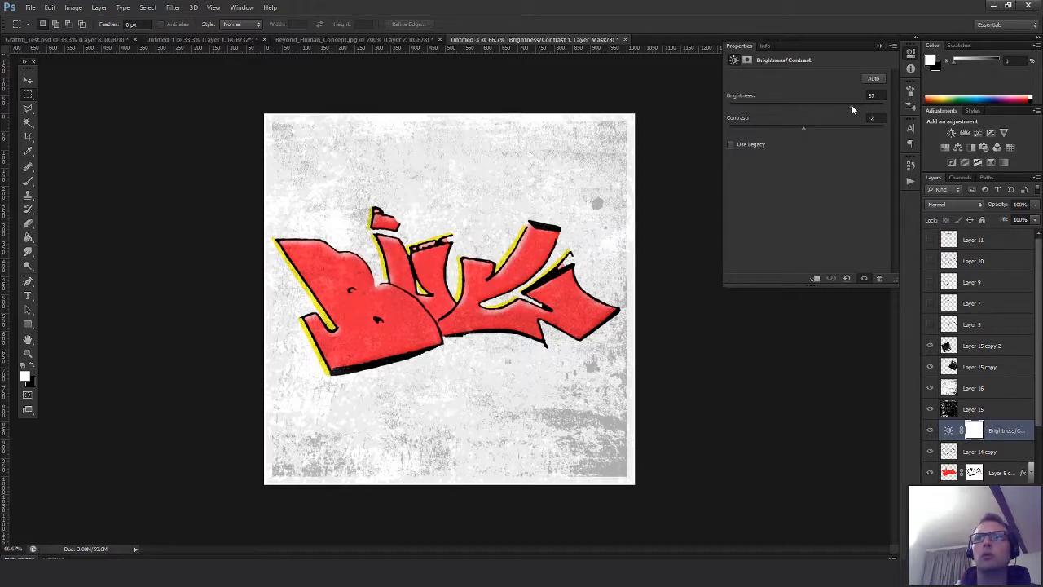
click(950, 435)
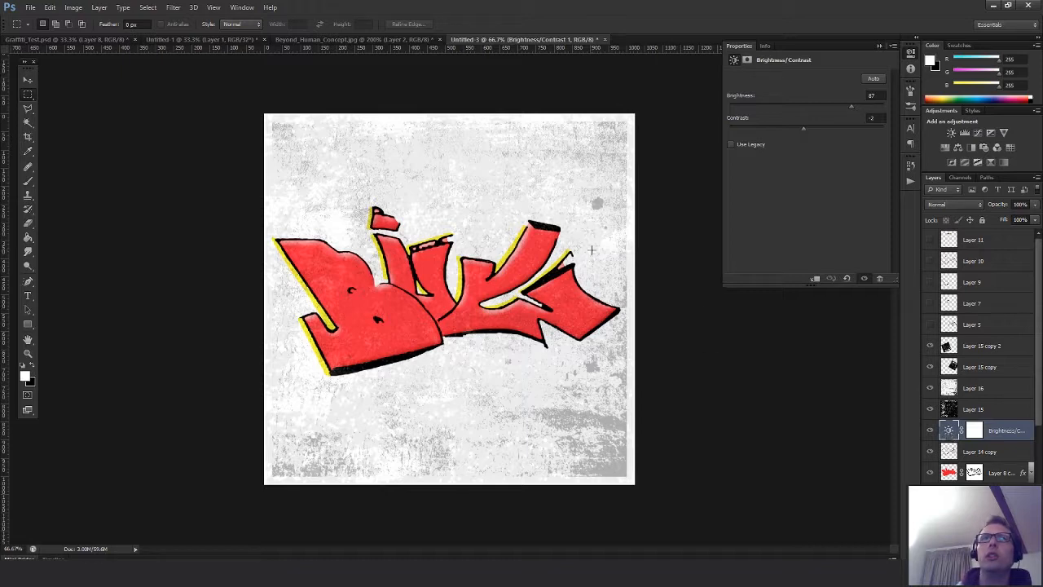
Add a new layer above the Brightness/Contrast adjustment and render black and white Clouds on it
key(ctrl+shift+alt+n)
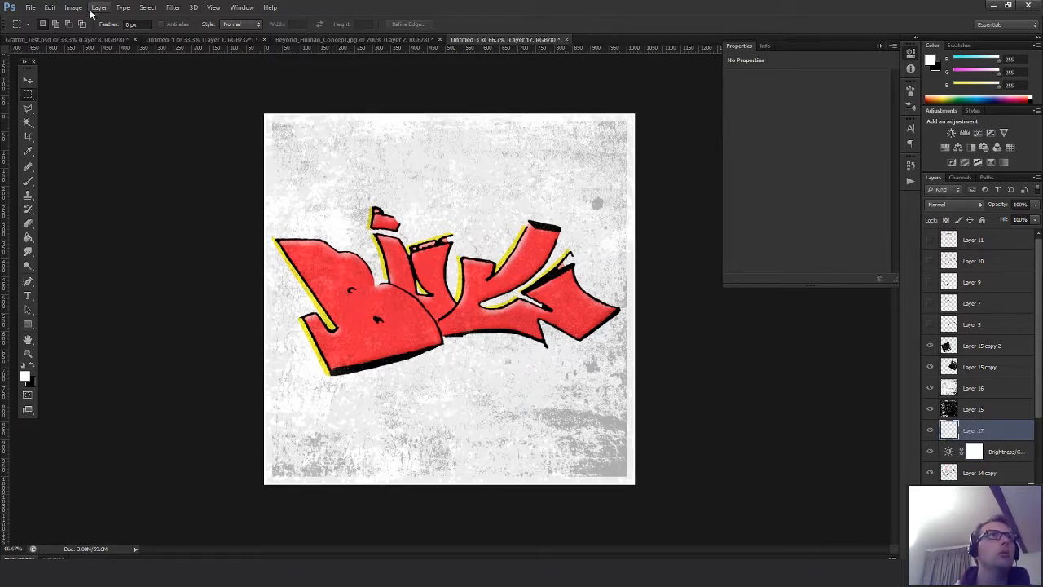
click(173, 7)
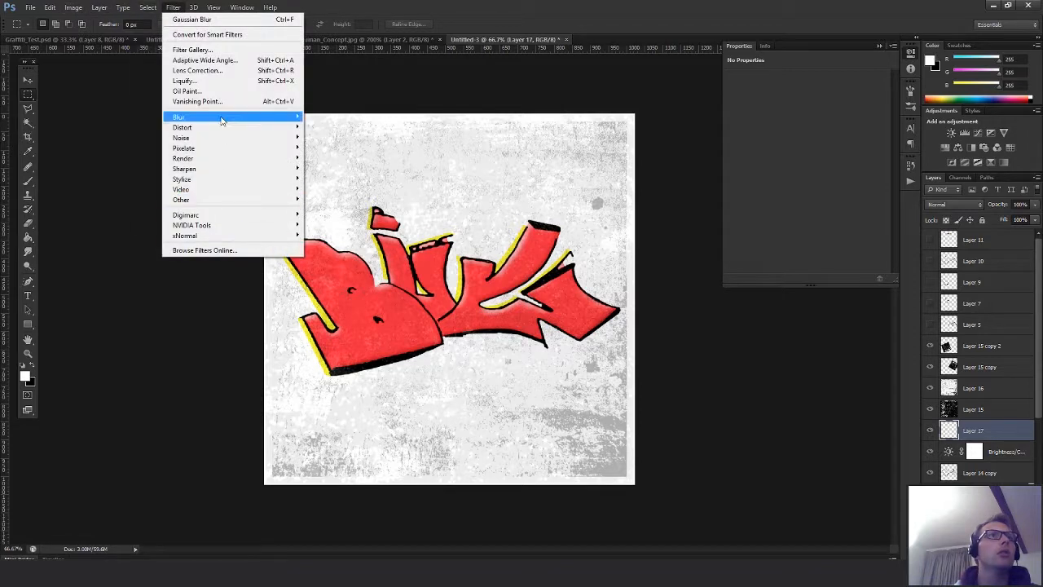
mouse_move(250, 163)
click(113, 157)
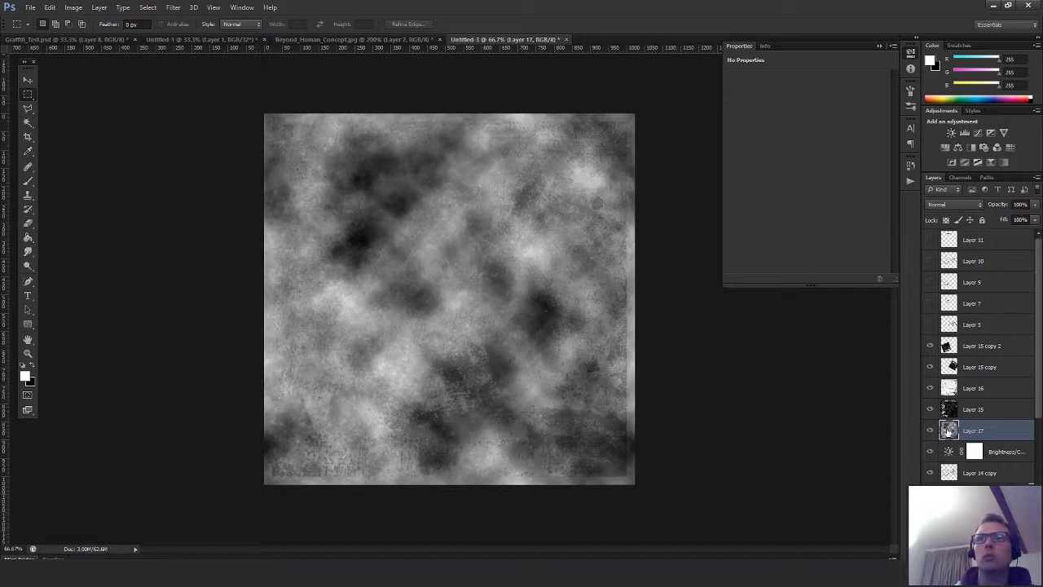
Set the clouds layer to Soft Light blending and move it directly below the Brightness/Contrast adjustment with that adjustment hidden
click(948, 451)
click(959, 429)
click(958, 205)
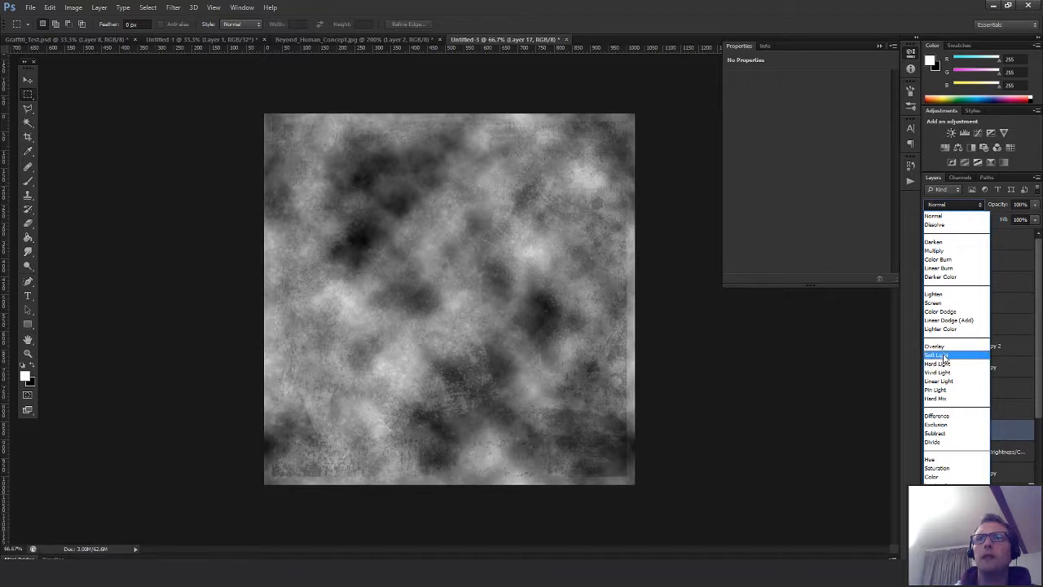
click(943, 356)
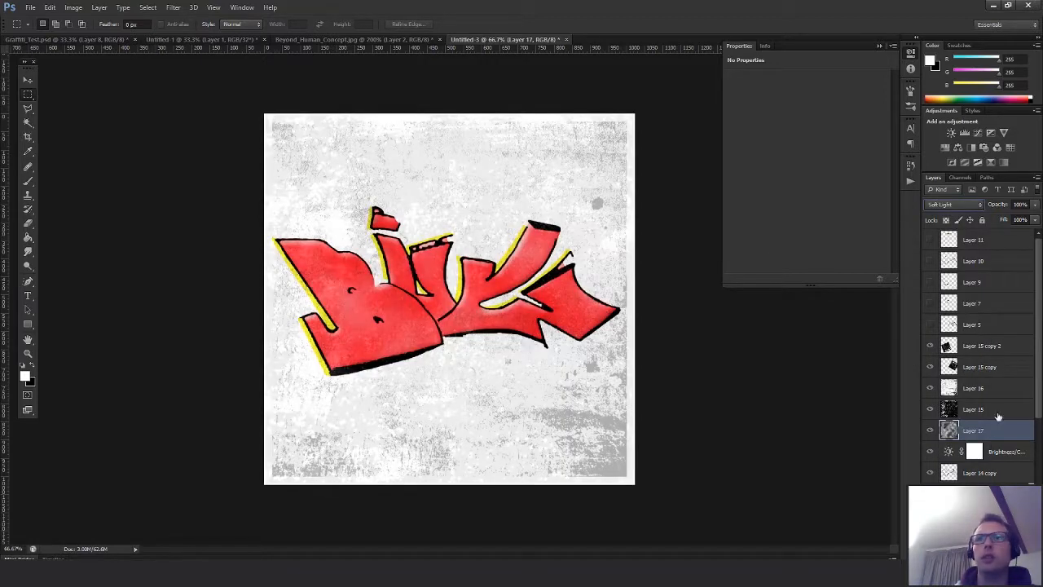
click(929, 452)
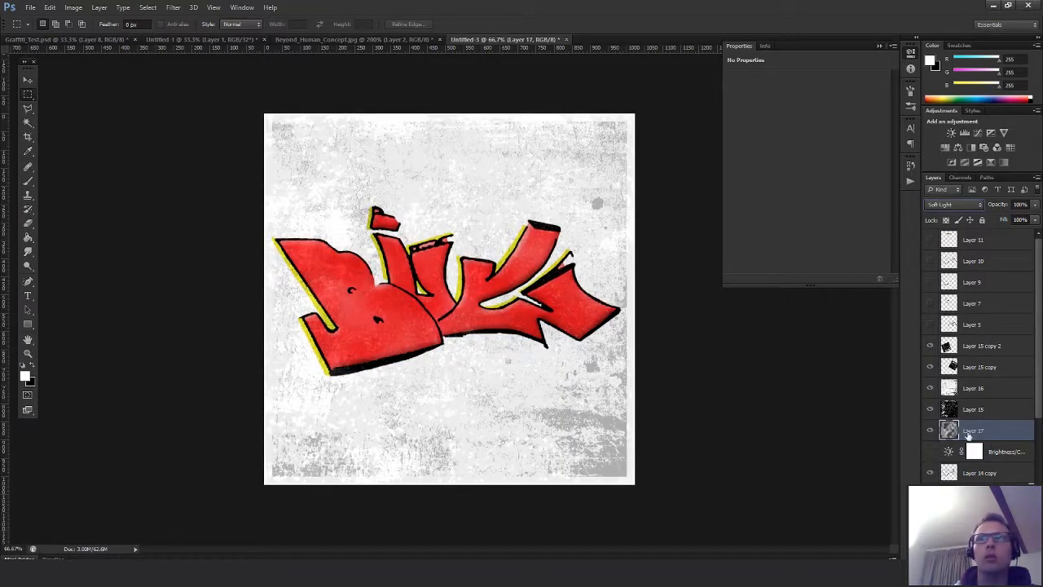
drag(944, 432, 954, 462)
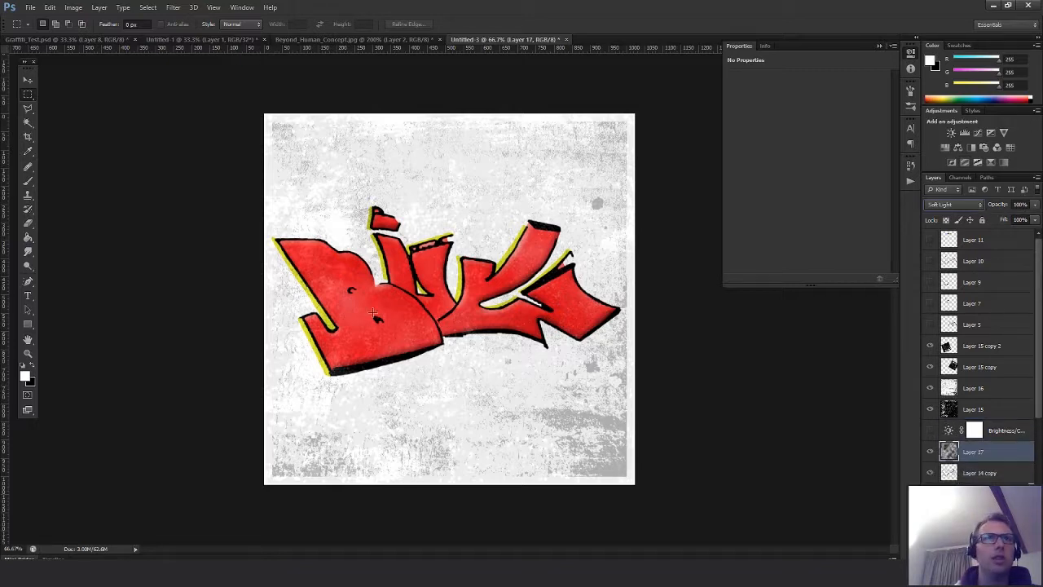
Hide the grunge texture layers from Layer 15 to Layer 15 copy 2 and set the clouds layer's opacity to 82%
mouse_move(1035, 204)
mouse_down()
mouse_move(1007, 221)
mouse_move(1024, 222)
mouse_up()
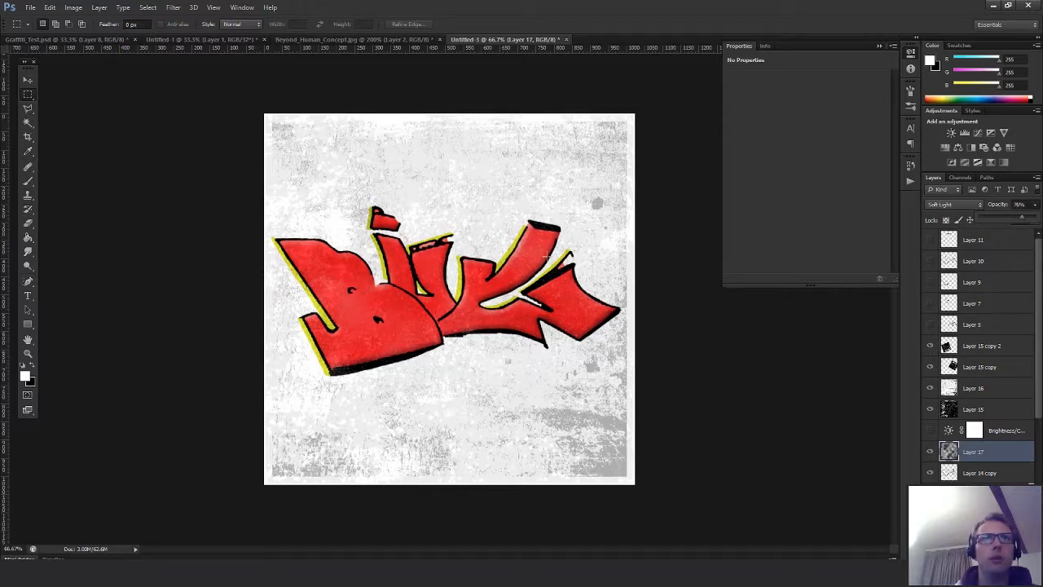
drag(928, 345, 923, 414)
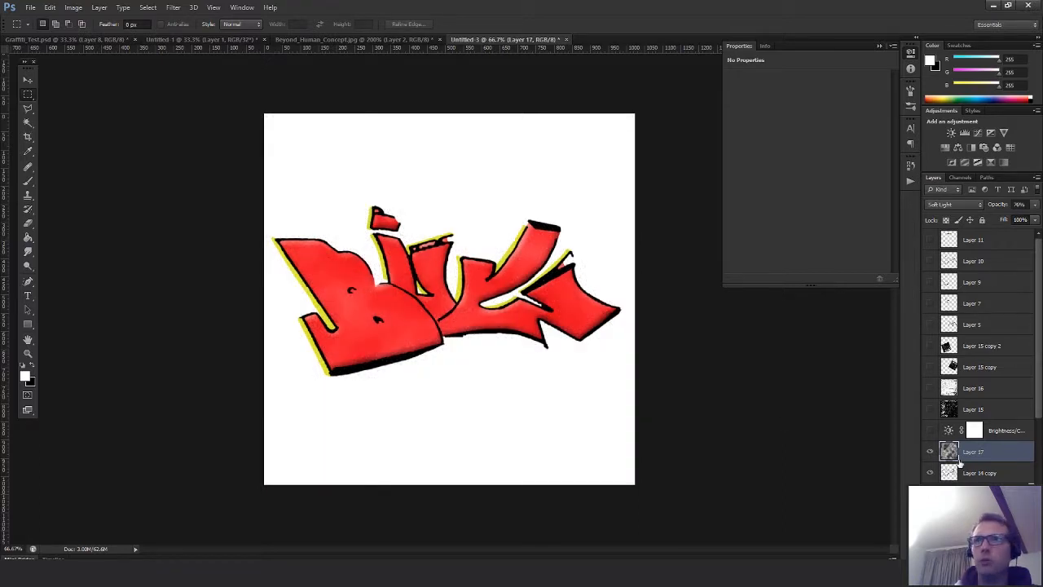
click(1035, 205)
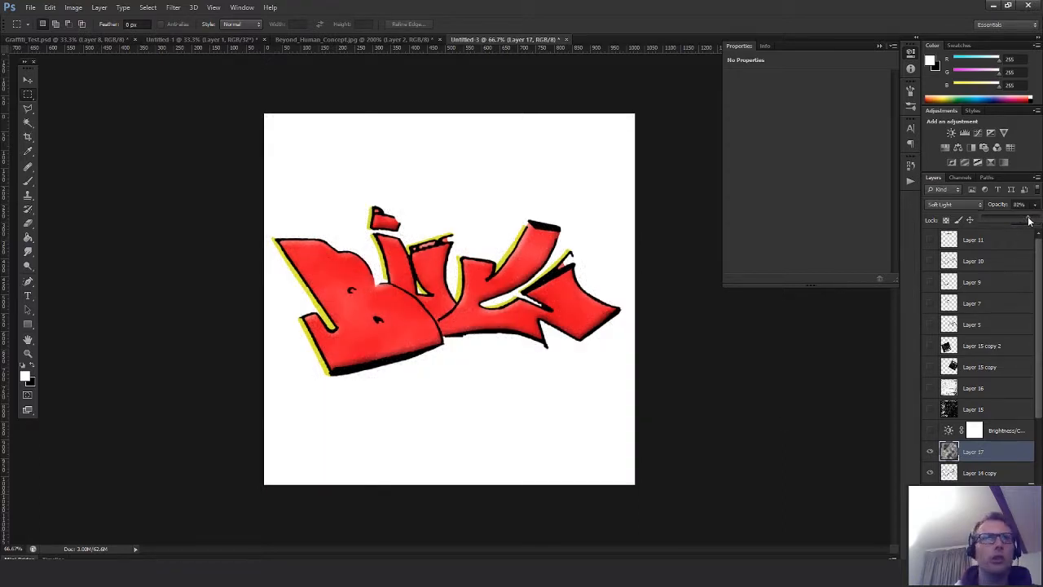
Turn the Brightness/Contrast adjustment back on and set it to Brightness 59 and Contrast 8
click(930, 430)
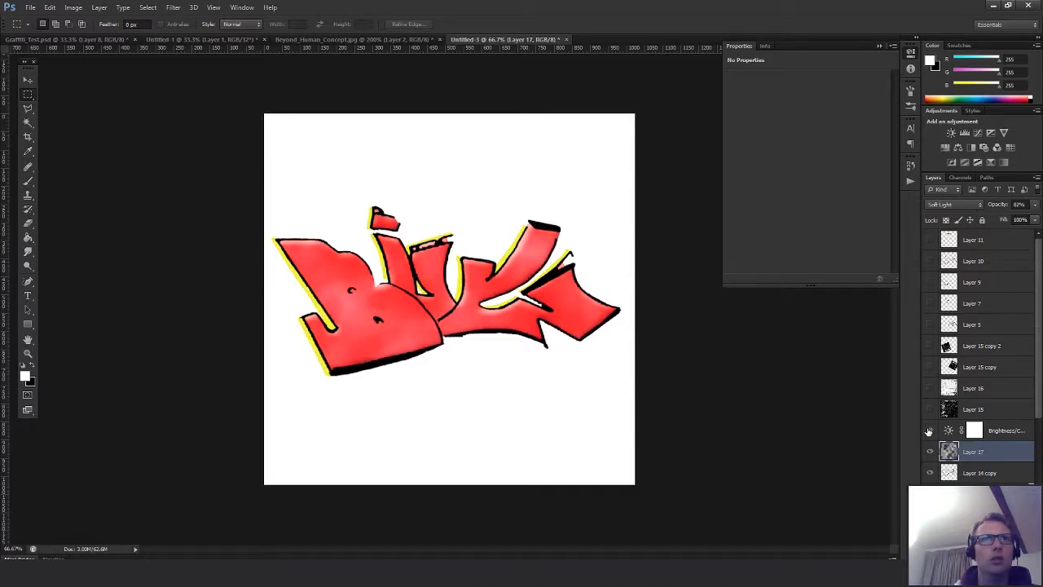
click(949, 433)
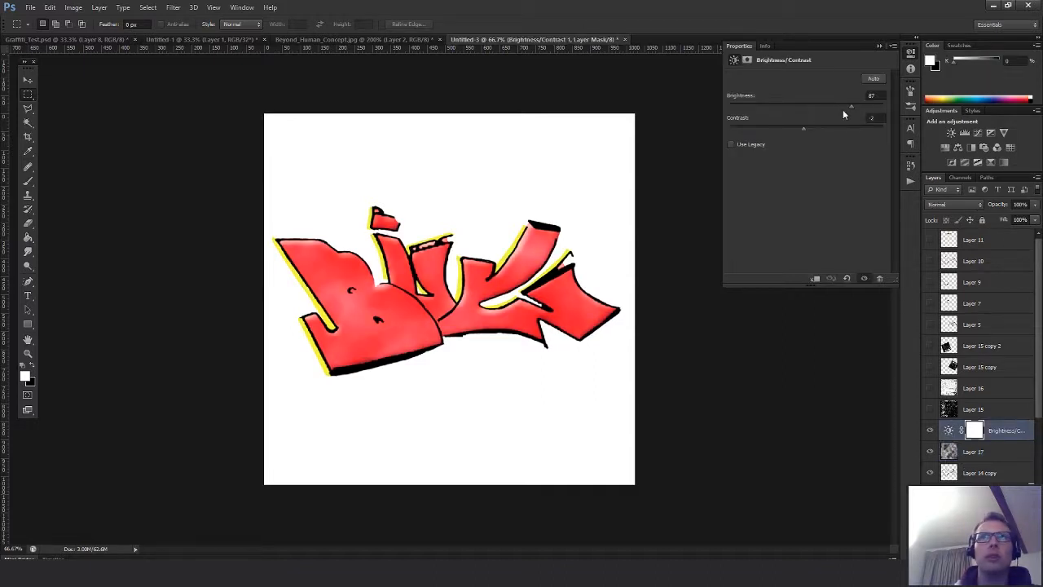
drag(843, 107, 838, 107)
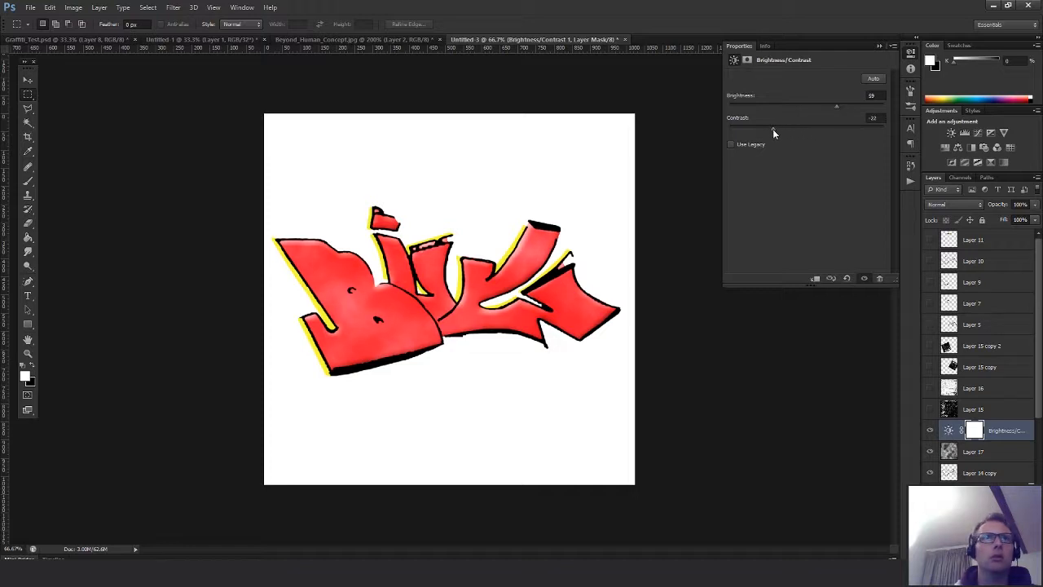
drag(773, 128, 812, 132)
click(950, 431)
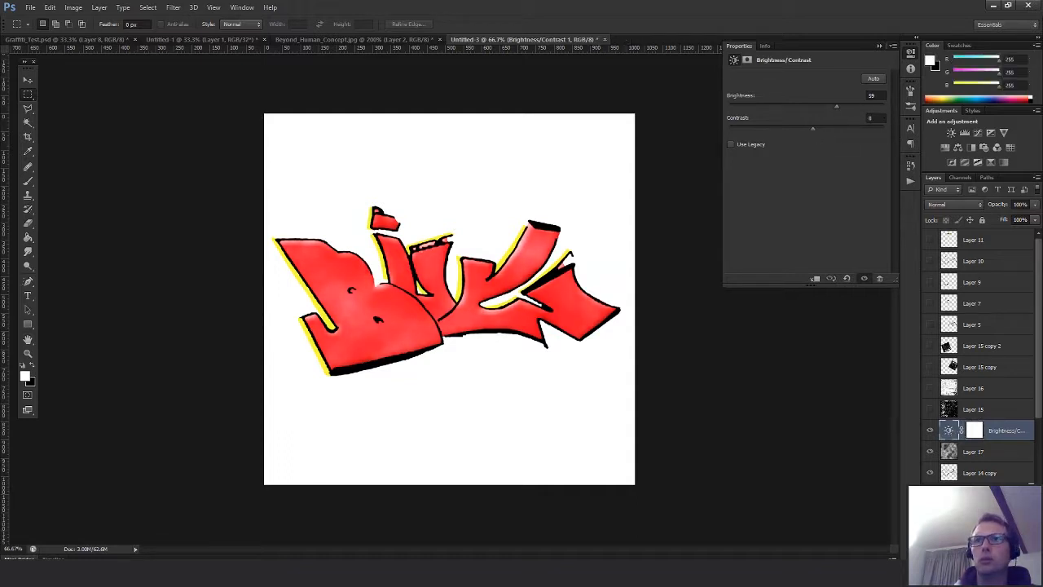
Add a Vibrance adjustment layer with Vibrance -6 above Brightness/Contrast and show the grunge texture layers again
click(981, 517)
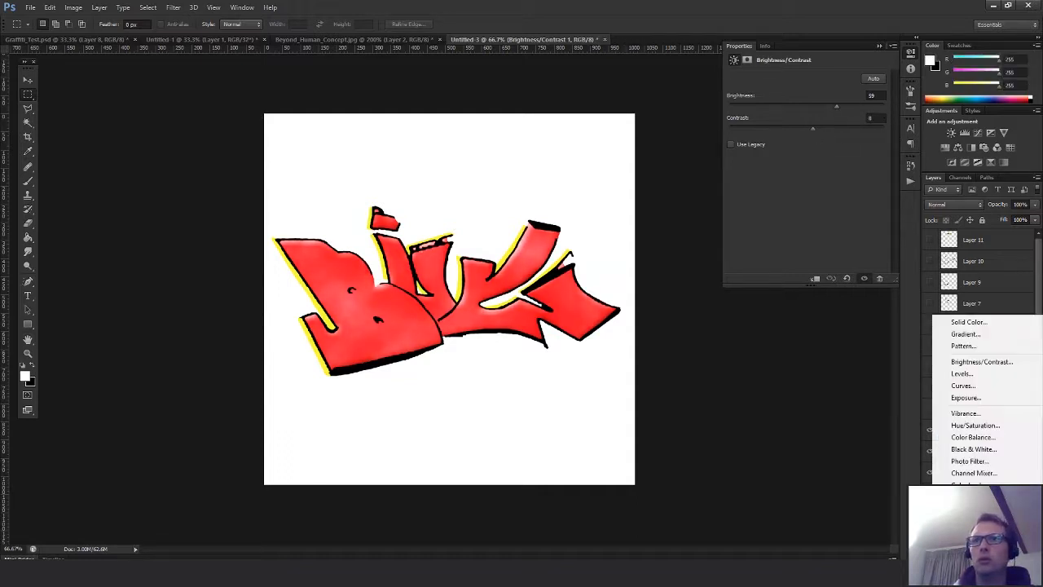
click(974, 413)
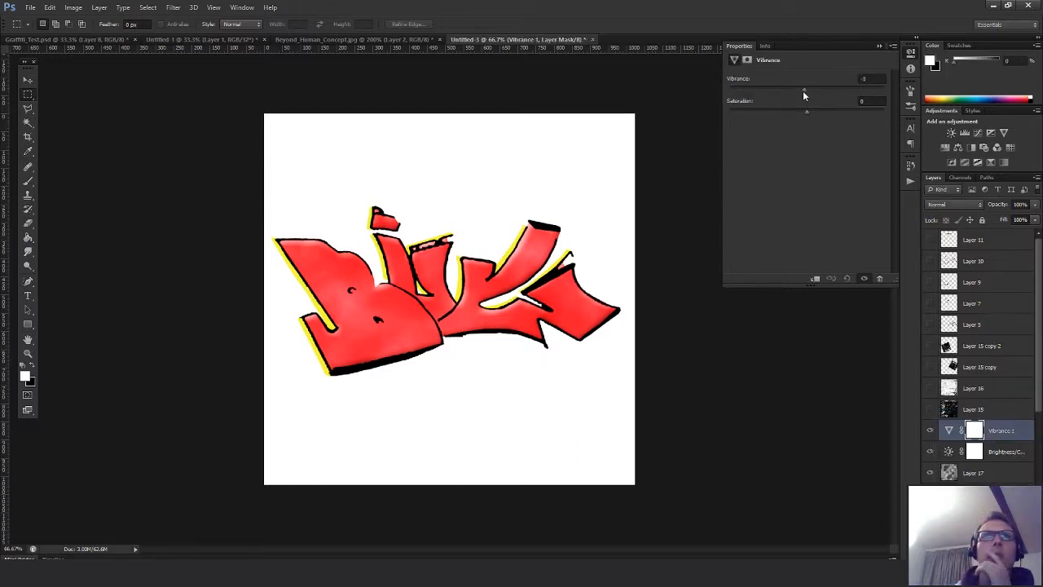
mouse_move(803, 94)
mouse_down()
mouse_move(815, 94)
mouse_move(758, 95)
mouse_move(795, 95)
mouse_up()
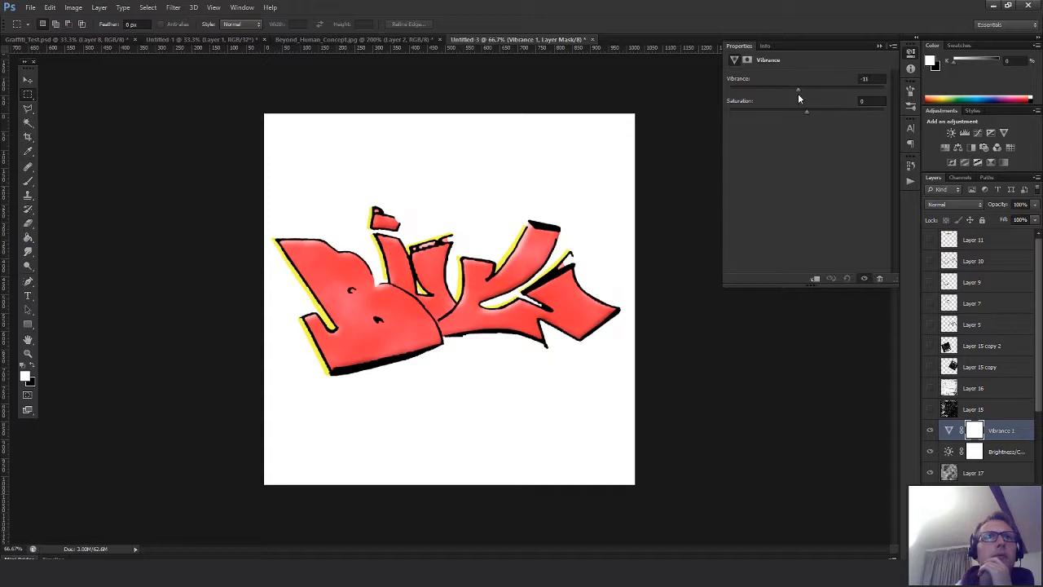
click(929, 432)
click(929, 432)
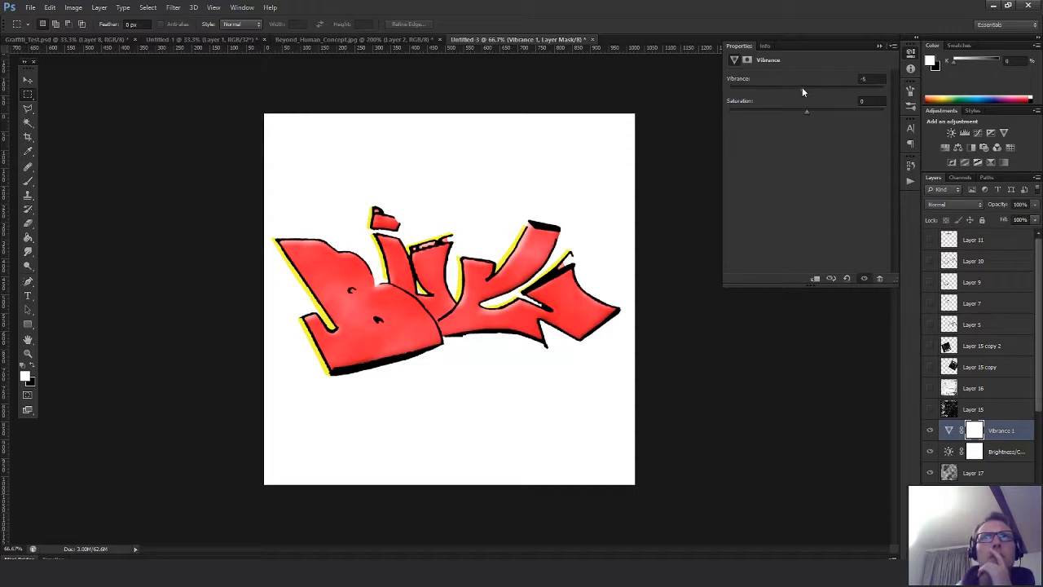
click(930, 431)
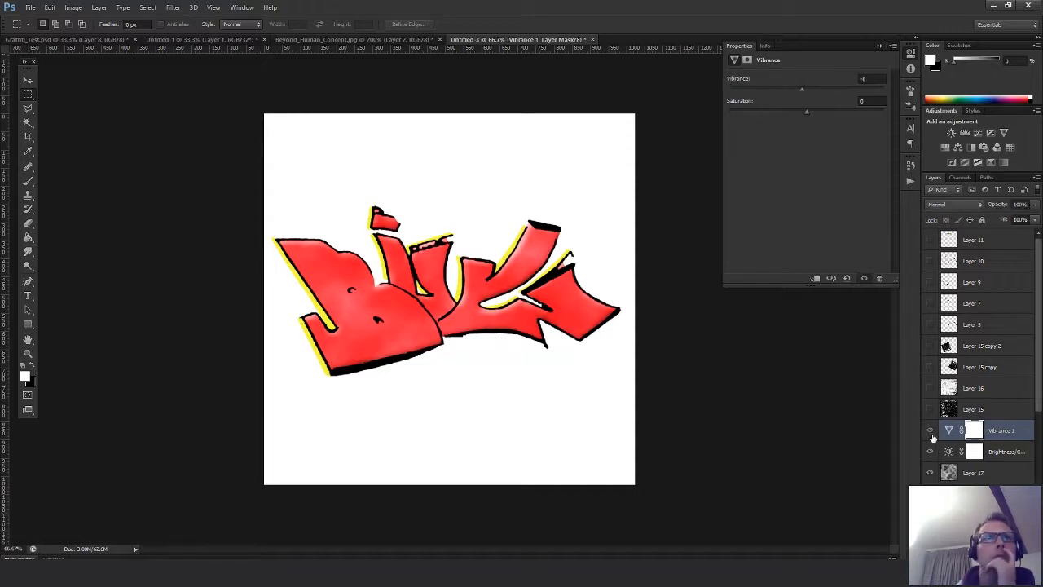
click(930, 431)
drag(930, 409, 930, 346)
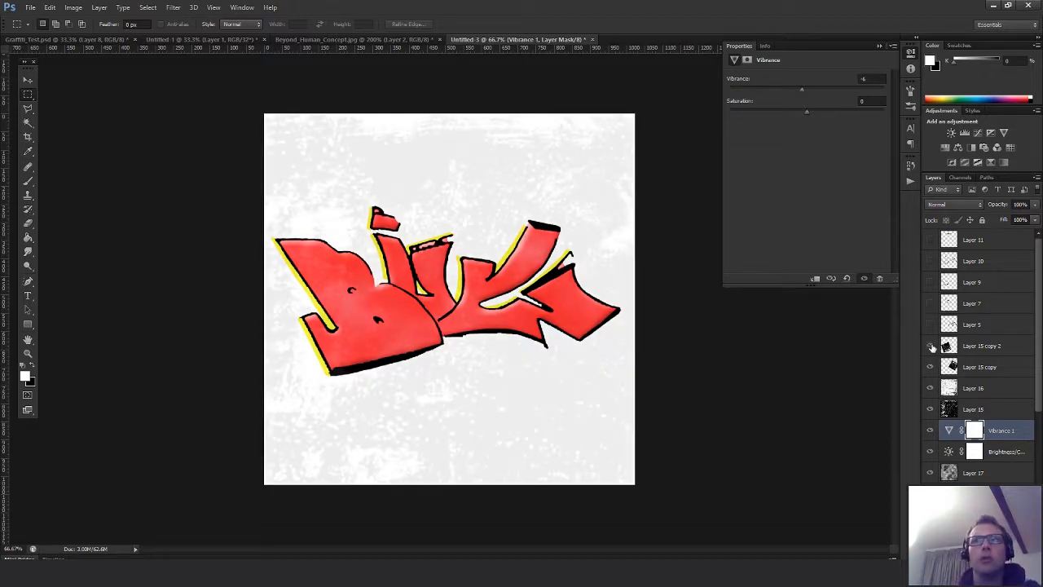
Try scaling the grunge texture on Layer 15 down to about 89% width around its center, and undo the transform
click(955, 409)
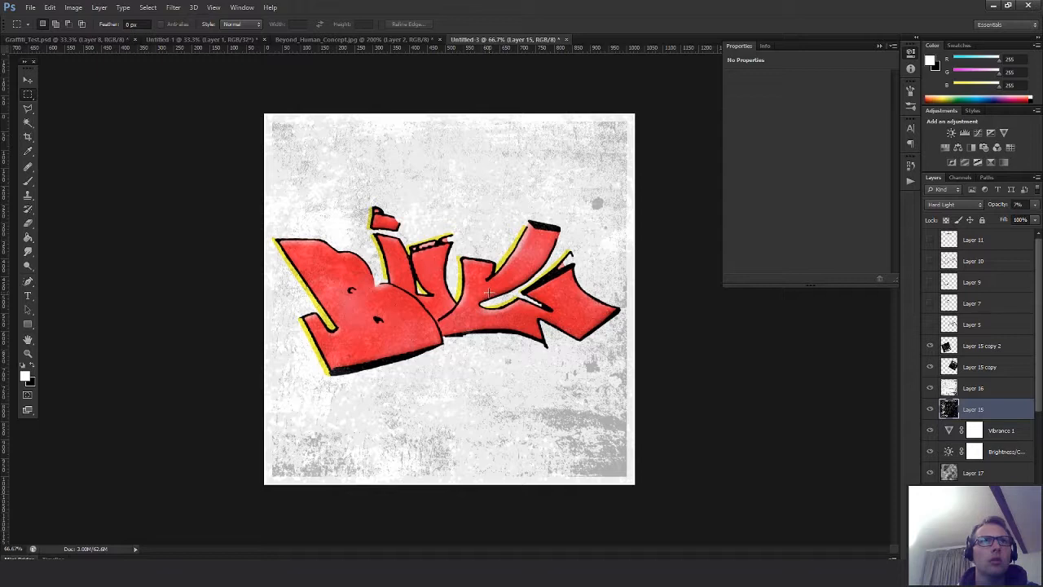
key(ctrl+t)
alt+shift+drag(636, 115, 620, 138)
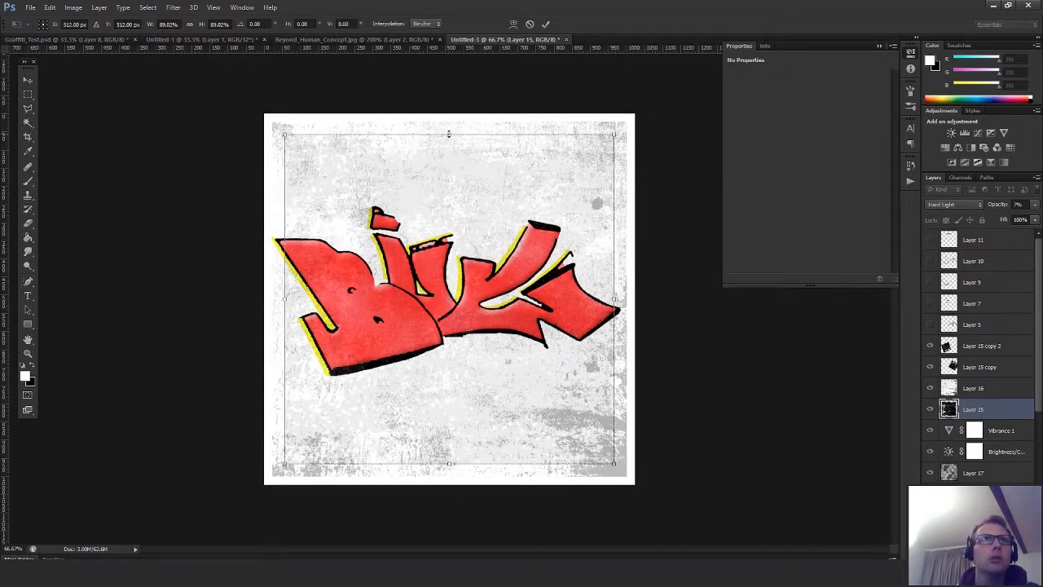
mouse_move(448, 133)
alt+mouse_down()
mouse_move(447, 189)
mouse_move(449, 115)
alt+mouse_up()
key(Return)
key(m)
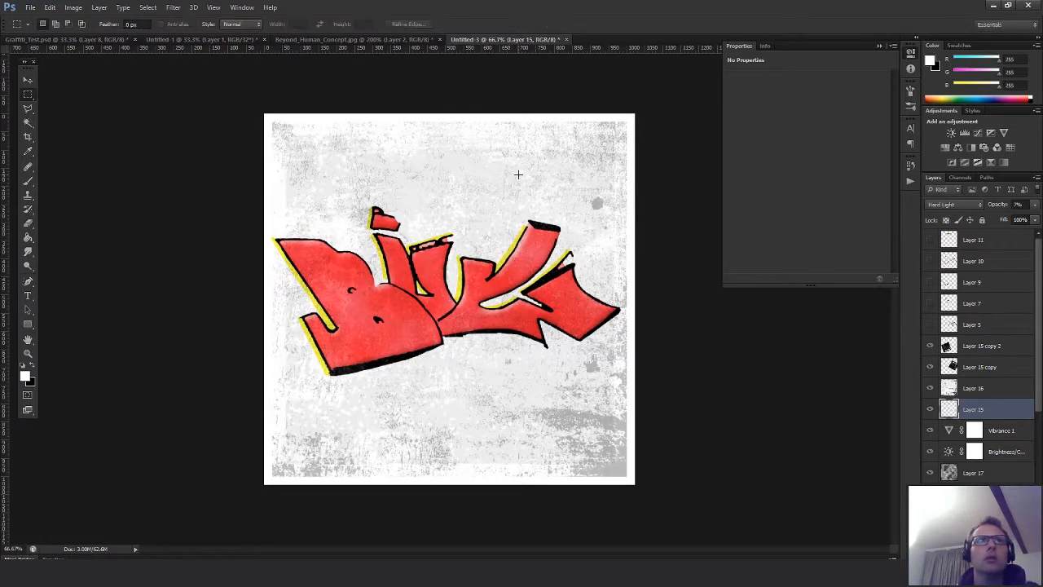
key(ctrl+z)
Hide the four grunge texture layers, toggling Layer 15 and Layer 15 copy individually to check their effect
click(946, 412)
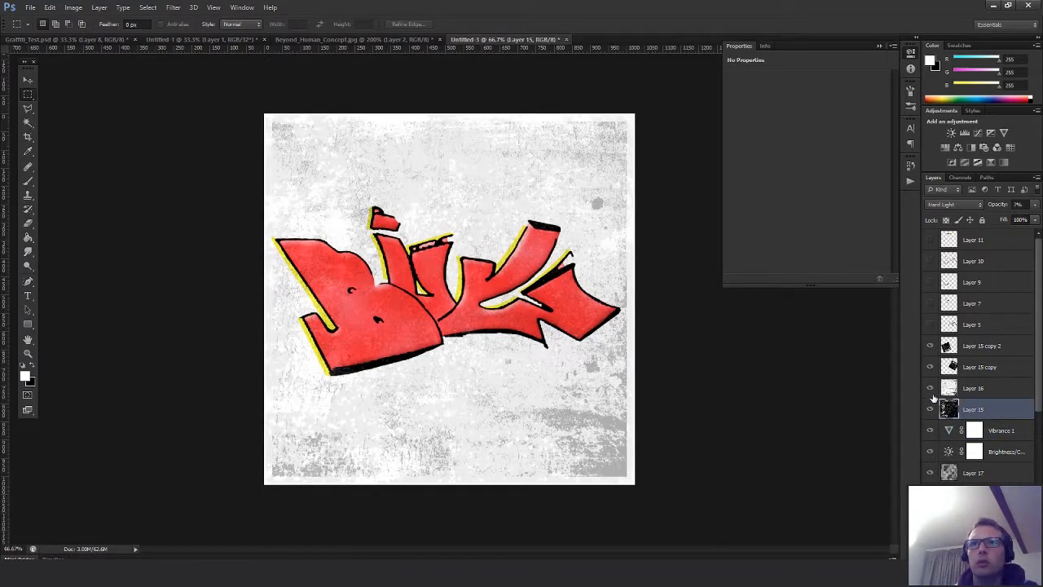
drag(929, 408, 930, 347)
click(929, 408)
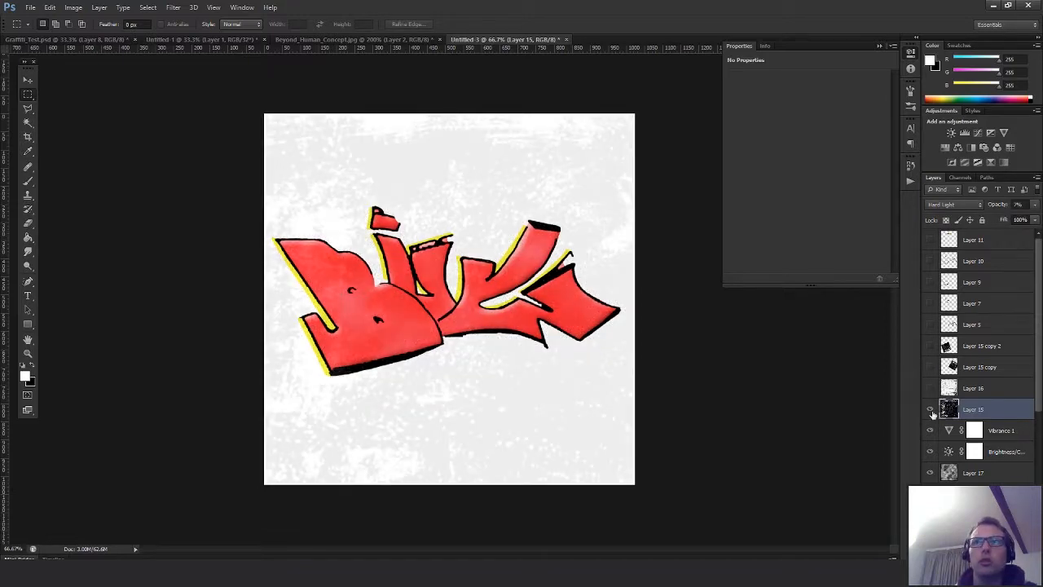
click(930, 410)
click(930, 368)
click(930, 368)
Show the Layer 15 copy 2 and Layer 15 copy grunge layers and duplicate both together
click(931, 348)
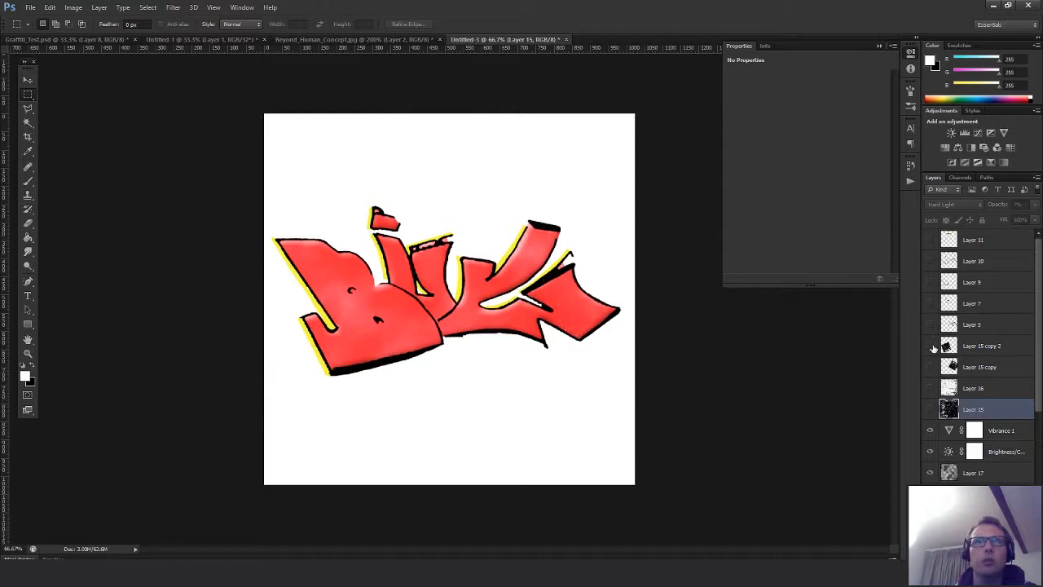
click(930, 368)
click(972, 347)
shift+click(970, 365)
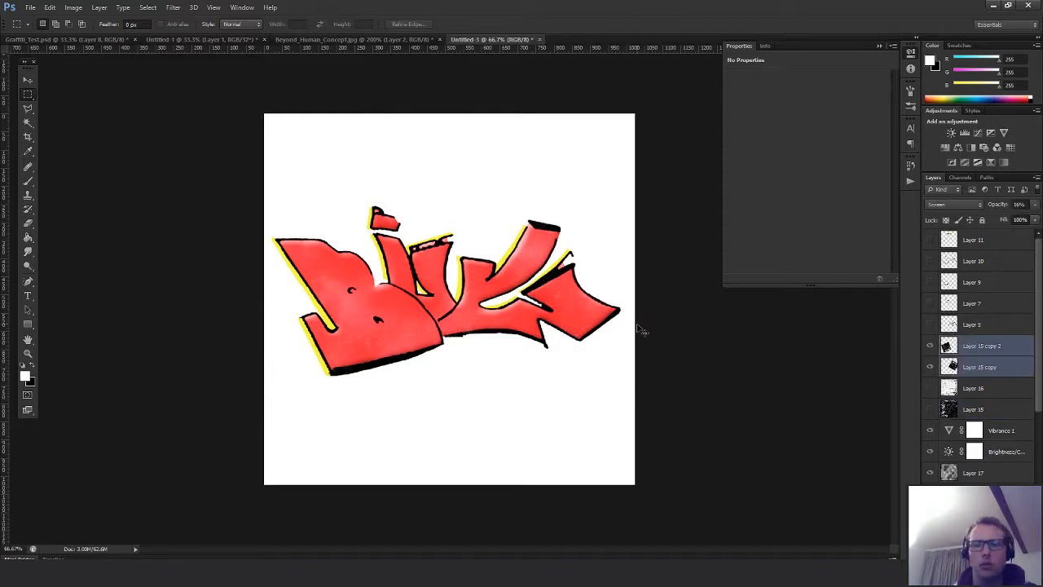
key(ctrl+j)
Scale the two duplicated grunge layers to about 140%, rotate them 165° and position them over the lettering
key(ctrl+t)
alt+drag(688, 187, 777, 136)
shift+drag(780, 408, 227, 350)
drag(467, 404, 378, 357)
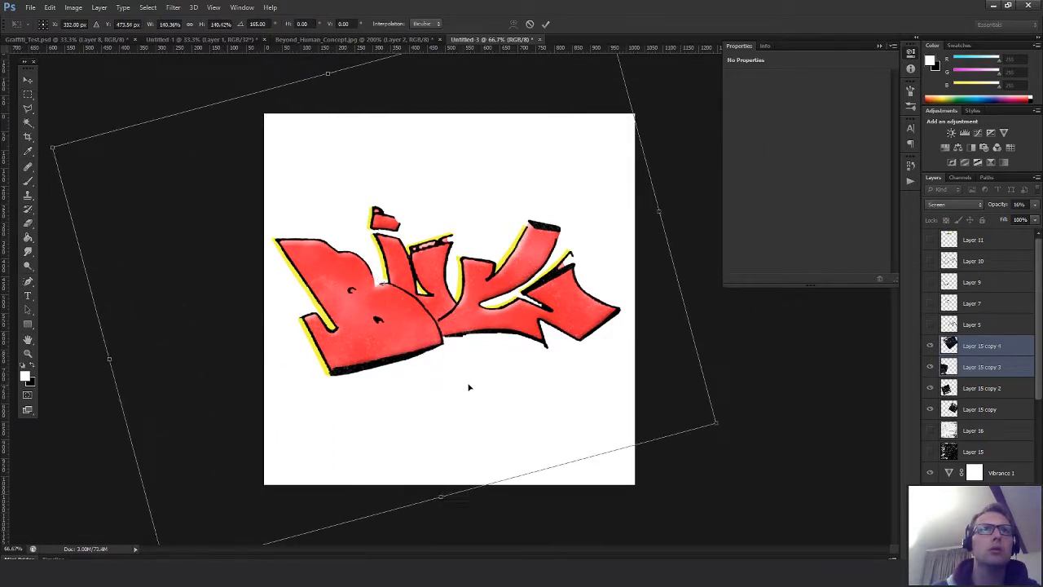
drag(470, 386, 478, 314)
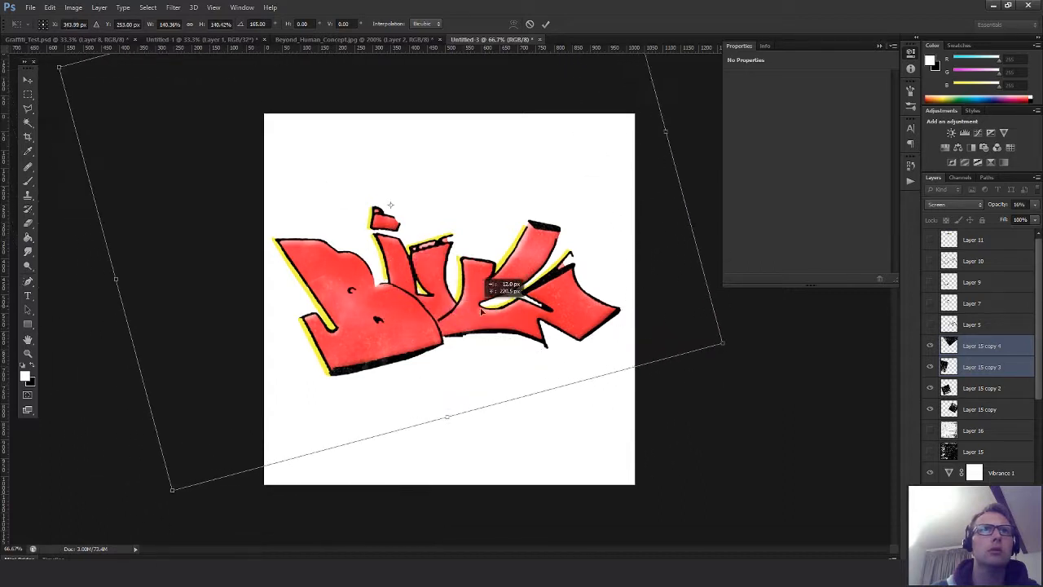
mouse_move(542, 350)
mouse_down()
mouse_move(534, 337)
mouse_move(540, 347)
mouse_up()
key(Return)
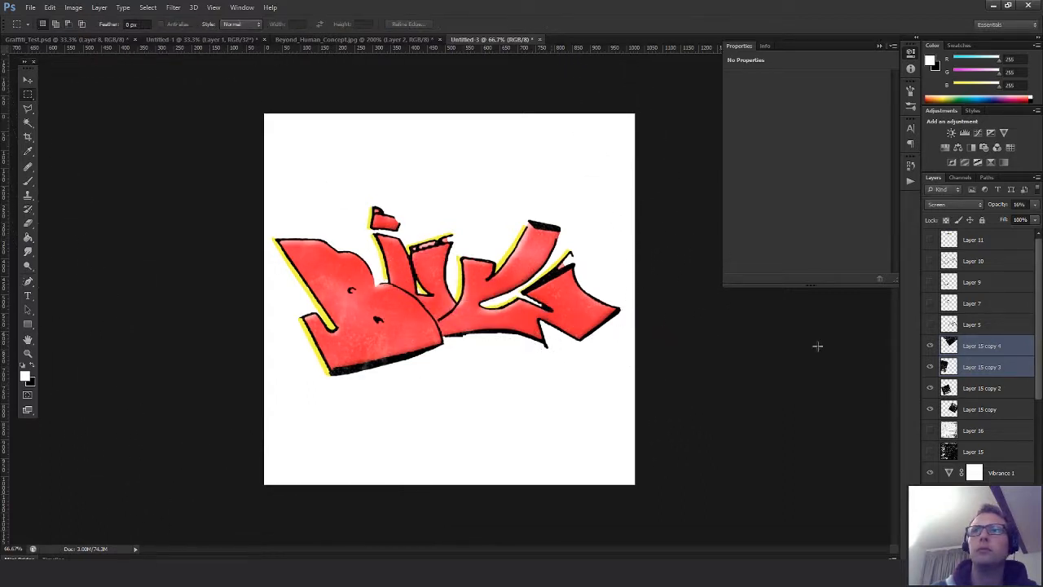
Move Layer 15 copy 3 and Layer 15 copy 4 individually, each down and to the right, to adjust the texture's coverage
click(982, 367)
key(v)
drag(471, 314, 509, 411)
click(976, 347)
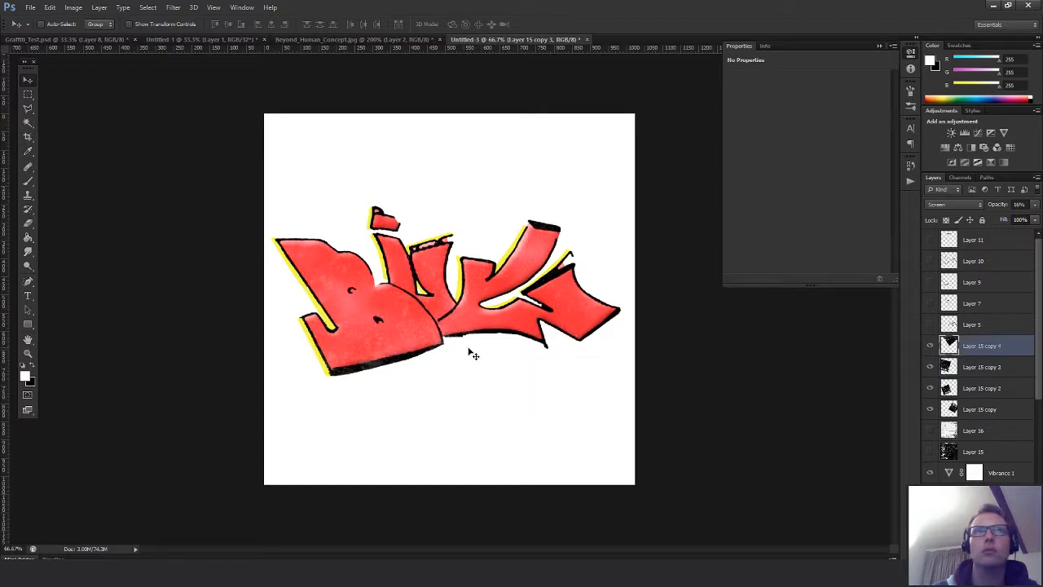
mouse_move(468, 351)
mouse_down()
mouse_move(551, 400)
mouse_move(449, 424)
mouse_move(532, 437)
mouse_move(498, 435)
mouse_move(484, 379)
mouse_move(505, 369)
mouse_move(540, 400)
mouse_up()
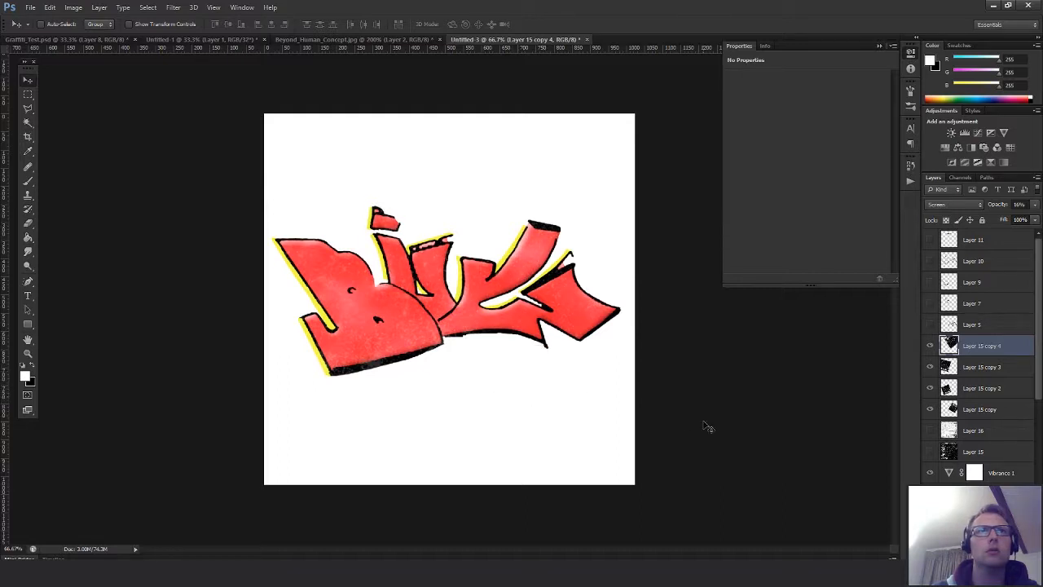
Move Layer 16 above Layer 15 copy 4 and show it
click(964, 437)
drag(964, 437, 959, 347)
click(931, 346)
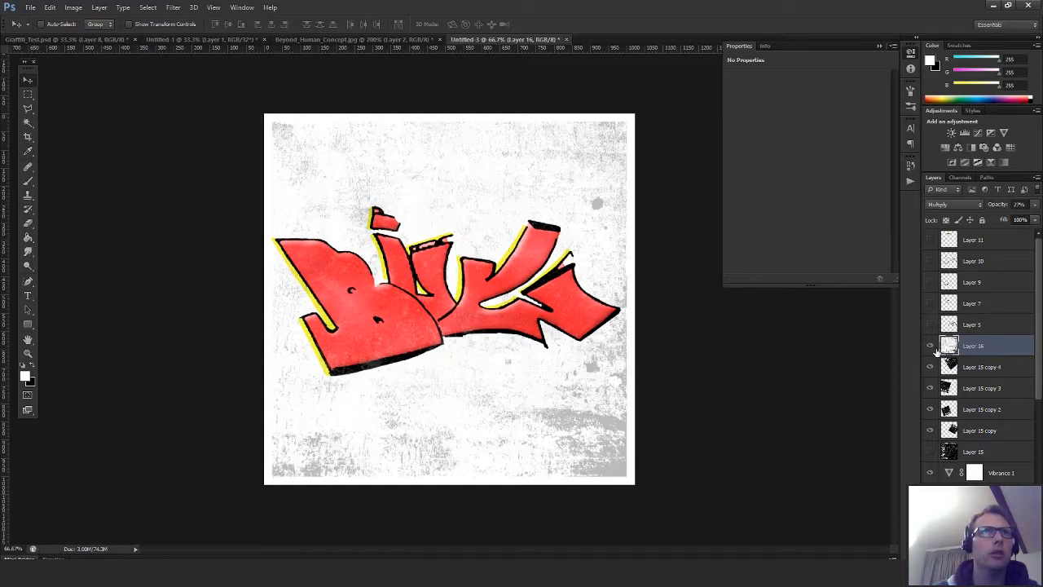
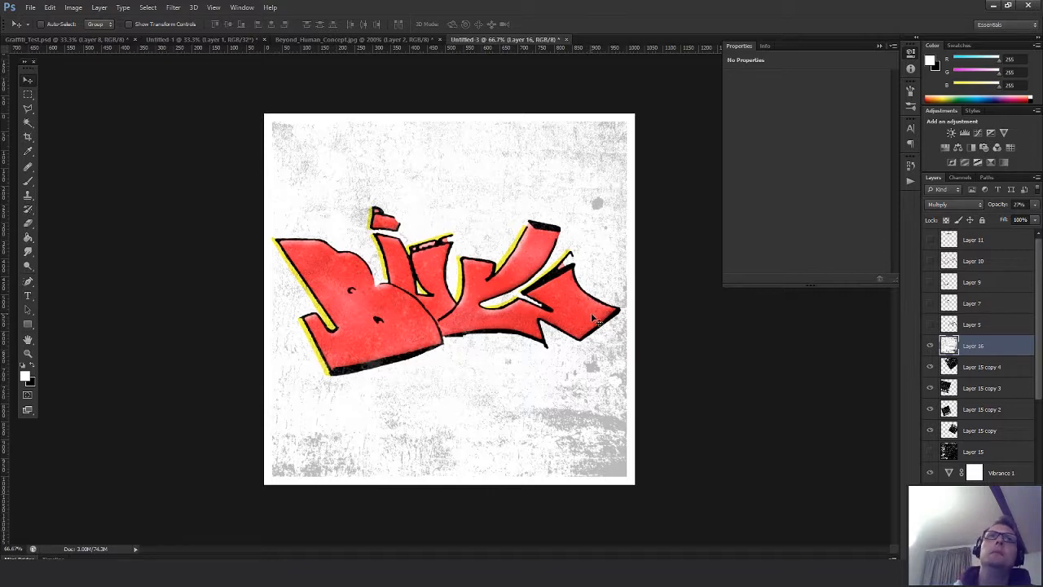
Set Layer 16 to Normal blending at 100% opacity and darken its grunge texture with Levels, using a midtone input of 0.03
click(1034, 204)
click(1036, 218)
click(962, 205)
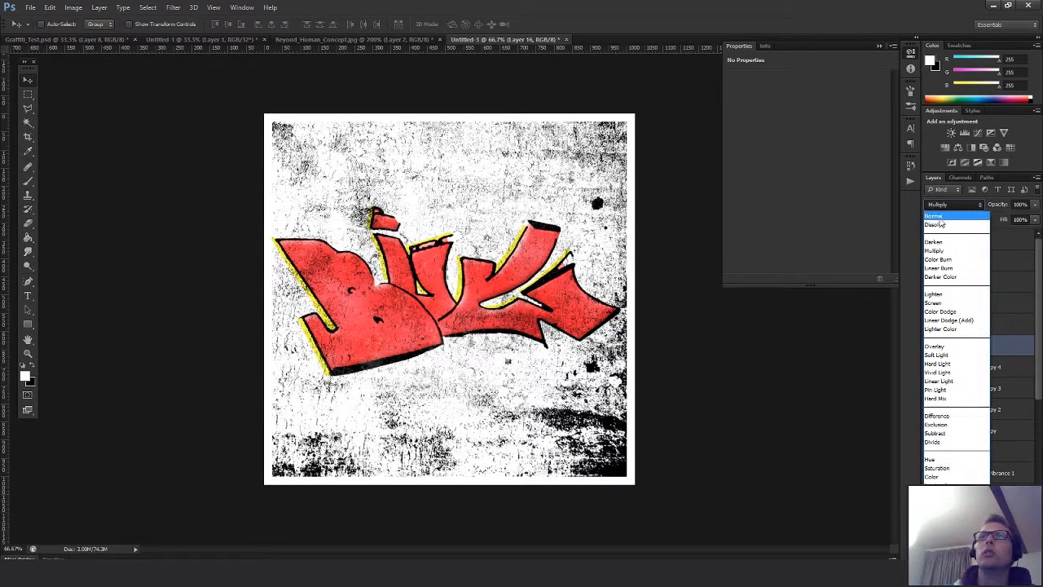
click(949, 204)
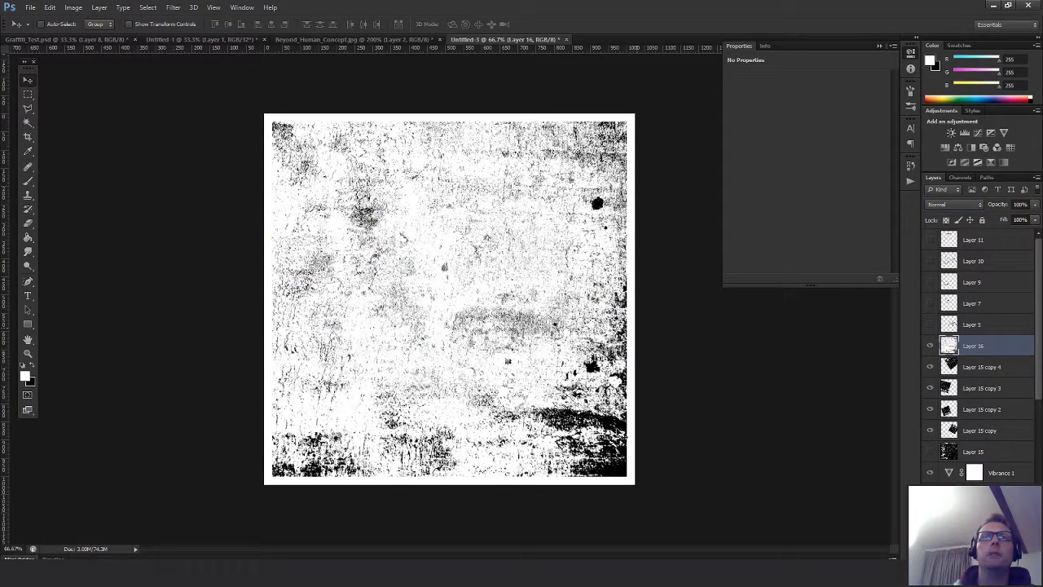
key(ctrl+l)
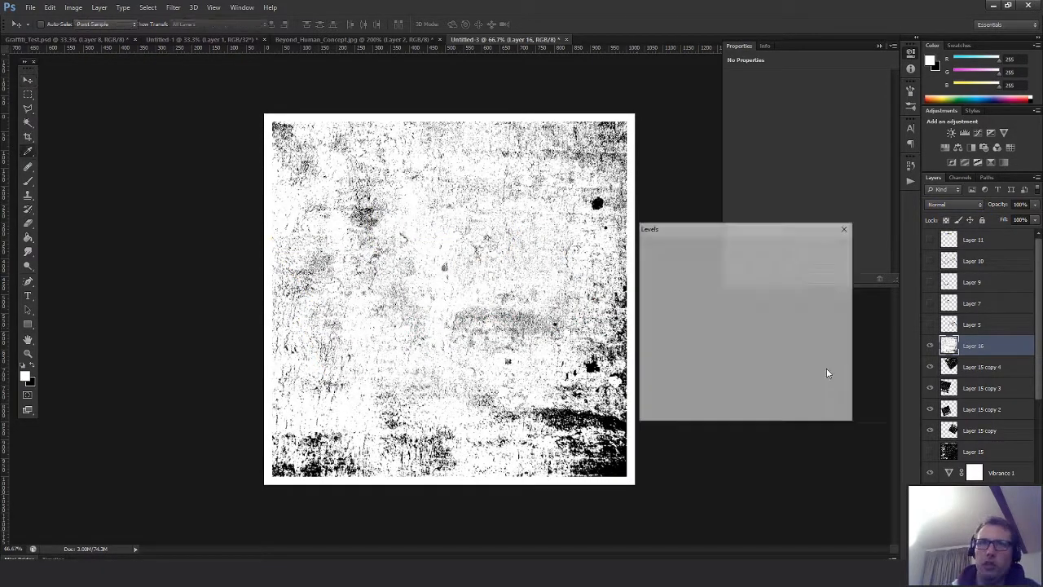
drag(720, 348, 787, 352)
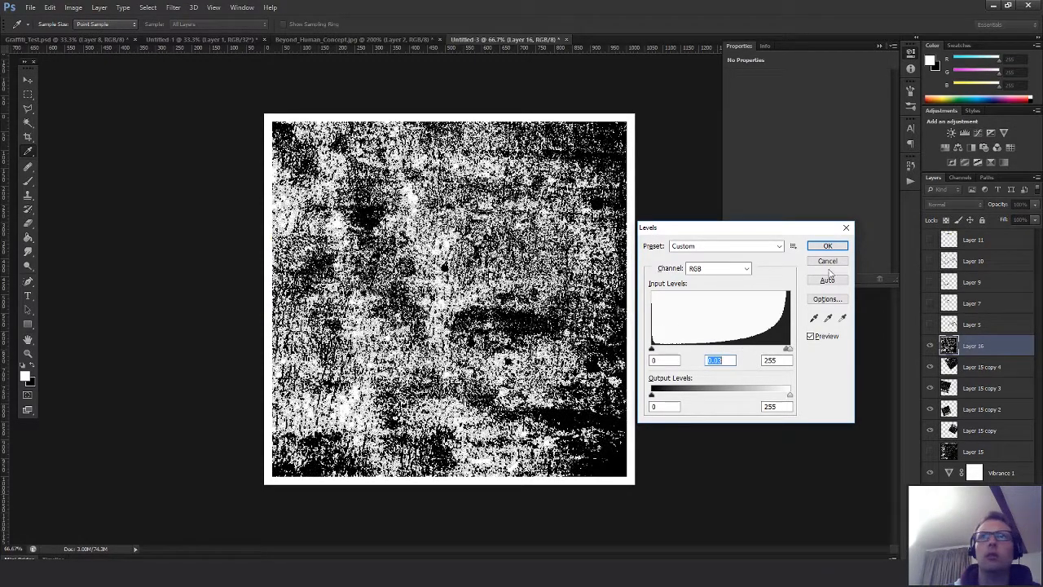
click(827, 246)
Soften the Layer 16 grunge texture with a Gaussian Blur of 0.8 pixels
click(193, 8)
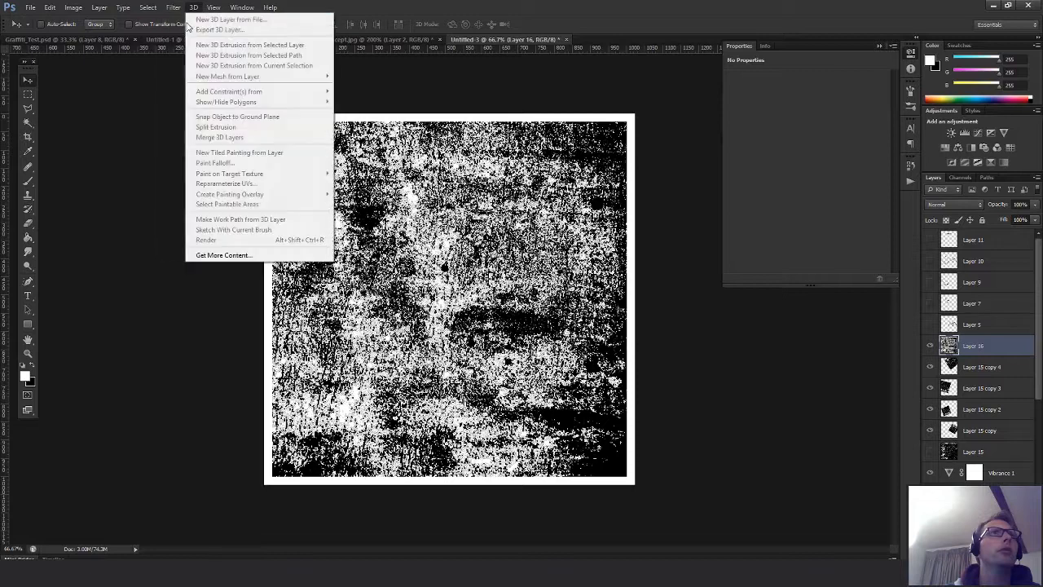
mouse_move(172, 7)
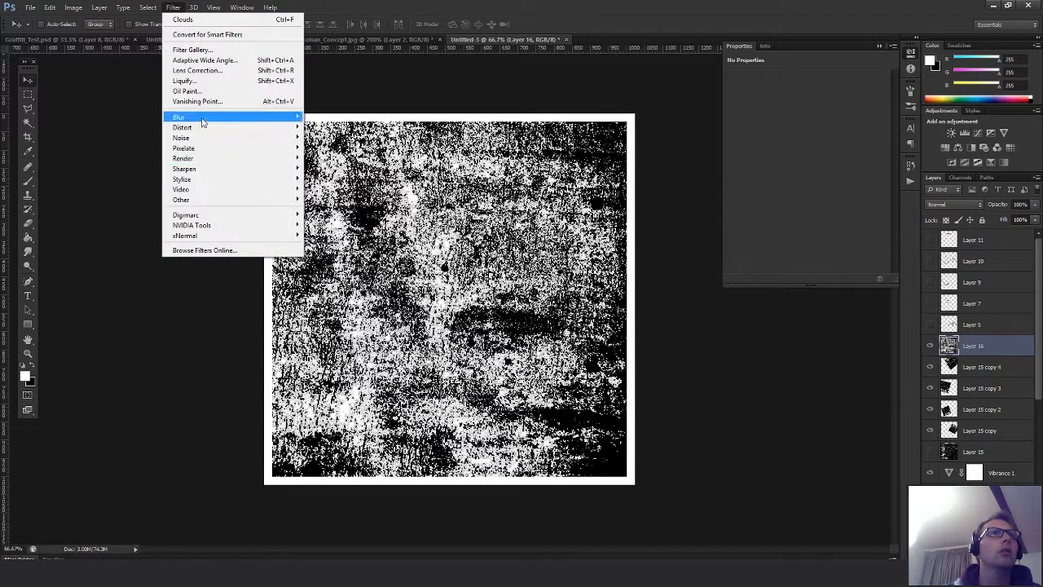
mouse_move(202, 118)
click(119, 193)
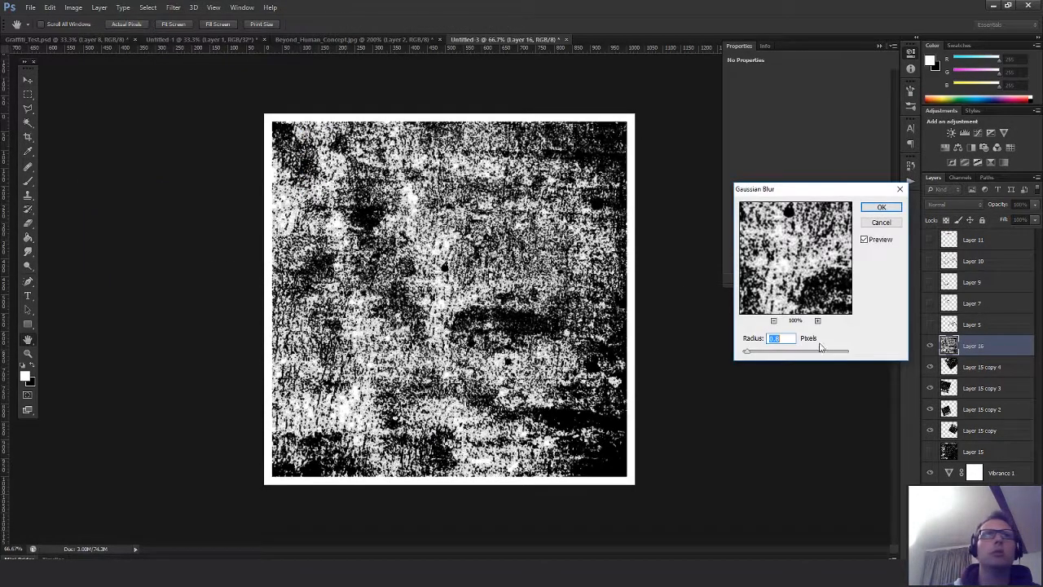
click(879, 209)
Set Layer 16 to Multiply blending at 8% opacity
click(955, 204)
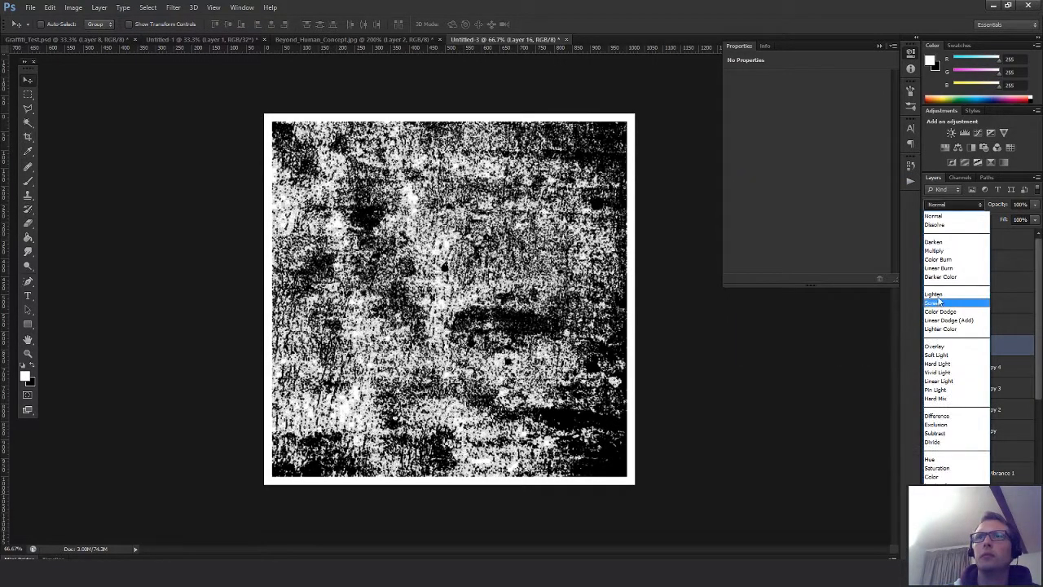
click(954, 247)
click(1034, 205)
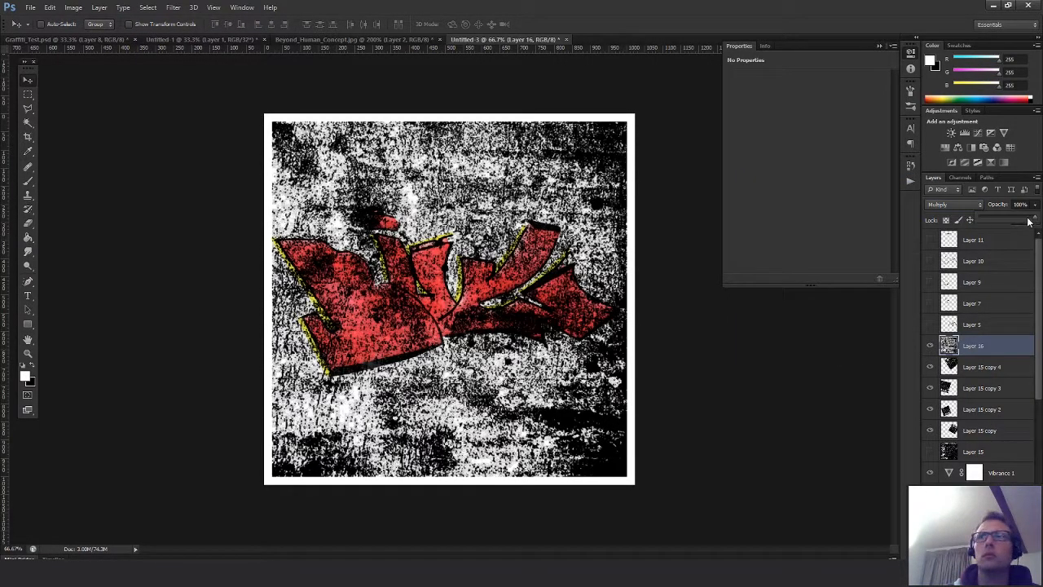
drag(1031, 220, 984, 220)
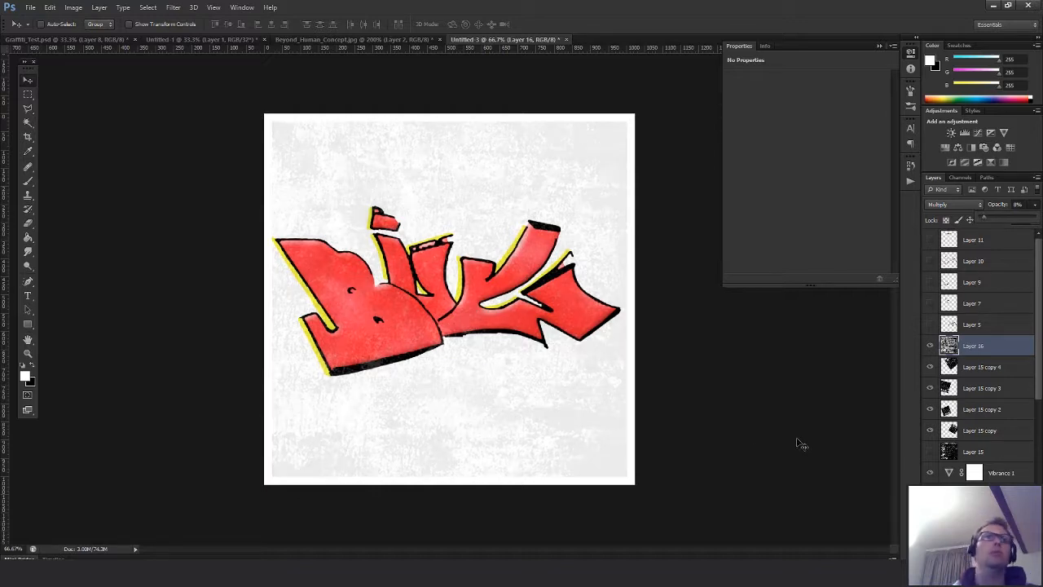
click(719, 363)
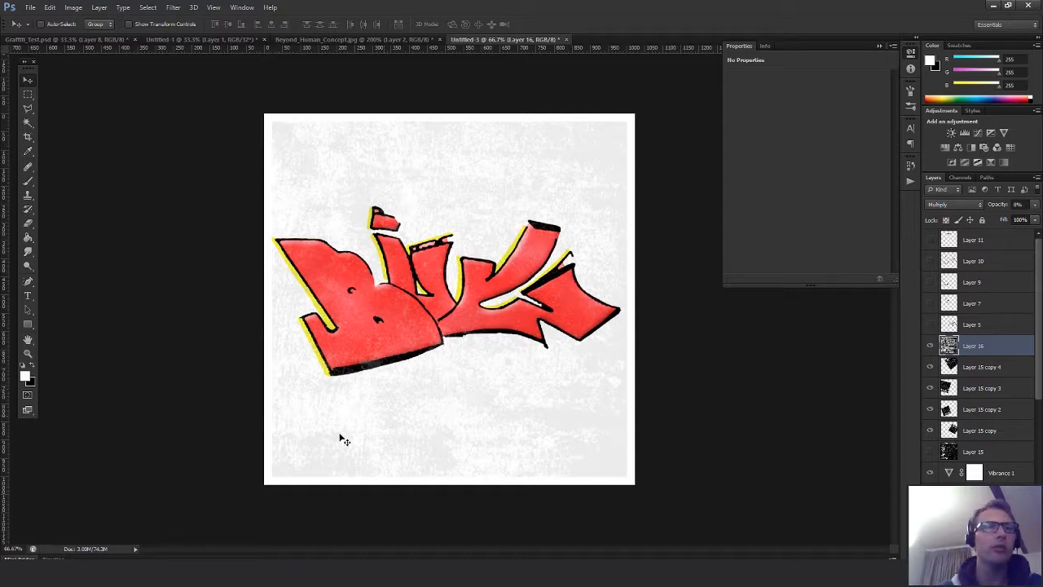
key(alt+Tab)
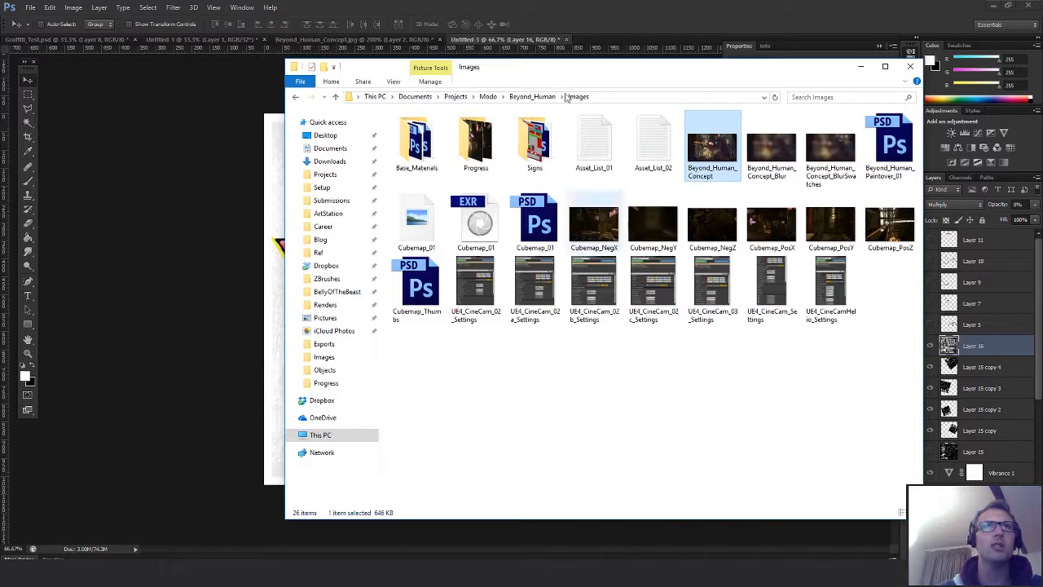
drag(552, 72, 1042, 81)
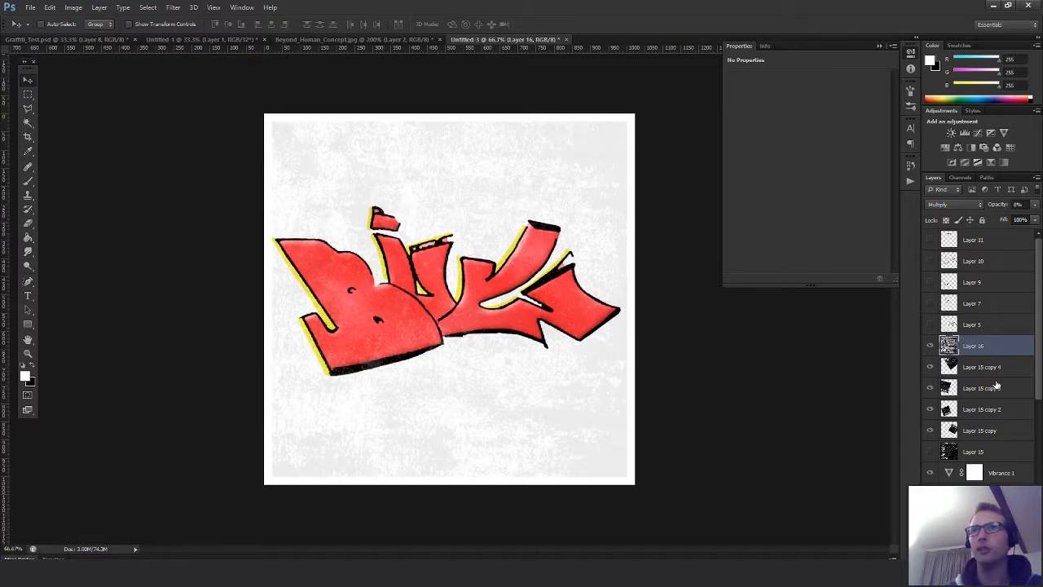
Delete the hidden layers above Layer 16 and save the document as Graffiti_01 in Photoshop format in Beyond_Human's Images folder
scroll(982, 318, down, 3)
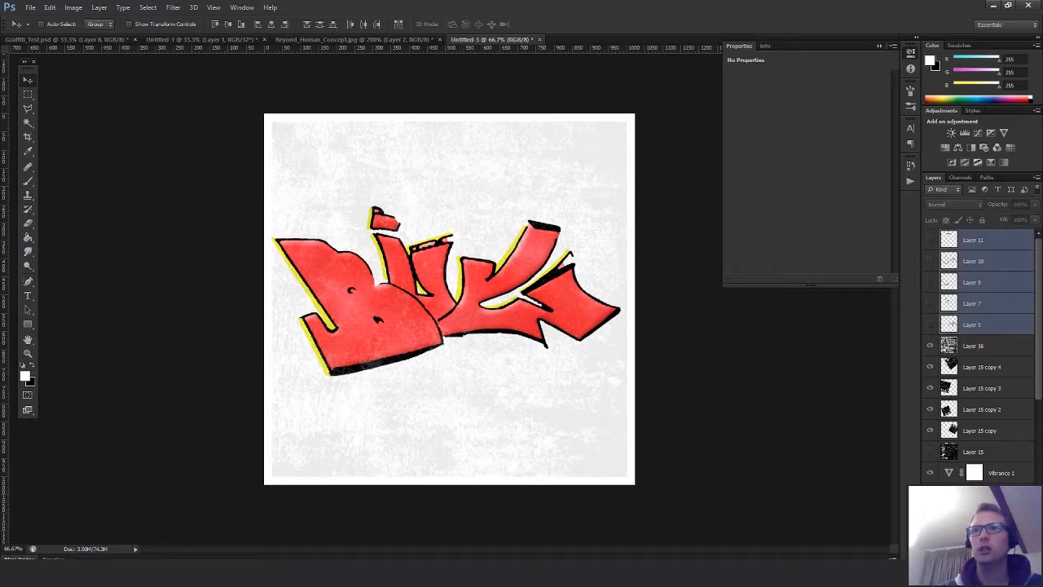
key(ctrl+shift+s)
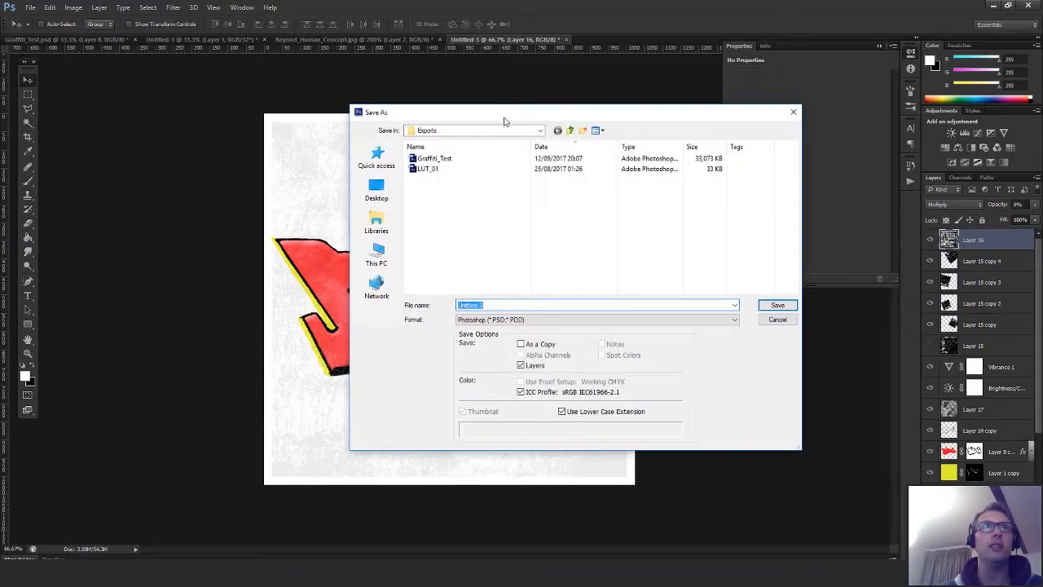
click(570, 130)
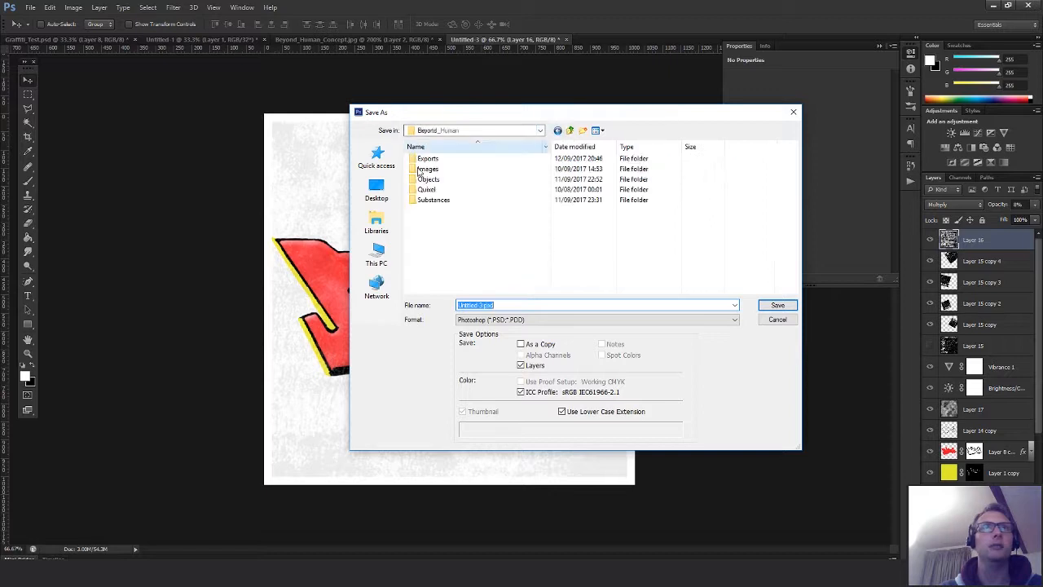
click(440, 169)
double_click(440, 170)
double_click(491, 304)
text(Graffiti_01)
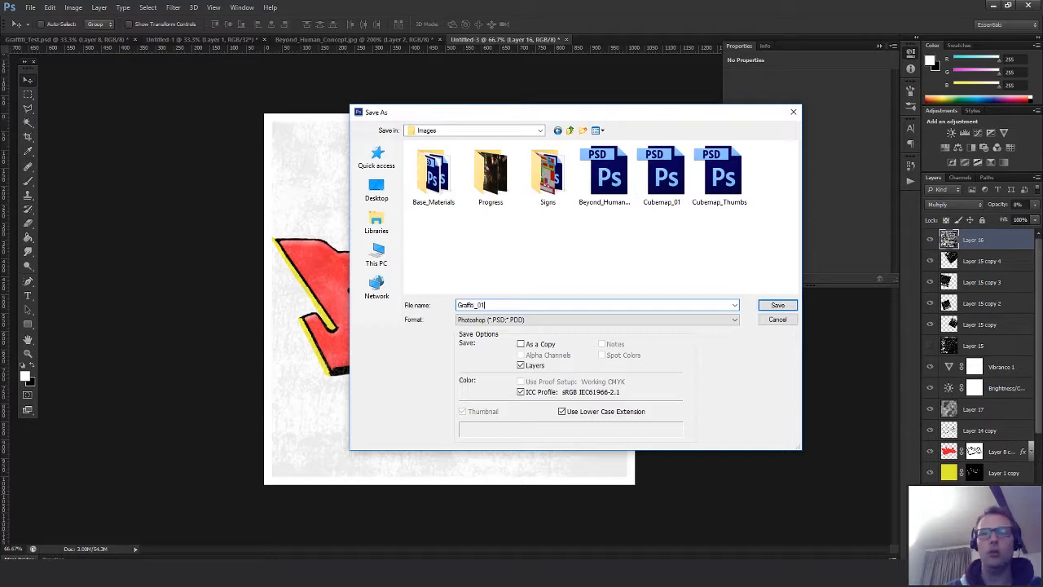
key(Return)
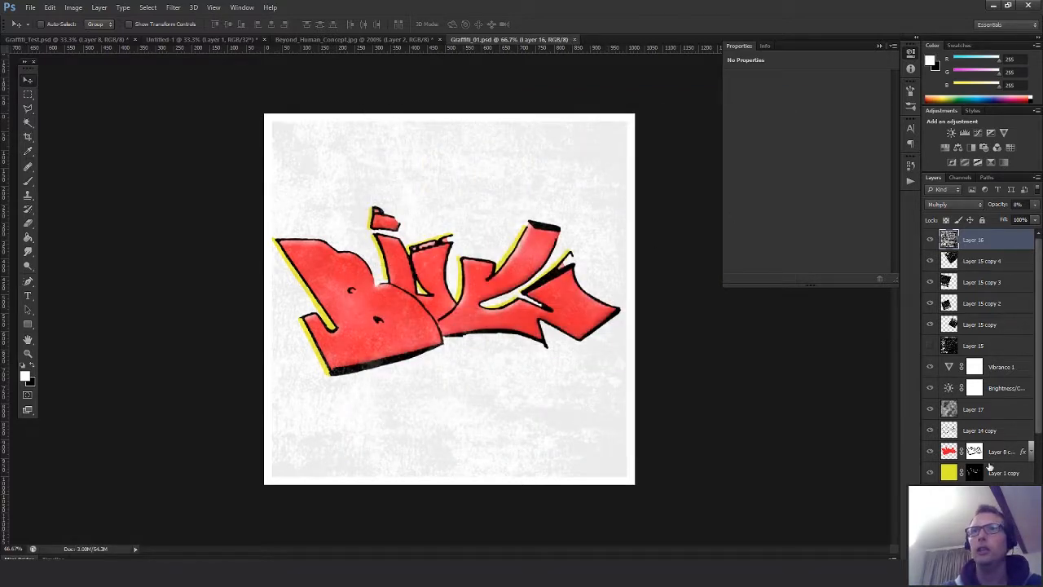
Delete the hidden layers below Layer 1 copy, from Layer 14 down to Layer 4
scroll(976, 364, down, 5)
click(978, 313)
shift+click(983, 463)
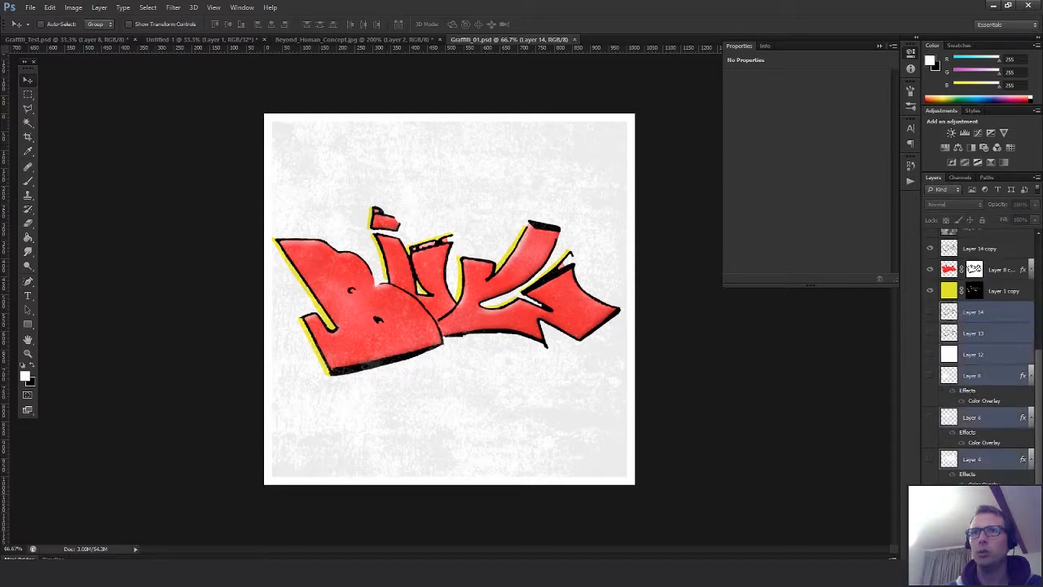
key(Delete)
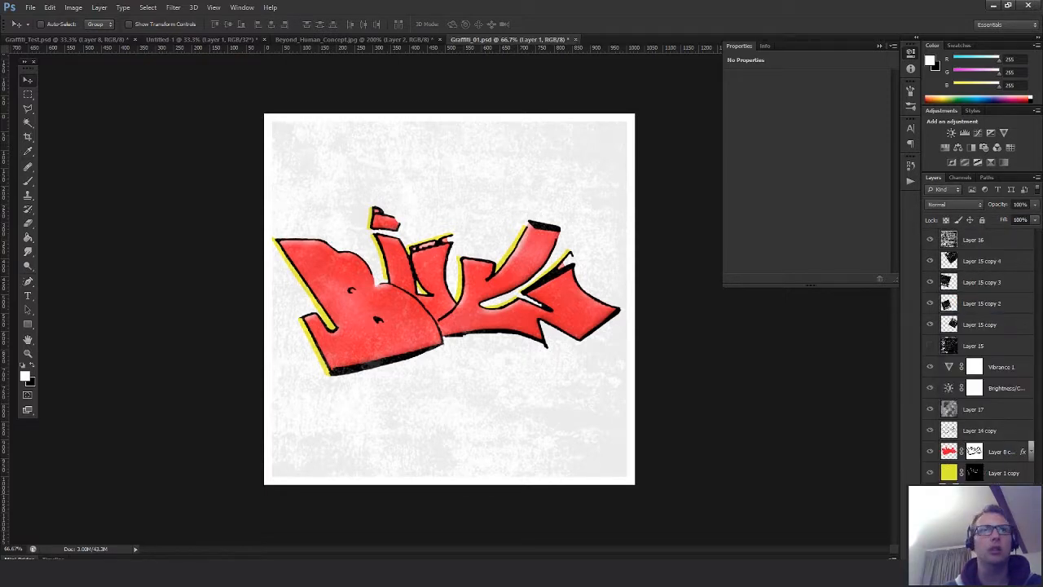
Duplicate the three lettering layers Layer 14 copy, Layer 8 copy and Layer 1 copy together
click(990, 243)
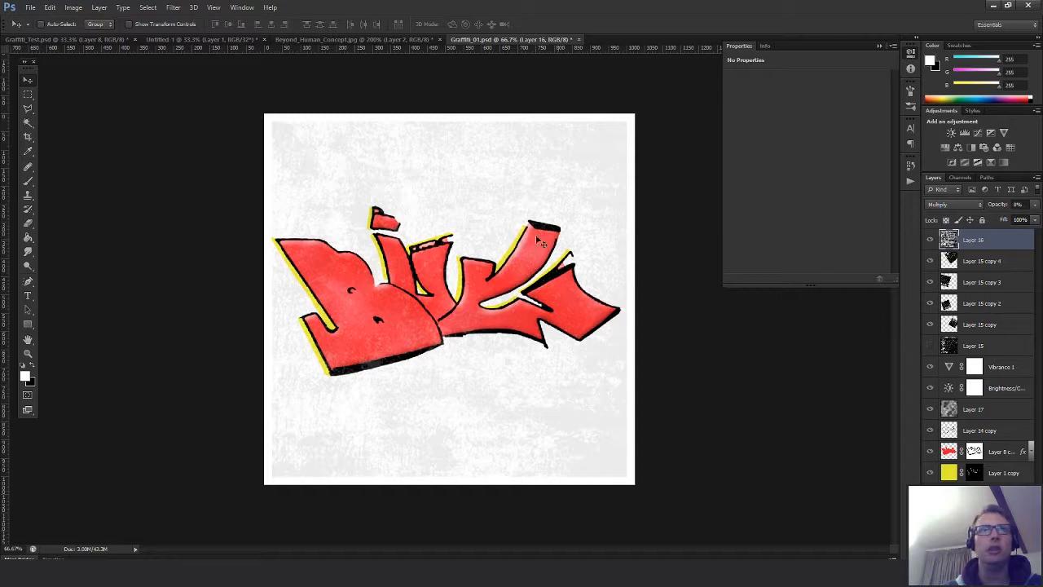
click(949, 453)
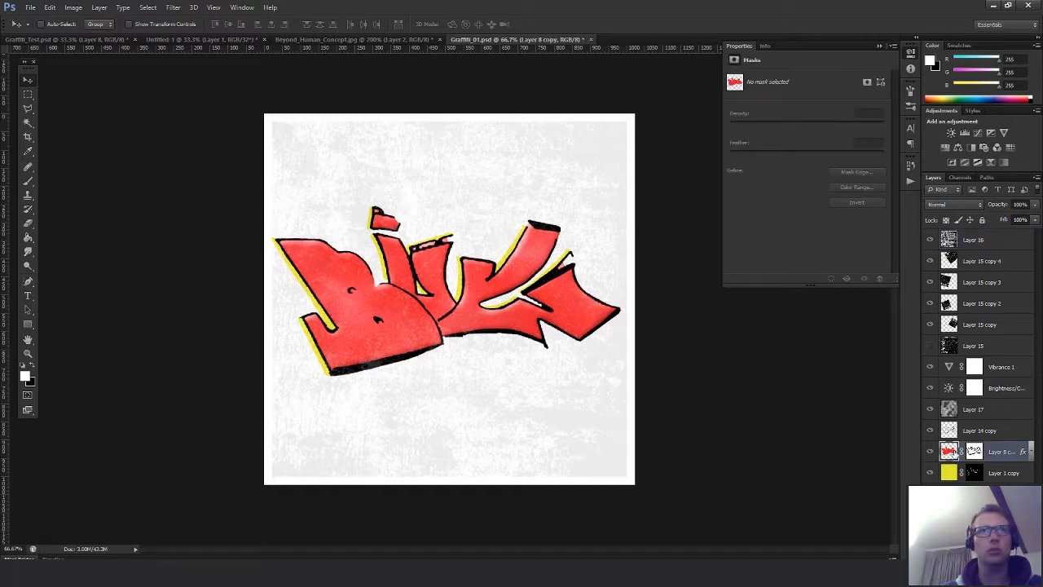
click(948, 471)
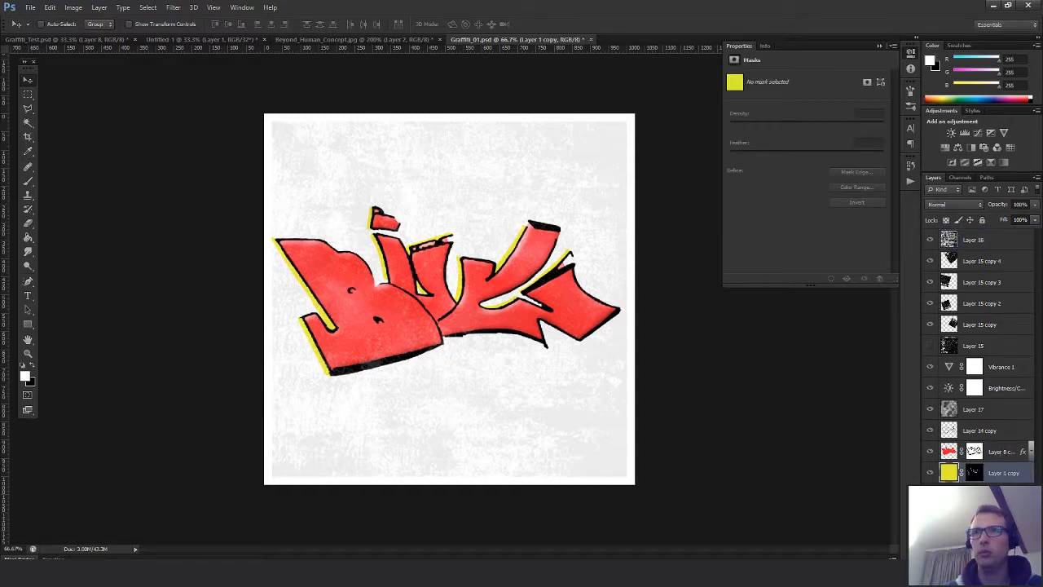
click(995, 430)
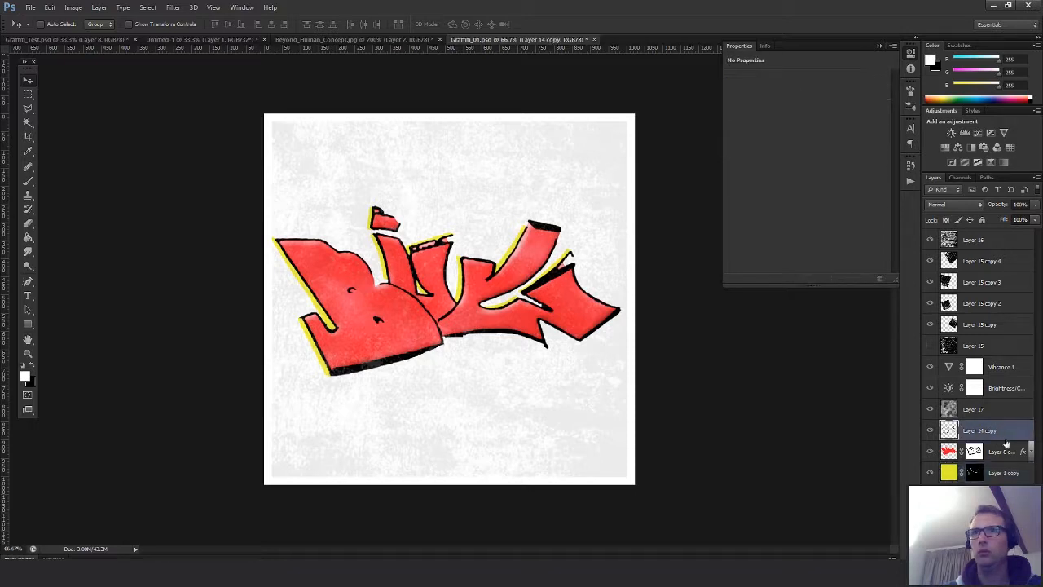
shift+click(1006, 467)
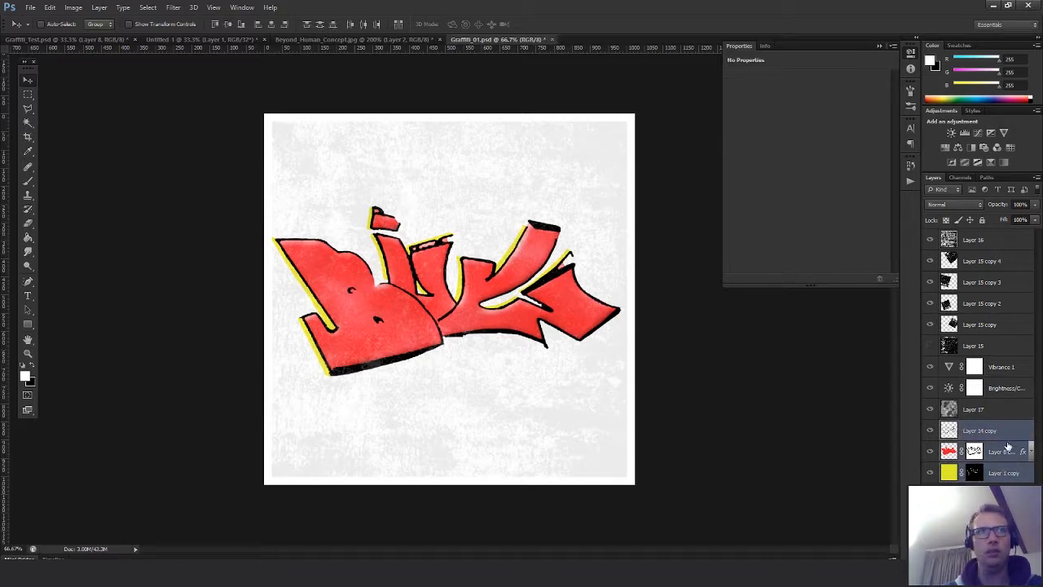
key(ctrl+j)
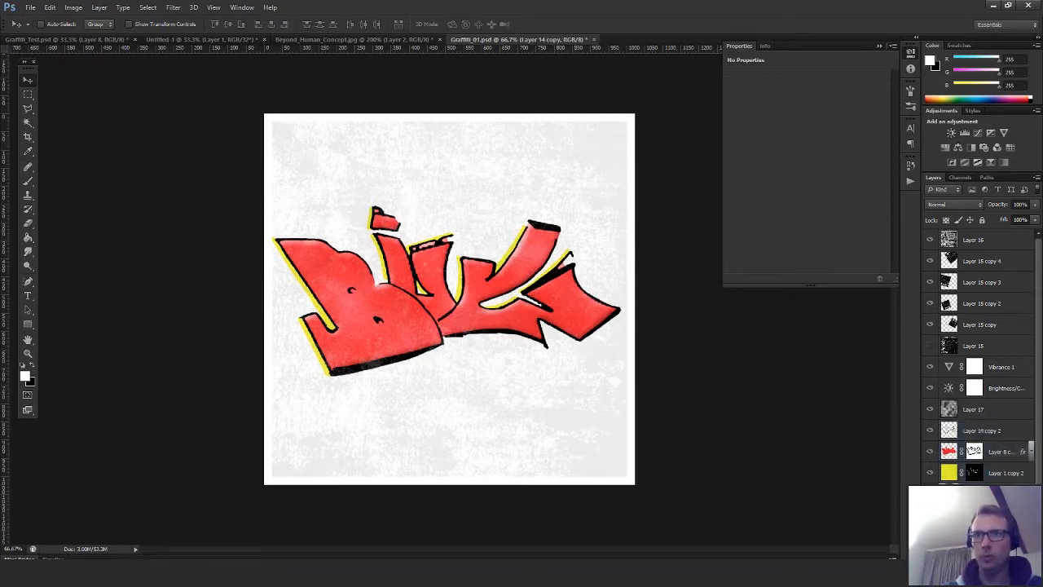
Merge the duplicated lettering layers Layer 14 copy 2, Layer 8 copy 2 and Layer 1 copy 2, and place the result above Layer 16
shift+click(1002, 453)
click(976, 428)
shift+click(976, 469)
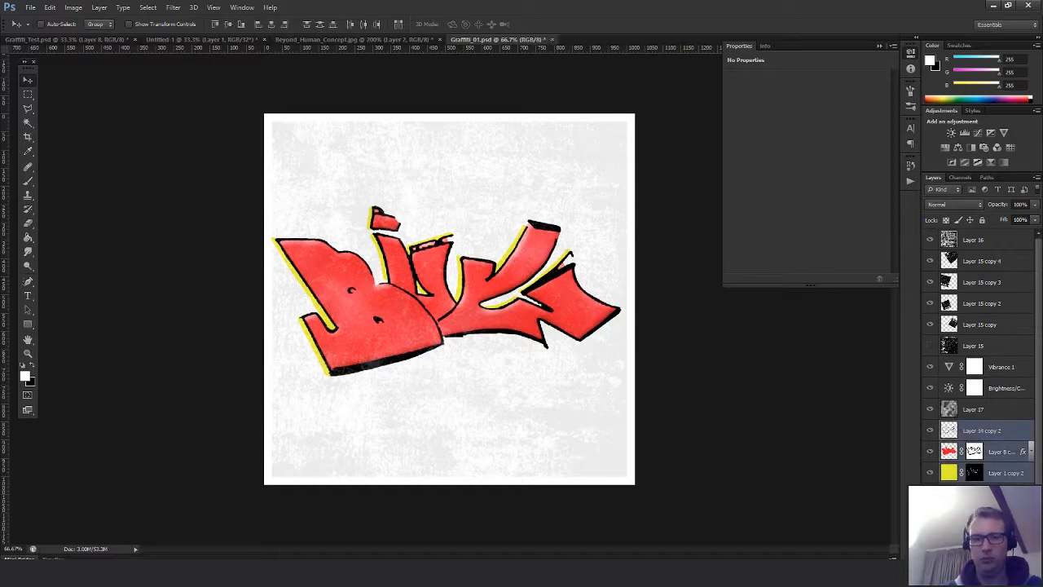
key(ctrl+e)
drag(949, 432, 1003, 242)
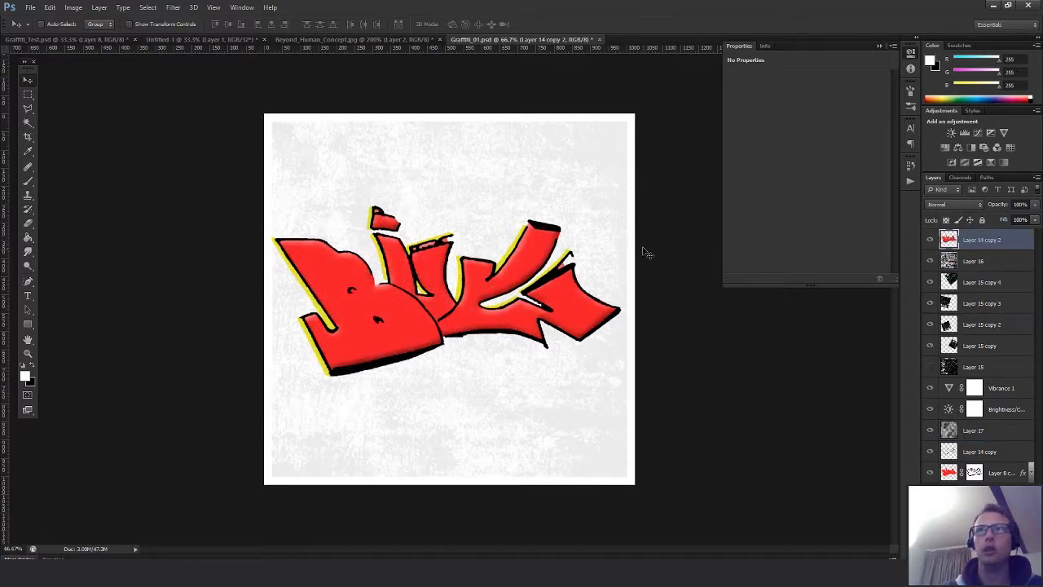
key(ctrl+u)
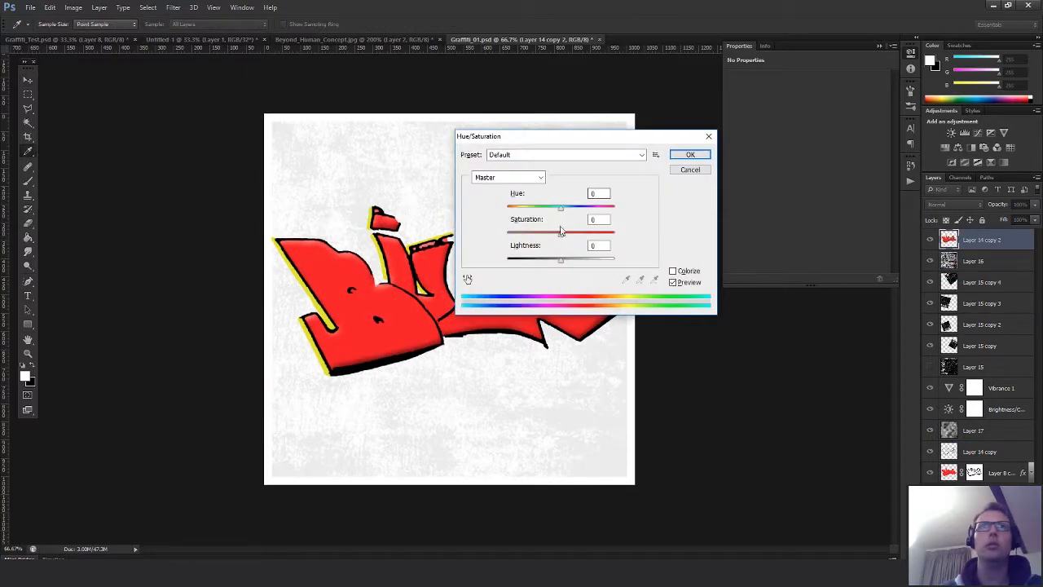
drag(561, 233, 505, 234)
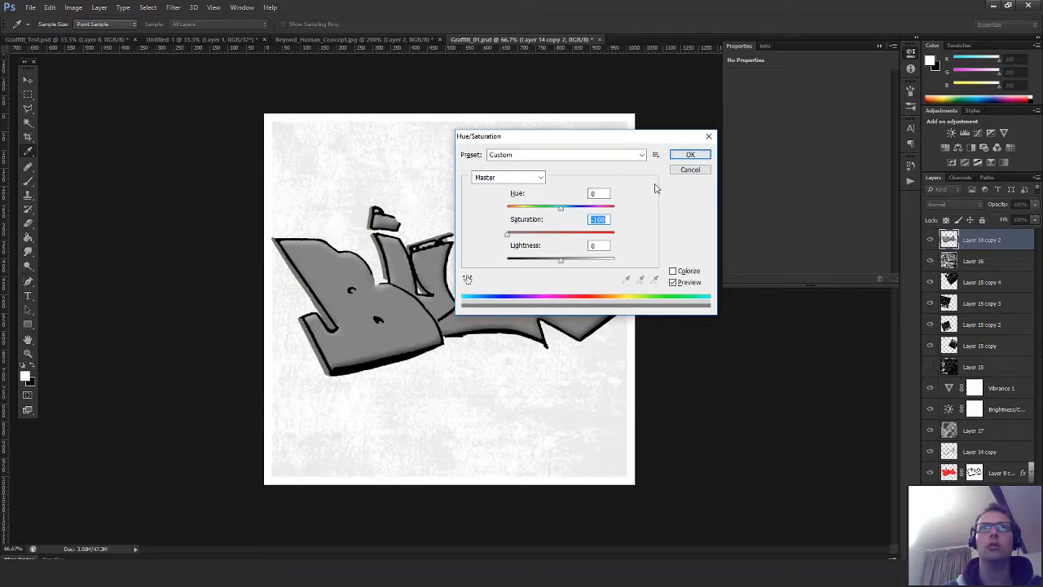
click(686, 172)
Apply a white Color Overlay with Normal blending at 100% opacity to the merged lettering layer
double_click(949, 242)
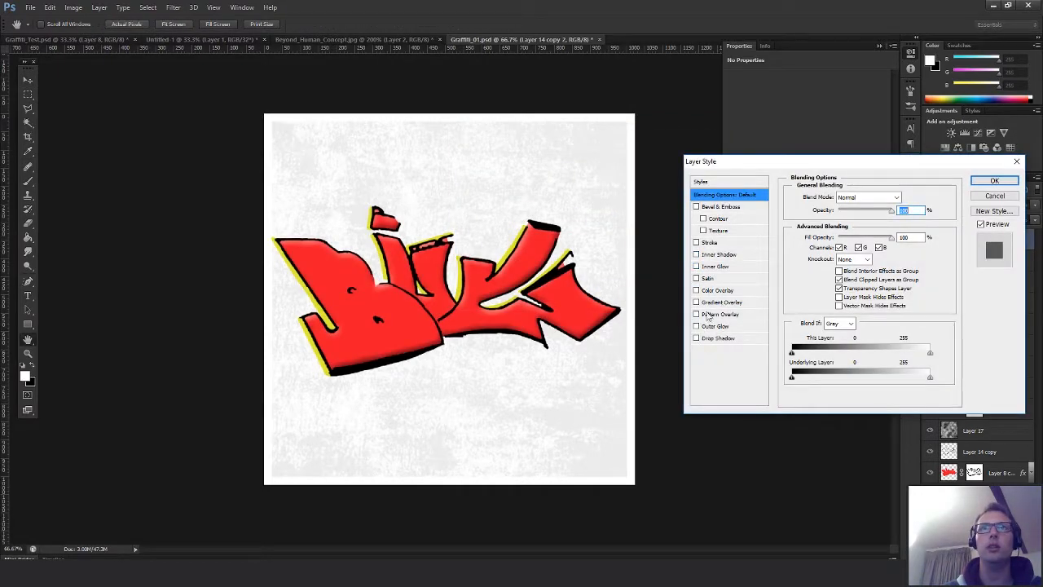
click(743, 290)
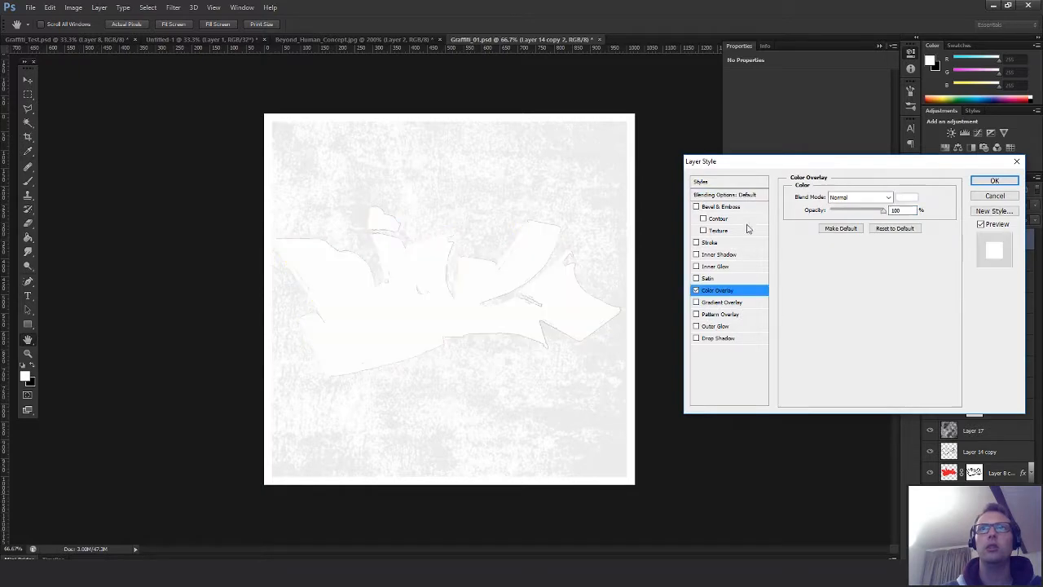
click(995, 181)
Add a new layer directly above Layer 16 and fill it with black behind the white lettering
click(971, 286)
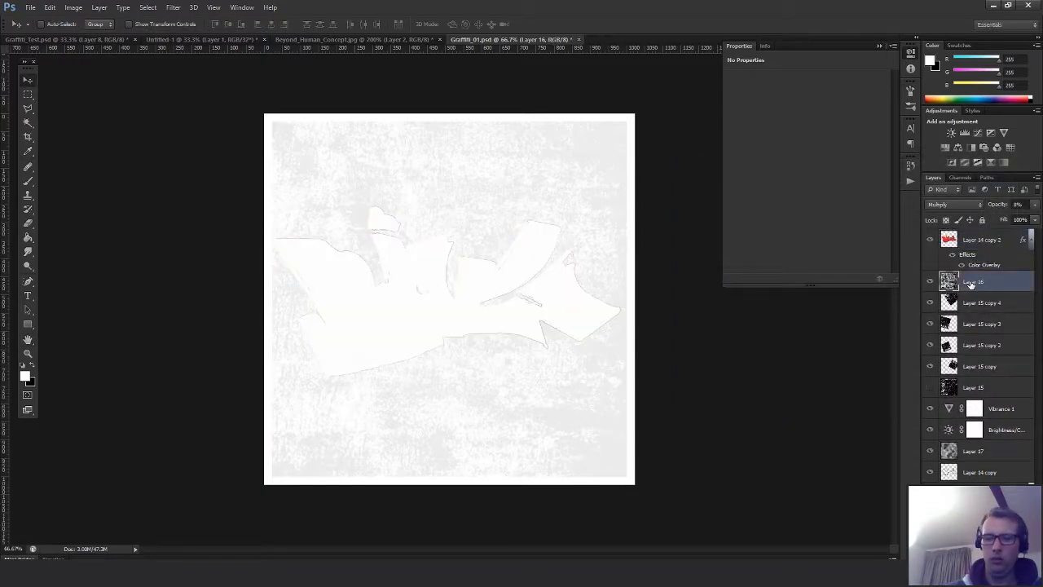
key(ctrl+shift+alt+n)
key(d)
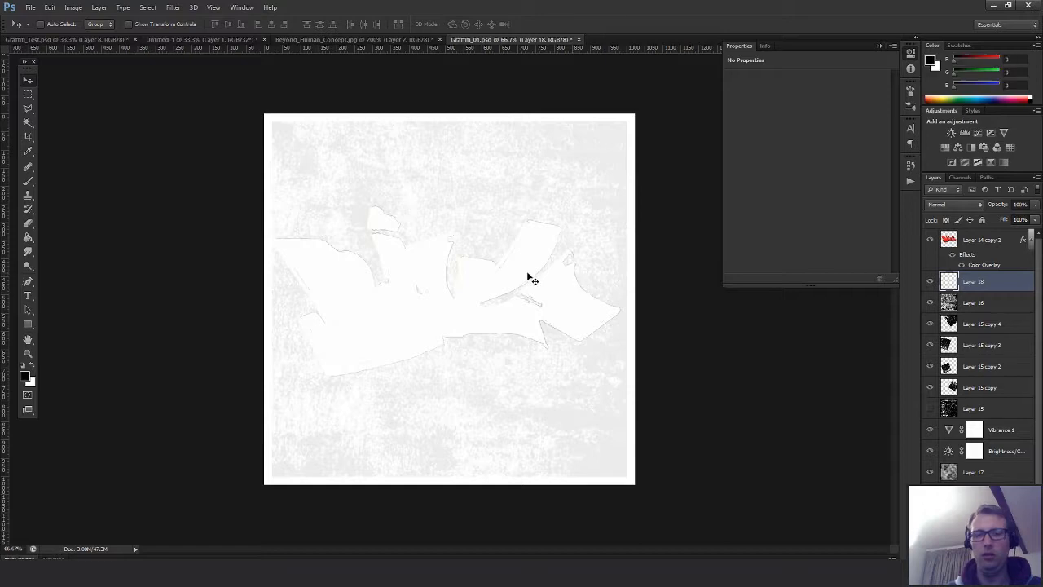
key(g)
click(489, 238)
key(m)
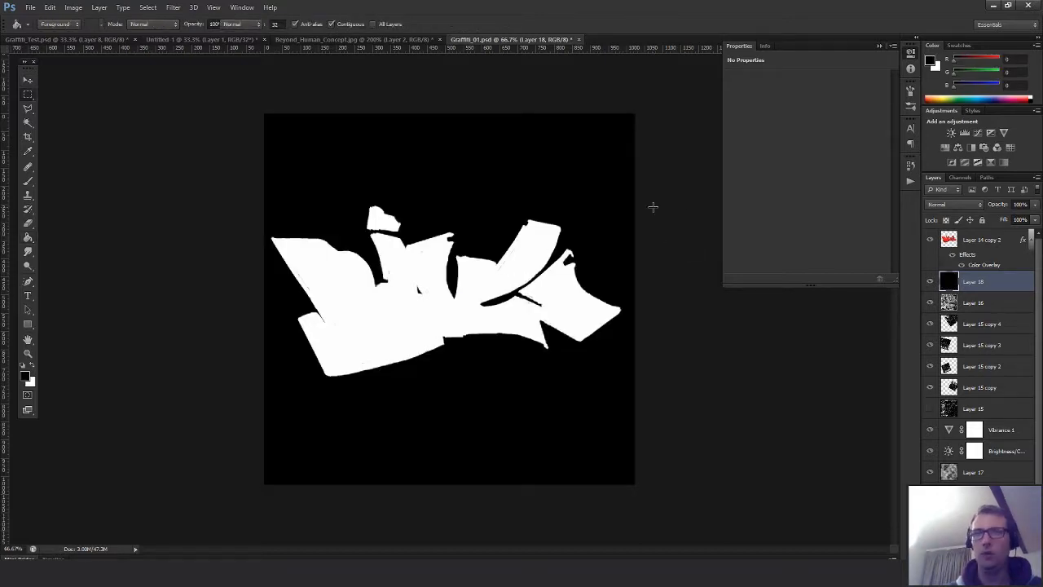
Merge the white lettering layer down into the black layer and rename the result ALP
click(961, 243)
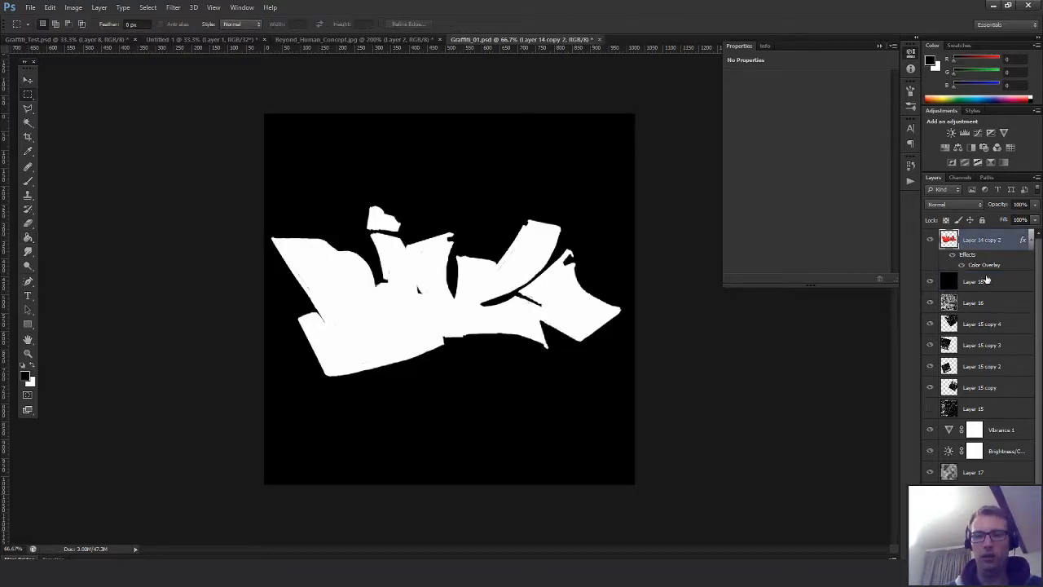
key(ctrl+e)
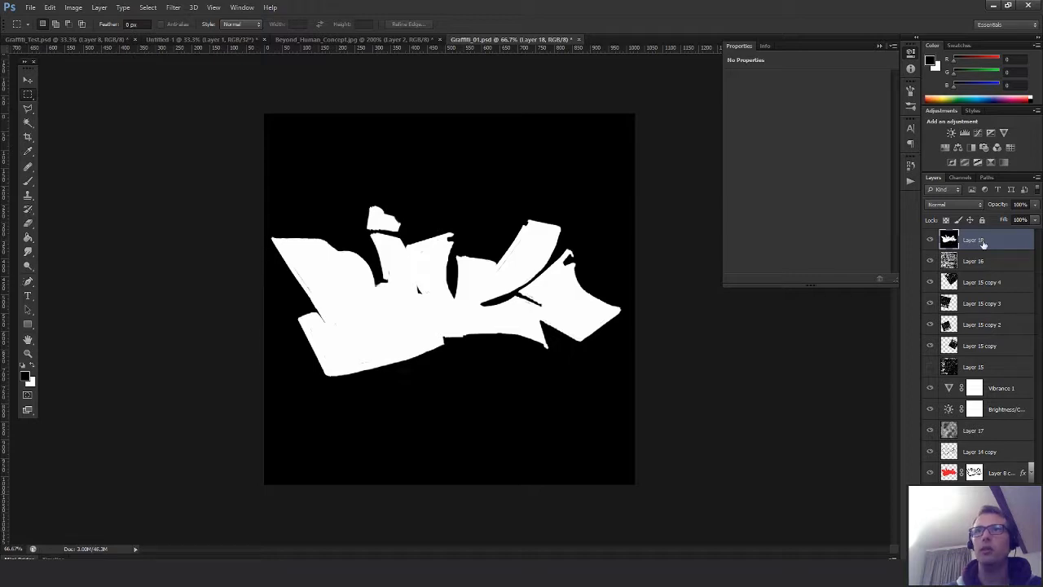
double_click(983, 242)
text(ALP)
key(Return)
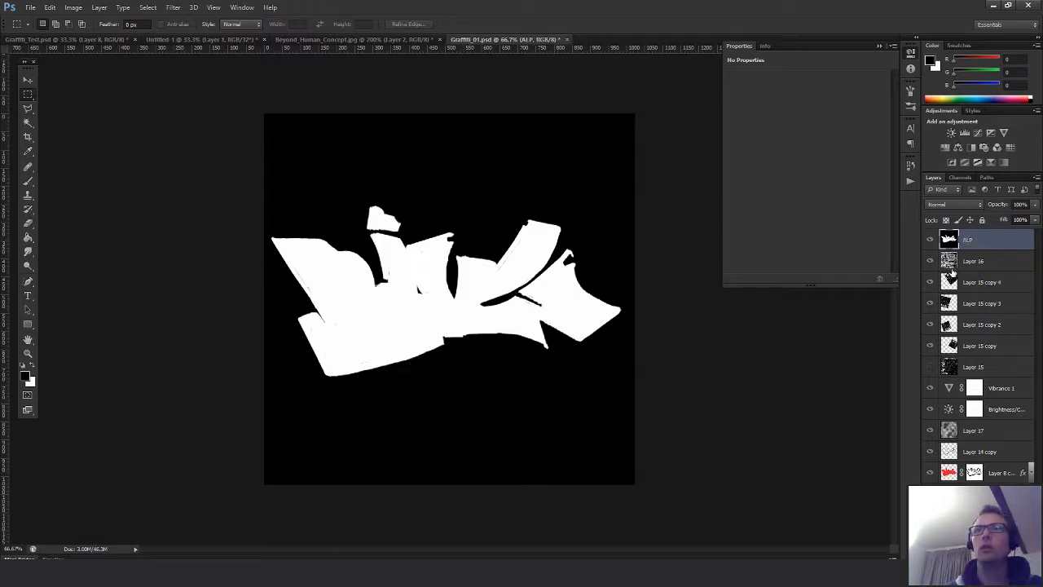
Group all layers between ALP and Layer 1 and name the group DIF
click(970, 262)
shift+click(994, 474)
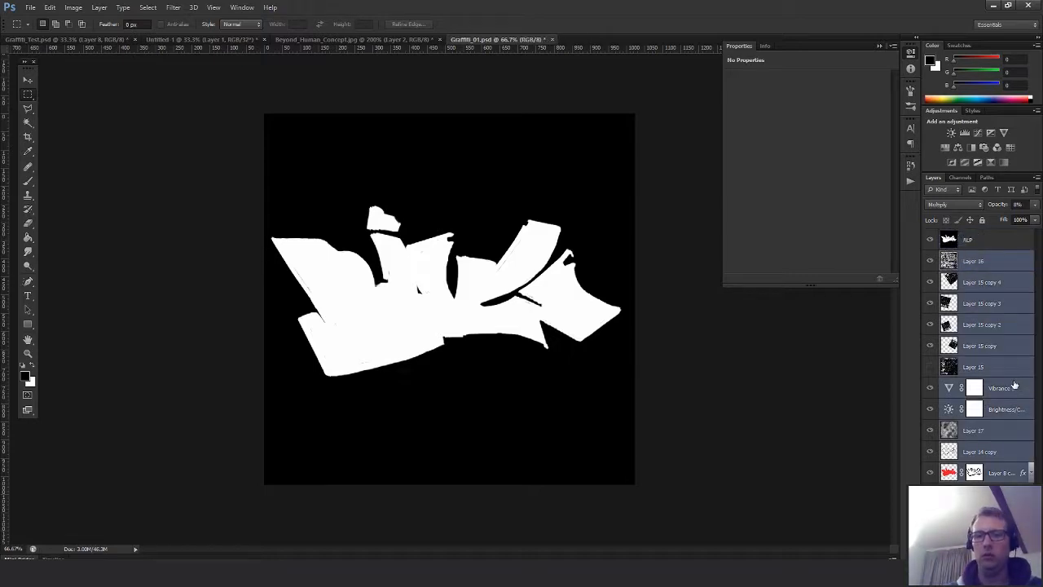
key(ctrl+g)
double_click(975, 257)
text(EIP)
key(Return)
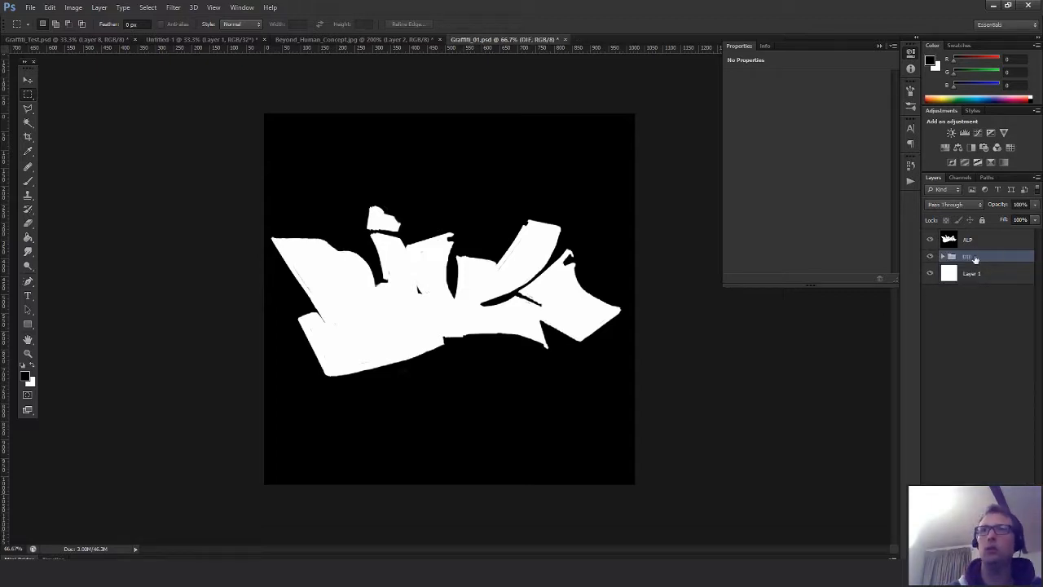
Copy the whole ALP layer image into a new alpha channel and clear the selection
click(971, 239)
key(ctrl+a)
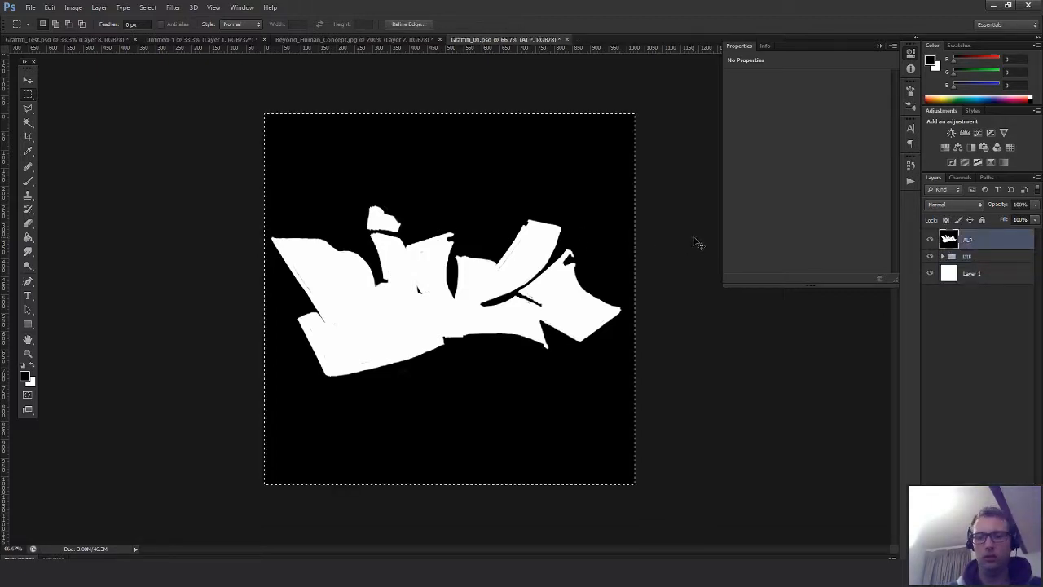
click(960, 177)
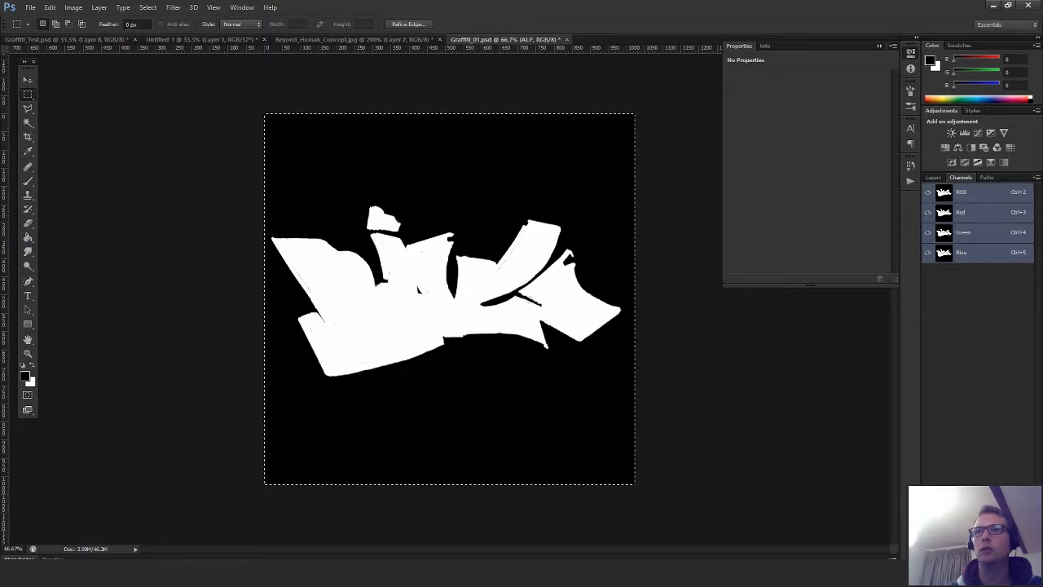
click(1013, 554)
key(ctrl+v)
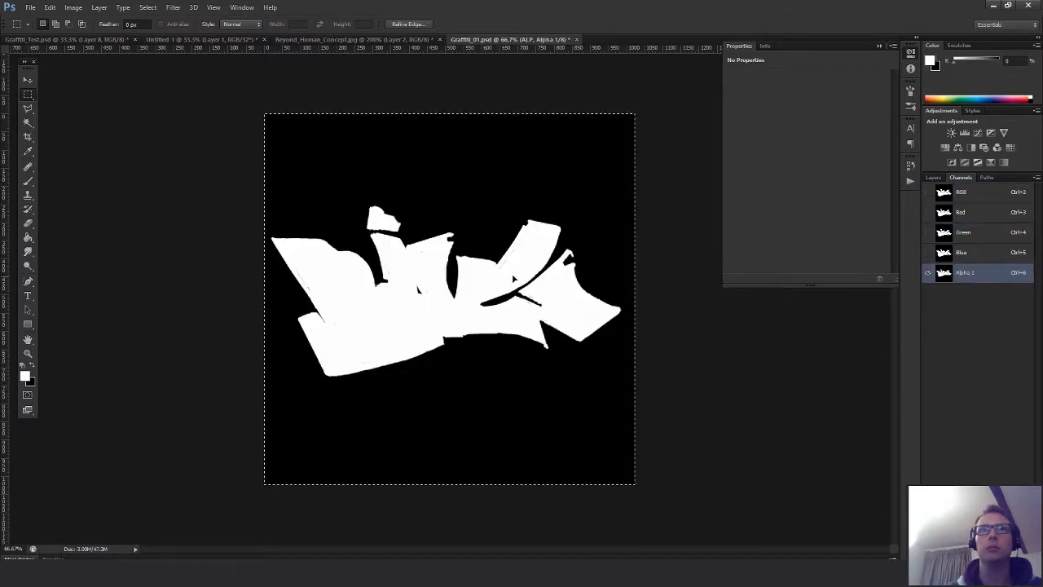
key(ctrl+d)
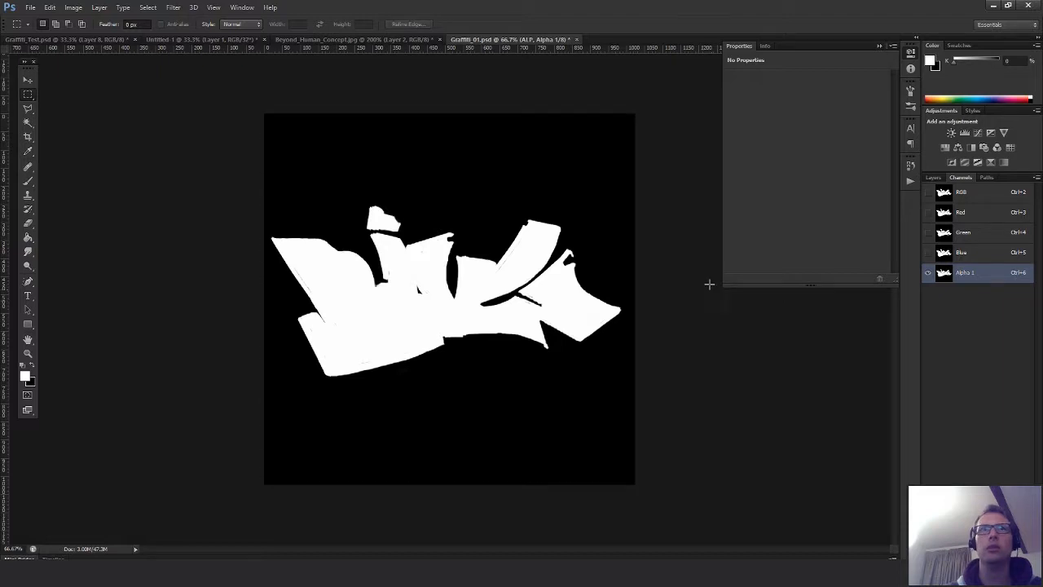
Hide the ALP layer, check the Alpha 1 channel and return to the RGB composite view
click(933, 177)
click(930, 240)
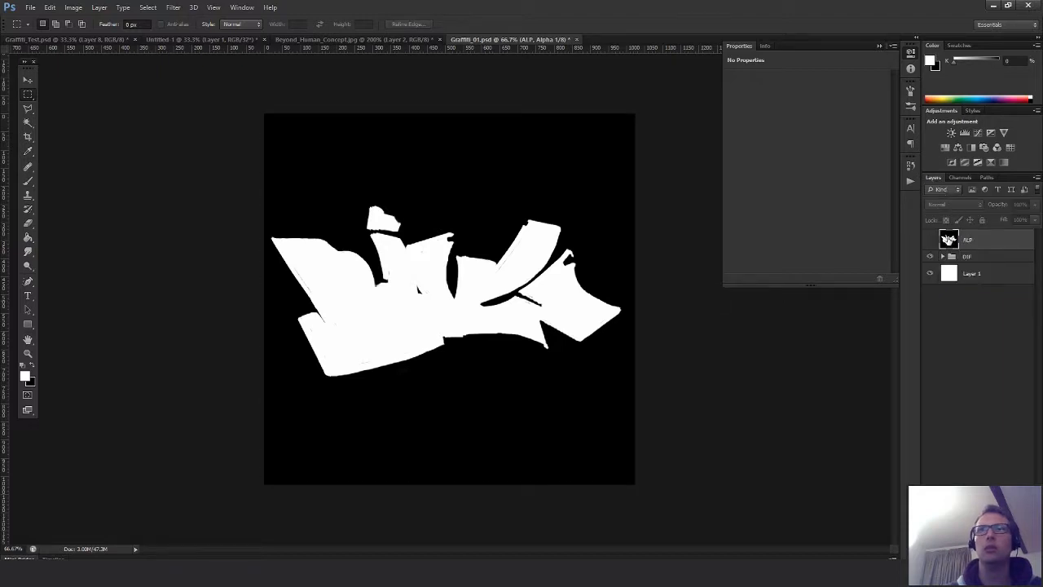
click(960, 176)
click(973, 196)
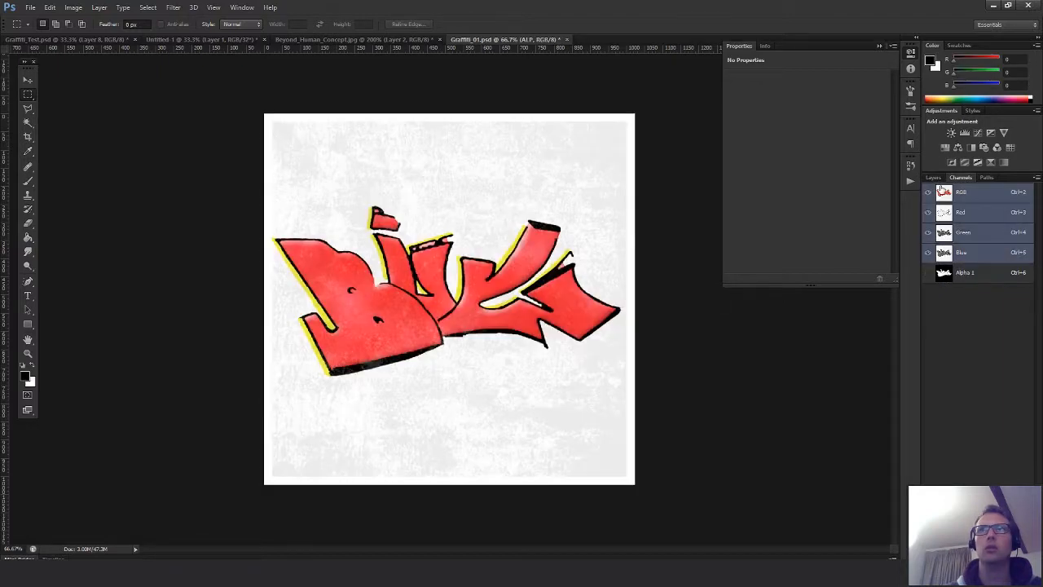
click(933, 177)
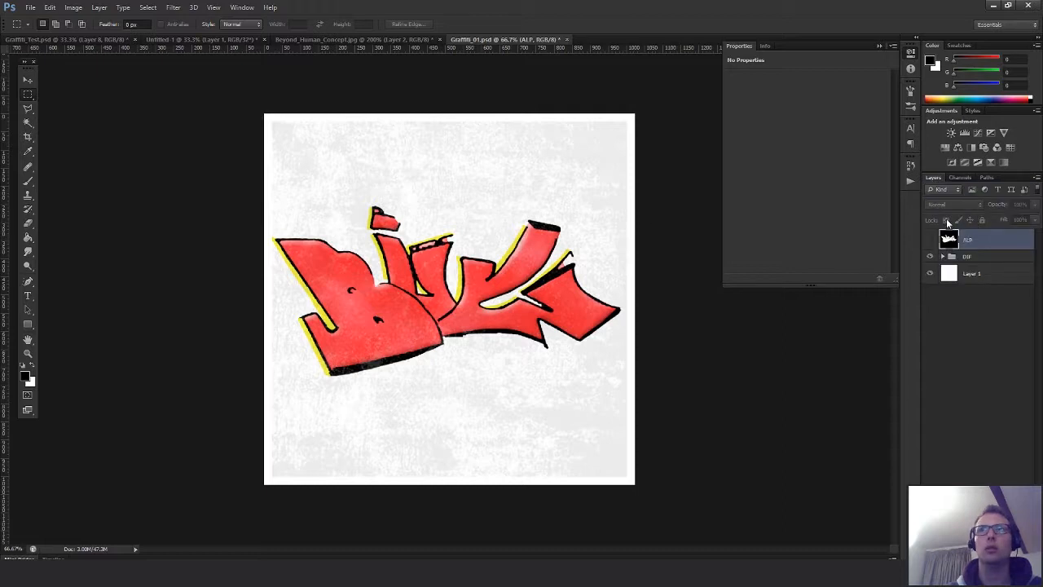
click(961, 178)
click(961, 274)
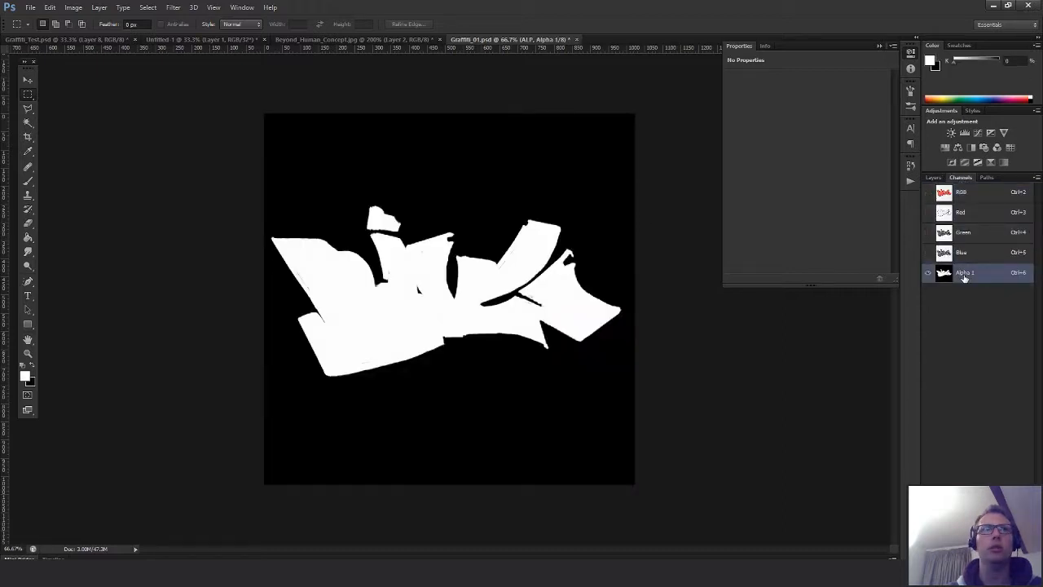
click(966, 194)
click(934, 178)
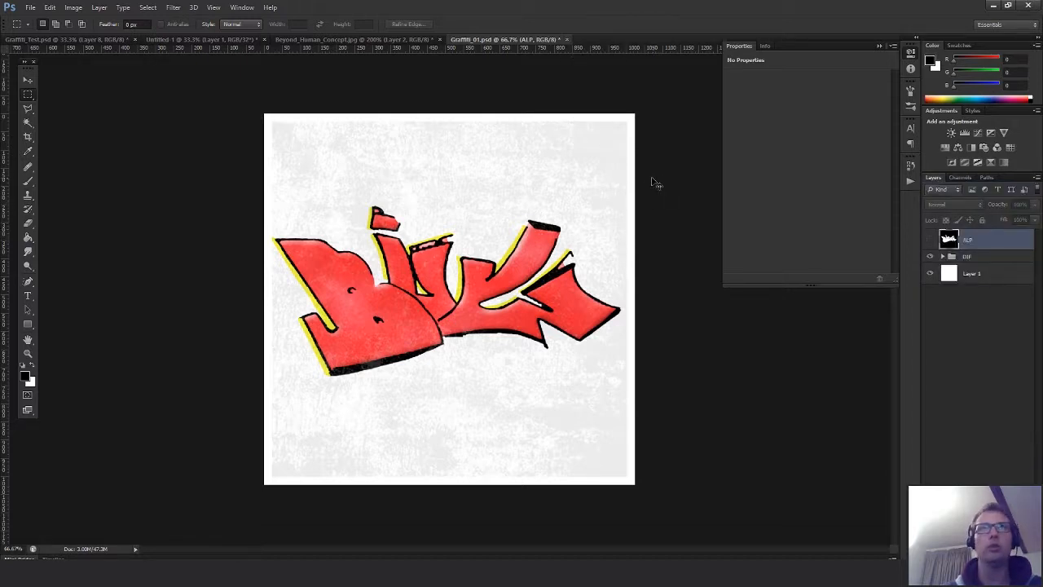
Save the document and export a 32 bits/pixel Targa copy with alpha channels as T_Graffiti_02_BaseColor in the Exports folder
key(ctrl+s)
key(ctrl+shift+s)
click(579, 320)
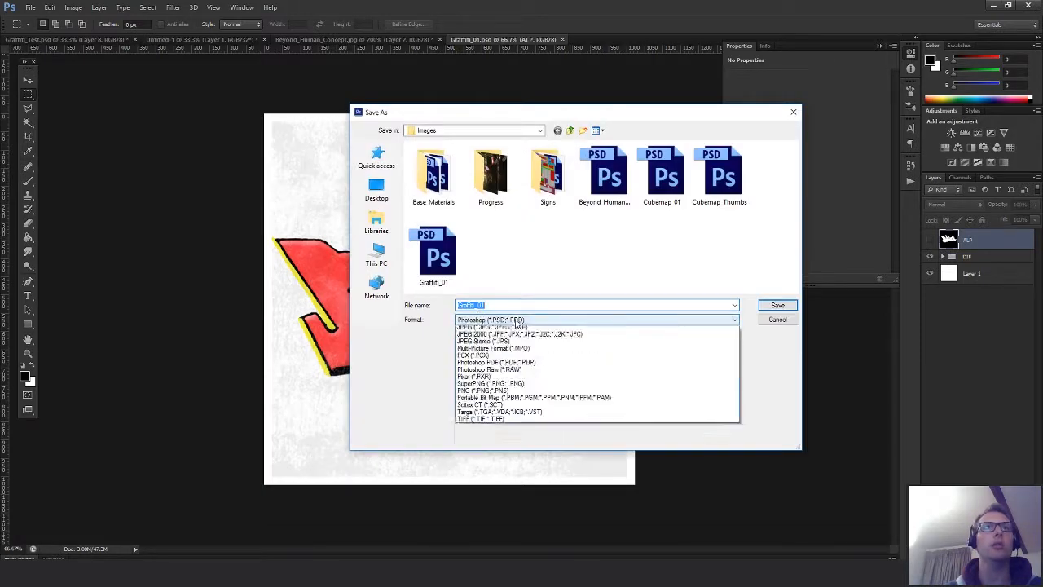
click(487, 485)
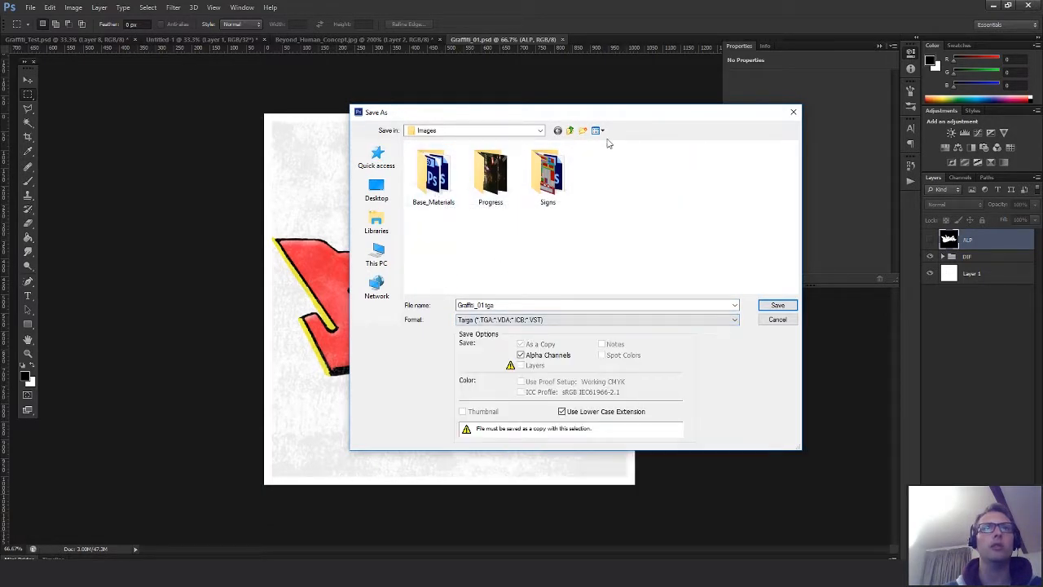
click(569, 131)
double_click(458, 158)
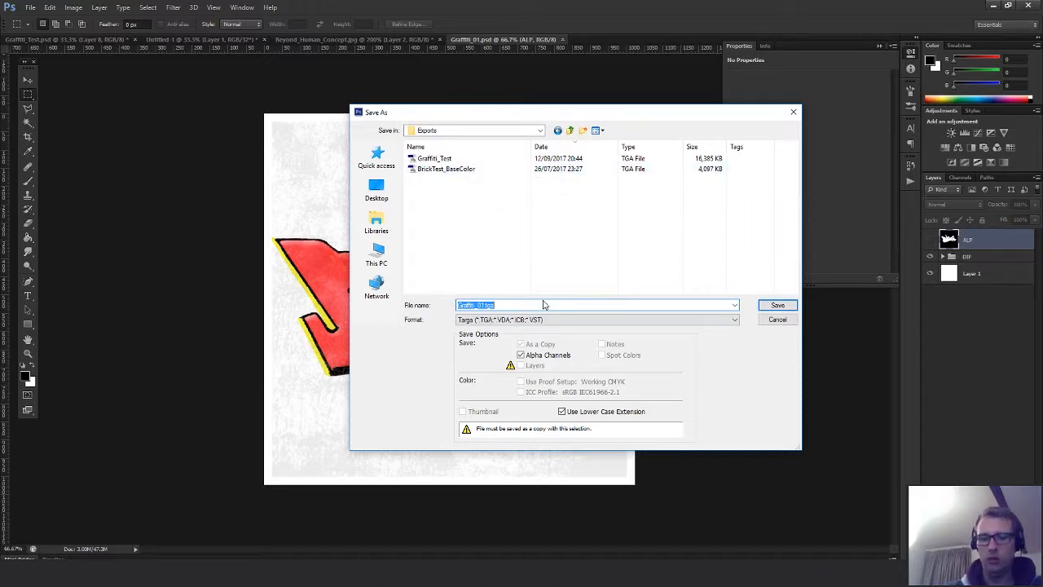
text(T_Gra)
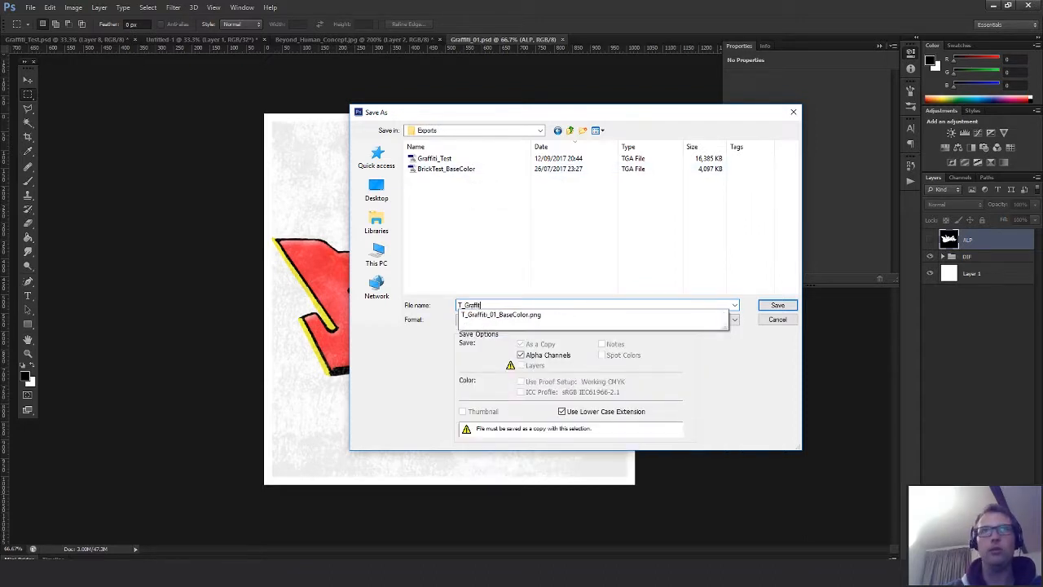
text(ffiti_)
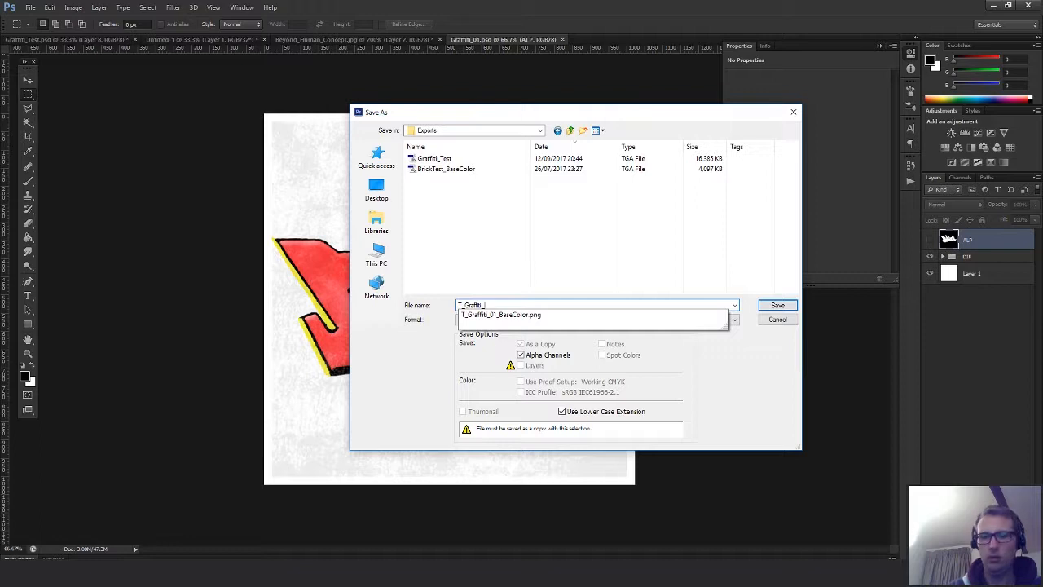
text(02_BaseColor)
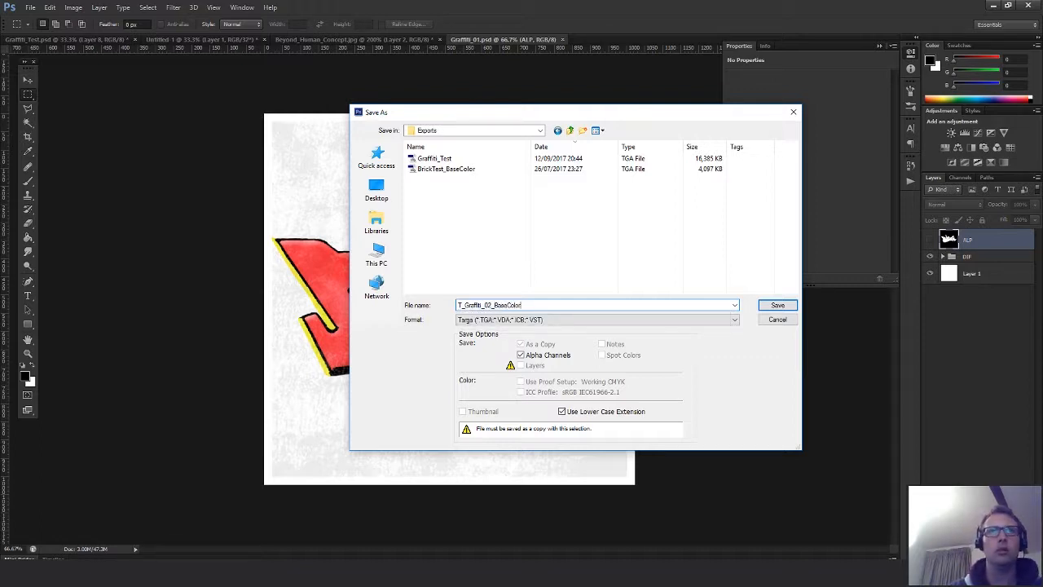
click(777, 305)
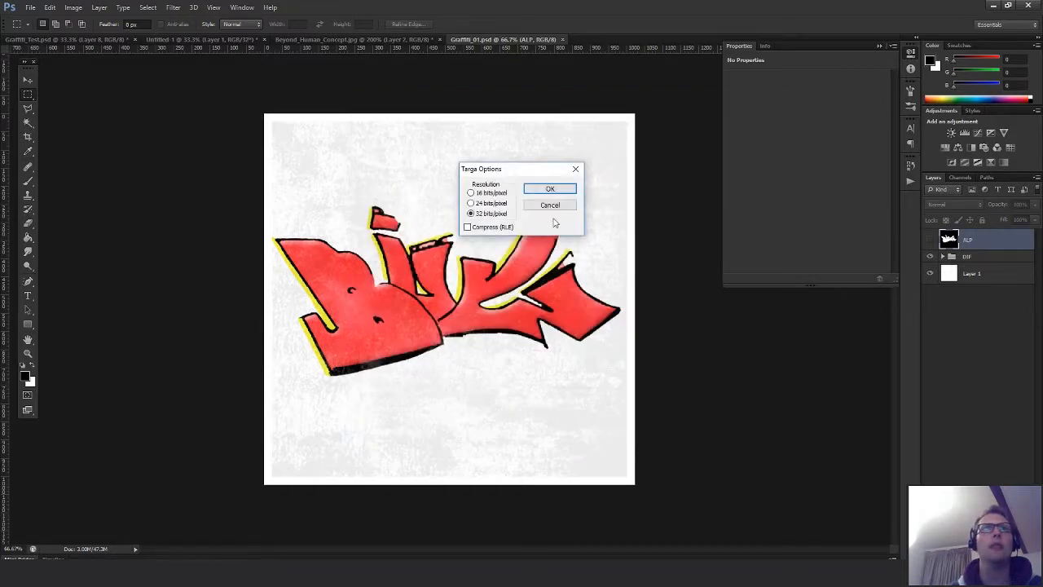
click(566, 191)
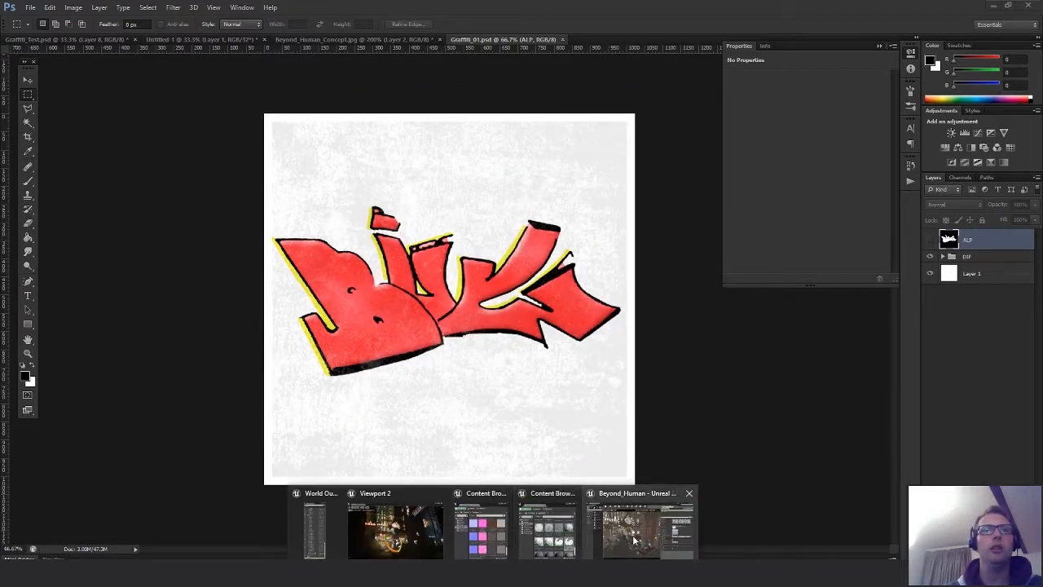
Switch to the Beyond_Human project in Unreal Editor and open the Dumpster_Graffiti blueprint in its 3D viewport
click(652, 530)
right_drag(440, 314, 505, 352)
key(w)
click(497, 378)
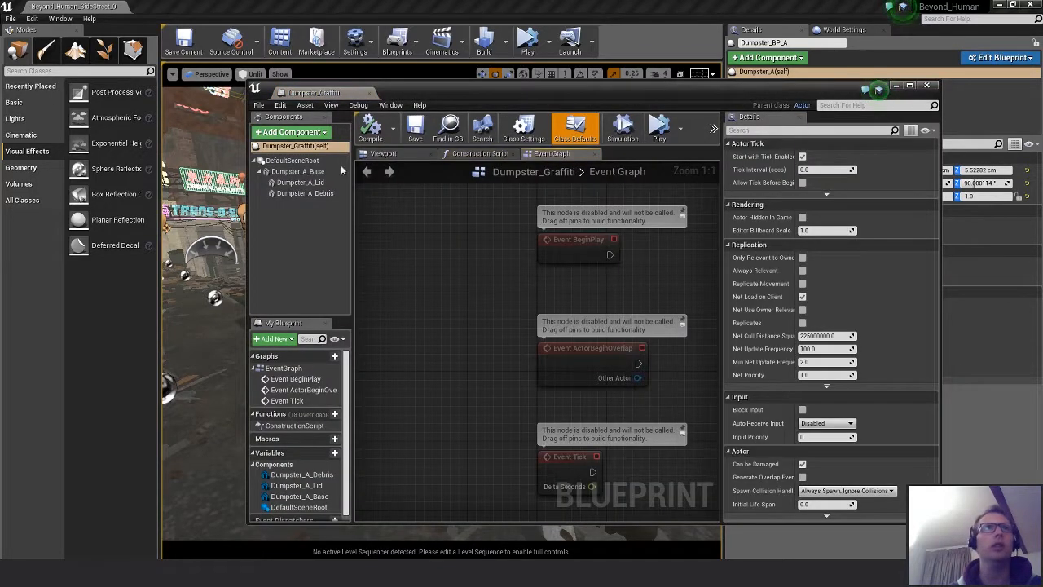
drag(632, 267, 470, 285)
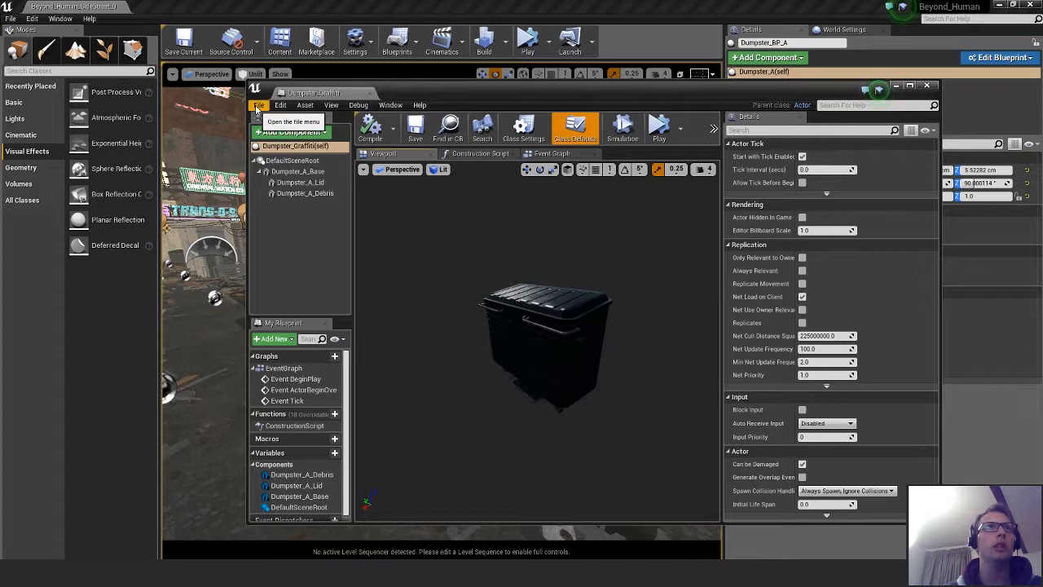
Add a Deferred Decal to the Dumpster_Graffiti blueprint beside the dumpster and expand its Child Actor Template properties
drag(92, 251, 497, 339)
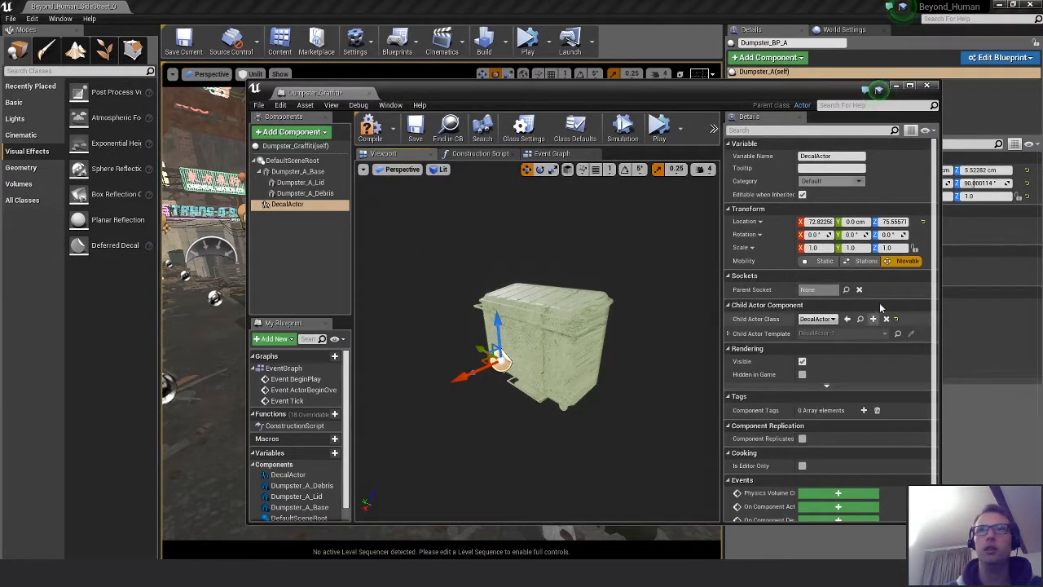
click(728, 334)
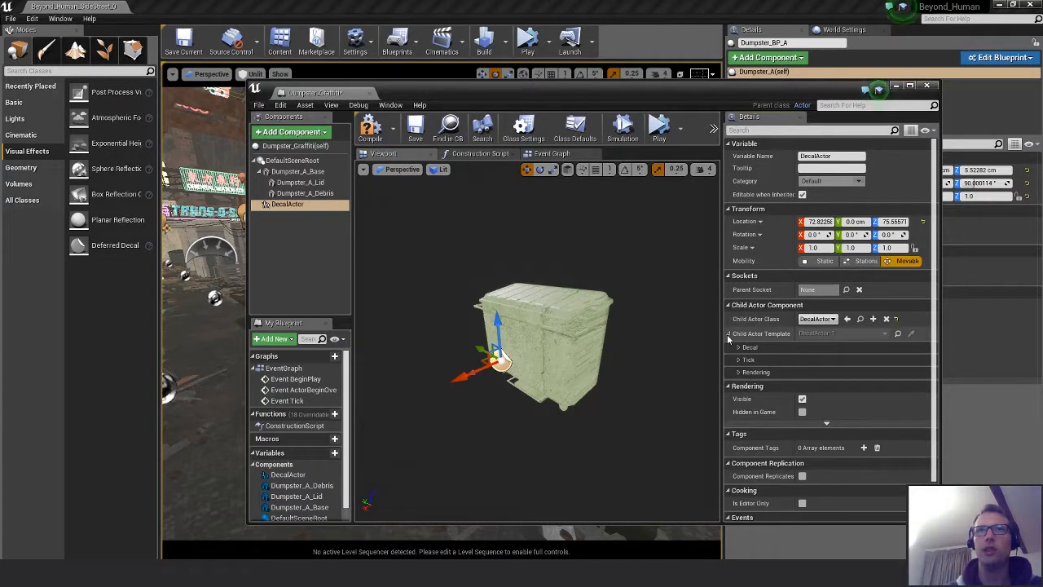
Expand the Child Actor Template's Decal component properties for DecalActor to expose the decal settings
click(729, 334)
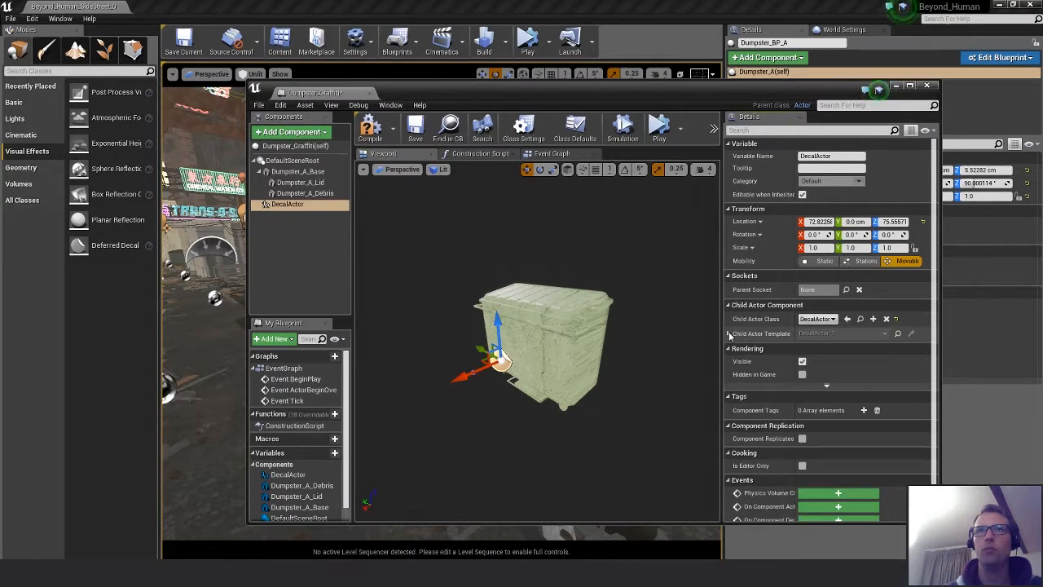
click(728, 334)
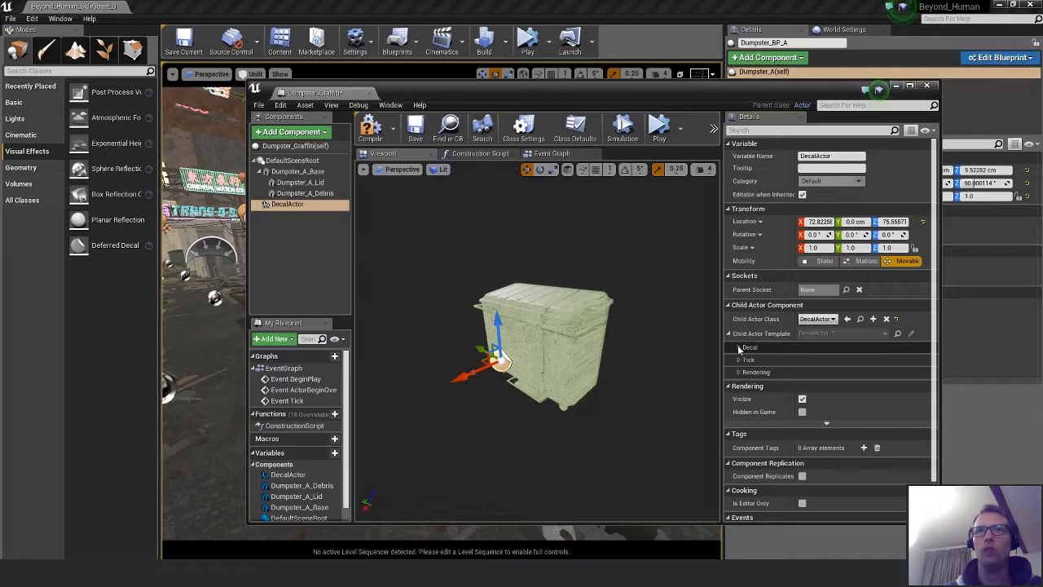
click(739, 348)
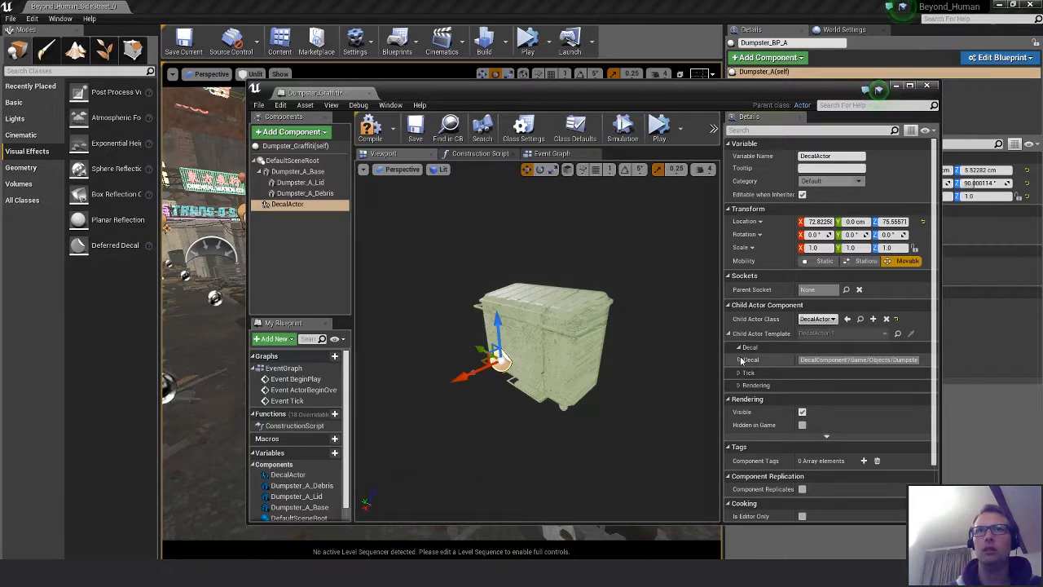
click(739, 359)
click(749, 372)
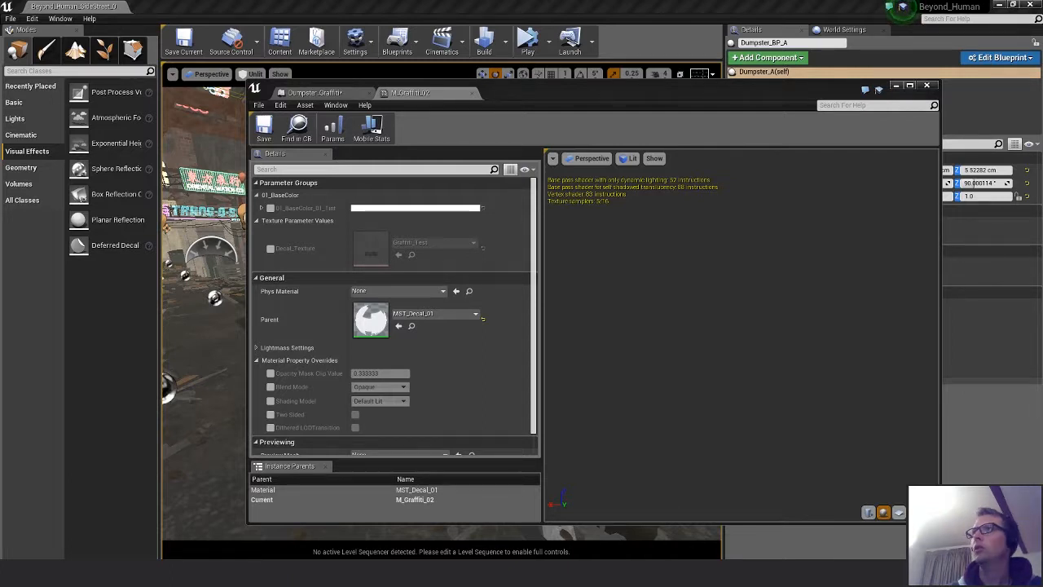
Enable the Decal_Texture override in the M_Graffiti_02 material instance, save it and return to the Dumpster_Graffiti blueprint
drag(1042, 273, 377, 244)
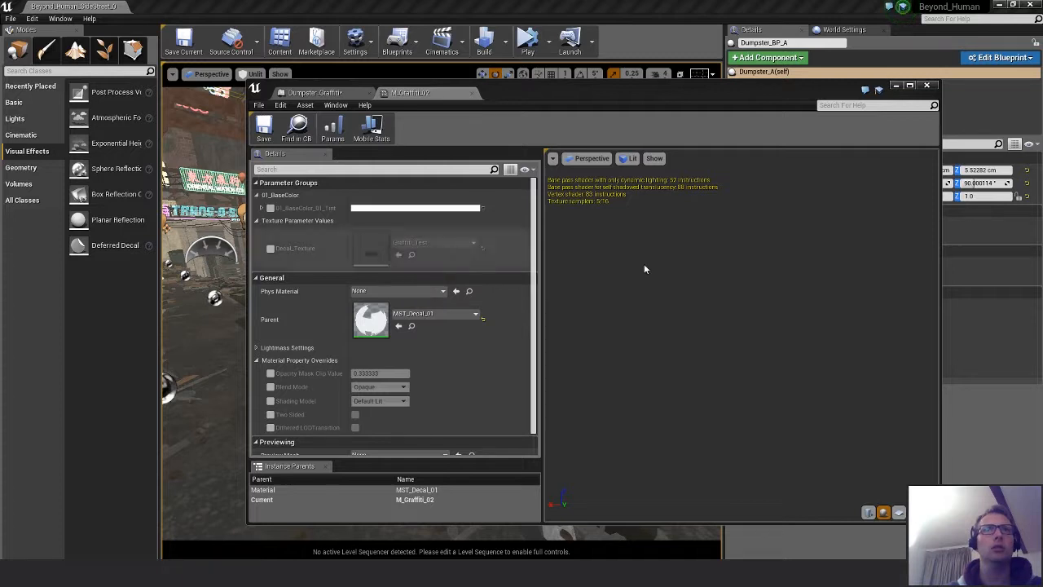
click(270, 248)
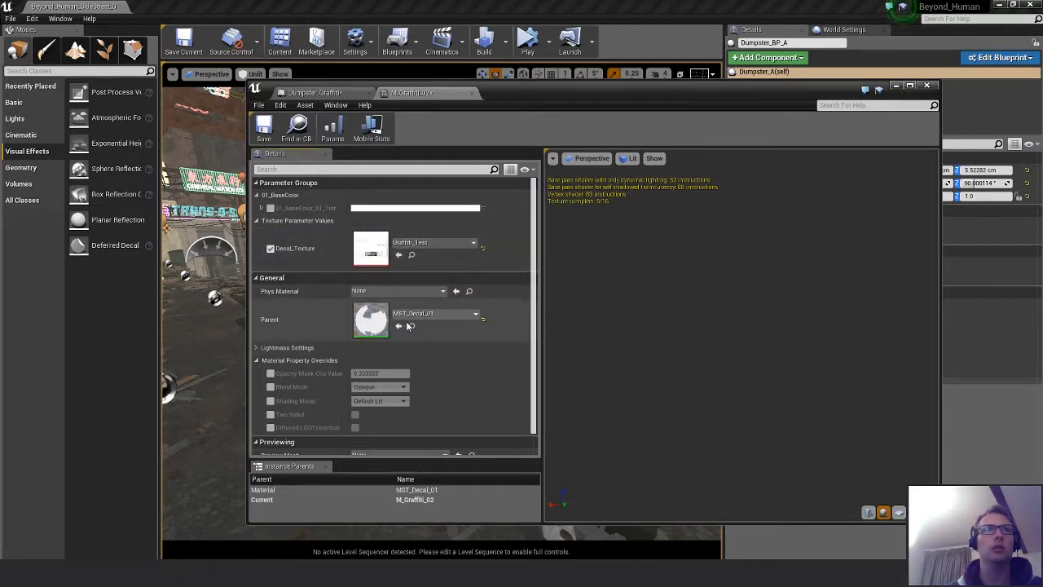
click(263, 129)
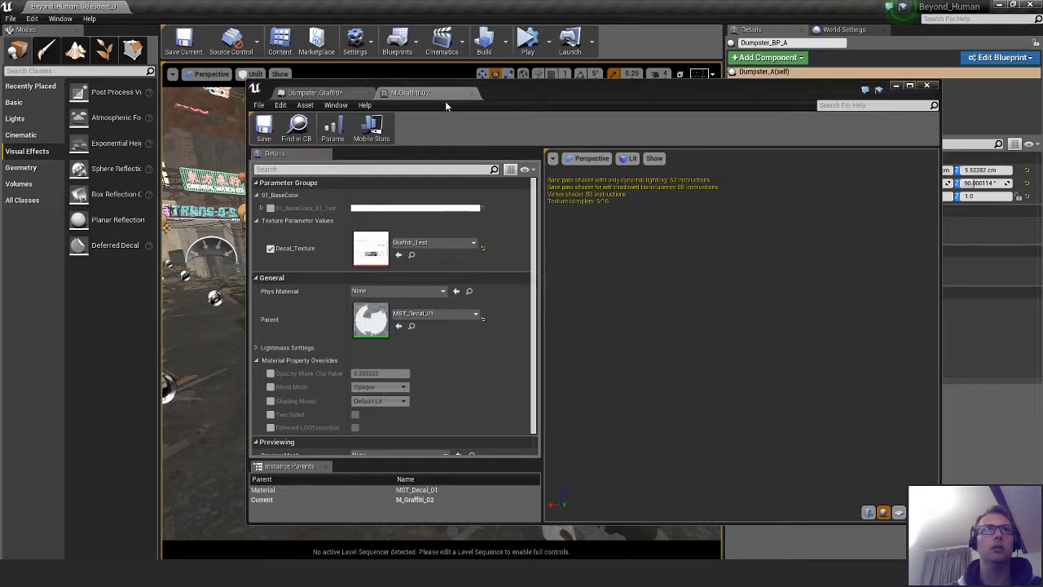
click(314, 92)
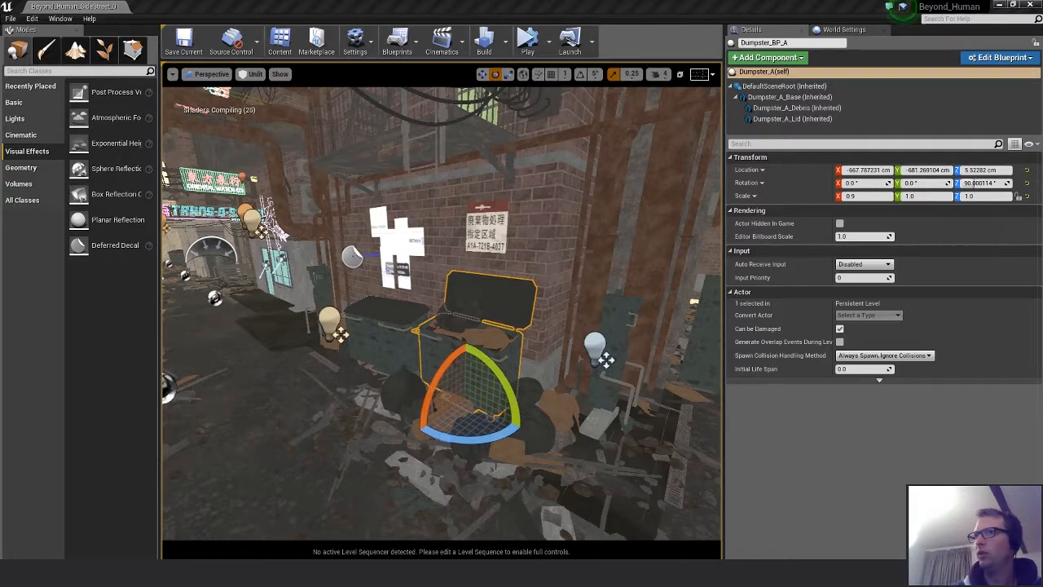
In the M_Graffiti_02 material graph, connect the T_Graffiti_02 texture sample's colour output to the Multiply node and its alpha to Opacity
key(alt+Tab)
scroll(697, 316, down, 6)
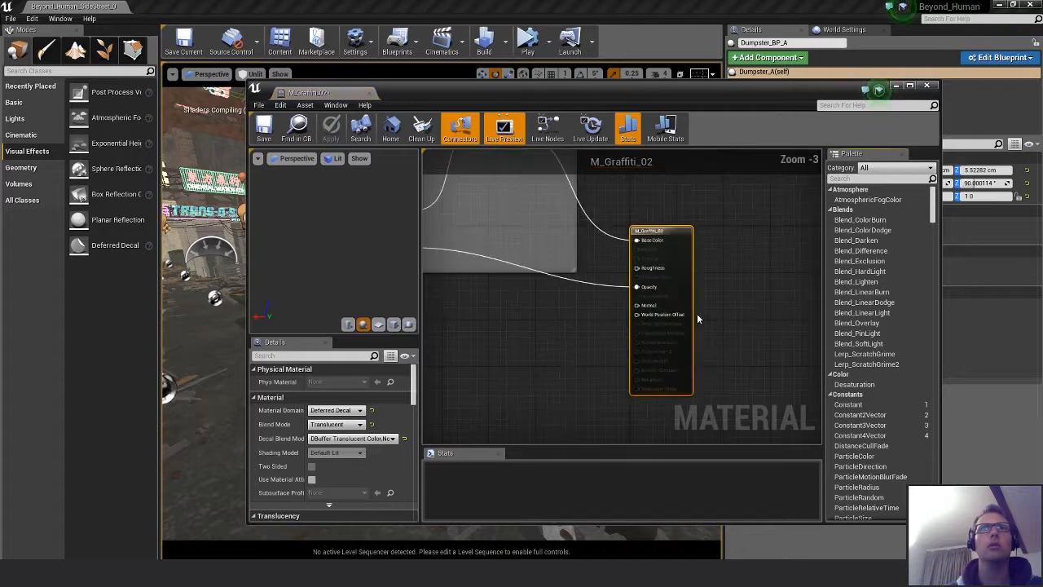
right_drag(642, 329, 633, 332)
scroll(632, 331, up, 1)
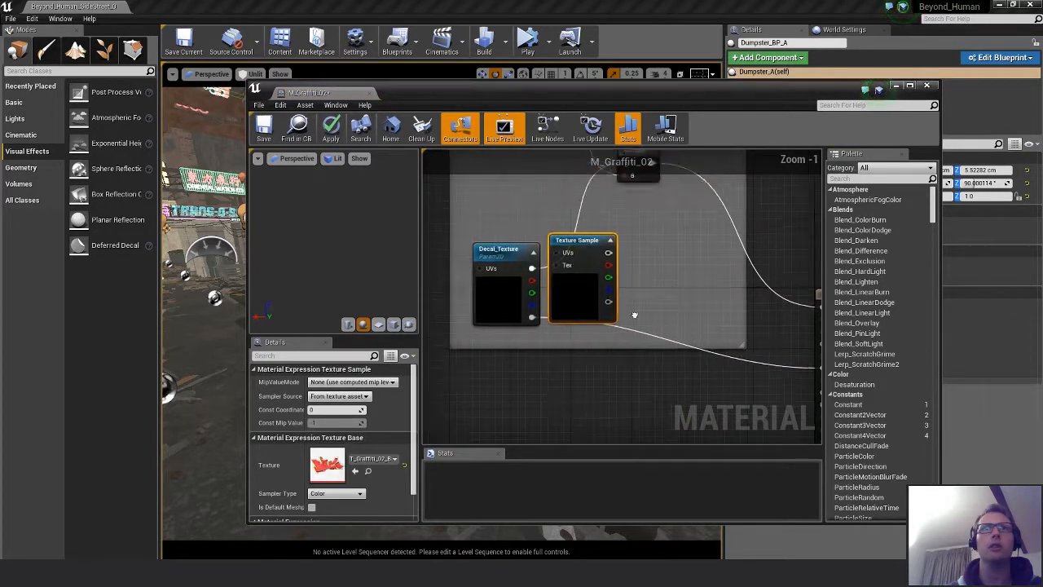
scroll(631, 302, down, 2)
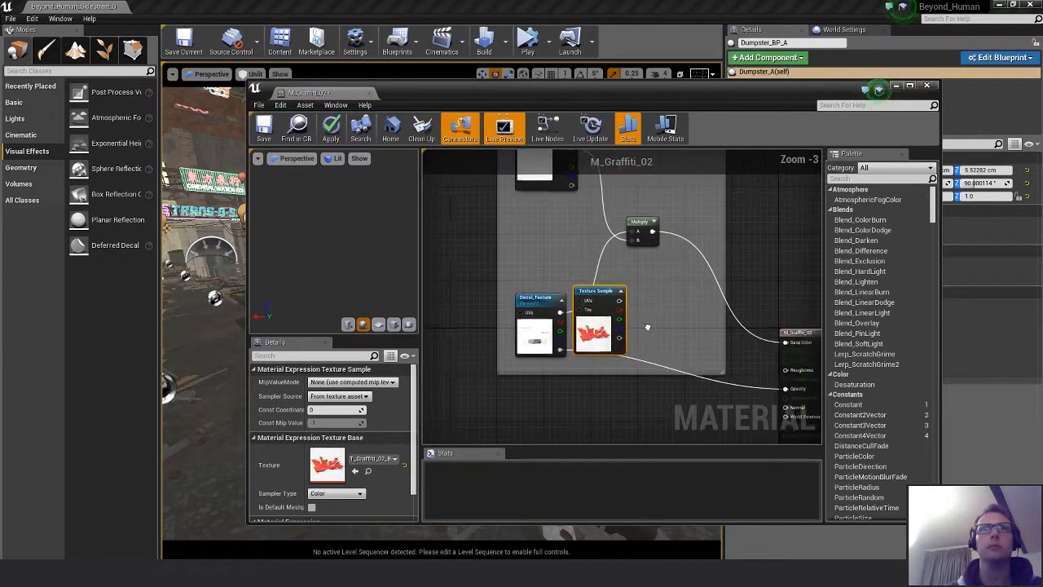
drag(606, 298, 620, 230)
drag(606, 335, 778, 386)
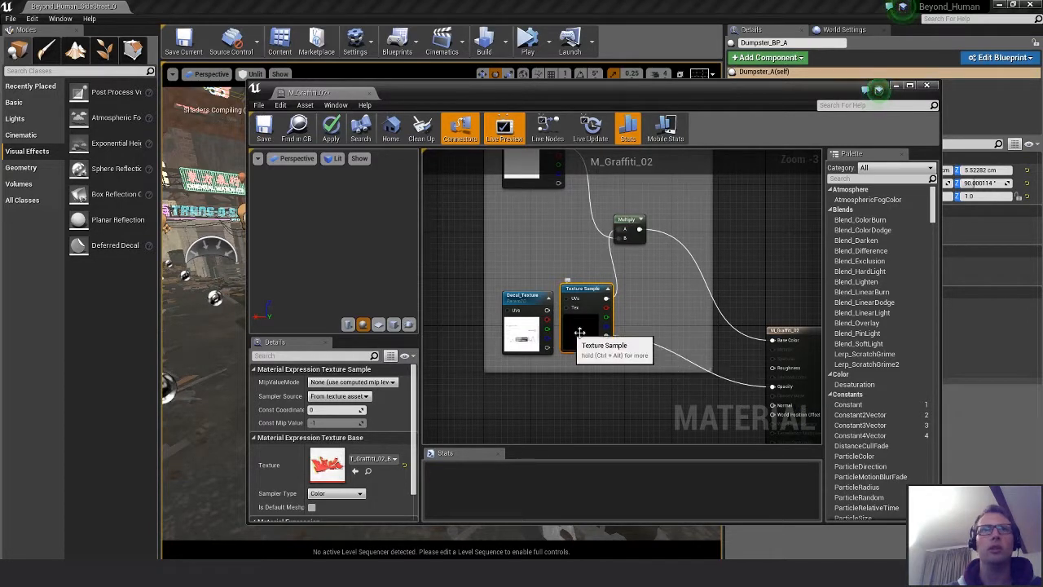
Delete the Decal_Texture node, put the graffiti texture sample in its place and save the M_Graffiti_02 material
drag(575, 331, 523, 338)
click(498, 336)
click(522, 336)
key(Delete)
right_drag(618, 296, 570, 339)
scroll(571, 341, down, 1)
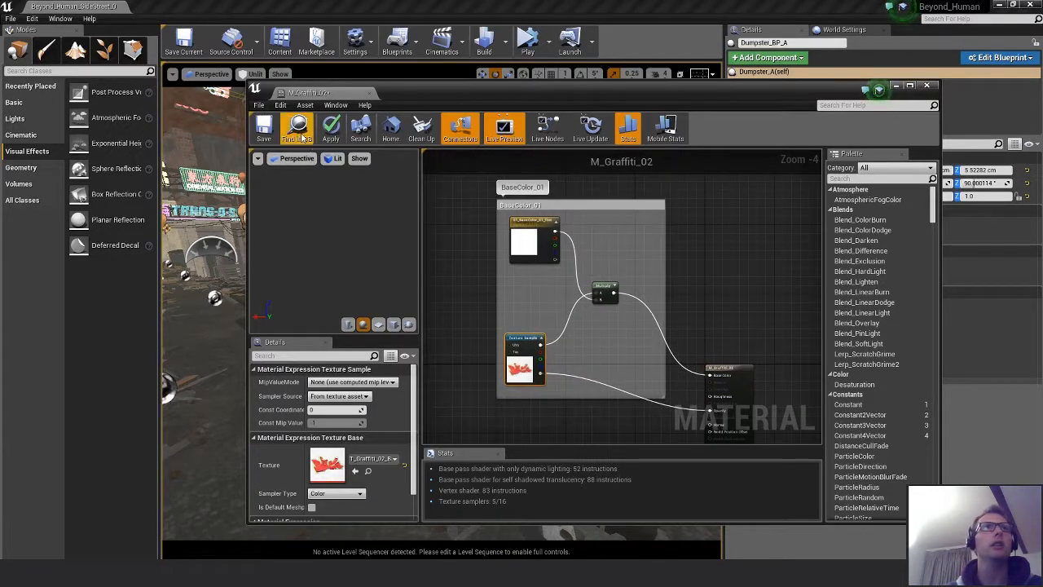
click(264, 137)
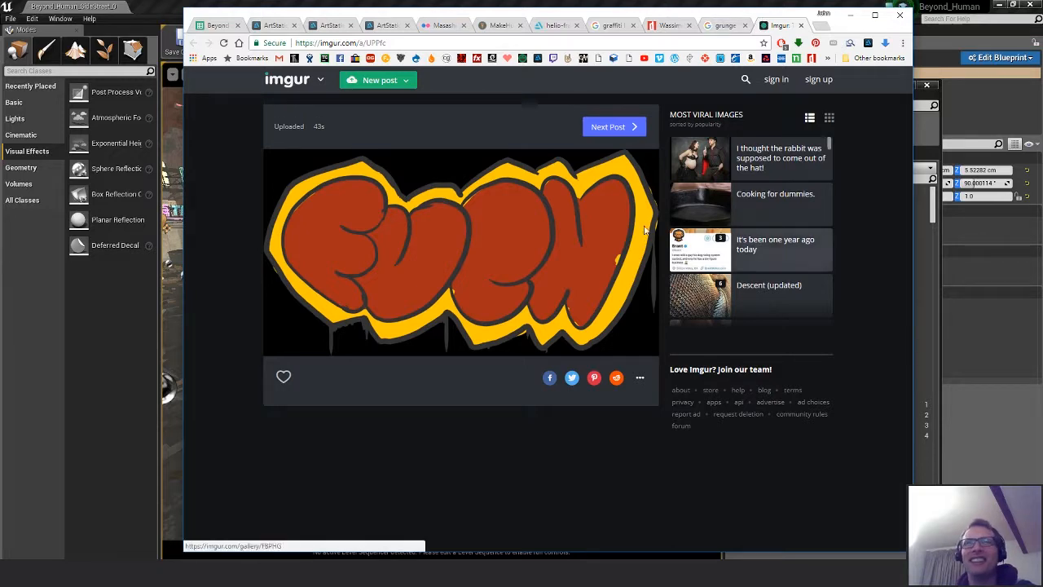
Examine the red and yellow graffiti lettering image on the imgur page and return to Unreal Editor
click(617, 296)
click(650, 296)
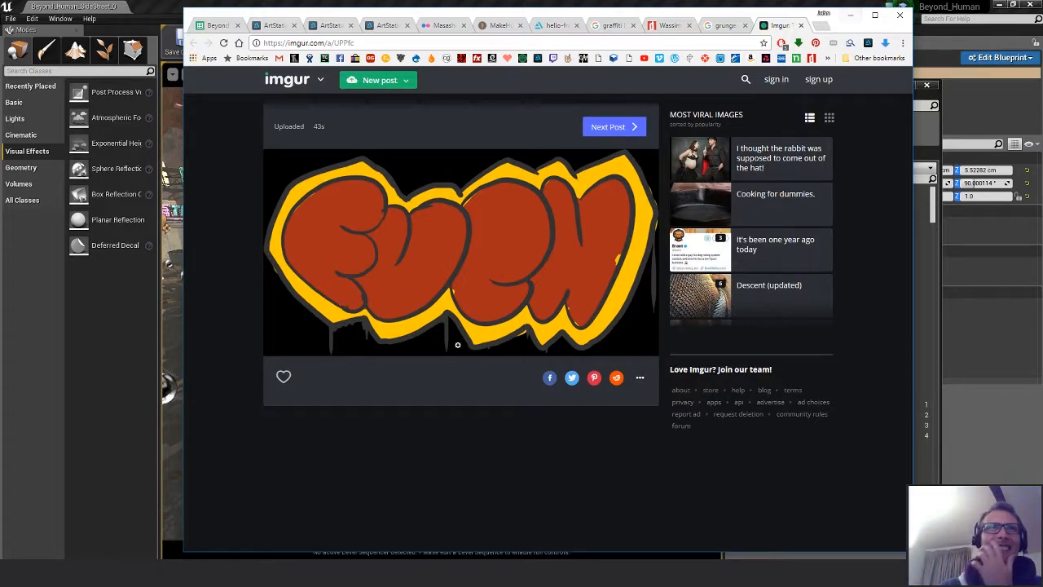
drag(609, 17, 644, 18)
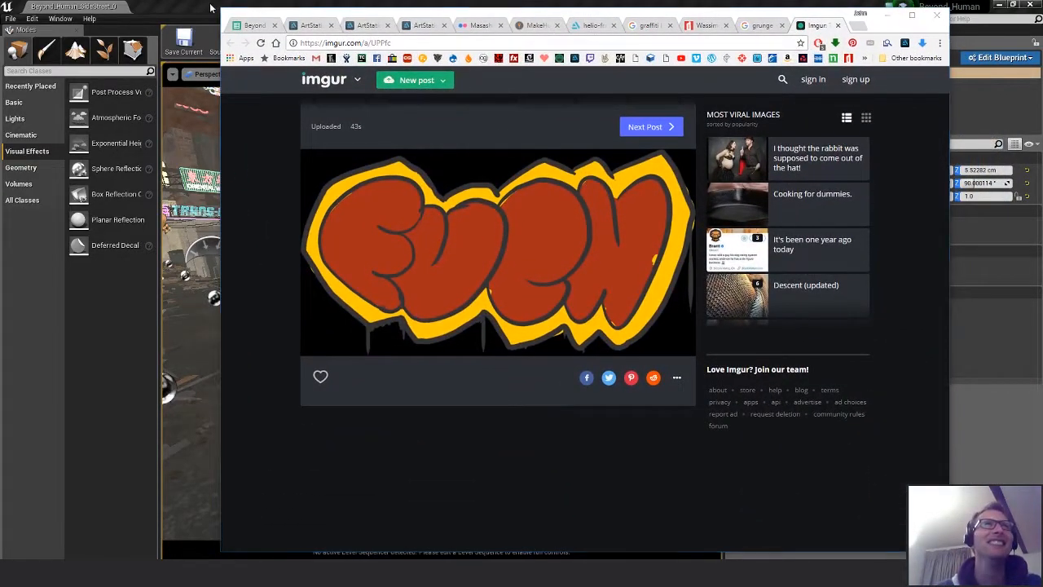
key(alt+Tab)
Save the M_Graffiti_02 material and close its editor
click(760, 313)
click(263, 128)
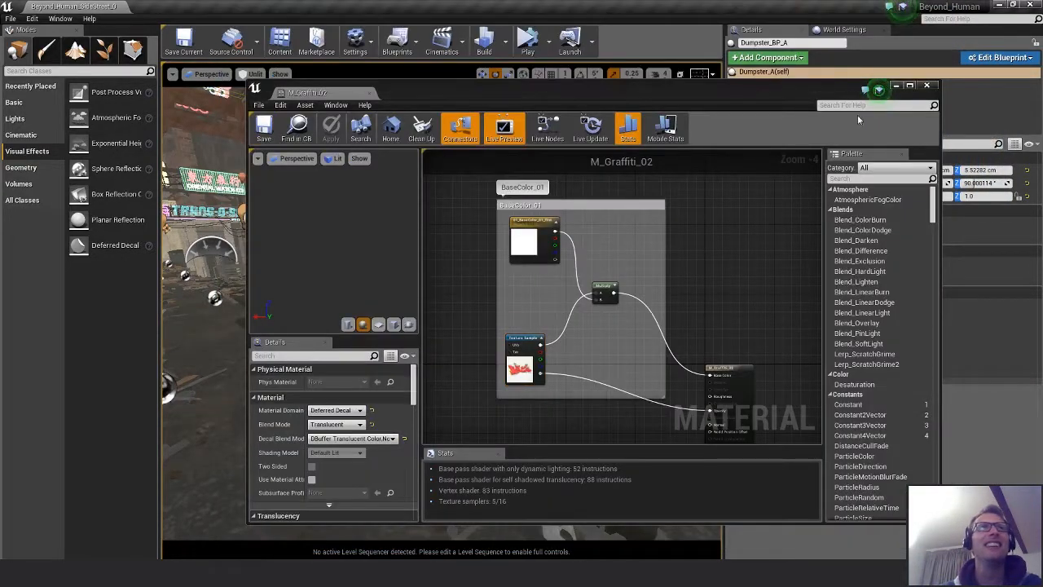
click(926, 85)
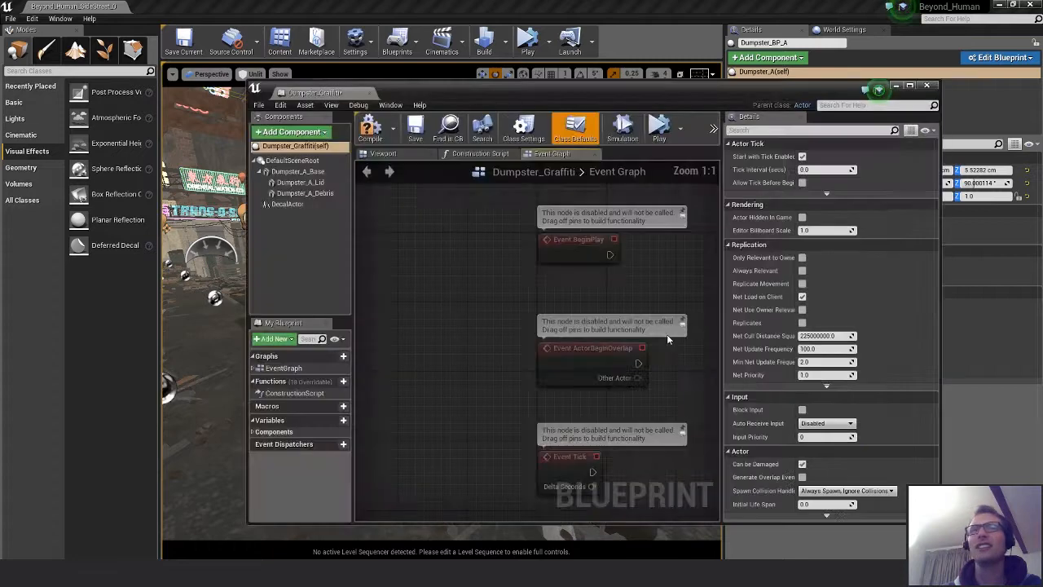
Select DecalActor in the Dumpster_Graffiti blueprint's 3D viewport and assign M_Graffiti_02 as its Decal Material
click(405, 155)
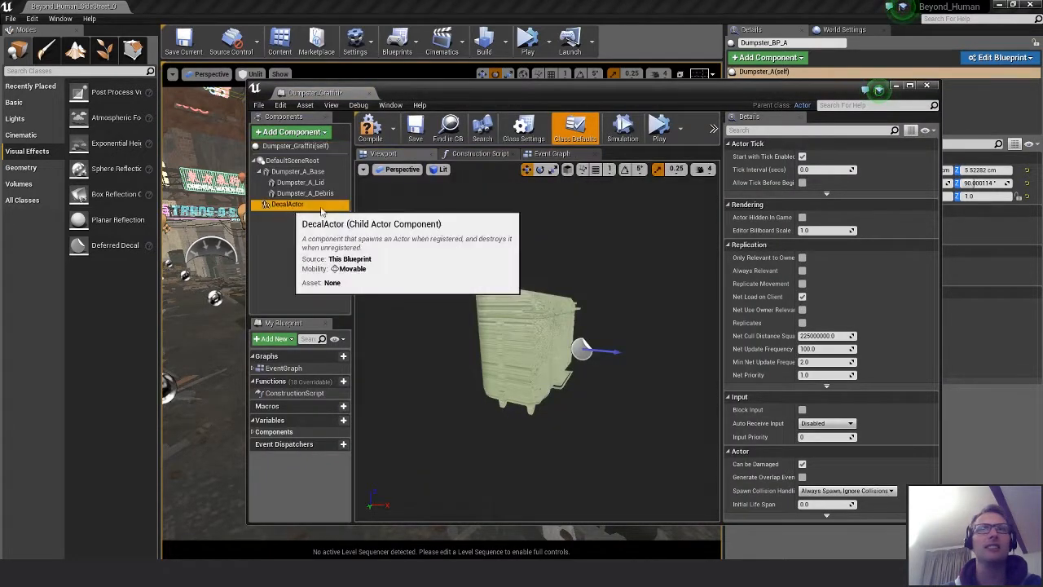
click(286, 204)
drag(1039, 440, 917, 411)
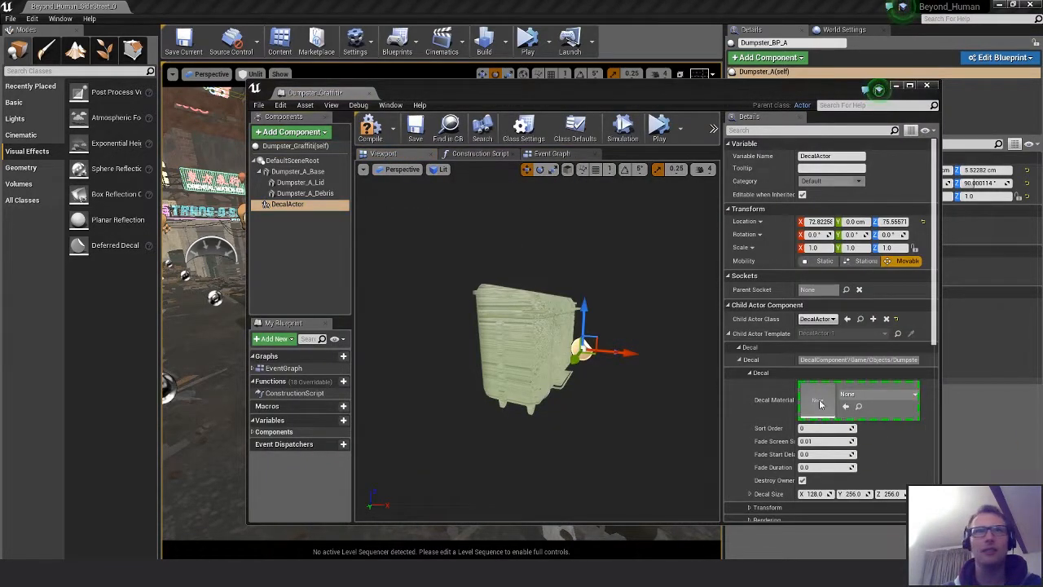
Rotate the graffiti decal to about 100° around X and place it at about X 76.5, Y -0.3 beside the dumpster
mouse_move(618, 398)
alt+mouse_down()
mouse_move(424, 399)
mouse_move(521, 412)
mouse_move(618, 398)
alt+mouse_up()
drag(515, 382, 514, 383)
key(e)
drag(562, 330, 531, 372)
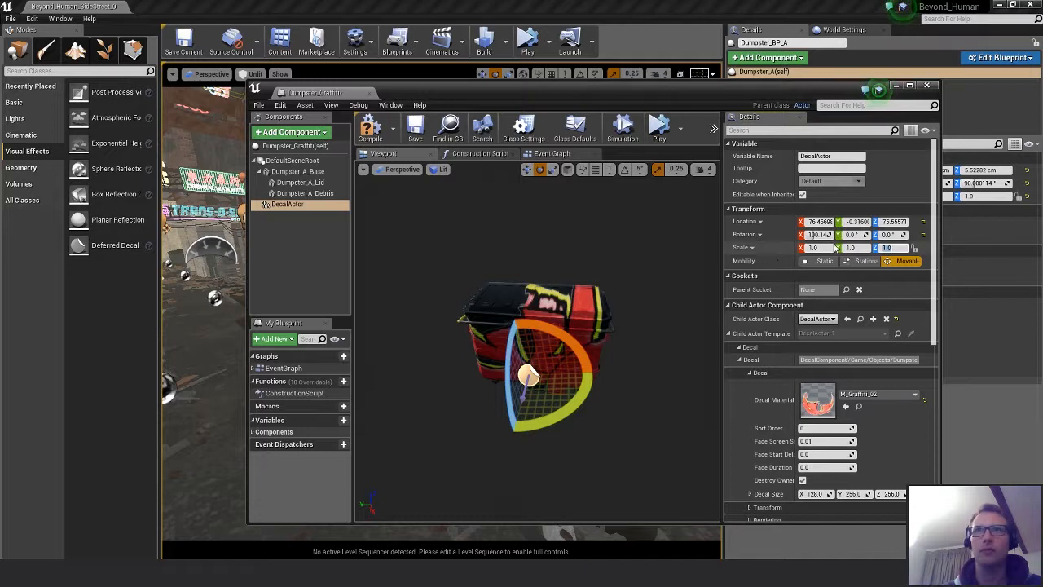
Try X scale values of -1 and 0 on the decal and set it back to 1
key(Return)
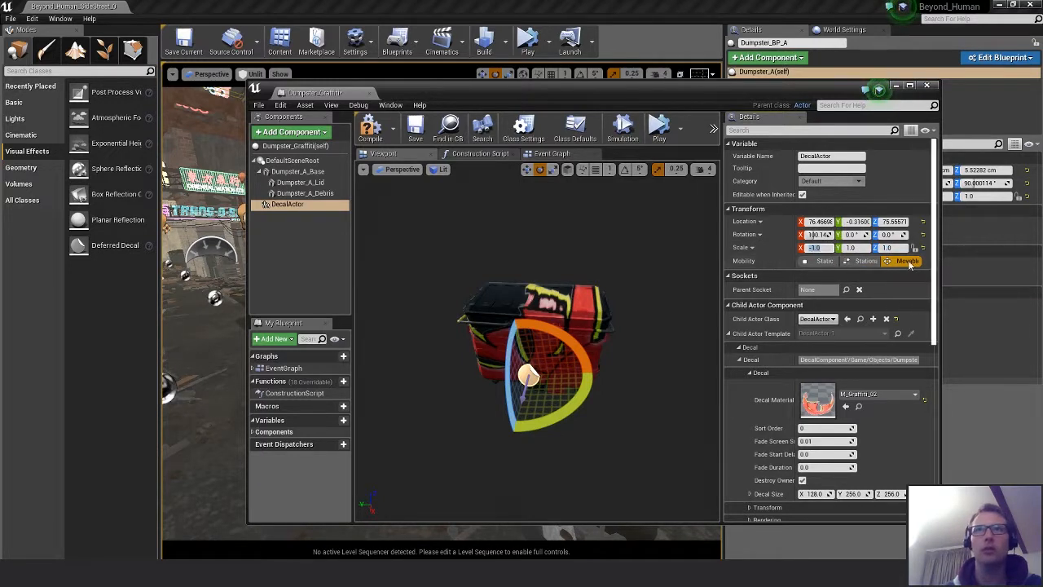
text(0)
key(Return)
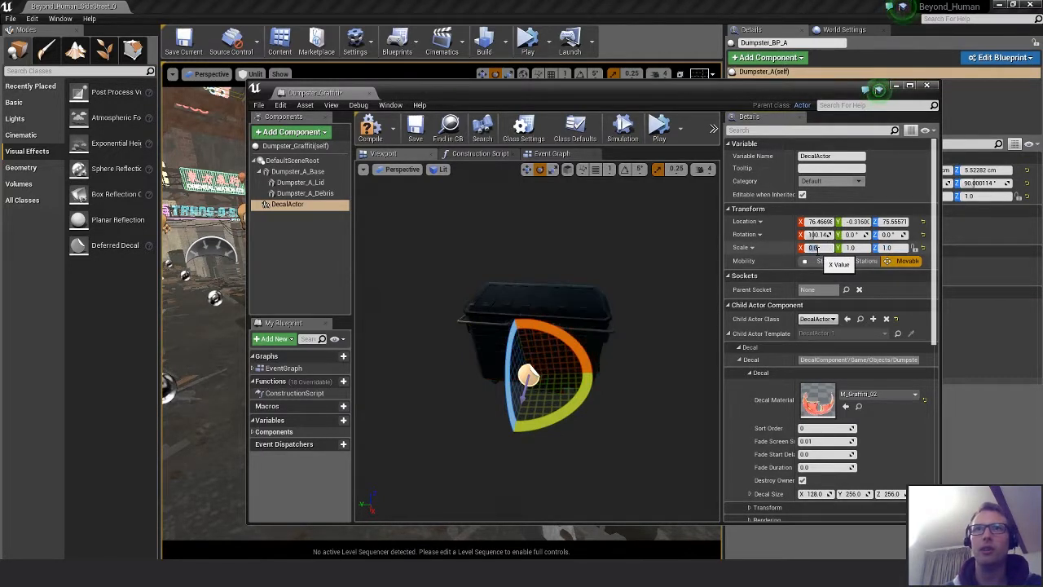
text(1)
key(Return)
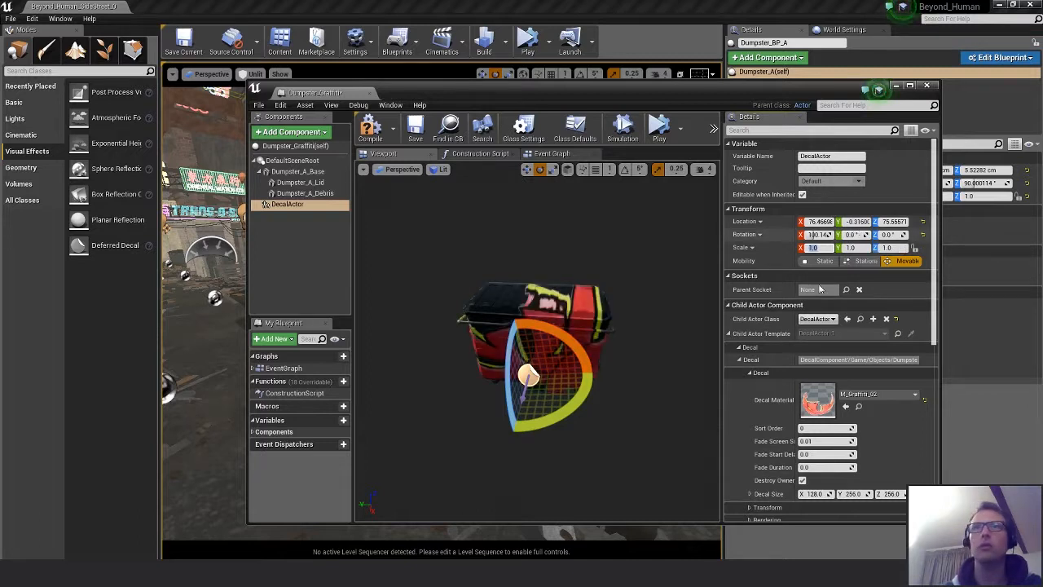
Scale the graffiti decal down uniformly to about 0.45
drag(625, 367, 709, 368)
key(w)
key(r)
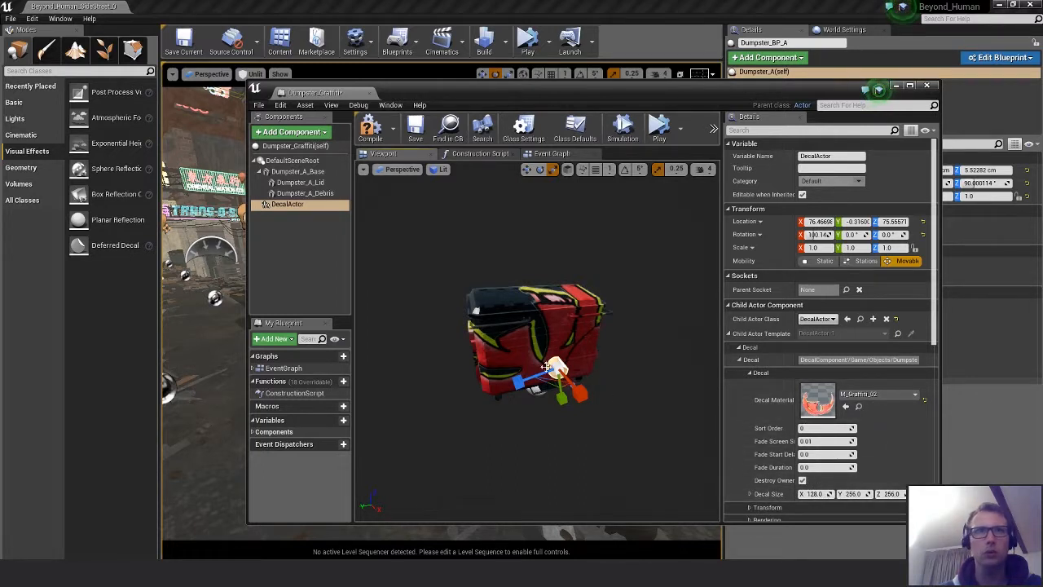
drag(557, 369, 566, 363)
mouse_move(556, 369)
mouse_down()
mouse_move(522, 383)
mouse_move(557, 368)
mouse_up()
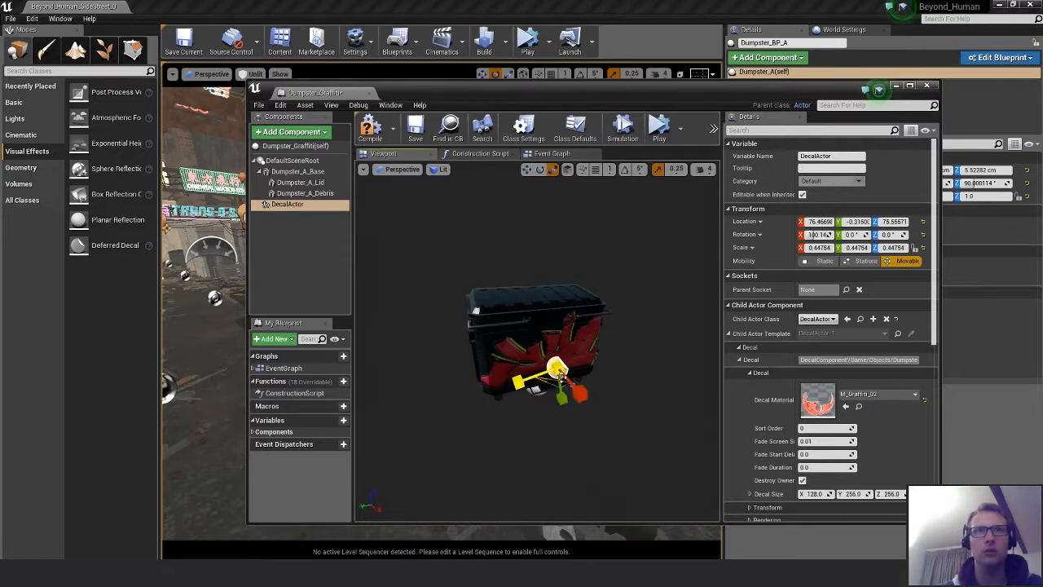
Move the decal to about X 57, Y -51, Z 73 and rotate it to about 99°, 4.5° and -26° against the dumpster's front
alt+drag(643, 419, 612, 380)
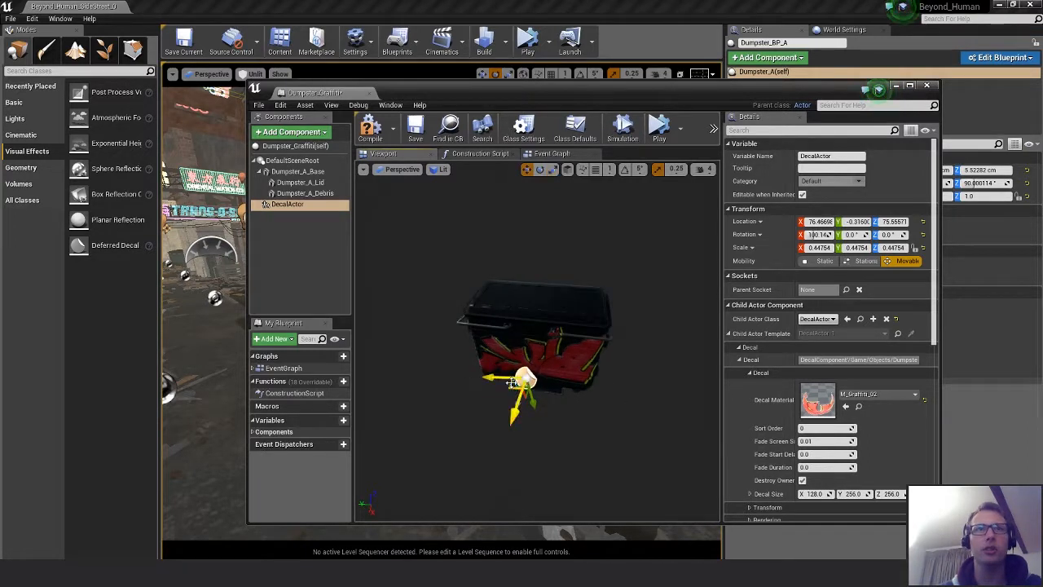
drag(512, 382, 541, 390)
click(565, 398)
click(533, 374)
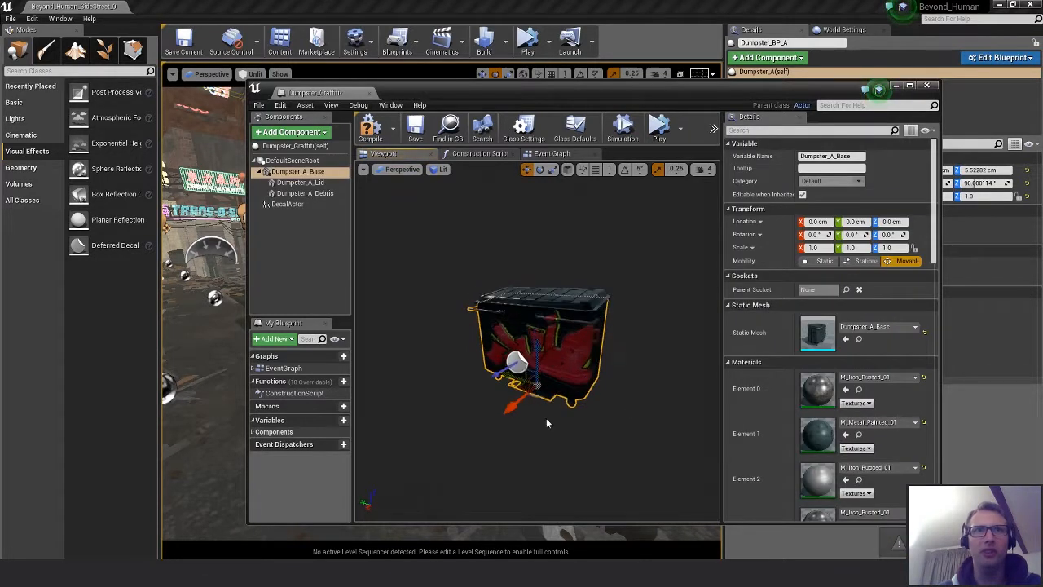
click(512, 363)
mouse_move(526, 387)
mouse_down()
mouse_move(569, 394)
mouse_move(546, 389)
mouse_move(558, 389)
mouse_move(509, 409)
mouse_move(607, 398)
mouse_move(545, 412)
mouse_move(548, 370)
mouse_move(534, 381)
mouse_up()
key(e)
key(w)
Scale the decal to about 10.18 in X and 0.34 in Z and move it to about X 73, Y -38, Z 70.5
key(r)
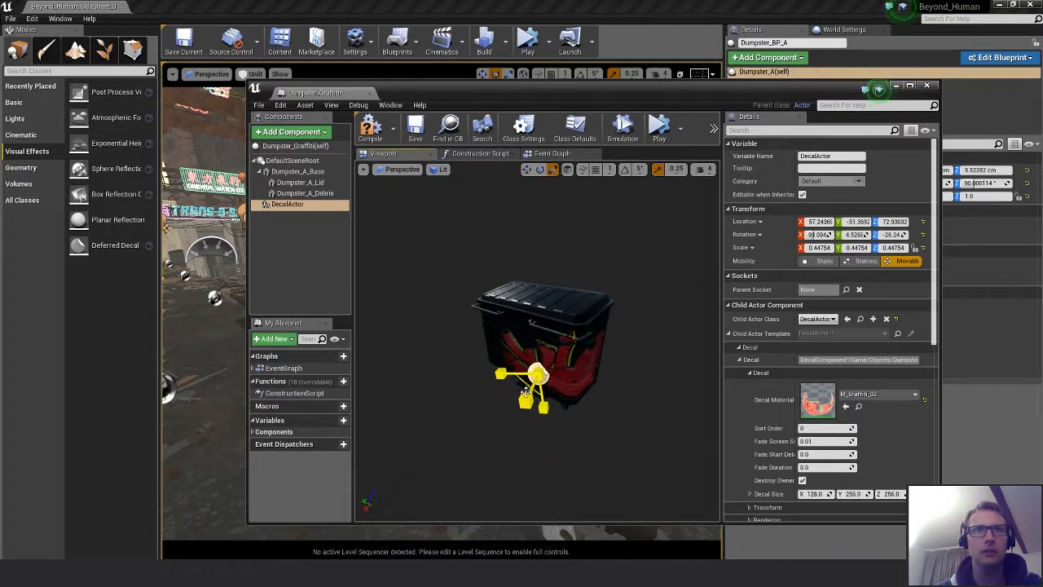
alt+drag(656, 358, 478, 360)
key(w)
key(r)
key(w)
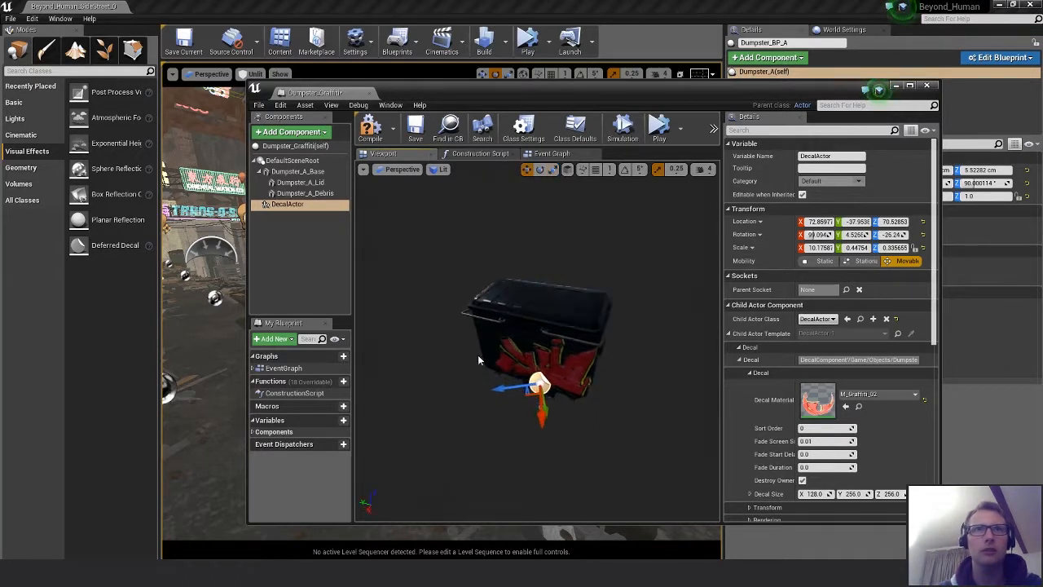
Rotate the decal to about 103°, 2.4° and -26.4° and move it to about X 62.7, Y -51.2, Z 74.4 on the dumpster
alt+drag(633, 413, 658, 374)
key(e)
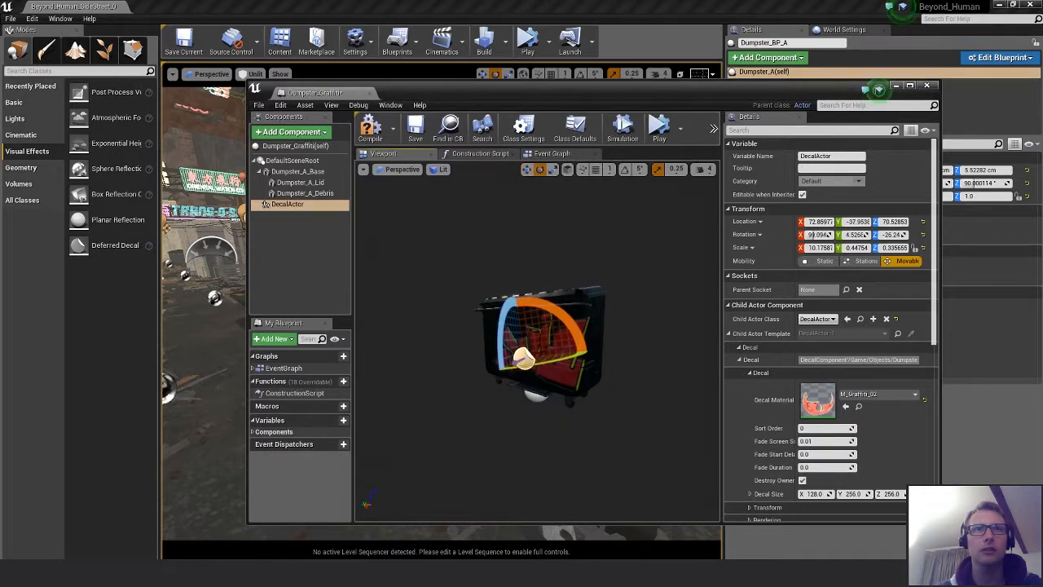
drag(551, 308, 534, 357)
key(w)
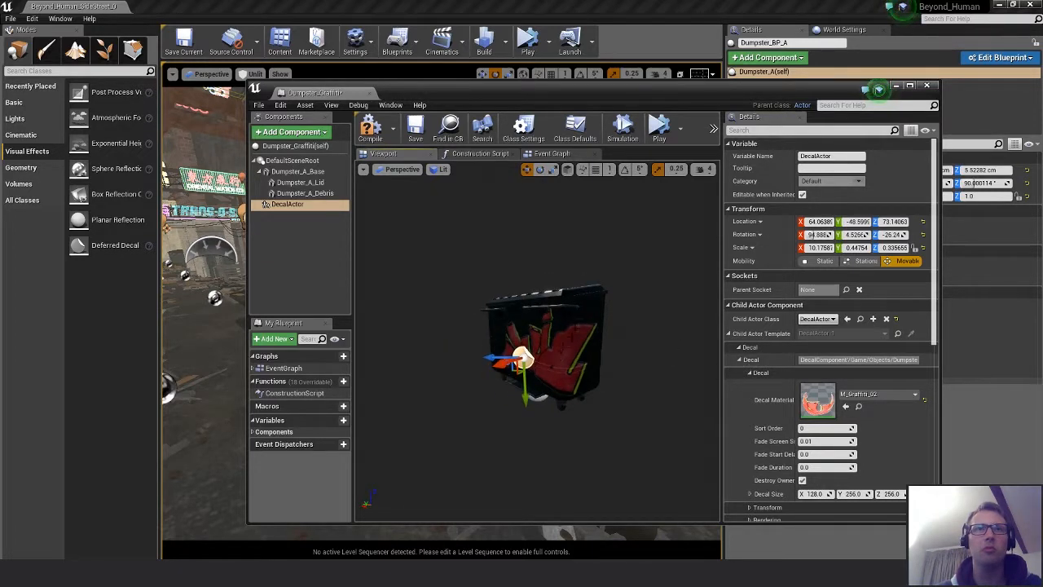
key(e)
drag(543, 303, 494, 352)
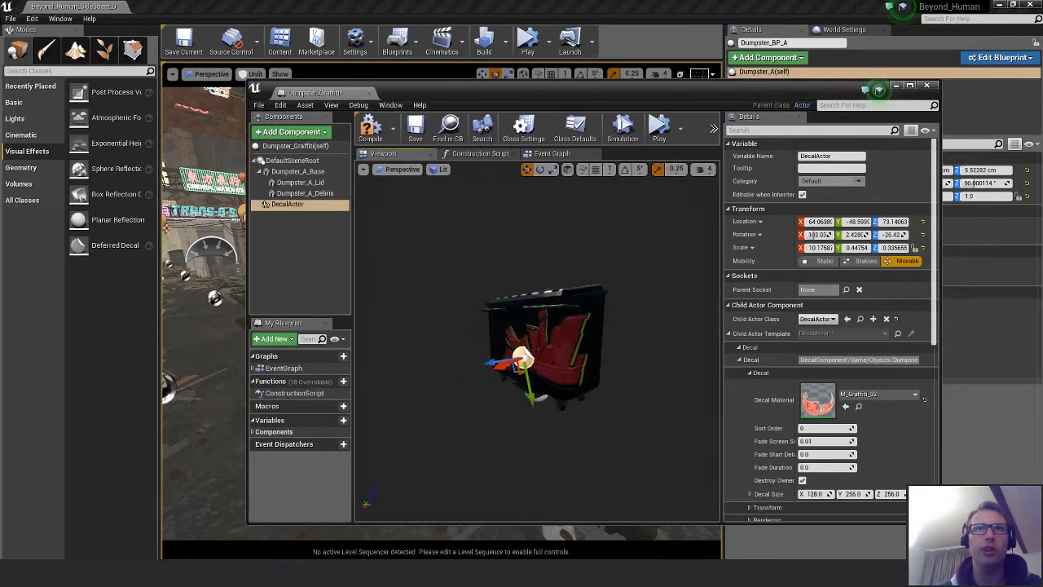
key(w)
alt+drag(655, 338, 709, 351)
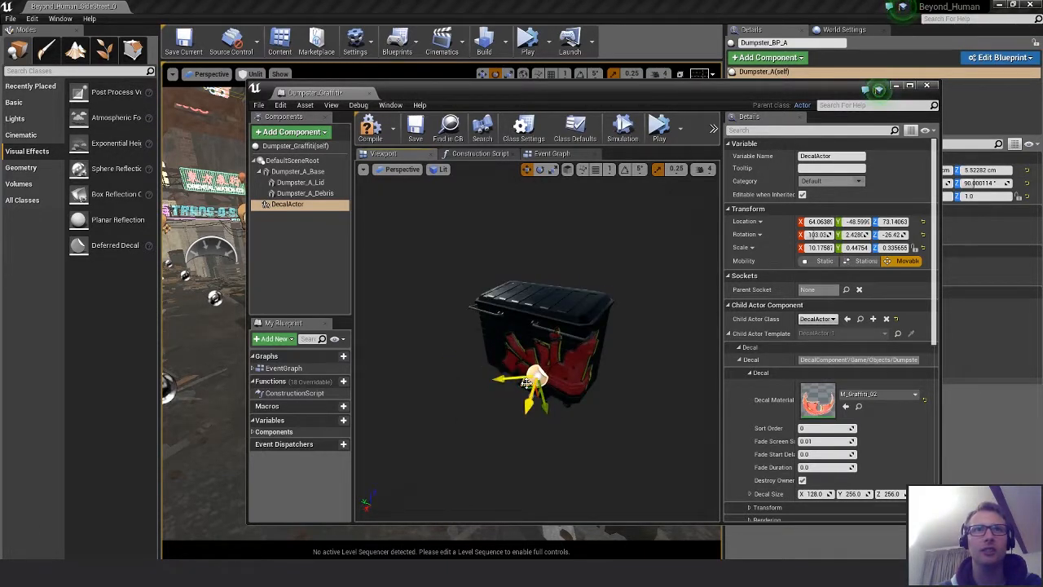
drag(527, 383, 528, 381)
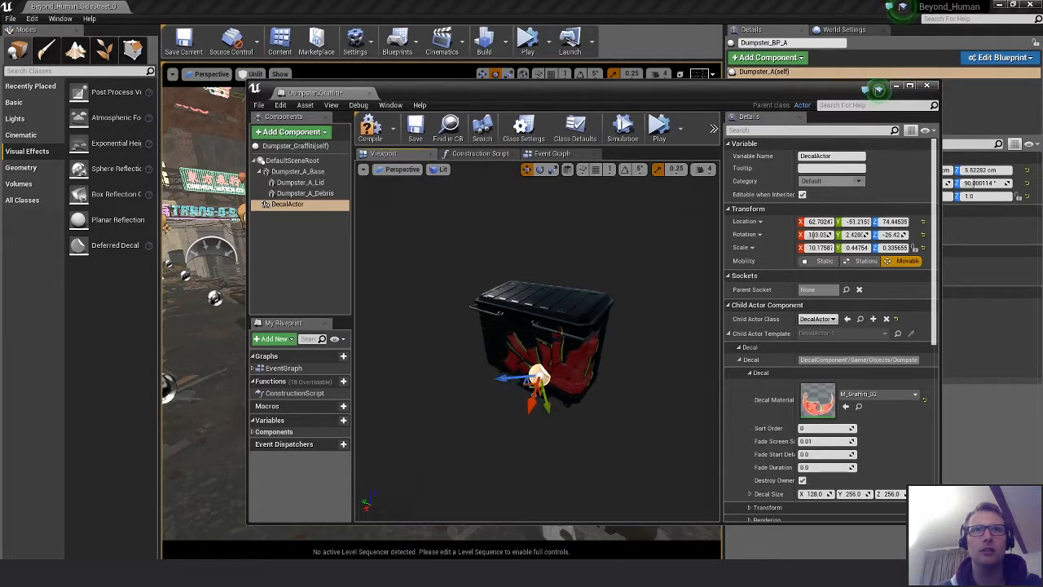
Lower the graffiti decal to about X 62, Y -53.7, Z 63.5 and tilt its X rotation to about 101.3°
alt+drag(646, 421, 697, 379)
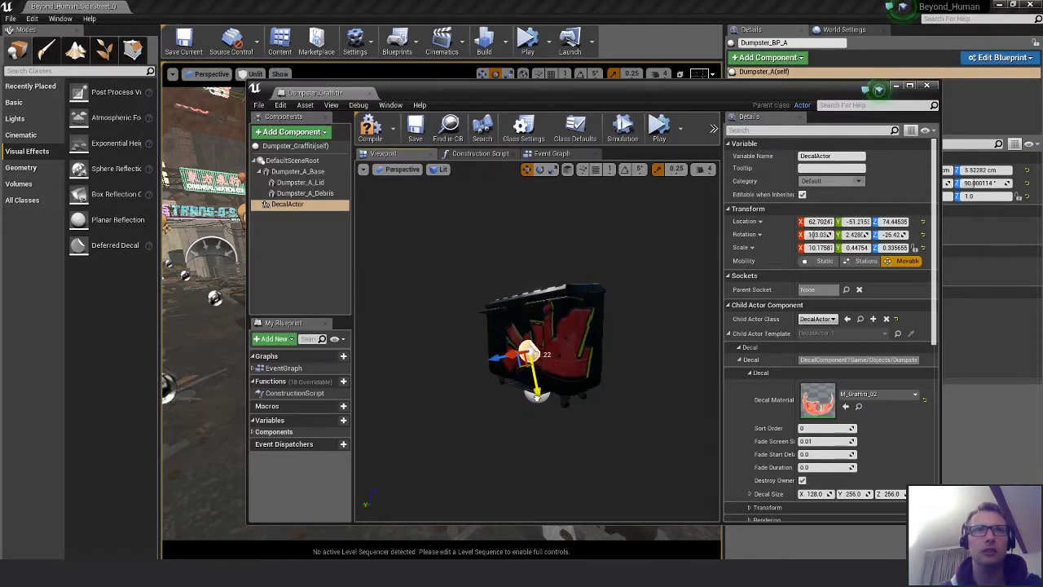
drag(537, 396, 540, 405)
key(e)
drag(588, 337, 586, 344)
key(w)
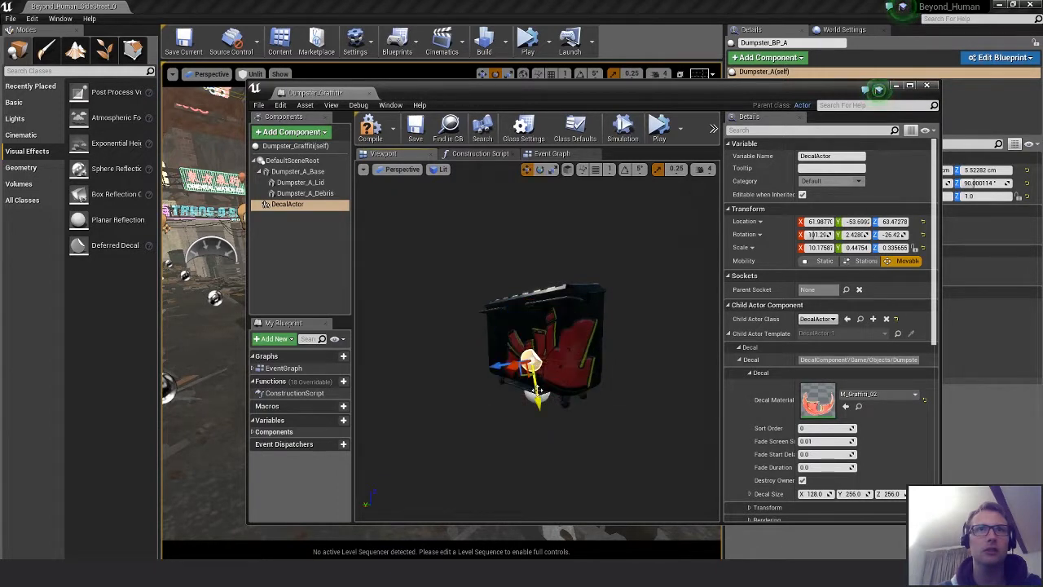
mouse_move(539, 400)
mouse_down()
mouse_move(654, 397)
mouse_move(497, 397)
mouse_move(668, 397)
mouse_move(588, 406)
mouse_move(616, 398)
mouse_move(444, 398)
mouse_move(540, 416)
mouse_up()
scroll(588, 406, up, 5)
scroll(589, 406, down, 4)
scroll(590, 404, up, 5)
Undo the accidental move of the Dumpster_A_Base mesh and clear the selection
click(593, 402)
scroll(609, 399, down, 8)
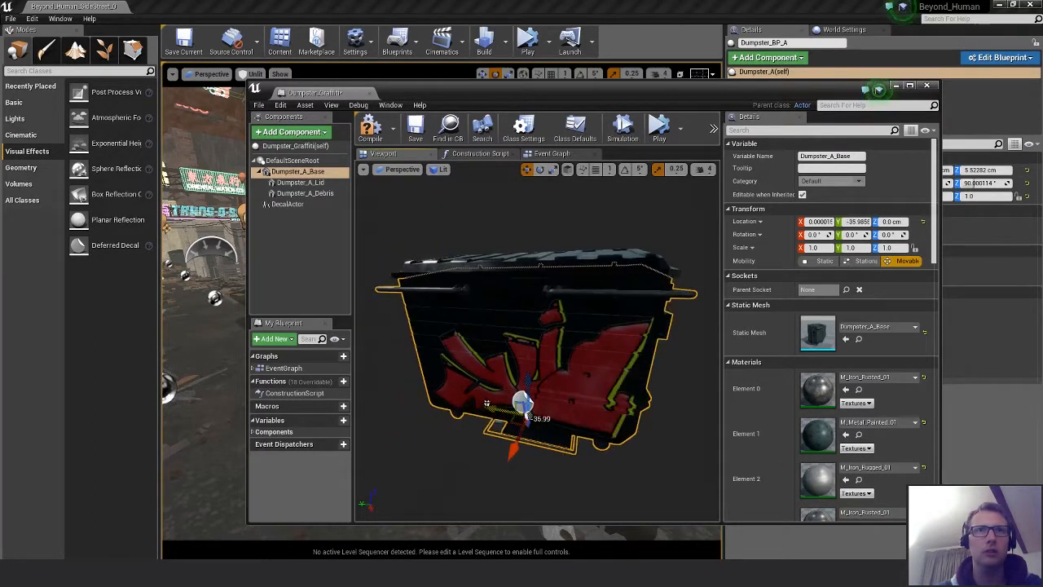
key(ctrl+z)
click(523, 402)
click(522, 402)
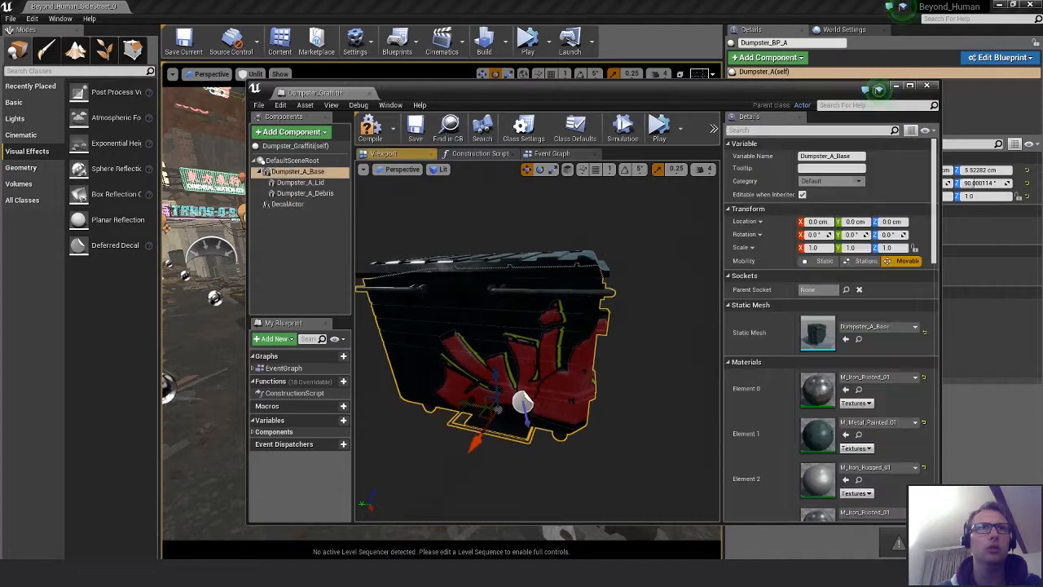
click(522, 403)
click(642, 366)
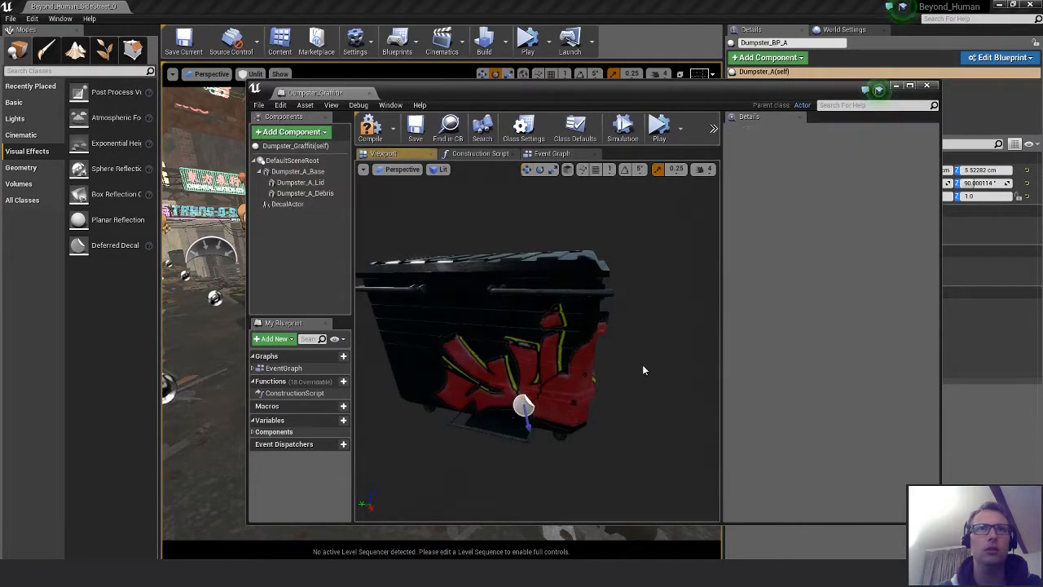
Move the decal to about X 61.7, Y -36.7, Z 77.6 and set its X rotation to about 100.4°
click(524, 405)
drag(524, 405, 458, 367)
key(e)
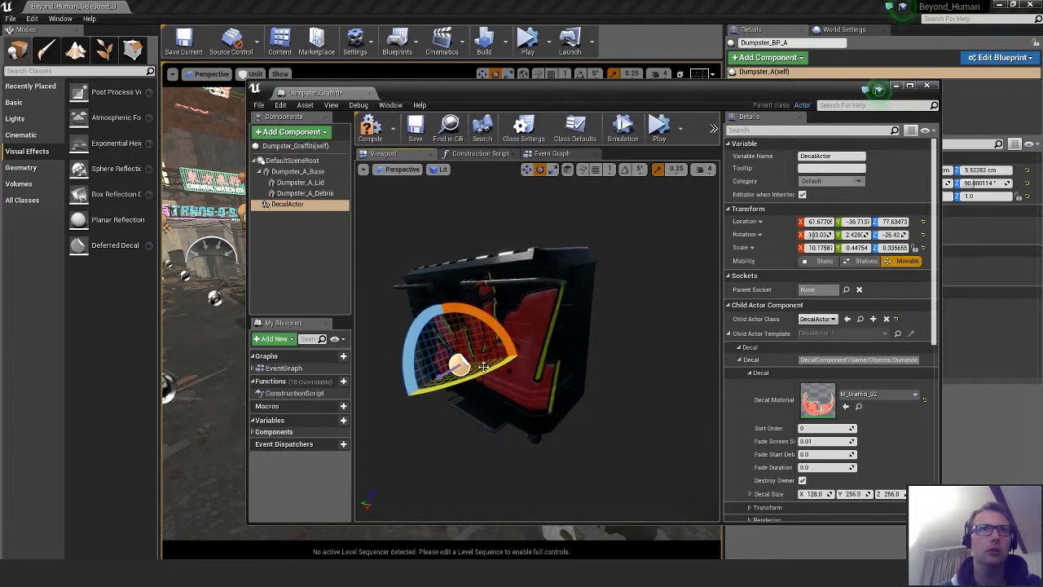
drag(495, 327, 530, 360)
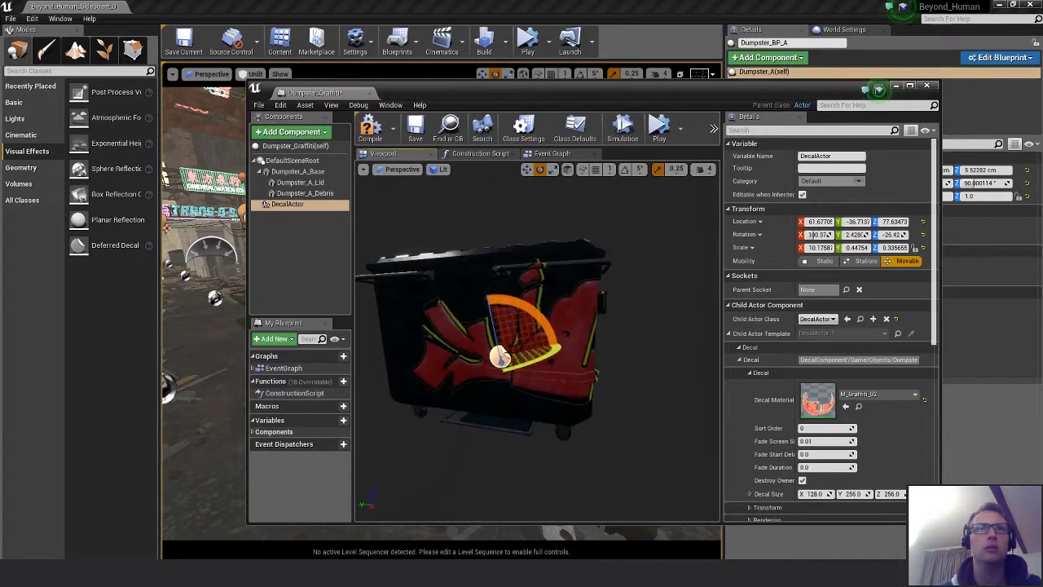
key(w)
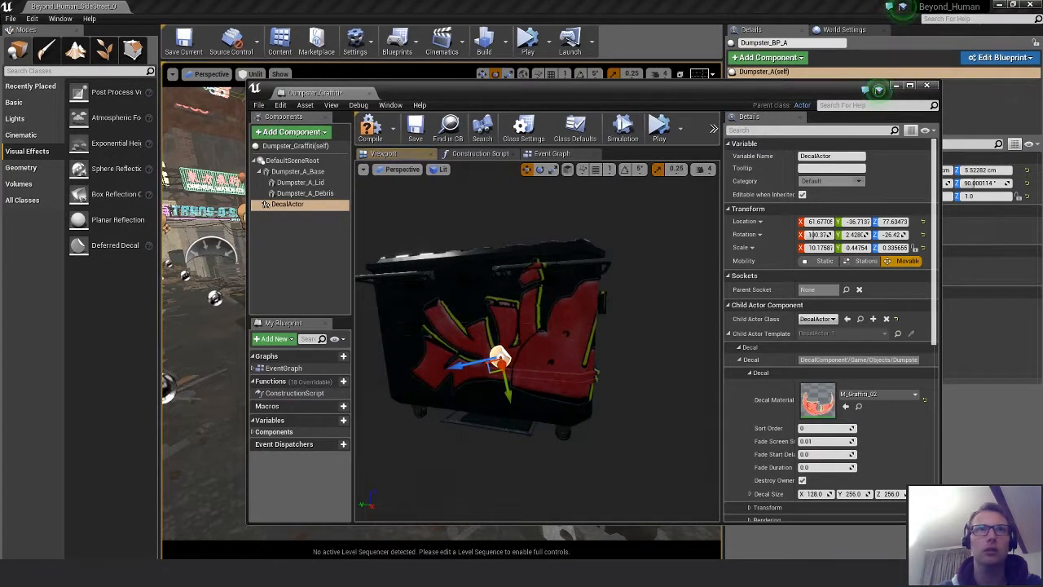
click(499, 356)
Turn off Receives Decals for the Dumpster_A_Lid and Dumpster_A_Debris meshes
click(299, 182)
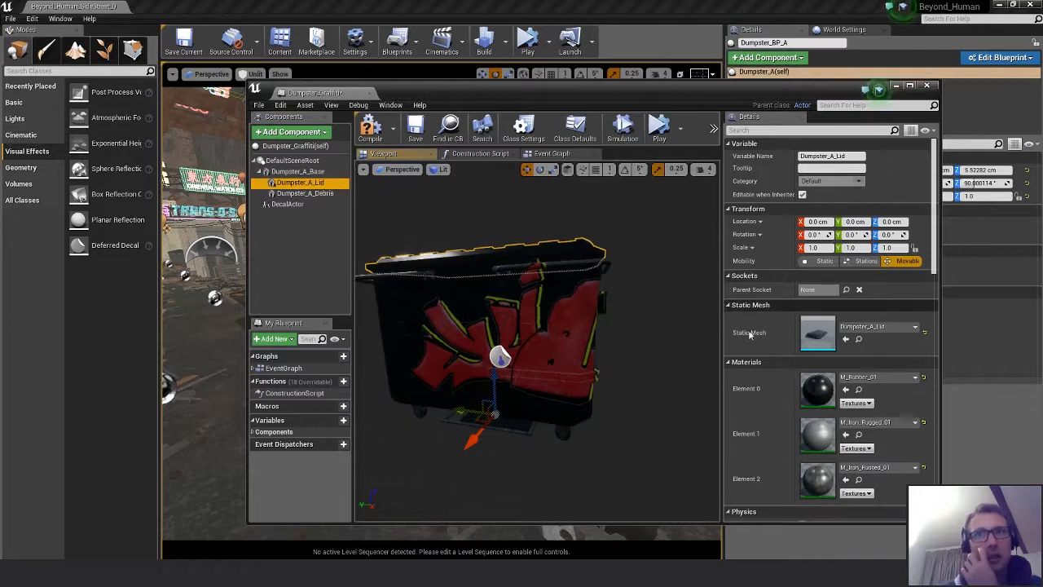
drag(936, 250, 918, 431)
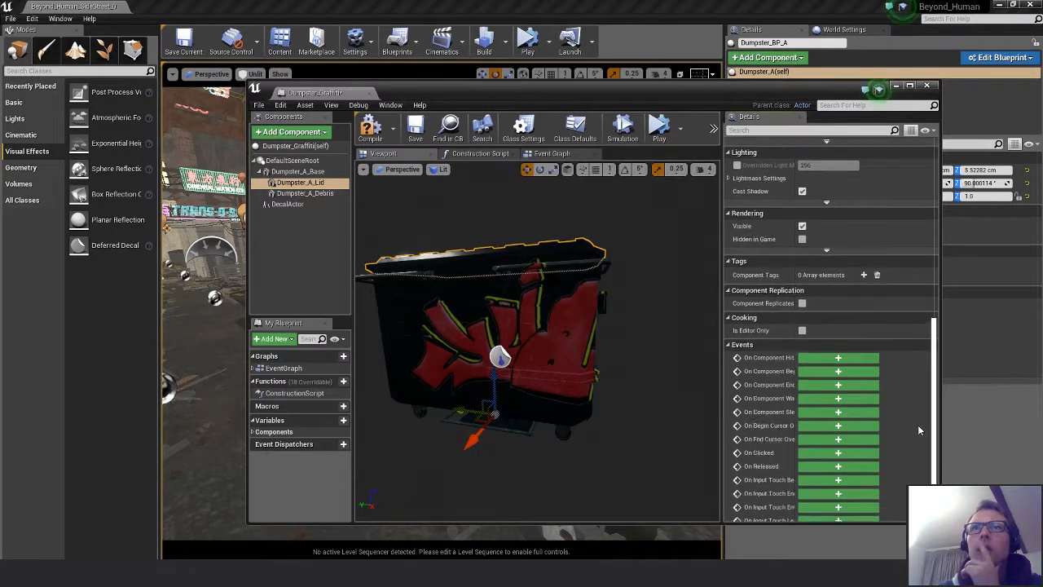
scroll(917, 415, up, 3)
click(817, 312)
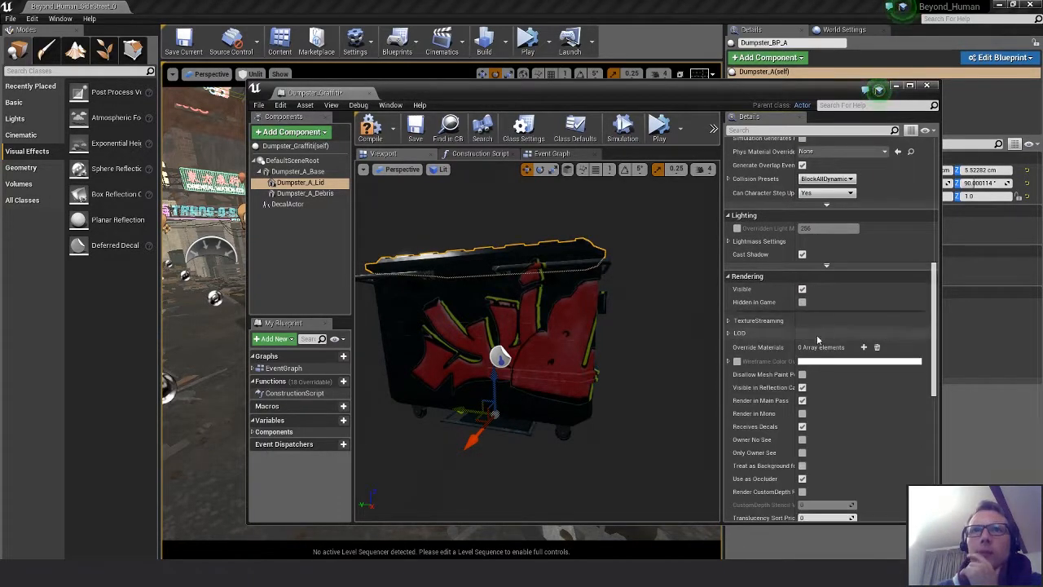
scroll(880, 409, down, 4)
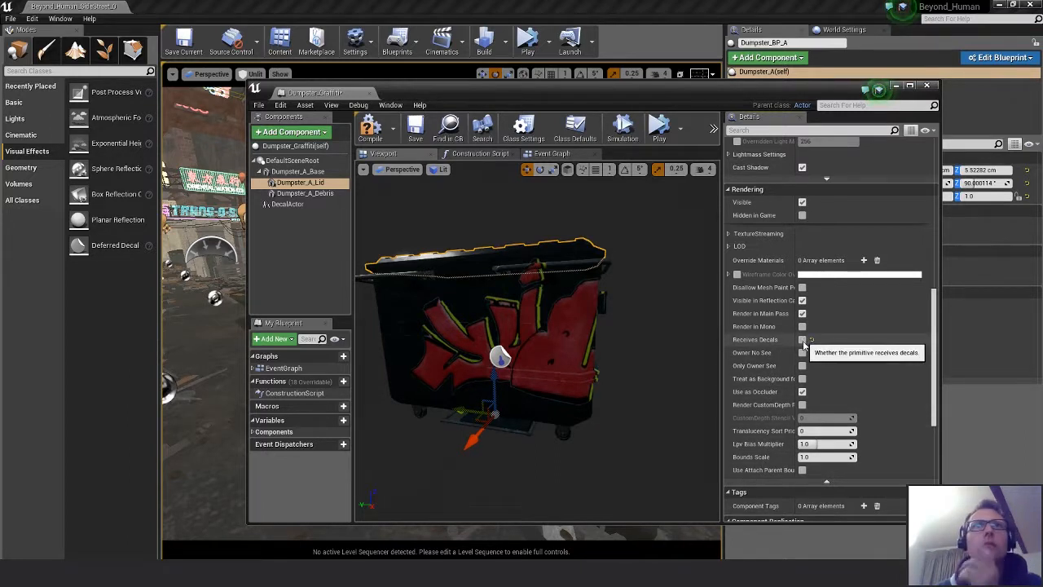
click(304, 193)
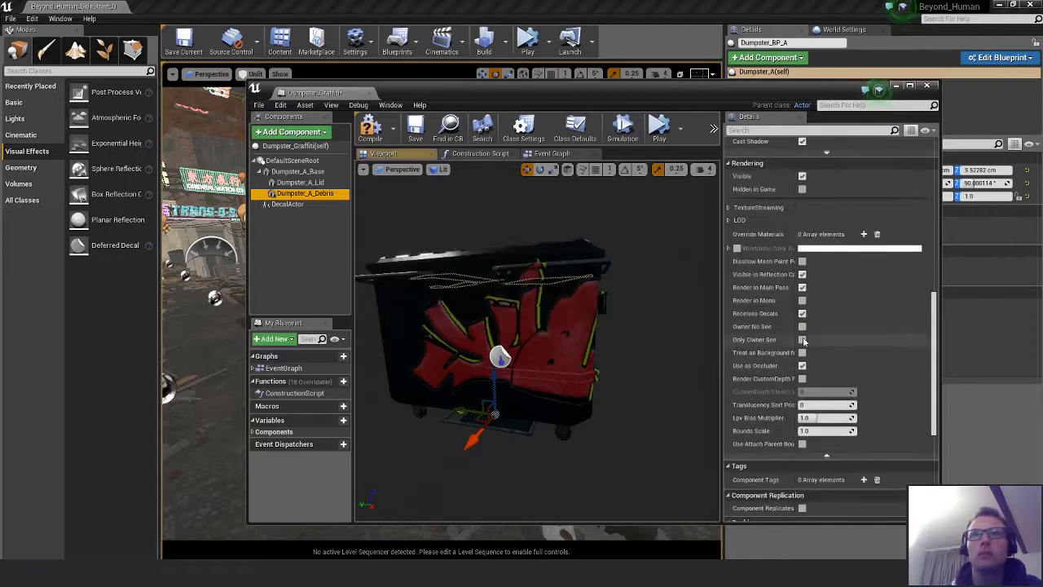
click(801, 313)
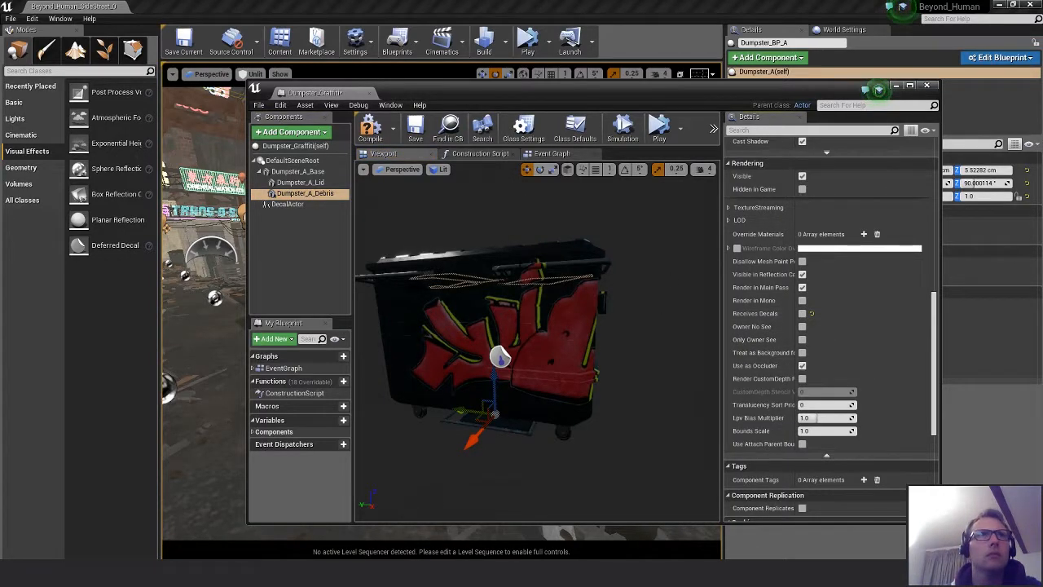
Try turning off Receives Decals for the Dumpster_A_Base mesh and restore it
click(298, 171)
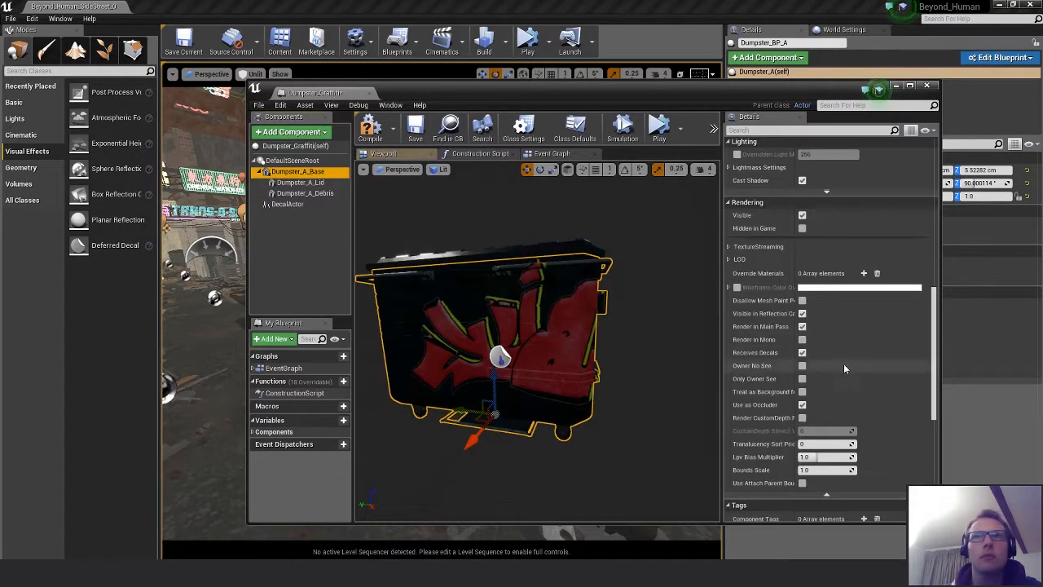
click(802, 353)
click(802, 353)
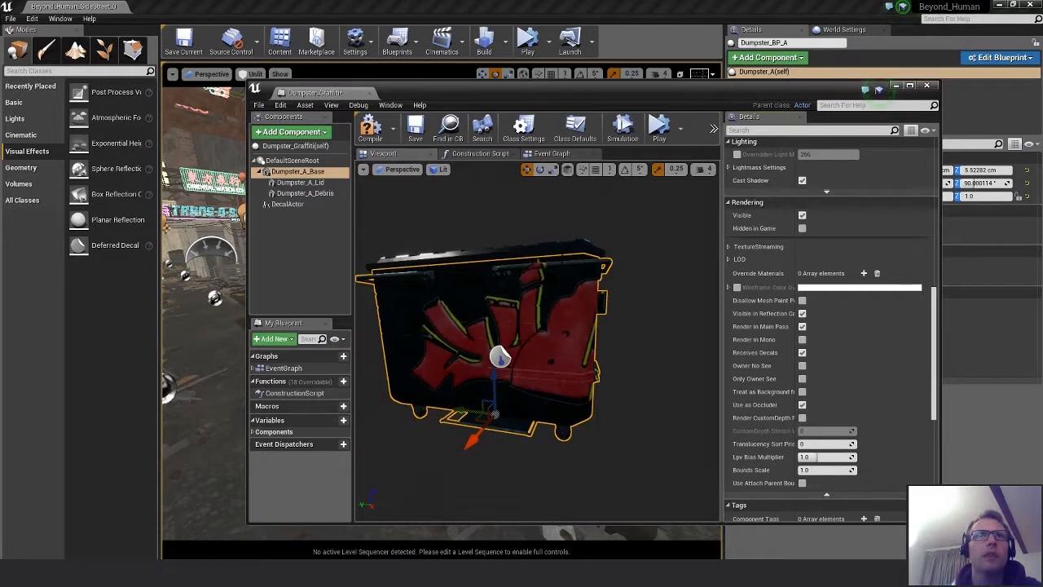
click(302, 182)
click(565, 318)
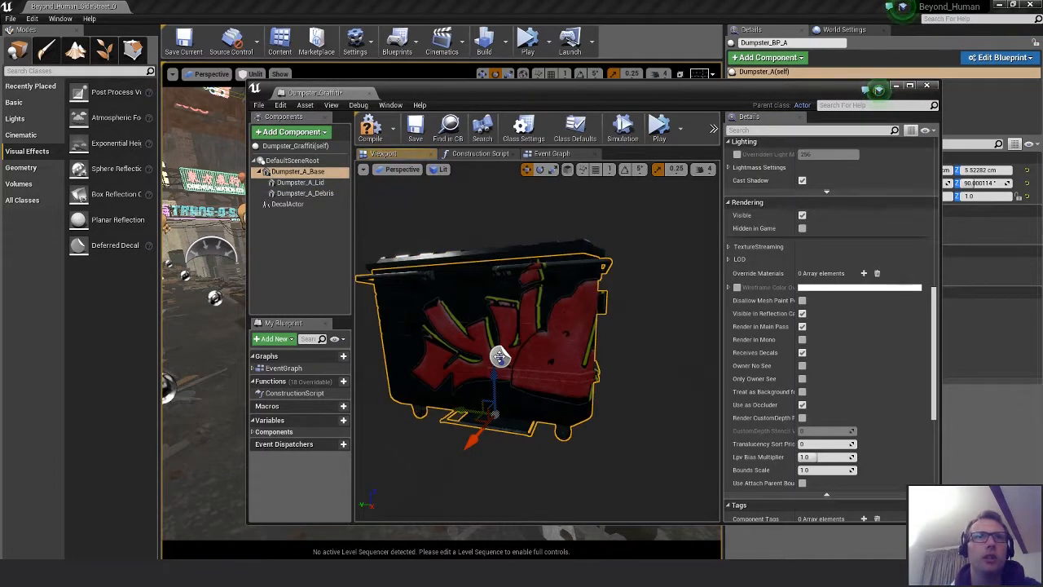
click(493, 366)
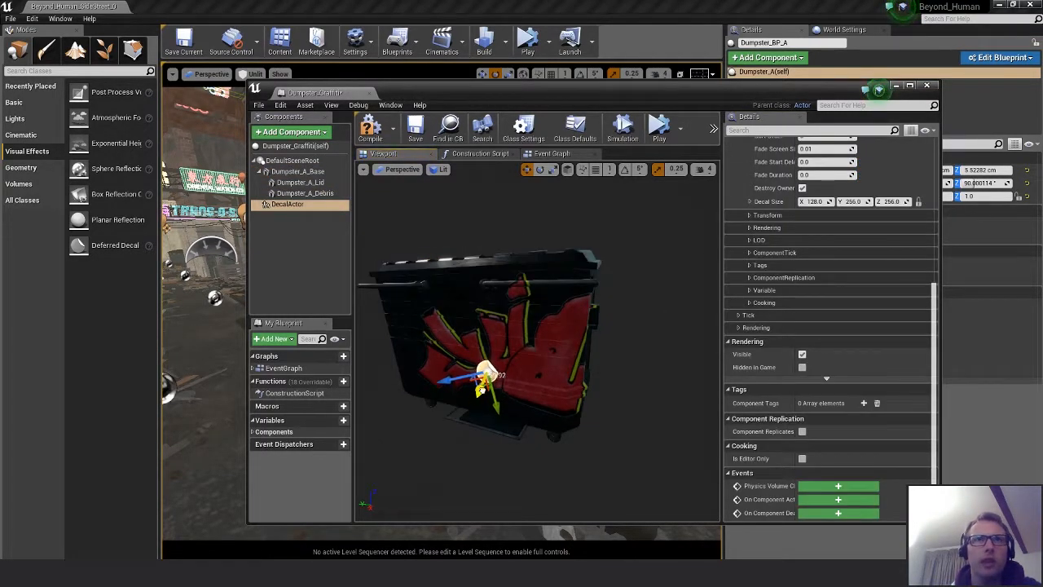
drag(497, 379, 496, 376)
key(ctrl+z)
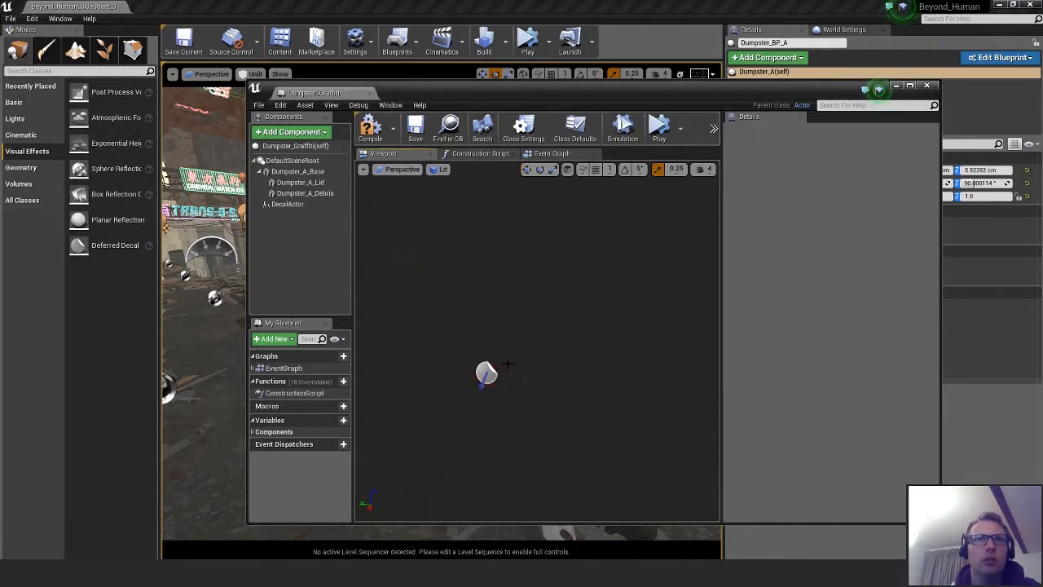
Scale the graffiti decal along its Y axis and shift it sideways on the dumpster's front
click(488, 372)
key(r)
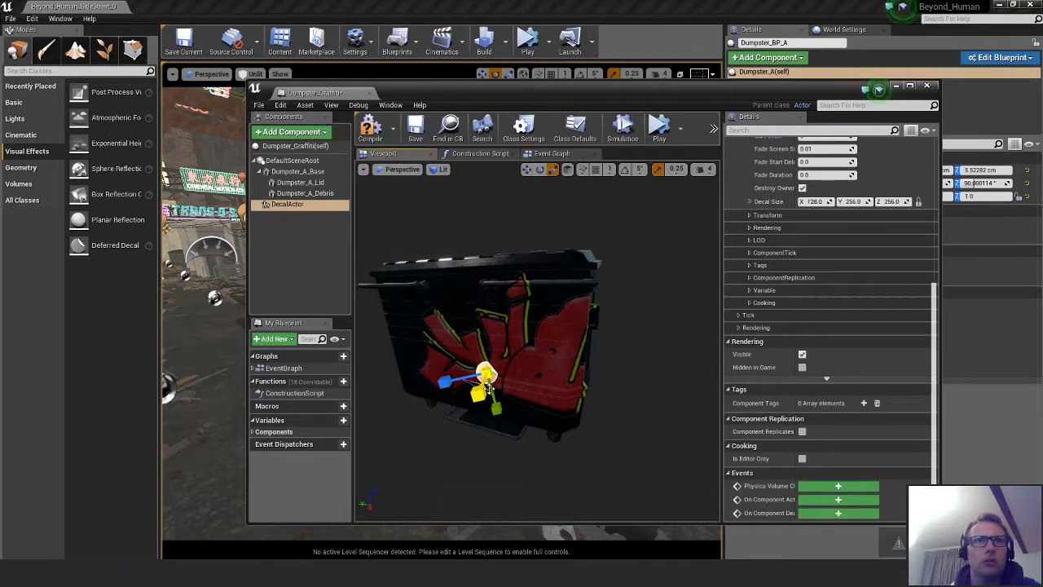
drag(495, 406, 548, 359)
drag(465, 377, 452, 379)
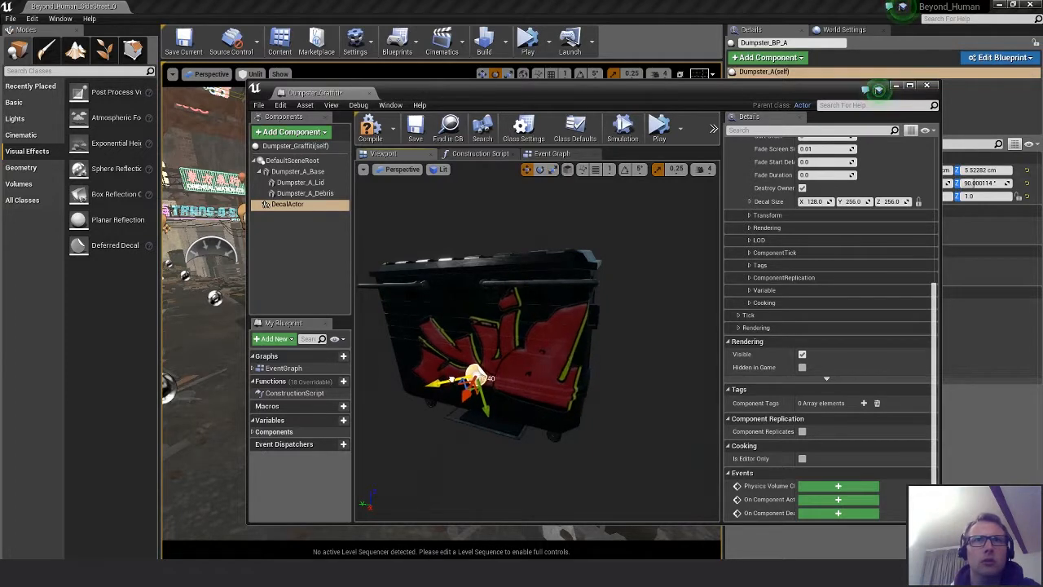
mouse_move(644, 381)
alt+mouse_down()
mouse_move(521, 371)
mouse_move(620, 379)
mouse_move(632, 366)
alt+mouse_up()
Rotate the decal to level the lettering and reposition it on the dumpster's front face
key(e)
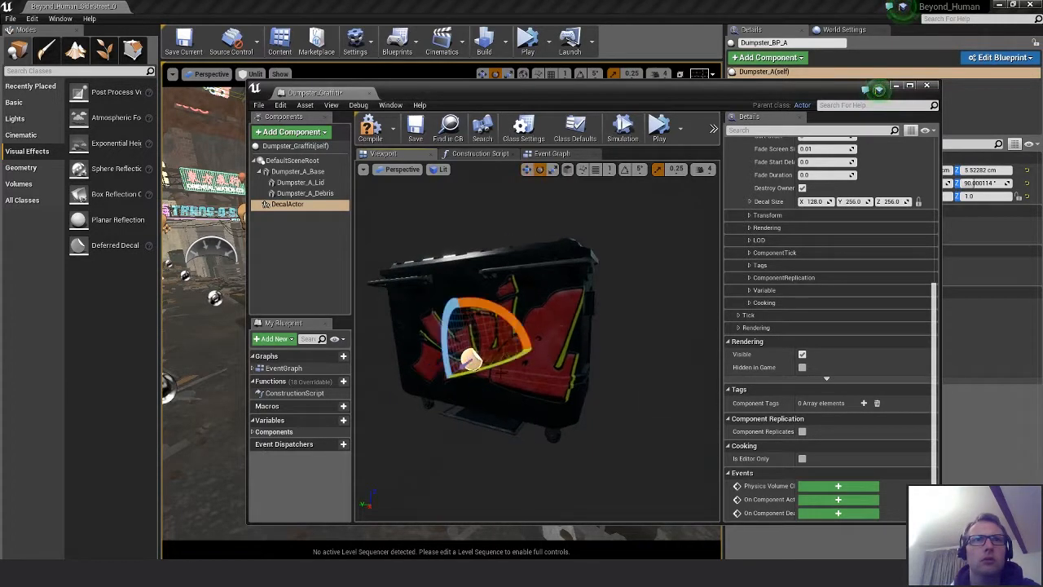
drag(514, 319, 481, 363)
alt+drag(704, 372, 684, 383)
drag(522, 334, 474, 405)
key(w)
drag(496, 356, 493, 363)
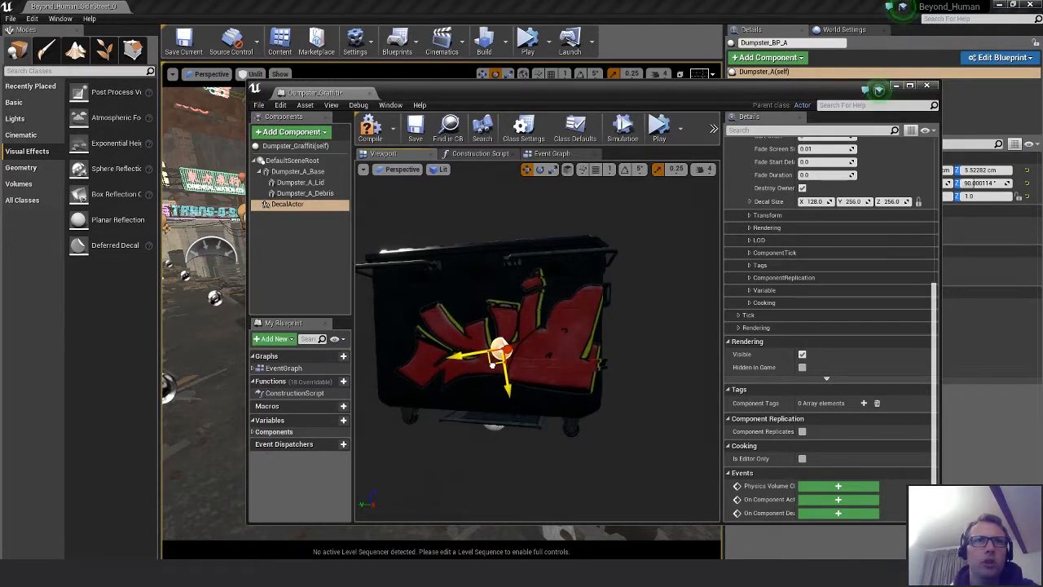
Save the Dumpster_Graffiti blueprint and close its editor
alt+drag(585, 343, 665, 379)
scroll(666, 380, down, 5)
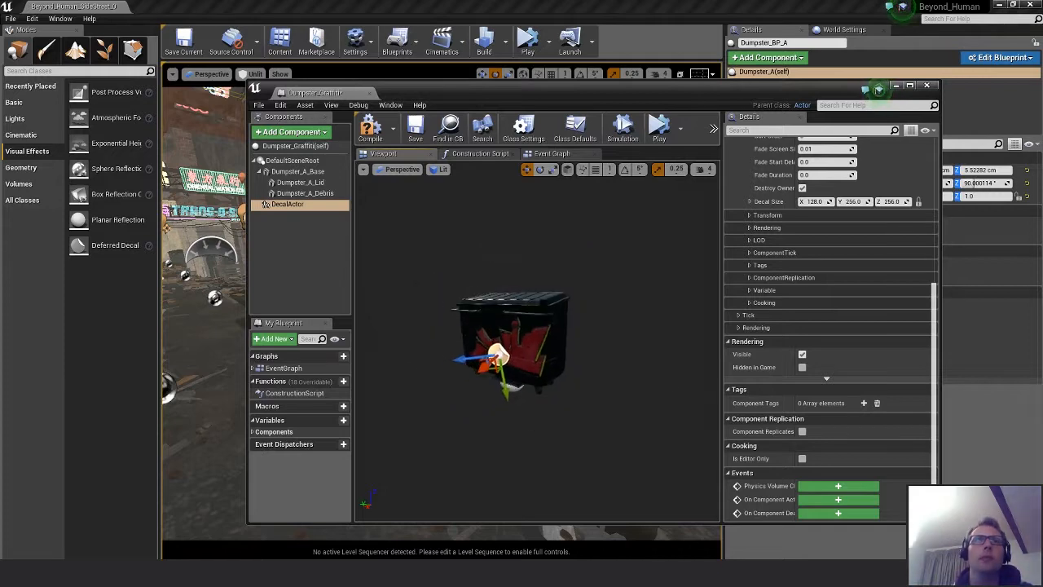
click(418, 131)
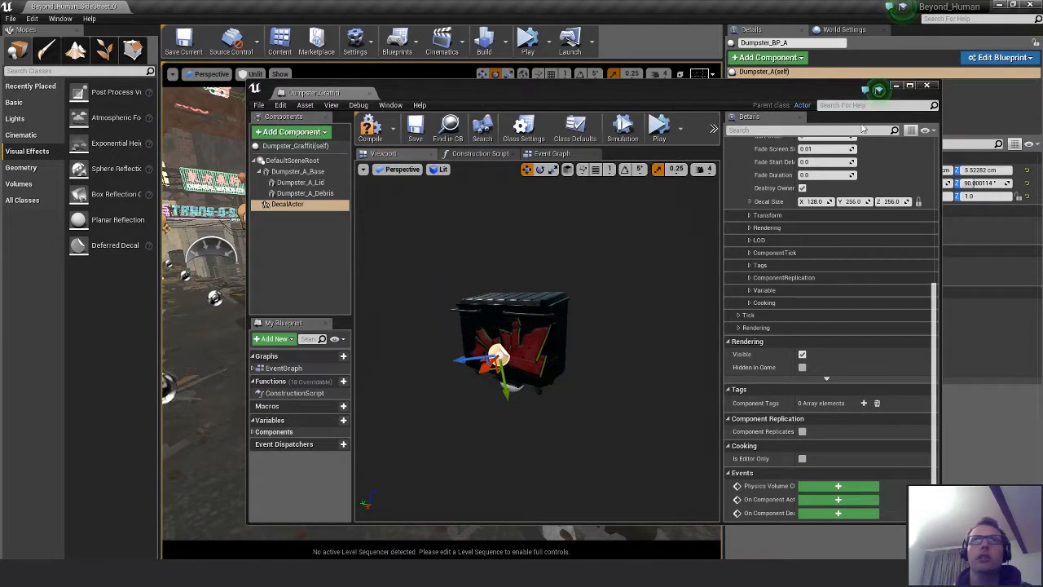
click(926, 87)
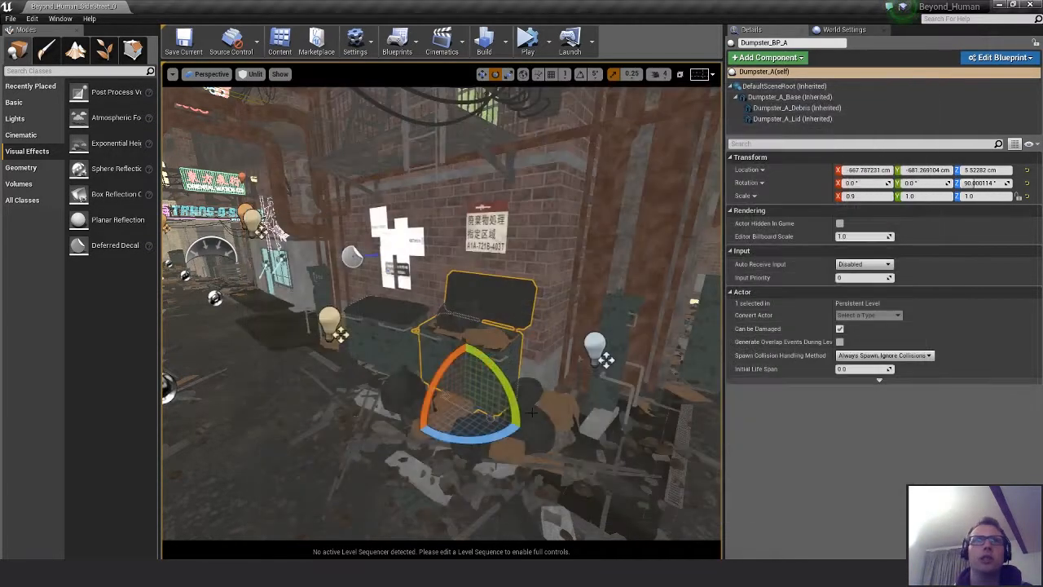
right_click(499, 341)
right_click(440, 336)
right_click(442, 349)
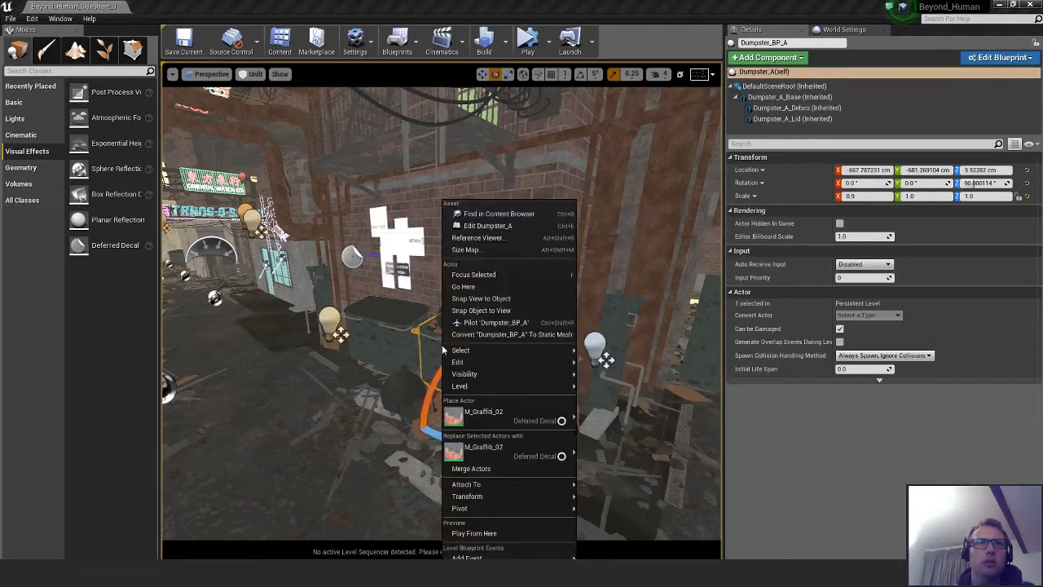
mouse_move(483, 421)
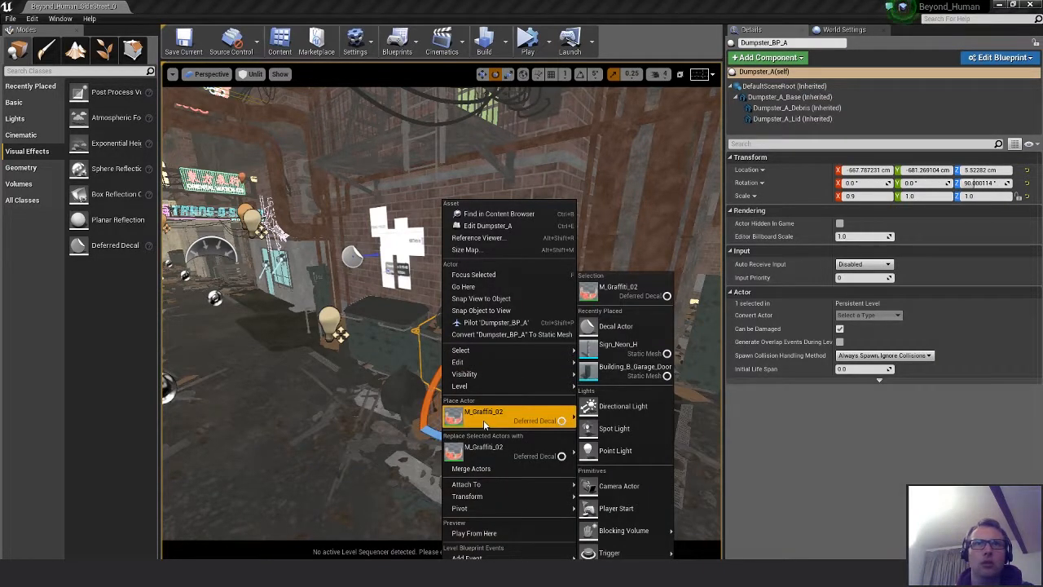
key(Escape)
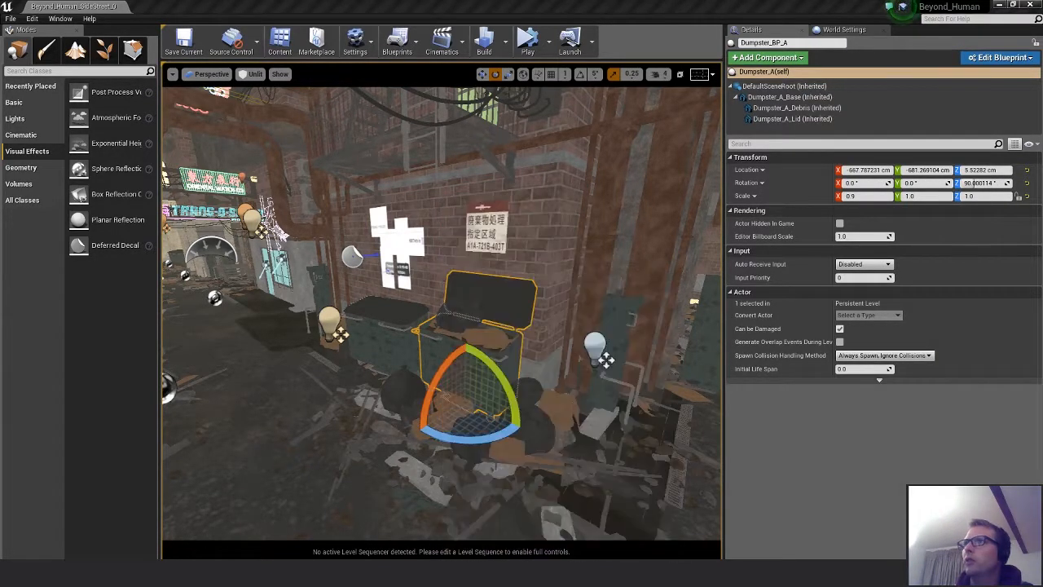
Replace the selected open dumpster in the alley with the Dumpster_Graffiti blueprint
right_click(431, 352)
mouse_move(461, 422)
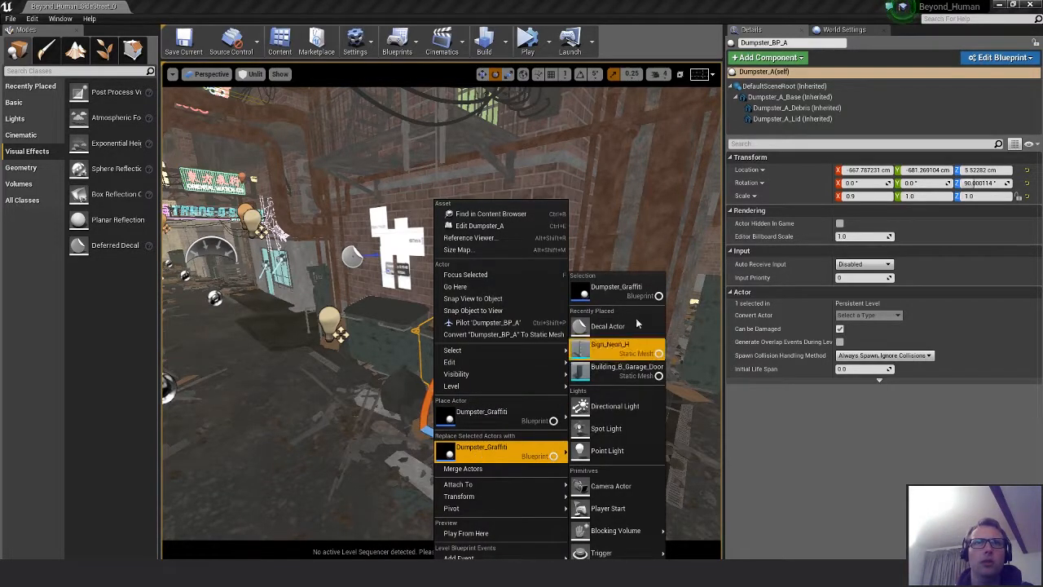
click(616, 288)
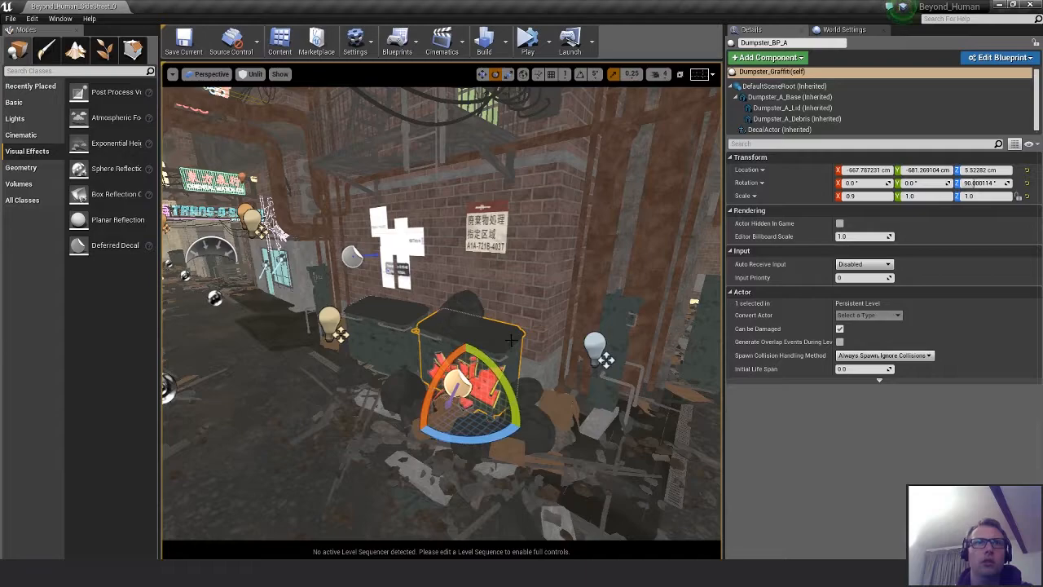
Examine the graffiti on the placed dumpster and its spill onto the surrounding trash up close
click(502, 377)
key(Escape)
key(w)
right_drag(567, 388, 632, 456)
key(s)
key(d)
key(a)
key(d)
key(w)
key(a)
key(s)
key(a)
key(w)
key(s)
Turn off Receives Decals for the cardboard box lying in front of the graffiti dumpster
click(391, 379)
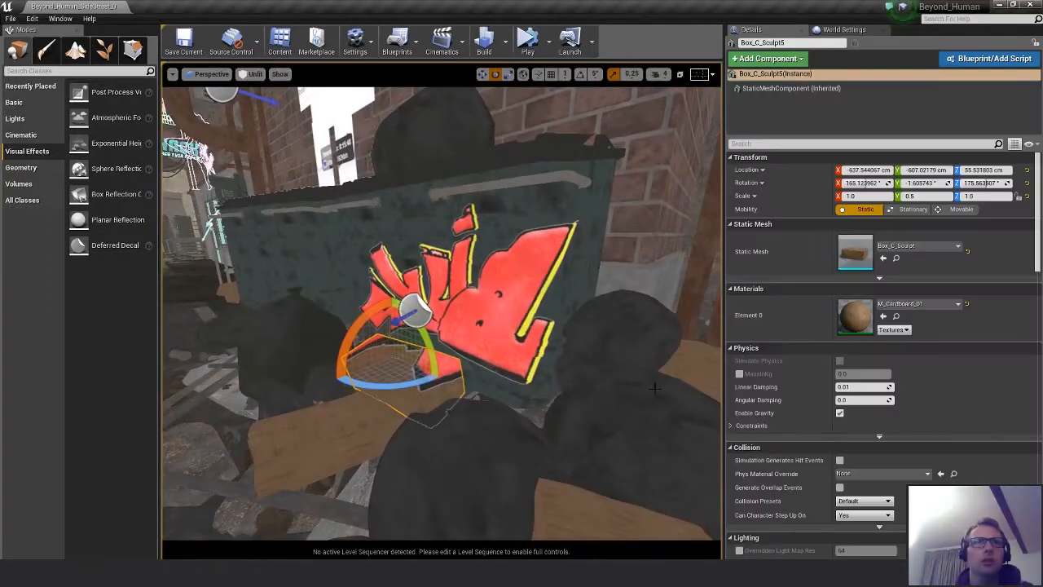
scroll(937, 407, down, 4)
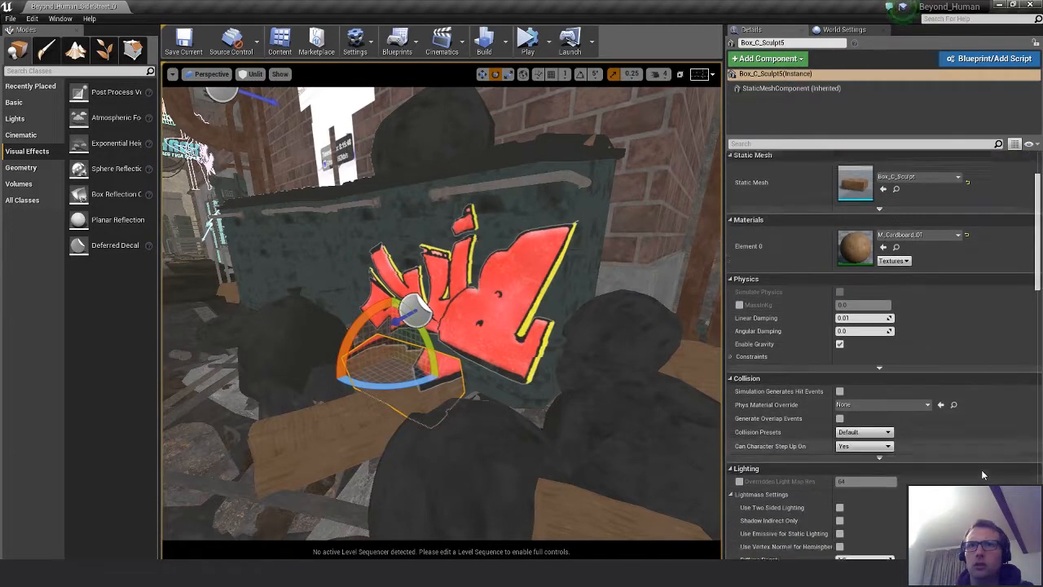
scroll(970, 458, down, 3)
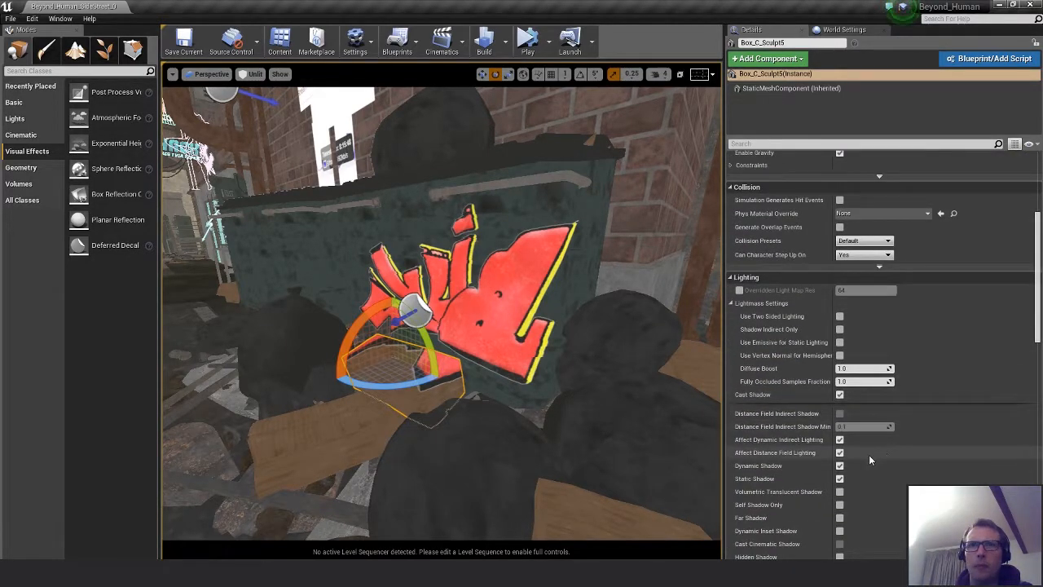
scroll(856, 476, down, 1)
scroll(856, 473, down, 5)
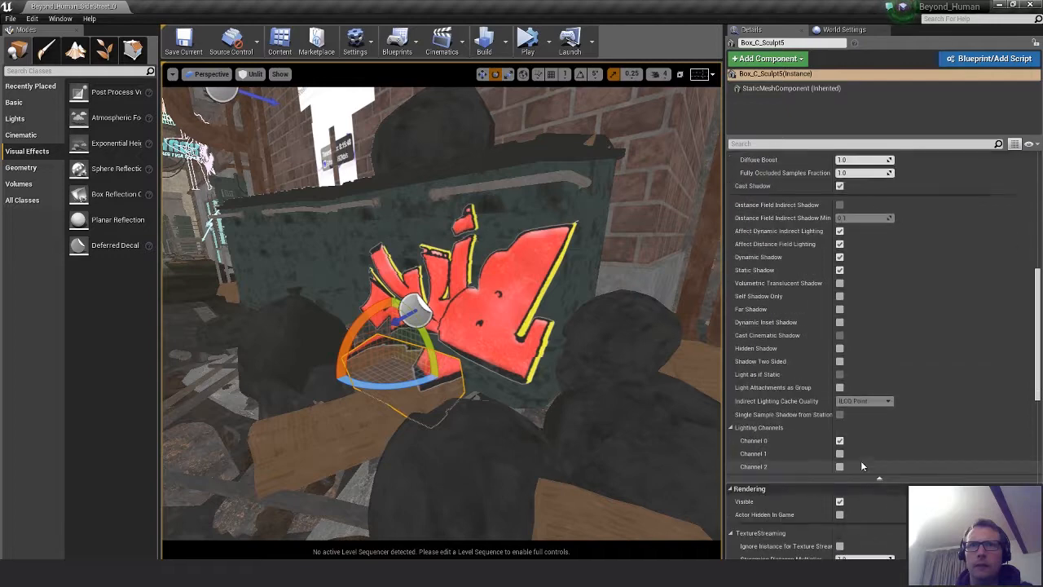
scroll(860, 456, up, 1)
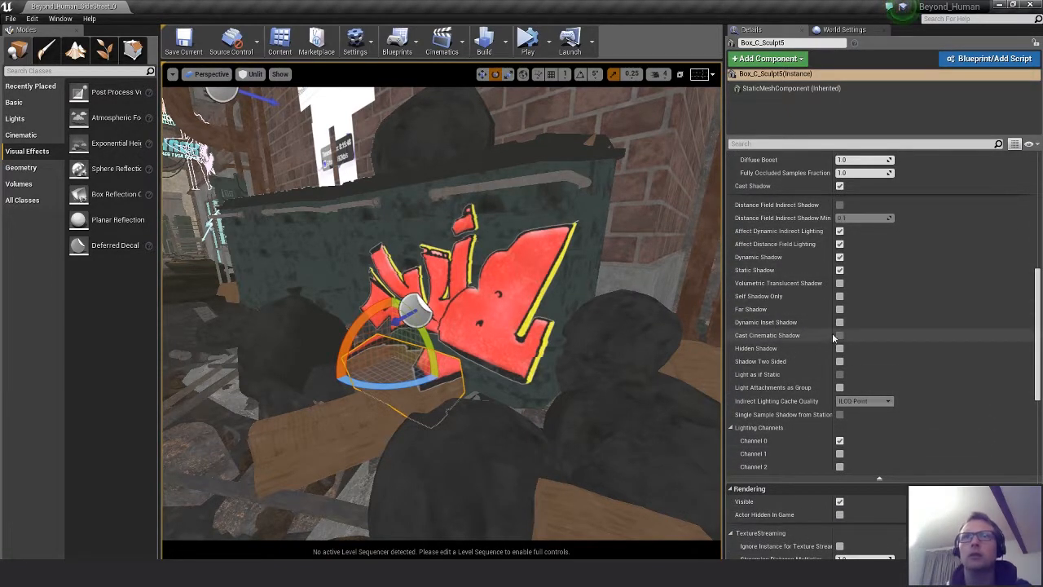
scroll(900, 316, up, 3)
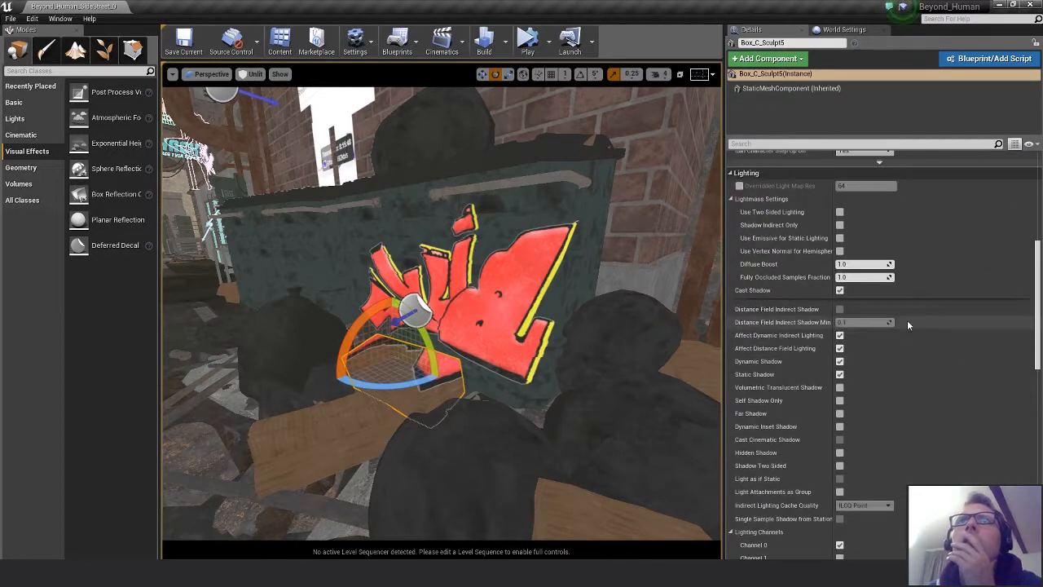
scroll(931, 384, down, 10)
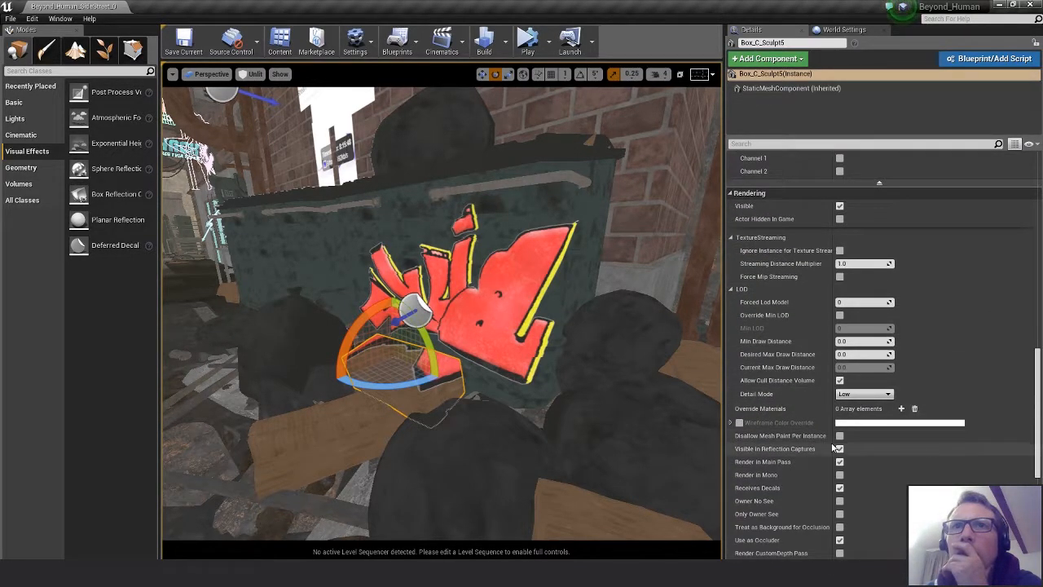
click(842, 489)
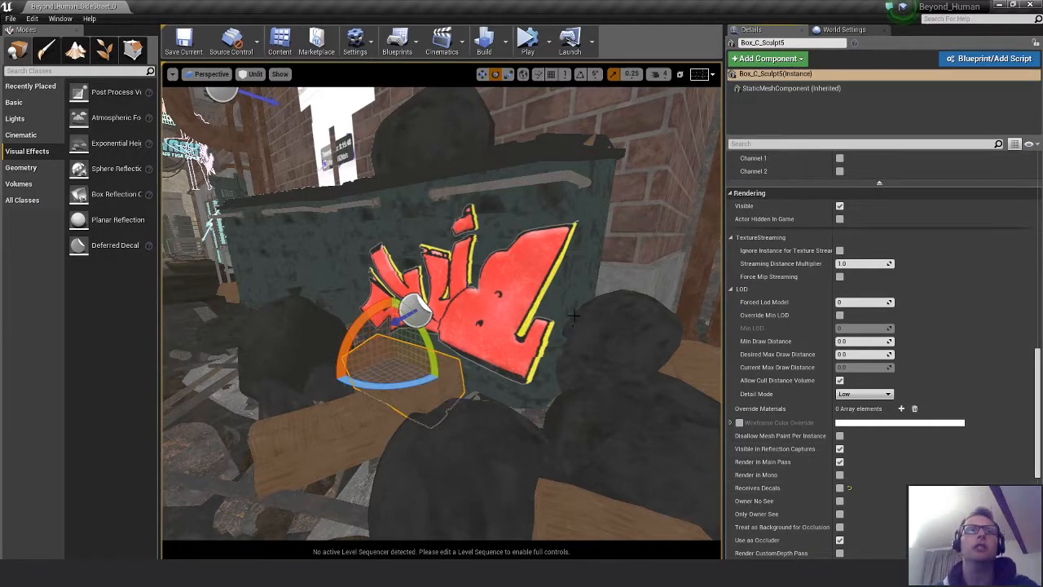
Check how the graffiti dumpster reads in the piloted CineCameraActor2 view with the editor icons hidden
click(503, 307)
key(Escape)
key(s)
right_drag(560, 287, 560, 342)
key(w)
mouse_move(606, 293)
right_down()
mouse_move(606, 366)
mouse_move(607, 293)
right_up()
drag(1042, 114, 670, 174)
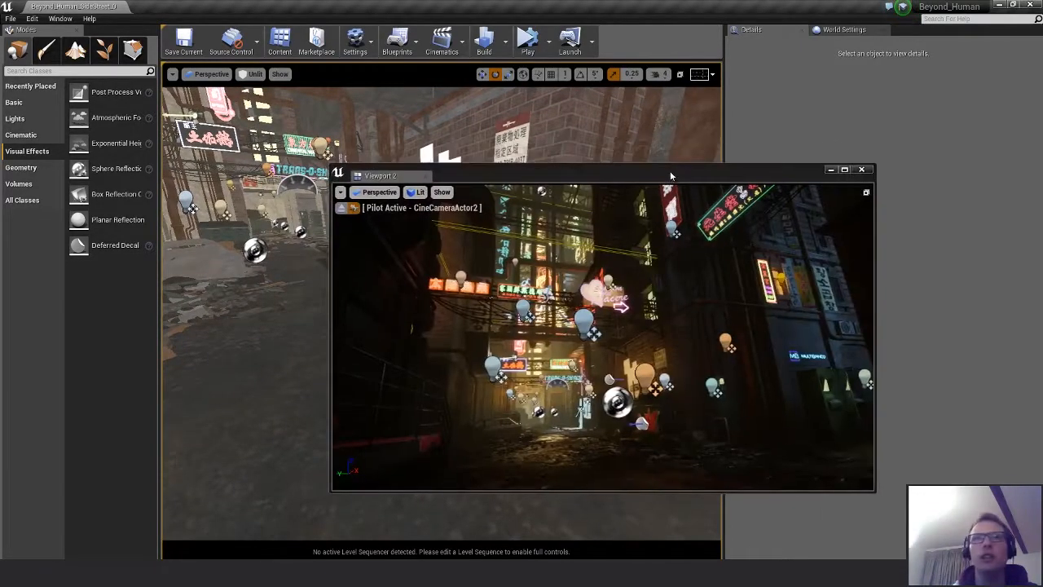
click(663, 371)
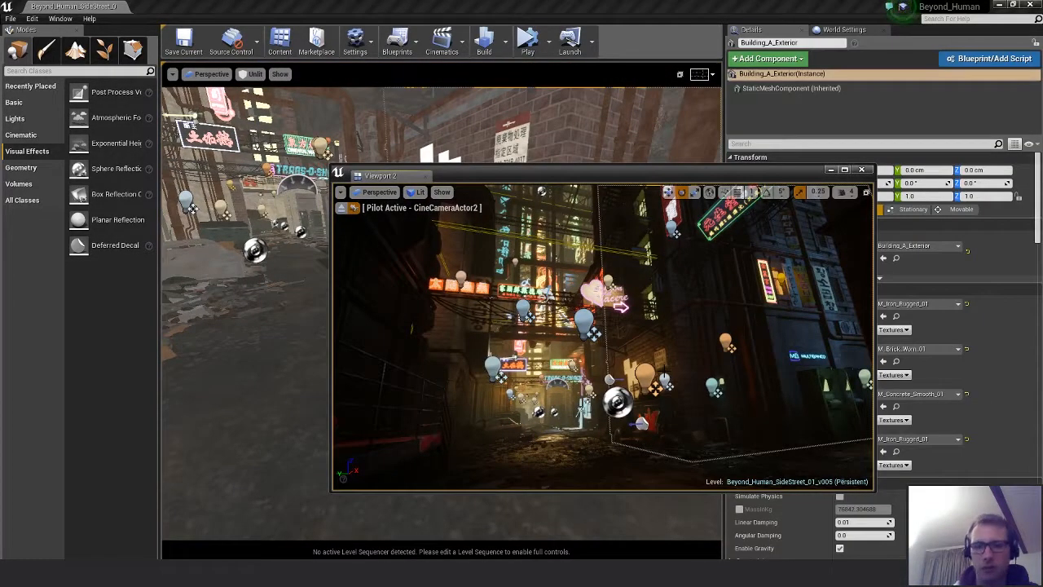
key(g)
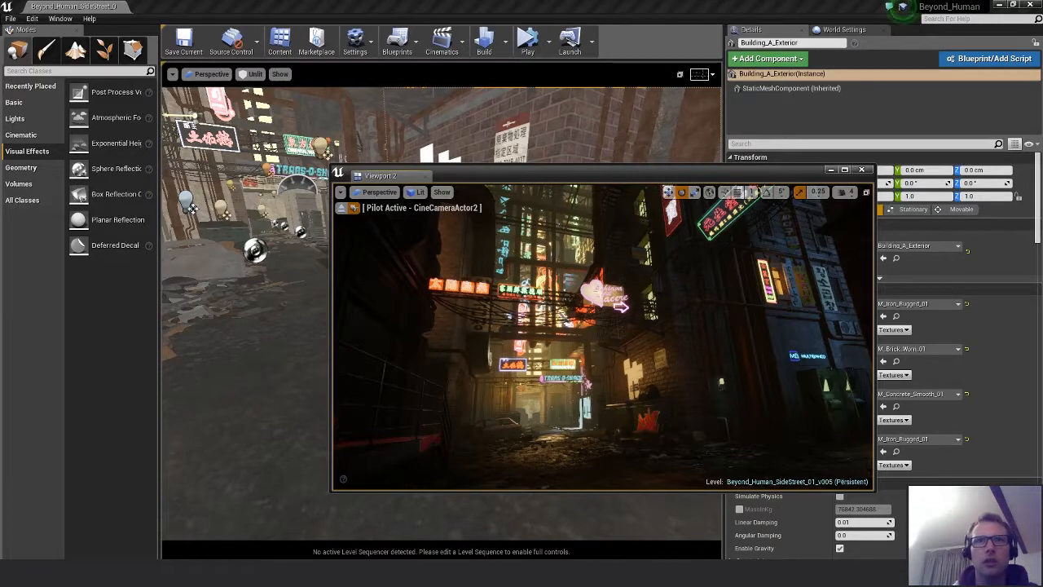
drag(619, 179, 580, 155)
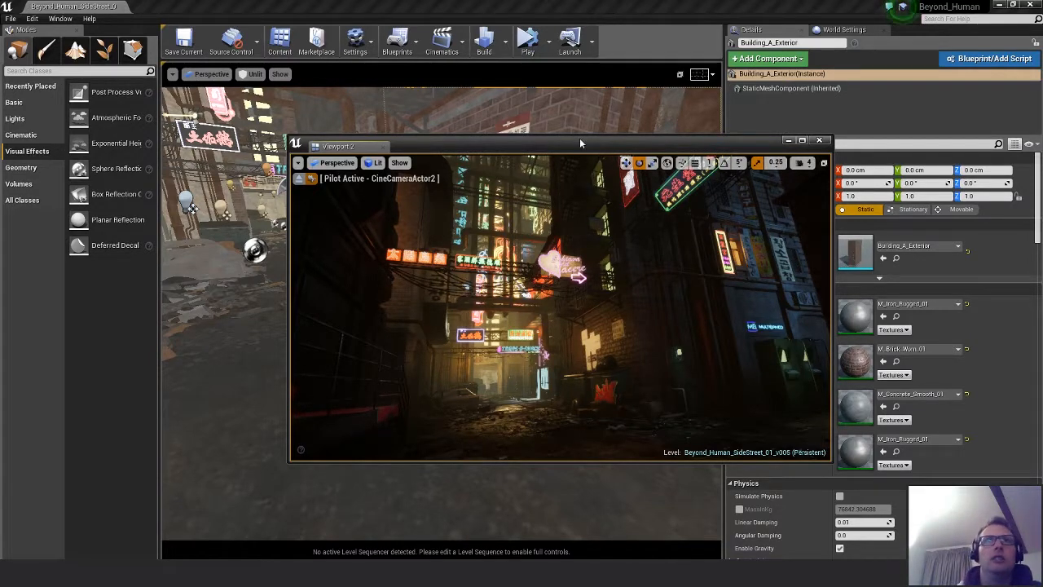
drag(572, 145, 1042, 162)
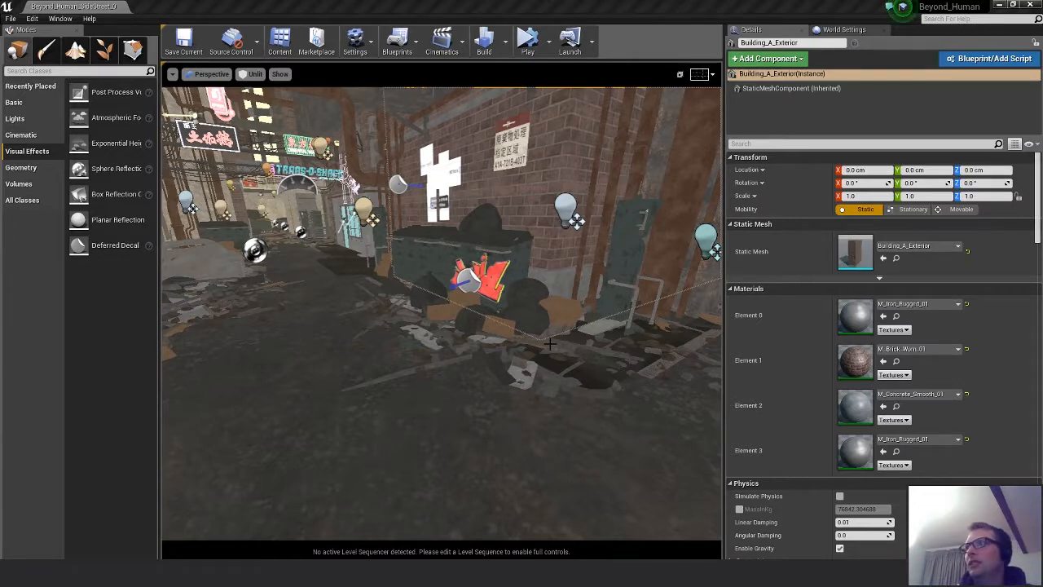
Examine the dumpster graffiti and the trash around it from several distances and angles
click(481, 277)
right_drag(481, 277, 173, 233)
key(w)
key(s)
key(w)
key(e)
key(w)
key(s)
key(w)
key(s)
right_drag(440, 314, 441, 314)
key(w)
key(s)
right_drag(489, 263, 489, 263)
Undo the recent changes back to before the open Dumpster_A was replaced with the graffiti version
key(ctrl+z)
key(ctrl+z)
key(ctrl+z)
key(ctrl+z)
key(ctrl+z)
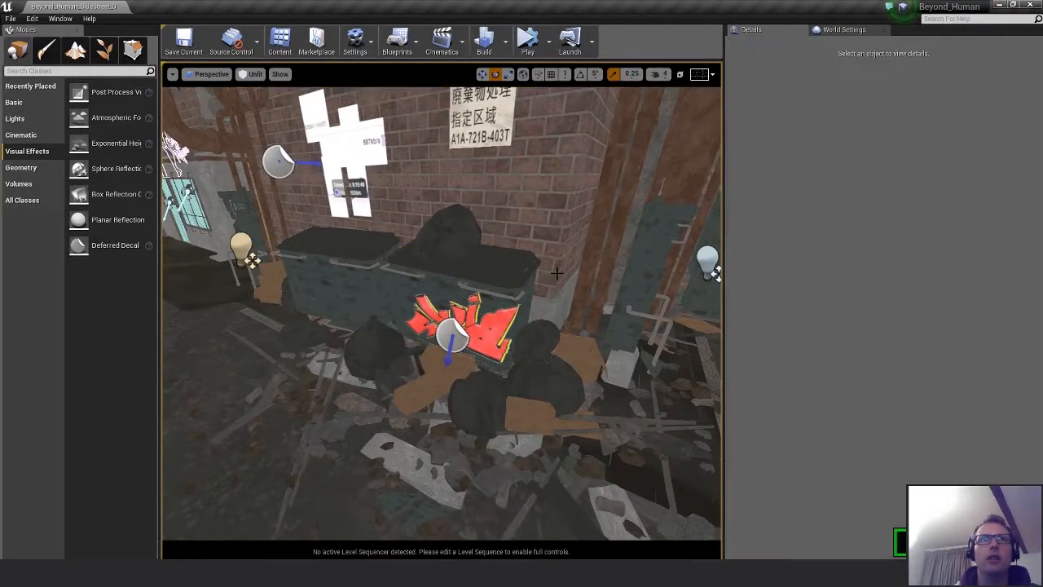
key(ctrl+z)
key(ctrl+z)
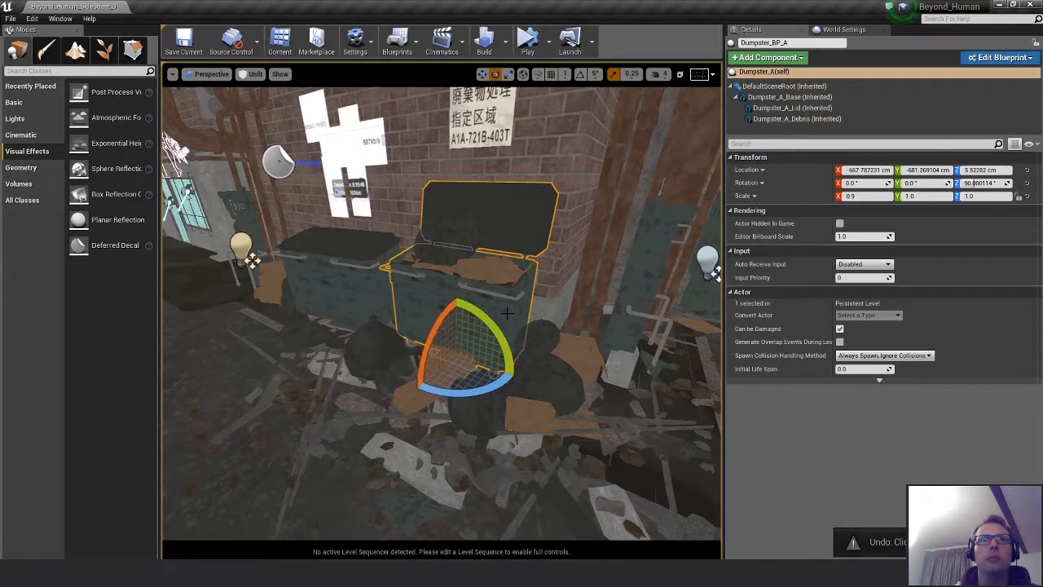
key(ctrl+z)
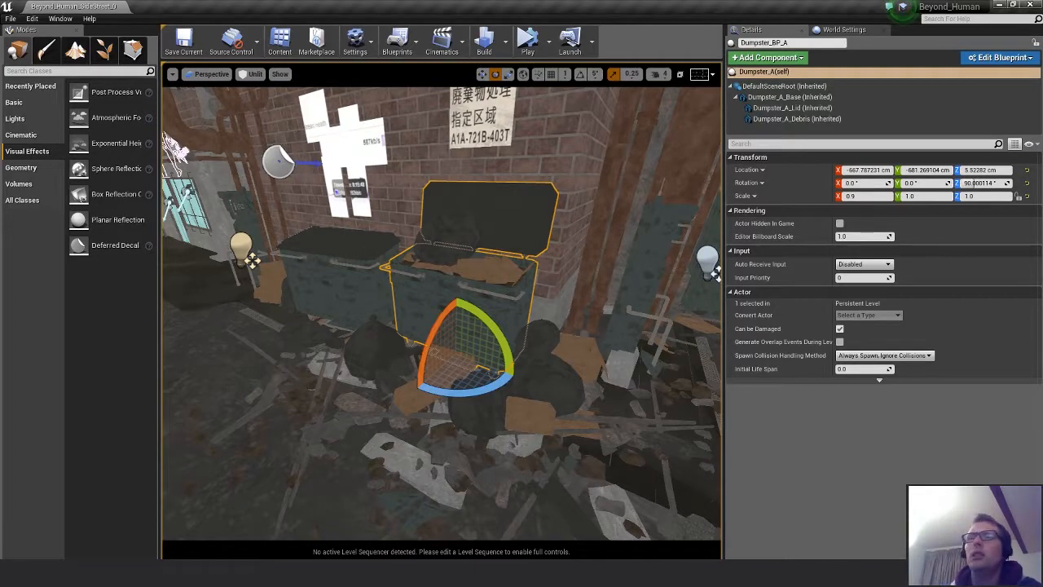
Place the M_Graffiti_02 material as a deferred decal actor on the open dumpster
right_drag(440, 314, 545, 224)
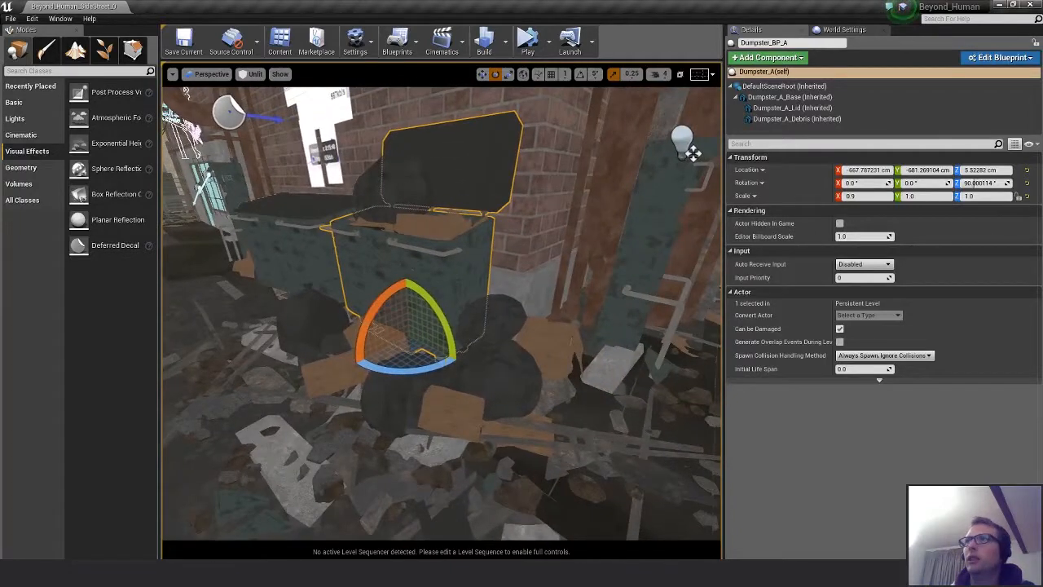
click(228, 115)
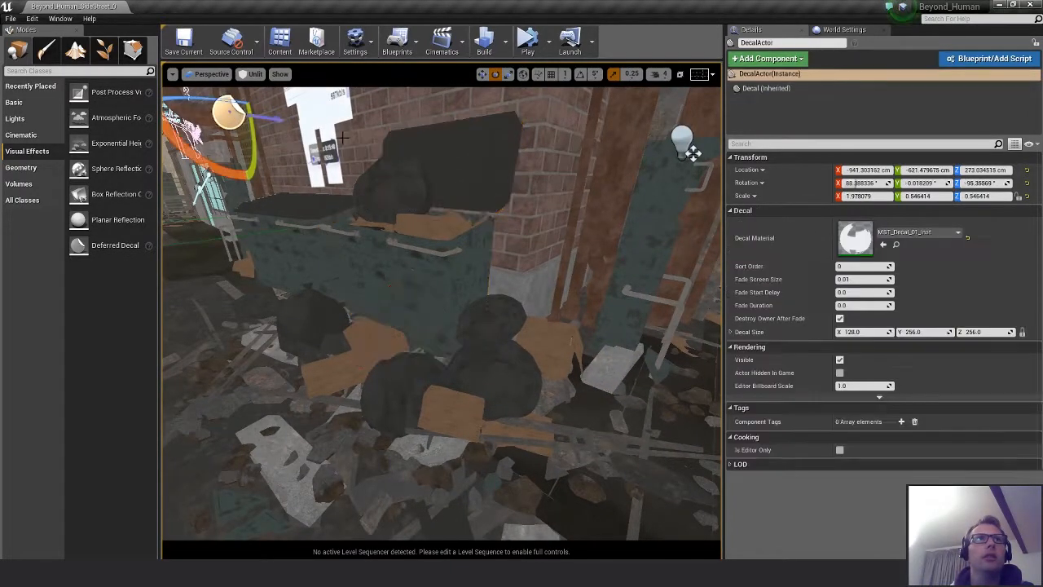
click(446, 307)
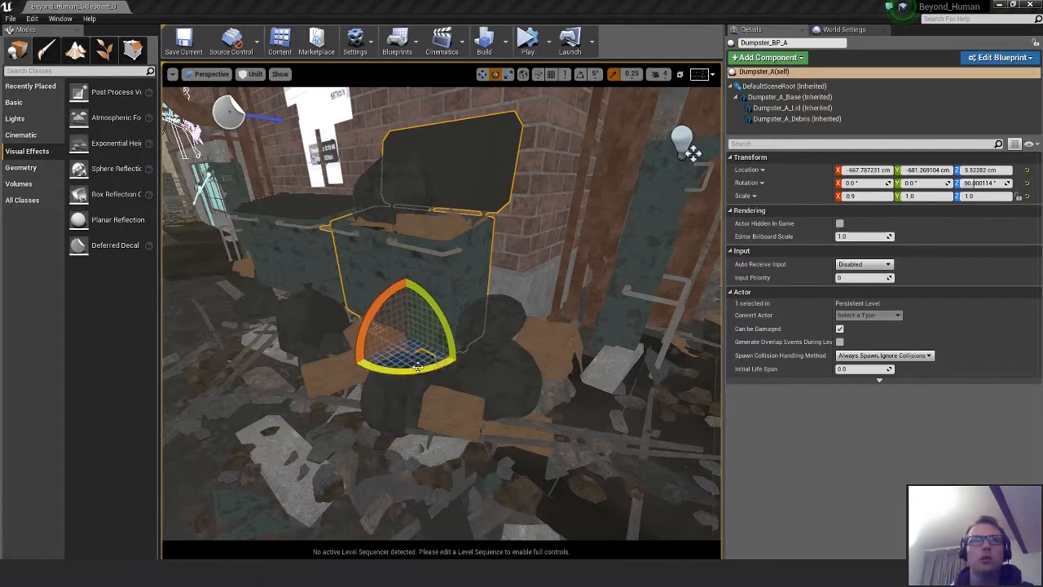
right_click(455, 200)
mouse_move(510, 418)
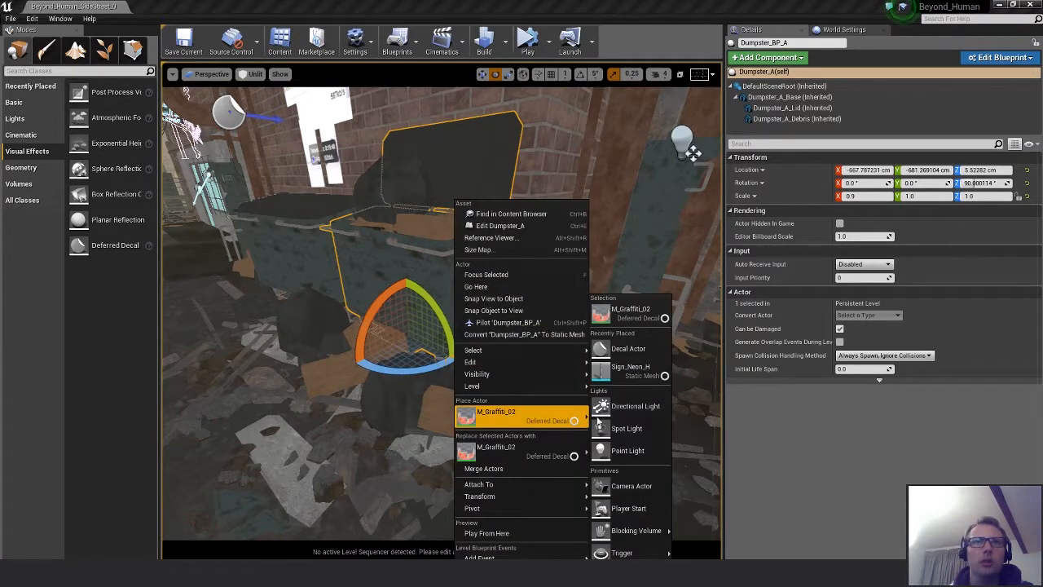
click(623, 316)
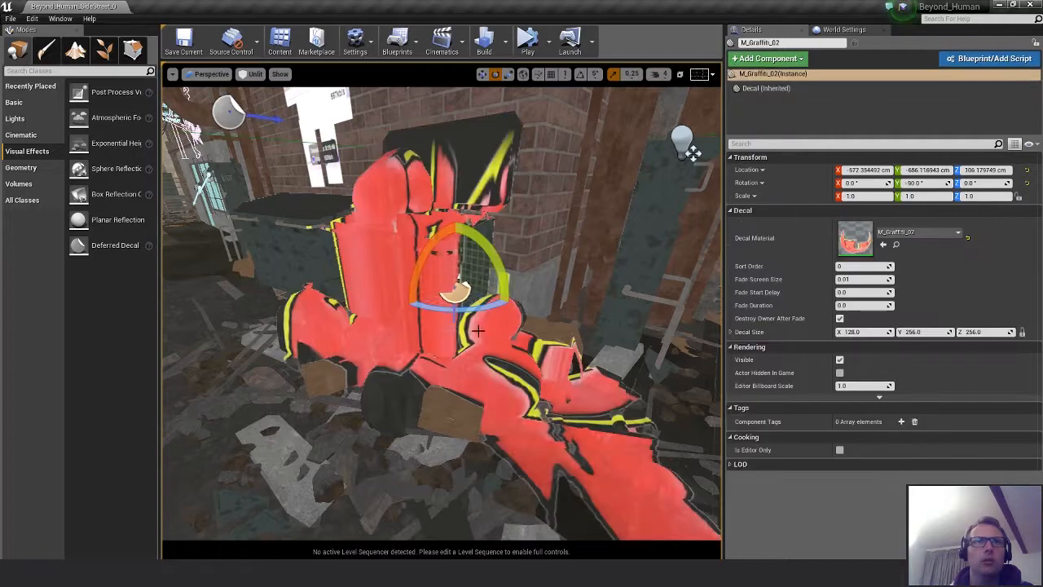
Move the decal out in front of the dumpster and rotate it to about 90° on X and -41° on Z
key(w)
drag(439, 303, 338, 312)
key(e)
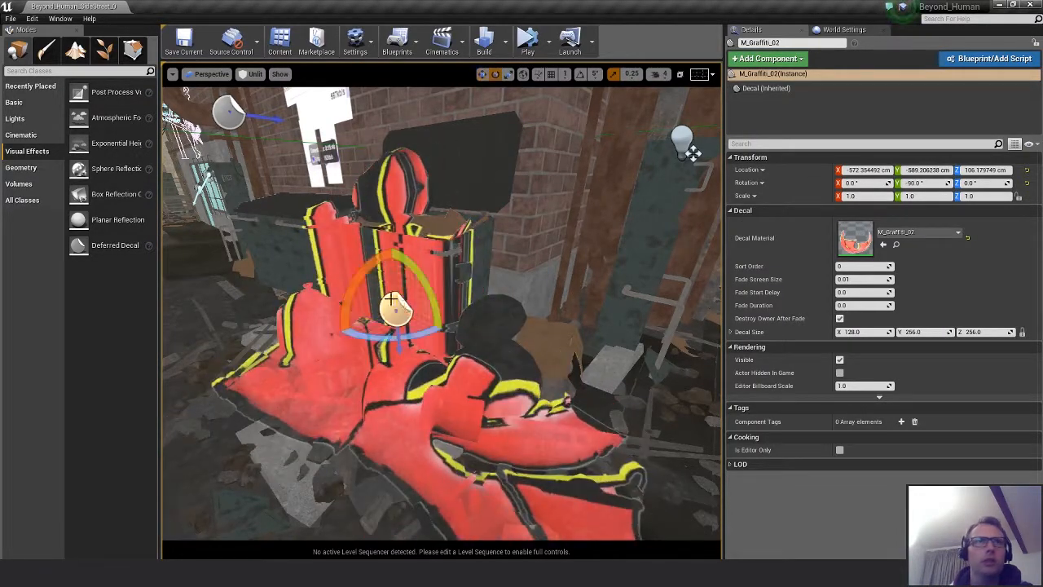
drag(368, 259, 396, 274)
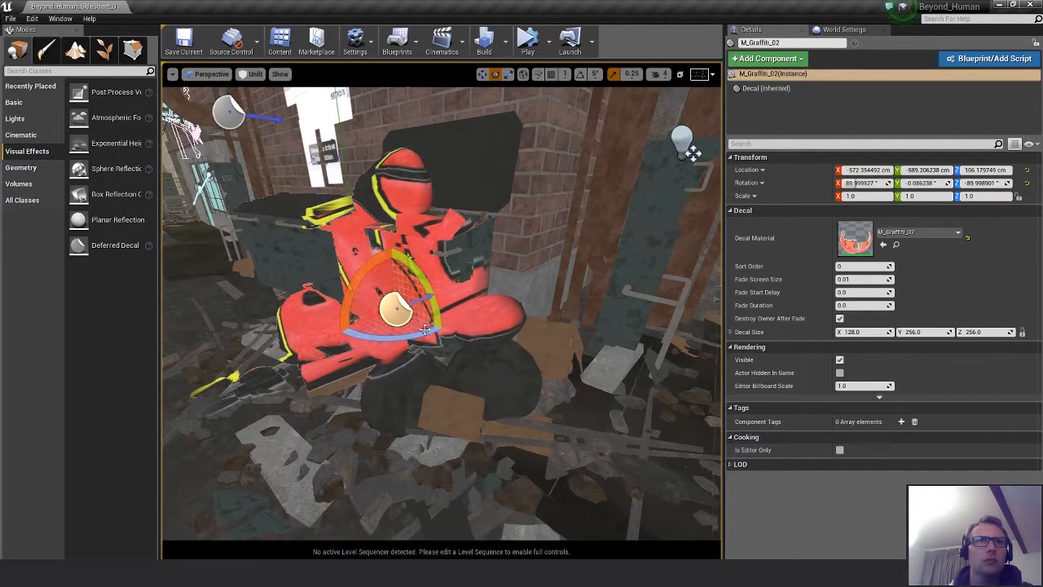
drag(425, 330, 394, 313)
Try scaling the graffiti decal down on all axes
key(w)
key(r)
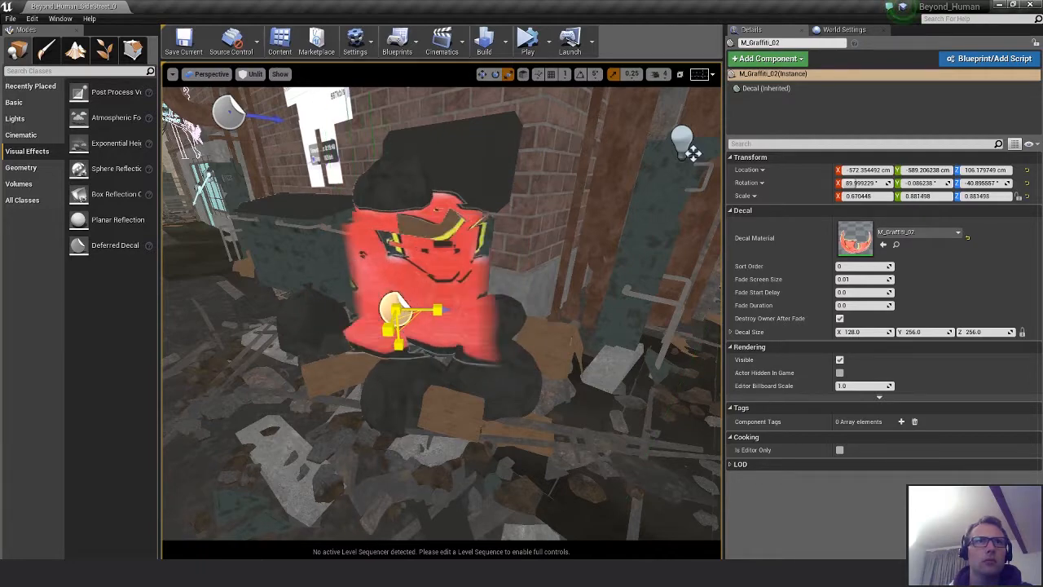
key(ctrl+z)
key(ctrl+z)
Shrink the graffiti decal's scale to about 0.2 on Y and 0.24 on Z
right_drag(448, 356, 522, 326)
key(s)
key(a)
drag(430, 384, 430, 354)
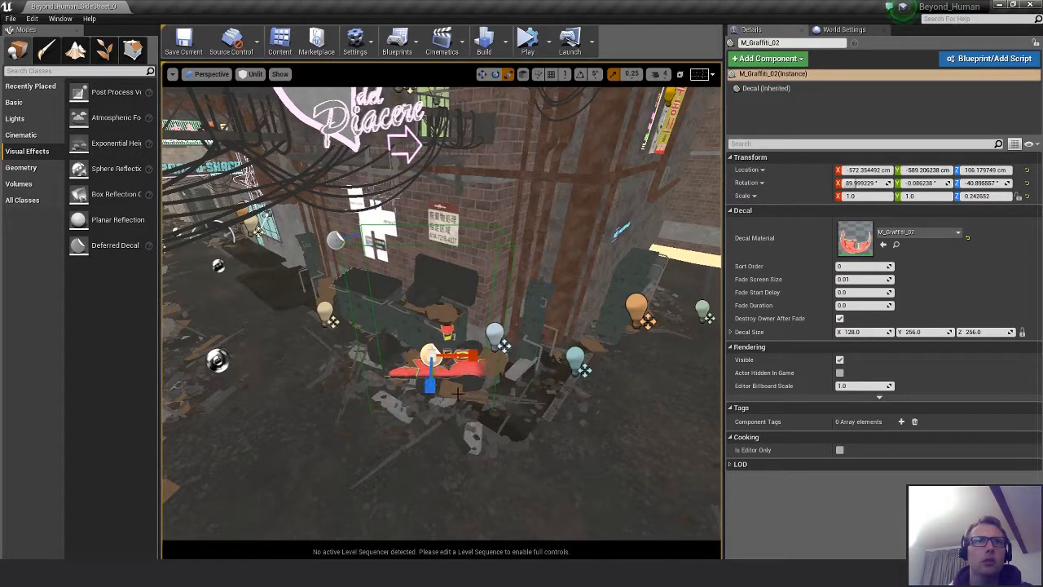
mouse_move(399, 346)
right_down()
mouse_move(398, 302)
mouse_move(415, 318)
mouse_move(398, 345)
right_up()
key(w)
drag(393, 346, 399, 420)
Move the decal to about X -626, Y -600 cm beside the dumpster and turn it to about -88° on Z
key(w)
drag(391, 340, 341, 324)
alt+drag(404, 331, 405, 262)
alt+right_drag(405, 332, 444, 331)
alt+drag(404, 332, 405, 314)
right_drag(405, 421, 362, 421)
key(e)
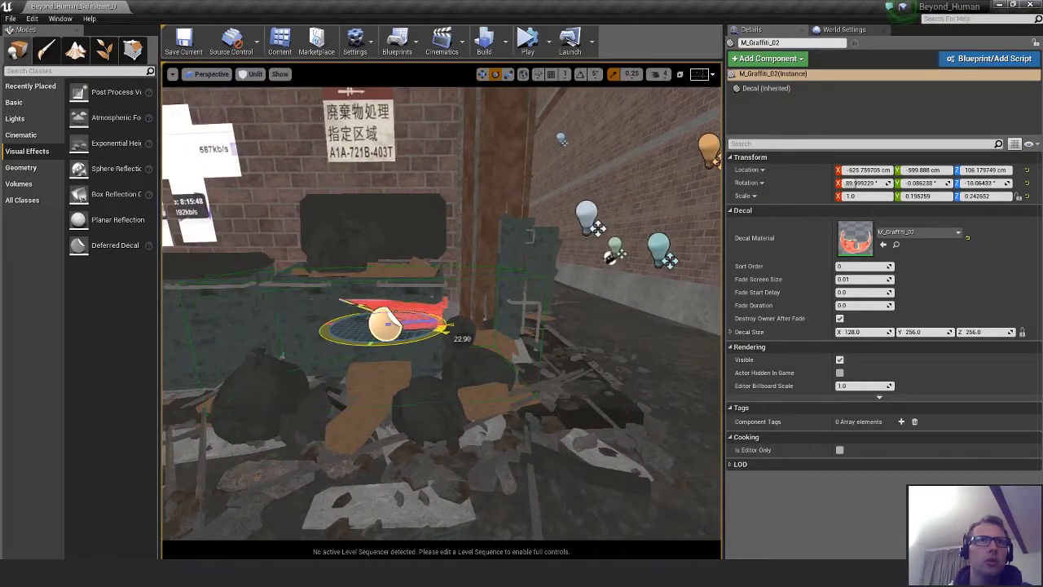
drag(448, 323, 426, 348)
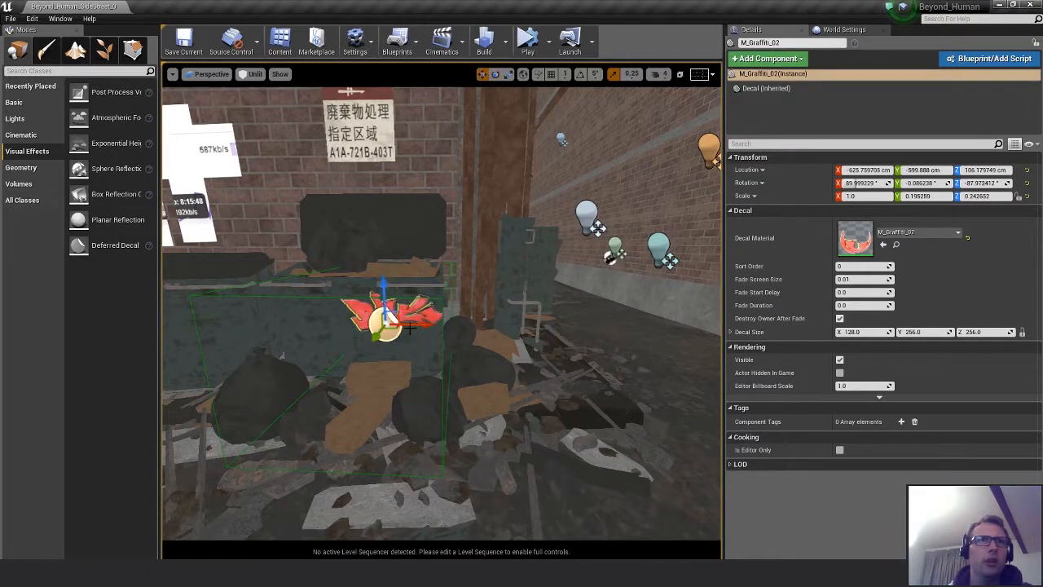
Rescale the decal to about 0.14 × 0.39 × 0.46 and move it onto the dumpster's front face
key(w)
alt+drag(463, 305, 463, 358)
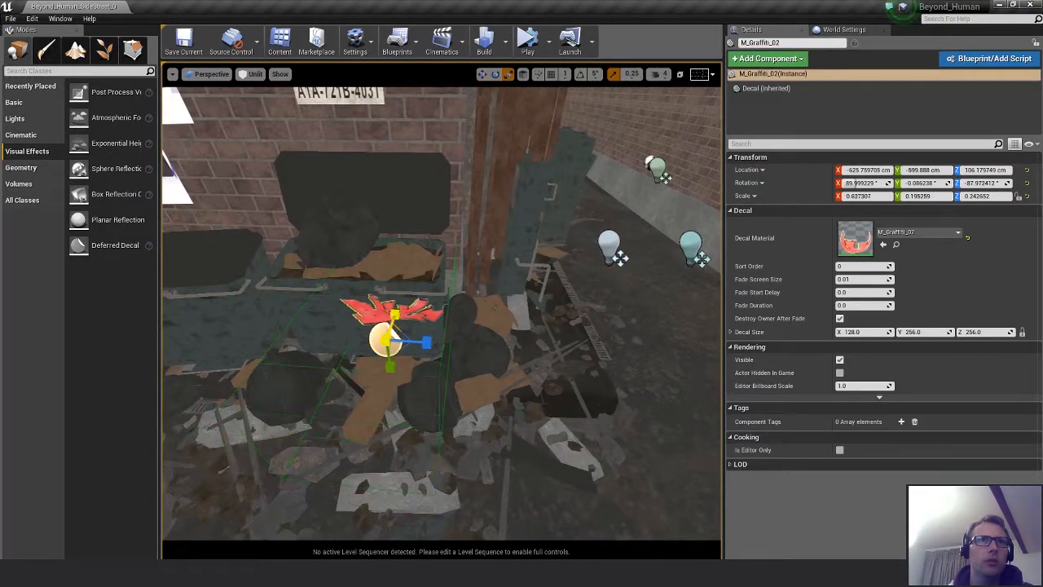
key(w)
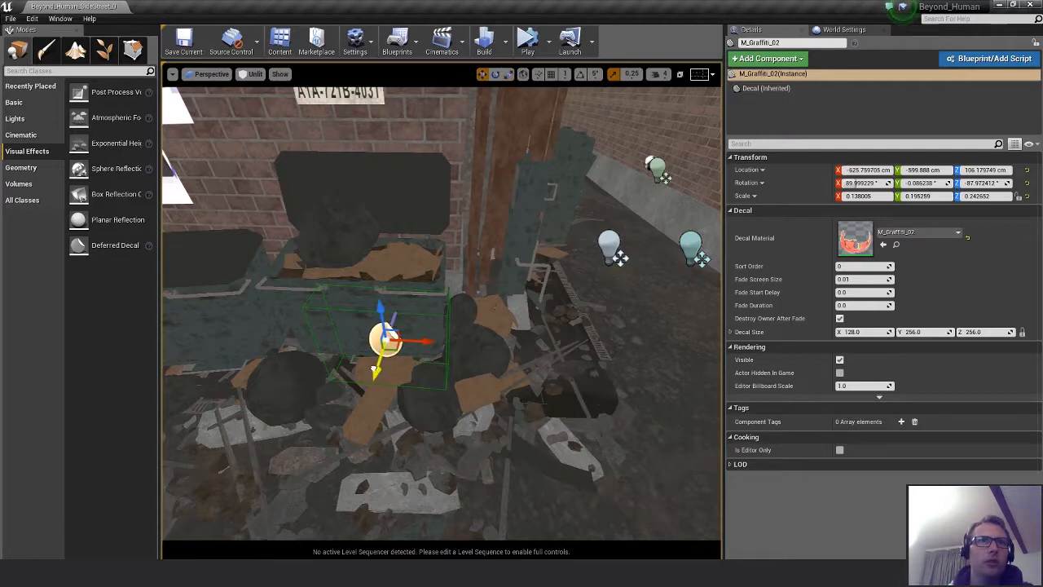
drag(373, 369, 428, 314)
key(r)
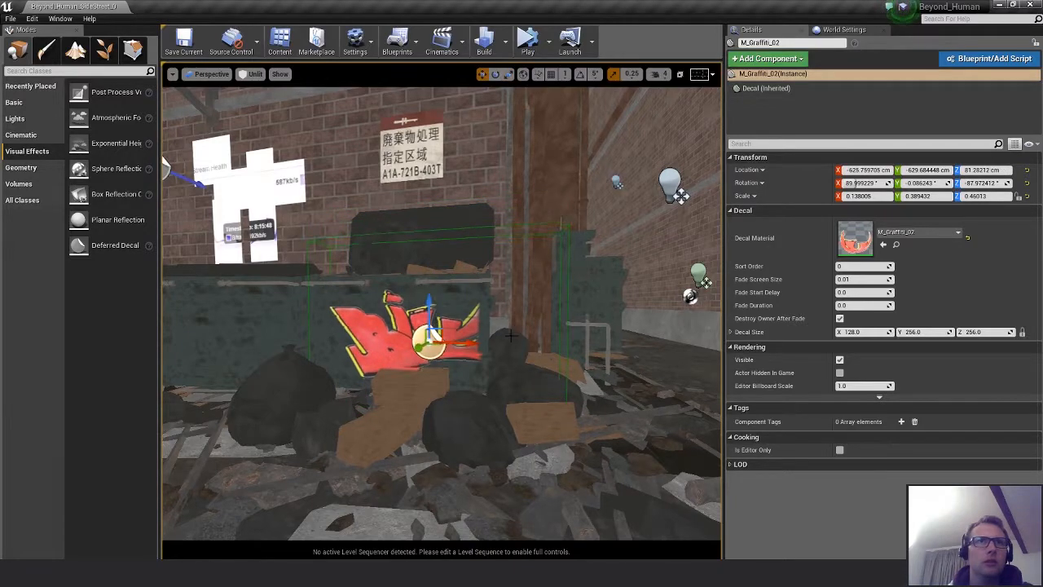
Shift the decal to about X -600 cm, turned to about -103° on Z, and raise its X scale to about 0.92
right_drag(428, 314, 343, 456)
drag(443, 344, 494, 361)
key(e)
key(r)
drag(451, 324, 481, 287)
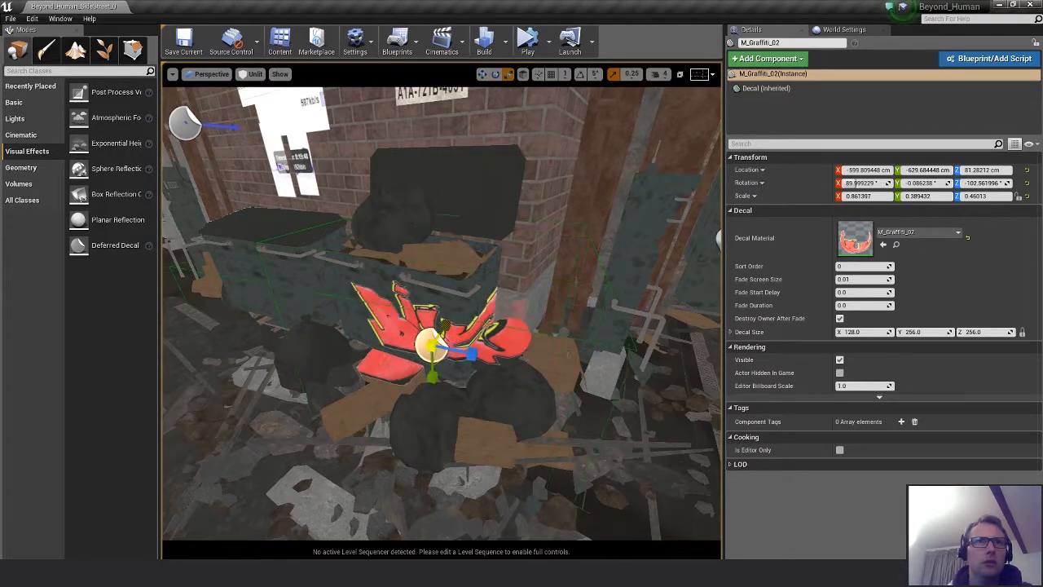
key(w)
Move the decal to about X -642 cm along the dumpster and reduce its X scale to about 0.71
mouse_move(472, 381)
right_down()
mouse_move(432, 381)
mouse_move(471, 381)
right_up()
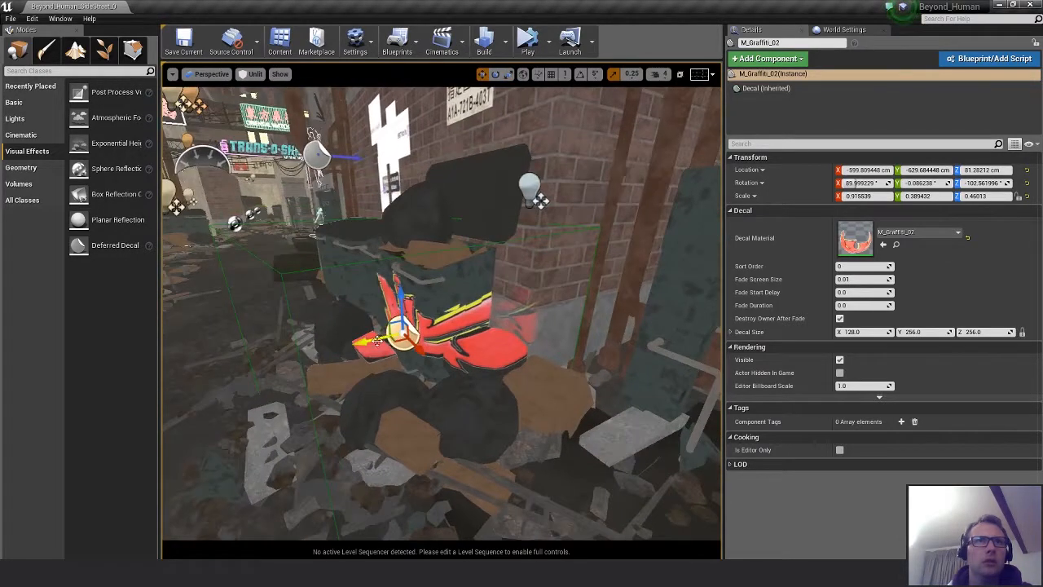
key(r)
drag(440, 326, 373, 338)
key(w)
key(r)
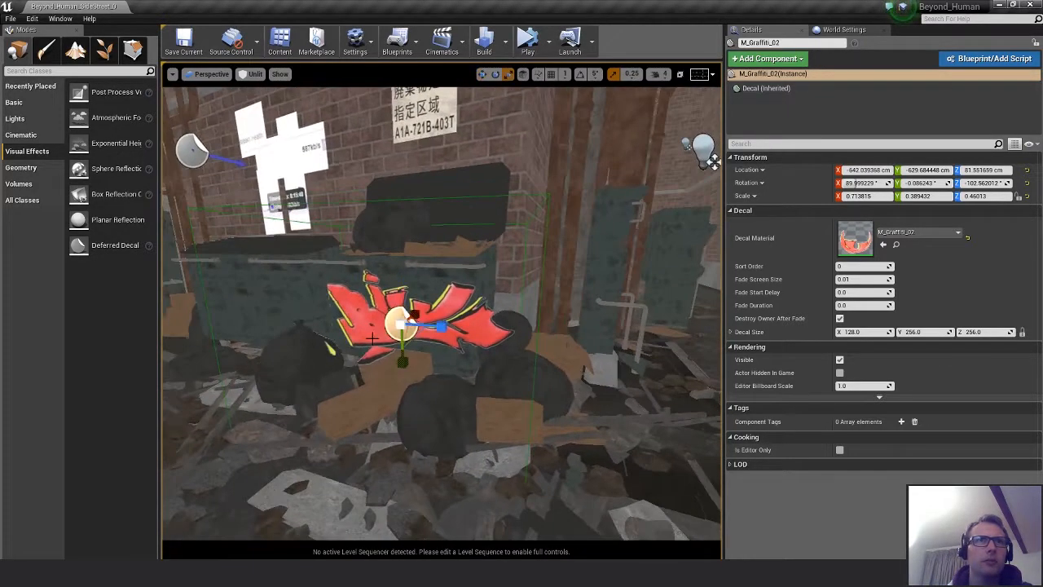
Narrow the decal's Z scale to about 0.36 and rotate it to about 100° on X and -118° on Z
drag(432, 325, 454, 314)
key(e)
key(w)
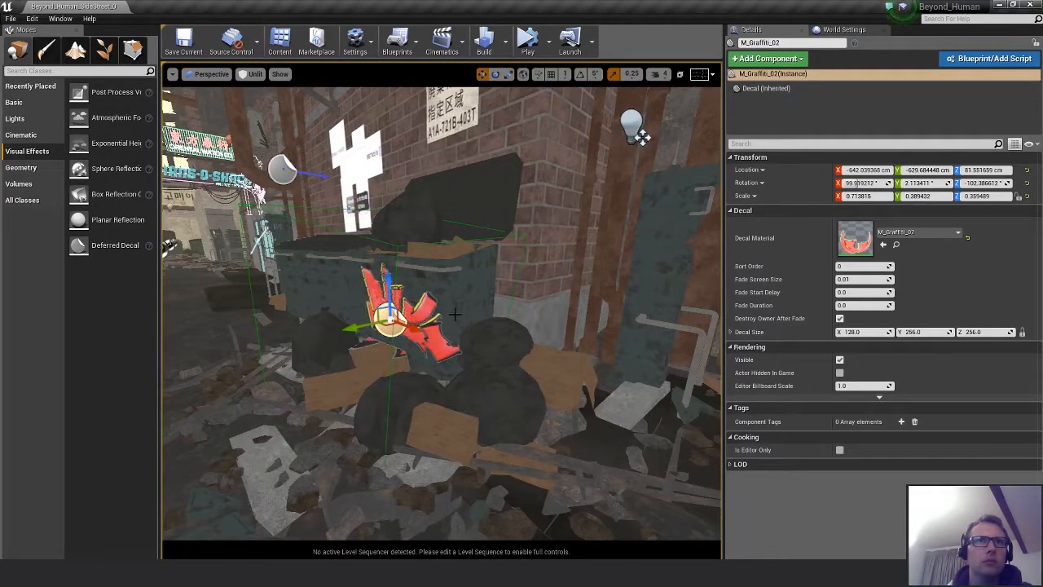
drag(386, 327, 460, 397)
key(e)
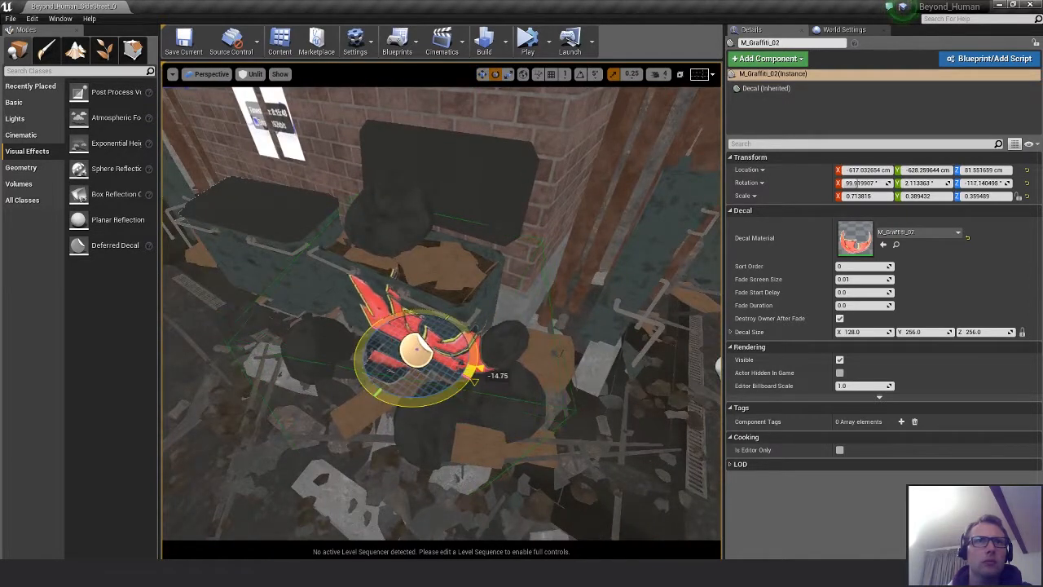
Move the decal to about X -600, Y -621 cm and narrow its Z scale to about 0.29
key(w)
key(r)
drag(420, 347, 423, 309)
key(w)
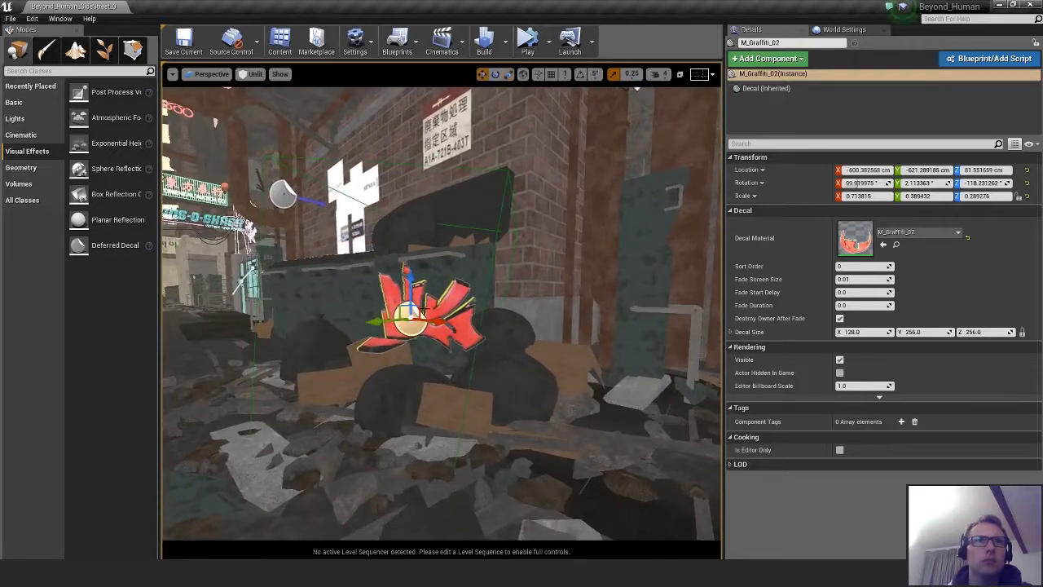
Raise the graffiti decal slightly and turn off Receives Decals for the small bin bag and the nearest cardboard box overlapping it
drag(407, 275, 410, 284)
alt+drag(493, 377, 827, 429)
click(526, 330)
scroll(879, 491, down, 15)
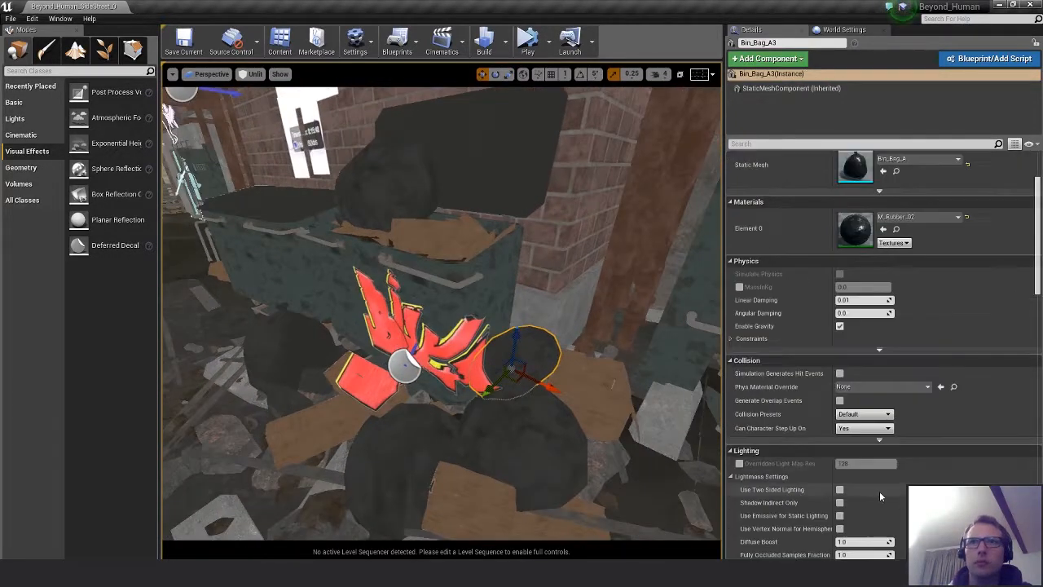
scroll(864, 399, down, 10)
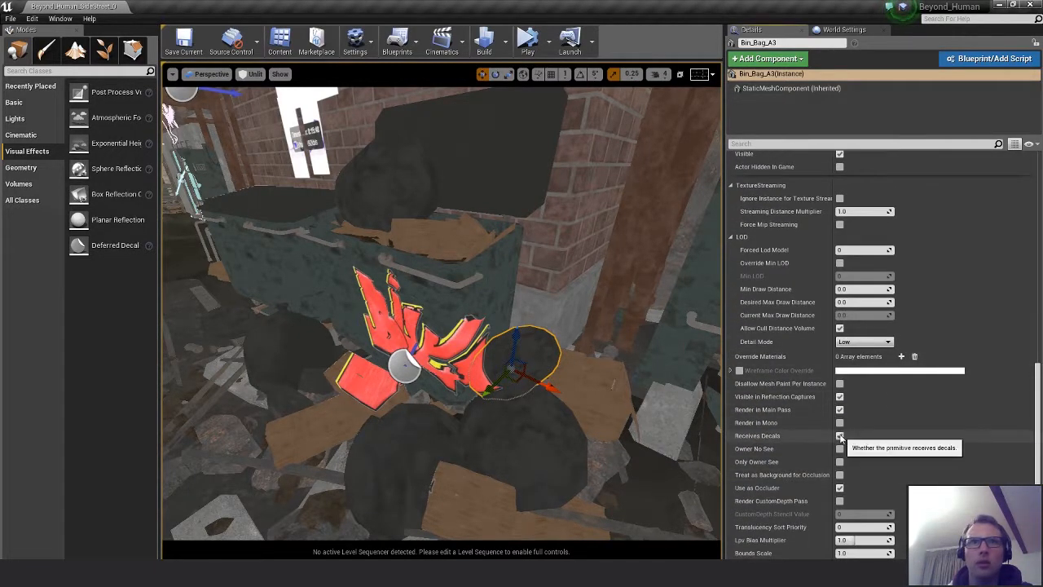
click(377, 398)
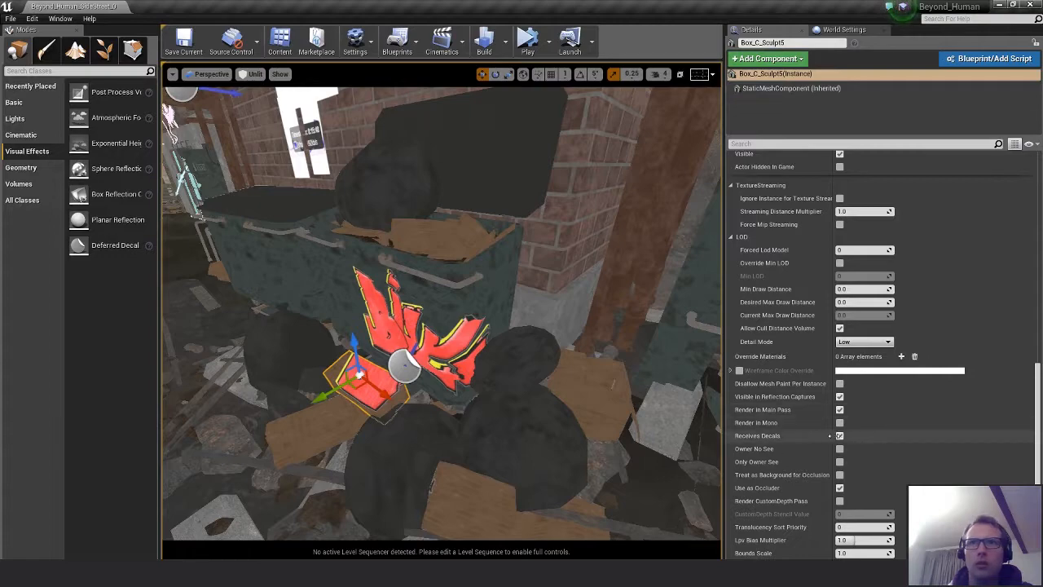
click(839, 435)
scroll(471, 382, up, 8)
scroll(471, 382, down, 10)
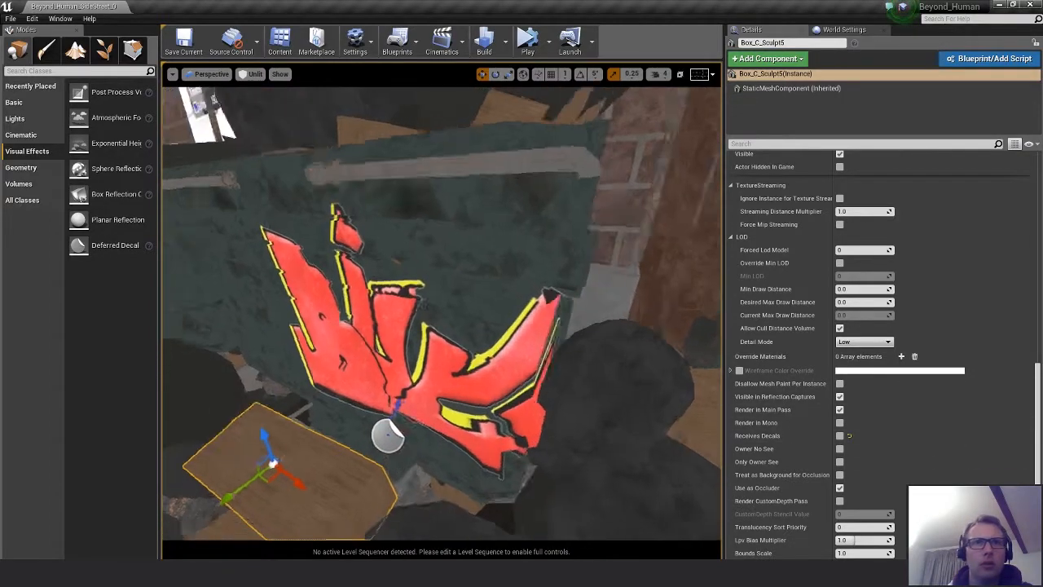
Move the graffiti decal on the dumpster front to about X -619.9 cm and Z 78.5 cm
alt+drag(471, 382, 427, 359)
click(456, 368)
click(430, 361)
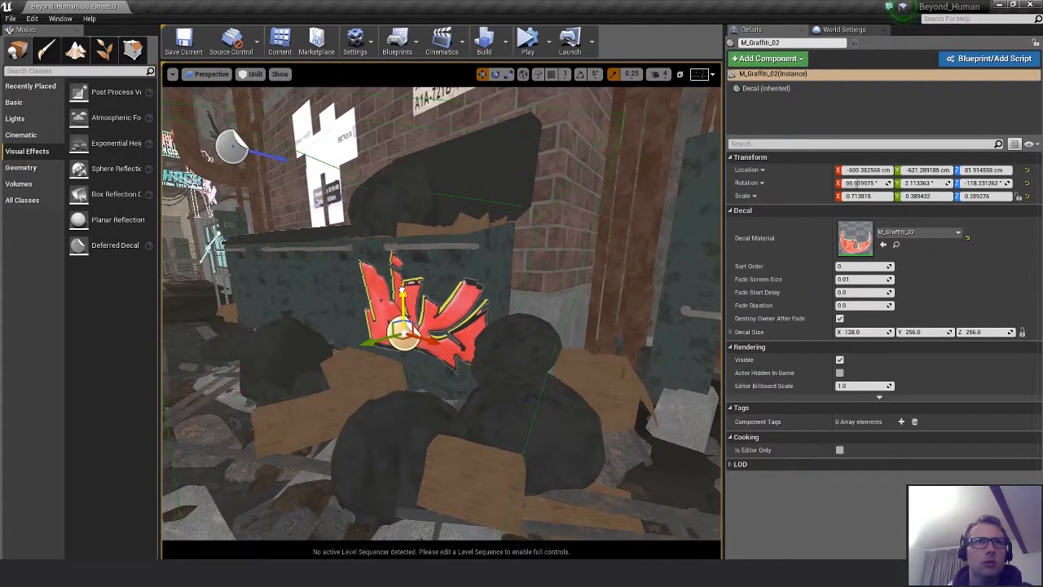
drag(400, 291, 402, 299)
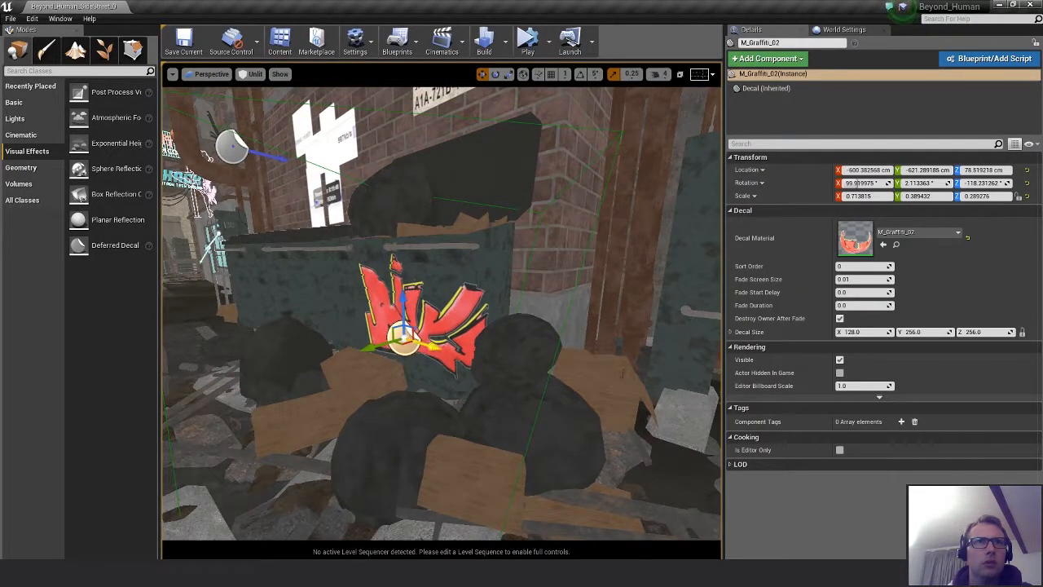
drag(413, 342, 394, 341)
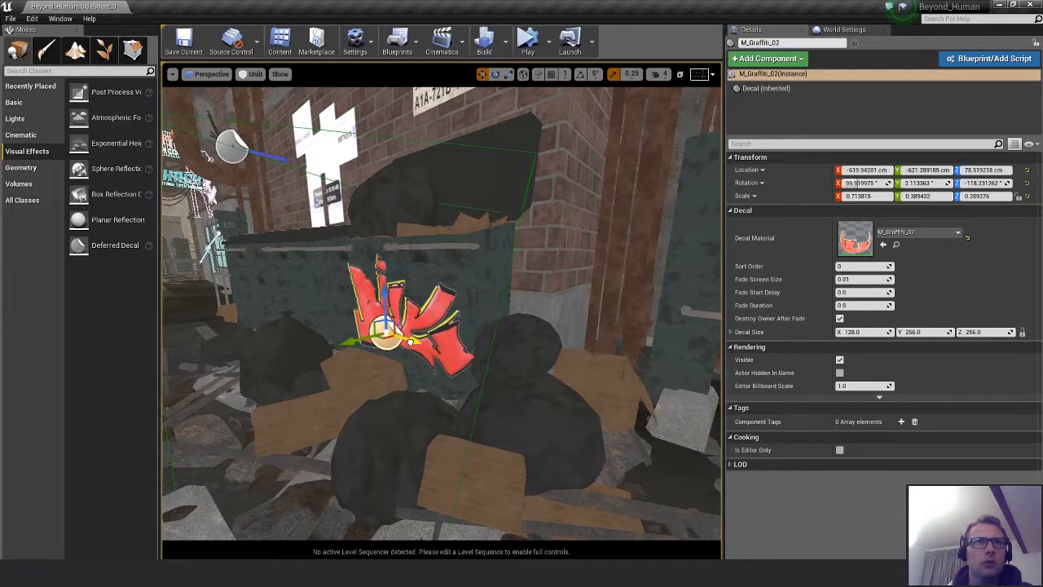
Rotate the graffiti decal to about 109.5°, 7.2° and -117.5° so it tilts across the dumpster front
key(e)
drag(424, 316, 433, 360)
right_drag(456, 359, 505, 352)
Enlarge the graffiti decal to a scale of about 0.52 in Y and 0.33 in Z, and shift it to about X -631.6, Z 64.8 cm
key(r)
mouse_move(401, 296)
right_down()
mouse_move(367, 298)
mouse_move(402, 295)
right_up()
key(w)
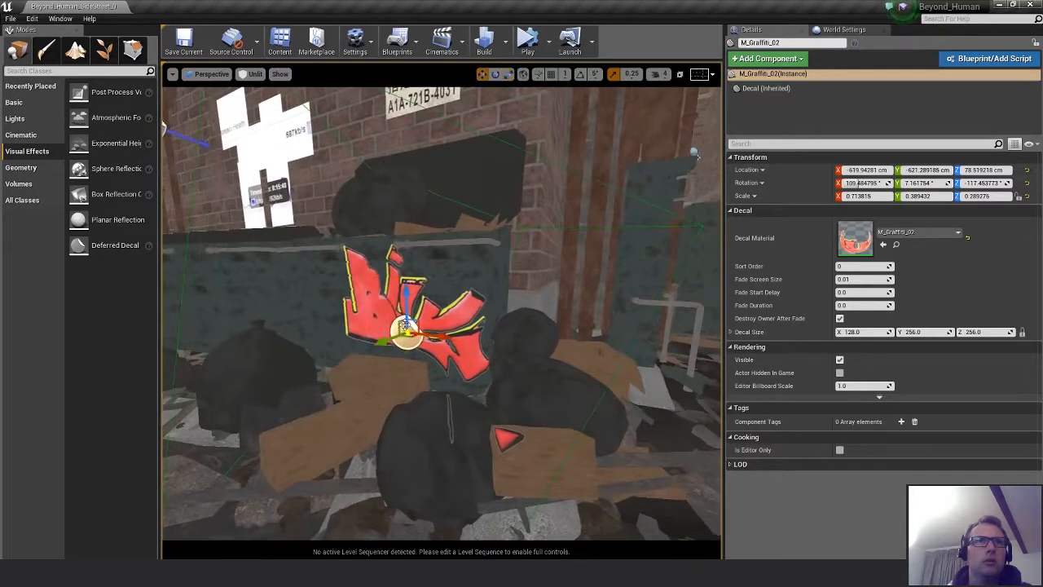
key(r)
drag(393, 360, 404, 317)
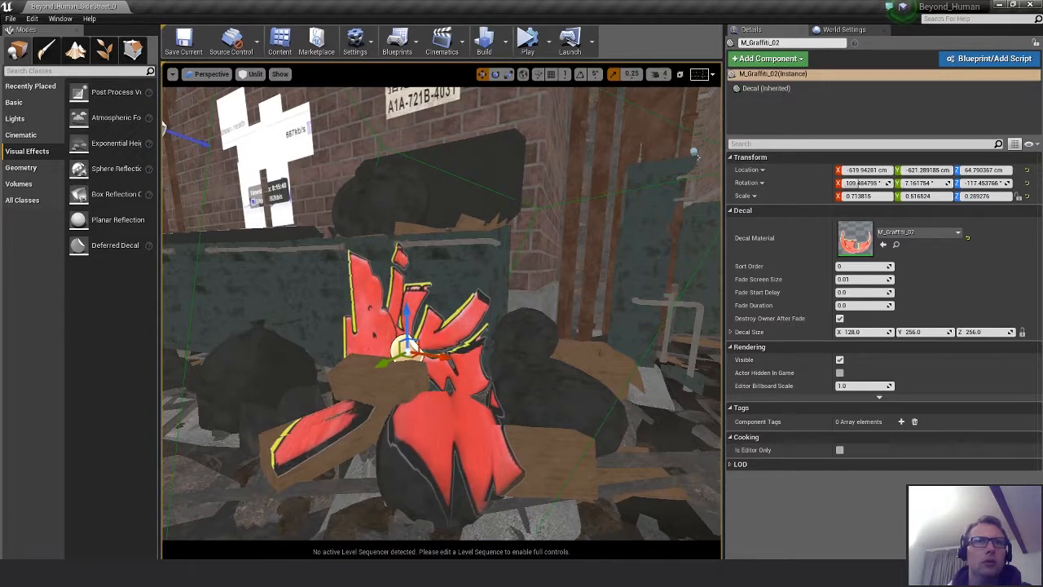
right_drag(404, 317, 462, 390)
key(w)
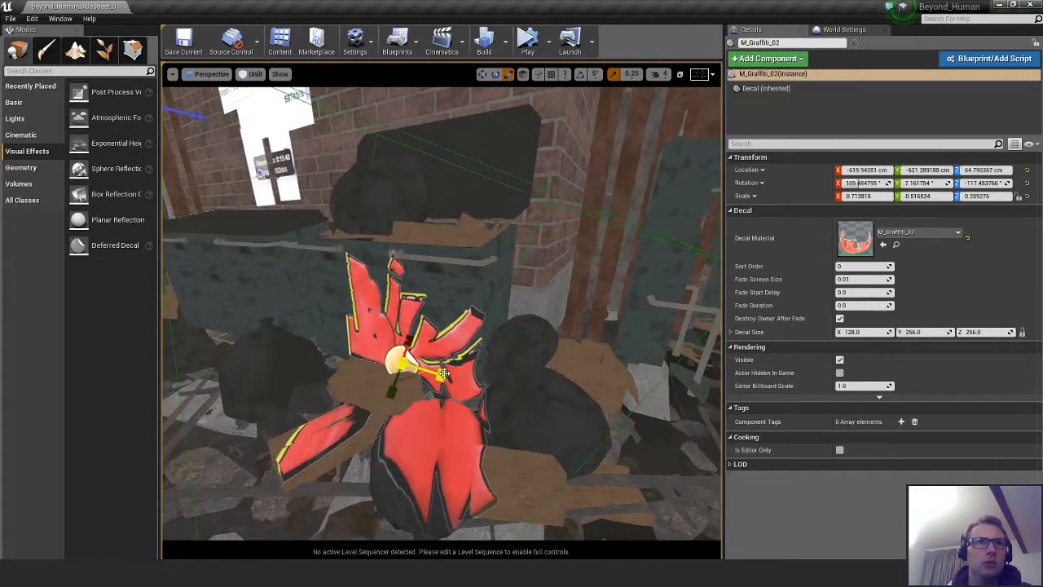
drag(443, 374, 421, 369)
mouse_move(492, 355)
alt+mouse_down()
mouse_move(468, 336)
mouse_move(471, 353)
alt+mouse_up()
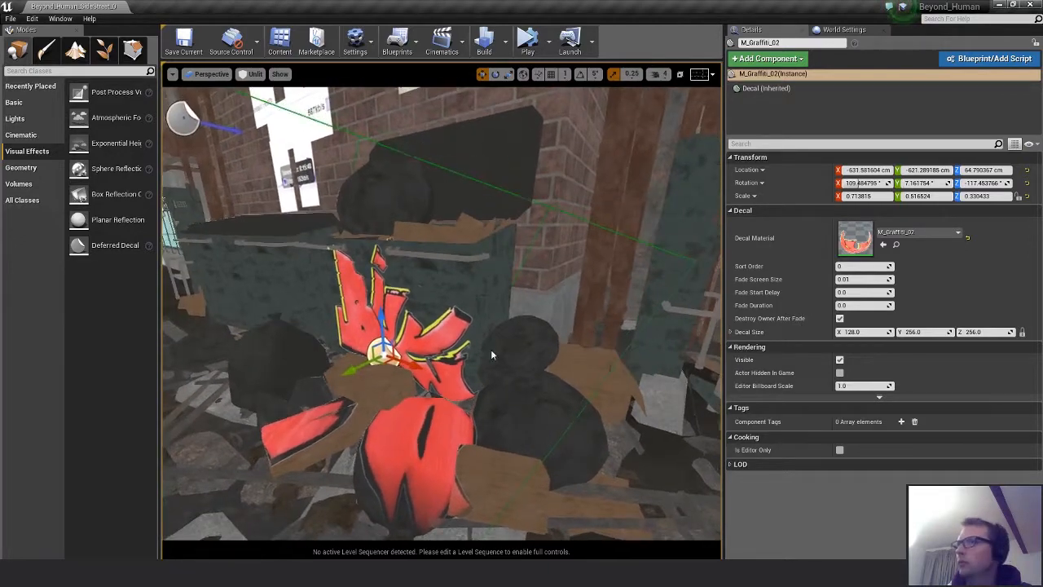
Turn off Receives Decals for the red-covered bin bag in front of the dumpster (Bin_Bag_A)
click(426, 434)
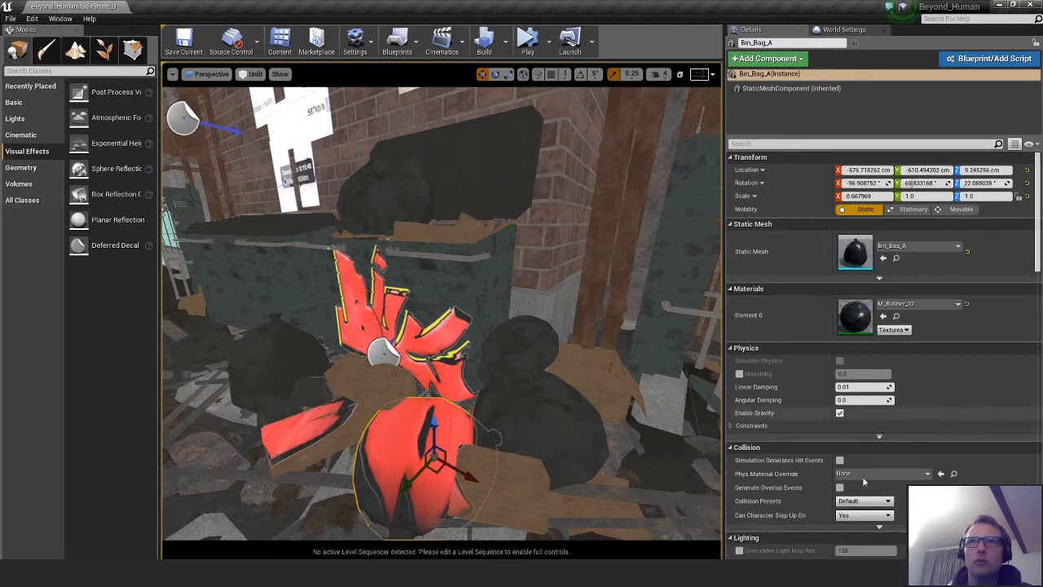
scroll(1035, 248, down, 1)
scroll(824, 400, up, 5)
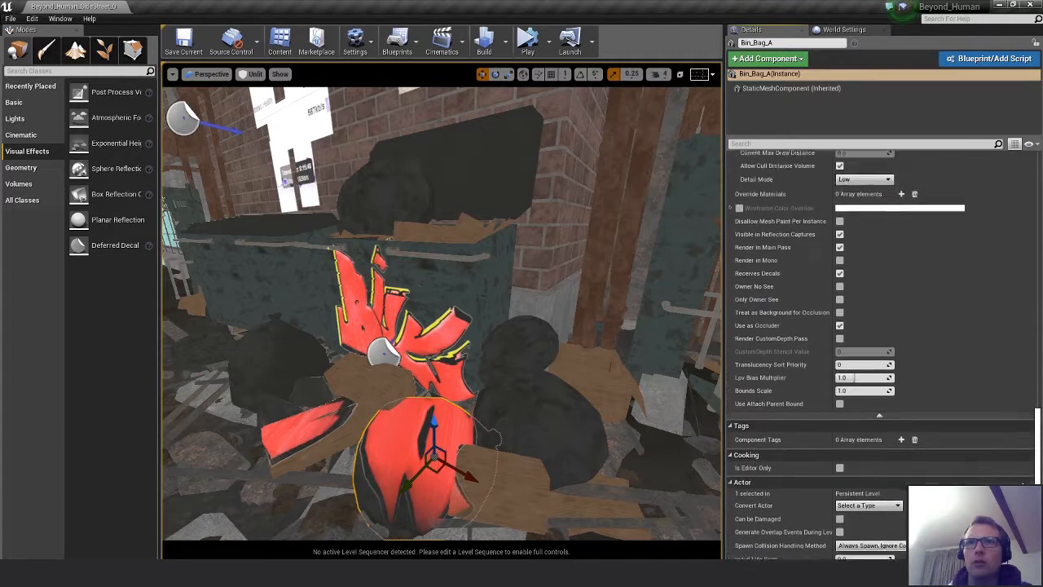
click(840, 331)
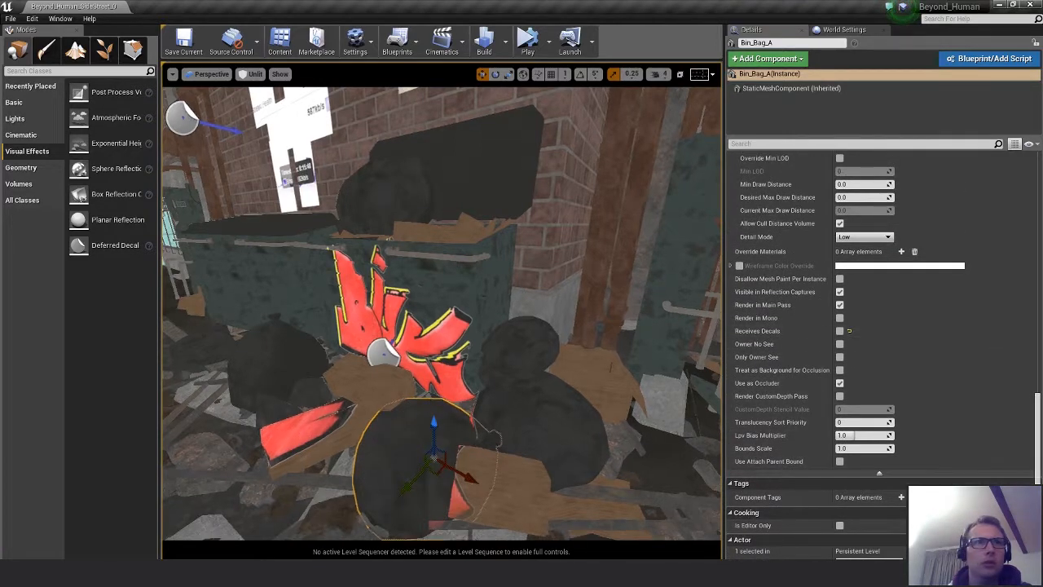
Turn off Receives Decals for the cardboard boxes on either side of the front bin bag (Box_C_Sculpt3 and Box_C_Sculpt4)
click(302, 430)
click(839, 331)
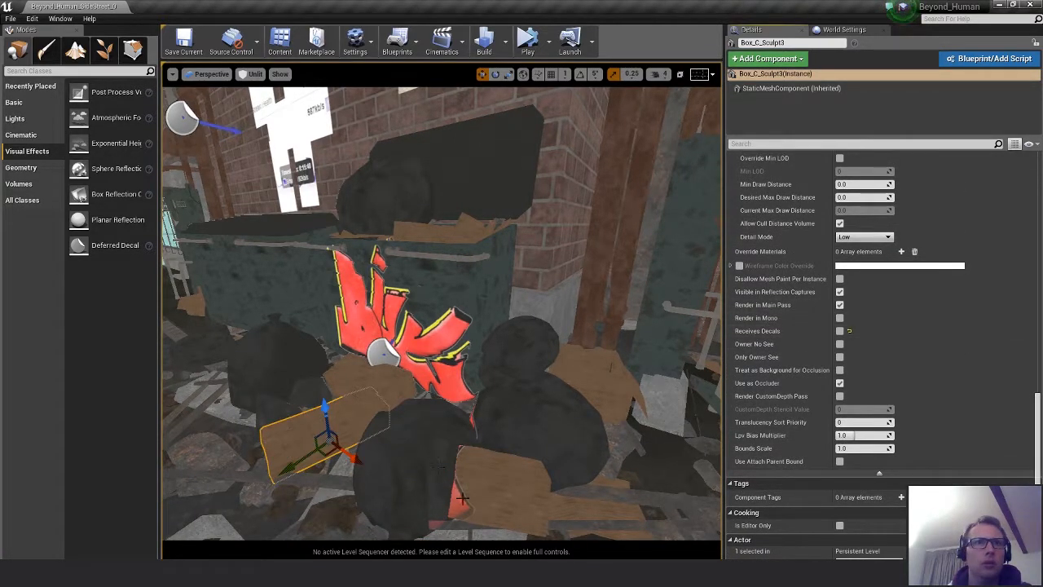
click(497, 489)
click(839, 331)
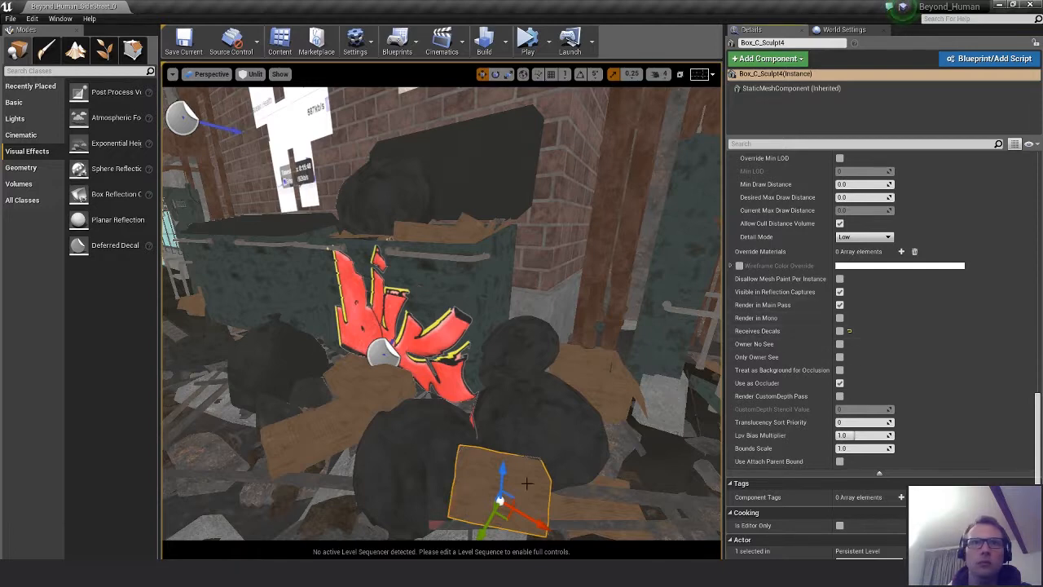
Turn off Receives Decals for the ground debris (Debris_Scatter_B2) and the large bin bag beside the graffiti (Bin_Bag_A2)
click(652, 392)
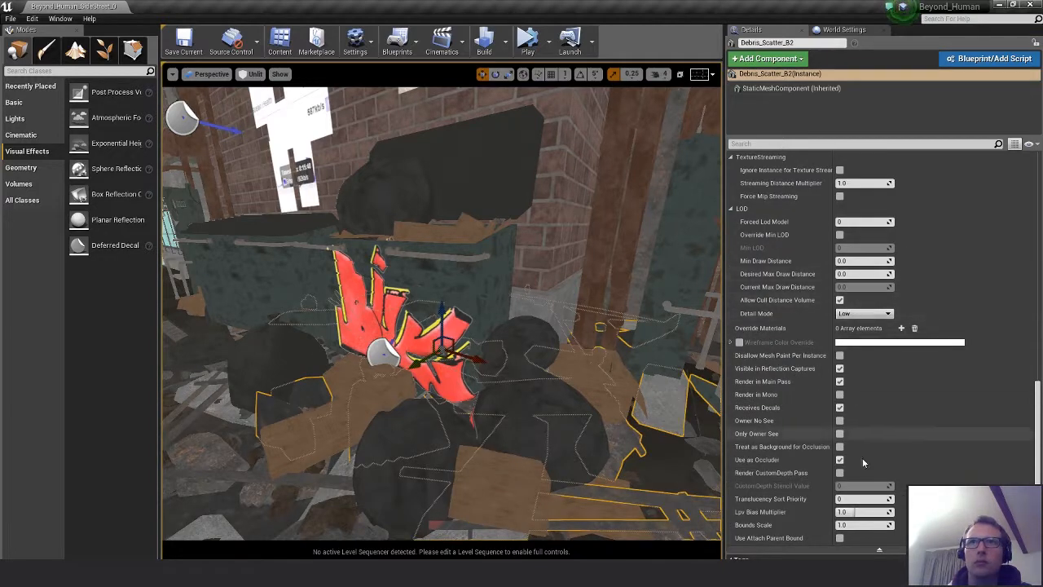
click(839, 408)
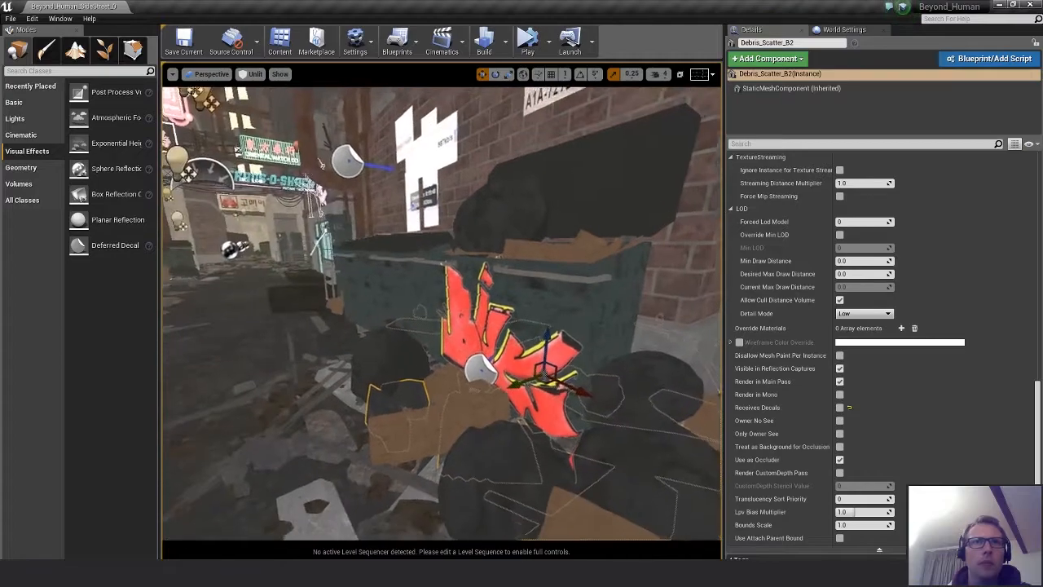
right_drag(442, 313, 505, 408)
click(529, 318)
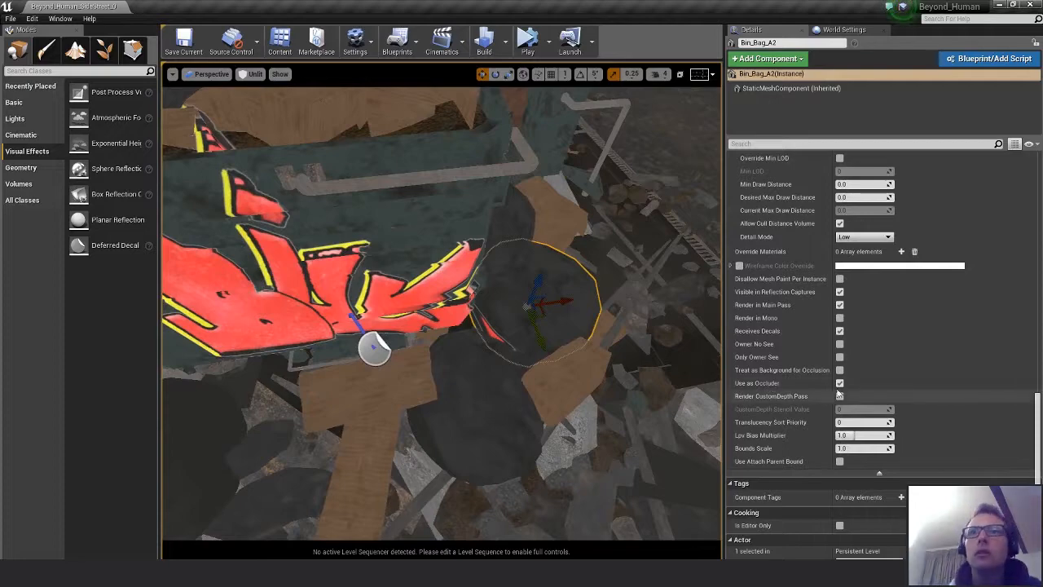
click(840, 330)
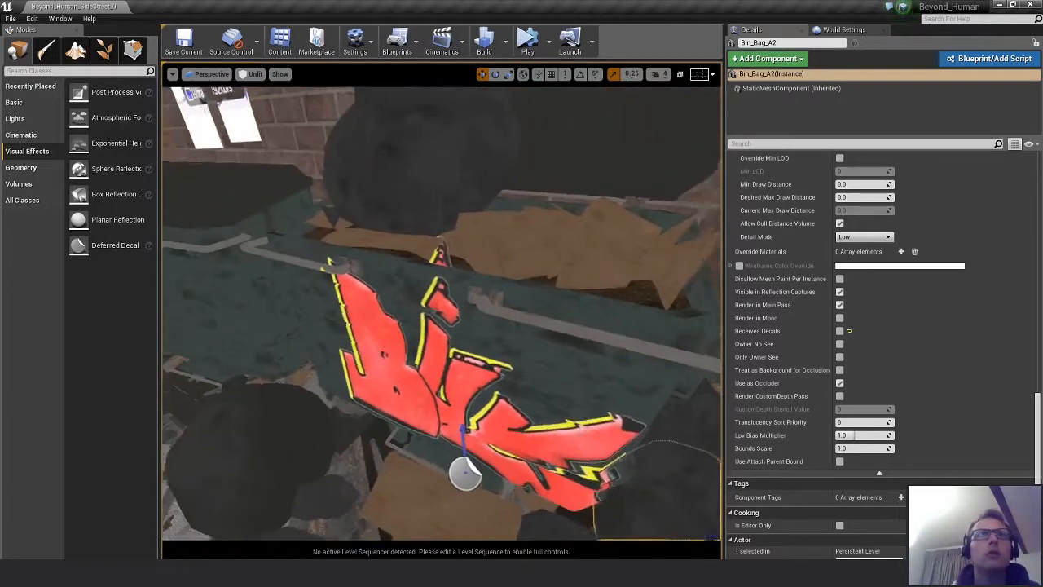
Turn off Receives Decals for the two cardboard boxes inside the open dumpster (Box_E_Sculpt4 and Box_A_Sculpt4)
mouse_move(549, 372)
right_down()
mouse_move(529, 359)
mouse_move(542, 415)
mouse_move(549, 372)
right_up()
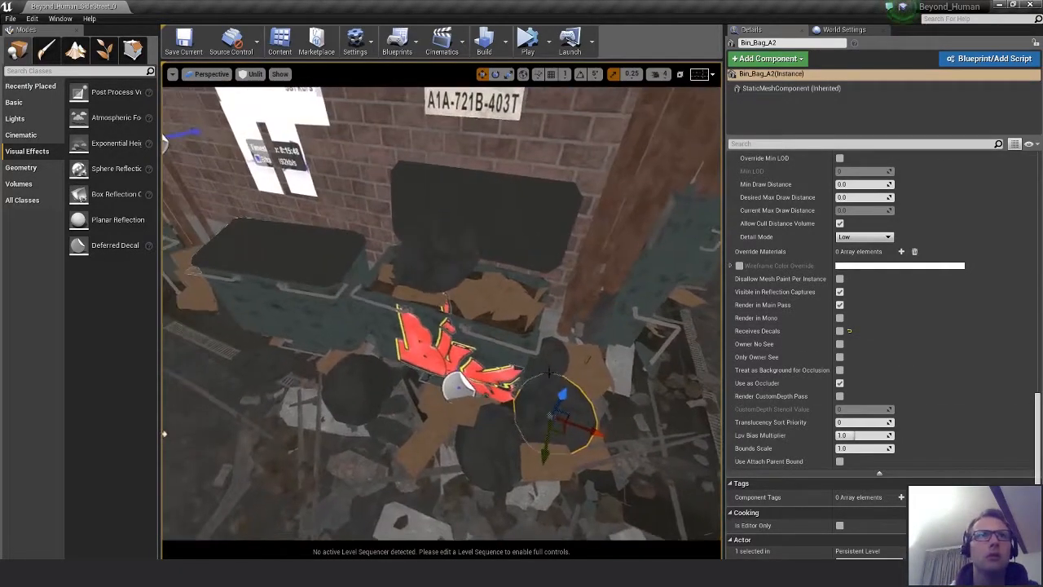
click(449, 301)
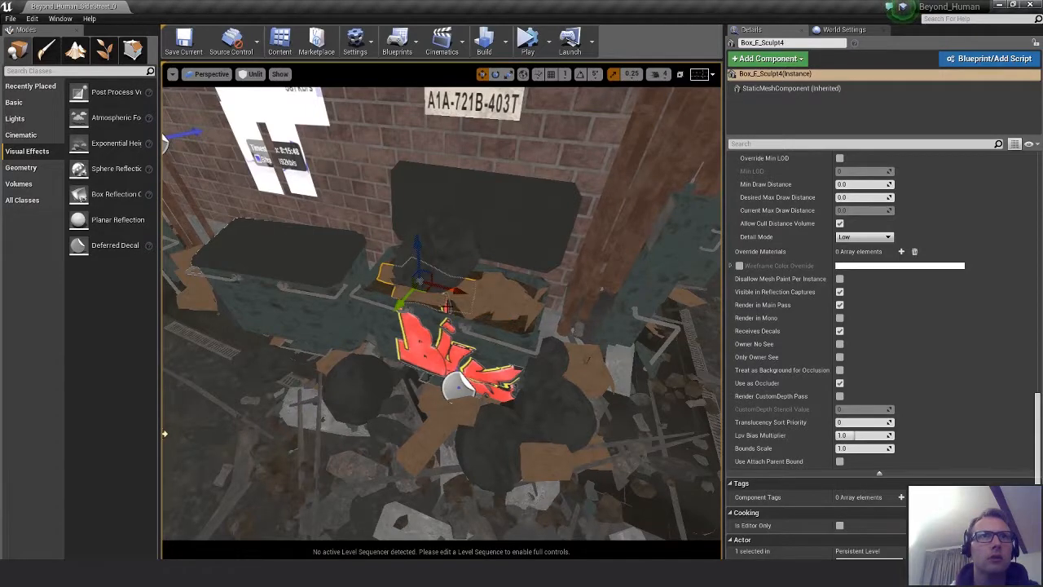
click(453, 305)
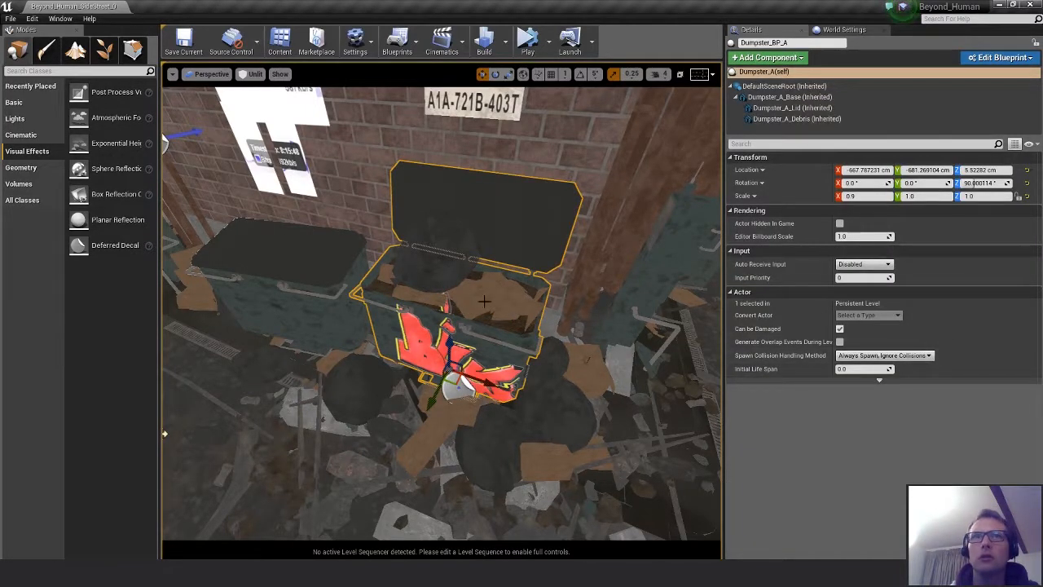
click(478, 305)
right_drag(499, 313, 521, 391)
right_drag(516, 236, 635, 440)
right_drag(467, 409, 692, 408)
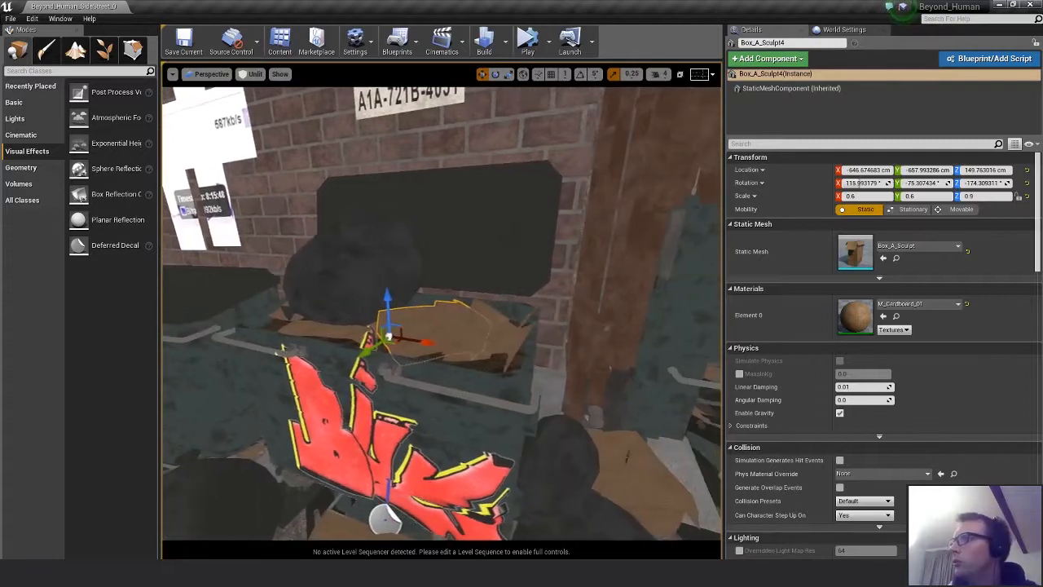
click(486, 400)
key(Escape)
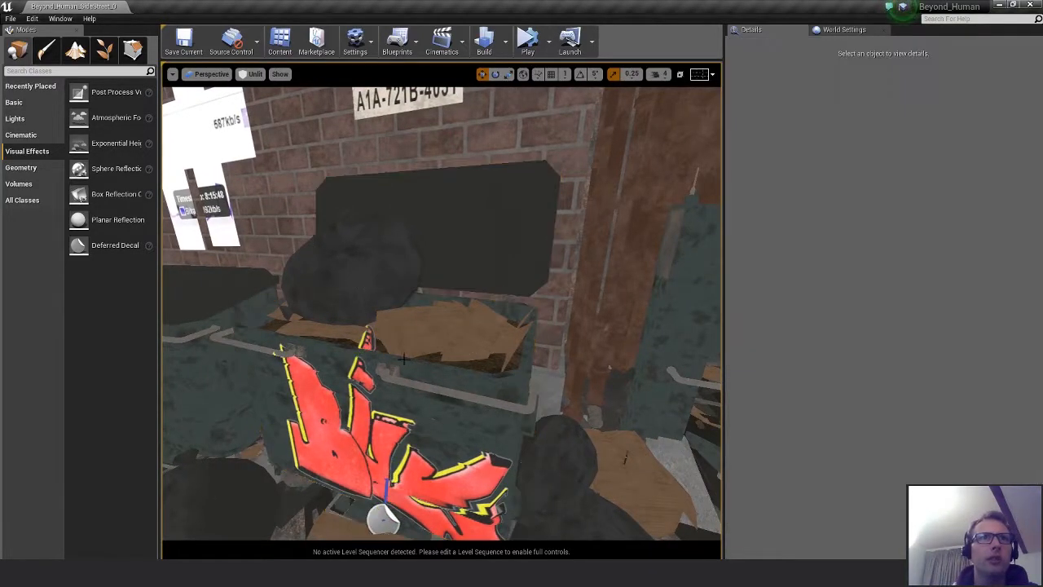
click(330, 314)
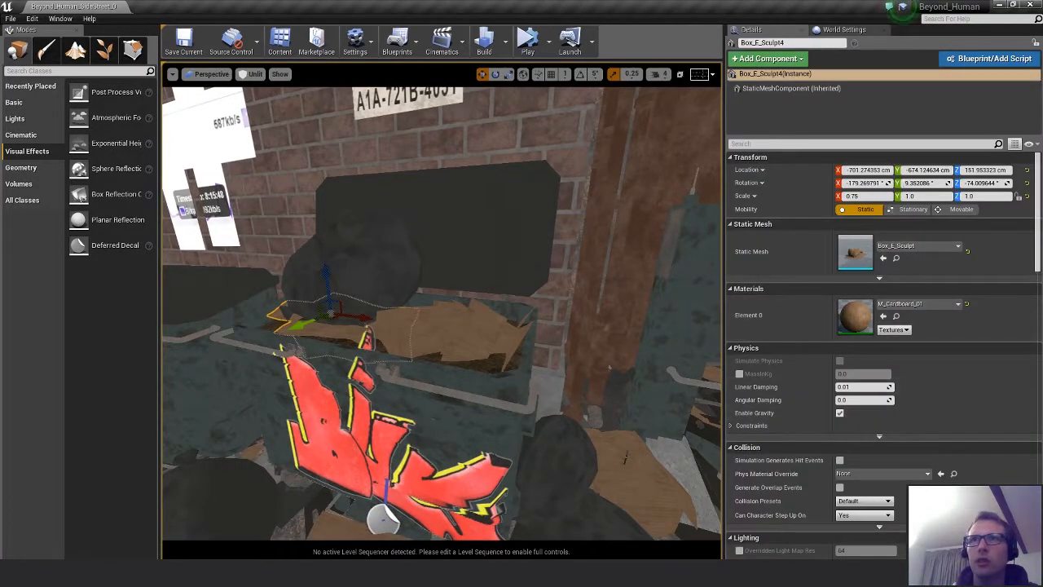
scroll(1039, 253, down, 10)
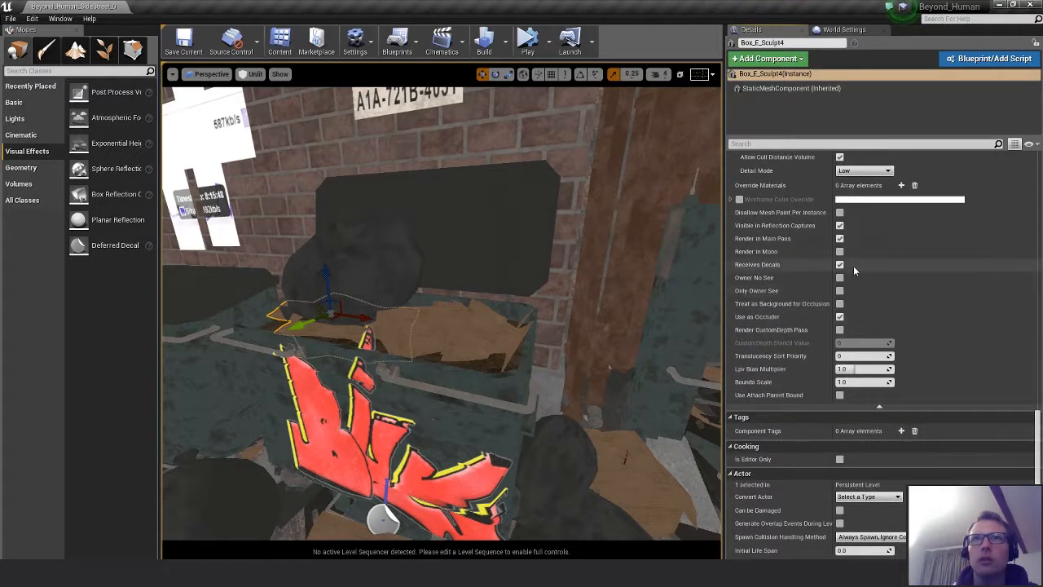
click(424, 339)
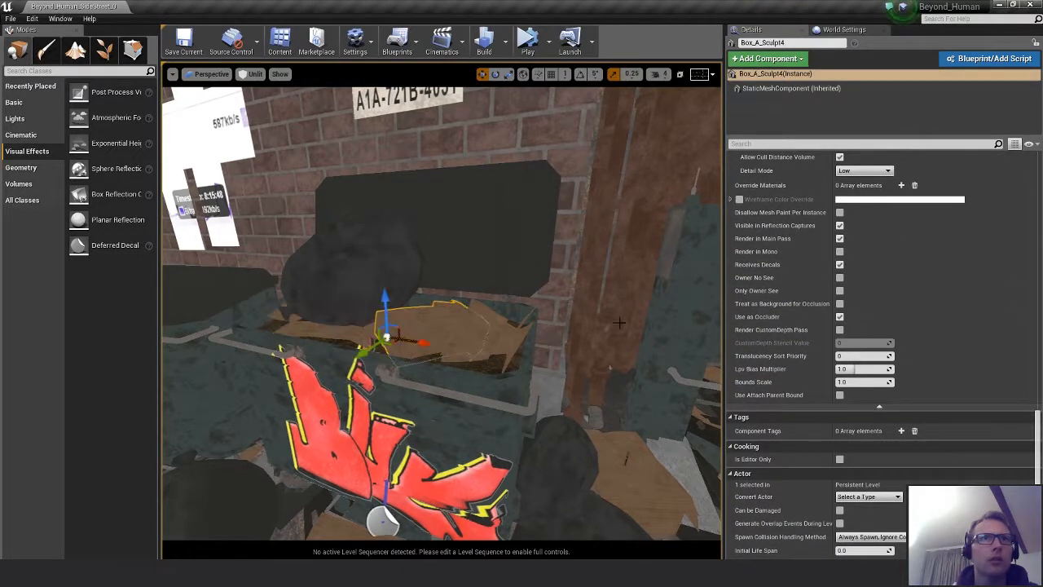
click(839, 264)
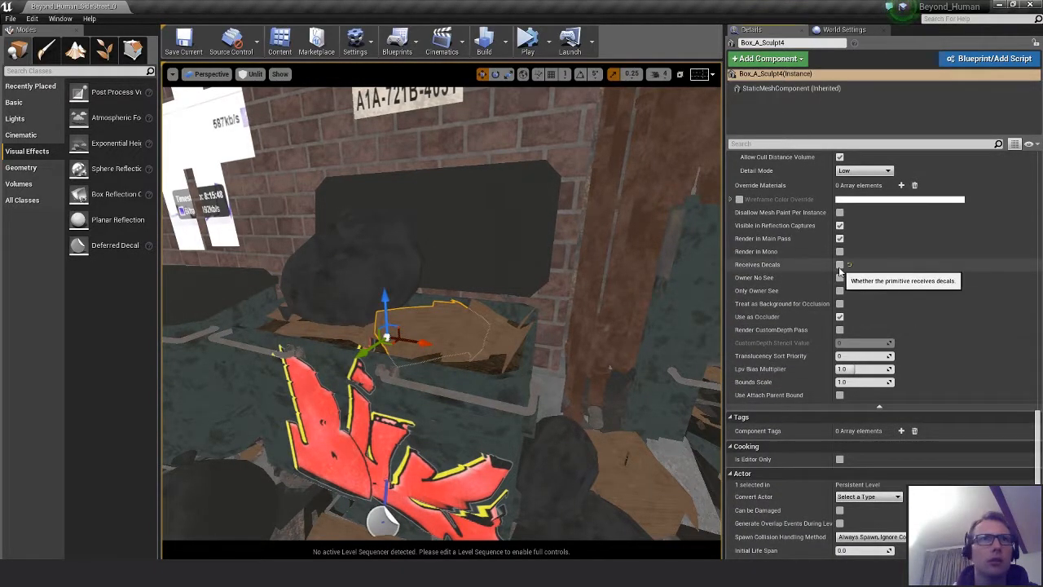
Examine how the graffiti reads in the alley through the lit camera view of CineCameraActor2
key(Escape)
key(s)
right_drag(510, 321, 534, 284)
drag(1042, 222, 793, 178)
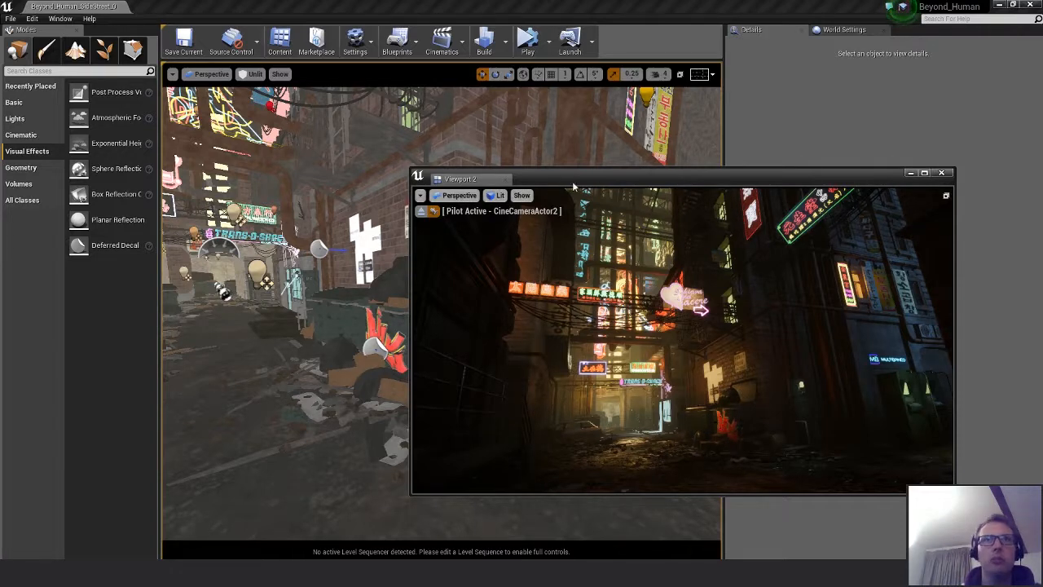
drag(556, 173, 1042, 122)
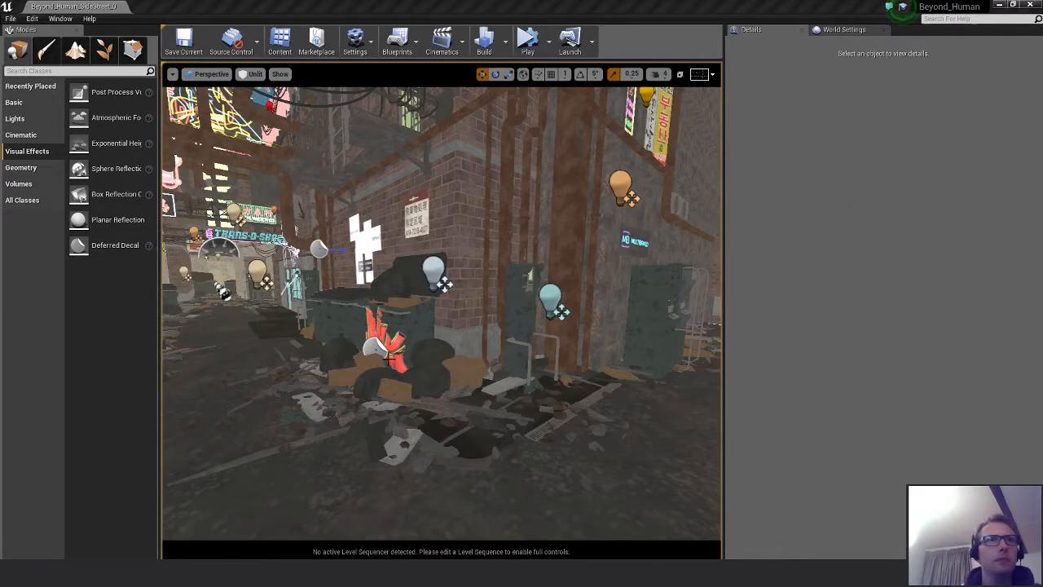
Shrink the graffiti decal to about 0.44 in Y and 0.25 in Z, move it to about X -621 cm and lower it slightly
click(383, 351)
key(f)
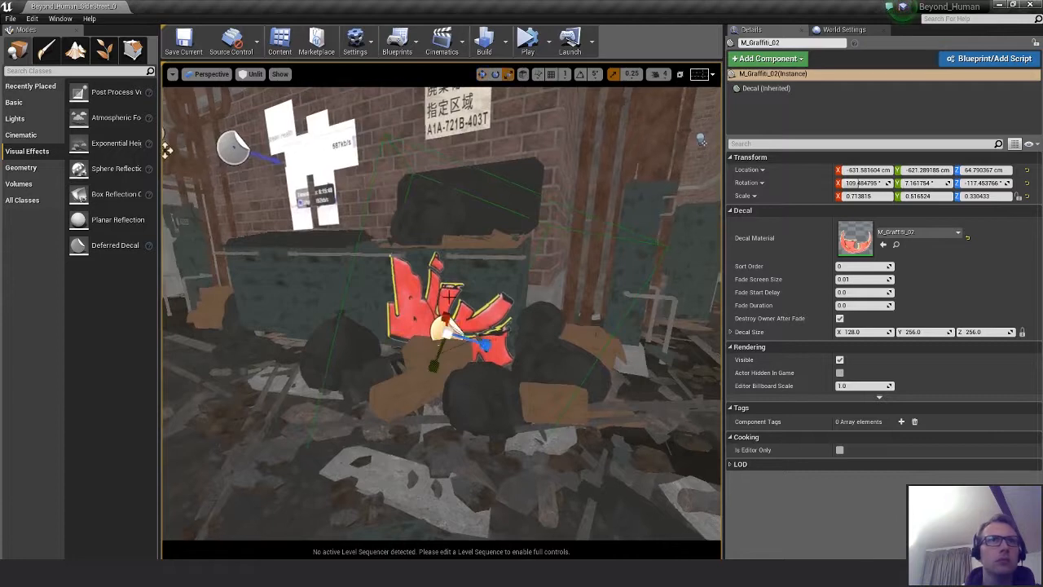
drag(435, 369, 490, 339)
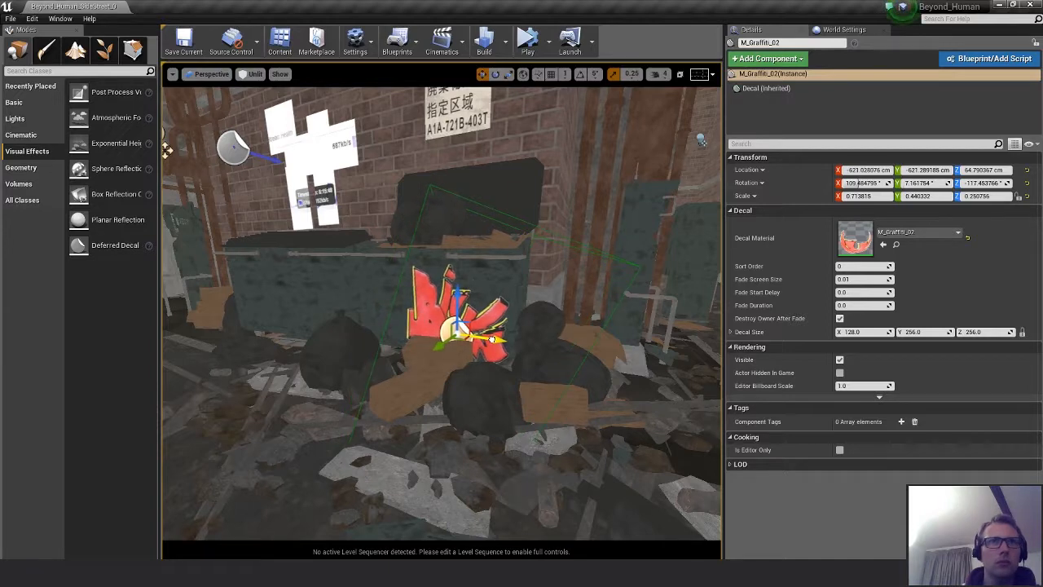
drag(456, 289, 457, 296)
alt+drag(562, 373, 539, 378)
click(565, 405)
key(Escape)
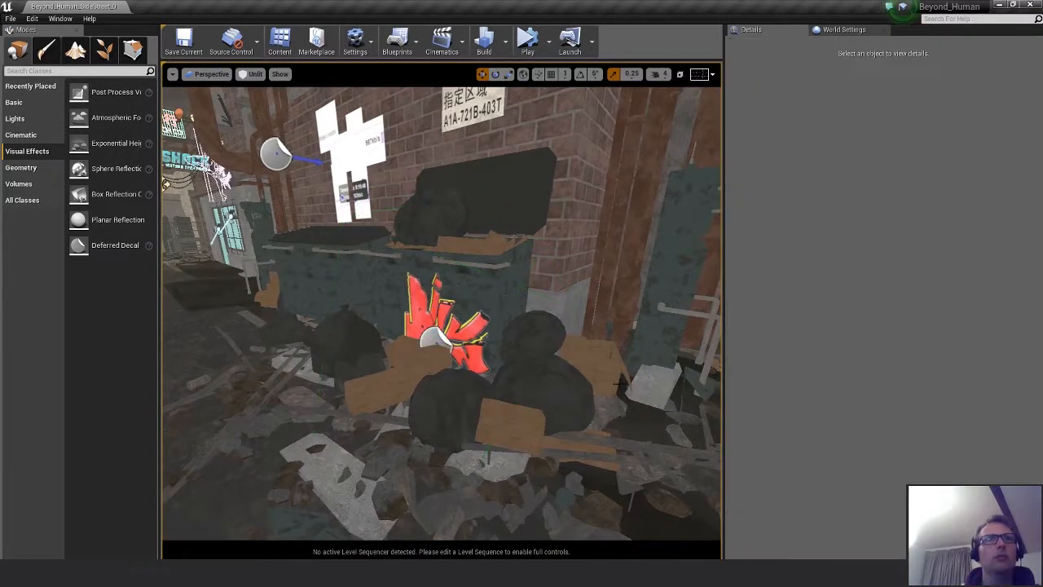
mouse_move(571, 411)
alt+mouse_down()
mouse_move(497, 411)
mouse_move(582, 412)
alt+mouse_up()
Switch to Photoshop with the Graffiti_01.psd texture document
key(alt+Tab)
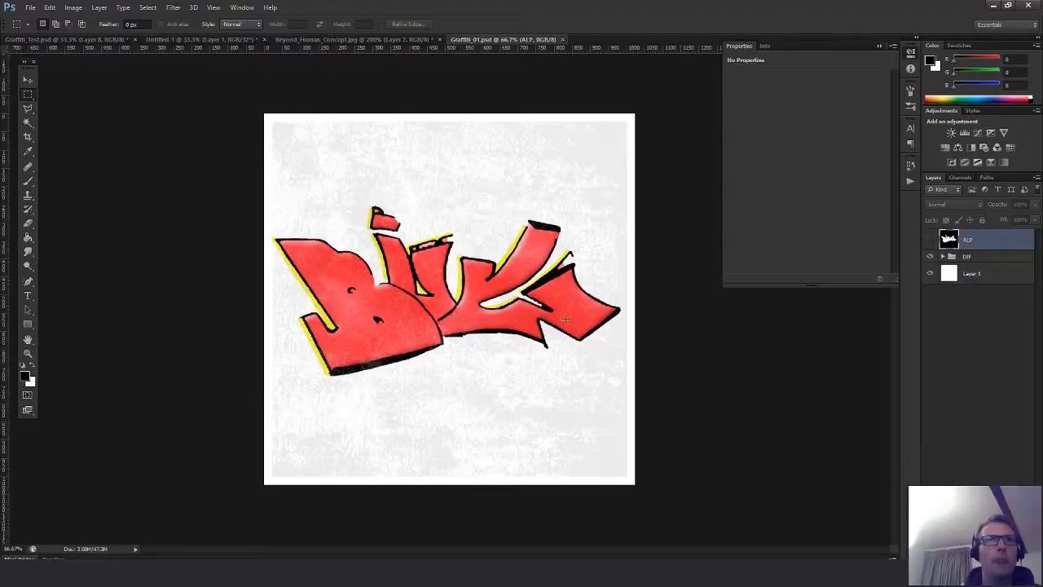
Expand the DIF group and add a Hue/Saturation adjustment above Layer 16 with Saturation at -22
click(943, 256)
click(976, 276)
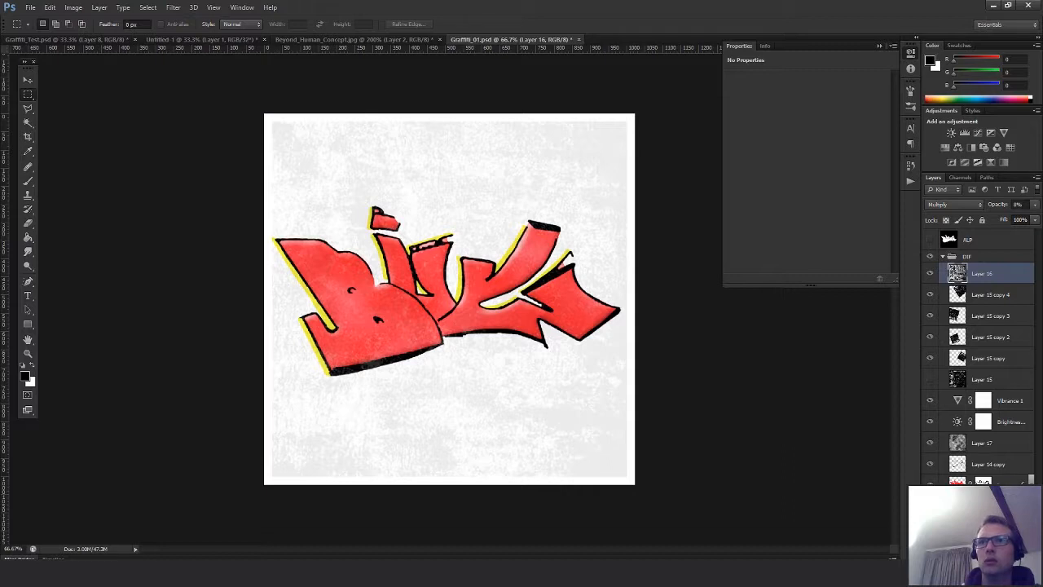
click(976, 492)
click(962, 426)
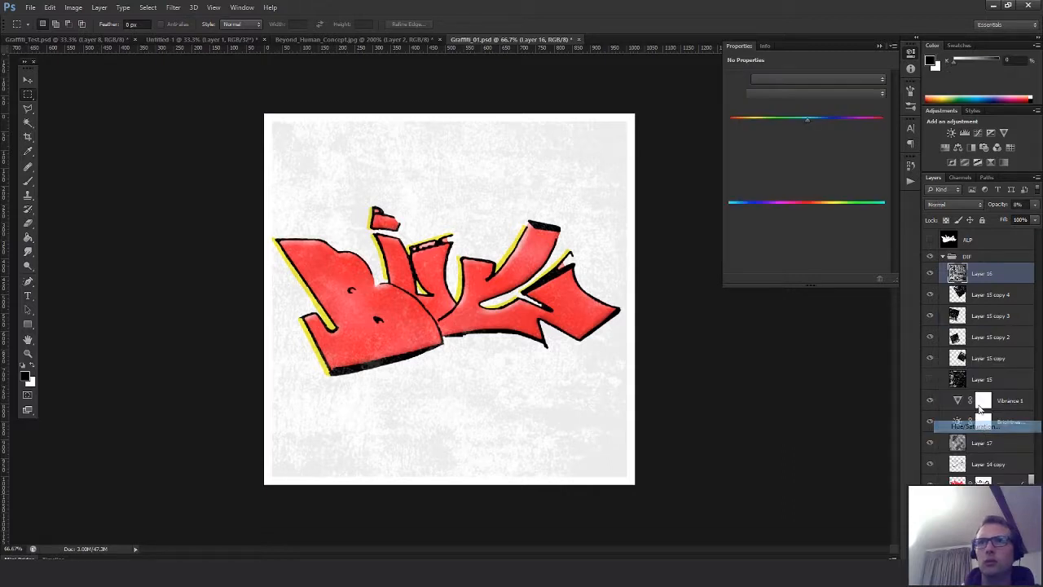
mouse_move(806, 143)
mouse_down()
mouse_move(768, 142)
mouse_move(790, 143)
mouse_up()
Duplicate the grunge texture Layer 16 above the Hue/Saturation adjustment, with Normal blending and 100% opacity
click(955, 295)
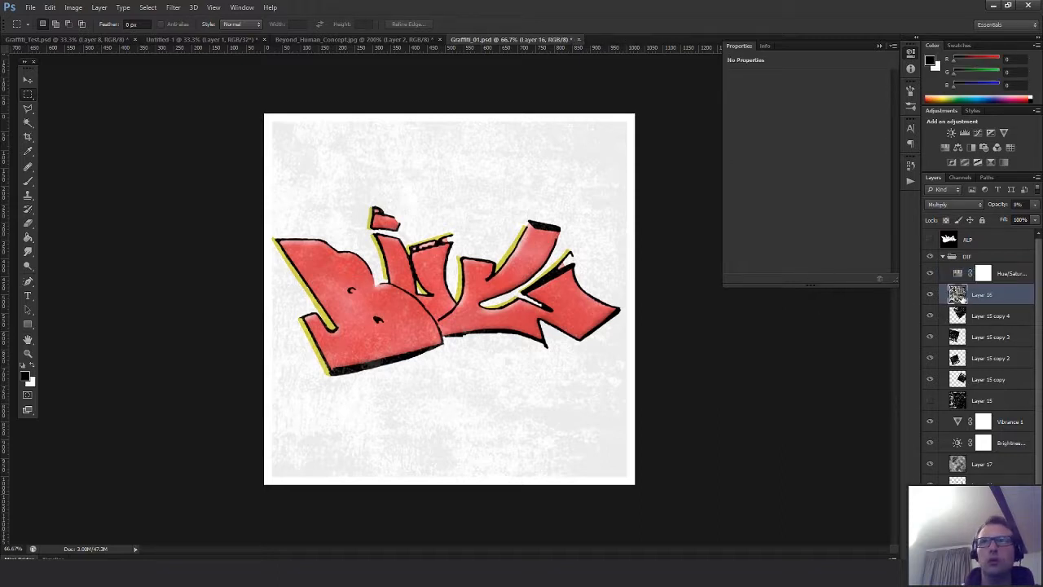
alt+drag(961, 299, 967, 280)
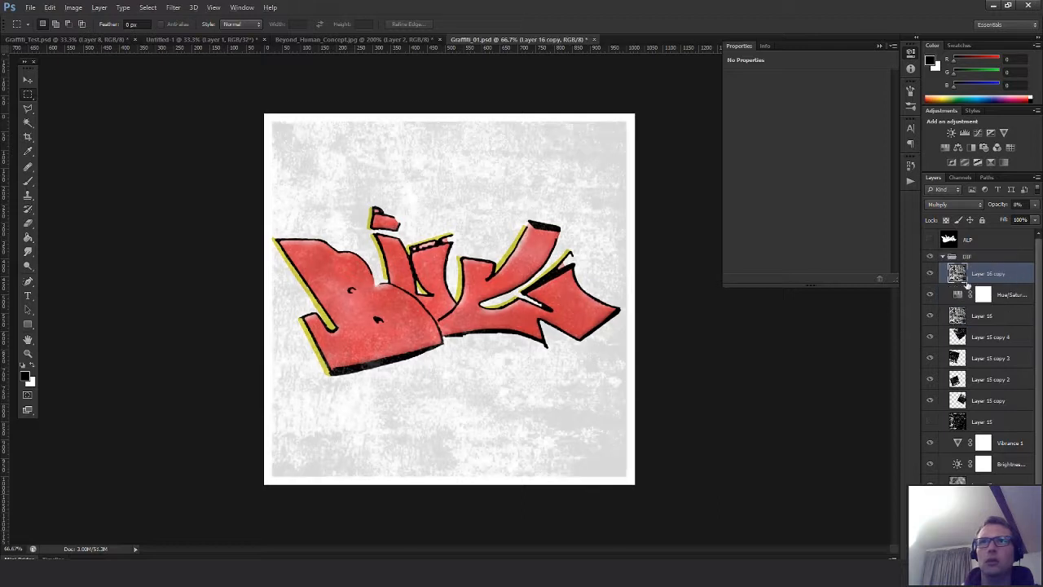
click(970, 205)
click(954, 211)
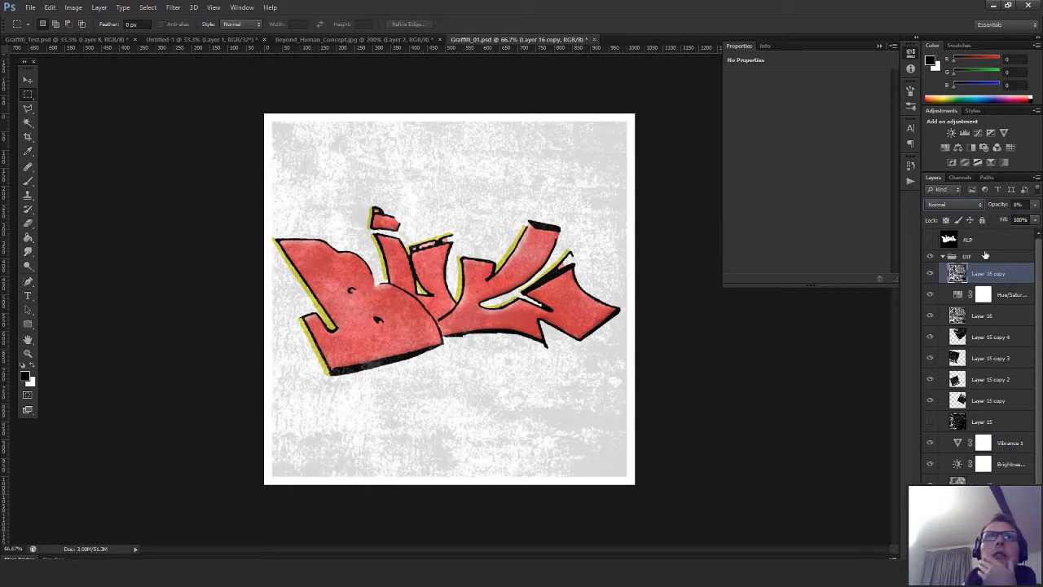
click(1034, 205)
drag(1013, 216, 1038, 218)
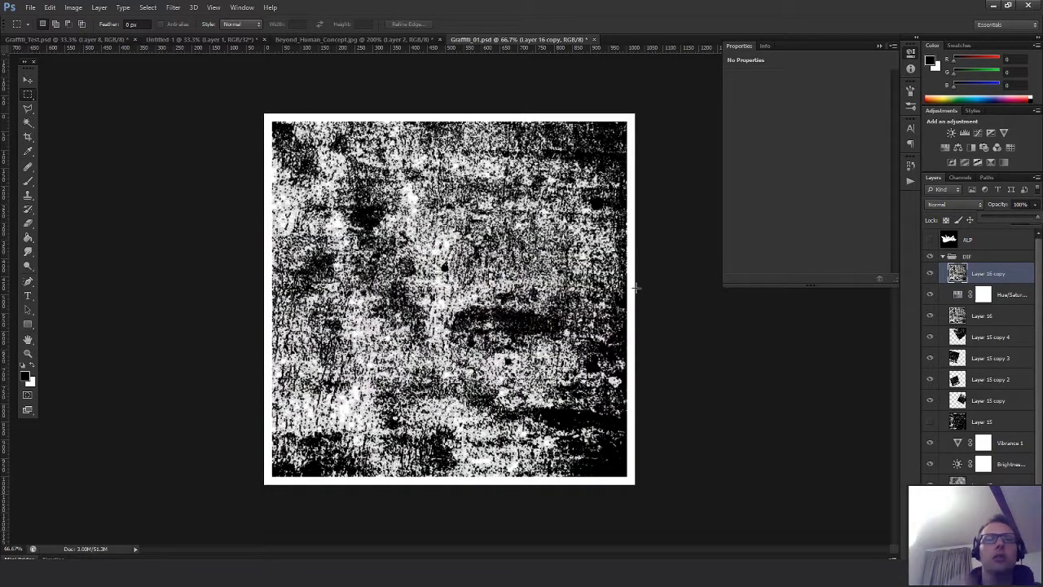
Rotate the duplicated grunge texture by -90 degrees
key(ctrl+t)
shift+drag(664, 203, 353, 84)
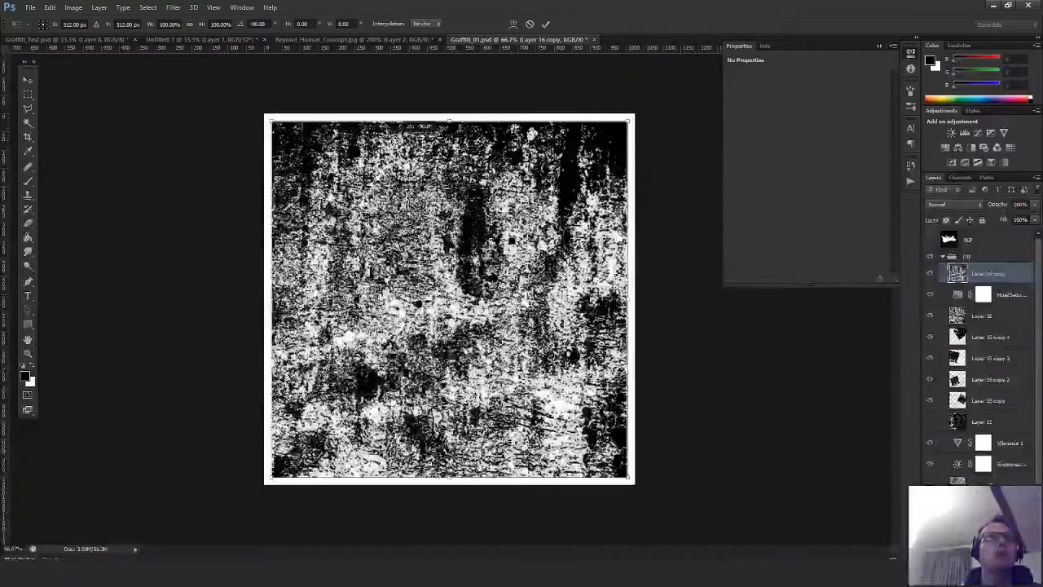
key(Return)
key(m)
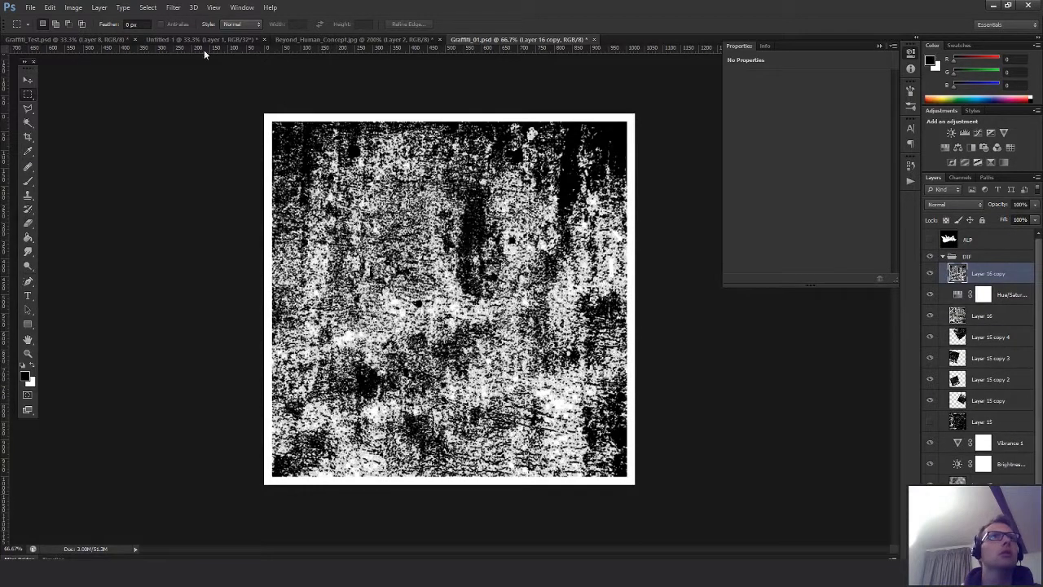
Select tones of the rotated grunge texture by Color Range with Fuzziness 66
click(147, 8)
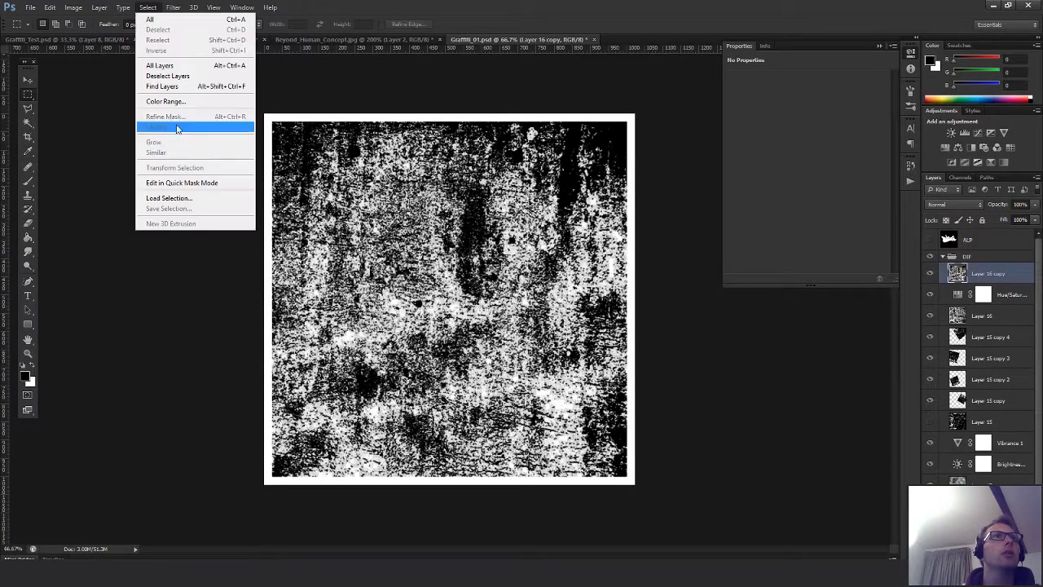
click(167, 102)
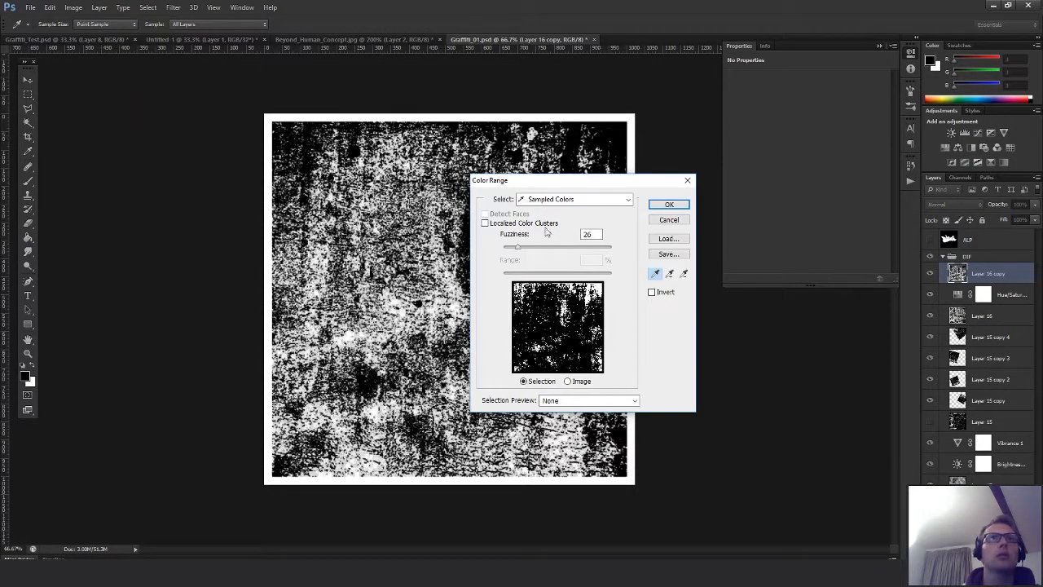
drag(517, 249, 538, 251)
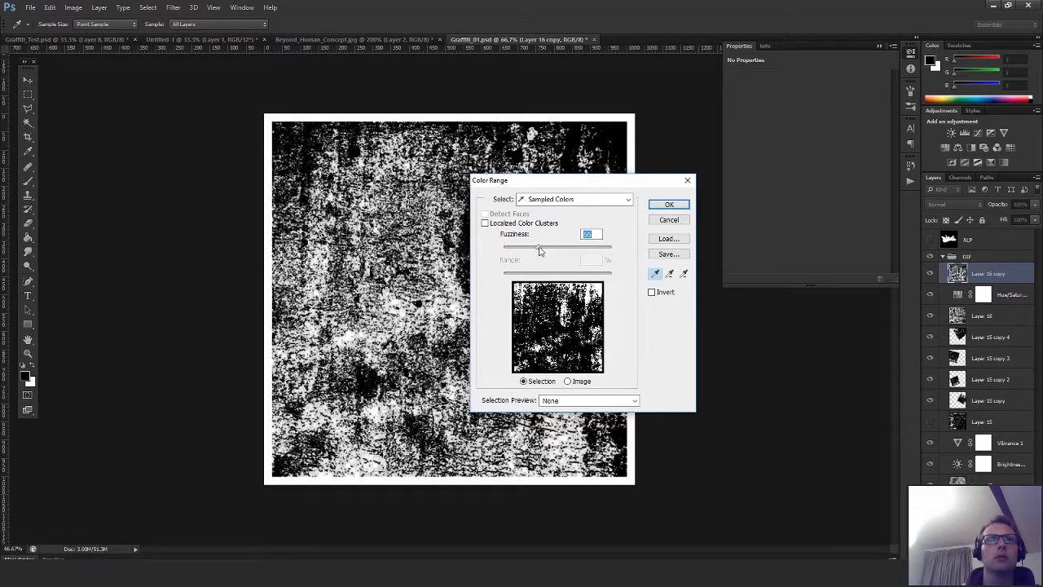
click(668, 205)
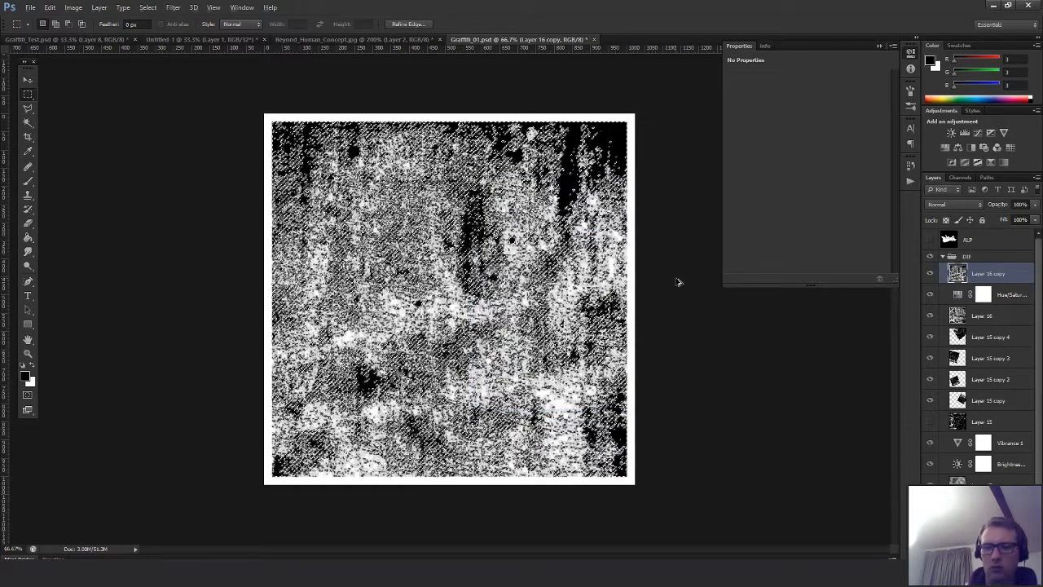
Turn the selection into a layer mask on a new layer, move the mask to the DIF group, and delete that layer and the grunge copy
key(ctrl+j)
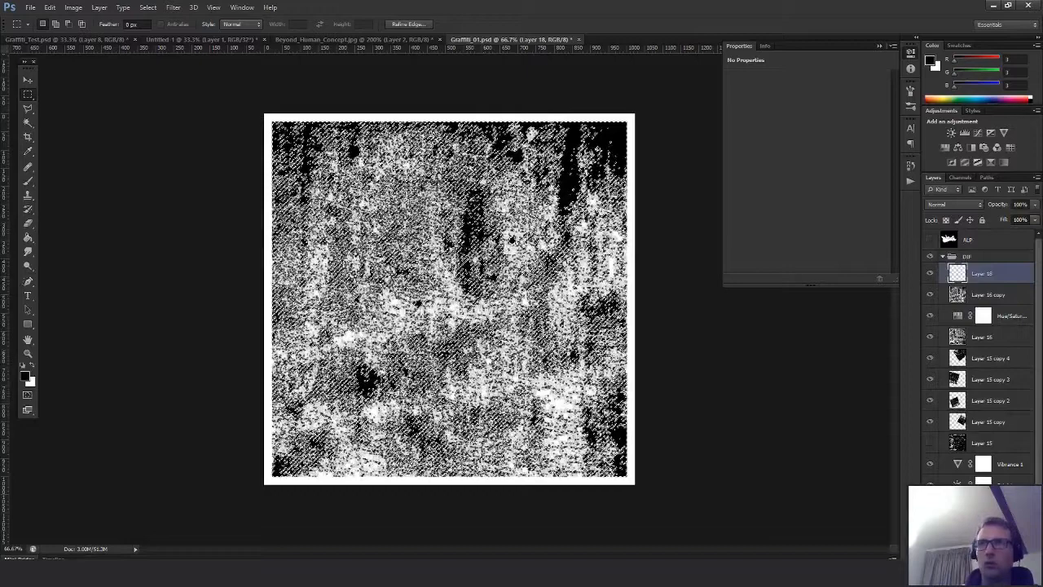
click(971, 551)
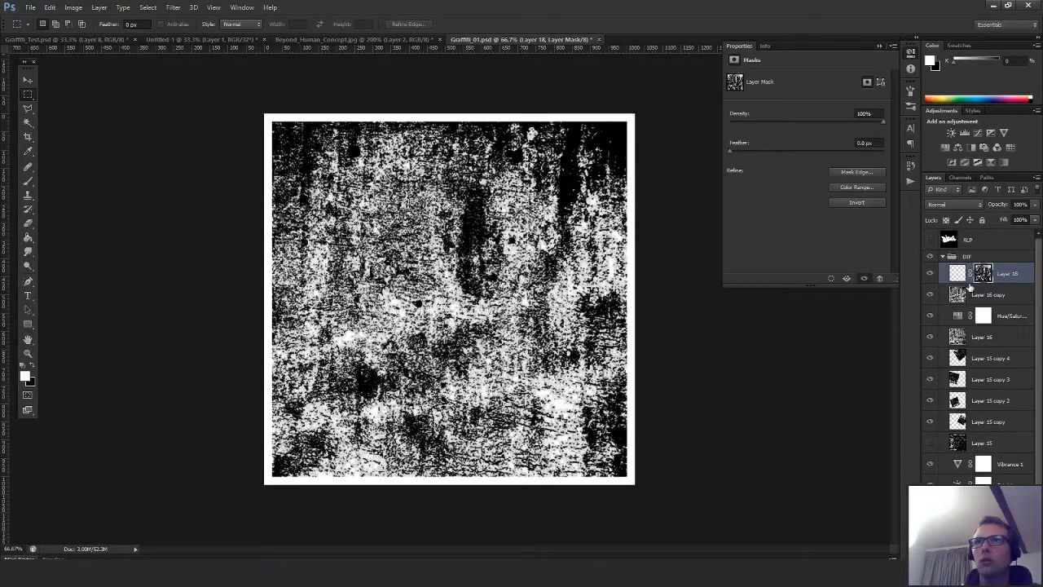
drag(983, 273, 971, 256)
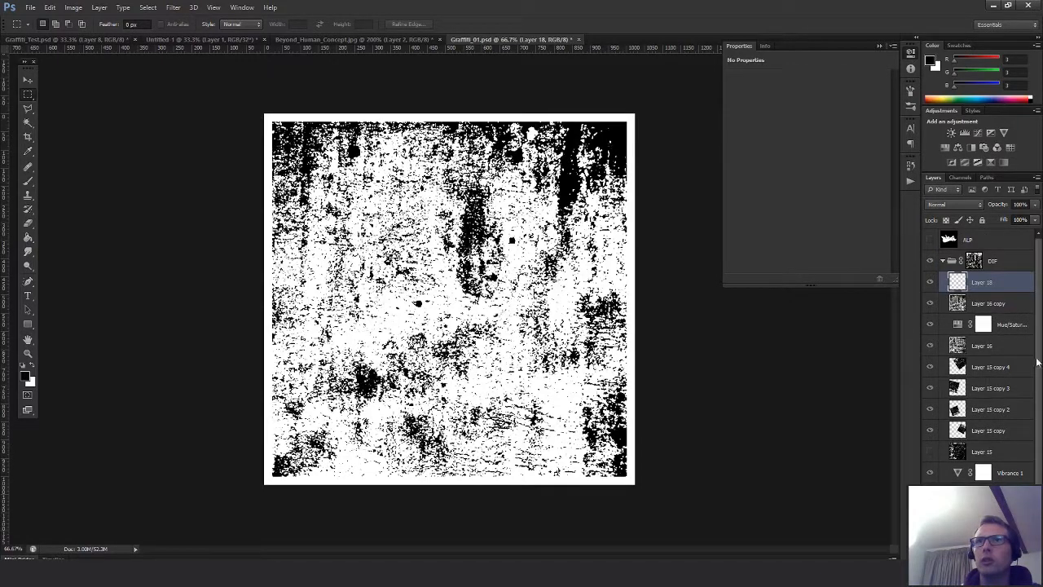
key(Delete)
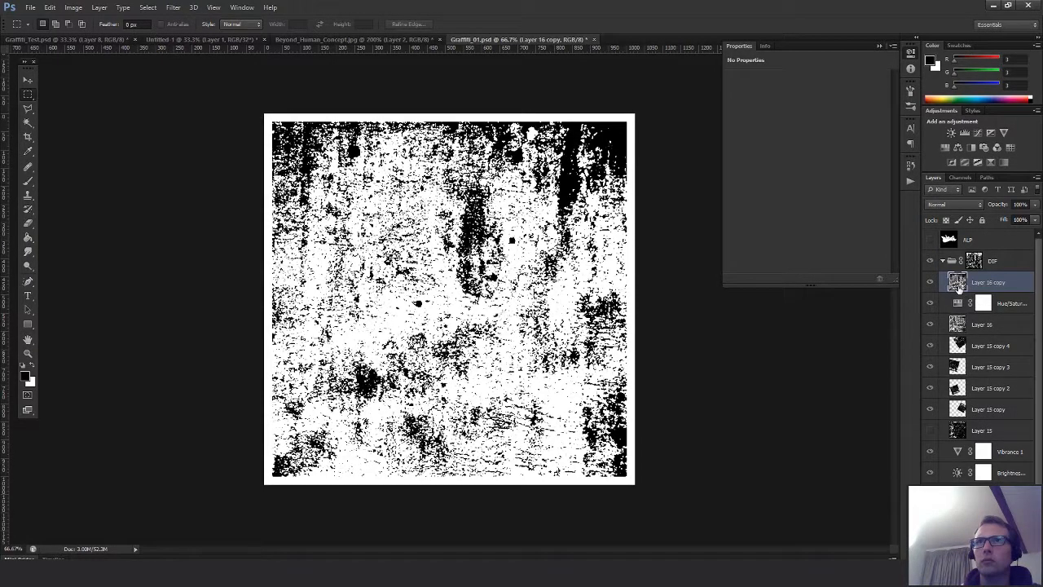
key(Delete)
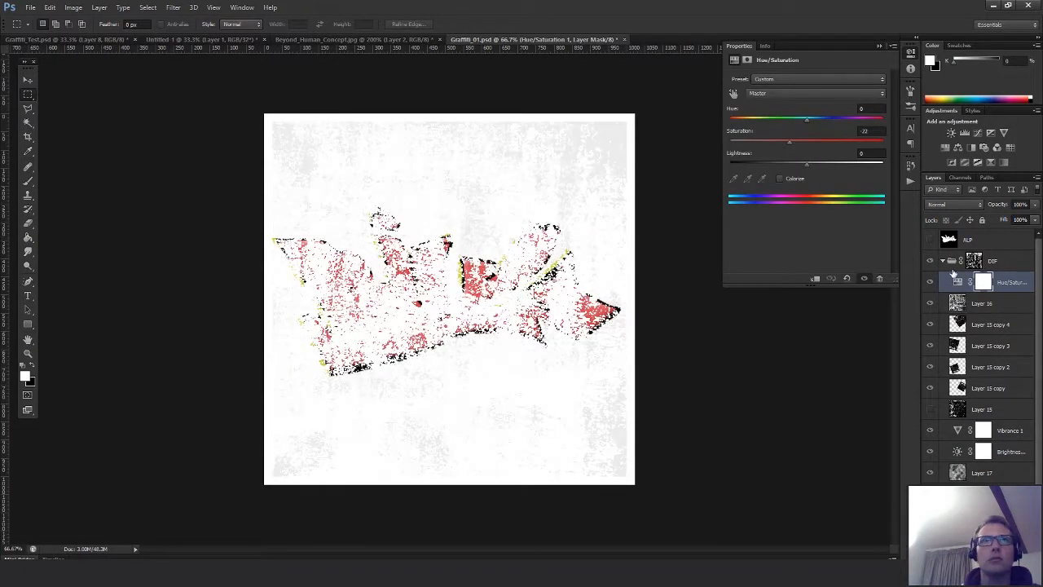
Compare the graffiti with the DIF group's mask disabled and enabled, keeping the group at 100% opacity
click(974, 261)
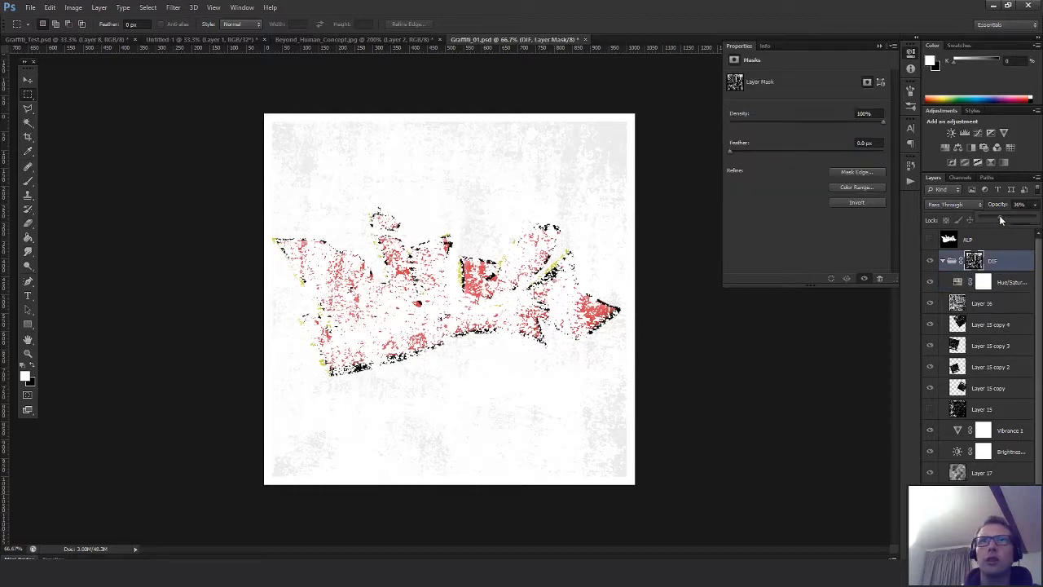
drag(1000, 216, 1039, 217)
click(980, 260)
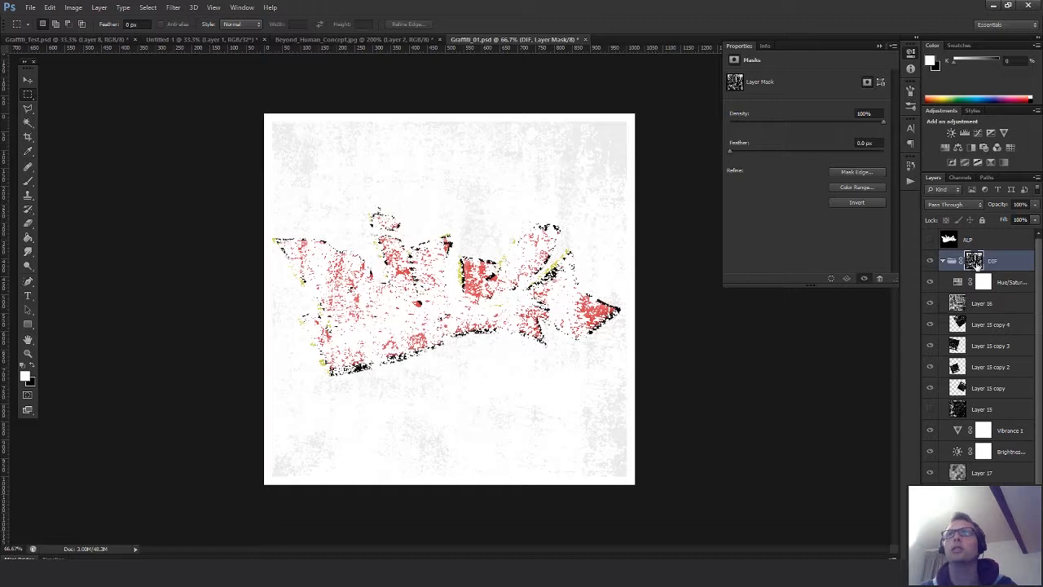
shift+click(975, 261)
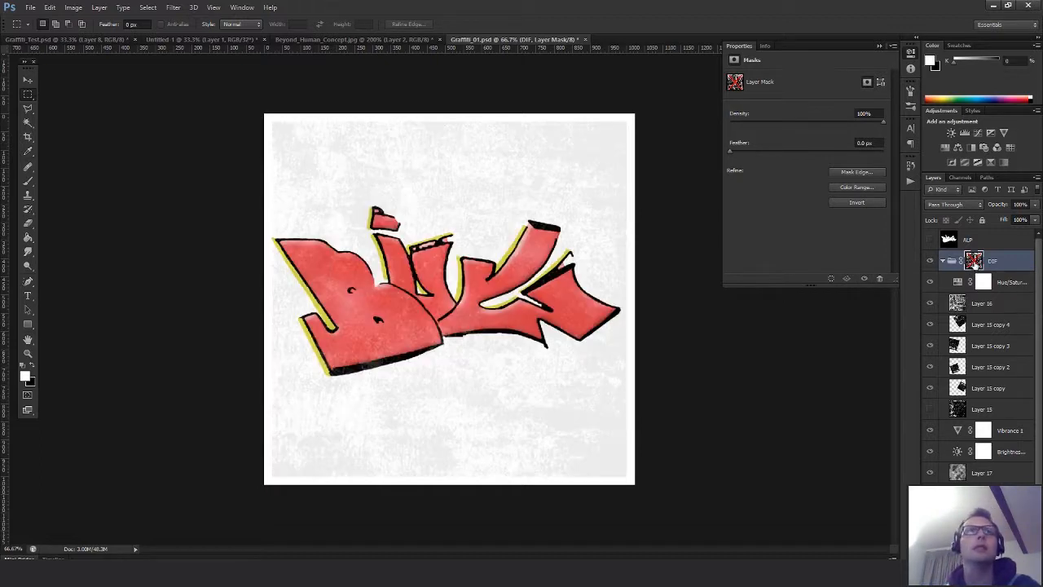
shift+click(975, 261)
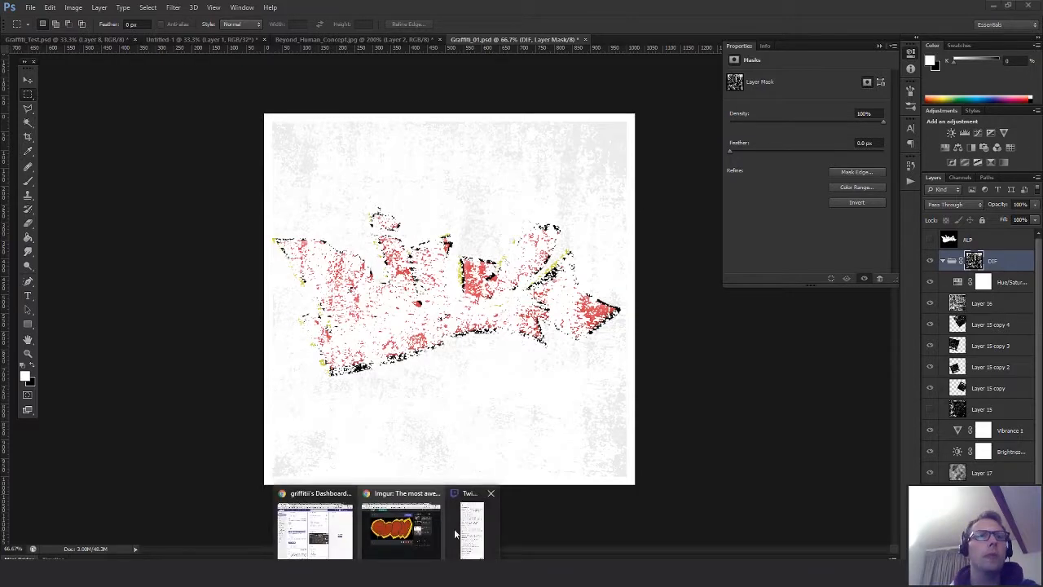
Switch to Chrome, copy the scratched grey wall image with brown patches from the grunge texture results, and return to Photoshop
click(383, 533)
click(756, 26)
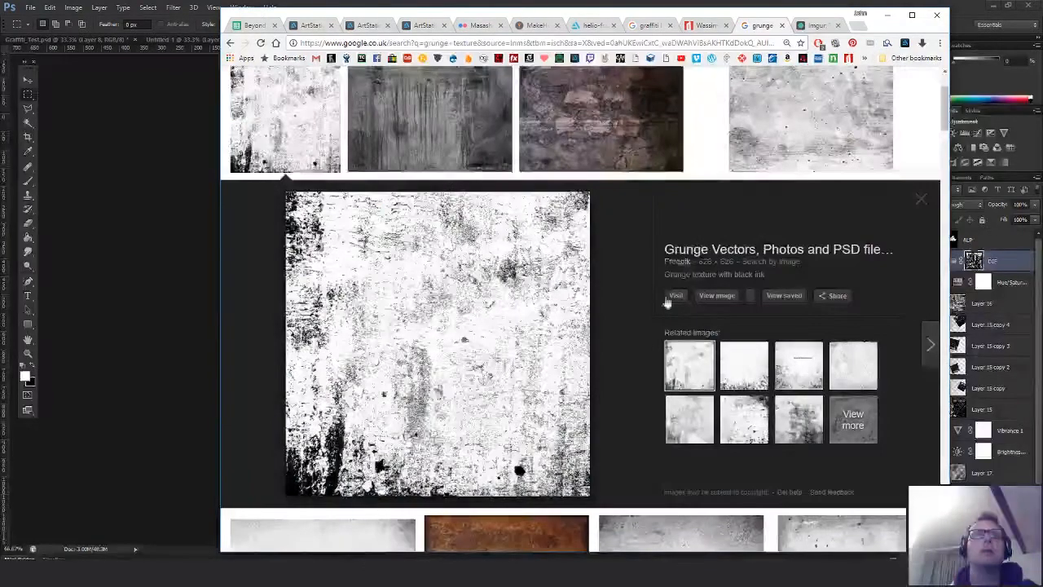
scroll(945, 92, up, 2)
drag(945, 92, 934, 167)
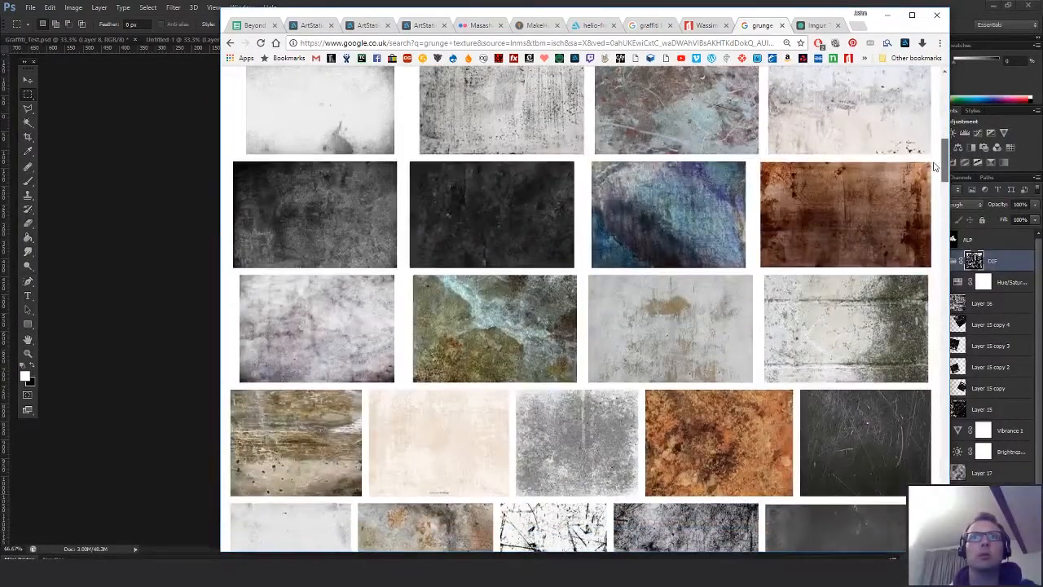
click(678, 334)
right_click(424, 334)
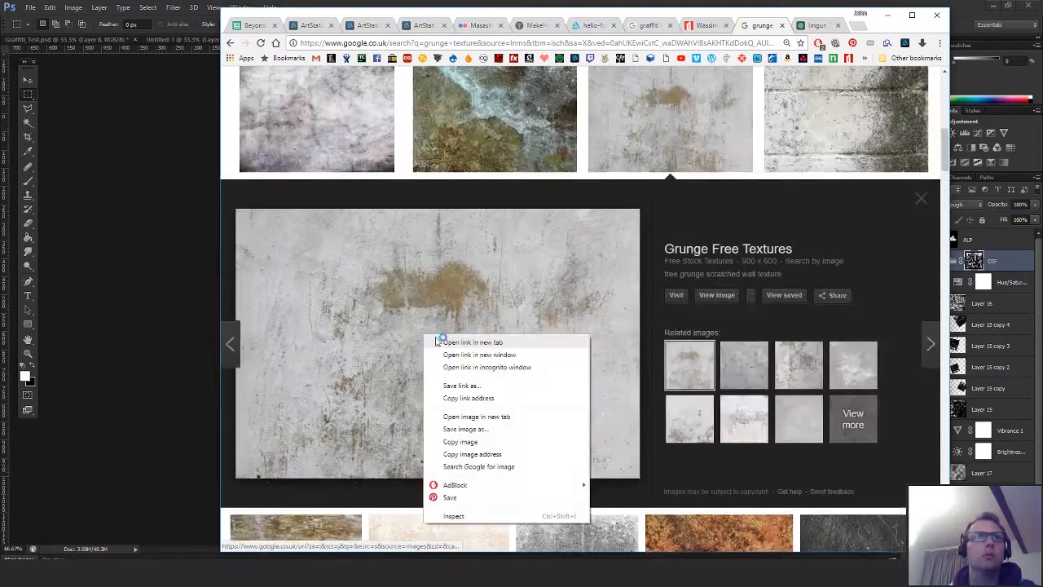
click(461, 442)
click(154, 282)
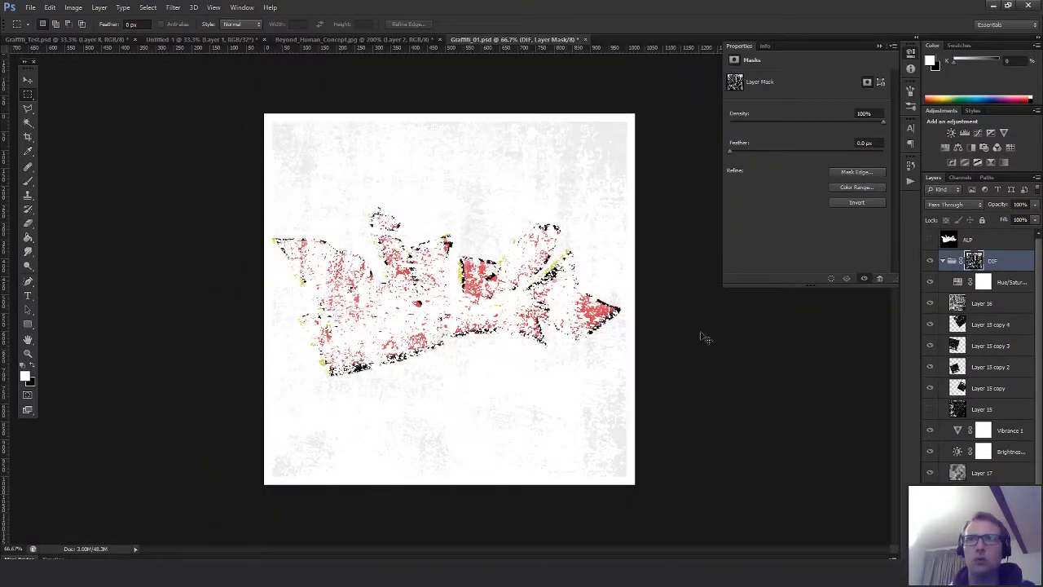
Disable the DIF group's mask, paste the wall texture into the group and scale it to about 191% to cover the canvas
shift+click(978, 268)
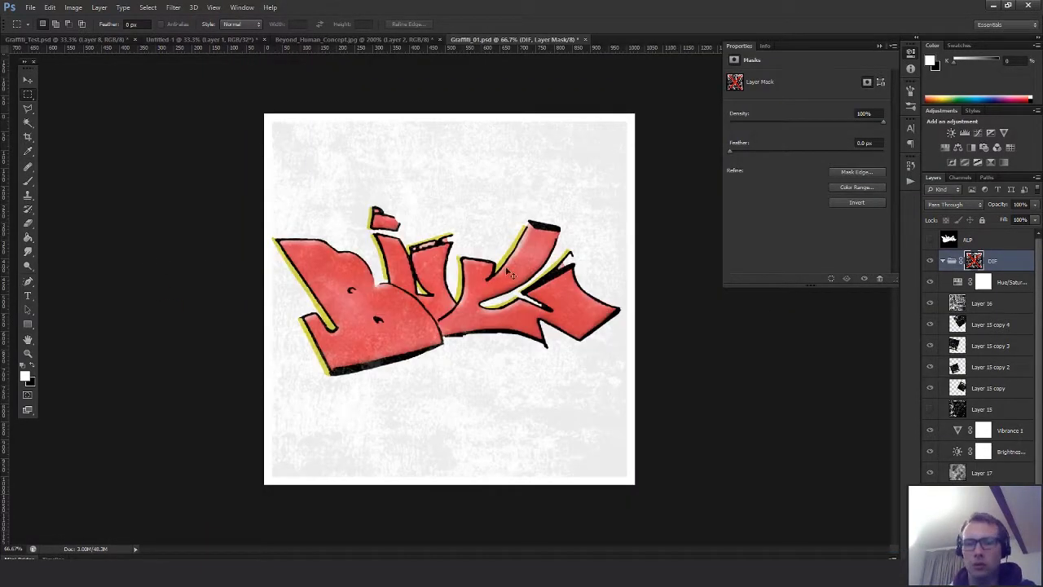
key(ctrl+v)
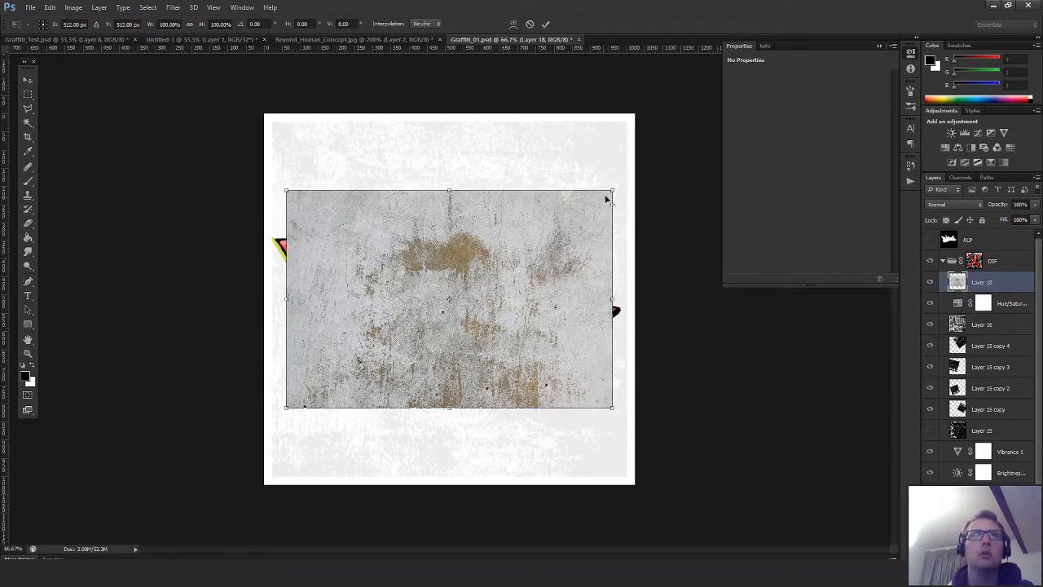
key(ctrl+t)
alt+shift+drag(610, 193, 805, 156)
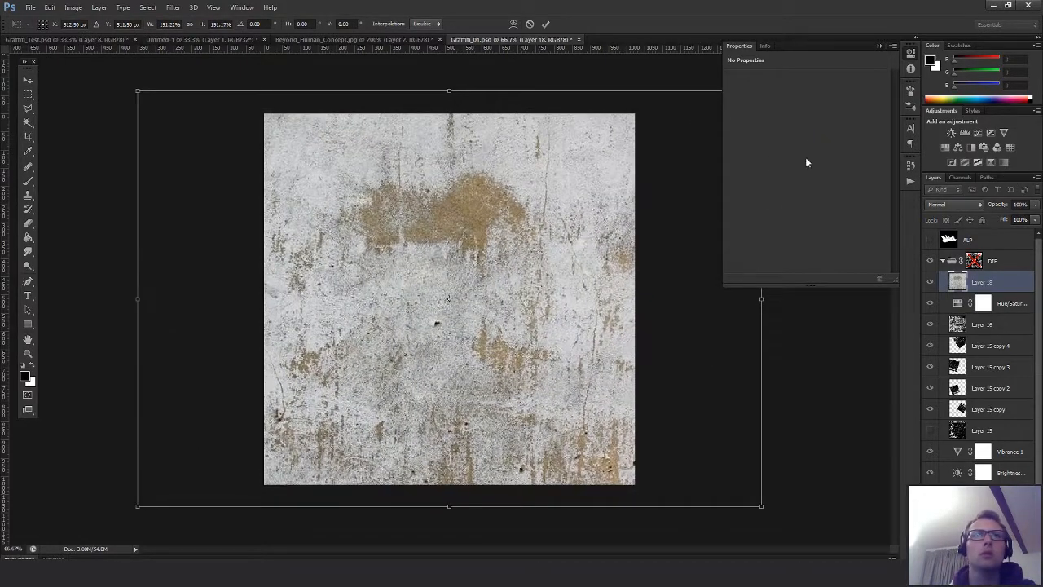
key(Return)
Mask the wall texture layer down to its brown patches from a Color Range selection with Fuzziness 56
click(147, 7)
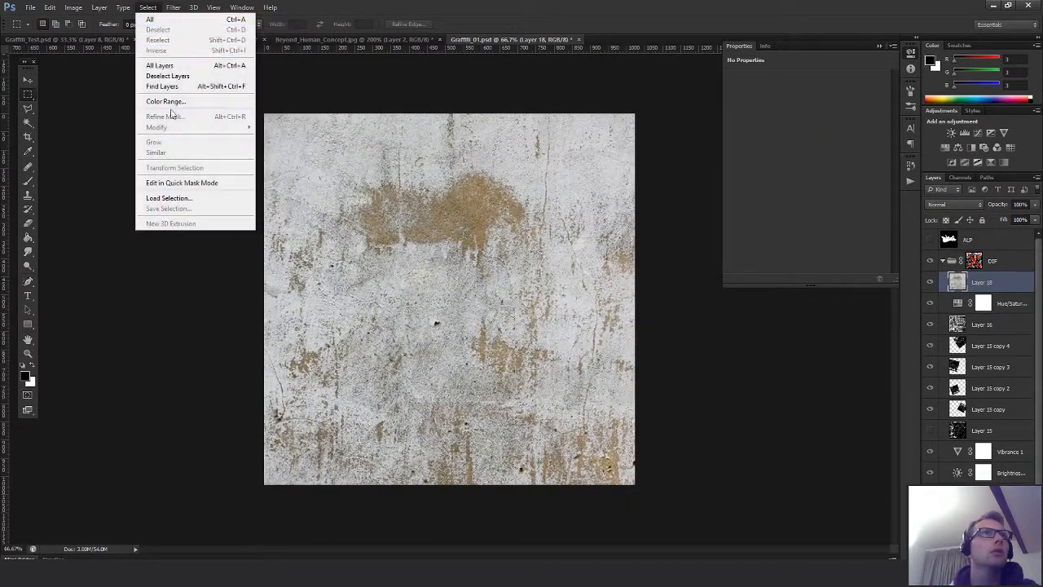
click(163, 103)
click(460, 214)
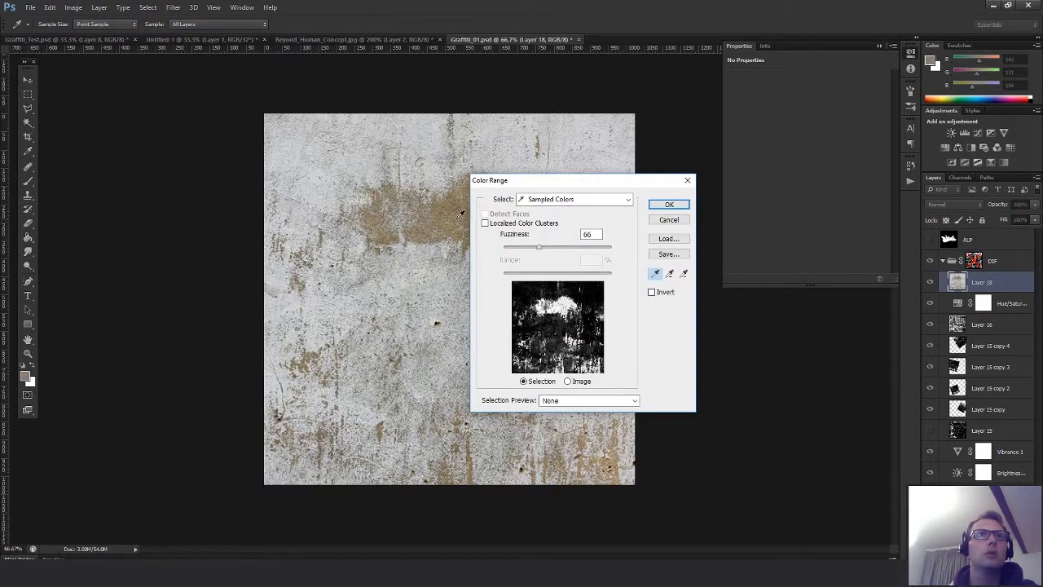
drag(536, 250, 534, 253)
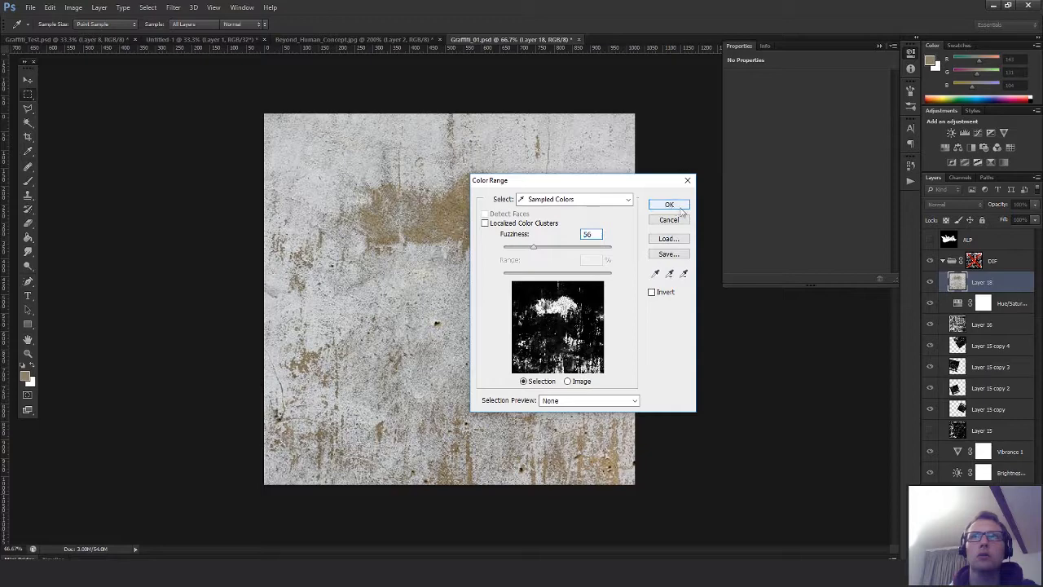
click(669, 204)
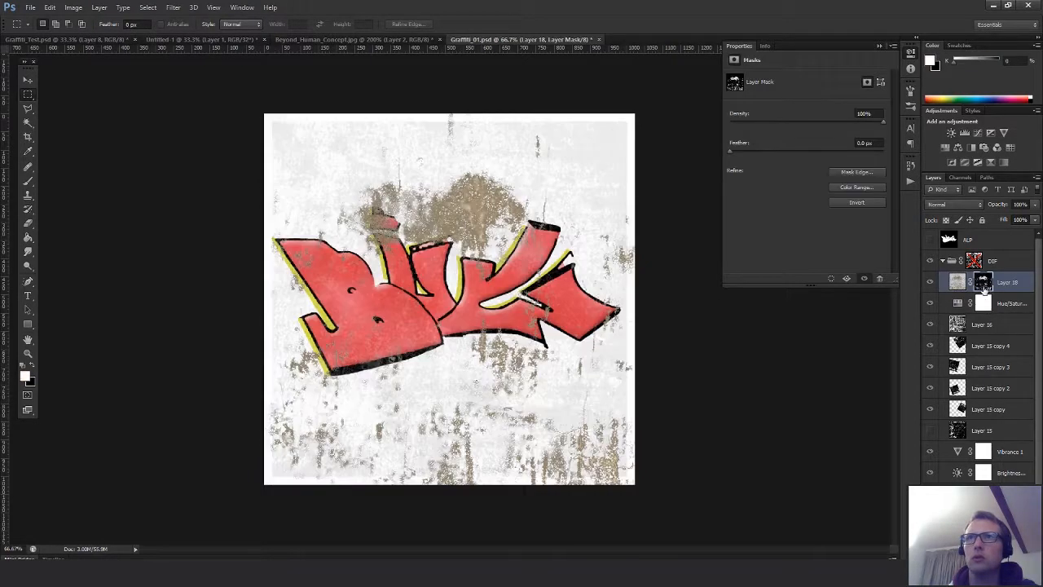
Replace the DIF group's mask with a copy of the wall texture layer's mask, and hide the wall texture layer
click(975, 262)
right_click(974, 258)
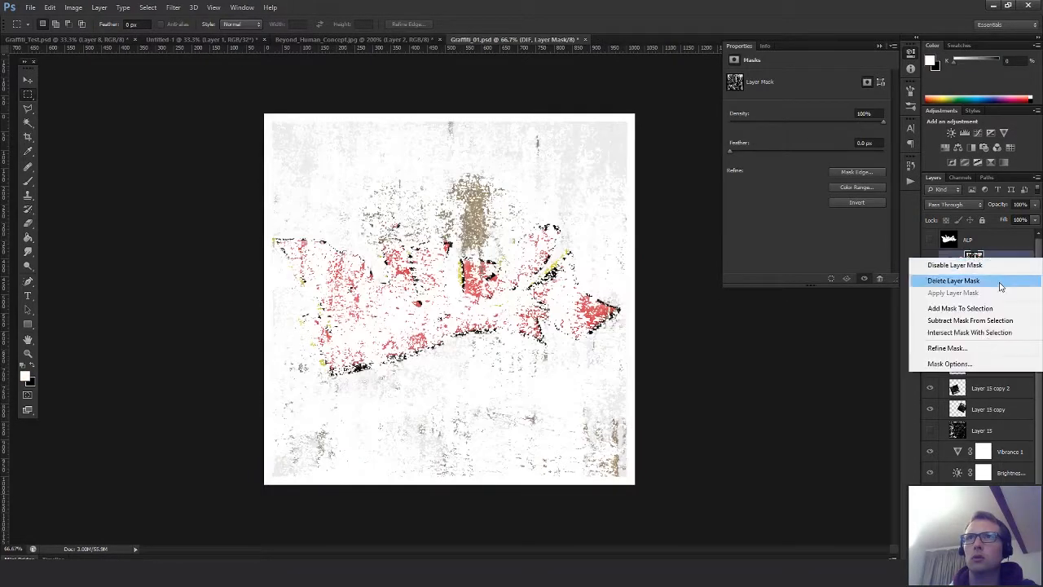
click(954, 280)
alt+drag(984, 275, 981, 257)
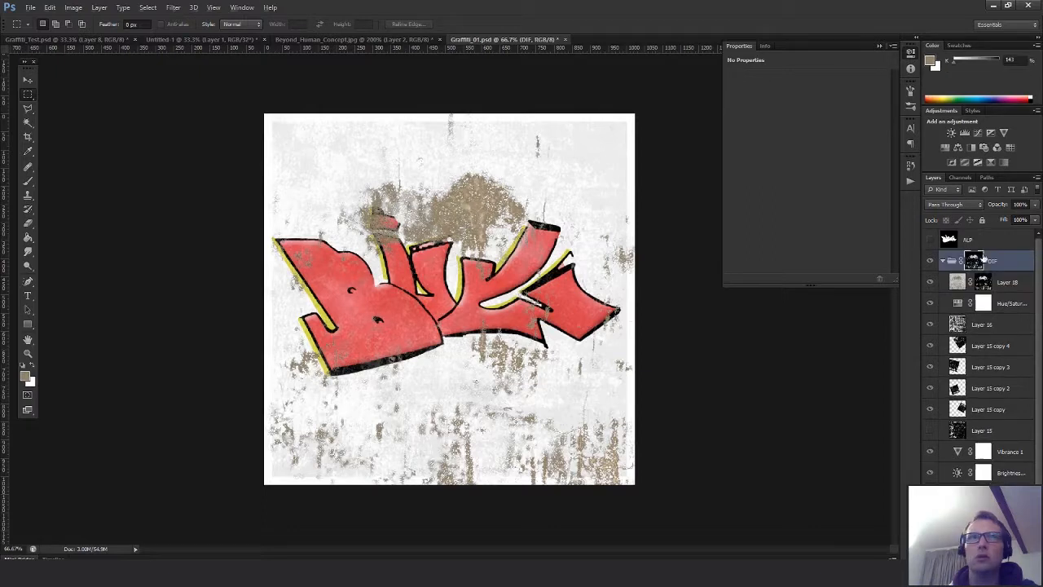
click(930, 282)
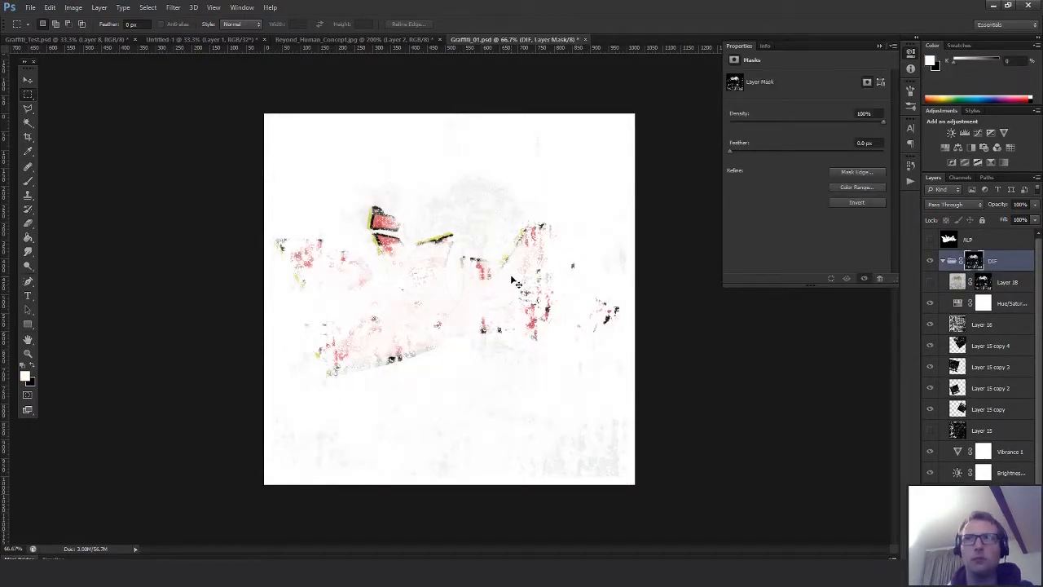
Unlink the DIF group's mask and free-transform it to -100% width and -100% height so it flips along both axes
key(ctrl+t)
key(Escape)
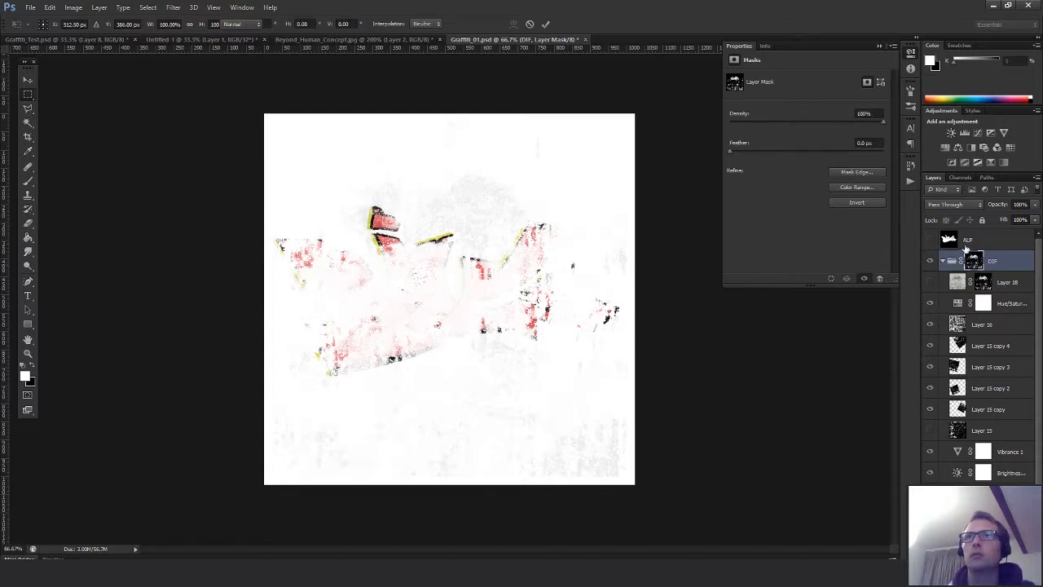
key(3)
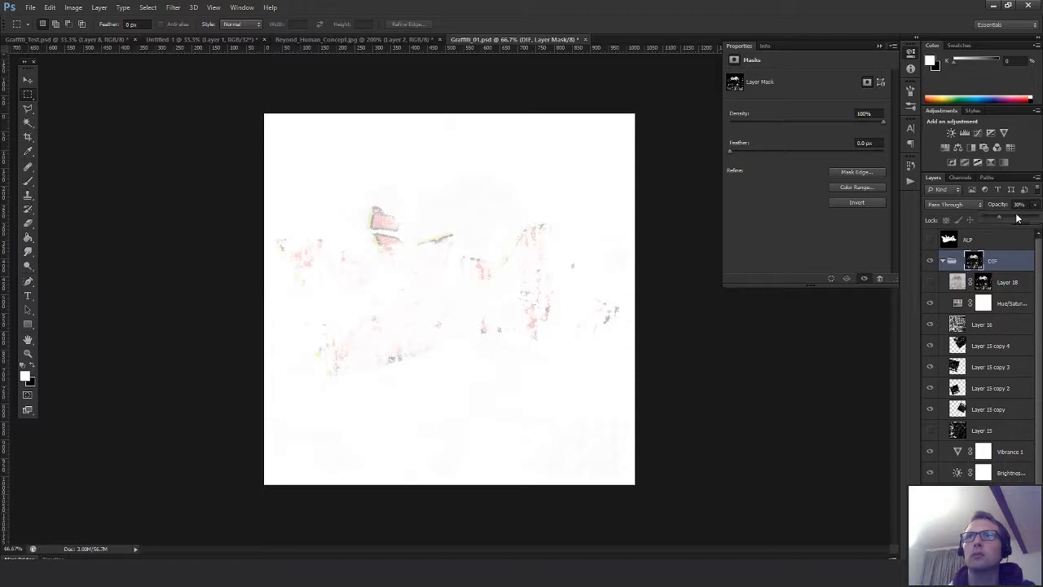
key(0)
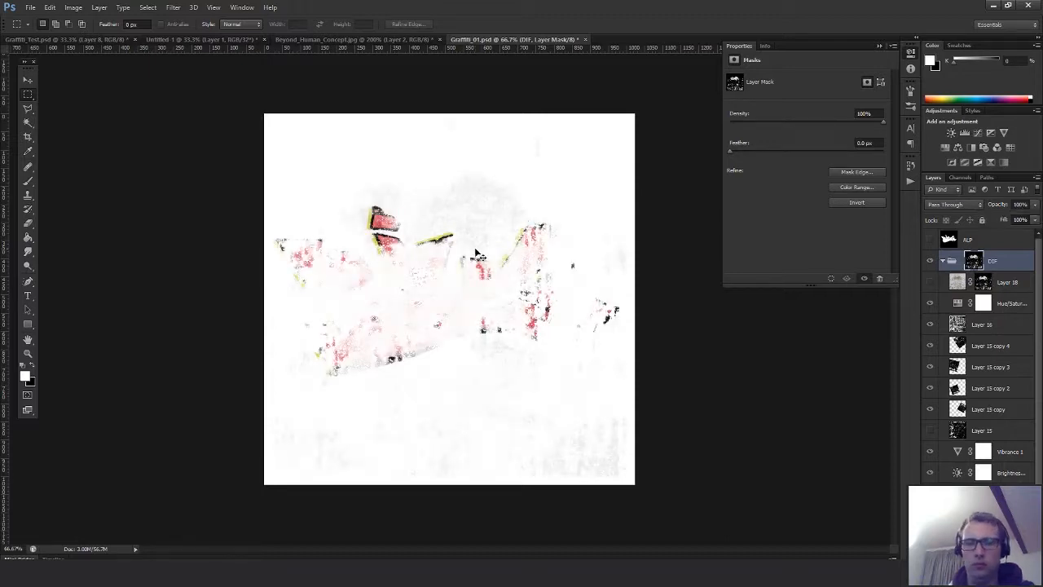
key(ctrl+t)
drag(658, 238, 209, 374)
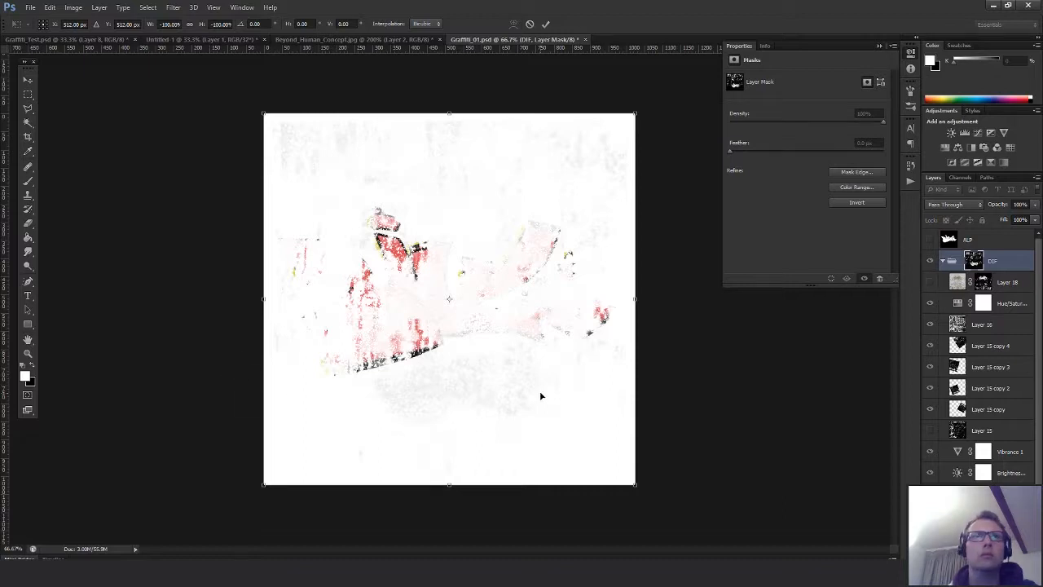
key(Return)
click(1036, 205)
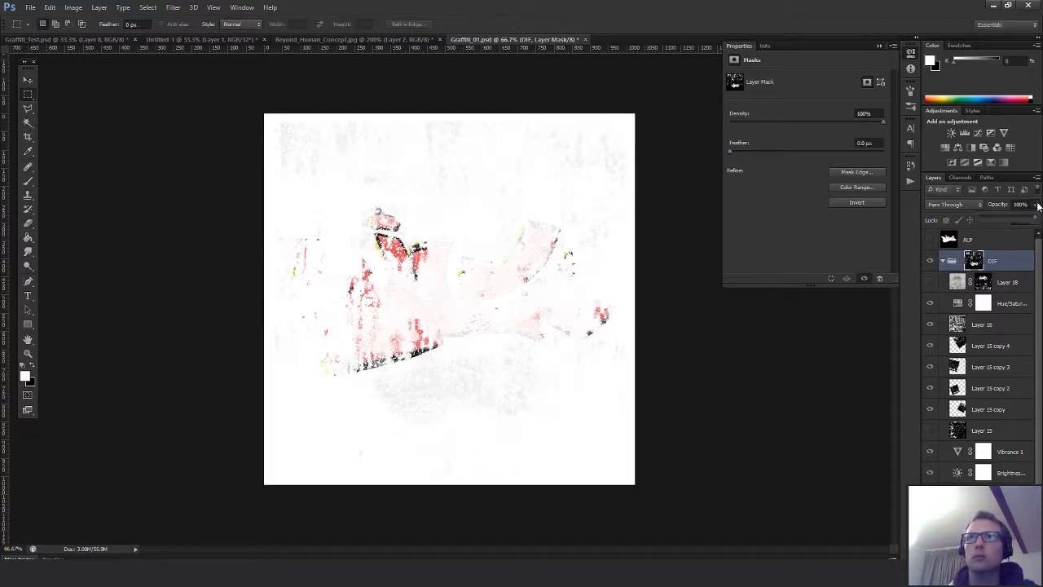
click(1036, 206)
click(1033, 222)
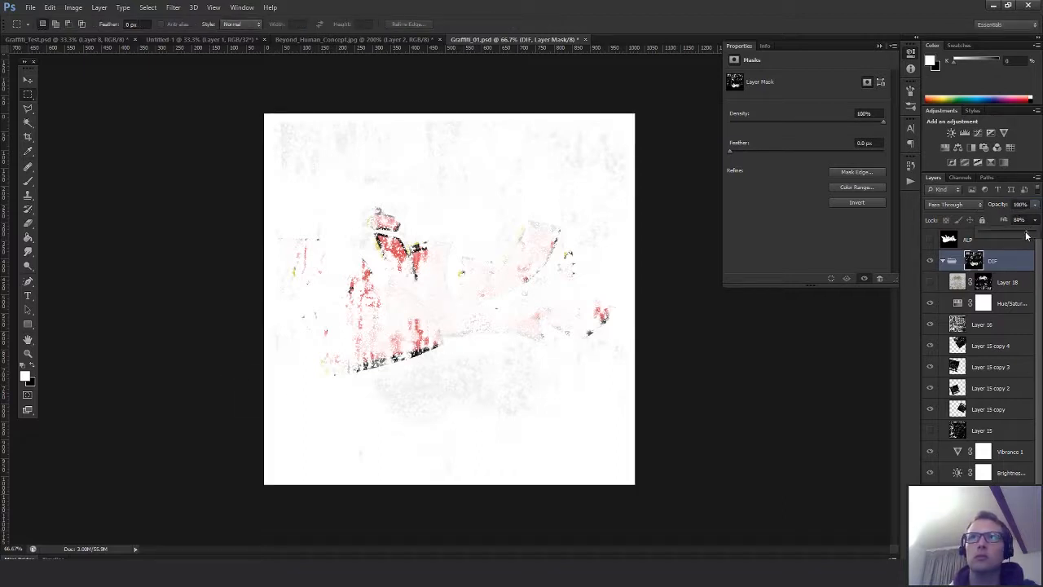
mouse_move(1027, 235)
mouse_down()
mouse_move(981, 220)
mouse_move(1039, 220)
mouse_up()
click(1034, 205)
click(976, 260)
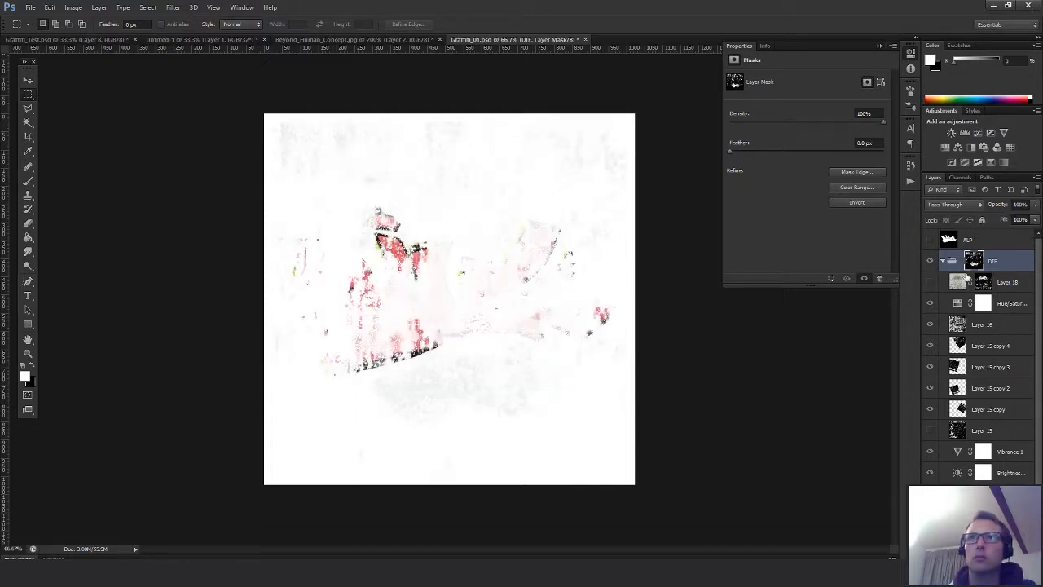
key(ctrl+l)
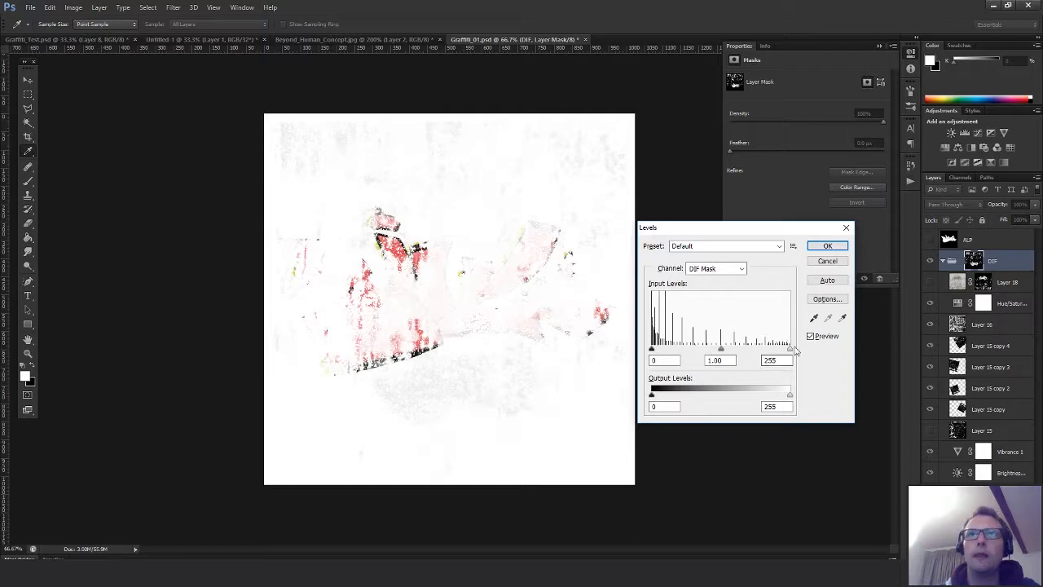
drag(791, 349, 651, 349)
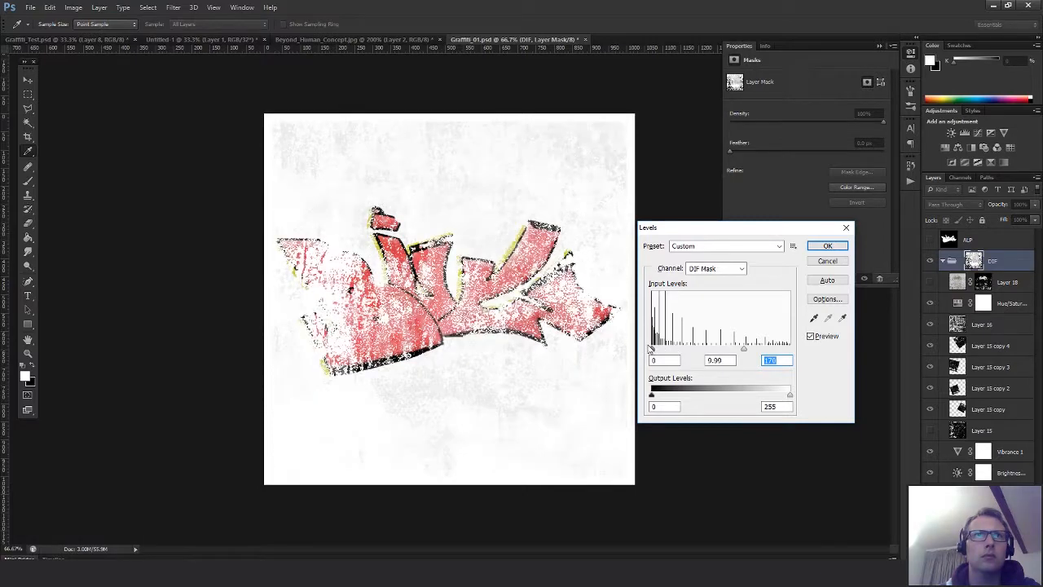
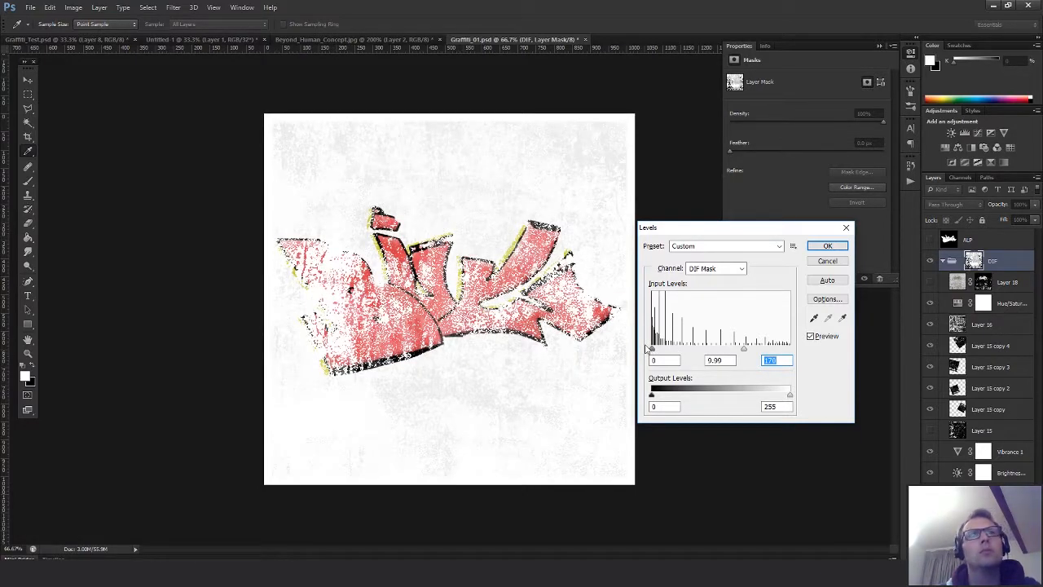
click(827, 260)
Show the wall texture layer without its layer mask by deleting that mask, and disable the DIF group's mask
click(939, 283)
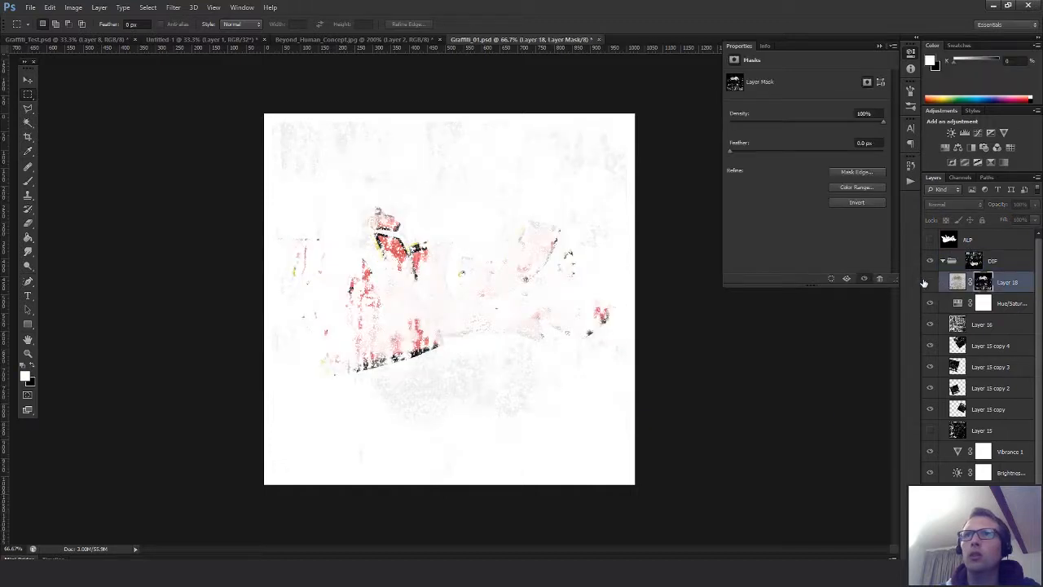
click(931, 282)
right_click(986, 282)
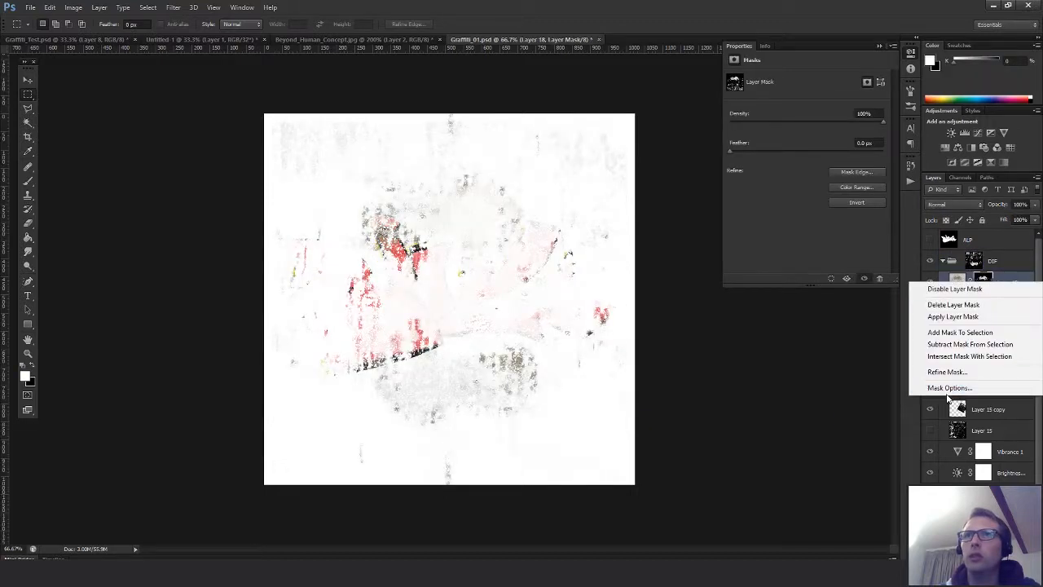
click(949, 301)
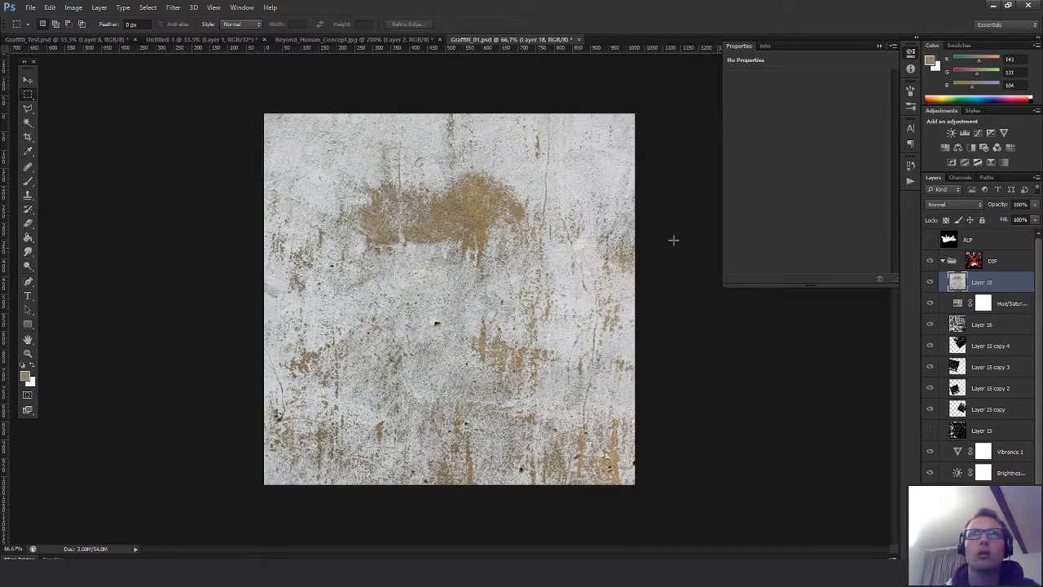
Mask the wall texture layer from a narrower Color Range selection of its brown patches with Fuzziness 16
click(147, 7)
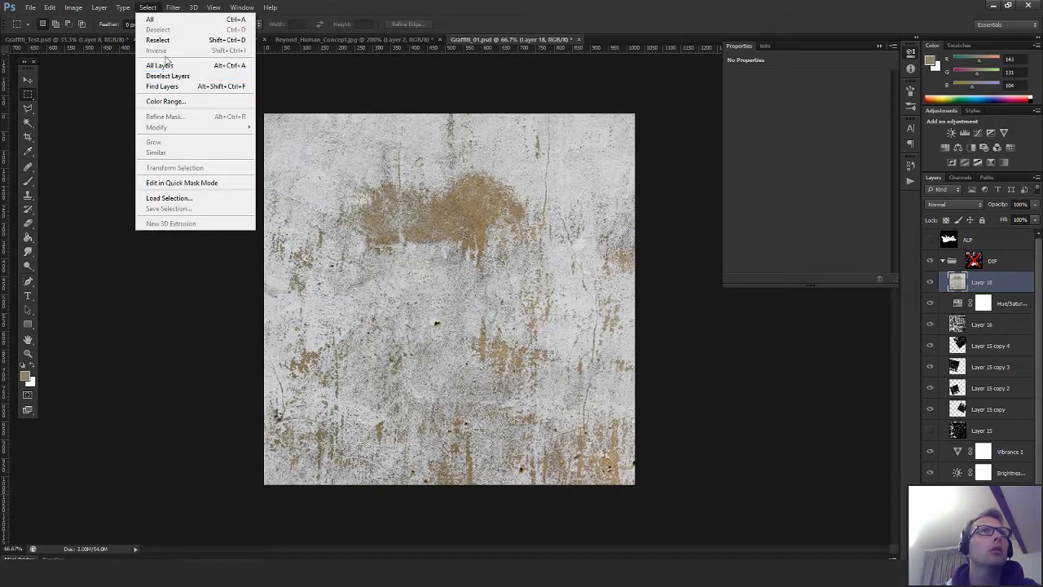
click(165, 101)
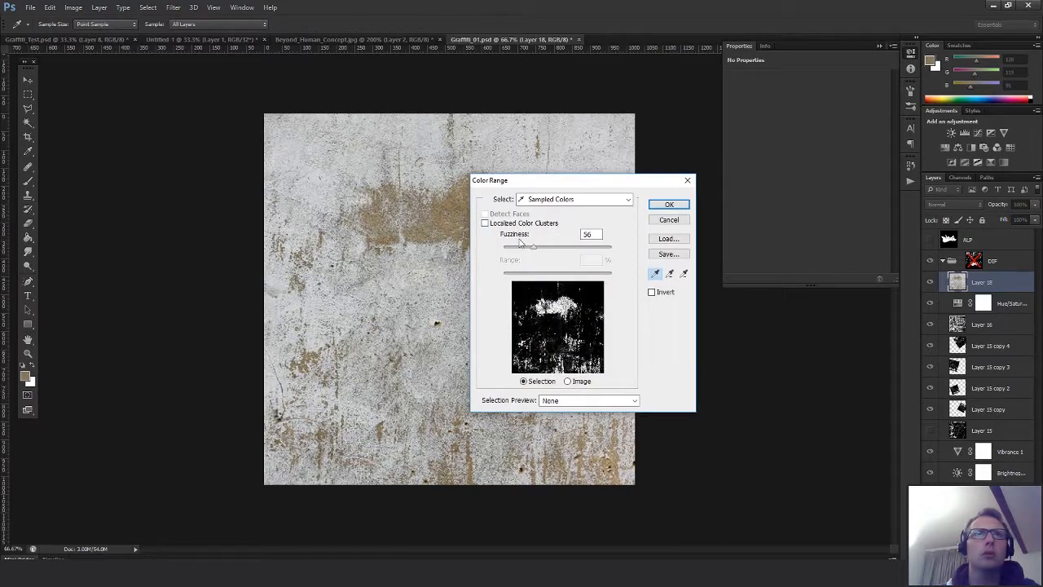
drag(533, 247, 512, 252)
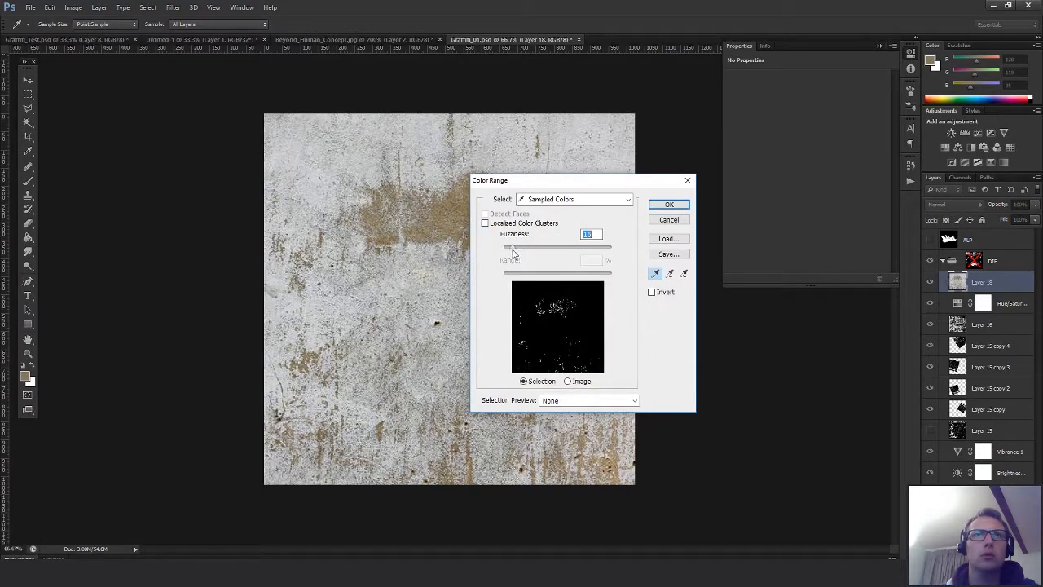
click(669, 204)
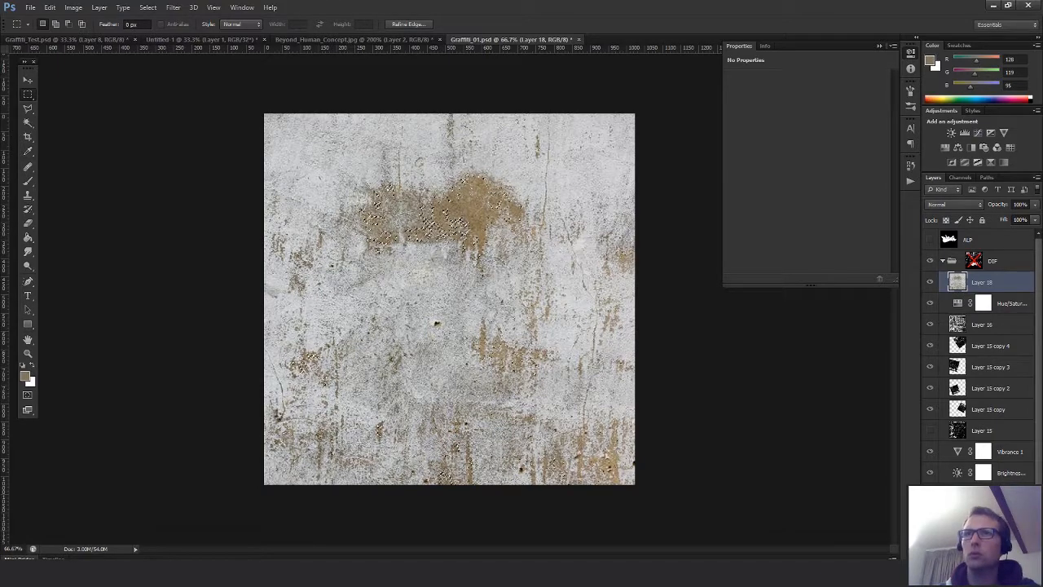
click(967, 550)
Replace the DIF group's mask with an inverted copy of the wall texture layer's mask, and hide the wall texture layer
click(974, 262)
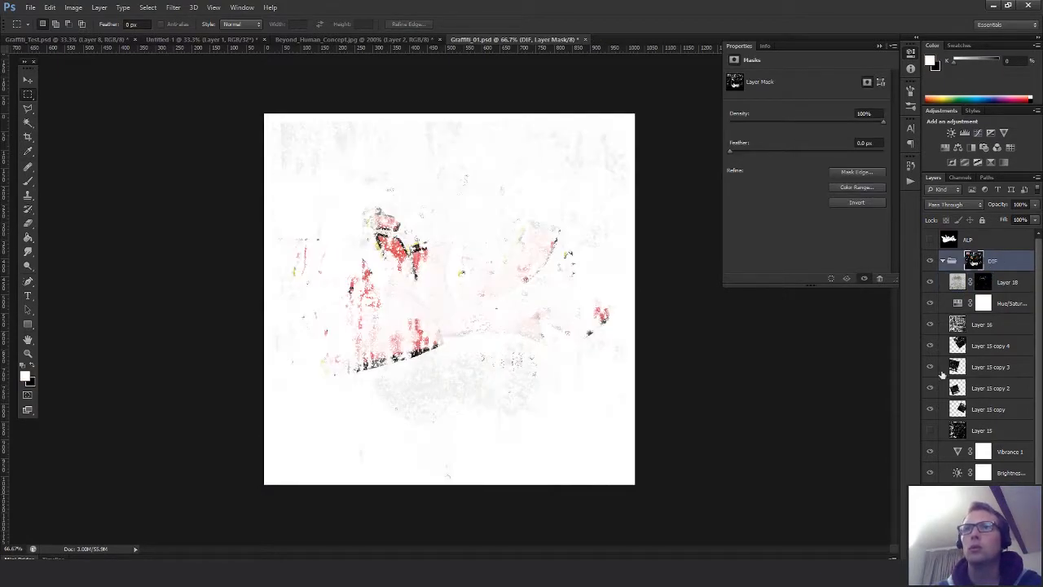
right_click(974, 255)
click(982, 281)
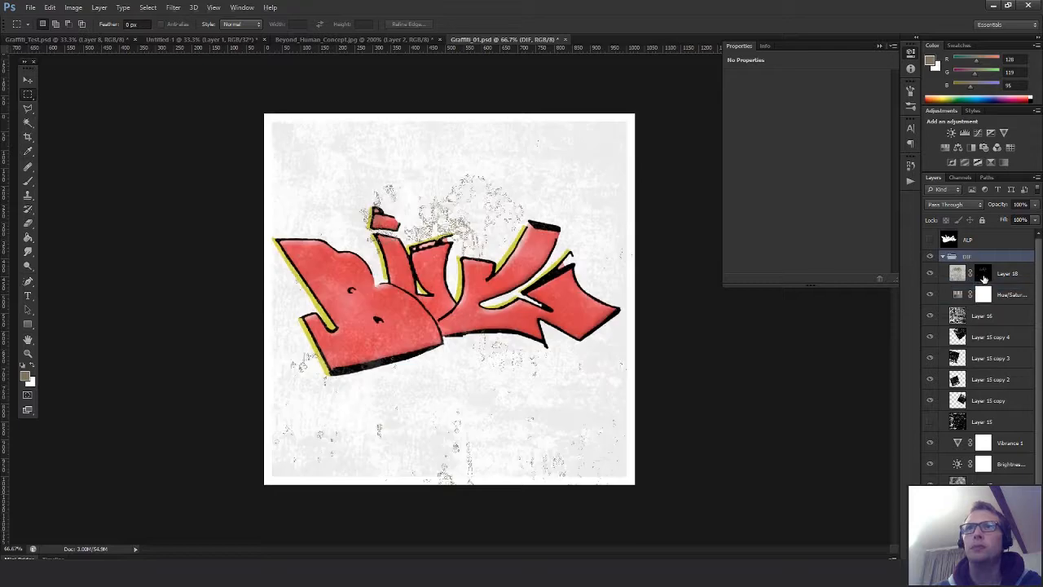
key(ctrl+z)
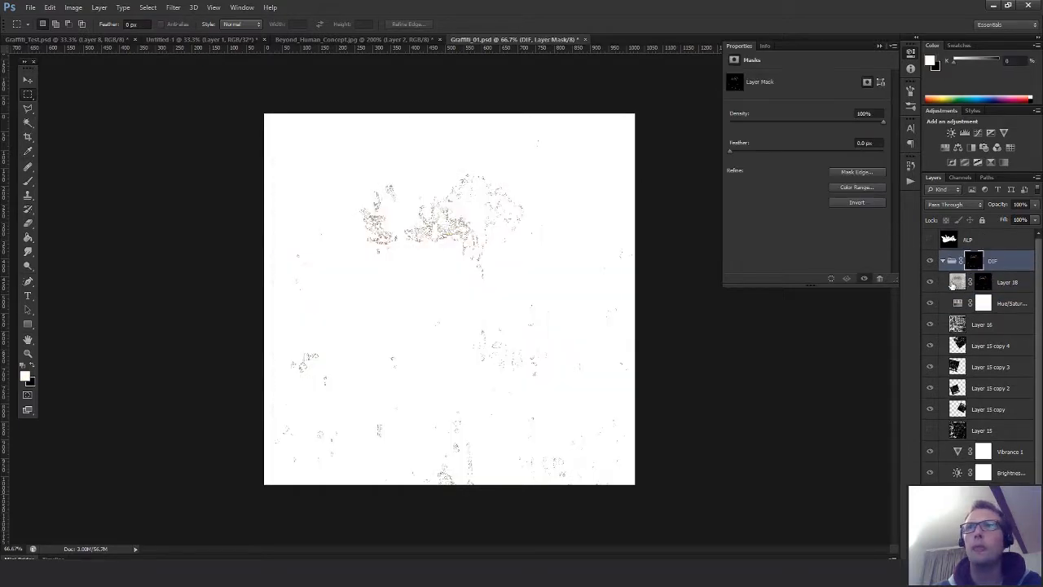
click(955, 283)
click(930, 282)
click(977, 262)
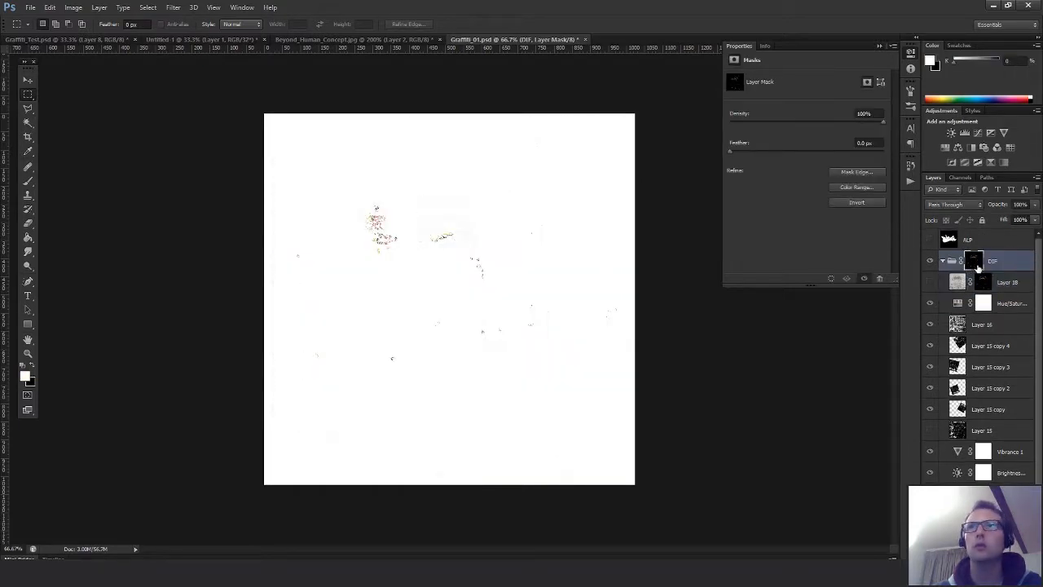
key(ctrl+i)
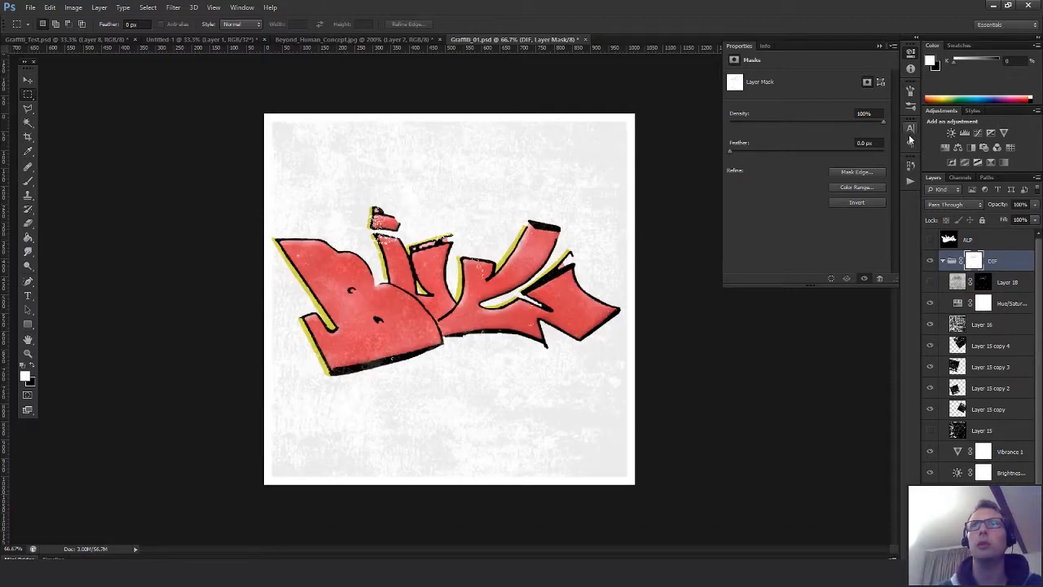
Revert the document through its history to the state before the last Color Range selection
click(910, 167)
click(835, 404)
click(839, 391)
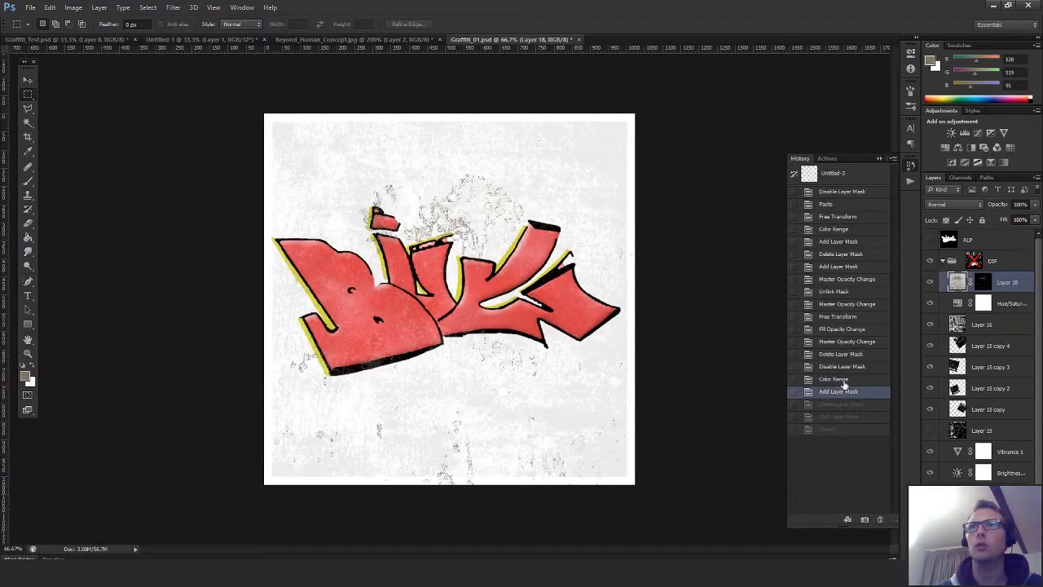
click(842, 367)
Re-enable and invert the DIF group's mask, and hide the wall texture layer
click(975, 261)
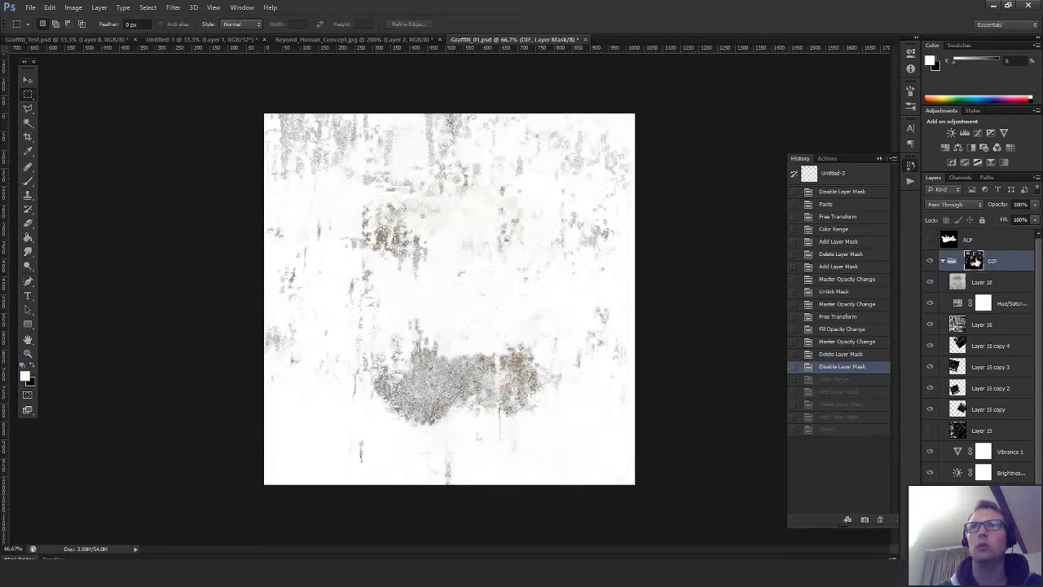
key(ctrl+i)
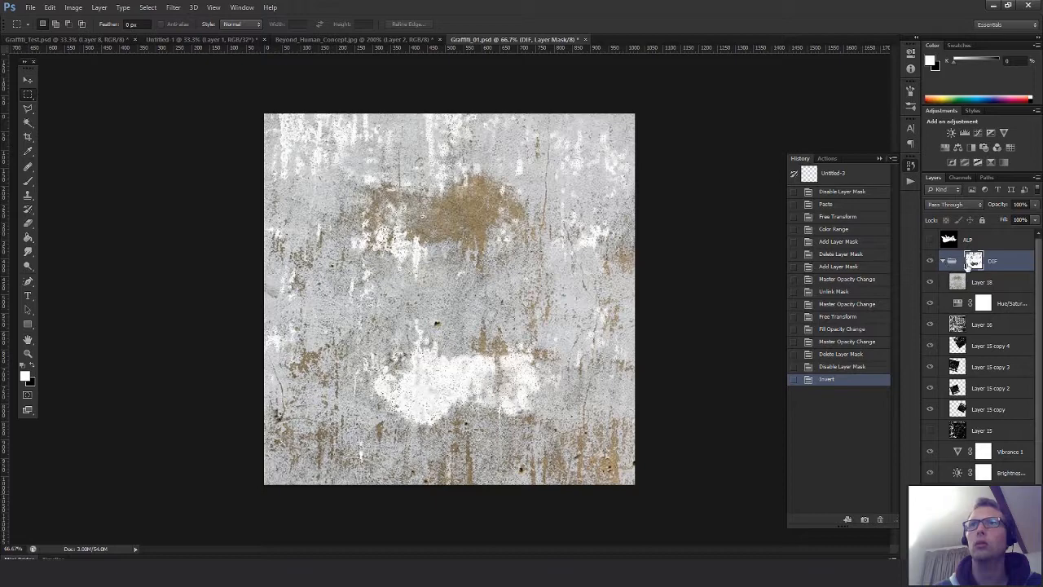
click(931, 282)
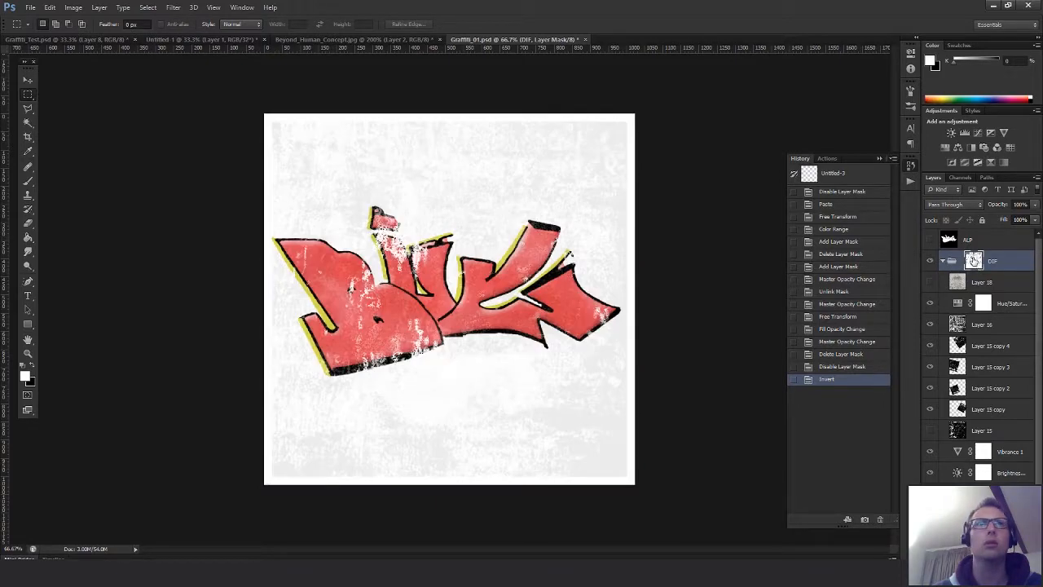
Try scaling the DIF group's mask about its centre to about 70%, and undo the transform
key(v)
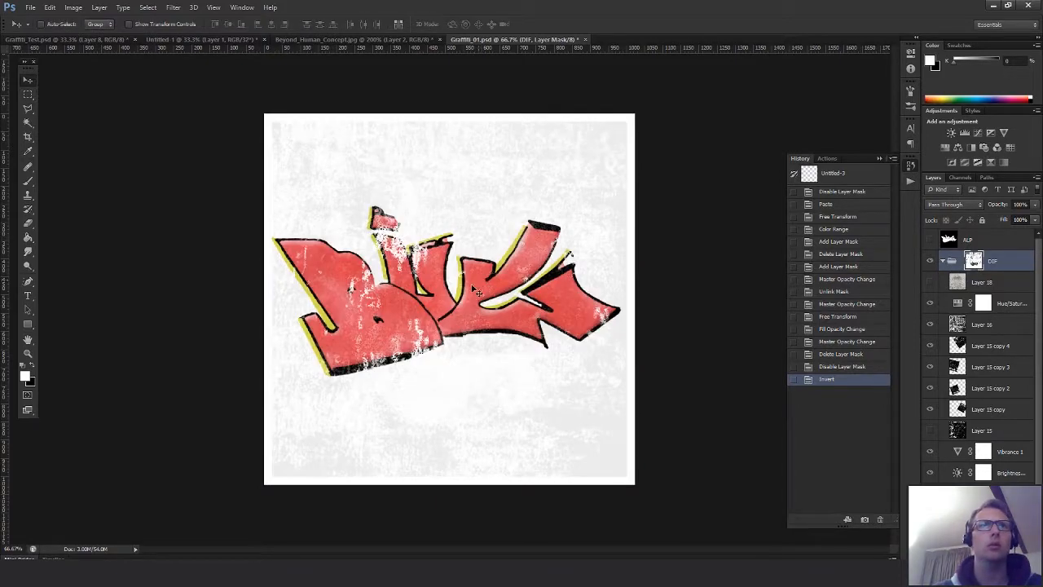
key(ctrl+t)
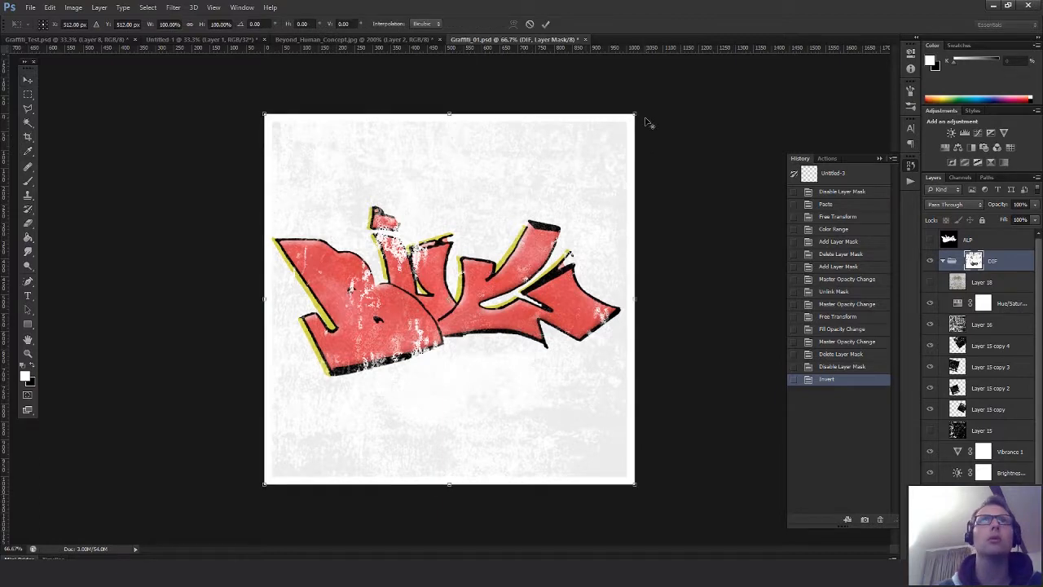
alt+shift+drag(633, 113, 578, 173)
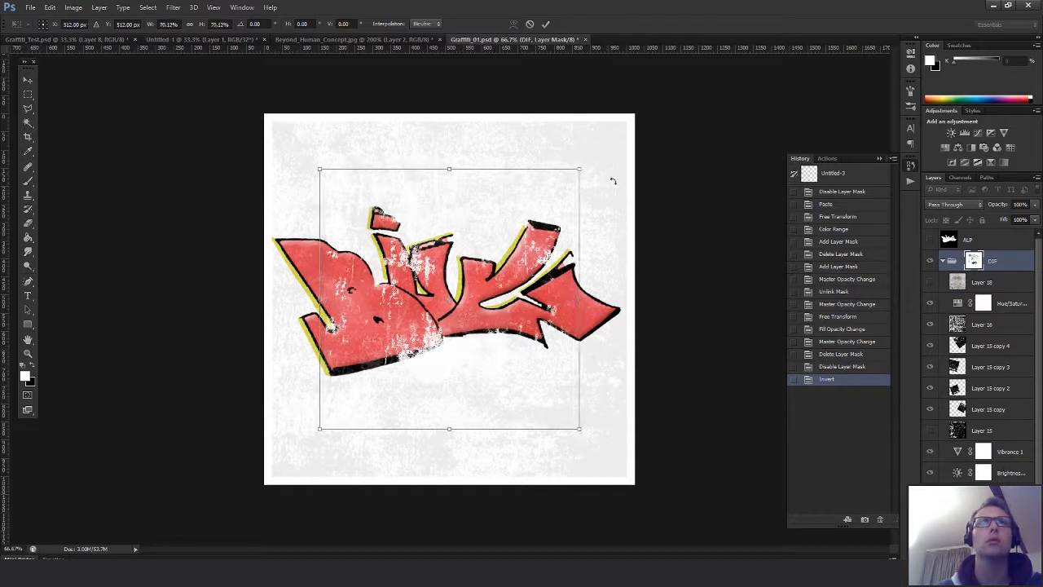
key(Return)
key(ctrl+z)
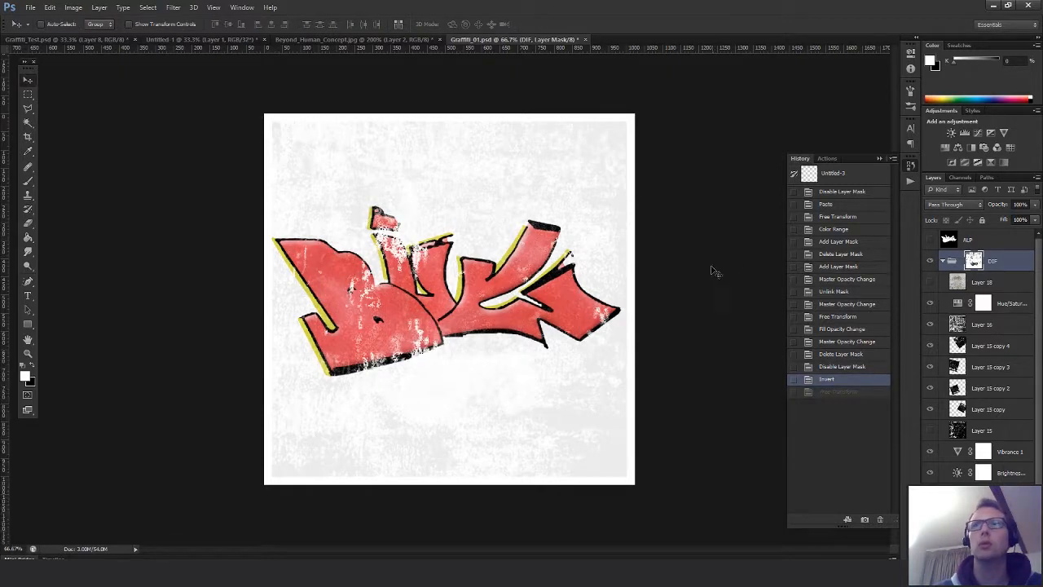
Copy the DIF group's mask into a new layer at the top of the group and squeeze it into the canvas's left half
key(ctrl+a)
key(ctrl+shift+alt+n)
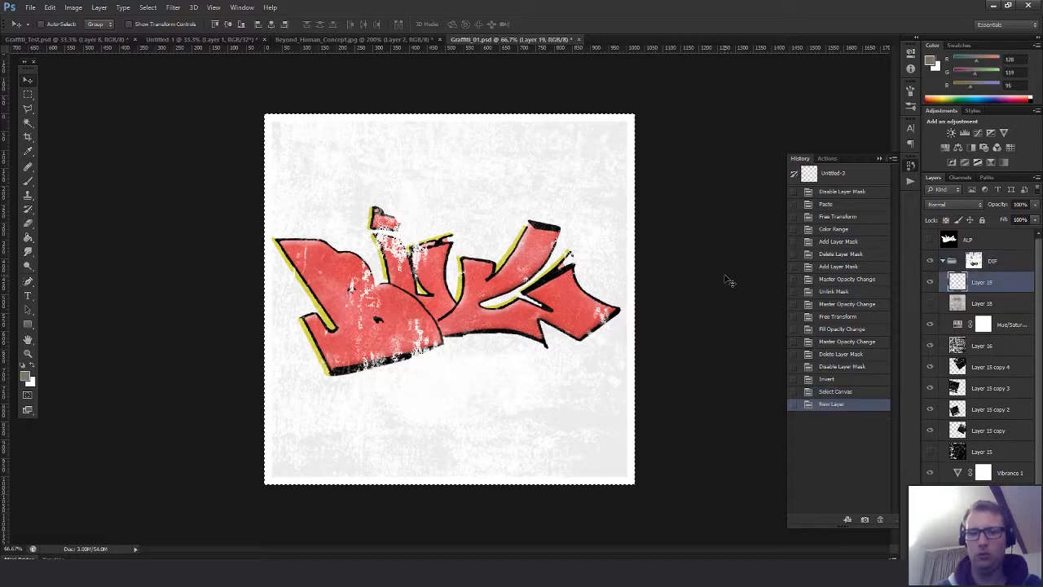
key(ctrl+v)
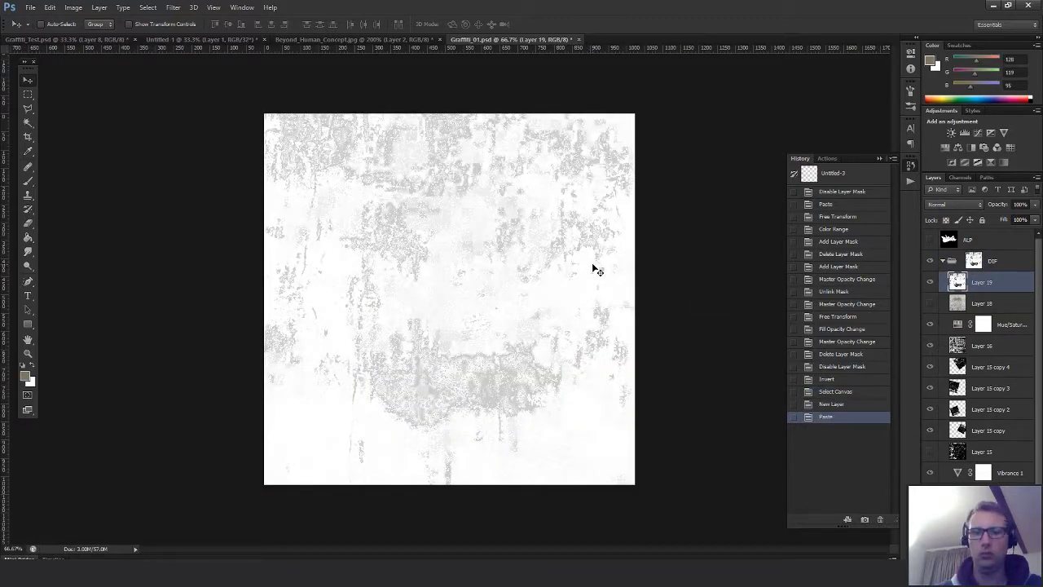
key(ctrl+t)
drag(634, 298, 446, 297)
key(Return)
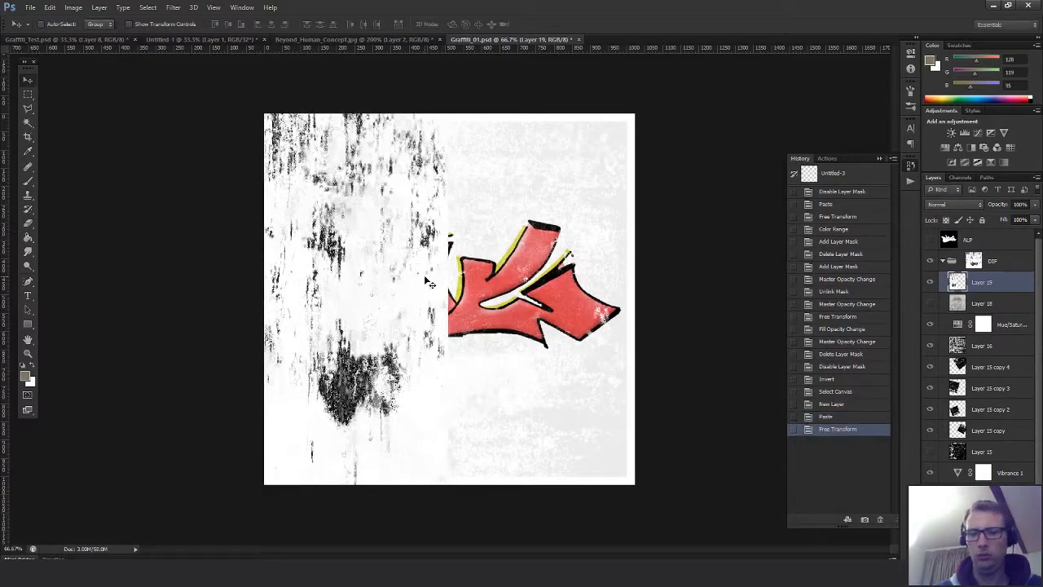
Duplicate the squeezed grunge layer across to the right half of the canvas and merge the two copies
key(ctrl+j)
drag(554, 343, 526, 339)
key(ctrl+e)
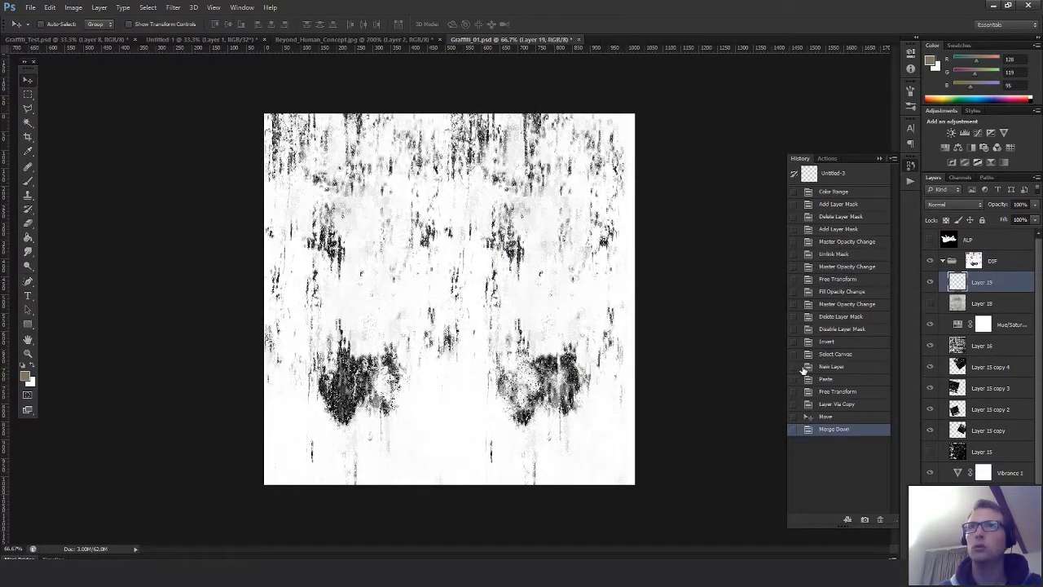
Select the dark grunge marks of Layer 19 with Color Range, raising the fuzziness to capture more of them
click(173, 8)
click(148, 7)
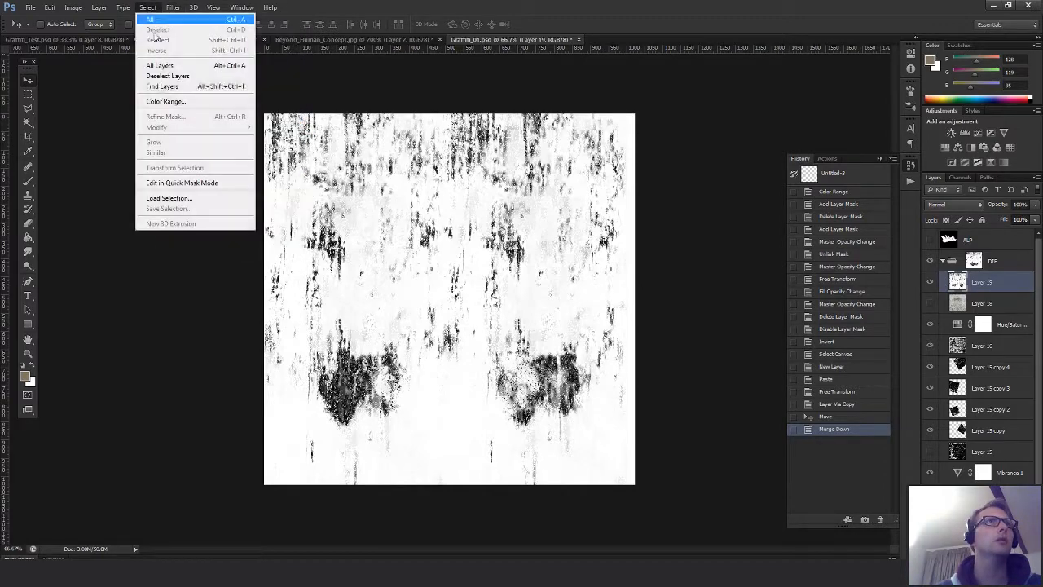
click(171, 101)
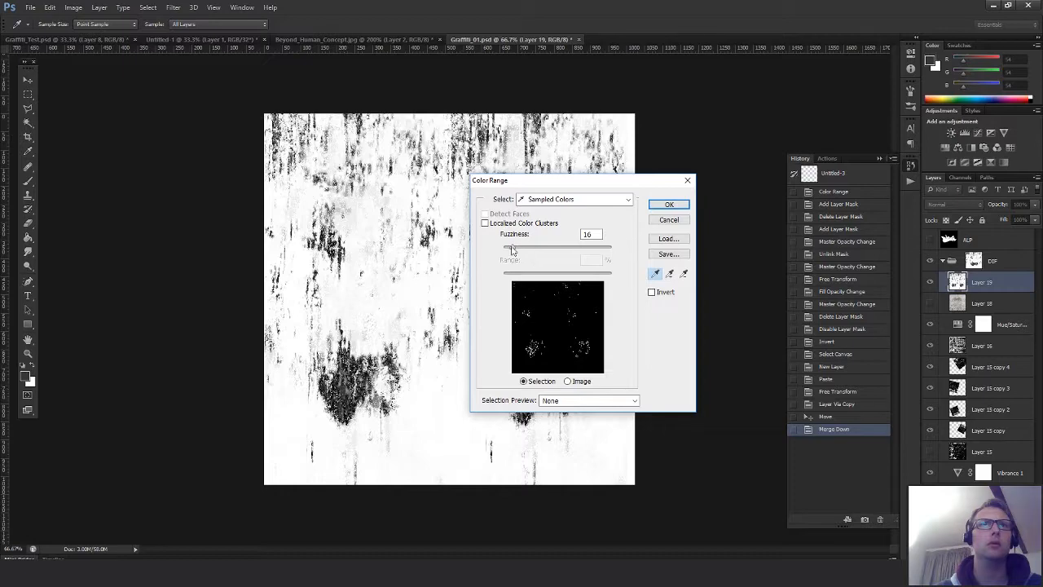
drag(511, 249, 548, 249)
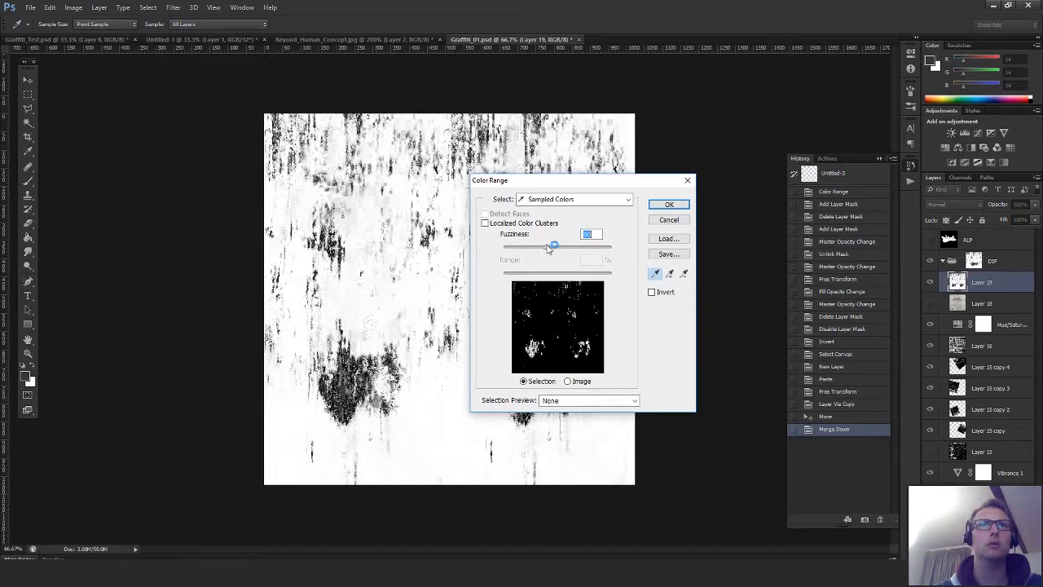
click(666, 204)
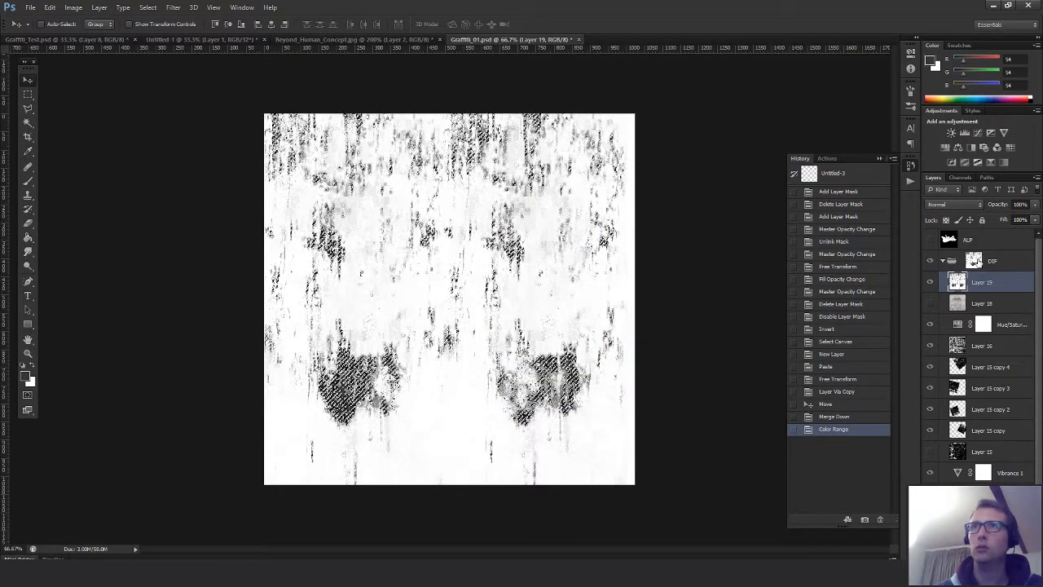
Replace the DIF group's mask with an inverted one made from the selection, and hide Layer 19
right_click(974, 260)
click(945, 280)
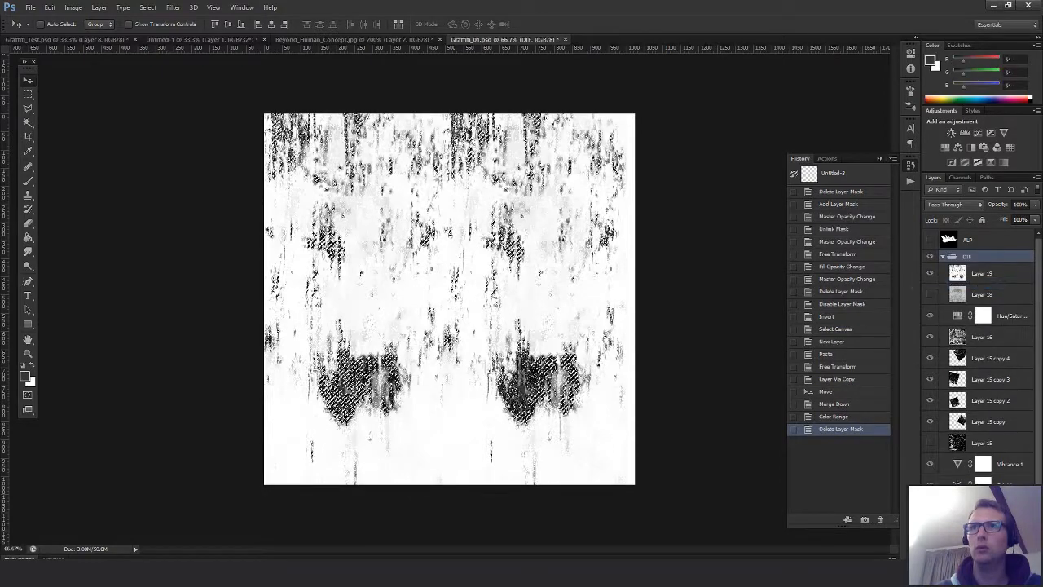
click(967, 551)
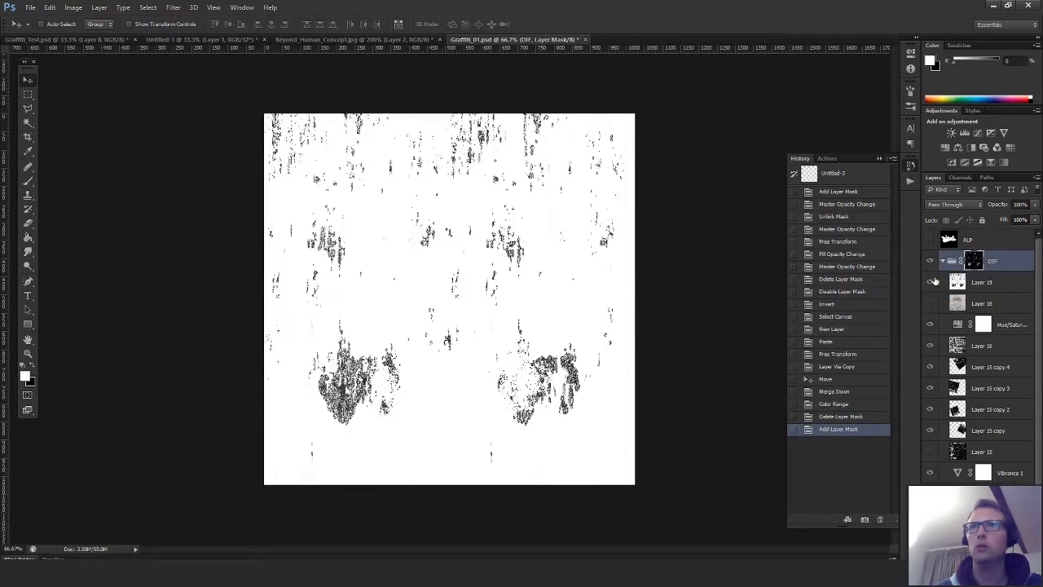
click(931, 281)
key(ctrl+i)
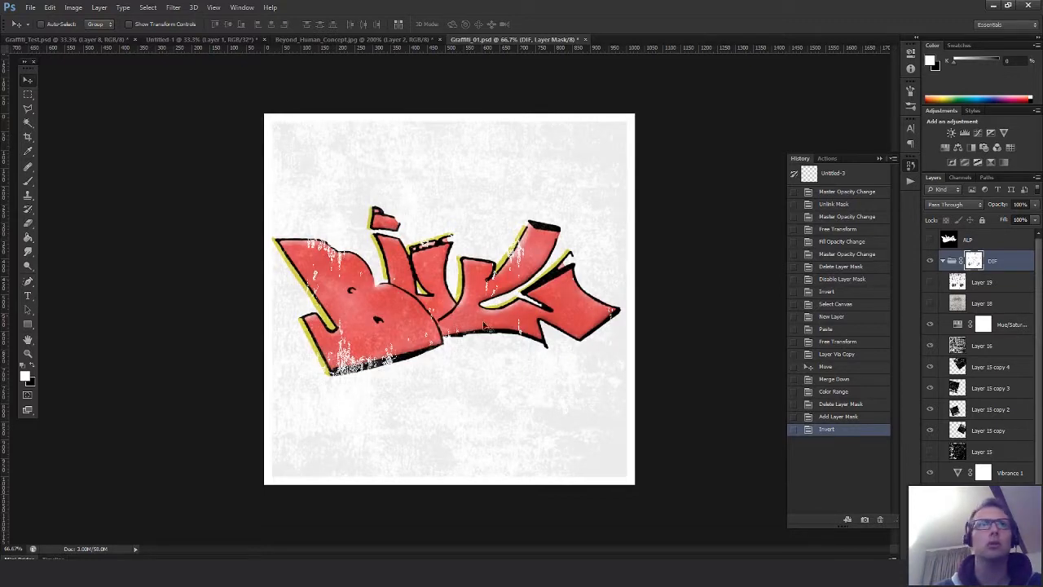
Unlink the DIF group's mask, try shifting it across the graffiti lettering, and undo the move
click(966, 260)
drag(494, 257, 628, 301)
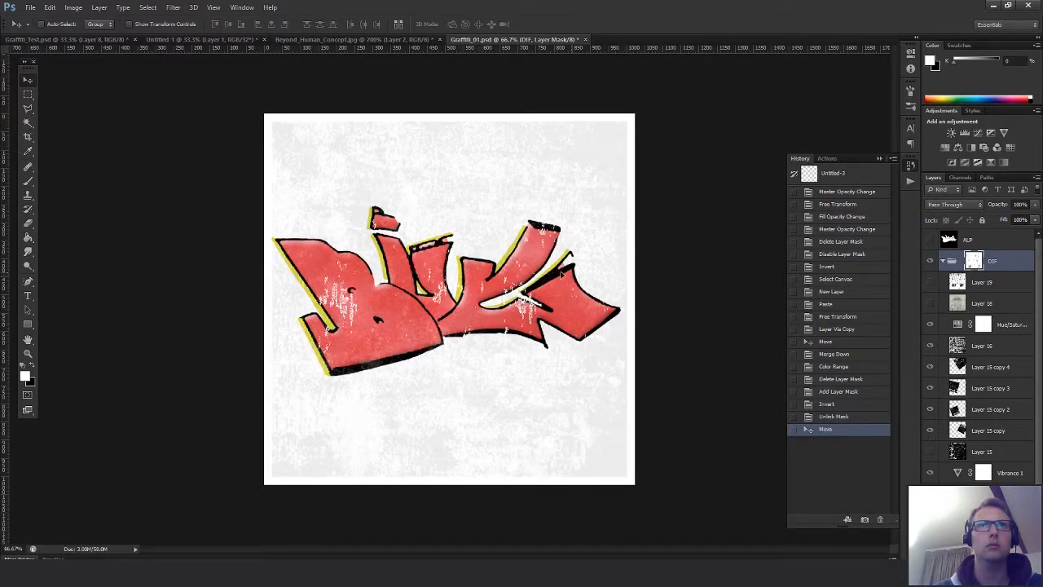
drag(561, 273, 566, 273)
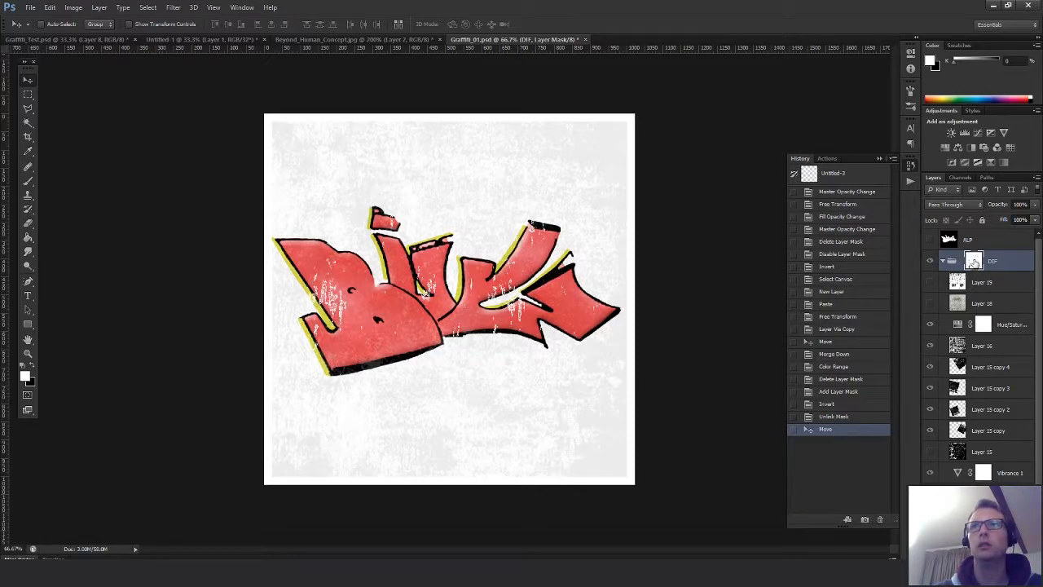
mouse_move(974, 261)
mouse_down()
mouse_move(983, 276)
mouse_move(975, 260)
mouse_up()
key(ctrl+z)
Copy the DIF group's mask into a new layer at the top of the group, and delete the mask
key(ctrl+a)
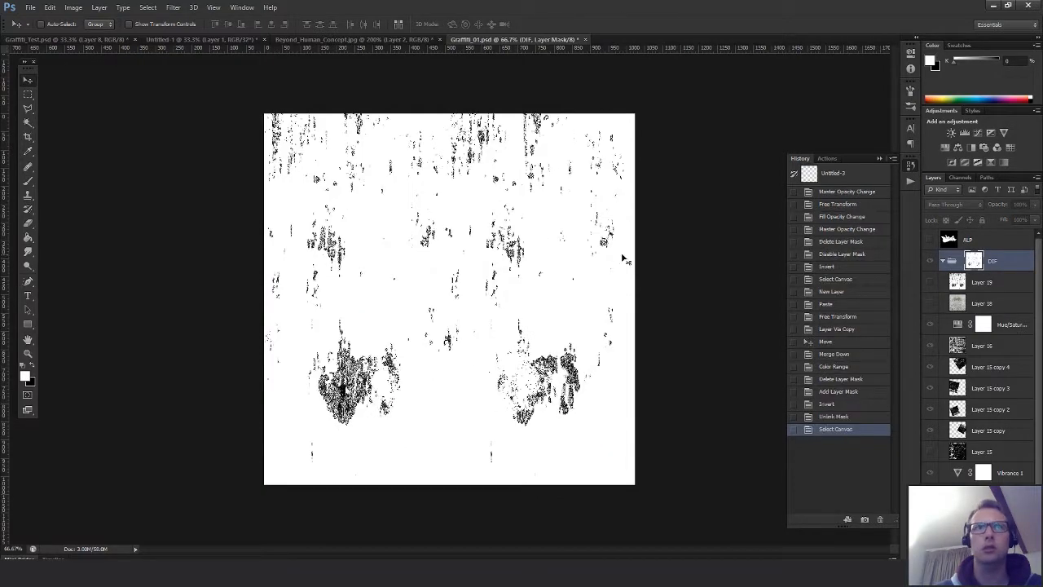
key(ctrl+c)
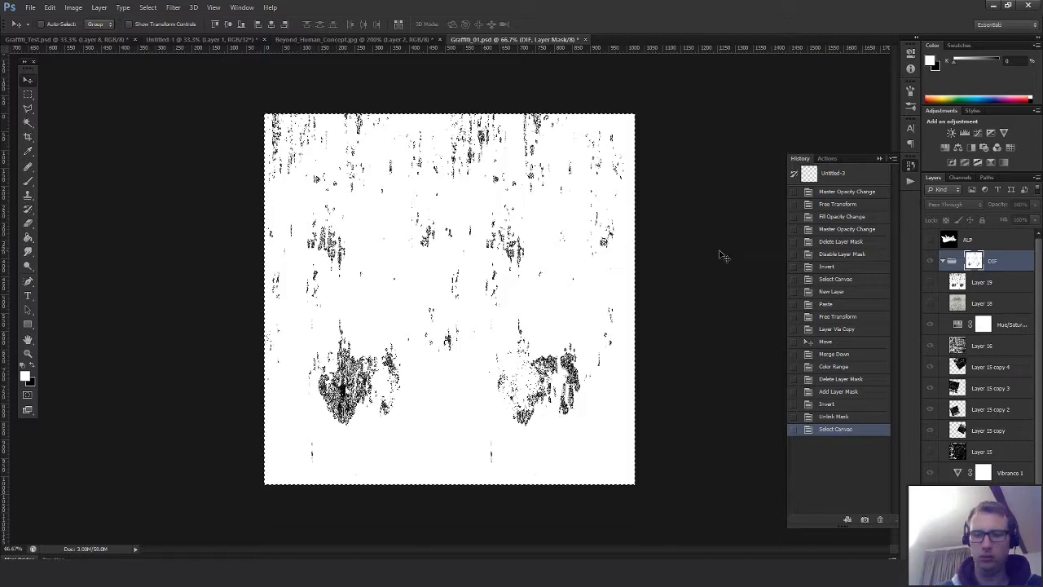
key(ctrl+shift+alt+n)
key(ctrl+v)
right_click(973, 260)
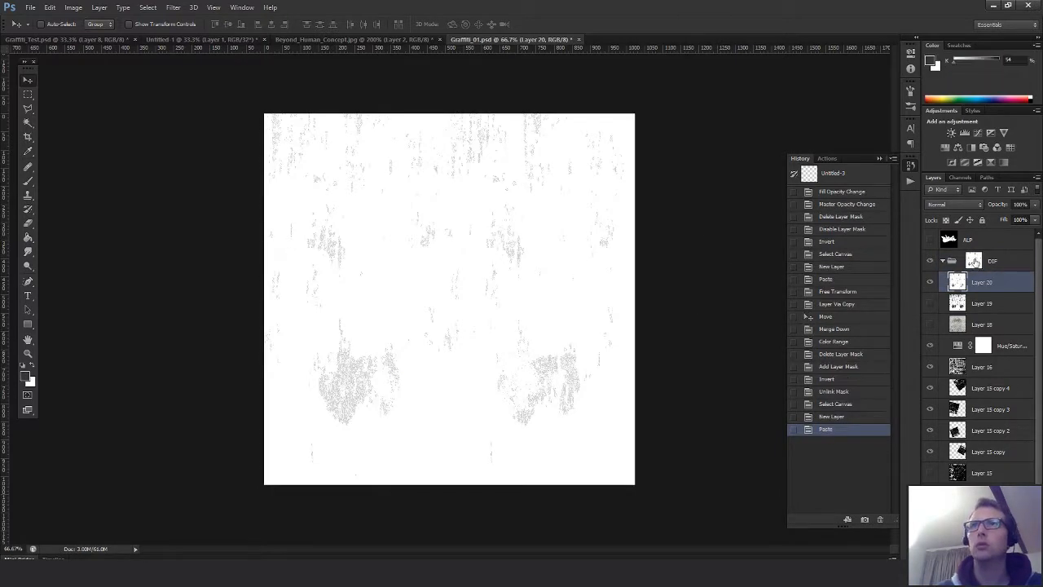
click(958, 284)
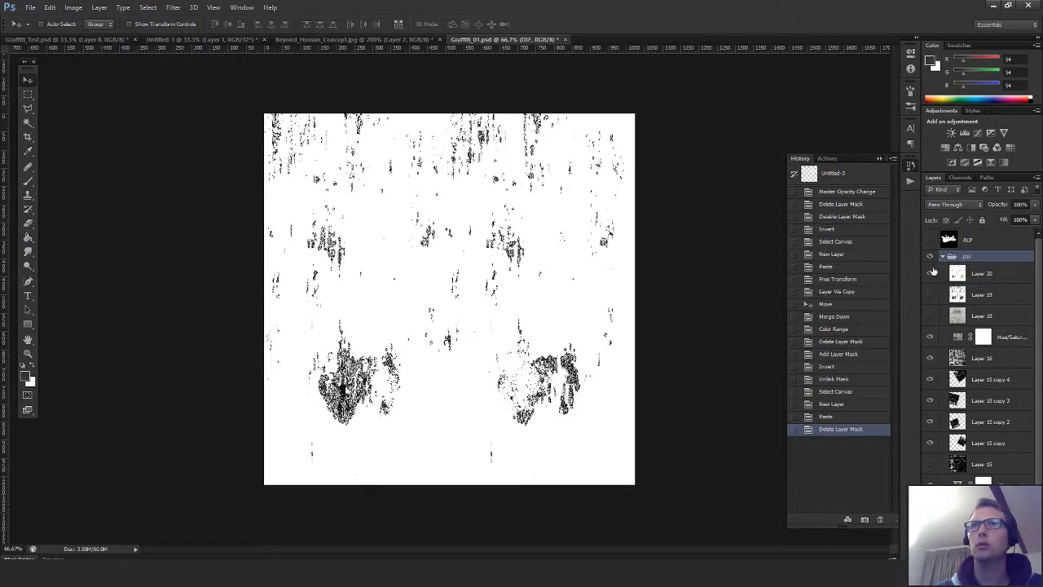
Invert the pasted grunge layer, Layer 20, and set its blending mode to Screen
click(970, 274)
key(ctrl+i)
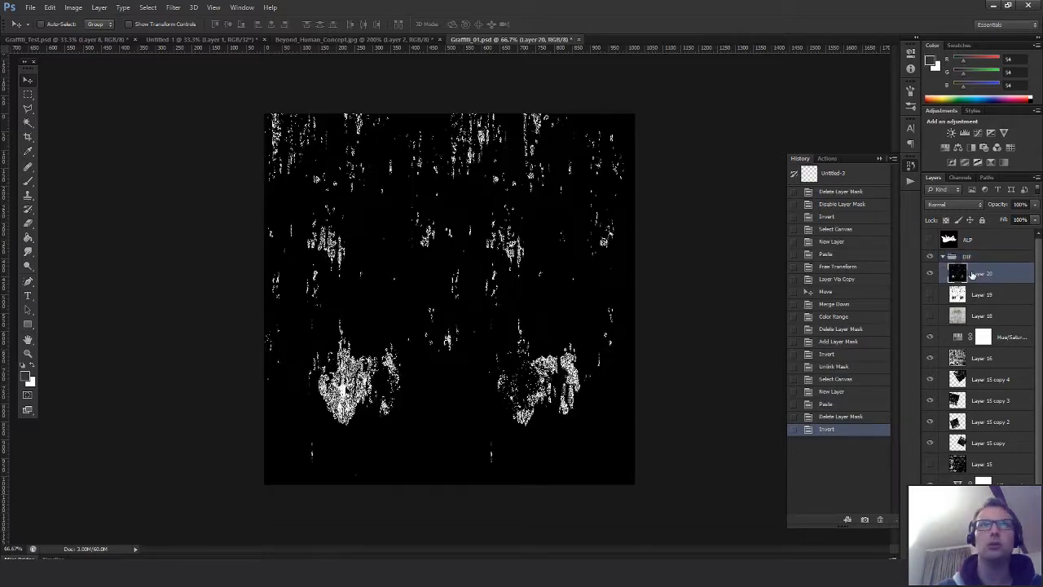
click(955, 204)
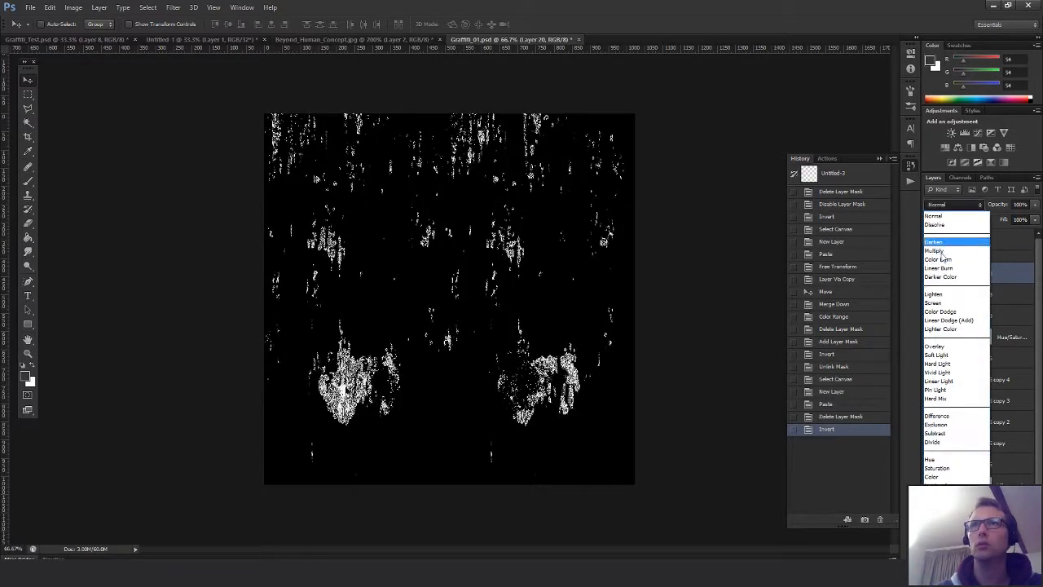
click(939, 306)
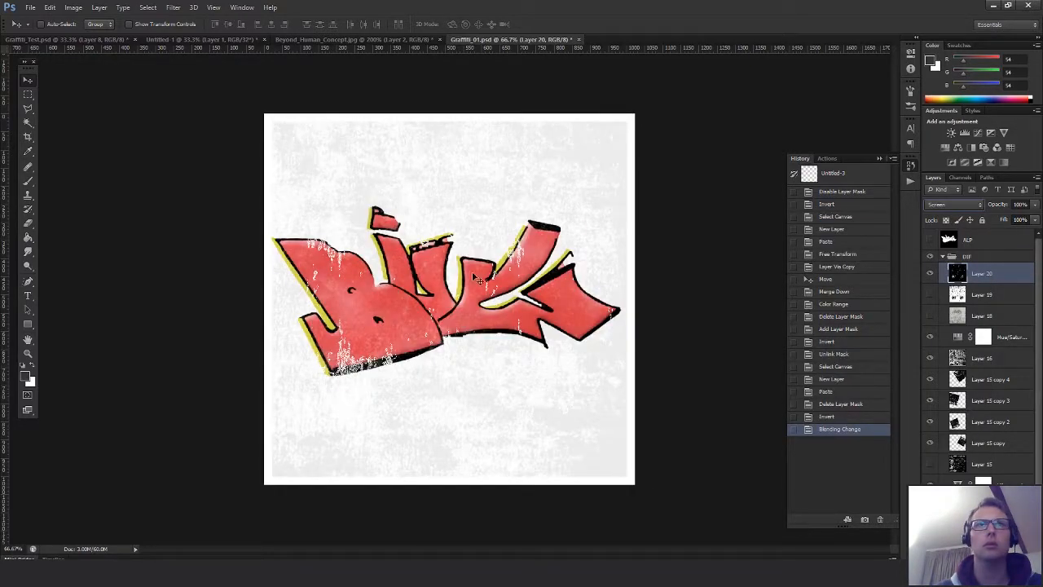
Soften Layer 20 with a slight Gaussian Blur and shift it to the right across the graffiti
click(173, 7)
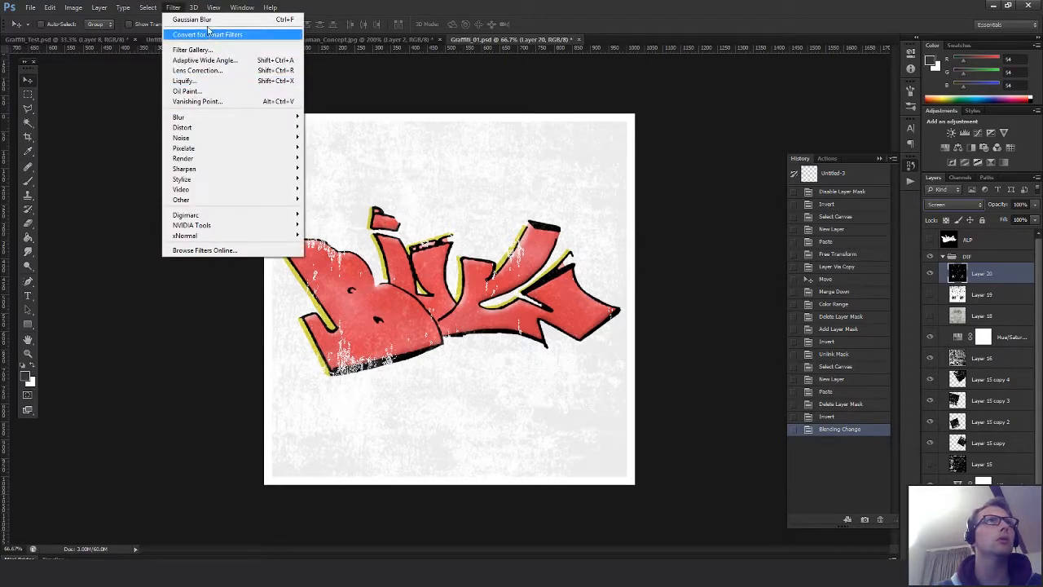
mouse_move(188, 118)
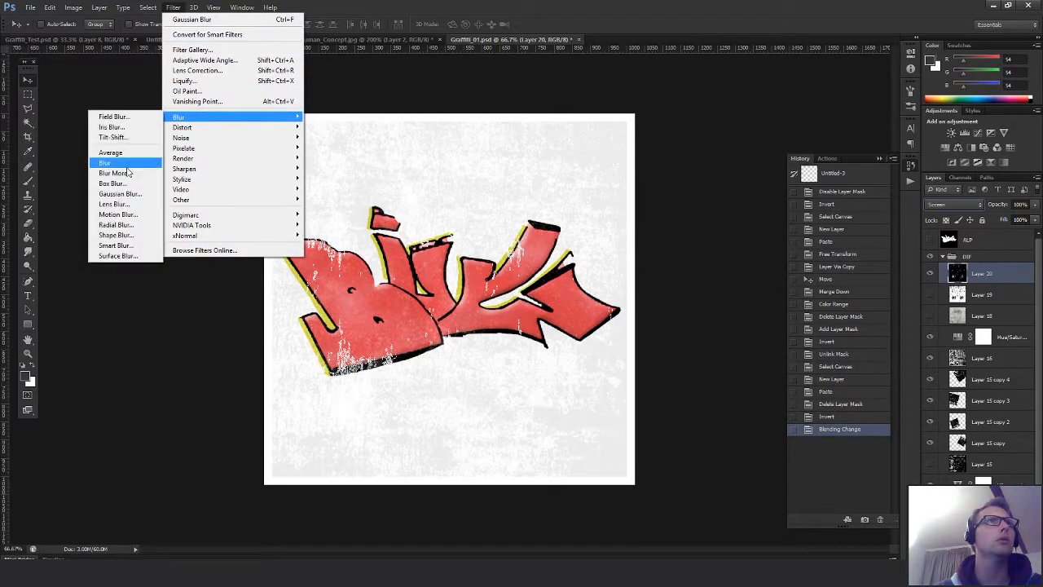
click(122, 192)
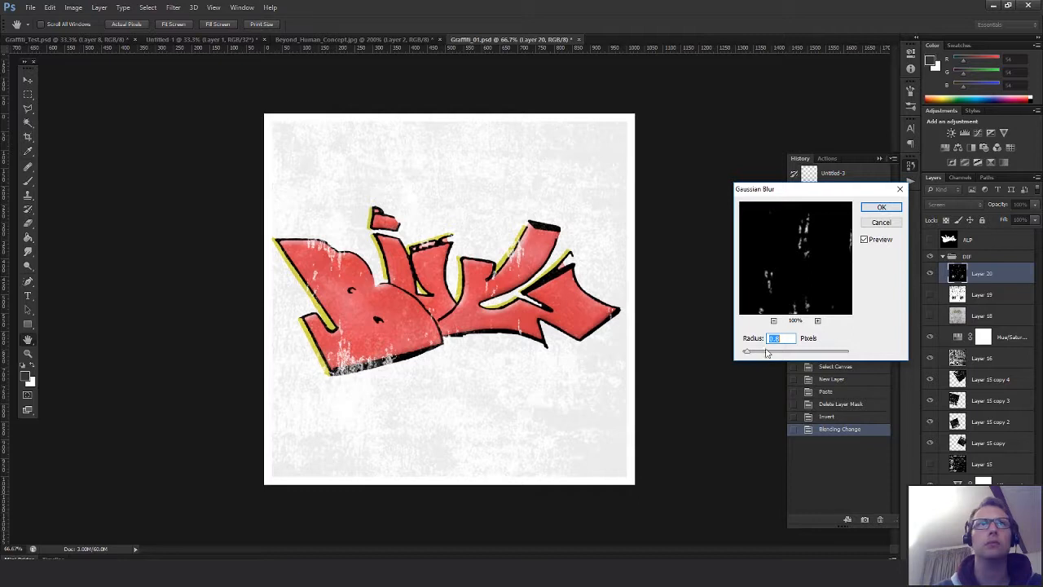
click(881, 208)
drag(463, 324, 532, 322)
Duplicate Layer 20, narrow the copy to about half its width, and place it over the middle of the graffiti
key(ctrl+j)
key(ctrl+t)
alt+drag(682, 278, 585, 280)
drag(604, 218, 598, 211)
key(Return)
drag(484, 284, 491, 313)
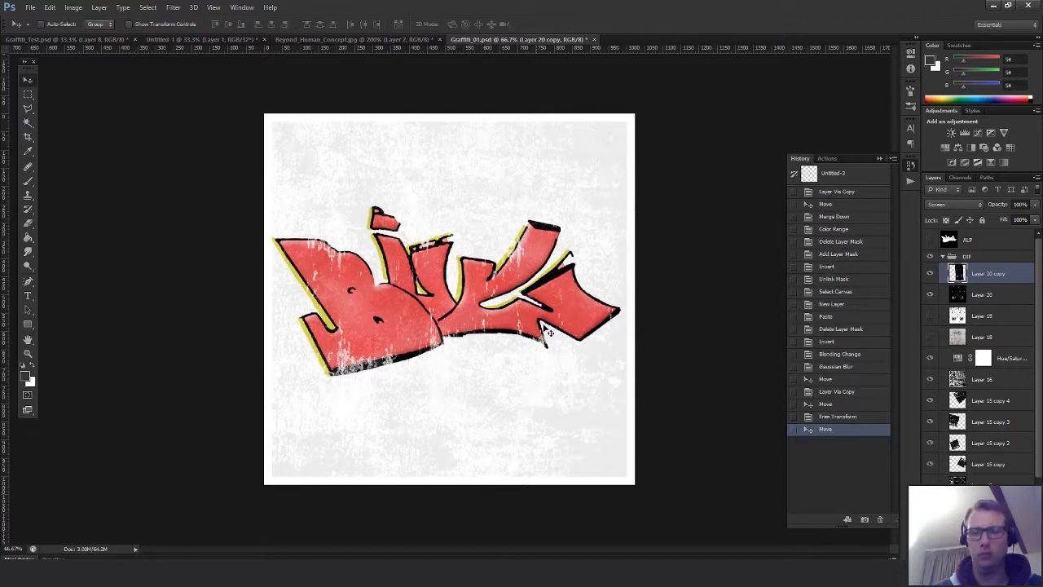
Add a duplicate of the narrow grunge strip rotated about 170° over the lettering's left-centre, and another copy of it at the right end
key(ctrl+j)
drag(533, 366, 536, 324)
key(ctrl+t)
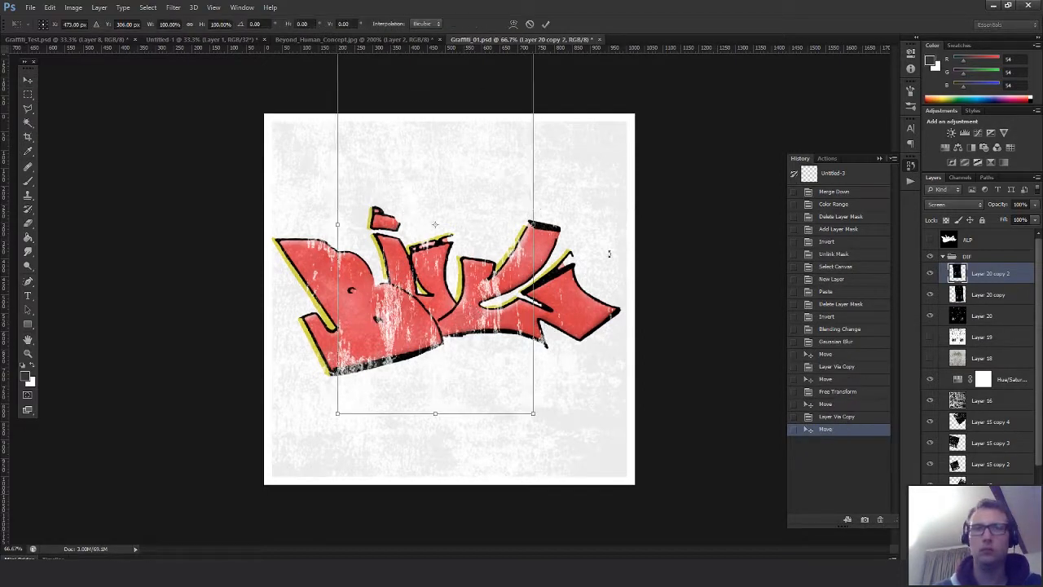
shift+drag(609, 254, 170, 213)
drag(487, 289, 435, 352)
drag(493, 367, 506, 347)
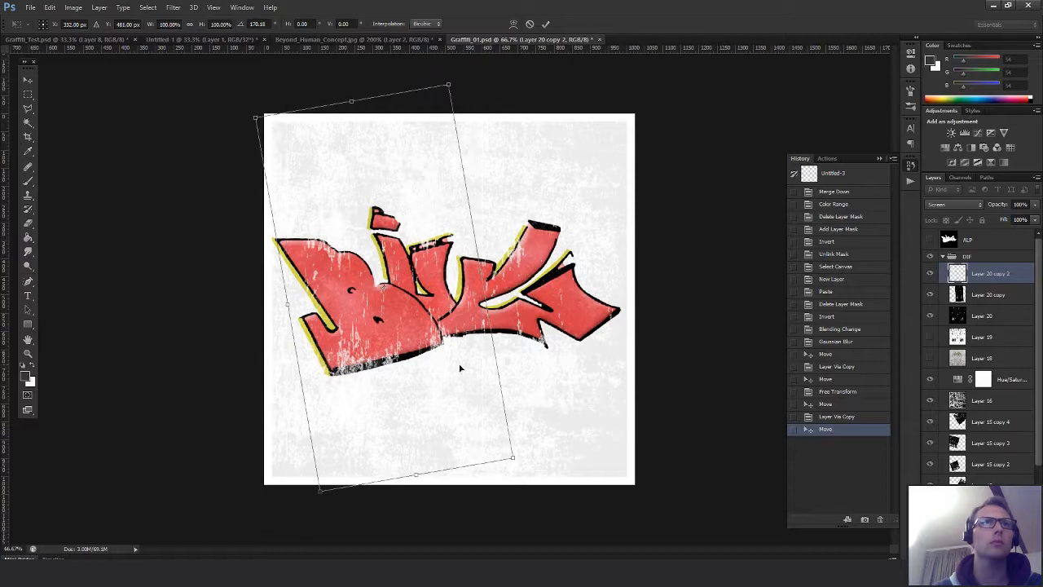
mouse_move(482, 382)
mouse_down()
mouse_move(496, 373)
mouse_move(455, 323)
mouse_move(500, 409)
mouse_move(483, 383)
mouse_move(491, 413)
mouse_move(470, 392)
mouse_up()
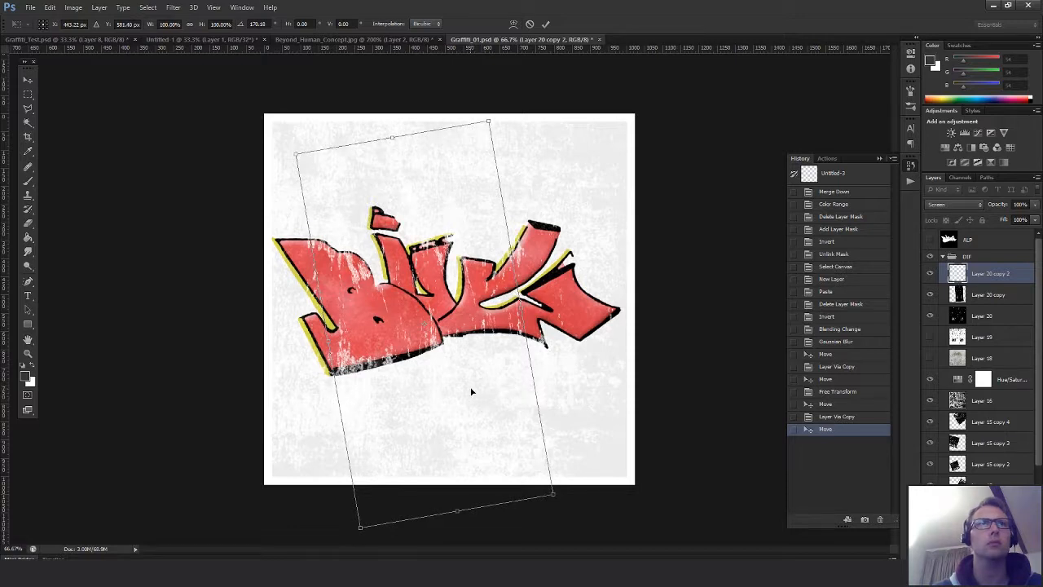
key(Return)
key(ctrl+j)
drag(480, 349, 592, 395)
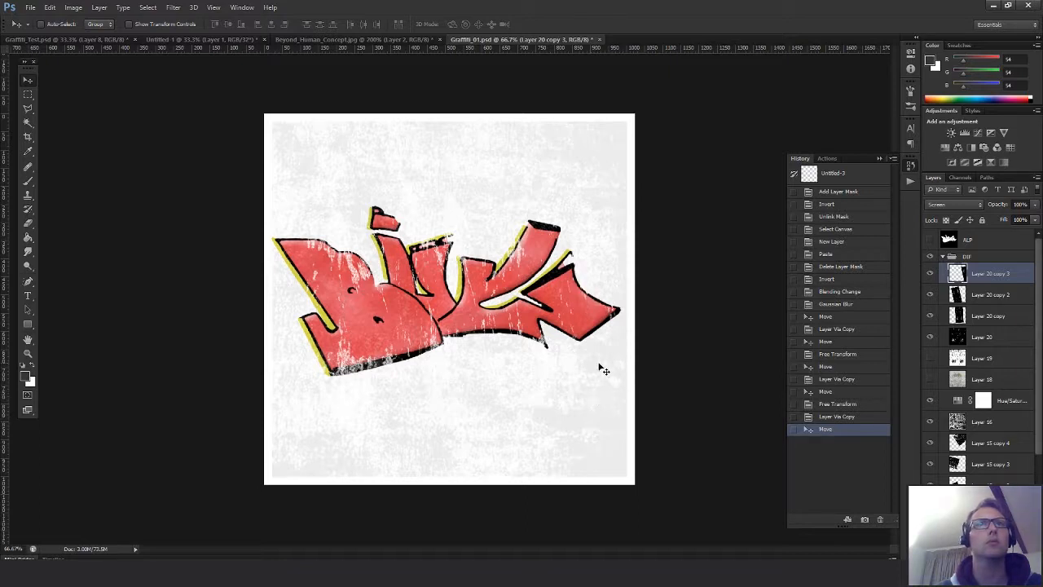
Duplicate Layer 20 and its three copies together at the top of the DIF group
click(970, 341)
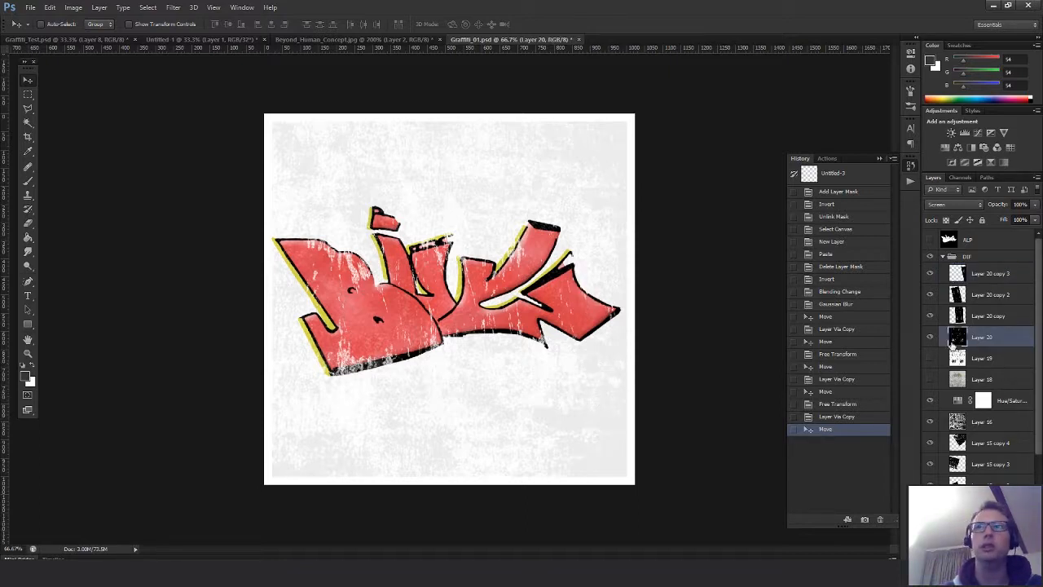
click(956, 358)
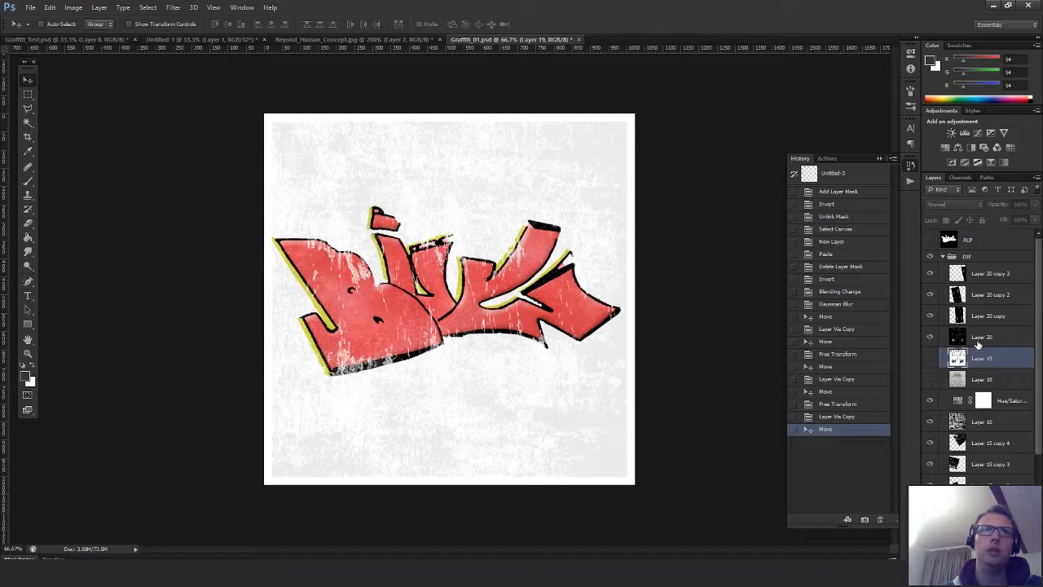
click(968, 322)
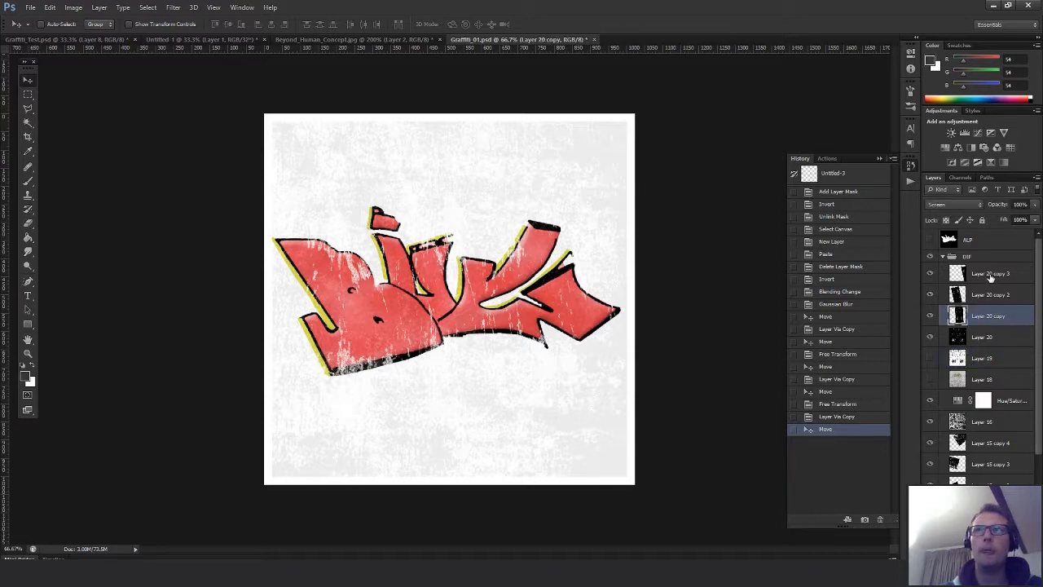
click(972, 341)
shift+click(985, 277)
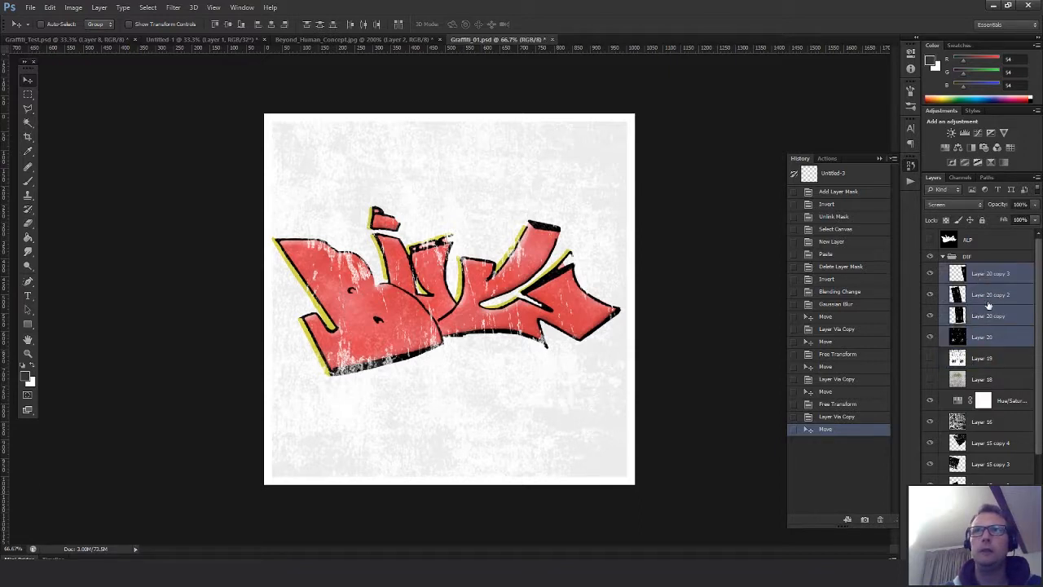
click(973, 338)
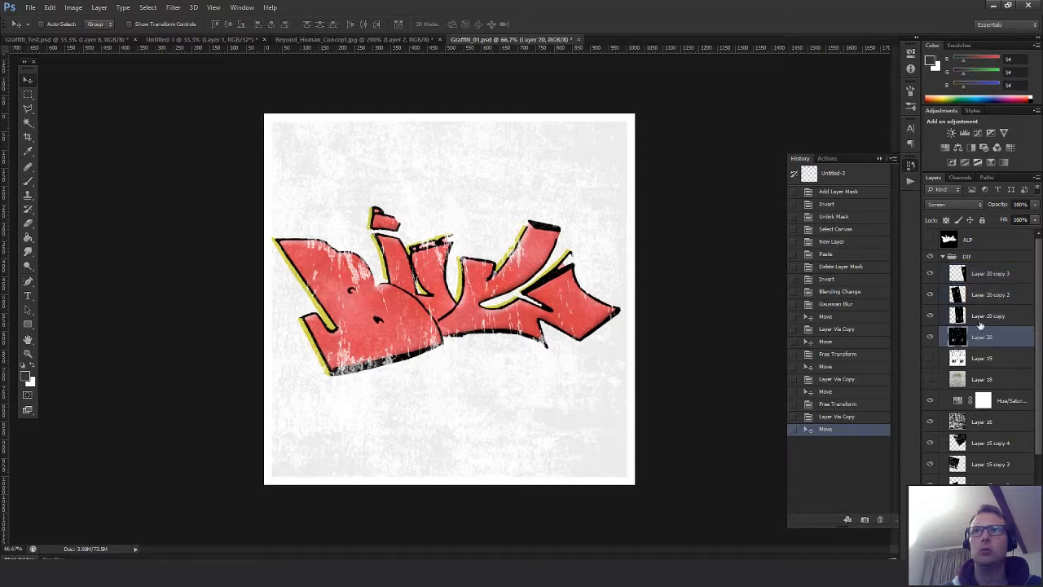
click(968, 277)
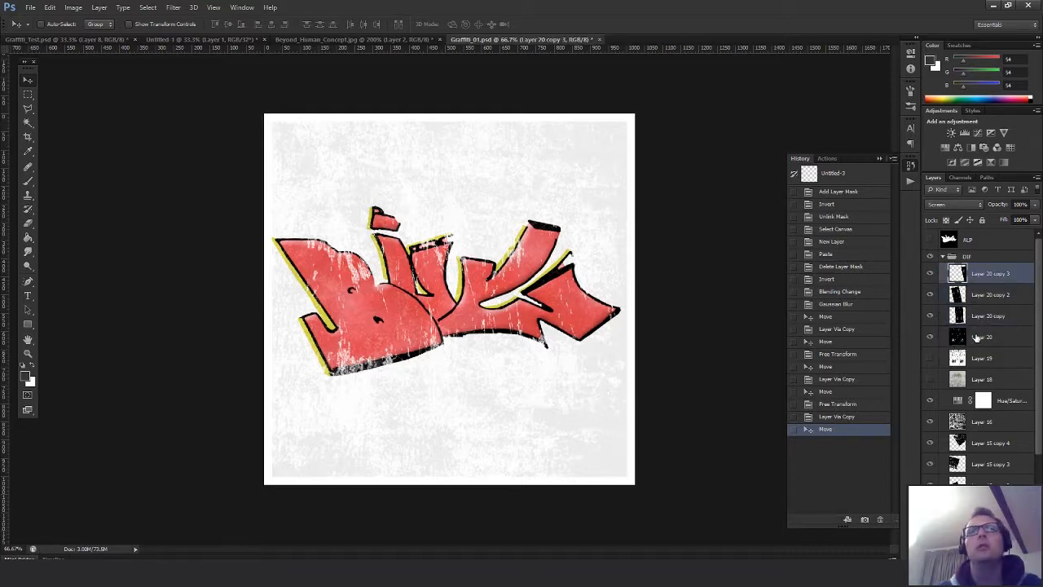
shift+click(976, 337)
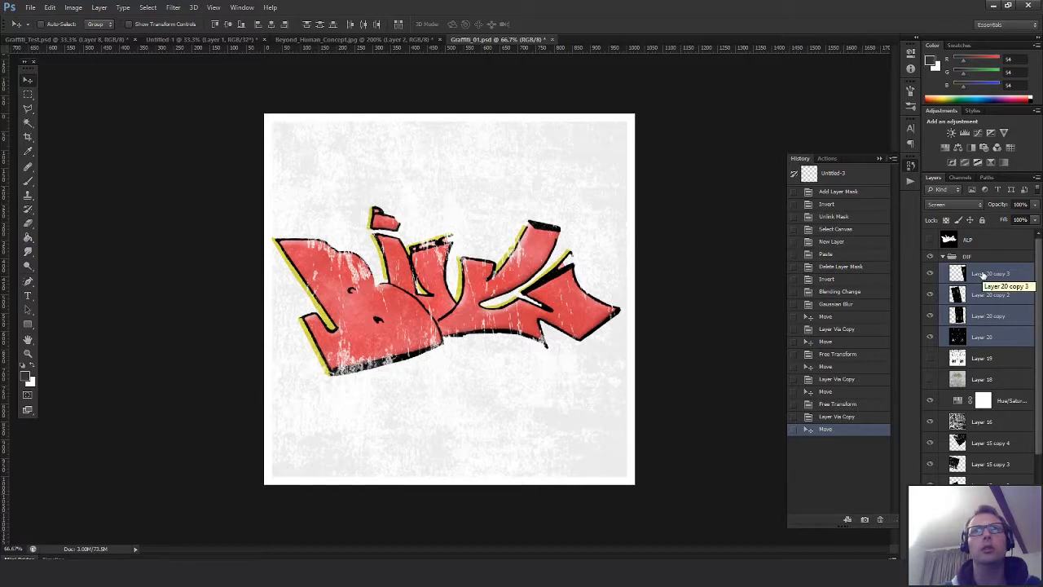
drag(982, 274, 1020, 277)
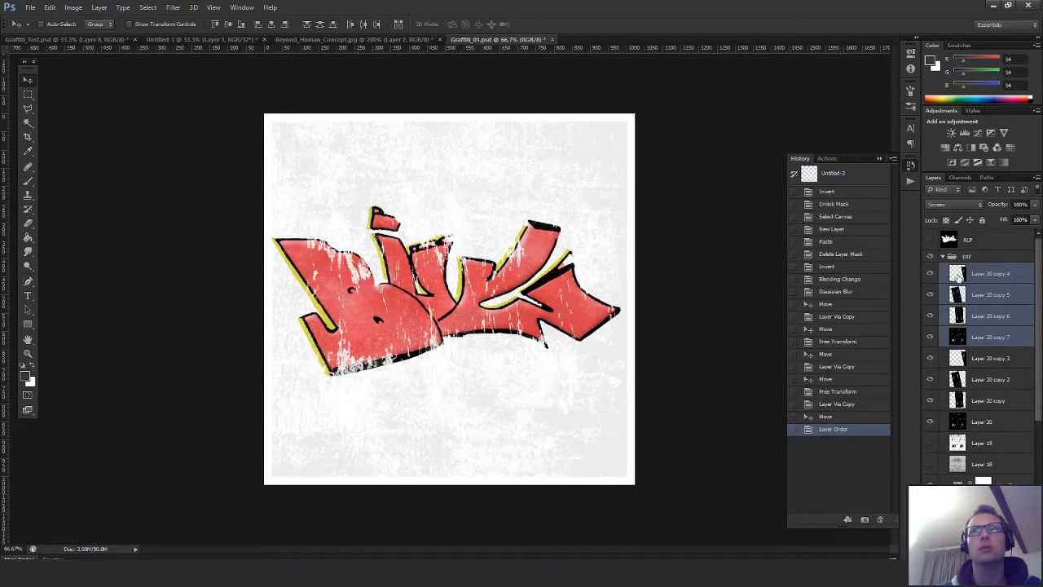
Try the Hard Light and Vivid Light blending modes on the four duplicated grunge layers
click(966, 207)
click(939, 362)
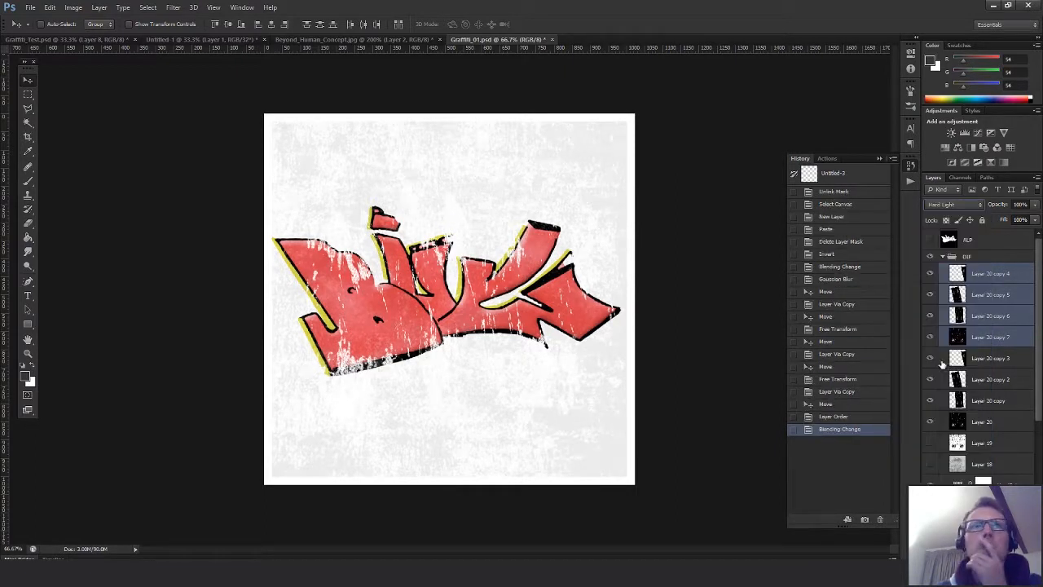
click(965, 207)
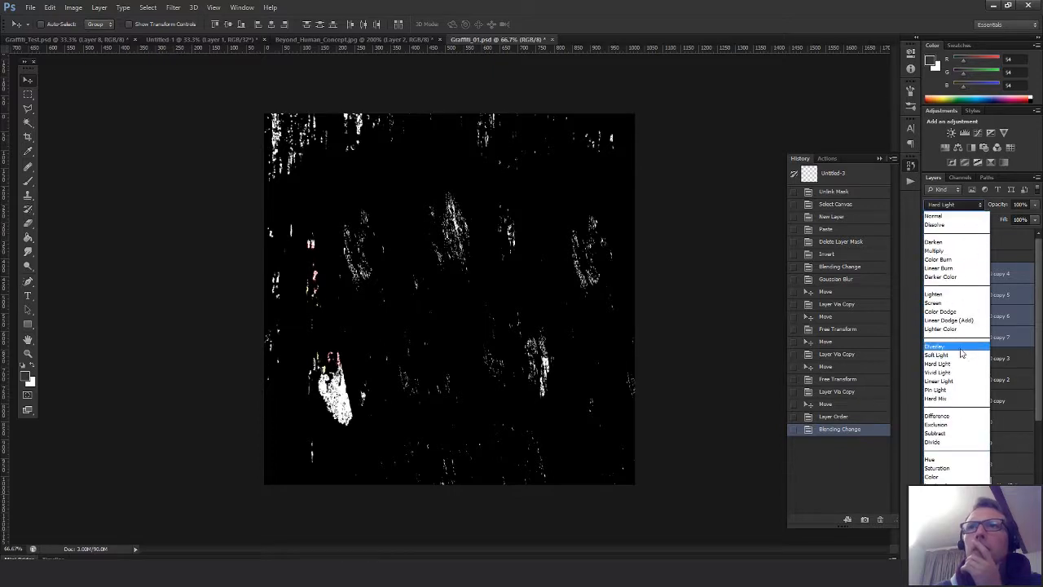
click(945, 373)
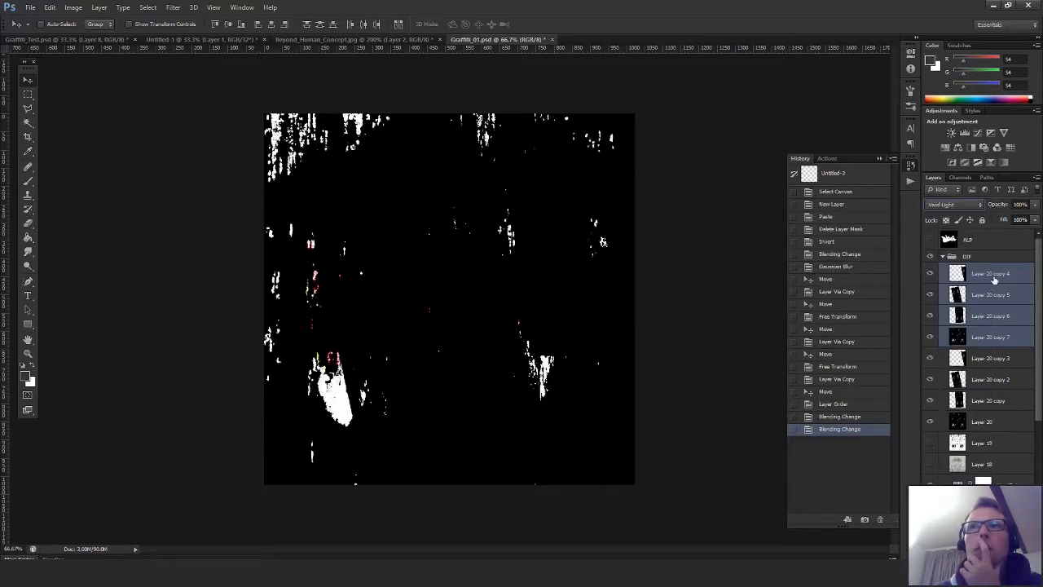
Hide Layer 20 copy 7 and try Layer 20 copy 4 at 24% opacity with Color Dodge blending
click(931, 337)
click(965, 338)
click(968, 317)
click(981, 269)
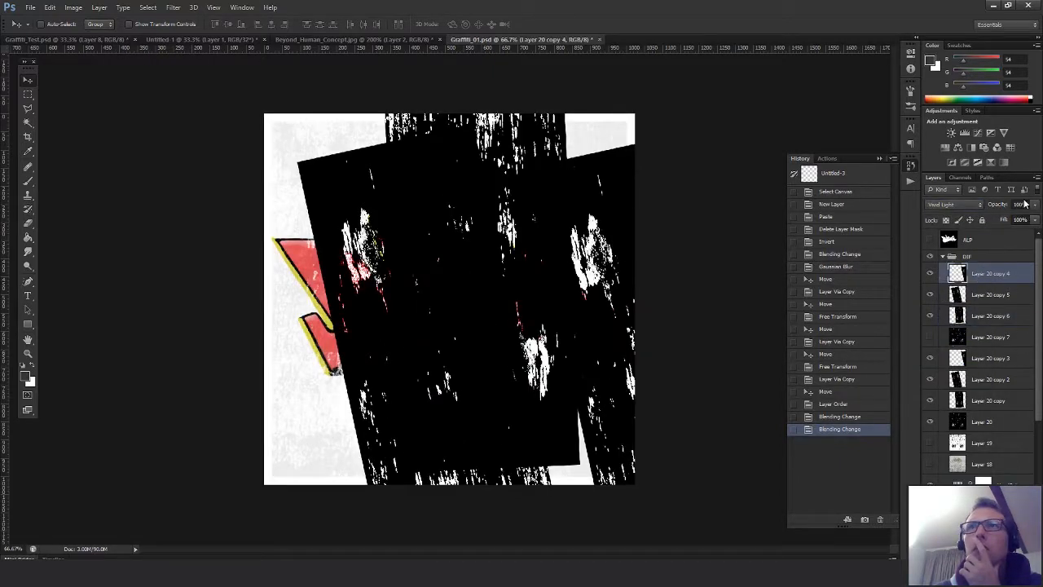
click(1032, 205)
drag(1006, 221, 984, 221)
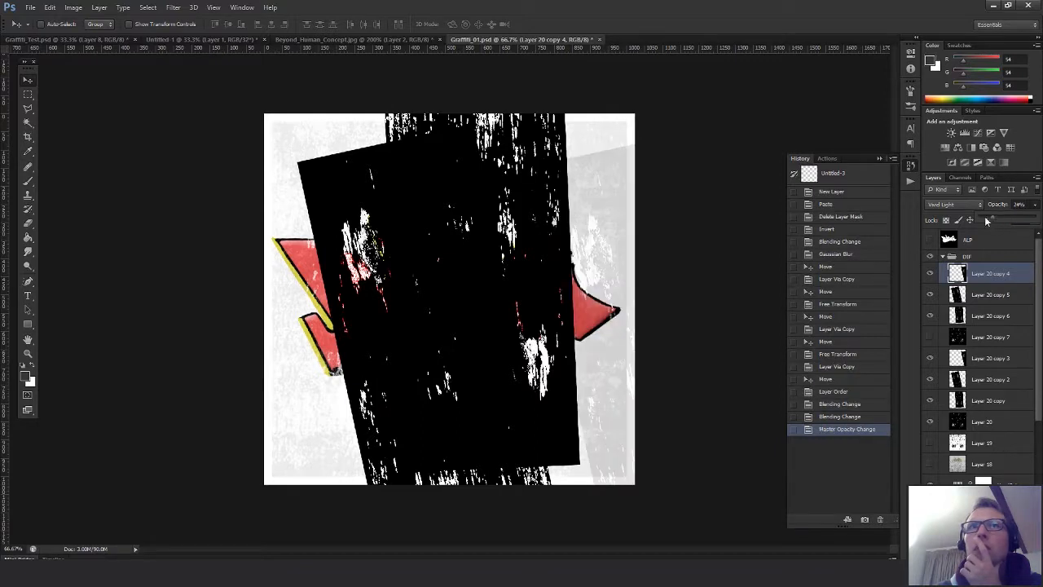
click(954, 204)
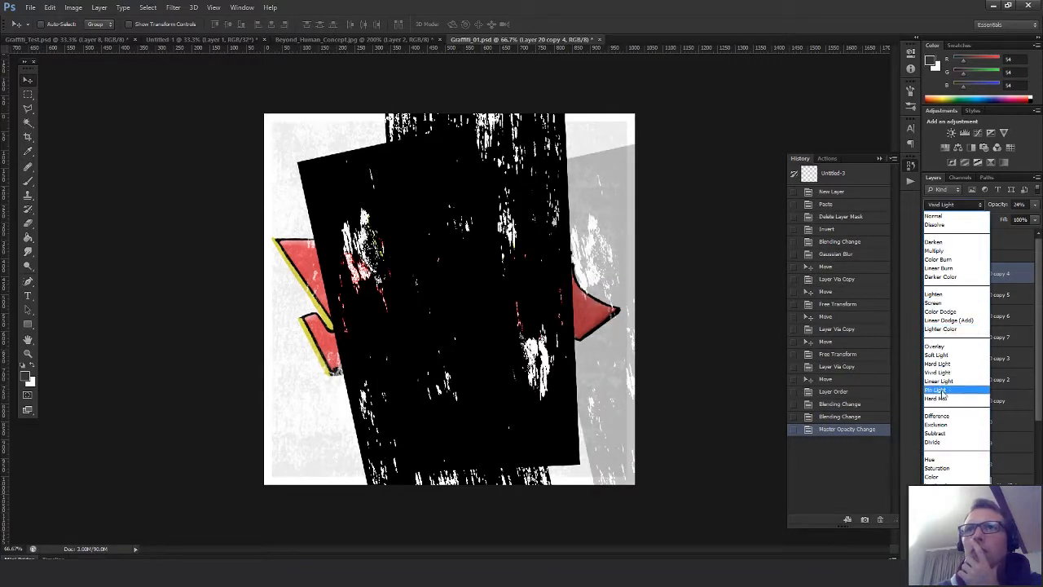
click(976, 310)
click(974, 297)
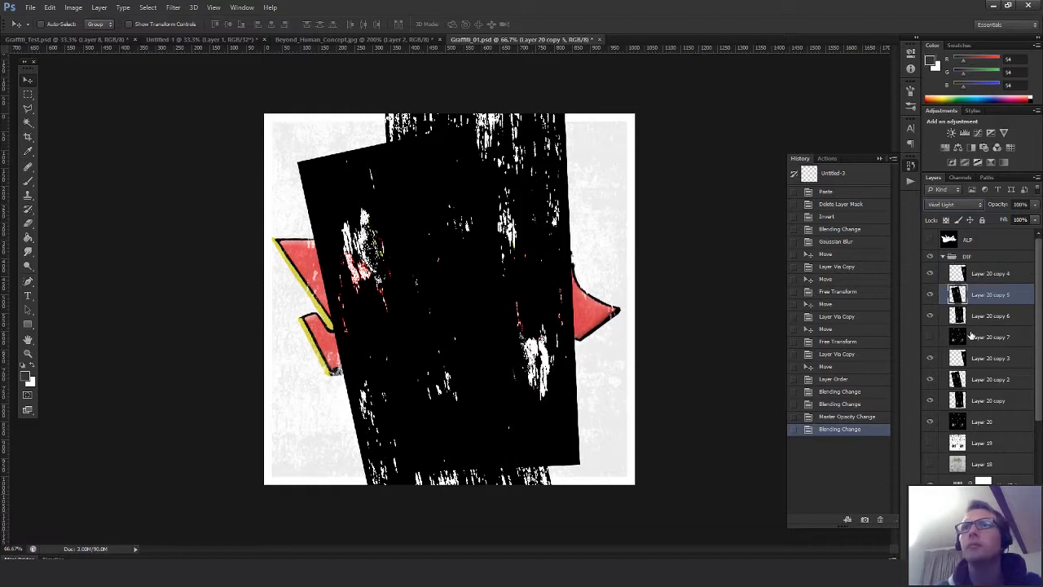
Try the Hard Mix blending mode on Layer 20 copies 4 through 7
click(970, 335)
shift+click(970, 276)
click(966, 204)
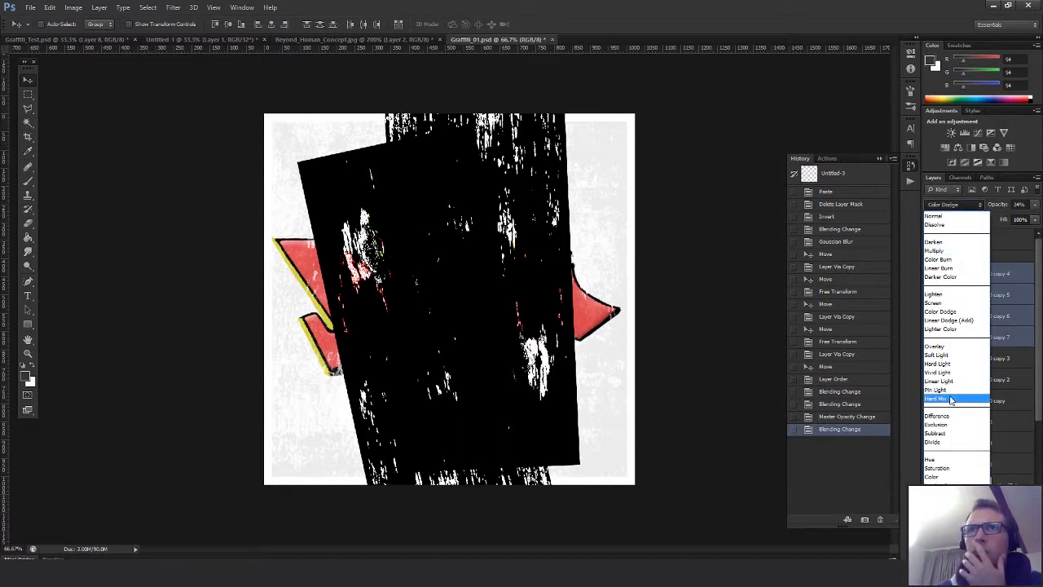
click(950, 400)
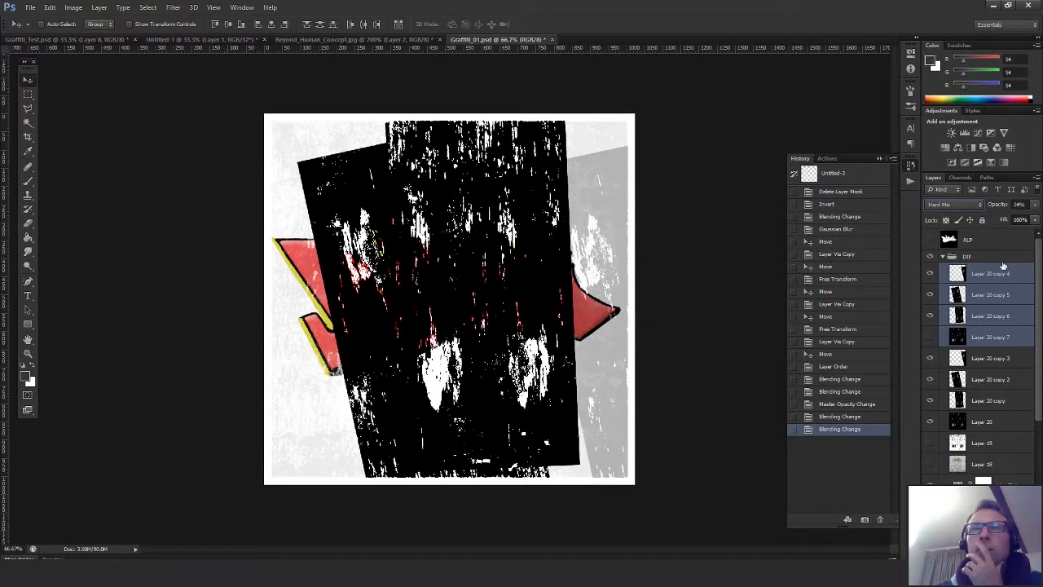
click(986, 281)
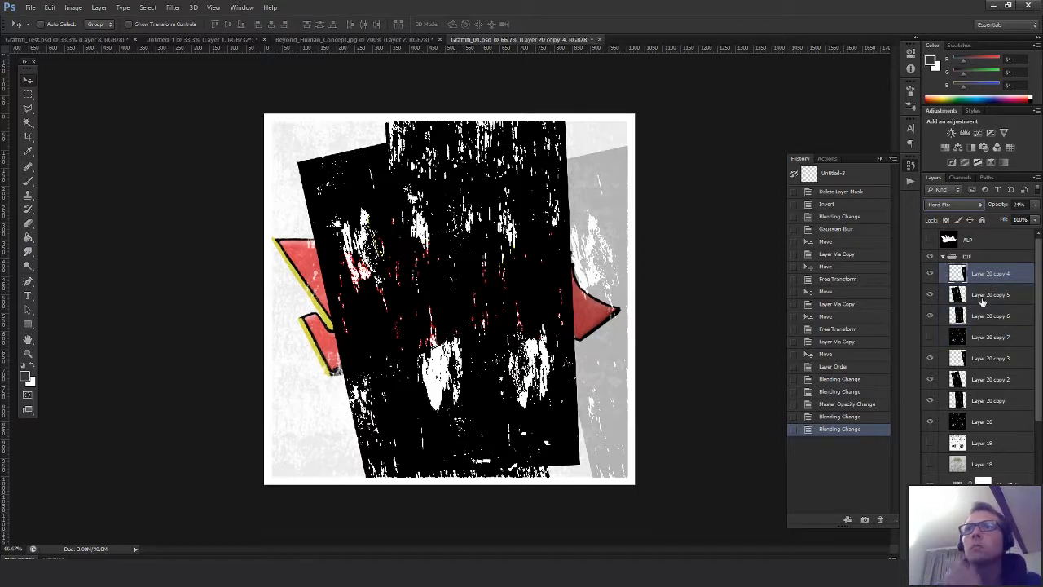
Set the four duplicated grunge layers, Layer 20 copies 4 to 7, to Subtract blending at 32% opacity
click(976, 337)
shift+click(988, 274)
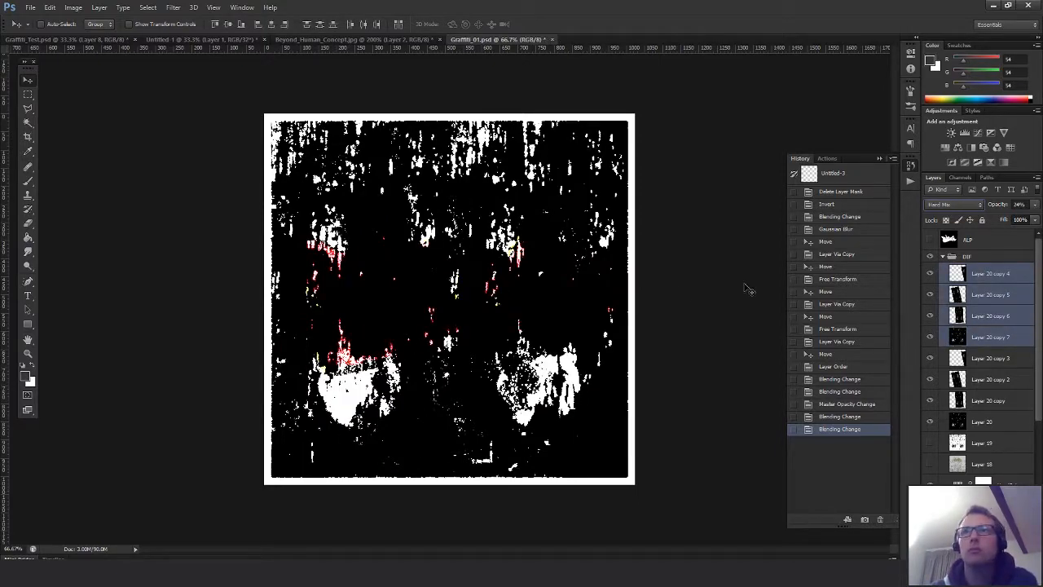
click(973, 205)
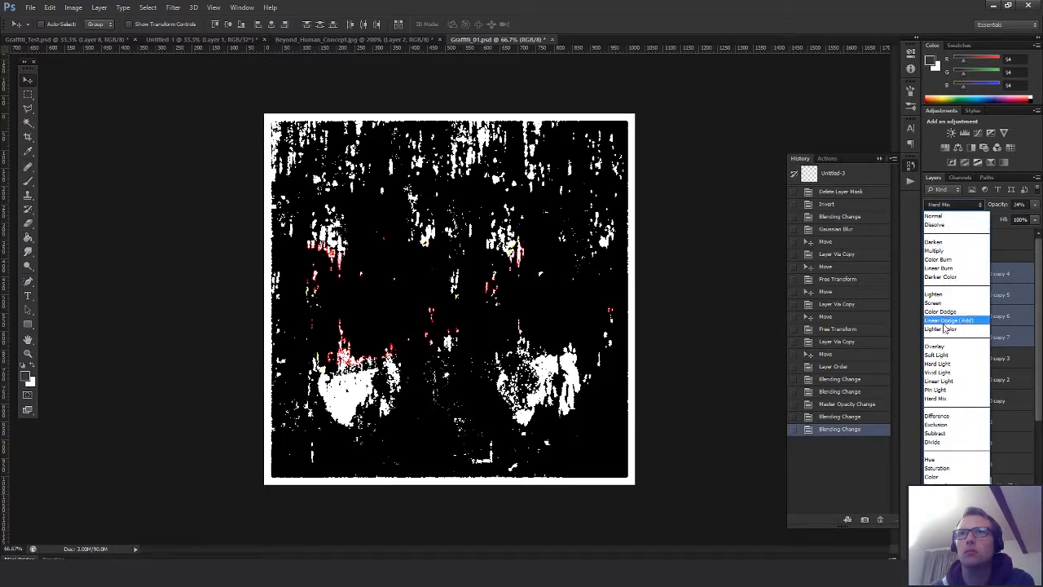
click(935, 433)
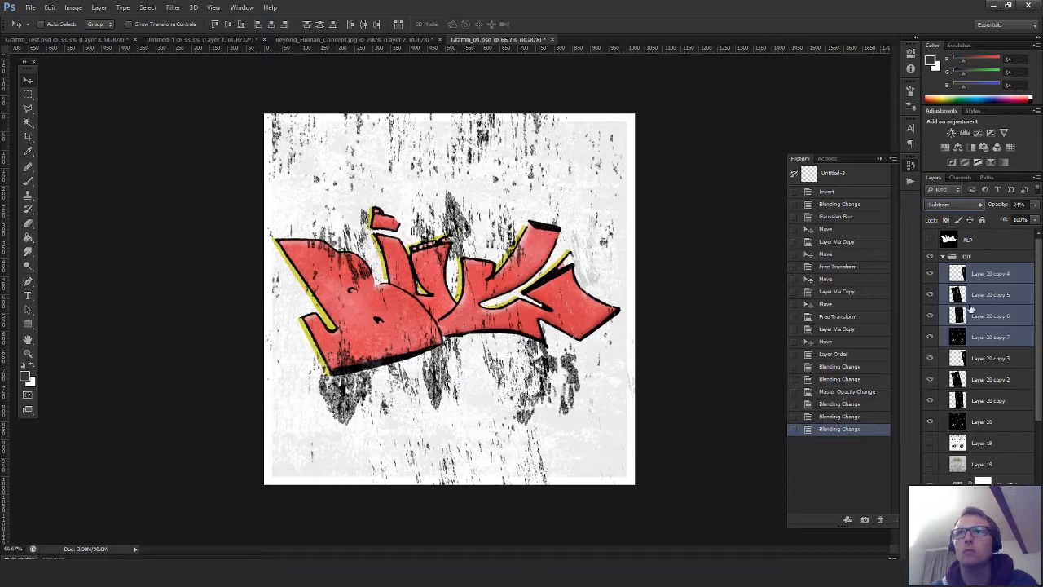
drag(1034, 206, 1004, 220)
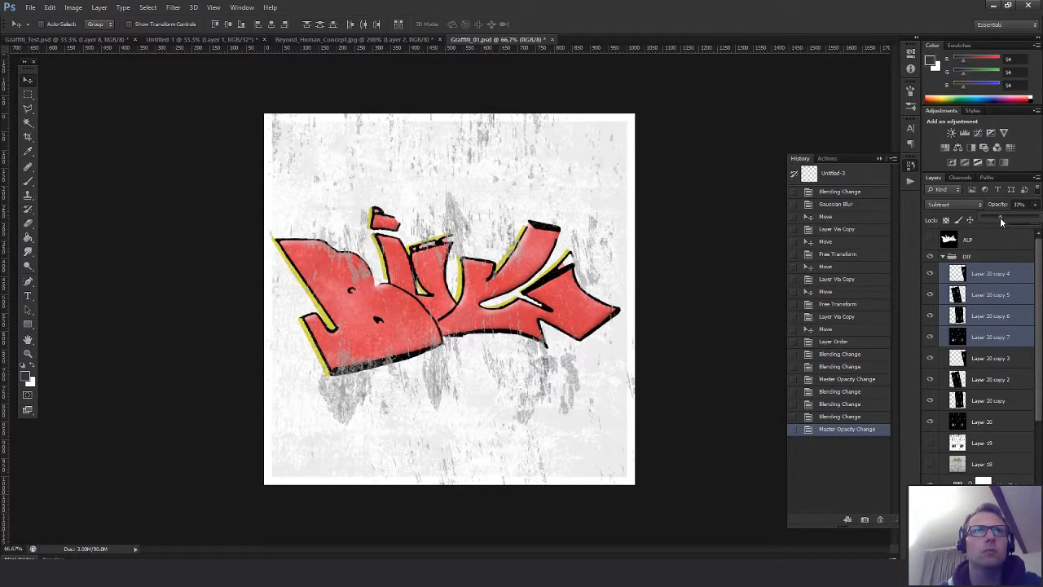
Move the four Subtract layers below Layer 20 and offset them slightly down and to the right on the canvas
drag(982, 340, 982, 432)
drag(531, 334, 538, 339)
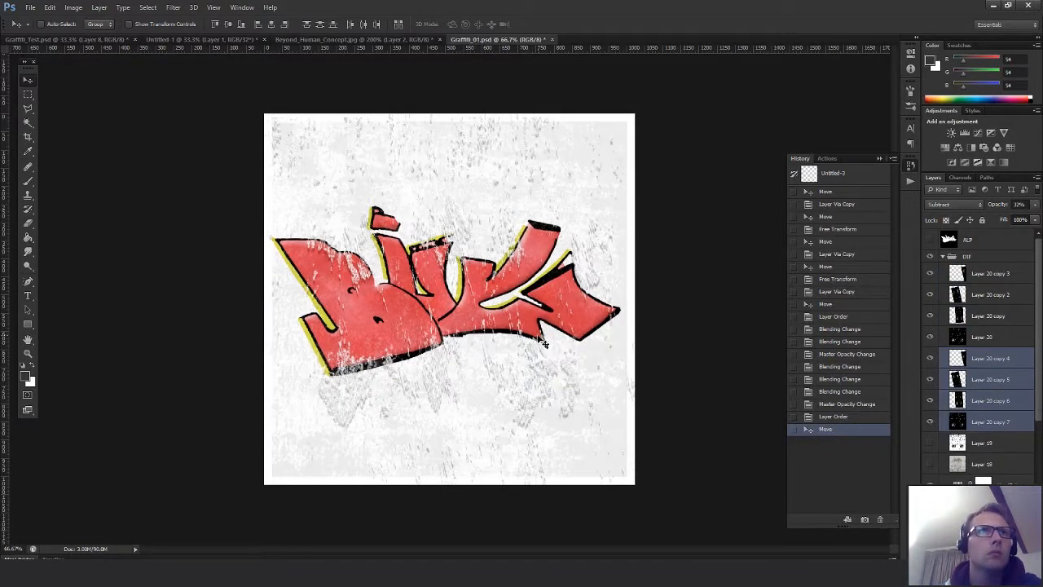
key(ctrl+t)
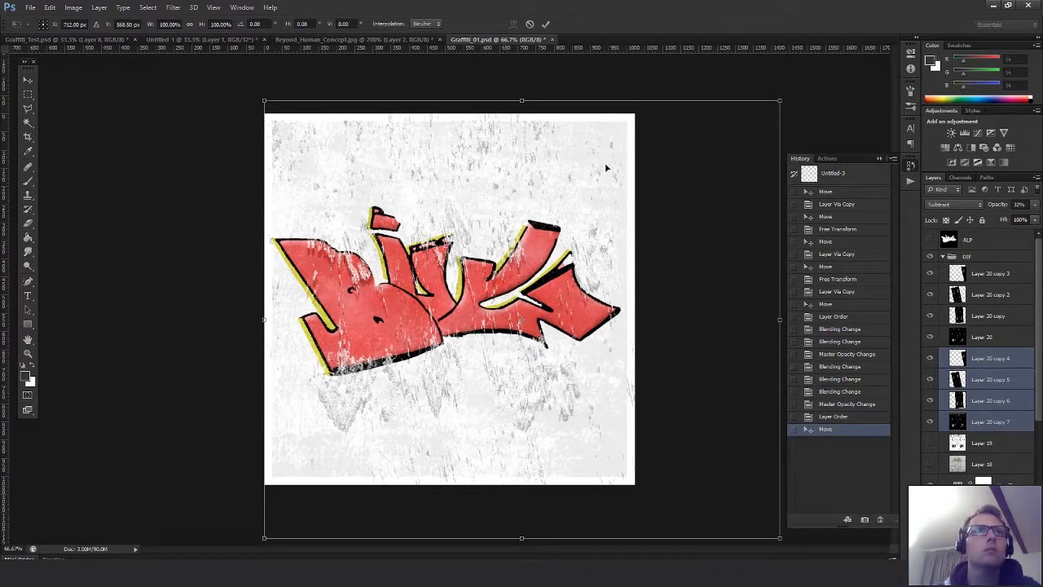
key(Escape)
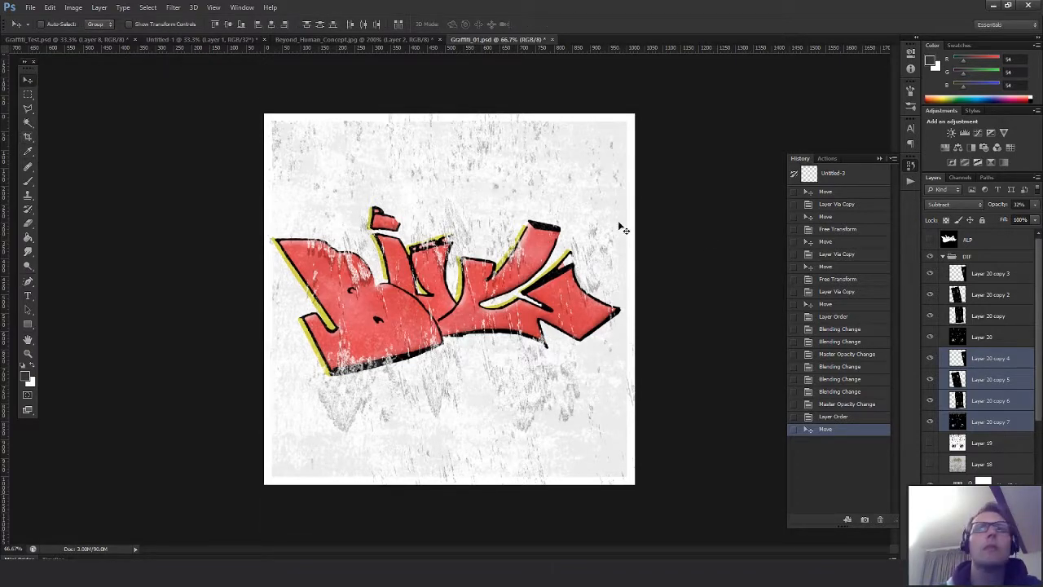
click(146, 7)
mouse_move(121, 7)
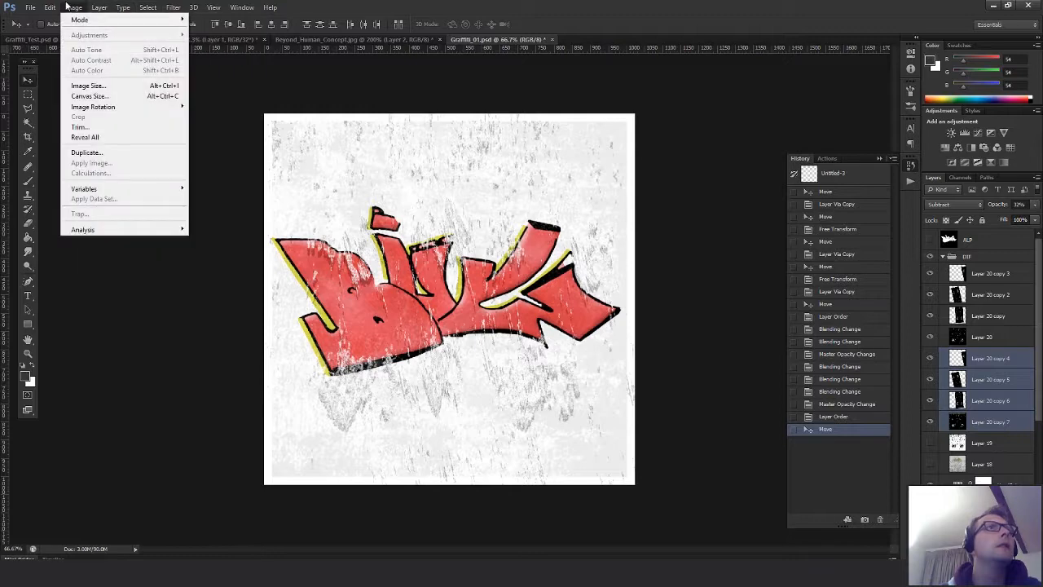
mouse_move(174, 9)
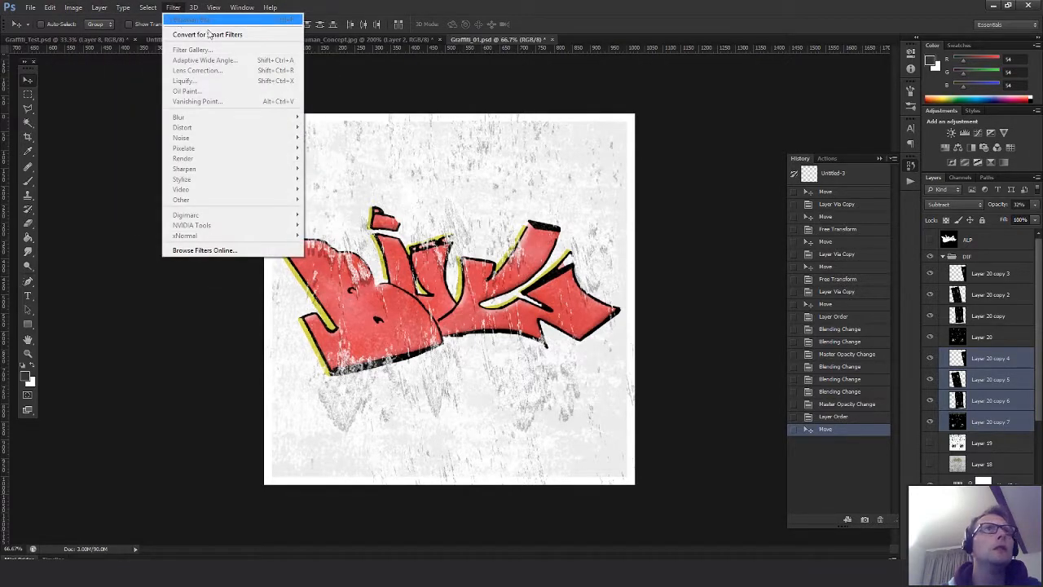
click(580, 229)
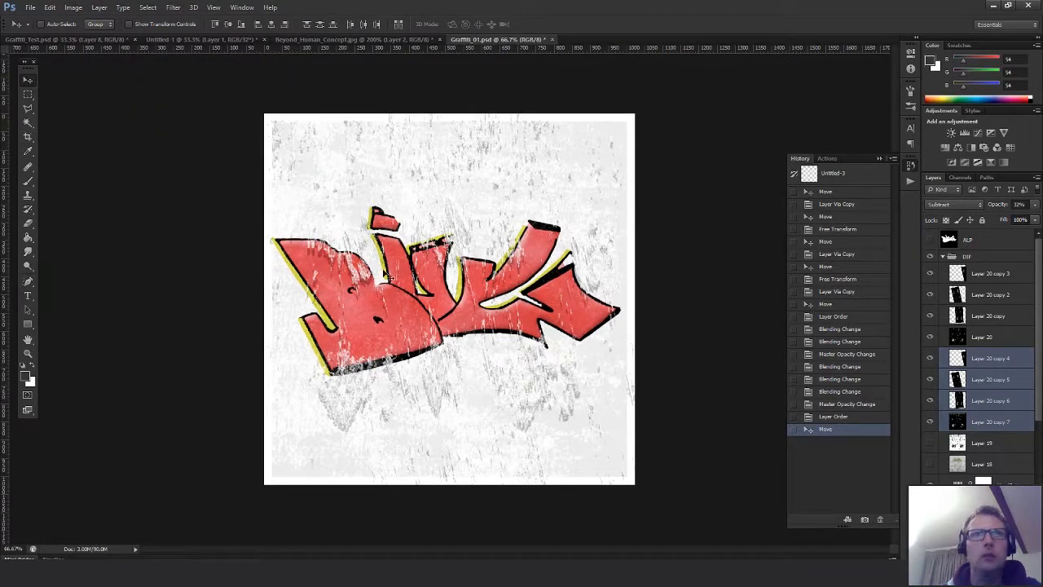
key(ctrl+e)
key(ctrl+z)
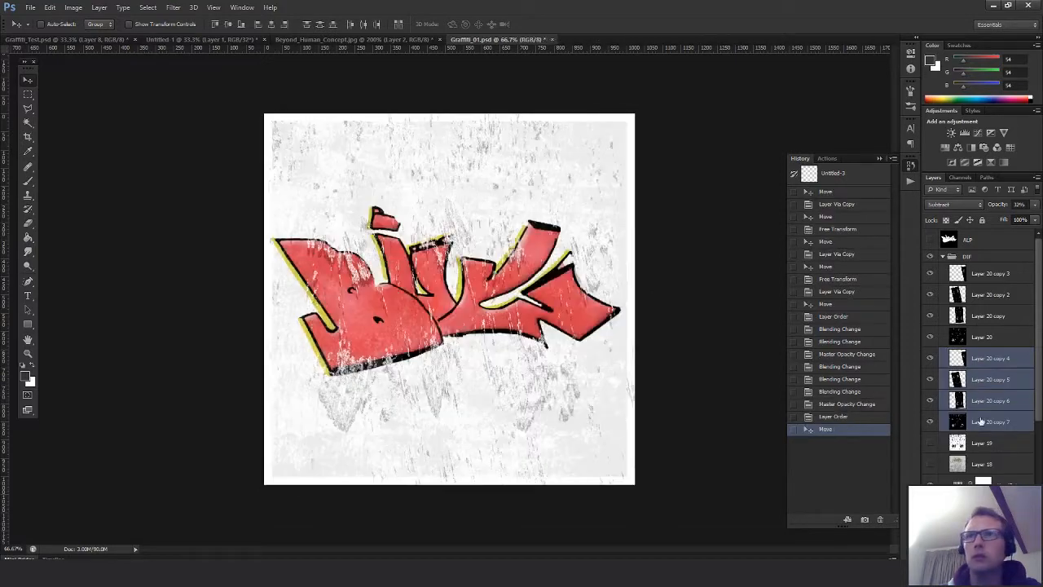
click(175, 10)
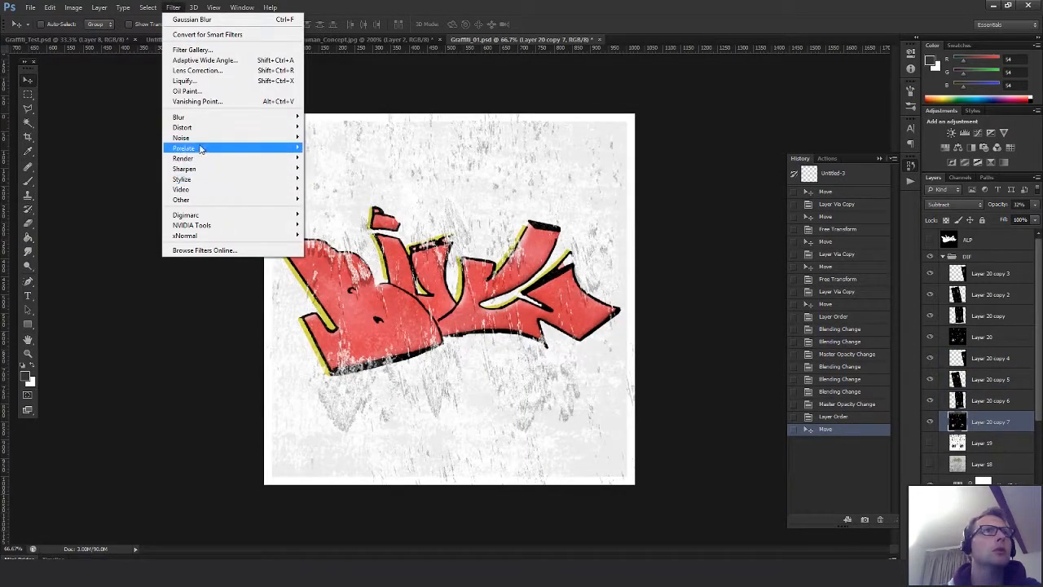
mouse_move(208, 158)
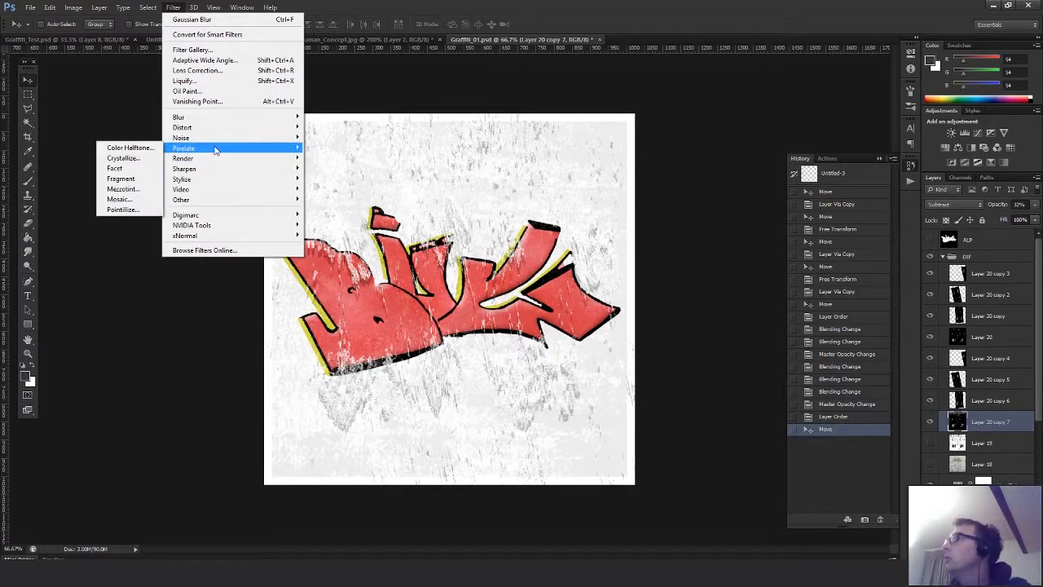
key(Escape)
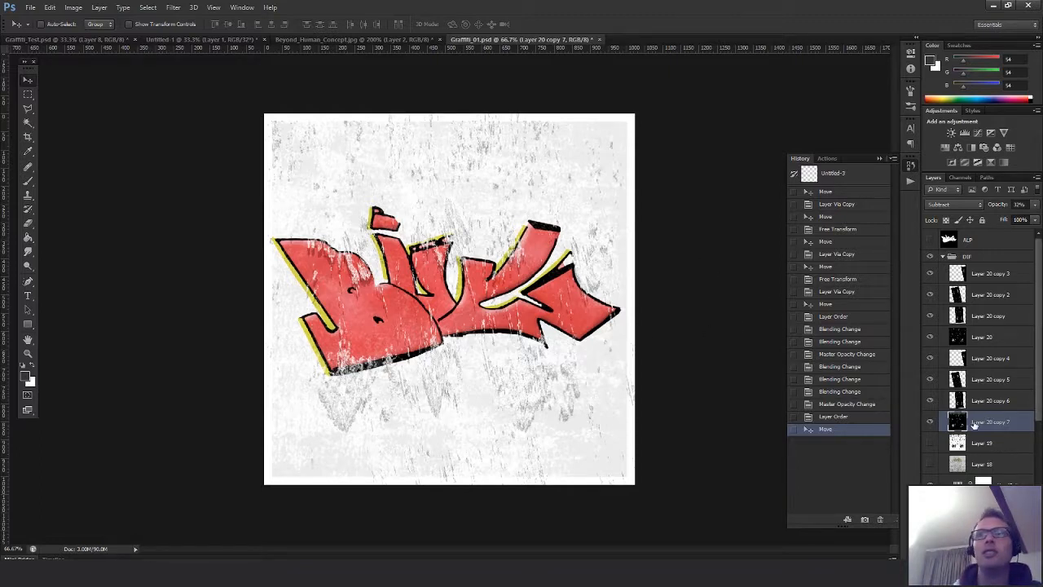
Apply a Gaussian Blur with a radius of about 3.5 pixels to Layer 20 copy 7
click(173, 7)
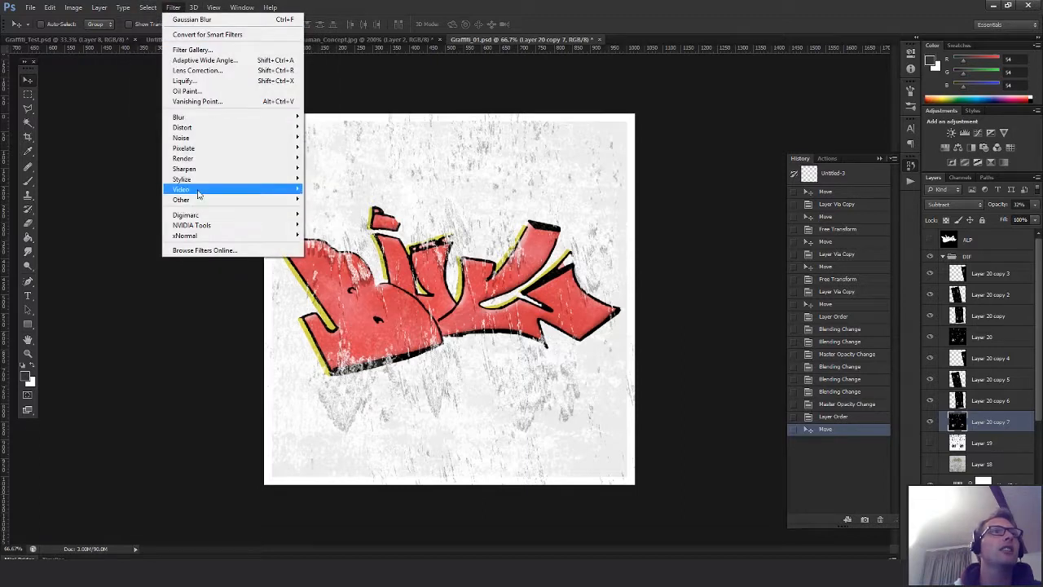
mouse_move(211, 119)
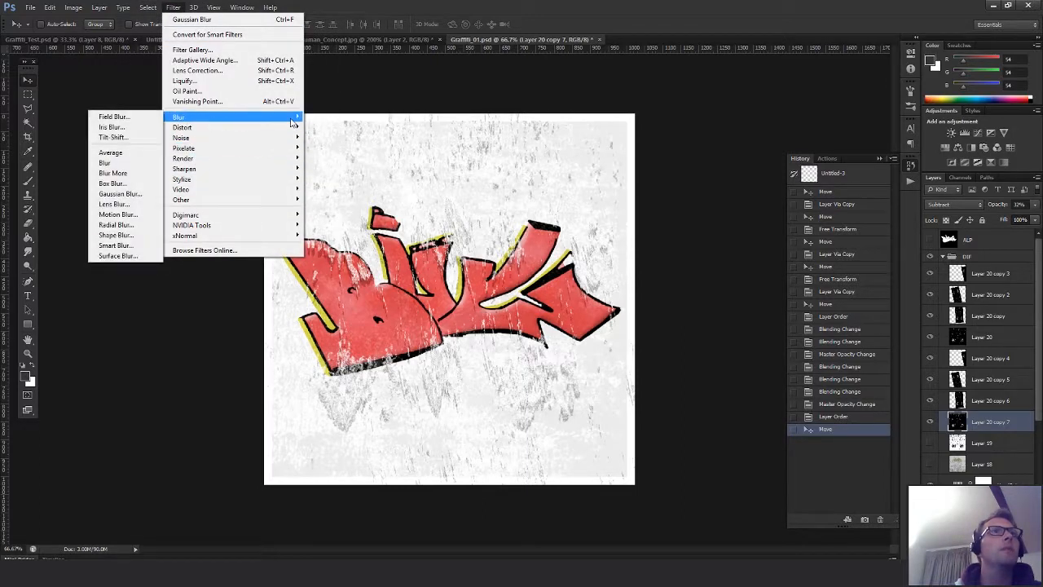
click(133, 195)
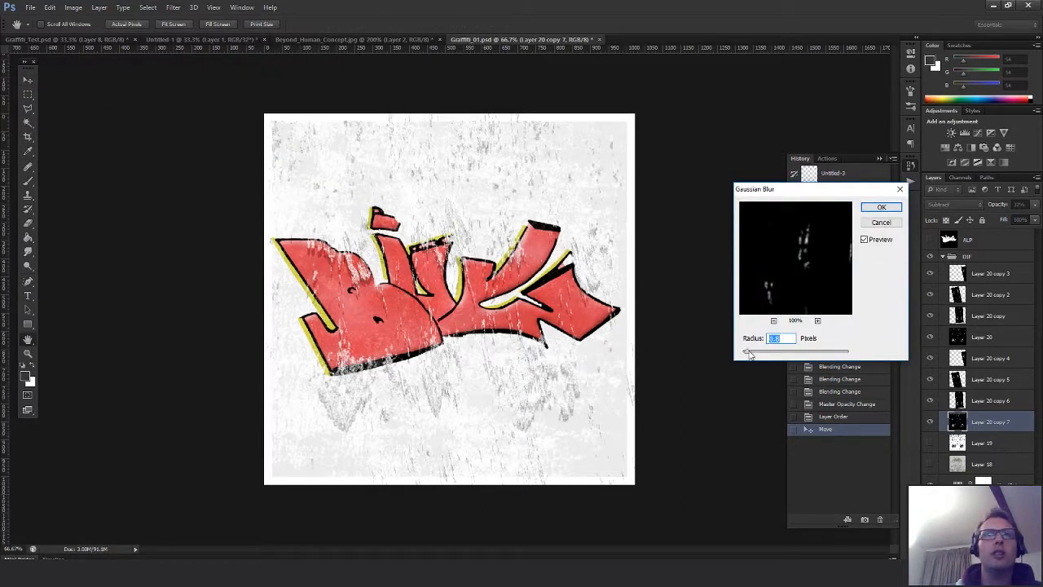
drag(748, 351, 764, 352)
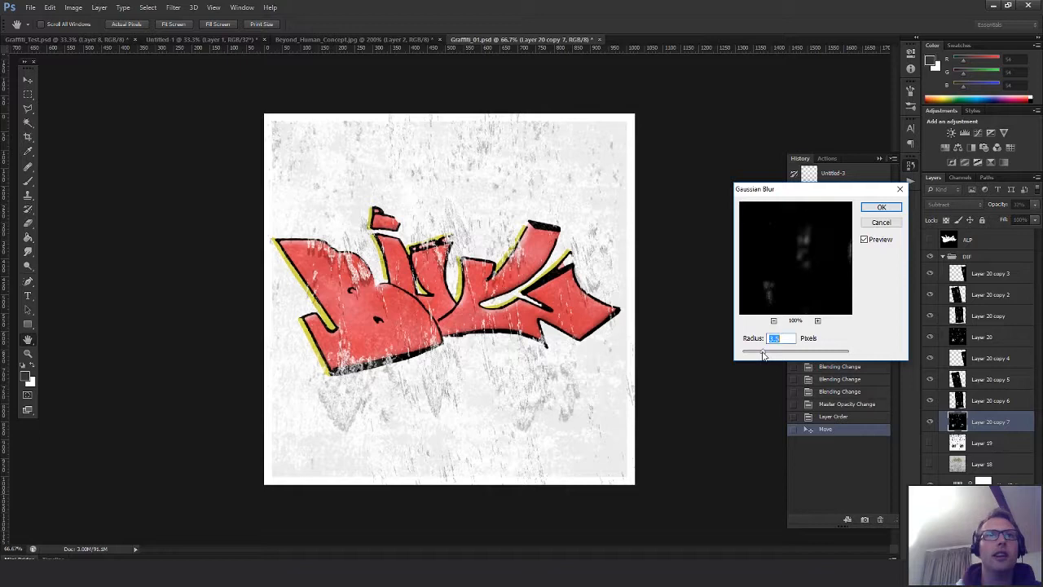
click(881, 207)
Repeat the same Gaussian Blur on Layer 20 copy 6, copy 5 and copy 4
key(alt+bracketright)
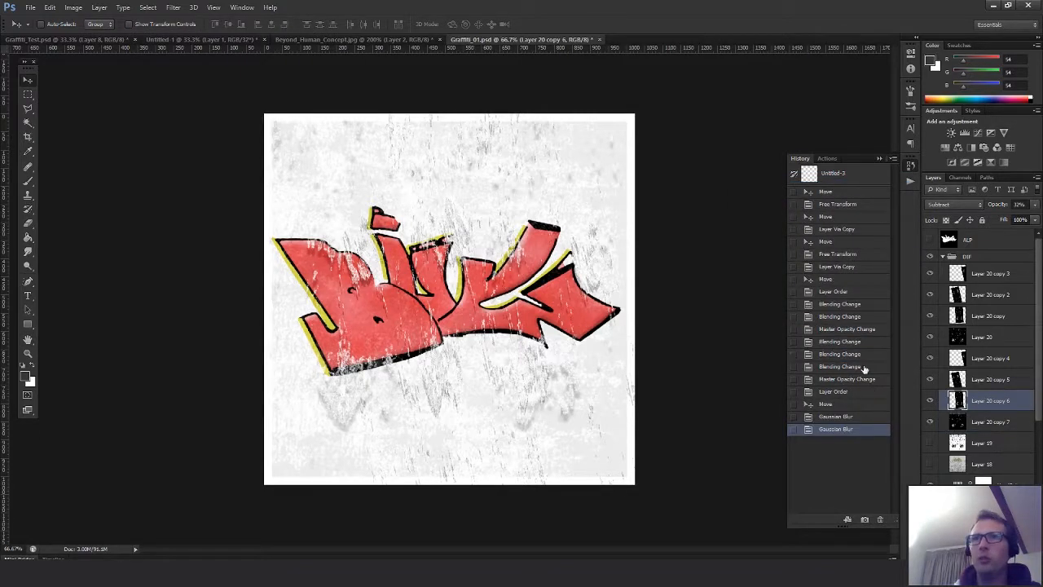
key(ctrl+f)
click(984, 386)
key(ctrl+f)
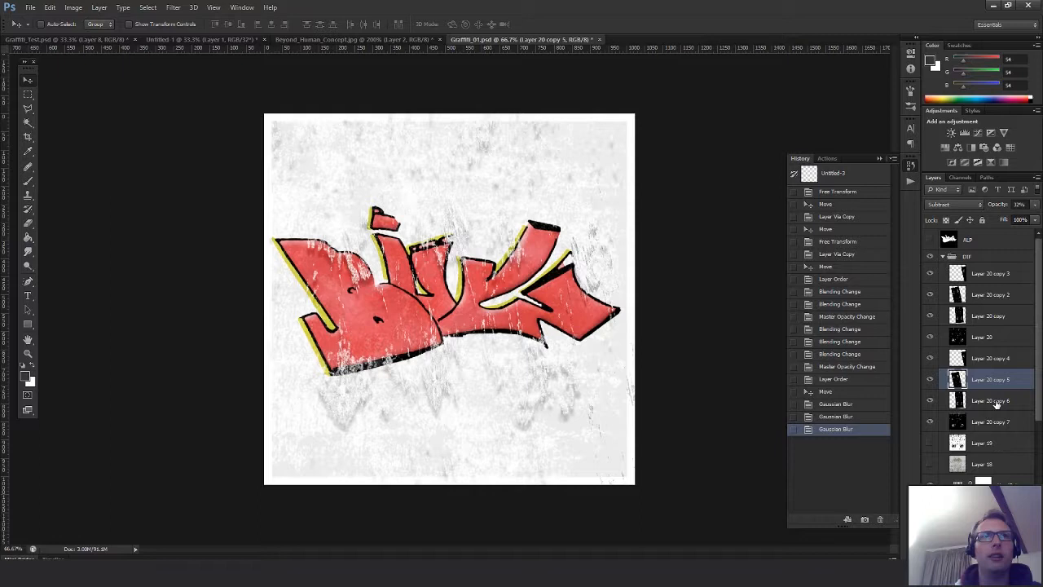
click(989, 360)
key(ctrl+f)
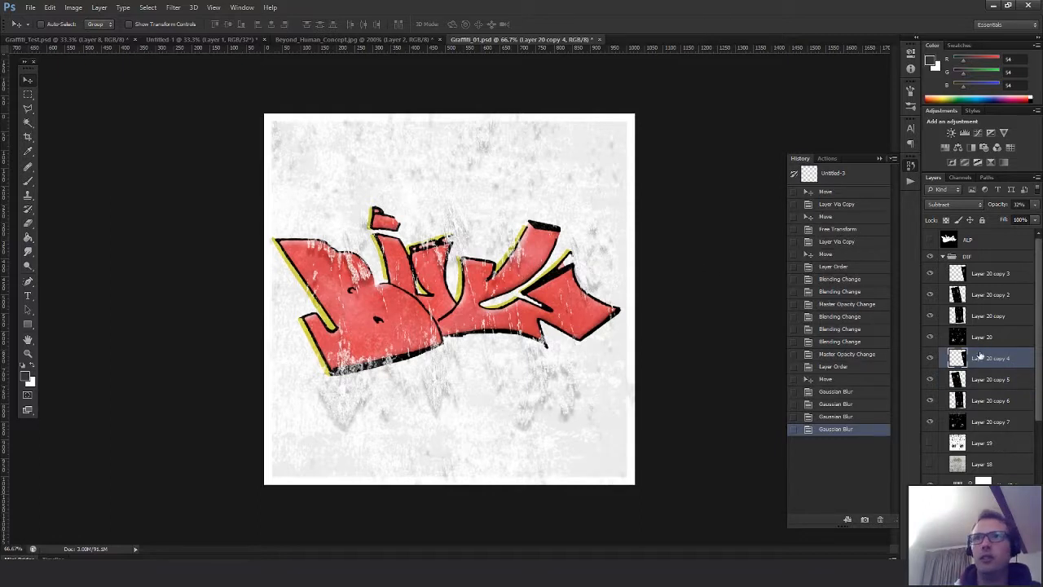
Lower the four blurred Subtract layers to 29% opacity and put them together in a group
shift+click(971, 417)
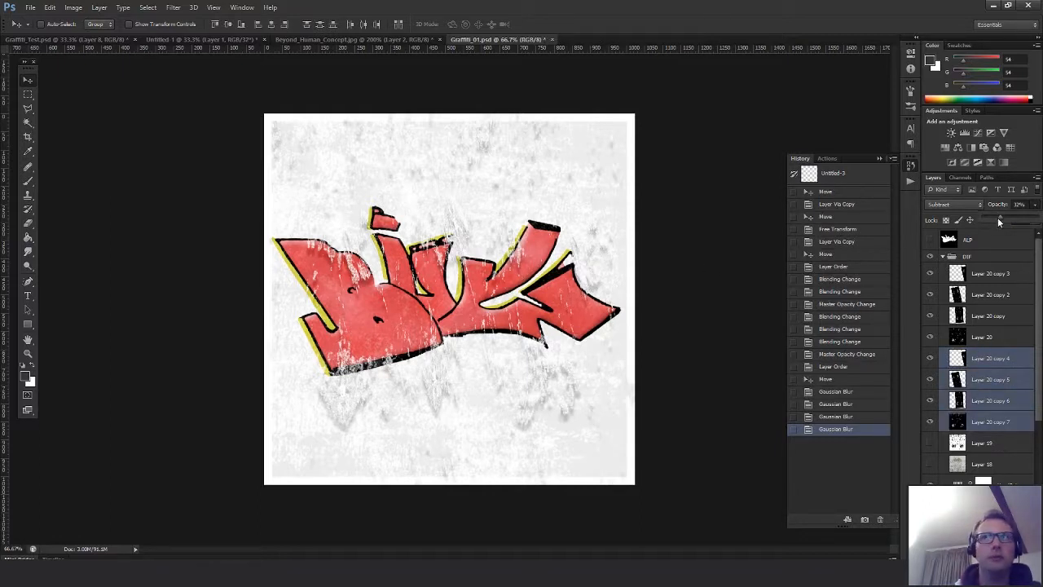
drag(997, 217, 989, 217)
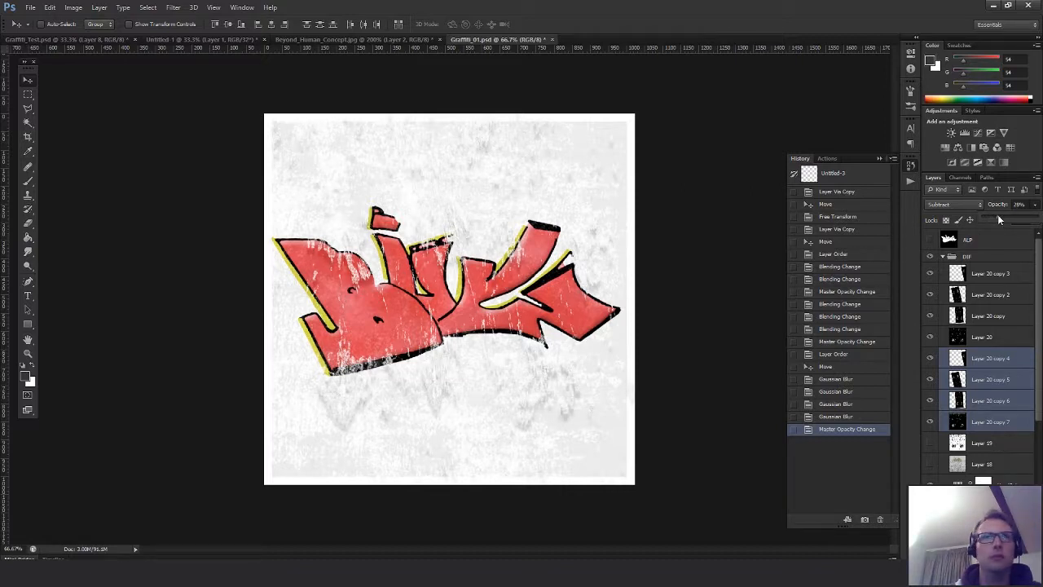
click(986, 360)
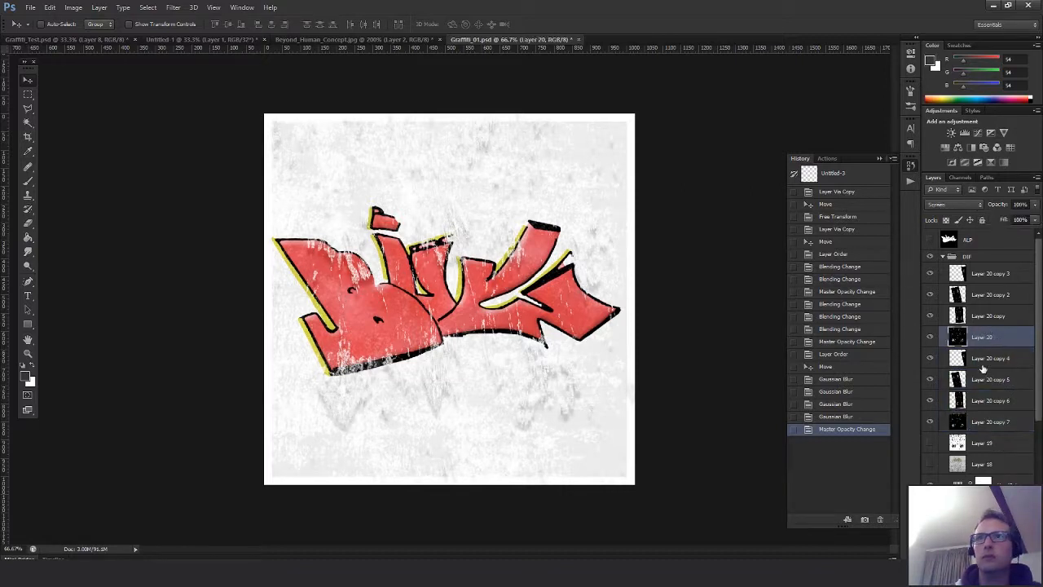
shift+click(977, 421)
key(ctrl+g)
Group Layer 20 with its first three copies and reduce that group's opacity to about 67%
click(981, 336)
shift+click(982, 274)
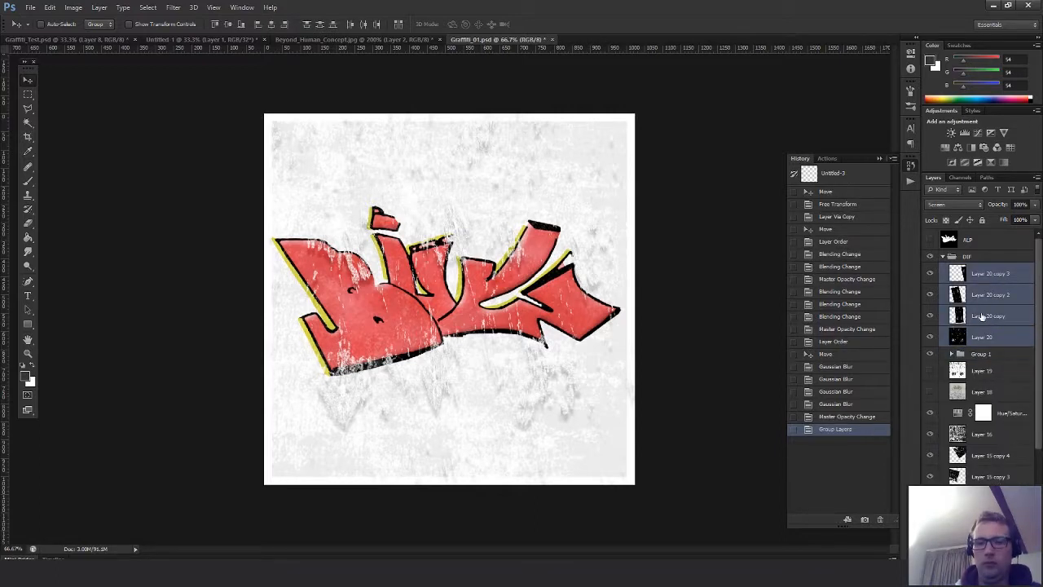
key(ctrl+g)
click(929, 270)
click(929, 270)
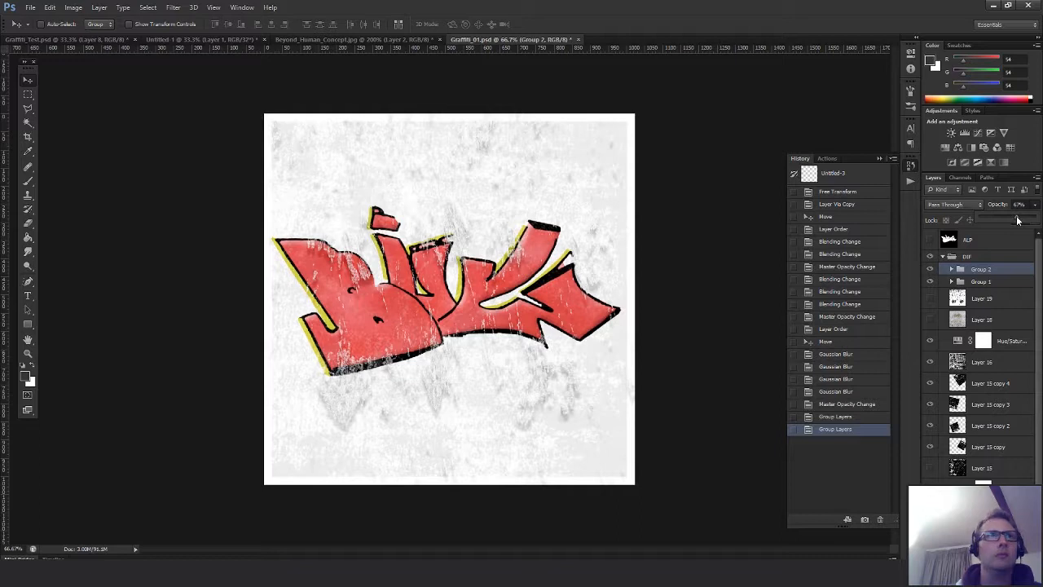
drag(1012, 220, 1015, 220)
Lower the vibrance of the Vibrance 1 adjustment layer to -31
click(982, 483)
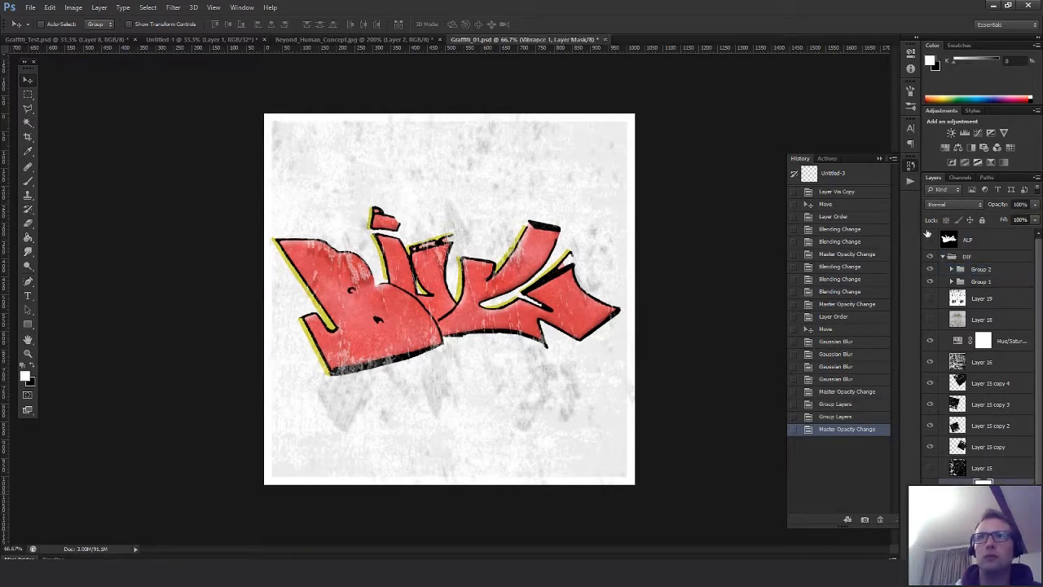
click(1035, 204)
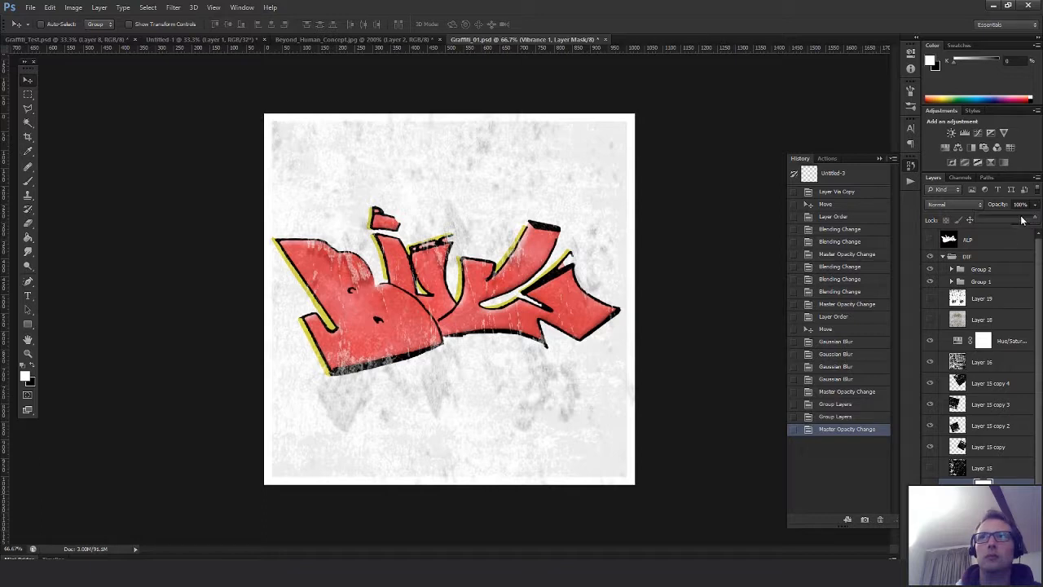
double_click(957, 482)
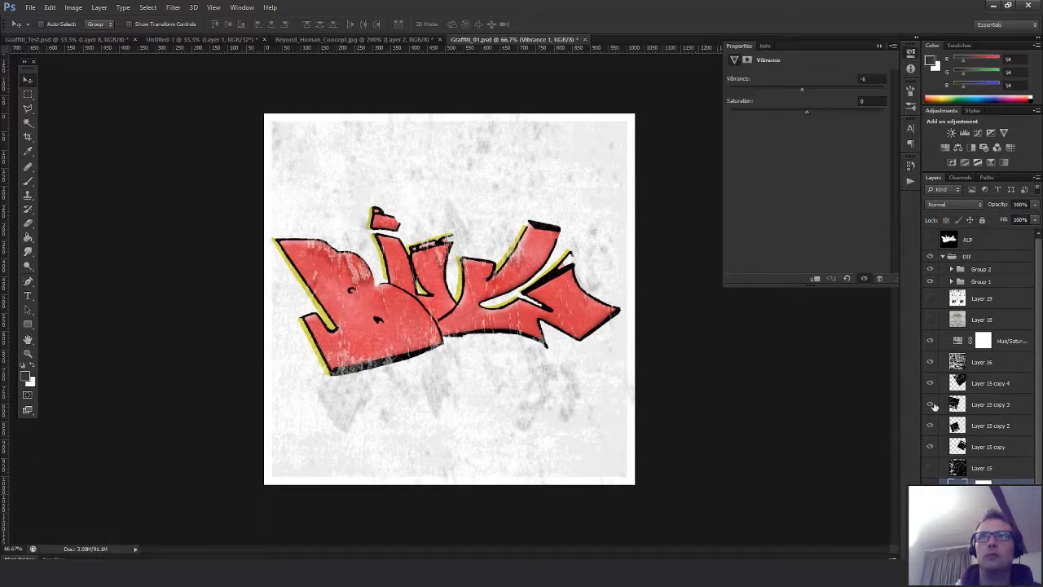
drag(801, 92, 787, 94)
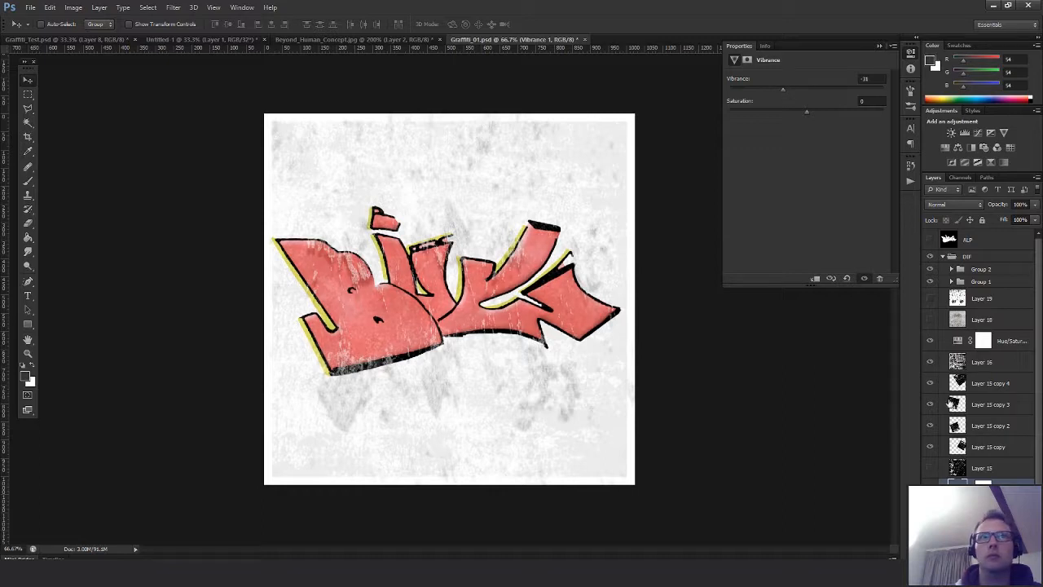
Set the Brightness/Contrast adjustment layer to a brightness of about 93 and a contrast of -13
scroll(960, 446, down, 3)
click(960, 438)
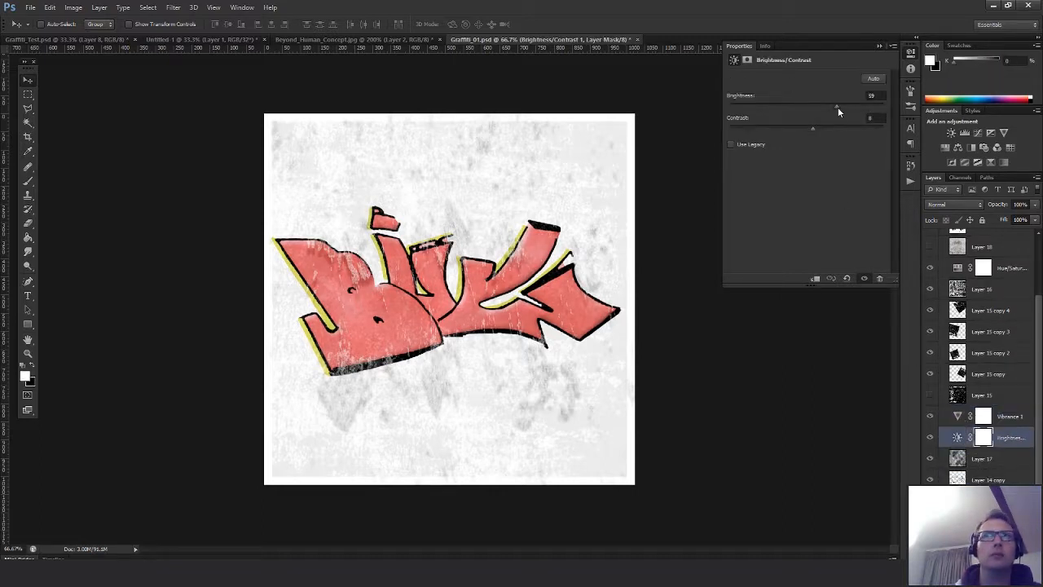
drag(838, 107, 789, 129)
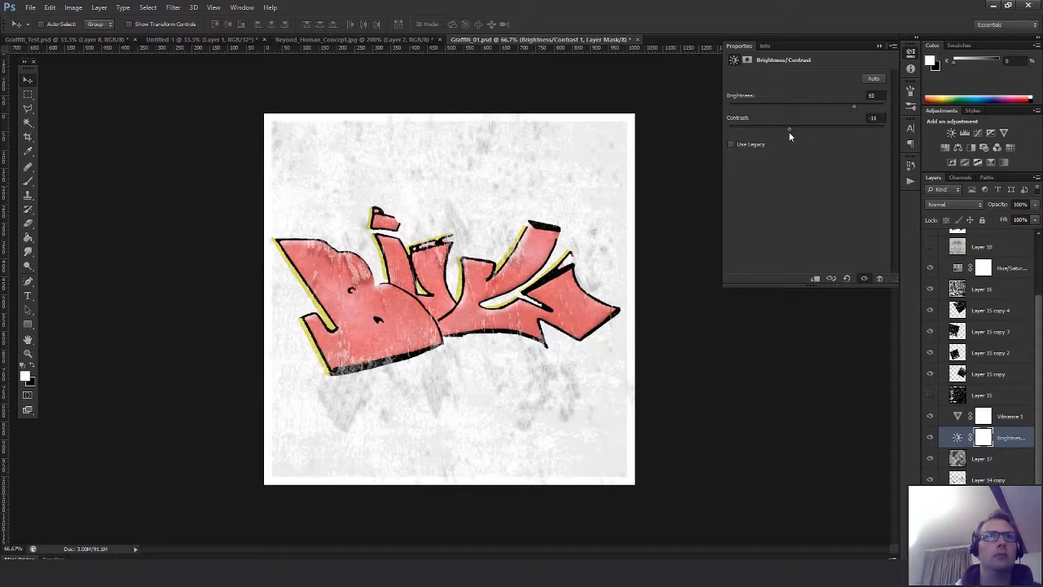
scroll(974, 308, up, 2)
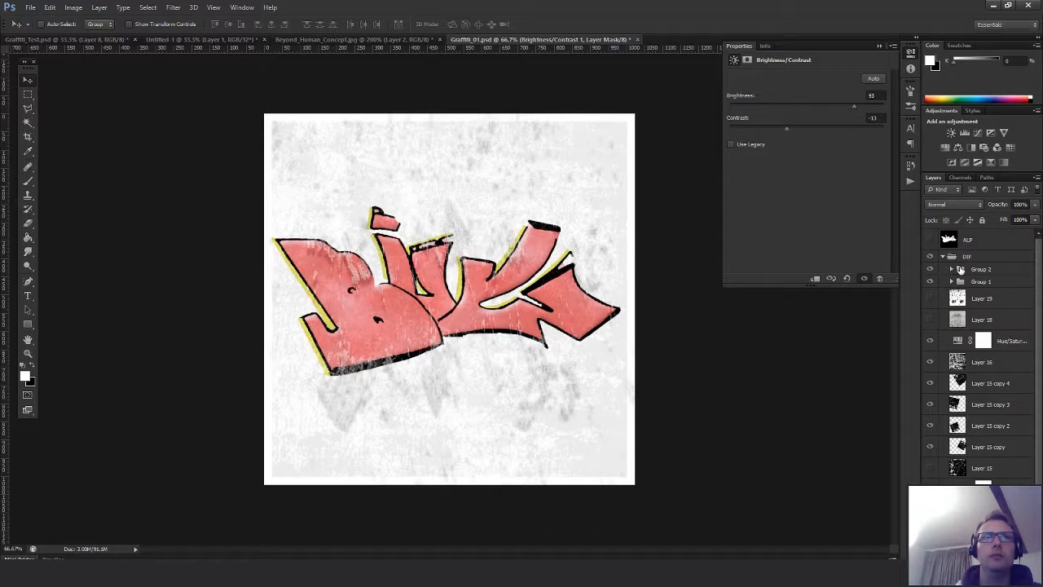
Duplicate Group 2 and Group 1, add an empty layer beneath the copies, and merge the copies with it into one layer
click(960, 272)
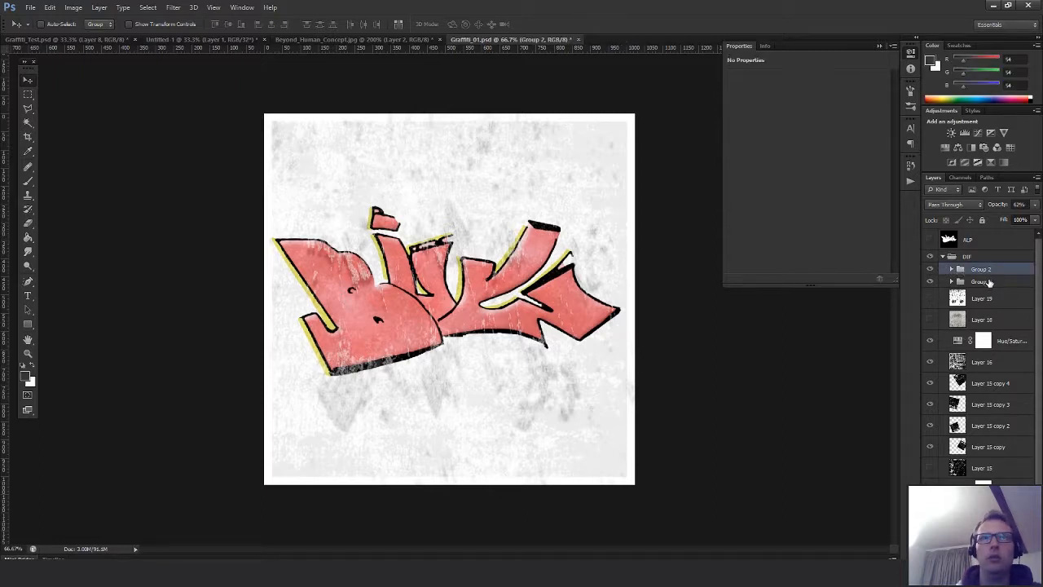
shift+click(993, 281)
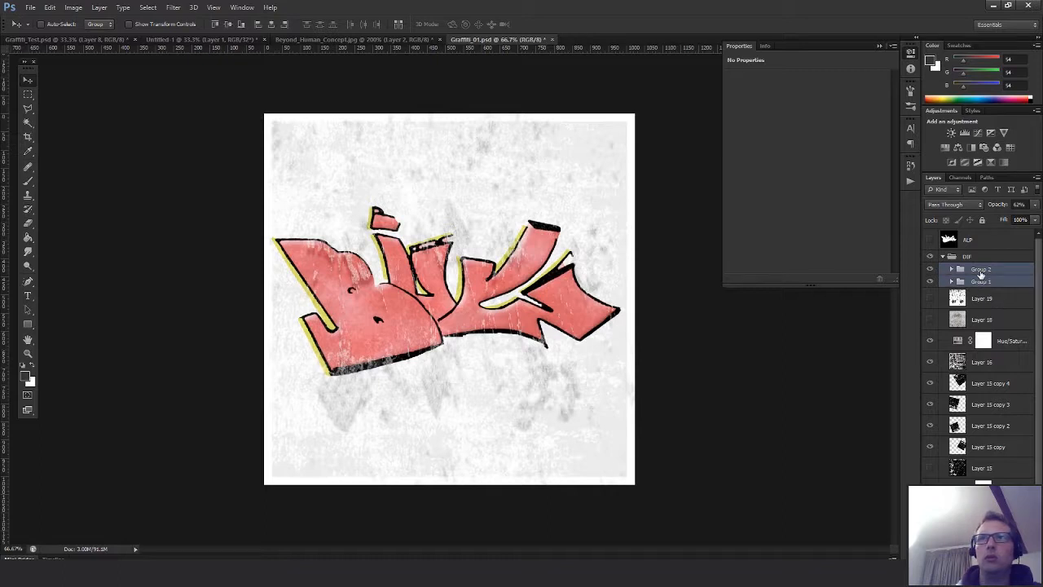
alt+drag(973, 274, 979, 263)
click(1007, 299)
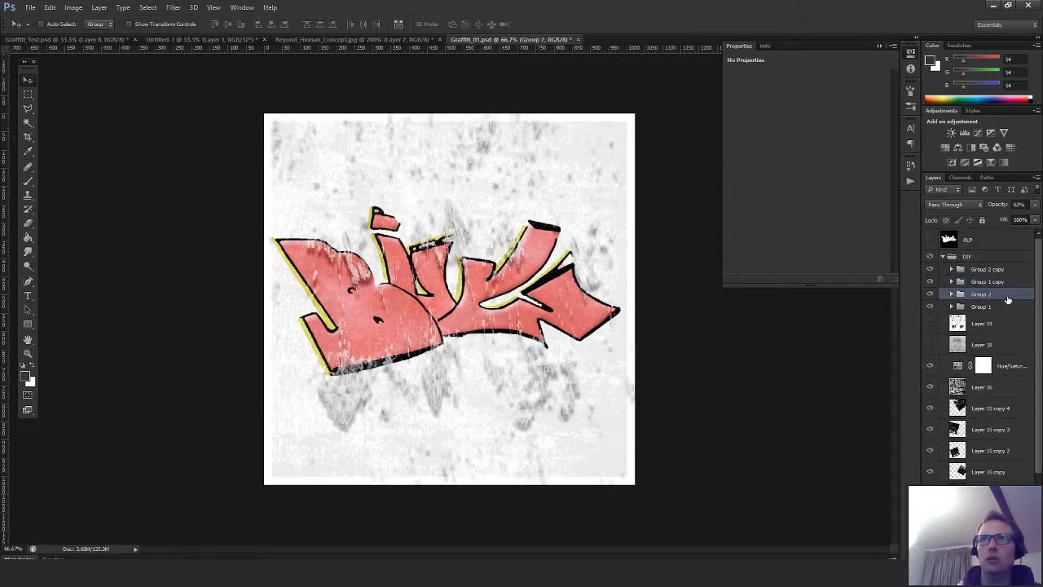
key(ctrl+shift+alt+n)
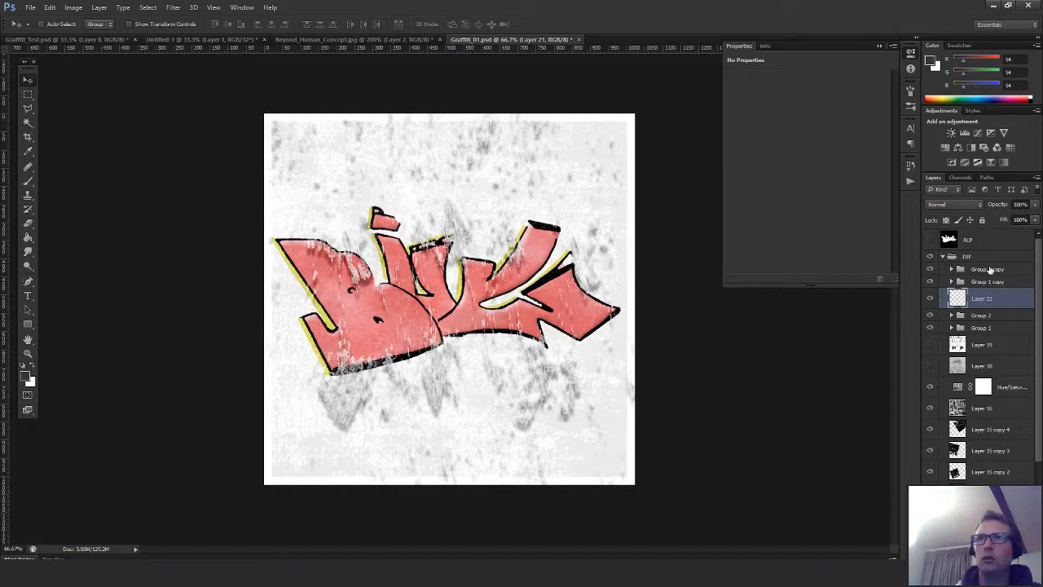
shift+click(988, 269)
key(ctrl+e)
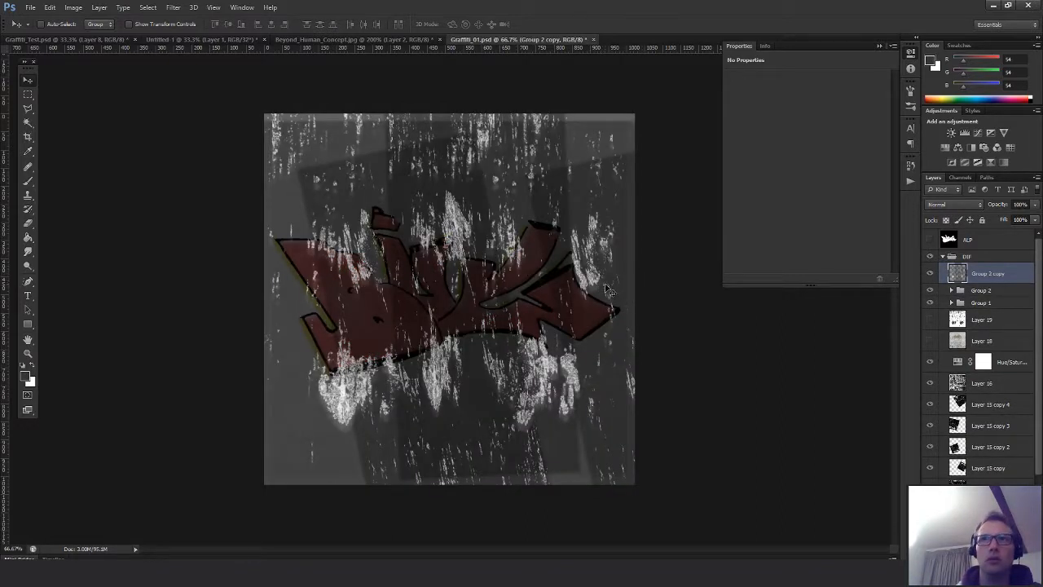
Duplicate the merged scratch layer seven times and merge all the copies into a single high-contrast layer
key(ctrl+j)
key(ctrl+j)
key(ctrl+j)
key(ctrl+j)
key(ctrl+j)
key(ctrl+j)
key(ctrl+j)
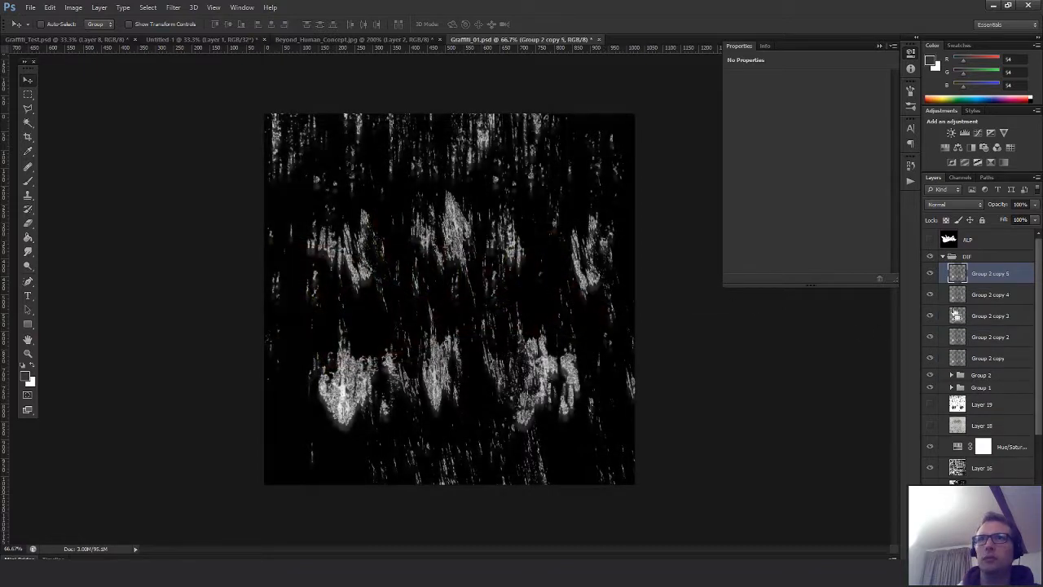
shift+click(982, 415)
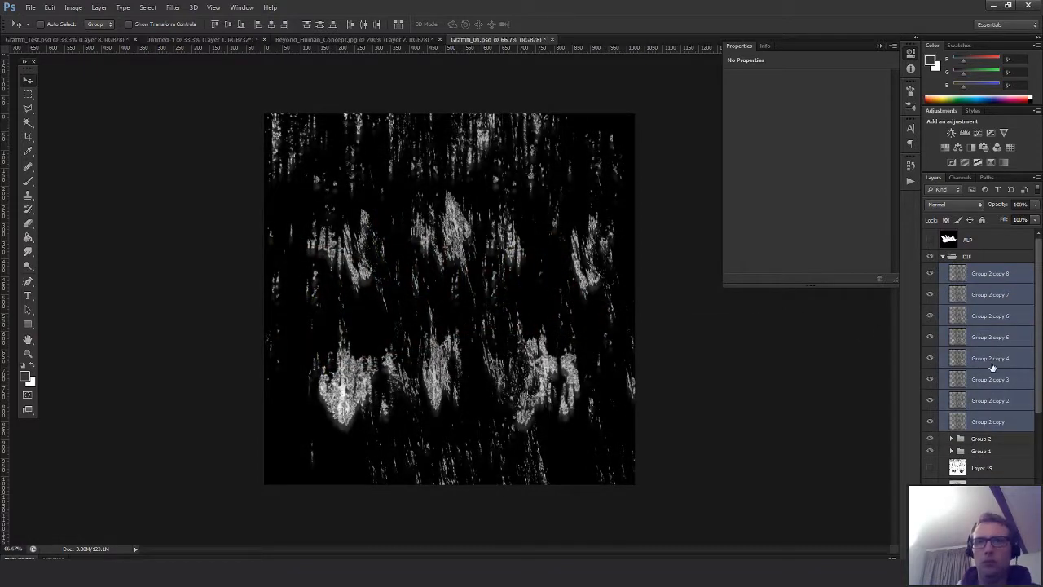
key(ctrl+e)
Select the light scratches on the merged layer with Color Range, raising the fuzziness above 85
click(145, 7)
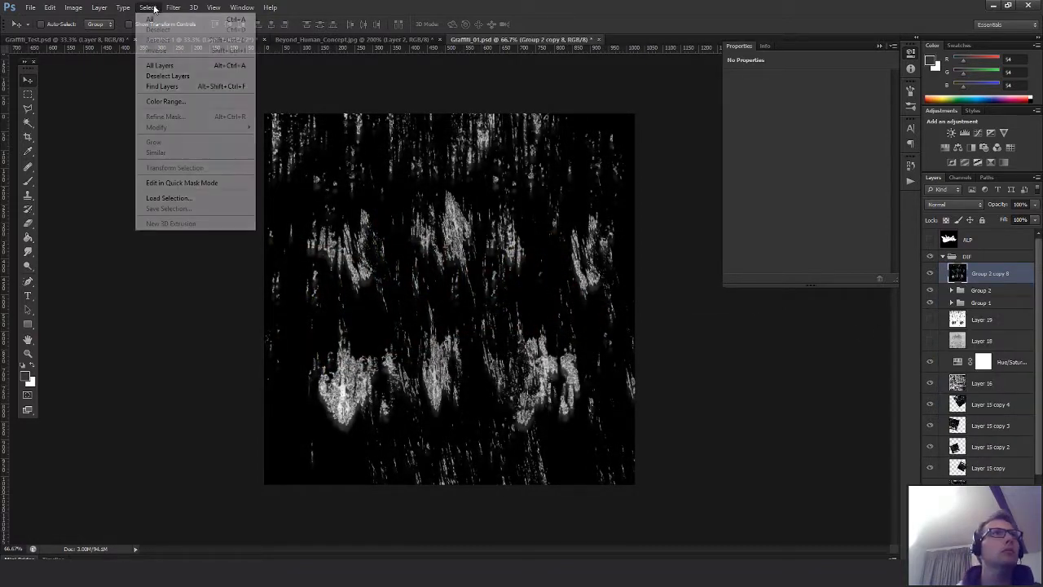
click(164, 101)
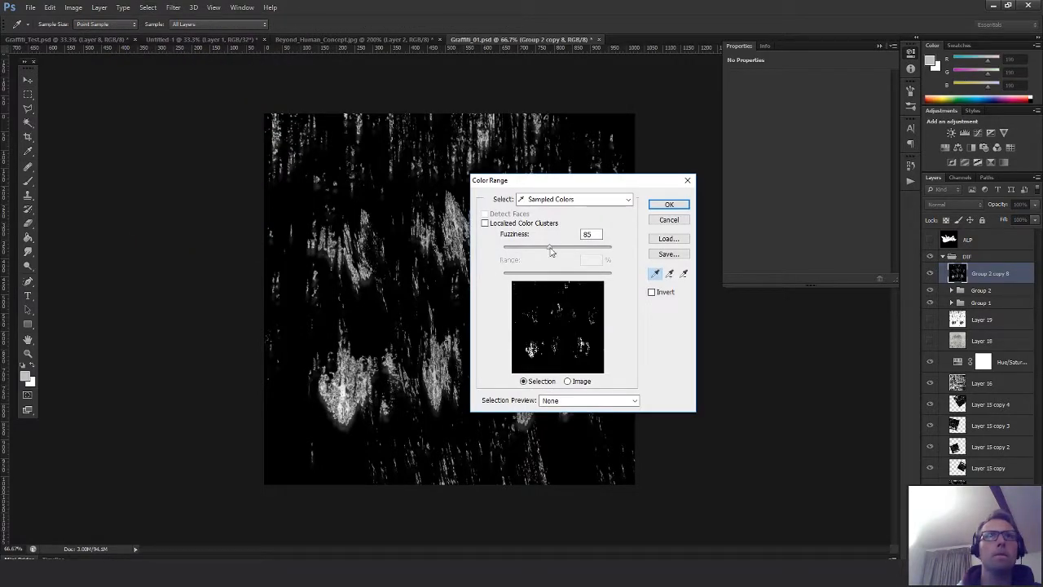
drag(550, 247, 563, 247)
click(669, 204)
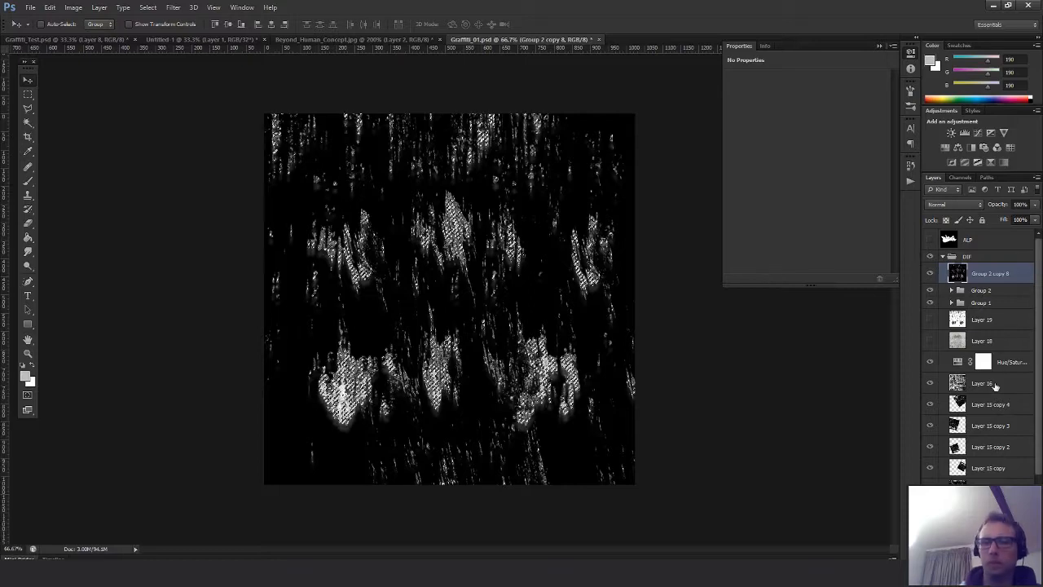
Add a new layer above the merged scratches, fill the selection with black using the Paint Bucket, and deselect
key(ctrl+shift+alt+n)
key(s)
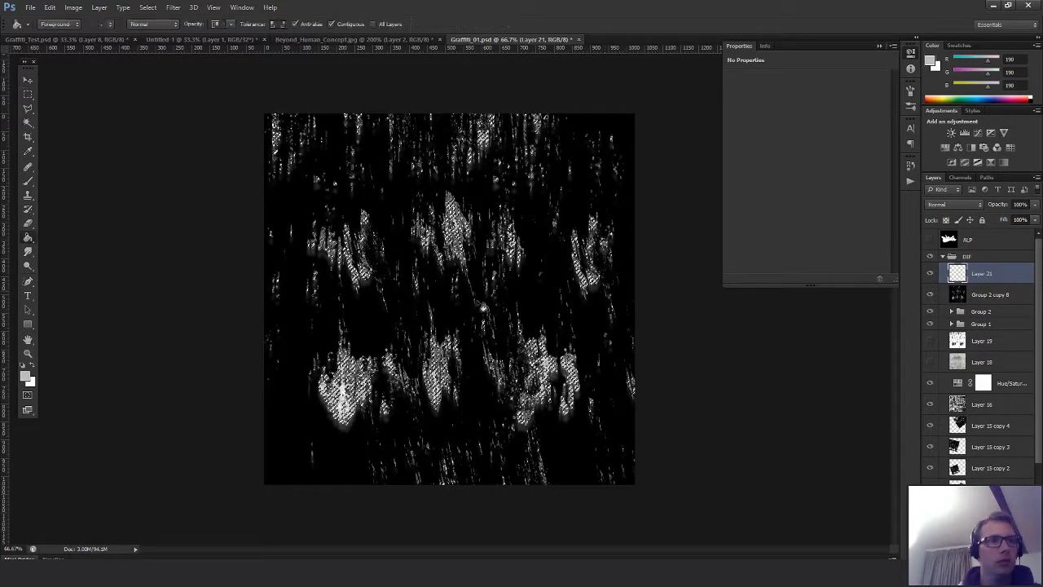
key(d)
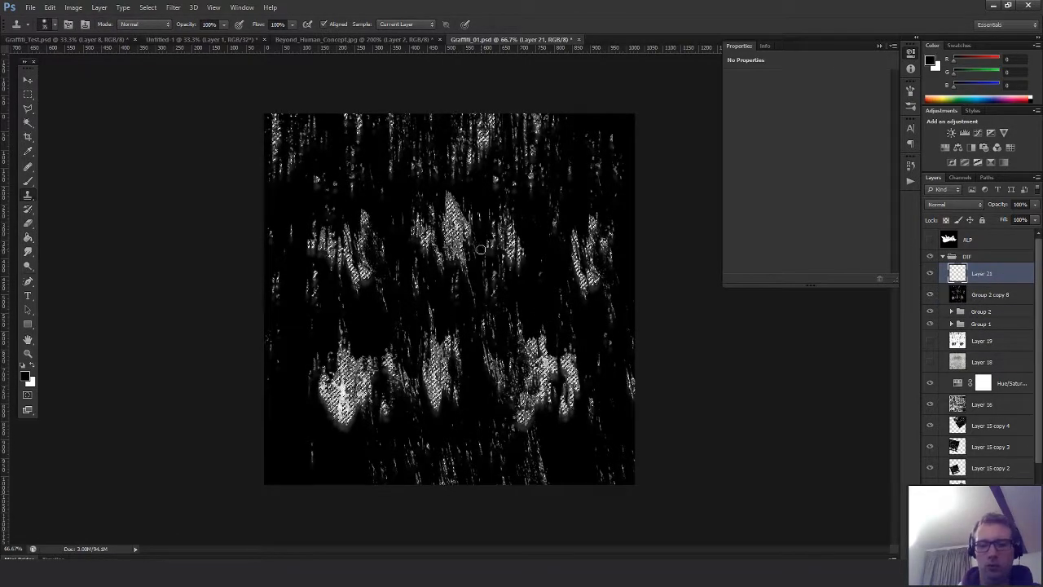
key(g)
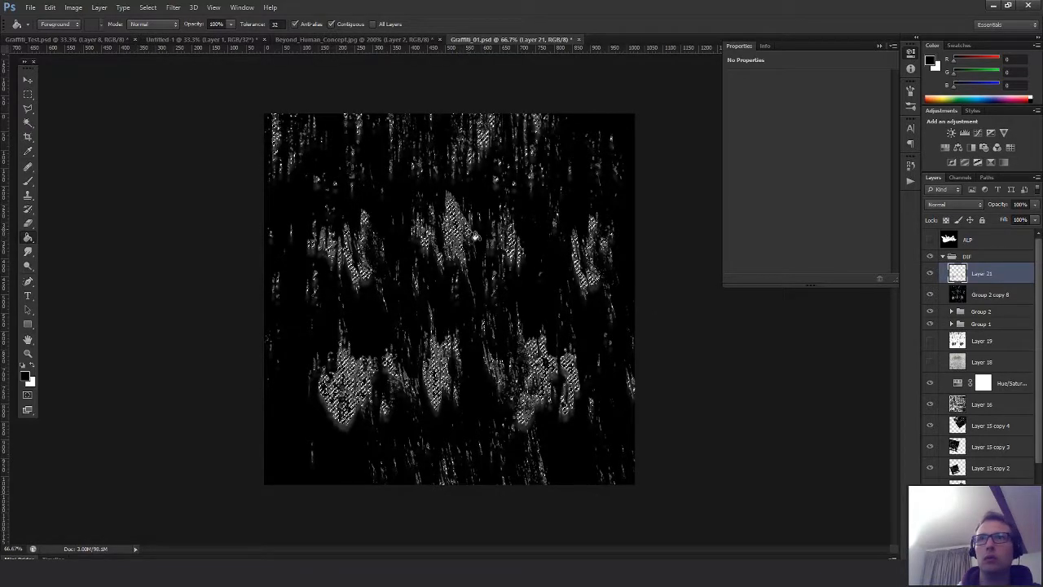
key(ctrl+d)
key(m)
Copy the whole content of Layer 21 and paste the black scratches into the Alpha 1 channel
mouse_move(1007, 296)
mouse_down()
mouse_move(1002, 309)
mouse_move(1000, 300)
mouse_up()
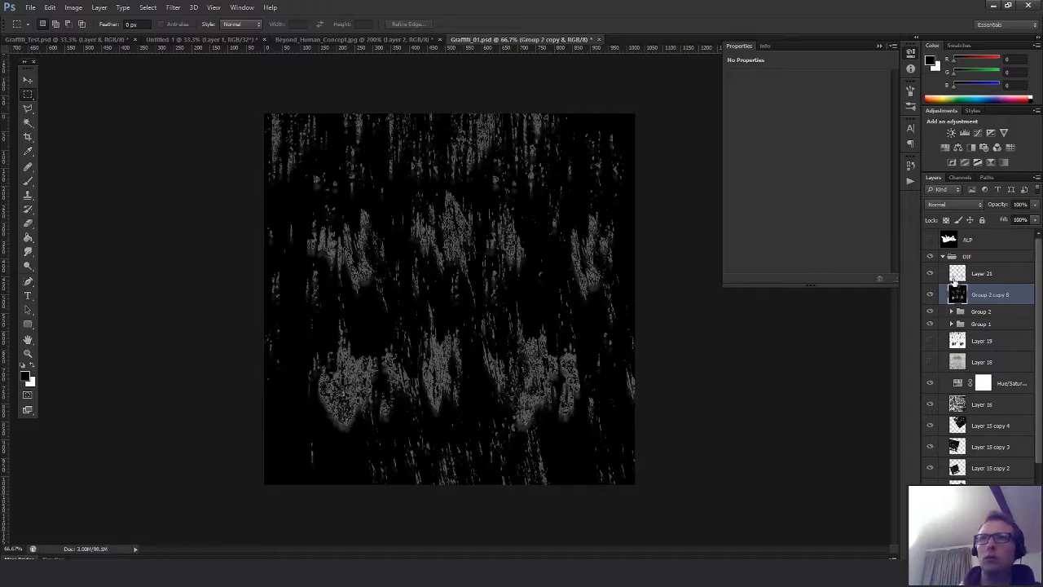
click(953, 275)
key(ctrl+a)
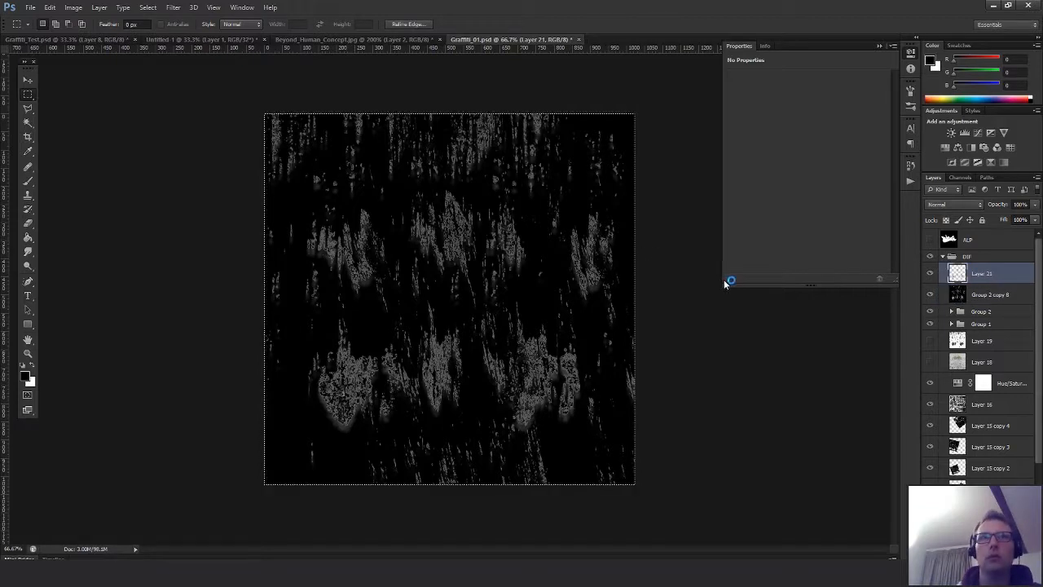
click(960, 177)
click(961, 274)
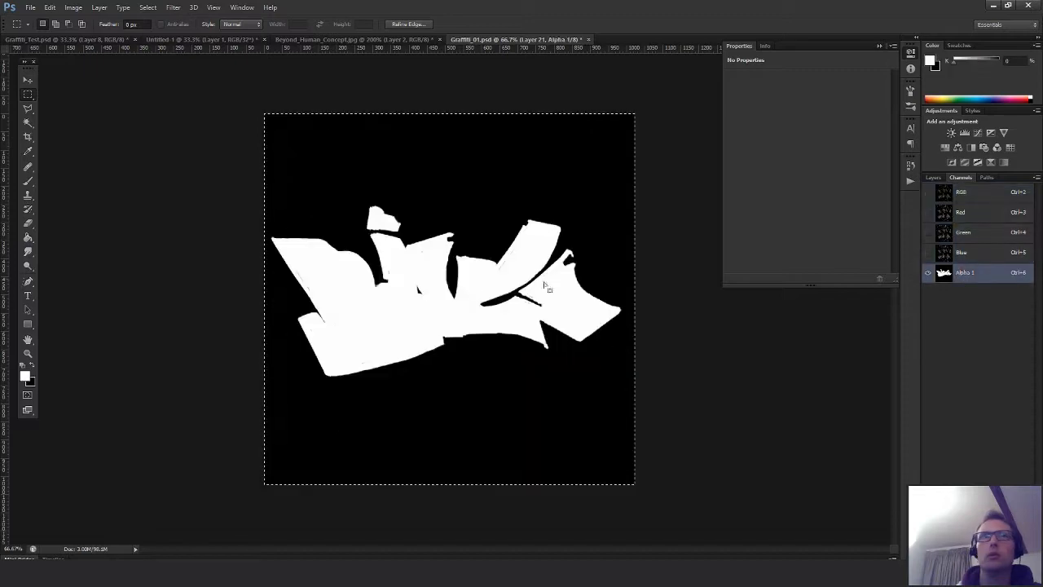
key(ctrl+v)
key(ctrl+d)
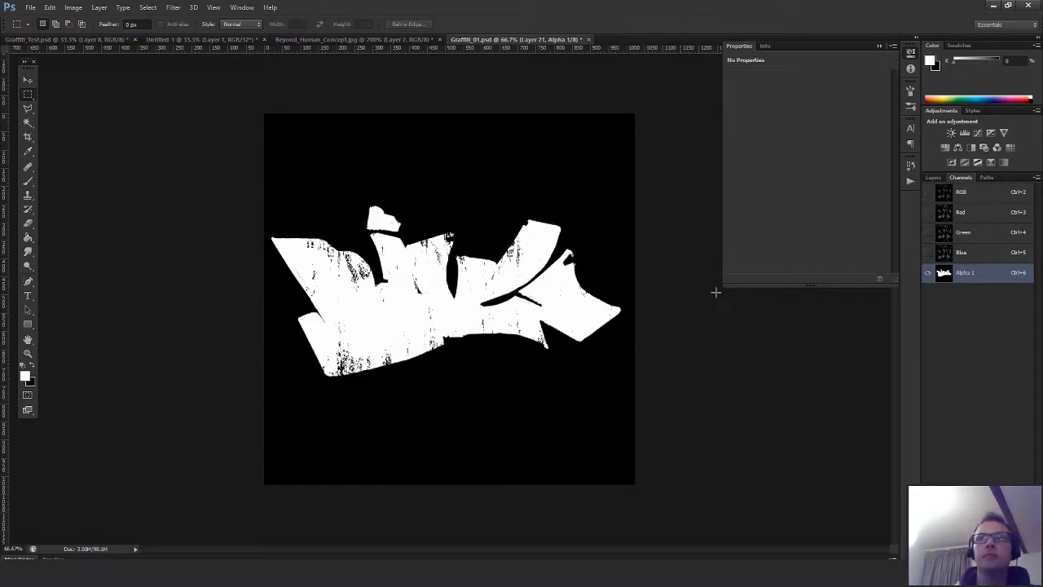
key(ctrl+v)
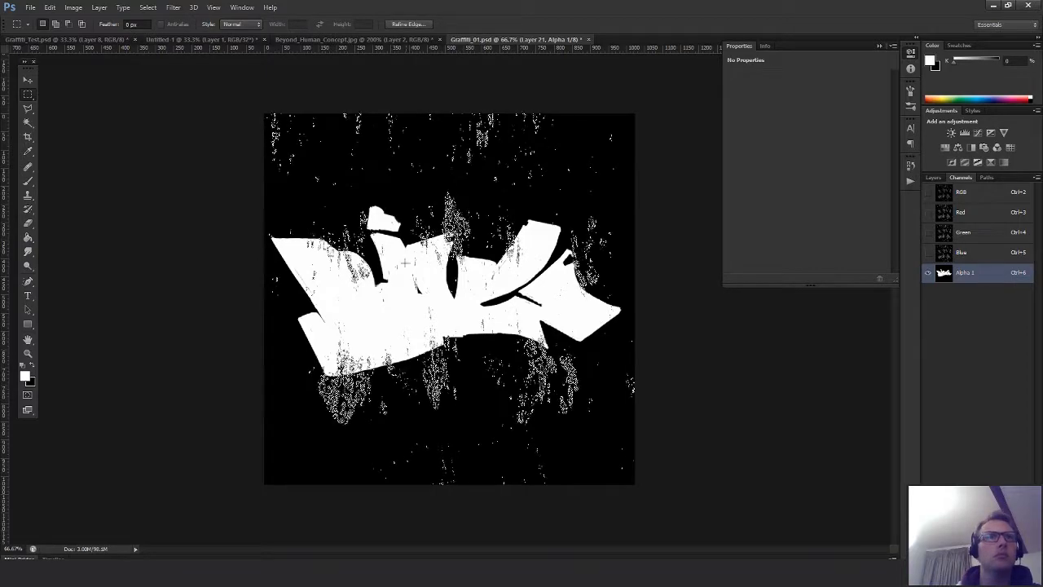
key(g)
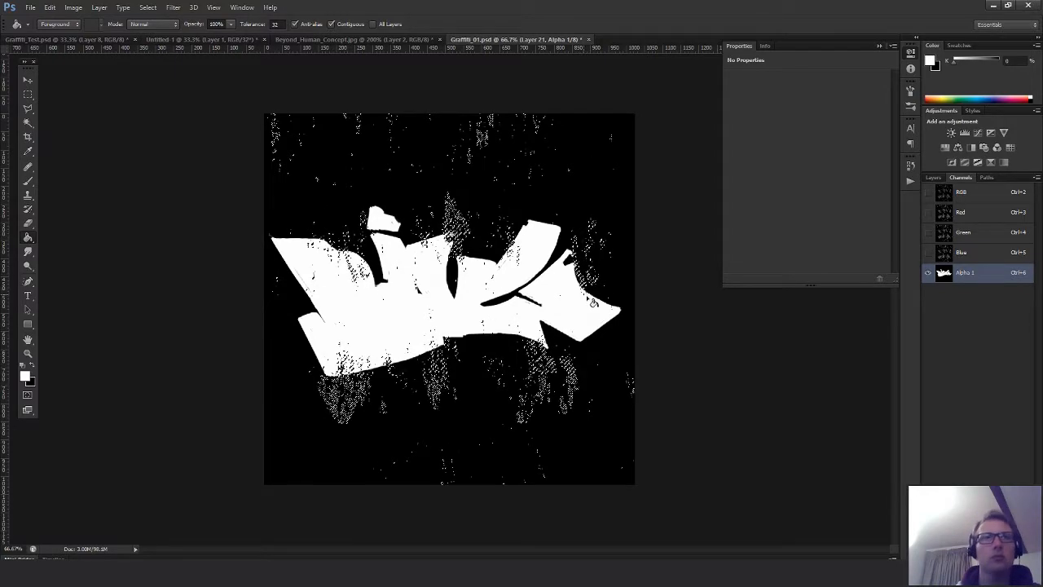
key(ctrl+d)
key(ctrl+z)
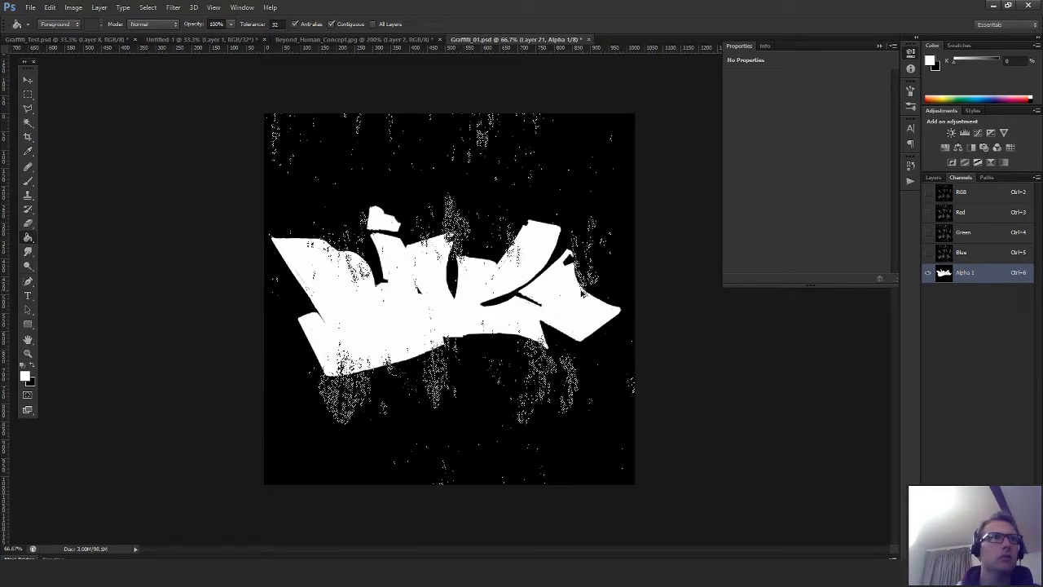
click(909, 166)
key(ctrl+alt+z)
key(ctrl+alt+z)
key(ctrl+alt+z)
key(ctrl+alt+z)
key(ctrl+alt+z)
key(ctrl+alt+z)
key(ctrl+alt+z)
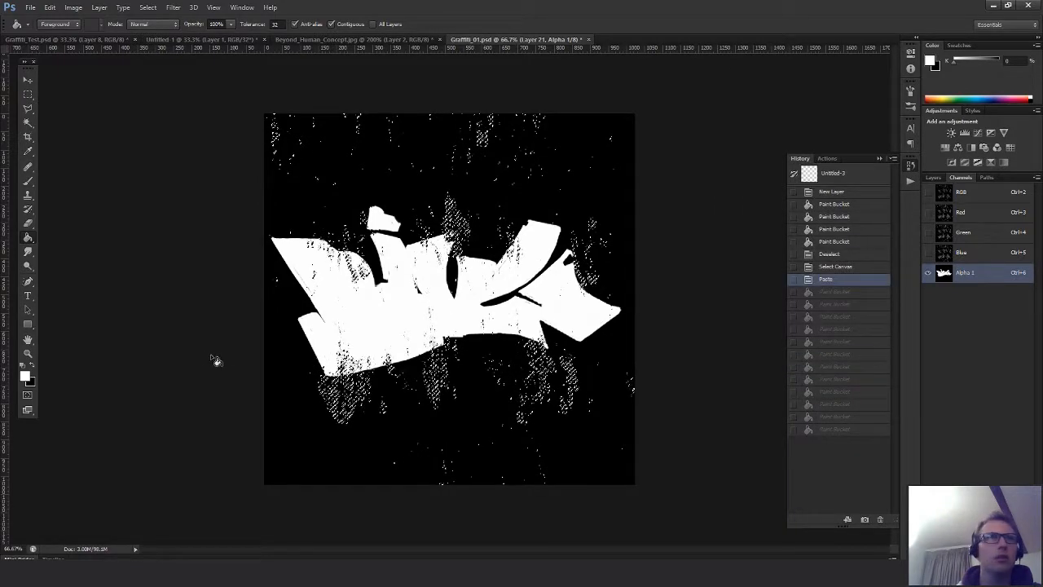
Swap the foreground to black, fill the selected scratches in Alpha 1 repeatedly with the Paint Bucket, and deselect
click(31, 367)
click(342, 389)
click(342, 389)
click(342, 391)
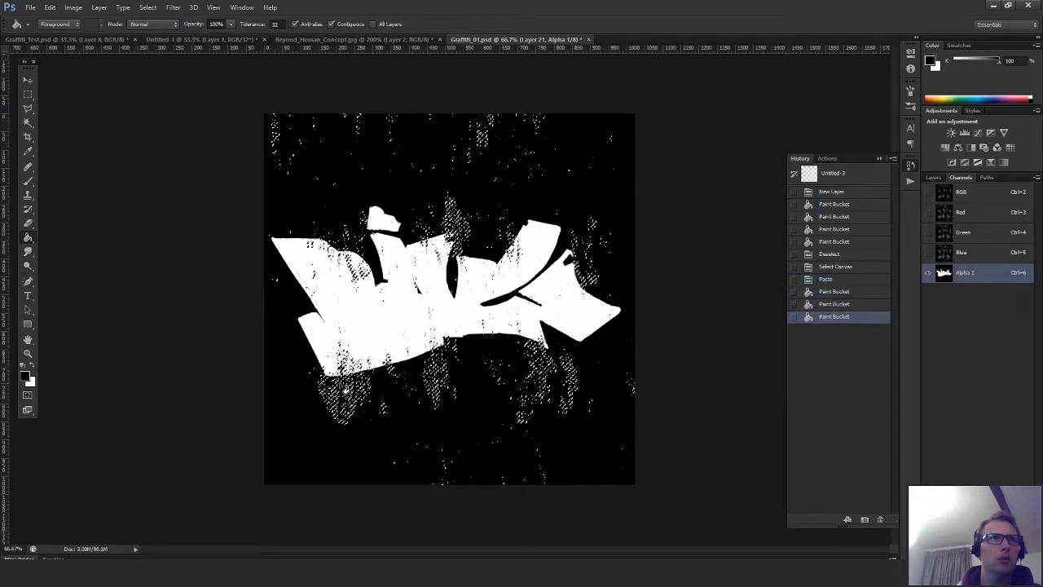
click(342, 390)
click(343, 390)
click(343, 390)
click(344, 391)
click(345, 391)
click(345, 390)
click(345, 390)
click(346, 391)
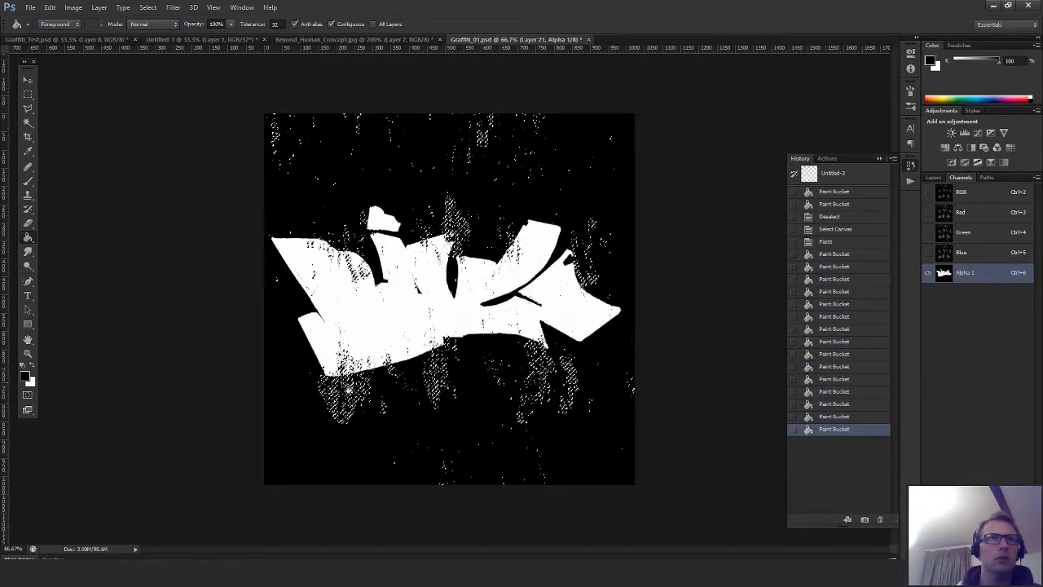
click(345, 390)
key(ctrl+d)
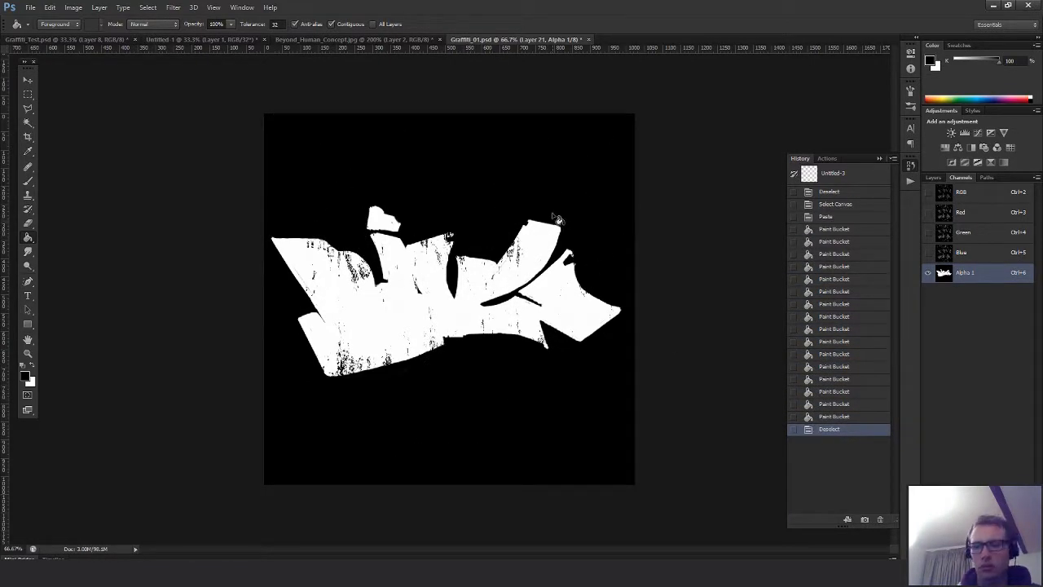
Delete Layer 21 and the merged scratch layer, and hide the Alpha 1 overlay from the RGB image
key(m)
click(934, 177)
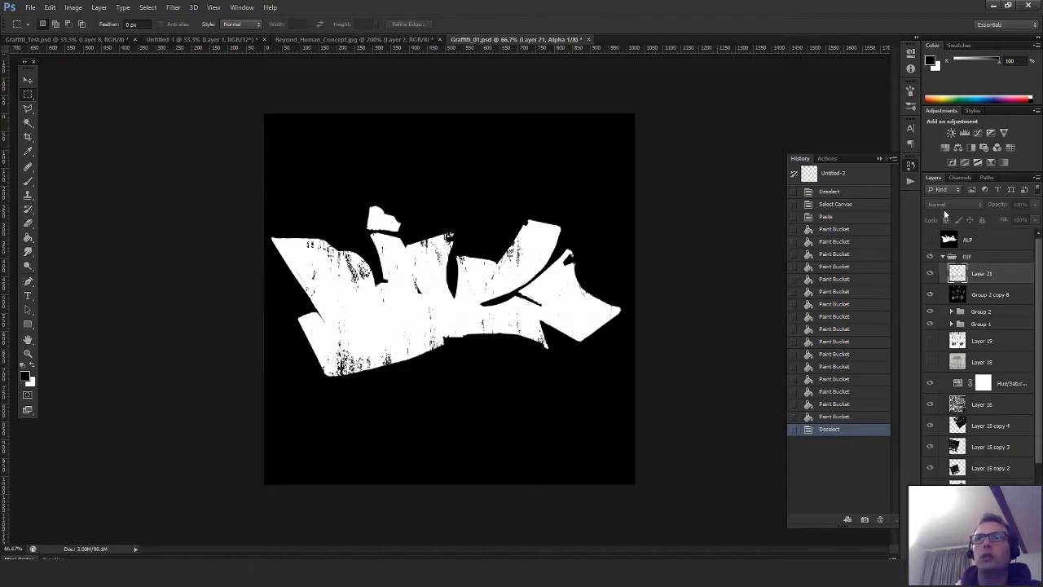
shift+click(986, 295)
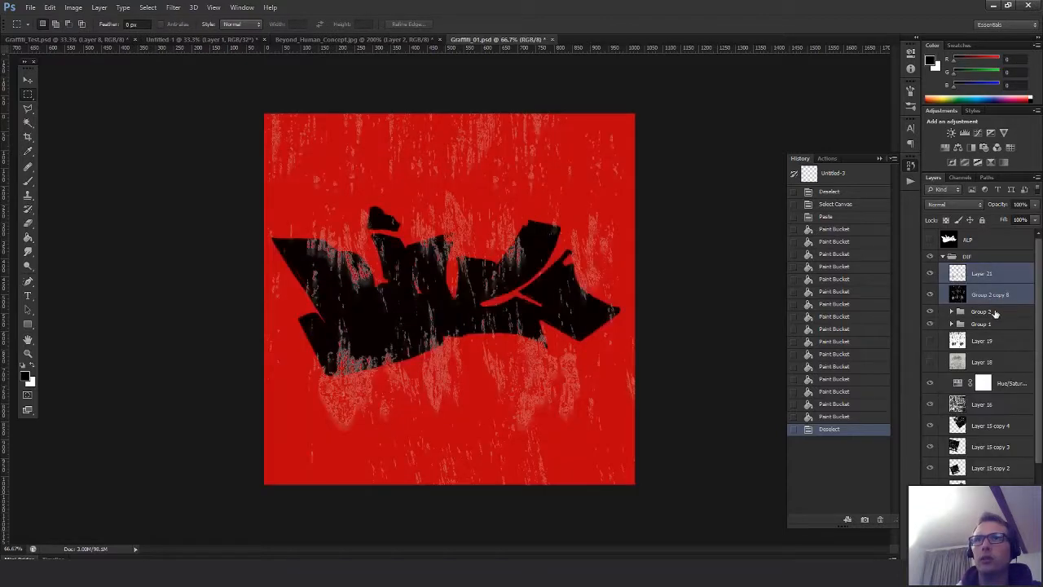
key(Delete)
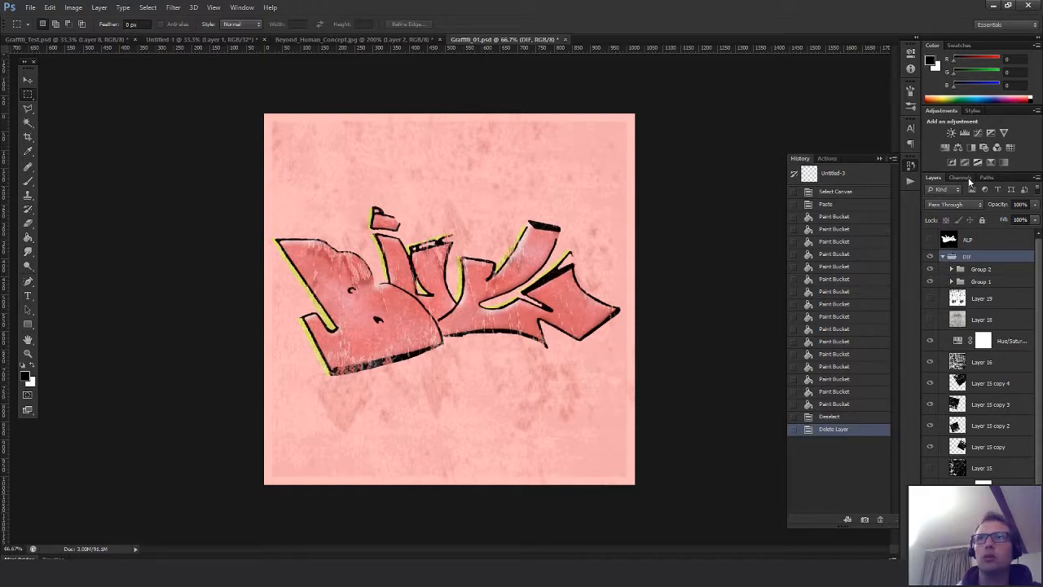
click(960, 178)
click(963, 273)
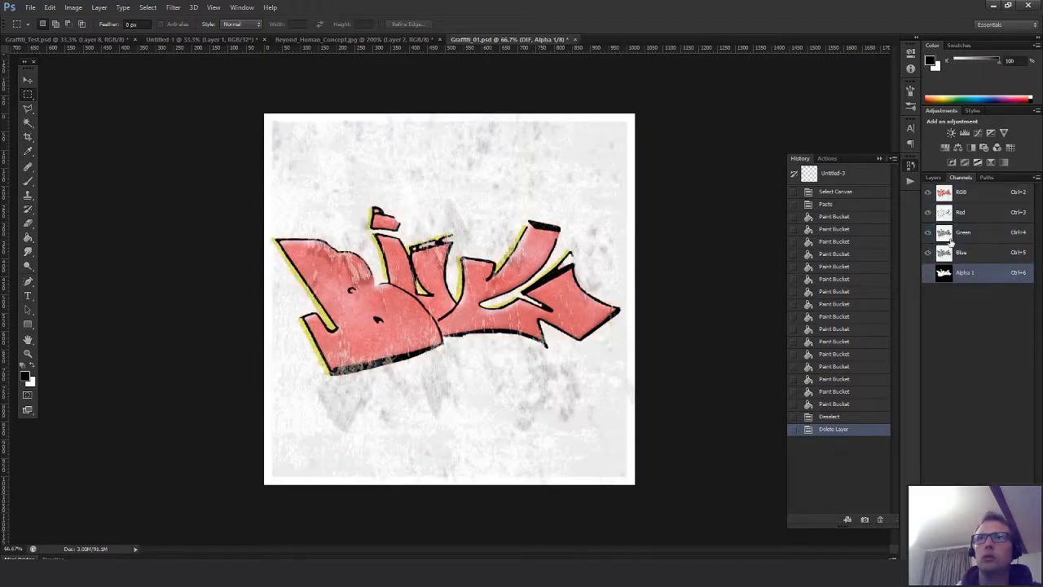
Return to the RGB composite and save a Targa copy with alpha channels in the Exports folder, replacing T_Graffiti_02_BaseColor
click(943, 193)
click(933, 178)
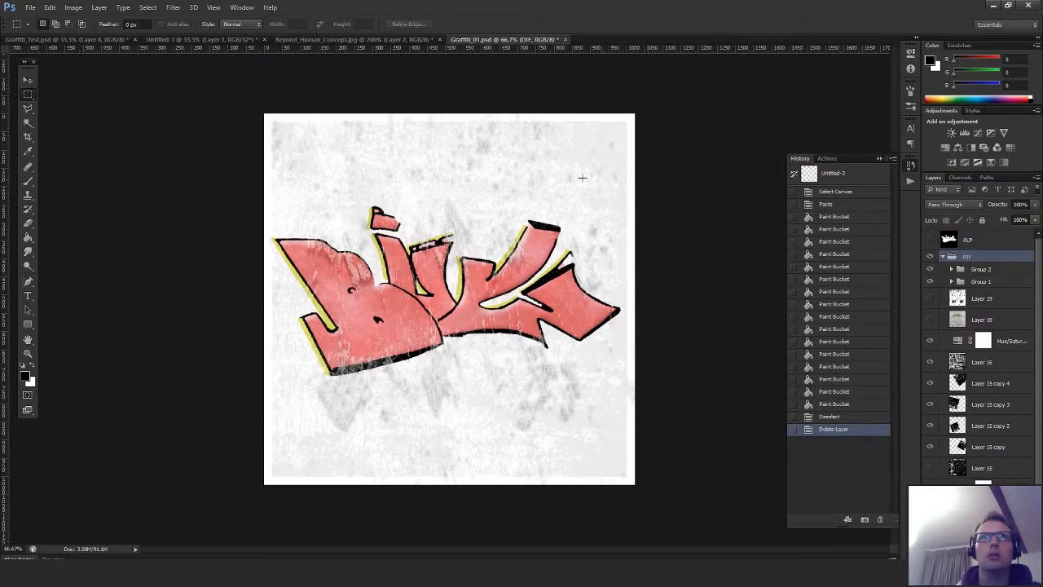
key(ctrl+shift+s)
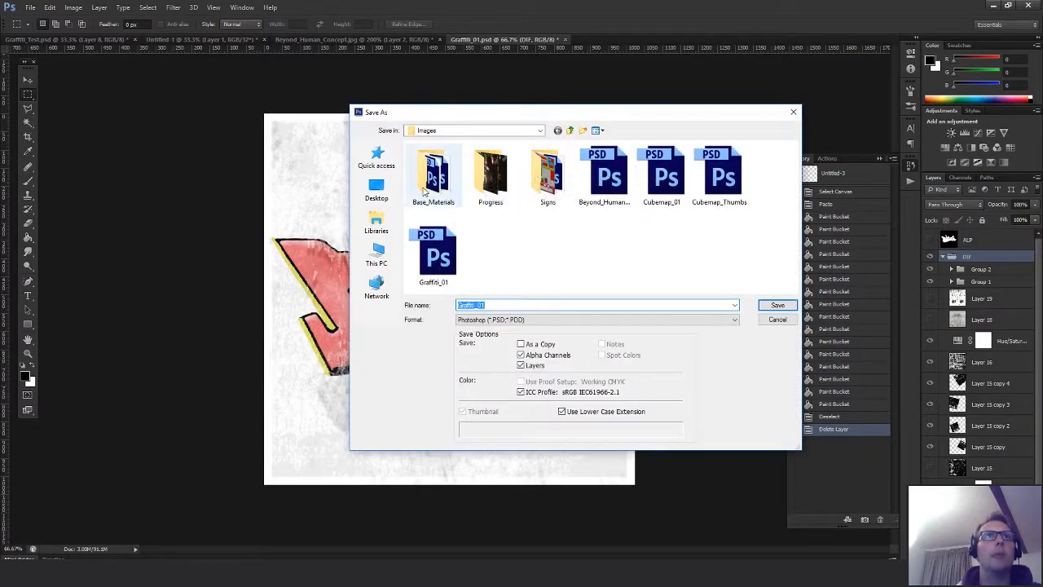
click(573, 132)
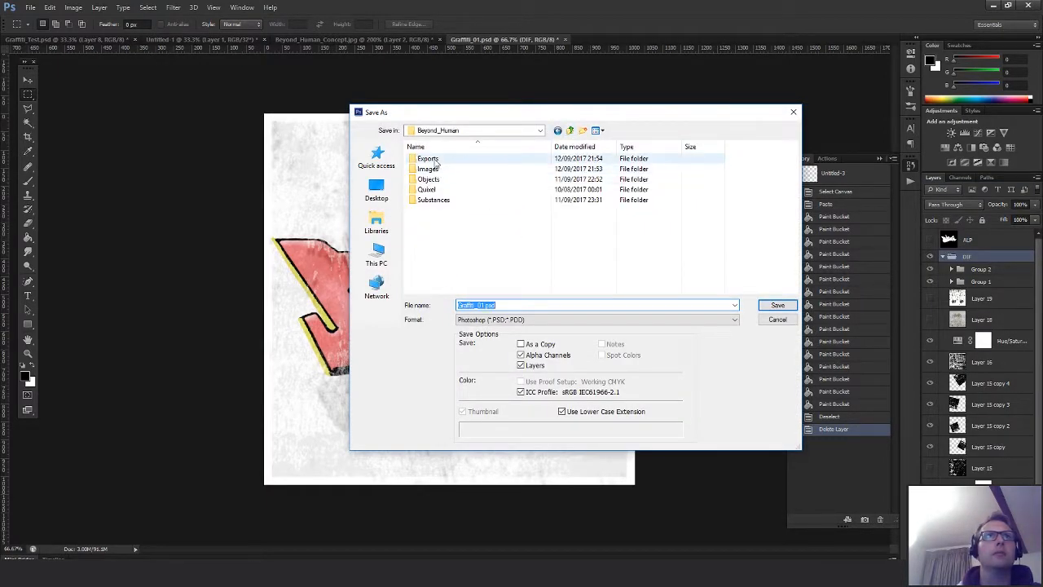
double_click(436, 159)
click(598, 320)
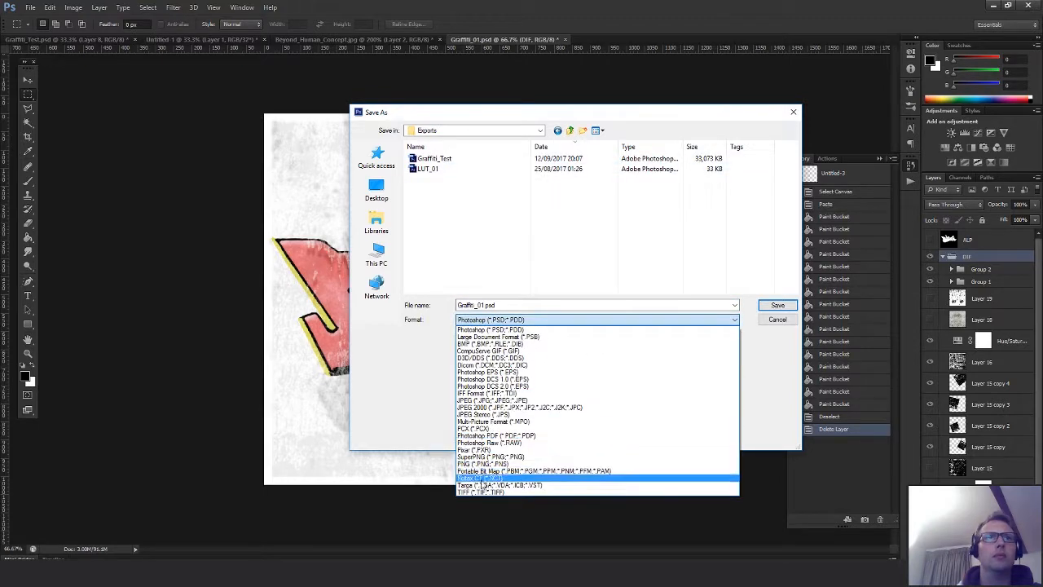
click(555, 482)
click(450, 158)
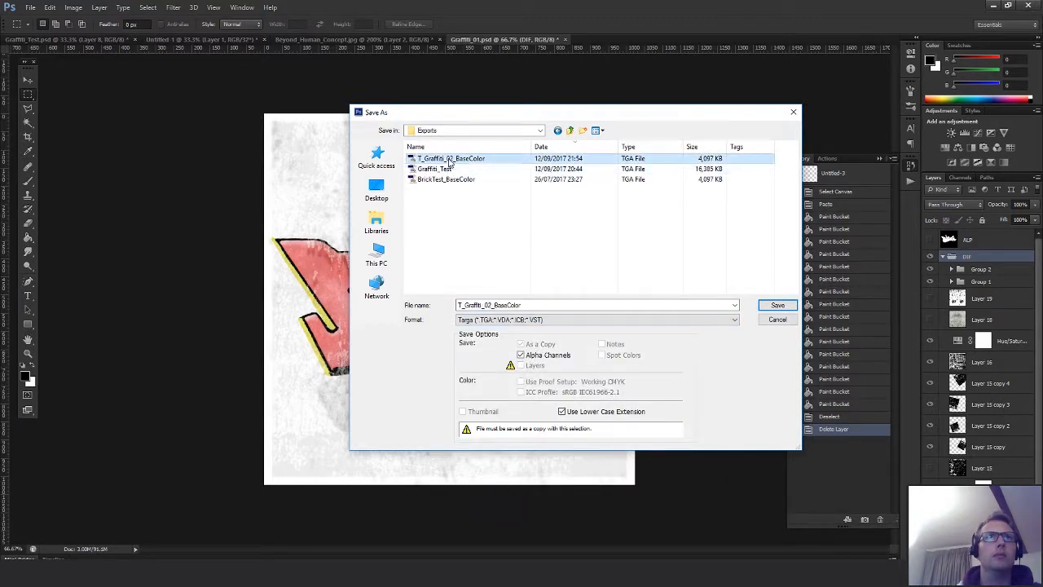
click(777, 305)
click(505, 216)
click(544, 187)
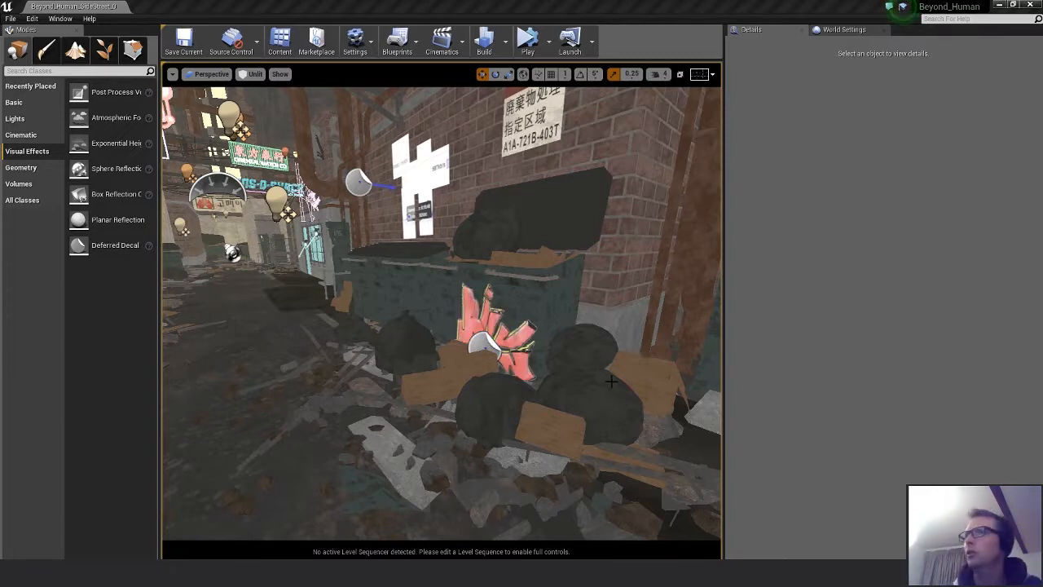
In Unreal Editor, examine the graffiti decal on the dumpster up close and in the piloted CineCameraActor2 view
right_drag(560, 351, 530, 347)
drag(1042, 153, 702, 168)
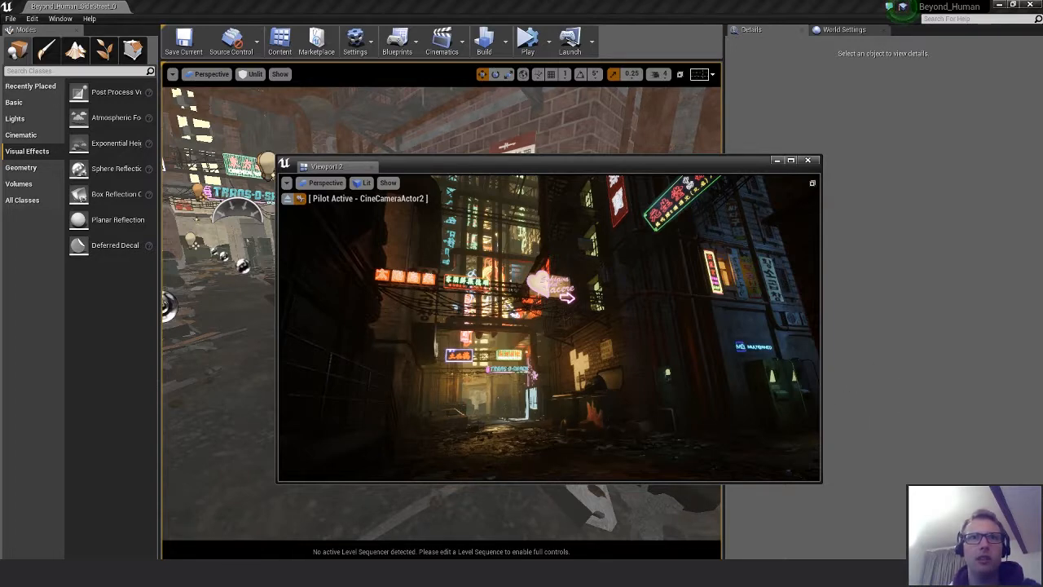
drag(455, 157, 1042, 203)
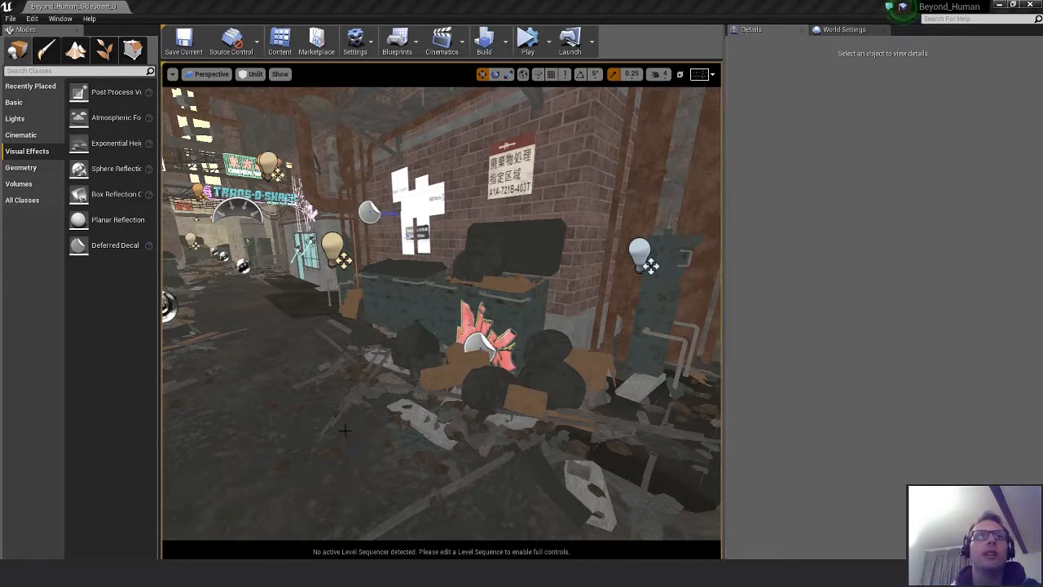
Switch to the browser, copy the red and yellow graffiti image from the Imgur page, and return to Photoshop
key(alt+Tab)
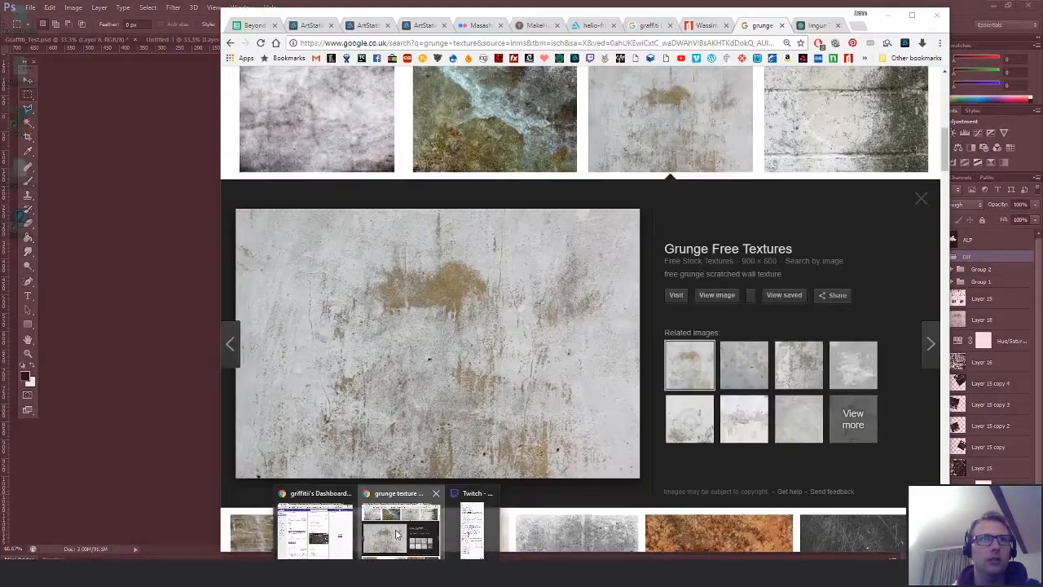
click(396, 531)
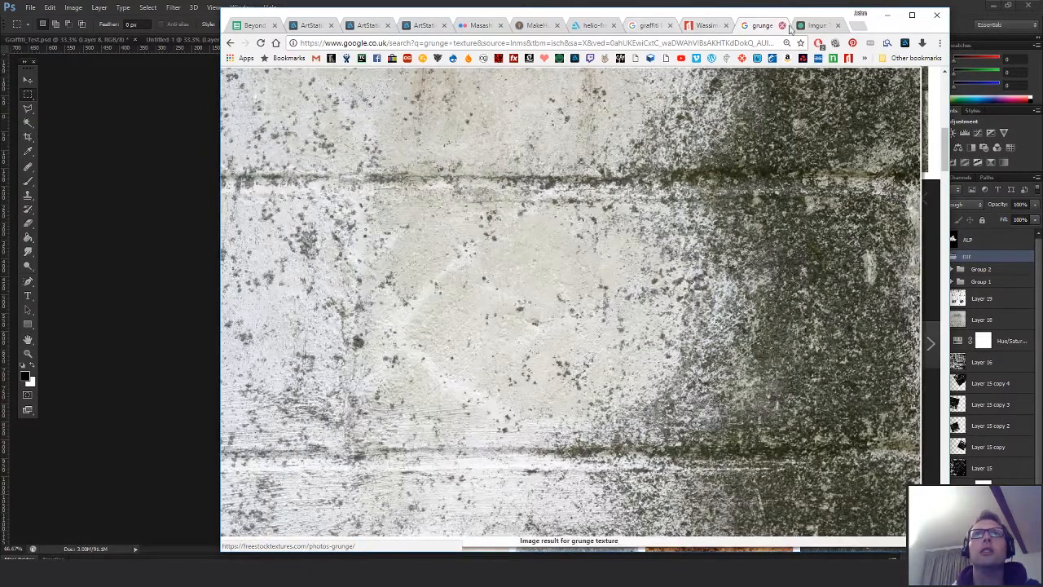
click(814, 25)
right_click(551, 226)
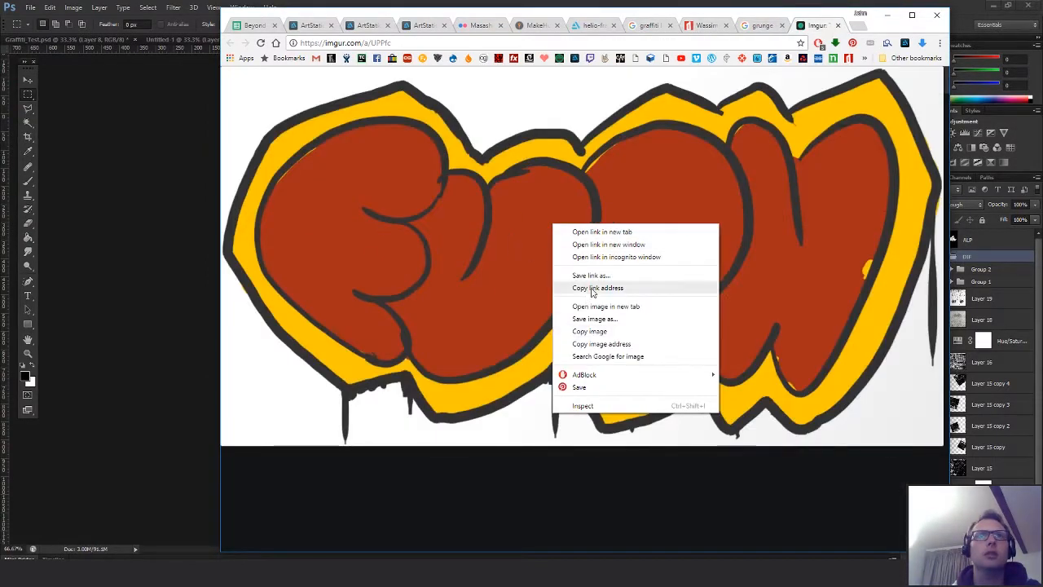
click(590, 330)
click(201, 253)
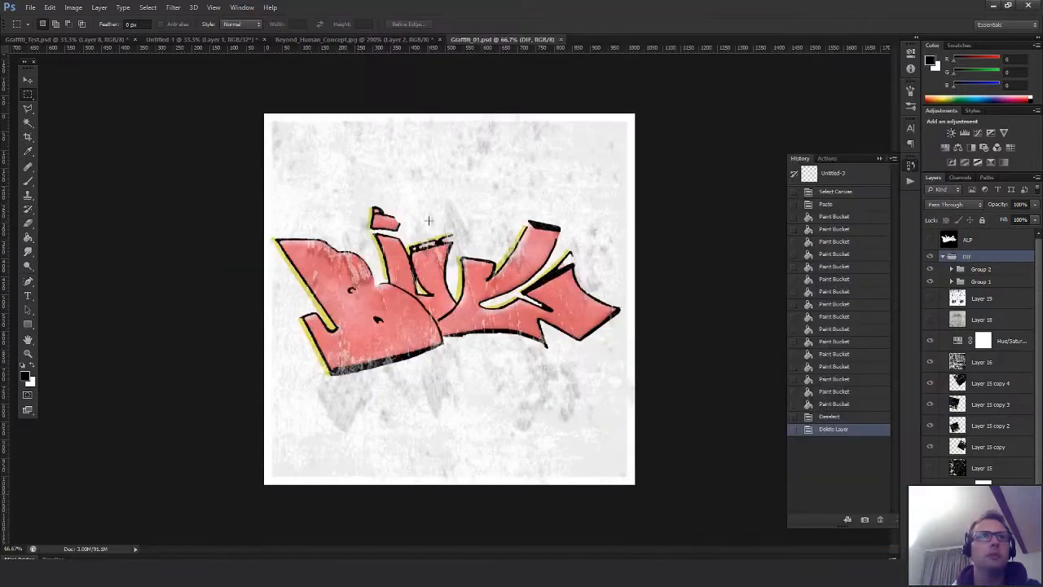
Create a new transparent document 1024 pixels wide and 512 pixels high
key(ctrl+n)
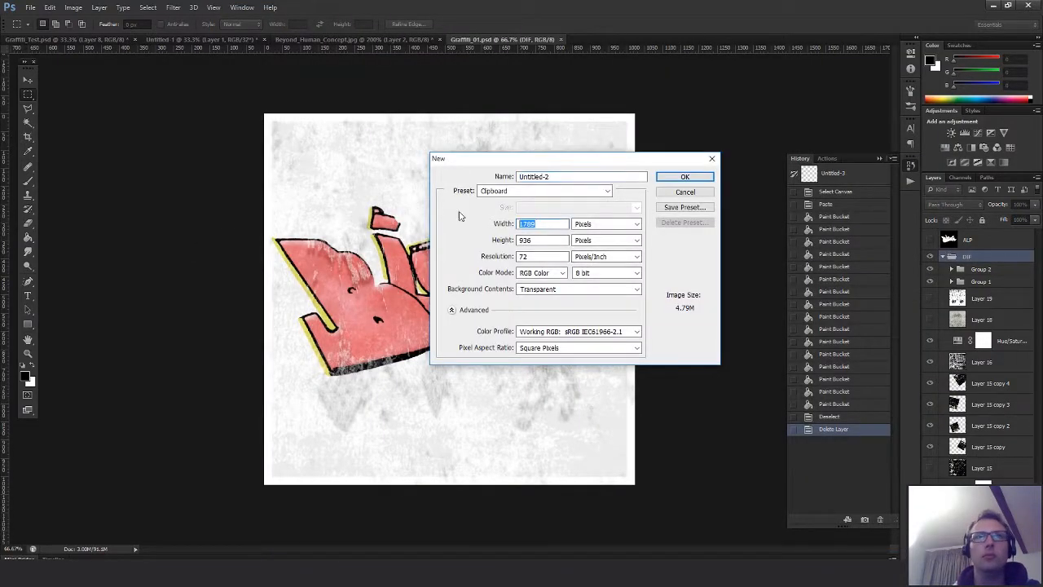
text(1024)
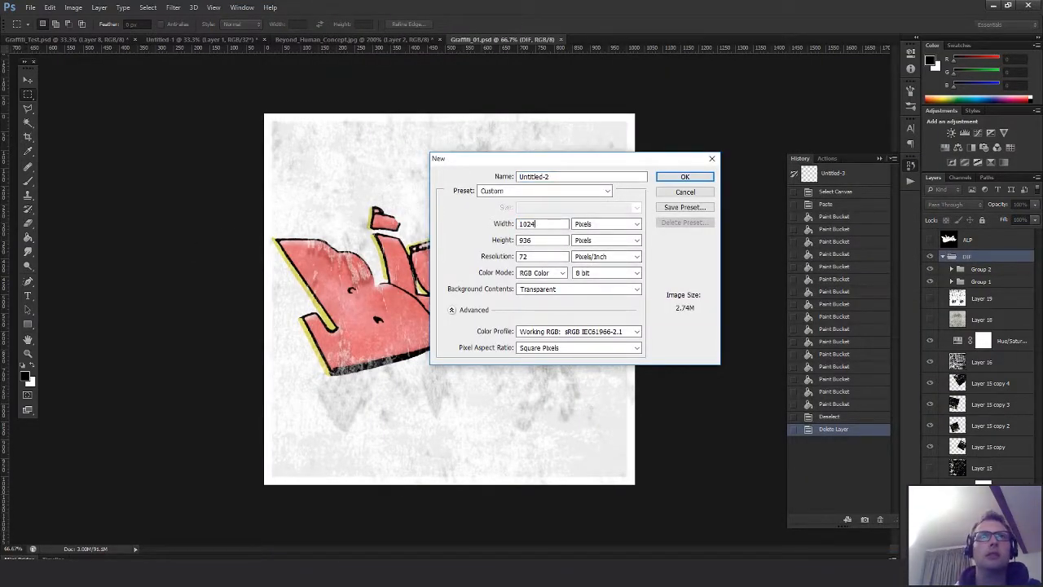
key(Tab)
key(BackSpace)
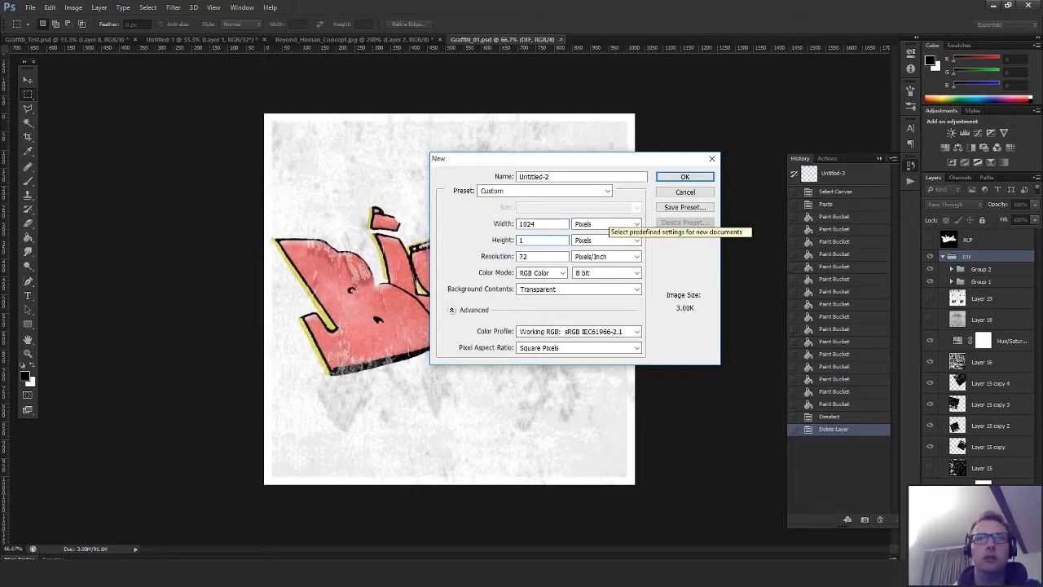
text(512)
key(Return)
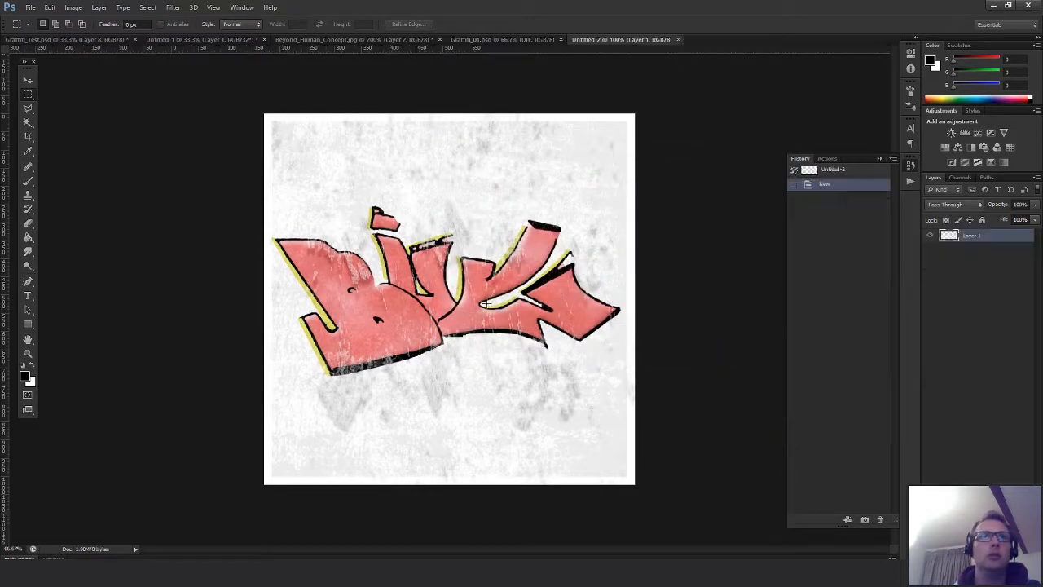
Paste the copied graffiti and scale it proportionally to about 55%, centring it so it fits the canvas
key(ctrl+v)
key(ctrl+t)
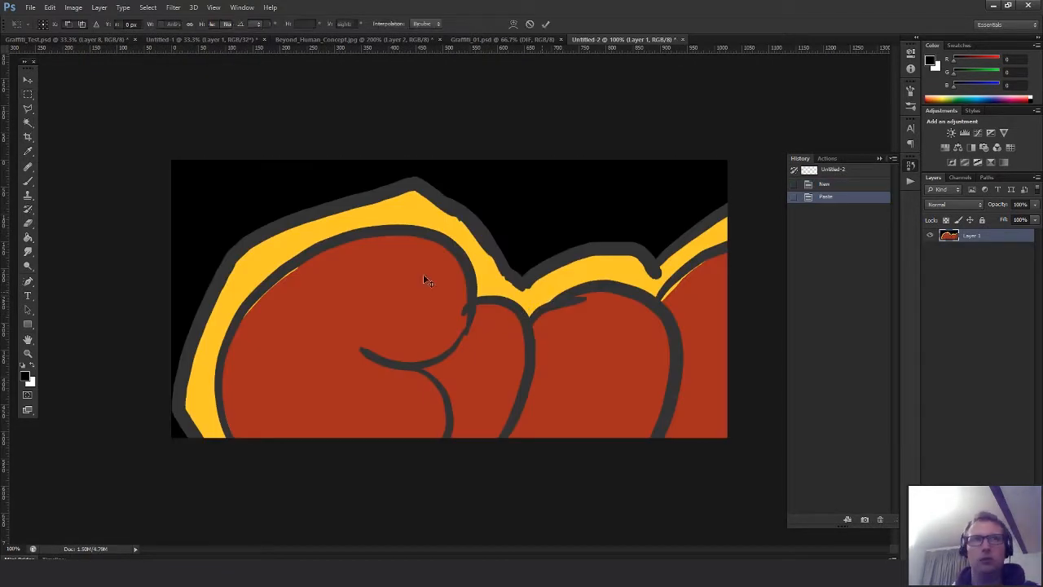
drag(171, 160, 266, 209)
shift+drag(299, 249, 495, 328)
drag(603, 407, 278, 244)
shift+drag(493, 327, 714, 424)
mouse_move(595, 354)
mouse_down()
mouse_move(625, 354)
mouse_move(615, 351)
mouse_up()
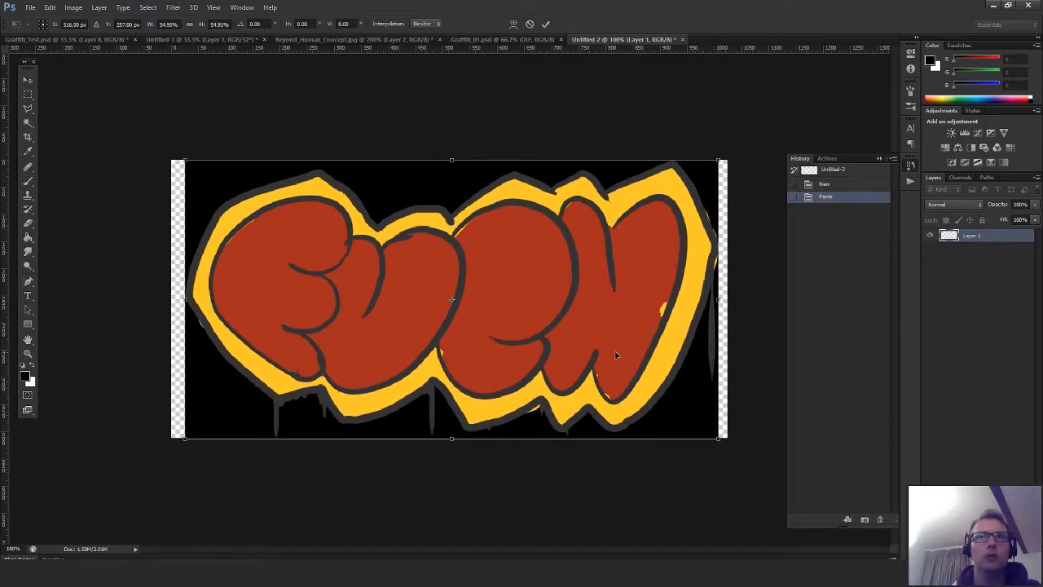
key(Return)
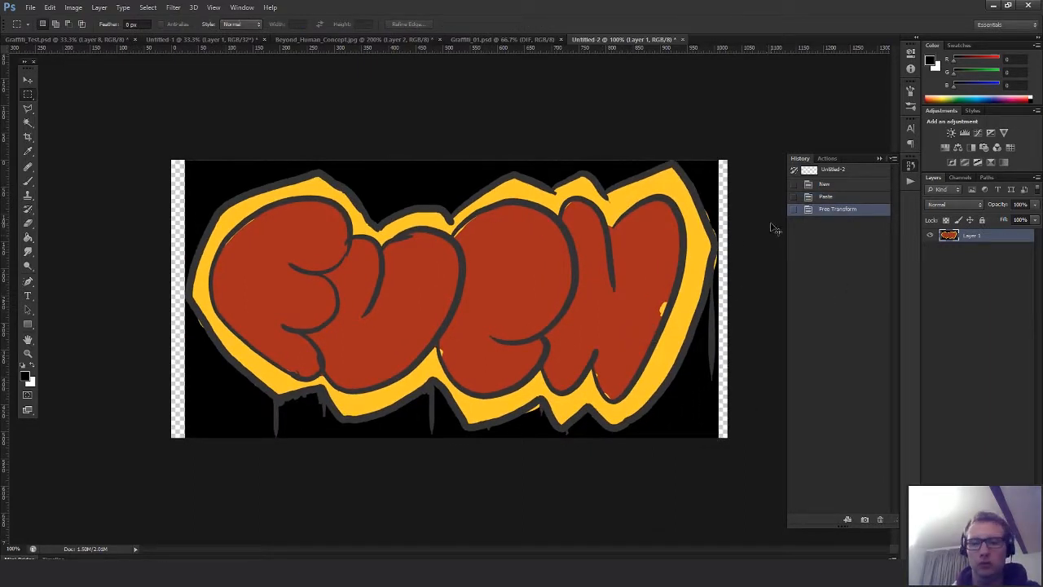
Add a new layer, fill it with black using the Paint Bucket, and place it beneath the graffiti layer
key(ctrl+shift+alt+n)
key(g)
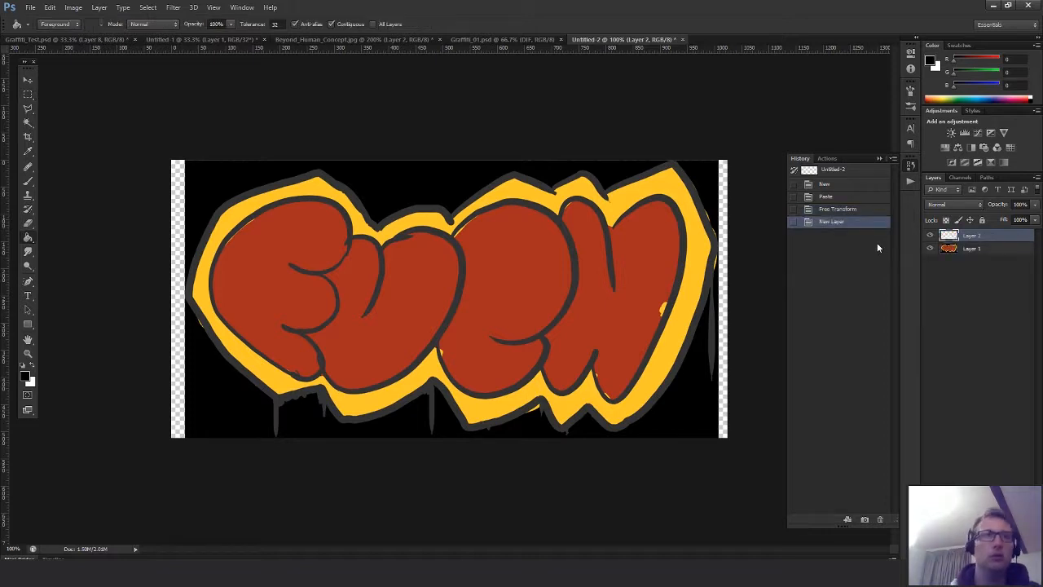
click(586, 322)
key(m)
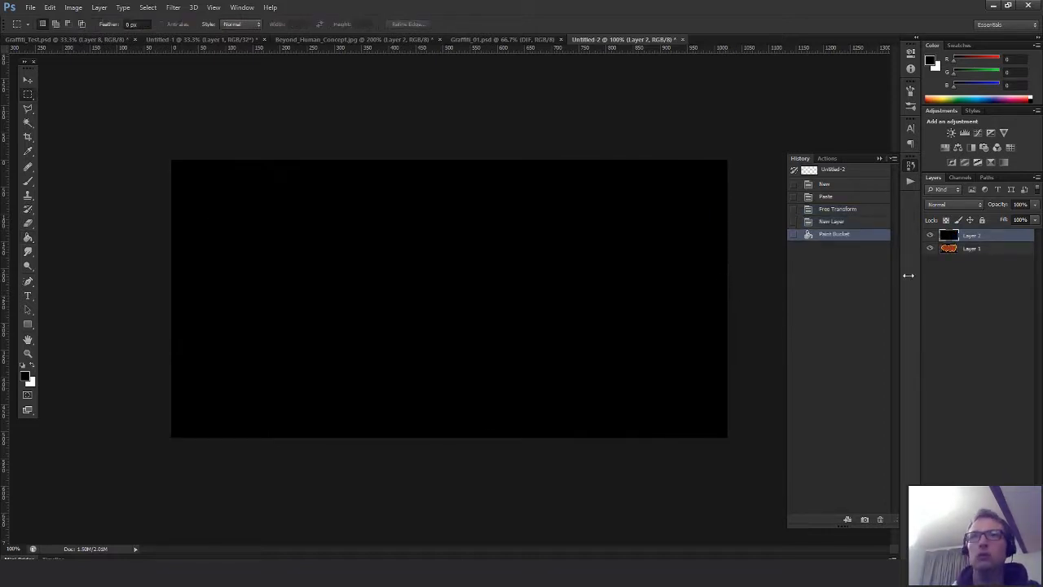
drag(973, 240, 969, 253)
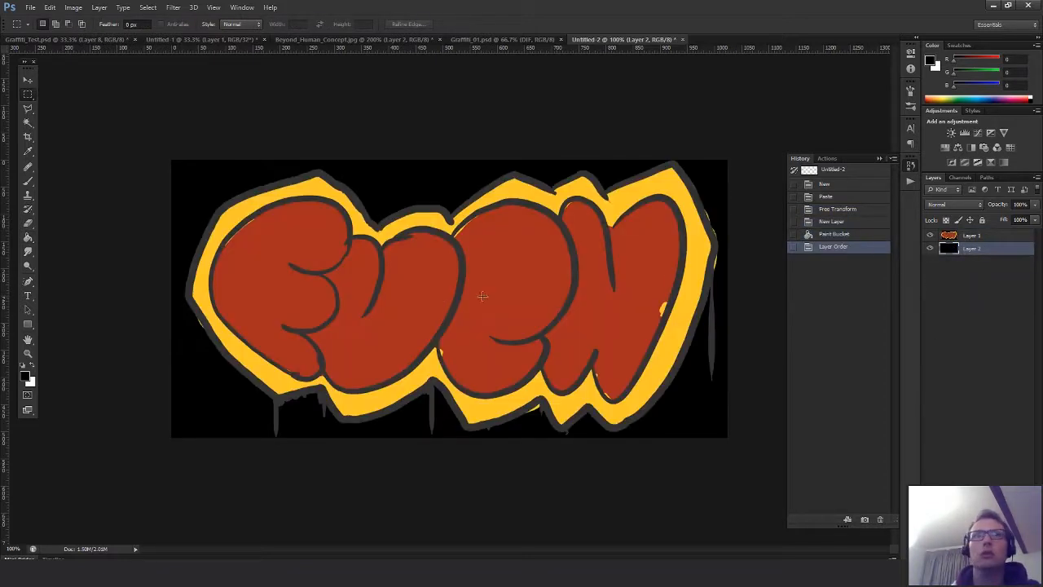
Add a Brightness/Contrast adjustment above the new graffiti with brightness 52 and contrast -23
click(487, 38)
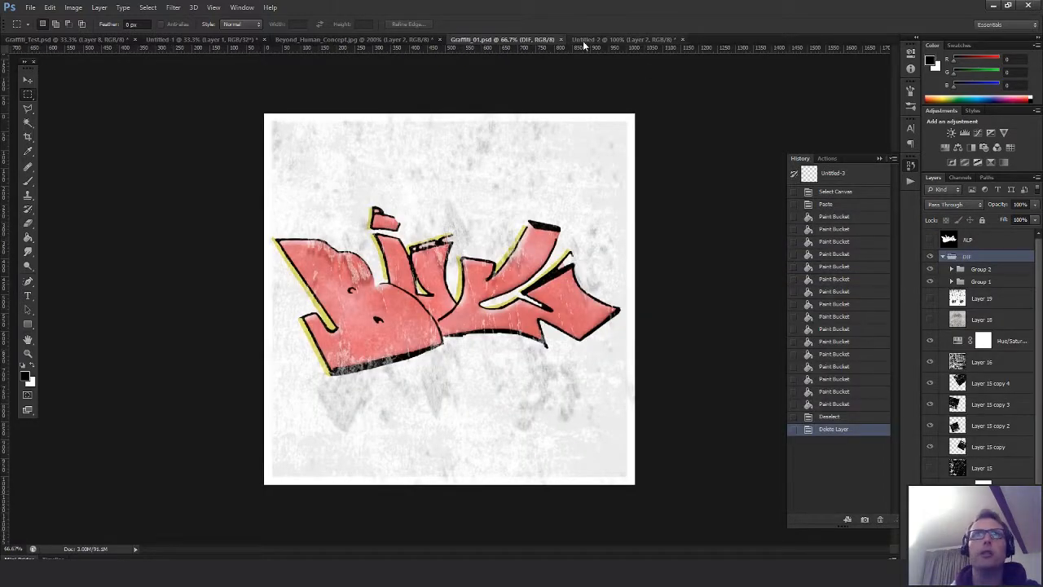
click(588, 39)
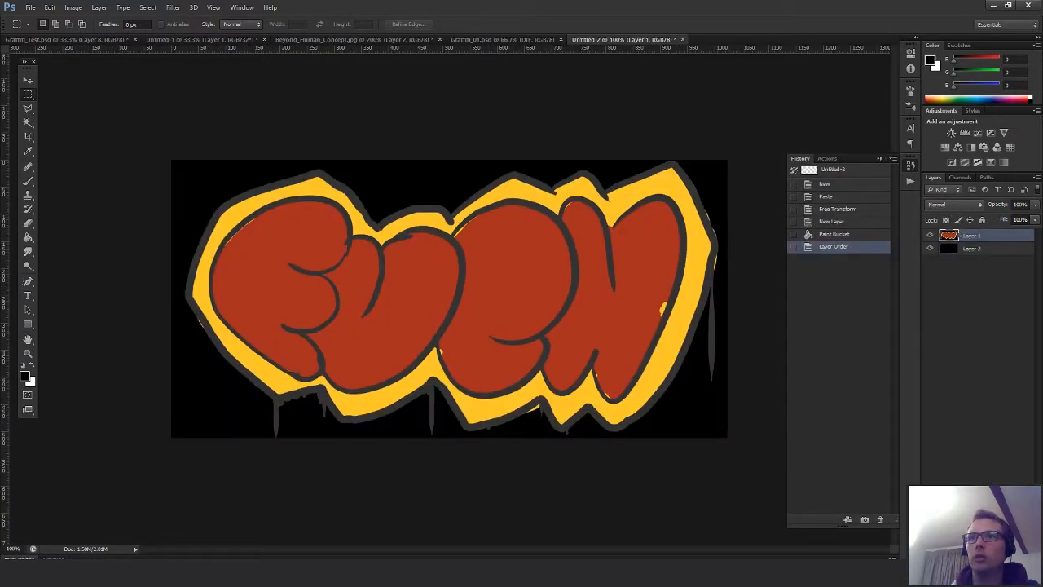
click(981, 551)
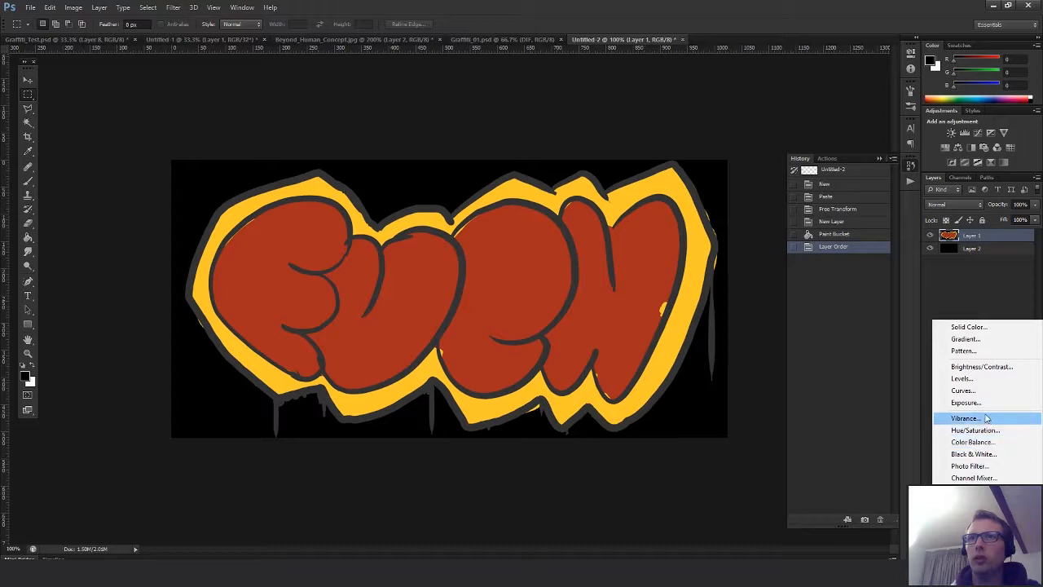
click(981, 366)
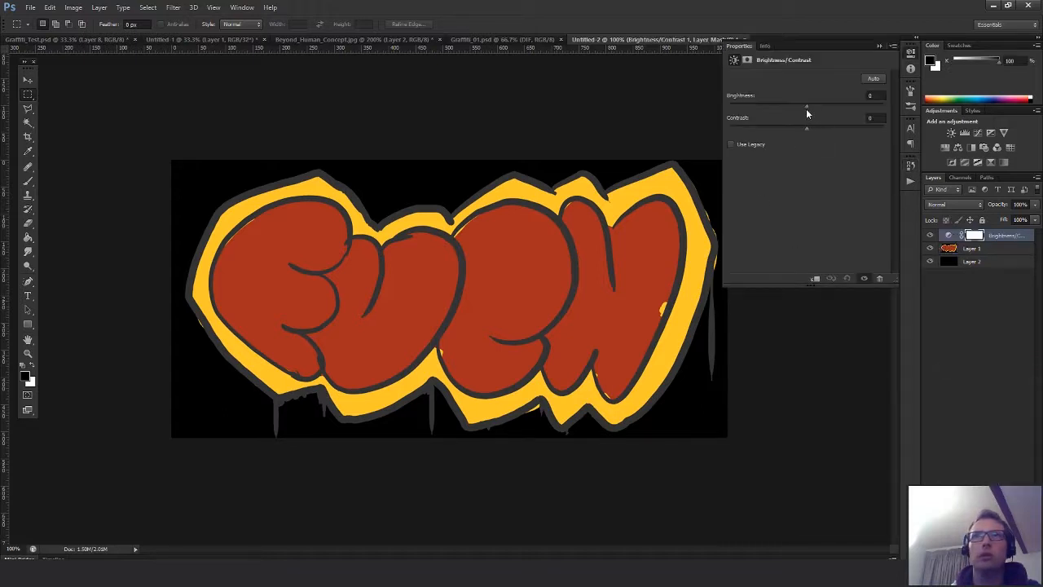
drag(806, 110, 831, 109)
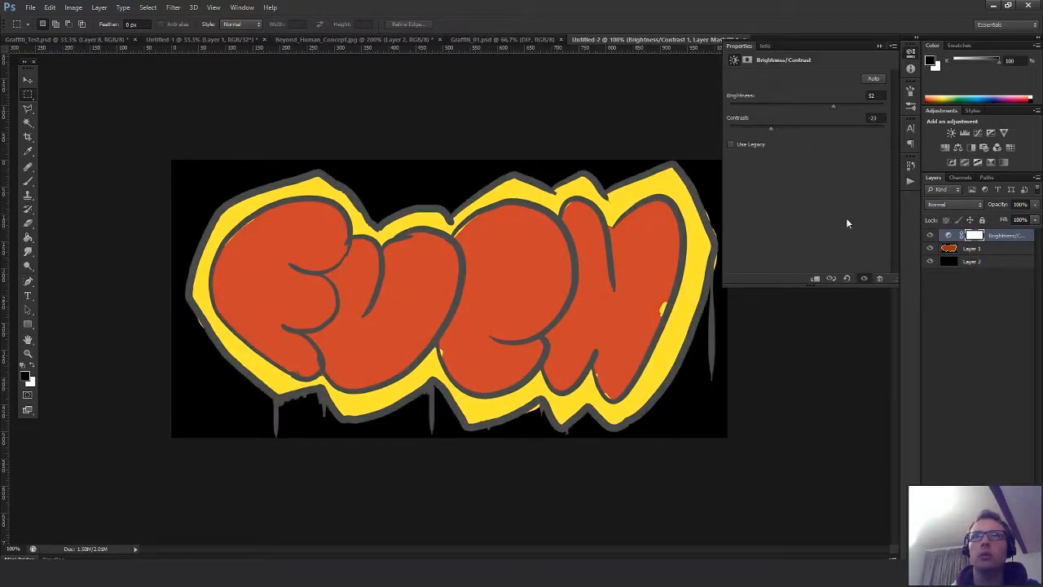
Add a Vibrance adjustment layer with vibrance about -52 to mute the graffiti's colours, and deselect the layer
click(981, 551)
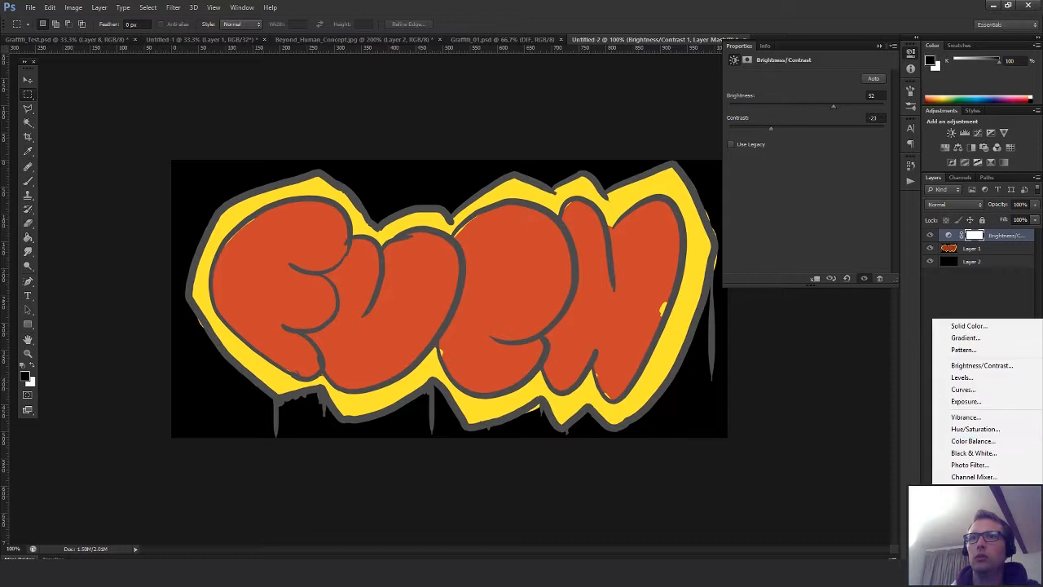
click(978, 417)
drag(806, 90, 758, 91)
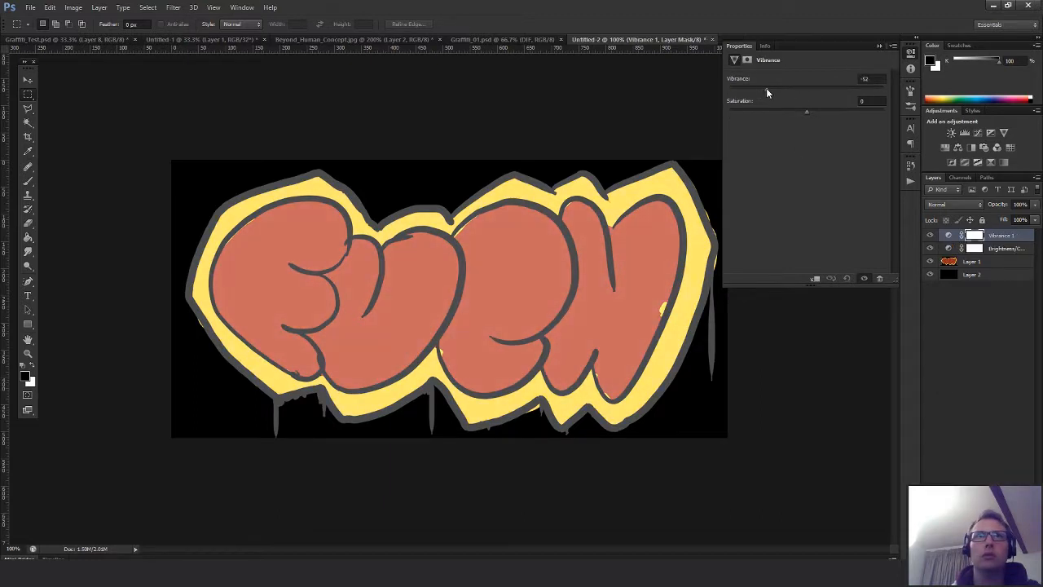
click(937, 348)
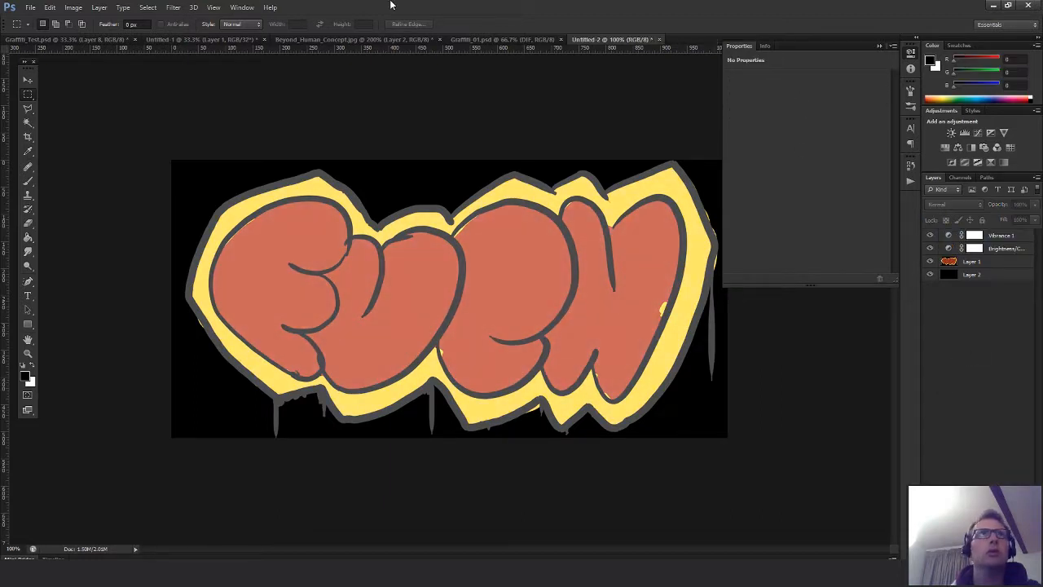
Copy the whole content of Layer 17, the cloud texture, from Graffiti_01.psd
click(362, 40)
click(500, 40)
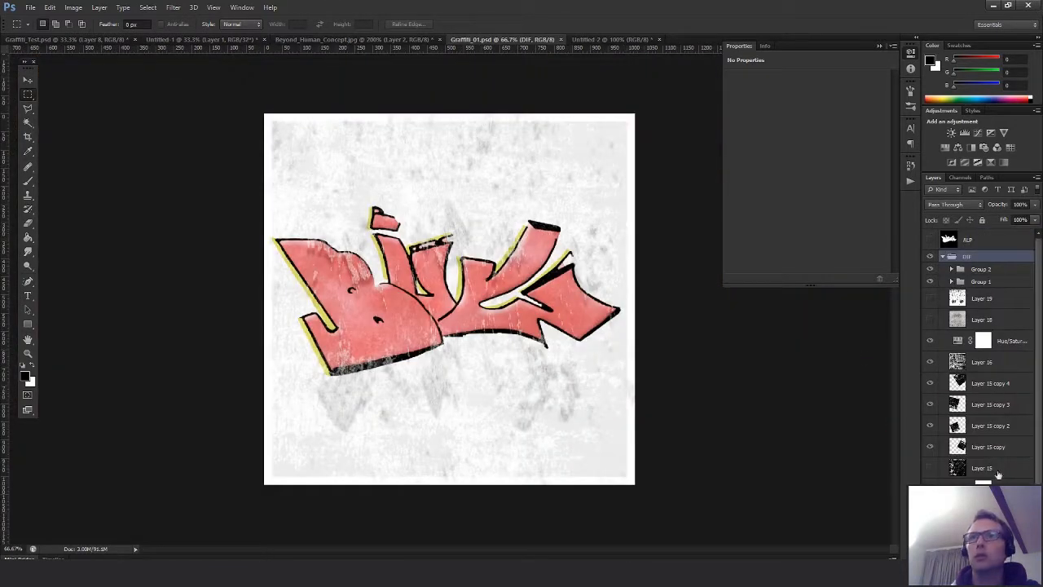
scroll(969, 447, down, 3)
click(971, 458)
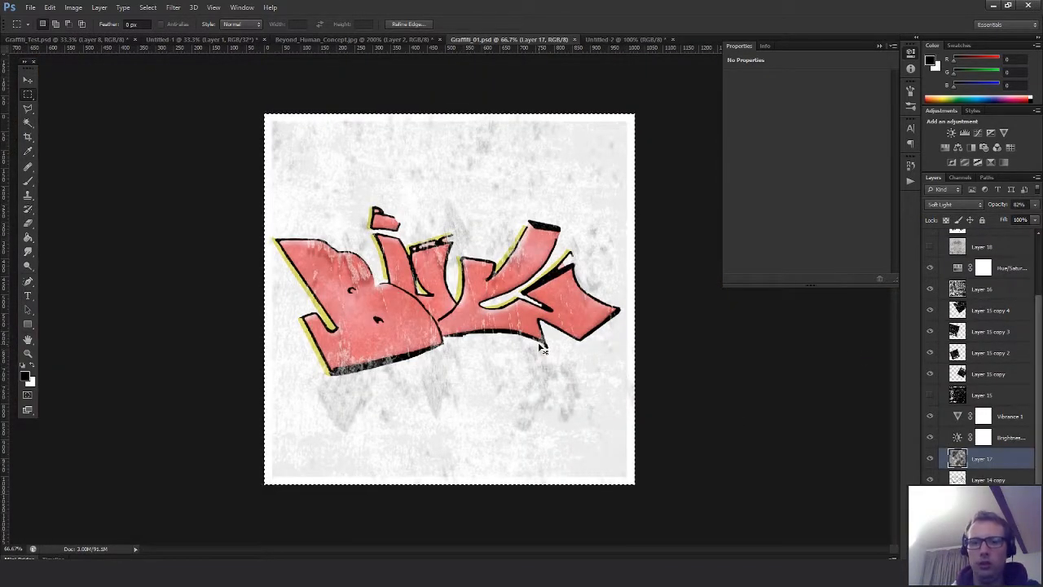
key(ctrl+a)
Paste the cloud texture directly above Layer 1 in Untitled-2 and set its blending mode to Soft Light
click(627, 39)
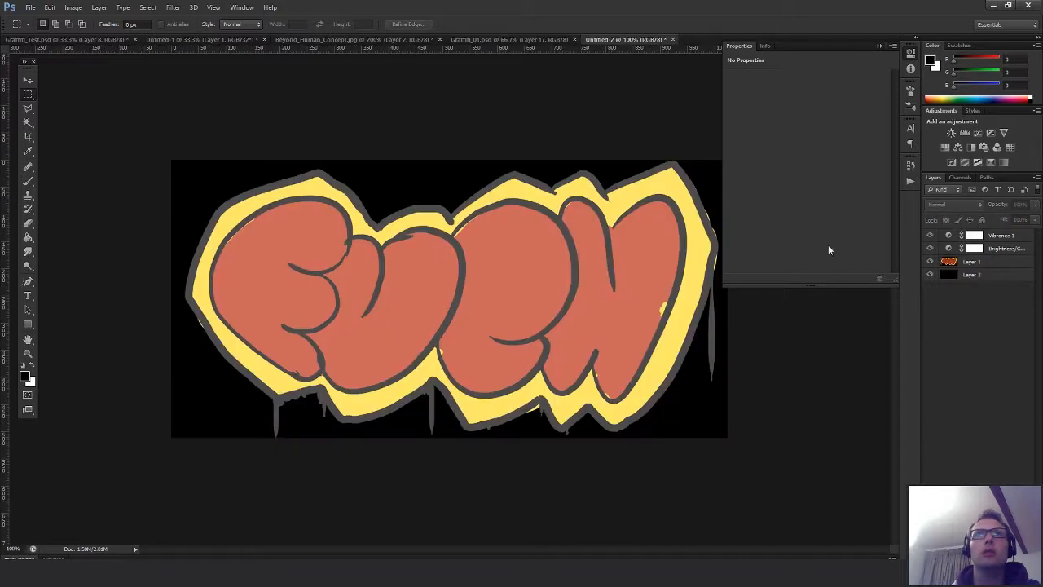
click(960, 263)
key(ctrl+v)
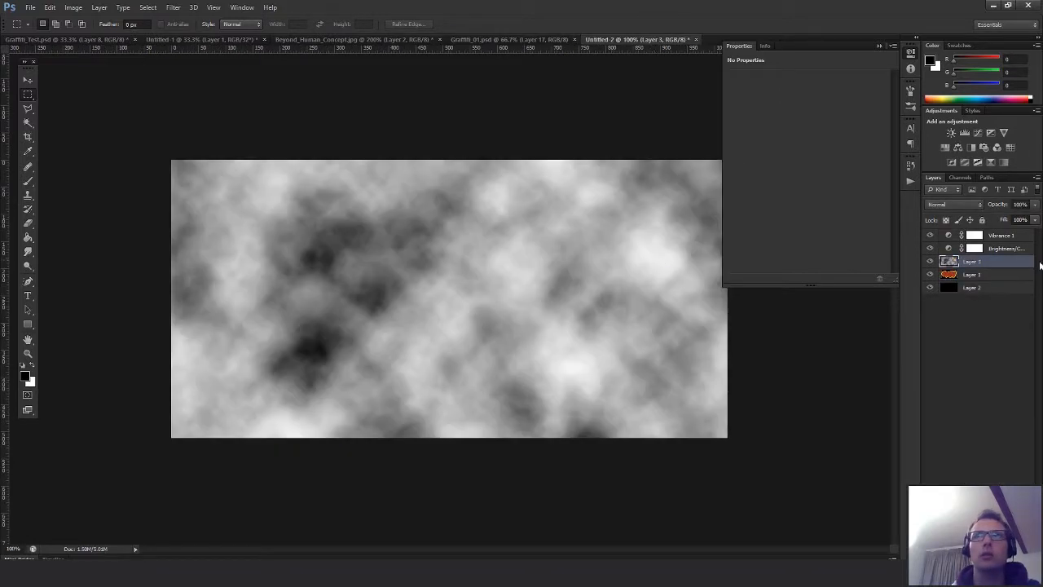
click(960, 204)
click(934, 327)
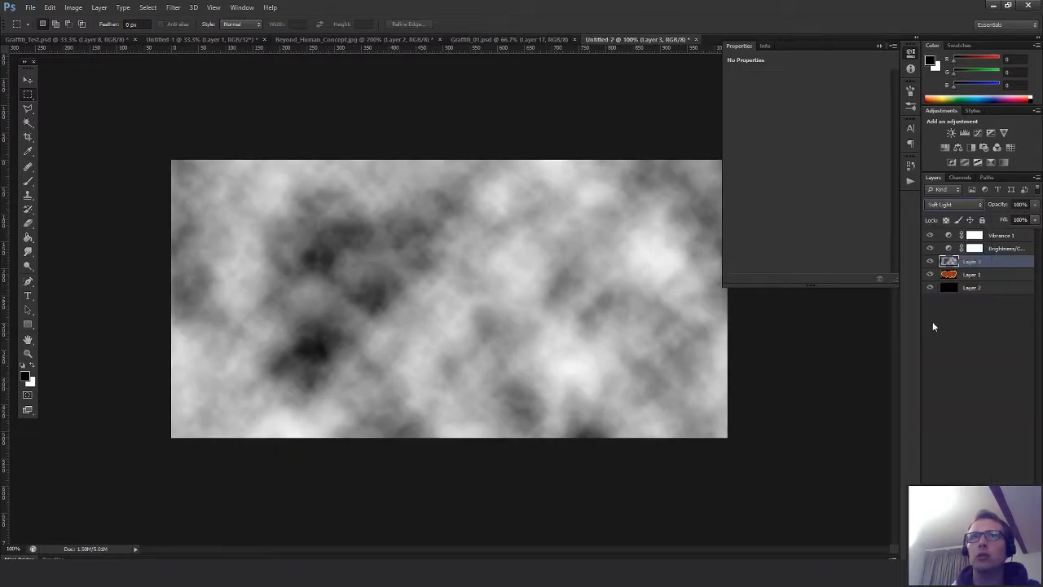
Lower the opacity of the Soft Light cloud layer to 37%
click(1035, 205)
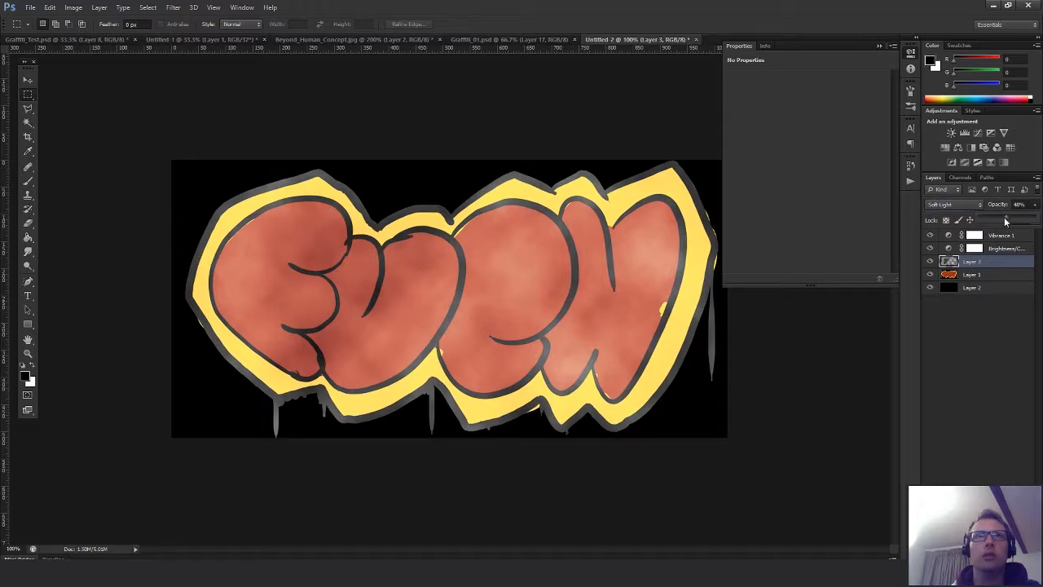
drag(1006, 221, 1001, 222)
click(628, 369)
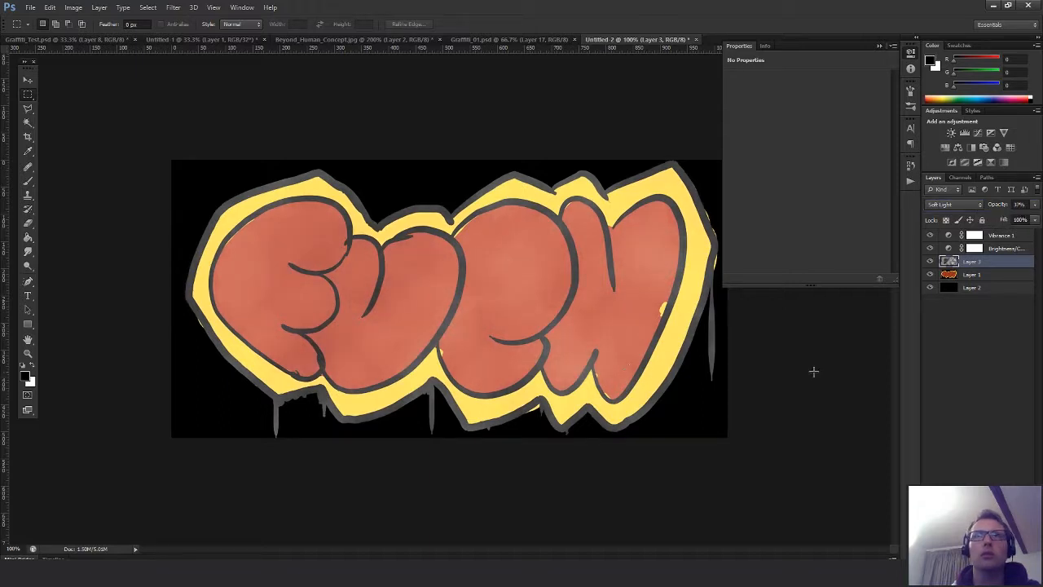
click(493, 37)
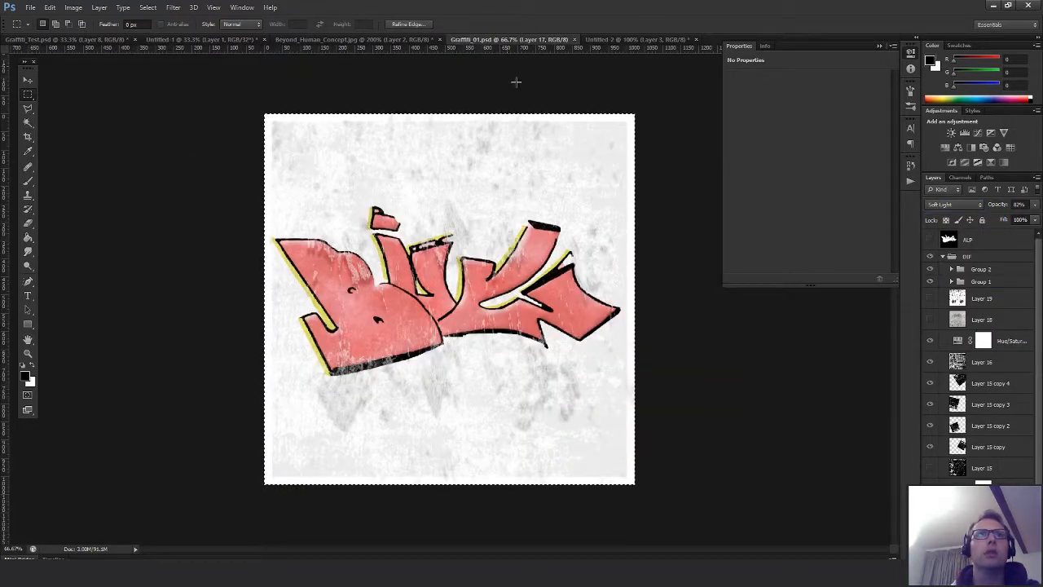
click(399, 39)
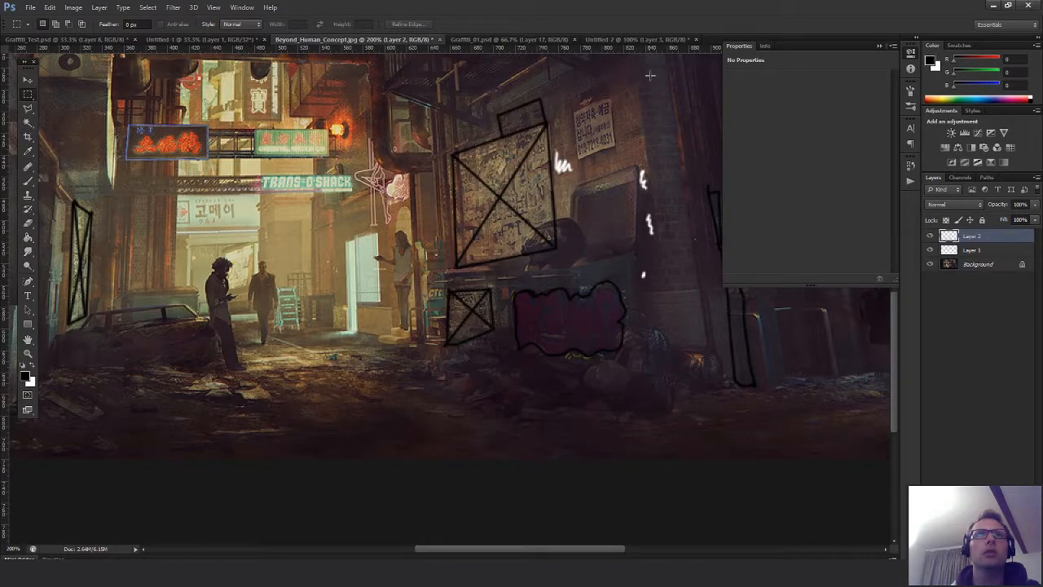
click(641, 39)
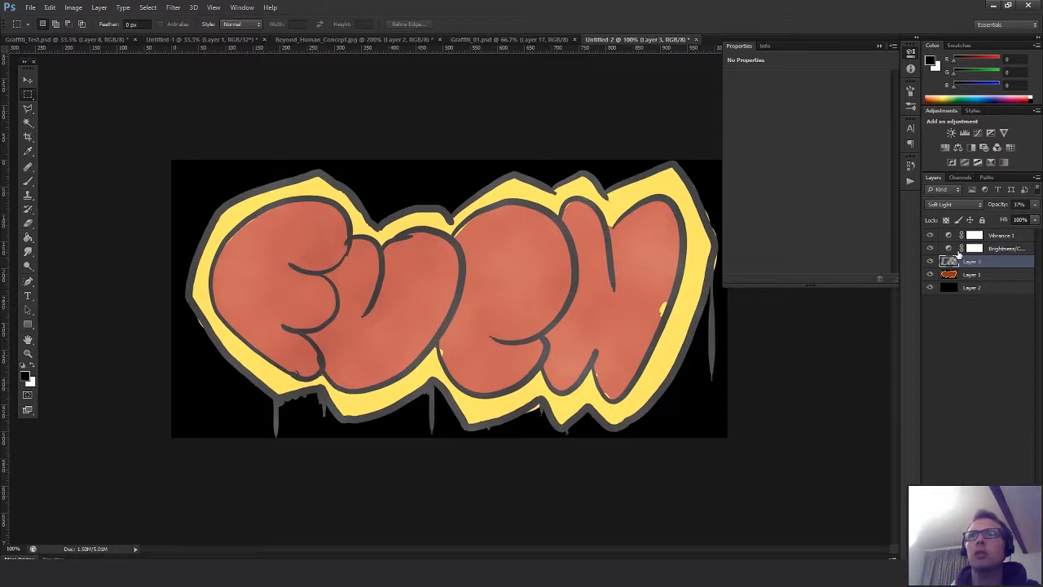
Add an empty layer above the Vibrance adjustment and rotate the rough 80 px brush tip to an angle of -82°
click(952, 238)
key(ctrl+shift+alt+n)
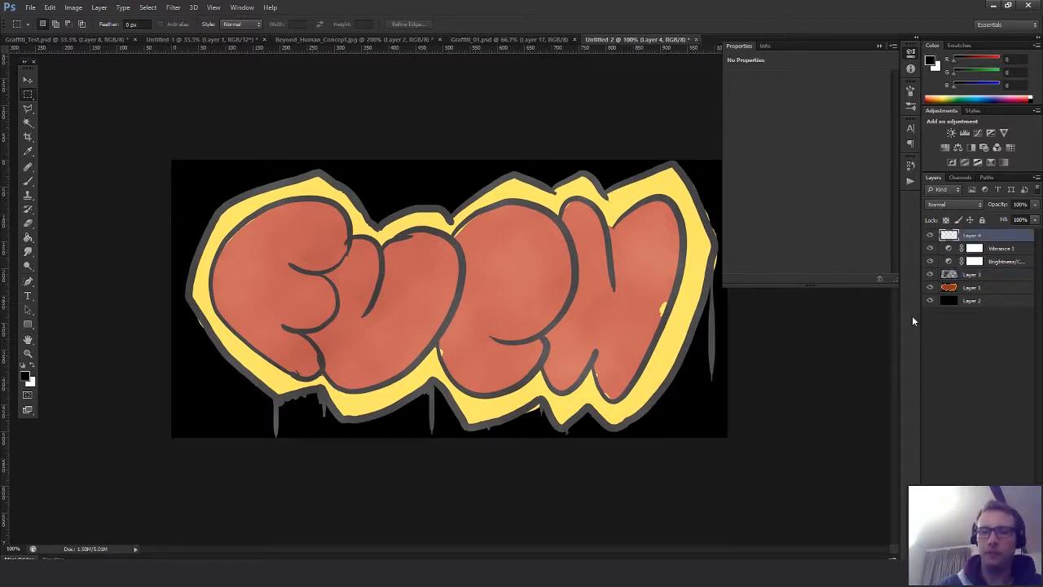
key(b)
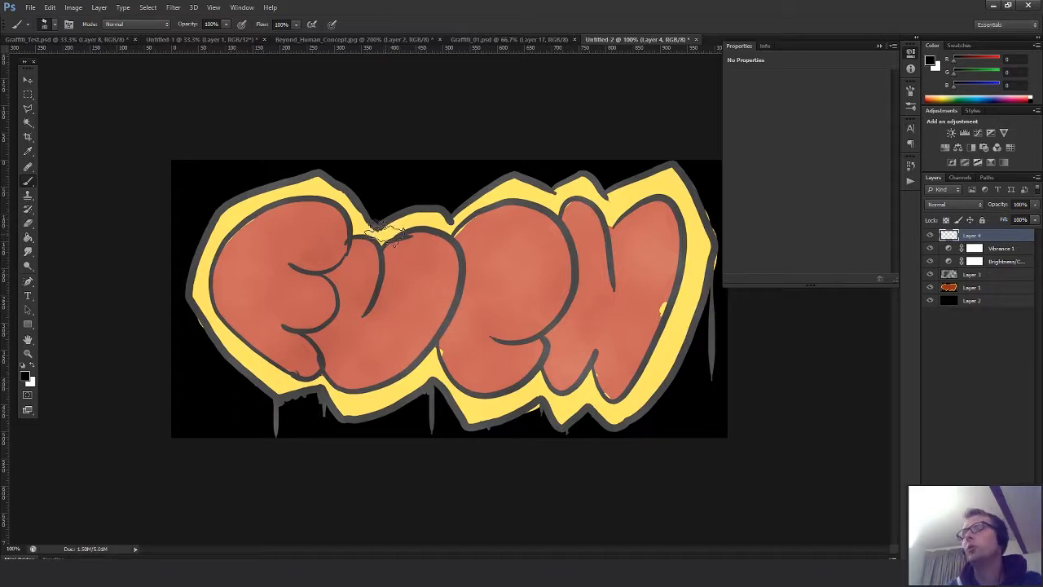
click(910, 128)
click(910, 90)
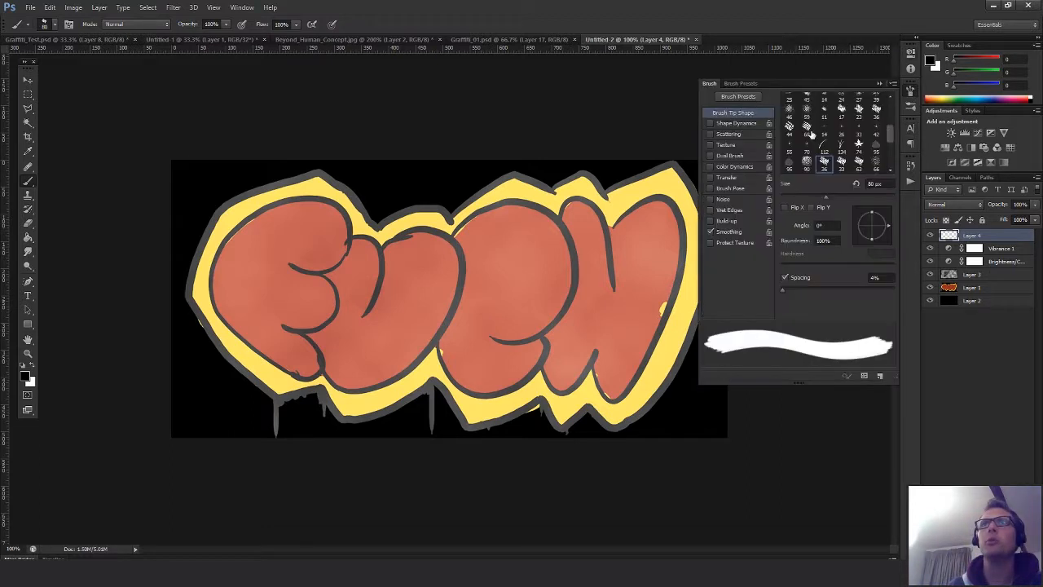
drag(868, 242, 875, 239)
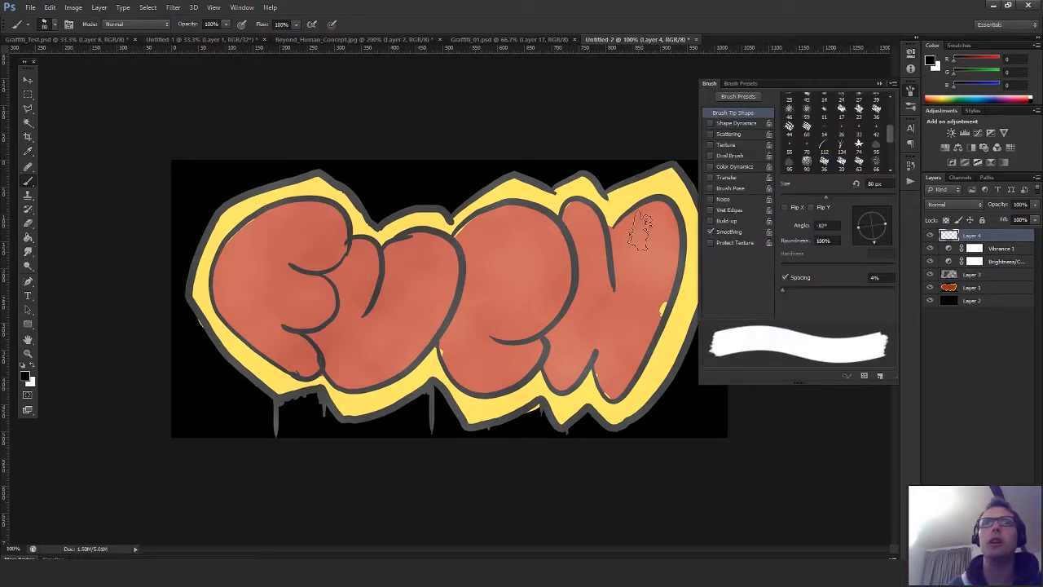
Paint ragged black gaps through the letters and along the graffiti's outer edges, using the rough brush at 80 px and 50 px
mouse_move(313, 169)
mouse_down()
mouse_move(303, 256)
mouse_move(303, 151)
mouse_move(299, 187)
mouse_move(321, 157)
mouse_up()
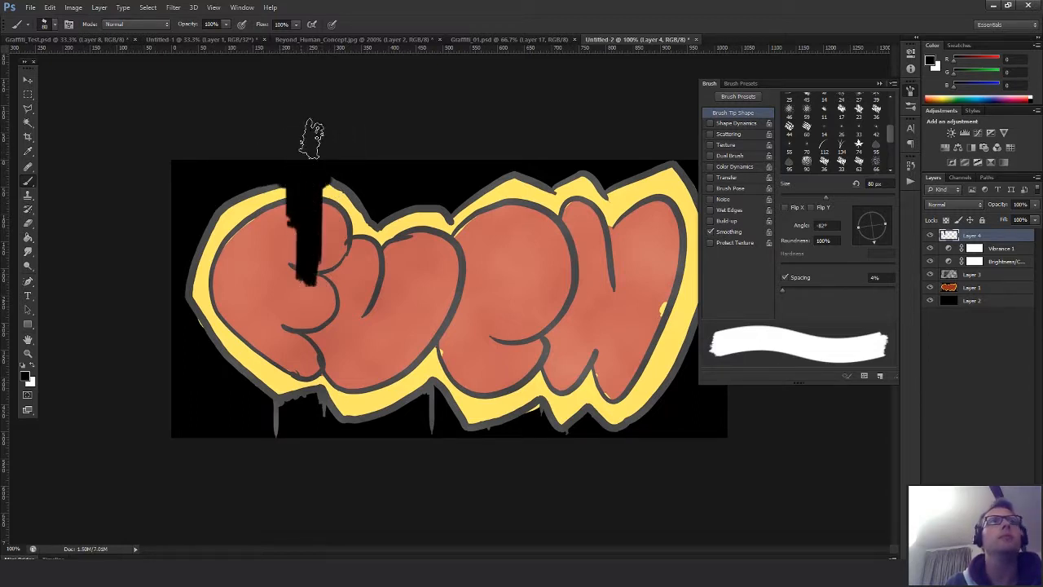
drag(334, 163, 377, 232)
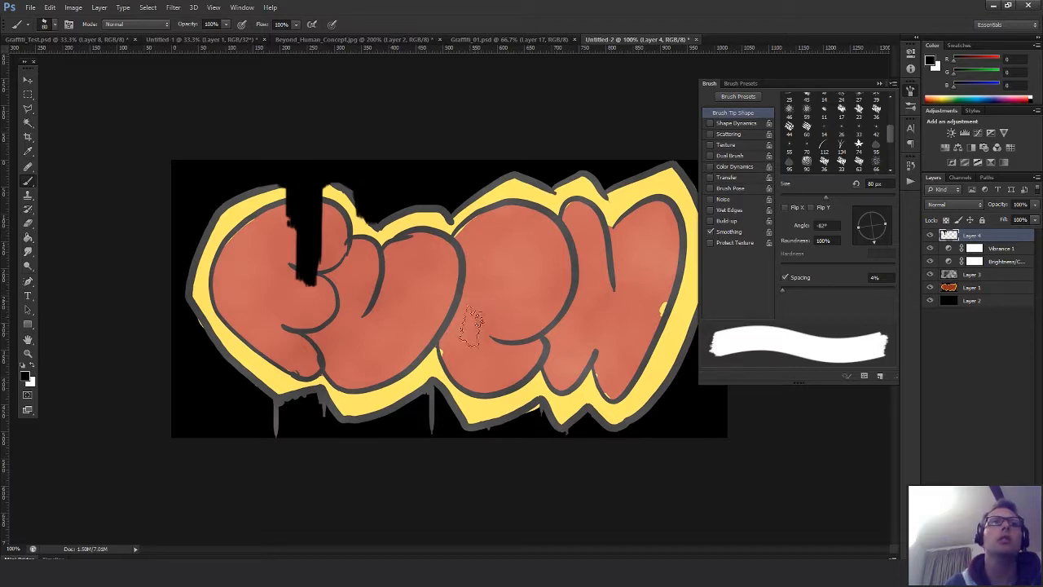
key(bracketleft)
key(bracketleft)
key(bracketleft)
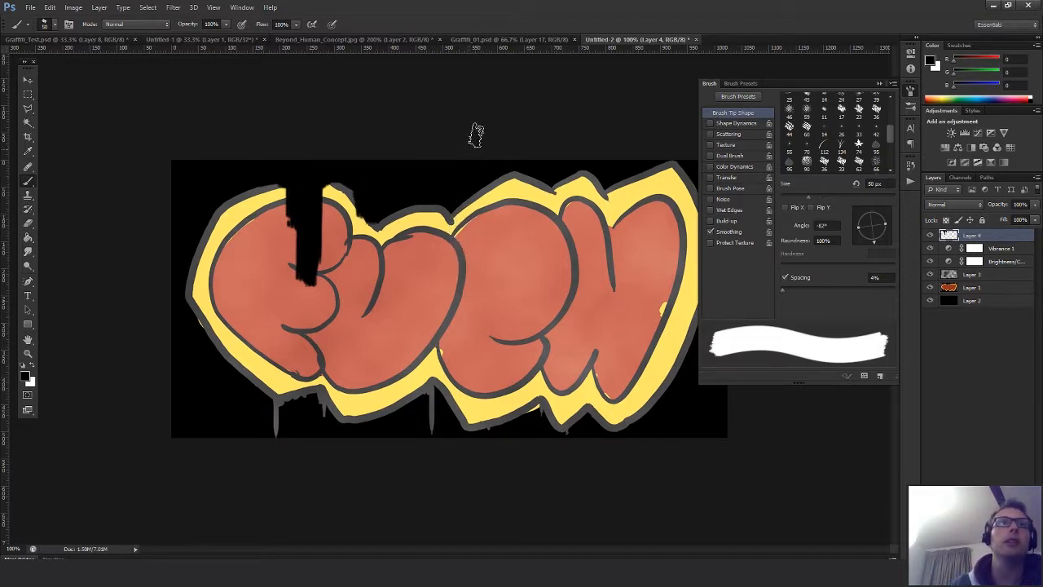
mouse_move(482, 178)
mouse_down()
mouse_move(481, 313)
mouse_move(486, 139)
mouse_move(482, 221)
mouse_move(471, 220)
mouse_move(468, 454)
mouse_move(481, 435)
mouse_move(484, 448)
mouse_move(461, 420)
mouse_move(358, 407)
mouse_move(338, 422)
mouse_up()
mouse_move(626, 167)
mouse_down()
mouse_move(606, 188)
mouse_move(620, 224)
mouse_move(644, 173)
mouse_move(675, 159)
mouse_move(683, 180)
mouse_move(640, 178)
mouse_up()
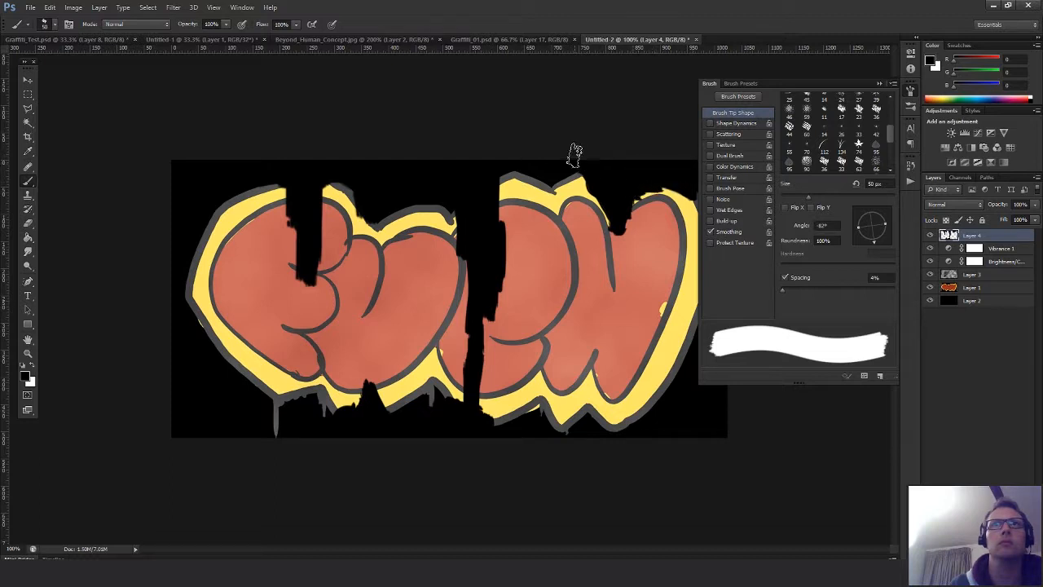
mouse_move(675, 338)
mouse_down()
mouse_move(676, 400)
mouse_move(661, 377)
mouse_up()
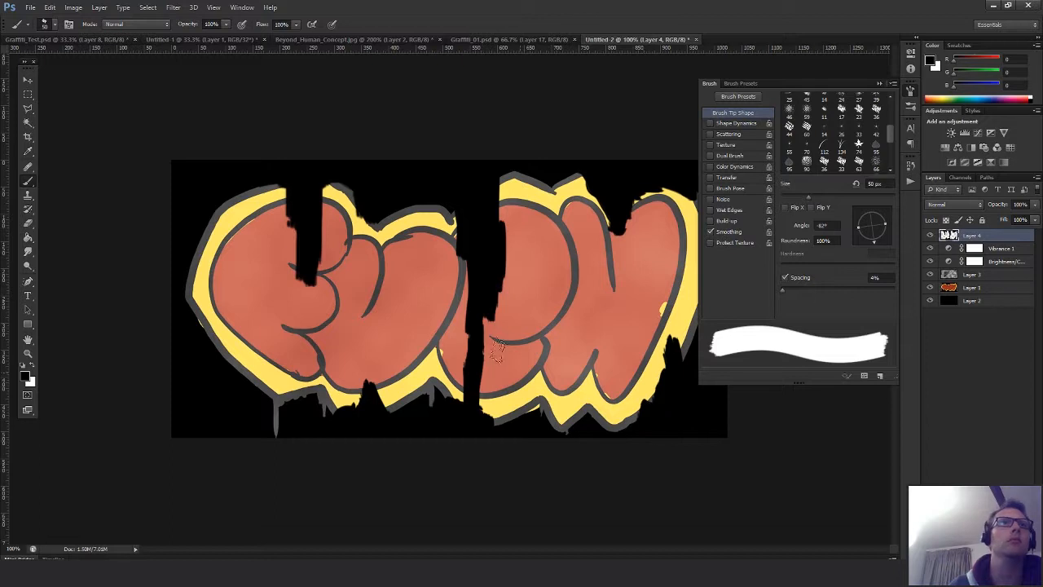
Try to extend the black gap in the first letter downwards with thin 20 px strokes
key(bracketleft)
key(bracketleft)
key(bracketleft)
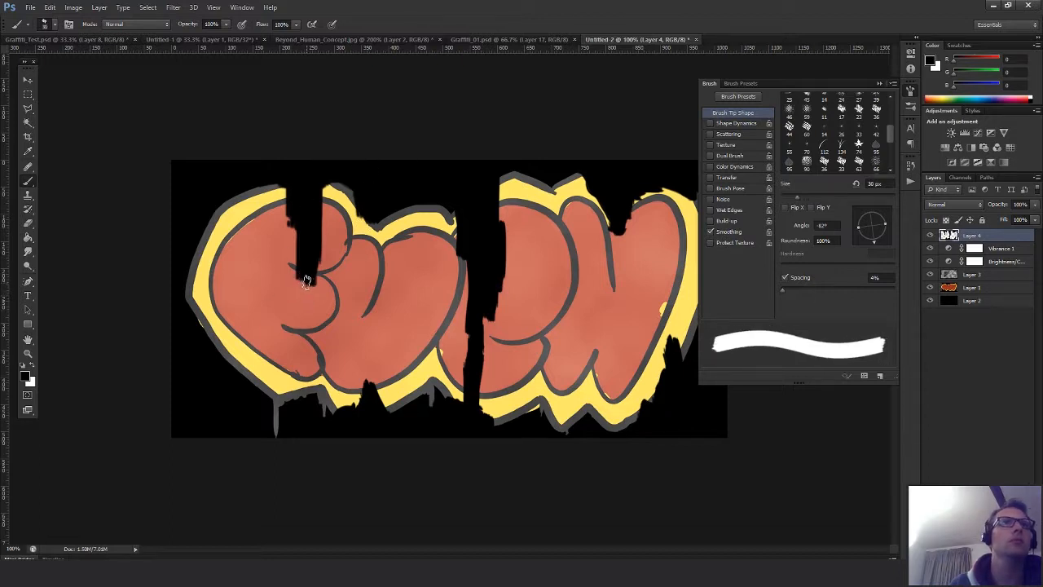
drag(319, 306, 311, 274)
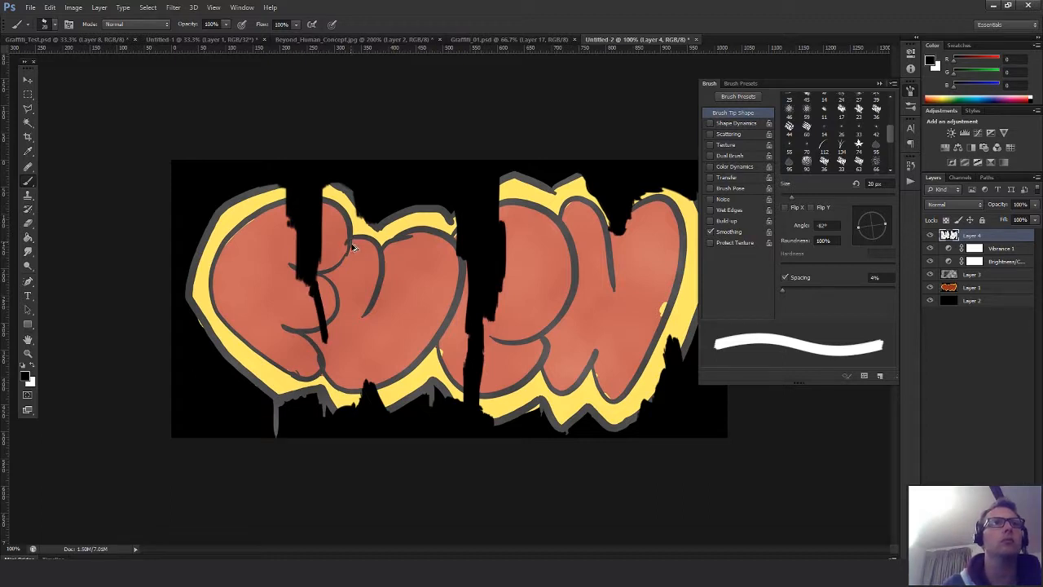
key(ctrl+z)
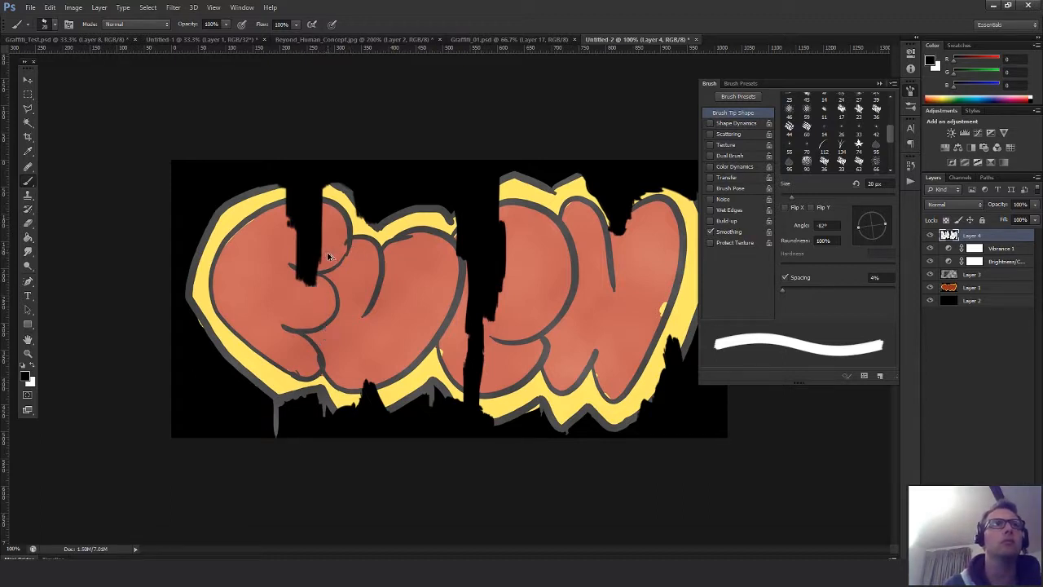
drag(309, 334, 305, 283)
key(ctrl+z)
Enlarge the brush to 35 px and extend the black gap in the first letter slightly downwards
key(bracketright)
key(bracketright)
key(bracketright)
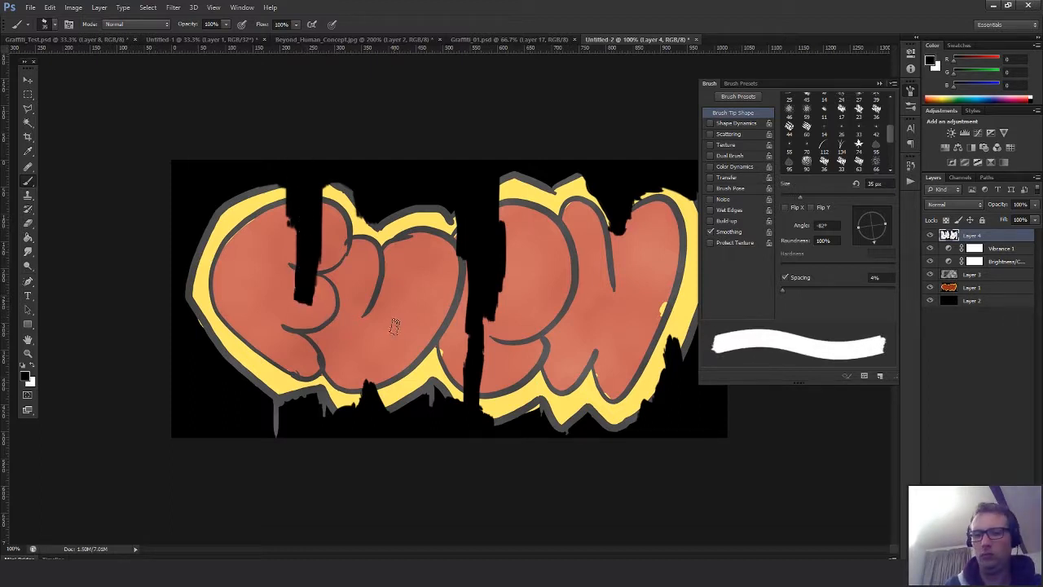
Switch to the Rectangular Marquee tool and collapse the brush settings
key(m)
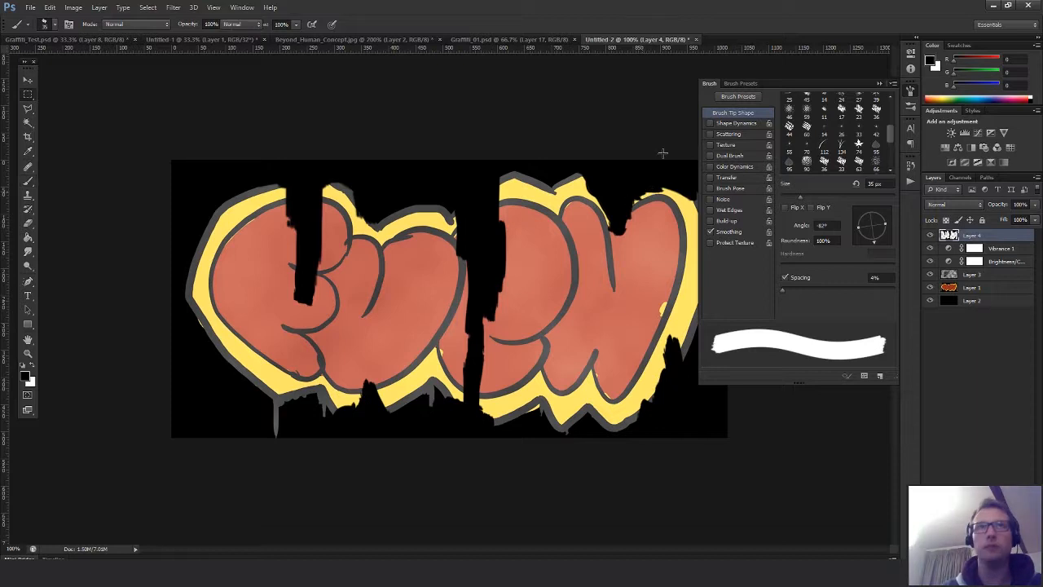
click(1036, 207)
mouse_move(1034, 220)
mouse_down()
mouse_move(1018, 220)
mouse_move(1033, 220)
mouse_up()
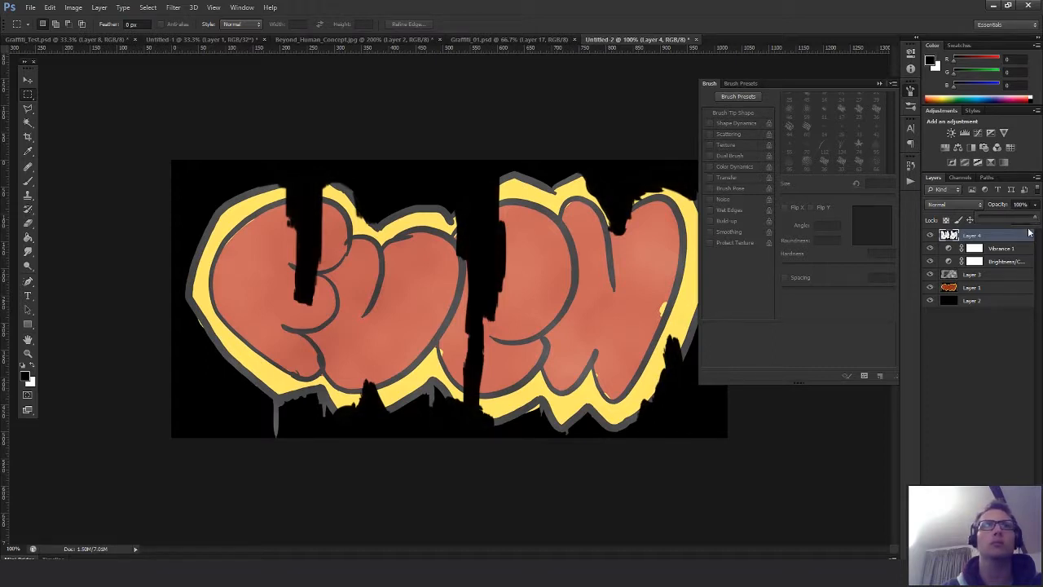
click(550, 120)
click(880, 84)
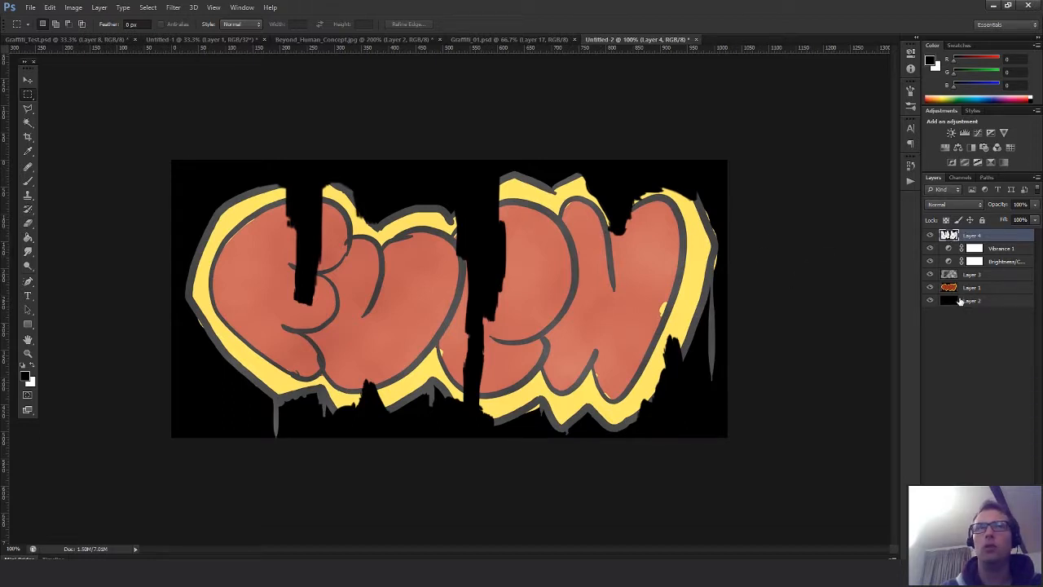
click(957, 301)
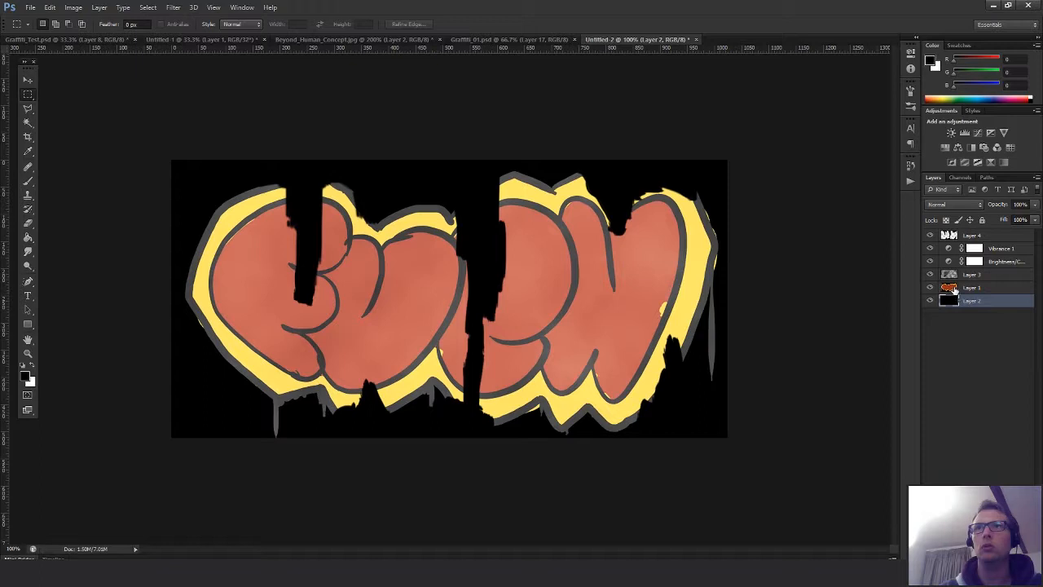
click(954, 290)
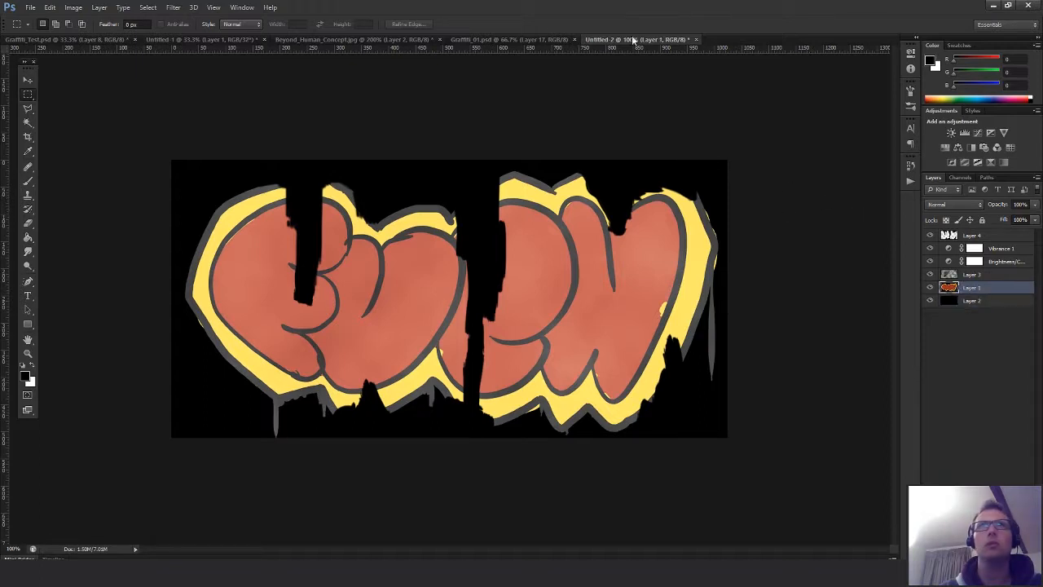
click(511, 40)
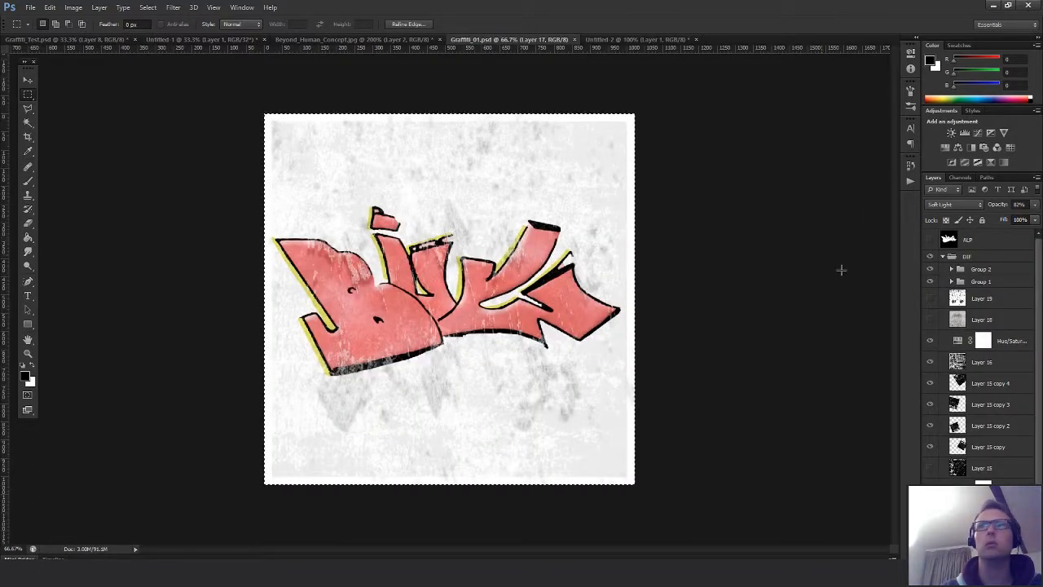
key(alt+Tab)
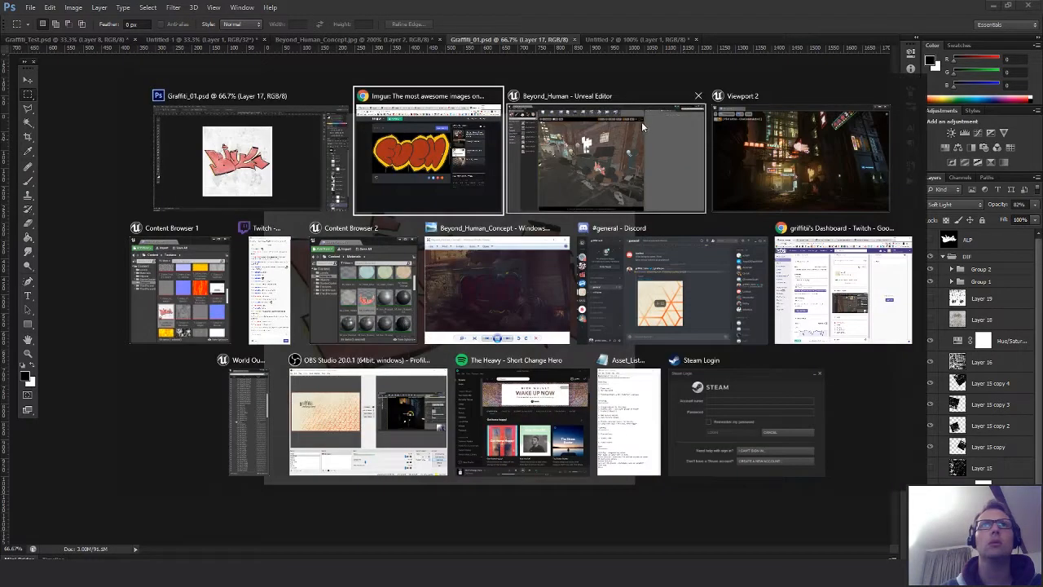
click(561, 186)
right_click(560, 186)
click(188, 147)
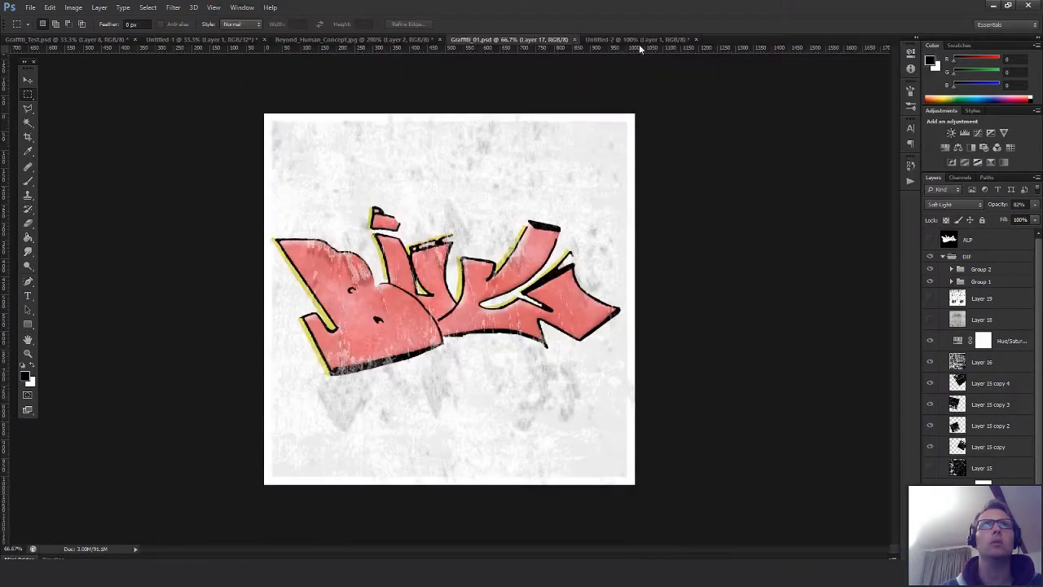
Try selecting the black surroundings of the graffiti on Layer 1 in Untitled-2 with the Magic Wand, and drop the selection
click(641, 40)
key(w)
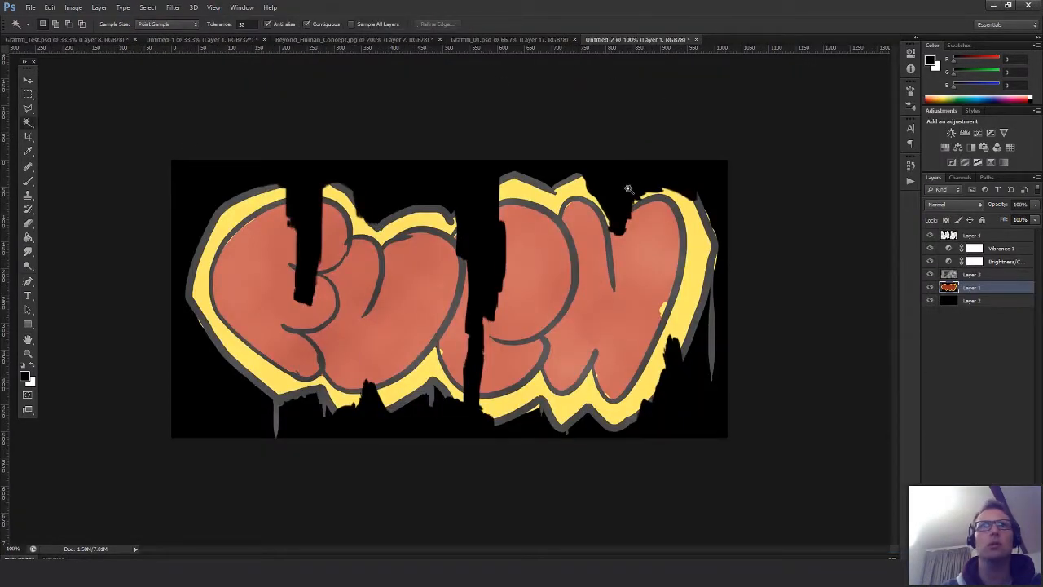
click(597, 184)
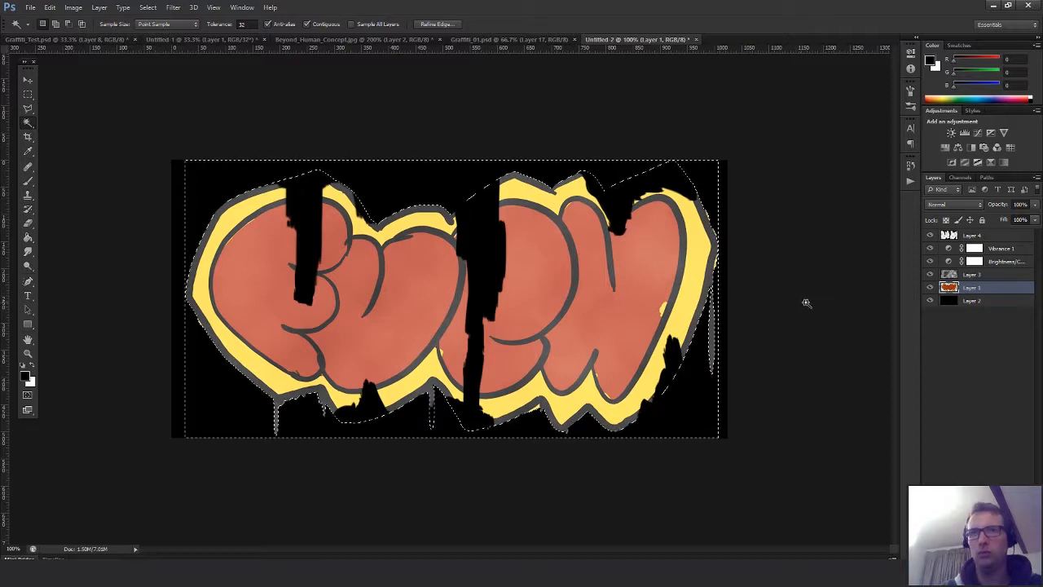
key(m)
key(ctrl+d)
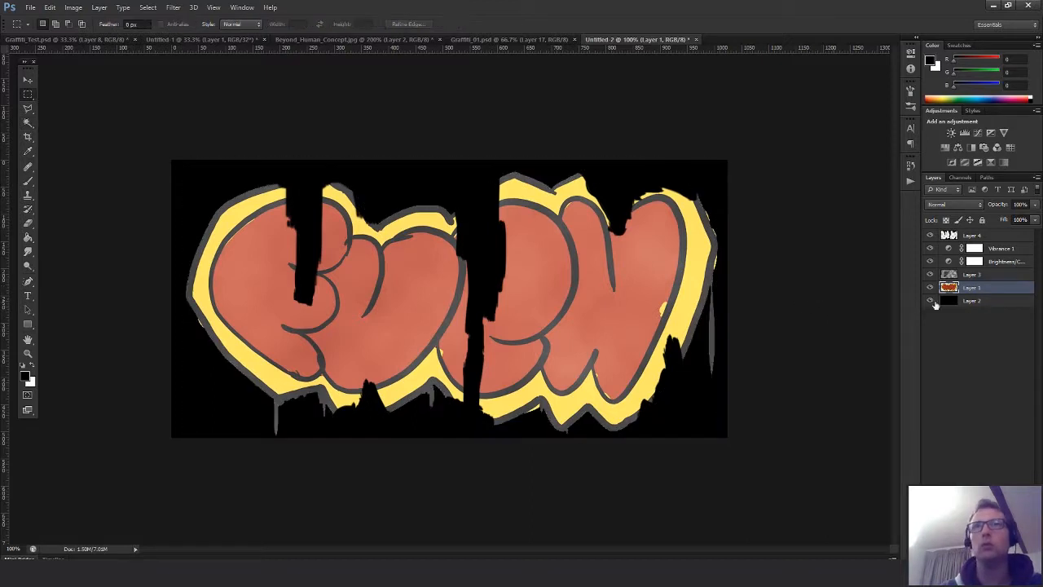
Duplicate all layers from Layer 4 down to Layer 1, leaving out the black background layer
click(949, 237)
shift+click(964, 292)
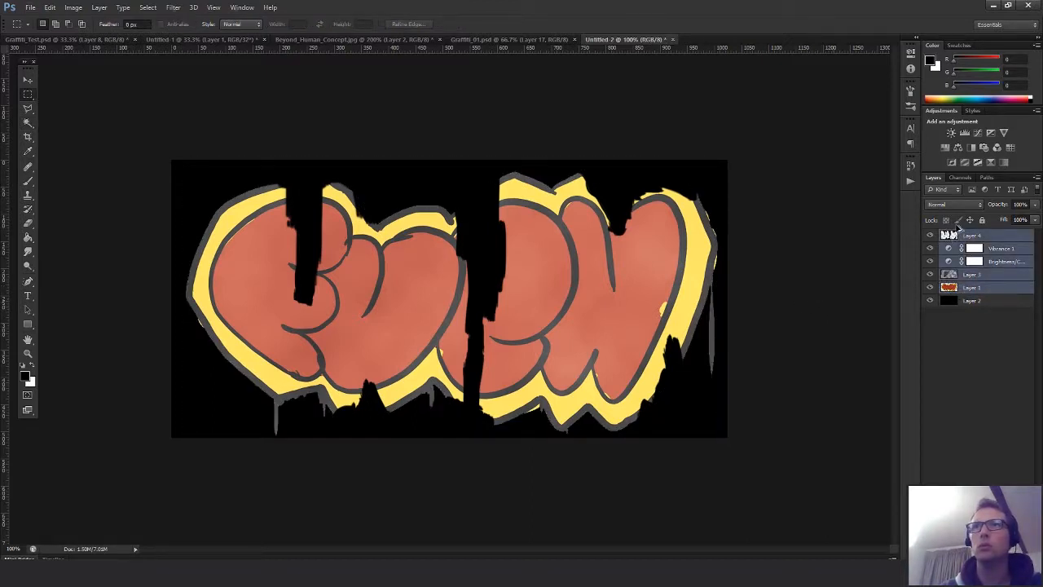
key(ctrl+j)
Try merging the duplicated layers, clouds included, and selecting a black gap with the Magic Wand, and undo the merge
key(ctrl+e)
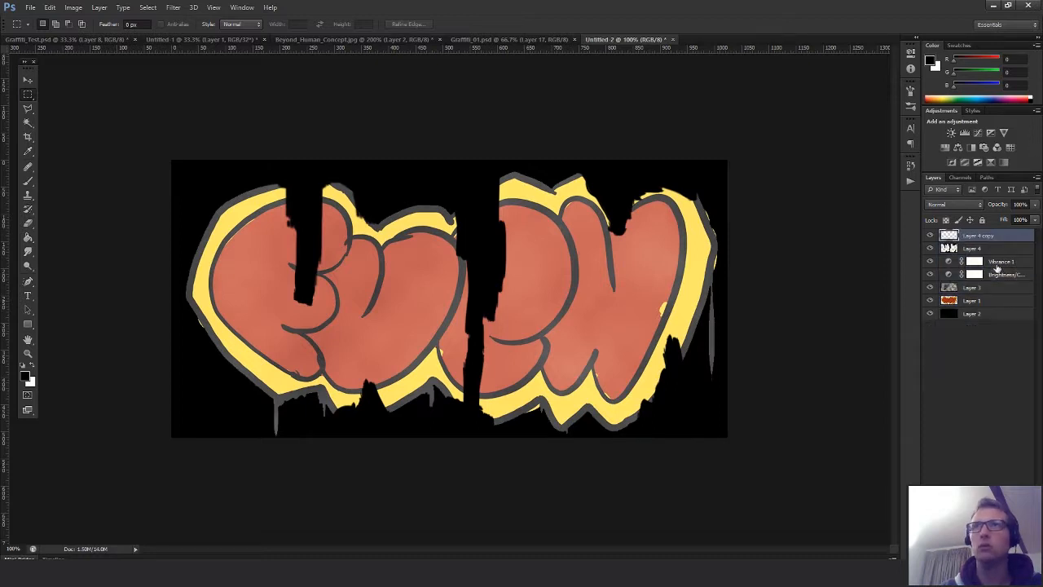
key(w)
click(615, 183)
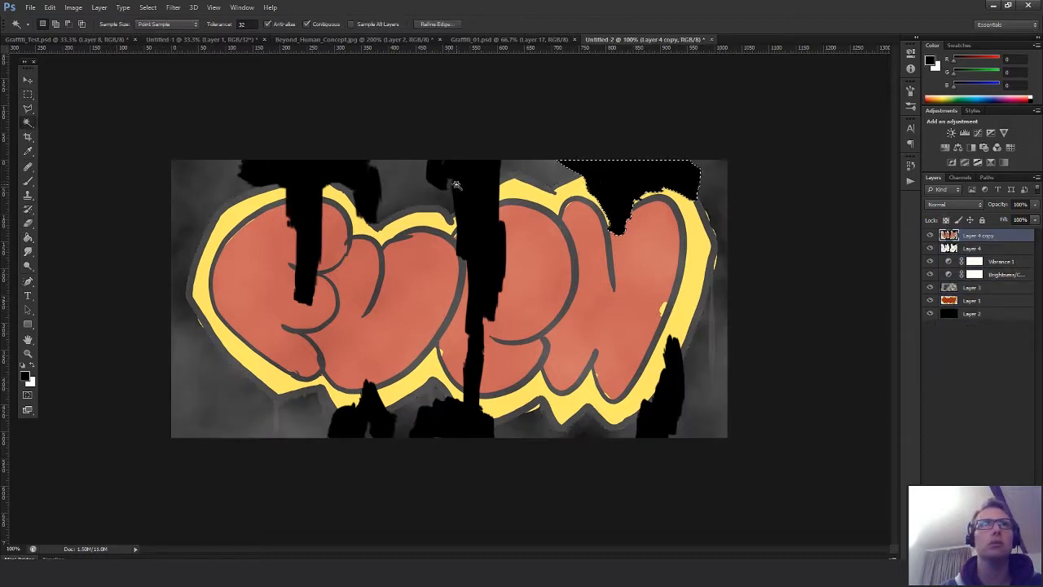
key(ctrl+alt+z)
key(ctrl+alt+z)
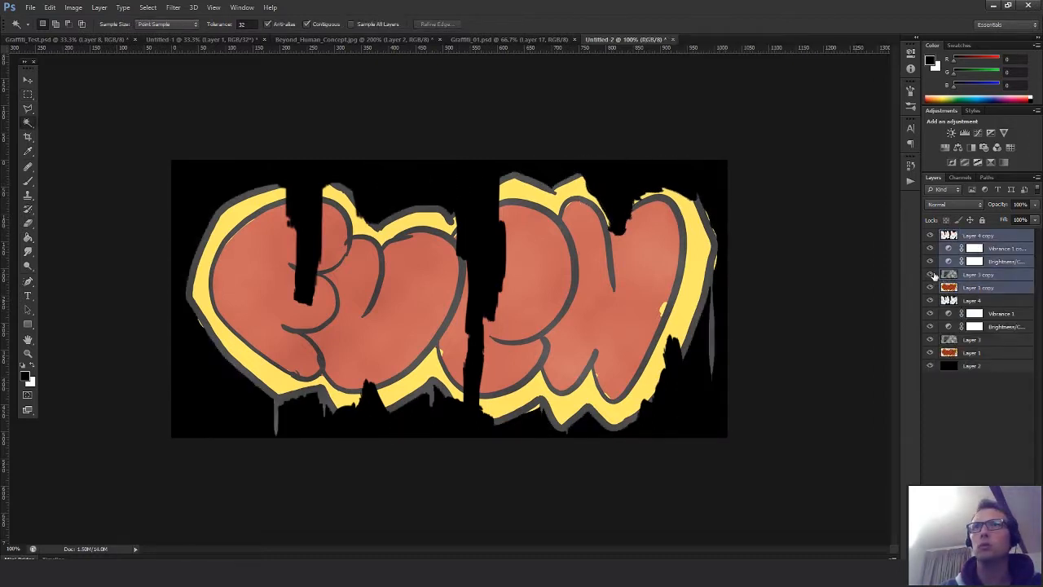
Delete the duplicated cloud layer and merge the remaining duplicates into a single layer
click(982, 275)
key(Delete)
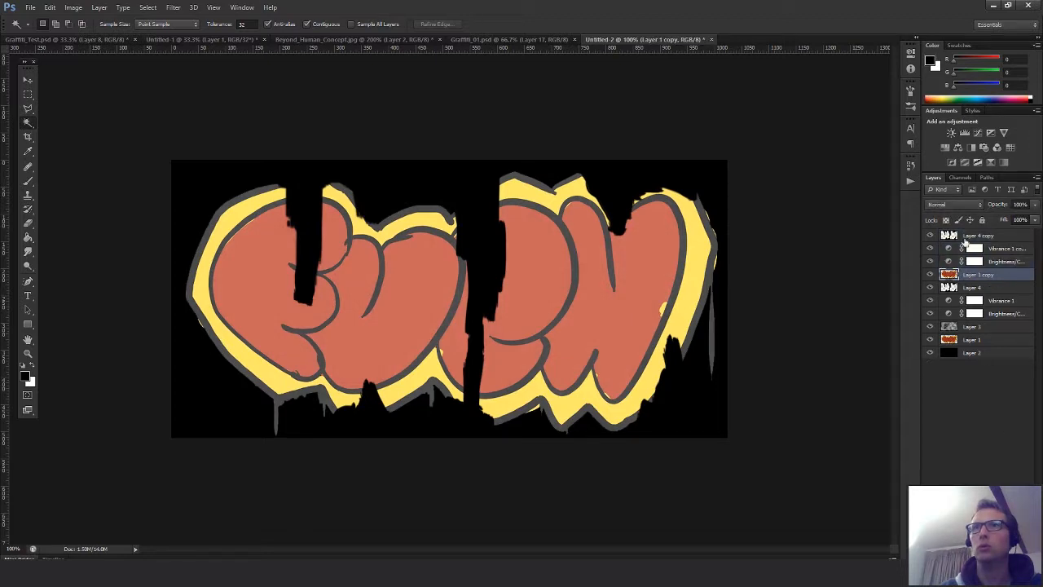
shift+click(963, 236)
key(ctrl+e)
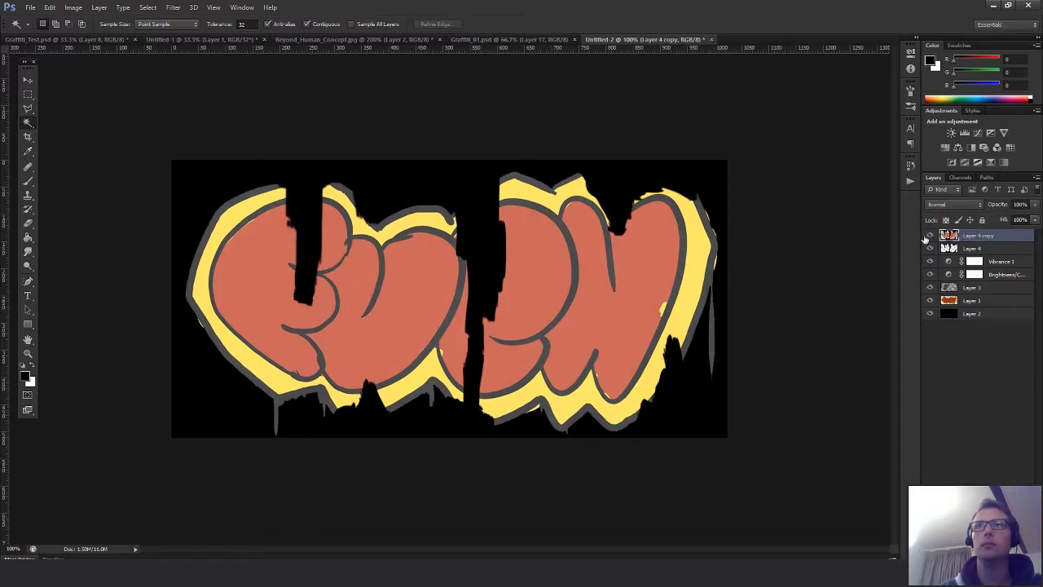
Remove the black gaps and the black surroundings of the graffiti from Layer 4 copy with the Magic Wand, and drop the selection
click(619, 190)
click(478, 227)
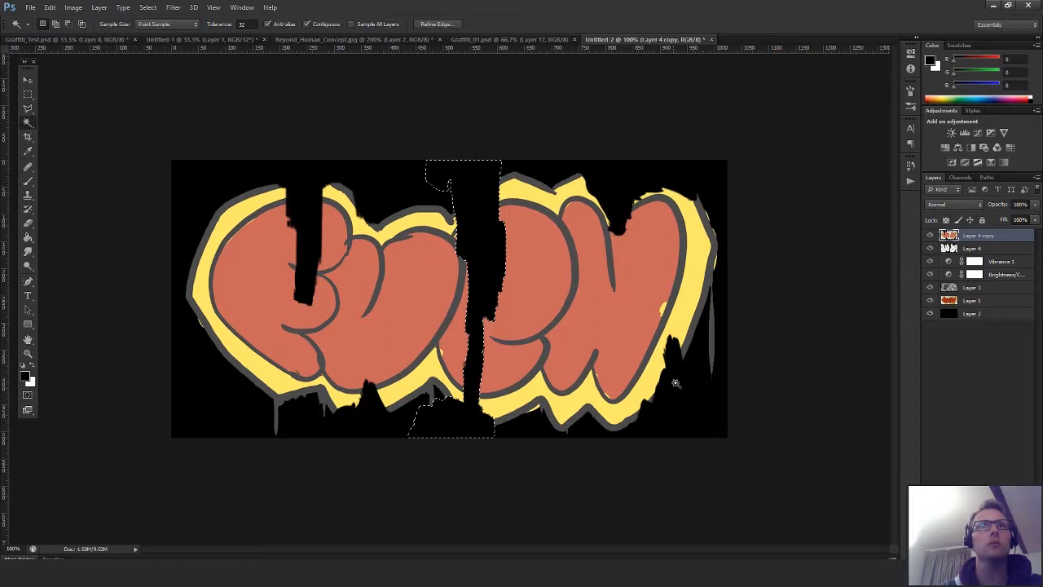
click(676, 383)
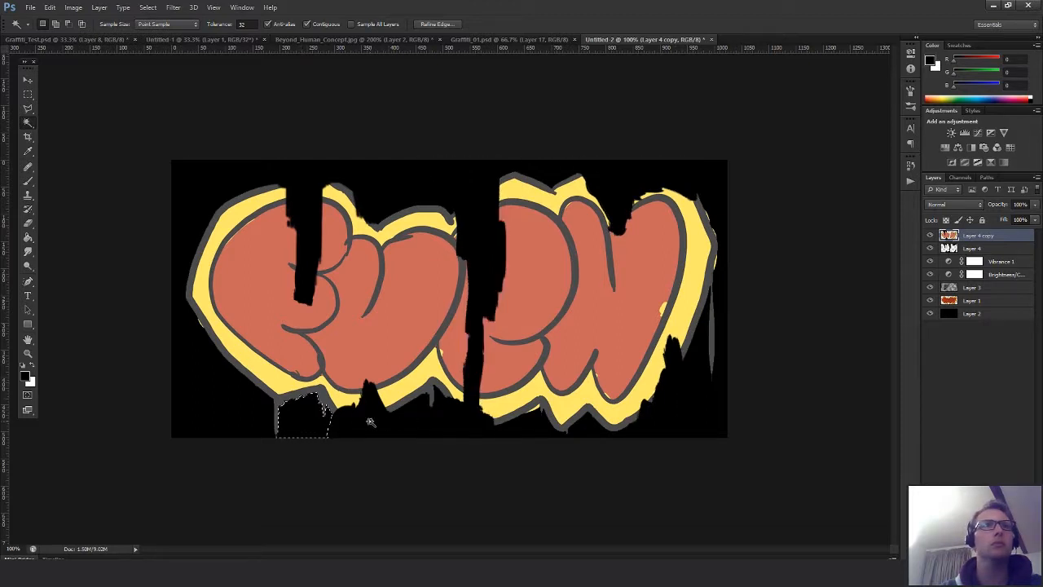
click(371, 423)
shift+click(311, 234)
shift+click(225, 175)
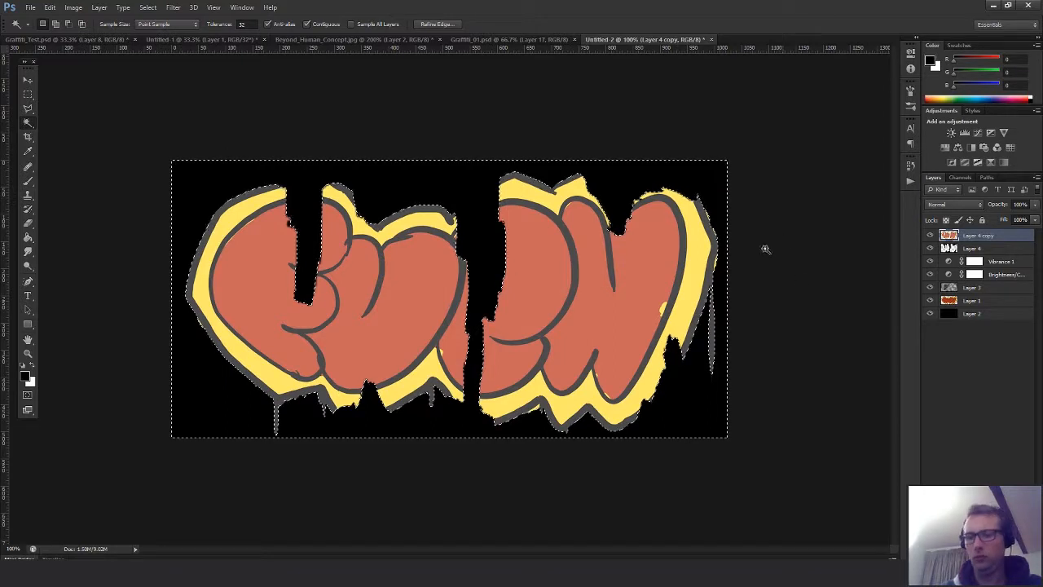
key(m)
key(ctrl+d)
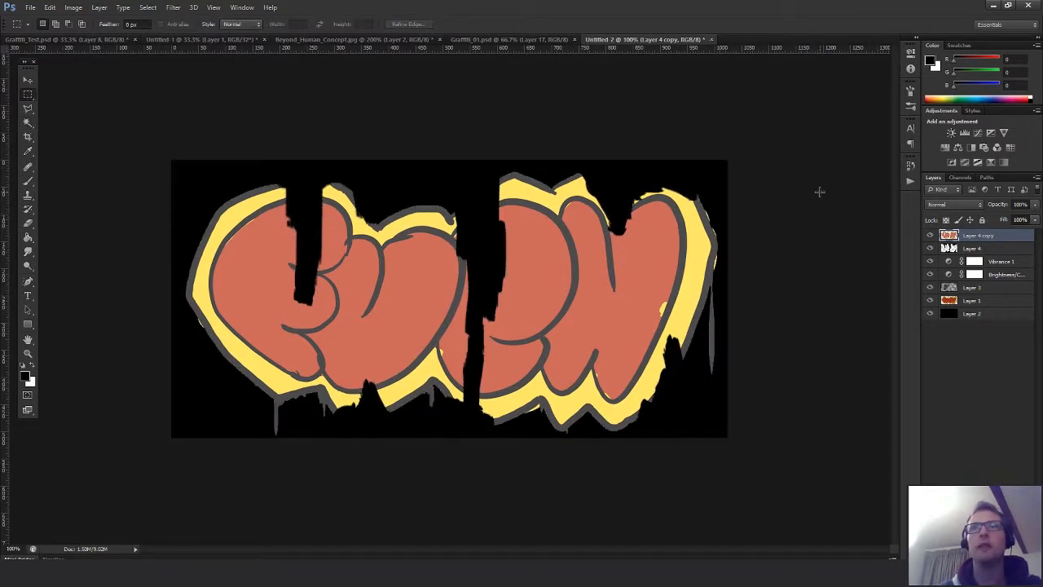
Select the whole canvas and apply a white Color Overlay to the isolated graffiti on Layer 4 copy
key(ctrl+a)
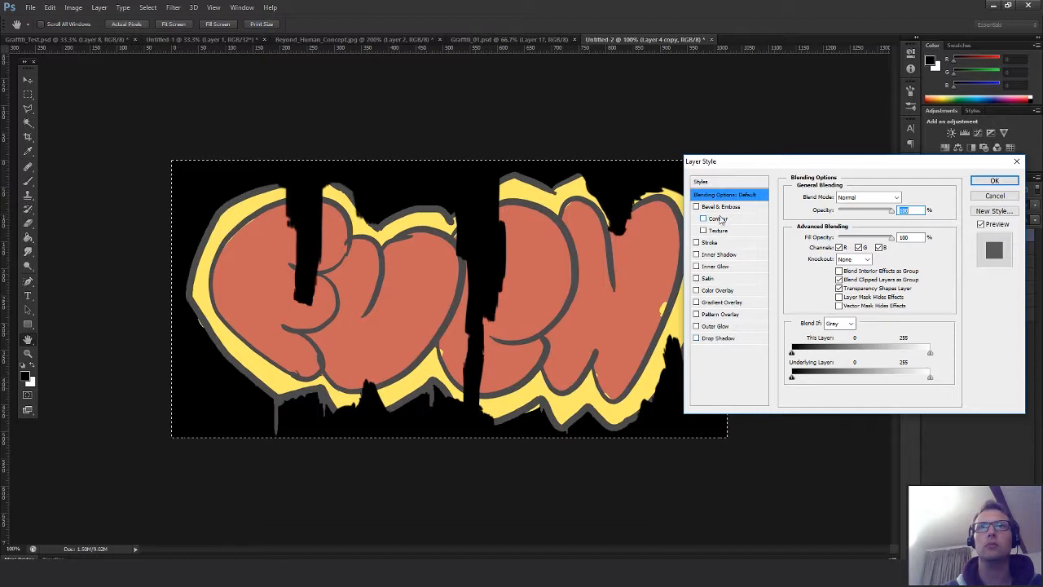
click(723, 291)
click(993, 181)
click(984, 178)
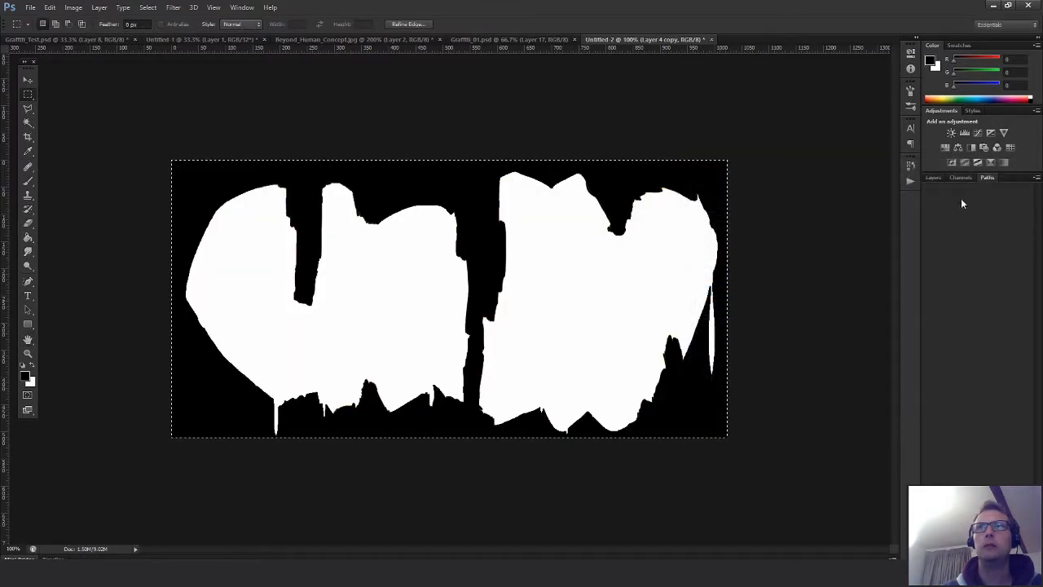
click(930, 178)
Add a new layer directly above Layer 4 and fill it with black
click(976, 270)
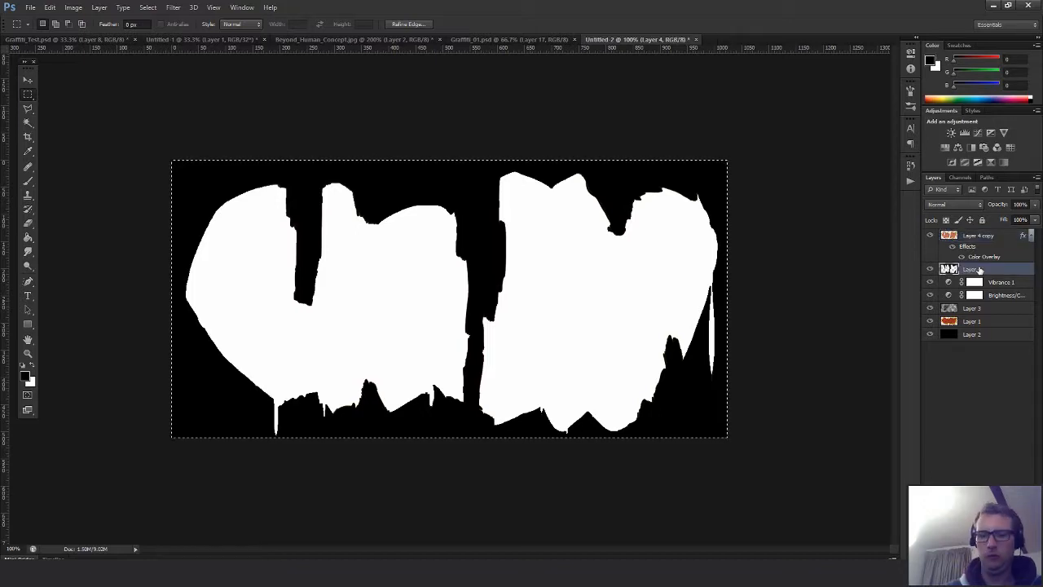
key(ctrl+shift+alt+n)
key(g)
click(654, 237)
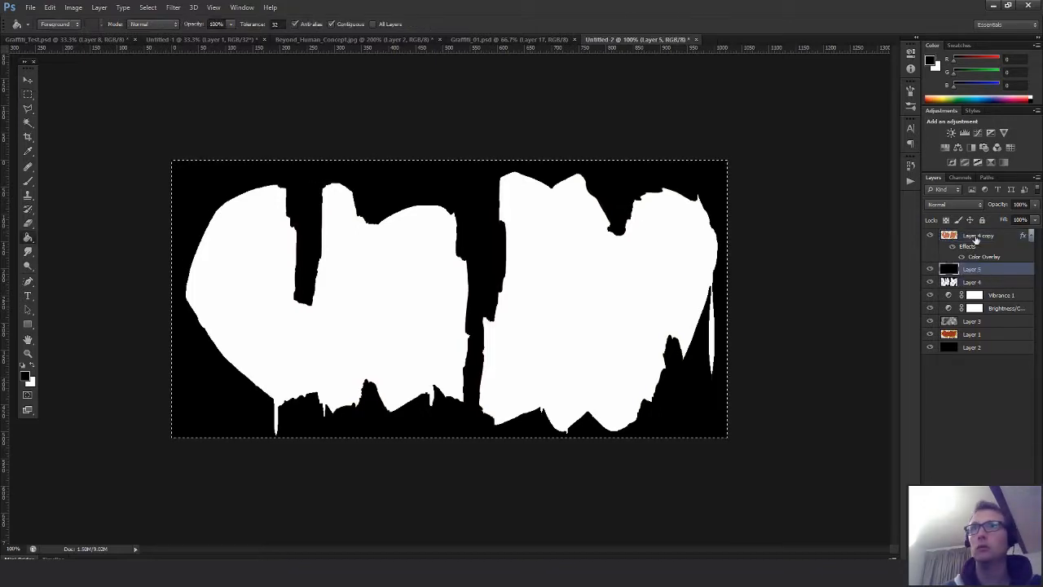
Merge Layer 4 copy with the black layer beneath it and rename the result ALP
click(1030, 235)
click(986, 236)
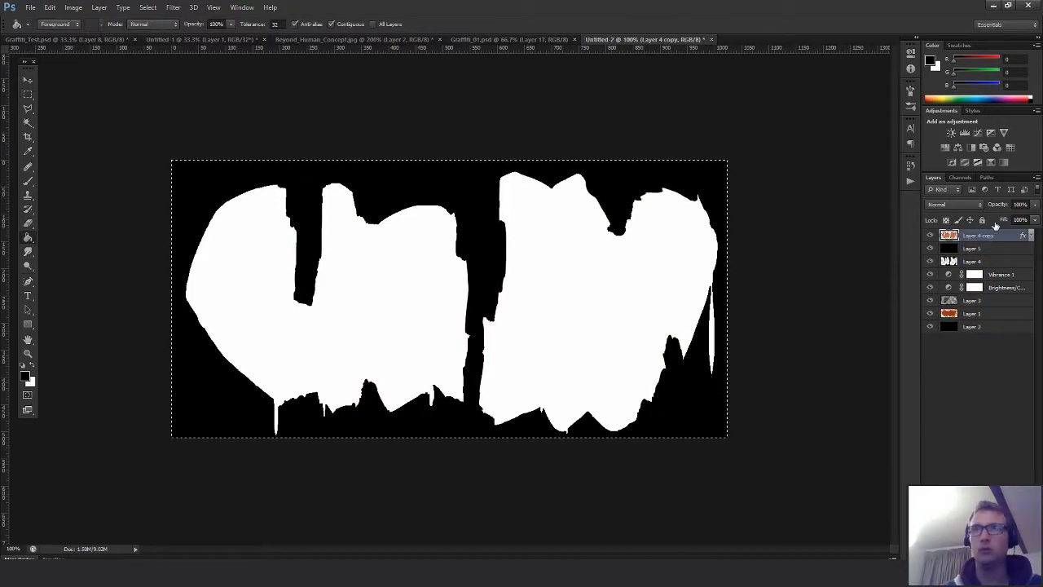
key(ctrl+e)
double_click(968, 237)
text(ALP)
key(Return)
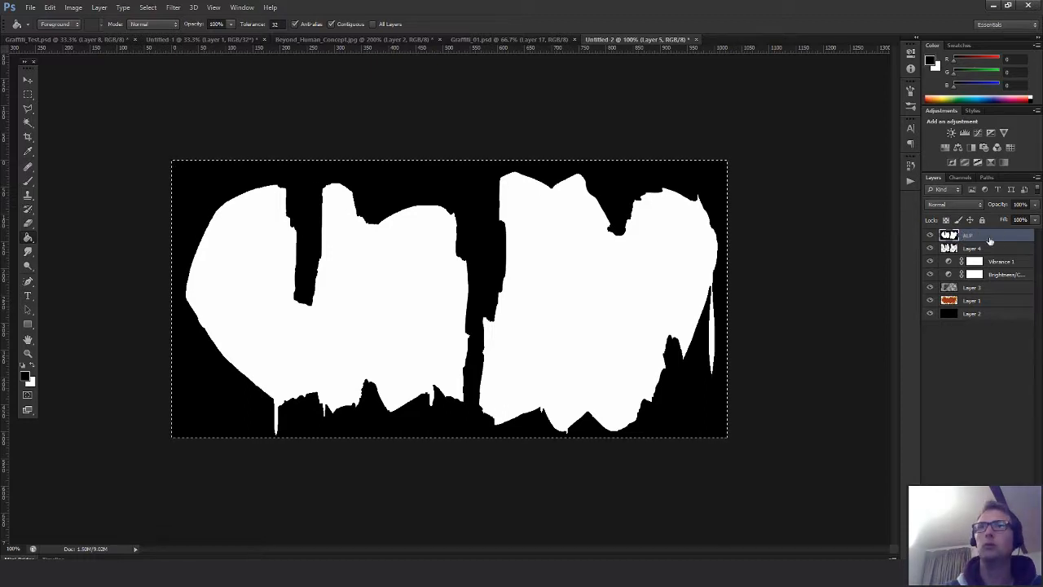
Copy the ALP layer, hide it, and paste the black-and-white mask into the Alpha 1 channel
click(930, 235)
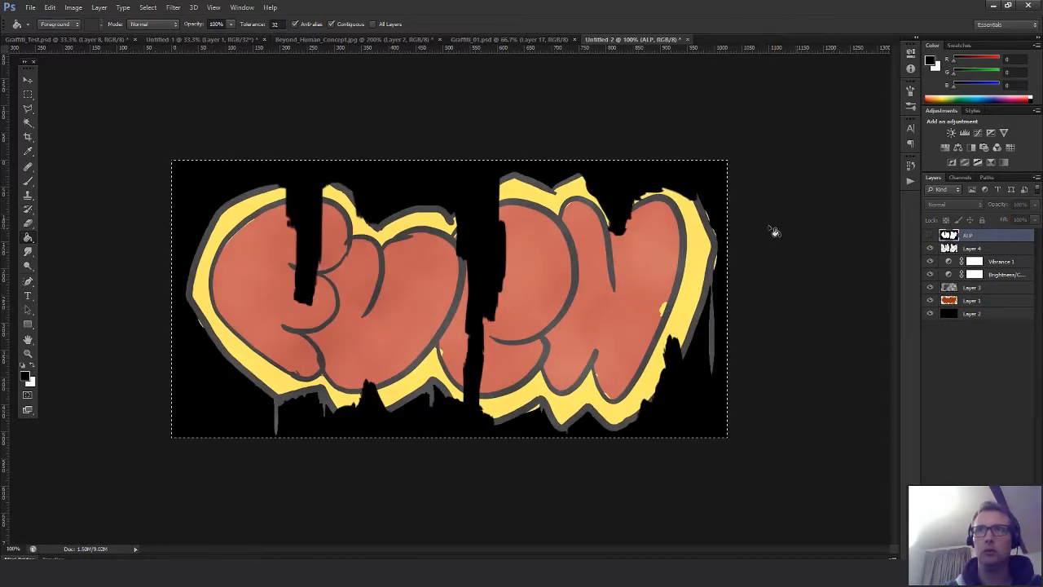
click(930, 235)
key(m)
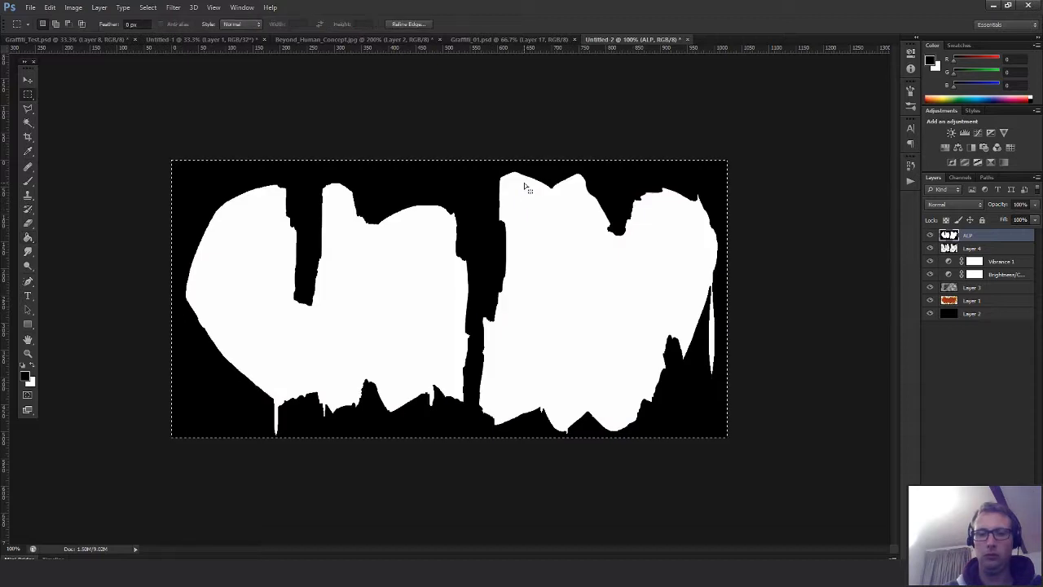
click(930, 235)
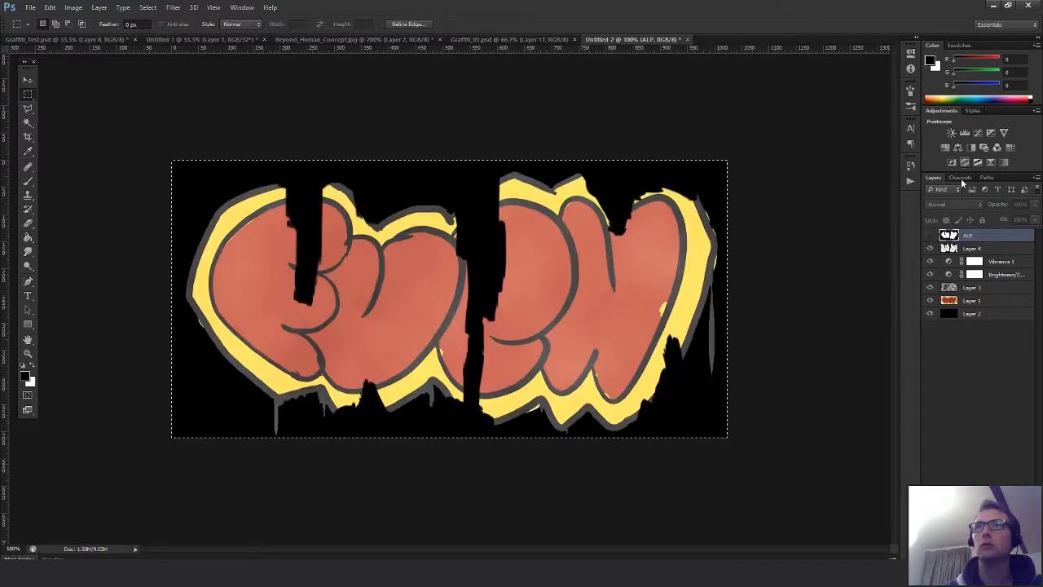
click(959, 177)
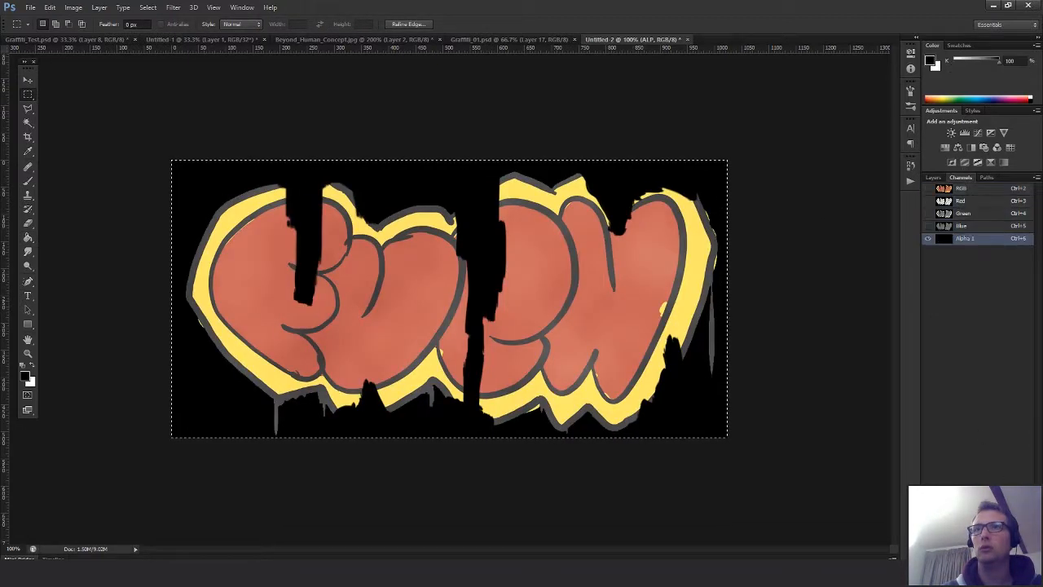
key(ctrl+v)
key(ctrl+d)
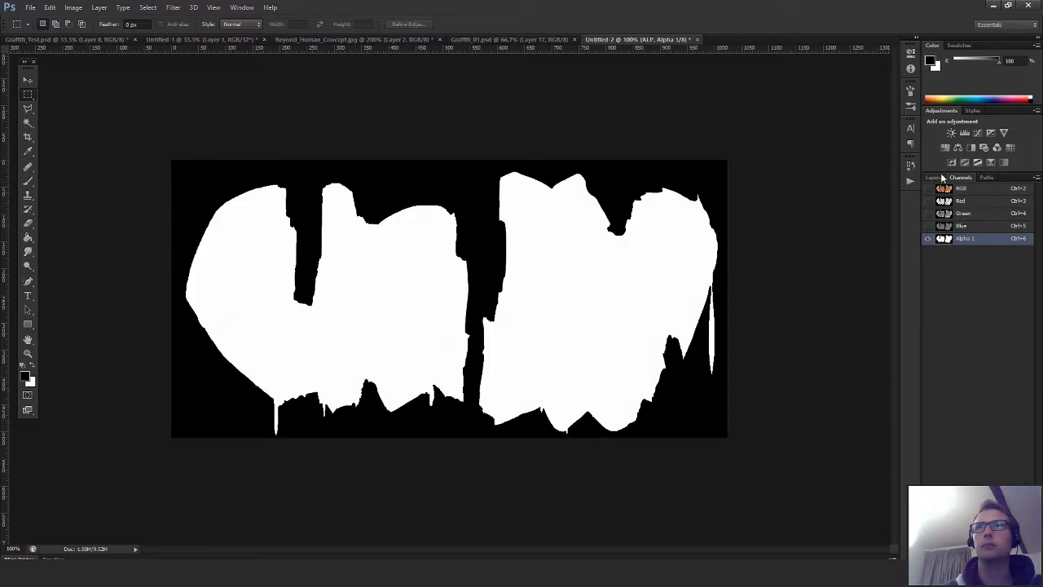
Return to the layers, compare the graffiti with the ALP mask, and leave ALP hidden
click(934, 177)
click(955, 238)
click(964, 249)
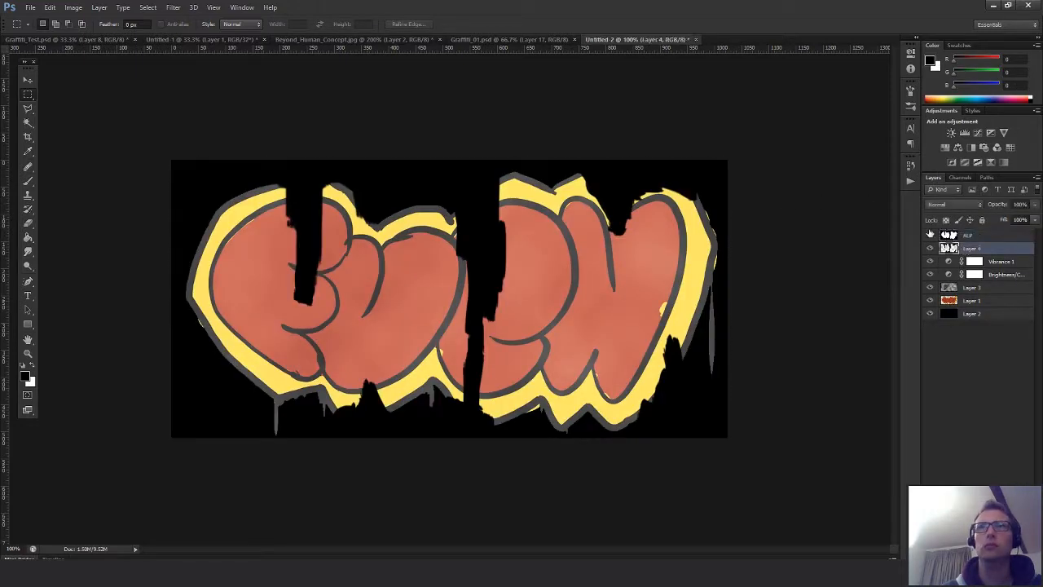
click(930, 236)
click(930, 235)
click(966, 235)
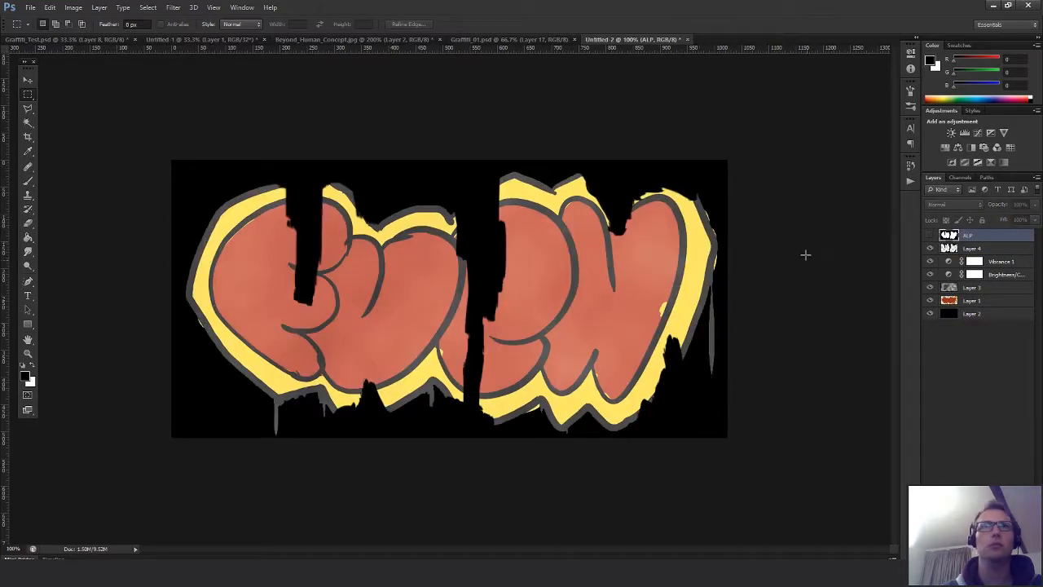
Save the texture with its alpha channel as the Targa file T_Graffiti_03_BaseColor in the Exports folder
key(ctrl+shift+s)
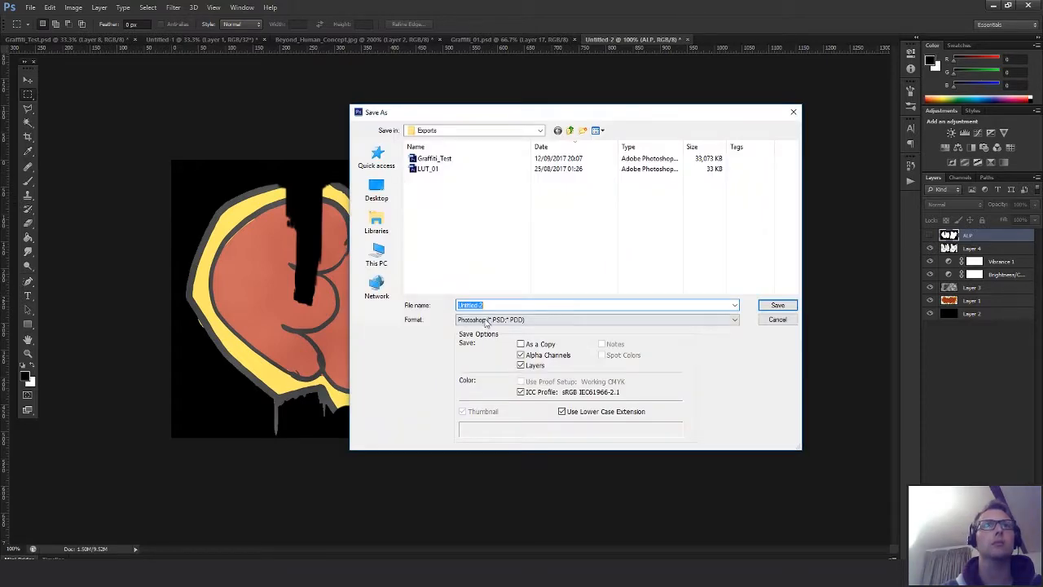
click(570, 319)
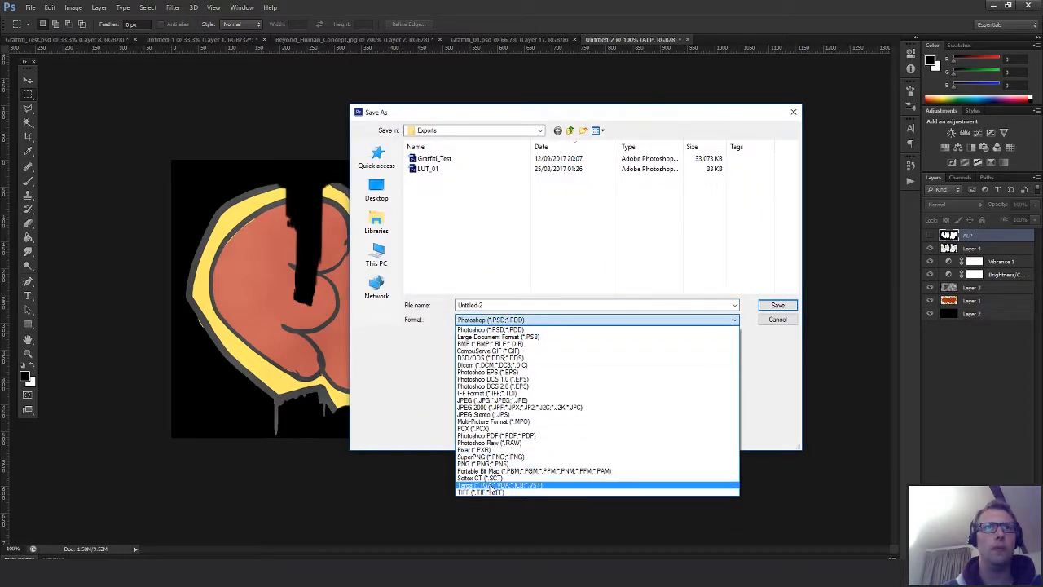
click(501, 486)
click(453, 159)
click(494, 304)
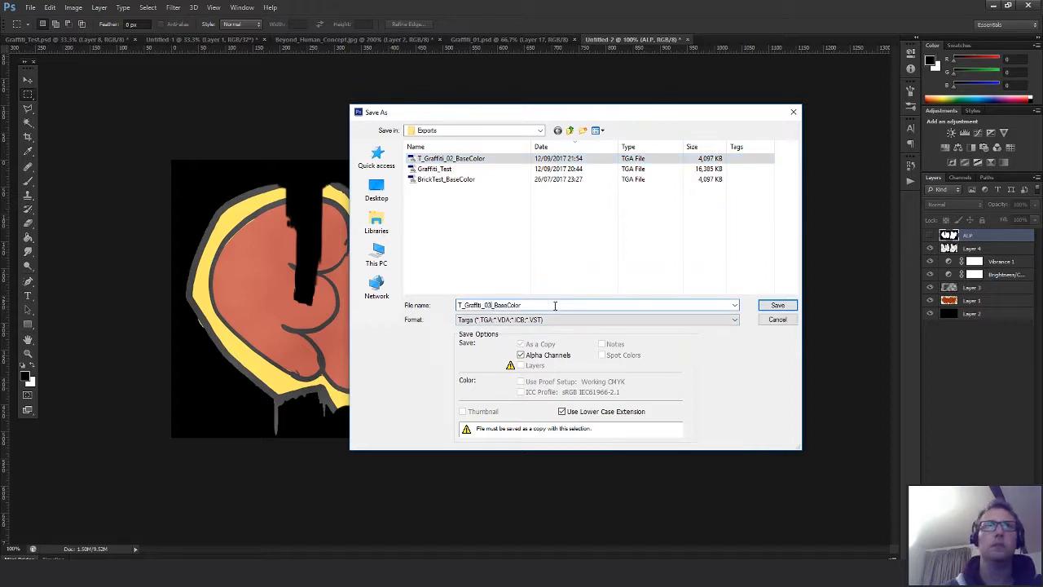
click(774, 306)
click(544, 186)
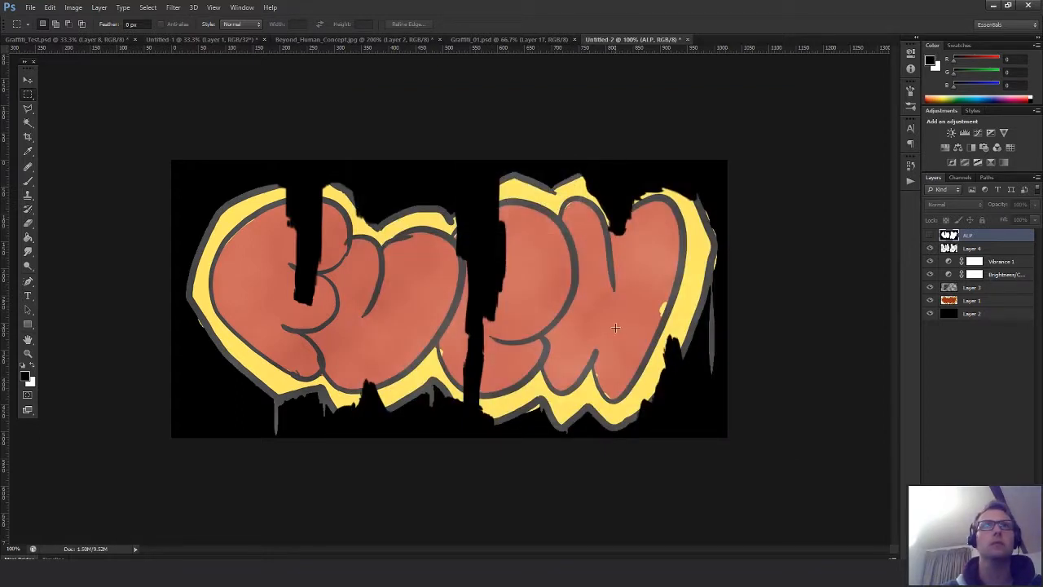
Switch to the Unreal Editor, open the M_Graffiti_03 material, and add a texture sample of the third graffiti texture
key(alt+Tab)
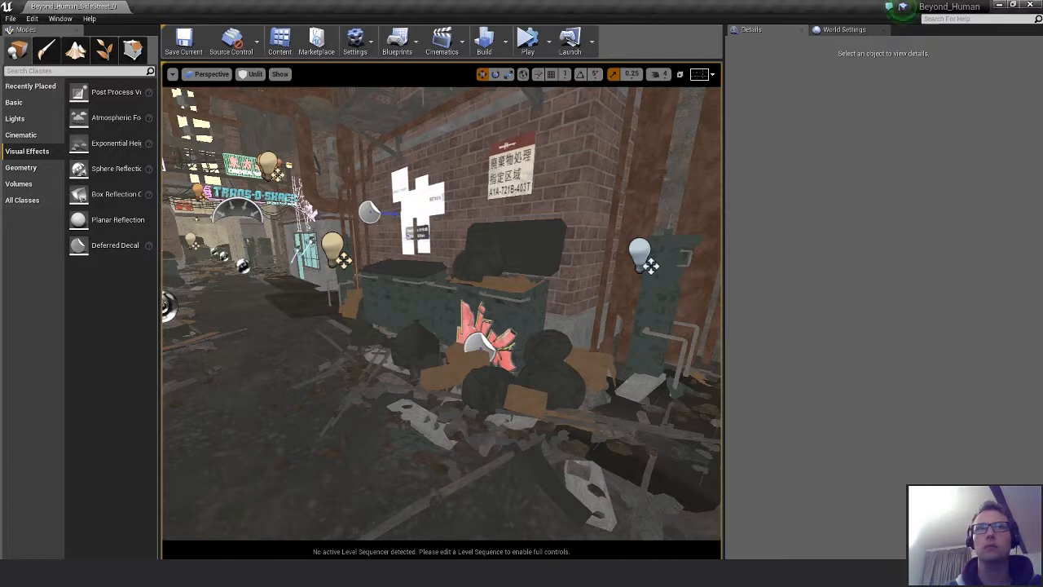
click(494, 342)
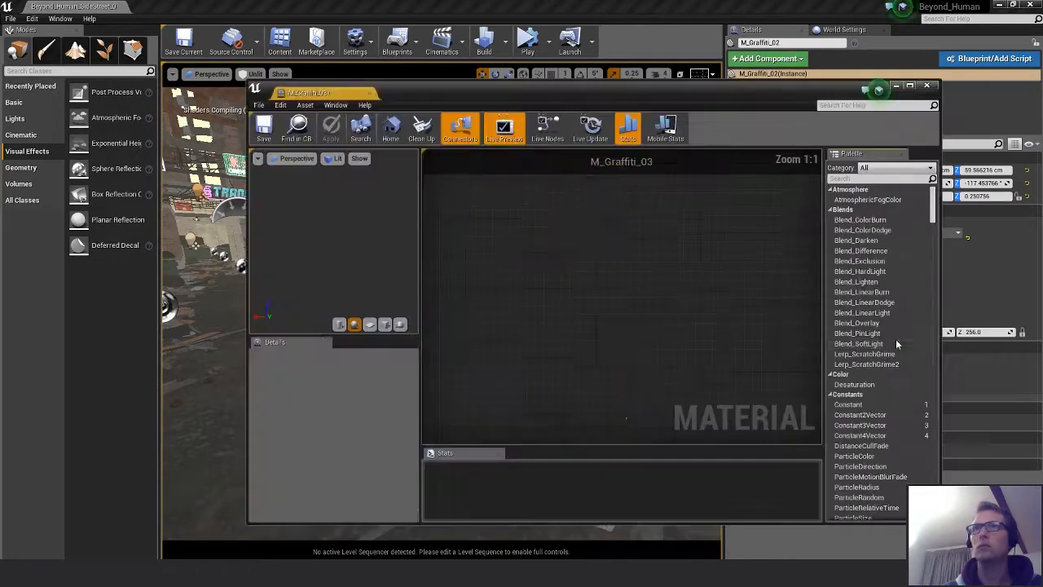
scroll(512, 297, down, 4)
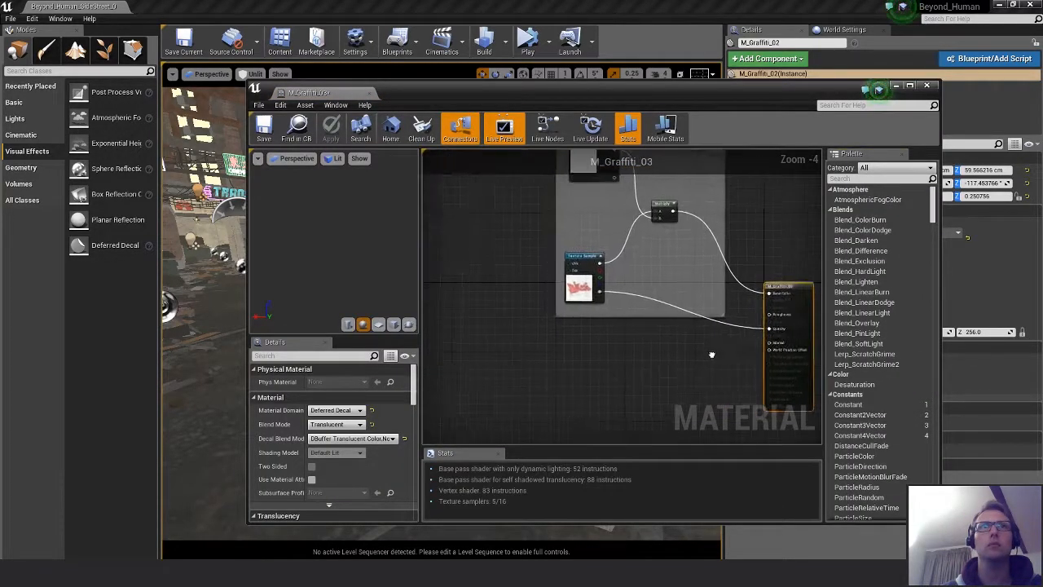
drag(701, 294, 541, 333)
scroll(597, 352, up, 1)
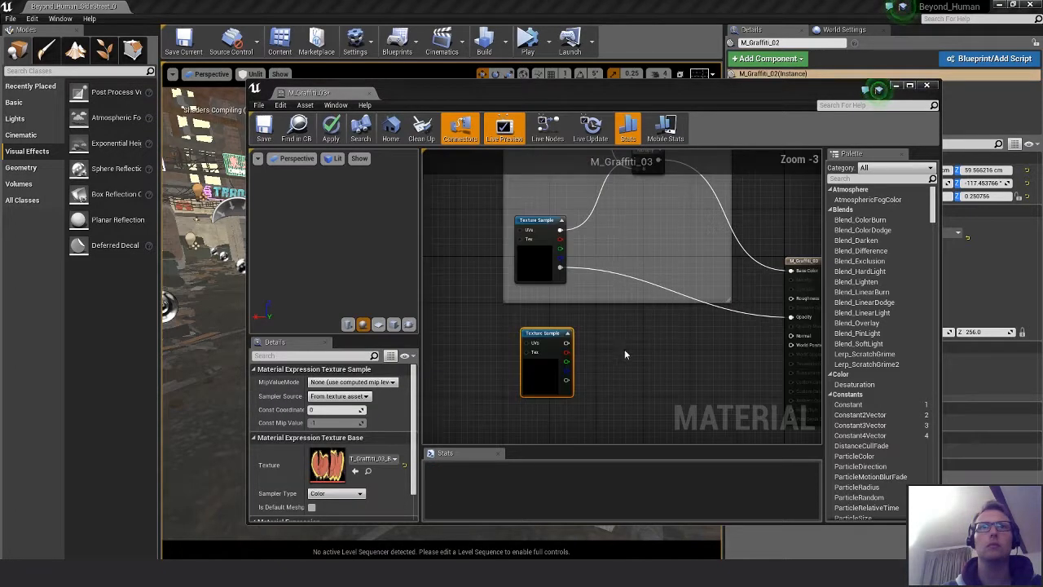
right_drag(624, 349, 577, 370)
Connect the new texture's colour to Multiply and its alpha to Opacity, and delete the old texture sample
drag(519, 363, 591, 188)
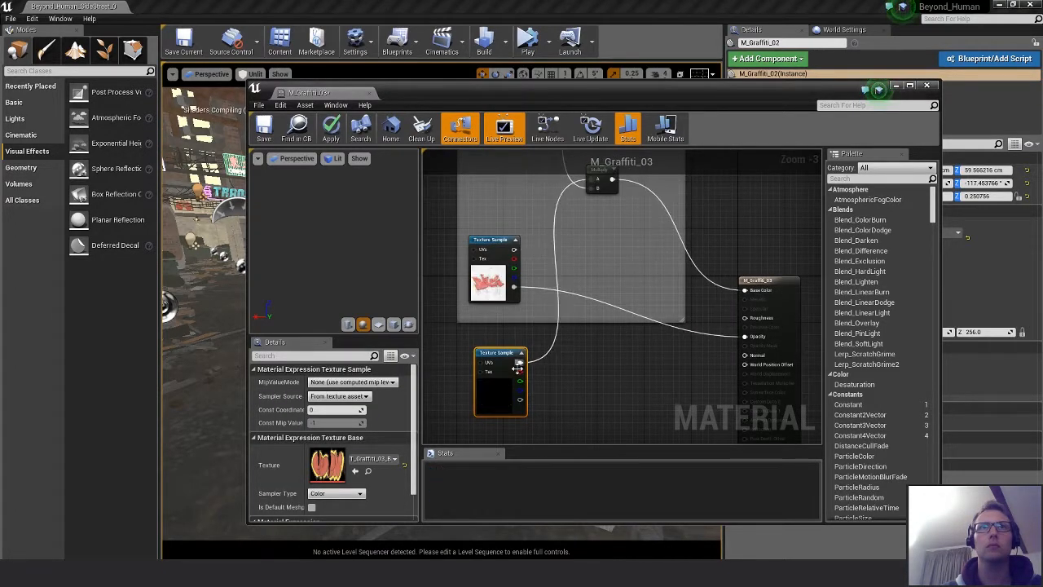
drag(522, 403, 744, 336)
click(504, 293)
key(Delete)
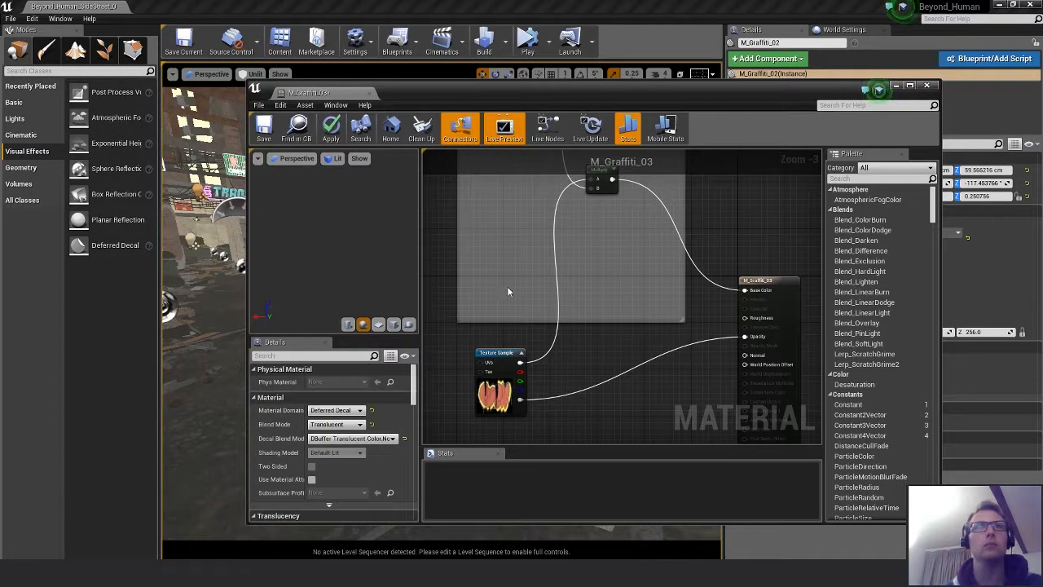
Move the new texture sample into the deleted sample's place in the comment box, and save and close M_Graffiti_03
drag(500, 380, 500, 273)
click(448, 236)
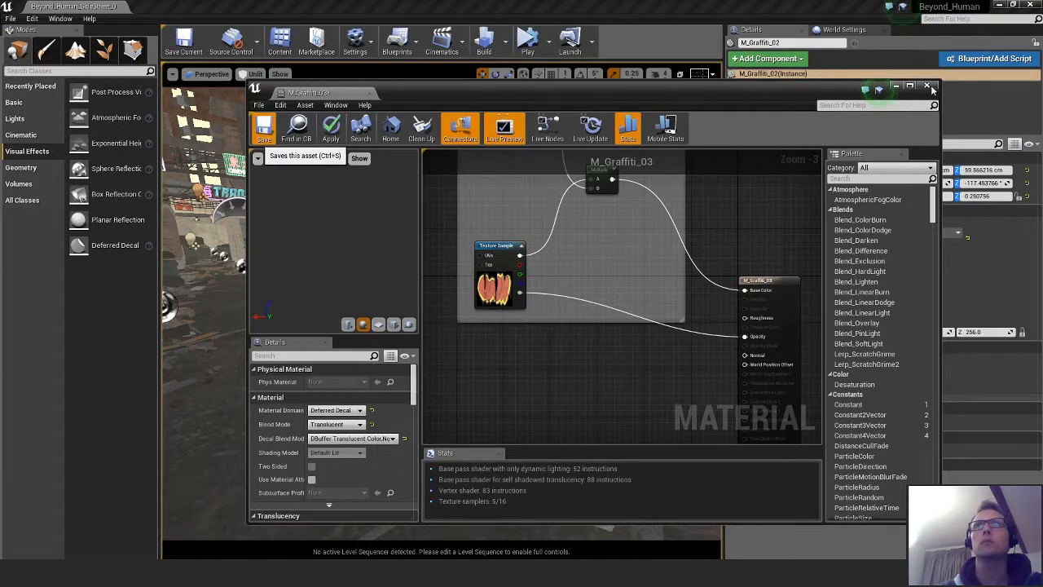
key(ctrl+s)
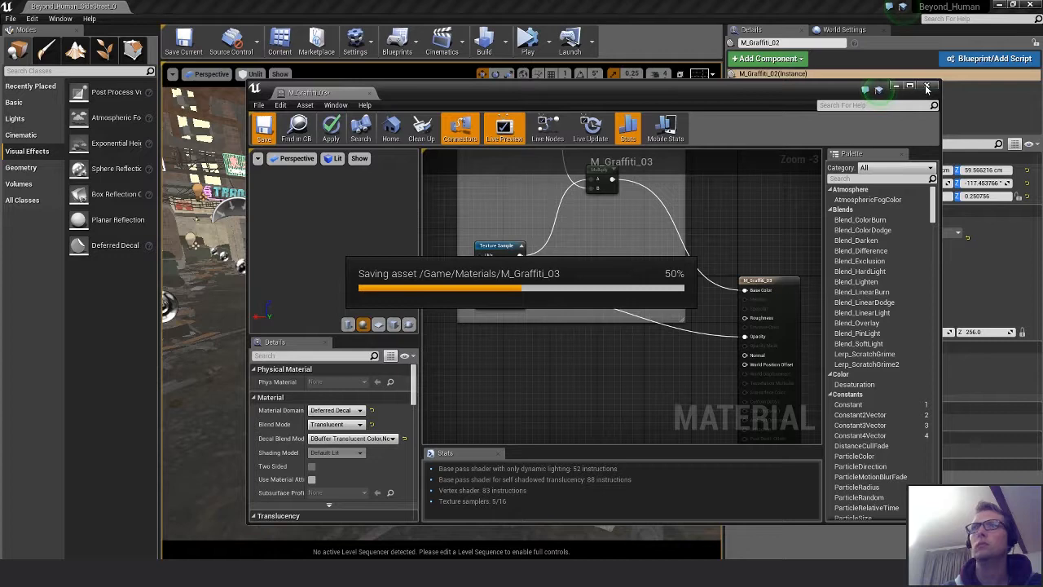
click(927, 87)
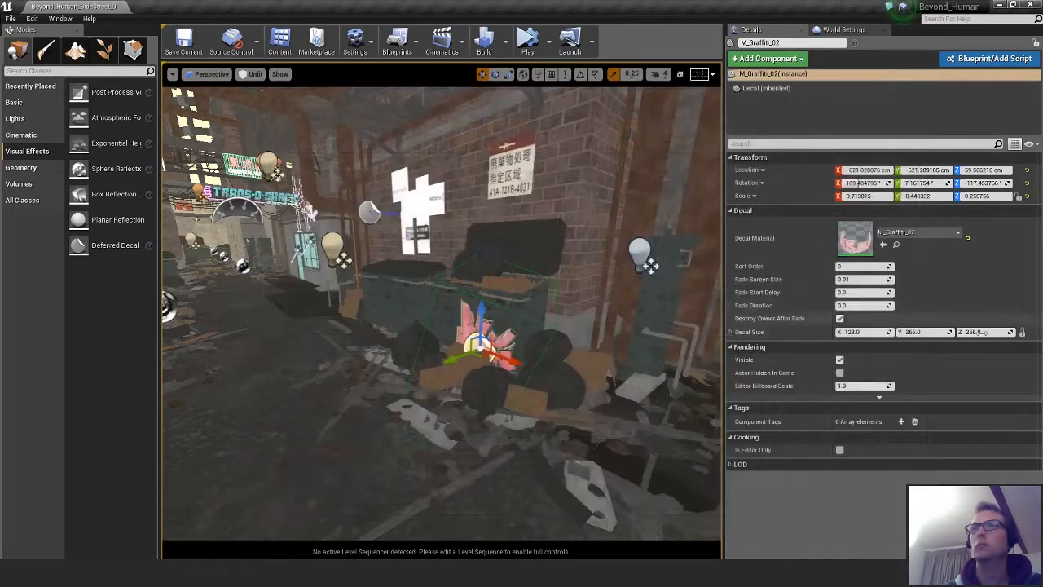
Try the M_Graffiti_03 material on the existing decal by the dumpster, and delete that decal
drag(1042, 303, 882, 248)
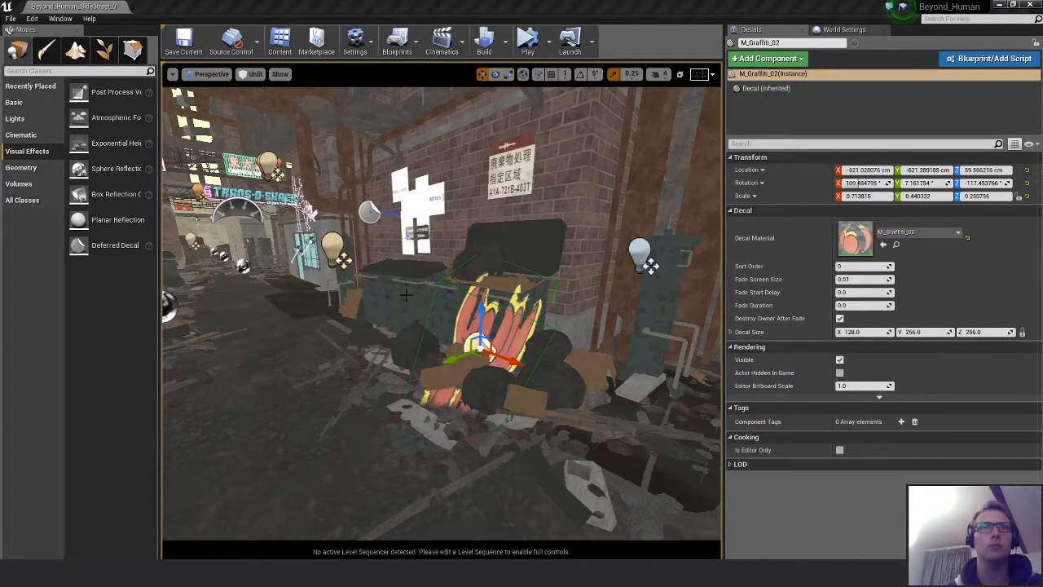
alt+drag(405, 295, 449, 341)
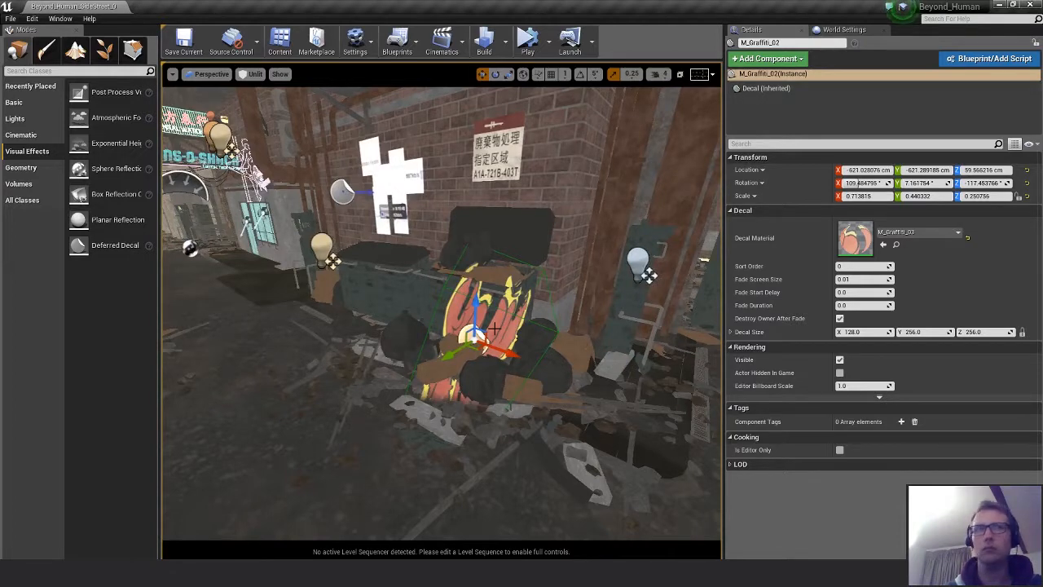
key(Delete)
Place an M_Graffiti_03 decal on the dumpster and orient it to project onto the front face
right_click(445, 303)
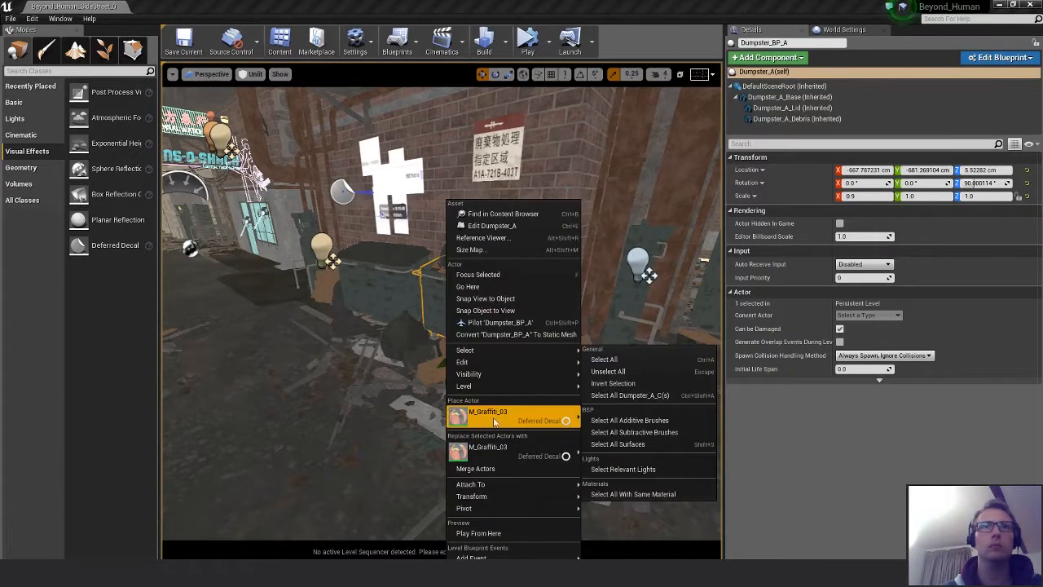
click(487, 419)
alt+drag(450, 407, 433, 322)
key(e)
key(r)
key(e)
key(r)
Scale the graffiti decal to about 0.35 × 0.25 × 0.40 to fit the dumpster's front
alt+drag(545, 352, 708, 350)
drag(453, 291, 422, 284)
drag(428, 336, 422, 322)
alt+drag(512, 375, 500, 321)
Move the graffiti decal toward the dumpster's corner and turn it about its vertical axis to about -98°
key(e)
key(w)
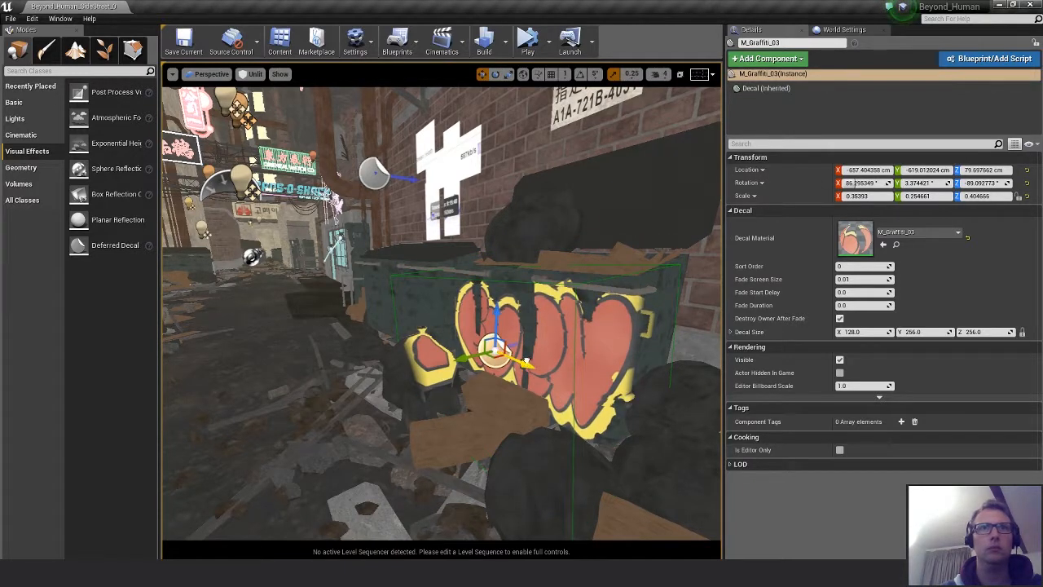
drag(526, 362, 569, 402)
key(e)
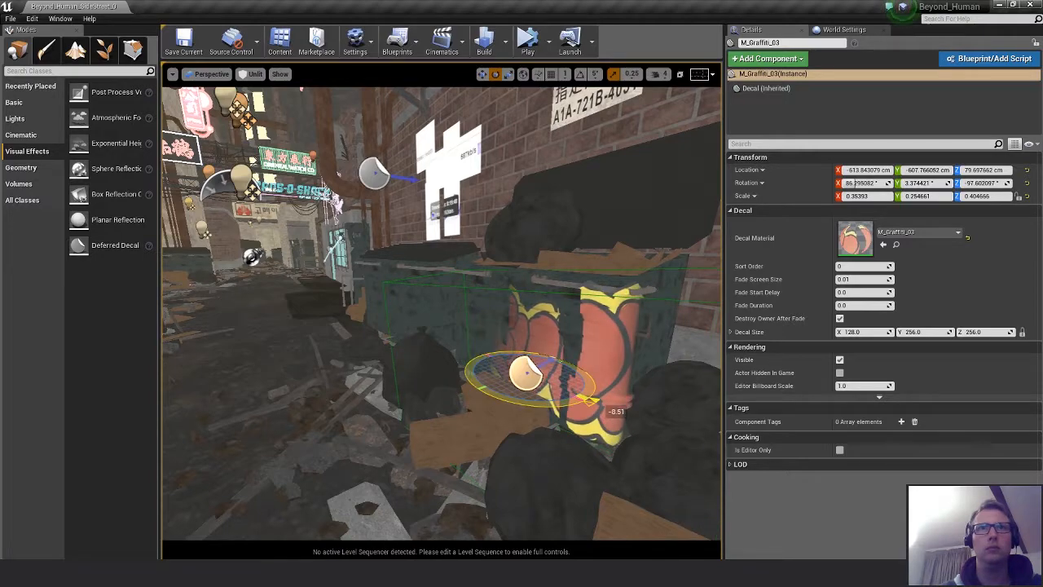
Increase the graffiti decal's X scale to about 0.88 to deepen its projection through the dumpster
key(r)
drag(549, 361, 603, 338)
key(d)
right_drag(627, 450, 595, 432)
key(s)
key(a)
Rotate the graffiti decal to about 87° on X, 3.5° on Y and -122° on Z to even out its wrap around the dumpster
key(e)
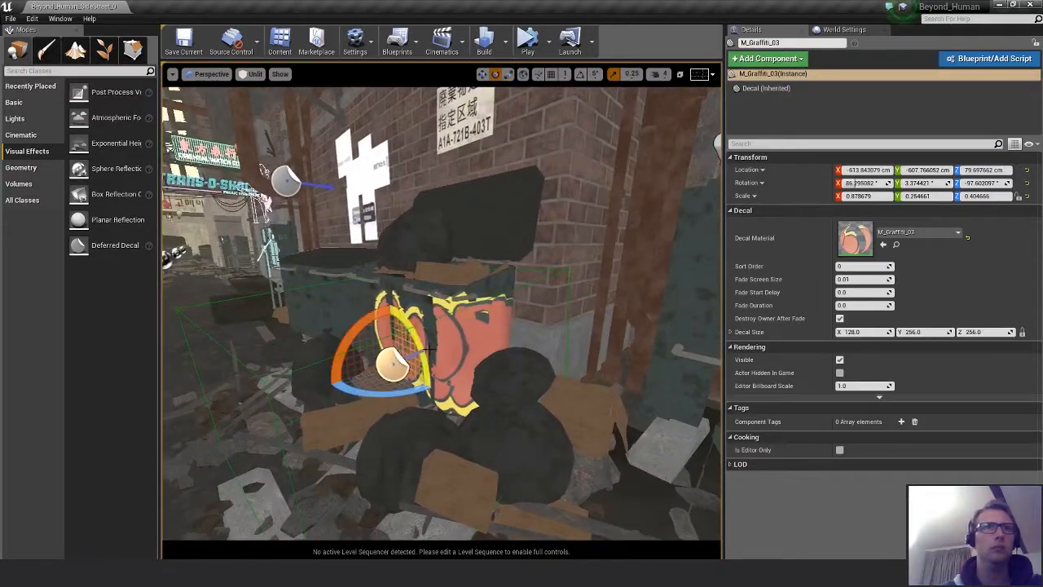
drag(414, 334, 481, 409)
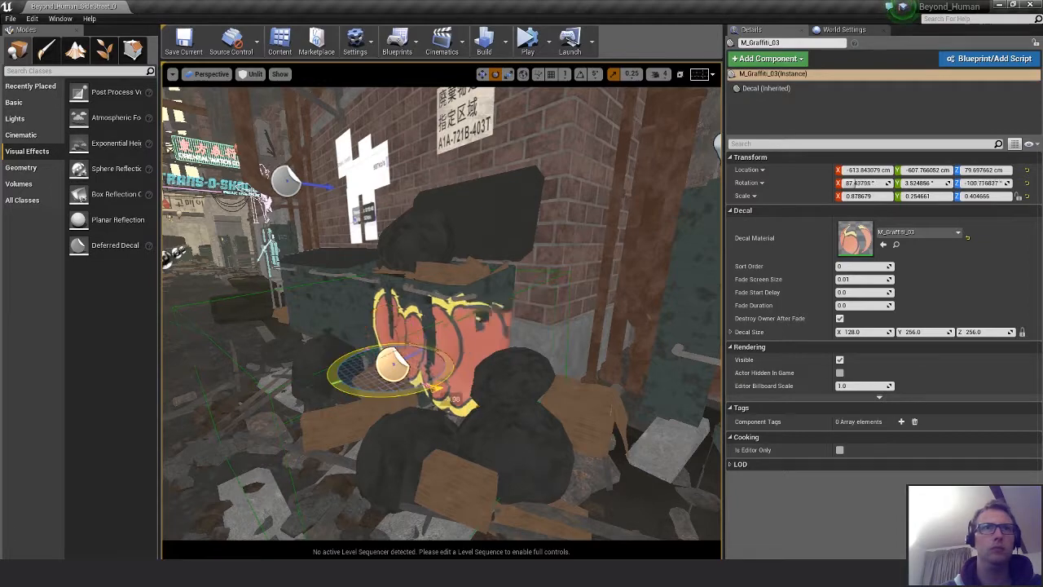
drag(442, 380, 444, 380)
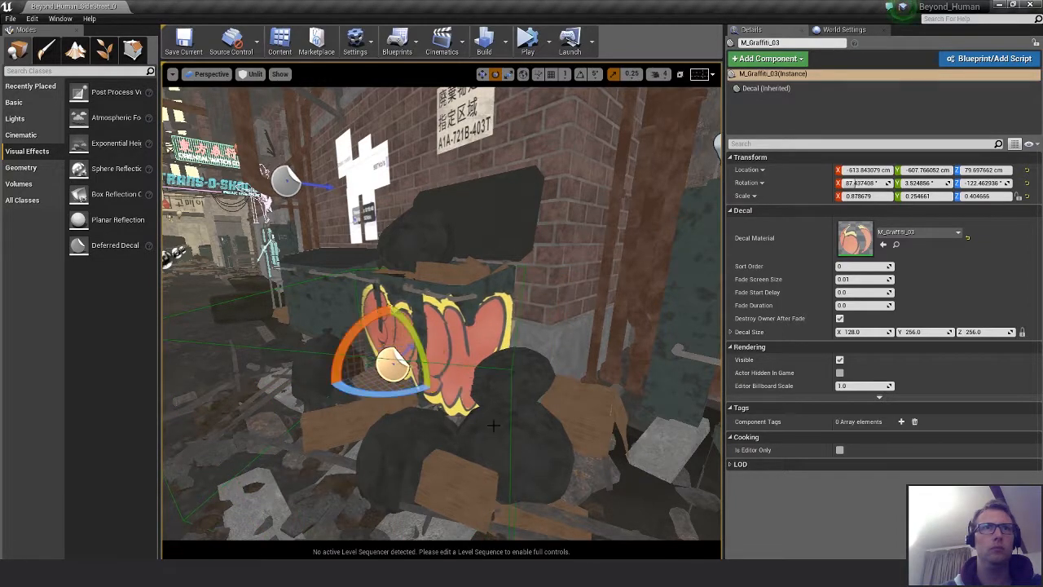
mouse_move(525, 431)
alt+mouse_down()
mouse_move(424, 431)
mouse_move(525, 431)
alt+mouse_up()
Scale the decal to about 0.83 × 0.21 × 0.37 and shift it to about X -627, Y -613 cm
key(w)
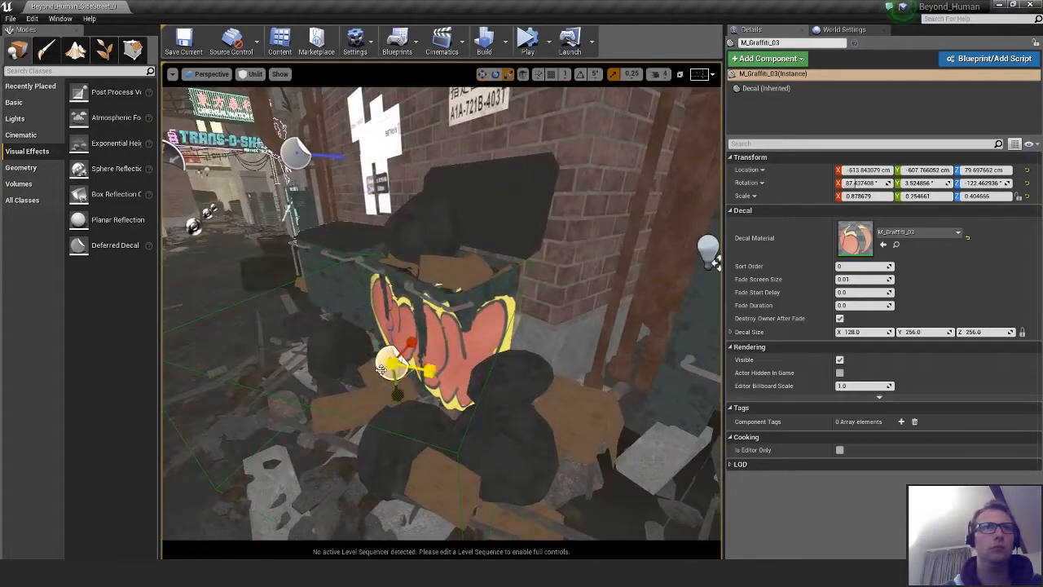
key(w)
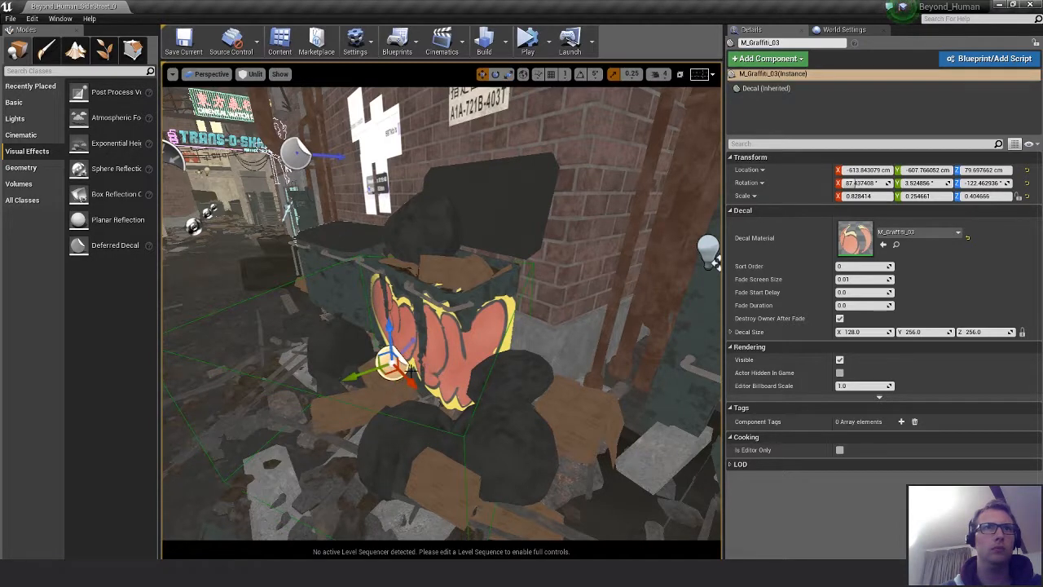
drag(388, 372, 422, 359)
key(r)
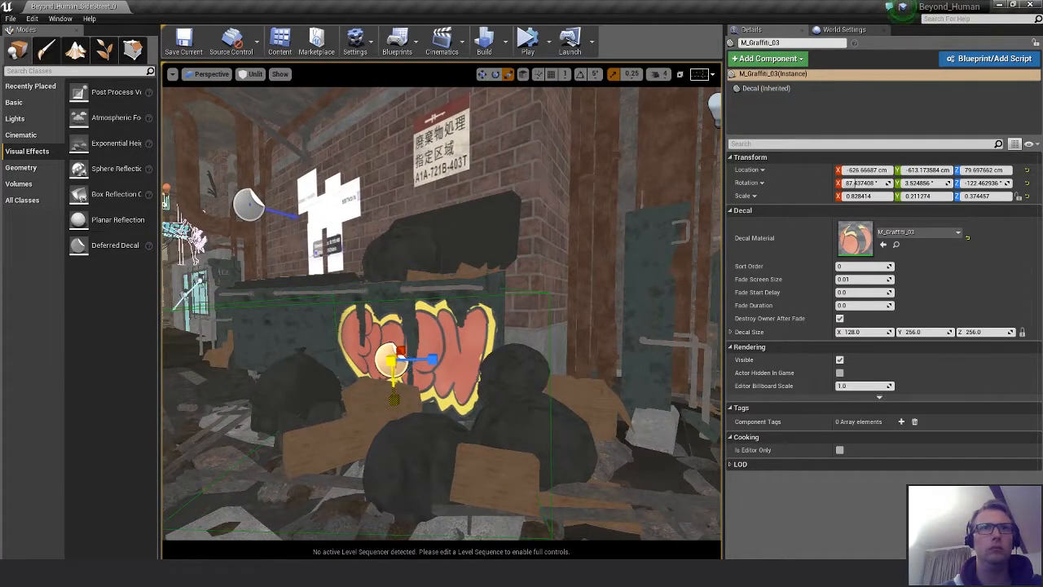
Adjust the decal's Y scale to about 0.22 and lower it to about 76 cm on Z
mouse_move(394, 400)
mouse_down()
mouse_move(394, 409)
mouse_move(393, 400)
mouse_up()
key(w)
drag(393, 320, 395, 322)
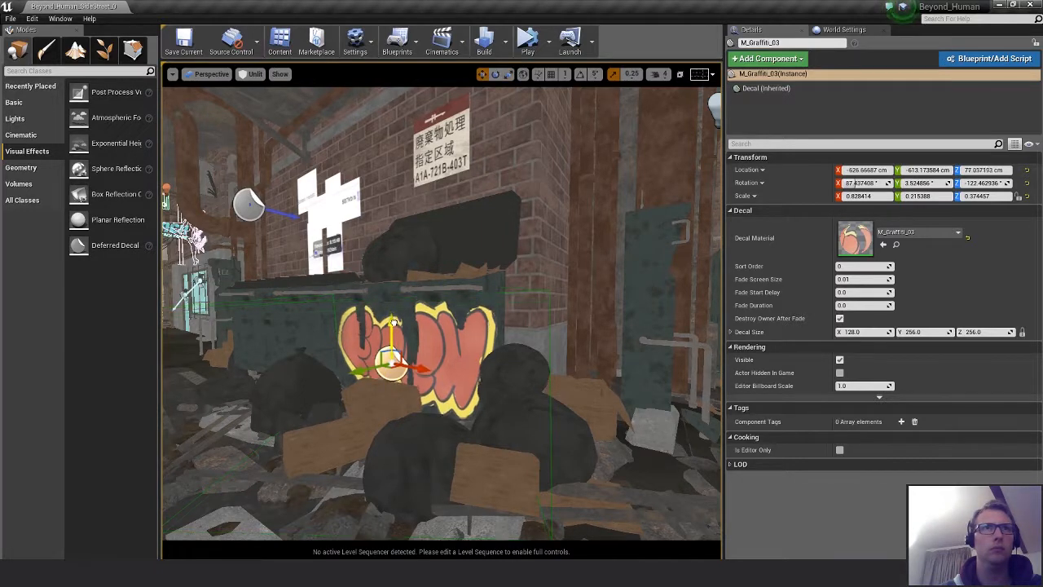
key(r)
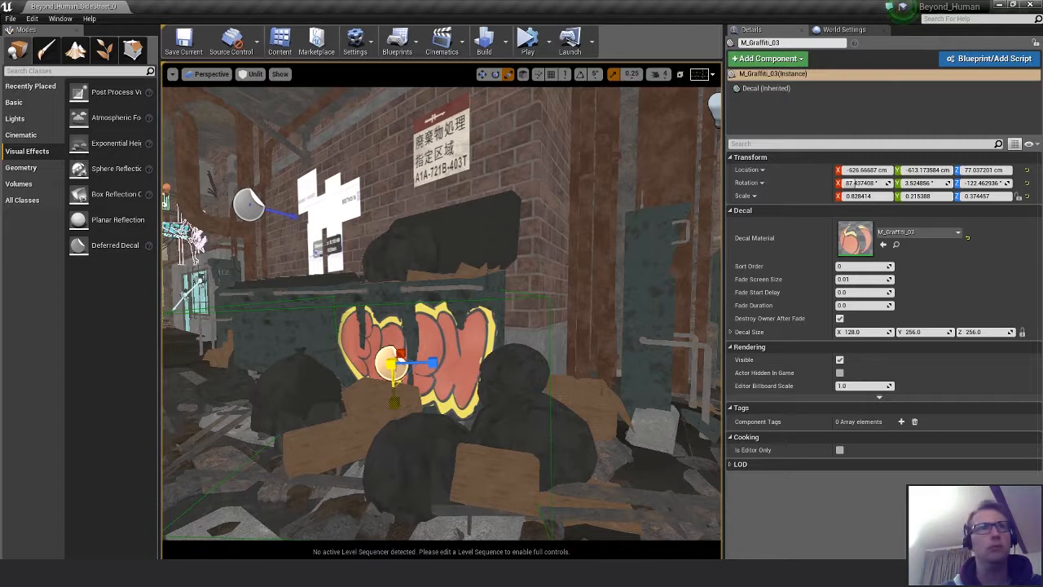
drag(393, 403, 393, 424)
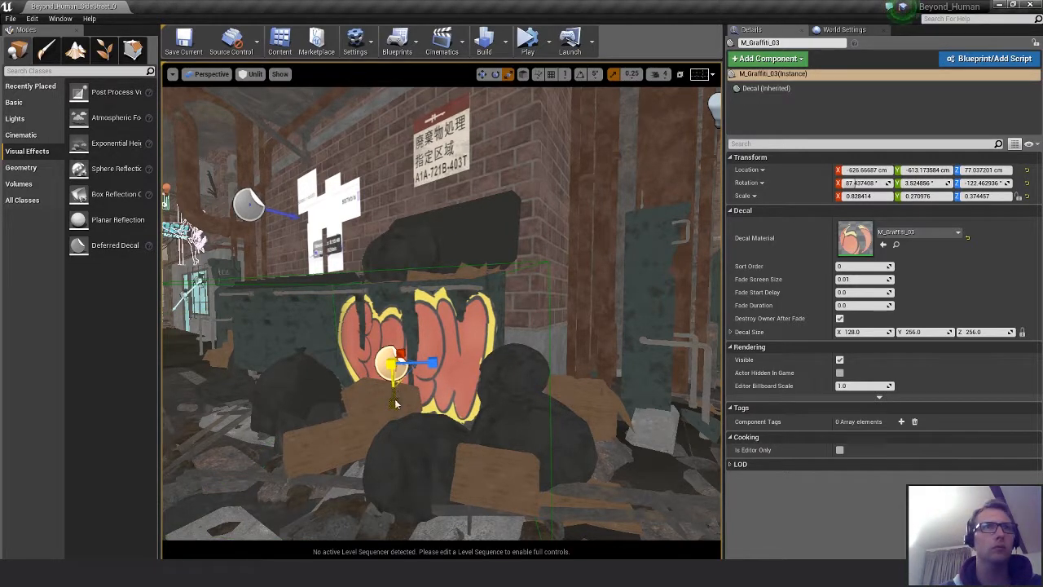
drag(395, 399, 390, 344)
key(w)
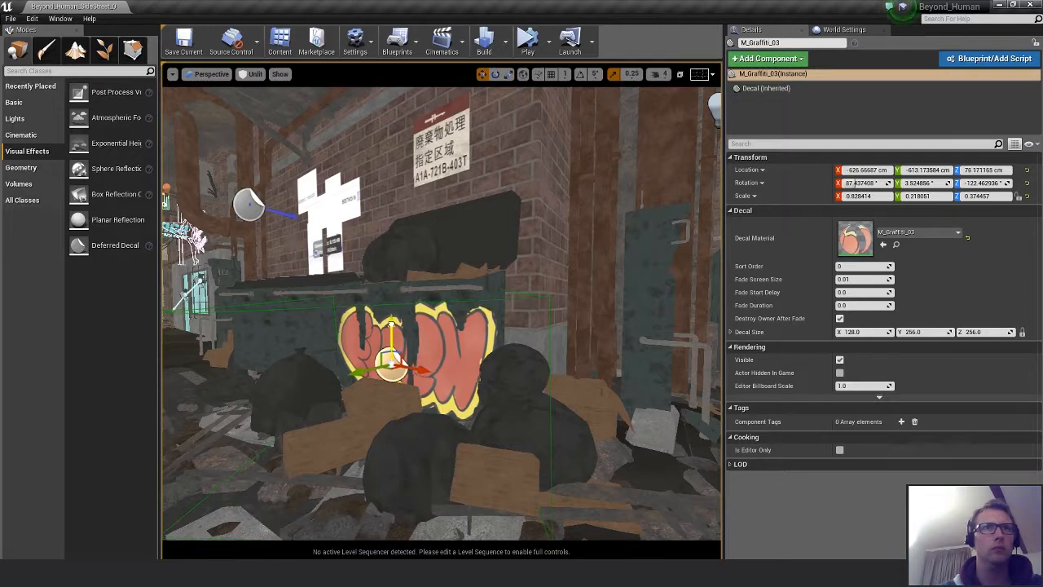
Inspect the graffiti on the dumpster up close, from across the street, and through the CineCameraActor2 view
click(440, 314)
mouse_move(440, 314)
alt+mouse_down()
mouse_move(509, 359)
mouse_move(457, 326)
alt+mouse_up()
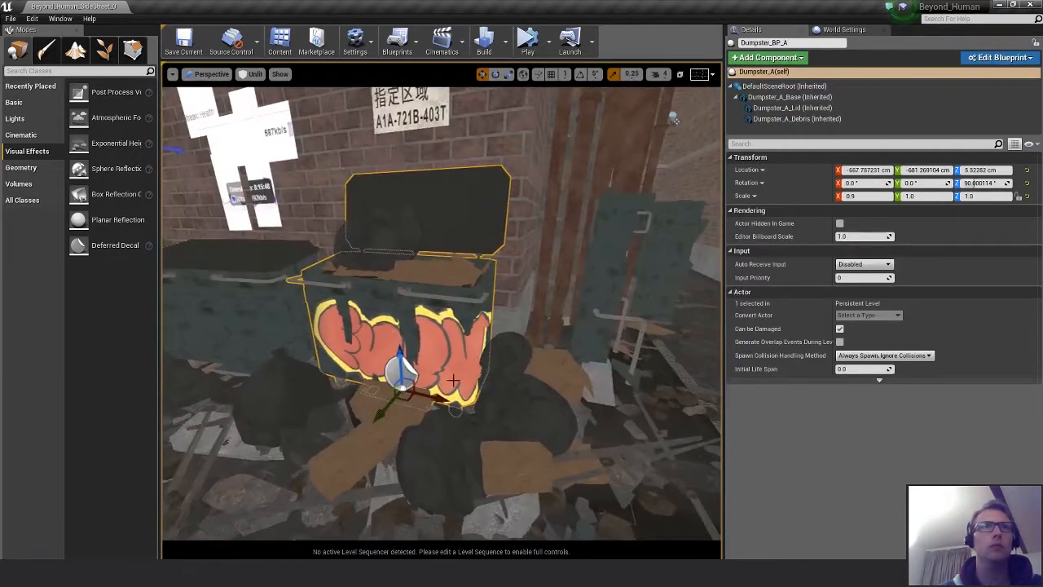
click(521, 453)
right_drag(522, 453, 578, 410)
click(578, 410)
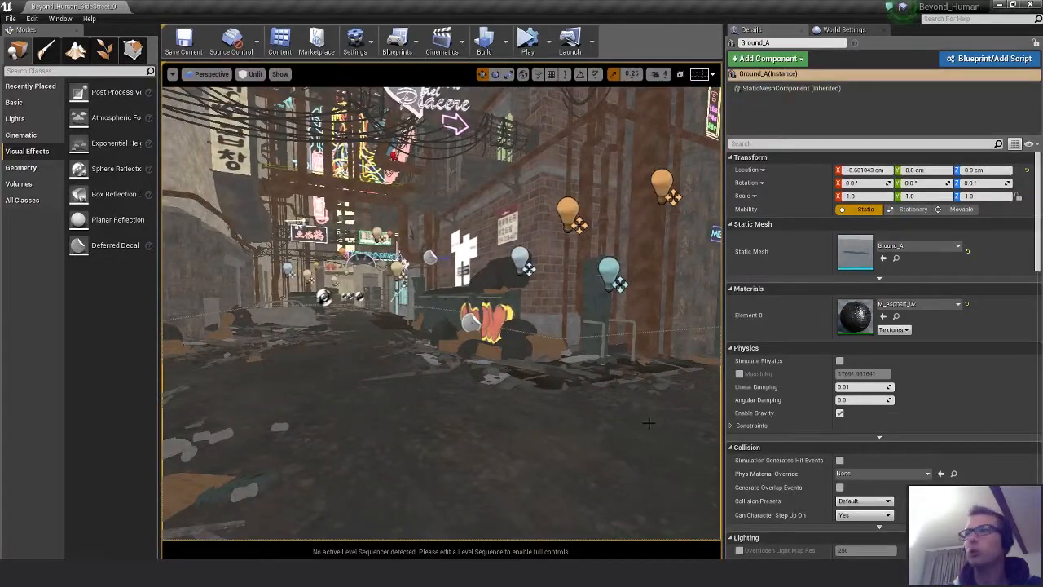
drag(1042, 213, 753, 202)
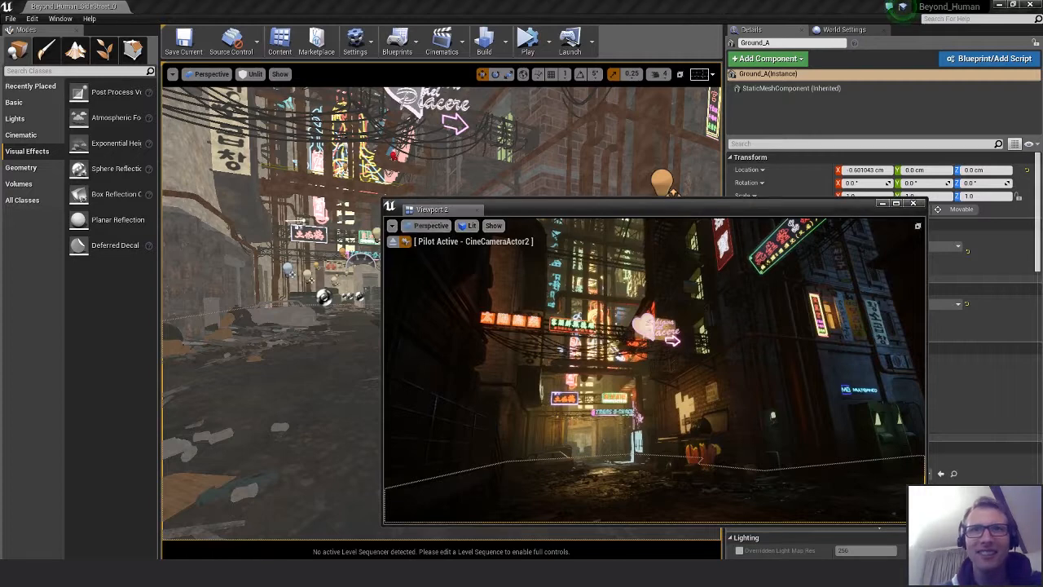
key(Escape)
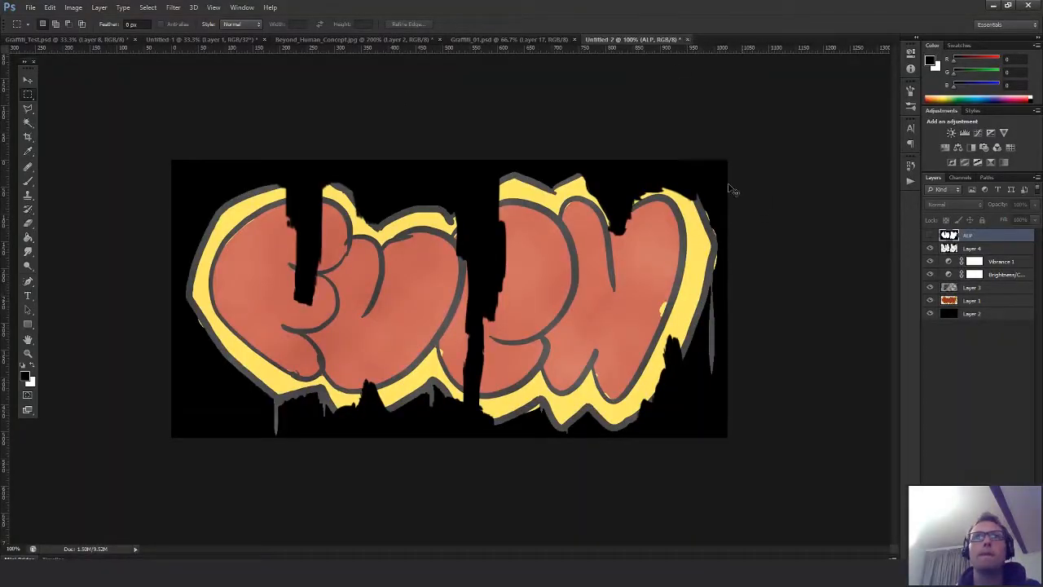
In Photoshop, save the untitled graffiti document as Graffiti_03 in PSD format in Beyond_Human's Images folder
key(ctrl+shift+s)
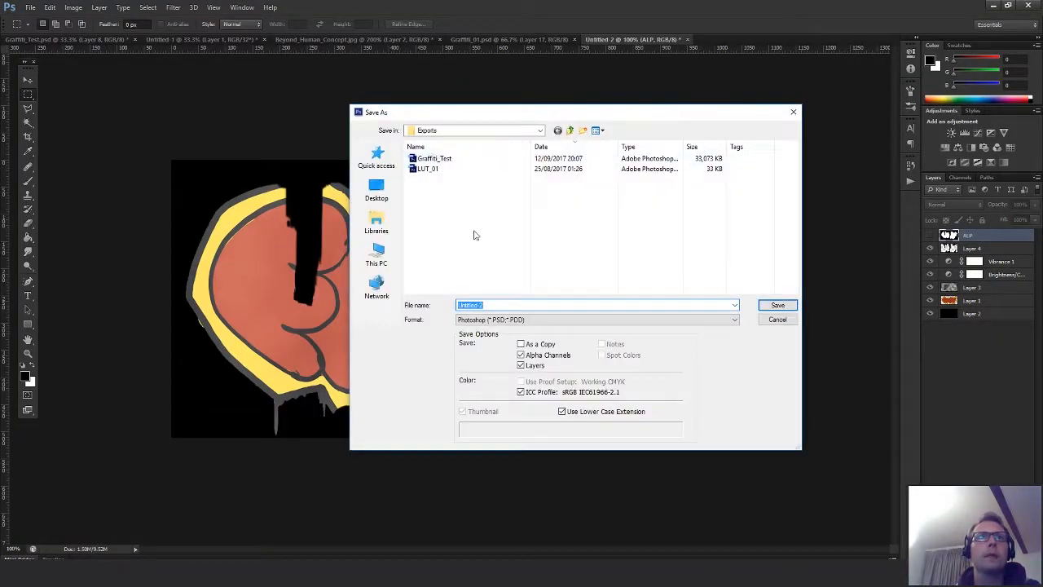
click(503, 305)
click(539, 131)
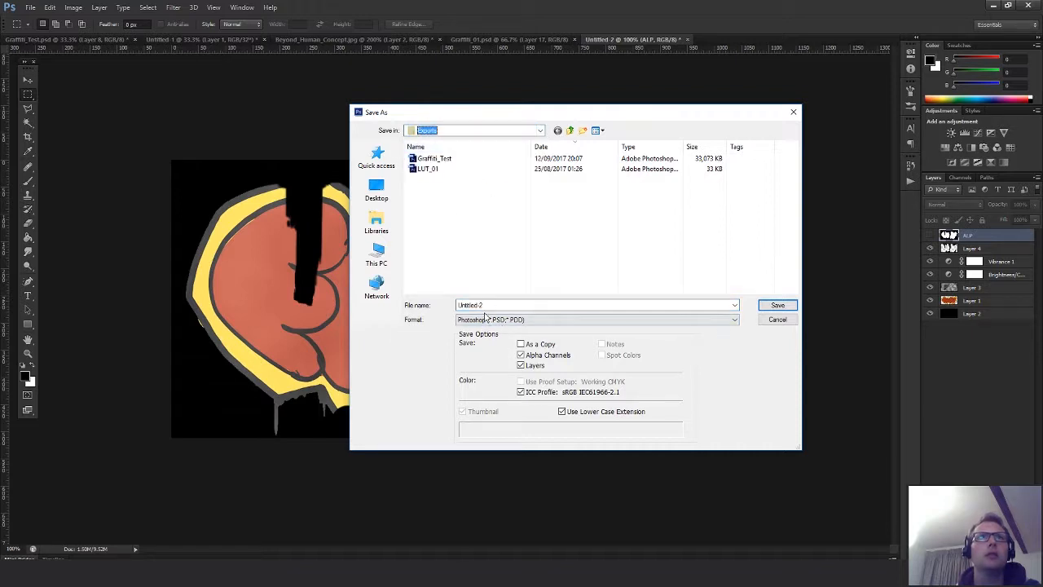
click(570, 131)
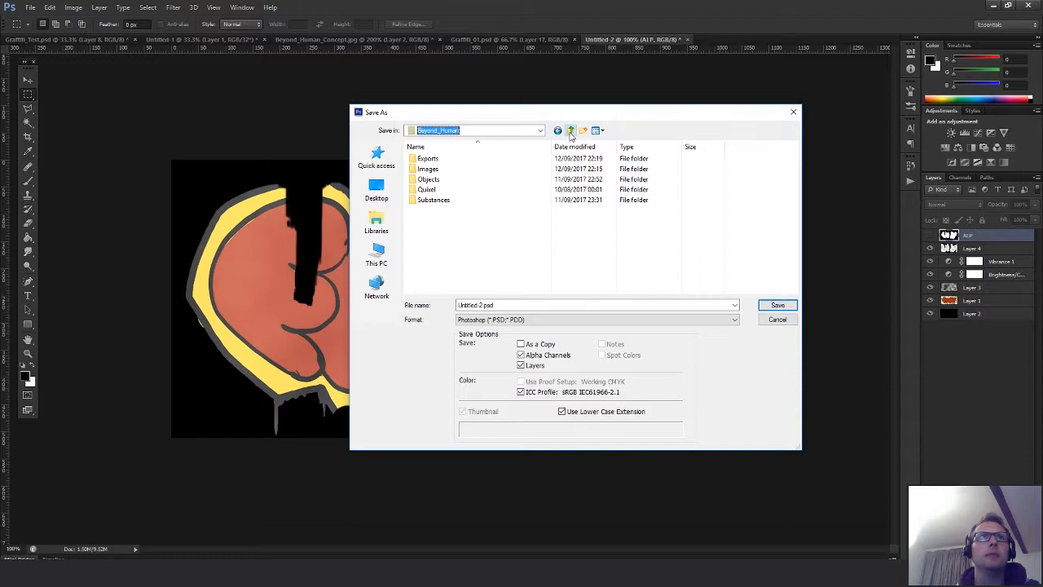
double_click(428, 169)
click(435, 252)
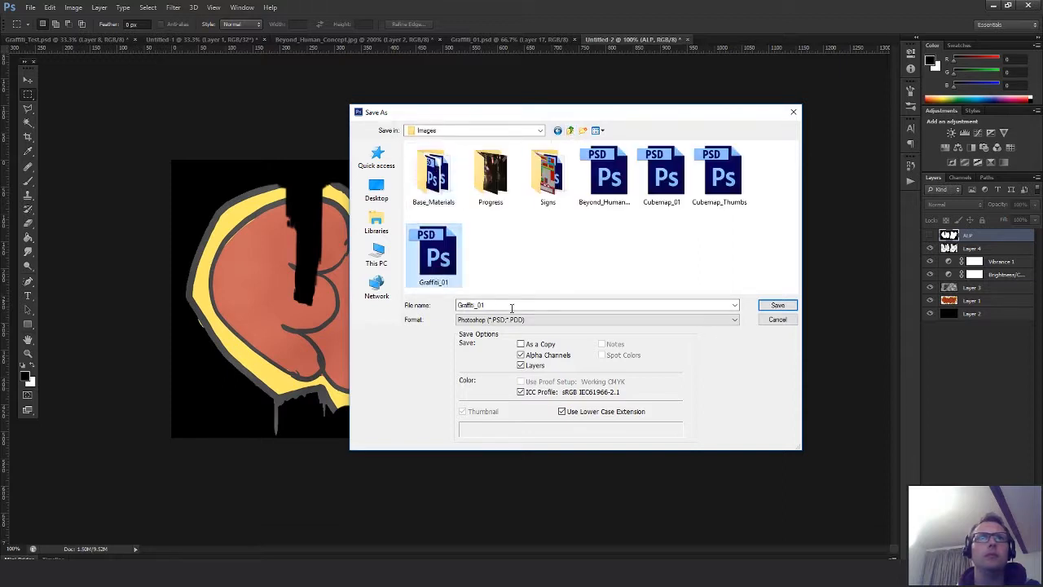
click(512, 305)
click(486, 306)
key(BackSpace)
text(3)
key(Return)
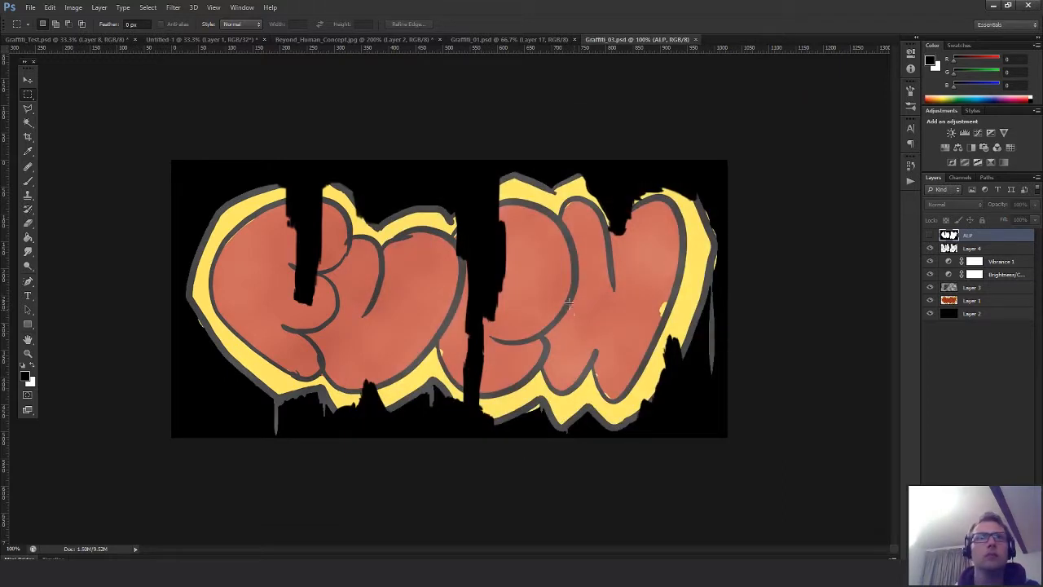
Close Graffiti_01.psd and examine the marked graffiti spots around the Multibanco sign in Beyond_Human_Concept.jpg
click(547, 41)
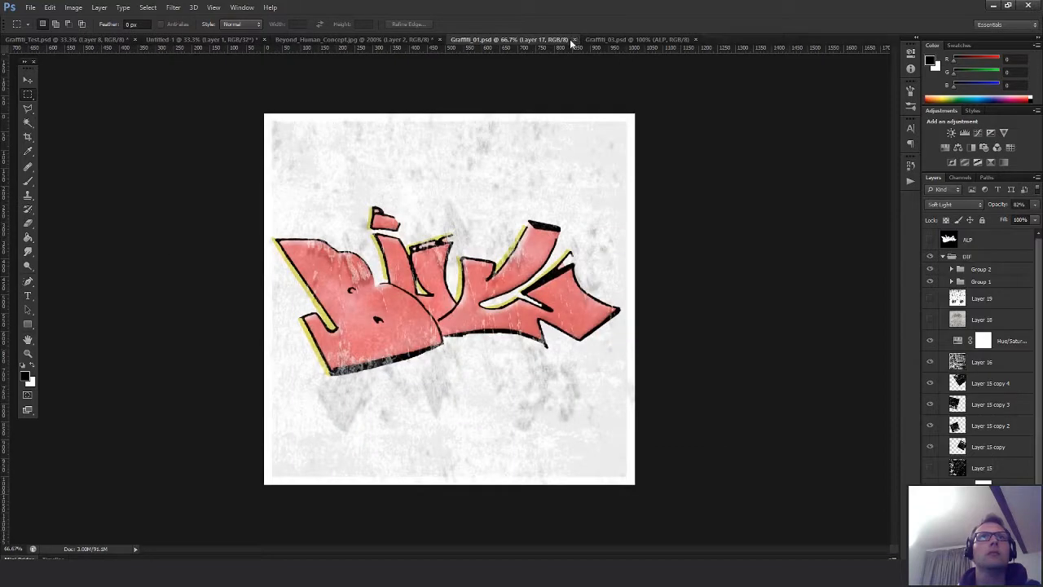
click(574, 39)
click(409, 41)
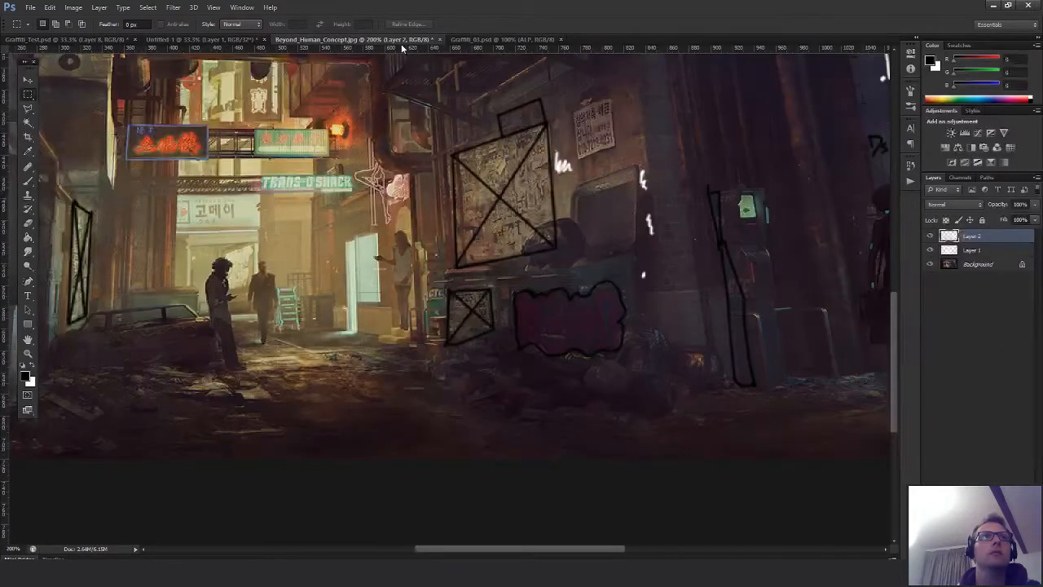
drag(676, 266, 309, 363)
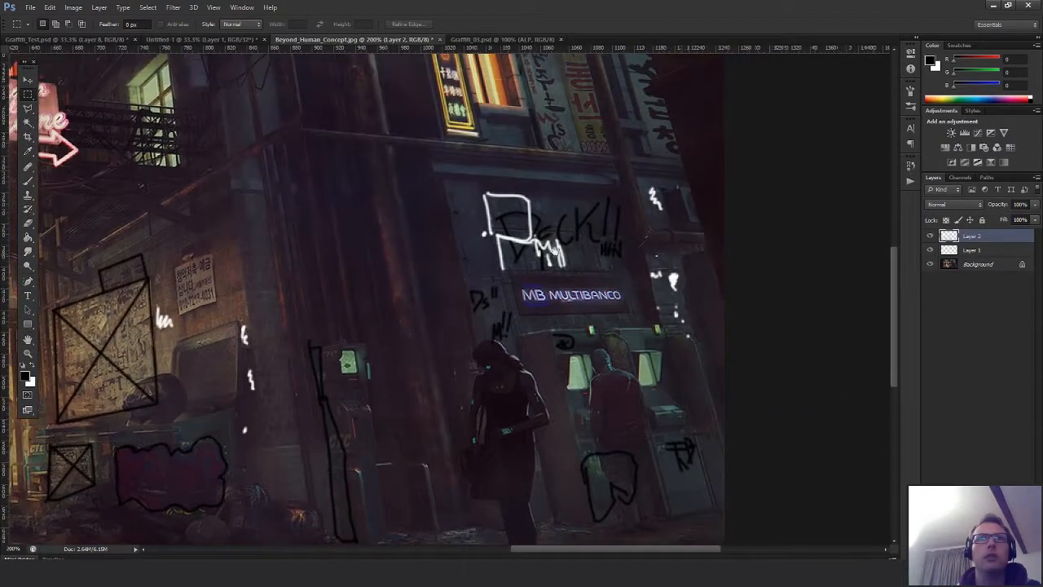
drag(563, 282, 603, 248)
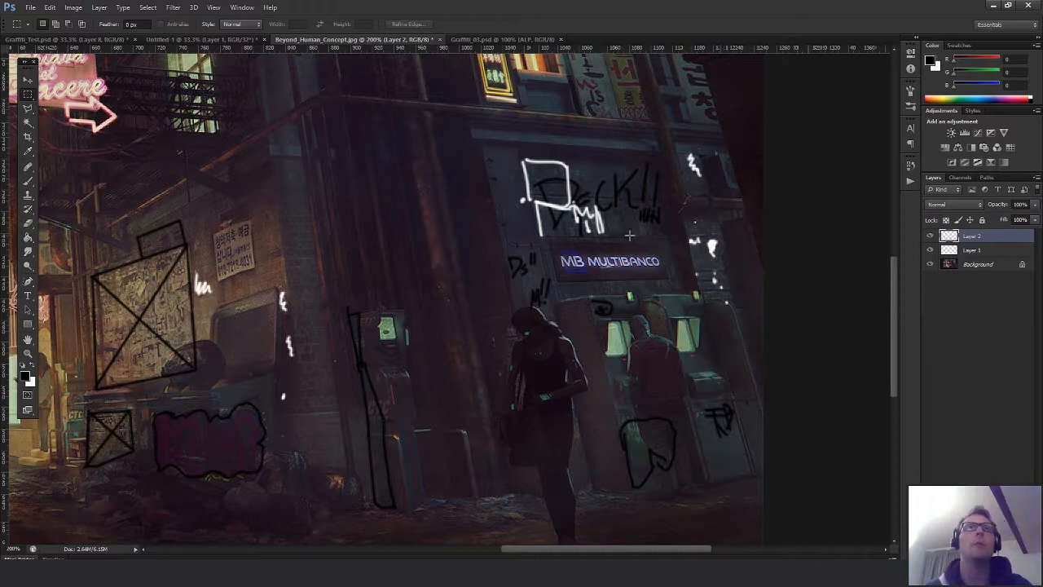
drag(554, 184, 600, 229)
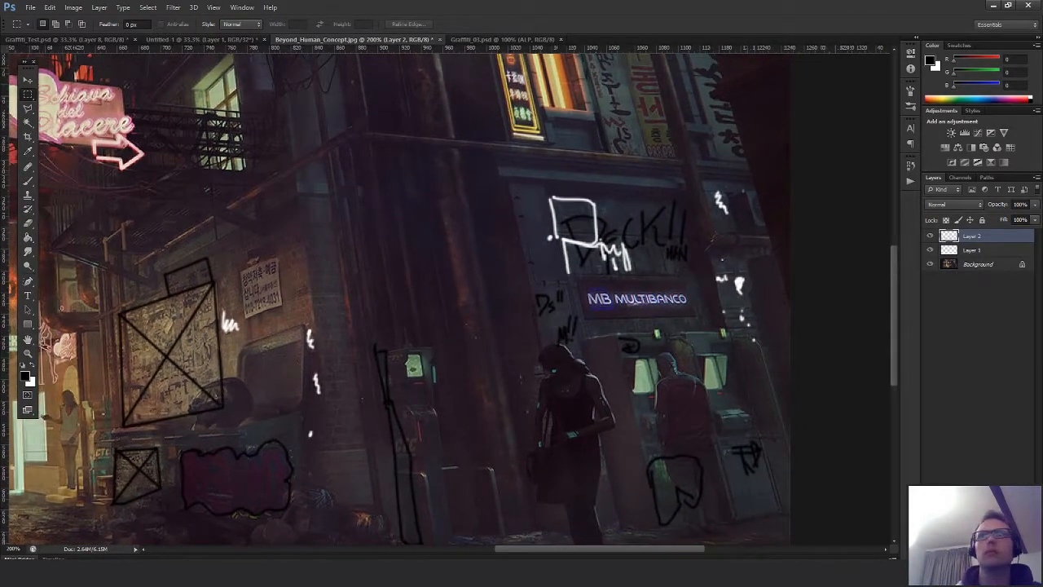
Copy the concept image's entire Background layer and create a new transparent 1024 × 1024 pixel document
click(978, 264)
key(ctrl+a)
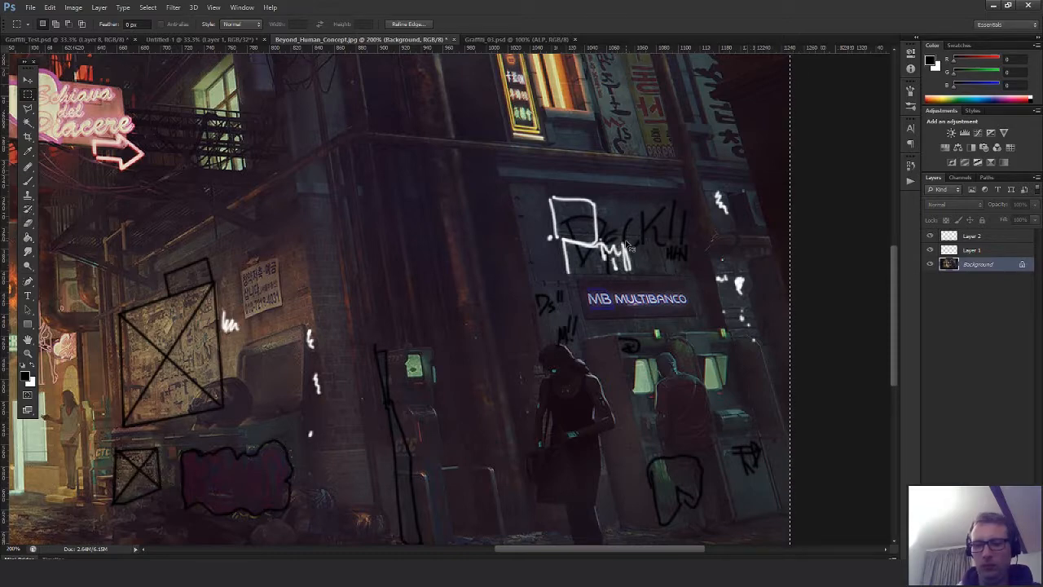
key(ctrl+n)
double_click(542, 223)
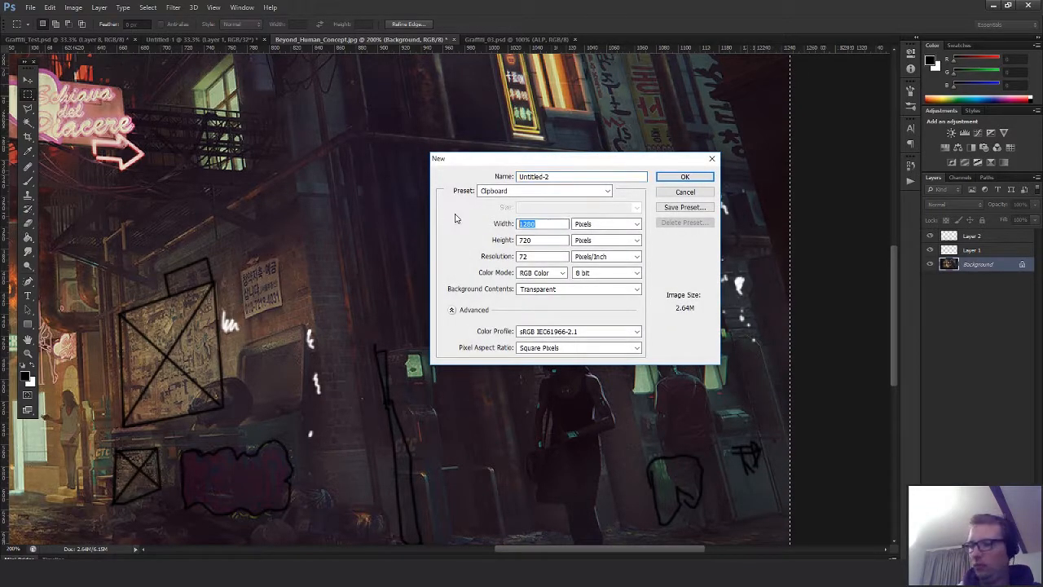
text(1024)
key(Tab)
text(1024)
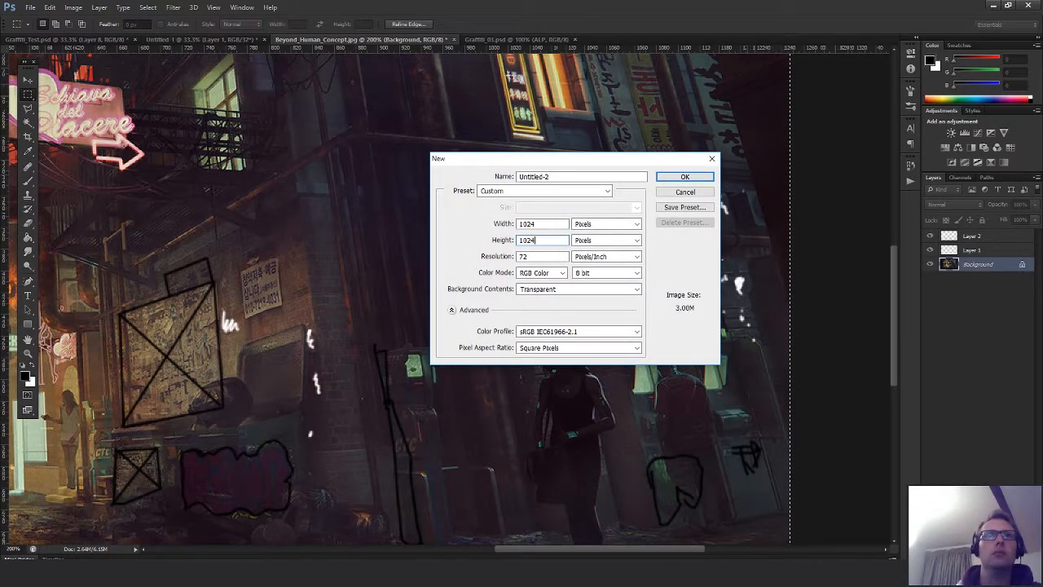
key(Return)
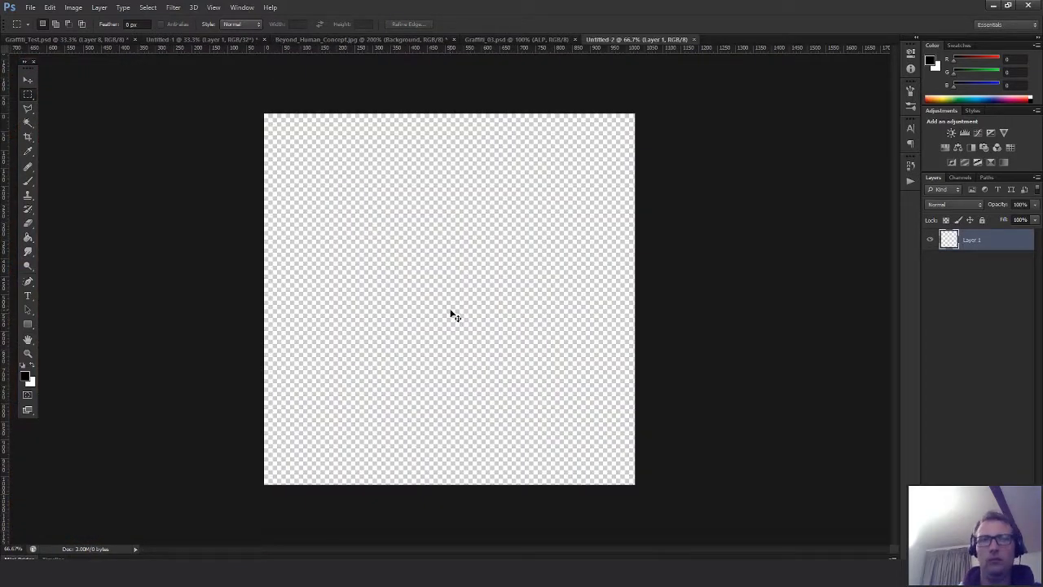
Paste the concept image into the new document and shift it left until the Multibanco building is on the canvas
key(ctrl+v)
key(v)
drag(486, 317, 324, 306)
Copy the wall area with the tag above the Multibanco sign to its own layer and hide the full concept layer
key(z)
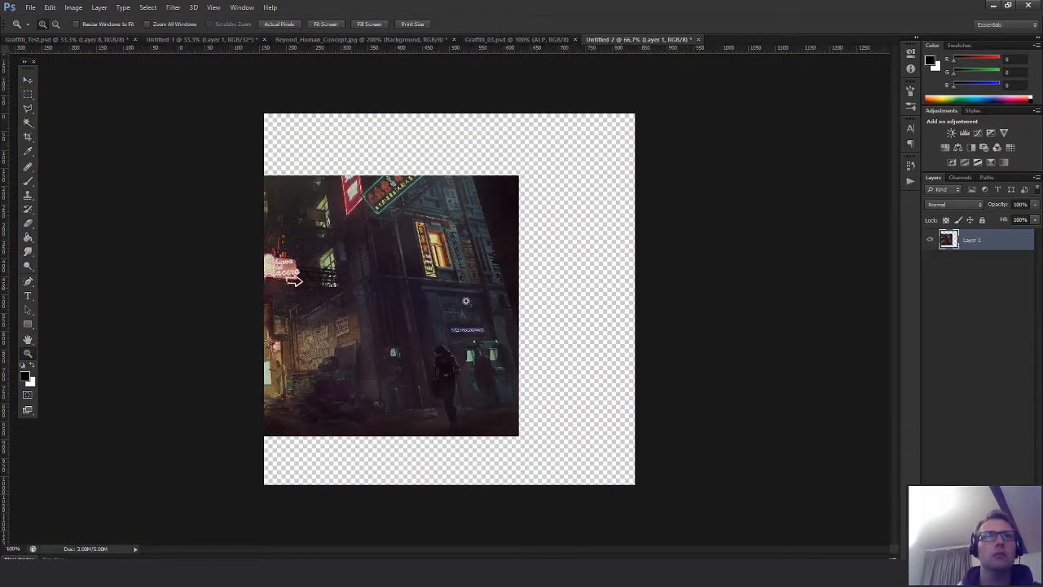
click(466, 303)
click(479, 342)
key(m)
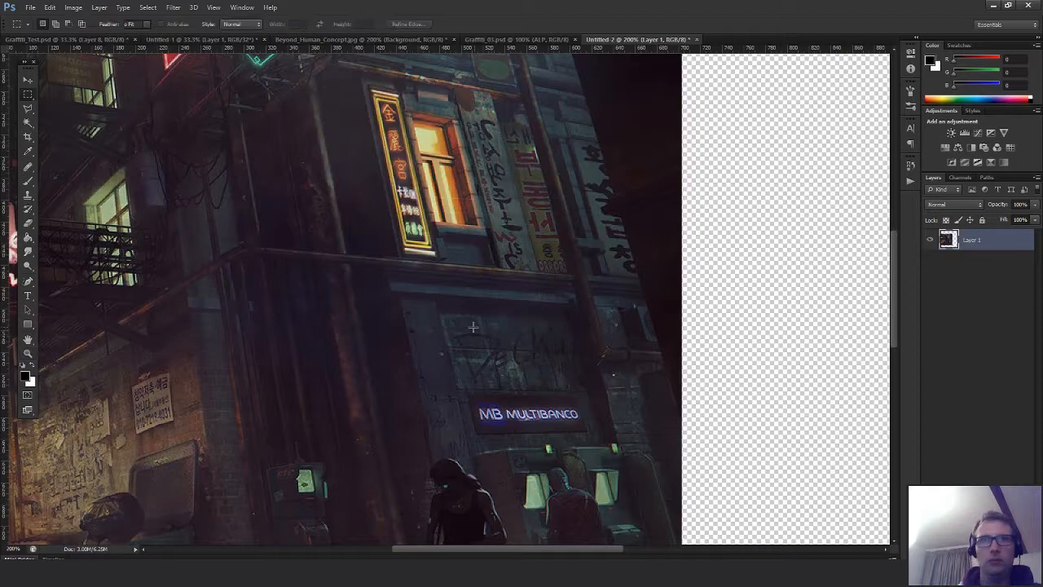
drag(432, 299, 620, 401)
key(ctrl+j)
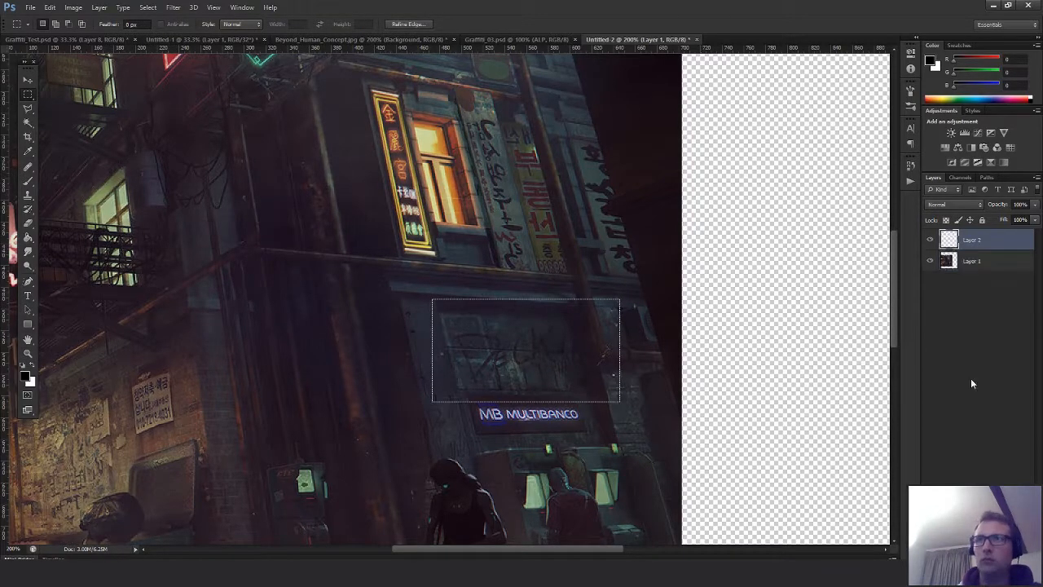
click(930, 260)
Enlarge the cut-out tag proportionally until it spans almost the full canvas width
key(z)
alt+click(644, 365)
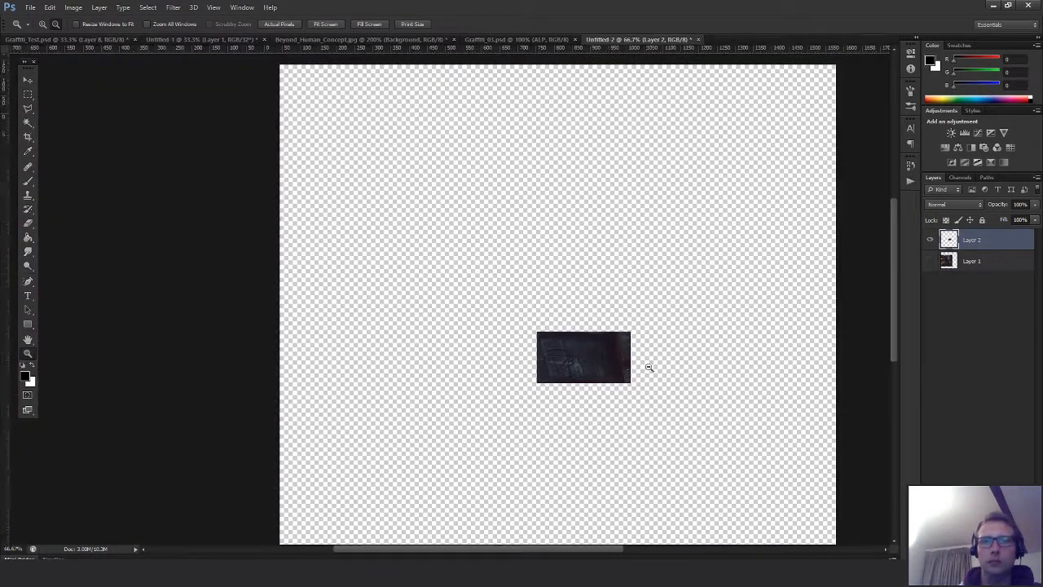
alt+click(663, 282)
key(ctrl+t)
alt+shift+drag(501, 292, 659, 249)
key(Return)
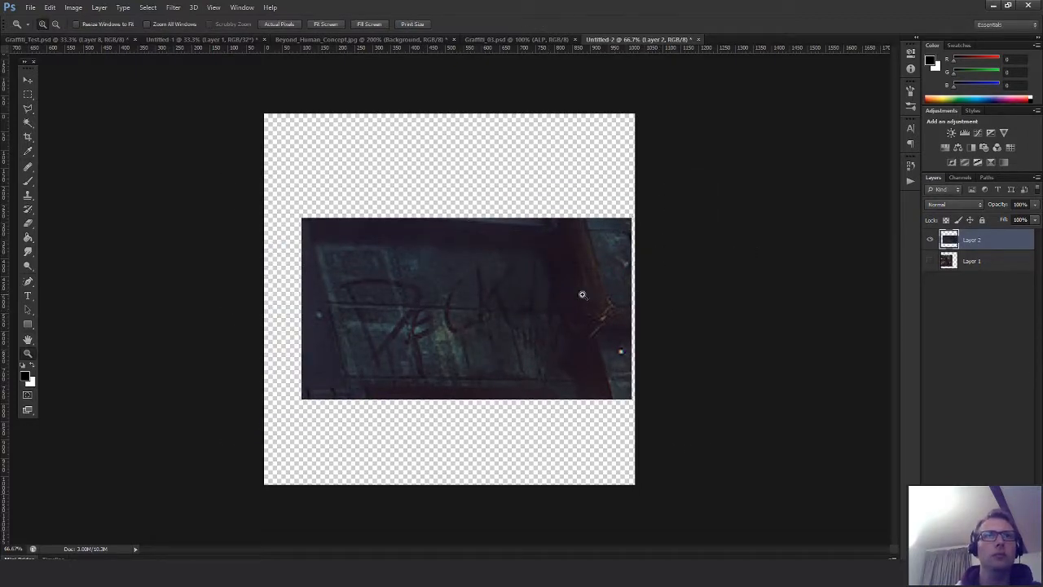
Centre the cut-out tag on the canvas and add a new empty layer above it
key(v)
drag(505, 307, 492, 298)
key(z)
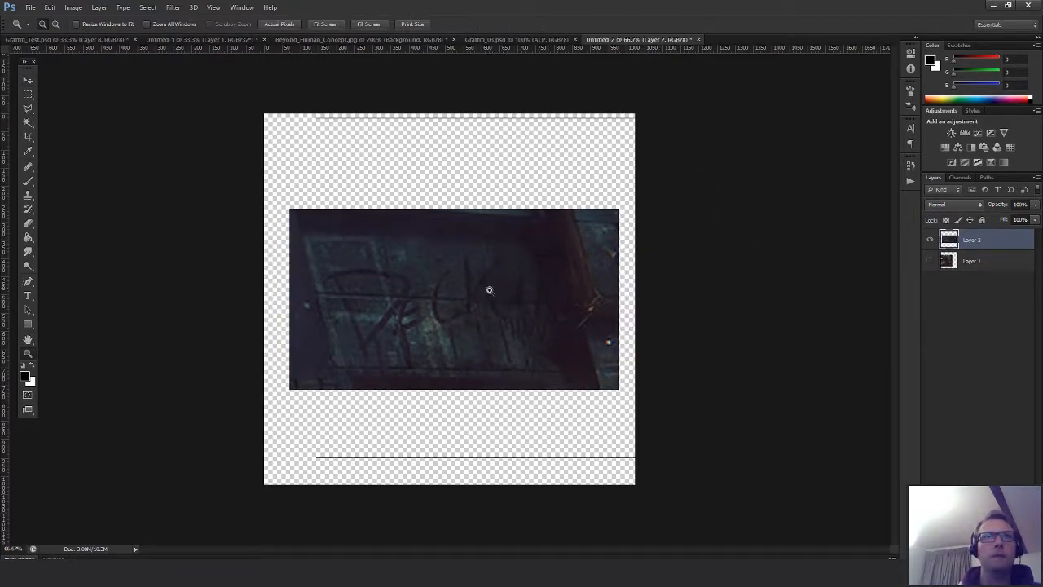
click(488, 286)
key(ctrl+shift+alt+n)
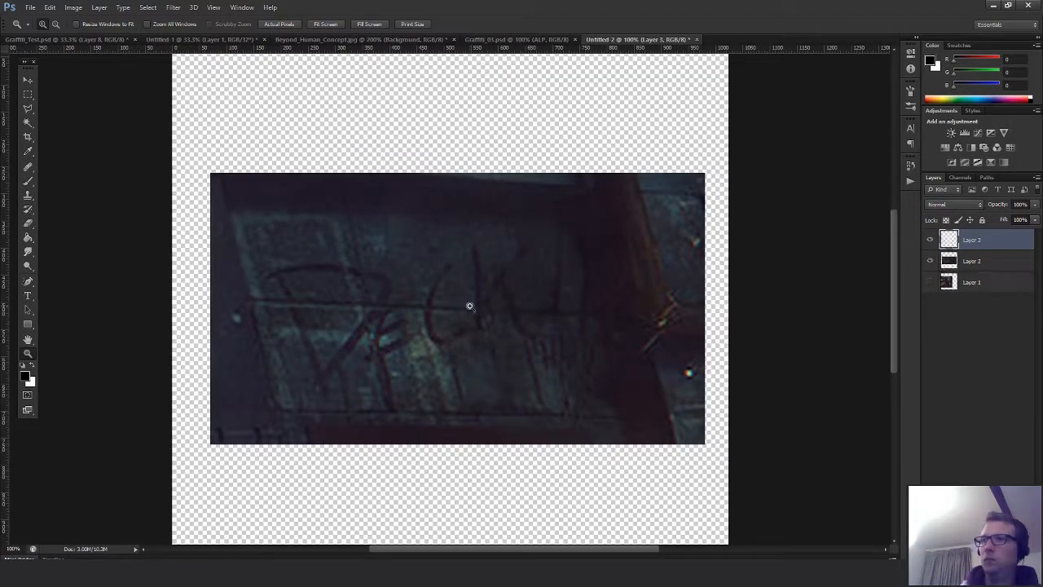
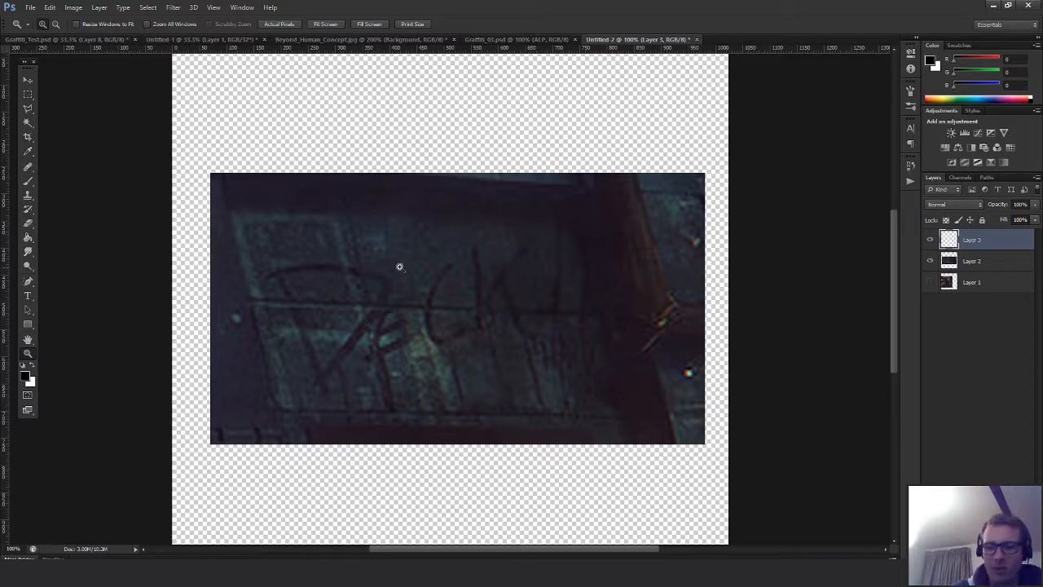
Switch to the Brush tool, open its tip shape settings and rotate the tip angle to -59°
key(m)
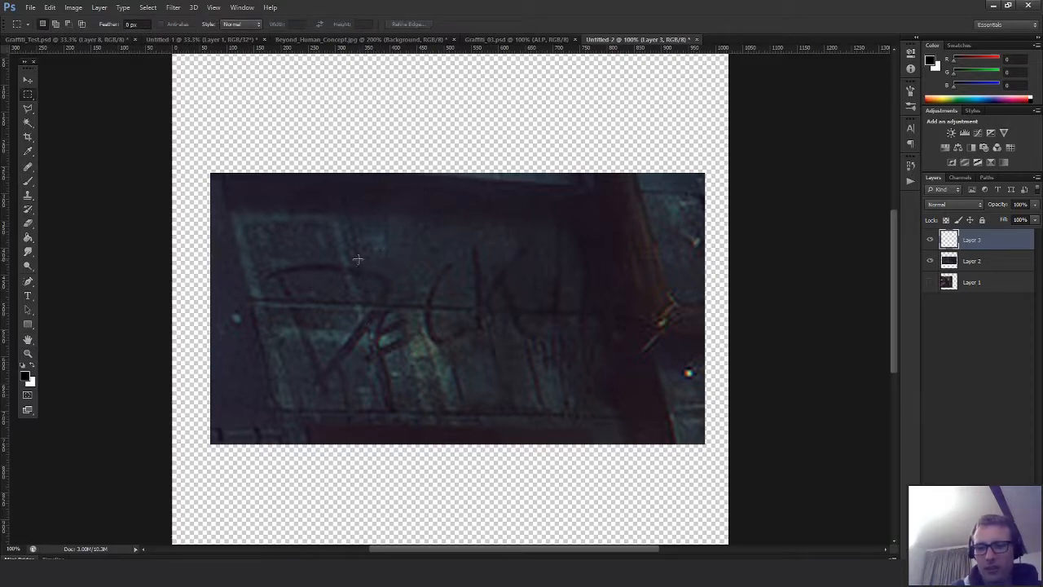
key(b)
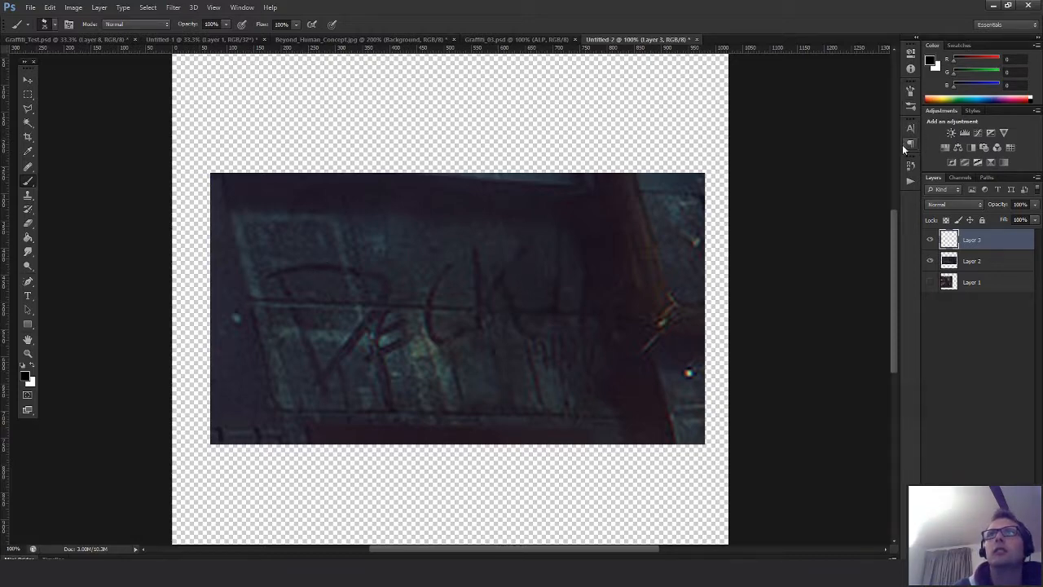
mouse_move(910, 91)
mouse_down()
mouse_move(858, 110)
mouse_move(889, 93)
mouse_up()
drag(892, 50, 914, 93)
click(911, 91)
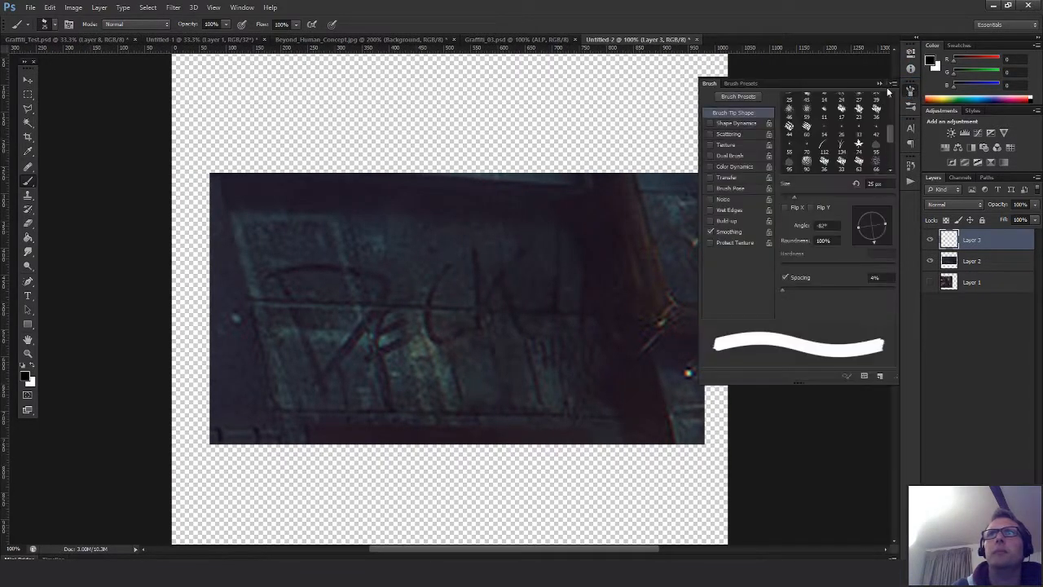
drag(873, 240, 882, 241)
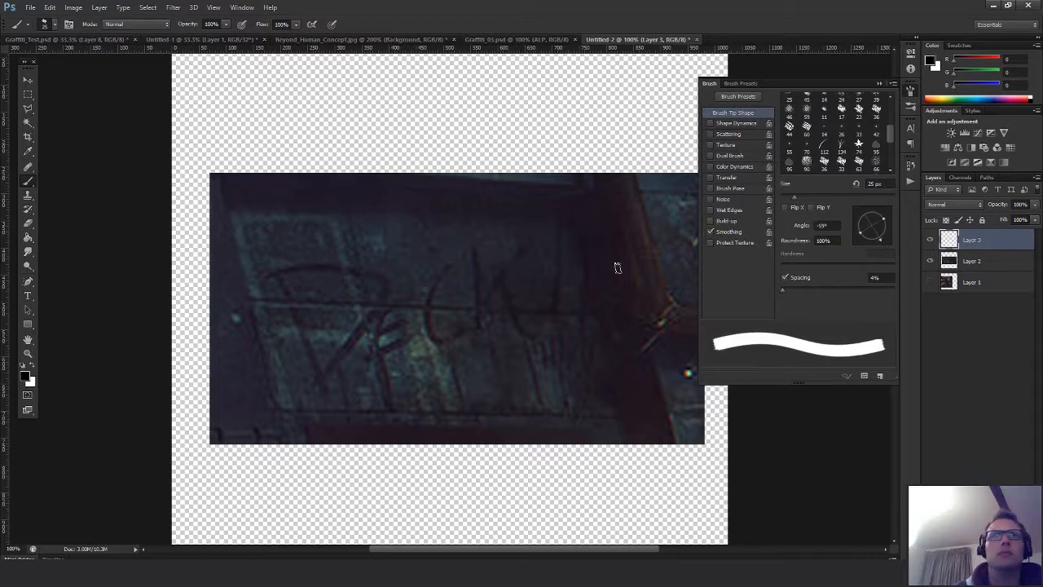
Try black test strokes over the tag at 25 px and 10 px, undo both, and set the brush size to 20 px
drag(453, 281, 521, 382)
key(ctrl+z)
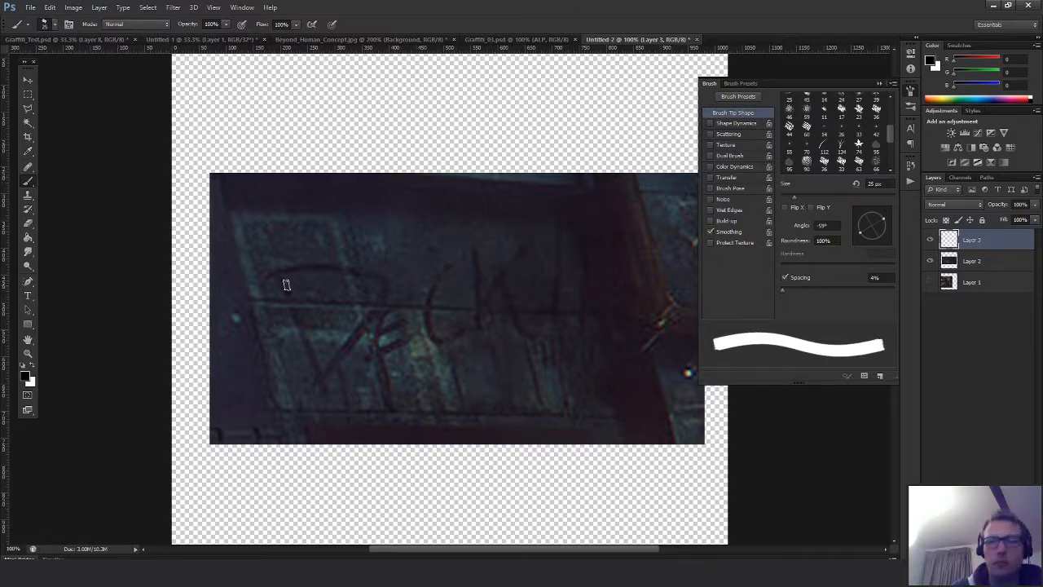
key(bracketleft)
key(bracketleft)
drag(278, 271, 314, 368)
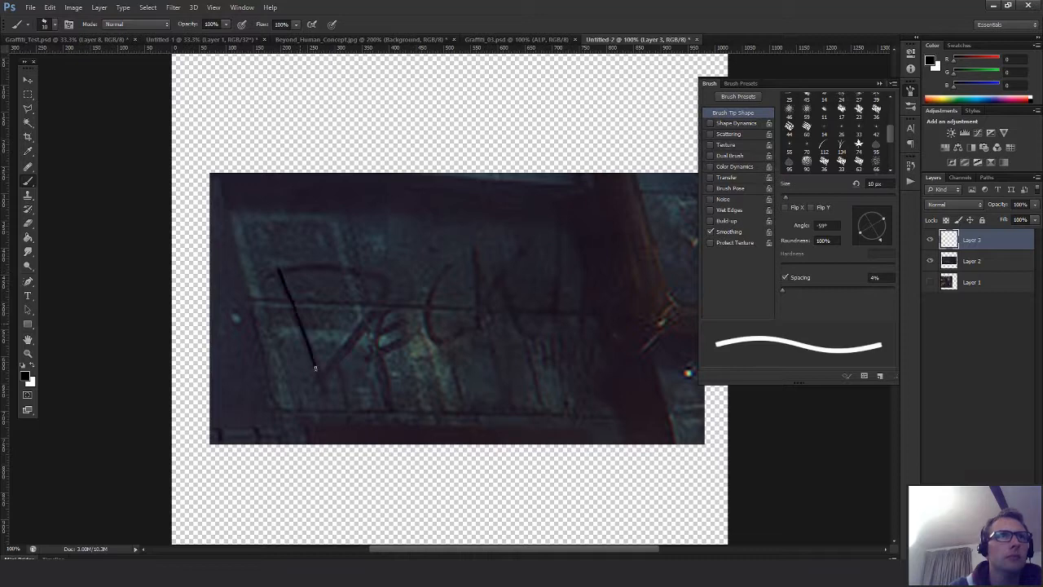
key(ctrl+z)
key(bracketright)
key(bracketright)
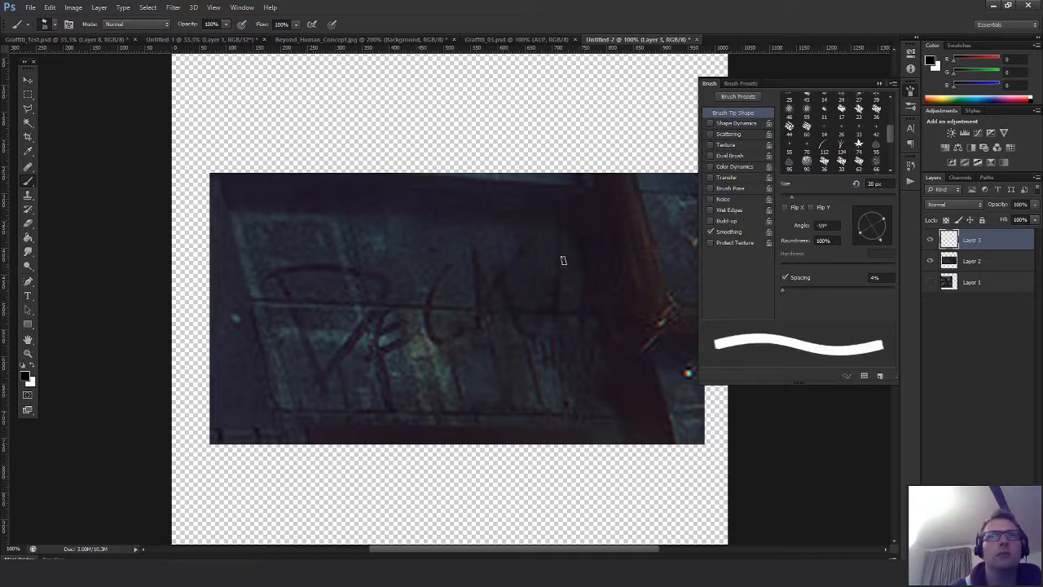
Try tip angles of -110°, -105° and -61° with 20 px test strokes on the tag, undoing each stroke
drag(854, 239, 864, 241)
drag(312, 270, 362, 387)
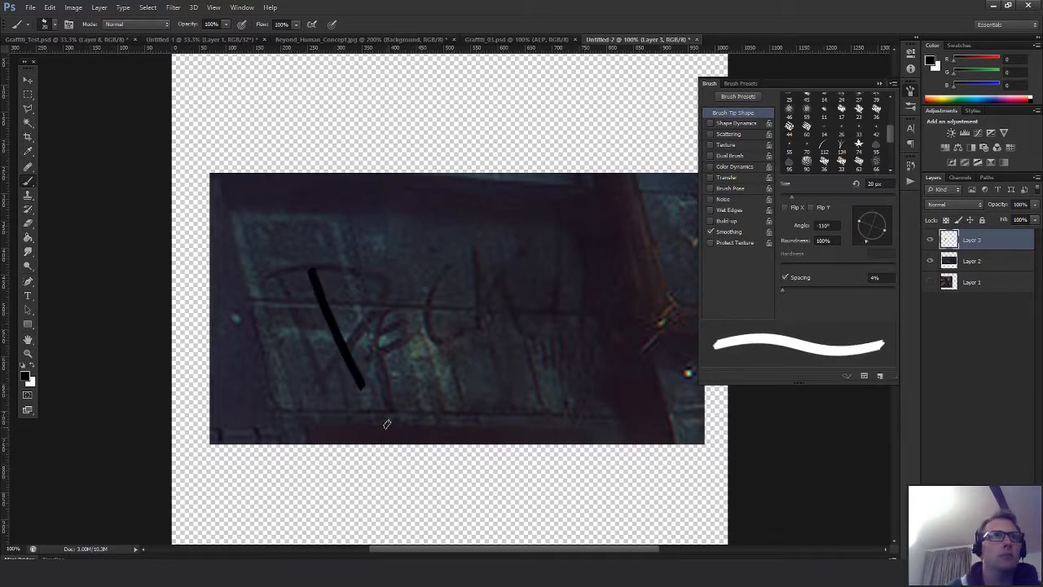
key(ctrl+z)
drag(880, 238, 866, 247)
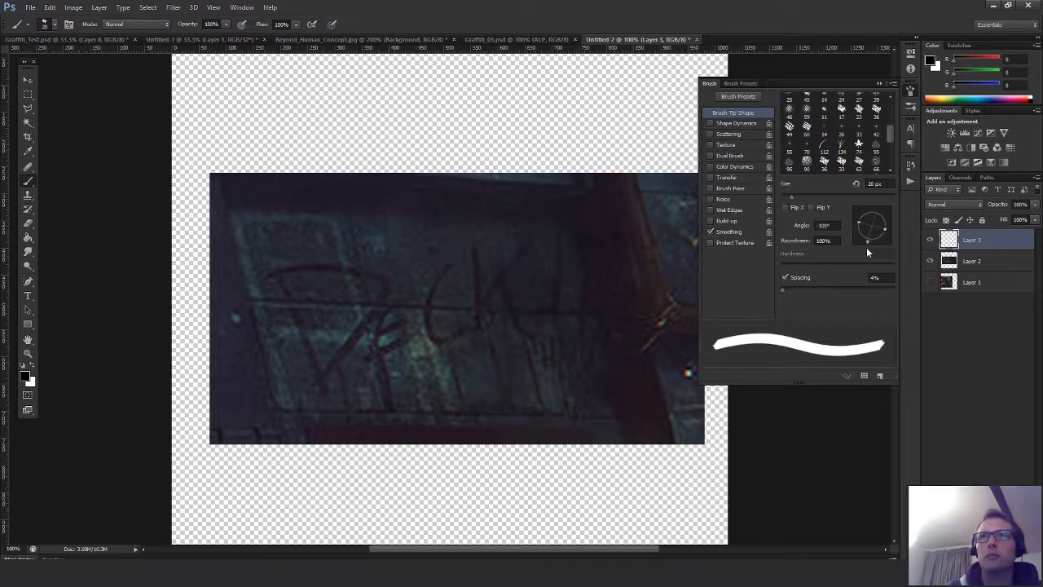
drag(432, 290, 490, 411)
key(ctrl+z)
drag(880, 237, 887, 245)
mouse_move(526, 293)
mouse_down()
mouse_move(551, 345)
mouse_move(607, 405)
mouse_up()
key(ctrl+z)
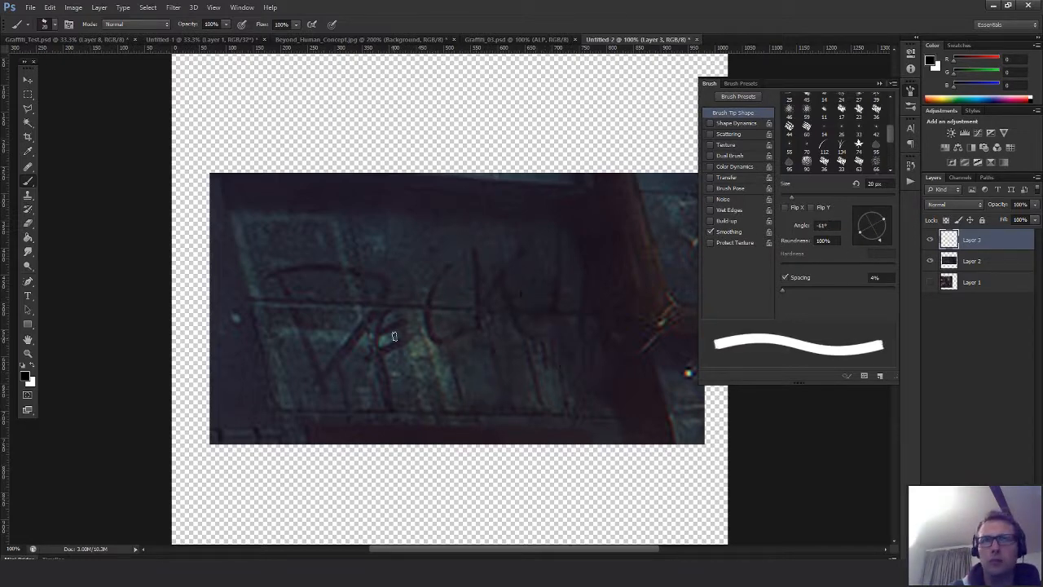
Trace the slanted stem of the tag's letter D in black with a 15 px brush, undoing the extra strokes
key(bracketleft)
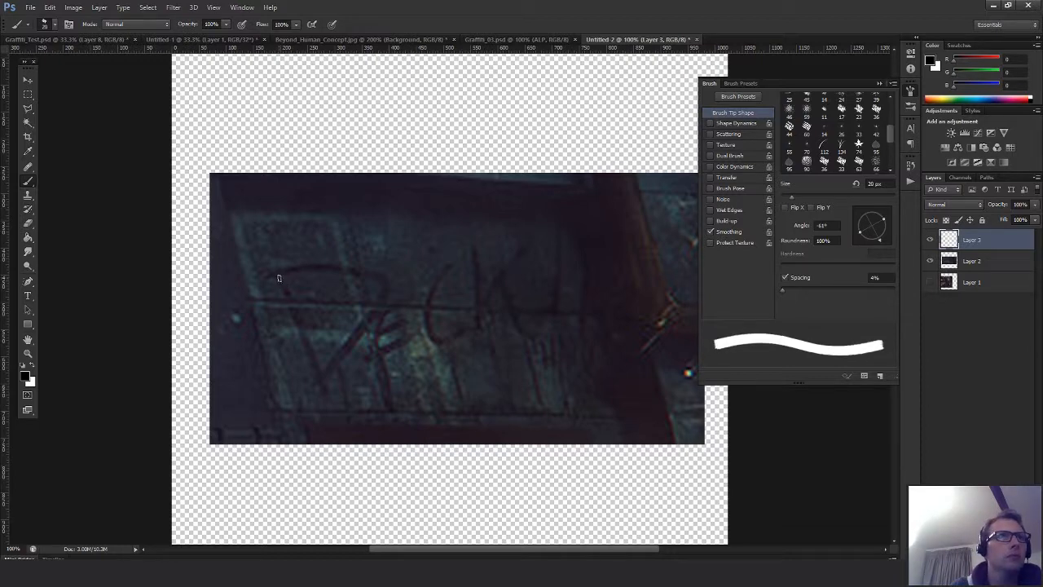
key(bracketright)
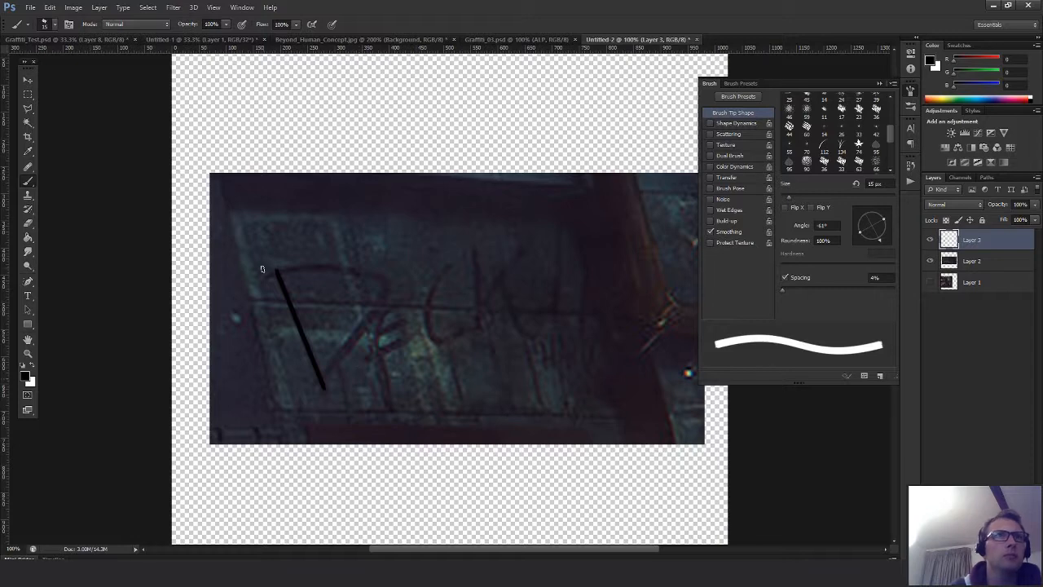
click(267, 275)
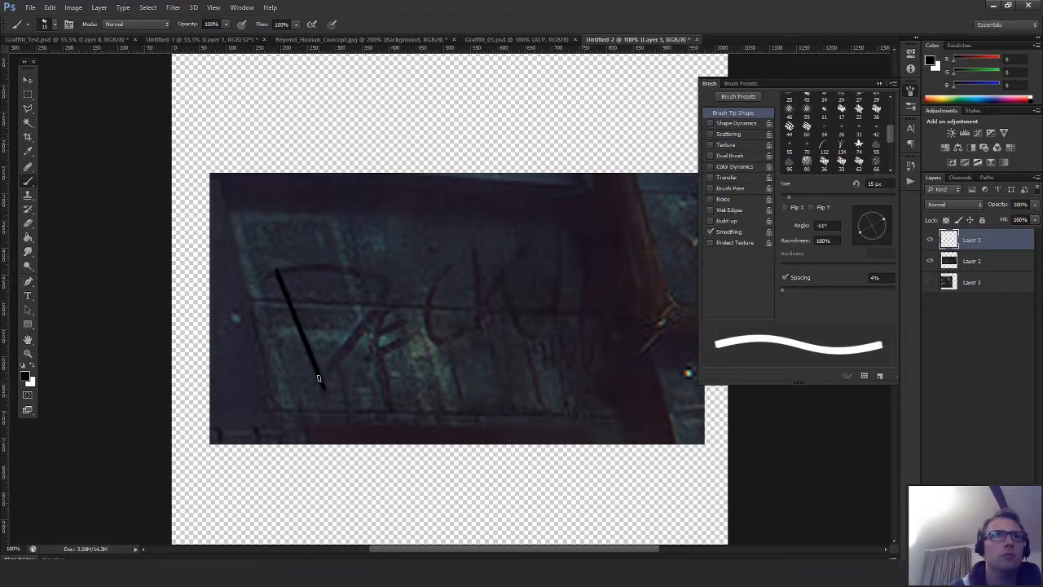
drag(317, 380, 359, 320)
key(ctrl+z)
mouse_move(318, 381)
mouse_down()
mouse_move(380, 287)
mouse_move(282, 275)
mouse_up()
key(ctrl+z)
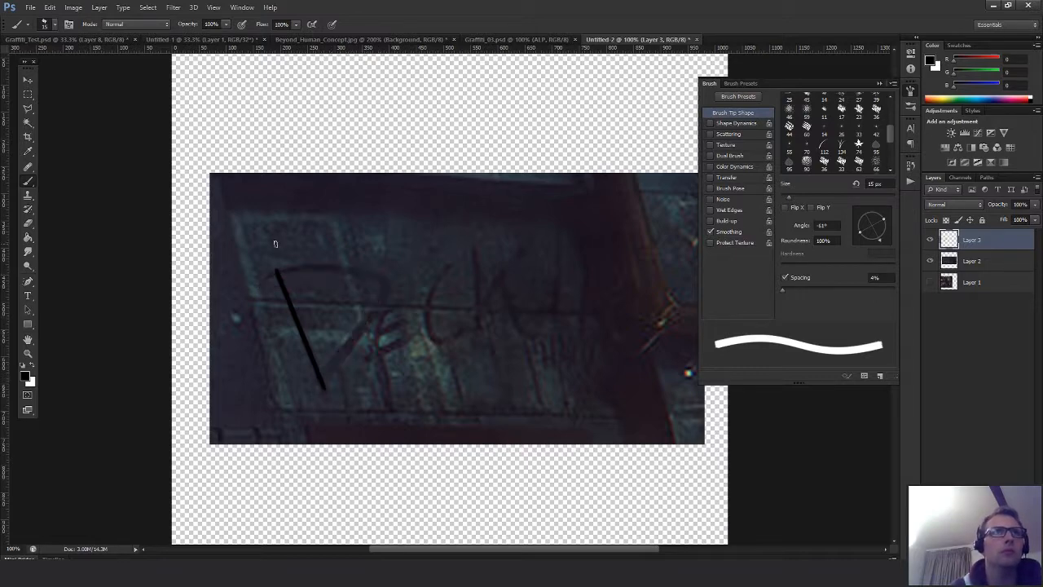
Set the brush tip angle to 6° and trace the bowl of the D with the 15 px brush, redoing it until it fits
click(891, 221)
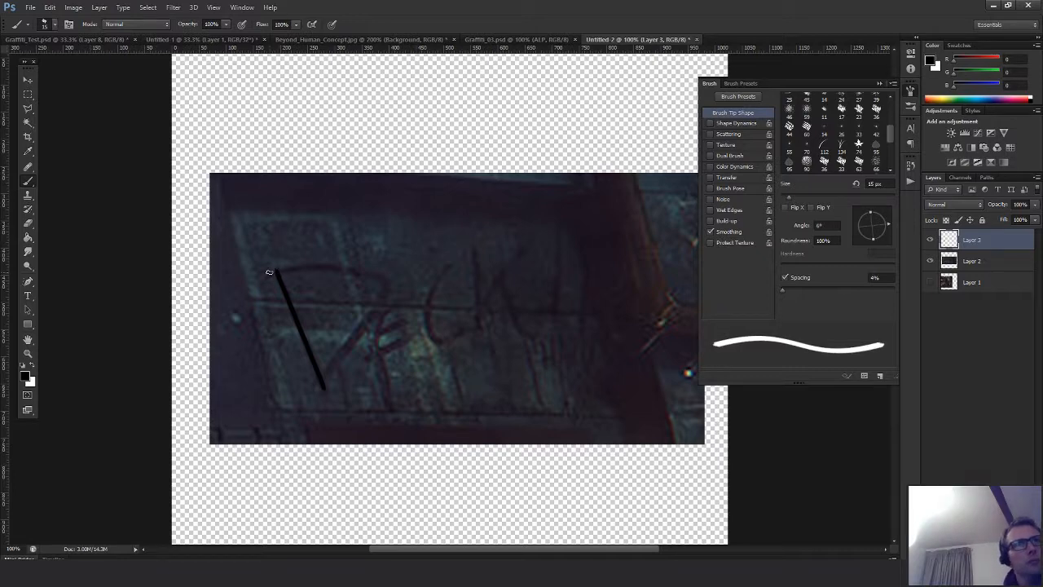
drag(269, 272, 371, 284)
key(ctrl+z)
mouse_move(262, 273)
mouse_down()
mouse_move(375, 285)
mouse_move(278, 270)
mouse_move(373, 297)
mouse_move(348, 338)
mouse_move(257, 403)
mouse_up()
key(ctrl+z)
key(ctrl+z)
key(ctrl+z)
mouse_move(273, 267)
mouse_down()
mouse_move(373, 314)
mouse_move(286, 381)
mouse_up()
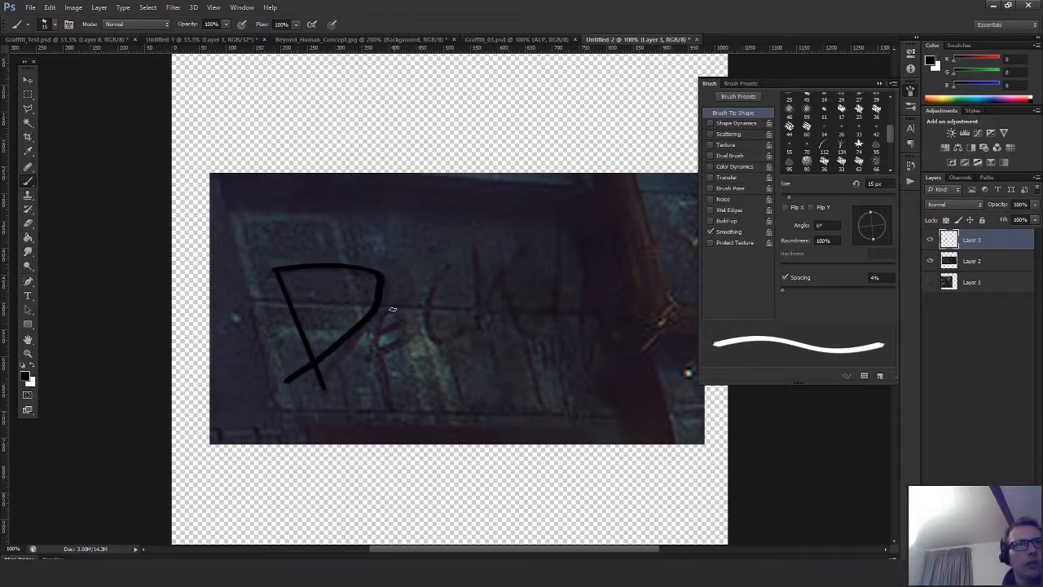
Reduce the brush to 9 px and trace the letter E beside the D, undoing the strokes that miss
mouse_move(406, 304)
mouse_down()
mouse_move(380, 315)
mouse_move(355, 365)
mouse_up()
key(ctrl+z)
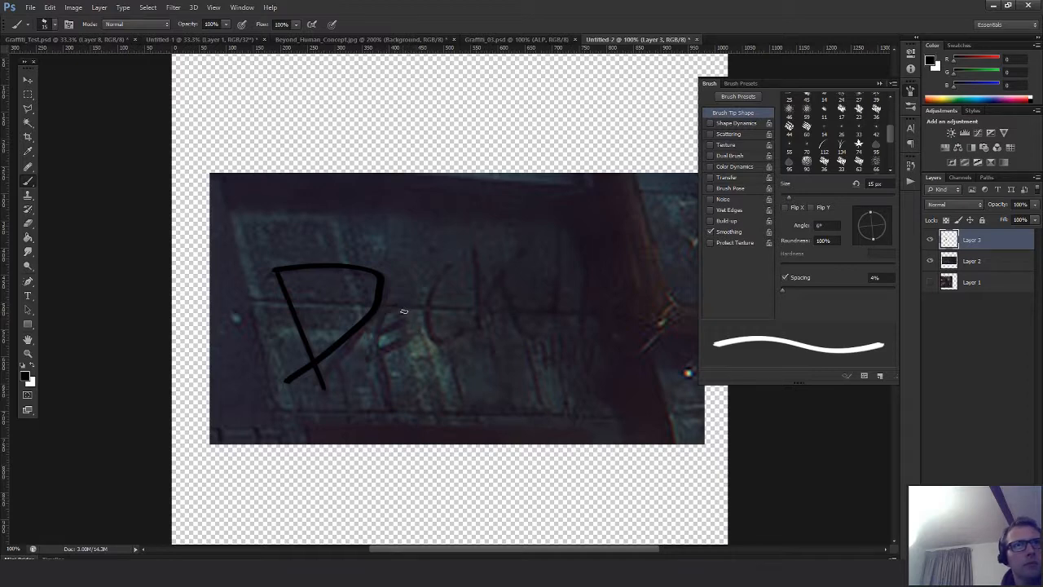
key(bracketleft)
key(bracketleft)
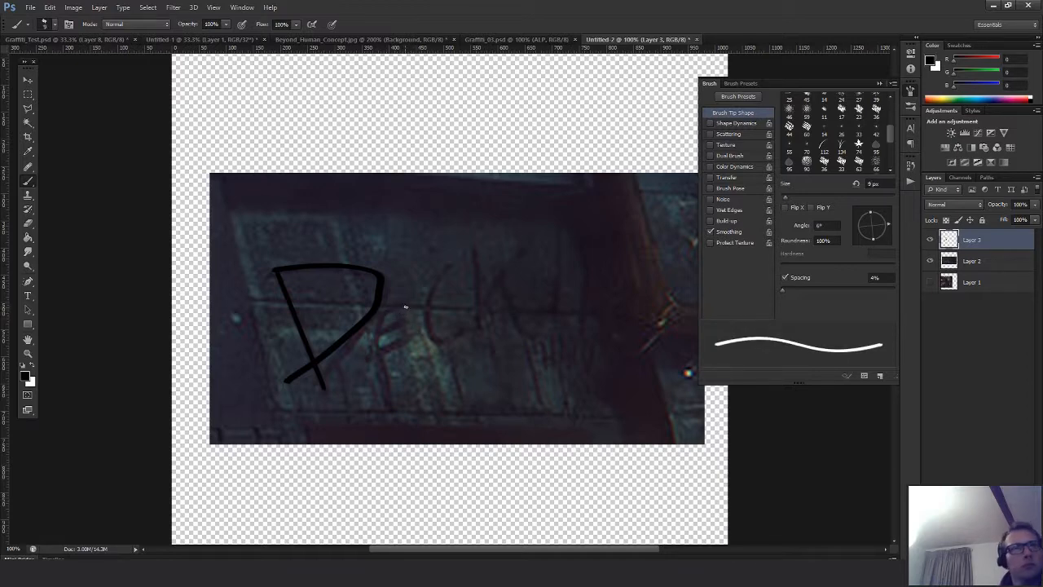
mouse_move(408, 307)
mouse_down()
mouse_move(378, 318)
mouse_move(364, 364)
mouse_move(371, 349)
mouse_move(408, 340)
mouse_move(411, 319)
mouse_up()
key(ctrl+z)
key(ctrl+z)
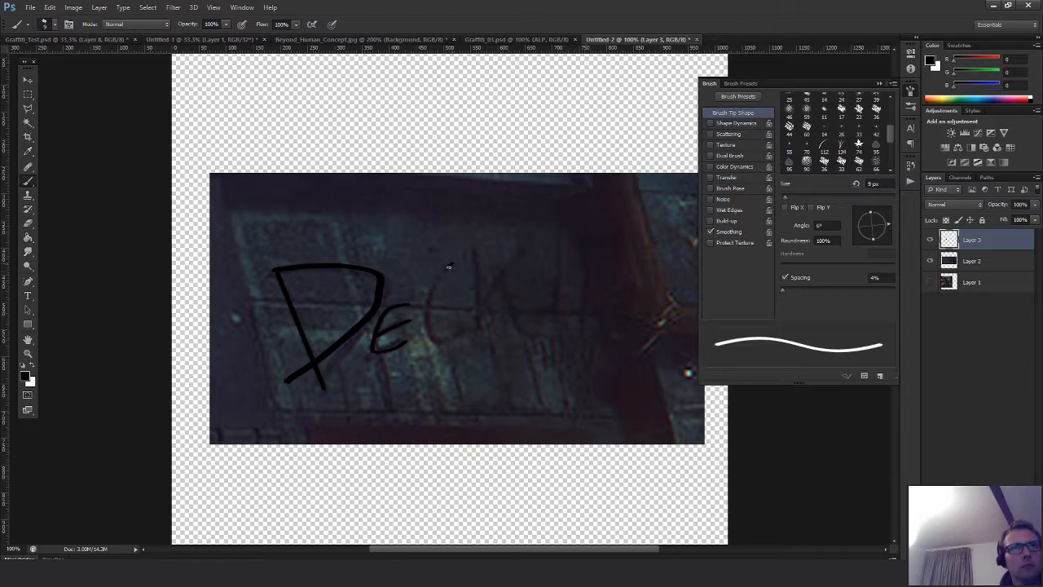
Try tracing the letter C after the E, and undo the letter strokes traced so far
mouse_move(449, 267)
mouse_down()
mouse_move(428, 325)
mouse_move(471, 318)
mouse_up()
key(ctrl+alt+z)
key(ctrl+alt+z)
key(ctrl+alt+z)
key(ctrl+alt+z)
key(ctrl+alt+z)
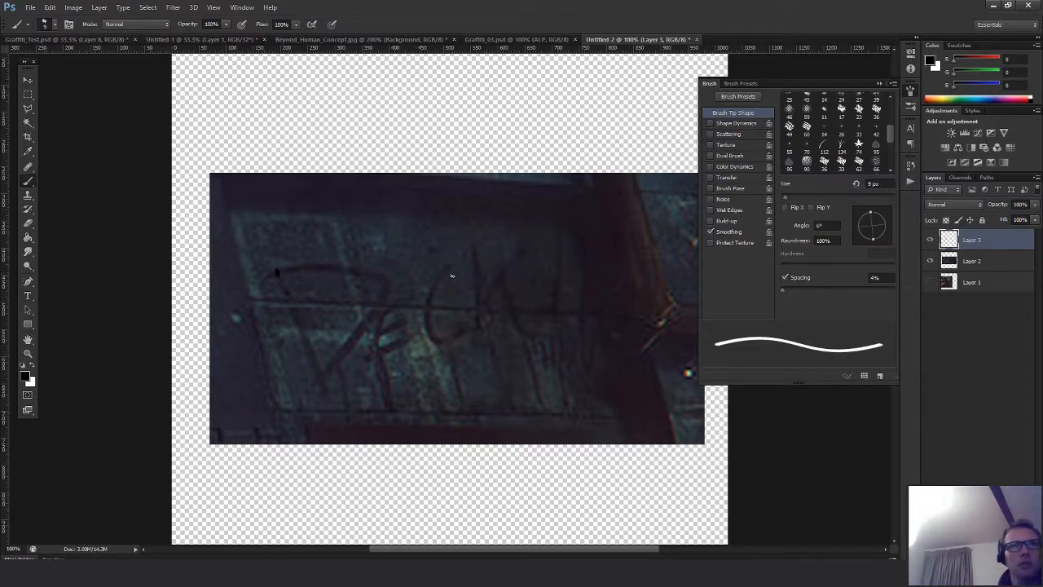
Try the D's stem with a 20 px brush, undo the stroke and reduce the brush size to 10 px
key(bracketright)
key(bracketright)
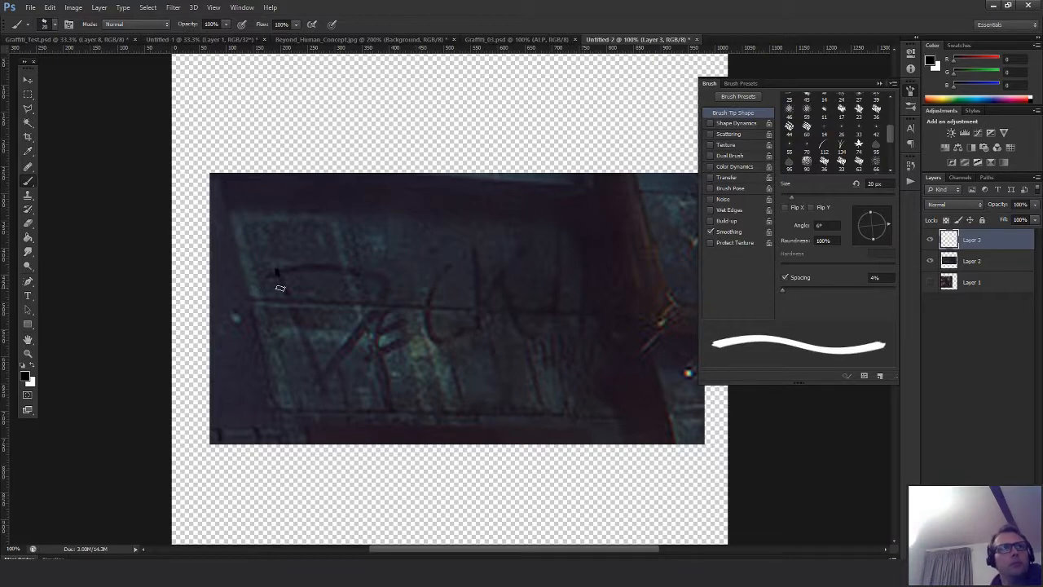
drag(278, 269, 298, 334)
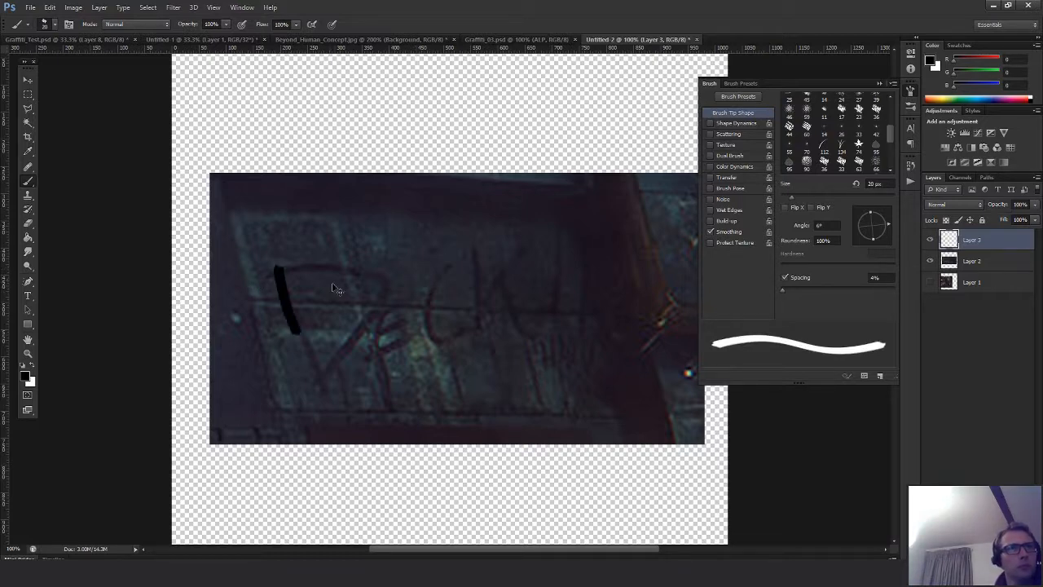
key(ctrl+z)
key(bracketleft)
key(bracketleft)
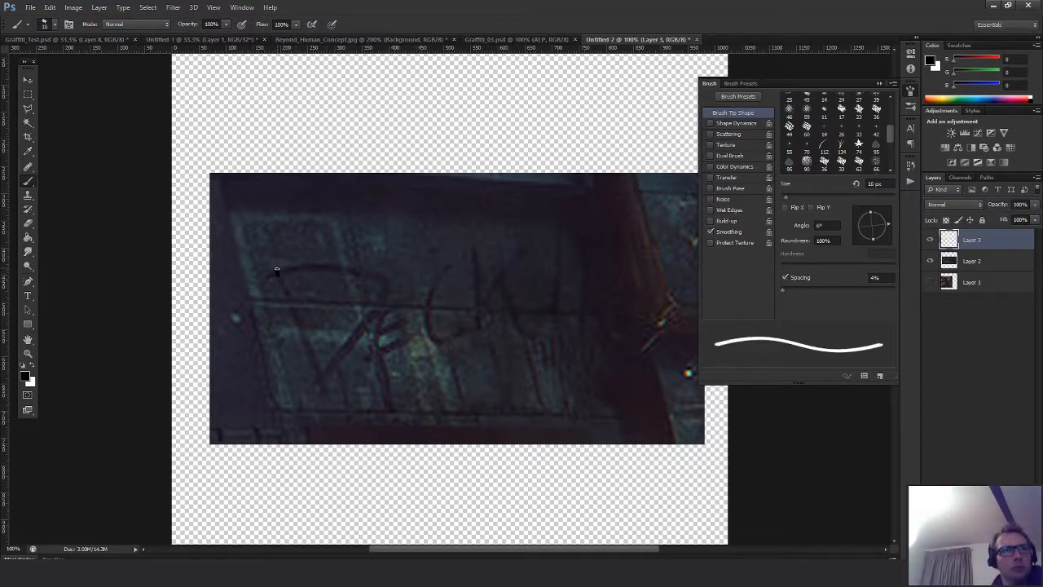
Trace the word "DECK" in black brush strokes over the reference graffiti and start the small lettering beneath the K
drag(277, 269, 317, 376)
key(ctrl+z)
drag(279, 269, 326, 389)
mouse_move(292, 269)
mouse_down()
mouse_move(359, 267)
mouse_move(387, 291)
mouse_move(312, 383)
mouse_up()
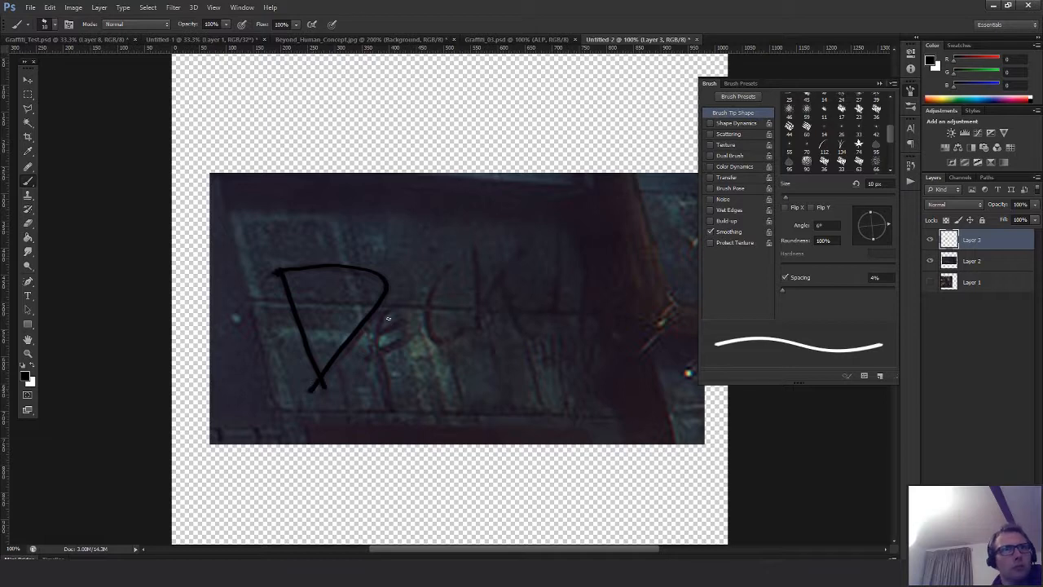
mouse_move(404, 314)
mouse_down()
mouse_move(380, 334)
mouse_move(393, 350)
mouse_move(415, 341)
mouse_move(409, 321)
mouse_up()
mouse_move(448, 264)
mouse_down()
mouse_move(427, 313)
mouse_move(444, 339)
mouse_move(462, 320)
mouse_up()
mouse_move(478, 242)
mouse_down()
mouse_move(477, 325)
mouse_move(519, 251)
mouse_move(513, 310)
mouse_move(538, 339)
mouse_move(544, 370)
mouse_move(565, 335)
mouse_move(571, 370)
mouse_move(579, 353)
mouse_up()
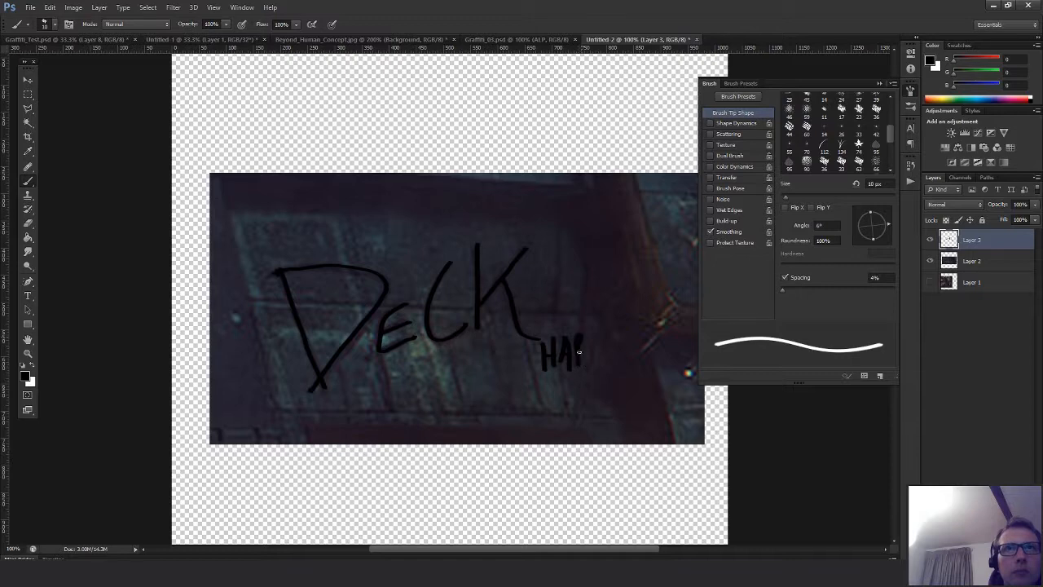
Undo the last small-letter strokes back to the H and finish the word as "HARD!!"
key(ctrl+z)
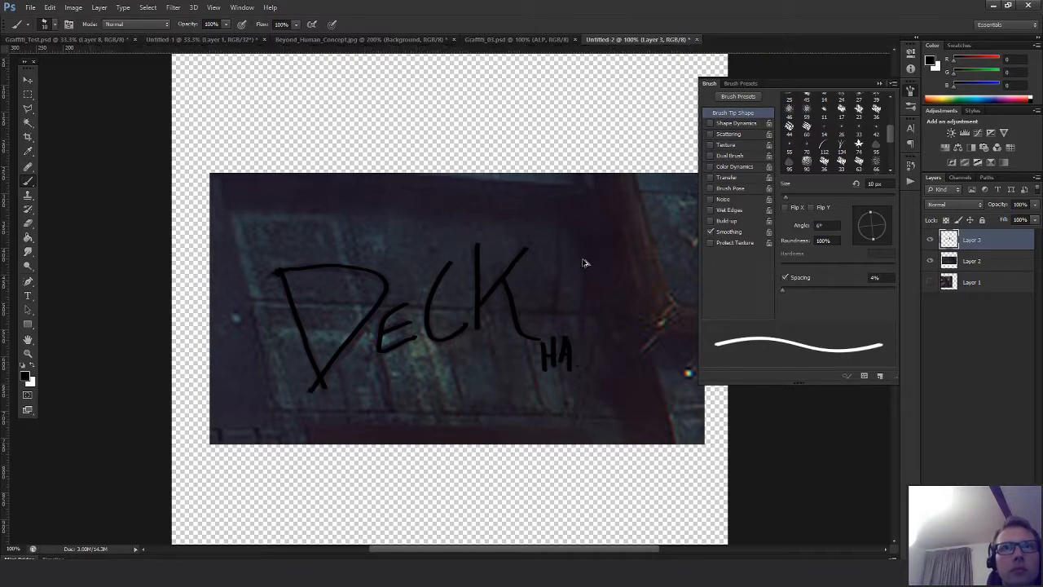
key(ctrl+alt+z)
key(ctrl+alt+z)
key(ctrl+alt+z)
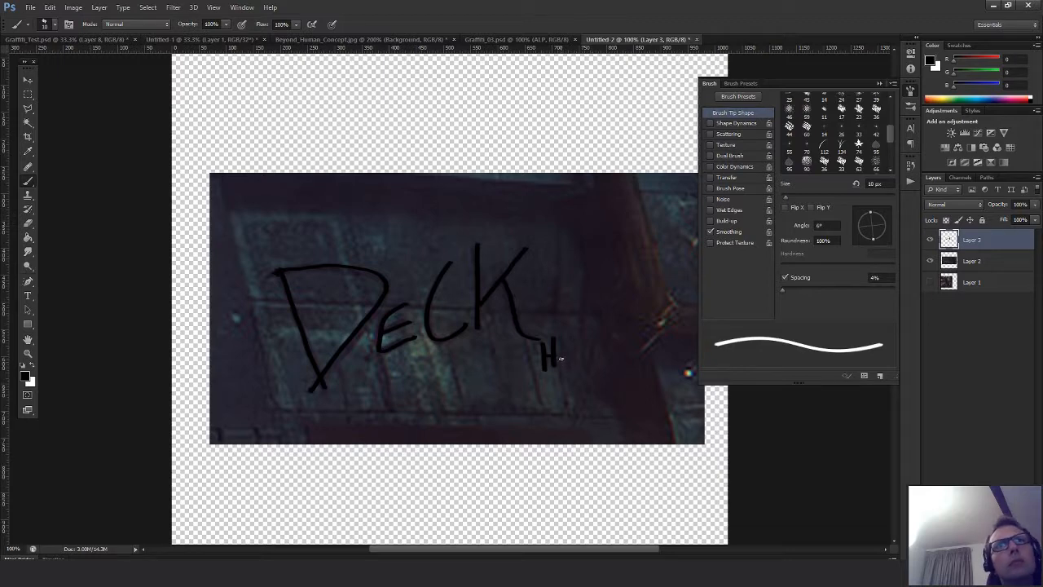
mouse_move(558, 363)
mouse_down()
mouse_move(563, 335)
mouse_move(565, 366)
mouse_move(579, 334)
mouse_move(580, 352)
mouse_move(598, 335)
mouse_move(600, 366)
mouse_up()
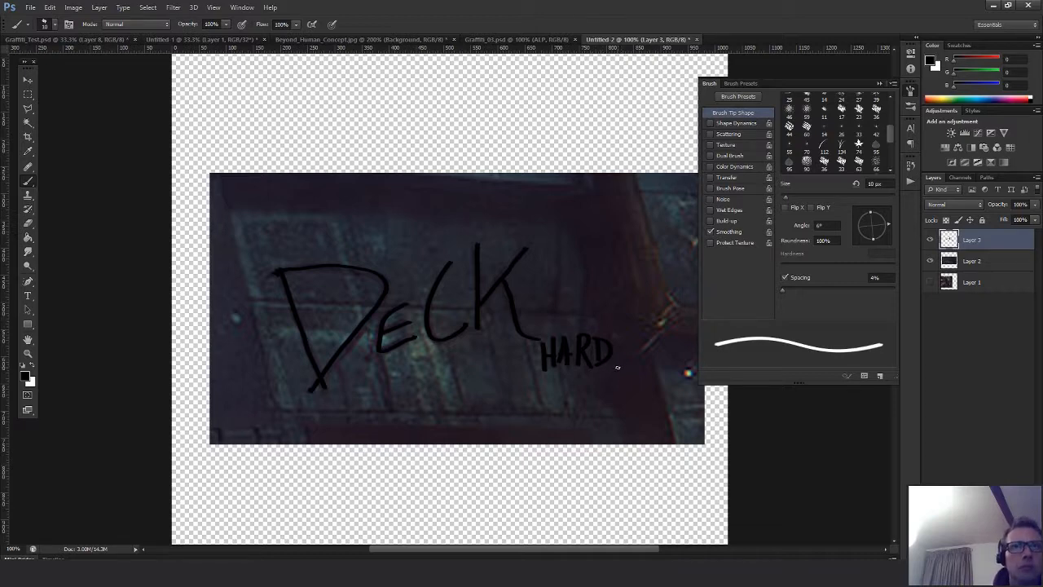
mouse_move(628, 337)
mouse_down()
mouse_move(625, 355)
mouse_move(634, 352)
mouse_up()
Paint two tall exclamation marks with dots after "DECK", replacing the first short stroke
mouse_move(615, 231)
mouse_down()
mouse_move(595, 296)
mouse_move(528, 366)
mouse_up()
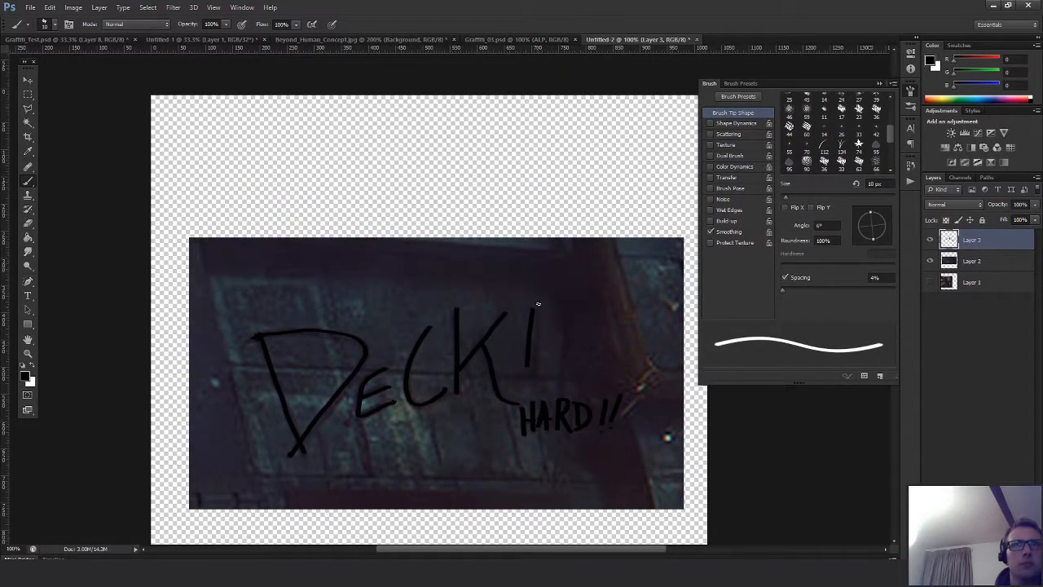
key(ctrl+z)
drag(546, 265, 535, 379)
drag(577, 274, 559, 380)
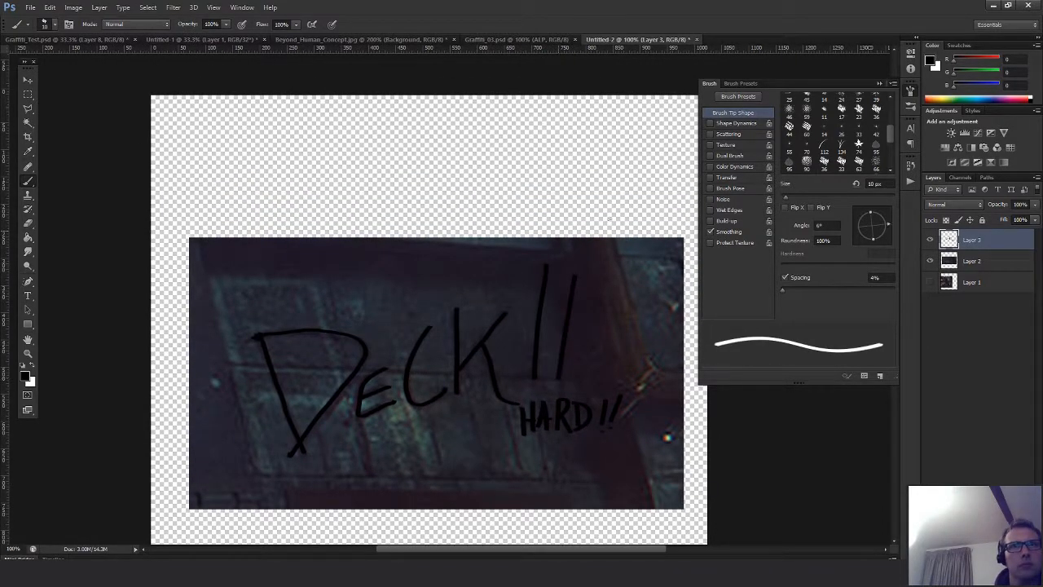
mouse_move(511, 429)
mouse_down()
mouse_move(515, 363)
mouse_move(501, 376)
mouse_move(518, 382)
mouse_up()
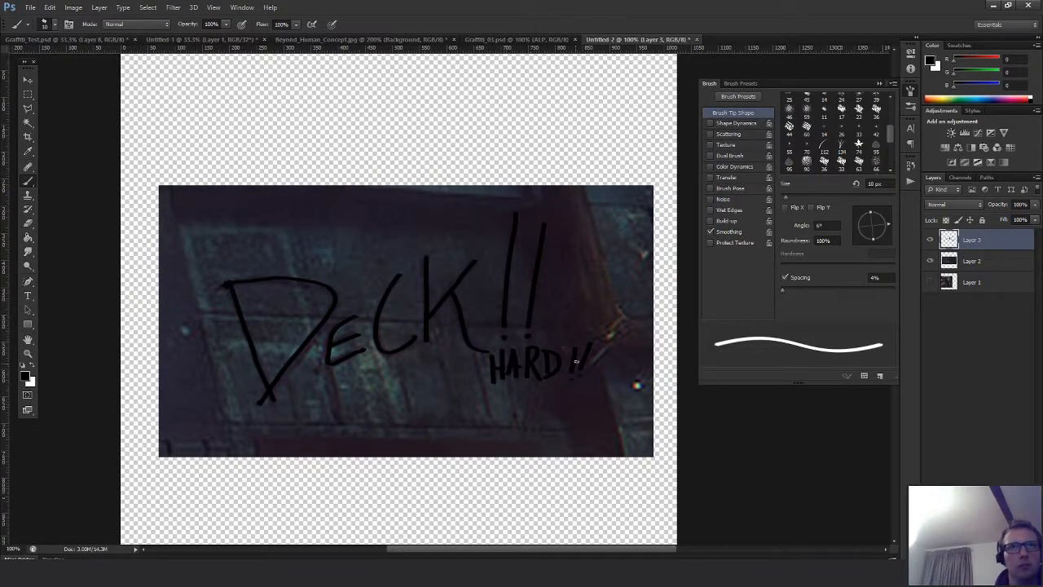
key(e)
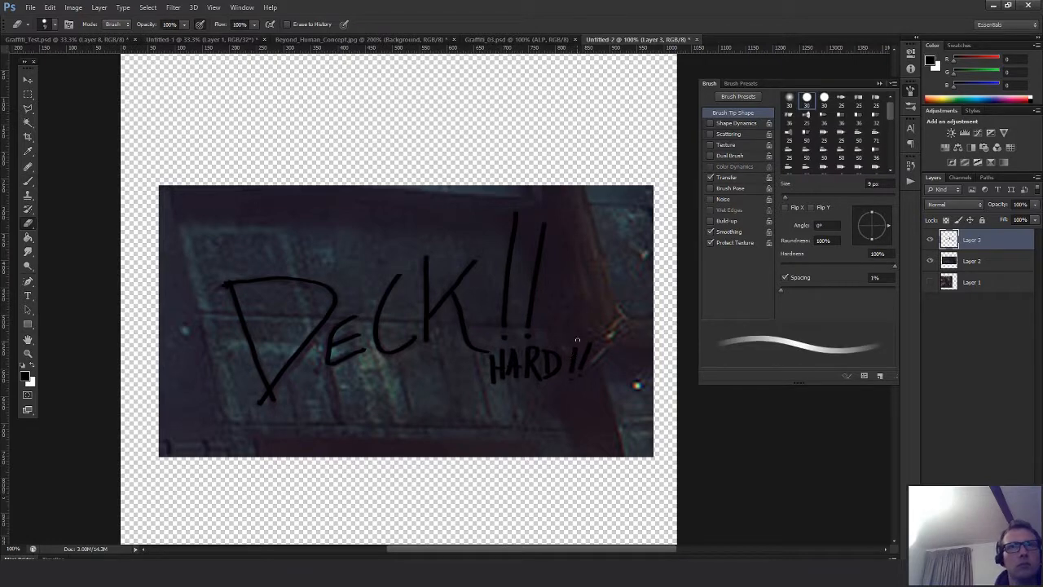
drag(418, 339, 457, 346)
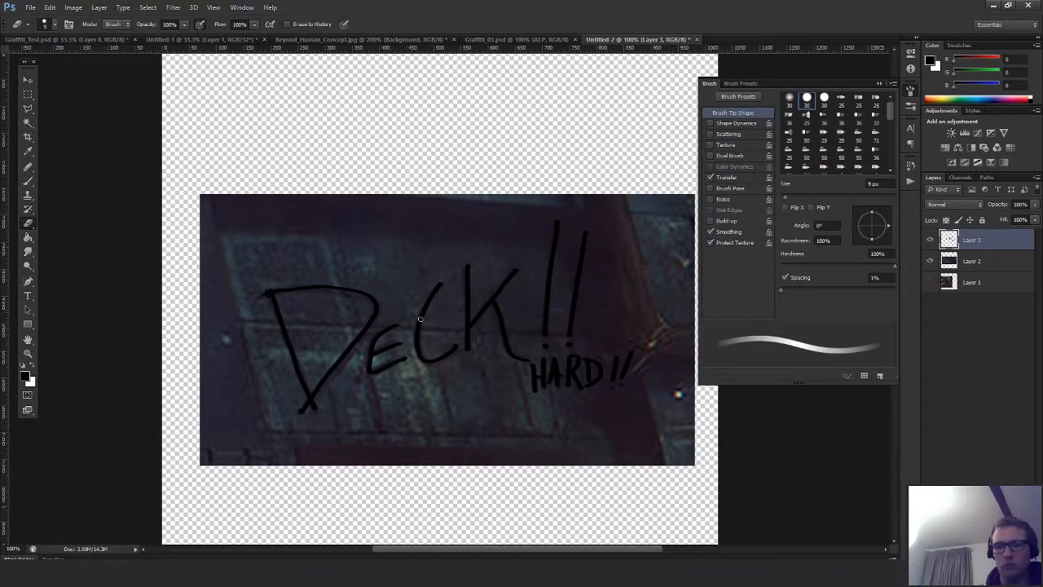
key(m)
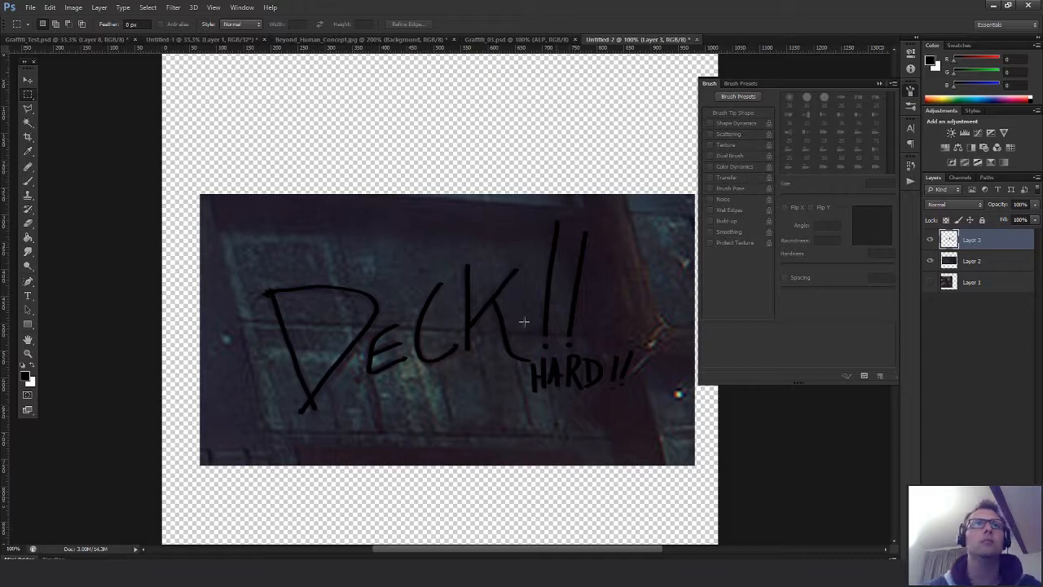
drag(603, 310, 587, 296)
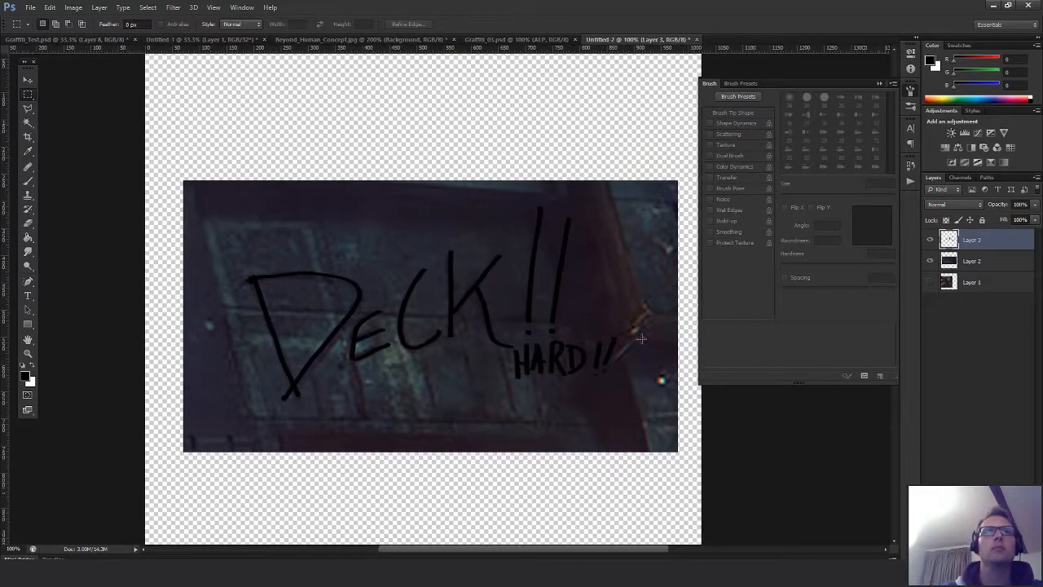
Hide the reference image on Layer 2 and scale the lettering proportionally to about 1007 × 528 px
click(930, 261)
key(z)
alt+click(522, 274)
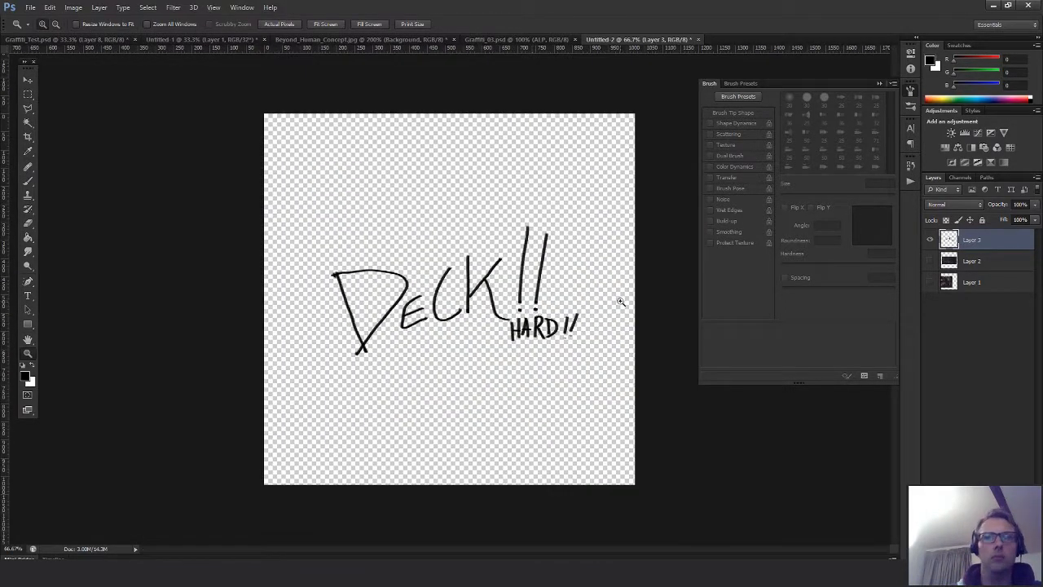
key(ctrl+t)
mouse_move(596, 228)
alt+shift+mouse_down()
mouse_move(652, 204)
mouse_move(631, 196)
alt+shift+mouse_up()
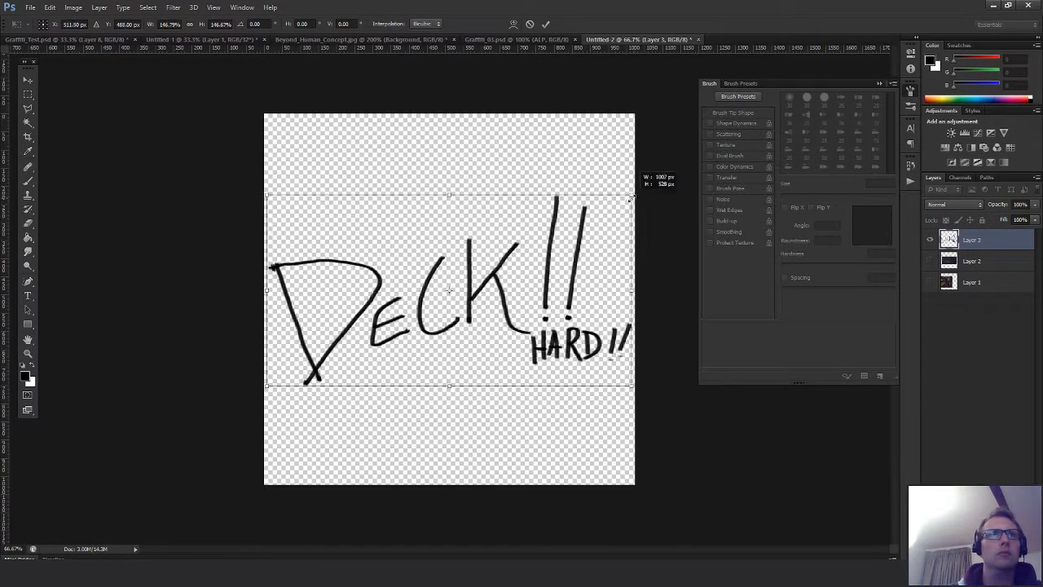
key(Return)
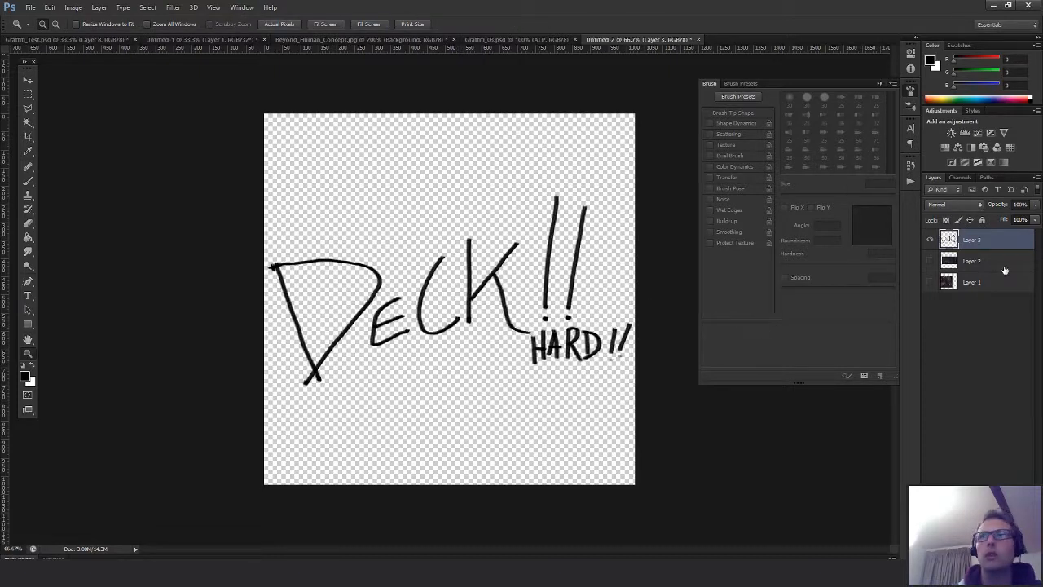
Select the two small exclamation marks after "HARD", delete them from Layer 3 and clear the selection
click(961, 259)
key(m)
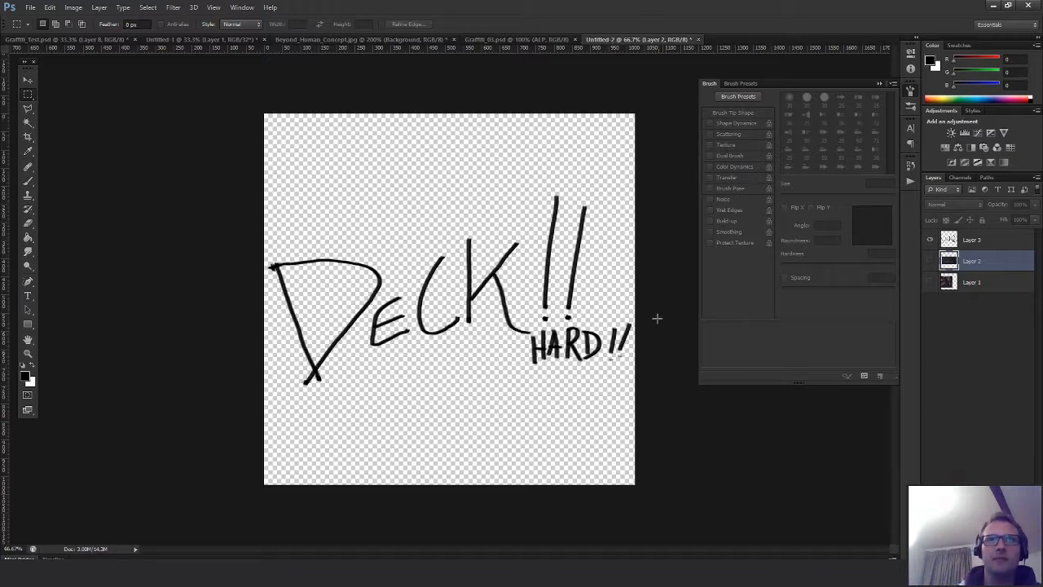
drag(652, 298, 603, 388)
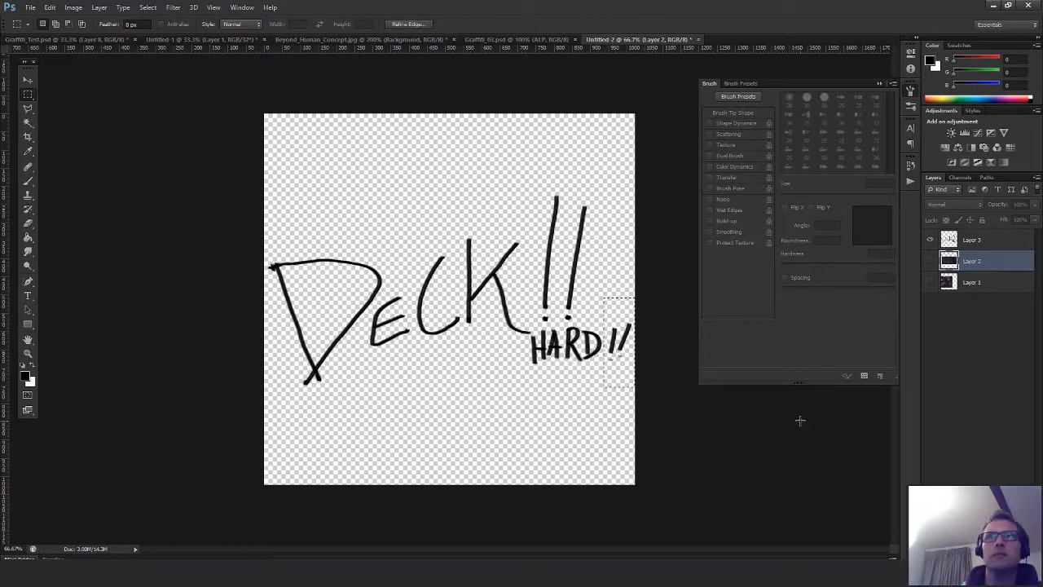
click(949, 239)
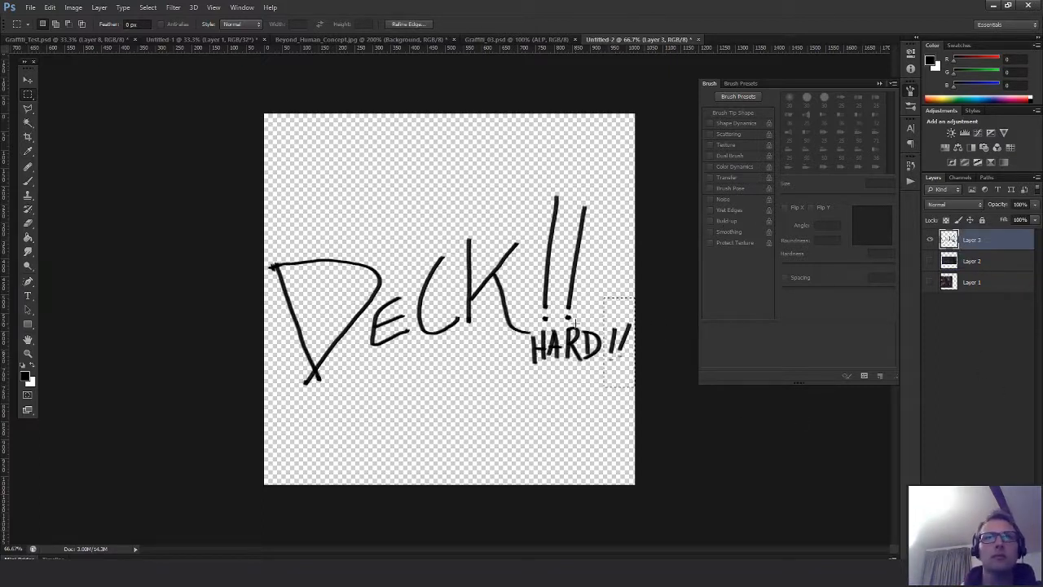
key(Delete)
key(z)
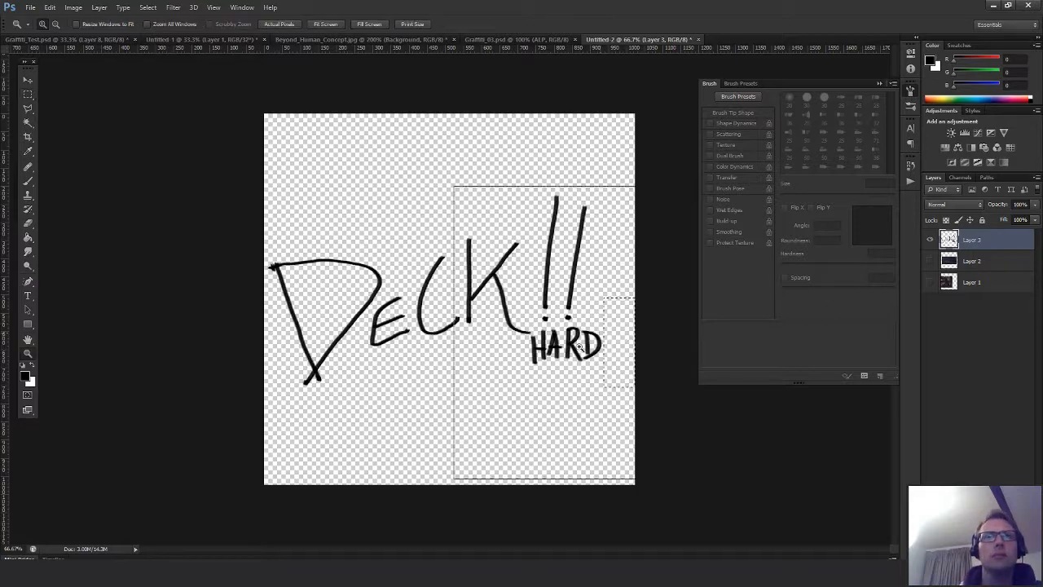
click(597, 330)
click(556, 360)
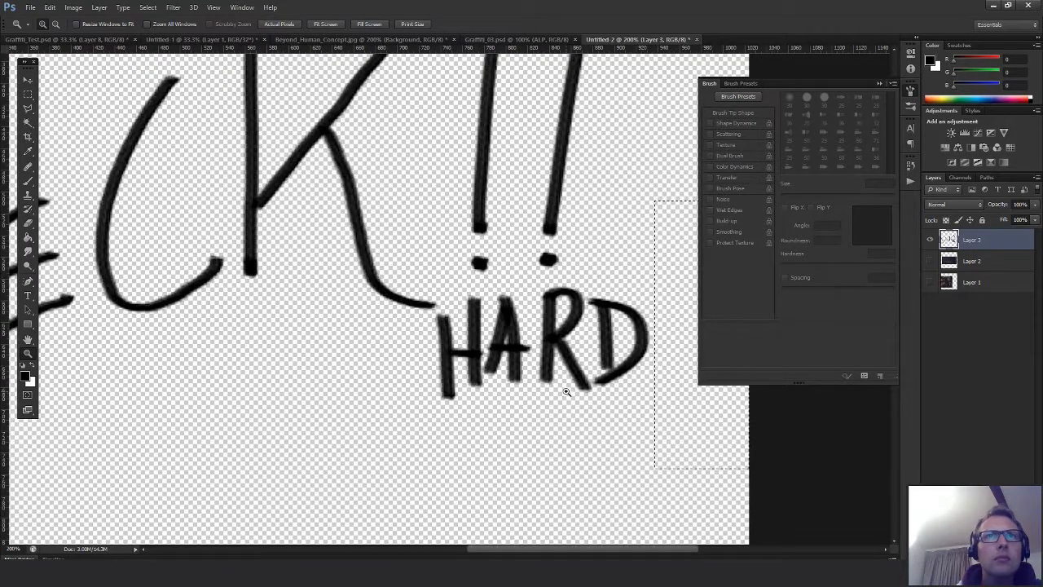
drag(539, 296, 559, 352)
key(m)
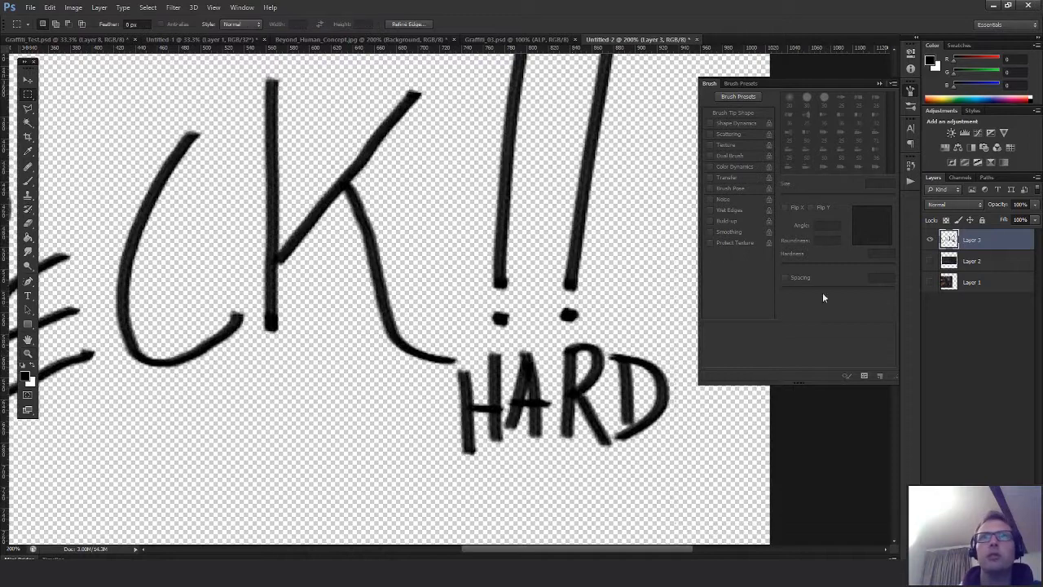
key(ctrl+d)
Apply a black Color Overlay at 100% opacity to the lettering on Layer 3
double_click(950, 239)
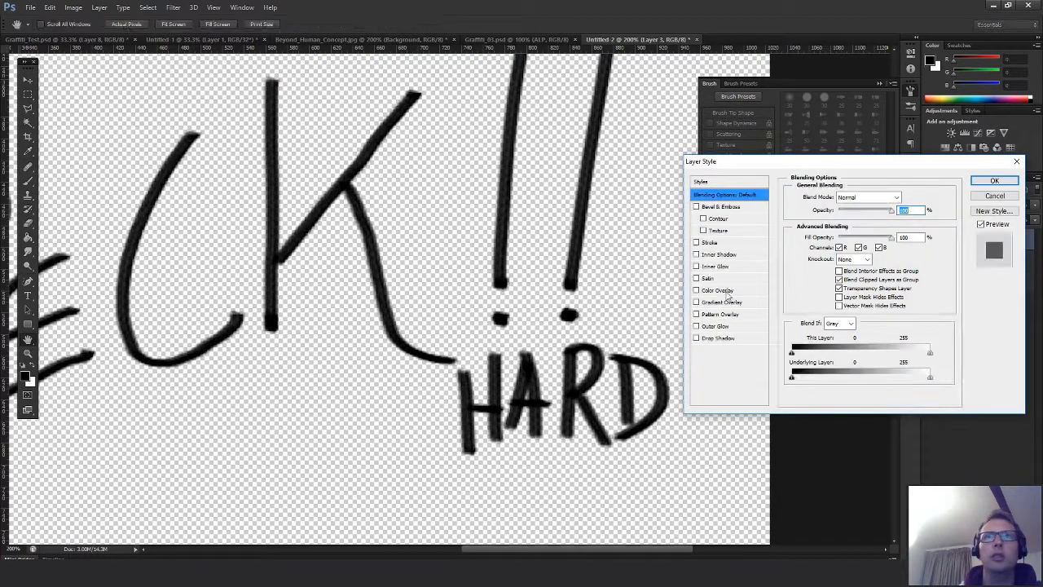
click(728, 291)
click(914, 204)
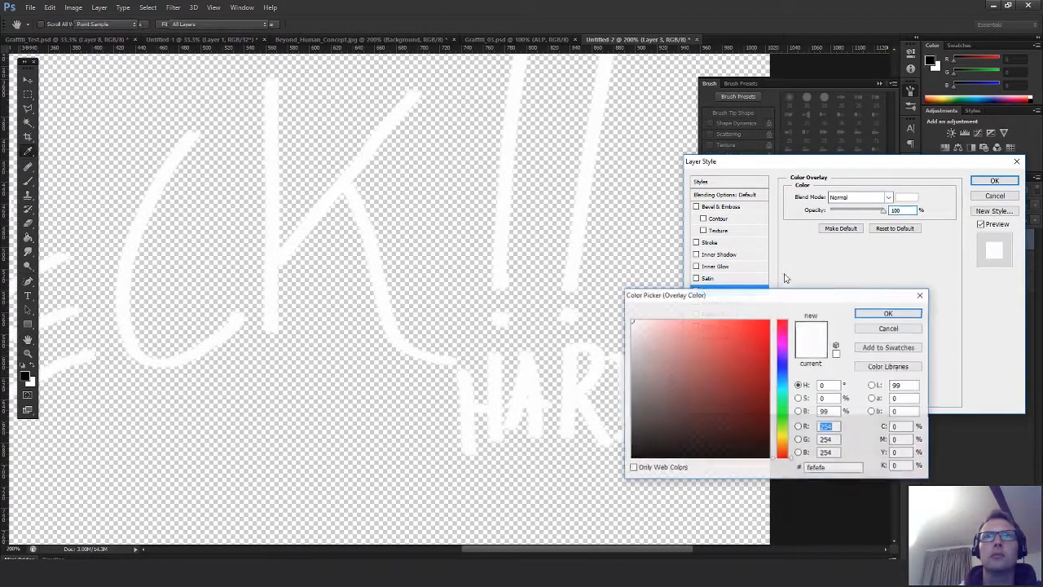
click(769, 457)
click(882, 315)
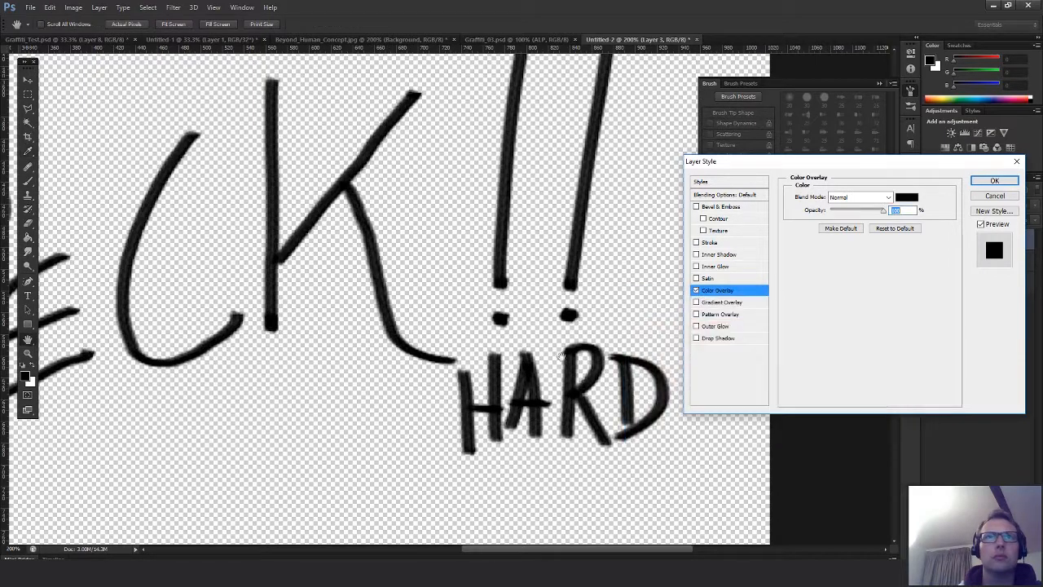
drag(565, 357, 606, 398)
click(982, 182)
Duplicate the lettering layer twice to solidify the strokes, and merge all three lettering layers into one
key(z)
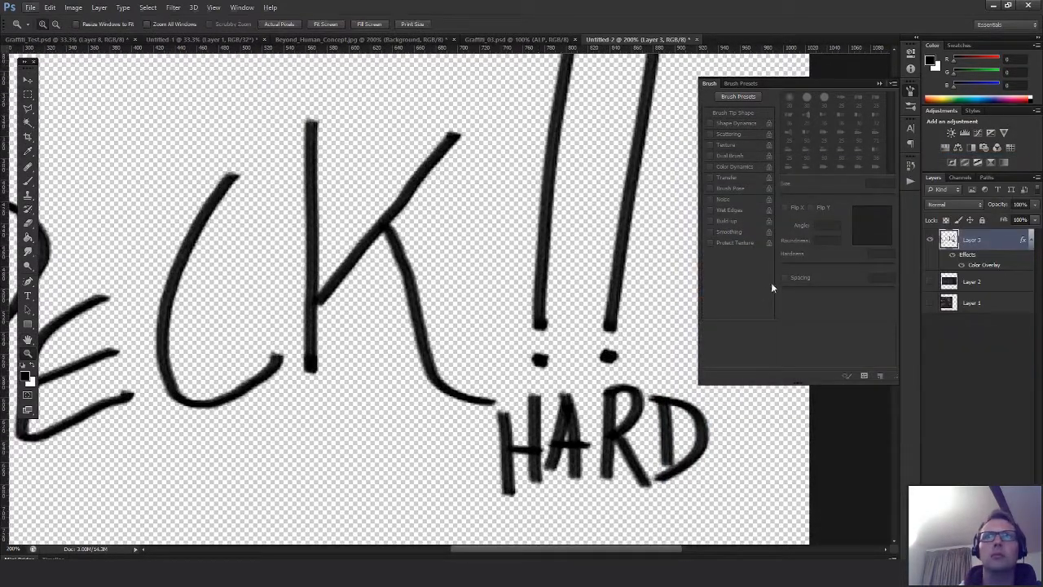
key(ctrl+j)
key(ctrl+j)
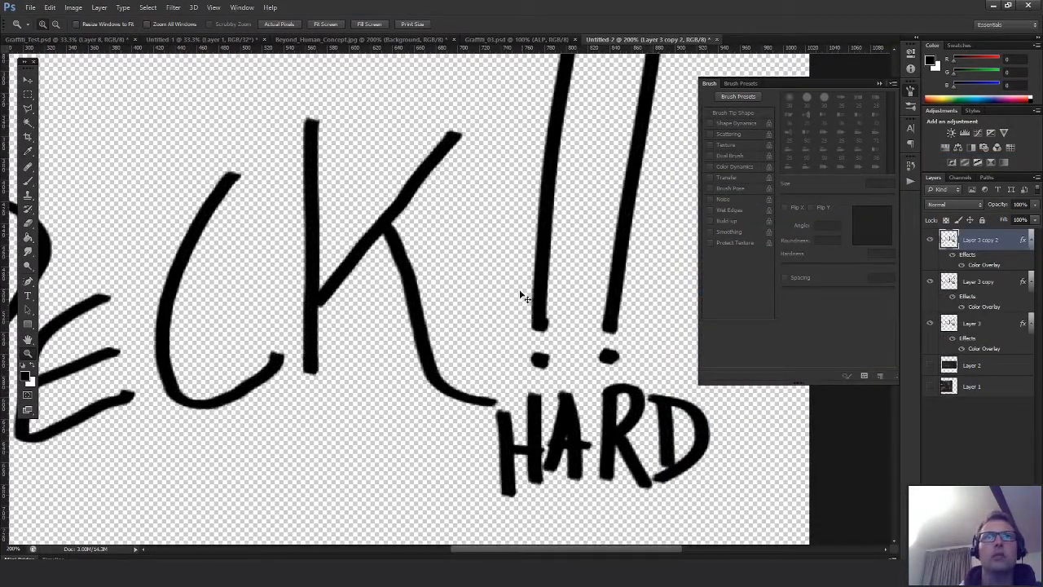
alt+click(464, 327)
alt+click(477, 331)
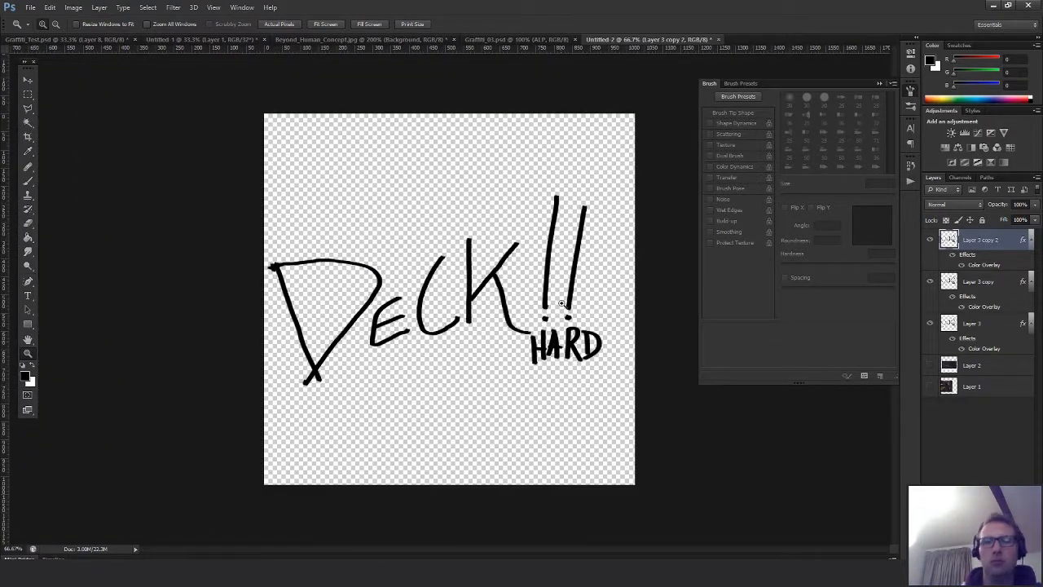
key(m)
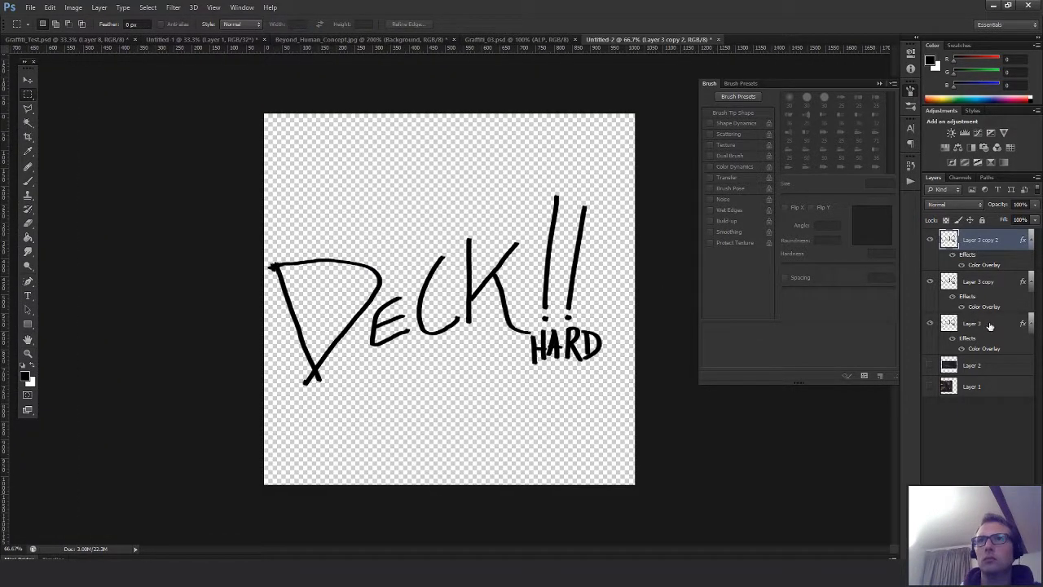
shift+click(988, 324)
key(ctrl+e)
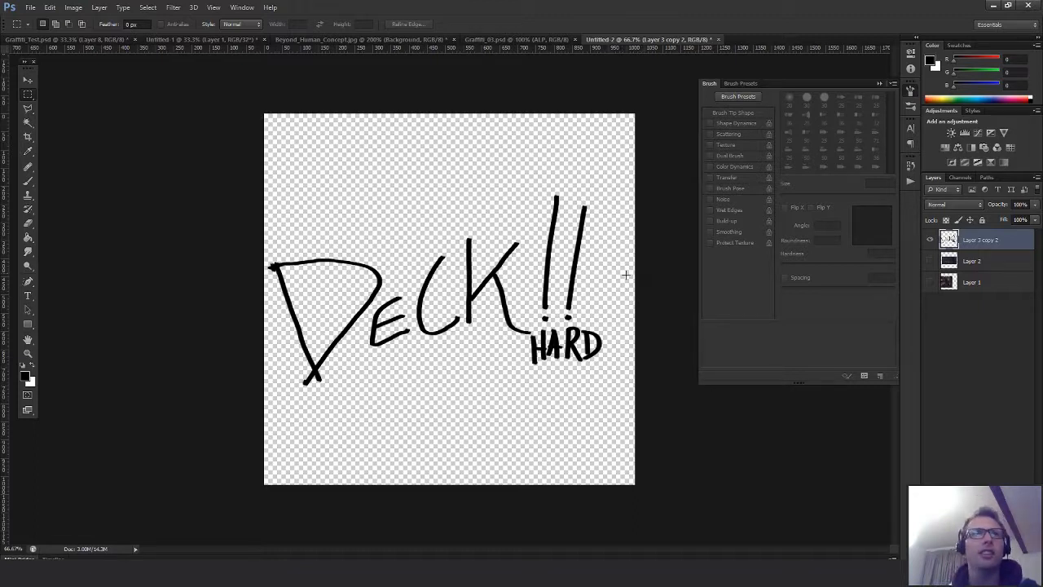
Shift the lettering slightly to the right and enlarge it to nearly fill the canvas width
key(b)
key(v)
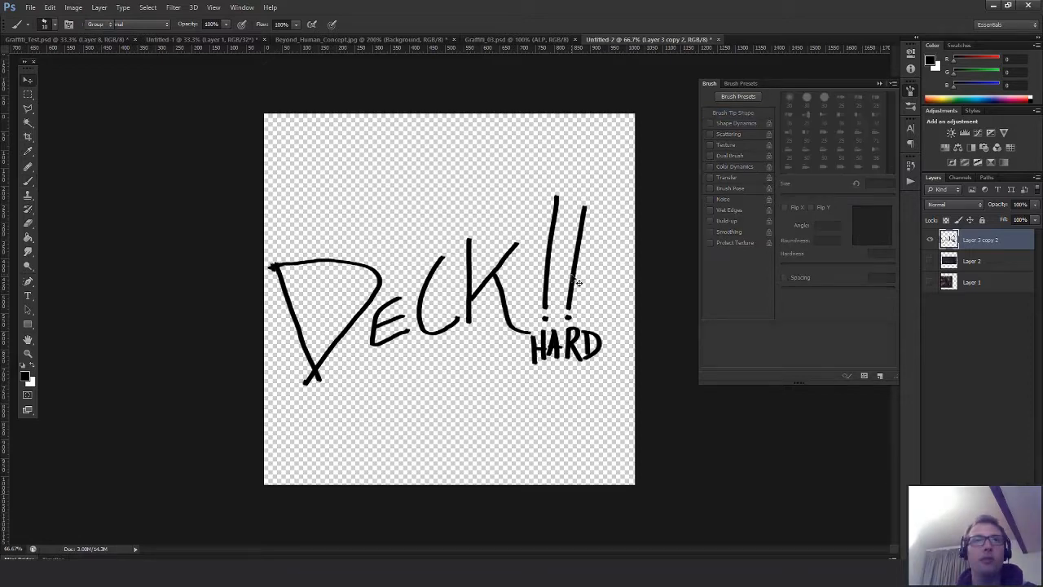
drag(568, 276, 577, 281)
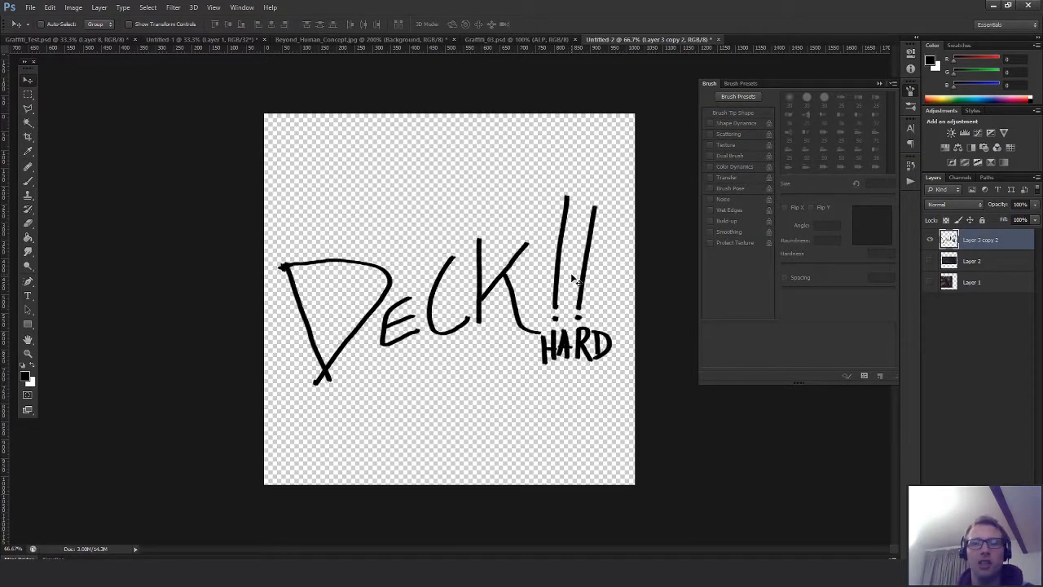
key(ctrl+t)
drag(612, 193, 624, 194)
key(Return)
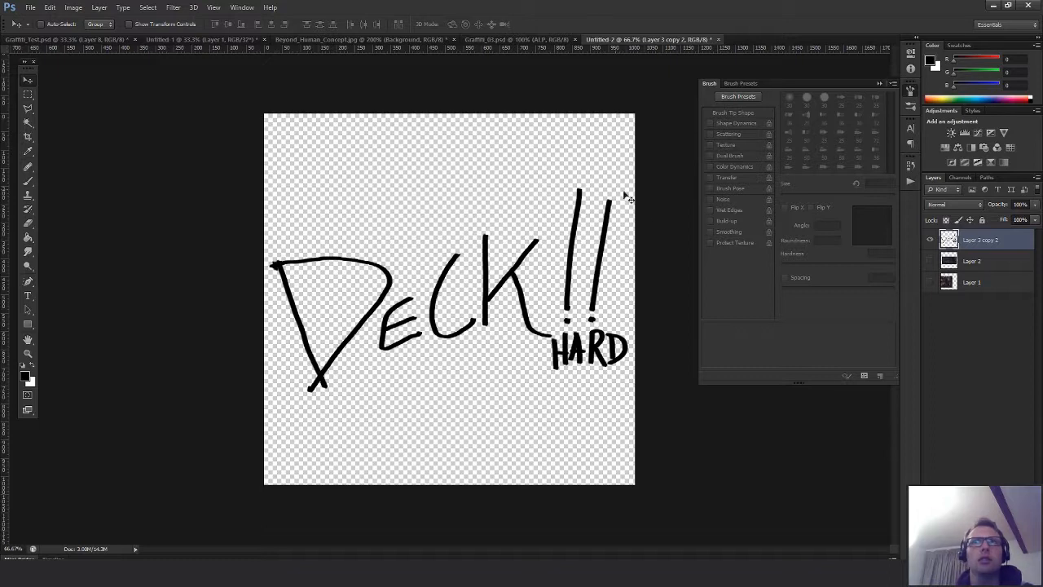
Add an empty layer above the lettering, and duplicate the lettering layer with its colour inverted to white
key(ctrl+alt+shift+n)
click(976, 266)
key(ctrl+j)
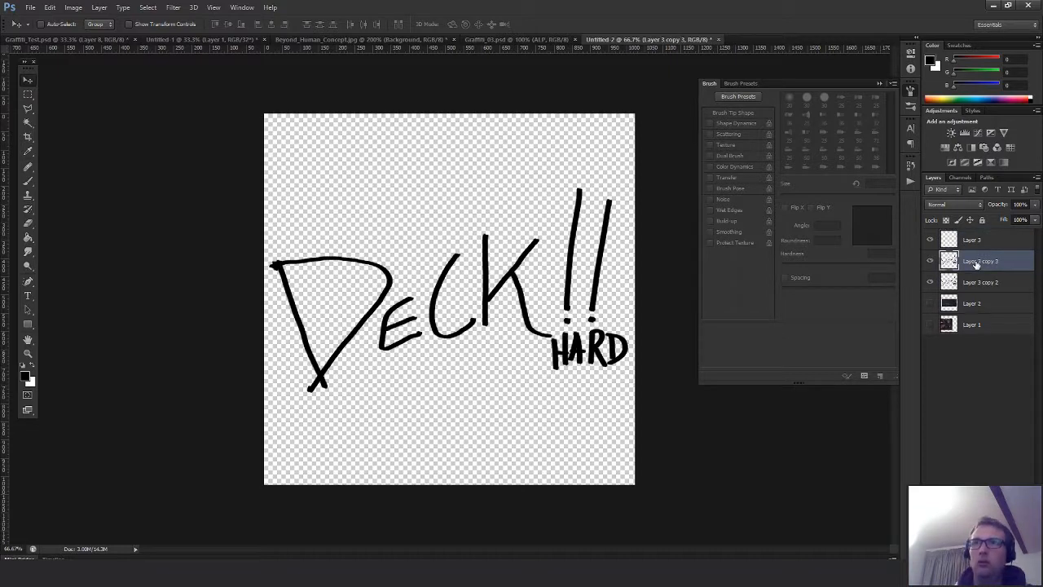
key(ctrl+i)
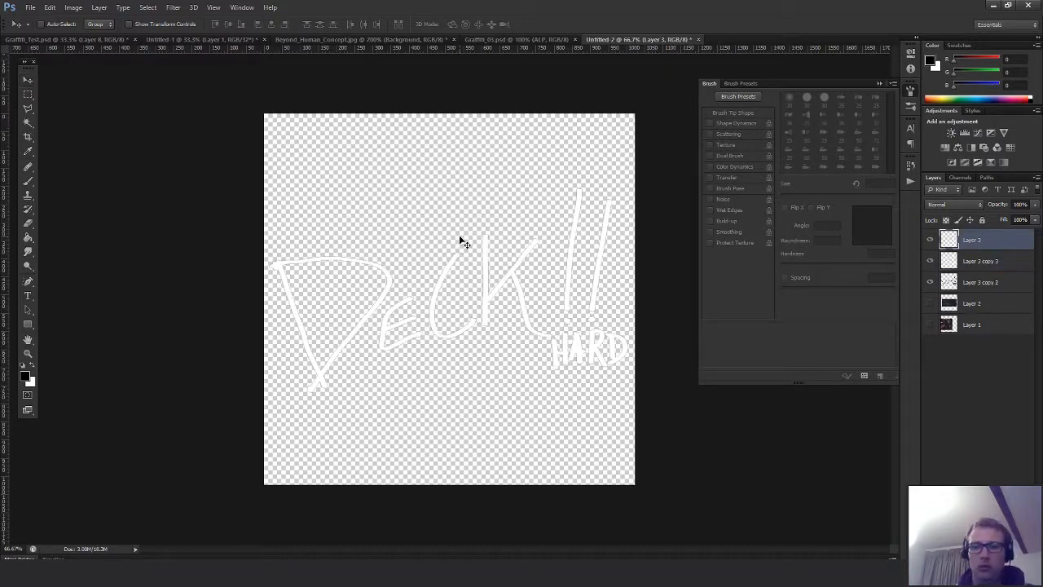
Fill the empty Layer 3 with black and move the white lettering copy above it
key(g)
click(460, 237)
drag(967, 264, 981, 237)
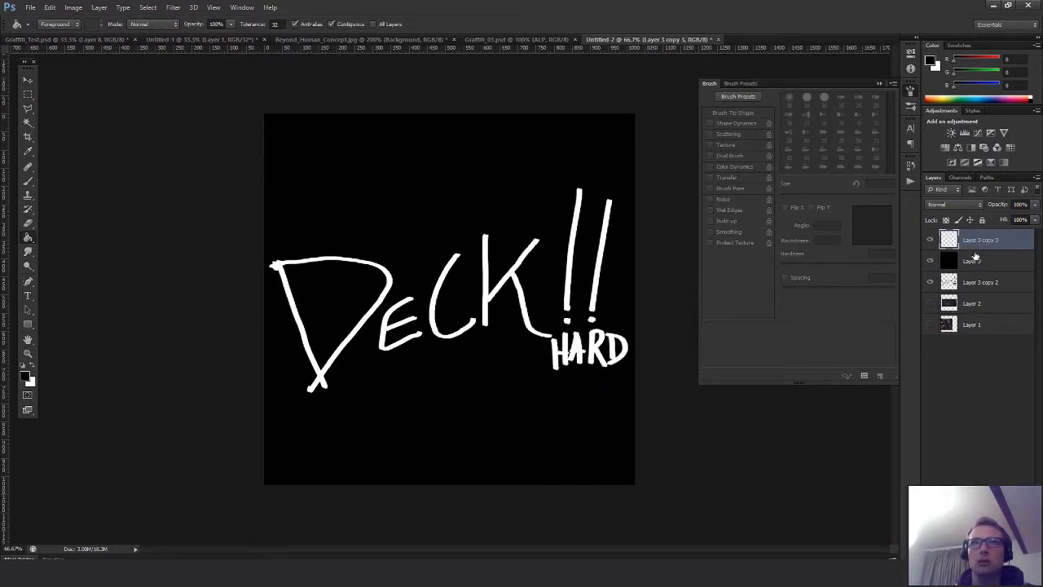
Merge the white lettering copy with the black layer and name it ALP, and rename the original black lettering layer DIF
key(ctrl+e)
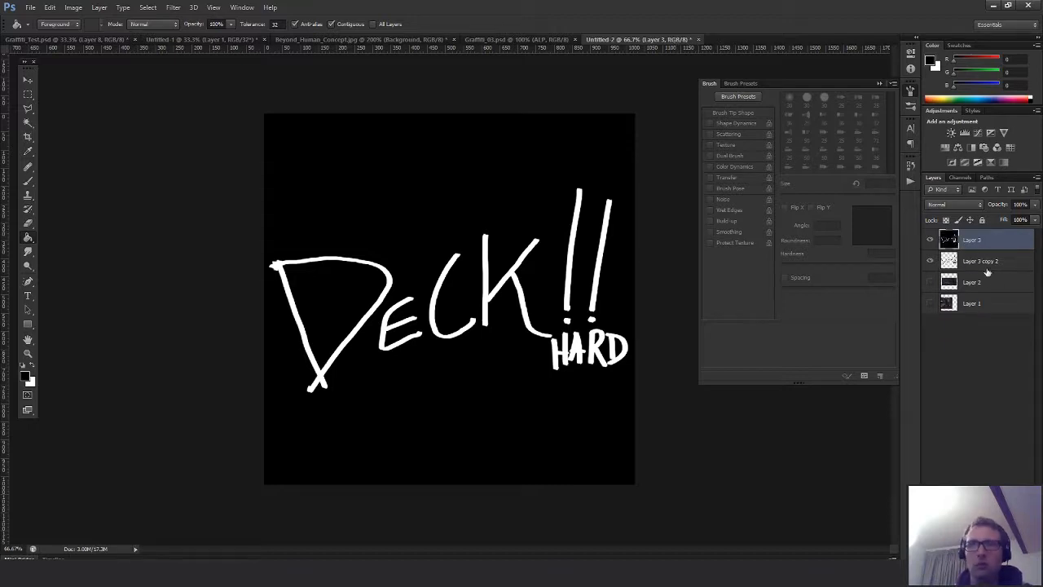
text(P)
key(Return)
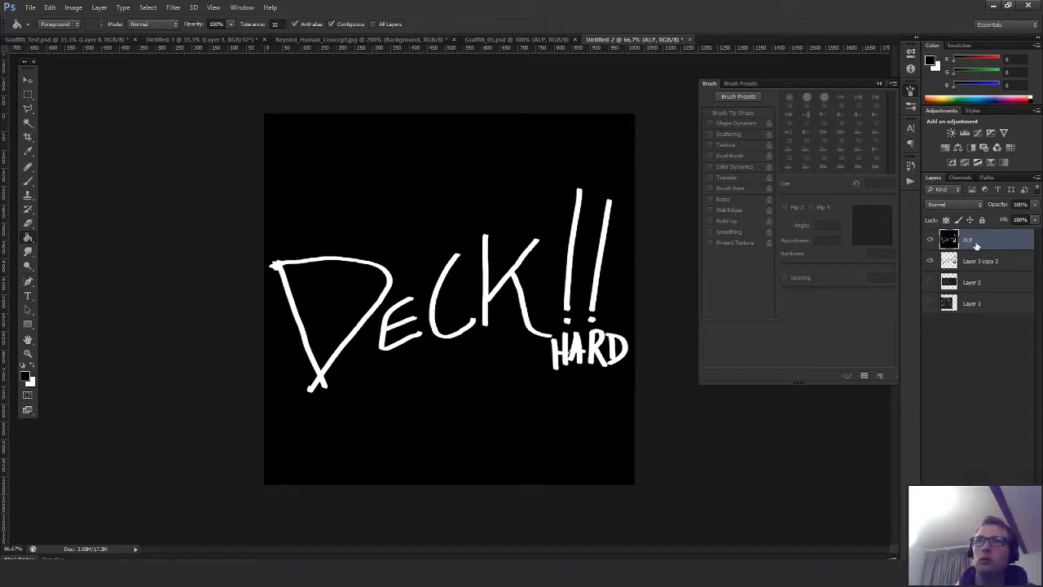
double_click(974, 260)
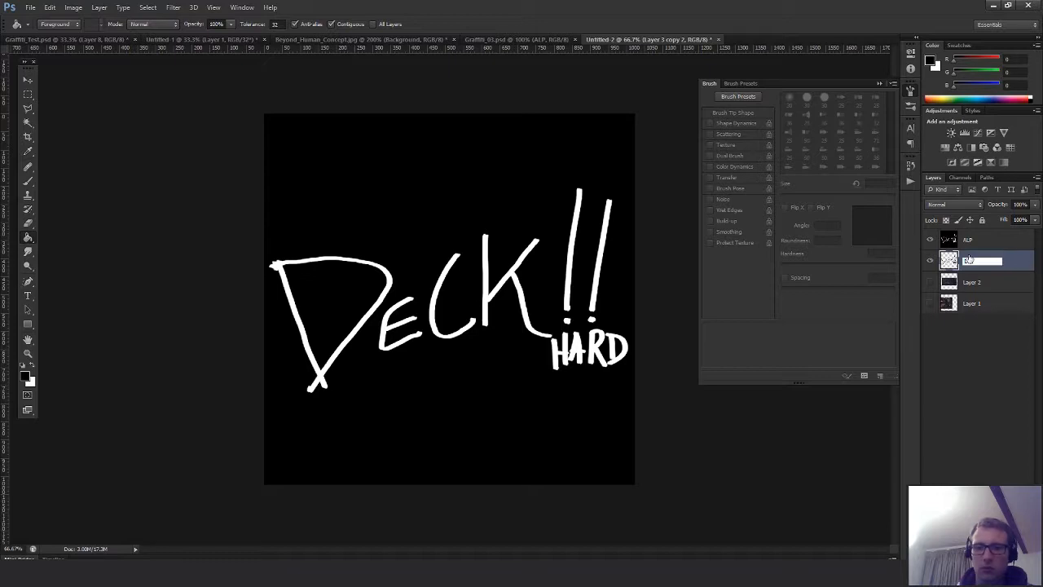
text(DIF)
key(Return)
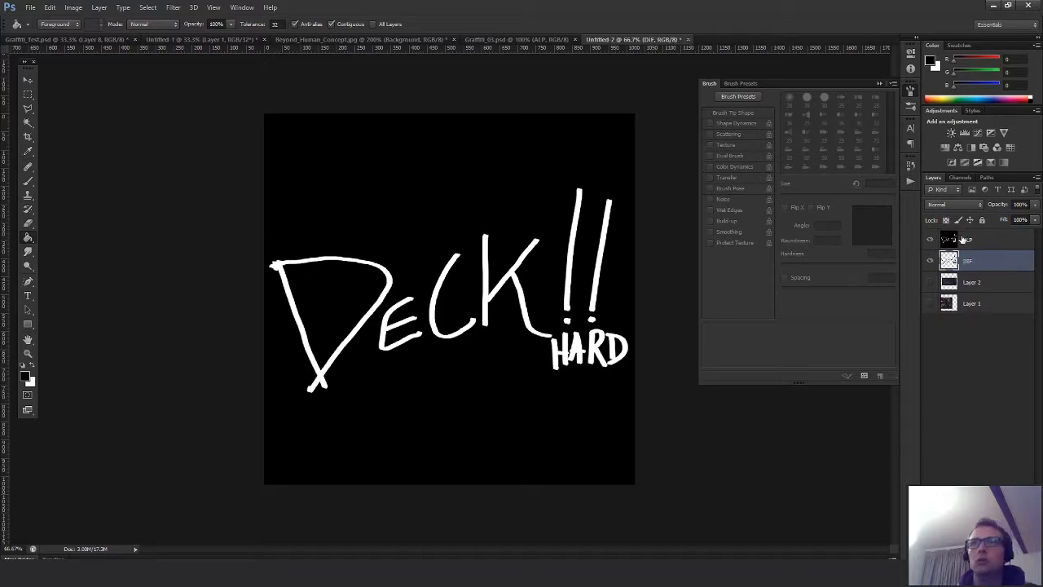
Copy the ALP layer's full image into a new alpha channel, and reselect the RGB composite
ctrl+click(951, 239)
click(959, 177)
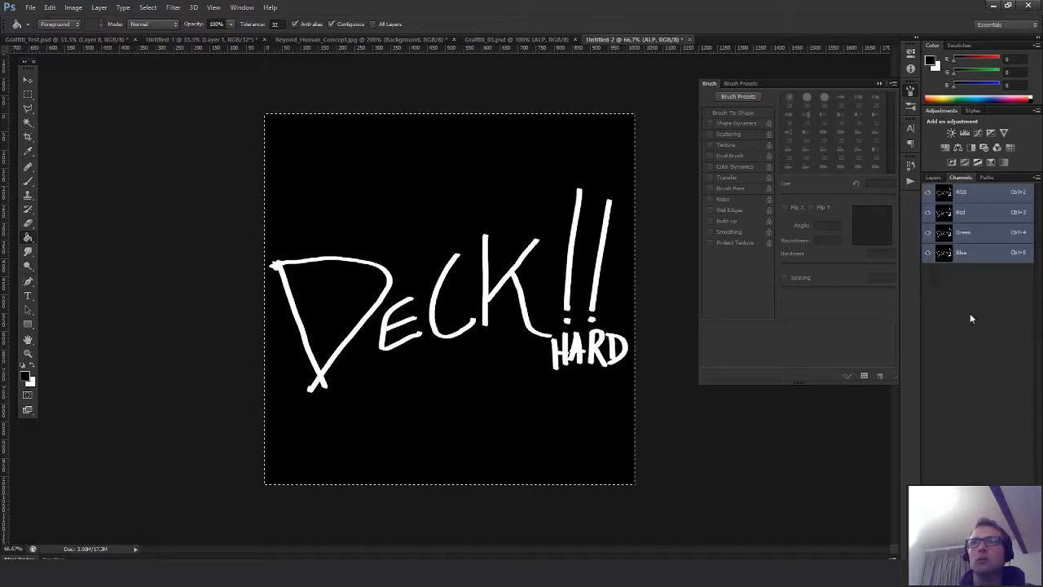
click(1009, 549)
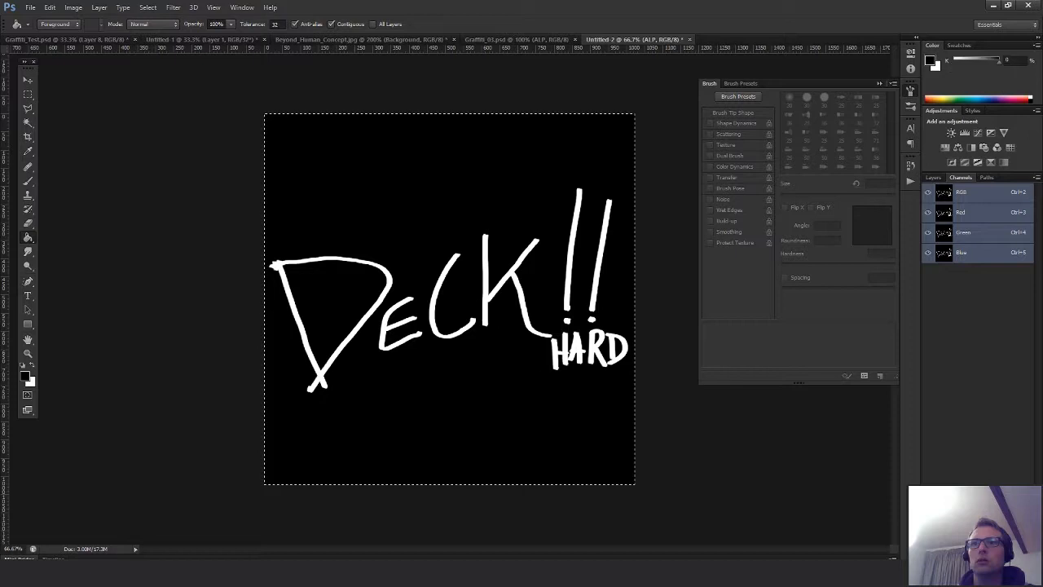
click(619, 236)
click(935, 192)
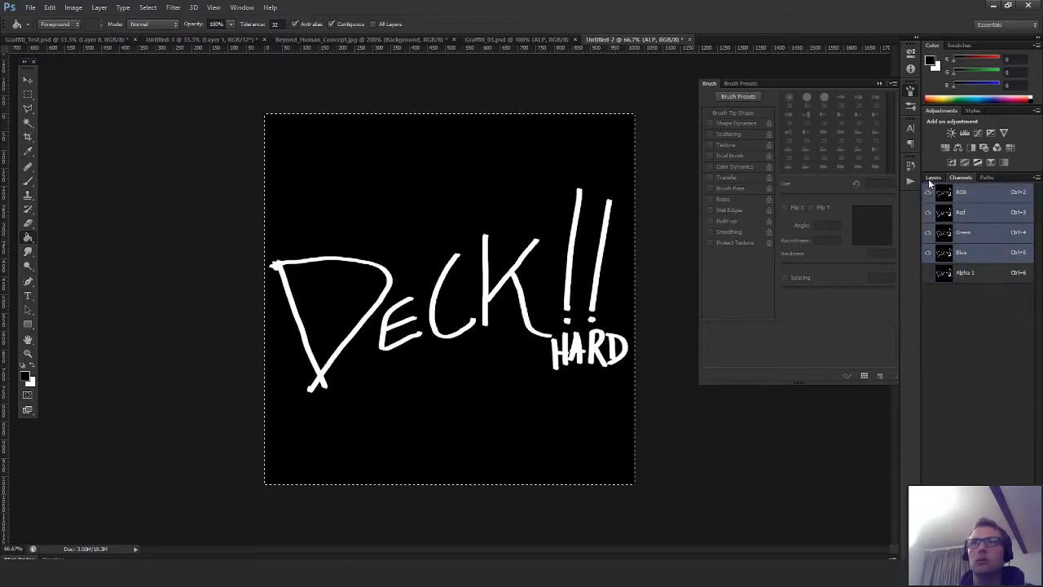
Hide the ALP layer, clear the selection, and delete the unused Layer 2 and Layer 1
click(932, 177)
click(930, 239)
click(966, 260)
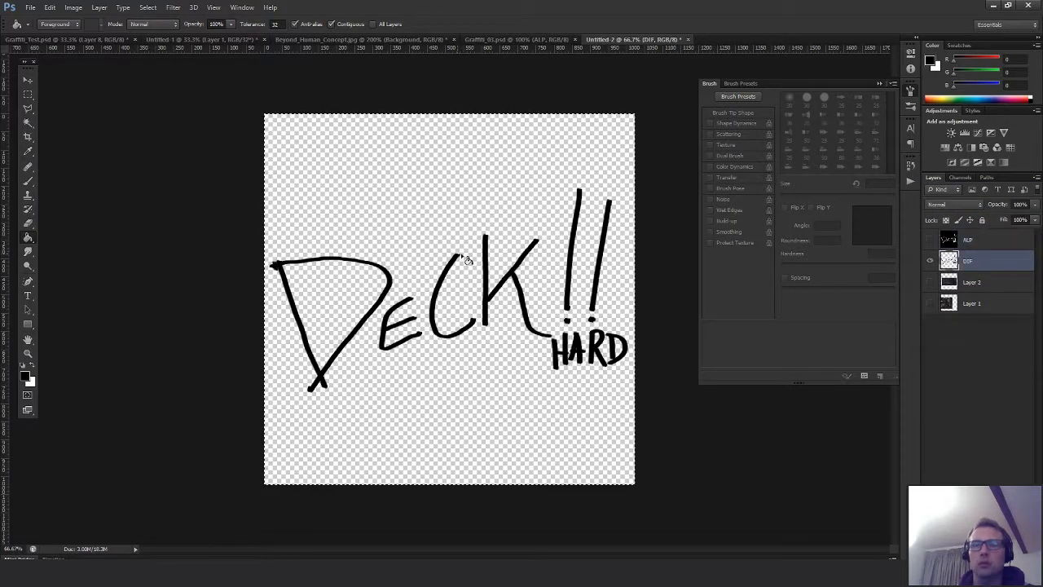
key(m)
key(ctrl+d)
click(970, 283)
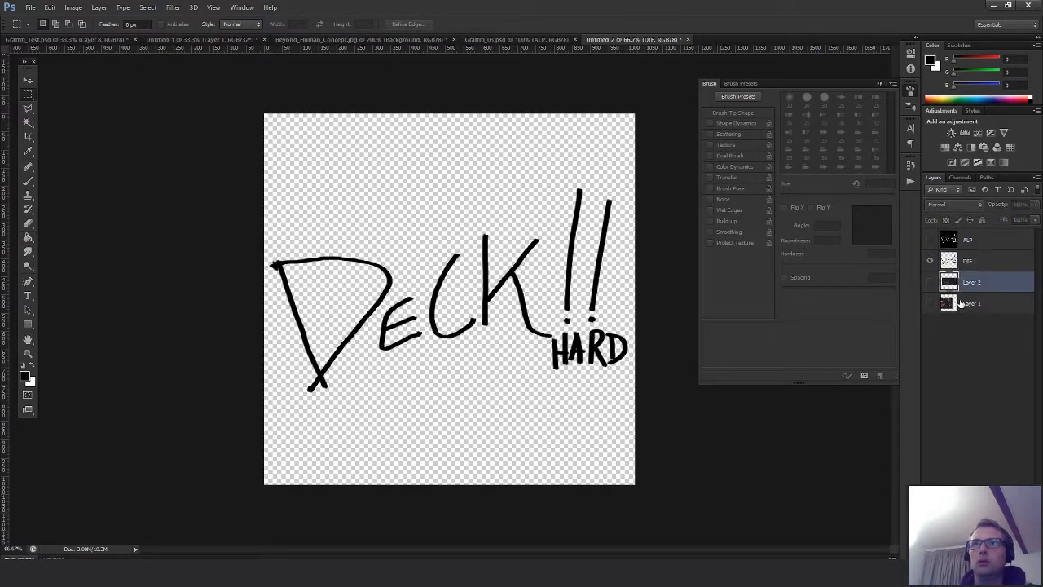
shift+click(960, 303)
key(Delete)
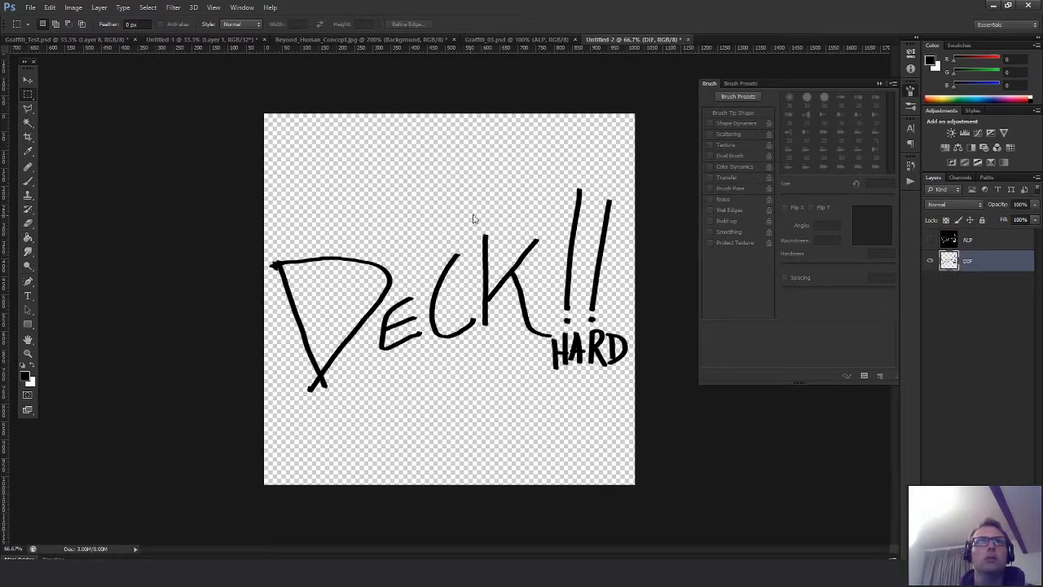
Save the document as Graffiti_04.psd in the Images folder
key(ctrl+shift+s)
click(490, 257)
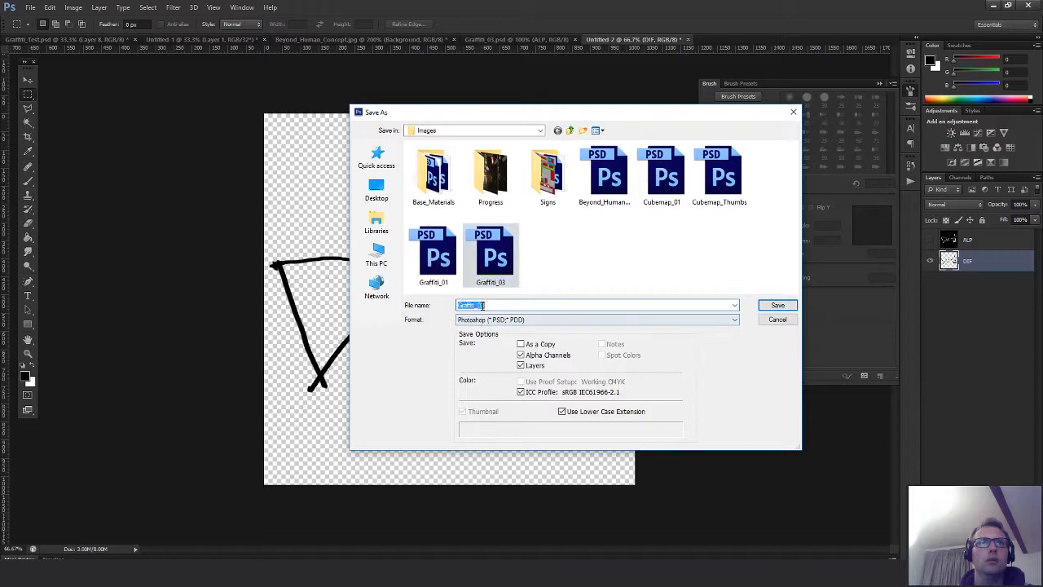
key(Return)
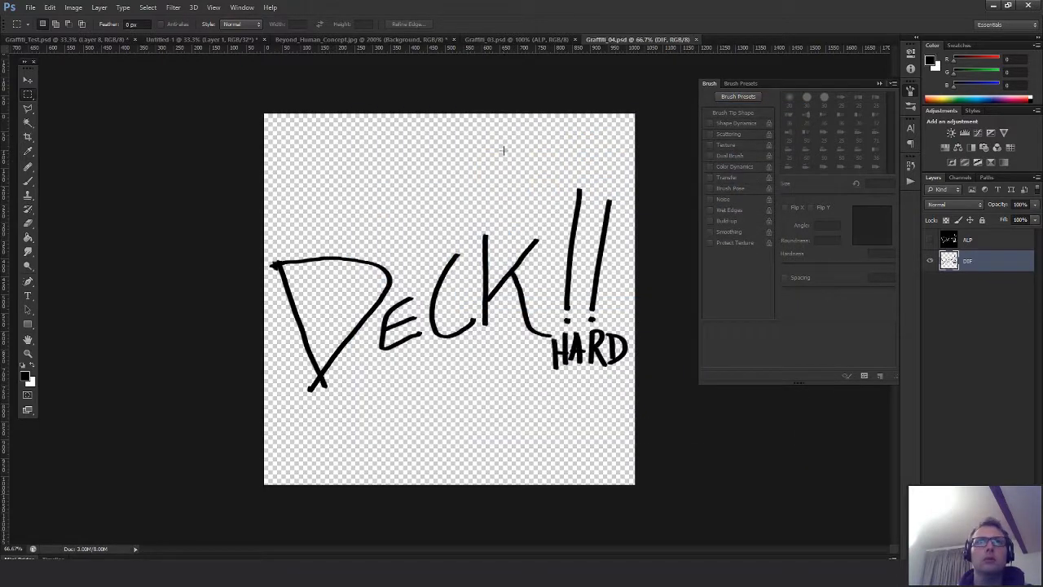
Export a Targa copy with alpha channels as T_Graffiti_04_BaseColor into the Exports folder
key(ctrl+shift+s)
click(570, 131)
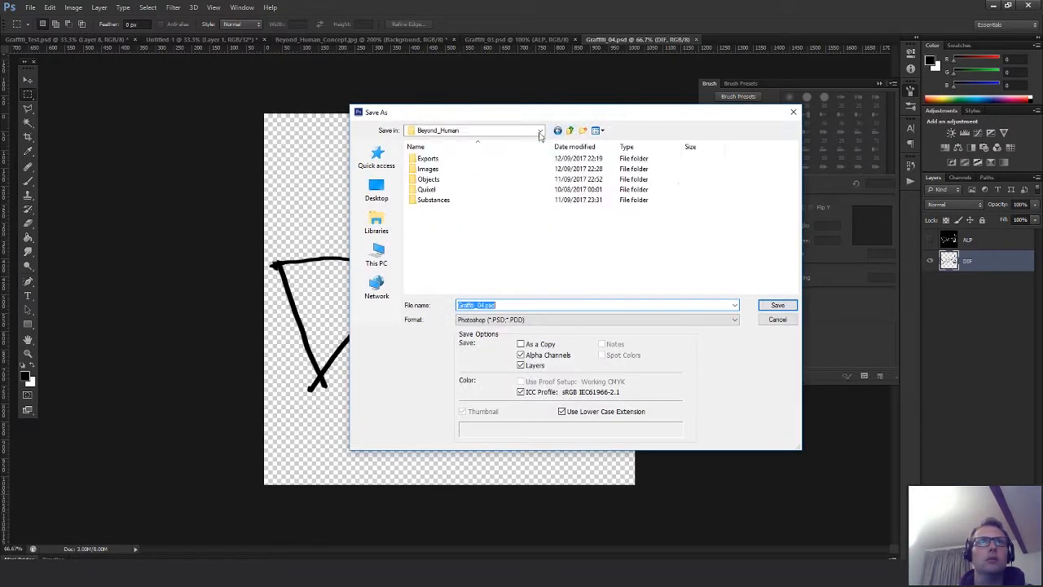
double_click(432, 159)
click(493, 320)
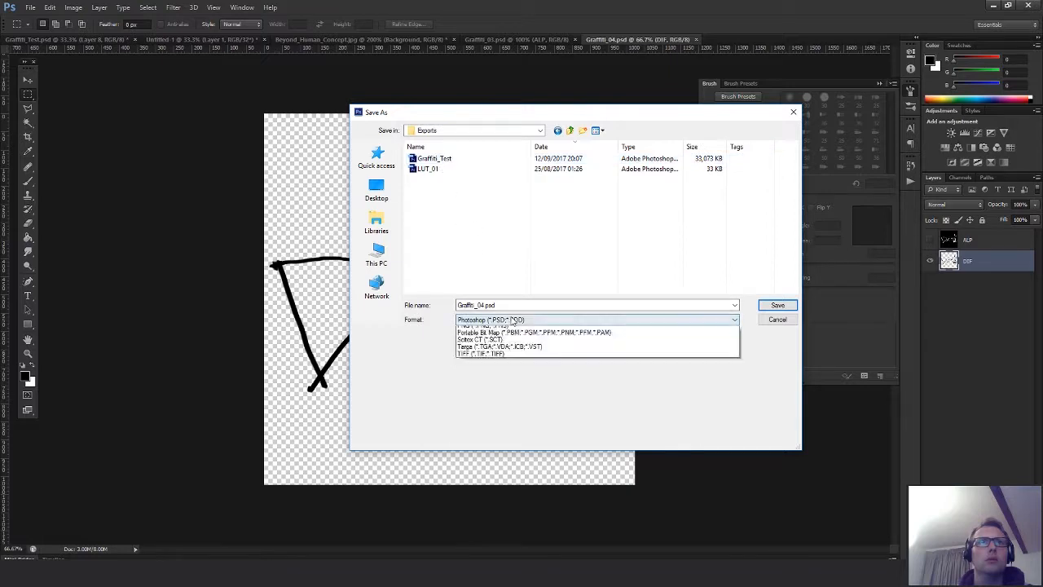
click(476, 484)
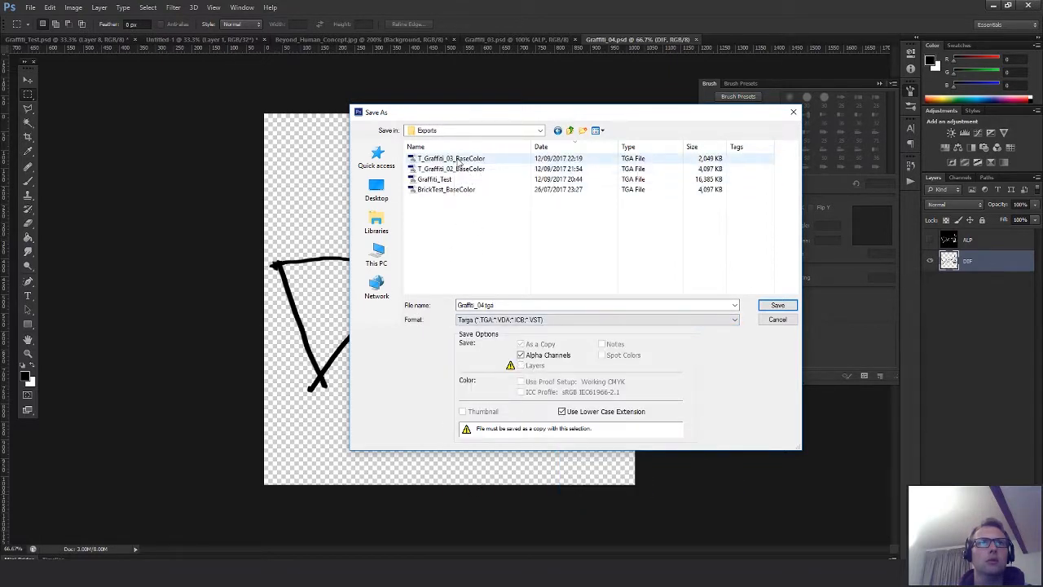
click(457, 158)
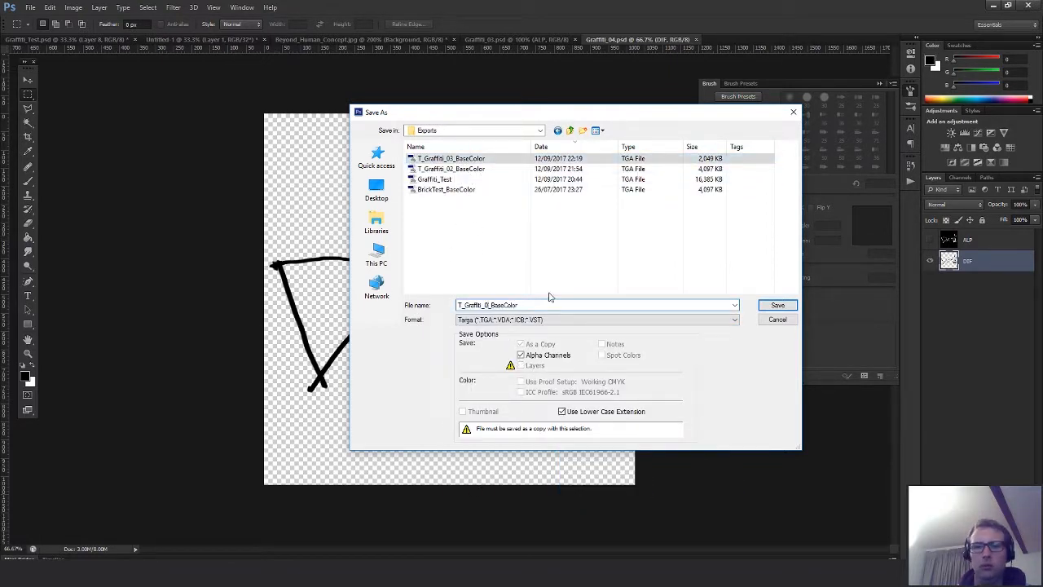
text(4)
key(Return)
click(550, 188)
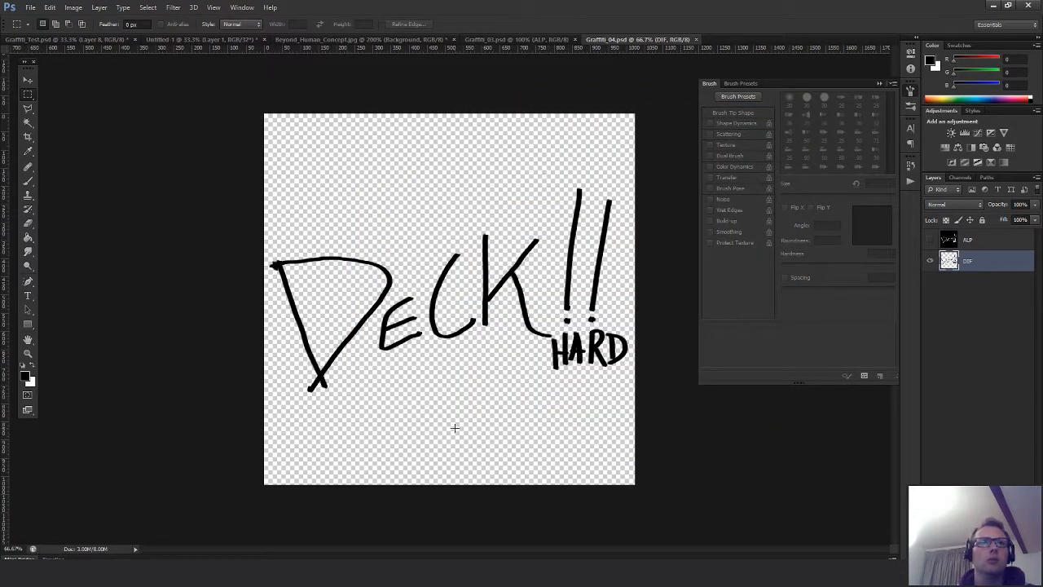
Switch to Unreal Editor and wire the T_Graffiti_04 texture sample's colour to Base Color and its alpha to Opacity in M_Graffiti_04
click(464, 521)
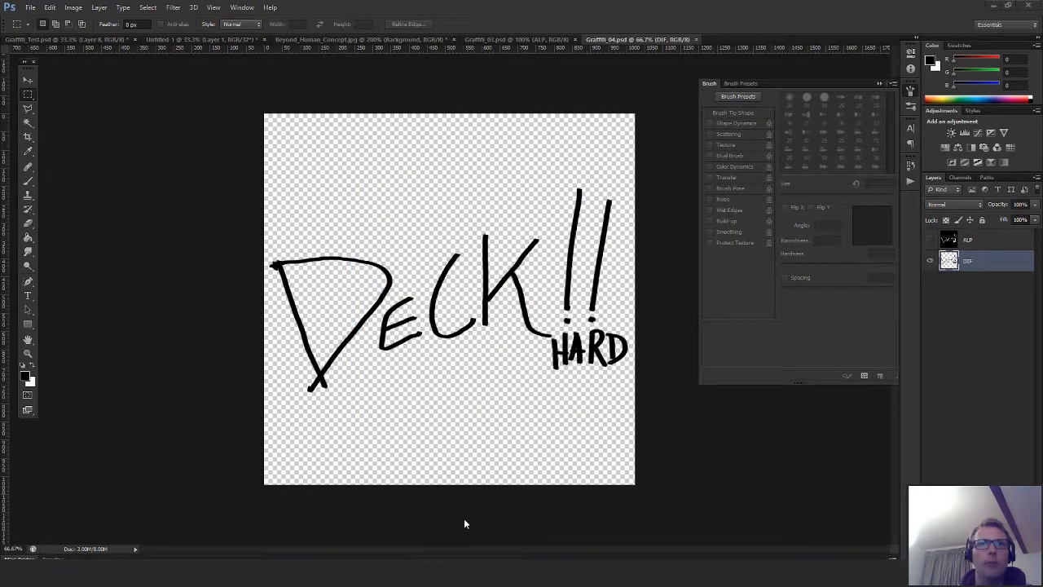
right_drag(561, 360, 608, 282)
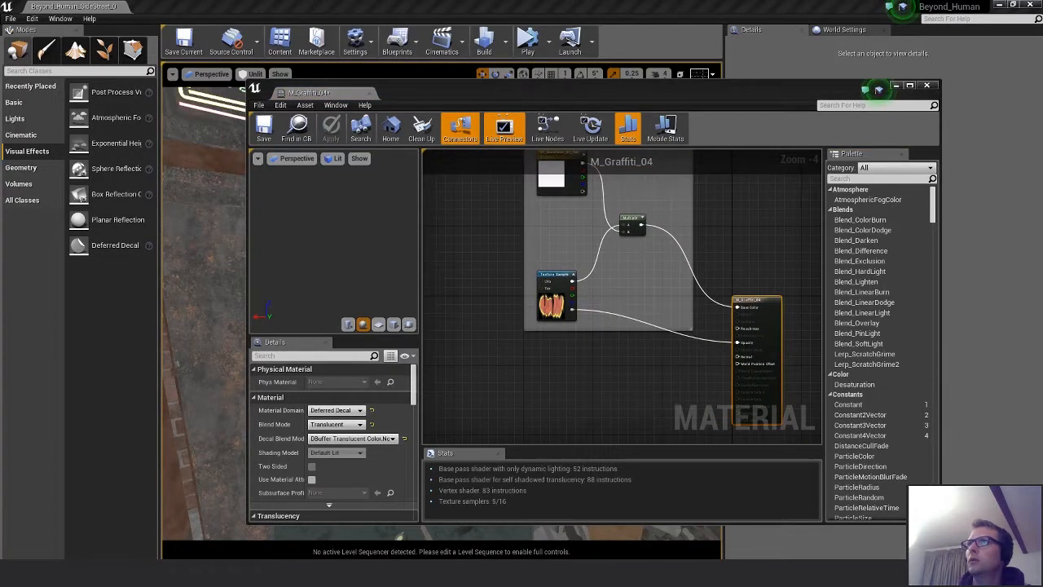
drag(1042, 195, 738, 308)
drag(572, 376, 738, 343)
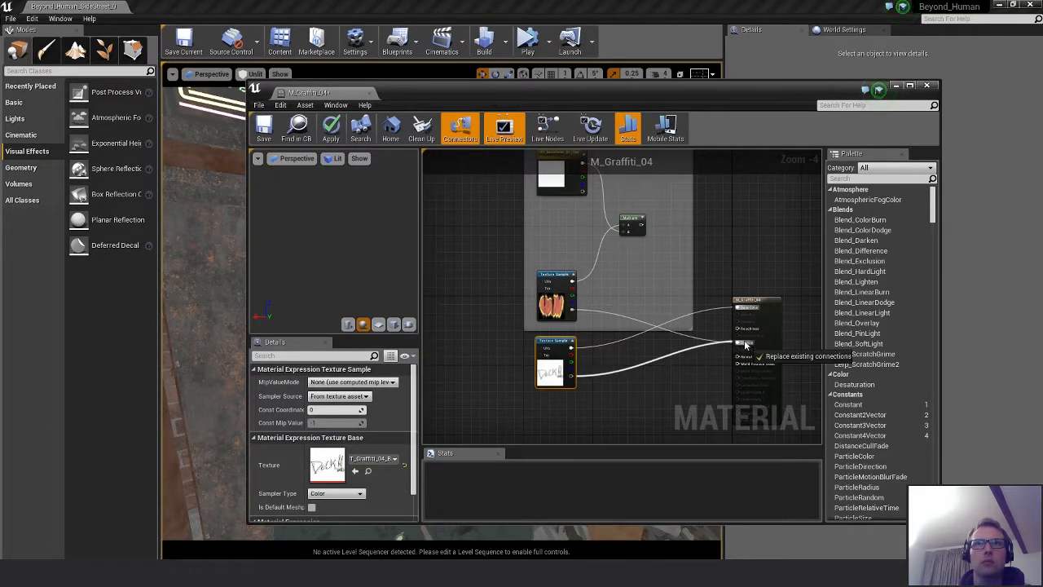
Delete the old graffiti texture sample from the material graph and move the new lettering texture sample into its place
click(554, 308)
key(Delete)
drag(554, 357, 551, 285)
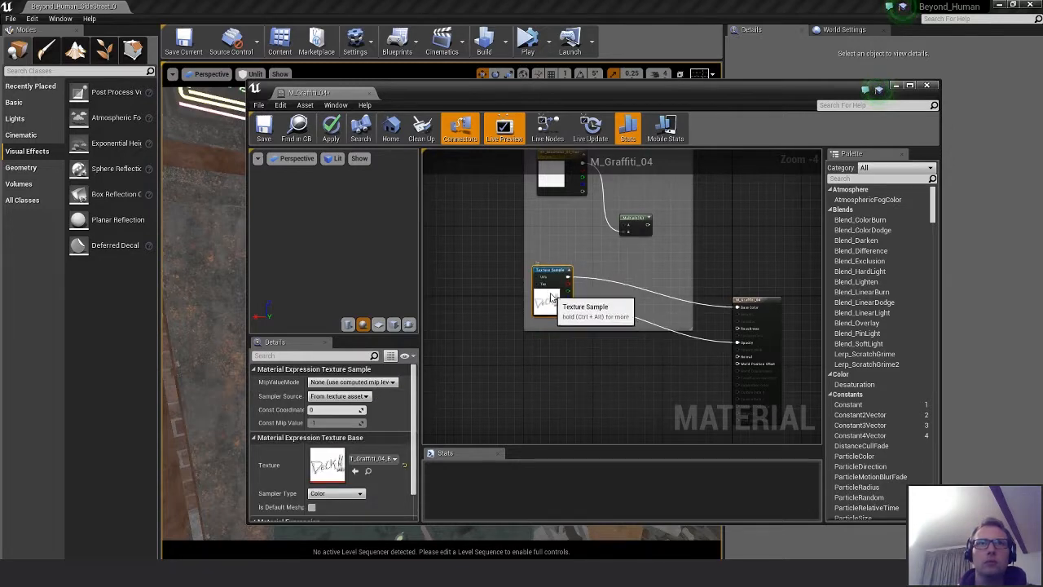
click(633, 354)
right_drag(695, 314, 654, 315)
Apply and save the M_Graffiti_04 material, and close its editor
click(332, 132)
click(264, 128)
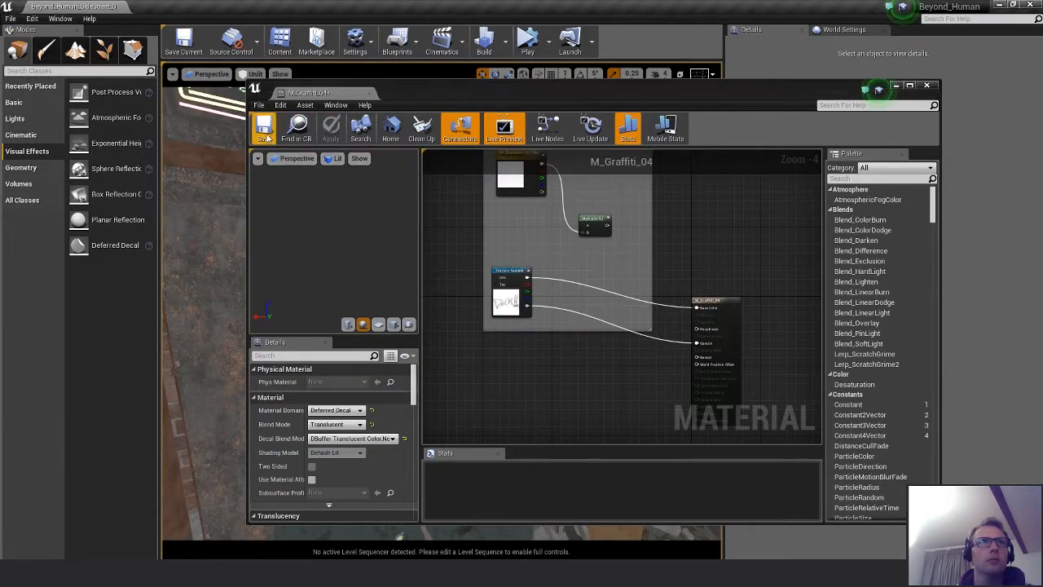
click(926, 86)
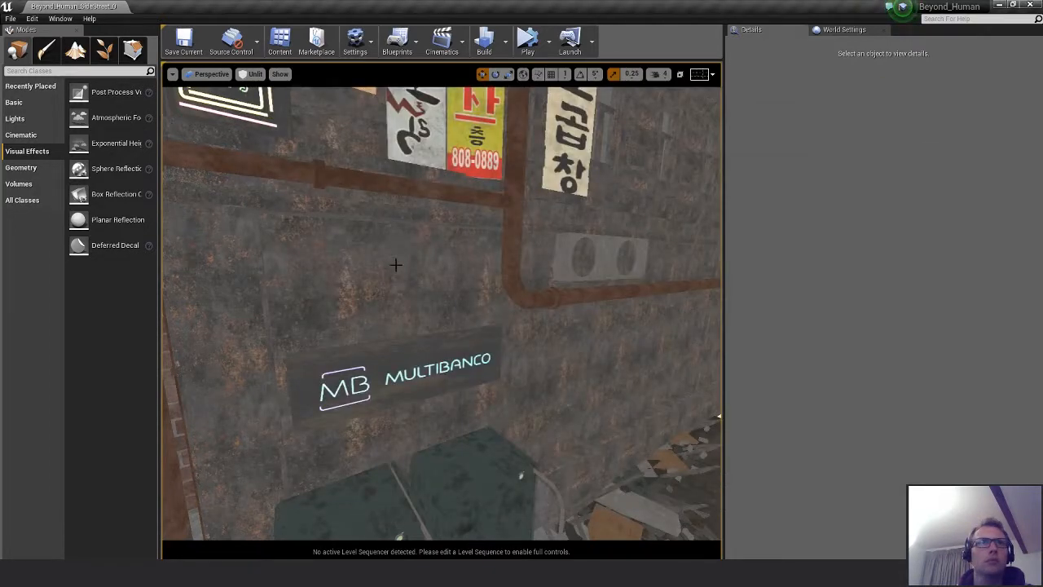
Place an M_Graffiti_04 decal on the wall around the Multibanco sign and shift it along the wall to about X -234 cm
right_click(393, 265)
click(332, 340)
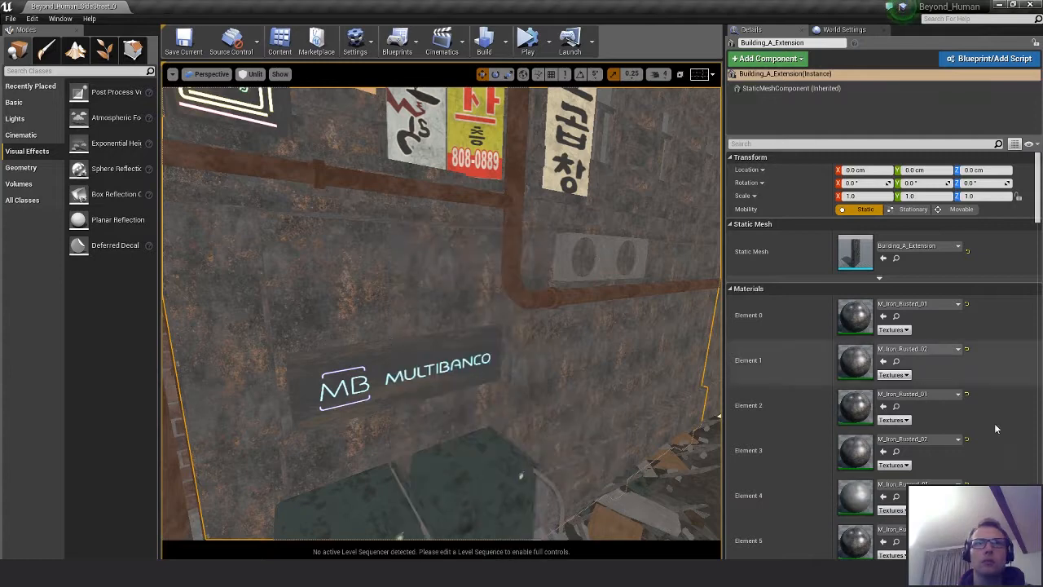
right_click(364, 175)
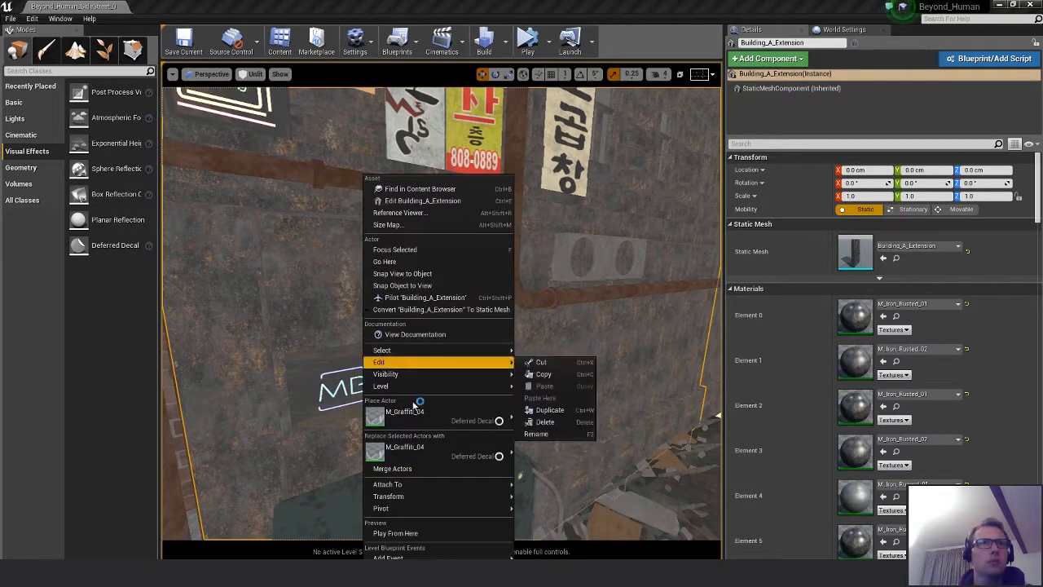
click(411, 411)
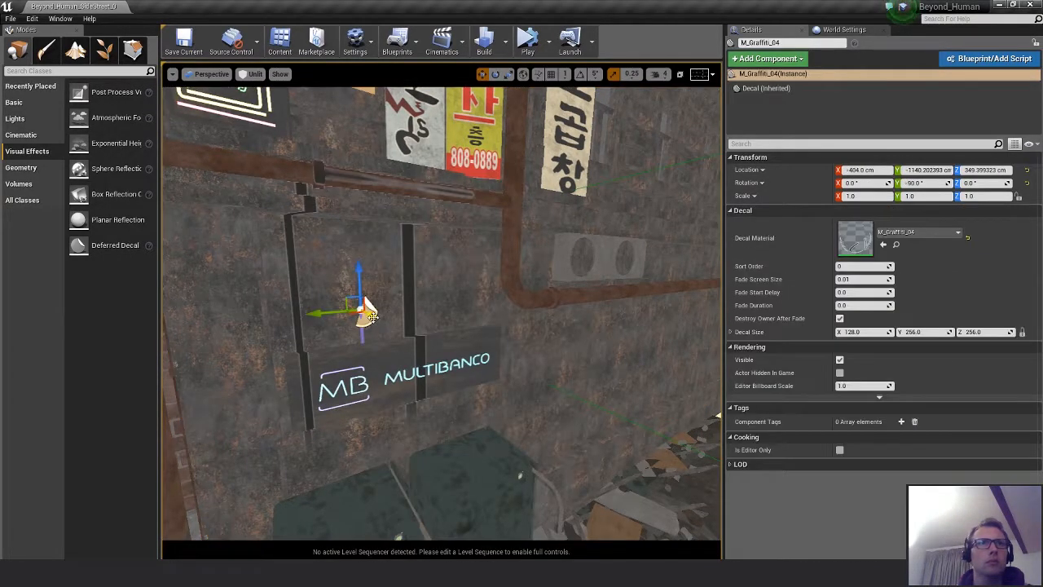
drag(364, 312, 482, 389)
Rotate the graffiti decal to project onto the wall, and enlarge it to a scale of about 1.48, 1.28, 1.28
key(e)
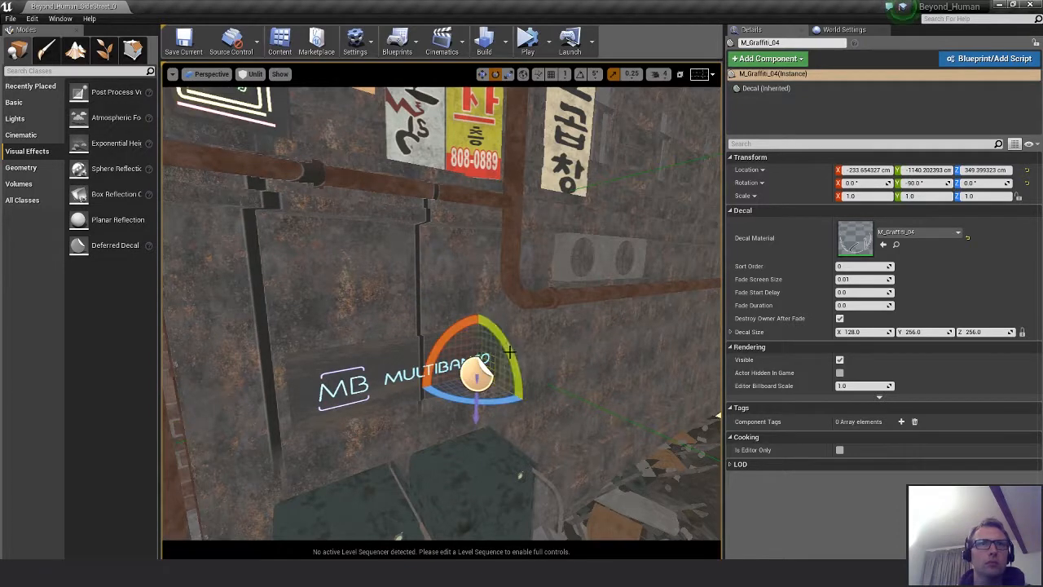
click(510, 343)
click(477, 375)
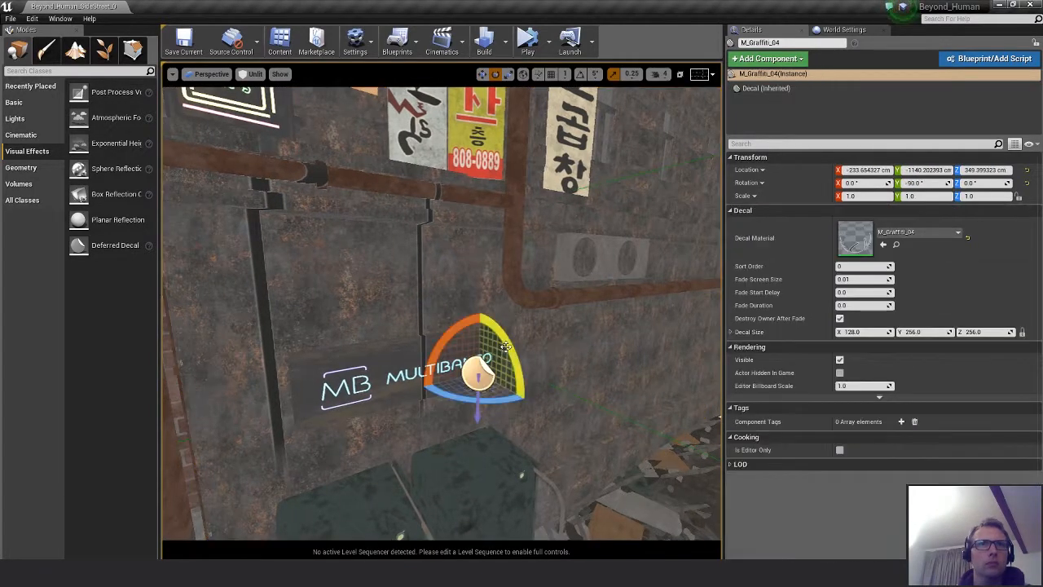
drag(513, 356, 482, 430)
key(w)
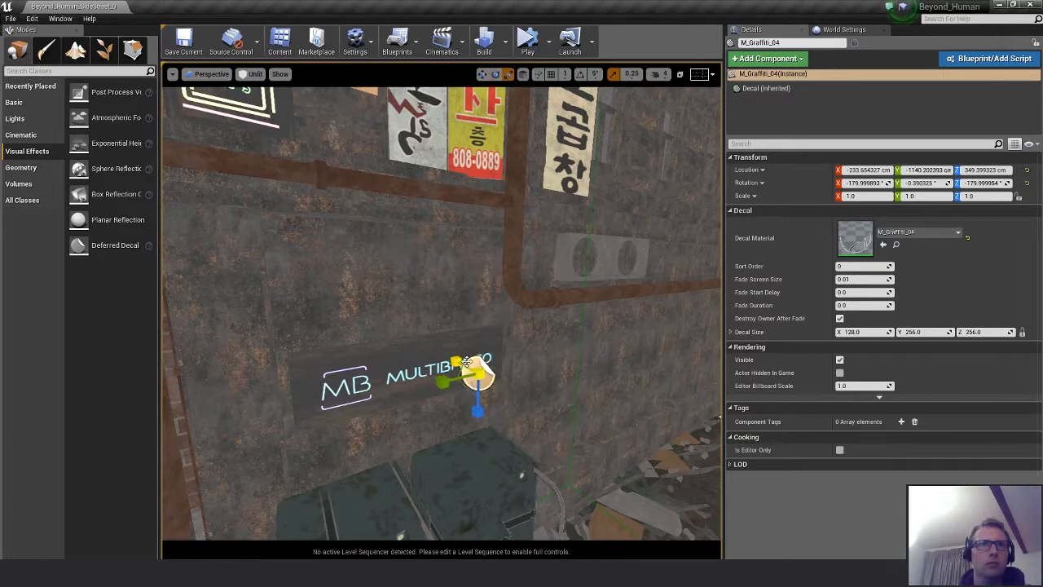
mouse_move(489, 373)
mouse_down()
mouse_move(502, 365)
mouse_move(489, 371)
mouse_up()
Rotate the decal to an X rotation of about 96° so the lettering reads upright on the wall
alt+drag(574, 337, 621, 316)
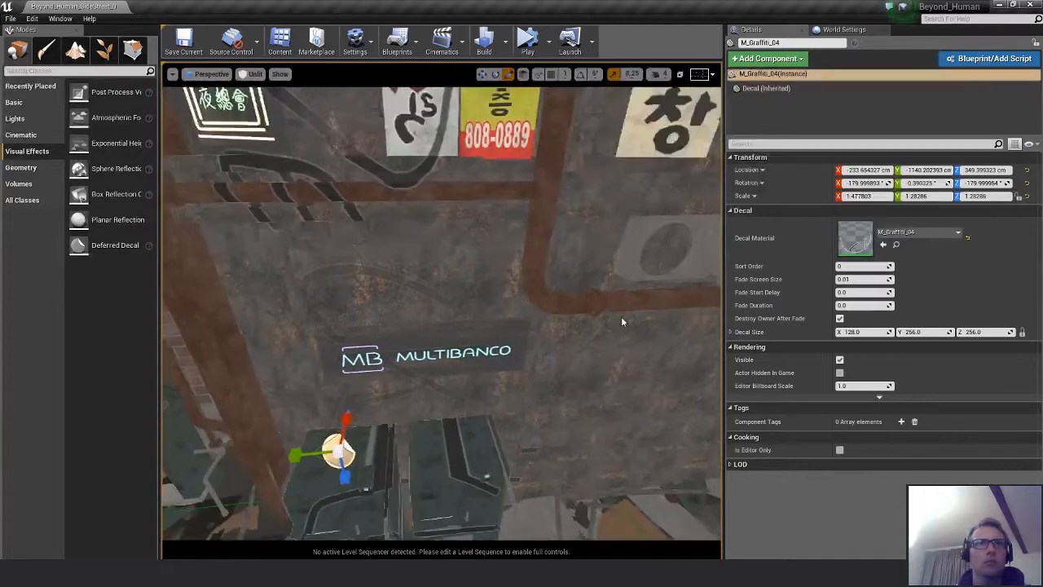
scroll(621, 316, down, 4)
key(e)
alt+drag(511, 377, 443, 367)
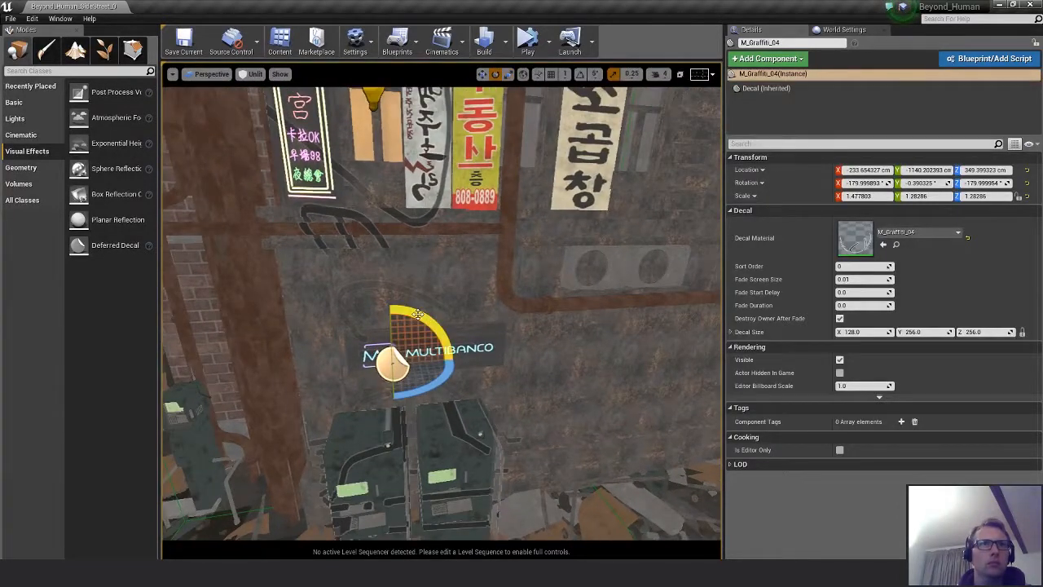
drag(423, 325, 321, 363)
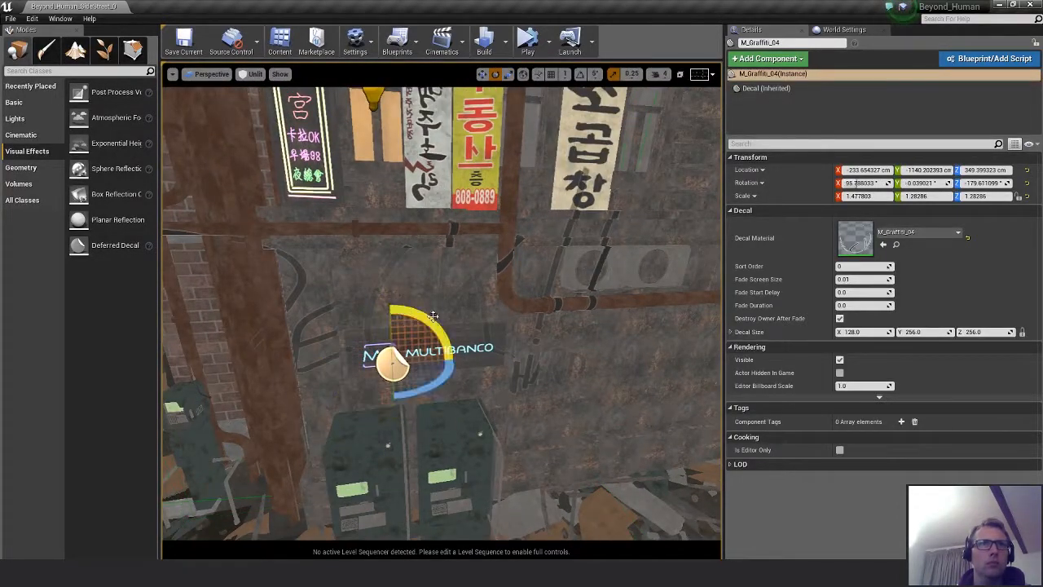
Shrink the decal to a scale of about 0.33, 0.35, 0.36 and move it along the wall to about X -385 cm
key(r)
drag(407, 381, 385, 362)
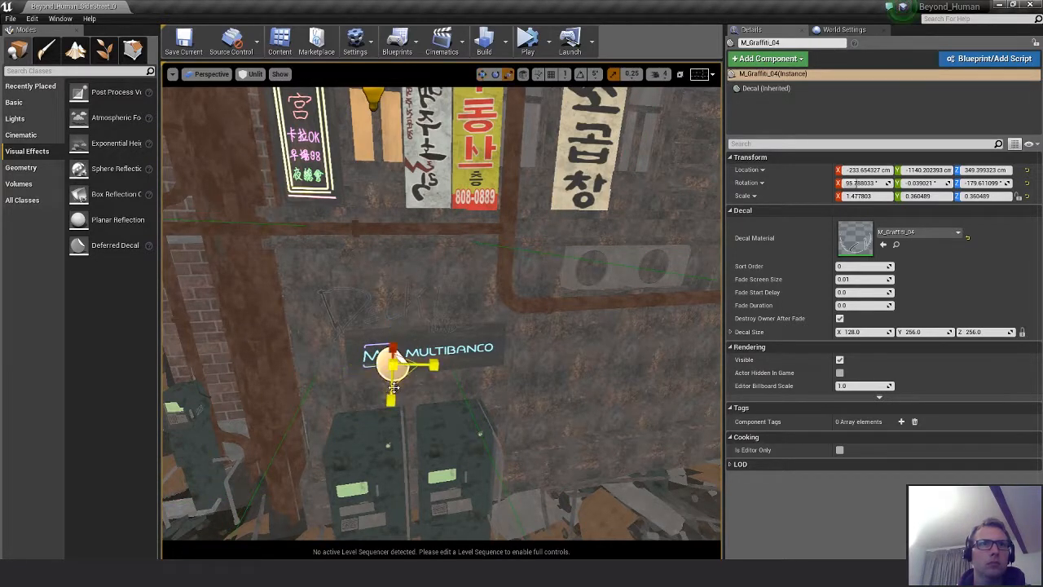
alt+drag(414, 410, 478, 420)
drag(469, 348, 474, 354)
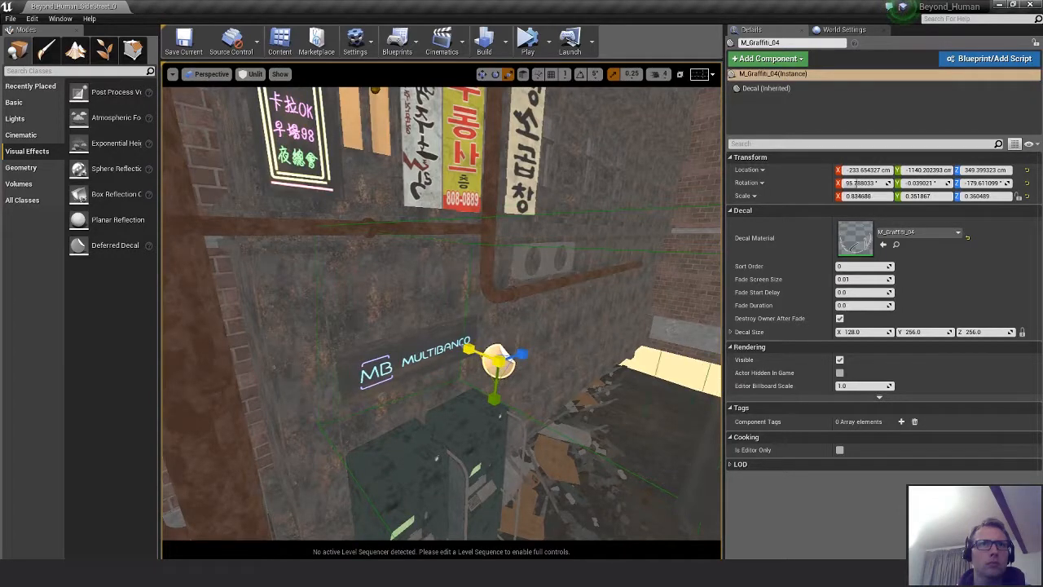
key(w)
drag(546, 378, 407, 302)
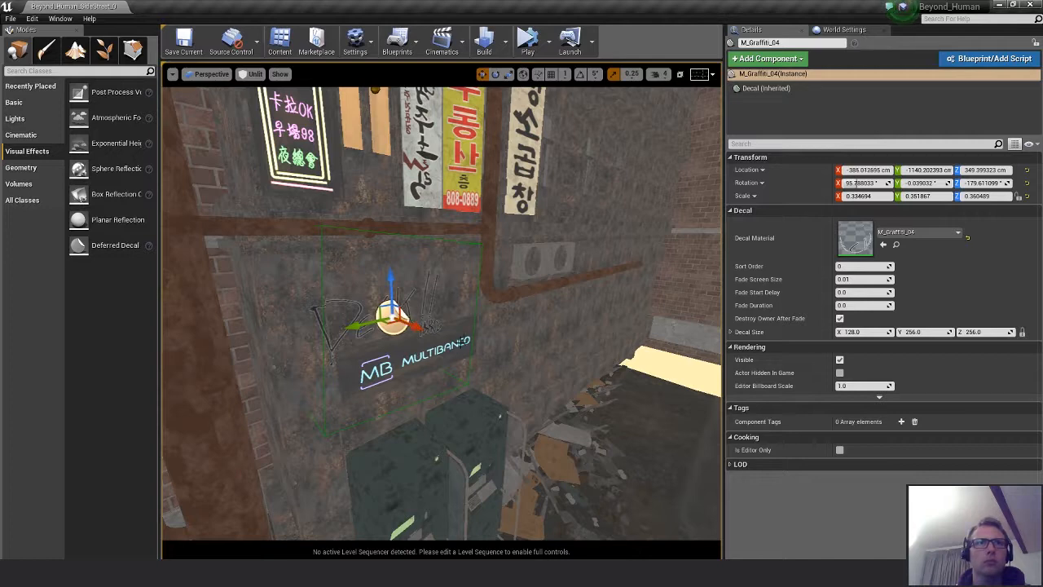
Move the graffiti decal to about Y -1173 cm, Z 370 cm above the Multibanco sign and widen its Z scale to about 0.39
right_drag(407, 303, 359, 304)
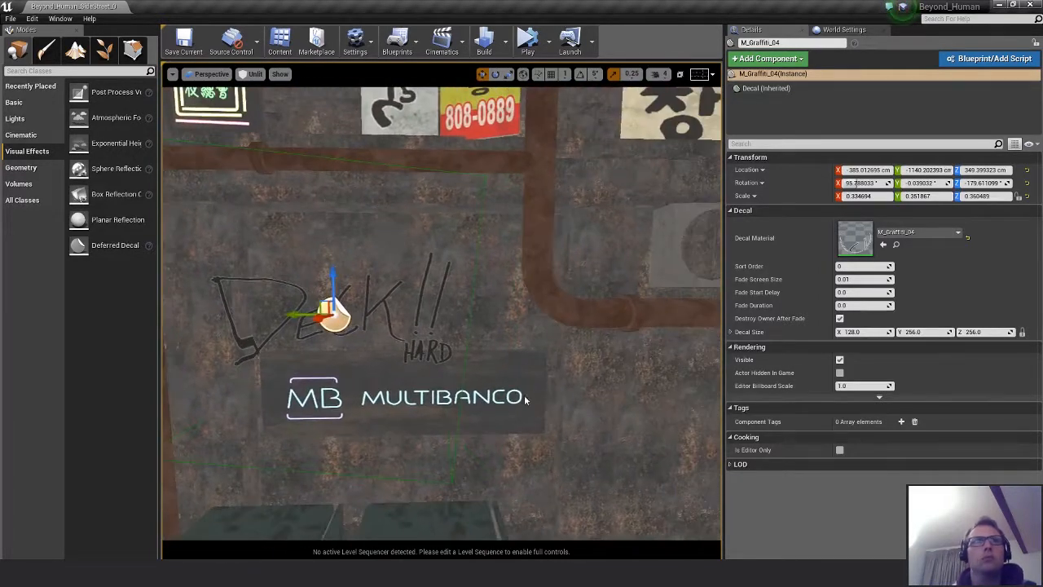
drag(322, 299, 371, 273)
right_drag(386, 315, 432, 315)
key(r)
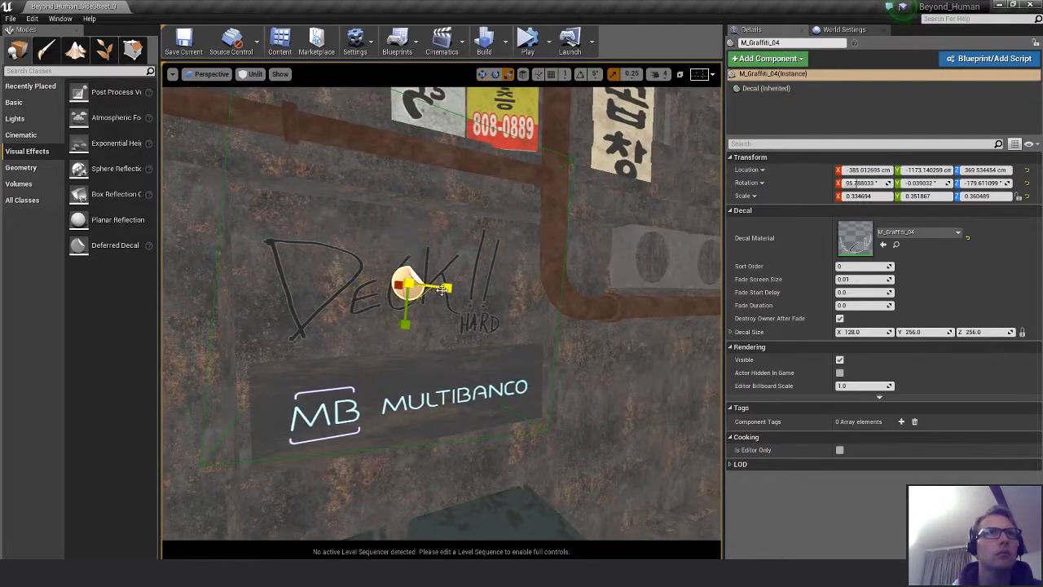
drag(442, 288, 450, 288)
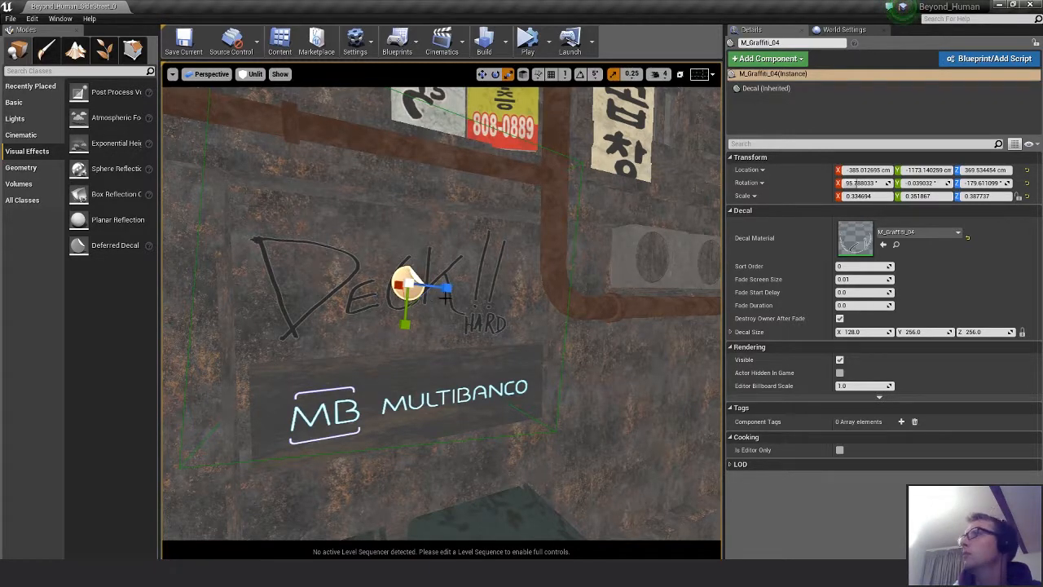
Straighten the graffiti decal by setting its rotation to X 90°, Y 0° and Z 180°
key(e)
mouse_move(371, 324)
mouse_down()
mouse_move(383, 330)
mouse_move(389, 321)
mouse_up()
click(862, 182)
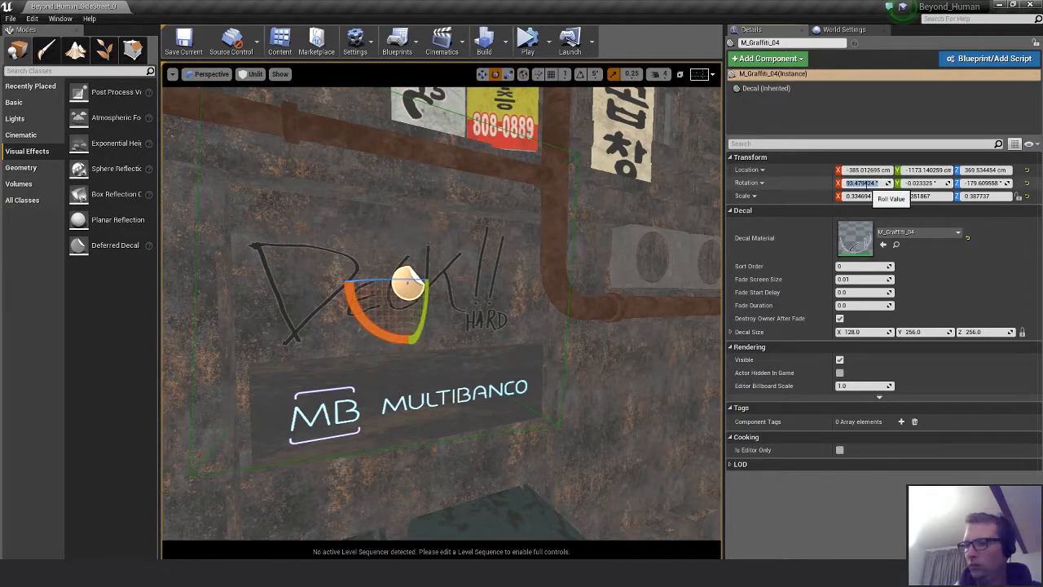
text(90)
key(Tab)
text(0)
key(Tab)
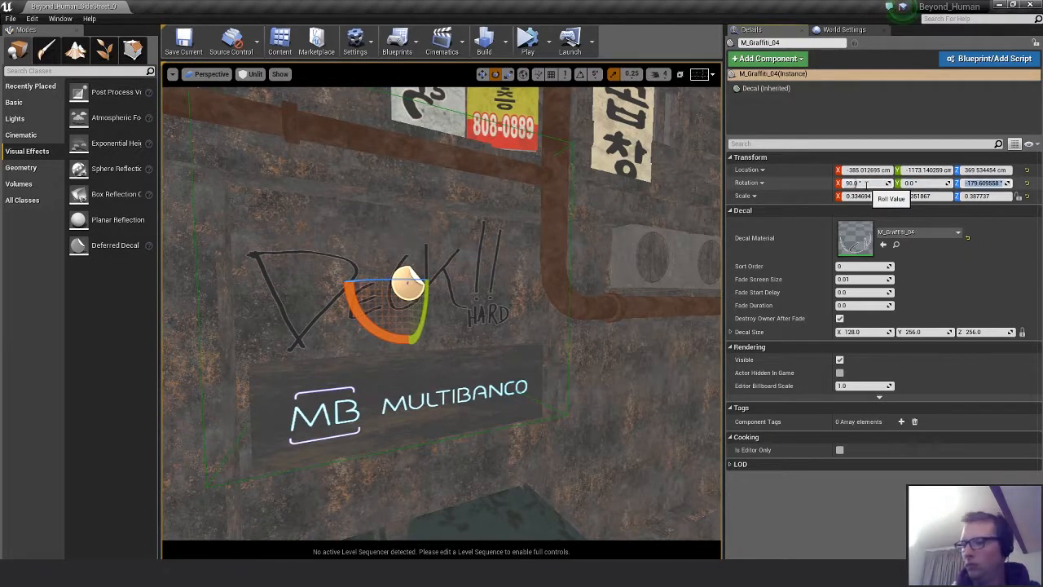
text(180)
key(Return)
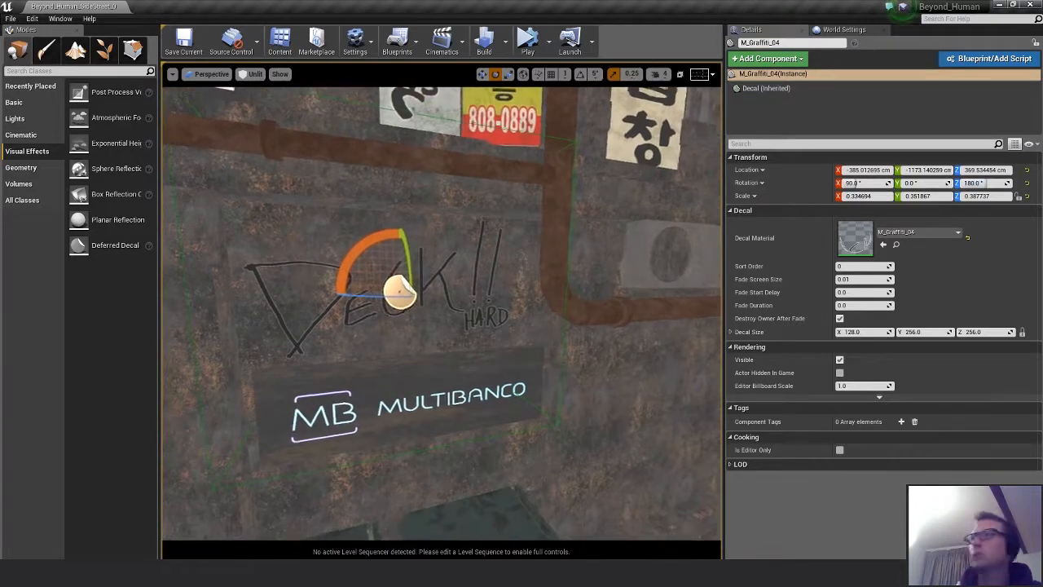
Stretch the decal to a Y scale of about 0.38 and raise it to about Z 380 cm
key(r)
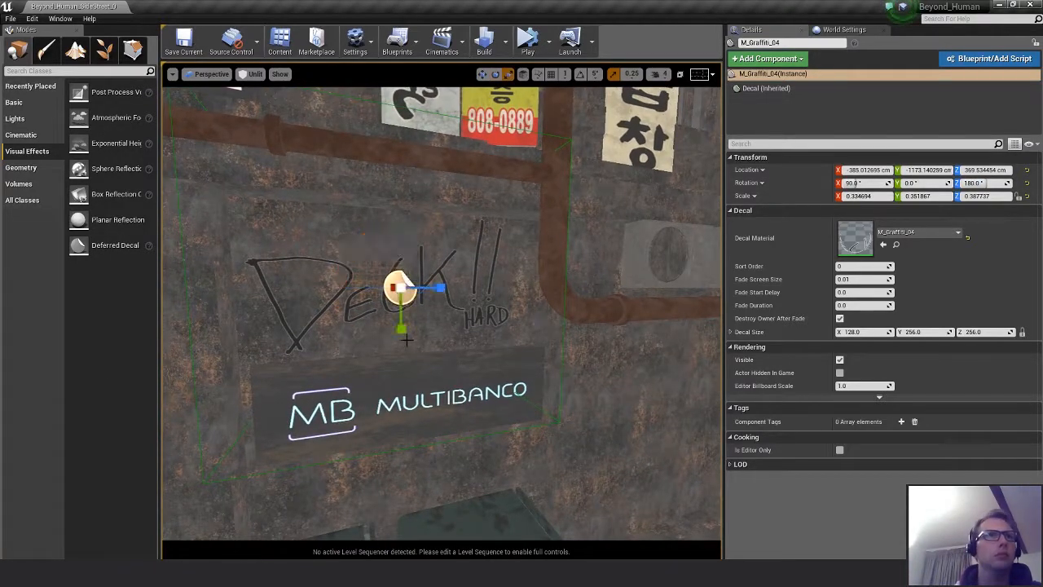
mouse_move(400, 329)
mouse_down()
mouse_move(401, 371)
mouse_move(401, 344)
mouse_up()
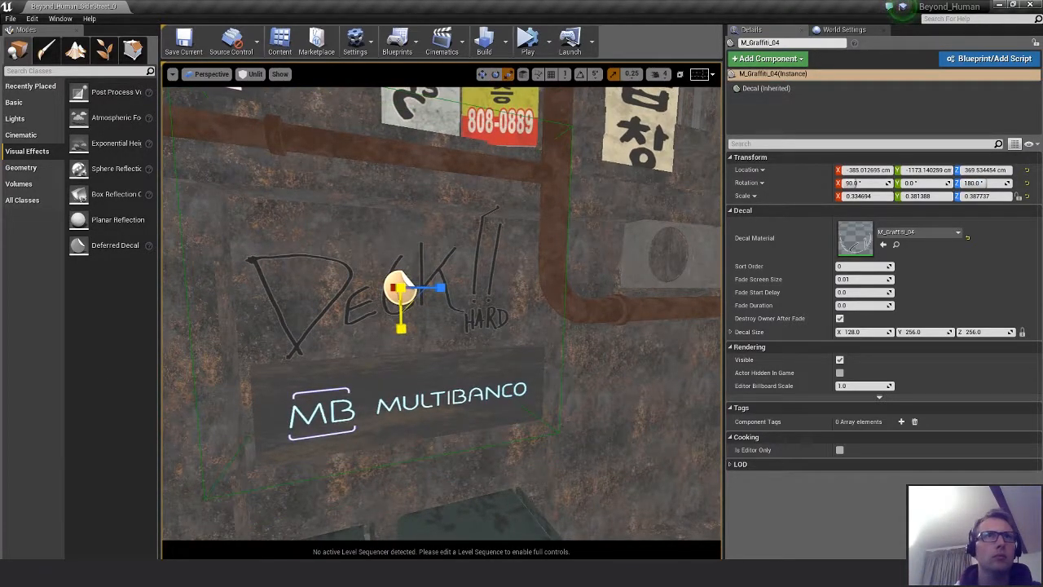
key(w)
drag(402, 248, 403, 234)
Tilt the decal to an X rotation of about 91.4° and reposition it at about Y -1179 cm, Z 366 cm
key(e)
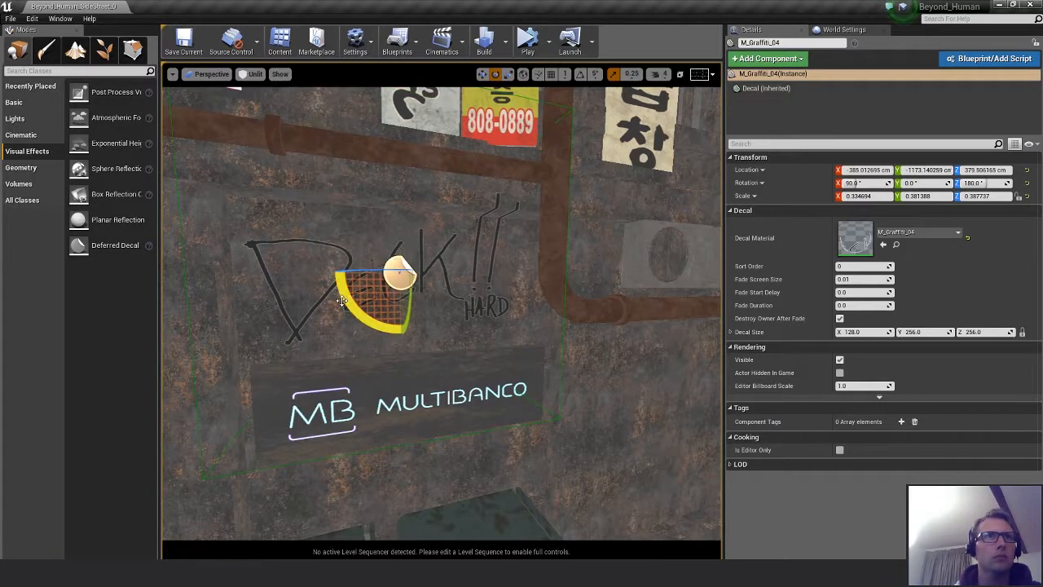
mouse_move(358, 309)
mouse_down()
mouse_move(349, 292)
mouse_move(357, 307)
mouse_up()
key(w)
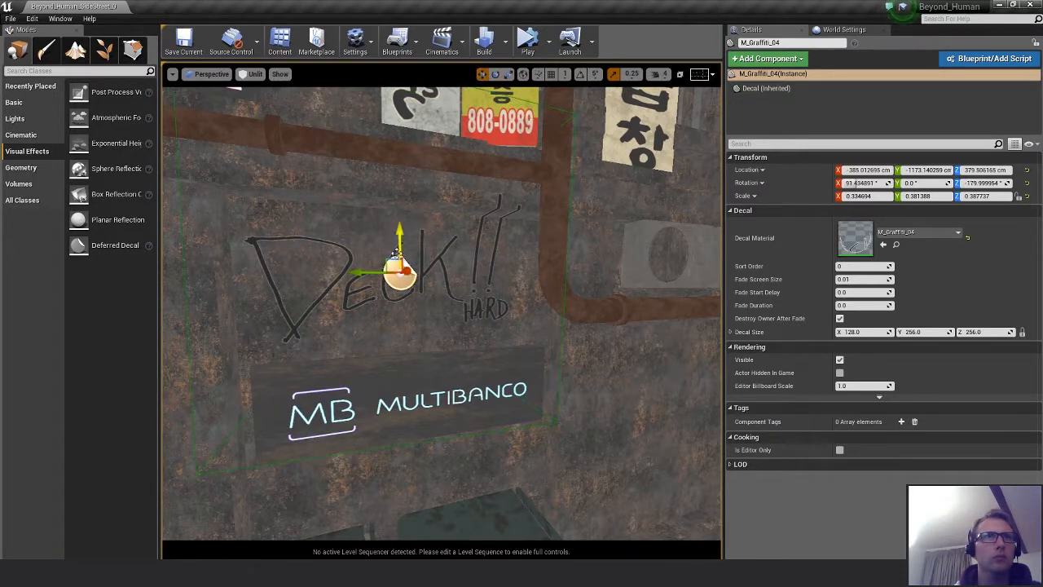
drag(394, 251, 396, 277)
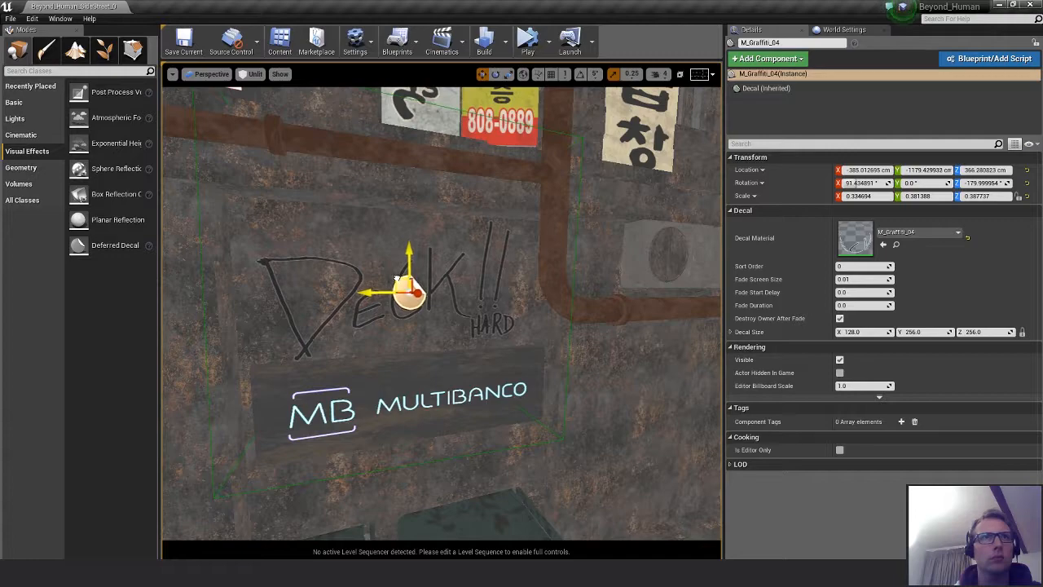
Deselect the decal and check how the wall graffiti reads from a distance and in the CineCameraActor2 viewport
alt+drag(414, 408, 480, 392)
alt+right_drag(415, 407, 342, 407)
alt+drag(415, 407, 436, 398)
click(415, 408)
key(Escape)
right_drag(415, 407, 313, 422)
key(s)
key(w)
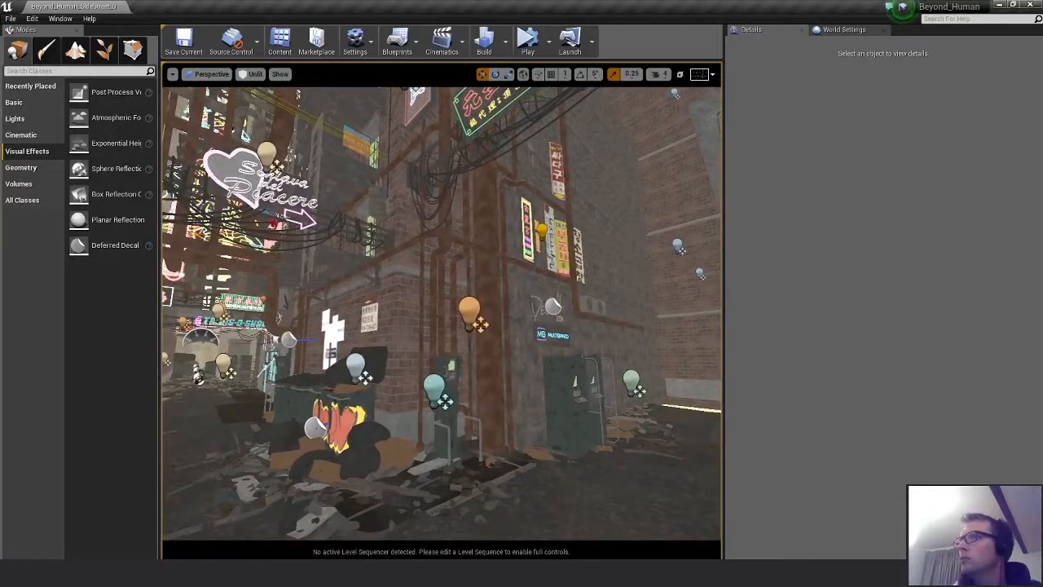
key(alt+Tab)
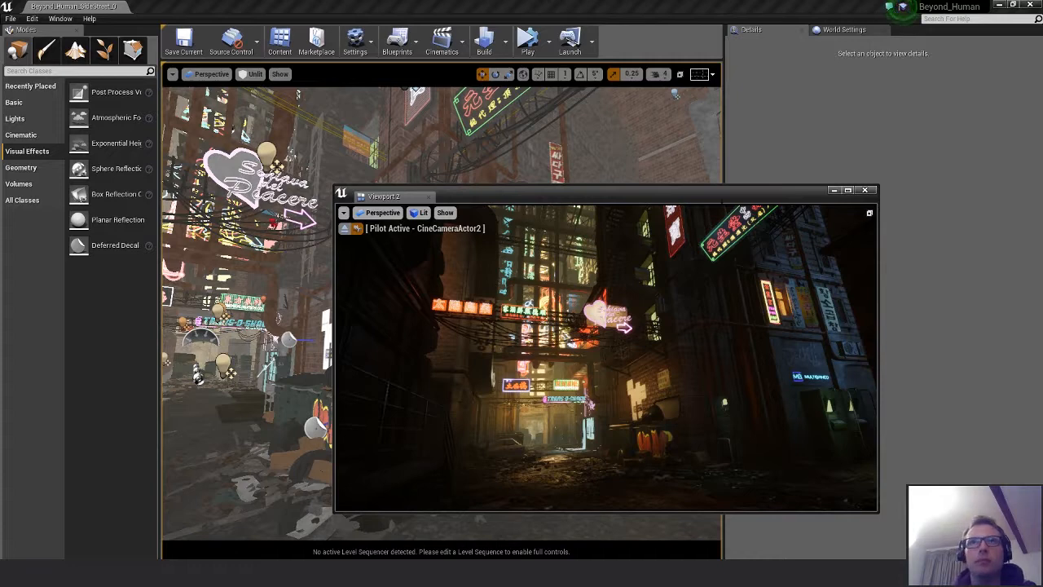
drag(698, 199, 1042, 193)
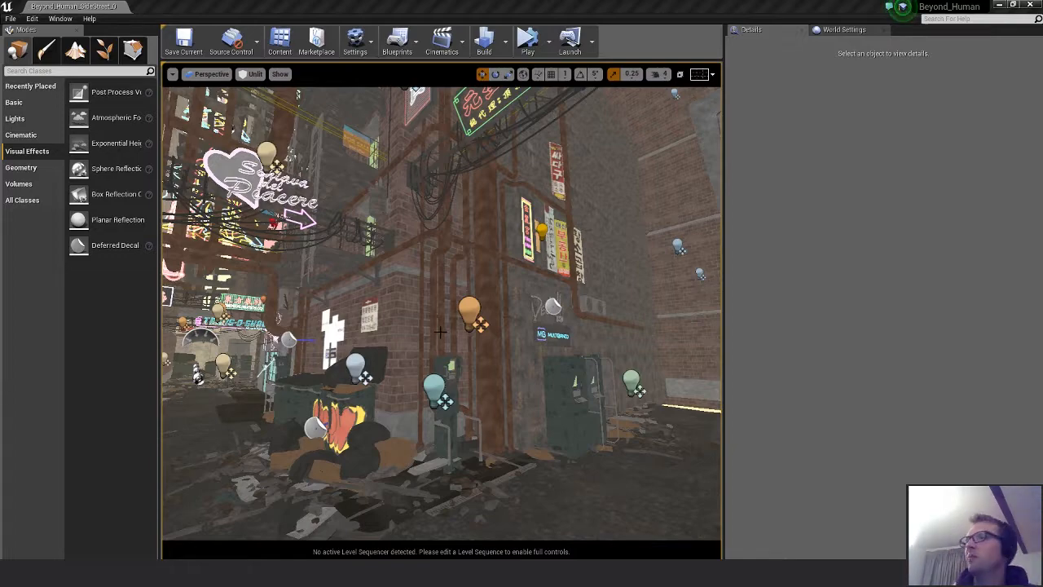
Examine the Multibanco wall and neighbouring pipes up close, and compare them with the lit camera viewport
right_drag(395, 336, 365, 317)
key(s)
key(w)
key(d)
key(a)
key(d)
key(d)
key(w)
key(s)
key(a)
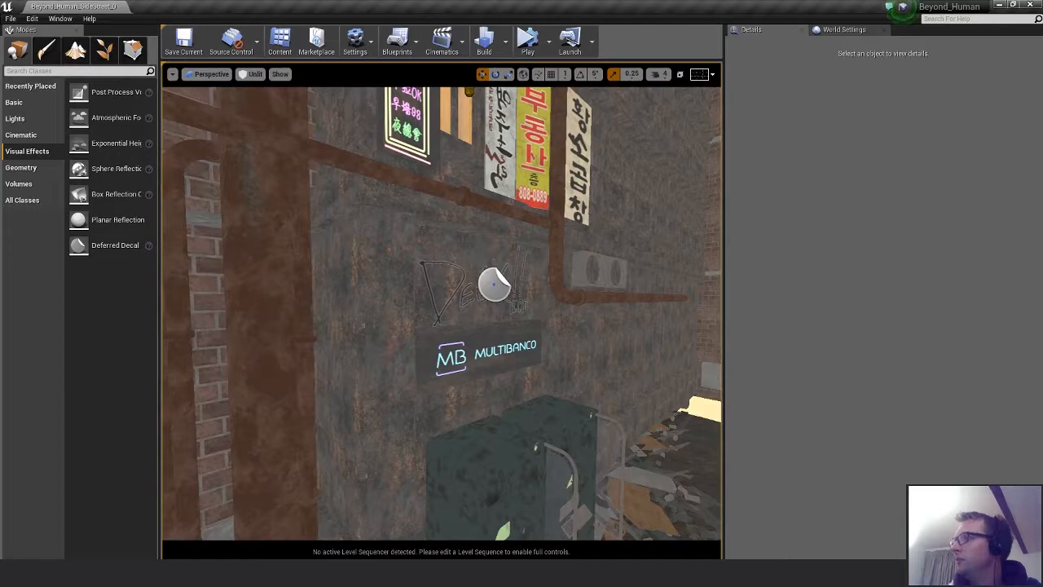
right_drag(365, 318, 490, 338)
key(d)
key(w)
key(s)
key(a)
key(d)
key(a)
key(s)
key(w)
key(s)
key(a)
key(s)
key(d)
key(a)
key(w)
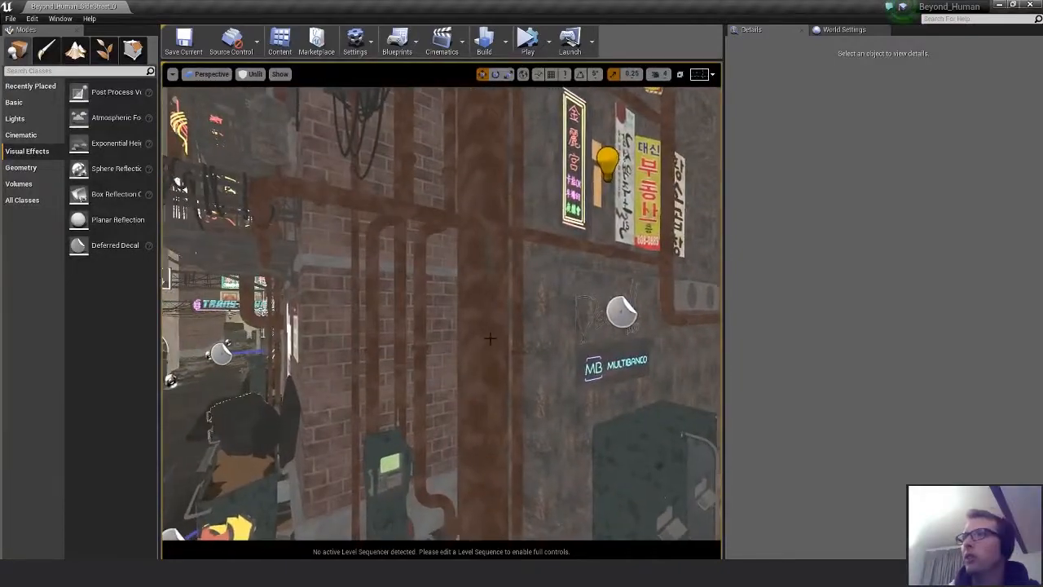
drag(1042, 185, 398, 194)
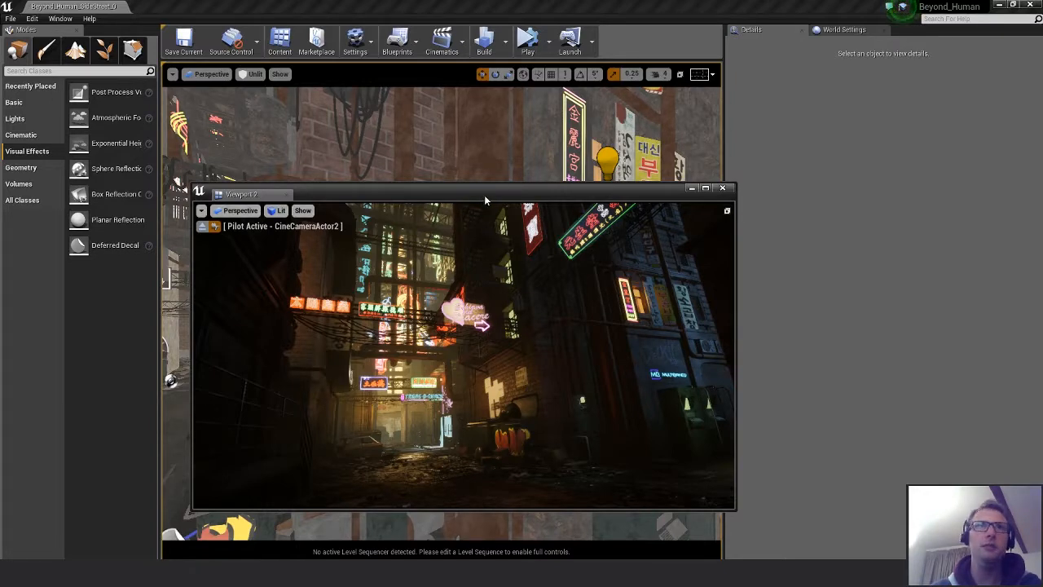
drag(482, 191, 1042, 261)
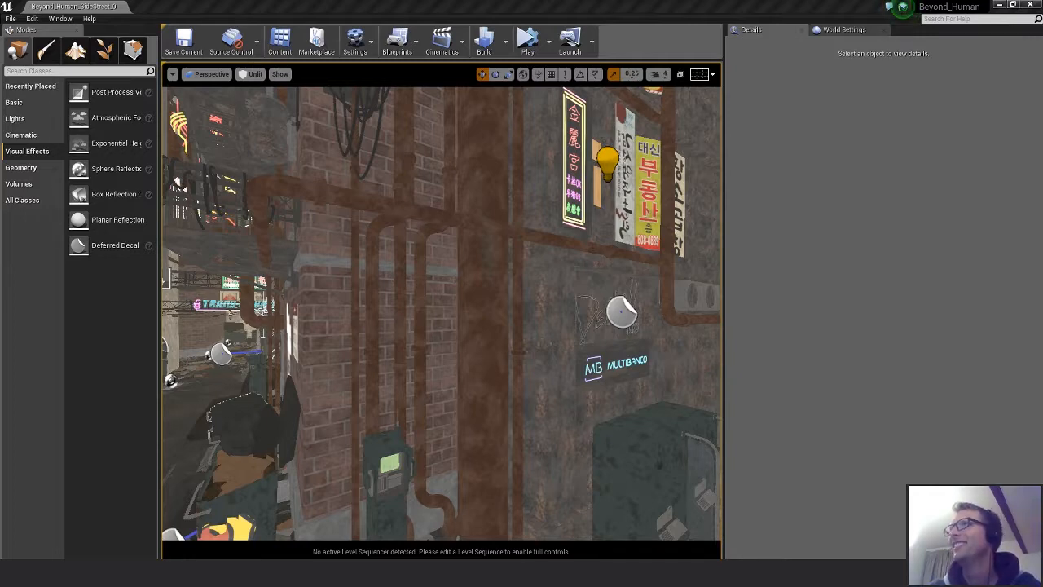
Duplicate the M_Graffiti_04 decal off the Multibanco wall and move the copy across the alley towards the hanging orange sign
click(632, 322)
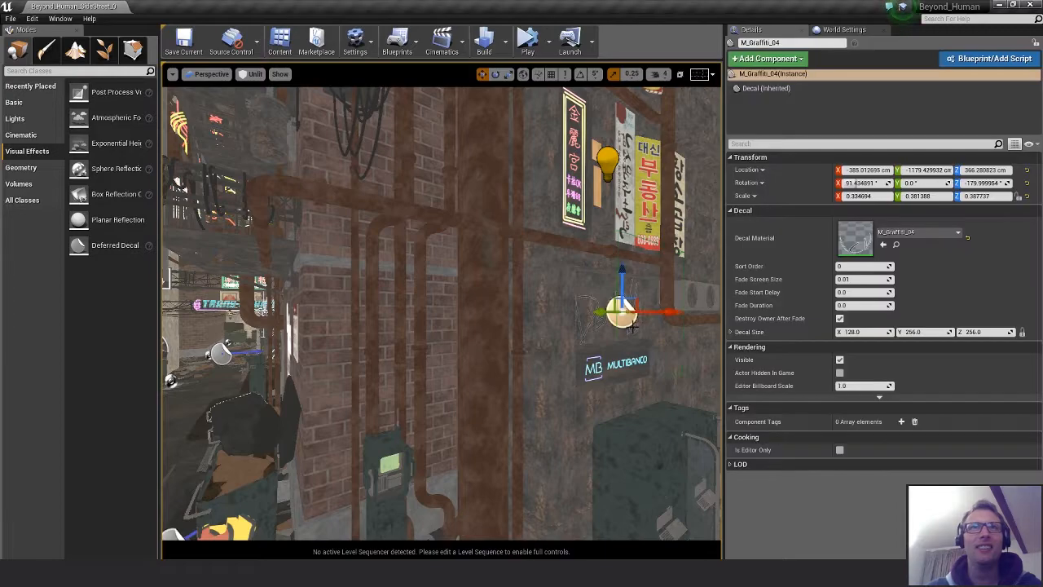
alt+drag(602, 312, 167, 312)
right_drag(481, 379, 452, 411)
drag(437, 331, 171, 326)
key(f)
alt+drag(406, 326, 406, 440)
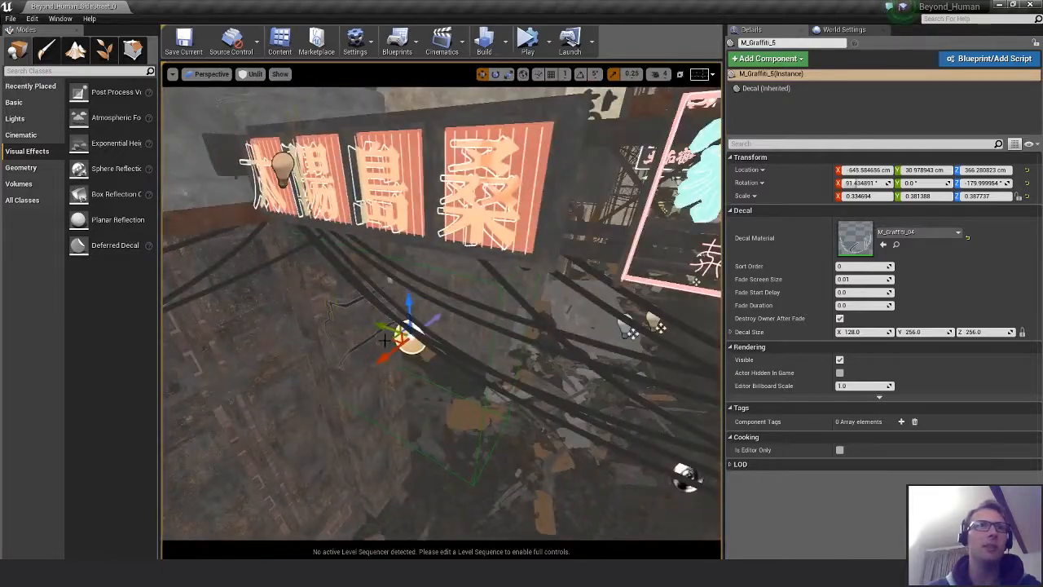
Move the copied decal onto the pale wall at about X -914, Y 296, Z 615 cm and deepen its X scale to about 1.02
drag(387, 339, 413, 215)
key(f)
alt+drag(389, 347, 432, 452)
drag(416, 314, 457, 269)
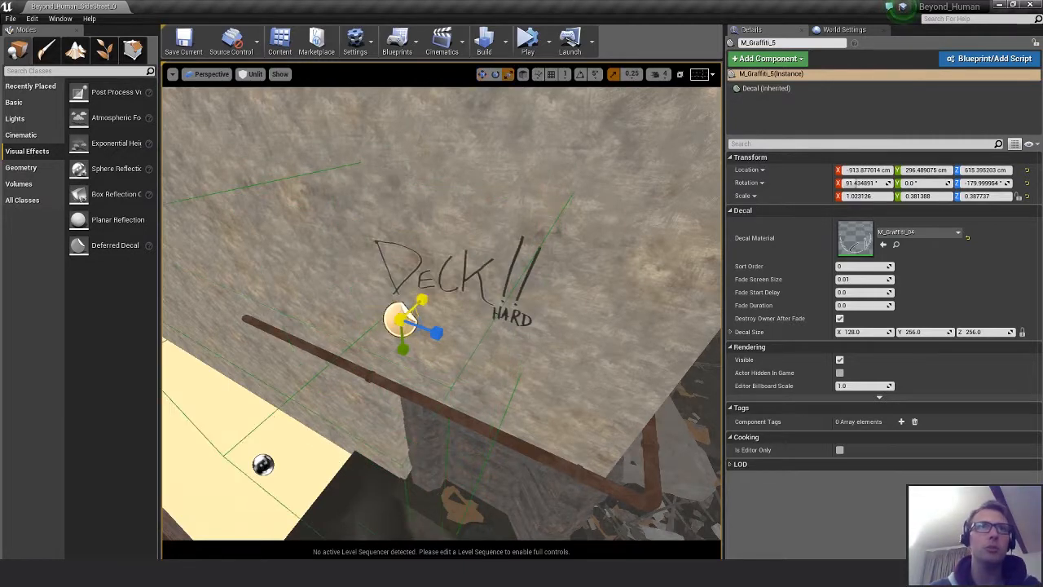
Enlarge the copied decal on the pale wall to a Y and Z scale of about 1.46
alt+drag(491, 361, 424, 167)
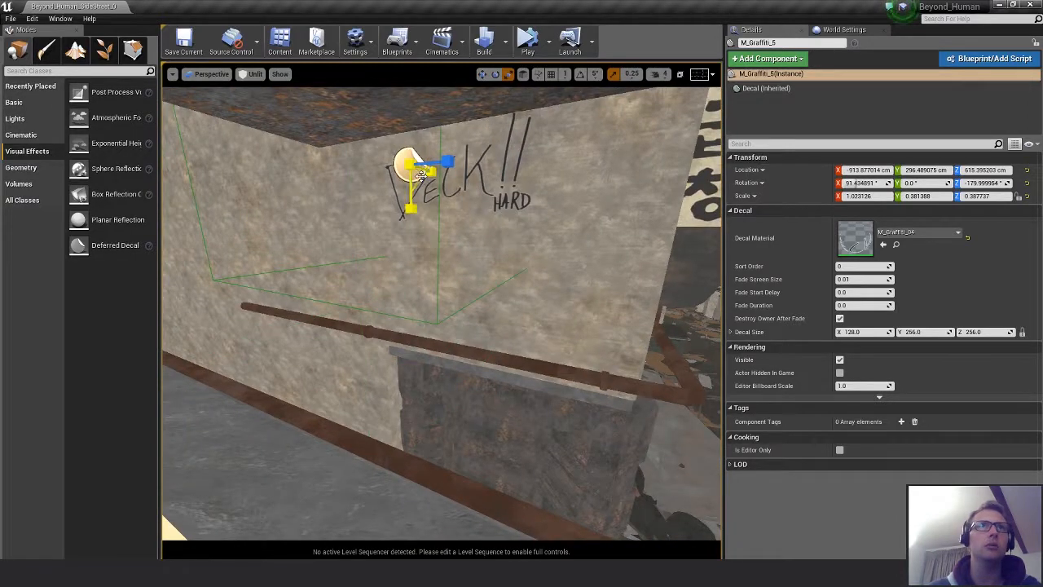
alt+drag(423, 173, 474, 191)
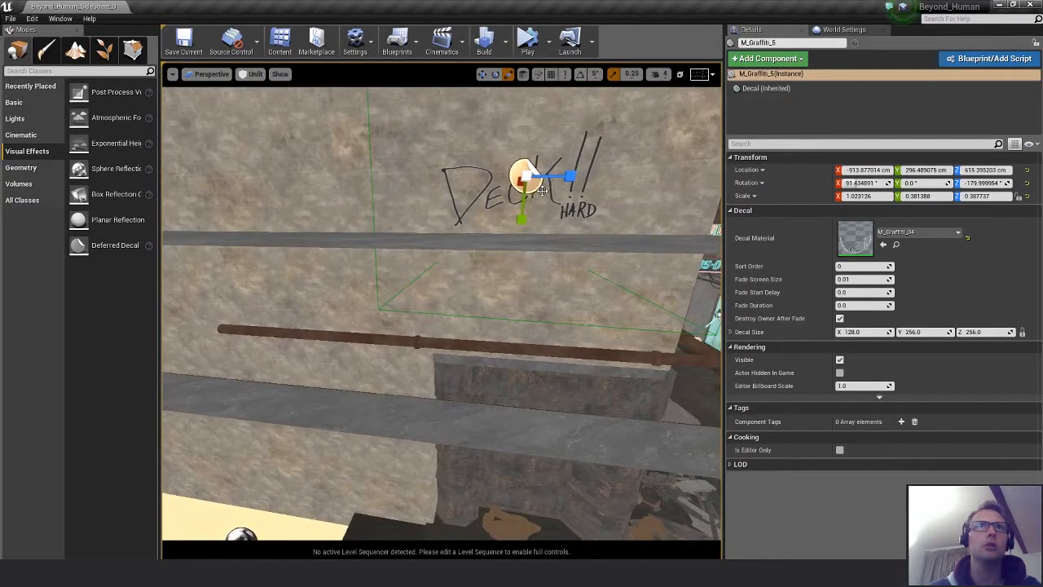
drag(538, 189, 607, 230)
right_drag(516, 187, 473, 263)
mouse_move(540, 185)
alt+mouse_down()
mouse_move(554, 214)
mouse_move(540, 185)
alt+mouse_up()
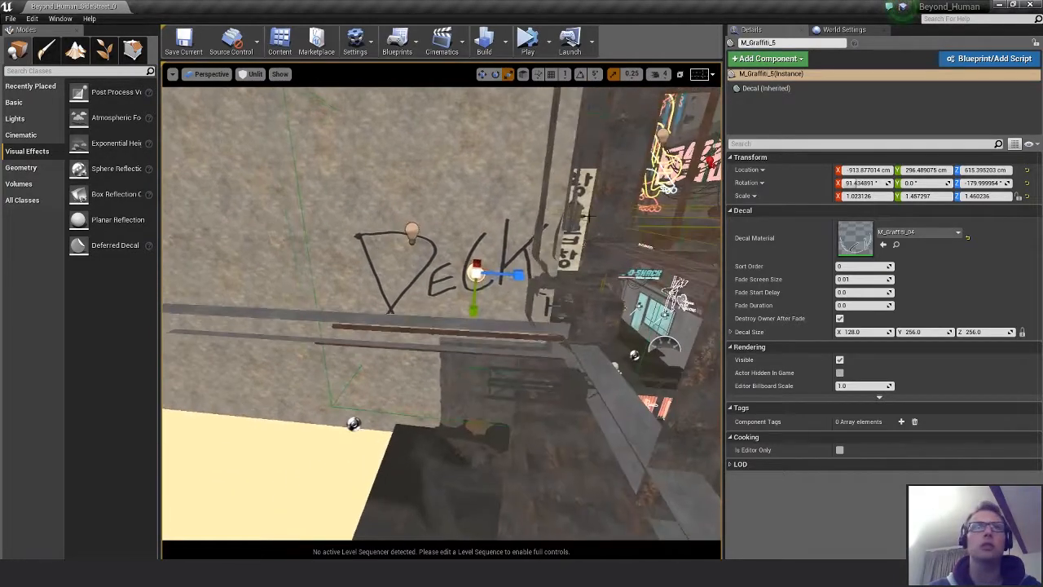
Flip the lettering upside down with an X rotation of about -74° and shift the decal to about Y 439 cm, Z 692 cm
key(e)
drag(503, 224, 440, 244)
key(w)
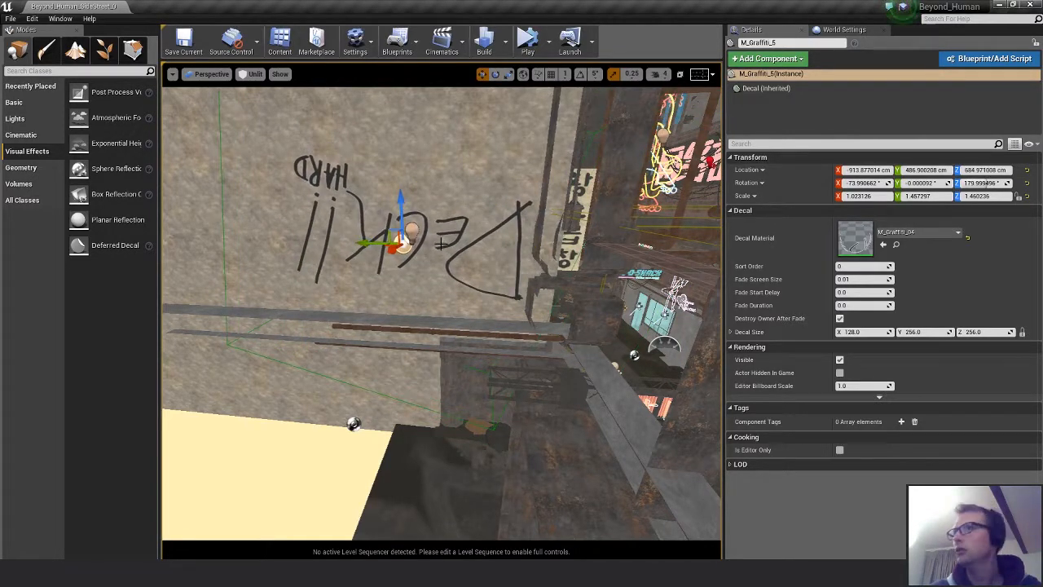
drag(367, 242, 409, 226)
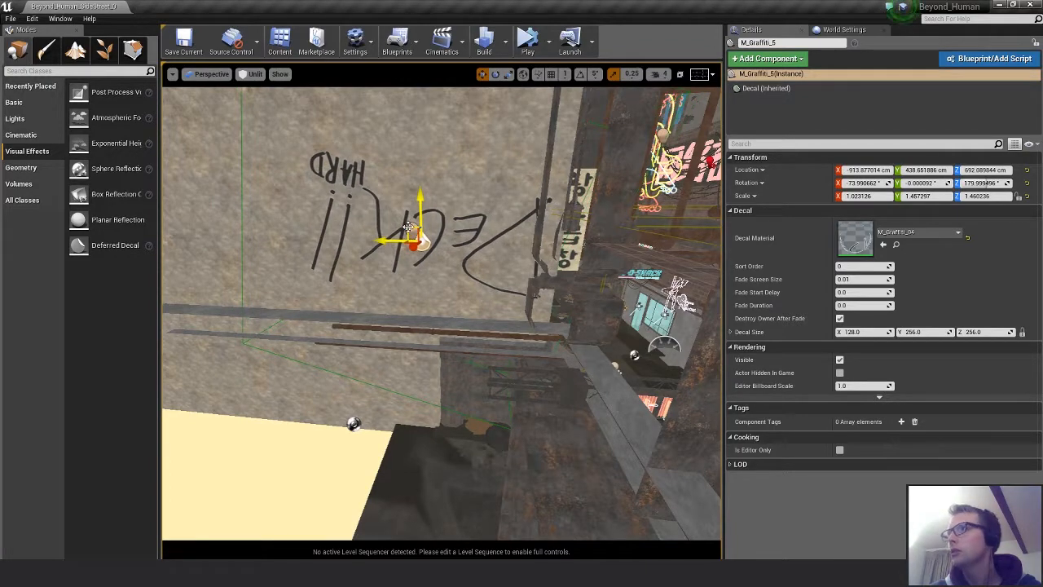
Duplicate the upside-down decal straight up the pale wall to about Z 892 cm
key(e)
right_drag(626, 287, 563, 277)
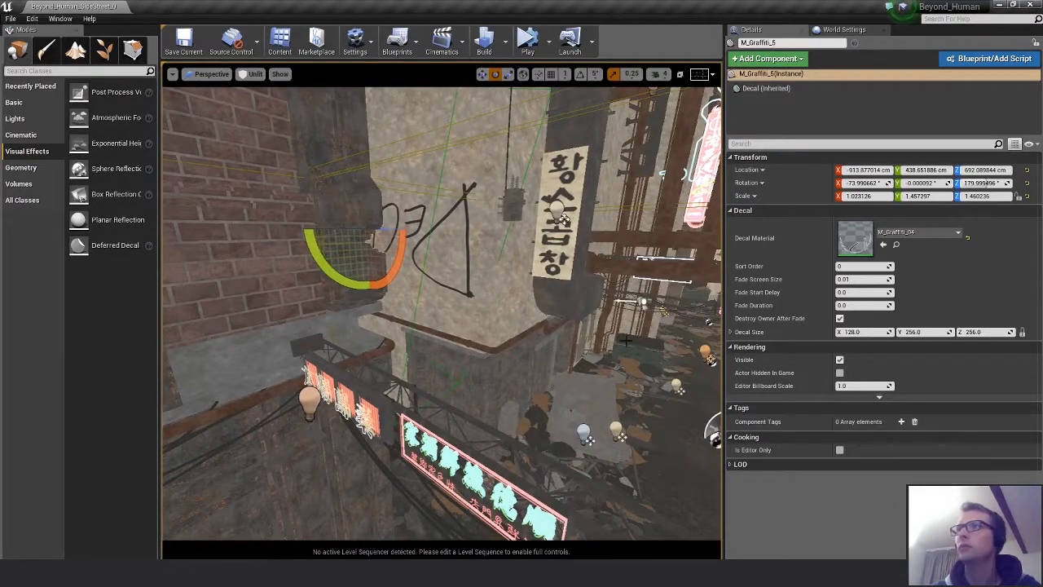
right_drag(626, 340, 489, 264)
key(w)
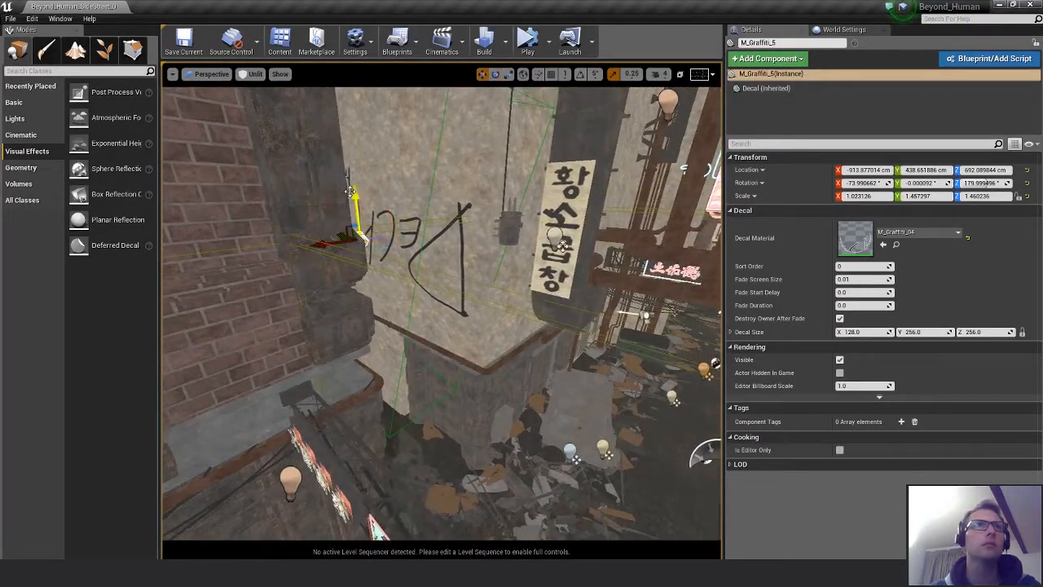
alt+drag(350, 194, 405, 156)
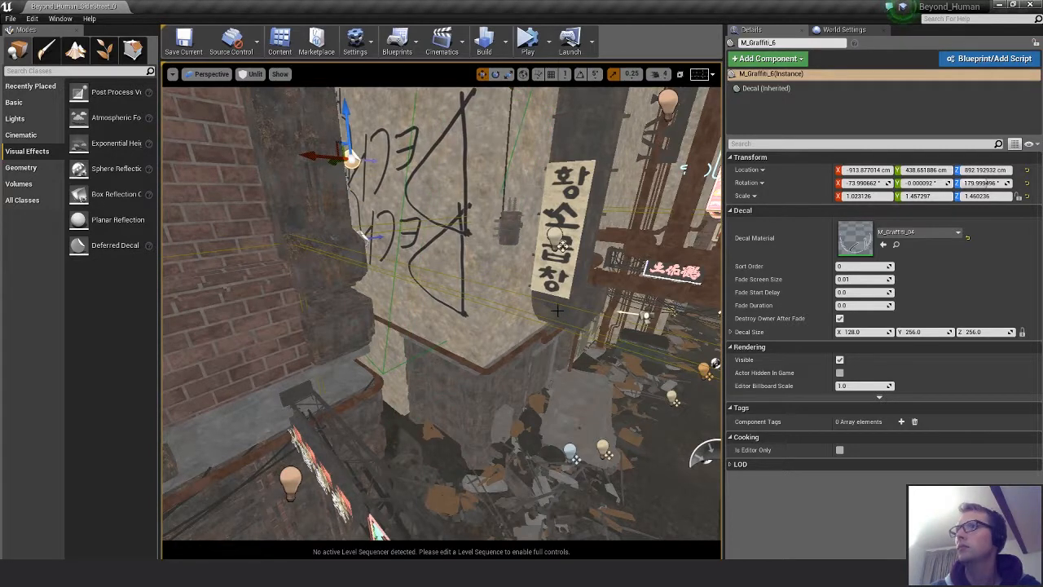
Rotate the upper decal copy upright to an X rotation of about 105°
right_drag(558, 311, 542, 298)
key(e)
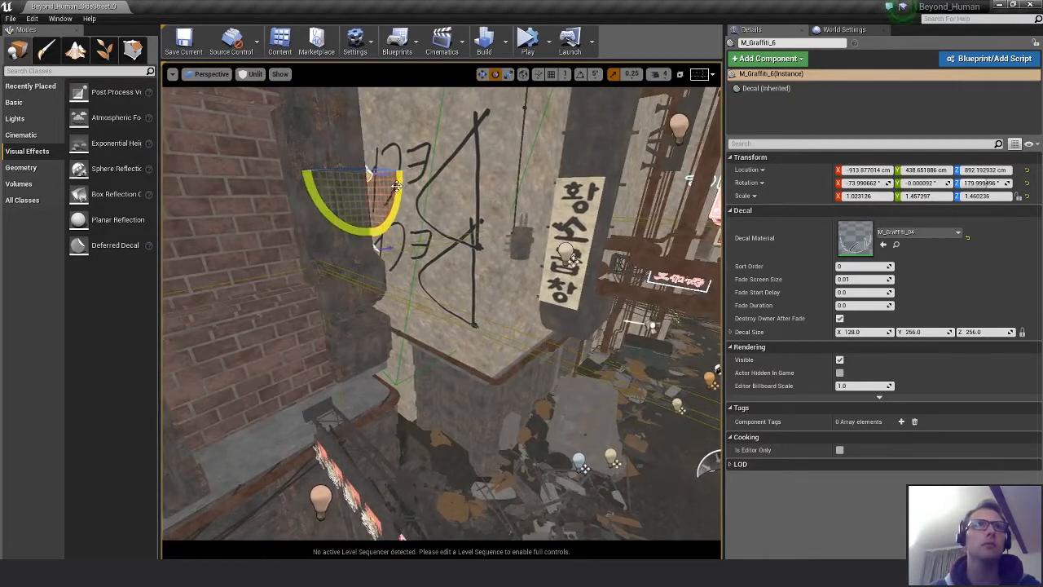
drag(396, 186, 364, 279)
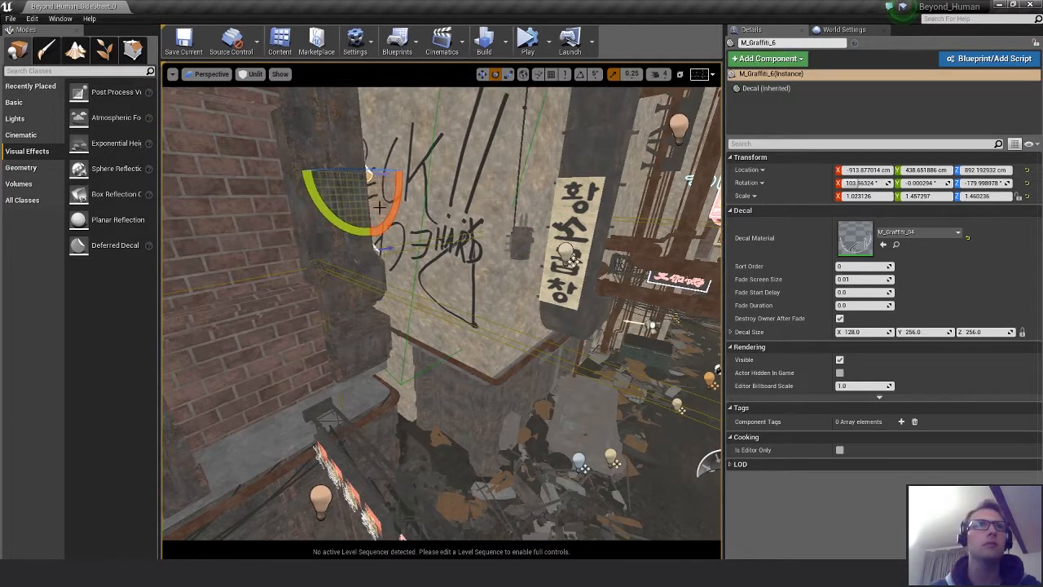
drag(391, 219, 414, 283)
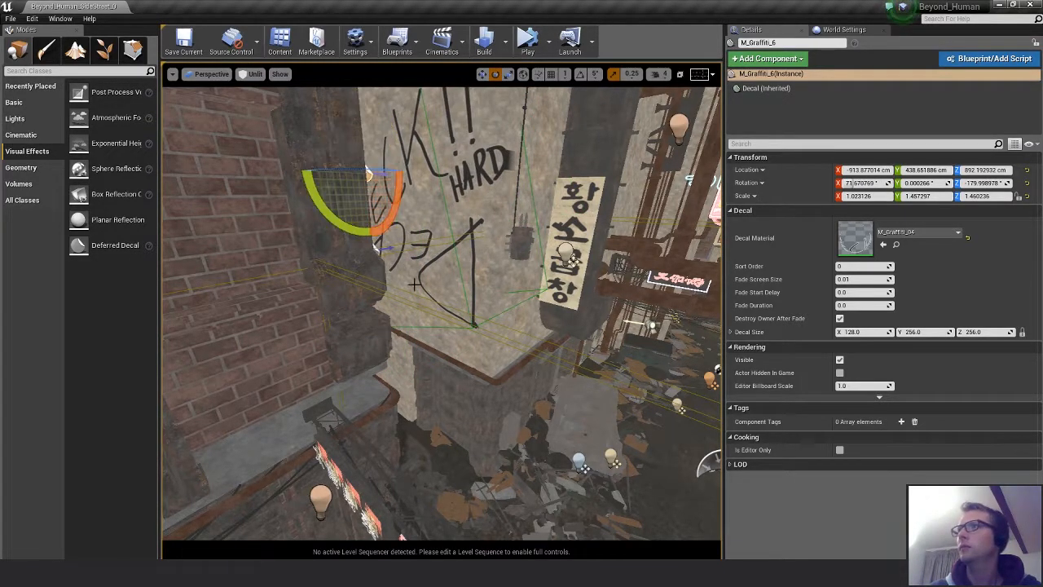
drag(389, 210, 382, 147)
Shift the upper decal to about Y 476 cm and rotate it to an X rotation of about 5.8°
key(w)
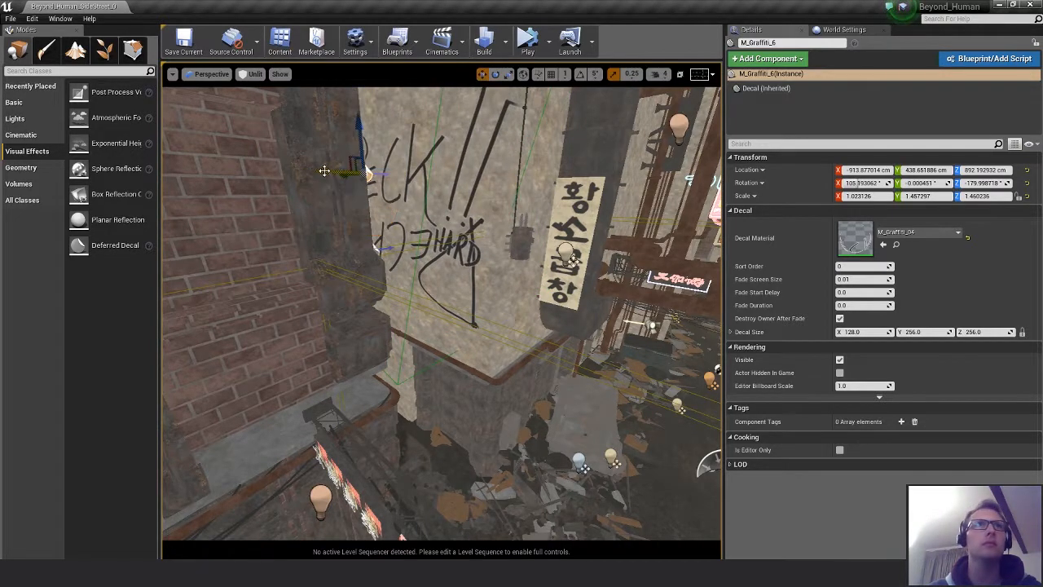
right_drag(371, 218, 387, 243)
mouse_move(351, 170)
mouse_down()
mouse_move(332, 172)
mouse_move(342, 171)
mouse_up()
right_drag(342, 171, 402, 193)
key(e)
drag(402, 193, 462, 256)
drag(391, 209, 324, 153)
Move the upper decal along the Y axis to about Y 208 cm
key(w)
key(r)
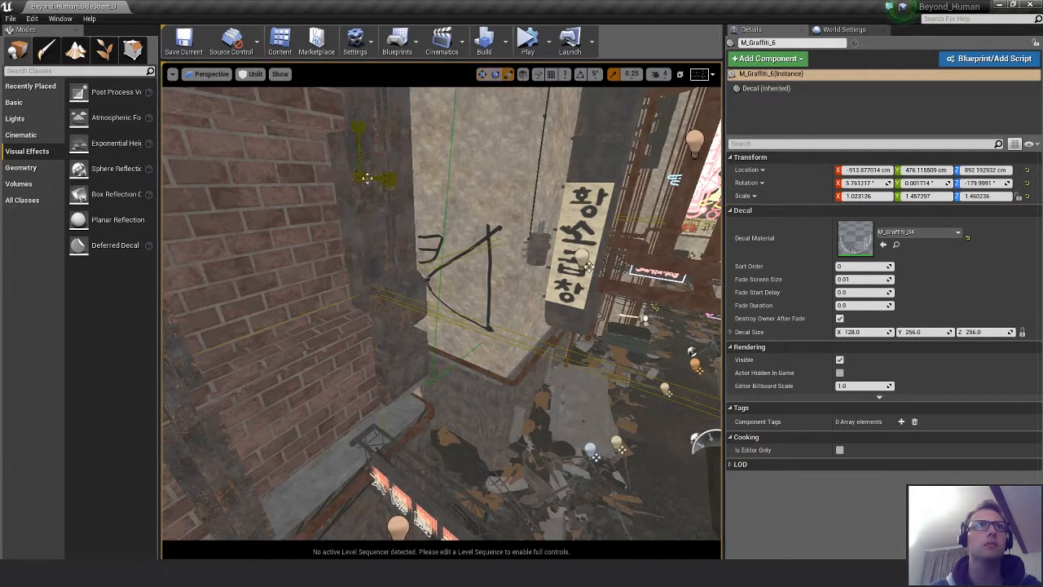
right_drag(379, 219, 397, 239)
key(w)
drag(338, 216, 437, 244)
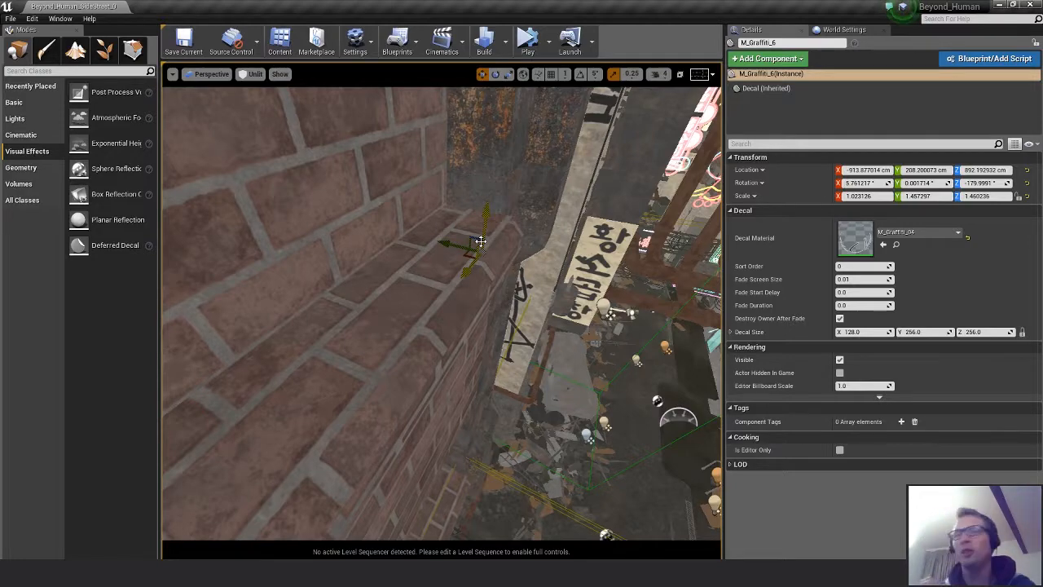
Delete the upper graffiti decal copy at the brick ledge
right_drag(491, 225, 506, 277)
mouse_move(570, 232)
right_down()
mouse_move(574, 254)
mouse_move(570, 231)
mouse_move(610, 236)
mouse_move(604, 389)
mouse_move(613, 298)
mouse_move(566, 313)
mouse_move(605, 304)
mouse_move(530, 285)
mouse_move(521, 293)
mouse_move(515, 277)
mouse_move(522, 383)
mouse_move(562, 342)
mouse_move(546, 350)
mouse_move(533, 309)
mouse_move(534, 366)
mouse_move(531, 330)
mouse_move(548, 330)
mouse_move(504, 310)
right_up()
key(Delete)
Look over the whole alley from farther back, including the signs, pipes and the graffiti above the Multibanco sign
key(w)
key(w)
key(s)
key(w)
key(s)
key(s)
key(d)
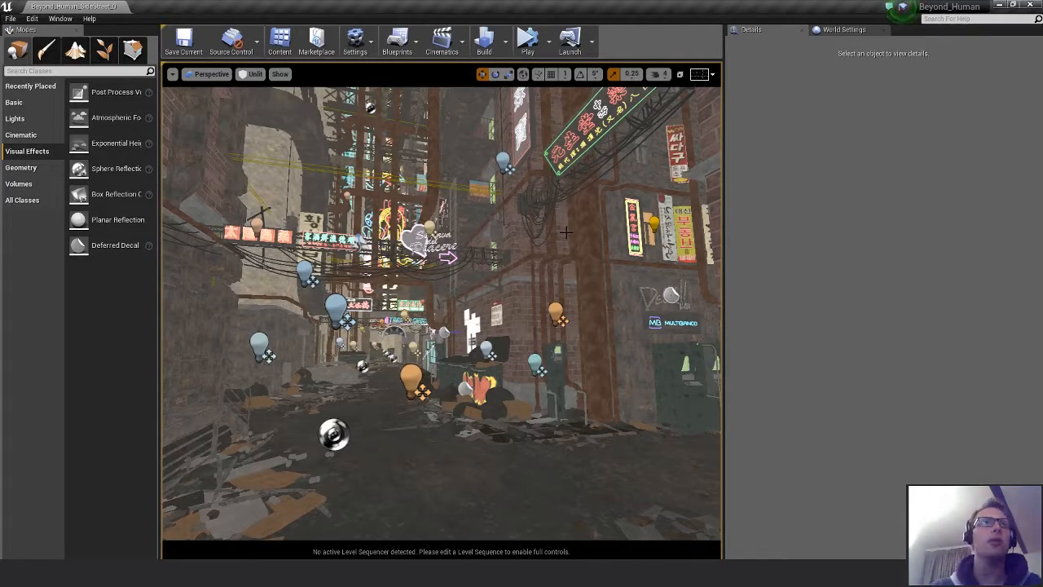
key(s)
right_drag(563, 213, 542, 267)
key(w)
key(s)
key(s)
key(w)
key(s)
key(w)
key(w)
key(s)
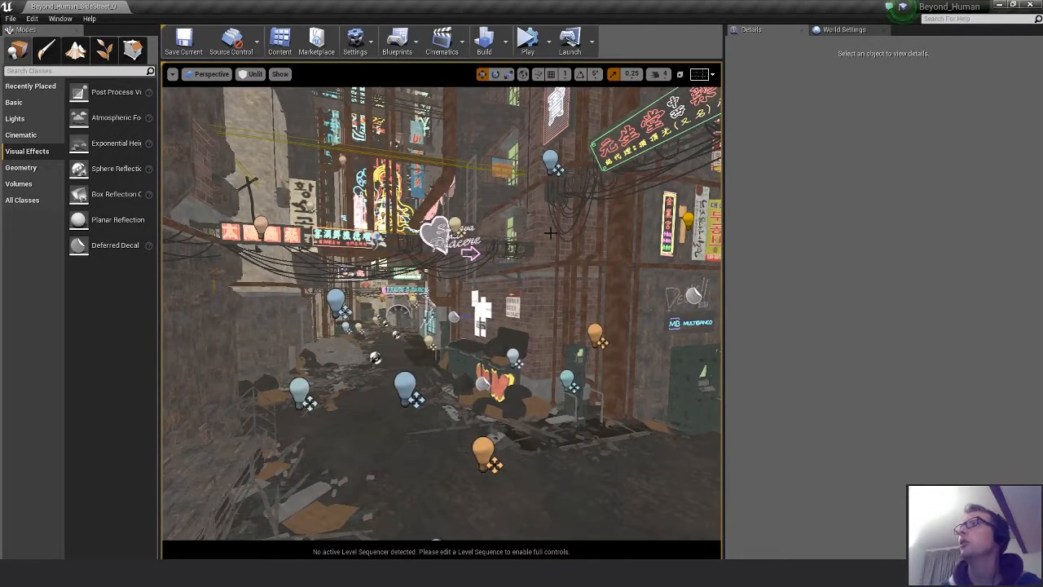
mouse_move(514, 289)
right_down()
mouse_move(533, 277)
mouse_move(518, 276)
right_up()
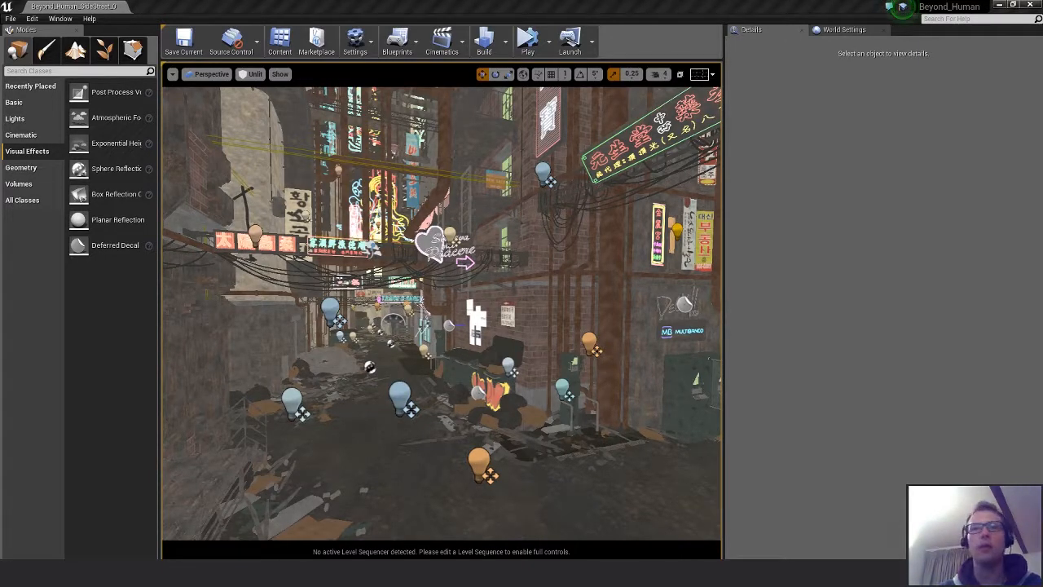
Close the Steam window and bring up Beyond_Human_Concept.jpg in Photoshop
right_click(786, 571)
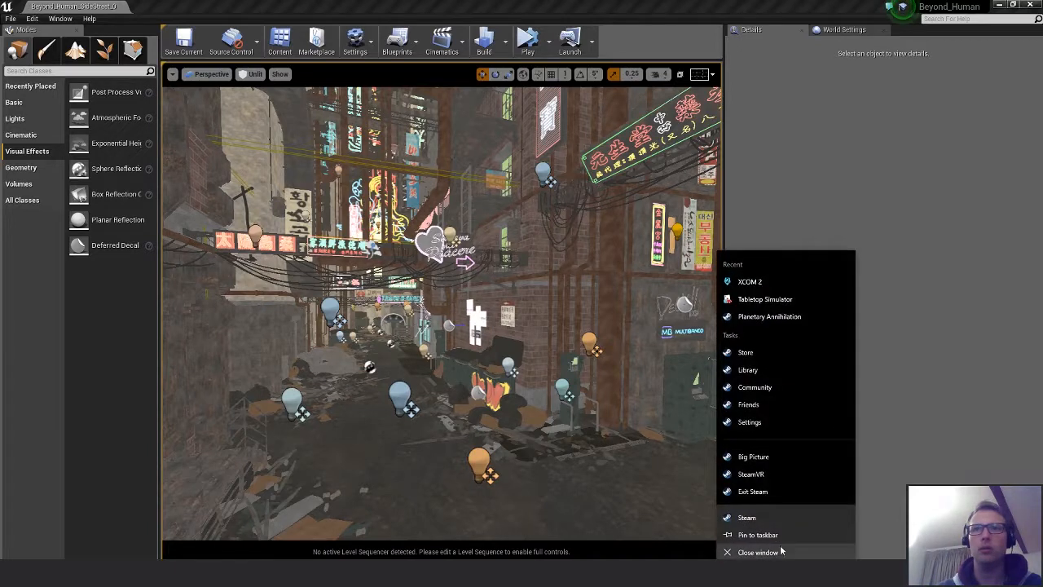
click(779, 551)
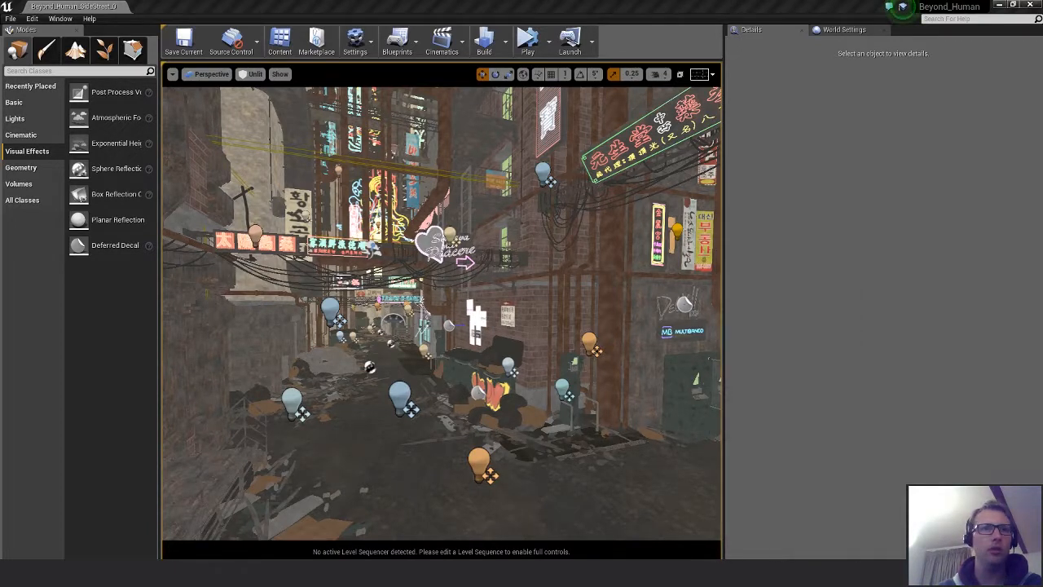
click(387, 572)
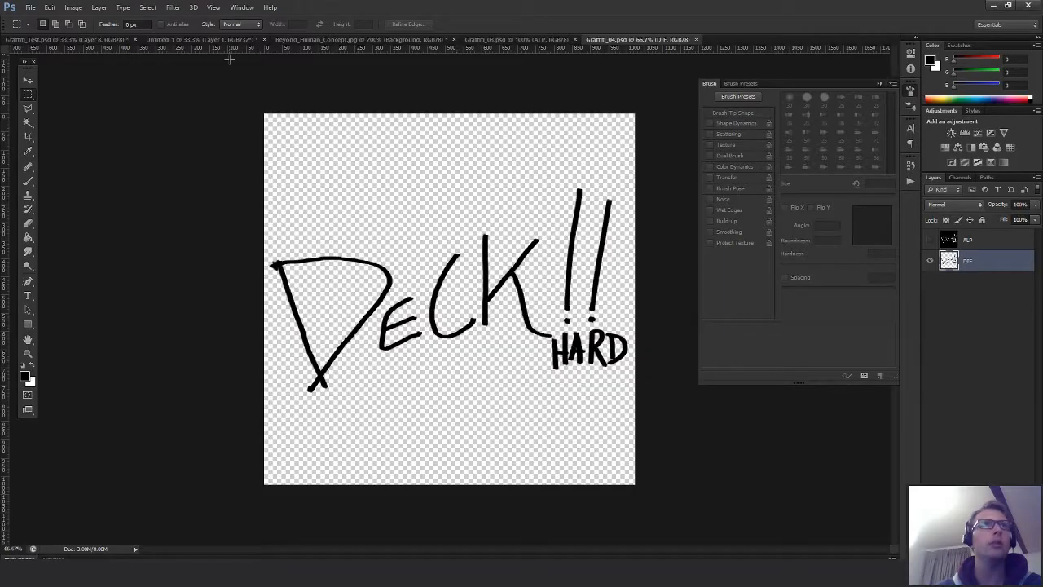
click(375, 40)
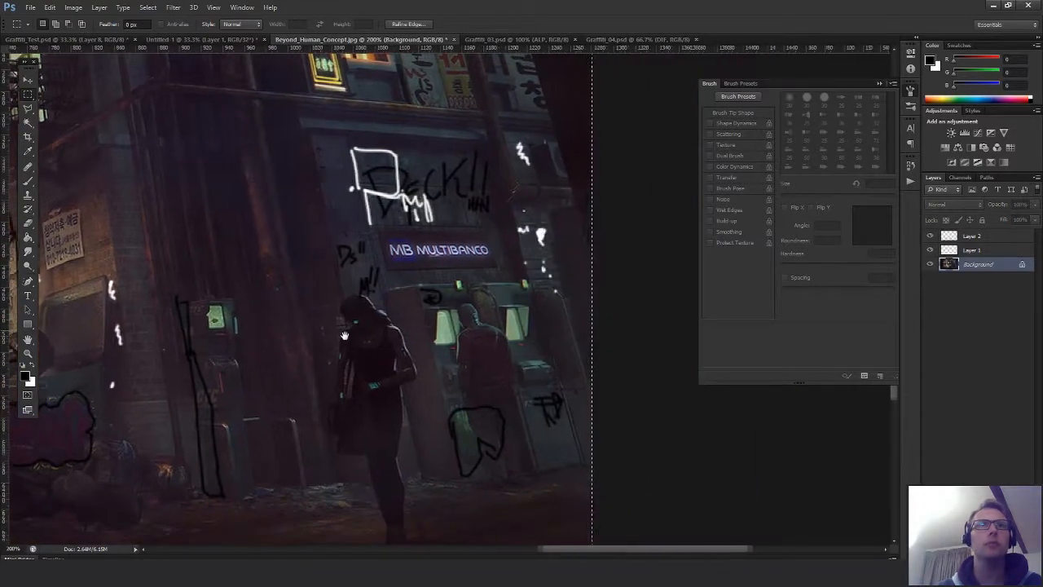
Examine the graffiti spots marked on the concept around the Multibanco sign and on the alley's far walls
drag(345, 336, 412, 369)
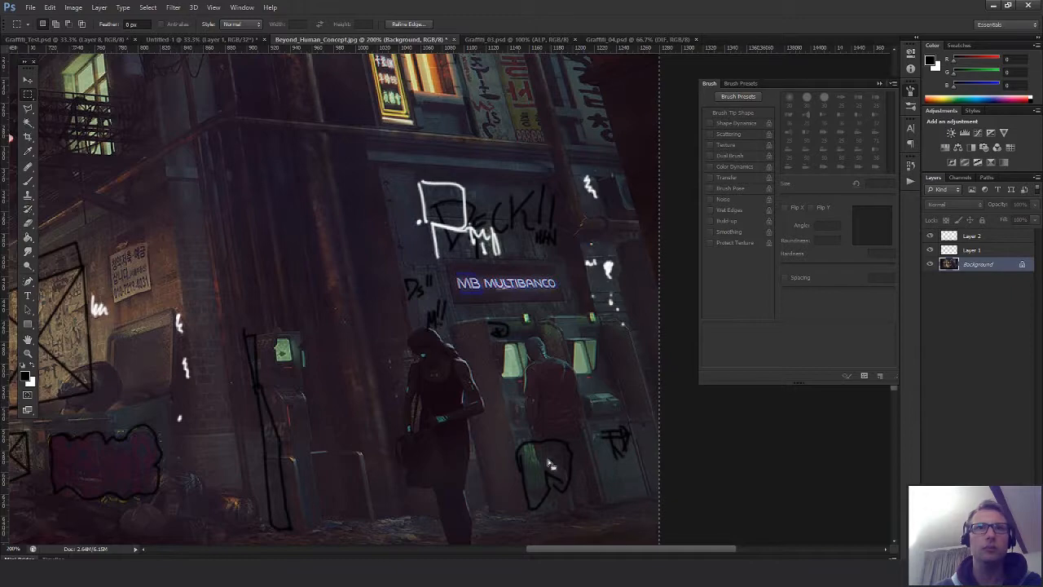
drag(352, 365, 331, 349)
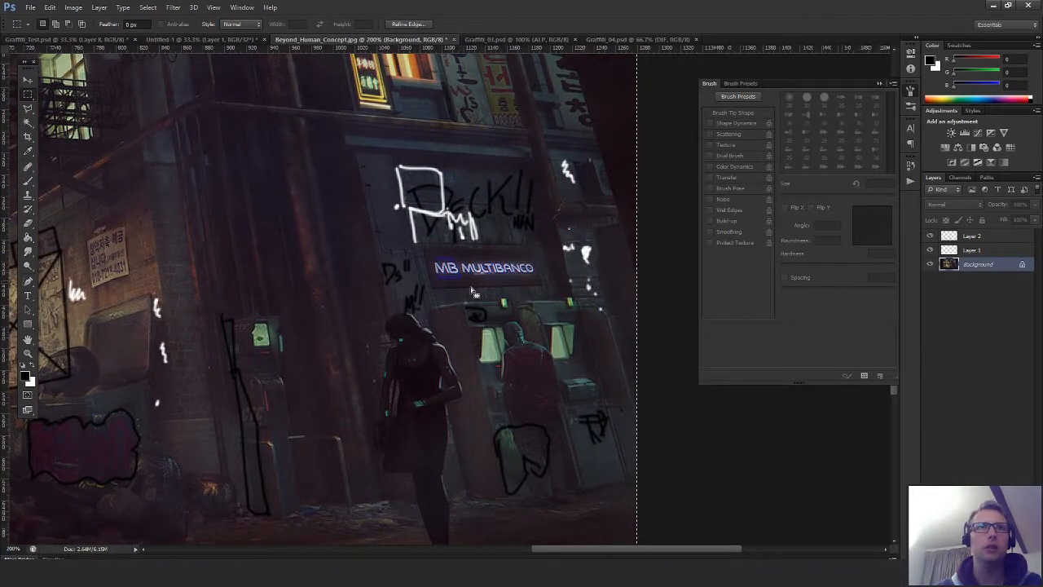
drag(355, 389, 491, 341)
drag(141, 403, 752, 469)
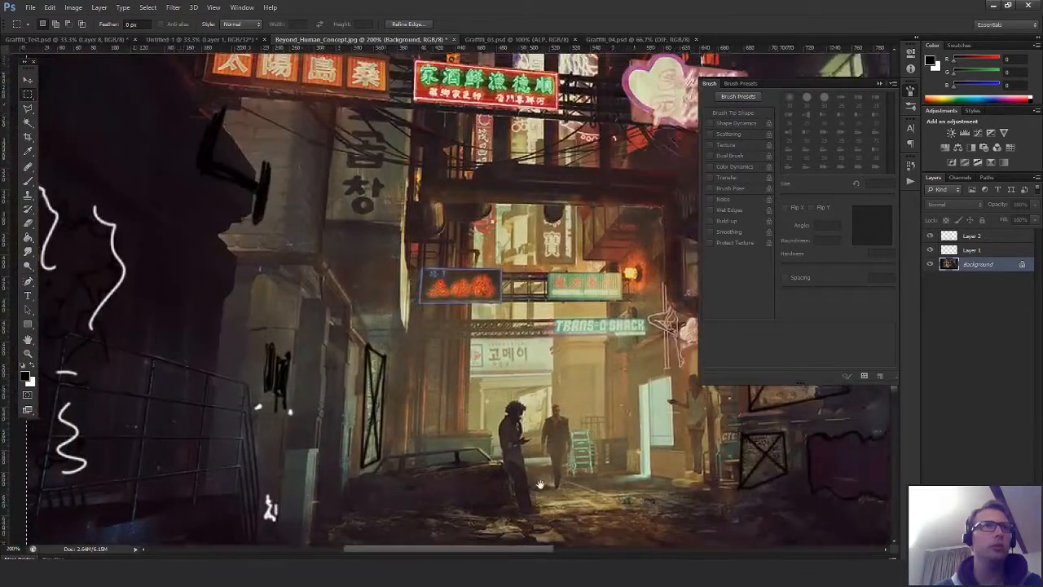
drag(343, 375, 463, 397)
drag(463, 400, 388, 406)
drag(297, 225, 360, 274)
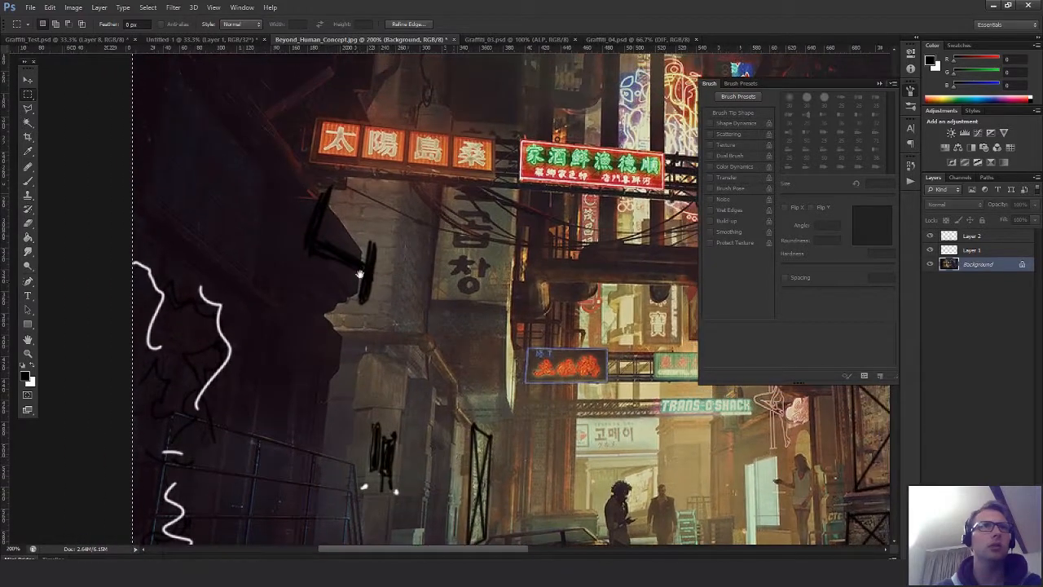
Select and copy the area of Layer 2 in the concept that contains the black graffiti sketches
click(969, 237)
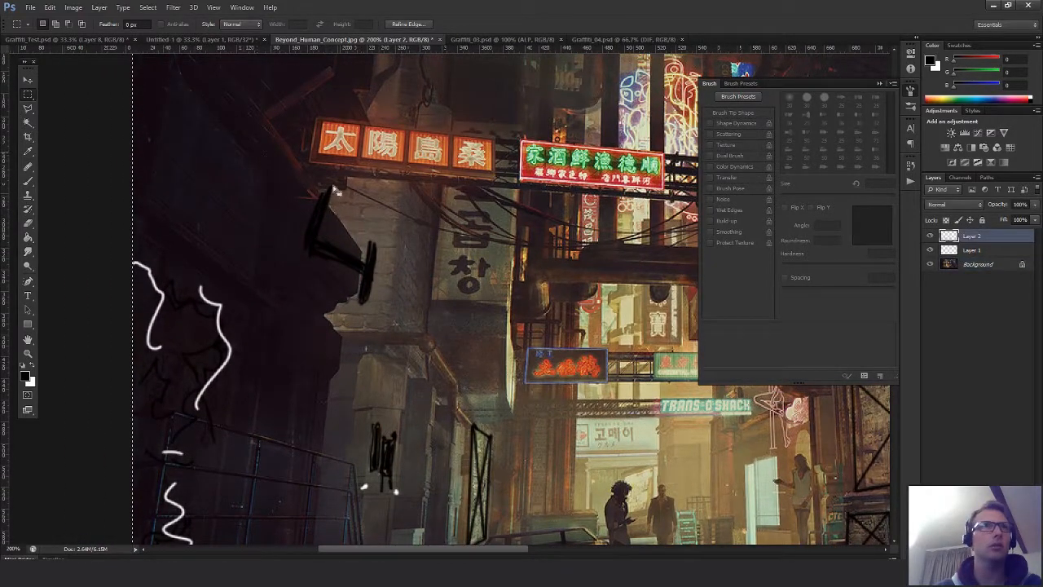
drag(251, 149, 422, 332)
drag(486, 395, 410, 254)
drag(436, 352, 435, 380)
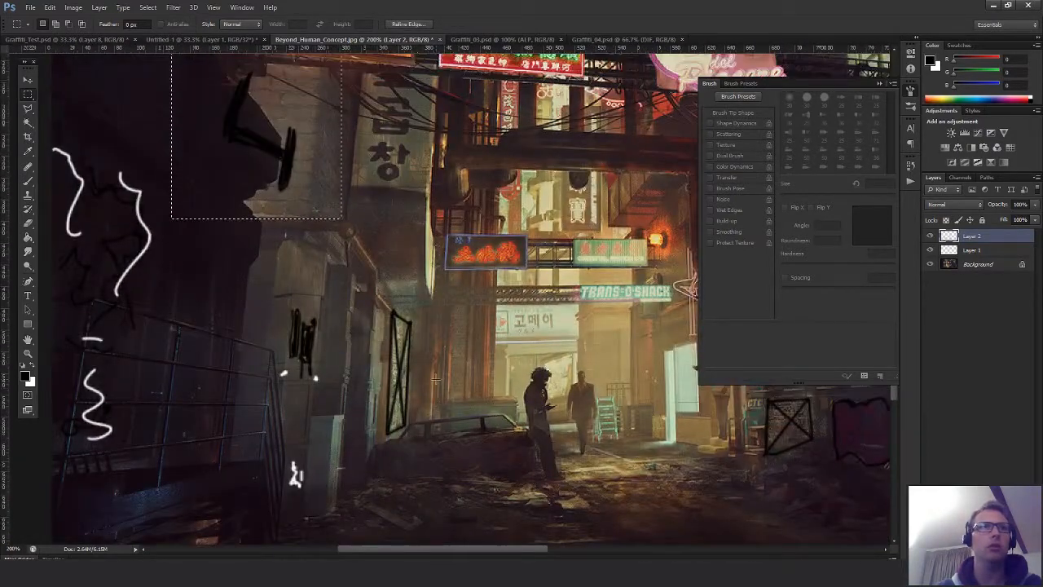
drag(393, 310, 401, 360)
drag(200, 96, 640, 415)
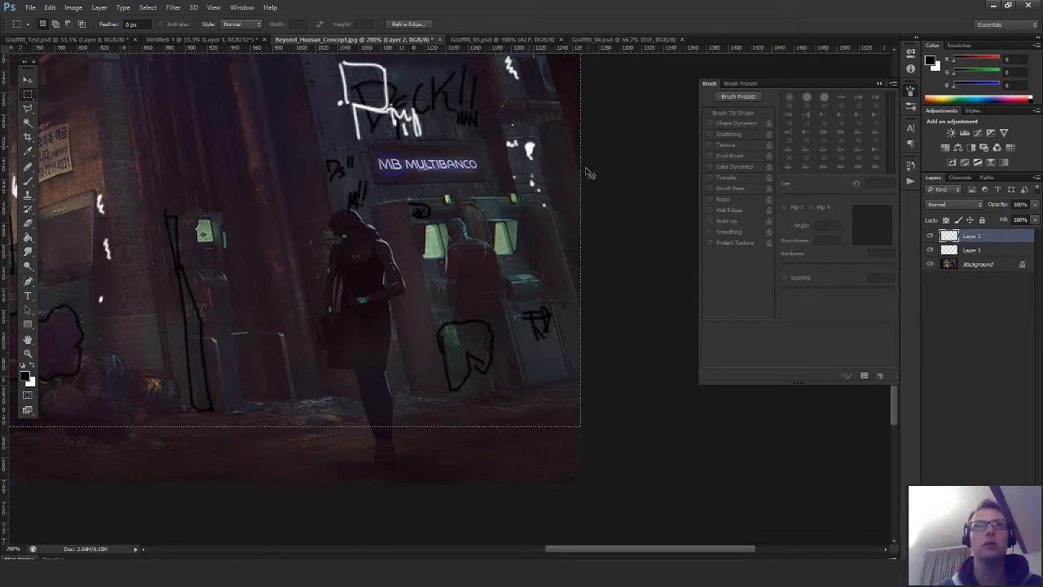
Create a new 1024 × 1024 pixel document at 72 pixels/inch in RGB Color with transparent background contents
key(ctrl+n)
key(Tab)
text(1024)
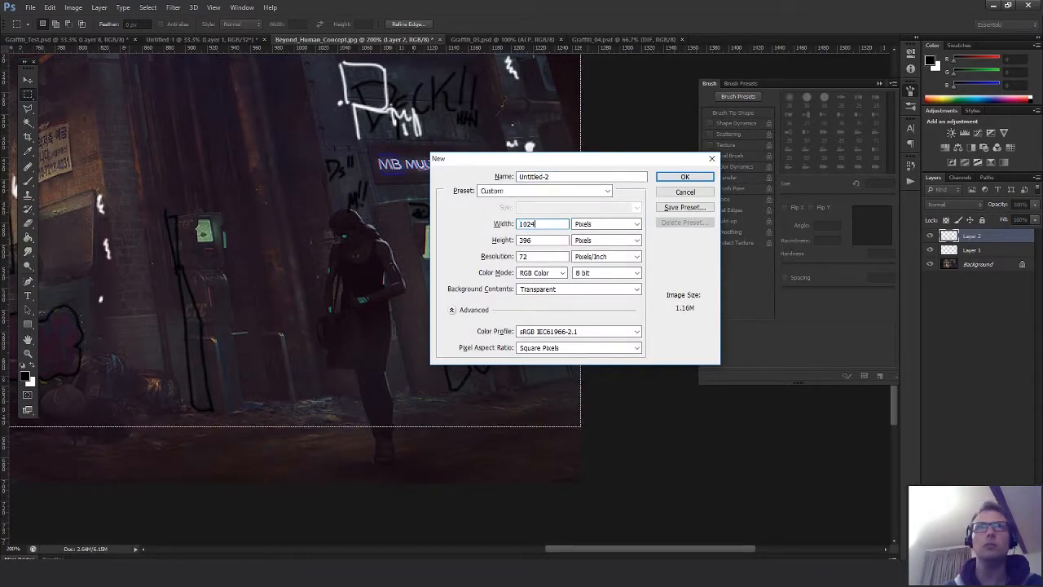
key(Tab)
text(102)
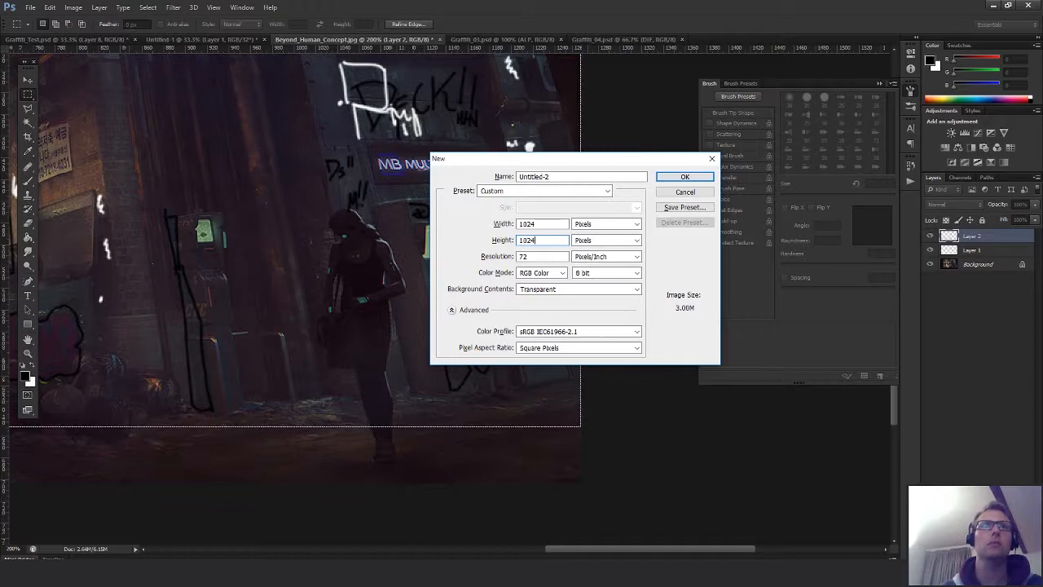
text(4)
key(Return)
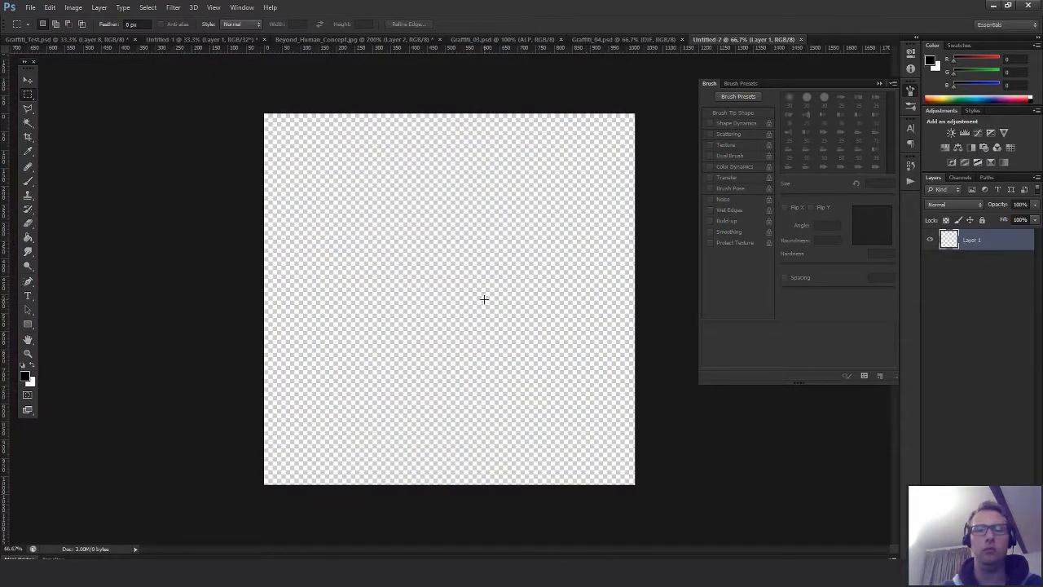
Paste the copied black sketches into the new document and shift them so the angular mark lies inside the canvas
key(ctrl+v)
key(v)
drag(431, 304, 509, 295)
drag(430, 272, 445, 280)
Add two empty layers above the pasted sketches
key(z)
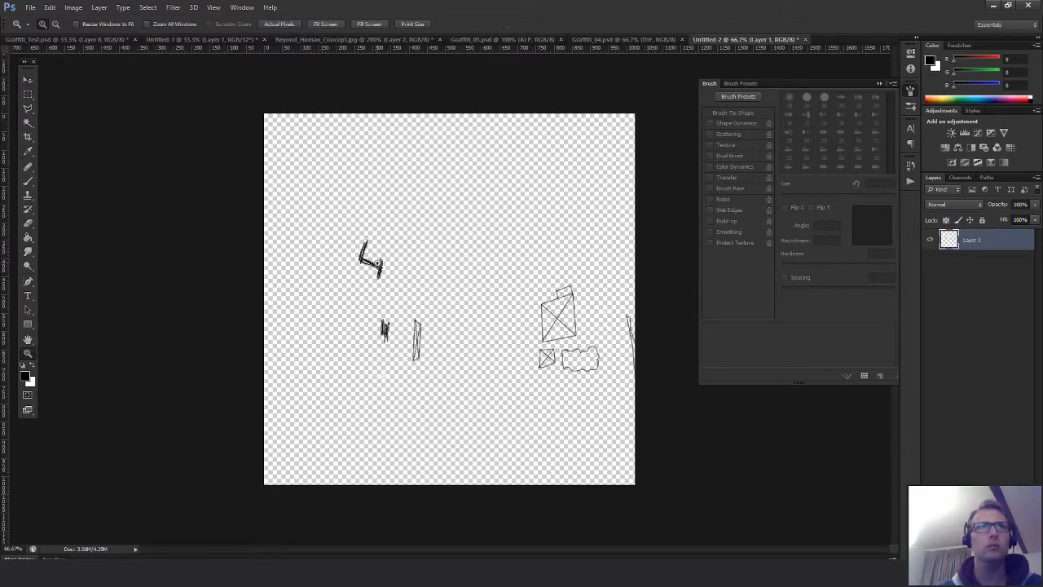
click(389, 288)
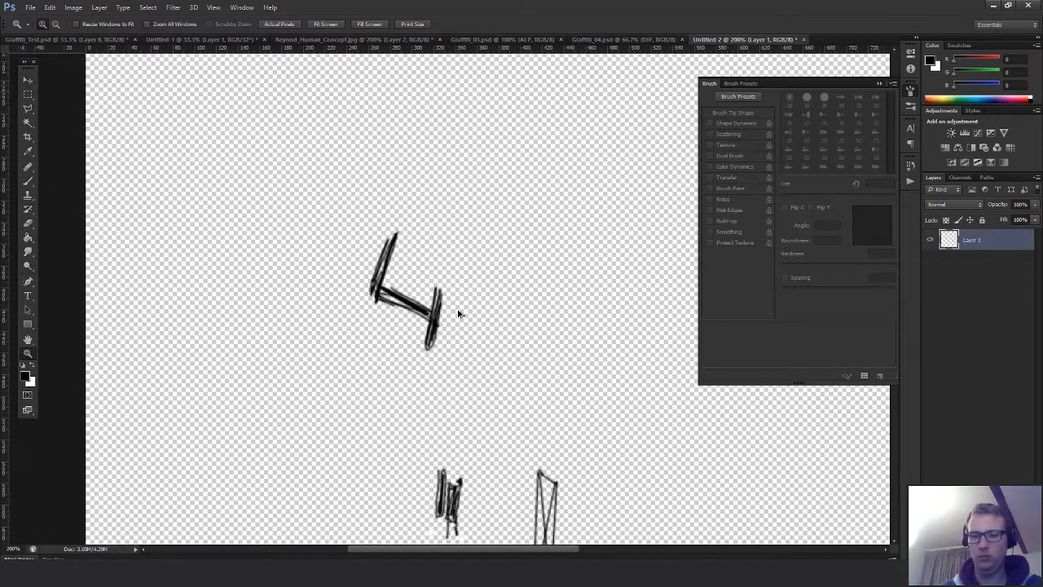
key(ctrl+shift+alt+n)
key(ctrl+shift+alt+n)
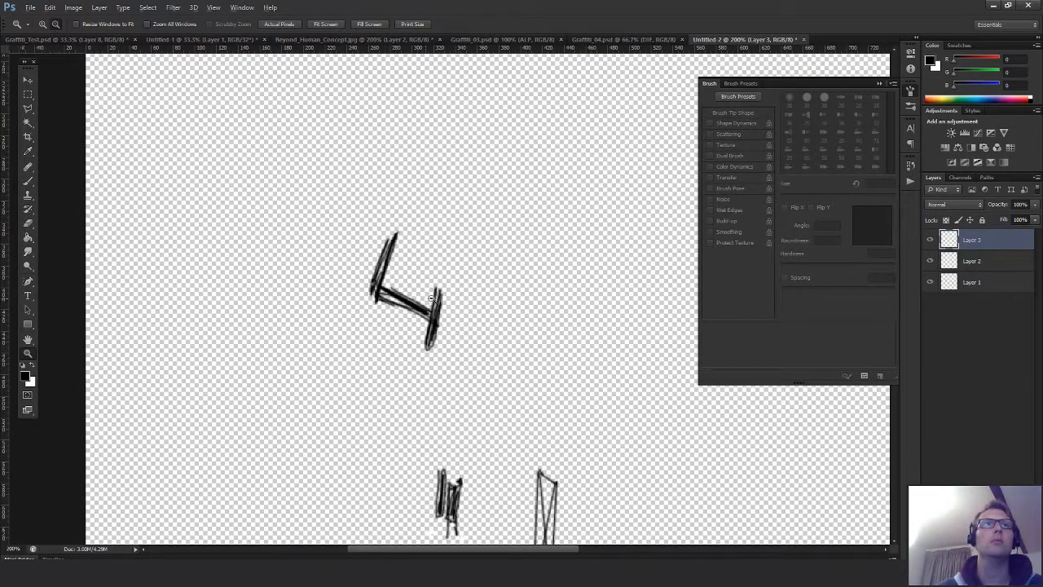
alt+click(453, 309)
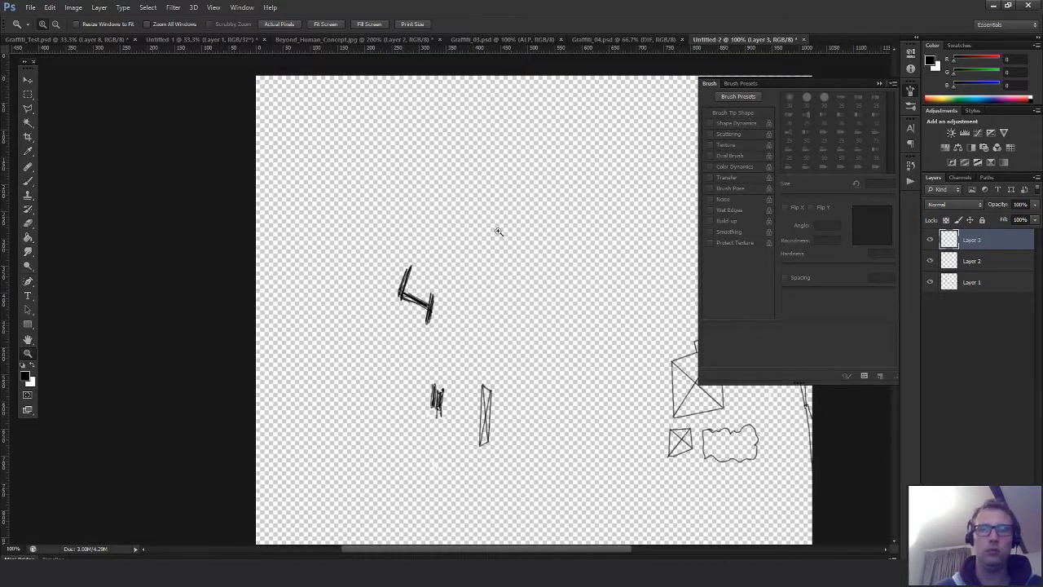
Select the angular mark with a rectangular marquee and copy it from Layer 1 to its own layer
key(m)
mouse_move(366, 202)
mouse_down()
mouse_move(378, 248)
mouse_move(480, 352)
mouse_up()
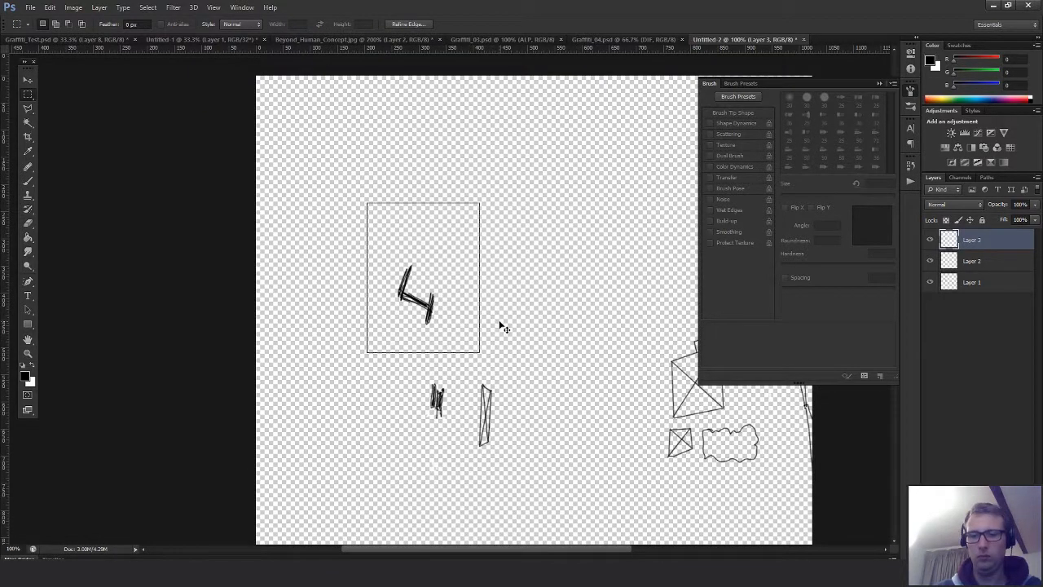
key(ctrl+j)
click(524, 217)
click(971, 261)
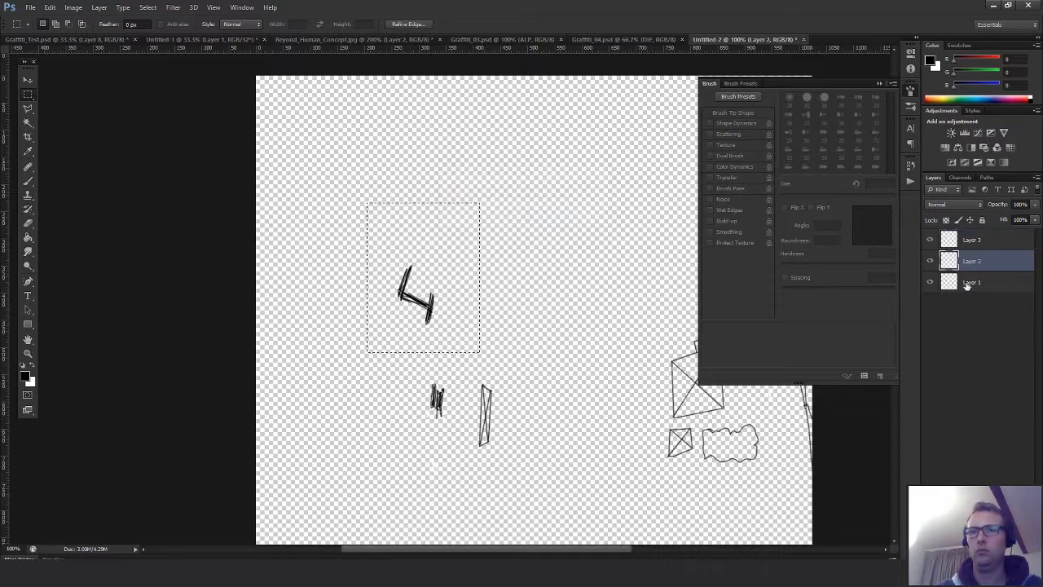
click(967, 283)
key(ctrl+j)
key(v)
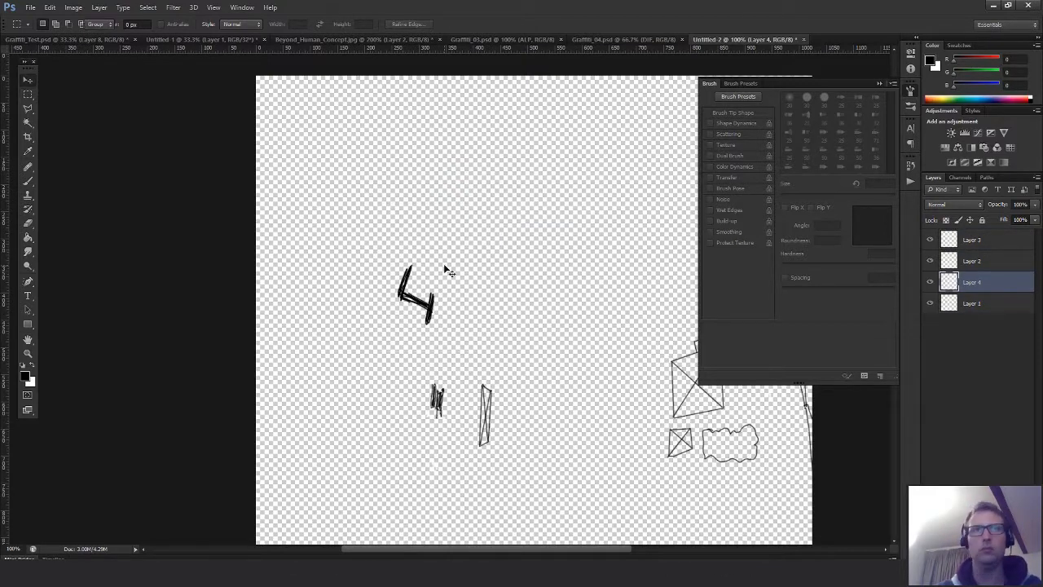
Enlarge the copied angular mark to about 738%, centre it on the canvas and hide Layer 1
key(z)
alt+click(513, 298)
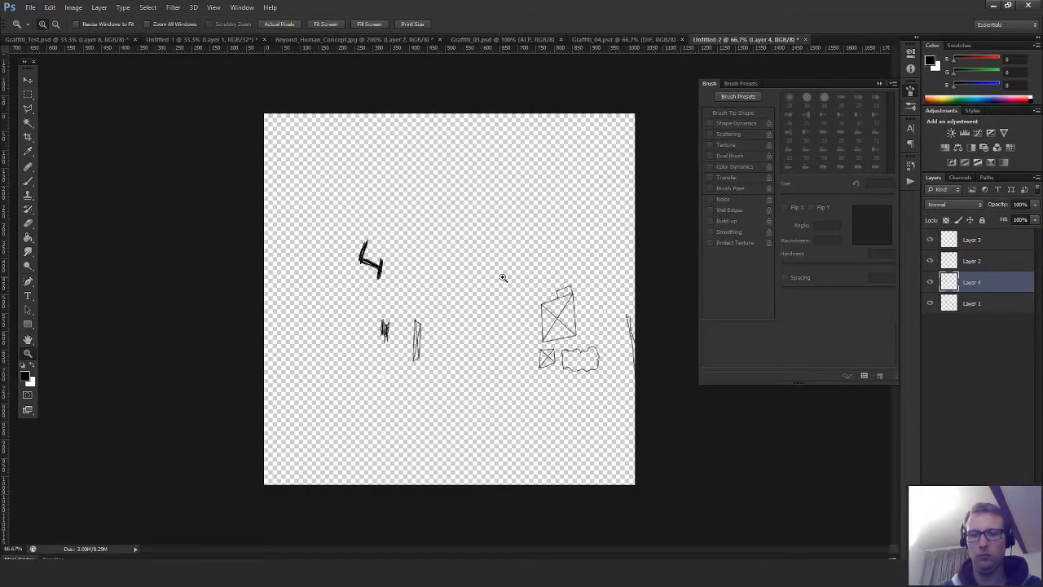
key(v)
key(ctrl+t)
alt+shift+drag(388, 236, 607, 203)
drag(426, 314, 485, 360)
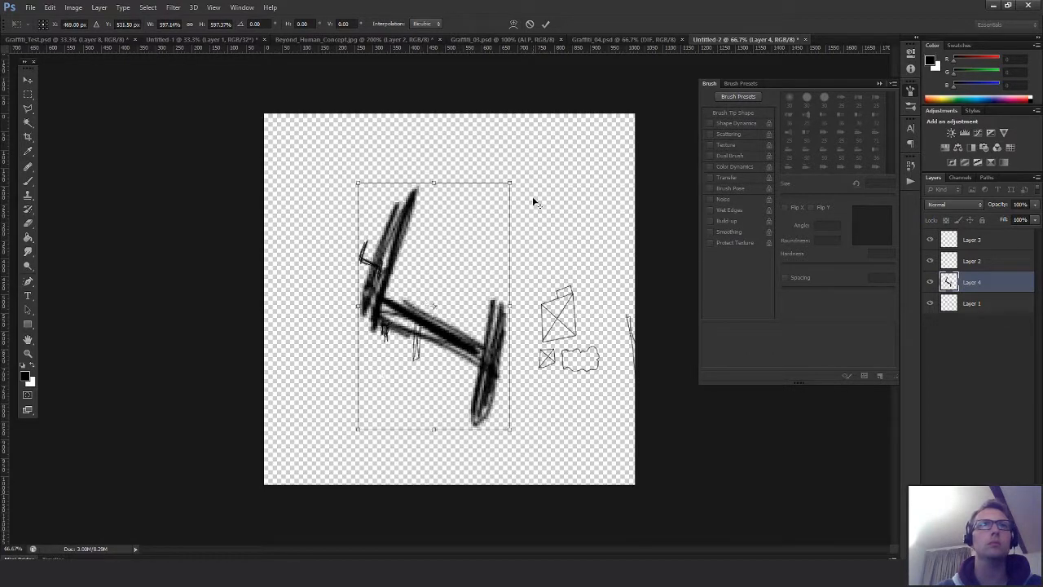
alt+shift+drag(510, 188, 549, 166)
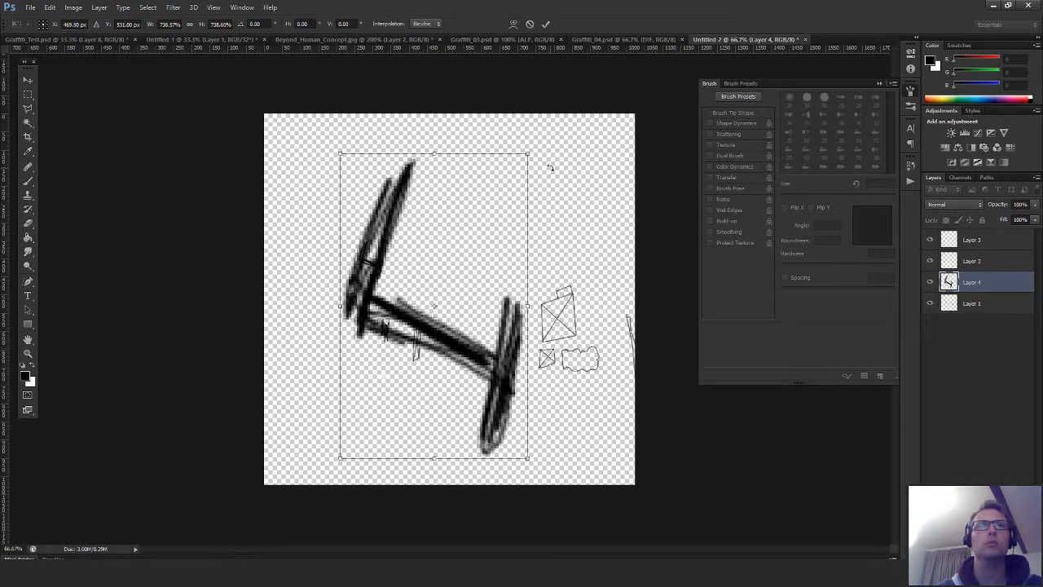
key(Return)
click(933, 306)
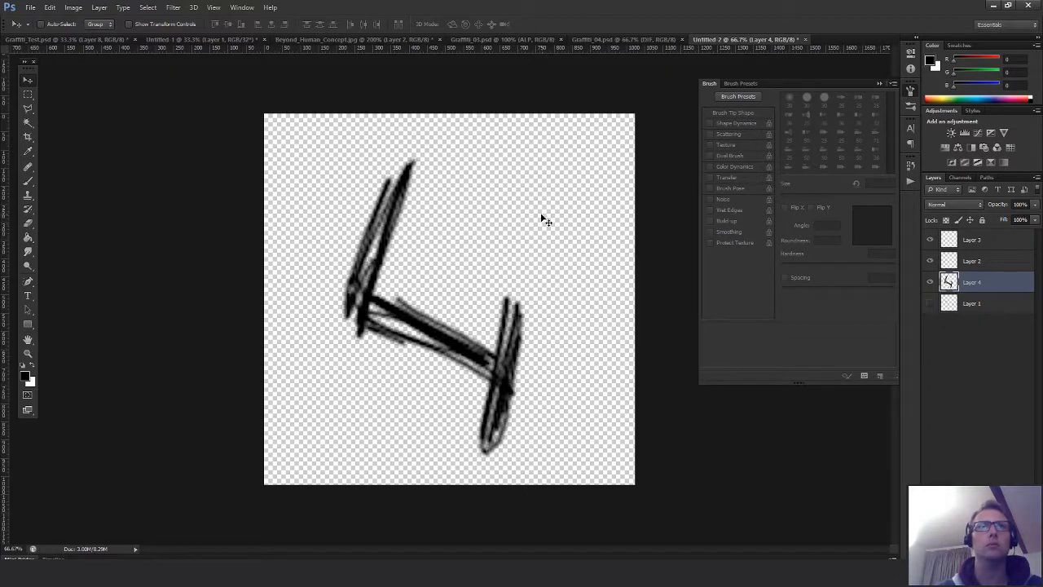
Trace the angular mark's long upper stroke and diagonal in black on Layer 2 with a 50 px brush
click(982, 263)
key(b)
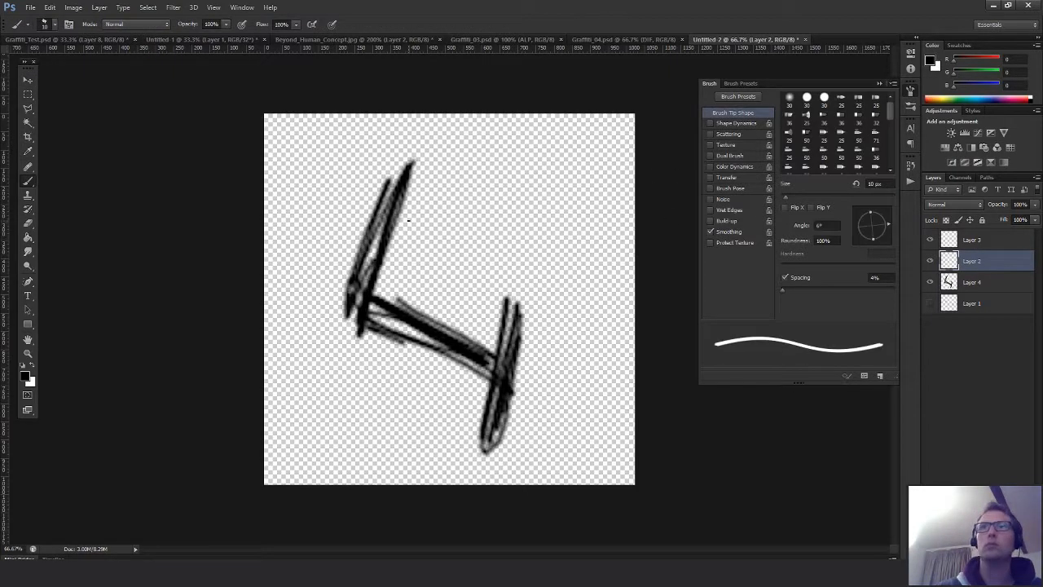
key(bracketright)
key(bracketright)
key(bracketright)
key(bracketright)
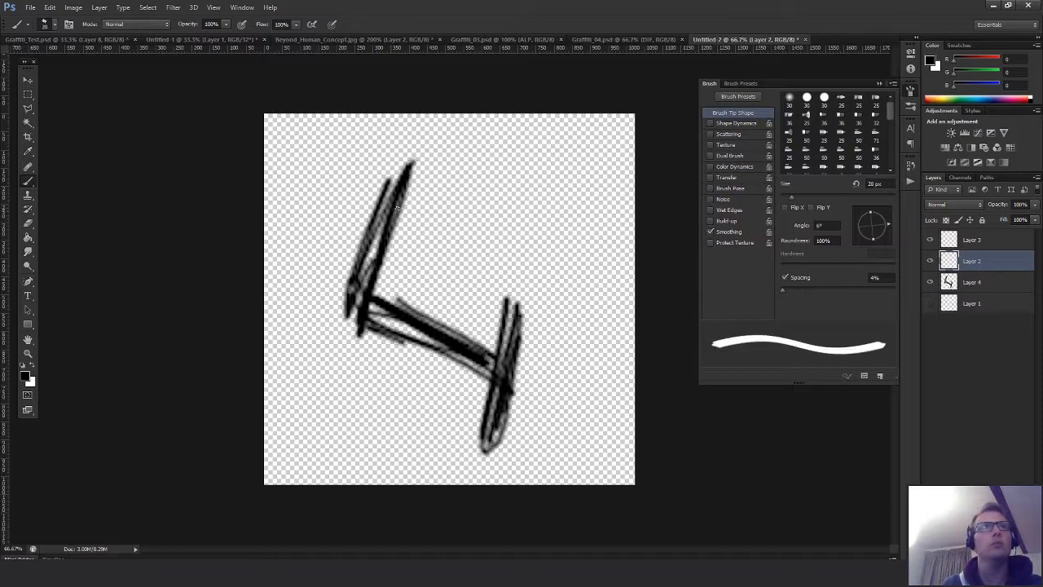
mouse_move(397, 165)
mouse_down()
mouse_move(362, 316)
mouse_move(347, 313)
mouse_move(398, 160)
mouse_move(346, 303)
mouse_move(356, 281)
mouse_move(371, 318)
mouse_move(485, 359)
mouse_up()
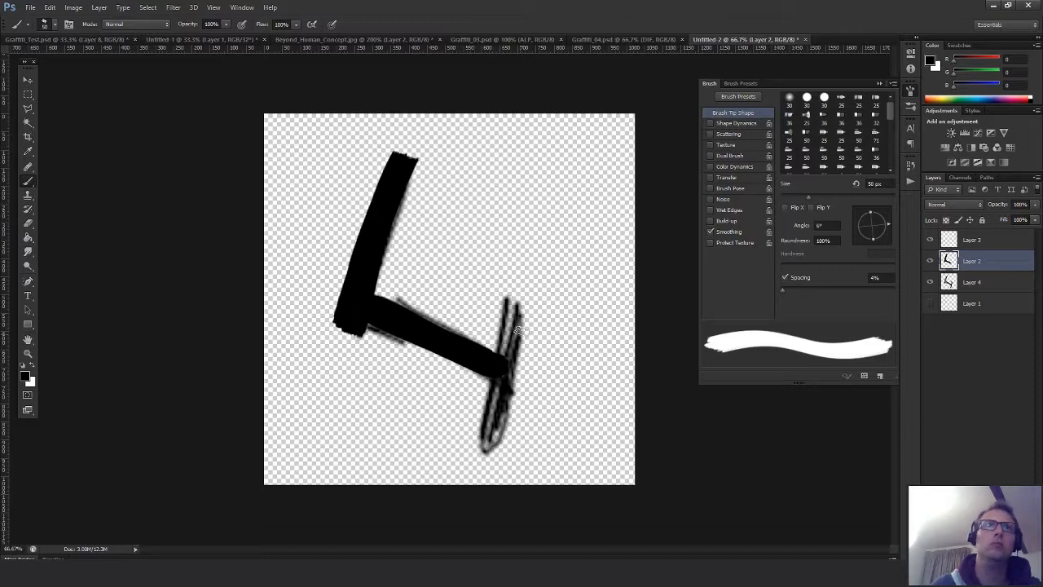
mouse_move(528, 318)
mouse_down()
mouse_move(515, 306)
mouse_move(507, 341)
mouse_up()
key(ctrl+alt+z)
key(ctrl+alt+z)
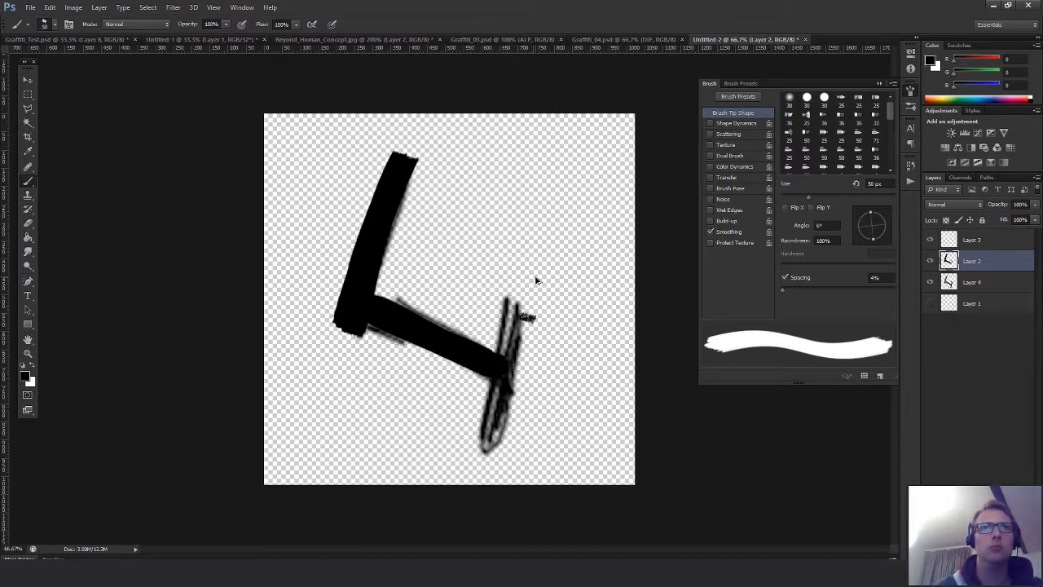
drag(512, 303, 495, 455)
key(ctrl+alt+z)
Paint the angular mark's short lower stroke in black and touch up the tip and corner of the long stroke
drag(512, 315, 492, 453)
drag(498, 376, 492, 452)
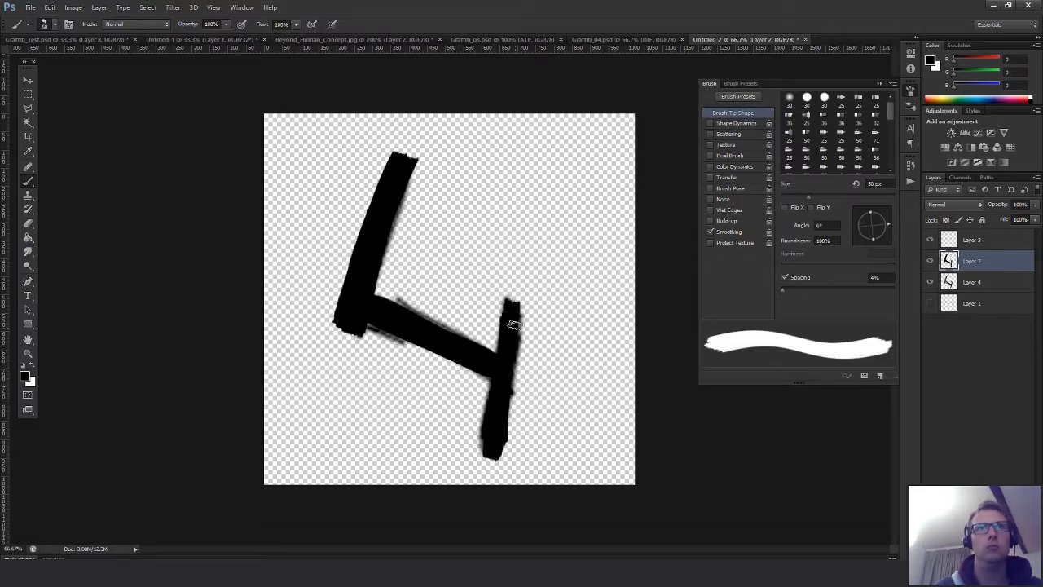
drag(515, 308, 499, 420)
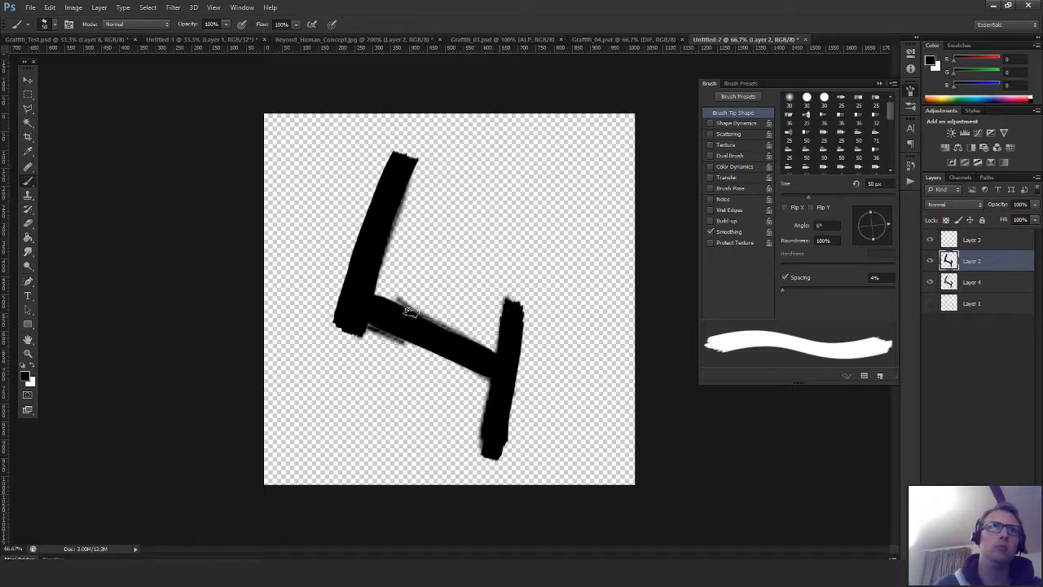
mouse_move(396, 160)
mouse_down()
mouse_move(356, 293)
mouse_move(392, 311)
mouse_up()
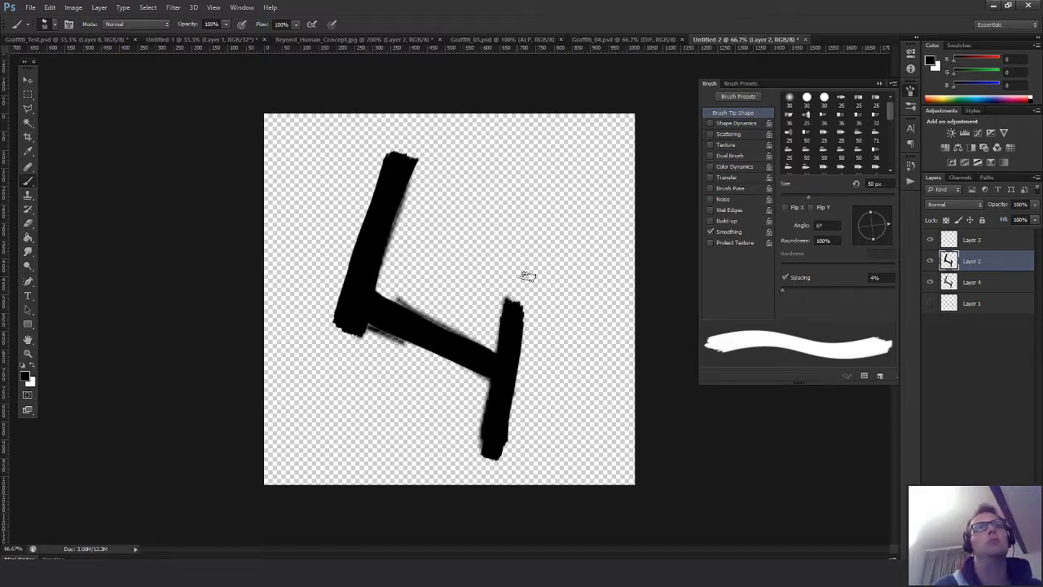
Rename Layer 2, which holds the painted angular mark, as Piece_01
key(m)
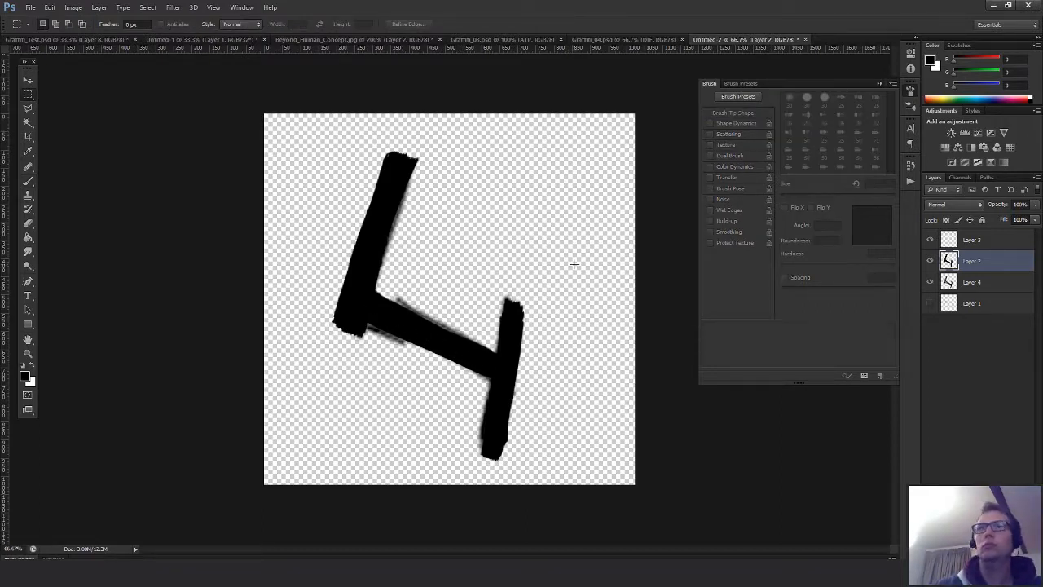
double_click(981, 262)
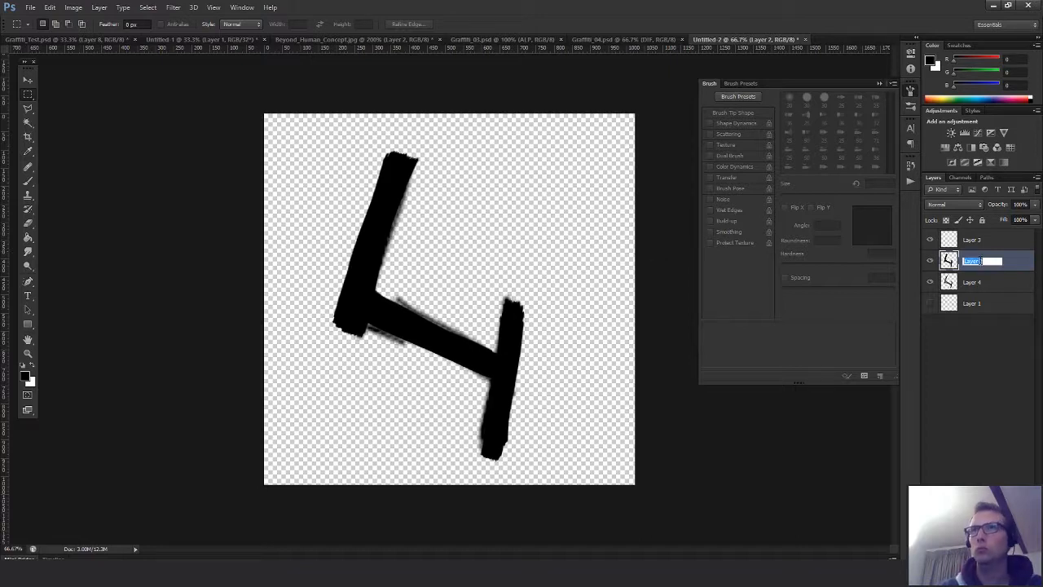
text(05)
key(Return)
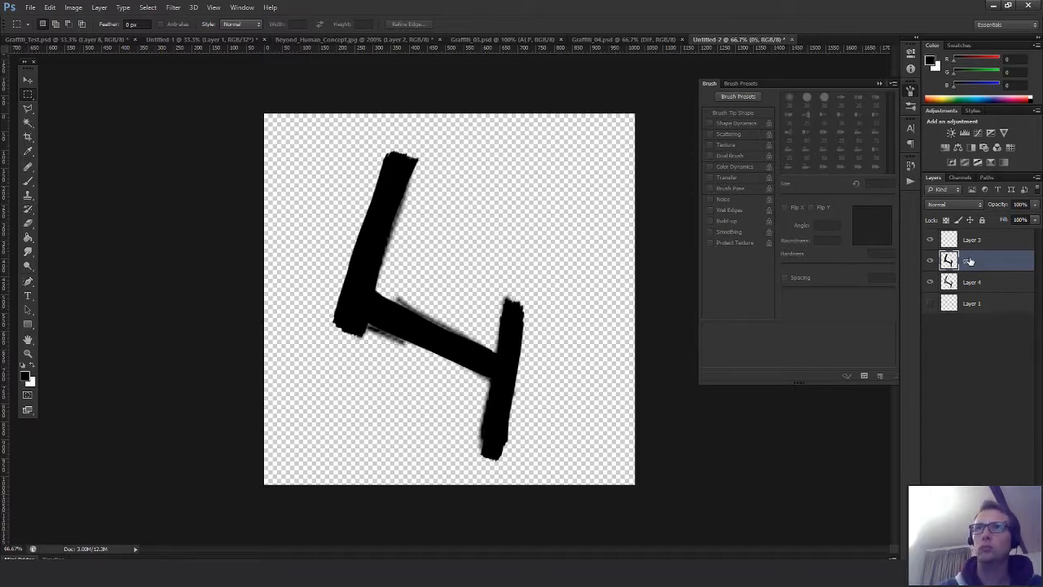
double_click(968, 260)
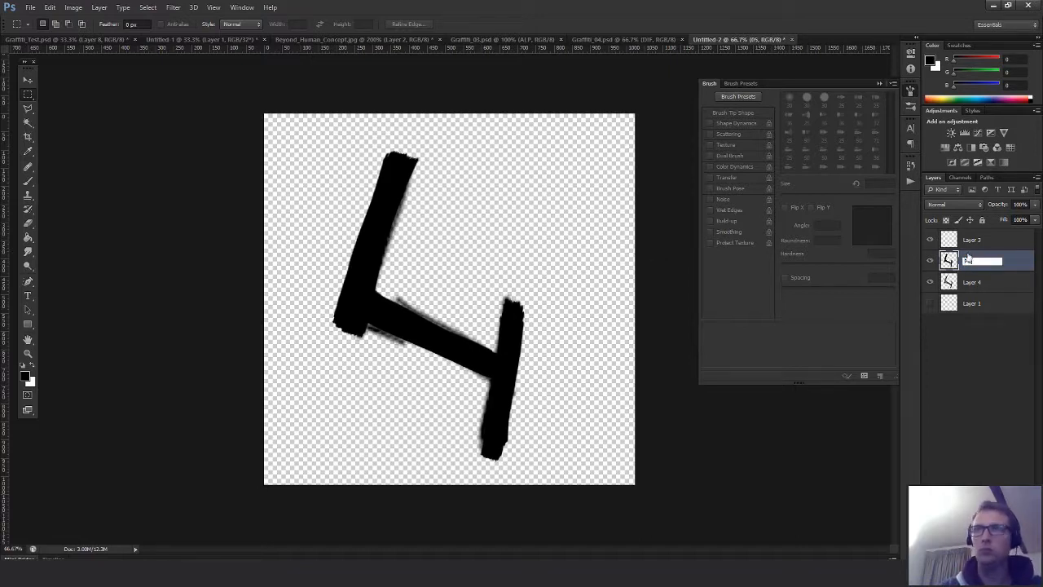
text(Piece_01)
key(Return)
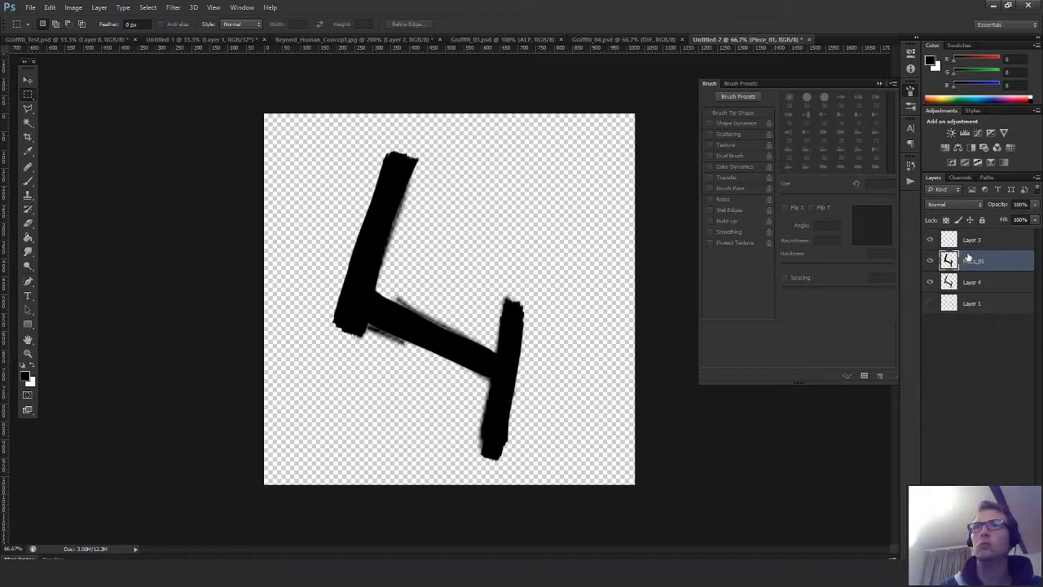
Hide the Layer 4 sketch and shift the painted mark on Piece_01 slightly up and to the right
click(931, 282)
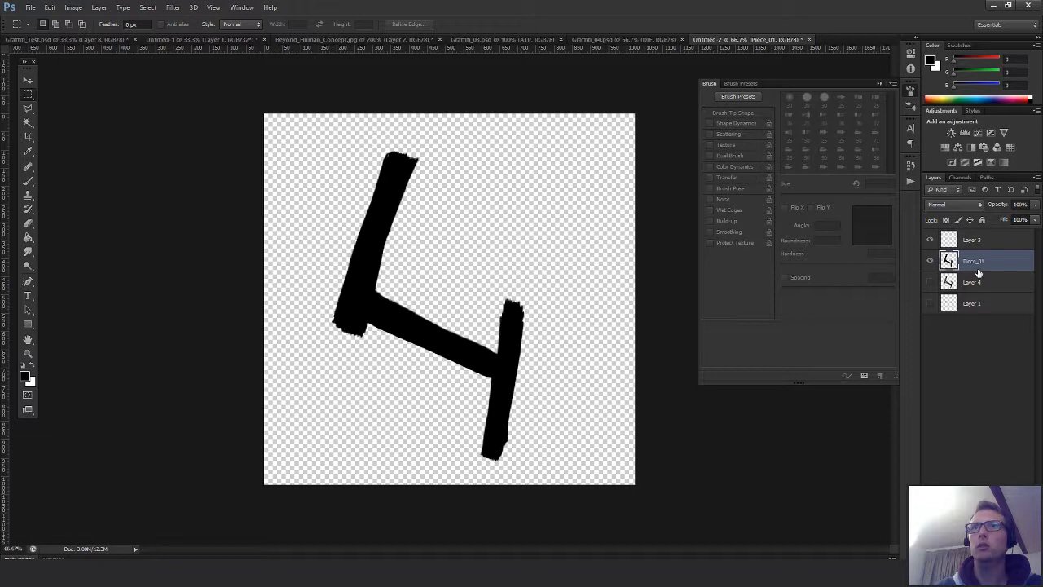
key(v)
drag(535, 236, 547, 229)
Duplicate the Piece_01 layer and fill a new layer between the original and the copy with black
key(ctrl+j)
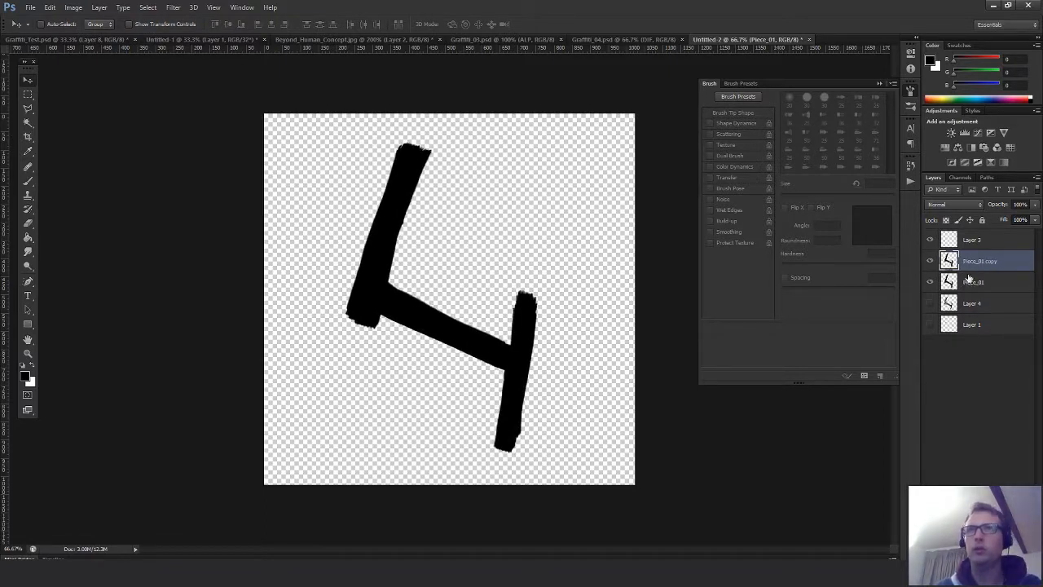
click(988, 280)
key(ctrl+shift+alt+n)
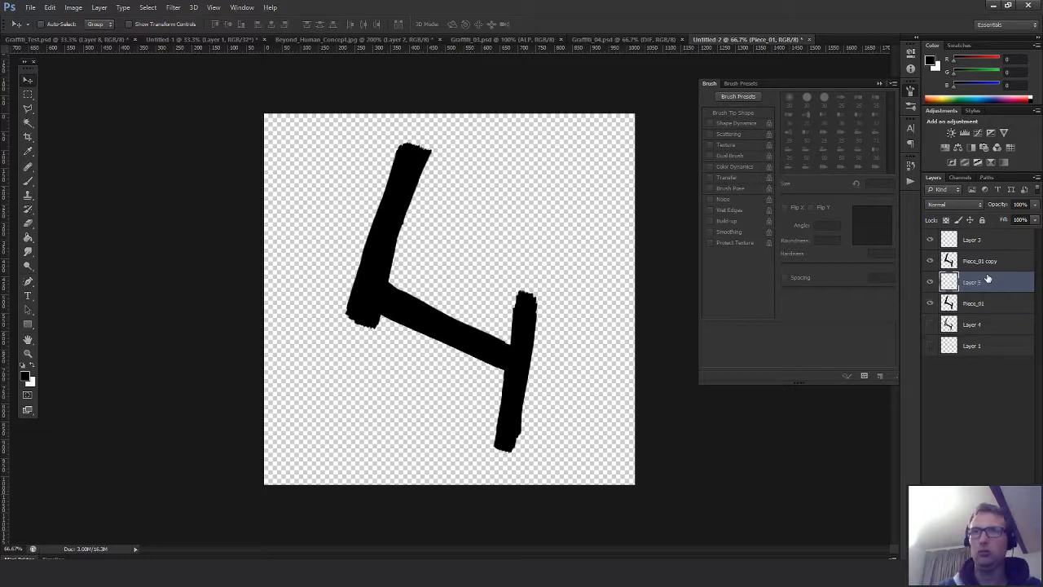
key(g)
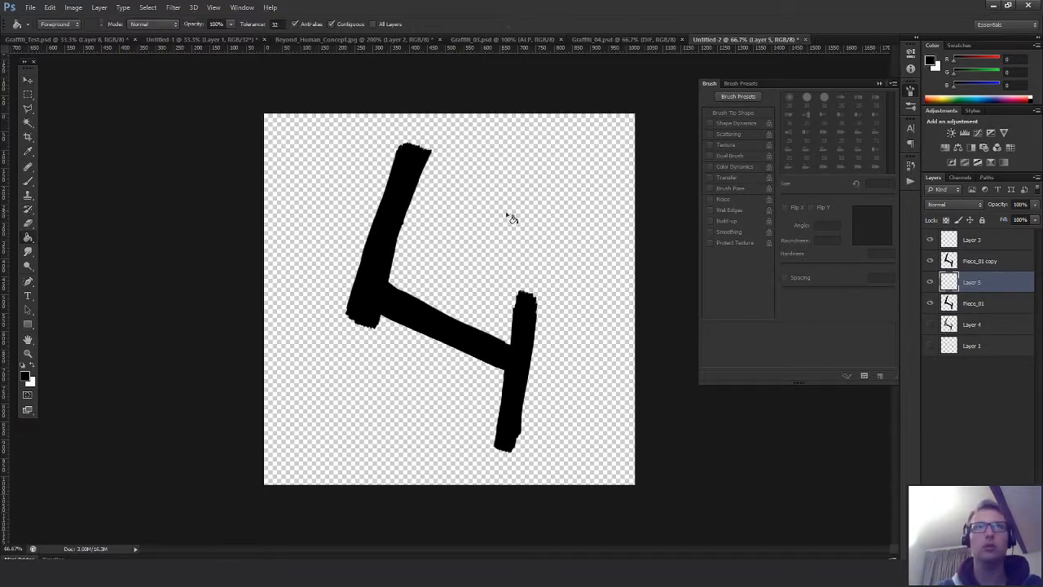
click(506, 217)
Invert the Piece_01 copy to white and merge it down into the black fill layer
click(957, 259)
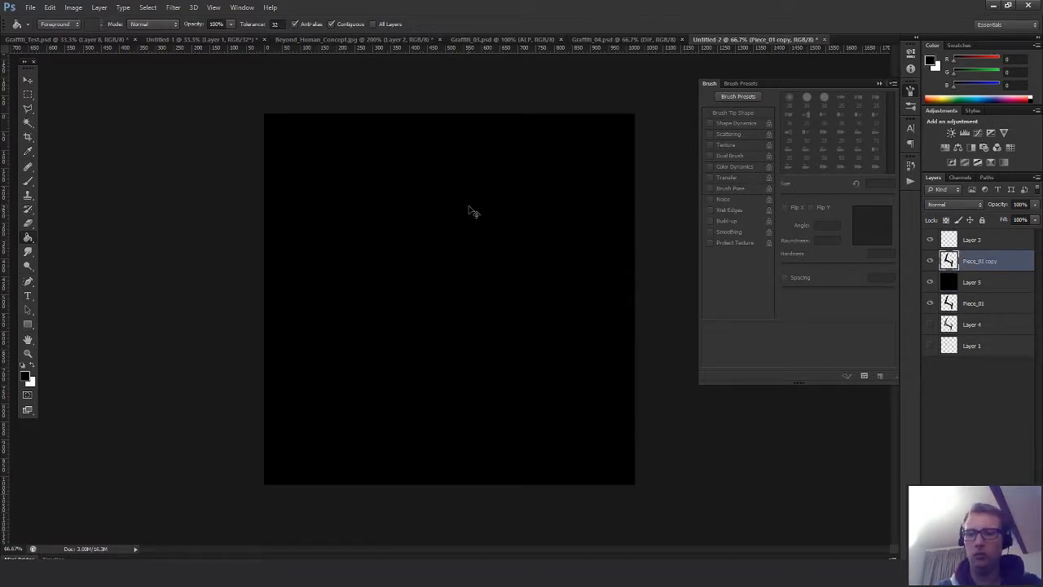
key(ctrl+i)
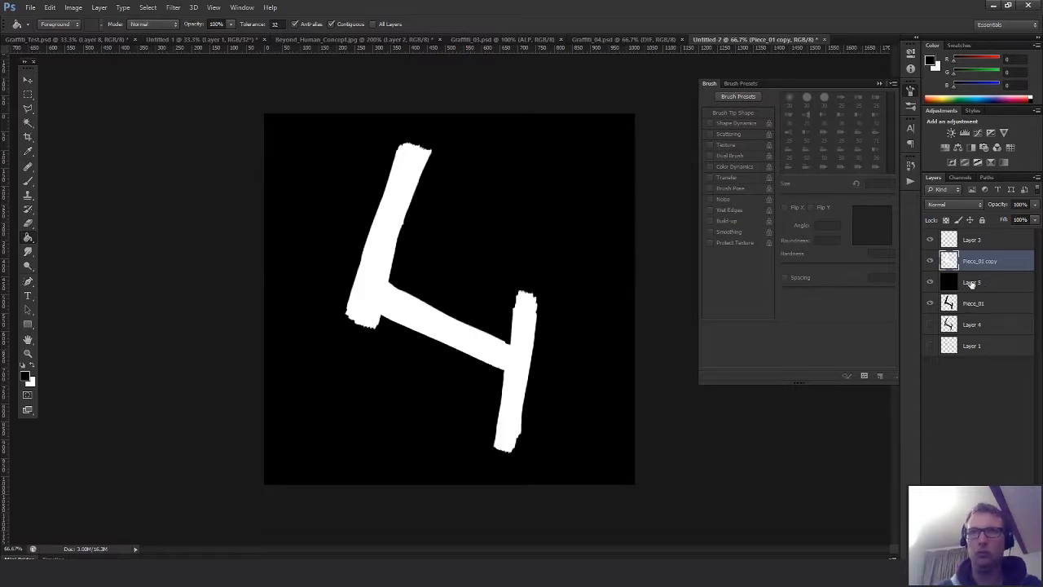
key(ctrl+e)
Group the merged black-and-white layer with the Piece_01 layer and name the group Piece_01
shift+click(1010, 286)
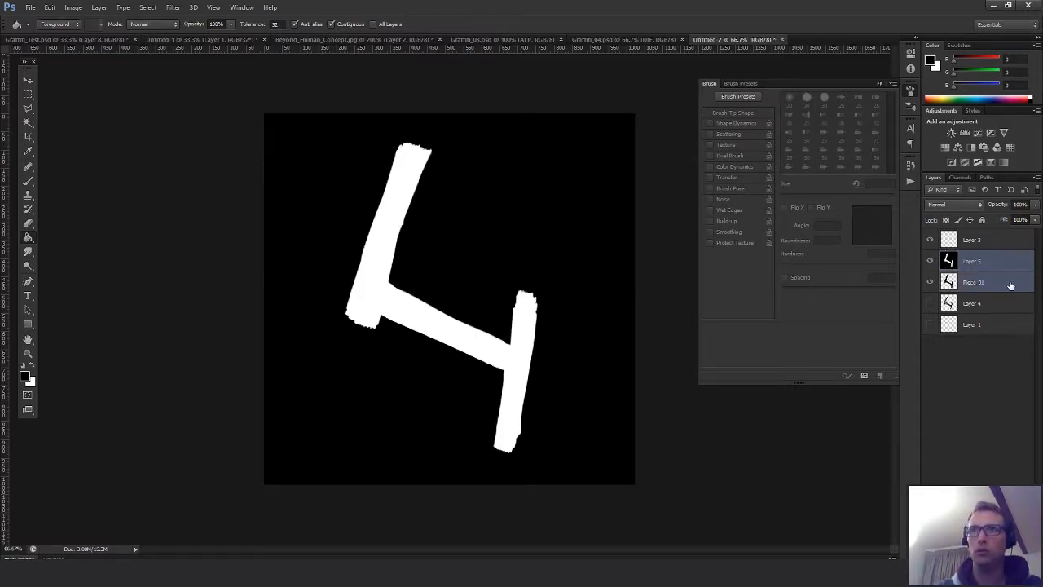
key(ctrl+g)
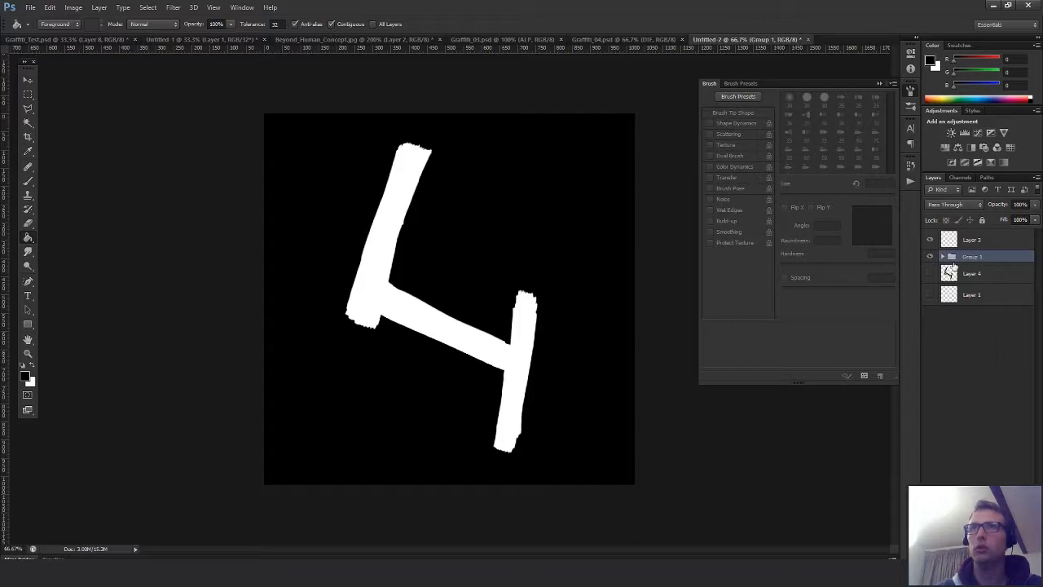
click(943, 256)
double_click(978, 256)
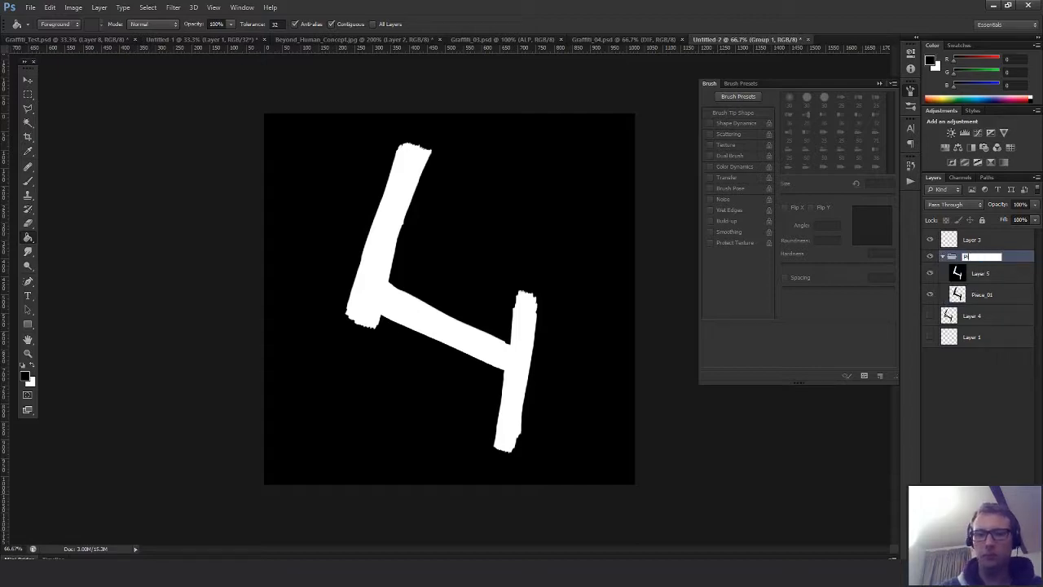
text(Piece_01)
key(Return)
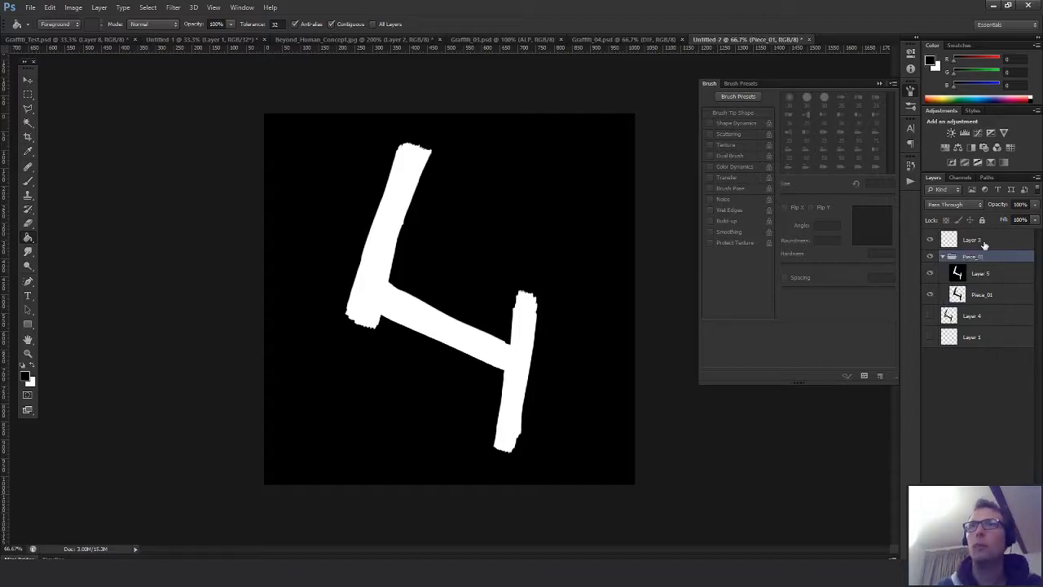
Rename the group's black-and-white mask layer as ALP and its black mark layer as DIF
double_click(976, 274)
text(ALP)
key(Return)
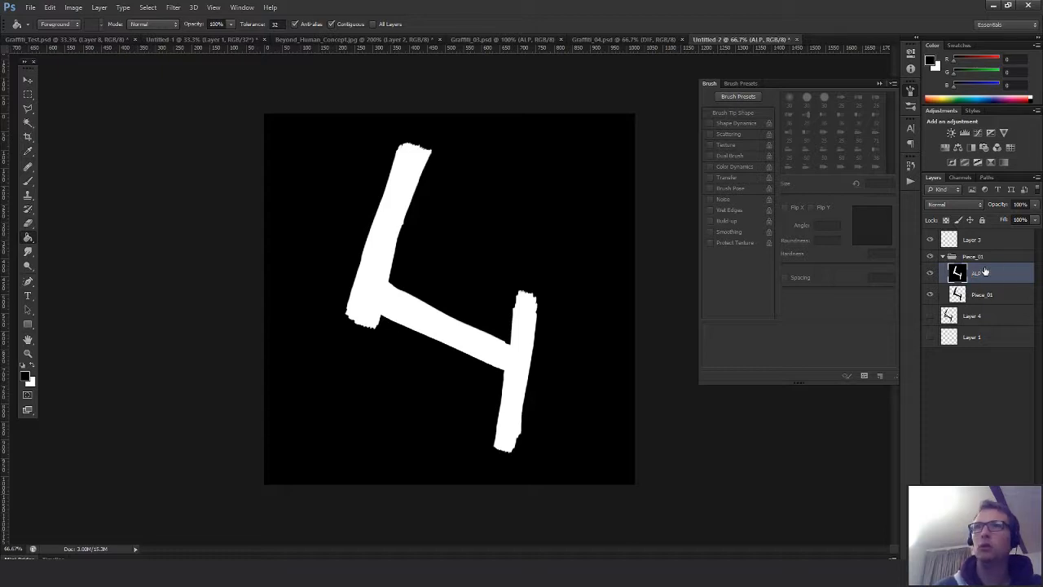
double_click(984, 295)
text(DI)
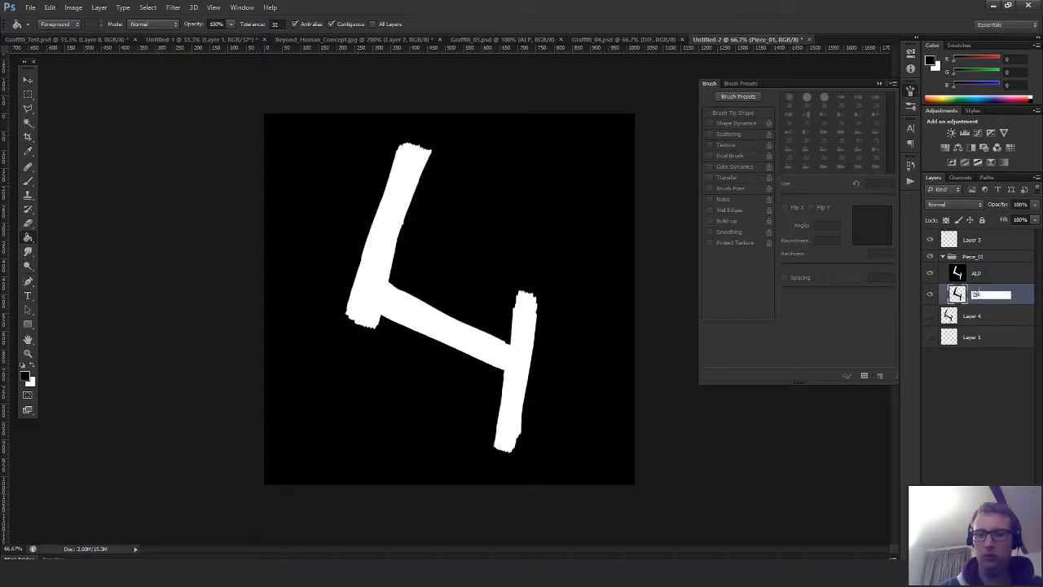
text(F)
key(Return)
Collapse the Piece_01 group, move it above Layer 3 and hide it
click(943, 256)
click(968, 257)
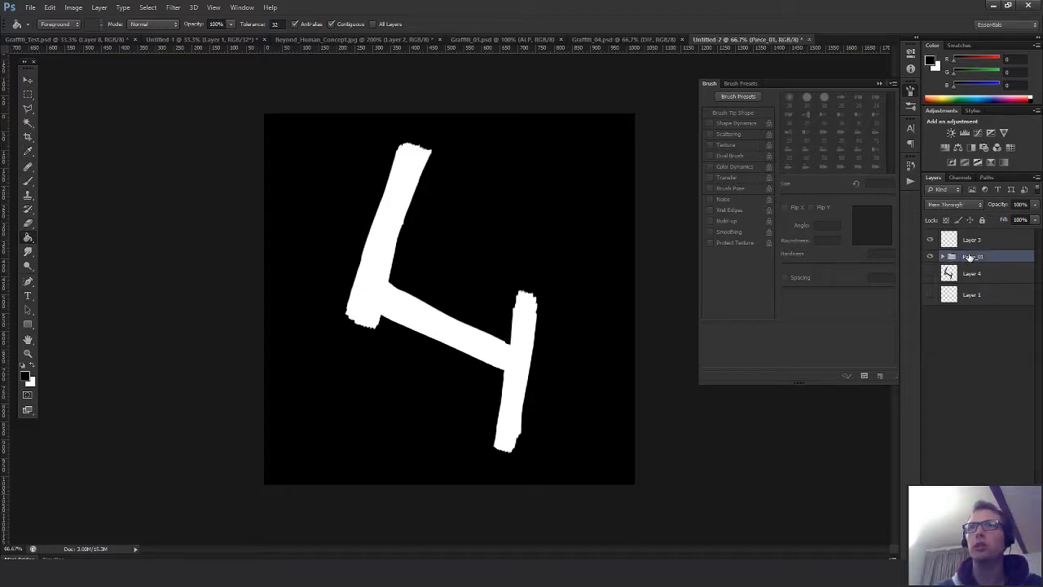
click(949, 242)
drag(958, 255, 960, 232)
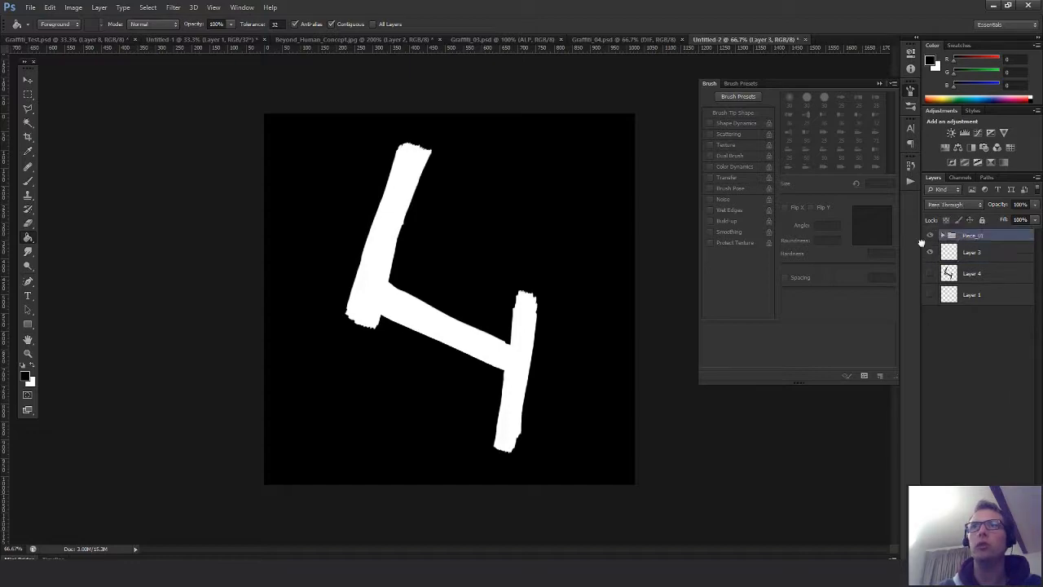
click(930, 235)
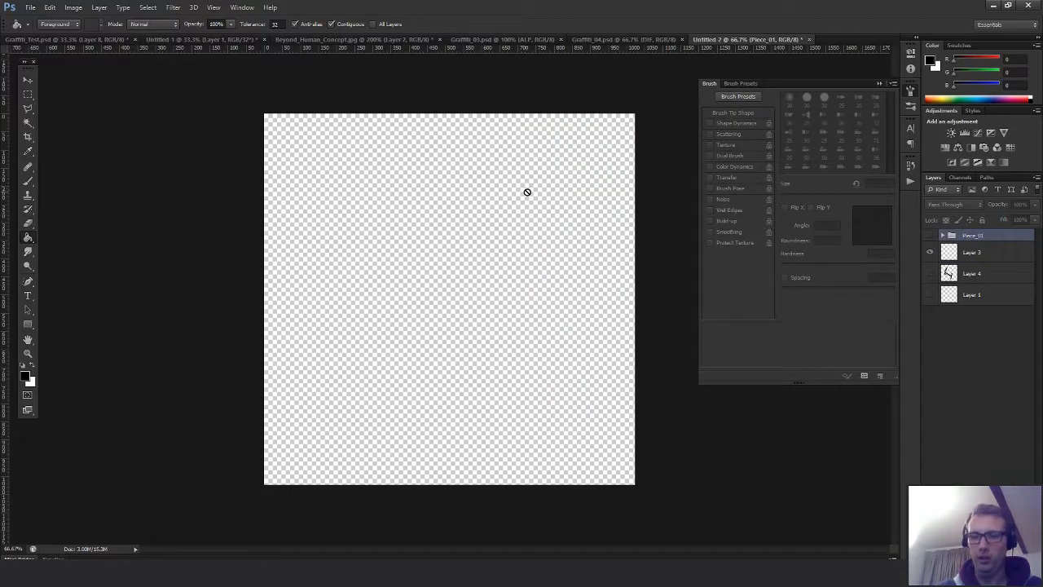
Save the document in Photoshop PSD format as Graffiti_05 in the Images folder
key(m)
key(ctrl+shift+s)
click(488, 320)
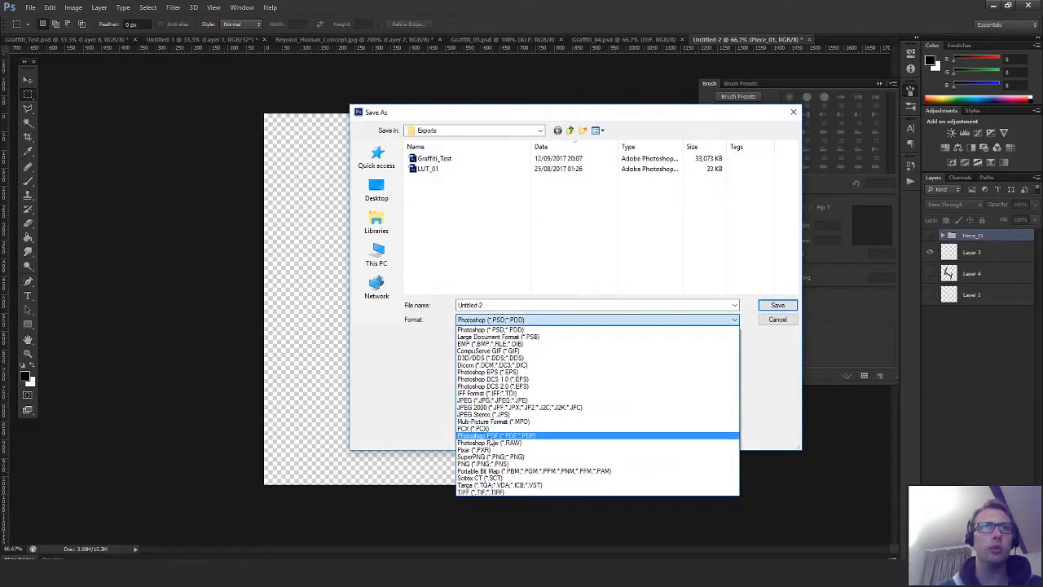
click(499, 330)
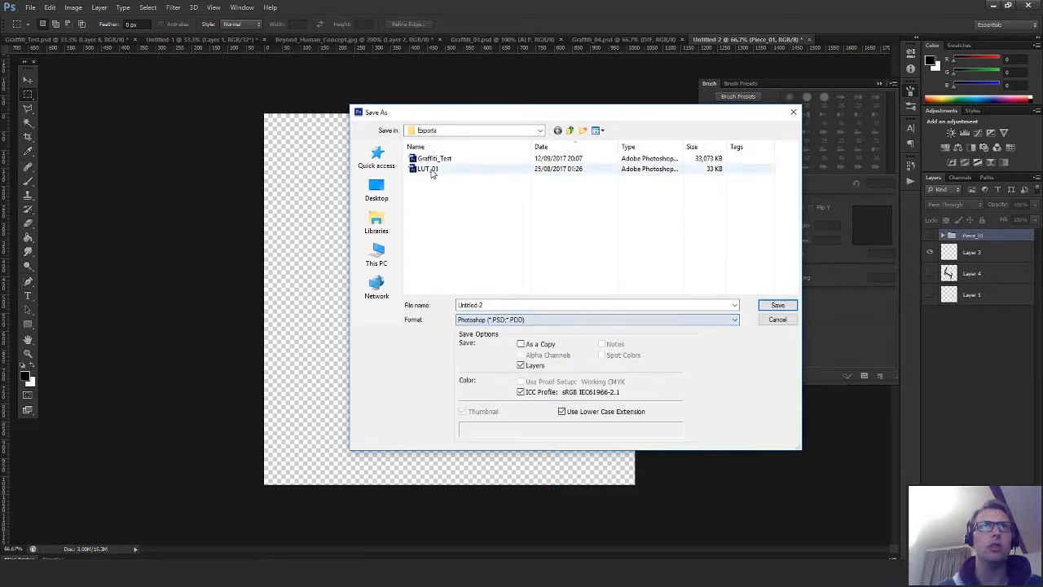
click(569, 131)
double_click(444, 169)
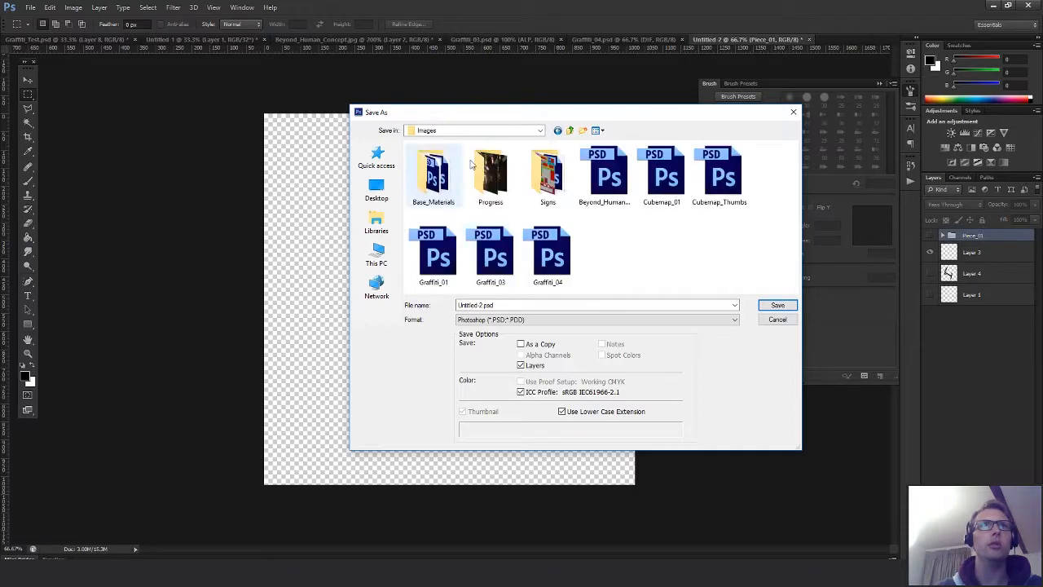
click(548, 257)
click(487, 306)
drag(480, 306, 578, 308)
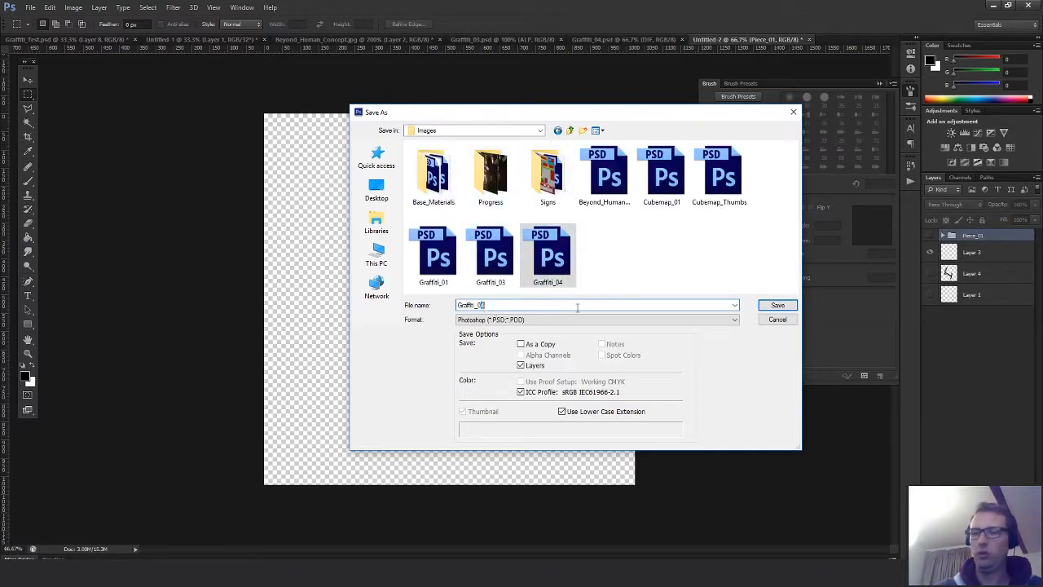
text(5)
key(Return)
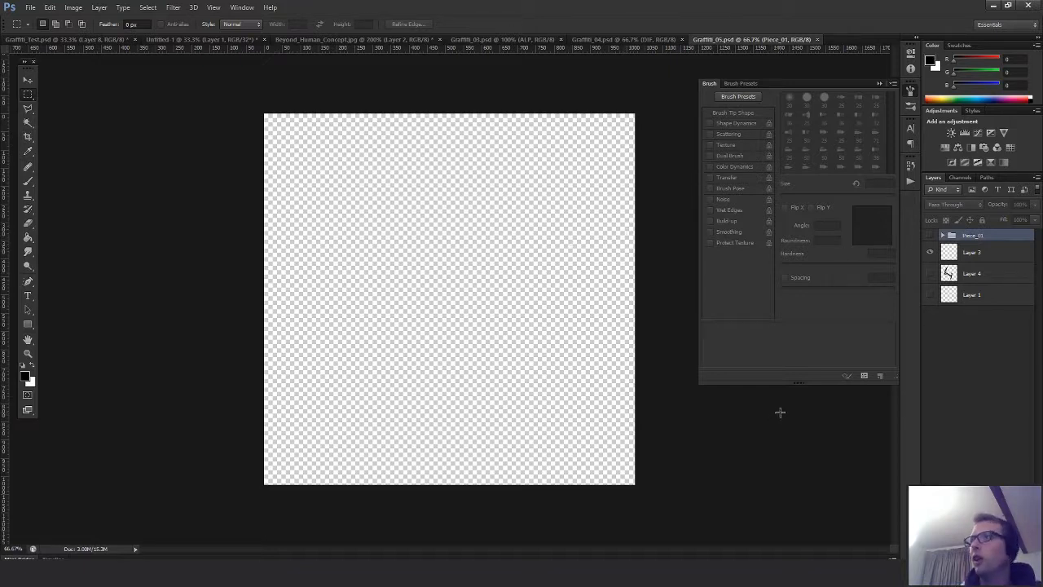
Show the concept sketches on Layer 1 and shift them slightly left and up on the canvas
click(931, 295)
key(v)
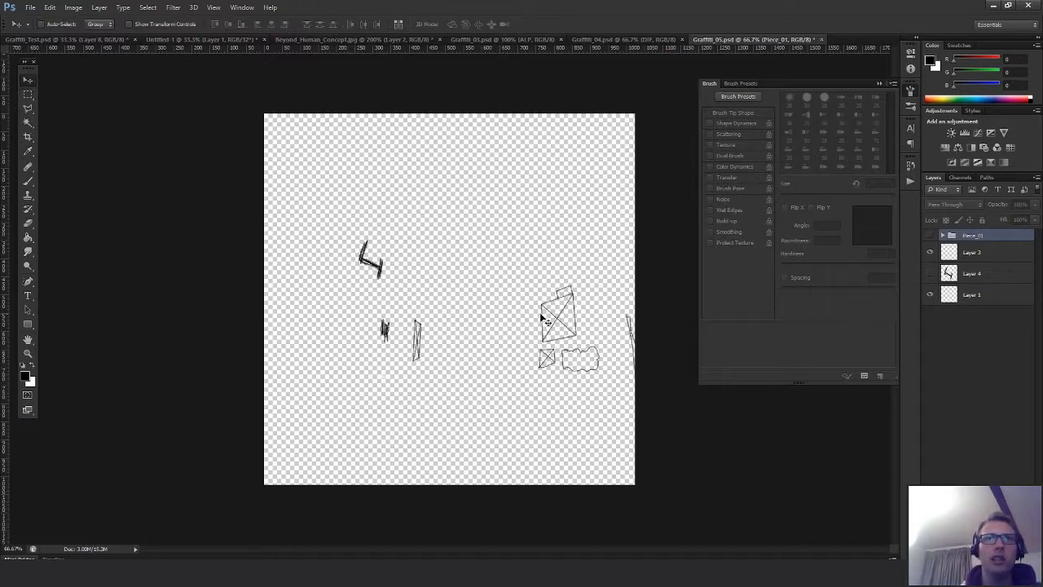
click(969, 295)
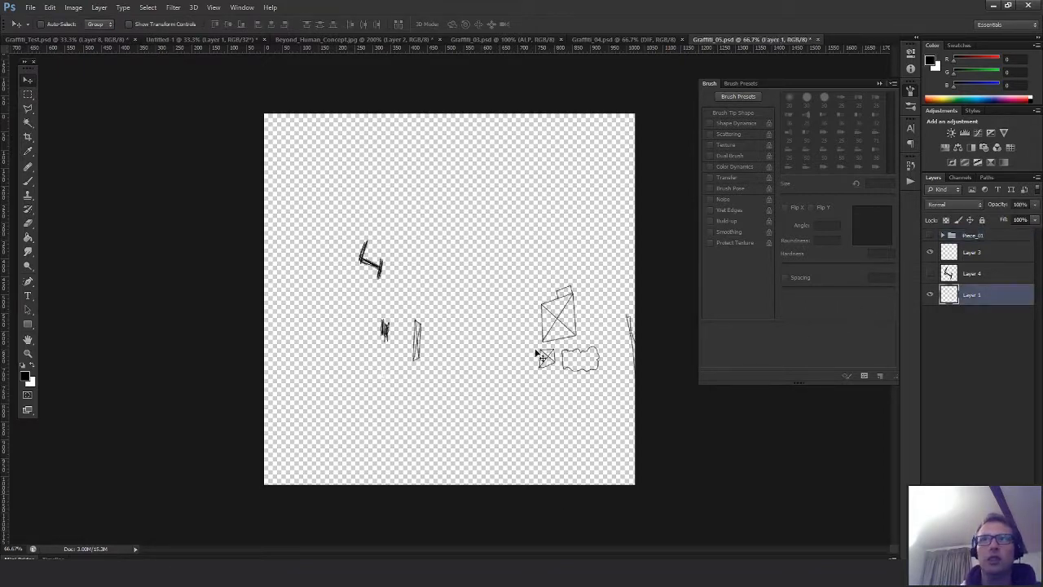
drag(541, 356, 520, 350)
Select the small scribbled double-bar mark with a rectangular marquee, copy it to its own layer and hide Layer 1
key(z)
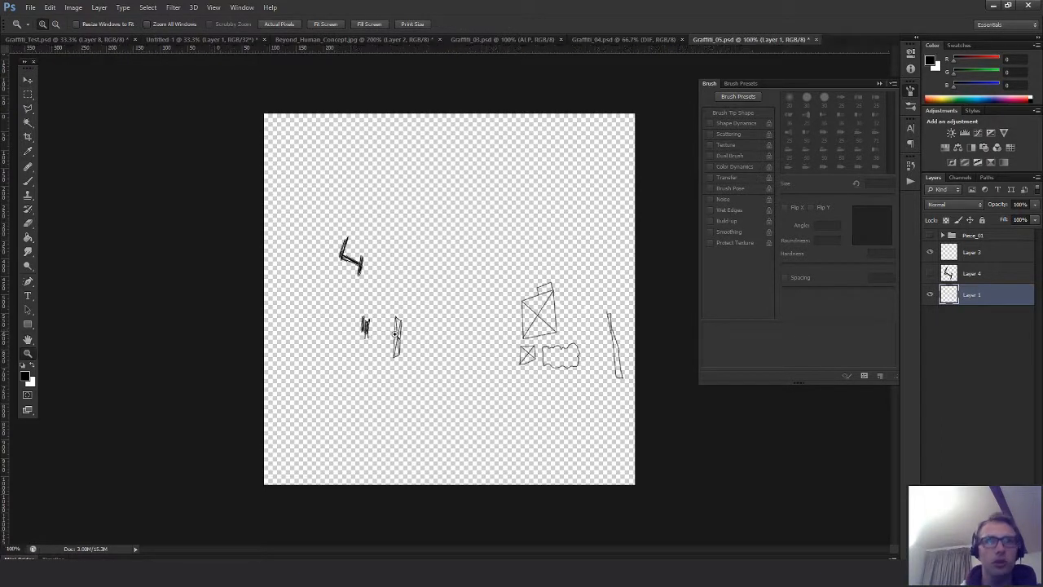
click(364, 326)
key(m)
drag(324, 283, 384, 364)
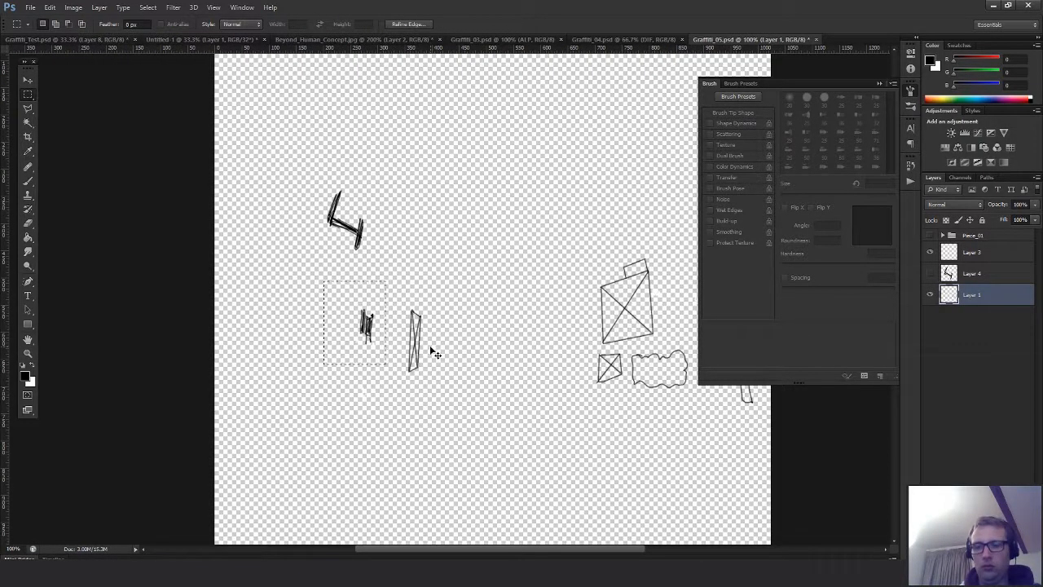
key(ctrl+j)
click(930, 315)
Scale the copied double-bar mark up proportionally to fill much of the canvas height and move it towards the centre
key(z)
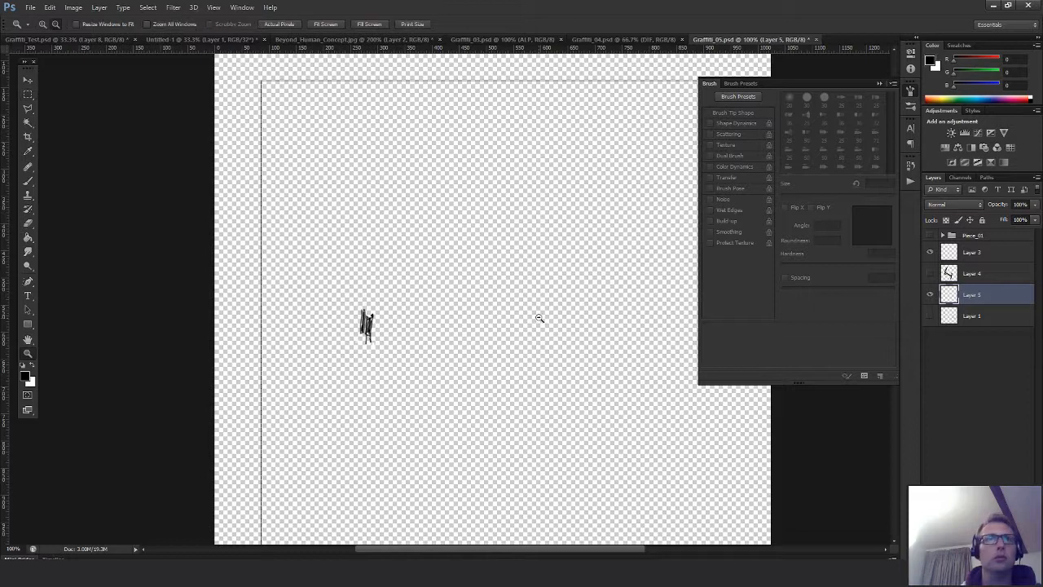
alt+click(535, 323)
click(530, 314)
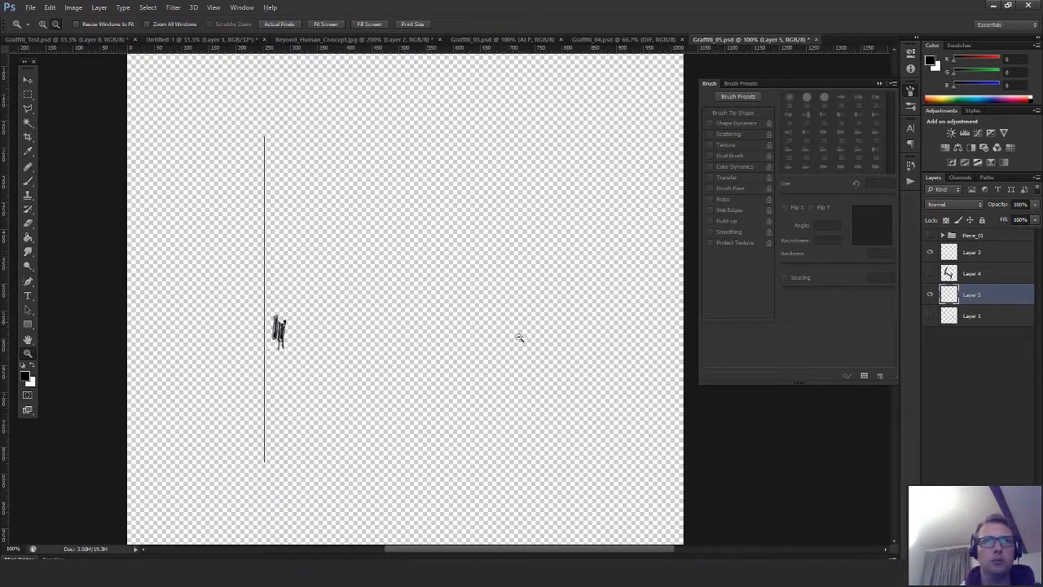
alt+click(517, 334)
key(ctrl+t)
alt+shift+drag(379, 308, 591, 261)
key(Return)
key(v)
mouse_move(427, 313)
mouse_down()
mouse_move(492, 300)
mouse_move(493, 290)
mouse_move(500, 316)
mouse_up()
Enlarge the double-bar mark slightly further from its centre and nudge it a little to the right
key(ctrl+t)
alt+shift+drag(508, 169, 515, 148)
key(Return)
mouse_move(484, 269)
mouse_down()
mouse_move(501, 235)
mouse_move(490, 269)
mouse_up()
Add a new layer above the enlarged sketch and paint the mark's left bar solid black with a 50 px brush
key(ctrl+shift+alt+n)
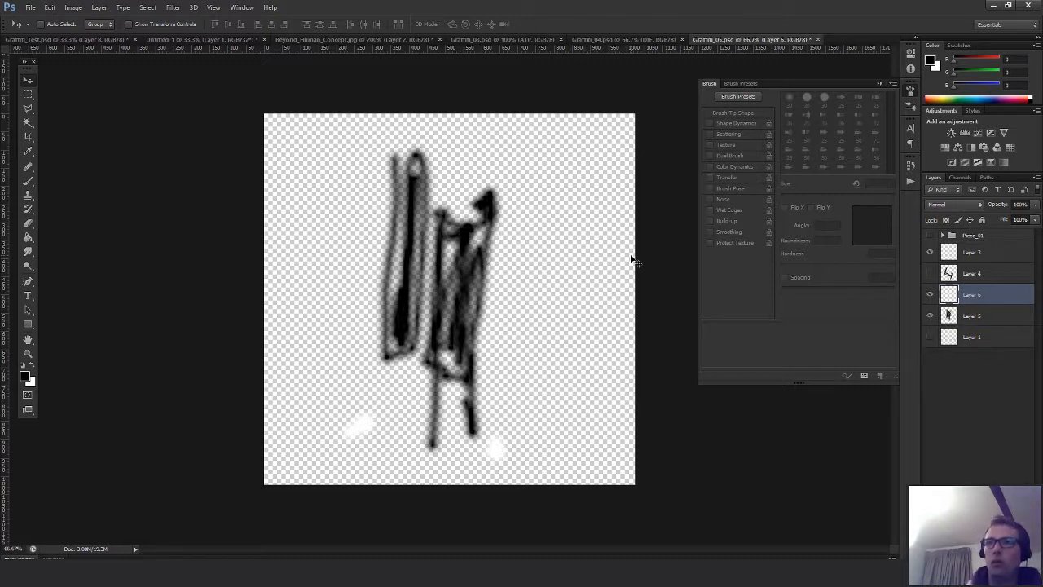
key(b)
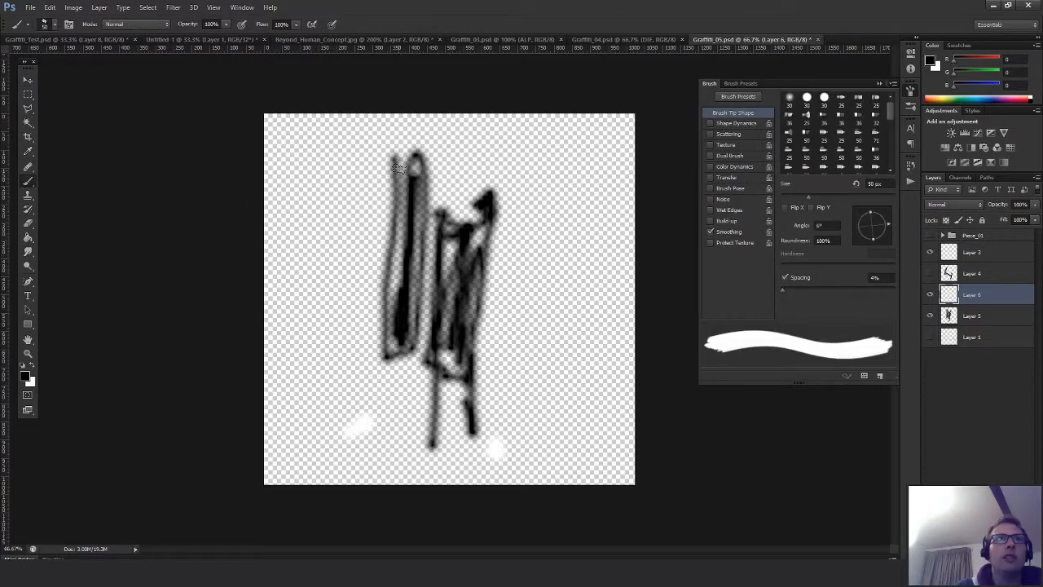
drag(401, 153, 393, 307)
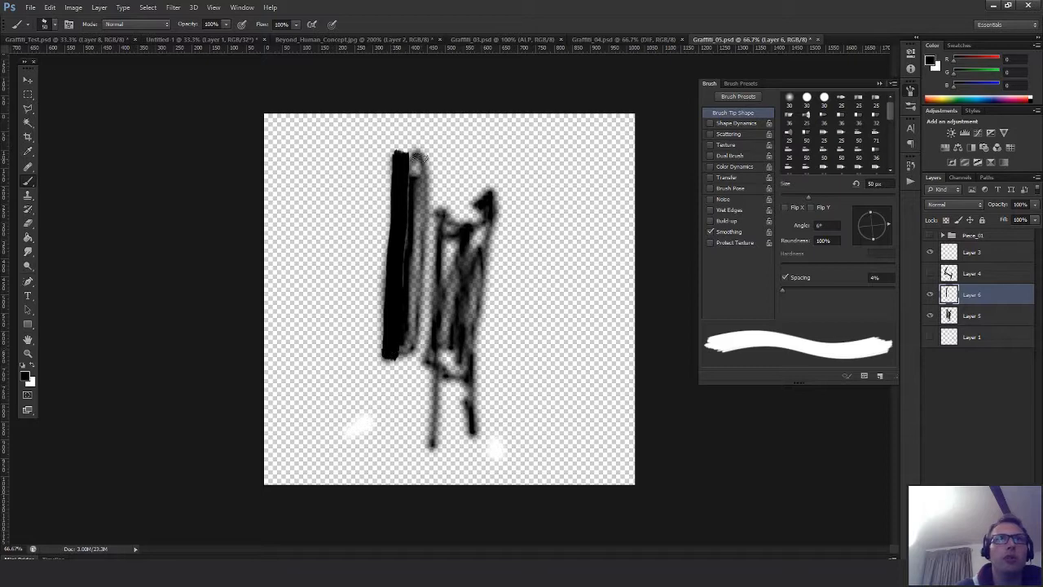
drag(418, 157, 409, 330)
mouse_move(426, 163)
mouse_down()
mouse_move(420, 350)
mouse_move(402, 339)
mouse_up()
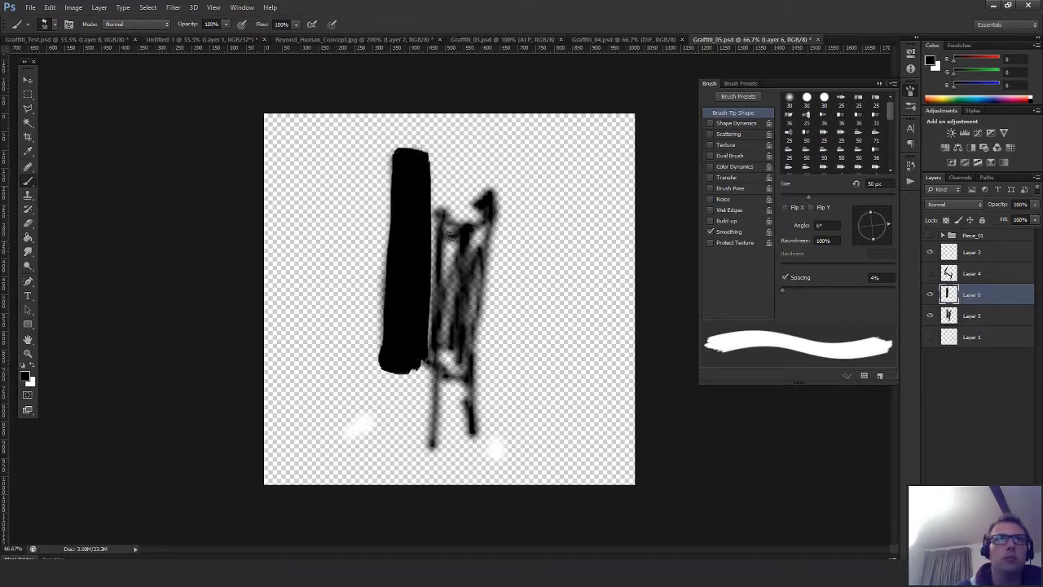
Paint the mark's right bar and its small end blocks solid black, using a 35 px brush for the lower block with Layer 5 hidden
mouse_move(444, 225)
mouse_down()
mouse_move(438, 364)
mouse_move(469, 314)
mouse_move(474, 235)
mouse_move(452, 365)
mouse_up()
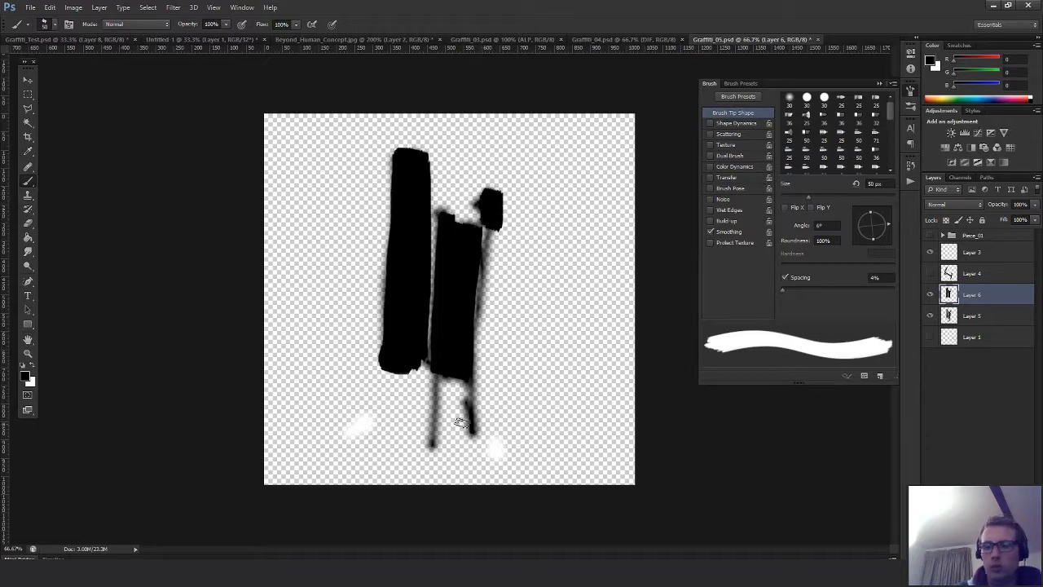
key(bracketleft)
key(bracketleft)
key(bracketleft)
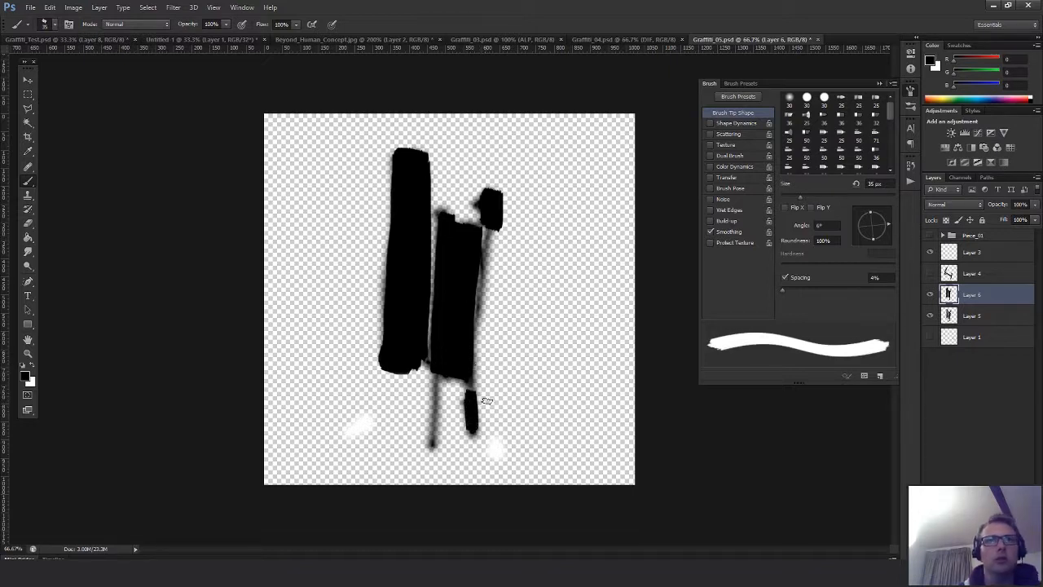
key(ctrl+z)
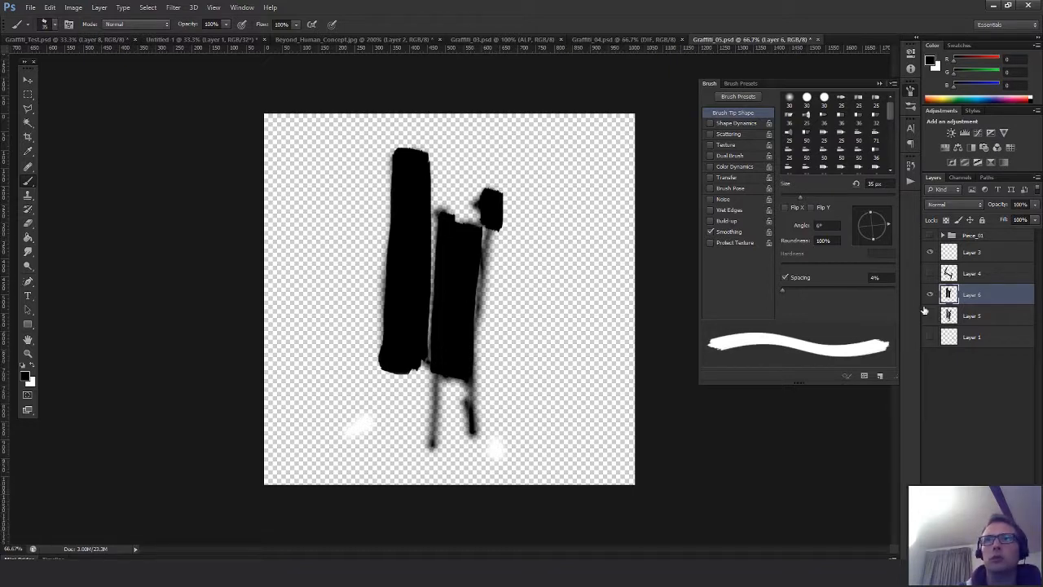
click(929, 314)
drag(467, 388, 467, 425)
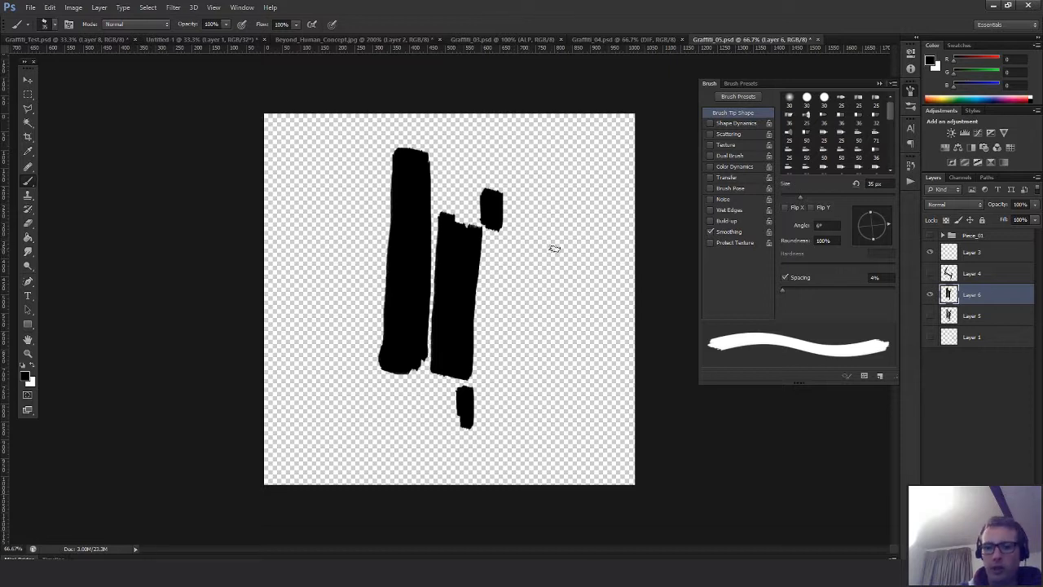
Scale the painted double-bar mark up slightly from its centre so it fills most of the canvas height
key(ctrl+t)
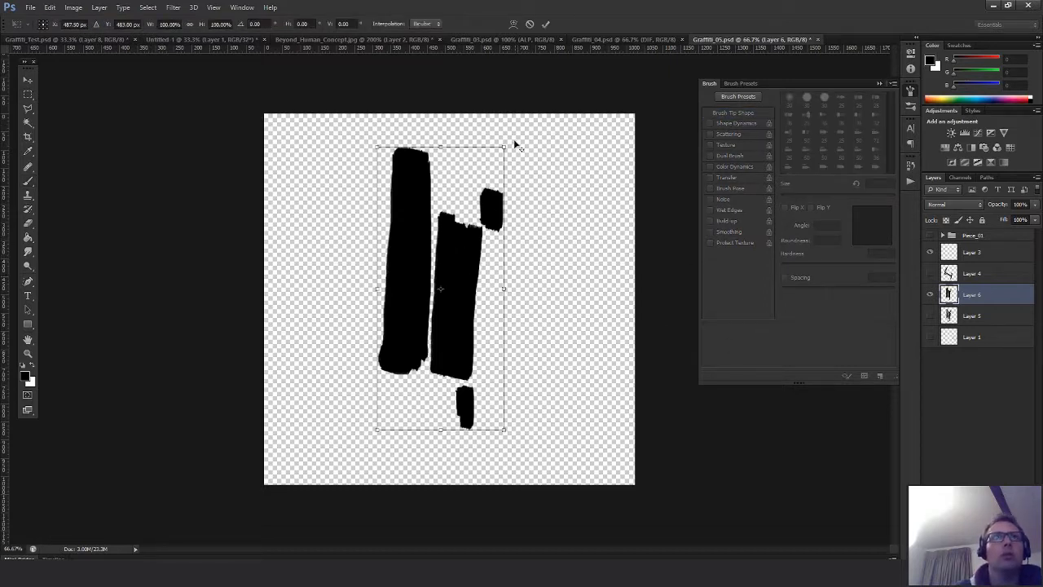
mouse_move(515, 145)
mouse_down()
mouse_move(537, 121)
mouse_move(512, 143)
mouse_move(518, 132)
mouse_up()
key(Return)
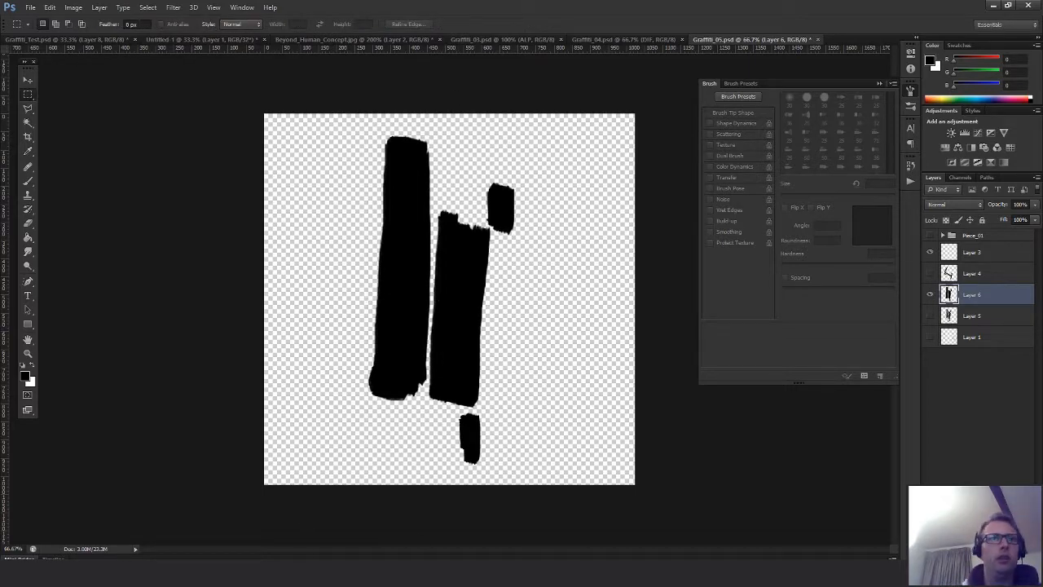
Switch to the web browser and search Google for "paper notice"
click(410, 516)
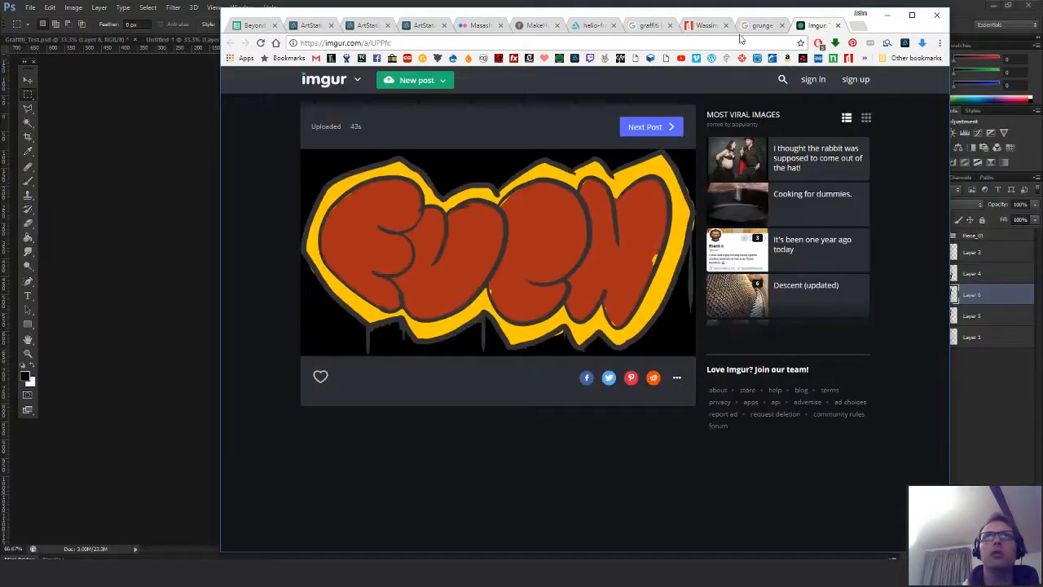
click(762, 26)
click(742, 44)
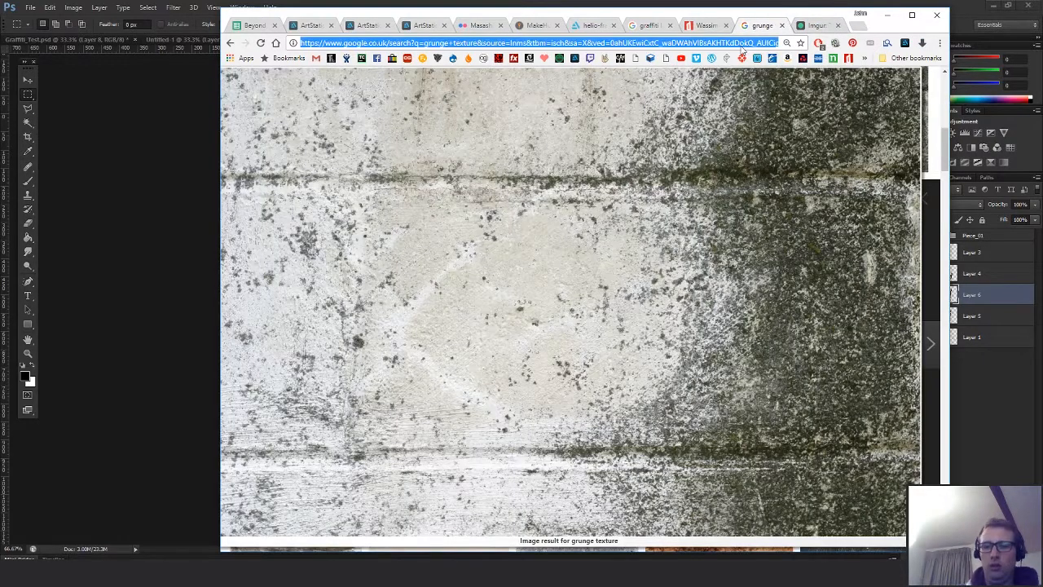
text(paper)
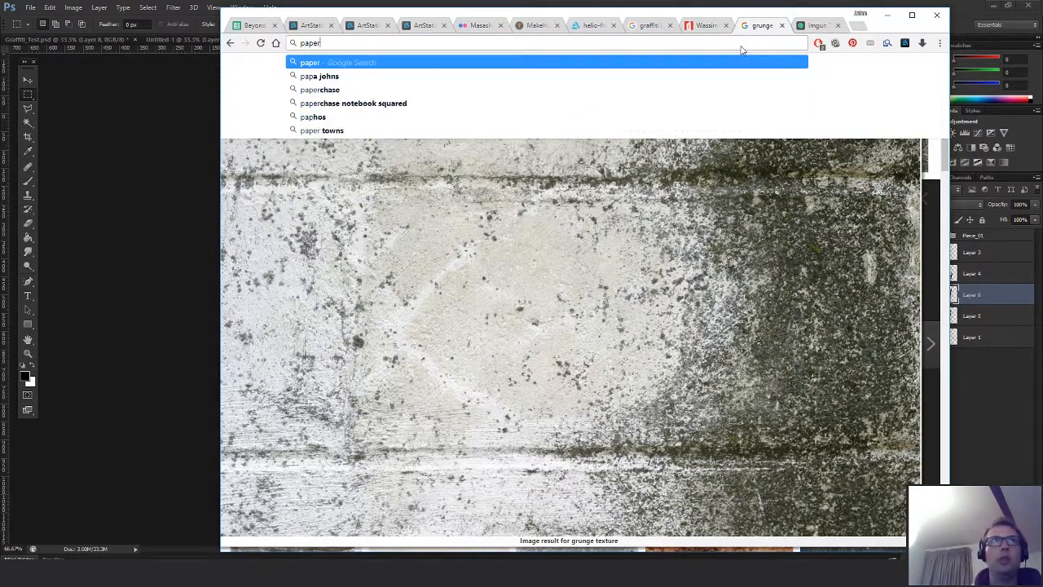
text( notice)
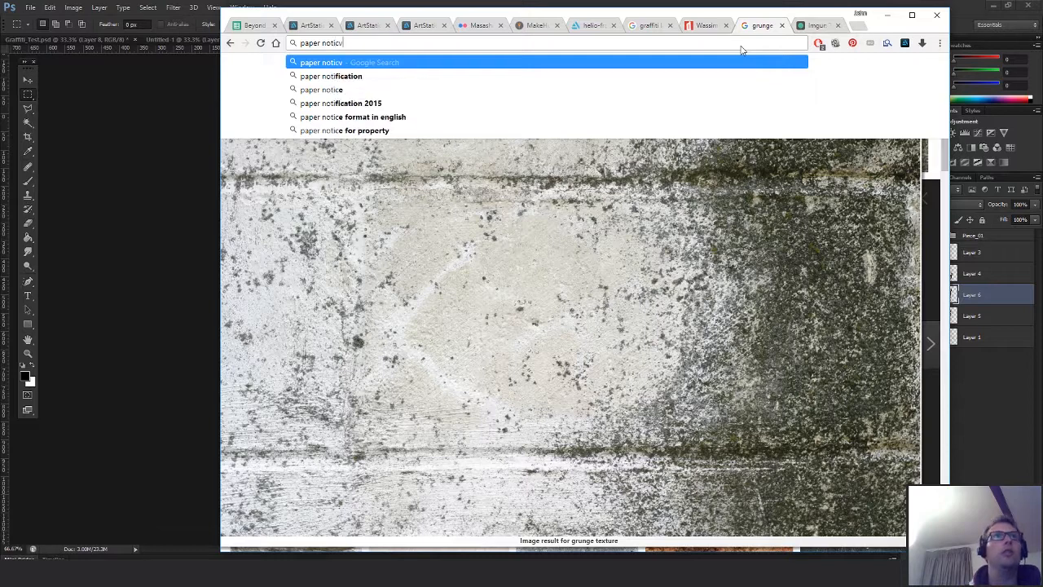
key(Return)
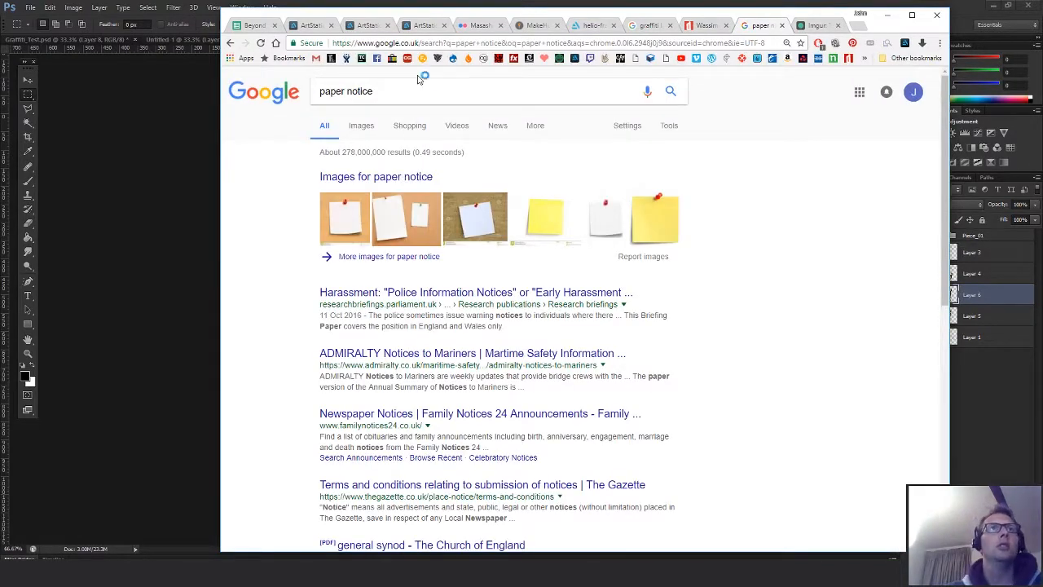
Search Google Images for "newspaper old"
drag(415, 92, 239, 91)
text(newspaper)
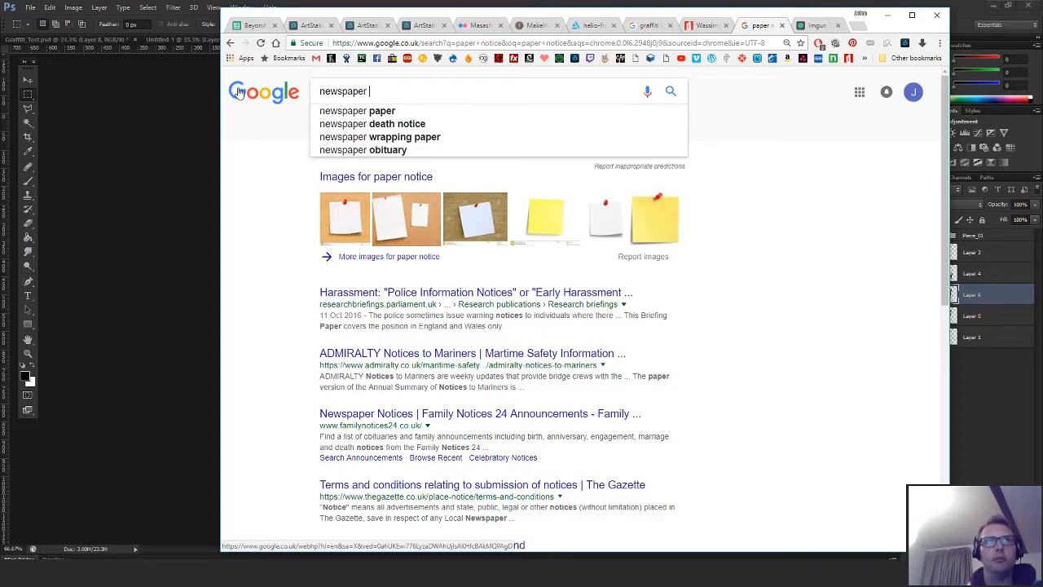
text( old)
key(Return)
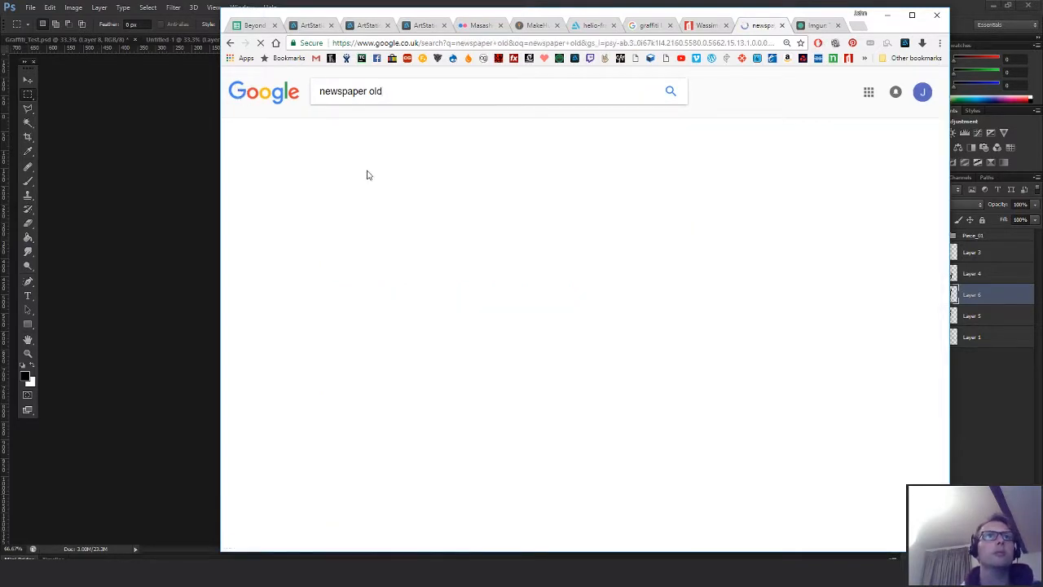
click(361, 127)
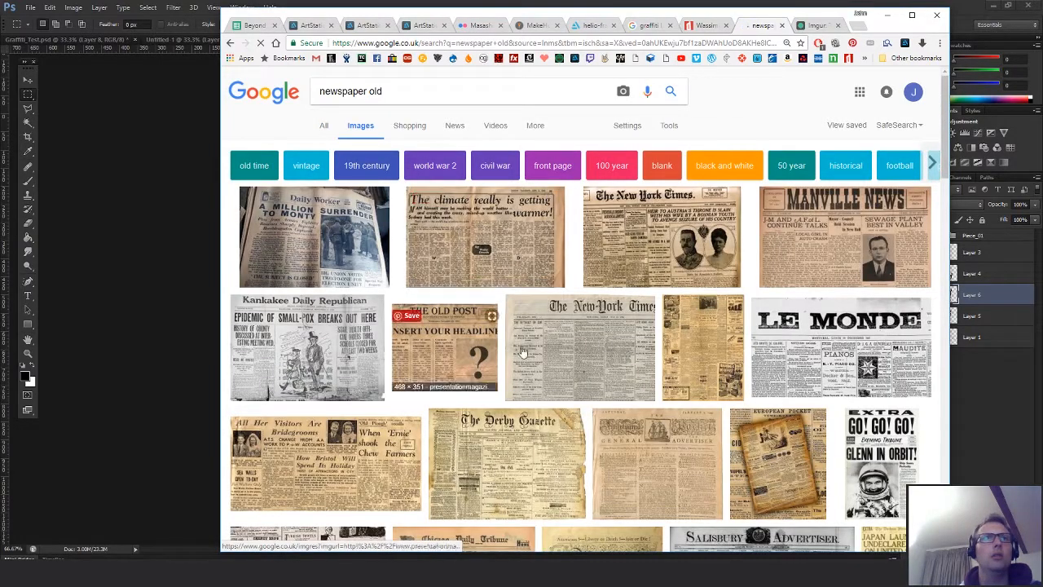
Find the Old Newspaper Seamless Pattern picture of beige text columns among the image results and copy it
scroll(587, 342, down, 3)
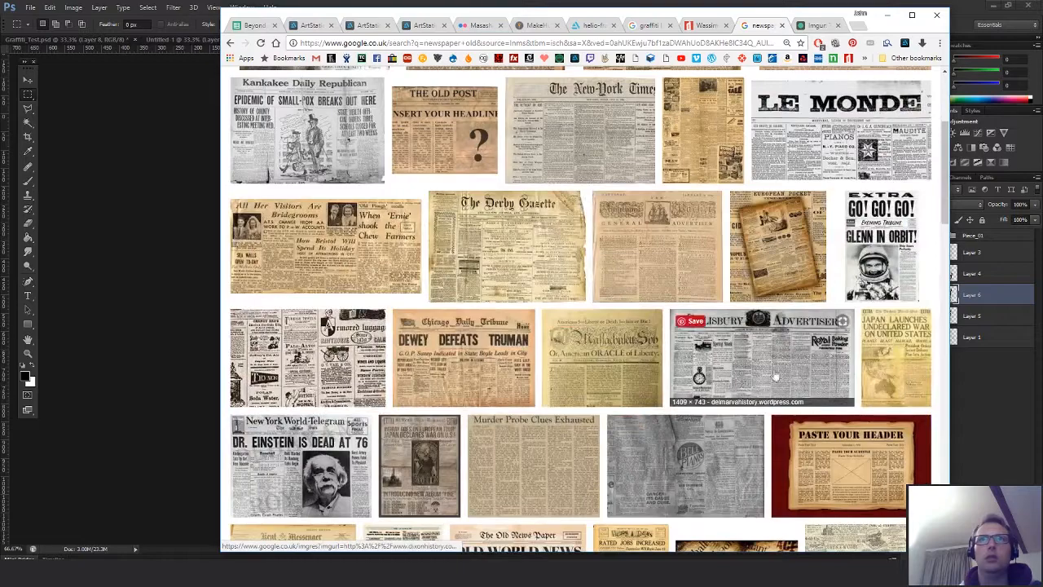
scroll(723, 391, down, 4)
scroll(709, 390, down, 5)
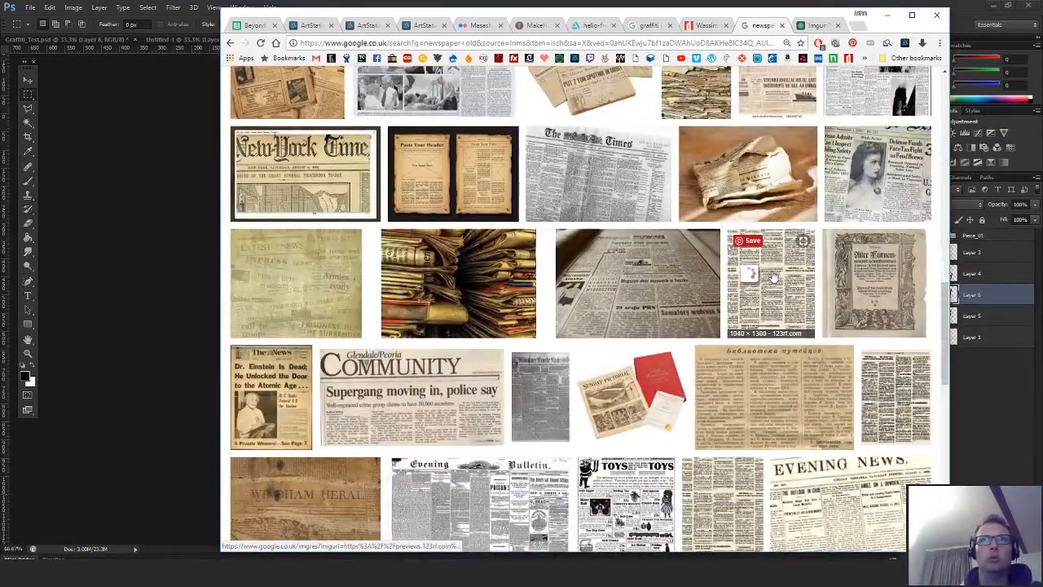
mouse_move(773, 279)
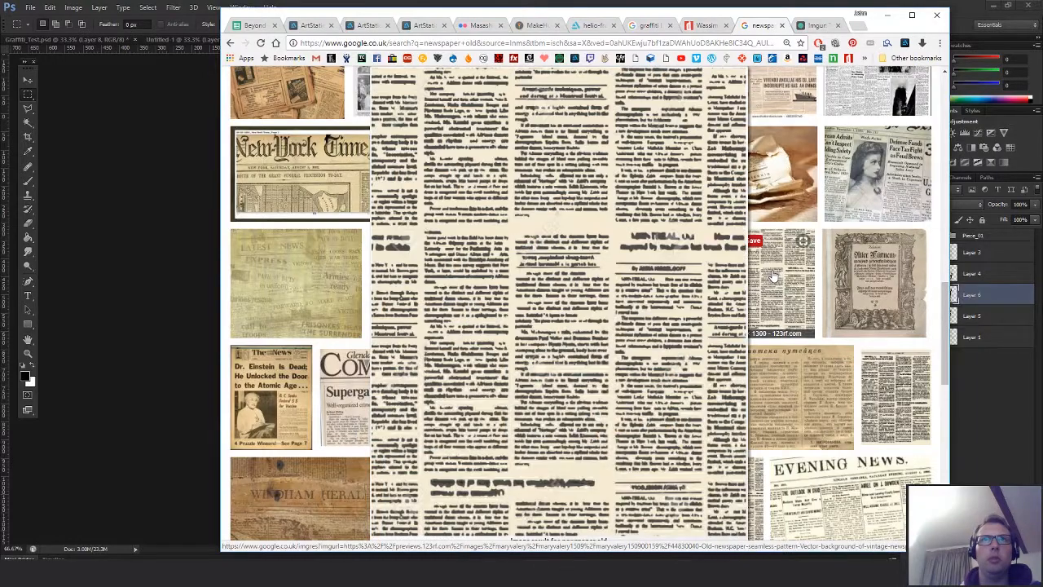
click(773, 279)
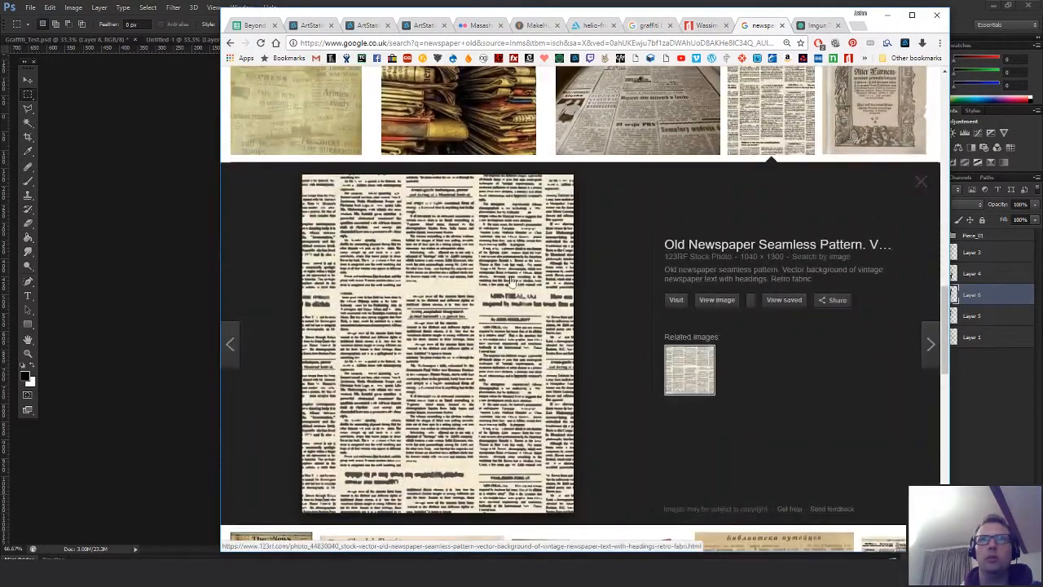
right_click(471, 294)
click(503, 401)
Switch back to Photoshop, paste the newspaper picture above the painted mark, and hide it with Layer 6 active
click(146, 268)
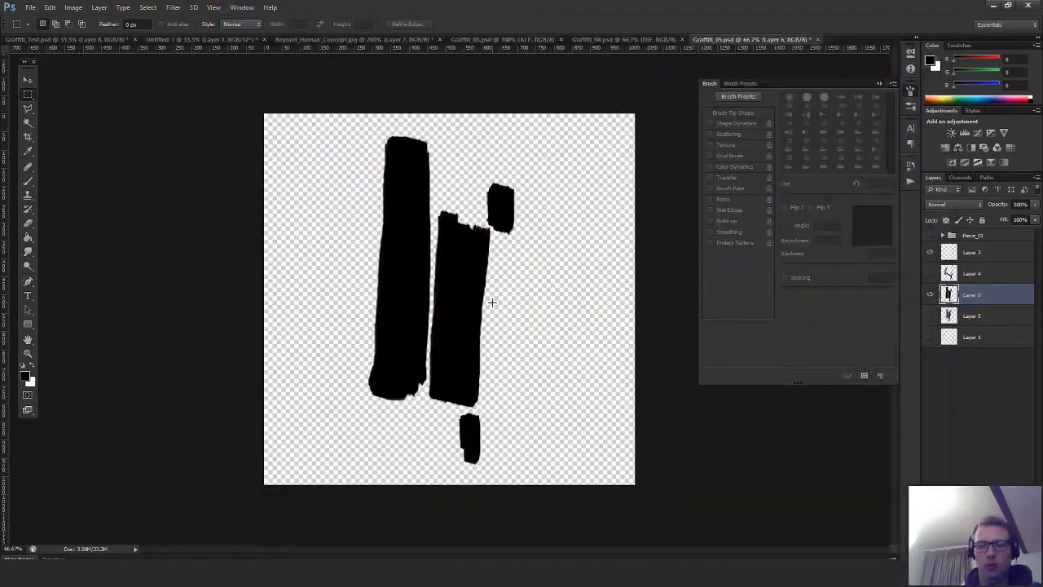
key(ctrl+v)
click(954, 316)
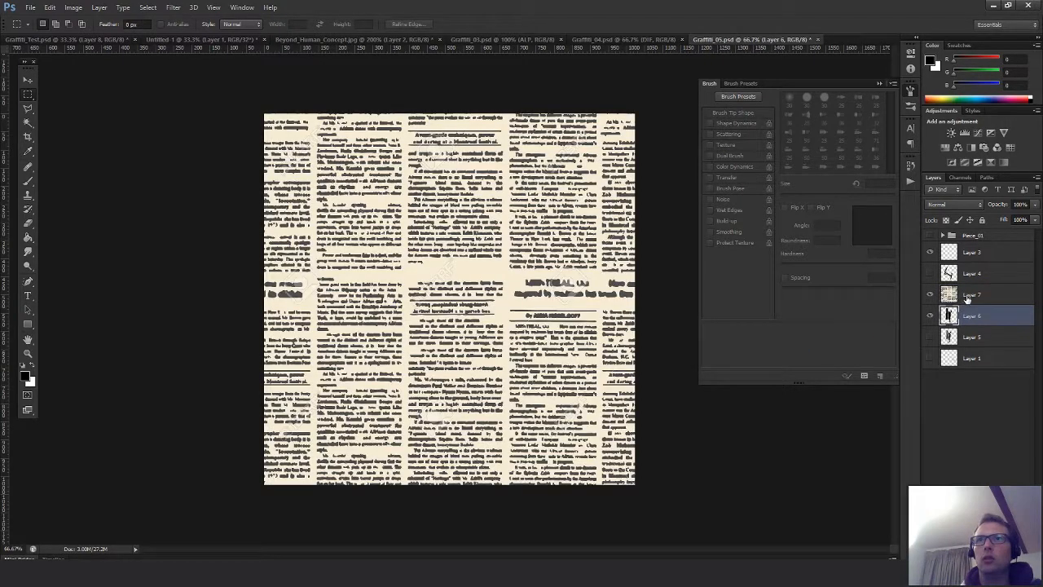
click(929, 296)
Select the black mark by Color Range, then put Layer 6 in a group masked by that selection
click(148, 7)
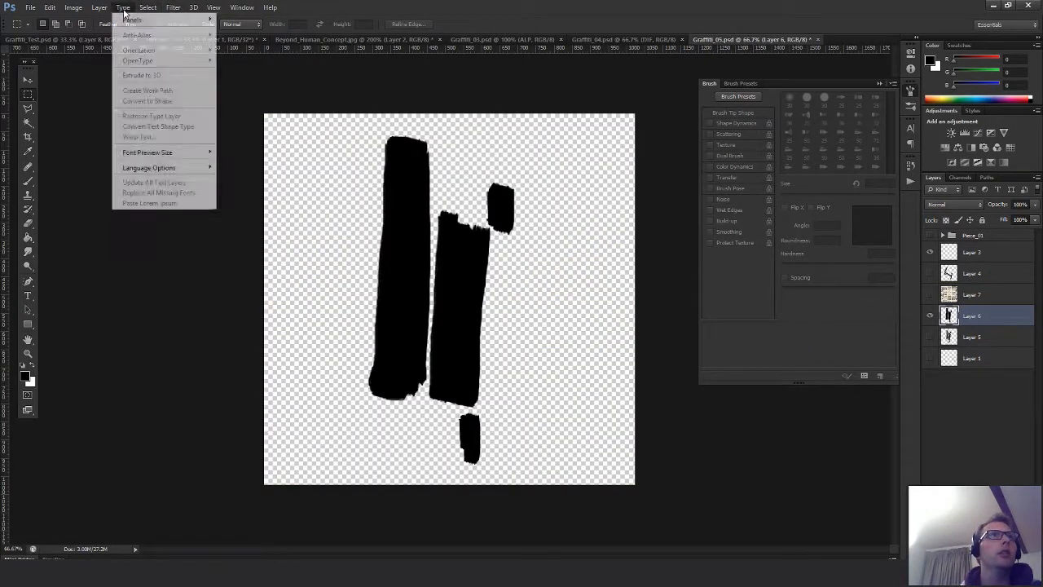
click(171, 144)
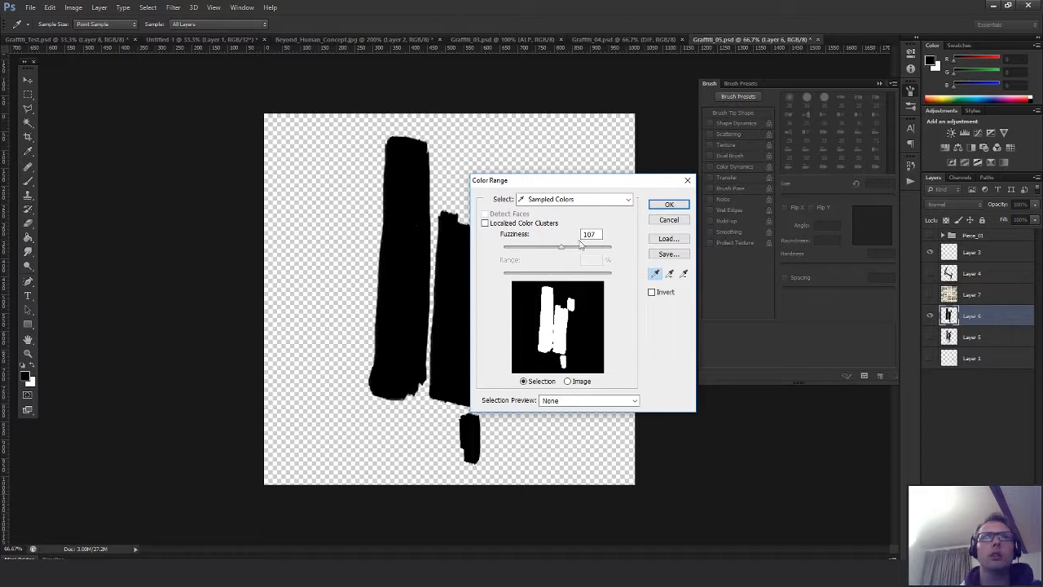
click(668, 205)
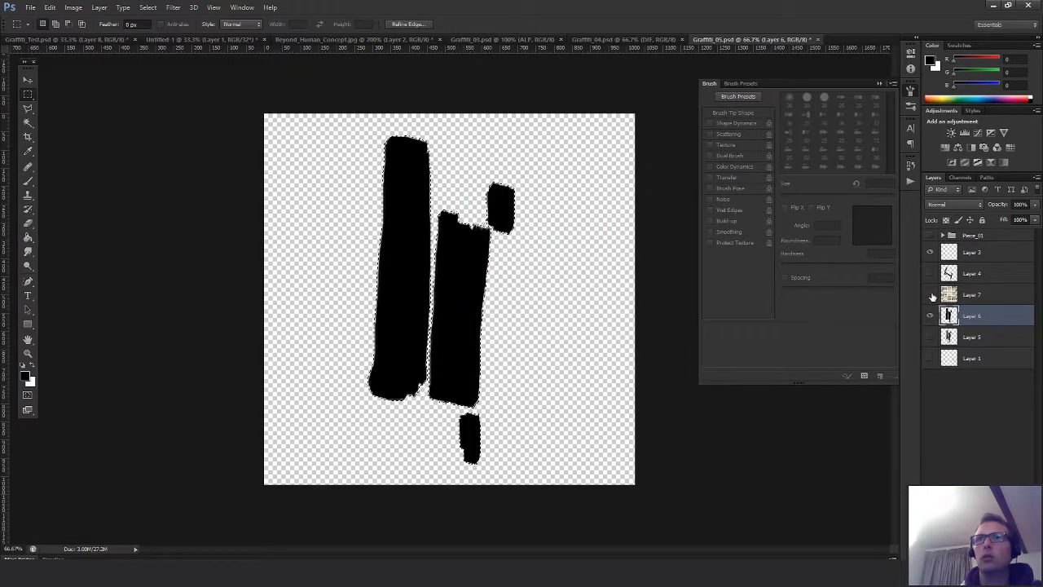
key(ctrl+g)
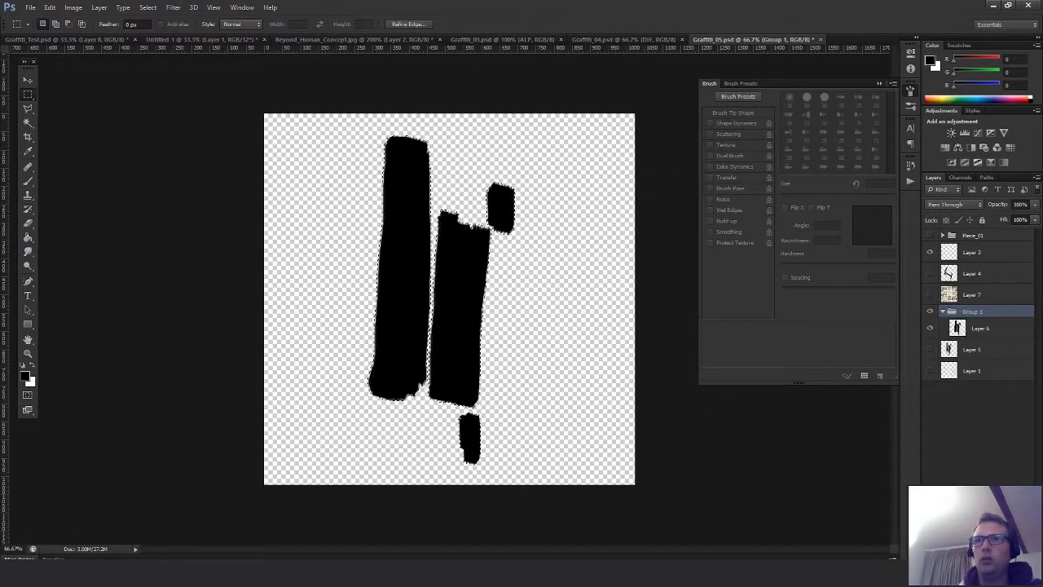
click(968, 559)
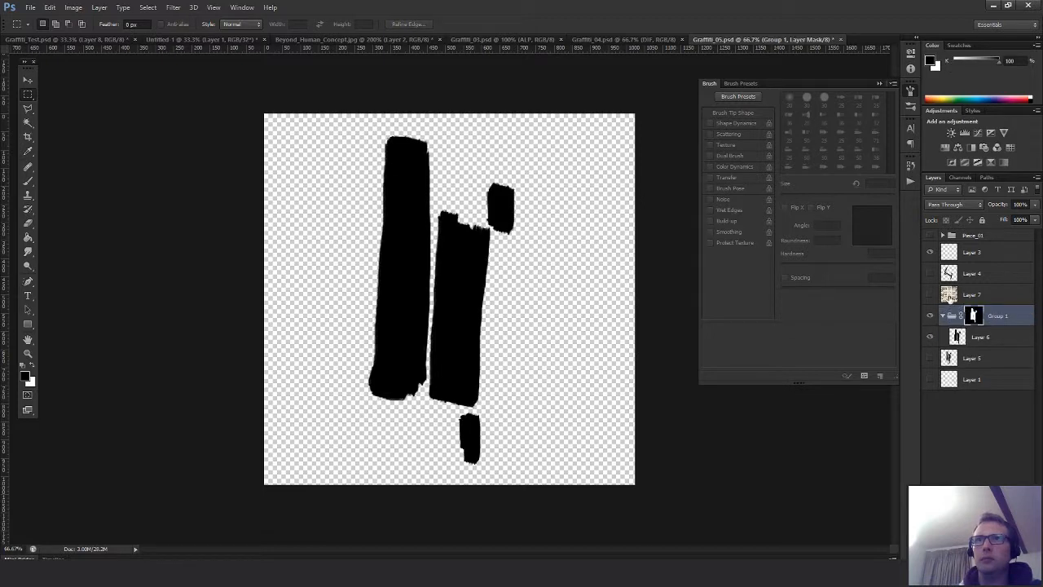
Place the newspaper layer inside the masked group above Layer 6, show it, and shift it so a headline crosses the bars
drag(957, 297, 974, 323)
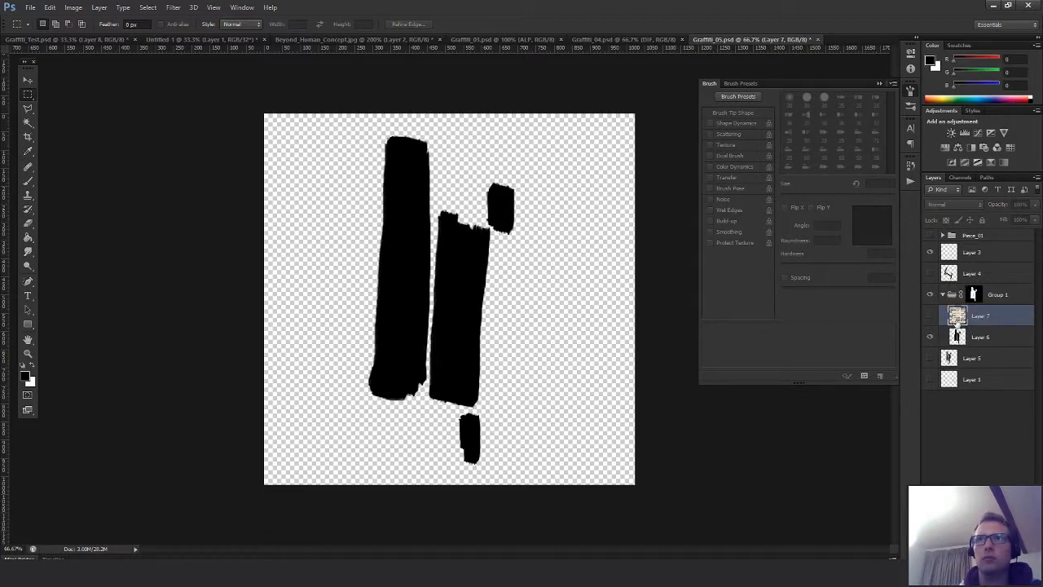
click(930, 316)
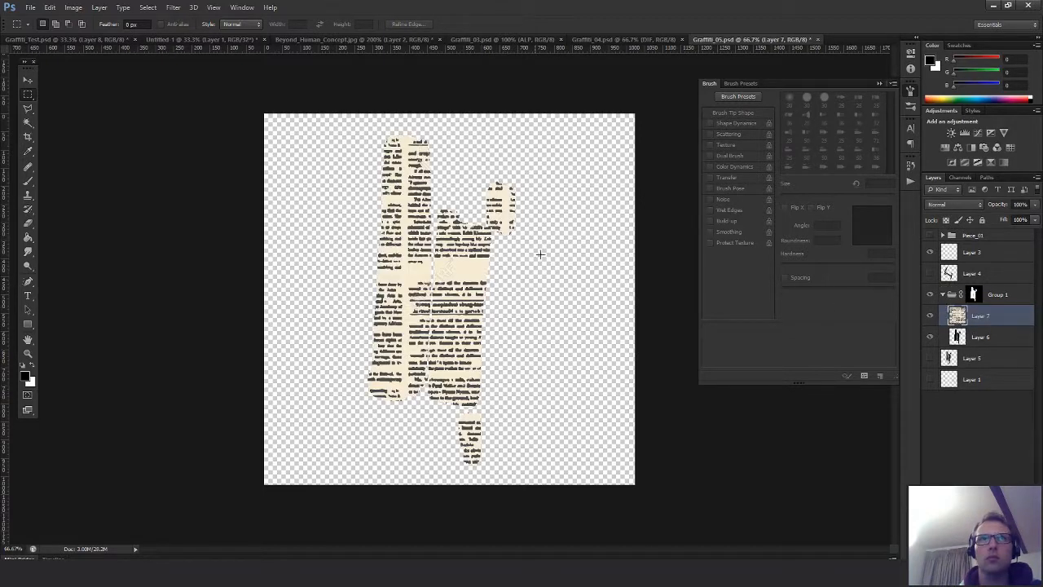
key(v)
drag(514, 274, 551, 349)
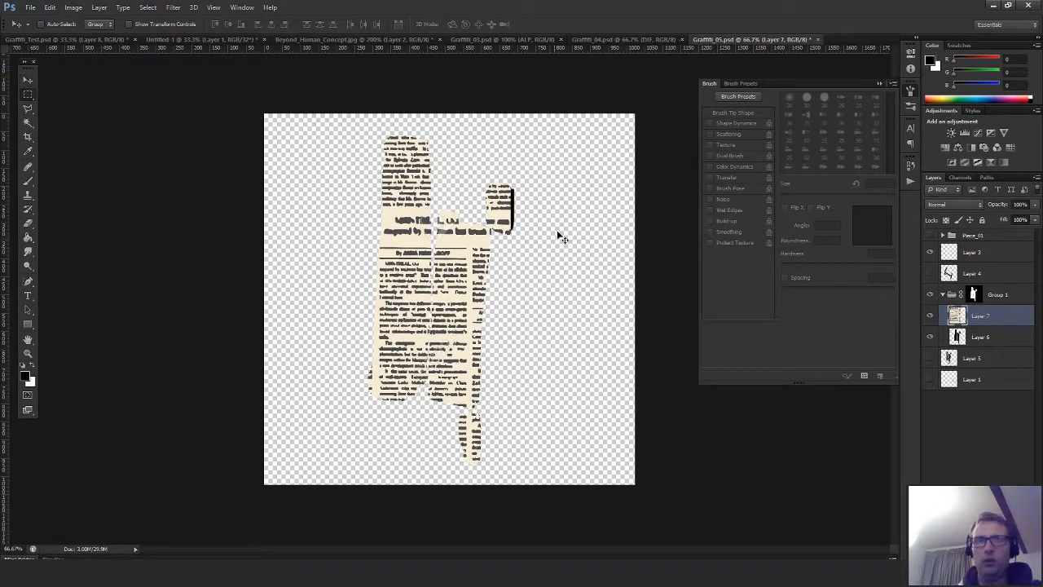
Copy the part of the newspaper over the right bar to its own layer and move it down, offsetting its text
key(m)
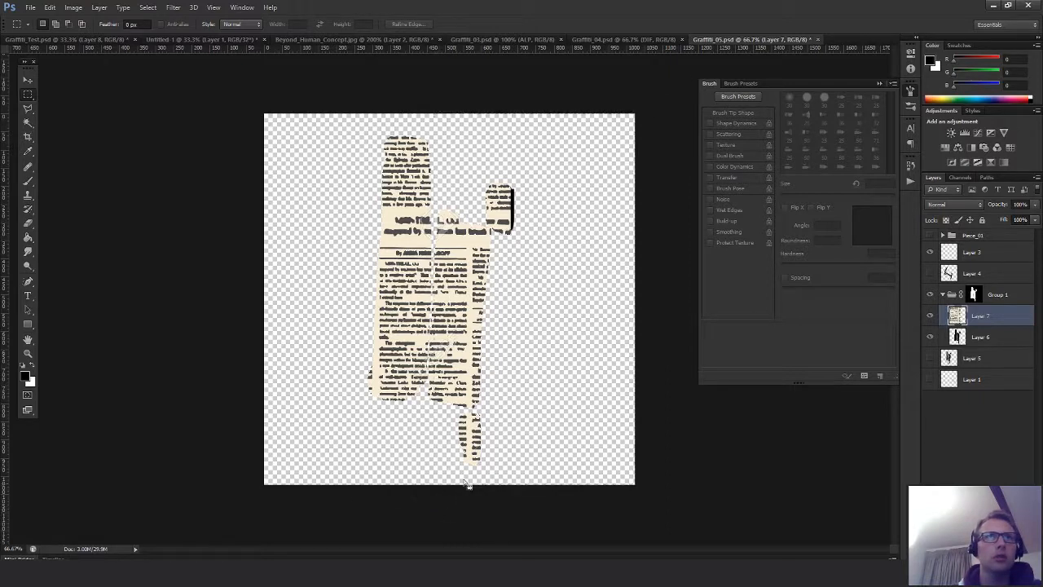
key(ctrl+j)
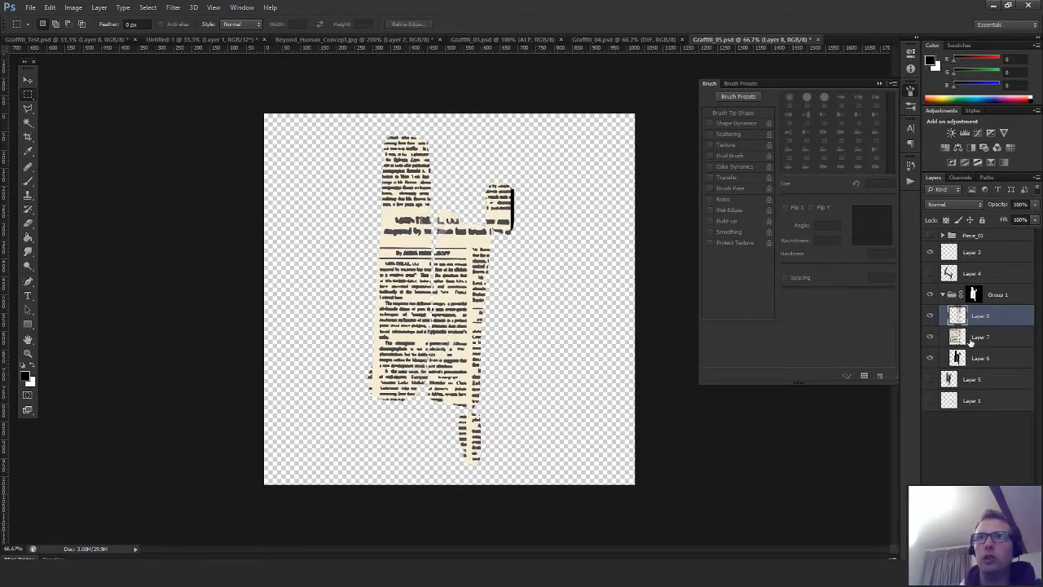
key(v)
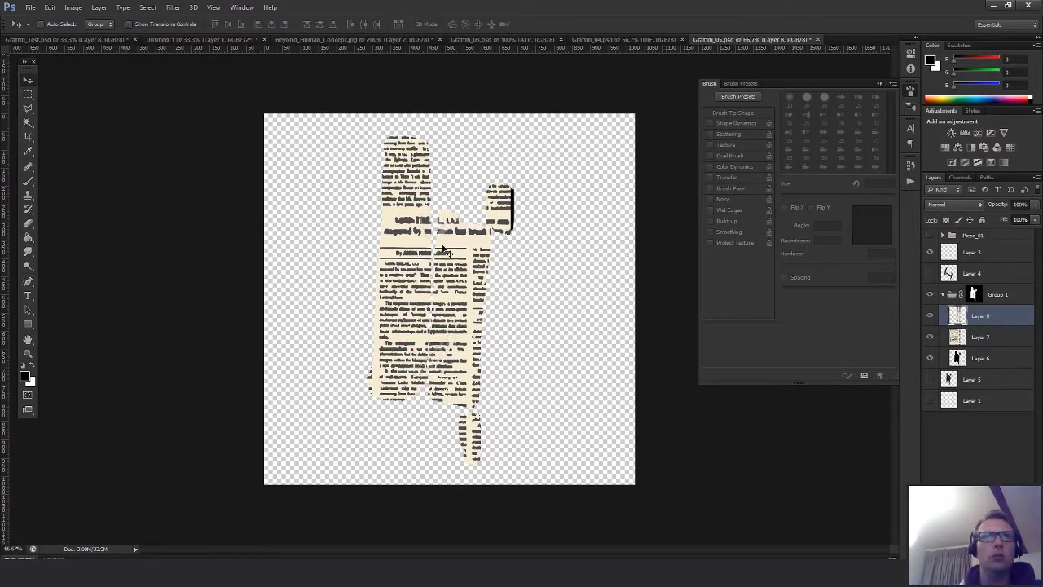
drag(518, 184, 551, 337)
Copy the left strip of Layer 7's newspaper to its own layer and move it over the mark's left bar
key(alt+bracketleft)
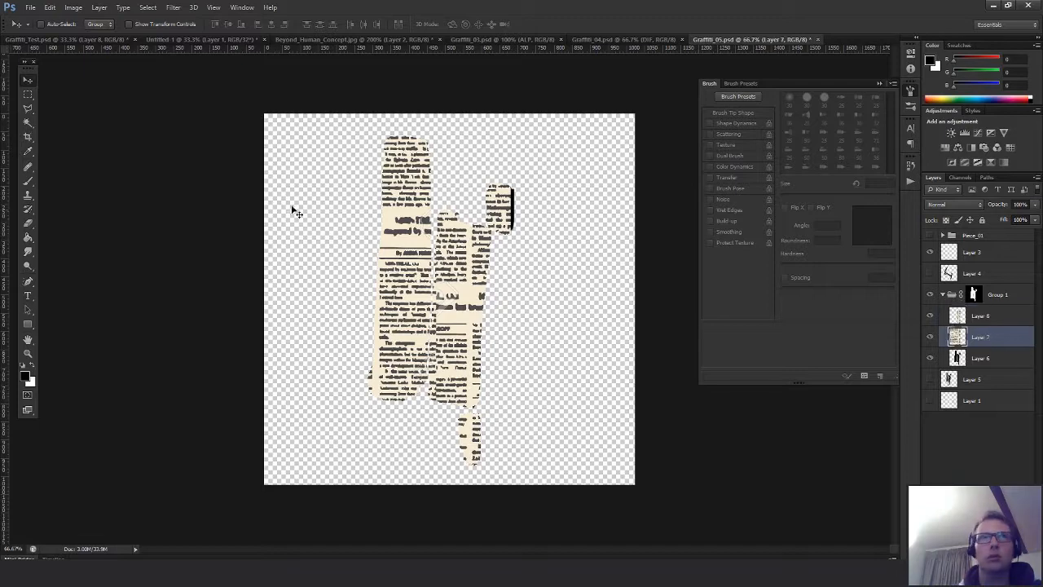
key(m)
drag(264, 115, 375, 485)
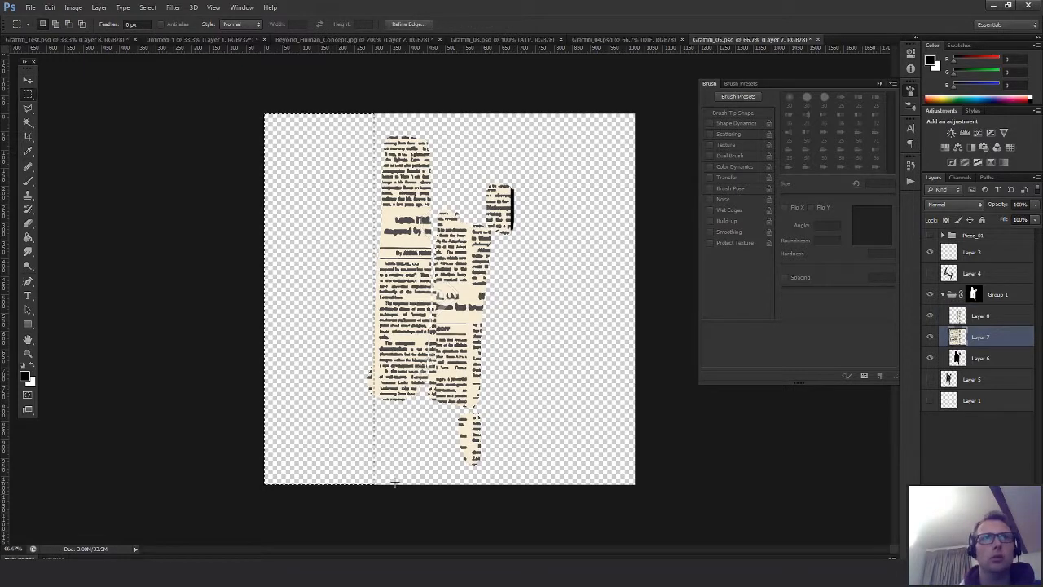
key(ctrl+j)
key(v)
drag(378, 440, 464, 347)
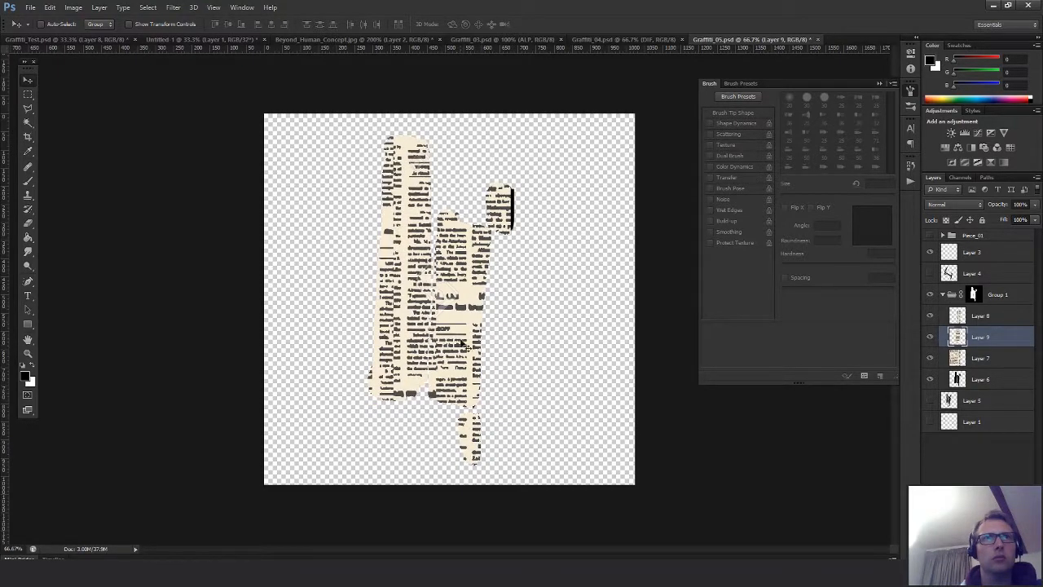
key(m)
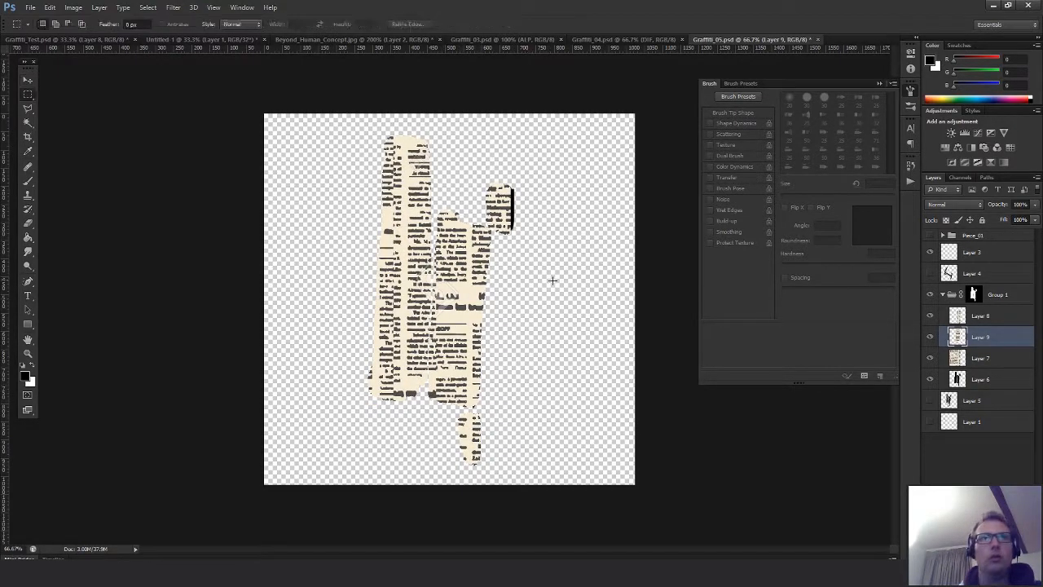
Make Layer 6 the active layer, then switch to the browser and search Google Images for "paper old"
click(986, 352)
click(986, 317)
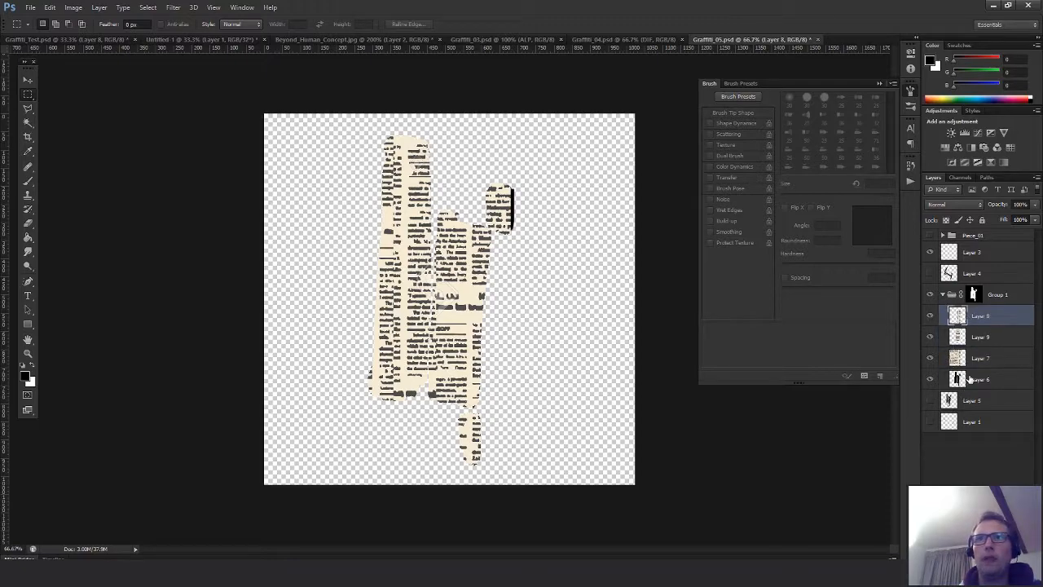
click(971, 379)
key(alt+Tab)
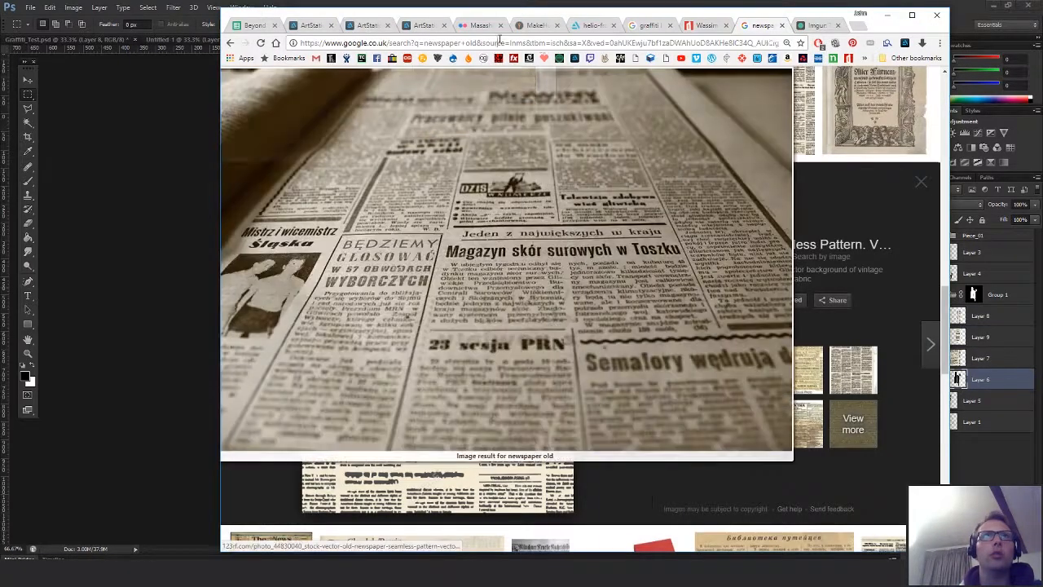
click(500, 43)
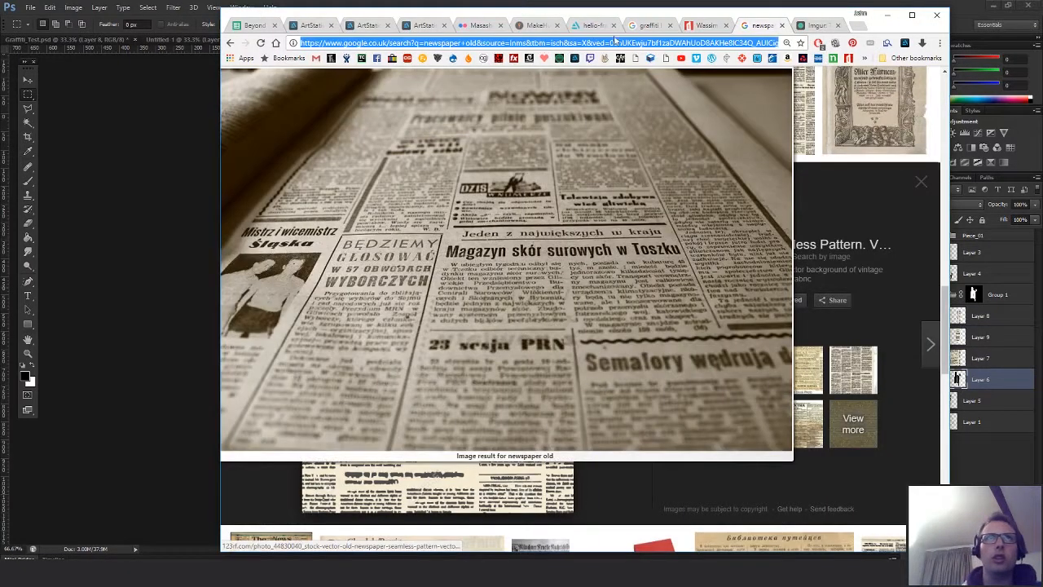
text(paper old)
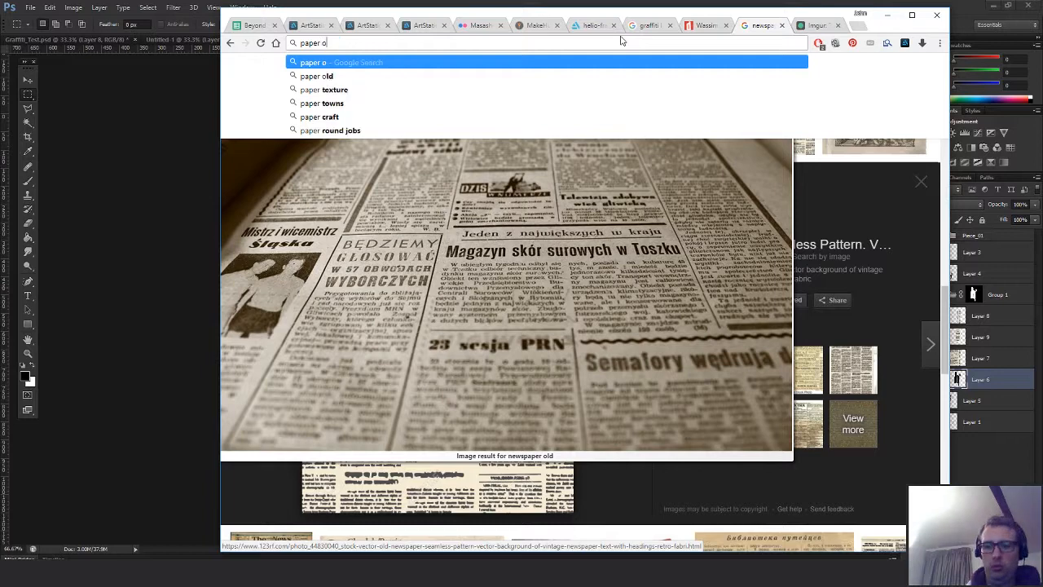
key(Return)
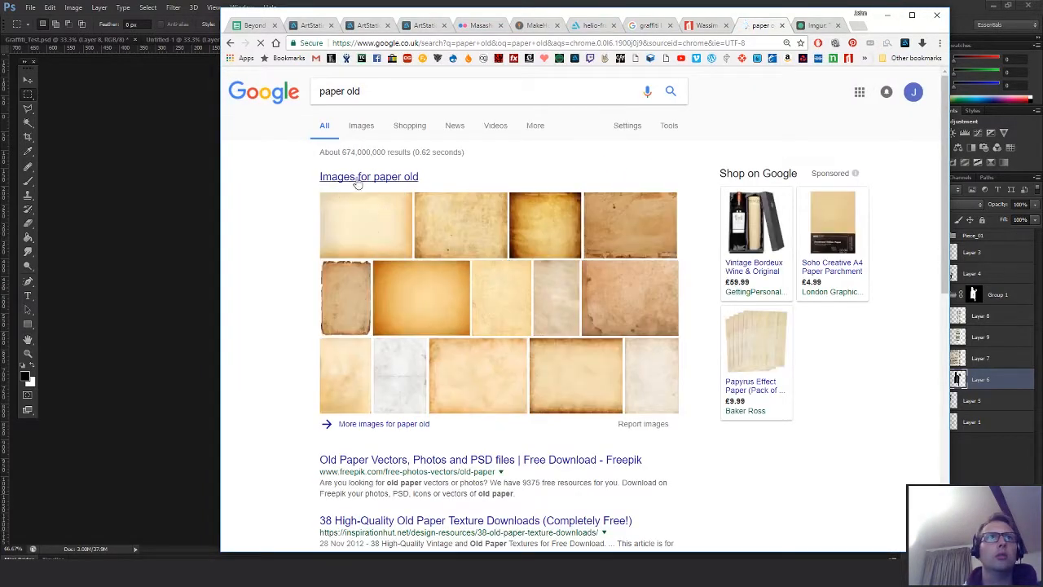
click(358, 177)
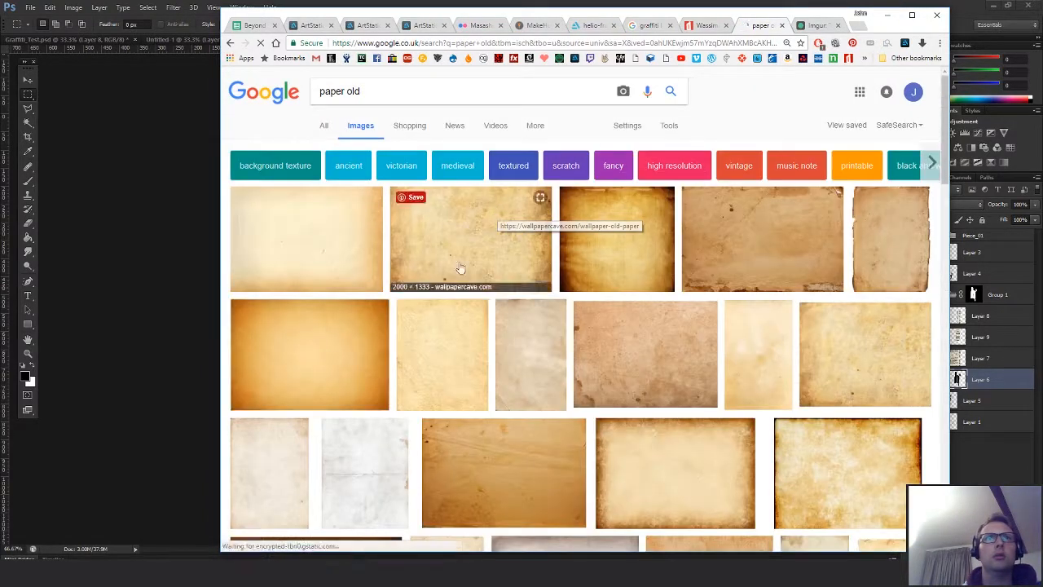
Copy the brown stained Freepik old paper image and paste it into Graffiti_05 directly above Layer 6
click(639, 351)
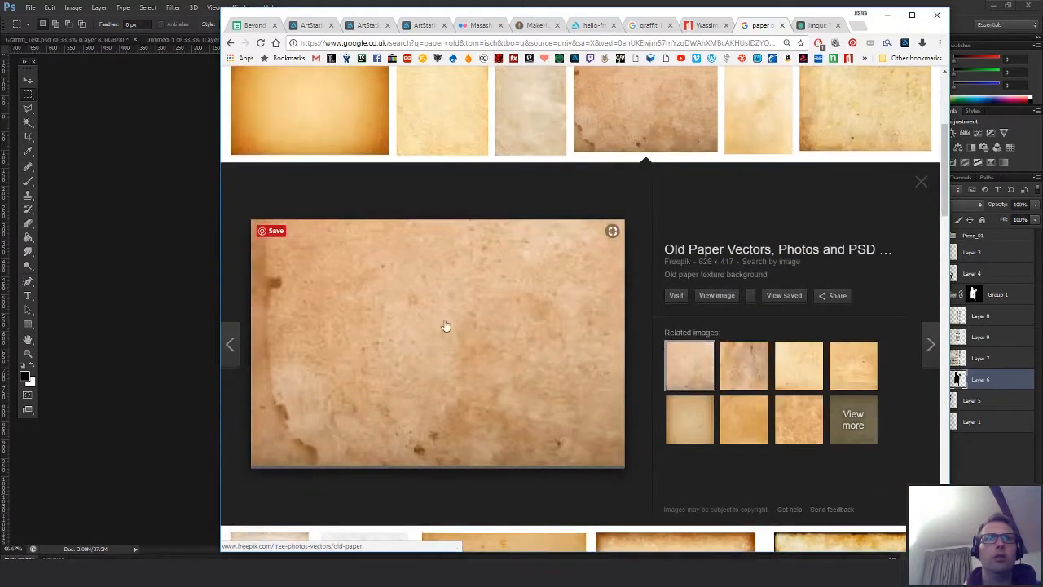
right_click(456, 344)
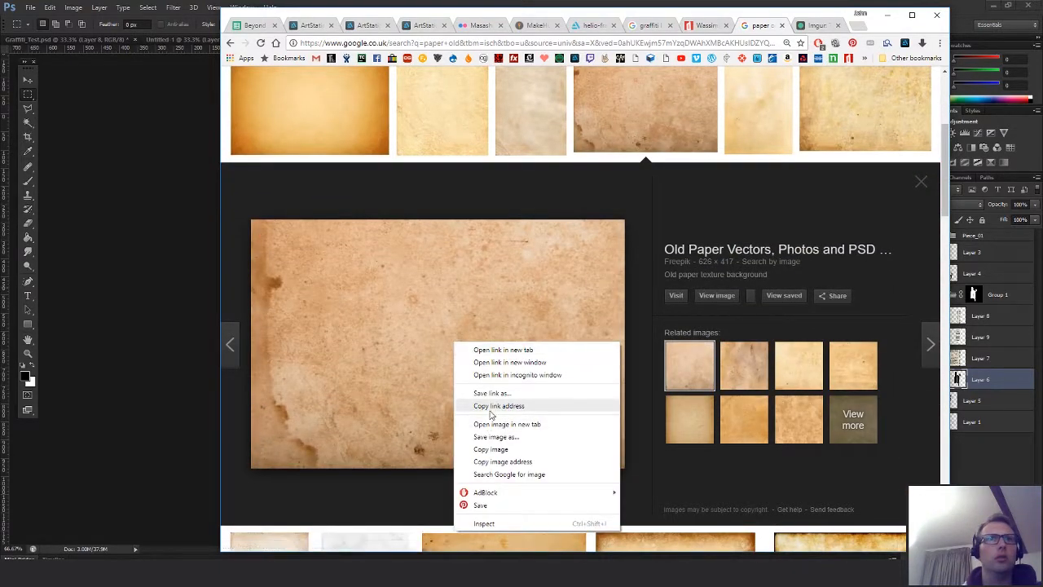
key(Escape)
right_click(479, 369)
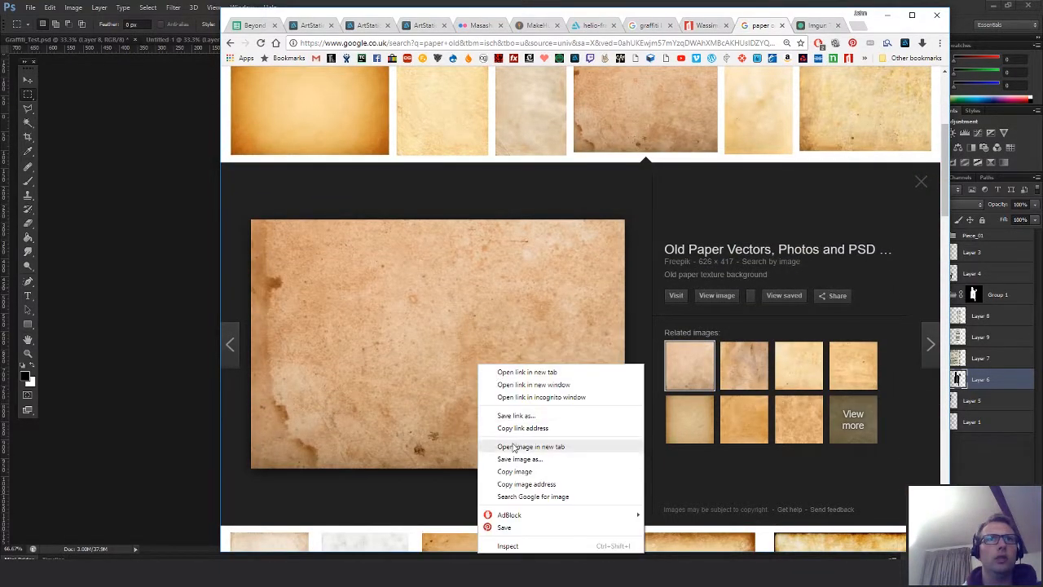
click(513, 472)
click(120, 265)
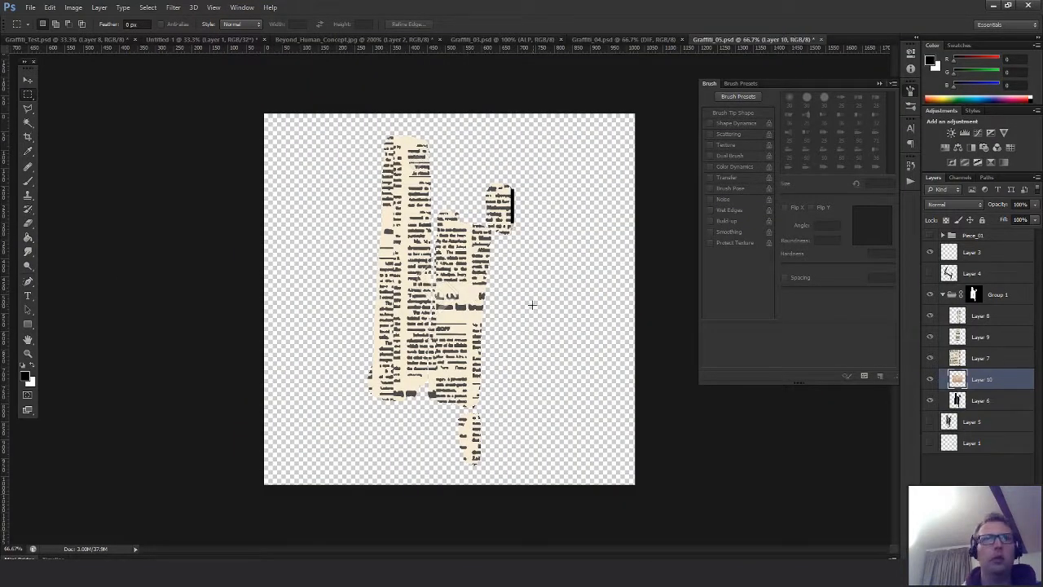
key(ctrl+v)
Rotate the pasted old paper texture to portrait orientation and enlarge it until it covers the whole mark
key(ctrl+t)
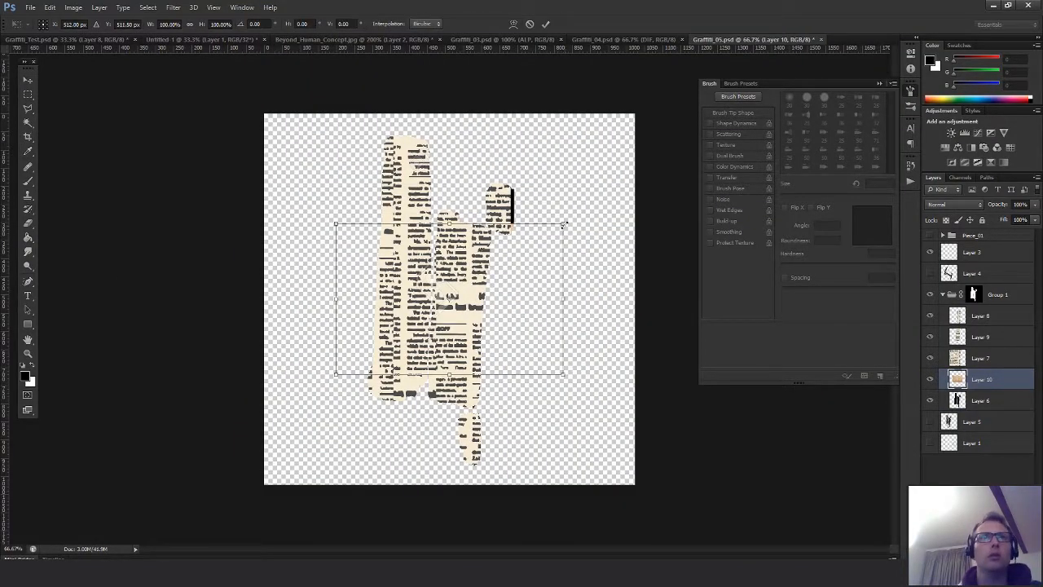
drag(564, 221, 632, 192)
shift+drag(594, 163, 313, 153)
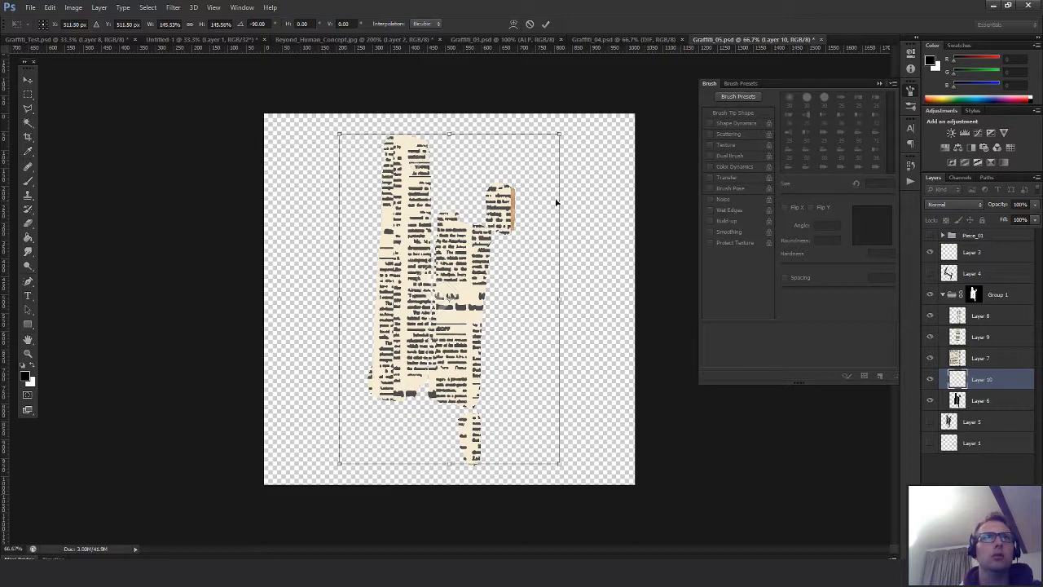
drag(578, 111, 313, 511)
alt+shift+drag(559, 464, 570, 486)
key(Return)
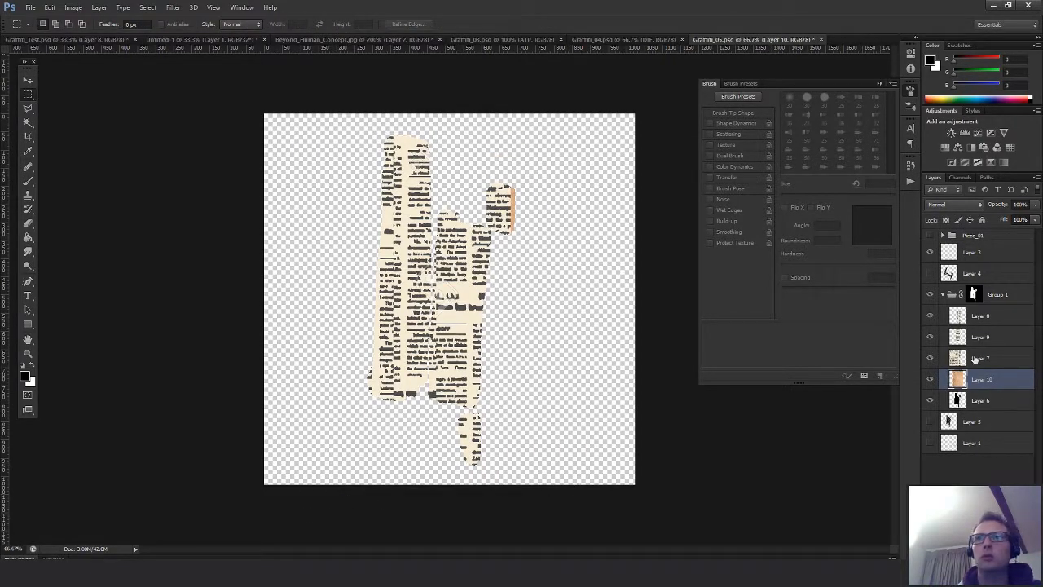
Set newspaper Layer 7 to the Darken blend mode and reduce its opacity to about 43%
click(976, 359)
click(955, 204)
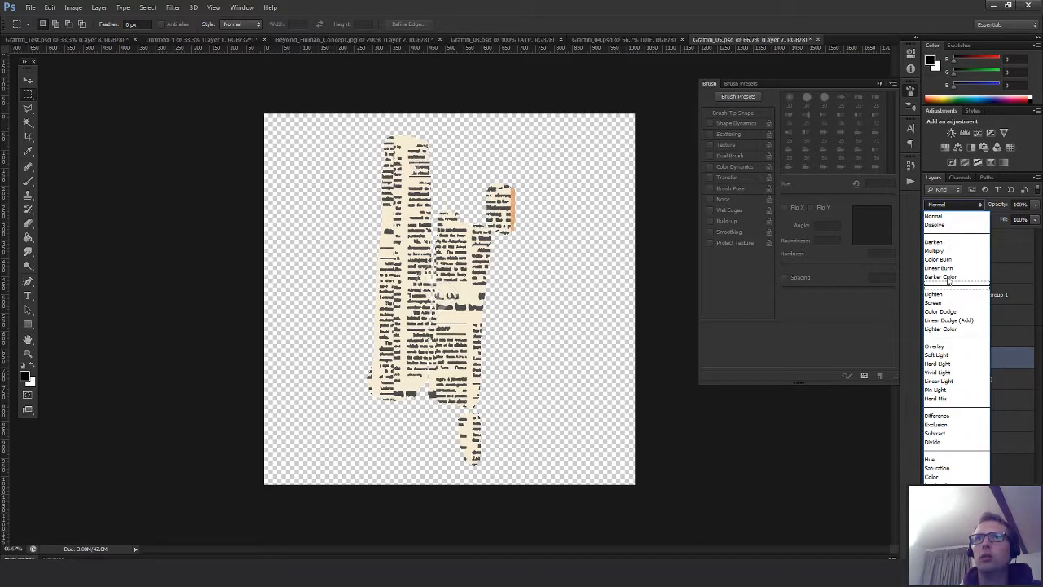
click(942, 242)
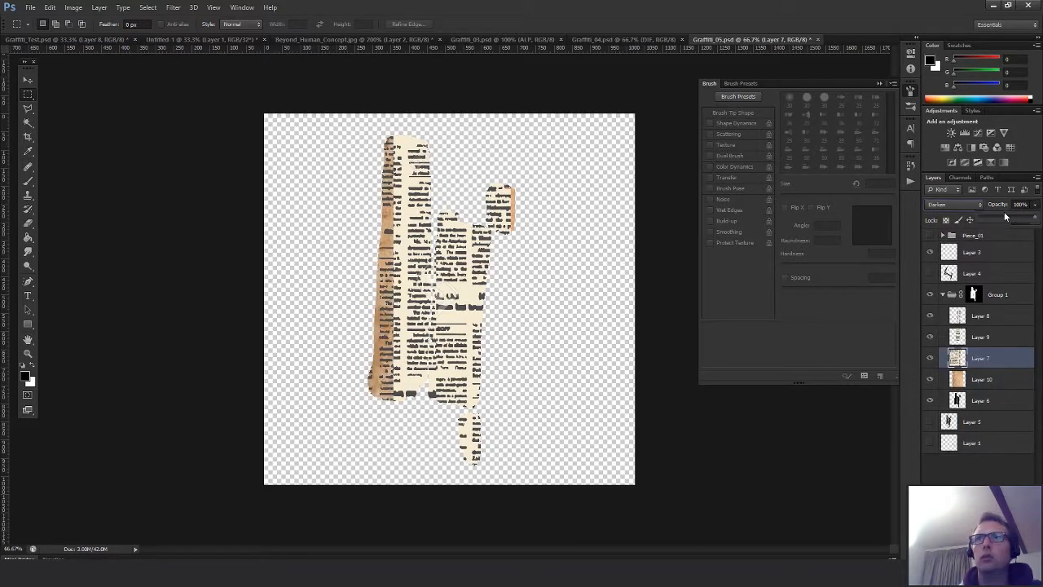
drag(999, 216, 1003, 215)
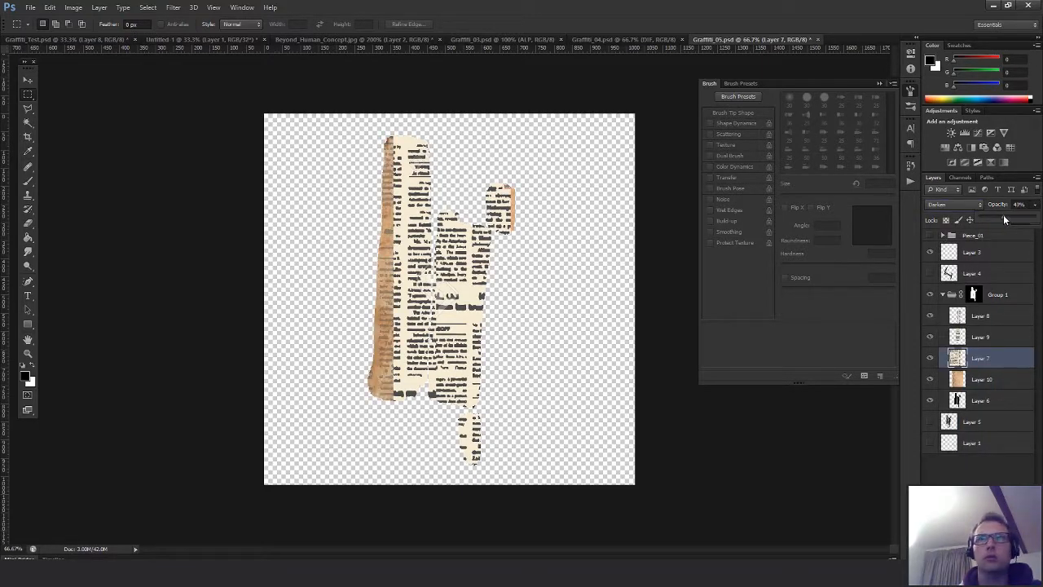
Try Hard Light on Layer 9, then settle on the Soft Light blend mode with about 73% opacity
click(976, 336)
click(977, 204)
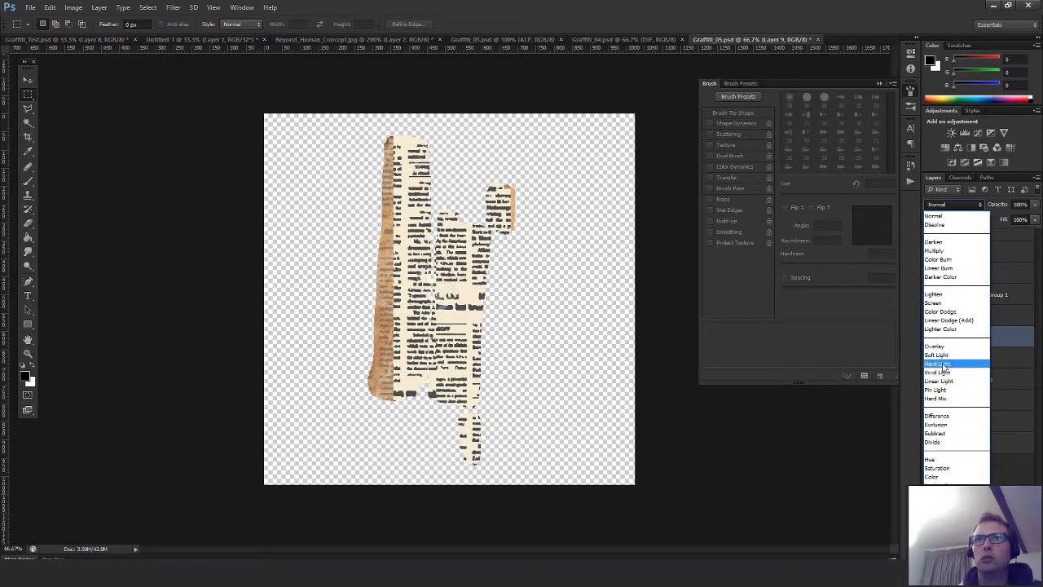
click(964, 357)
click(958, 205)
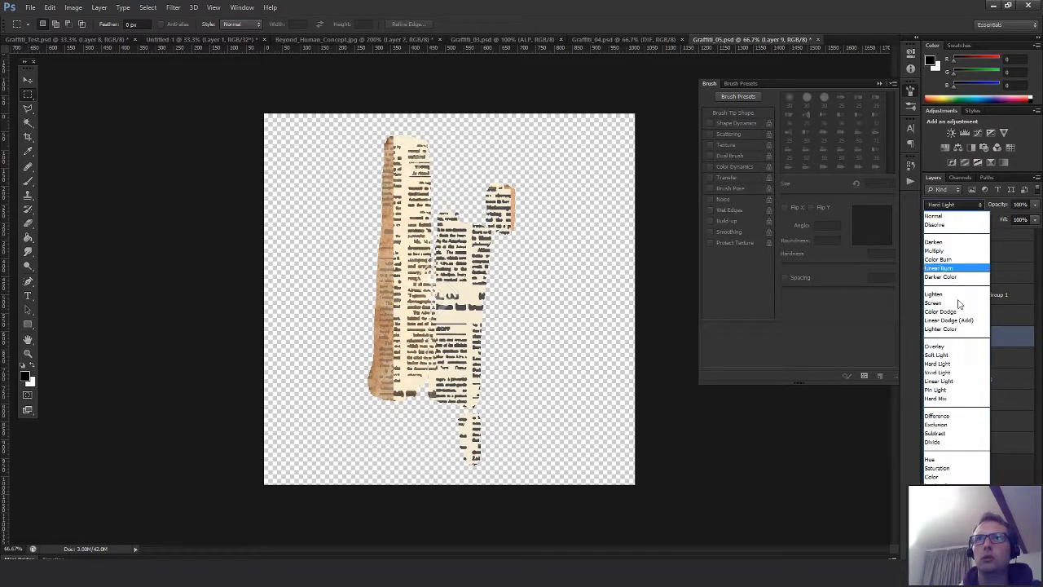
click(953, 346)
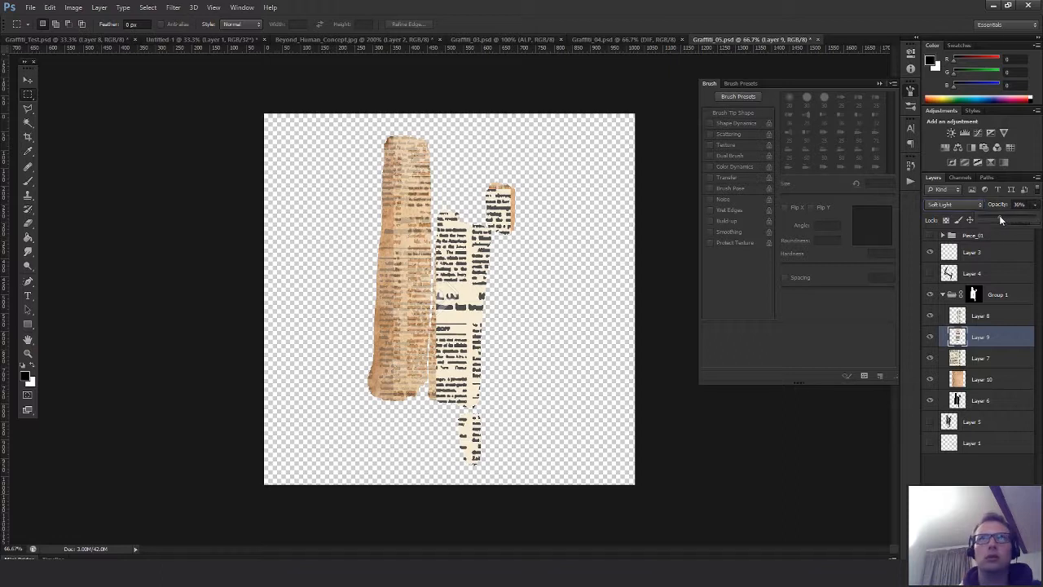
drag(999, 215, 1020, 218)
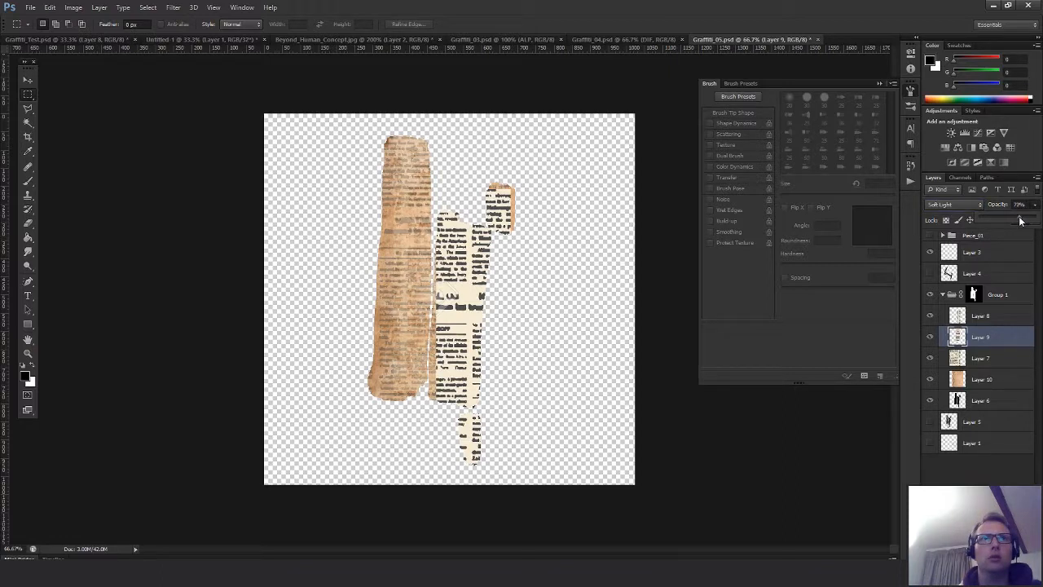
Set Layer 8 to the Multiply blend mode and reduce its opacity to about 35%
click(970, 317)
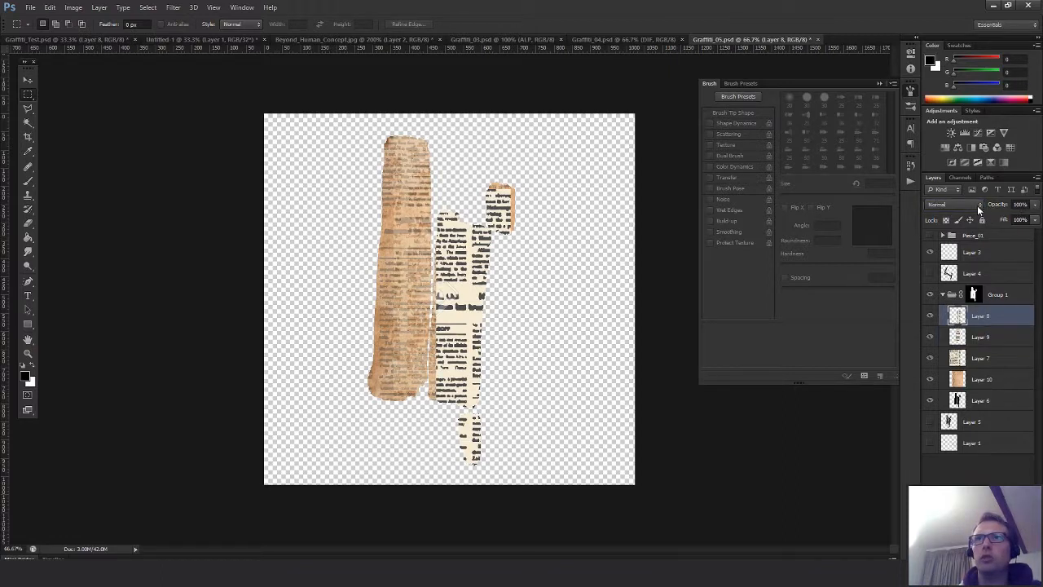
click(978, 205)
click(945, 245)
click(1034, 204)
drag(1033, 220, 990, 218)
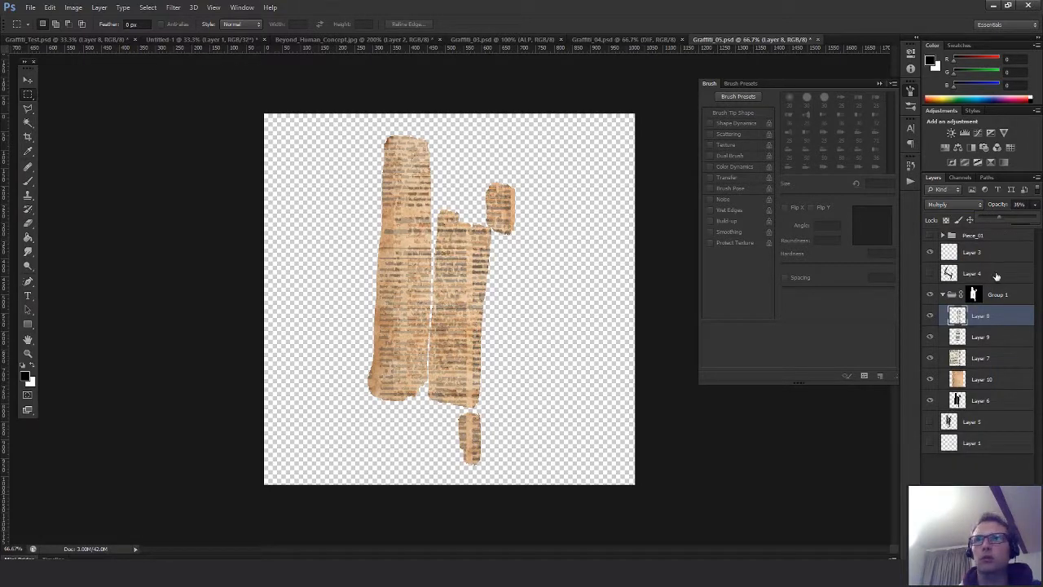
click(980, 401)
key(ctrl+j)
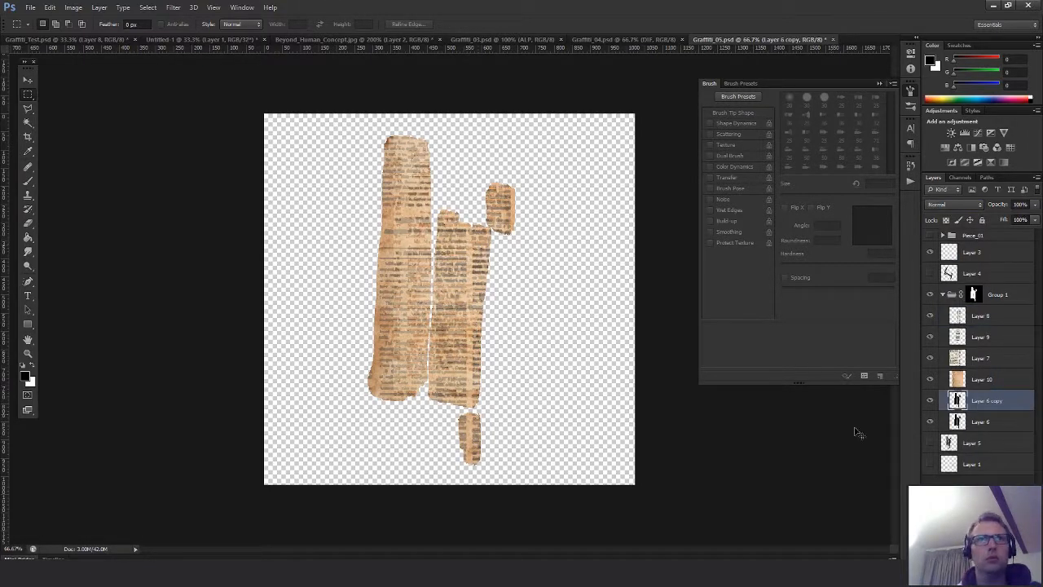
key(ctrl+z)
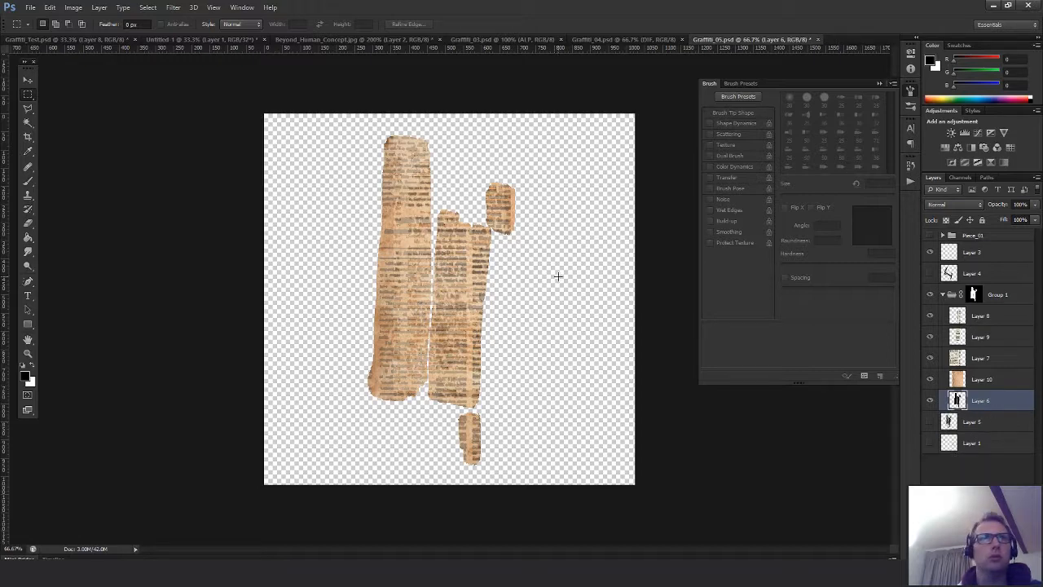
Make Layer 10 the active layer, then switch to the browser and search Google Images for "lined paper"
click(986, 380)
key(alt+Tab)
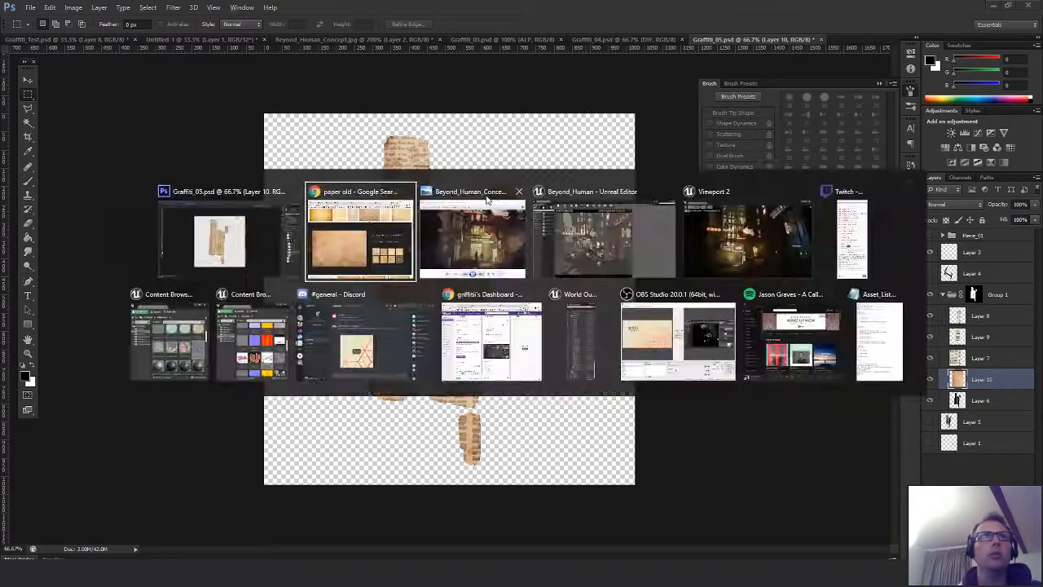
scroll(712, 176, up, 3)
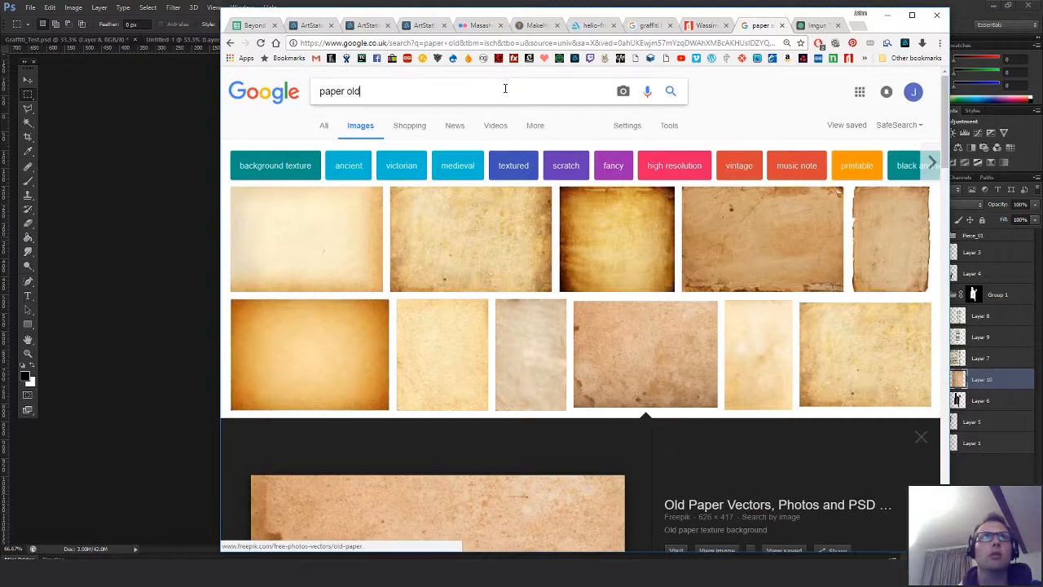
triple_click(404, 99)
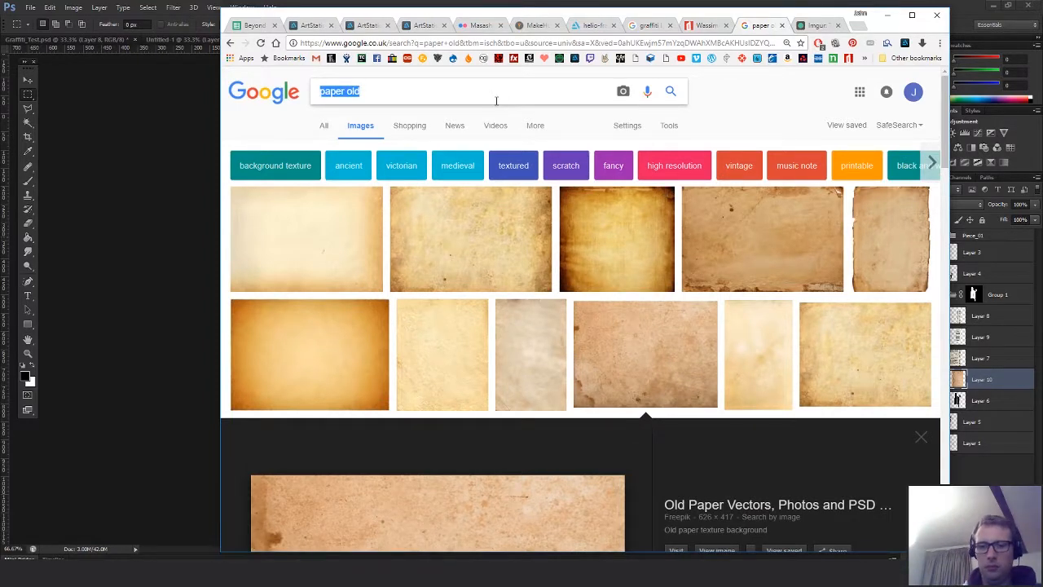
text(lined paper)
key(Return)
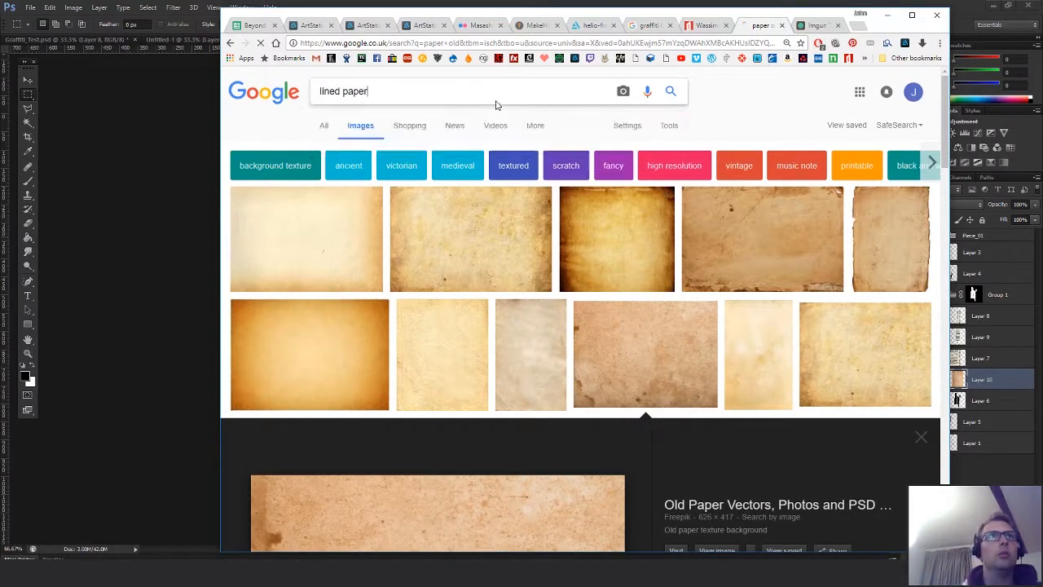
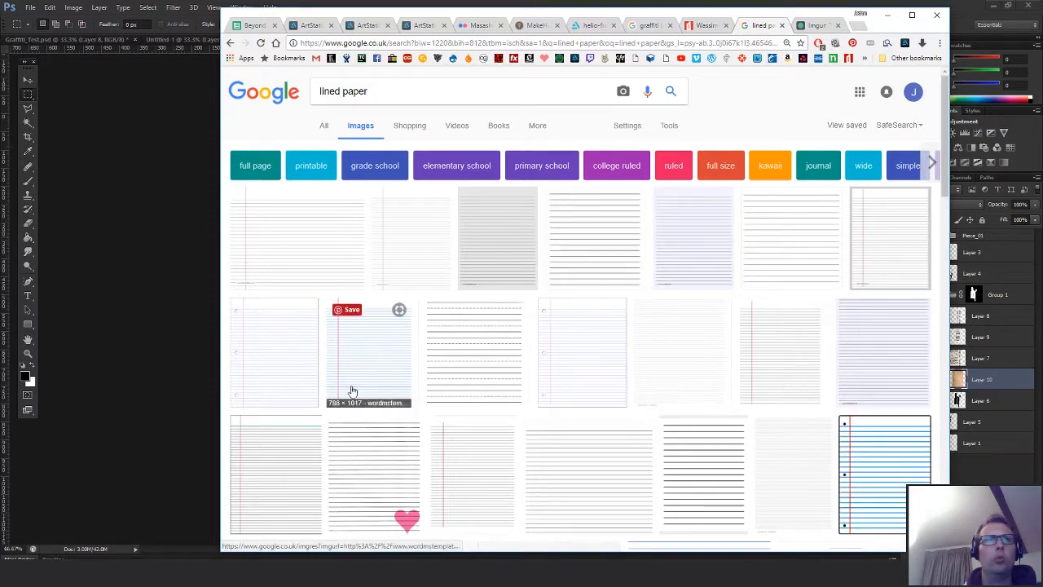
Copy the blue-lined paper image with the red margin line and paste it into Graffiti_05 above Layer 10
click(354, 354)
right_click(446, 314)
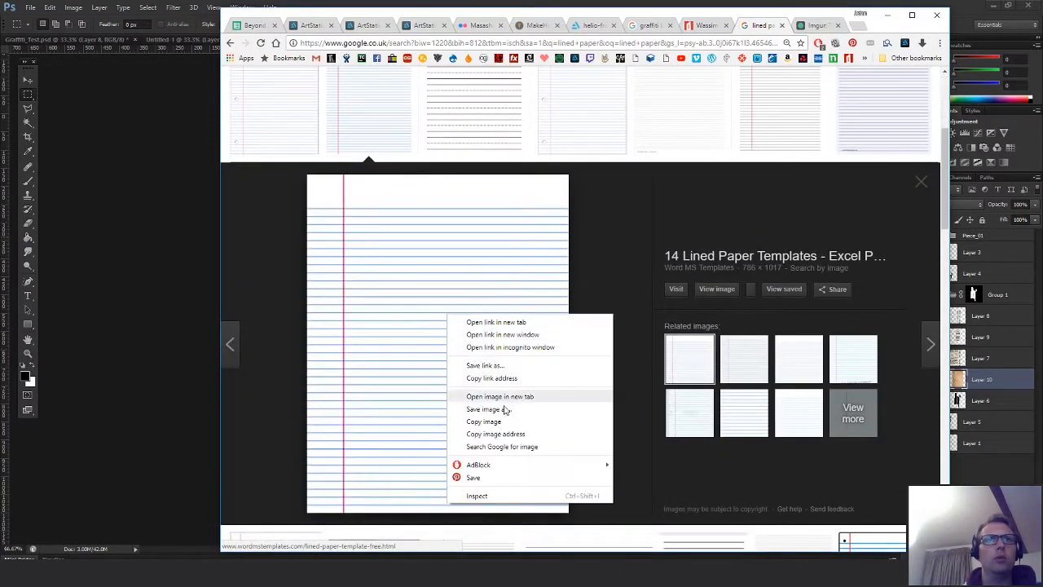
click(495, 421)
click(213, 297)
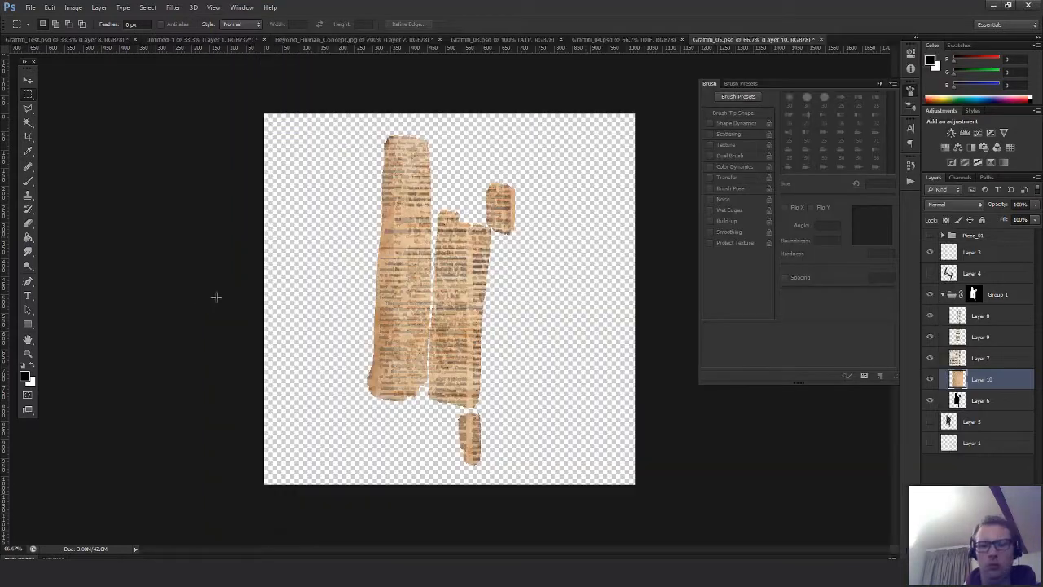
key(ctrl+v)
Fit the lined paper over the mark's right bar at about 39% width with a 4° tilt, and reduce its opacity to about 71%
key(v)
drag(510, 298, 525, 351)
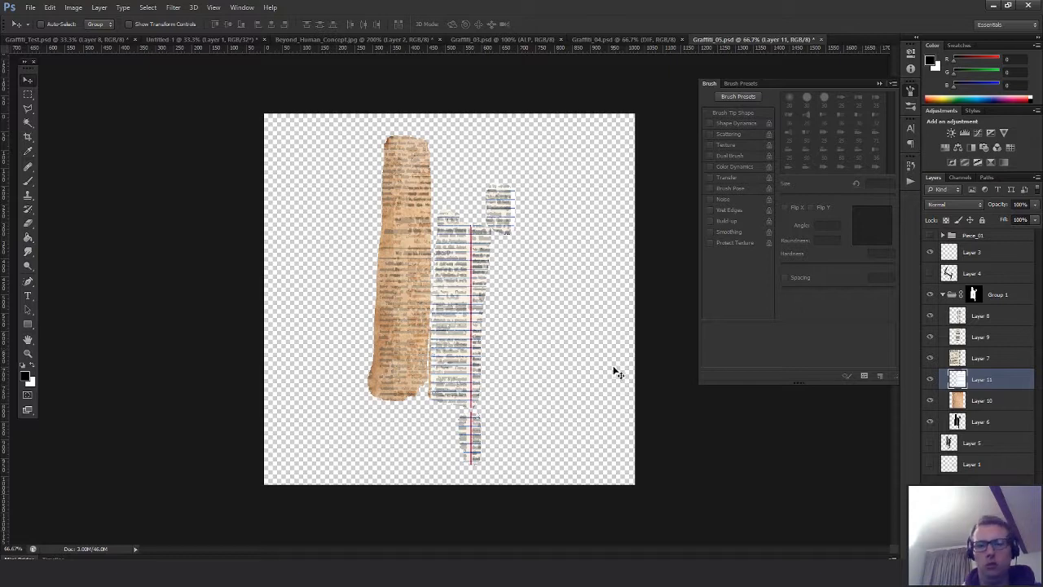
key(ctrl+t)
drag(759, 478, 543, 382)
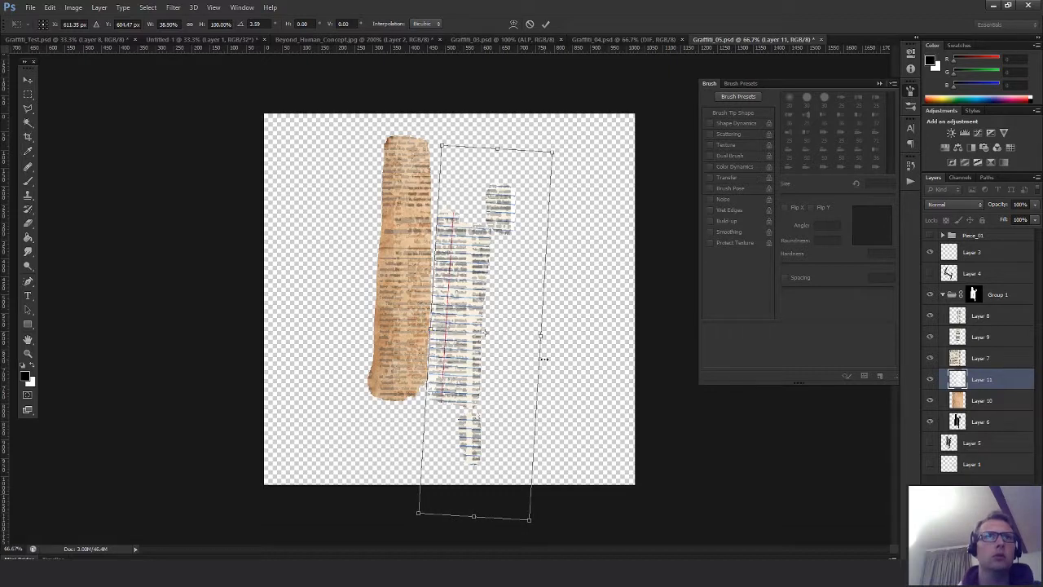
key(Return)
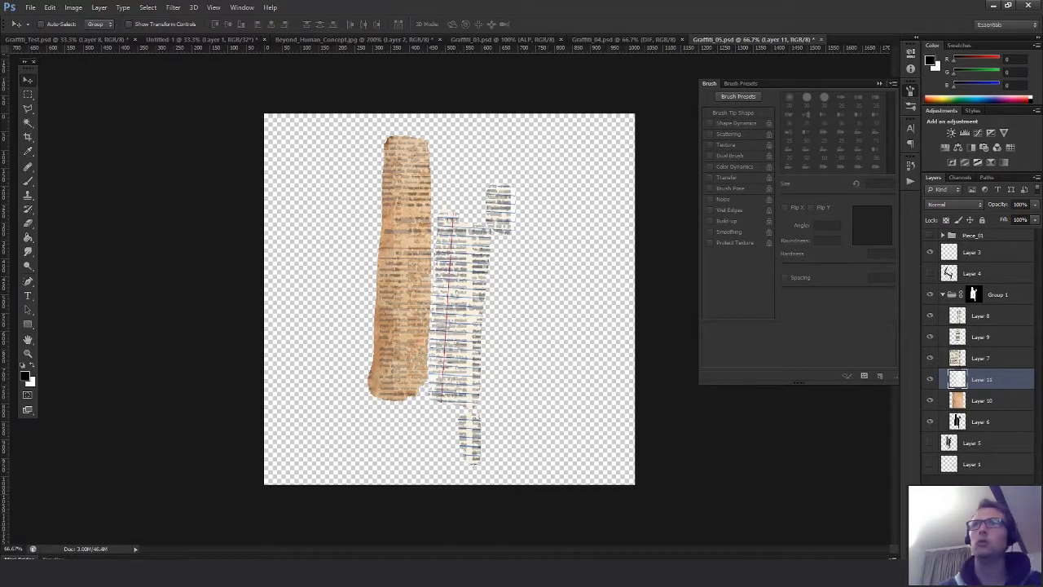
drag(1012, 219, 1020, 219)
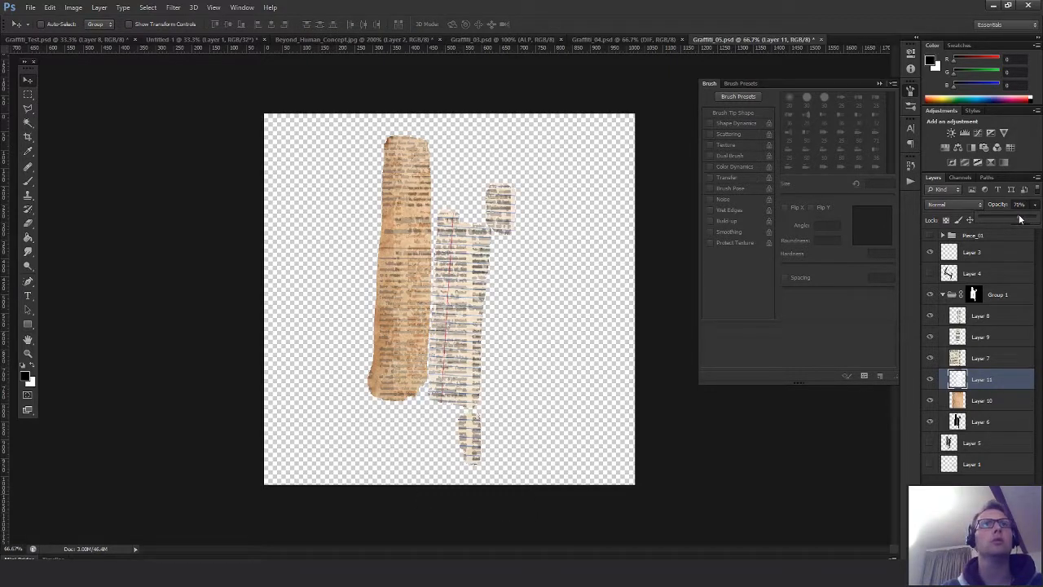
Duplicate the lined paper over the mark's left bar, stretching it taller and rotating it to cover the whole bar
click(506, 294)
alt+drag(593, 300, 459, 303)
key(ctrl+t)
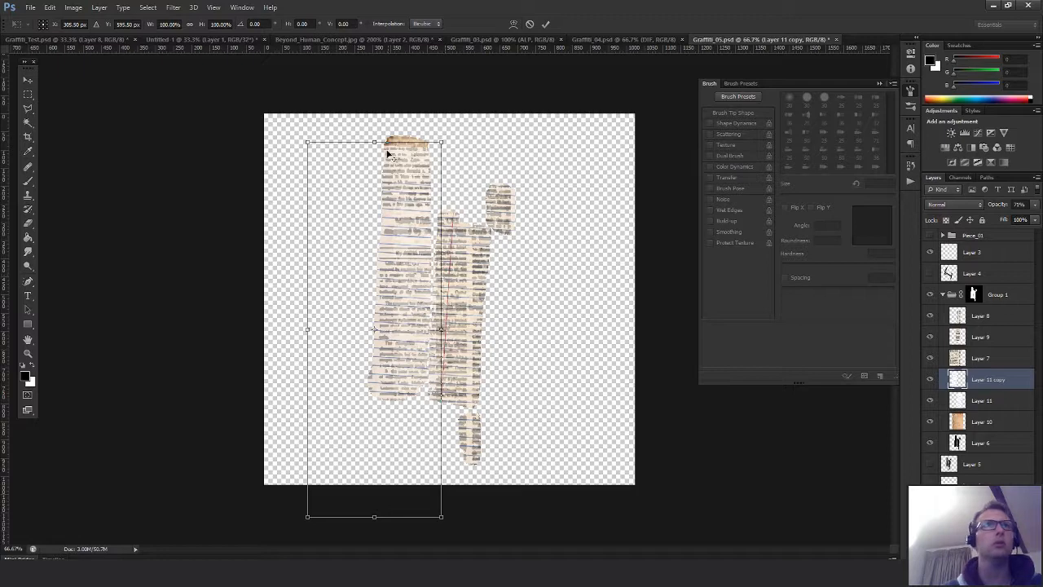
alt+drag(374, 142, 376, 24)
shift+drag(568, 125, 208, 480)
key(Return)
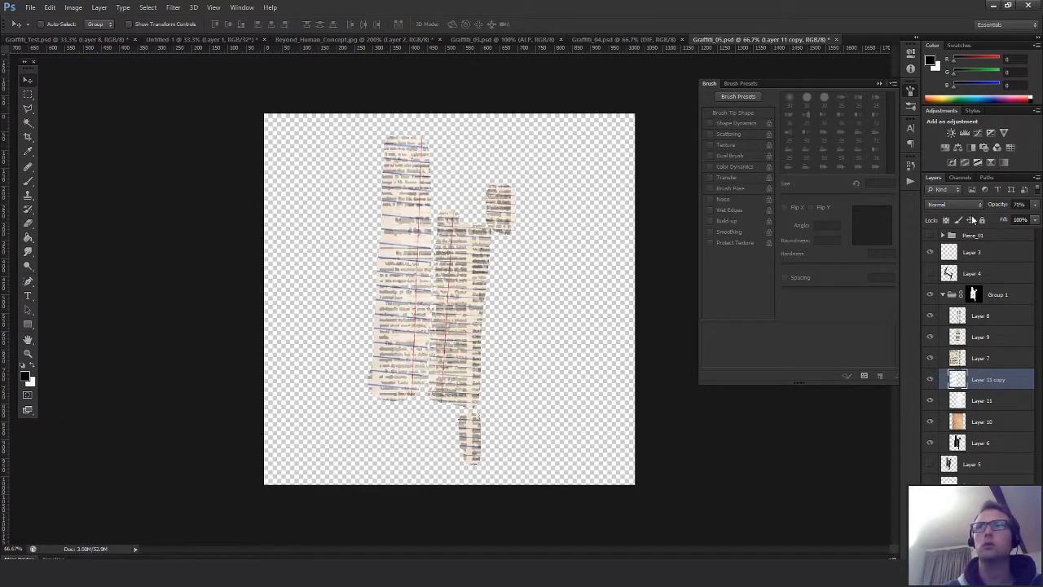
Reduce the opacity of Layer 11 copy to 22%
click(1035, 206)
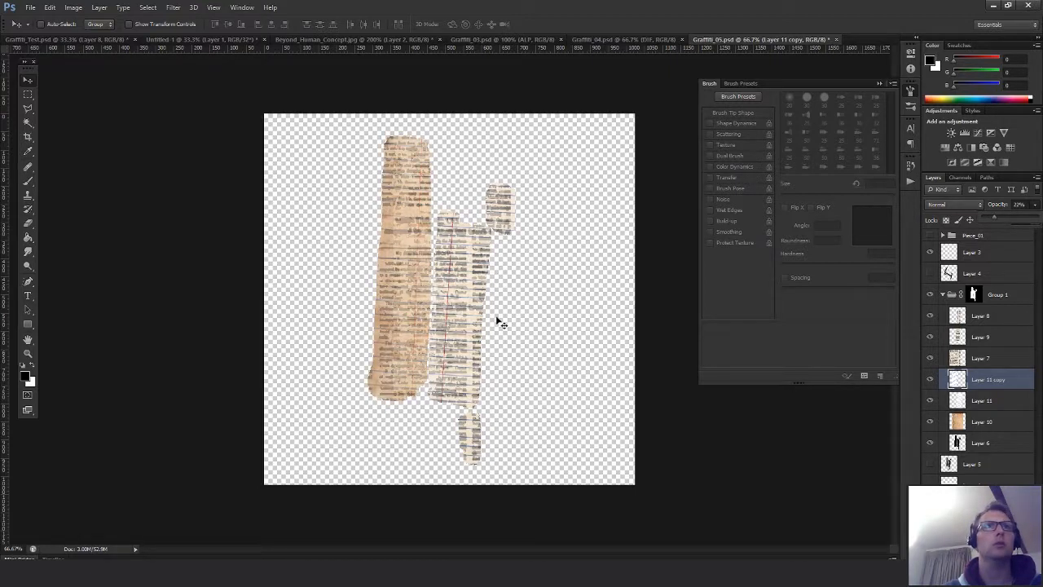
key(Return)
key(m)
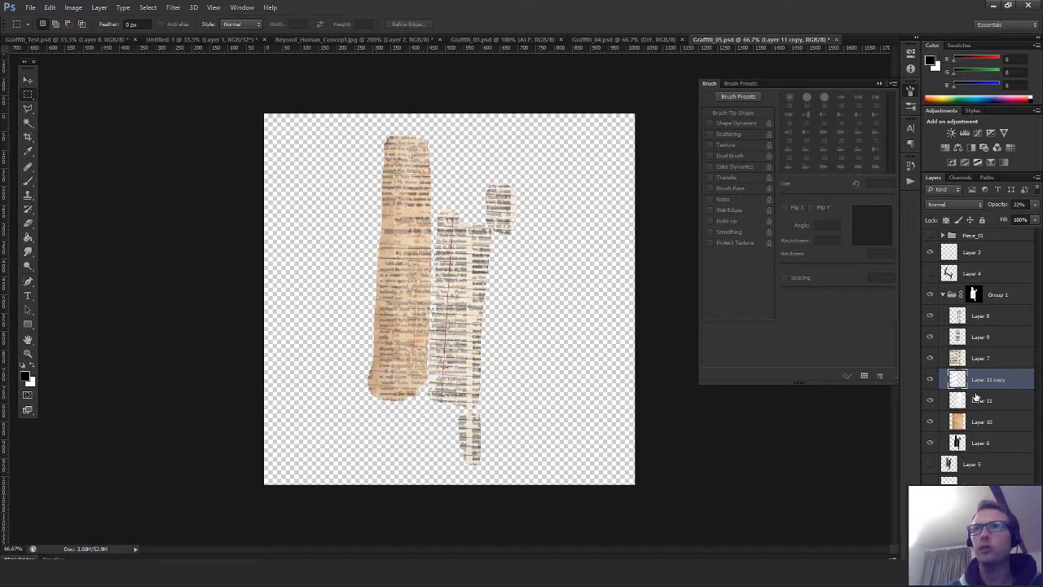
Apply a Gaussian Blur with a radius of about 3.5 pixels to Layer 8
click(990, 352)
click(960, 336)
click(956, 316)
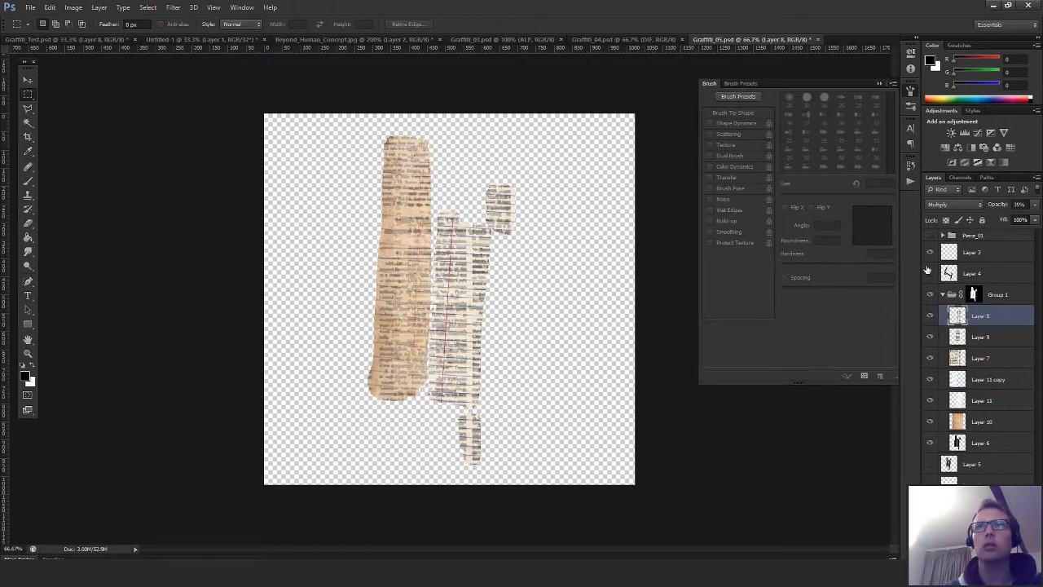
click(173, 7)
mouse_move(200, 120)
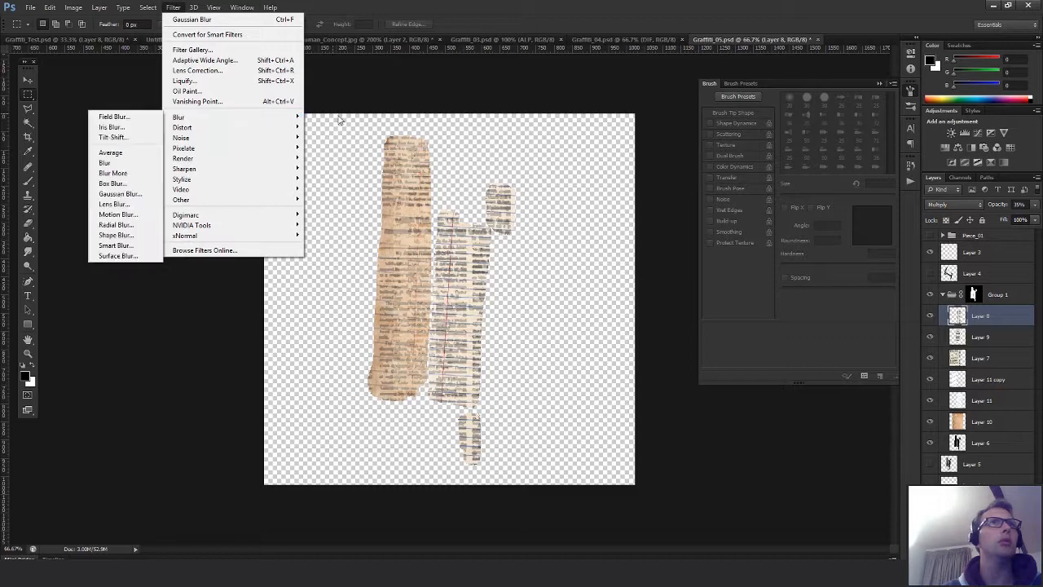
click(126, 182)
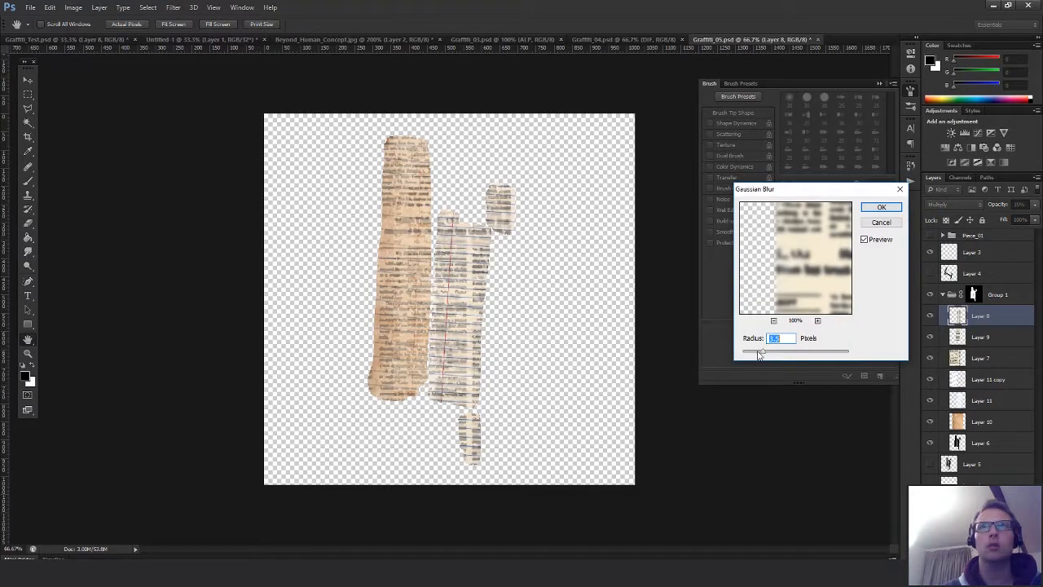
drag(764, 354, 763, 355)
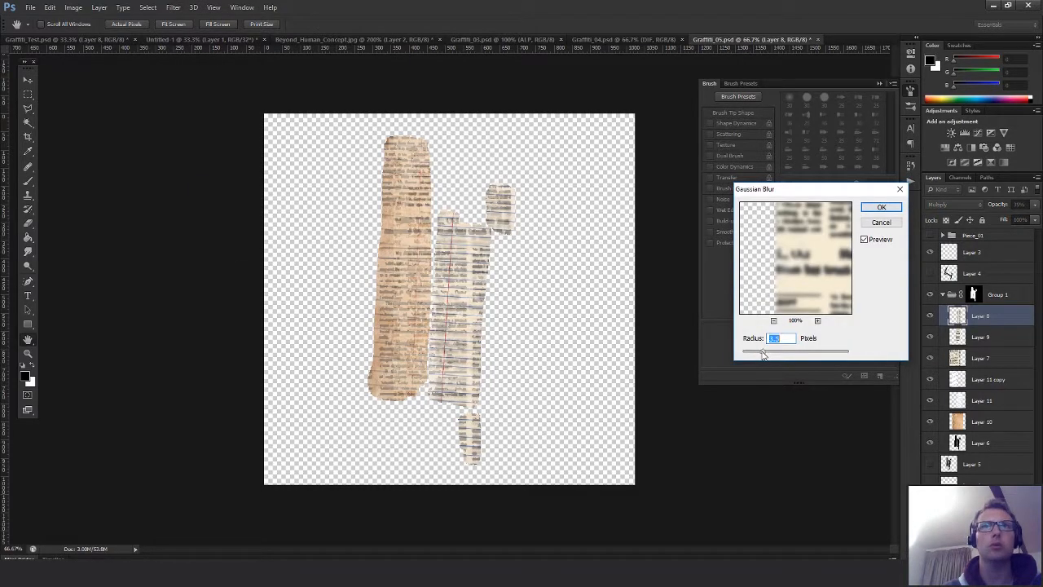
click(879, 207)
Apply a Gaussian Blur with a radius of about 1.6 pixels to Layer 9
key(alt+bracketleft)
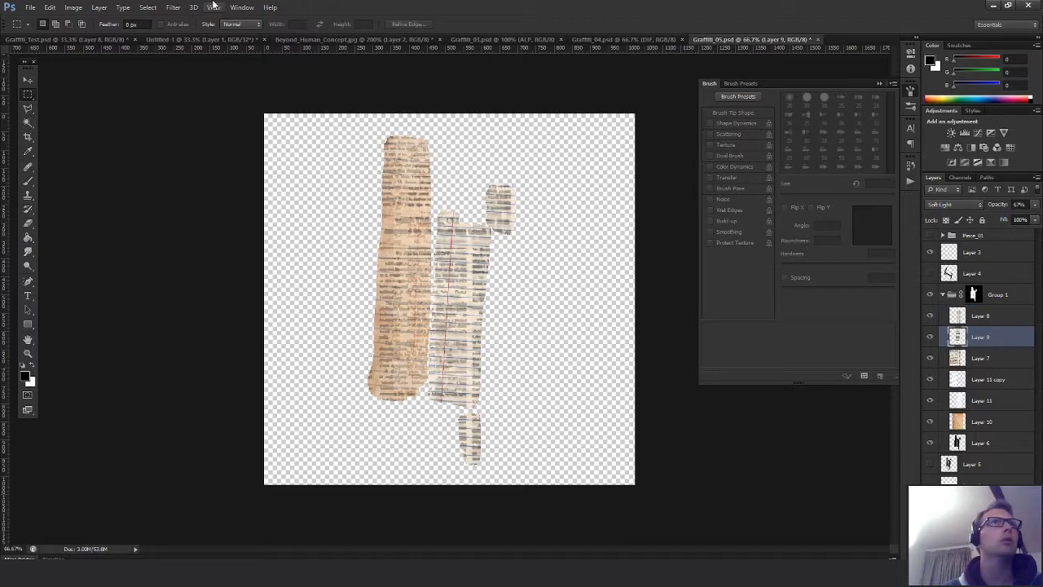
click(147, 6)
mouse_move(173, 7)
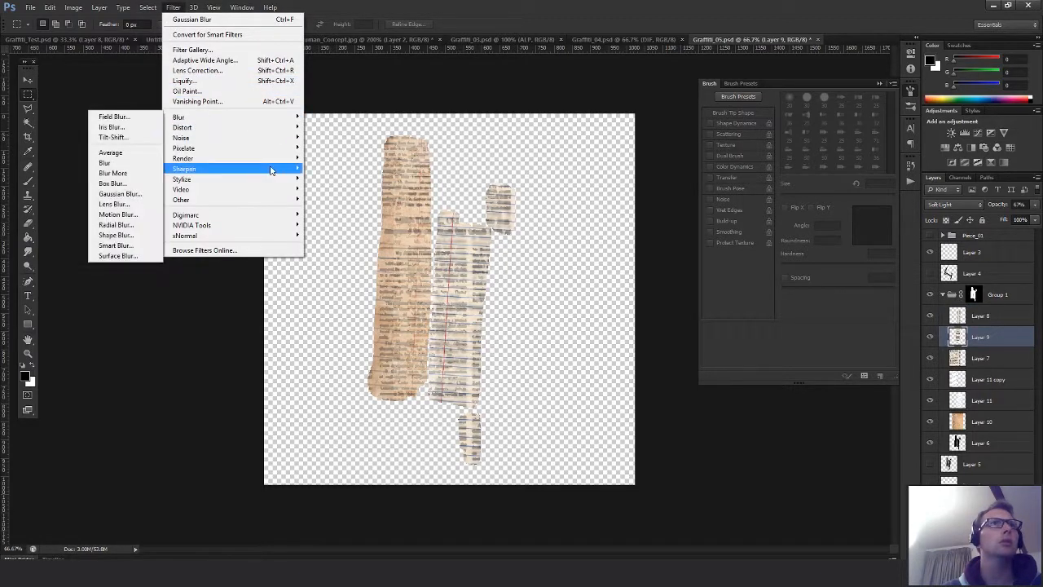
click(151, 194)
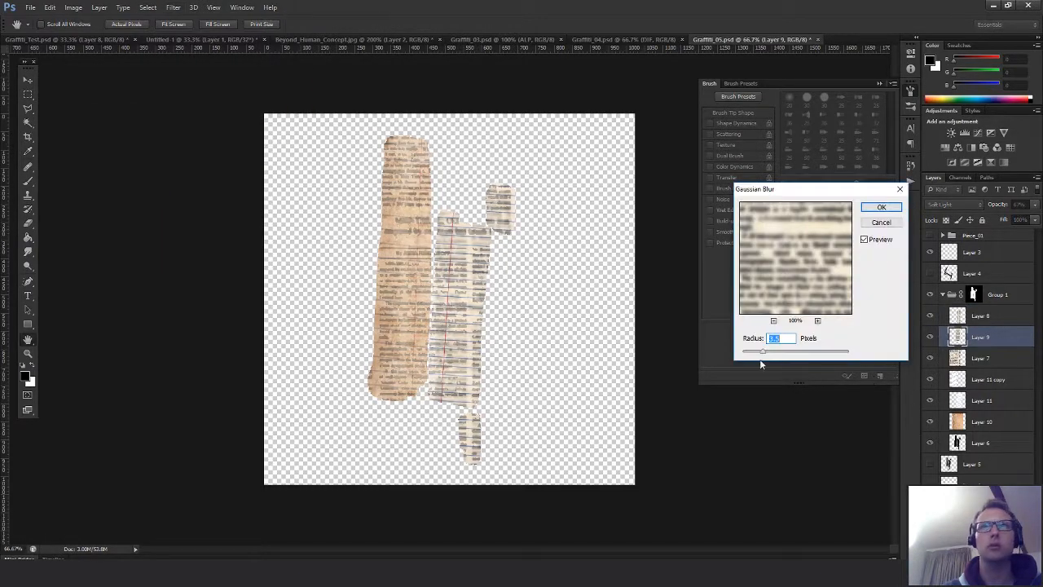
drag(767, 357, 752, 353)
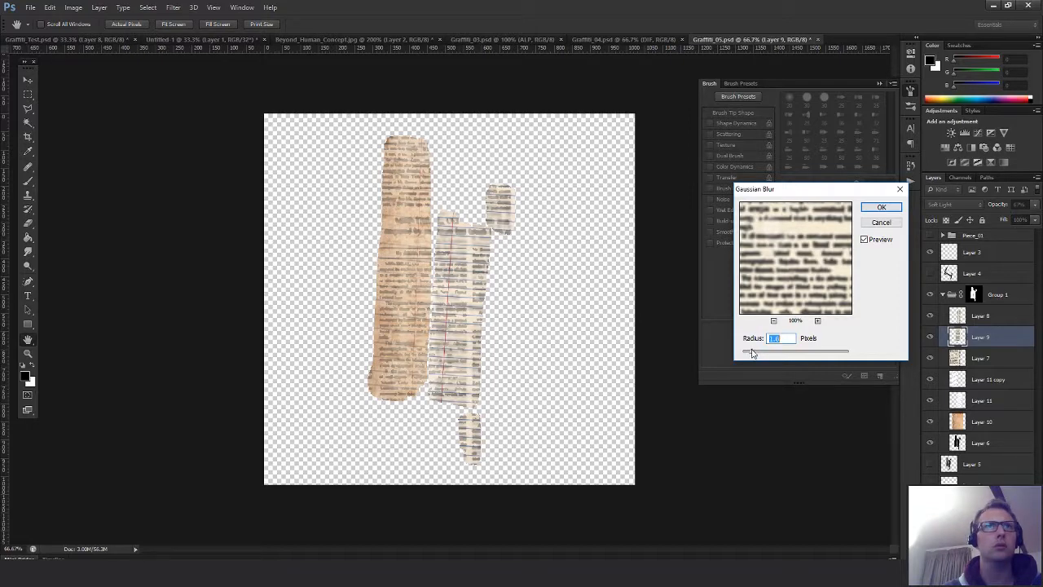
click(881, 209)
key(m)
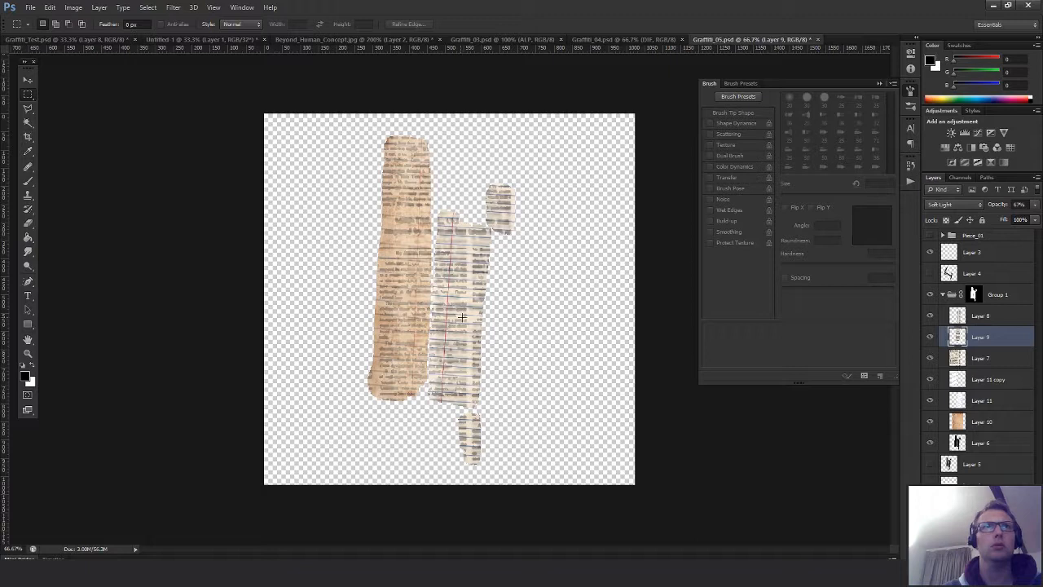
Duplicate Layer 6 out of Group 1 to directly beneath the group, and collapse the group
key(z)
alt+click(566, 313)
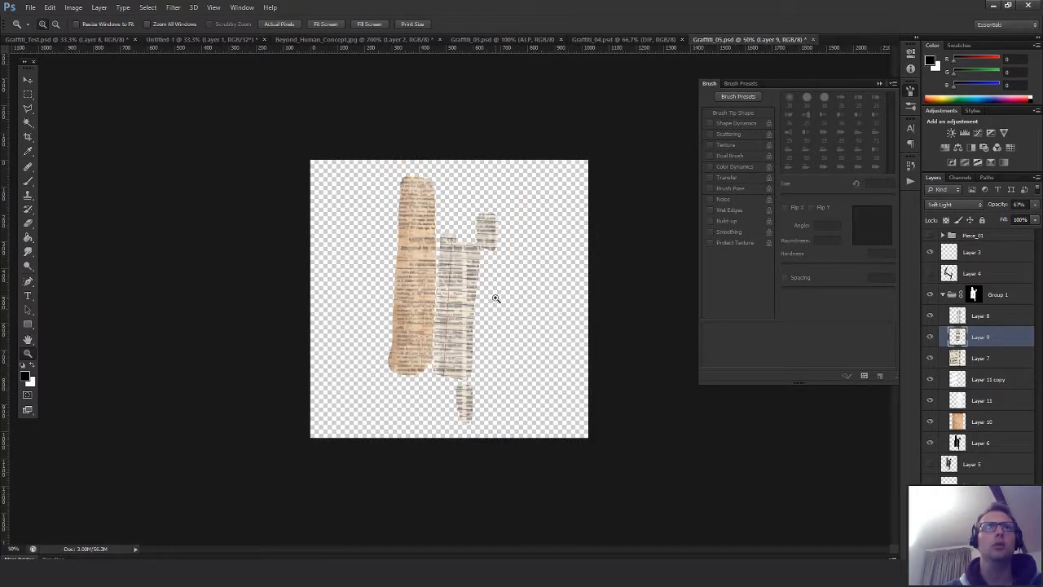
click(526, 321)
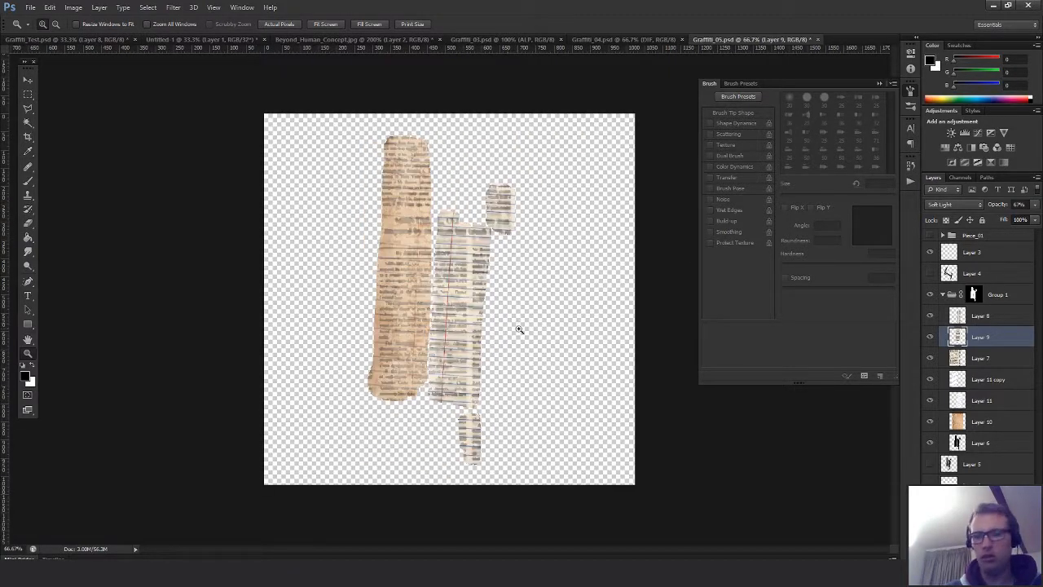
key(m)
click(991, 321)
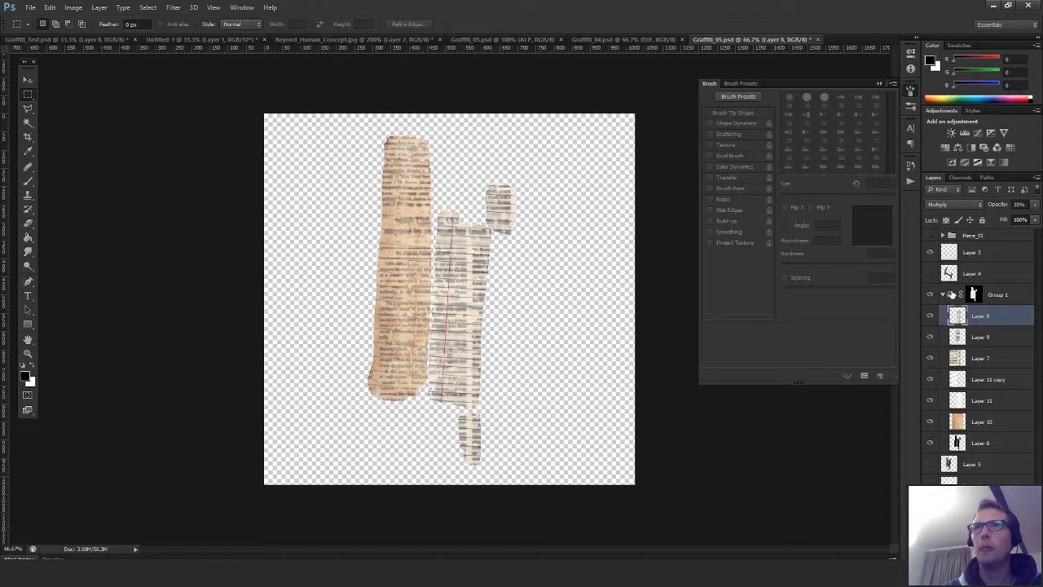
click(973, 294)
click(976, 445)
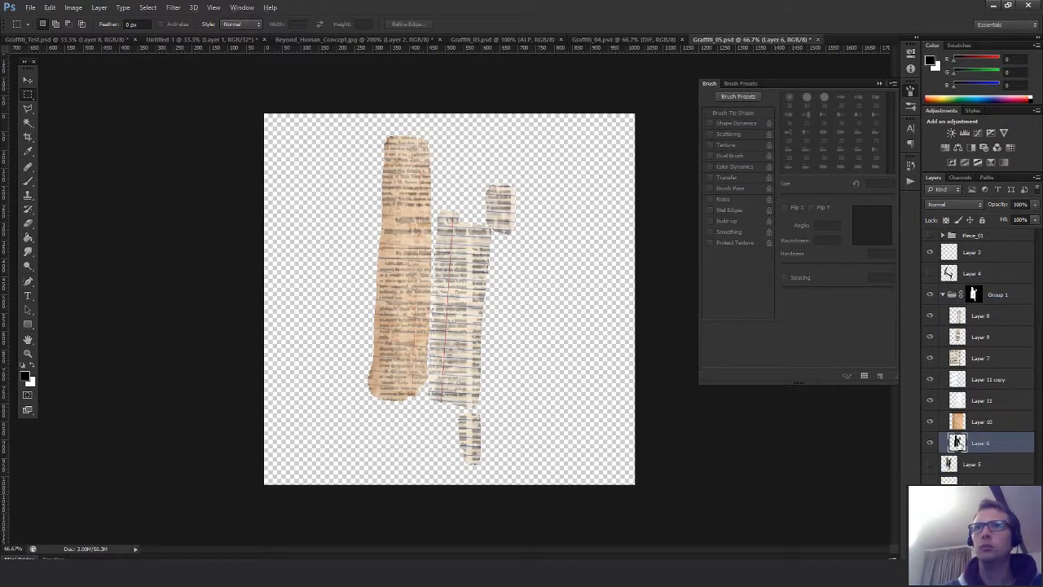
mouse_move(958, 445)
alt+mouse_down()
mouse_move(973, 468)
mouse_move(966, 458)
alt+mouse_up()
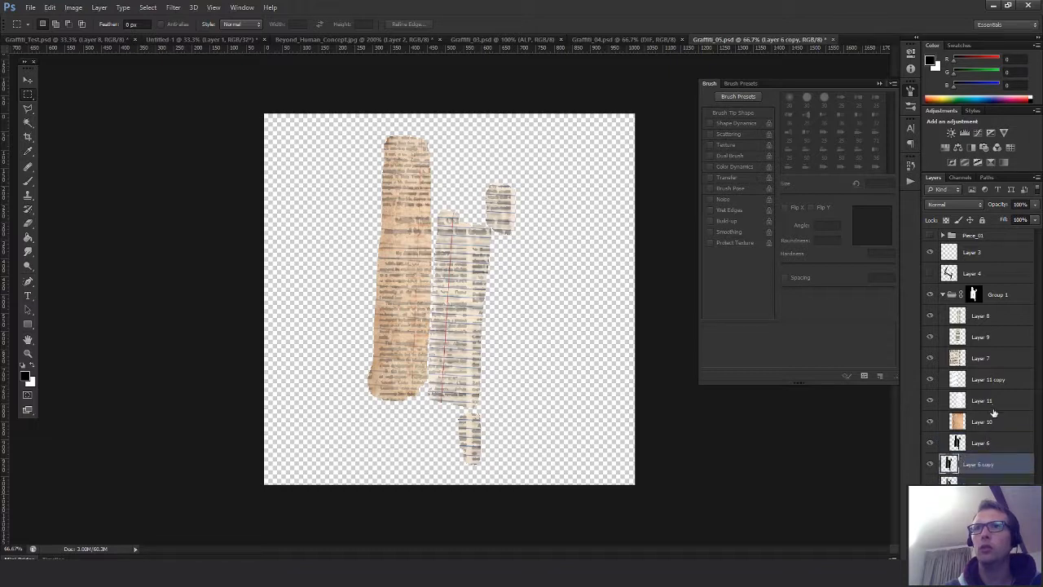
click(943, 294)
click(996, 297)
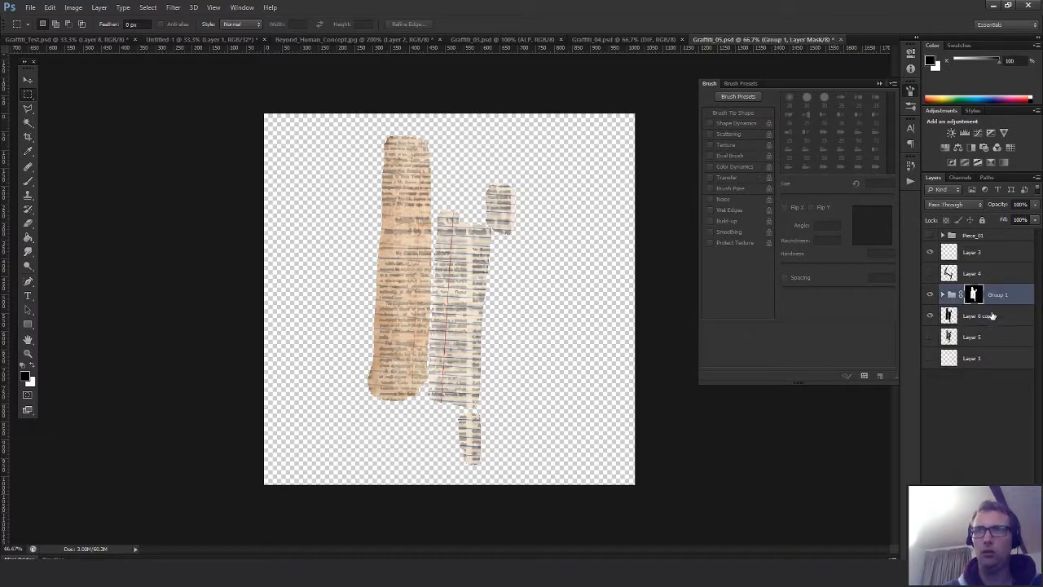
Add a new layer between Layer 6 copy and Layer 5 and fill it with white
click(991, 317)
click(976, 341)
key(ctrl+shift+alt+n)
key(g)
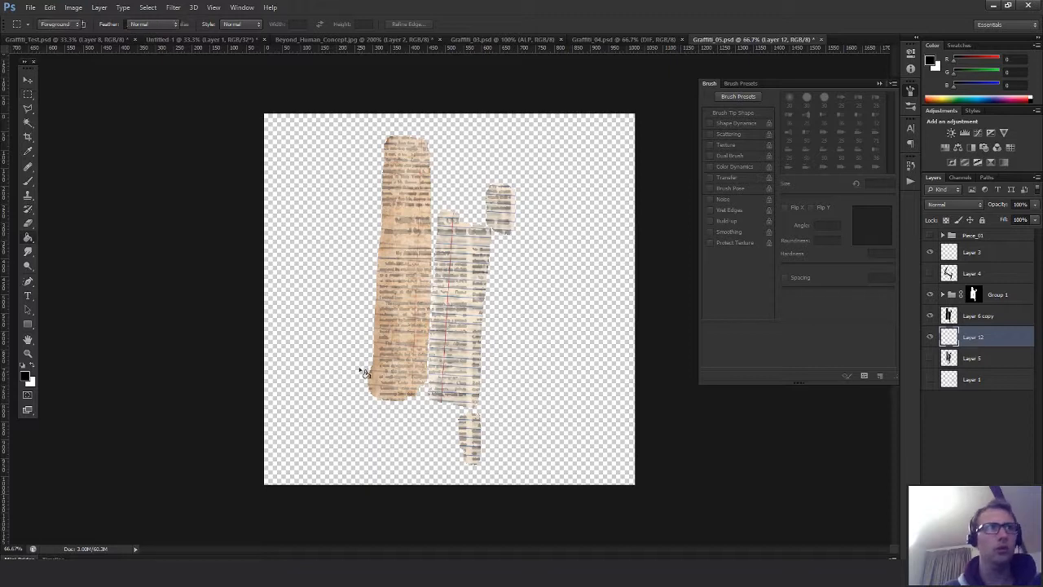
key(x)
key(alt+BackSpace)
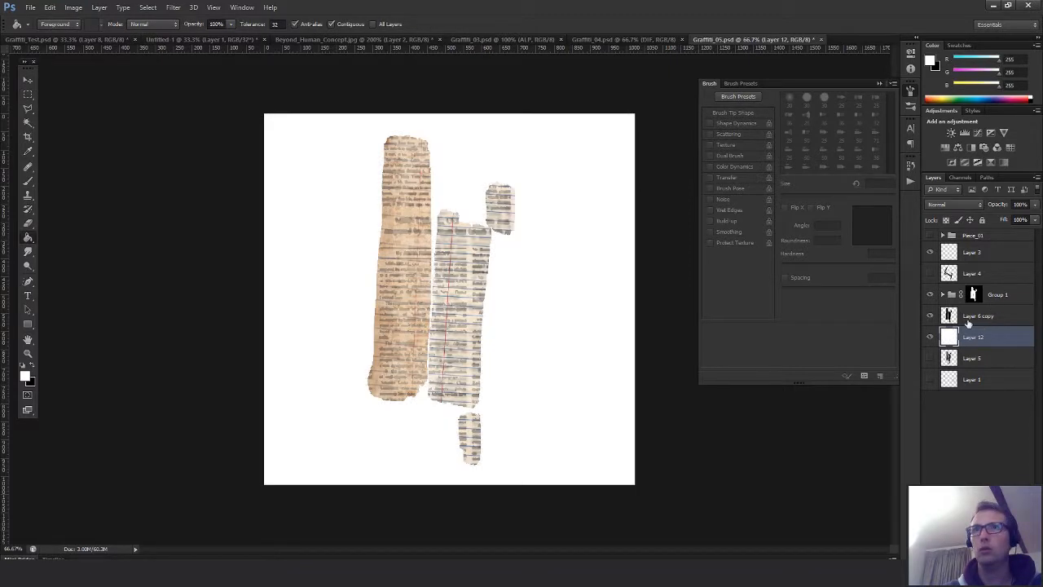
Merge Layer 6 copy into the white layer and invert it into a white shape on black
click(982, 318)
key(ctrl+e)
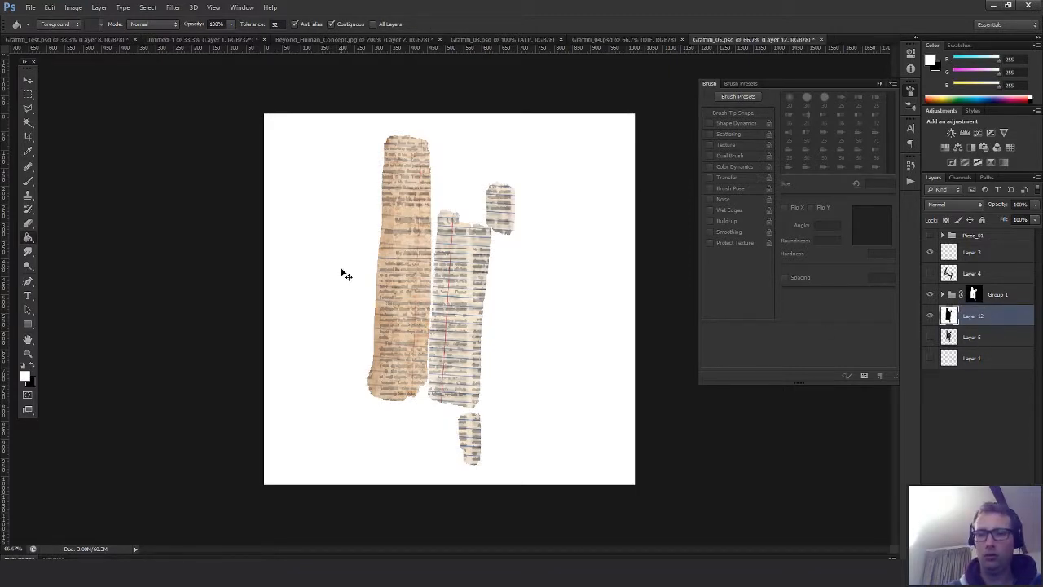
key(ctrl+i)
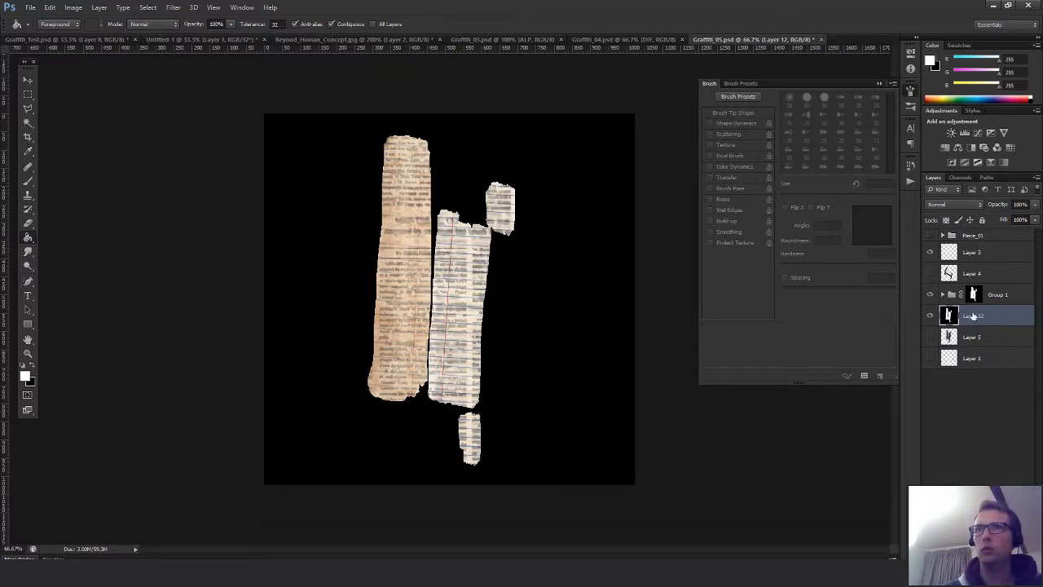
Rename the inverted mask layer ALP and the masked paper texture group DIF
double_click(972, 316)
click(995, 201)
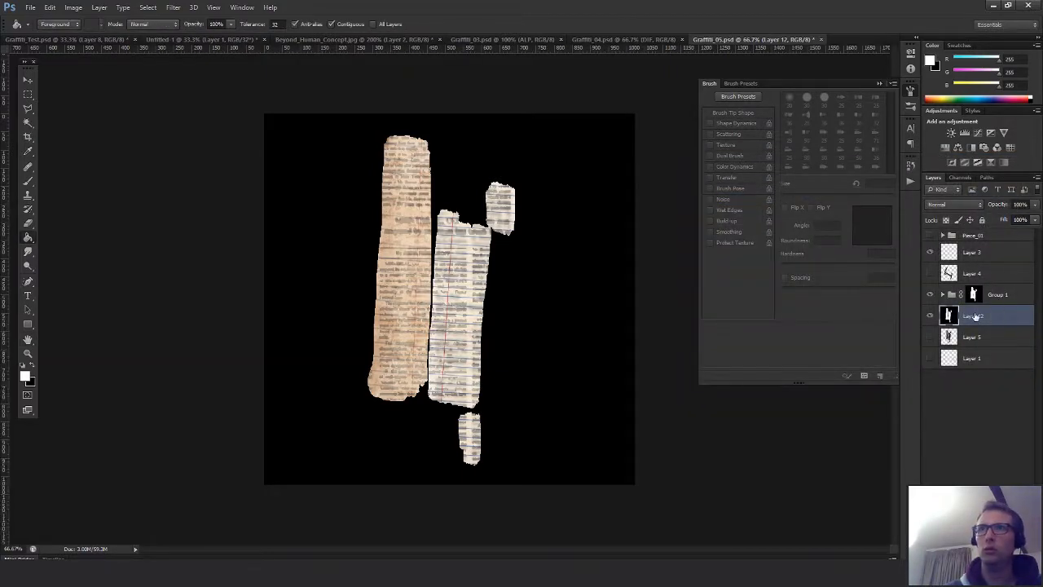
double_click(972, 316)
text(ALP)
key(Return)
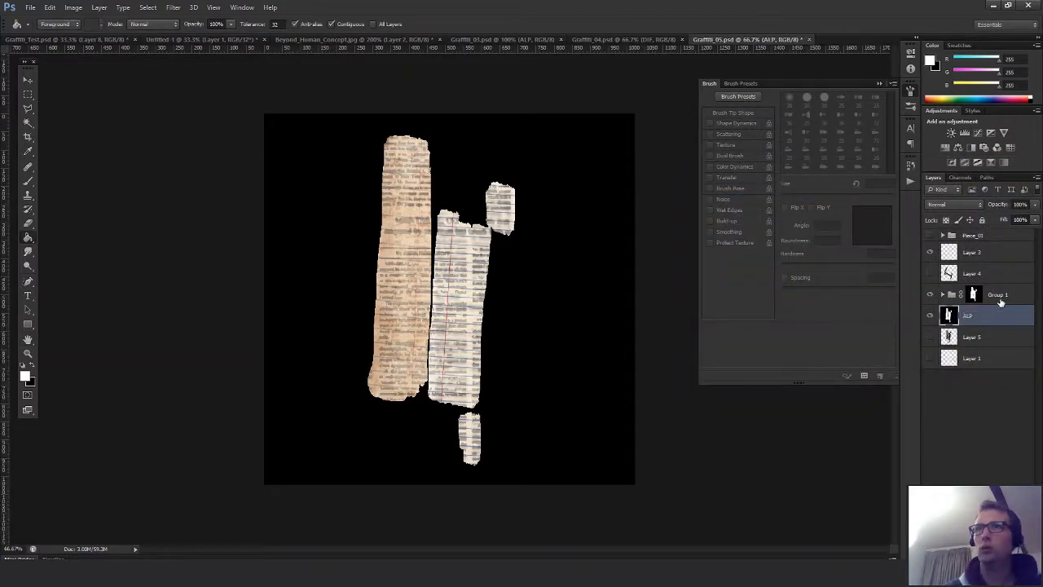
double_click(1000, 299)
text(DIF)
key(Return)
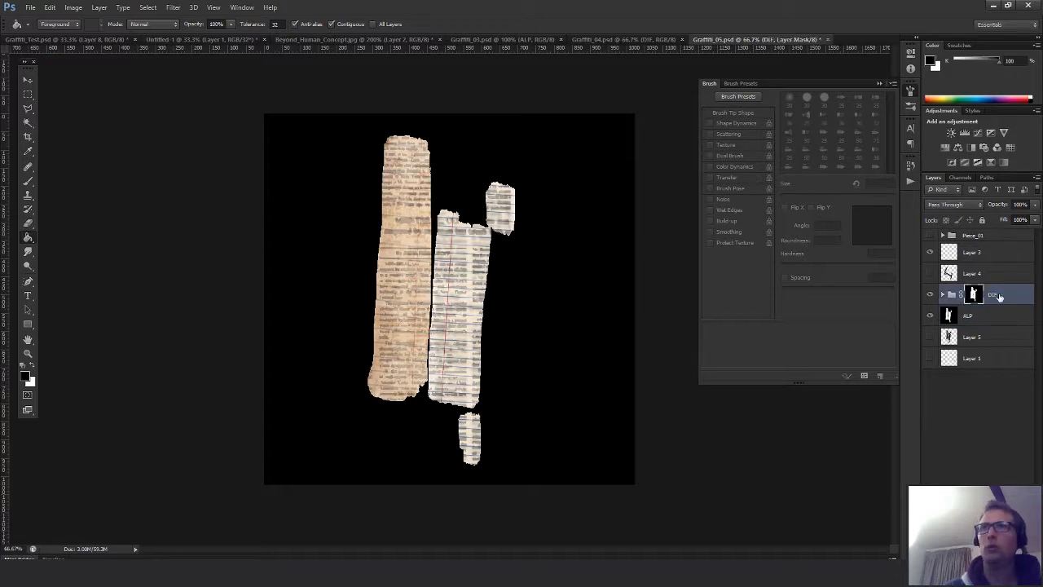
Group DIF and ALP together, keeping DIF's layer mask enabled, and name the new group Piece_02
shift+click(972, 296)
shift+click(983, 319)
shift+click(973, 298)
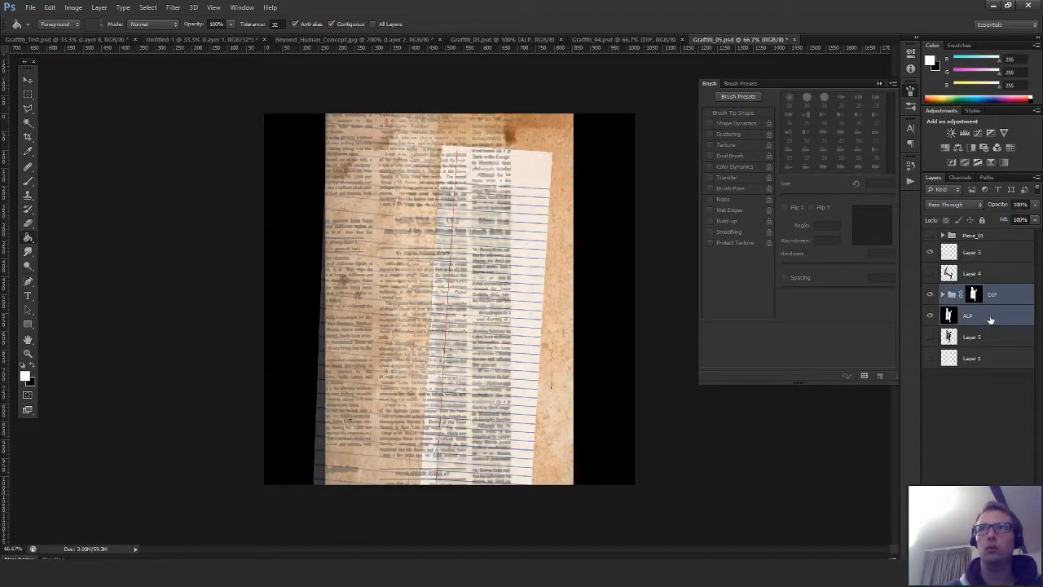
click(990, 318)
shift+click(1010, 298)
key(ctrl+g)
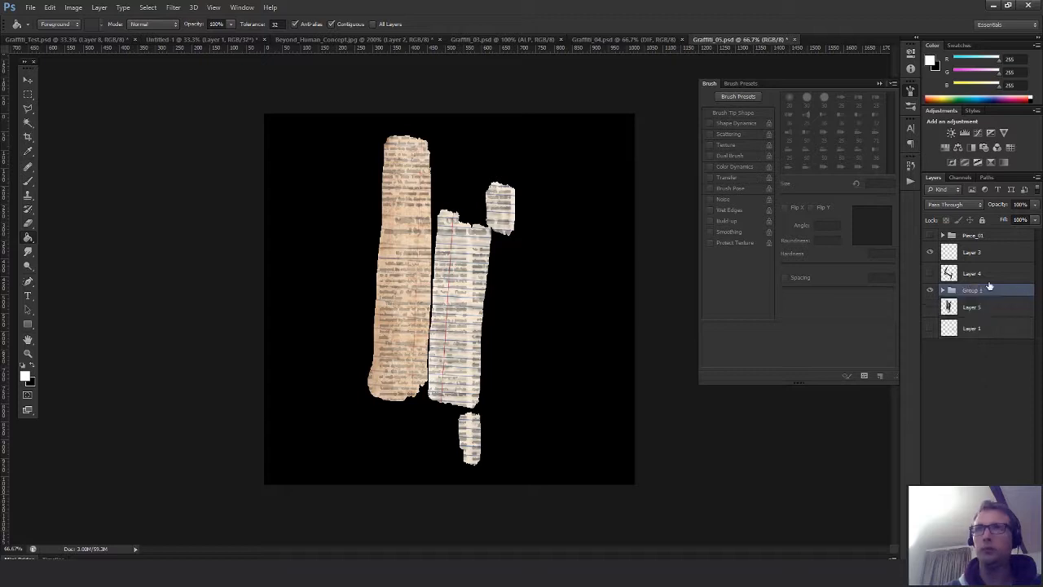
double_click(967, 292)
text(Piec)
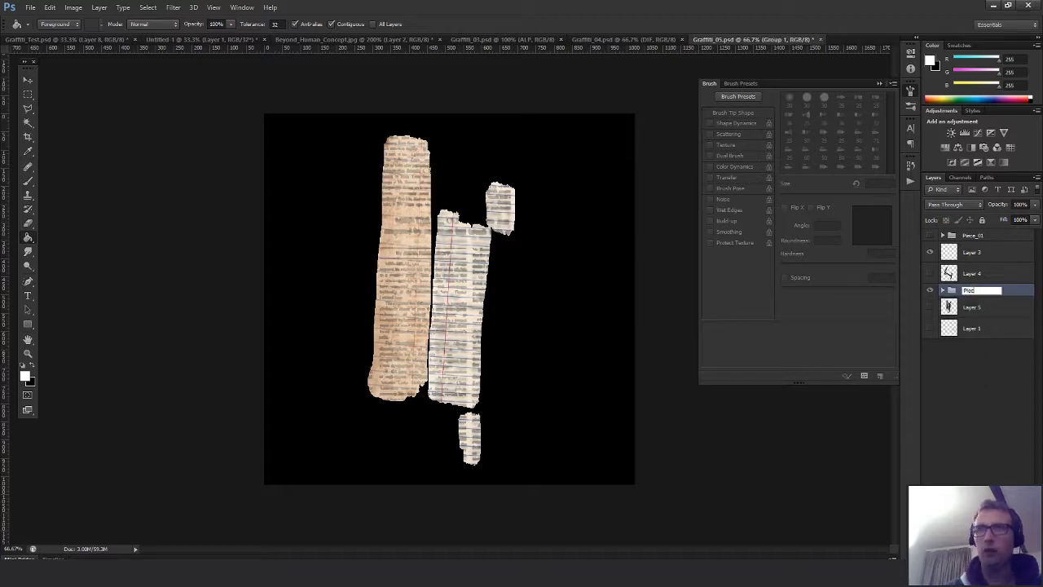
text(e_02)
key(Return)
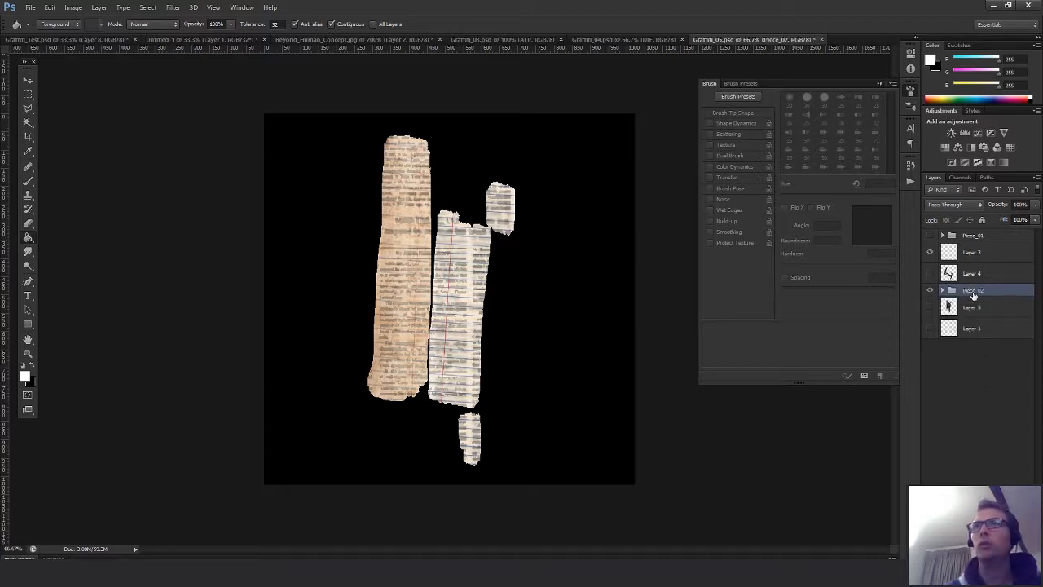
Move Piece_02 up to directly below Piece_01 and hide it
key(ctrl+bracketright)
key(ctrl+bracketright)
key(m)
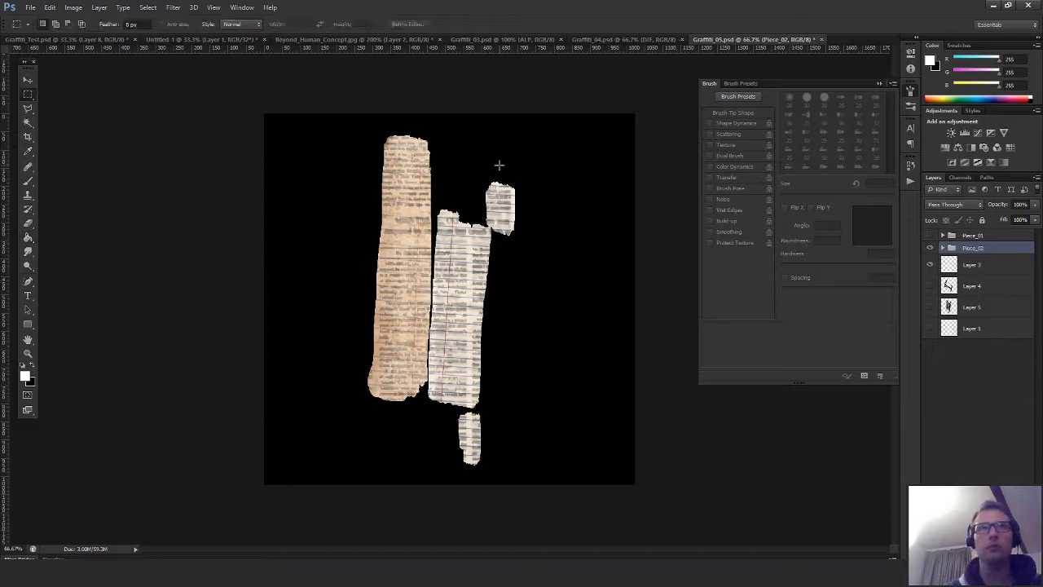
click(931, 247)
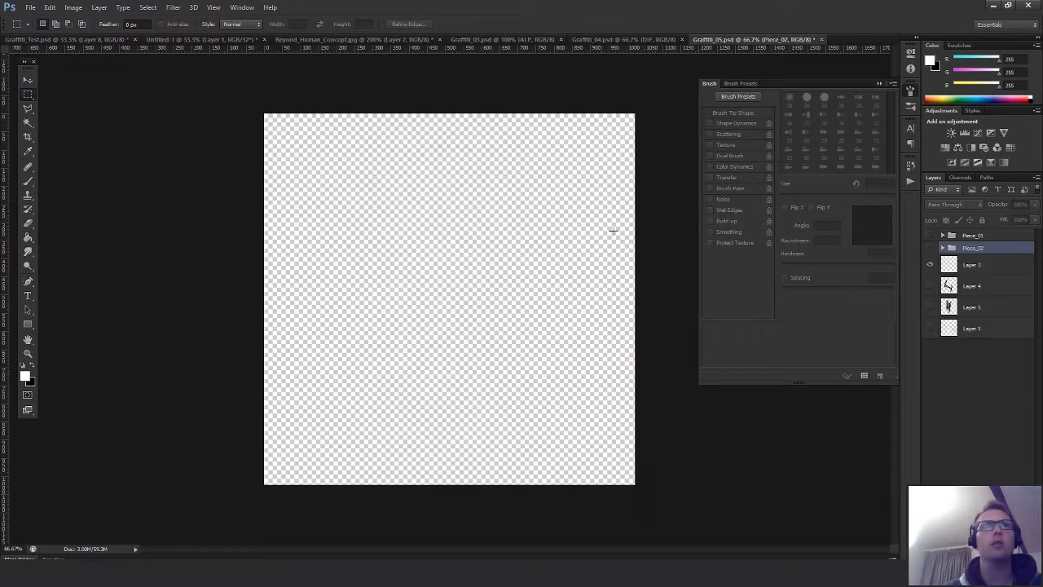
Show Layer 1 and delete the two dark scribbled marks on the left side of the sketches
click(930, 327)
key(v)
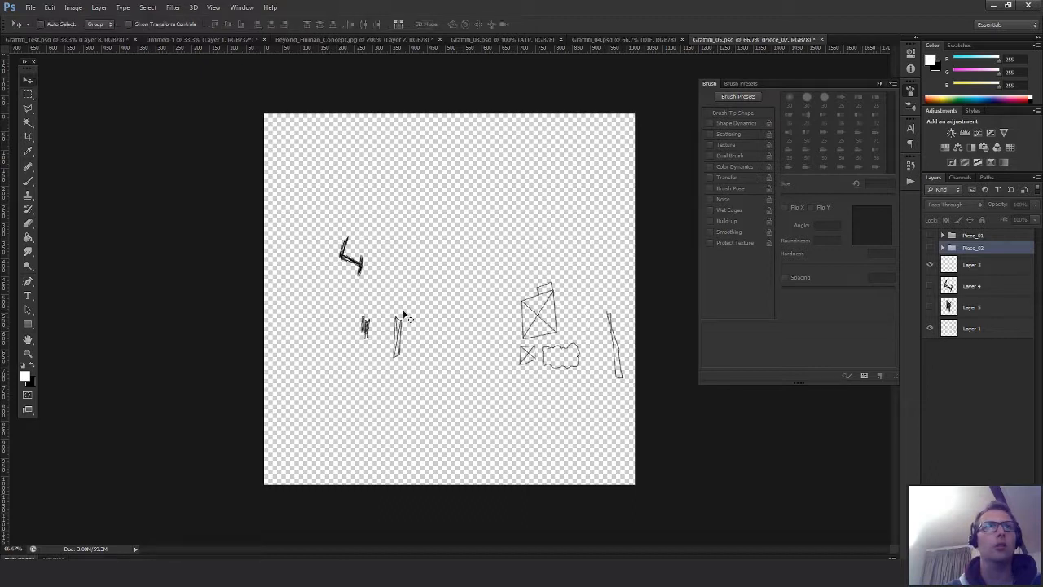
click(952, 334)
key(m)
mouse_move(290, 196)
mouse_down()
mouse_move(390, 373)
mouse_move(383, 391)
mouse_up()
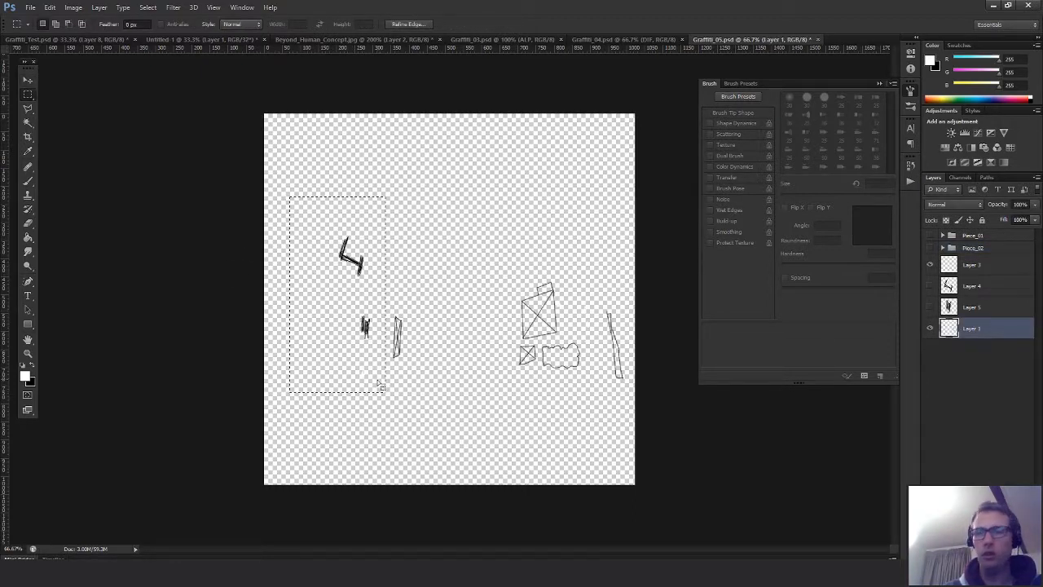
key(Delete)
key(ctrl+d)
Shift the Layer 1 sketches left so the remaining lettering and shapes lie on the canvas, and view them at 100%
key(v)
mouse_move(542, 345)
mouse_down()
mouse_move(354, 328)
mouse_move(377, 325)
mouse_move(366, 330)
mouse_up()
mouse_move(440, 349)
mouse_down()
mouse_move(402, 352)
mouse_move(406, 361)
mouse_up()
key(z)
click(436, 277)
click(463, 304)
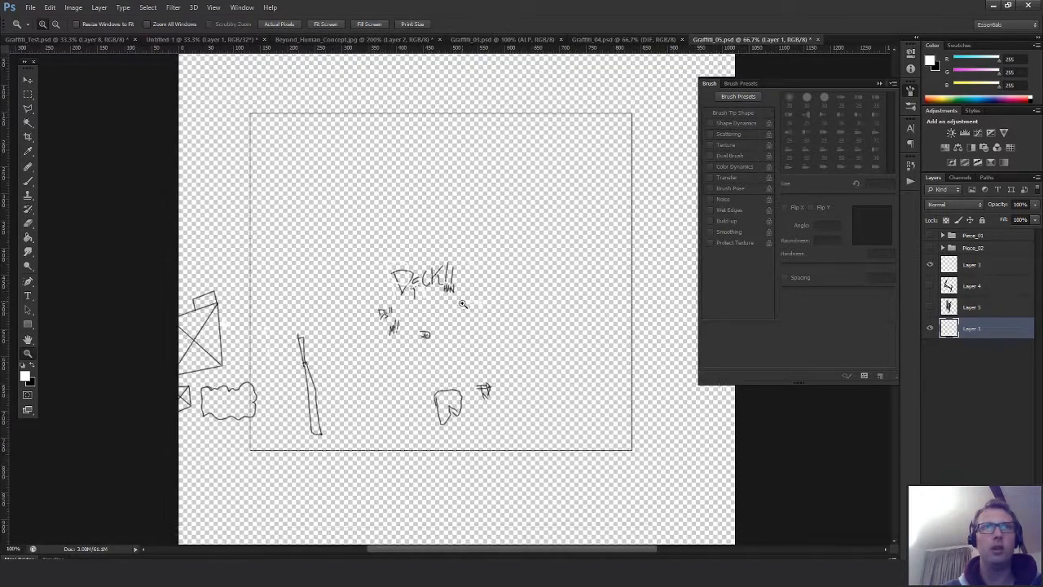
Delete the DECK!! lettering and the small marks beneath it from the Layer 1 sketches
click(442, 285)
key(m)
drag(544, 239, 334, 318)
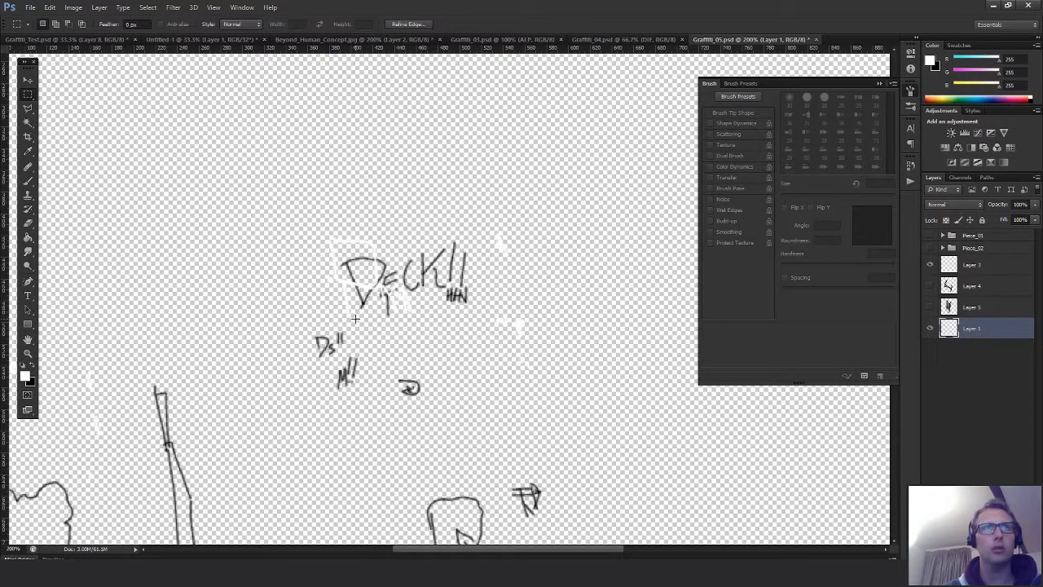
key(Delete)
key(ctrl+d)
scroll(473, 400, down, 2)
drag(453, 194, 366, 273)
key(Delete)
Copy the small Ds'', M!! and star tags plus the tag beside the tooth-like shape to a new layer, and hide Layer 1
drag(405, 304, 401, 258)
mouse_move(260, 160)
mouse_down()
mouse_move(311, 233)
mouse_move(475, 324)
mouse_up()
mouse_move(602, 367)
shift+mouse_down()
mouse_move(512, 434)
mouse_move(494, 434)
shift+mouse_up()
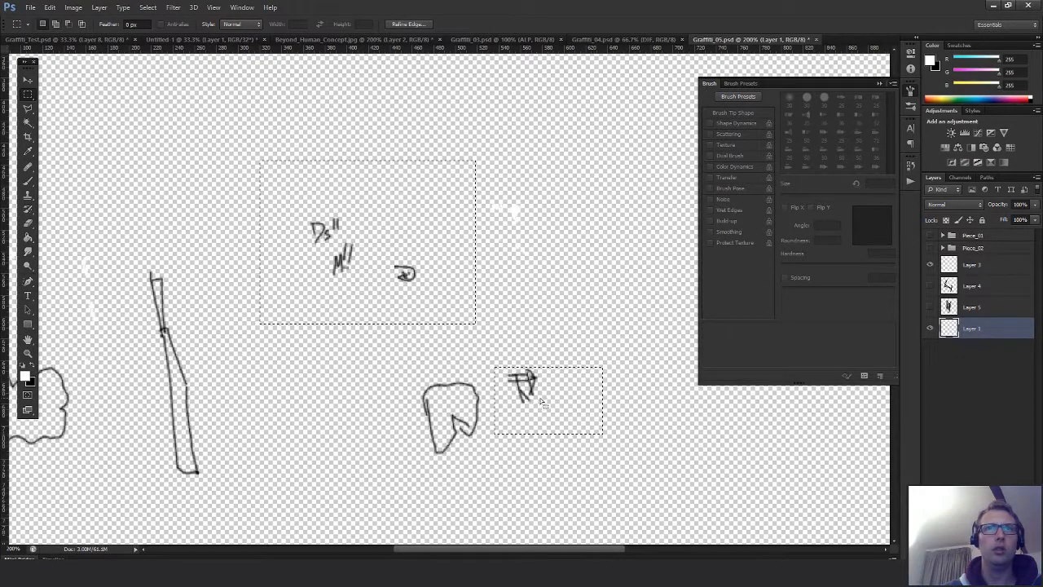
shift+drag(504, 326, 578, 372)
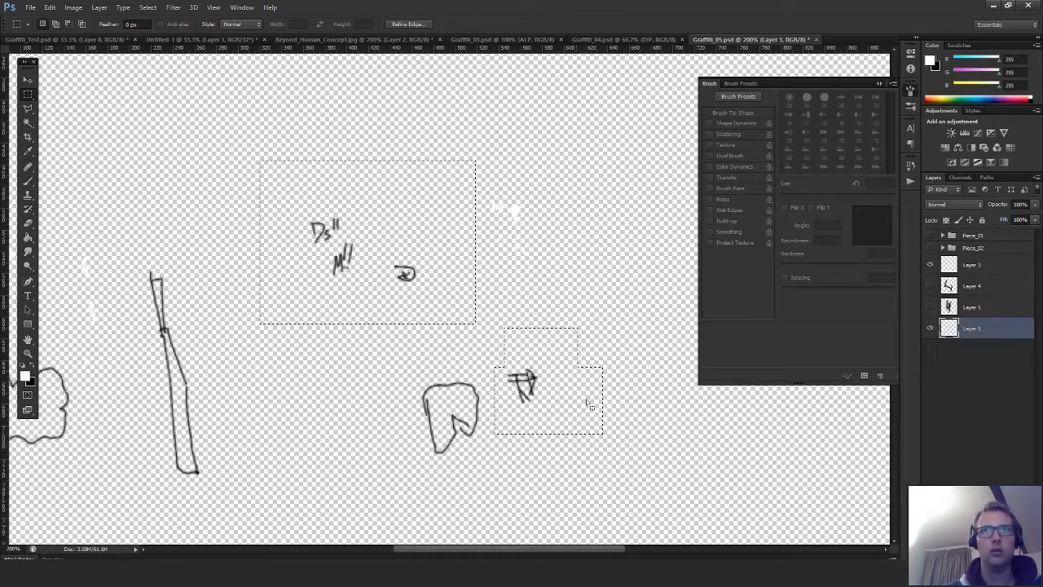
key(ctrl+j)
click(929, 348)
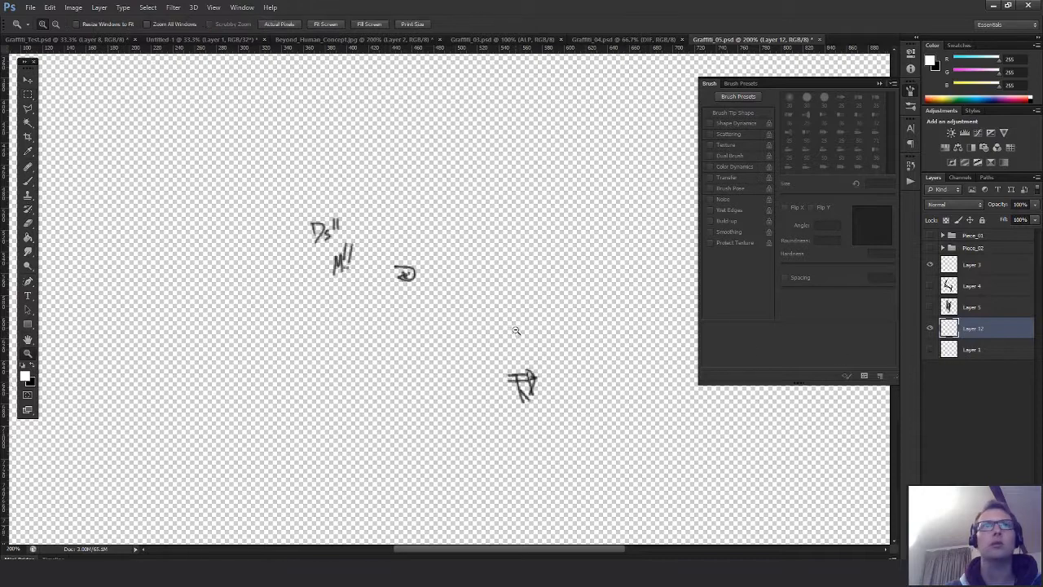
Enlarge the copied tags proportionally and shift them down so Ds'', M!! and the star tag sit on the canvas
key(z)
alt+click(517, 340)
alt+click(517, 345)
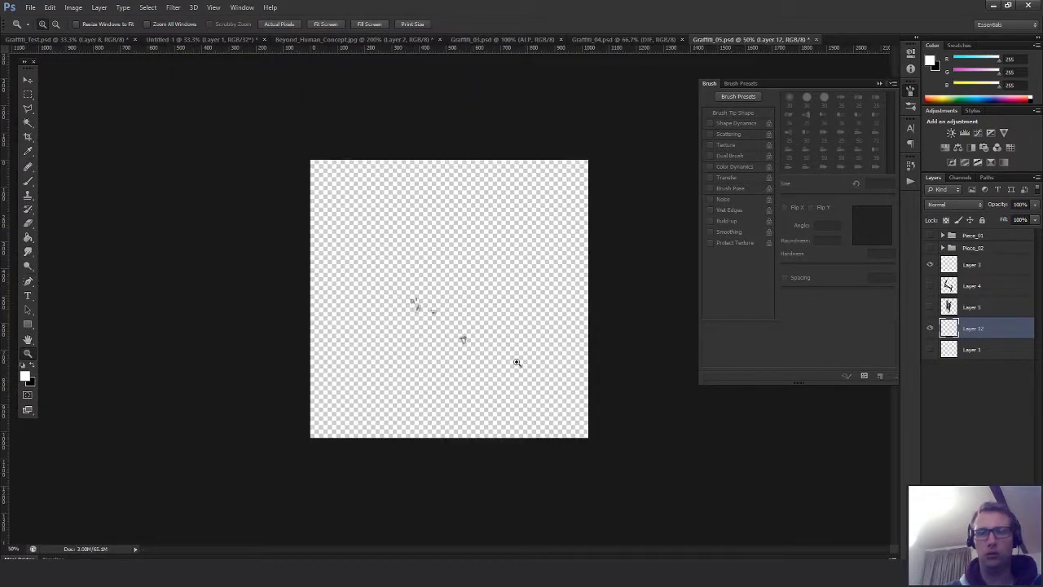
key(ctrl+t)
mouse_move(468, 296)
alt+shift+mouse_down()
mouse_move(571, 270)
mouse_move(627, 242)
mouse_move(614, 261)
alt+shift+mouse_up()
key(Return)
key(v)
mouse_move(468, 268)
mouse_down()
mouse_move(468, 282)
mouse_move(533, 308)
mouse_move(454, 298)
mouse_move(477, 338)
mouse_up()
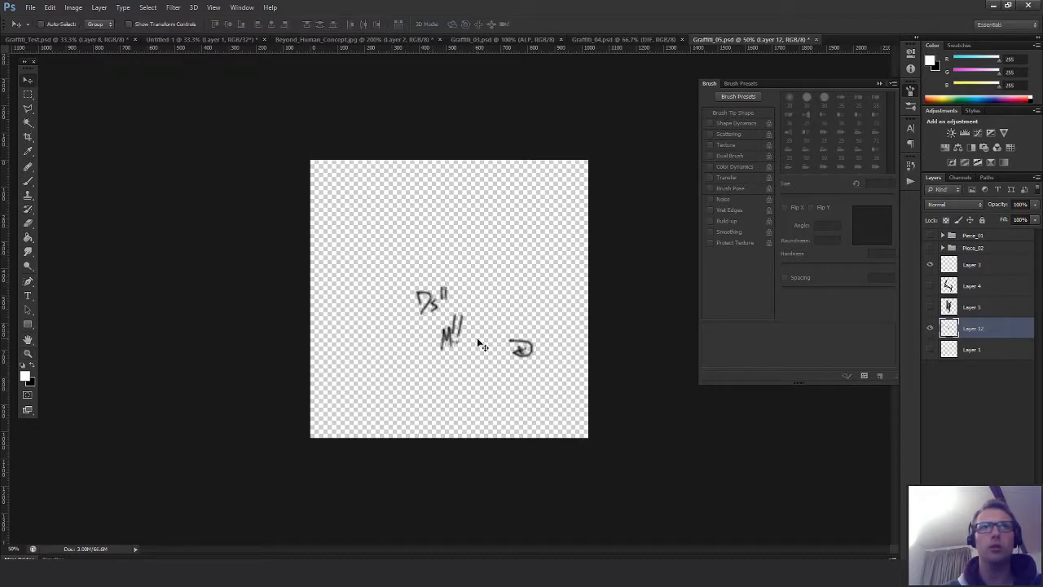
Scale the tags up proportionally to about 314% and position them so only Ds'' and M!! lie on the canvas
key(ctrl+t)
alt+shift+drag(669, 263, 893, 234)
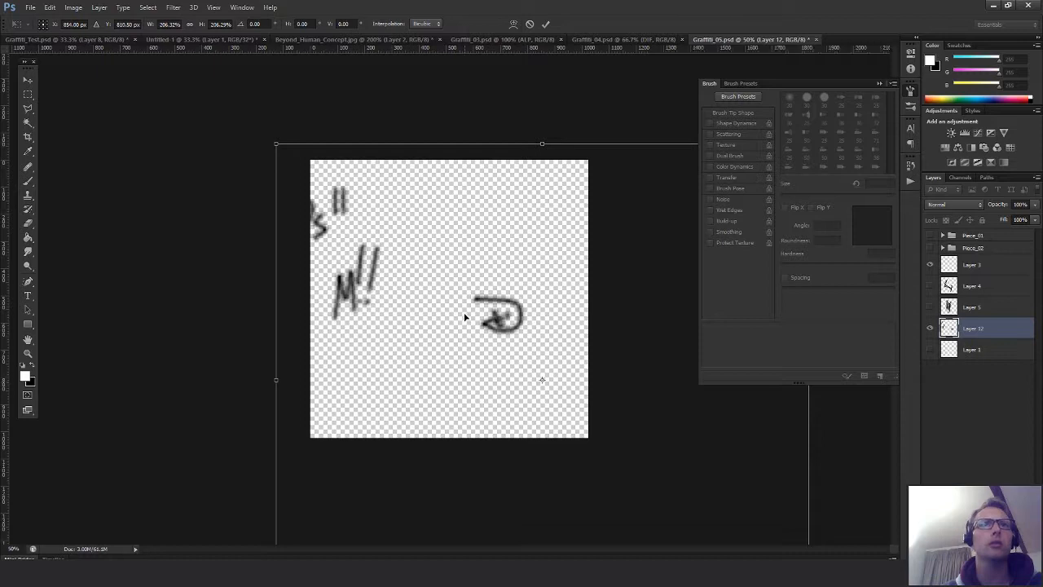
drag(464, 313, 530, 364)
alt+shift+drag(351, 209, 204, 90)
mouse_move(406, 272)
mouse_down()
mouse_move(540, 344)
mouse_move(559, 325)
mouse_up()
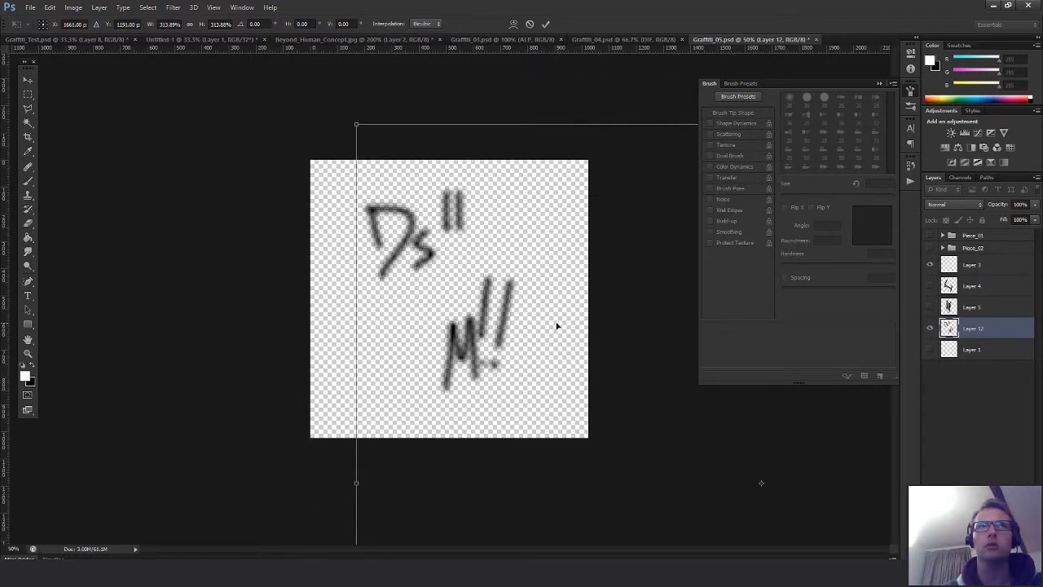
key(Return)
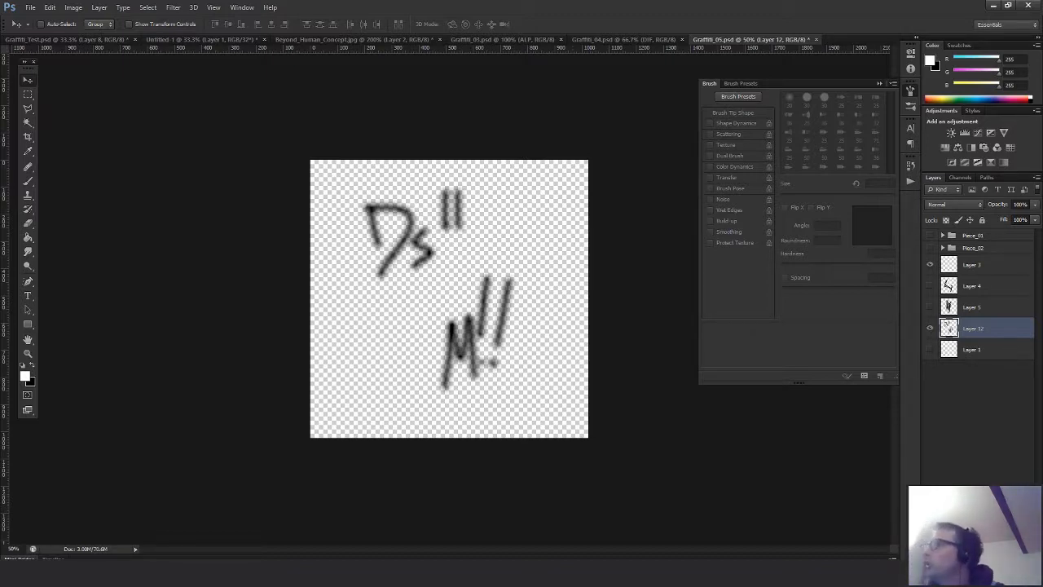
Switch to Chrome, open the imgur graffiti album and reload it
mouse_move(383, 574)
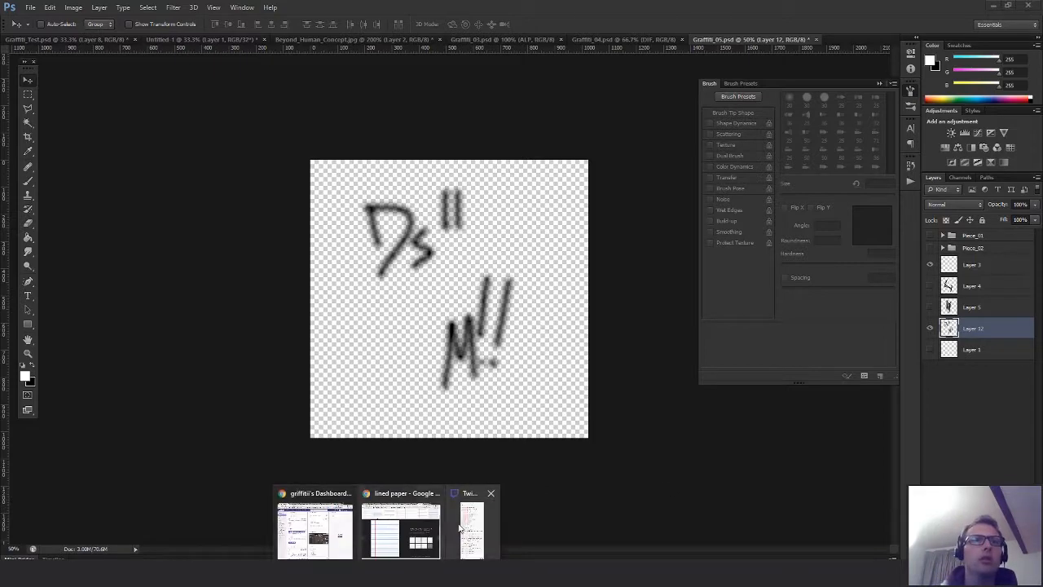
click(426, 509)
click(810, 25)
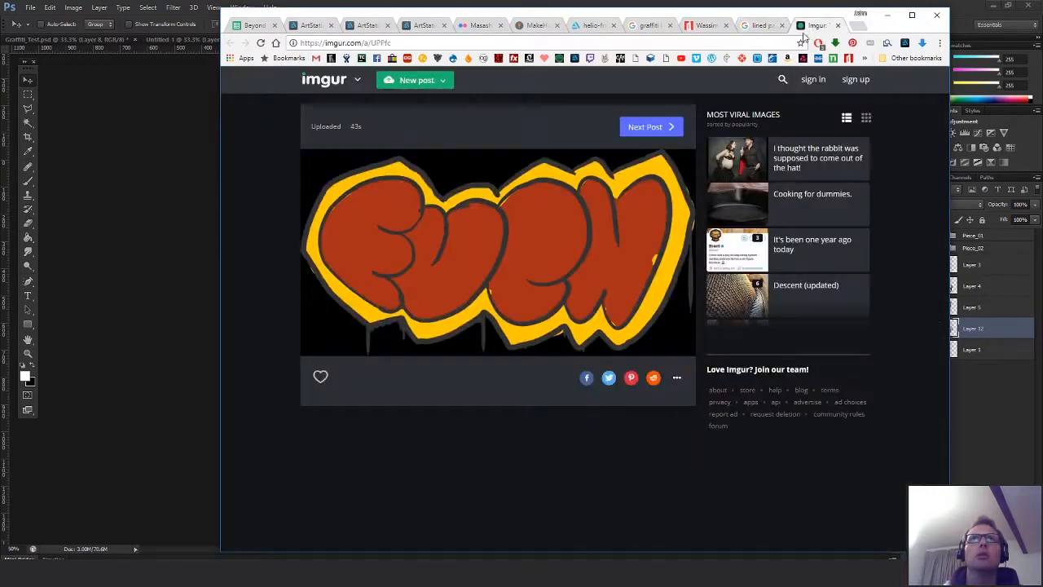
click(261, 42)
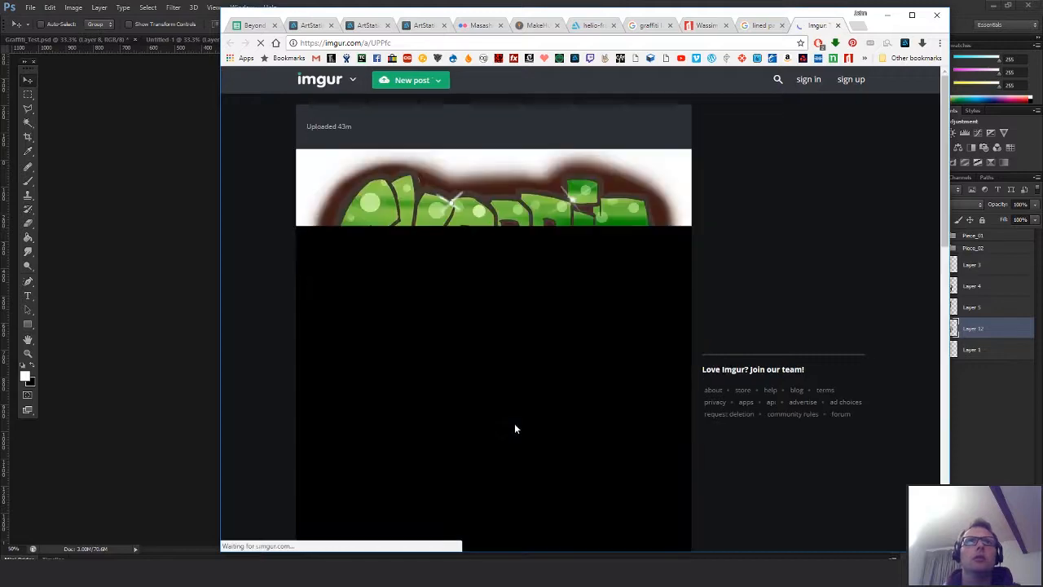
Examine the graffiti pieces throughout the imgur album and return to Photoshop
scroll(697, 445, down, 3)
scroll(698, 446, down, 10)
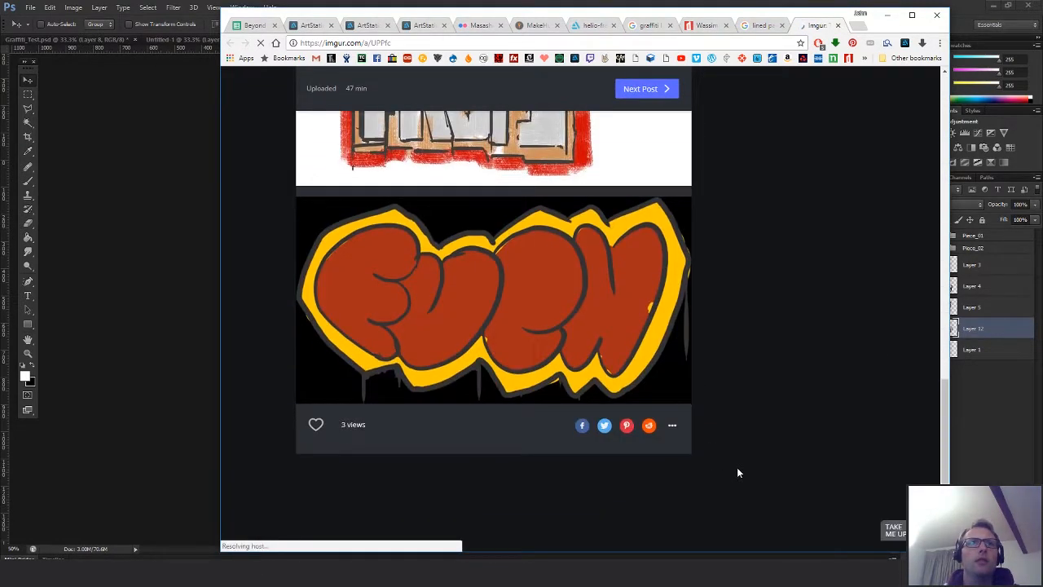
scroll(737, 467, up, 13)
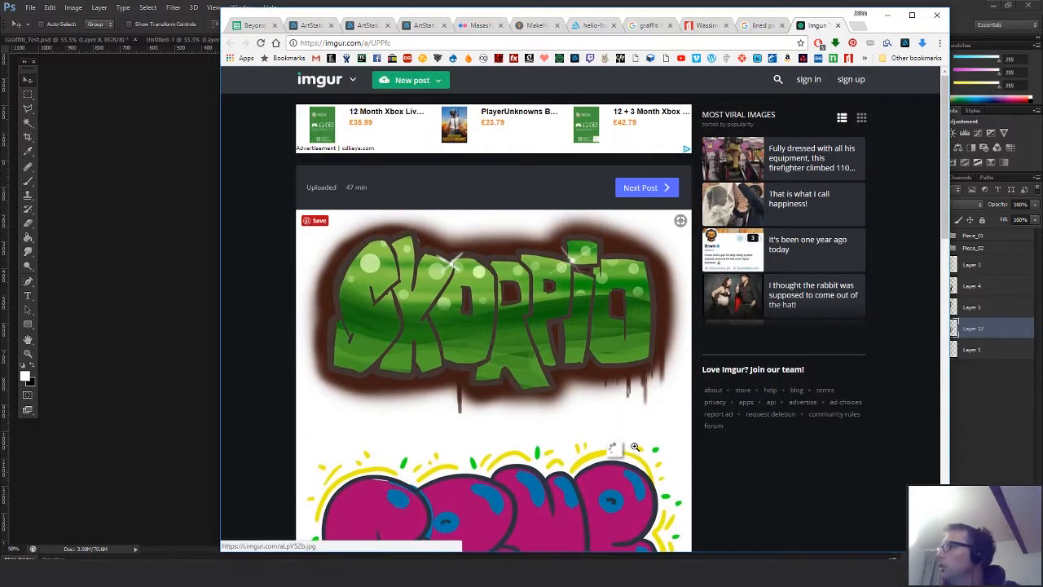
scroll(619, 448, down, 2)
scroll(631, 469, up, 2)
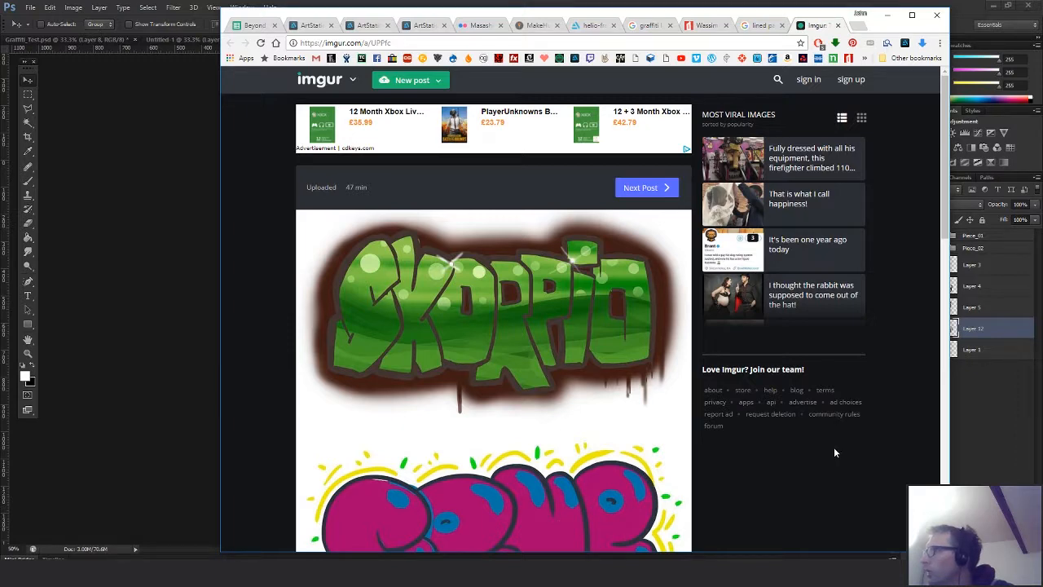
scroll(769, 447, down, 2)
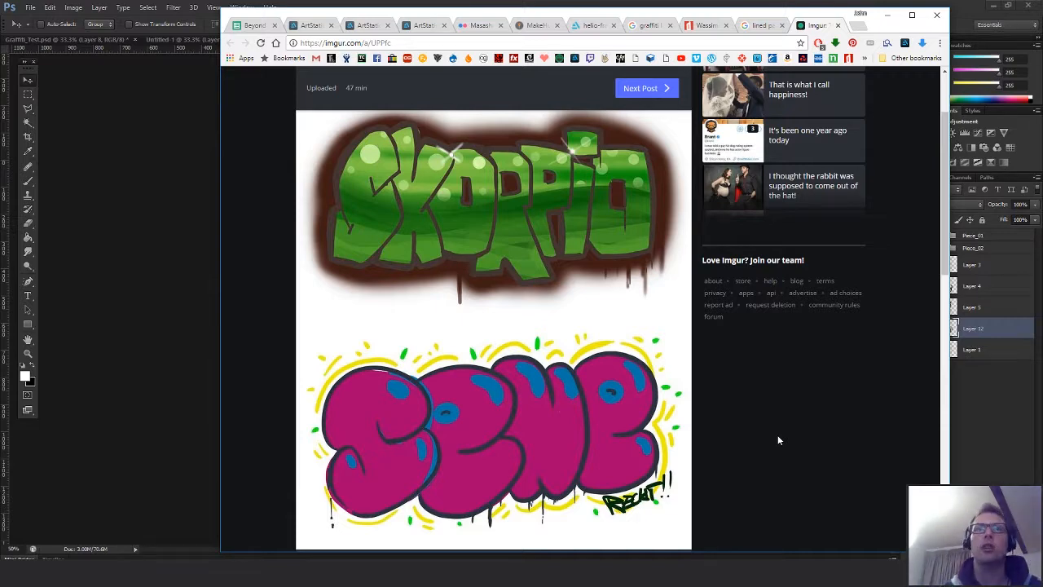
scroll(571, 424, down, 4)
scroll(584, 391, up, 3)
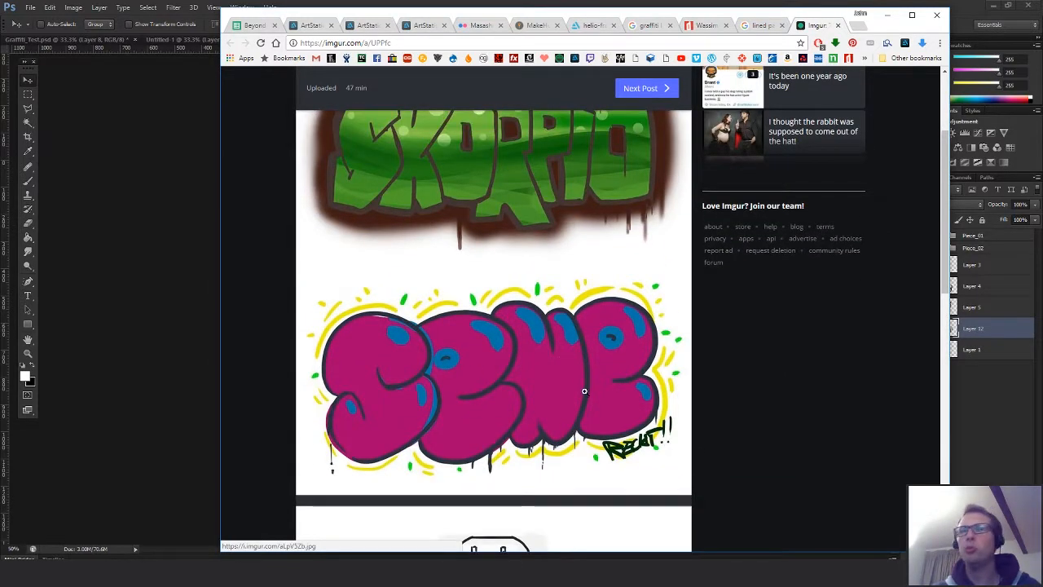
mouse_move(585, 393)
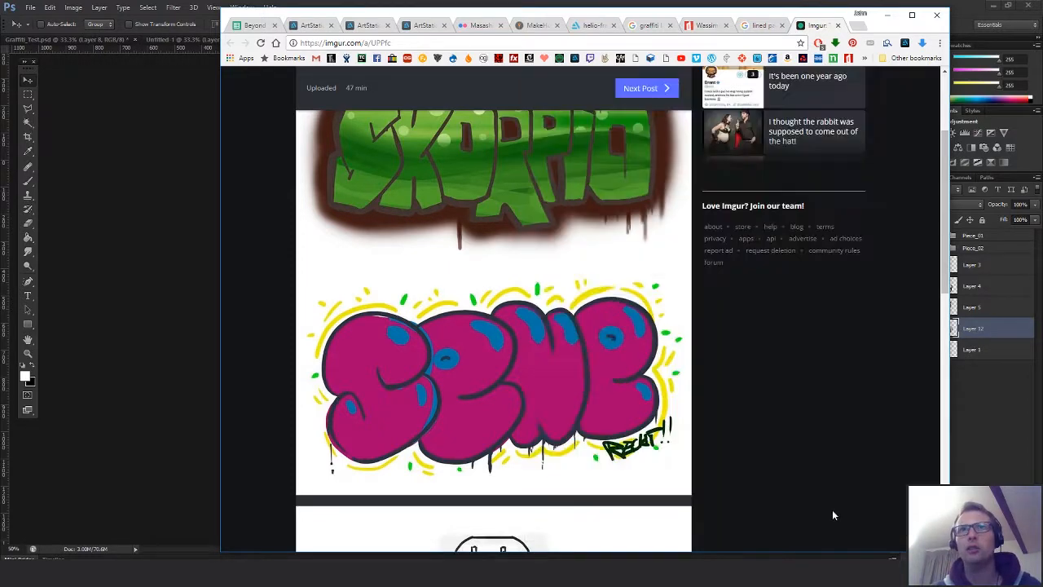
scroll(806, 493, down, 5)
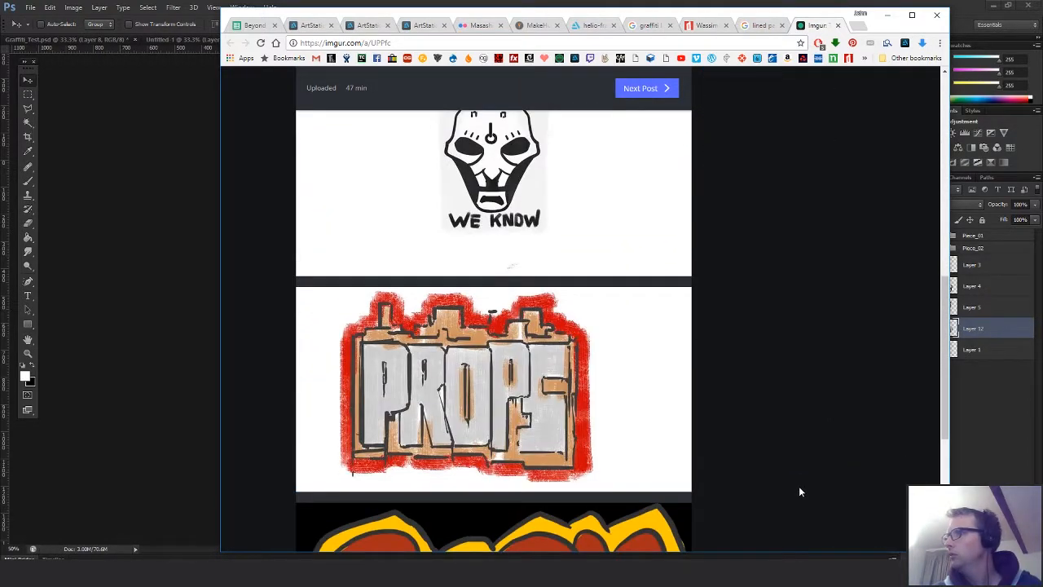
scroll(749, 479, down, 3)
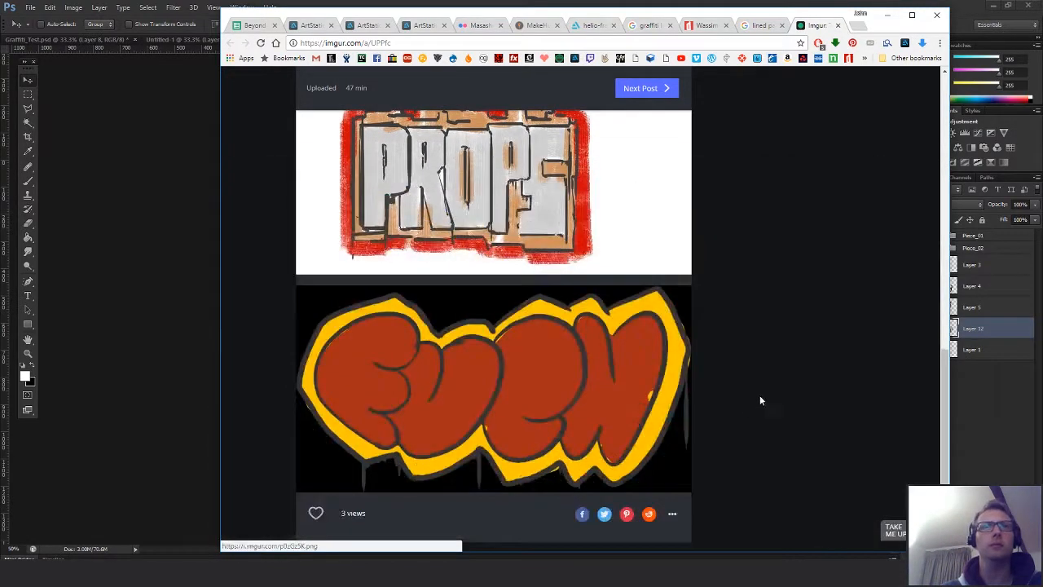
scroll(766, 403, up, 3)
scroll(774, 405, up, 8)
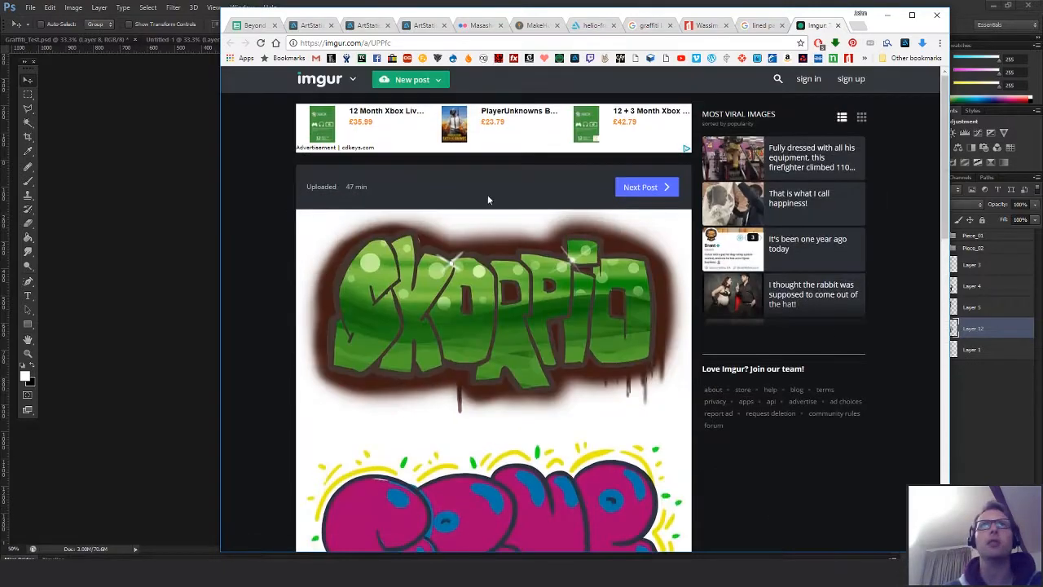
click(181, 116)
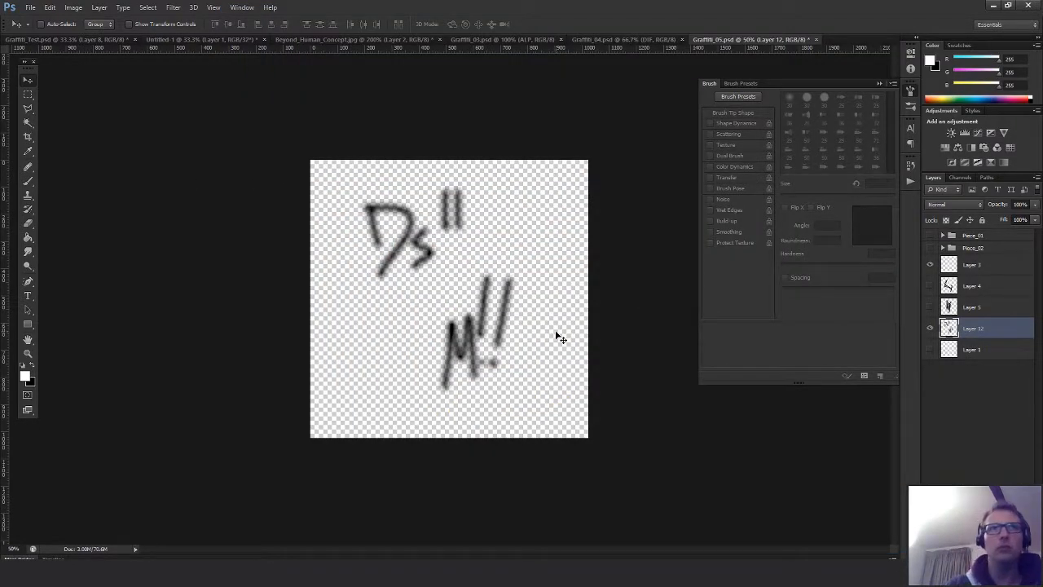
Paint over the blurry Ds'' tag on Layer 12 in solid black with a 30 px brush
key(b)
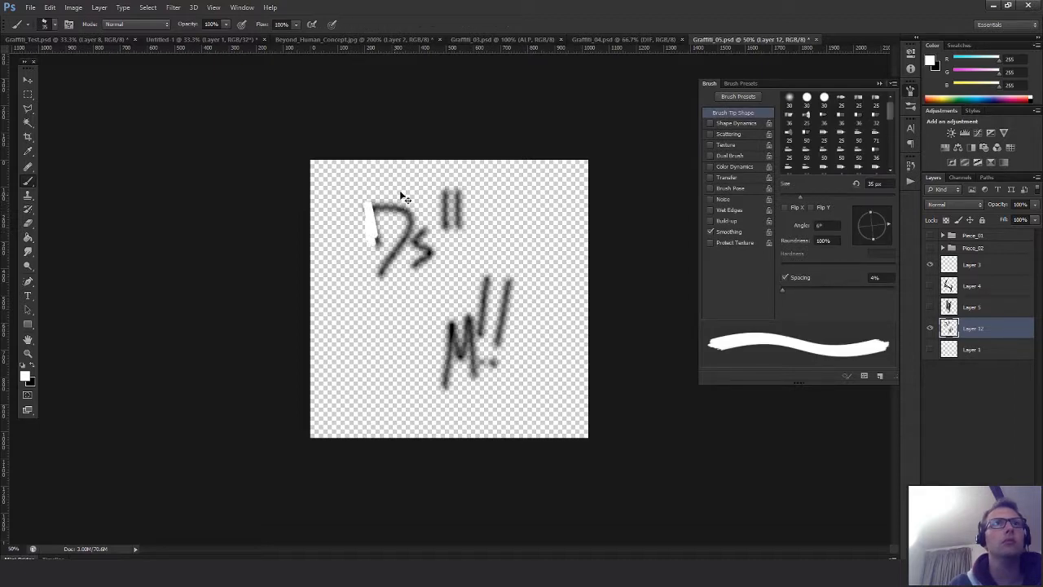
key(x)
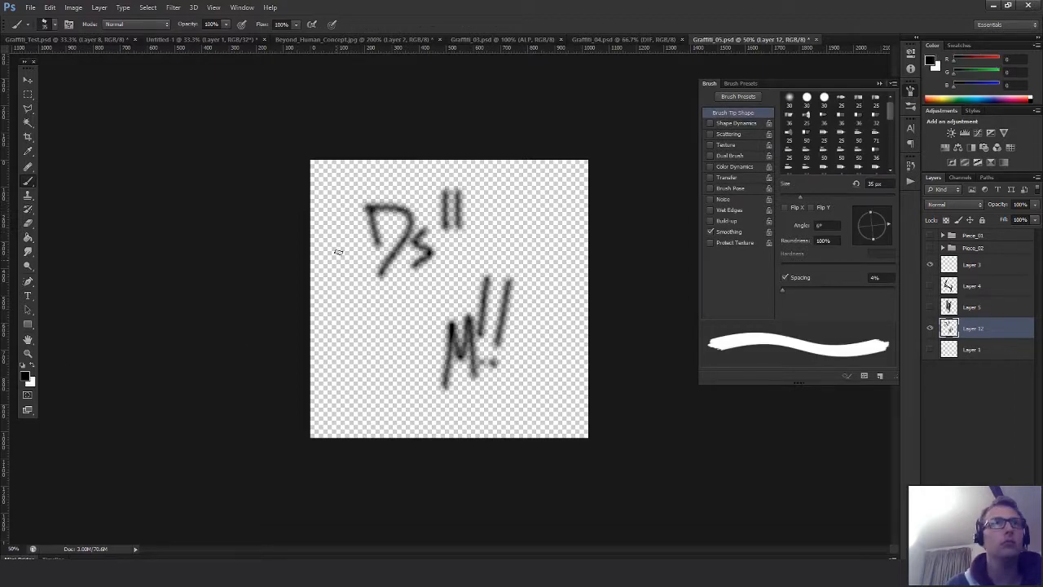
drag(352, 230, 378, 244)
key(ctrl+z)
key(bracketleft)
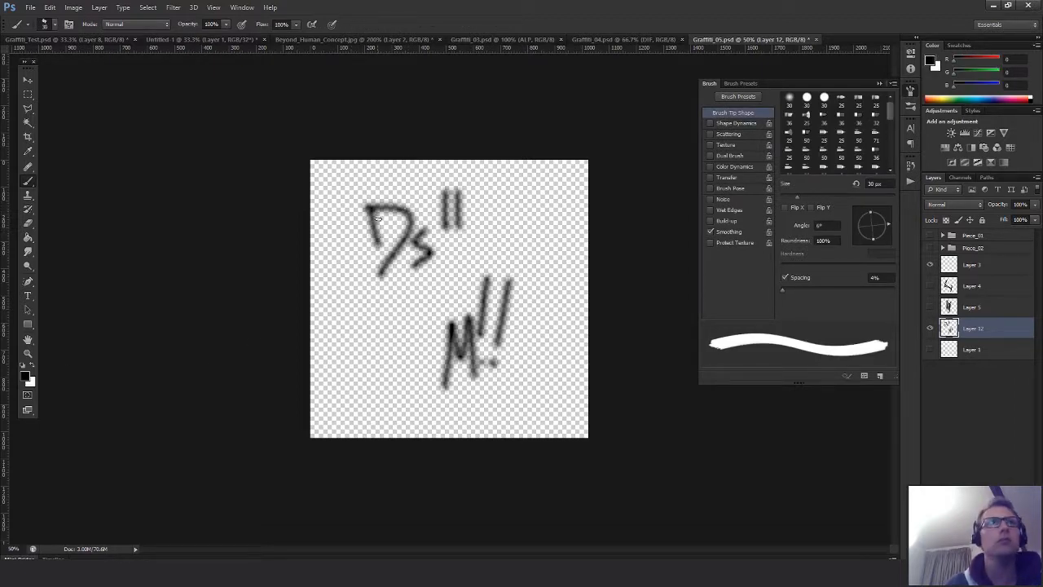
drag(367, 209, 377, 241)
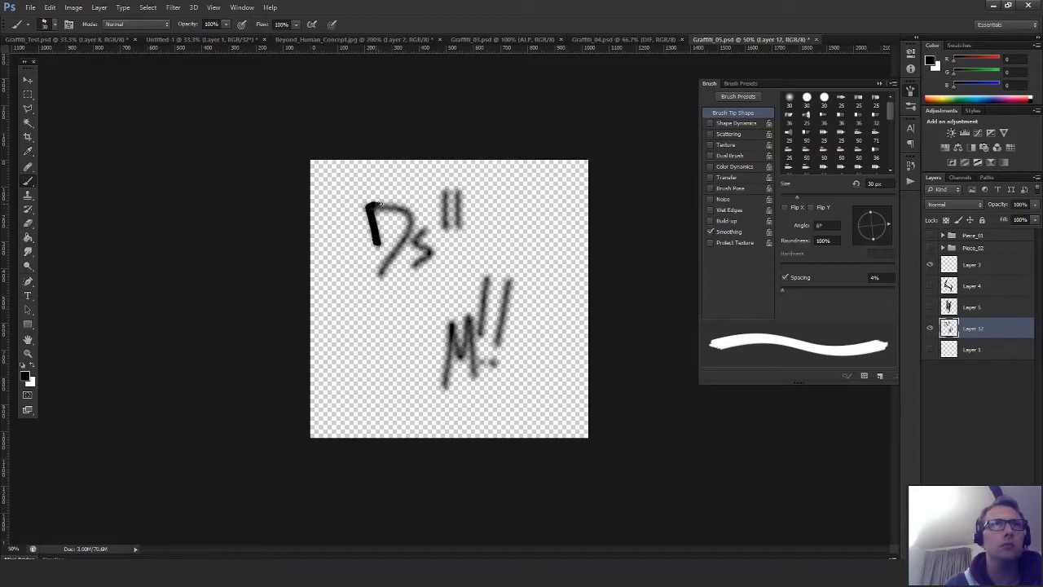
mouse_move(405, 209)
mouse_down()
mouse_move(413, 235)
mouse_move(380, 268)
mouse_up()
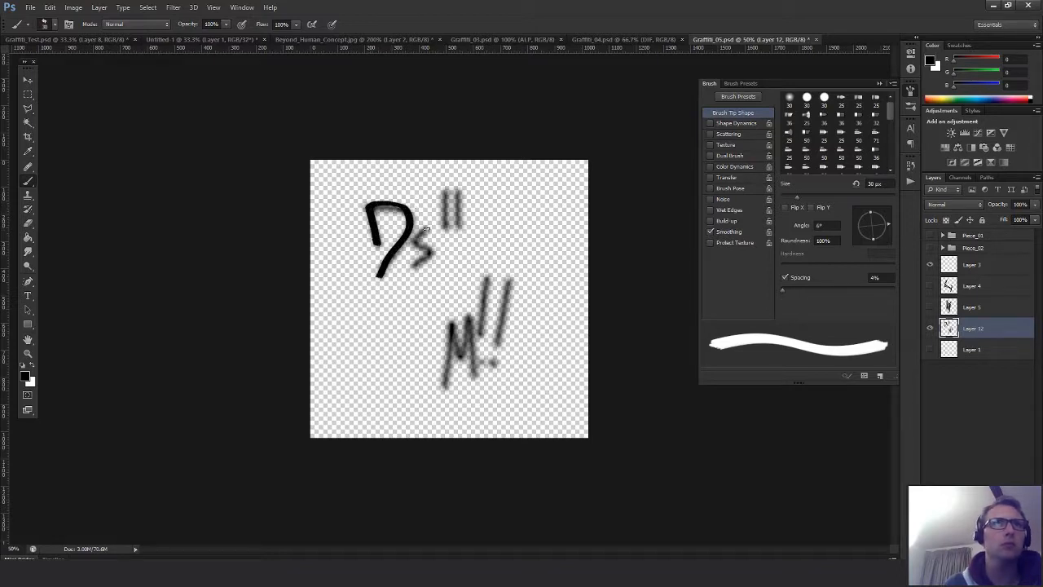
drag(423, 230, 411, 269)
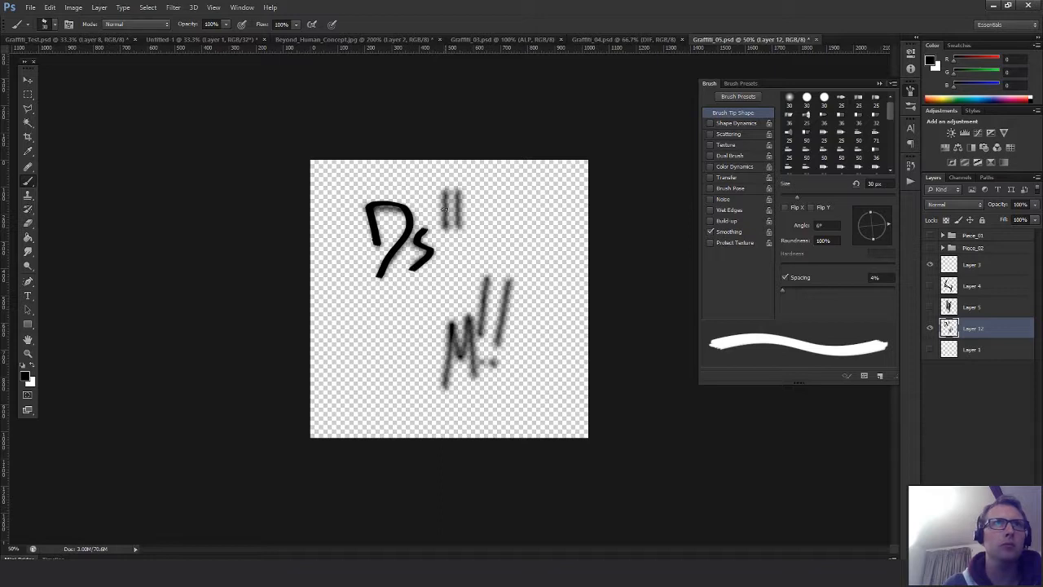
mouse_move(446, 190)
mouse_down()
mouse_move(445, 231)
mouse_move(462, 230)
mouse_up()
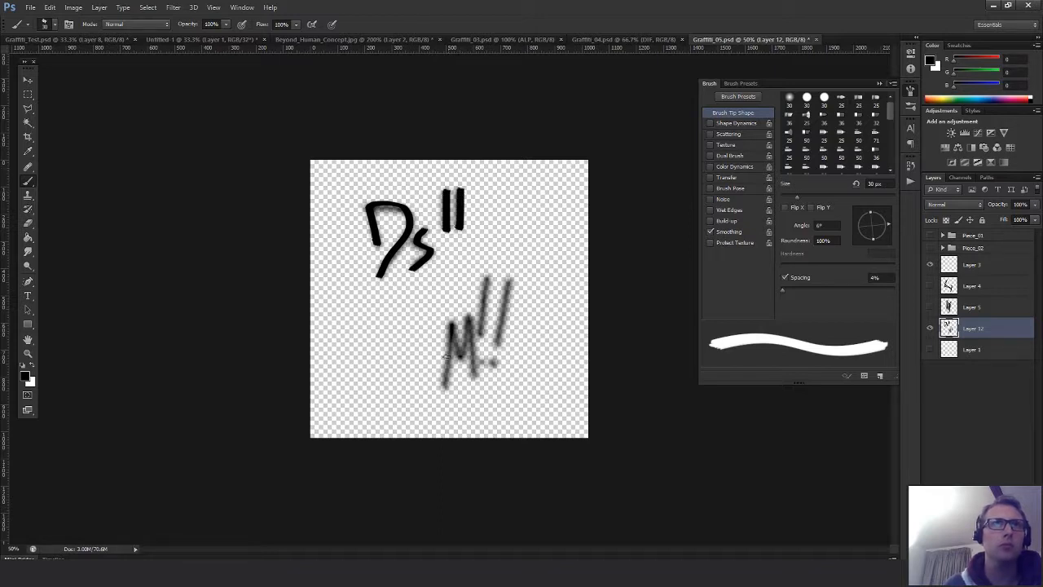
Paint over the M!! tag with solid black strokes, including the exclamation marks and one dot
mouse_move(445, 388)
mouse_down()
mouse_move(449, 320)
mouse_move(459, 358)
mouse_move(471, 317)
mouse_move(475, 381)
mouse_up()
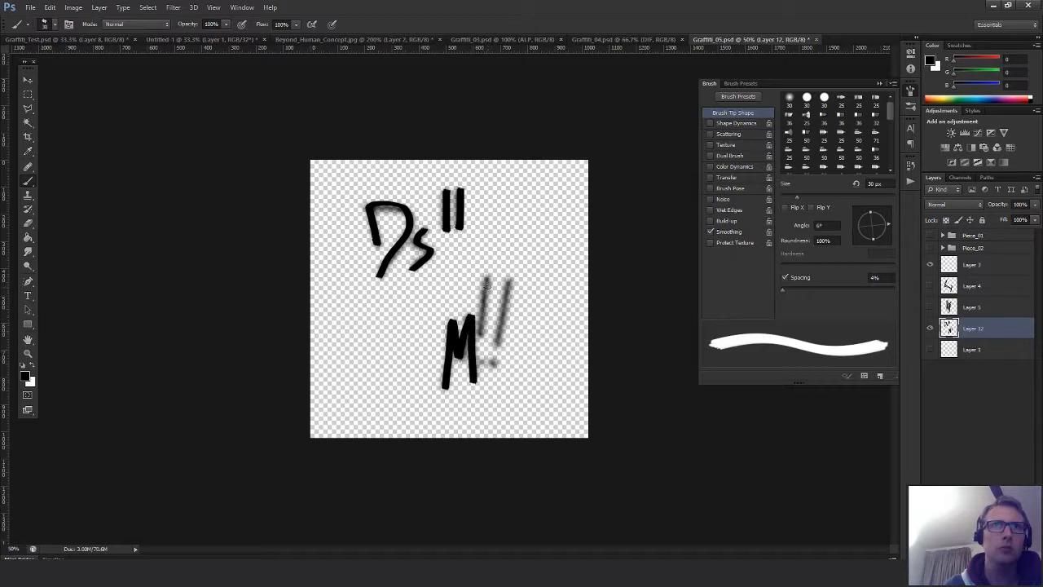
drag(489, 276, 476, 335)
drag(510, 282, 492, 348)
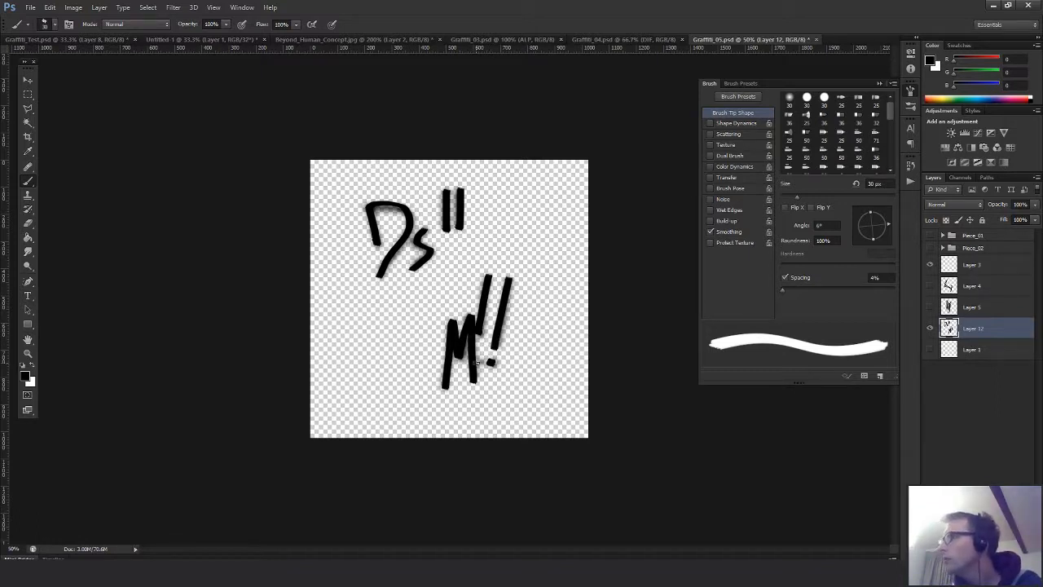
Move the repainted Ds'' and M!! tags slightly lower on the canvas, keeping their size
key(m)
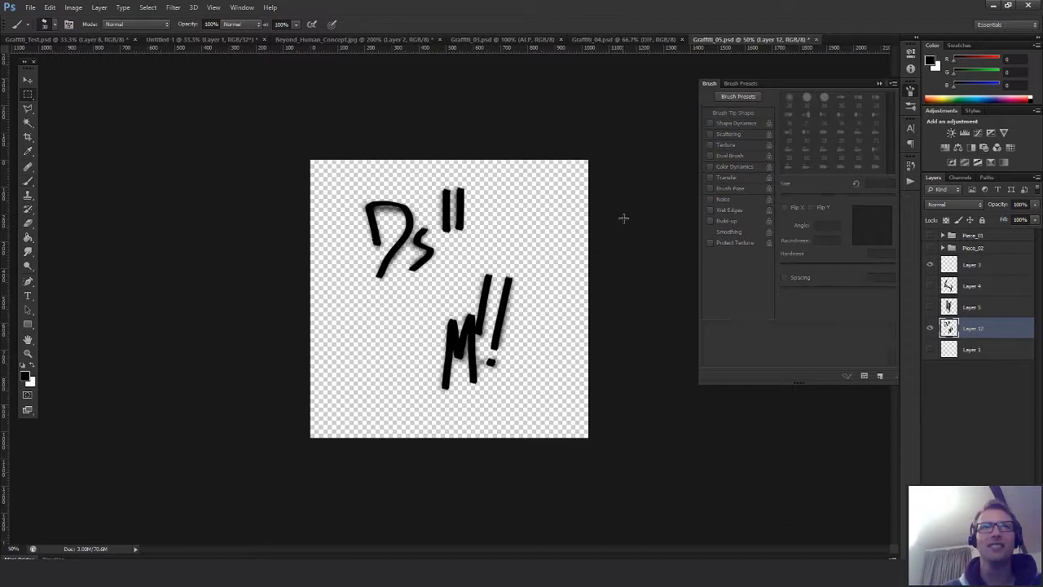
key(v)
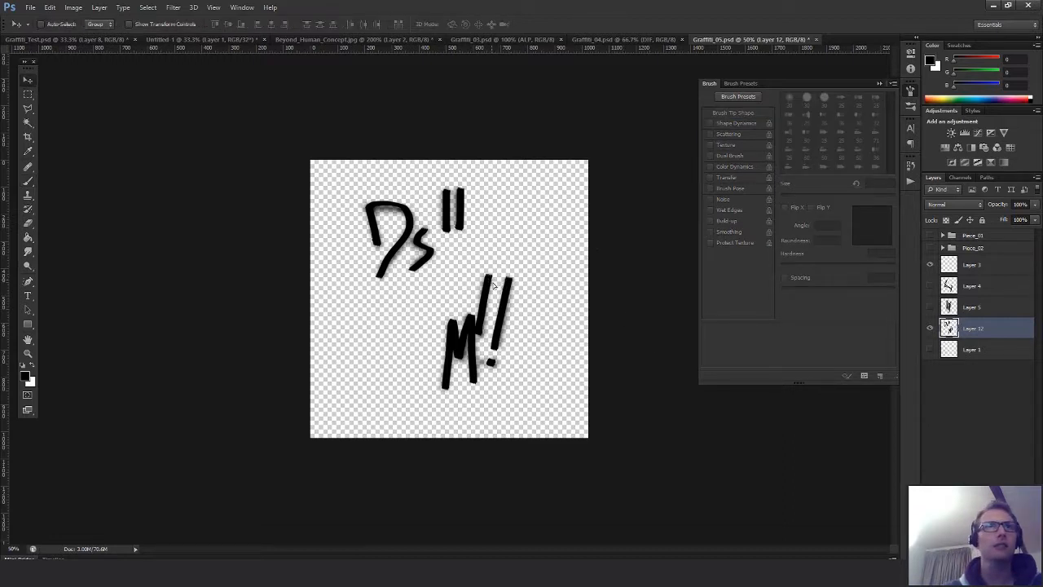
drag(502, 278, 507, 290)
key(ctrl+t)
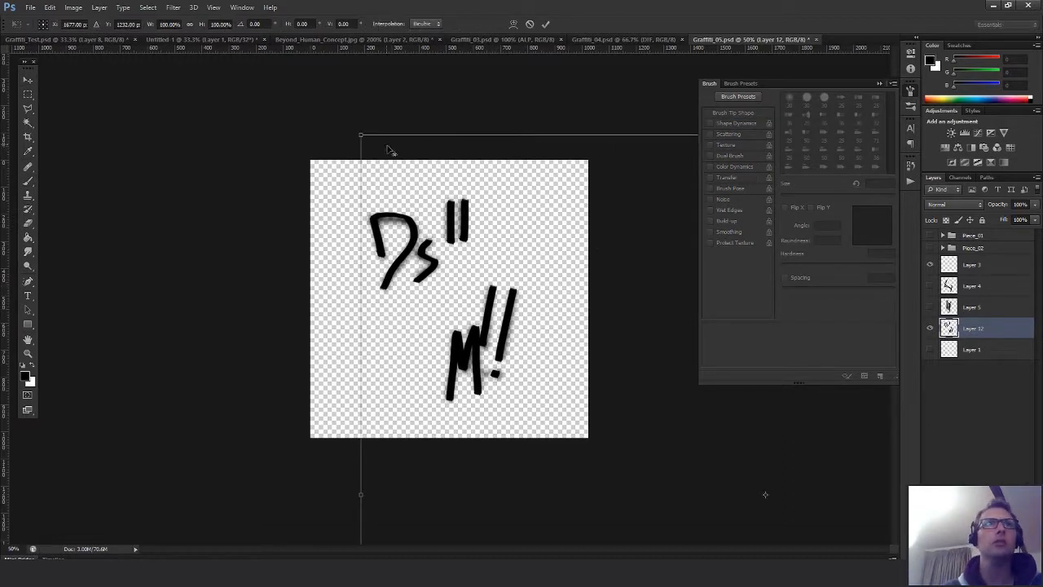
key(Return)
mouse_move(455, 274)
mouse_down()
mouse_move(515, 285)
mouse_move(464, 263)
mouse_move(470, 296)
mouse_up()
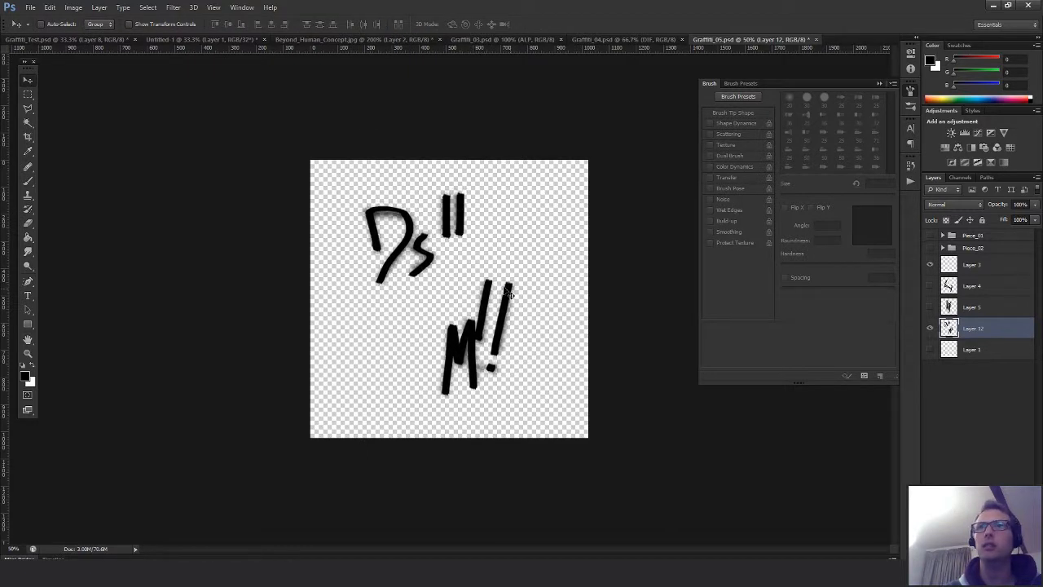
key(w)
click(408, 221)
key(ctrl+d)
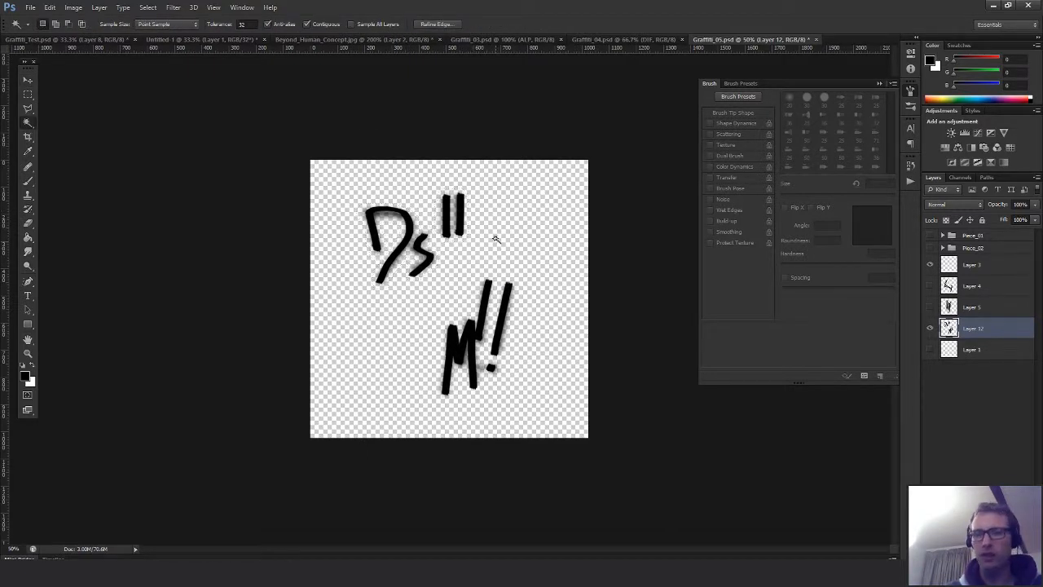
key(m)
Roll the document history back to the last Free Transform, before the brush strokes, and add an empty layer above Layer 12
click(910, 166)
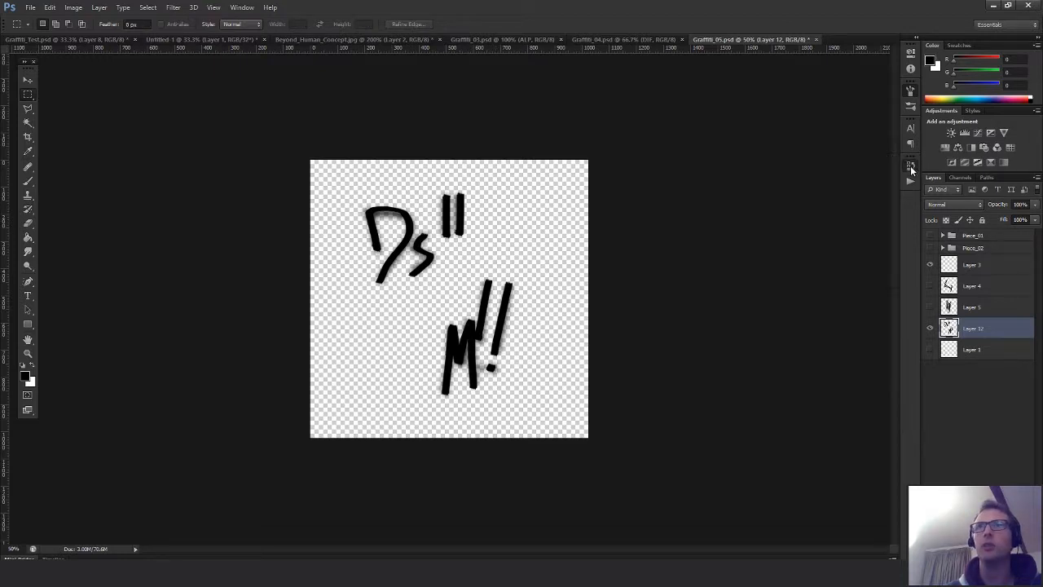
click(838, 255)
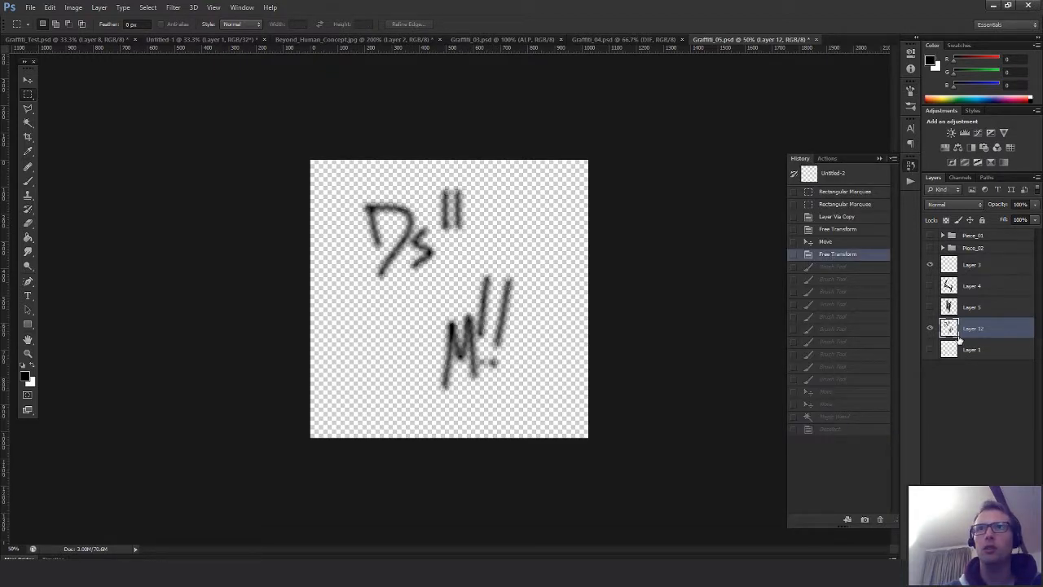
key(ctrl+shift+alt+n)
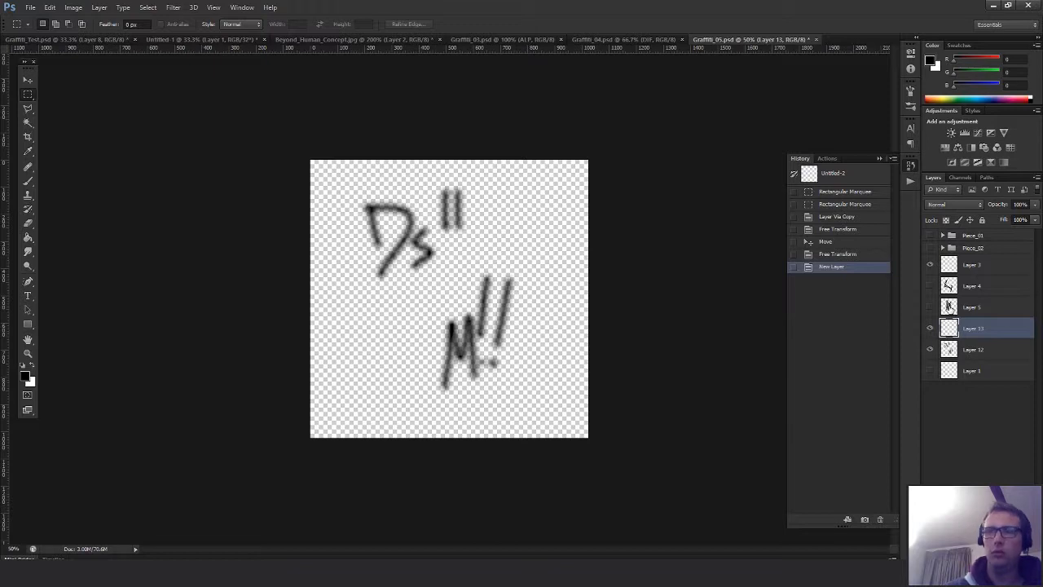
Trace the blurry Ds'' tag with solid black brush strokes on the new layer
key(b)
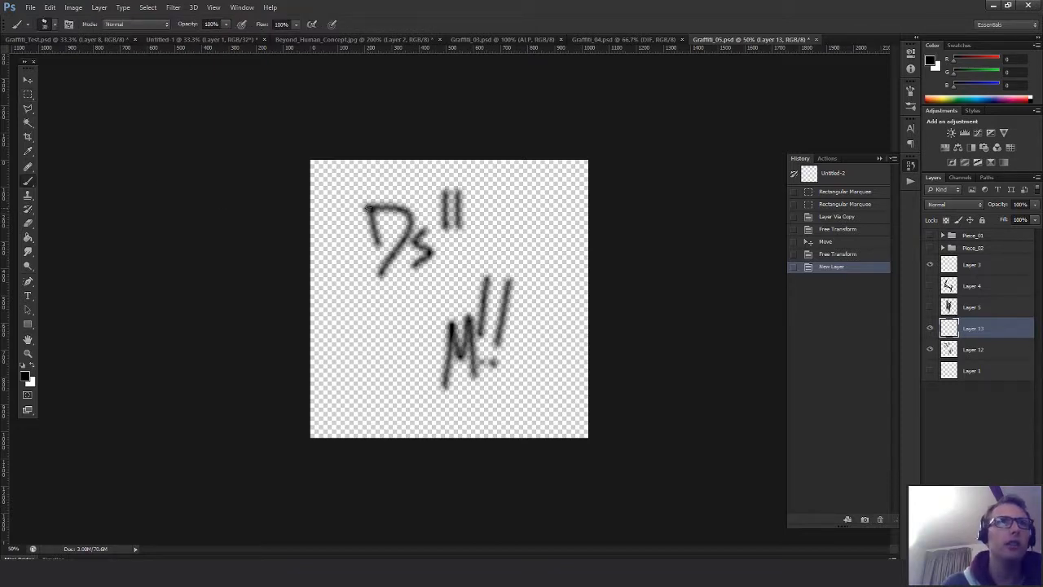
drag(365, 205, 380, 246)
mouse_move(366, 205)
mouse_down()
mouse_move(399, 204)
mouse_move(412, 219)
mouse_move(378, 280)
mouse_up()
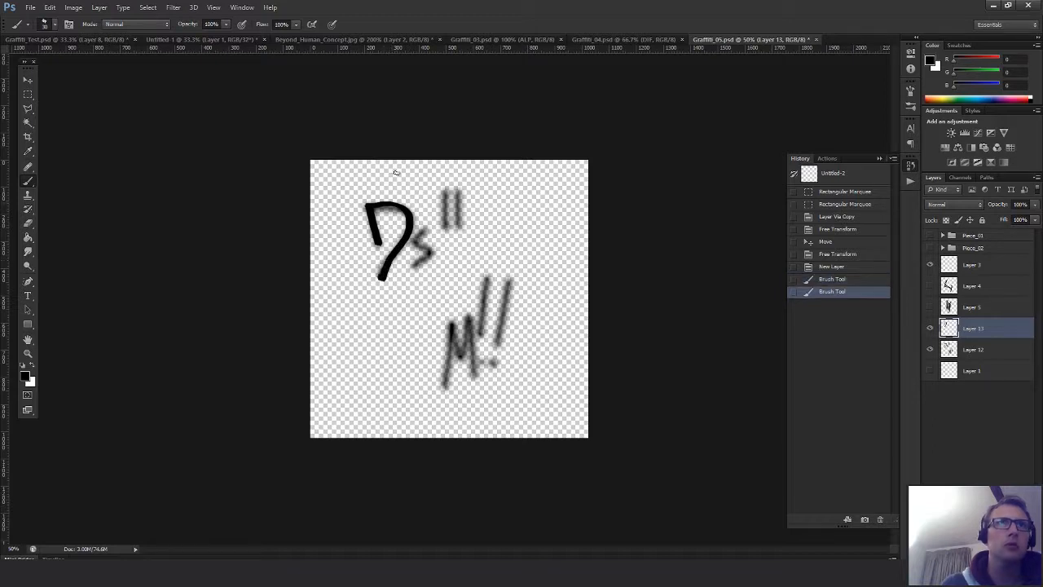
mouse_move(423, 233)
mouse_down()
mouse_move(414, 237)
mouse_move(432, 253)
mouse_move(412, 270)
mouse_up()
mouse_move(443, 189)
mouse_down()
mouse_move(446, 234)
mouse_move(460, 227)
mouse_move(460, 235)
mouse_up()
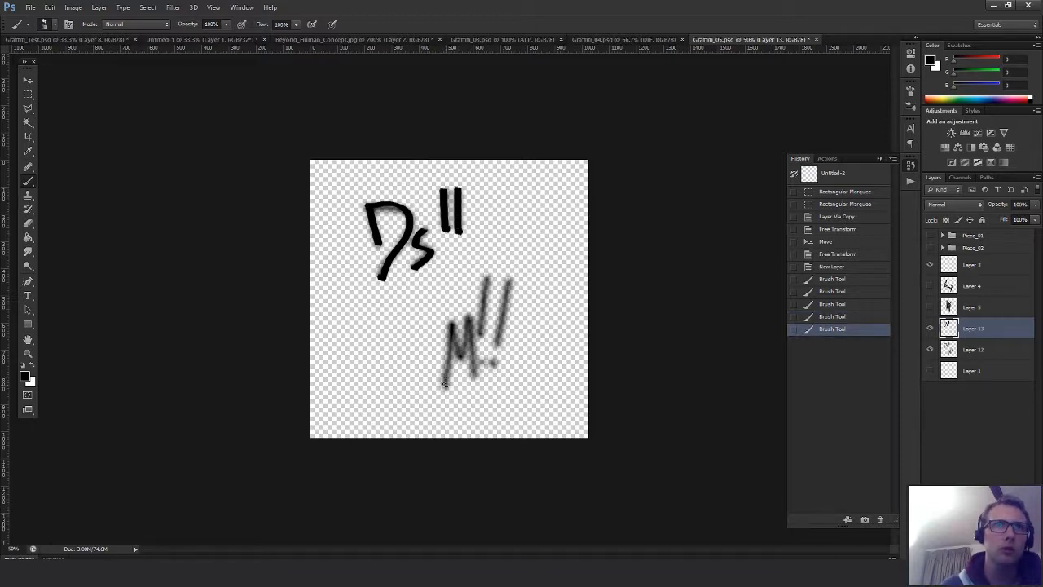
Trace the M!! tag with solid black strokes, including both exclamation marks and one dot
mouse_move(444, 385)
mouse_down()
mouse_move(453, 321)
mouse_move(461, 362)
mouse_move(472, 318)
mouse_move(474, 383)
mouse_up()
mouse_move(487, 276)
mouse_down()
mouse_move(477, 338)
mouse_move(507, 287)
mouse_move(492, 352)
mouse_up()
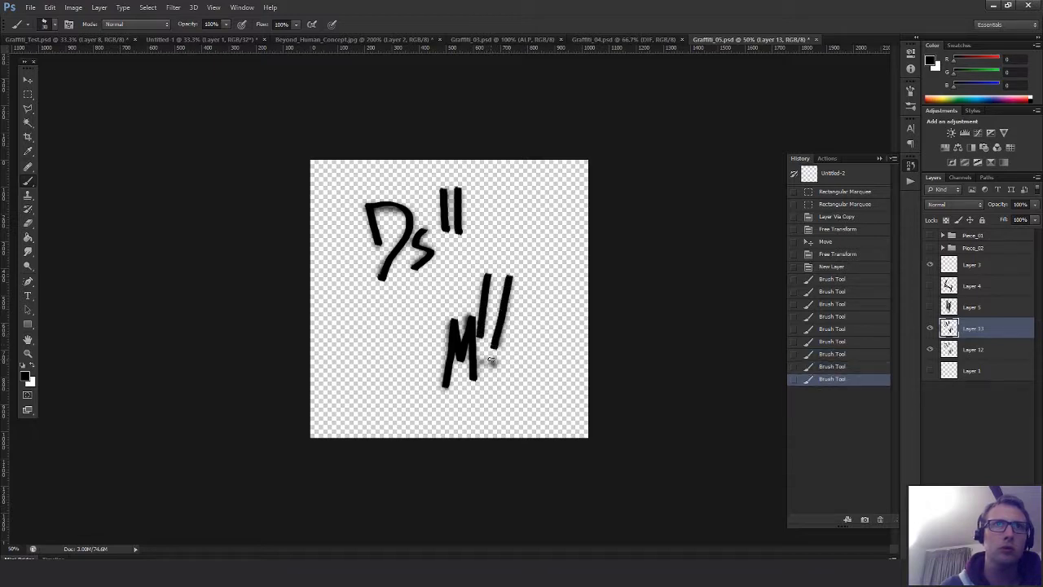
click(491, 359)
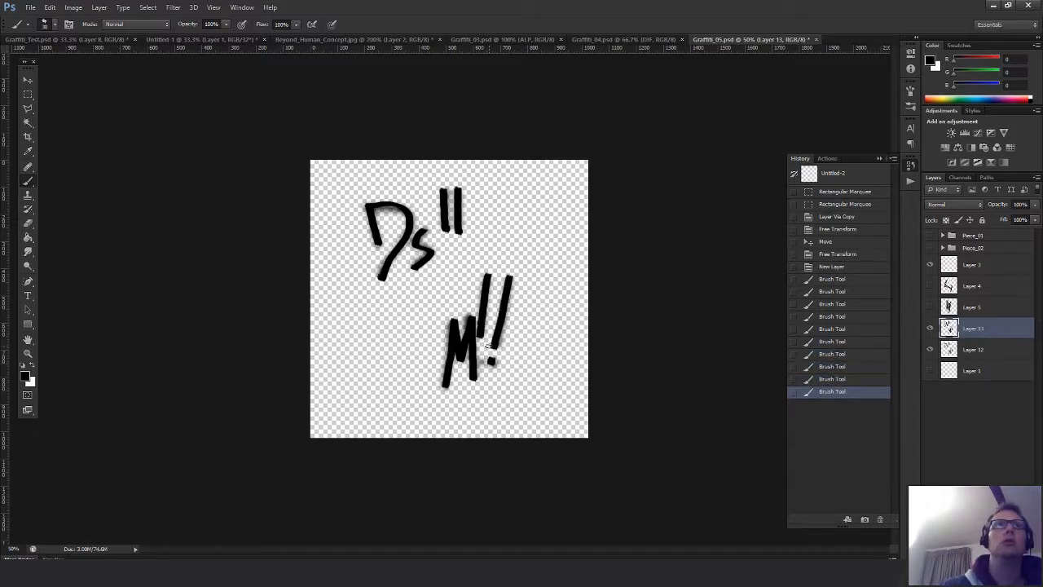
Hide Layer 12 and fill a new layer beneath the traced tags with white
click(929, 349)
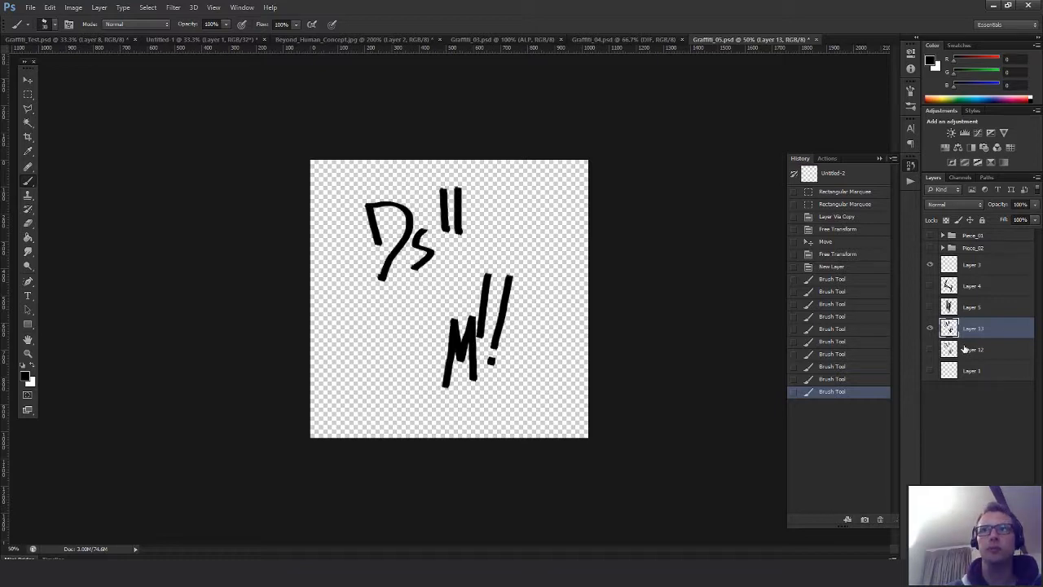
click(964, 350)
key(ctrl+shift+alt+n)
key(g)
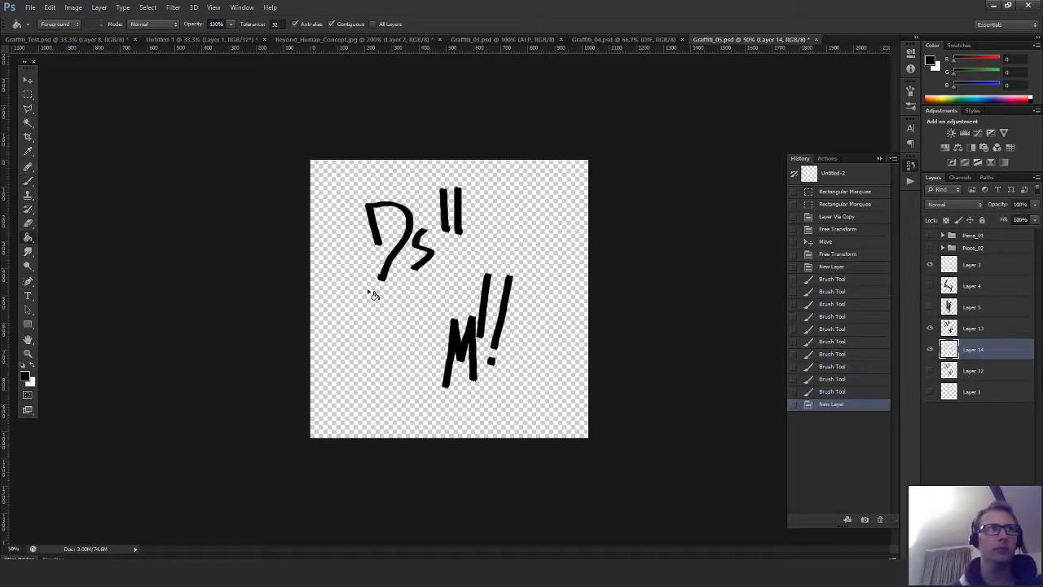
key(x)
click(423, 275)
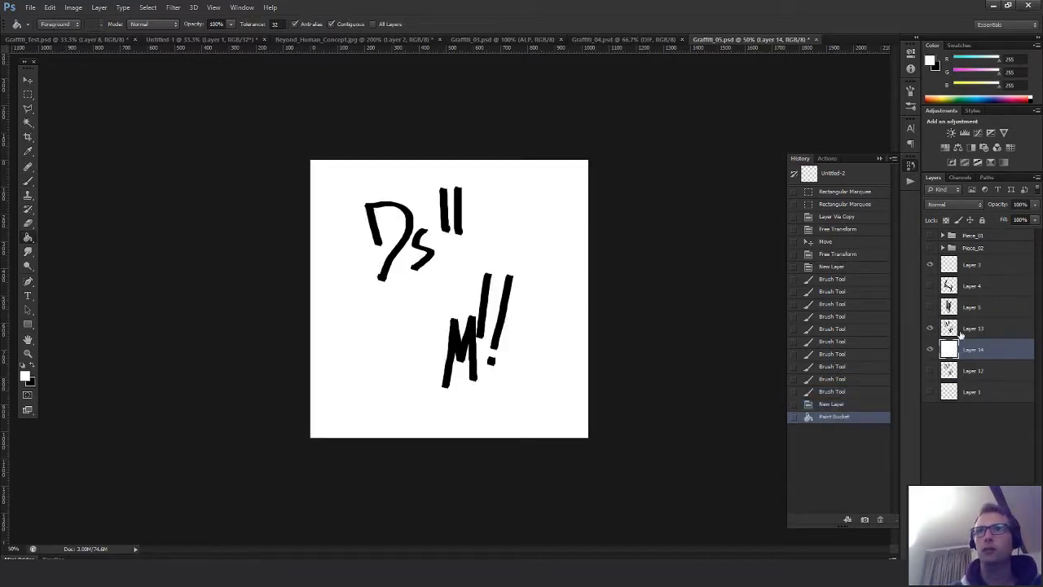
Duplicate the traced tags layer and merge the original down into the white layer
click(982, 328)
key(ctrl+j)
click(978, 354)
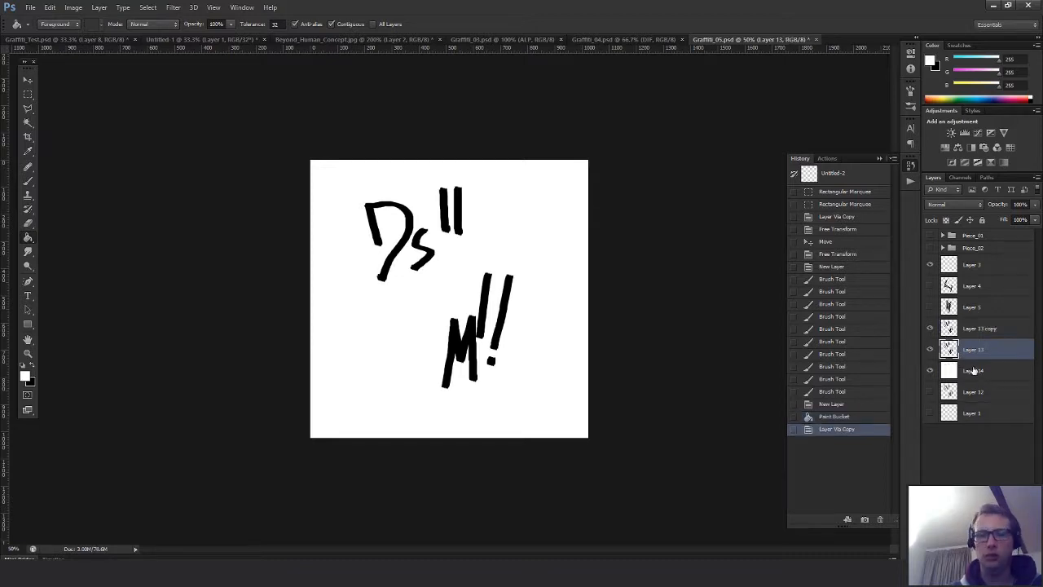
key(ctrl+e)
Rename the merged black-and-white layer ALP and invert its colours
double_click(974, 350)
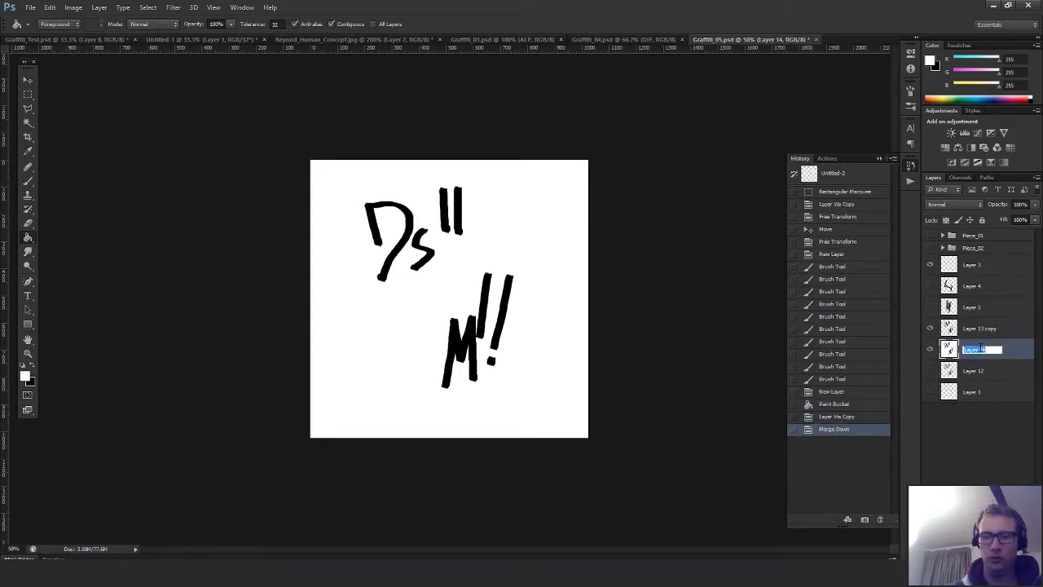
text(AI.P)
key(Return)
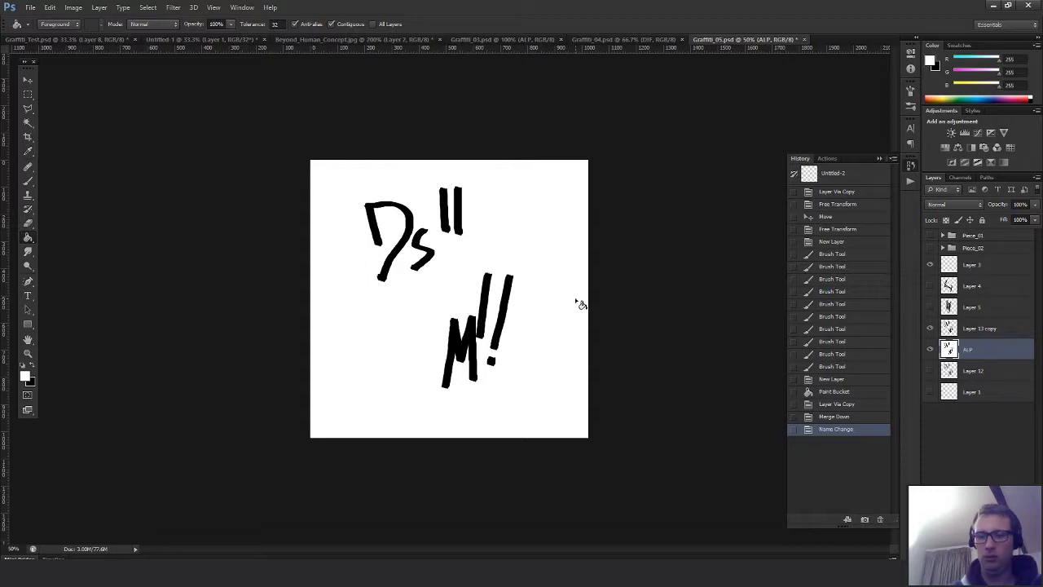
key(ctrl+i)
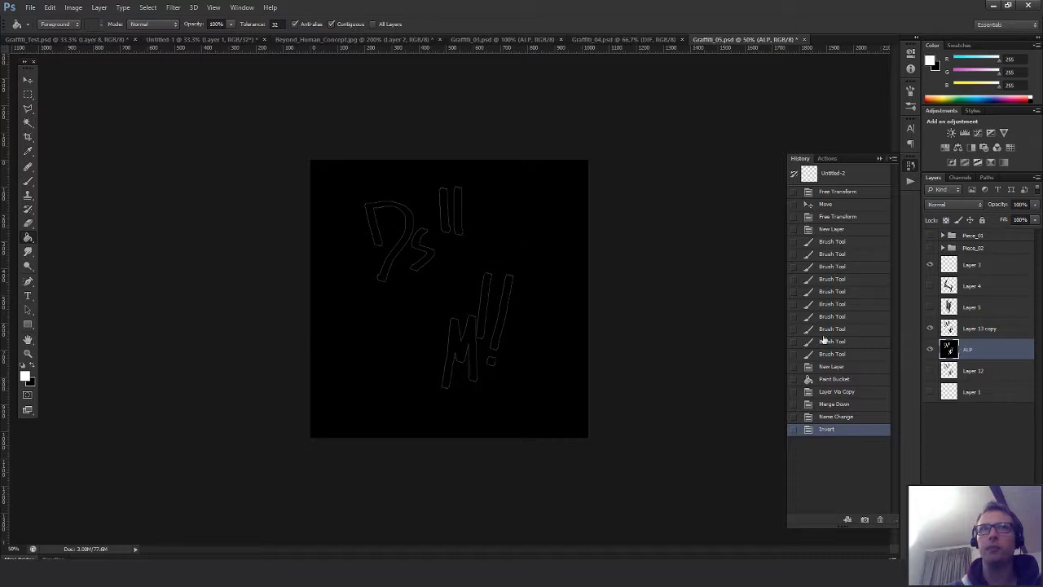
key(m)
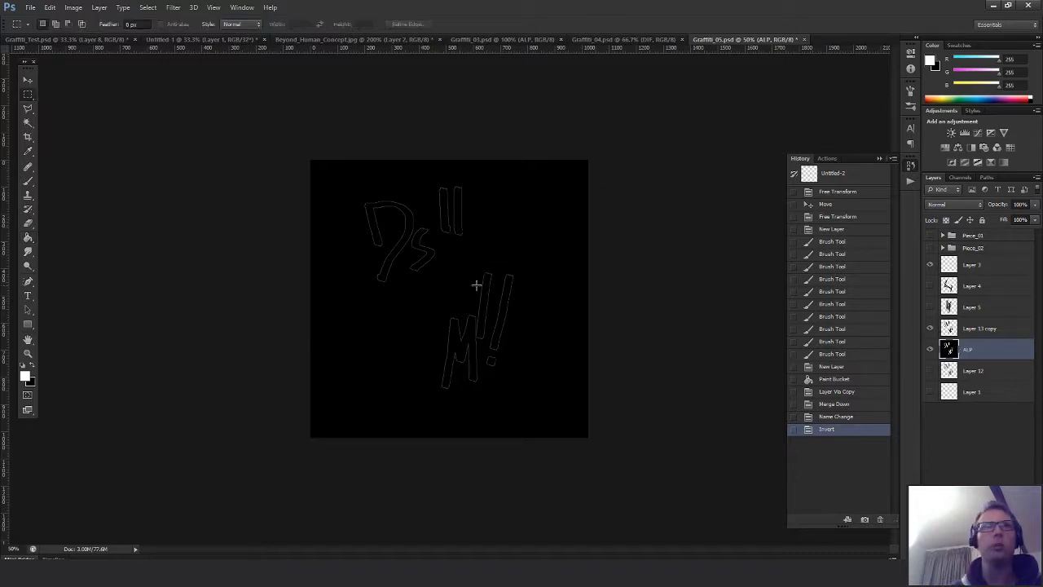
Switch to Graffiti_04.psd and fill a new layer above DIF with black
click(342, 40)
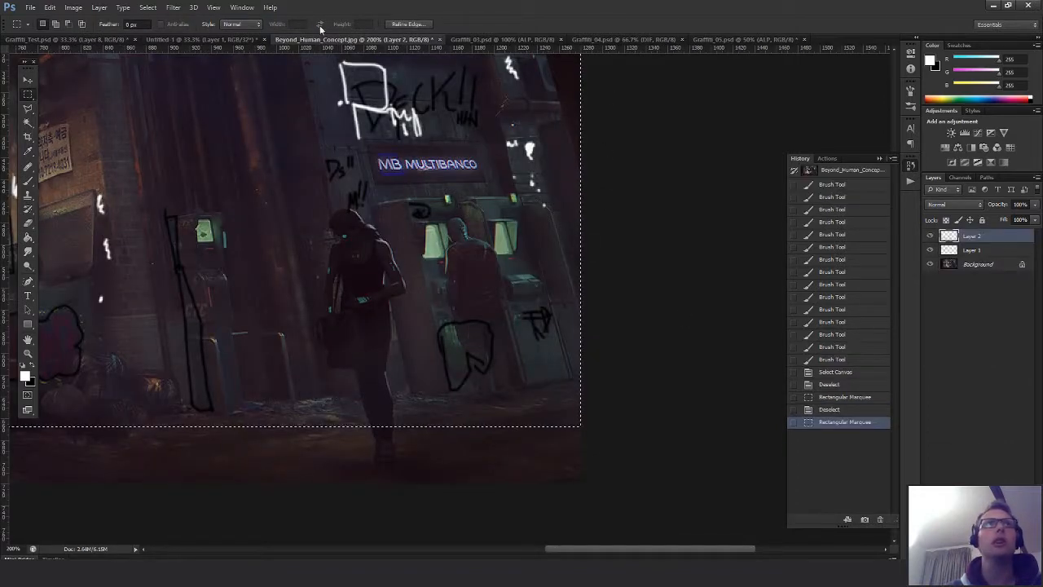
click(199, 40)
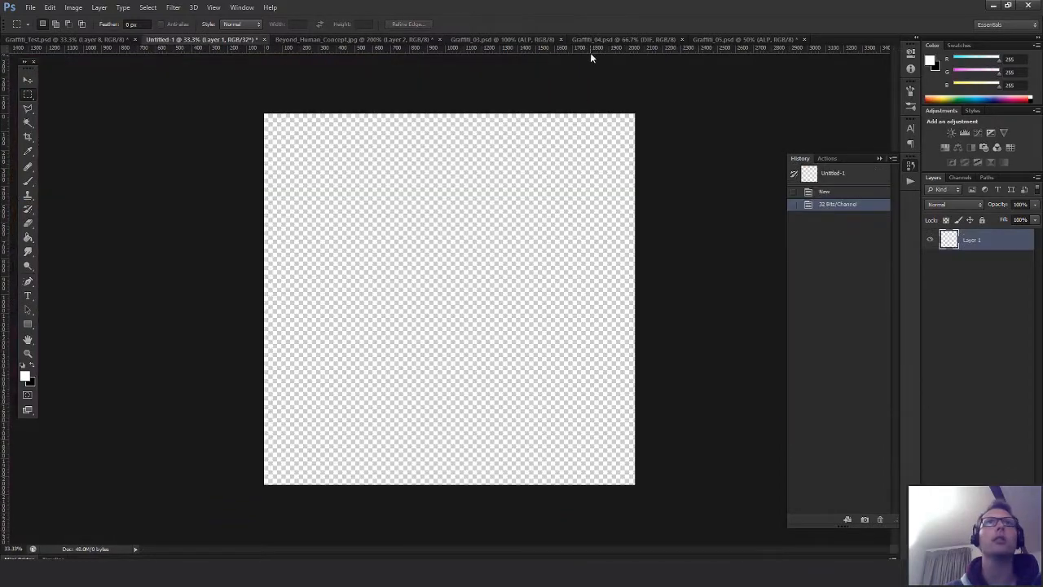
click(489, 41)
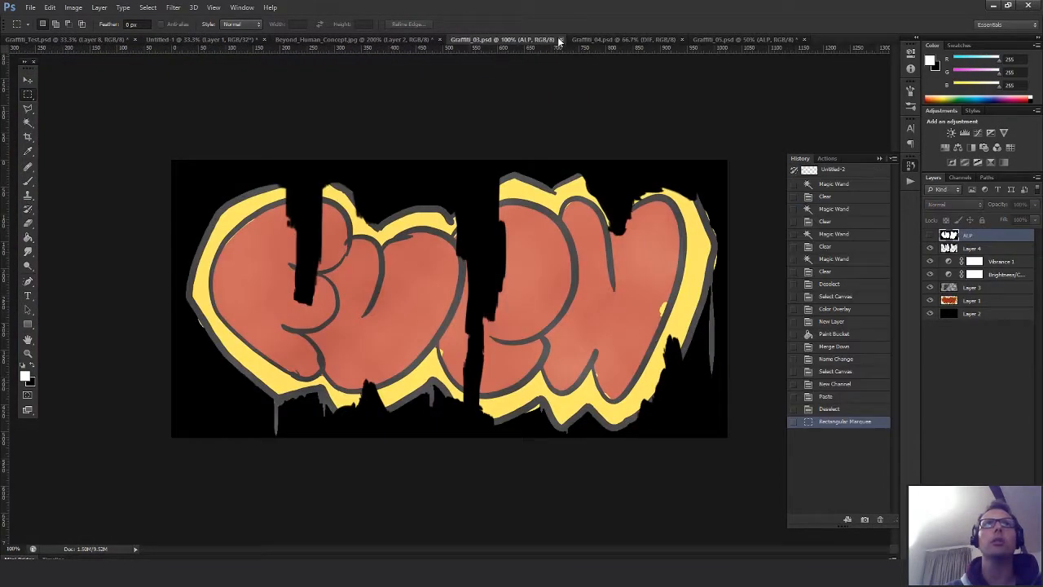
click(621, 39)
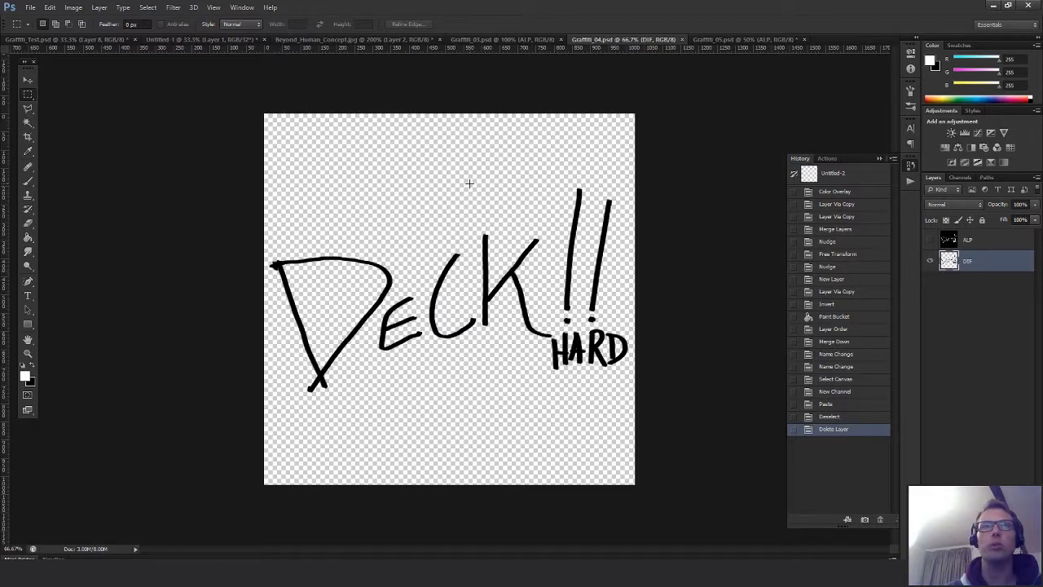
key(ctrl+shift+alt+n)
key(g)
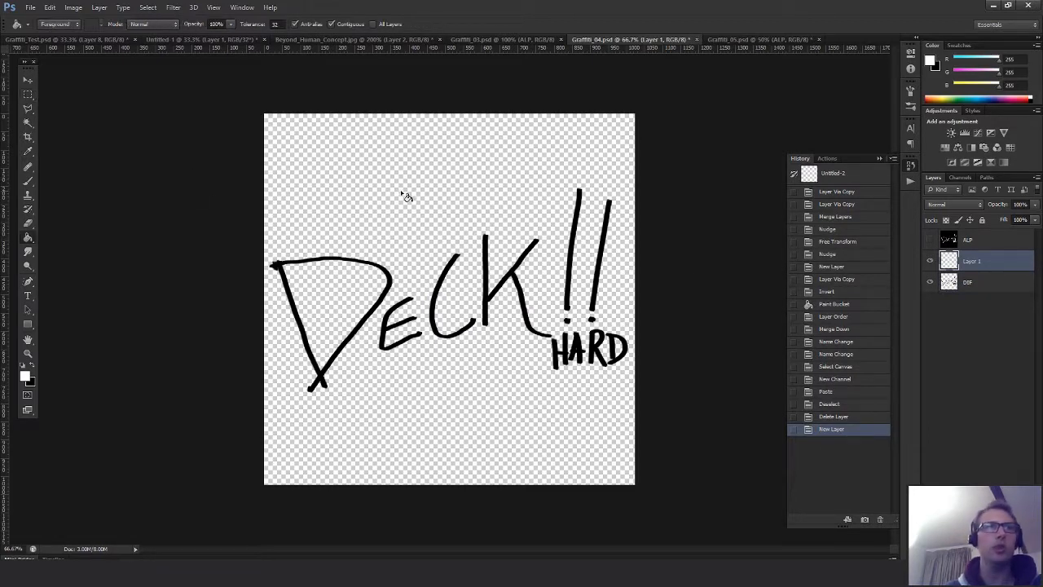
key(d)
click(412, 200)
key(m)
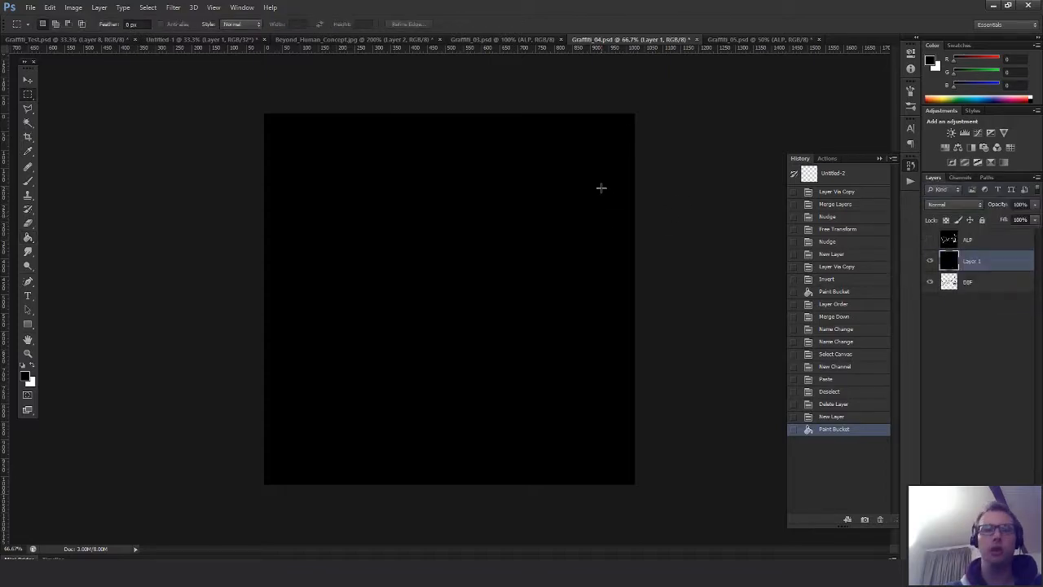
Export Graffiti_04 as a 32 bits/pixel Targa to the Exports folder, overwriting T_Graffiti_04_BaseColor
key(ctrl+shift+s)
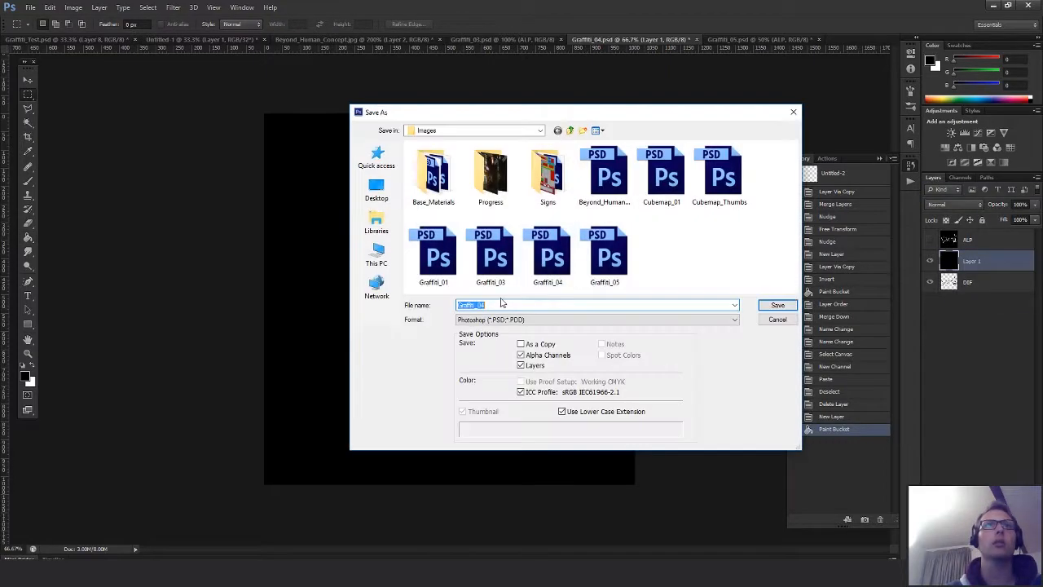
click(569, 132)
double_click(424, 158)
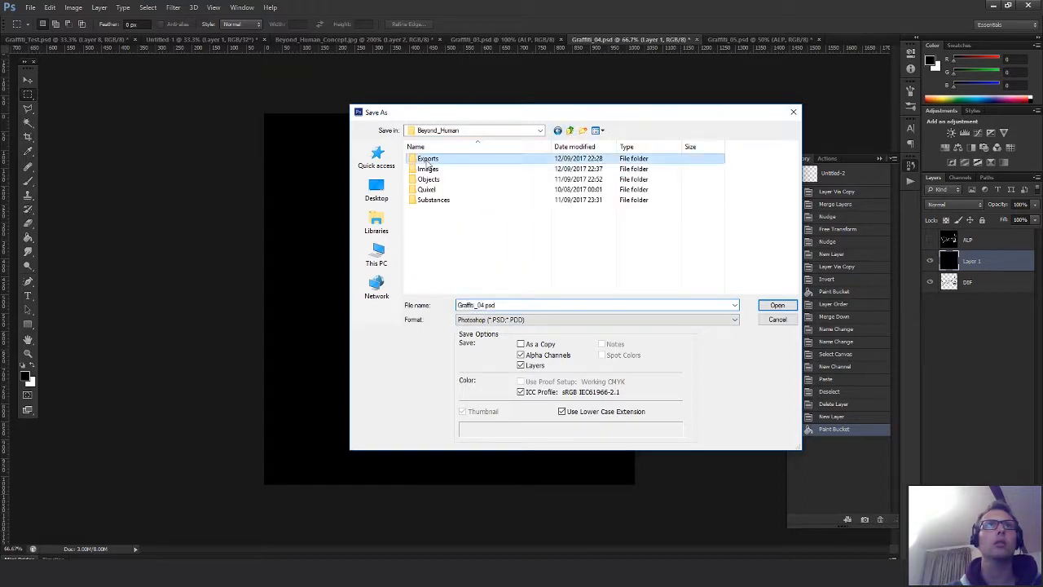
click(501, 320)
click(499, 485)
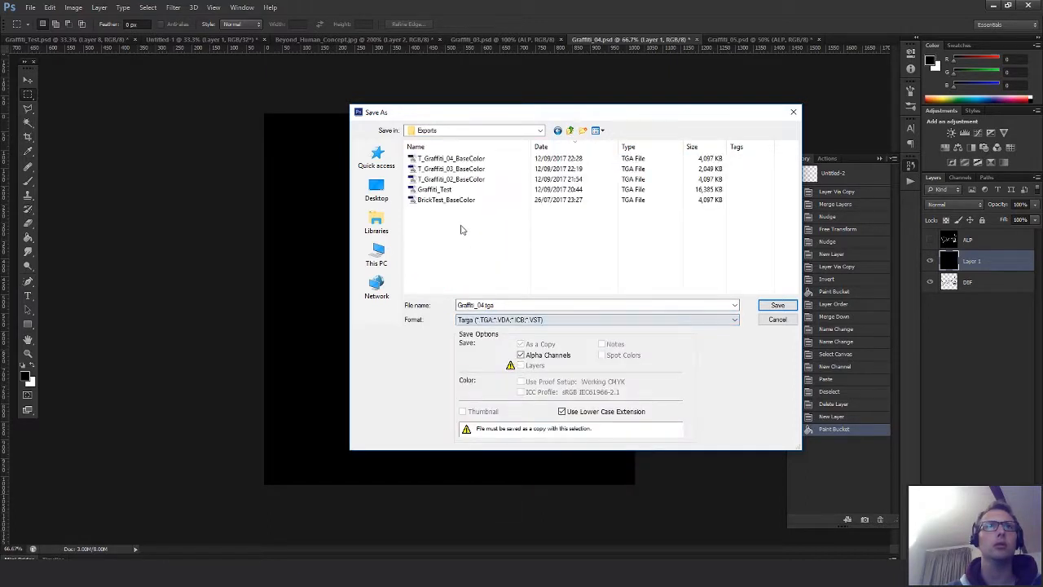
click(470, 160)
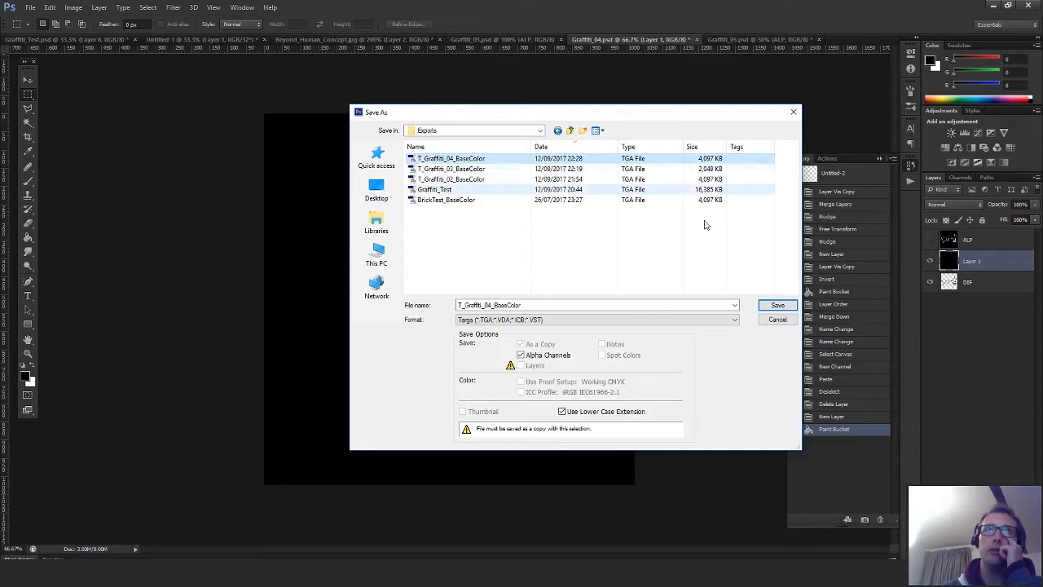
click(778, 305)
click(505, 217)
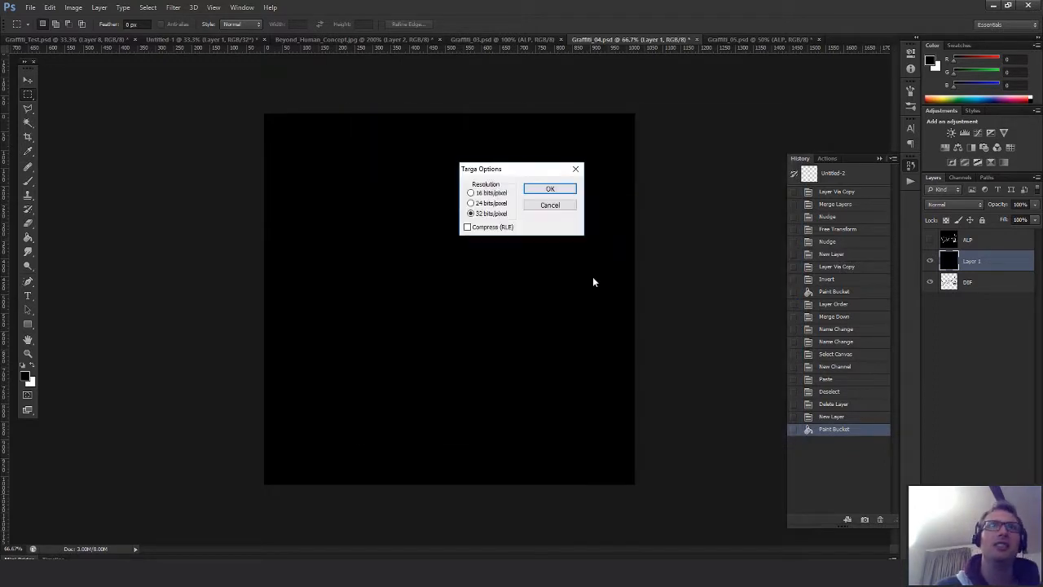
click(532, 190)
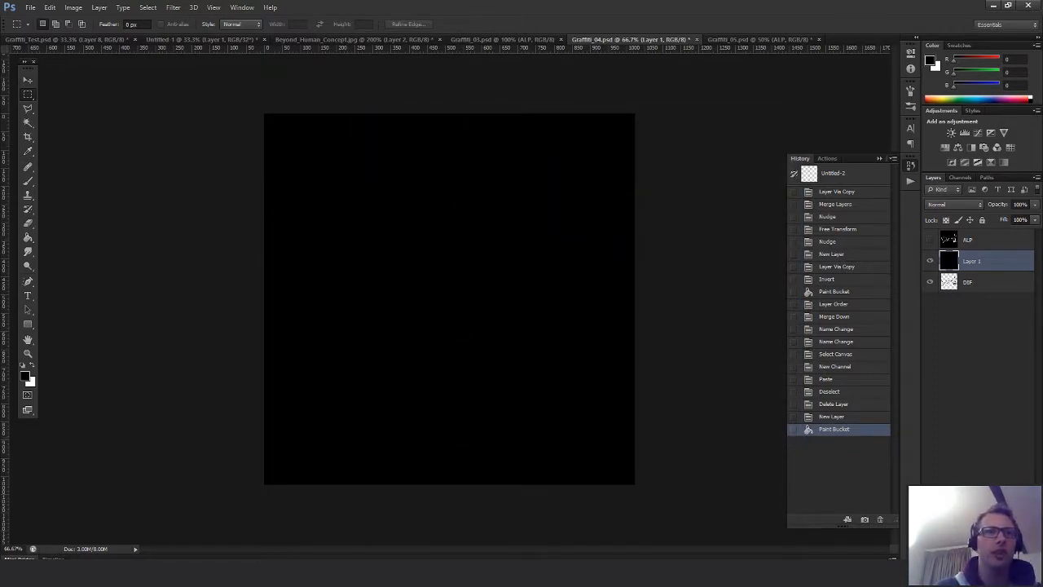
Check the alley scene in Unreal Editor, and return to Photoshop to save Graffiti_04.psd
mouse_move(493, 571)
click(631, 525)
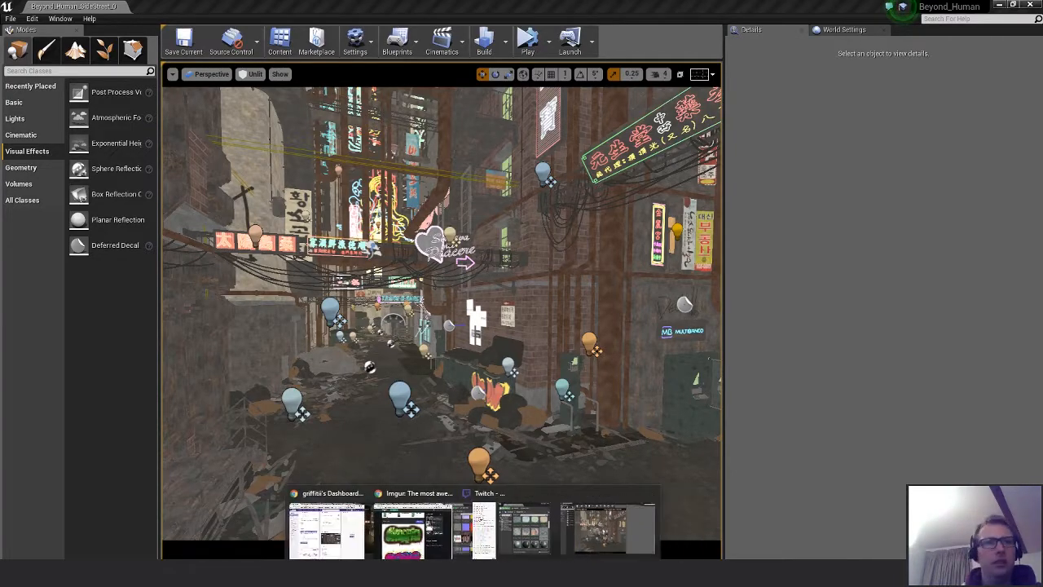
click(417, 554)
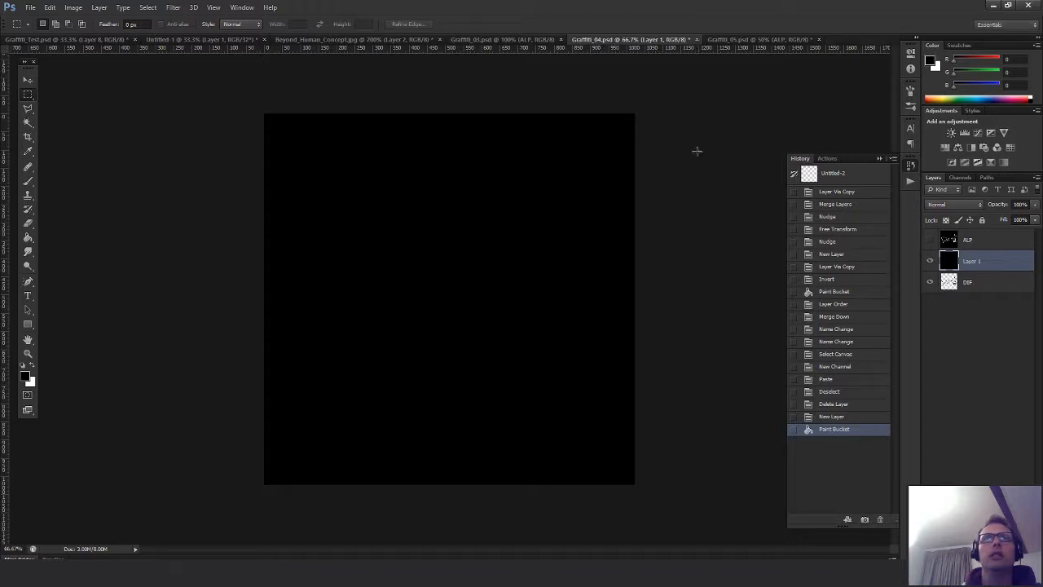
key(ctrl+s)
Switch to Graffiti_05.psd, fill a new layer above ALP with black, and name it DIF
click(732, 40)
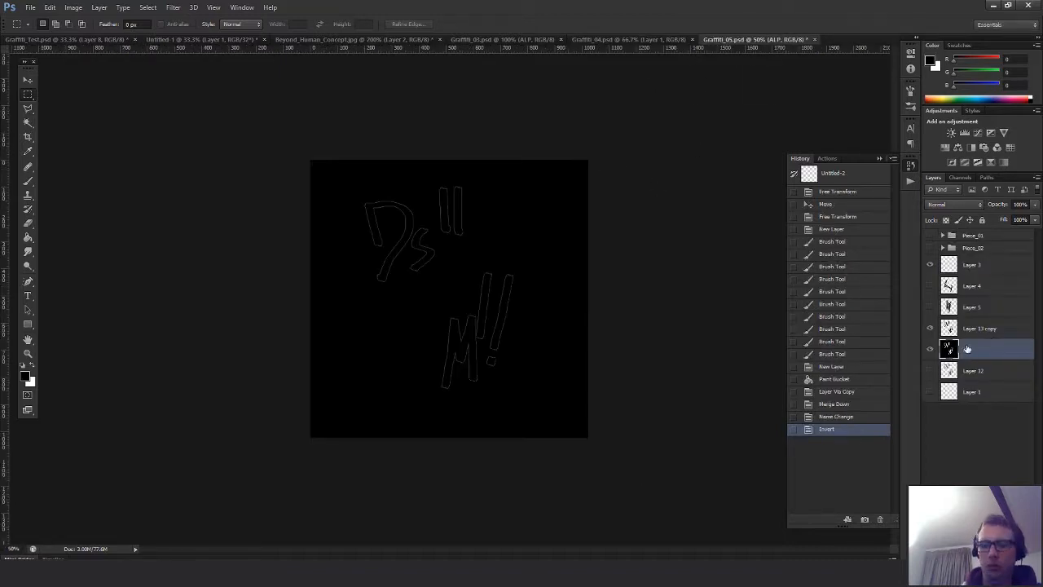
key(ctrl+shift+alt+n)
key(g)
click(464, 282)
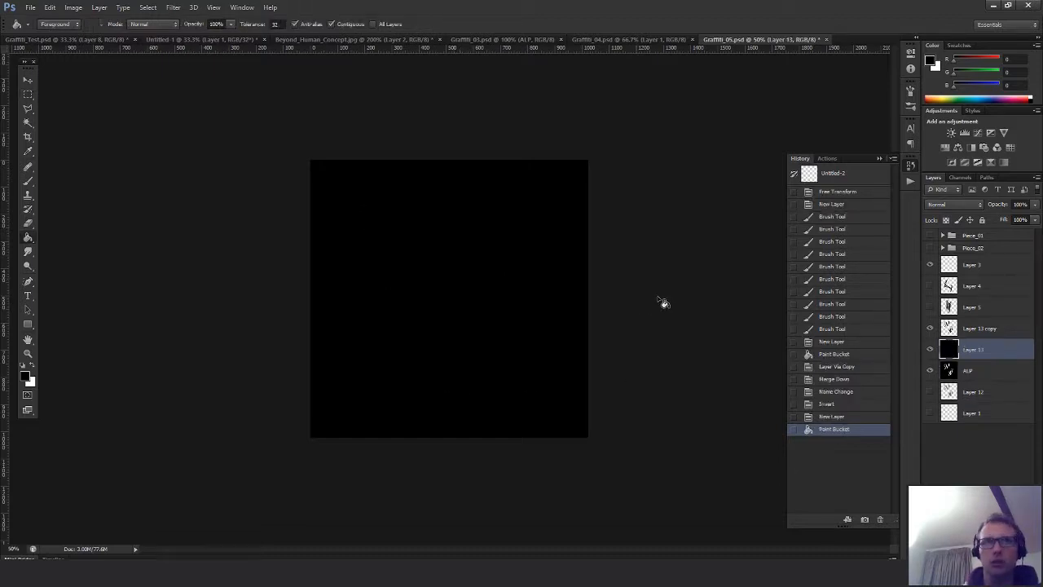
key(m)
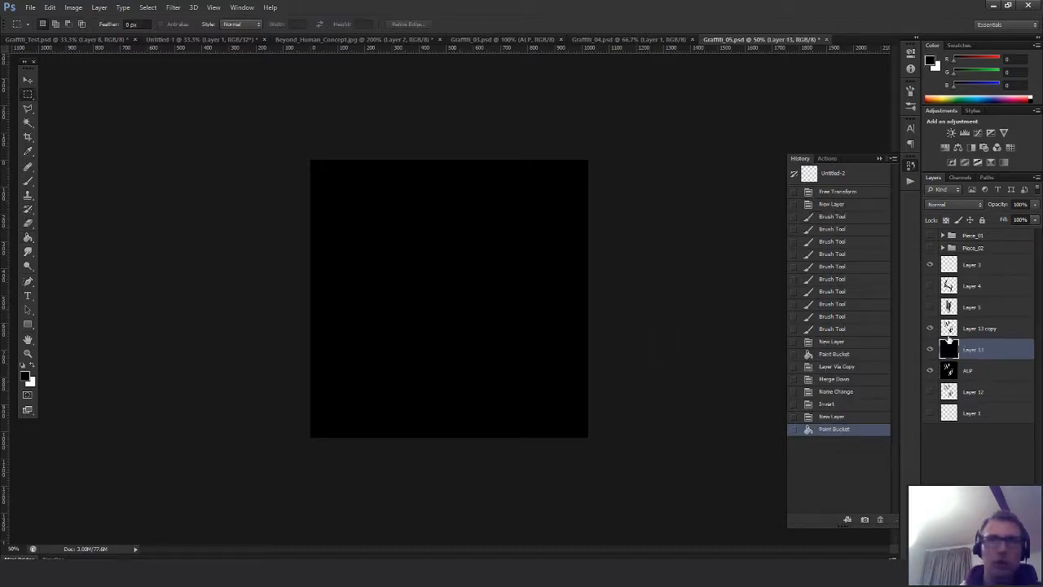
double_click(971, 350)
text(DIF)
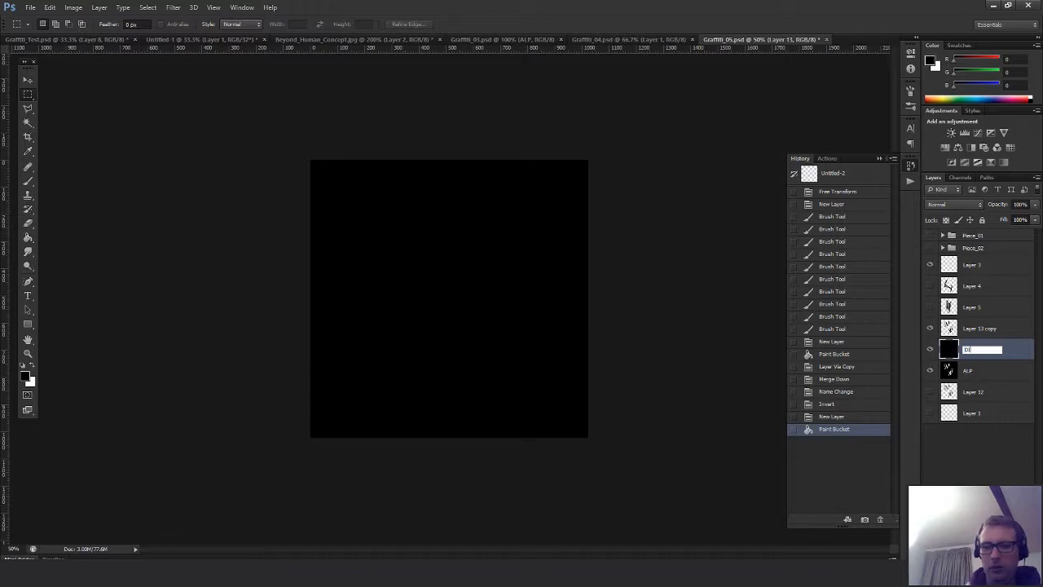
key(Return)
Group the DIF and ALP layers, place the group directly below Piece_02, and name it Piece_03
ctrl+click(986, 369)
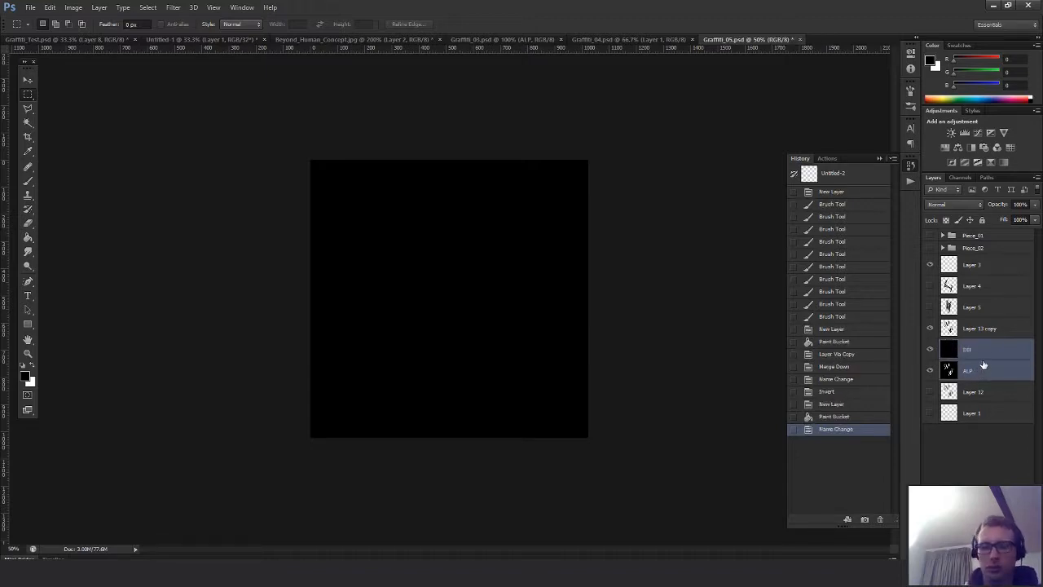
key(ctrl+g)
drag(969, 348, 970, 256)
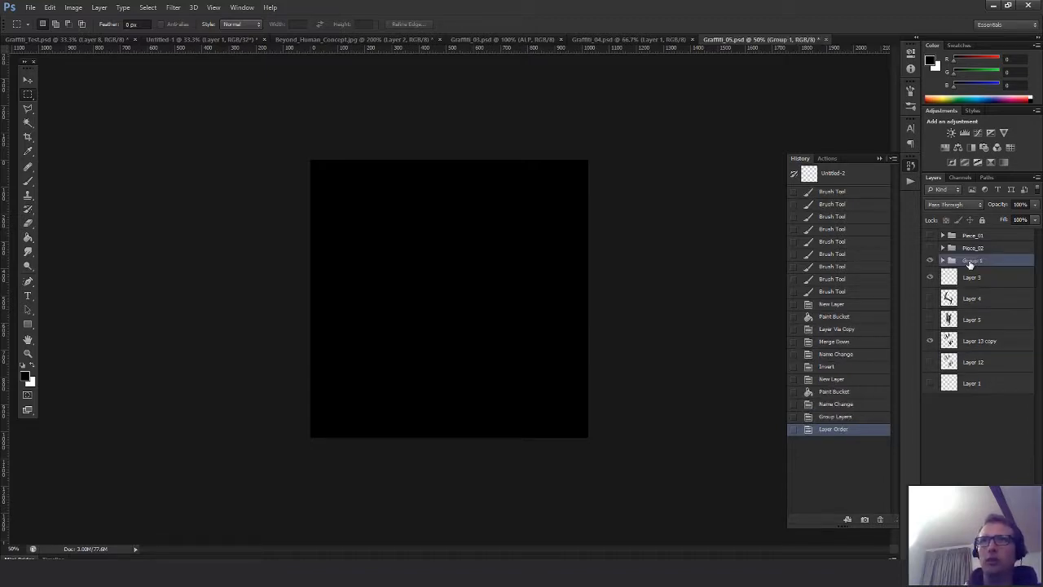
double_click(971, 260)
text(Pi)
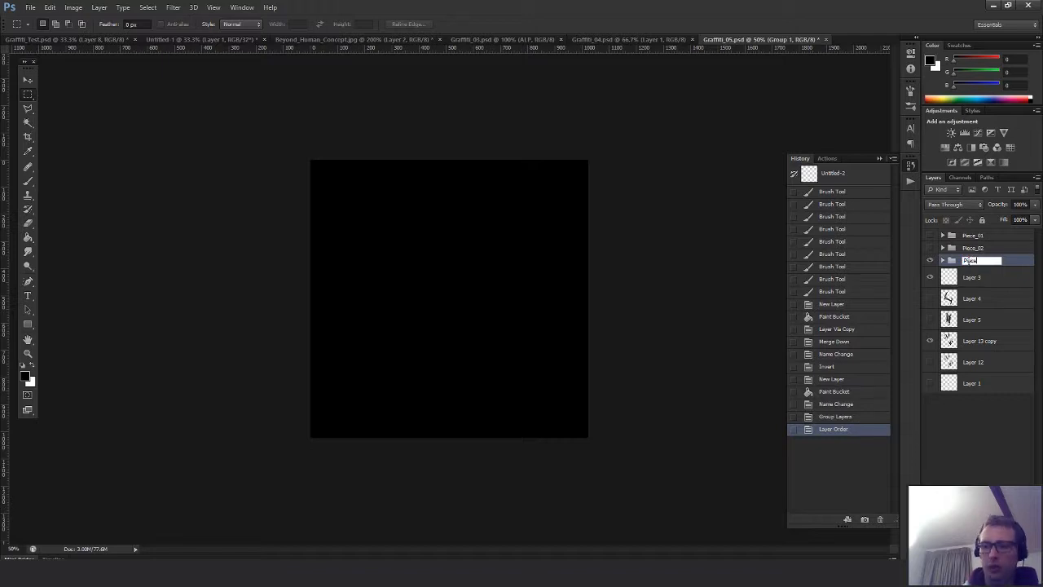
text(ece_03)
key(Return)
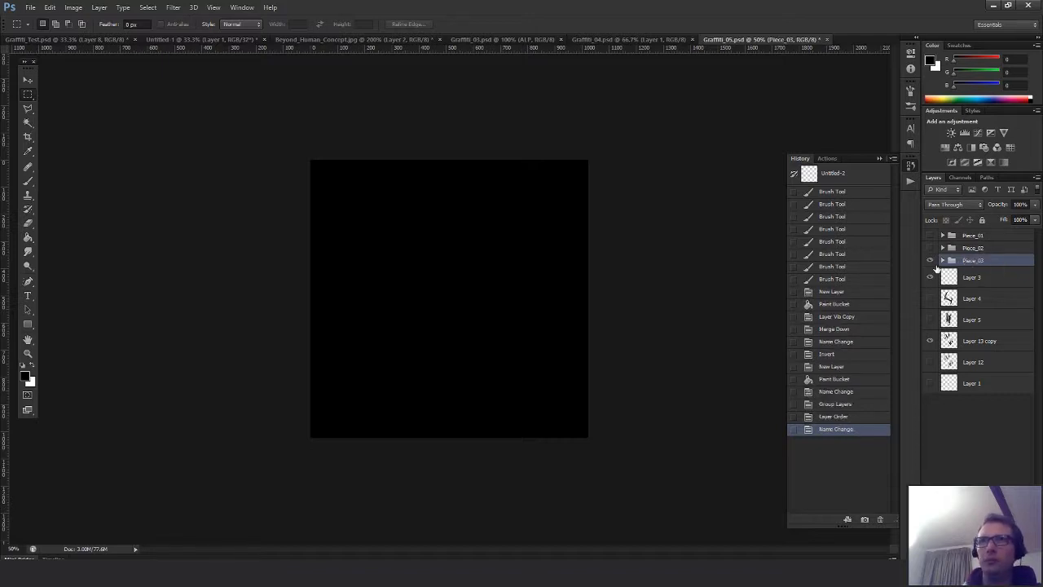
Put Layer 13 copy between DIF and ALP inside the Piece_03 group, and hide the layer and the group
click(943, 260)
drag(977, 383, 991, 290)
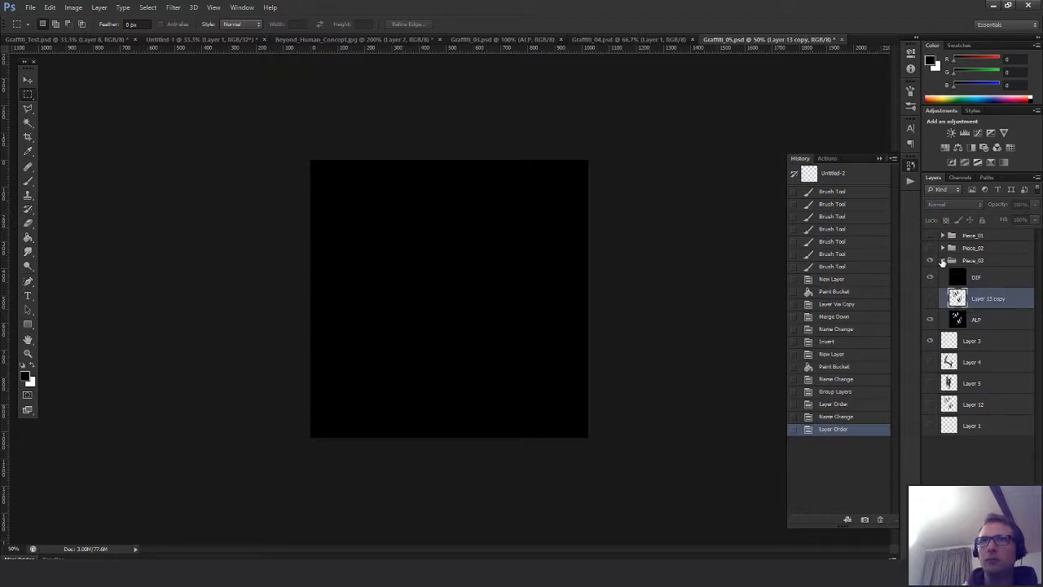
click(942, 261)
click(931, 261)
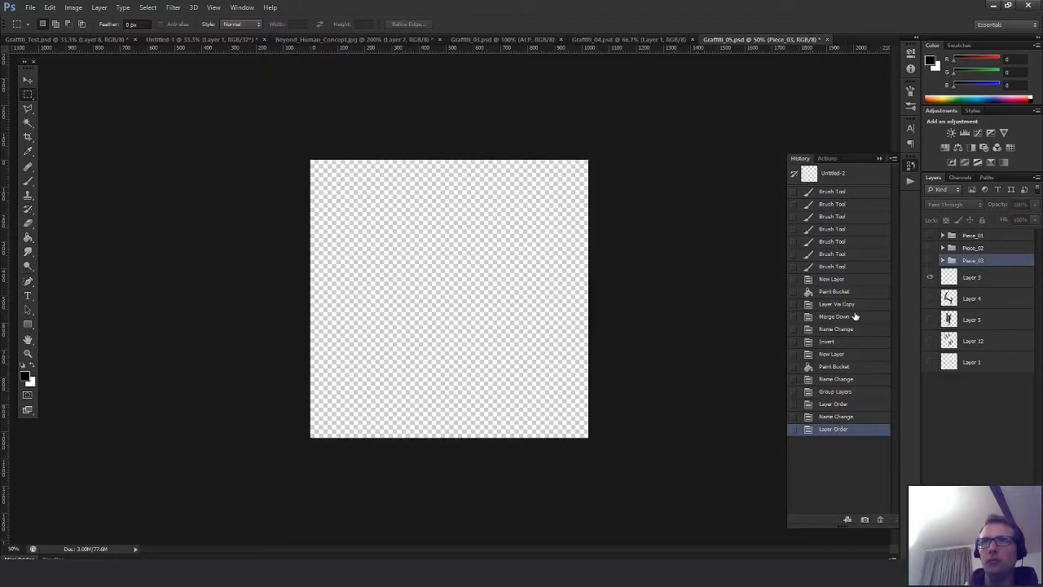
Show Layer 12 and shift its blurred sketches so the round symbol sketch replaces Ds'' and M!! on the canvas
click(930, 340)
click(974, 340)
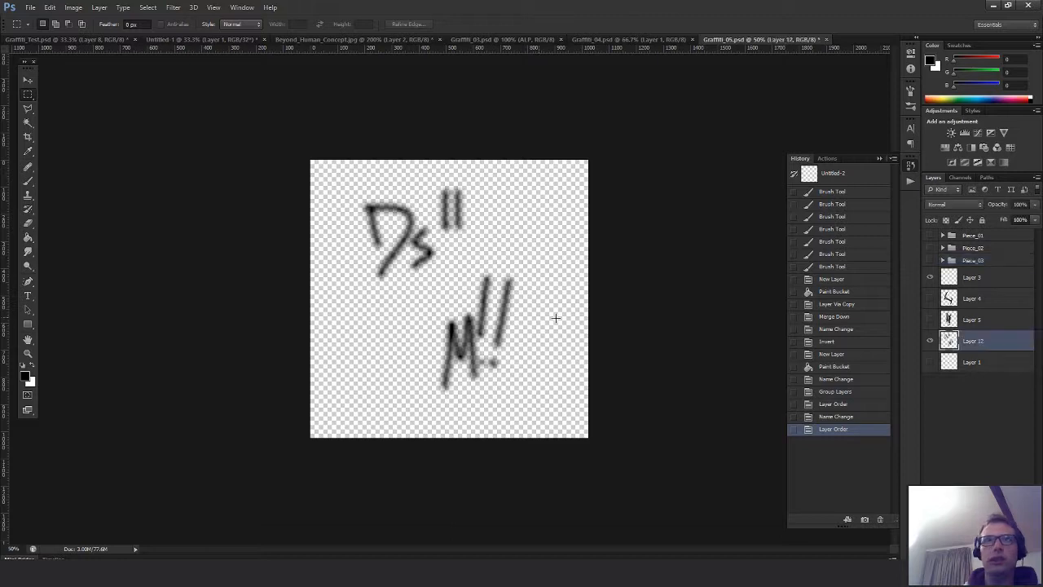
key(v)
drag(621, 319, 330, 240)
drag(488, 319, 502, 337)
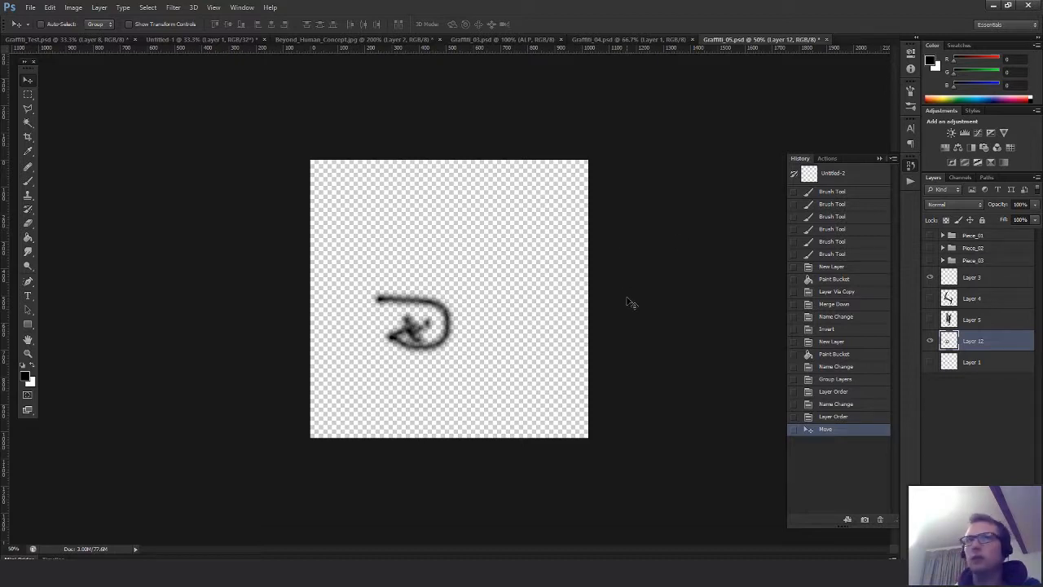
key(m)
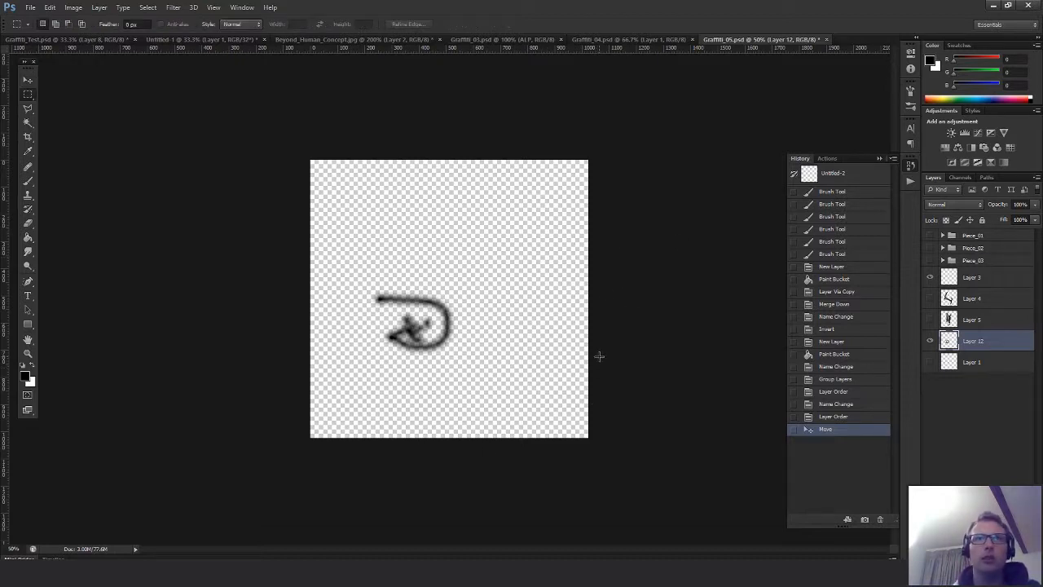
Examine the enlarged Textures Graffiti reference sheet on ArtStation in Chrome, and return to Photoshop
mouse_move(387, 575)
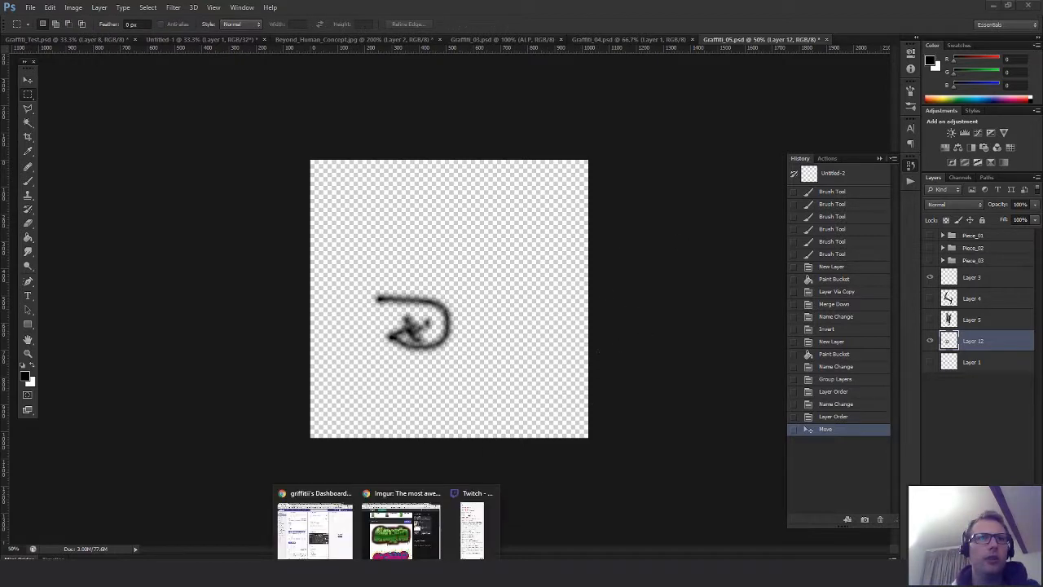
click(401, 530)
click(423, 27)
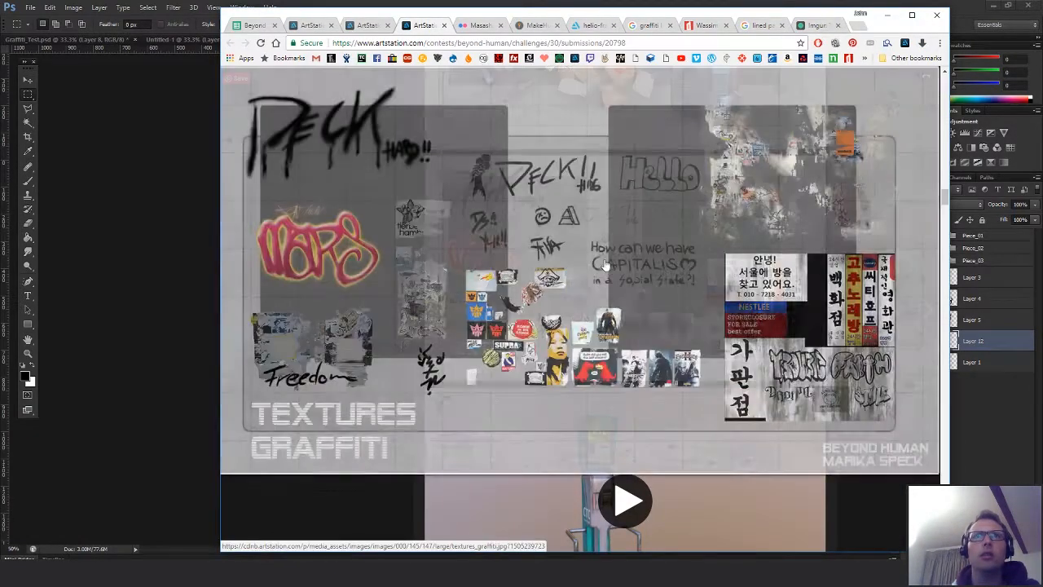
click(607, 257)
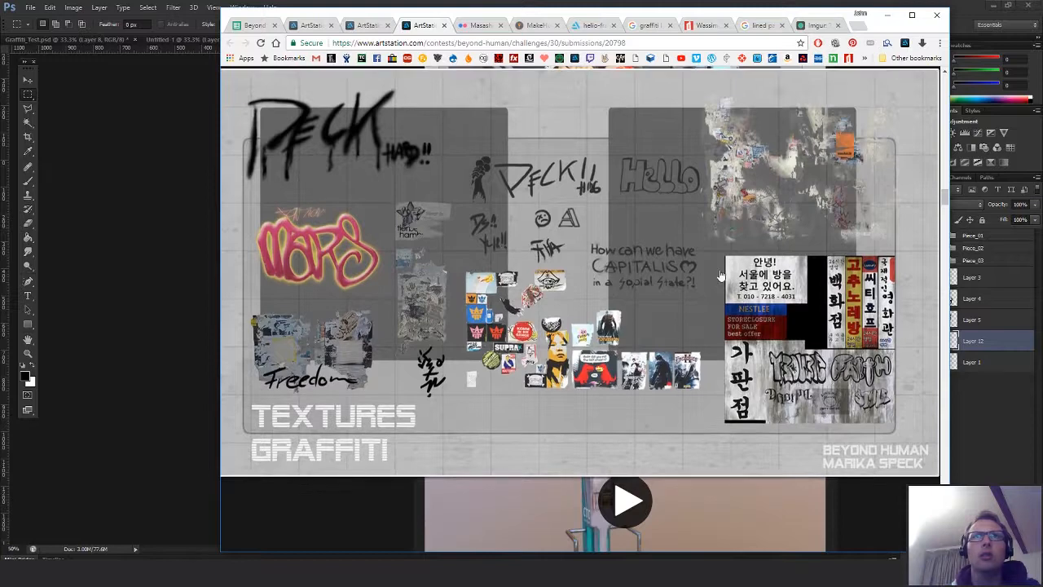
click(618, 278)
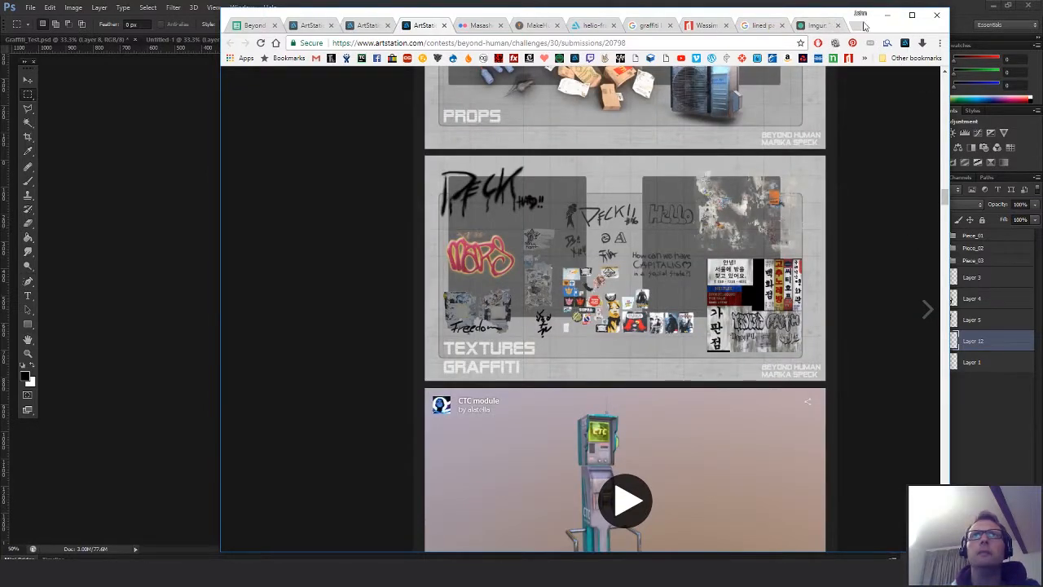
click(818, 4)
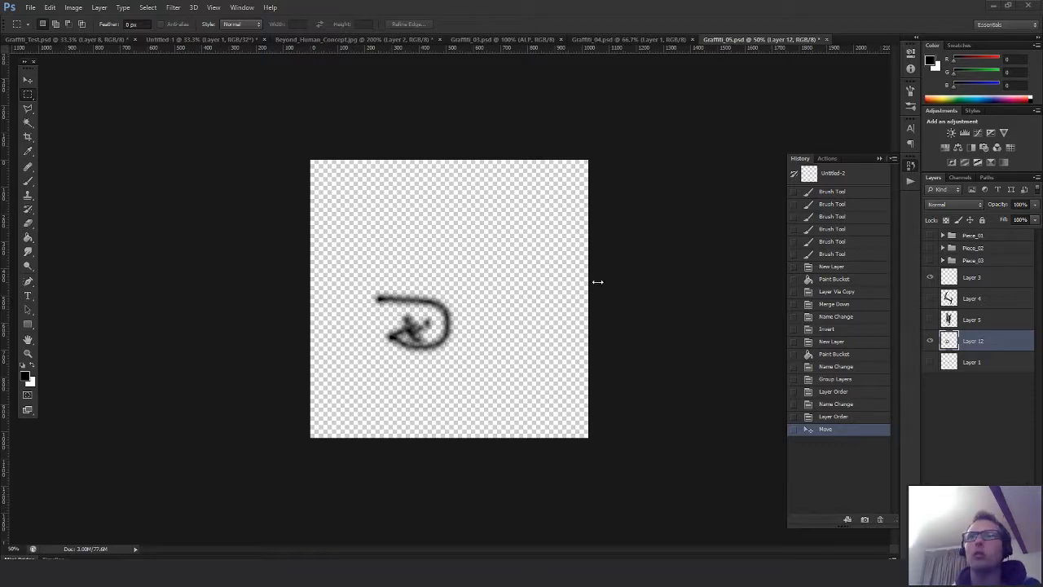
key(alt+Tab)
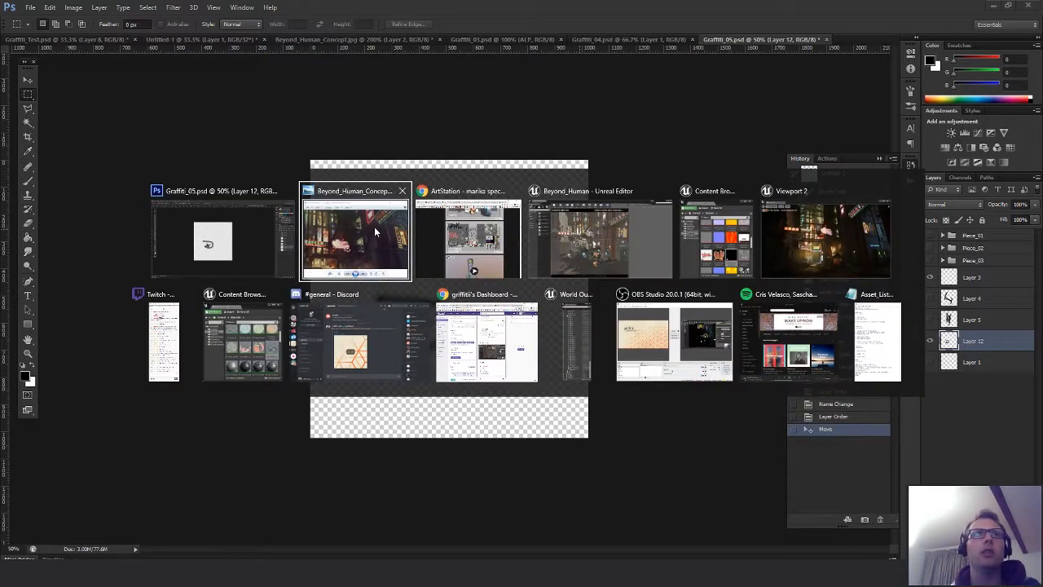
key(Escape)
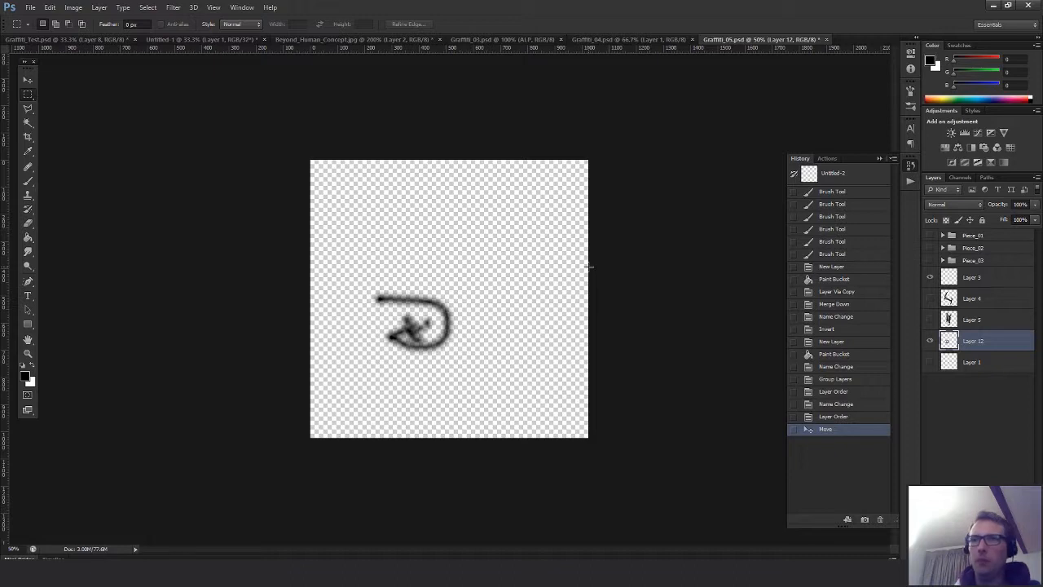
Add a layer above Layer 12 and brush a large open black loop over the blurred sketch, undoing the smaller first stroke
key(ctrl+shift+alt+n)
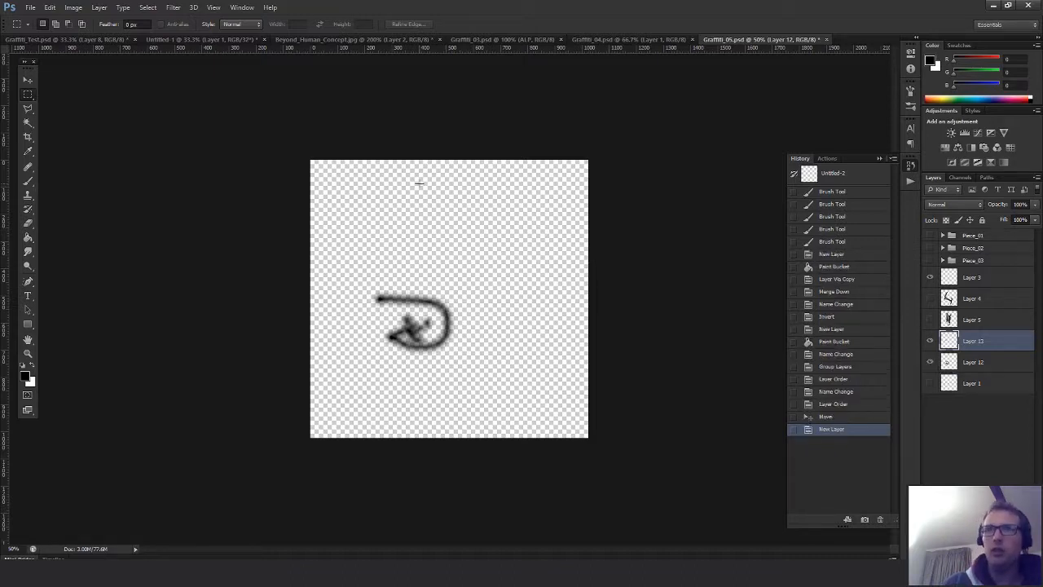
key(b)
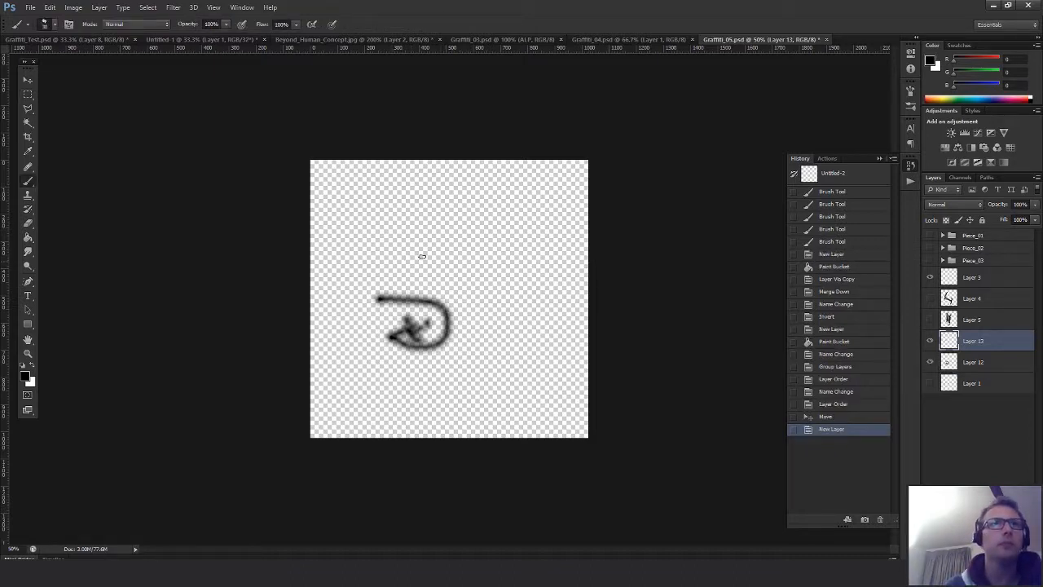
mouse_move(422, 251)
mouse_down()
mouse_move(502, 242)
mouse_move(453, 293)
mouse_move(447, 267)
mouse_up()
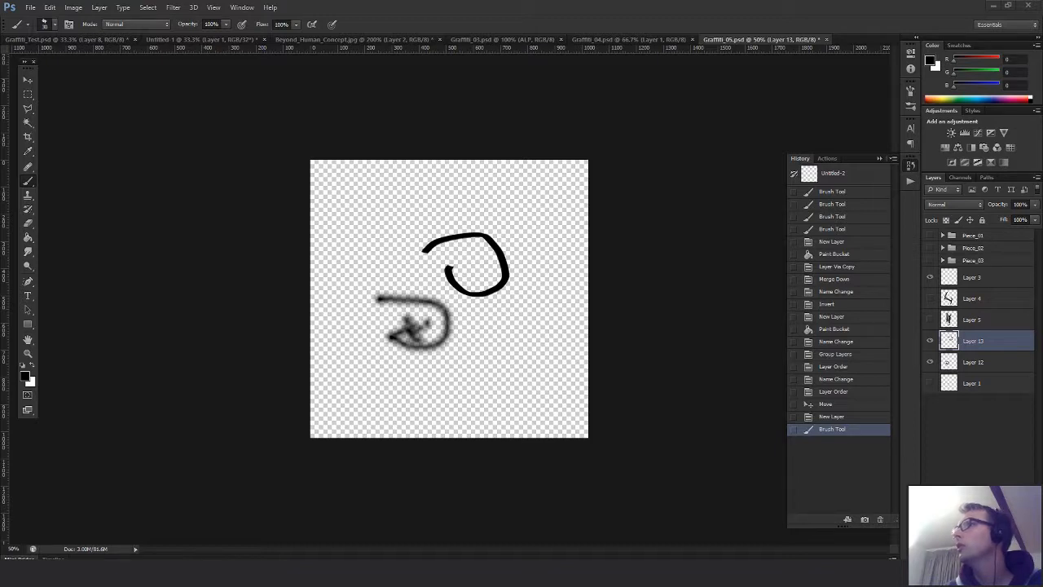
key(ctrl+z)
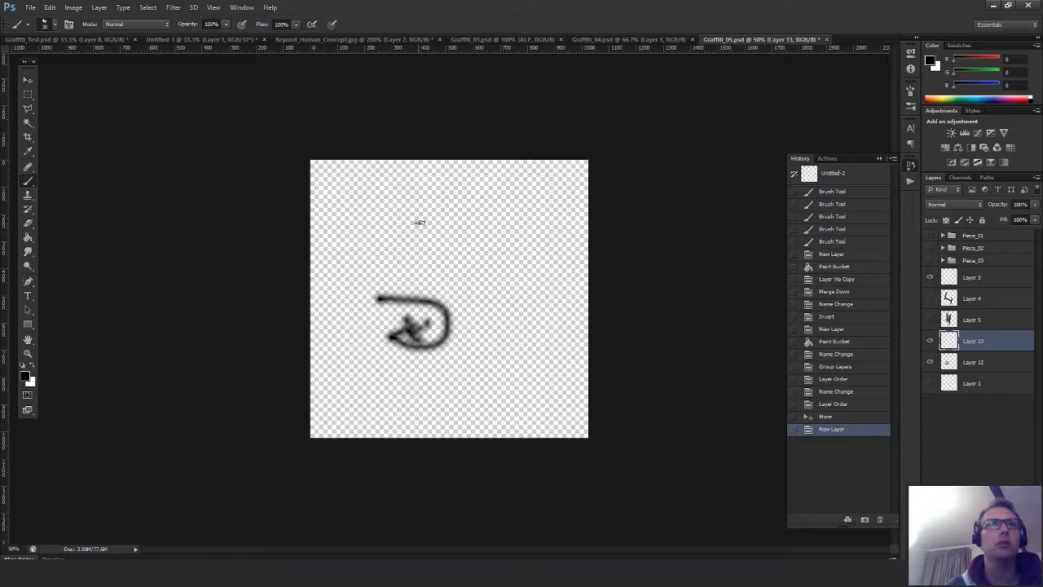
mouse_move(417, 220)
mouse_down()
mouse_move(421, 308)
mouse_move(412, 238)
mouse_up()
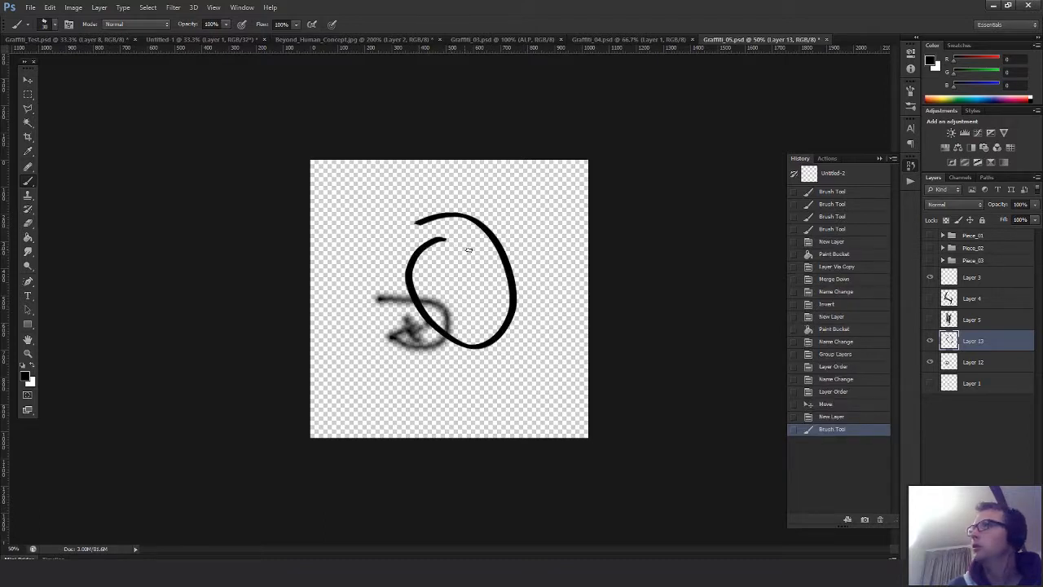
Replace the last brush stroke with a simple face on Layer 13: round head outline, two eyes, a nose and a flat mouth
key(ctrl+z)
mouse_move(407, 219)
mouse_down()
mouse_move(379, 295)
mouse_move(445, 229)
mouse_move(414, 259)
mouse_move(471, 262)
mouse_up()
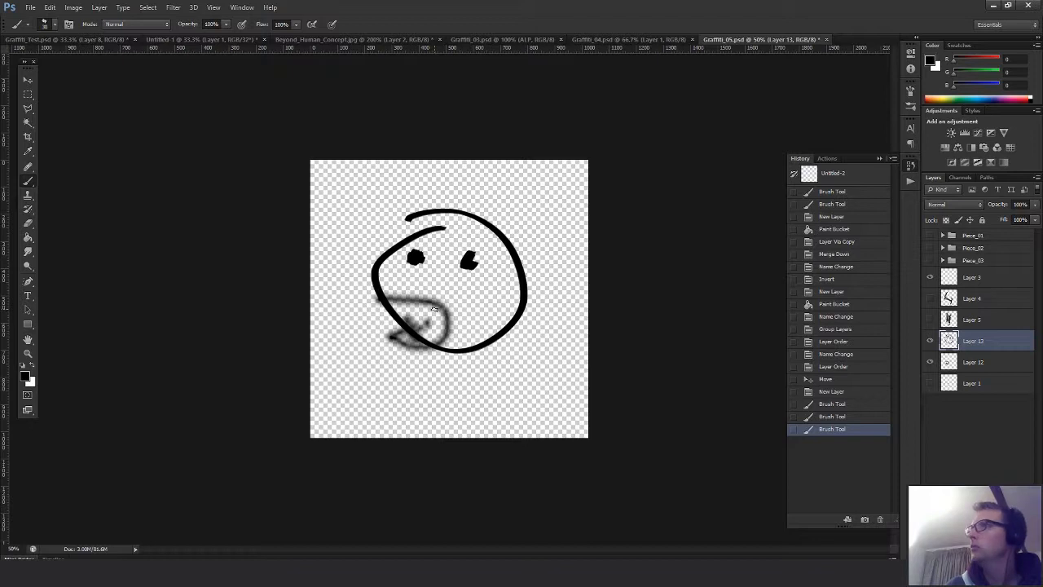
mouse_move(419, 267)
mouse_down()
mouse_move(416, 280)
mouse_move(430, 274)
mouse_move(419, 274)
mouse_move(480, 322)
mouse_move(423, 310)
mouse_move(477, 317)
mouse_up()
key(ctrl+z)
key(ctrl+z)
key(ctrl+z)
Move the painted face slightly down toward the middle of the canvas and hide the sketch on Layer 12
key(m)
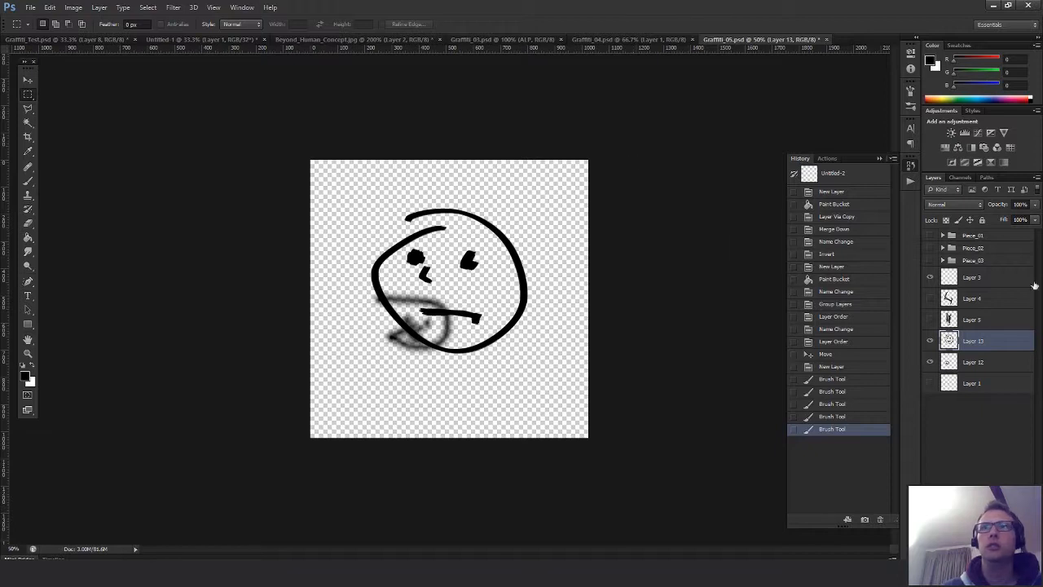
key(v)
drag(543, 286, 527, 341)
click(930, 362)
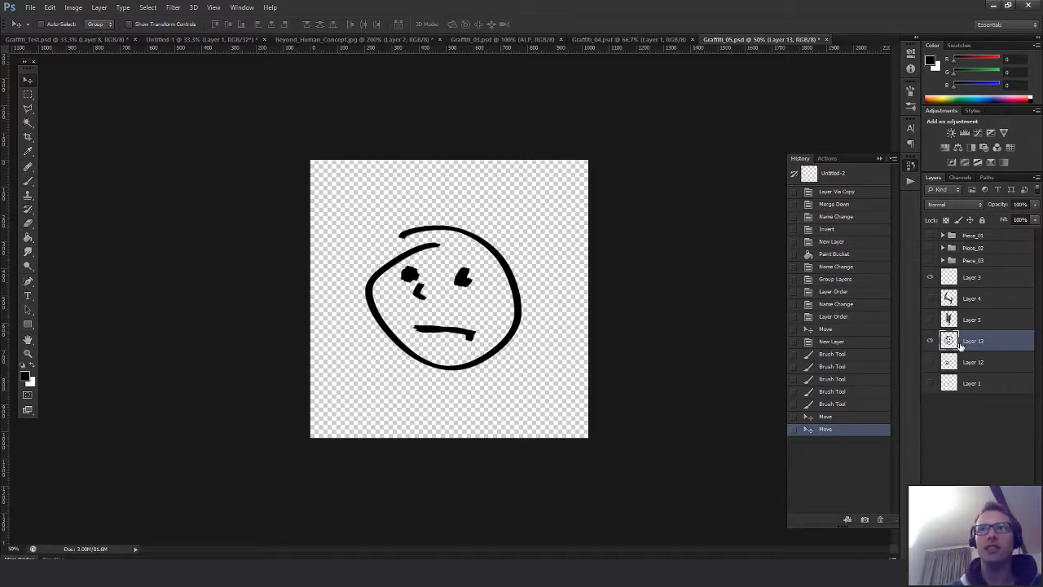
Duplicate the face layer and fill a new layer directly beneath the copy with white
key(ctrl+j)
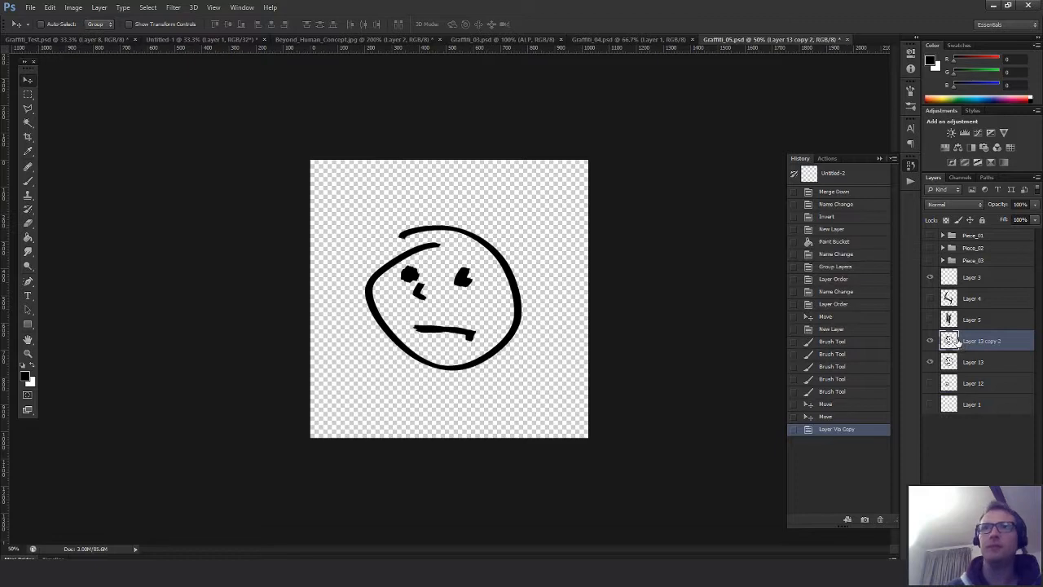
click(955, 359)
key(ctrl+shift+alt+n)
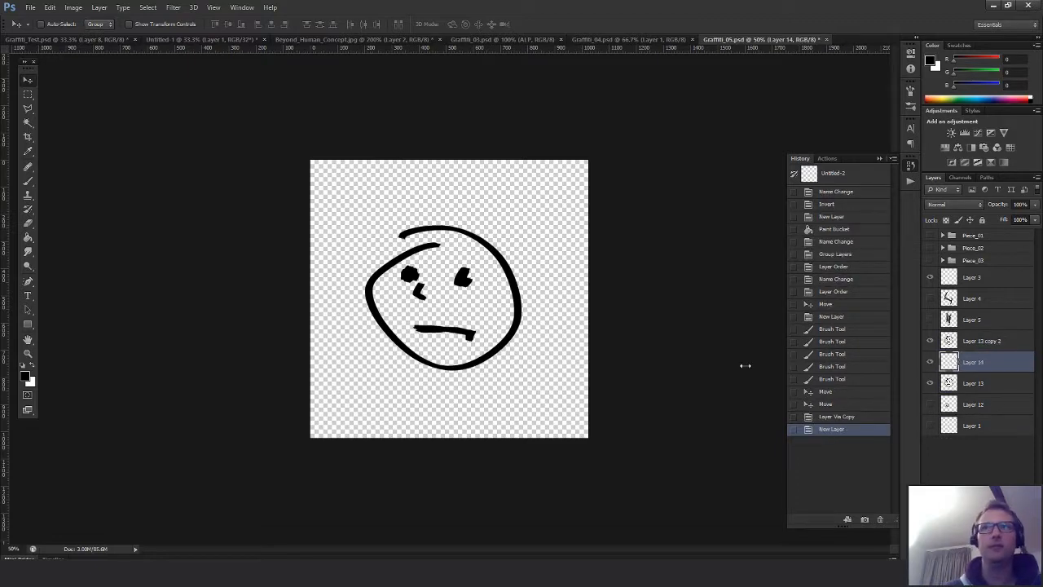
key(x)
key(g)
click(498, 345)
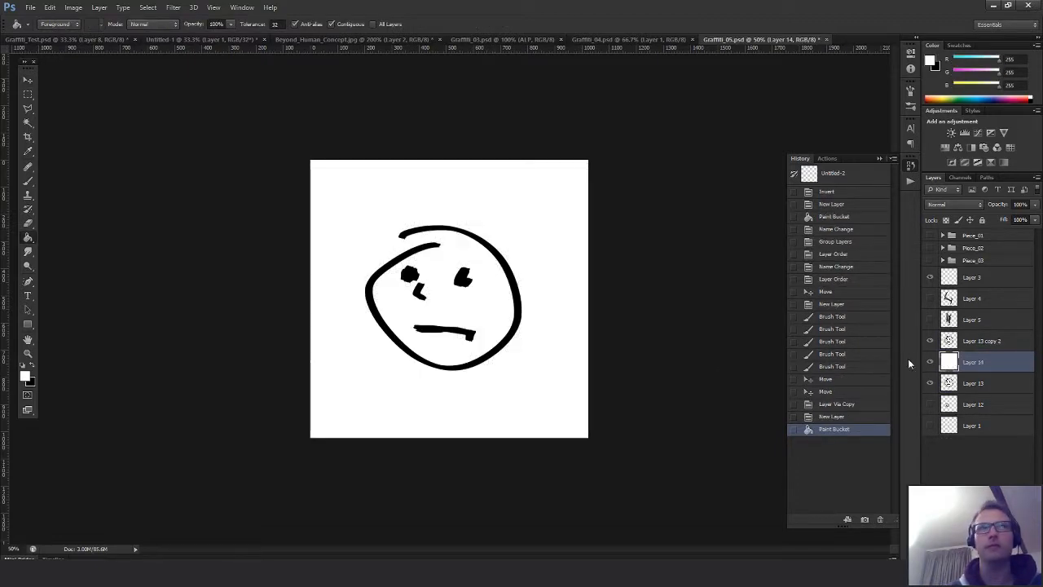
Merge the face copy down onto the white layer and invert the merged layer's colours
click(967, 346)
key(ctrl+e)
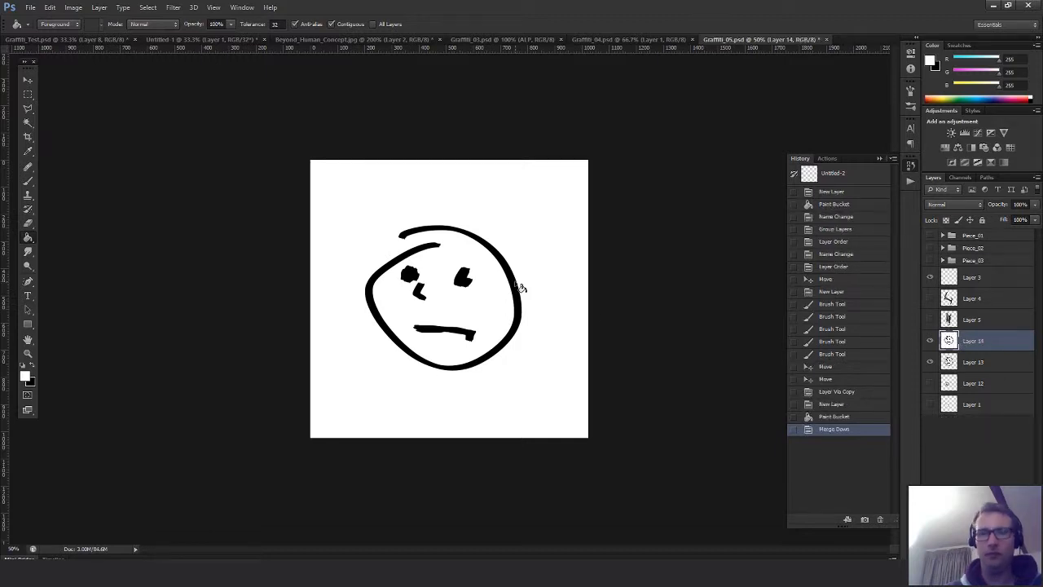
key(ctrl+i)
Add a new layer directly above the original face on Layer 13 and fill it with black
click(962, 361)
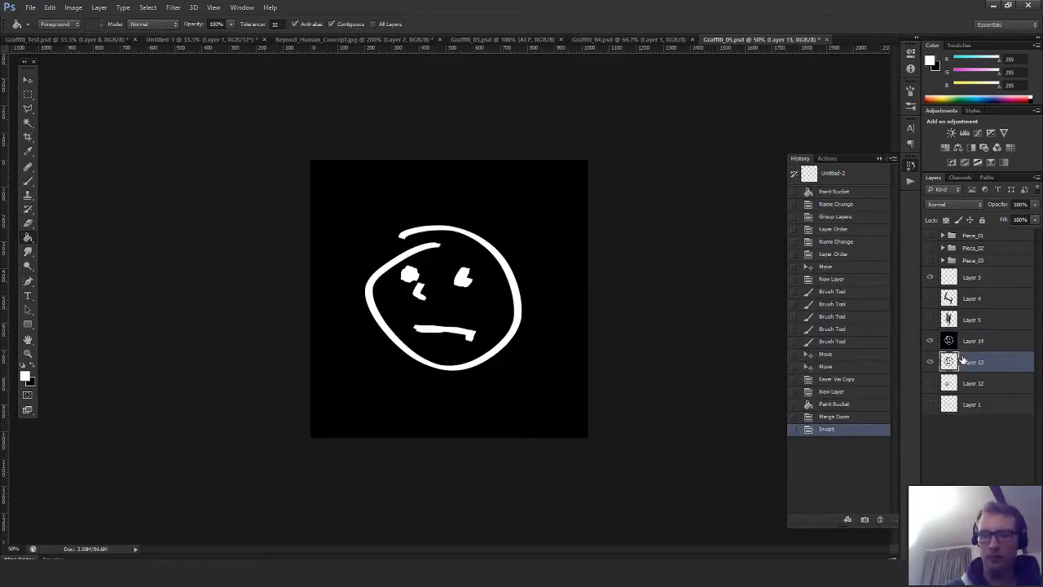
key(ctrl+shift+alt+n)
key(x)
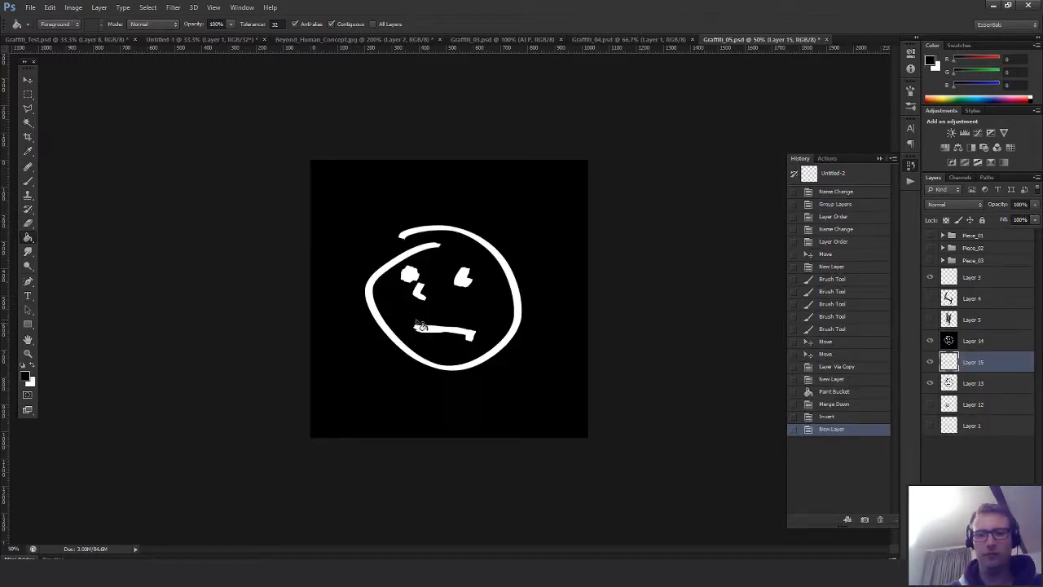
click(402, 312)
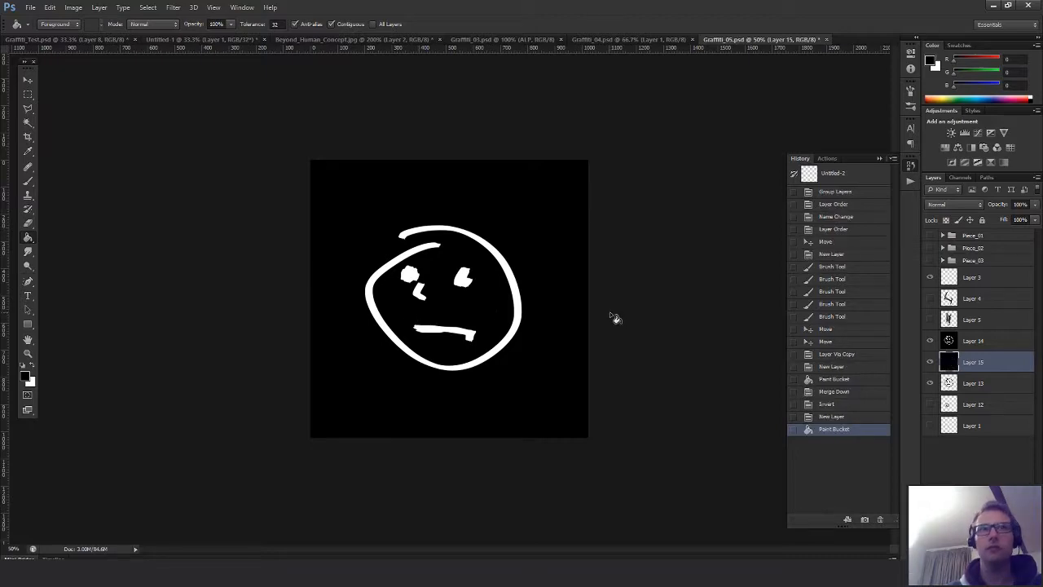
Rename the black-filled layer DIF and the inverted face layer ALP
double_click(989, 371)
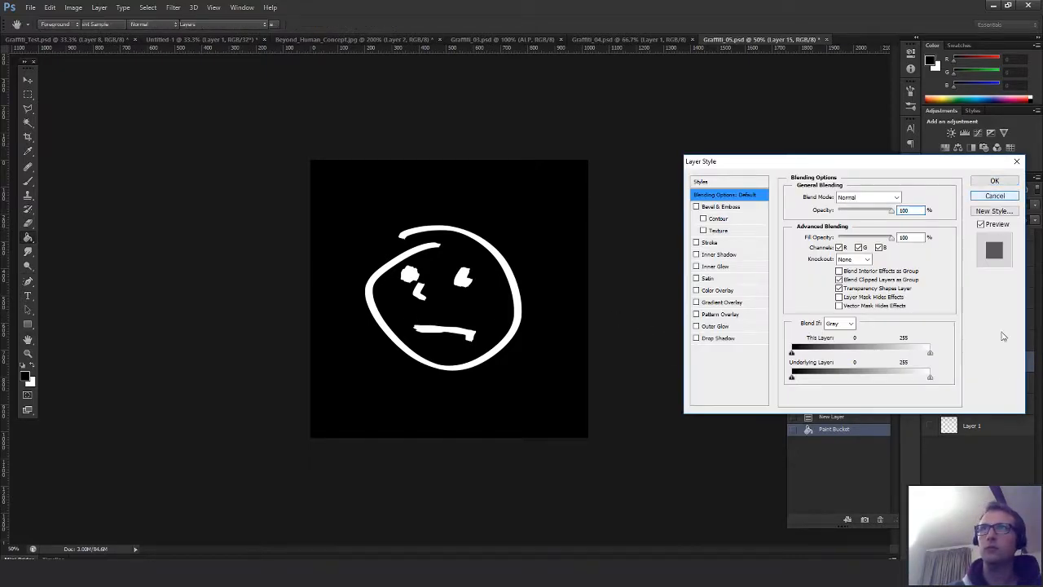
key(Escape)
double_click(973, 362)
text(BF)
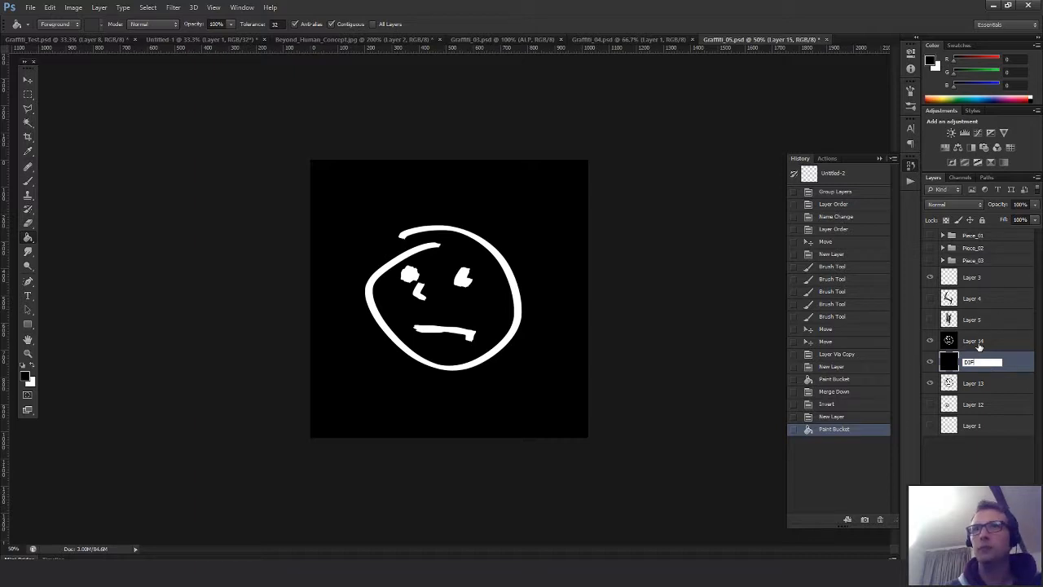
double_click(980, 342)
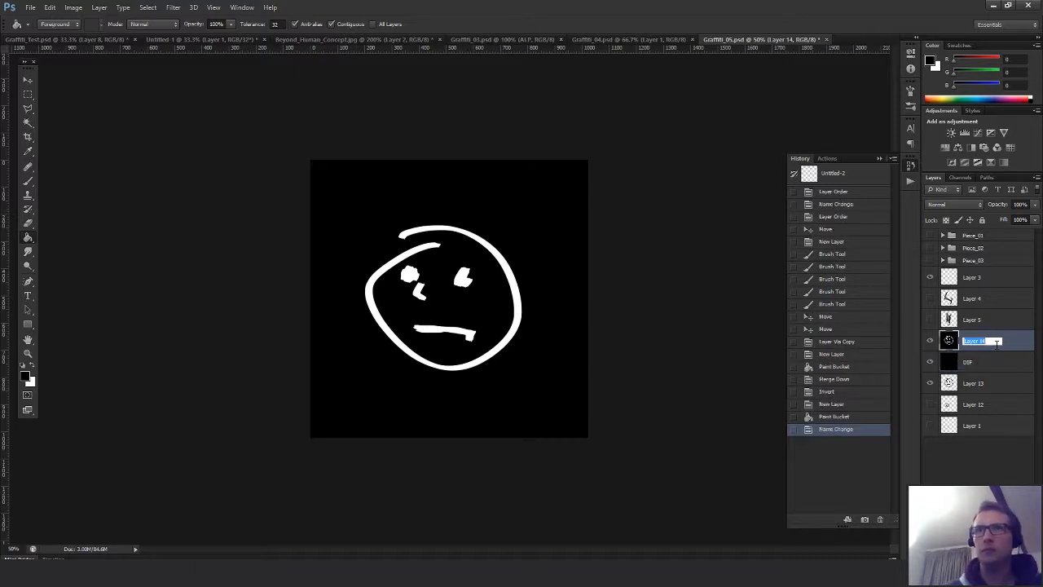
text(ALP)
key(Return)
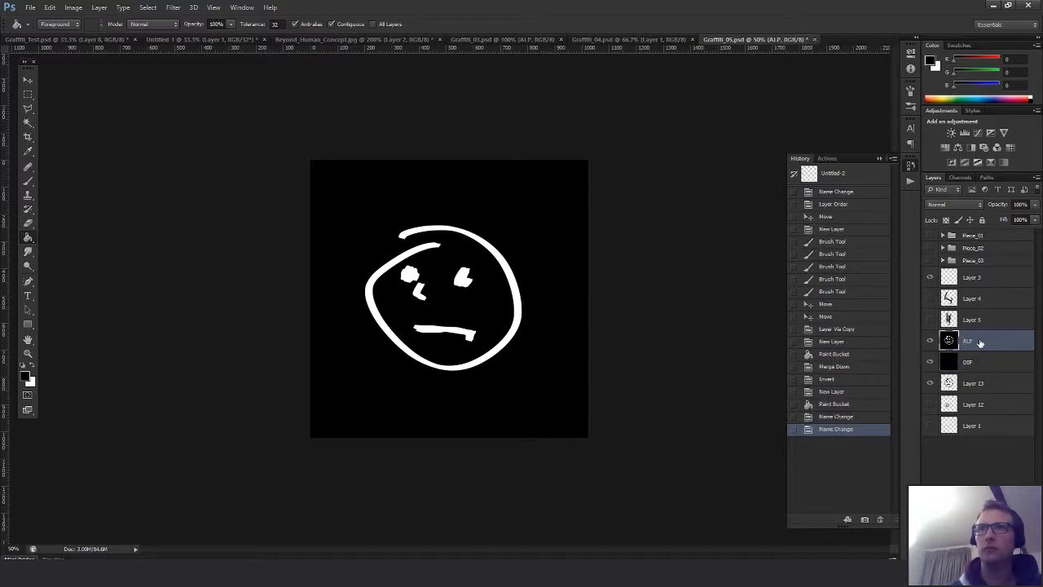
Group the ALP, DIF and Layer 13 layers and name the group Piece_04
shift+click(1010, 383)
key(ctrl+g)
double_click(974, 339)
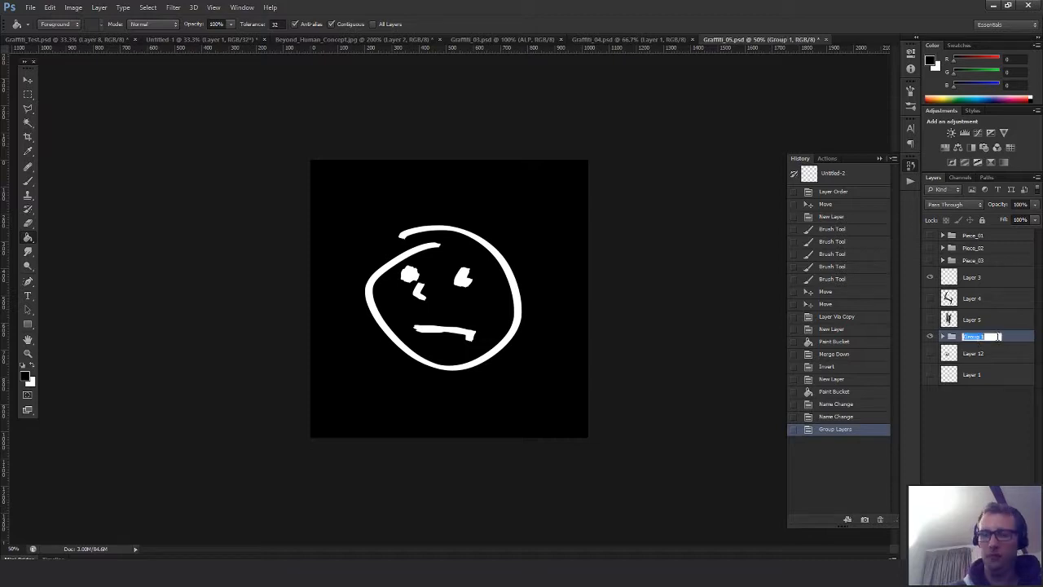
text(Piece_0)
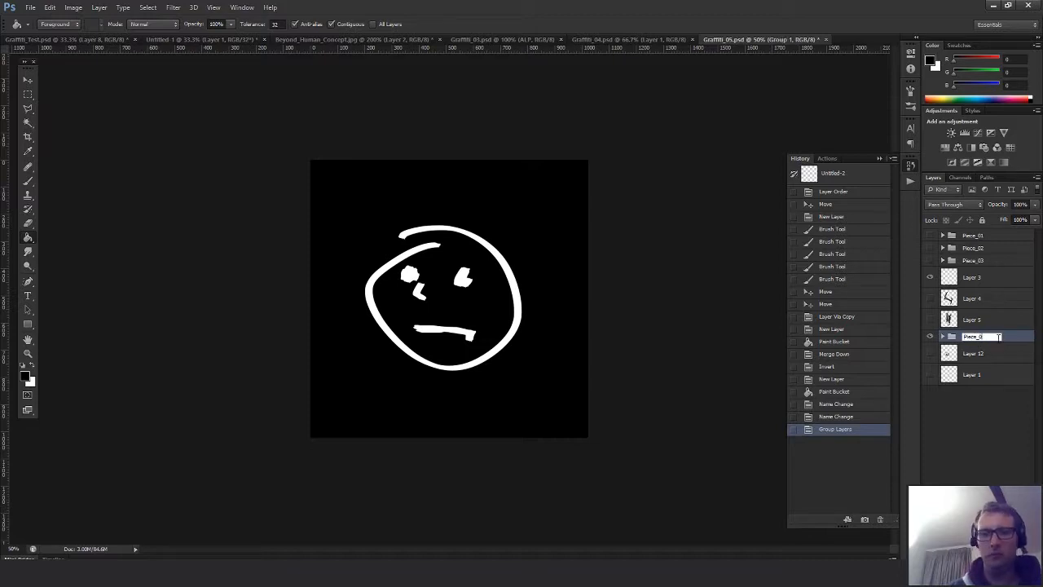
text(4)
key(Return)
Move the Piece_04 group directly below Piece_03 and place DIF above ALP inside it
drag(989, 276, 991, 269)
click(942, 272)
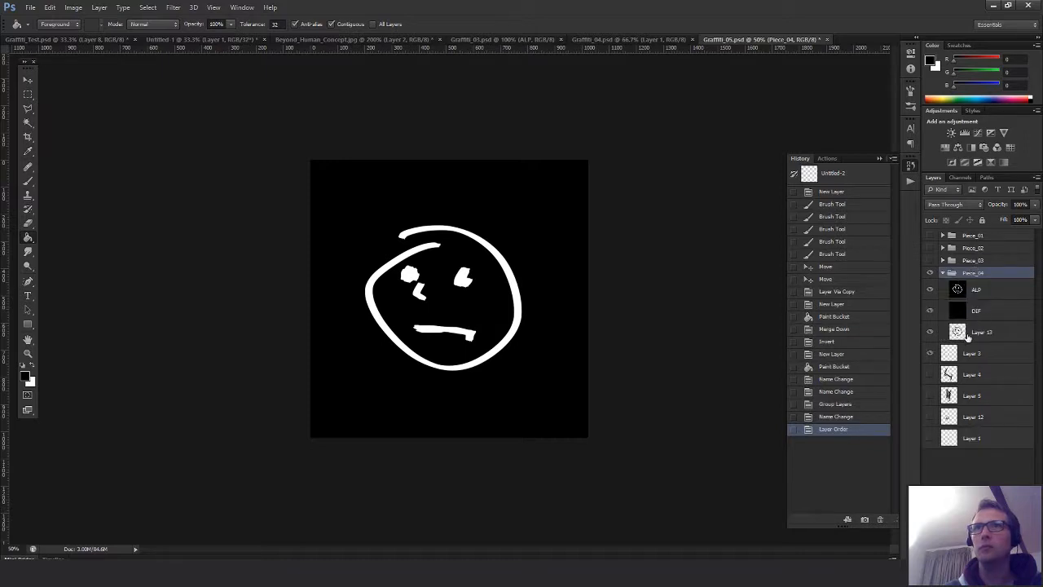
drag(961, 311, 962, 285)
Hide Layer 13 inside Piece_04, and collapse and hide the whole group
click(929, 331)
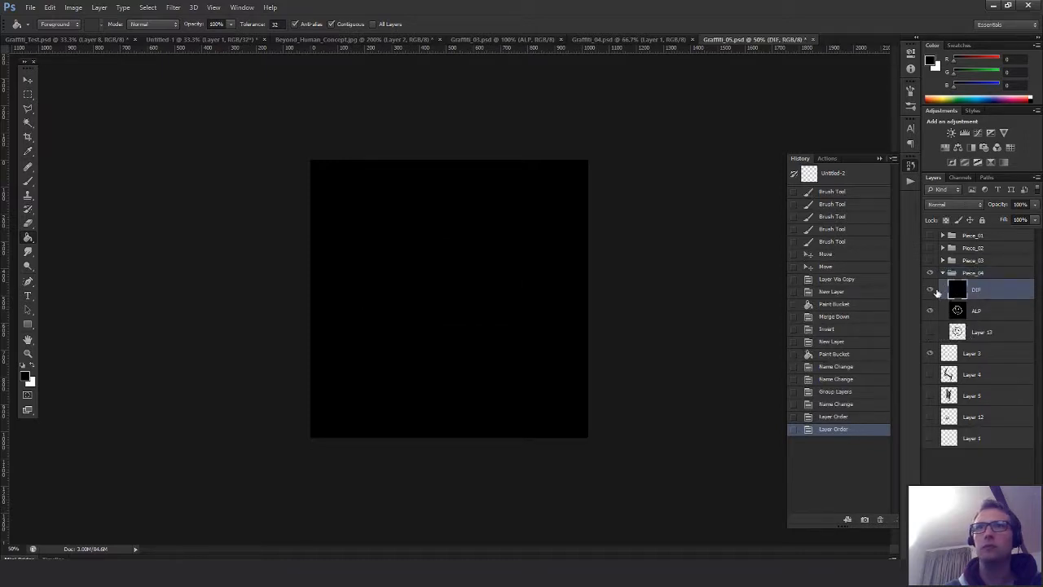
click(943, 272)
click(929, 272)
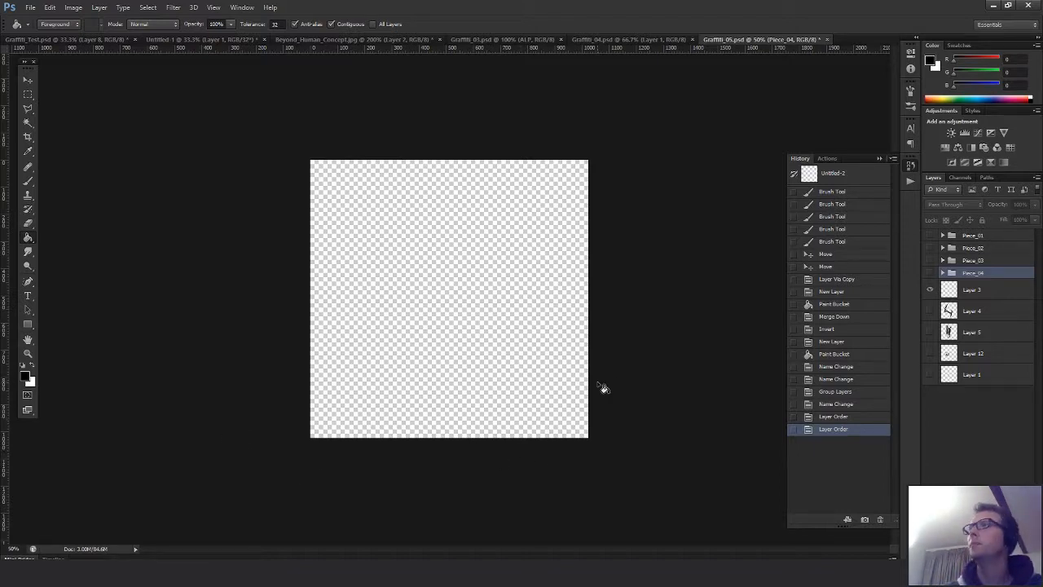
key(m)
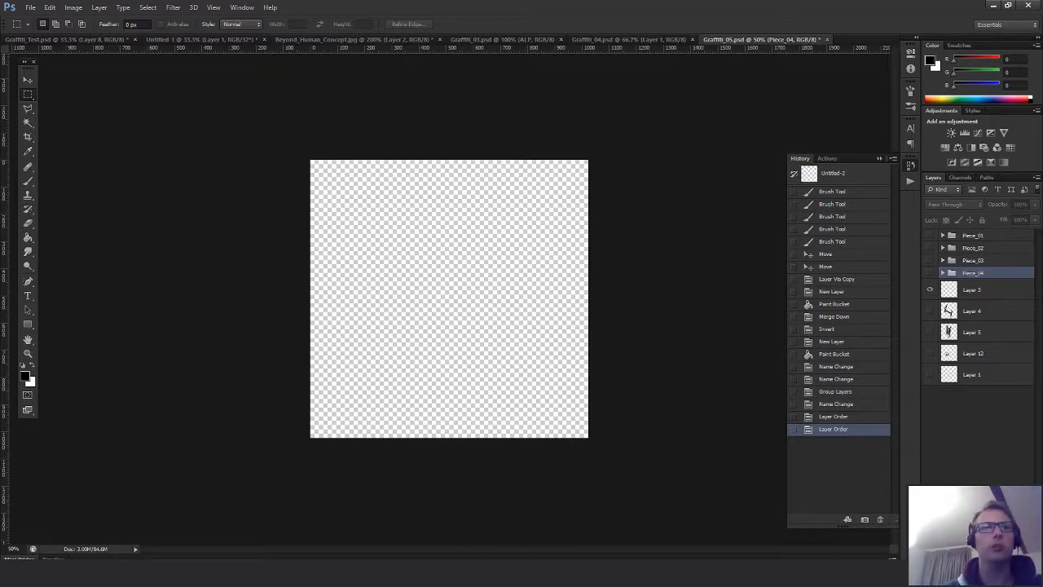
Switch to the browser and examine the graffiti images in the Imgur album, enlarging the "WE KNOW" skull, and return to Photoshop
click(430, 539)
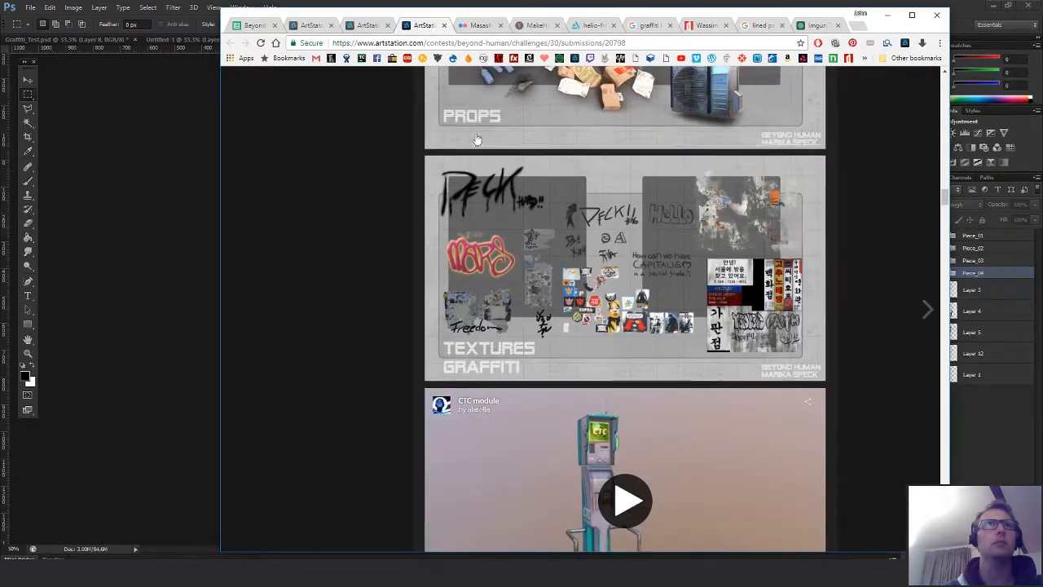
click(758, 25)
click(814, 25)
scroll(651, 453, down, 10)
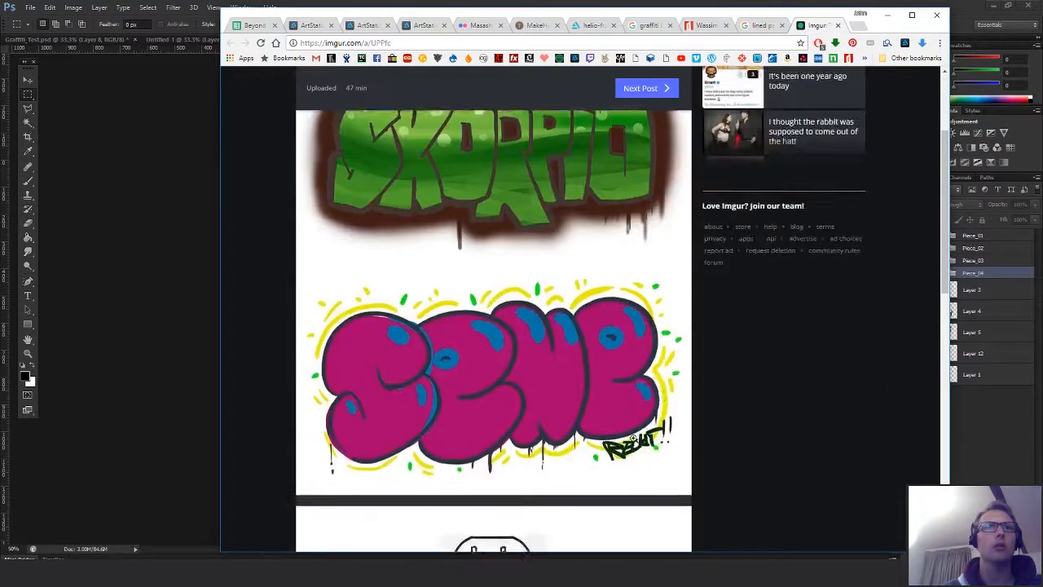
scroll(651, 453, down, 1)
scroll(554, 200, up, 3)
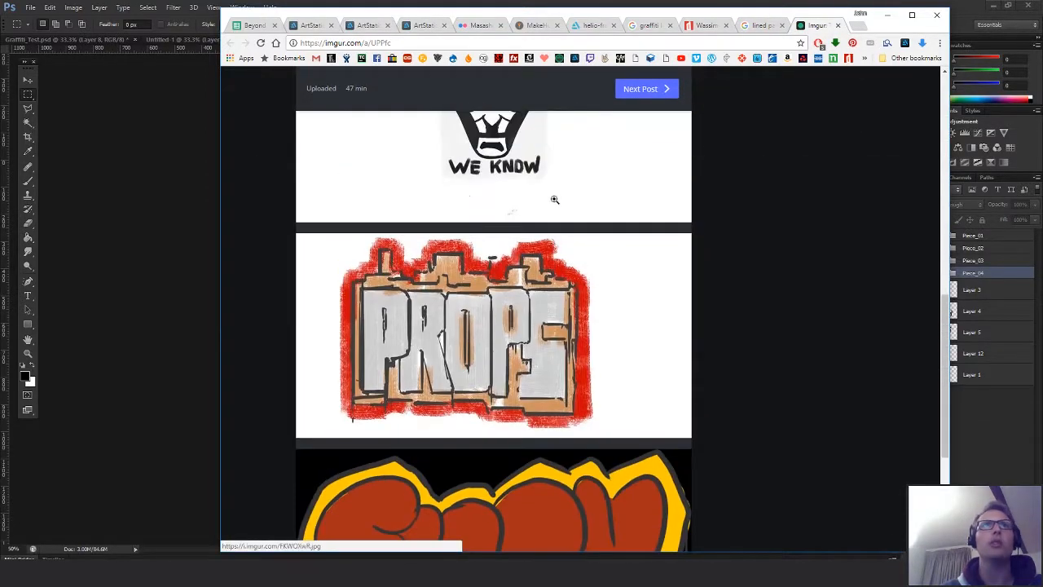
scroll(507, 238, up, 1)
click(534, 333)
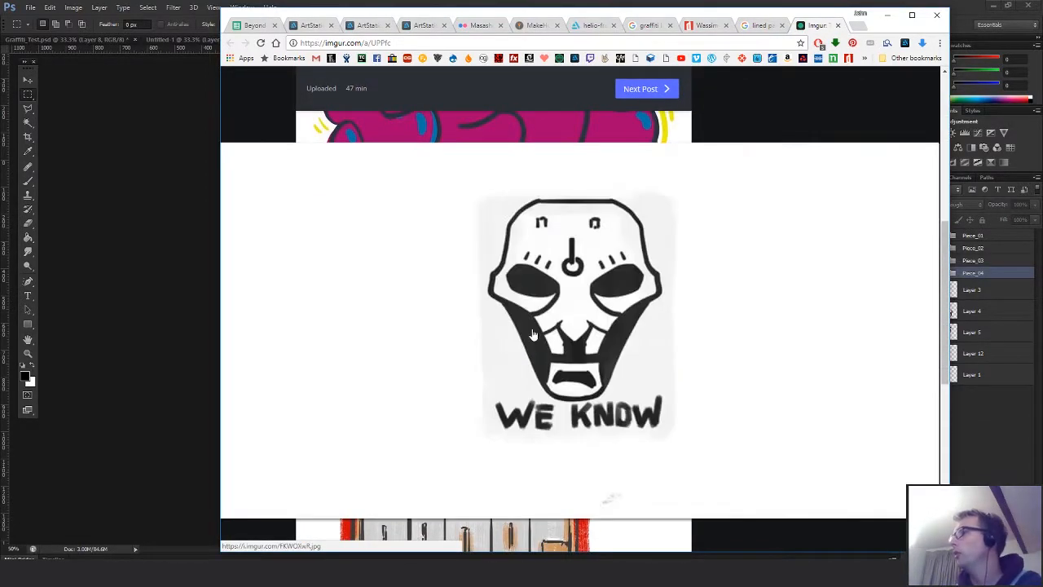
click(733, 334)
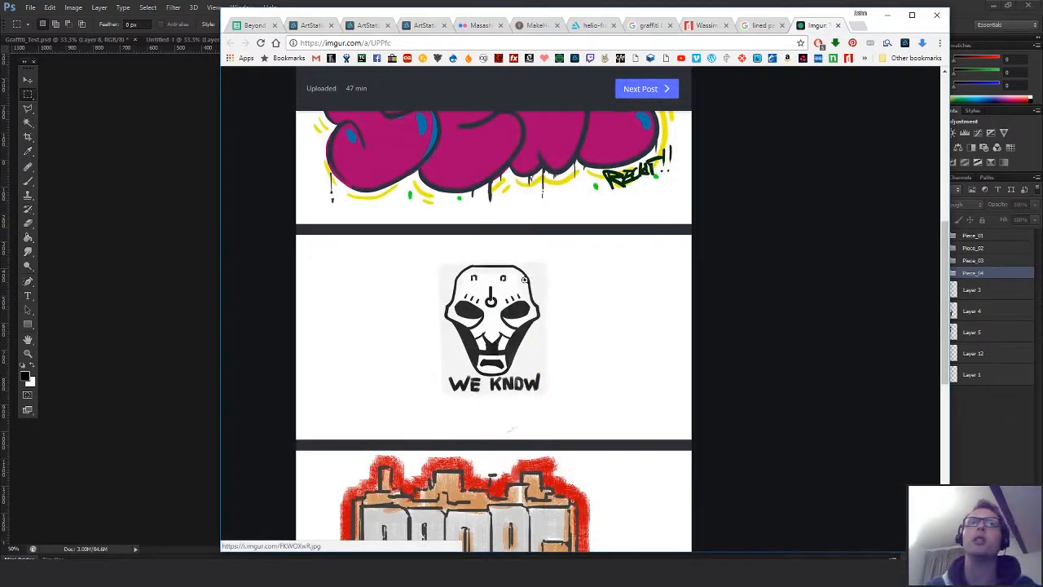
click(629, 373)
click(697, 281)
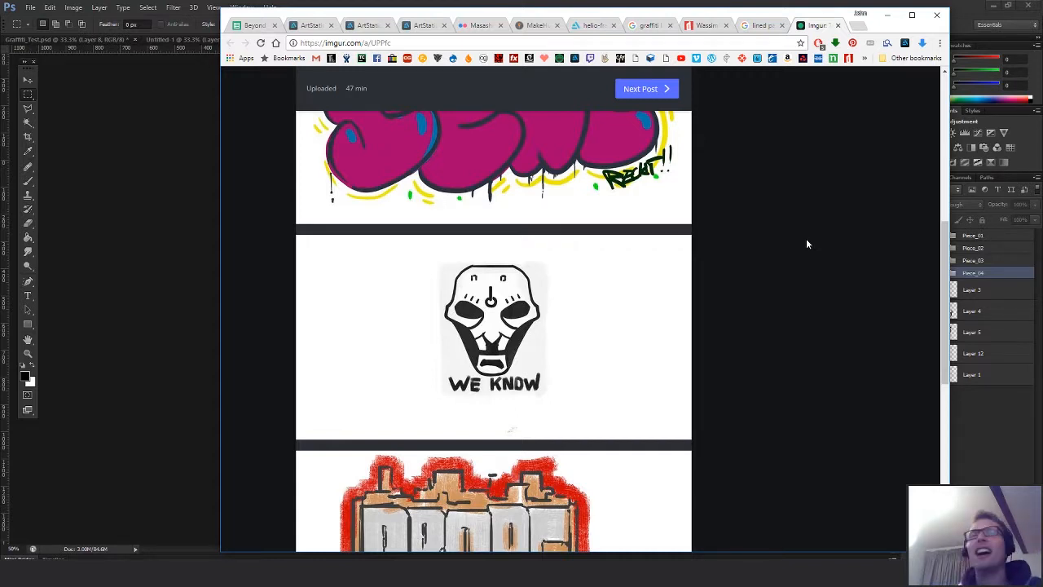
click(332, 4)
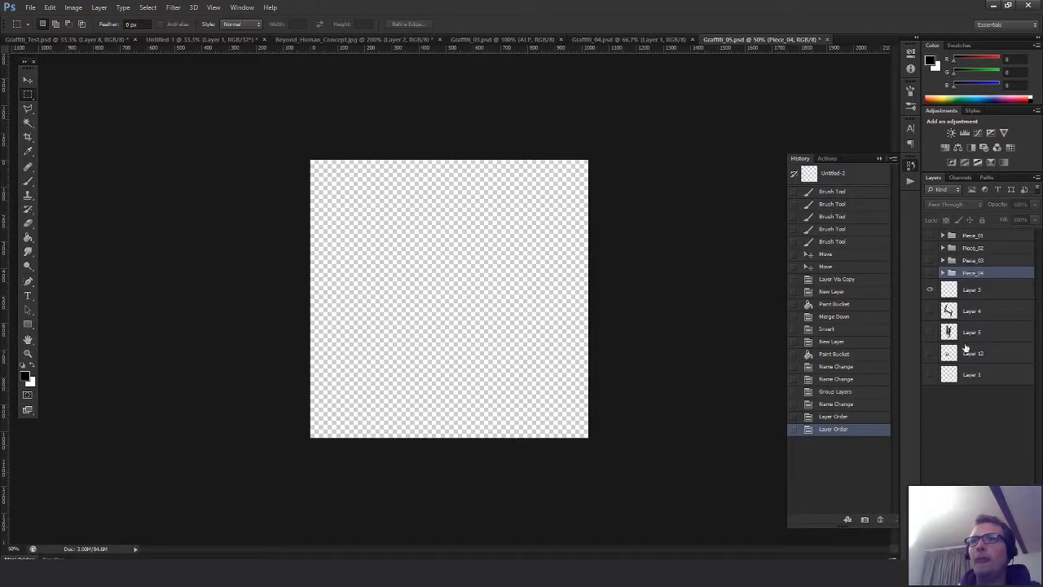
click(930, 274)
click(932, 274)
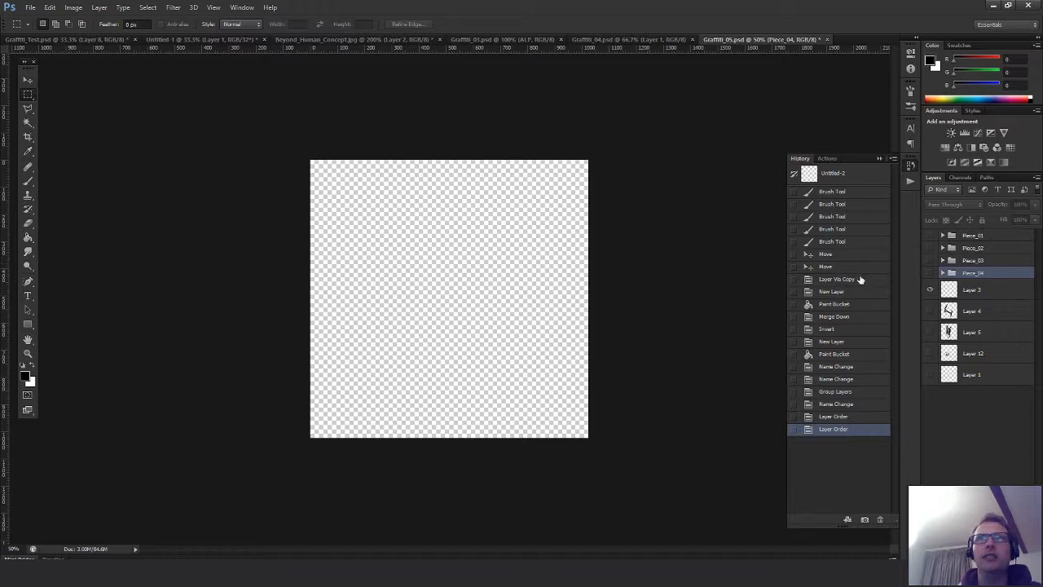
click(931, 274)
click(931, 275)
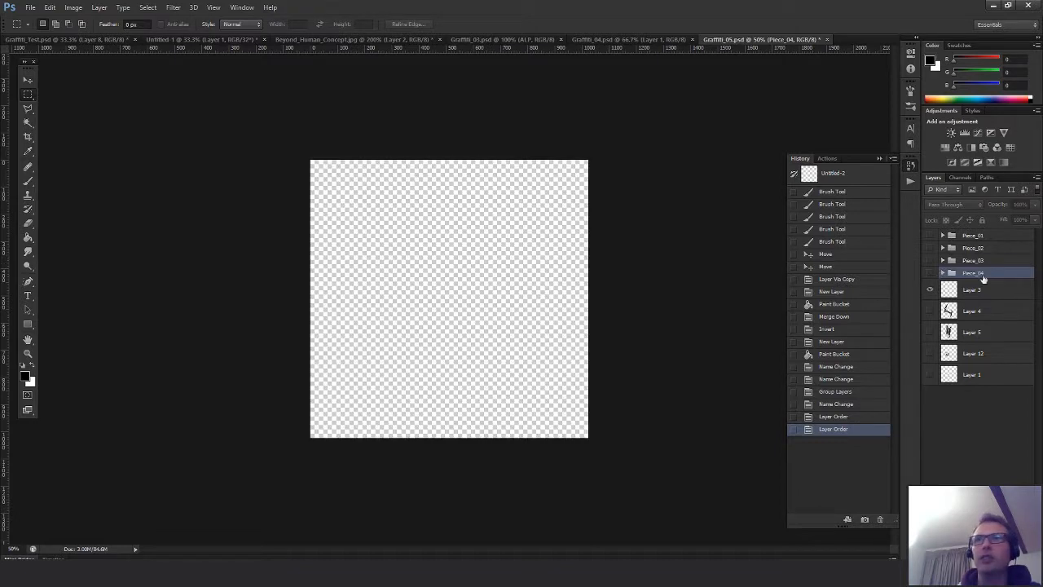
Show Layer 12 and move its blurry sketch so that the next glyph sits near the middle of the canvas
click(930, 353)
click(973, 353)
key(v)
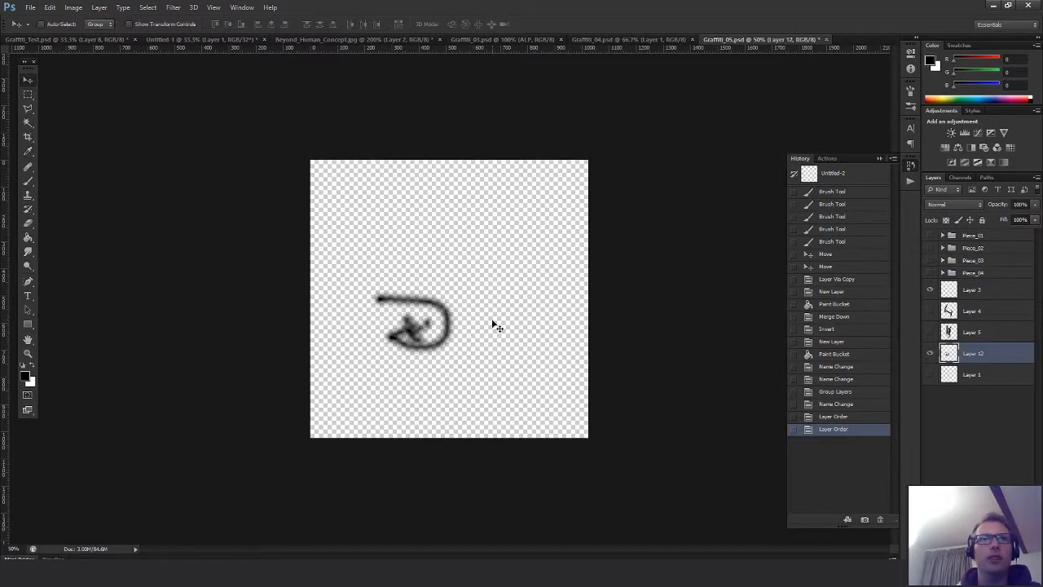
mouse_move(494, 323)
mouse_down()
mouse_move(549, 313)
mouse_move(362, 326)
mouse_move(269, 284)
mouse_move(634, 173)
mouse_move(559, 211)
mouse_move(574, 214)
mouse_move(573, 228)
mouse_up()
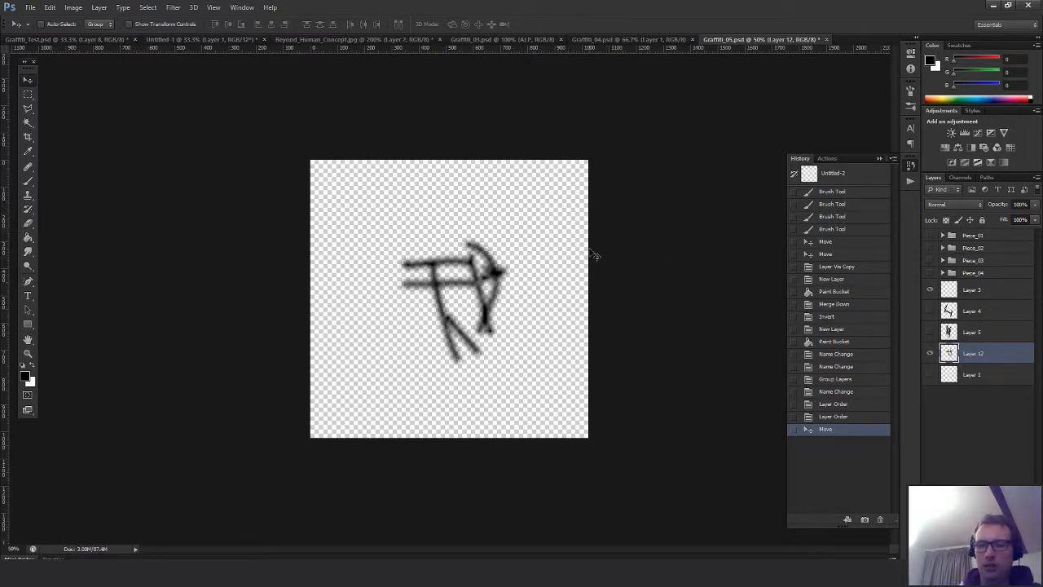
Trace the blurry Layer 12 glyph with solid black brush strokes on a new layer above it
key(ctrl+shift+alt+n)
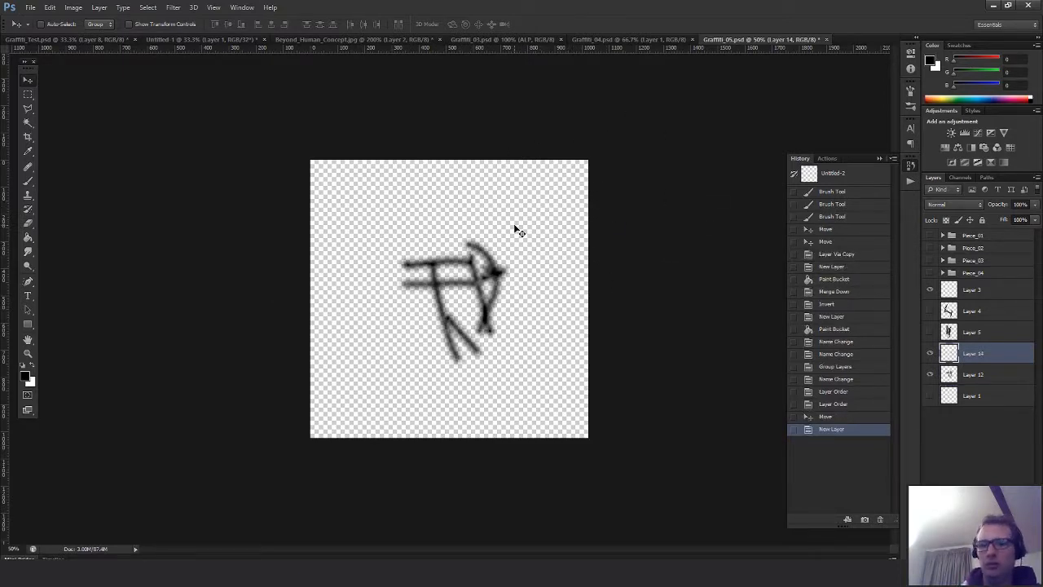
key(b)
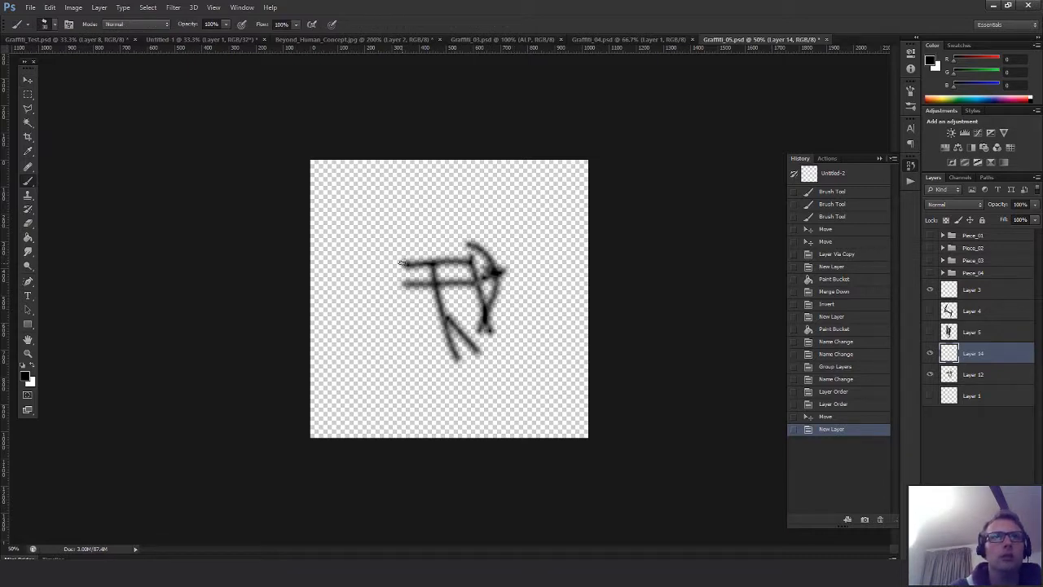
drag(400, 262, 469, 257)
mouse_move(400, 285)
mouse_down()
mouse_move(472, 282)
mouse_move(452, 359)
mouse_up()
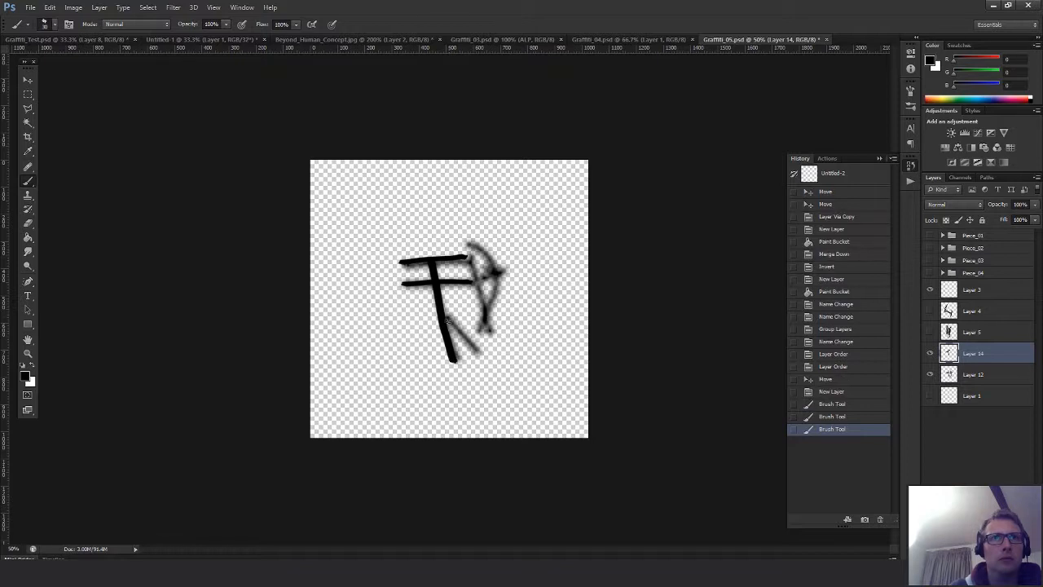
drag(445, 311, 484, 353)
drag(468, 258, 493, 334)
mouse_move(472, 240)
mouse_down()
mouse_move(496, 254)
mouse_move(476, 329)
mouse_up()
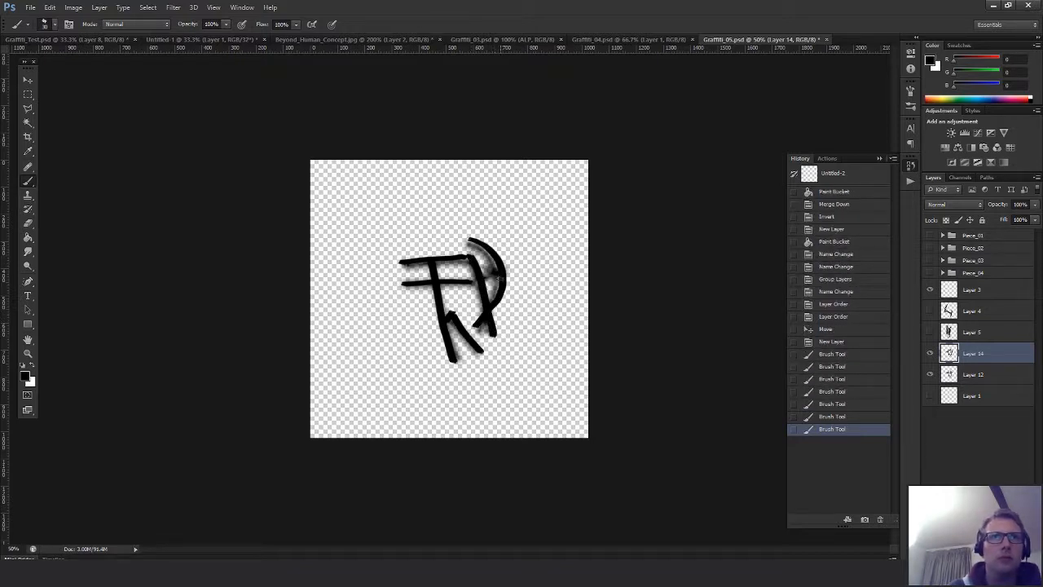
mouse_move(485, 274)
mouse_down()
mouse_move(531, 261)
mouse_move(508, 268)
mouse_up()
key(ctrl+z)
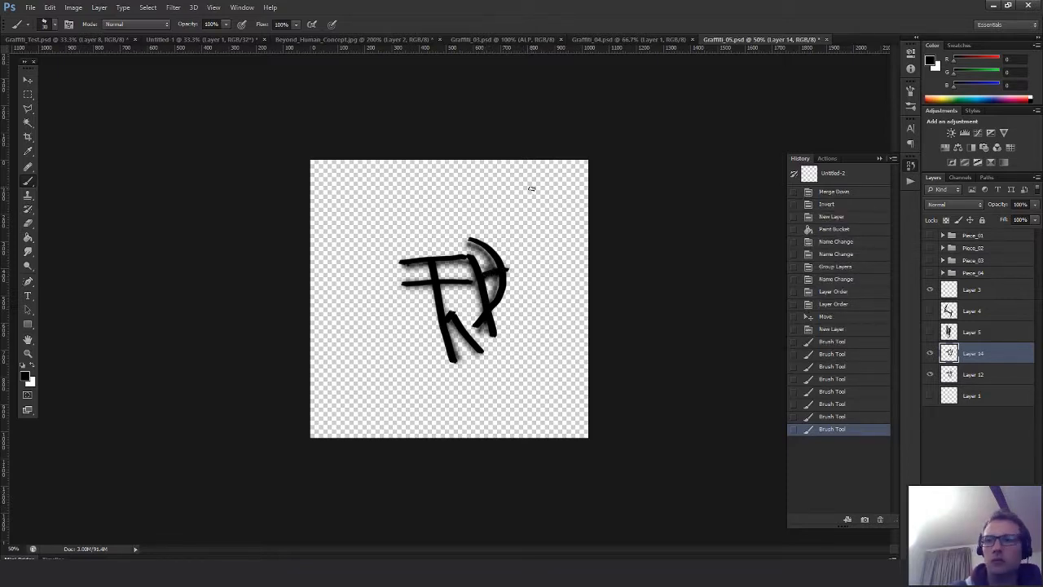
Hide the Layer 12 sketch, then enlarge the traced glyph and centre it on the canvas
key(m)
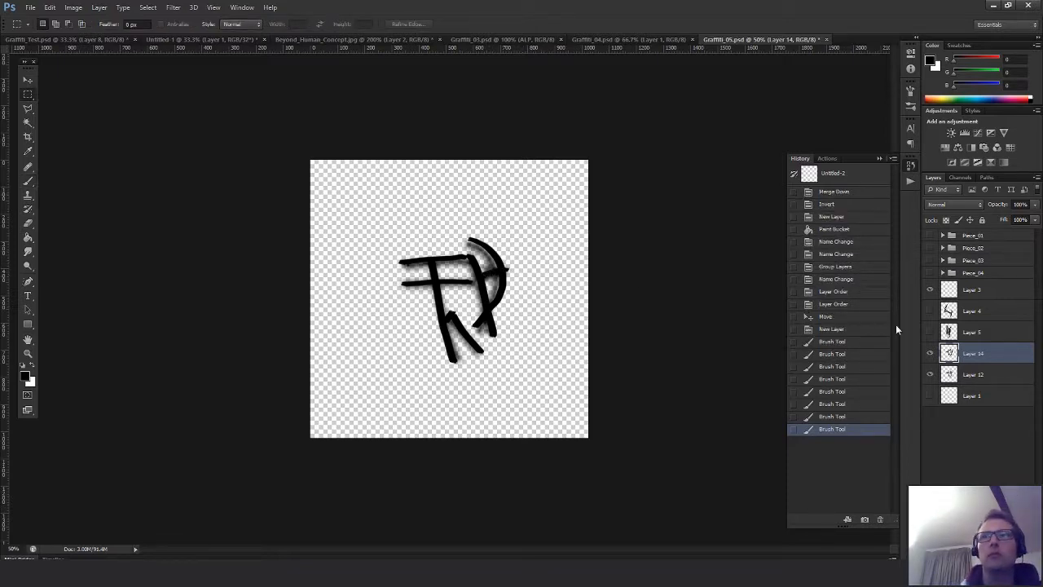
click(931, 374)
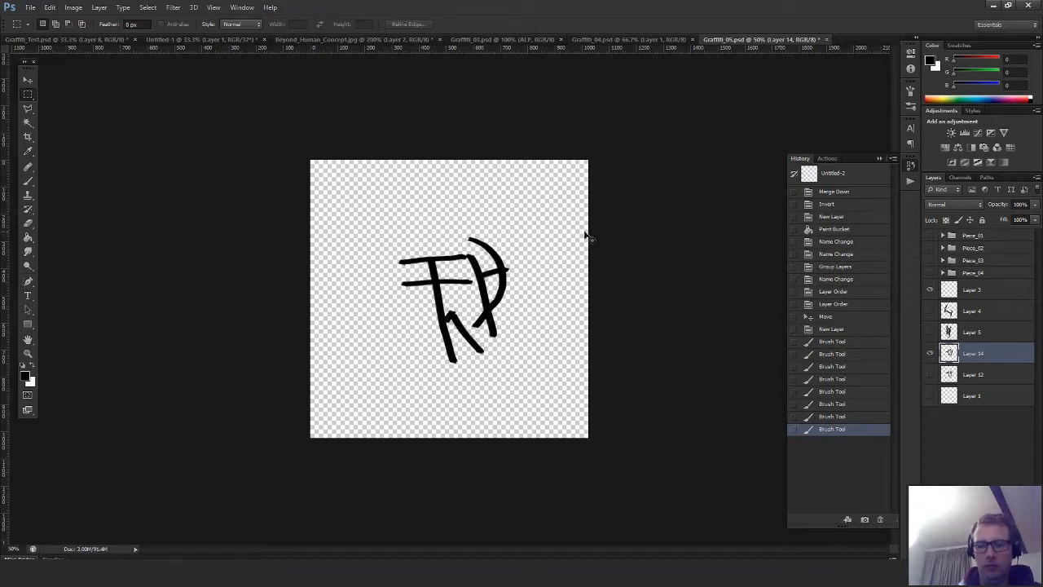
key(ctrl+t)
alt+drag(507, 237, 560, 220)
key(Return)
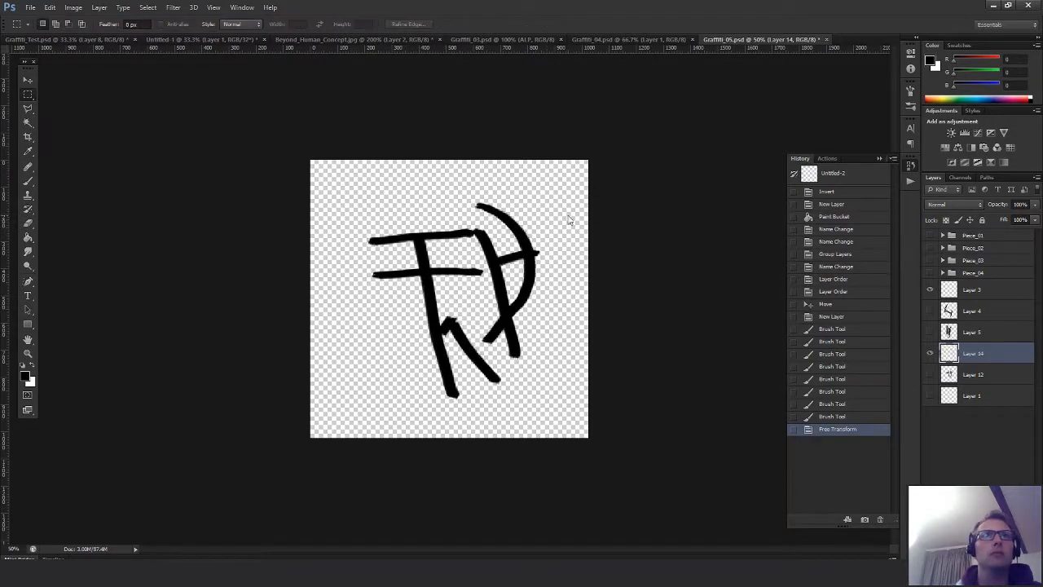
key(v)
drag(526, 262, 515, 263)
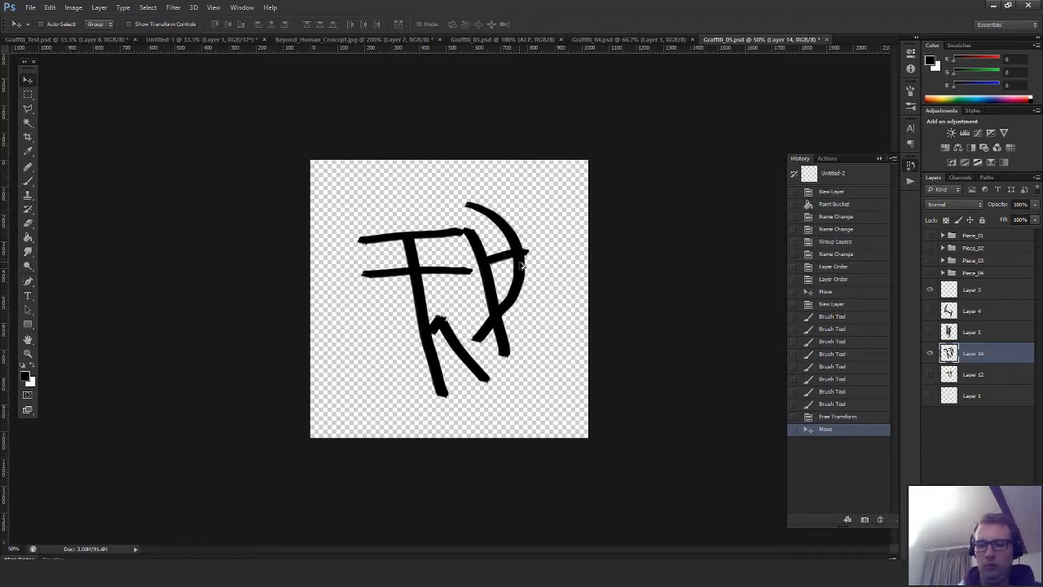
Add a new layer filled with white and place it directly below the traced glyph layer
key(ctrl+shift+alt+n)
key(g)
key(x)
click(416, 282)
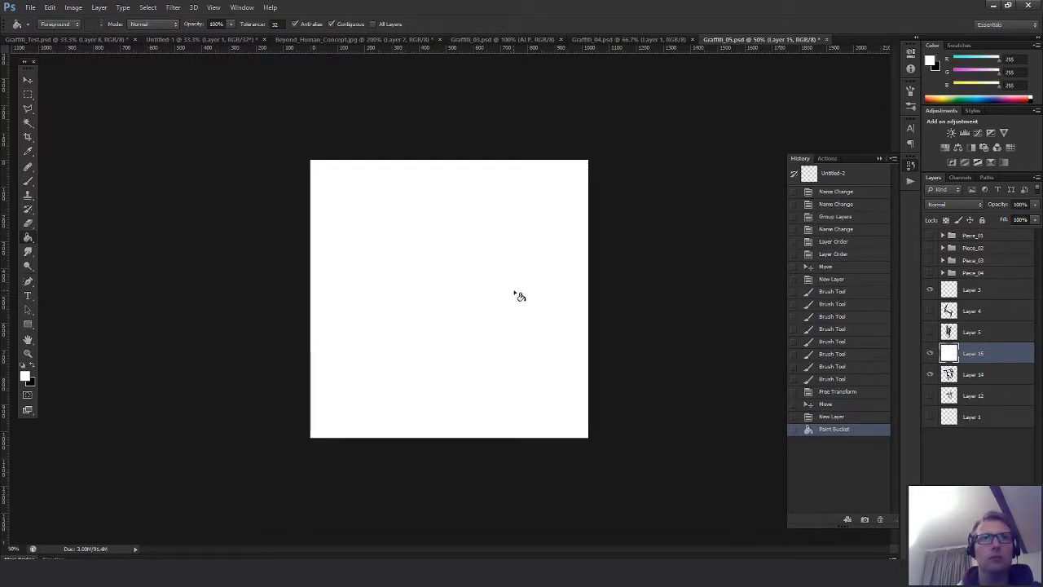
drag(976, 359, 973, 383)
click(966, 353)
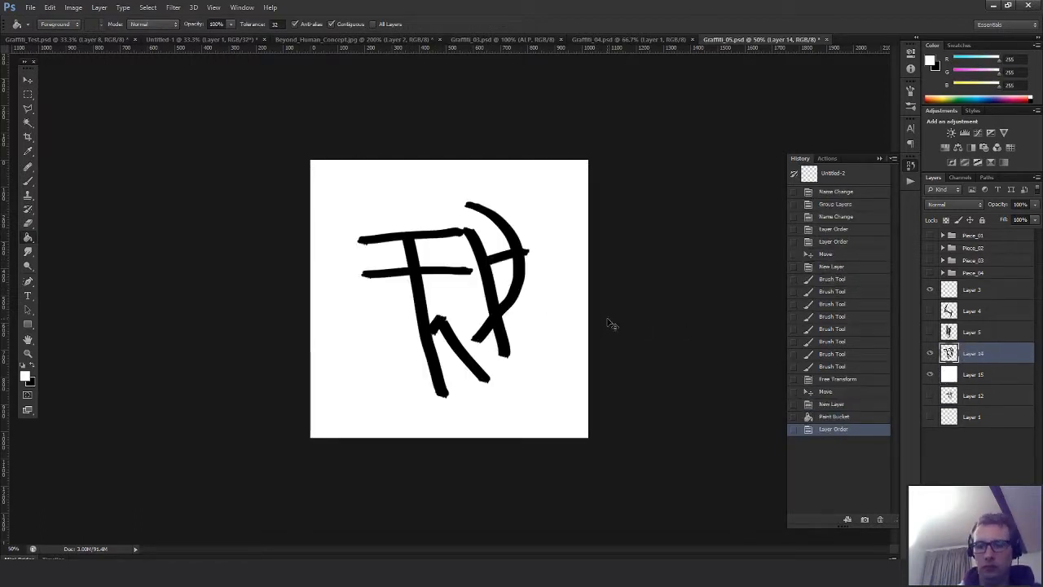
Duplicate the glyph layer, merge the original with the white layer, and invert the merged layer
key(ctrl+j)
click(977, 374)
shift+click(1004, 396)
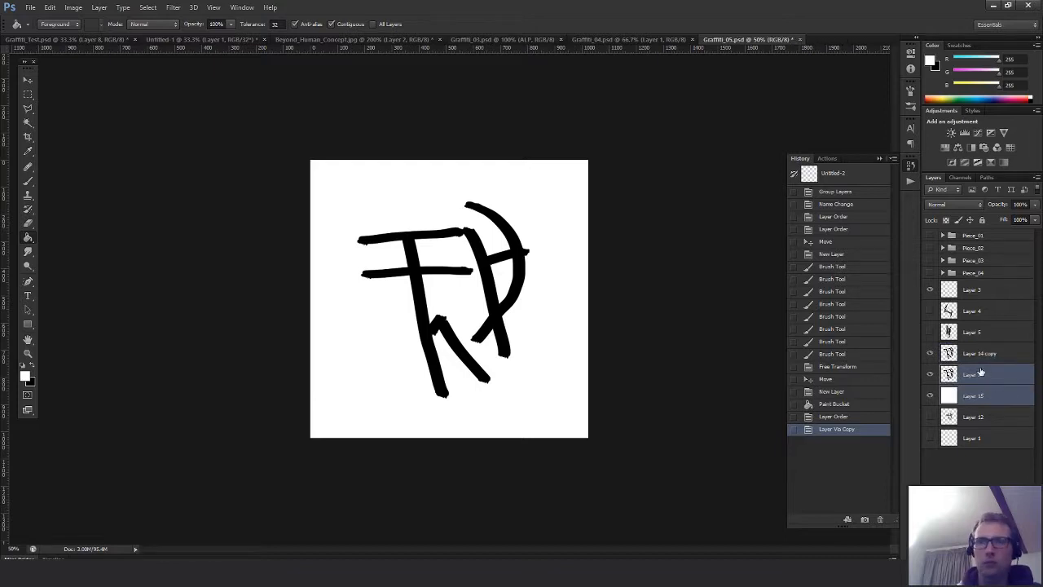
key(ctrl+e)
key(ctrl+i)
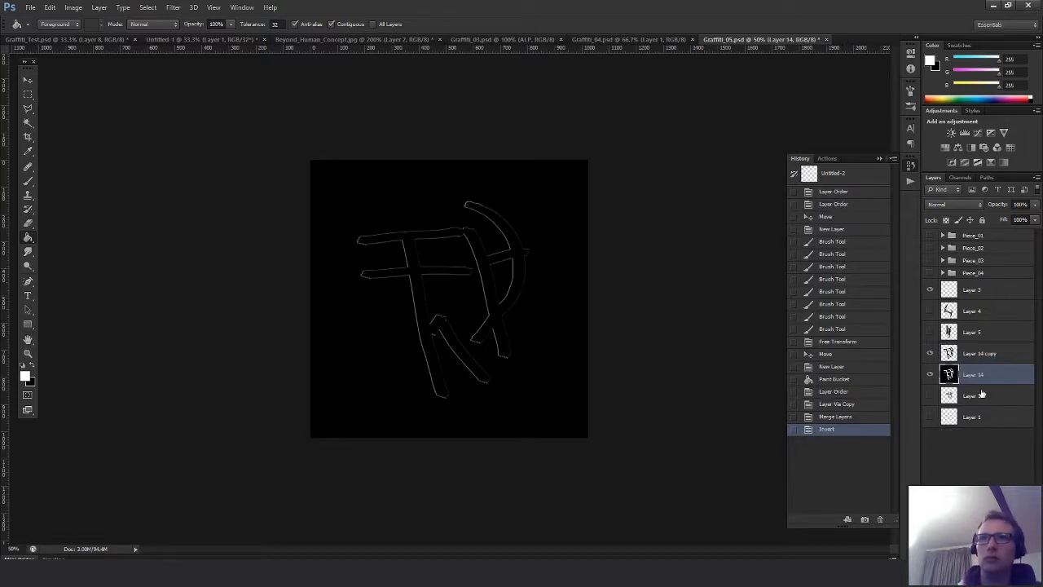
Add a new layer filled with black directly above the inverted glyph layer
key(ctrl+shift+alt+n)
key(x)
click(482, 284)
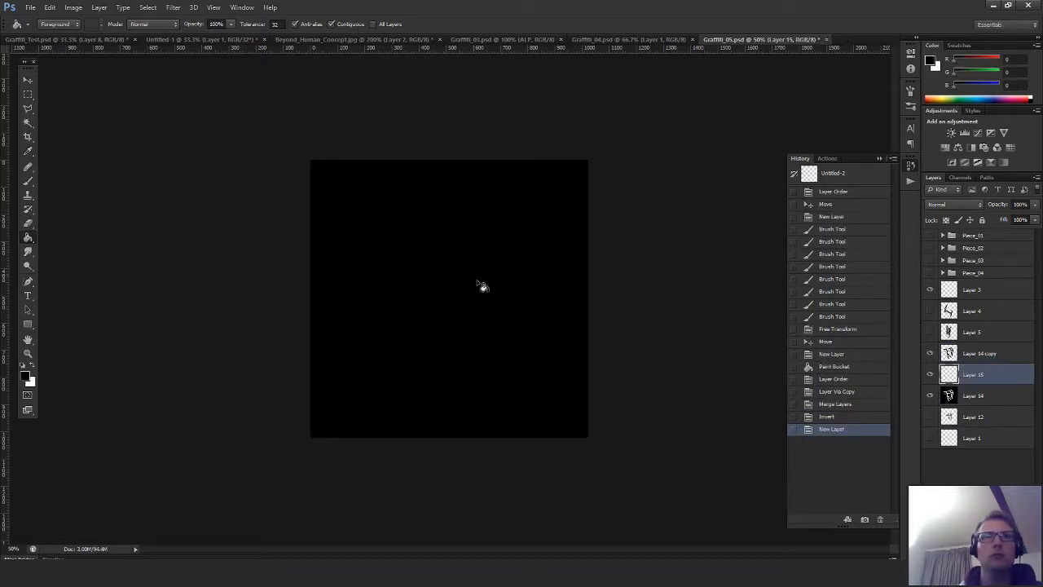
key(m)
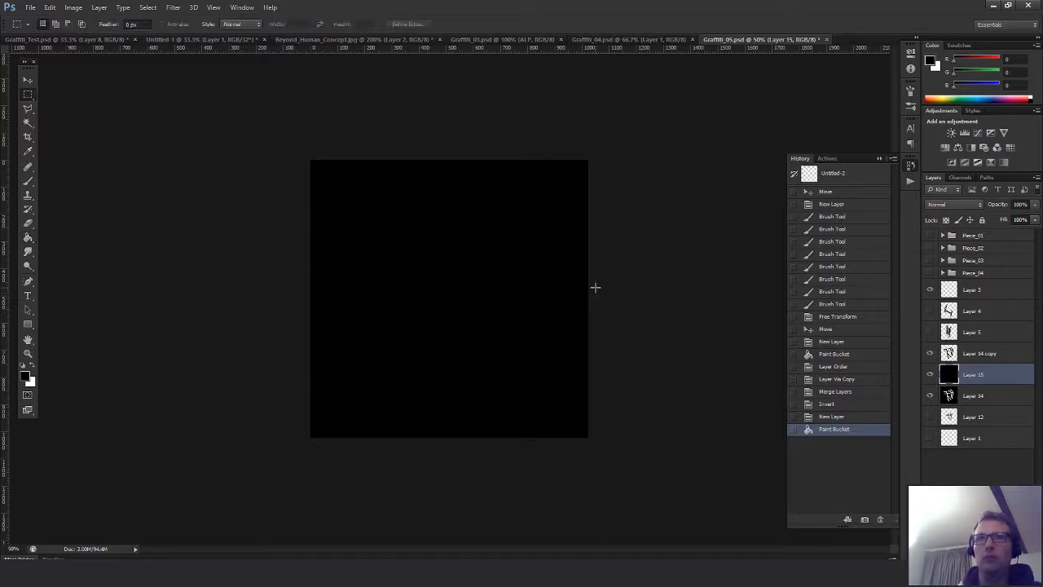
Rename the inverted glyph layer ALP and the black layer DIF
double_click(969, 396)
text(ALP)
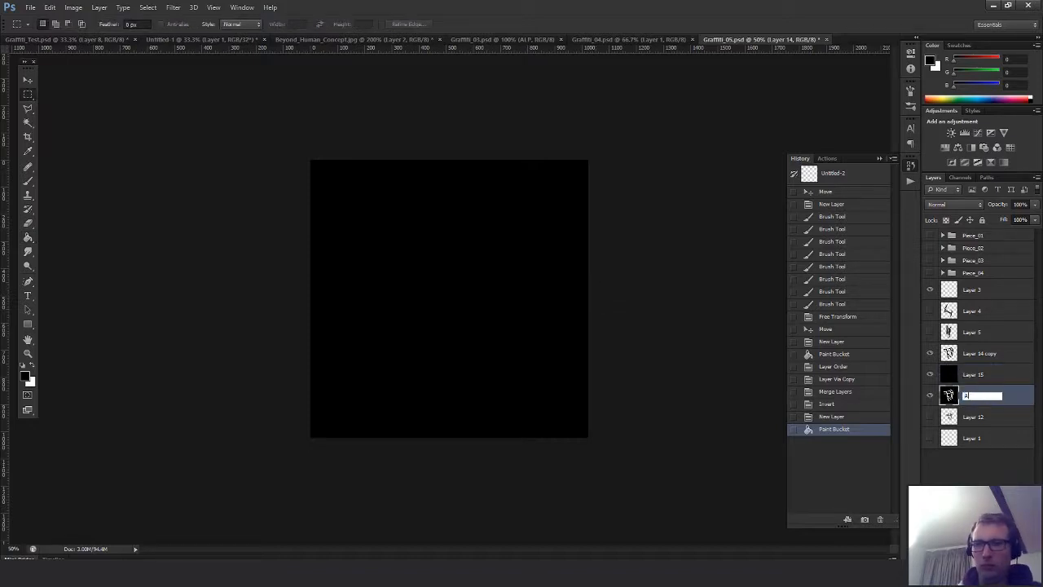
click(974, 376)
double_click(972, 374)
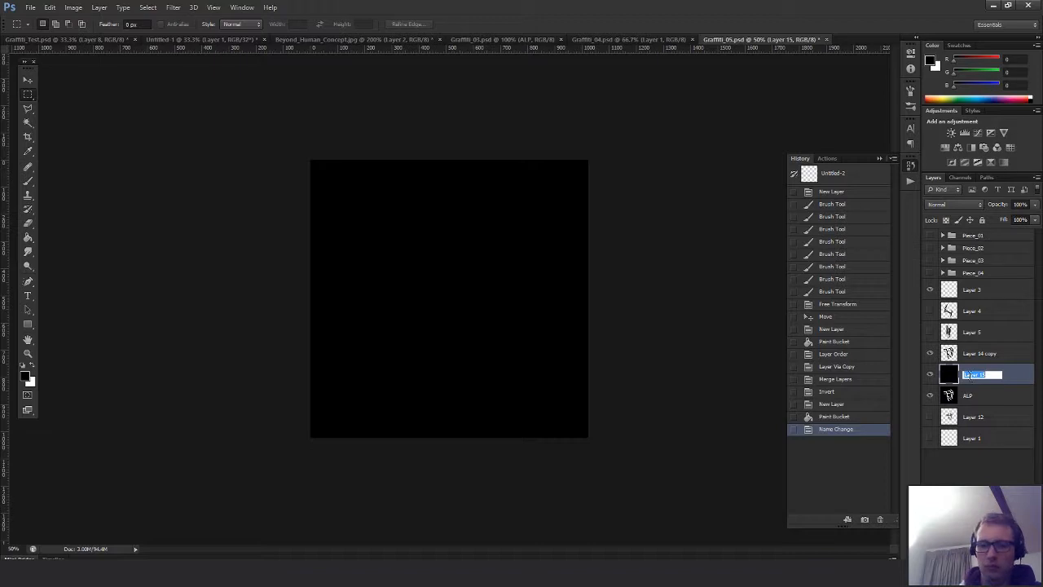
text(DIF)
Group Layer 14 copy, DIF and ALP, move the group below Piece_04, and name it Piece_05
click(981, 353)
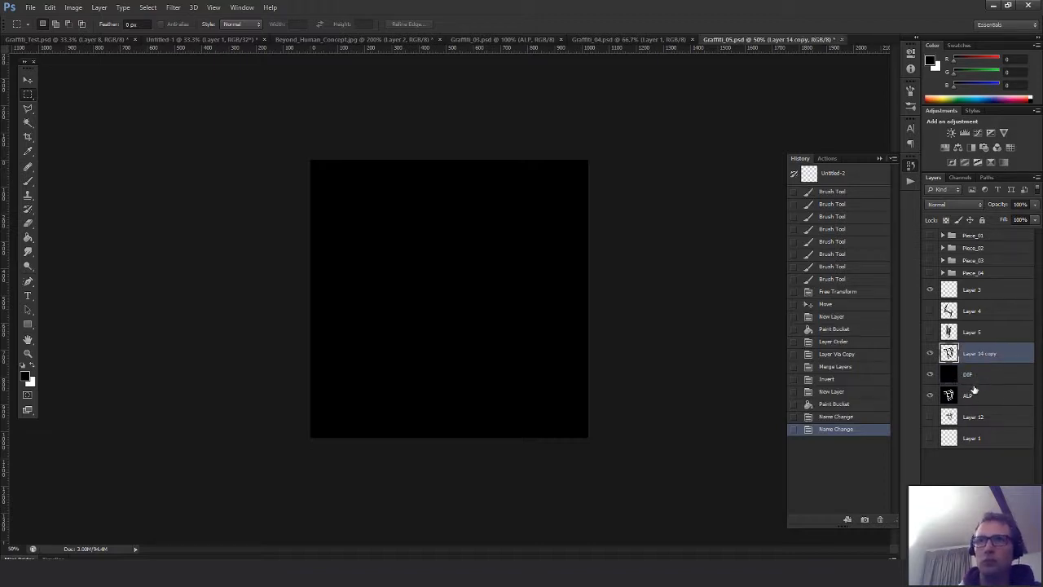
shift+click(975, 393)
key(ctrl+g)
drag(965, 356, 966, 286)
double_click(974, 285)
text(Piece_05)
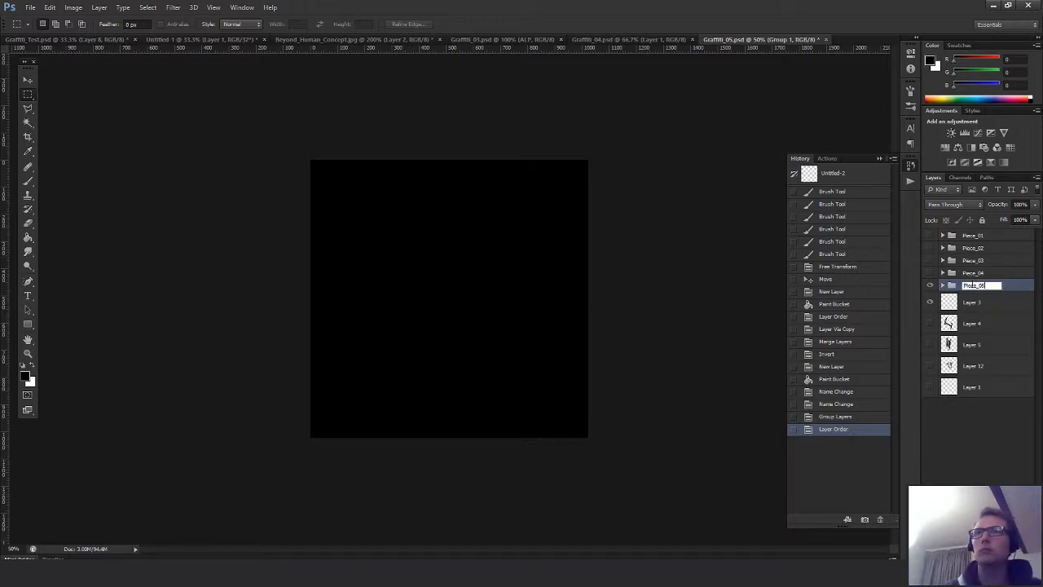
key(Return)
Delete the leftover layers from Layer 3 to Layer 1, and hide Layer 14 copy inside the Piece_05 group
click(978, 304)
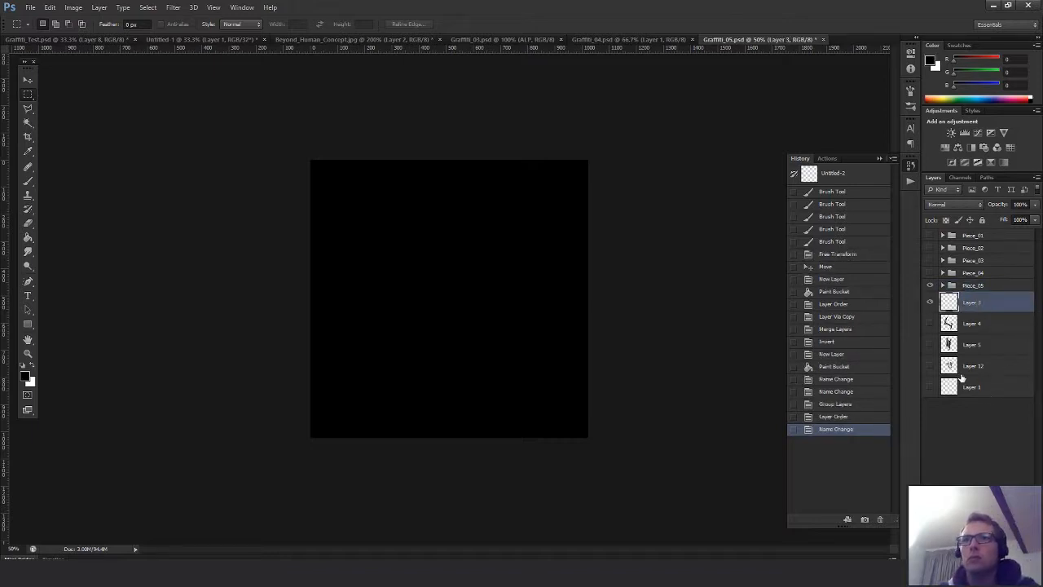
shift+click(960, 378)
shift+click(966, 388)
key(Delete)
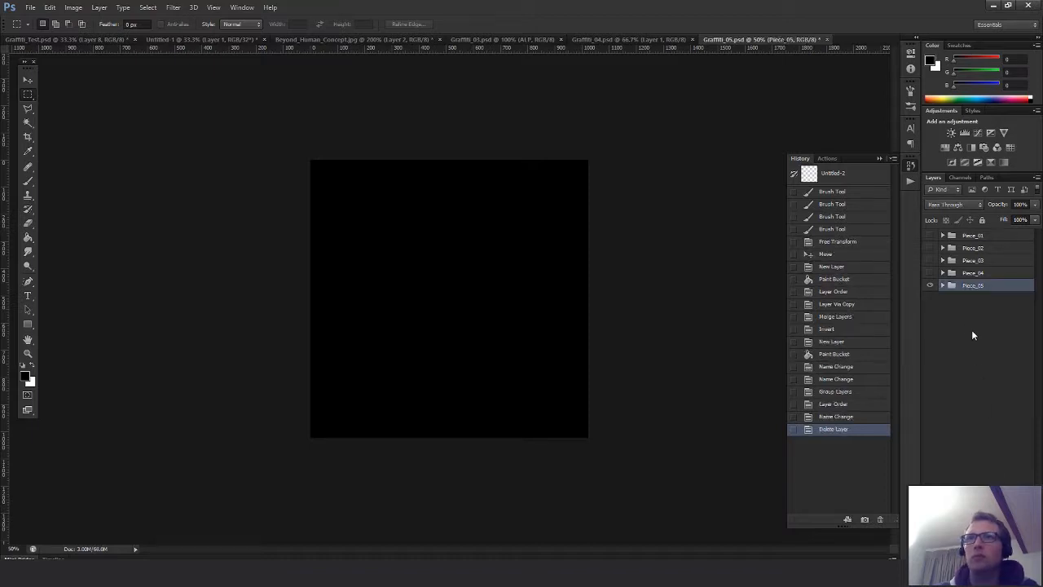
click(942, 286)
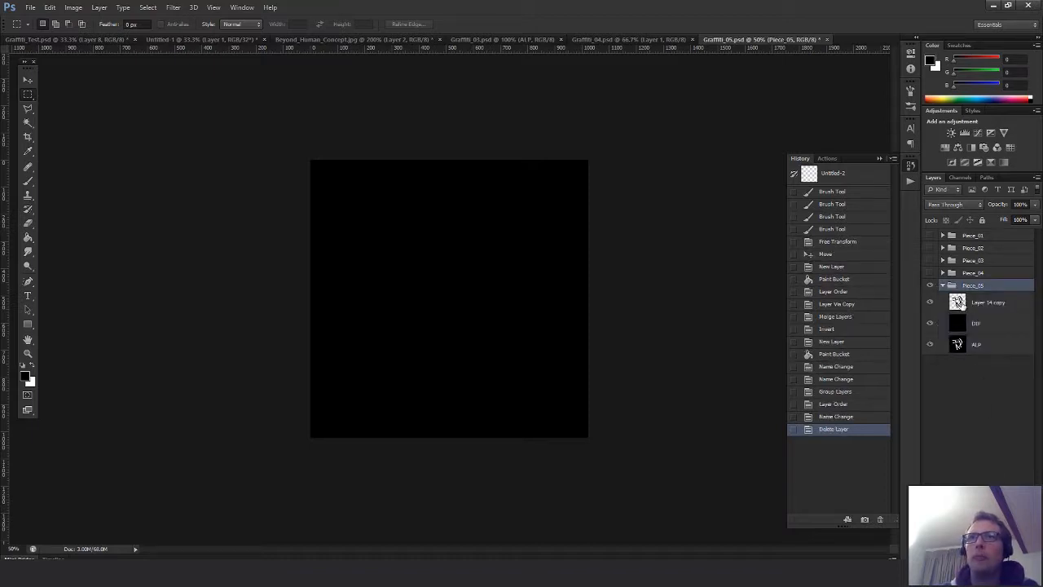
click(976, 325)
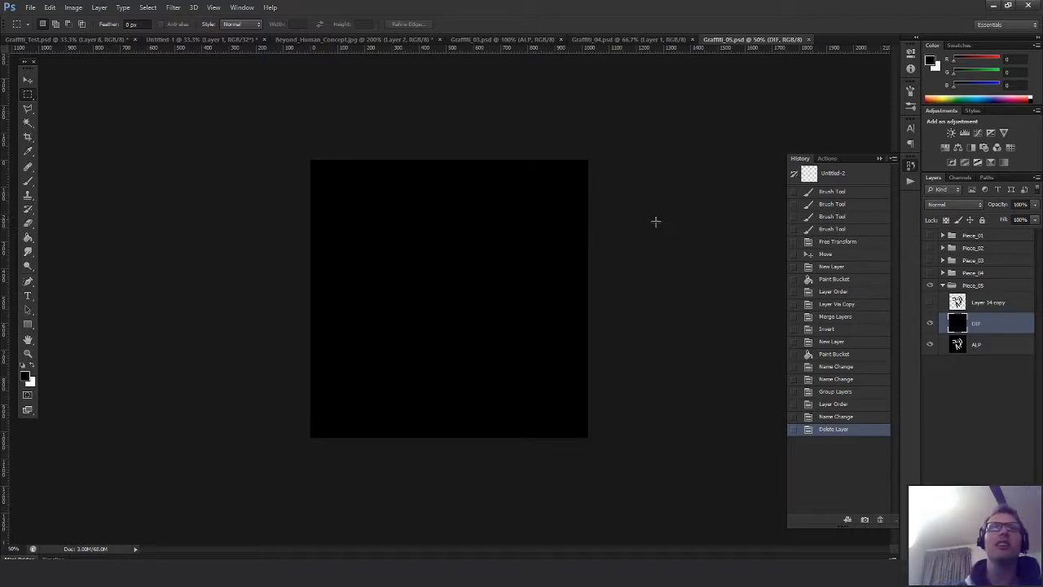
Copy the entire ALP layer into a new alpha channel, deselect, and make the RGB composite active again
click(962, 345)
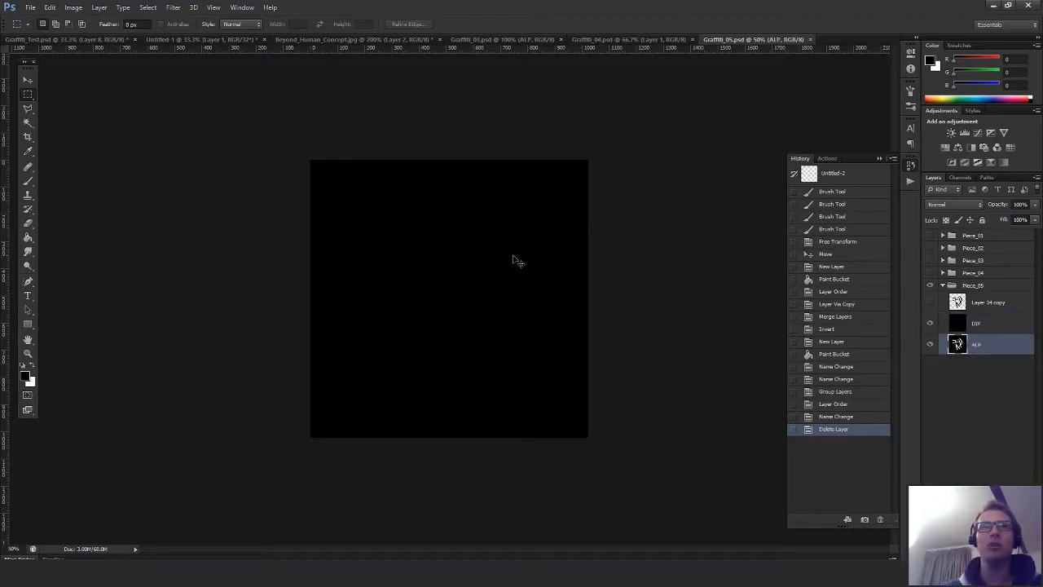
key(ctrl+a)
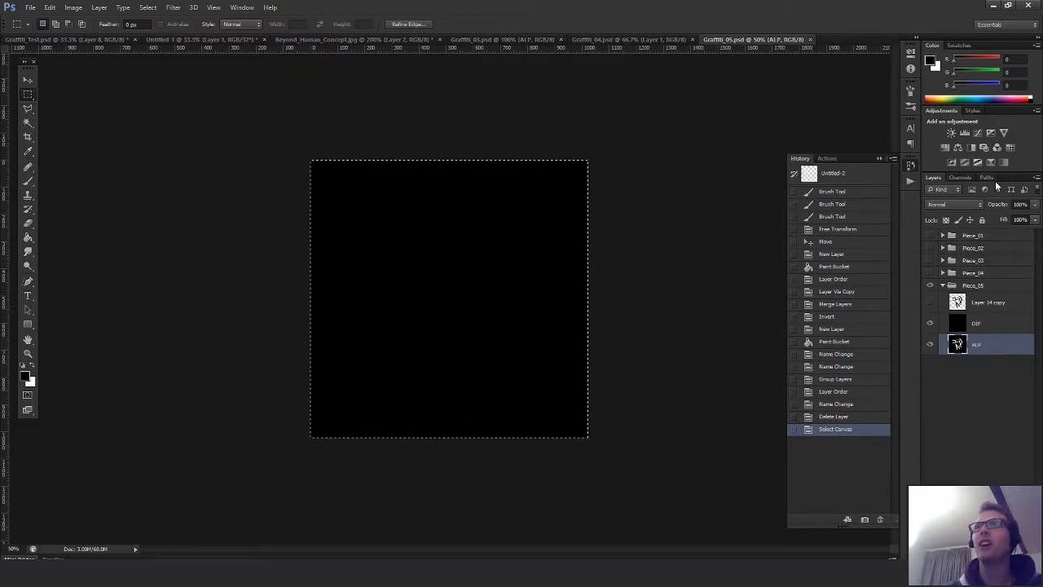
click(969, 178)
click(1010, 549)
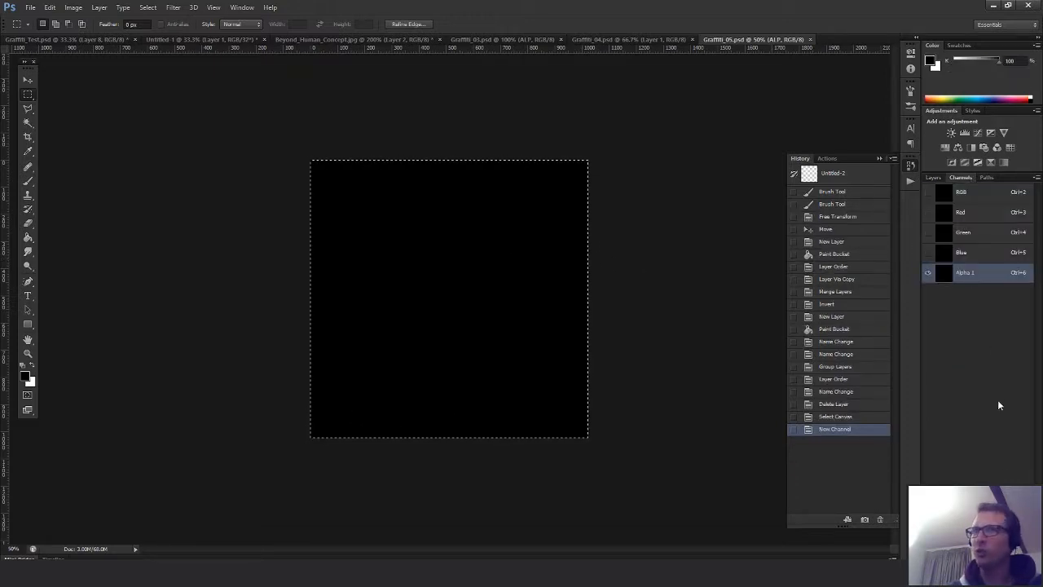
key(ctrl+v)
click(934, 178)
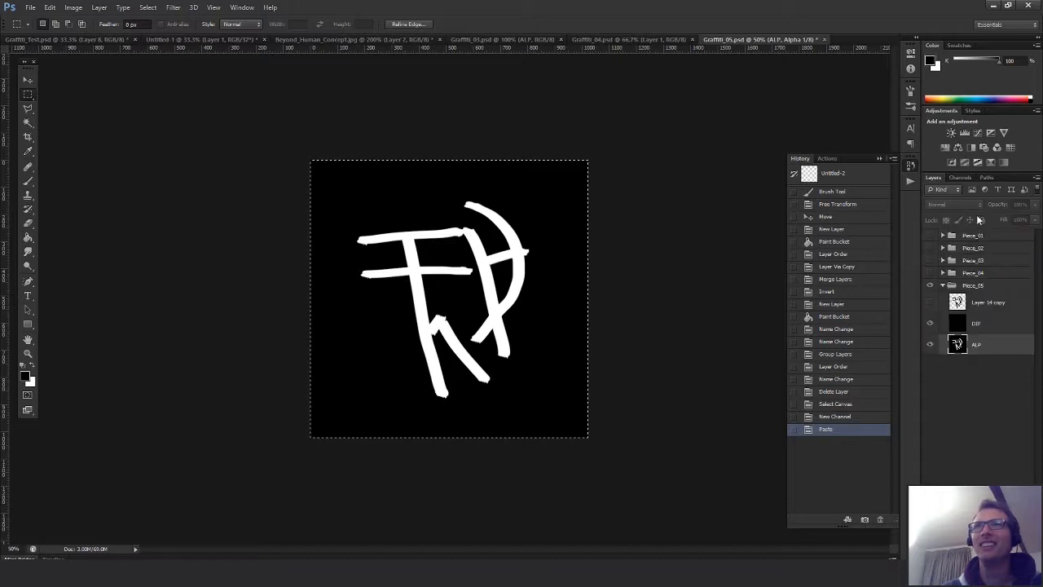
key(ctrl+d)
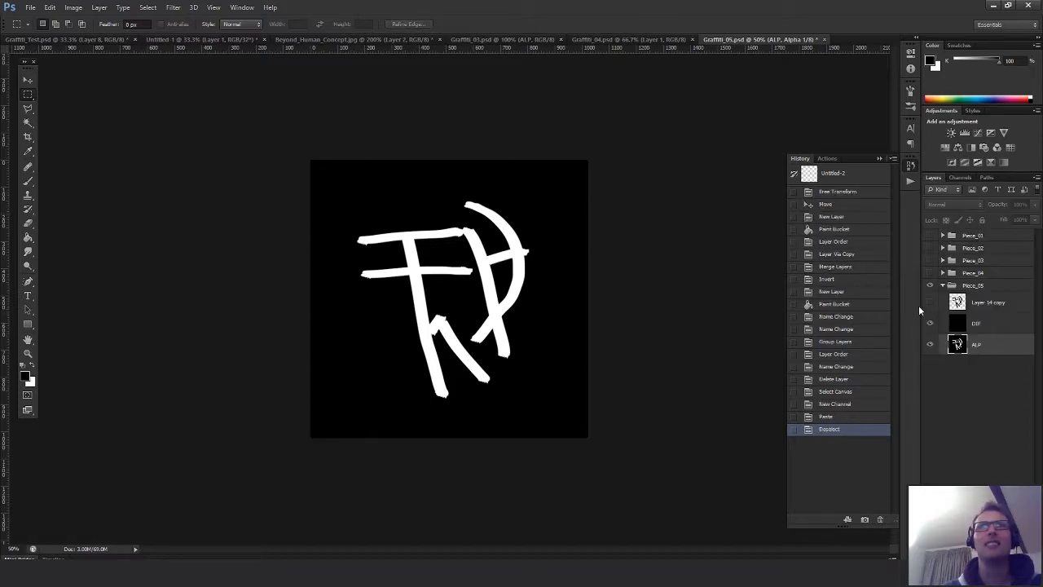
click(968, 177)
click(966, 192)
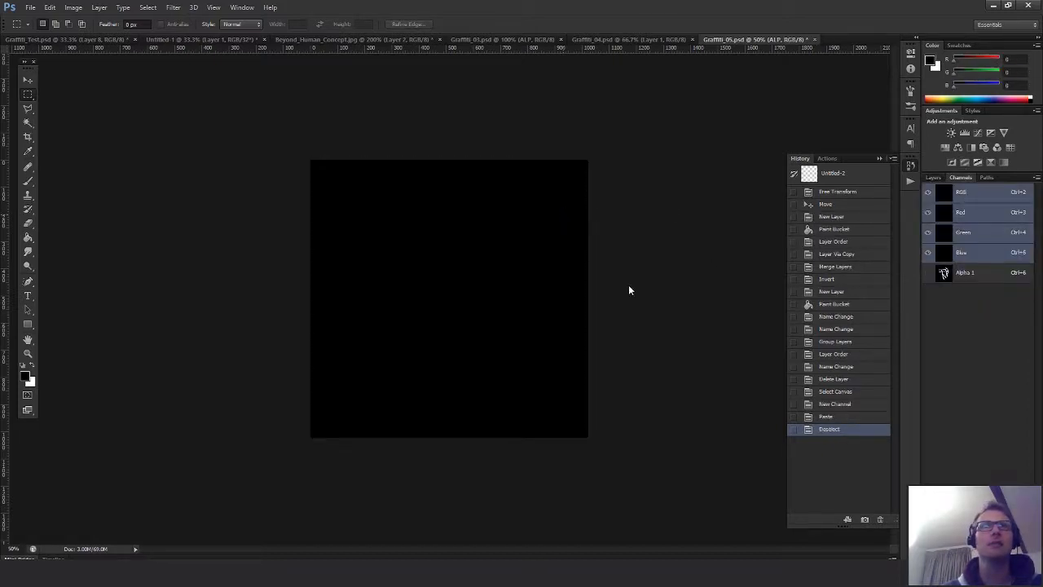
Start saving the image under a new name in the Beyond_Human project's Exports folder, in Targa format
key(ctrl+shift+s)
click(525, 320)
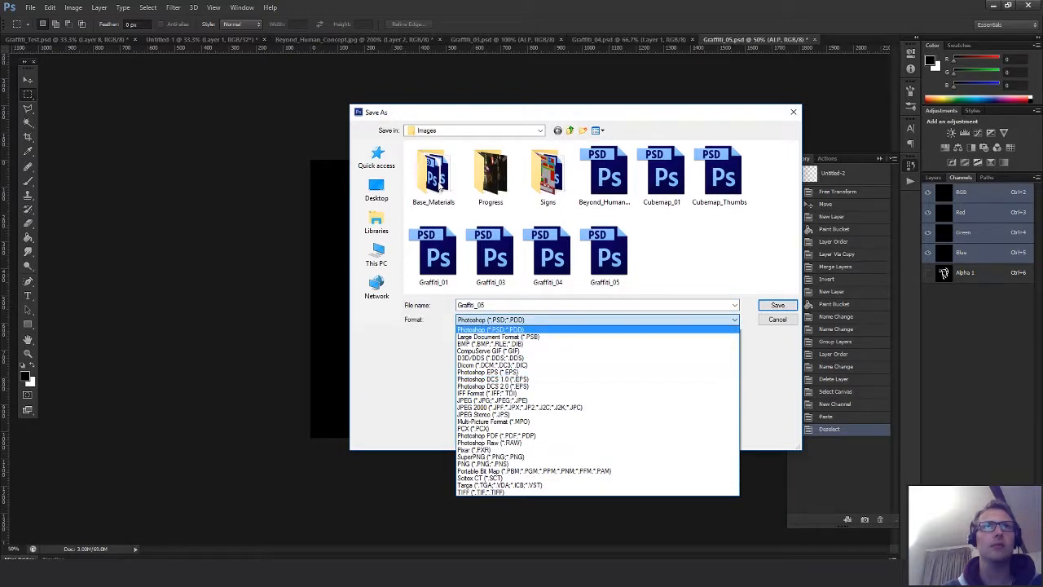
click(573, 134)
click(571, 130)
double_click(437, 159)
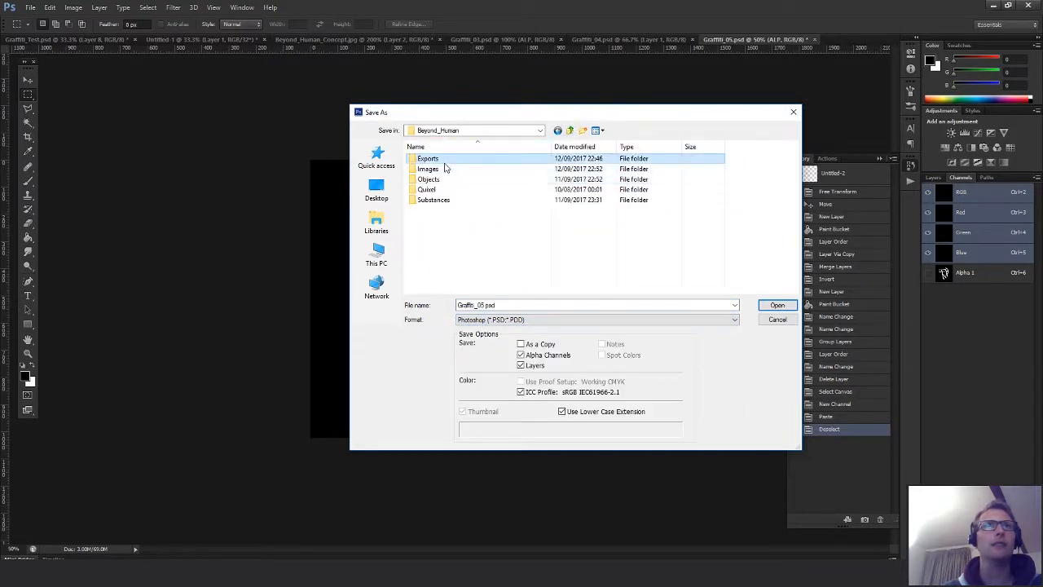
click(521, 319)
click(522, 474)
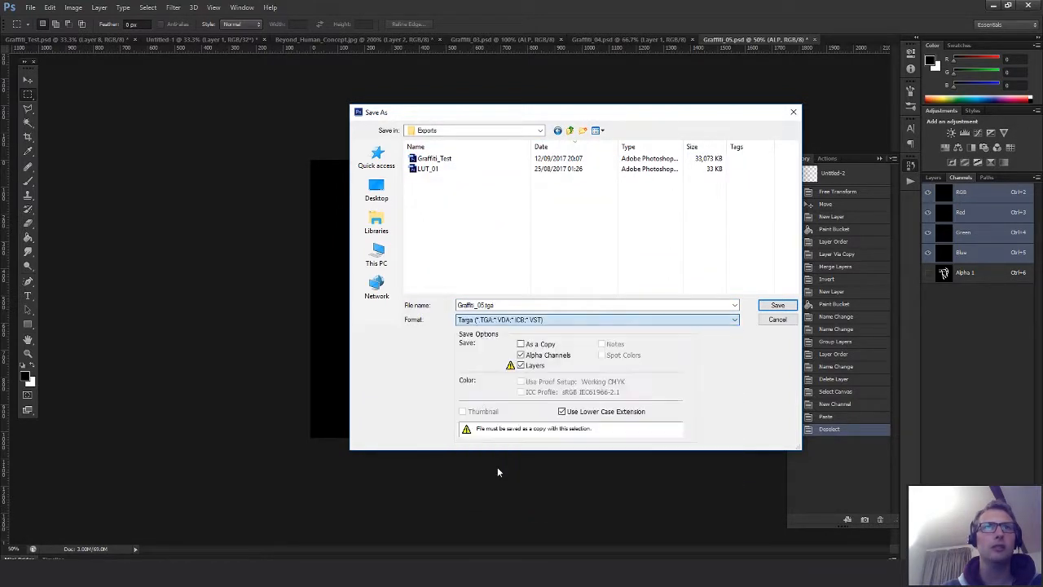
Name the Targa export T_Graffiti_Piece_05_BaseColor after the existing files in the Exports folder, and save it
click(452, 158)
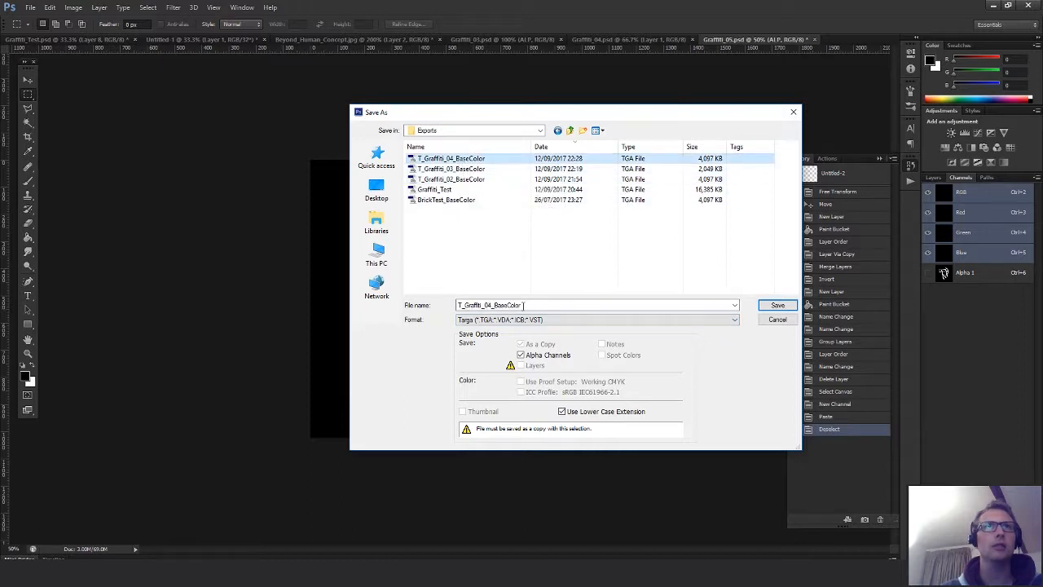
double_click(485, 306)
drag(485, 306, 605, 315)
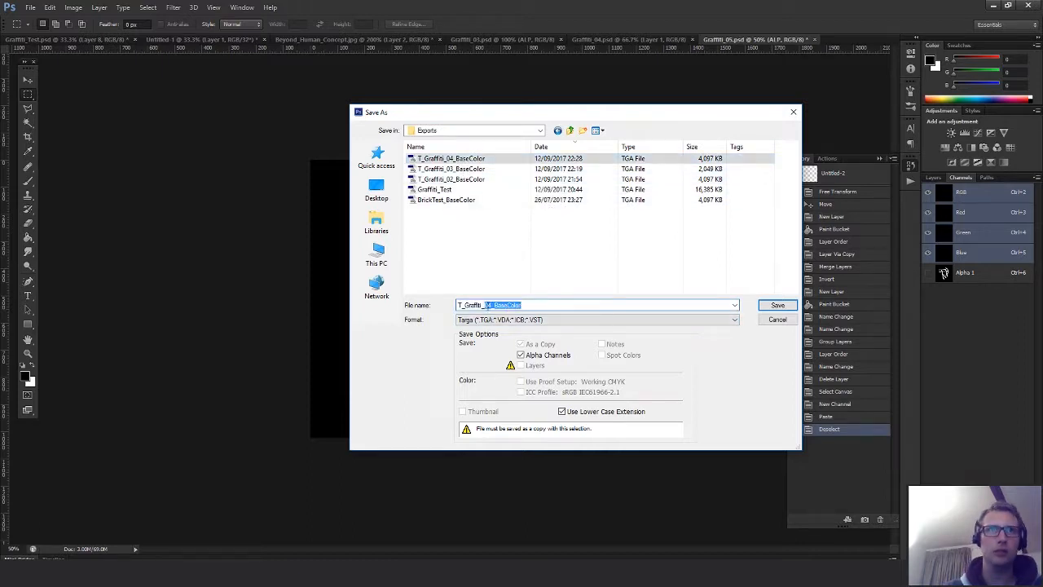
click(531, 304)
text(Piece_)
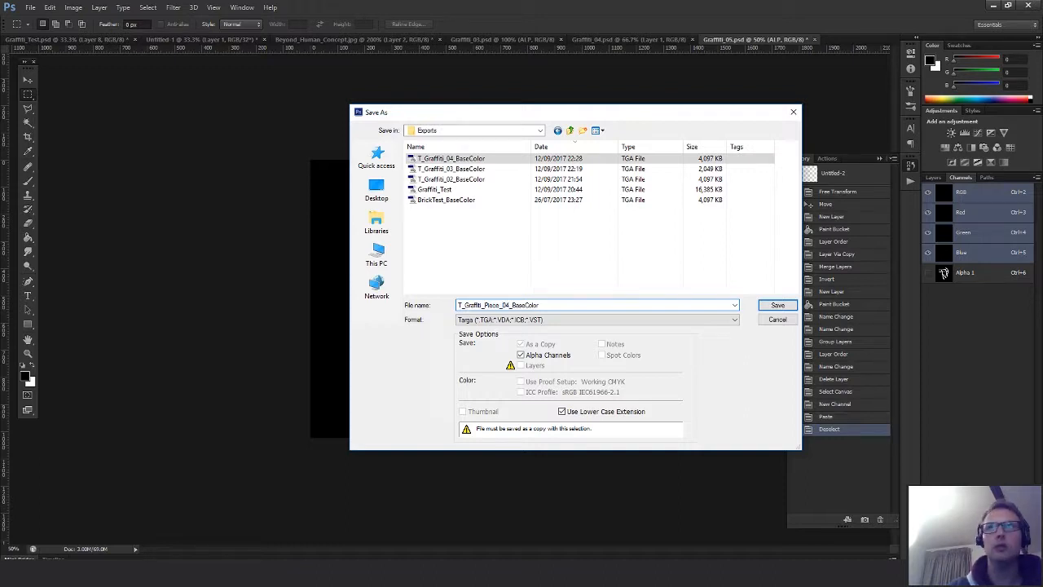
key(BackSpace)
text(5)
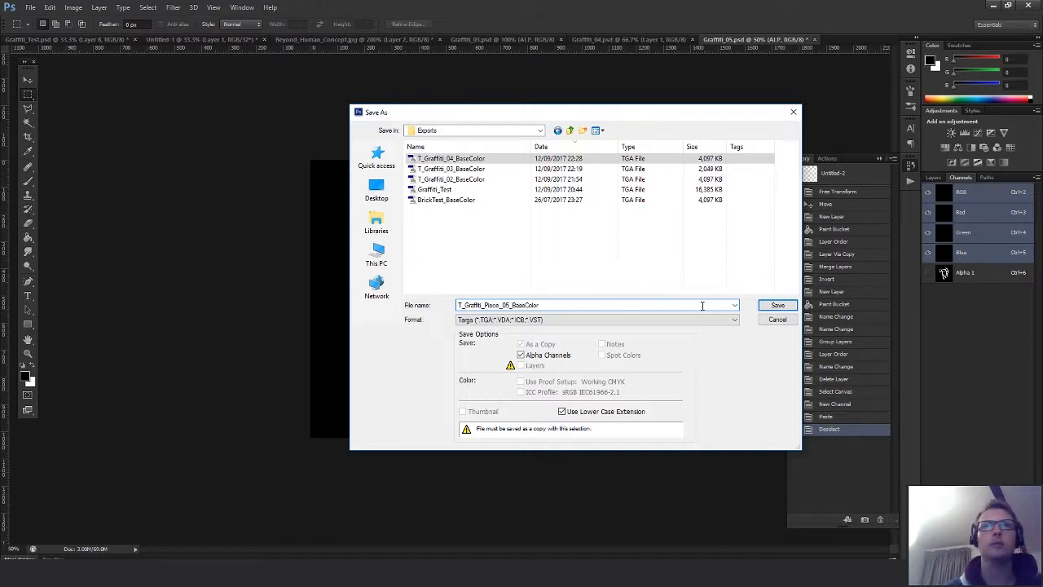
click(776, 306)
click(551, 189)
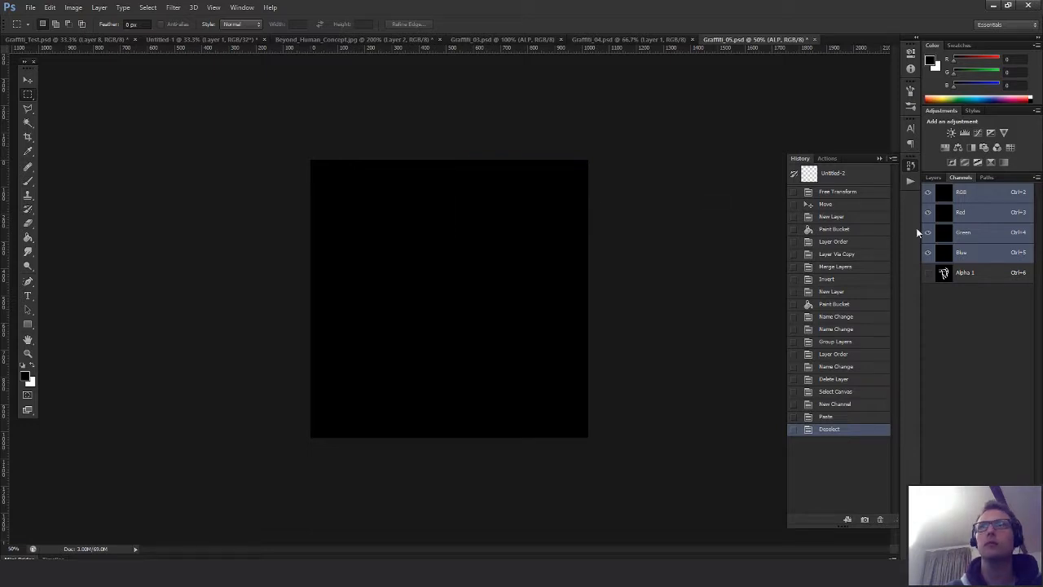
Hide the Piece_05 group, show and expand Piece_04, and select its ALP layer
click(932, 178)
click(942, 285)
click(930, 286)
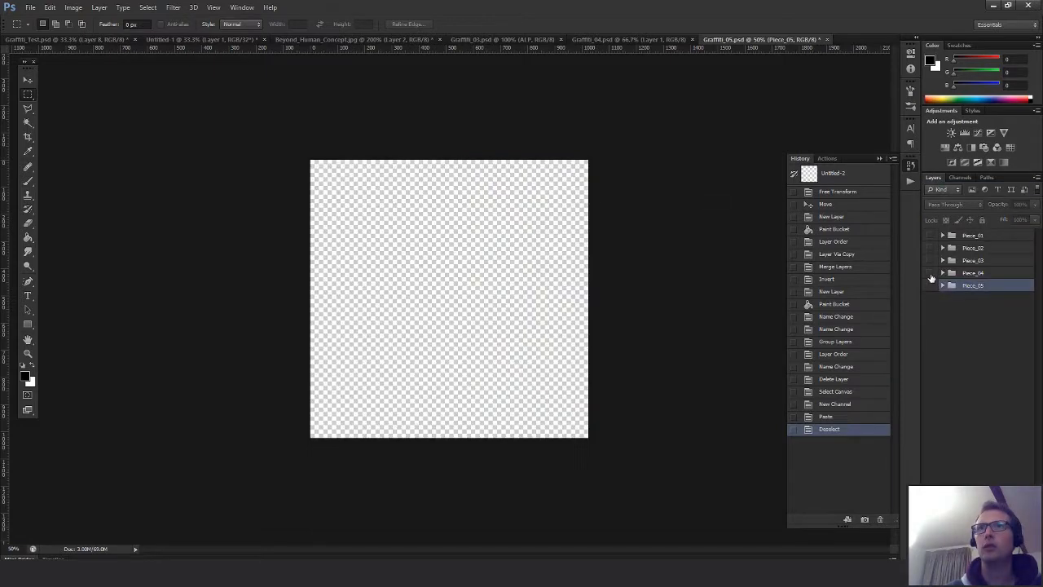
click(930, 272)
click(942, 273)
click(970, 312)
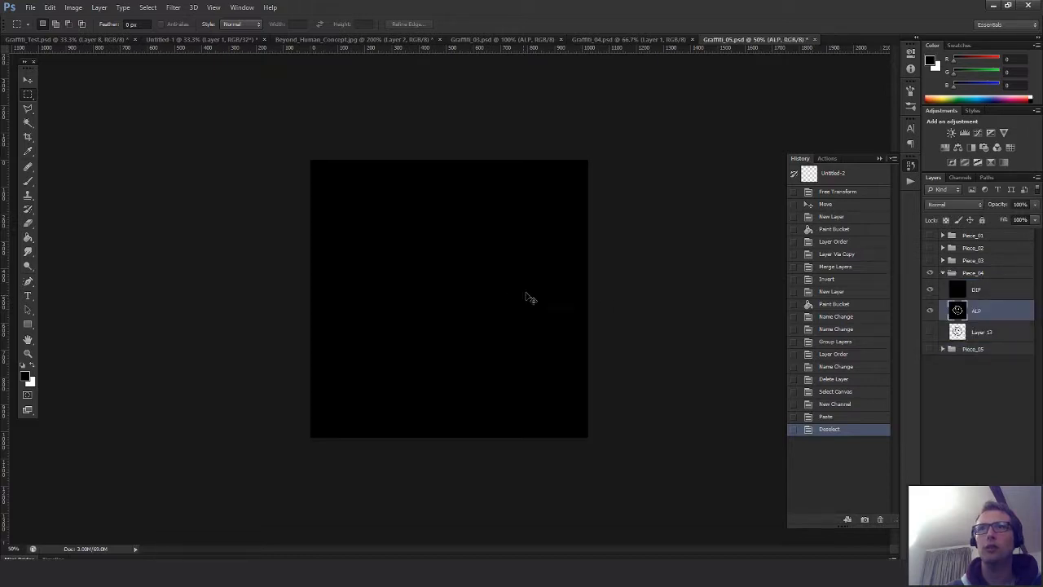
Copy the entire ALP layer of Piece_04 into the Alpha 1 channel and make the RGB composite active again
key(ctrl+a)
click(983, 177)
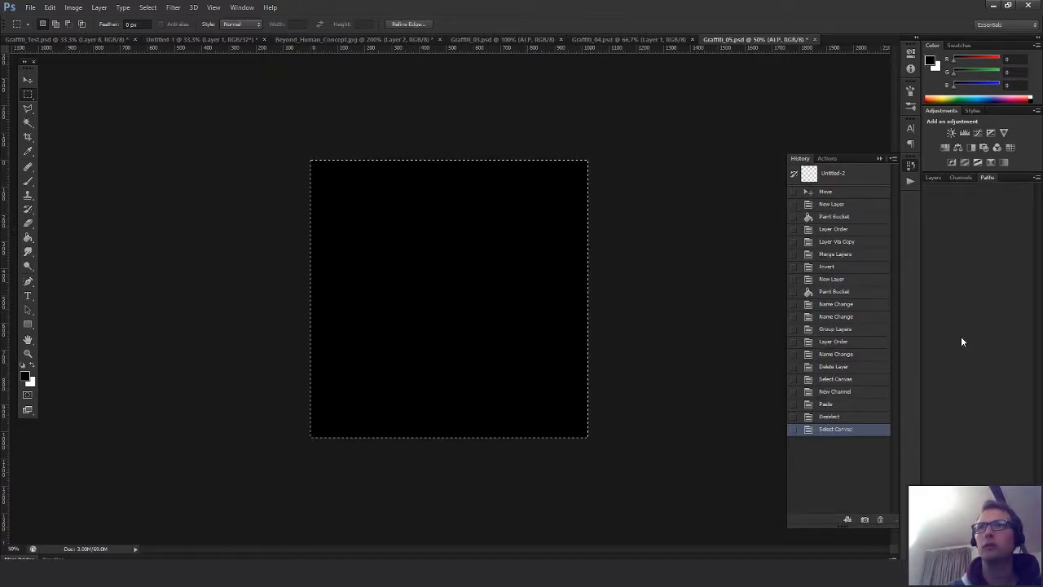
click(934, 178)
click(955, 176)
click(964, 273)
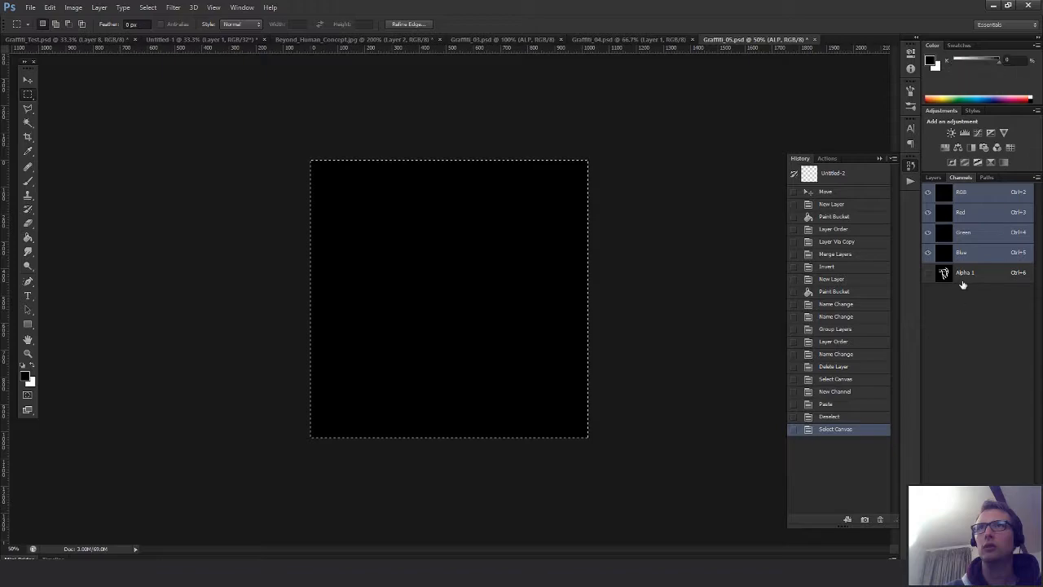
key(ctrl+v)
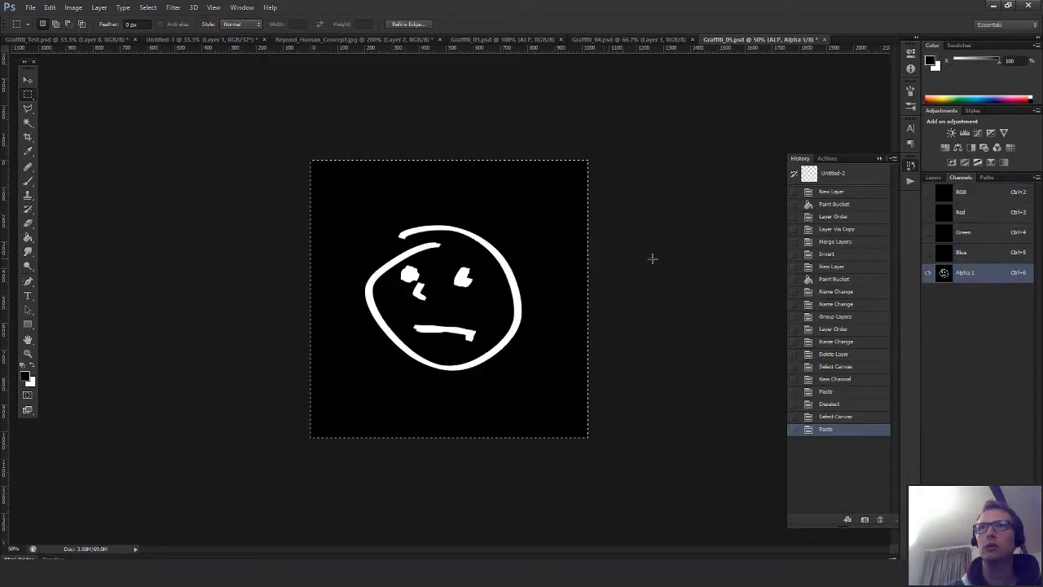
click(962, 192)
Save the image in the Exports folder as a 32 bits/pixel Targa named T_Graffiti_Piece_04_BaseColor
key(ctrl+shift+s)
click(525, 321)
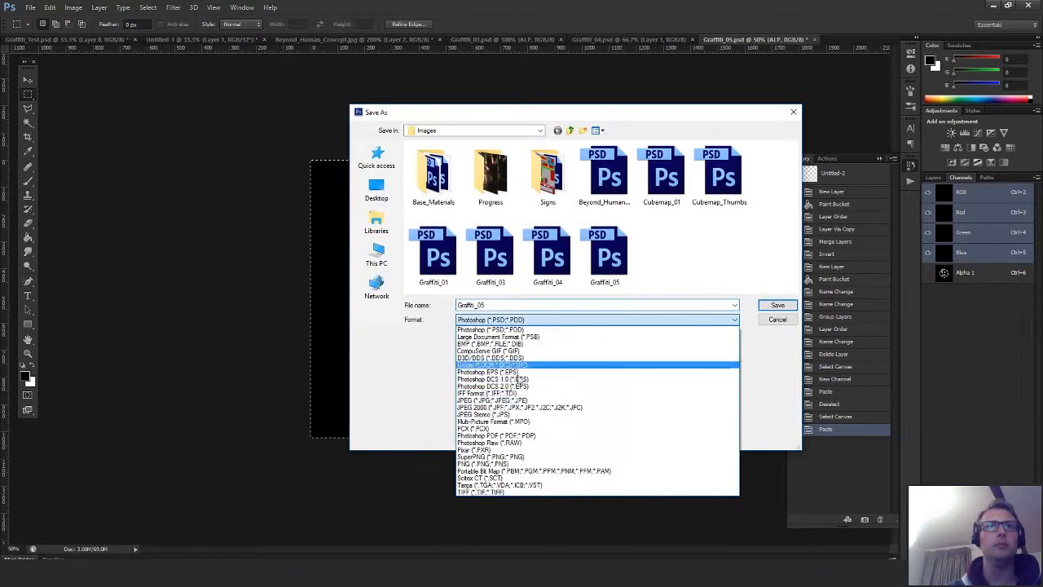
click(505, 488)
click(570, 131)
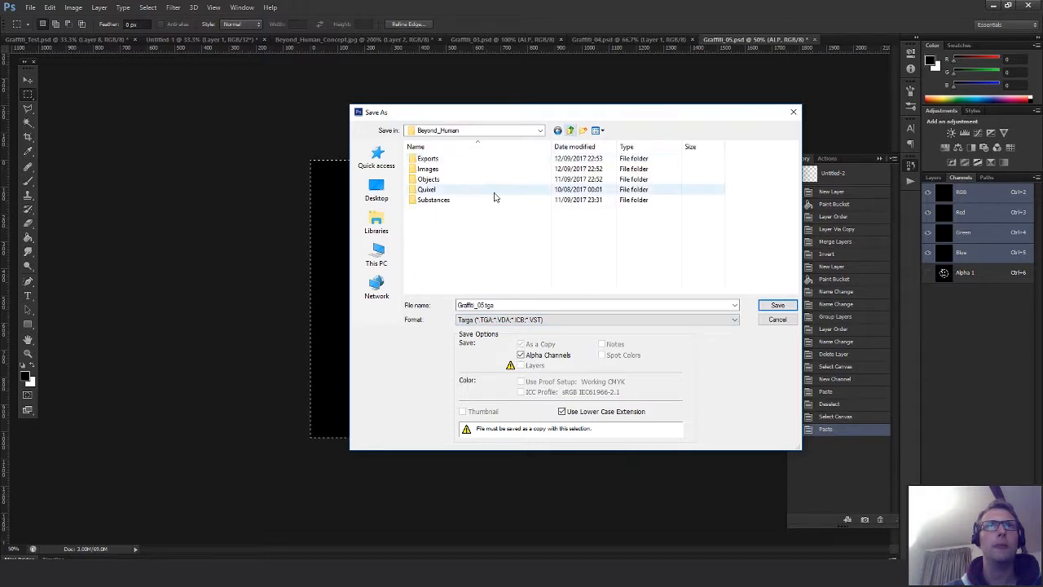
double_click(454, 160)
click(459, 158)
click(508, 305)
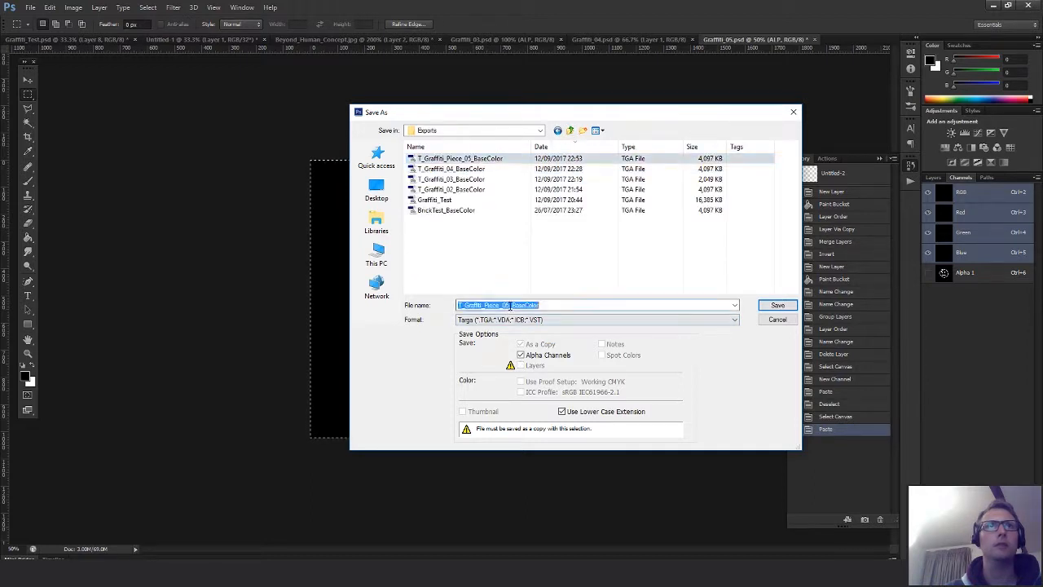
click(509, 306)
key(BackSpace)
text(6)
key(Return)
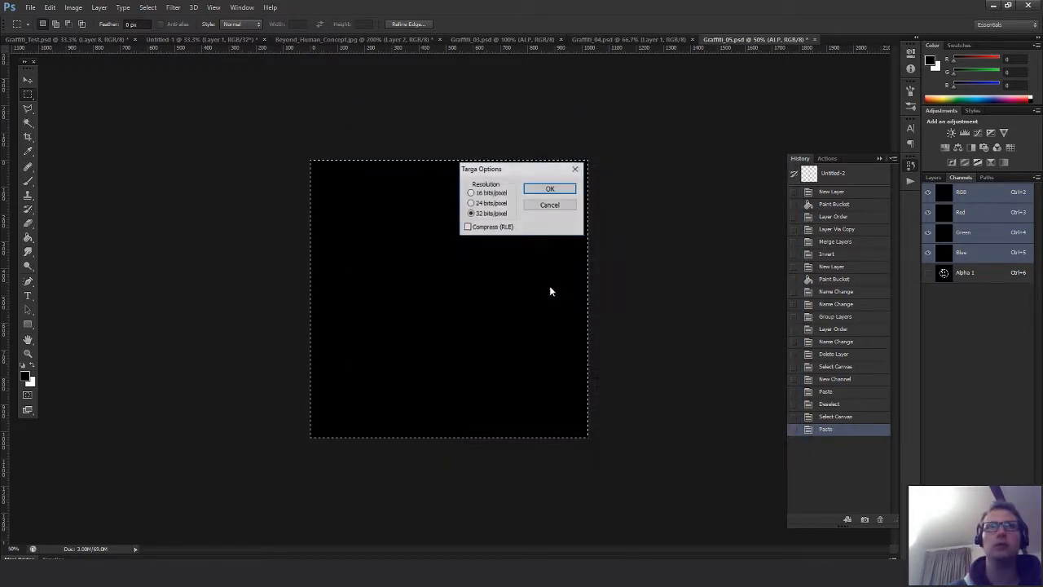
click(550, 188)
Hide and collapse the Piece_04 group, show and expand Piece_03, and select its ALP layer
click(933, 177)
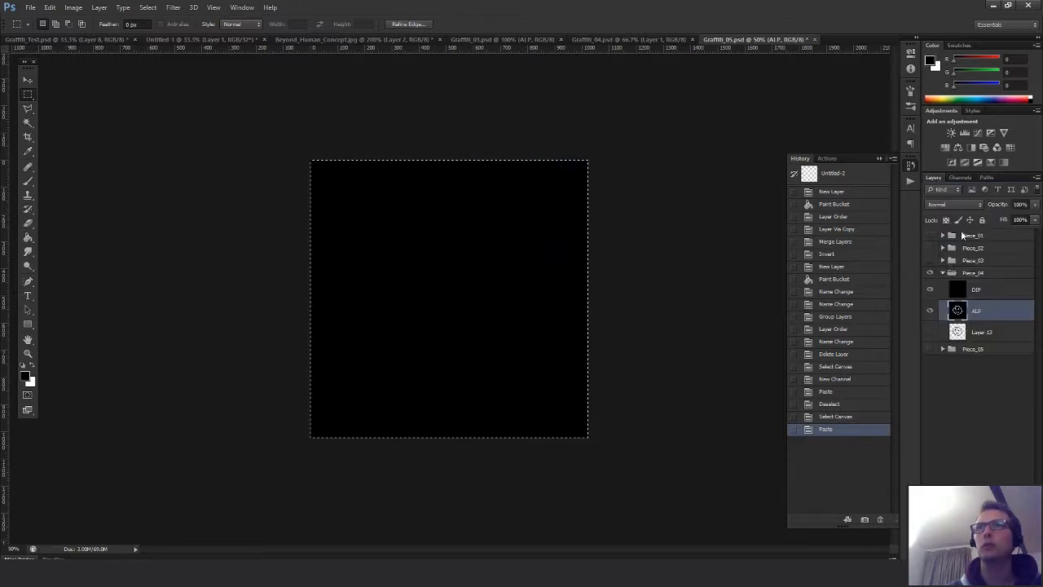
click(930, 272)
click(943, 272)
click(930, 260)
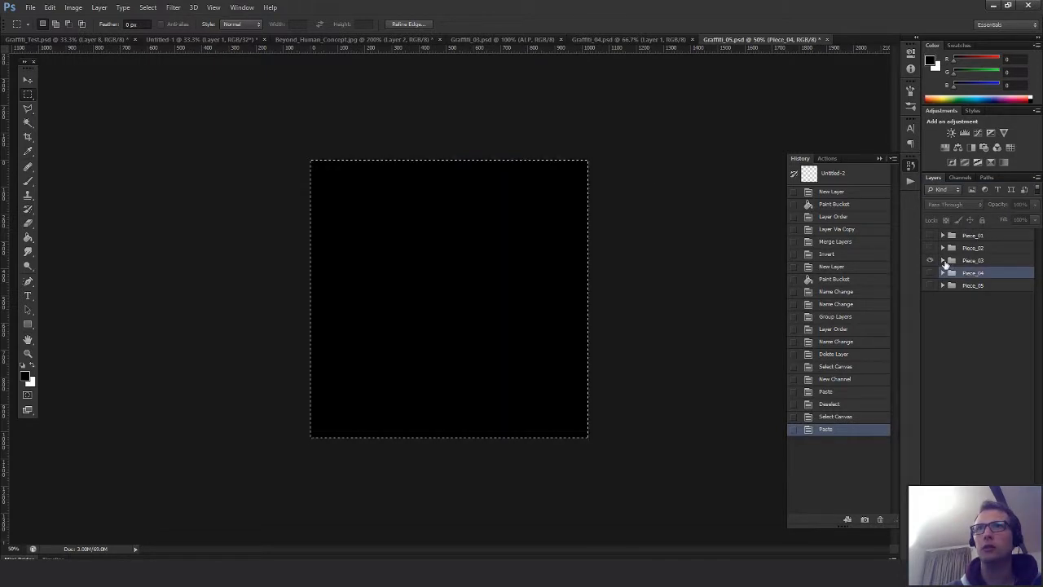
click(943, 260)
click(961, 318)
Replace the Alpha 1 channel's content with the entire ALP layer of Piece_03 and deselect
key(ctrl+a)
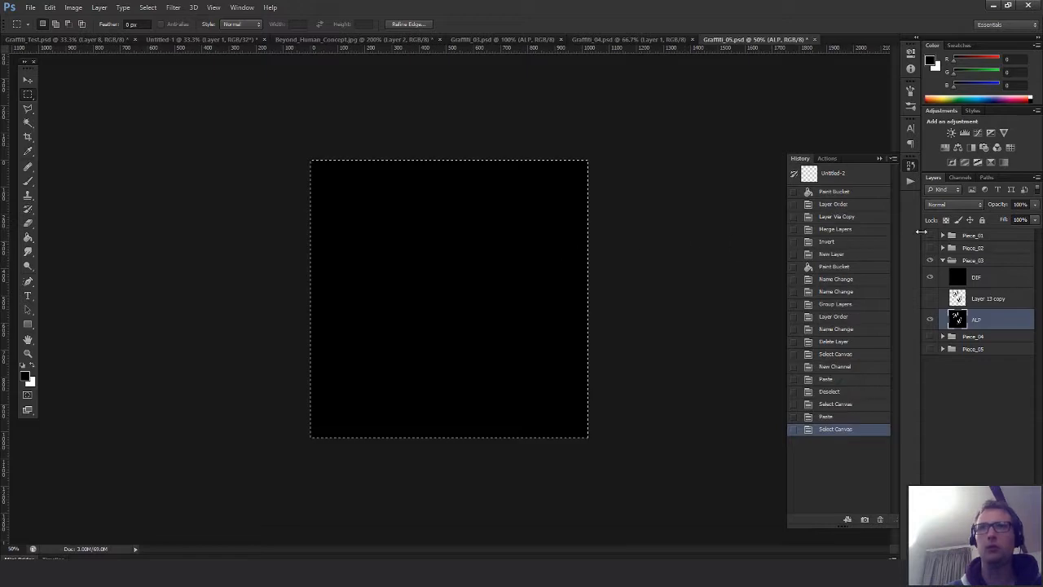
click(960, 176)
click(956, 277)
key(ctrl+v)
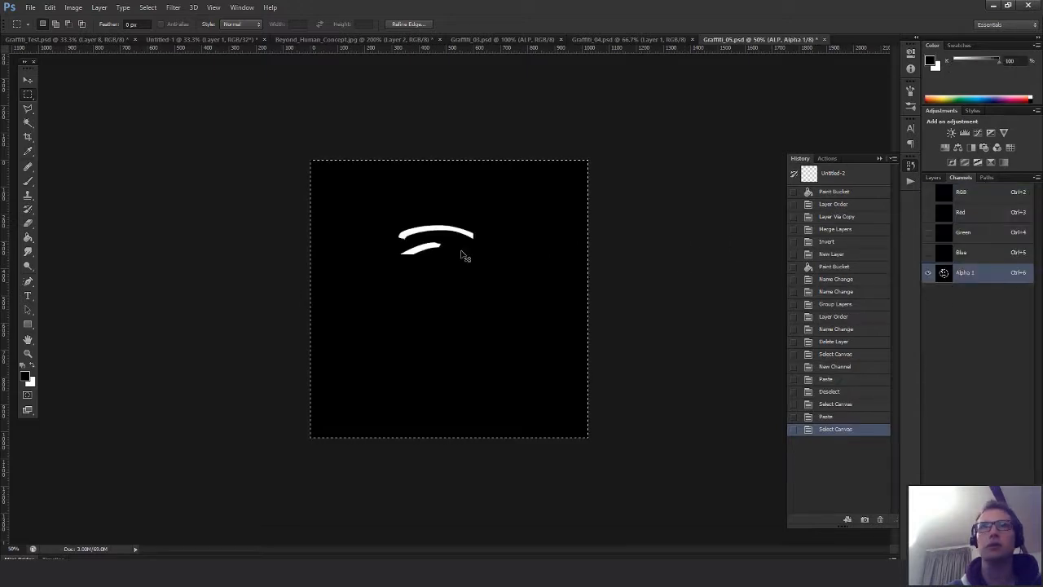
key(ctrl+d)
Save the image in the Exports folder as a Targa named T_Graffiti_Piece_03_BaseColor
key(ctrl+shift+s)
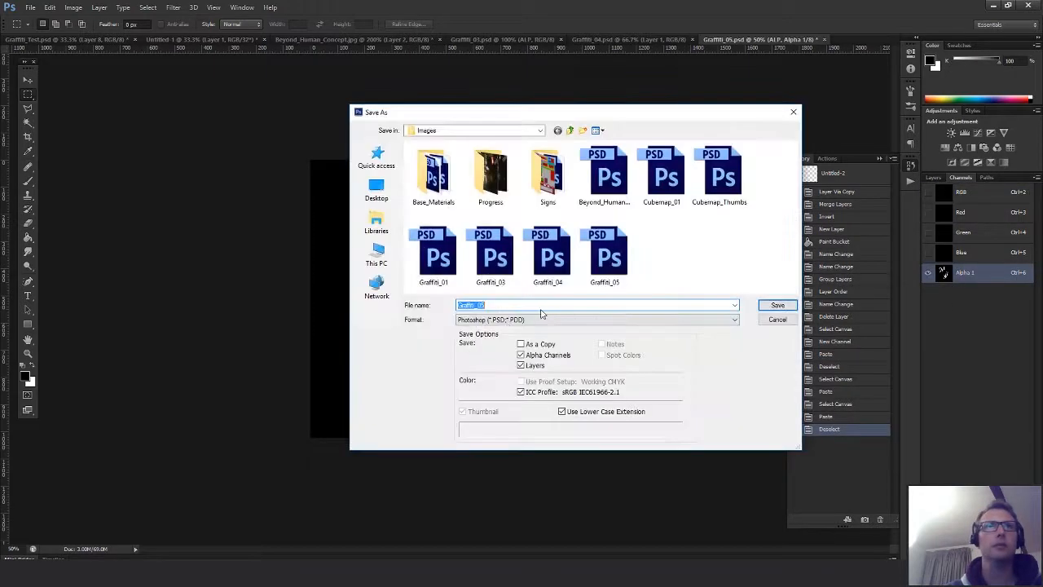
click(594, 319)
click(486, 487)
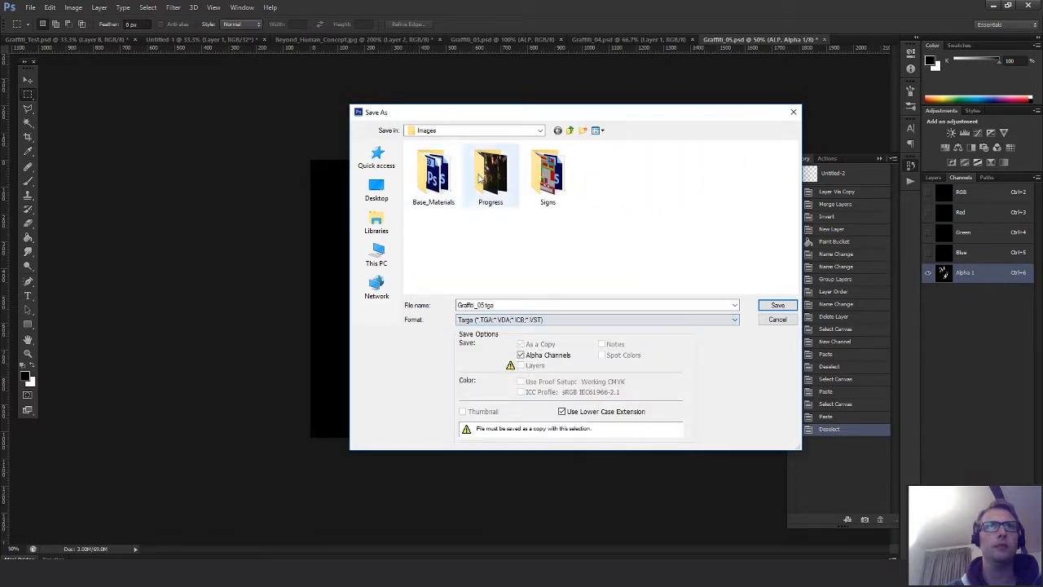
click(570, 130)
click(445, 161)
double_click(445, 160)
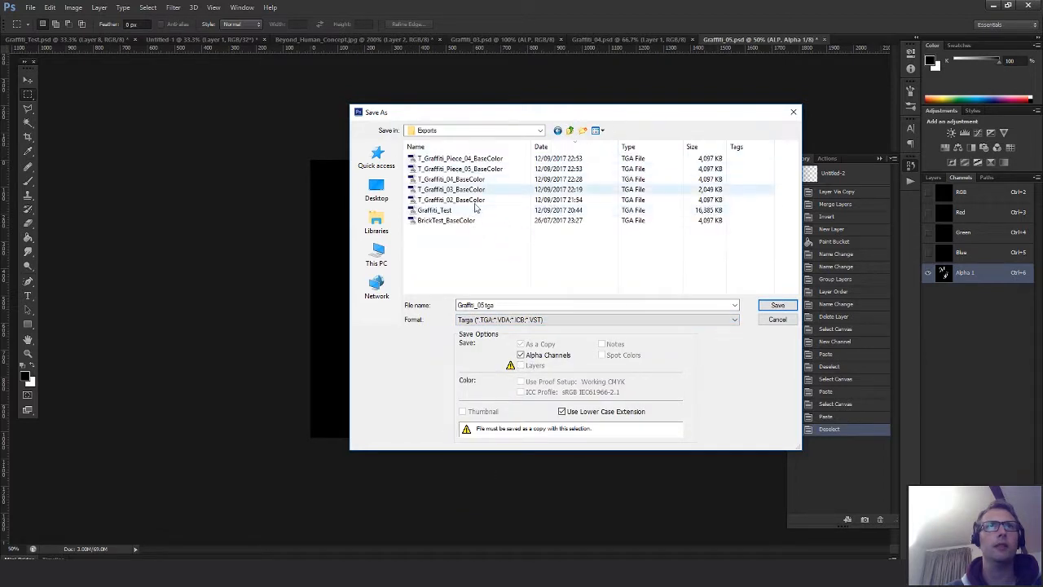
click(460, 158)
click(510, 304)
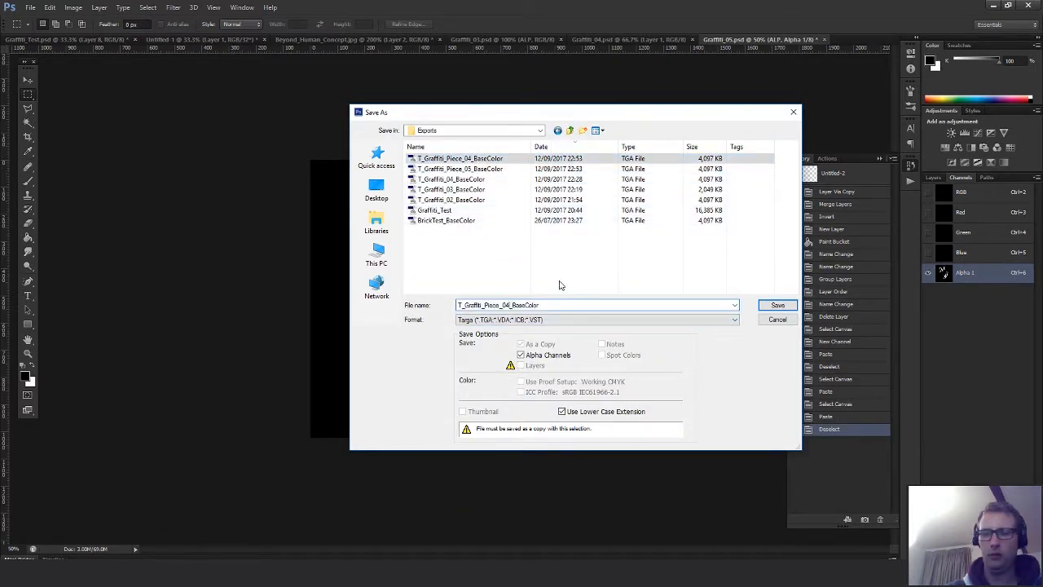
text(3)
key(Return)
click(549, 187)
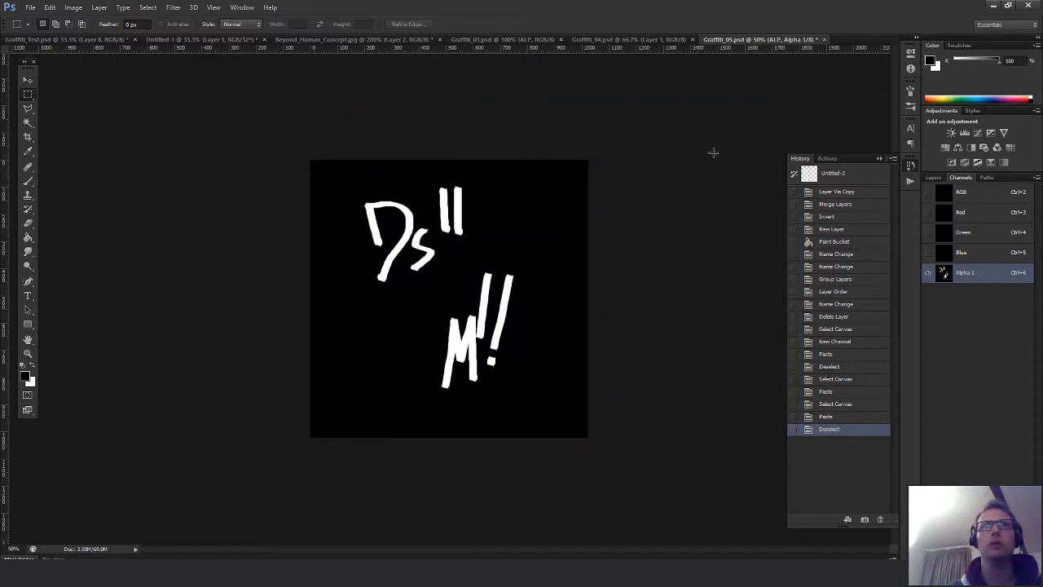
Hide and collapse the Piece_03 group, show and expand Piece_02, and select its ALP layer
click(930, 178)
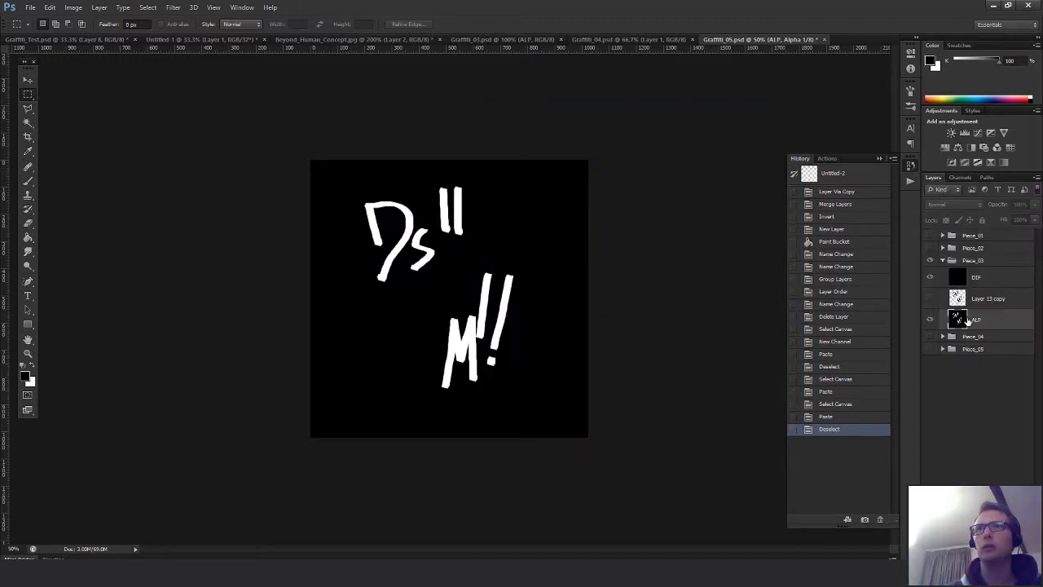
click(930, 259)
click(944, 259)
click(929, 247)
click(943, 247)
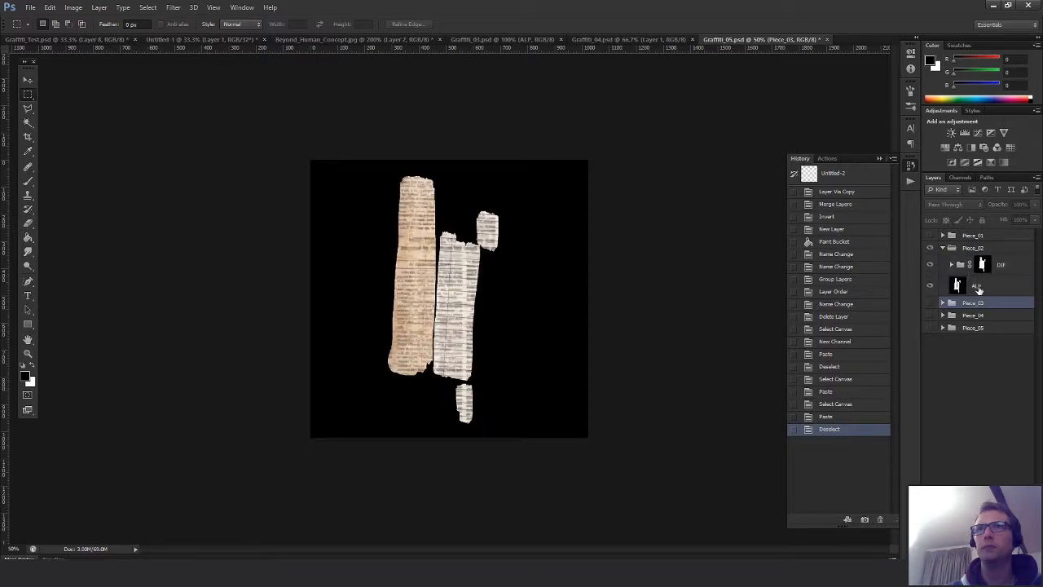
click(977, 286)
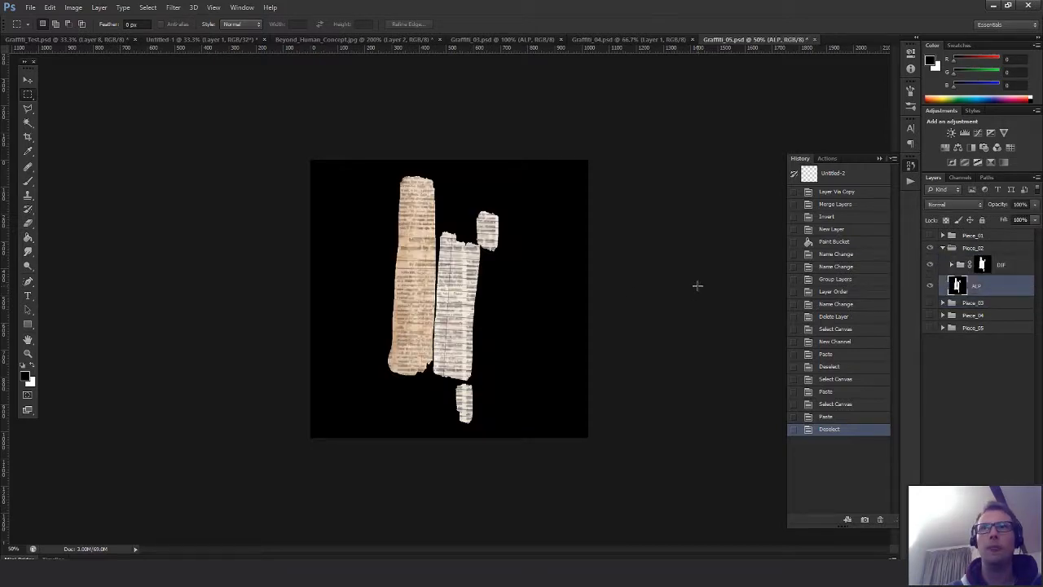
Copy the entire ALP layer of Piece_02 into the Alpha 1 channel, with the DIF group's layer mask disabled, and deselect
key(ctrl+a)
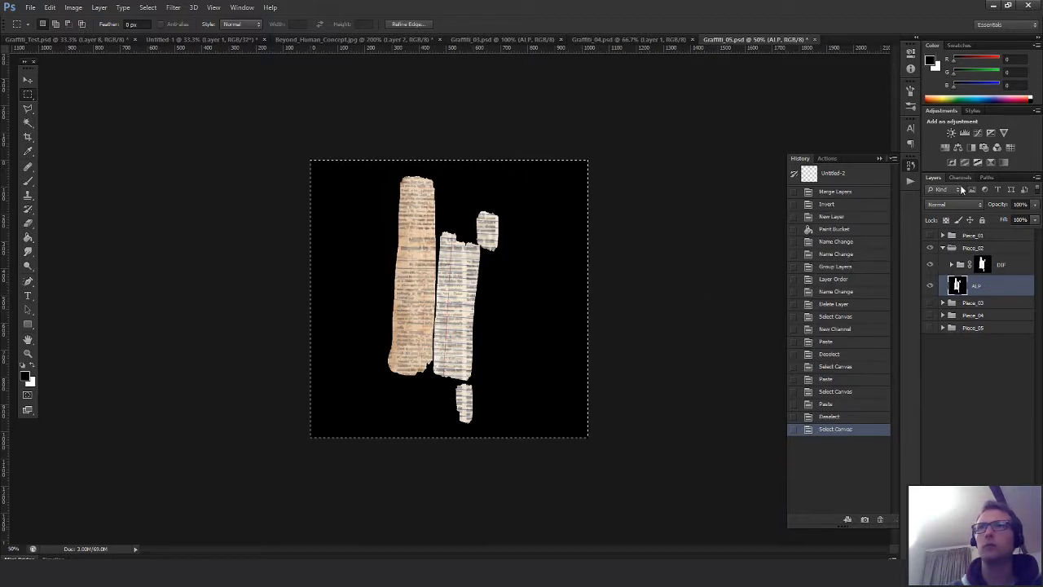
click(951, 266)
shift+click(982, 264)
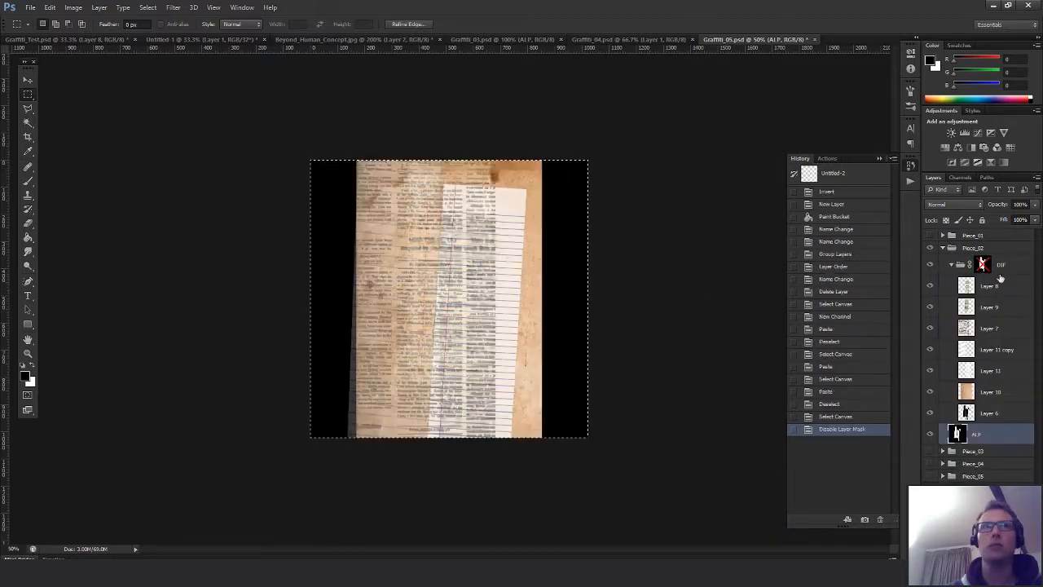
click(959, 177)
click(965, 272)
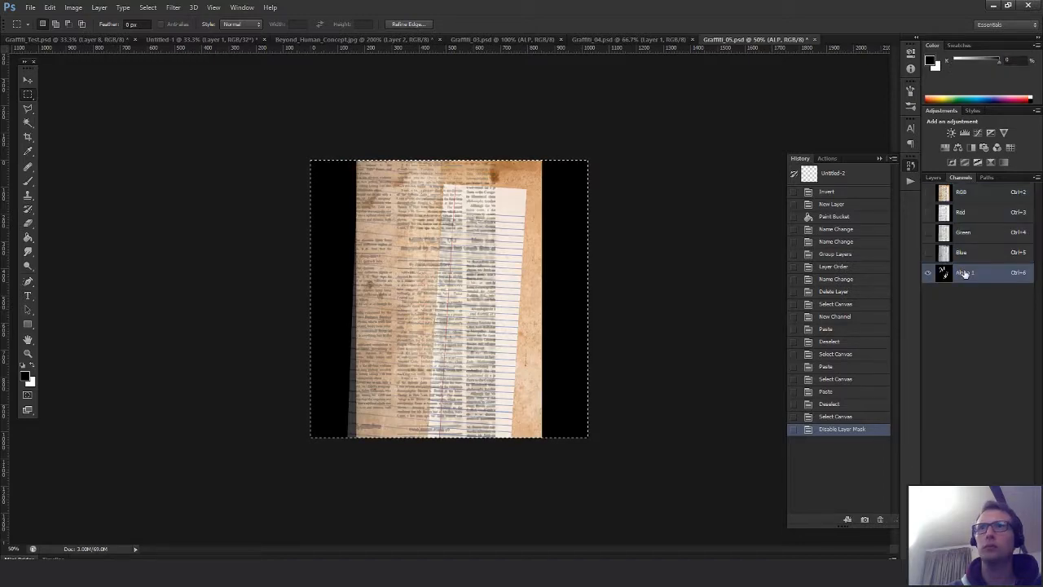
key(ctrl+v)
key(ctrl+d)
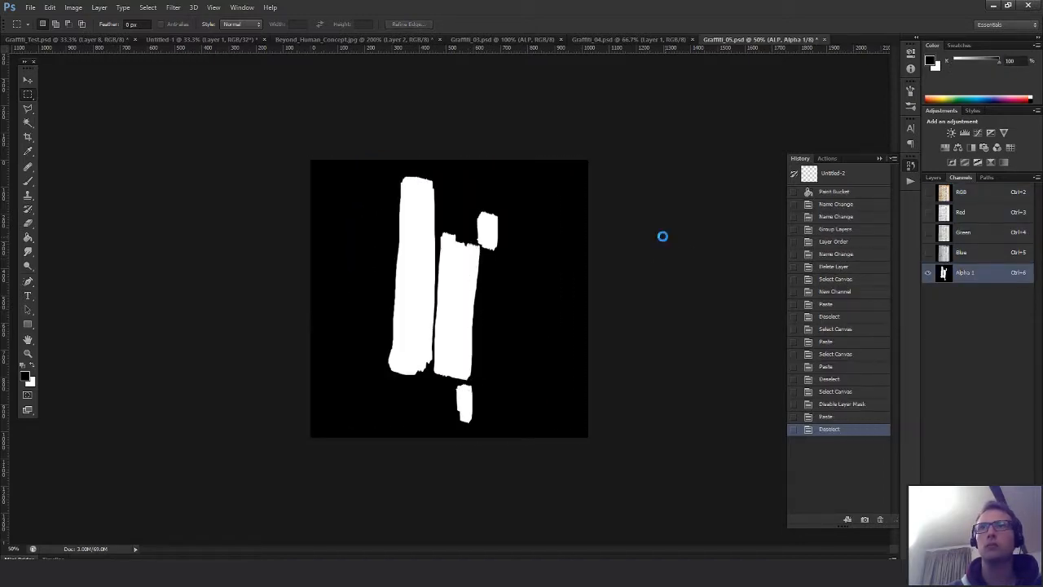
Save the Piece_02 image as a Targa in the Exports folder, adapting the number in the T_Graffiti_Piece BaseColor file name
key(ctrl+shift+s)
click(490, 320)
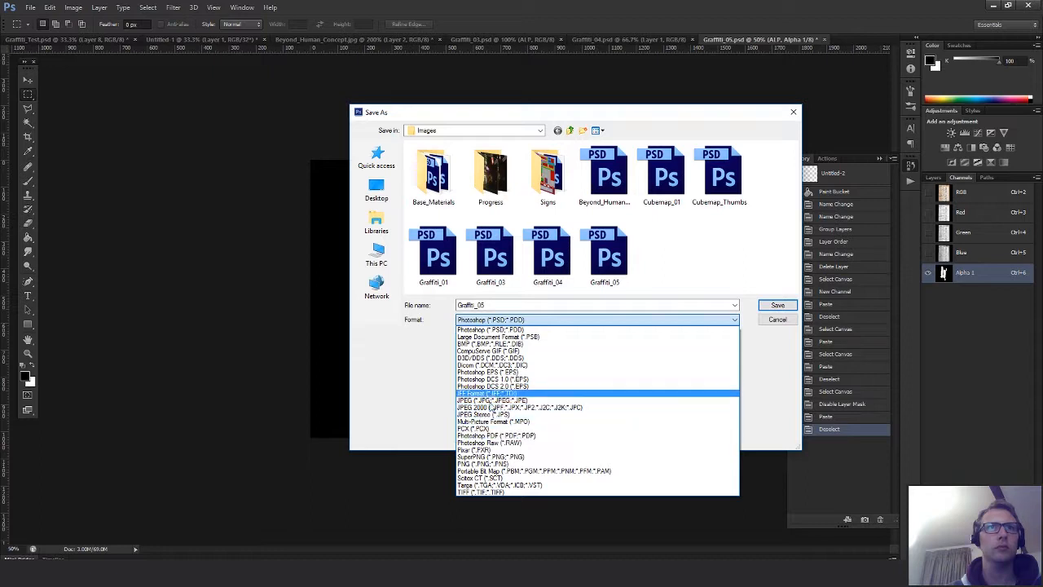
click(486, 487)
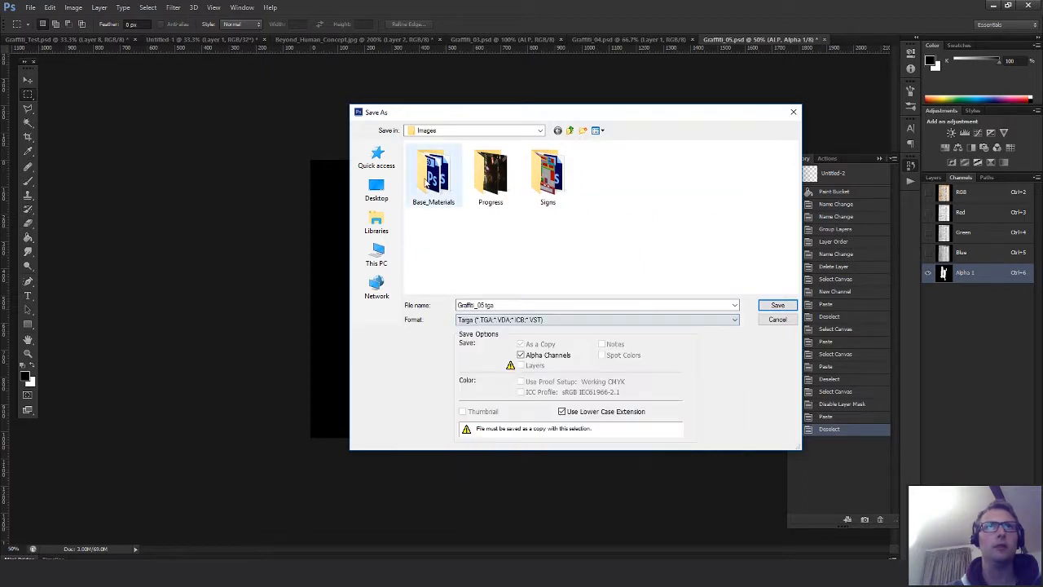
click(570, 131)
double_click(446, 156)
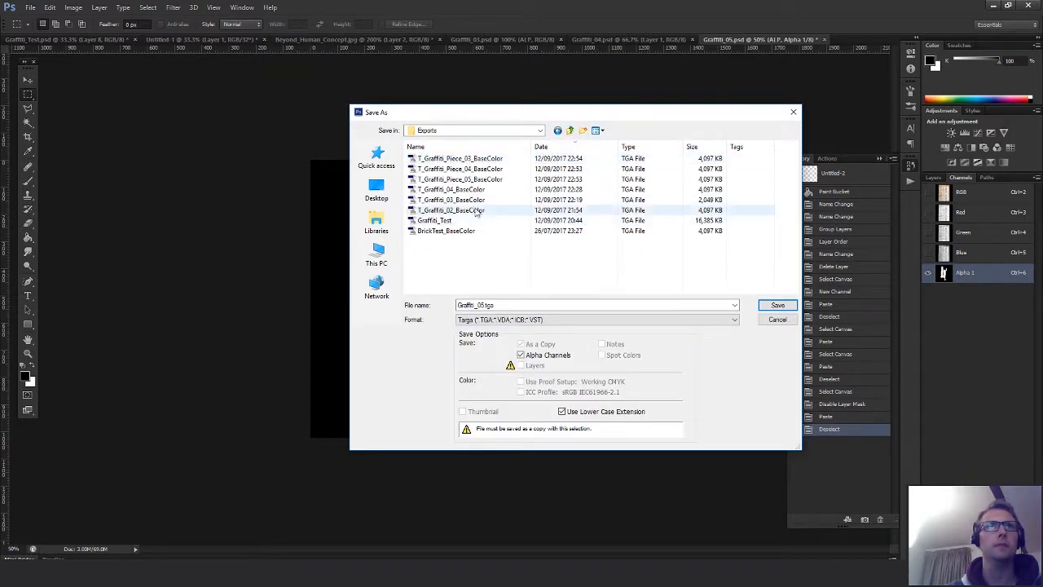
click(460, 158)
double_click(507, 306)
click(508, 306)
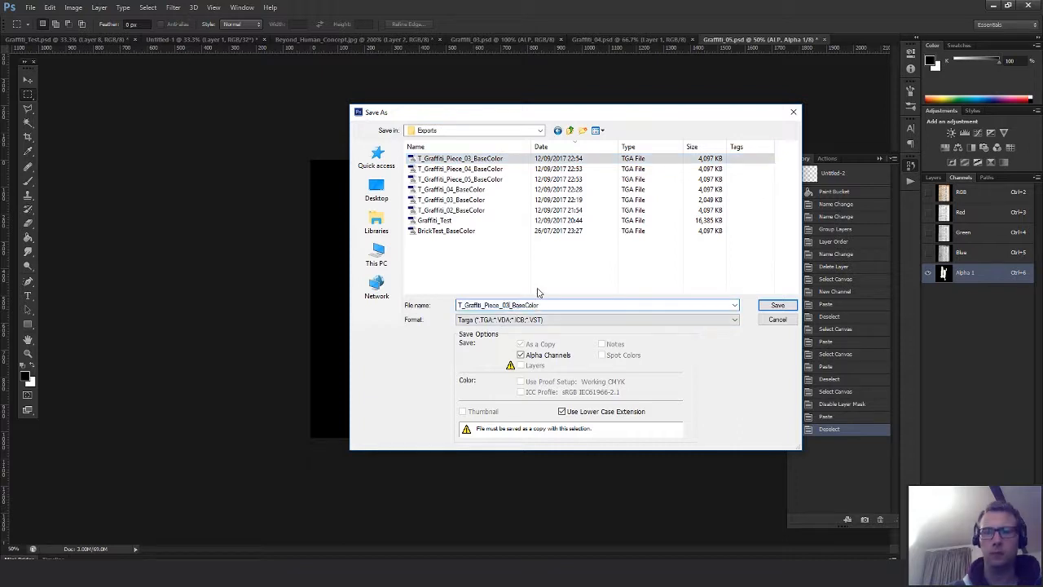
key(BackSpace)
text(6)
key(Return)
click(527, 188)
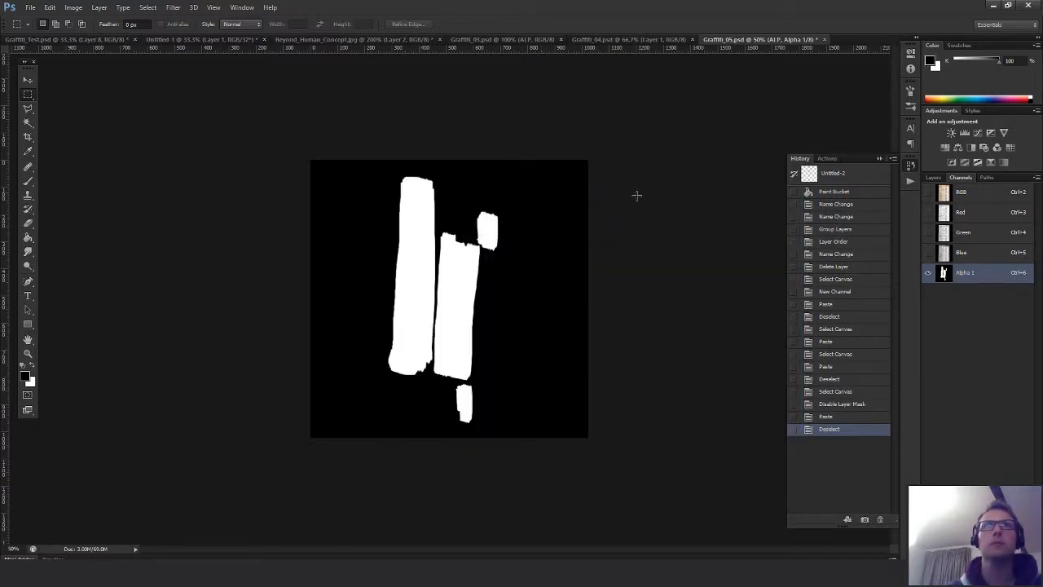
Hide and collapse the Piece_02 group, then show and expand the Piece_01 group
click(933, 177)
click(931, 248)
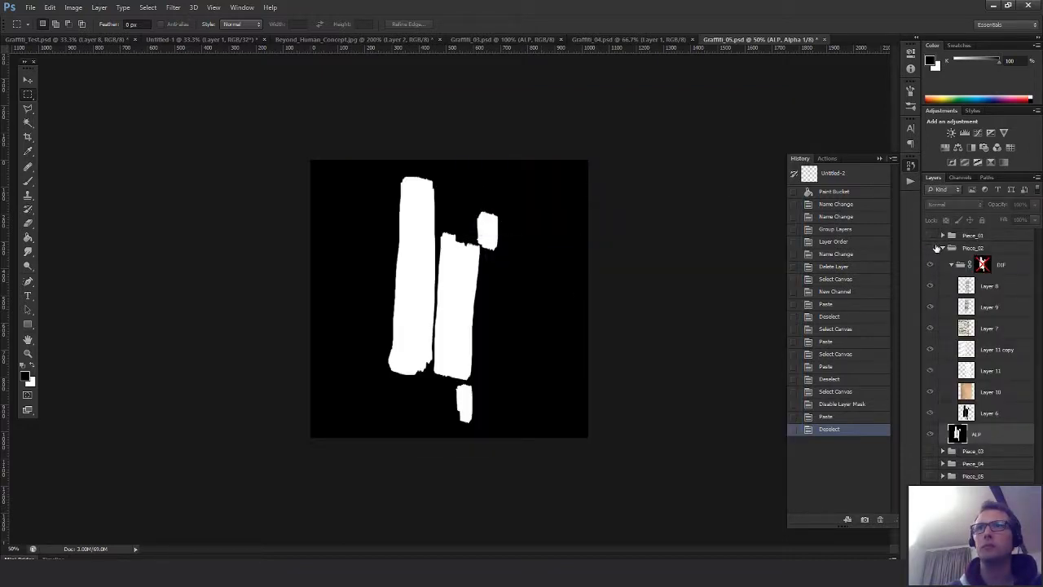
click(942, 248)
click(930, 235)
click(943, 235)
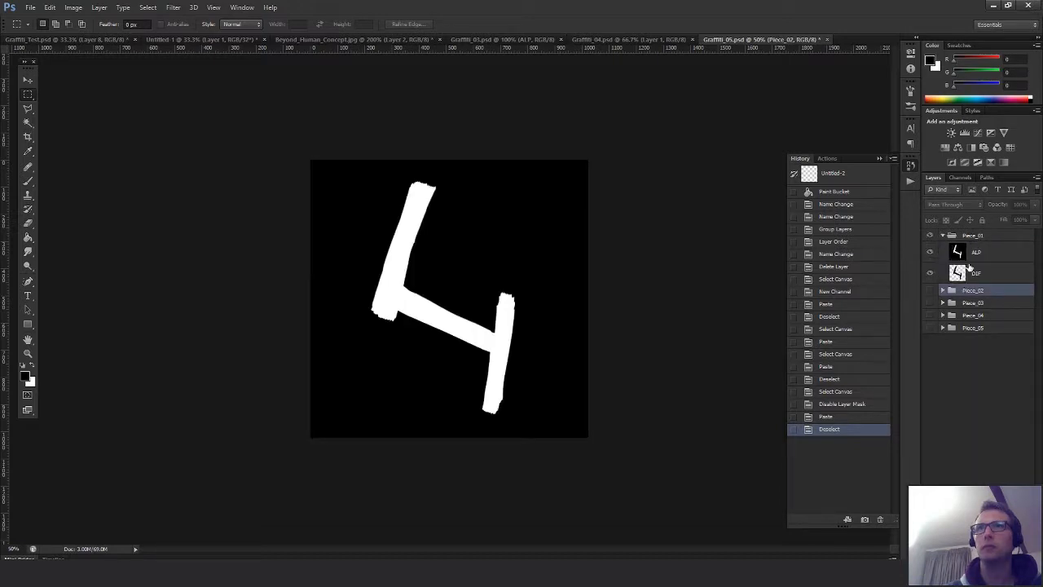
Add a new layer above DIF in Piece_01, fill it with black, and hide the DIF layer
click(963, 256)
click(968, 276)
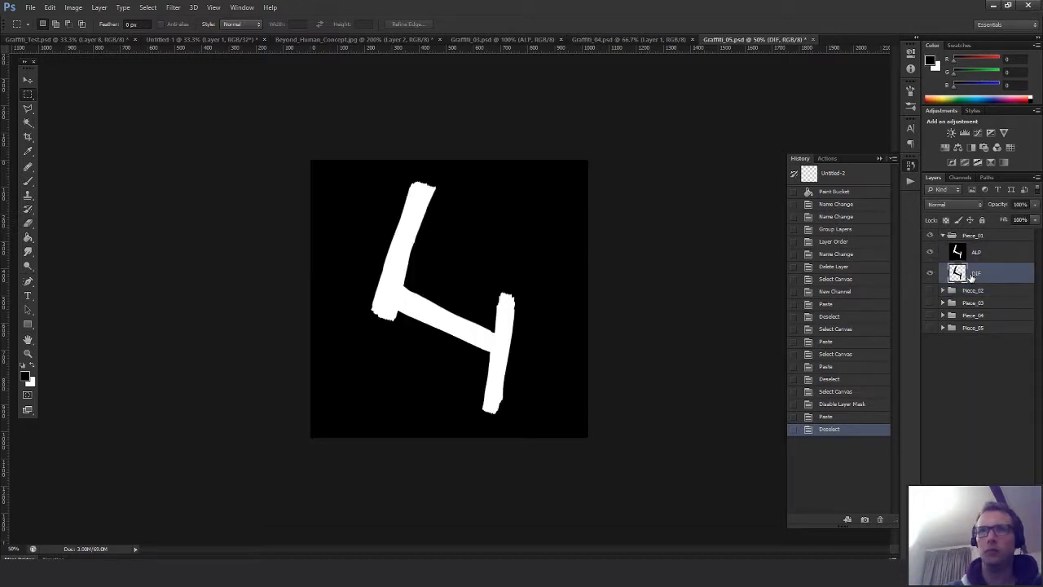
key(ctrl+shift+alt+n)
key(g)
click(561, 308)
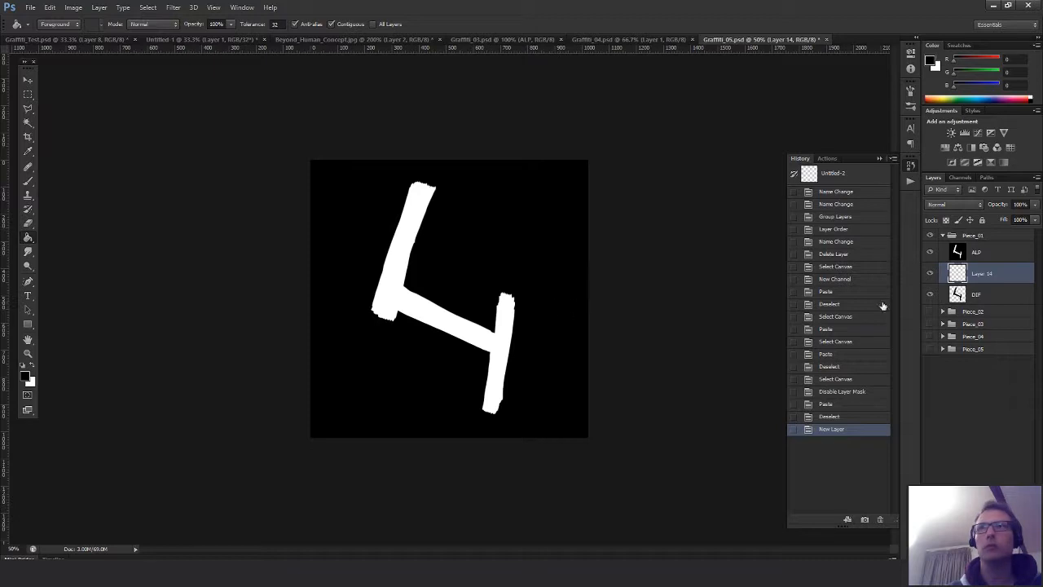
click(968, 295)
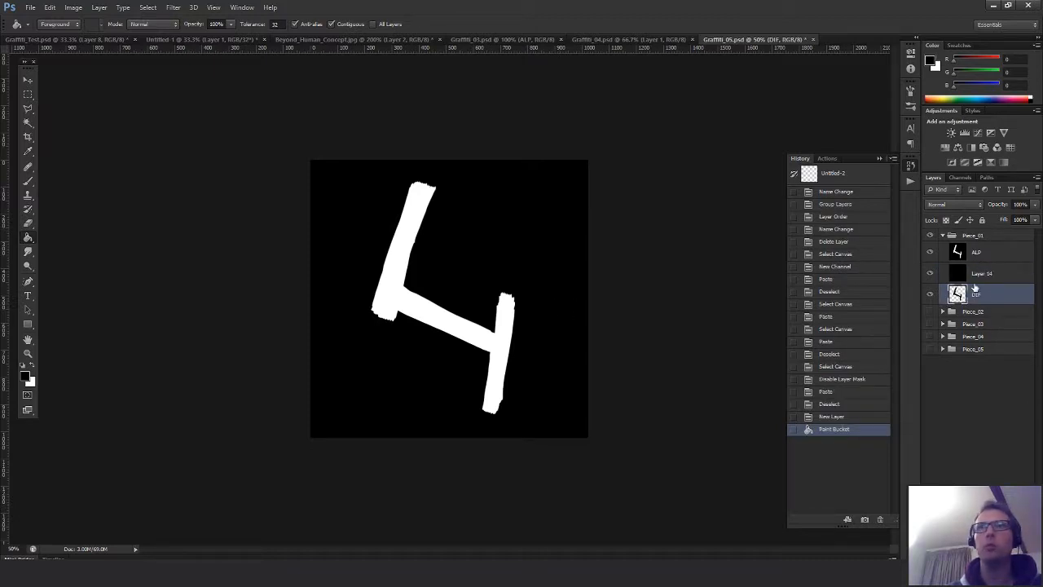
click(930, 294)
click(967, 270)
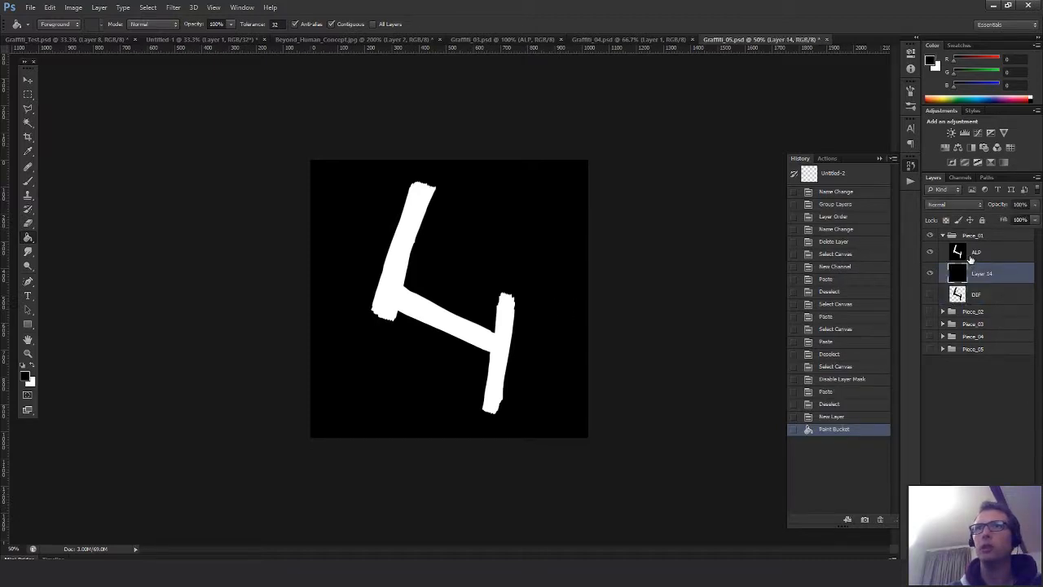
Copy the entire ALP layer of Piece_01 into the Alpha 1 channel, with the ALP layer hidden, and deselect
click(969, 256)
key(ctrl+a)
click(930, 252)
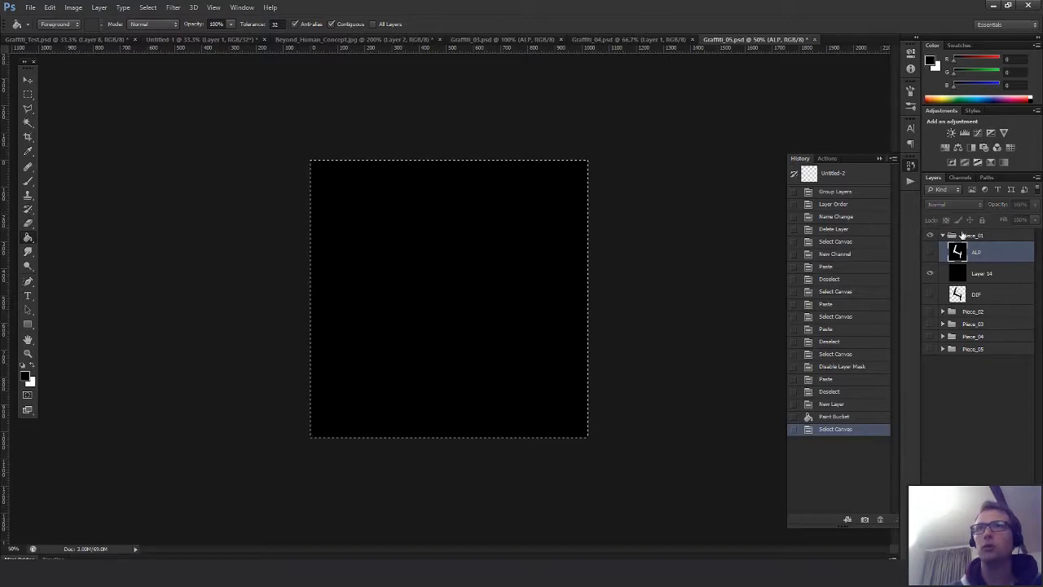
click(960, 176)
click(965, 272)
key(ctrl+v)
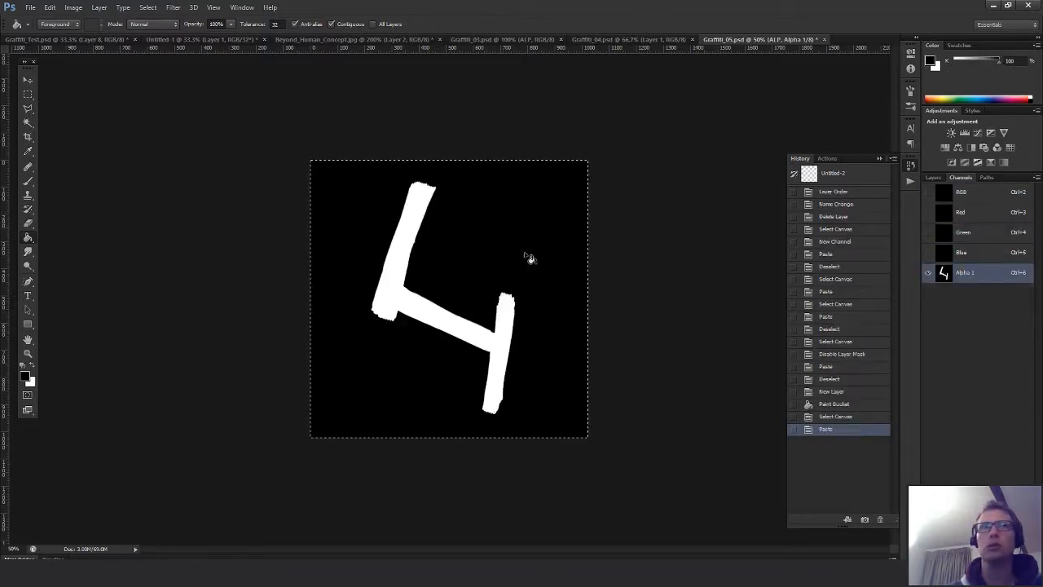
key(ctrl+d)
key(m)
Save the Piece_01 image as a Targa in the Exports folder, adapting the number in the existing T_Graffiti_Piece_02_BaseColor file name
key(ctrl+shift+s)
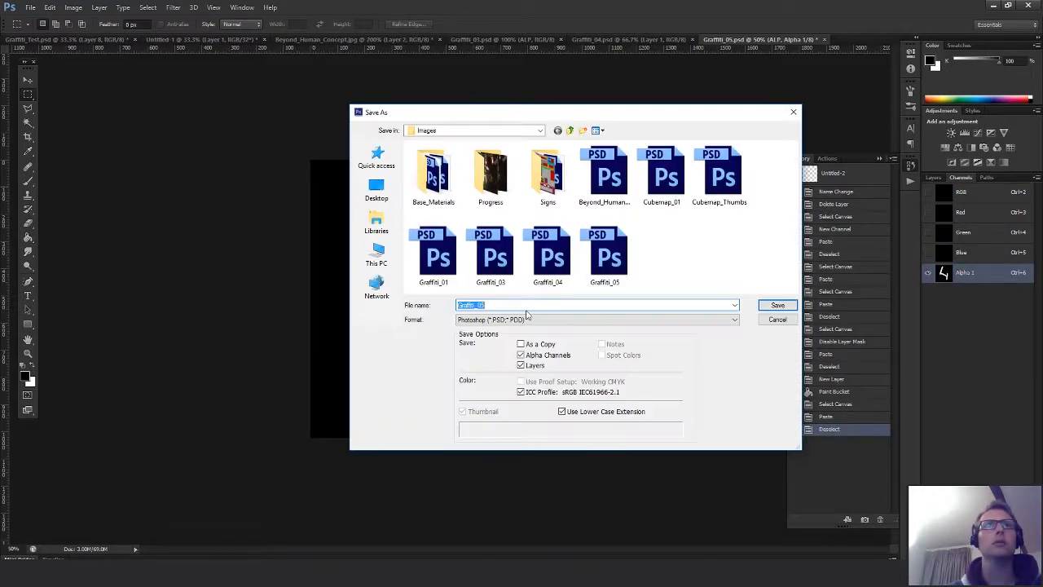
click(492, 319)
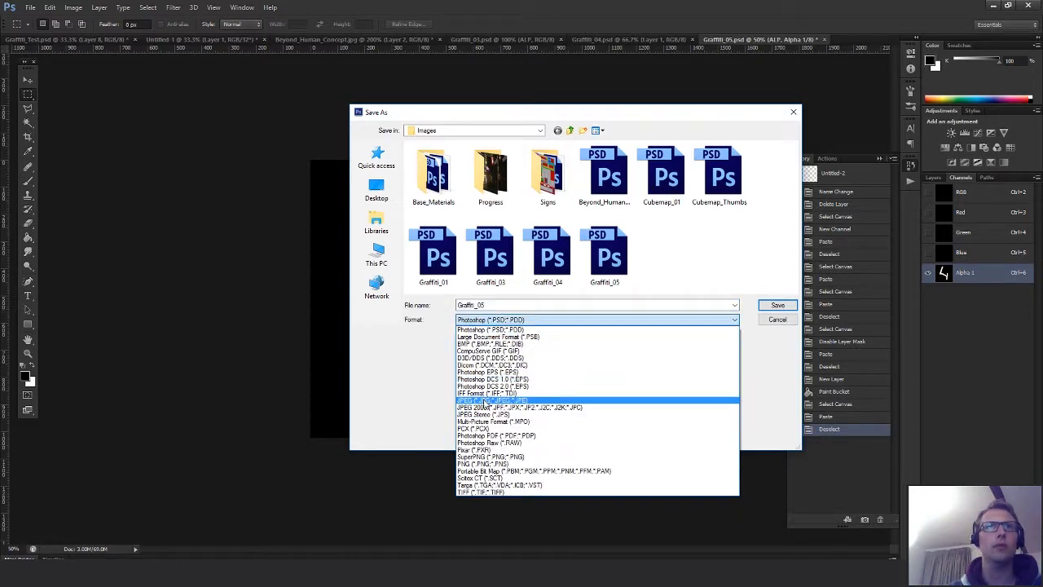
click(497, 485)
click(437, 188)
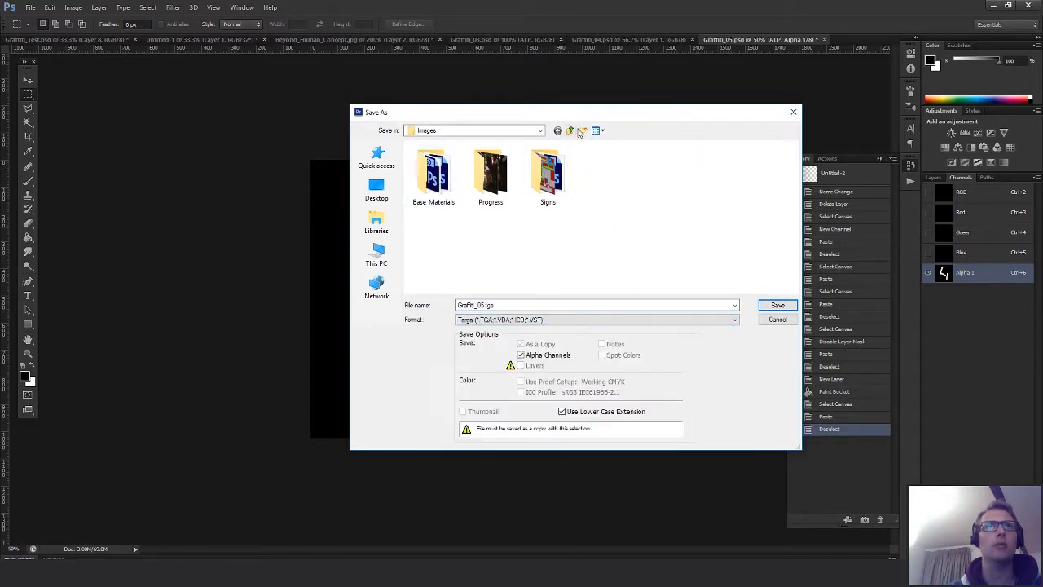
click(570, 130)
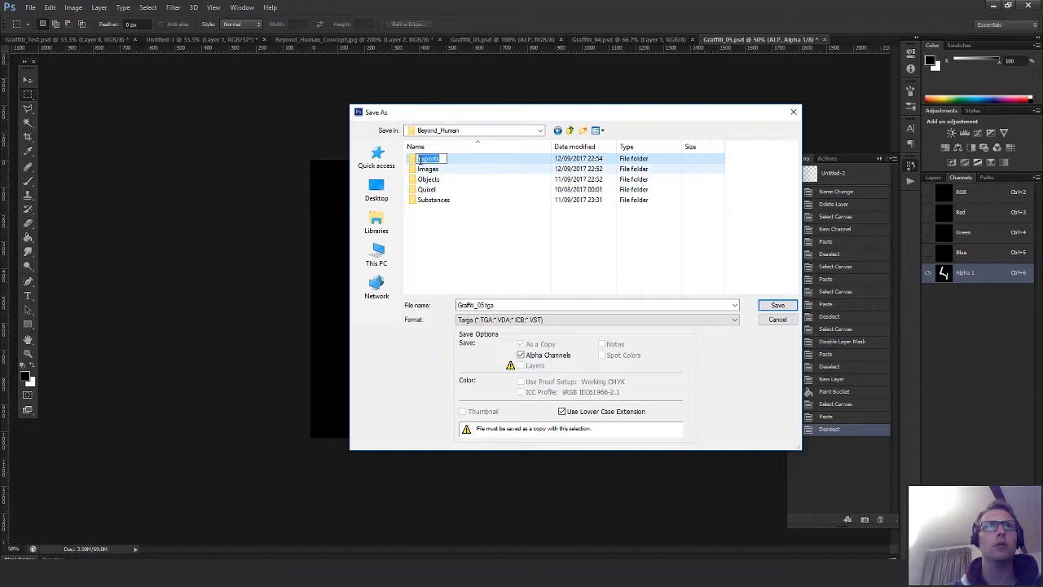
double_click(422, 159)
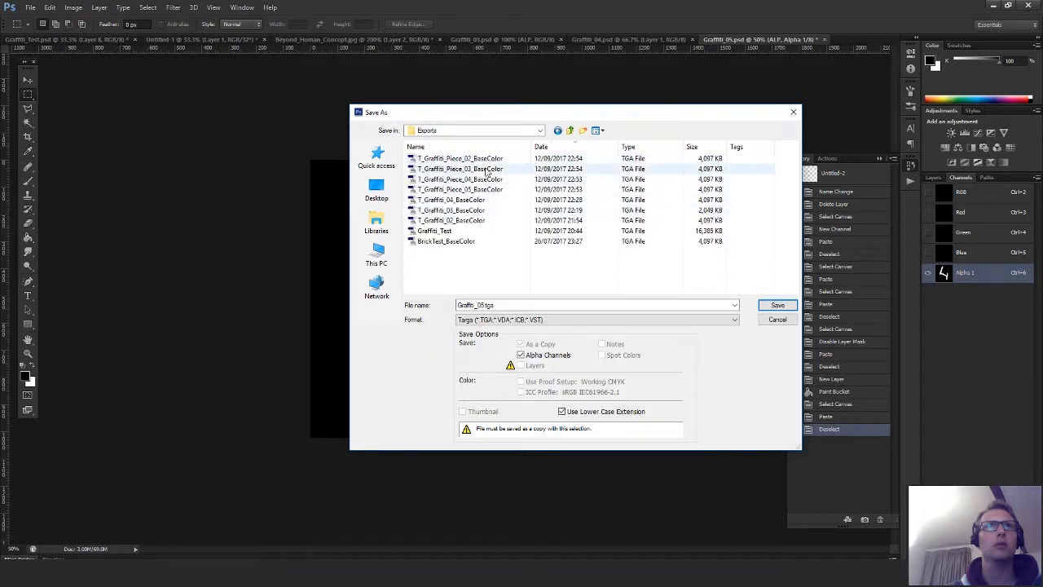
click(488, 160)
click(503, 304)
click(509, 305)
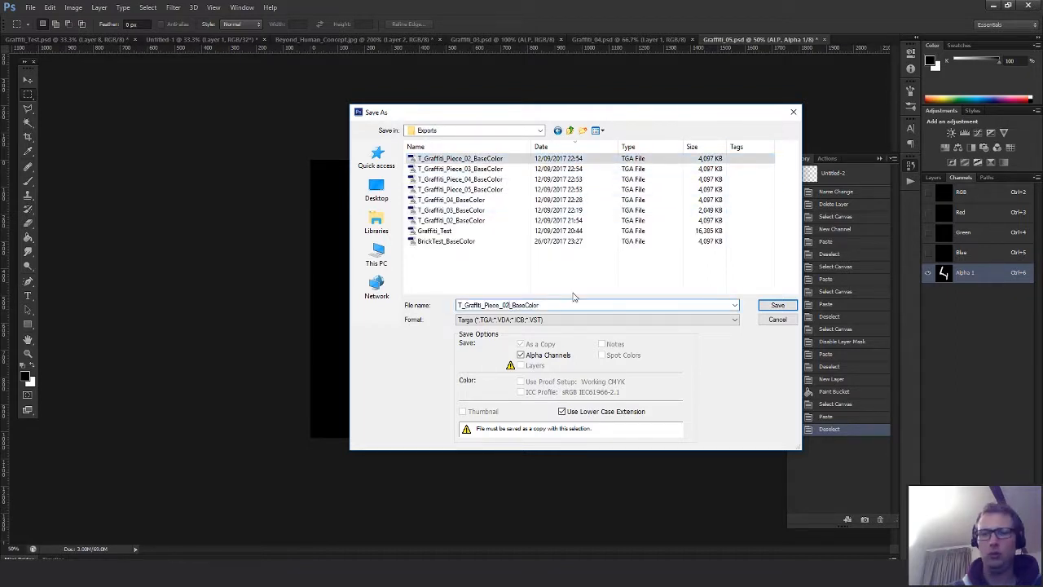
key(Return)
key(Return)
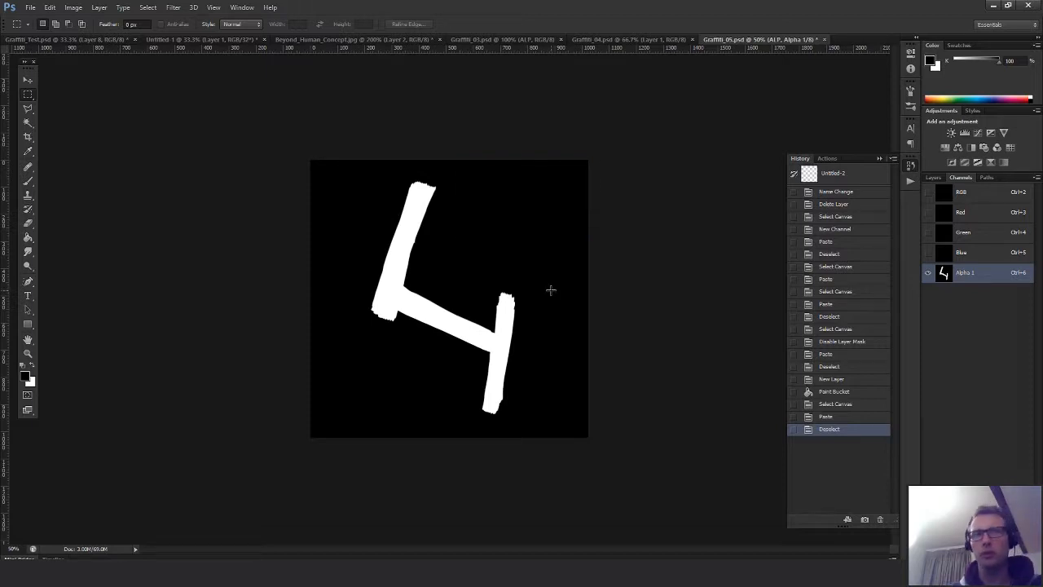
Collapse and hide the Piece_01 group, show Piece_02, and switch to the Unreal Editor
click(933, 177)
click(942, 235)
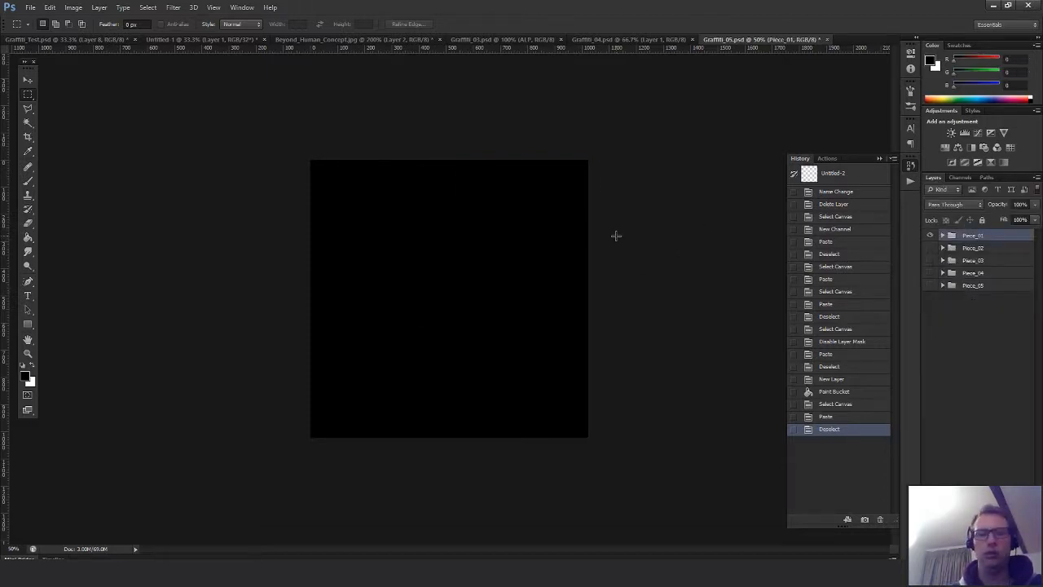
click(930, 236)
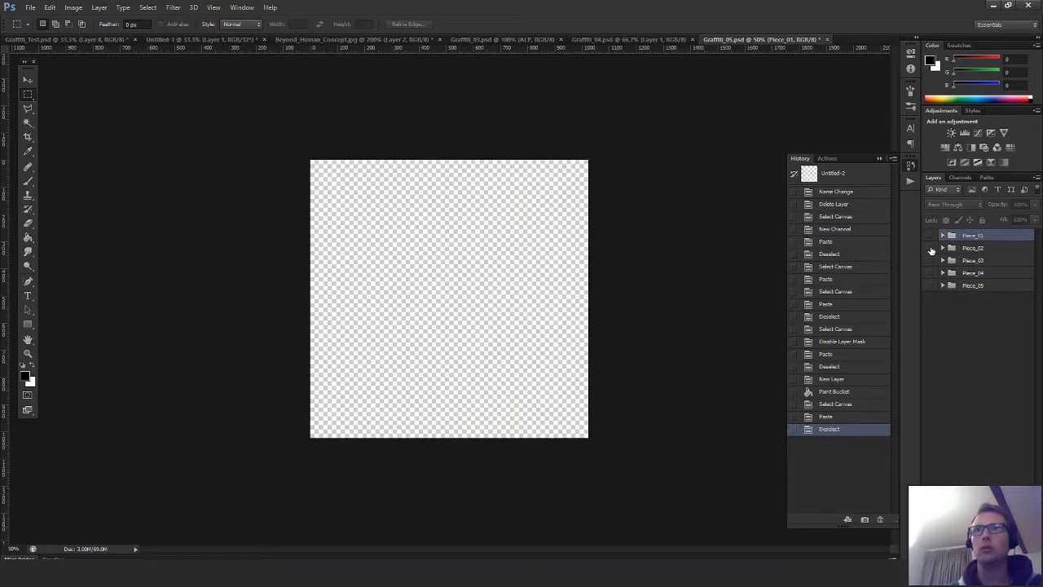
click(930, 248)
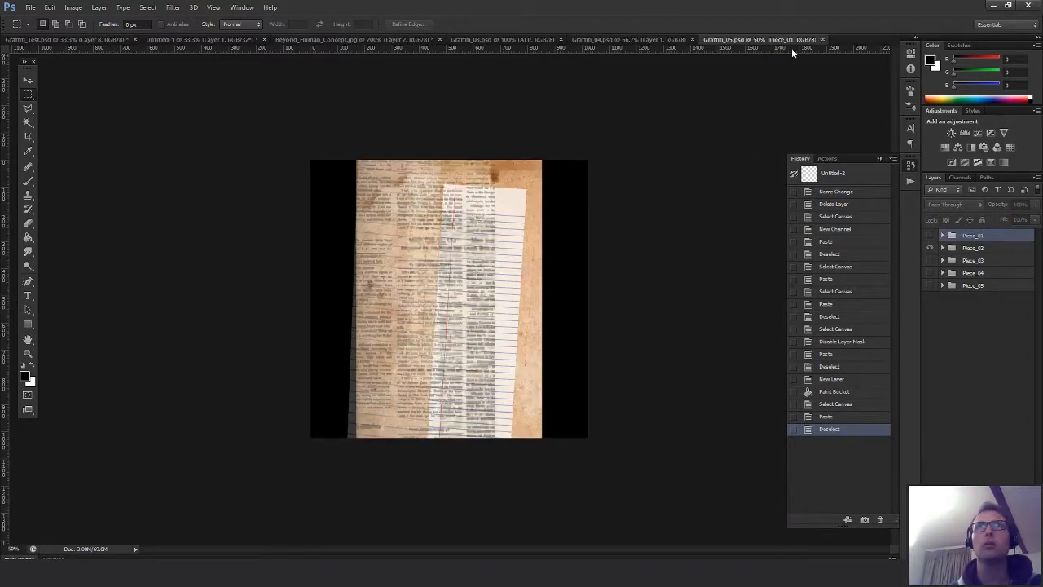
click(993, 5)
click(160, 6)
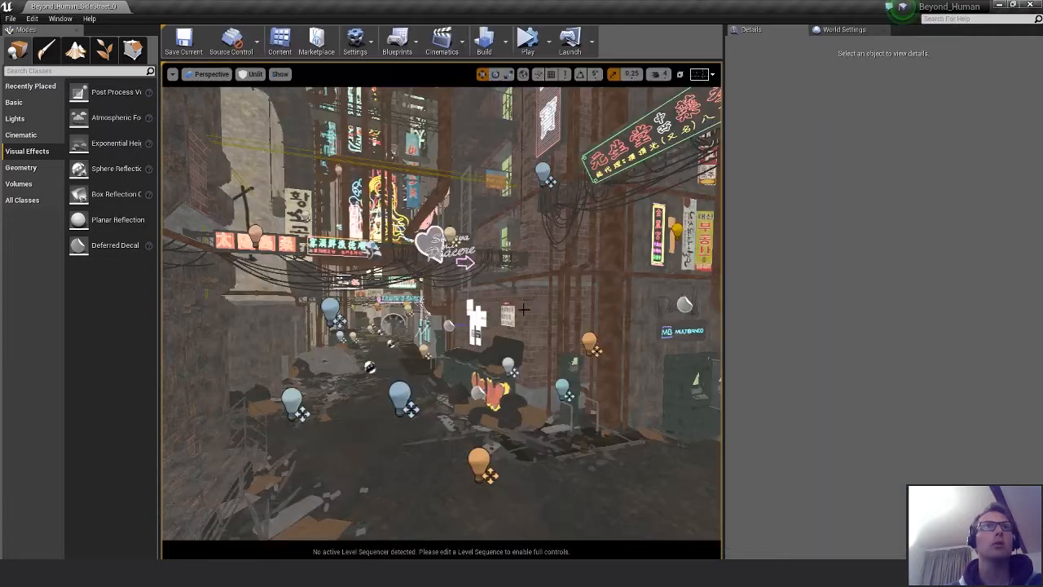
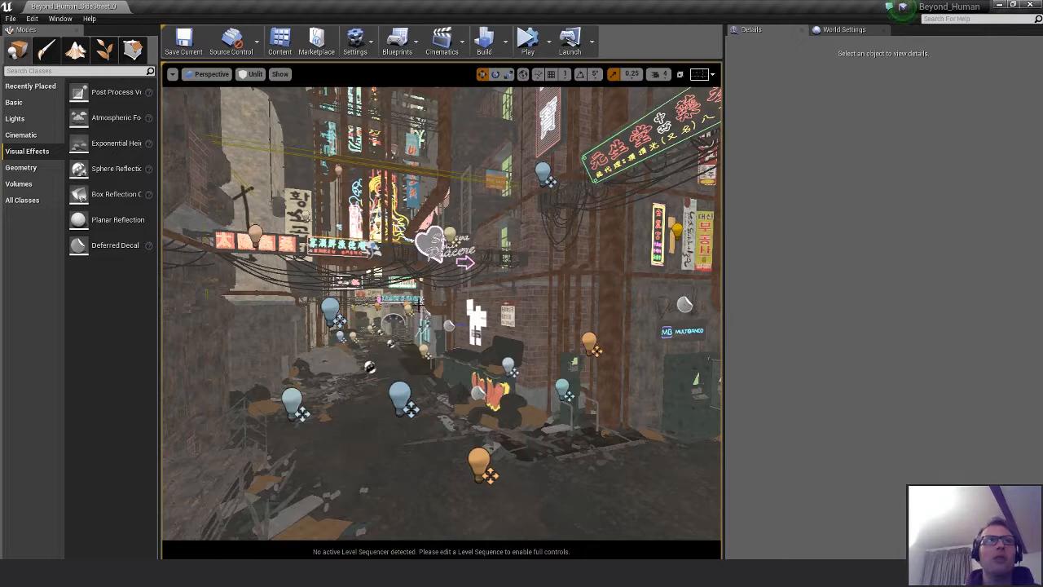
Try to delete the M_Graffiti_5 decal on the alley wall
right_drag(379, 335, 175, 213)
key(w)
key(w)
click(486, 310)
click(472, 307)
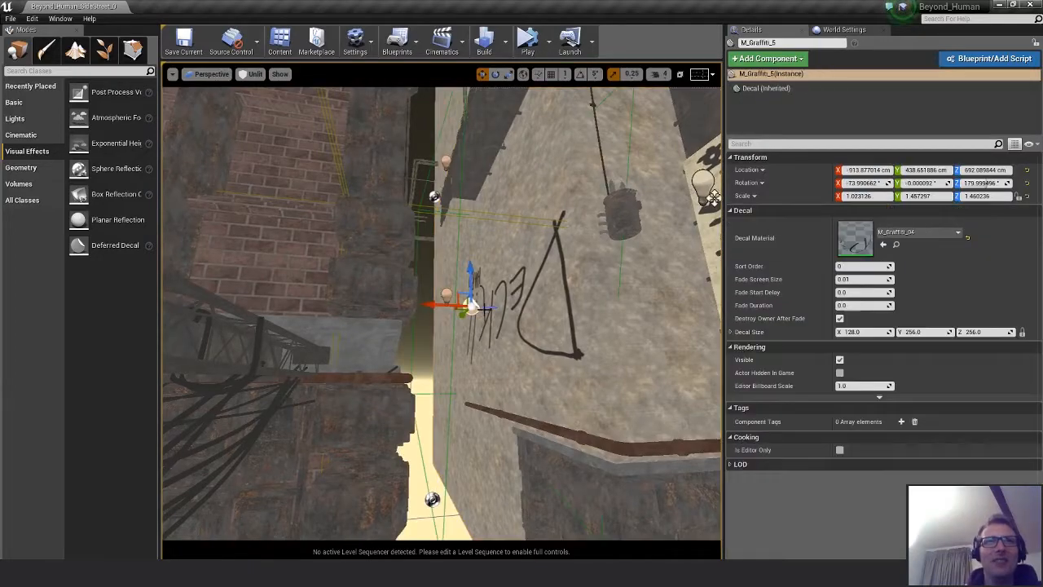
key(Delete)
Inspect the alley's walls and buildings, including the area around the Multibanco cash machines
right_drag(416, 308, 700, 298)
key(w)
key(s)
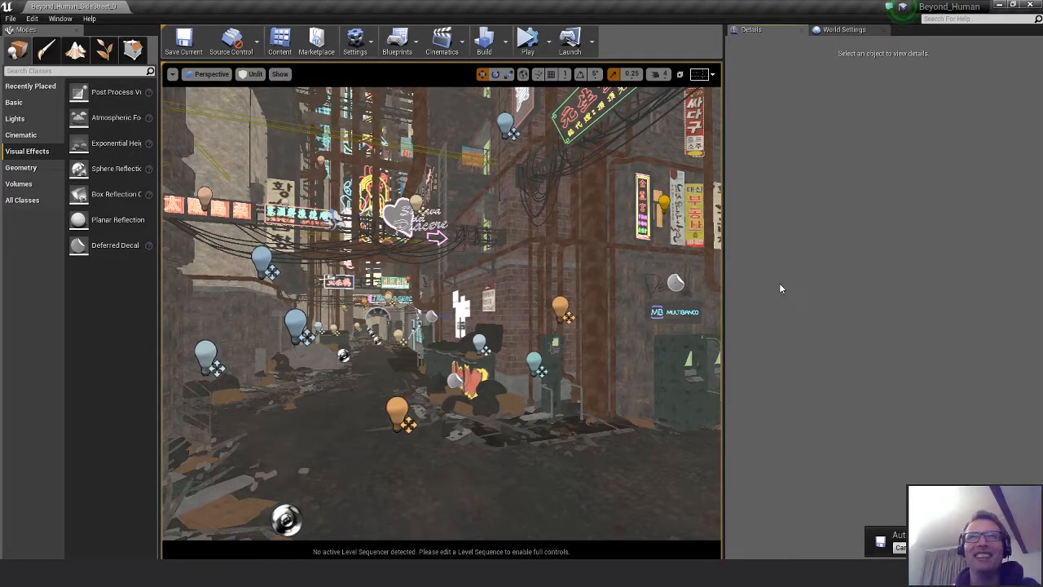
mouse_move(596, 366)
right_down()
mouse_move(588, 406)
mouse_move(539, 422)
mouse_move(589, 382)
mouse_move(538, 369)
mouse_move(556, 359)
mouse_move(607, 367)
mouse_move(604, 436)
mouse_move(602, 401)
mouse_move(577, 358)
mouse_move(603, 434)
mouse_move(601, 375)
right_up()
key(a)
key(w)
key(w)
key(s)
key(w)
key(w)
key(s)
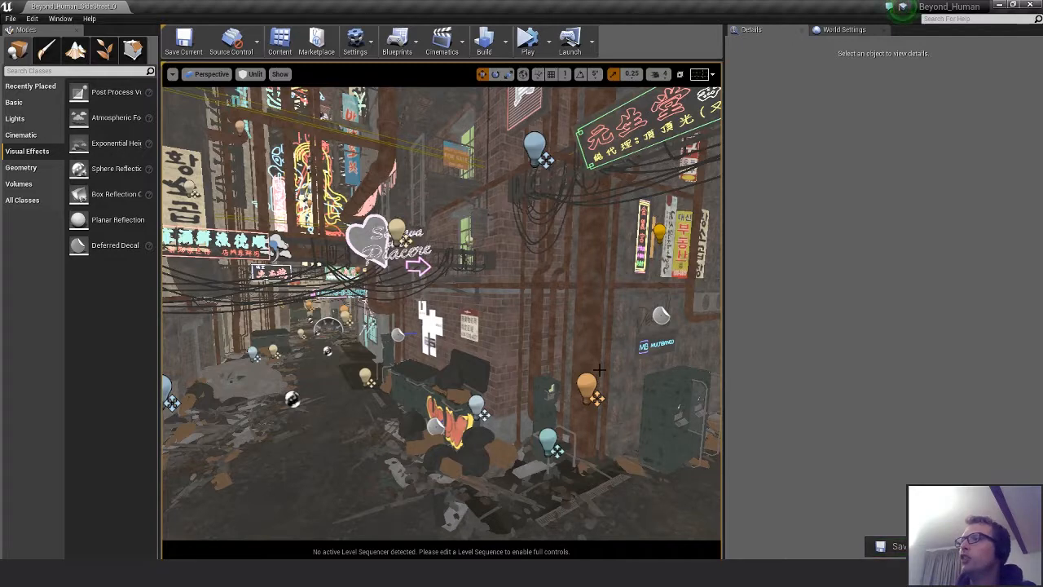
right_drag(599, 371, 616, 380)
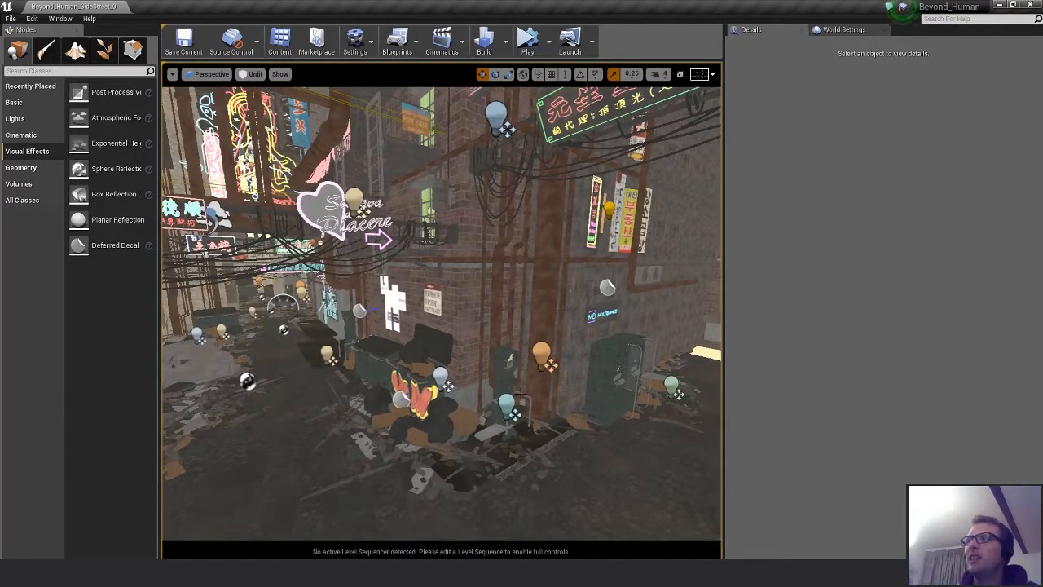
right_drag(521, 395, 489, 420)
key(w)
key(a)
key(w)
key(s)
key(d)
key(w)
key(a)
key(s)
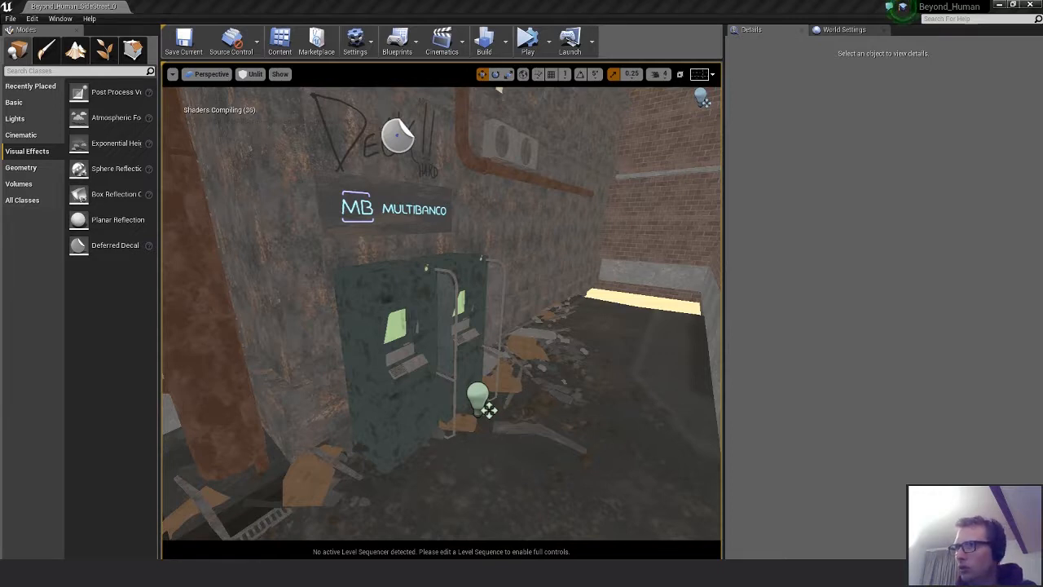
click(489, 410)
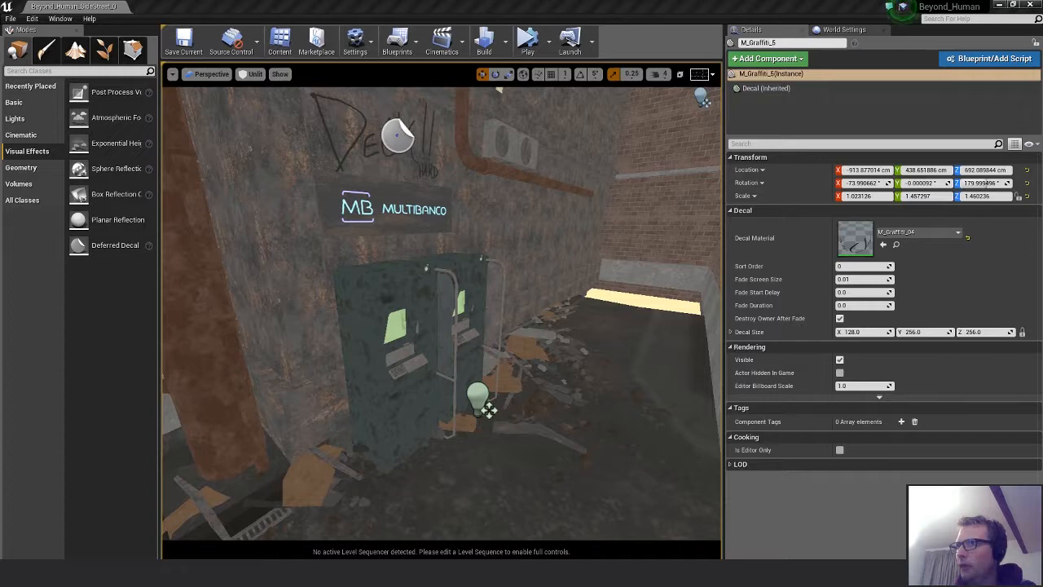
In material M_Graffiti_Piece_01, add the piece's texture sample, connect its color to Base Color and alpha to Opacity, and save
key(alt+Tab)
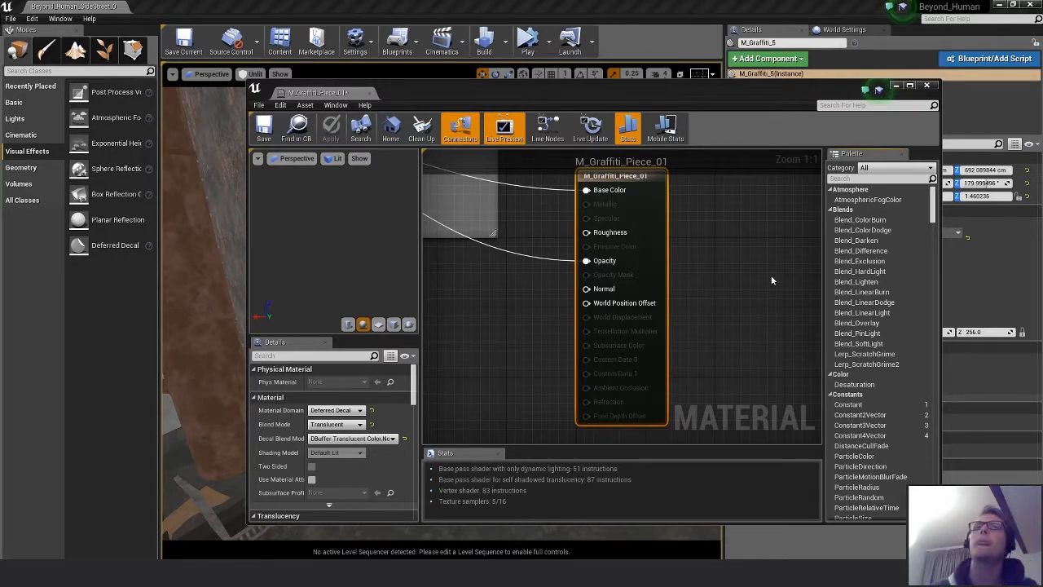
scroll(772, 280, down, 3)
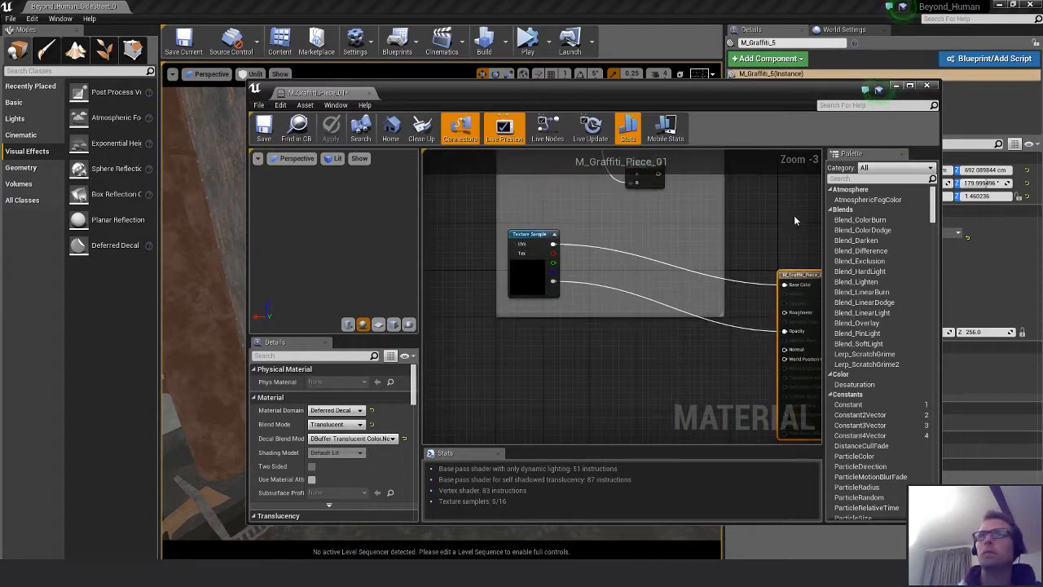
click(987, 182)
drag(1042, 321, 619, 355)
right_drag(737, 355, 642, 312)
drag(571, 326, 693, 237)
click(657, 269)
drag(570, 325, 690, 241)
drag(570, 362, 690, 288)
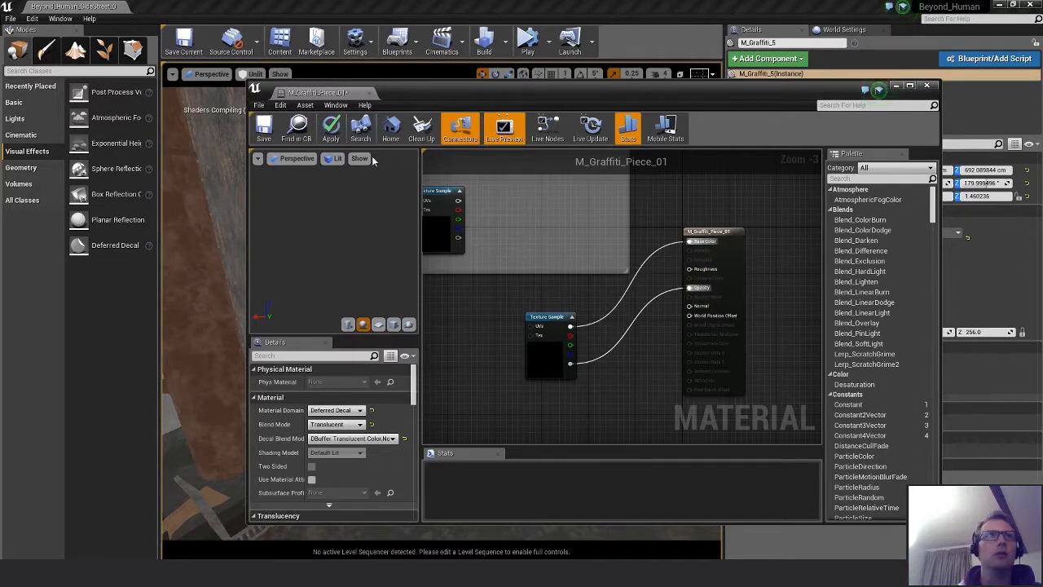
click(266, 131)
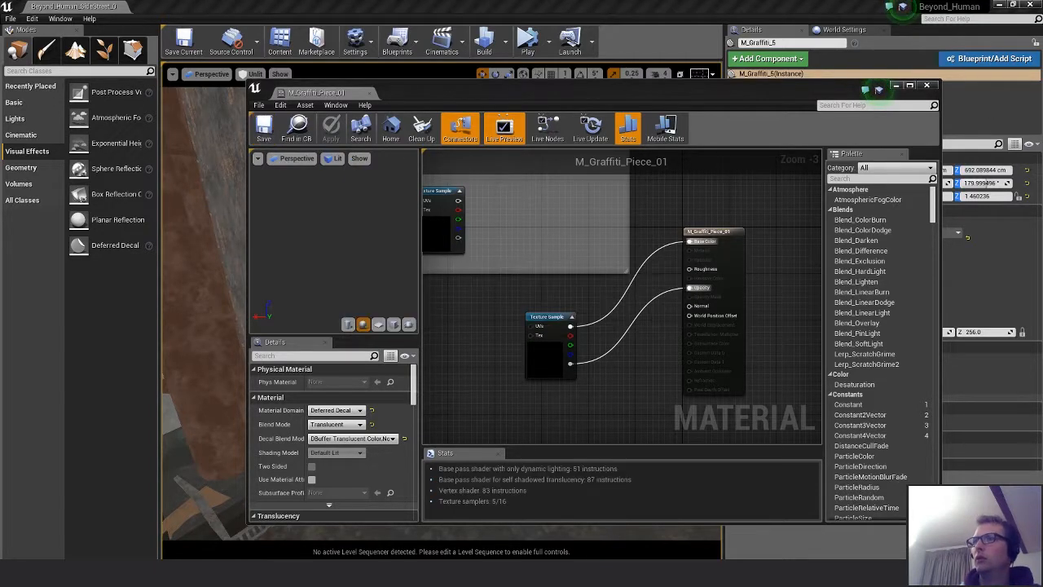
In material M_Graffiti_Piece_02, add the piece's texture sample, connect its color to Base Color and alpha to Opacity, and save
drag(1042, 279, 466, 289)
right_drag(606, 282, 713, 324)
drag(611, 343, 695, 233)
drag(575, 376, 699, 299)
click(630, 343)
drag(576, 376, 692, 303)
click(331, 128)
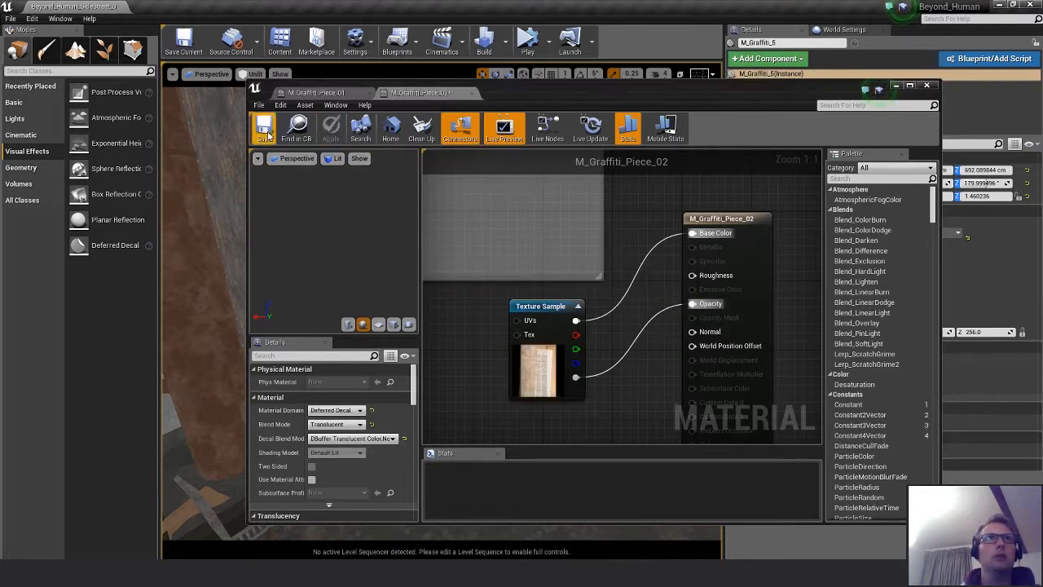
key(ctrl+s)
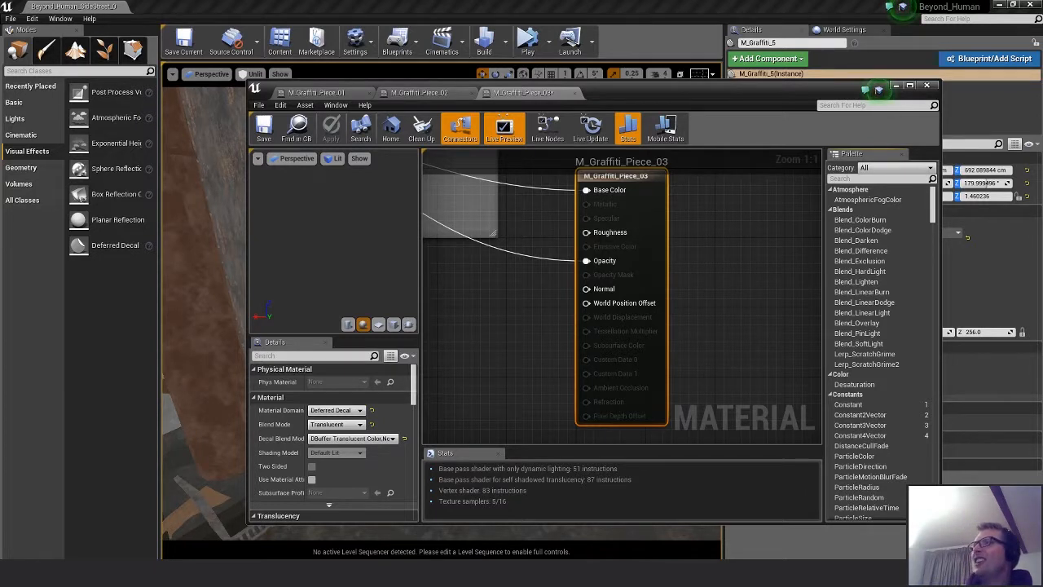
In material M_Graffiti_Piece_03, add the piece's texture sample, connect its color to Base Color and alpha to Opacity, and save
right_drag(749, 288, 803, 308)
scroll(804, 307, down, 2)
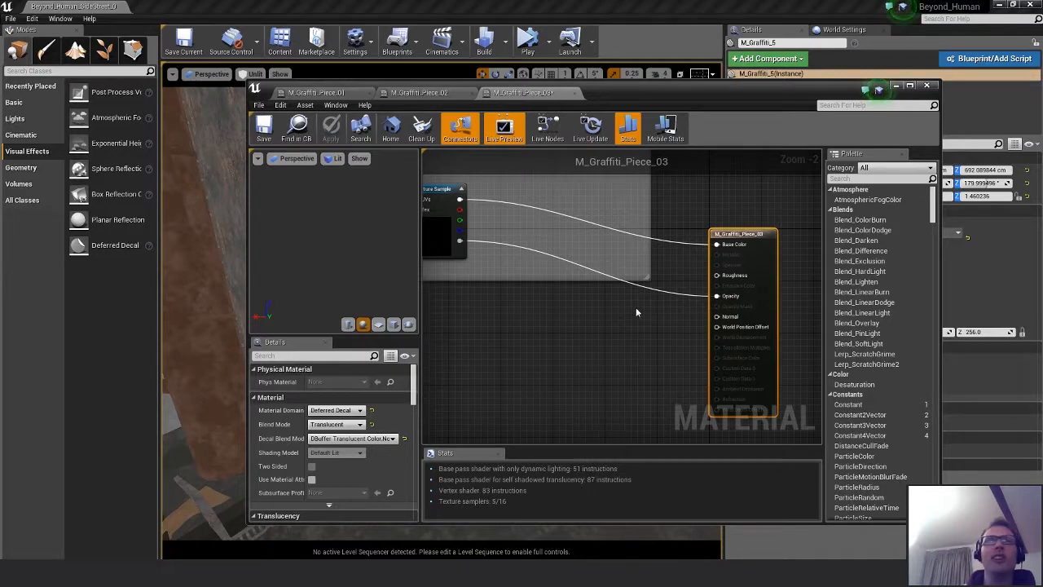
right_drag(636, 312, 640, 295)
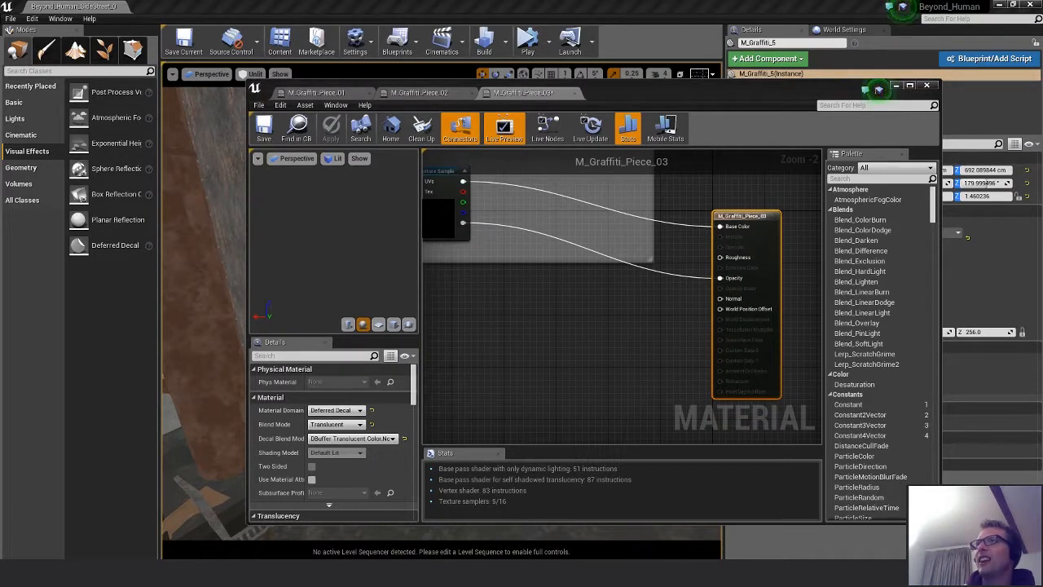
drag(1039, 233, 721, 226)
drag(586, 360, 720, 279)
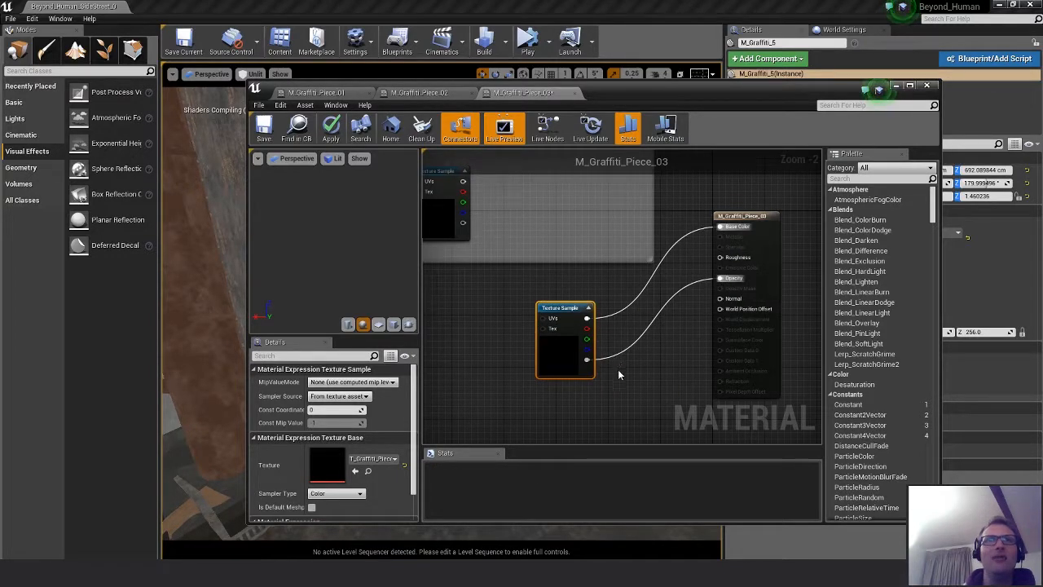
click(680, 344)
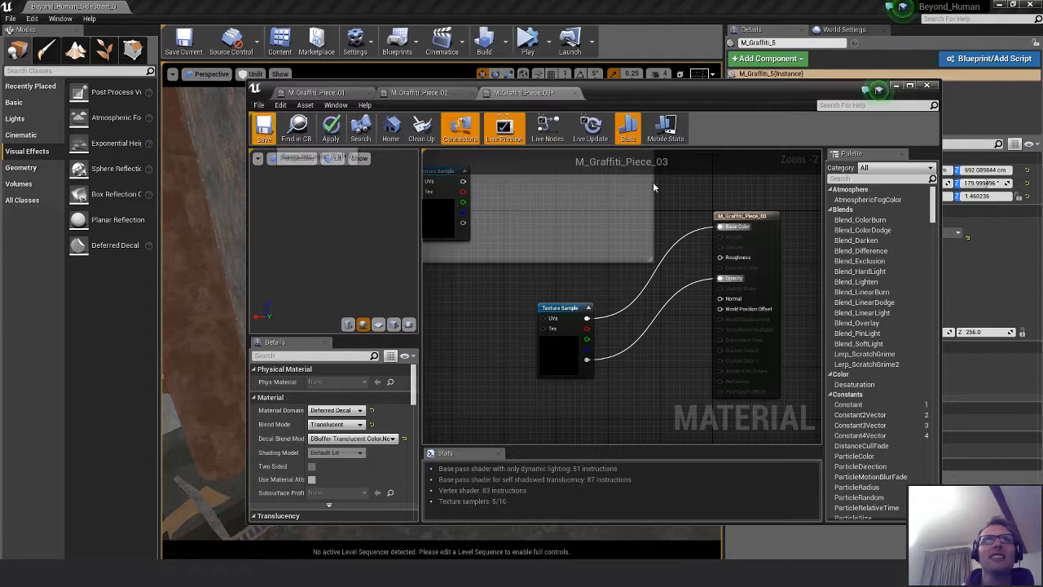
click(264, 129)
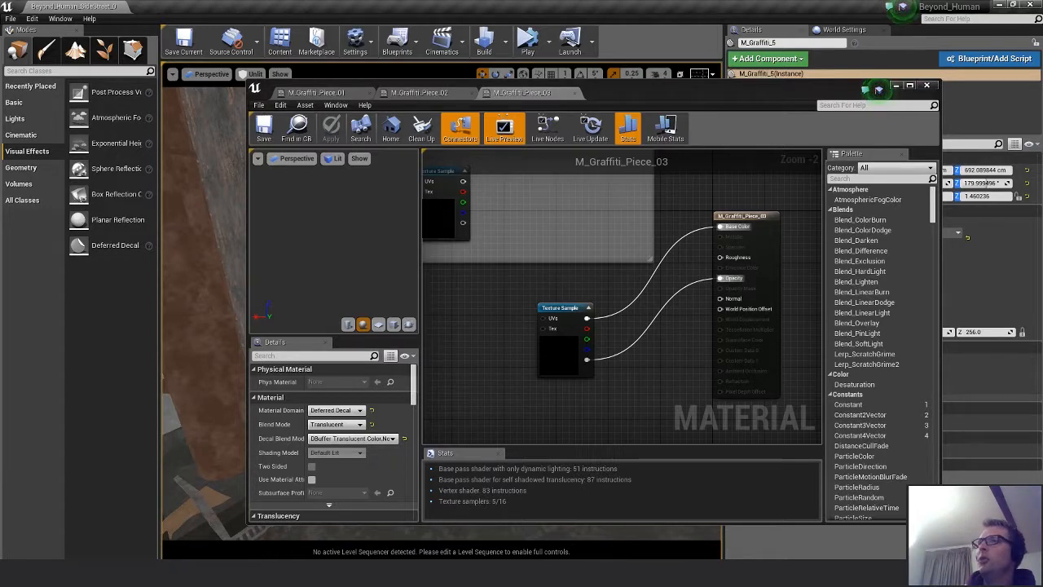
In material M_Graffiti_Piece_04, add the piece's texture sample, connect its color to Base Color and alpha to Opacity, and save
right_drag(712, 361, 781, 380)
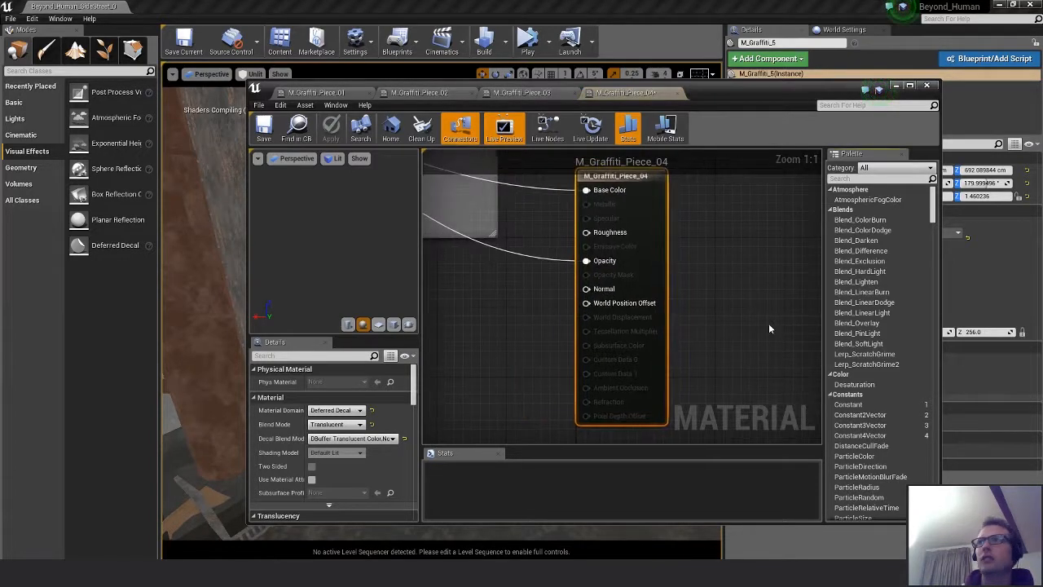
scroll(768, 323, down, 3)
right_drag(690, 333, 745, 317)
drag(1042, 326, 706, 226)
drag(633, 357, 705, 273)
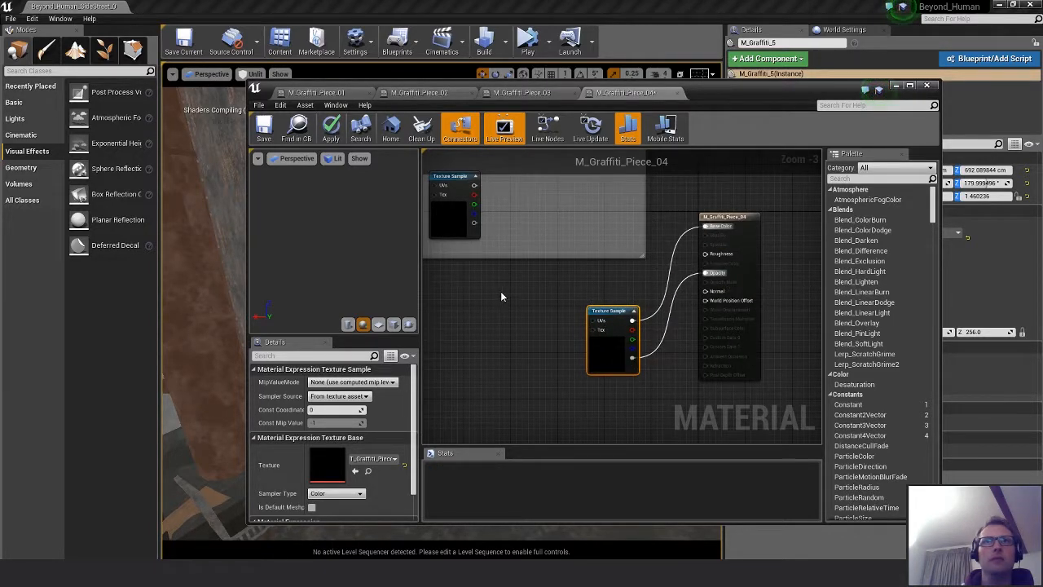
click(264, 130)
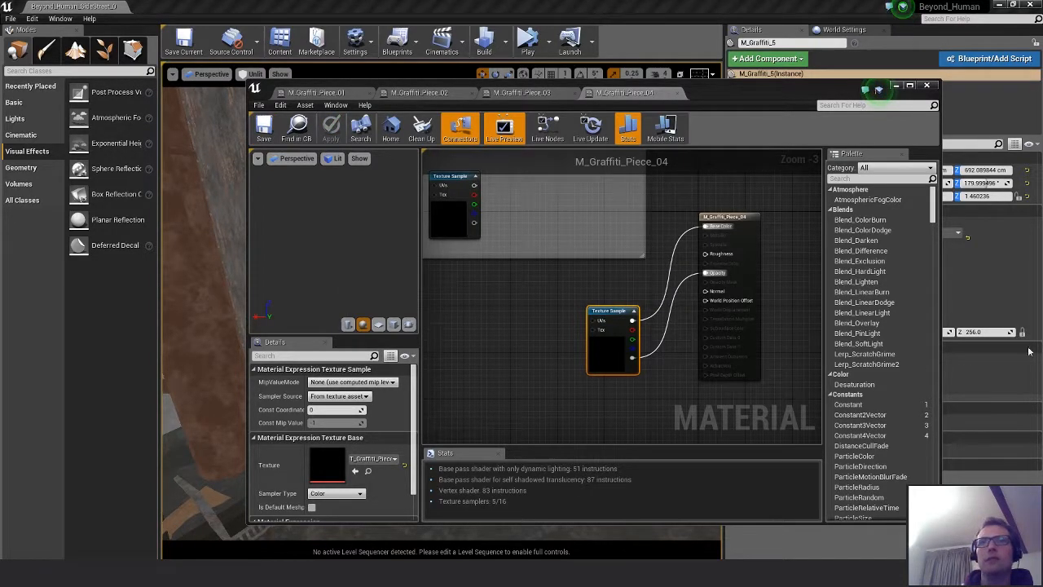
In material M_Graffiti_Piece_05, wire the piece's texture sample color to Base Color and alpha to Opacity, save, and close the material editor
key(ctrl+v)
right_drag(570, 308, 655, 325)
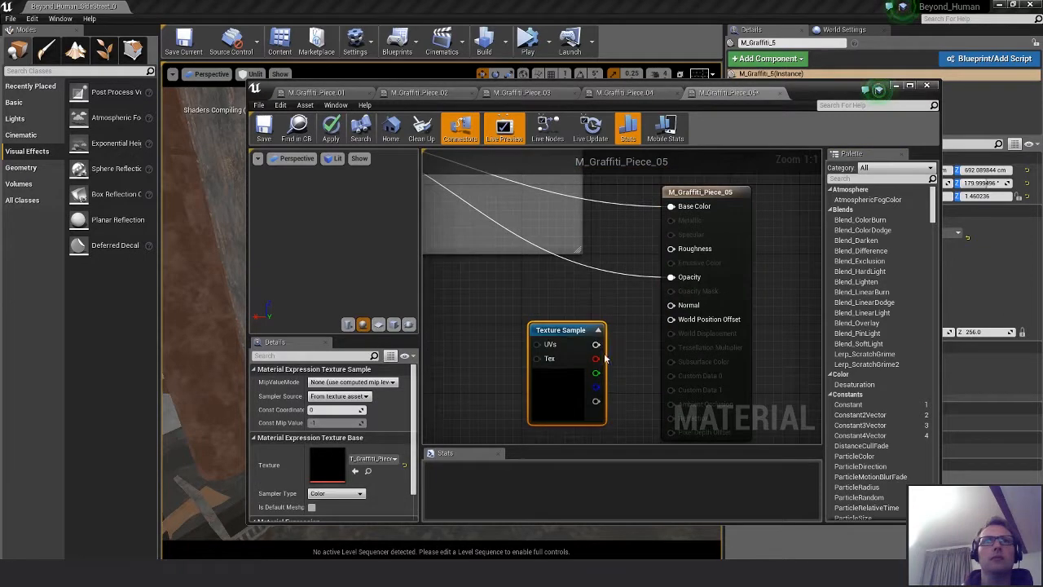
drag(595, 344, 671, 206)
drag(596, 401, 673, 277)
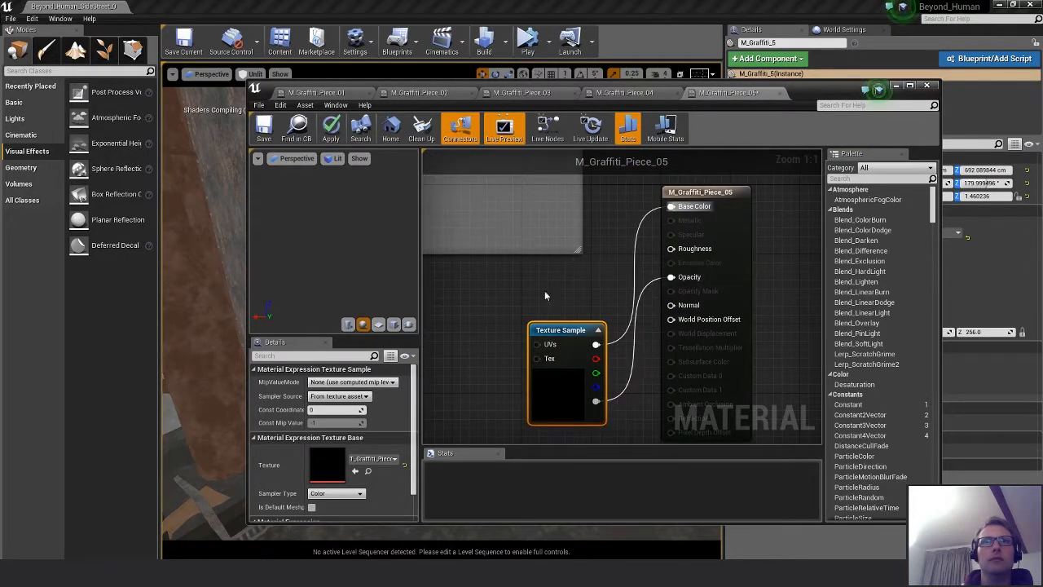
click(263, 133)
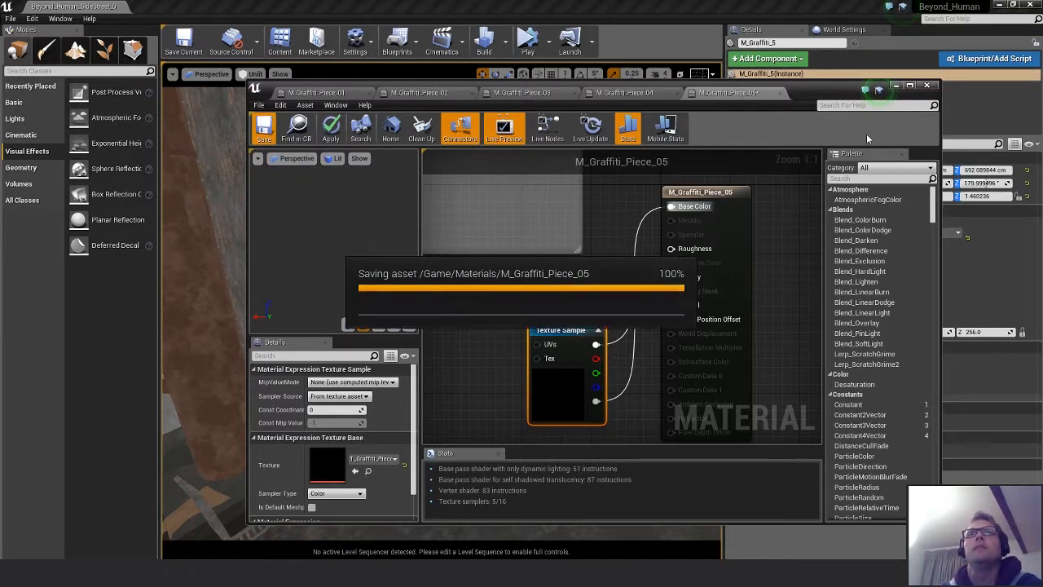
click(925, 87)
Place M_Graffiti_Piece_03 as a decal actor on the wall beside the Multibanco sign
right_drag(442, 313, 362, 266)
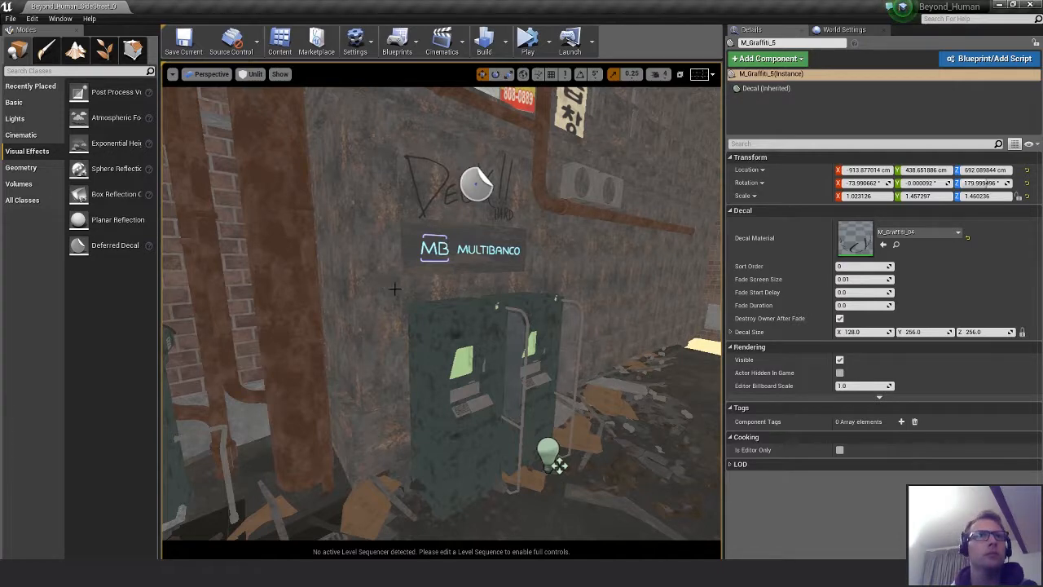
right_click(384, 174)
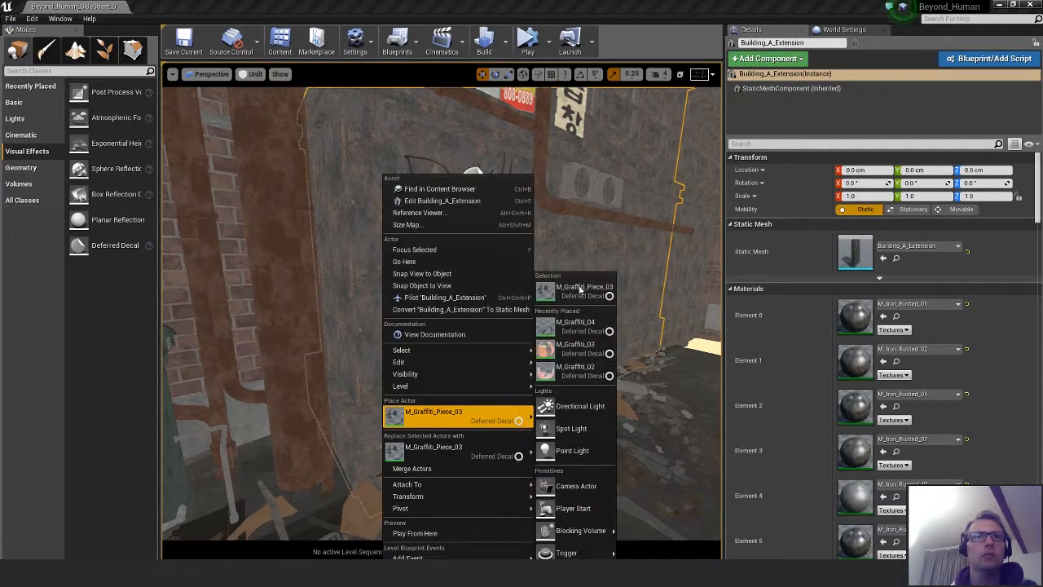
click(433, 416)
drag(400, 294, 426, 294)
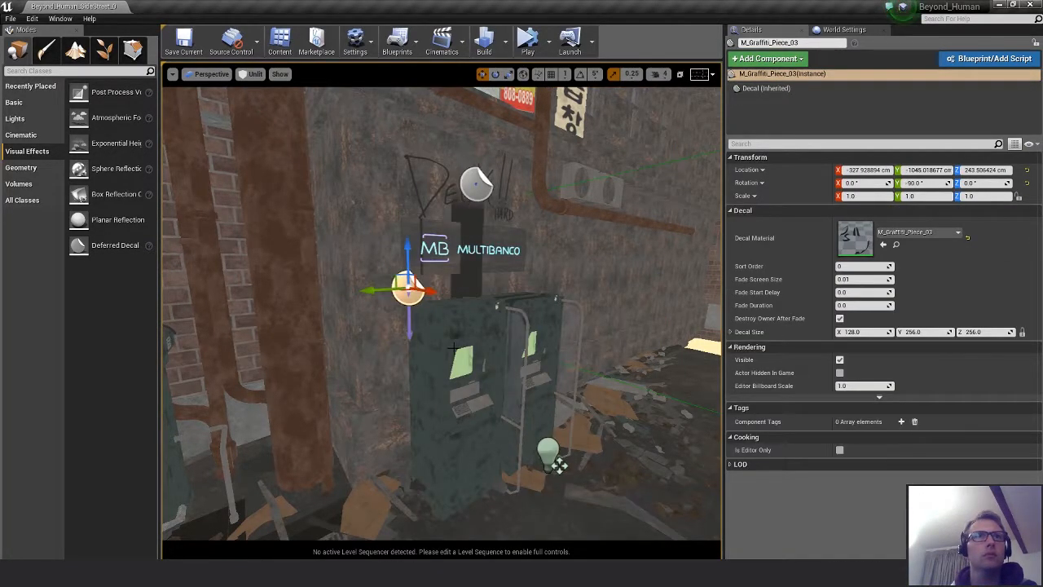
Scale the M_Graffiti_Piece_03 decal down to about 0.32 × 0.44 × 0.44 and shift it toward the wall
right_drag(474, 399, 570, 497)
key(r)
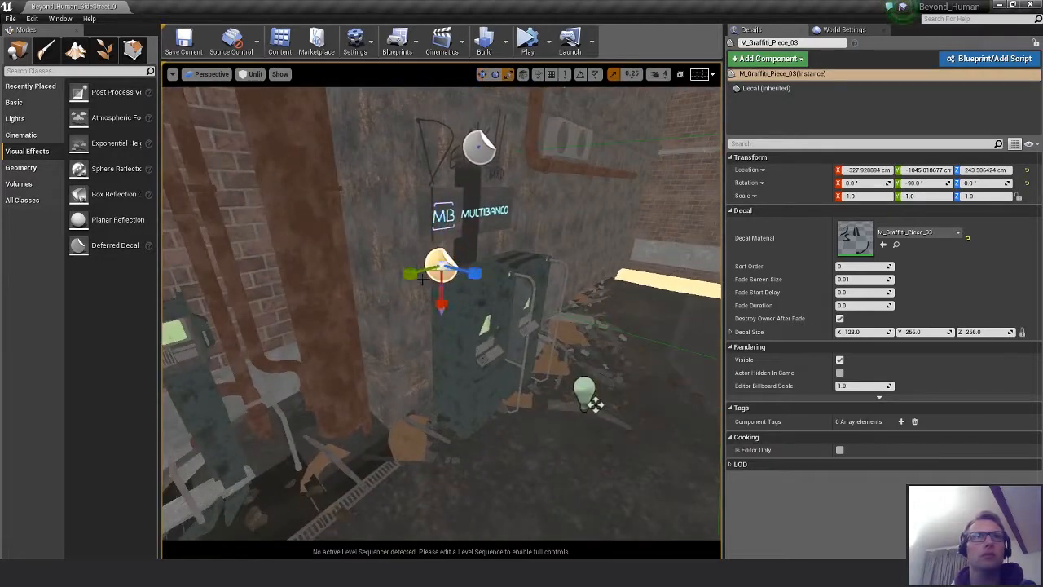
drag(595, 405, 596, 405)
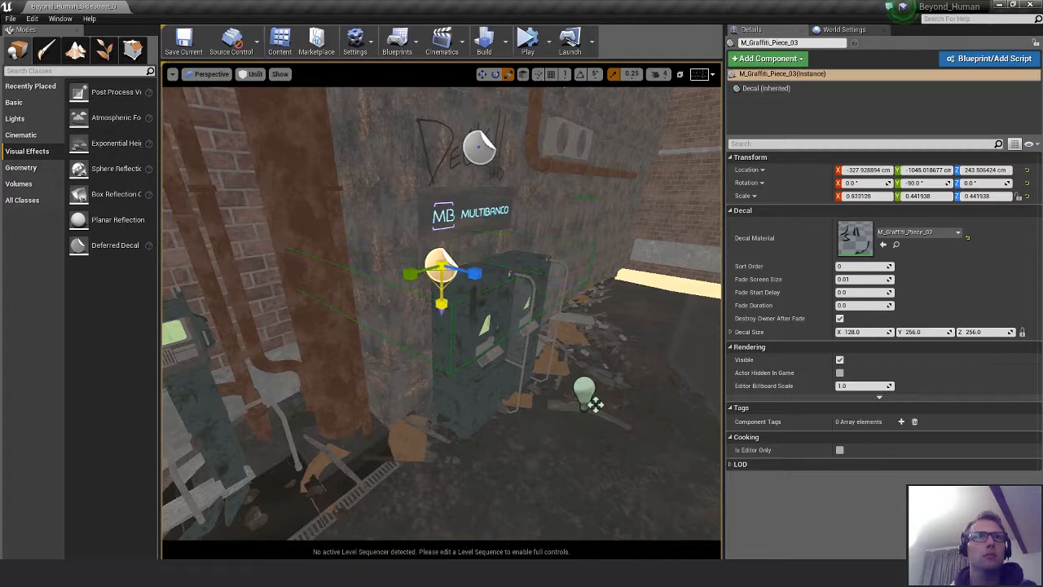
drag(441, 303, 464, 270)
key(w)
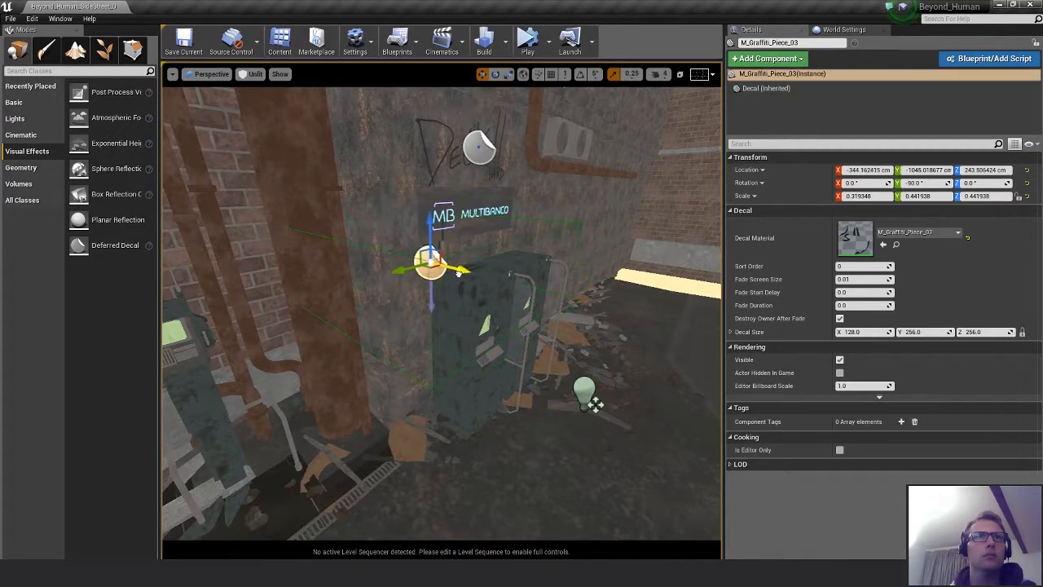
Rotate the decal to about 90.55°, 0°, 179.78° so it projects upright onto the wall, and stretch its X scale to about 0.81
key(e)
drag(462, 226, 492, 228)
right_drag(497, 214, 624, 342)
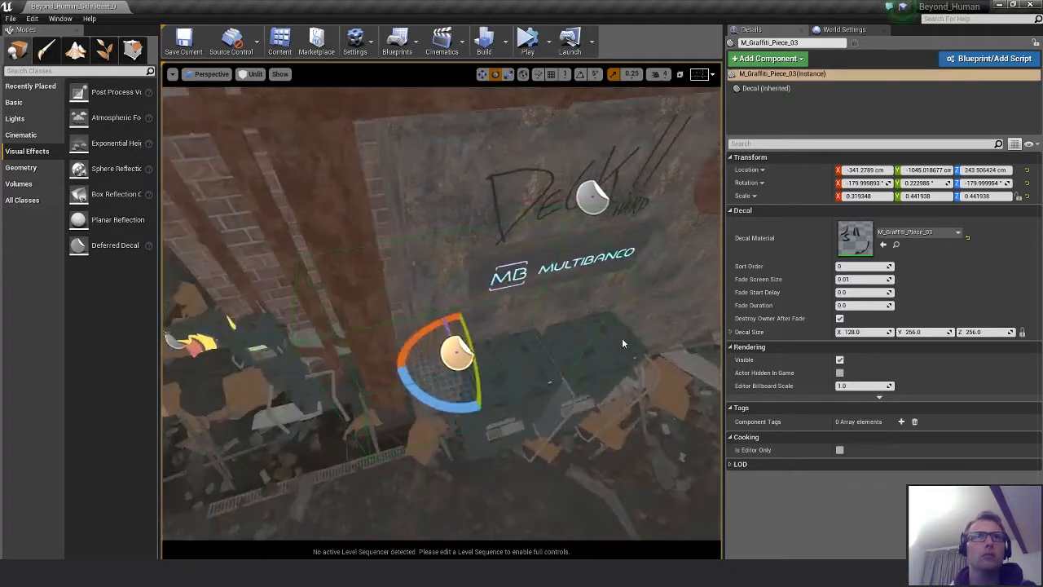
key(r)
drag(446, 323, 440, 301)
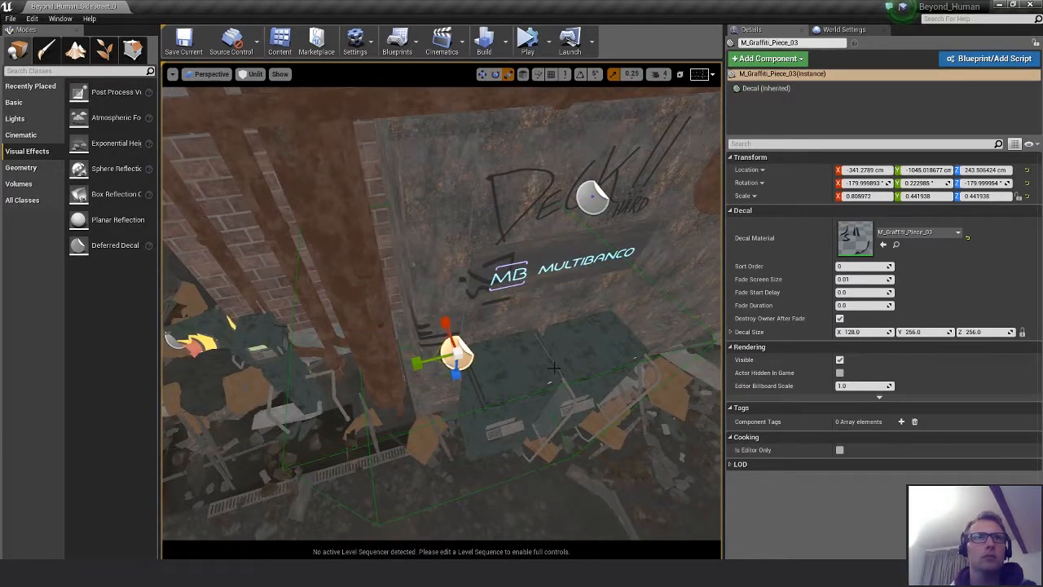
alt+drag(554, 369, 537, 310)
key(e)
drag(415, 277, 379, 322)
Shrink the decal uniformly to about 0.42 × 0.24 × 0.24 and move it into the wall to about X -363 cm
alt+drag(587, 295, 651, 342)
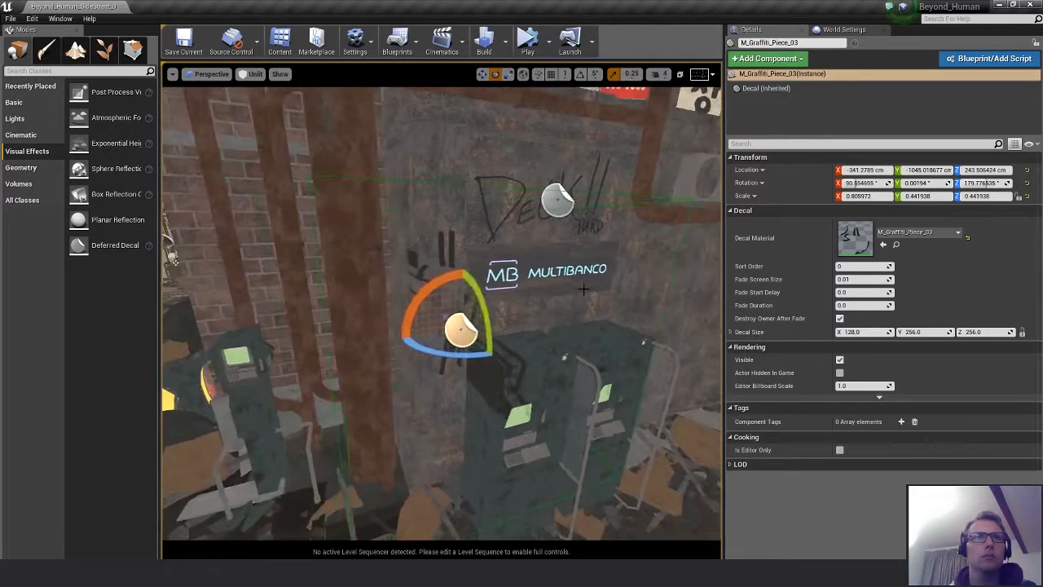
key(r)
drag(463, 340, 502, 396)
key(w)
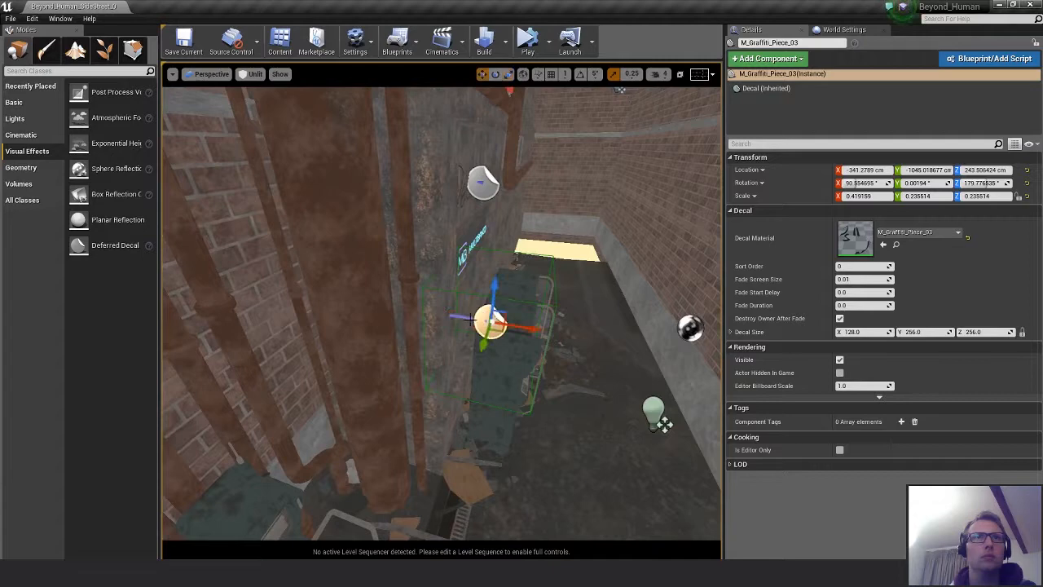
drag(521, 328, 465, 320)
key(f)
scroll(444, 362, down, 5)
Narrow the decal to a Z scale of about 0.18, raise it to about Z 247 cm, and deselect it
key(r)
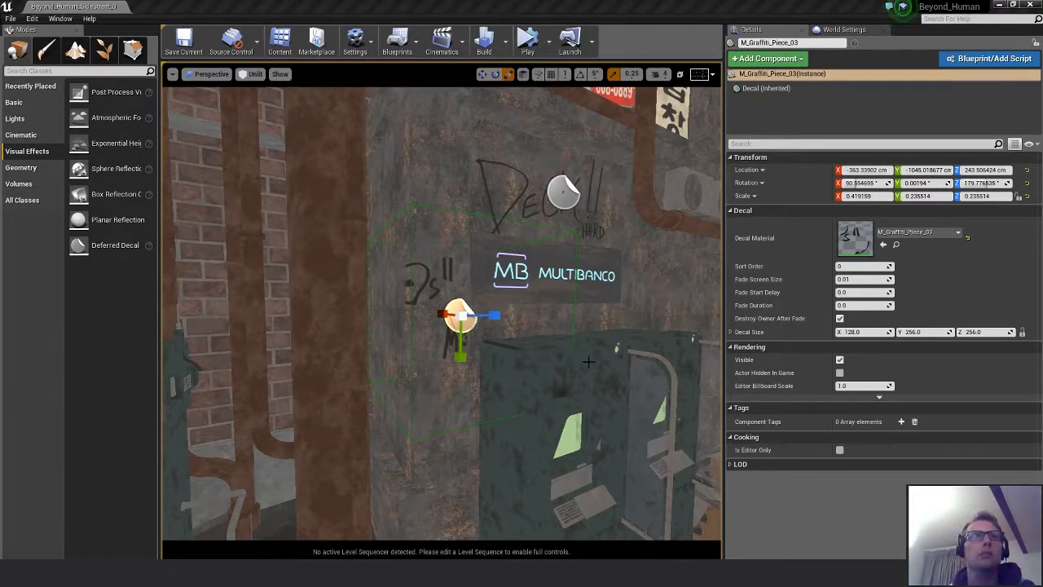
alt+drag(583, 360, 457, 322)
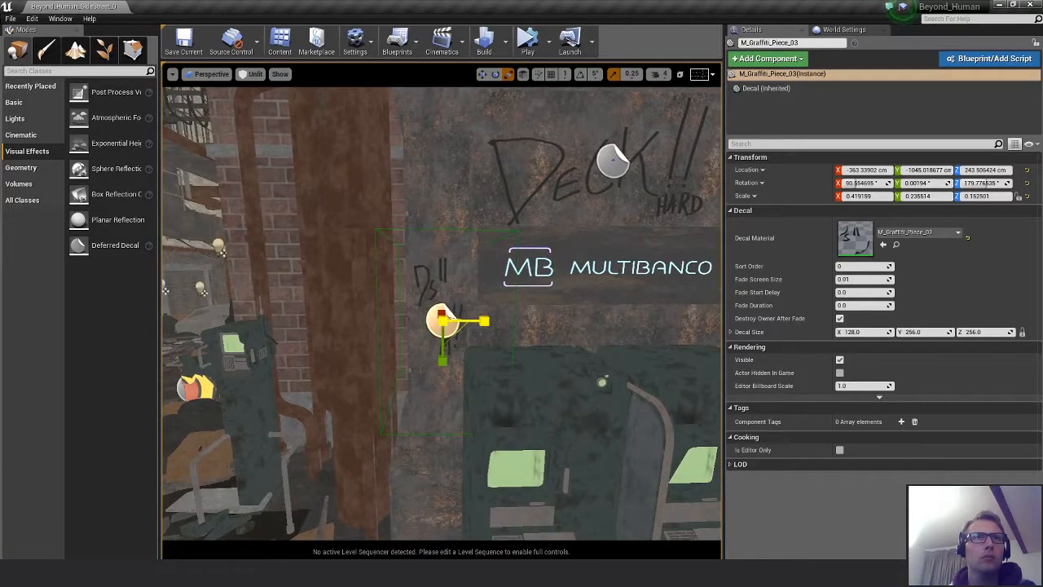
mouse_move(487, 352)
alt+mouse_down()
mouse_move(469, 318)
mouse_move(504, 328)
mouse_move(481, 330)
mouse_move(465, 314)
mouse_move(466, 359)
alt+mouse_up()
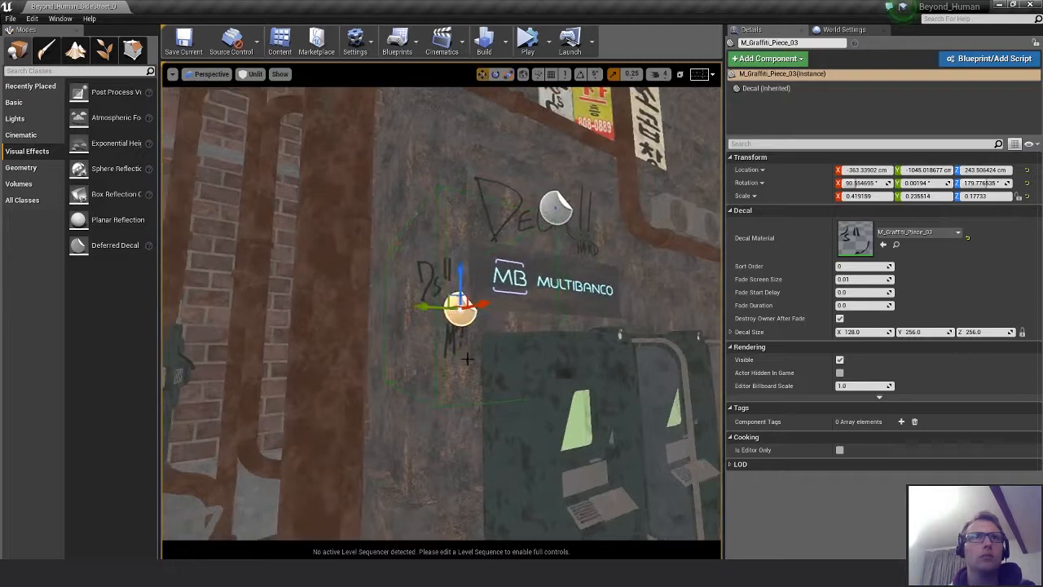
drag(461, 268, 458, 264)
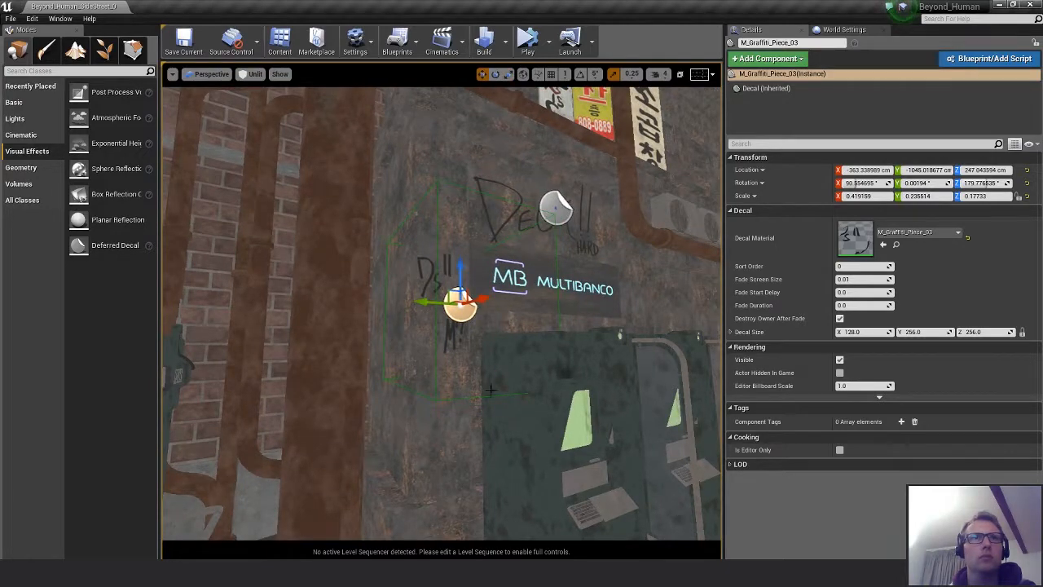
mouse_move(491, 392)
alt+mouse_down()
mouse_move(668, 416)
mouse_move(668, 426)
mouse_move(607, 511)
mouse_move(481, 400)
alt+mouse_up()
key(Escape)
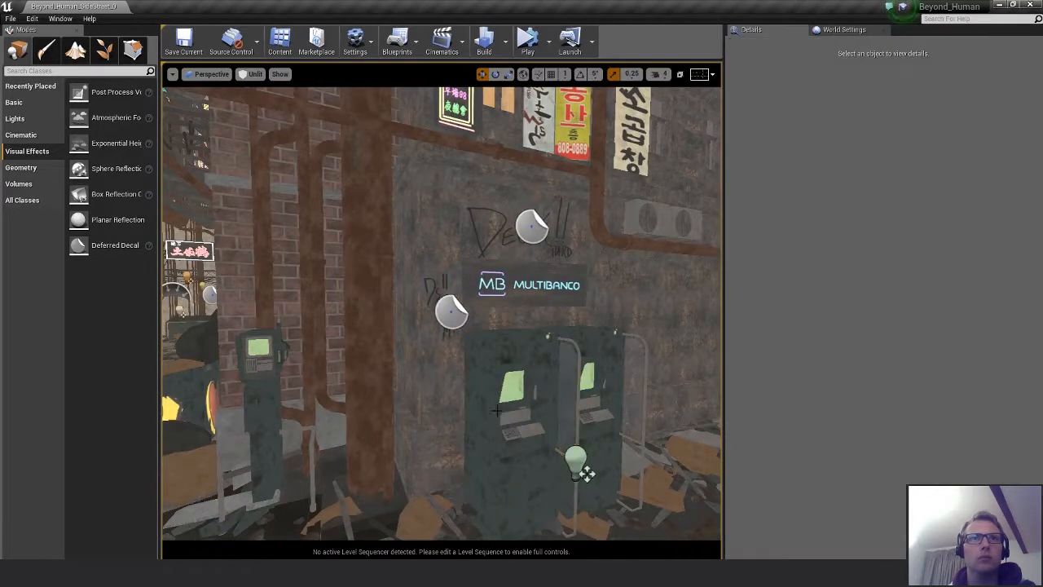
right_drag(564, 396, 660, 417)
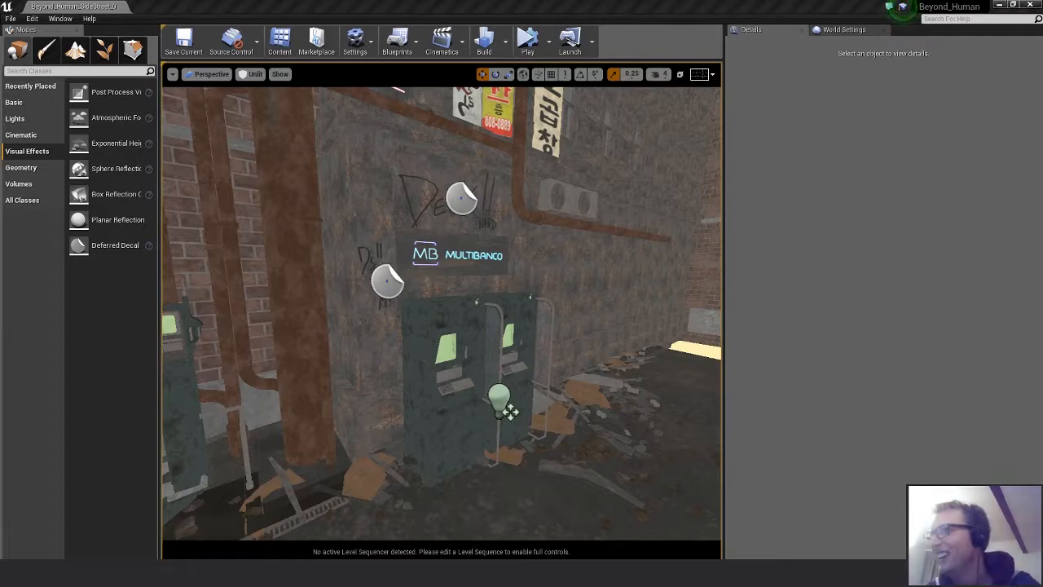
drag(1042, 248, 559, 196)
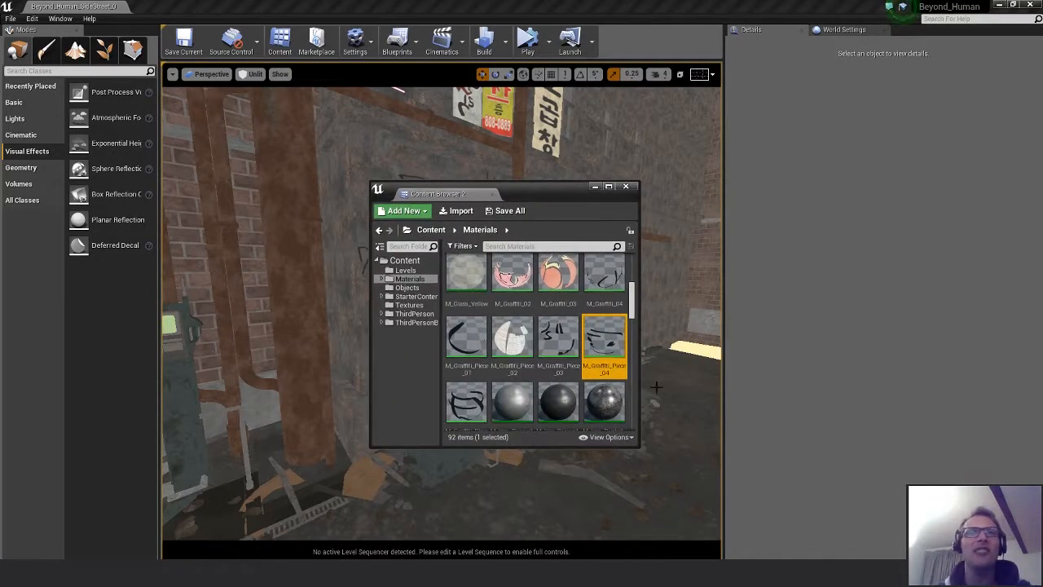
drag(638, 447, 707, 481)
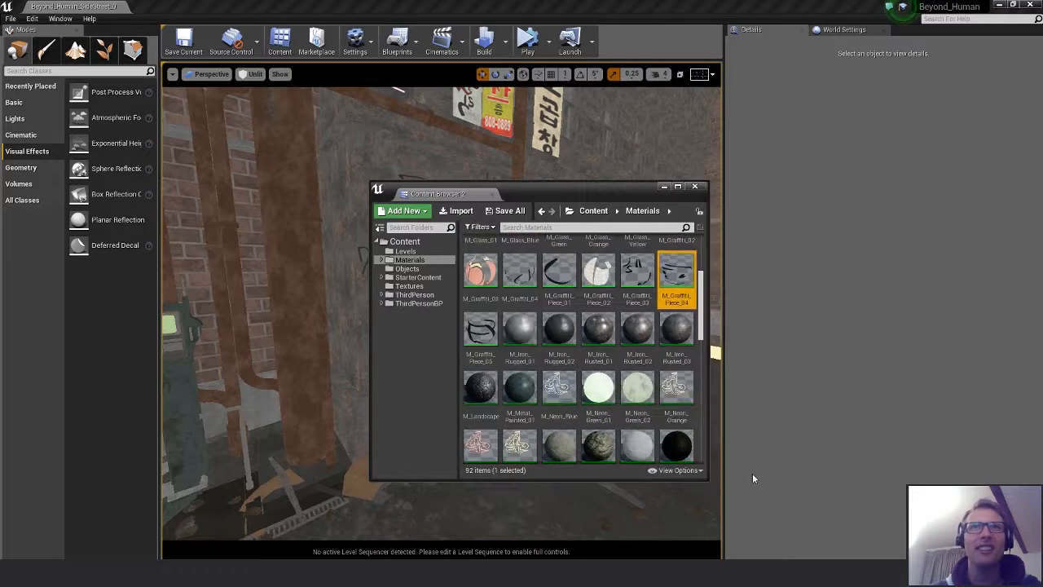
key(ctrl+z)
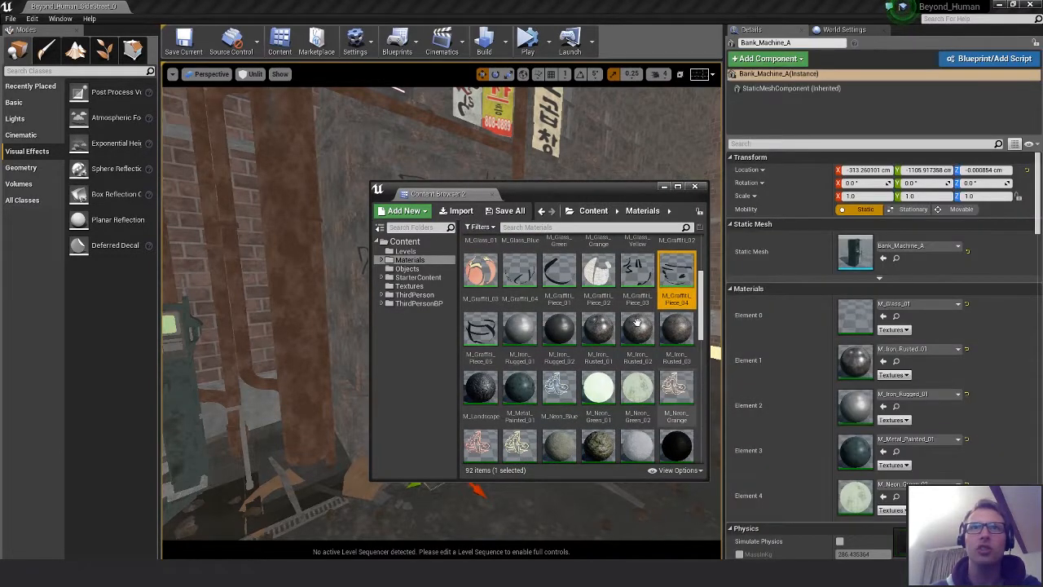
drag(567, 189, 809, 197)
click(509, 411)
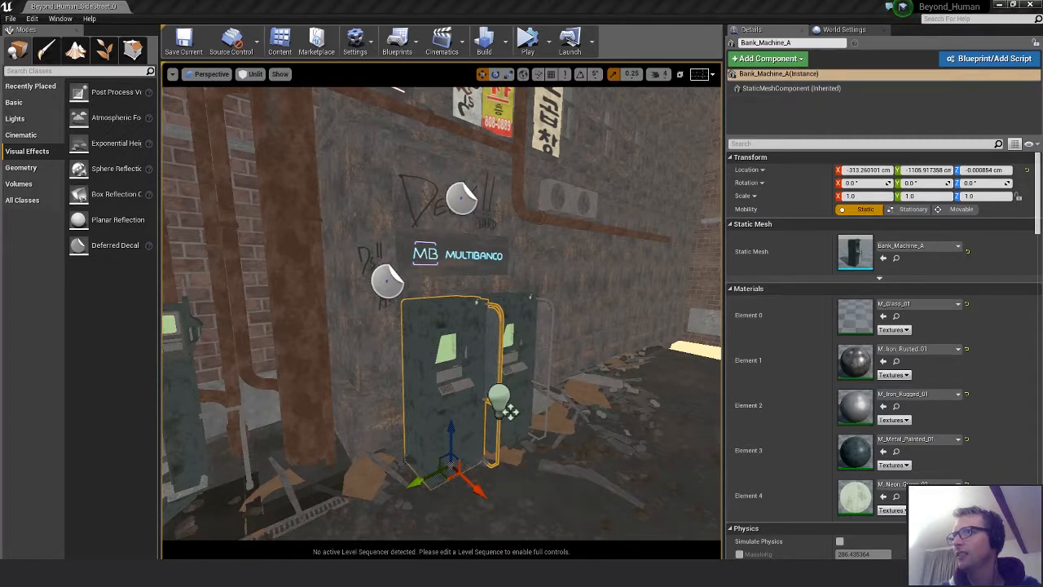
Bring the Content Browser over the scene, enlarge its thumbnails to the maximum scale, and examine the M_Graffiti_Piece_04 material
drag(1042, 254, 611, 215)
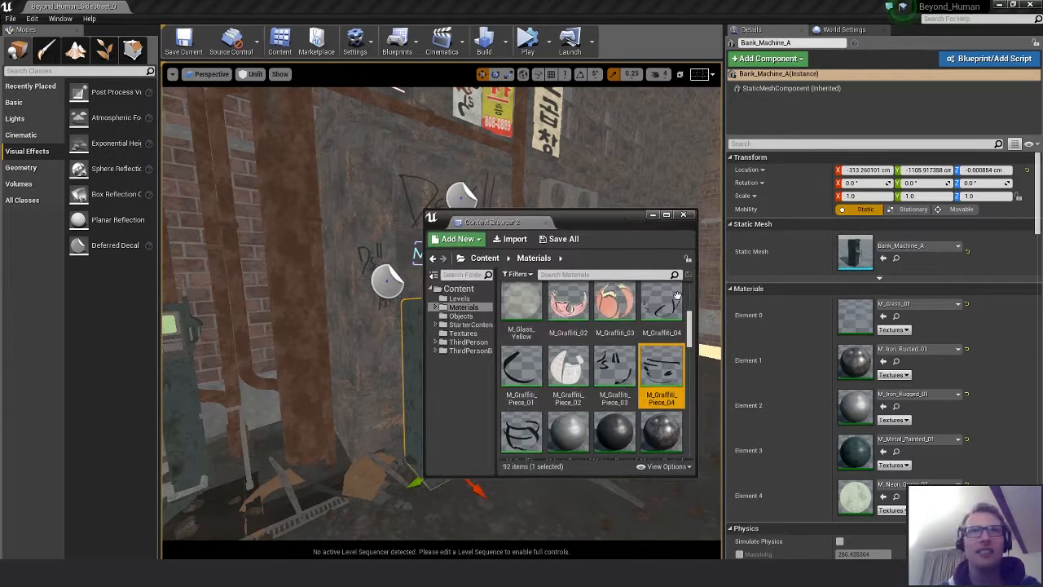
click(688, 470)
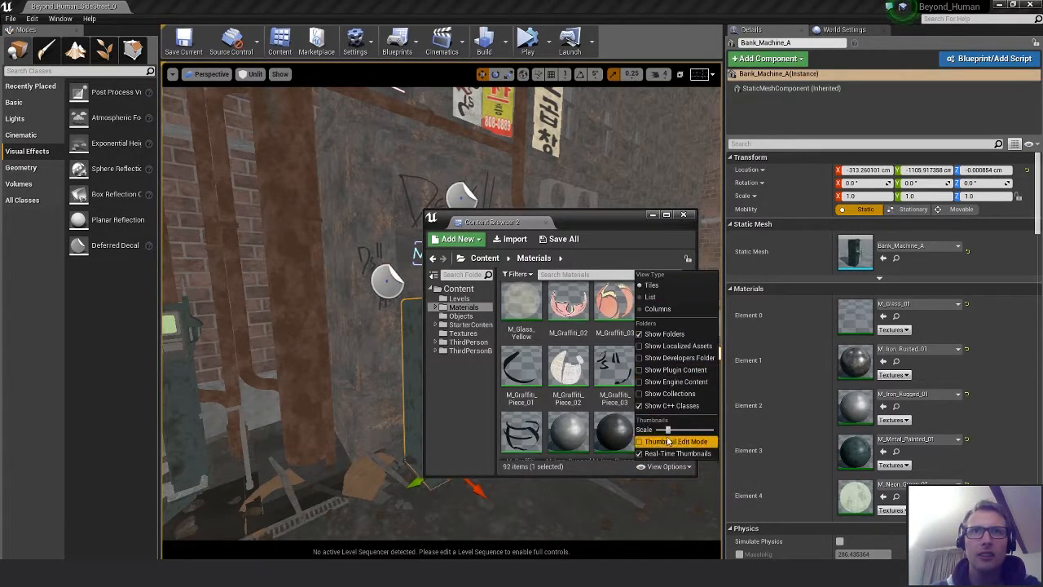
drag(670, 429, 711, 429)
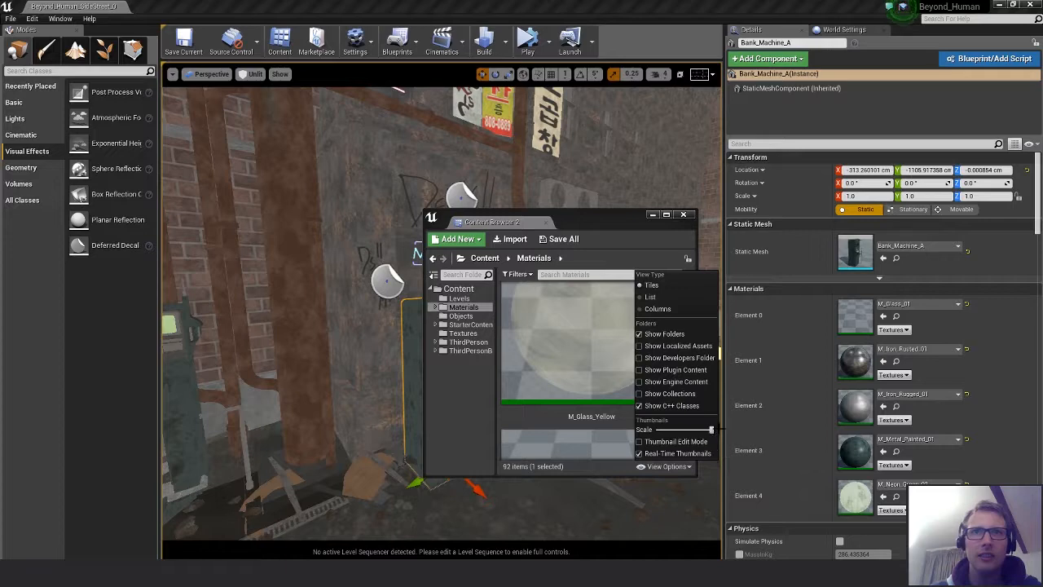
click(646, 243)
mouse_move(691, 352)
mouse_down()
mouse_move(691, 395)
mouse_move(695, 360)
mouse_up()
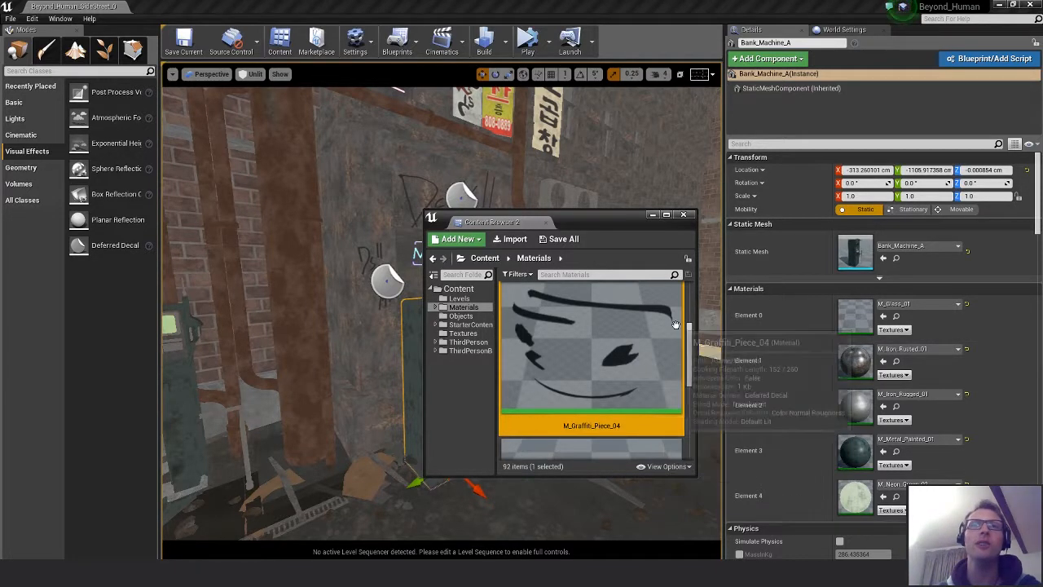
Reduce the Content Browser's thumbnail scale and move its window clear of the level view
click(683, 467)
drag(707, 430, 669, 431)
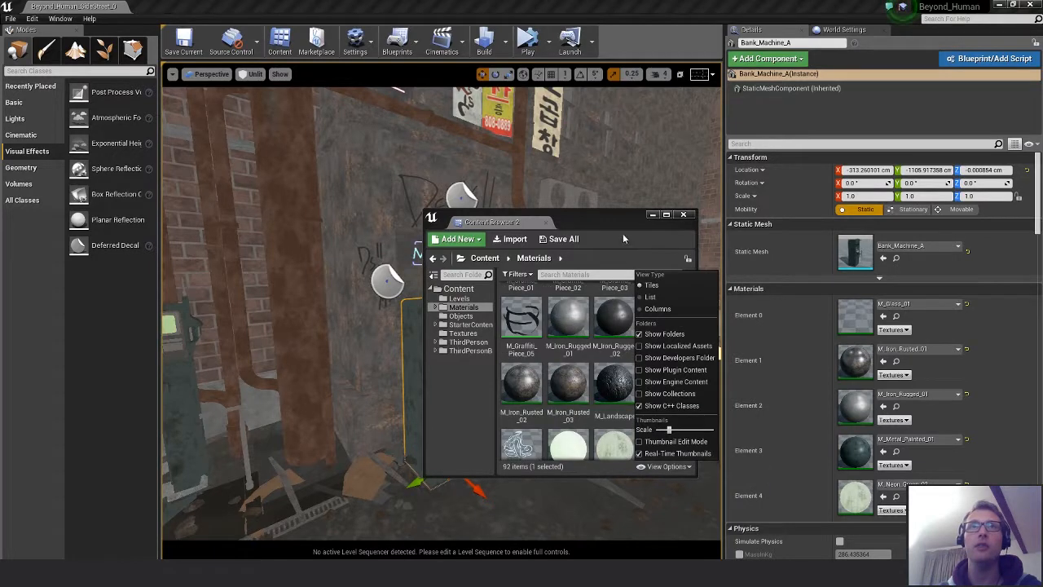
click(578, 221)
drag(578, 223, 1042, 163)
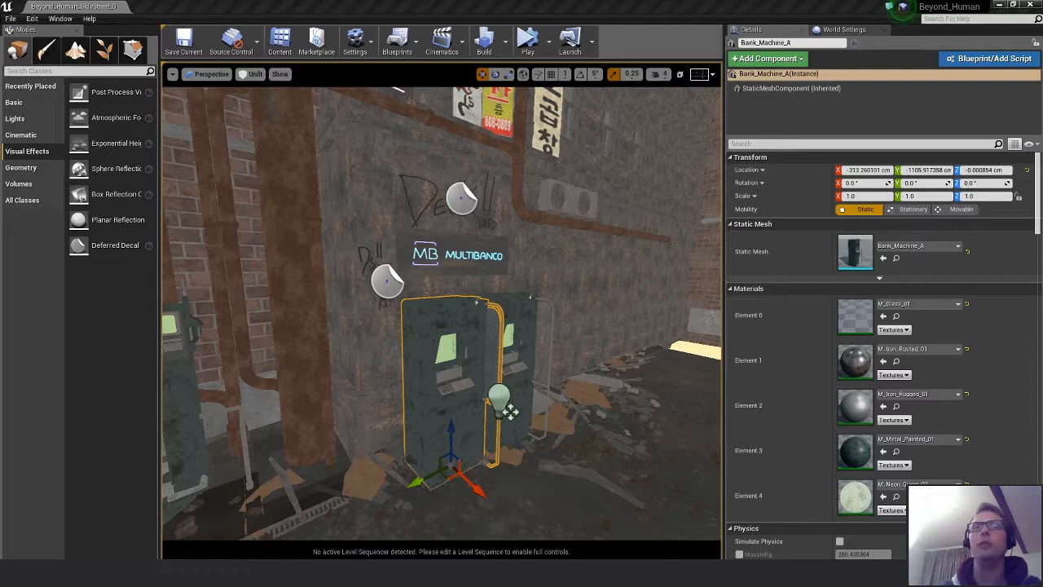
Place an M_Graffiti_Piece_04 decal on the front of the bank machine and move it out to about X -268 cm
mouse_move(323, 324)
right_down()
mouse_move(277, 324)
mouse_move(342, 325)
mouse_move(326, 325)
right_up()
key(a)
key(d)
key(d)
key(w)
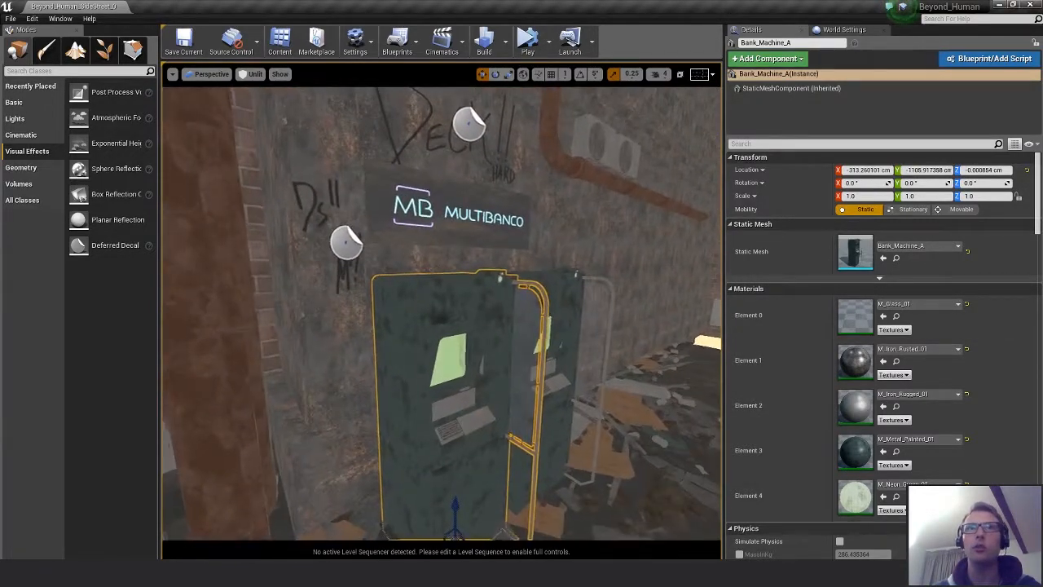
scroll(556, 350, down, 4)
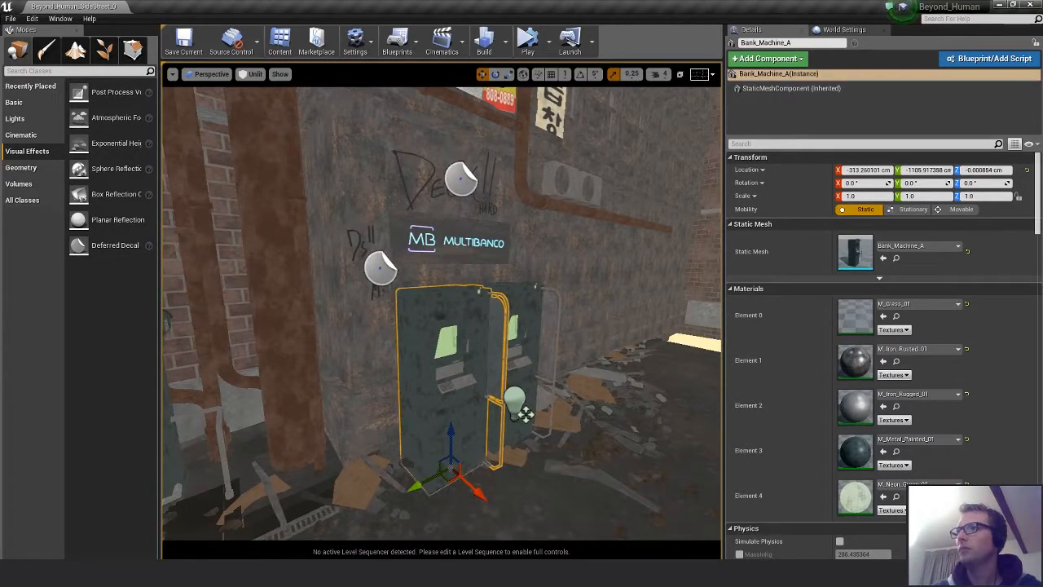
right_click(458, 407)
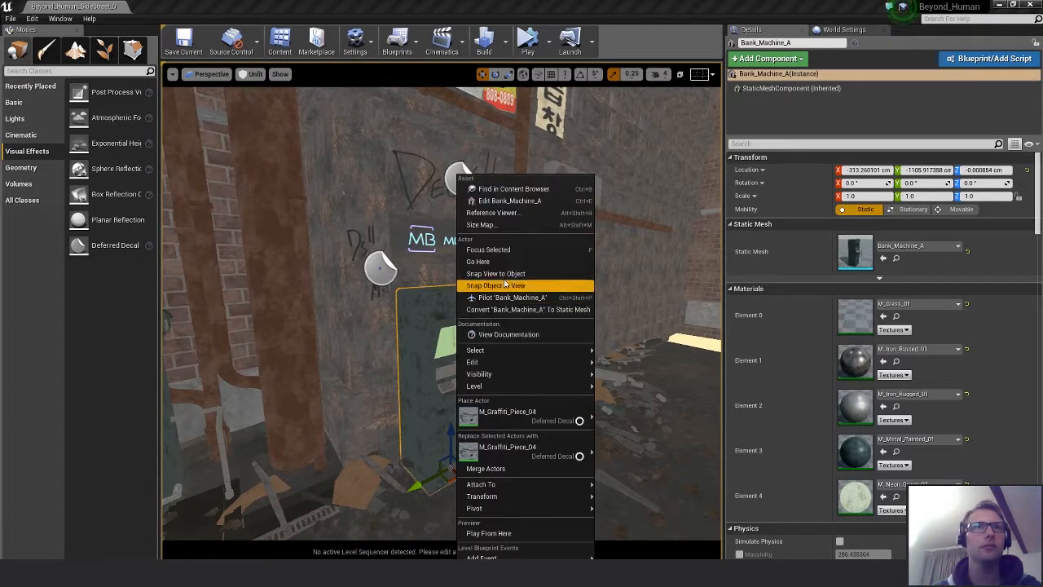
mouse_move(503, 418)
click(651, 293)
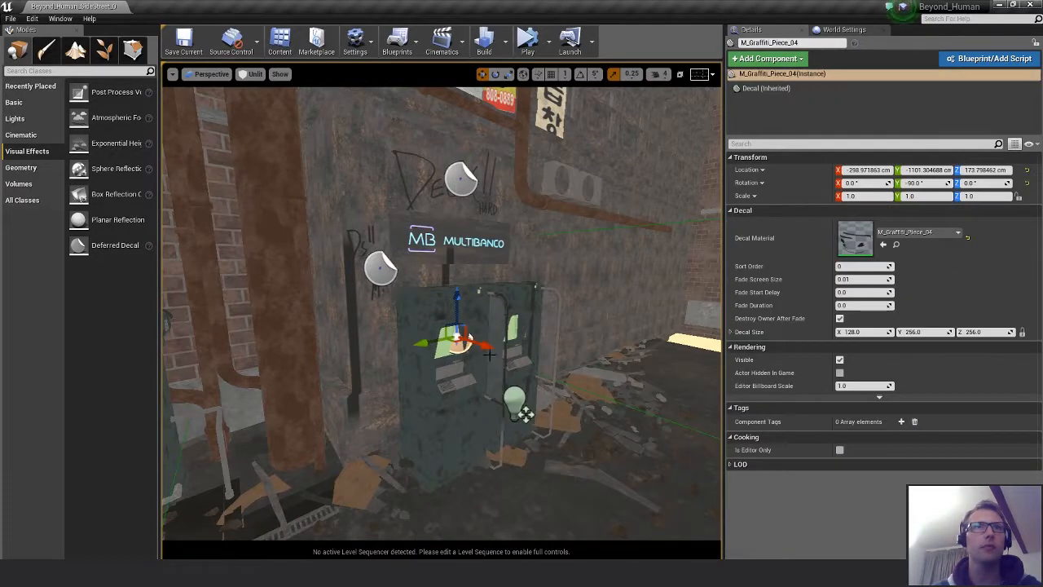
drag(485, 346, 505, 352)
Rotate the decal to about -180°, 0.71°, -180° and scale it to about -0.67 × 0.23 × 0.23
key(e)
drag(512, 307, 466, 408)
key(w)
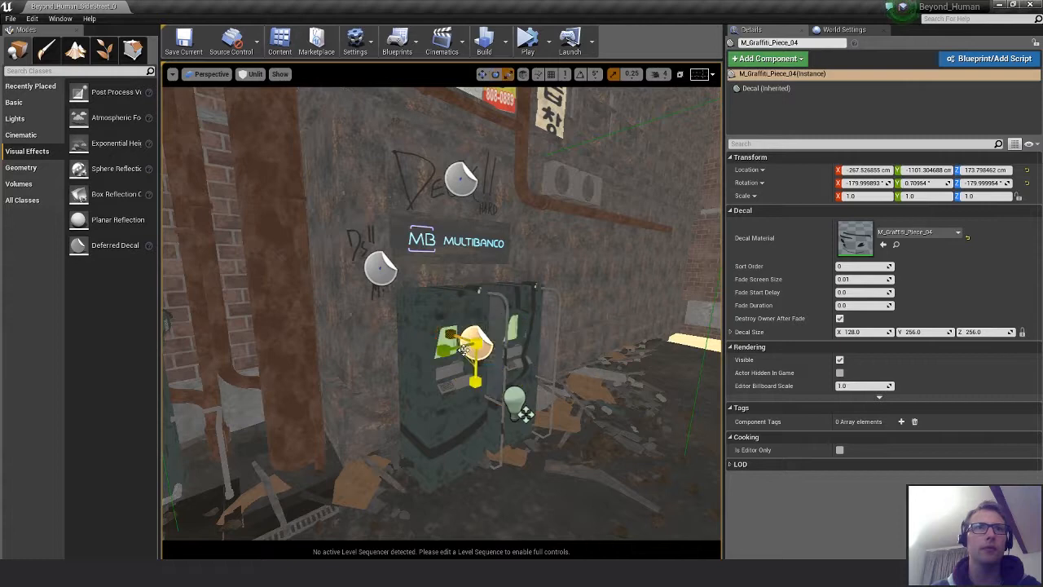
drag(463, 349, 456, 356)
right_drag(456, 356, 480, 335)
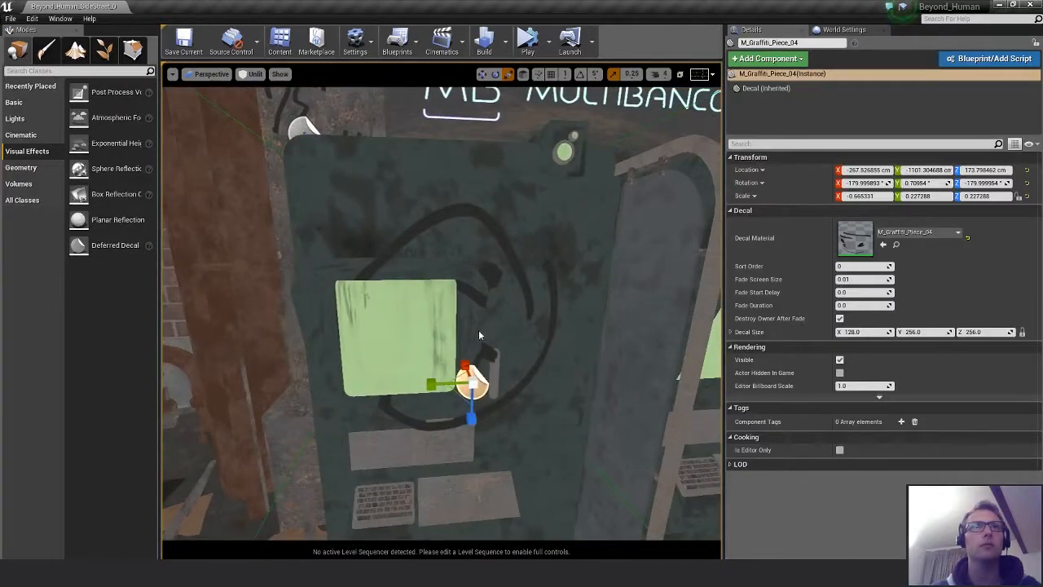
Move the decal to about Y -1088 cm, Z 203 cm, turn it to about 90.54°, 0°, 179.29°, and shrink it to about -0.60 × 0.18 × 0.18
drag(471, 377, 310, 215)
key(w)
key(e)
right_drag(442, 362, 468, 284)
key(r)
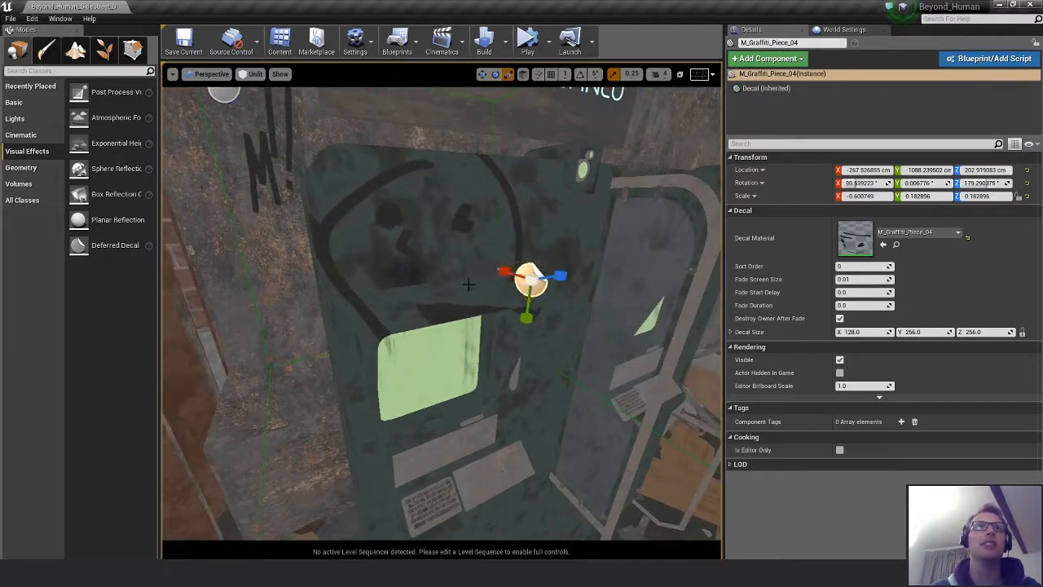
Shrink the decal to about -0.40 × 0.09 × 0.09 and move it above the machine's screen at about Y -1081 cm, Z 209 cm
mouse_move(530, 281)
mouse_down()
mouse_move(505, 305)
mouse_move(515, 295)
mouse_up()
key(w)
right_drag(564, 316, 600, 343)
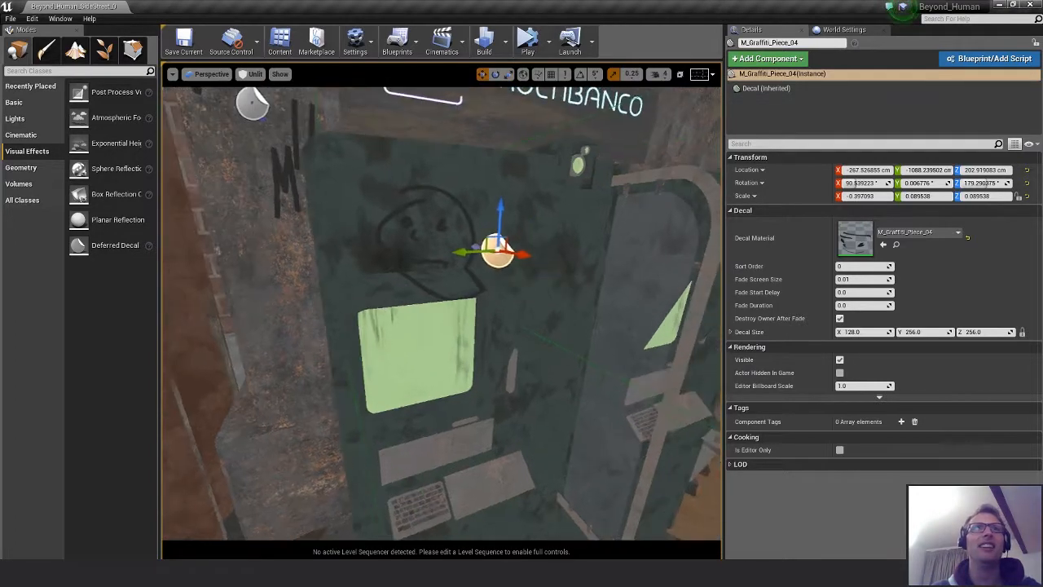
drag(487, 234, 446, 191)
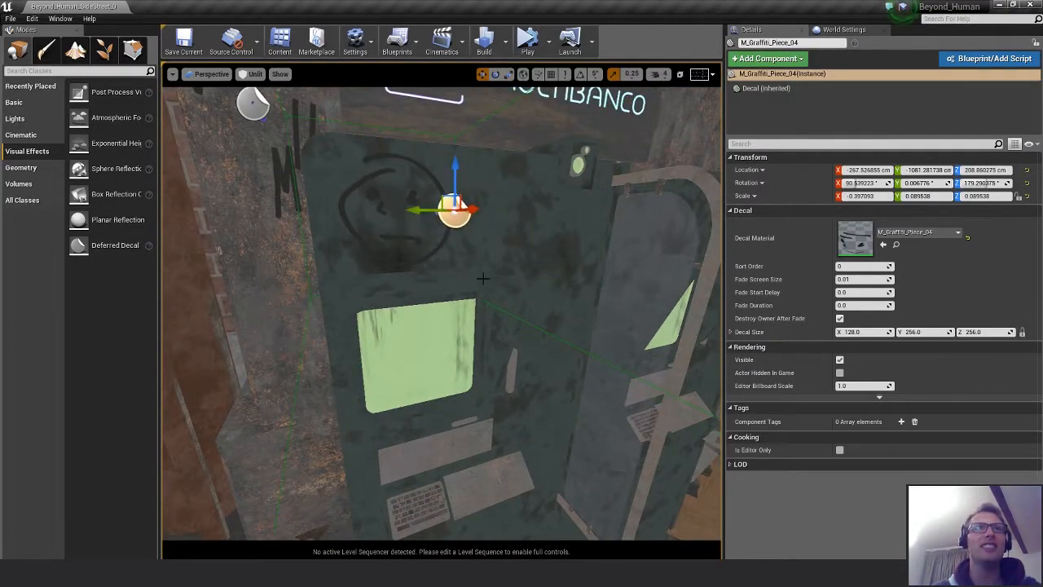
right_drag(481, 277, 562, 261)
key(s)
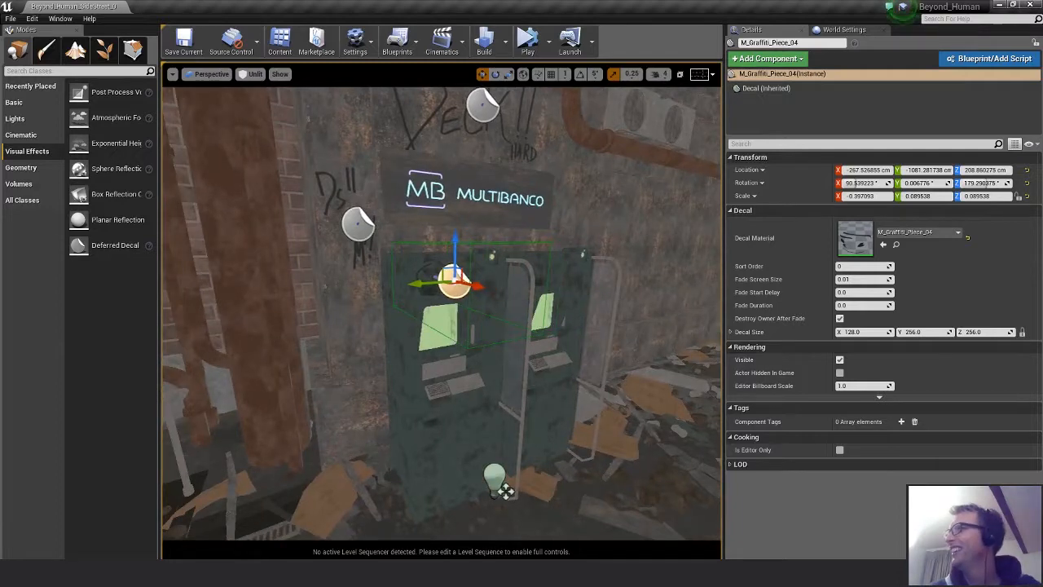
Tilt the face decal to an X rotation of about 80°, nudge it within the machine's front plane, and deselect it
right_drag(491, 371, 469, 350)
key(e)
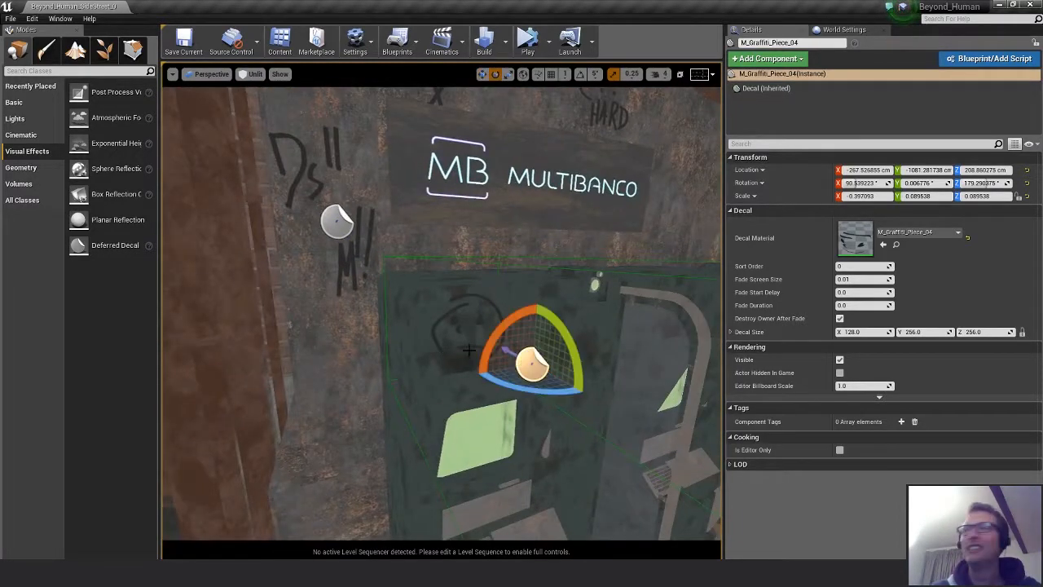
drag(505, 321, 544, 340)
key(w)
right_drag(545, 340, 504, 354)
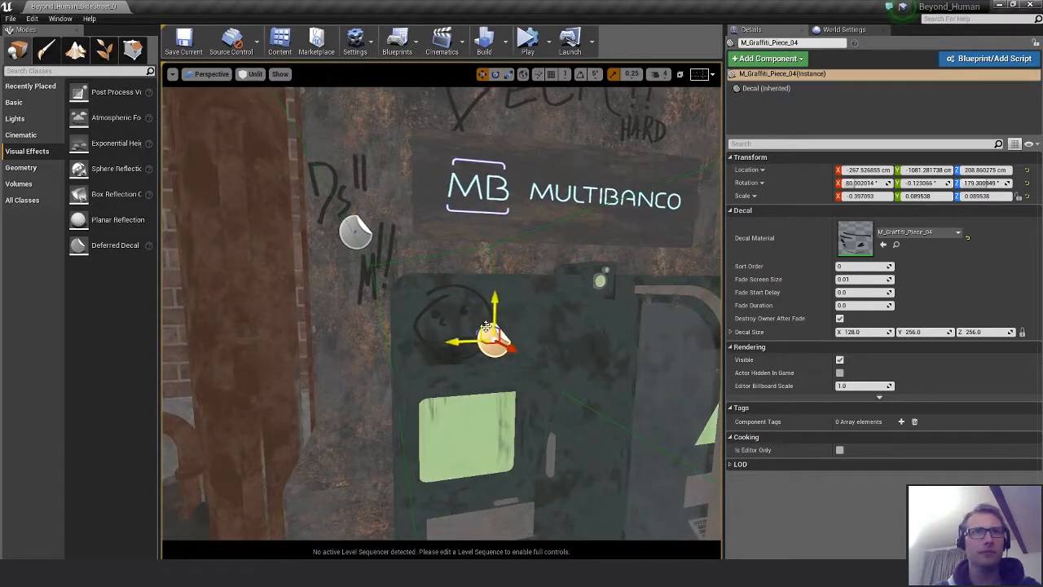
drag(506, 350, 497, 348)
right_drag(497, 348, 180, 444)
key(Escape)
Place an M_Graffiti_Piece_02 decal on the Building_B_Exterior wall, move it to about Y 31 cm, and rotate it to about -90°, -0.23°, 90°
key(s)
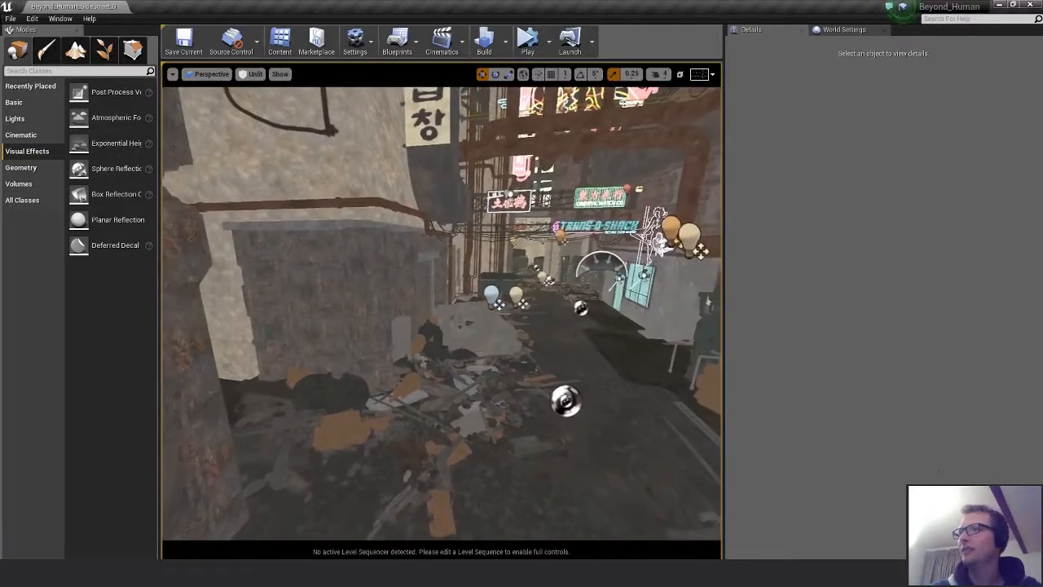
right_click(366, 344)
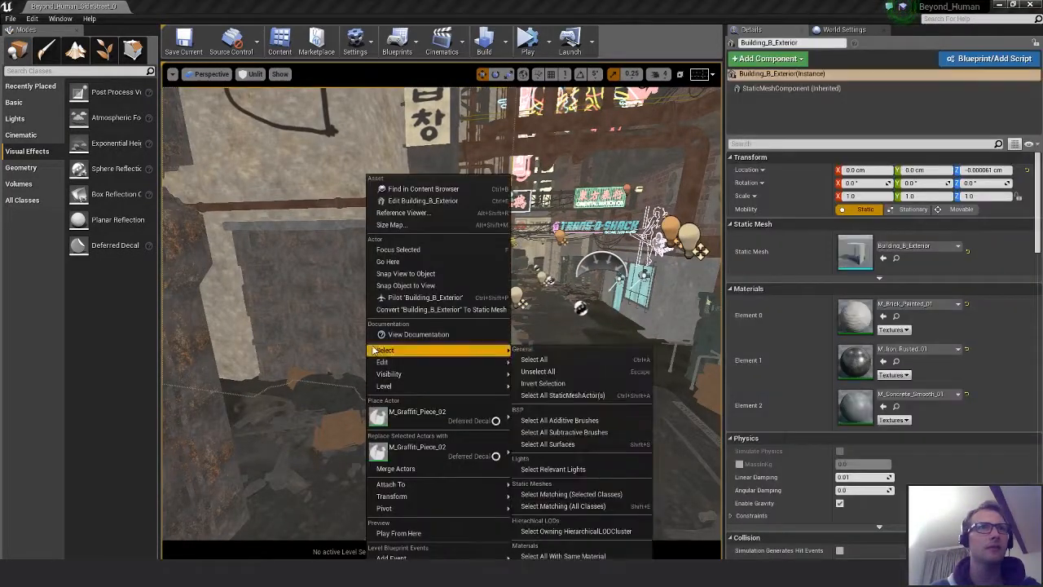
click(551, 282)
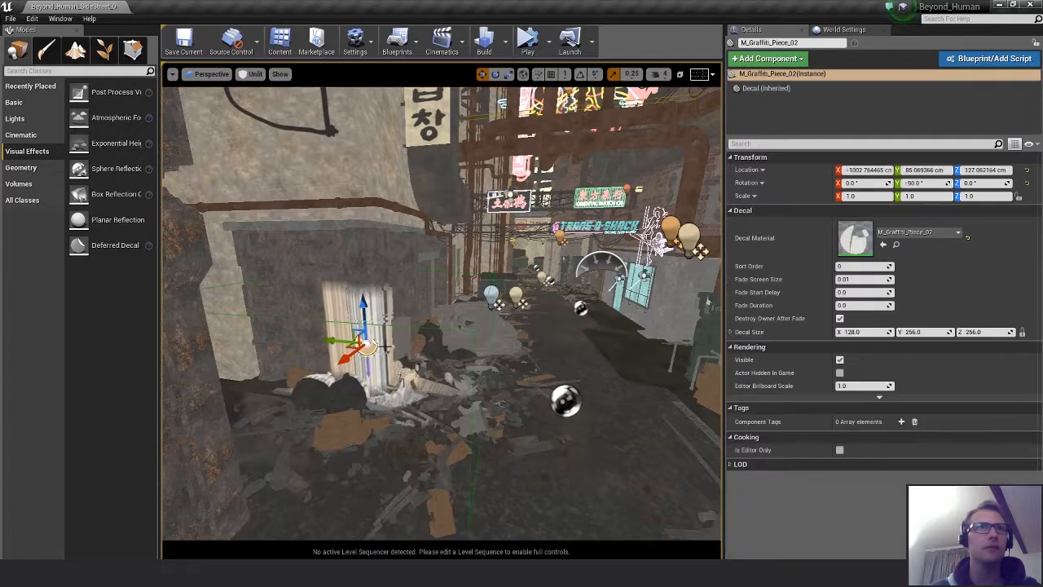
right_drag(489, 456, 498, 327)
key(e)
drag(467, 220, 522, 281)
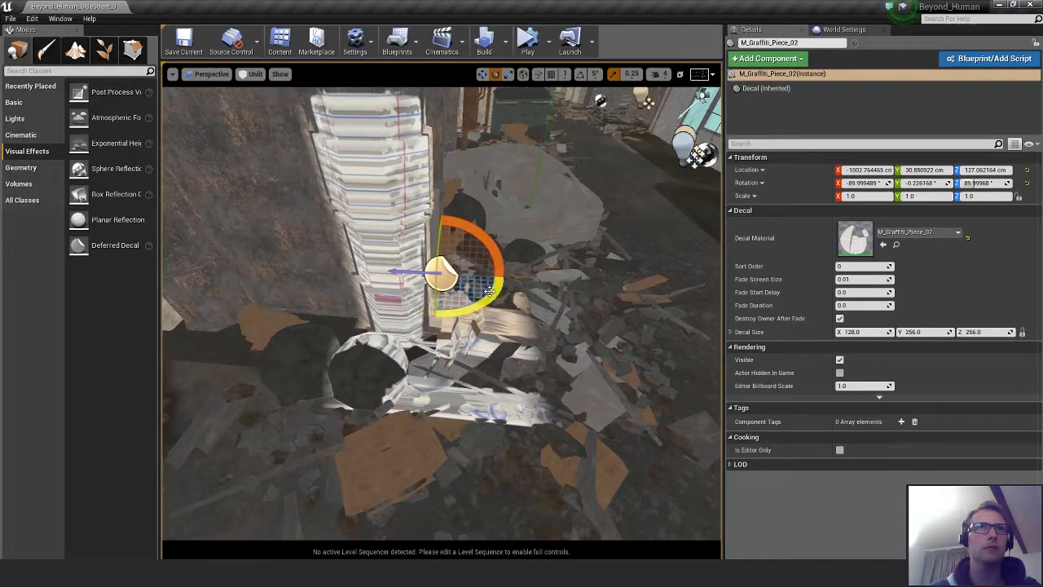
Turn the decal to a Z rotation of about 148°, shrink it to about -0.40 × 0.24 × 0.24, and move it to about -1000, 48, 144 cm
drag(473, 306, 371, 295)
key(r)
alt+drag(461, 290, 383, 243)
drag(441, 264, 427, 244)
key(w)
key(e)
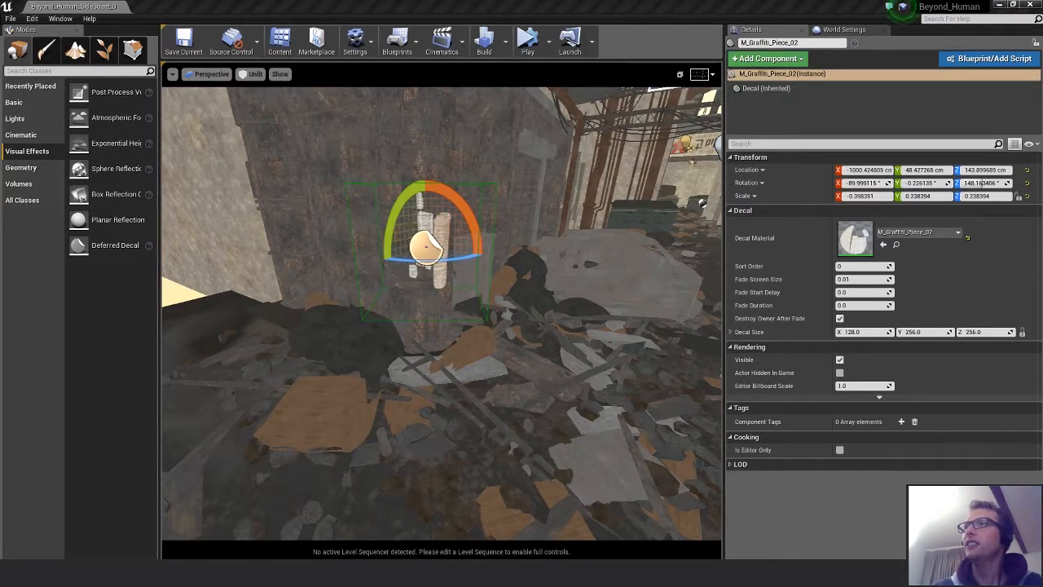
right_drag(441, 313, 442, 215)
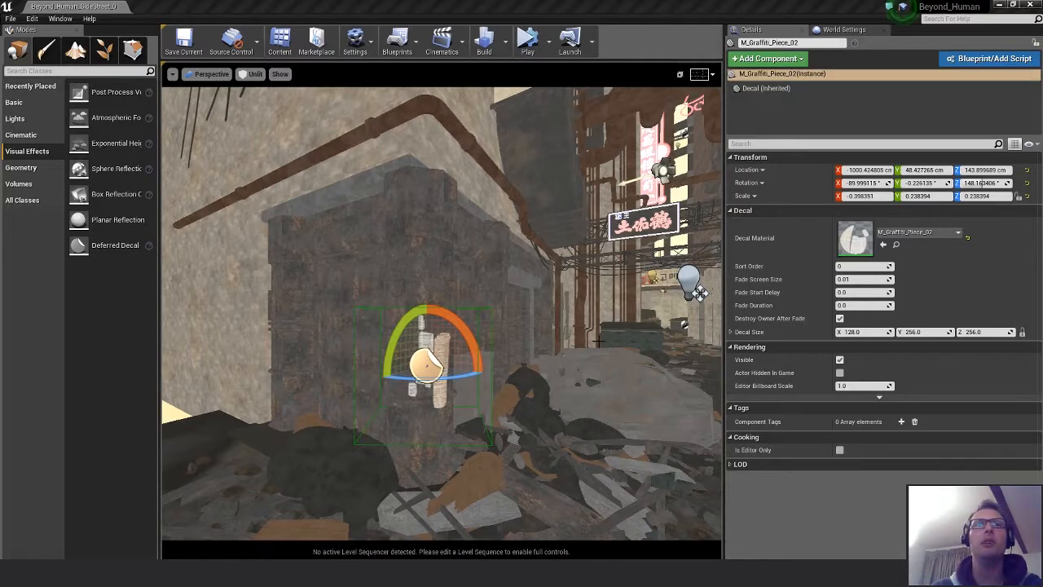
Undo the selection of the car mesh and select CineCameraActor2 to show its preview and camera settings
click(603, 363)
click(602, 364)
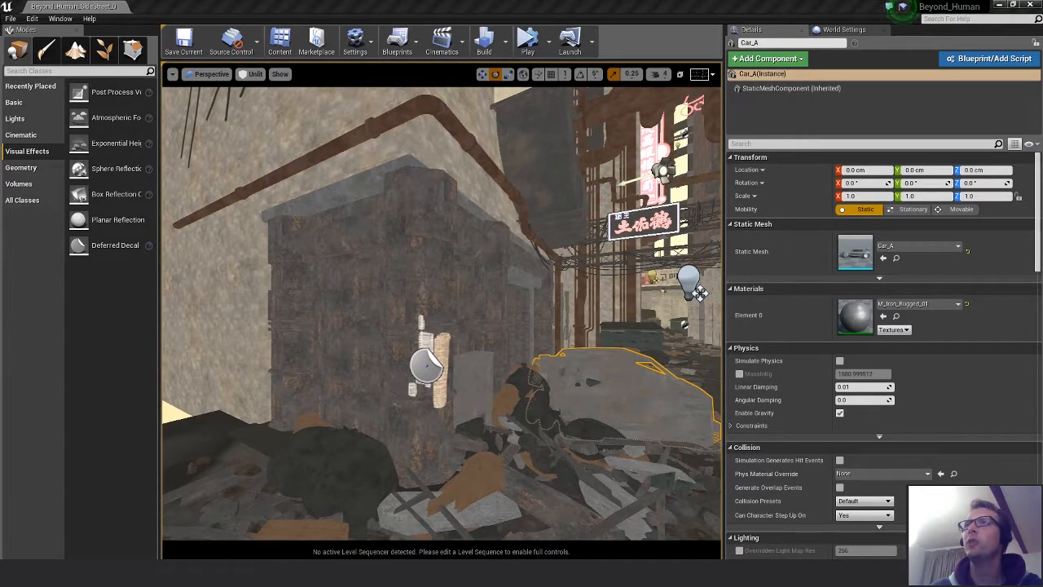
key(ctrl+z)
key(w)
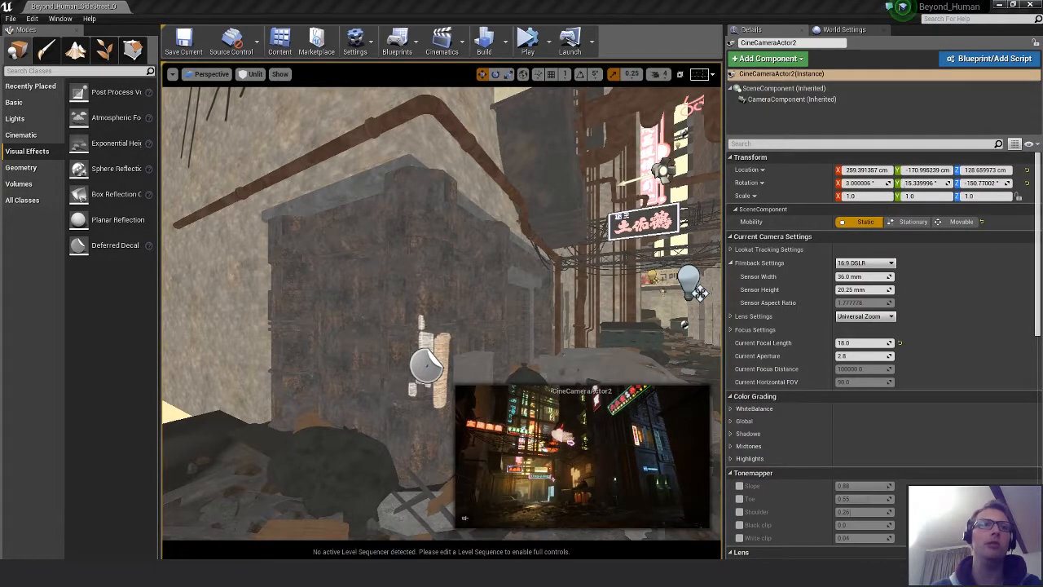
Switch to File Explorer and browse to the Beyond_Human project's Images folder with the saved camera settings screenshots
key(super+e)
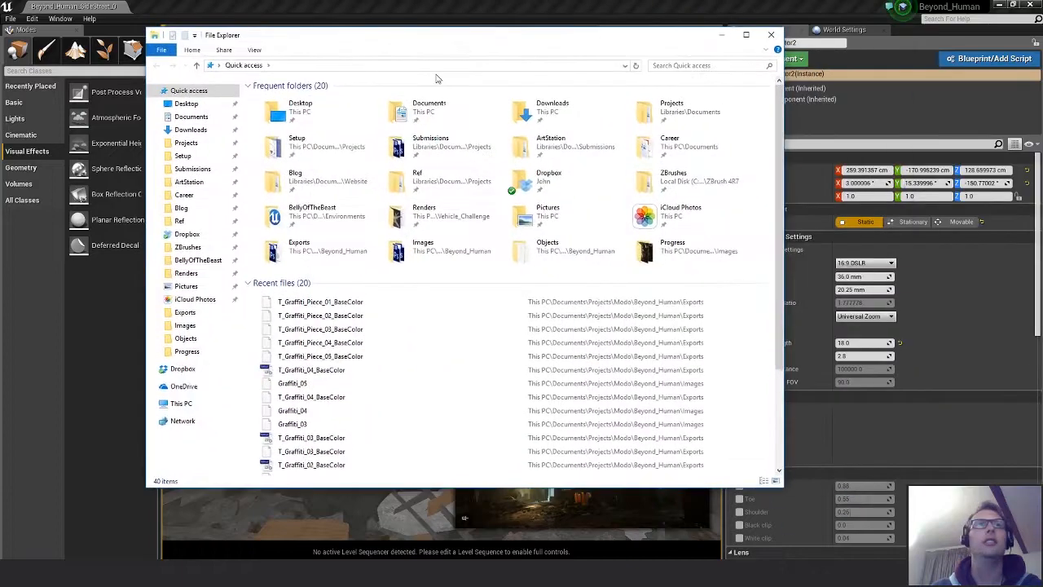
click(186, 350)
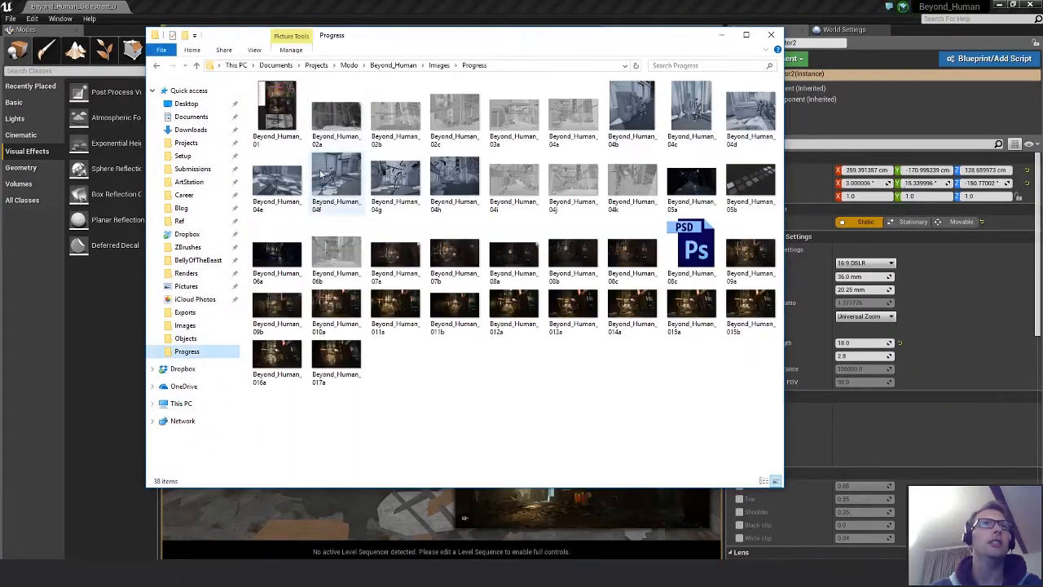
click(439, 66)
click(411, 334)
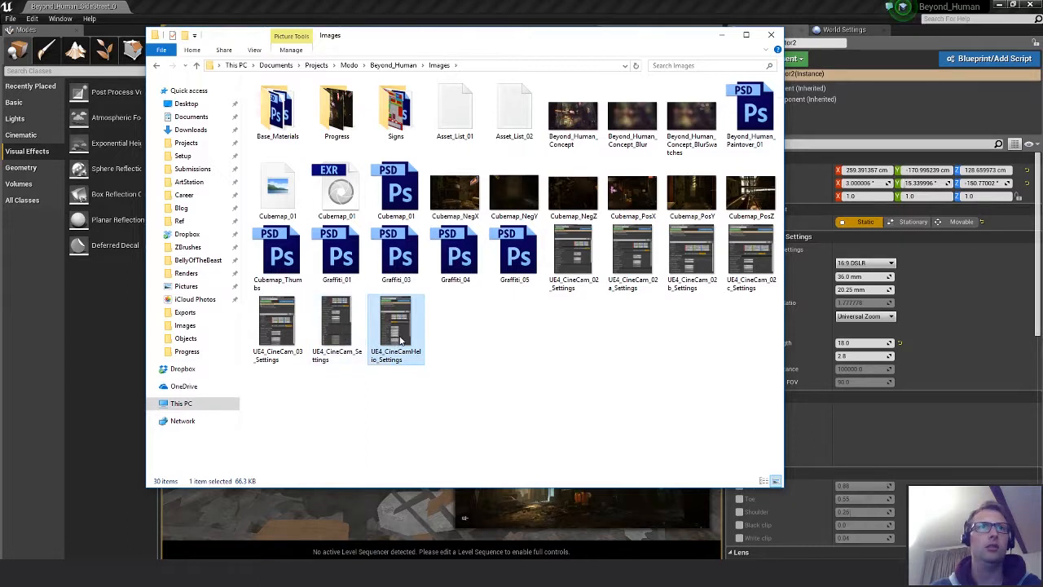
Open the UE4_CineCam_Settings image, examine its transform and current camera settings, and close it
click(337, 326)
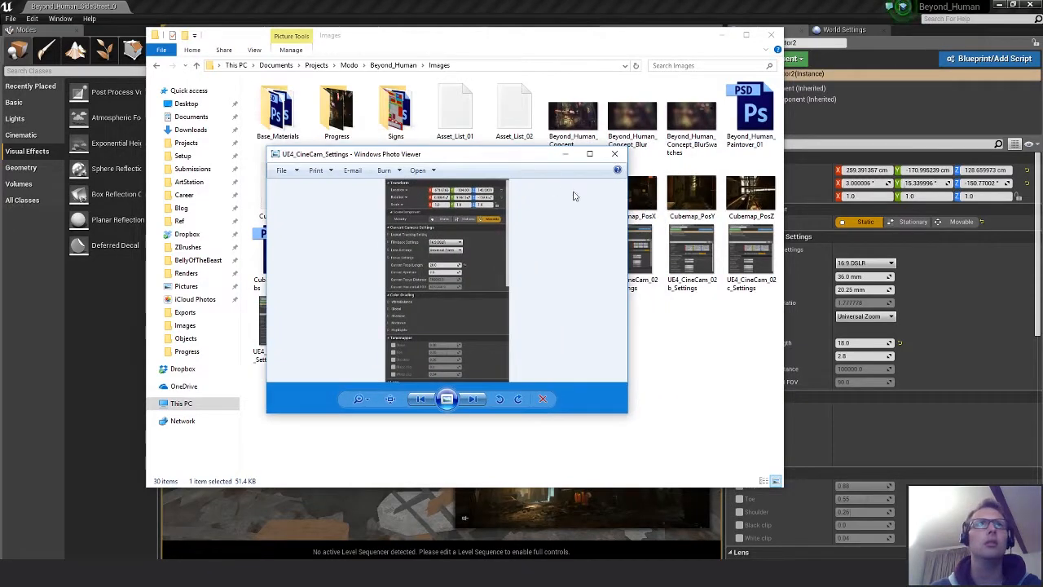
scroll(501, 308, up, 2)
drag(461, 241, 423, 349)
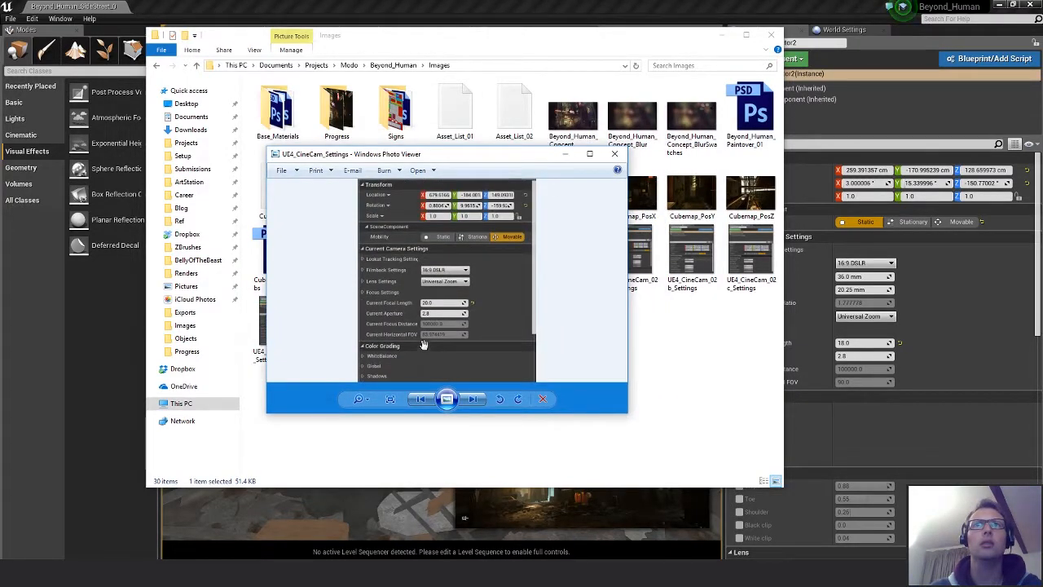
scroll(458, 274, up, 1)
scroll(472, 250, down, 1)
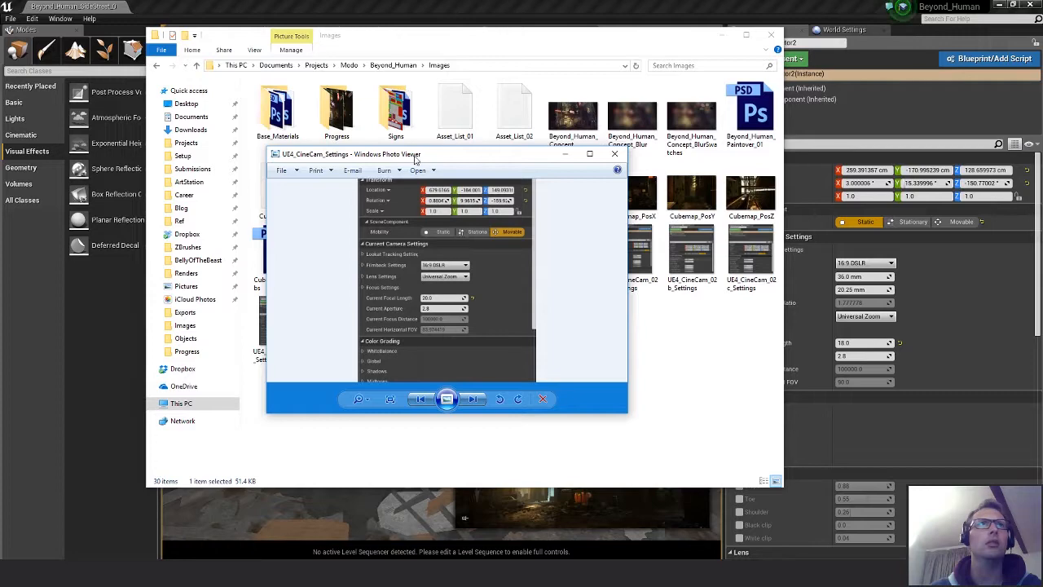
drag(416, 160, 341, 207)
click(539, 203)
Open the UE4_CineCam_02c_Settings image, examine the camera's location and rotation values, and close it
double_click(751, 257)
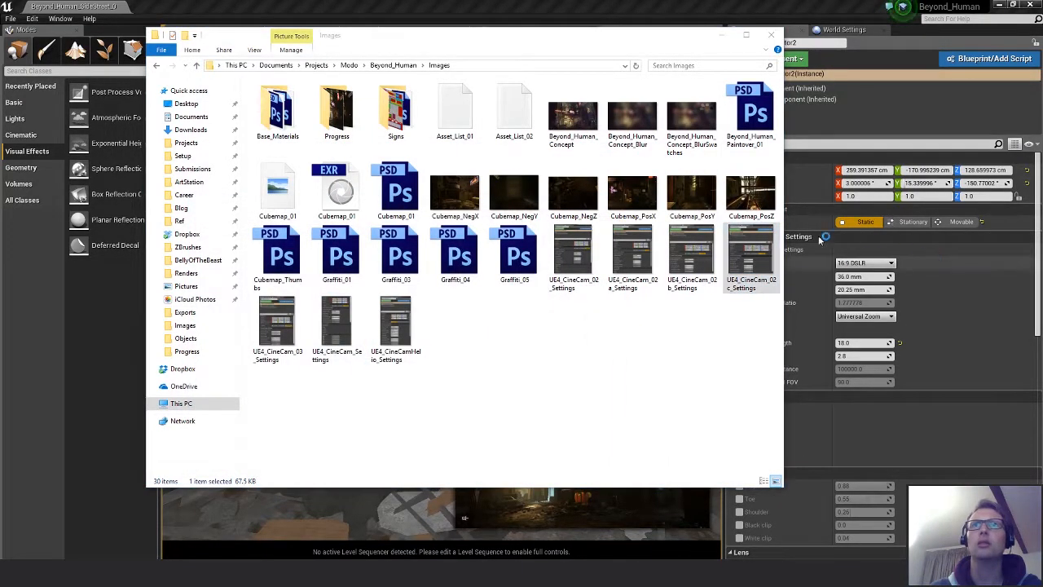
scroll(438, 323, up, 1)
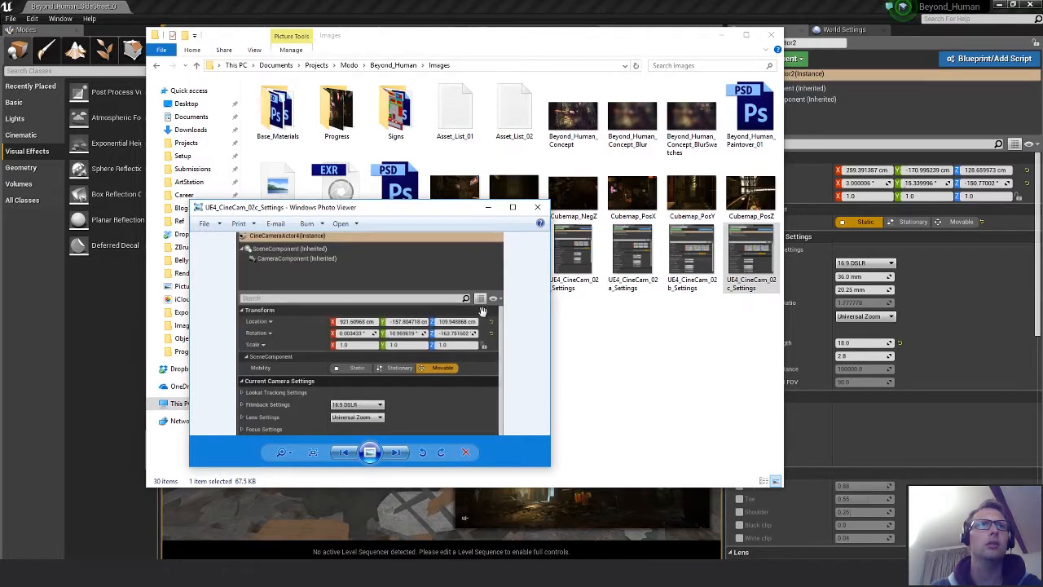
drag(453, 213, 589, 317)
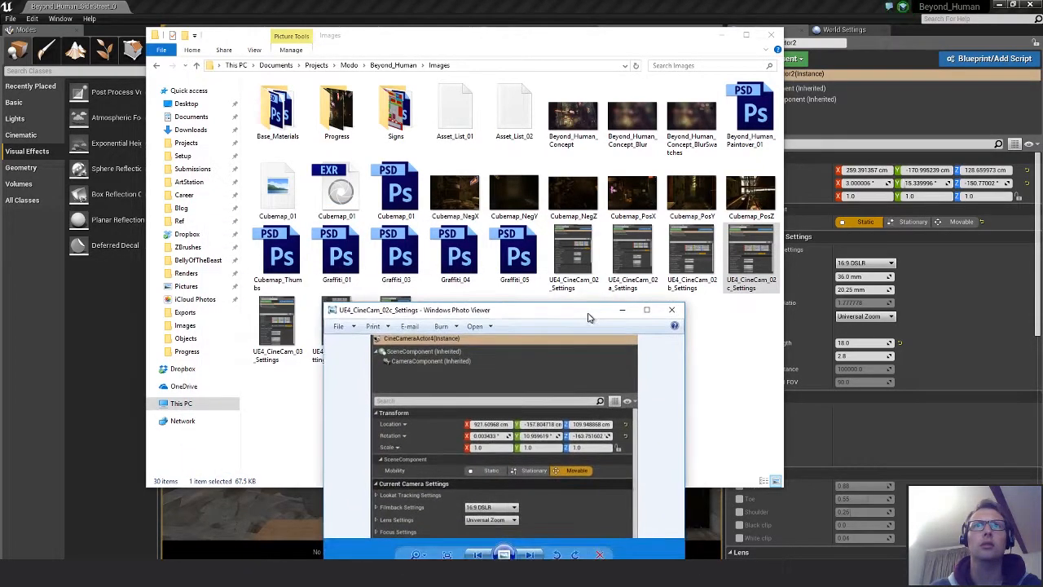
click(669, 315)
View the UE4_CineCam_02b_Settings, UE4_CineCam_02a_Settings and UE4_CineCam_02_Settings images to compare their camera transforms
double_click(689, 265)
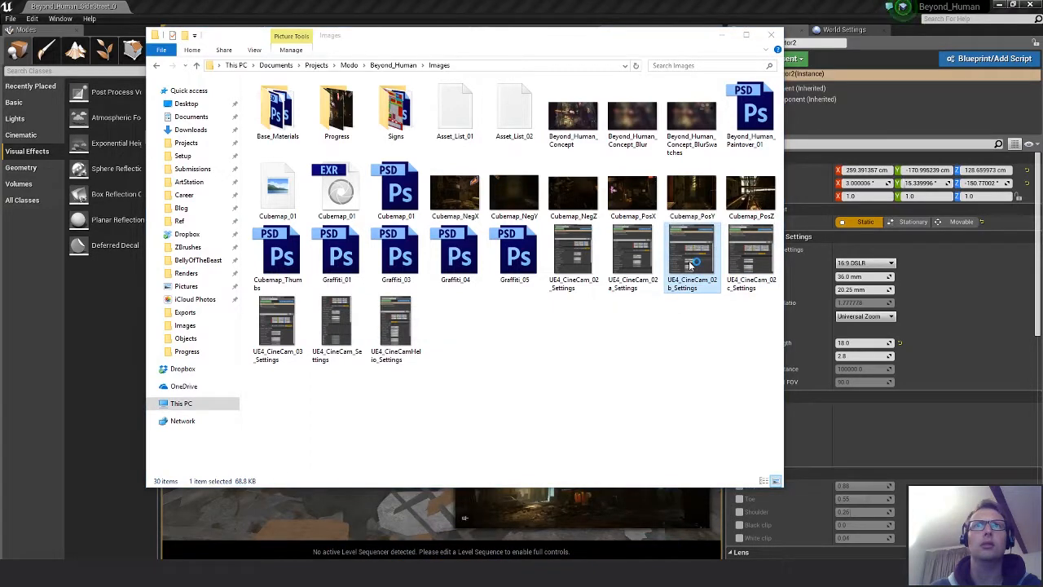
double_click(638, 262)
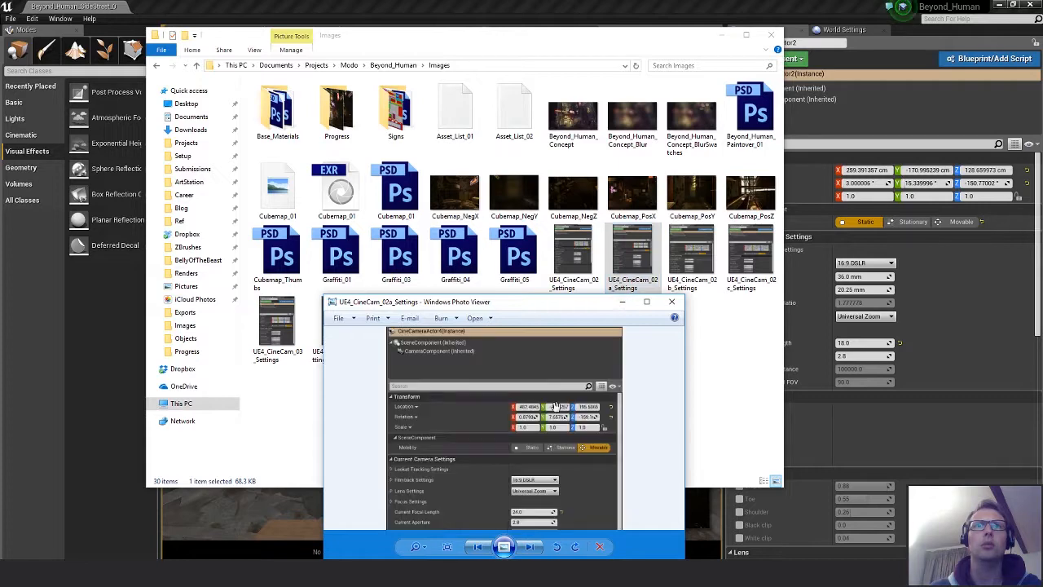
scroll(573, 404, up, 1)
double_click(573, 256)
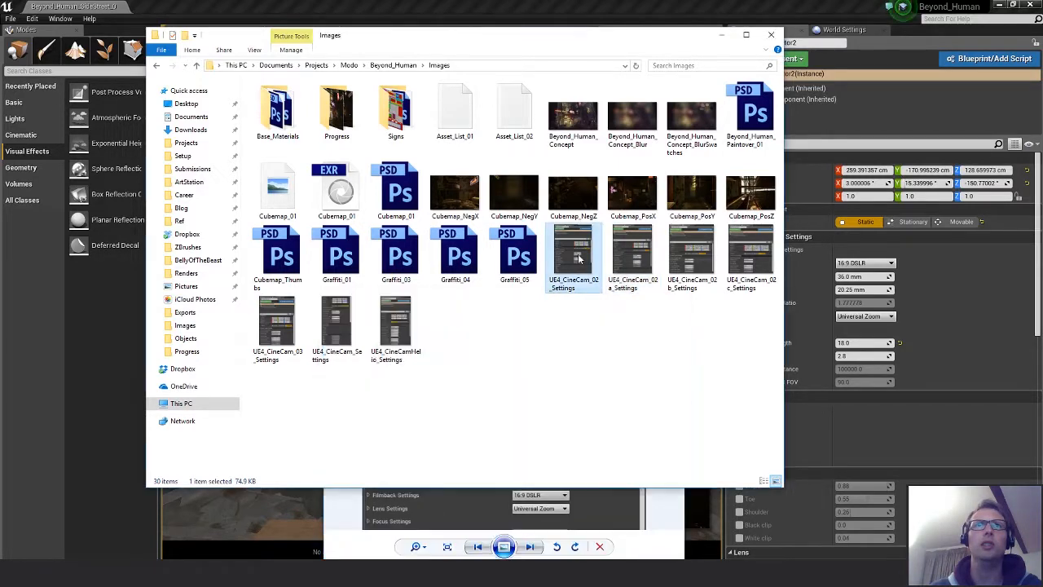
scroll(585, 388, up, 2)
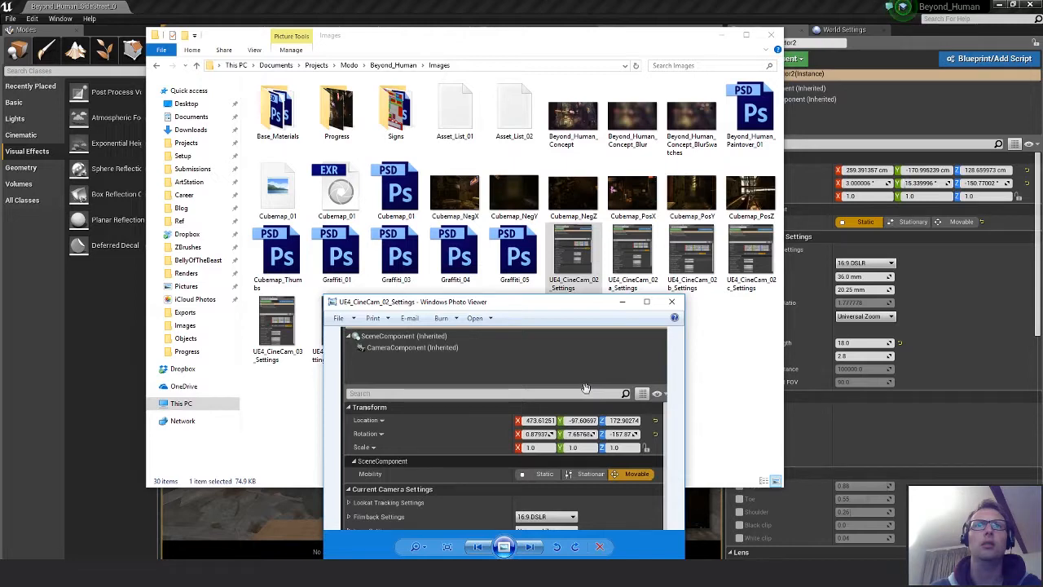
Compare the camera transforms in the UE4_CineCam_02_Settings, UE4_CineCam_02b_Settings, UE4_CineCam_02c_Settings and UE4_CineCam_Settings images
scroll(585, 389, down, 1)
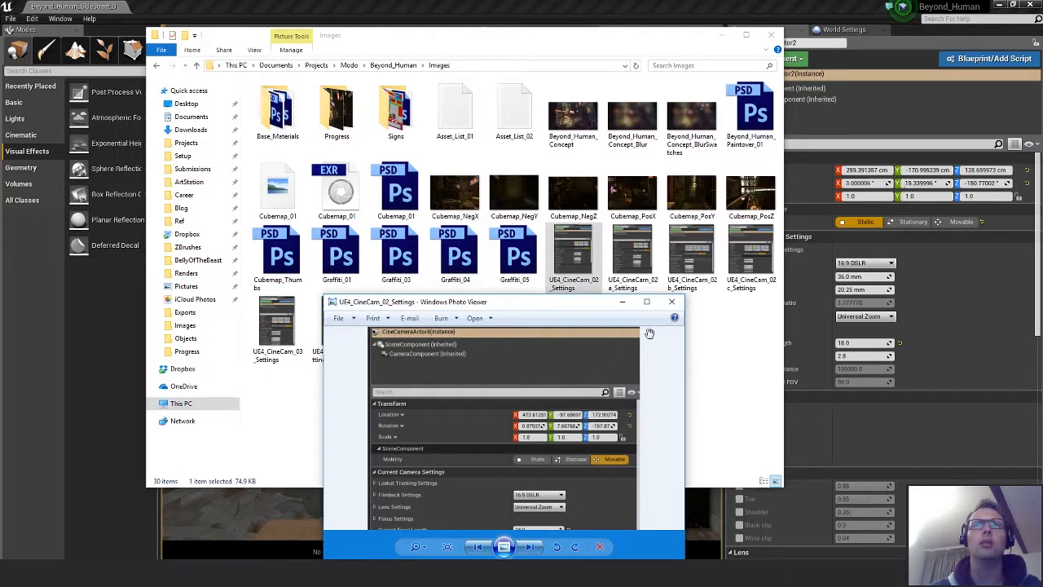
click(687, 262)
double_click(684, 259)
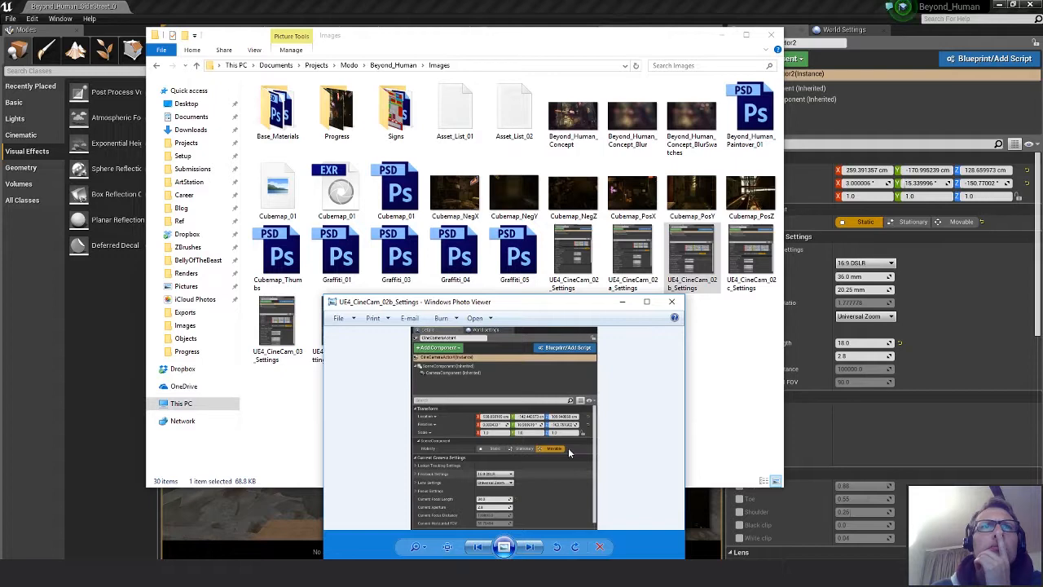
double_click(748, 262)
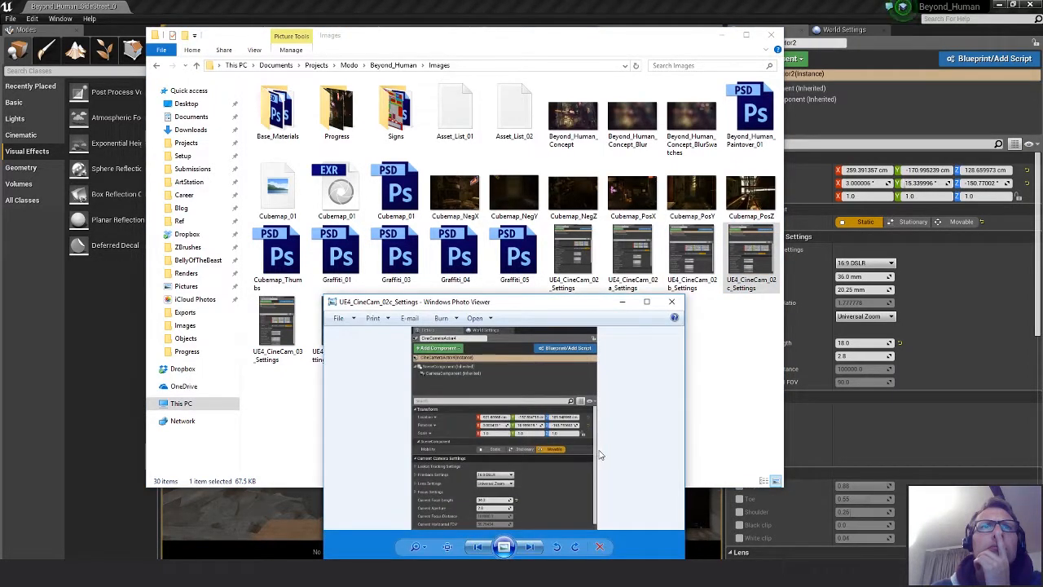
click(531, 548)
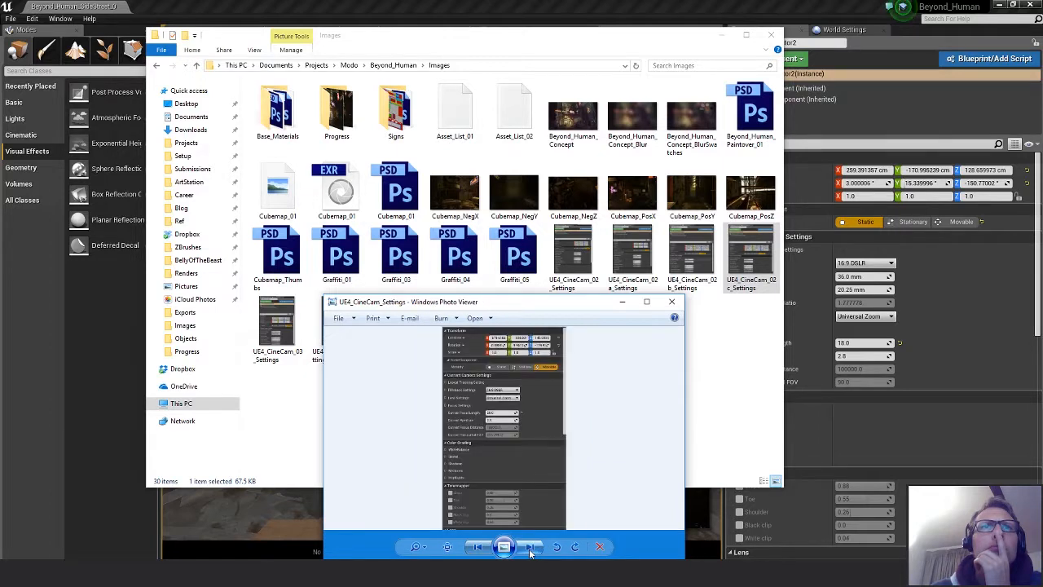
Open the UE4_CineCamHelio_Settings image, examine its location and rotation values, and close the Images folder window
click(530, 550)
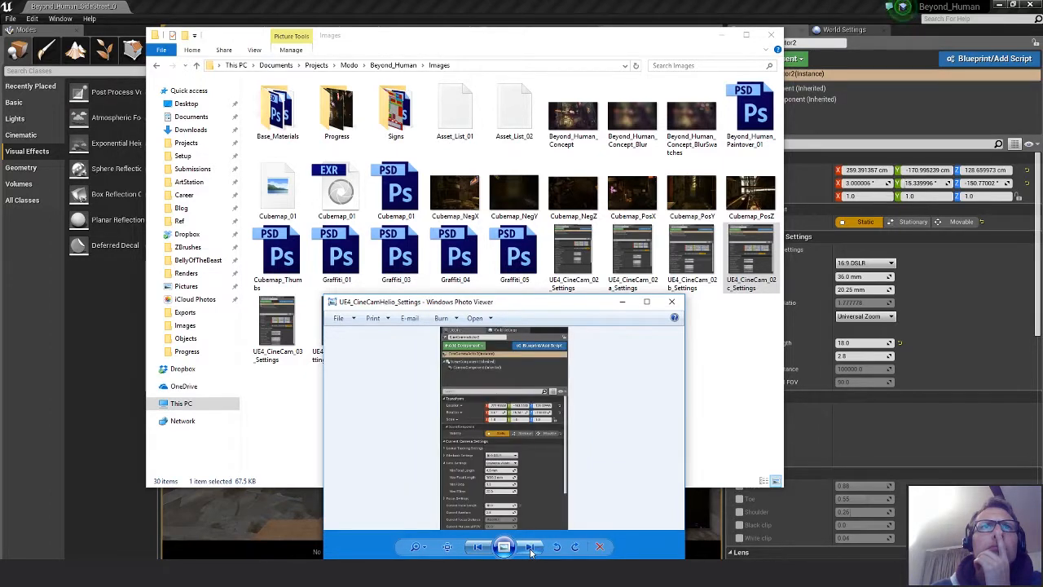
scroll(527, 523, up, 5)
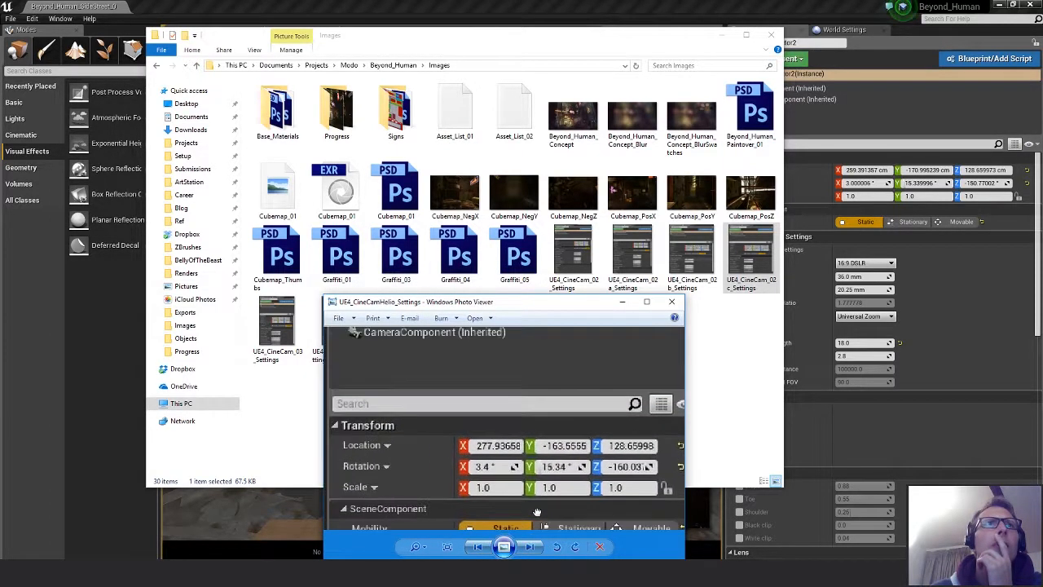
drag(537, 512, 522, 454)
drag(571, 309, 523, 279)
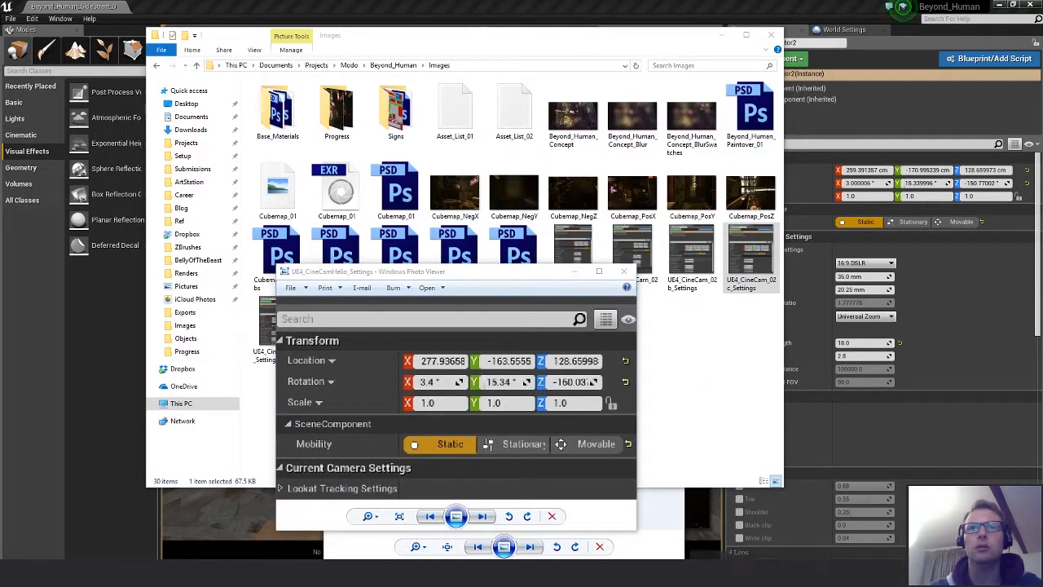
click(741, 543)
click(395, 330)
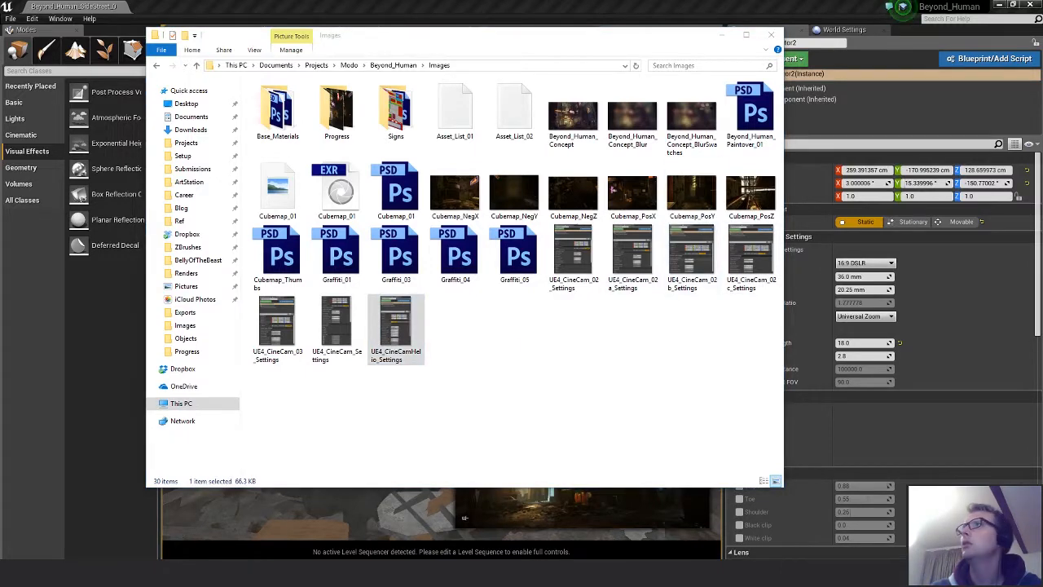
click(771, 34)
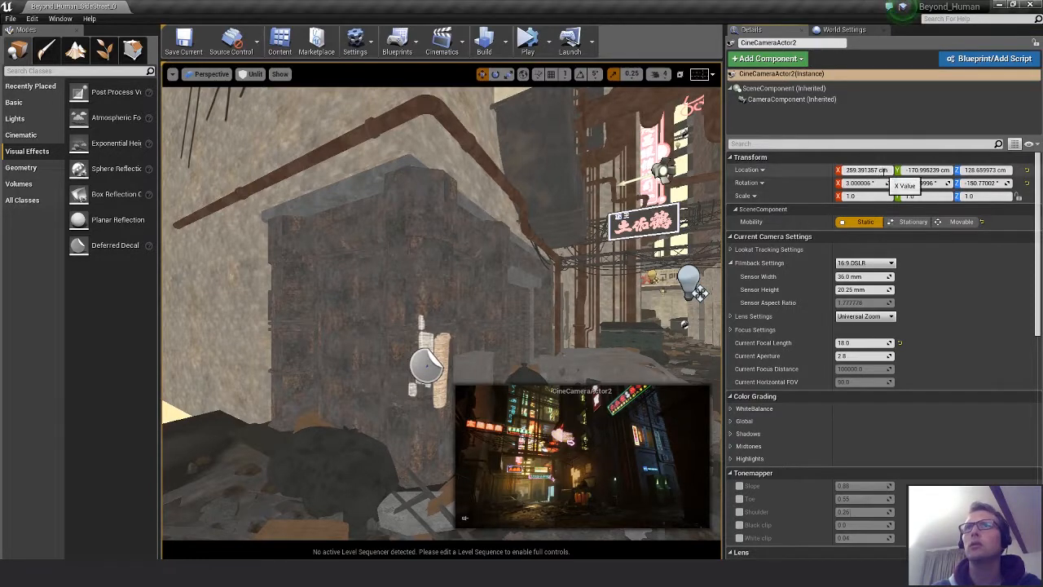
Set CineCameraActor2's location to X 277.936584, Y -163.555496 and Z 128.659973 cm
click(890, 169)
text(277.93)
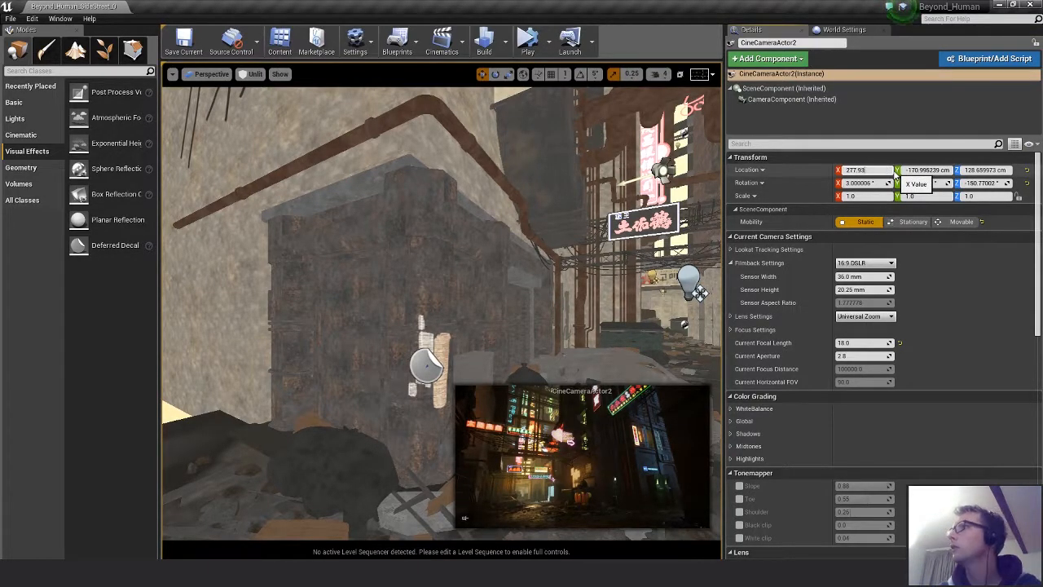
text(6584)
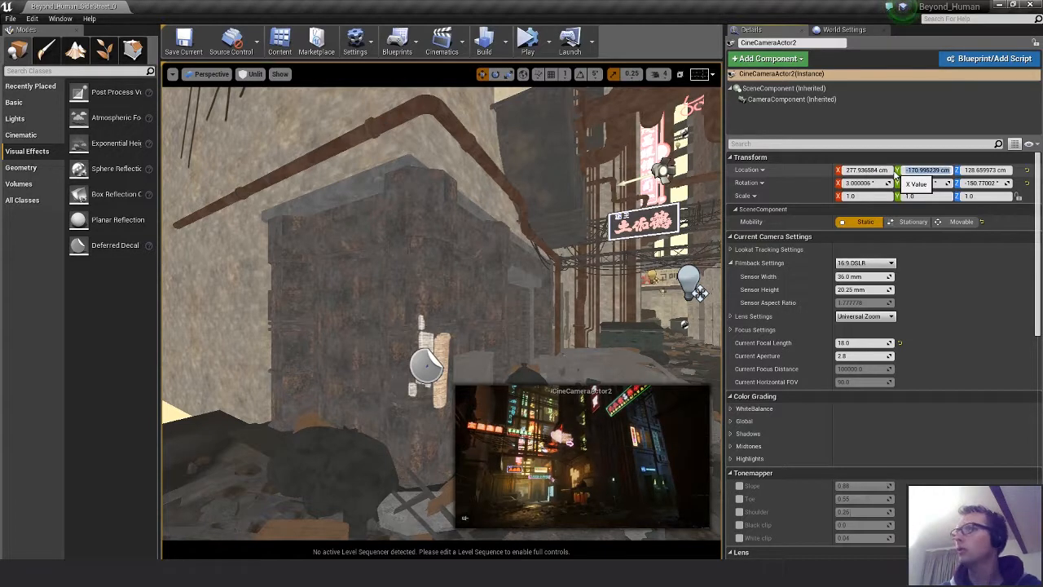
key(Tab)
text(-16)
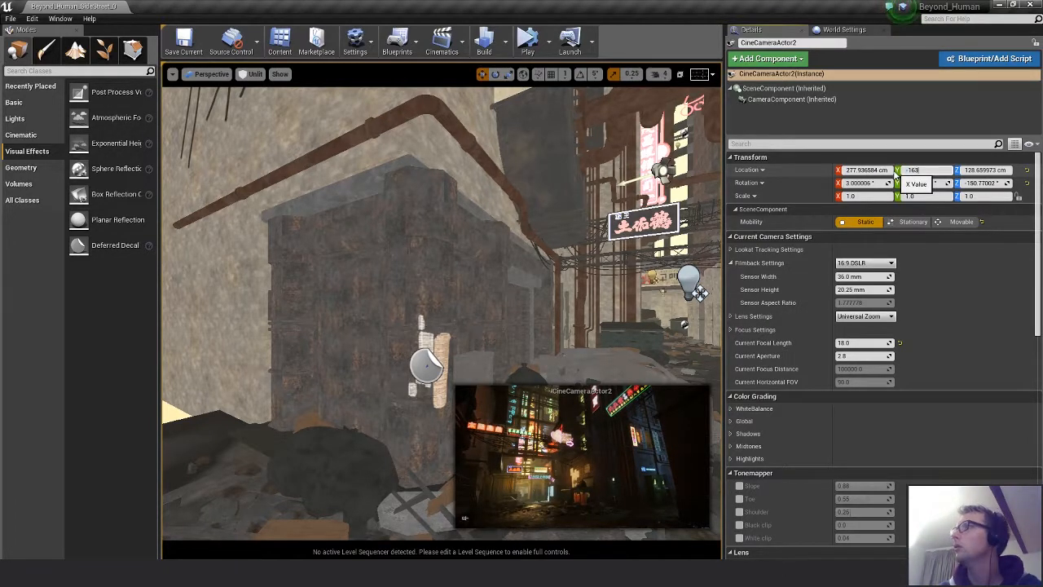
text(3.555496)
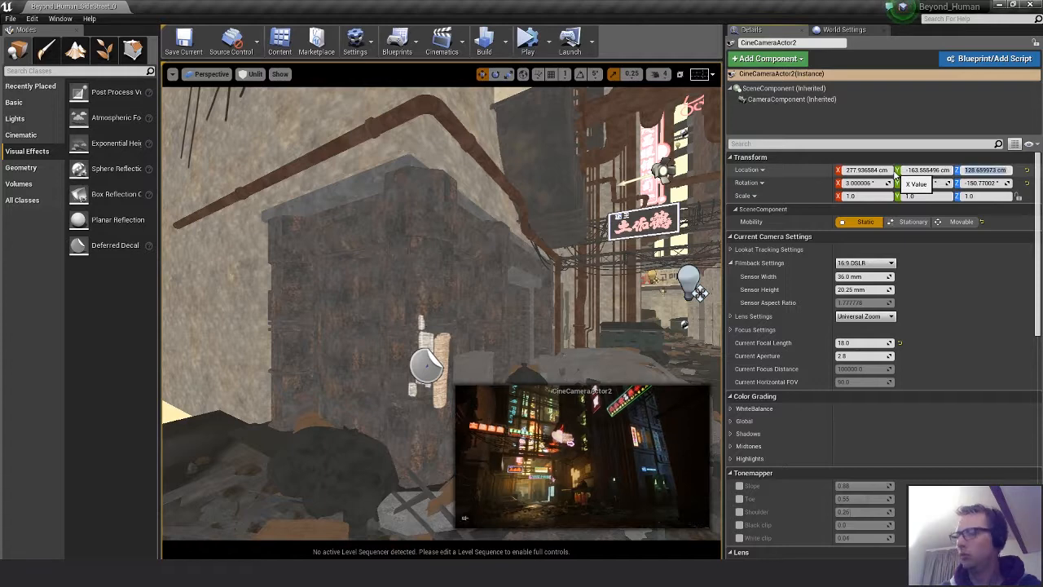
key(Tab)
text(128.6)
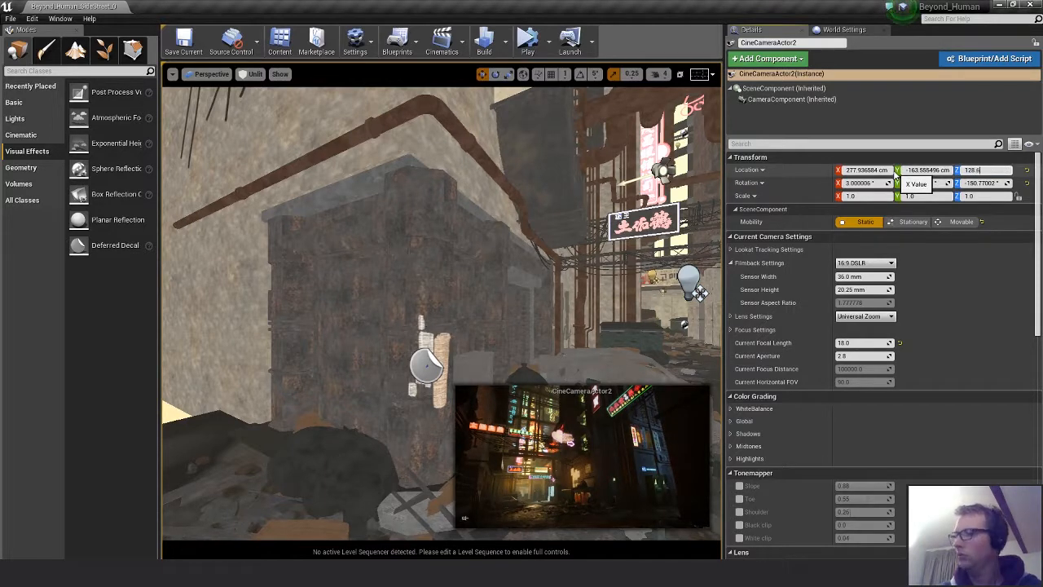
text(59973)
key(Return)
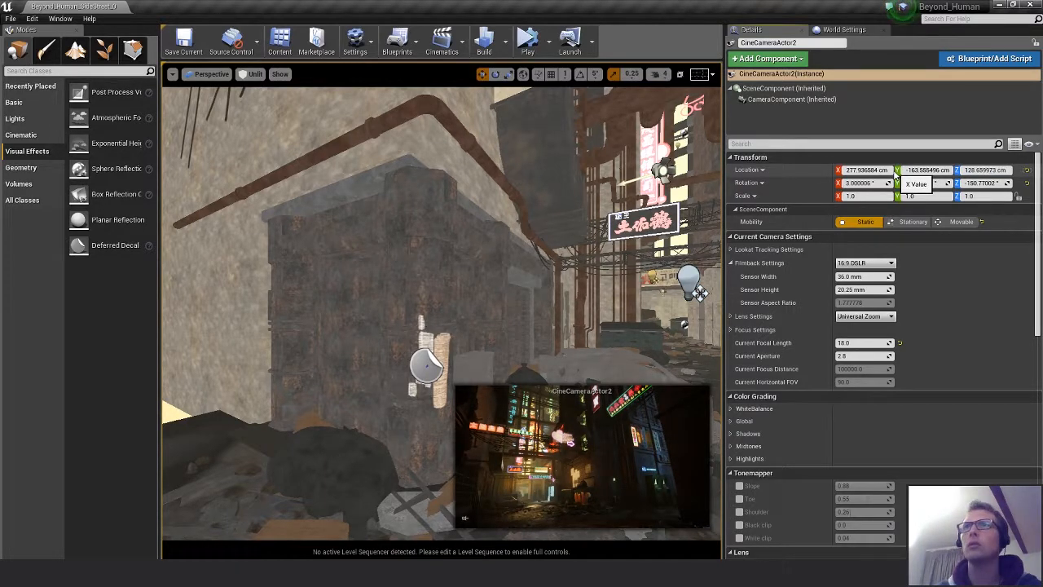
Set CineCameraActor2's rotation to X 3.4, Y 15.34 and Z -160.037 degrees
click(868, 183)
text(3)
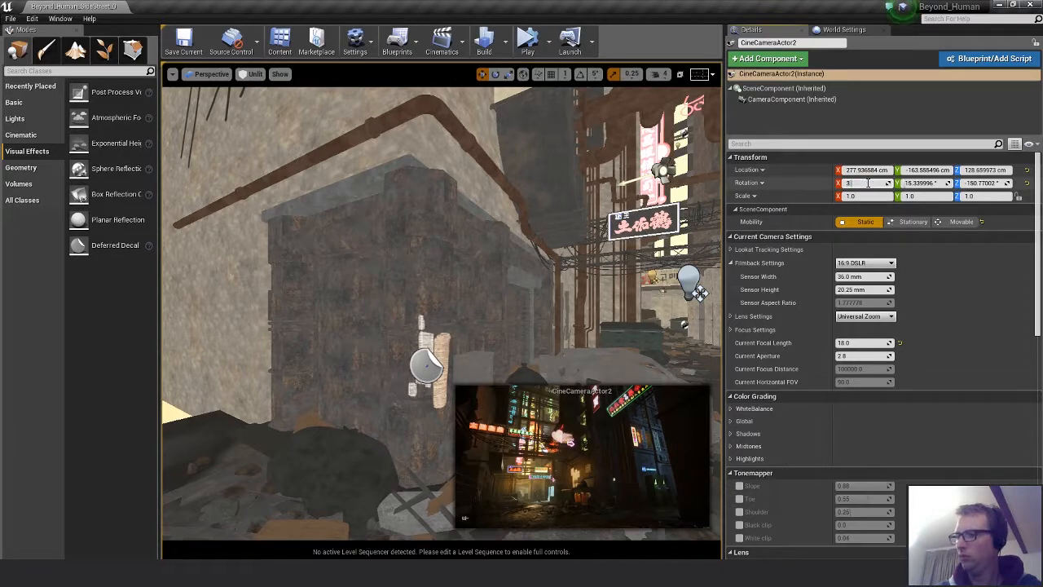
text(.4)
key(Tab)
text(15)
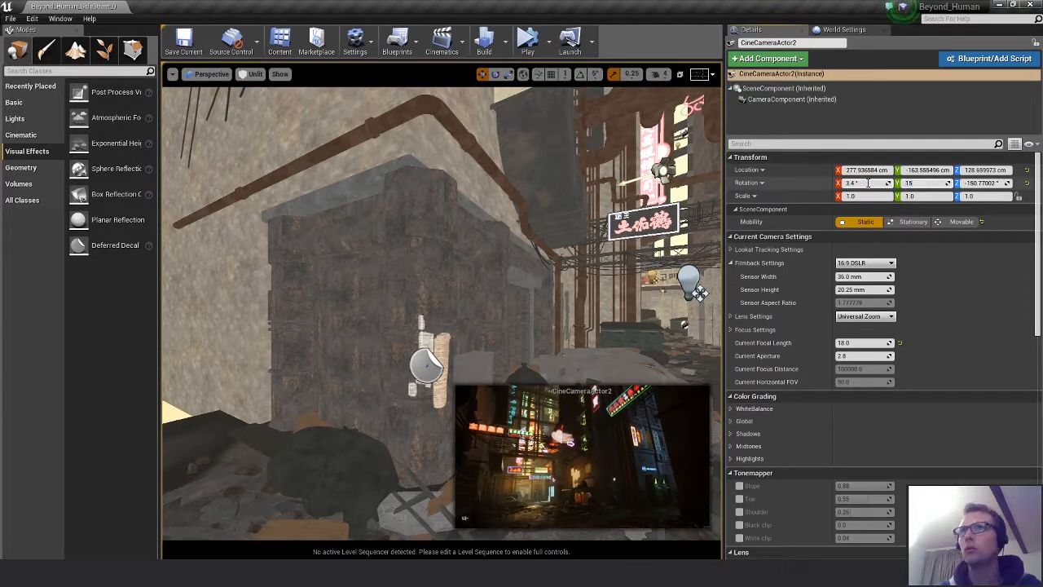
text(.34)
key(Tab)
text(-16)
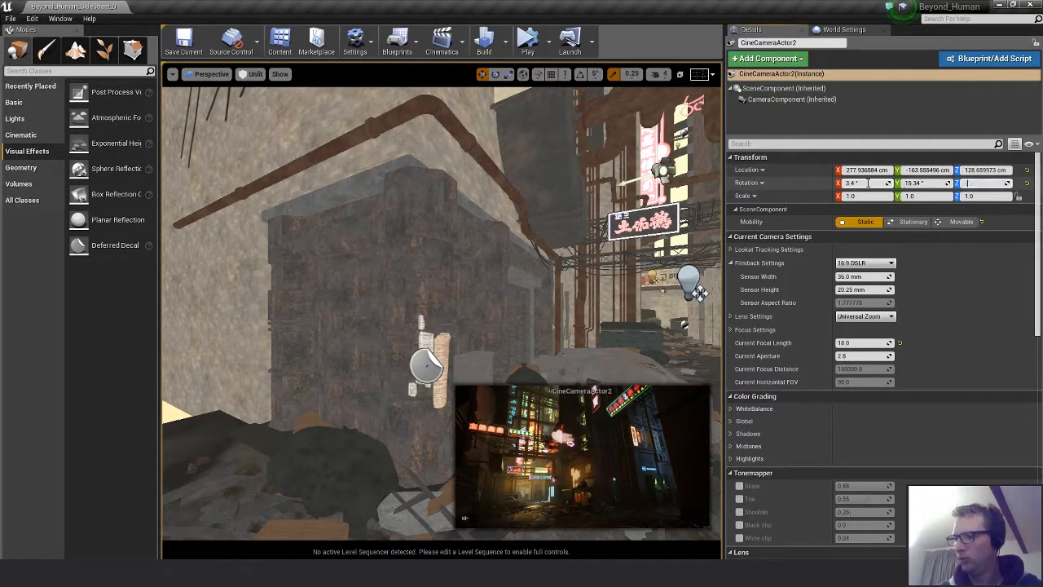
text(0)
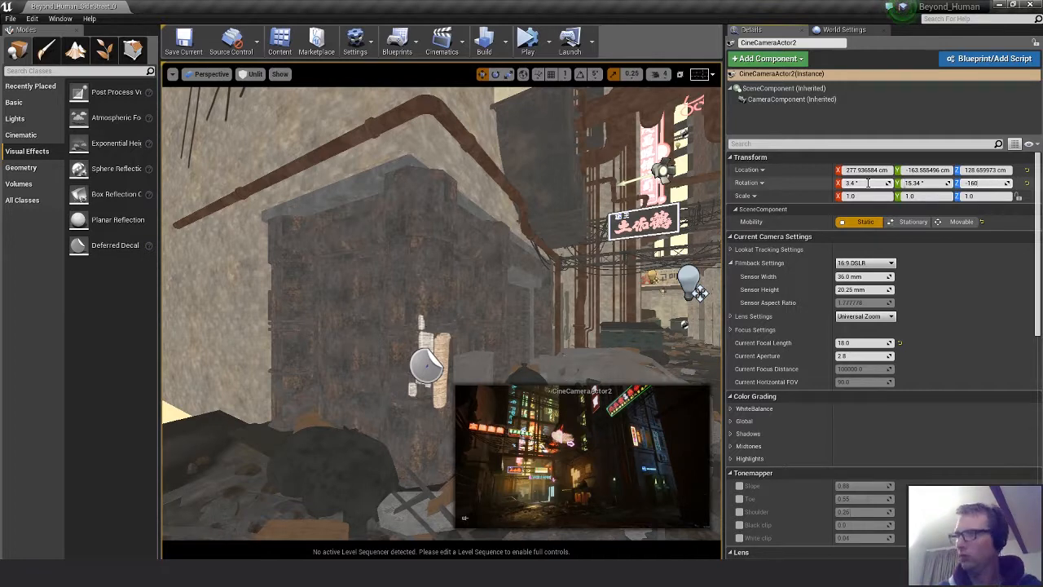
key(Return)
text(37)
key(Return)
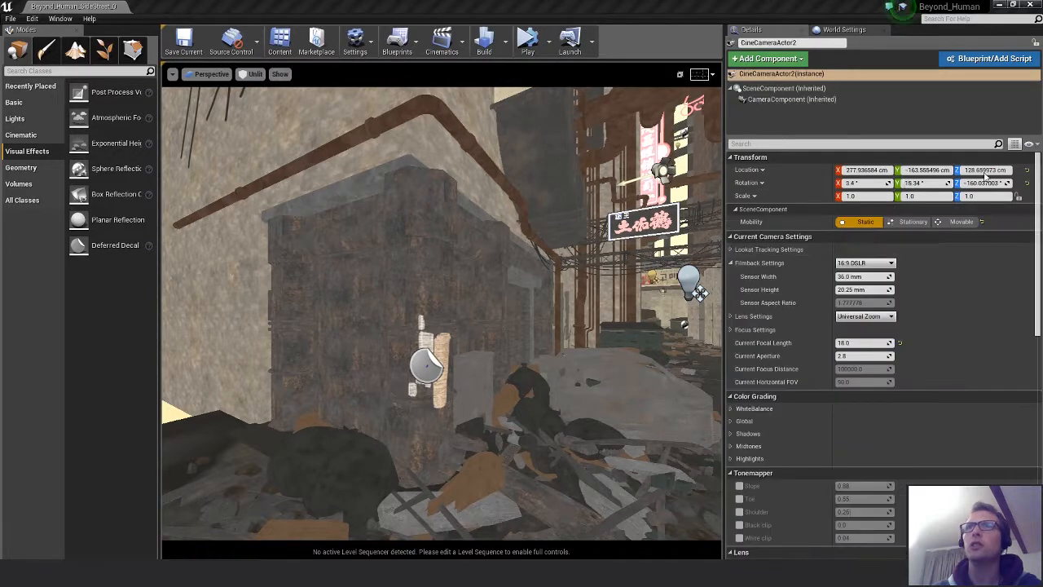
Select the M_Graffiti_Piece_02 decal on the rusty corner structure to inspect it, and undo back to the CineCameraActor2 selection
key(Escape)
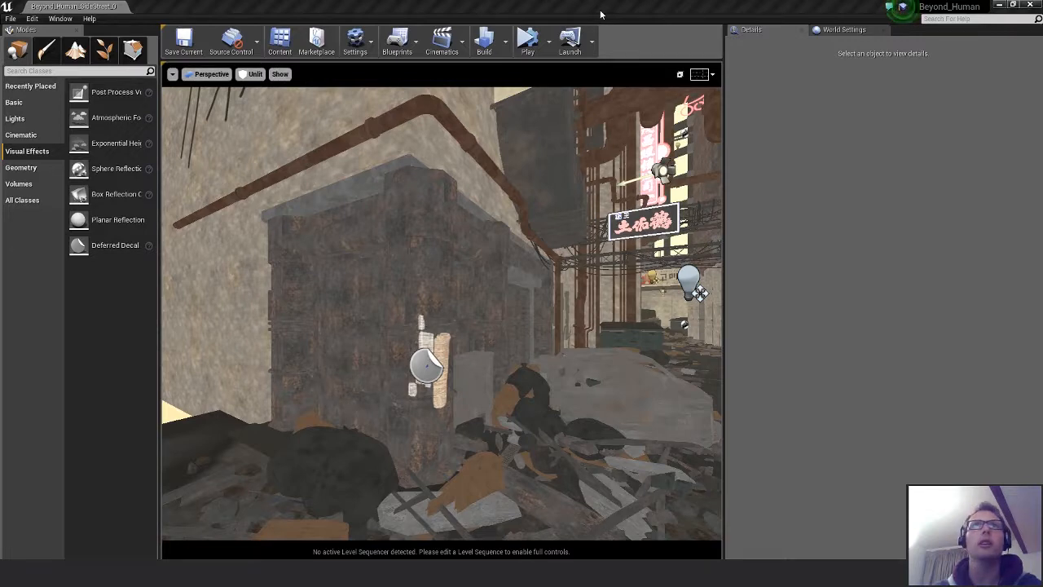
click(422, 359)
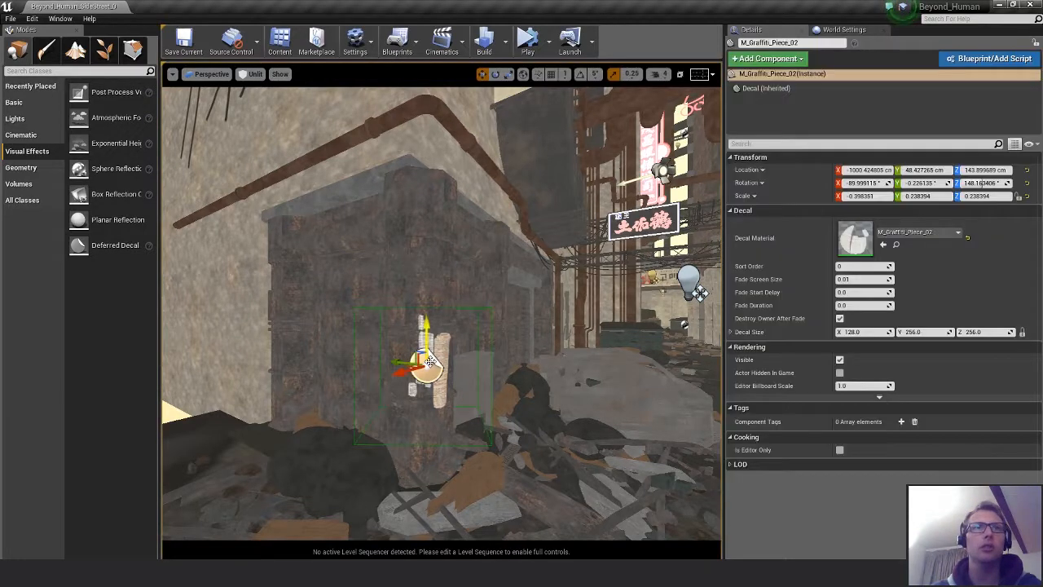
key(f)
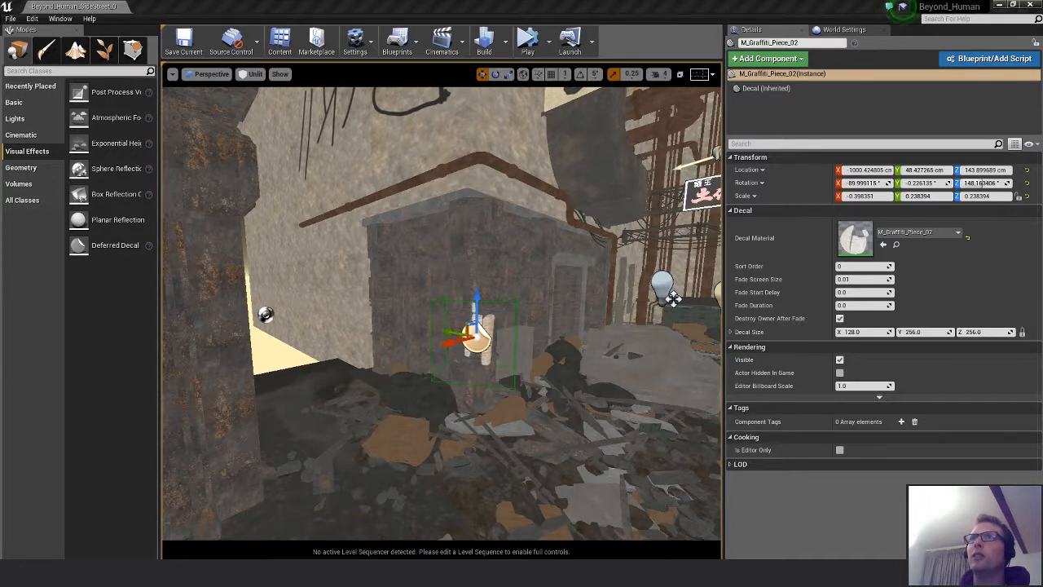
key(ctrl+z)
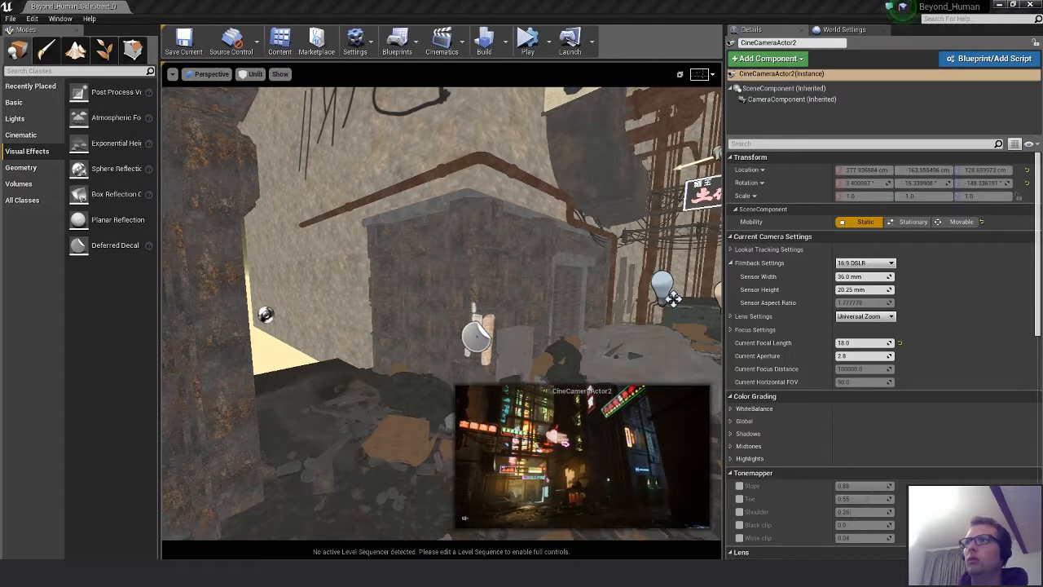
Try different Z rotations on CineCameraActor2 while checking the framing in its camera preview
ctrl+drag(673, 298, 673, 299)
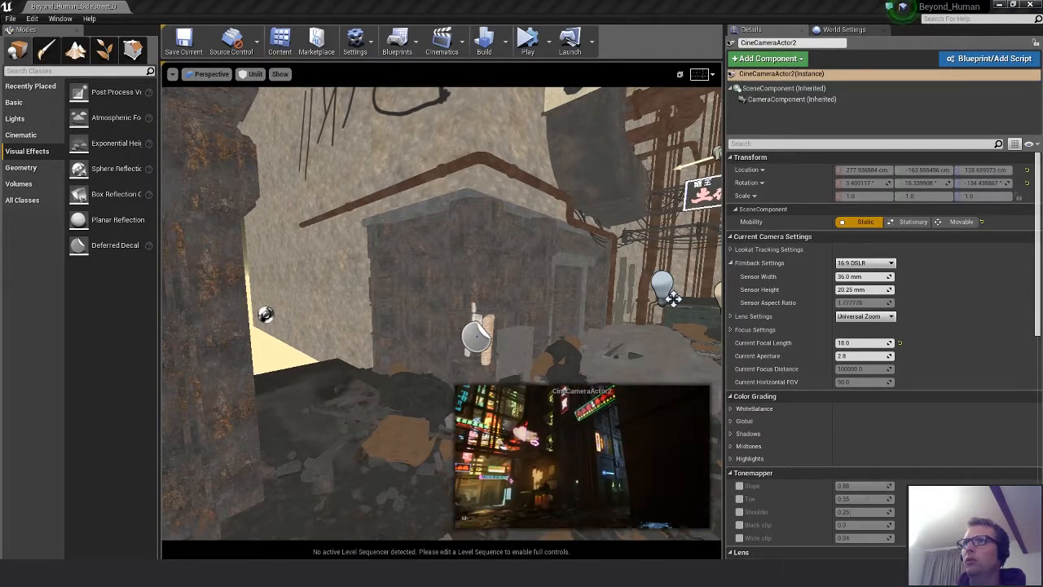
right_drag(440, 313, 441, 277)
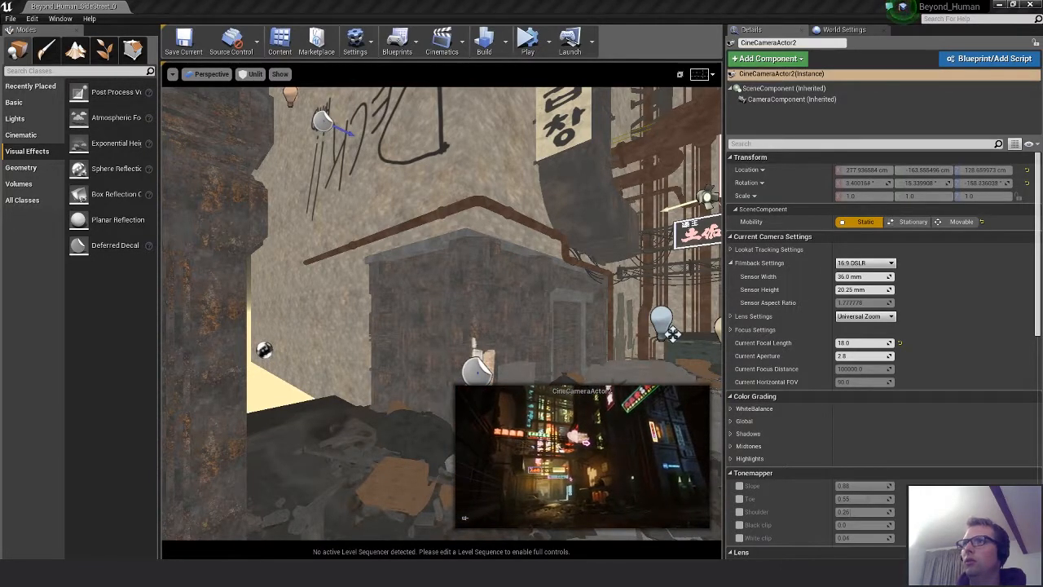
ctrl+drag(673, 334, 673, 335)
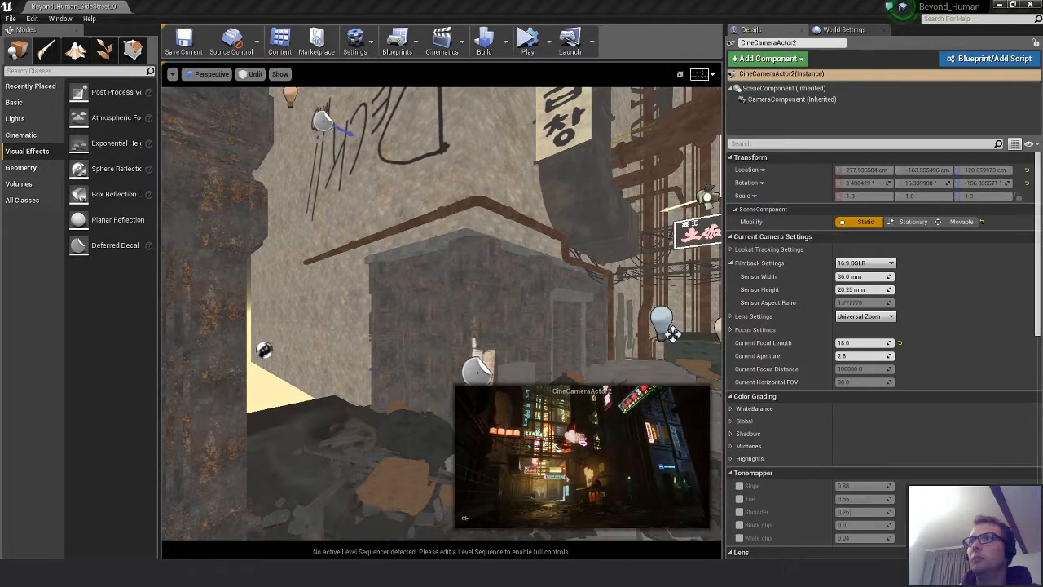
Restore CineCameraActor2's rotation by re-entering X 3.4, Y 15.34 and Z -160.037 degrees
click(879, 182)
text(3)
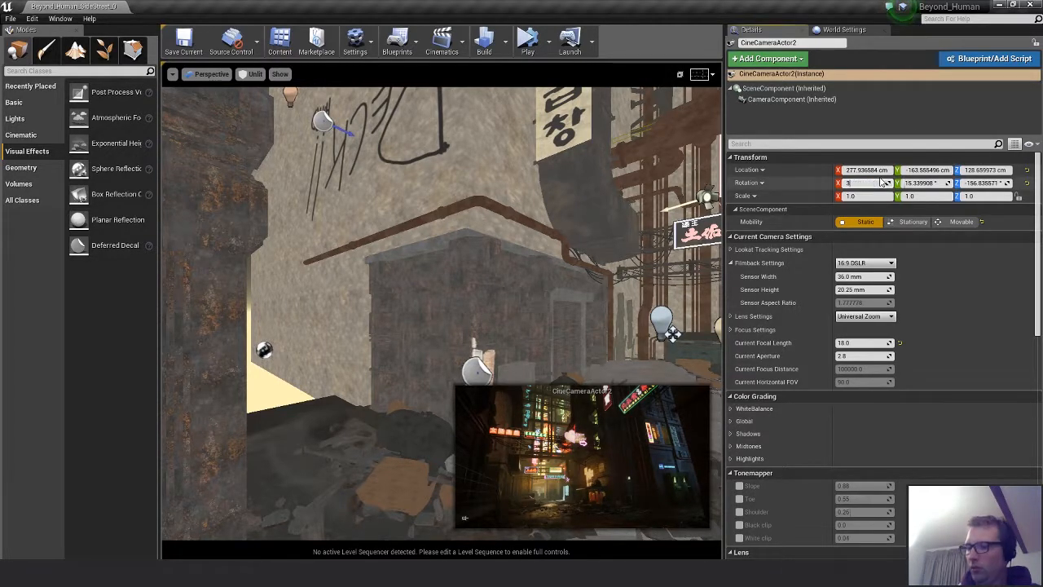
text(.4)
key(Tab)
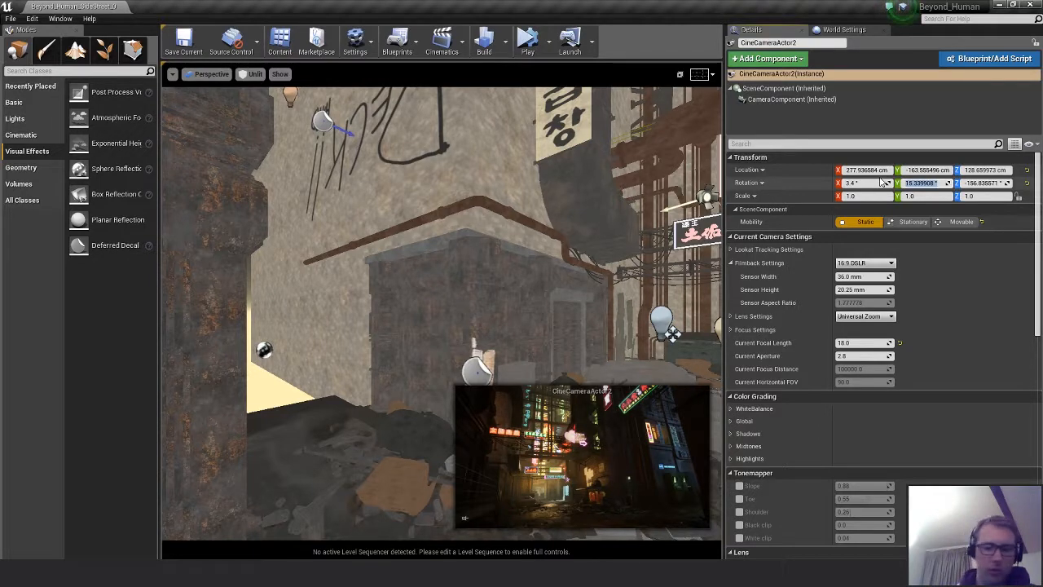
text(15.34)
key(Tab)
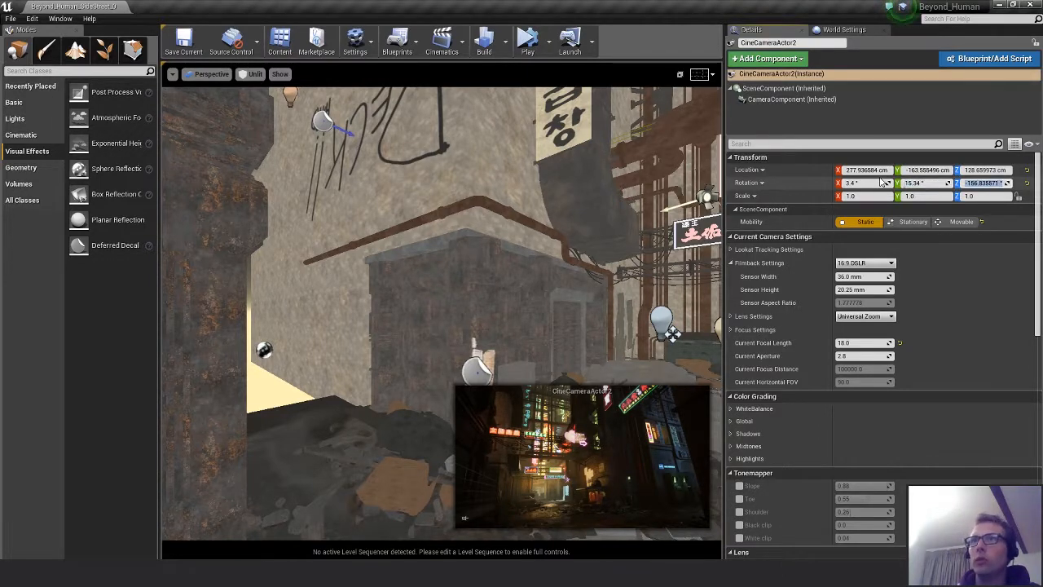
key(BackSpace)
text(-19)
key(BackSpace)
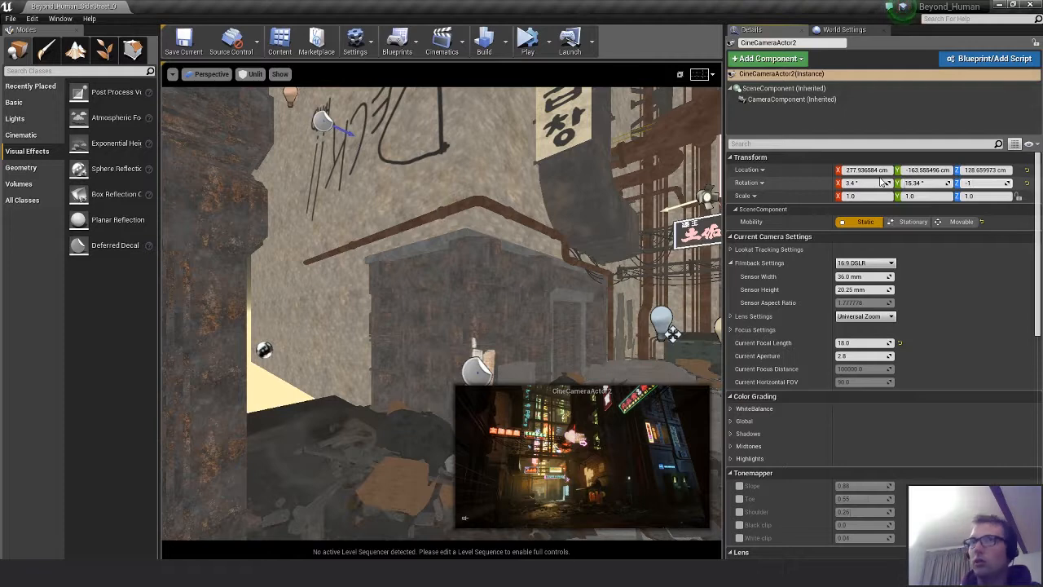
text(60)
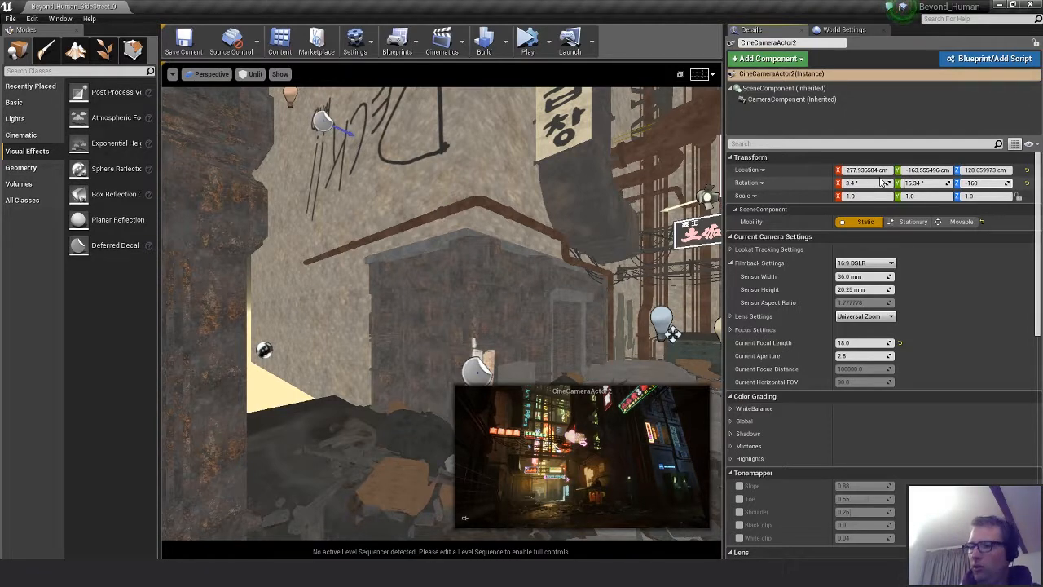
text(.037)
key(Return)
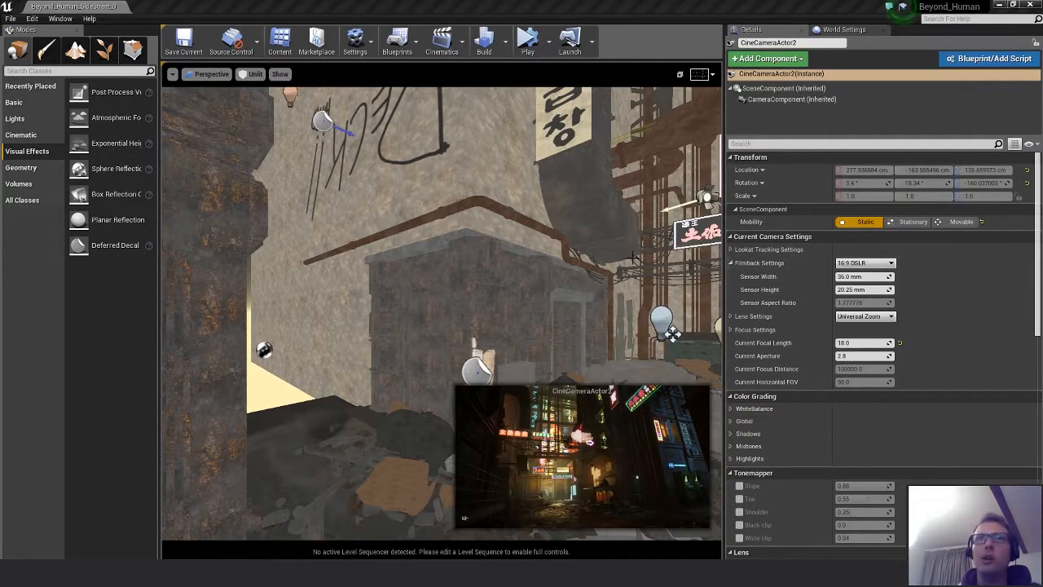
Select the M_Graffiti_Piece_02 decal on the rusty corner structure and view it up close
click(499, 272)
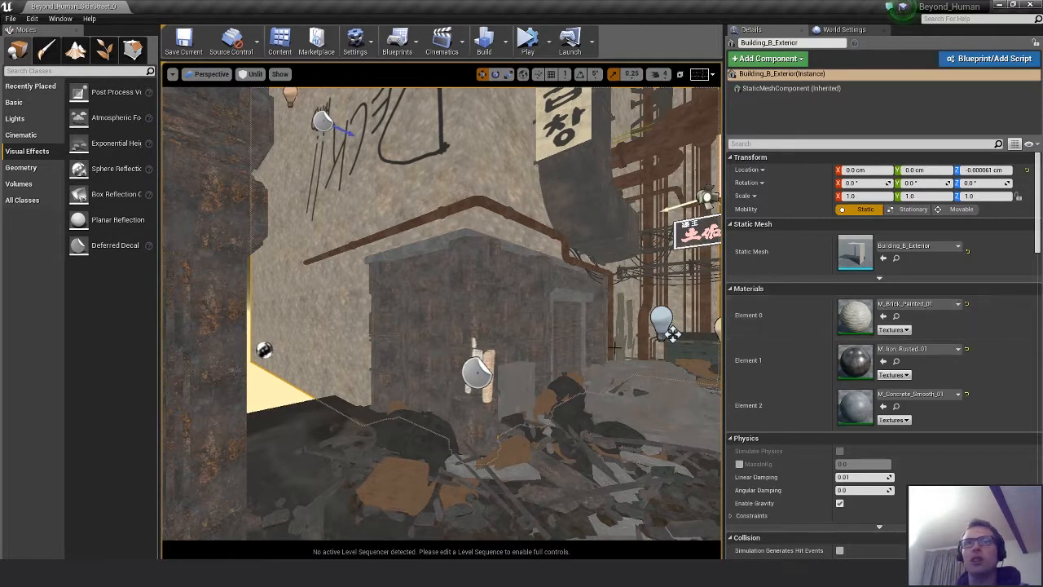
key(Escape)
click(477, 372)
right_drag(521, 407, 554, 431)
right_drag(634, 412, 634, 480)
right_drag(629, 356, 629, 297)
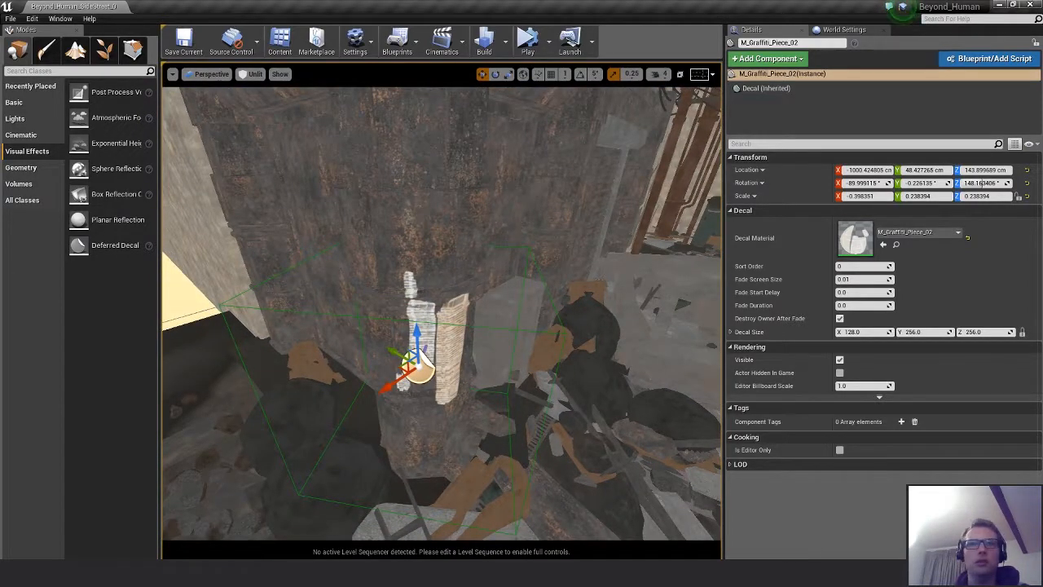
Open the Beyond_Human_Concept image from the project's Images folder as a reference
key(super+e)
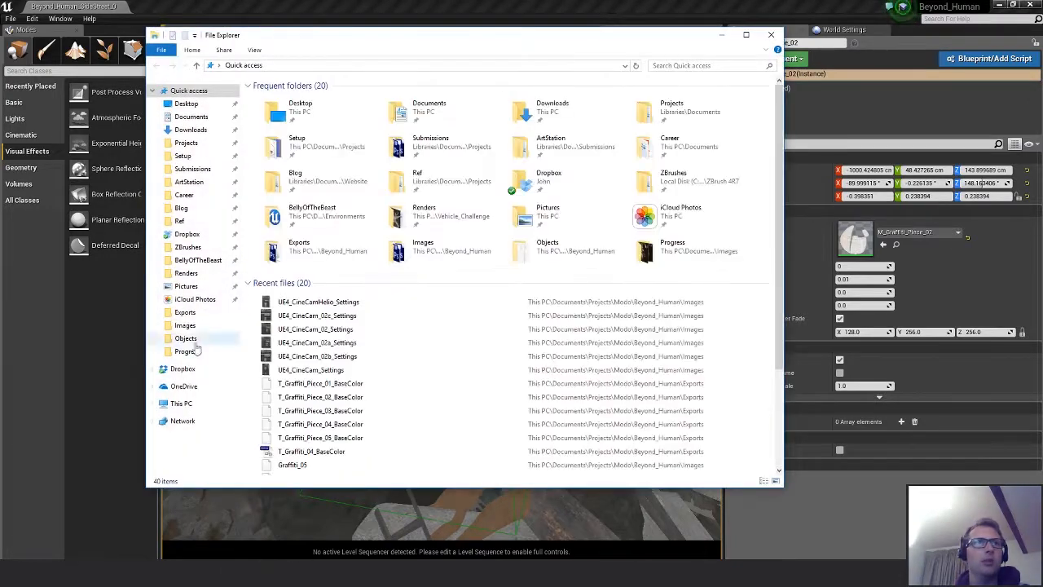
click(187, 351)
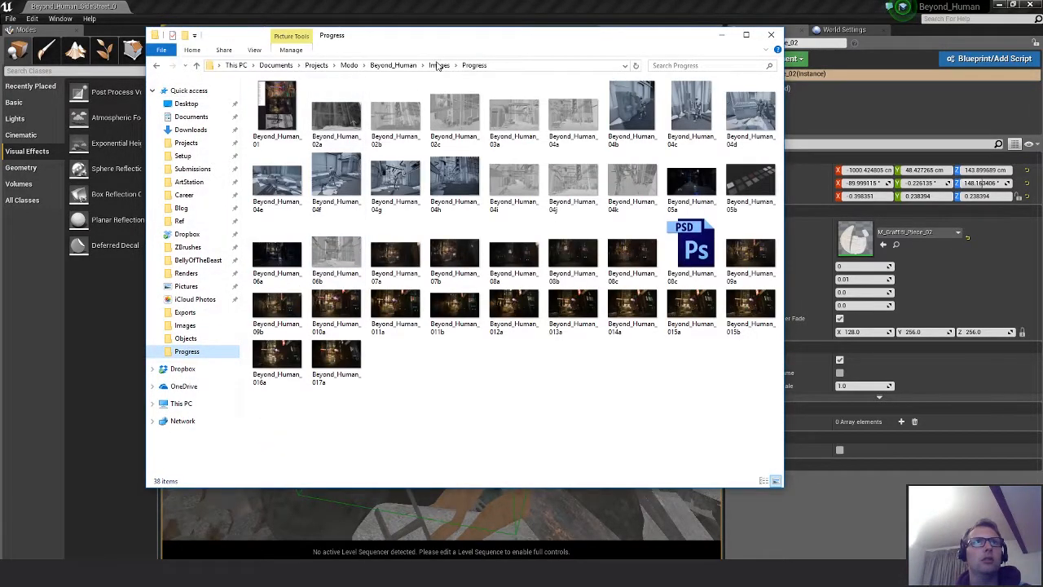
click(438, 66)
click(573, 114)
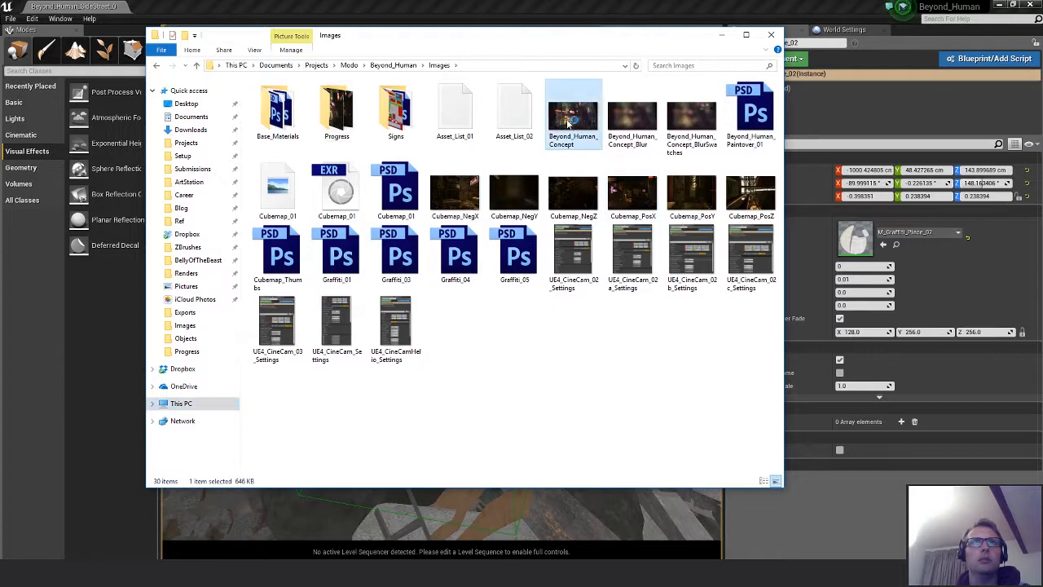
click(770, 35)
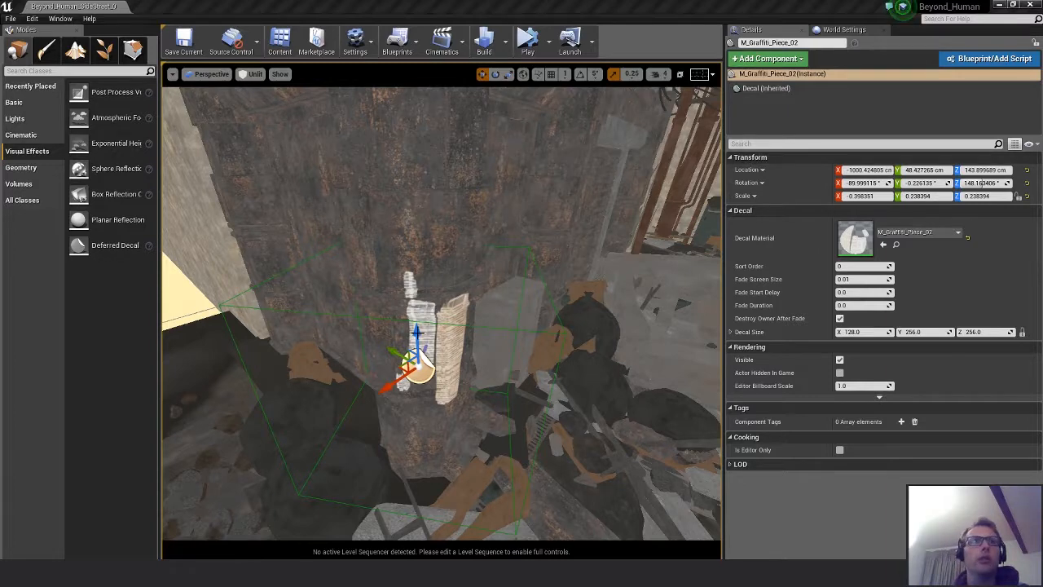
Raise the M_Graffiti_Piece_02 decal to about Z 221.67 cm and shift it to about X -995.33, Y 57.9 cm
drag(417, 334, 415, 179)
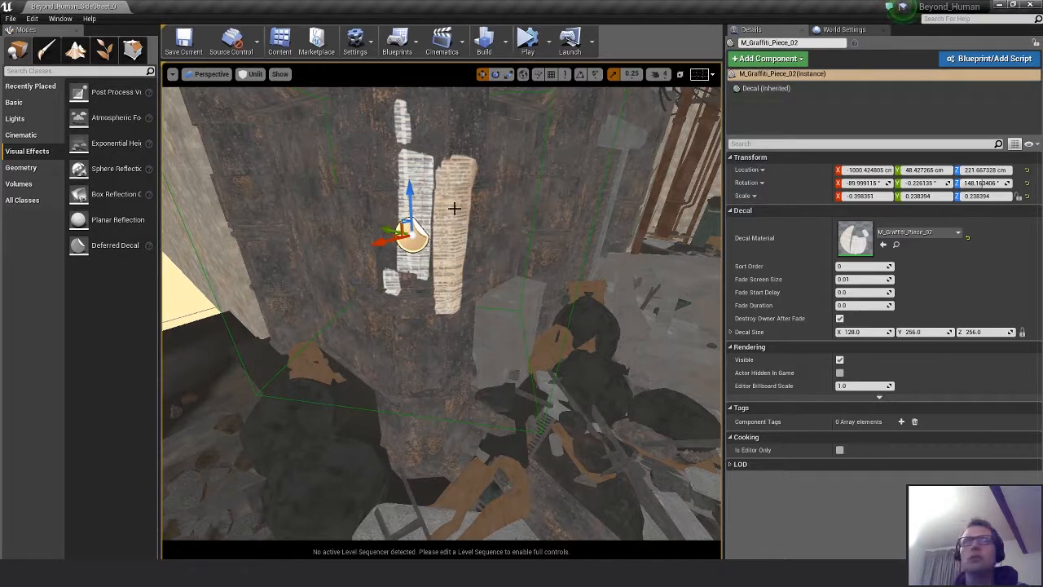
scroll(488, 233, down, 3)
scroll(488, 233, up, 3)
right_drag(488, 233, 448, 246)
drag(437, 275, 415, 274)
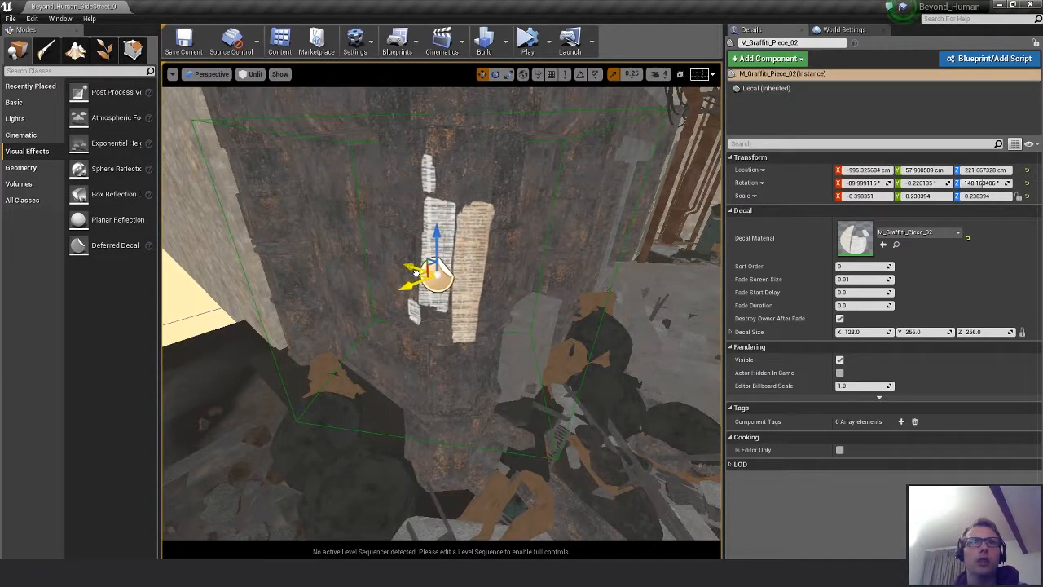
mouse_move(514, 305)
alt+mouse_down()
mouse_move(545, 345)
mouse_move(534, 310)
alt+mouse_up()
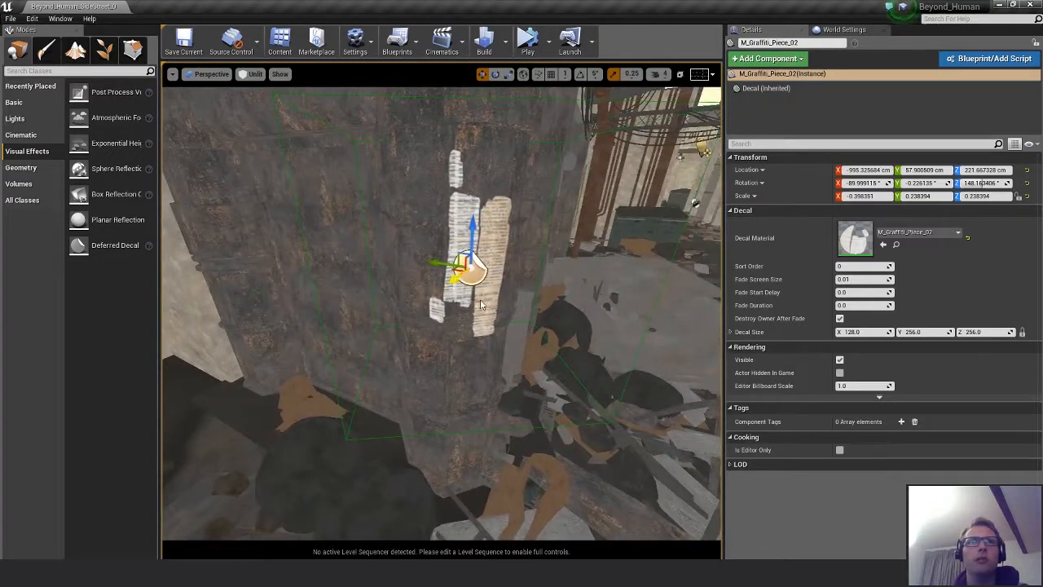
click(553, 300)
click(524, 269)
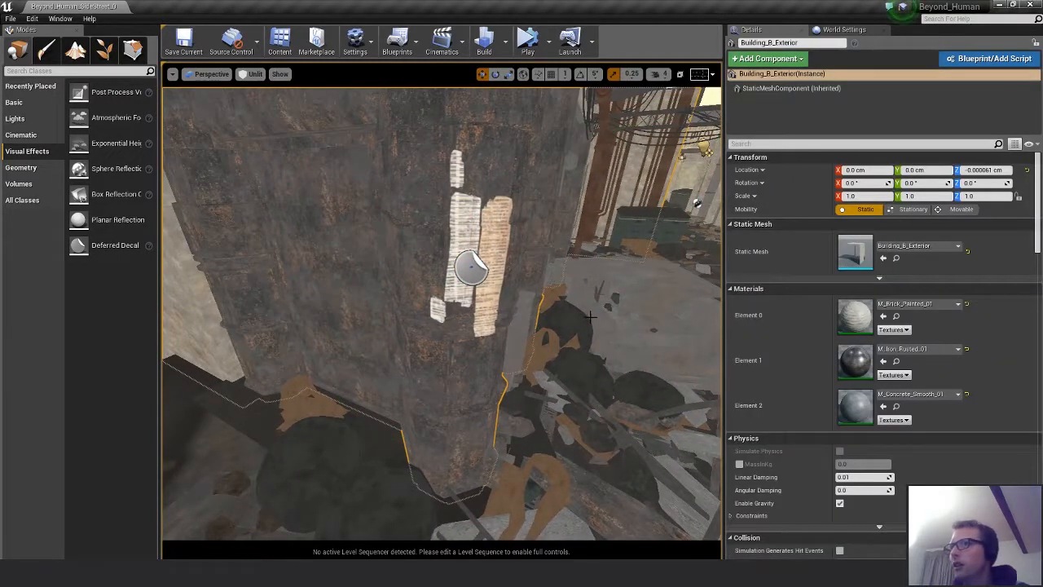
Scale the M_Graffiti_Piece_02 decal to about 0.192 in Y and Z, and nudge it horizontally around the corner
key(r)
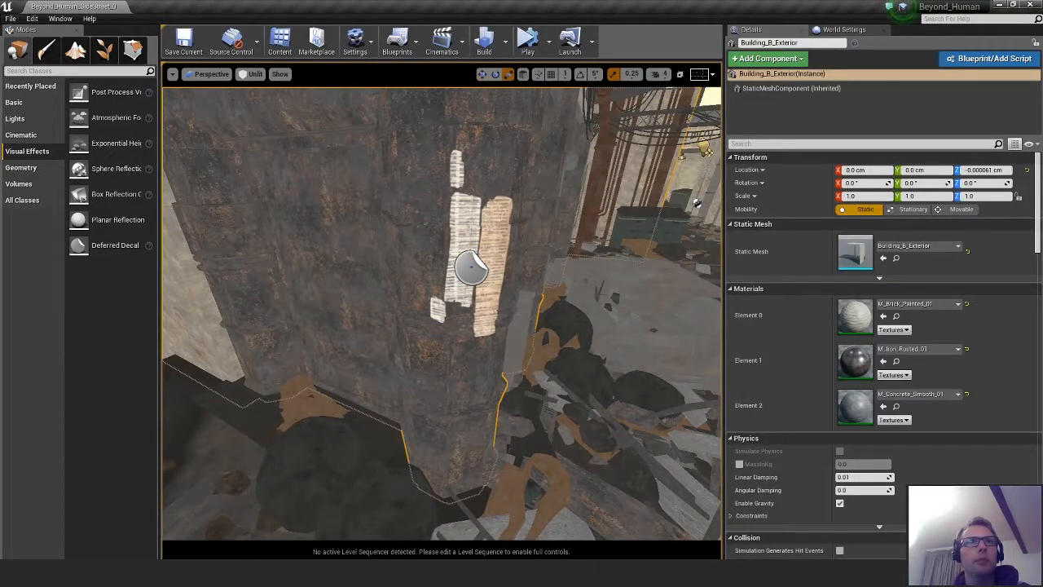
alt+drag(497, 242, 492, 248)
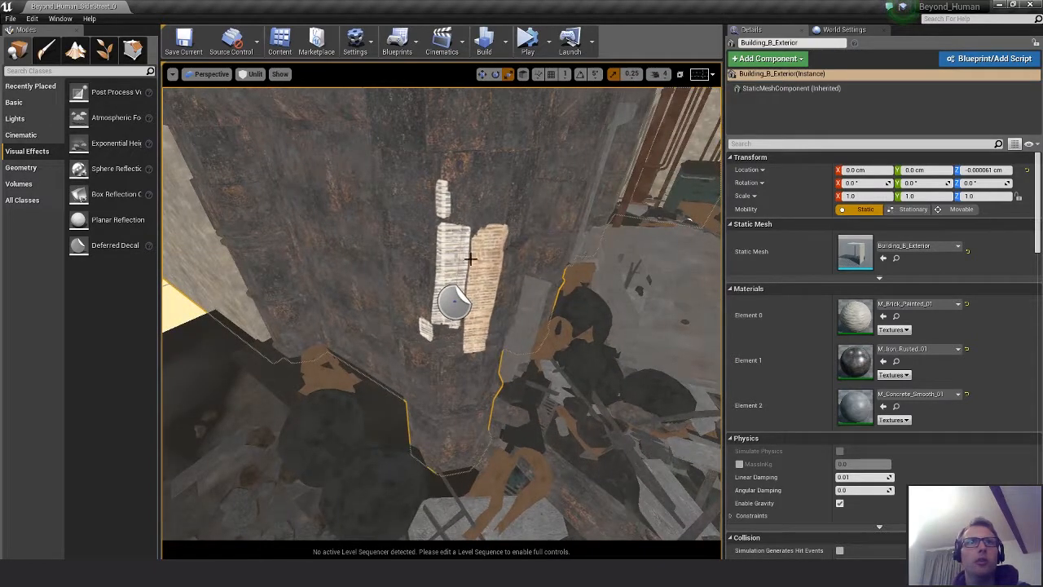
click(454, 302)
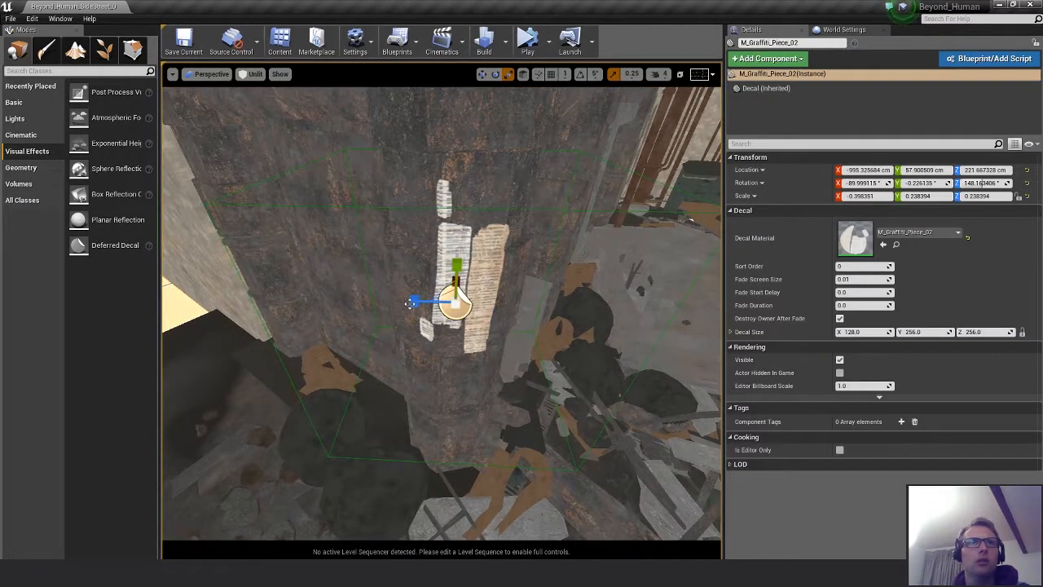
drag(413, 301, 433, 302)
key(w)
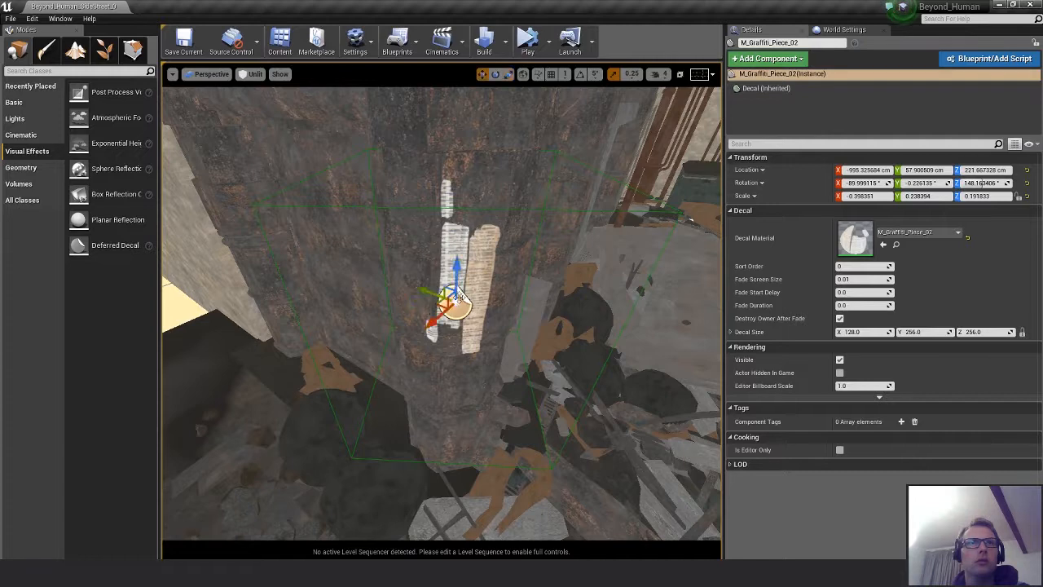
key(r)
drag(457, 265, 456, 279)
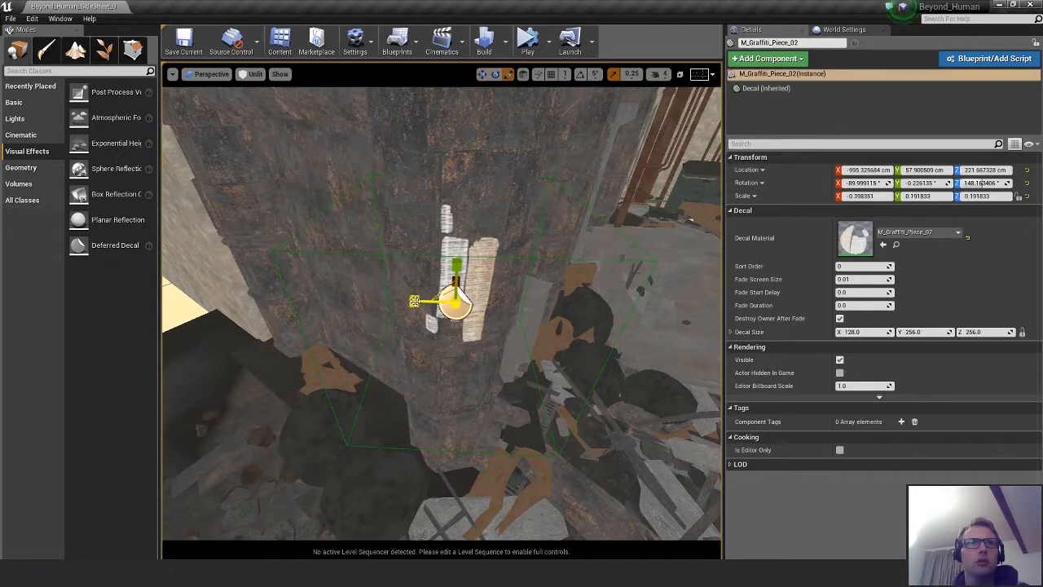
key(w)
right_drag(425, 302, 435, 306)
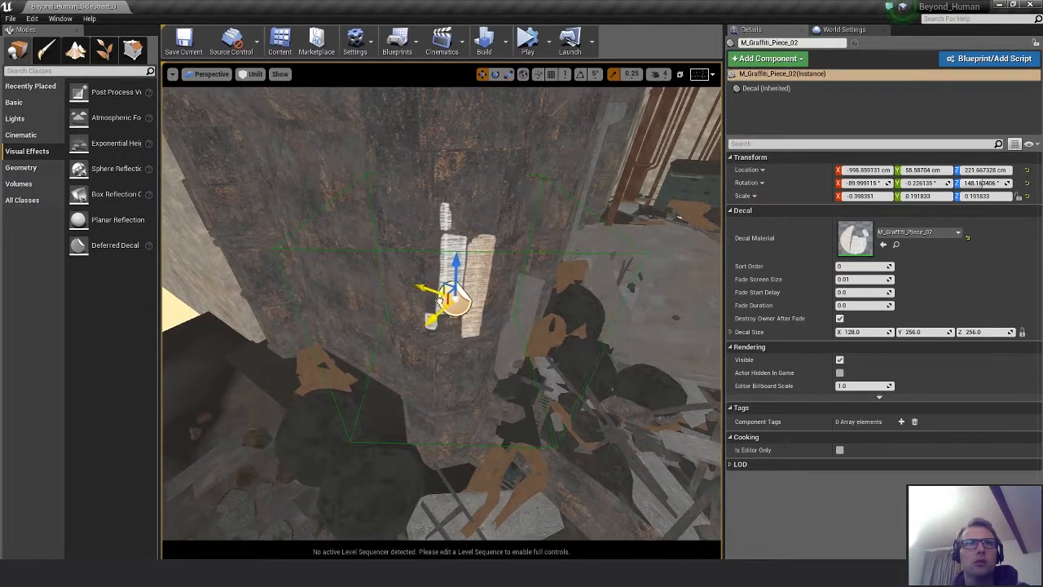
click(553, 356)
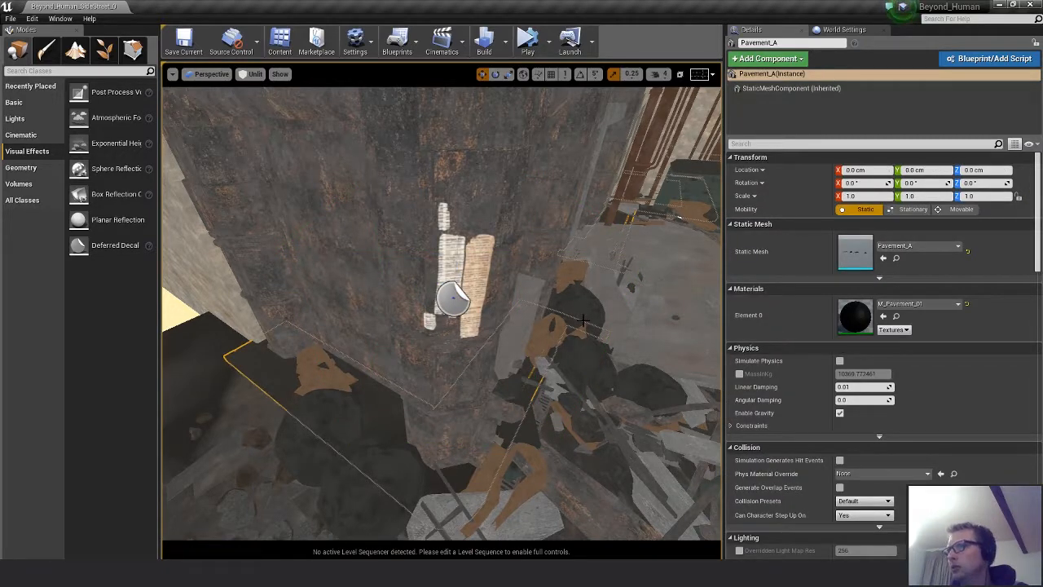
Shrink the M_Graffiti_Piece_02 decal further to about 0.154 in Y and Z
click(468, 303)
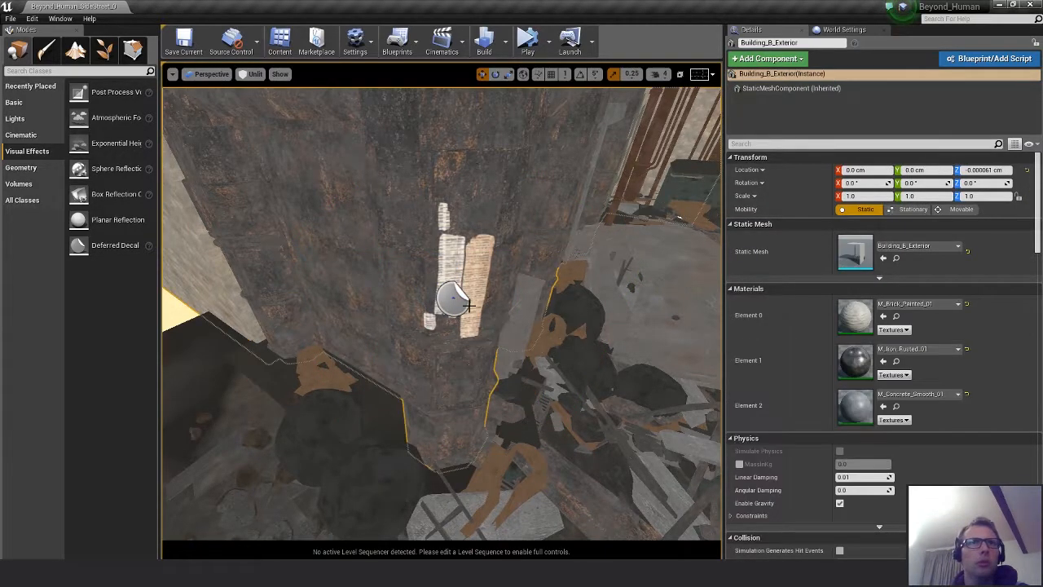
click(453, 300)
drag(413, 302, 405, 302)
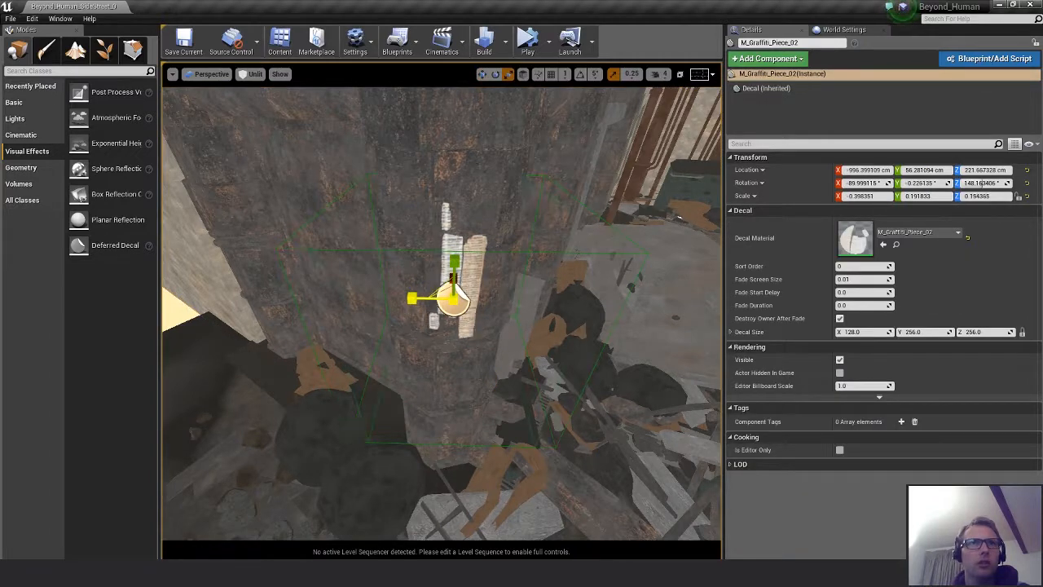
drag(454, 263, 454, 269)
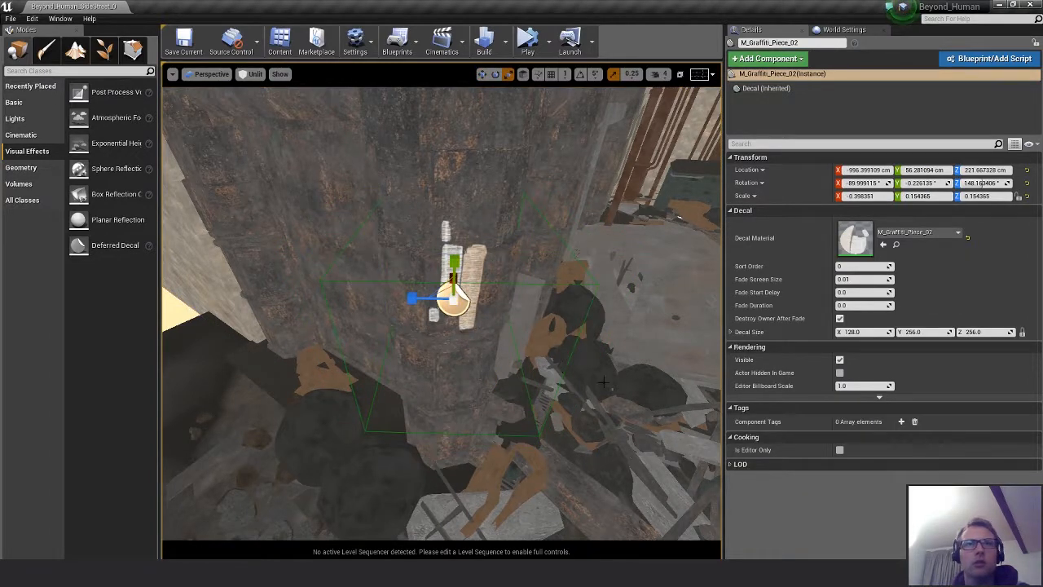
click(603, 382)
key(Escape)
Lower the M_Graffiti_Piece_02 decal to about Z 209.17 cm and stretch its Y scale to about 0.179
right_drag(581, 361, 493, 316)
click(487, 309)
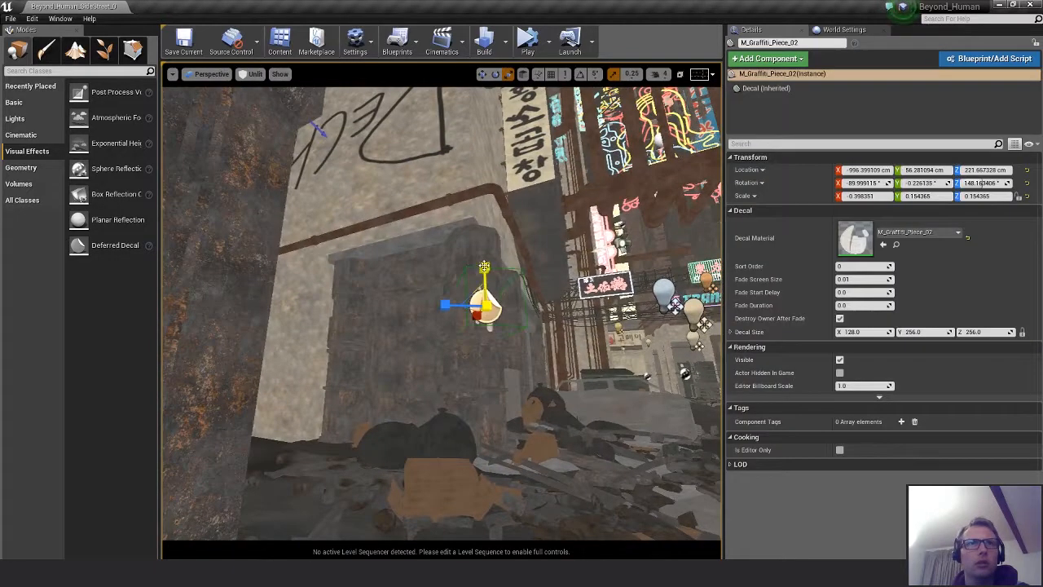
drag(484, 267, 484, 272)
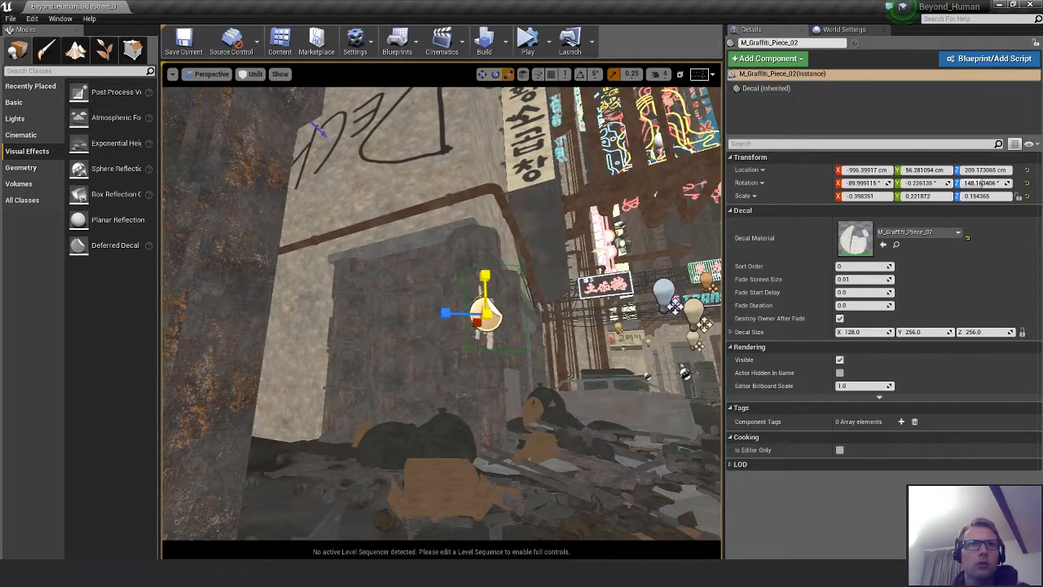
right_drag(485, 281, 528, 292)
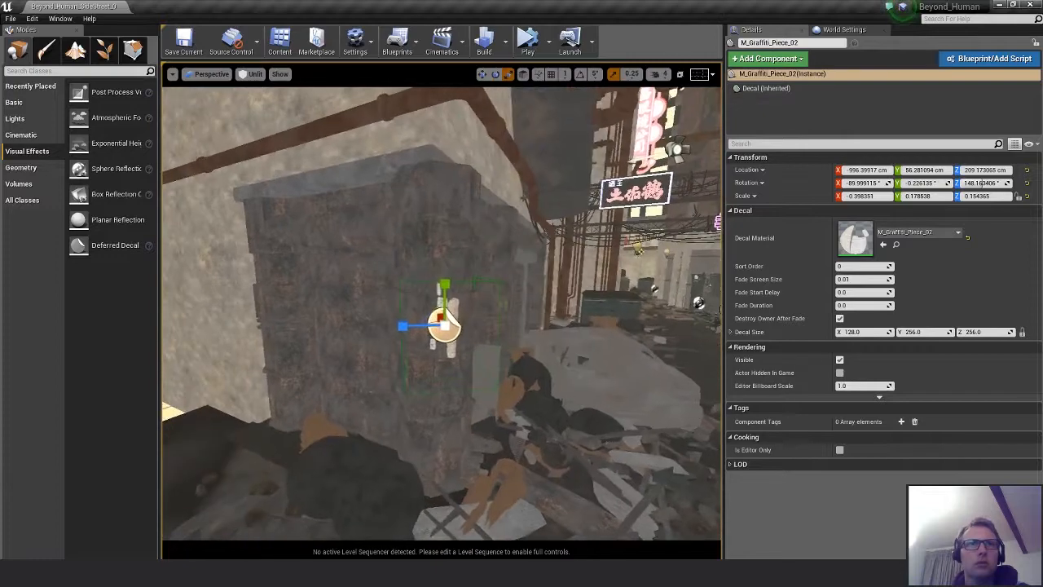
click(459, 396)
key(Escape)
Lower the M_Graffiti_Piece_02 decal slightly further down the corner and check it from the alley
right_drag(458, 396, 505, 341)
click(511, 341)
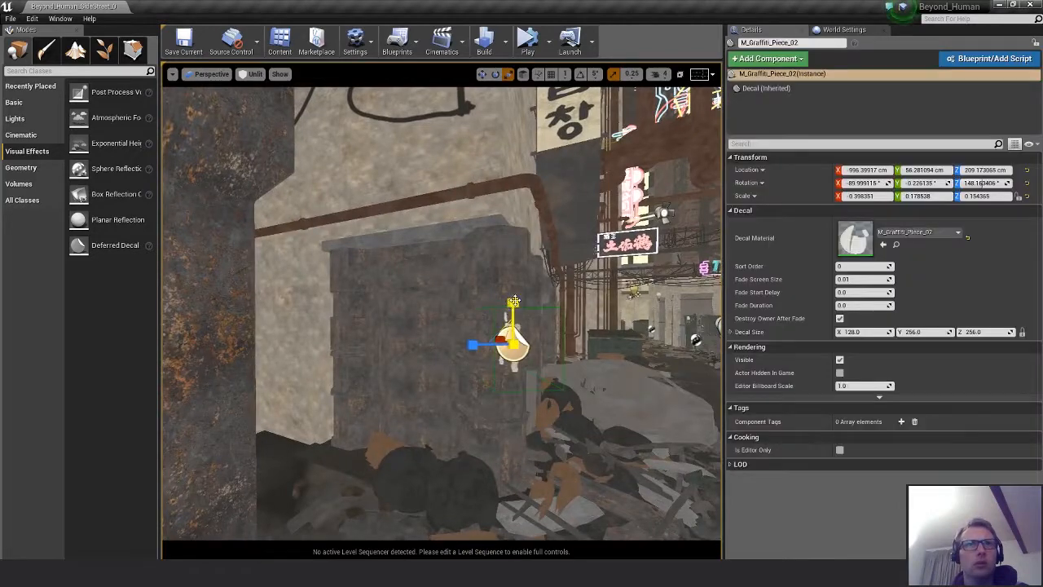
drag(514, 304, 511, 307)
click(633, 393)
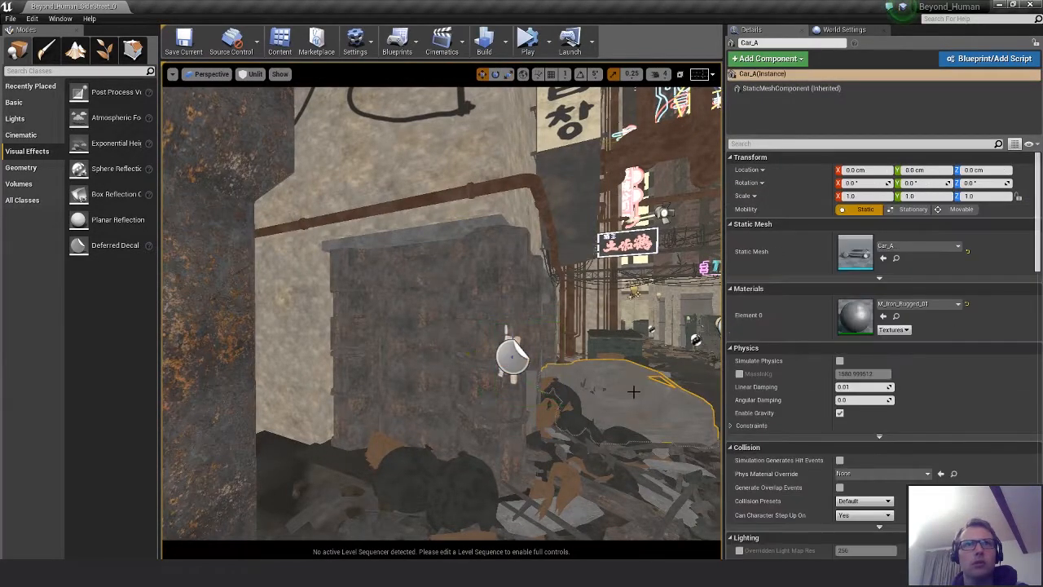
key(Escape)
right_drag(672, 378, 687, 369)
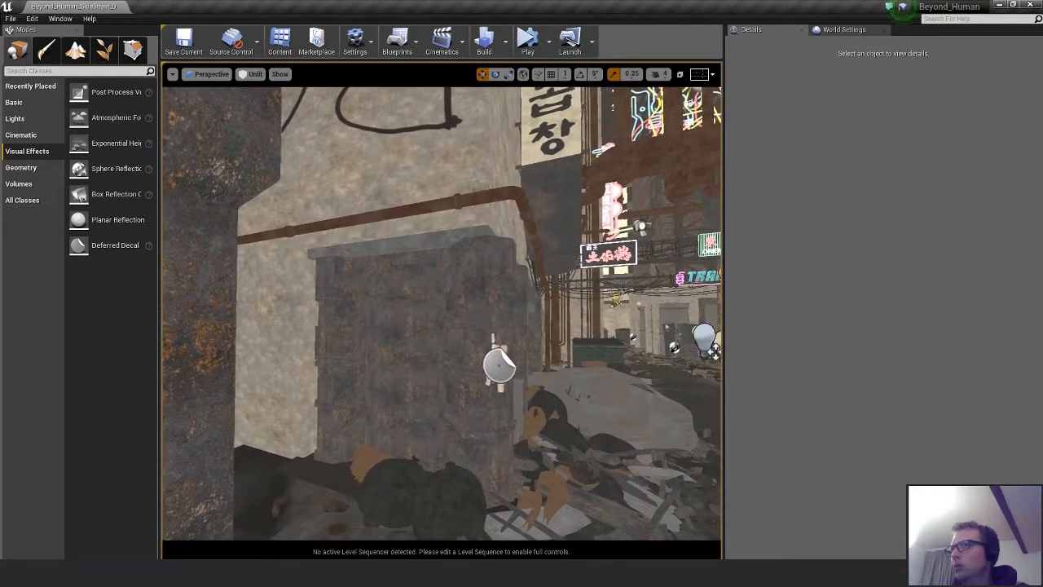
Raise the M_Graffiti_Piece_02 decal on the corner to about Z 225.81 cm, then clear the selection
click(518, 354)
key(f)
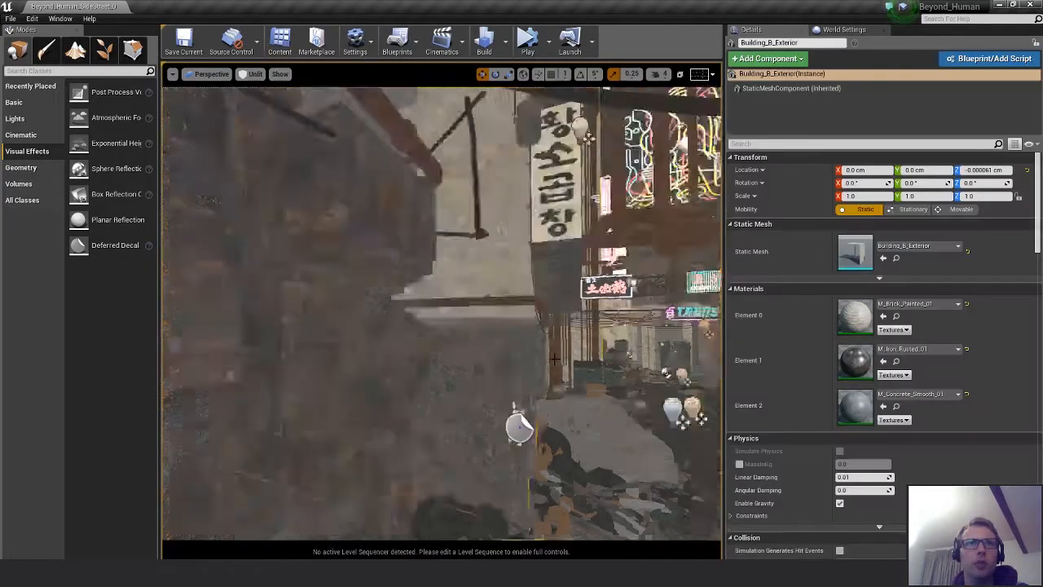
right_drag(604, 512, 640, 523)
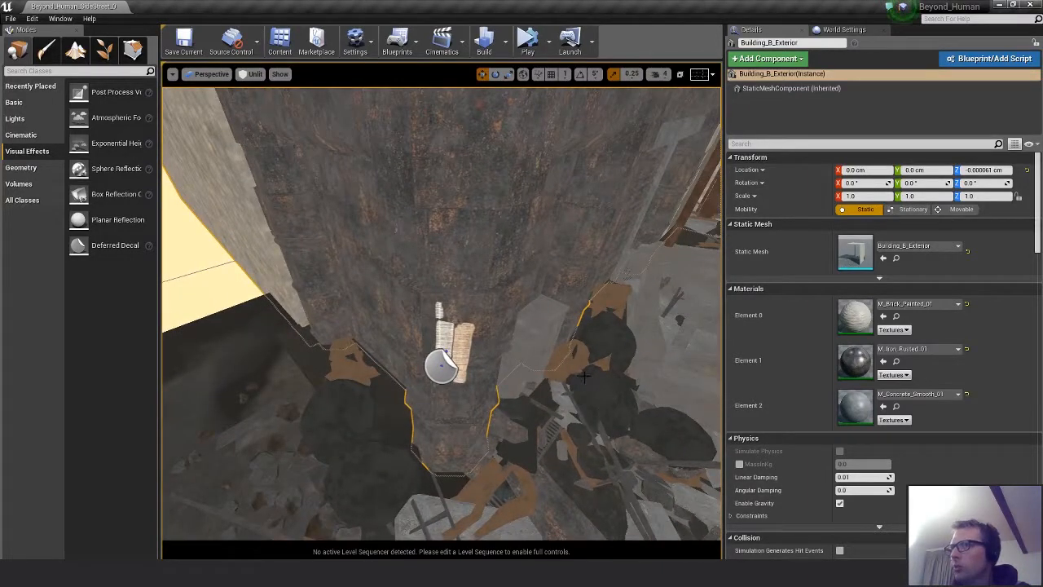
click(442, 359)
right_drag(442, 359, 444, 324)
drag(445, 301, 446, 265)
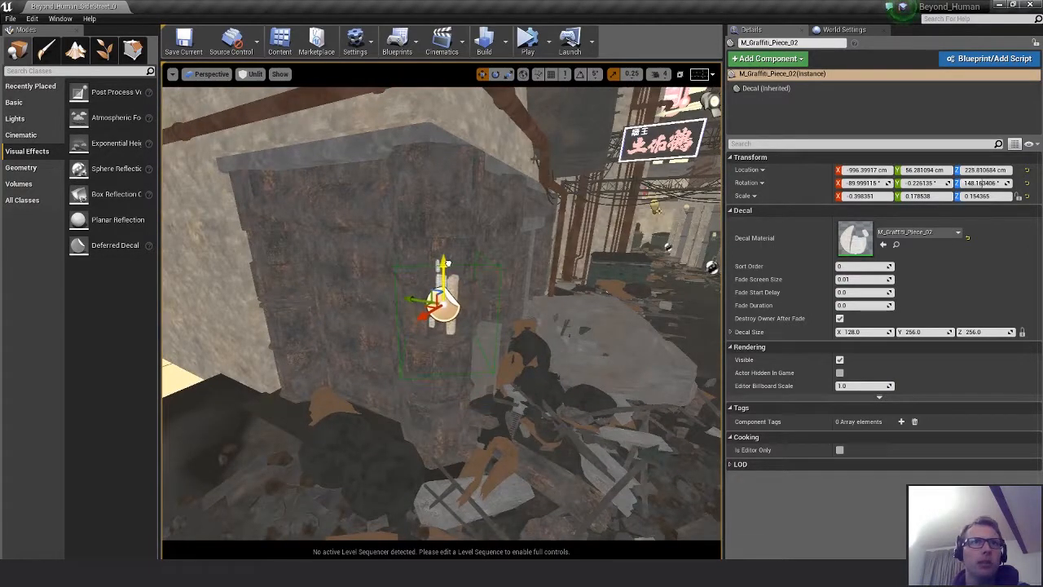
right_drag(546, 373, 526, 358)
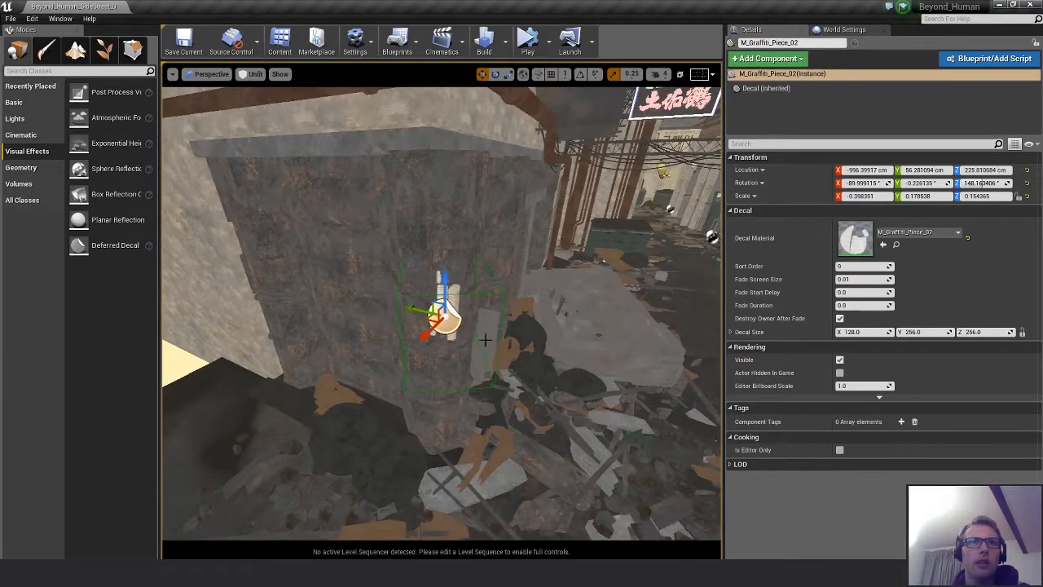
click(558, 366)
key(Escape)
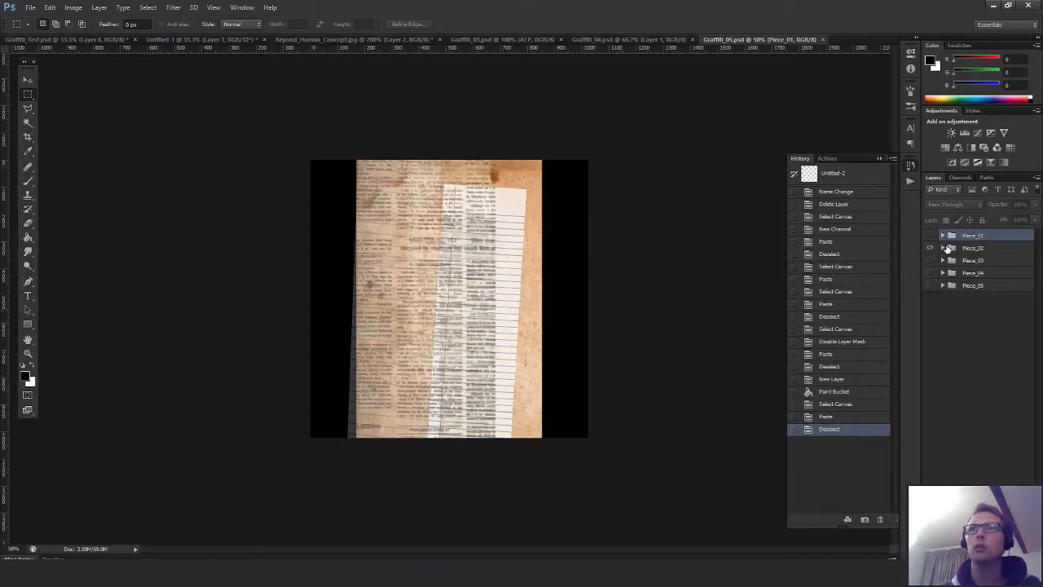
In Photoshop's Graffiti_05.psd, duplicate the ALP layer of the Piece_02 group and place the copy above DIF
click(942, 249)
click(951, 265)
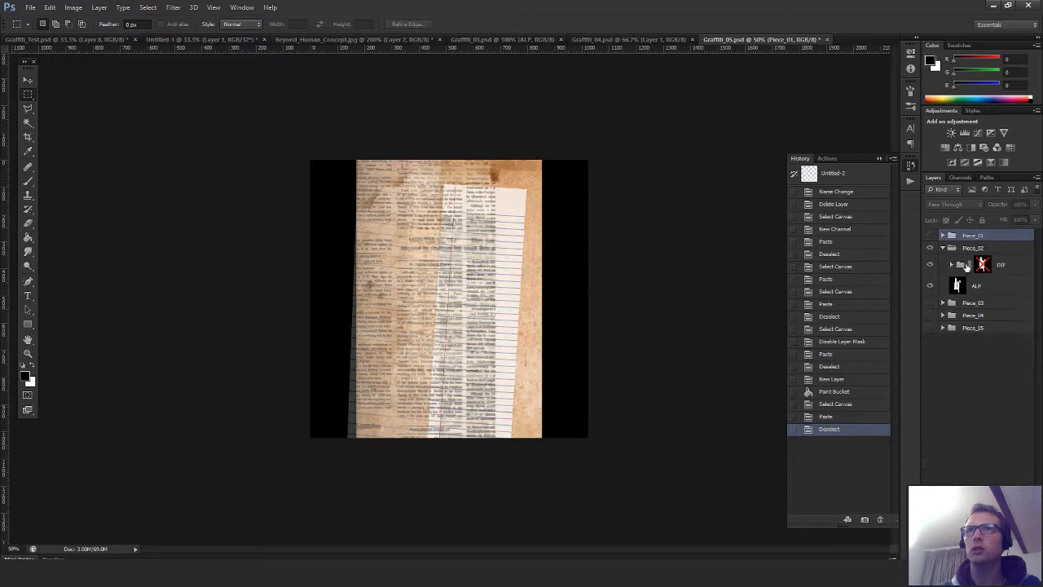
alt+drag(959, 288, 959, 256)
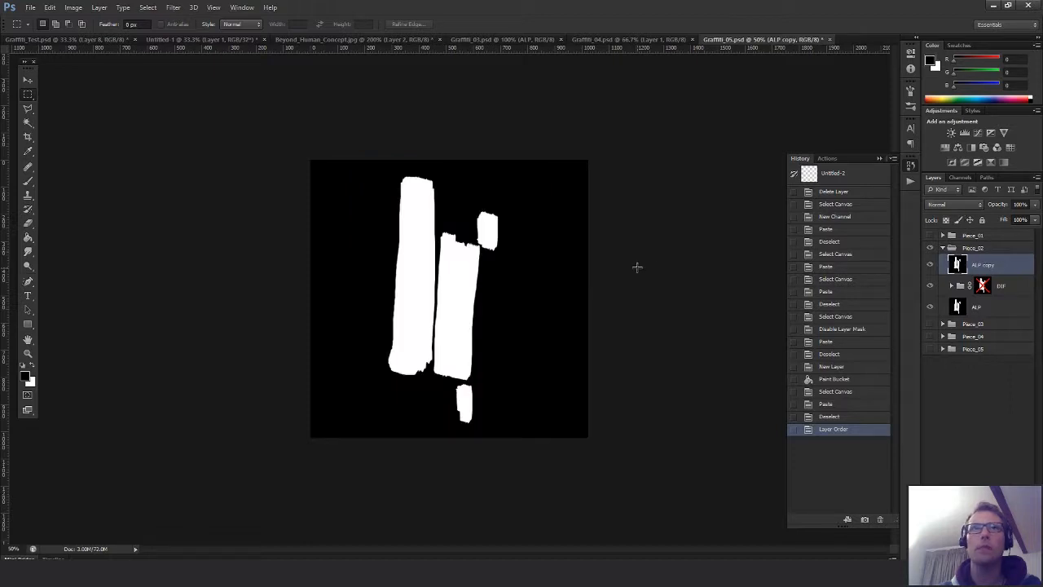
Paint black with the Brush along the middle white strip's inner edge on ALP copy to widen the gap between the two long strips
key(b)
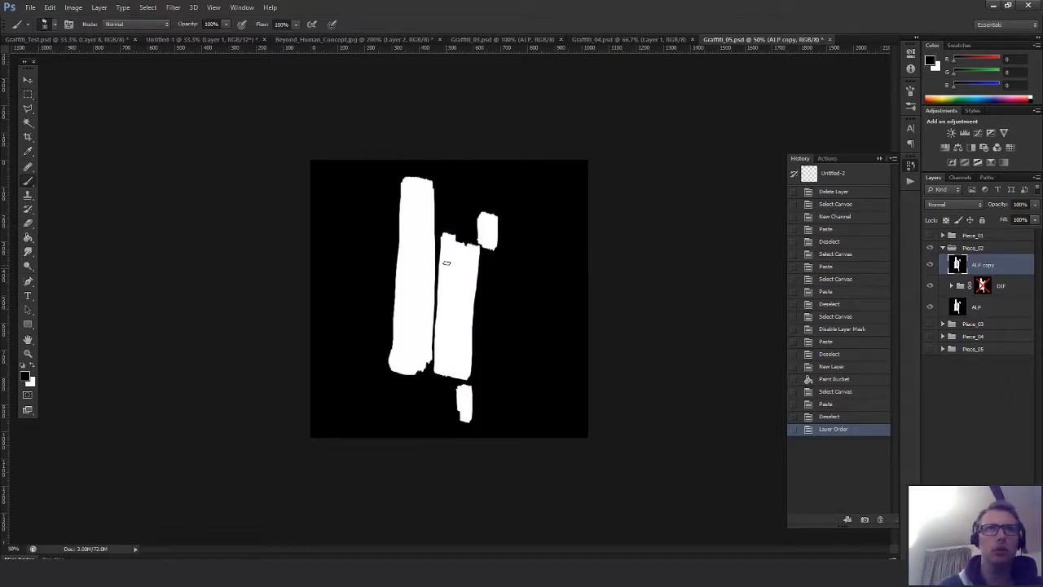
drag(441, 221, 444, 301)
drag(443, 244, 435, 371)
drag(439, 322, 439, 375)
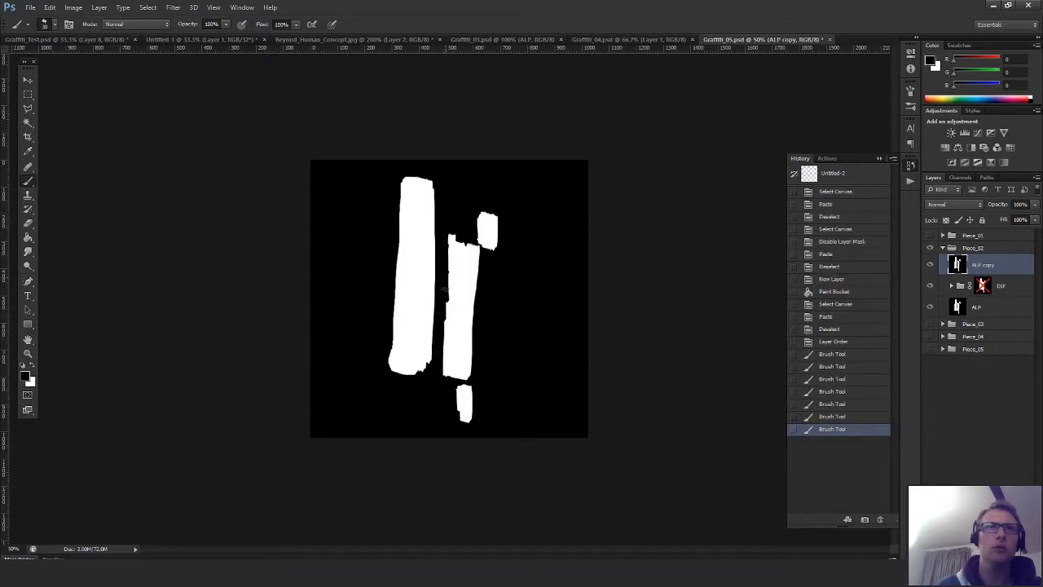
drag(445, 275, 444, 375)
drag(442, 308, 441, 302)
drag(451, 228, 449, 305)
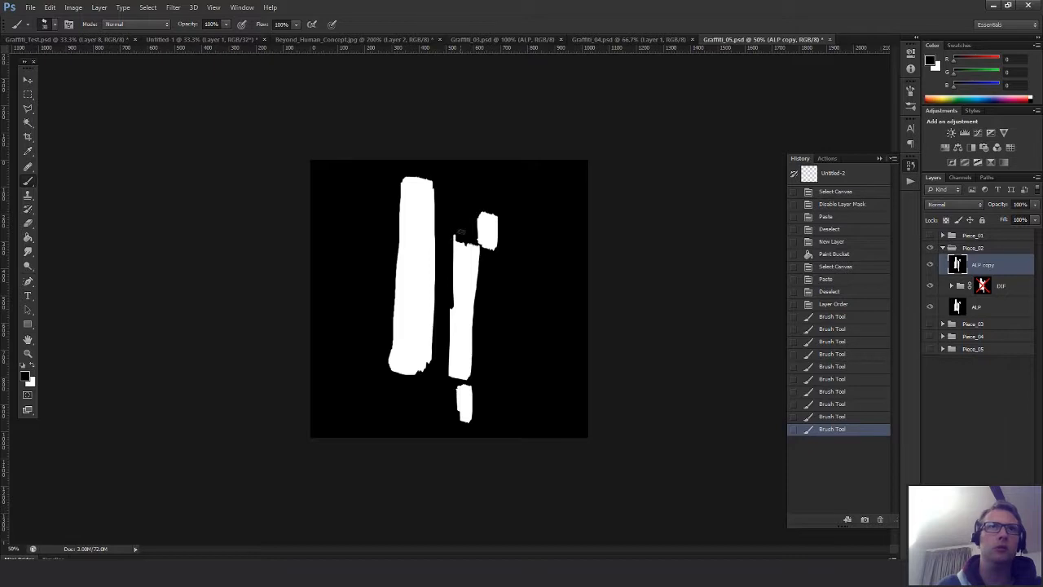
key(ctrl+alt+z)
key(ctrl+alt+z)
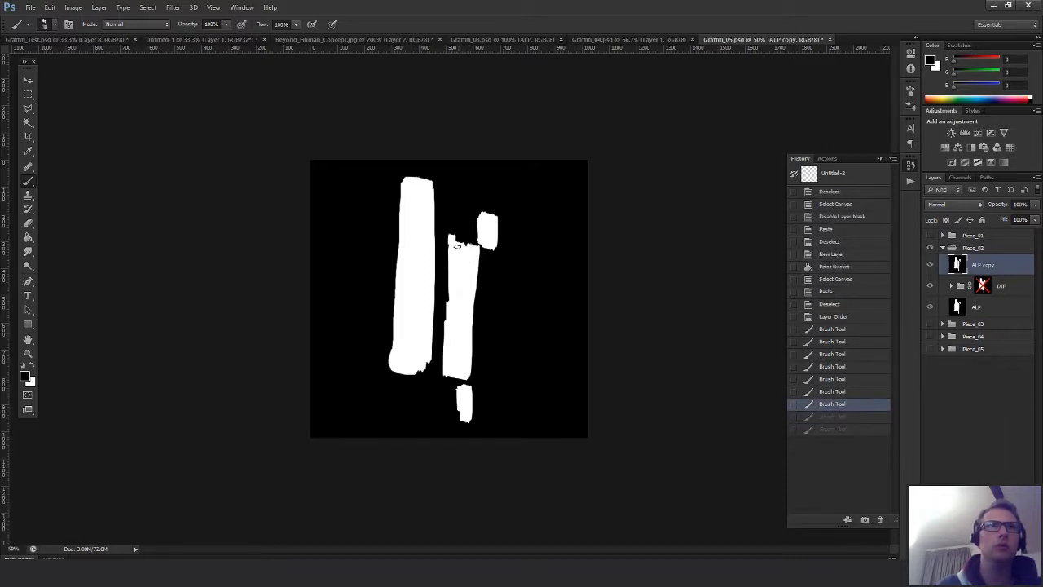
Paint black on ALP copy to cut a notch into the middle strip's upper end and taper its lower end
drag(459, 243, 459, 253)
drag(460, 242, 459, 278)
mouse_move(464, 233)
mouse_down()
mouse_move(463, 269)
mouse_move(470, 246)
mouse_up()
mouse_move(475, 330)
mouse_down()
mouse_move(475, 367)
mouse_move(474, 329)
mouse_move(468, 371)
mouse_move(448, 361)
mouse_move(444, 381)
mouse_up()
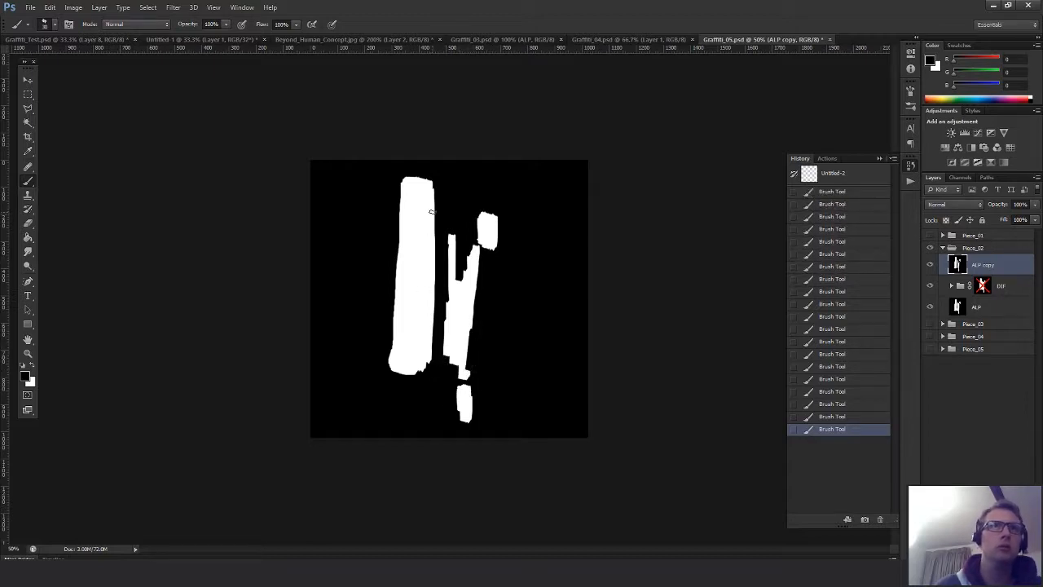
Paint black along both edges of the longest white strip to narrow it and make its outline uneven
drag(433, 212, 432, 250)
drag(436, 193, 429, 266)
drag(435, 213, 430, 265)
drag(396, 235, 396, 326)
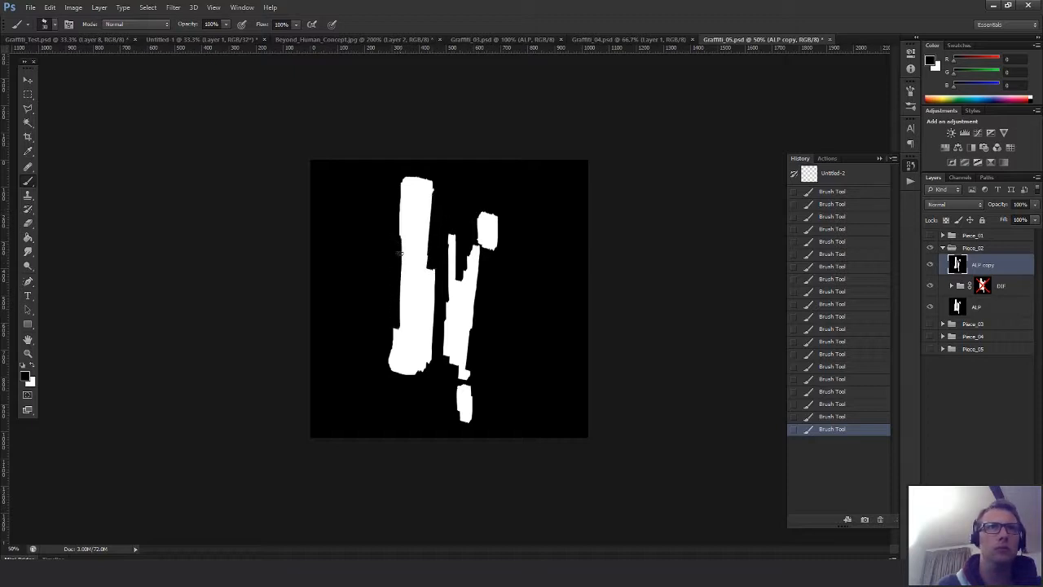
drag(399, 254, 396, 335)
drag(401, 280, 398, 330)
drag(396, 197, 397, 297)
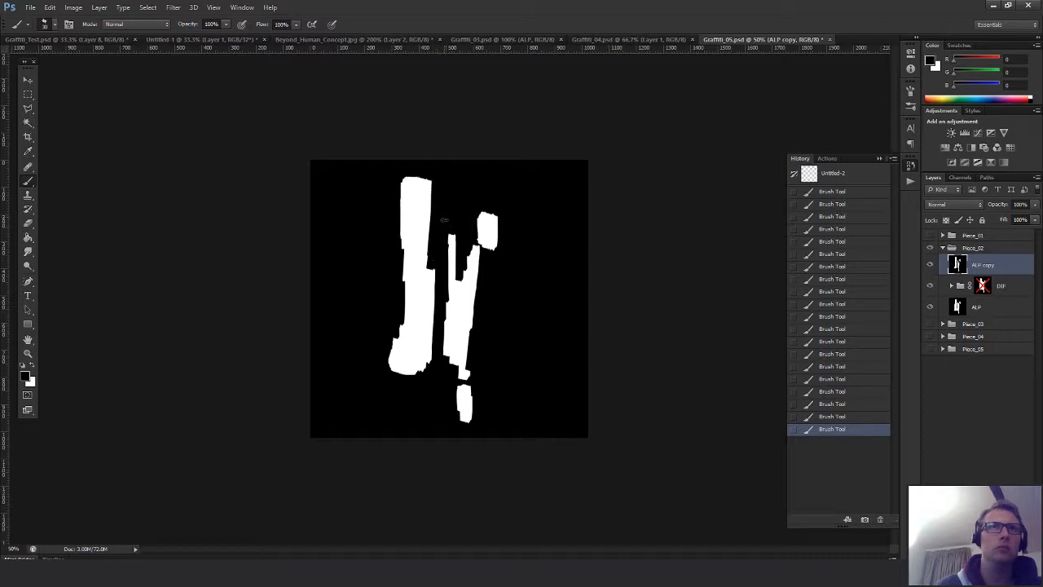
Thin the prong at the middle strip's upper end to a narrow spike and refine the notch beside it
drag(444, 233, 448, 289)
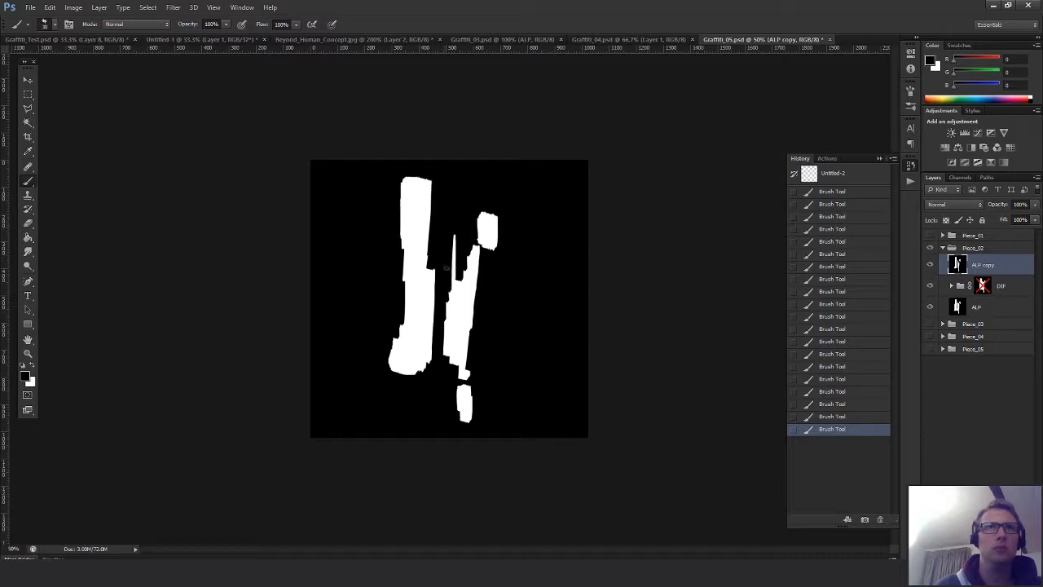
drag(469, 245, 461, 274)
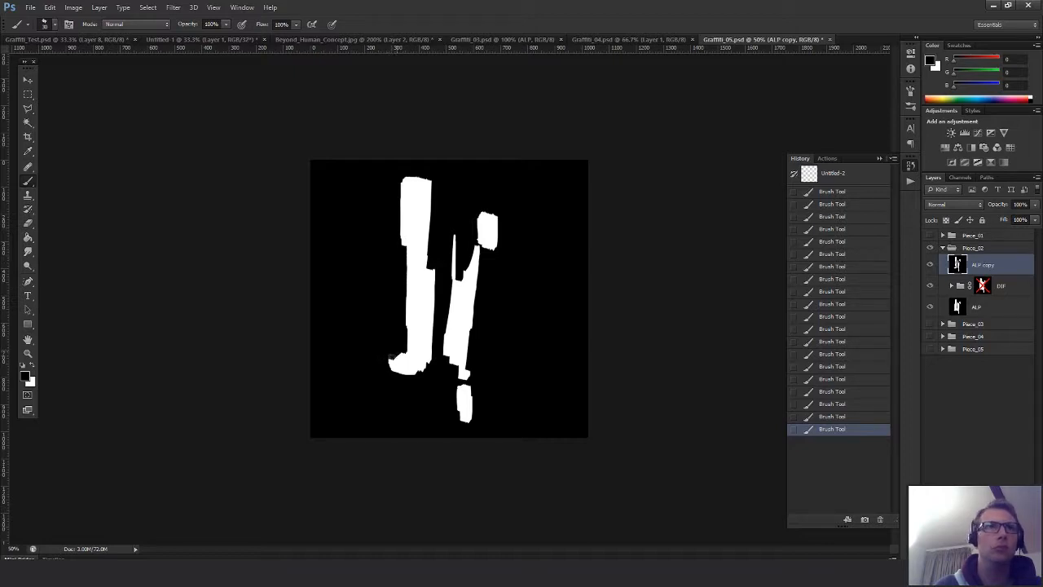
Undo the latest series of black strokes on the longest strip's outer edge and foot
drag(404, 349, 400, 361)
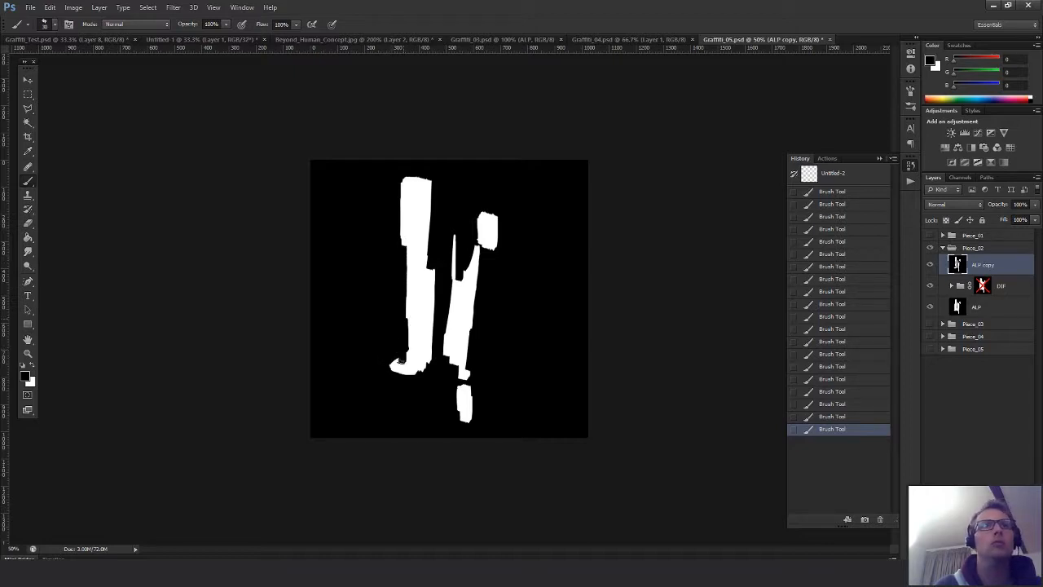
key(ctrl+alt+z)
key(ctrl+alt+z)
key(ctrl+alt+z)
key(ctrl+alt+z)
key(ctrl+alt+z)
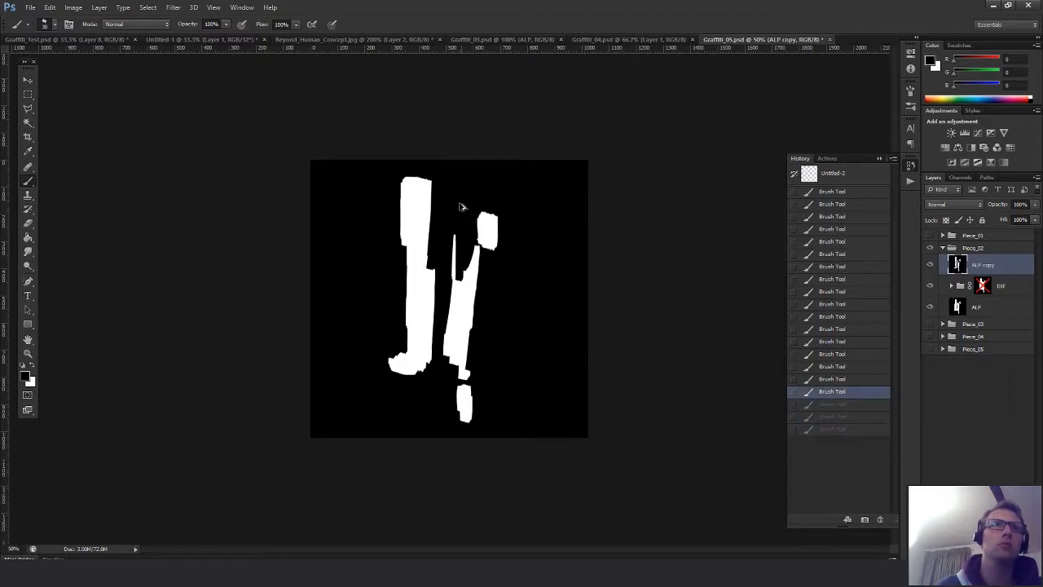
key(ctrl+alt+z)
key(ctrl+alt+z)
key(ctrl+alt+z)
key(ctrl+alt+z)
key(ctrl+alt+z)
key(ctrl+alt+z)
key(ctrl+alt+z)
key(ctrl+alt+z)
key(ctrl+alt+z)
key(ctrl+alt+z)
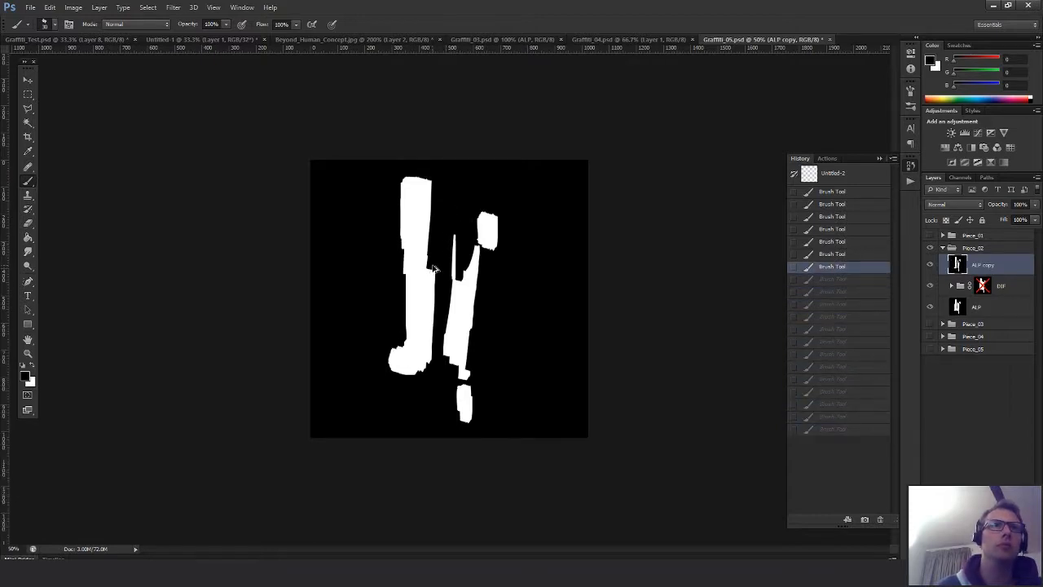
key(ctrl+alt+z)
key(ctrl+alt+z)
key(ctrl+alt+z)
key(ctrl+alt+z)
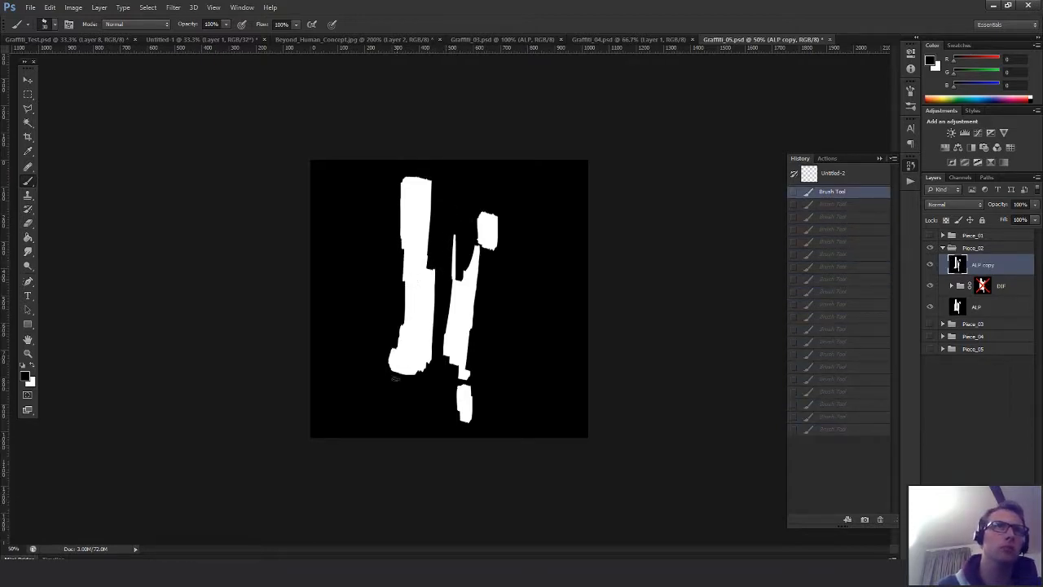
Paint black along the longest strip's outer edge so it flares smoothly towards the foot
click(399, 305)
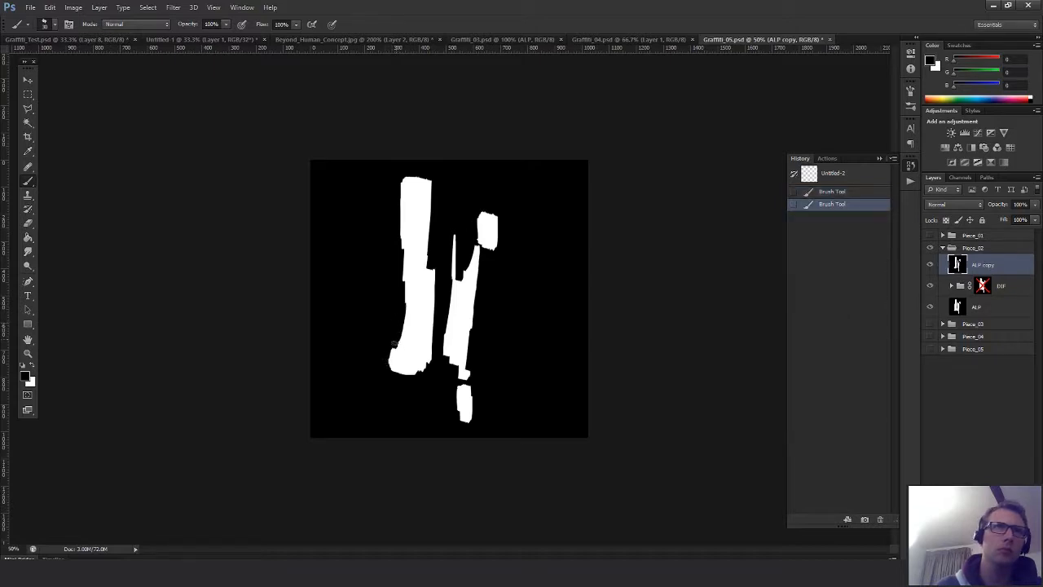
drag(393, 344, 391, 364)
mouse_move(399, 272)
mouse_down()
mouse_move(403, 255)
mouse_move(401, 287)
mouse_up()
click(403, 251)
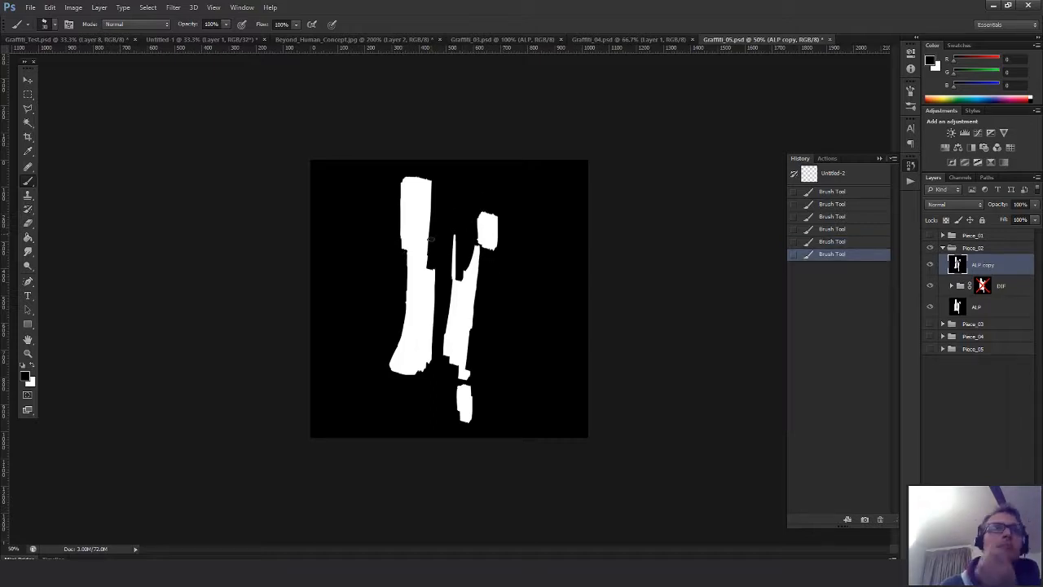
Trim the longest strip's inner edge in black at its upper end and beside its foot
click(435, 179)
click(430, 183)
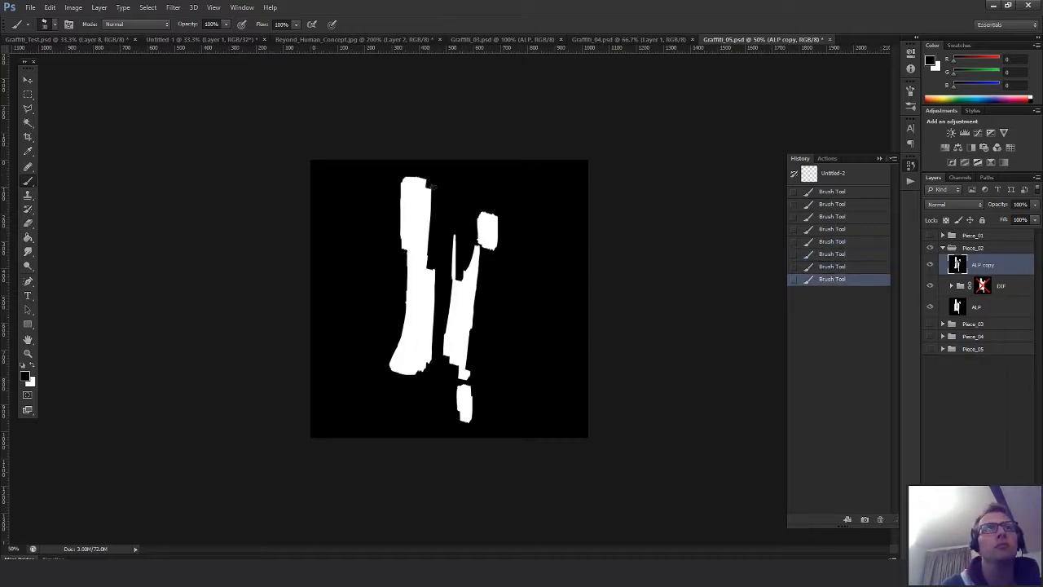
drag(430, 173, 428, 207)
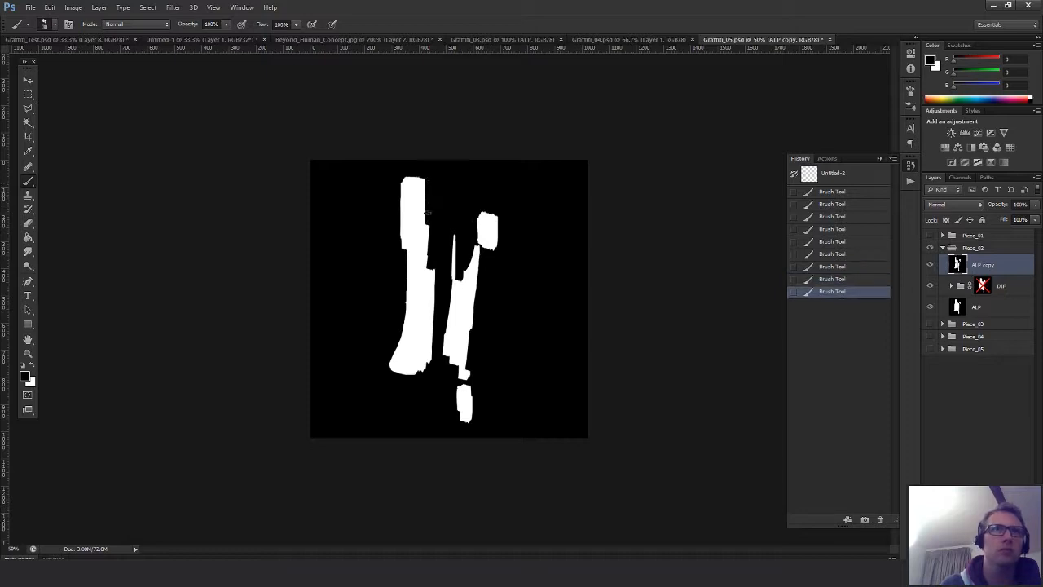
click(428, 210)
click(429, 213)
click(430, 363)
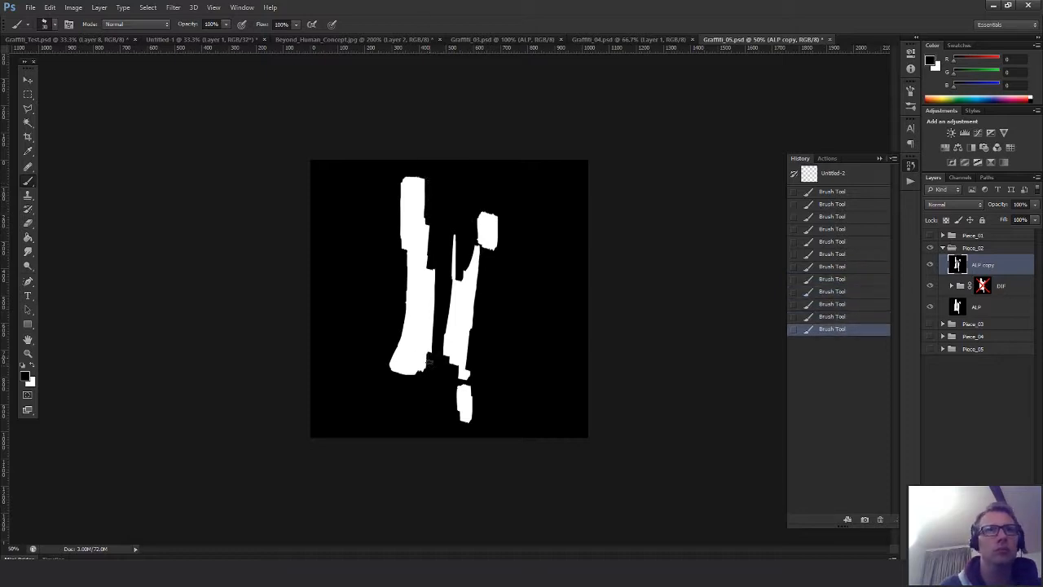
click(430, 361)
click(428, 364)
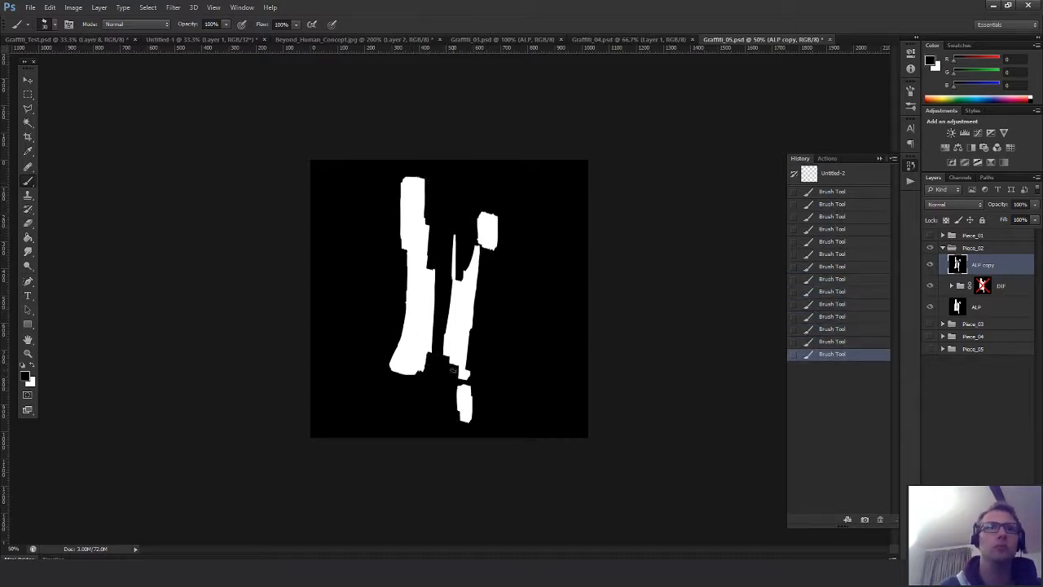
Paint black along the middle strip's lower inner edge to narrow it, and nick its outer edge
click(453, 368)
drag(444, 331, 444, 353)
click(447, 312)
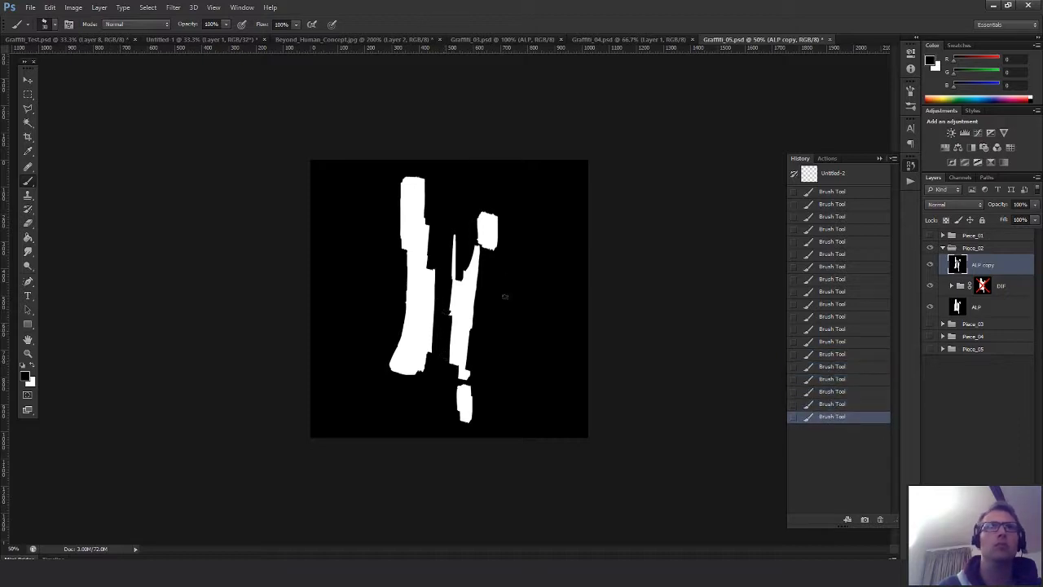
drag(479, 287, 480, 278)
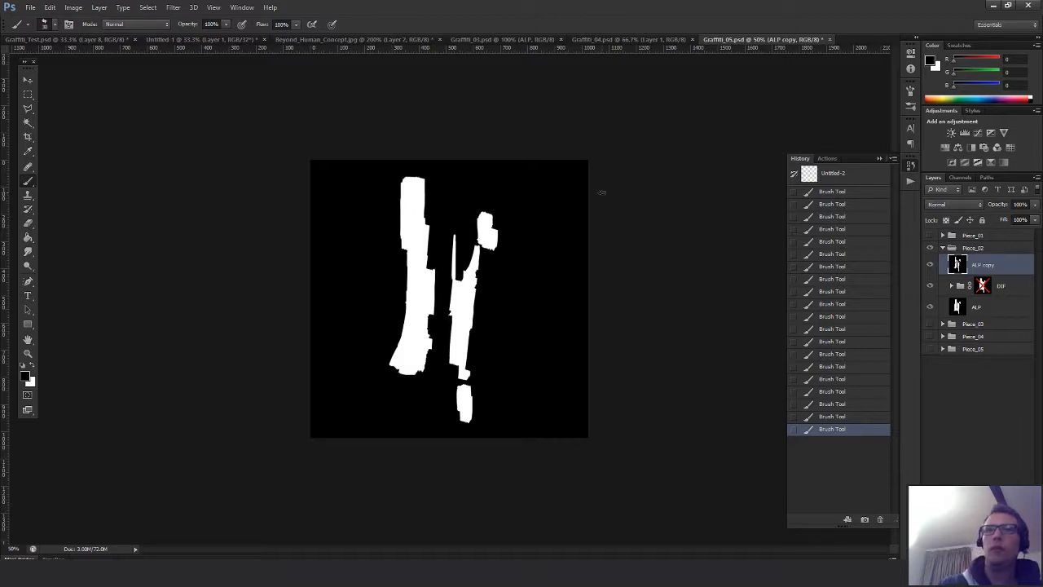
Marquee-select the longest strip, move it slightly right and down, deselect, and fill the exposed gap with black
key(m)
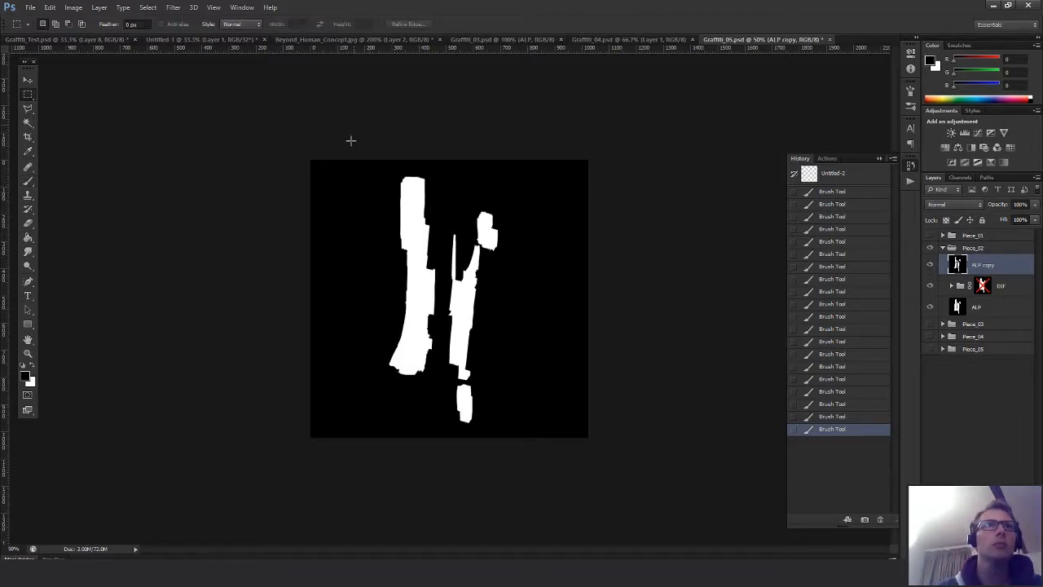
drag(354, 160, 444, 412)
key(v)
drag(416, 314, 423, 324)
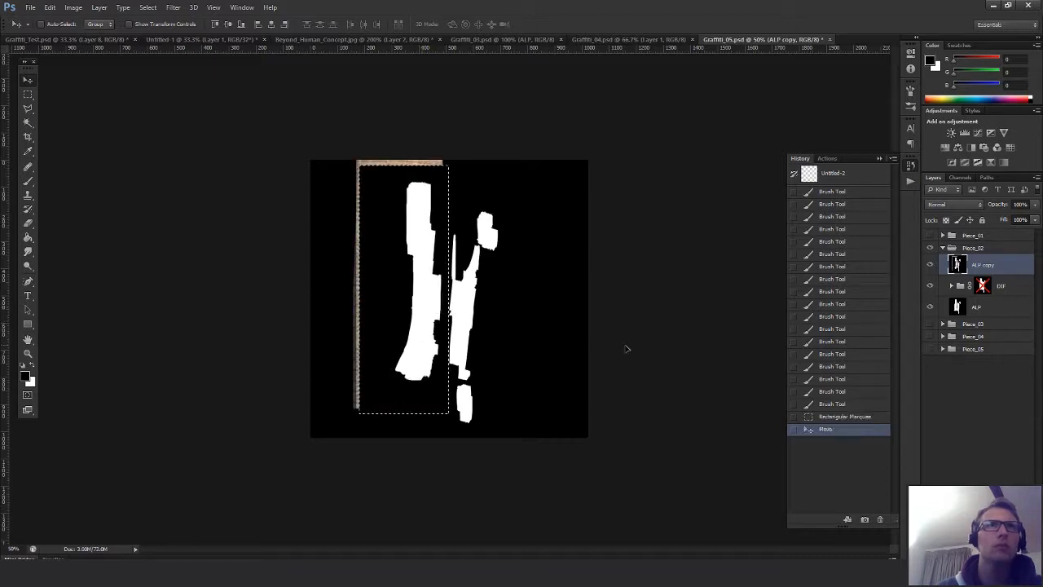
key(m)
click(583, 308)
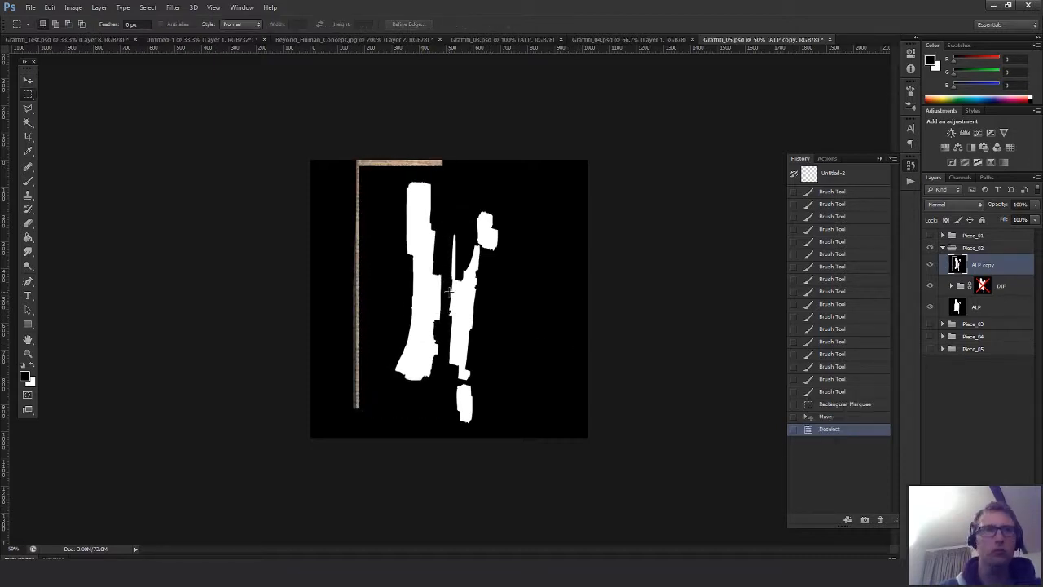
key(g)
click(358, 272)
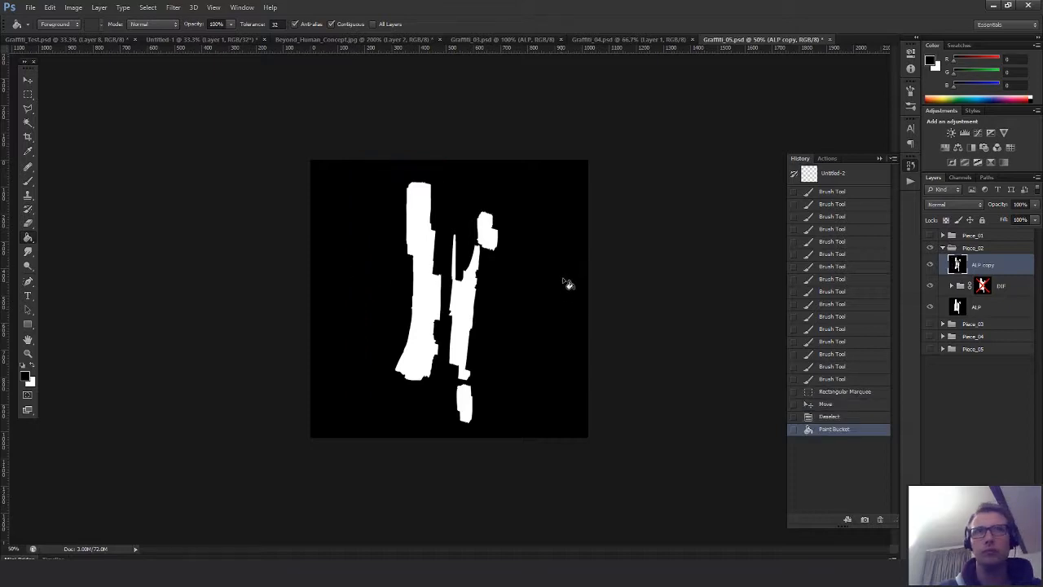
Copy the whole ALP copy mask, hide that layer, and paste the mask into the Alpha 1 channel
key(m)
key(ctrl+a)
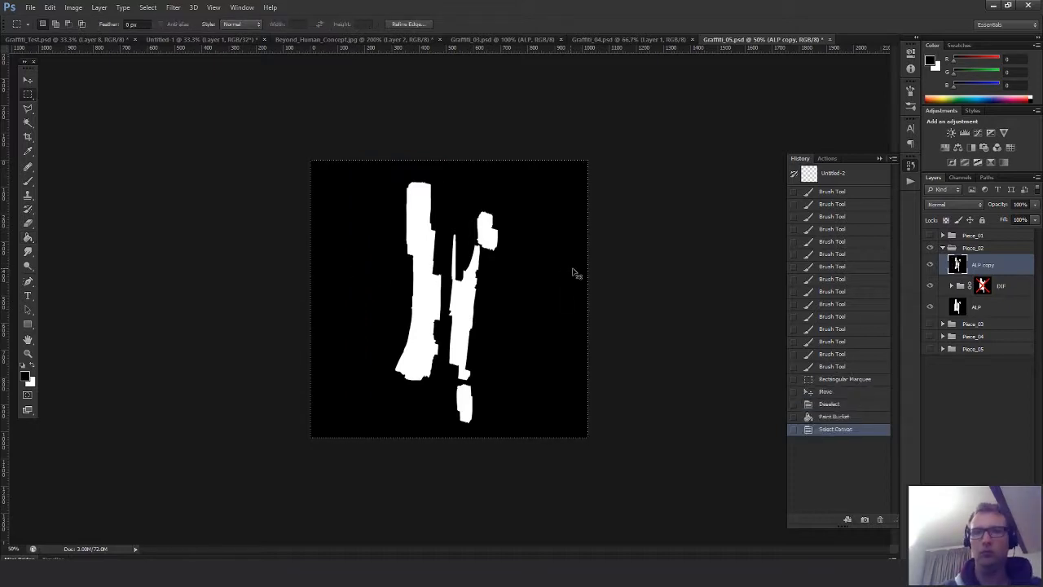
click(929, 265)
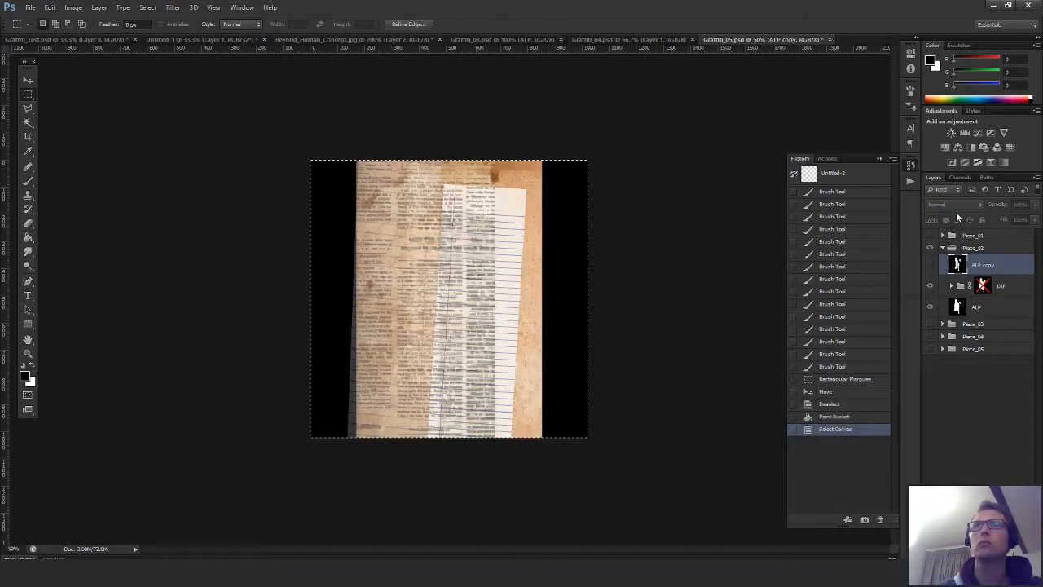
click(959, 177)
click(966, 273)
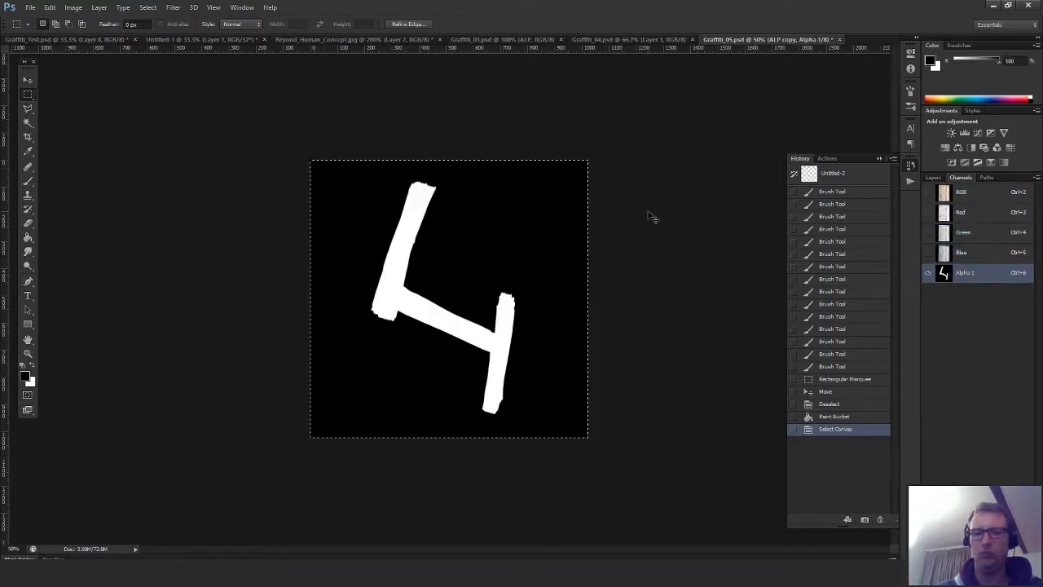
key(ctrl+v)
key(ctrl+d)
Save the image as a Targa with alpha channels, replacing T_Graffiti_Piece_02_BaseColor in the Signs Exports folder
key(ctrl+shift+s)
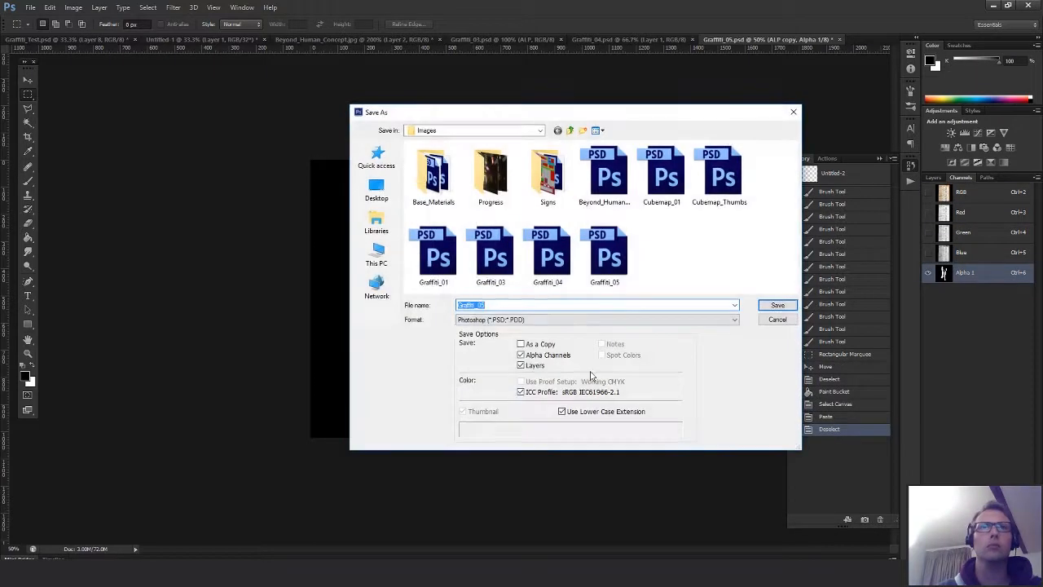
click(569, 322)
click(491, 489)
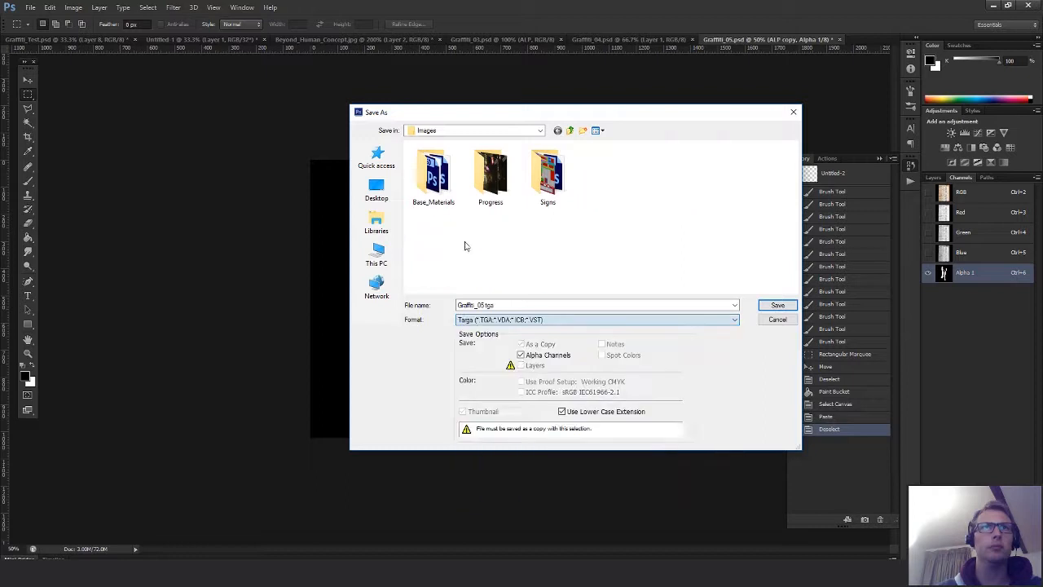
double_click(547, 171)
double_click(419, 158)
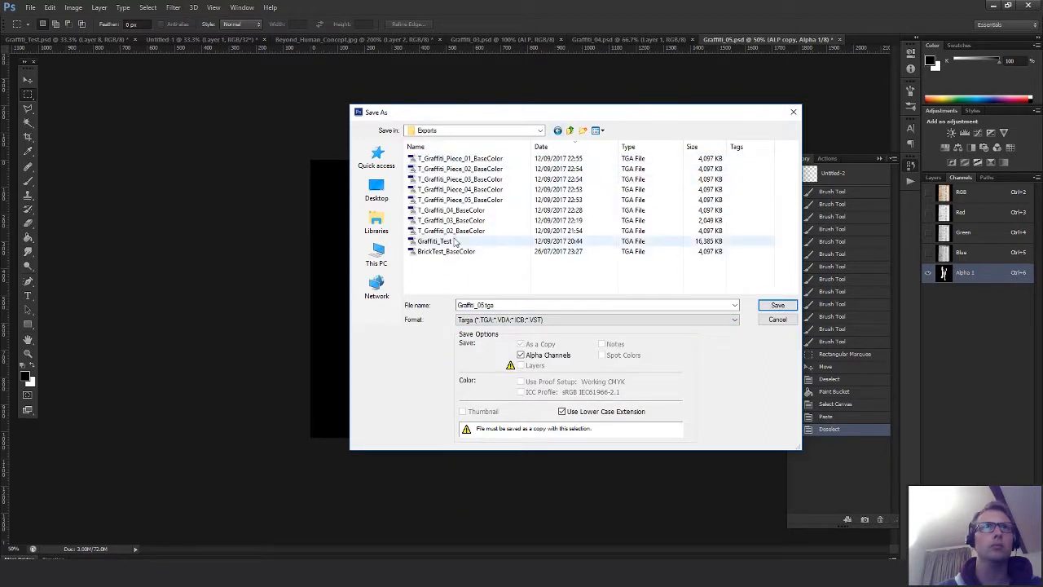
click(489, 169)
click(775, 305)
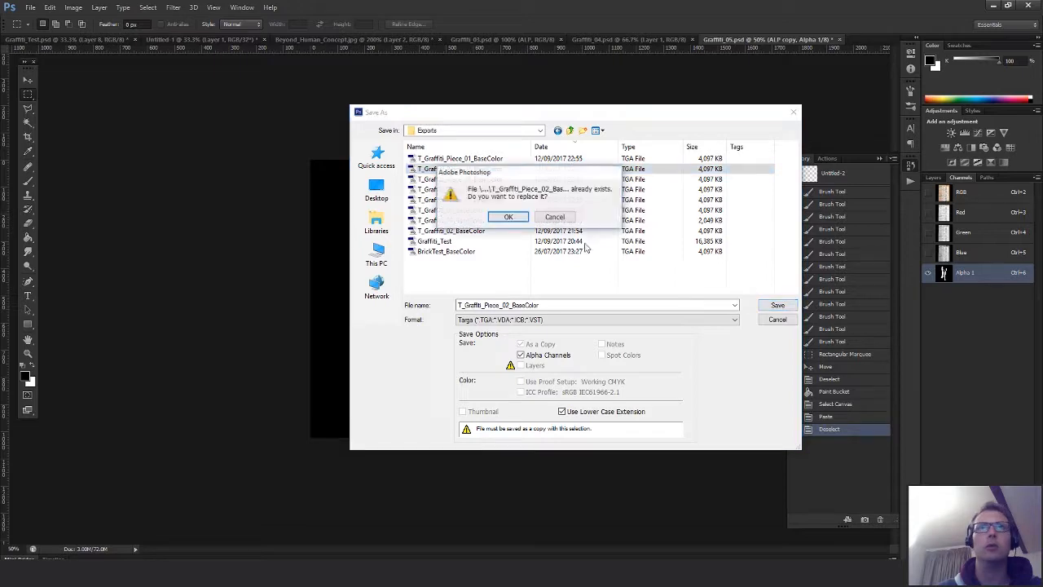
click(508, 219)
click(563, 191)
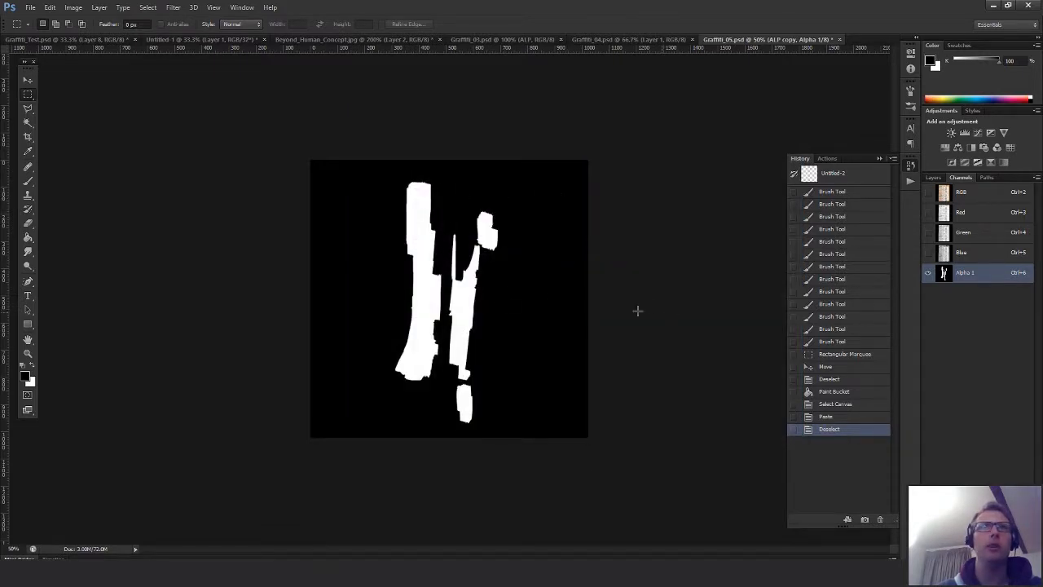
Switch to the Unreal Editor, check the piloted camera viewport, and select the M_Graffiti_Piece_02 decal on the corner
key(alt+Tab)
click(383, 241)
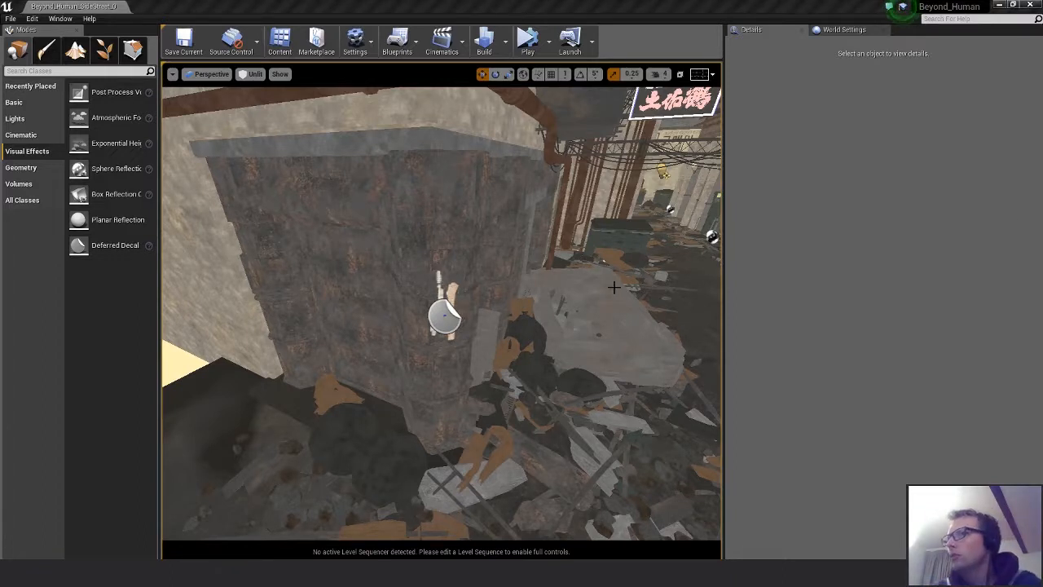
click(451, 324)
drag(1042, 205, 799, 199)
key(Escape)
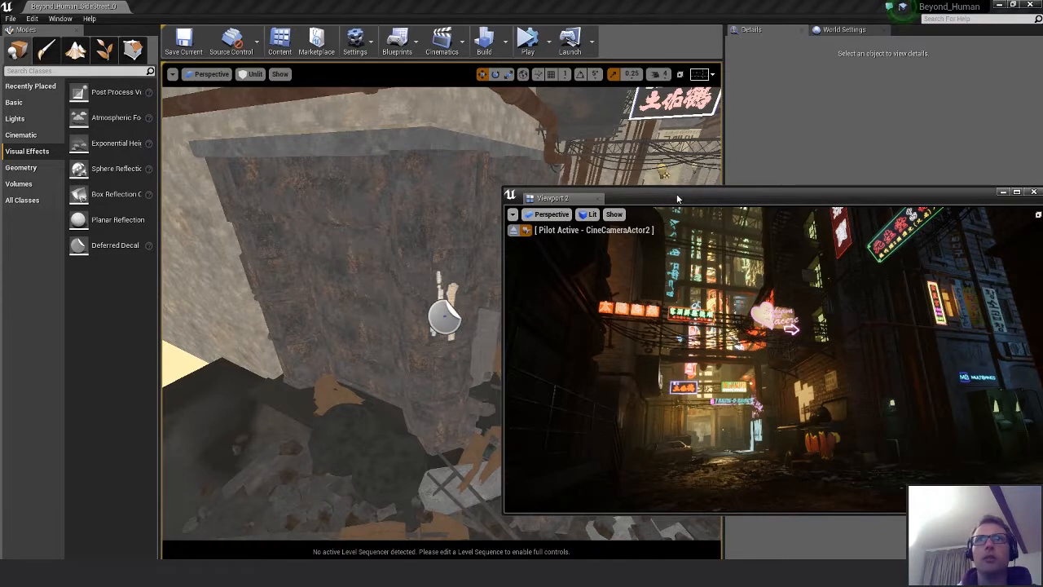
drag(678, 197, 1042, 196)
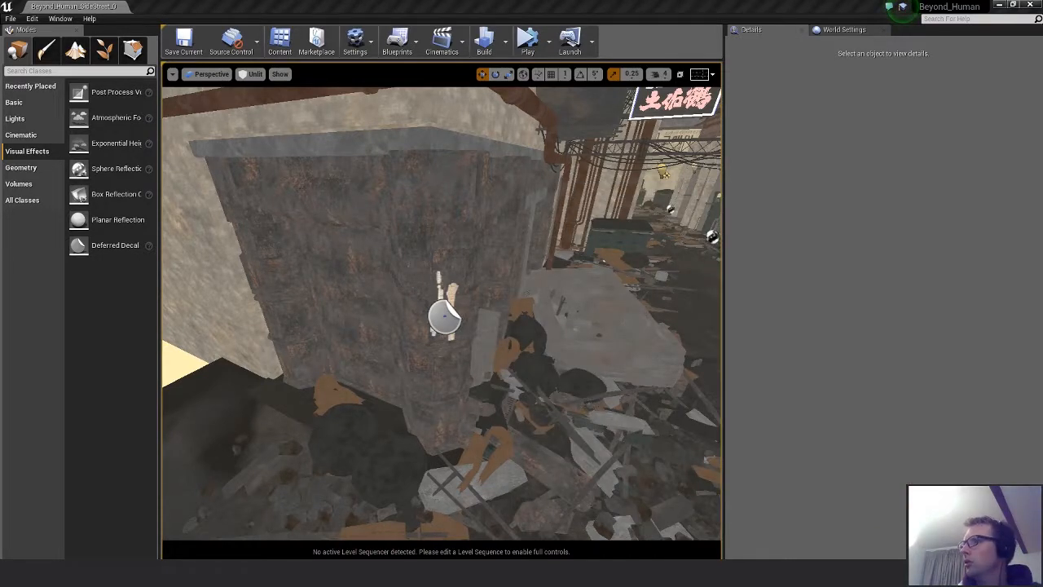
click(446, 314)
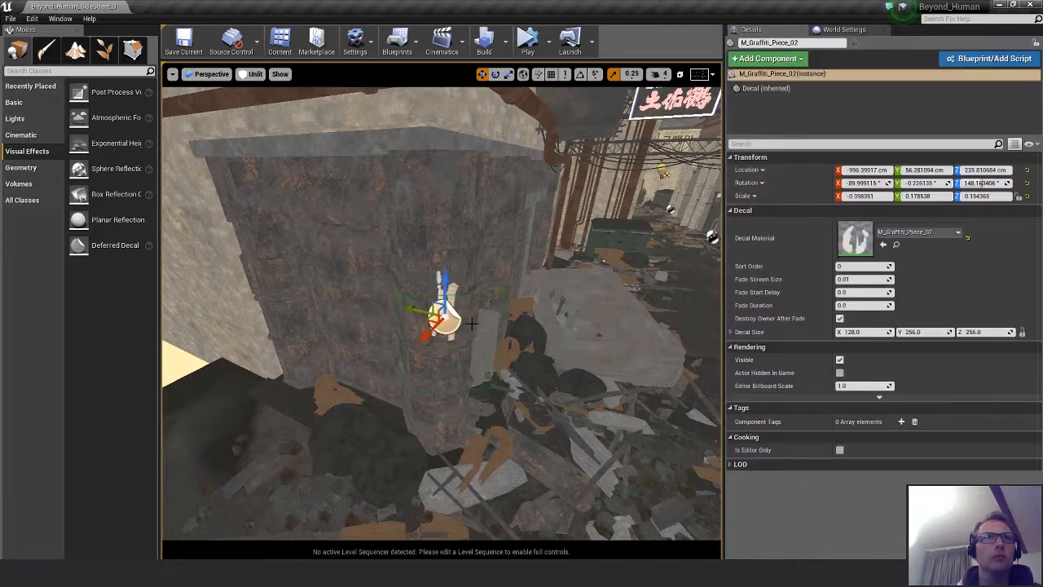
Scale the M_Graffiti_Piece_02 decal to about 0.124 in Z and lower it on the building corner to about 195 cm in Z
key(r)
drag(408, 317, 452, 294)
key(w)
key(Escape)
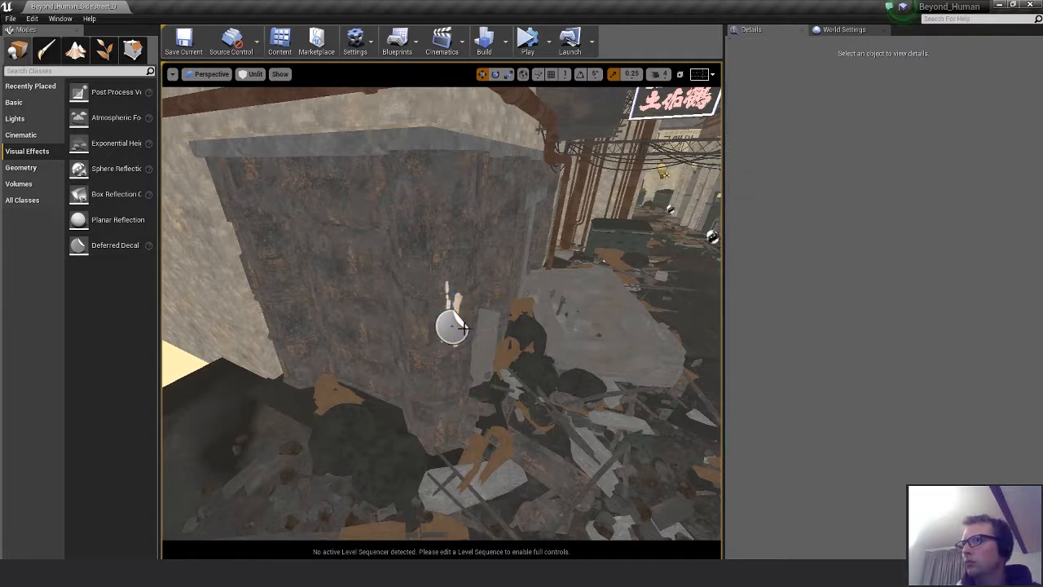
click(451, 327)
drag(455, 295, 456, 304)
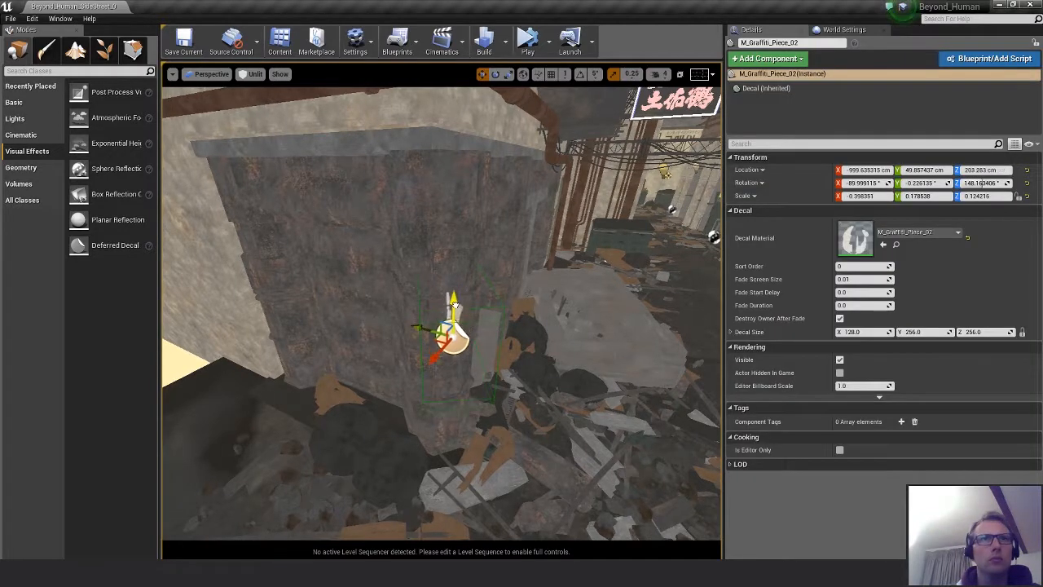
key(Escape)
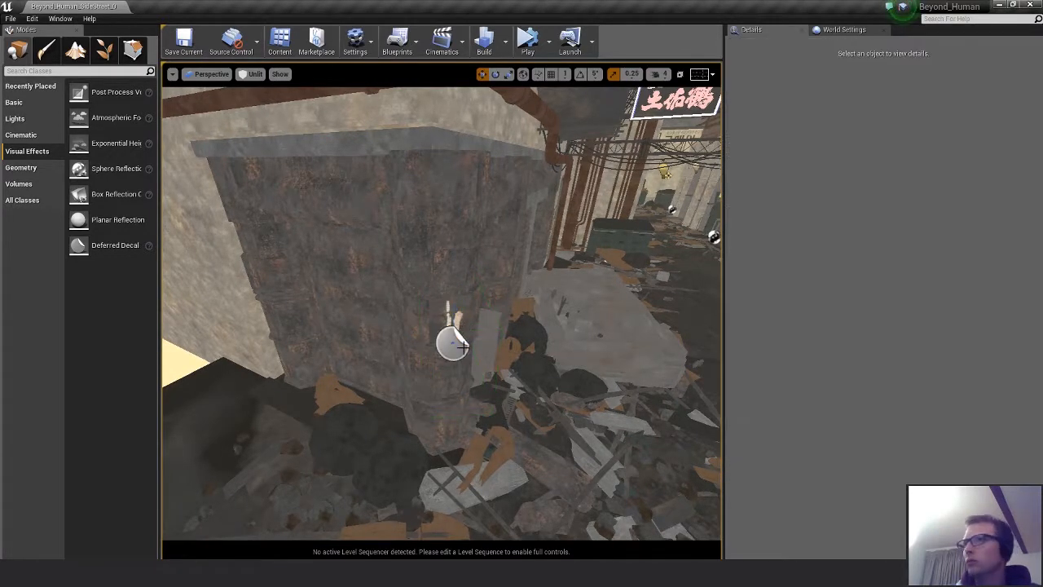
Stretch the M_Graffiti_Piece_02 decal to a Z scale of about 0.149, deselect it, and check the result up close
click(459, 345)
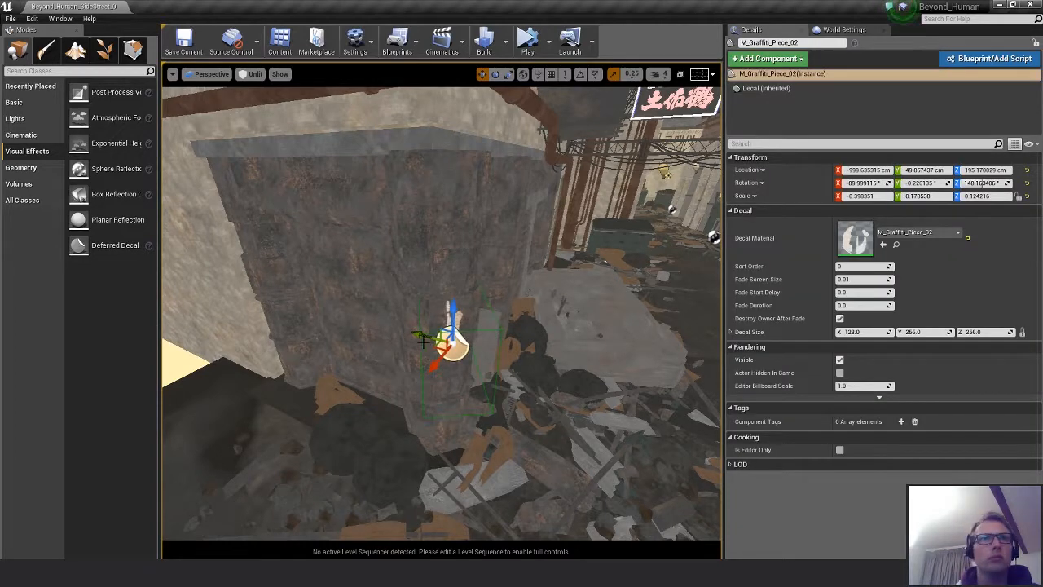
key(r)
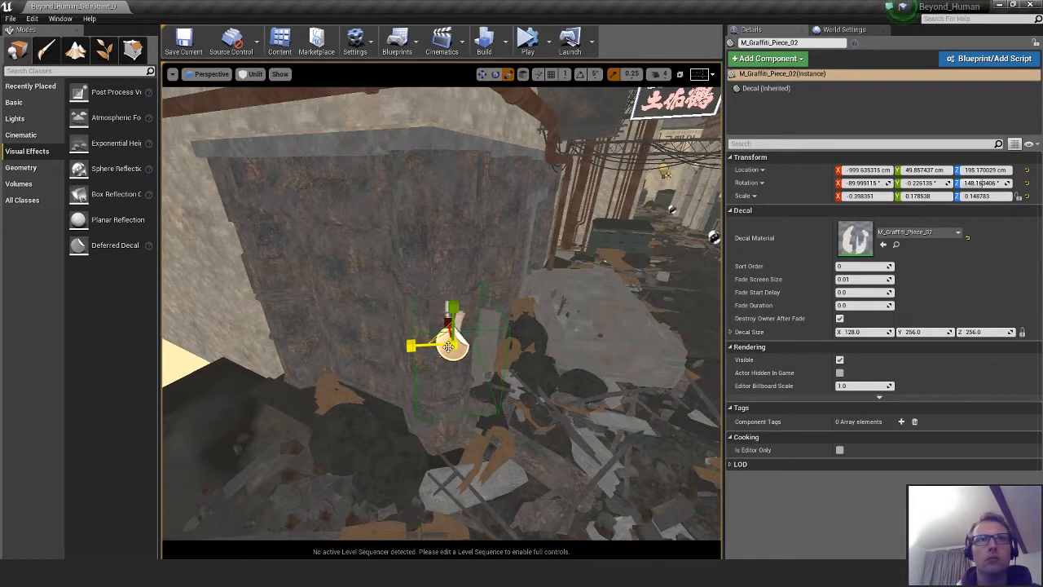
key(Escape)
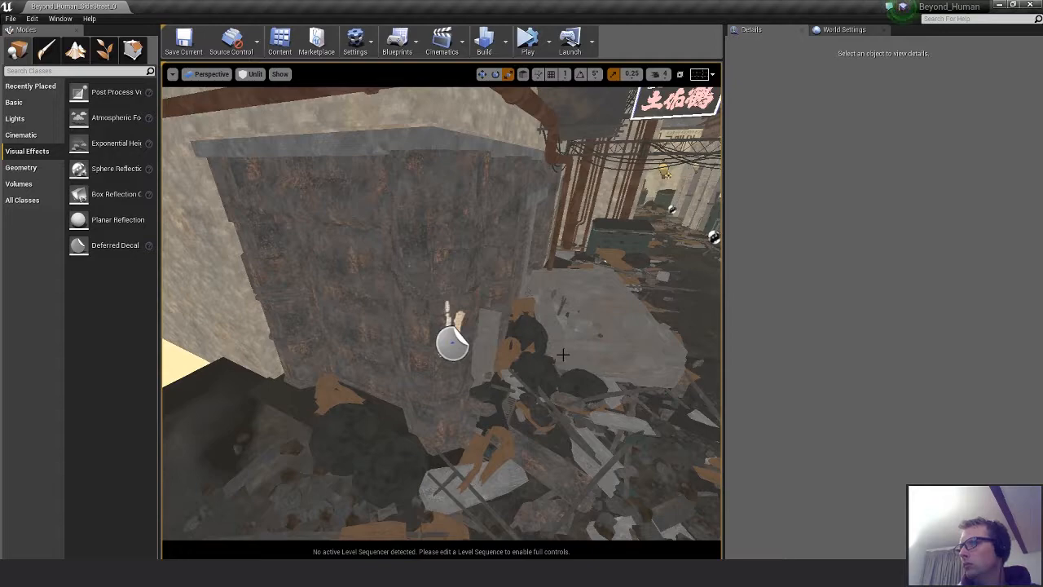
scroll(471, 377, up, 3)
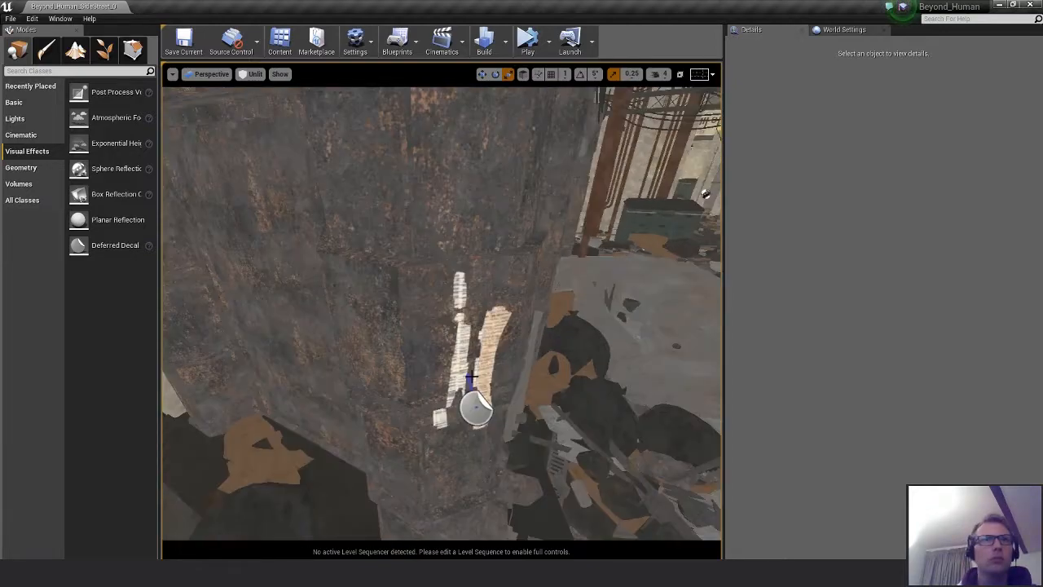
key(w)
scroll(539, 370, down, 5)
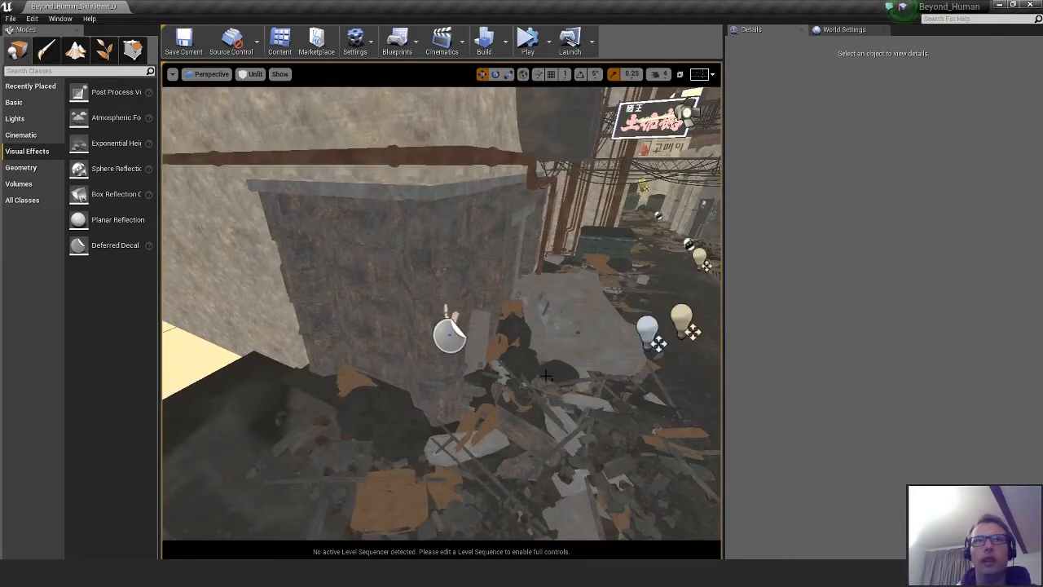
Examine the brick wall's poster decal and the graffiti on the dumpster while looking over the alley
right_drag(546, 376, 763, 427)
click(522, 267)
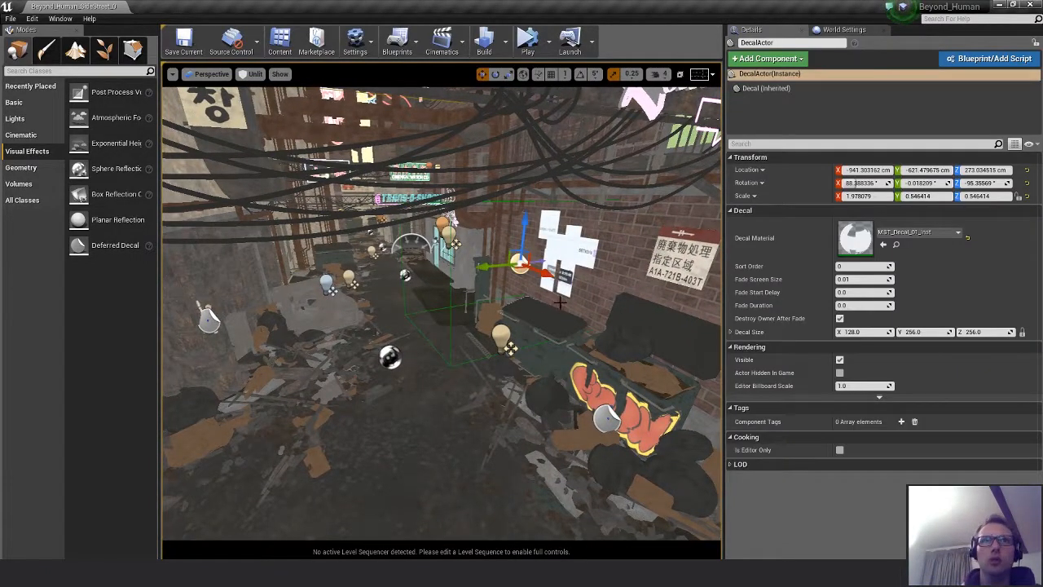
right_drag(522, 267, 486, 240)
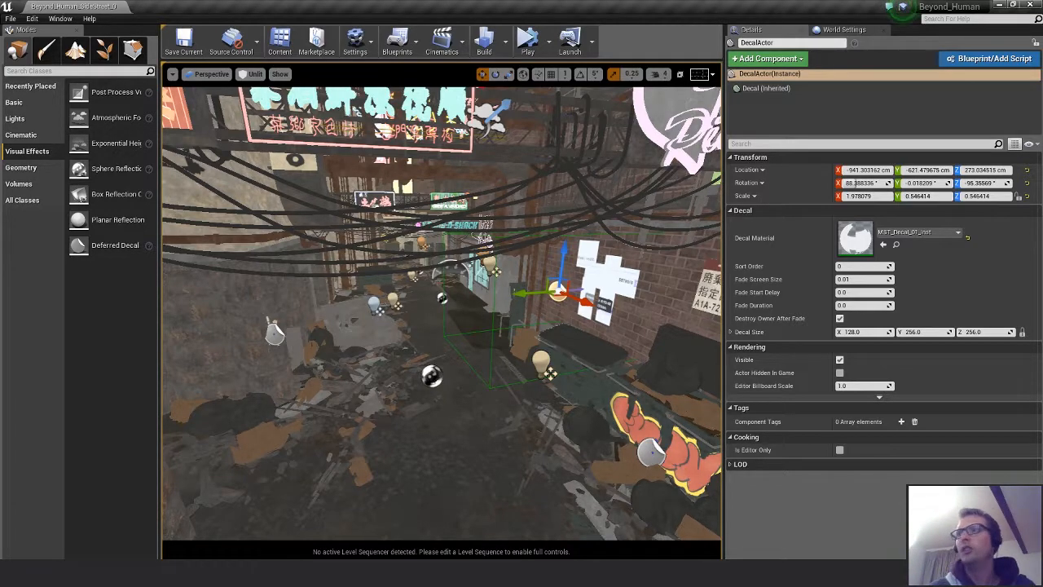
right_drag(502, 357, 526, 362)
key(w)
key(w)
key(w)
key(w)
key(s)
key(w)
key(s)
key(w)
key(s)
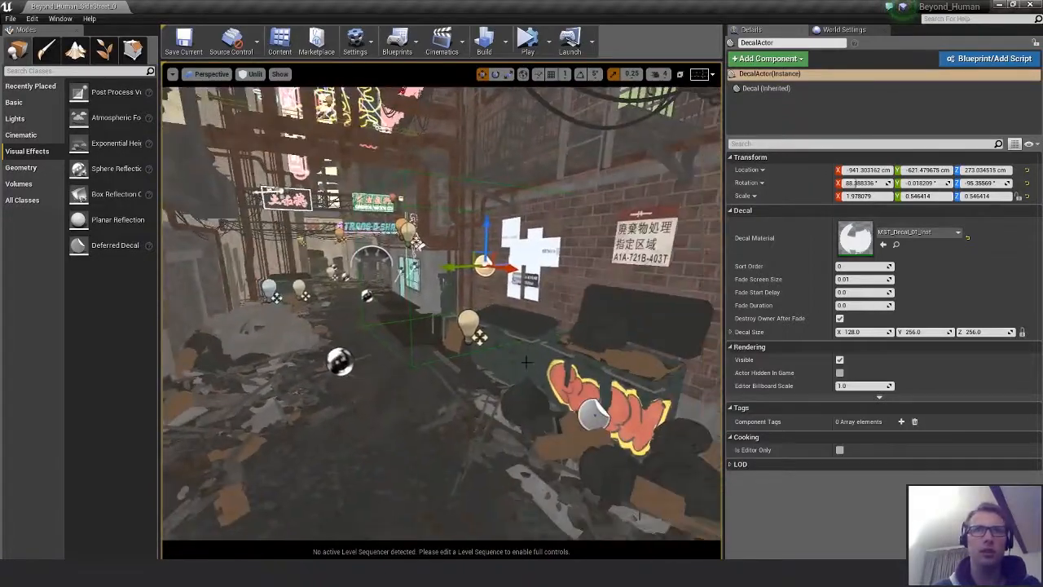
Select the M_Graffiti_03 decal on the dumpster and move it across the alley to the wrecked car
click(603, 420)
drag(603, 420, 275, 344)
key(w)
right_drag(407, 378, 364, 432)
scroll(411, 378, up, 1)
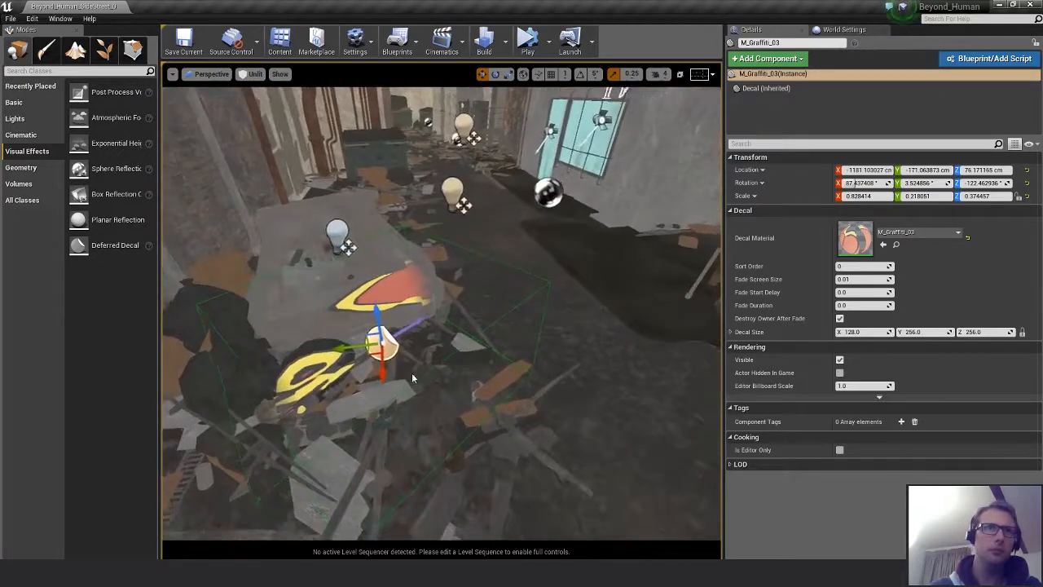
Rotate the M_Graffiti_03 decal to about 92.5°, -12.4°, 162° so it projects onto the near end of the wrecked car
right_drag(411, 378, 383, 378)
key(a)
key(e)
drag(457, 389, 541, 354)
alt+drag(505, 353, 481, 447)
drag(420, 266, 424, 395)
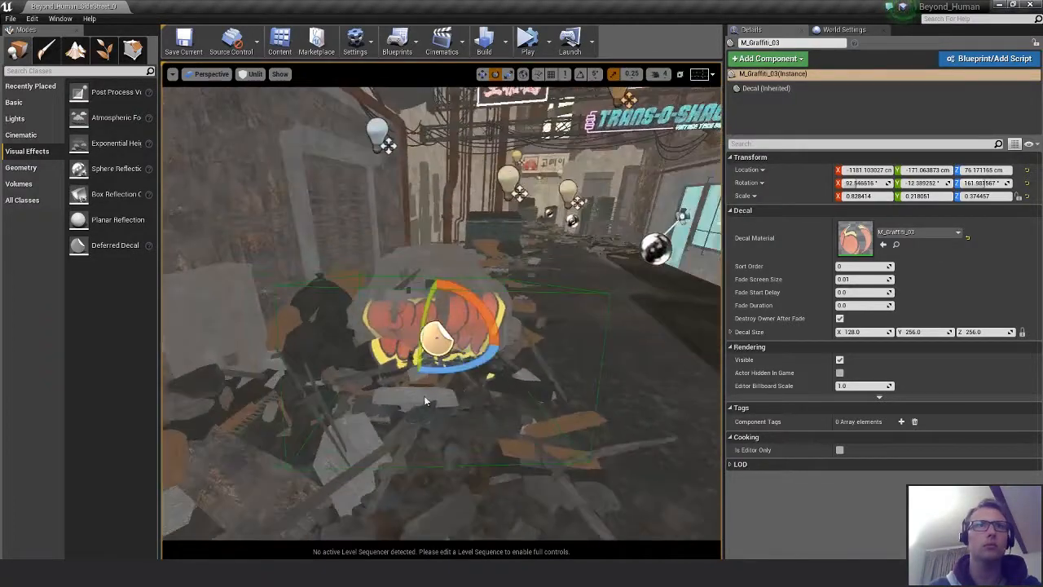
scroll(423, 395, up, 2)
mouse_move(437, 398)
middle_down()
mouse_move(489, 397)
mouse_move(432, 402)
middle_up()
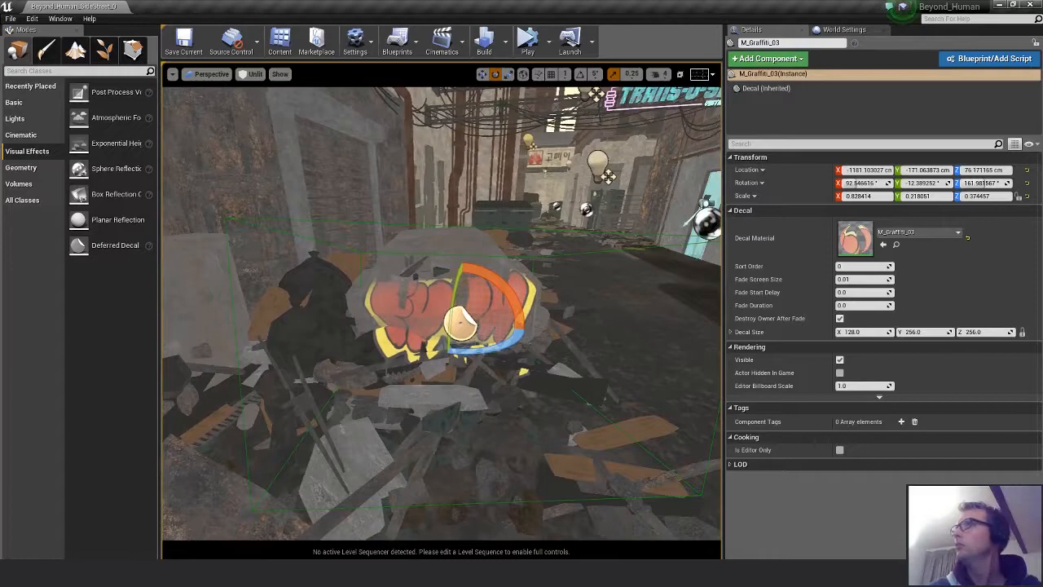
Shift the M_Graffiti_03 decal horizontally to line it up with the near end of the wrecked car
alt+drag(345, 264, 431, 358)
key(space)
key(space)
drag(480, 332, 582, 322)
click(473, 301)
alt+drag(473, 301, 520, 308)
click(583, 326)
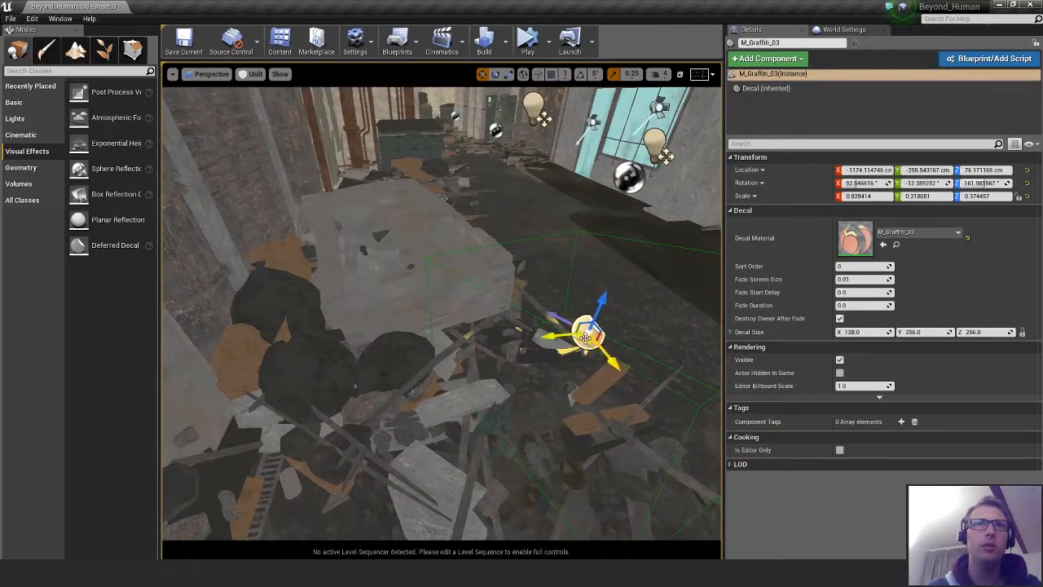
drag(585, 330, 587, 391)
Scale the M_Graffiti_03 decal to about 0.388 in X and 0.14 in Y
key(r)
key(w)
key(r)
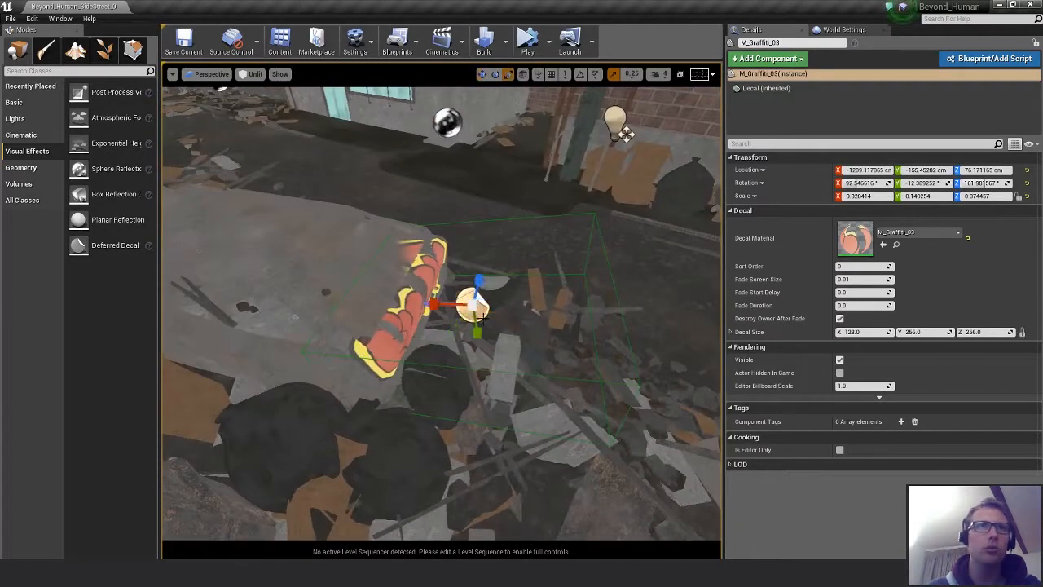
drag(432, 304, 334, 244)
Position the M_Graffiti_03 decal on the end of the car at about X -1236, Y -145, Z 60 cm
key(w)
alt+drag(503, 365, 471, 365)
drag(418, 286, 440, 305)
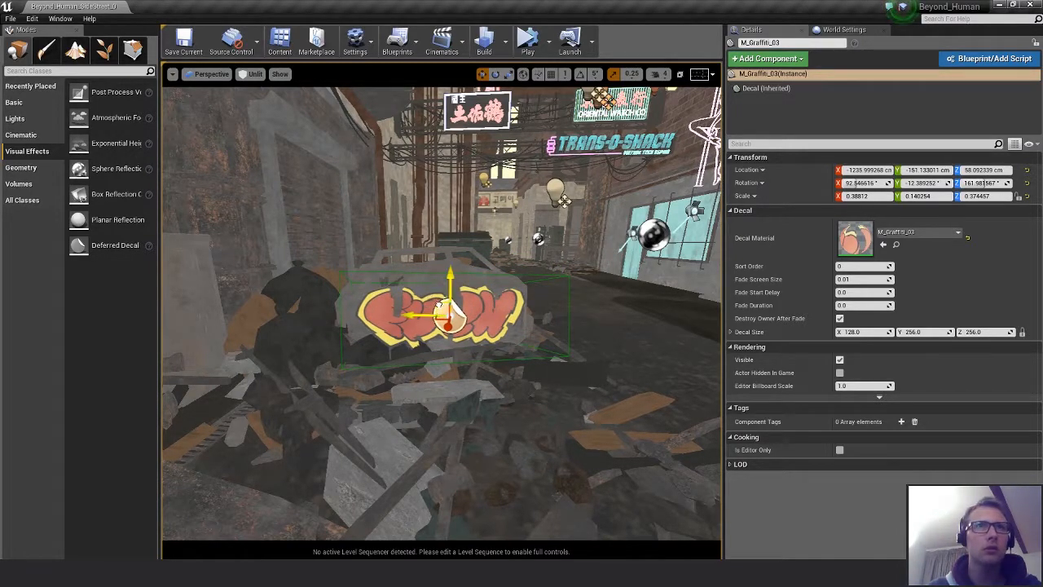
drag(442, 301, 391, 379)
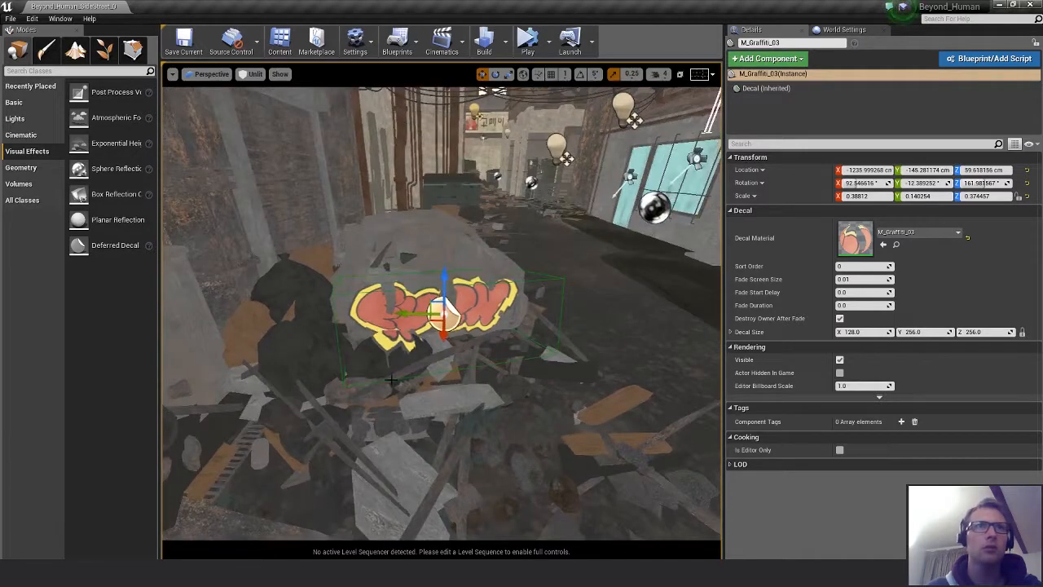
Turn off Receives Decals for the Bin_Bag_A4 mesh in front of the car and deselect it
click(397, 352)
scroll(1031, 372, down, 10)
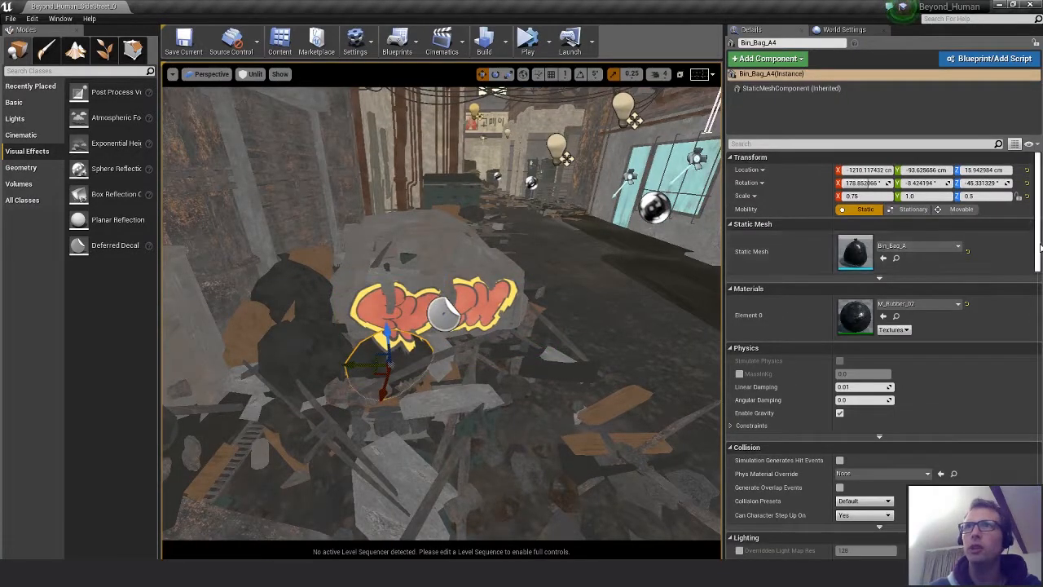
drag(1031, 372, 1023, 454)
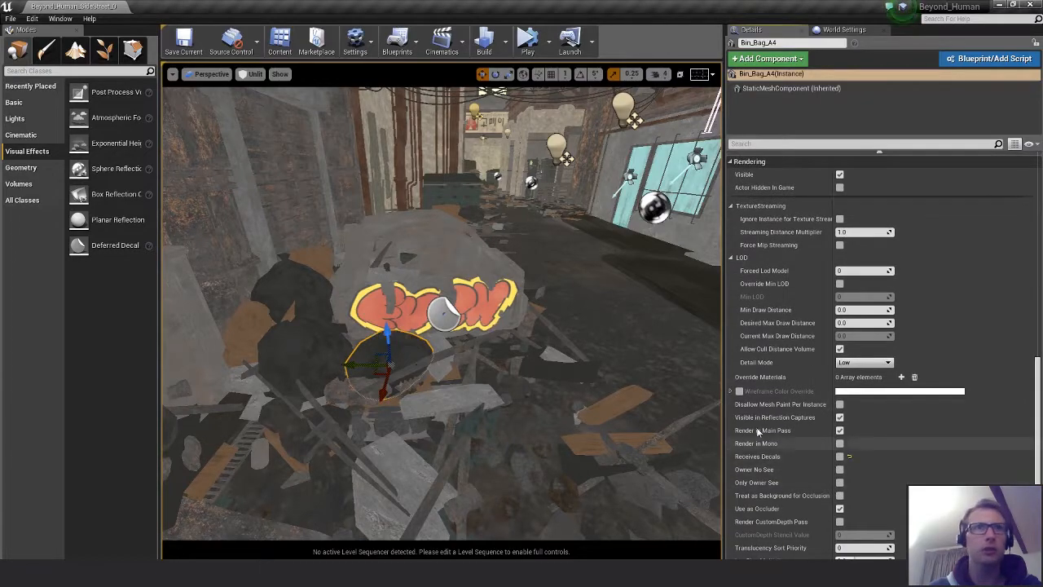
click(840, 457)
mouse_move(474, 338)
alt+mouse_down()
mouse_move(475, 420)
mouse_move(474, 314)
mouse_move(474, 338)
alt+mouse_up()
key(Escape)
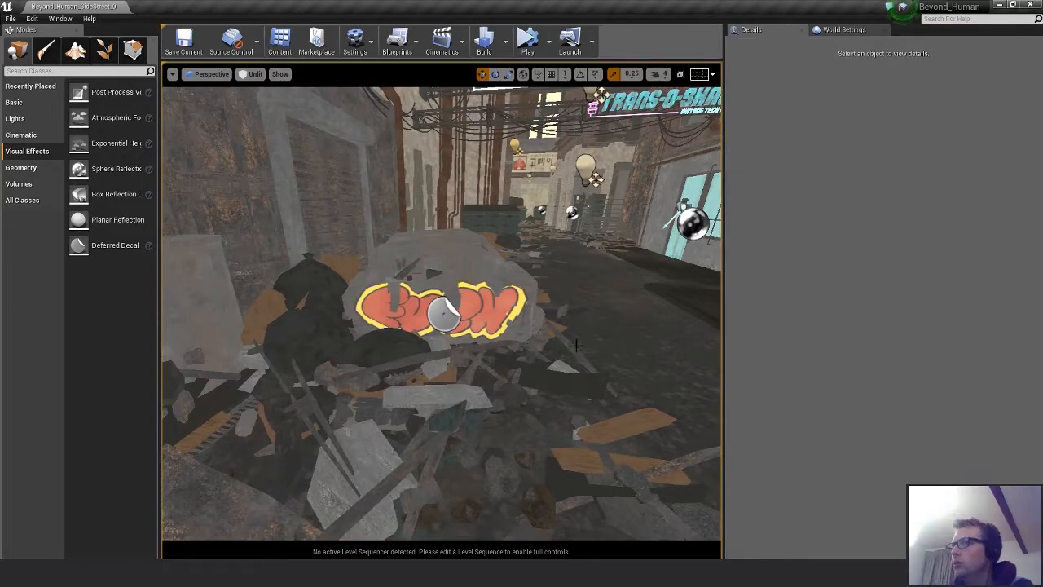
Reselect the M_Graffiti_03 decal, slide it sideways along the car to about Y -158 cm, and deselect it
click(502, 326)
click(450, 314)
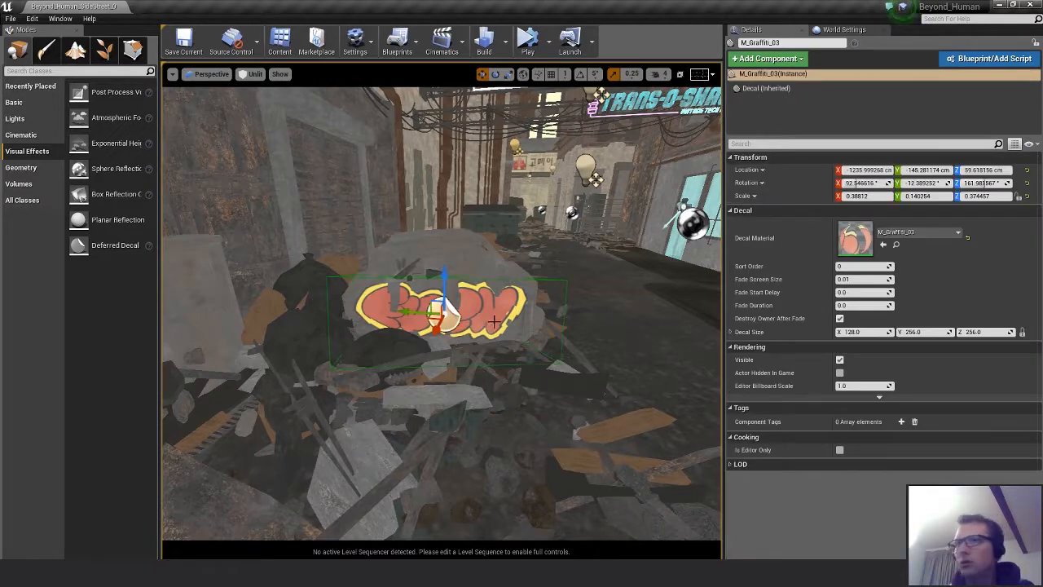
key(r)
key(w)
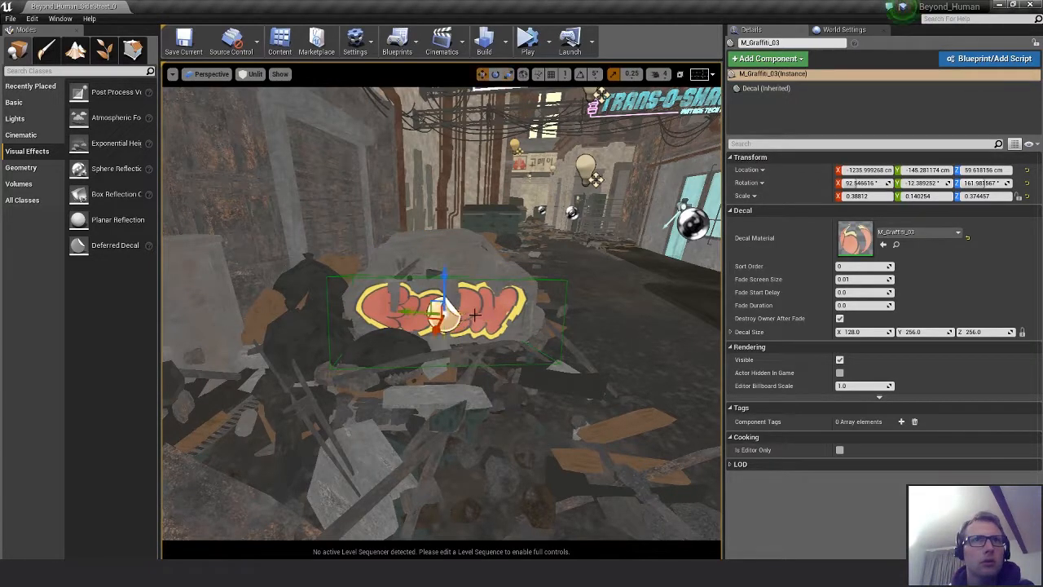
drag(409, 311, 429, 312)
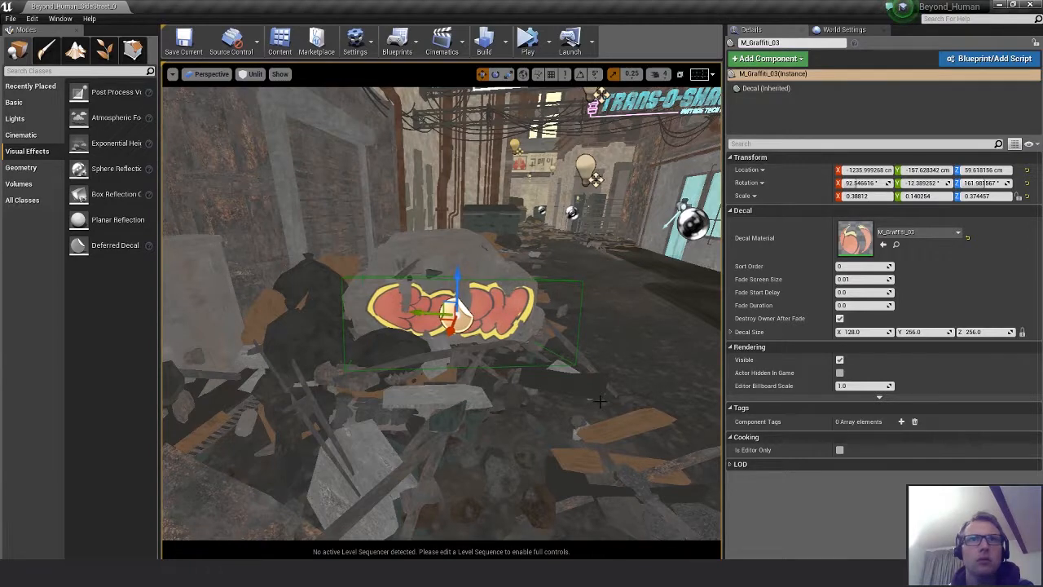
click(602, 397)
ctrl+click(610, 389)
key(Escape)
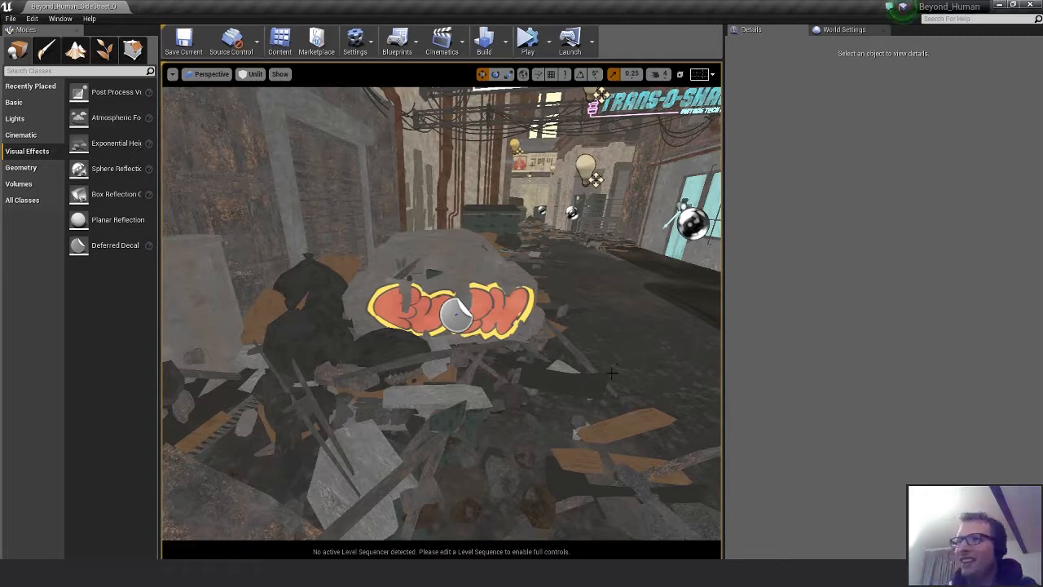
Replace the Car_A mesh's material with M_Iron_Rusted_03 and check the car in the piloted CineCameraActor2 viewport
right_drag(441, 312, 408, 295)
click(504, 356)
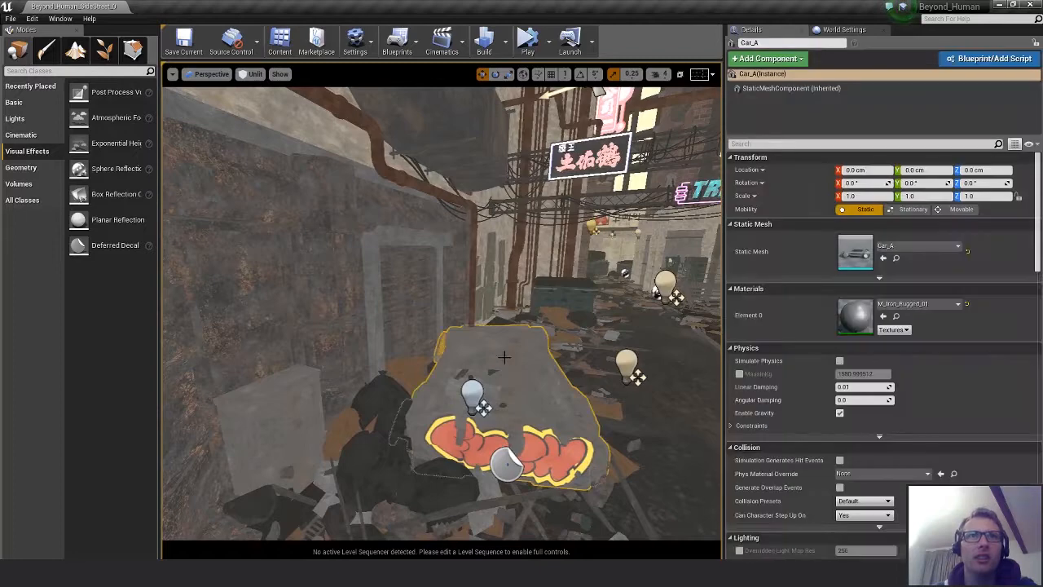
click(347, 322)
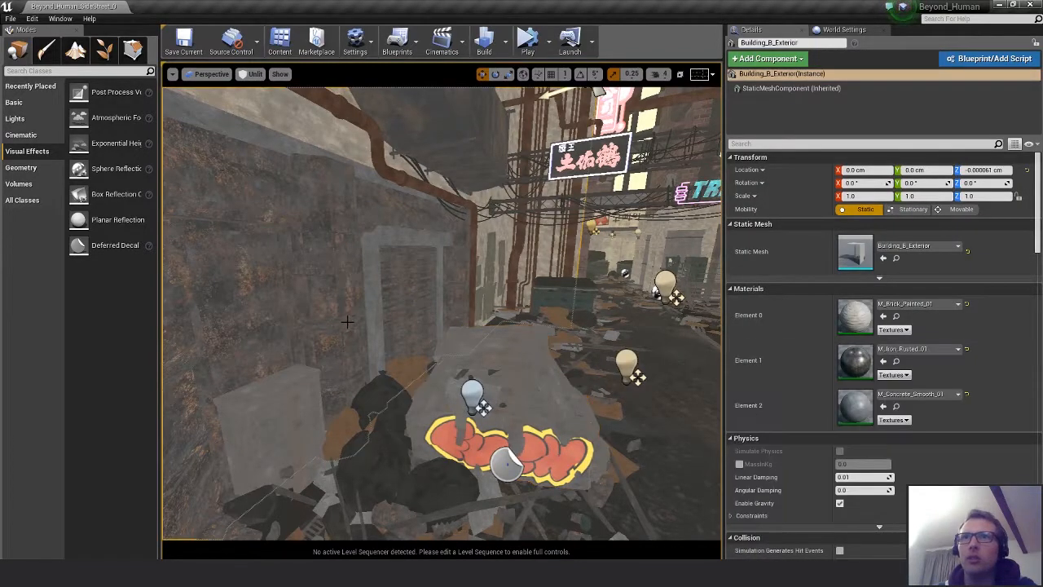
click(530, 352)
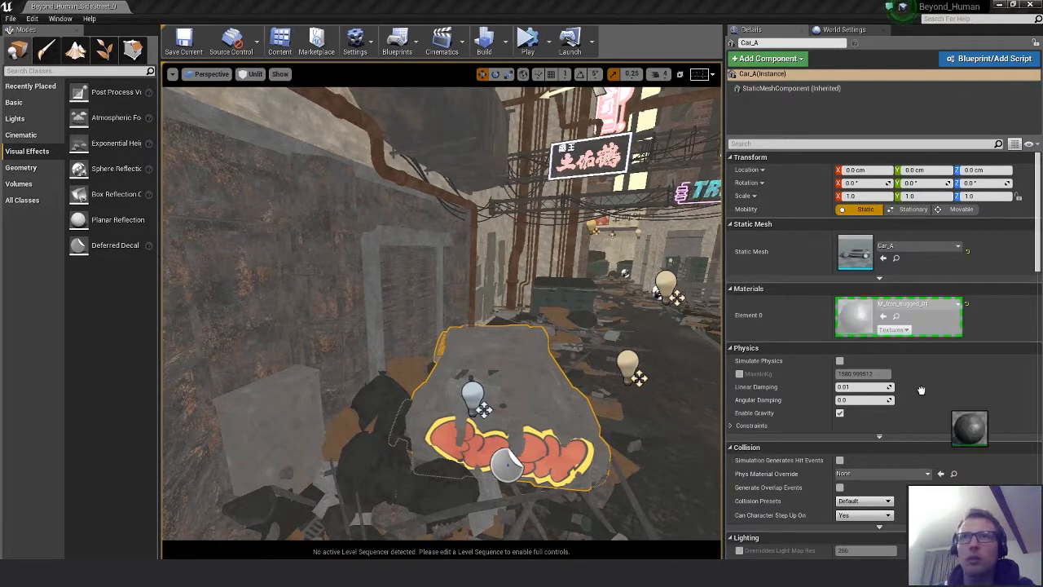
drag(954, 419, 573, 401)
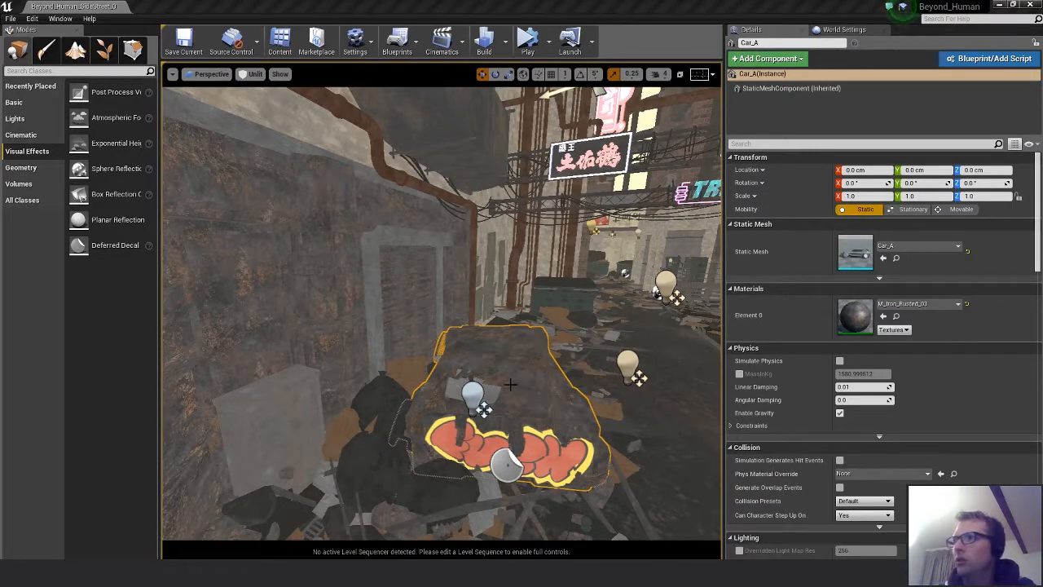
key(Escape)
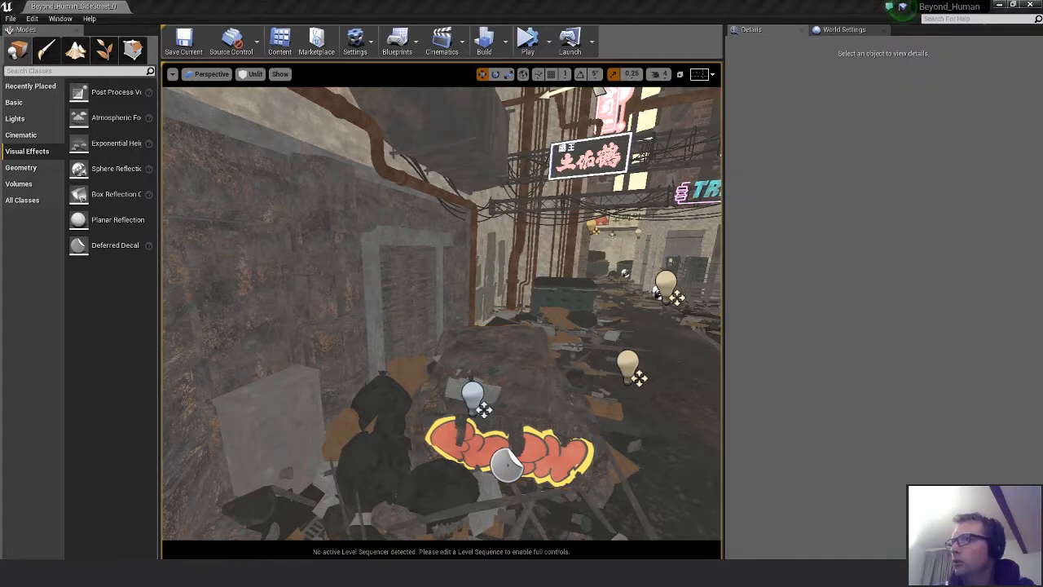
drag(1042, 160, 973, 128)
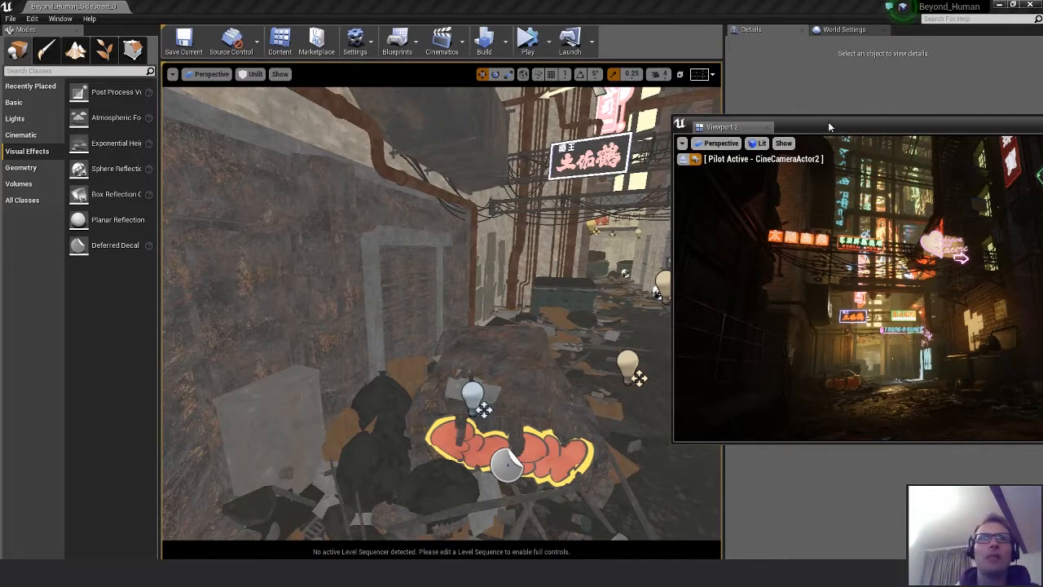
drag(810, 124, 1042, 123)
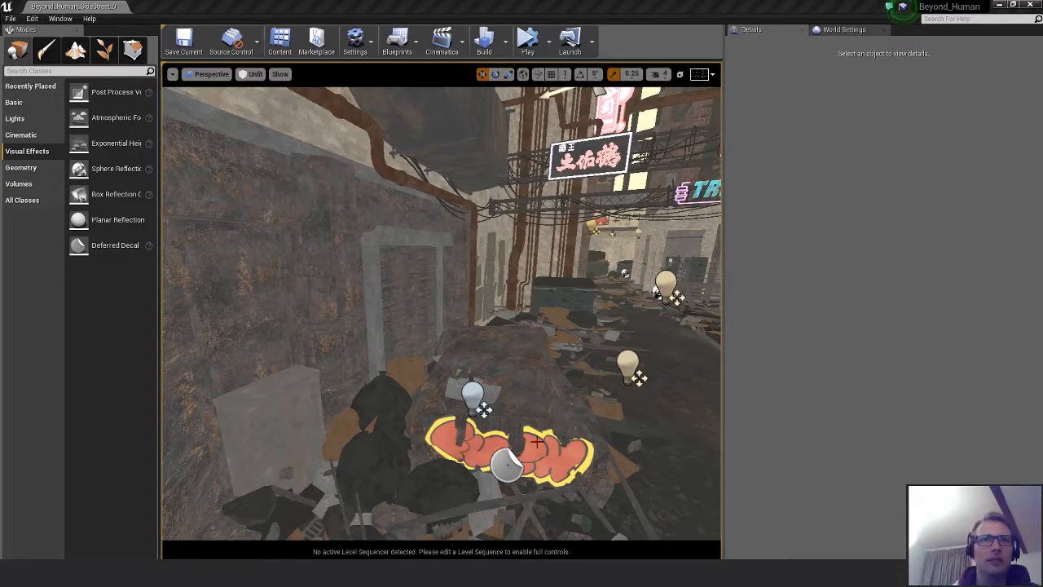
Delete the plank on the alley's left wall just past the doorway and pipe
right_drag(537, 442, 628, 509)
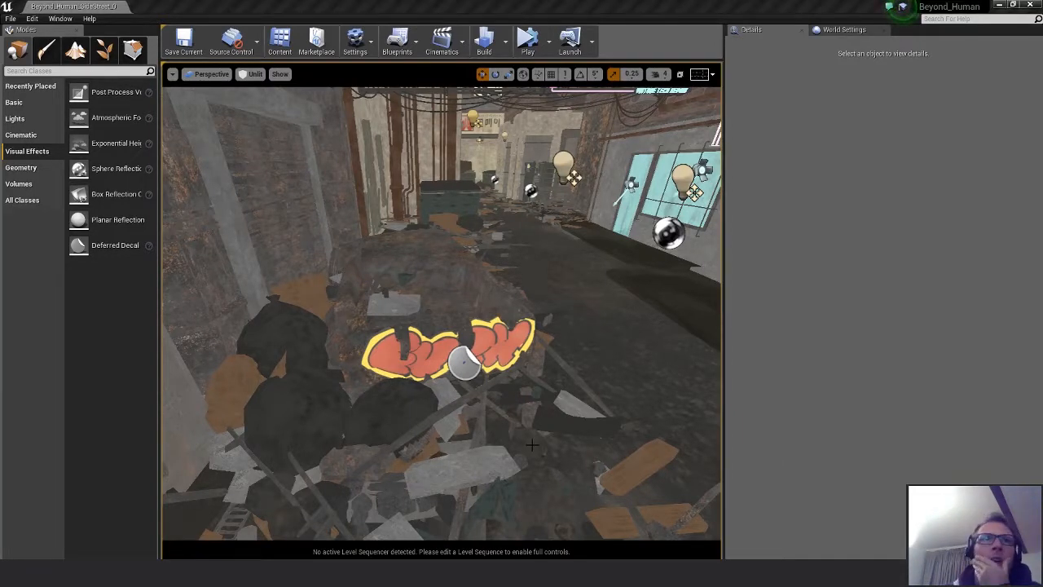
mouse_move(533, 435)
right_down()
mouse_move(562, 400)
mouse_move(522, 481)
mouse_move(522, 432)
right_up()
right_drag(441, 312, 540, 461)
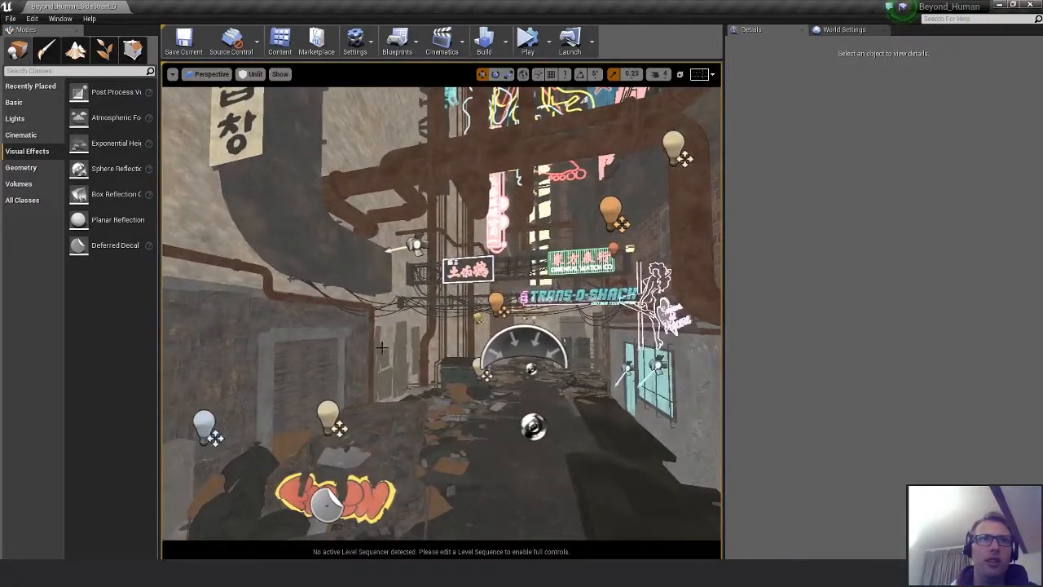
click(394, 376)
key(Delete)
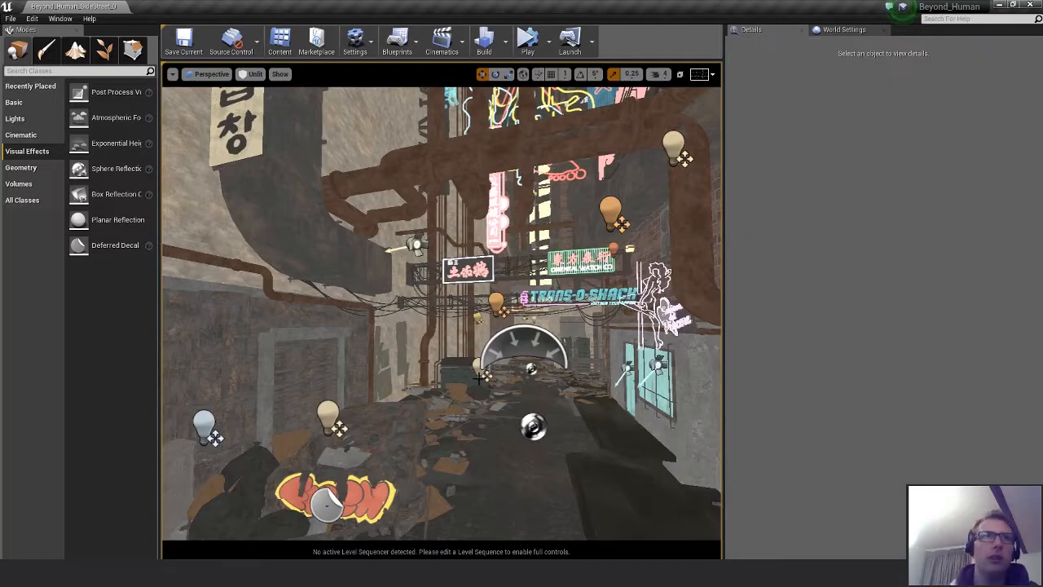
Delete the unwanted prop beside the alley's left wall
right_drag(479, 378, 393, 447)
click(385, 382)
key(Delete)
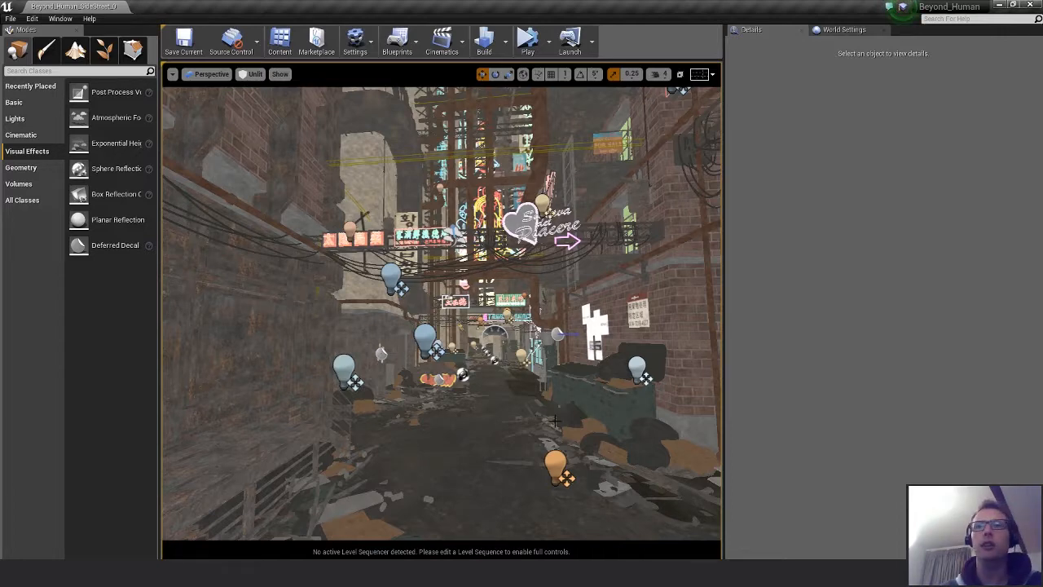
Look over the alley from further back, examining the right-hand corner, dumpster area and walls against the concept
right_drag(555, 420, 595, 486)
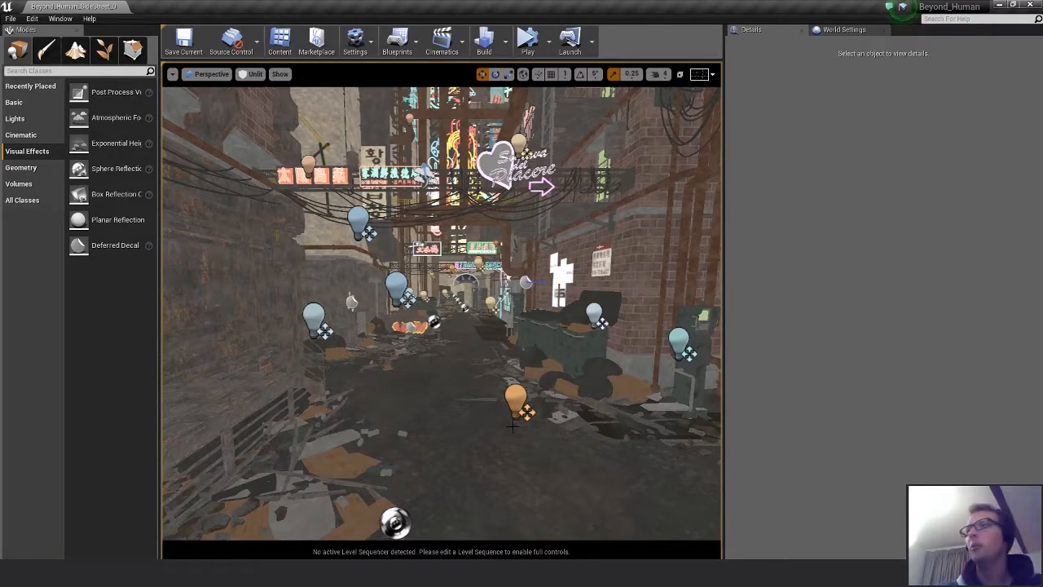
right_drag(547, 378, 505, 358)
key(w)
key(s)
key(w)
key(s)
key(w)
key(s)
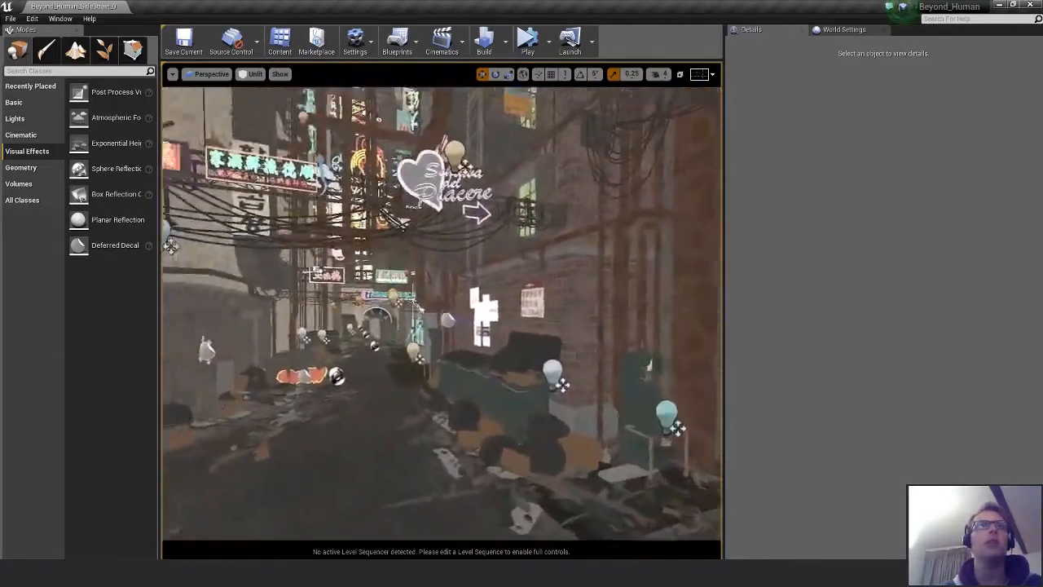
key(s)
right_drag(269, 468, 248, 457)
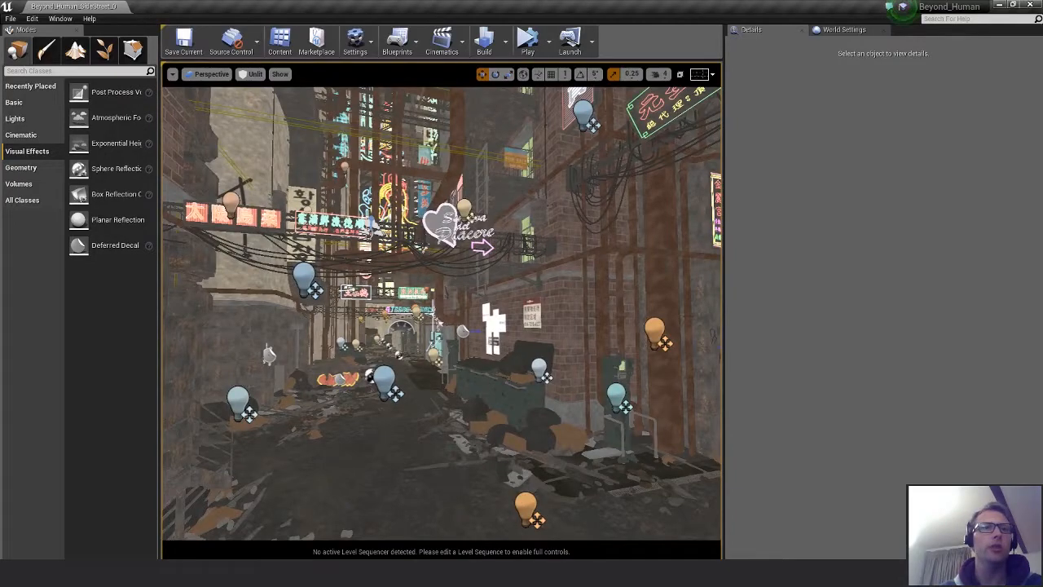
Switch to Photoshop, select the ALP layer in Graffiti_04.psd, and close that document
key(alt+Tab)
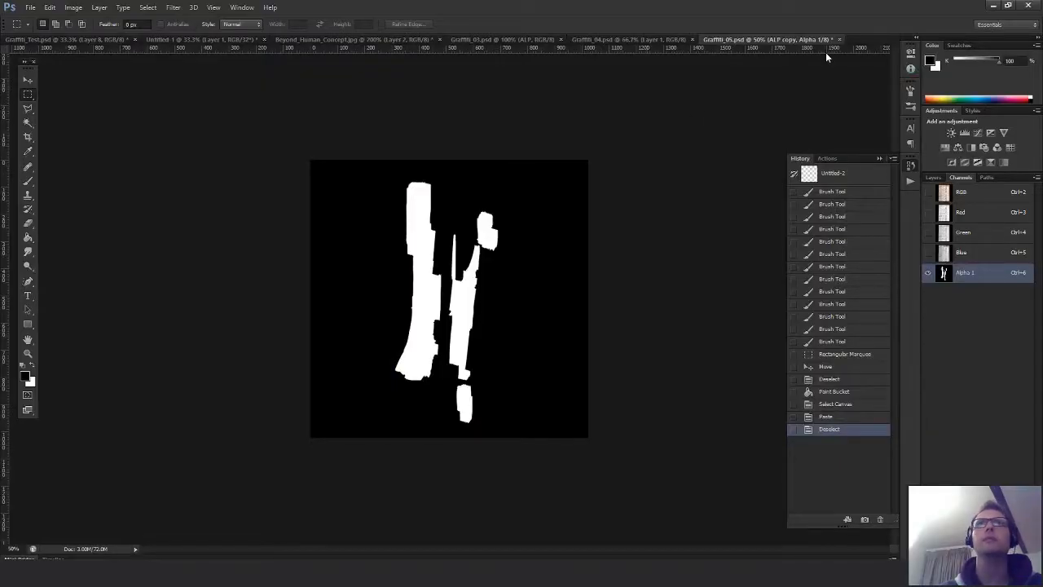
click(628, 40)
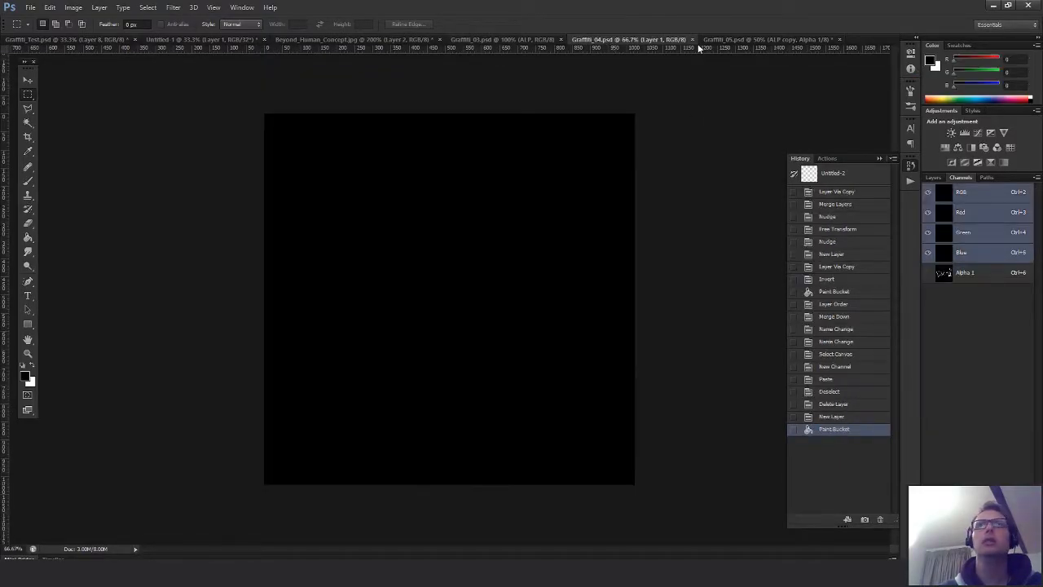
click(931, 177)
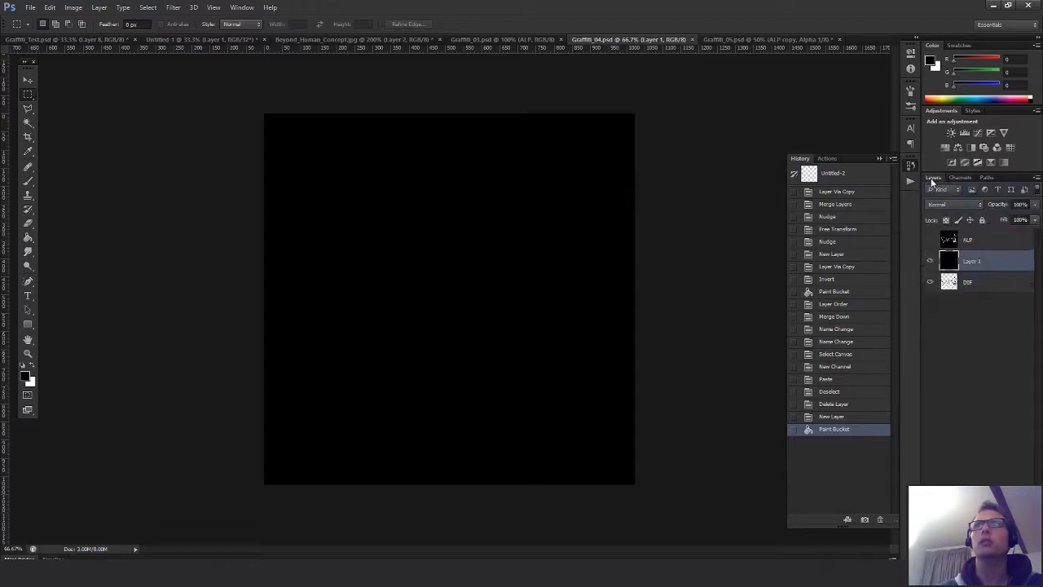
click(968, 240)
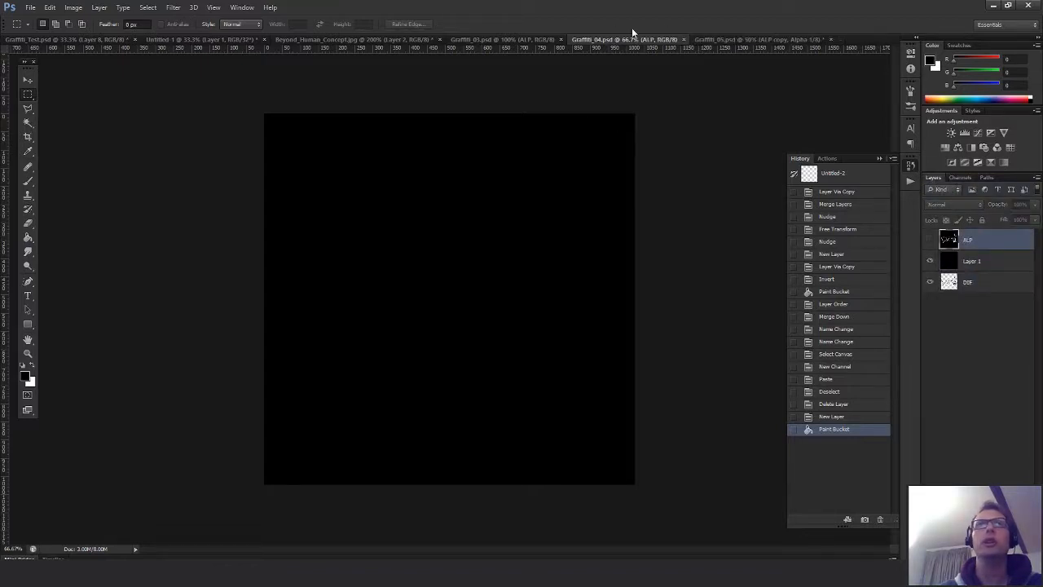
click(682, 40)
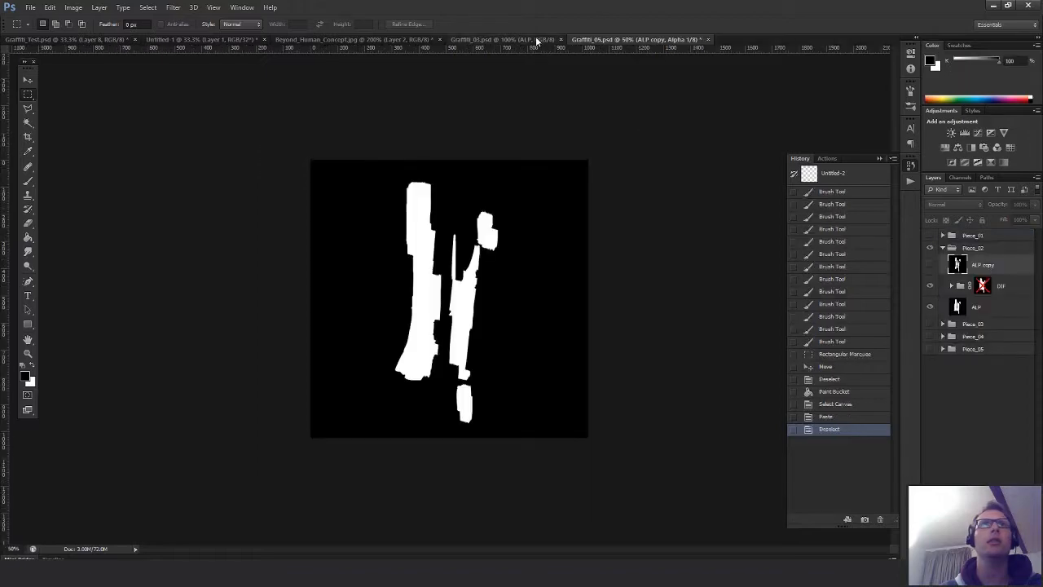
Clear the selection in Beyond_Human_Concept.jpg and examine the graffiti spots marked around the poster wall, dumpster, corner and pipes
click(536, 39)
click(397, 39)
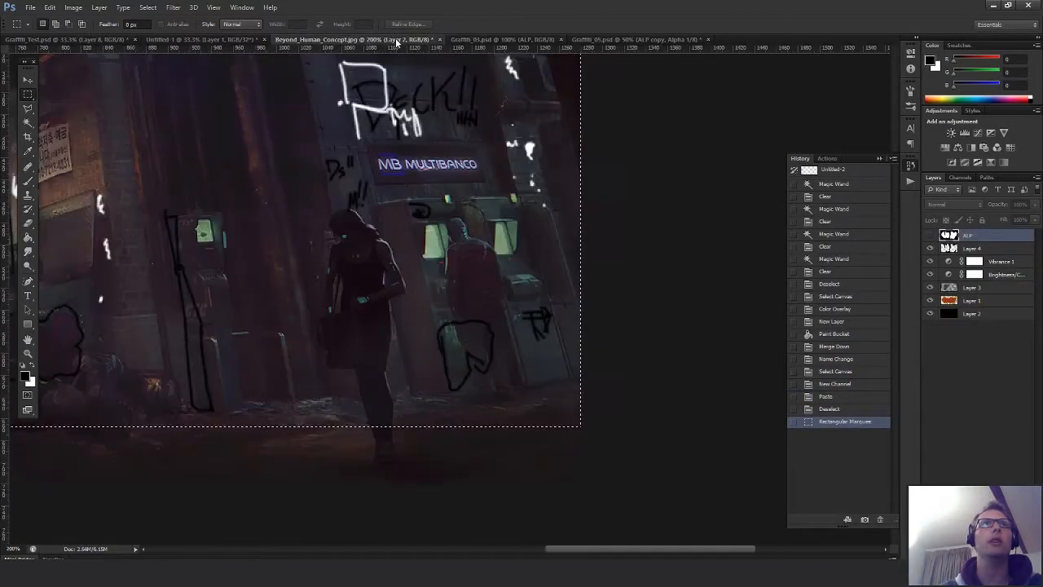
click(614, 140)
drag(316, 172, 634, 254)
drag(226, 313, 373, 308)
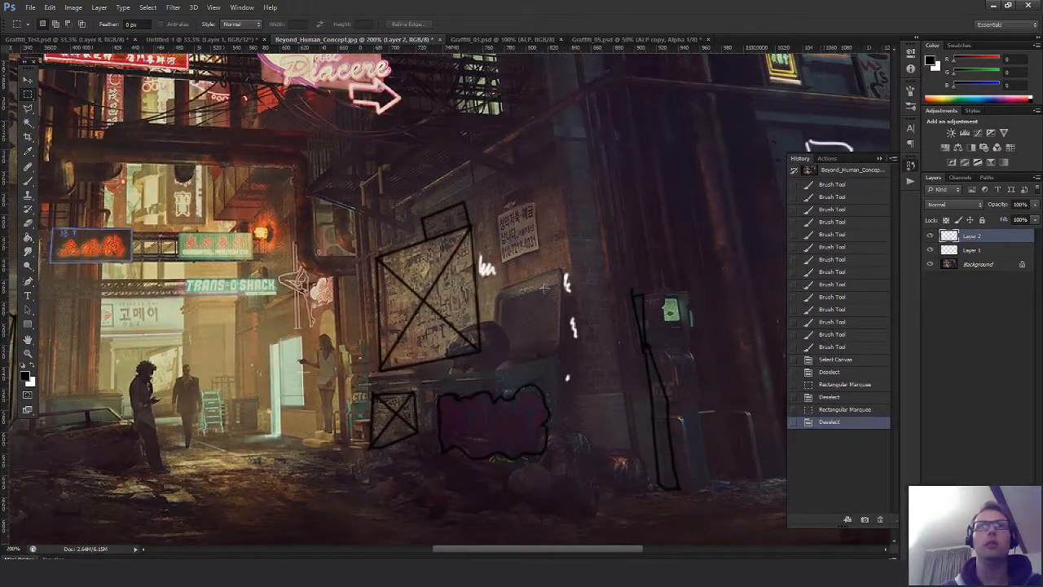
drag(628, 317, 661, 419)
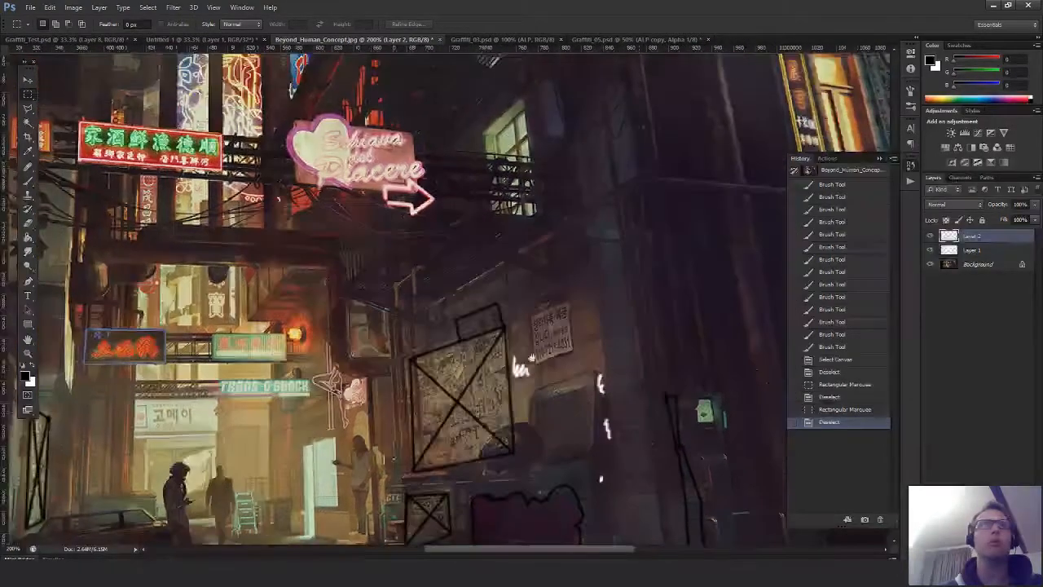
drag(148, 343, 44, 225)
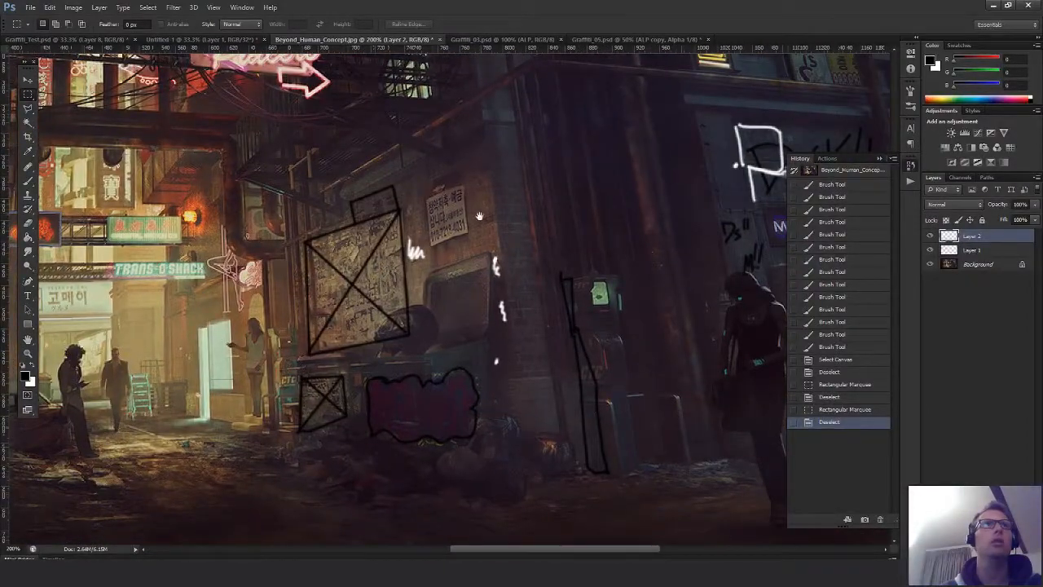
drag(479, 217, 484, 219)
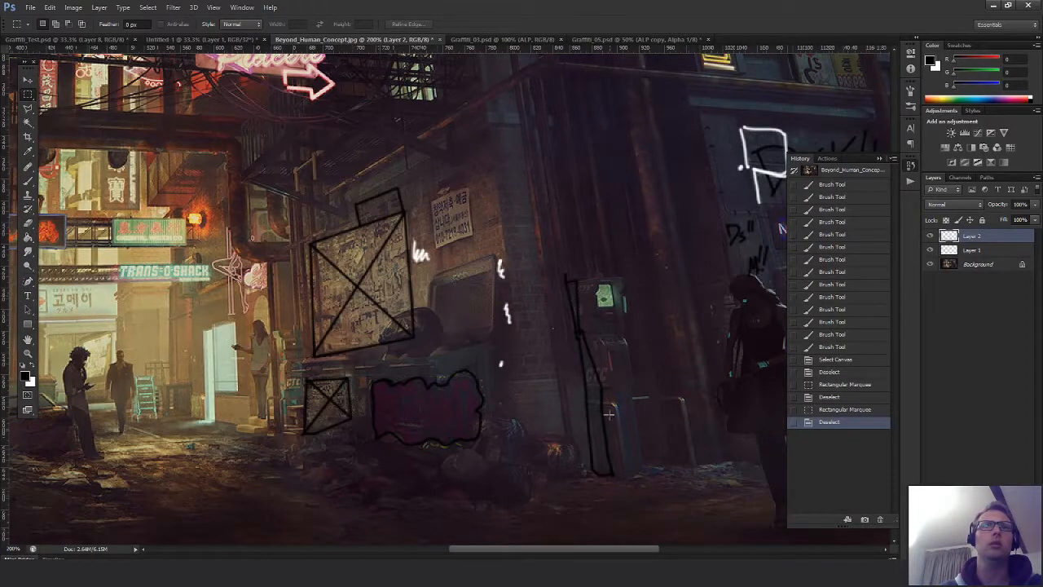
drag(620, 286, 609, 274)
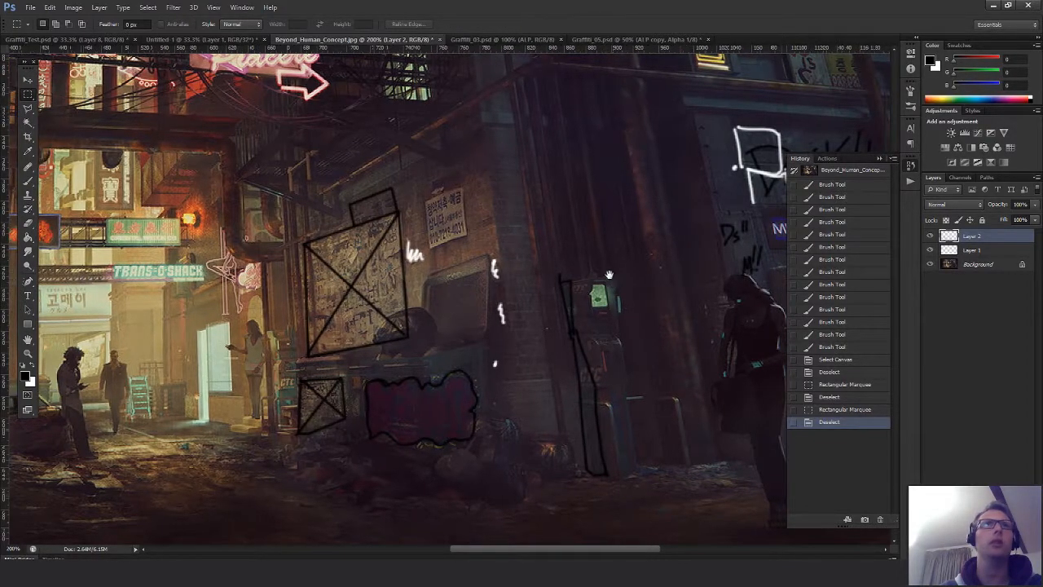
Close the blank Untitled-1 document without saving it
click(204, 39)
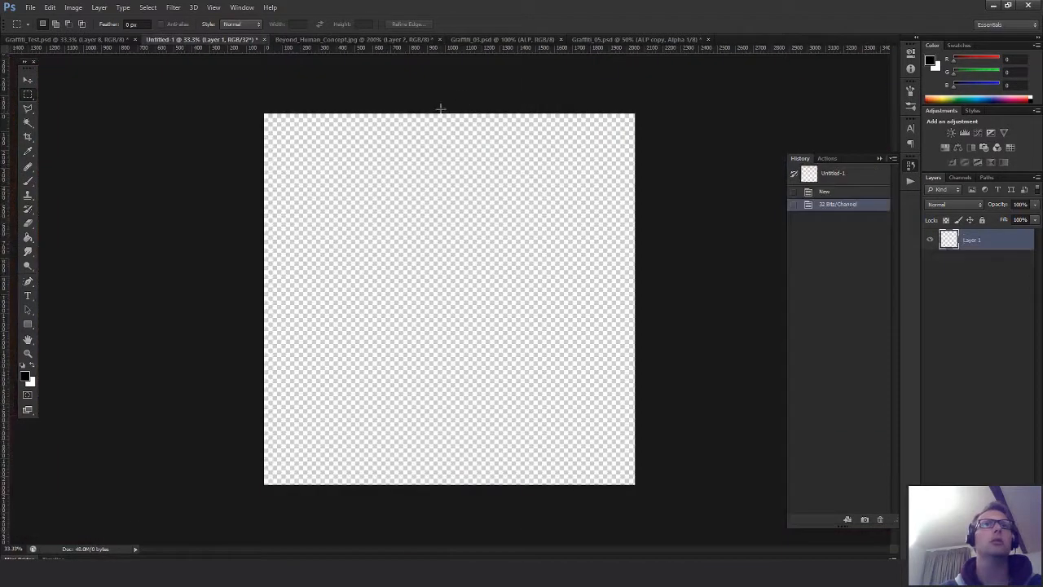
click(263, 39)
click(536, 217)
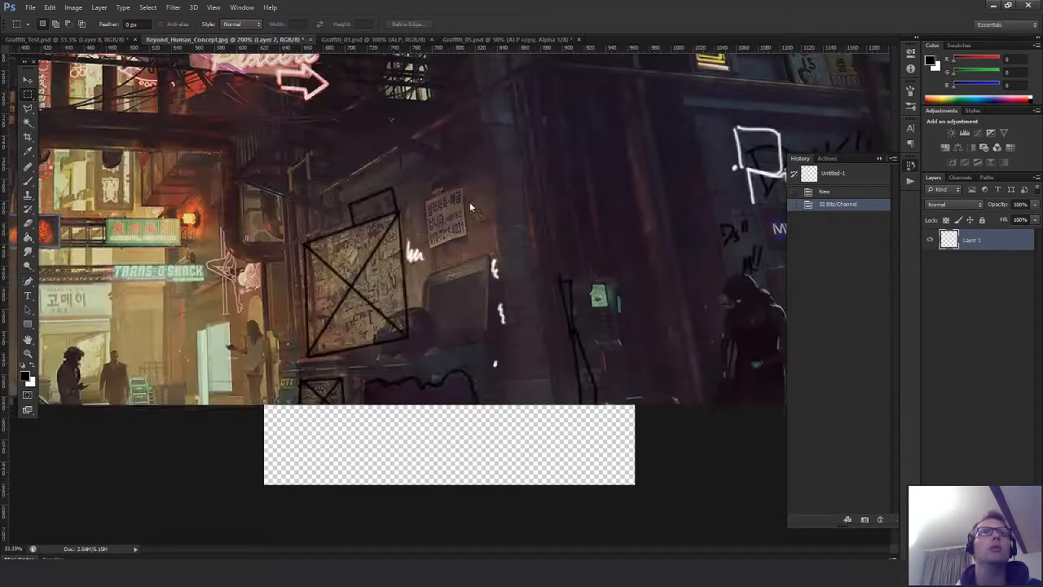
Check Graffiti_Test.psd and Graffiti_05.psd, and view the alley corner again in Beyond_Human_Concept.jpg
click(122, 39)
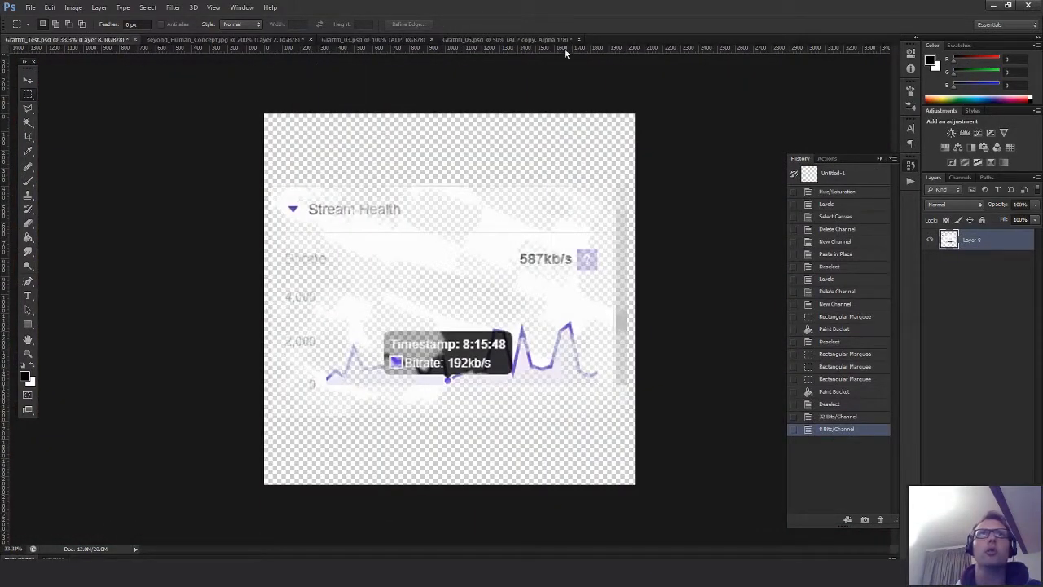
click(524, 40)
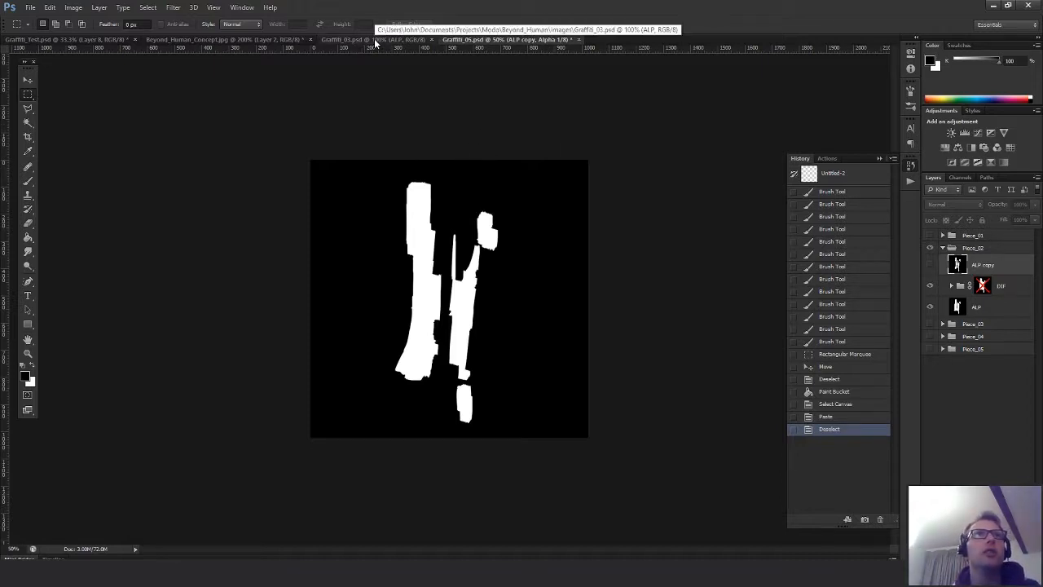
click(303, 40)
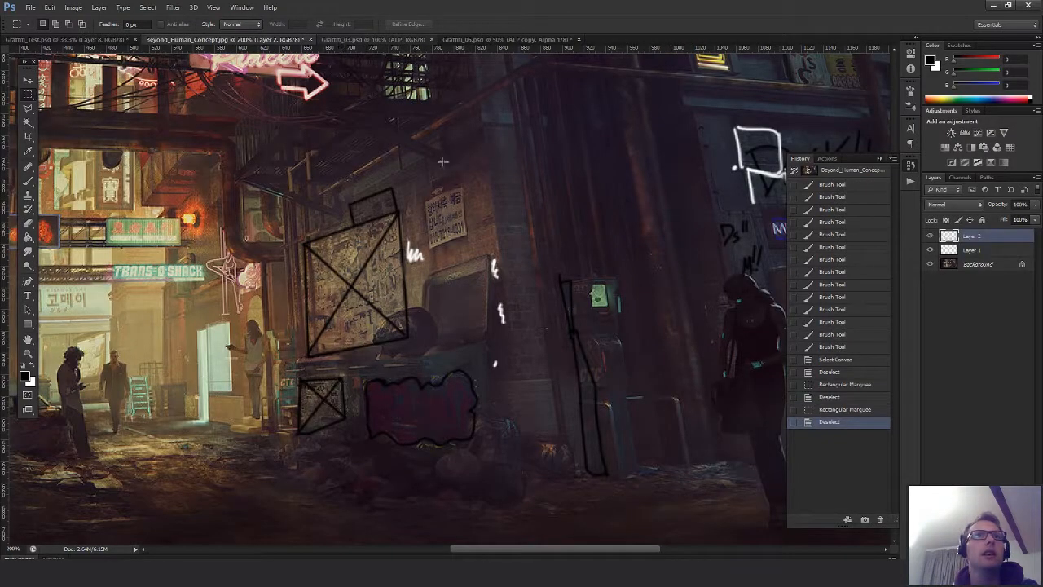
drag(604, 242, 581, 324)
Switch to the Imgur album in Chrome and copy the image containing the green and magenta graffiti pieces
mouse_move(387, 573)
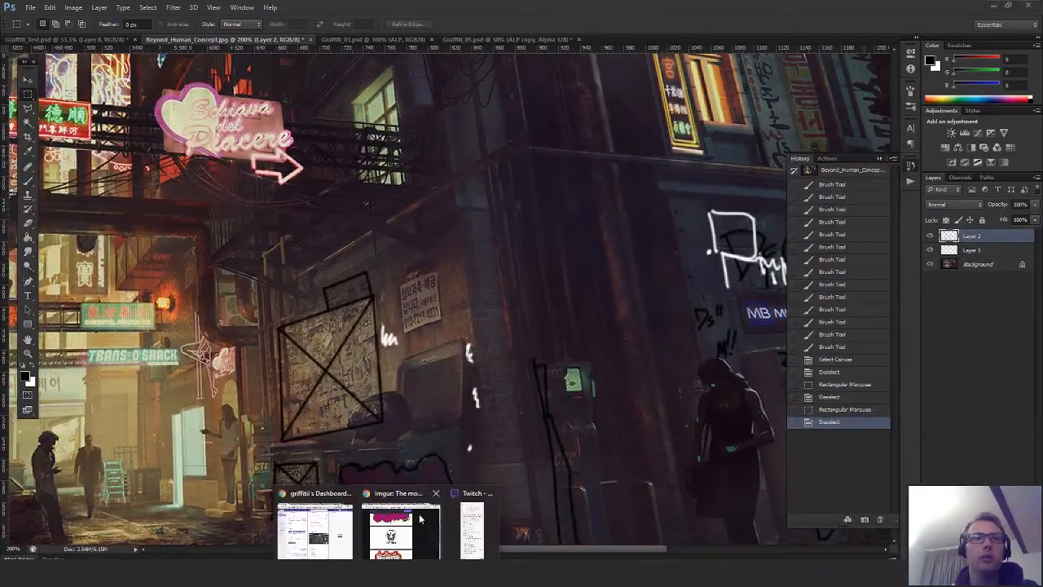
click(420, 517)
scroll(578, 312, up, 6)
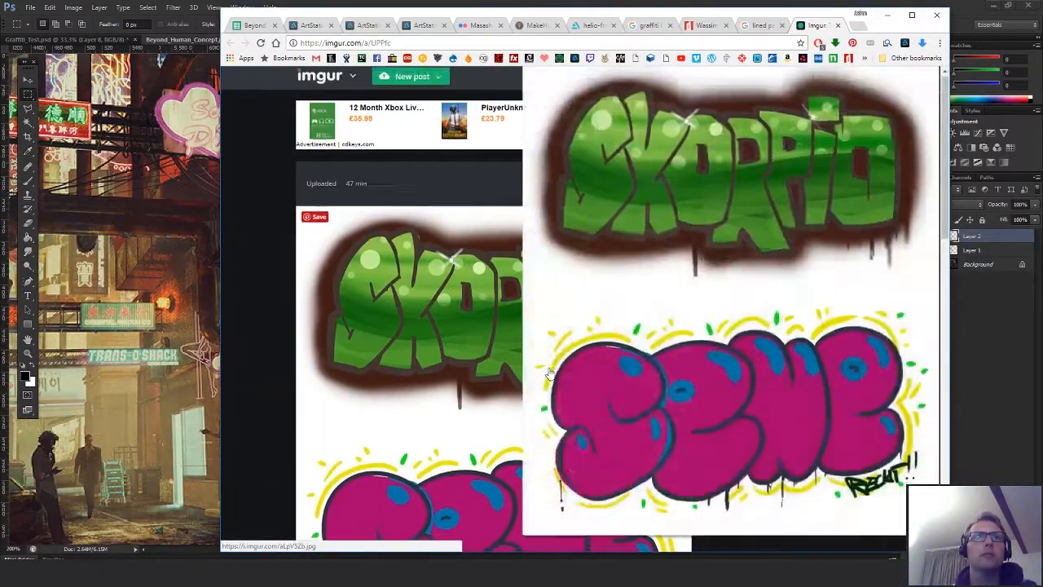
scroll(549, 366, down, 3)
right_click(499, 263)
click(534, 367)
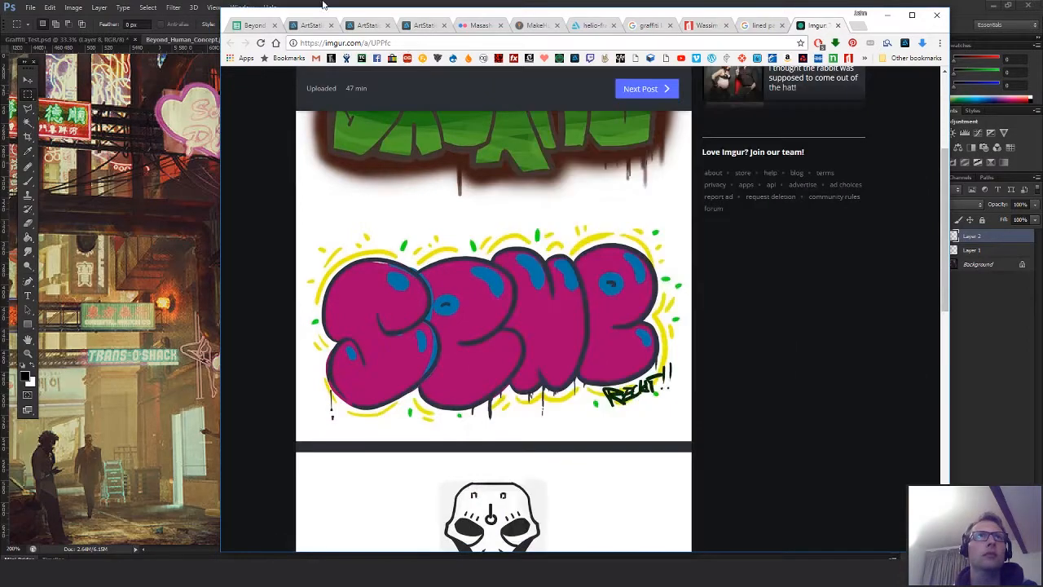
Create a new transparent 1024 x 1024 pixel document in Photoshop and paste the copied green and magenta graffiti into it
click(360, 8)
key(ctrl+n)
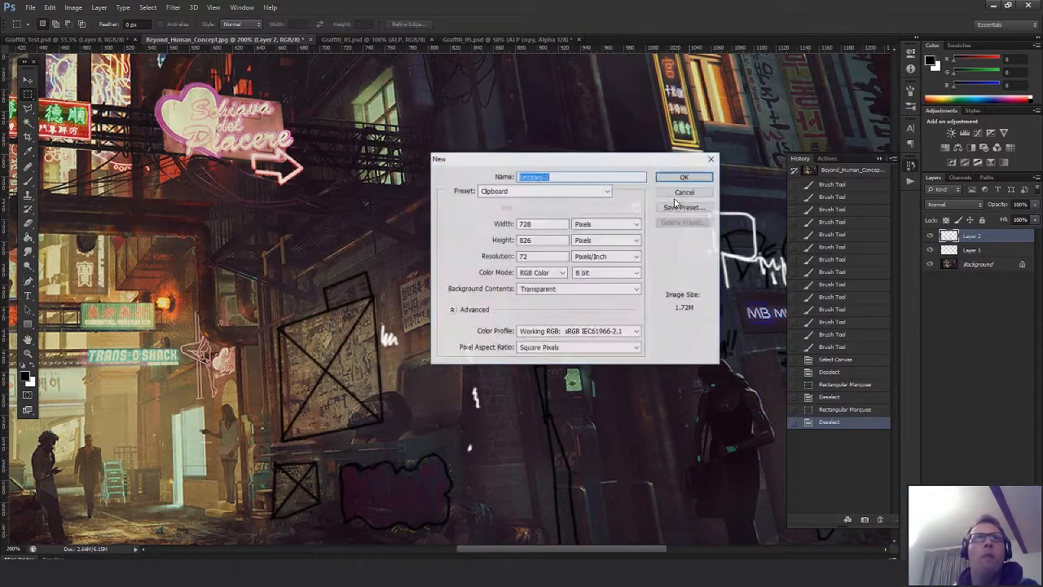
double_click(541, 222)
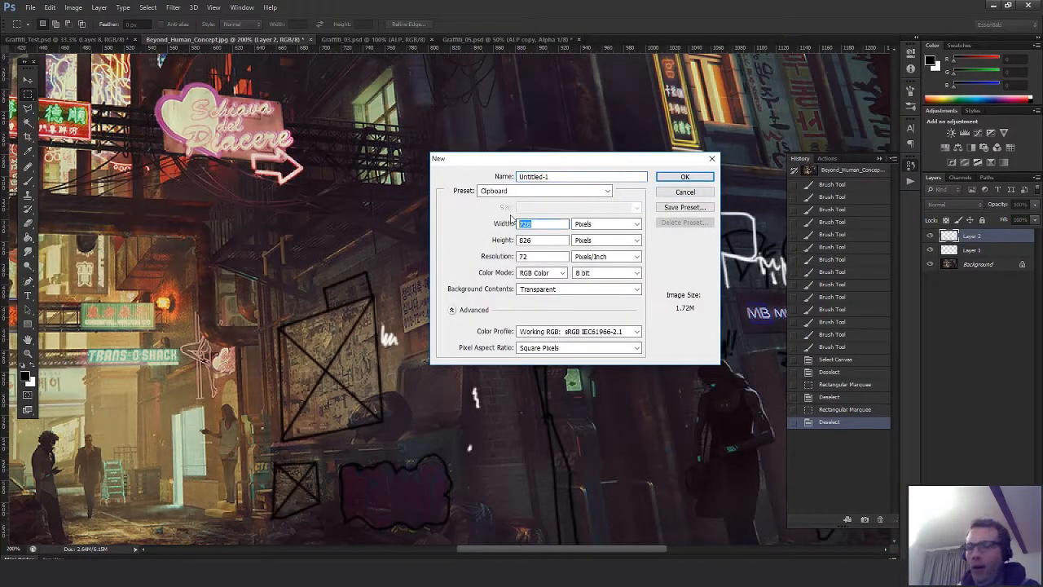
text(1027)
key(Tab)
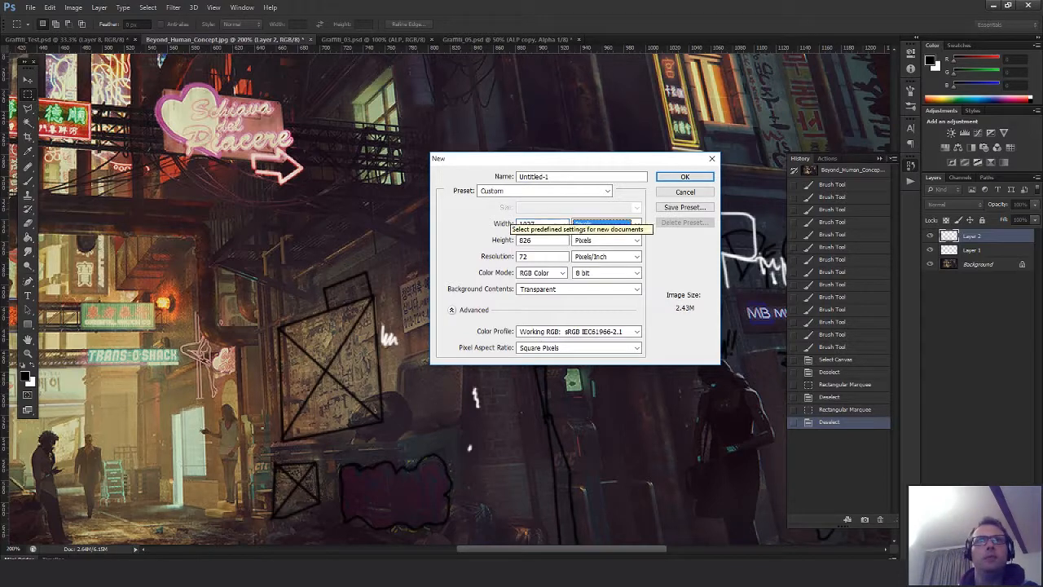
click(551, 224)
double_click(532, 224)
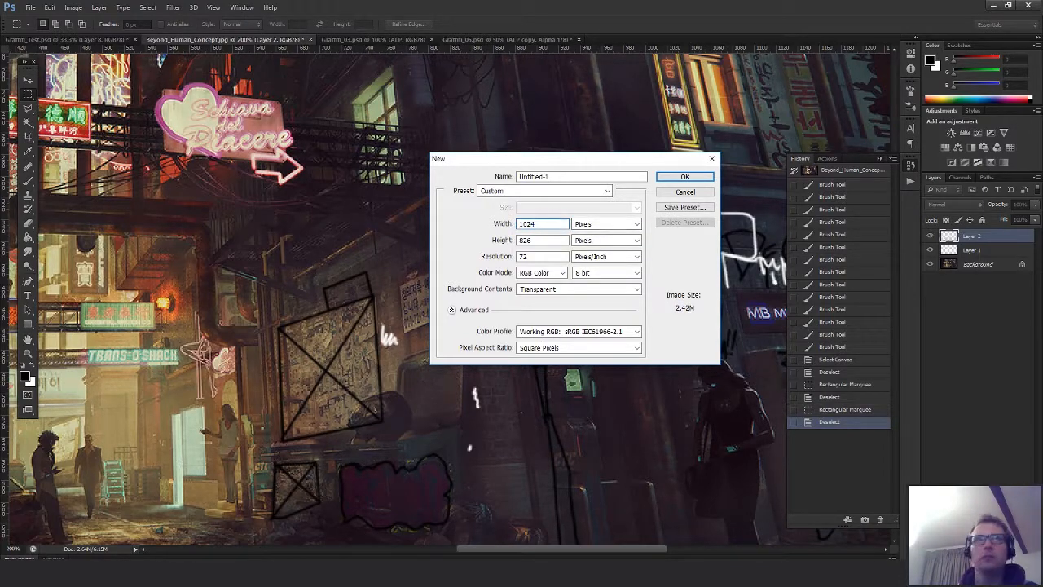
key(Tab)
key(Tab)
text(1024)
key(Return)
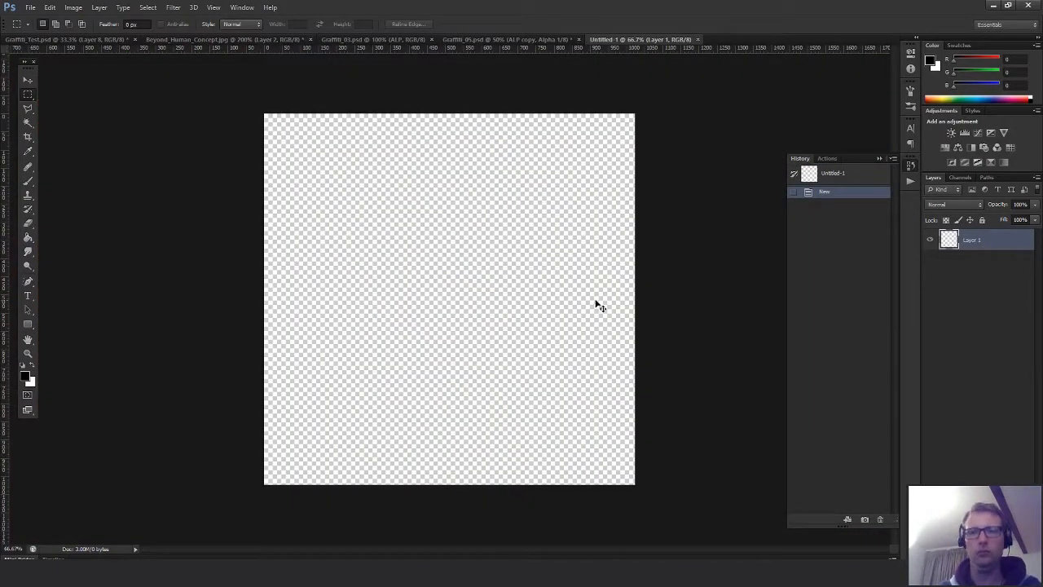
key(ctrl+v)
Copy the "WE KNOW" skull image from the Imgur album and paste it into the new Photoshop document
key(alt+Tab)
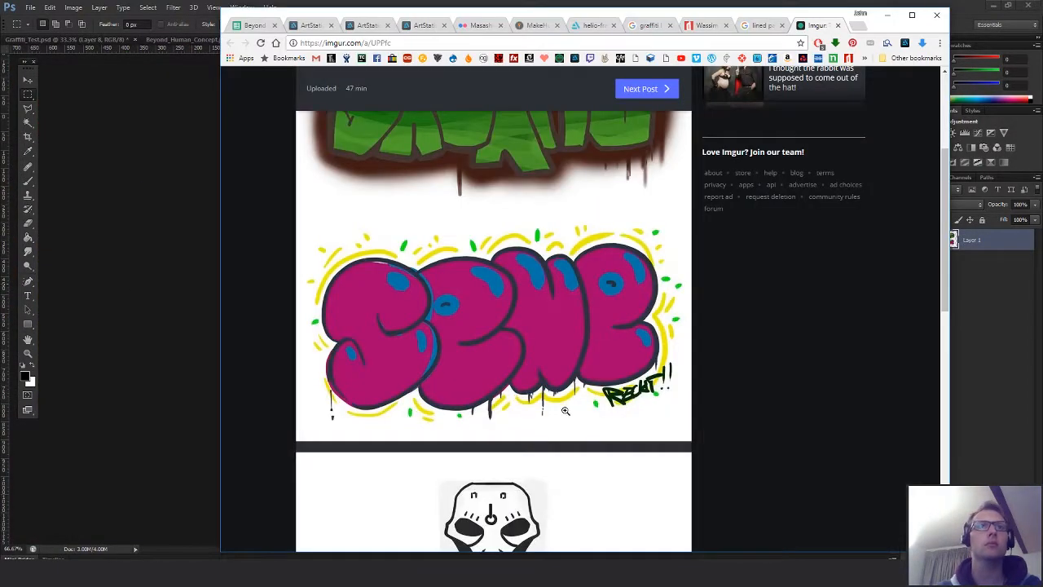
scroll(565, 411, down, 5)
click(499, 158)
right_click(499, 158)
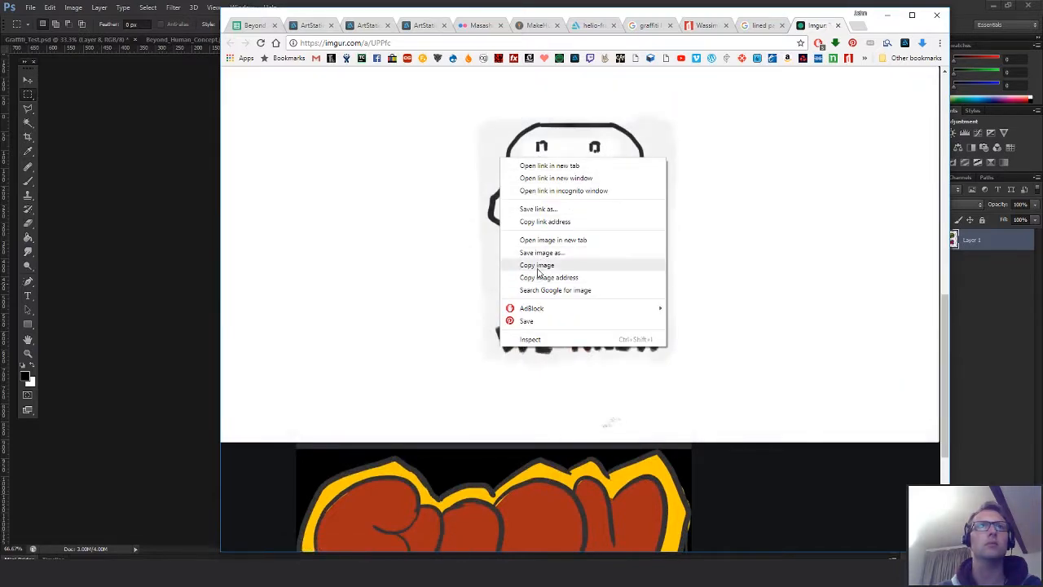
click(537, 267)
key(alt+Tab)
key(ctrl+v)
Copy the PROPS graffiti image from the Imgur album, paste it into the new Photoshop document, and return to the album
key(alt+Tab)
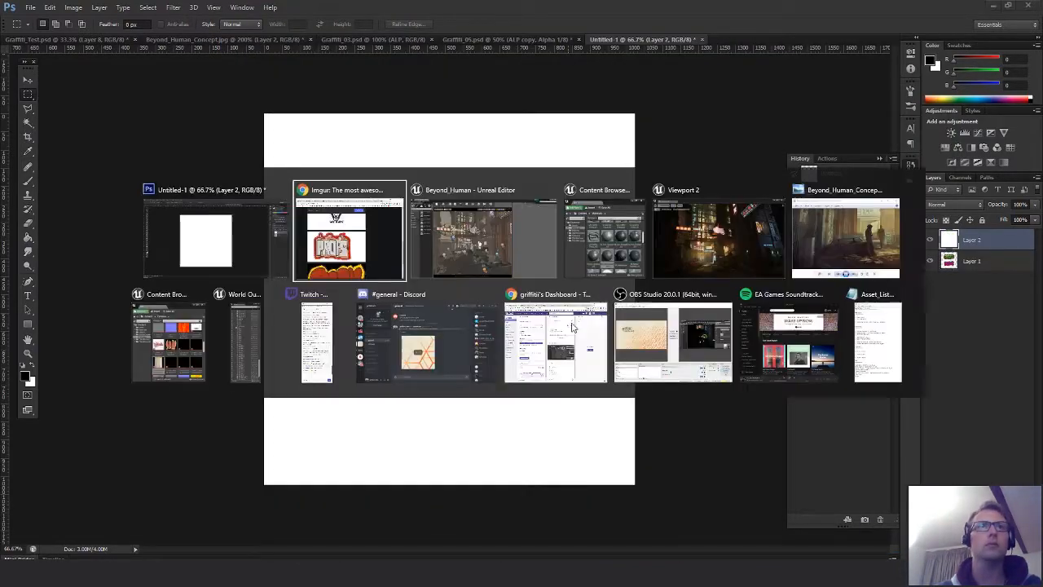
click(510, 326)
right_click(510, 326)
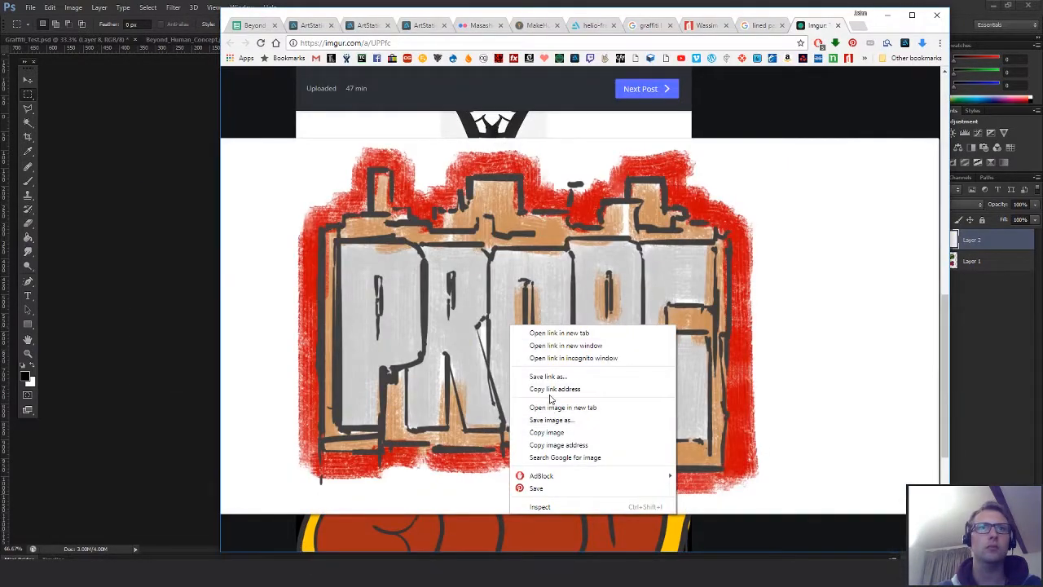
click(550, 431)
key(alt+Tab)
key(ctrl+v)
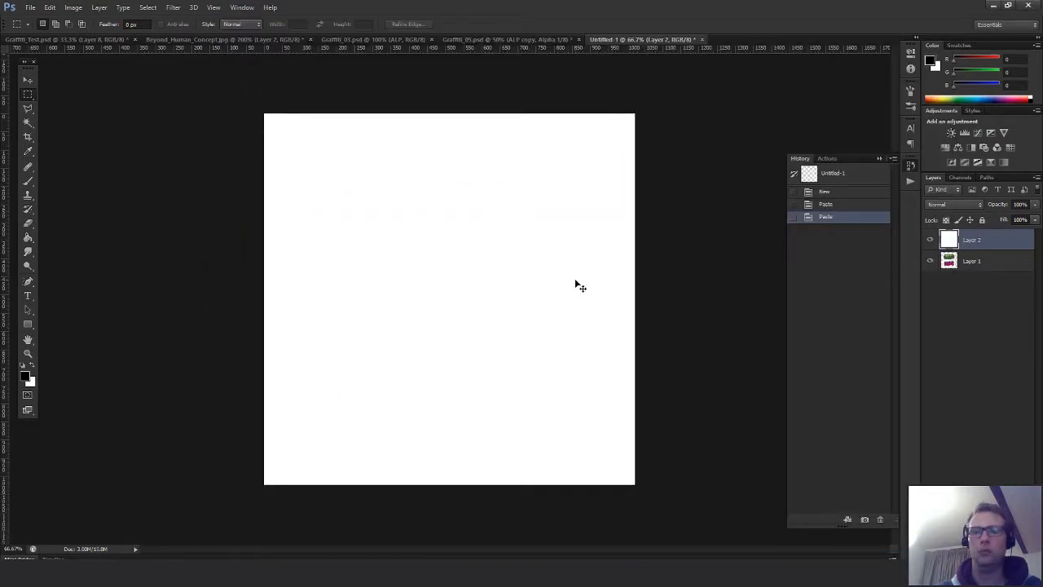
key(ctrl+v)
key(alt+Tab)
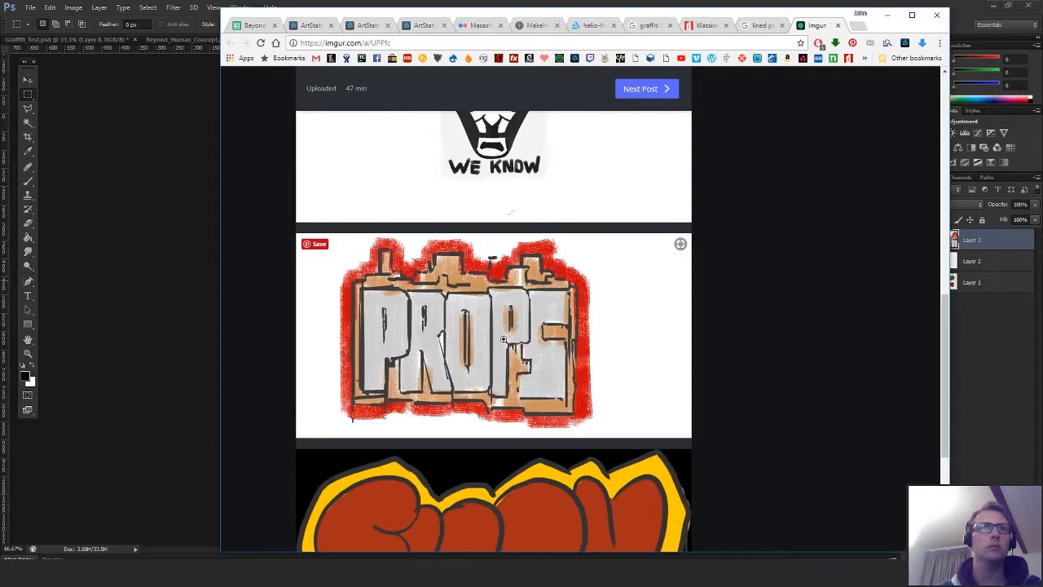
Look over the remaining graffiti images in the Imgur album and switch back to Photoshop
scroll(543, 376, down, 4)
click(546, 373)
scroll(556, 378, up, 3)
click(169, 210)
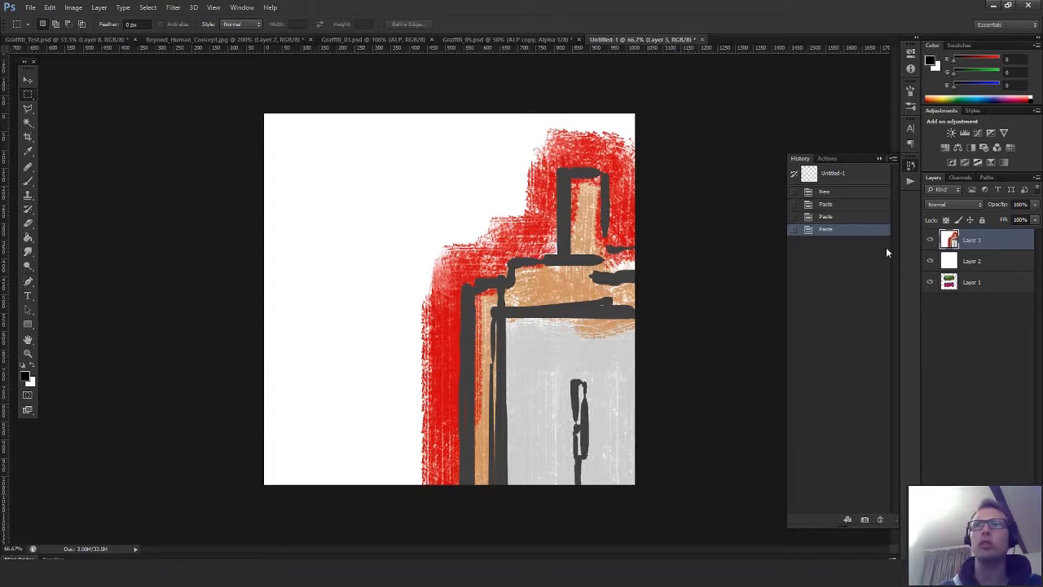
Scale the pasted PROPS graffiti to about 40.5% so it fits the canvas width, and center it vertically
key(ctrl+t)
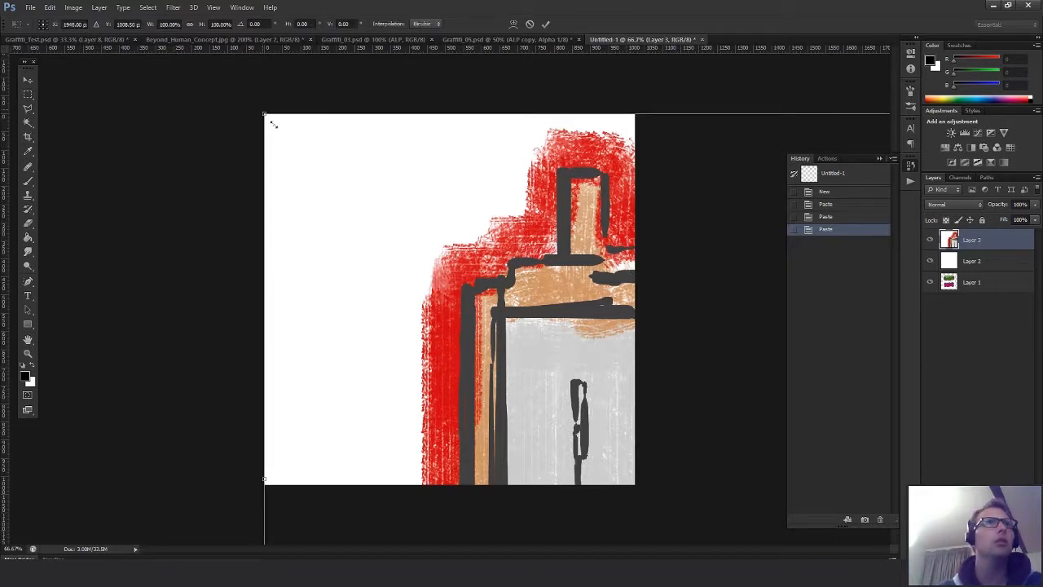
drag(273, 124, 238, 194)
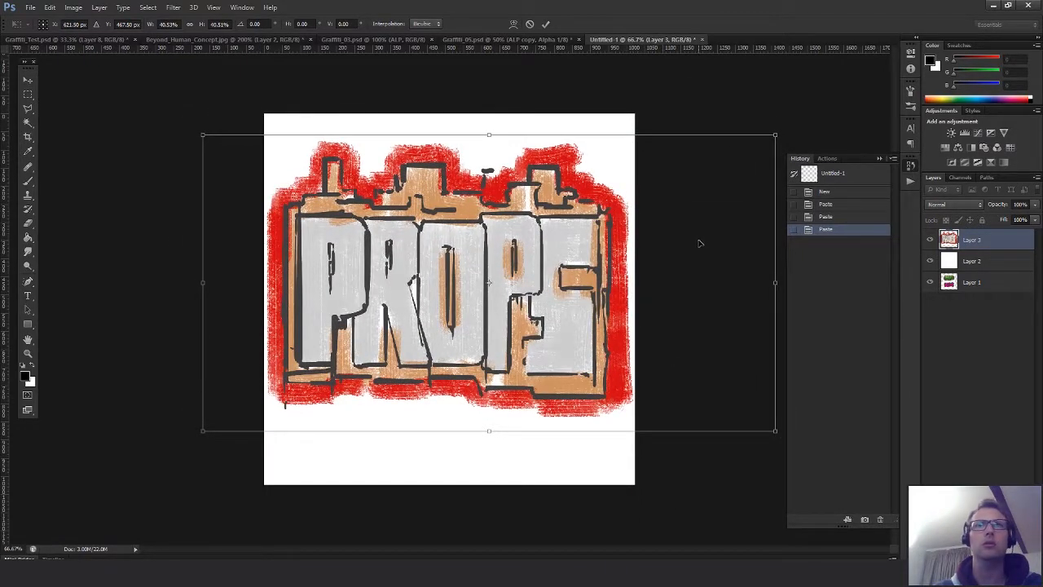
key(Return)
drag(469, 235, 470, 266)
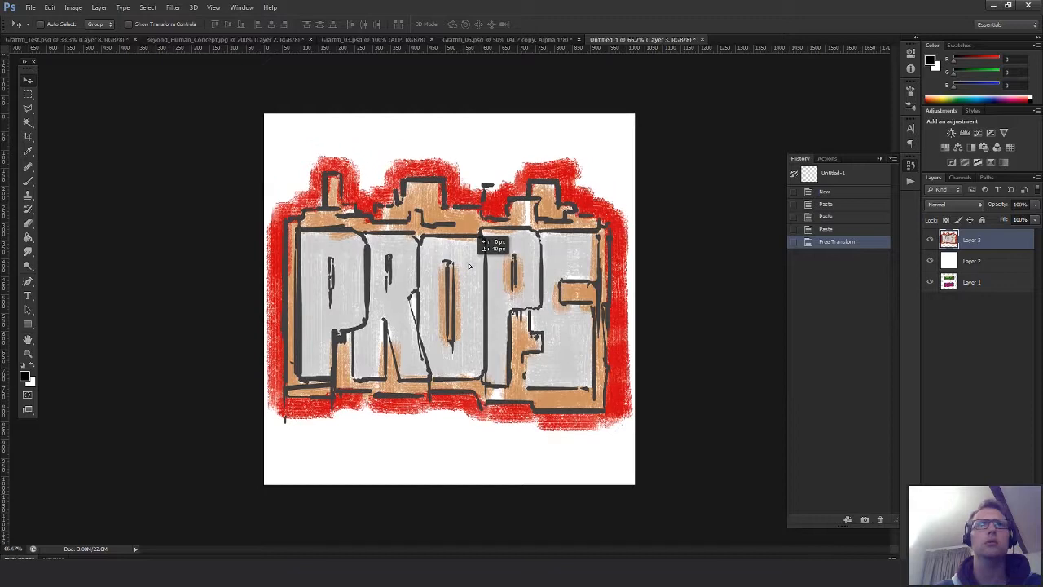
Hide the PROPS layer and select Layer 2, keeping it visible
click(929, 240)
click(928, 260)
click(968, 263)
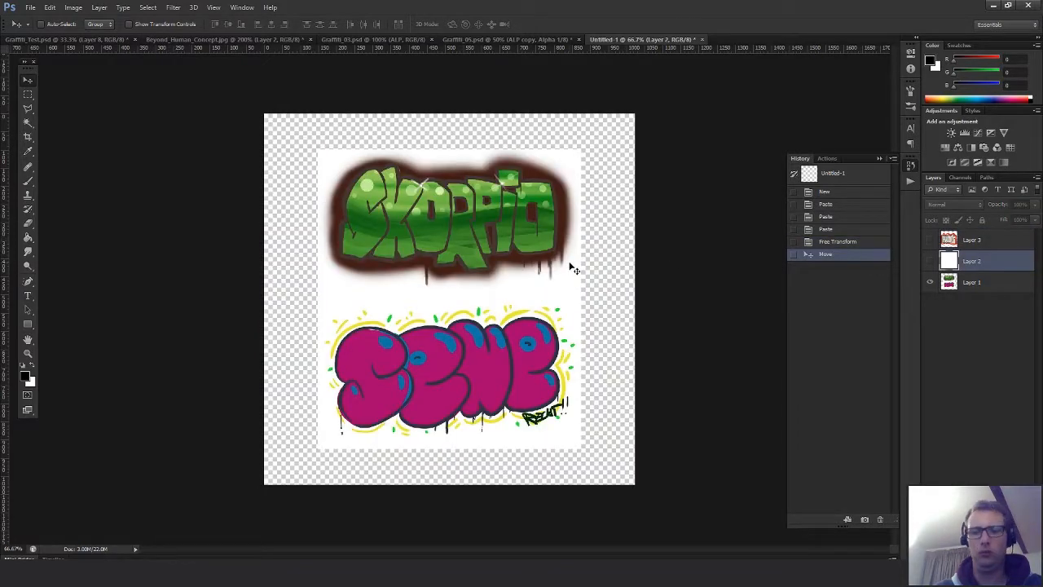
click(929, 260)
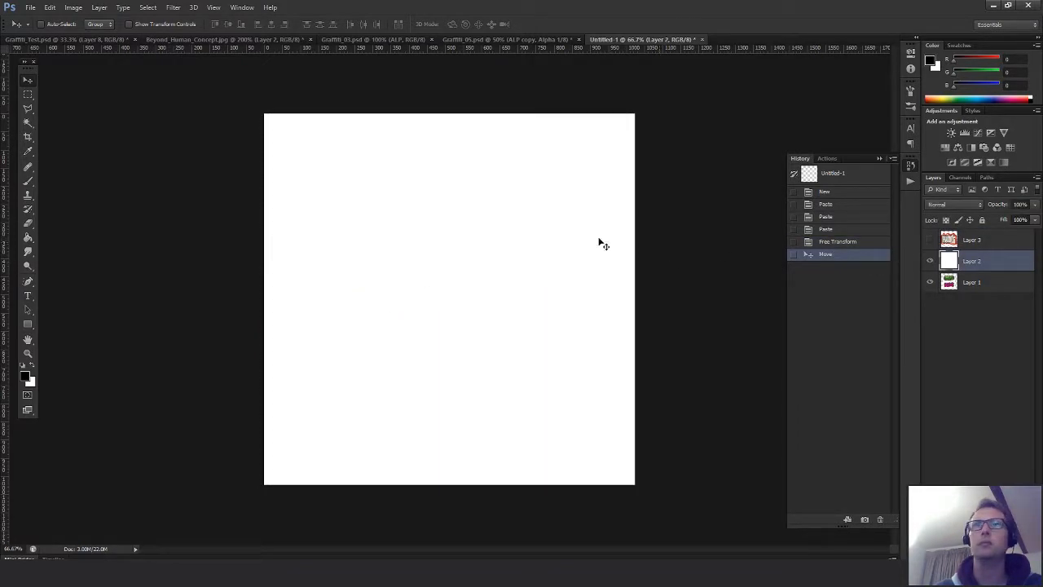
Scale down the skull drawing on Layer 2 and center it so the whole skull and WE KNOW text fit the canvas
key(ctrl+t)
alt+shift+drag(263, 114, 582, 279)
drag(660, 385, 82, 262)
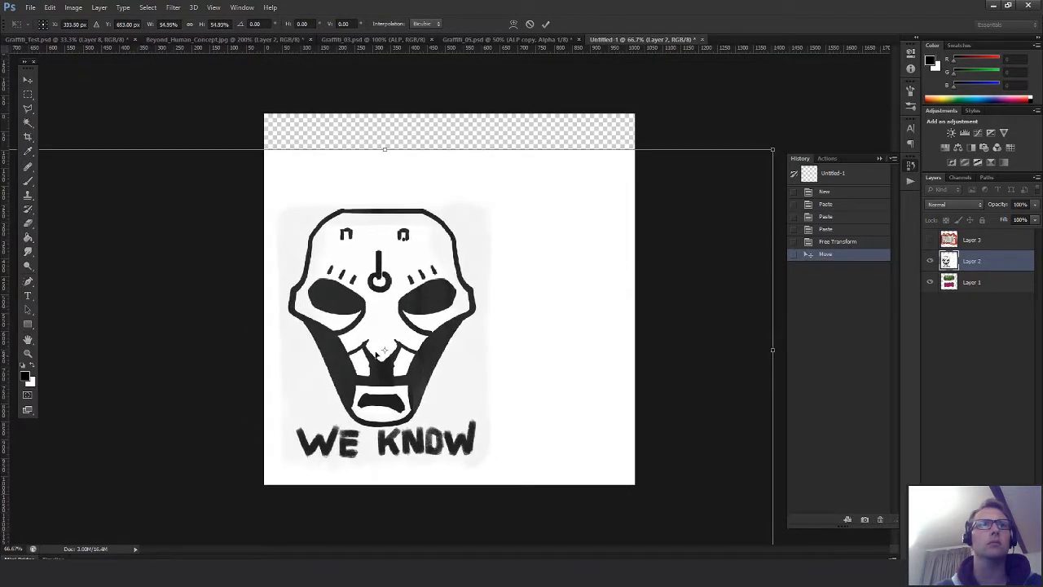
drag(384, 351, 279, 469)
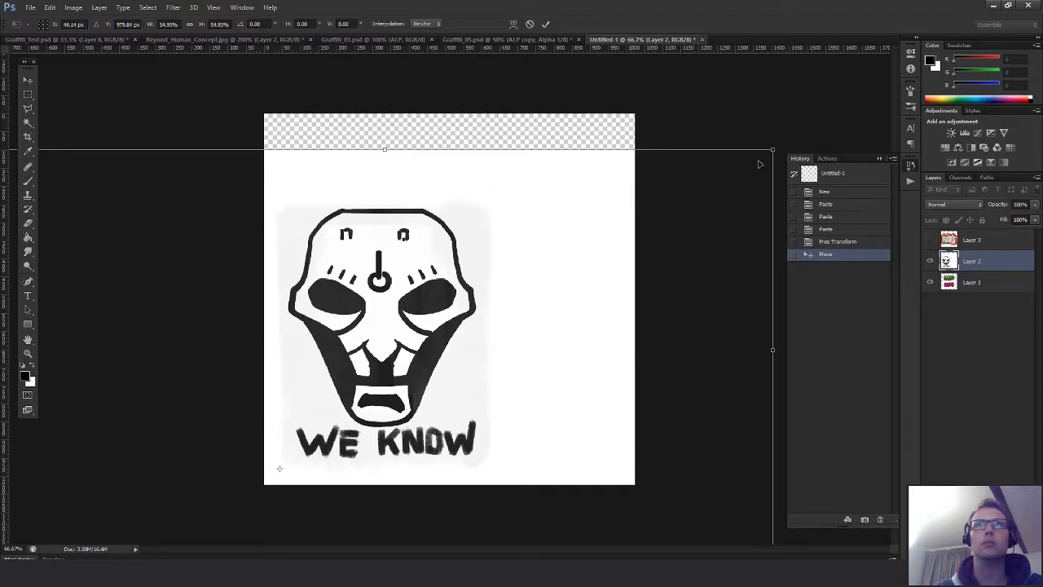
drag(778, 149, 996, 91)
drag(722, 234, 689, 251)
key(Return)
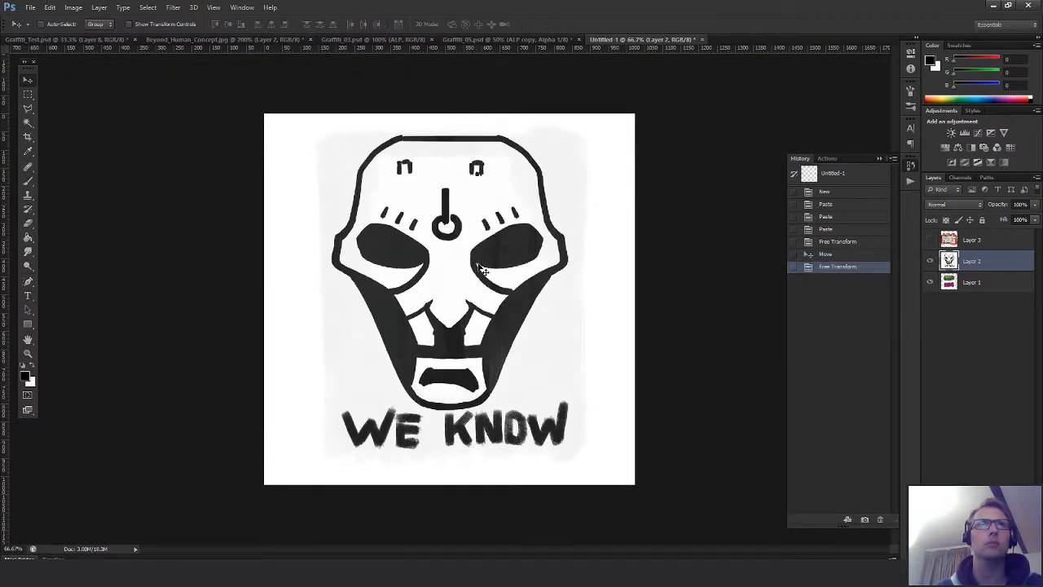
Copy the canvas-sized area of the skull artwork onto a new layer and hide the original Layer 2
key(m)
drag(233, 103, 750, 544)
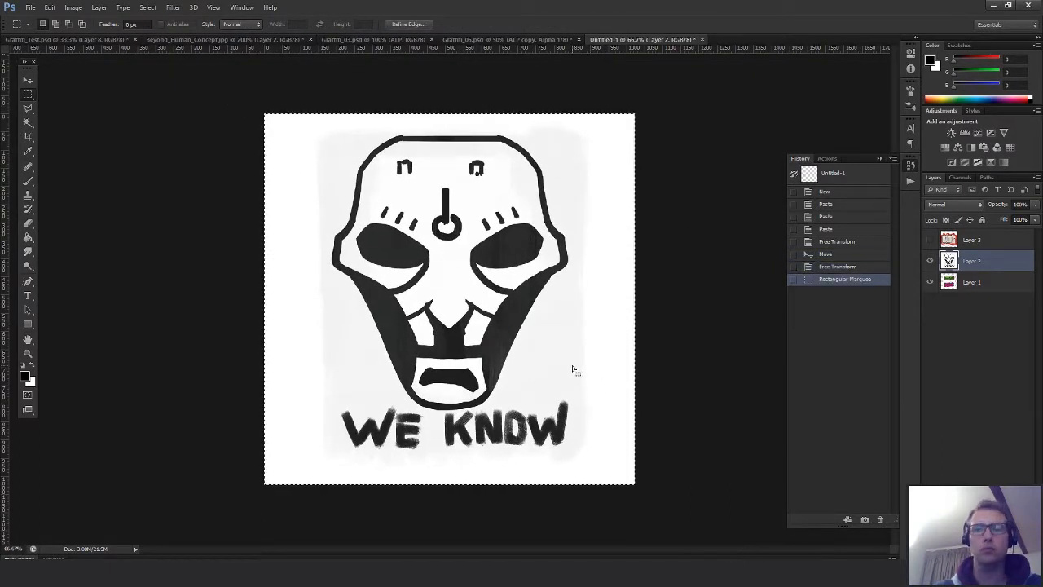
key(ctrl+j)
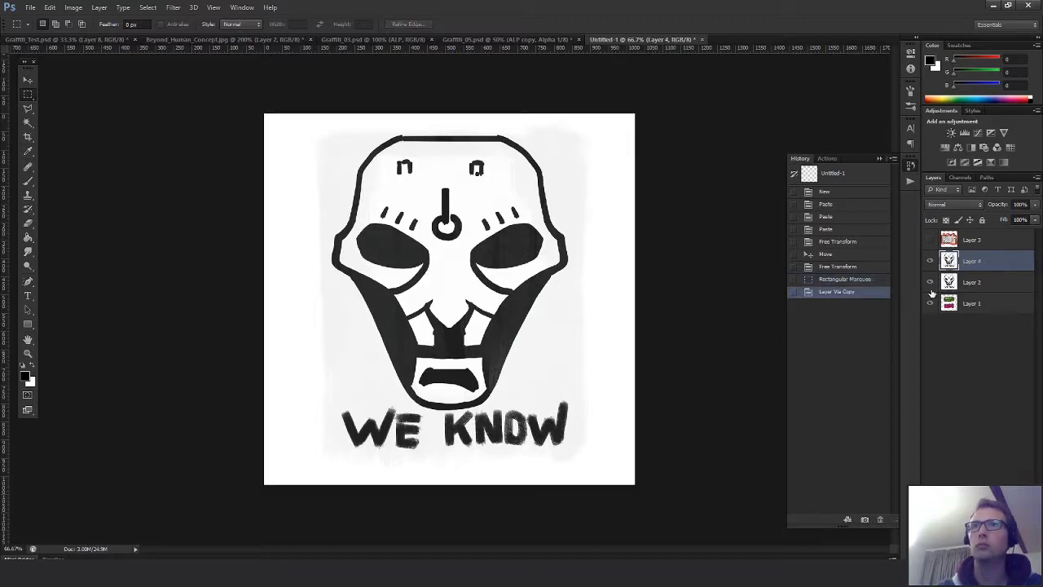
click(930, 282)
Enlarge the skull copy slightly, center it to fill the canvas, and delete the original Layer 2
key(ctrl+t)
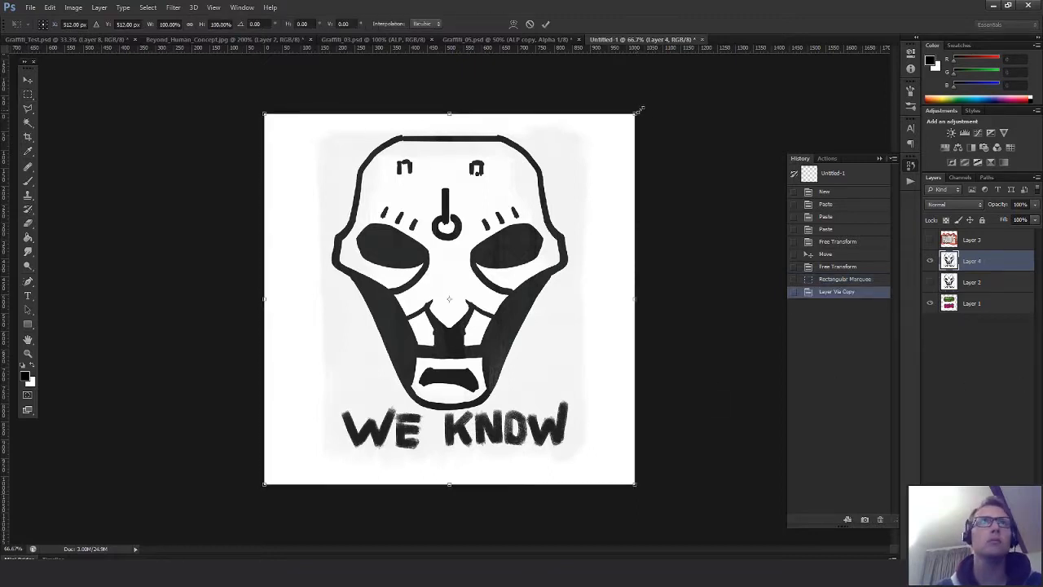
alt+shift+drag(641, 109, 672, 109)
drag(547, 197, 548, 204)
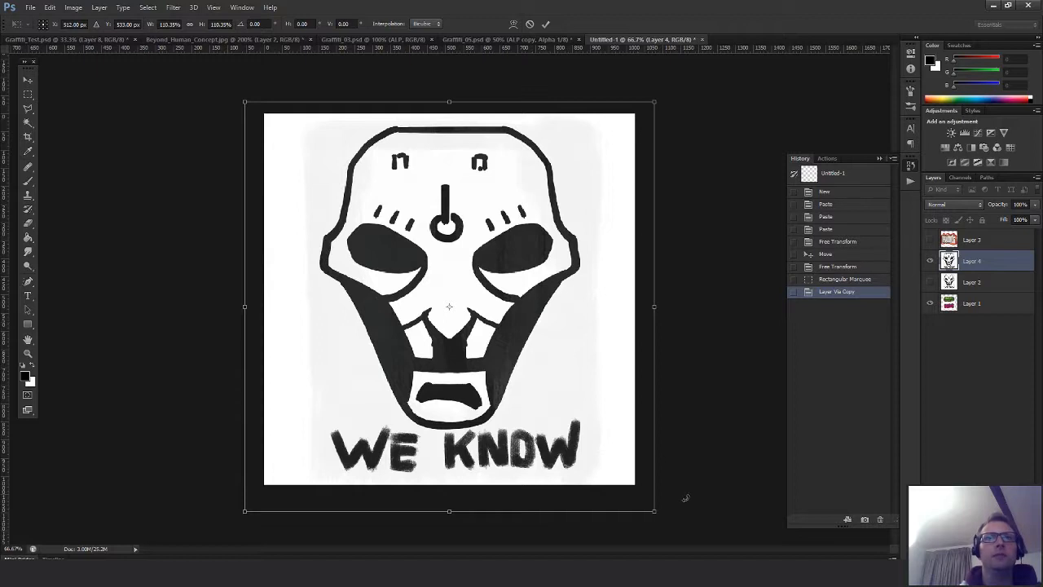
drag(654, 511, 659, 515)
key(Return)
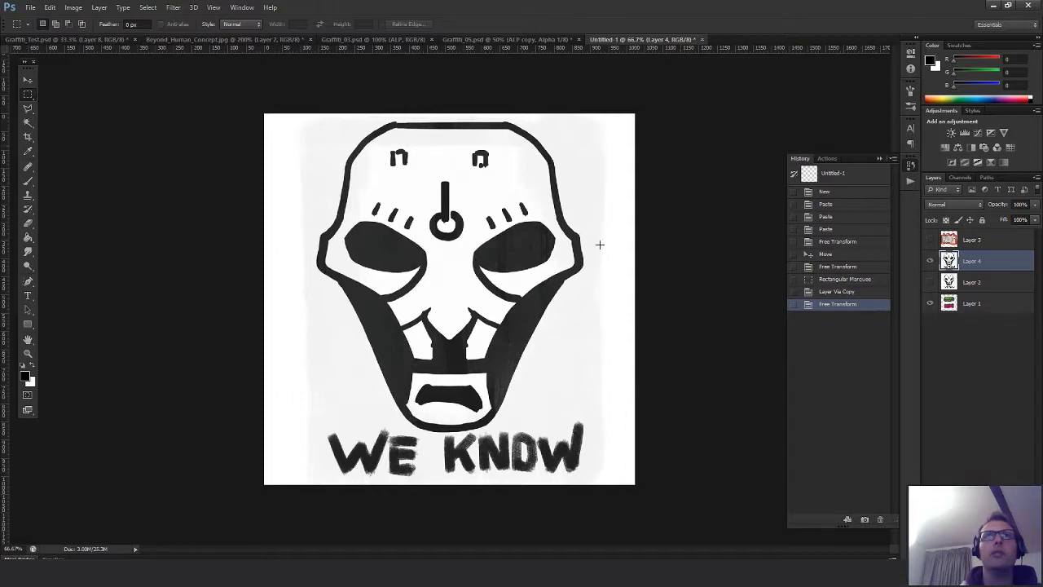
click(947, 286)
key(Delete)
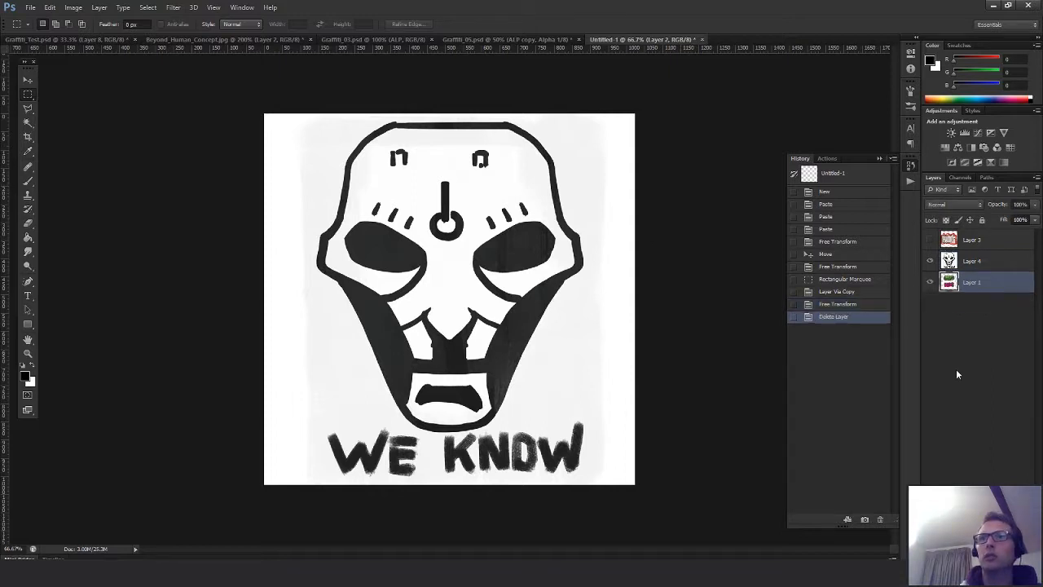
Hide the skull layer and copy the green and the pink graffiti from Layer 1 onto separate layers
click(931, 261)
drag(294, 117, 607, 294)
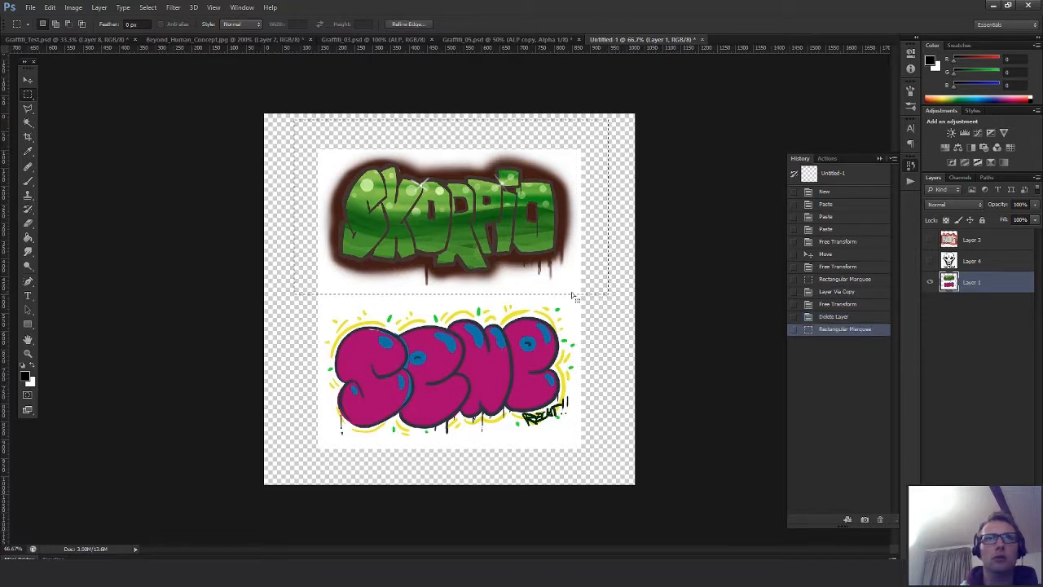
key(ctrl+j)
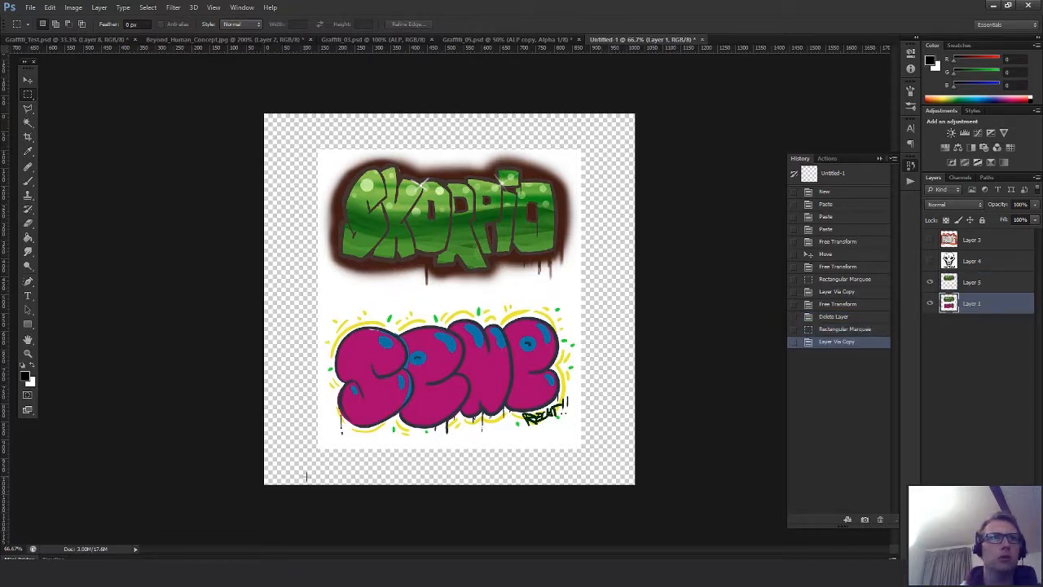
drag(306, 477, 644, 295)
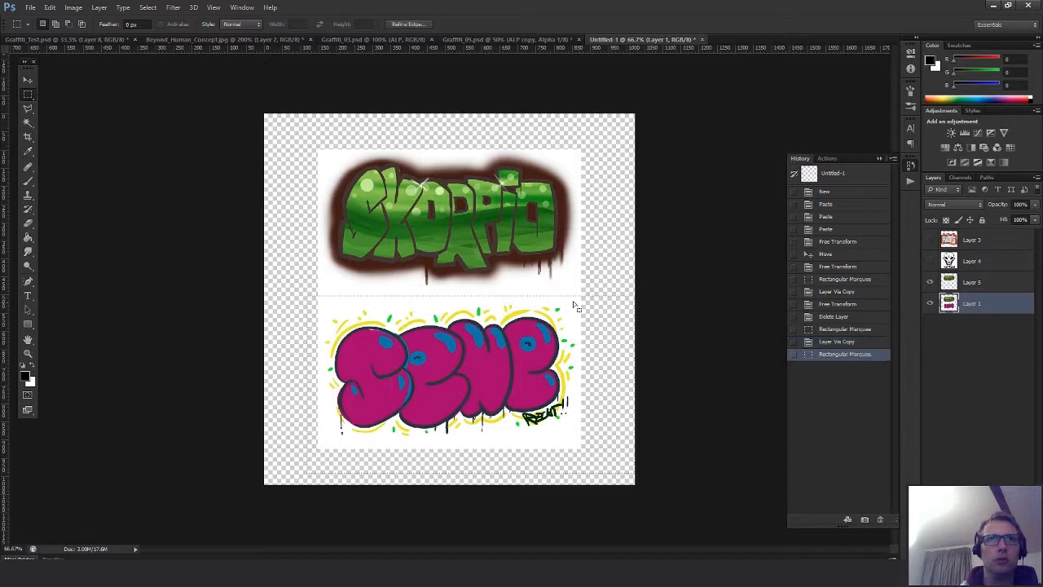
key(ctrl+j)
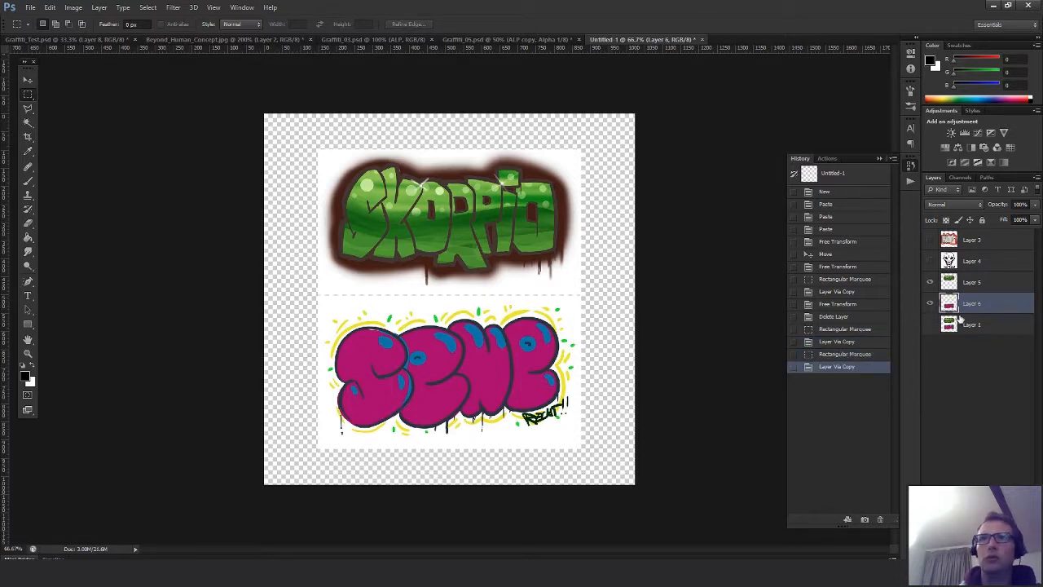
Enlarge the pink graffiti layer to about 144% to fill the canvas width and center it vertically
key(ctrl+t)
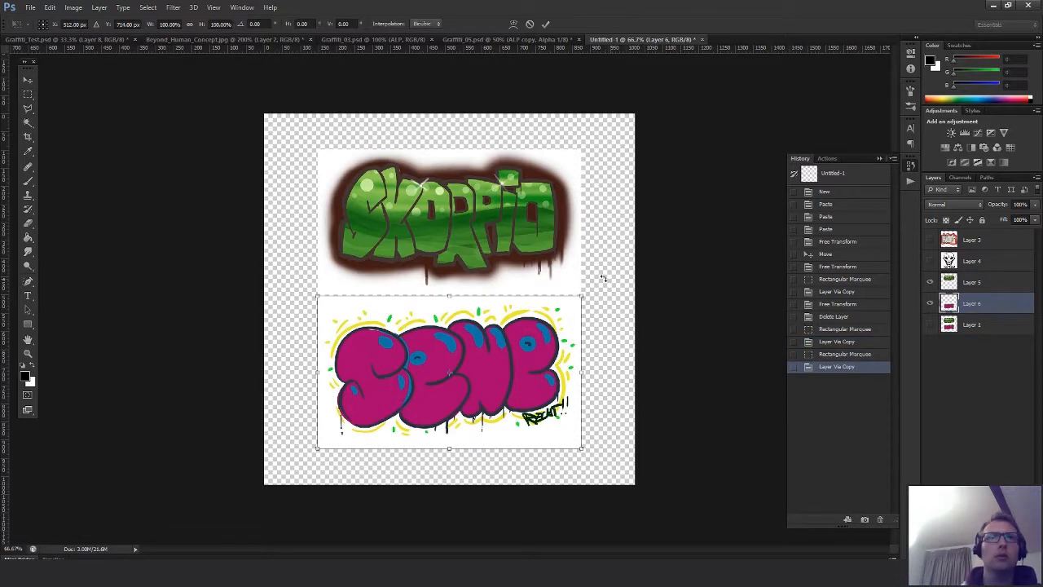
alt+shift+drag(581, 295, 646, 284)
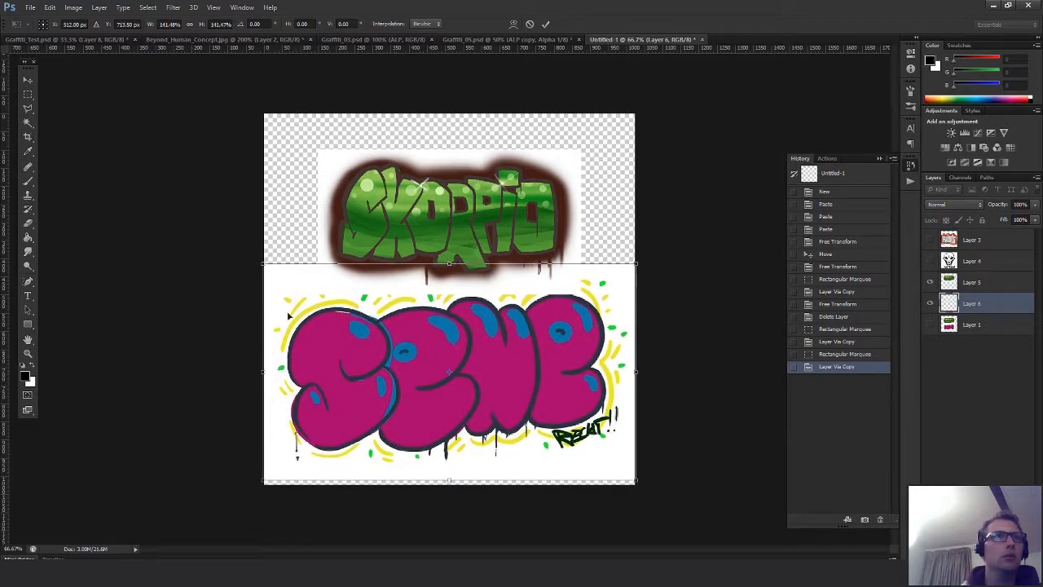
shift+drag(263, 264, 259, 262)
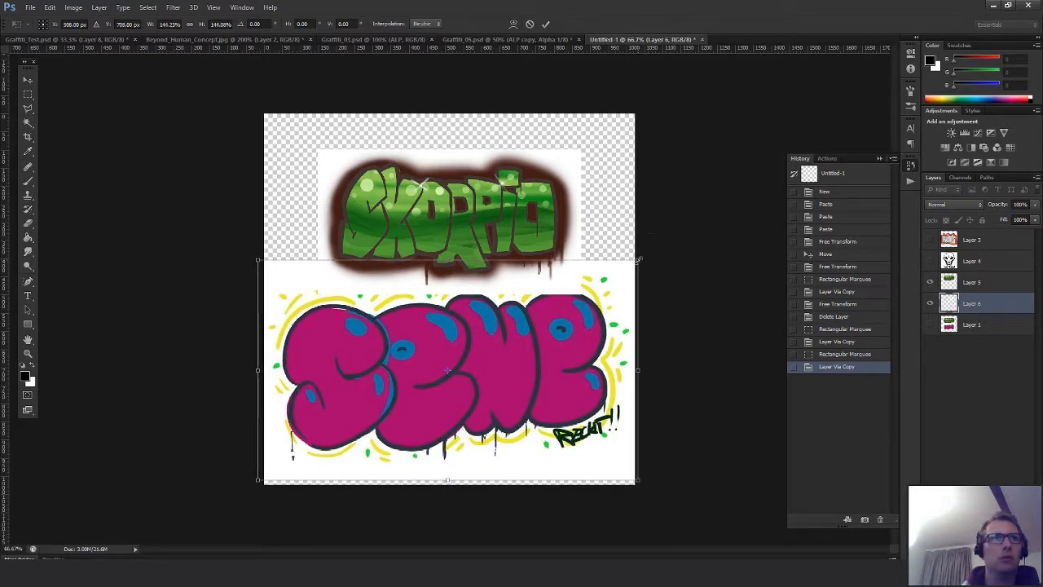
key(Return)
drag(519, 333, 519, 257)
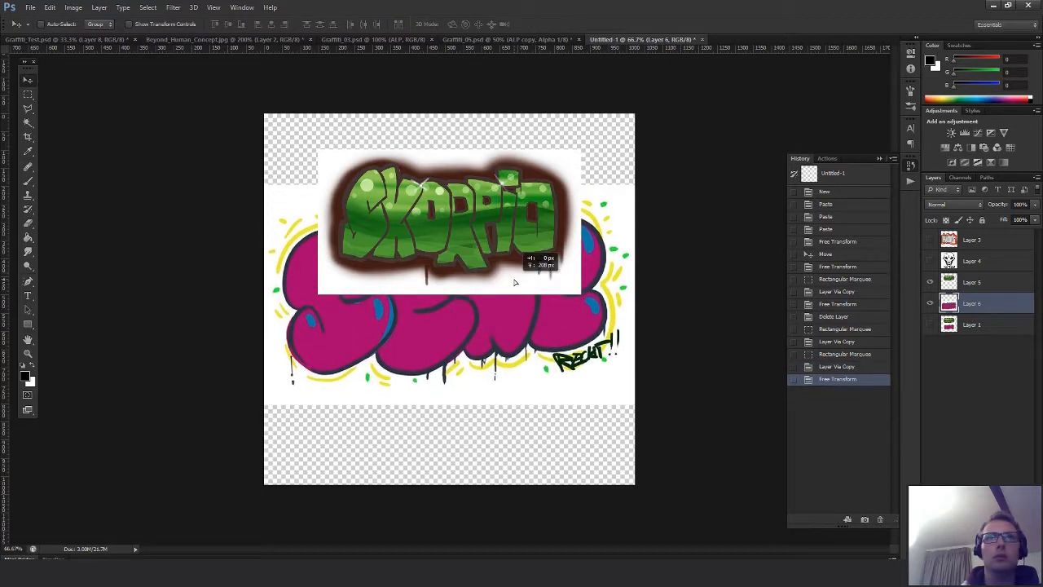
Scale the green graffiti layer to about 144.7% and center it on the canvas over the pink graffiti
click(572, 269)
key(ctrl+t)
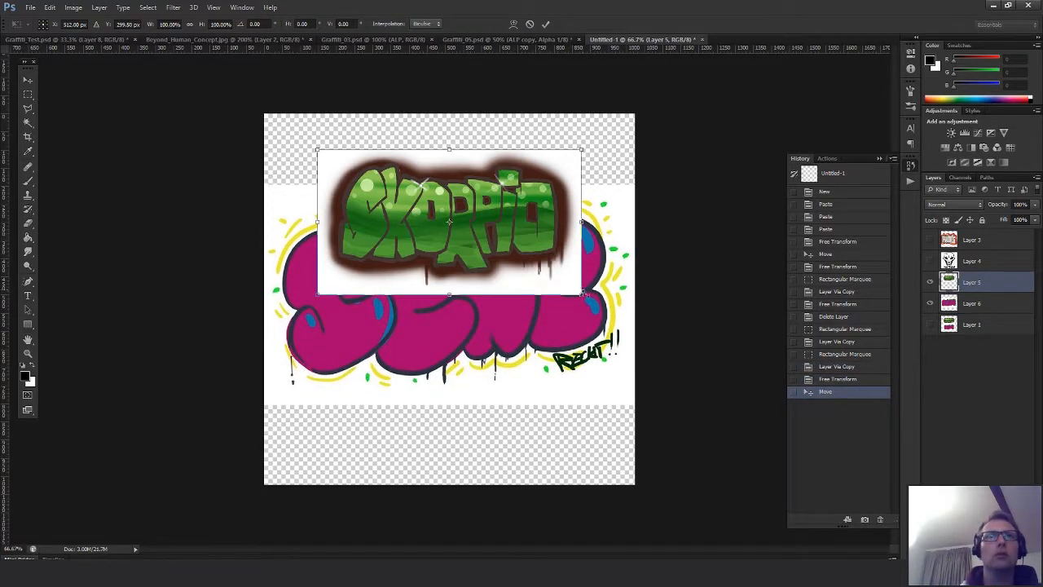
alt+shift+drag(583, 294, 639, 326)
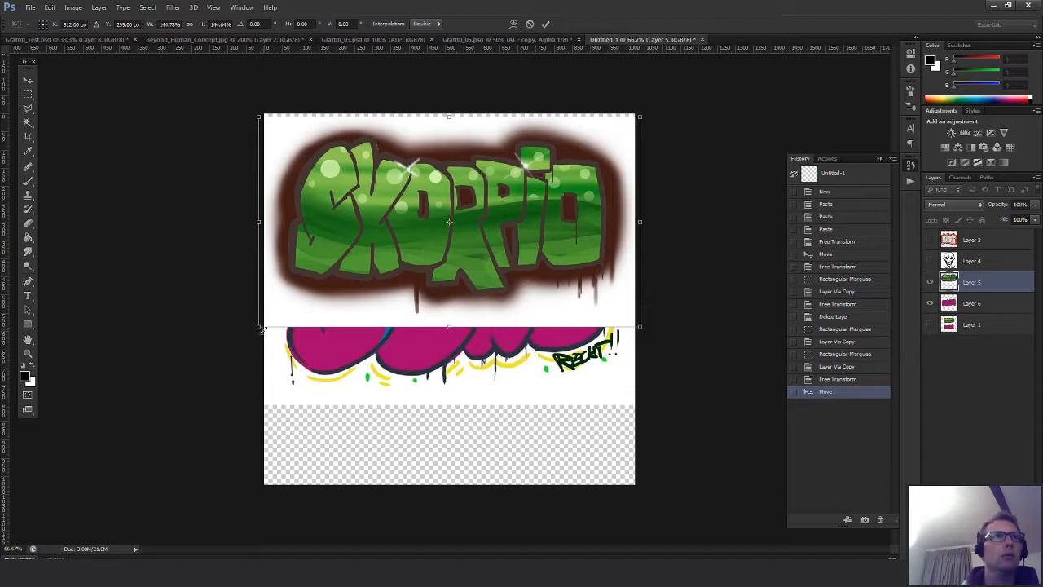
drag(501, 226, 514, 295)
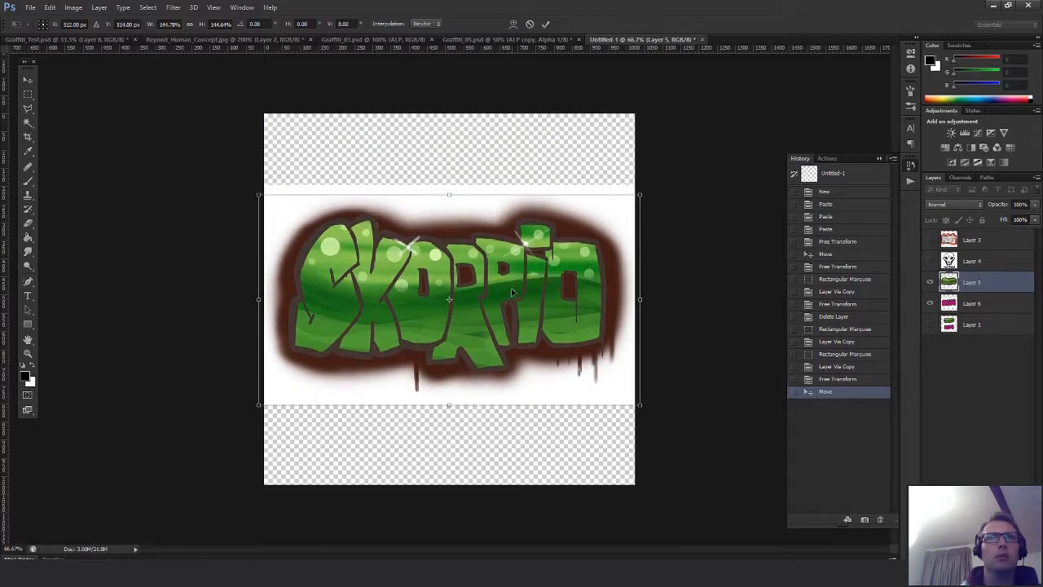
key(Return)
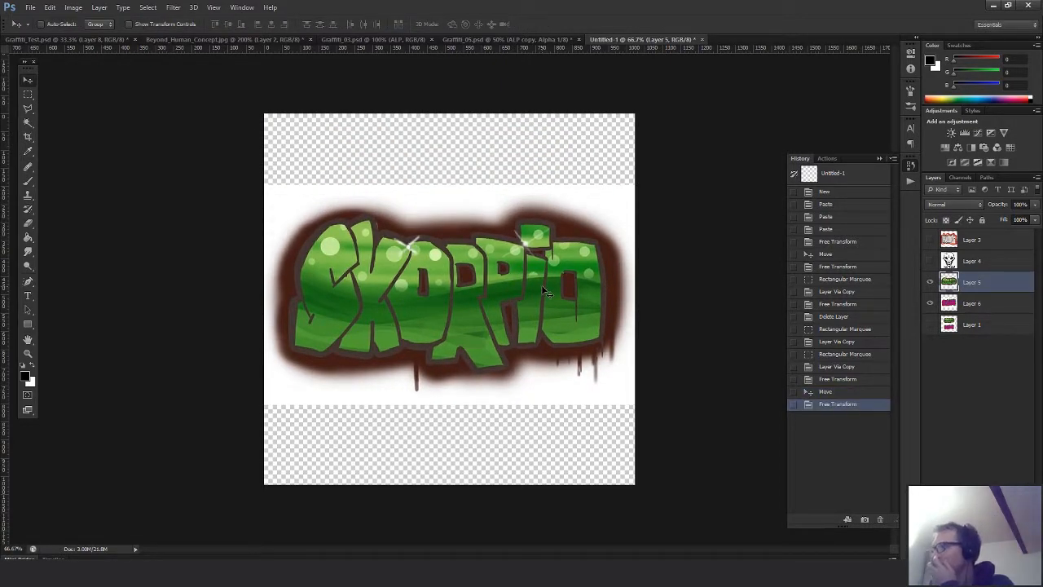
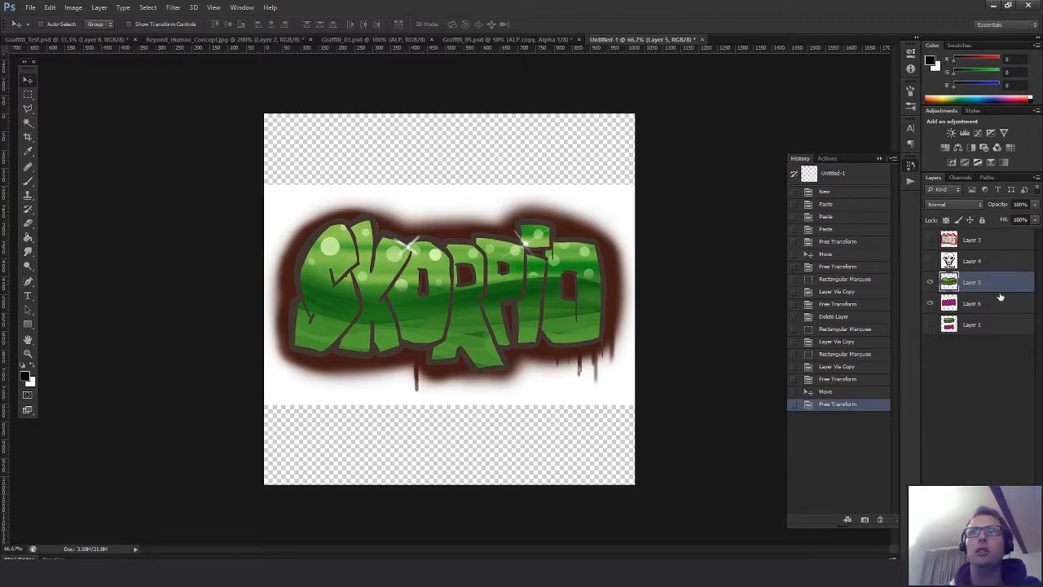
Add a new layer directly above Layer 1 and fill it with white as the background
click(950, 244)
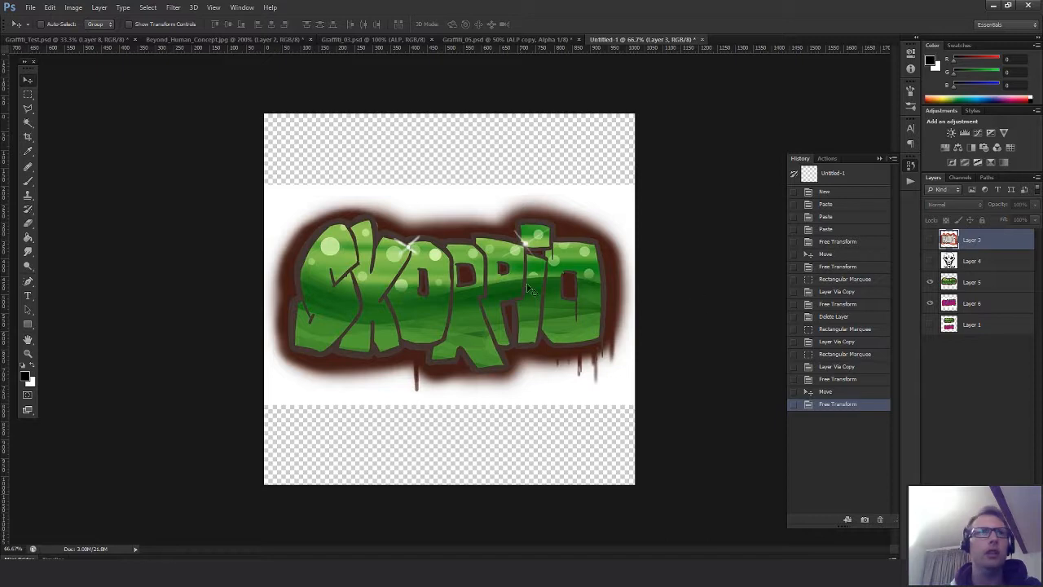
key(z)
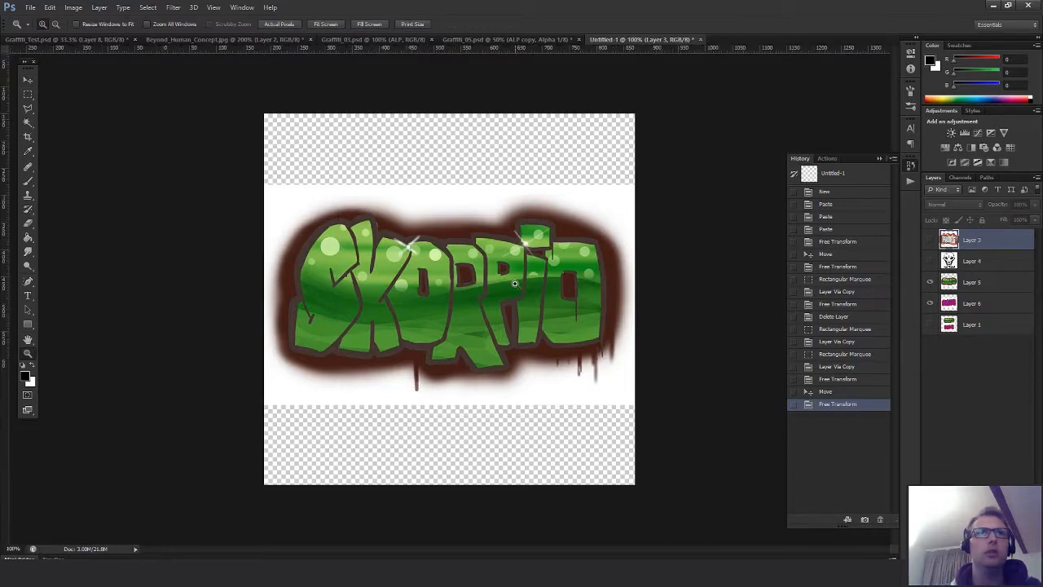
click(468, 278)
key(m)
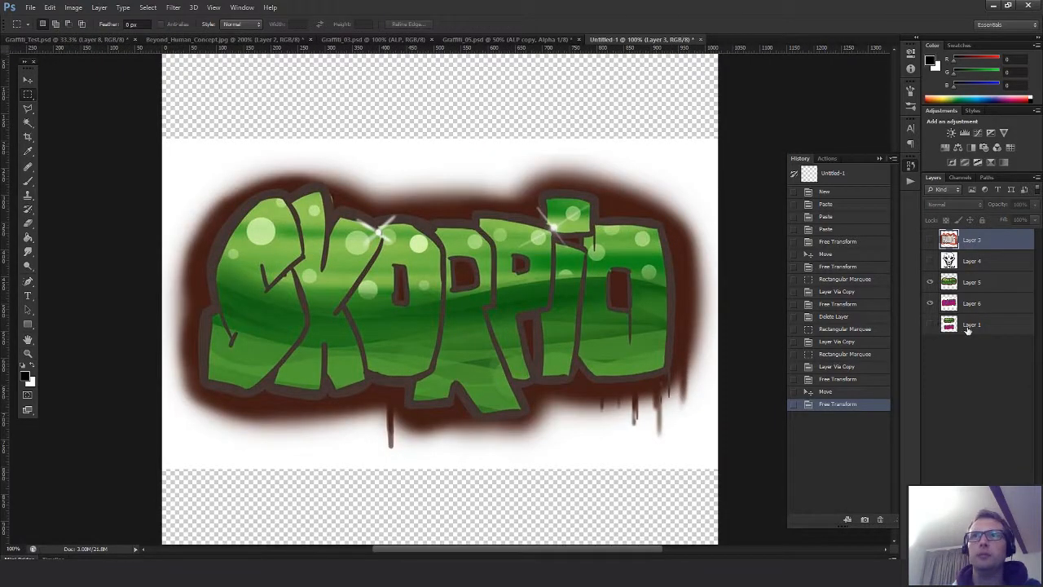
drag(968, 329, 953, 310)
key(ctrl+shift+alt+n)
key(g)
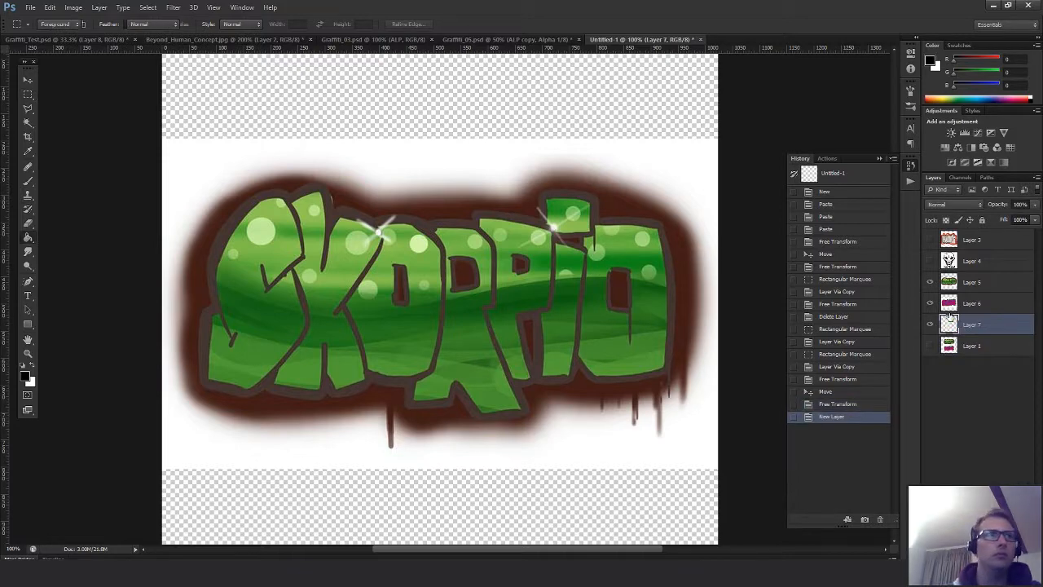
key(x)
click(540, 399)
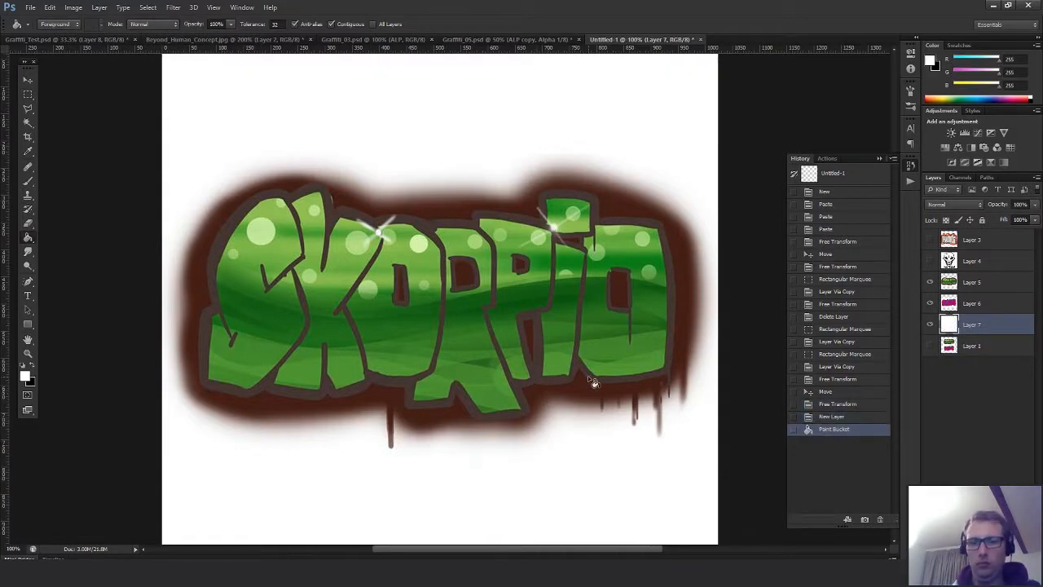
Select the white areas of the image by Color Range using sampled colors with a fuzziness of 200
key(m)
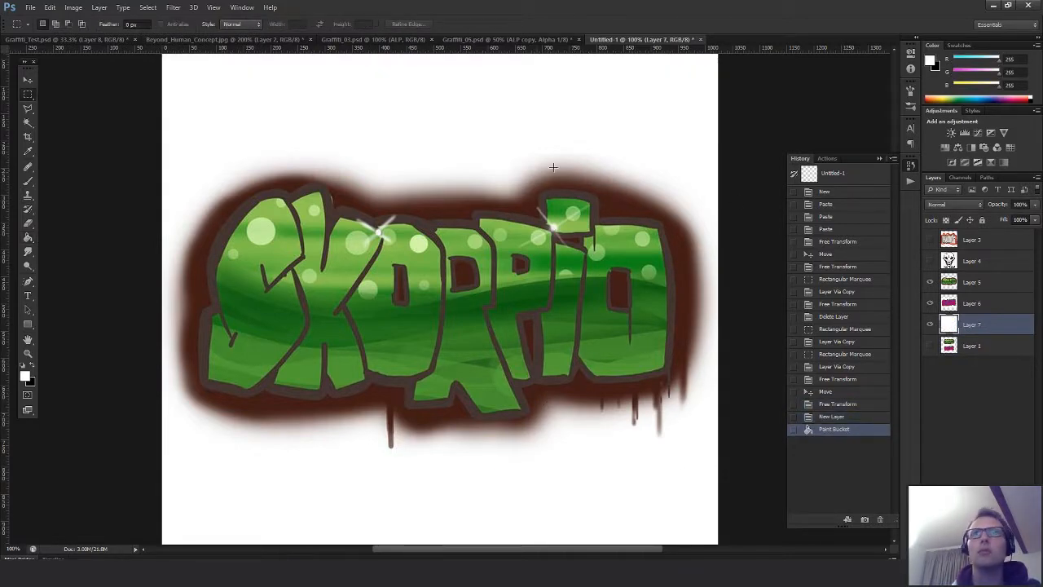
click(74, 7)
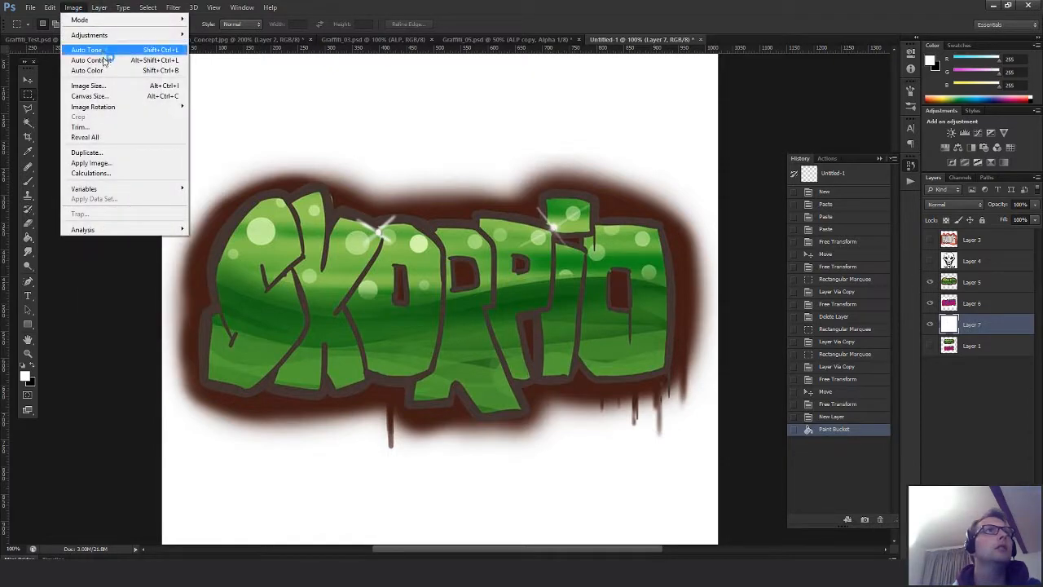
mouse_move(108, 11)
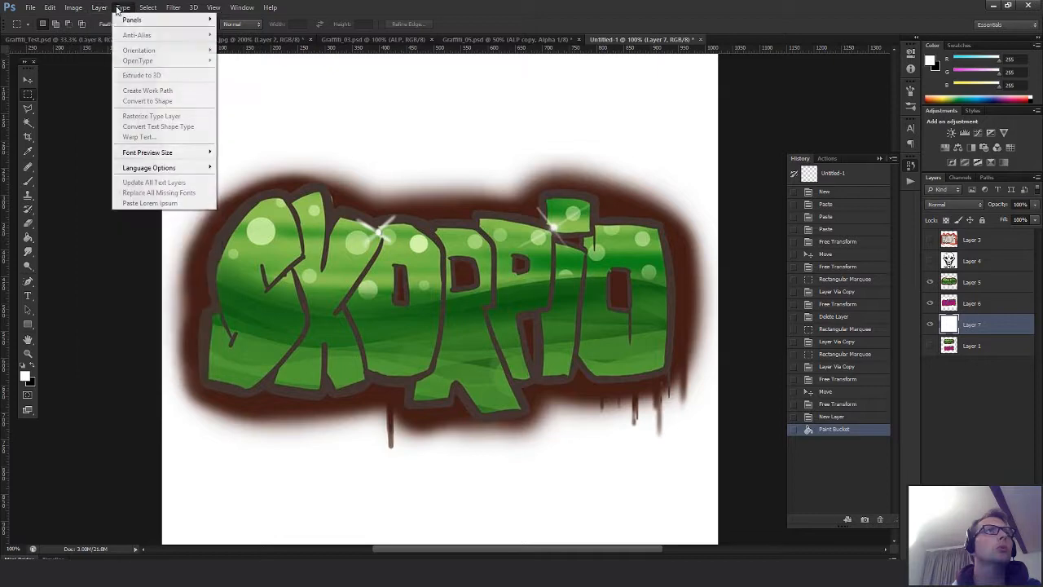
mouse_move(147, 7)
click(161, 102)
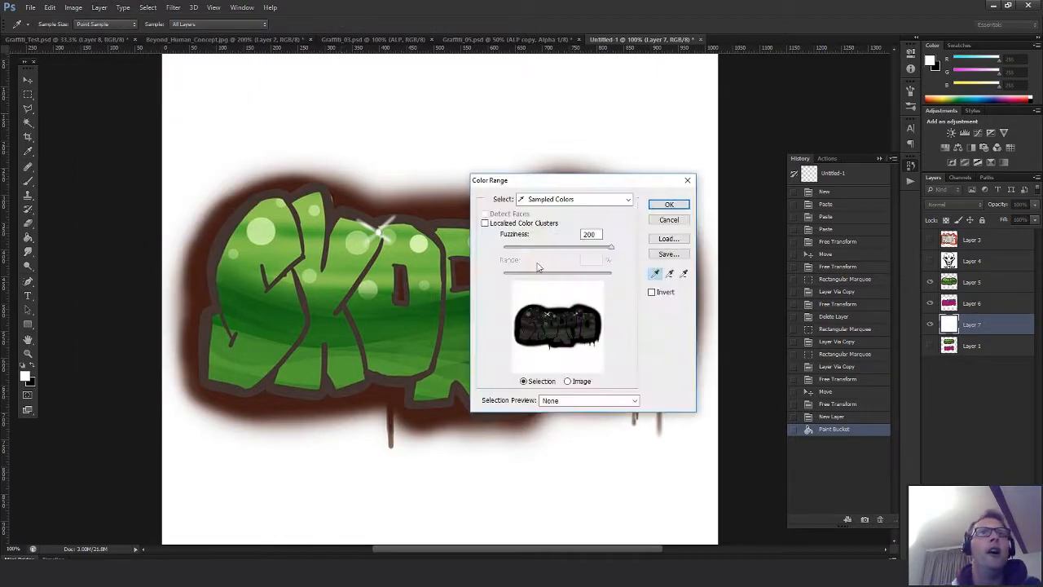
mouse_move(610, 249)
mouse_down()
mouse_move(514, 250)
mouse_move(613, 251)
mouse_up()
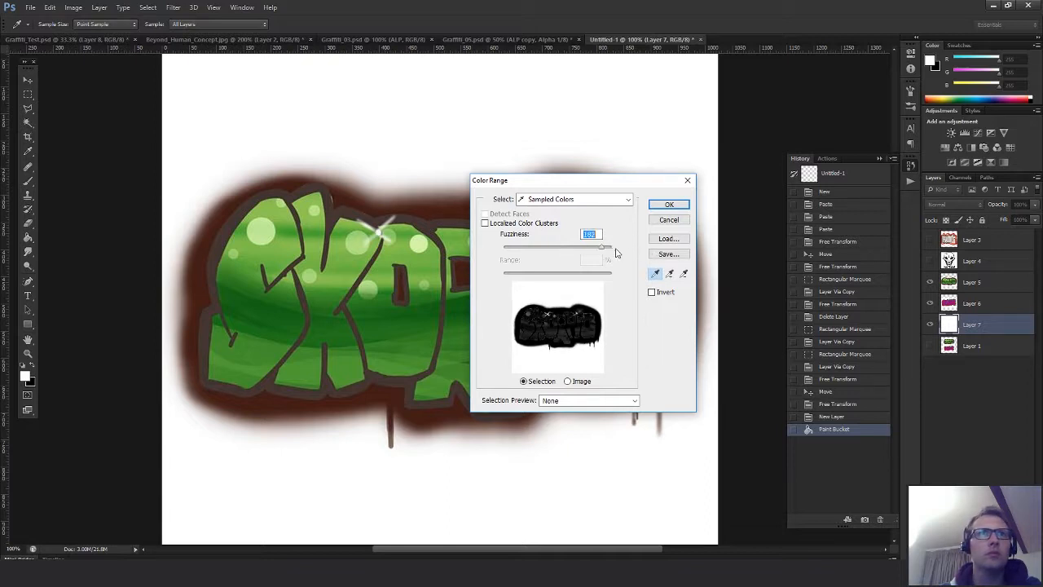
click(669, 203)
key(m)
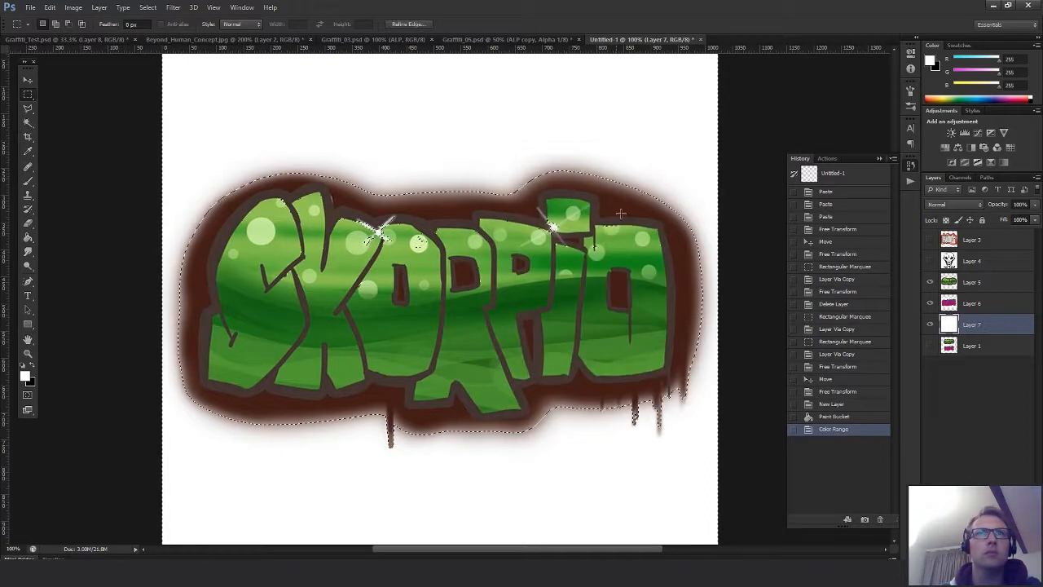
Subtract the stray highlight areas inside the green lettering from the selection with the Rectangular Marquee, leaving only the outer background selected
shift+drag(263, 219, 450, 312)
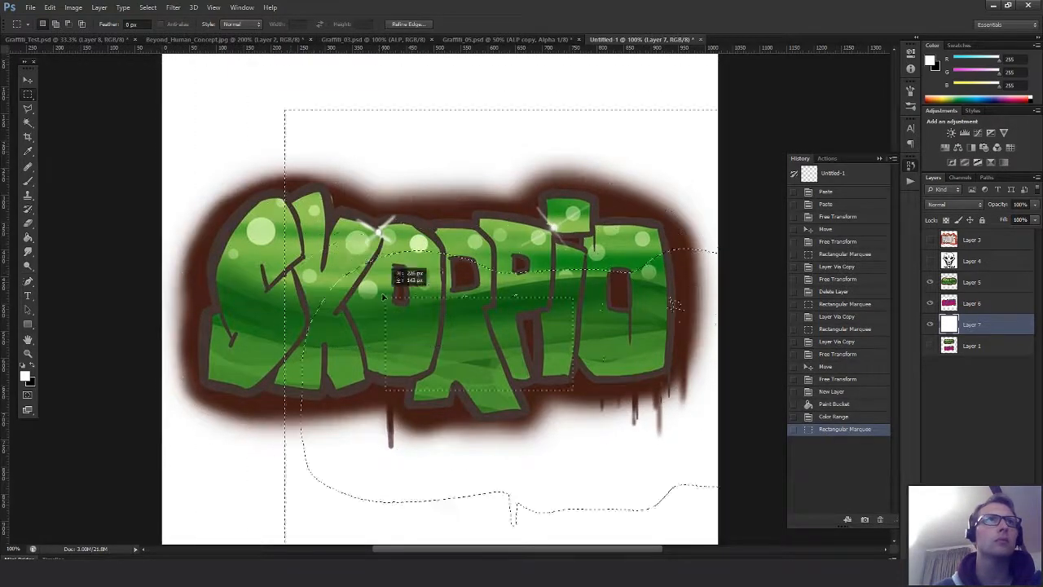
alt+drag(478, 338, 251, 200)
alt+drag(514, 210, 625, 277)
alt+drag(425, 277, 397, 244)
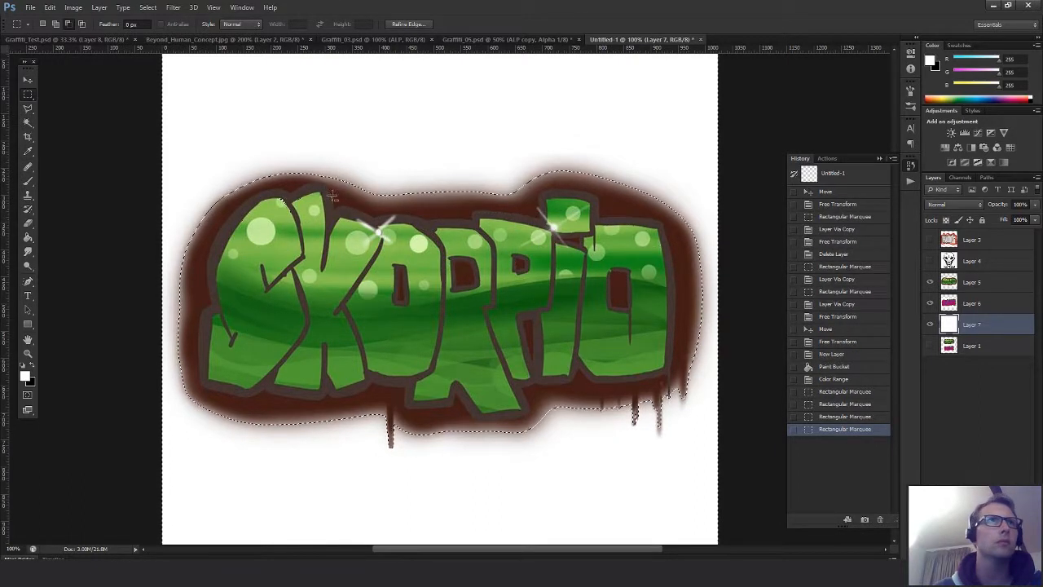
alt+drag(241, 238, 269, 255)
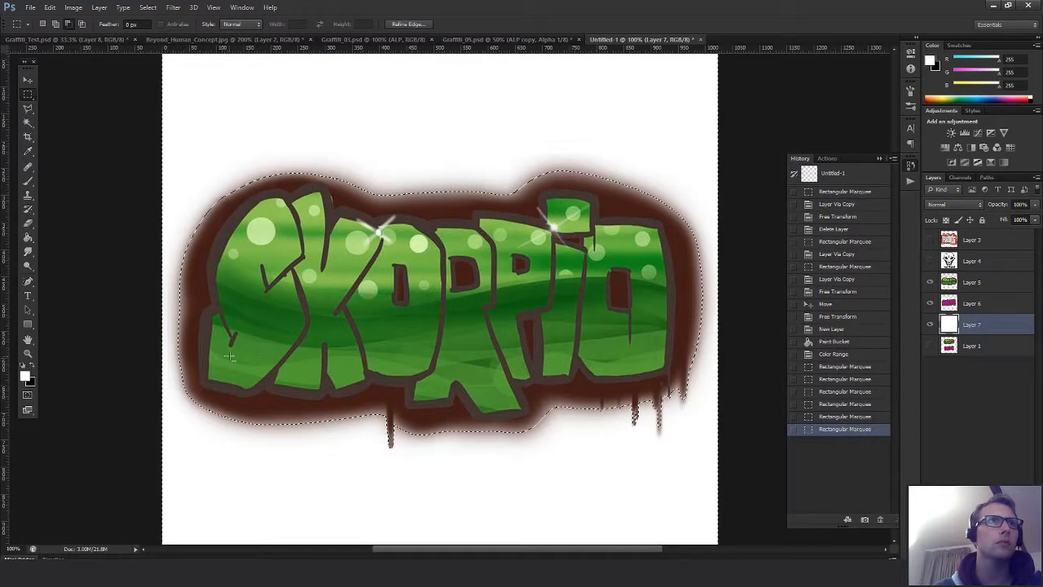
alt+drag(421, 397, 422, 398)
alt+drag(515, 326, 590, 391)
alt+drag(604, 273, 656, 334)
alt+drag(531, 295, 593, 359)
alt+drag(570, 252, 603, 343)
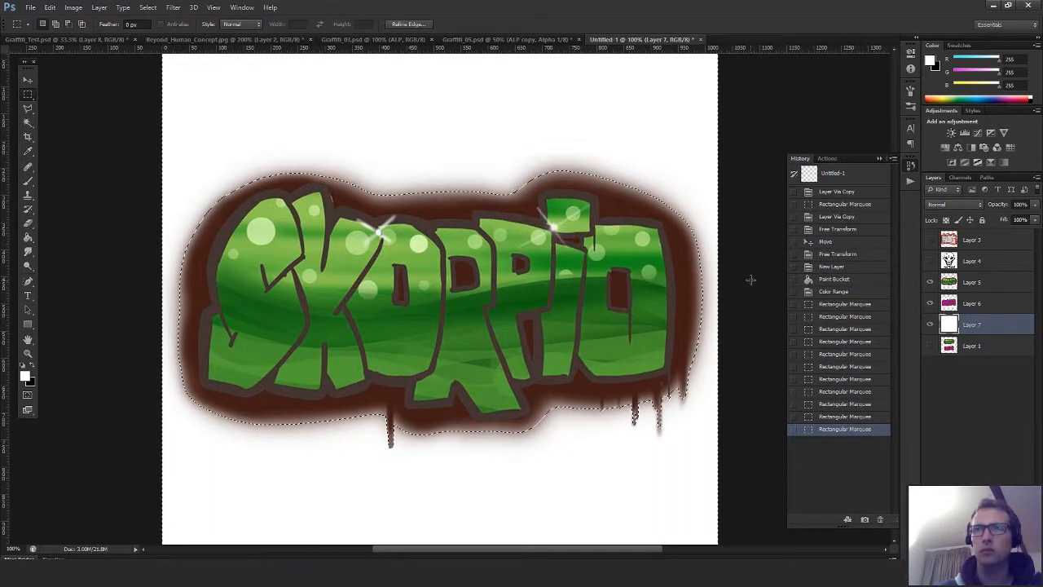
Add a new layer directly above the white background layer and try filling the selected outer area with white
key(ctrl+shift+alt+n)
key(g)
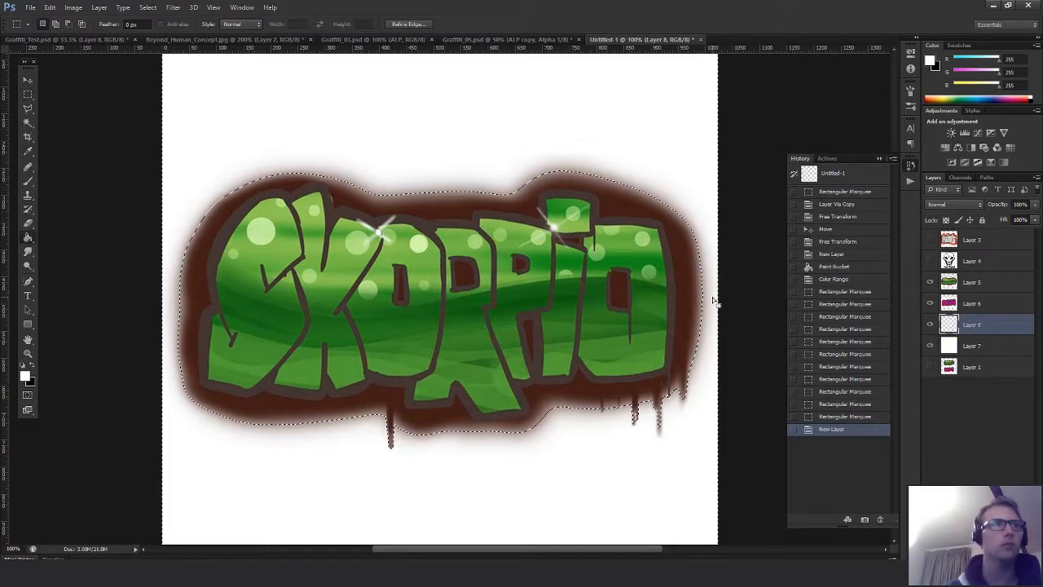
click(514, 301)
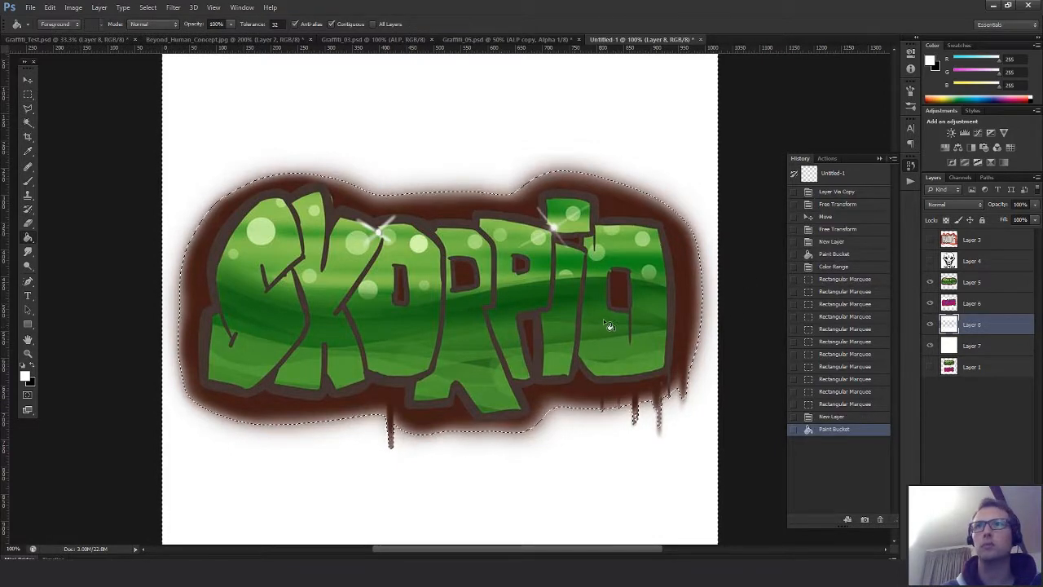
key(ctrl+z)
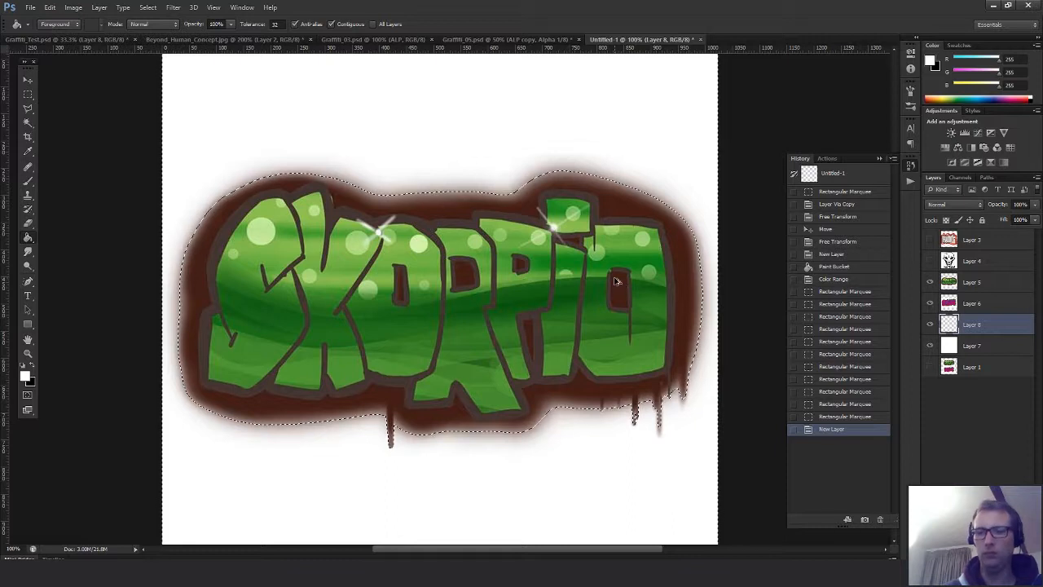
Invert the selection to fill the graffiti silhouette with white on Layer 8, and move that layer above the green graffiti with the pink one hidden
key(ctrl+shift+i)
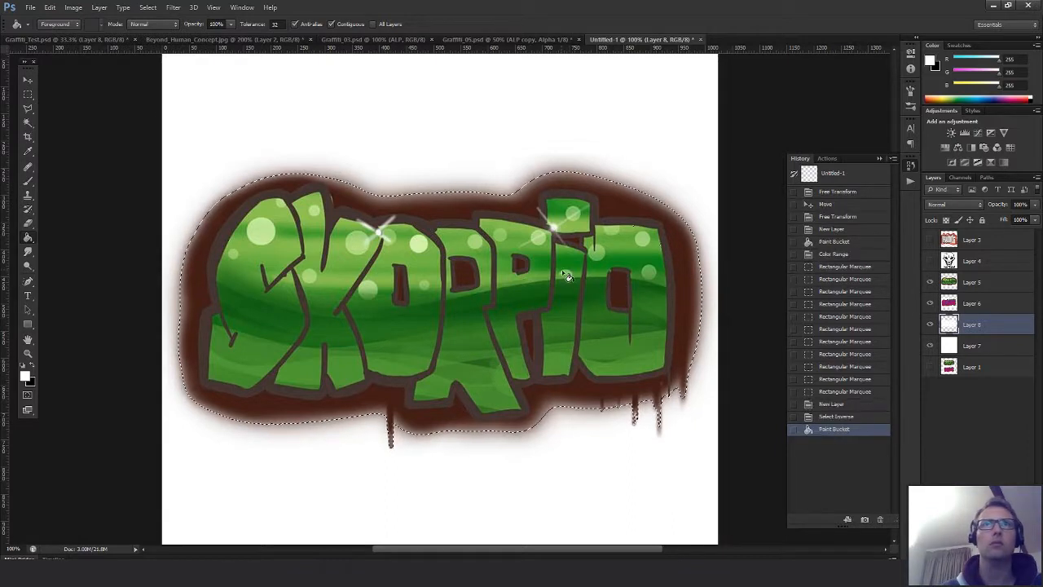
click(685, 245)
key(m)
key(ctrl+d)
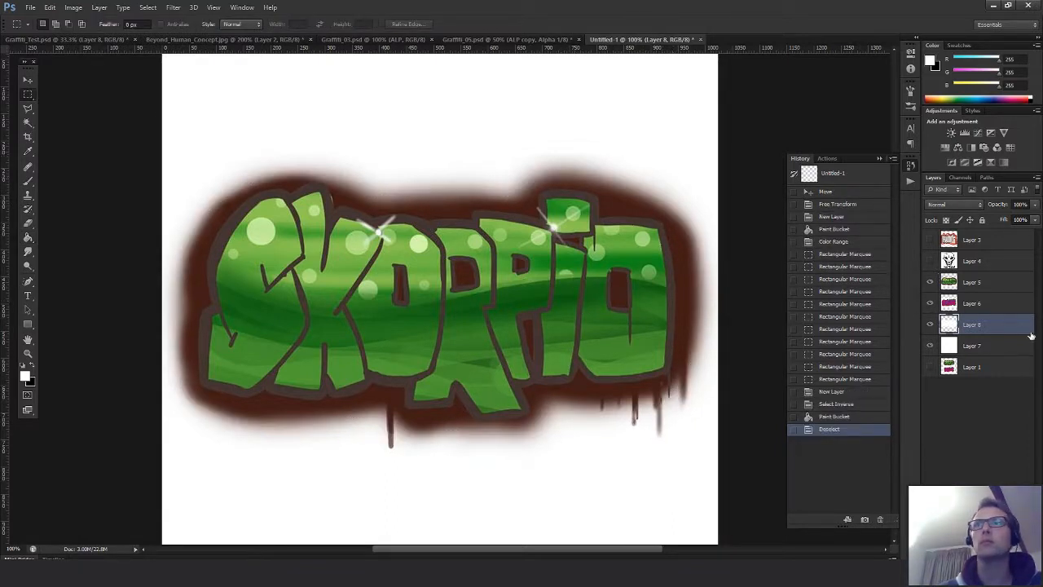
drag(950, 328, 945, 281)
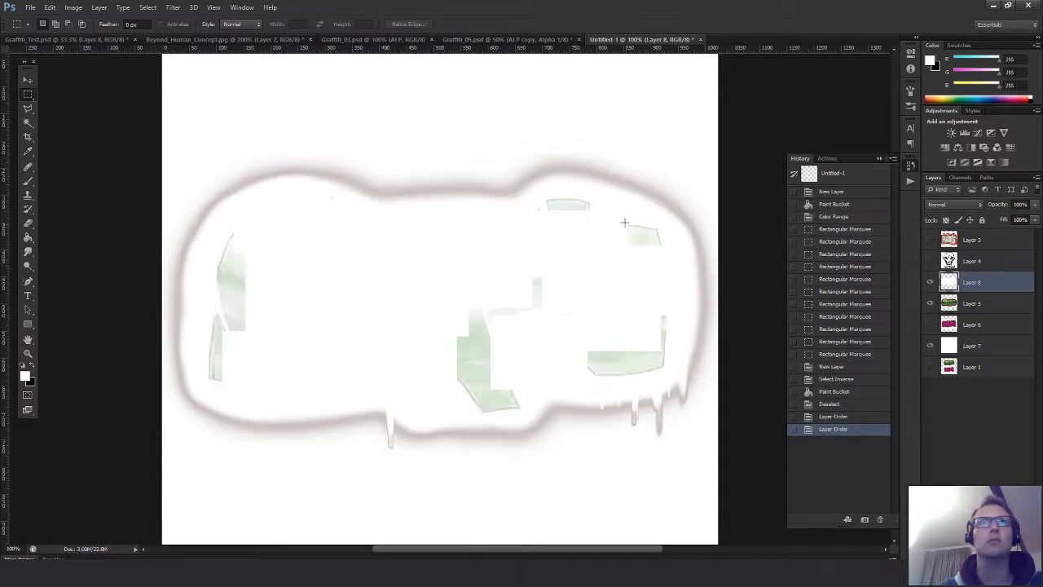
key(w)
click(603, 253)
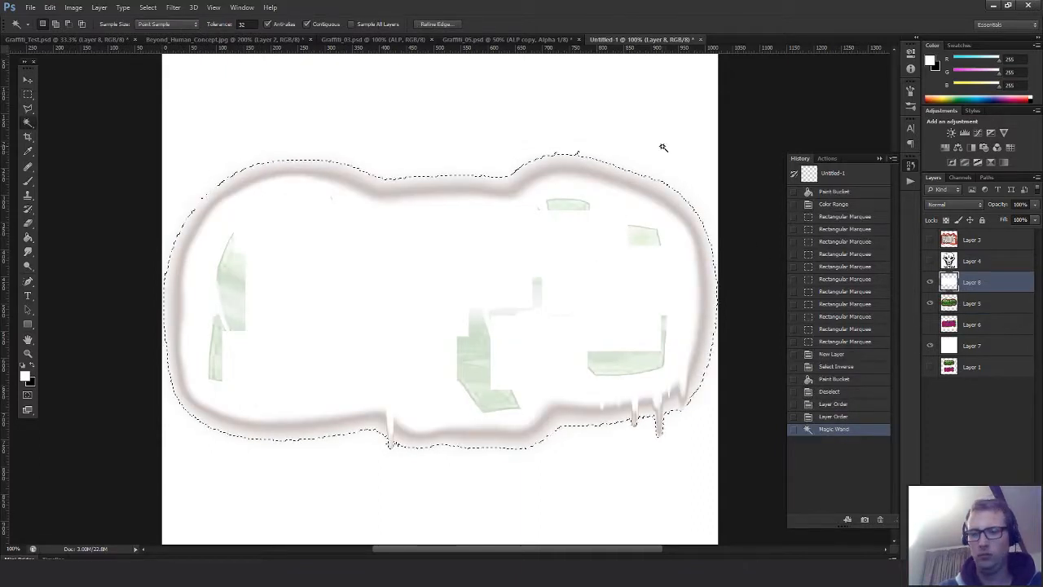
key(m)
key(ctrl+d)
Add a new layer between the white silhouette and the green graffiti and fill it with black
click(964, 303)
key(ctrl+shift+alt+n)
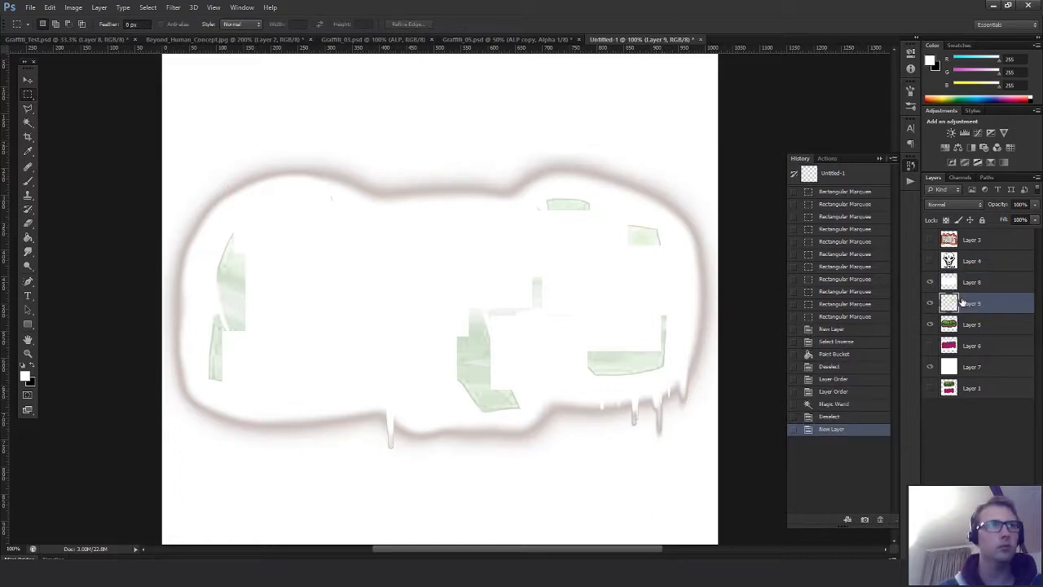
key(g)
key(d)
click(666, 242)
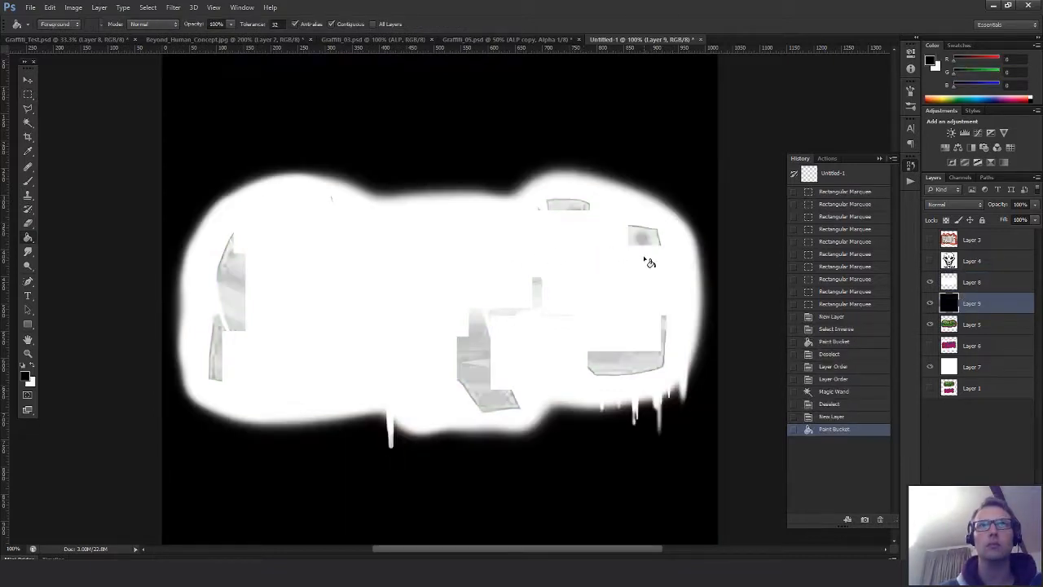
key(m)
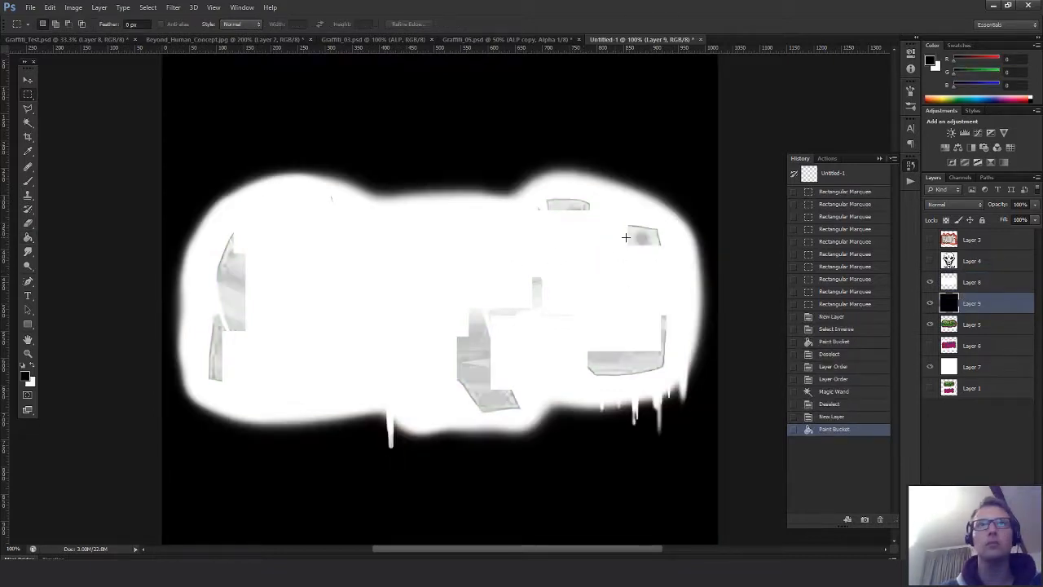
Paint the semi-transparent patches inside the silhouette on Layer 8 solid white and merge the layer down into the black one
click(948, 284)
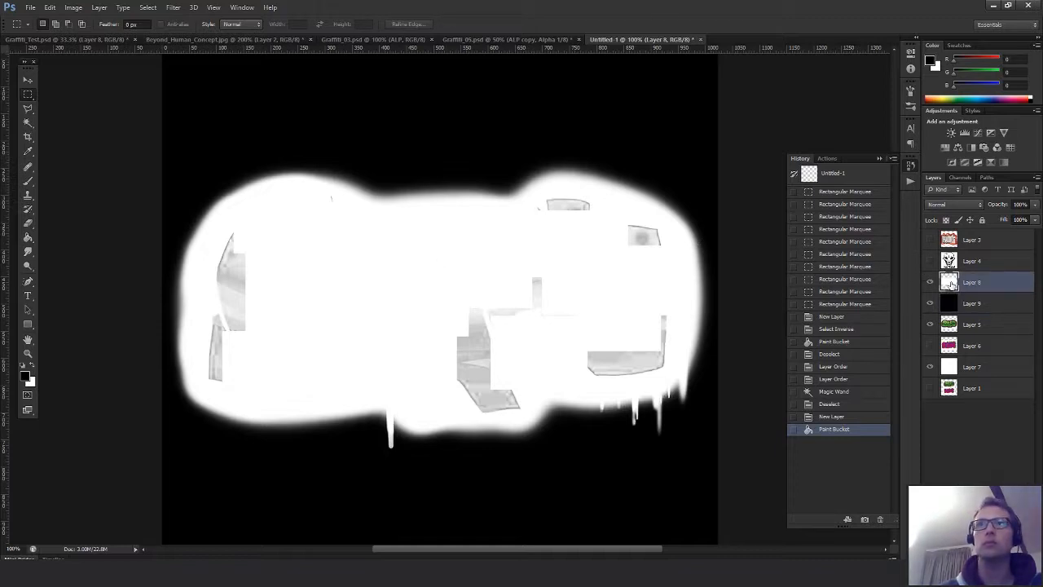
key(v)
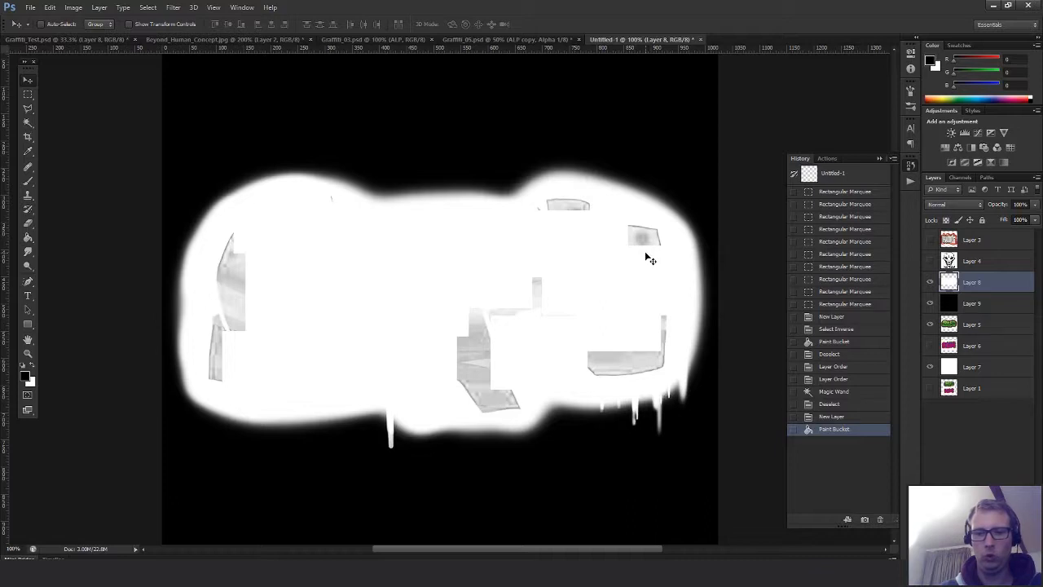
key(b)
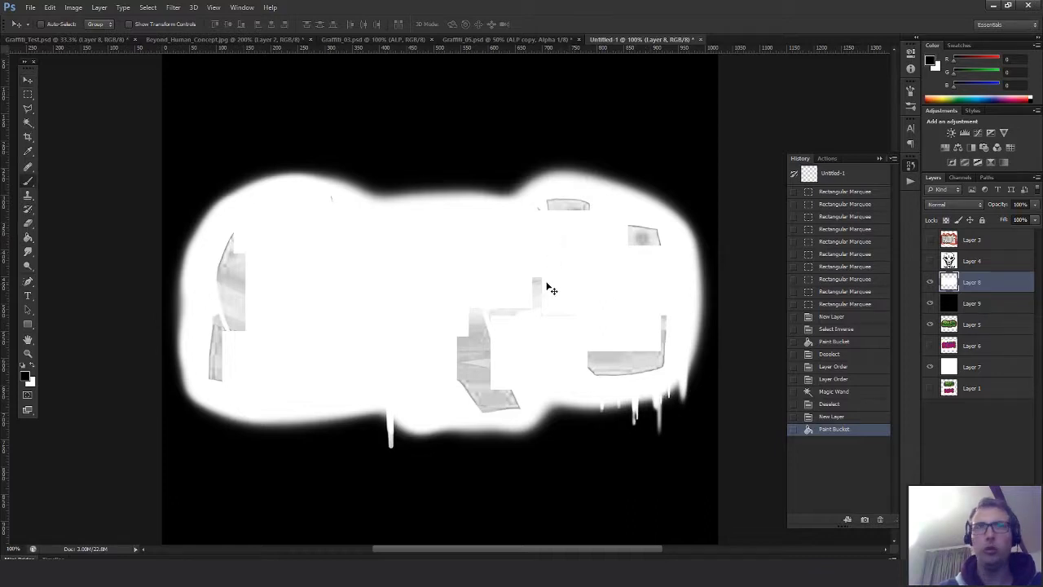
key(x)
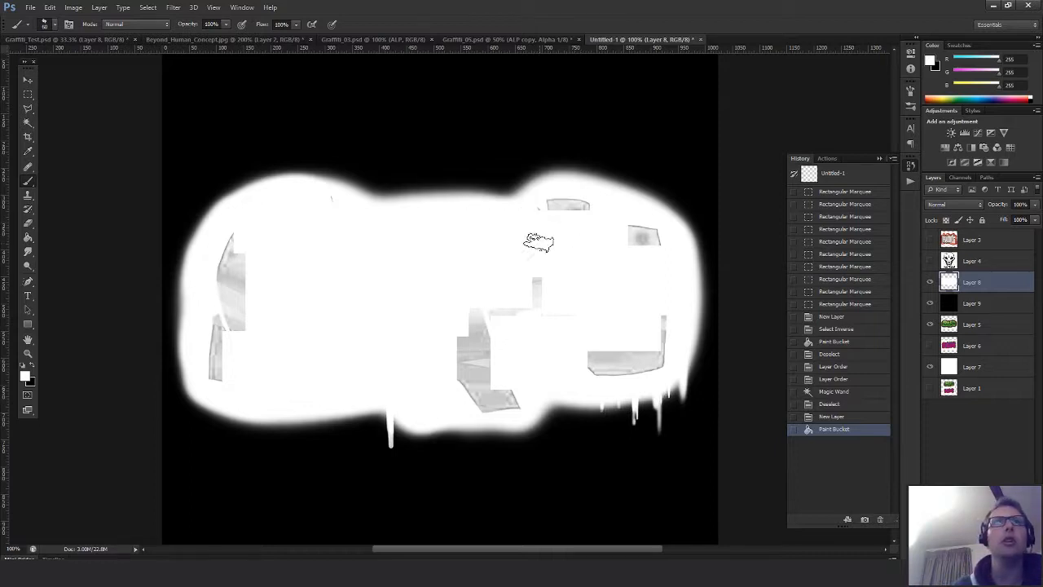
mouse_move(539, 241)
mouse_down()
mouse_move(552, 207)
mouse_move(652, 233)
mouse_move(543, 285)
mouse_move(466, 350)
mouse_move(477, 402)
mouse_move(496, 413)
mouse_move(492, 365)
mouse_move(570, 290)
mouse_move(573, 367)
mouse_move(617, 366)
mouse_move(646, 327)
mouse_move(628, 366)
mouse_move(643, 367)
mouse_up()
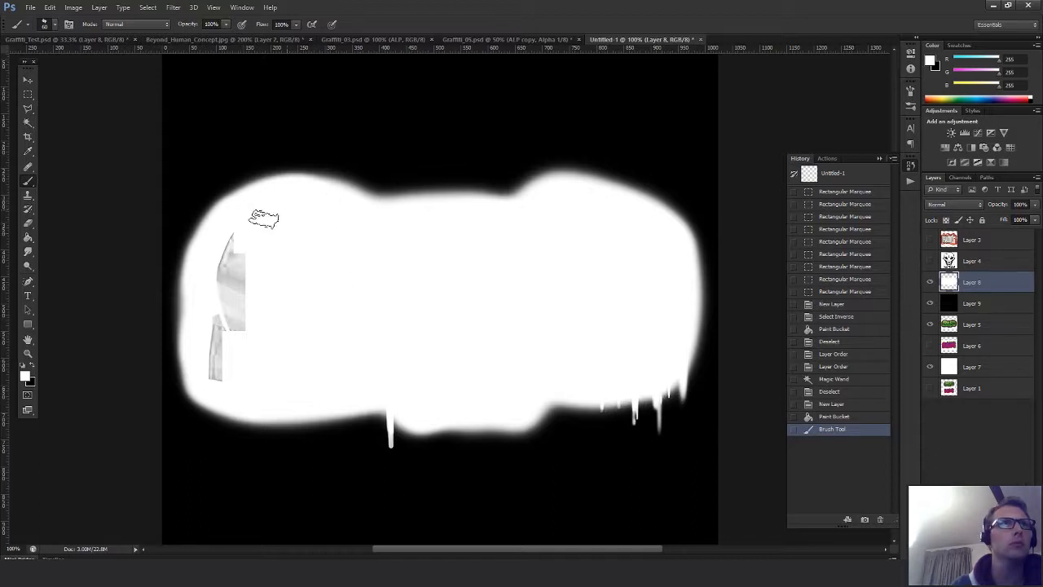
mouse_move(236, 232)
mouse_down()
mouse_move(209, 280)
mouse_move(214, 366)
mouse_move(247, 269)
mouse_move(242, 356)
mouse_move(281, 335)
mouse_up()
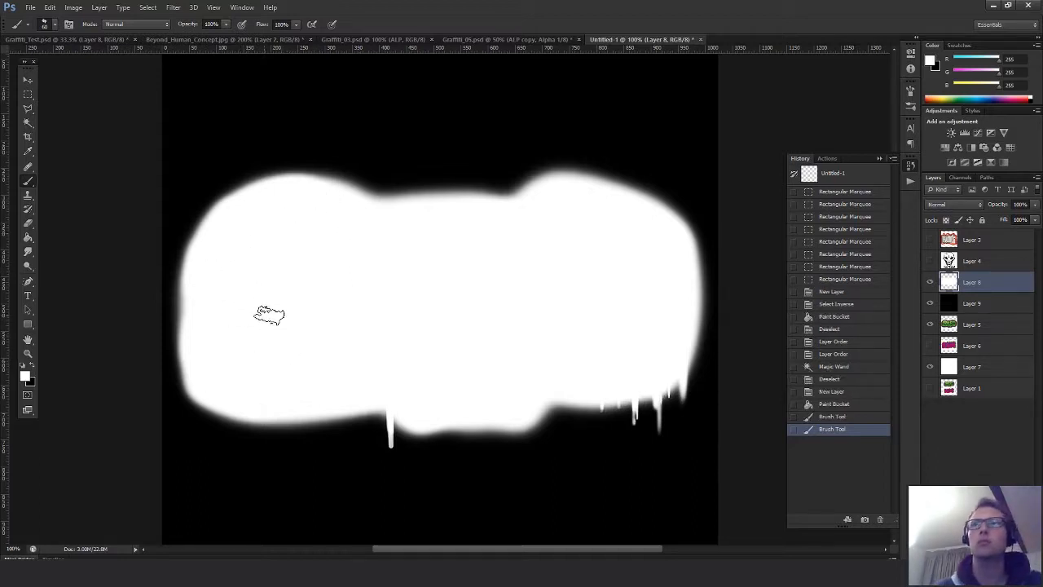
key(ctrl+e)
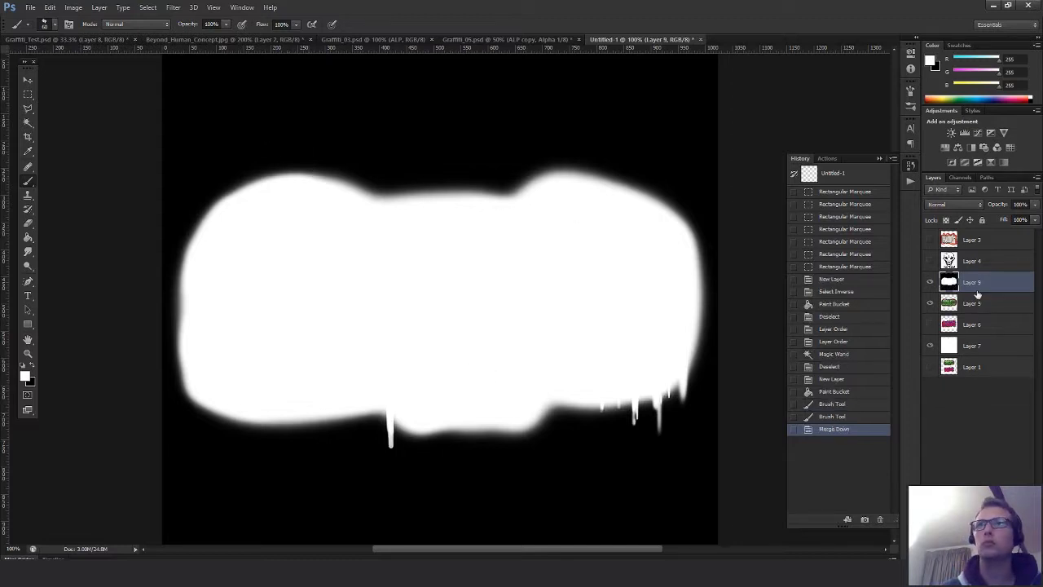
Move the green graffiti layer above the black-and-white silhouette and select its white areas by Color Range with a fuzziness of 200
drag(976, 302, 967, 281)
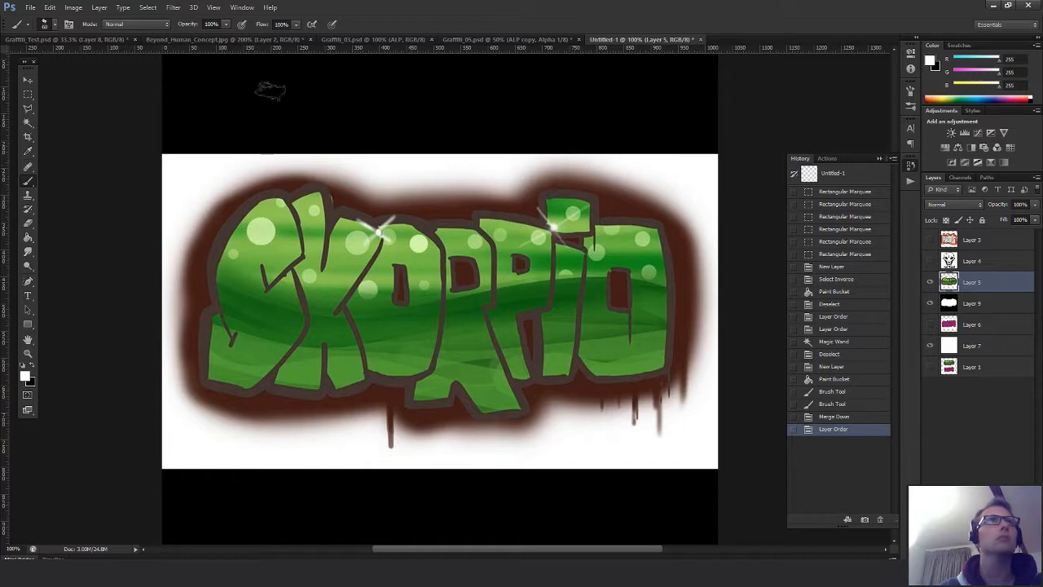
click(147, 8)
click(163, 101)
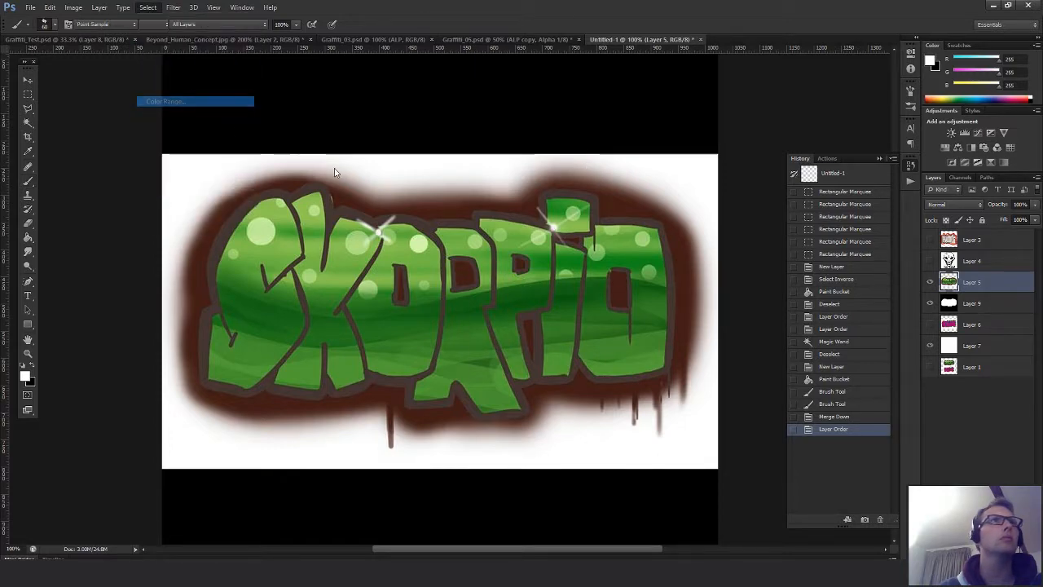
click(667, 205)
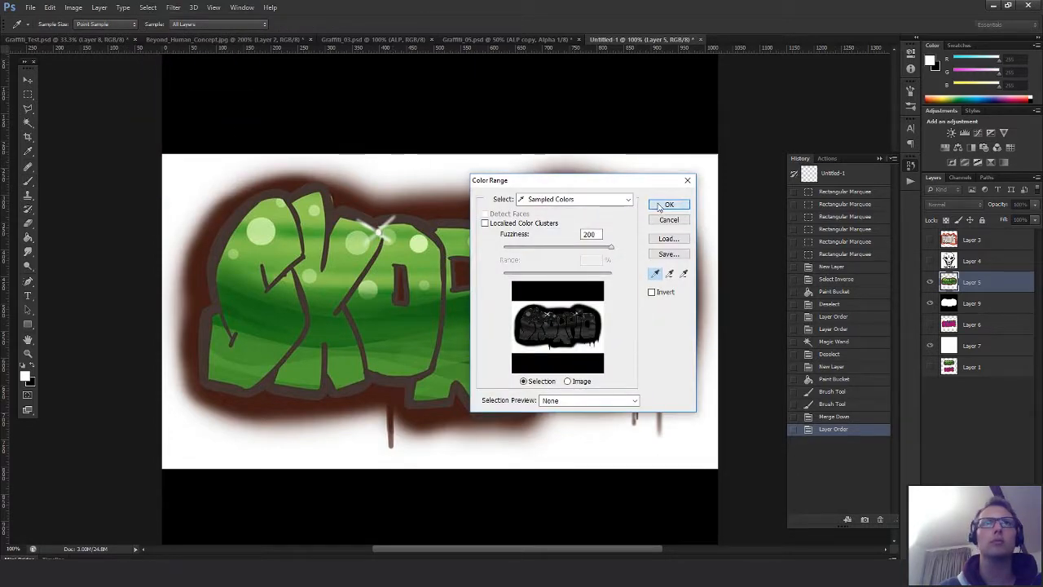
key(b)
key(m)
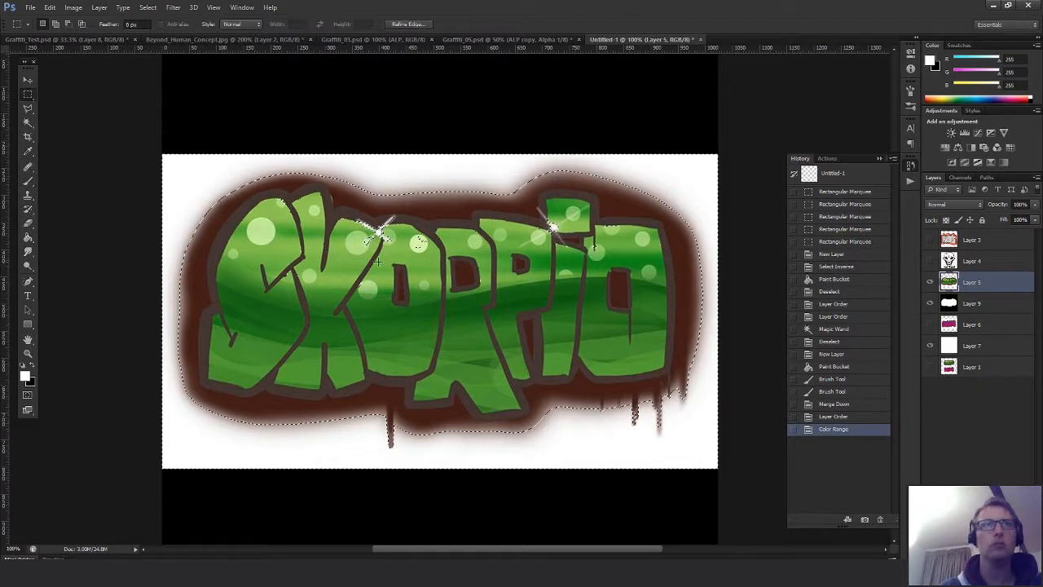
Remove the highlight spots inside the green letters from the Color Range selection with subtractive rectangular marquees
alt+drag(305, 215, 331, 231)
alt+drag(291, 192, 351, 264)
alt+drag(334, 209, 590, 318)
alt+drag(589, 228, 625, 269)
alt+drag(595, 222, 597, 264)
alt+drag(664, 300, 592, 363)
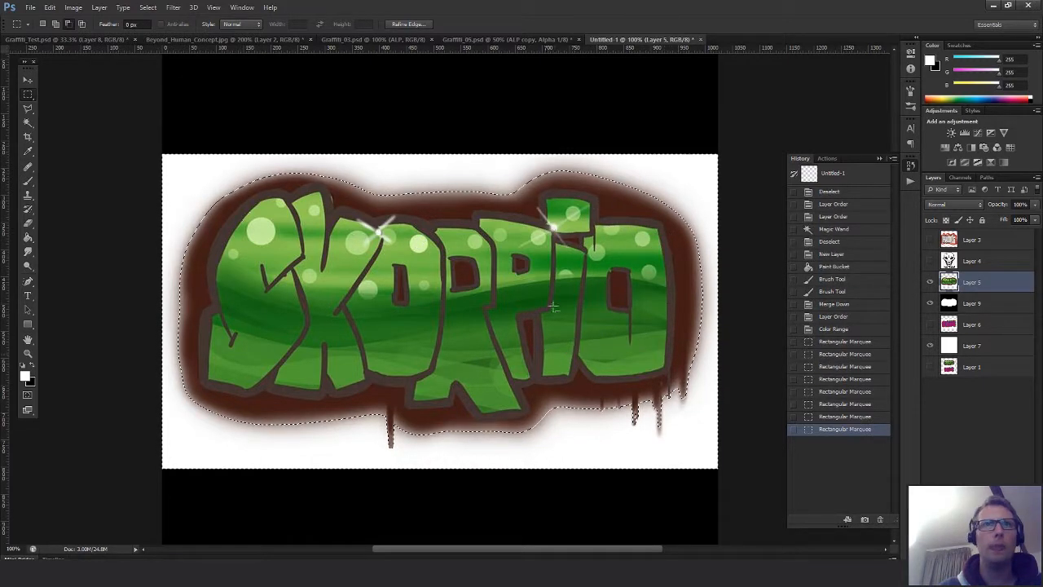
alt+drag(551, 303, 446, 339)
alt+drag(334, 281, 240, 363)
alt+drag(263, 287, 326, 298)
alt+drag(290, 197, 306, 233)
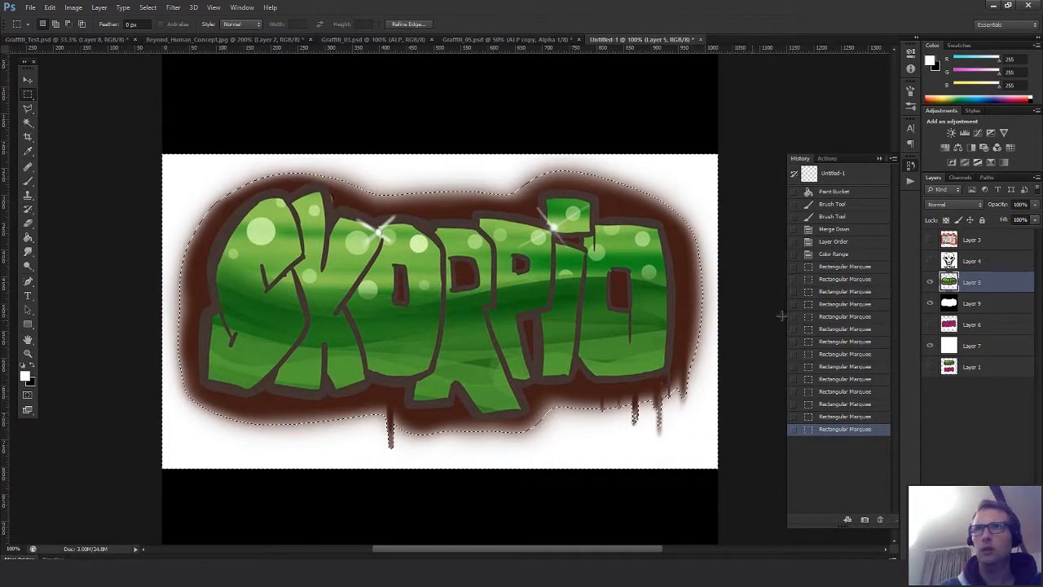
Add a layer mask to the green graffiti layer from the selection and invert the mask to hide the white surroundings
click(968, 551)
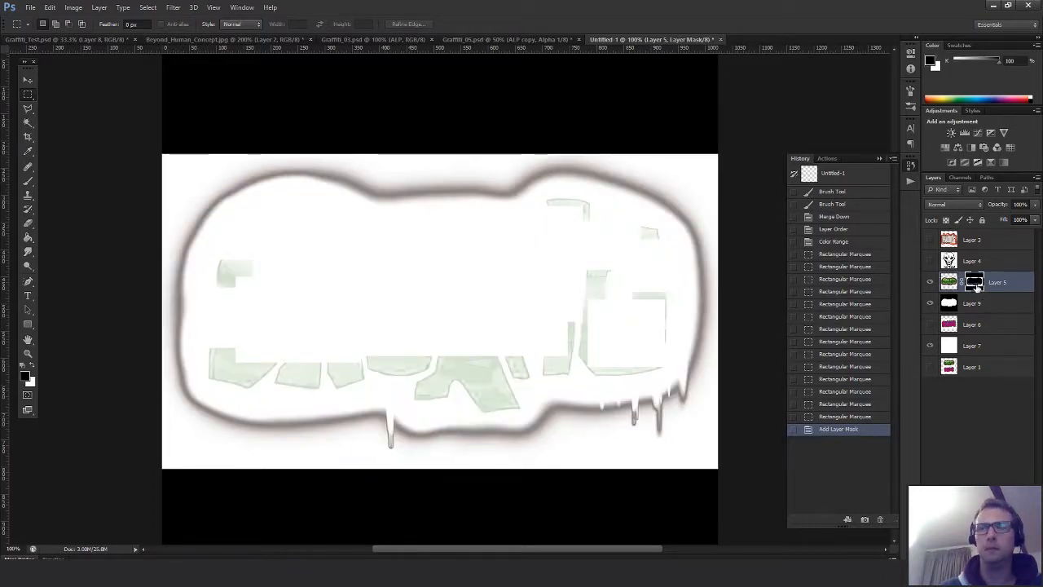
key(ctrl+i)
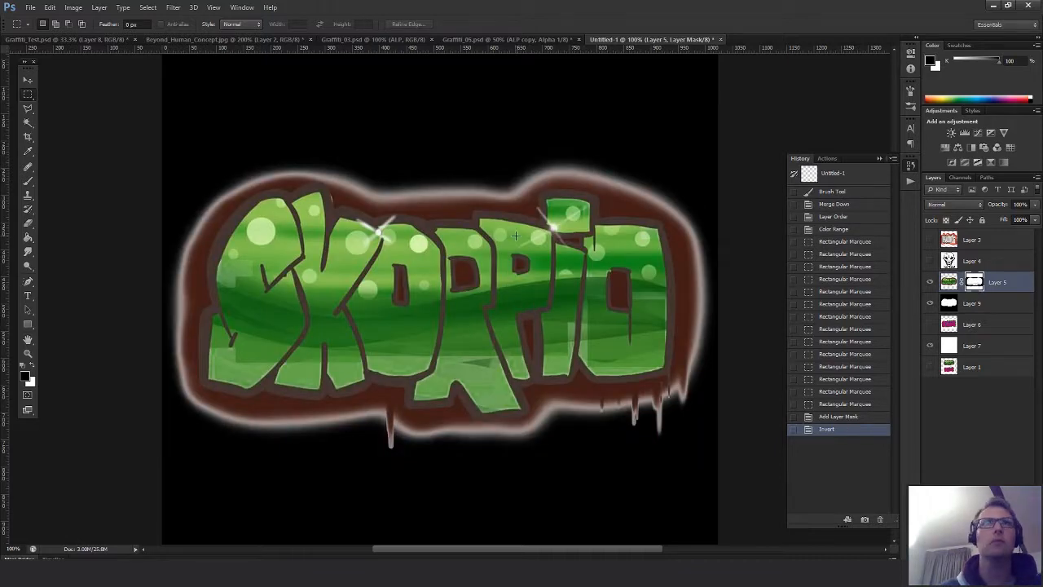
Add a new layer between the green graffiti and the silhouette and fill it with the dark brown sampled from the graffiti's surround
drag(613, 202, 624, 224)
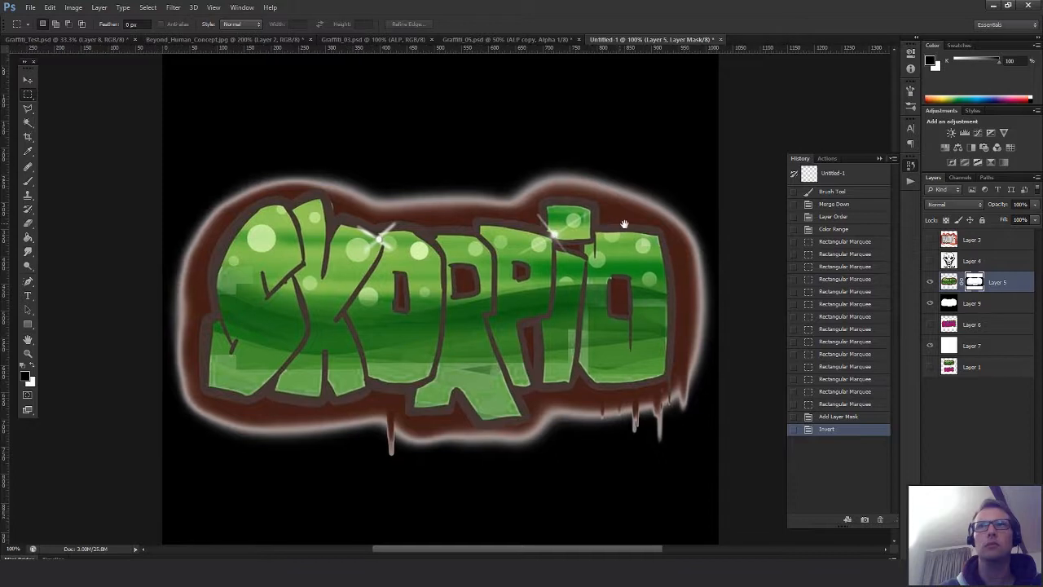
click(998, 308)
key(ctrl+shift+alt+n)
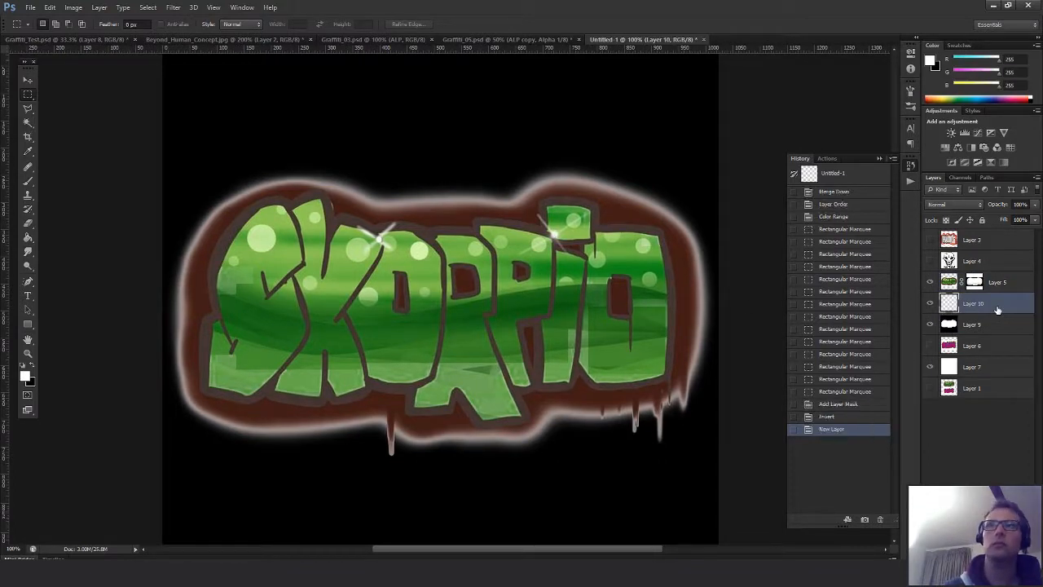
key(i)
click(617, 210)
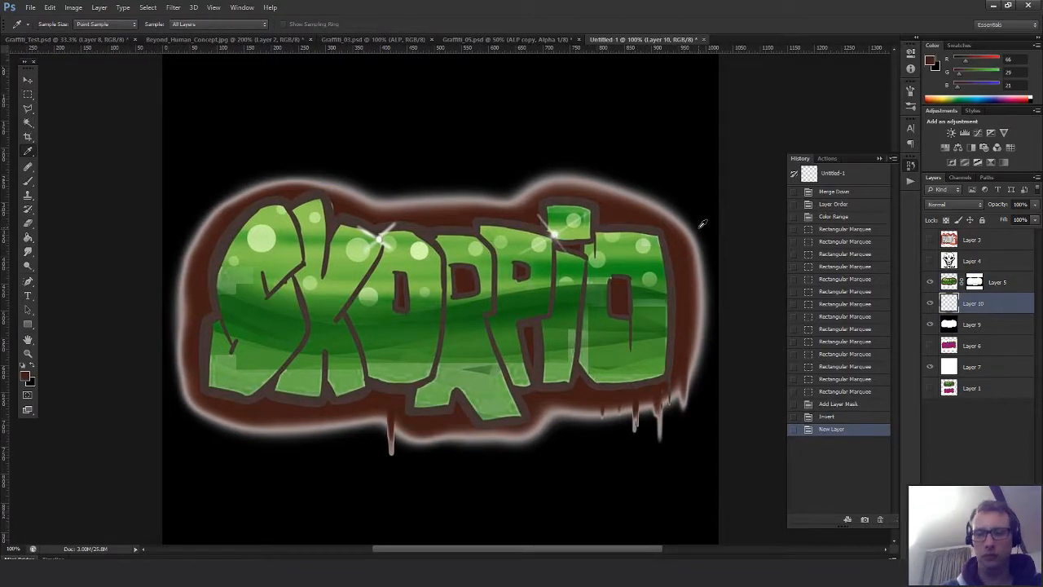
key(g)
click(647, 219)
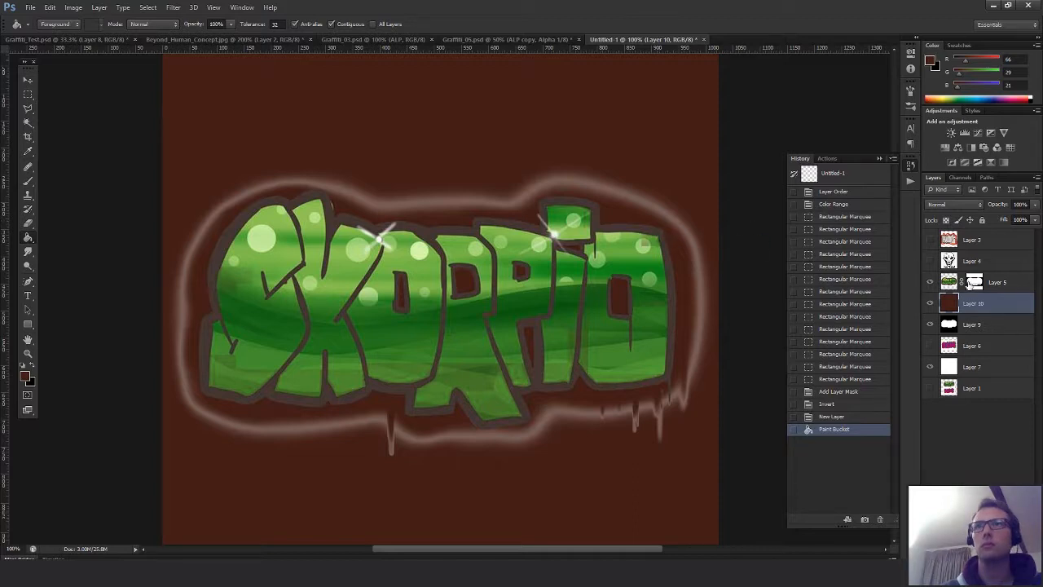
Paint black on the green graffiti's layer mask to hide the pale glow and drips all around the lettering
click(975, 282)
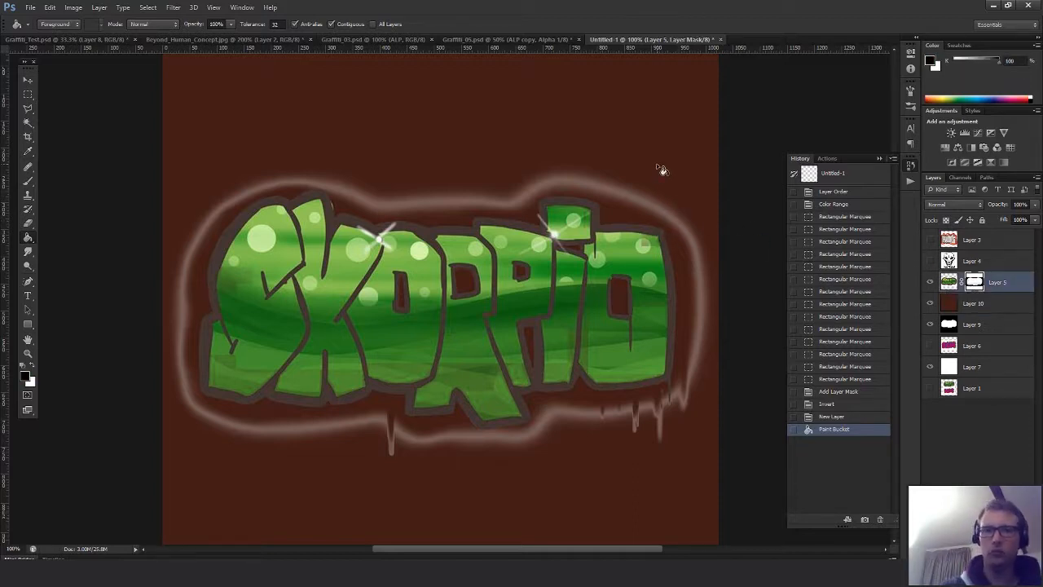
key(b)
mouse_move(658, 169)
mouse_down()
mouse_move(635, 177)
mouse_move(643, 198)
mouse_move(688, 237)
mouse_move(682, 216)
mouse_move(693, 378)
mouse_move(686, 389)
mouse_move(690, 366)
mouse_move(682, 405)
mouse_move(644, 424)
mouse_move(635, 412)
mouse_move(648, 434)
mouse_move(658, 399)
mouse_up()
key(bracketleft)
key(bracketleft)
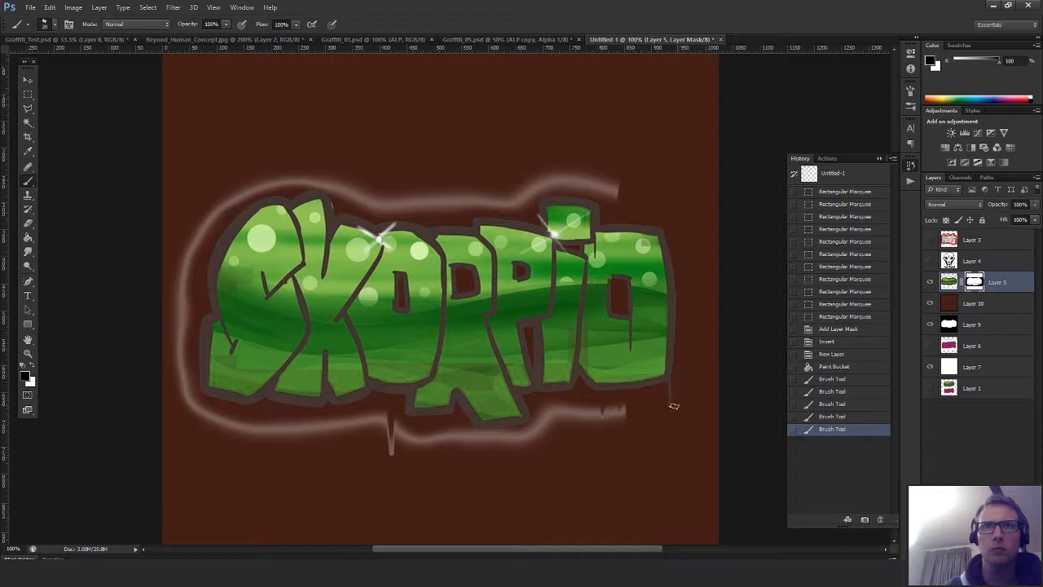
click(674, 406)
mouse_move(618, 408)
mouse_down()
mouse_move(624, 400)
mouse_move(607, 396)
mouse_move(593, 415)
mouse_move(539, 417)
mouse_move(562, 403)
mouse_move(582, 405)
mouse_move(545, 414)
mouse_up()
mouse_move(402, 440)
mouse_down()
mouse_move(398, 419)
mouse_move(391, 446)
mouse_move(381, 412)
mouse_move(436, 454)
mouse_move(462, 424)
mouse_move(487, 438)
mouse_move(478, 431)
mouse_move(509, 431)
mouse_up()
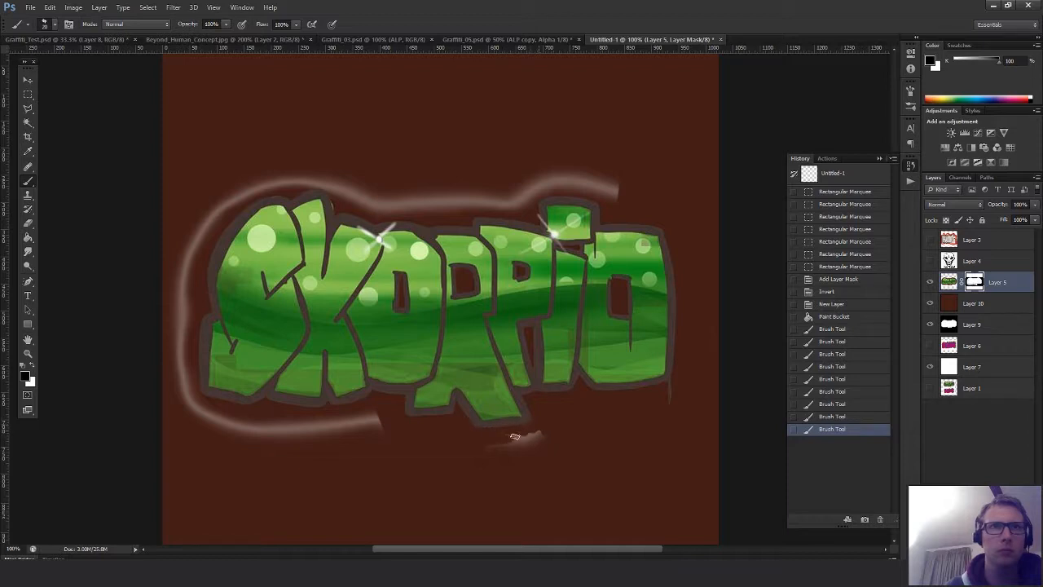
drag(522, 435, 544, 433)
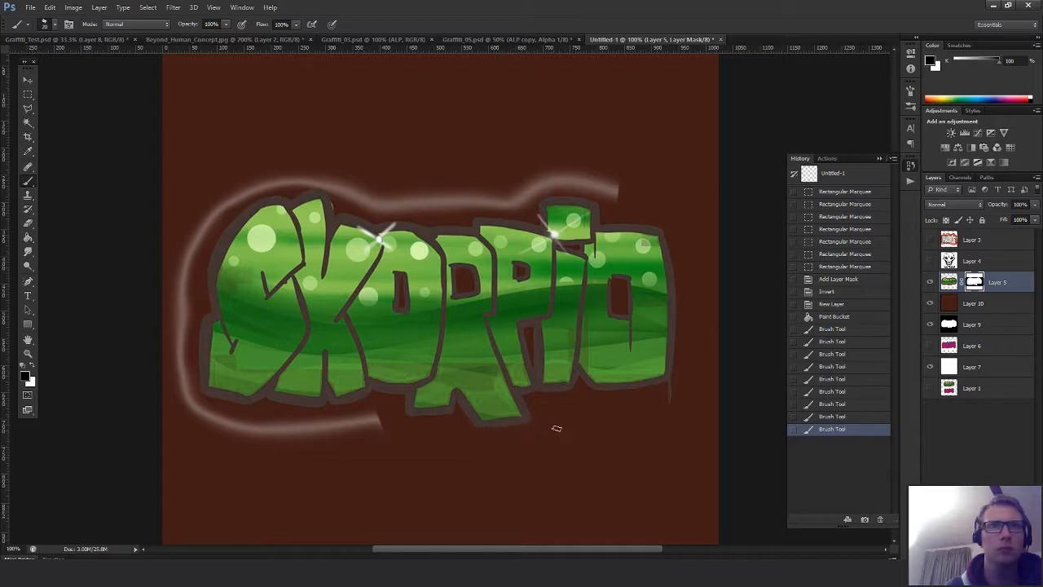
drag(492, 438, 443, 446)
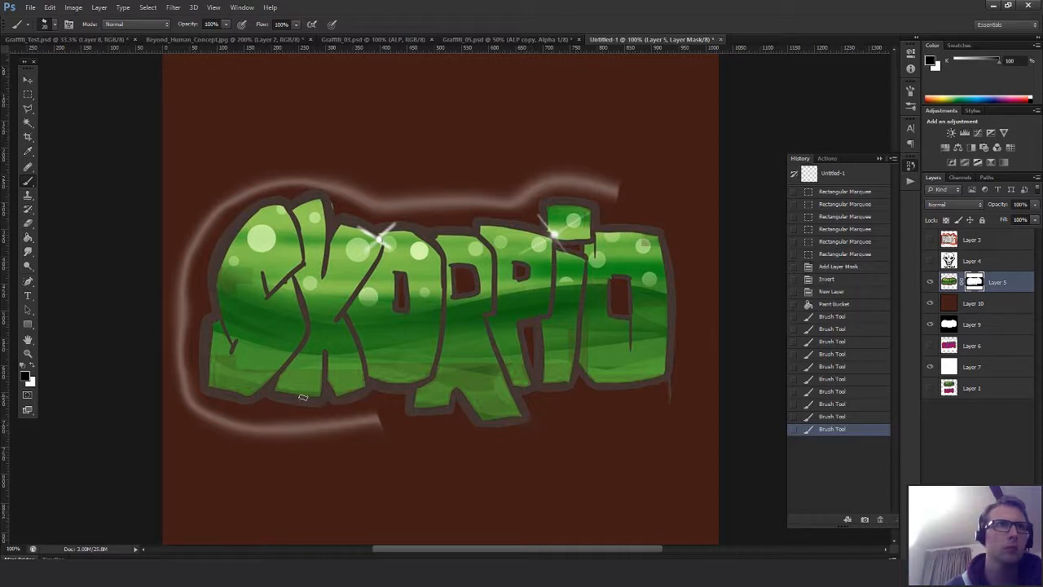
mouse_move(185, 403)
mouse_down()
mouse_move(236, 426)
mouse_move(223, 427)
mouse_move(282, 438)
mouse_move(380, 431)
mouse_up()
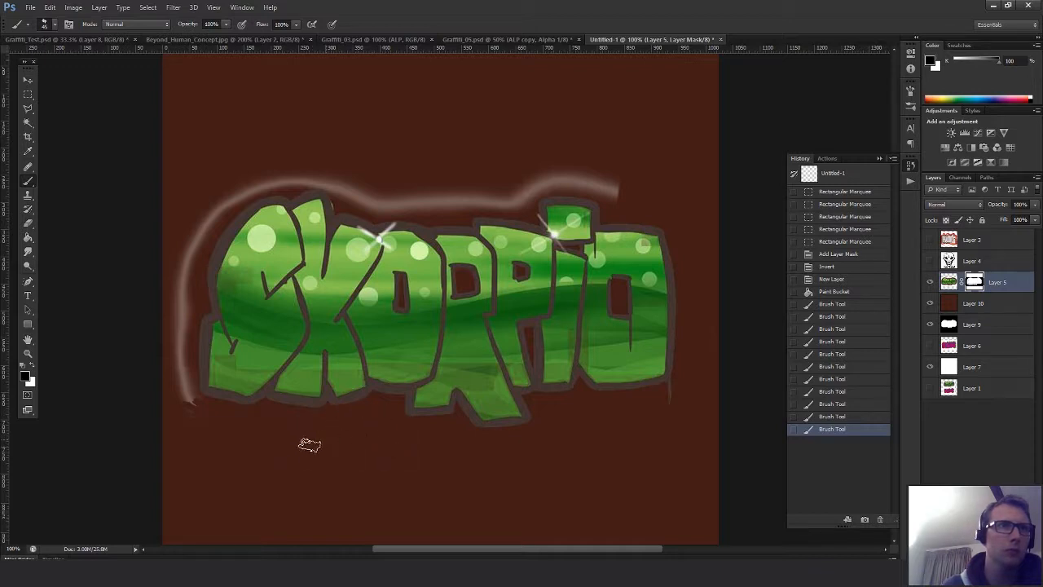
mouse_move(218, 436)
mouse_down()
mouse_move(174, 366)
mouse_move(175, 396)
mouse_move(182, 237)
mouse_move(188, 249)
mouse_move(239, 174)
mouse_move(221, 205)
mouse_move(282, 180)
mouse_move(242, 182)
mouse_move(338, 167)
mouse_move(261, 171)
mouse_move(309, 159)
mouse_move(344, 200)
mouse_move(303, 176)
mouse_up()
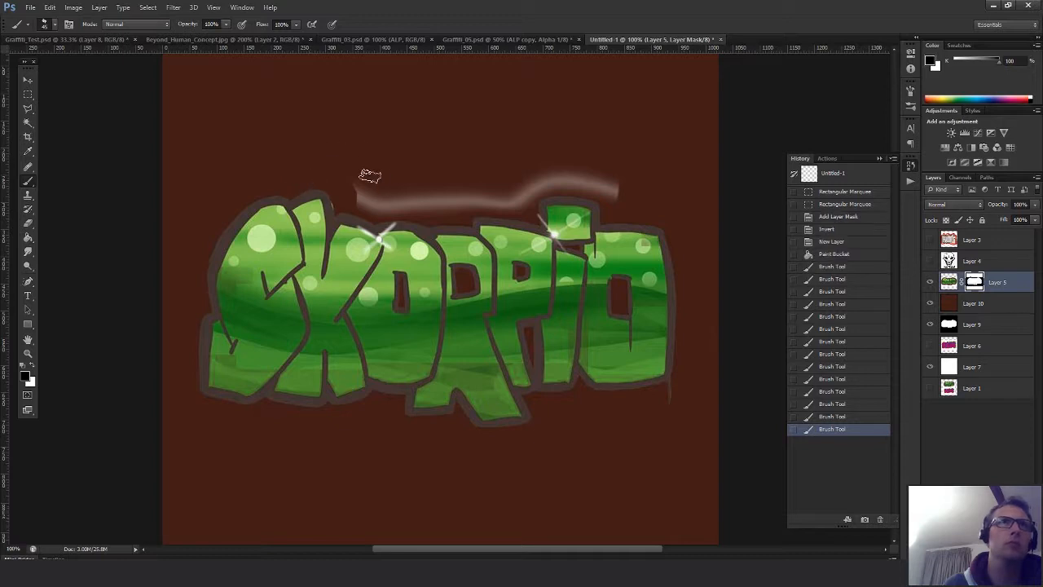
mouse_move(361, 193)
mouse_down()
mouse_move(378, 209)
mouse_move(419, 205)
mouse_move(370, 191)
mouse_move(365, 209)
mouse_move(378, 213)
mouse_move(414, 177)
mouse_move(437, 200)
mouse_move(512, 207)
mouse_move(529, 191)
mouse_move(525, 173)
mouse_move(461, 203)
mouse_move(476, 208)
mouse_move(513, 189)
mouse_move(611, 196)
mouse_move(617, 180)
mouse_move(606, 166)
mouse_move(549, 179)
mouse_move(529, 197)
mouse_move(587, 194)
mouse_move(612, 205)
mouse_up()
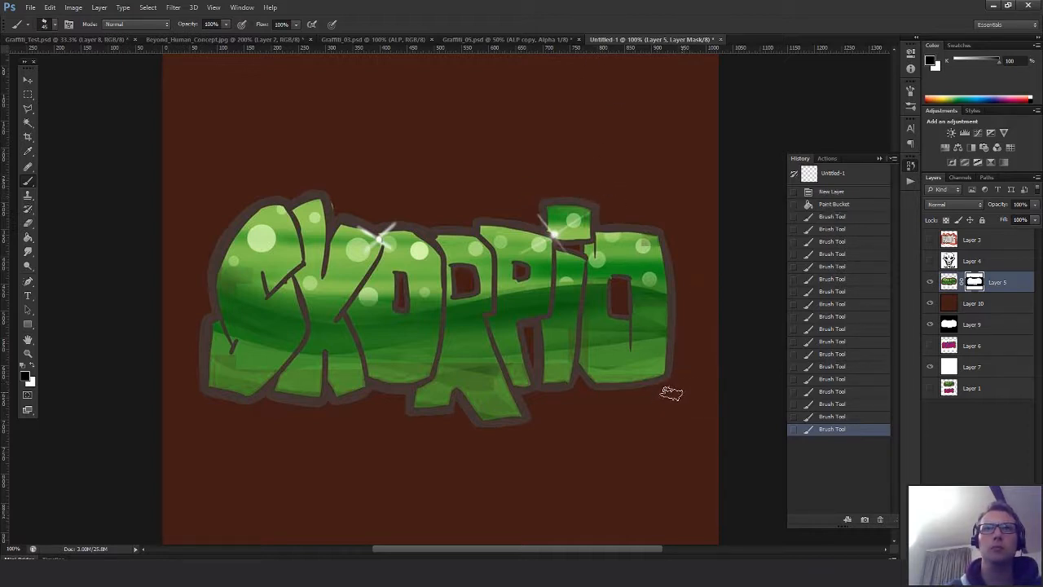
drag(681, 386, 679, 386)
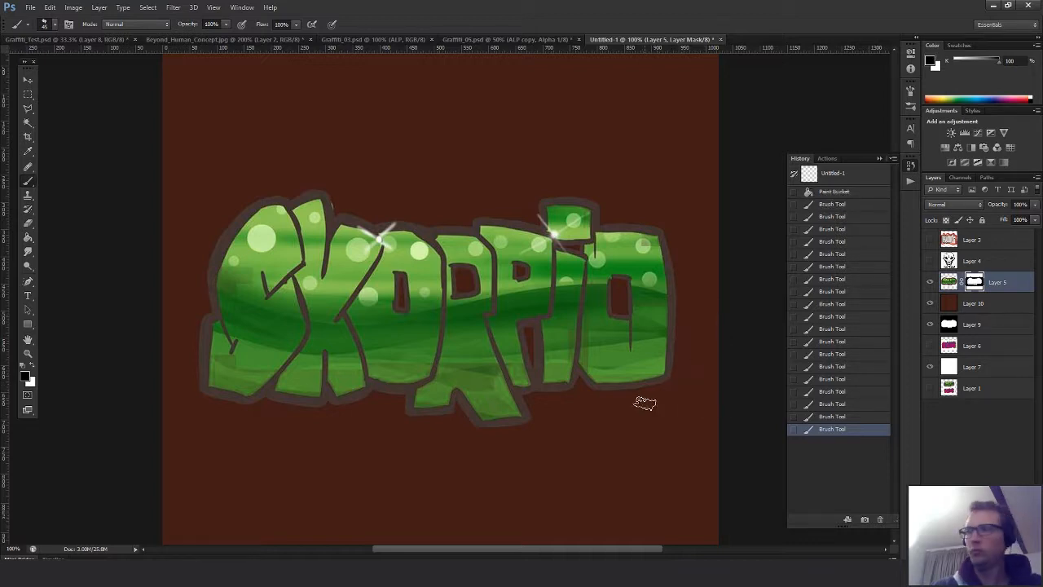
Rename the black-and-white silhouette layer as ALP
key(m)
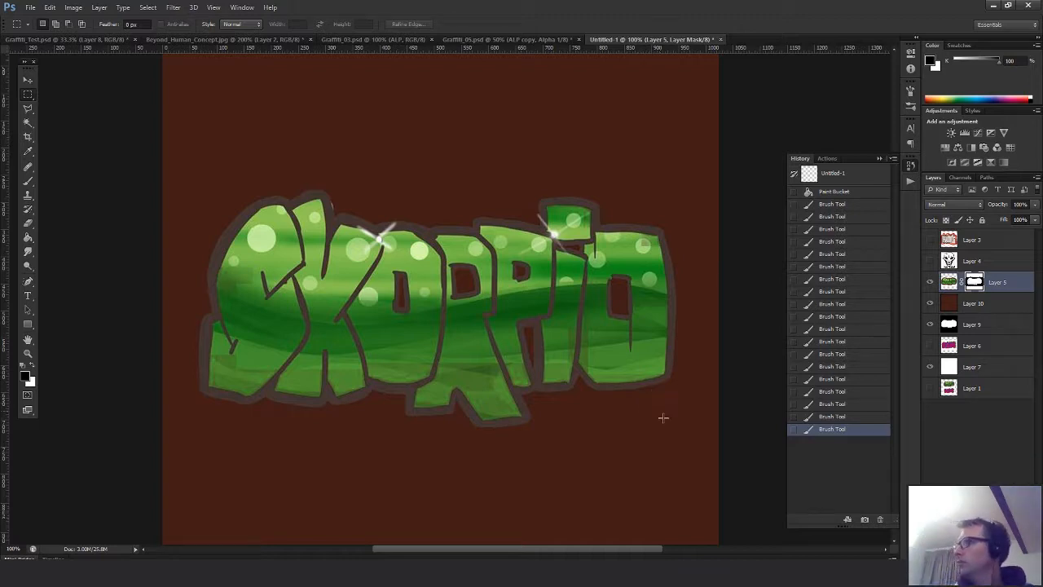
key(z)
alt+click(532, 326)
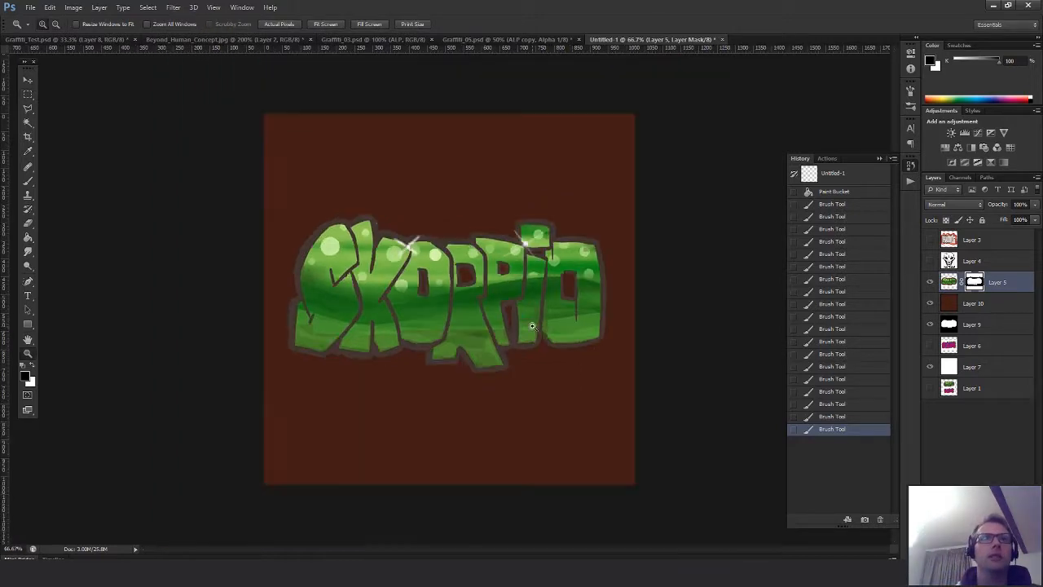
key(m)
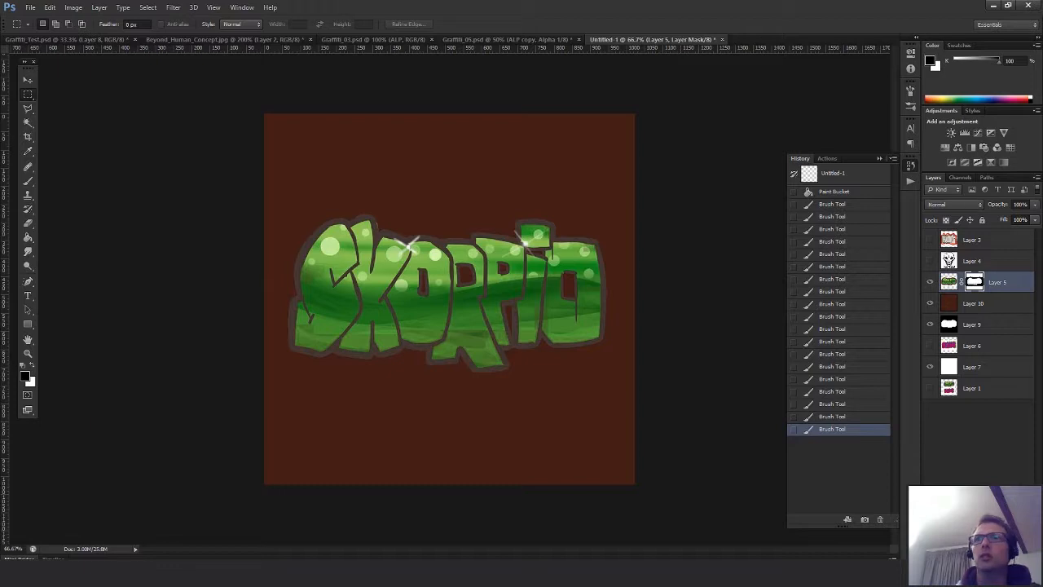
click(977, 303)
click(976, 325)
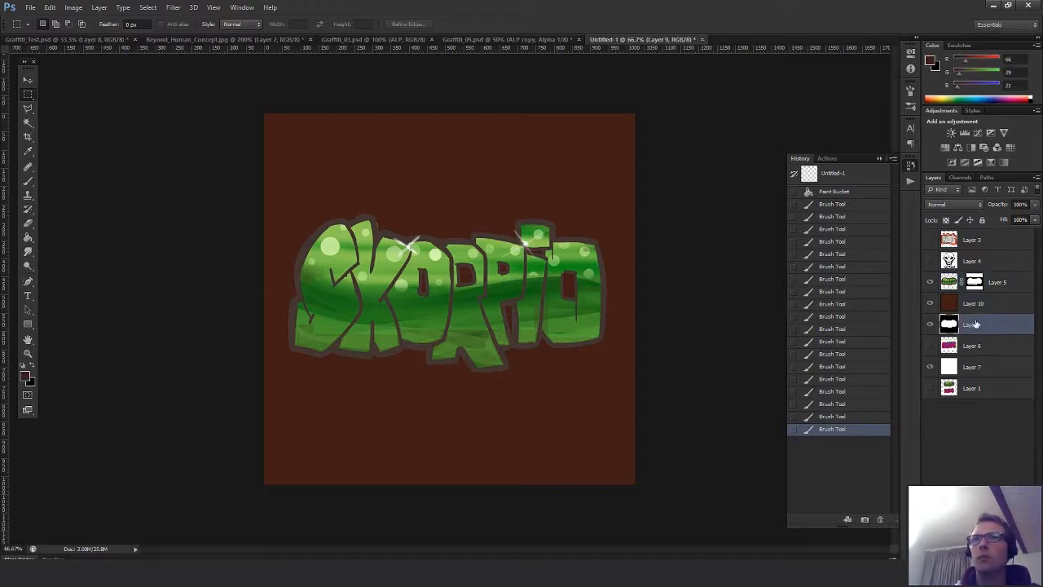
double_click(976, 324)
text(ALP)
key(Return)
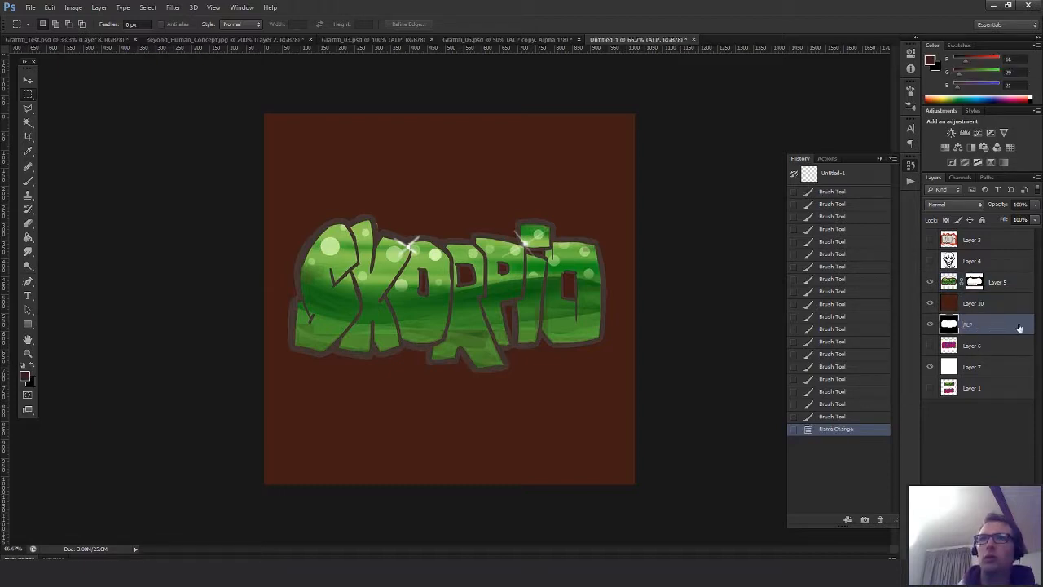
Group the green graffiti, brown fill and ALP layers as Scorpio and move the group to the top of the layer stack
shift+click(1002, 283)
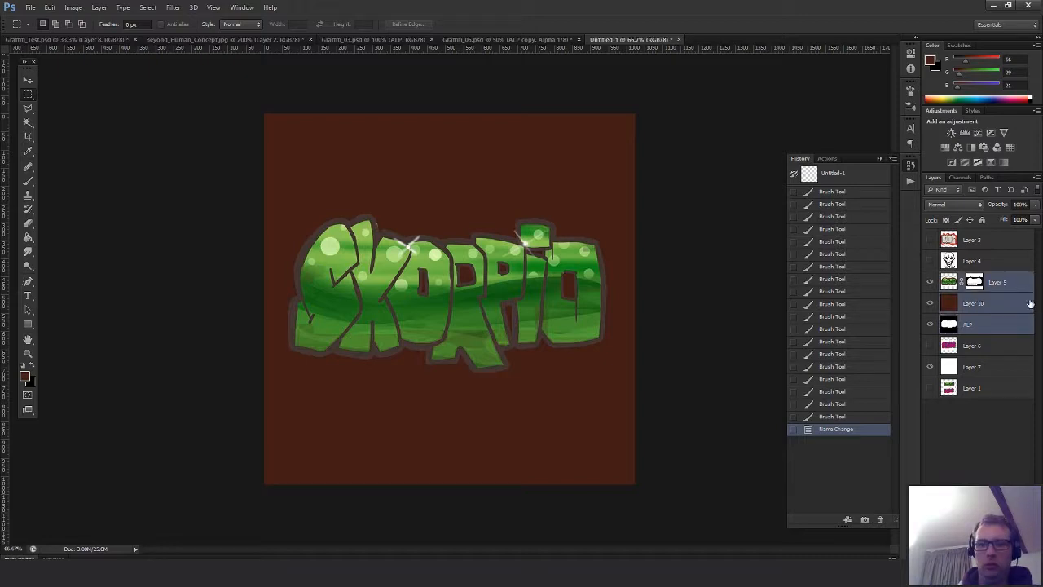
key(ctrl+g)
double_click(1006, 280)
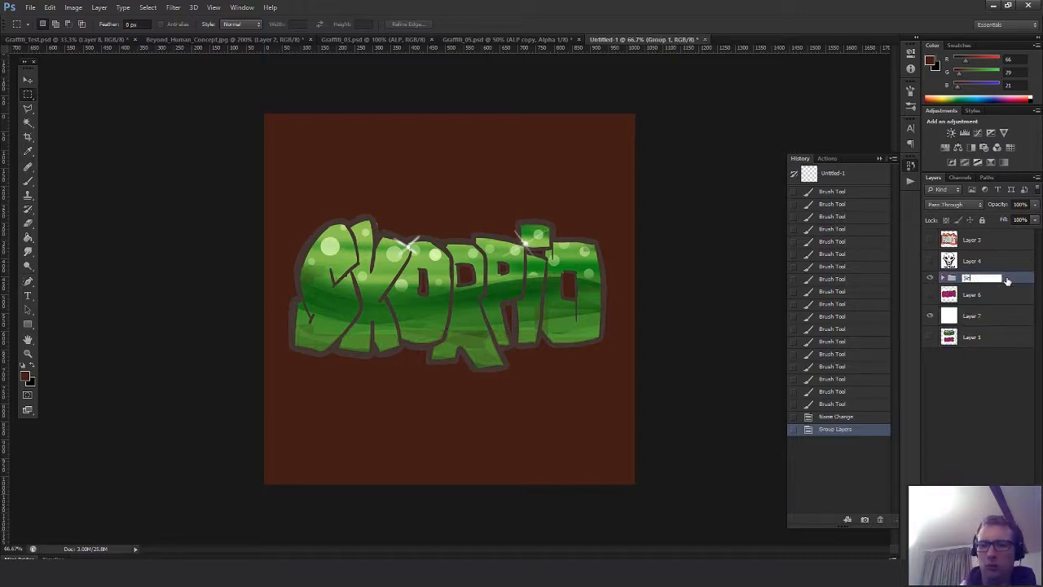
key(Return)
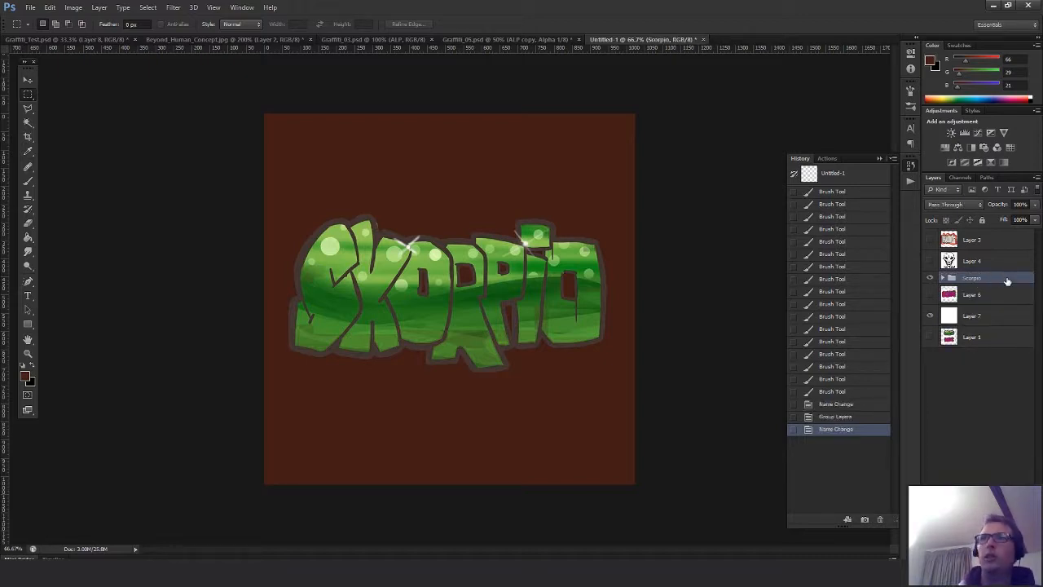
drag(976, 279, 938, 232)
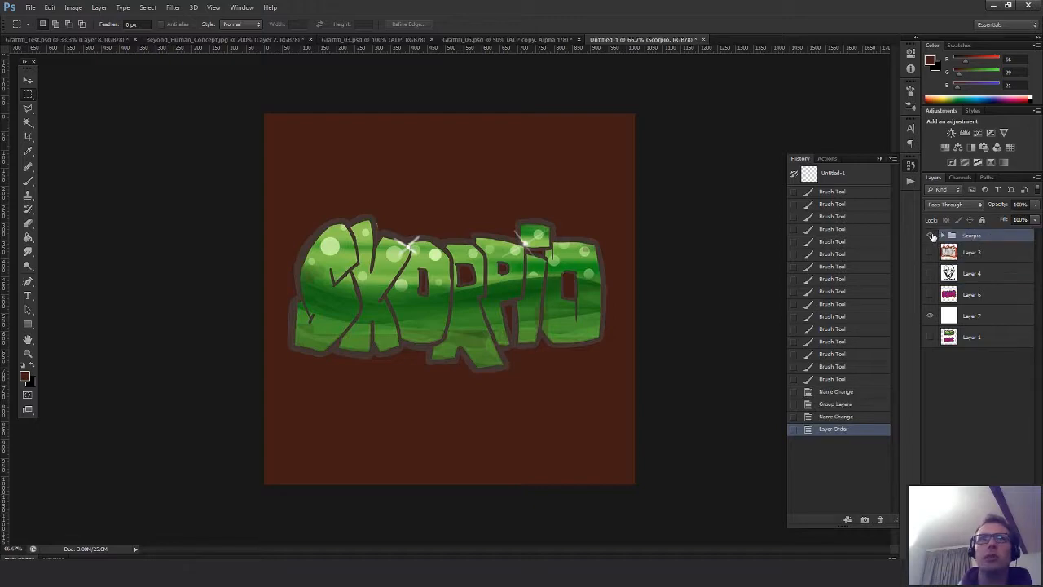
Save the document in Photoshop format as Graffiti_Large_01 in the Images folder
key(ctrl+shift+s)
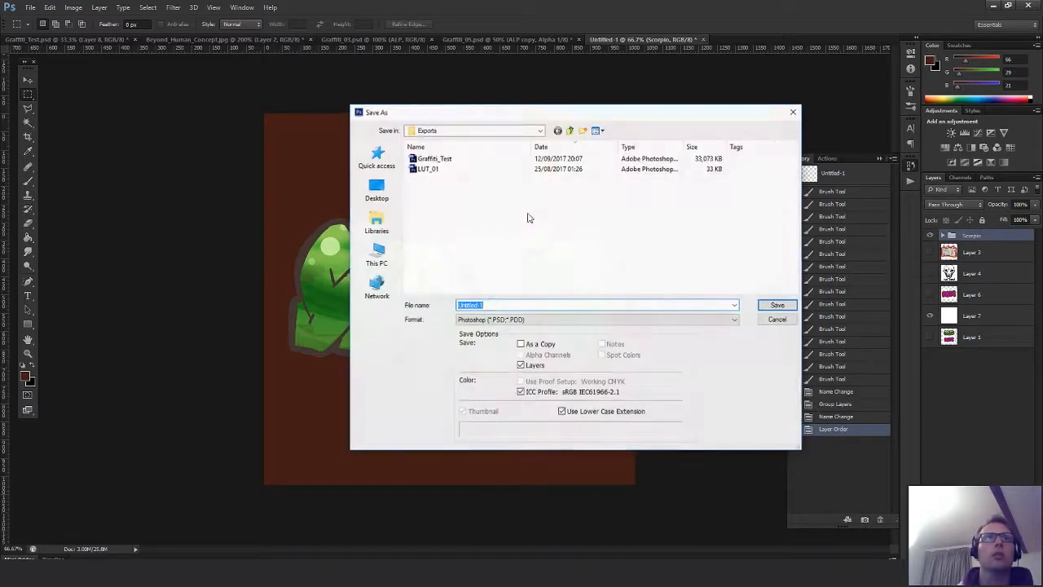
click(494, 319)
click(491, 329)
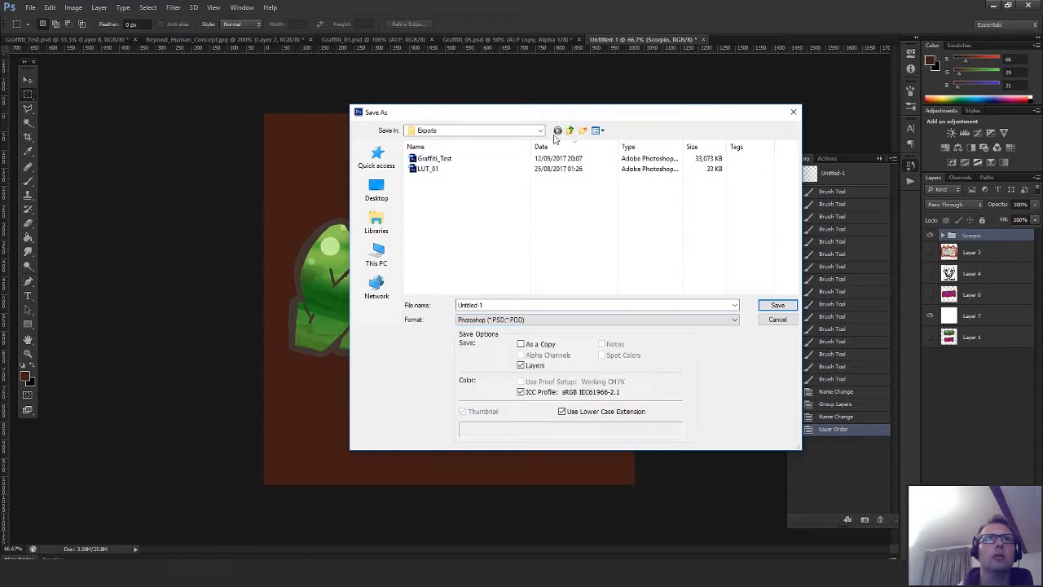
click(570, 131)
double_click(427, 169)
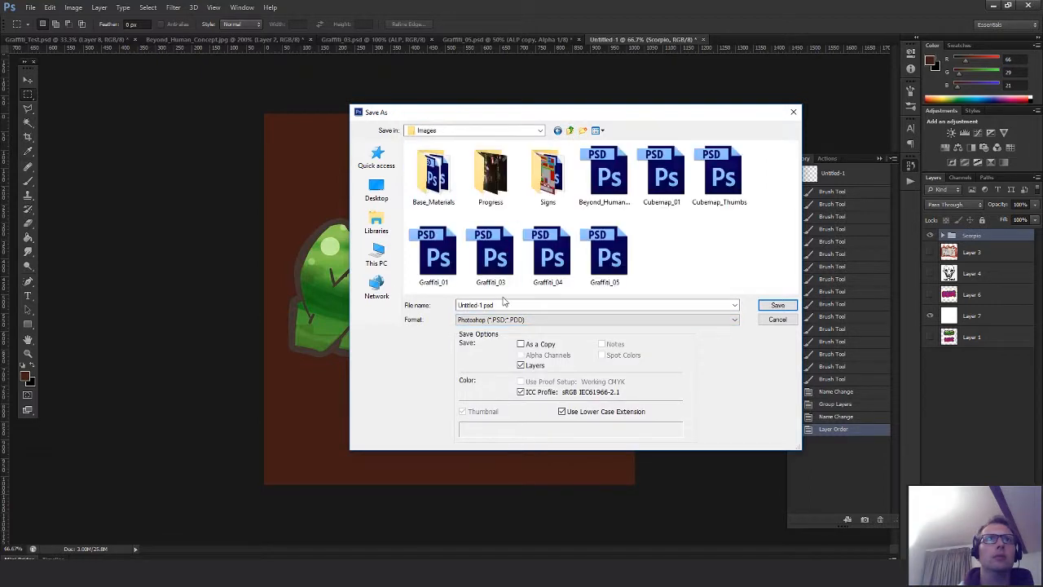
click(605, 257)
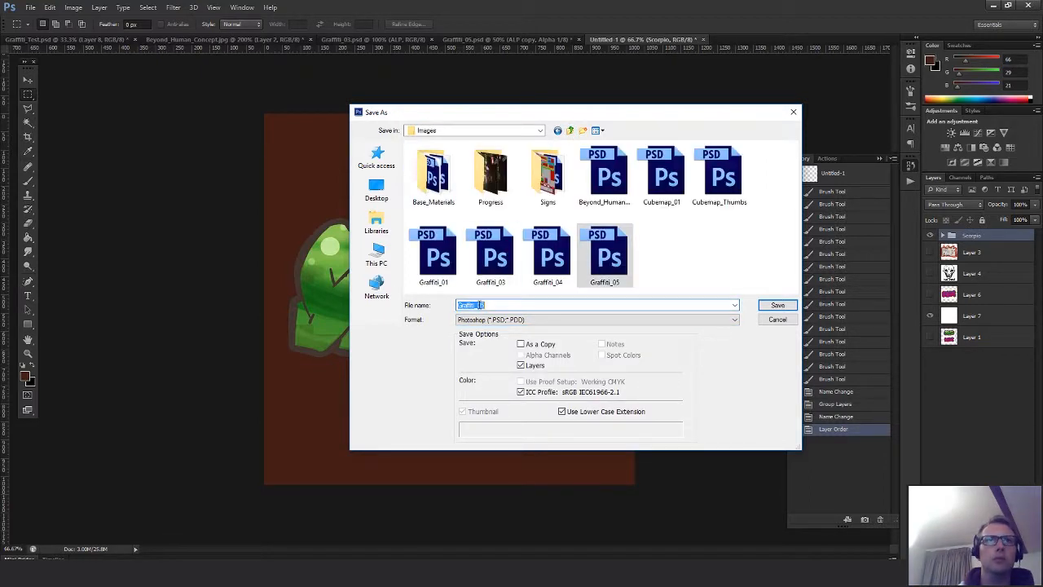
drag(478, 305, 556, 314)
text(Large)
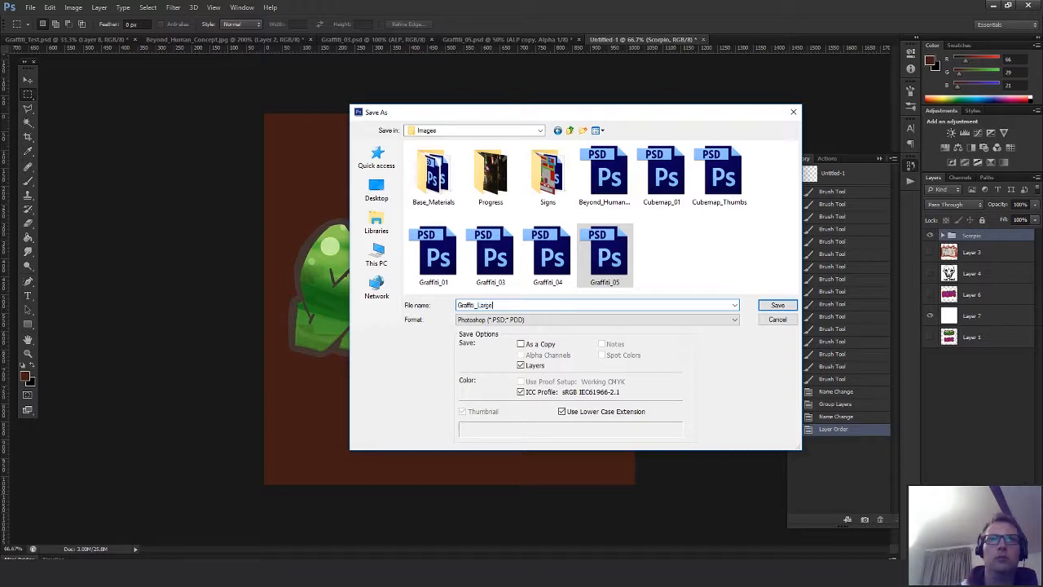
text(_01)
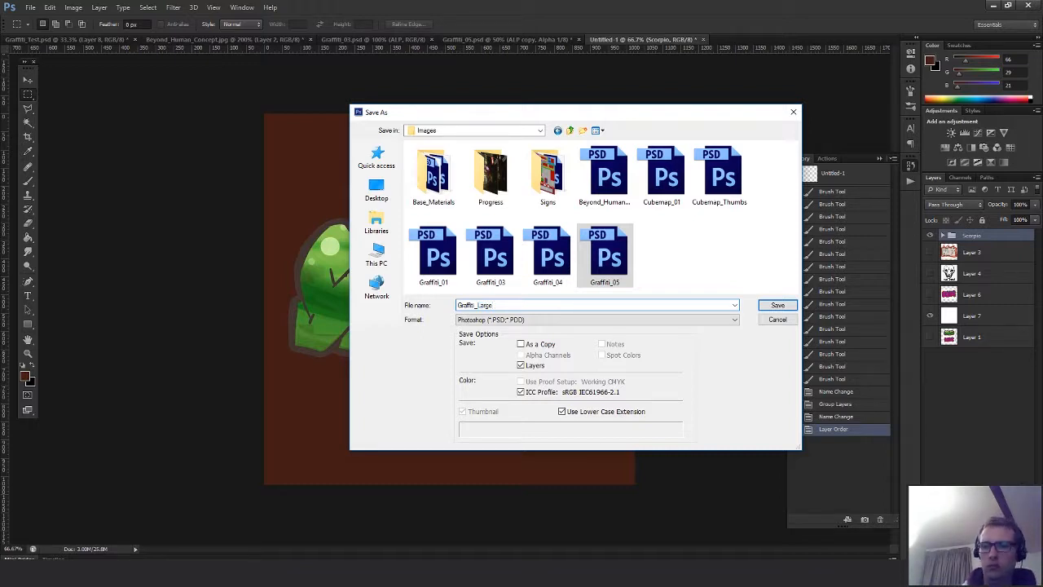
key(Return)
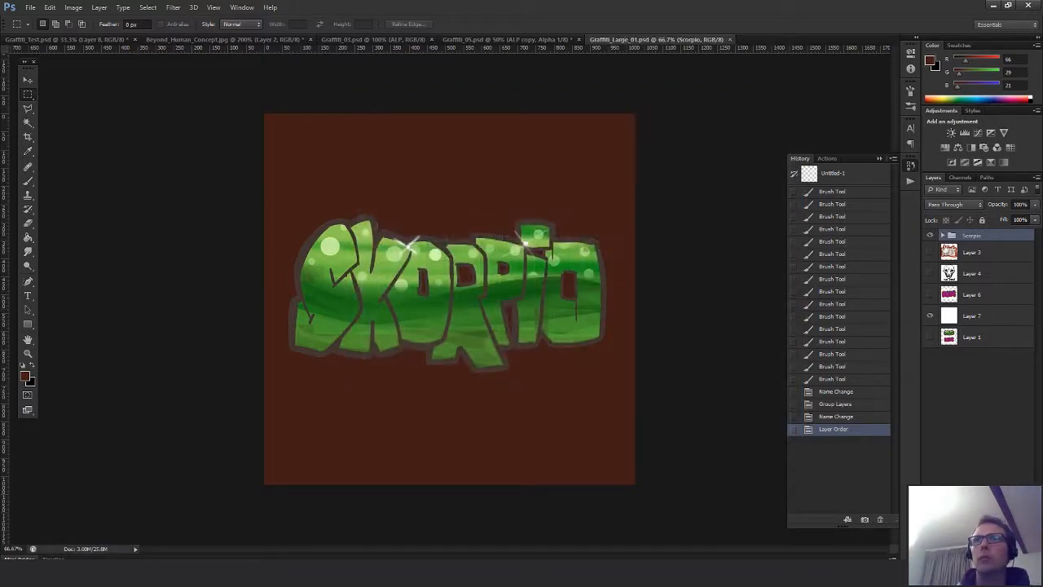
Hide the Scorpio group and view the mask-face design on Layer 4 and the pink graffiti on Layer 6 one at a time
click(931, 236)
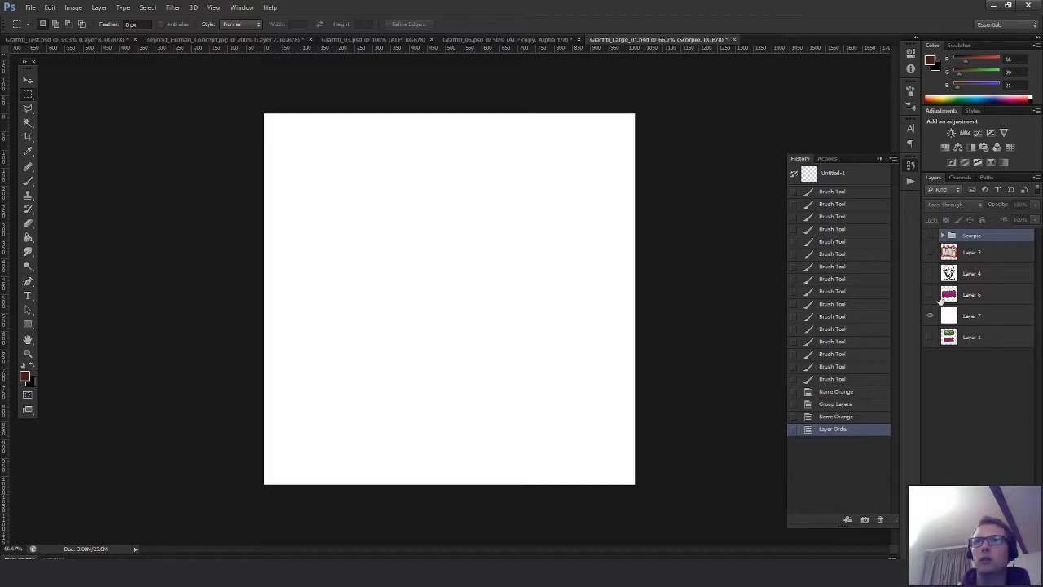
click(930, 274)
click(949, 274)
key(v)
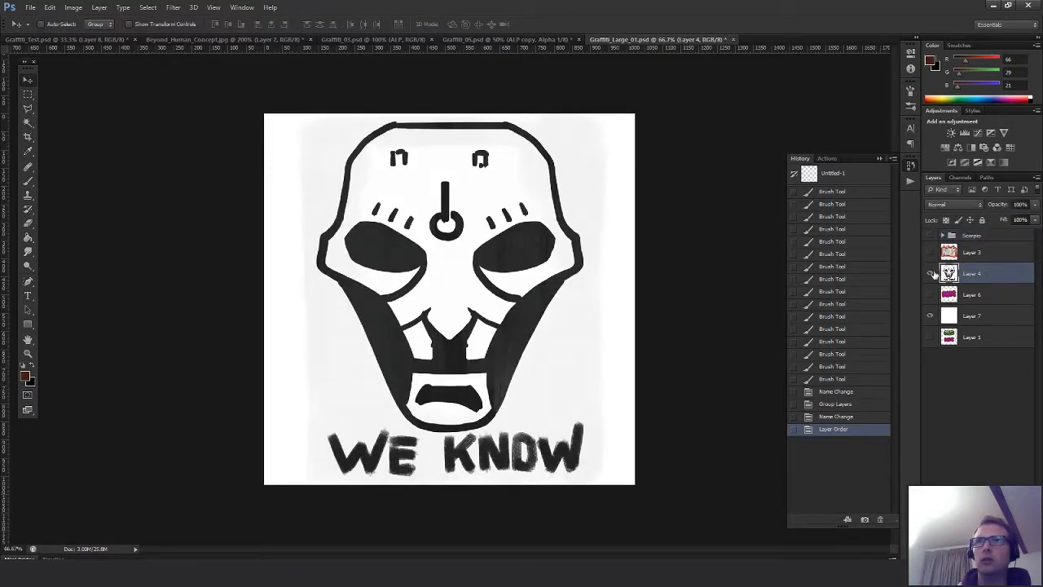
click(930, 273)
click(930, 295)
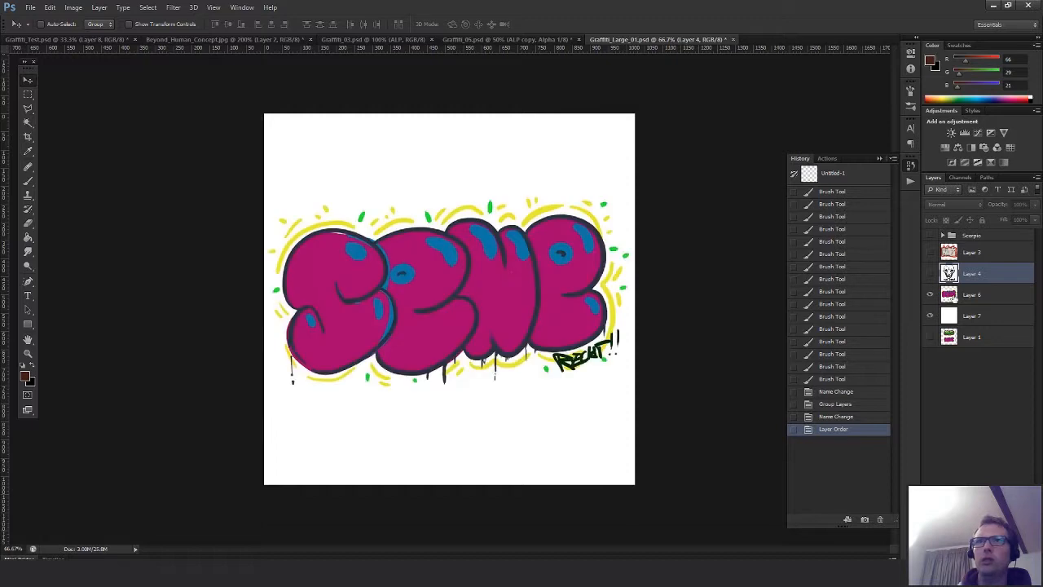
click(948, 294)
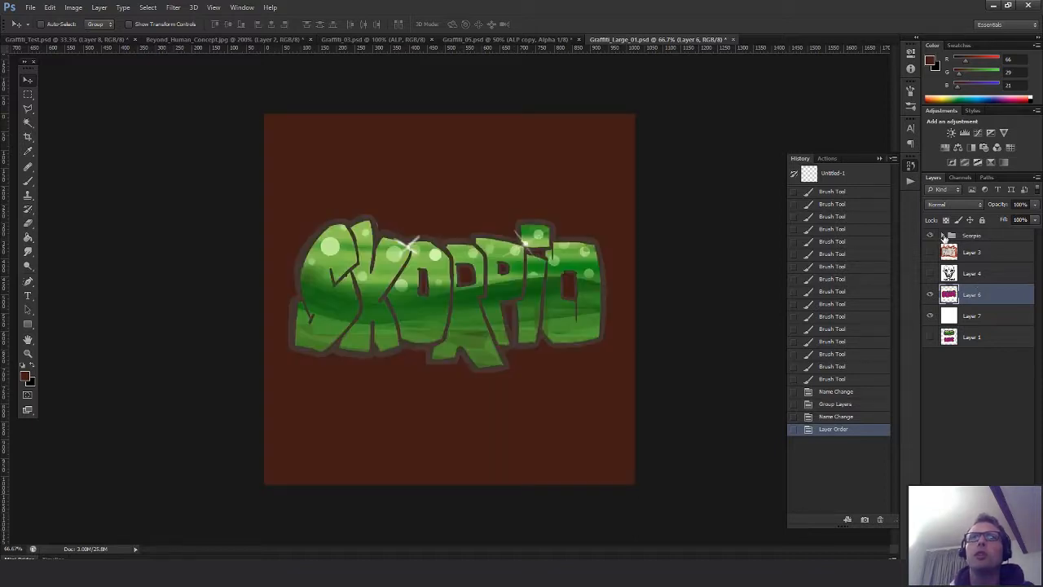
Copy the ALP layer's full-canvas silhouette from the Scorpio group into a new alpha channel
click(942, 236)
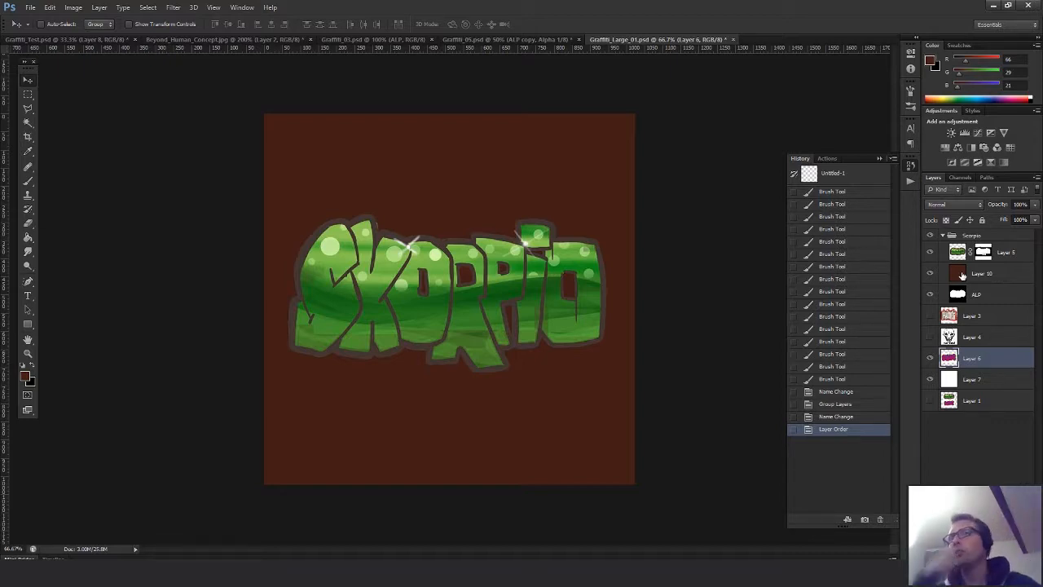
click(996, 298)
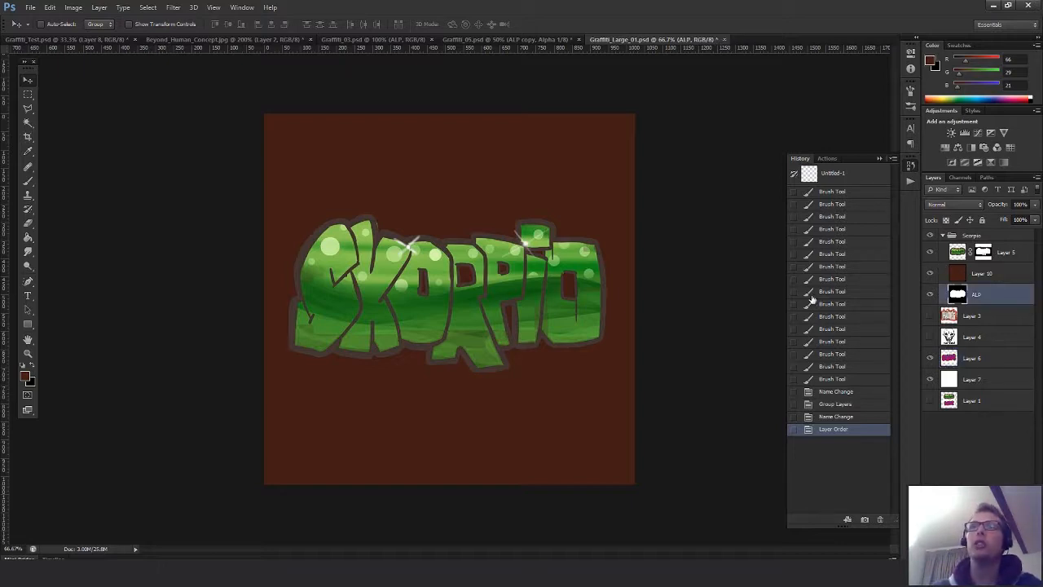
key(ctrl+a)
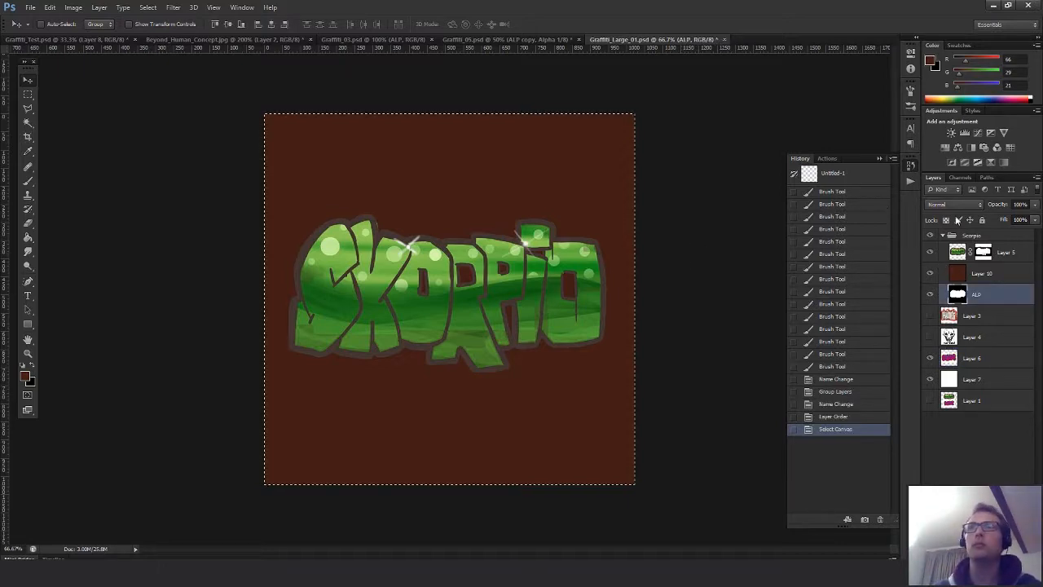
click(960, 177)
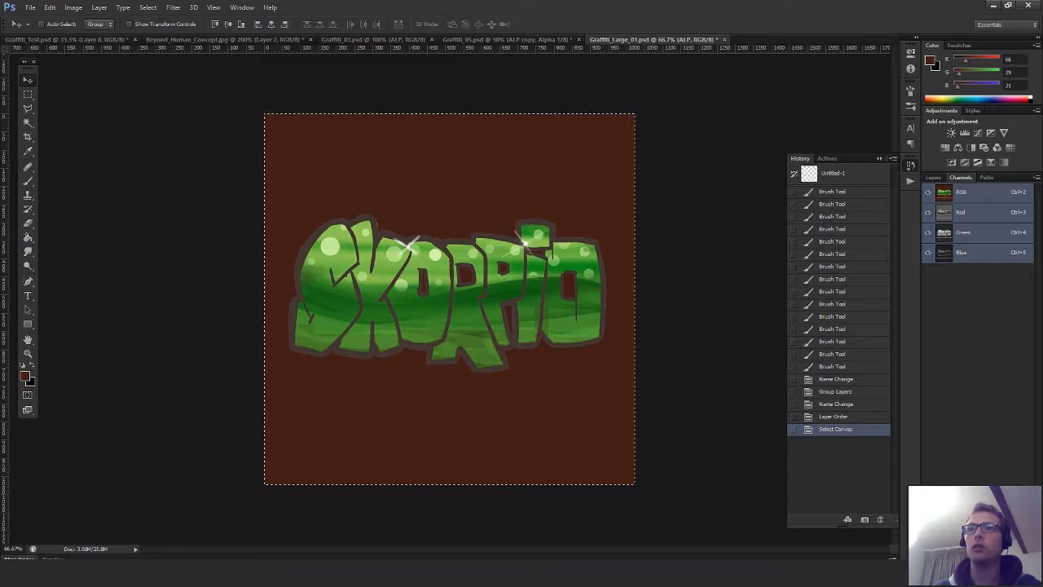
click(1011, 551)
key(ctrl+v)
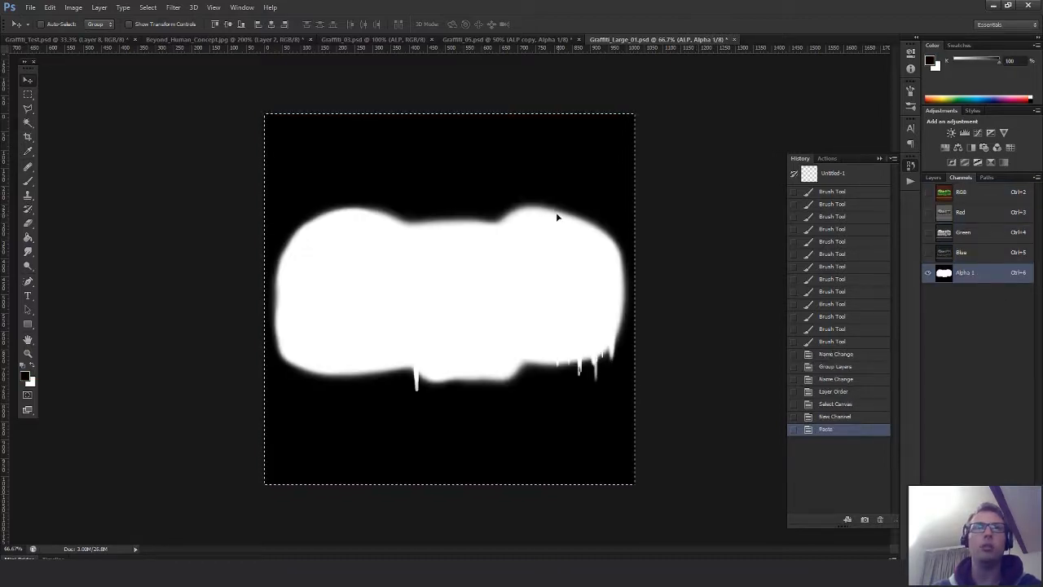
Start saving a copy of the document in Targa format and browse to the Exports folder
click(933, 177)
key(ctrl+shift+s)
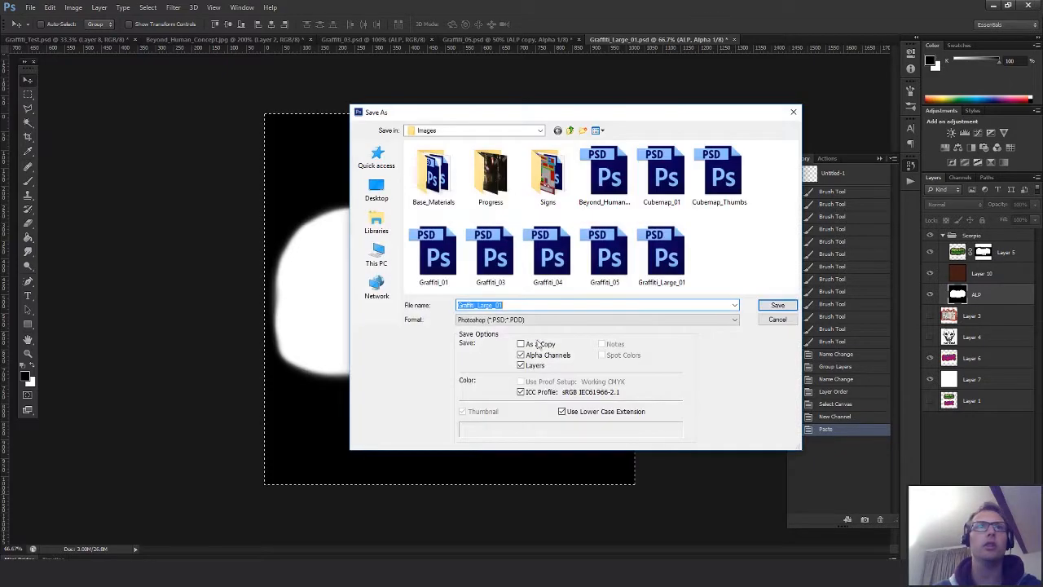
click(570, 320)
click(484, 486)
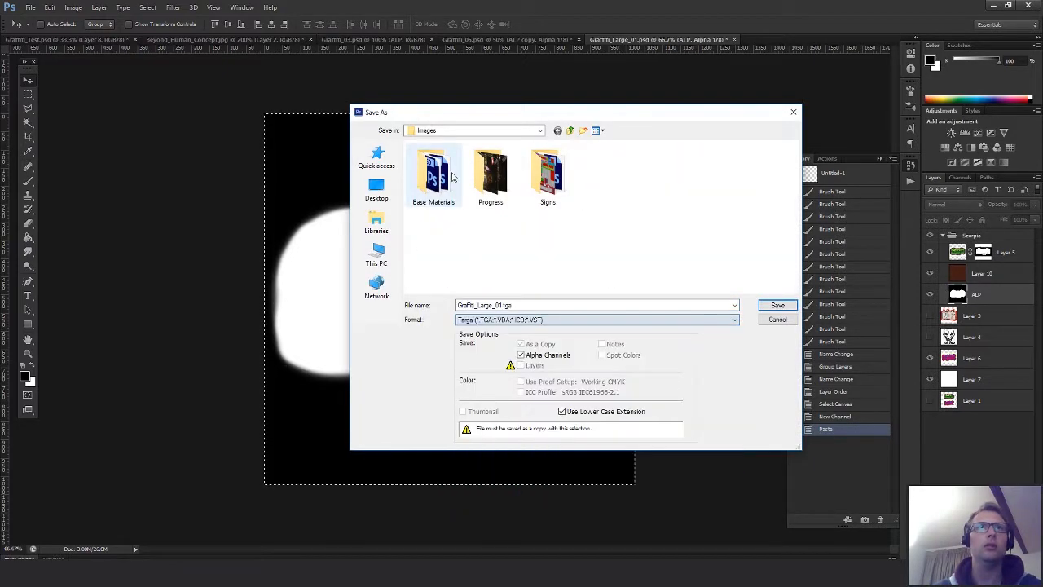
click(569, 130)
double_click(454, 161)
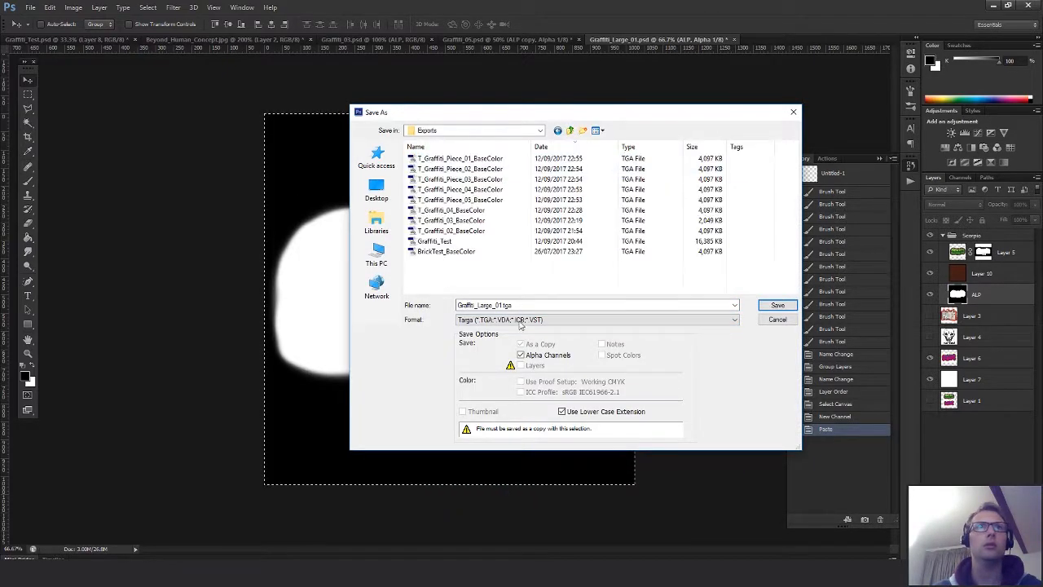
Name the export T_Graffiti_Scorpio_BaseColor, based on the T_Graffiti_04_BaseColor file name, and save it at 32 bits/pixel
click(468, 210)
click(475, 304)
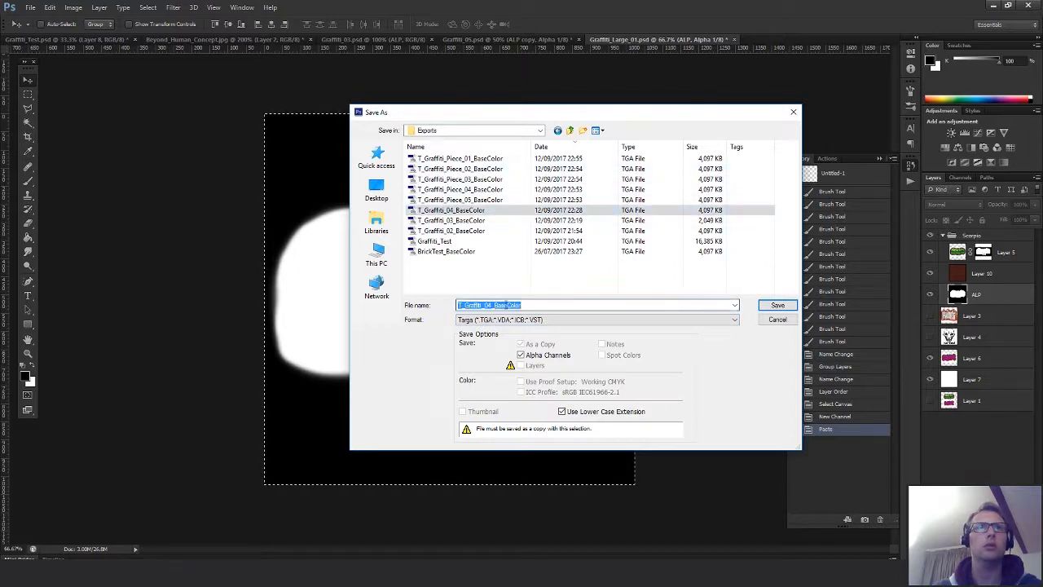
click(476, 305)
drag(485, 305, 483, 306)
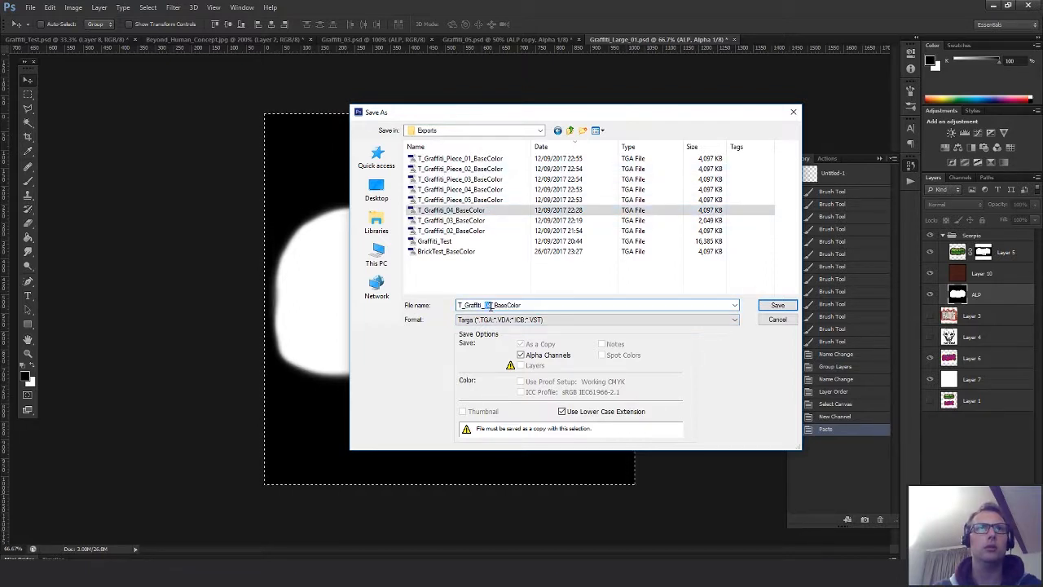
text(Sco)
text(rpio)
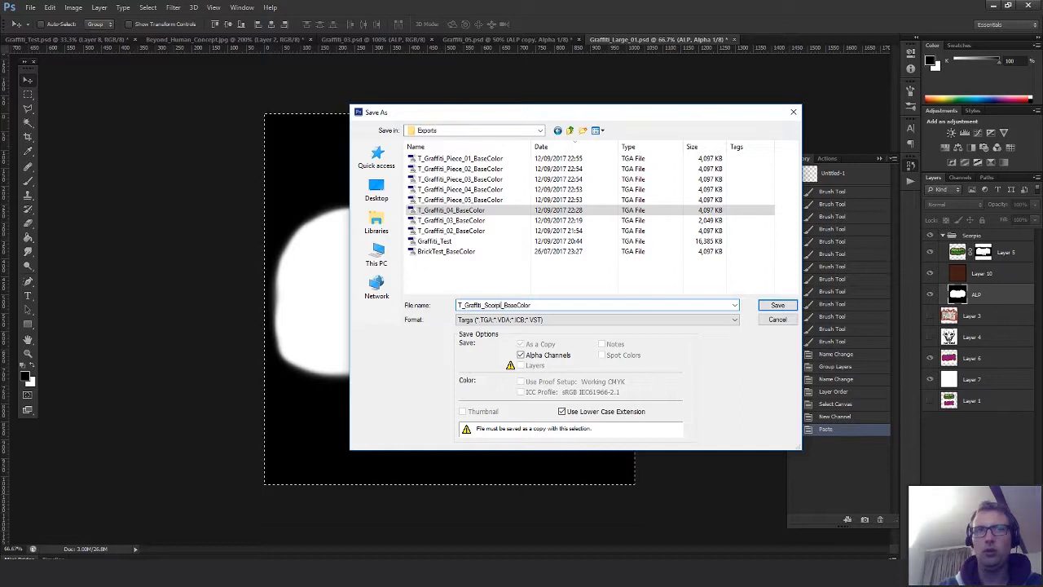
key(Return)
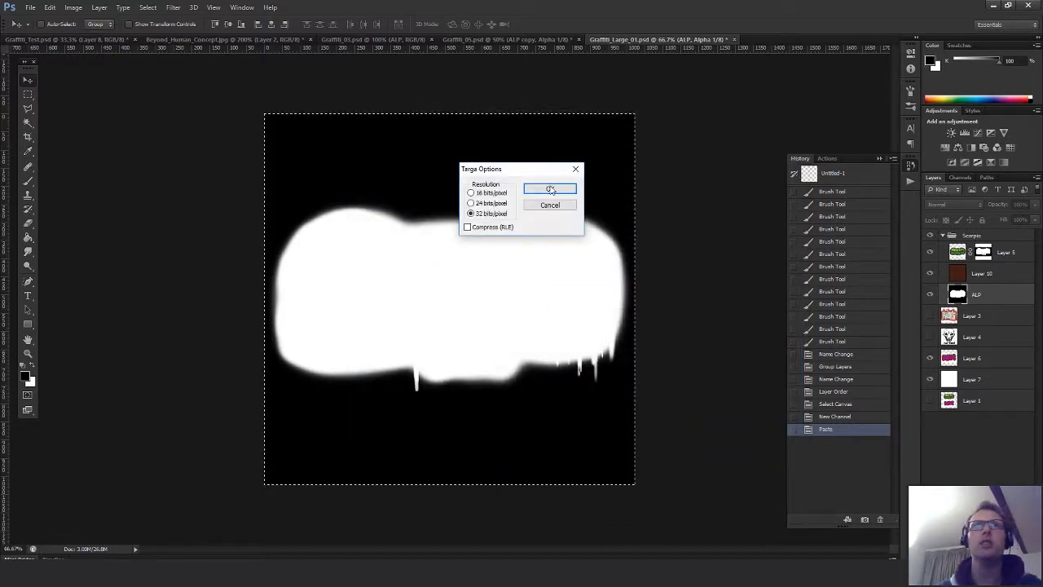
click(551, 190)
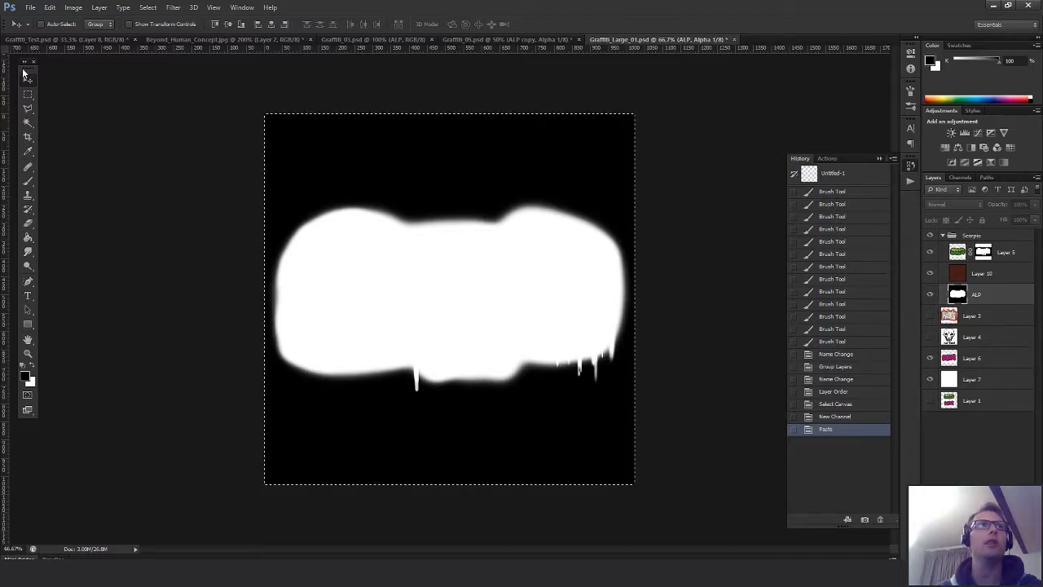
Deselect the canvas, then collapse the Scorpio layer group and hide it
click(28, 95)
click(722, 211)
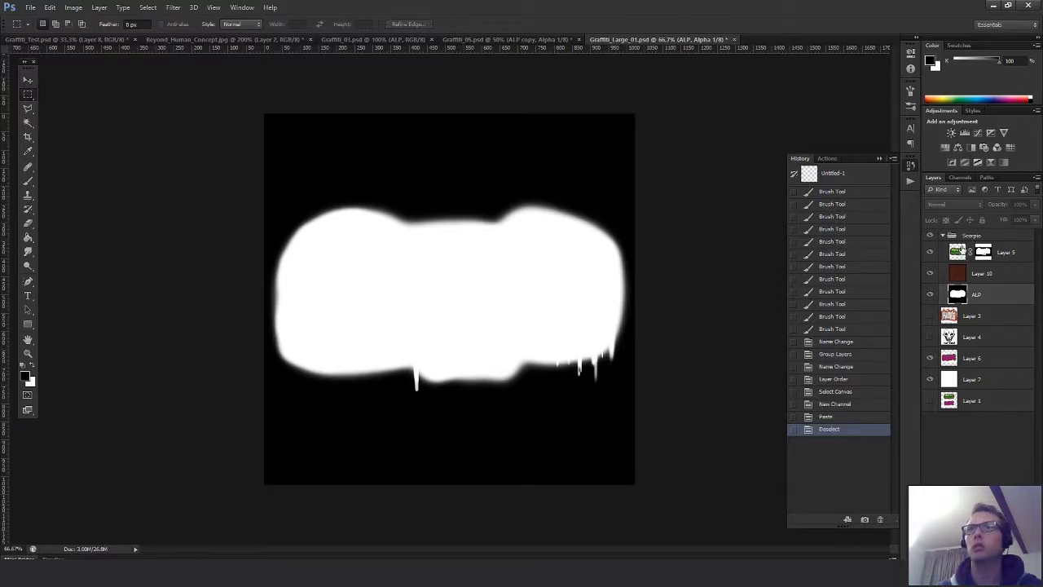
click(942, 237)
click(929, 236)
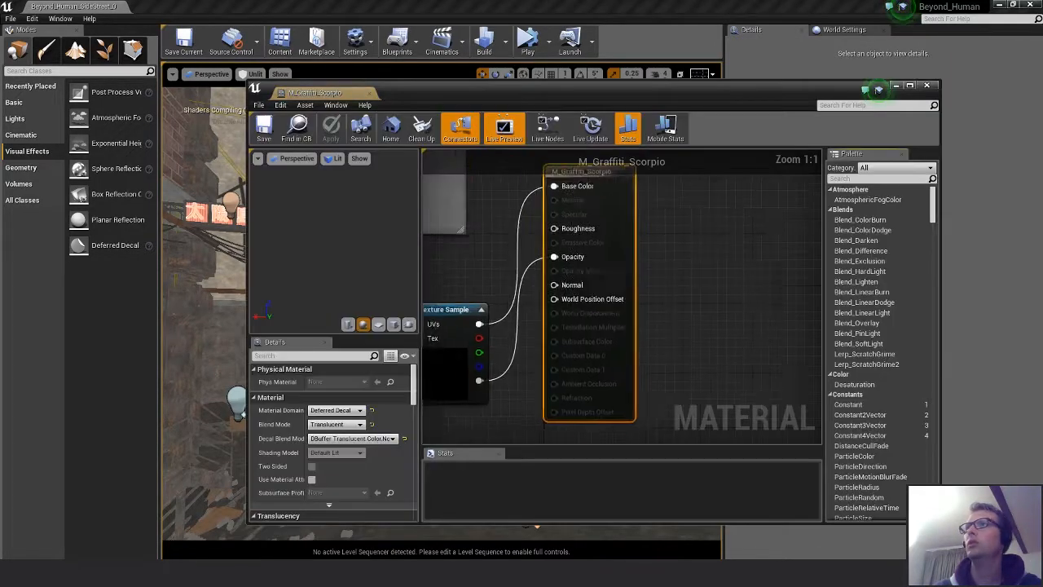
In Unreal Editor, replace the M_Graffiti_Scorpio material's texture sample with the Scorpio texture, wired to Base Color and with its alpha to Opacity
drag(978, 243, 496, 275)
right_drag(693, 275, 821, 281)
drag(660, 290, 558, 235)
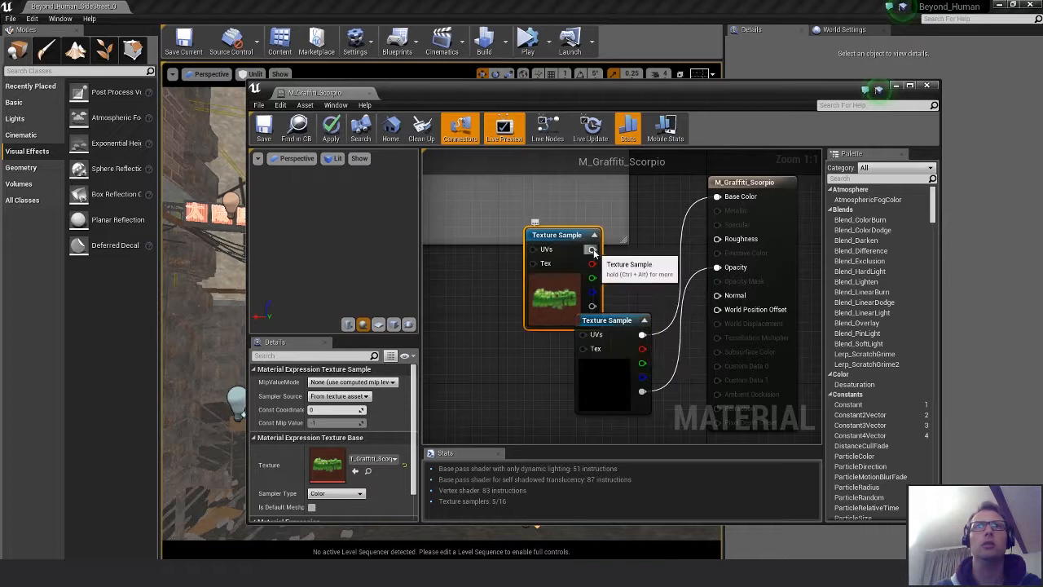
drag(591, 307, 717, 269)
click(611, 353)
key(Delete)
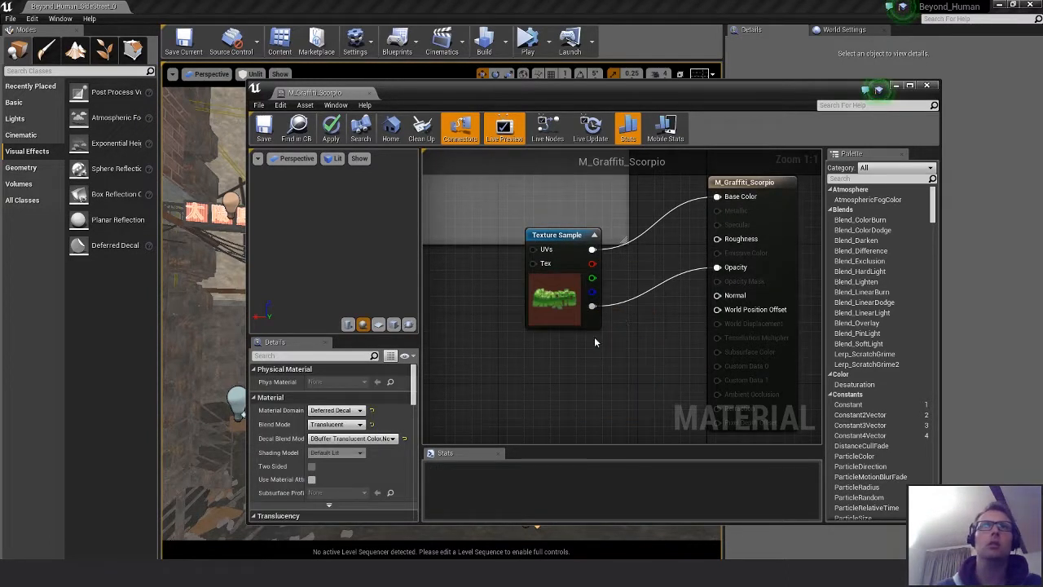
right_drag(594, 336, 551, 377)
Apply and save the M_Graffiti_Scorpio material, then close its editor
click(332, 131)
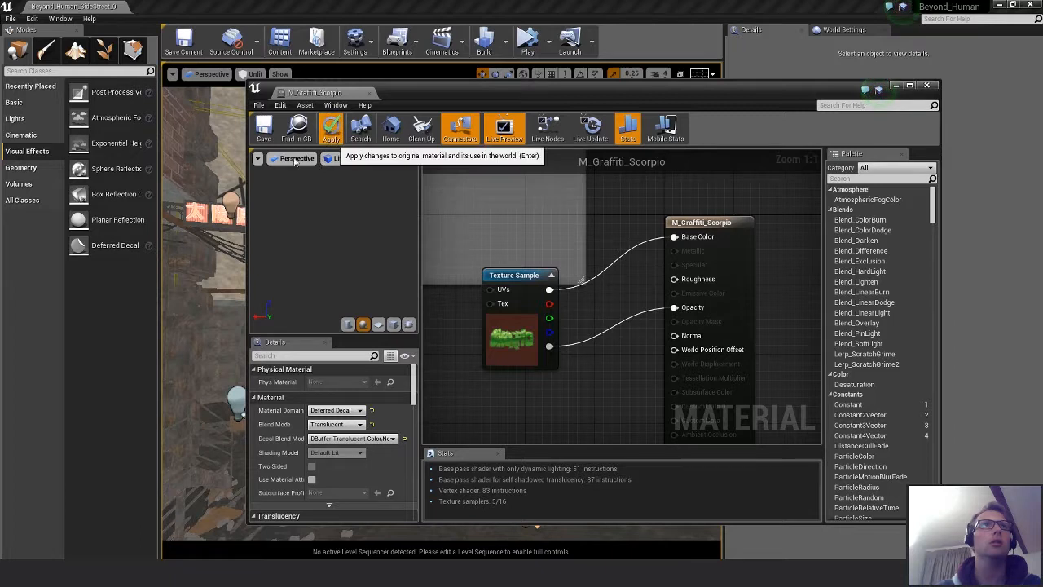
click(264, 130)
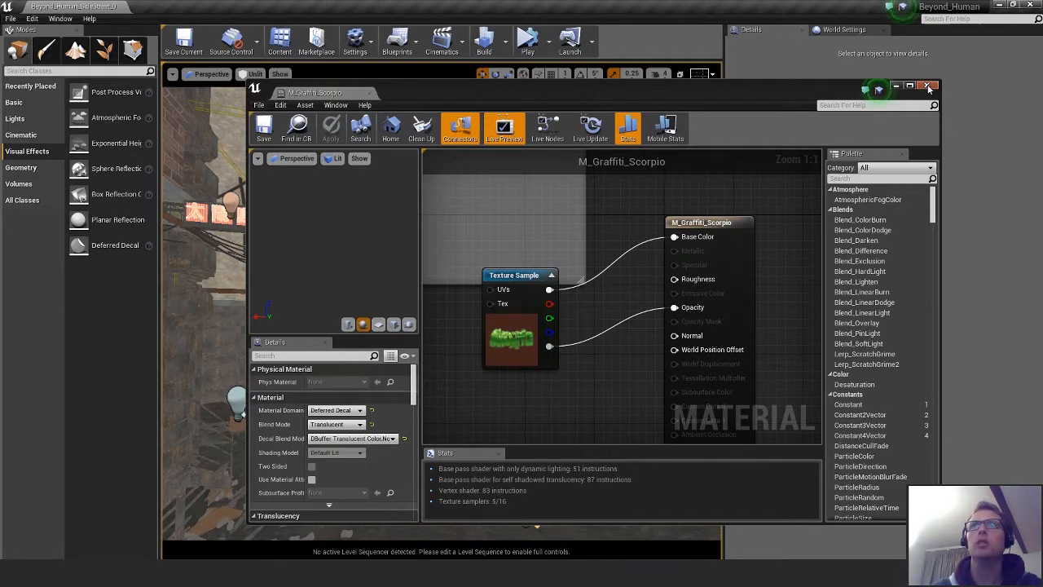
click(929, 86)
Place an M_Graffiti_Scorpio deferred decal on the front of the Bank_Machine_A cash machine
right_drag(586, 363, 719, 399)
key(w)
key(w)
key(a)
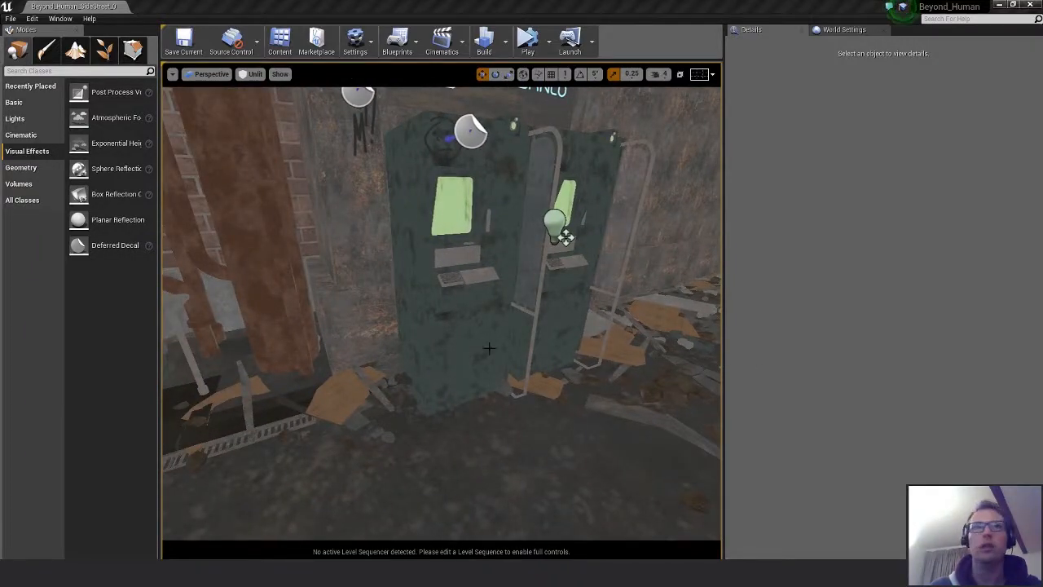
right_click(481, 176)
mouse_move(536, 426)
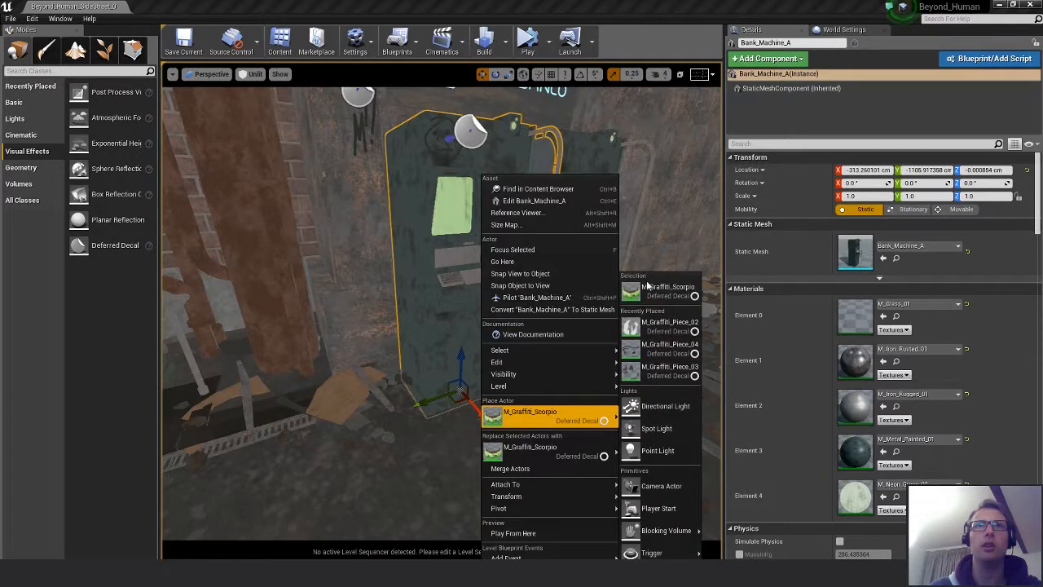
click(662, 286)
Rotate the Scorpio decal upright against the machine's front and shrink it to a scale of about 0.29 in Y and 0.22 in Z
key(e)
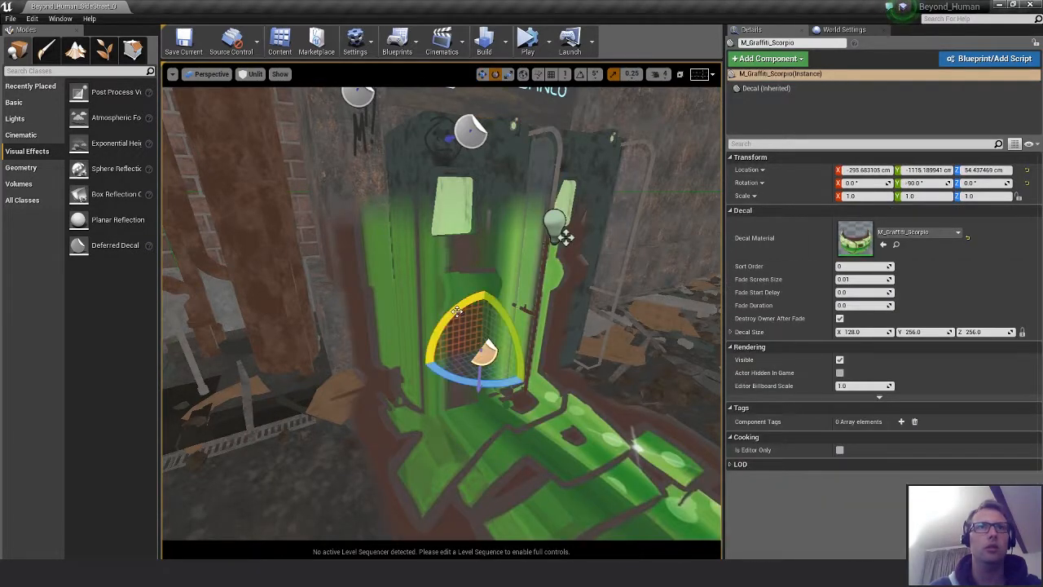
drag(458, 311, 527, 383)
key(r)
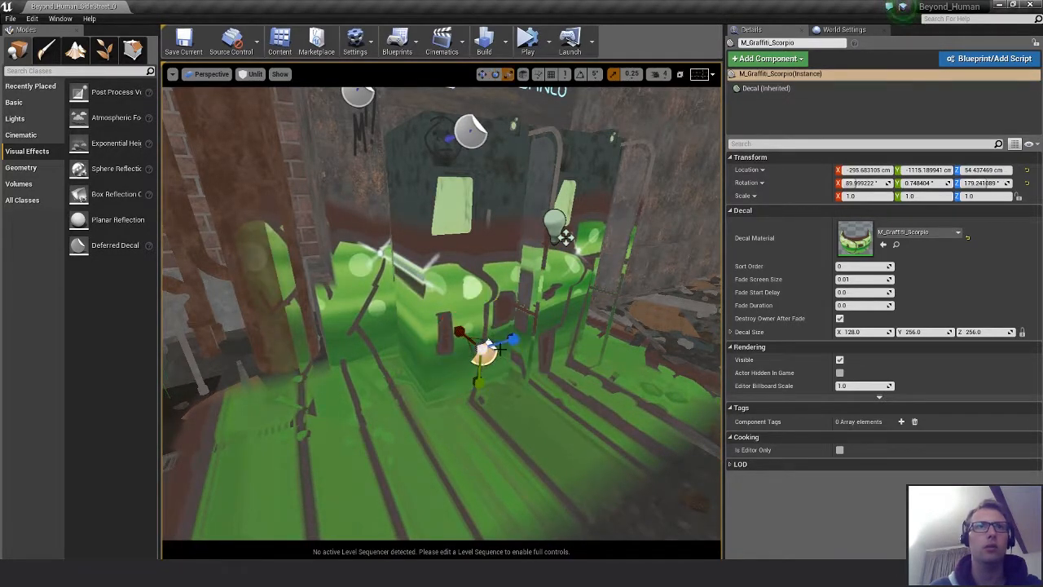
drag(482, 349, 432, 395)
drag(566, 237, 565, 237)
right_drag(554, 419, 562, 399)
right_drag(461, 309, 470, 308)
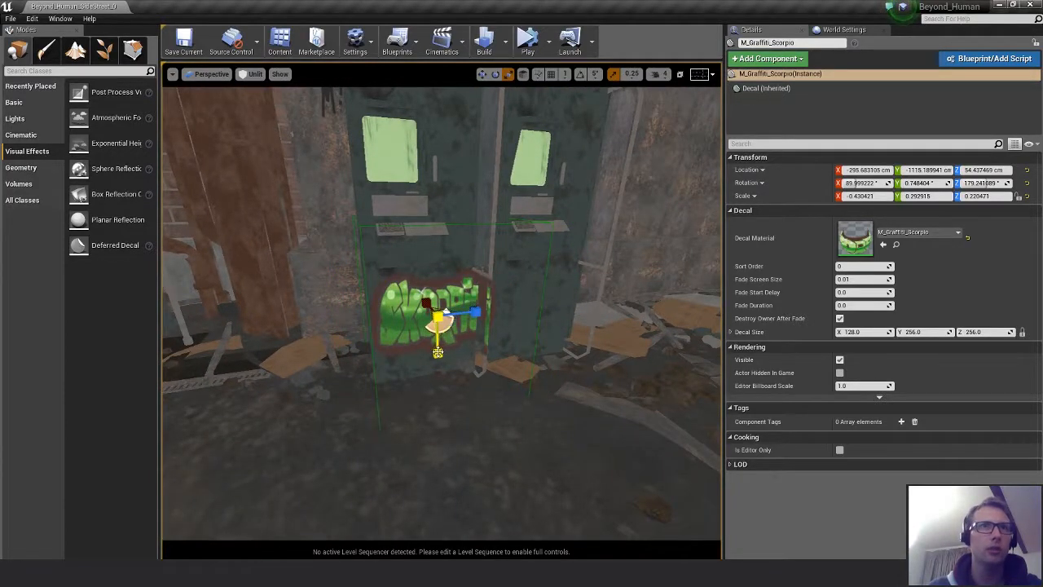
Stretch the decal to about 0.39 in Y, shift it to about Y -1100 cm and narrow it to about 0.18 in Z
drag(437, 352, 437, 365)
key(w)
drag(400, 319, 371, 323)
drag(464, 314, 459, 315)
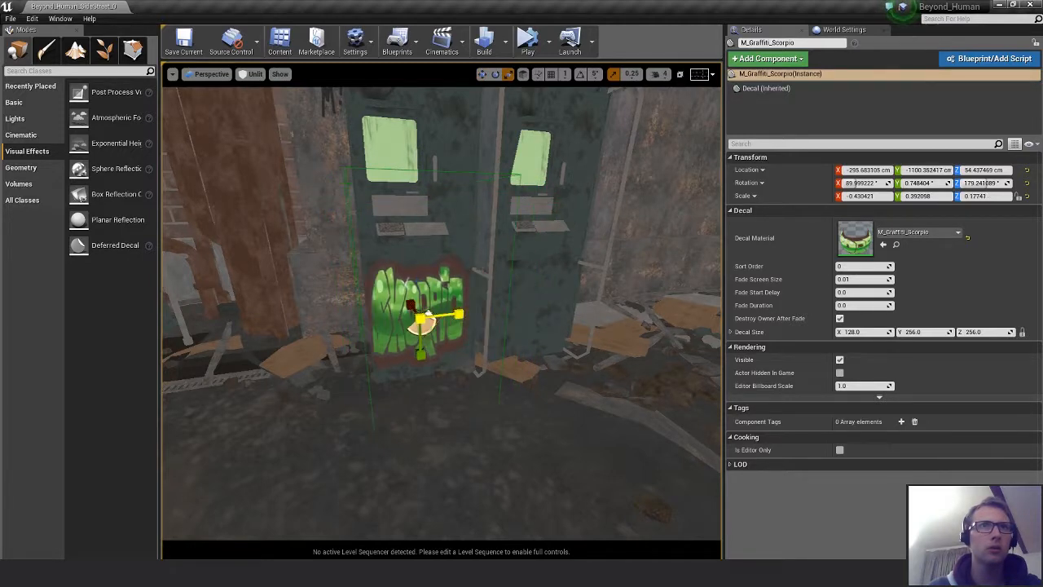
Move the decal to about Y -1097 cm and narrow it to a Z scale of about 0.14 to fit the machine's front
alt+drag(427, 397, 513, 397)
key(w)
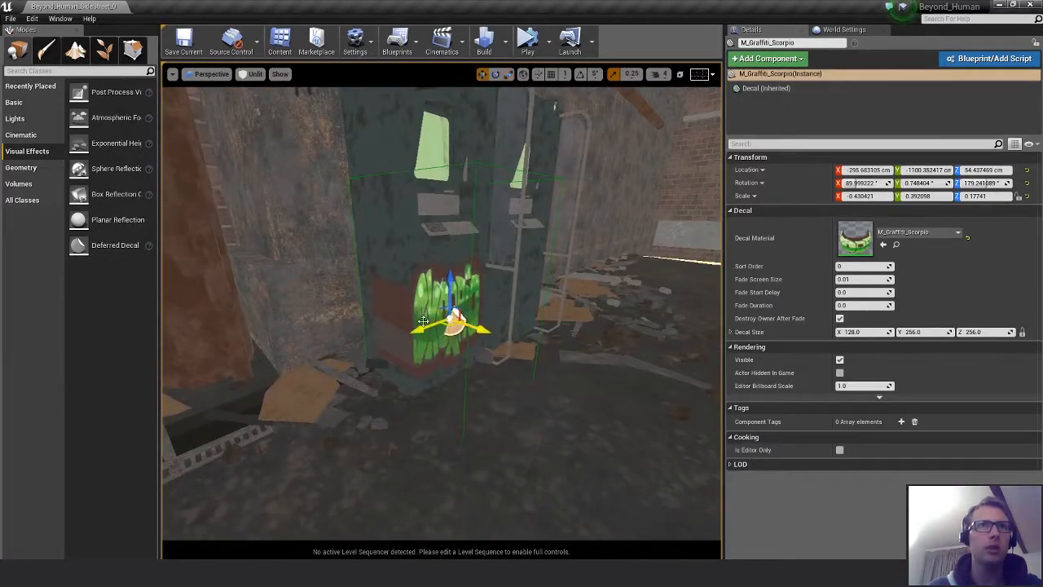
mouse_move(415, 330)
mouse_down()
mouse_move(426, 328)
mouse_move(411, 332)
mouse_up()
alt+drag(481, 334, 437, 330)
key(r)
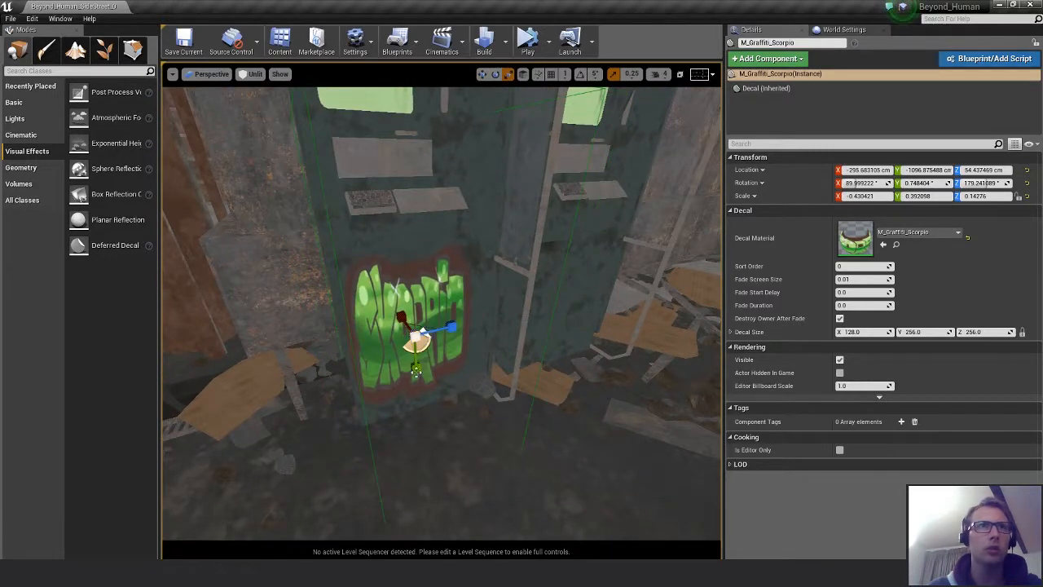
Adjust the decal's Y scale to about 0.39, lower it to about 45 cm in Z and deselect it
drag(416, 371, 462, 299)
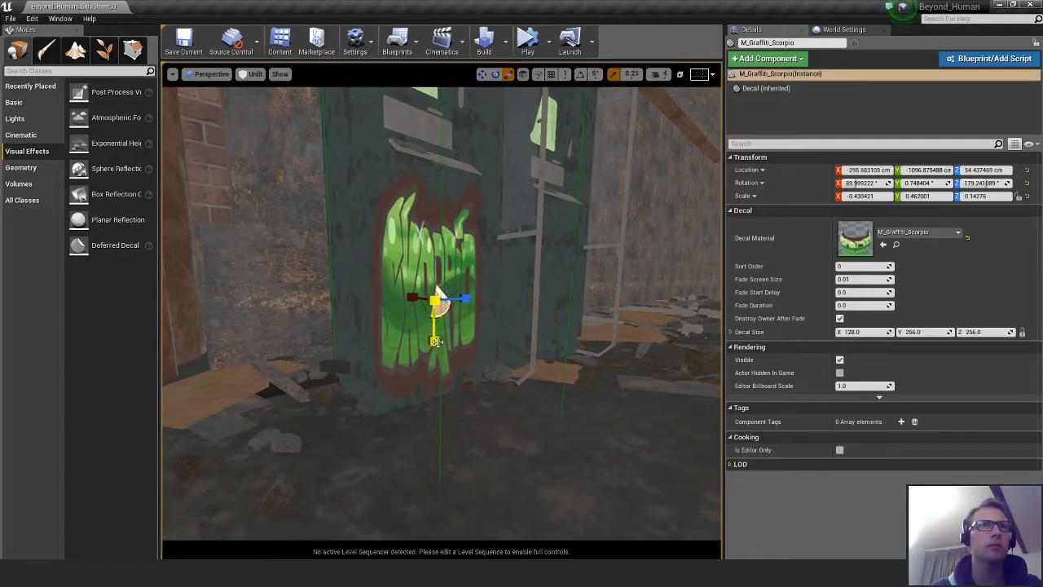
drag(436, 352, 436, 338)
key(w)
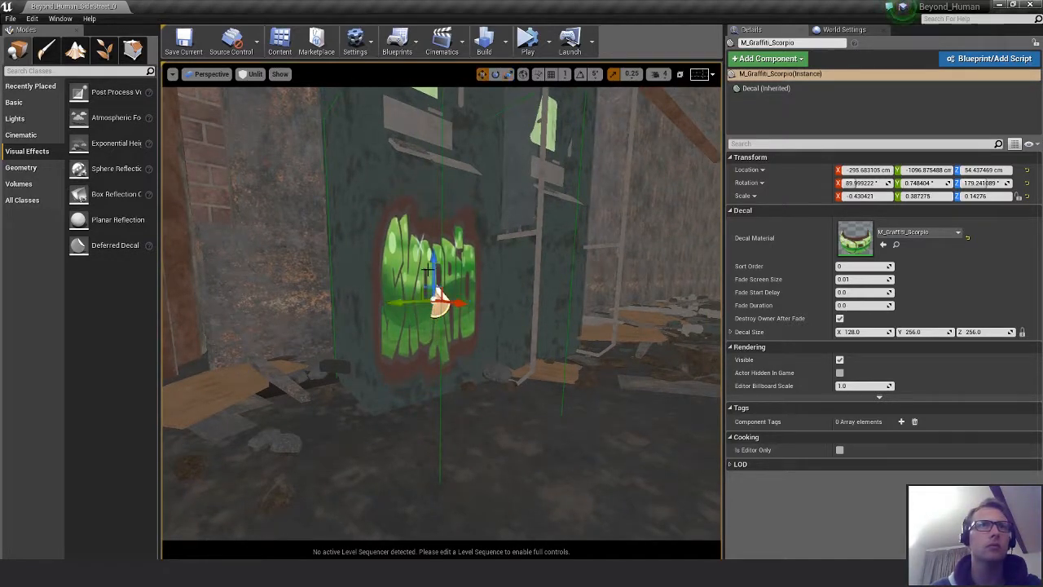
drag(427, 269, 437, 277)
alt+drag(580, 458, 601, 478)
click(617, 440)
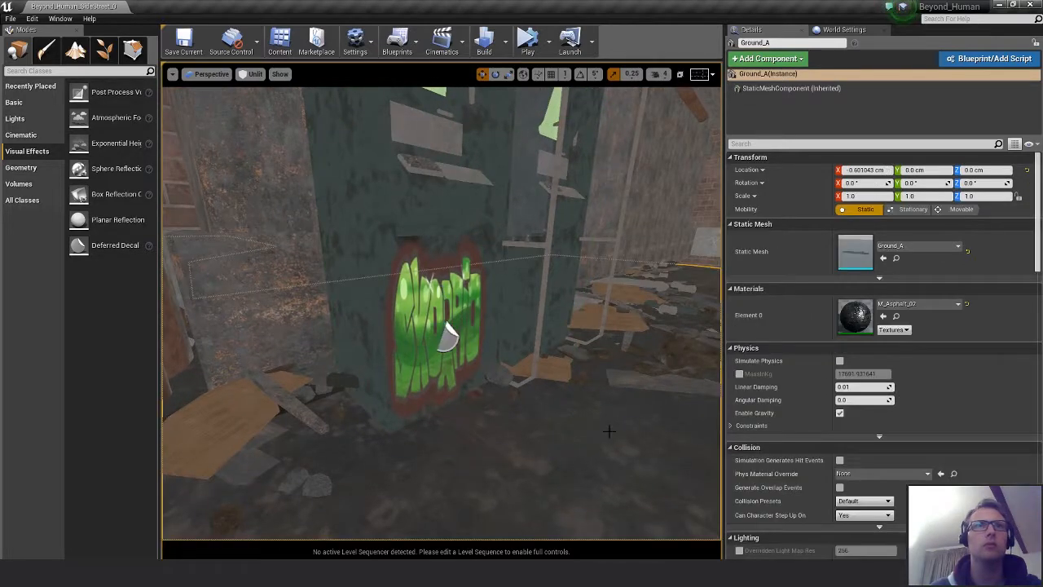
key(Escape)
Check how the graffiti on the cash machine looks in the lit CineCameraActor2 viewport
key(s)
mouse_move(499, 414)
right_down()
mouse_move(515, 401)
mouse_move(499, 414)
right_up()
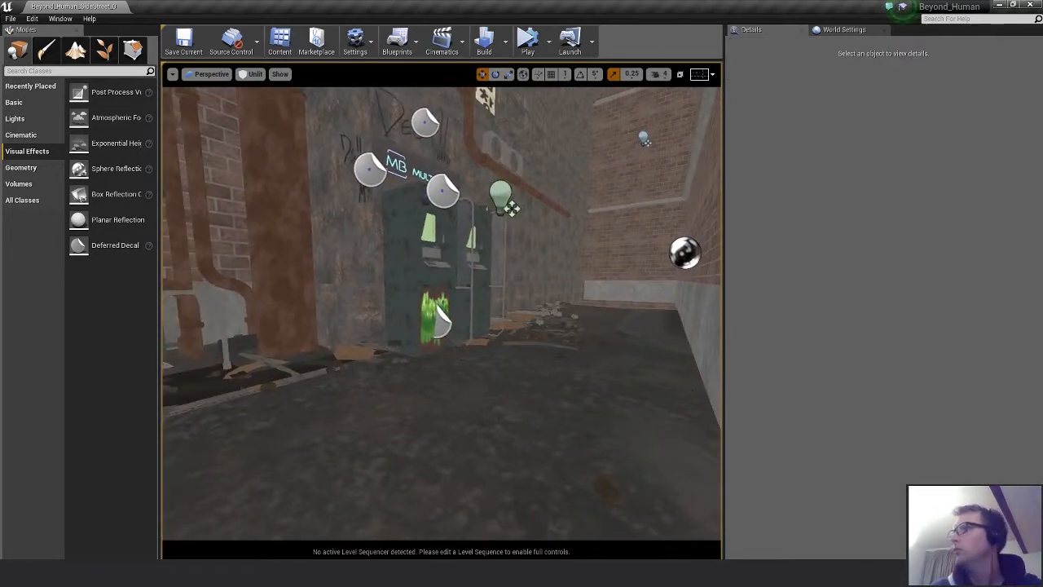
drag(1042, 186, 676, 170)
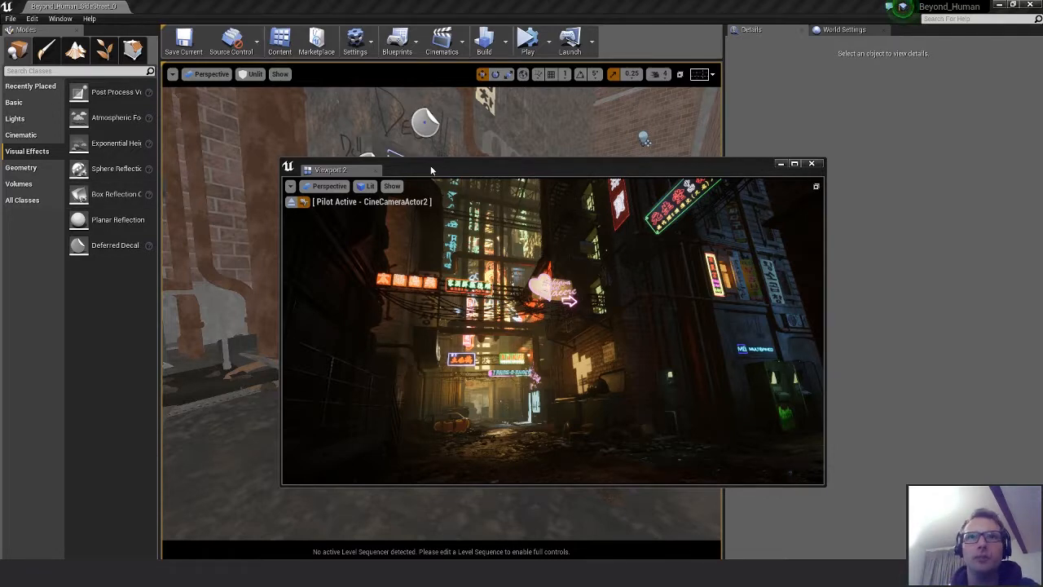
drag(431, 170, 1042, 170)
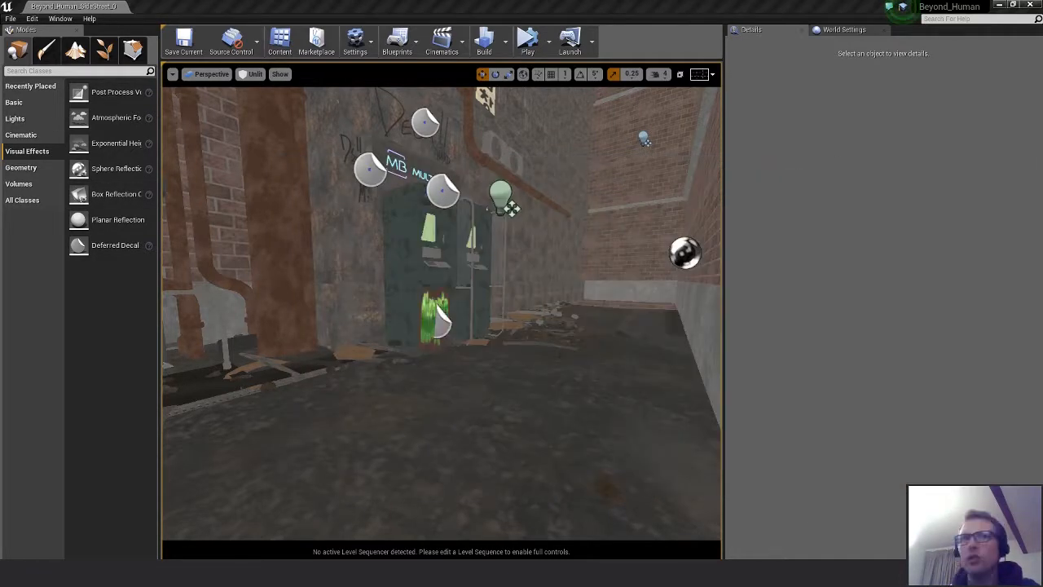
Reduce the Scorpio decal's Y scale to about 0.30 and raise it to about 57 cm in Z
click(439, 316)
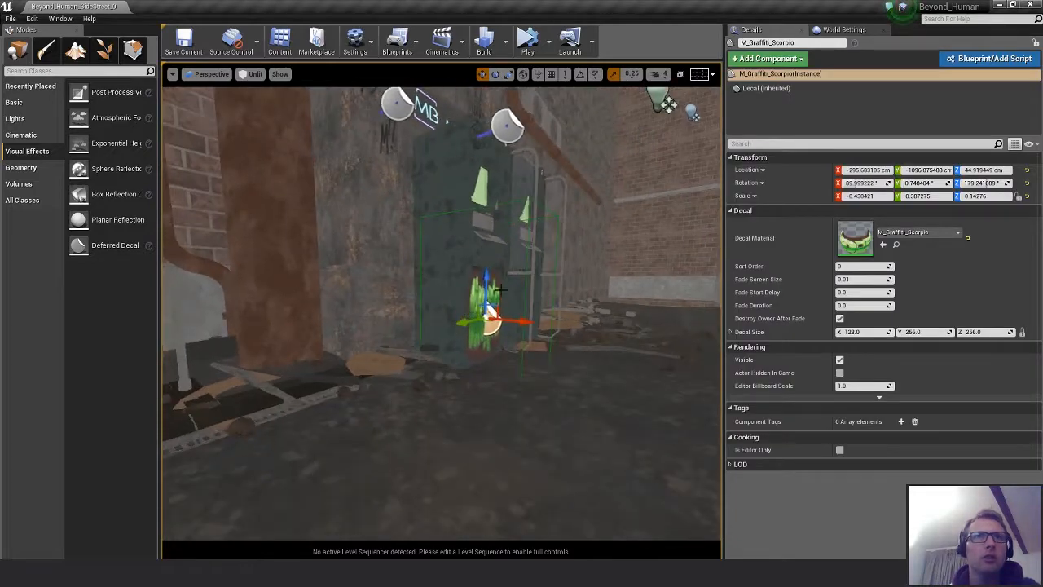
drag(486, 356, 482, 355)
drag(486, 290, 486, 276)
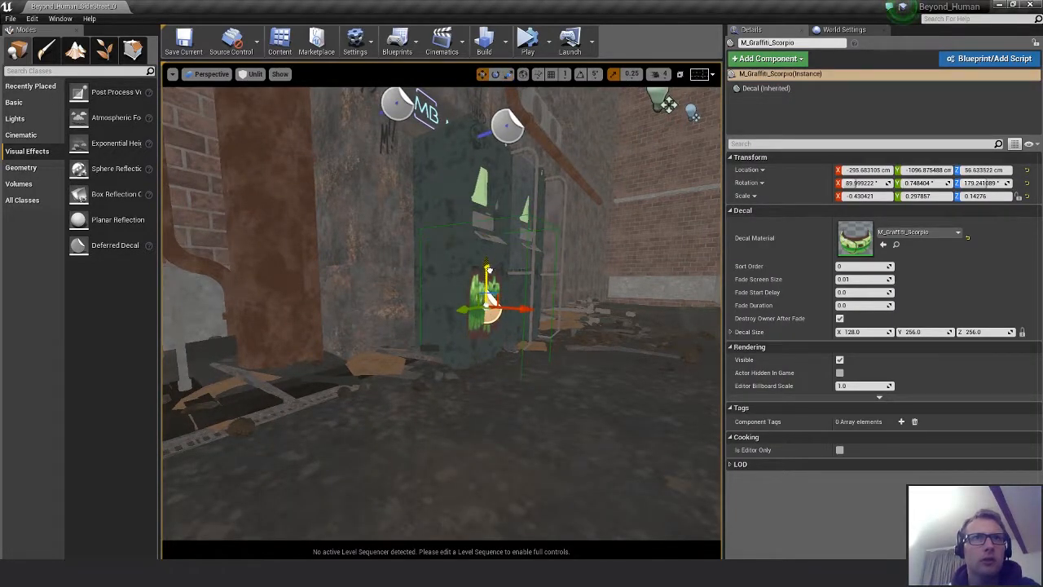
Deselect the Scorpio decal, select the M_Graffiti_5 decal high on the building wall and assign it the M_Graffiti_Piece_01 material
click(592, 391)
key(Escape)
right_drag(593, 388, 270, 277)
key(w)
key(s)
key(s)
key(w)
key(w)
click(289, 285)
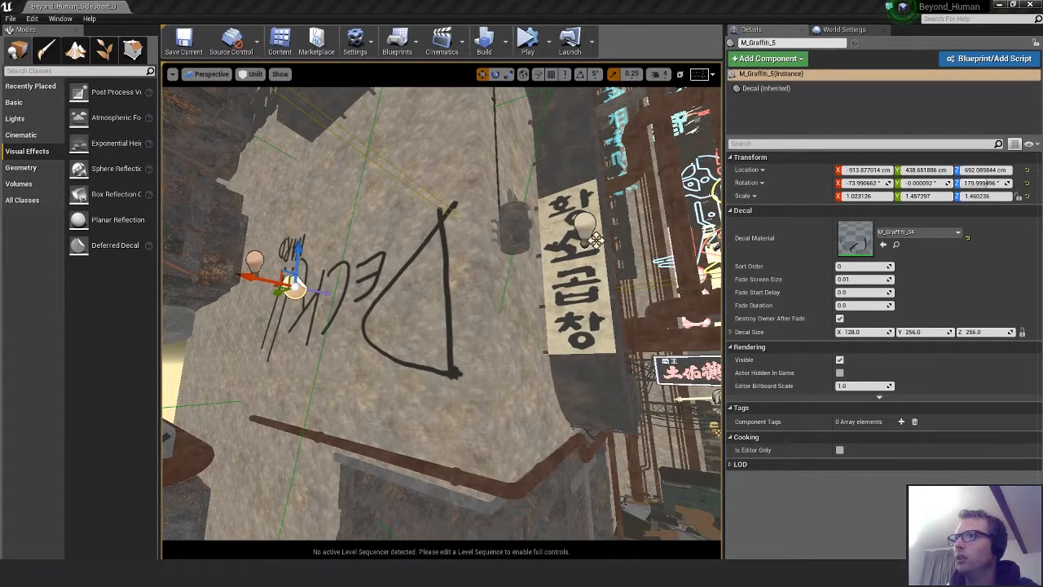
drag(1042, 293, 858, 242)
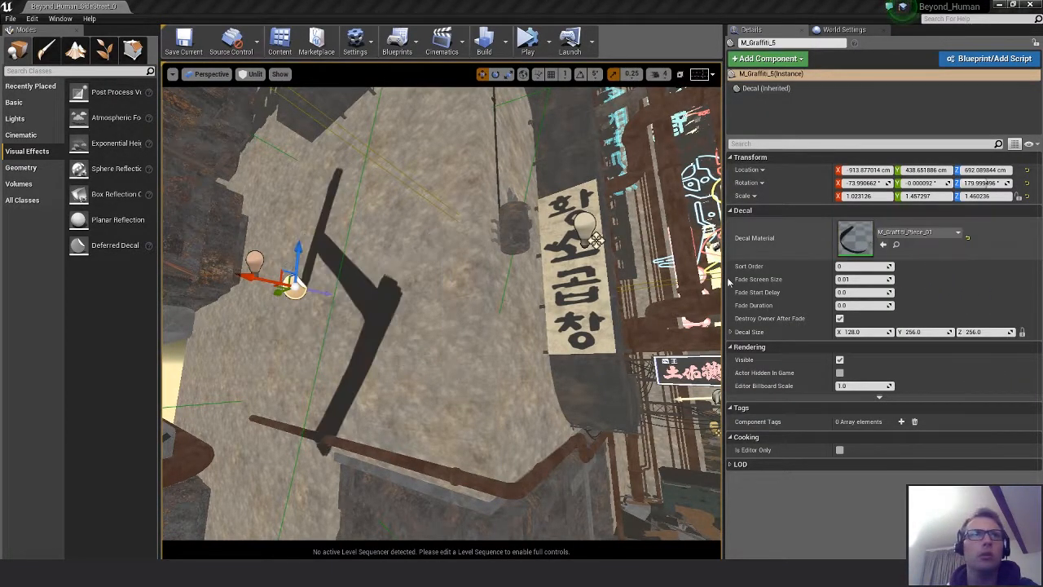
Rotate the M_Graffiti_5 decal on the wall to an X rotation of about -110°
right_drag(335, 327, 358, 326)
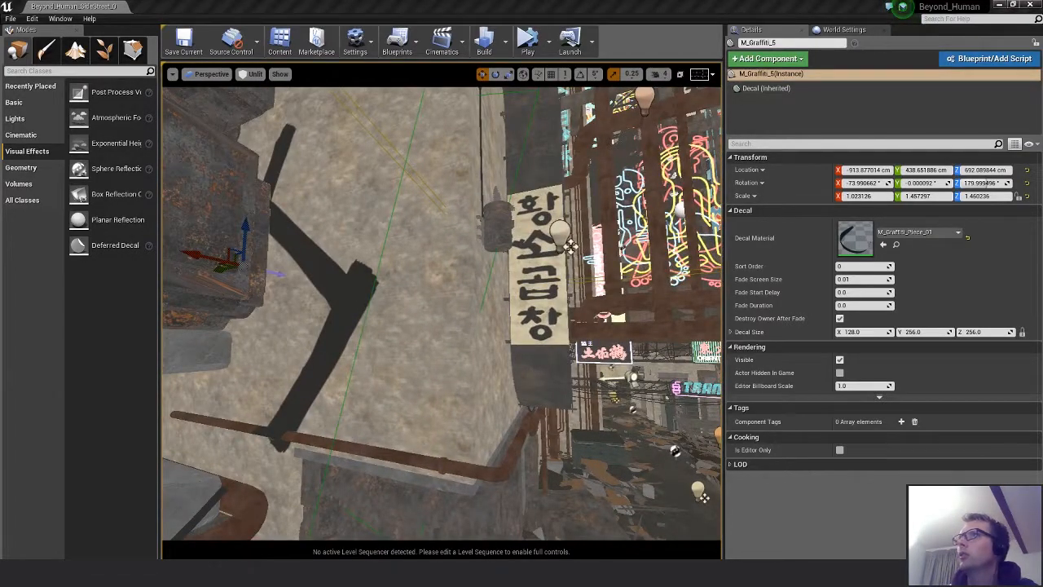
right_drag(361, 246, 375, 251)
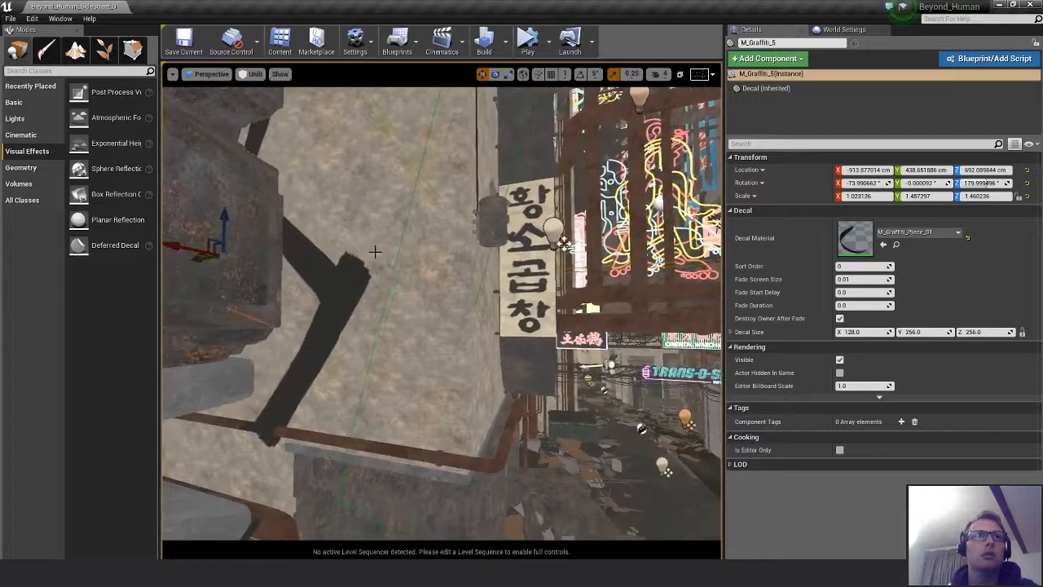
key(e)
drag(229, 306, 214, 302)
key(w)
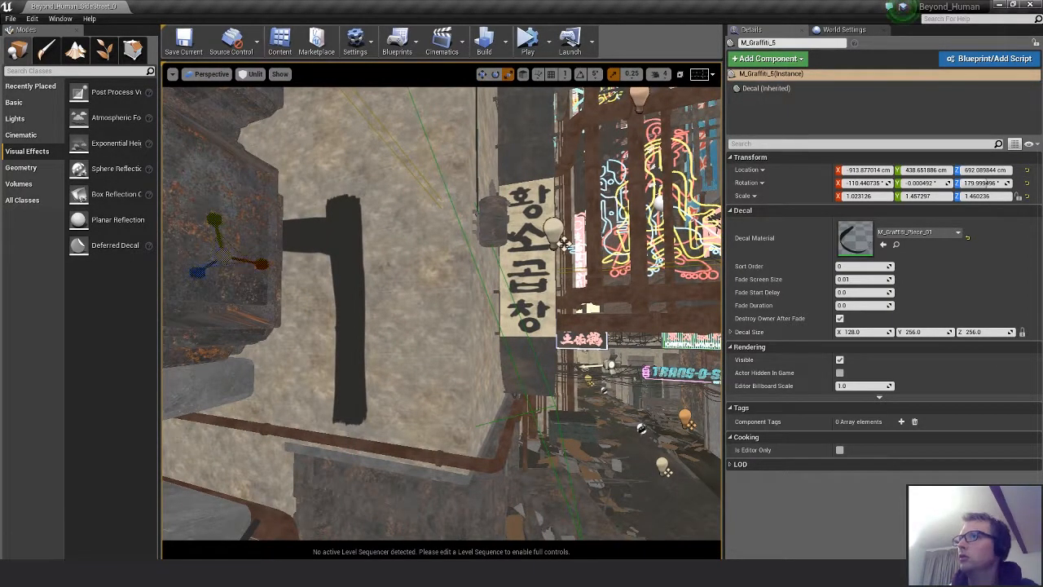
key(w)
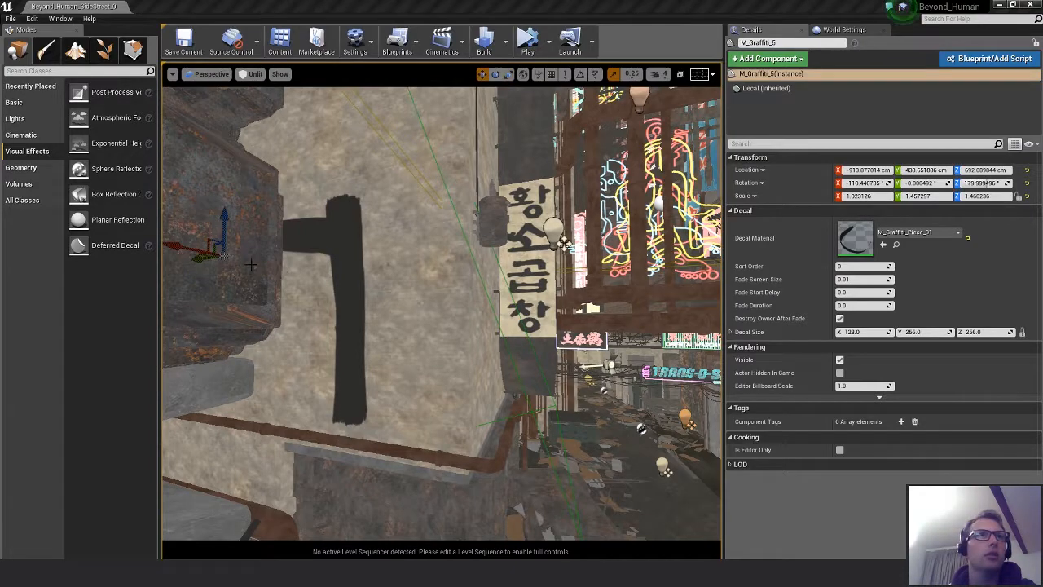
Move the decal to about Y 306 cm and Z 703 cm, and shrink its Y and Z scales to about 0.93
right_drag(224, 238, 326, 238)
key(f)
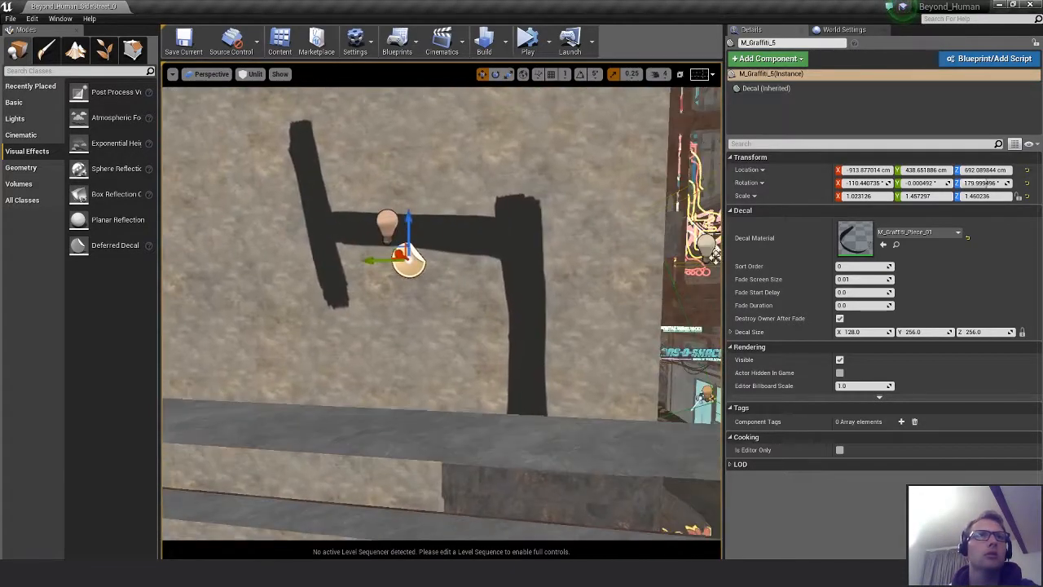
drag(397, 253, 494, 245)
key(r)
key(Delete)
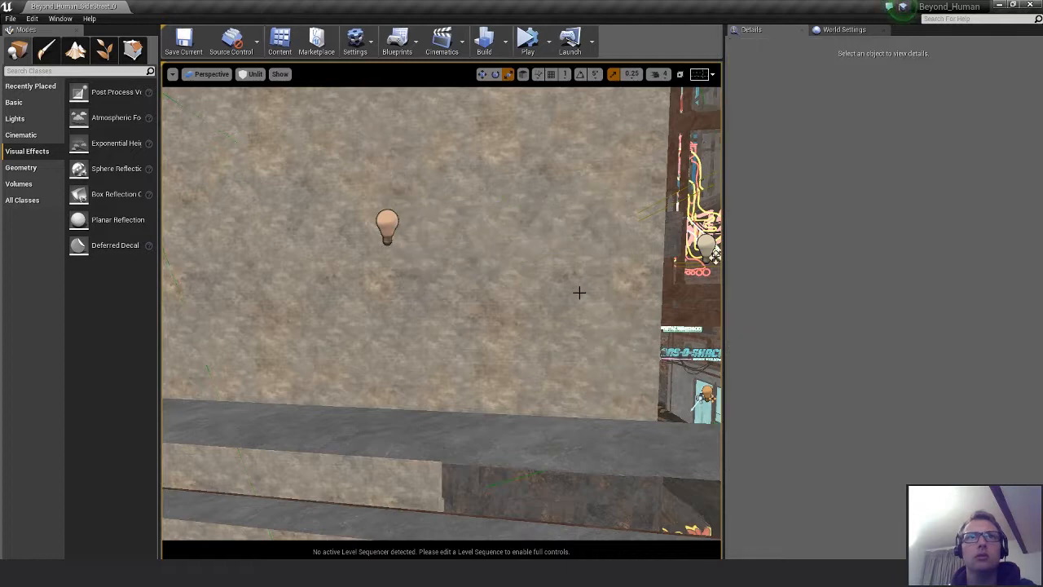
key(ctrl+z)
right_drag(545, 284, 548, 287)
drag(515, 248, 530, 264)
key(w)
alt+drag(547, 333, 543, 272)
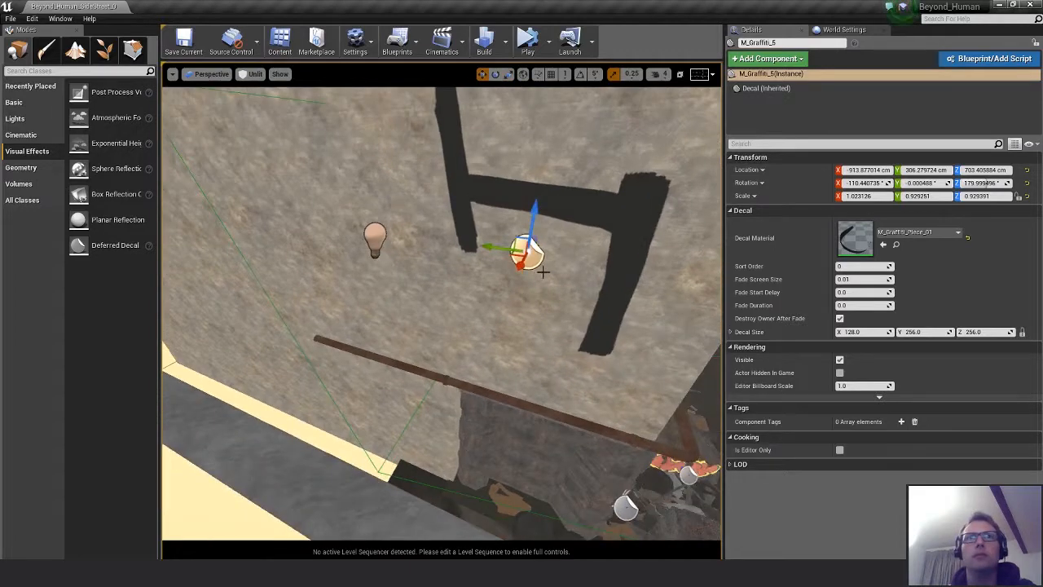
Place the decal near the wall's lower corner at about Y 174 cm, Z 541 cm, with Y and Z scales of about 0.41
drag(516, 237, 609, 388)
key(r)
key(w)
key(r)
key(w)
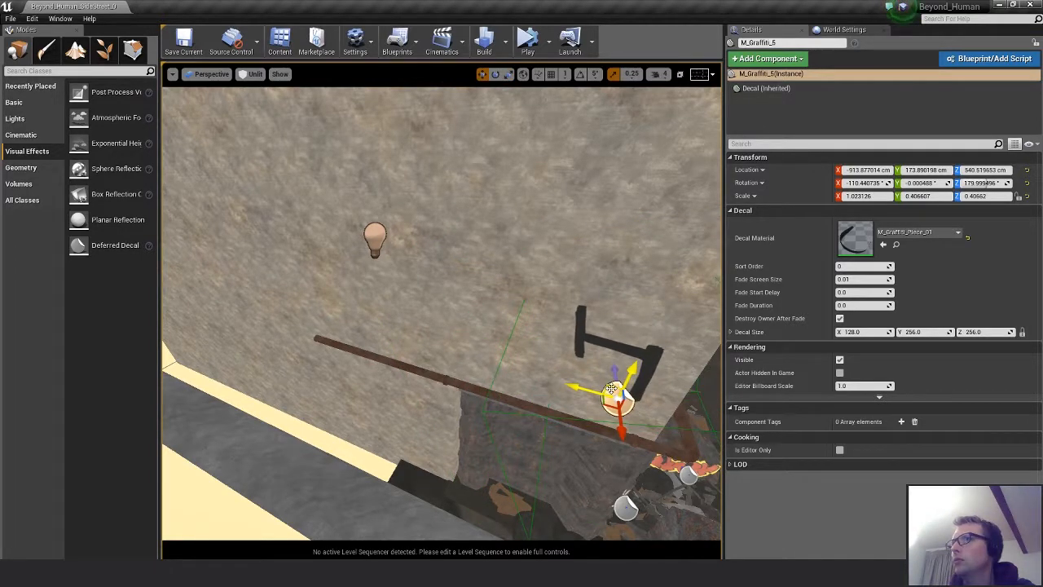
alt+drag(468, 356, 542, 389)
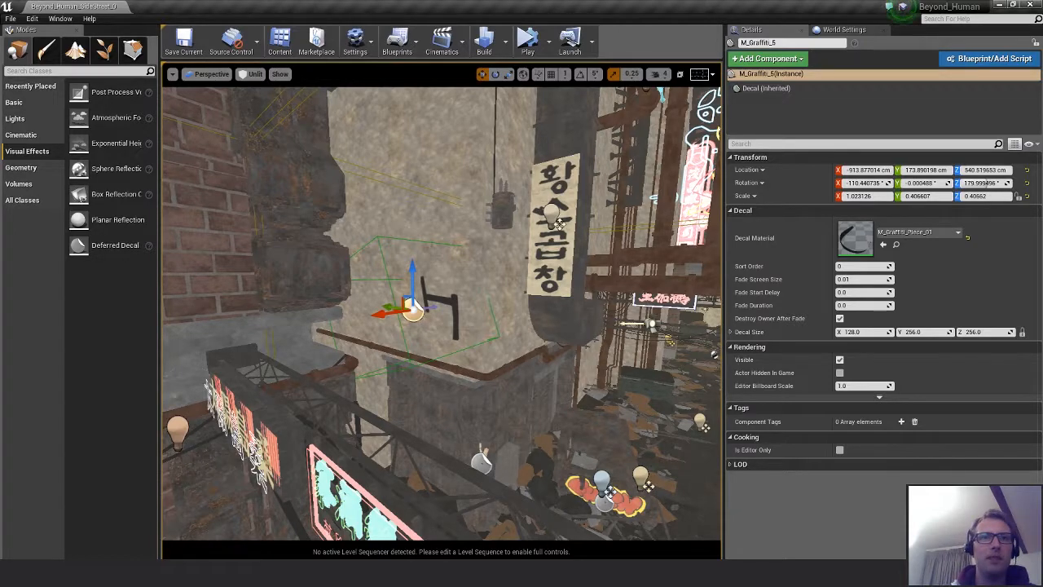
Switch to Photoshop and select the white background of the pink graffiti on Layer 6 using Color Range with fuzziness 200
mouse_move(475, 558)
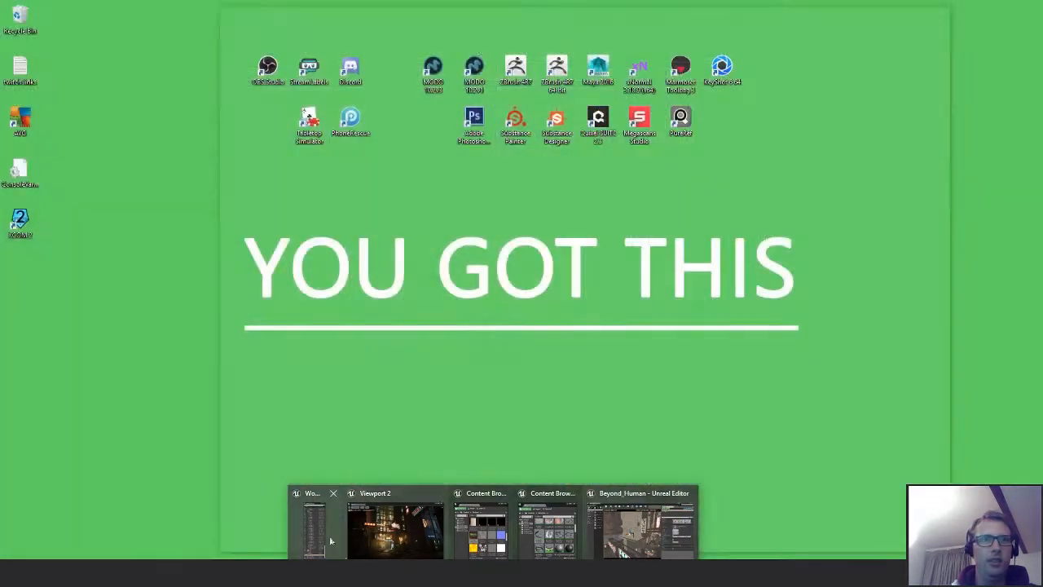
click(383, 528)
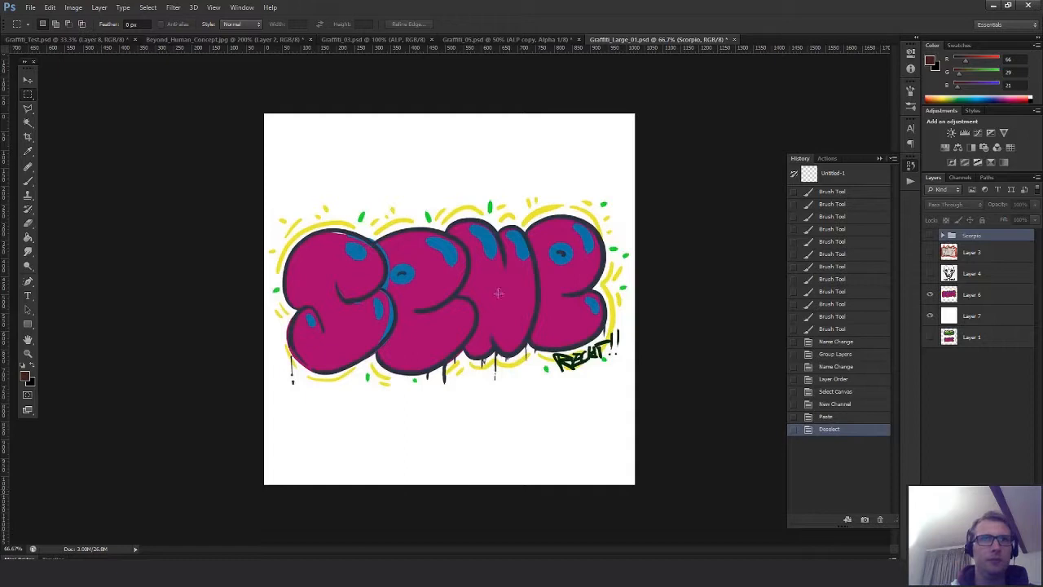
click(930, 275)
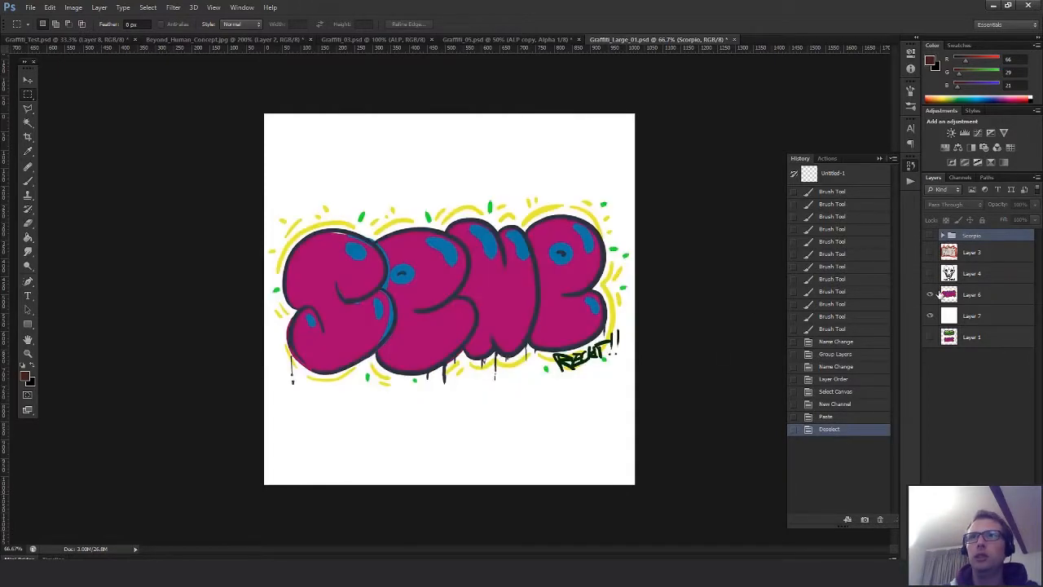
click(949, 296)
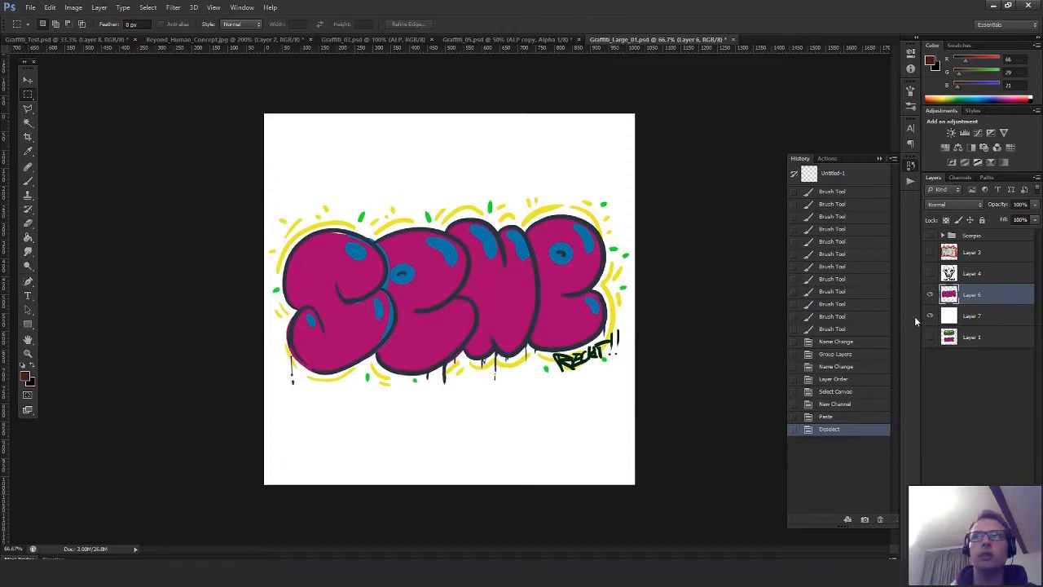
click(147, 7)
click(167, 102)
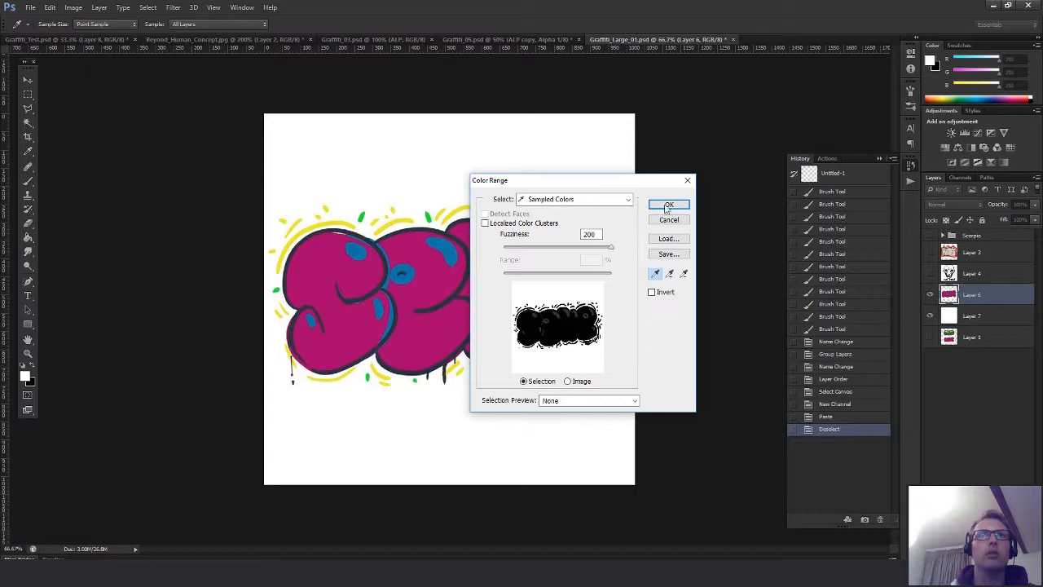
click(667, 205)
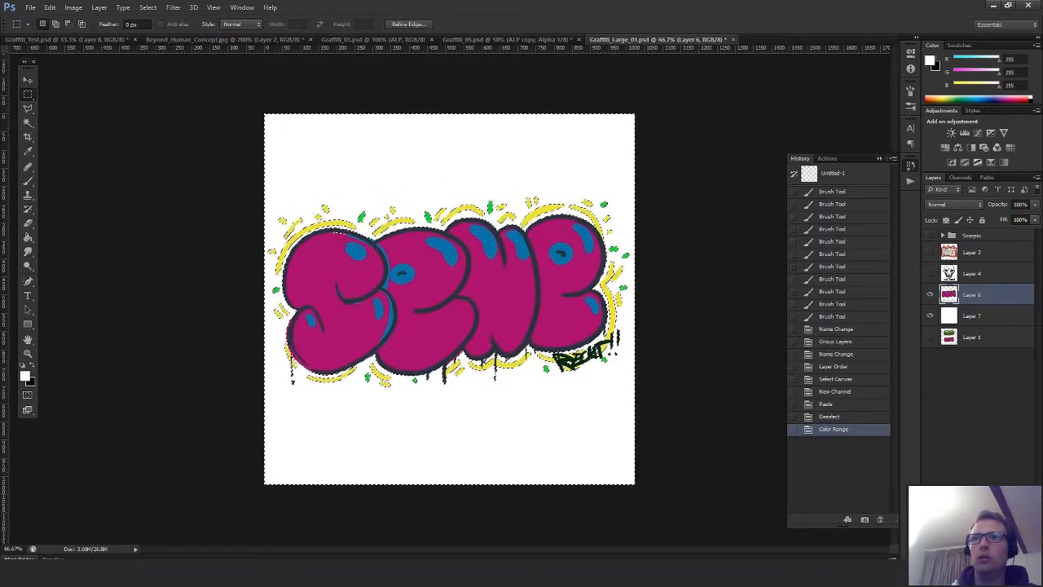
Add a layer mask to Layer 6 from the selection and invert it to keep only the graffiti
click(968, 552)
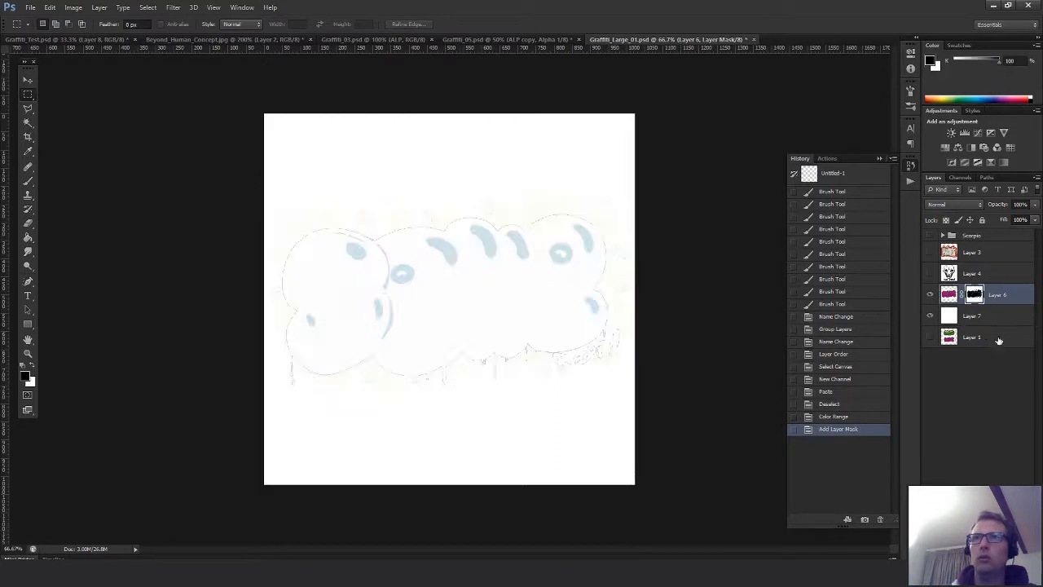
key(ctrl+i)
click(959, 295)
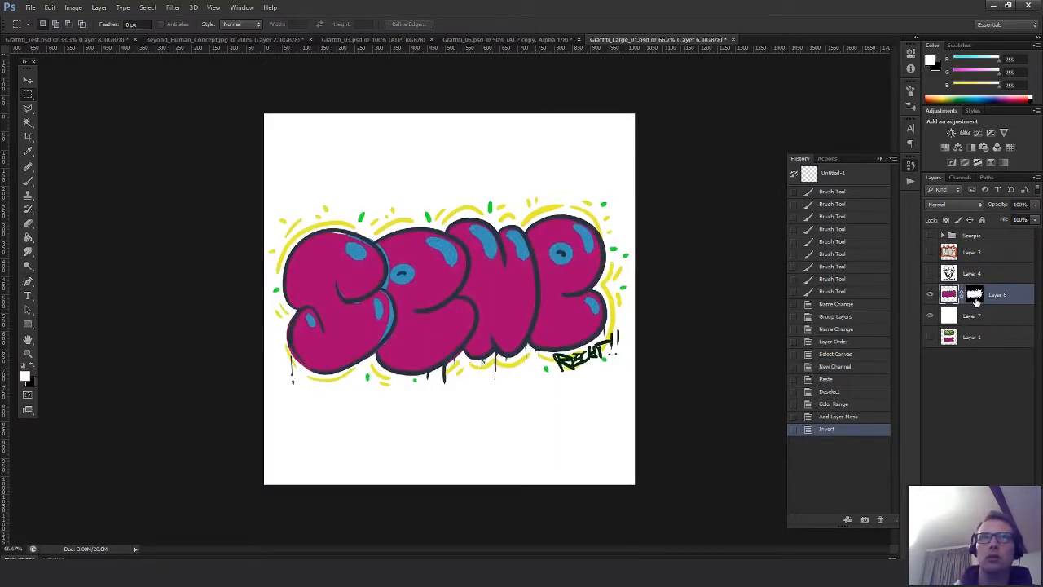
Add a layer above Layer 6 with a copy of its mask, plus a white-filled layer between the two
key(ctrl+shift+alt+n)
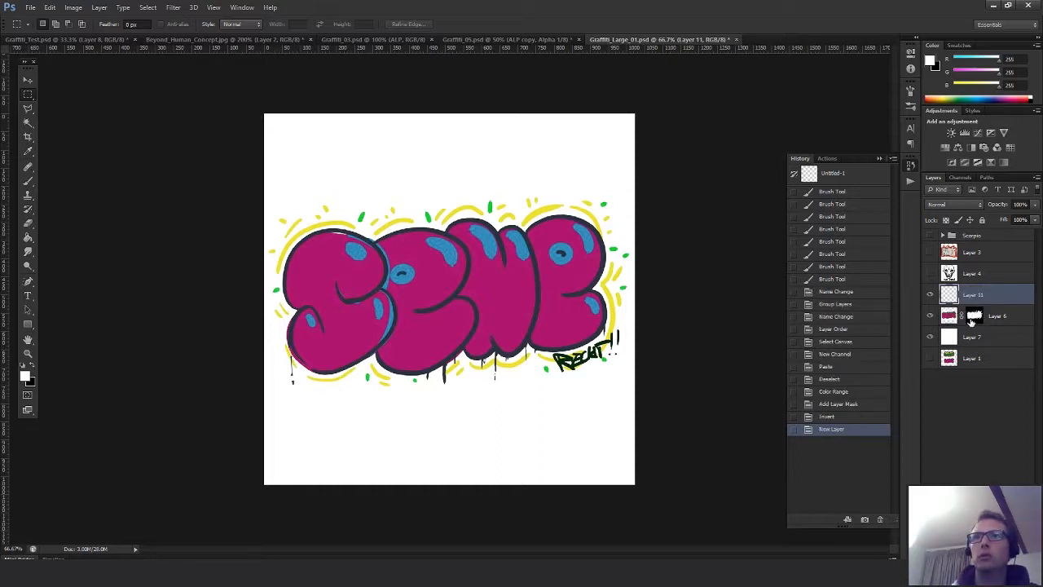
alt+drag(974, 318, 974, 295)
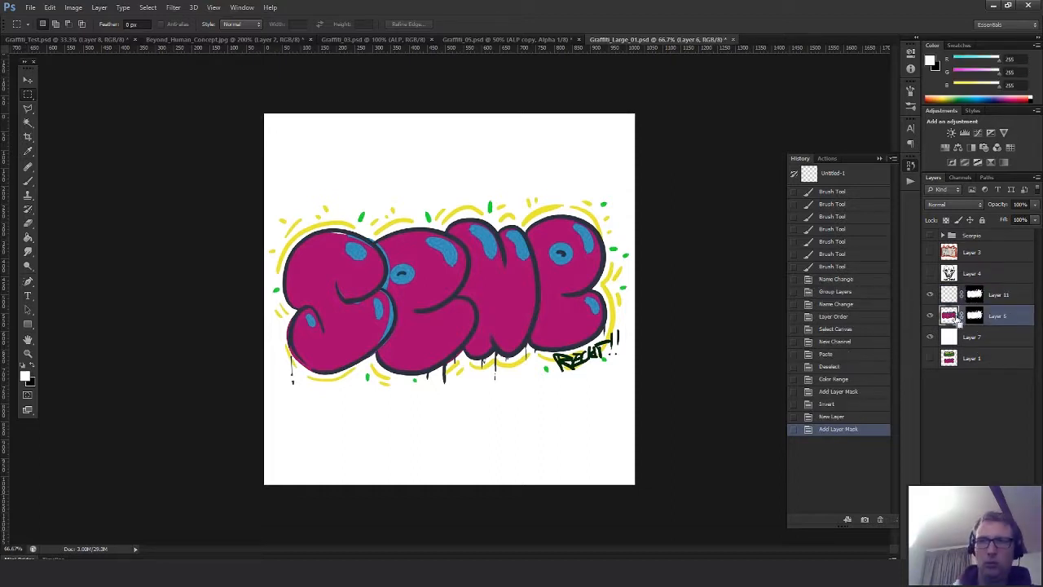
key(ctrl+shift+alt+n)
key(g)
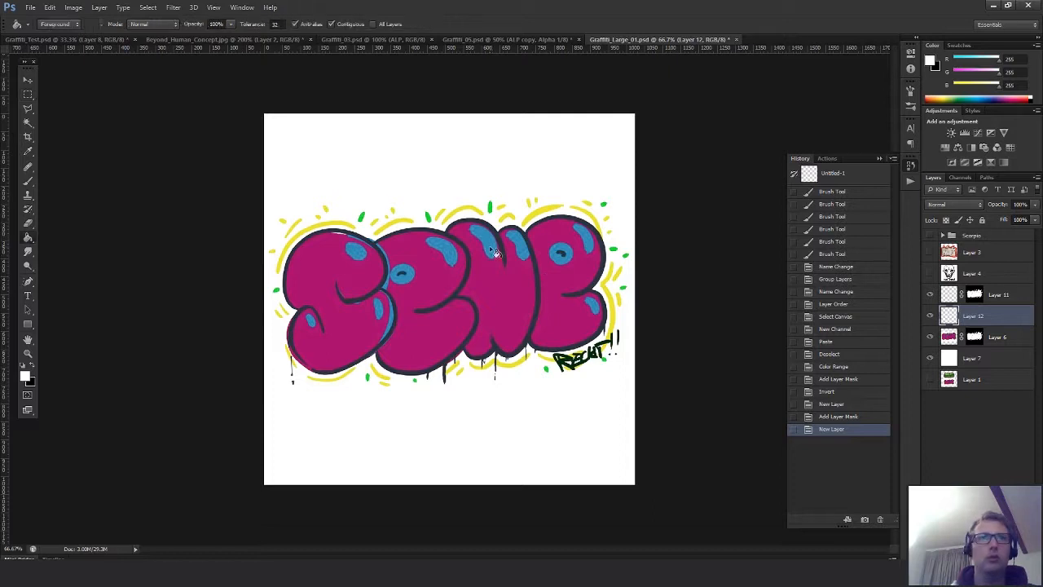
click(493, 254)
Try to merge the empty masked Layer 11 with the white-filled Layer 12
shift+click(954, 296)
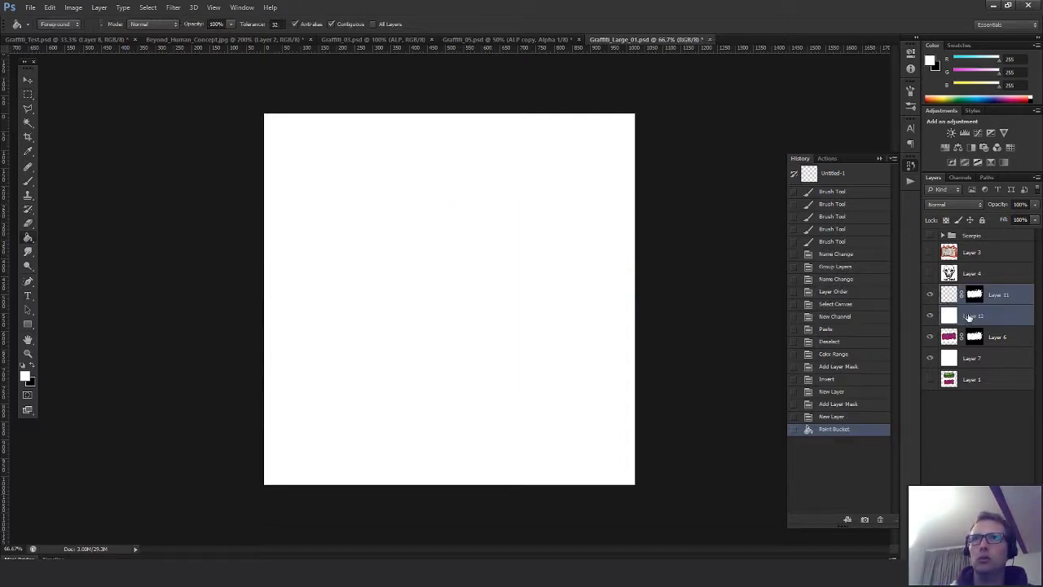
click(955, 316)
shift+click(950, 297)
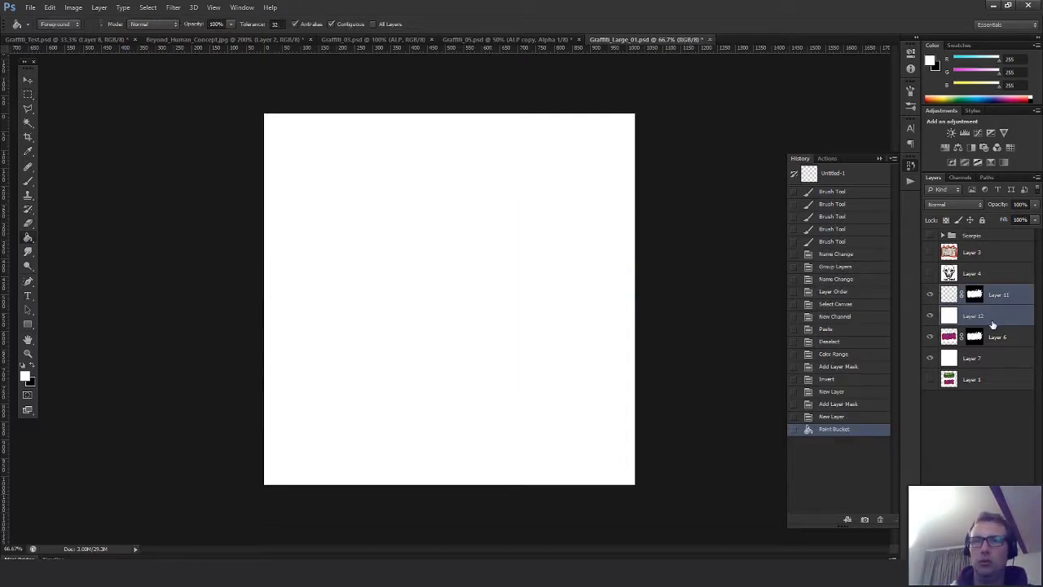
key(ctrl+e)
key(ctrl+z)
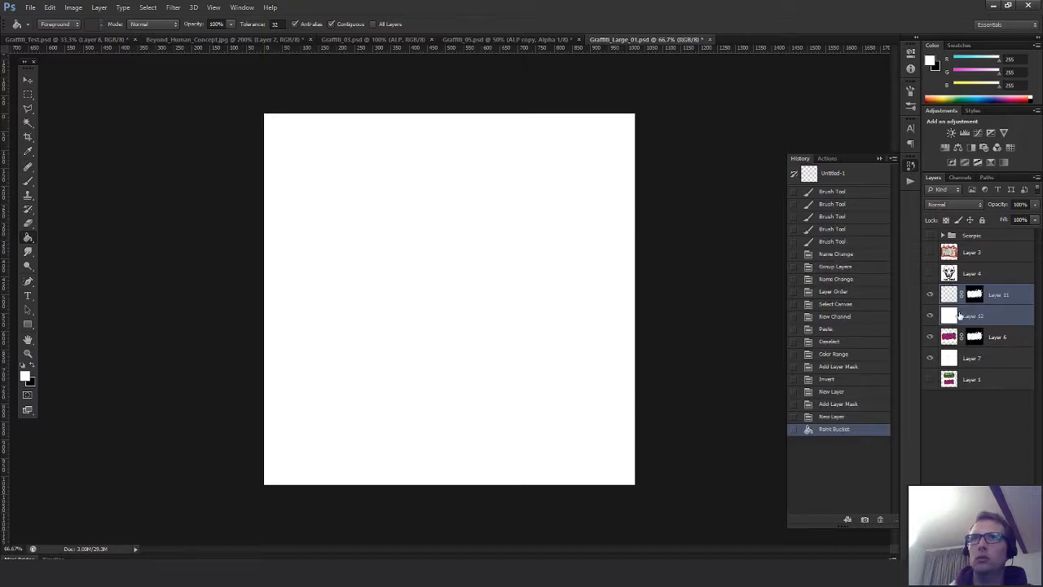
Fill the masked Layer 11 with white and Layer 12 with black, and merge the two into one black-and-white layer
click(937, 300)
click(562, 269)
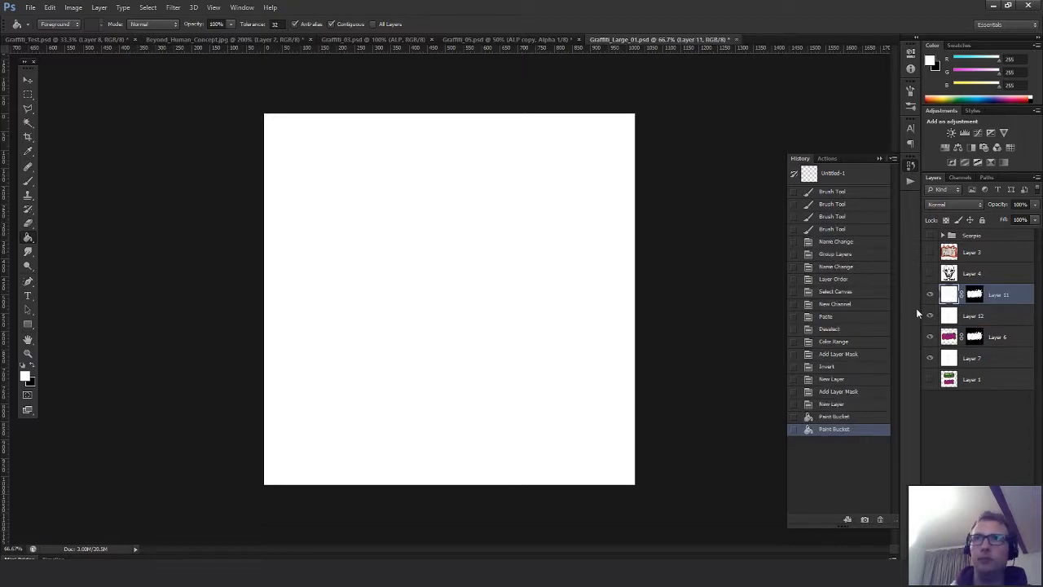
click(968, 318)
key(x)
click(489, 302)
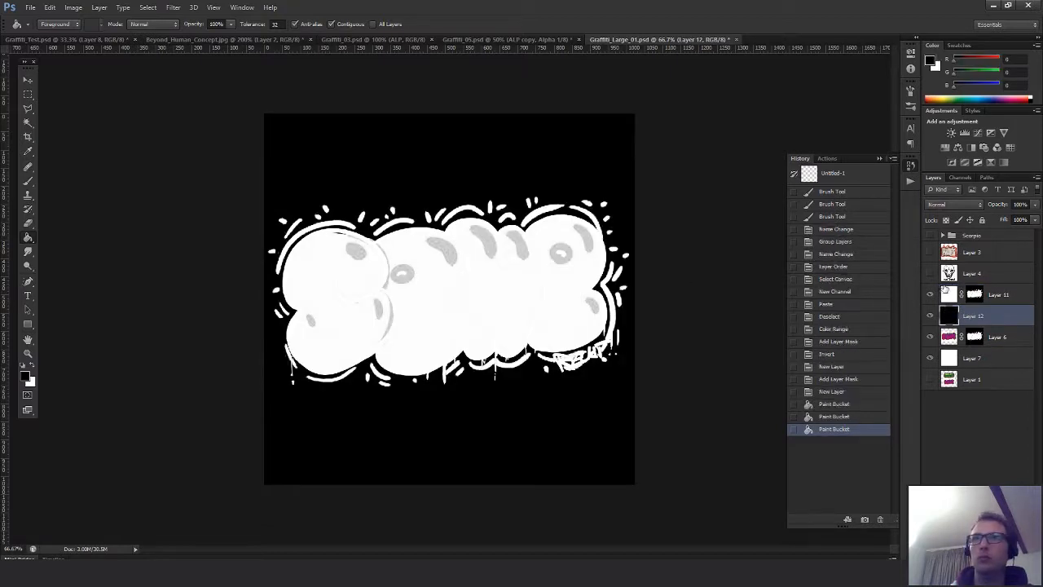
shift+click(1006, 295)
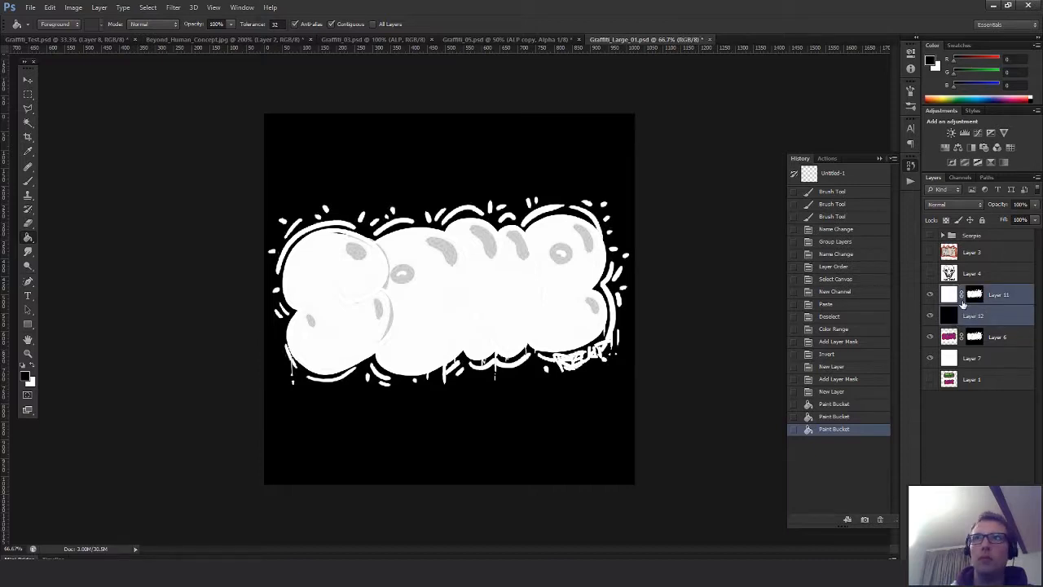
key(ctrl+e)
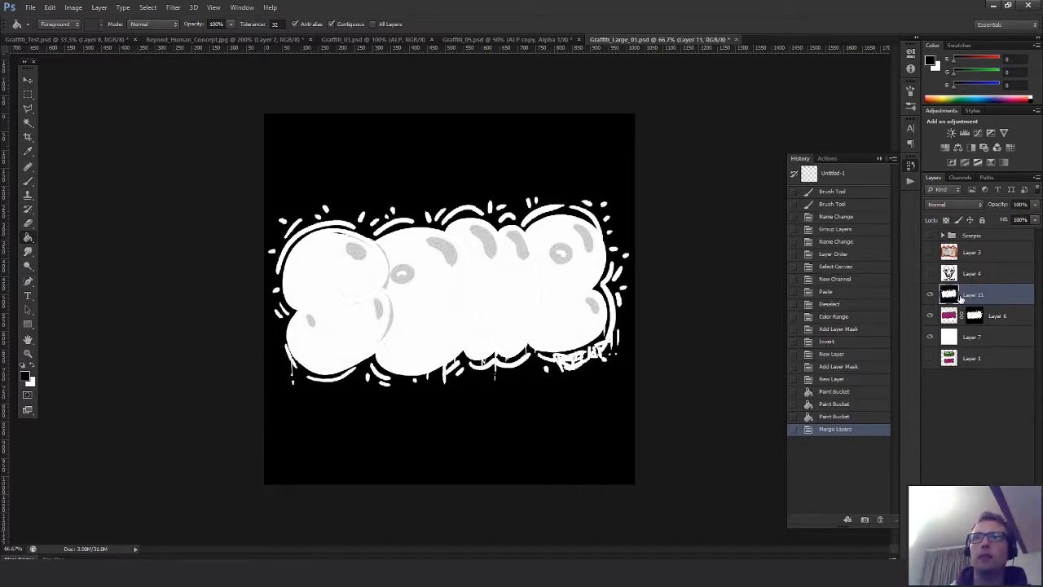
Paint white over the grey patches inside the first two letters of the black-and-white shape on Layer 11
key(z)
click(378, 254)
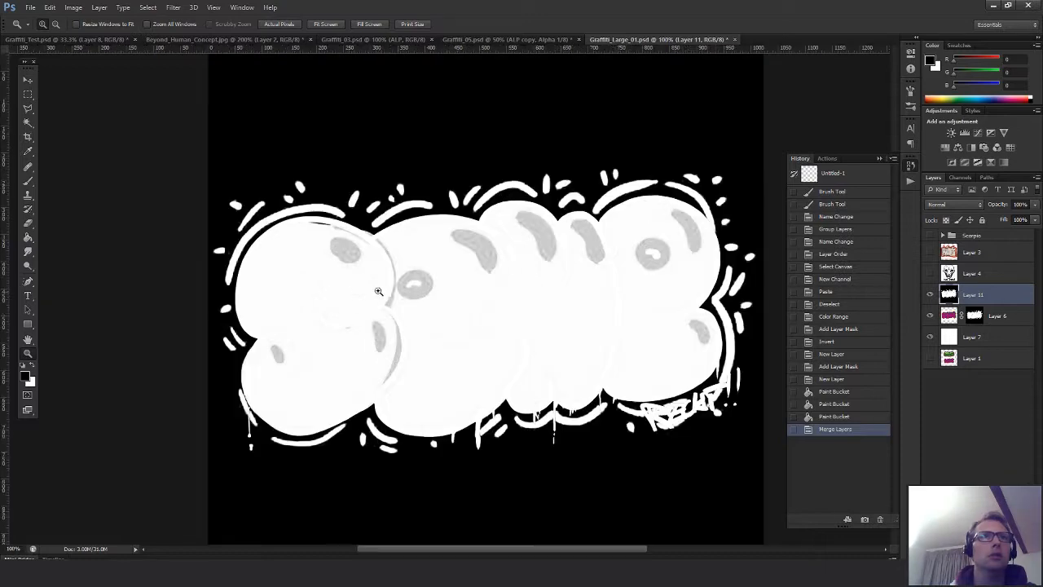
click(352, 279)
drag(391, 299, 454, 288)
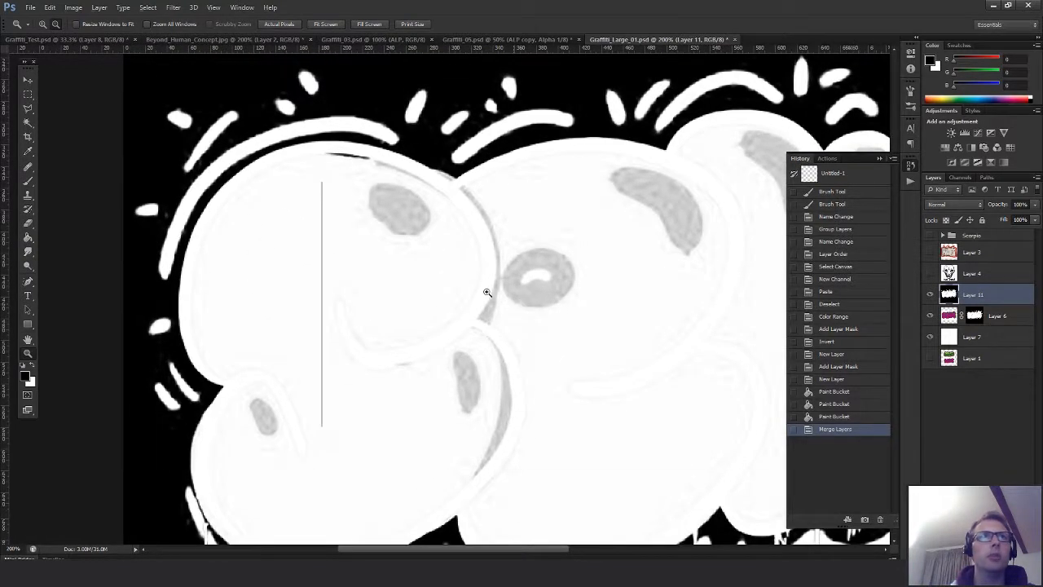
alt+click(480, 282)
key(b)
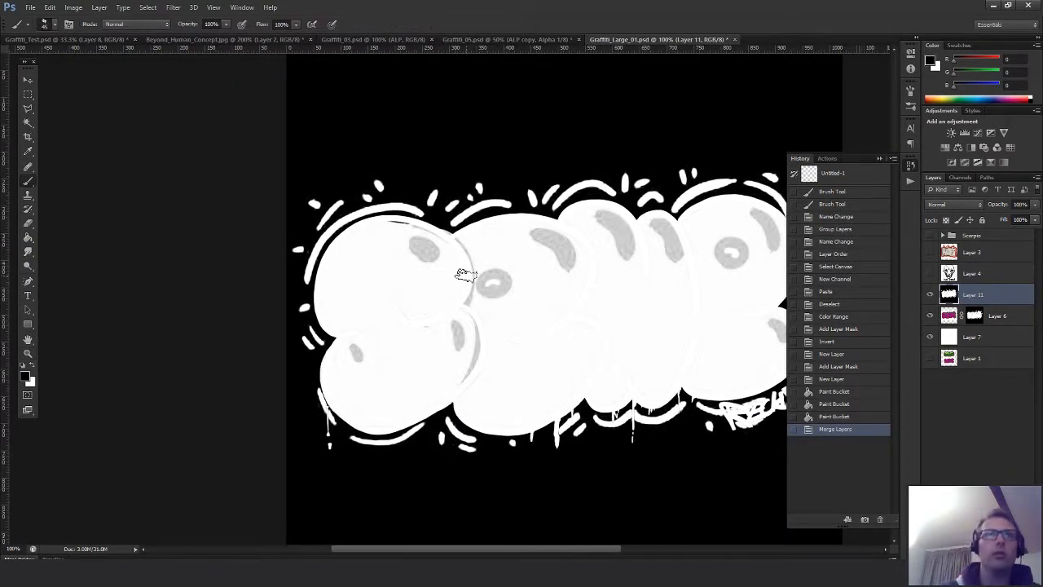
key(x)
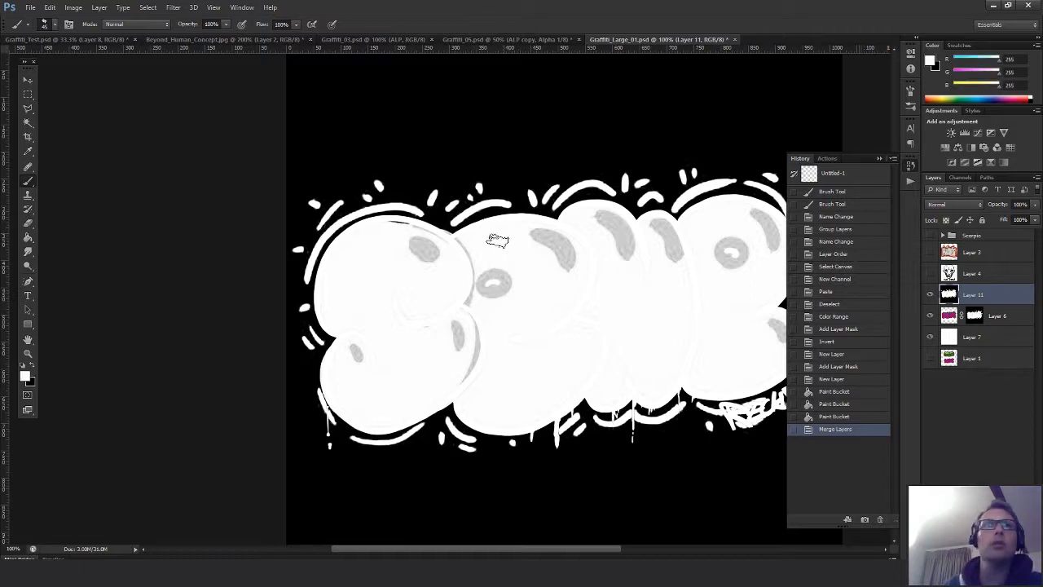
mouse_move(432, 259)
mouse_down()
mouse_move(415, 240)
mouse_move(432, 234)
mouse_move(473, 254)
mouse_move(488, 286)
mouse_move(470, 312)
mouse_move(411, 304)
mouse_move(381, 363)
mouse_move(344, 360)
mouse_move(346, 327)
mouse_move(470, 364)
mouse_move(451, 395)
mouse_move(375, 419)
mouse_up()
drag(538, 308, 416, 321)
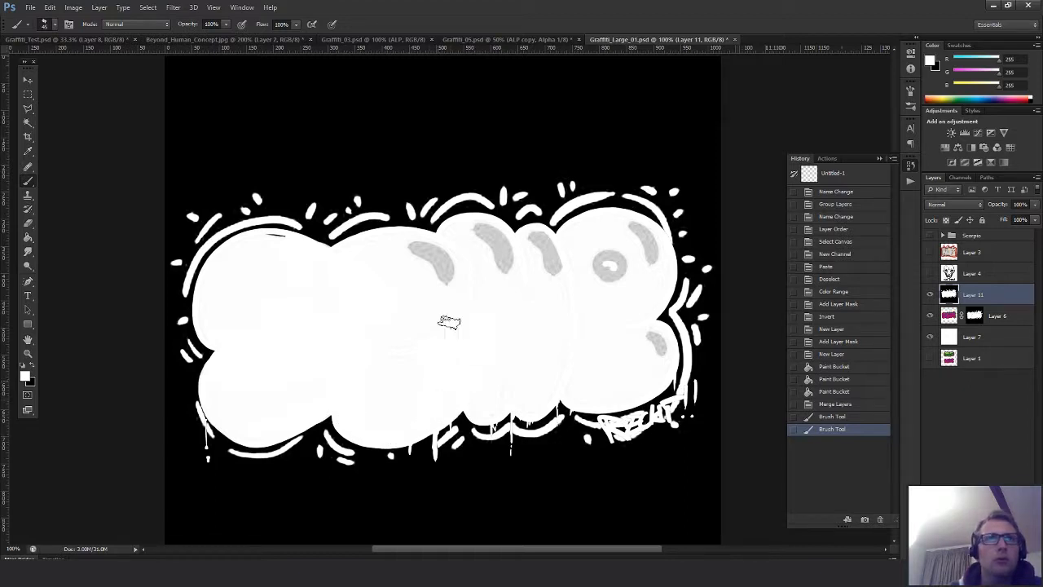
mouse_move(389, 344)
mouse_down()
mouse_move(442, 268)
mouse_move(390, 245)
mouse_move(346, 256)
mouse_move(410, 239)
mouse_move(462, 259)
mouse_move(453, 275)
mouse_up()
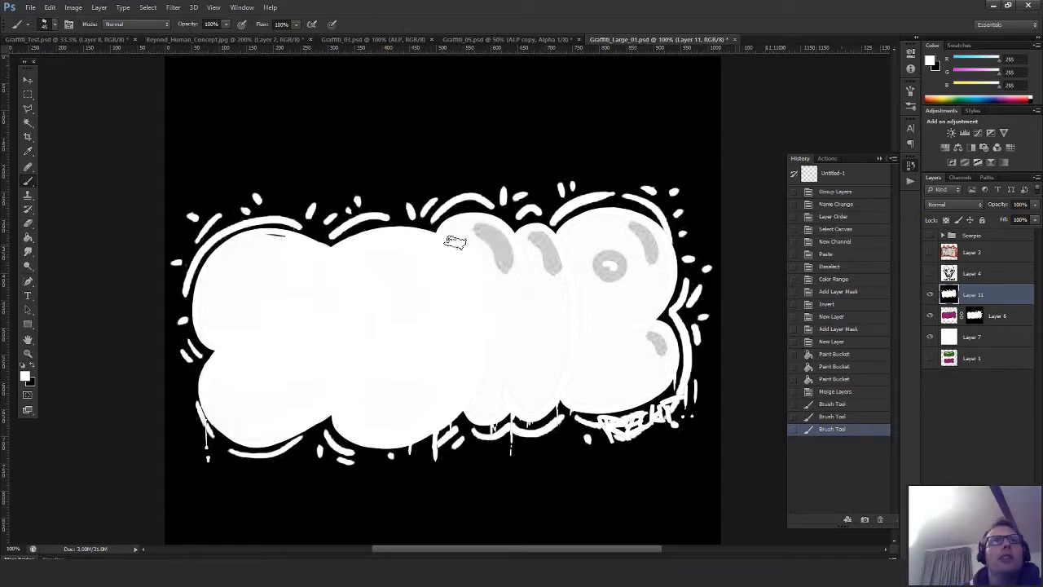
Paint the remaining grey patches and faint outlines inside the last letters of the shape solid white
mouse_move(485, 224)
mouse_down()
mouse_move(500, 263)
mouse_move(477, 230)
mouse_move(481, 240)
mouse_move(554, 240)
mouse_move(549, 298)
mouse_move(588, 228)
mouse_move(619, 219)
mouse_move(660, 256)
mouse_up()
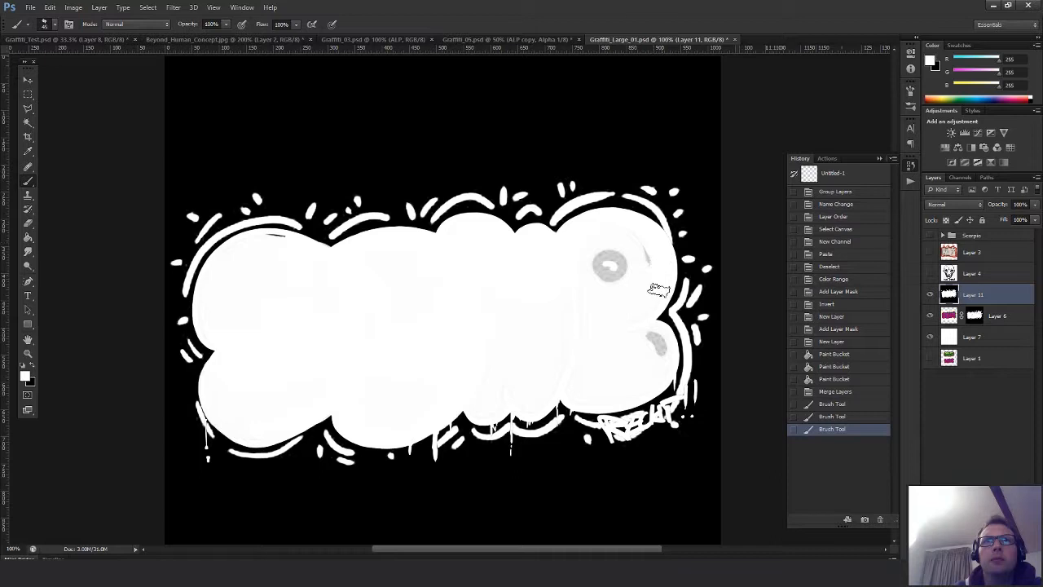
mouse_move(582, 276)
mouse_down()
mouse_move(629, 280)
mouse_move(614, 233)
mouse_move(549, 284)
mouse_up()
mouse_move(606, 347)
mouse_down()
mouse_move(577, 310)
mouse_move(624, 297)
mouse_up()
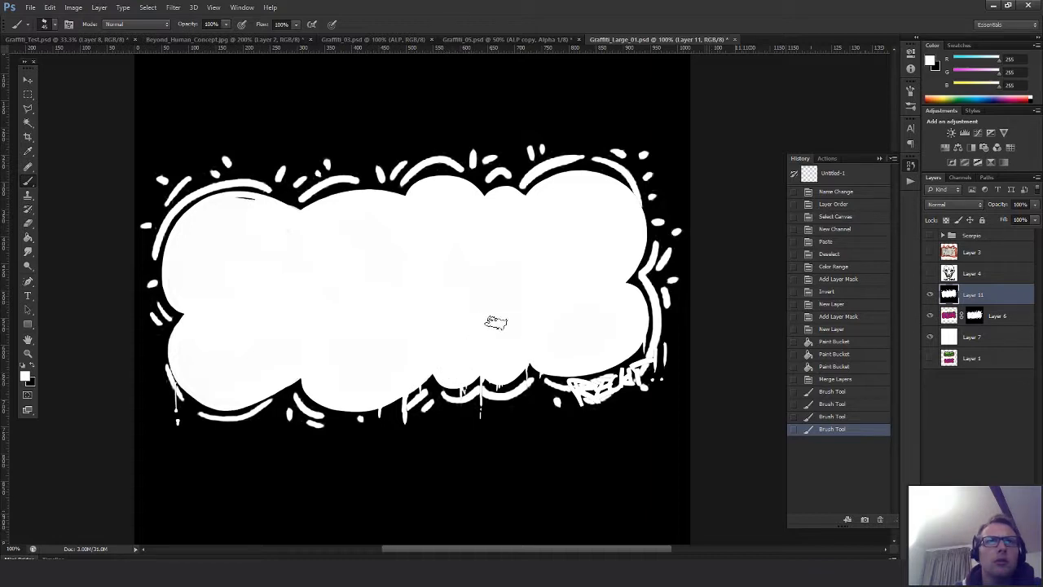
click(495, 322)
drag(493, 290, 581, 335)
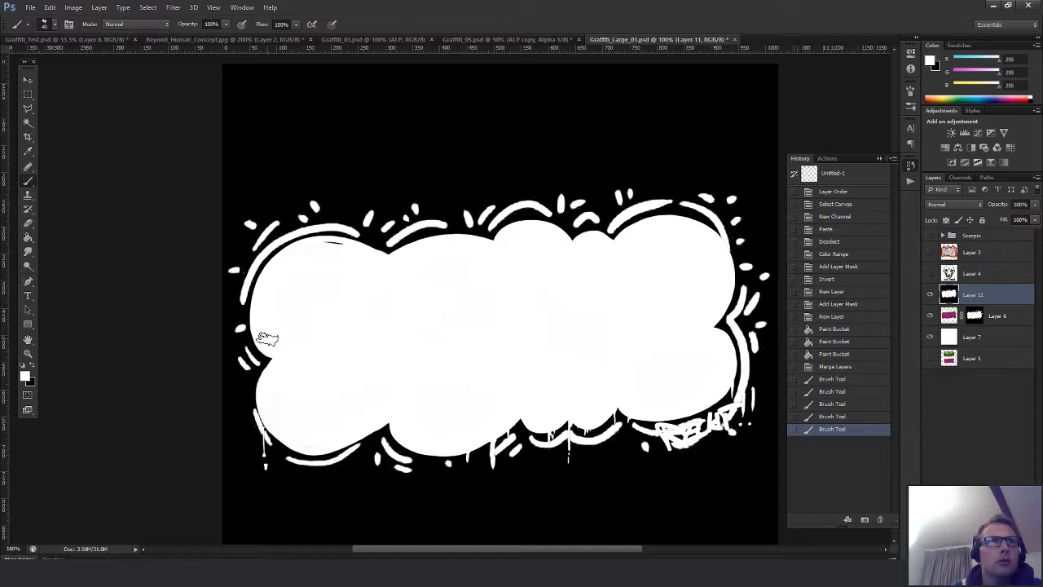
click(312, 272)
mouse_move(289, 261)
mouse_down()
mouse_move(324, 249)
mouse_move(295, 256)
mouse_up()
mouse_move(522, 290)
mouse_down()
mouse_move(500, 288)
mouse_move(531, 330)
mouse_move(517, 313)
mouse_up()
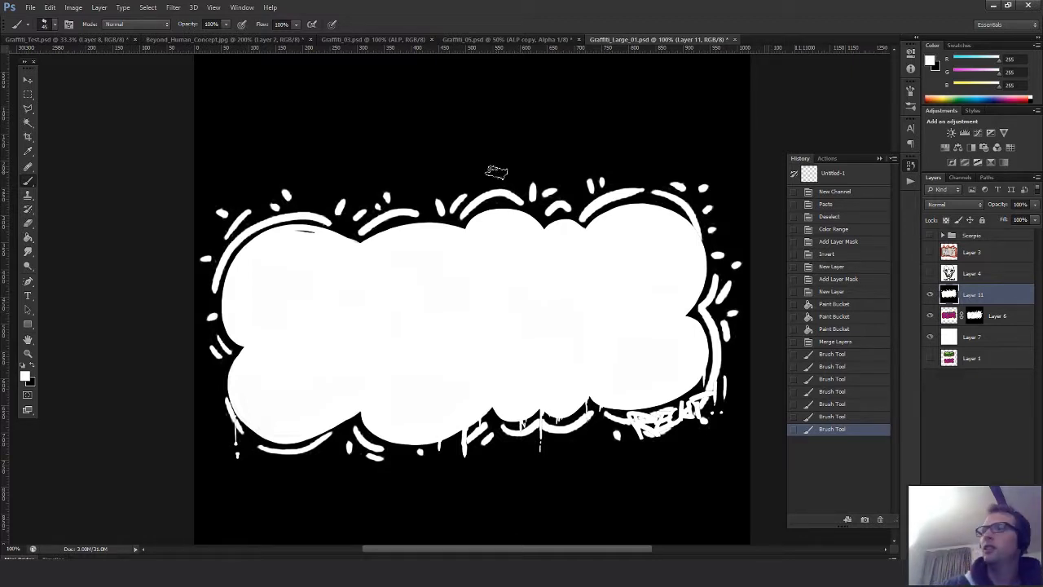
key(z)
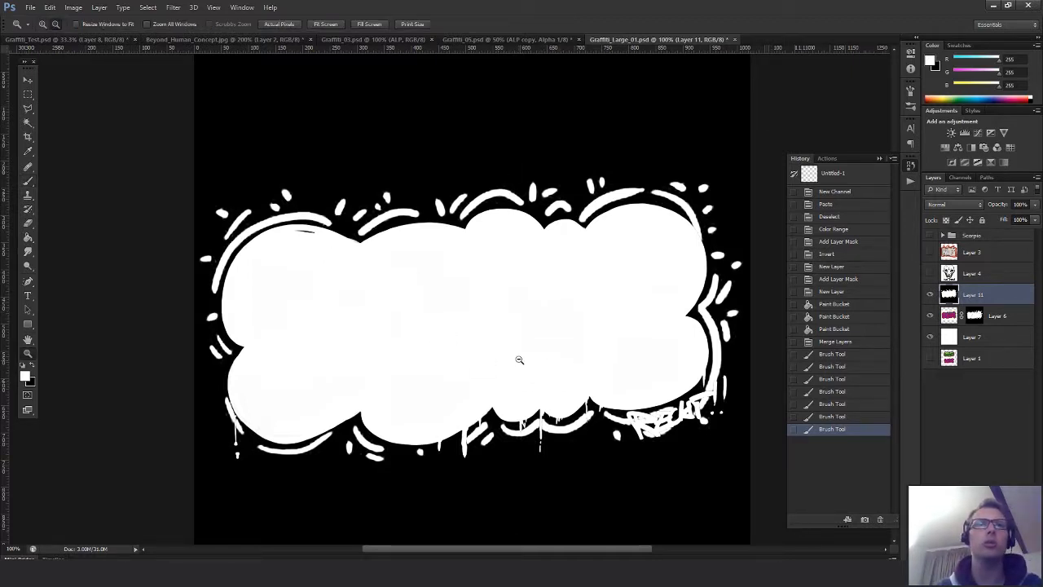
key(ctrl+minus)
Rename Layer 11 to ALP and move it below Layer 6
key(b)
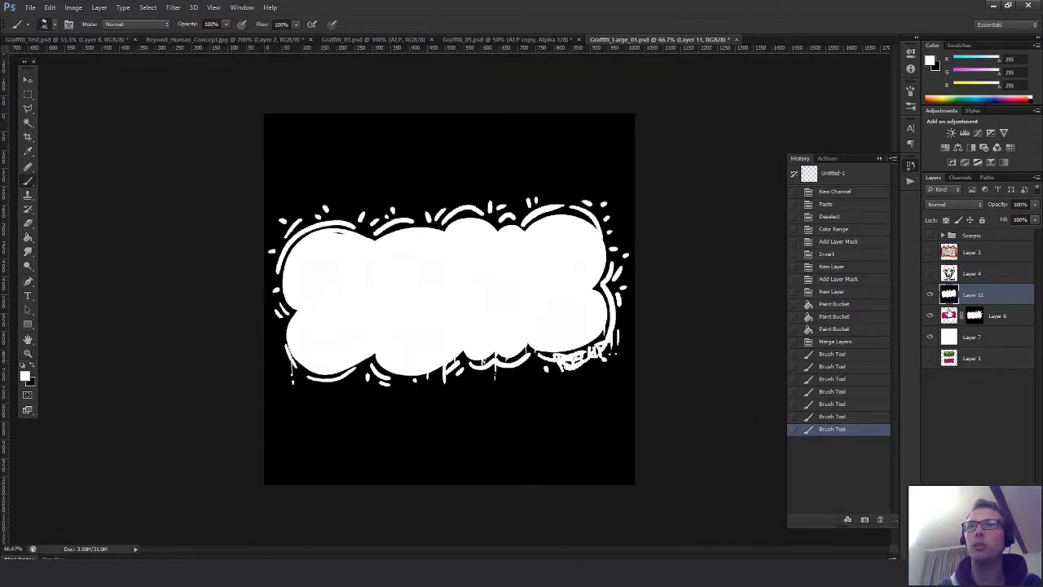
double_click(968, 296)
key(Return)
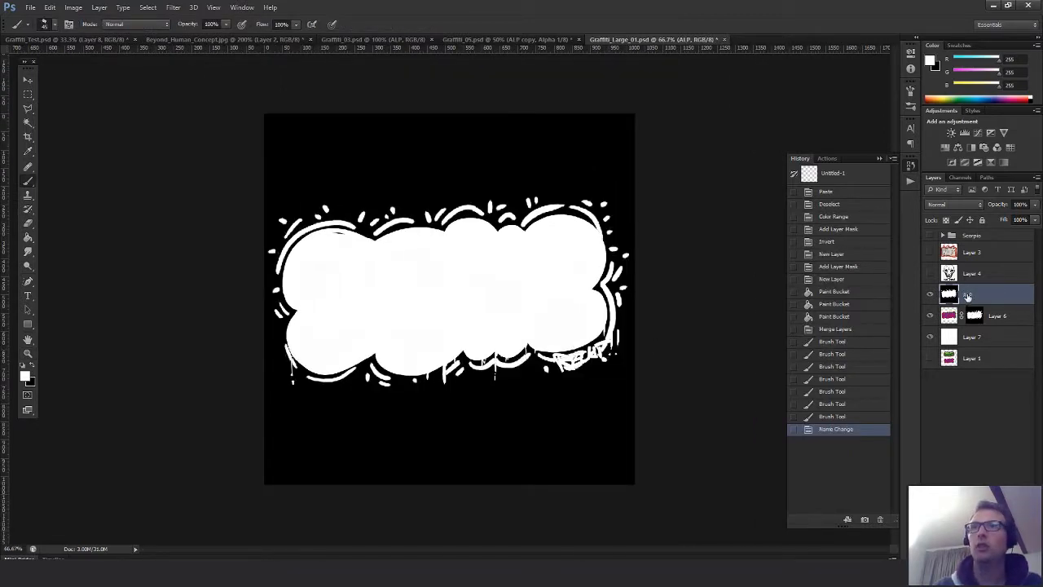
drag(954, 295, 987, 328)
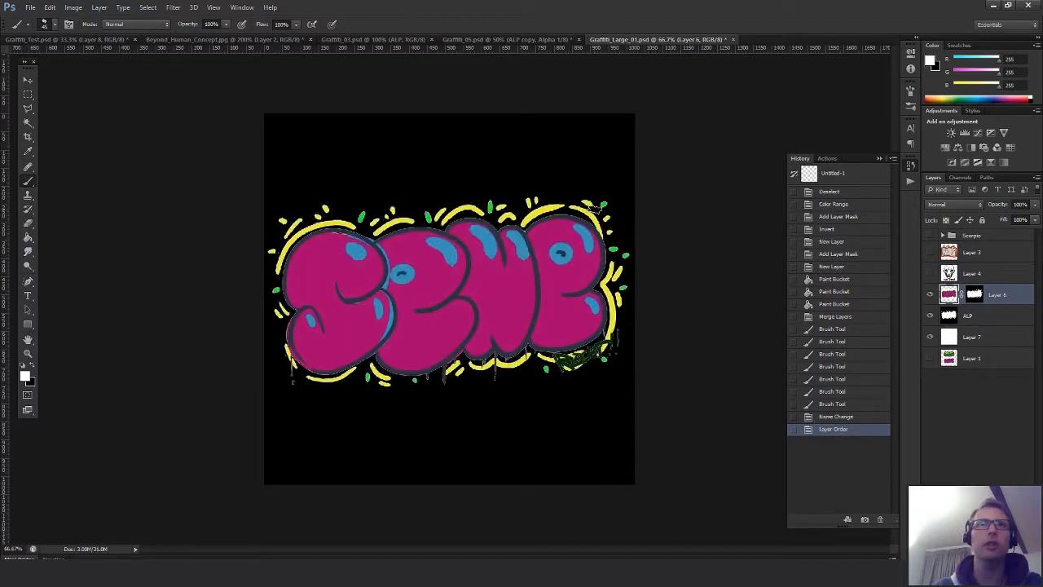
key(x)
drag(526, 238, 535, 243)
key(ctrl+z)
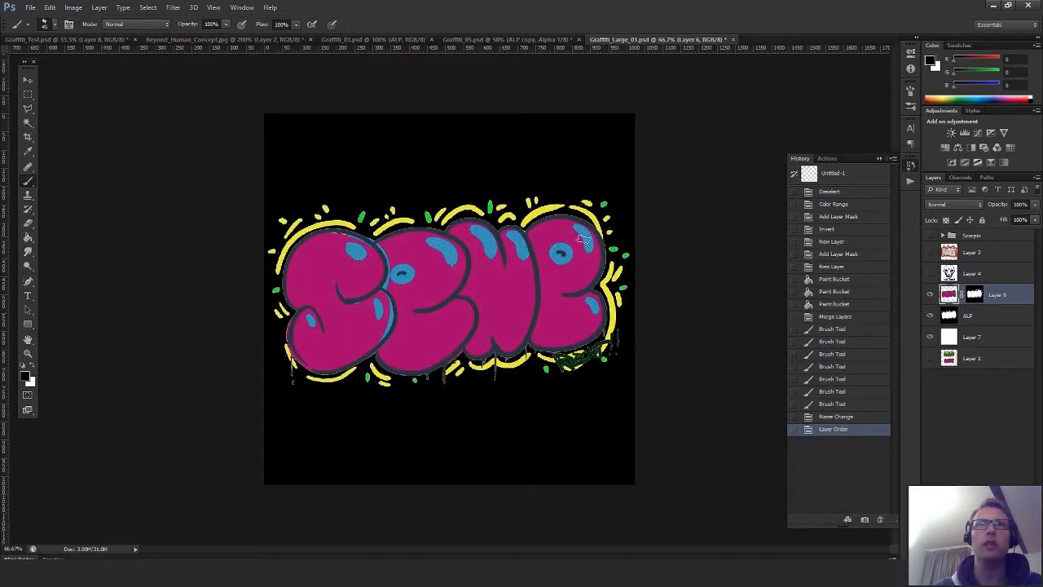
Add a layer between Layer 6 and ALP and fill it with the yellow sampled from the graffiti's accent strokes
click(990, 321)
key(ctrl+shift+alt+n)
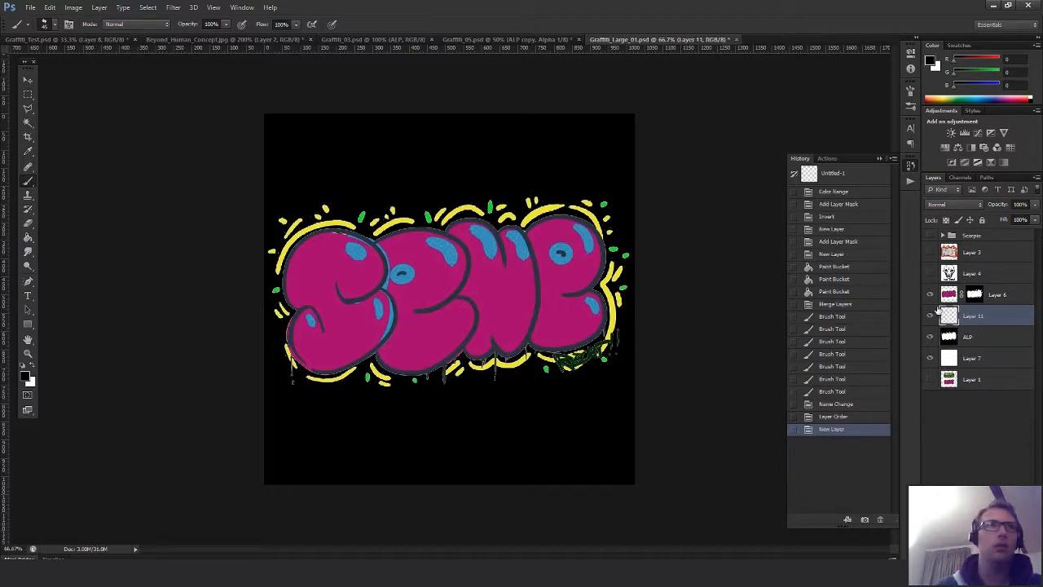
key(i)
click(354, 219)
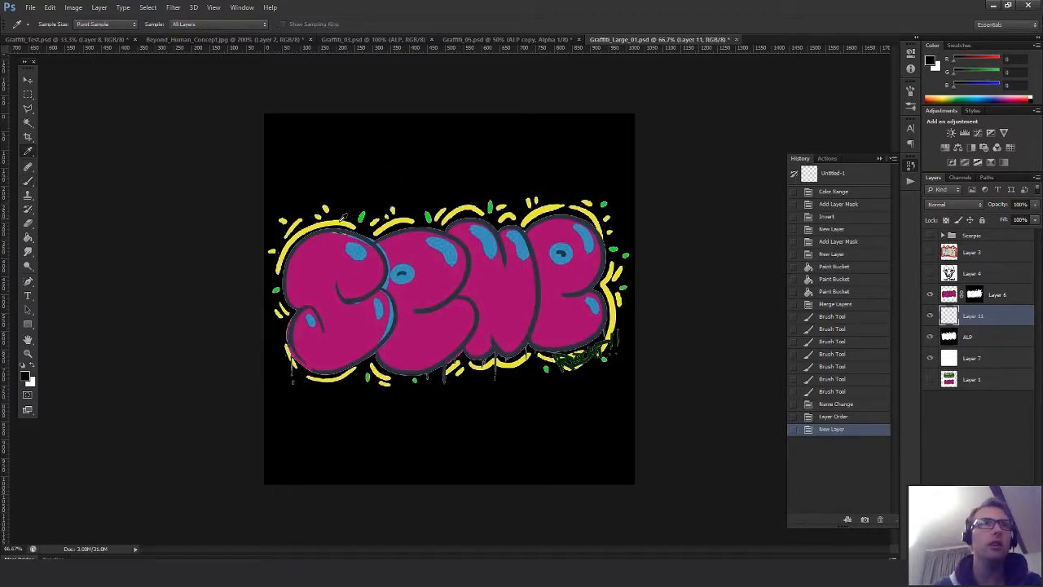
key(g)
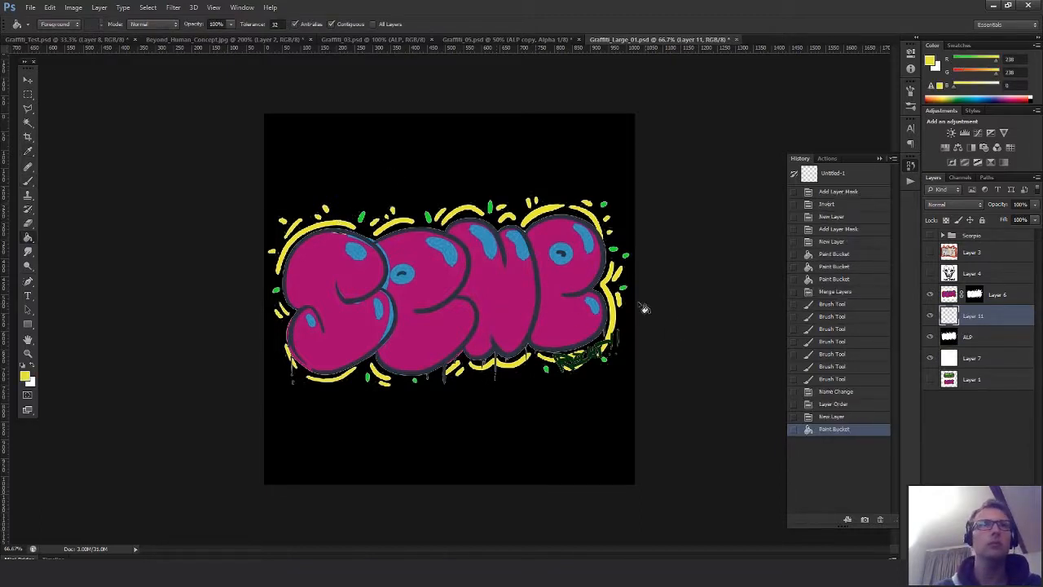
click(619, 305)
Paint black on Layer 6's mask to hide the pale outlines of the yellow accents above the middle letters
key(z)
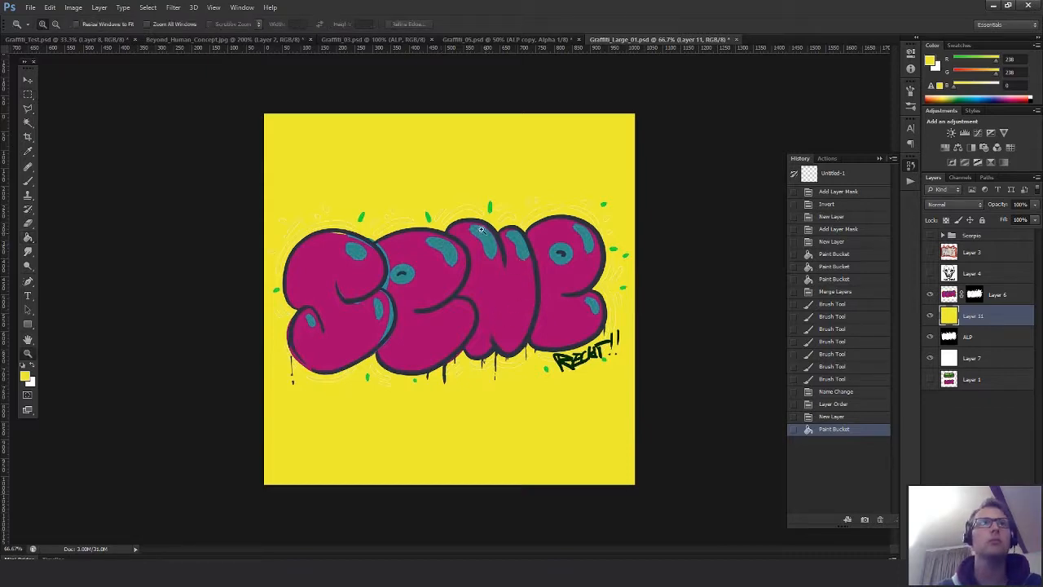
click(410, 235)
click(472, 249)
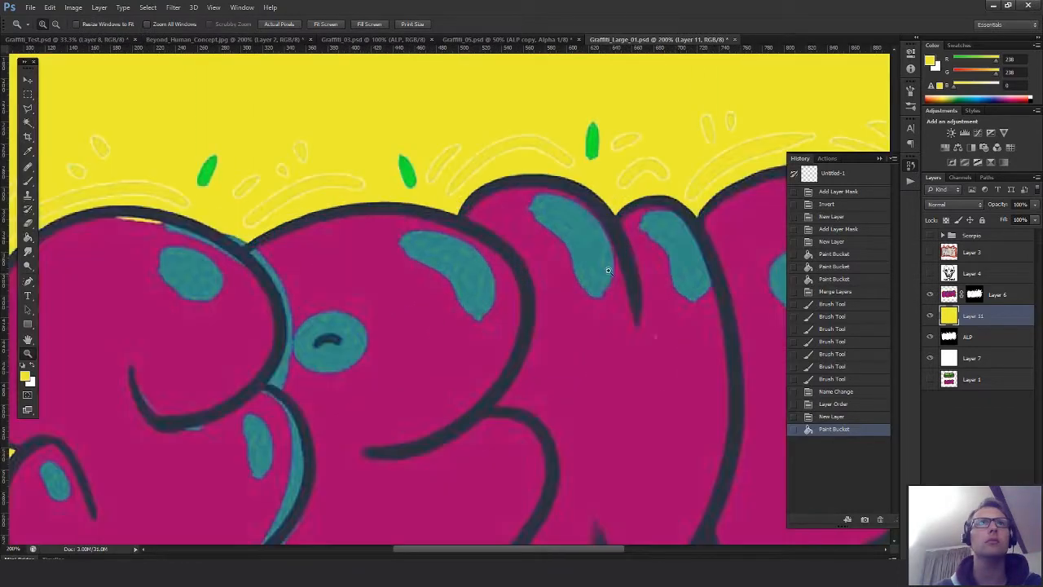
drag(614, 248, 621, 335)
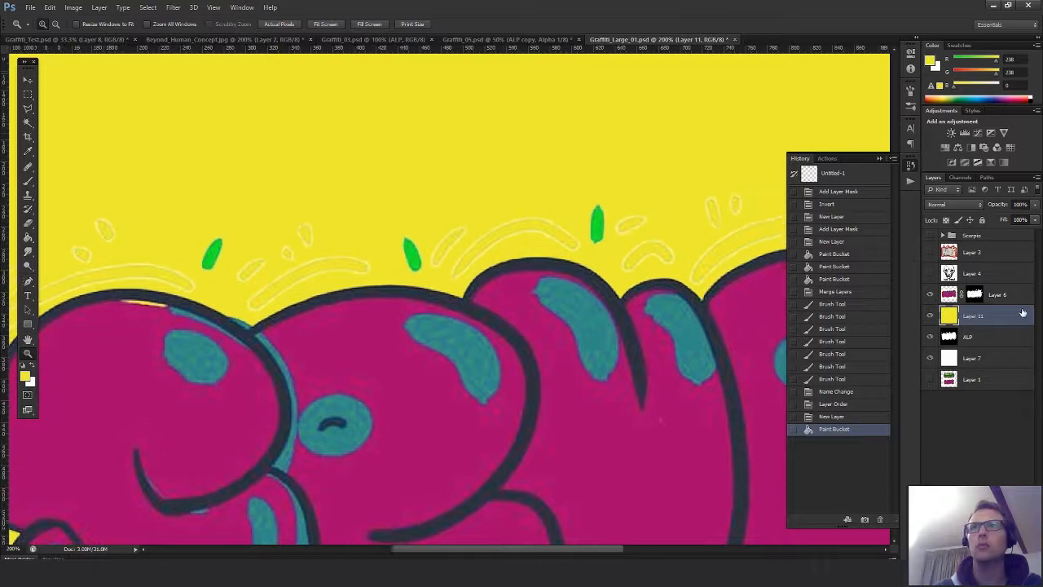
click(975, 295)
drag(507, 242, 539, 243)
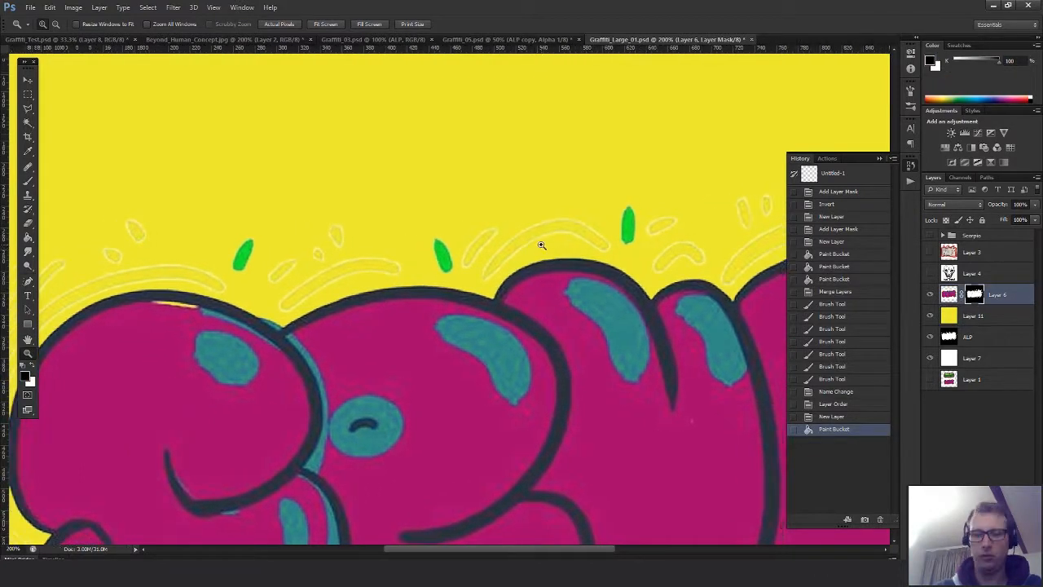
key(b)
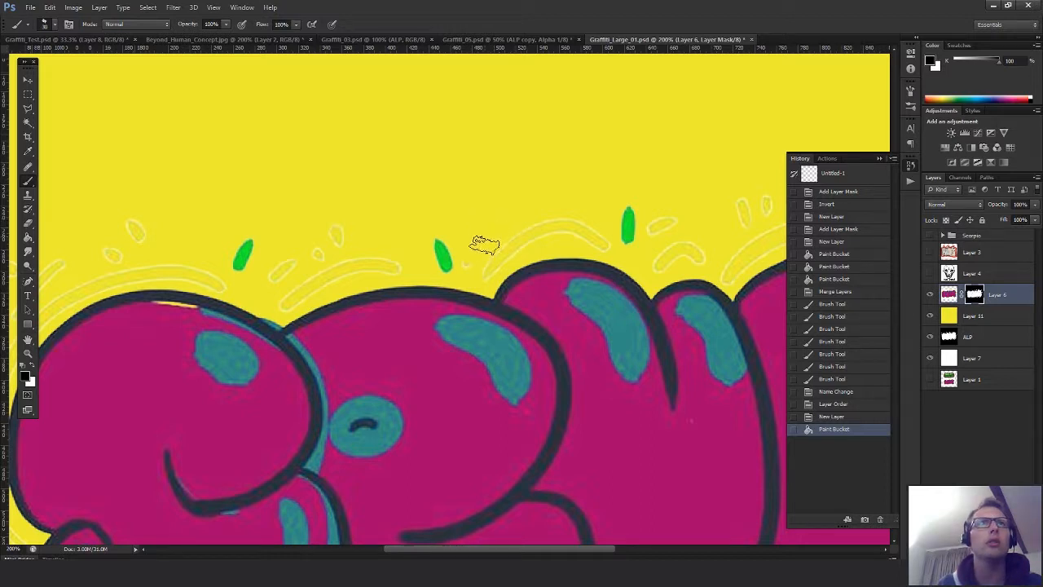
drag(484, 240, 482, 272)
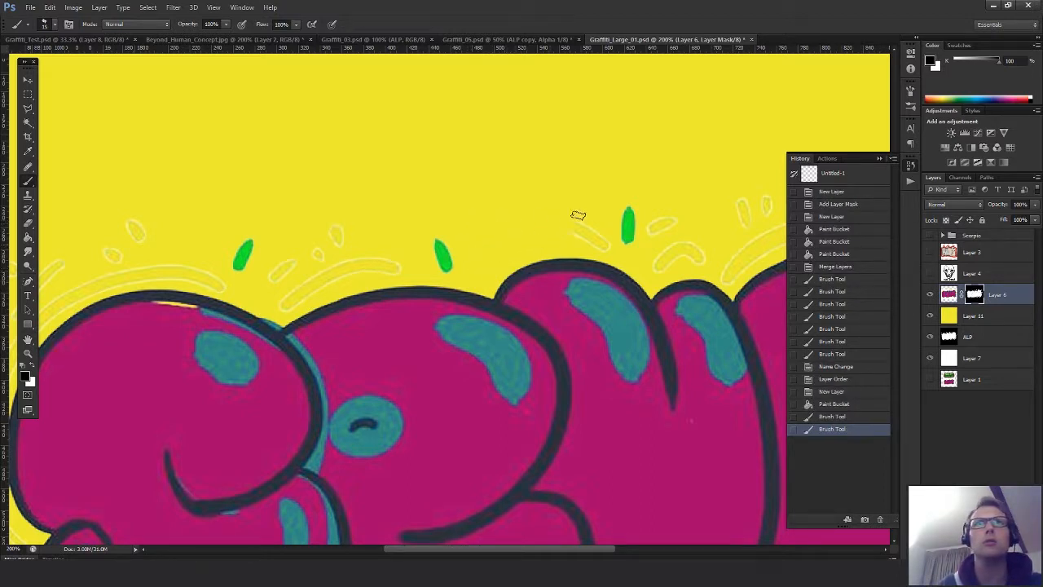
drag(608, 251, 608, 244)
mouse_move(671, 230)
mouse_down()
mouse_move(556, 255)
mouse_move(559, 233)
mouse_up()
drag(539, 297, 570, 261)
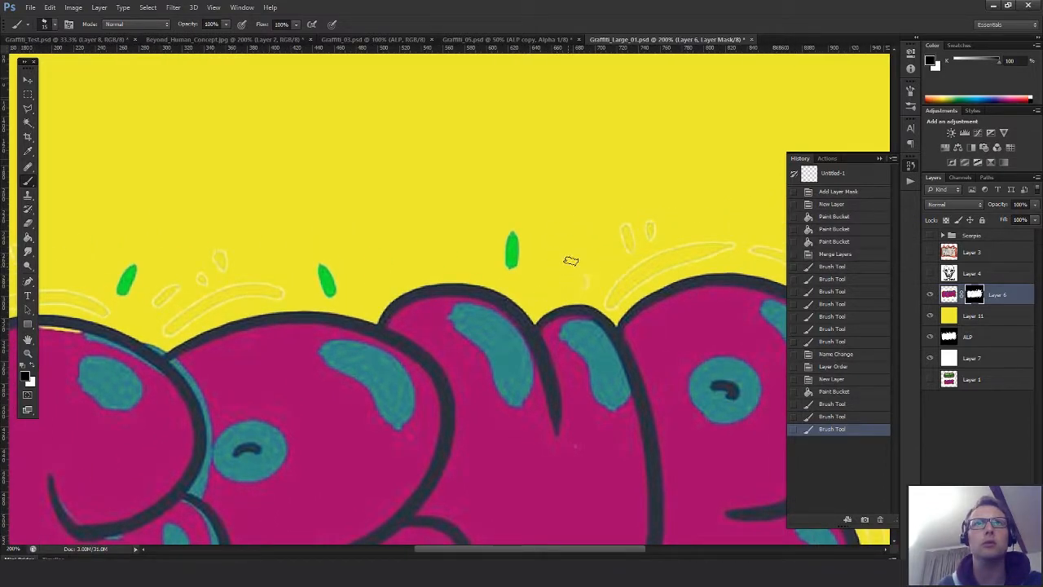
Mask out the pale accent outlines above and along the outer side of the last letter
mouse_move(614, 302)
mouse_down()
mouse_move(641, 268)
mouse_move(635, 249)
mouse_move(521, 276)
mouse_up()
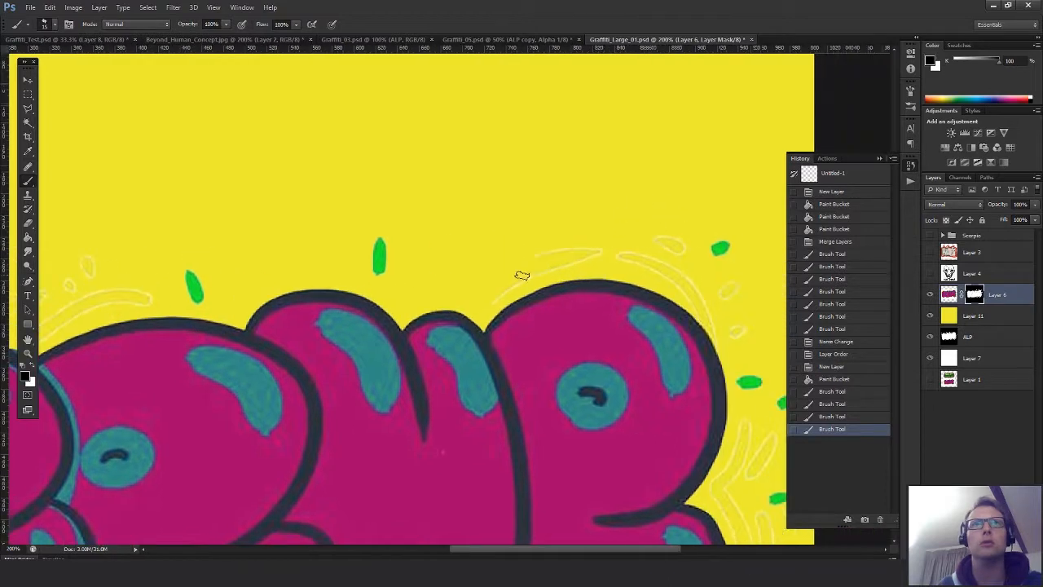
mouse_move(587, 251)
mouse_down()
mouse_move(568, 251)
mouse_move(622, 253)
mouse_up()
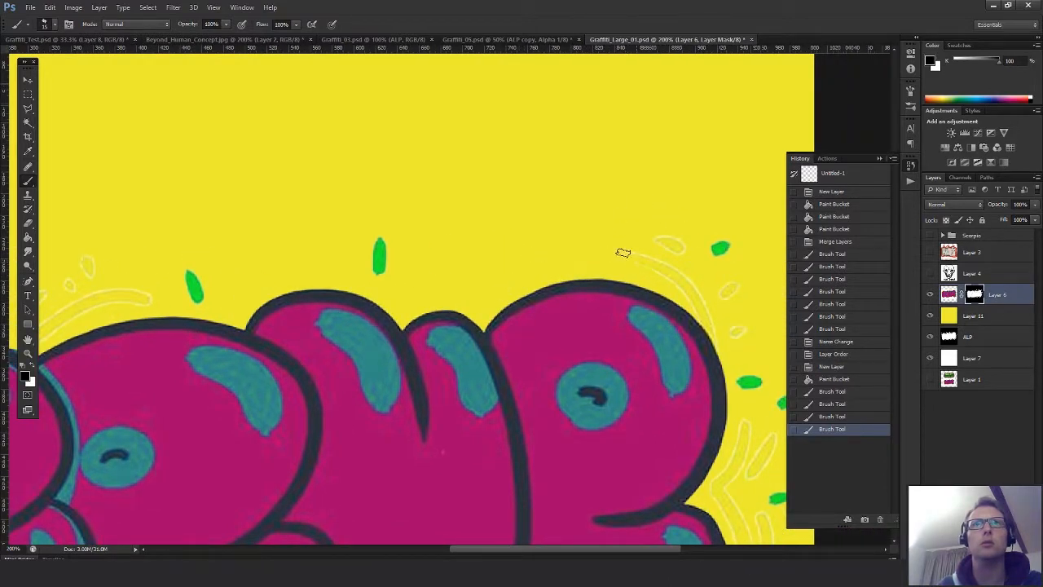
mouse_move(685, 266)
mouse_down()
mouse_move(547, 175)
mouse_move(556, 188)
mouse_up()
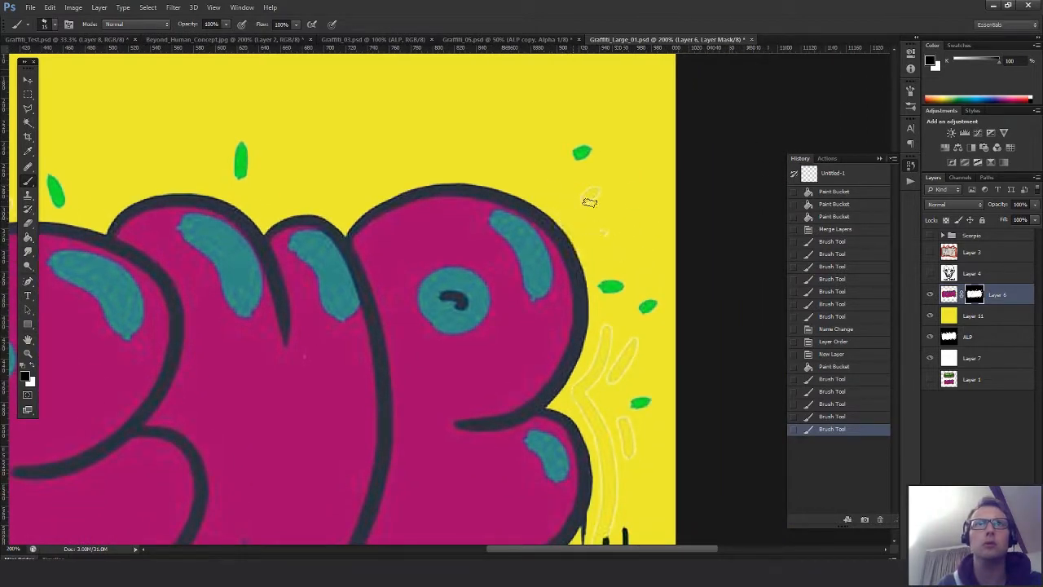
scroll(603, 175, down, 5)
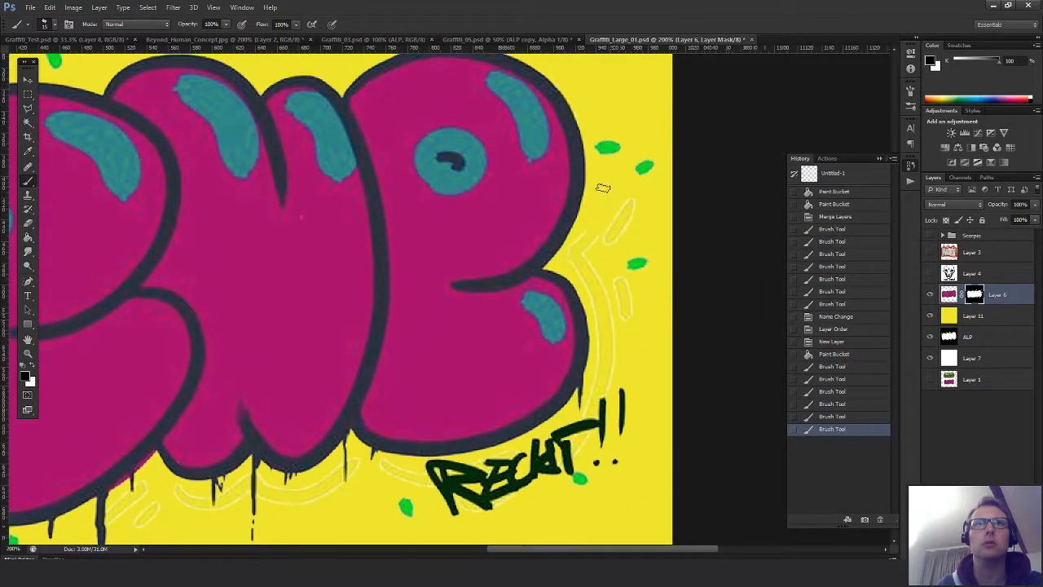
drag(621, 215, 569, 253)
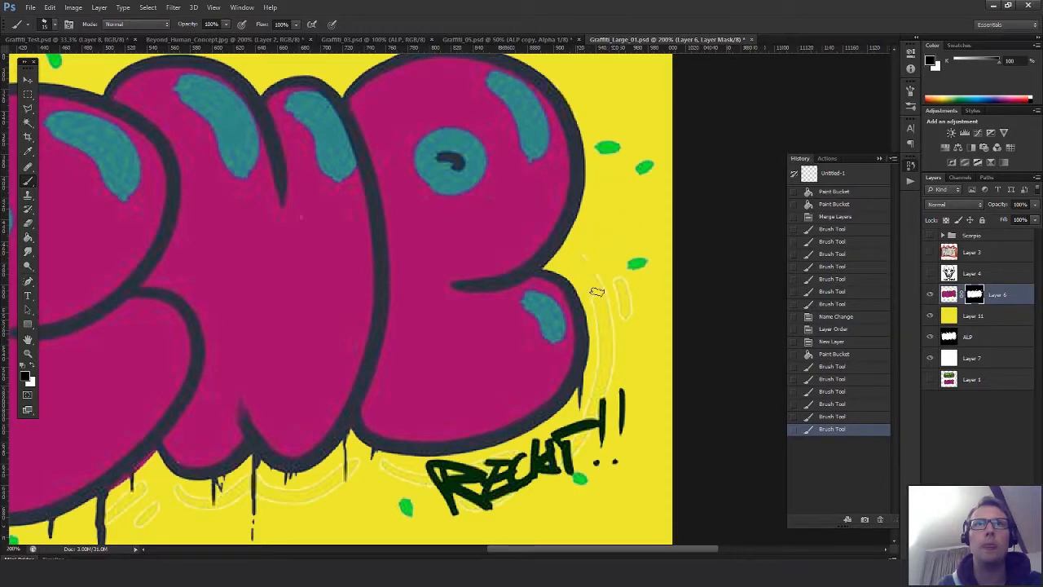
mouse_move(602, 330)
mouse_down()
mouse_move(611, 358)
mouse_move(635, 229)
mouse_up()
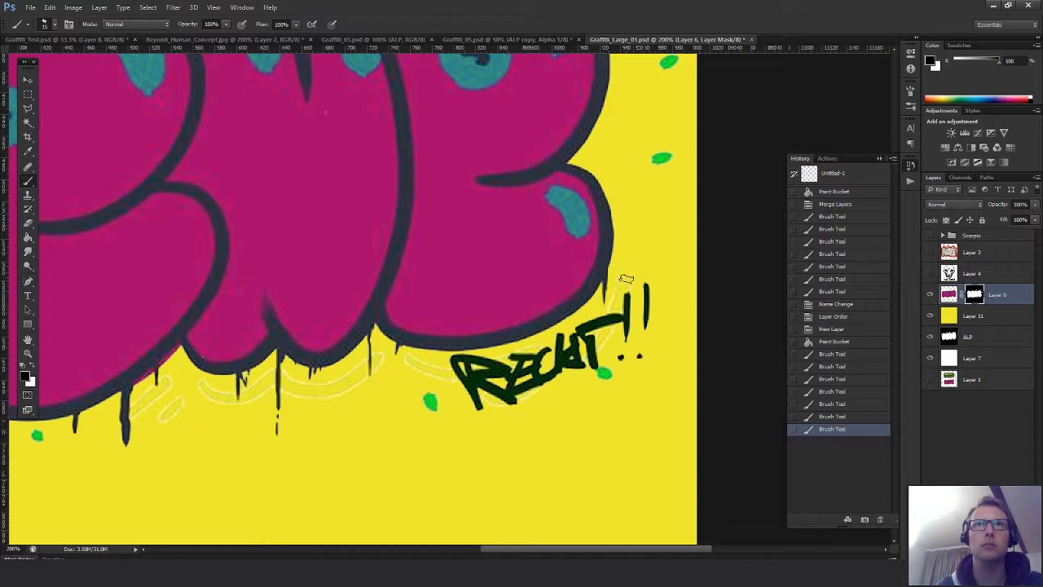
drag(626, 279, 617, 246)
Mask out the pale accent outlines around the RECHT tag below the last letter, using a smaller brush
key(bracketleft)
key(bracketleft)
key(bracketleft)
key(bracketleft)
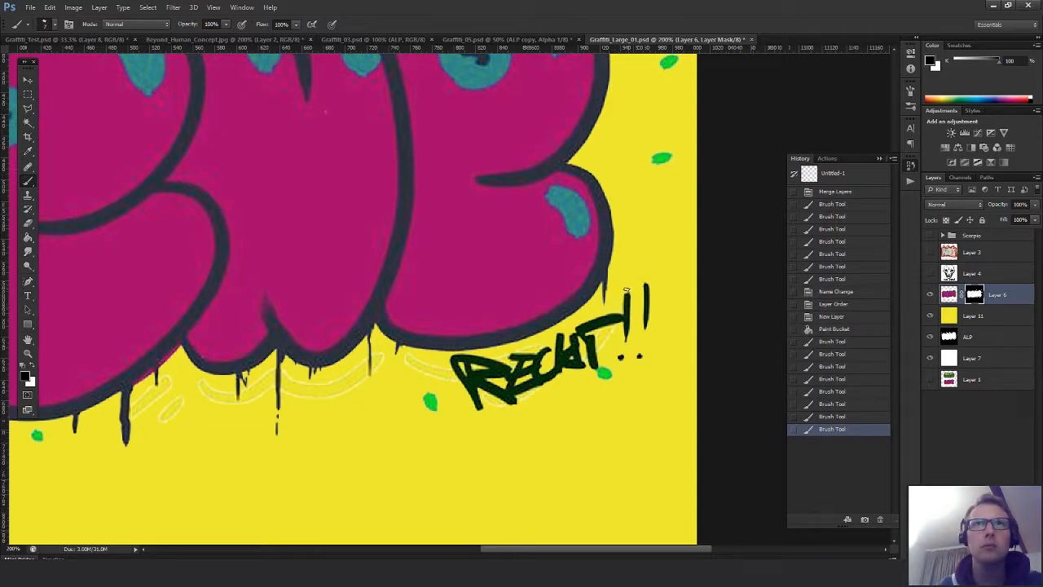
drag(626, 290, 618, 300)
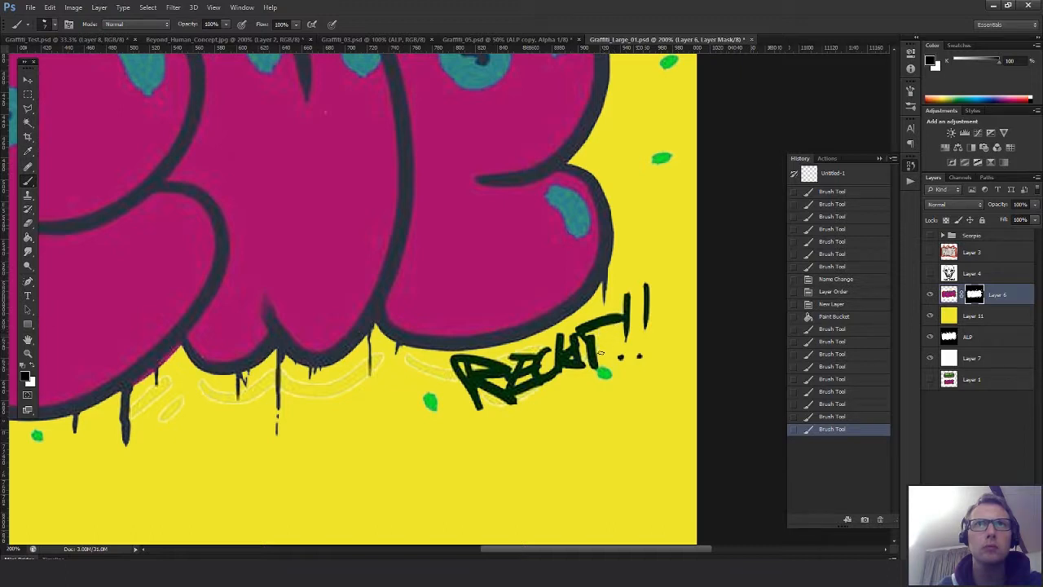
mouse_move(599, 348)
mouse_down()
mouse_move(525, 368)
mouse_move(491, 402)
mouse_move(496, 351)
mouse_move(516, 347)
mouse_move(476, 363)
mouse_up()
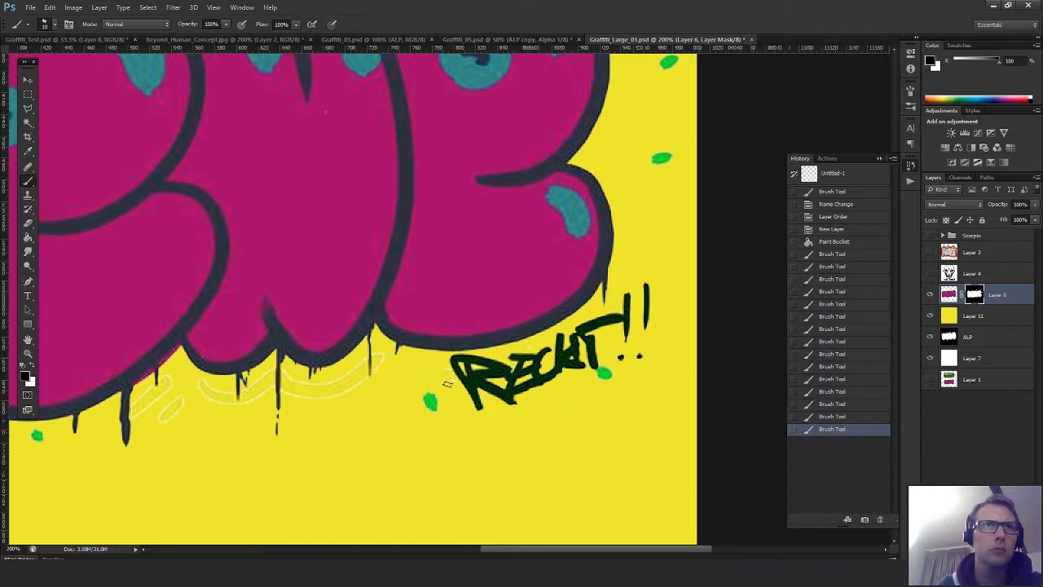
Paint black on Layer 6's mask to hide the pale accent outlines beneath the second and third letters
drag(383, 355, 375, 365)
mouse_move(391, 361)
mouse_down()
mouse_move(432, 337)
mouse_move(575, 294)
mouse_move(485, 319)
mouse_up()
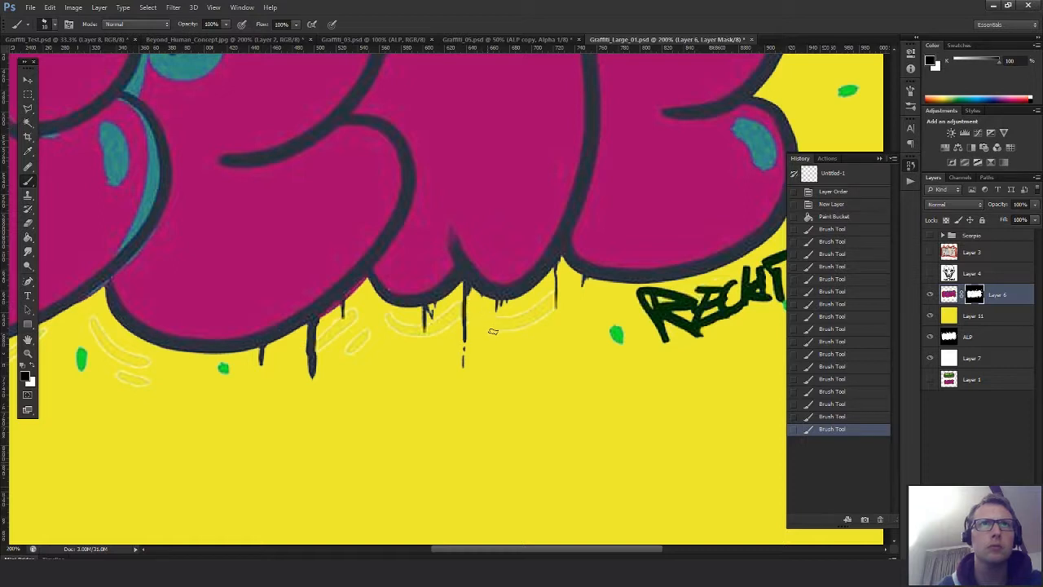
click(545, 319)
mouse_move(460, 344)
mouse_down()
mouse_move(545, 337)
mouse_move(519, 324)
mouse_up()
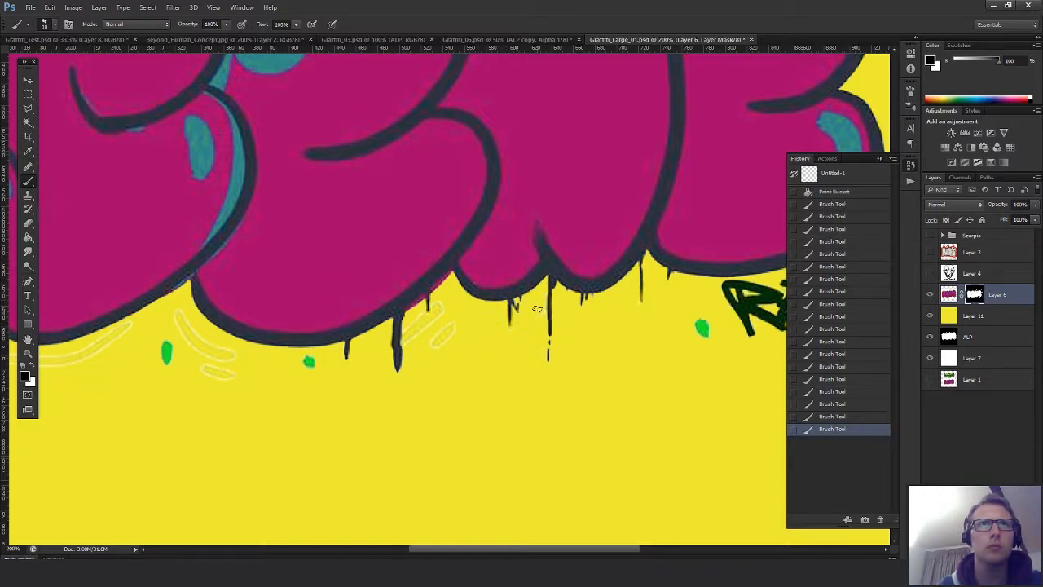
drag(539, 297, 543, 308)
drag(459, 319, 519, 303)
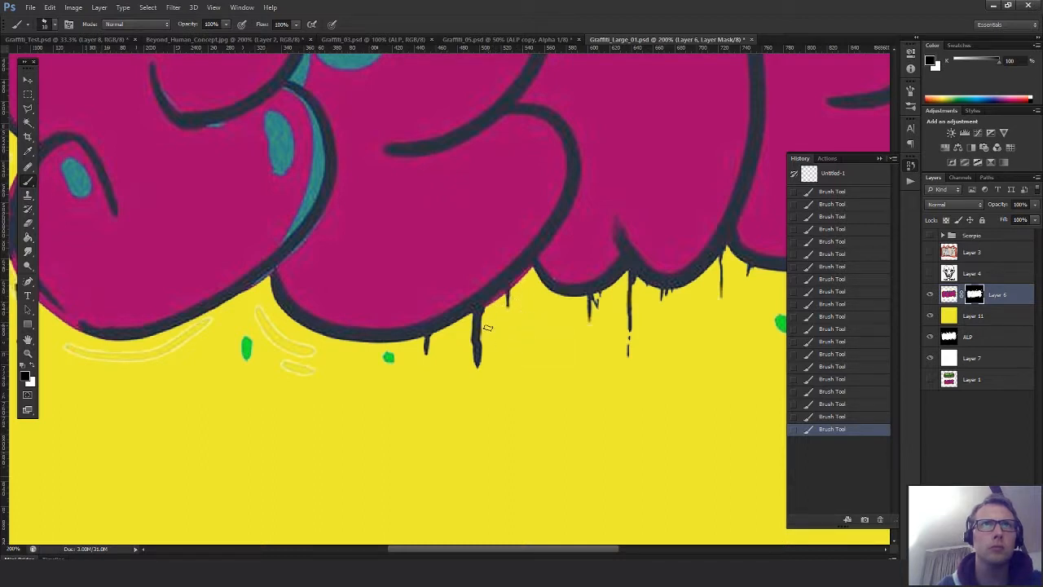
drag(510, 336, 561, 341)
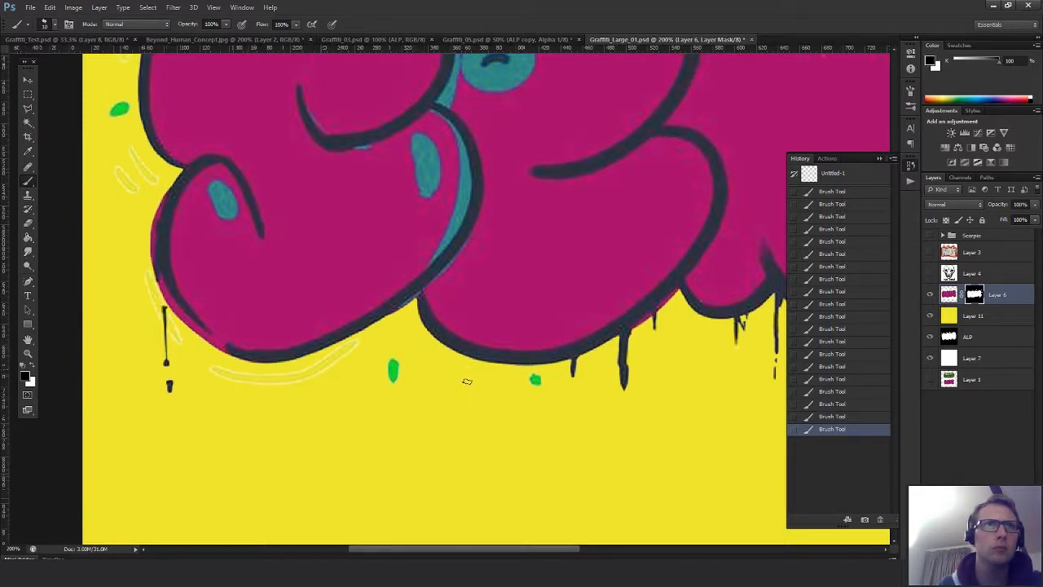
Mask out the pale accent outlines under the first letter and along its outer side
drag(348, 389, 518, 400)
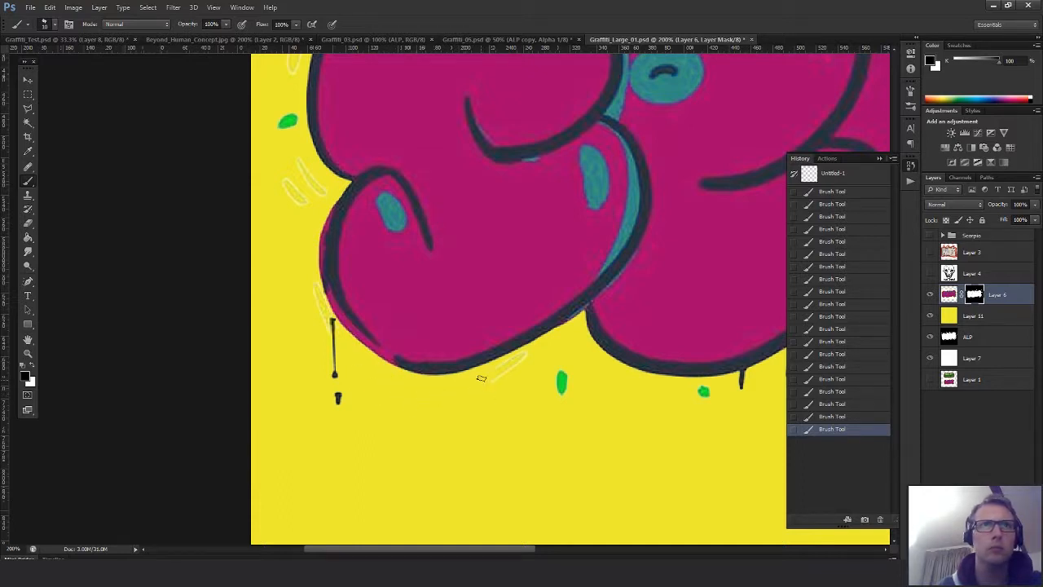
drag(427, 263, 586, 365)
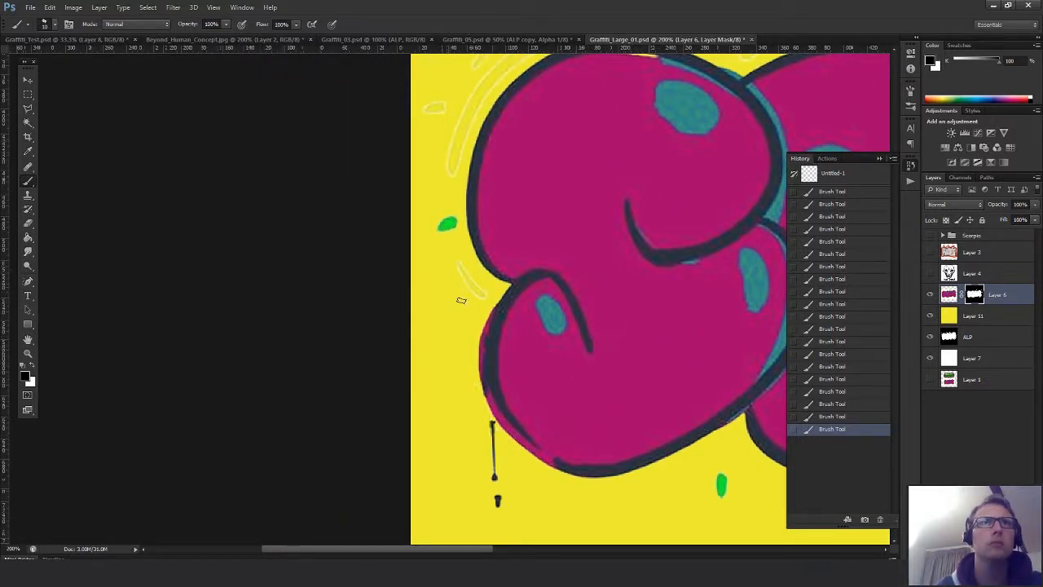
scroll(481, 293, up, 4)
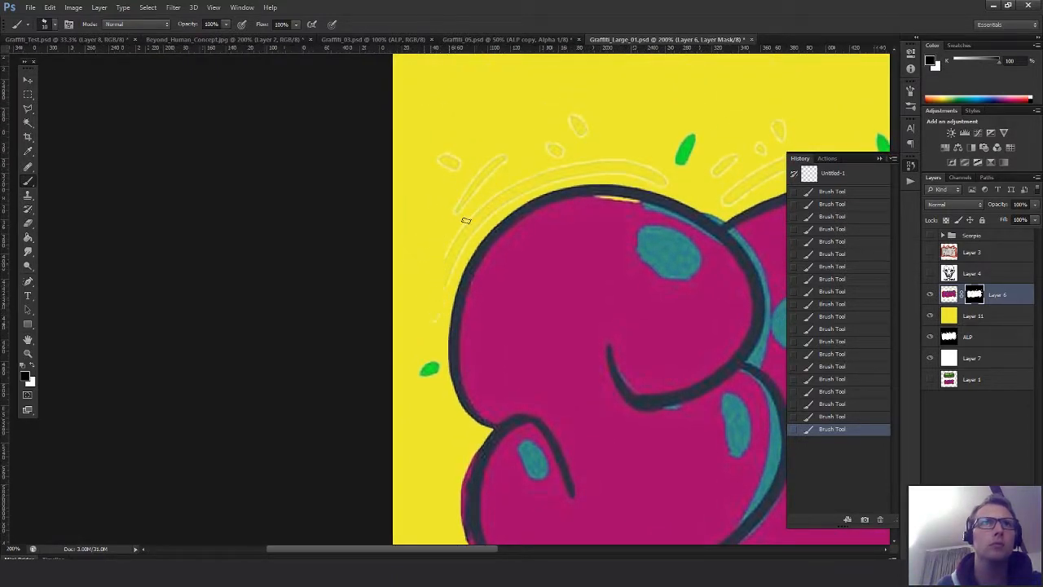
drag(466, 221, 443, 289)
mouse_move(451, 239)
mouse_down()
mouse_move(498, 165)
mouse_move(431, 184)
mouse_move(439, 166)
mouse_up()
drag(527, 166, 442, 240)
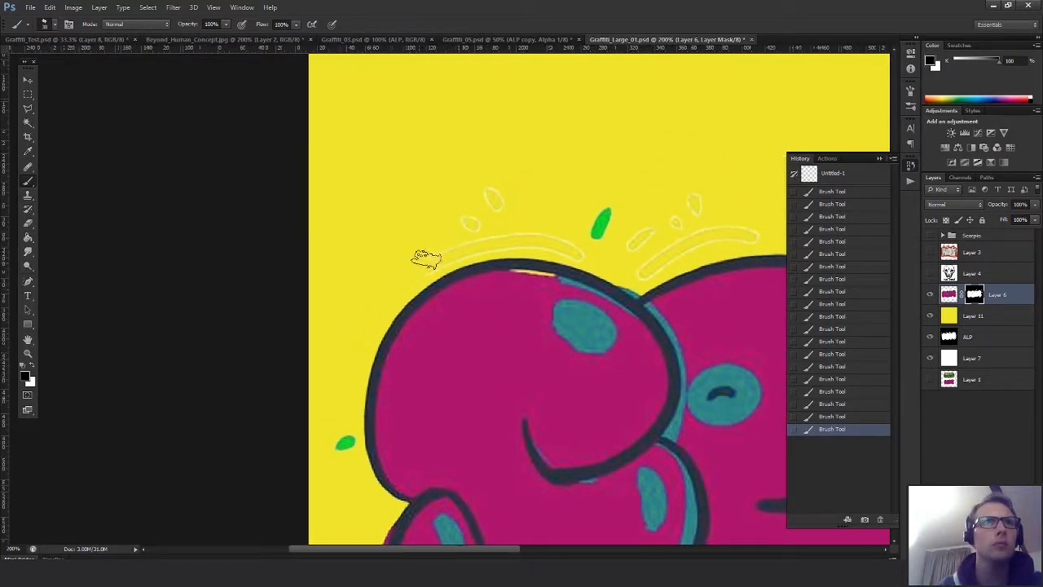
Hide the remaining pale accent outlines above the first two letters on Layer 6's mask
mouse_move(451, 251)
mouse_down()
mouse_move(481, 240)
mouse_move(465, 225)
mouse_move(512, 224)
mouse_move(548, 247)
mouse_move(653, 259)
mouse_move(631, 255)
mouse_move(697, 215)
mouse_move(636, 269)
mouse_move(743, 225)
mouse_up()
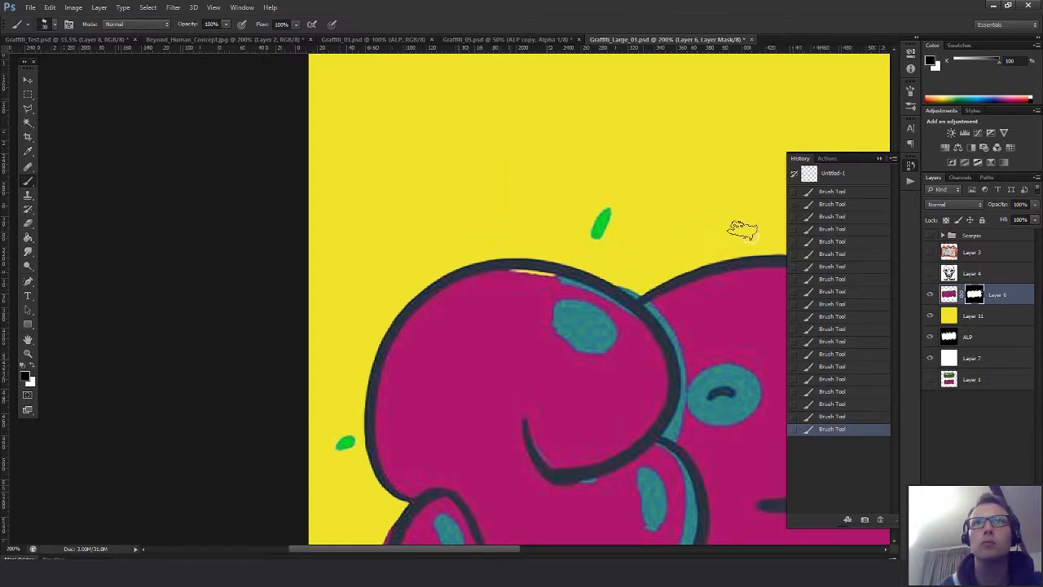
drag(621, 264, 315, 333)
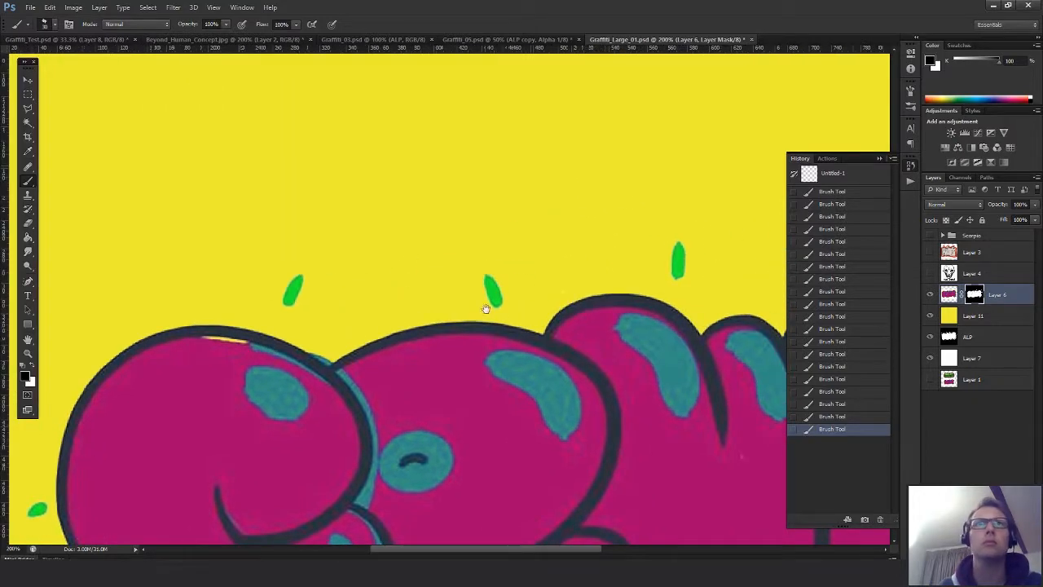
drag(575, 289, 507, 275)
Group Layer 6, Layer 11 and ALP together
key(alt+space)
alt+click(516, 271)
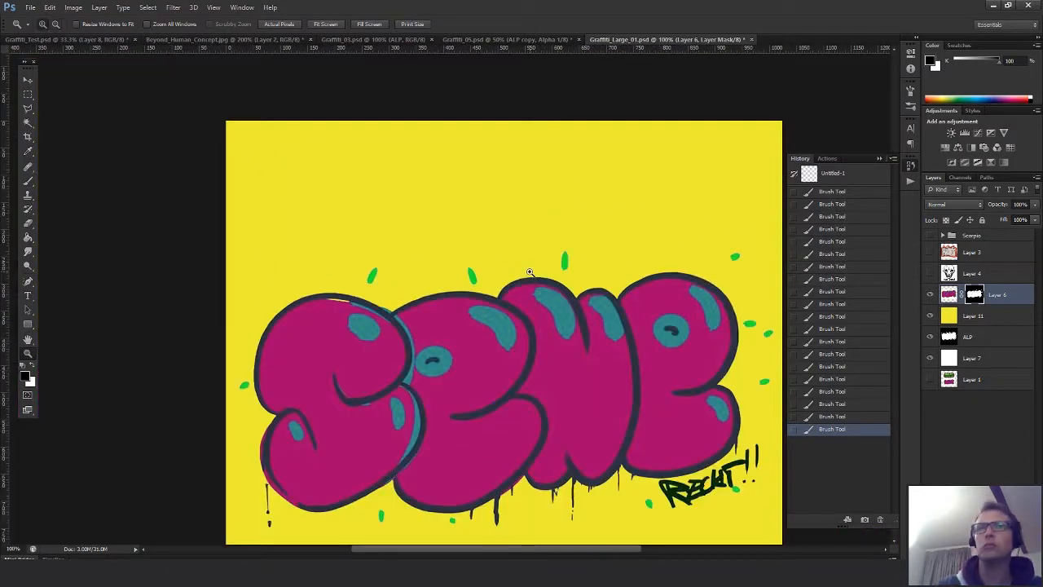
alt+click(509, 432)
key(m)
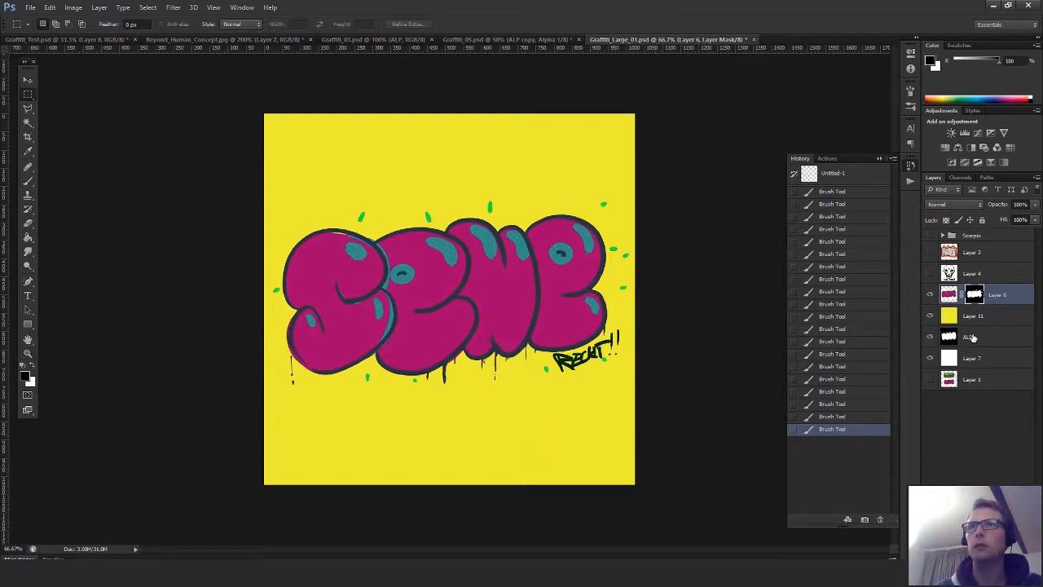
shift+click(969, 338)
key(ctrl+g)
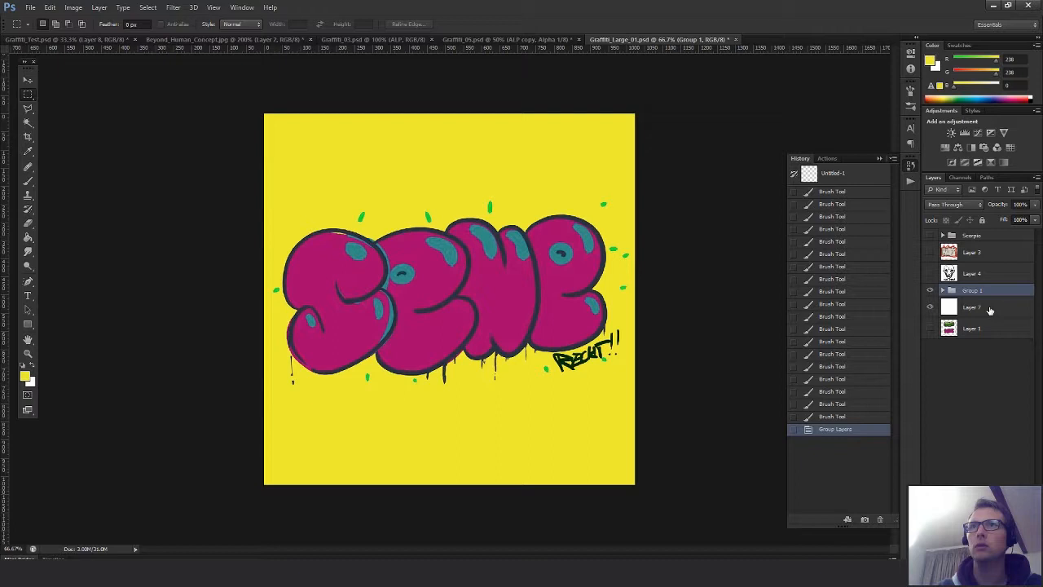
Copy the full canvas of the ALP layer into the Alpha 1 channel and clear the selection
click(943, 291)
click(986, 349)
key(ctrl+a)
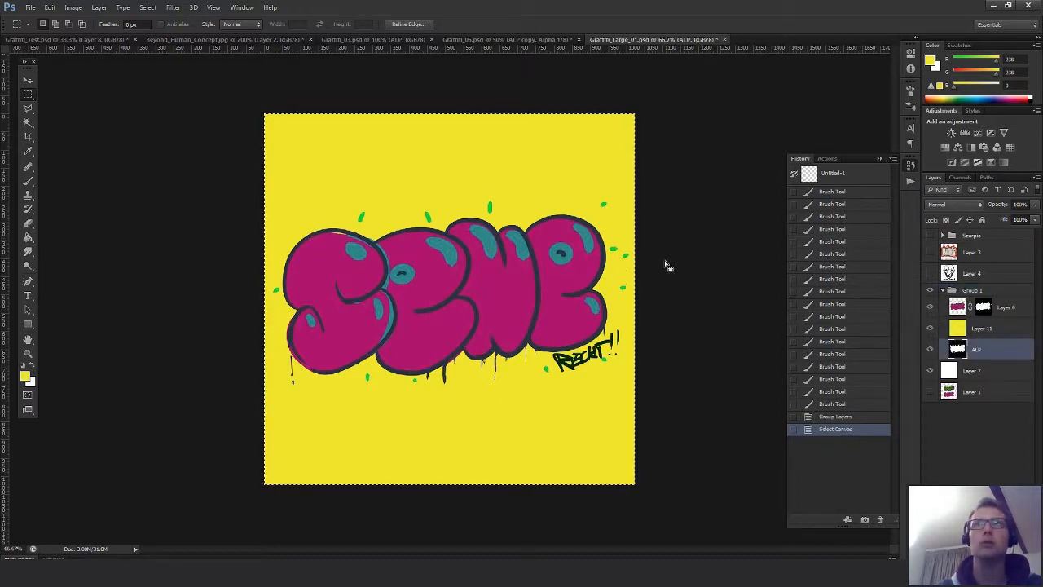
click(959, 177)
click(965, 272)
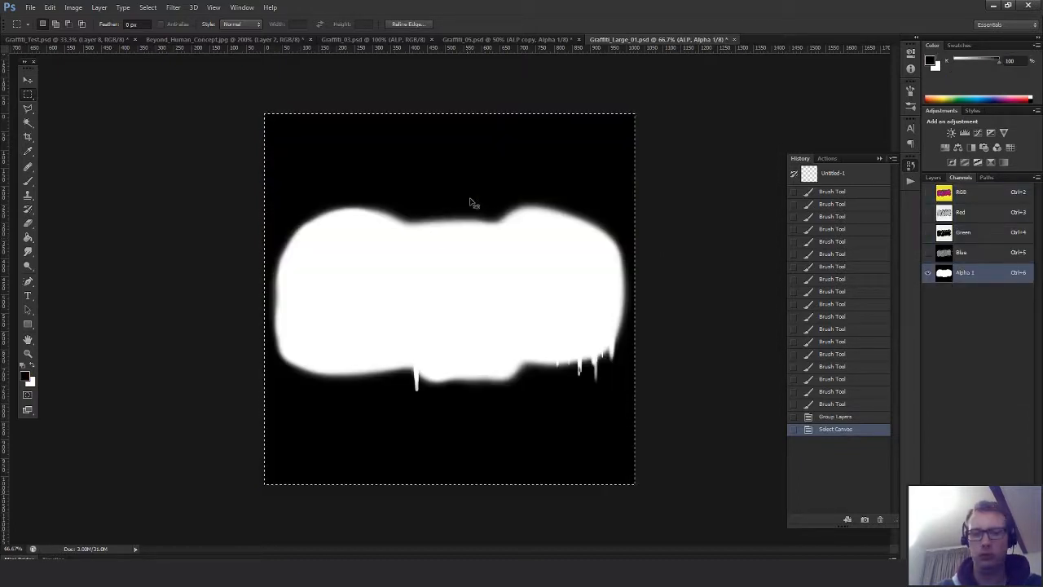
key(ctrl+v)
key(ctrl+d)
Start saving the document as a Targa file in Beyond_Human's Exports folder
key(ctrl+shift+s)
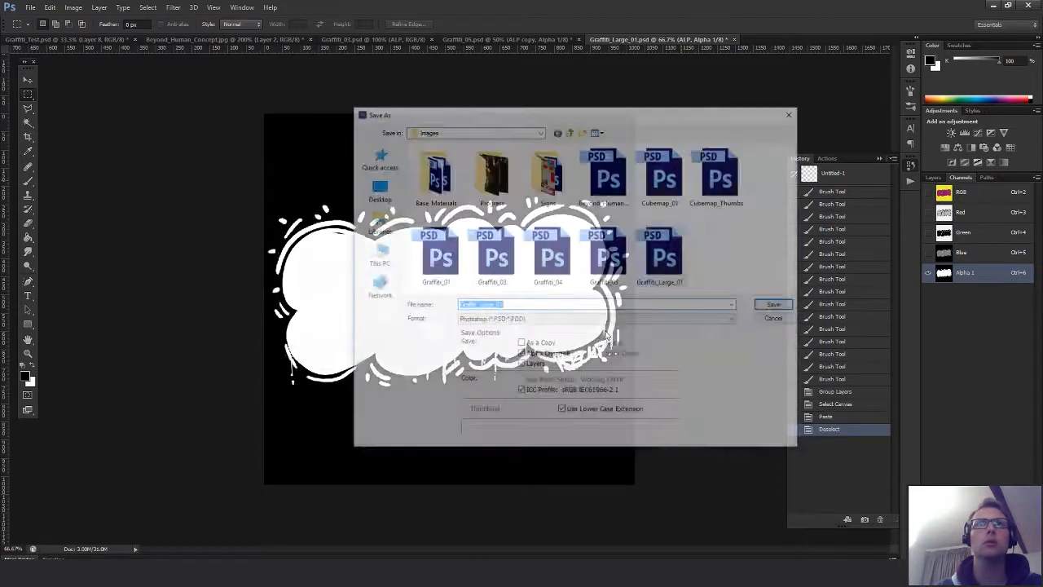
click(603, 318)
click(478, 463)
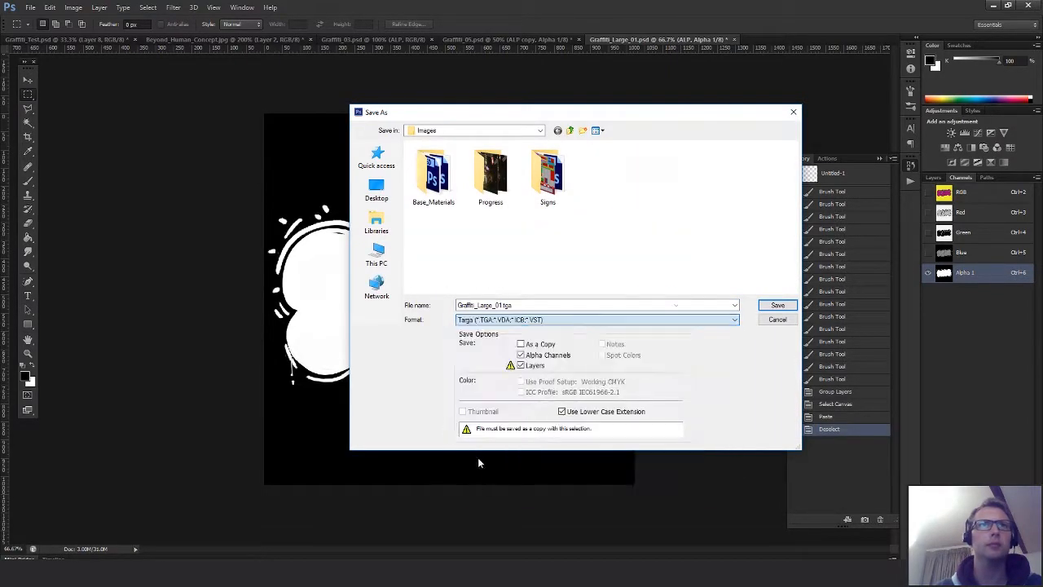
click(569, 130)
click(431, 159)
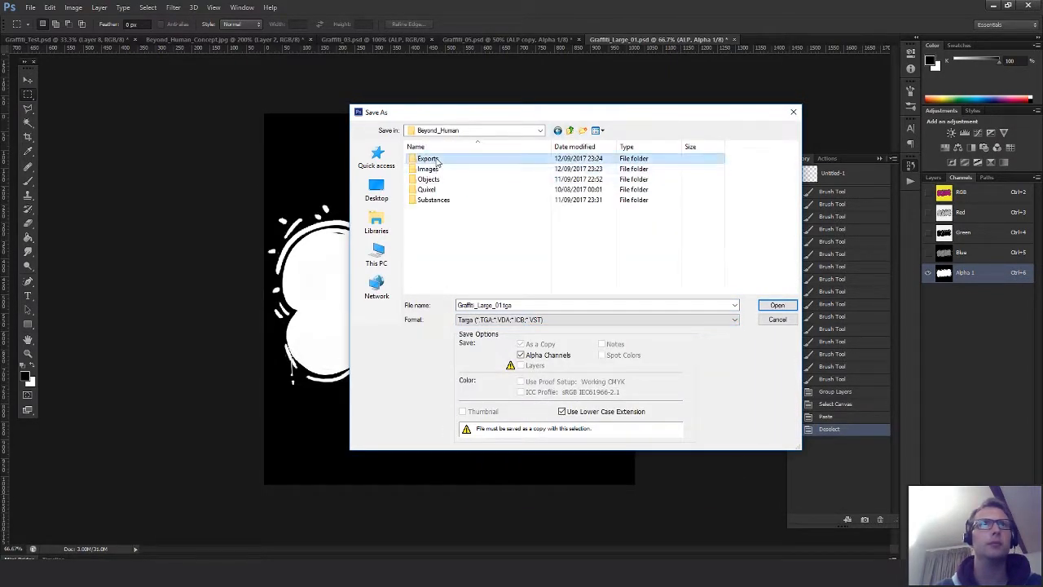
double_click(437, 162)
Save the texture as T_Graffiti_Large_01_BaseColor, based on the Scorpio file's name, at 32 bits/pixel
click(478, 160)
double_click(486, 304)
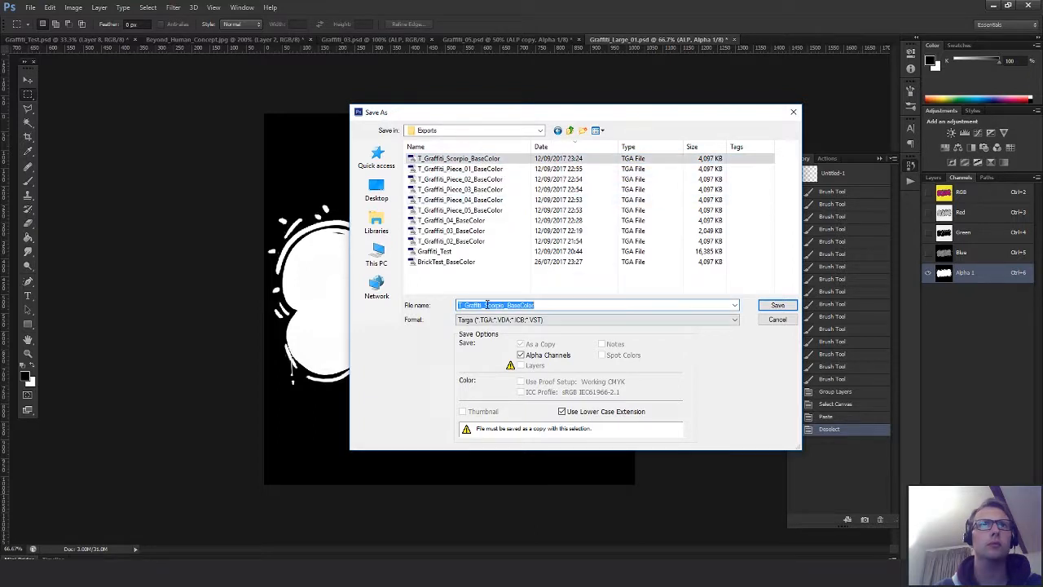
drag(485, 305, 503, 306)
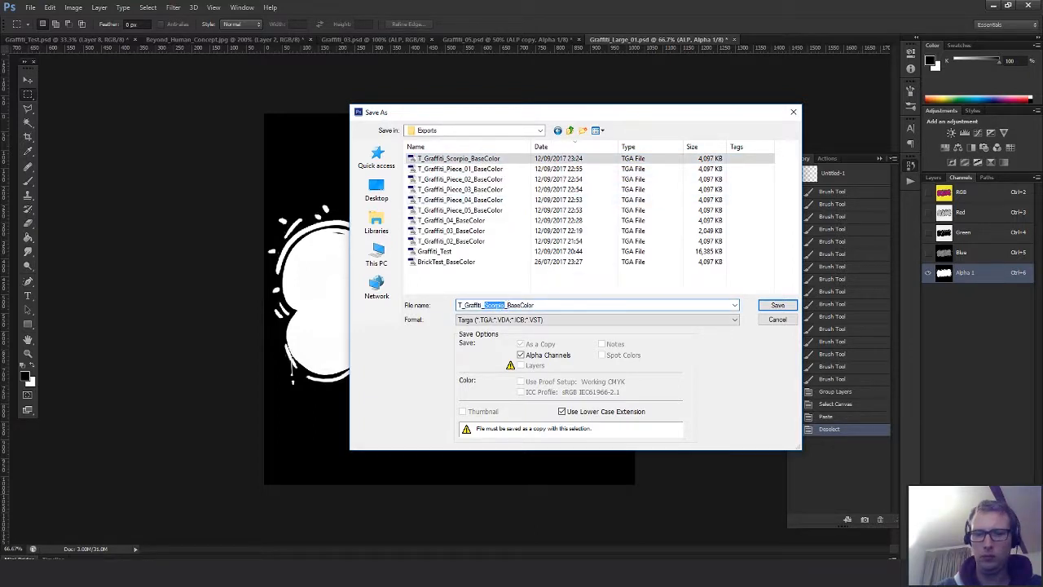
text(Large_01)
key(Return)
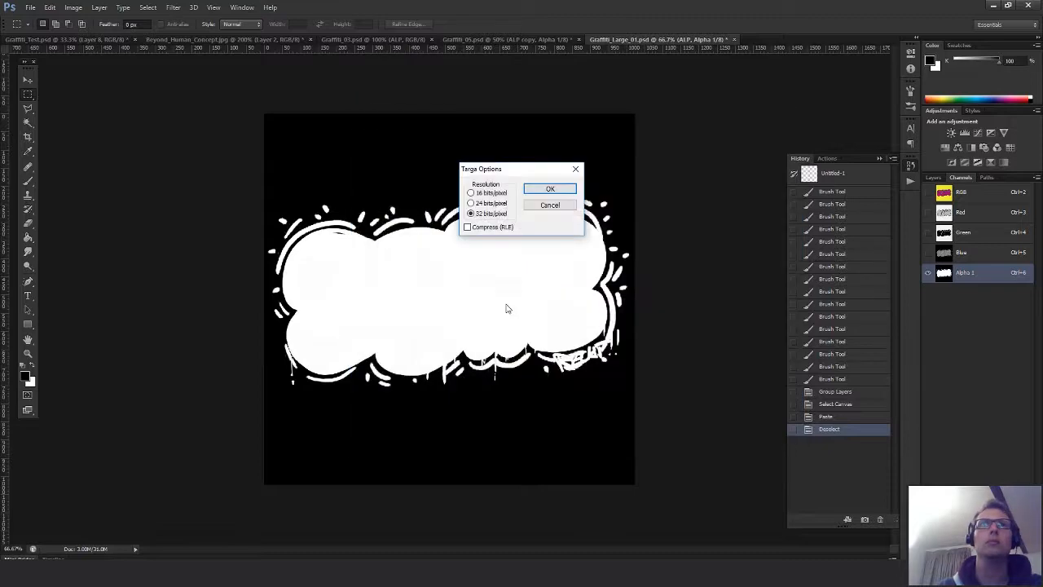
key(Return)
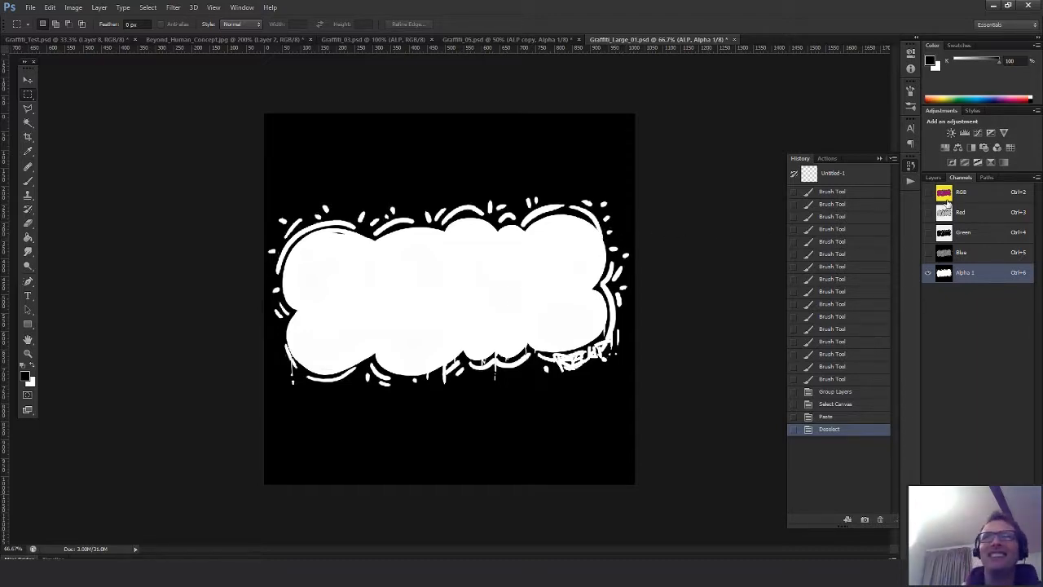
Return to the RGB composite, then collapse and hide Group 1
key(ctrl+2)
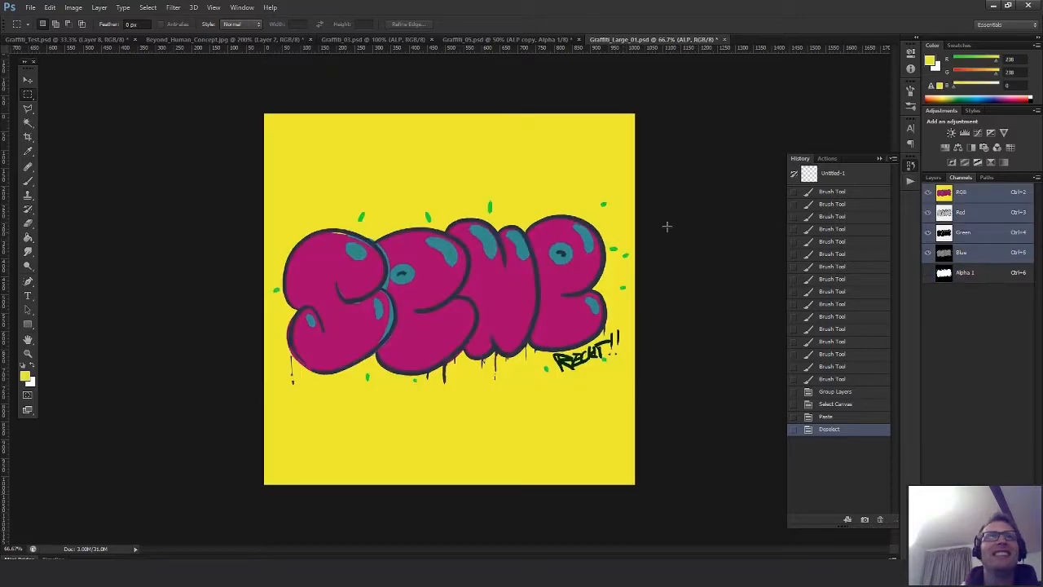
click(934, 178)
click(942, 290)
click(930, 290)
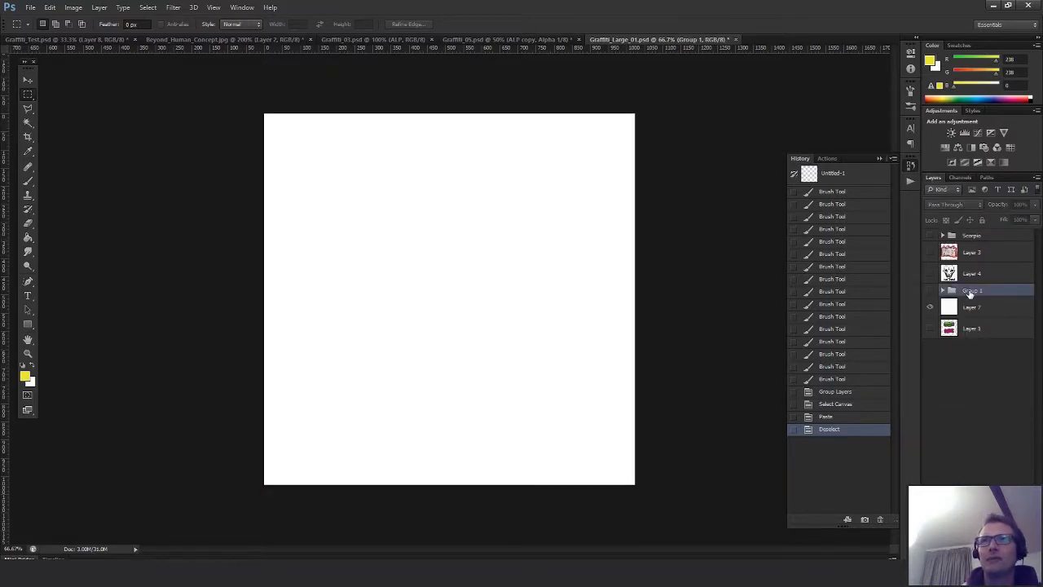
Rename Group 1 to Dumpster and move it directly below the Scorpio group
double_click(971, 291)
text(C)
text(umps)
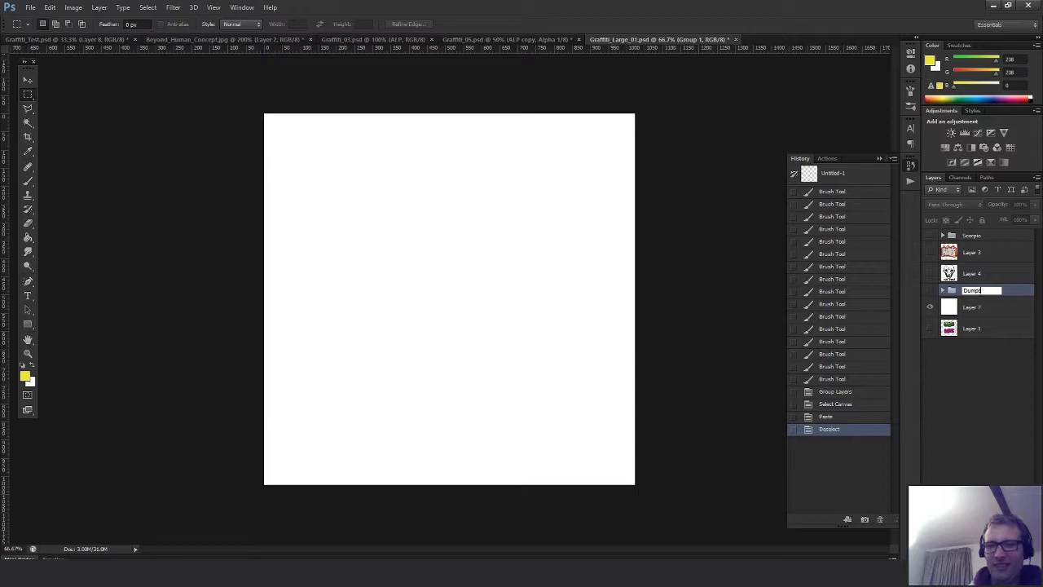
text(ter)
key(Return)
drag(975, 291, 944, 250)
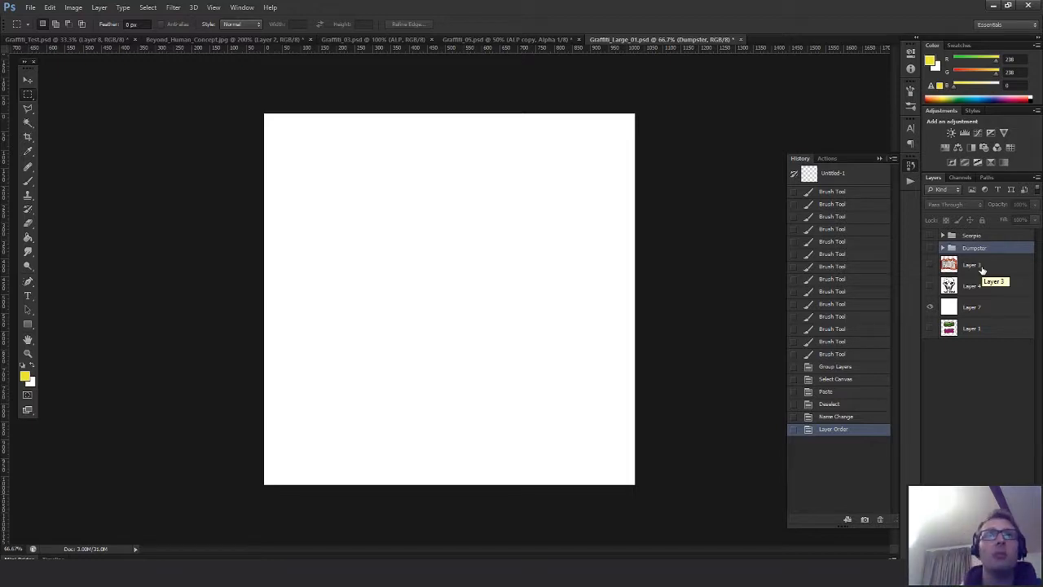
Delete Layer 1, then make the PROPS graffiti on Layer 3 visible and active
click(972, 267)
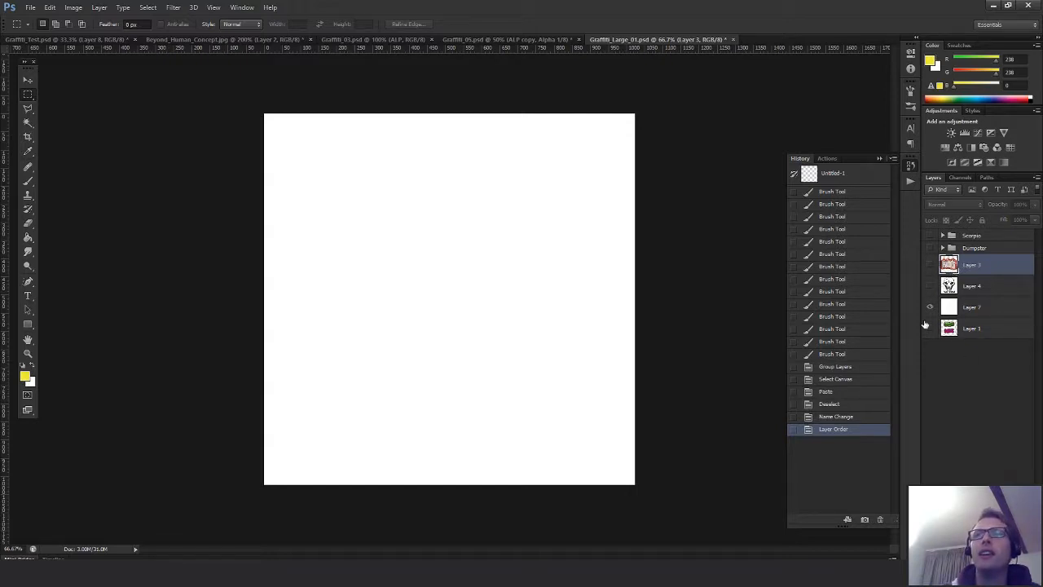
click(957, 329)
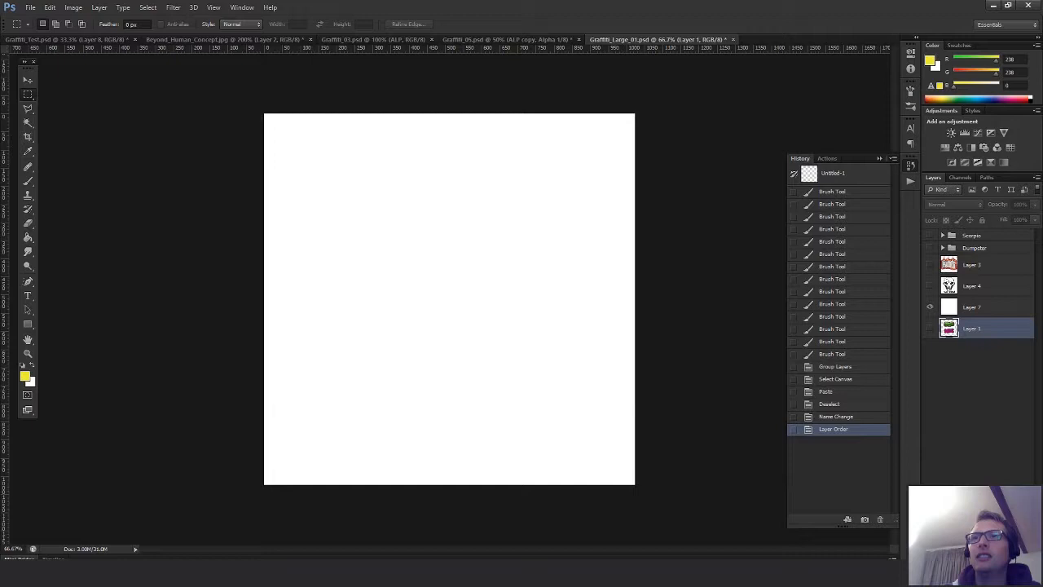
key(Delete)
click(929, 265)
click(969, 264)
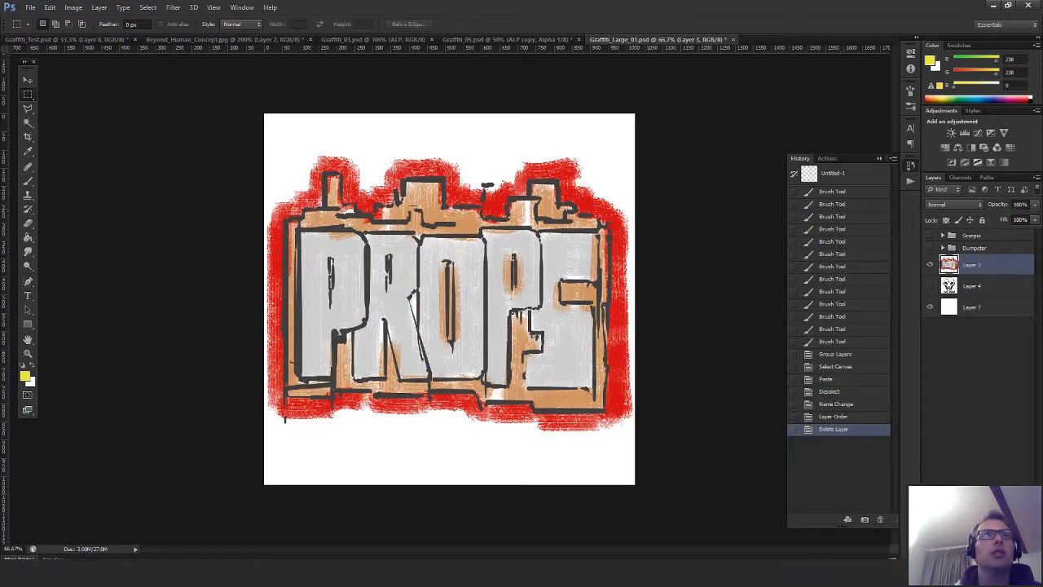
Select Layer 3's white areas with Color Range at fuzziness 200 and add a layer mask from the selection
click(147, 8)
click(183, 101)
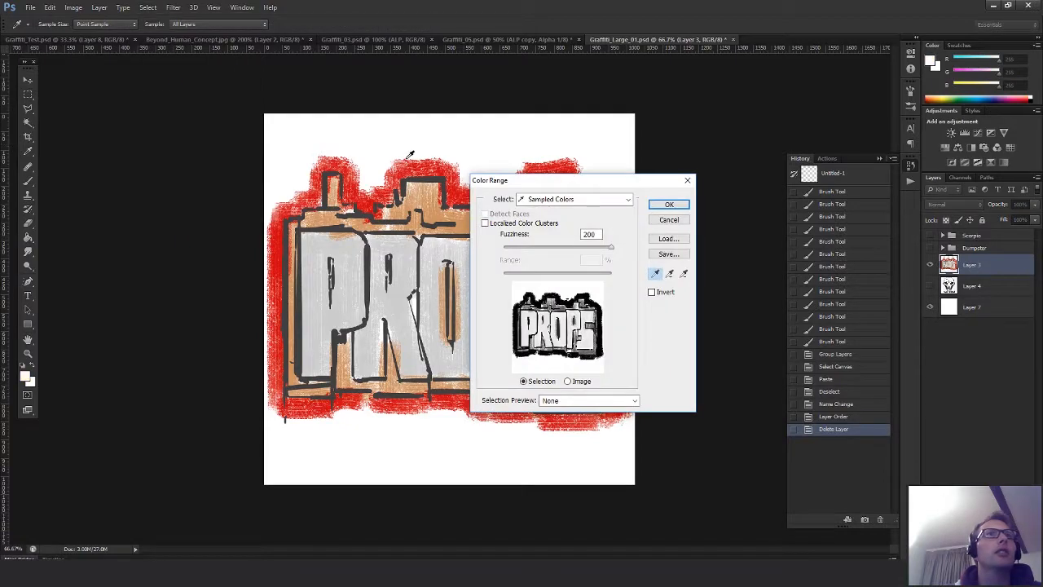
click(670, 205)
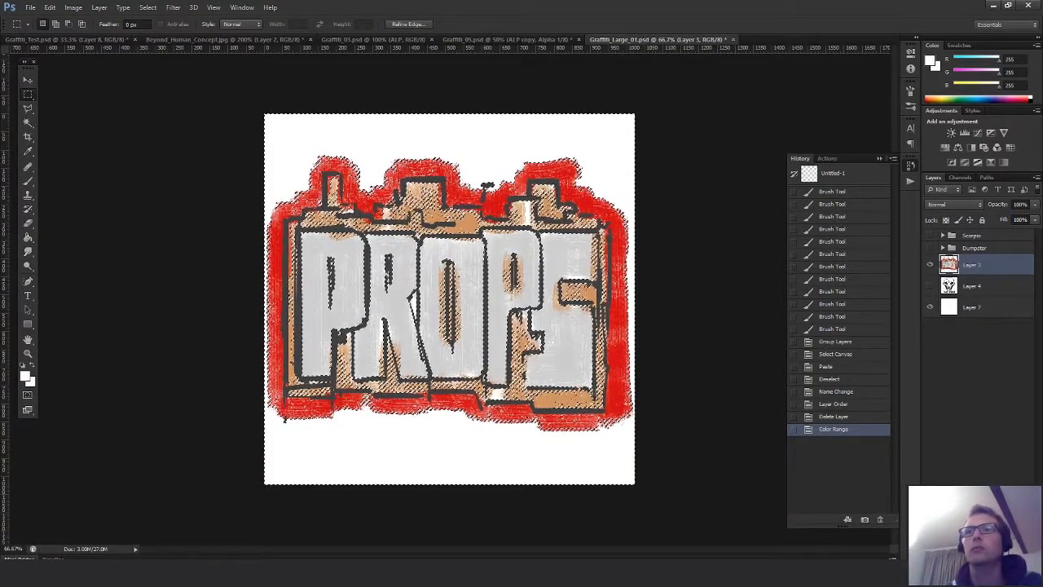
click(966, 552)
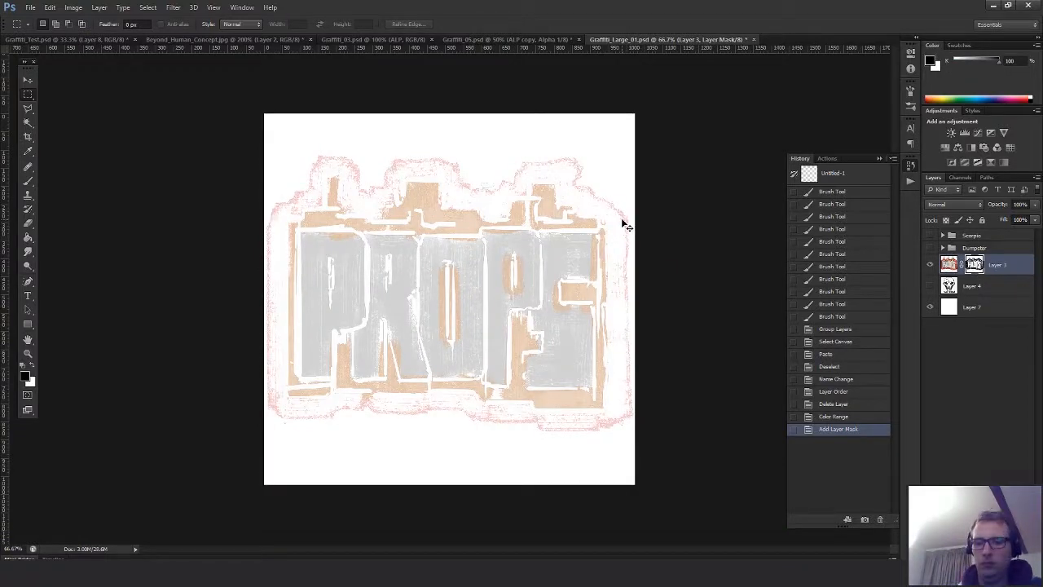
Invert Layer 3's mask and copy the inverted mask onto a new layer directly below it
key(ctrl+i)
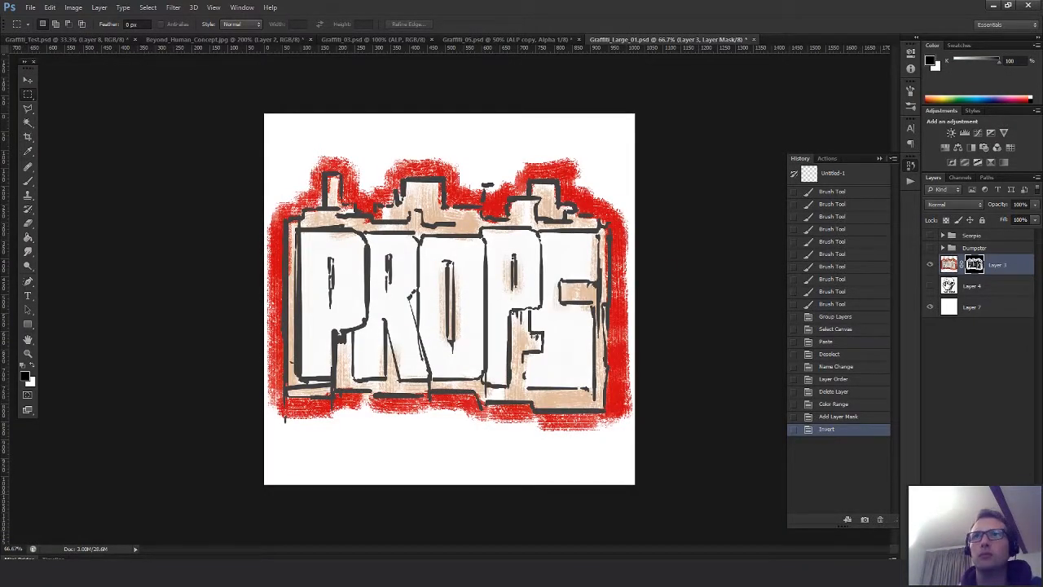
click(965, 287)
key(ctrl+alt+shift+n)
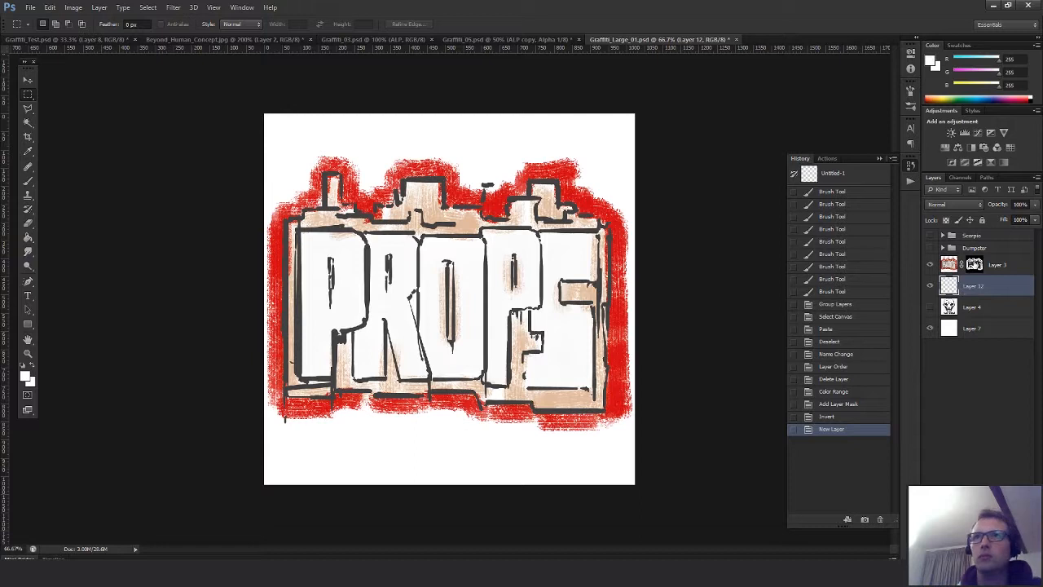
alt+drag(976, 266, 973, 287)
Add another layer beneath the masked Layer 12, filling the new layer with black and Layer 12 with white
click(964, 313)
key(ctrl+alt+shift+n)
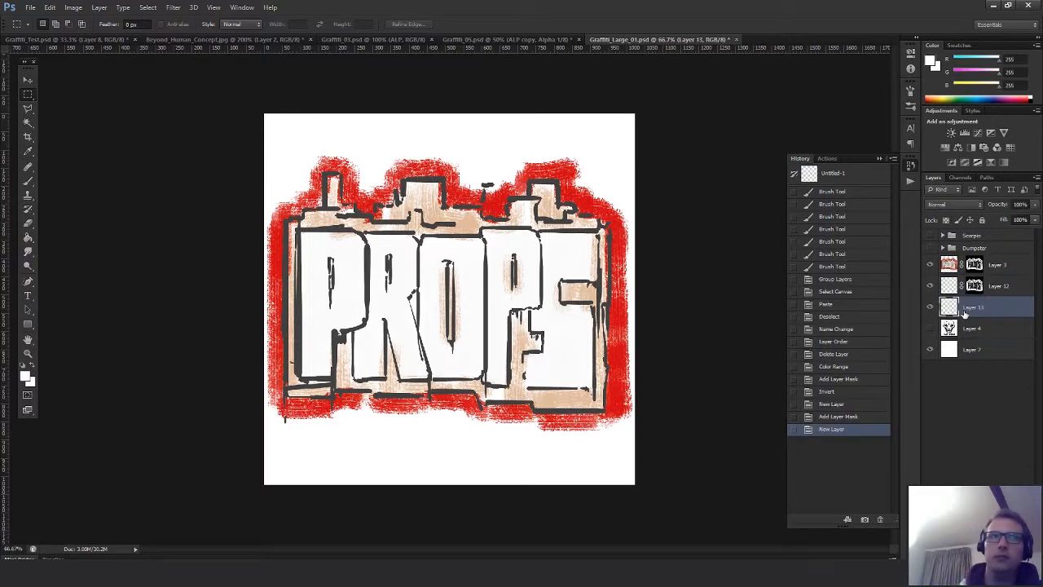
key(x)
key(g)
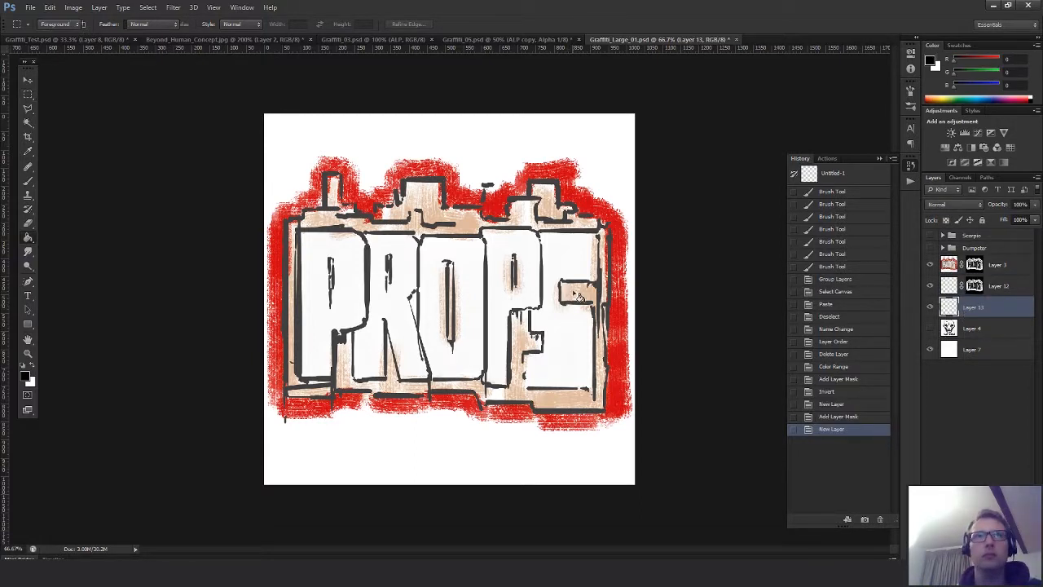
click(563, 303)
key(alt+bracketright)
key(x)
click(448, 250)
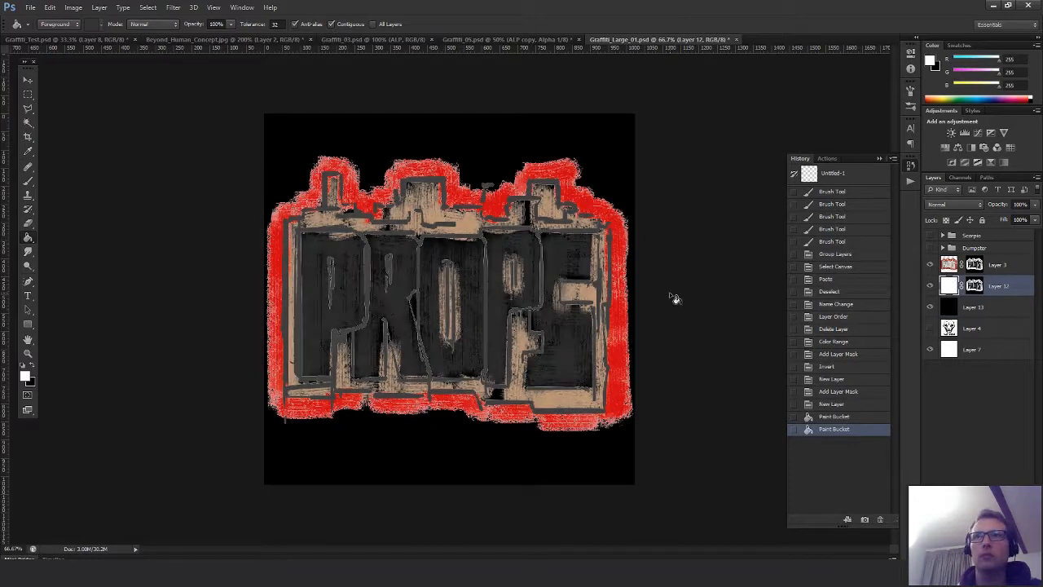
Merge Layer 12 with the black Layer 13 and hide Layer 3
shift+click(1007, 314)
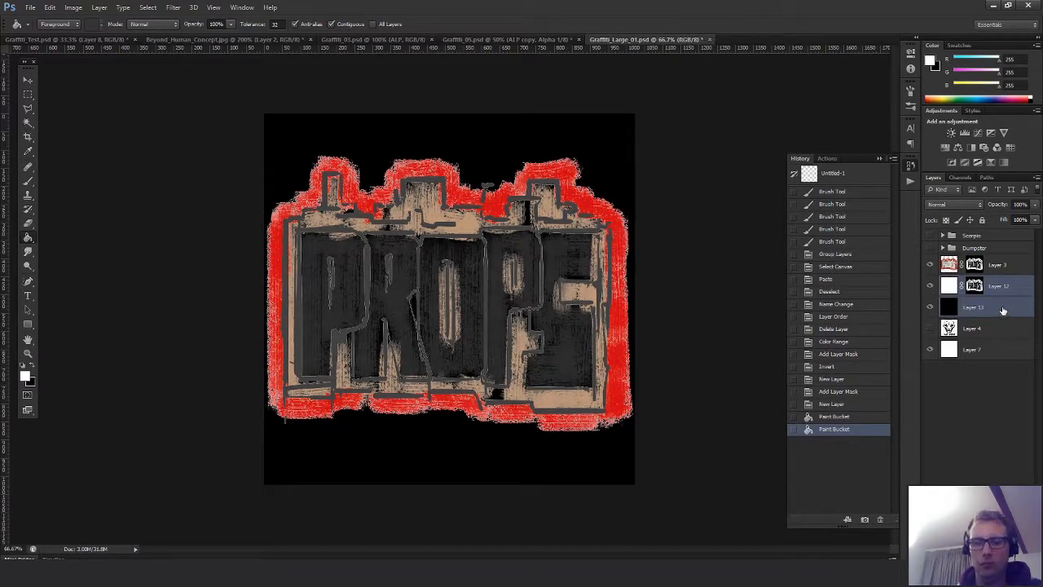
key(ctrl+e)
click(930, 265)
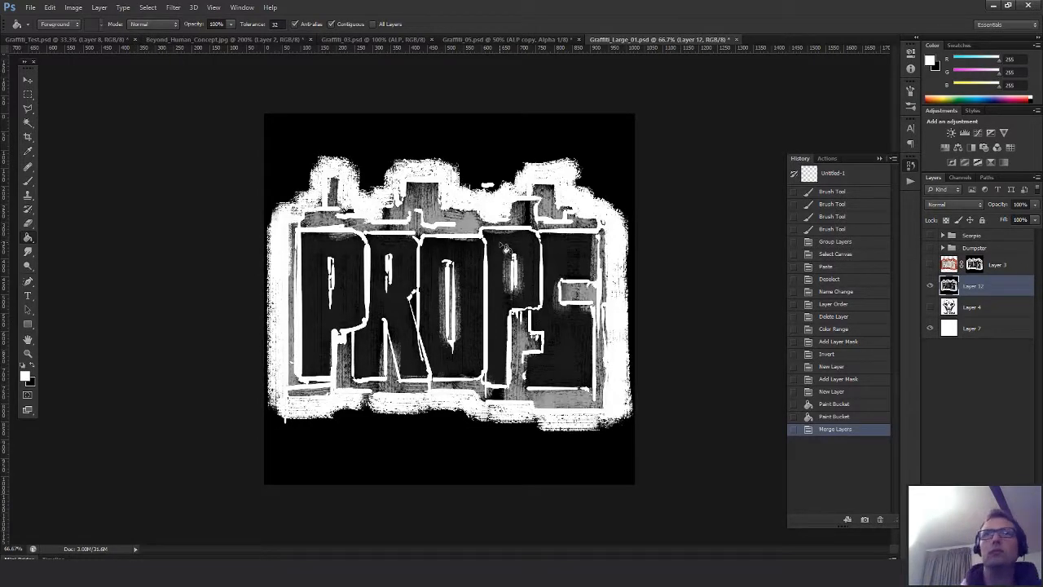
Duplicate Layer 12, hide the original, and try painting the copy's dark graffiti interior solid white with the Brush tool
alt+drag(965, 292, 966, 276)
click(928, 306)
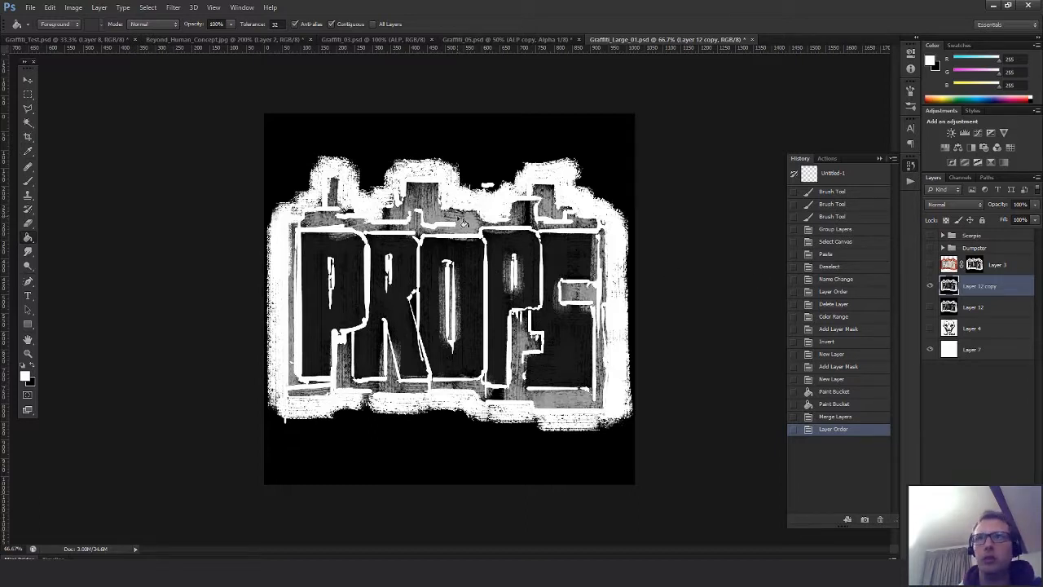
key(b)
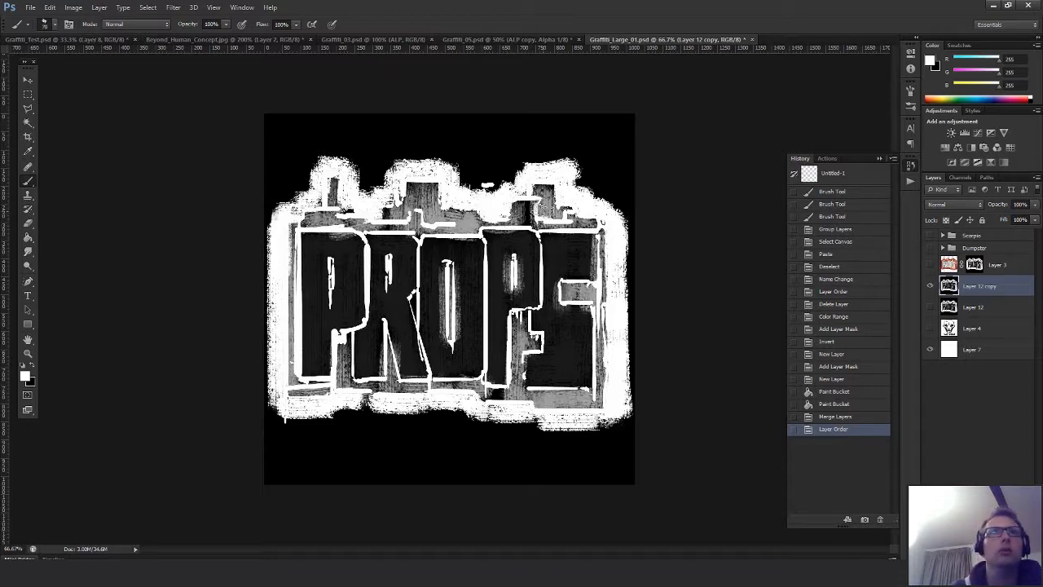
drag(541, 194, 557, 273)
drag(566, 220, 578, 285)
drag(585, 227, 592, 286)
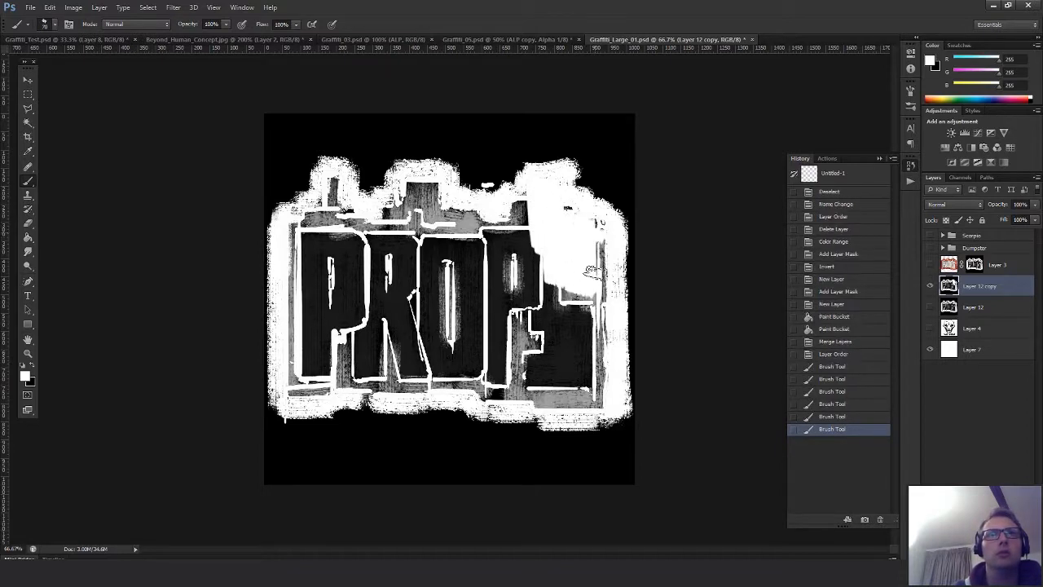
drag(594, 247, 597, 326)
drag(597, 318, 595, 380)
drag(591, 280, 593, 376)
drag(594, 326, 593, 359)
drag(595, 237, 565, 275)
drag(558, 224, 534, 301)
mouse_move(507, 214)
mouse_down()
mouse_move(489, 251)
mouse_move(522, 272)
mouse_move(538, 334)
mouse_up()
drag(547, 373, 562, 298)
mouse_move(565, 298)
mouse_down()
mouse_move(567, 401)
mouse_move(585, 397)
mouse_move(589, 377)
mouse_move(481, 390)
mouse_up()
drag(481, 389, 519, 391)
mouse_move(519, 392)
mouse_down()
mouse_move(479, 396)
mouse_move(518, 370)
mouse_up()
drag(526, 335, 554, 396)
mouse_move(460, 244)
mouse_down()
mouse_move(489, 238)
mouse_move(516, 300)
mouse_up()
mouse_move(458, 235)
mouse_down()
mouse_move(436, 273)
mouse_move(403, 248)
mouse_up()
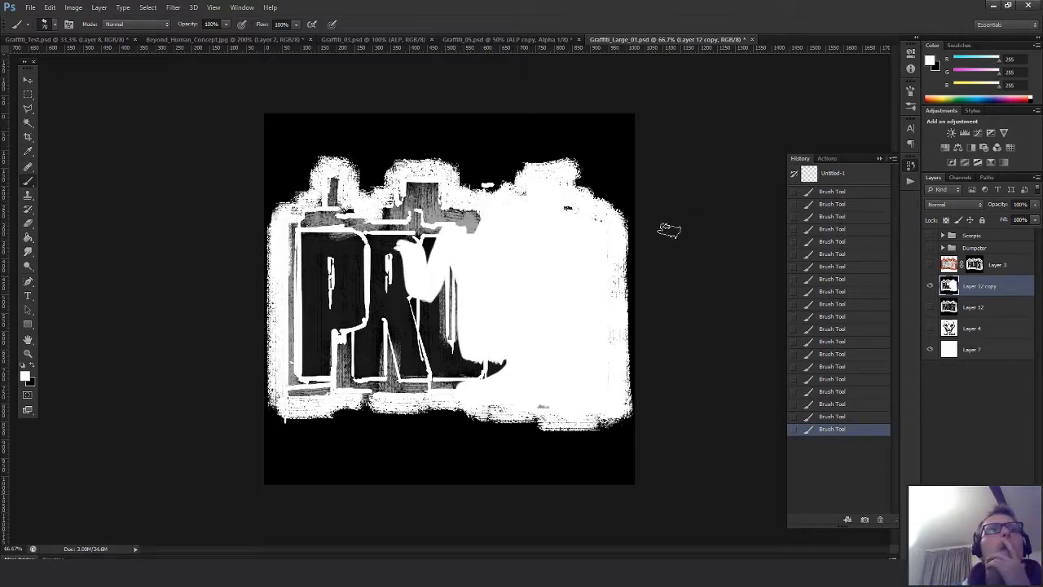
Show Layer 12 instead of its copy and add a Levels adjustment above it with midtones 9.99 and white input 2
click(929, 286)
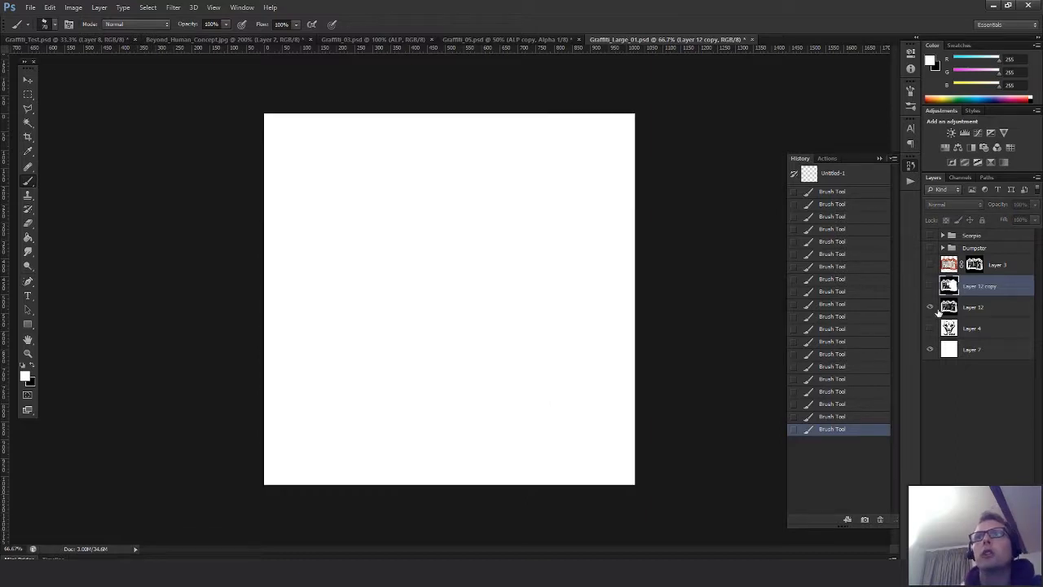
click(930, 306)
click(981, 307)
click(981, 548)
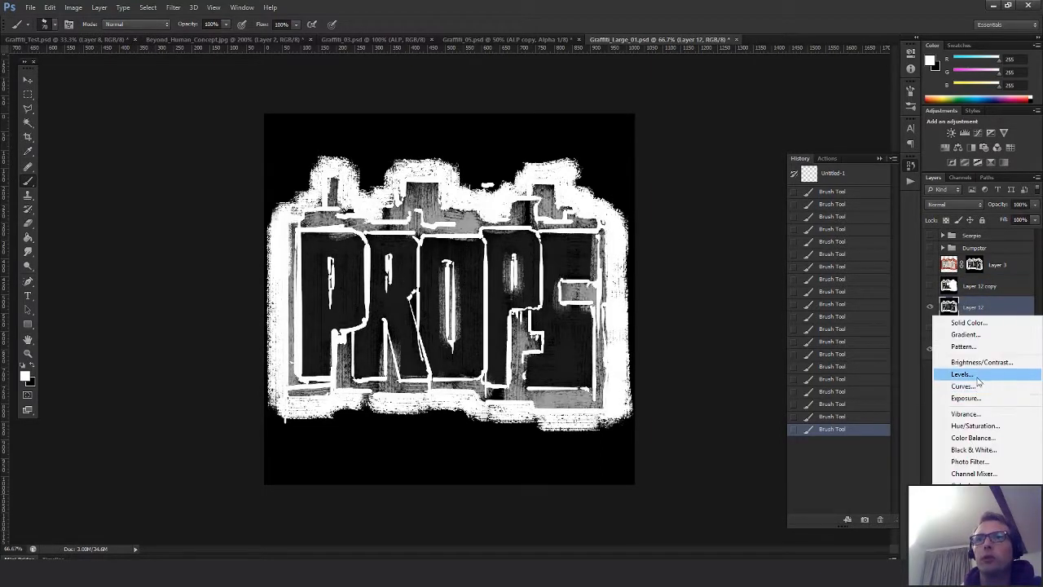
click(970, 374)
drag(815, 158, 746, 158)
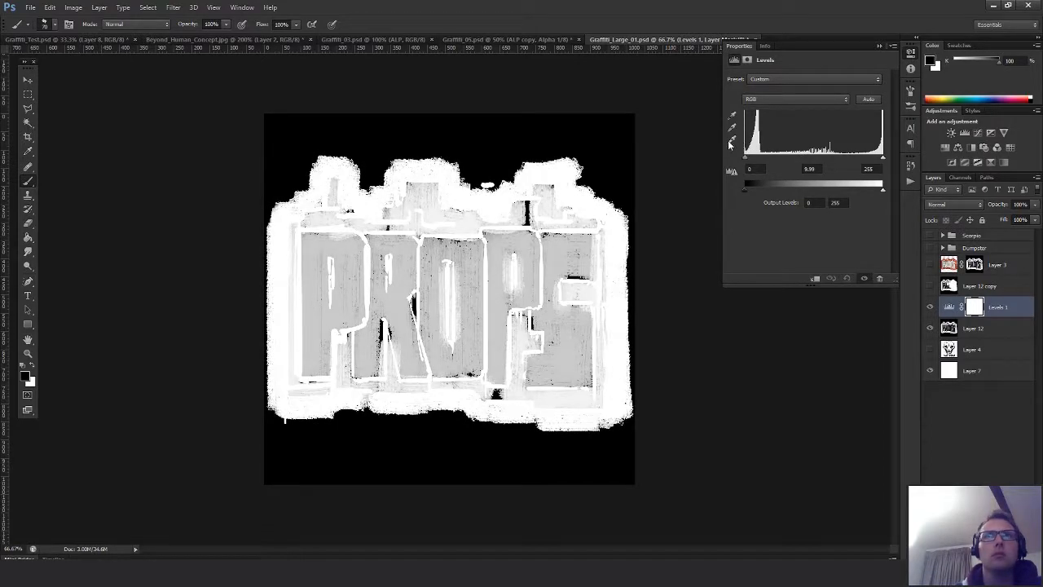
drag(884, 155, 712, 154)
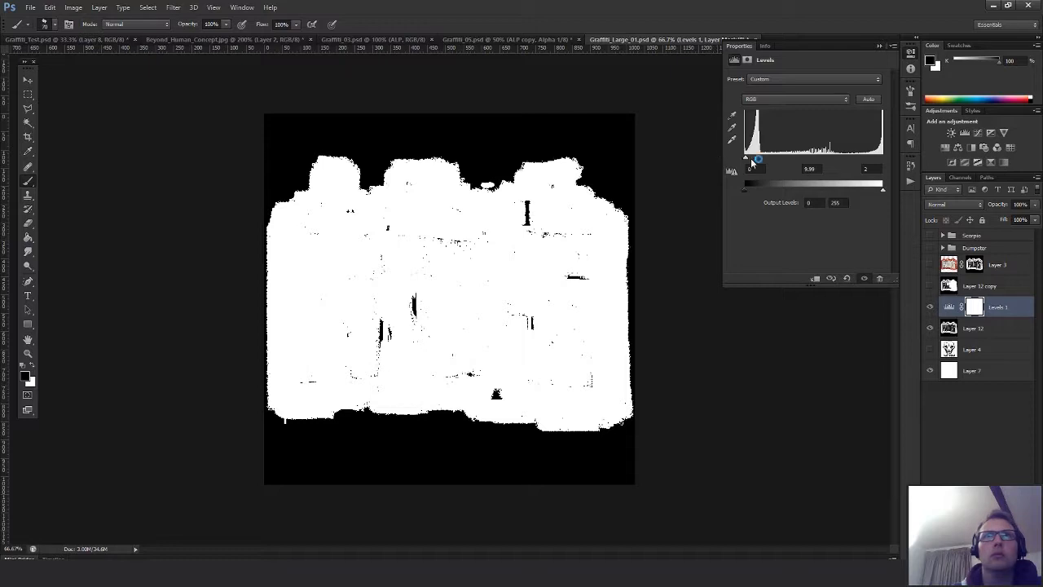
Stamp the Levels adjustment and Layer 12 into one merged layer above Layer 12 and name it ALP
shift+click(960, 329)
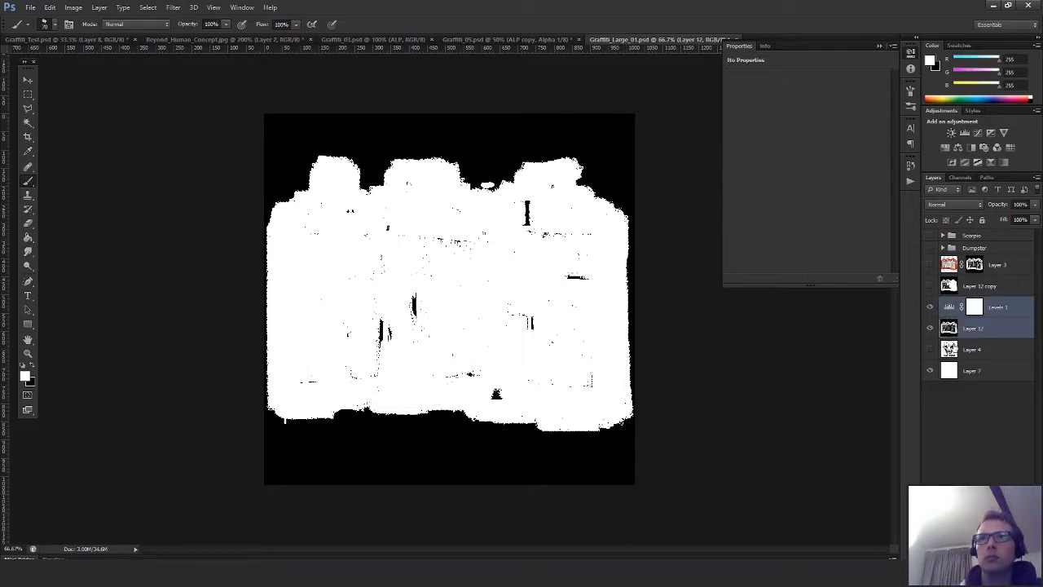
drag(957, 330, 958, 320)
shift+click(951, 308)
key(ctrl+e)
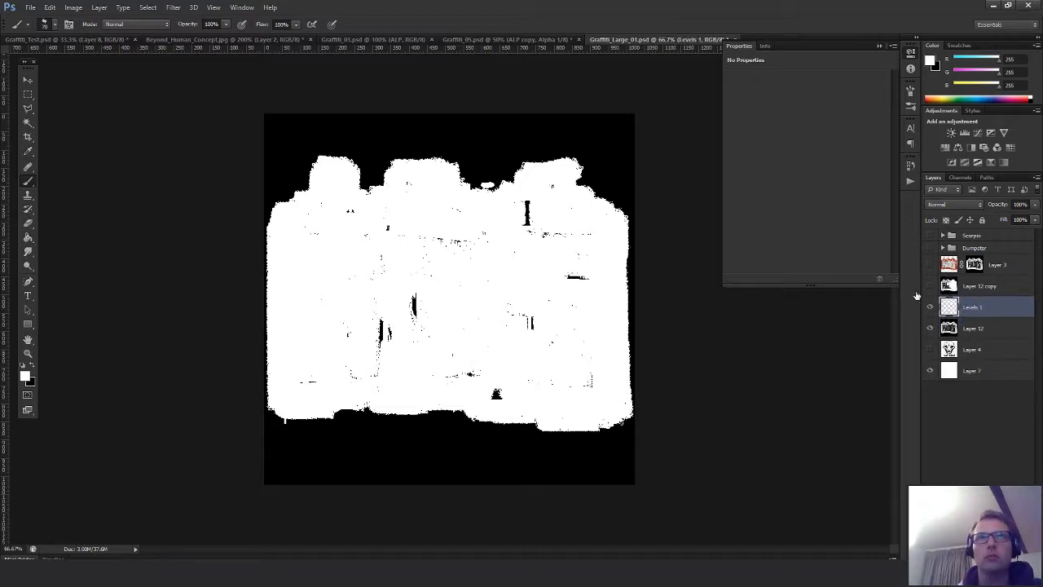
key(m)
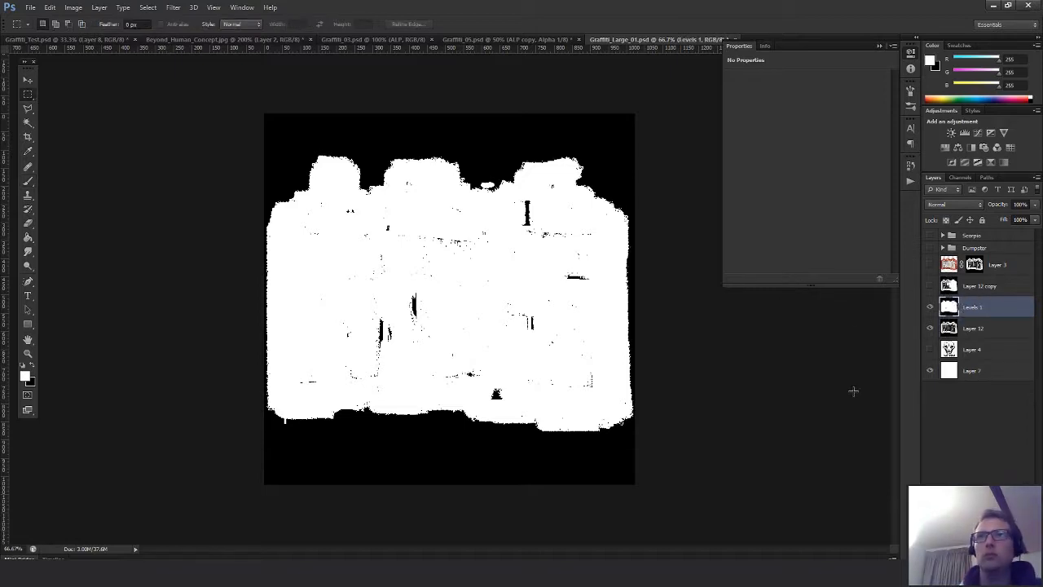
double_click(969, 307)
text(ALPH)
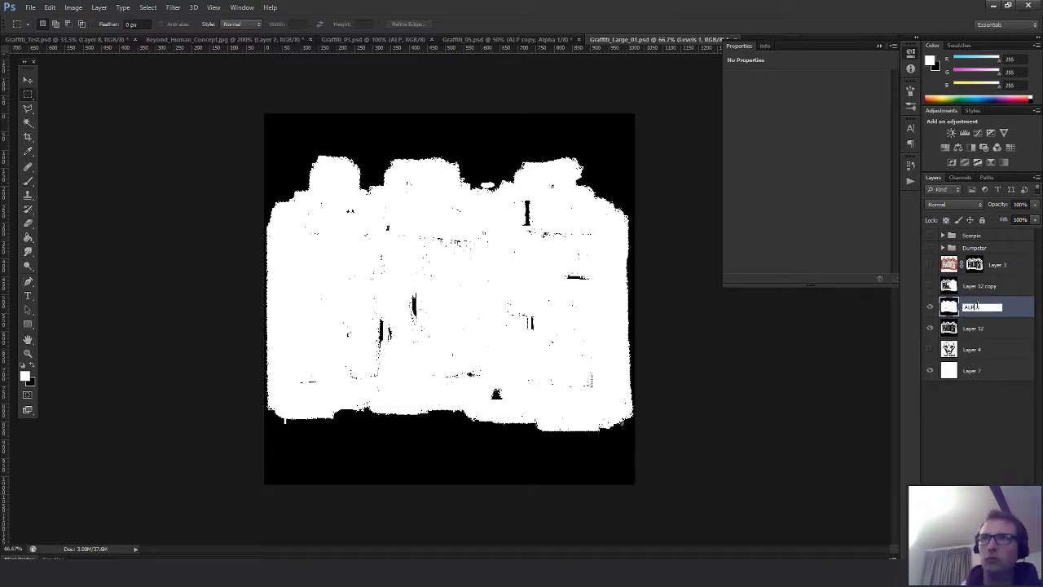
key(Return)
Hide Layer 12 and delete the hand-painted Layer 12 copy
click(930, 328)
click(969, 286)
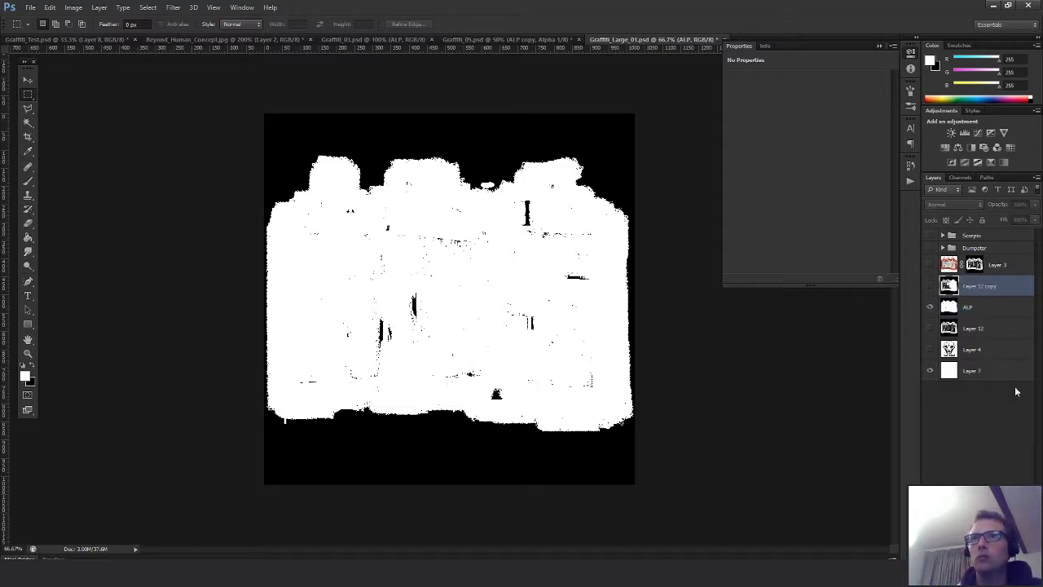
key(Delete)
Show Layer 3 and insert a new white-filled layer between it and the ALP layer
click(929, 264)
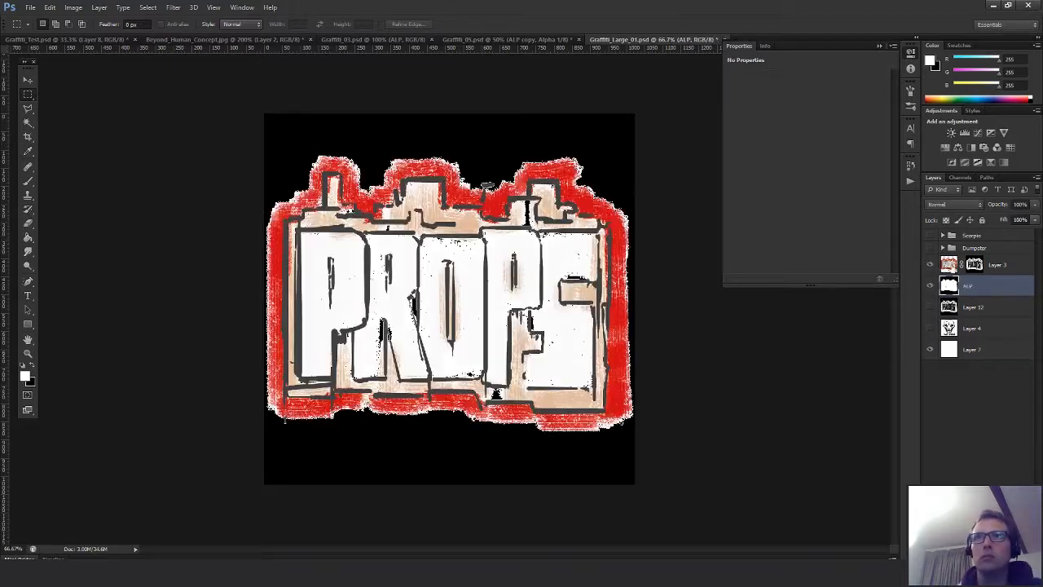
click(951, 266)
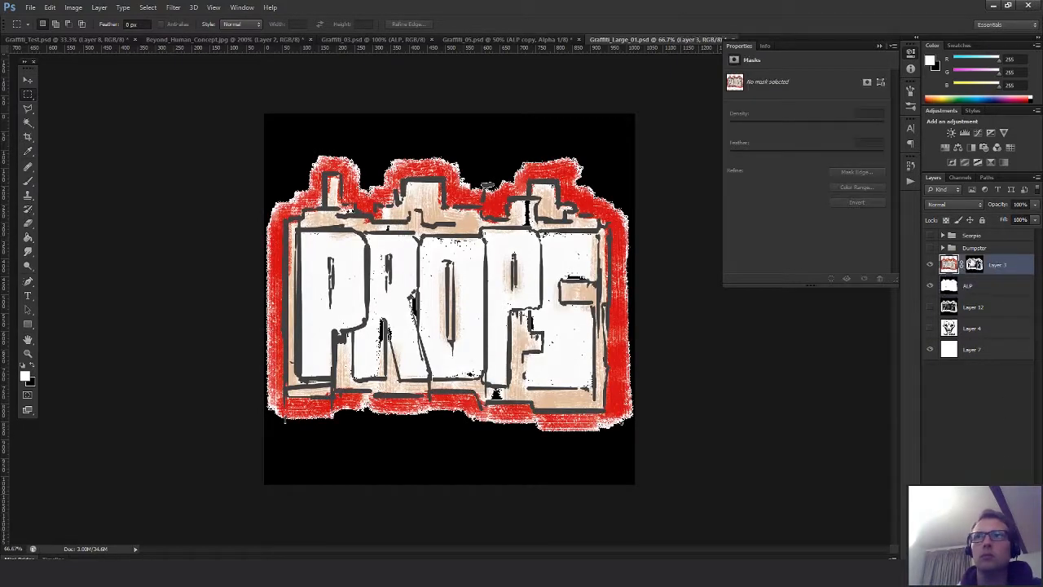
click(958, 289)
key(ctrl+shift+alt+n)
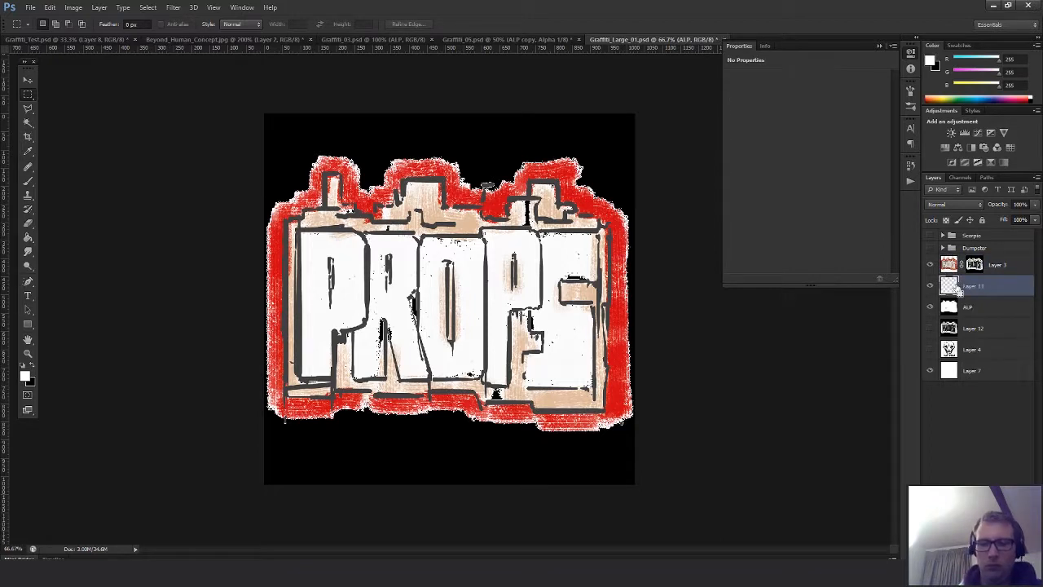
key(g)
click(518, 250)
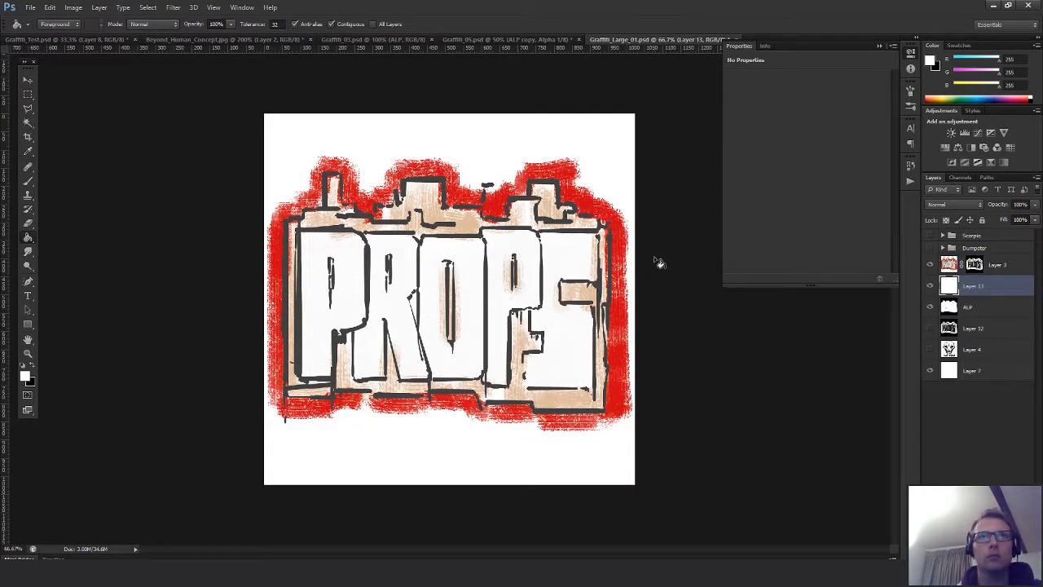
key(m)
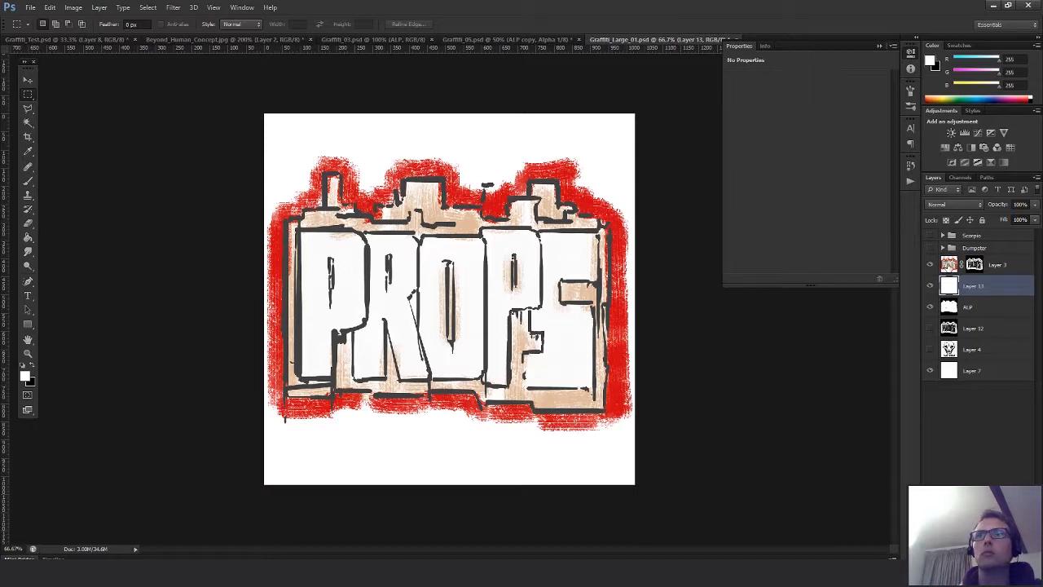
Group the layers from Layer 3 down to Layer 12 and expand the new group with Layer 3 active
click(949, 268)
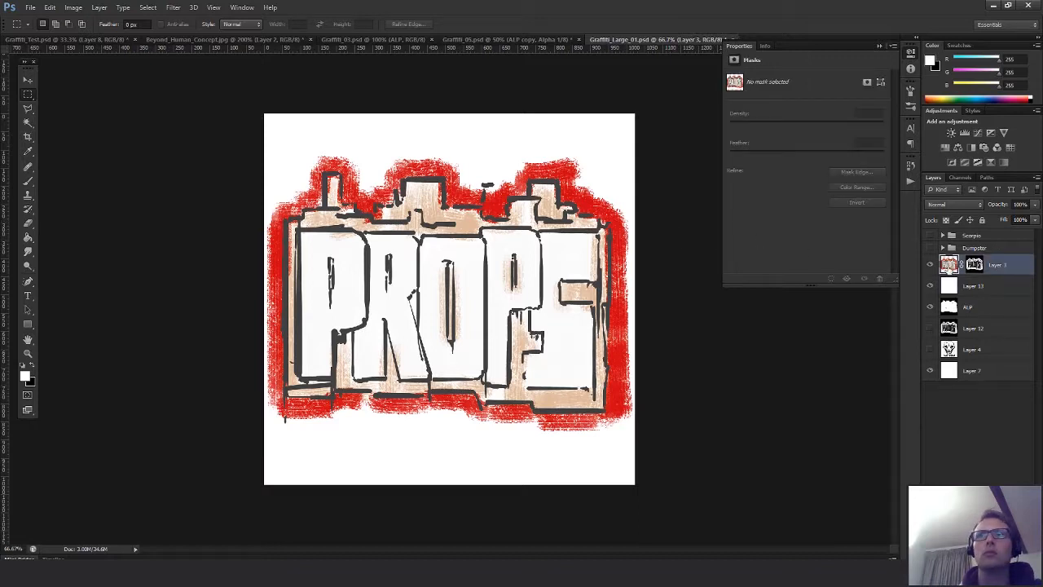
shift+click(968, 330)
key(ctrl+g)
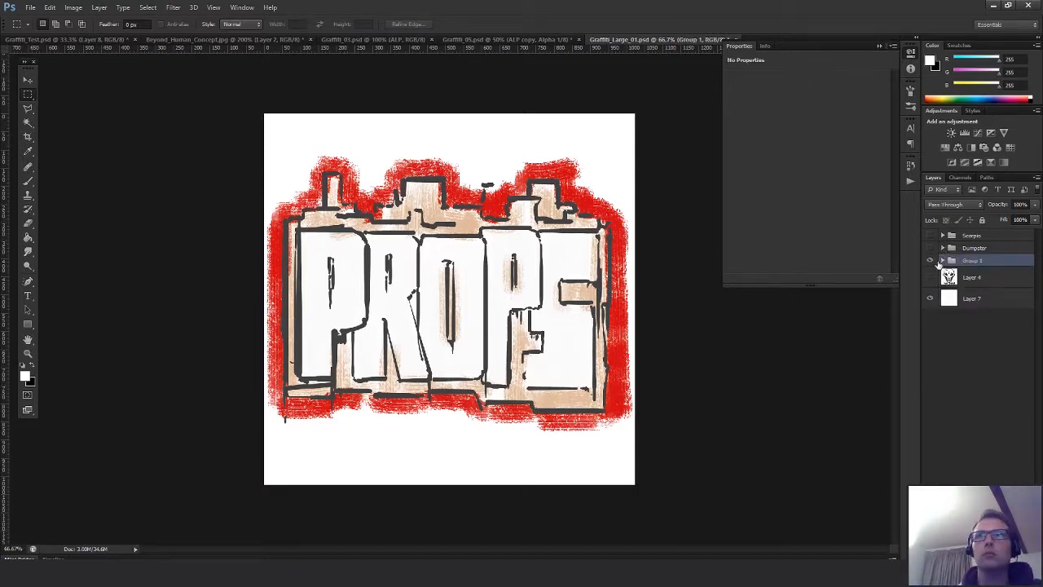
click(942, 260)
click(958, 279)
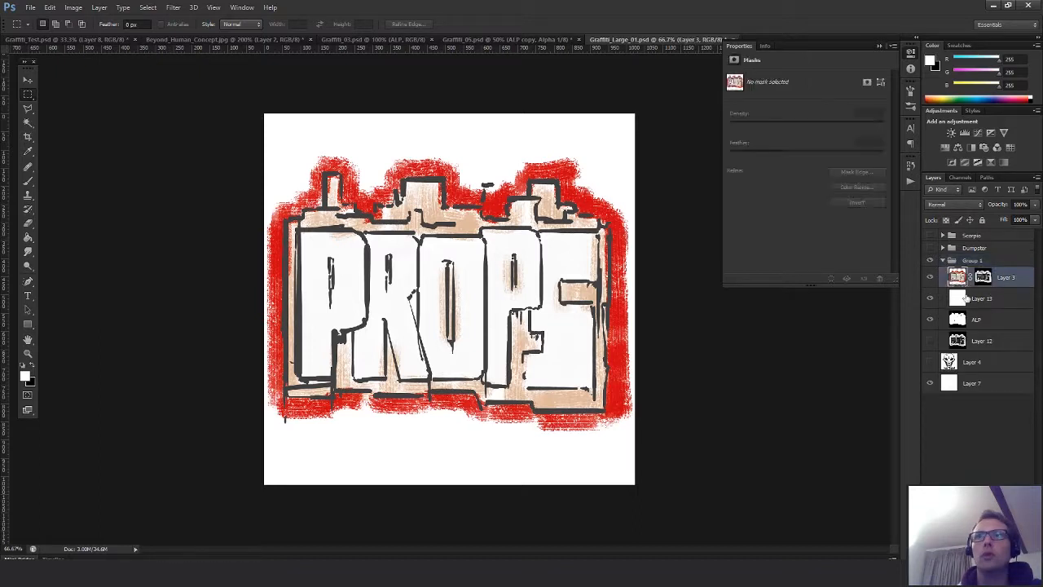
Fill Layer 13 with red sampled from the PROPS graffiti's outer outline
click(966, 299)
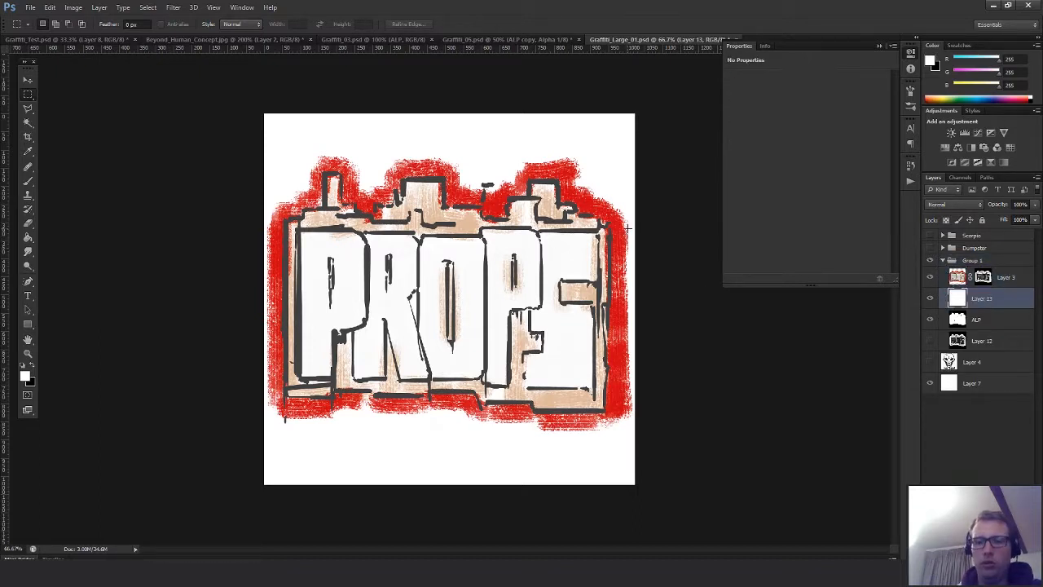
key(i)
click(593, 198)
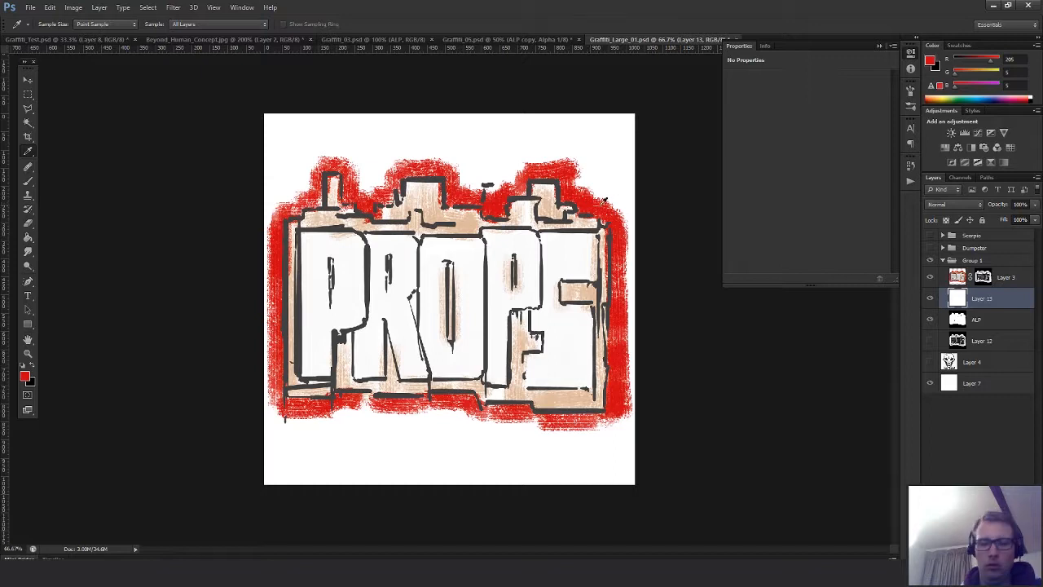
key(g)
click(580, 175)
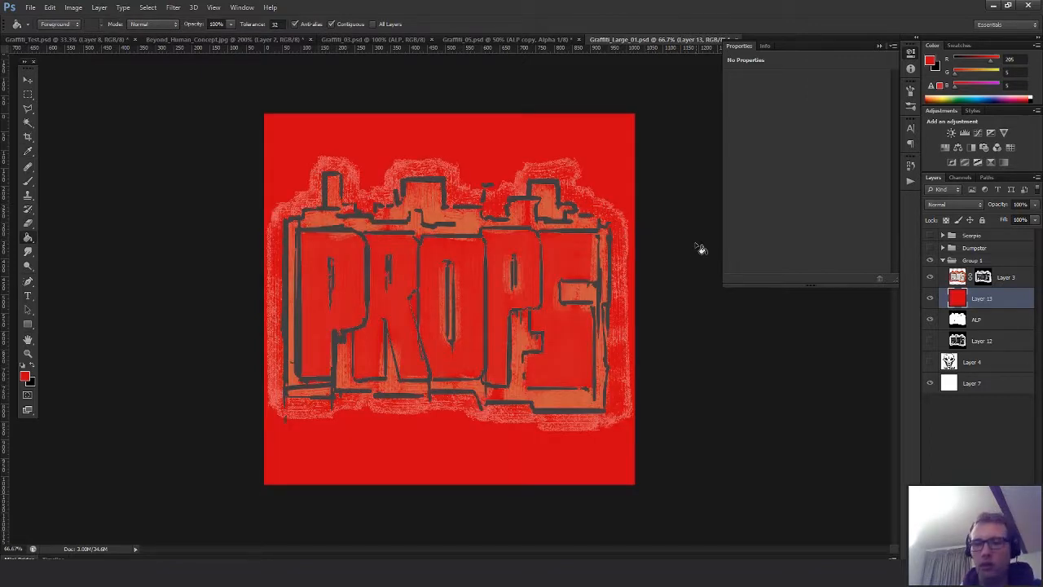
key(m)
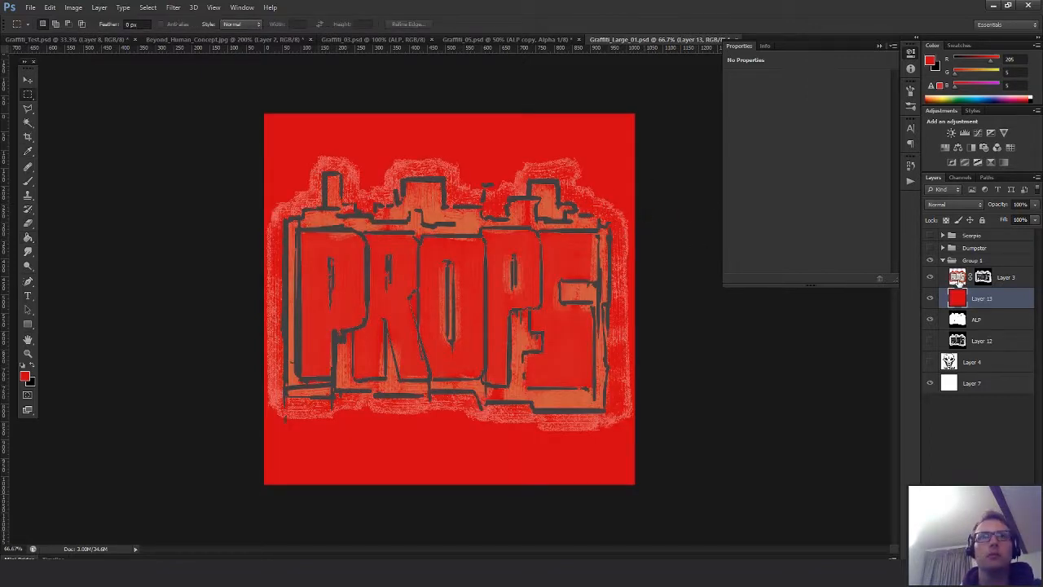
Paint black on Layer 3's mask with a rough brush to remove the light outer outline along the PROPS graffiti's right and bottom sides
click(959, 280)
click(982, 277)
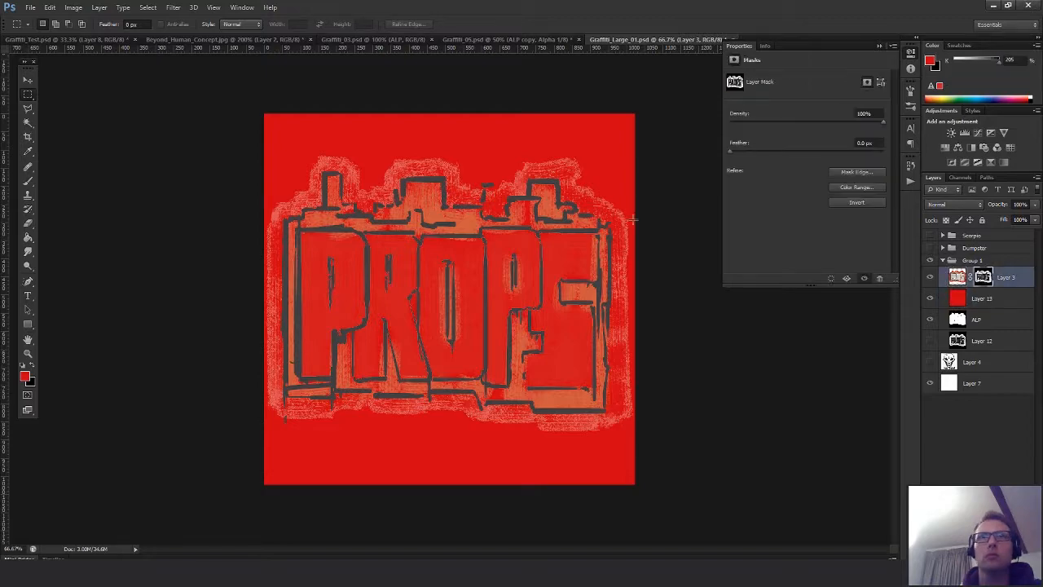
key(z)
click(627, 255)
click(623, 269)
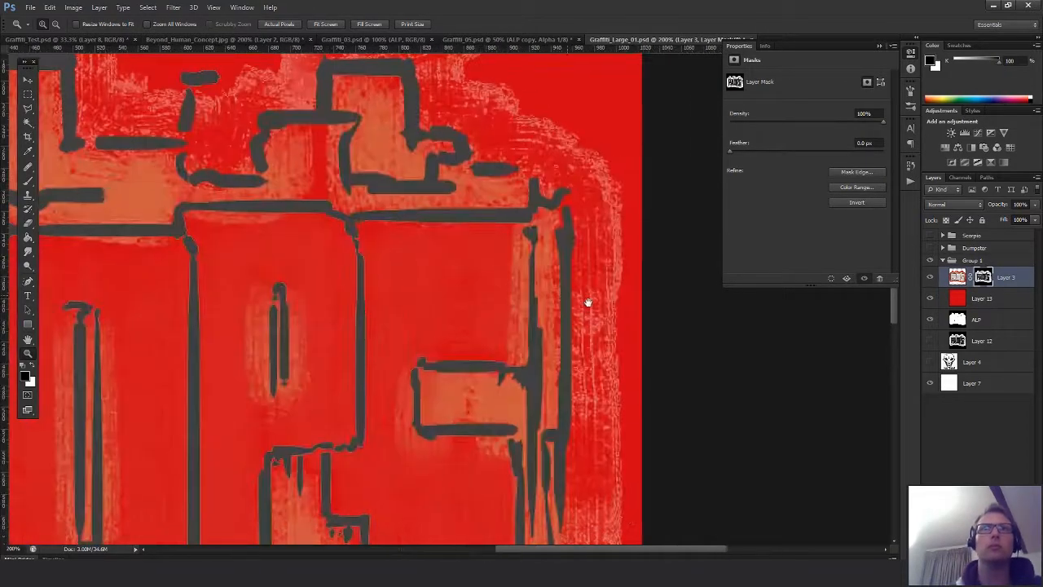
key(b)
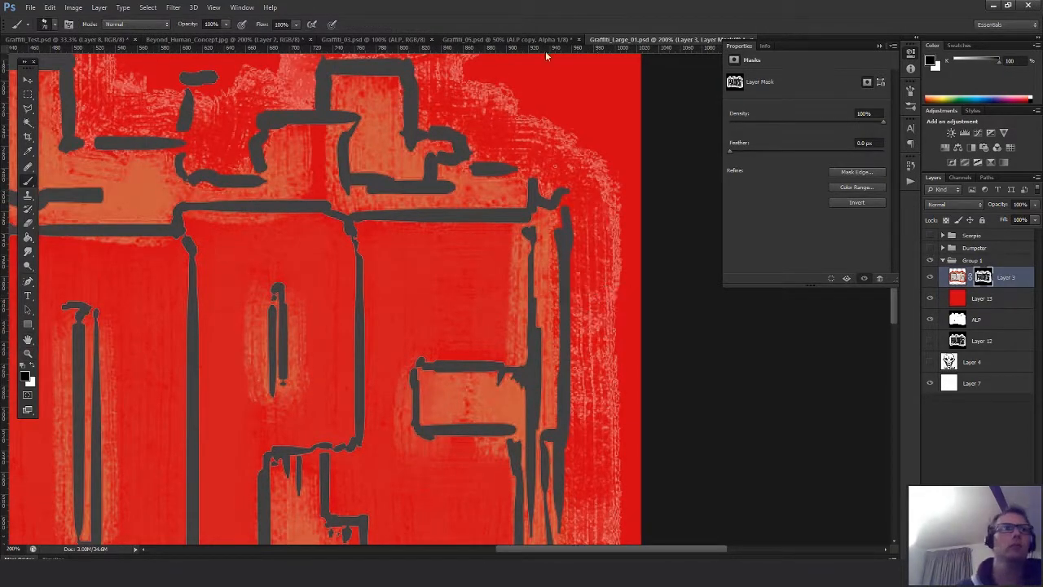
right_click(597, 300)
click(683, 133)
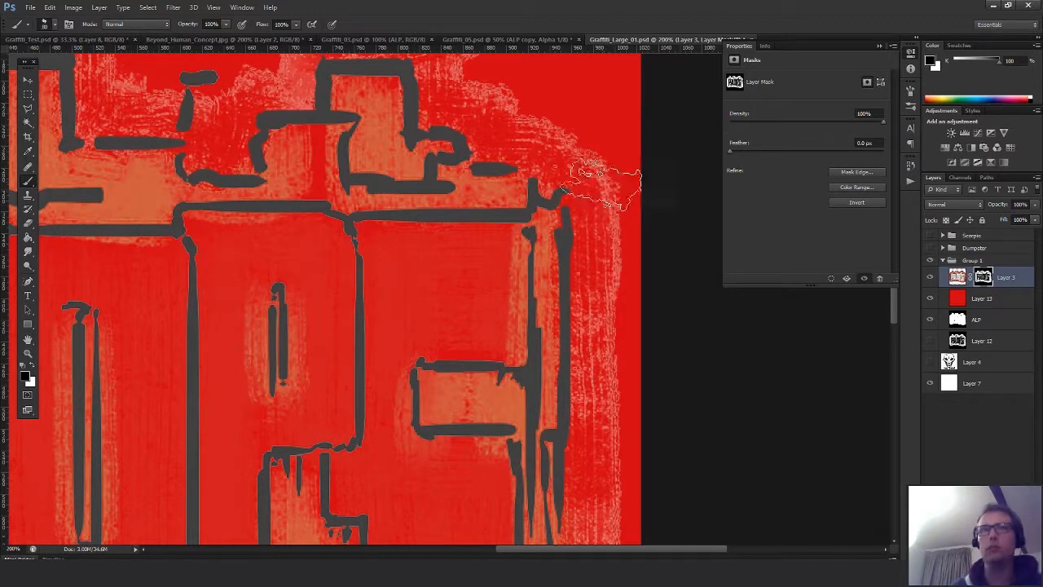
drag(604, 195, 601, 455)
drag(620, 365, 626, 139)
mouse_move(602, 263)
mouse_down()
mouse_move(610, 389)
mouse_move(622, 221)
mouse_move(578, 332)
mouse_move(600, 407)
mouse_move(540, 419)
mouse_move(505, 411)
mouse_move(552, 396)
mouse_move(323, 415)
mouse_up()
drag(437, 453, 629, 426)
mouse_move(687, 412)
mouse_down()
mouse_move(468, 400)
mouse_move(646, 380)
mouse_move(509, 370)
mouse_move(489, 342)
mouse_move(444, 342)
mouse_move(387, 363)
mouse_move(437, 393)
mouse_move(489, 391)
mouse_up()
drag(309, 400, 643, 410)
mouse_move(590, 338)
mouse_down()
mouse_move(648, 330)
mouse_move(660, 359)
mouse_move(521, 342)
mouse_move(375, 346)
mouse_move(514, 363)
mouse_up()
drag(347, 392, 612, 390)
mouse_move(598, 347)
mouse_down()
mouse_move(573, 325)
mouse_move(627, 323)
mouse_move(517, 379)
mouse_move(530, 392)
mouse_move(500, 372)
mouse_move(495, 338)
mouse_move(419, 331)
mouse_move(414, 372)
mouse_move(449, 366)
mouse_move(352, 367)
mouse_move(346, 203)
mouse_up()
Mask out the light outer outline along the left side and upper-left corner of the PROPS graffiti on Layer 3
scroll(342, 242, up, 3)
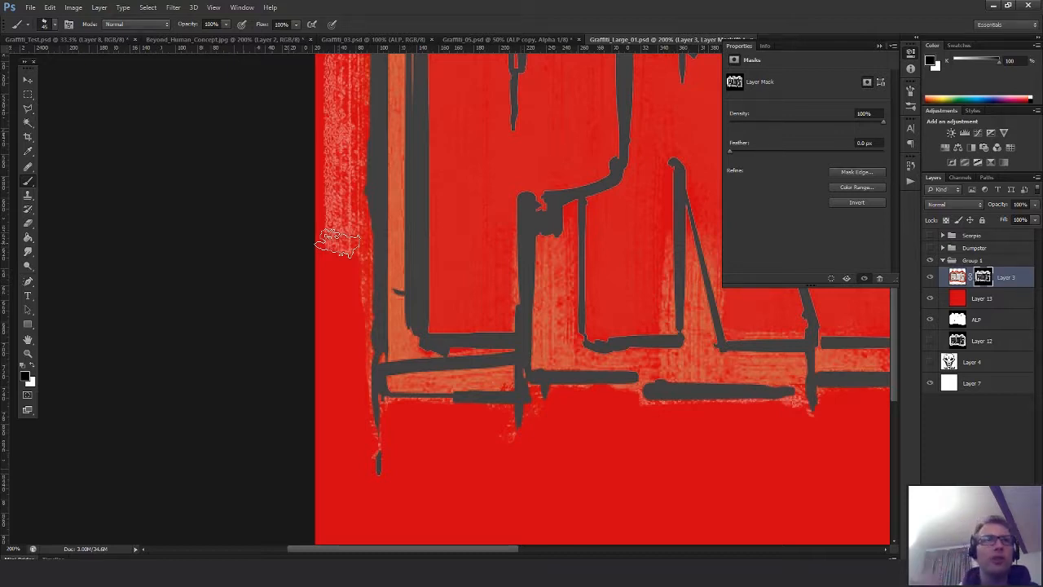
drag(318, 196, 334, 298)
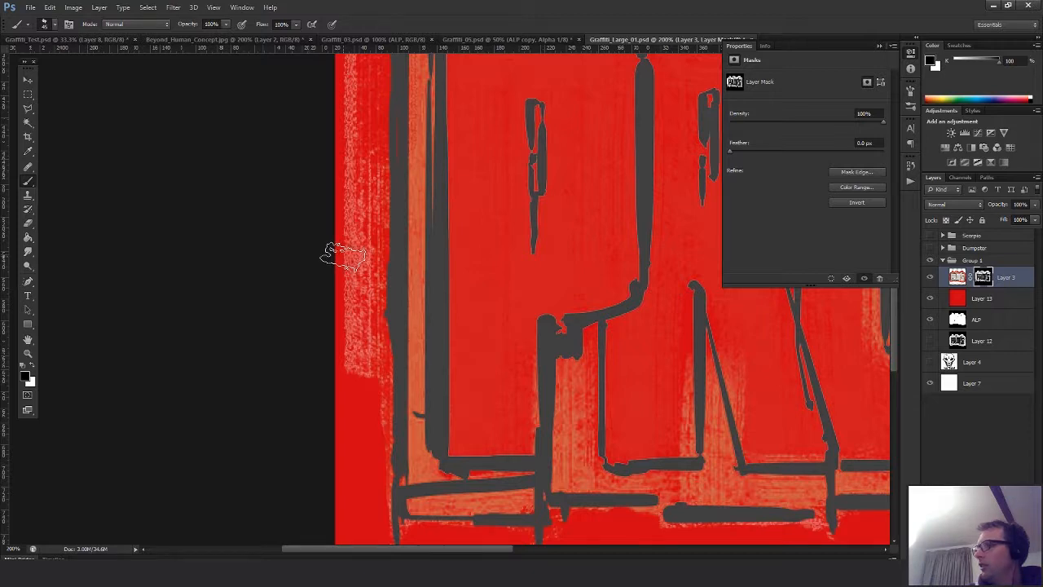
mouse_move(327, 312)
mouse_down()
mouse_move(313, 280)
mouse_move(335, 350)
mouse_up()
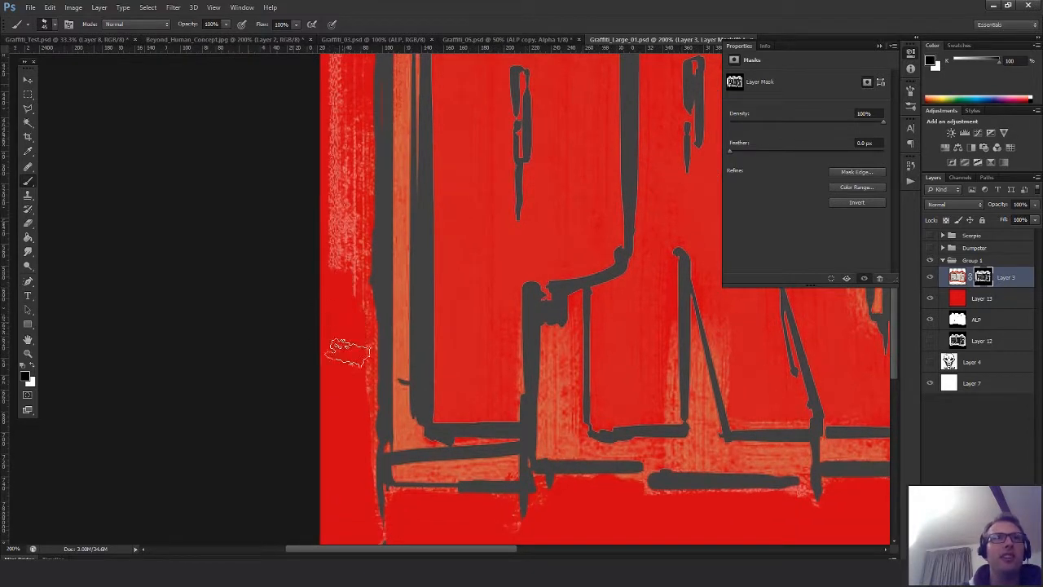
mouse_move(447, 221)
mouse_down()
mouse_move(442, 400)
mouse_move(440, 383)
mouse_up()
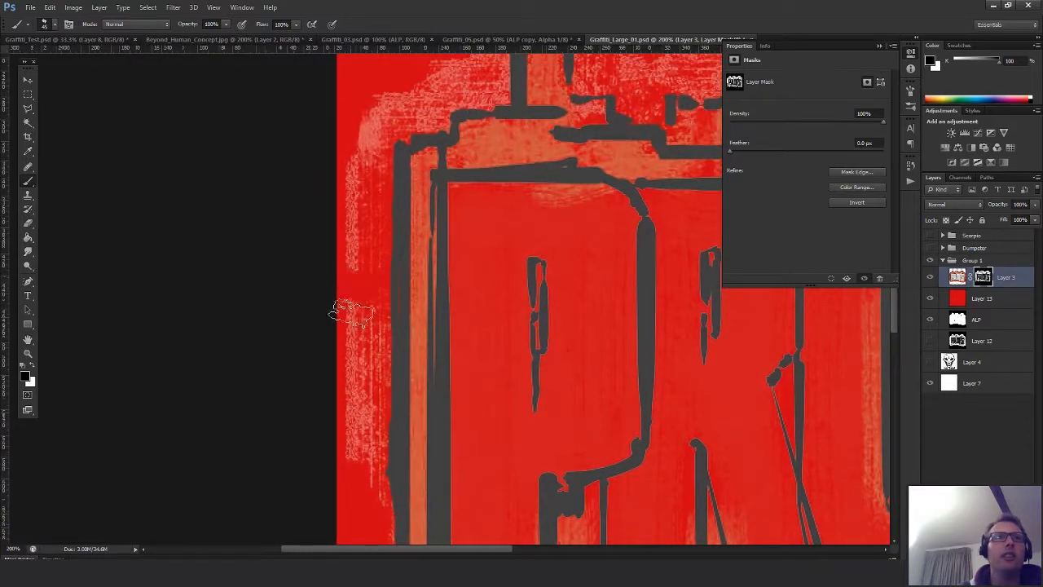
drag(352, 314, 360, 450)
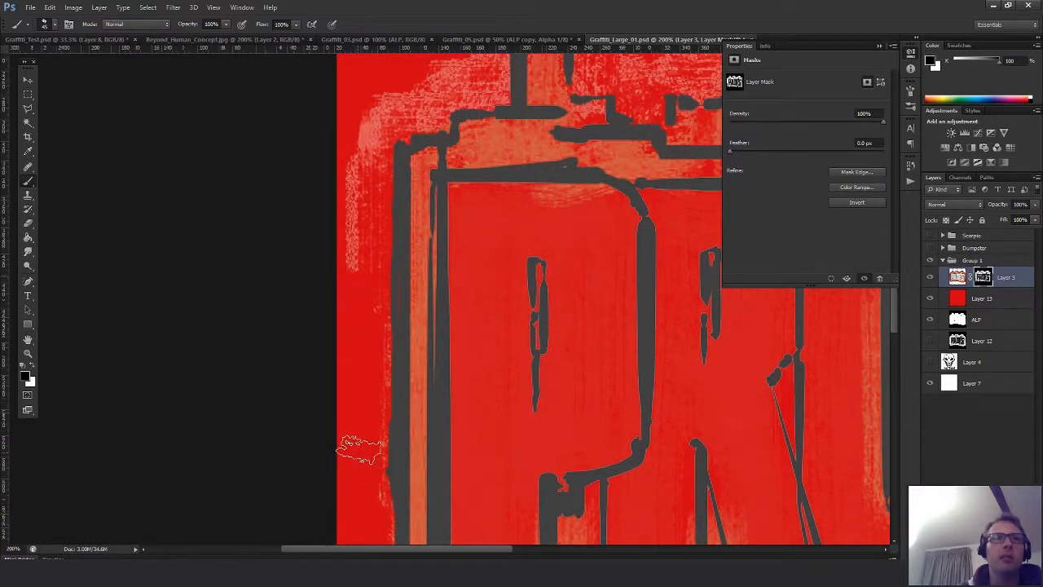
mouse_move(364, 323)
mouse_down()
mouse_move(367, 135)
mouse_move(386, 121)
mouse_up()
drag(426, 151, 341, 301)
mouse_move(374, 154)
mouse_down()
mouse_move(394, 191)
mouse_move(396, 238)
mouse_move(376, 242)
mouse_move(348, 222)
mouse_move(328, 265)
mouse_move(346, 257)
mouse_move(344, 269)
mouse_up()
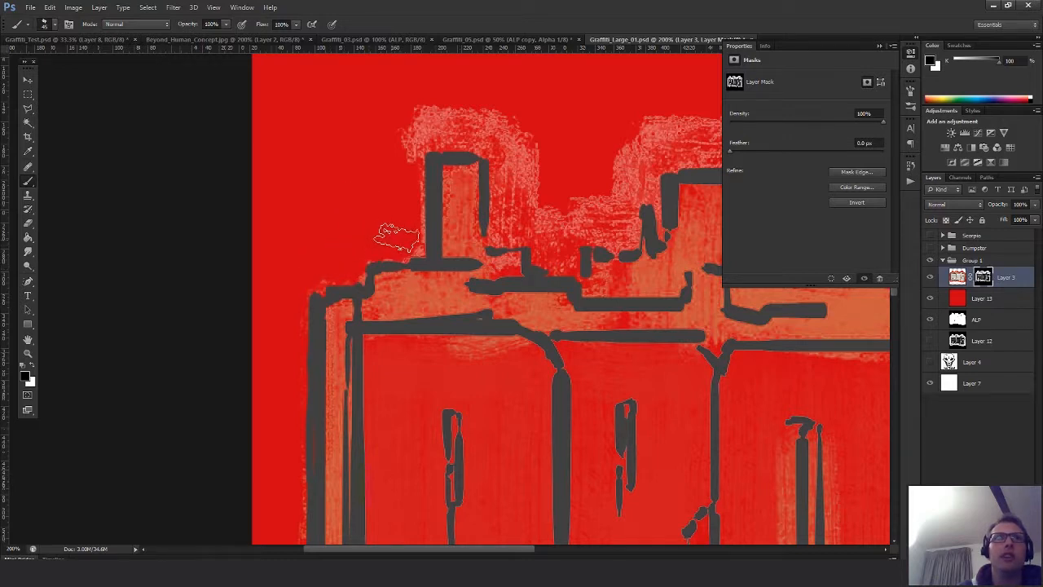
Mask out the remaining light outline around the blocky shapes along the top of the PROPS graffiti on Layer 3
drag(412, 150, 337, 222)
mouse_move(343, 198)
mouse_down()
mouse_move(323, 234)
mouse_move(368, 174)
mouse_move(380, 202)
mouse_move(444, 213)
mouse_move(407, 204)
mouse_move(436, 236)
mouse_move(438, 299)
mouse_move(473, 298)
mouse_move(480, 330)
mouse_move(501, 277)
mouse_move(497, 296)
mouse_move(541, 297)
mouse_move(534, 273)
mouse_move(559, 259)
mouse_move(557, 181)
mouse_move(567, 199)
mouse_up()
mouse_move(612, 151)
mouse_down()
mouse_move(374, 189)
mouse_move(346, 261)
mouse_move(460, 260)
mouse_move(417, 233)
mouse_move(524, 228)
mouse_move(507, 321)
mouse_move(516, 301)
mouse_move(409, 290)
mouse_up()
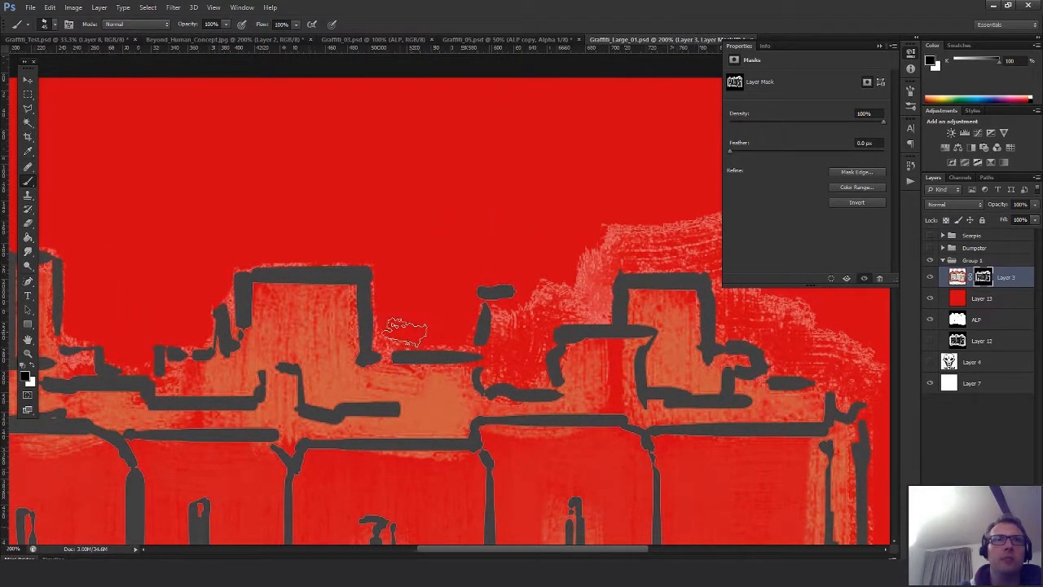
mouse_move(536, 316)
mouse_down()
mouse_move(518, 326)
mouse_move(560, 301)
mouse_move(593, 236)
mouse_move(405, 242)
mouse_move(503, 250)
mouse_move(452, 273)
mouse_move(531, 237)
mouse_move(580, 260)
mouse_move(552, 294)
mouse_move(557, 347)
mouse_move(595, 342)
mouse_move(617, 321)
mouse_move(617, 373)
mouse_move(665, 382)
mouse_move(710, 431)
mouse_move(712, 421)
mouse_up()
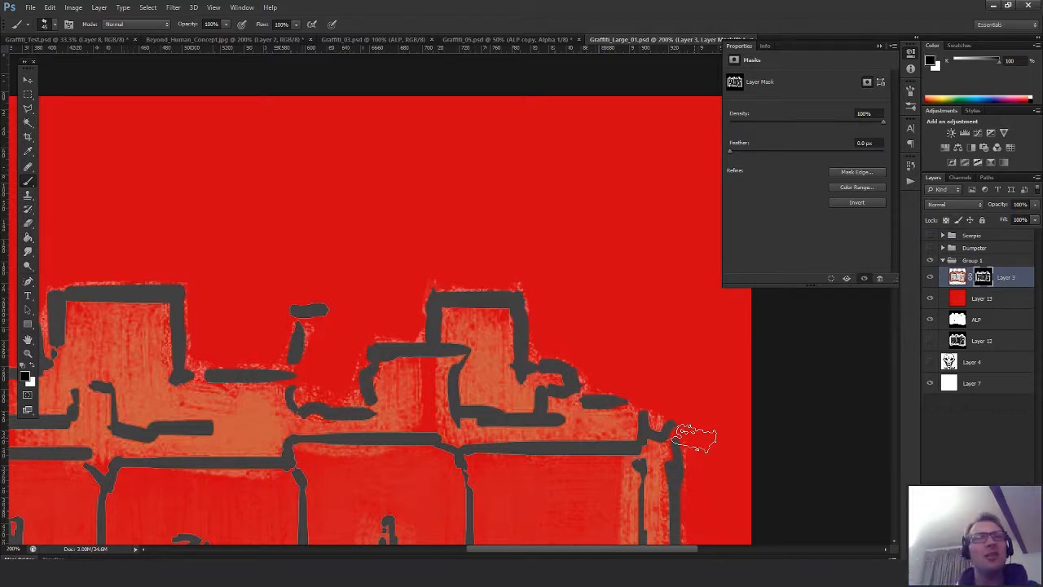
drag(430, 310, 612, 285)
key(m)
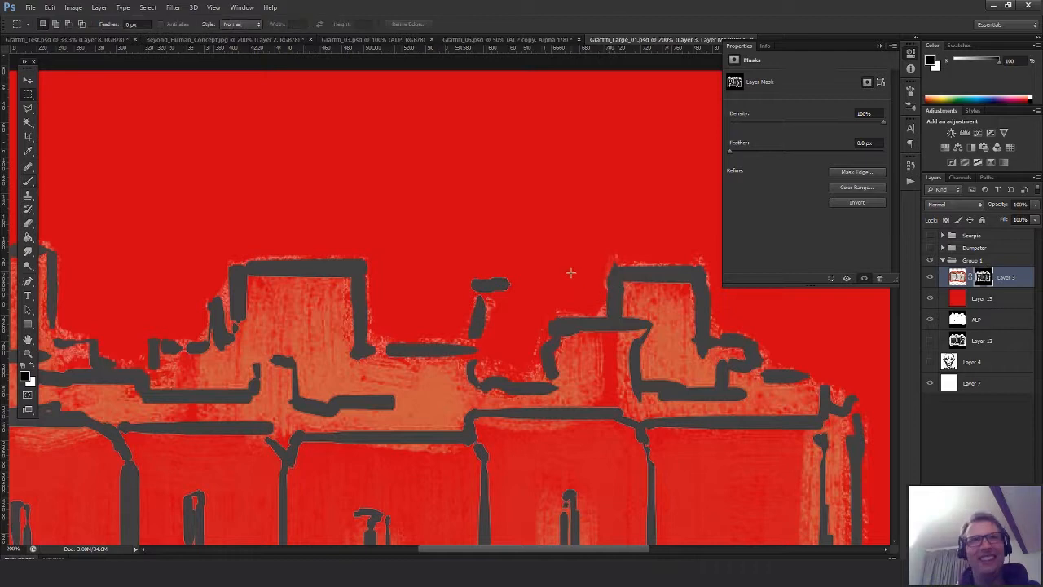
key(z)
alt+click(554, 293)
alt+click(592, 387)
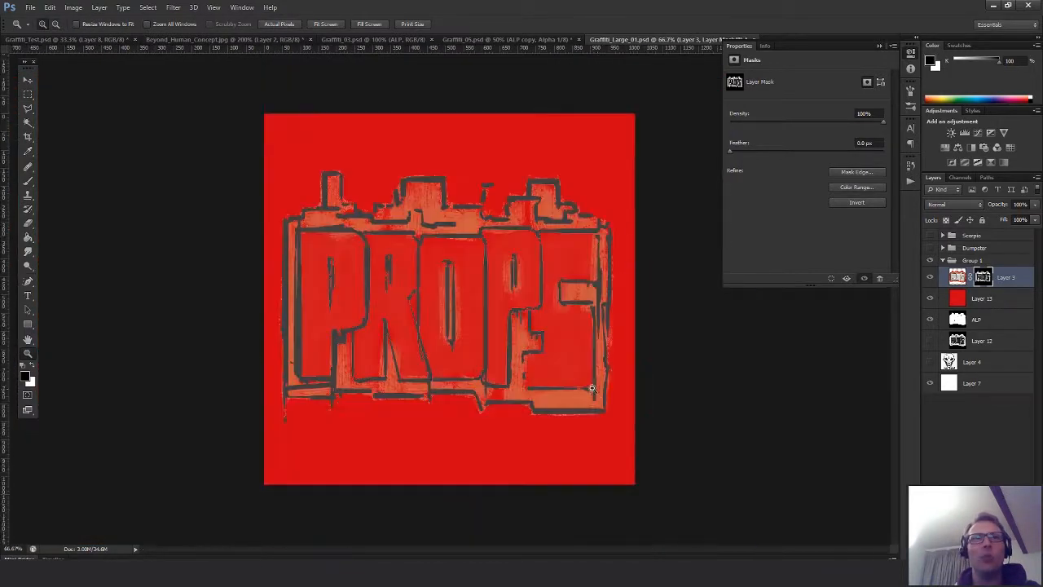
key(m)
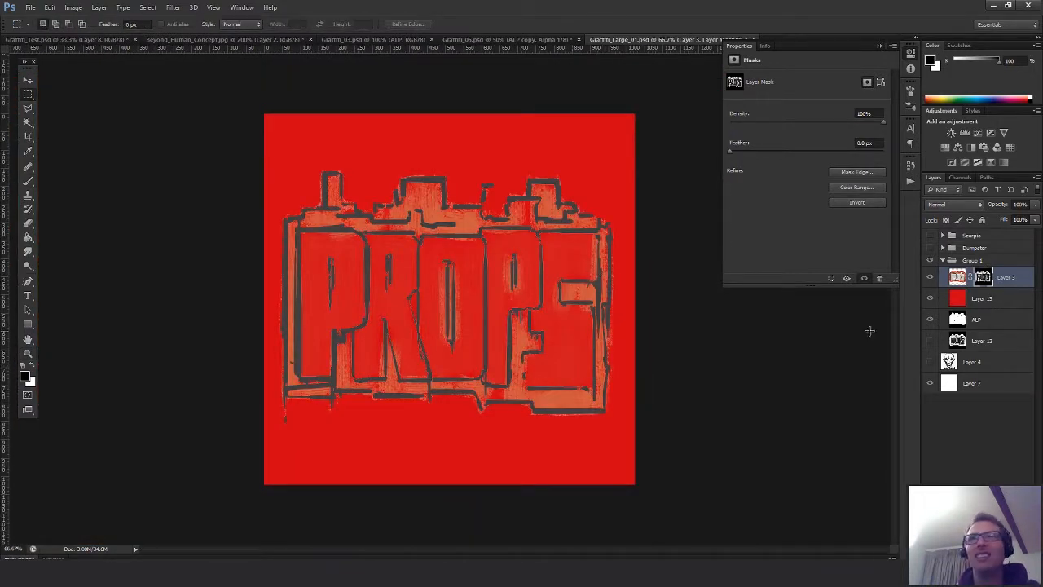
Copy the whole ALP layer into the Alpha 1 channel, deselect, and return to the RGB composite and the layer list
click(977, 318)
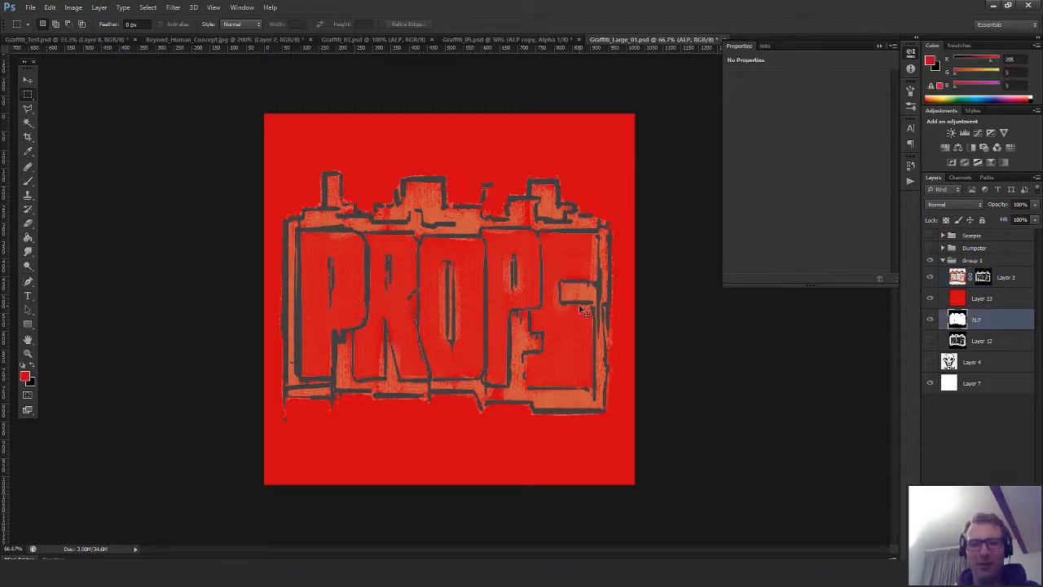
key(ctrl+a)
click(961, 178)
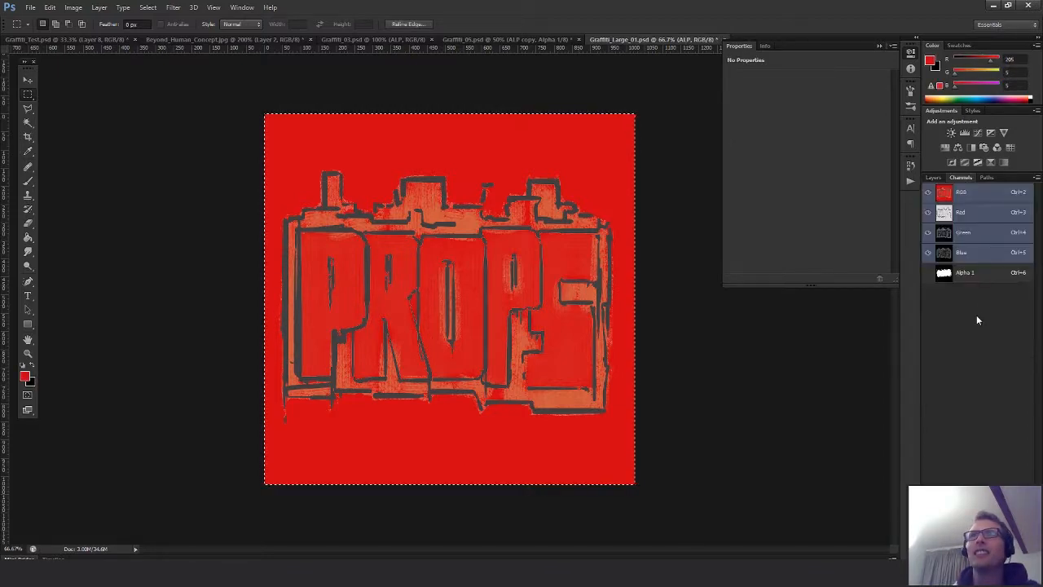
click(965, 272)
key(ctrl+v)
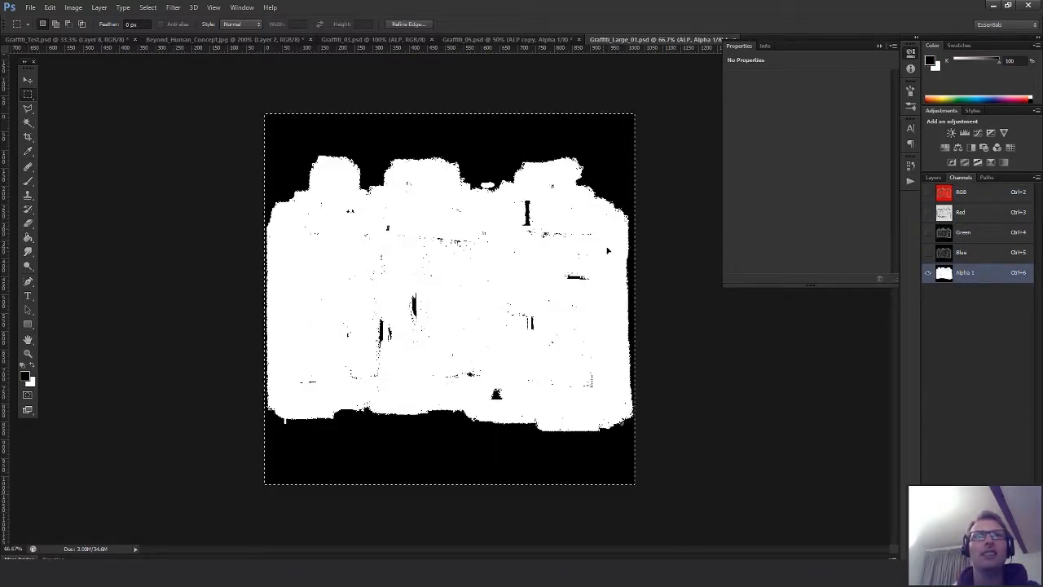
click(933, 177)
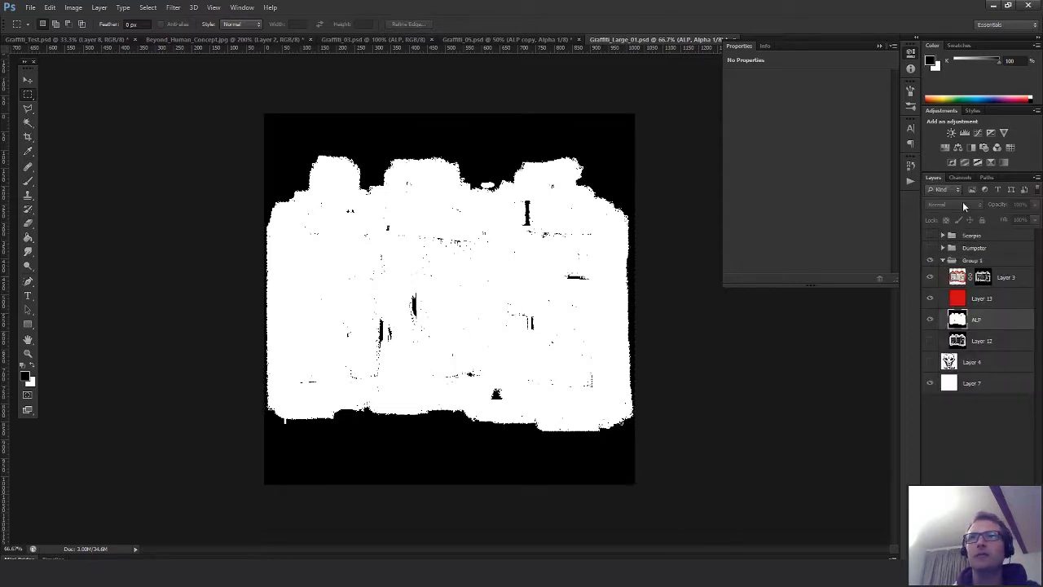
click(961, 178)
click(966, 193)
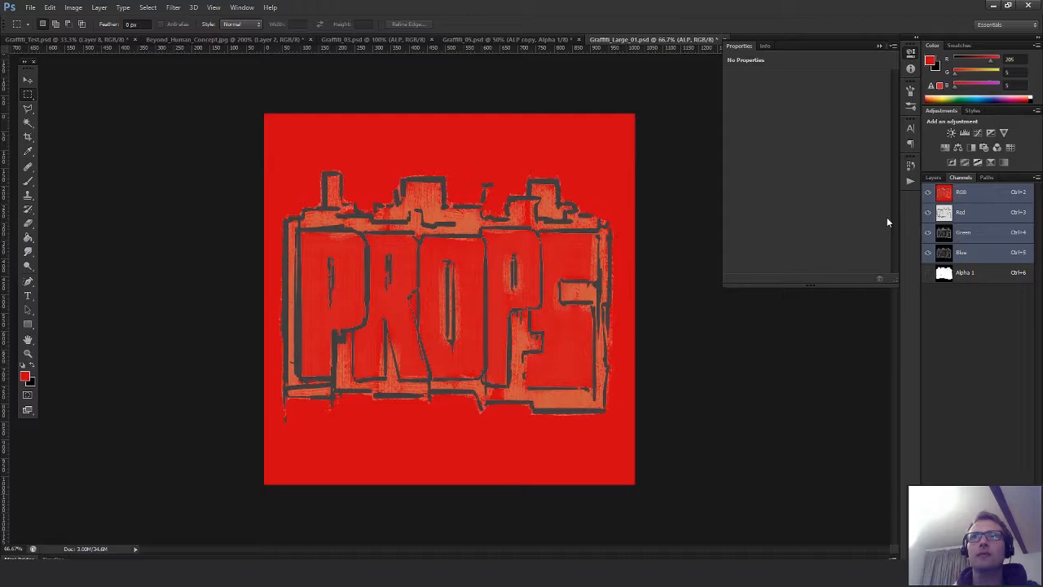
click(933, 178)
Save a Targa copy with alpha channels in the Exports folder as T_Graffiti_Props_BaseColor
key(ctrl+shift+s)
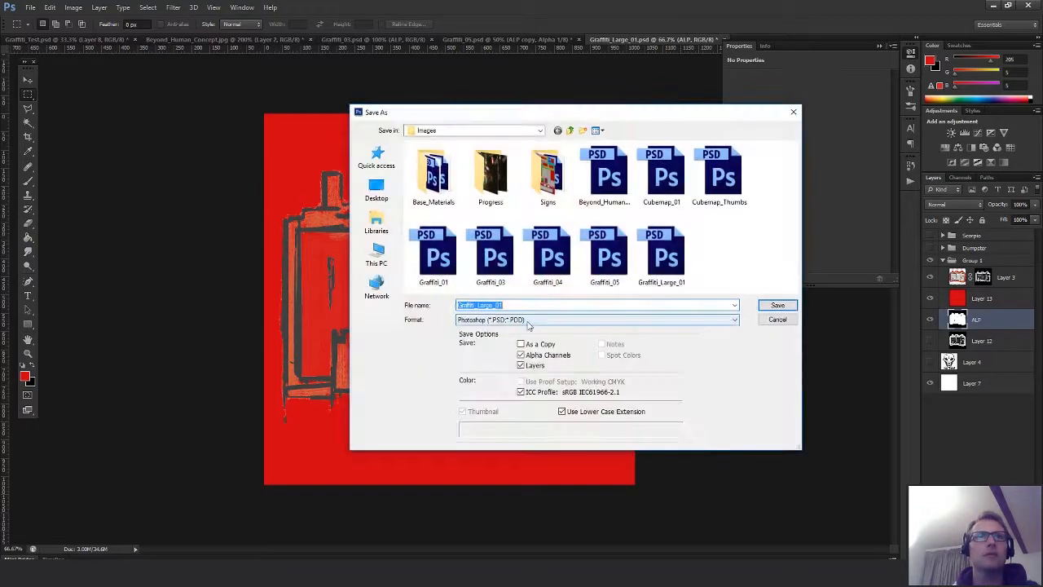
click(522, 319)
click(495, 484)
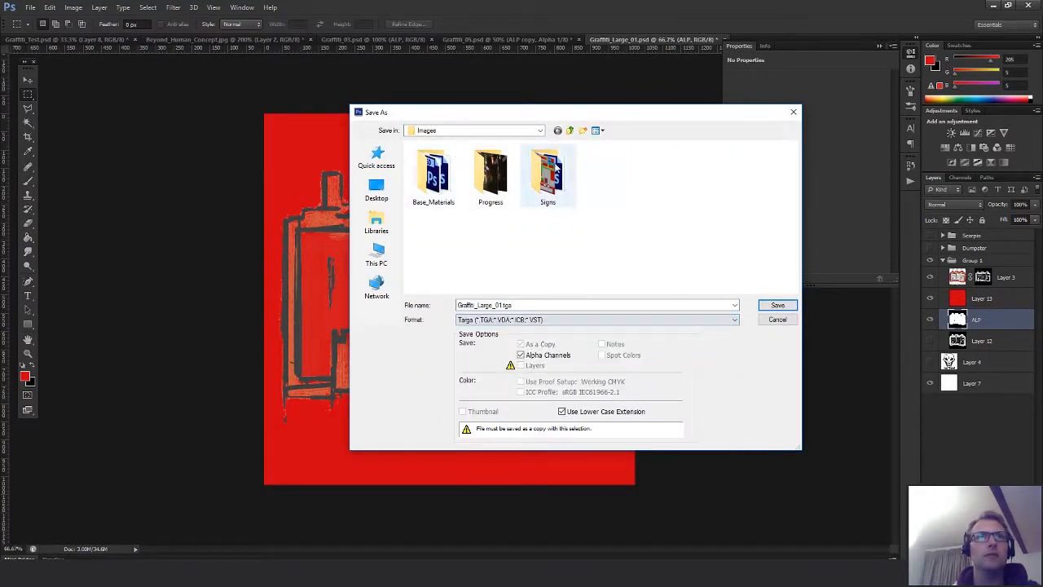
click(569, 130)
double_click(442, 158)
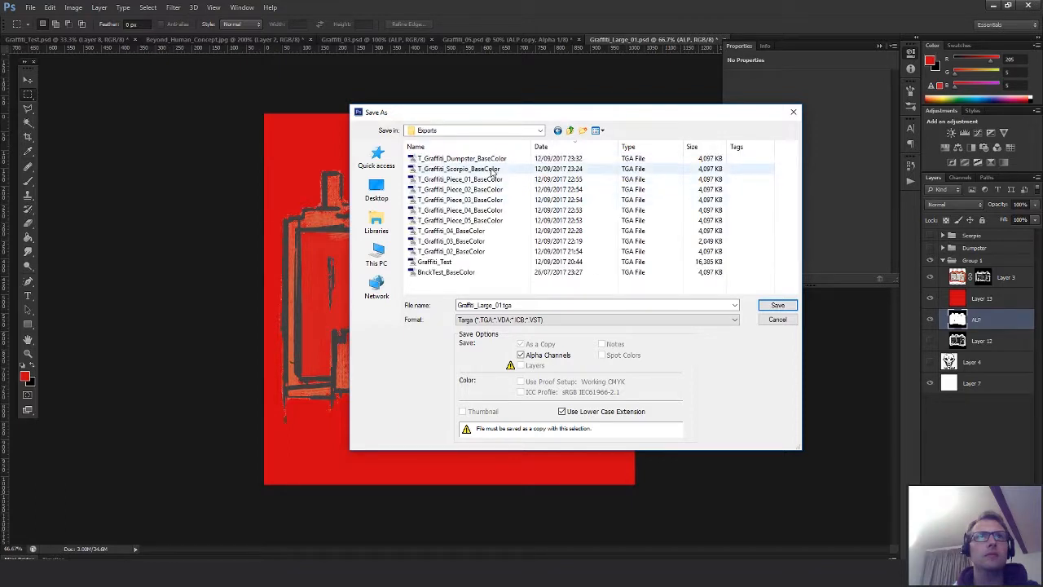
click(493, 160)
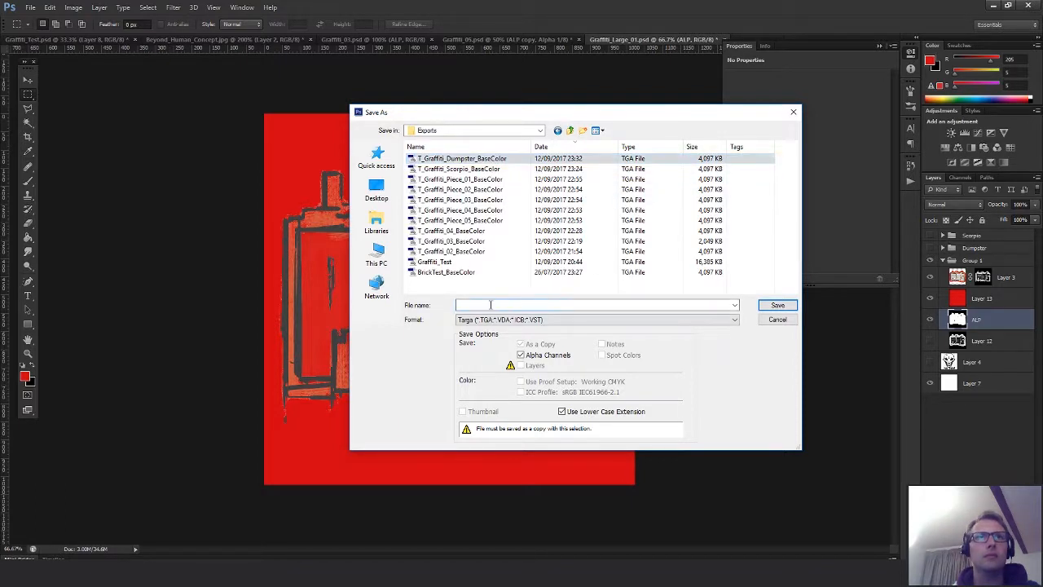
drag(486, 305, 509, 306)
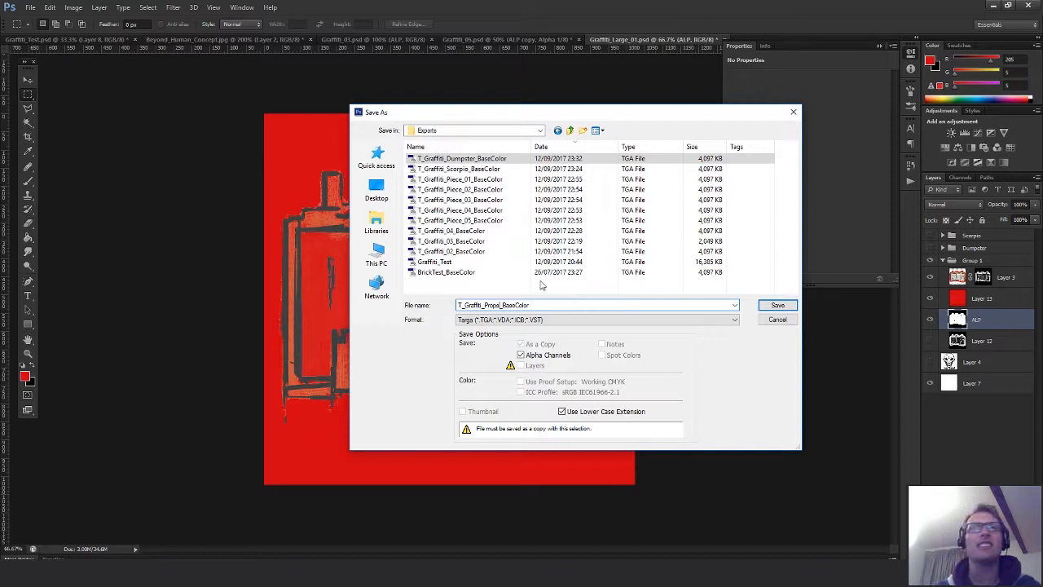
click(778, 305)
click(550, 189)
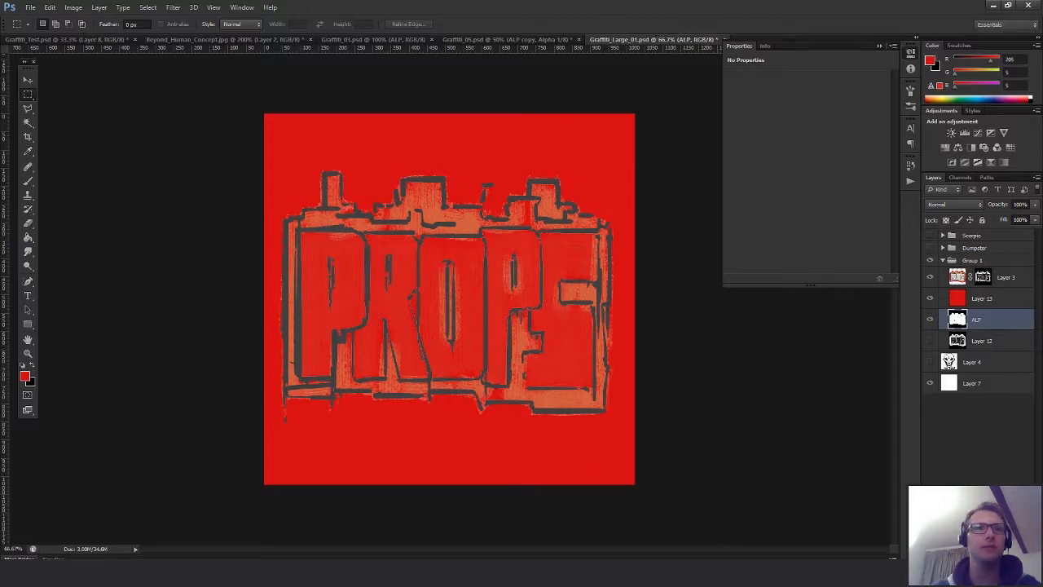
click(493, 574)
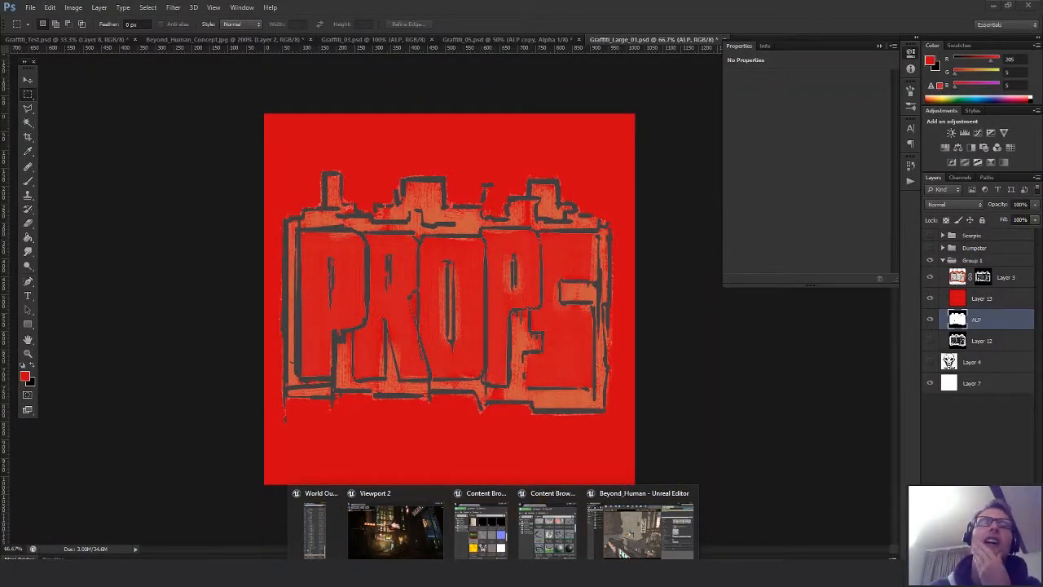
click(967, 180)
click(934, 177)
key(shift+ctrl+s)
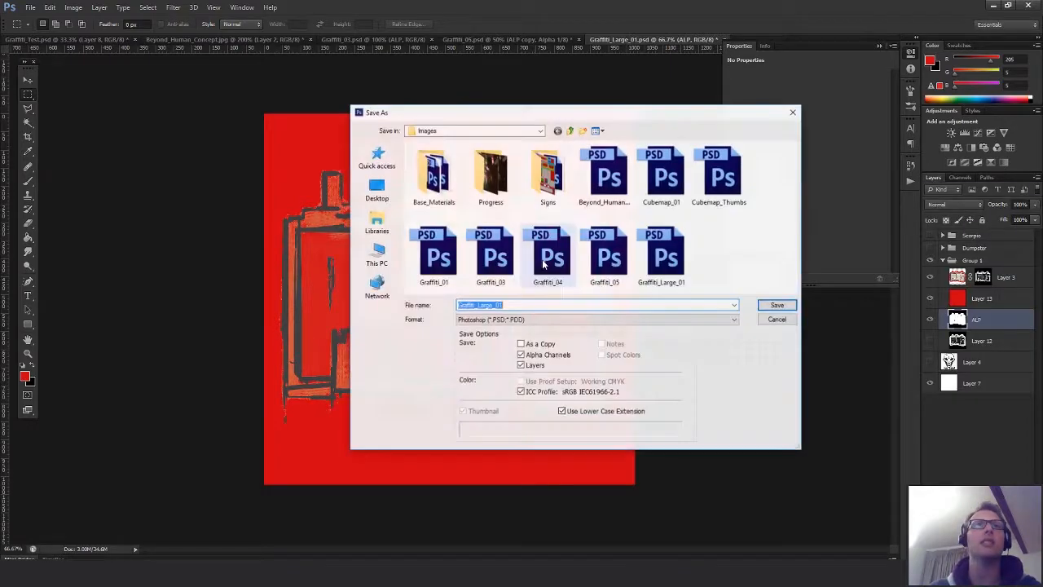
click(544, 319)
click(498, 487)
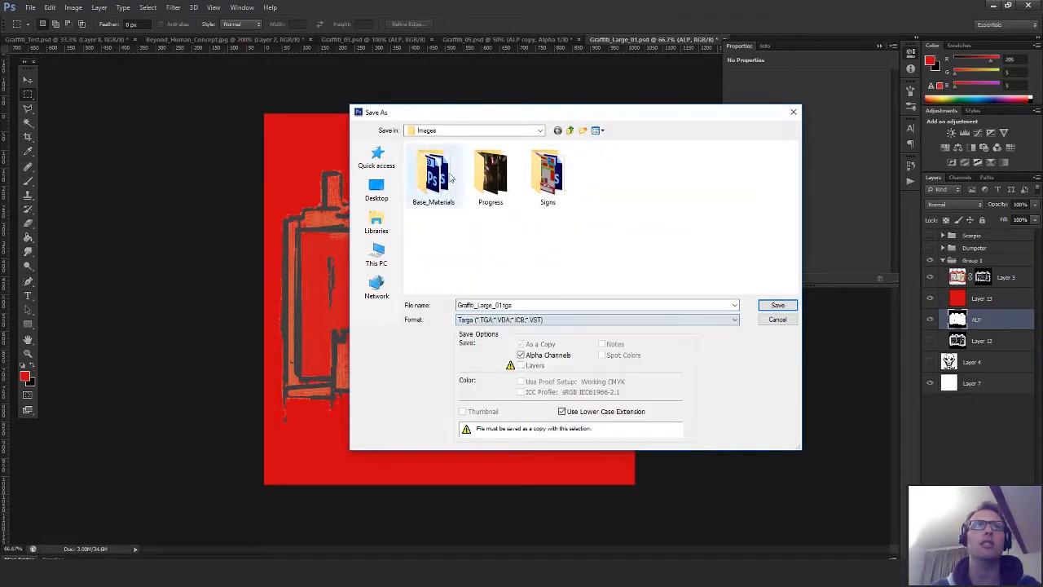
click(570, 131)
double_click(457, 154)
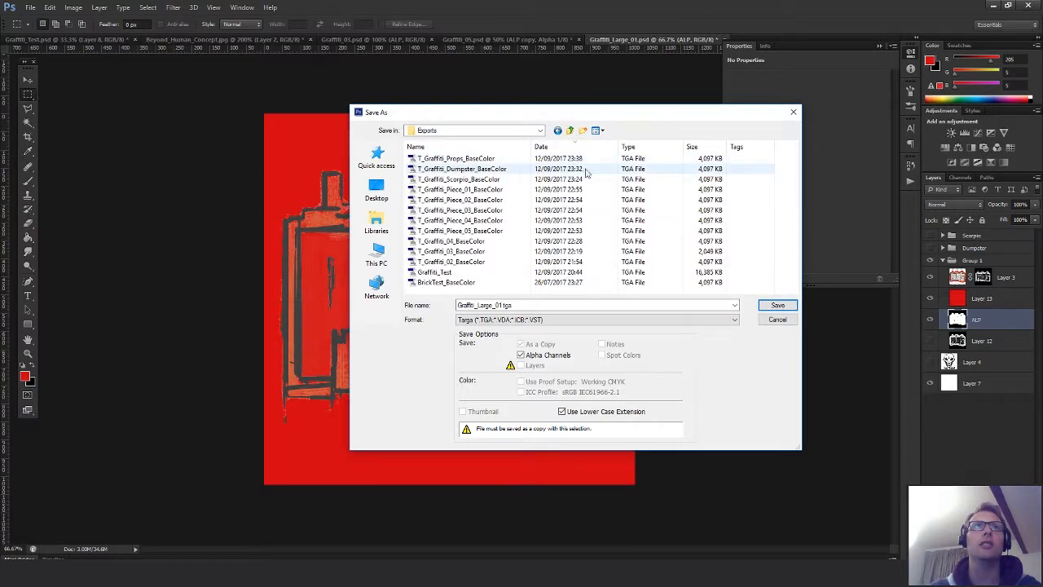
click(778, 320)
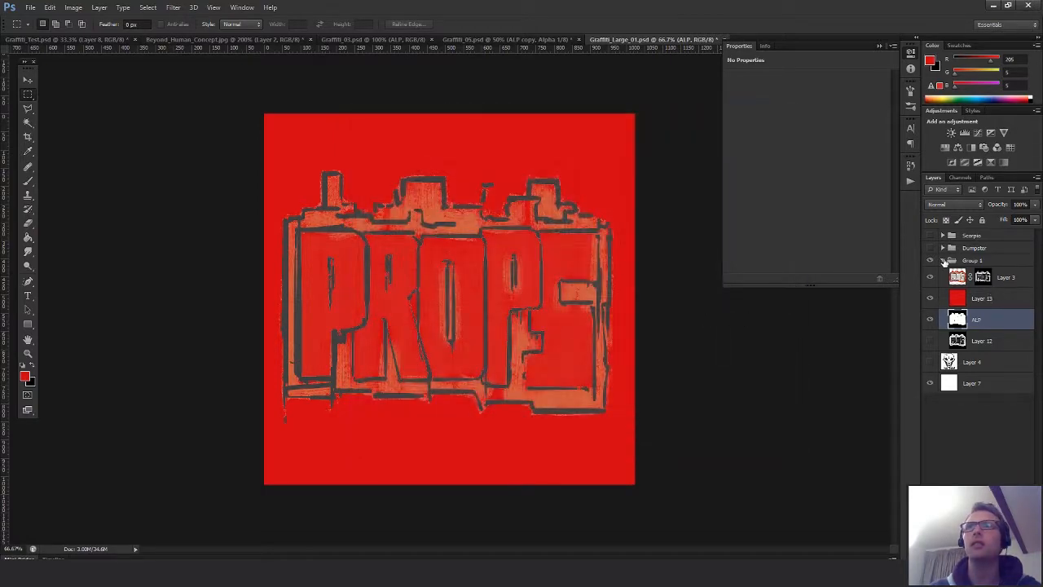
Collapse Group 1, rename it Props and hide it
click(942, 260)
double_click(972, 260)
text(Prop)
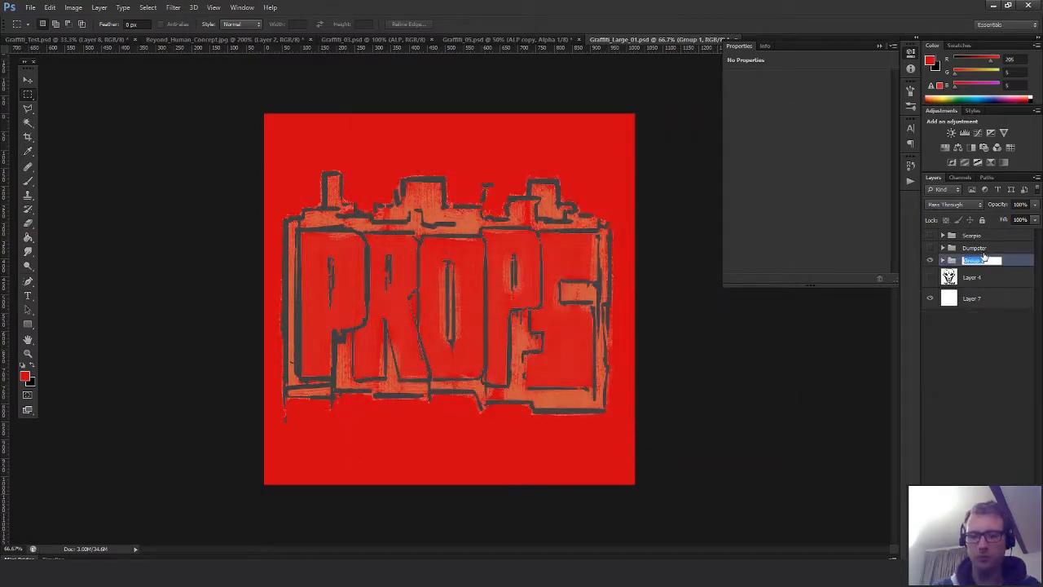
text(s)
key(Return)
click(930, 260)
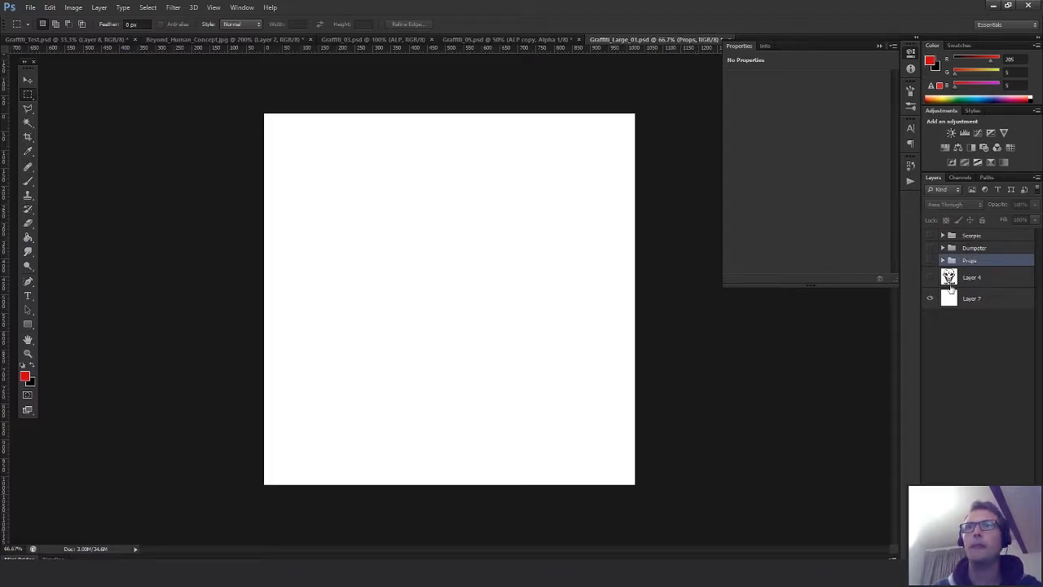
Show Layer 4, select its light areas with Color Range at fuzziness 200, and turn the selection into a layer mask
click(950, 282)
click(930, 277)
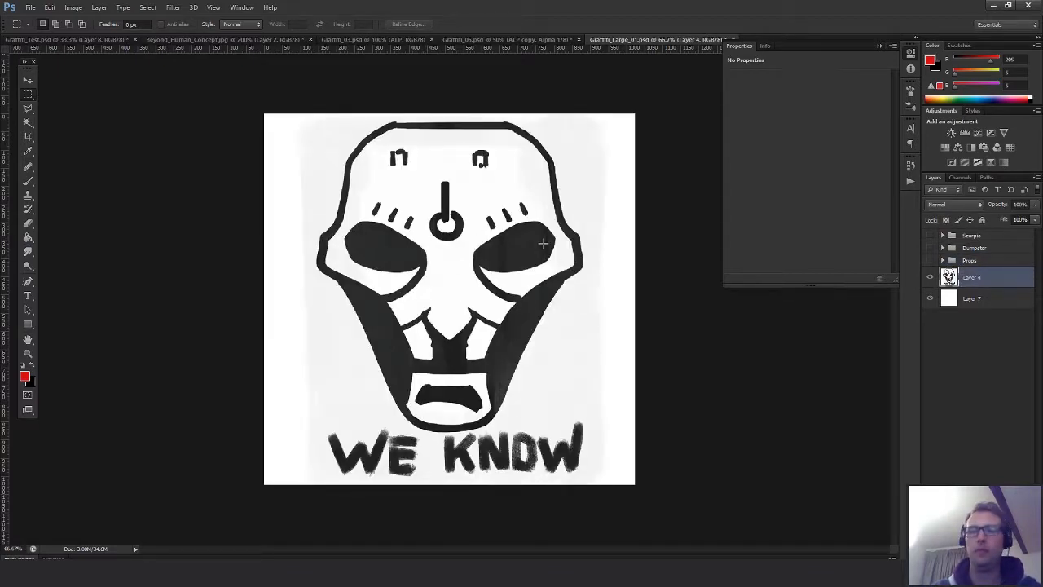
click(122, 9)
mouse_move(148, 9)
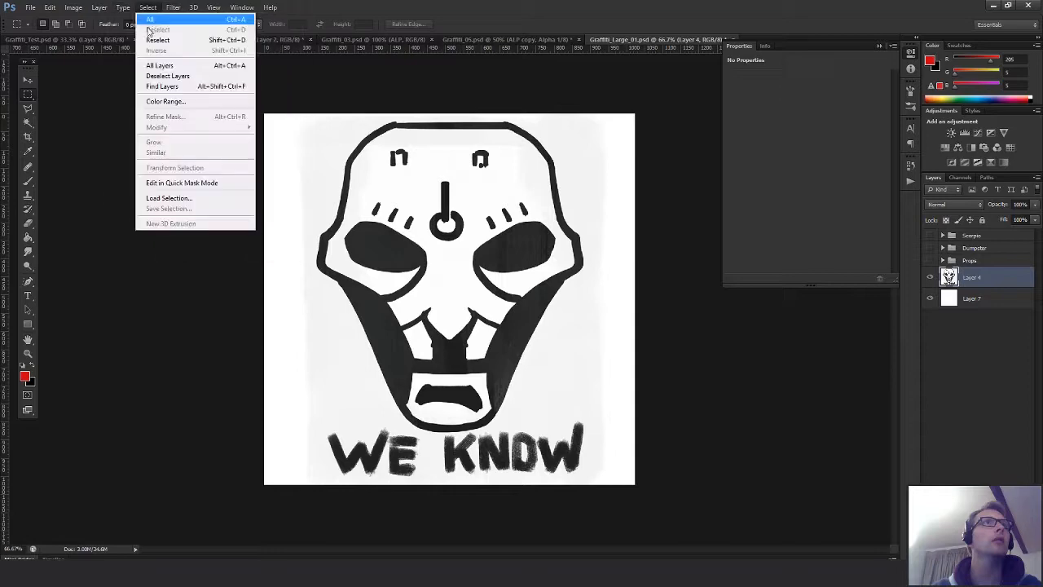
click(166, 102)
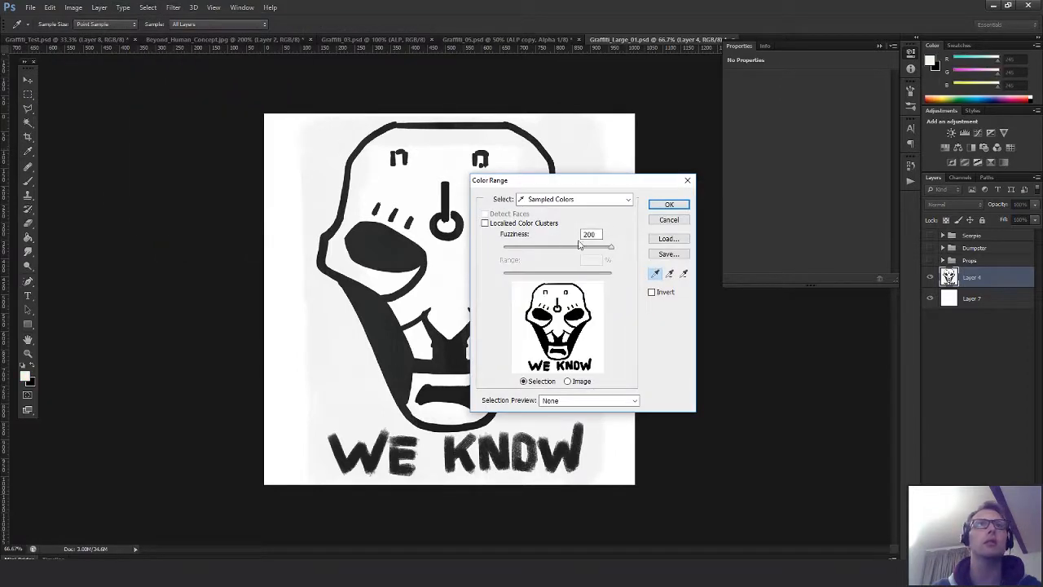
drag(581, 246, 614, 247)
click(679, 205)
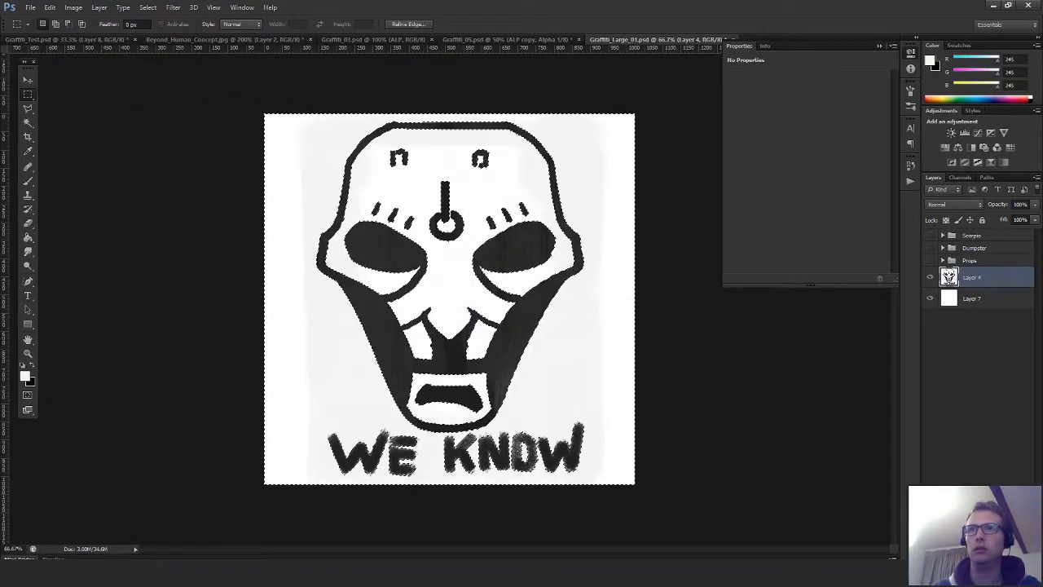
click(968, 550)
Add two new layers above Layer 4, filling the lower one with black and the upper one with near-white
key(ctrl+shift+alt+n)
key(ctrl+shift+alt+n)
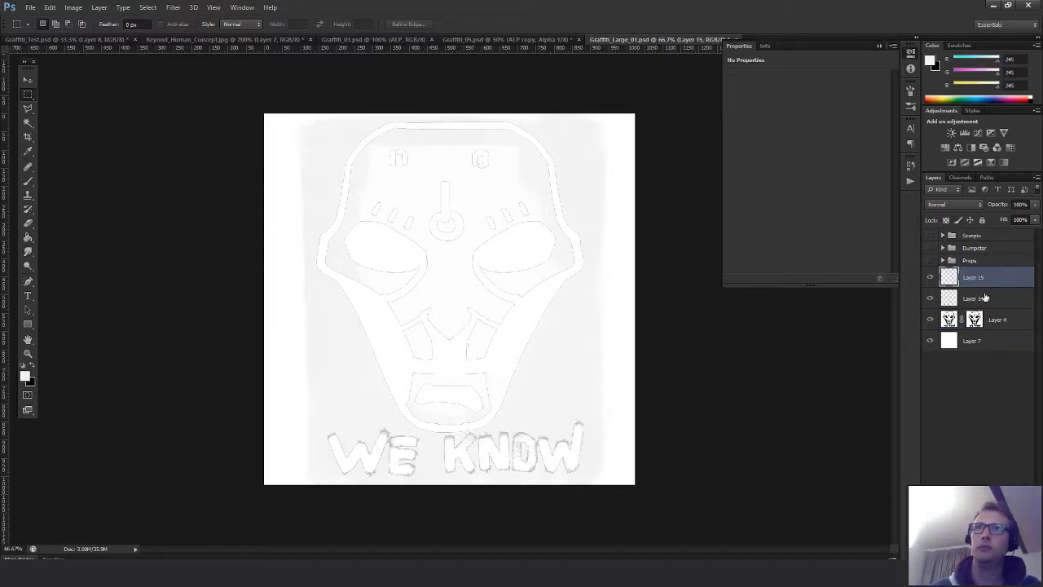
click(987, 299)
key(d)
key(g)
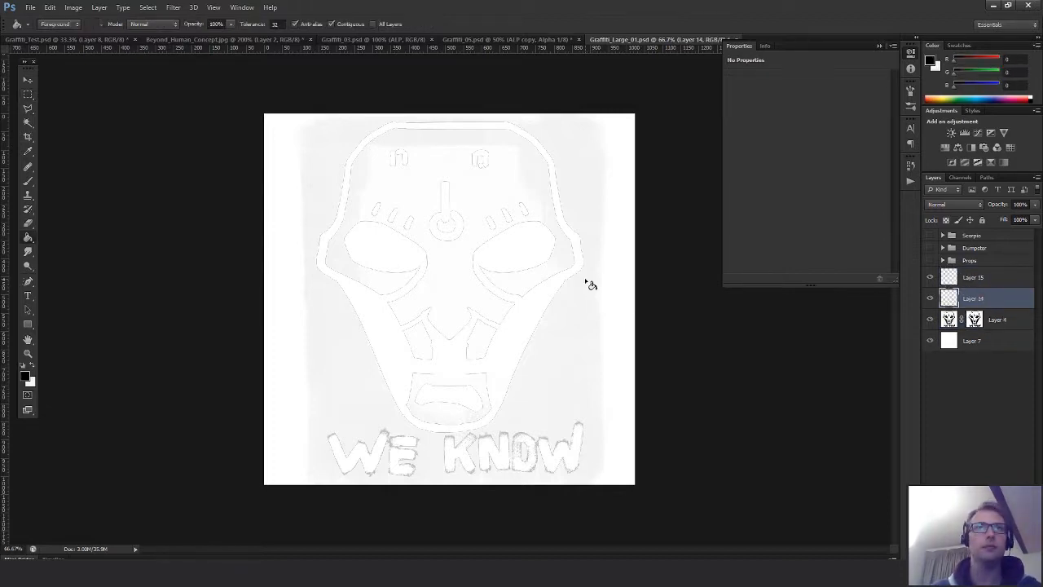
click(592, 285)
click(972, 278)
key(x)
click(594, 279)
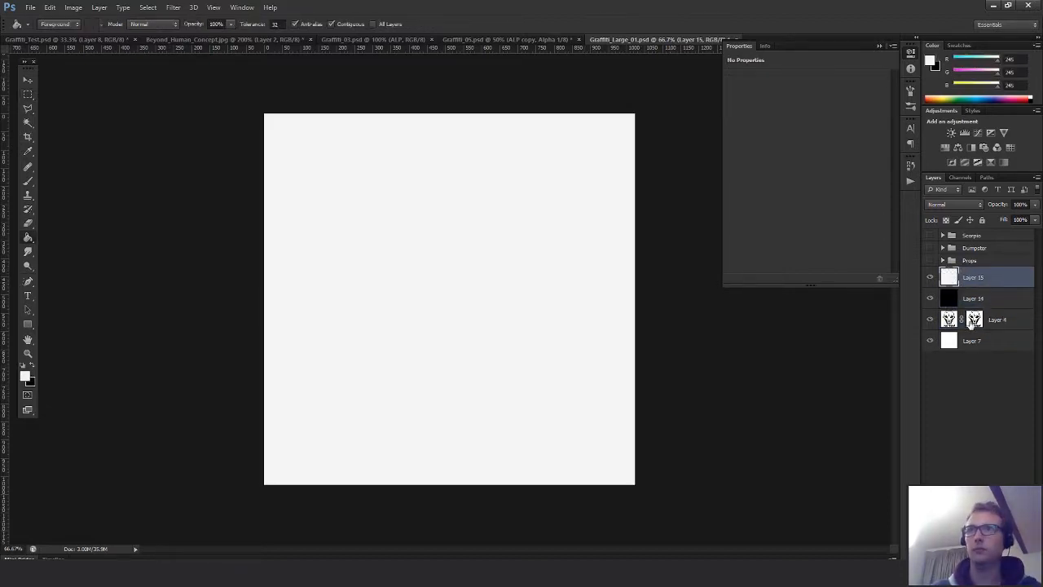
Copy Layer 4's mask onto the near-white layer, merge it with the black layer, and invert the merged result
drag(975, 319, 976, 279)
shift+click(994, 300)
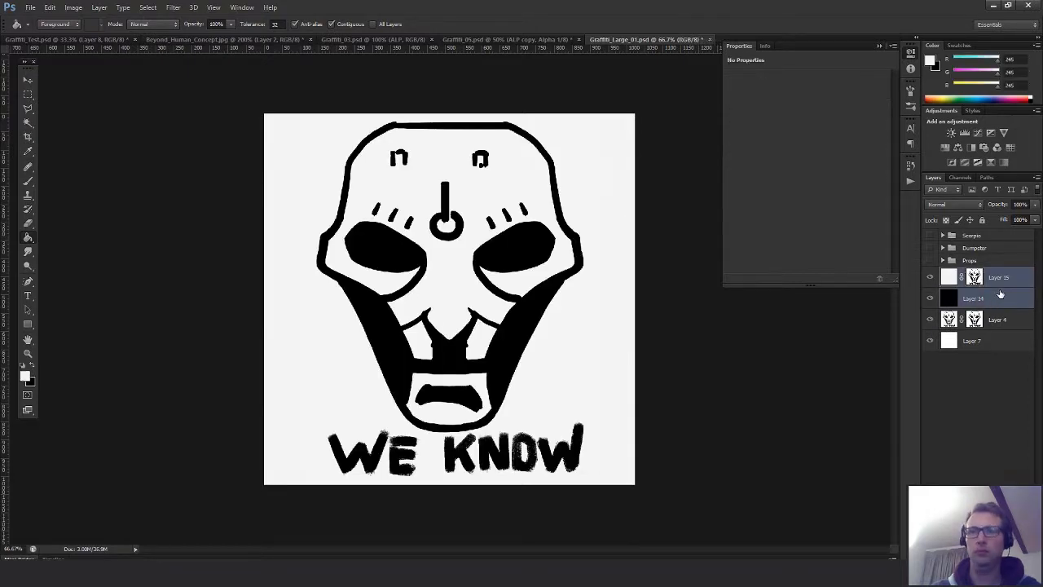
key(ctrl+e)
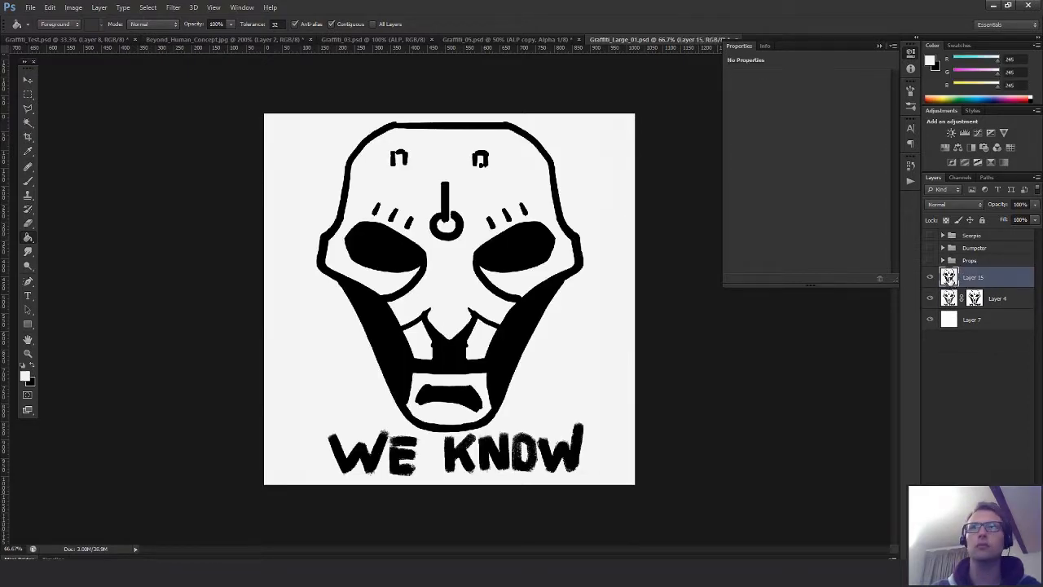
key(ctrl+i)
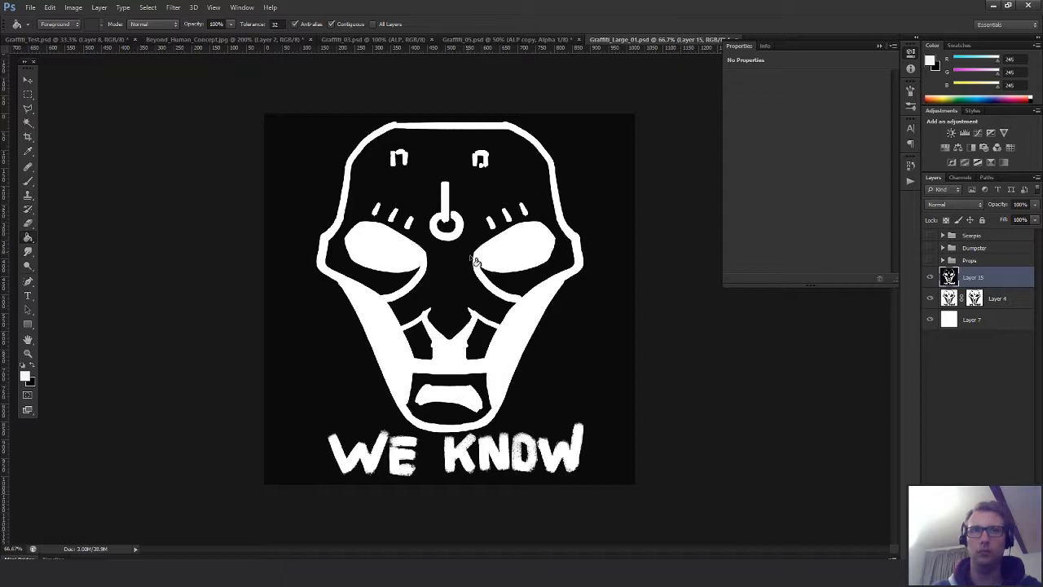
key(m)
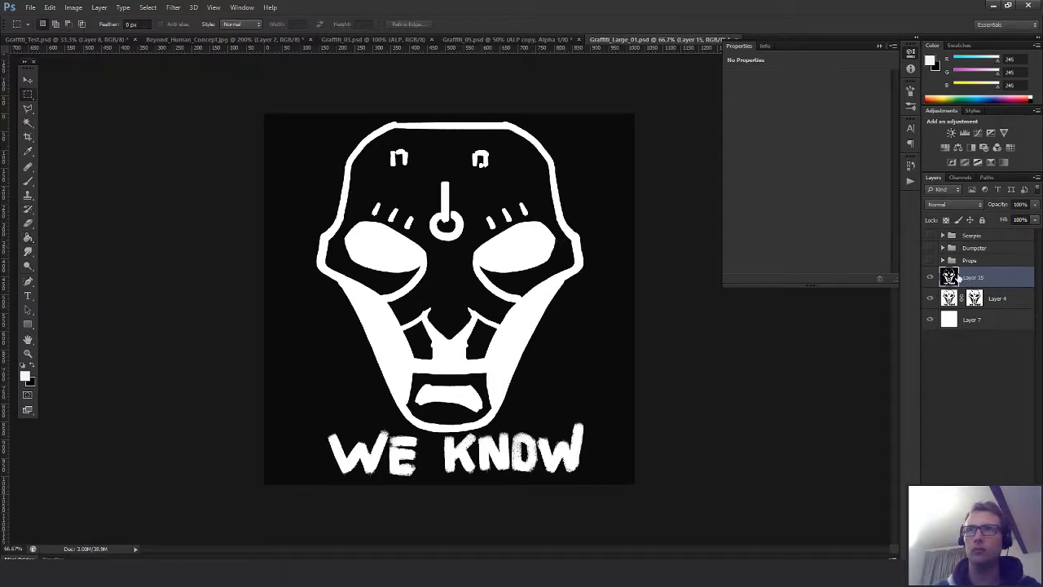
Move Layer 4 above Layer 15, hide Layer 15, and invert Layer 4's mask so it keeps the dark face lines
drag(948, 298, 950, 277)
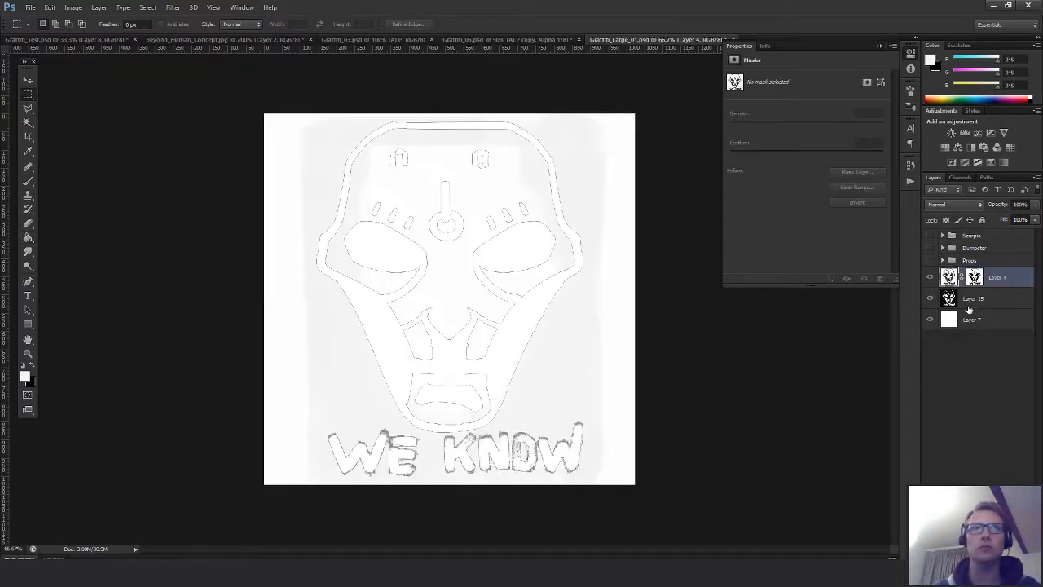
click(930, 299)
click(974, 299)
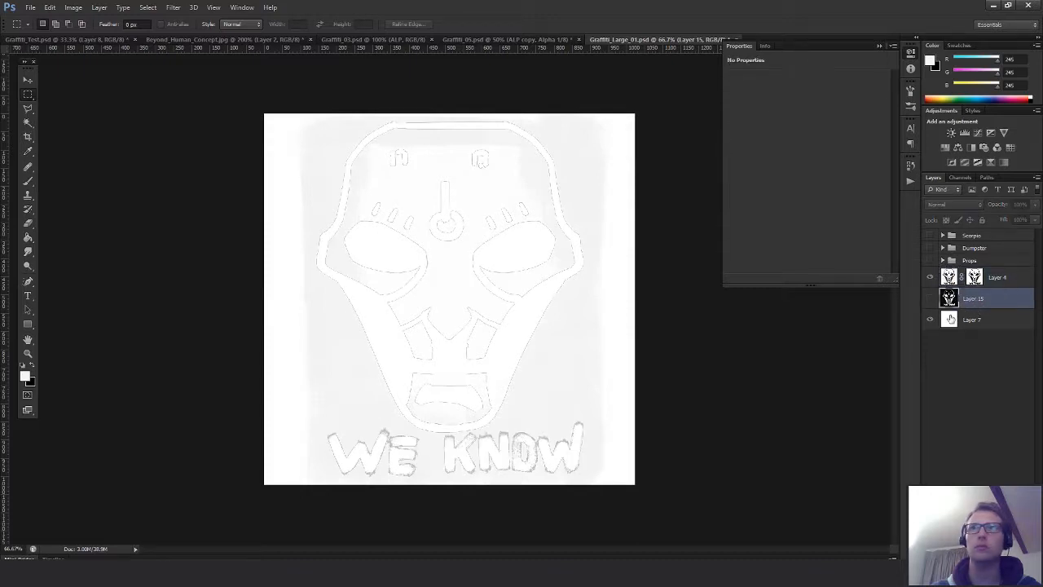
click(975, 279)
key(ctrl+i)
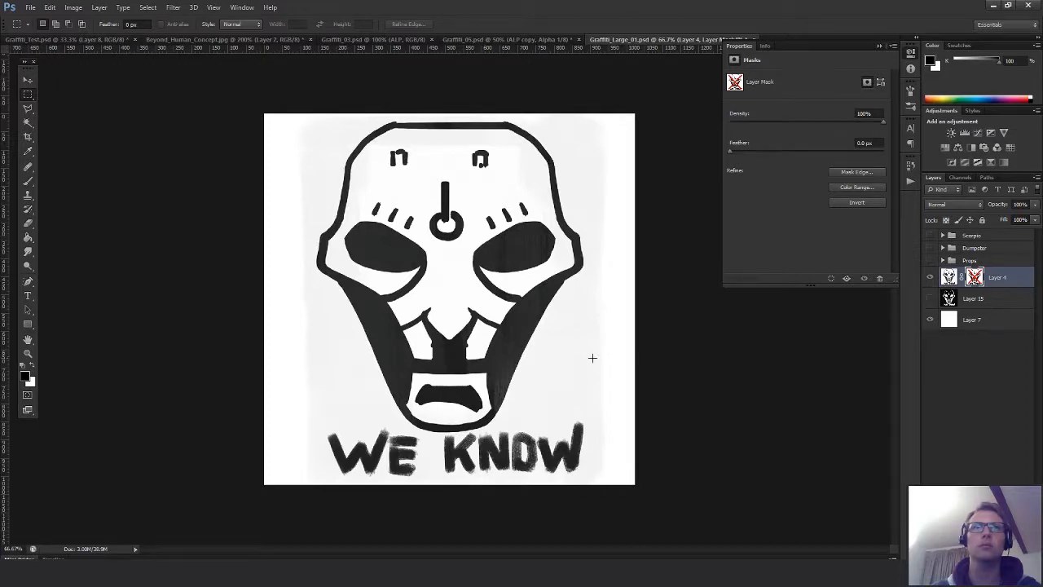
Fill a new layer above Layer 7 with the light colour sampled beside the face, and delete Layer 7
key(i)
click(561, 331)
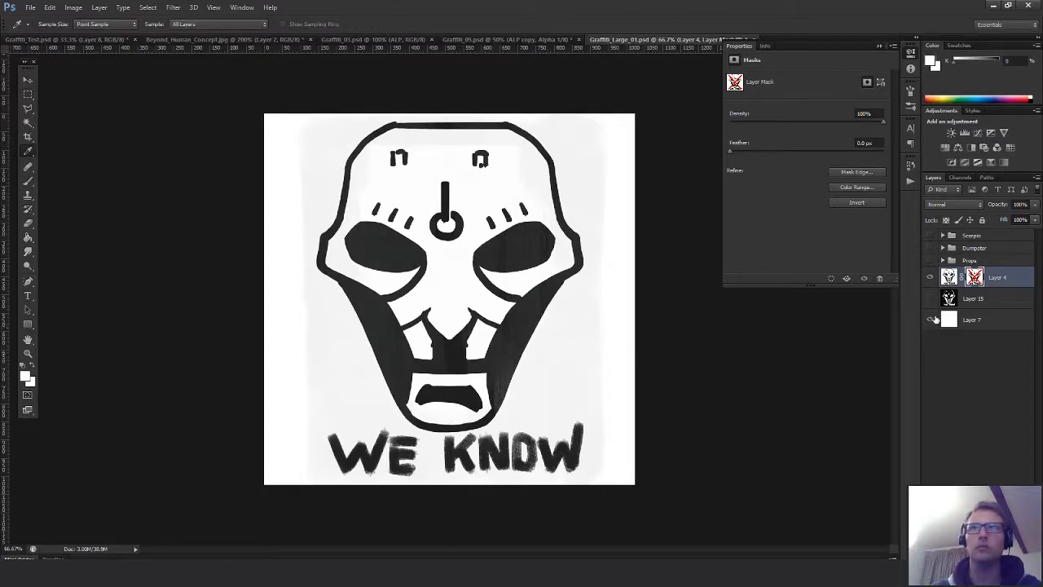
click(950, 321)
key(ctrl+shift+alt+n)
key(g)
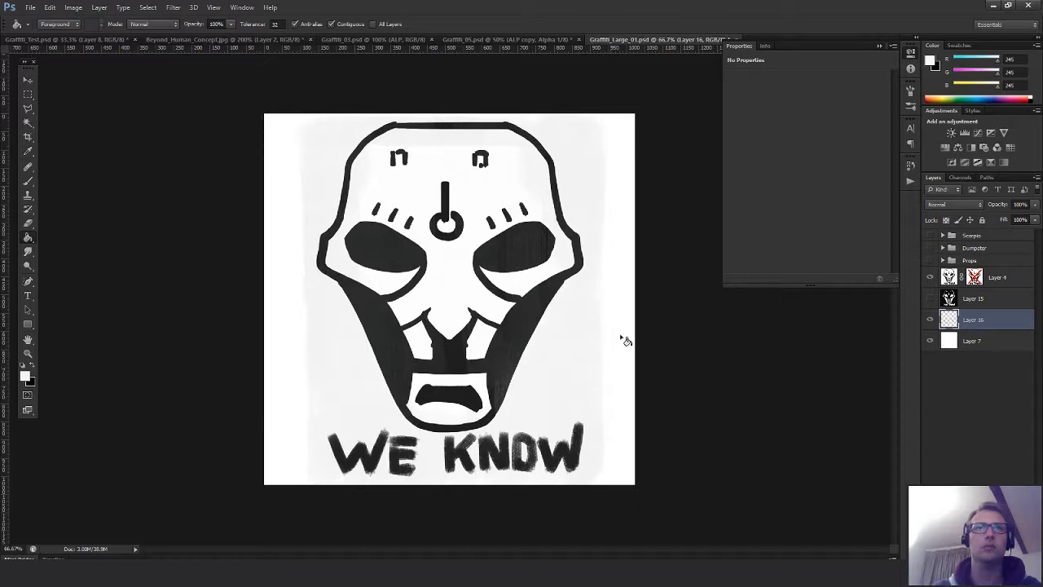
click(620, 340)
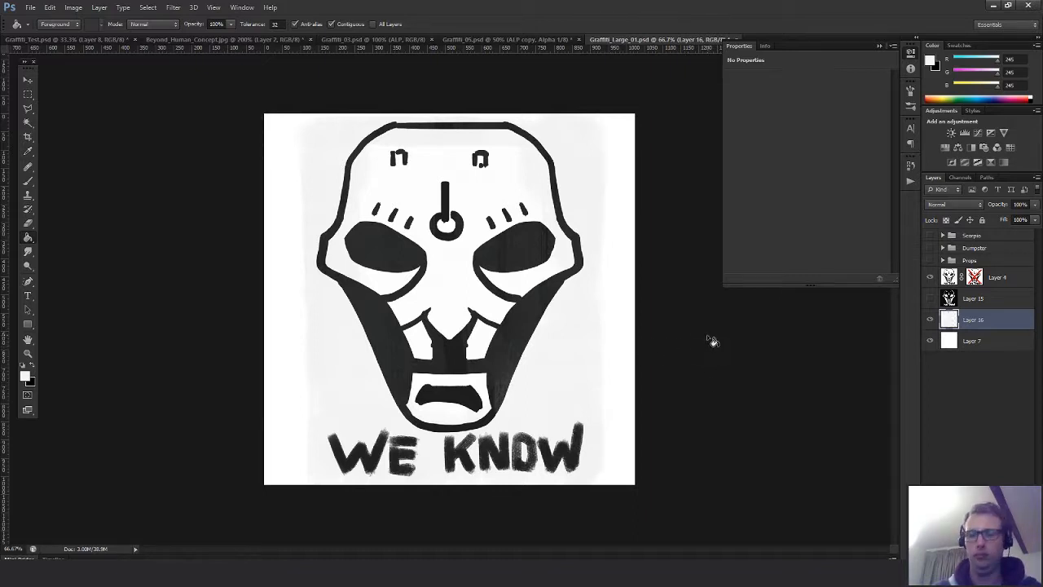
key(m)
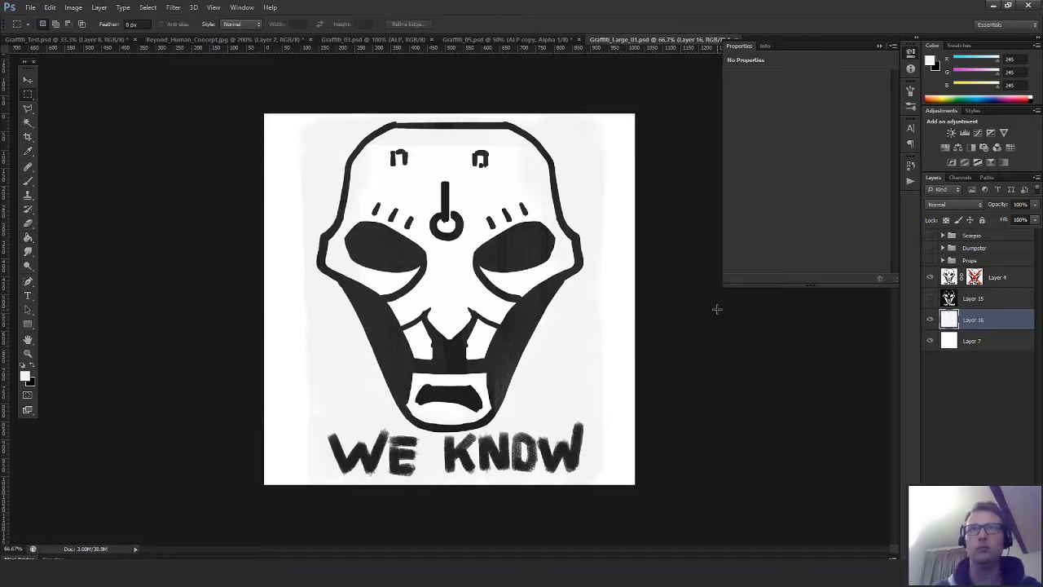
click(949, 343)
key(Delete)
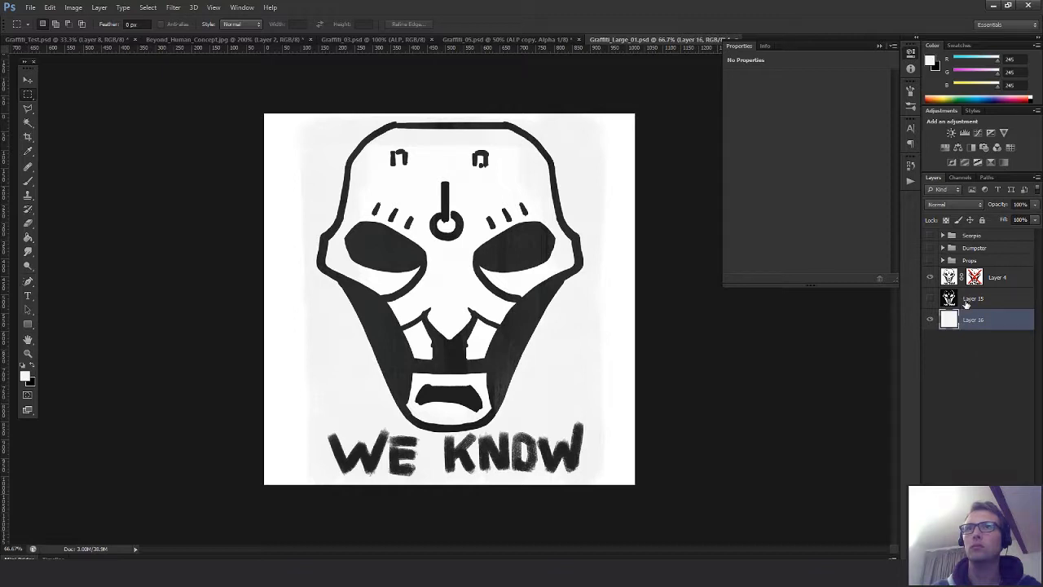
Show Layer 15 at the bottom of the stack, copy its whole image into the Alpha 1 channel, and deselect
click(970, 301)
click(929, 299)
drag(966, 306, 960, 324)
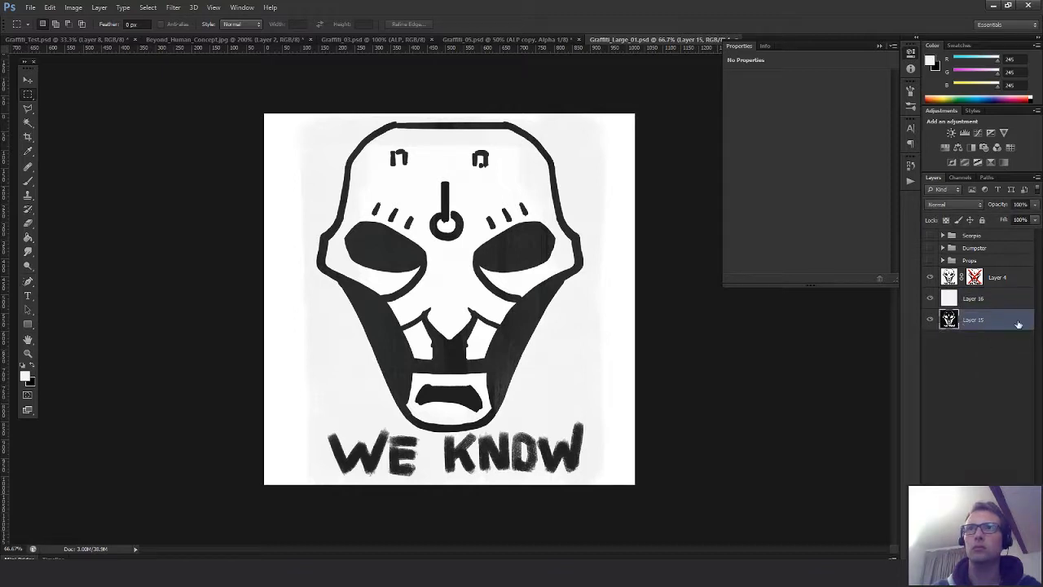
key(ctrl+a)
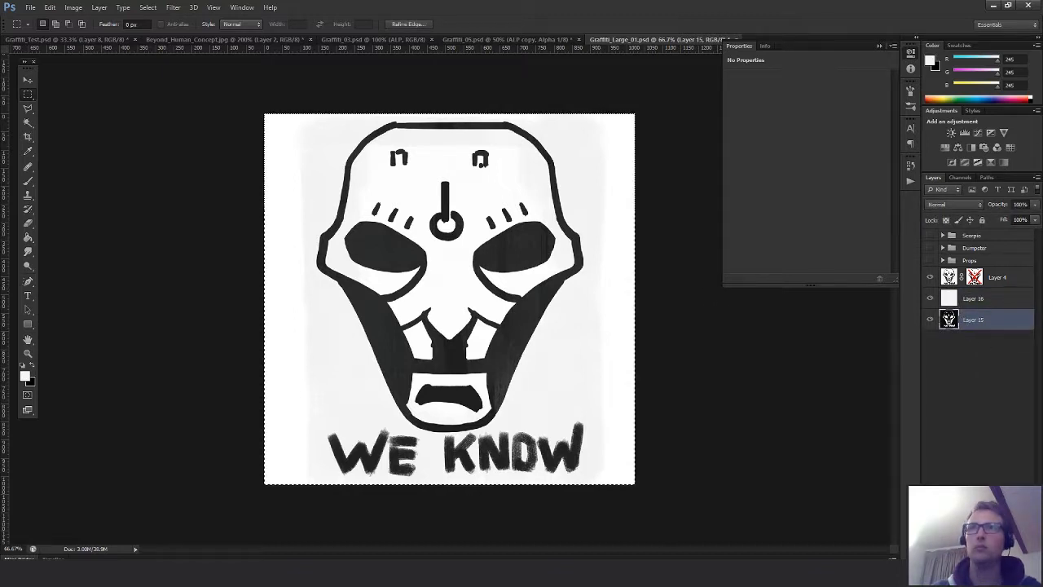
click(960, 177)
click(963, 274)
key(ctrl+v)
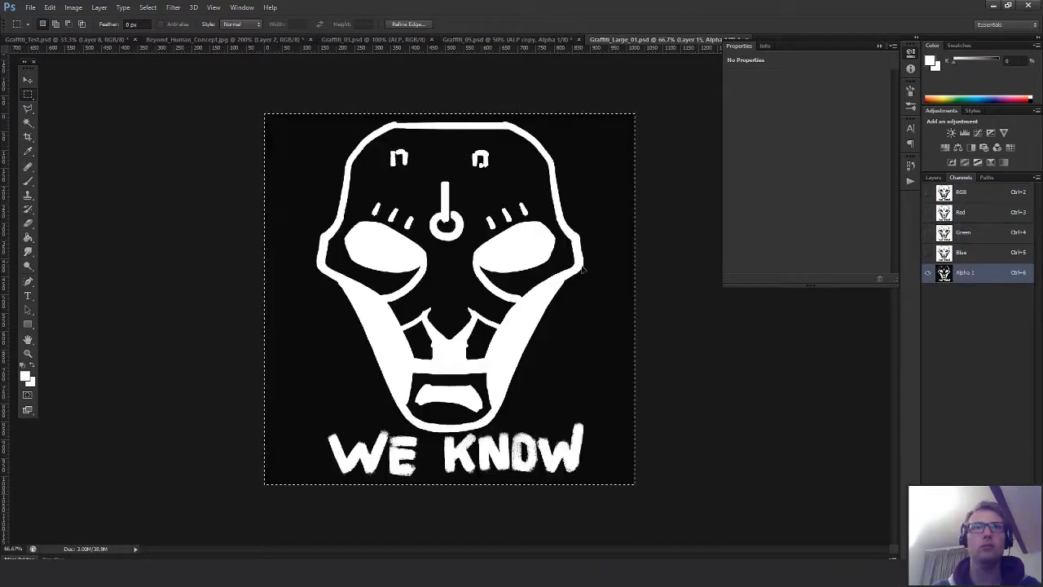
key(ctrl+d)
Save a 32 bits/pixel Targa copy with alpha channels in the Exports folder as T_Graffiti_Alien_BaseColor
key(ctrl+shift+s)
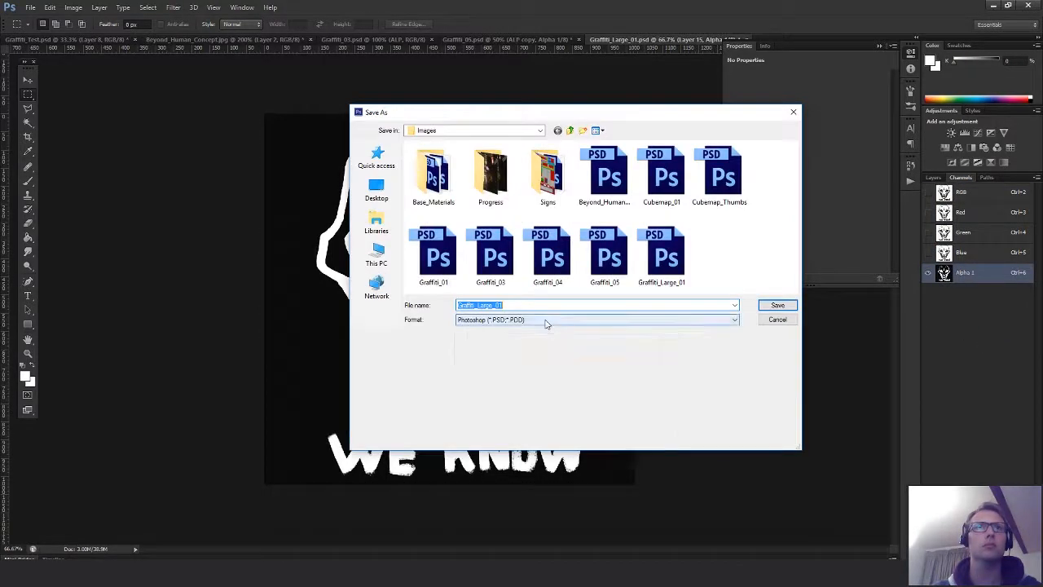
click(548, 319)
click(505, 486)
click(571, 132)
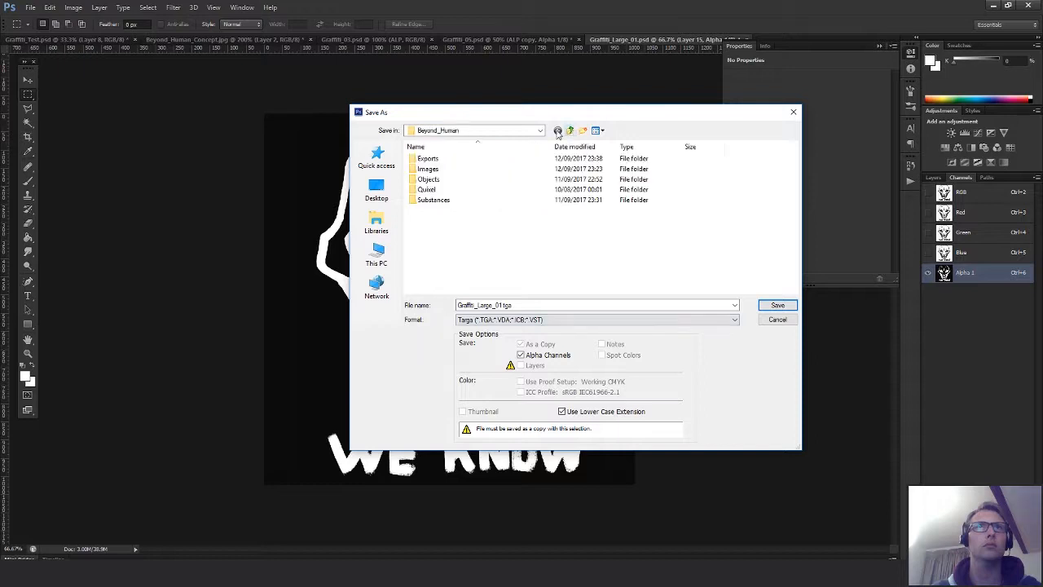
double_click(424, 156)
click(481, 160)
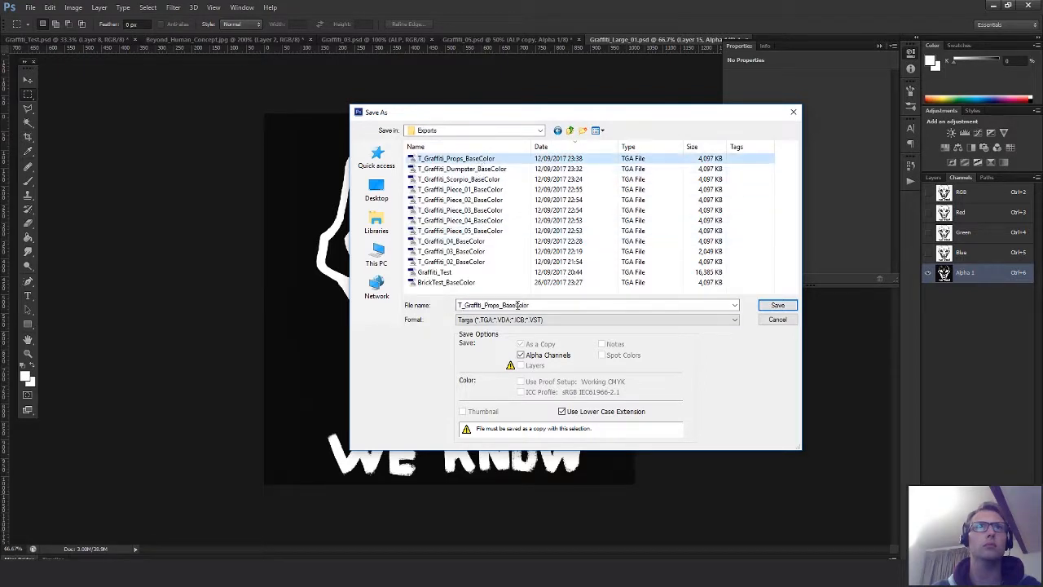
double_click(493, 305)
drag(499, 305, 486, 304)
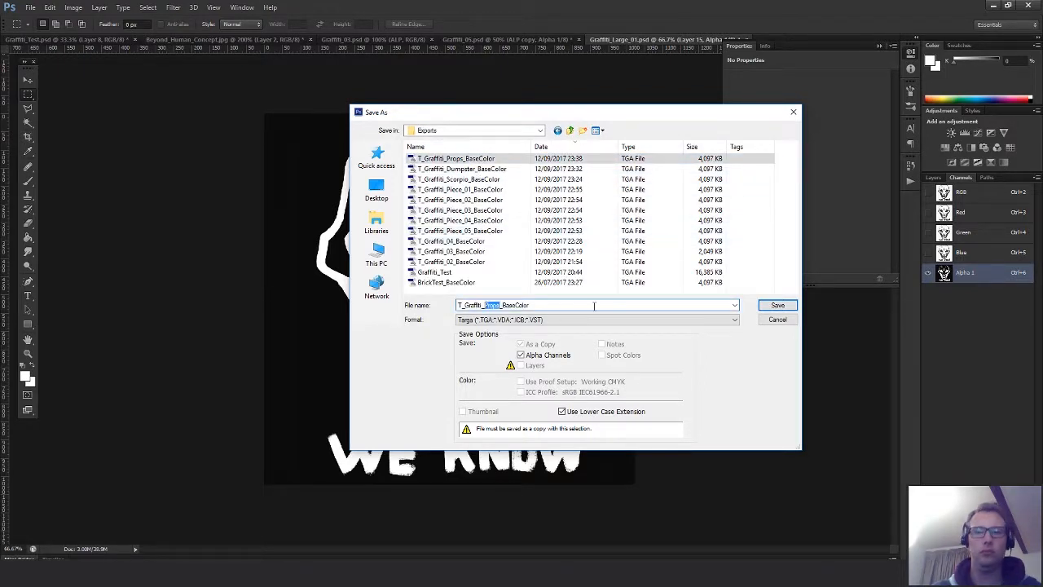
text(Alien)
key(Return)
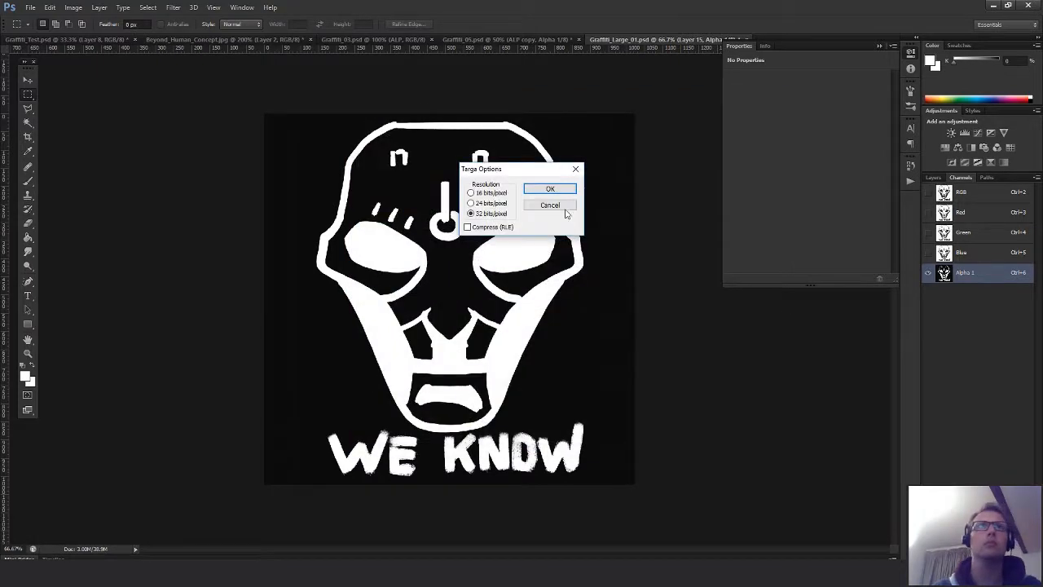
click(565, 193)
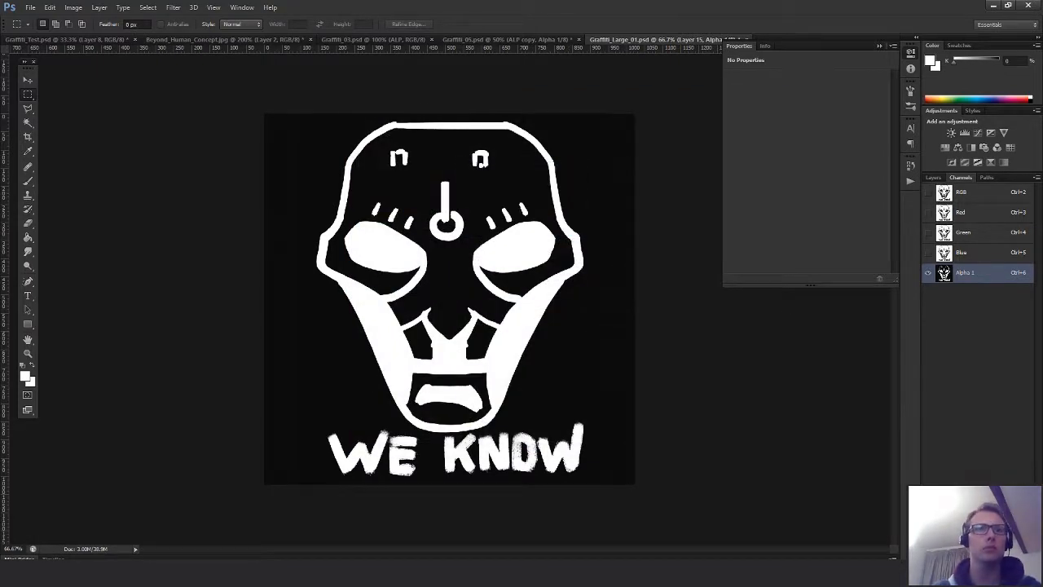
Switch to the Beyond_Human level in Unreal Editor and deselect the M_Graffiti_5 decal
mouse_move(493, 574)
mouse_move(394, 534)
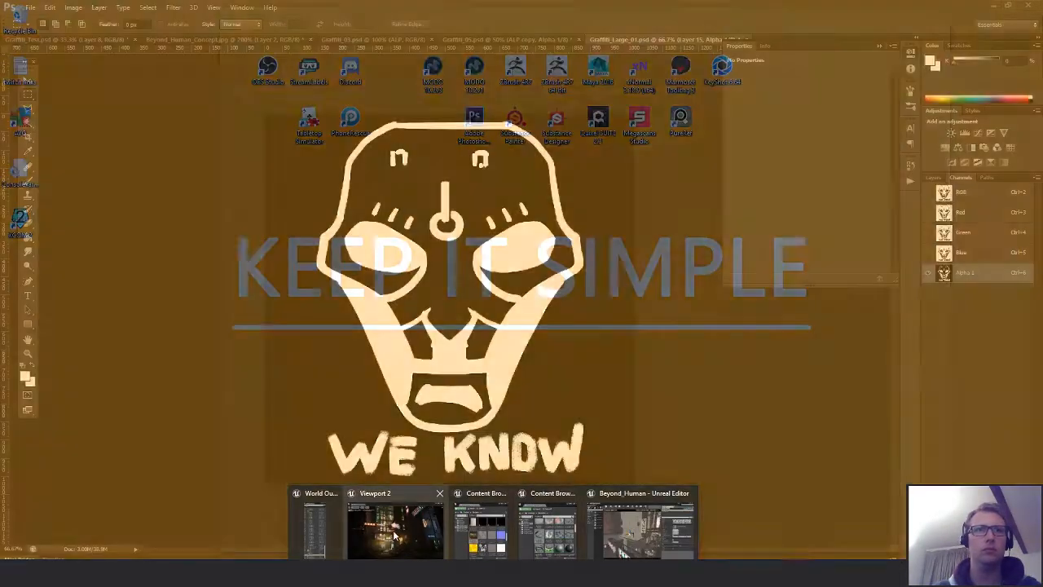
click(633, 544)
right_drag(559, 352, 567, 355)
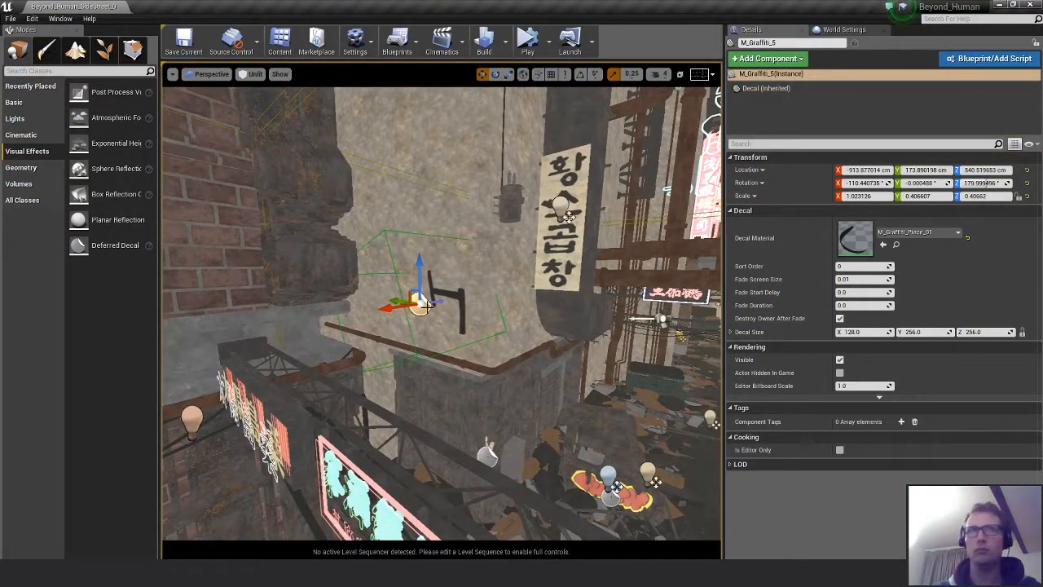
key(Escape)
Examine the alley at street level around the dumpsters, signs and brick walls
right_drag(468, 333, 473, 345)
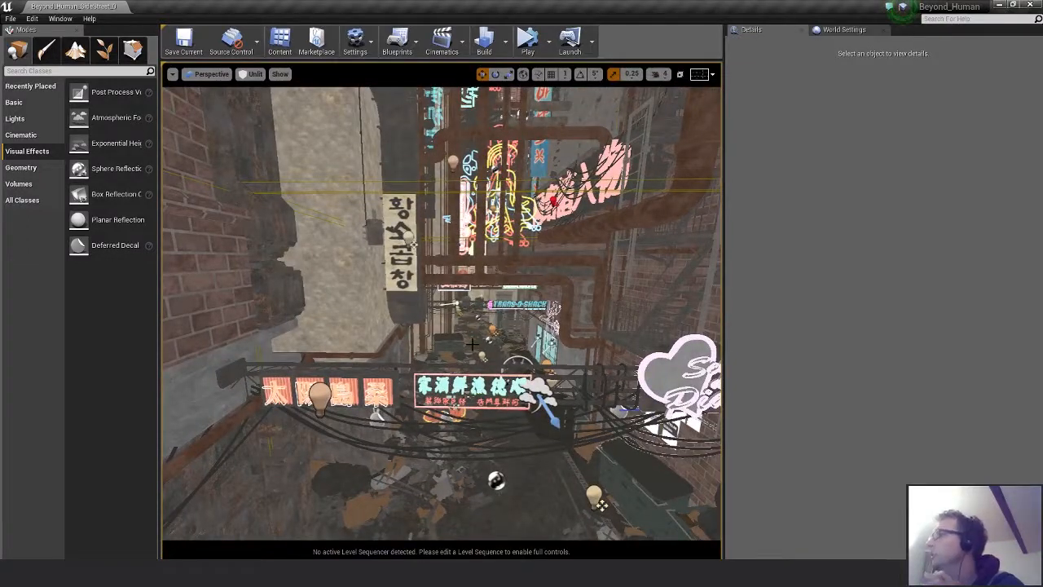
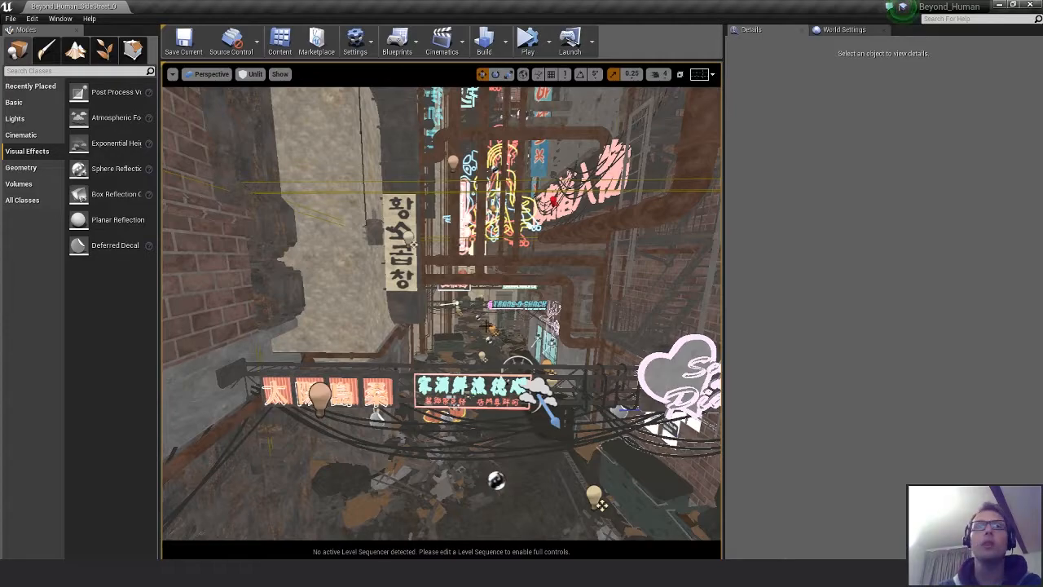
right_drag(521, 380, 582, 391)
right_drag(442, 313, 481, 266)
key(w)
key(s)
key(w)
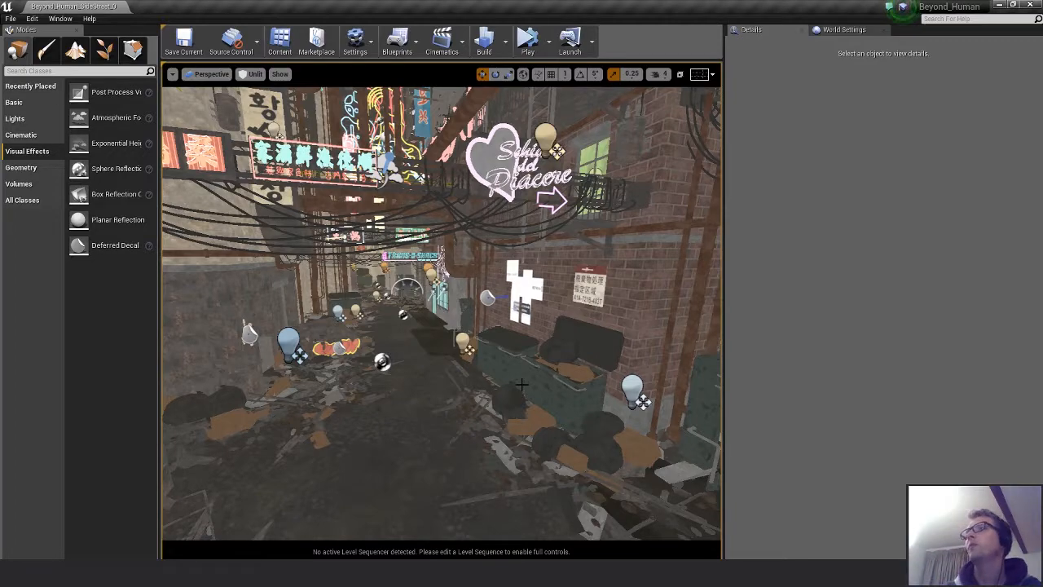
right_drag(521, 384, 509, 355)
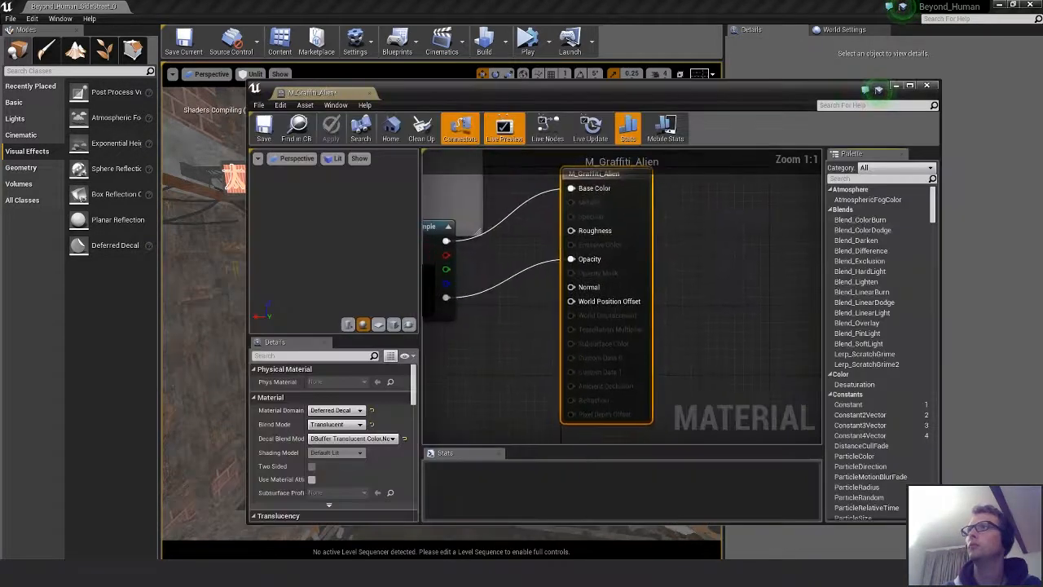
Connect the alien texture sample's colour output to Base Color and its alpha output to Opacity in M_Graffiti_Alien
drag(513, 345, 473, 340)
right_drag(564, 383, 693, 392)
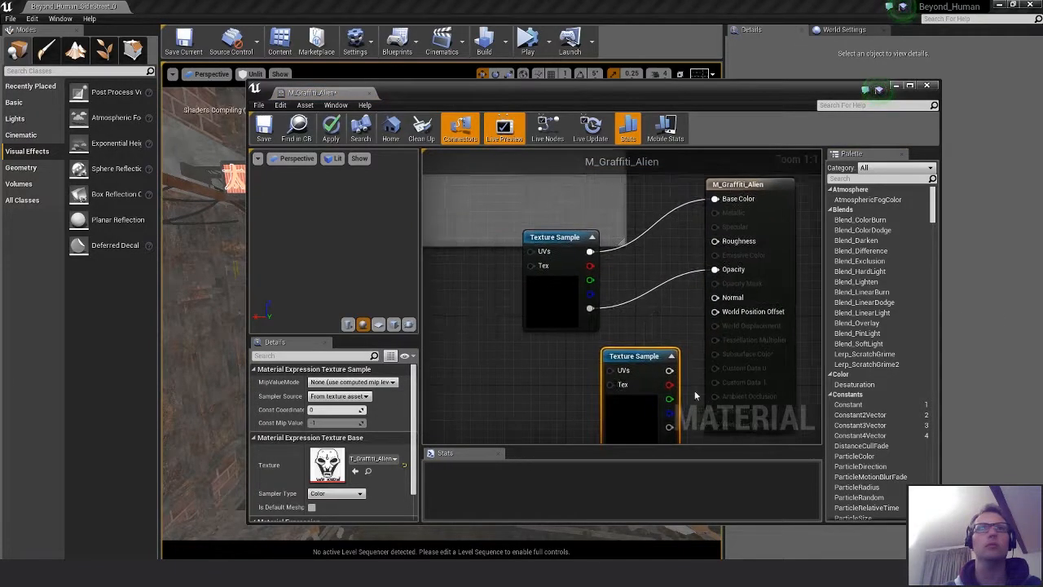
drag(633, 380, 714, 199)
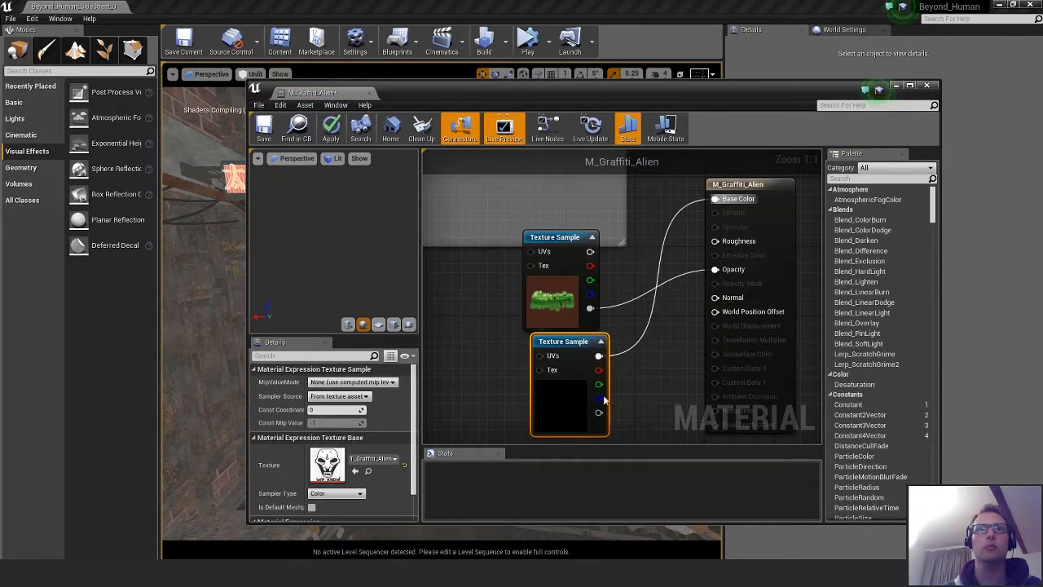
drag(599, 412, 715, 269)
Delete the old green graffiti texture sample, and save and close the M_Graffiti_Alien material
click(544, 272)
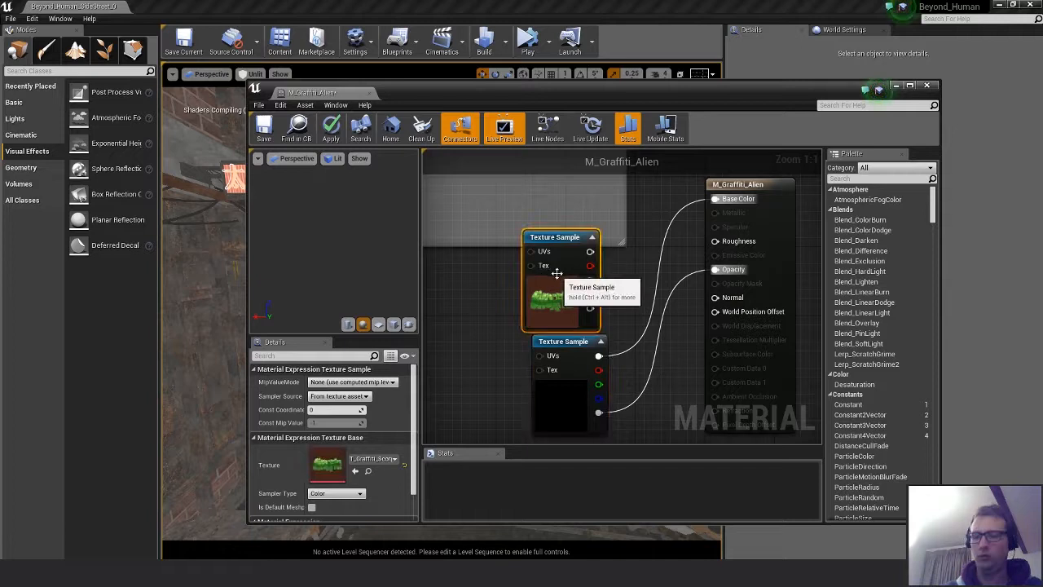
key(Delete)
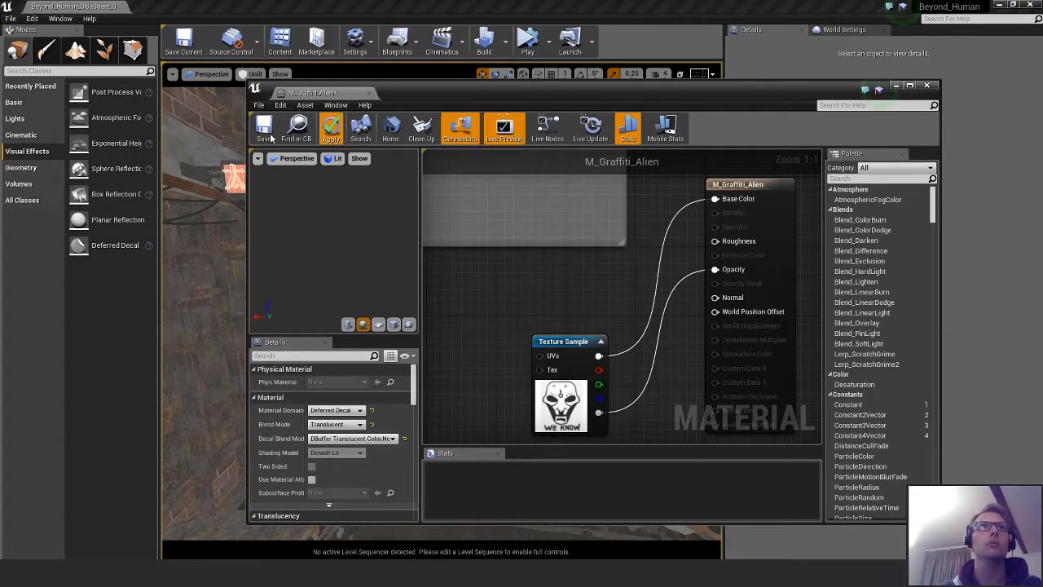
click(264, 130)
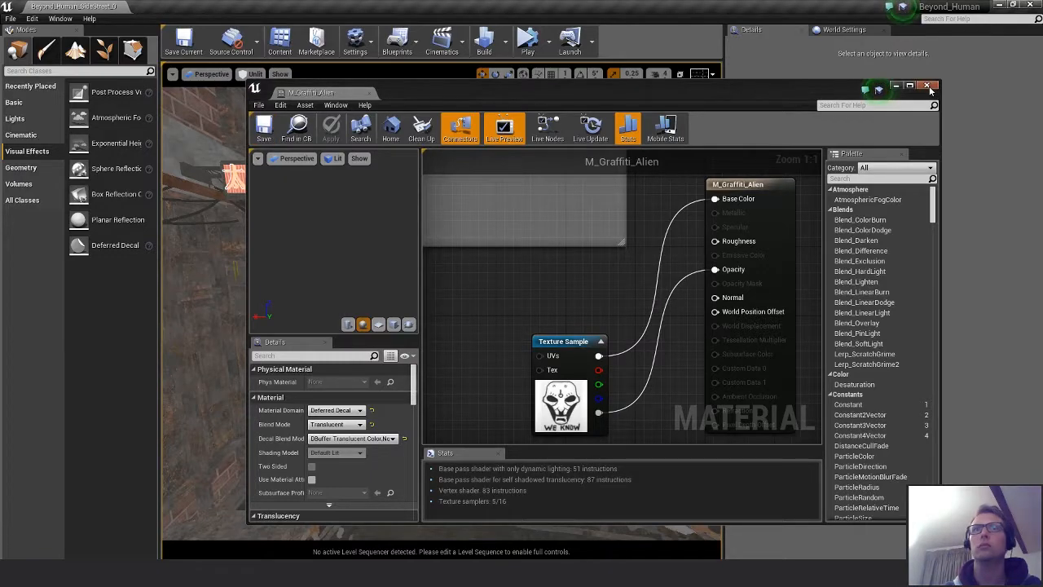
click(929, 86)
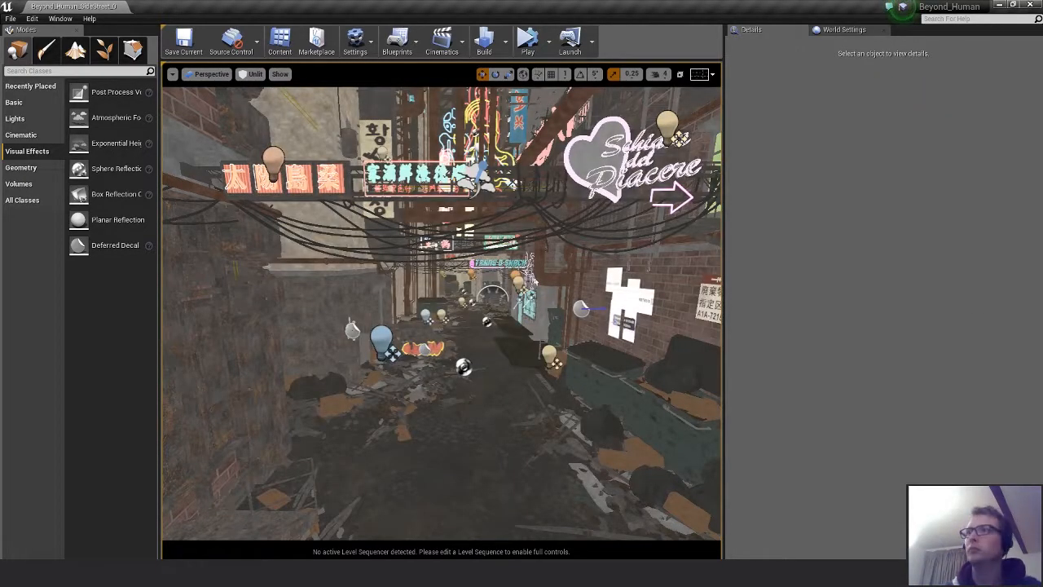
Place an M_Graffiti_Alien deferred decal on the upper painted wall of Building_B_Exterior, beside the vertical Korean sign
right_drag(535, 281, 399, 293)
key(w)
right_click(399, 294)
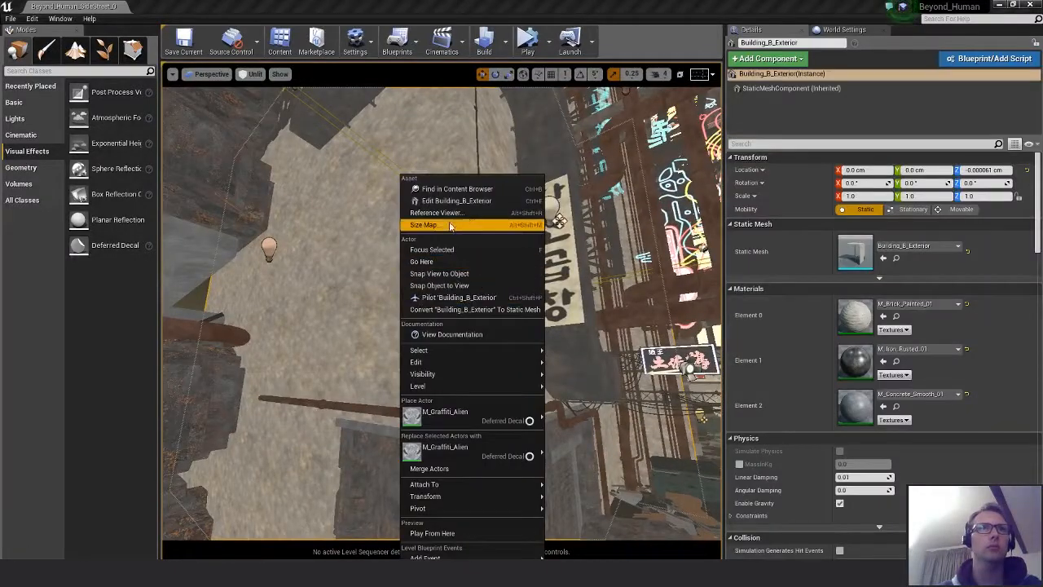
mouse_move(522, 417)
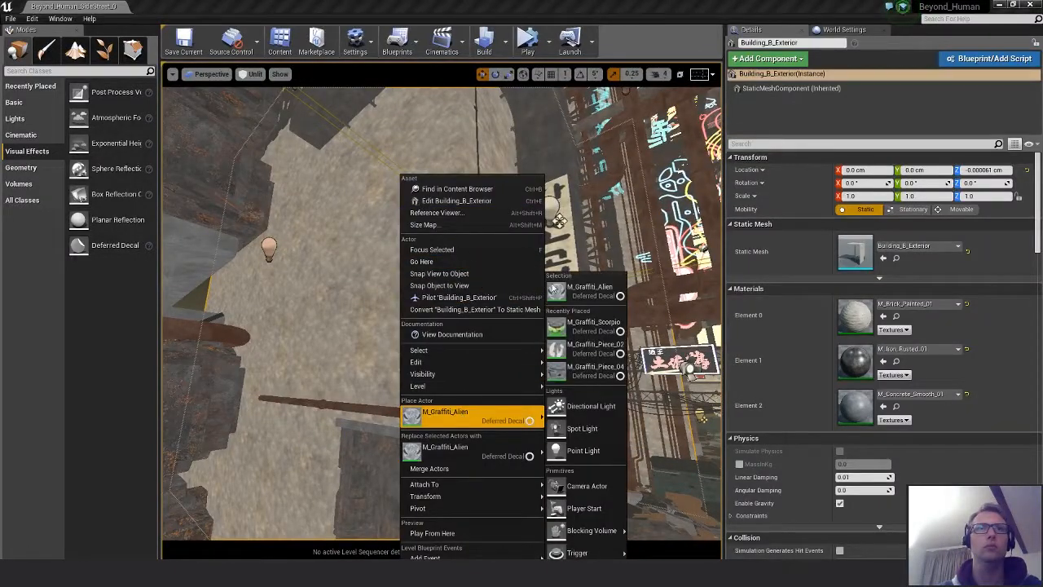
click(559, 291)
Rotate the alien decal upright on the wall, to an X rotation of about 89.4°
drag(373, 287, 334, 362)
key(e)
key(w)
key(e)
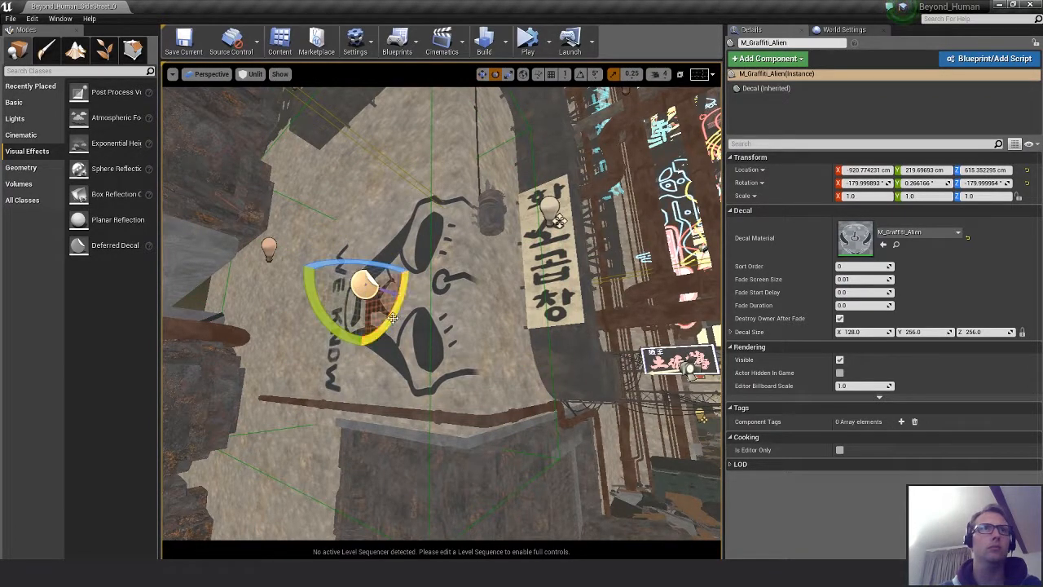
drag(392, 319, 332, 305)
key(w)
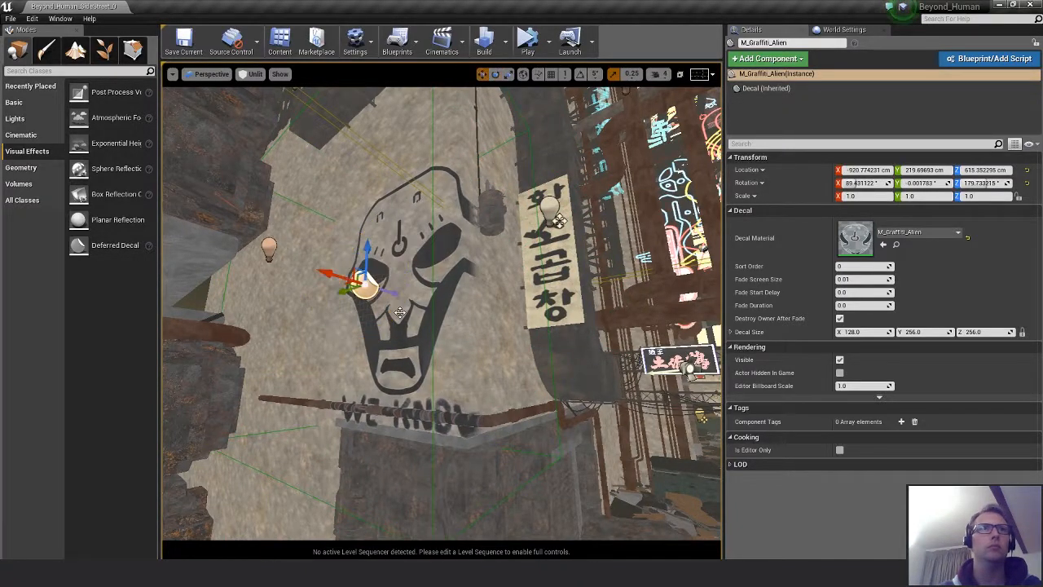
Move the alien decal to about Y 363 cm, Z 717 cm and enlarge its Y and Z scale to about 1.27
right_drag(347, 278, 422, 380)
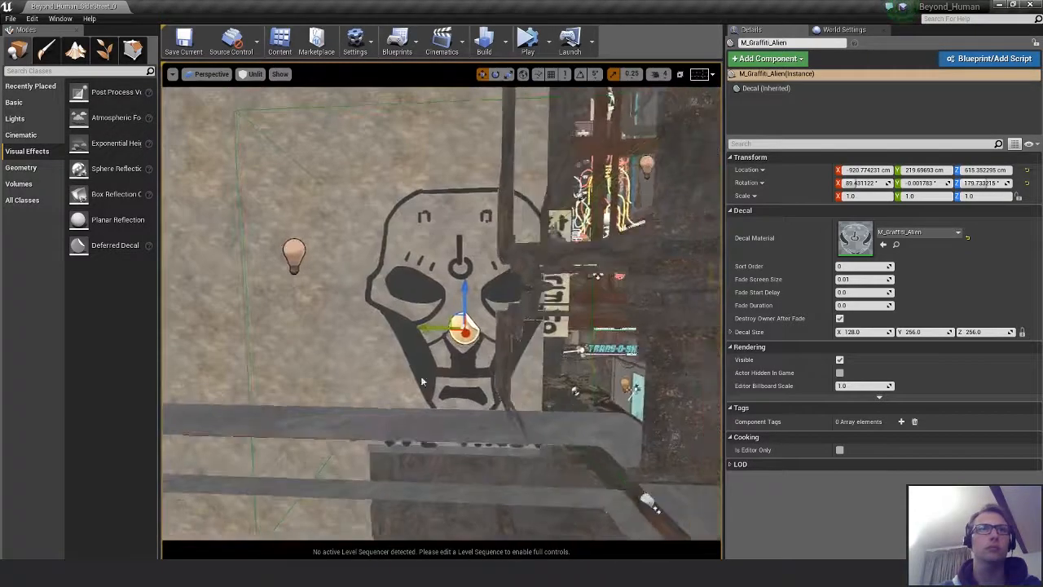
drag(454, 314, 410, 300)
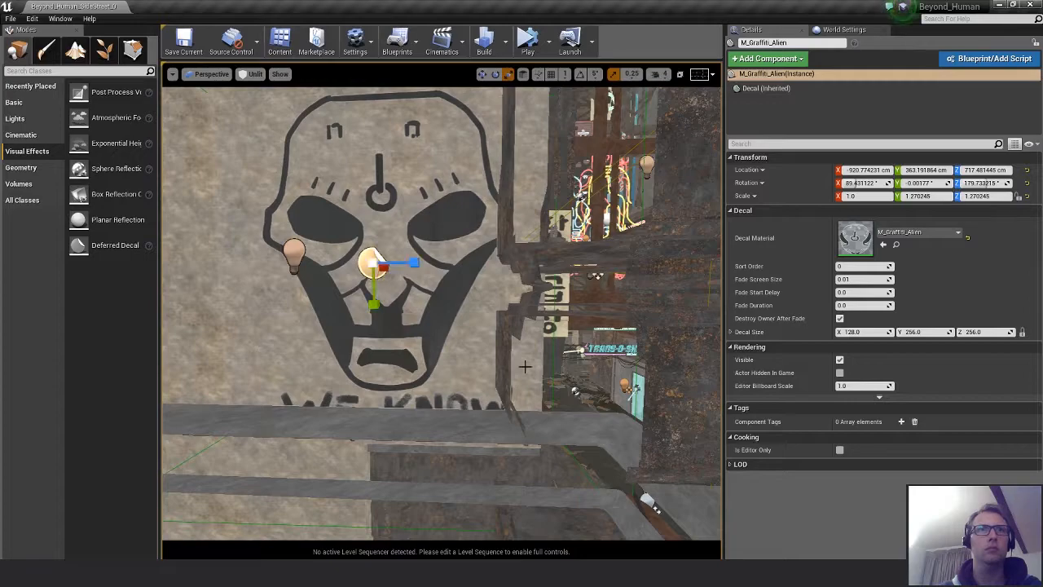
right_drag(524, 367, 471, 246)
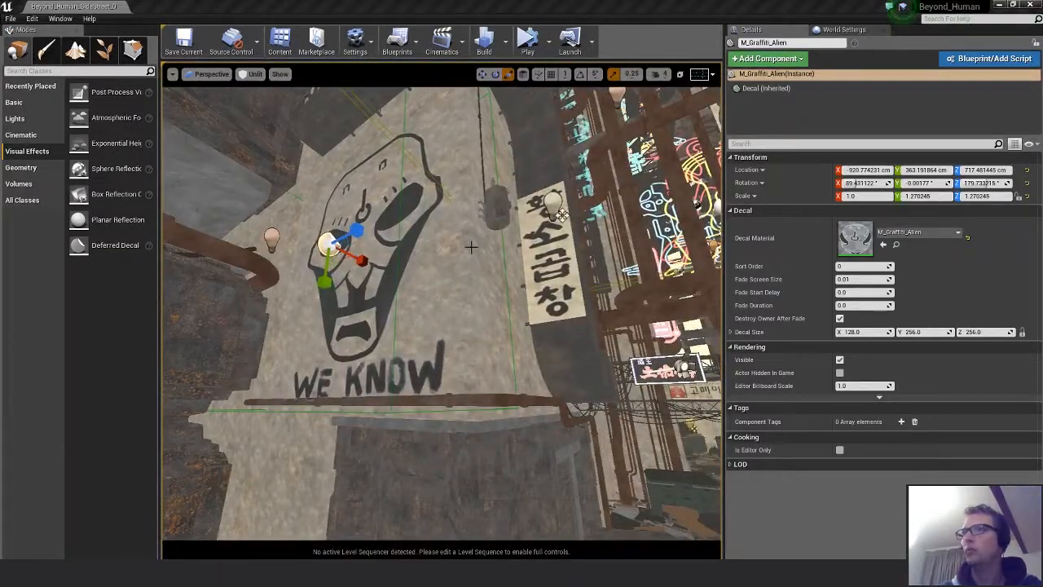
Shift the alien decal along the wall and raise it to about Y 339 cm, Z 800 cm
mouse_move(417, 323)
right_down()
mouse_move(431, 313)
mouse_move(417, 310)
right_up()
key(w)
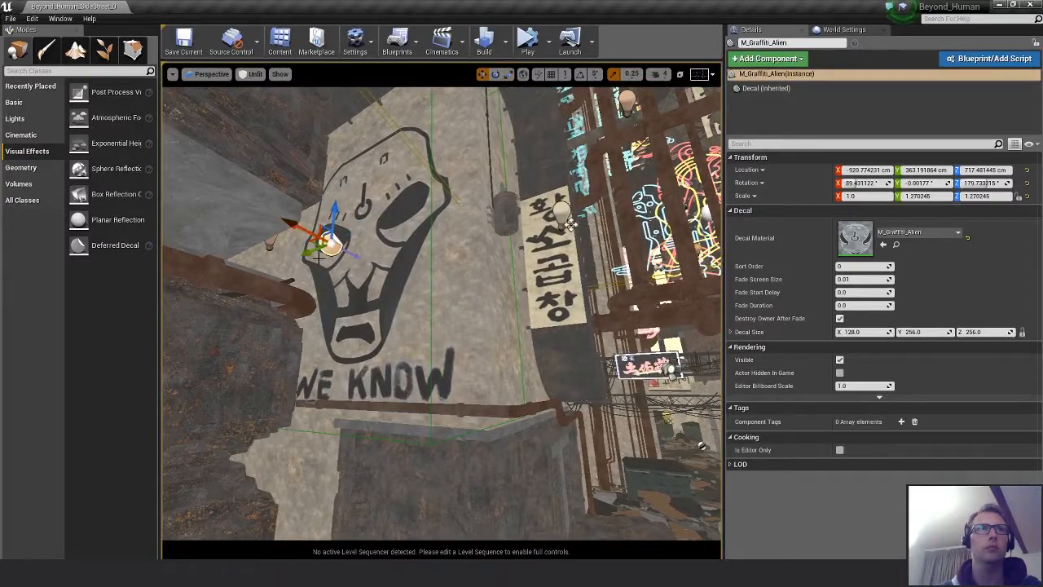
drag(305, 251, 312, 252)
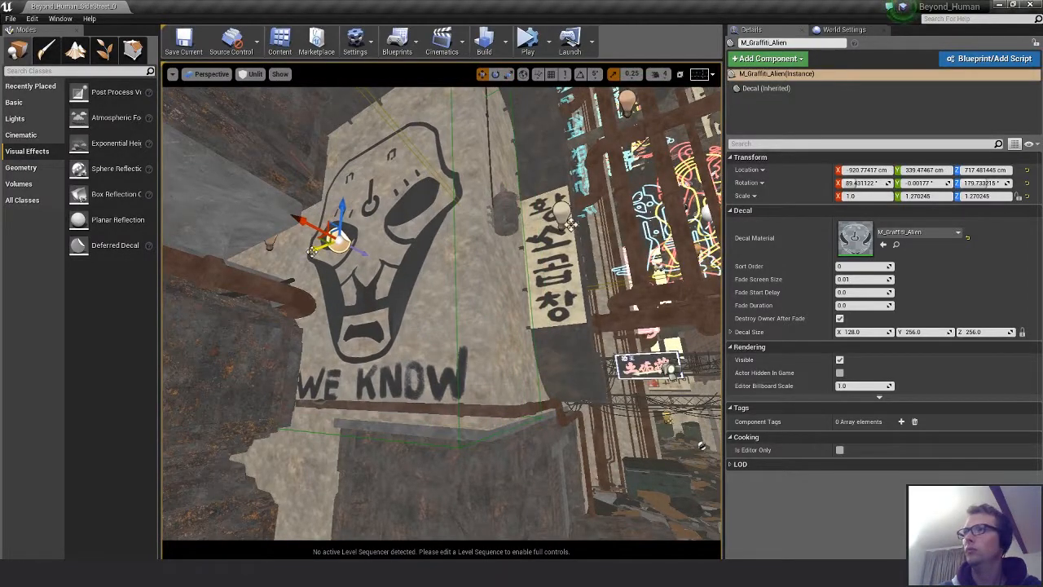
drag(342, 208, 343, 204)
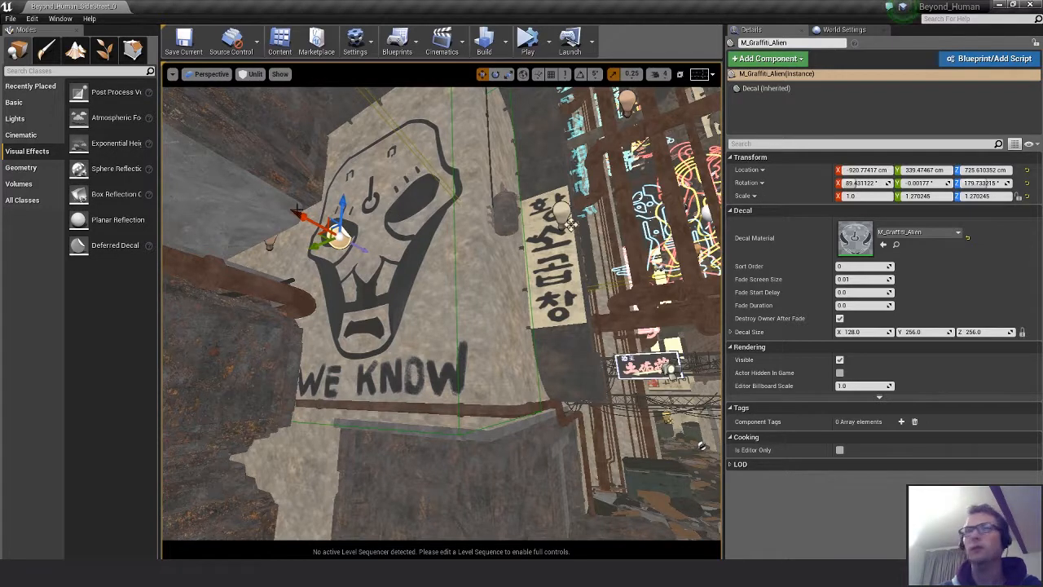
drag(348, 192, 402, 183)
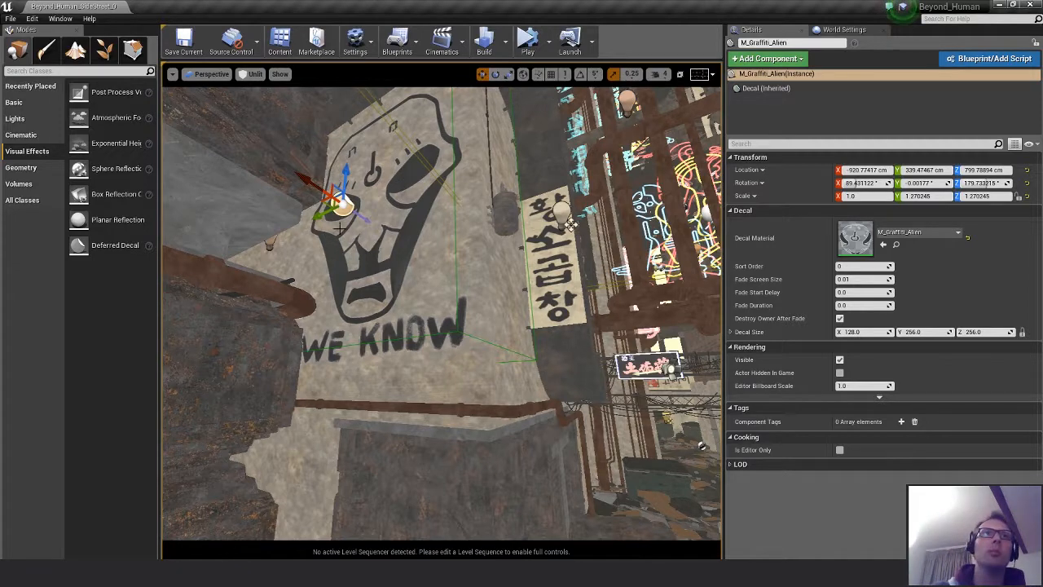
Narrow the alien decal and enlarge it overall to a scale of about 1.42, 1.51, 1.39
key(r)
drag(373, 189, 368, 191)
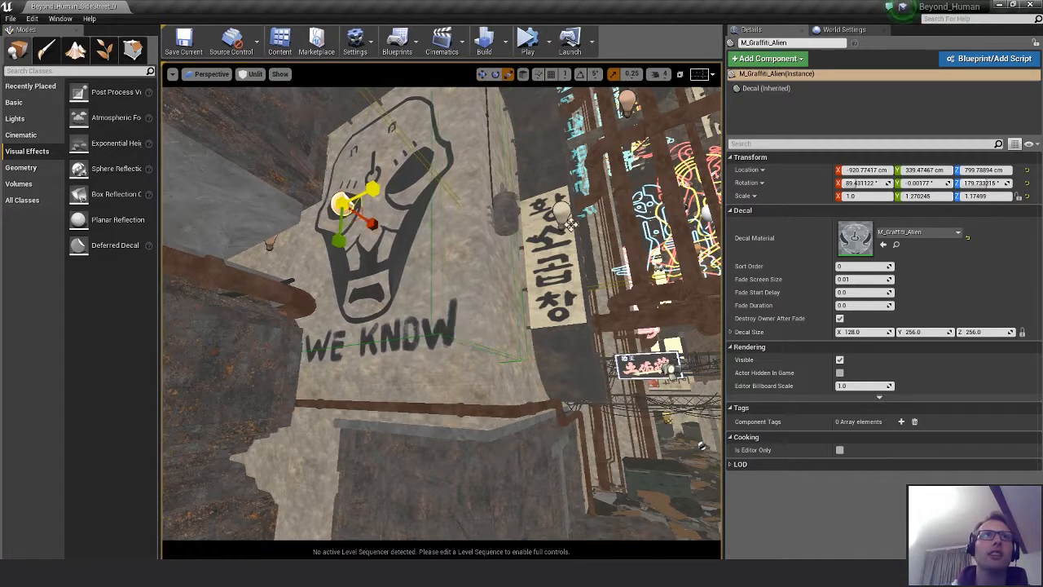
key(w)
key(r)
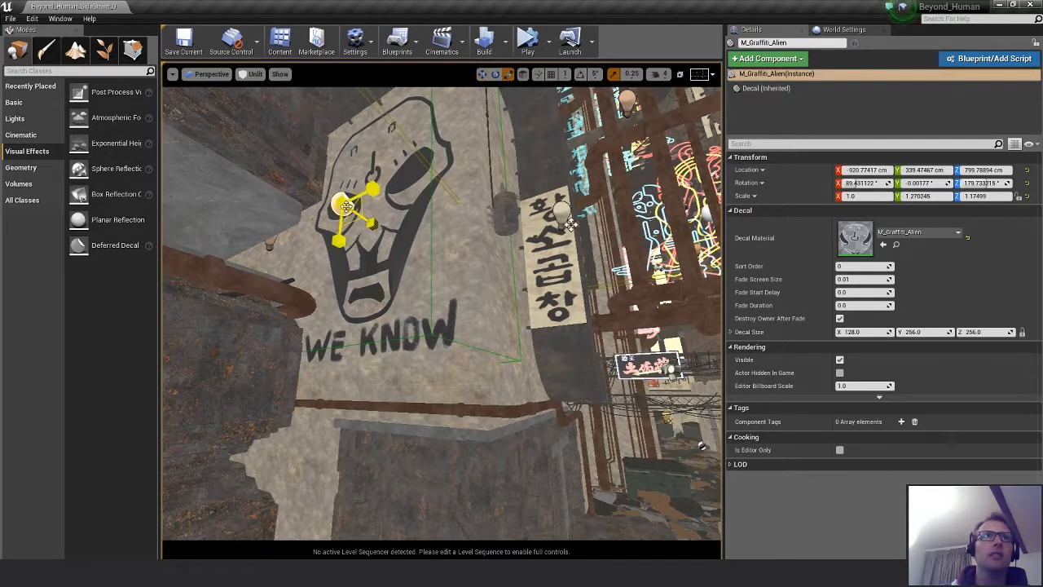
drag(346, 203, 356, 194)
Reposition the enlarged alien decal on the wall at about Y 372 cm, Z 835 cm
key(w)
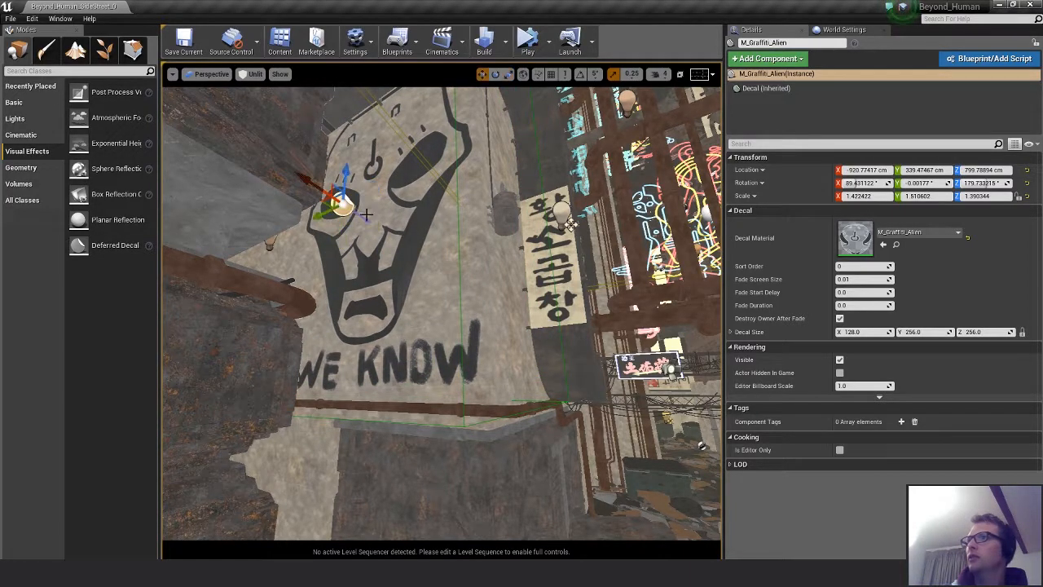
drag(319, 215, 306, 219)
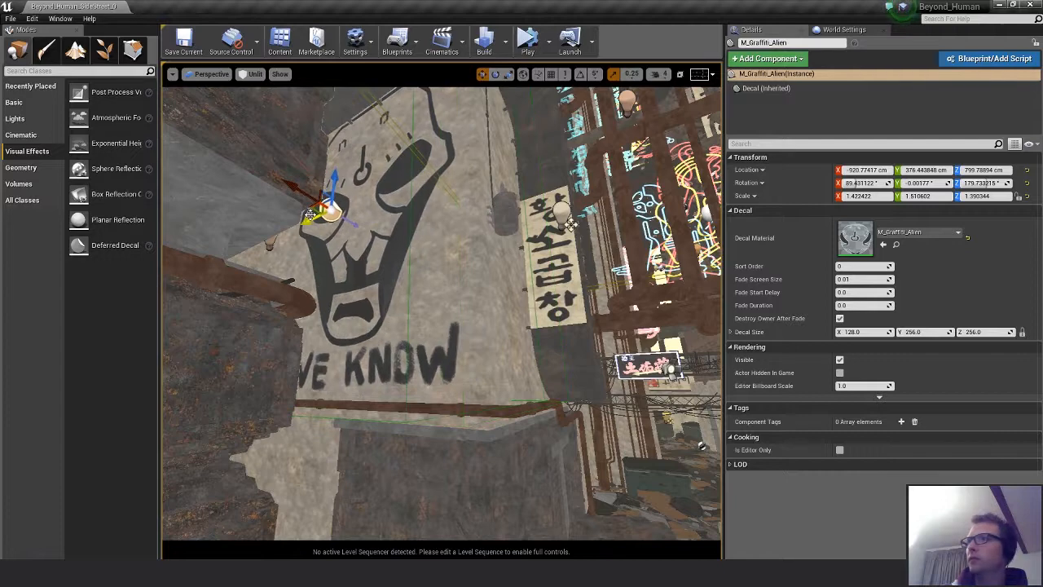
drag(335, 178, 335, 162)
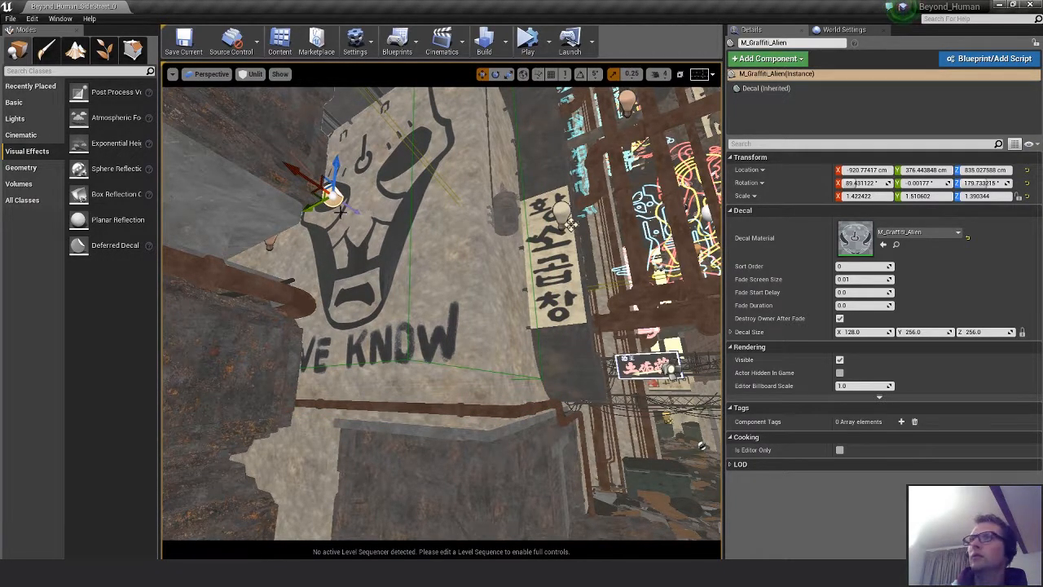
drag(306, 211, 306, 211)
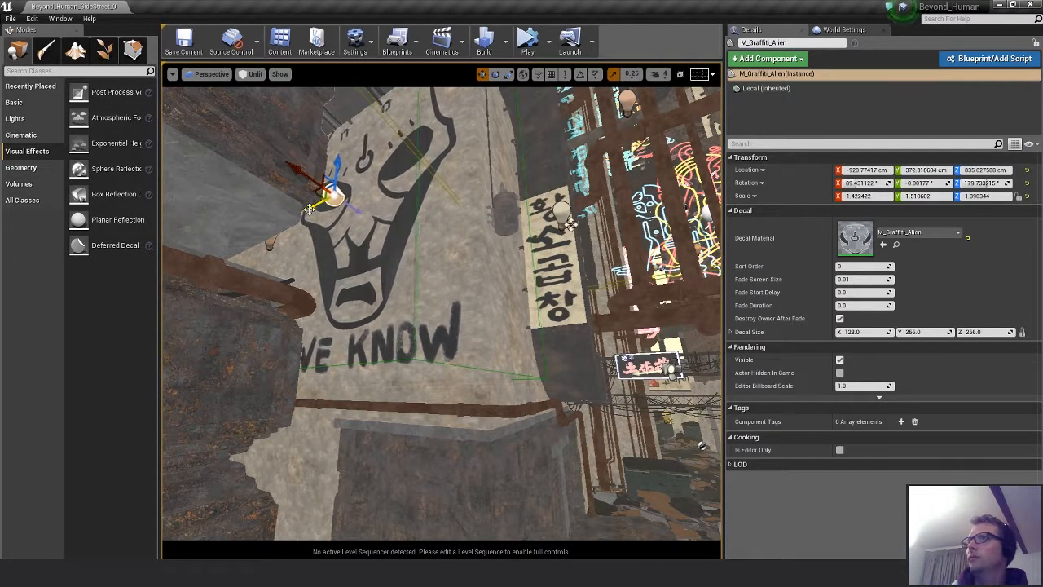
Narrow the alien decal to a Z scale of about 1.24 and move it to about Y 352 cm
key(r)
drag(363, 188, 314, 202)
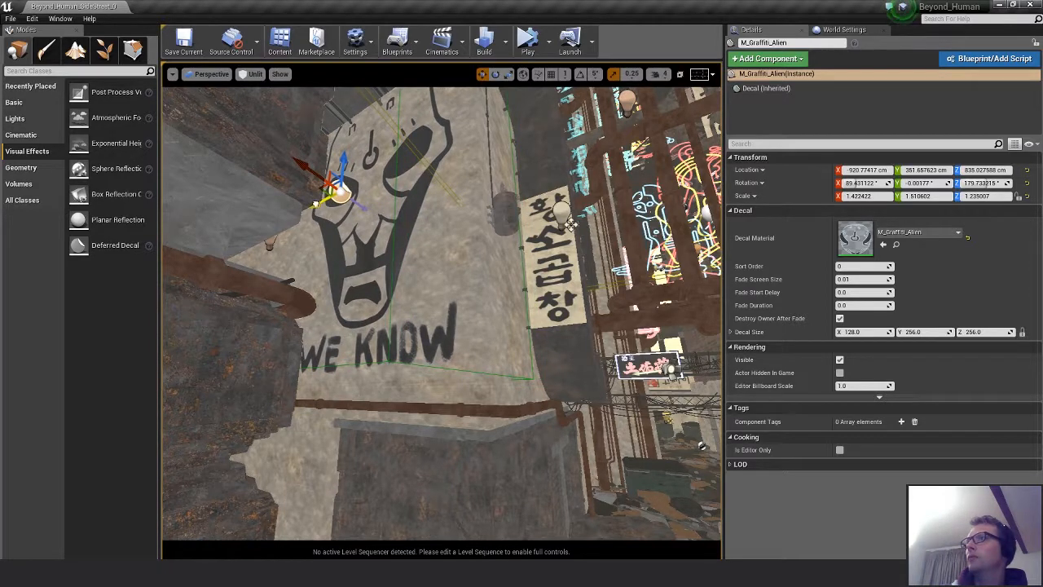
click(364, 198)
click(344, 194)
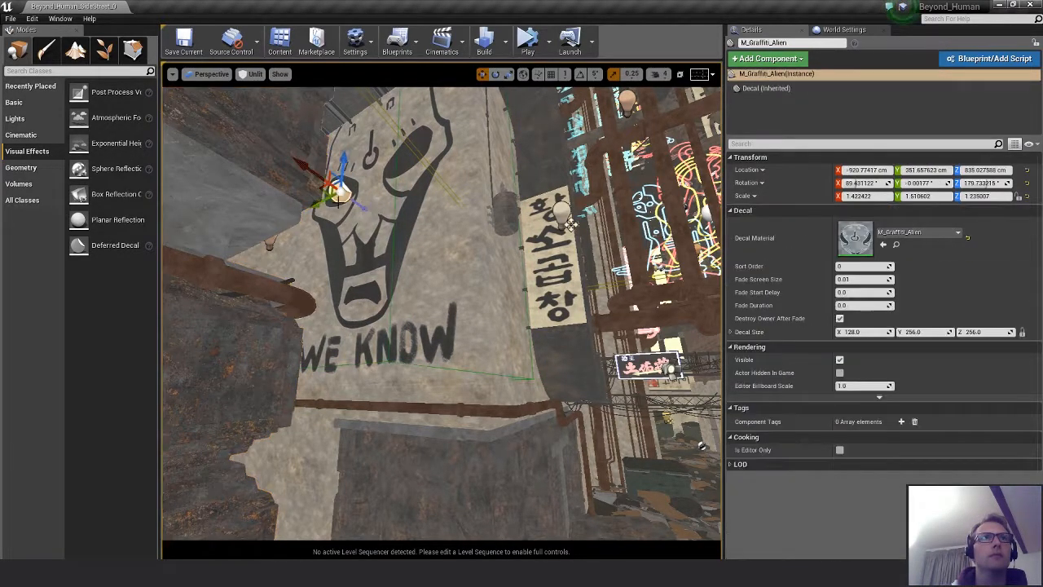
Reduce the alien decal's projection depth to an X scale of about 0.45 and move it to about X -977 cm
key(r)
mouse_move(370, 213)
mouse_down()
mouse_move(346, 199)
mouse_move(354, 204)
mouse_up()
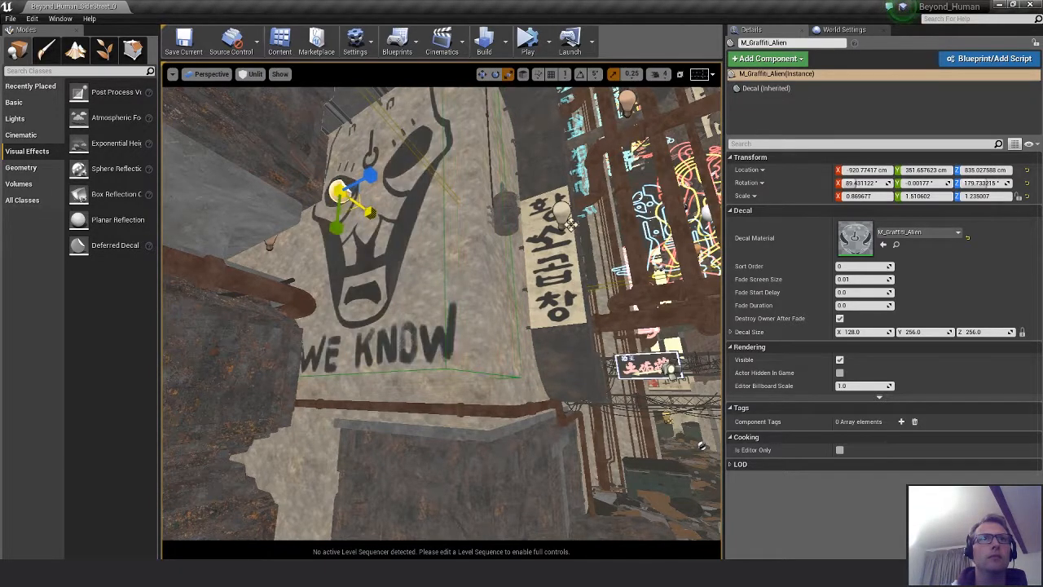
right_drag(467, 278, 411, 230)
key(w)
key(r)
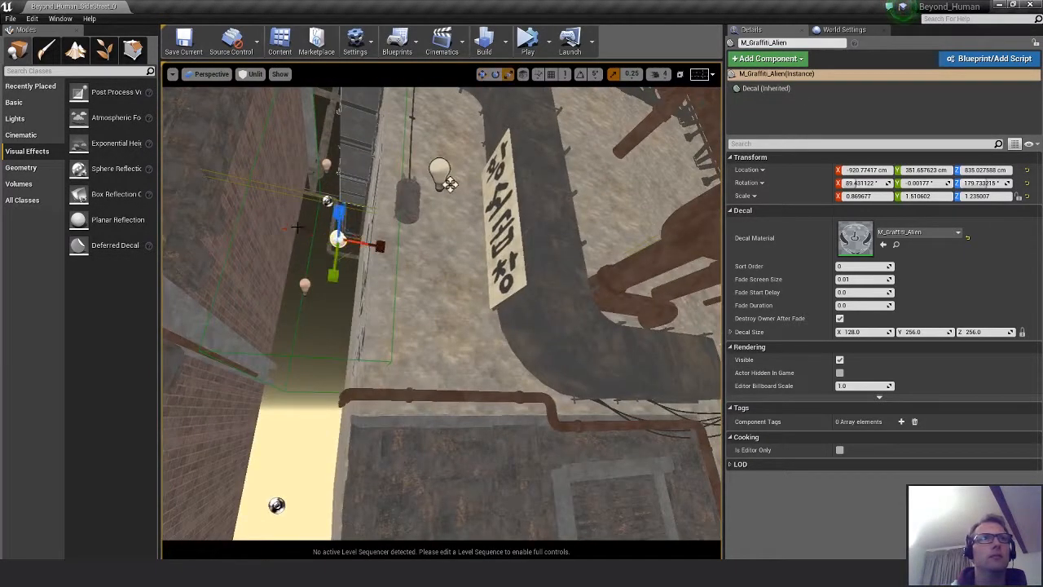
drag(376, 242, 329, 238)
right_drag(342, 244, 277, 188)
mouse_move(335, 223)
right_down()
mouse_move(347, 216)
mouse_move(335, 236)
mouse_move(334, 224)
right_up()
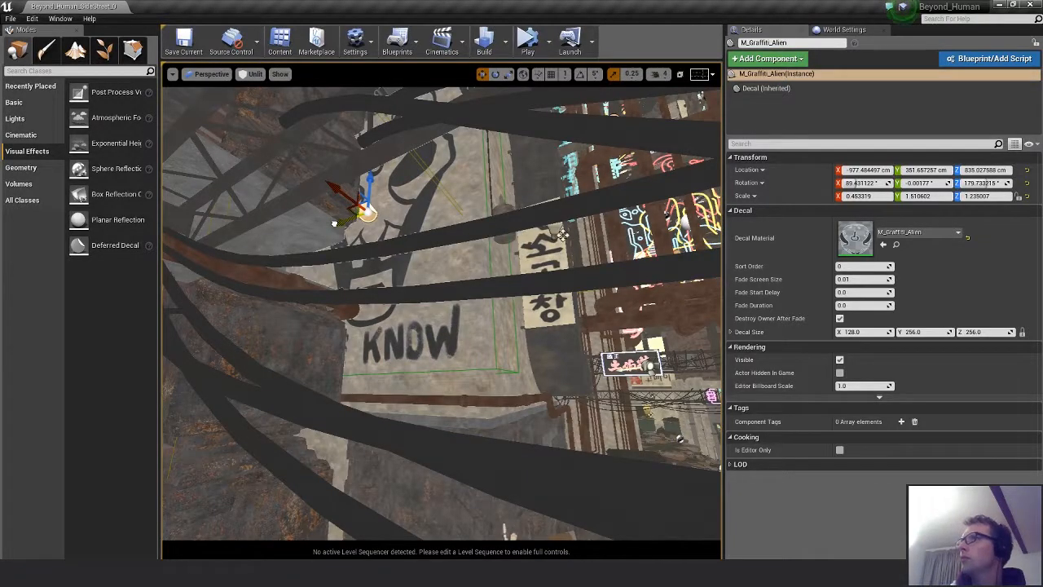
Stretch the alien decal's height to a Y scale of about 1.78 and raise it to about Z 878 cm
drag(334, 223, 364, 248)
key(r)
key(w)
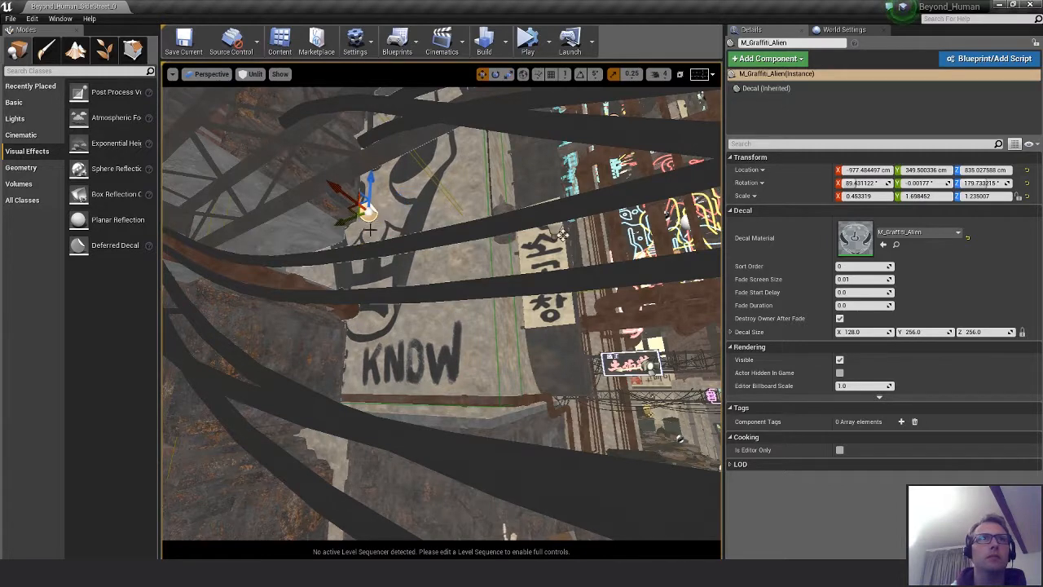
drag(371, 175, 375, 157)
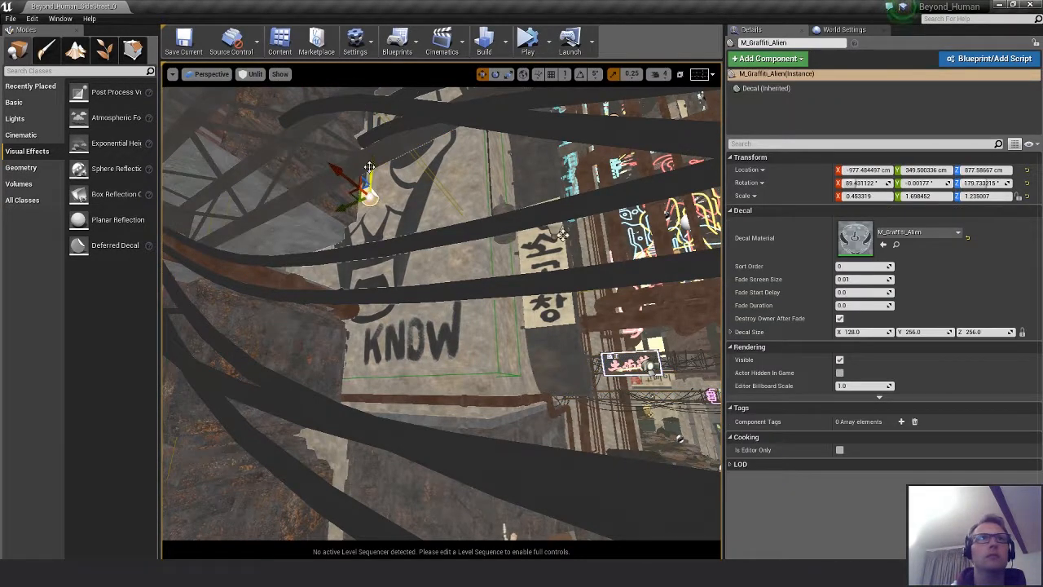
key(r)
mouse_move(368, 233)
mouse_down()
mouse_move(368, 254)
mouse_move(367, 245)
mouse_up()
Fine-tune the alien decal's position above the wall pipe to about Y 350 cm, Z 880 cm
key(w)
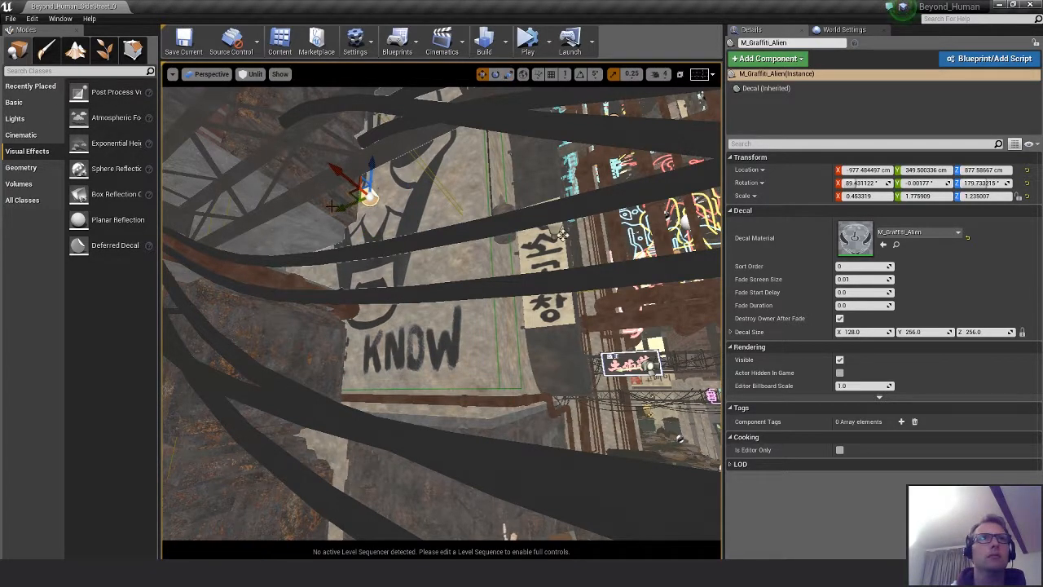
drag(372, 186, 368, 163)
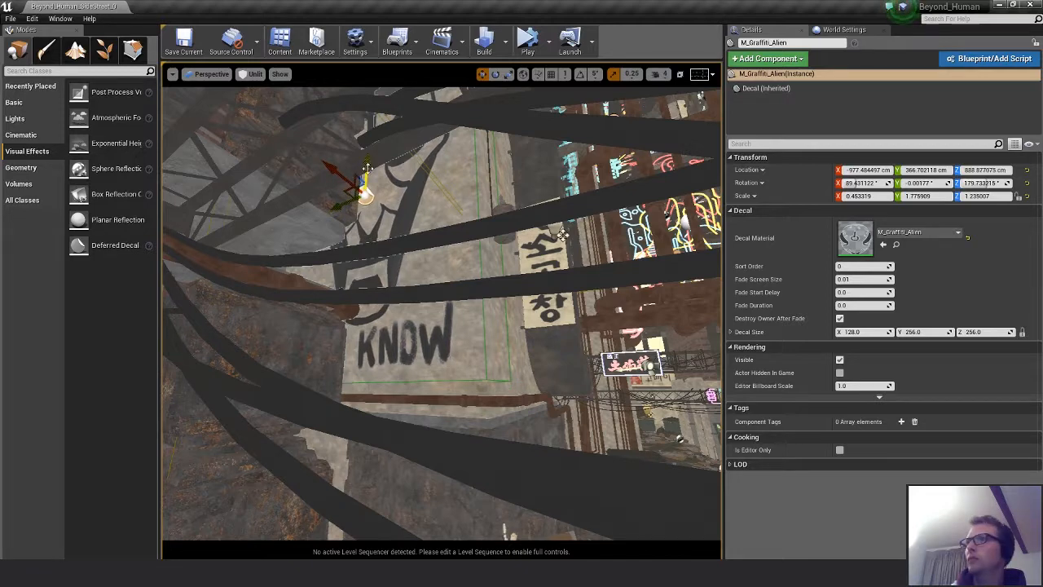
drag(336, 210, 351, 203)
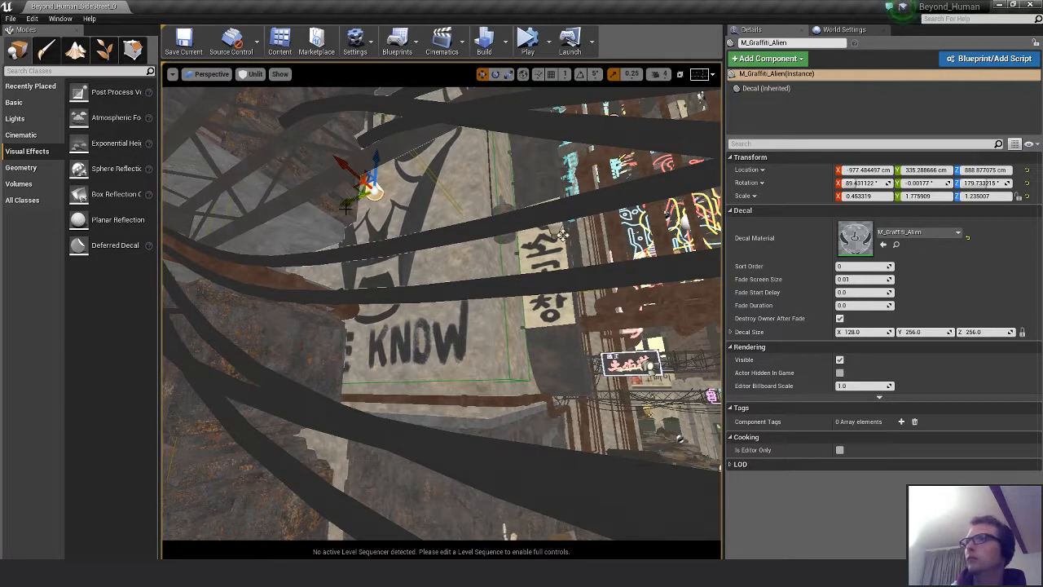
right_drag(350, 207, 344, 207)
drag(361, 210, 374, 159)
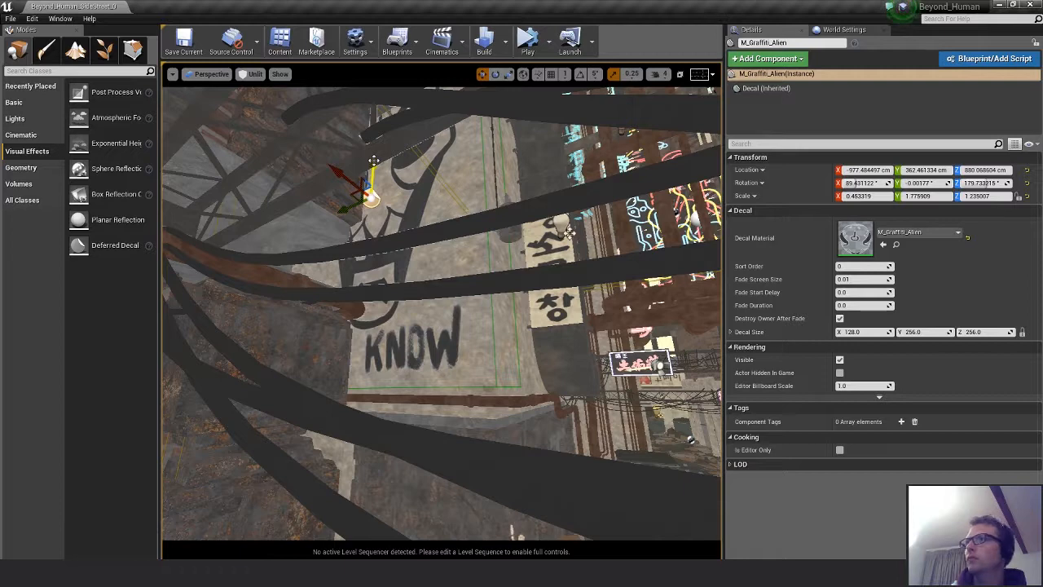
drag(342, 210, 346, 210)
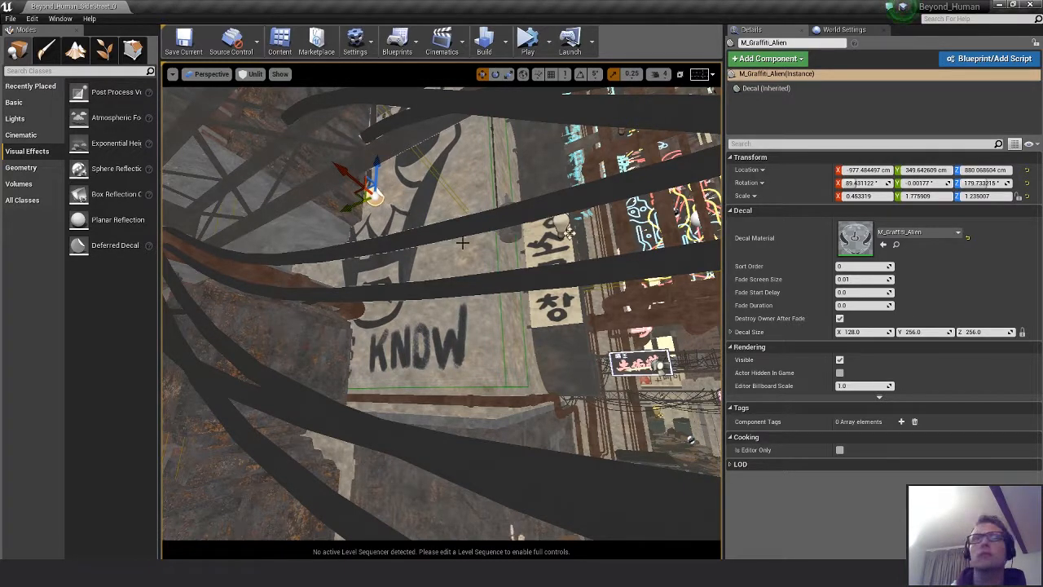
Turn off Receives Decals on the Airduct_B mesh beside the alien graffiti
right_drag(463, 243, 446, 213)
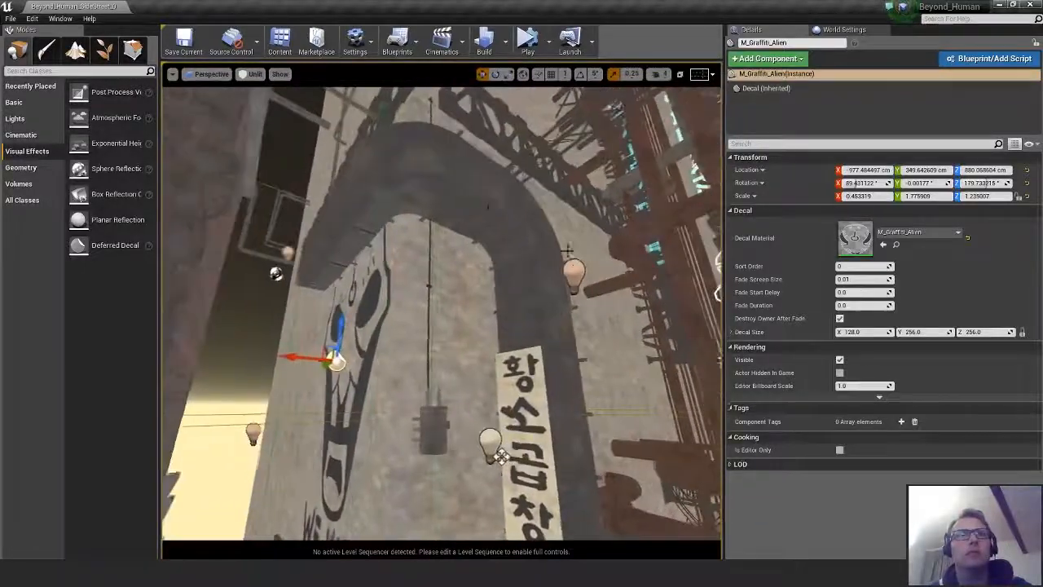
click(417, 170)
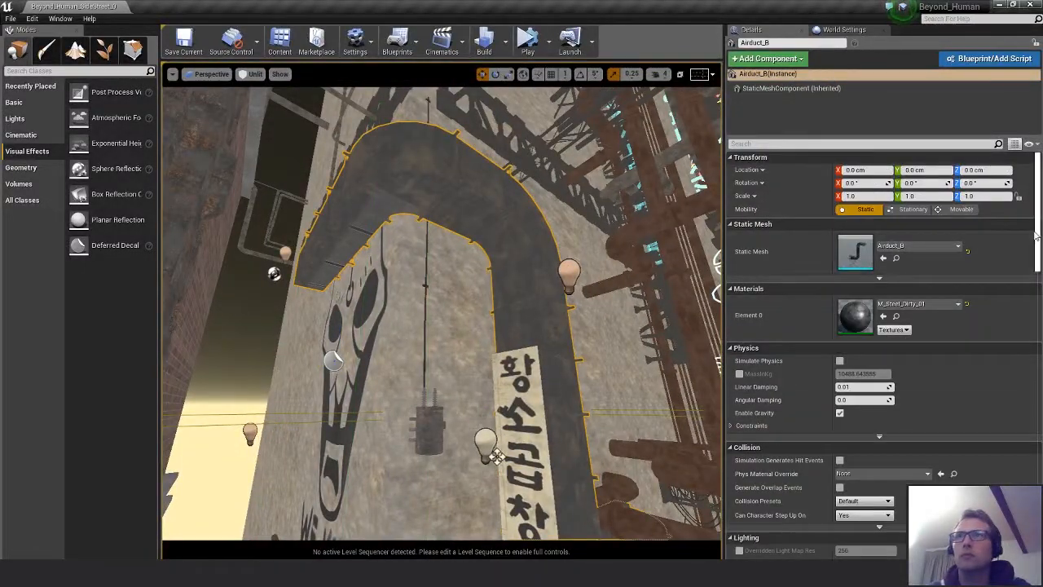
scroll(1035, 346, down, 10)
scroll(1035, 347, down, 10)
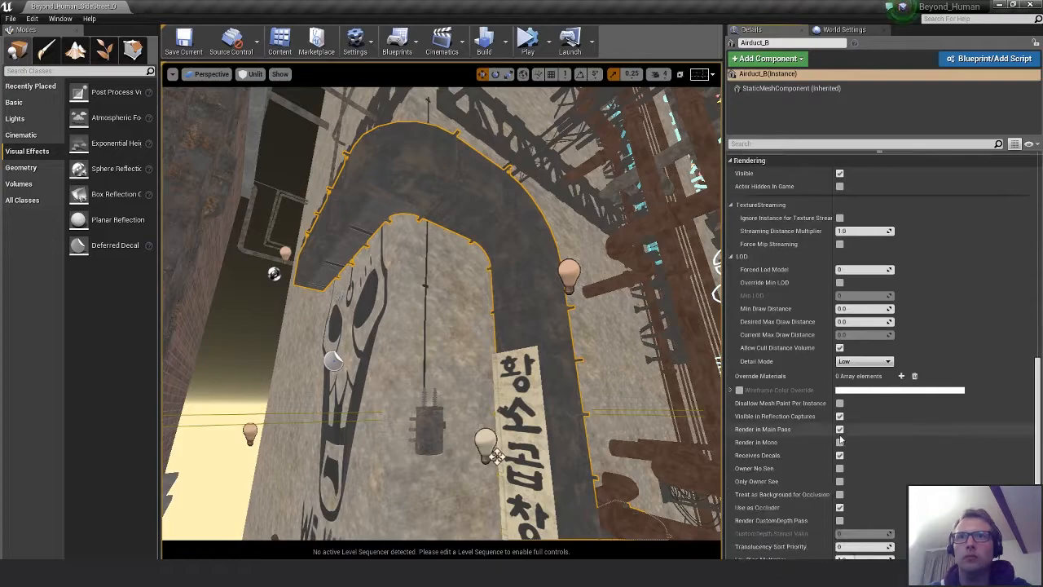
click(838, 456)
Return to the overall street view and select the Ground_A mesh in the foreground
right_drag(570, 391, 589, 461)
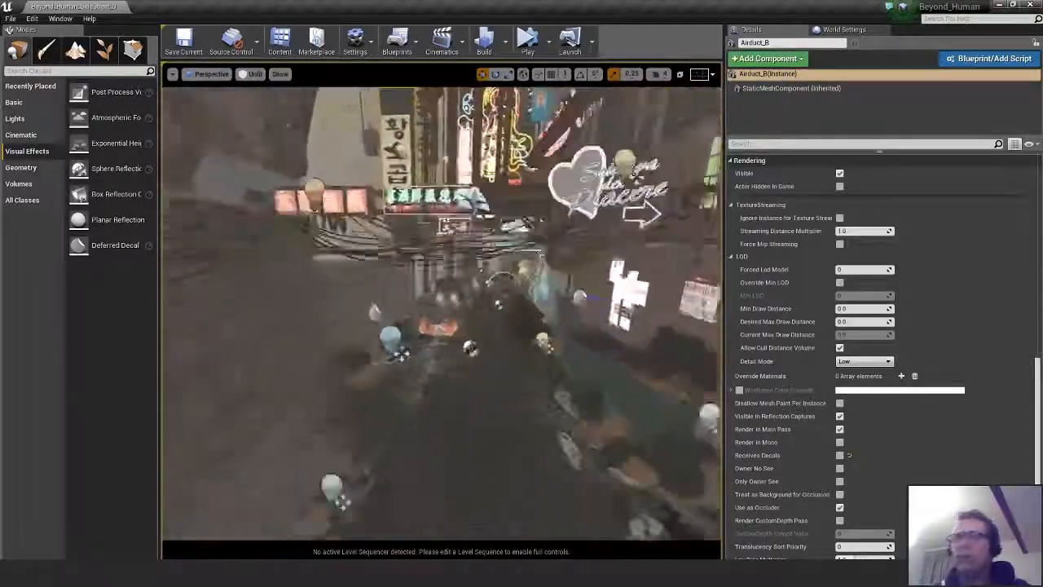
right_drag(522, 342, 530, 318)
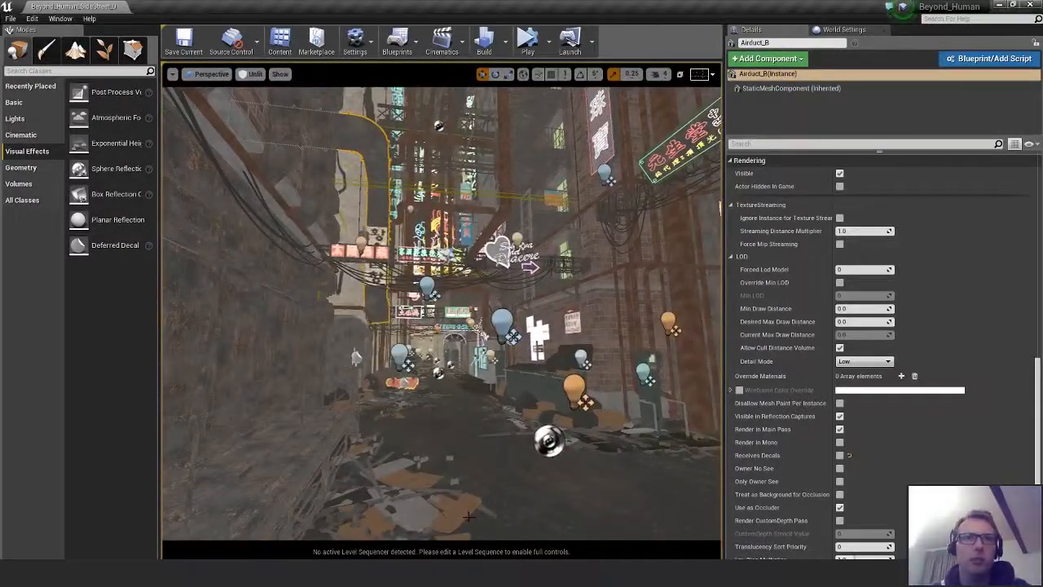
ctrl+click(469, 511)
ctrl+click(456, 507)
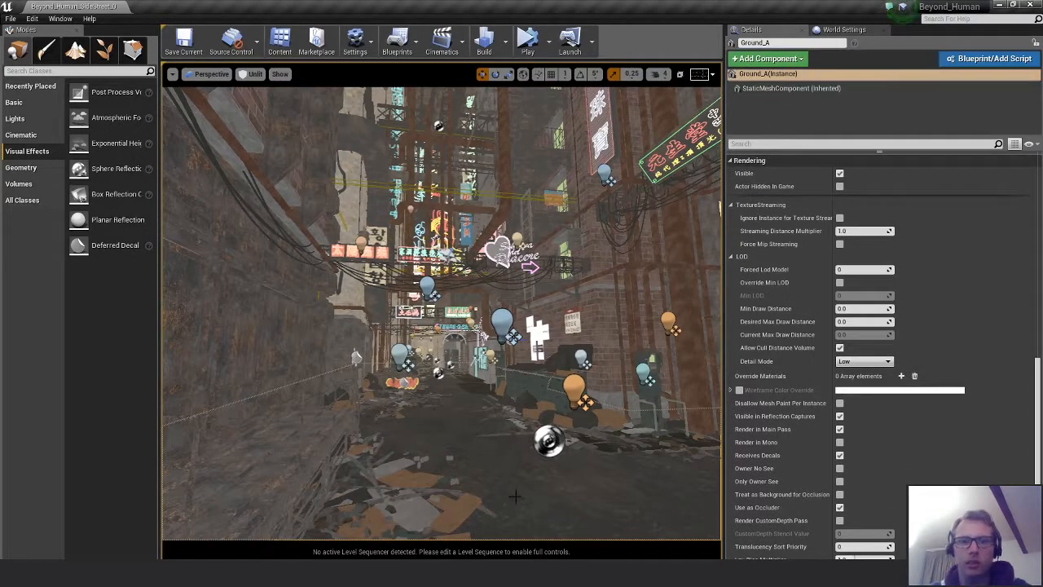